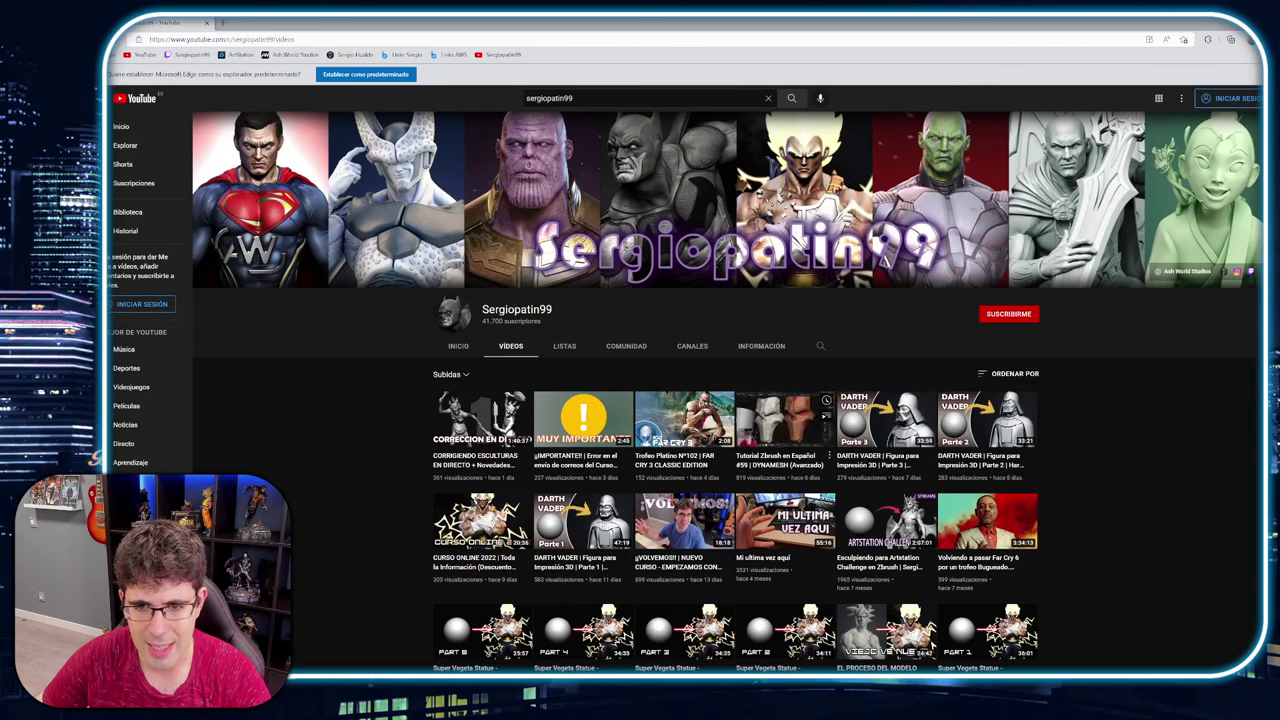
Open the channel video "Tutorial Zbrush en Español #59 | DYNAMESH (Avanzado)" separately and read through its comments
middle_click(784, 419)
click(270, 23)
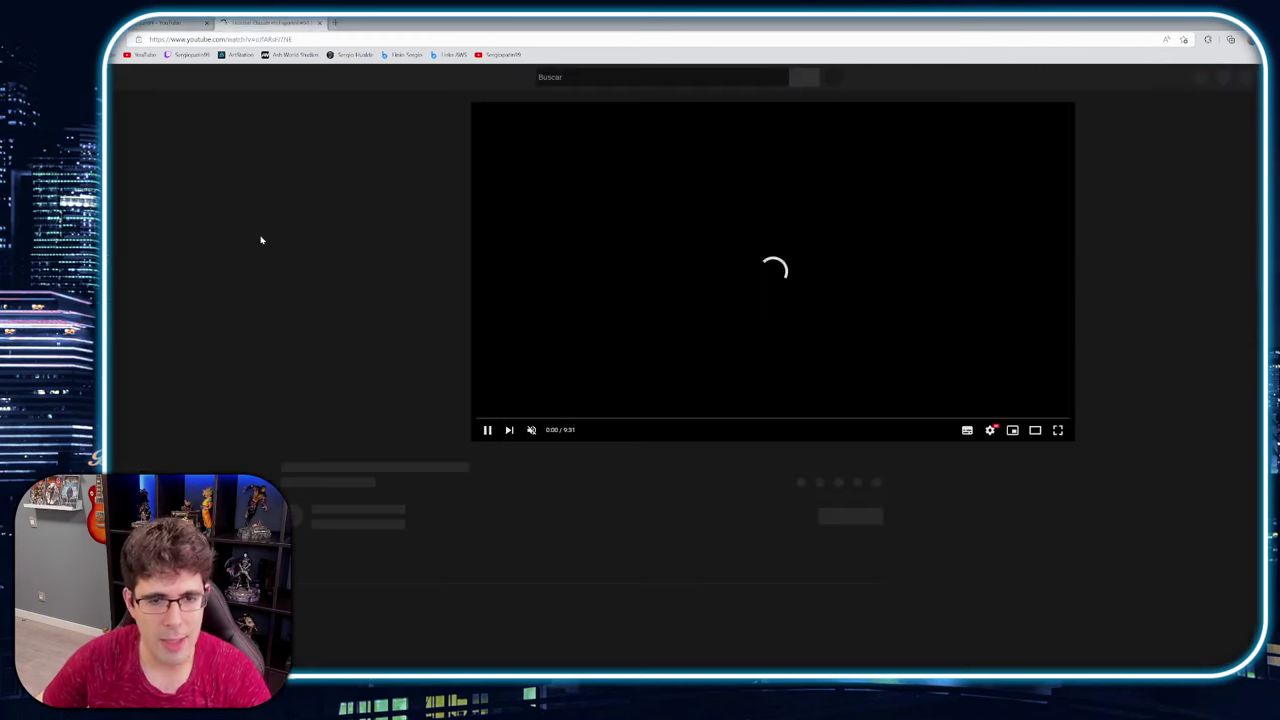
scroll(210, 368, down, 3)
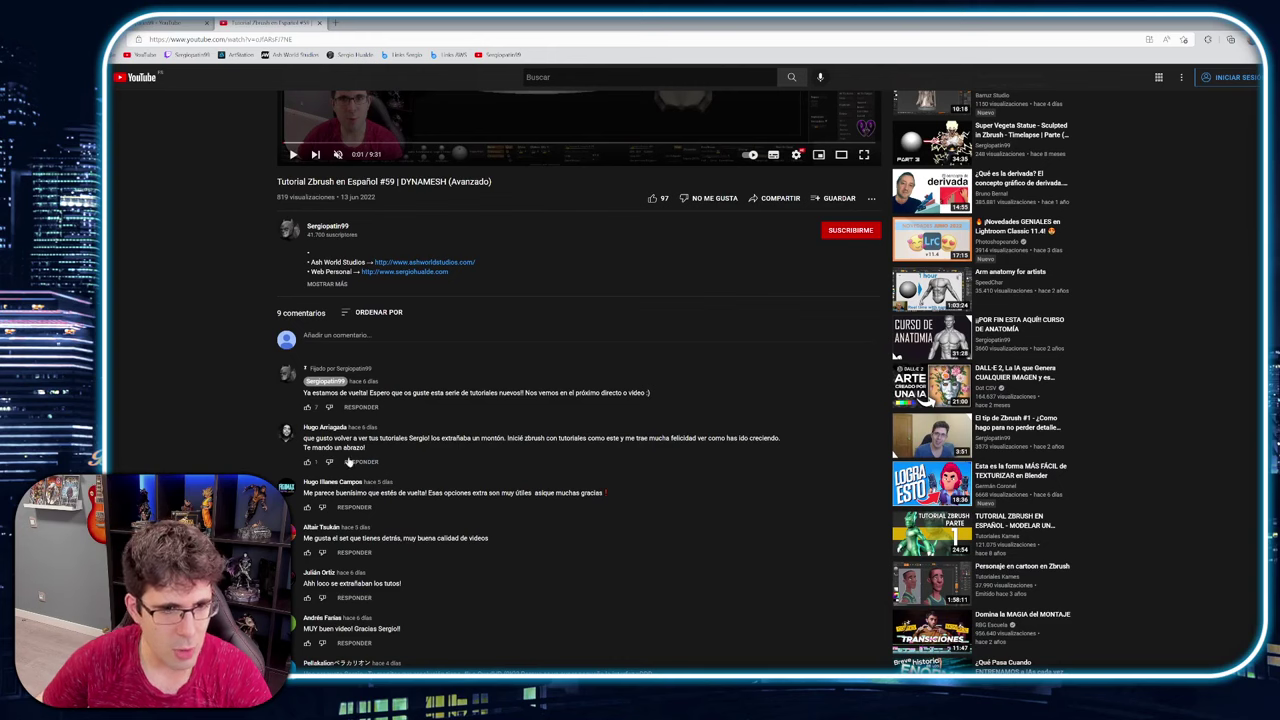
scroll(320, 462, down, 2)
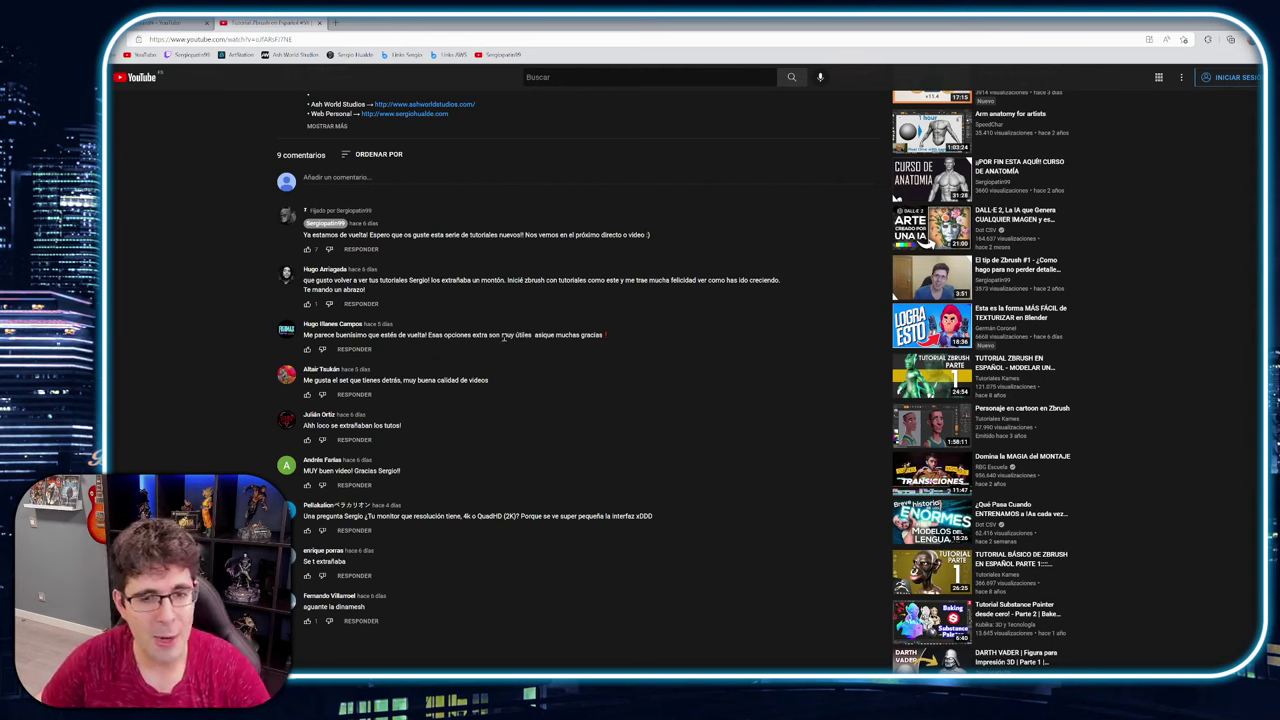
scroll(499, 336, up, 5)
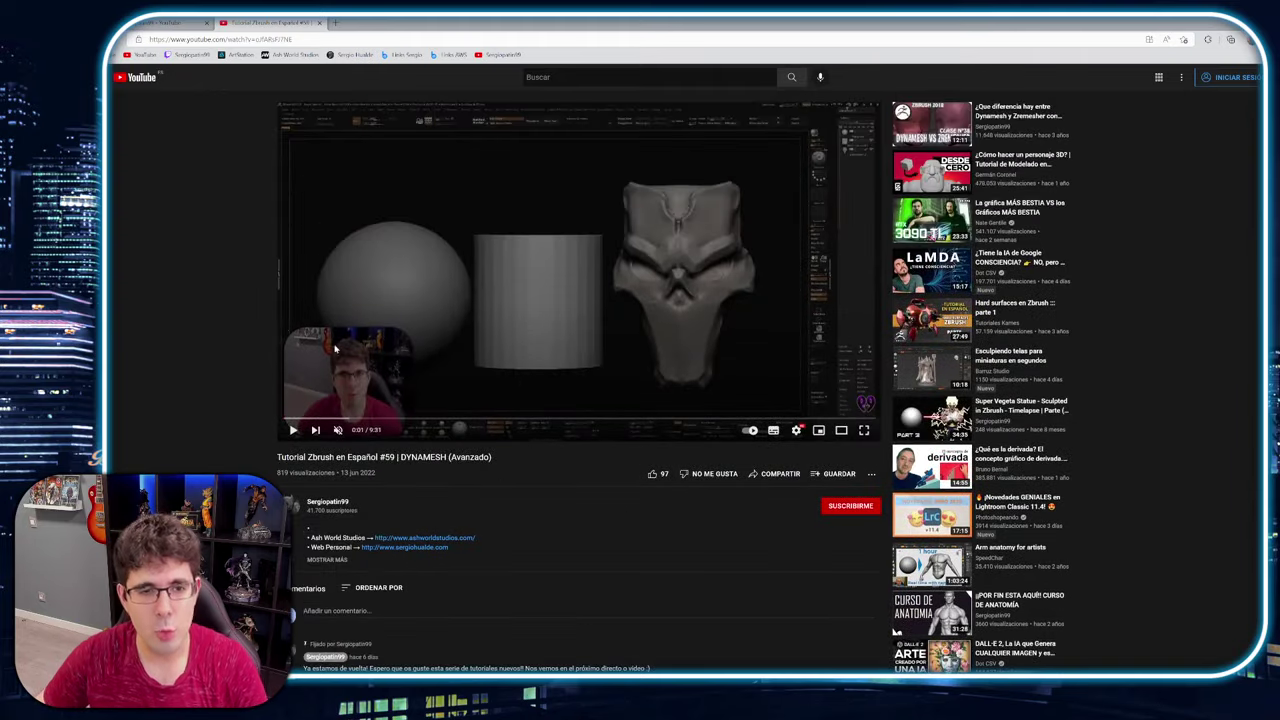
scroll(443, 197, down, 3)
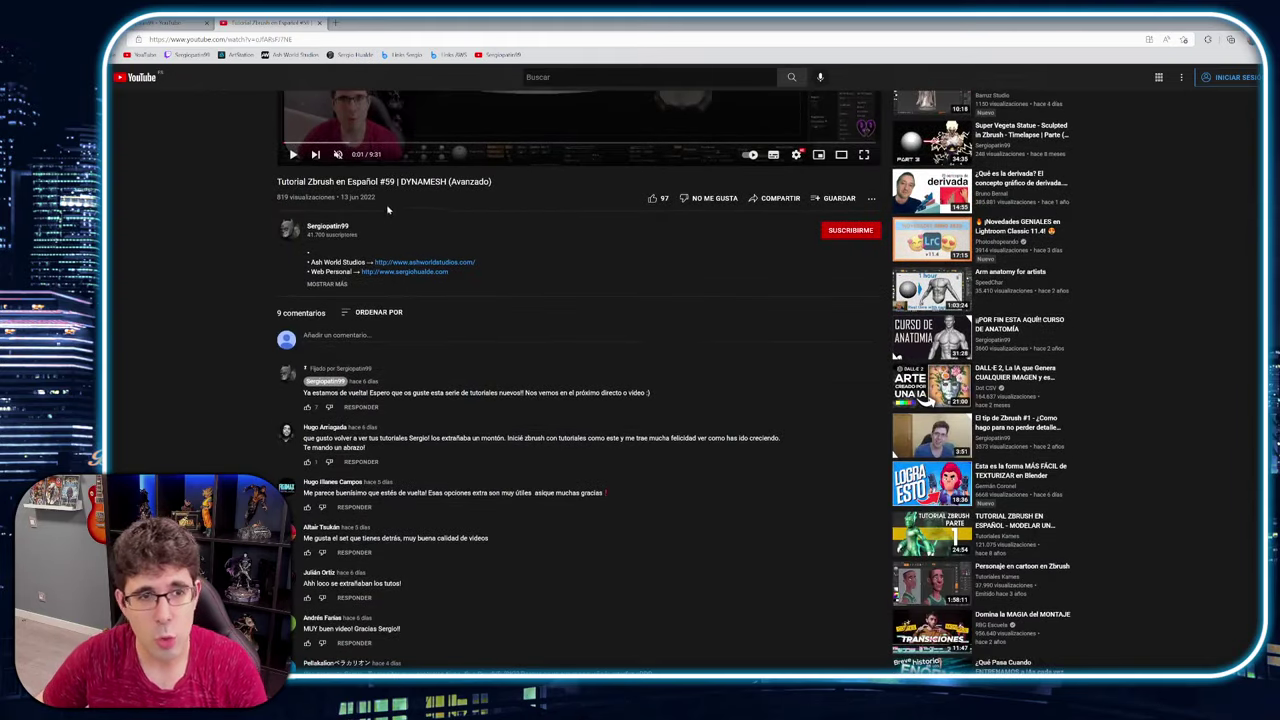
scroll(206, 242, down, 3)
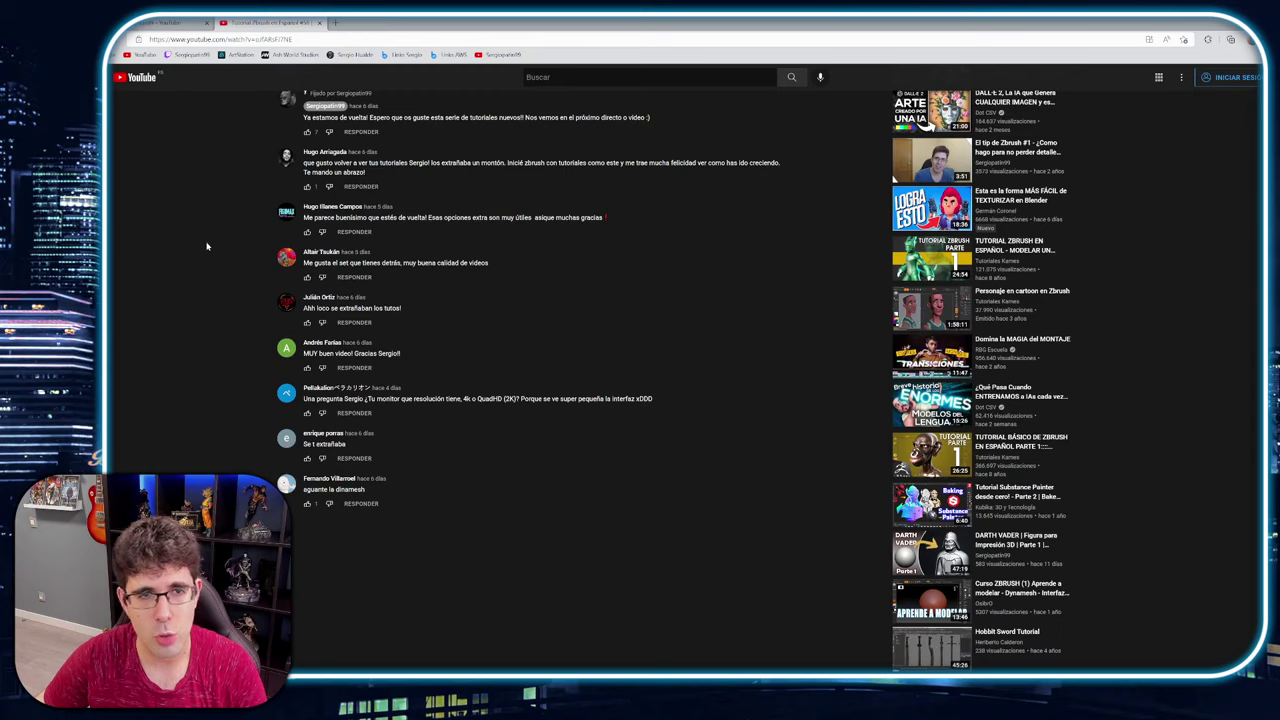
scroll(207, 246, up, 1)
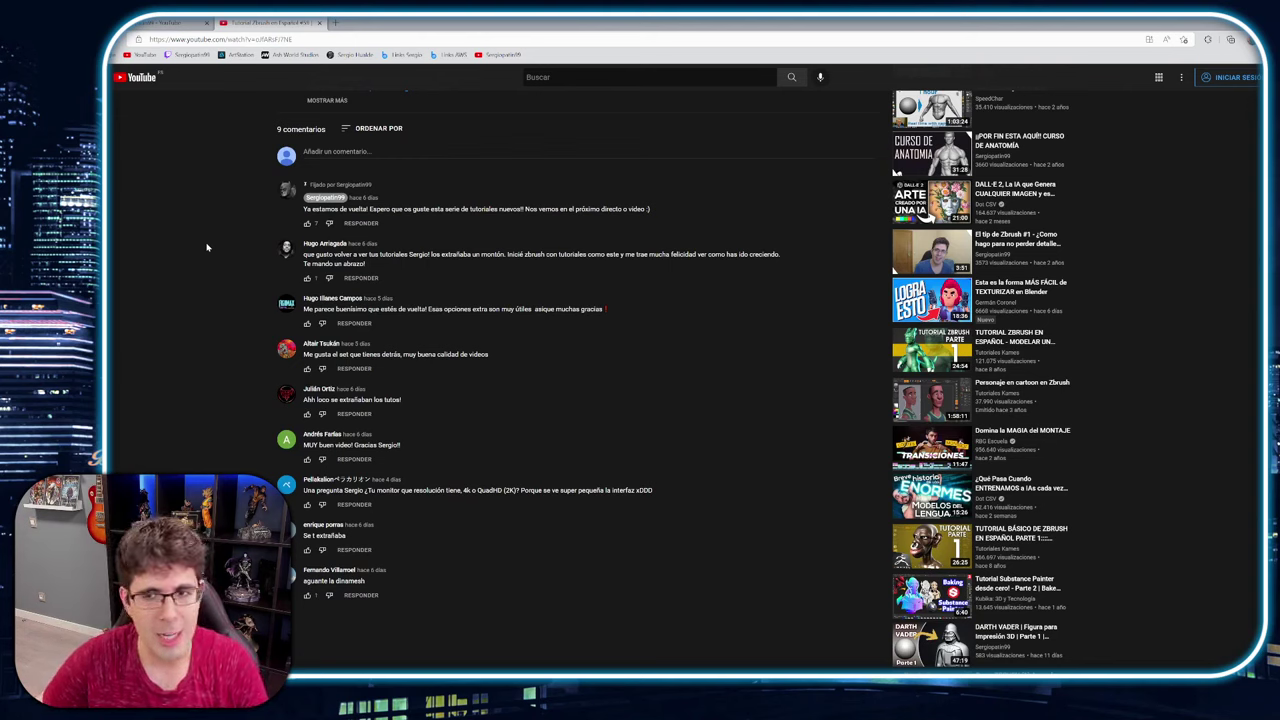
Review the DYNAMESH video page again, including the viewer's comment asking about monitor resolution
mouse_move(924, 257)
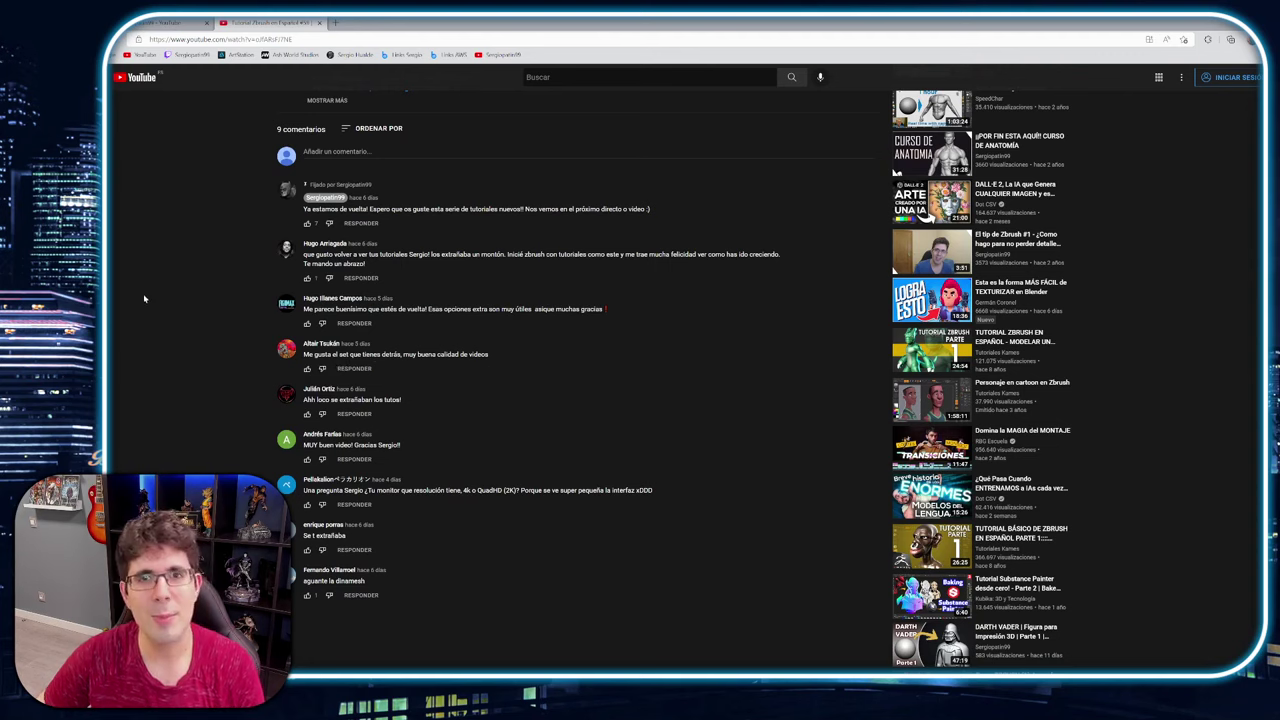
scroll(205, 290, down, 2)
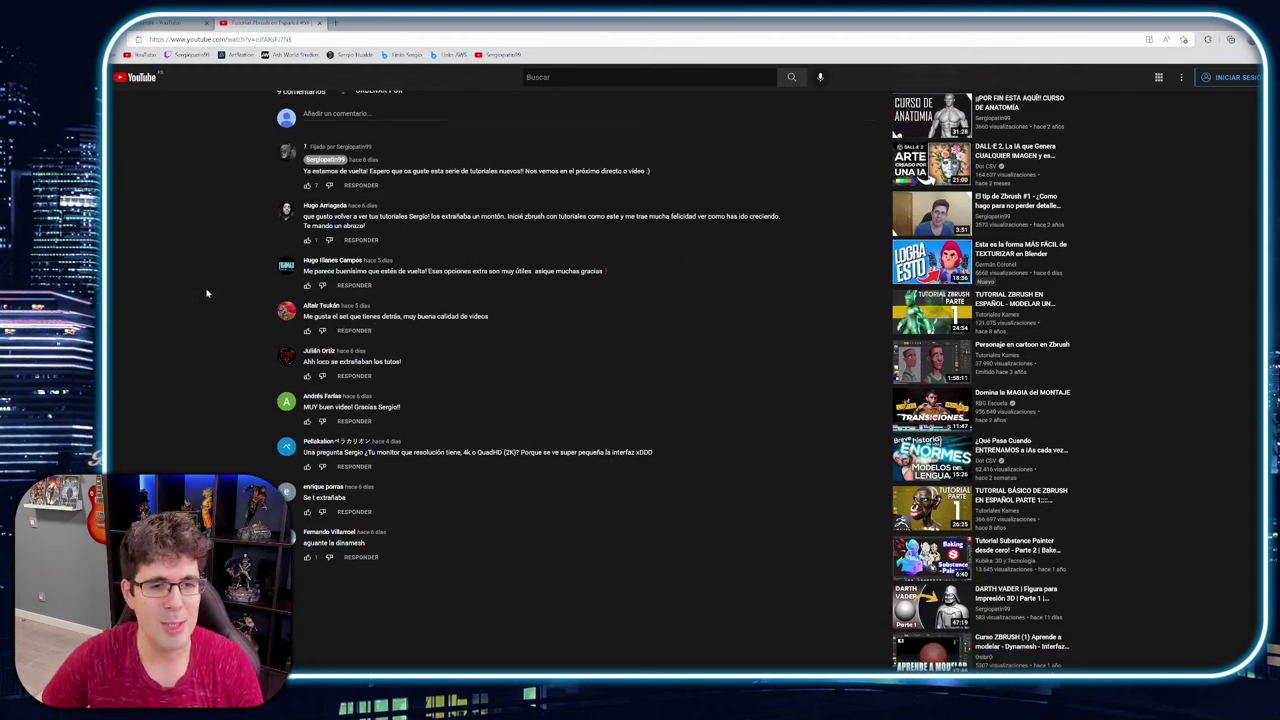
scroll(211, 298, up, 5)
scroll(214, 317, up, 2)
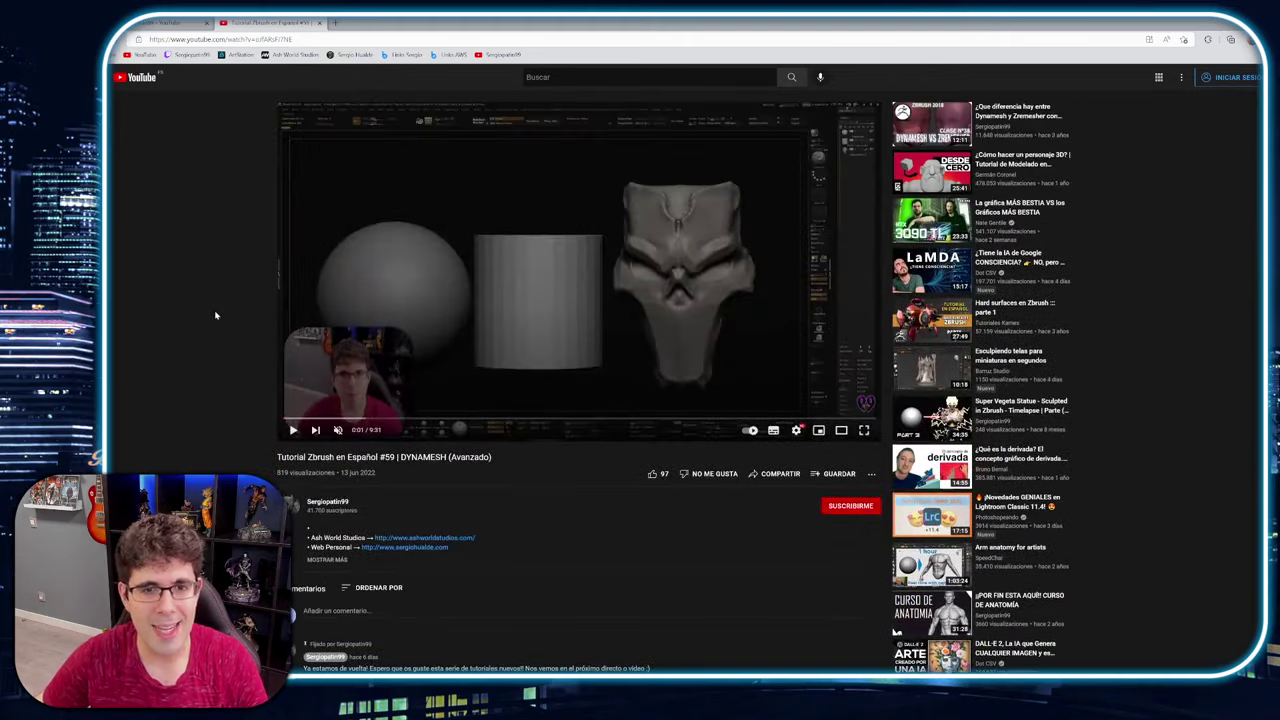
scroll(214, 317, down, 7)
scroll(349, 303, up, 7)
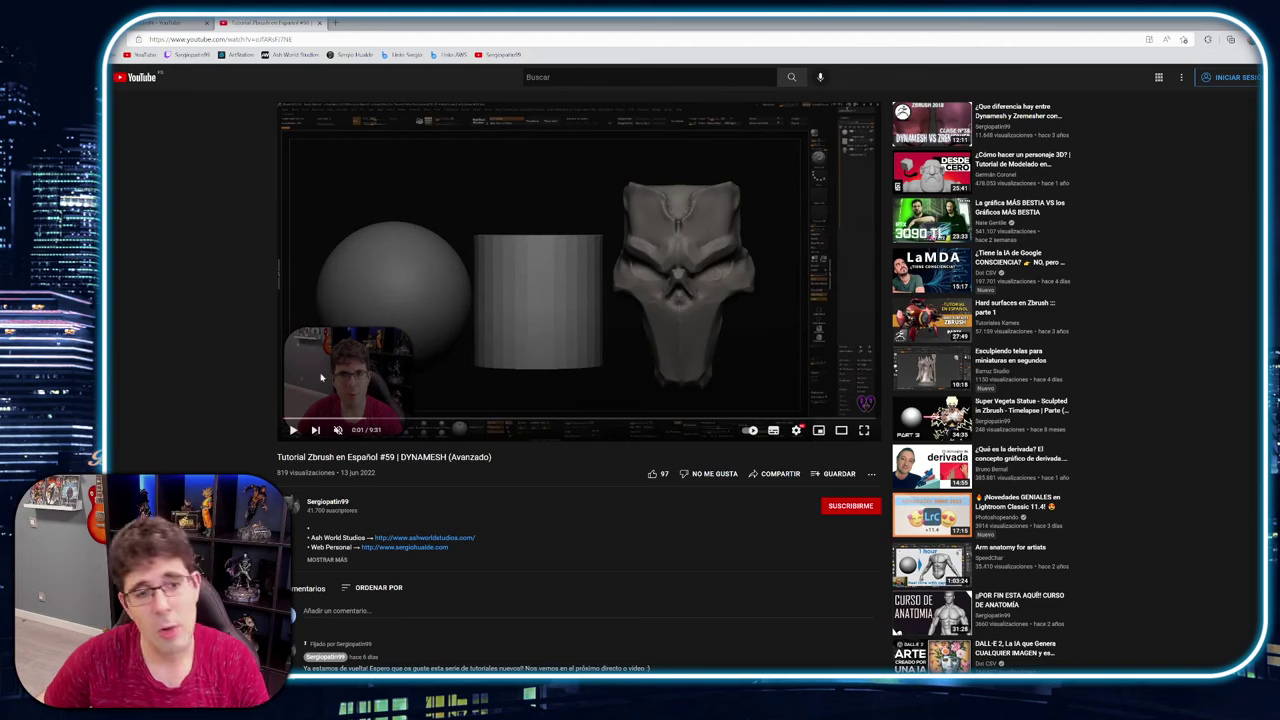
scroll(150, 323, down, 5)
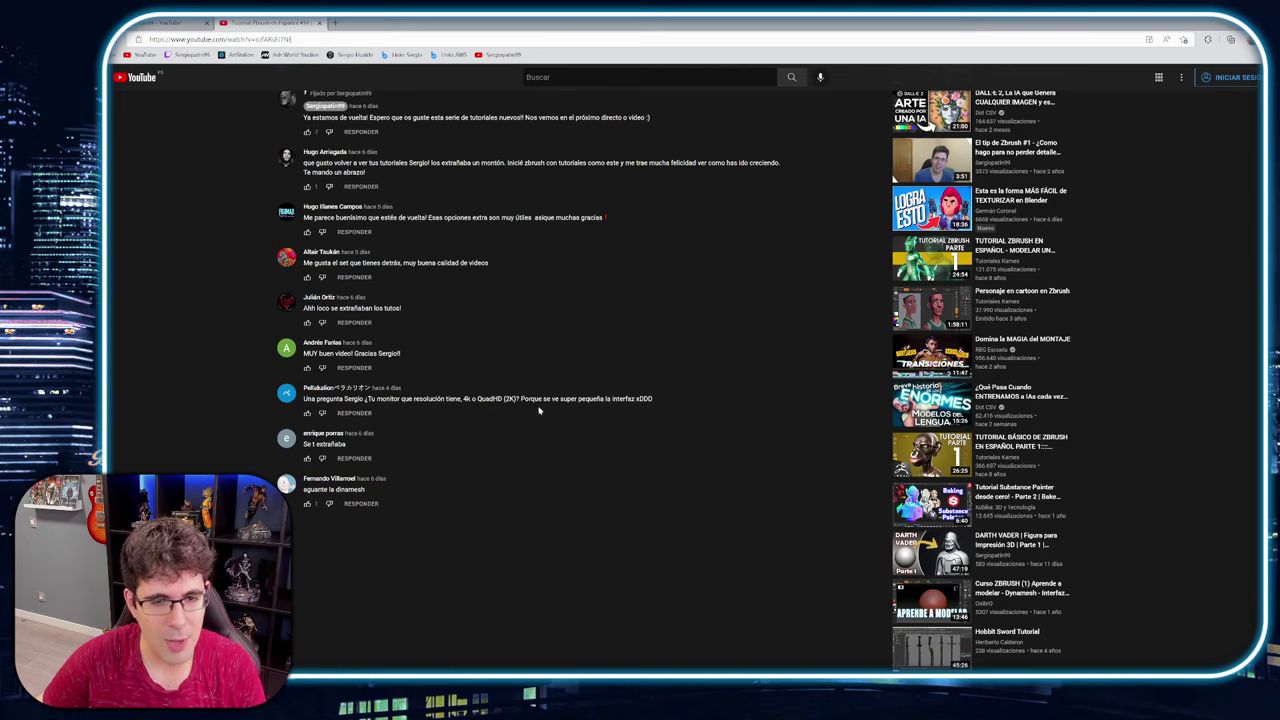
scroll(596, 414, up, 6)
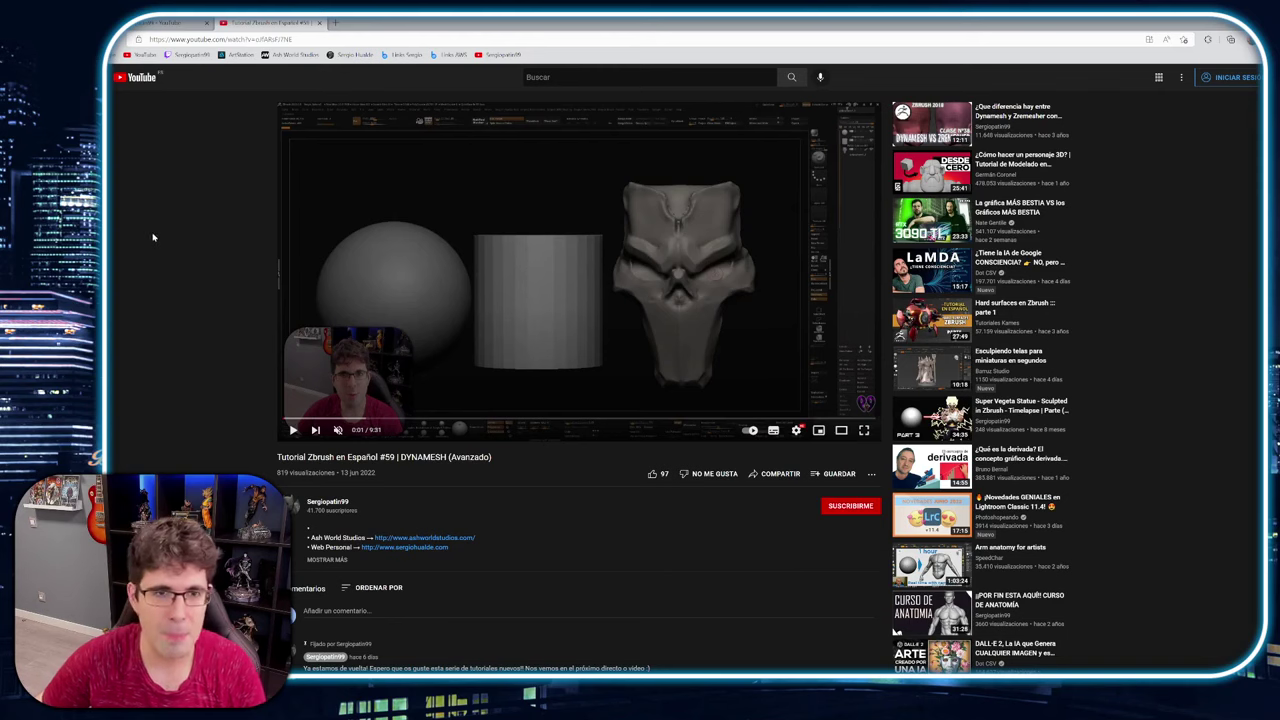
scroll(153, 237, down, 10)
scroll(153, 236, up, 4)
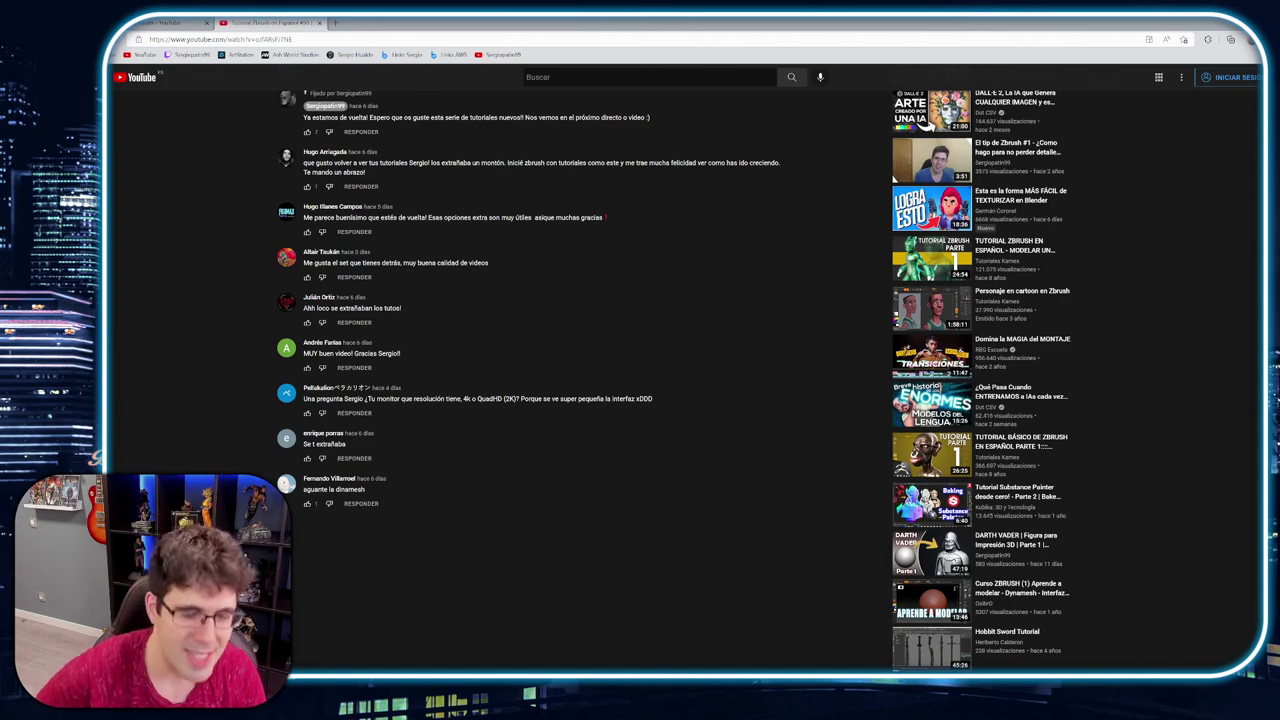
scroll(200, 434, up, 1)
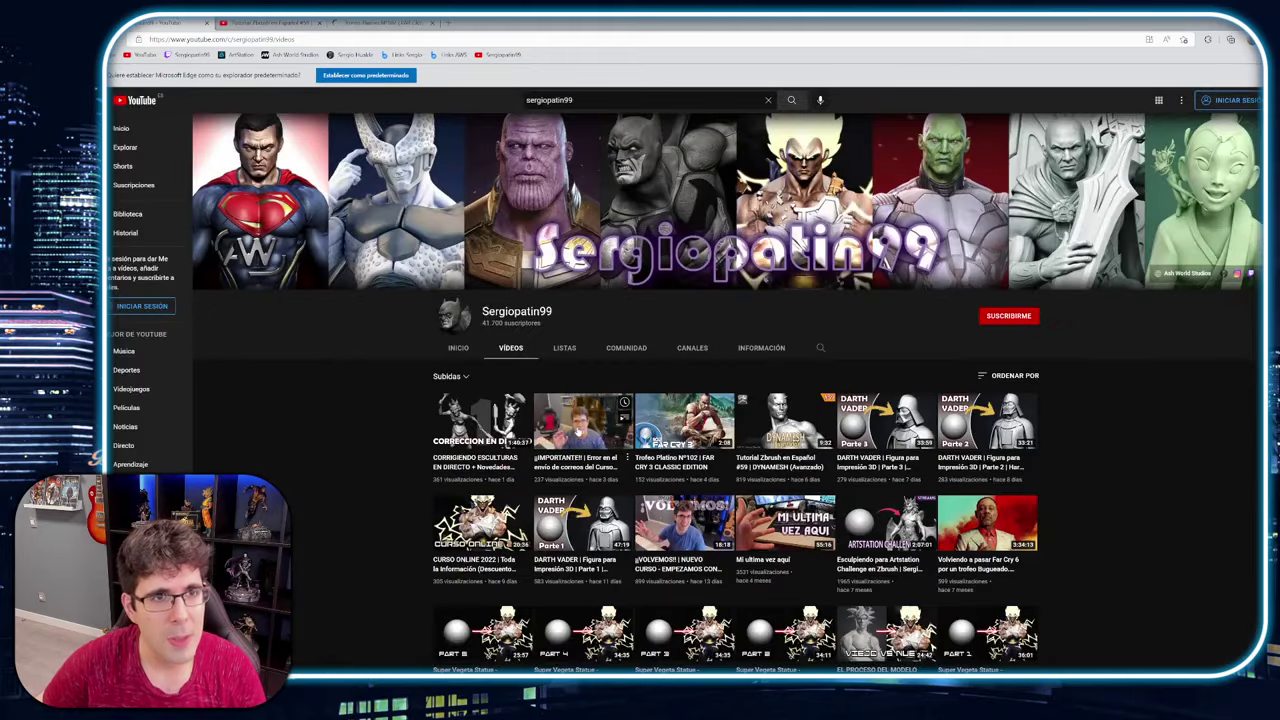
Open the "¡¡IMPORTANTE!!" and "CORRIGIENDO ESCULTURAS EN DIRECTO" videos separately, and read the comments on the Far Cry 3 Classic Edition trophy video
middle_click(583, 420)
middle_click(480, 420)
click(398, 22)
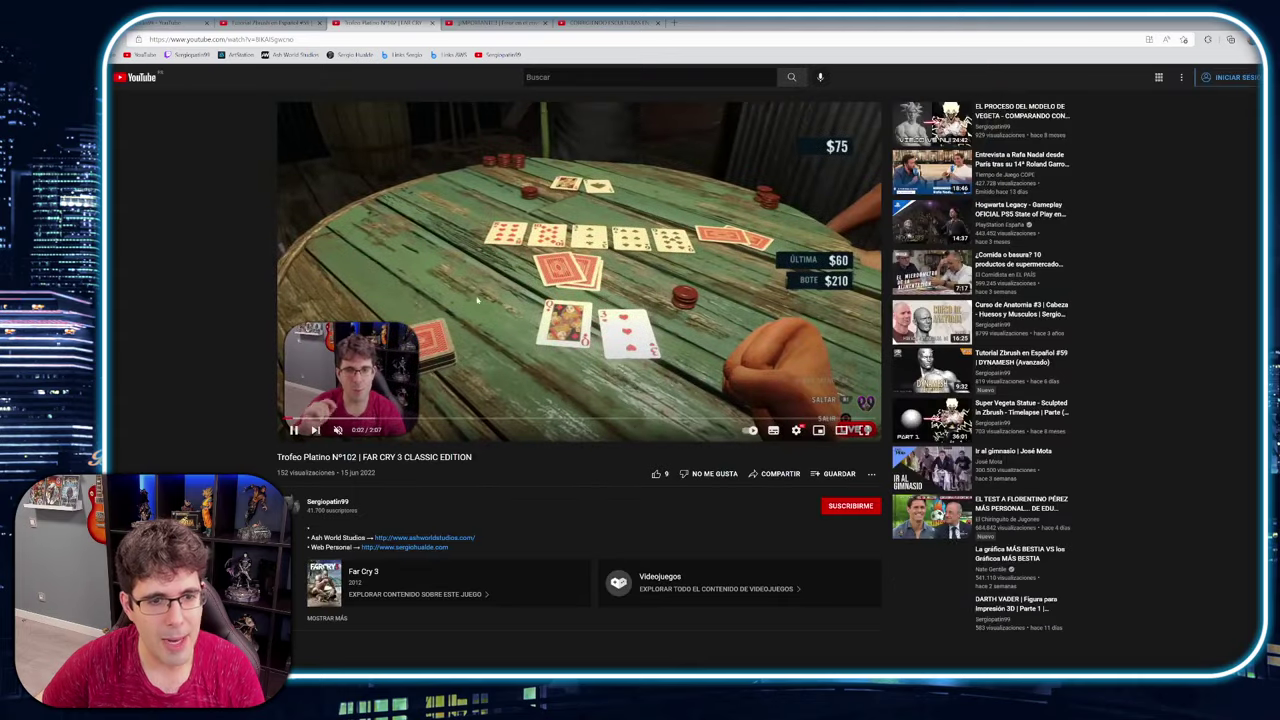
scroll(228, 278, down, 5)
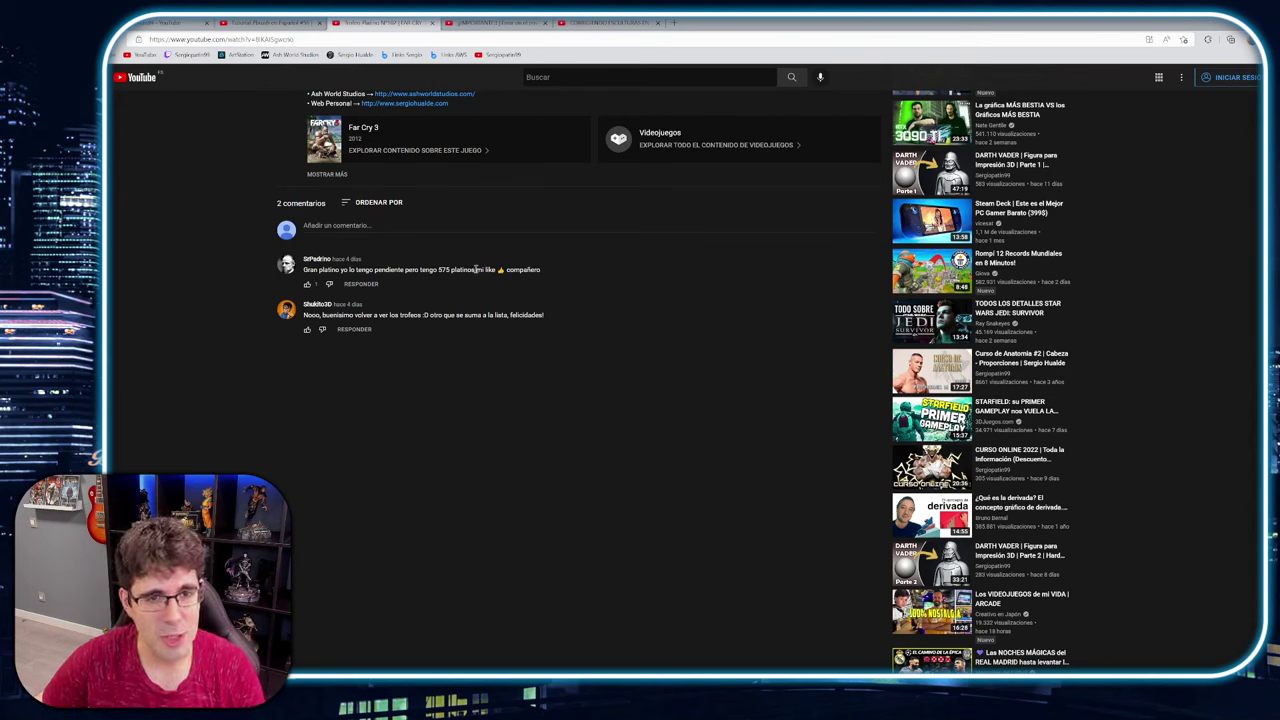
drag(476, 269, 405, 272)
click(230, 284)
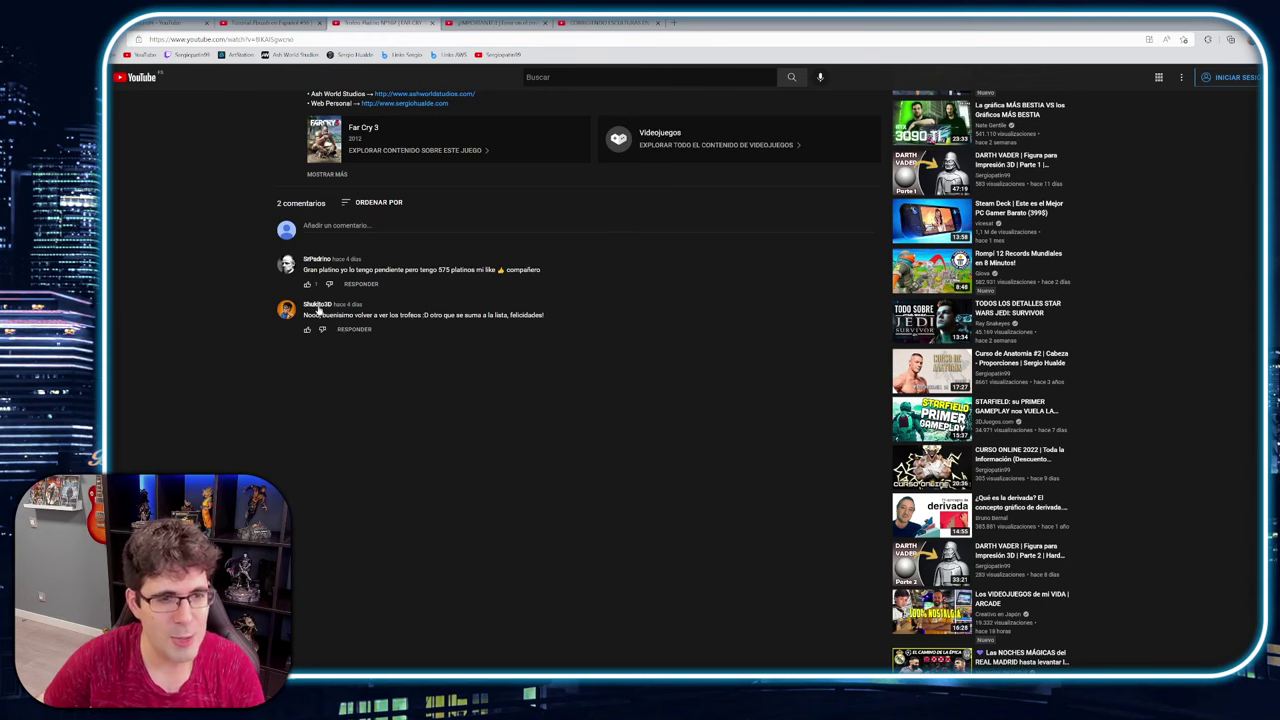
Look over the "¡¡IMPORTANTE!!" video's page and highlight part of its title about the Curso Online 2022 mailing error
click(490, 23)
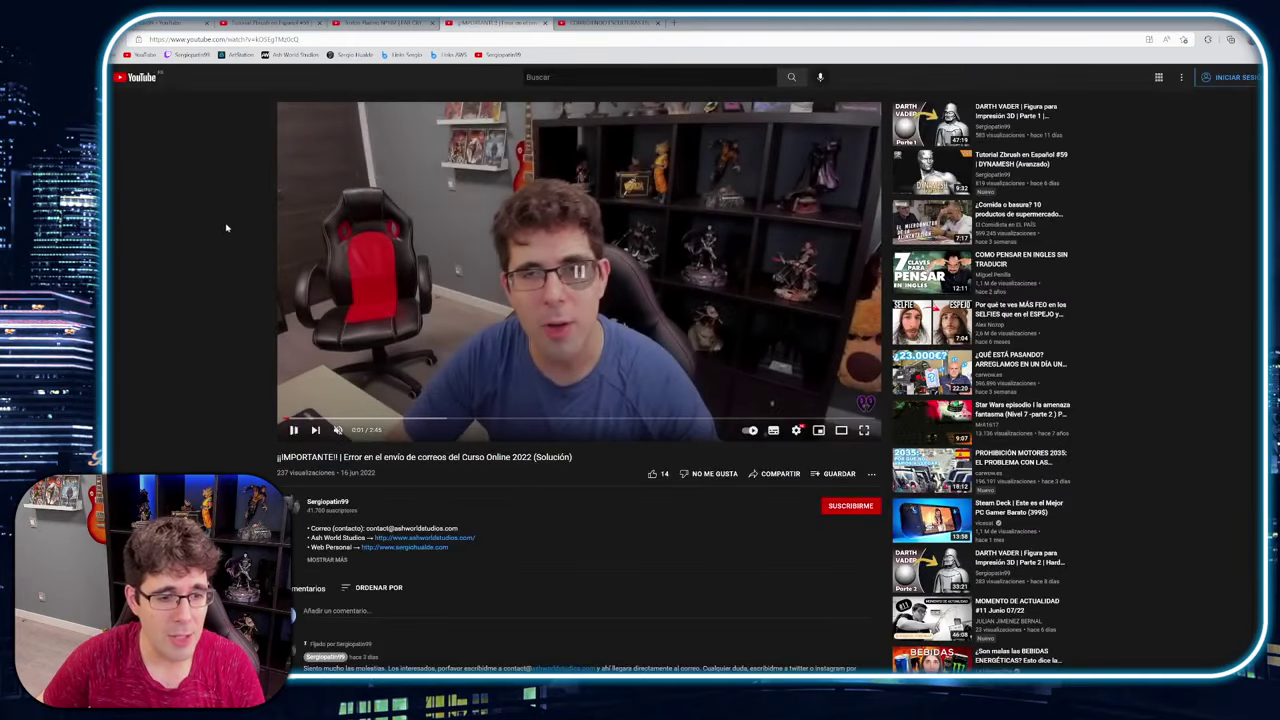
scroll(215, 223, down, 5)
scroll(215, 290, up, 5)
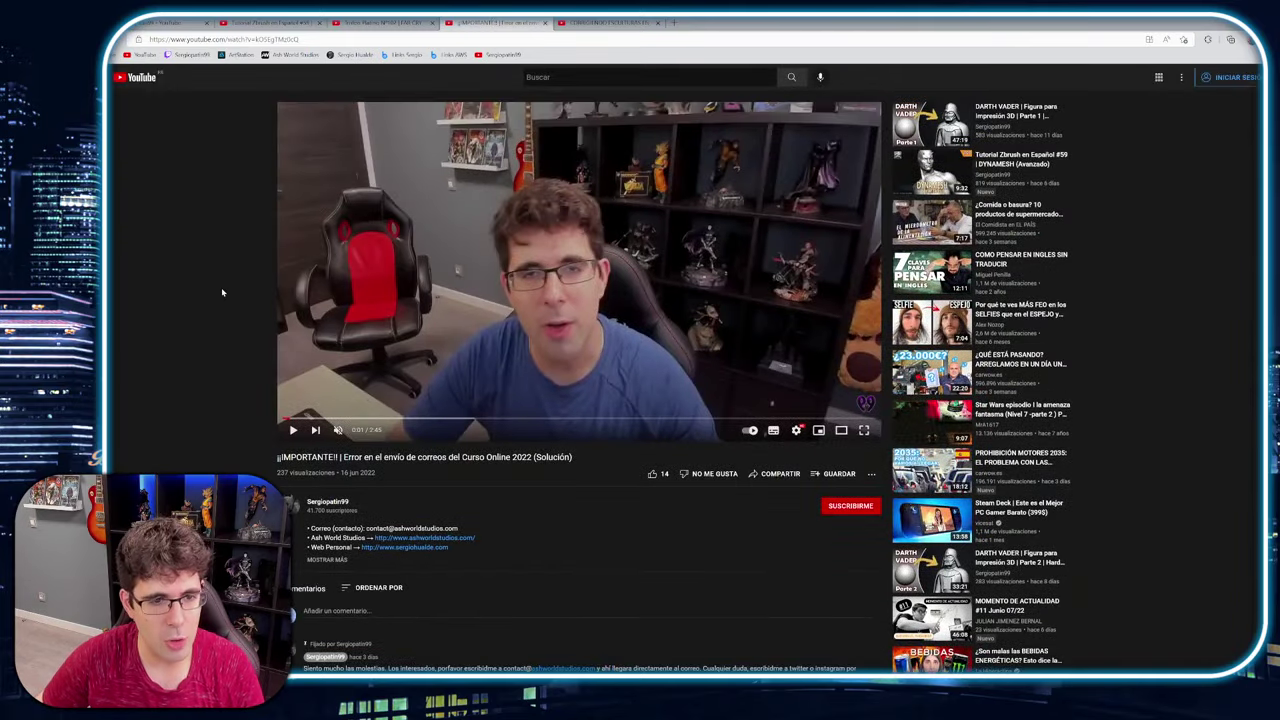
drag(302, 459, 429, 462)
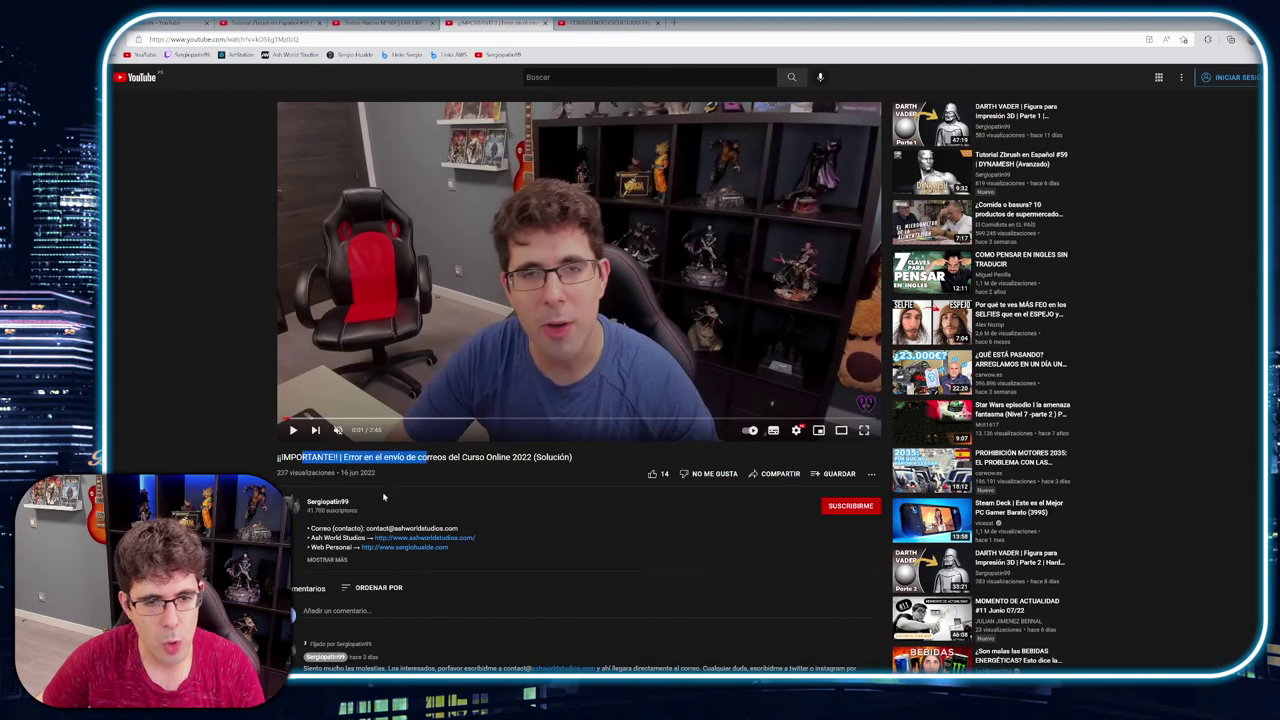
click(471, 479)
Go to the "CORRIGIENDO ESCULTURAS EN DIRECTO + Novedades Semana" video, pause it and bring its comment into view
key(ctrl+Tab)
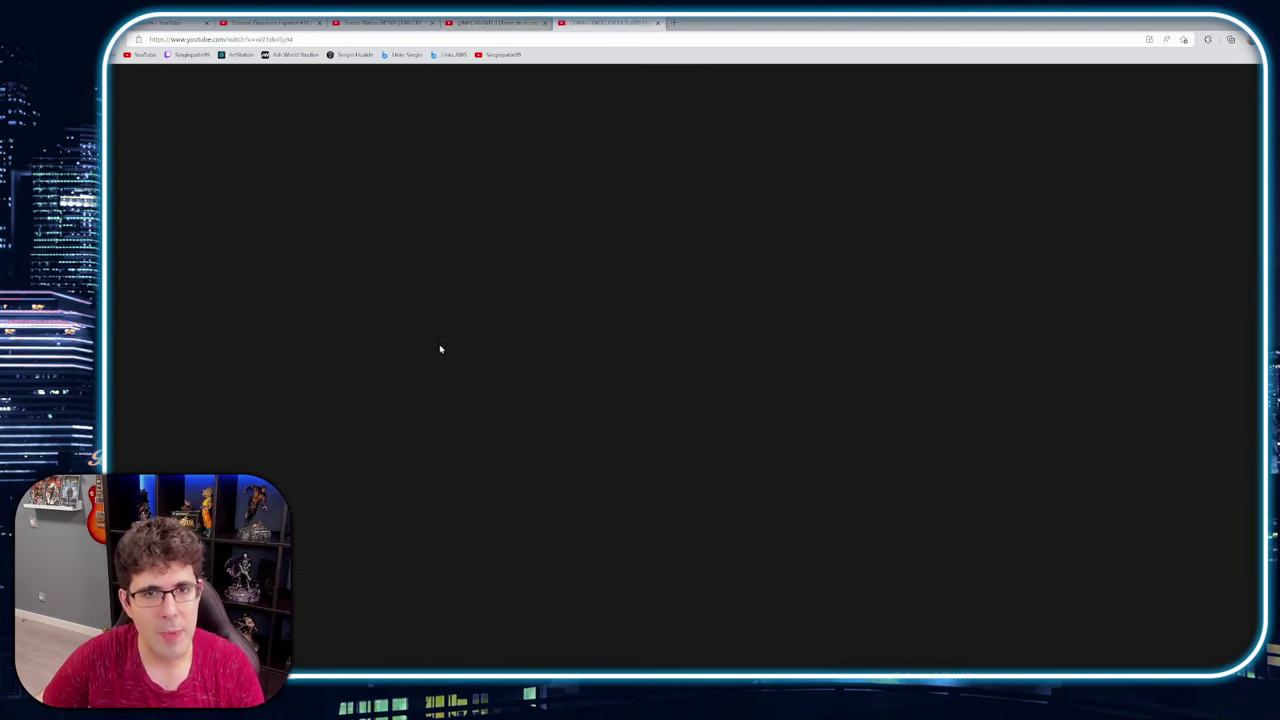
scroll(323, 268, down, 2)
scroll(323, 268, down, 2)
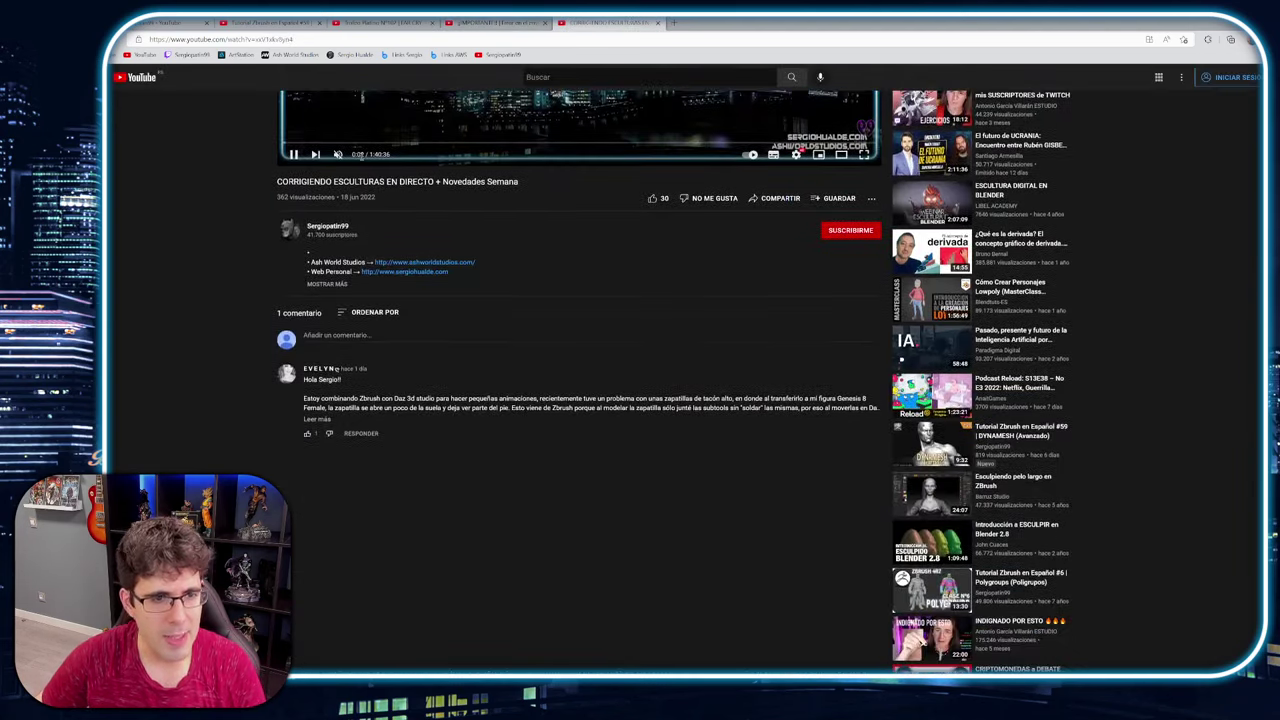
scroll(374, 204, up, 4)
click(374, 204)
scroll(227, 297, down, 4)
scroll(227, 297, down, 1)
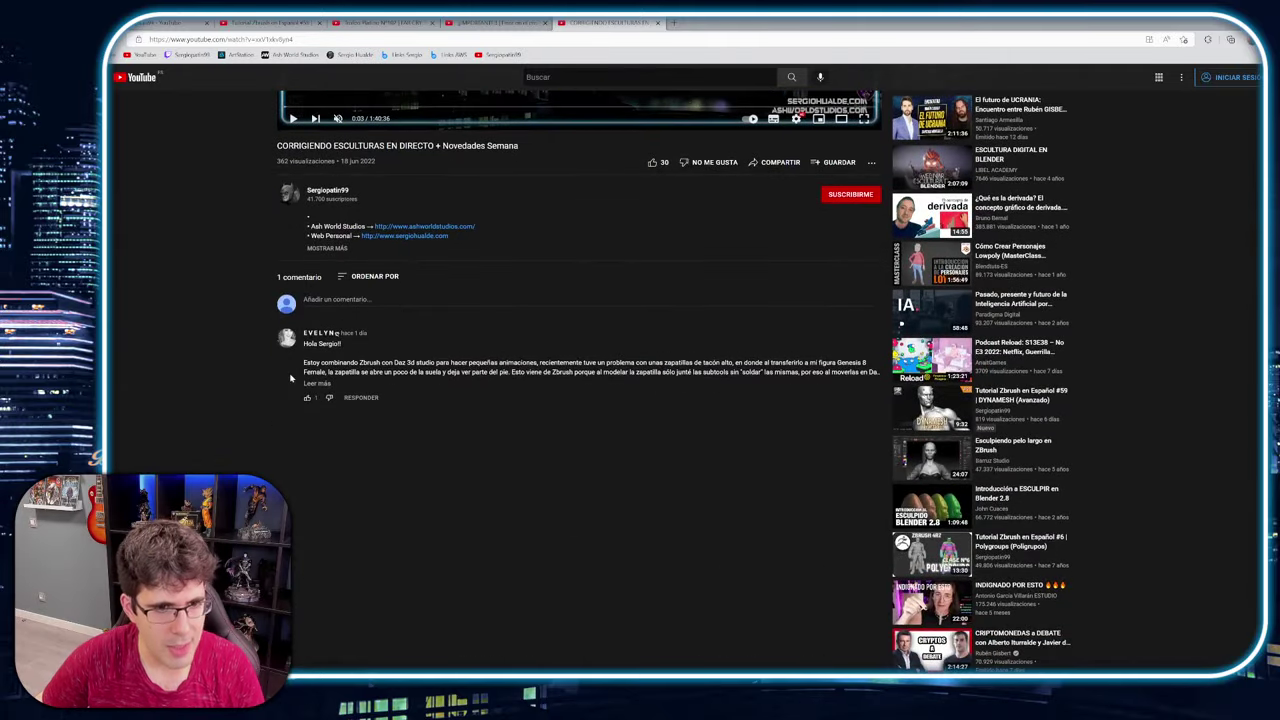
Expand the comment about Zbrush and Daz 3D Studio shoes and read it in full, highlighting passages along the way
click(307, 383)
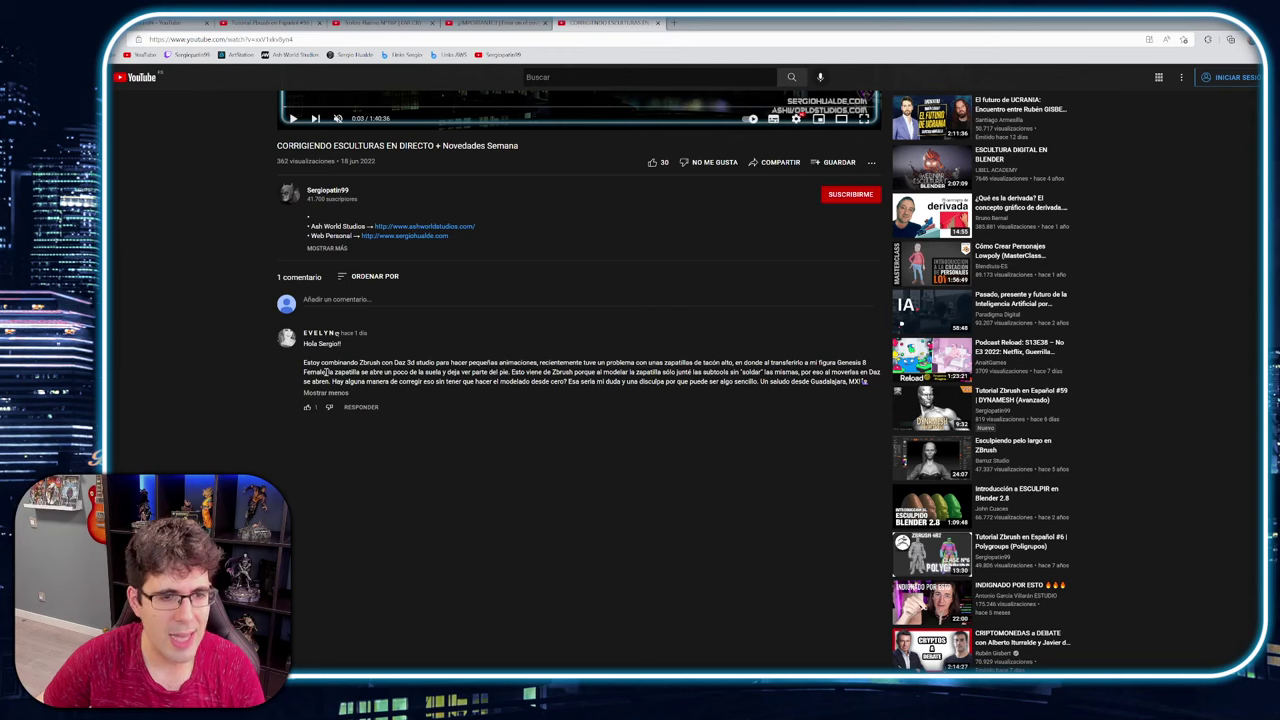
drag(327, 372, 427, 375)
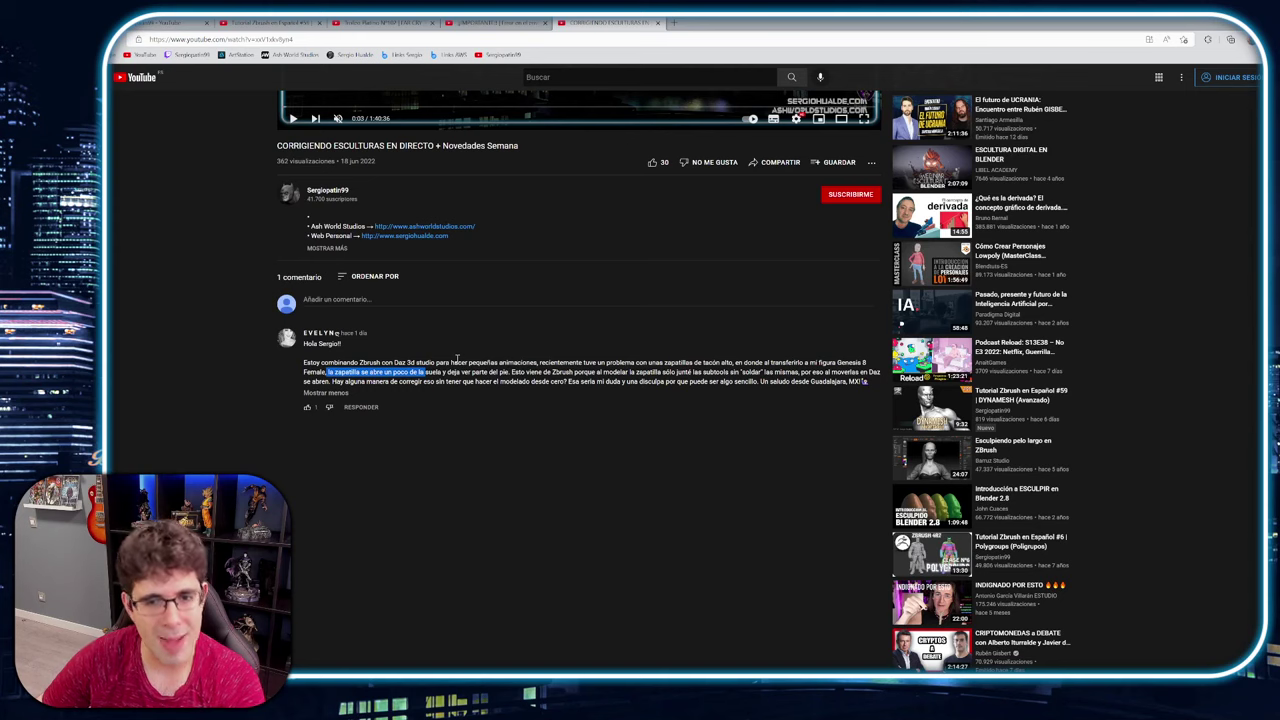
click(491, 380)
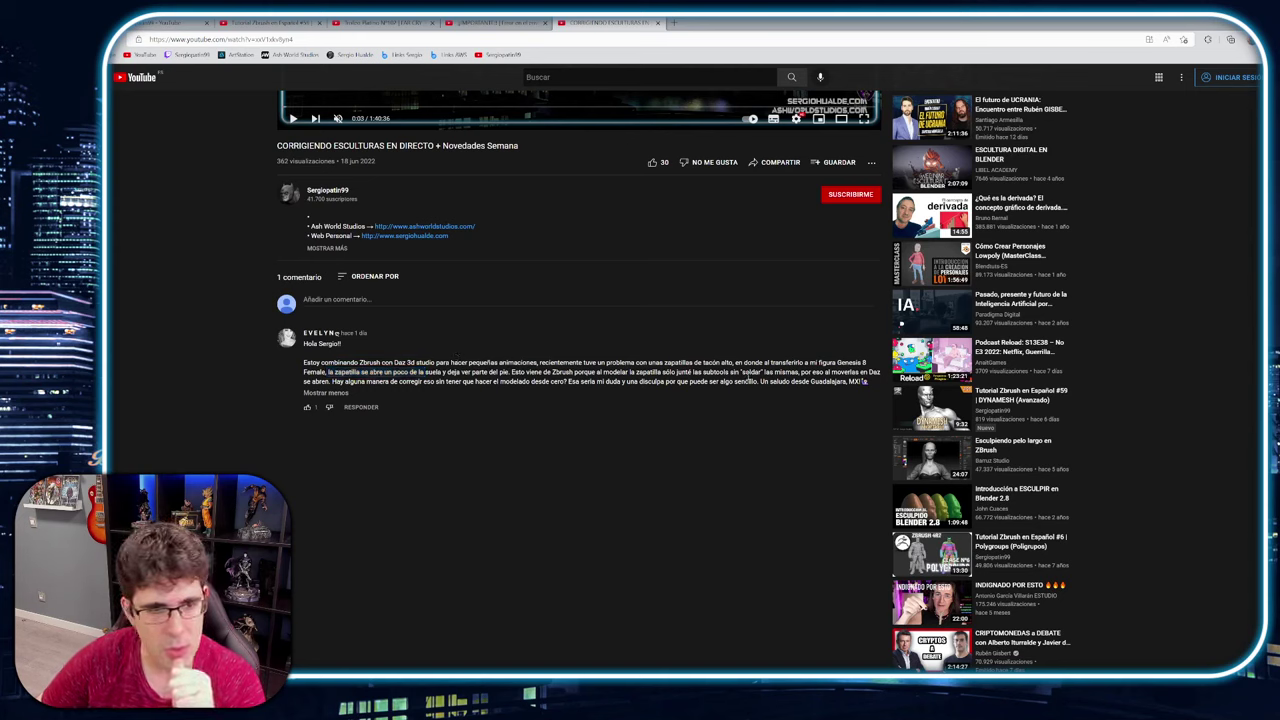
click(419, 391)
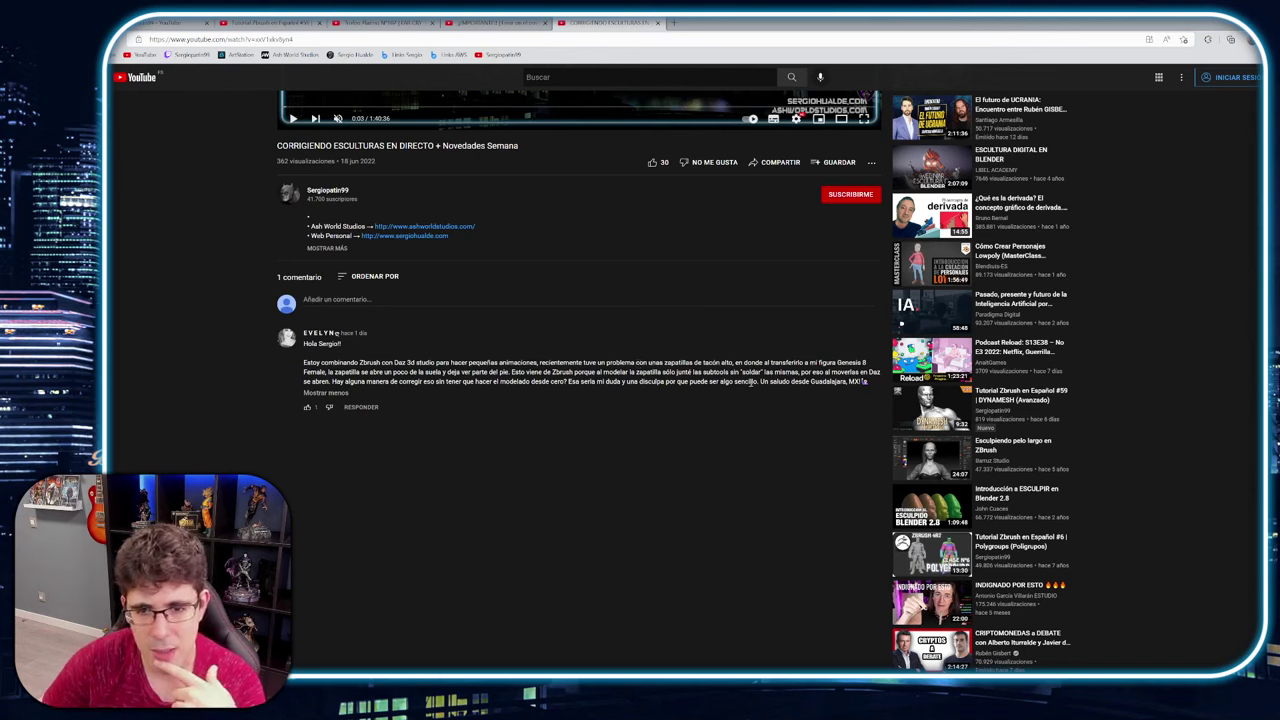
drag(762, 381, 651, 382)
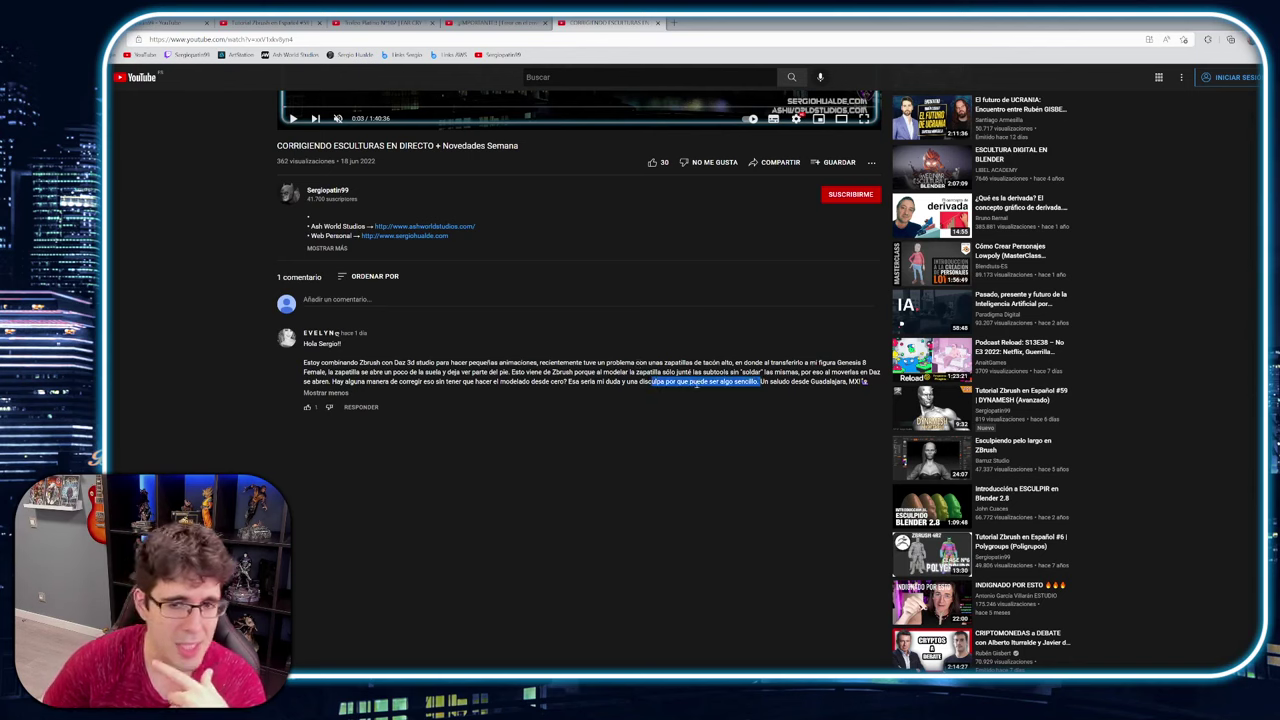
drag(762, 381, 578, 382)
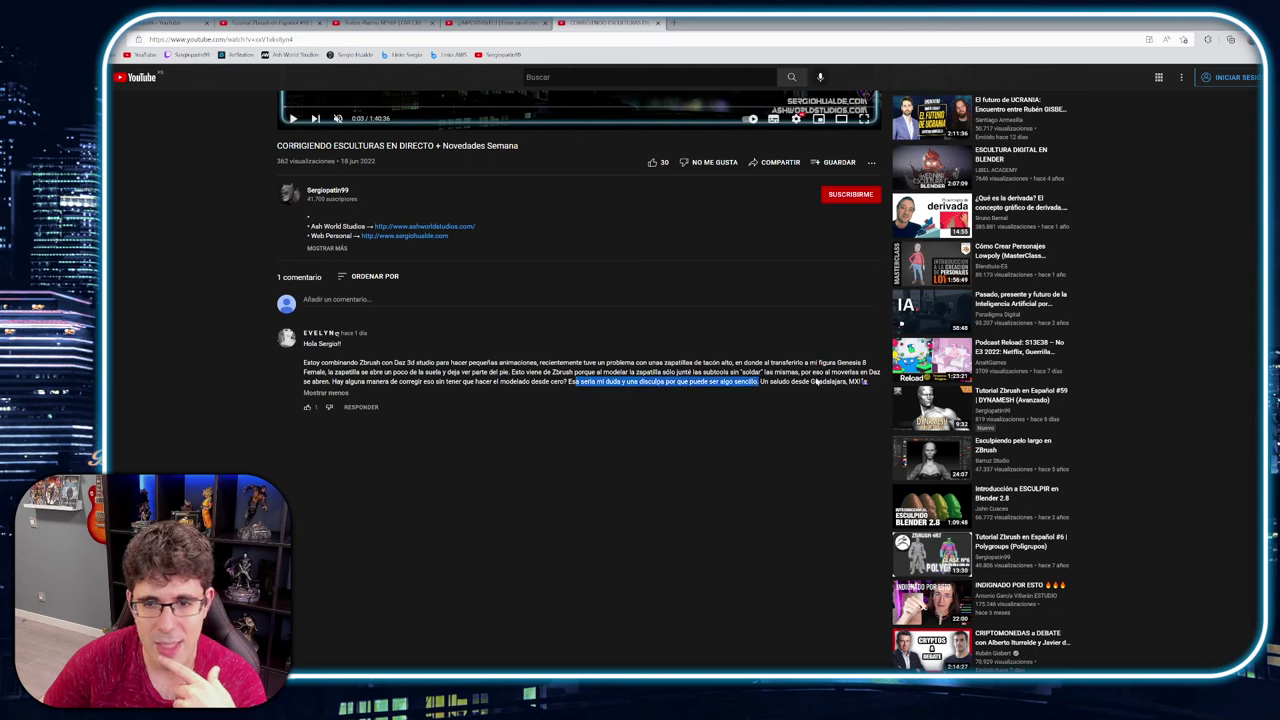
drag(862, 381, 705, 381)
click(497, 391)
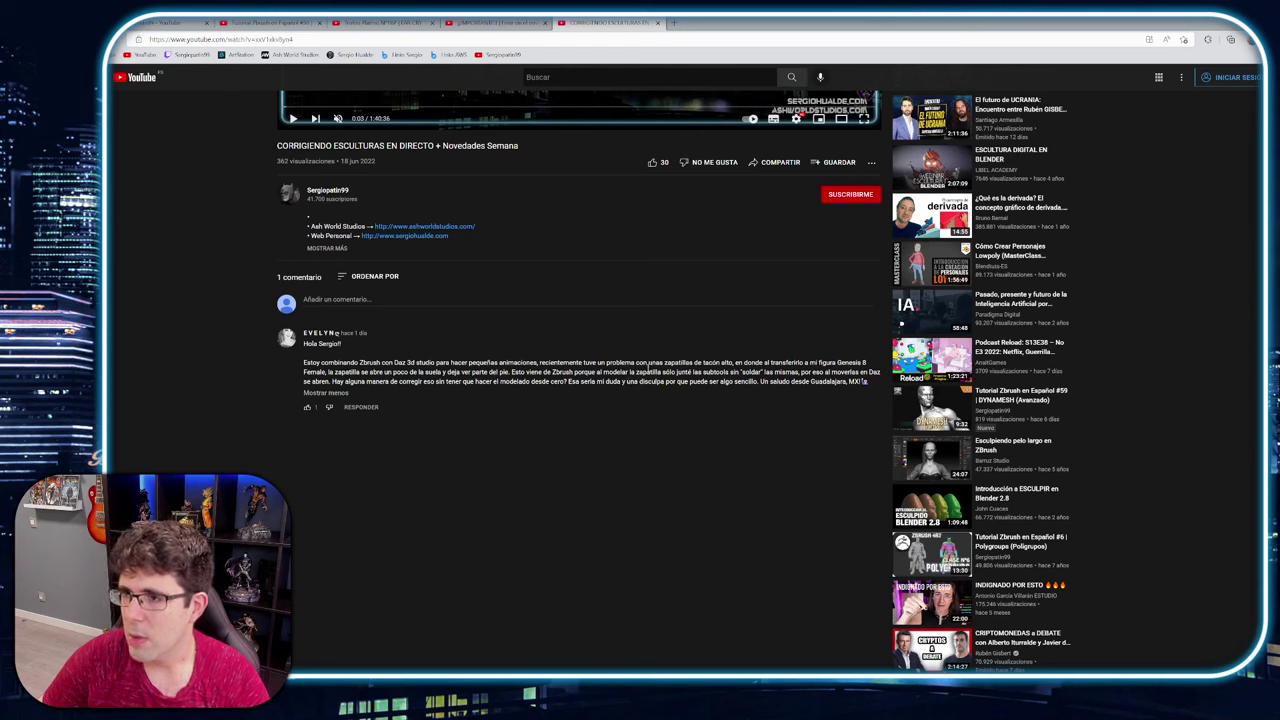
Open the Ash World Studios website and view the prices on its Curso Online 2022 course page for 3D printing figures
middle_click(300, 55)
click(697, 22)
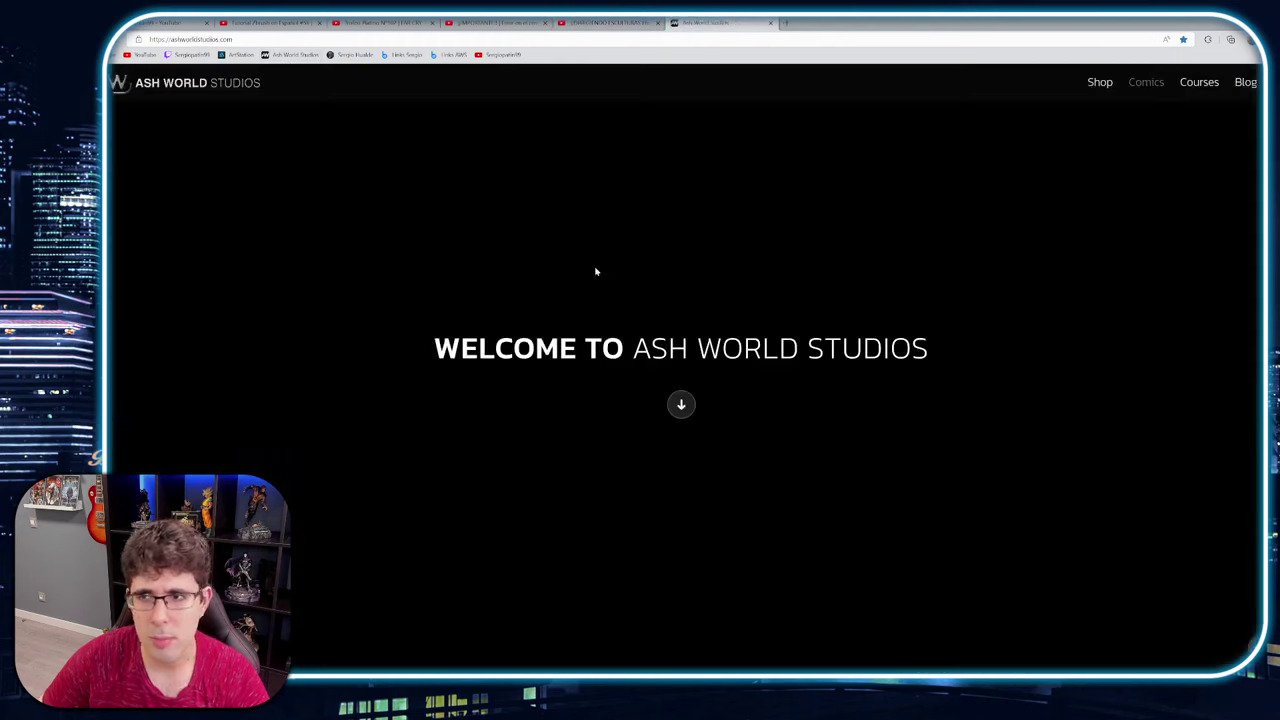
click(1205, 83)
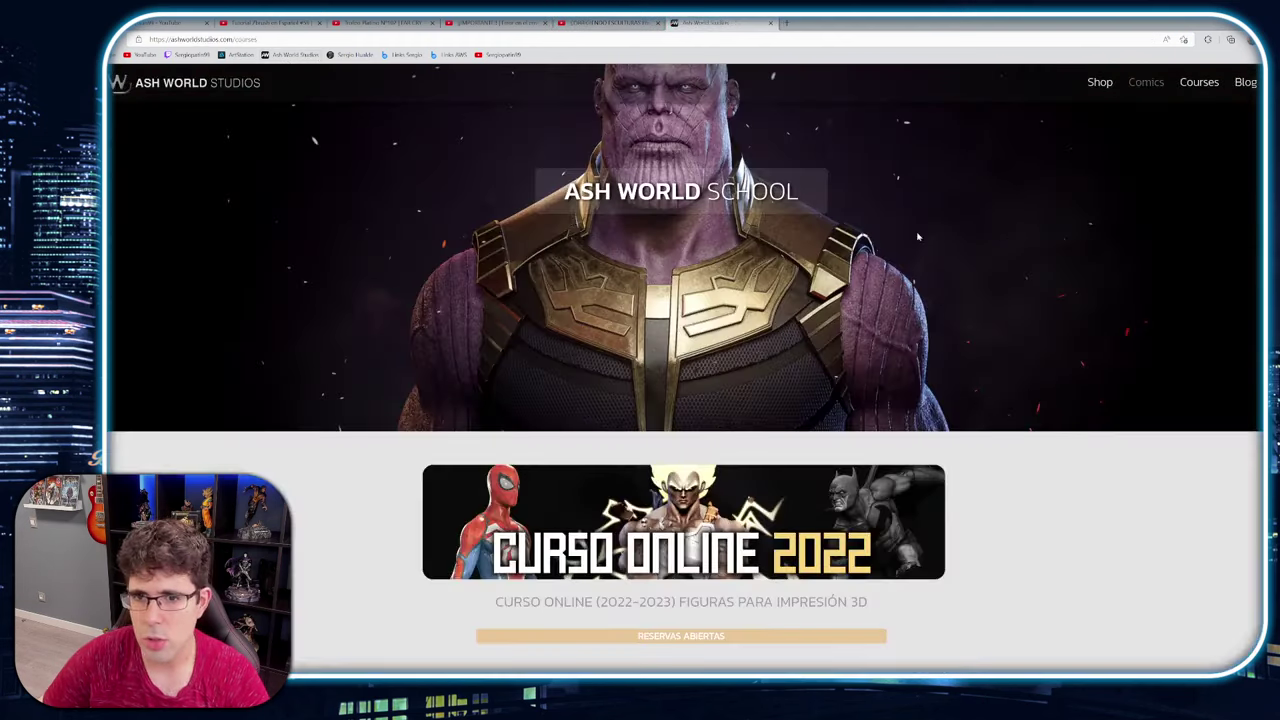
scroll(918, 237, down, 5)
click(681, 172)
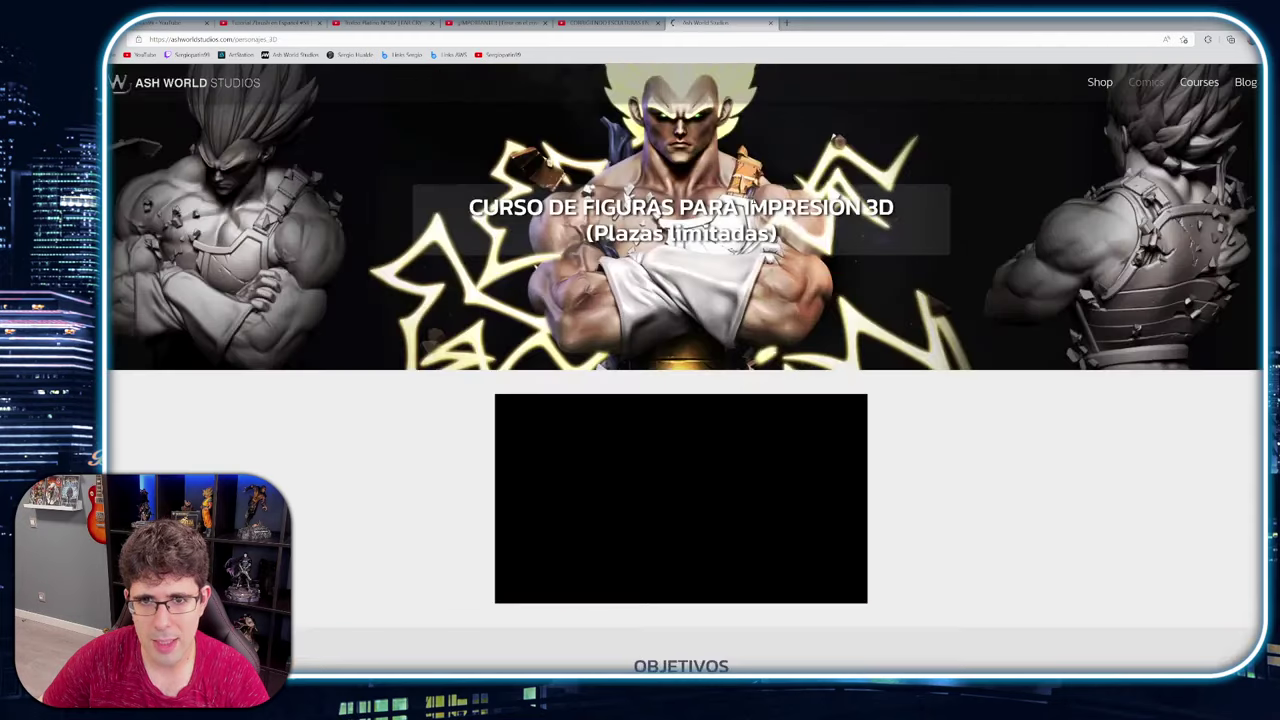
scroll(858, 316, down, 15)
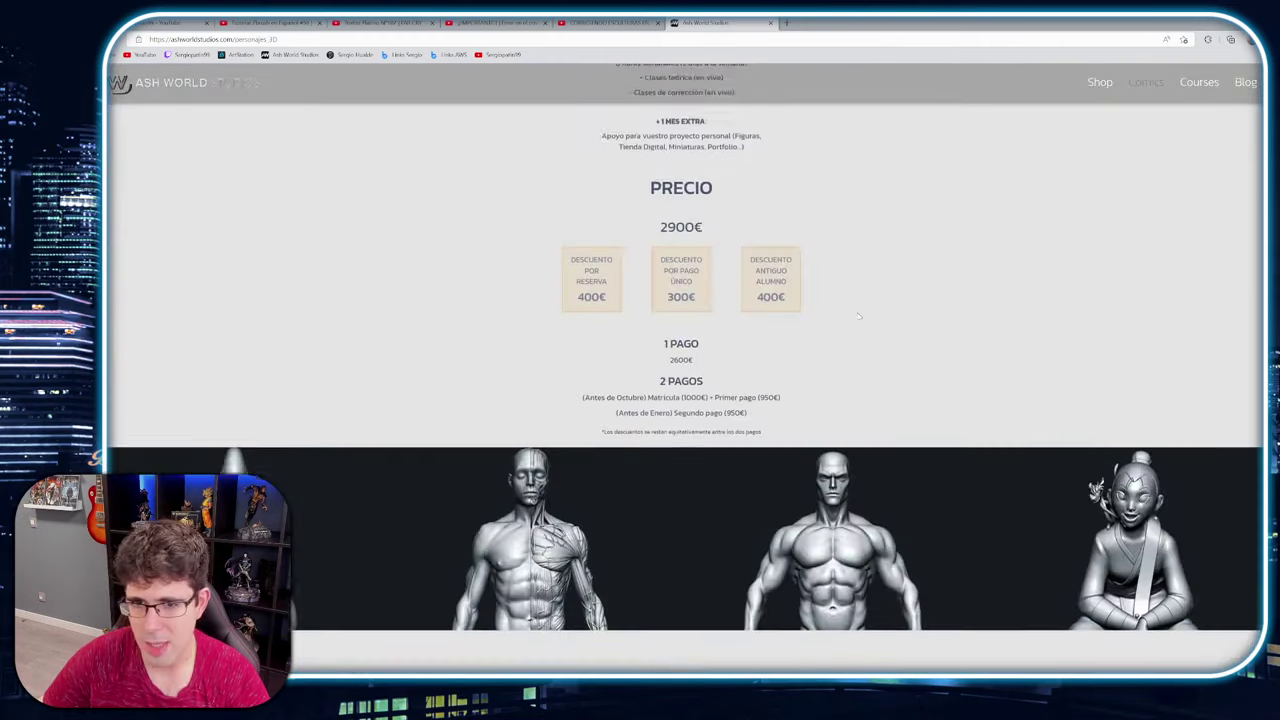
Look through the 3D printing figures course page, from its objectives, duration and prices to the student works, and return to its beginning
scroll(858, 316, down, 5)
scroll(858, 316, up, 15)
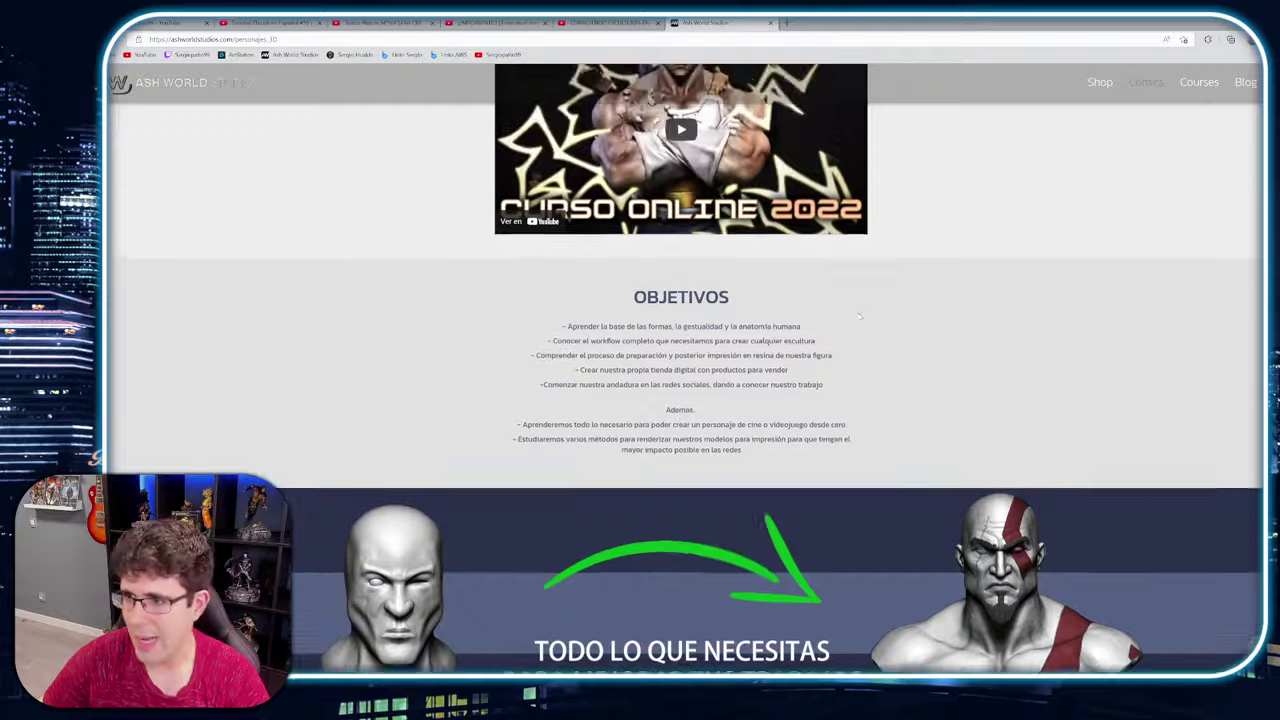
scroll(858, 316, up, 5)
scroll(860, 320, down, 10)
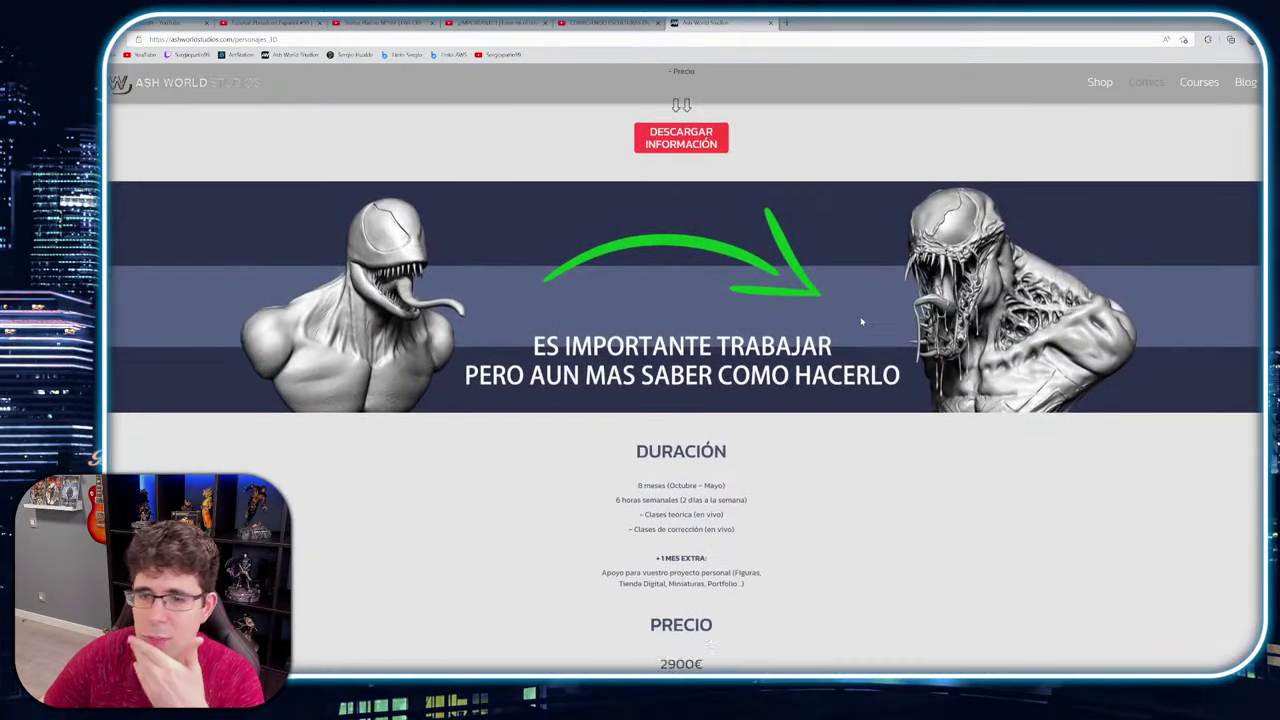
scroll(860, 321, down, 10)
scroll(860, 321, up, 4)
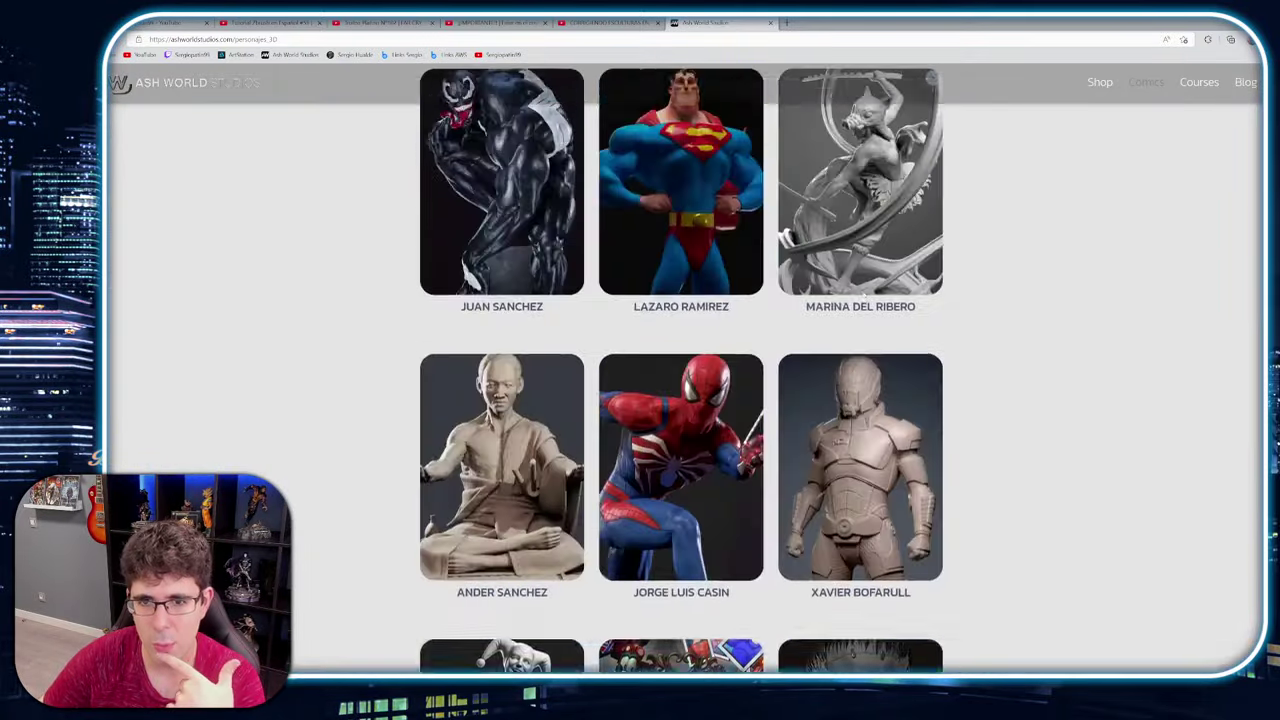
scroll(860, 321, up, 15)
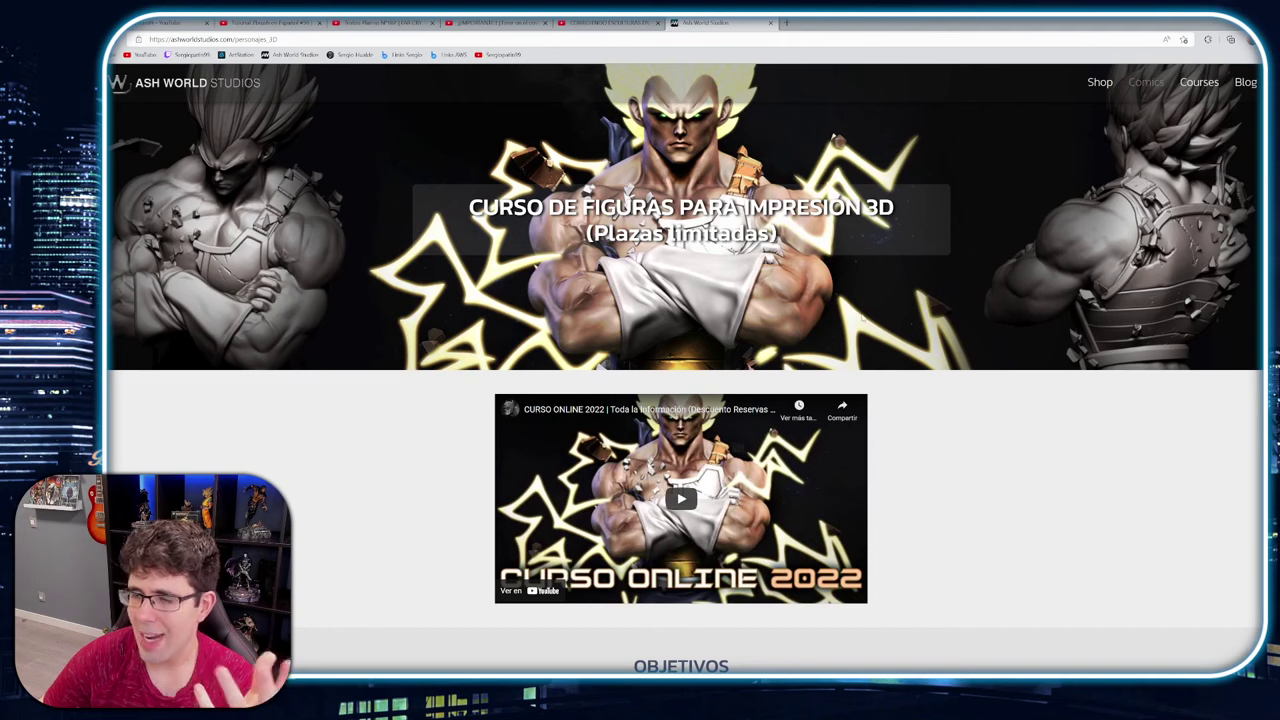
Look over the Ash World Studios Shop page with its private commissions and the Blog page with the Renderout article
click(1094, 86)
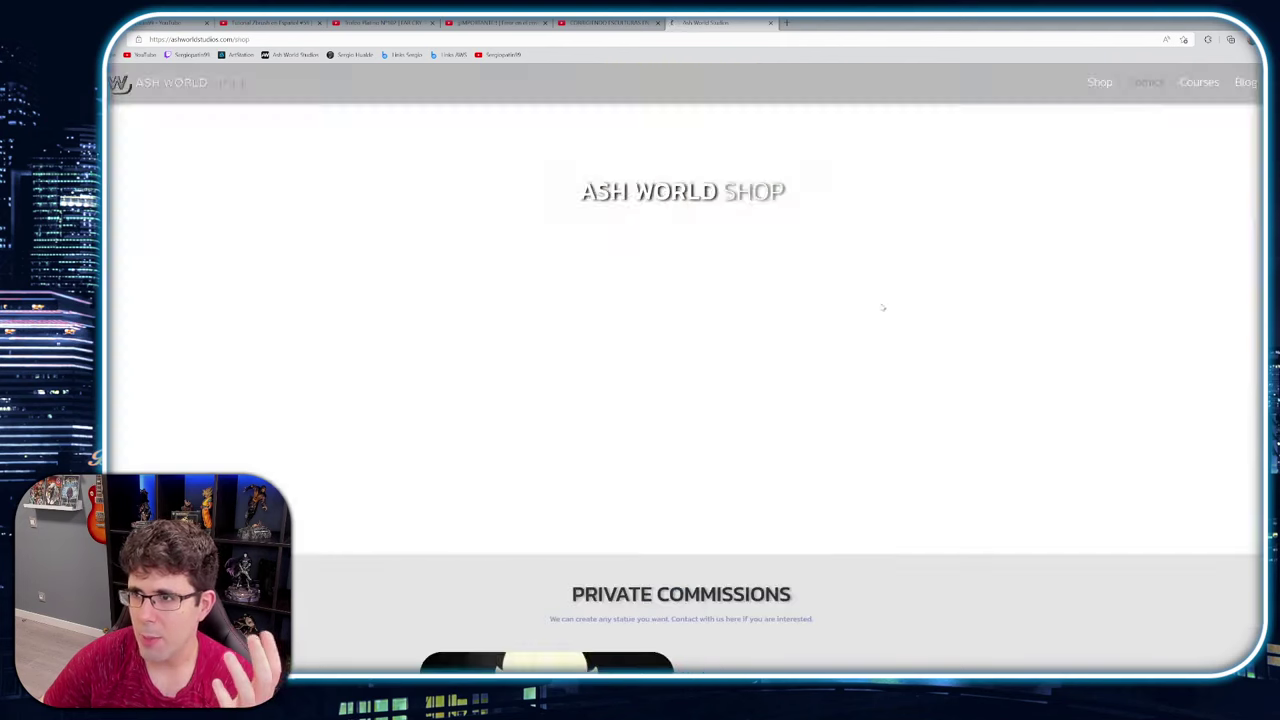
scroll(803, 350, down, 10)
scroll(1217, 124, up, 8)
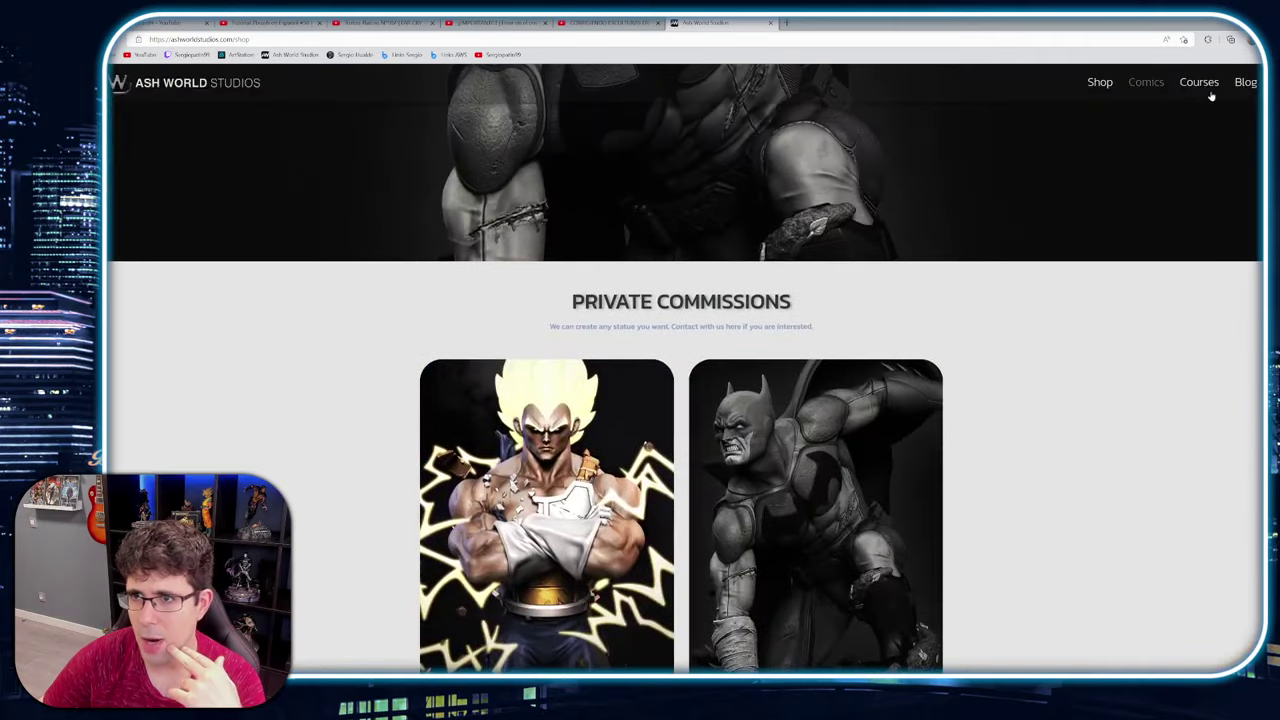
click(1245, 82)
scroll(1200, 110, down, 2)
scroll(1195, 105, up, 2)
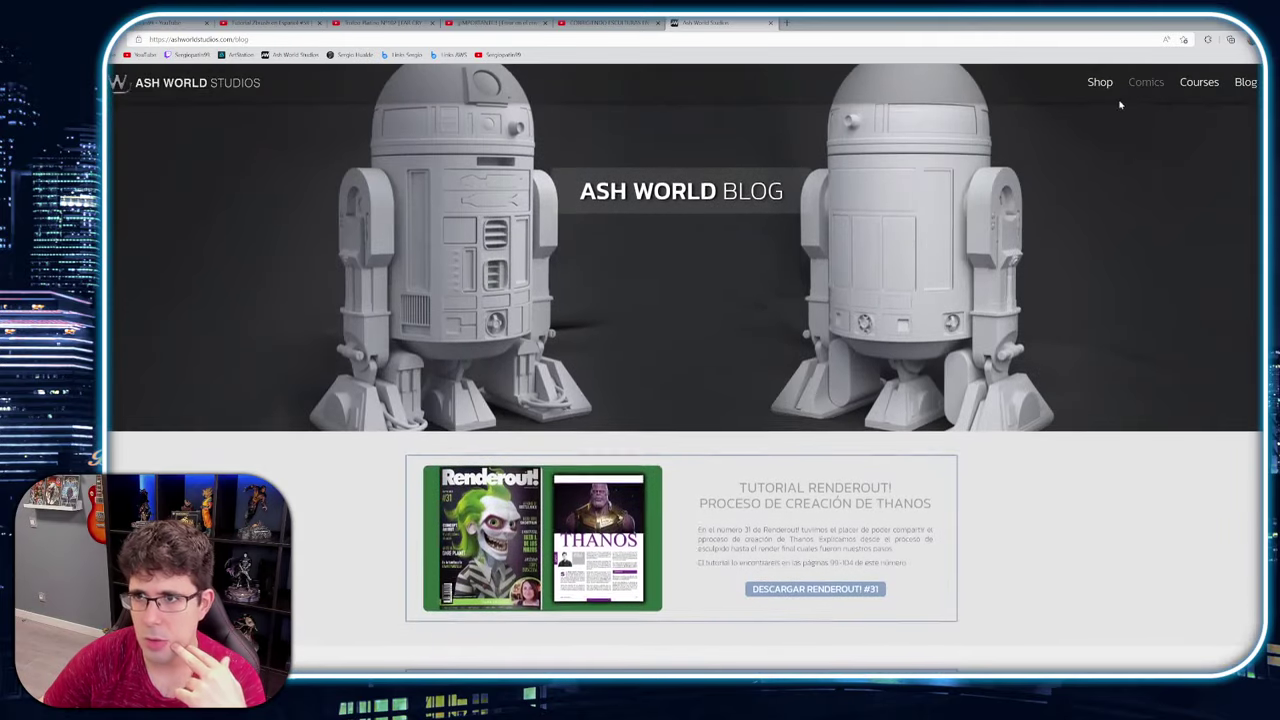
Open Ash World Tutorials from the Courses page and look through its free tutorials, streams and social media sections
click(1192, 99)
scroll(800, 500, down, 5)
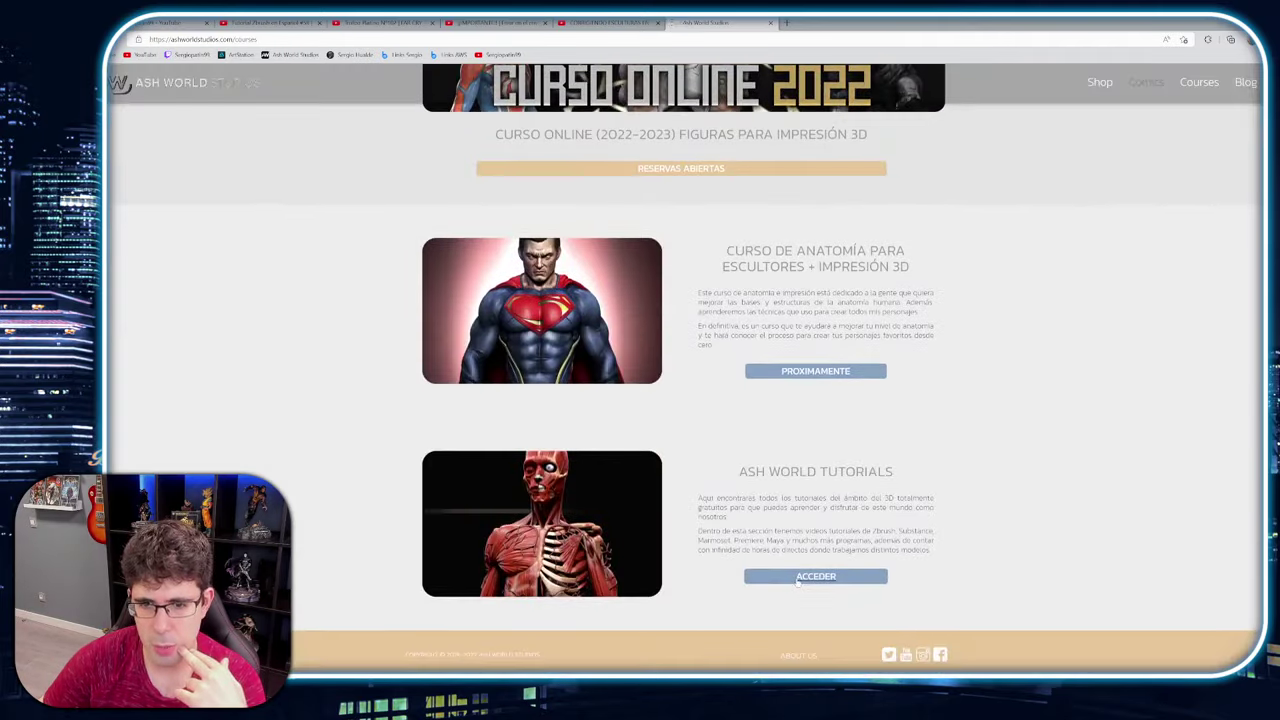
click(798, 583)
scroll(706, 303, down, 10)
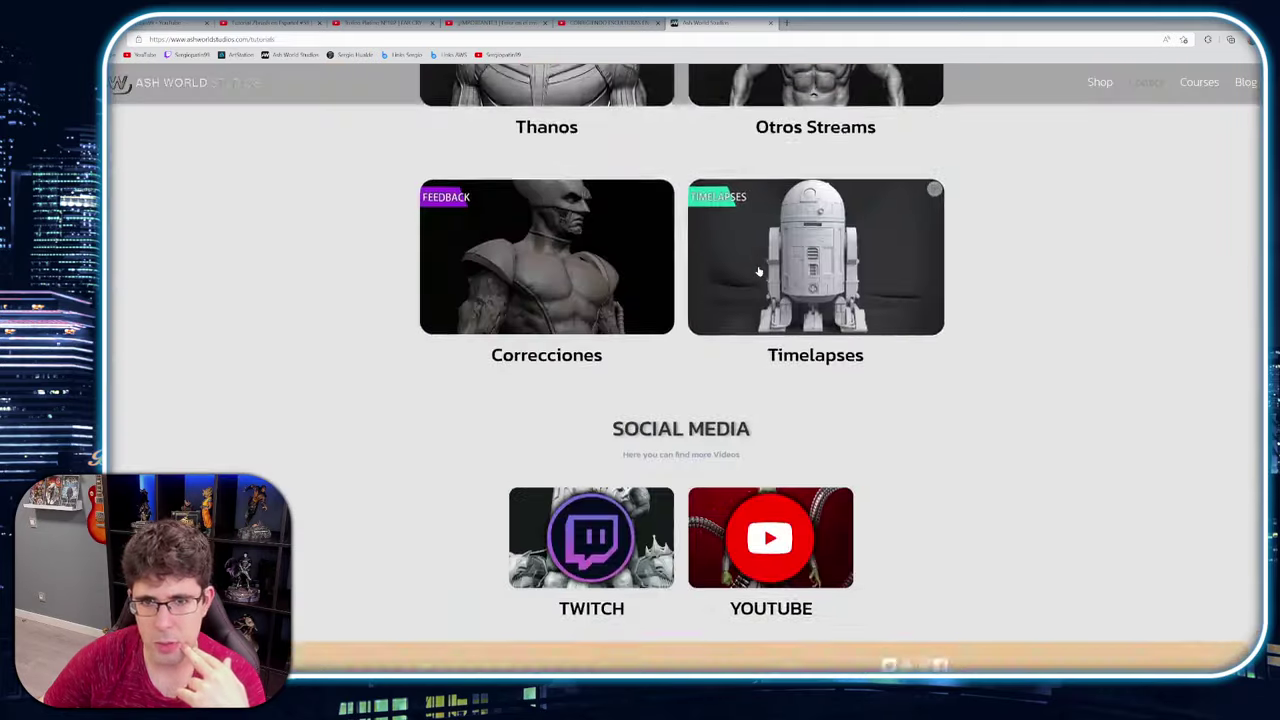
scroll(762, 275, up, 4)
scroll(762, 275, up, 5)
scroll(762, 280, down, 5)
scroll(763, 285, up, 5)
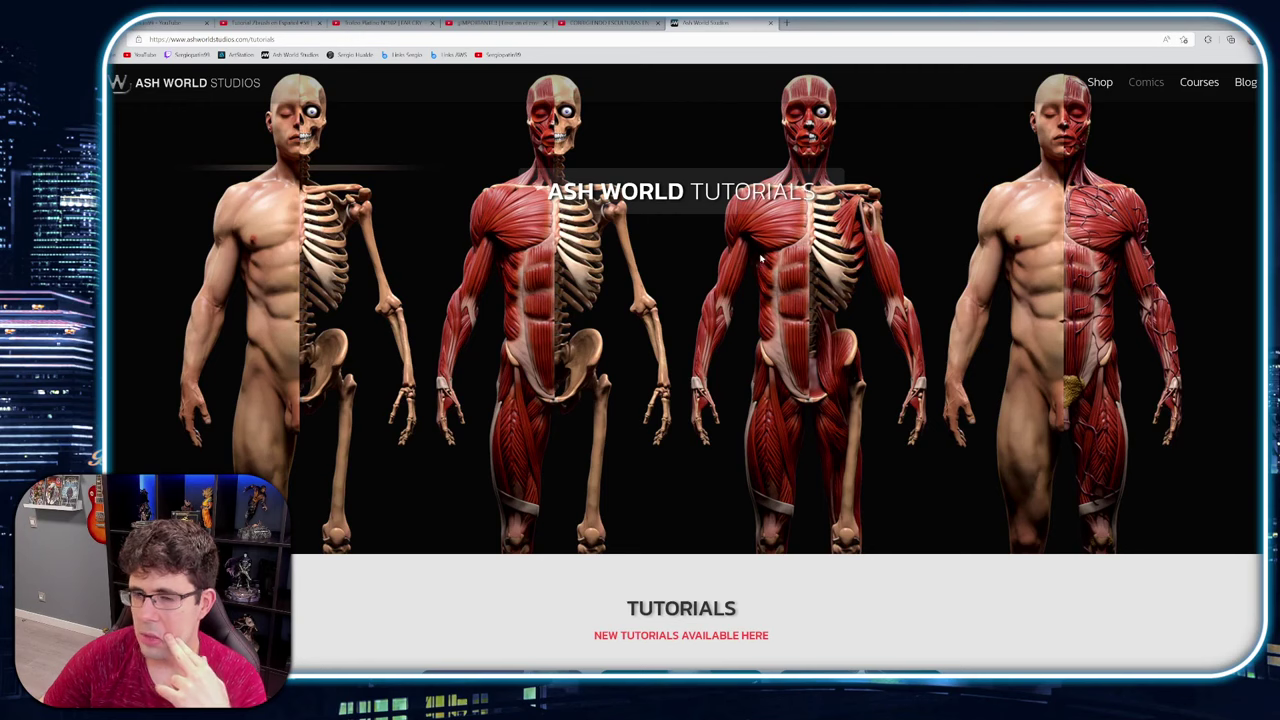
scroll(760, 258, down, 5)
scroll(762, 265, up, 5)
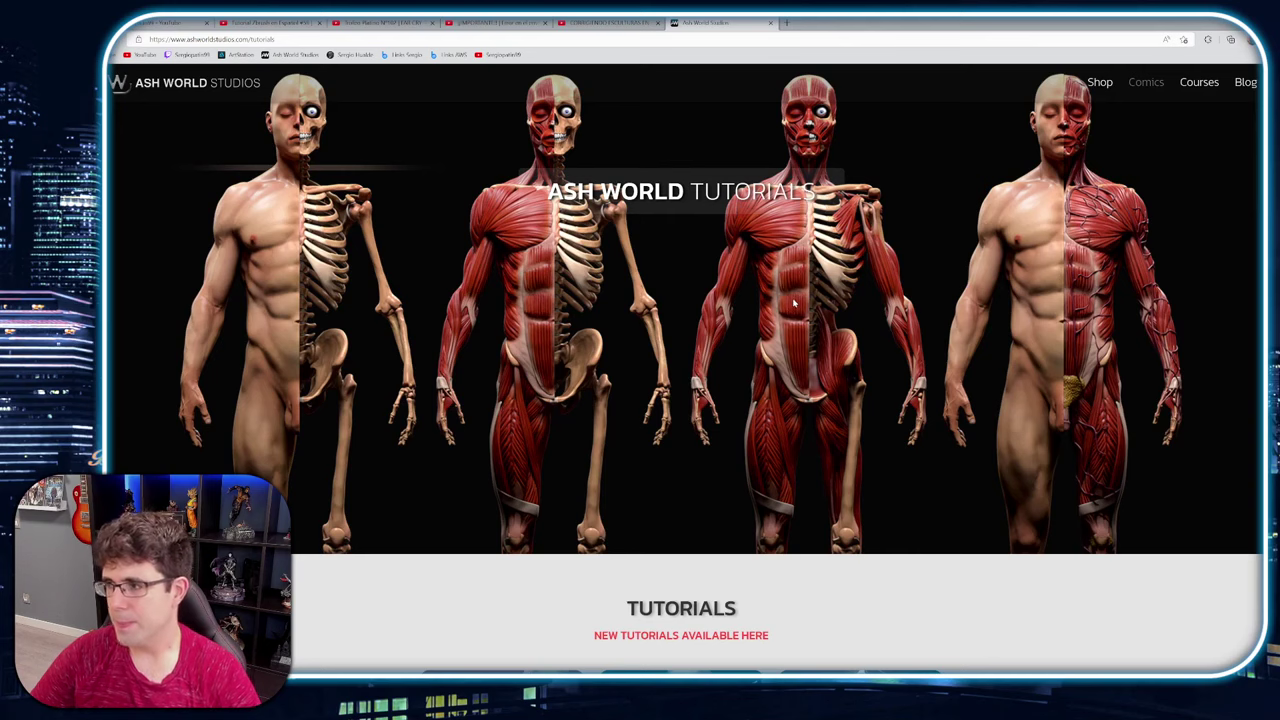
scroll(705, 331, down, 5)
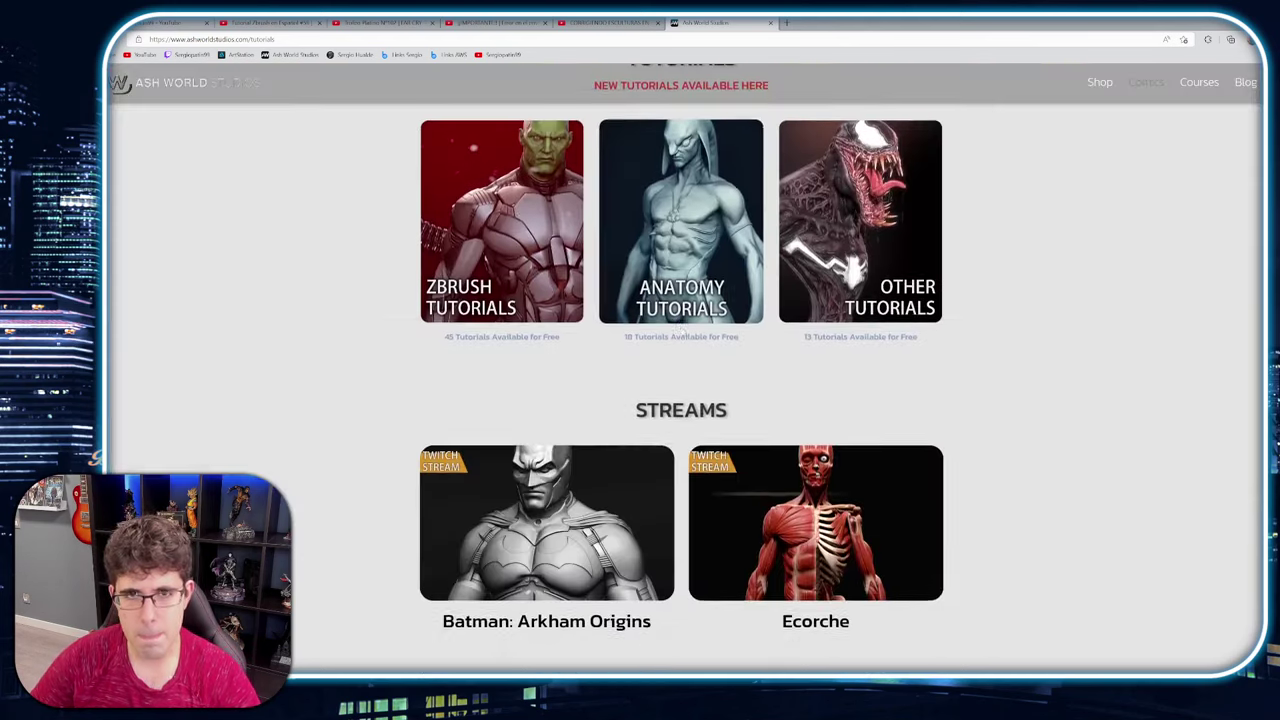
scroll(681, 331, up, 5)
Return to the "CORRIGIENDO ESCULTURAS EN DIRECTO + Novedades Semana" video page and review its Zbrush and Daz comment again
click(608, 22)
scroll(530, 392, up, 1)
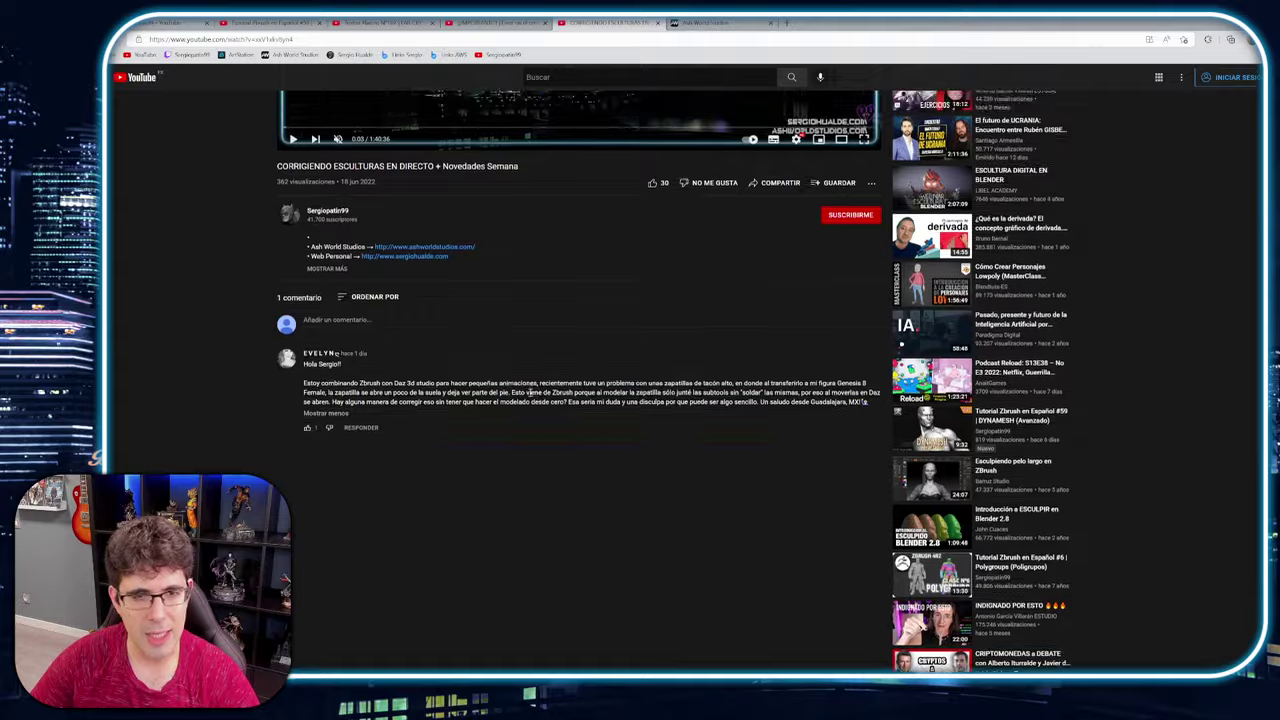
scroll(529, 393, up, 3)
scroll(700, 385, down, 1)
scroll(746, 383, up, 1)
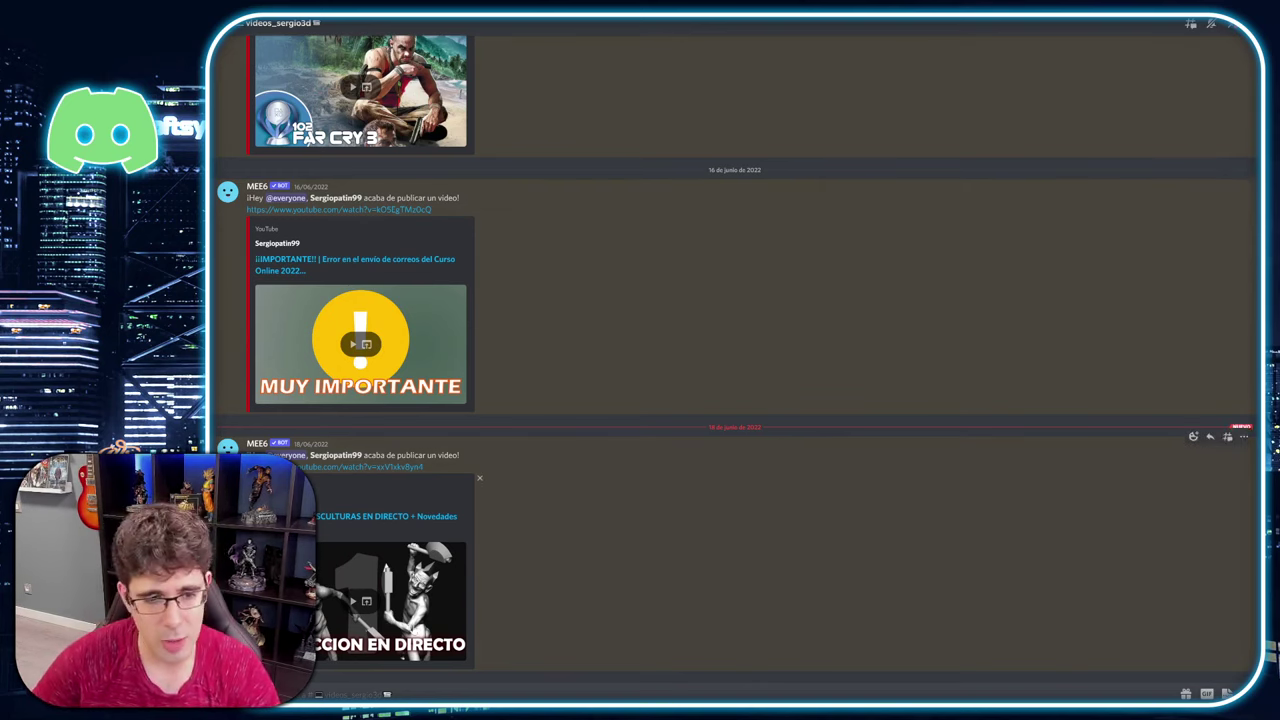
Switch to Discord, go to the wip channel and enlarge the first three images of the horned figure anatomy study one by one
click(165, 480)
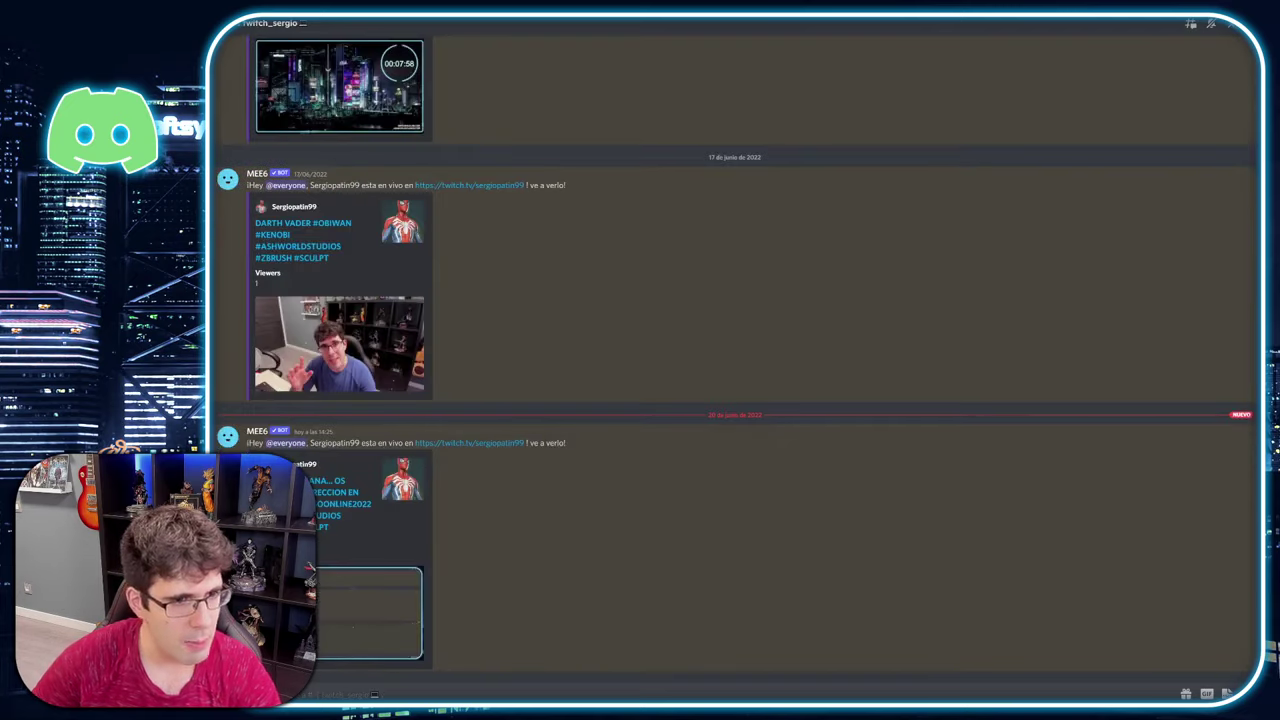
key(alt+Down)
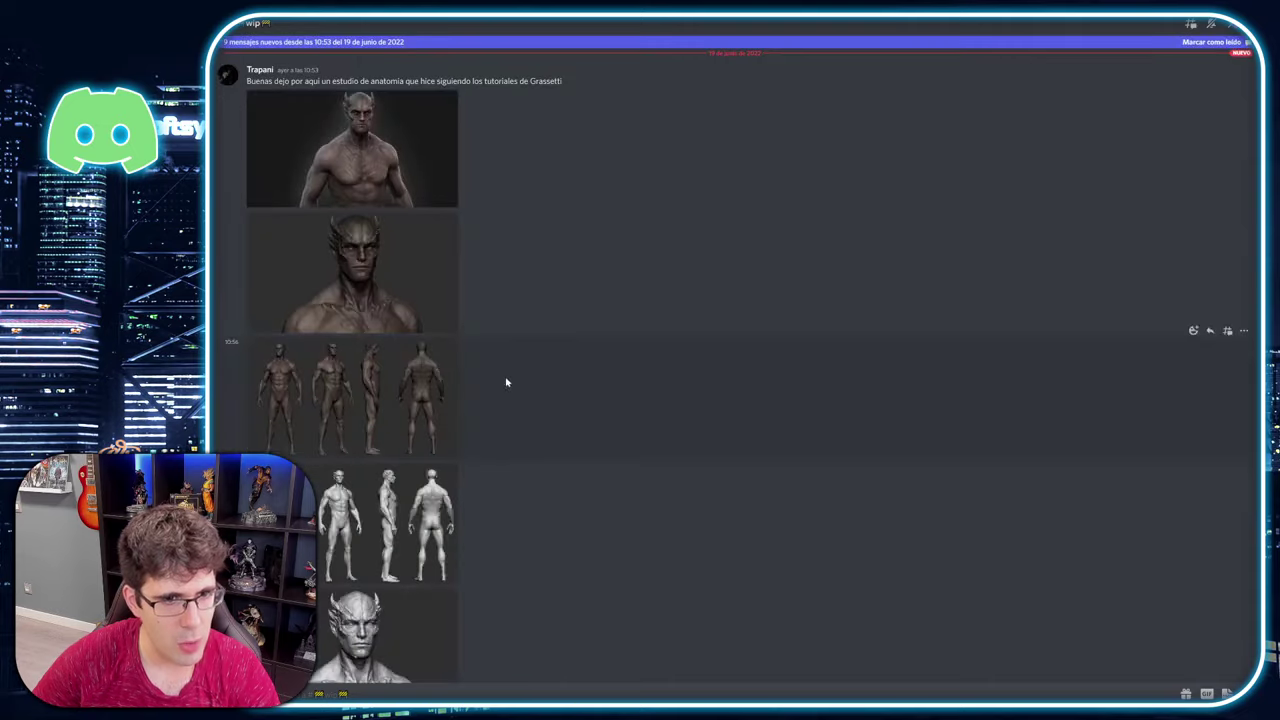
click(404, 181)
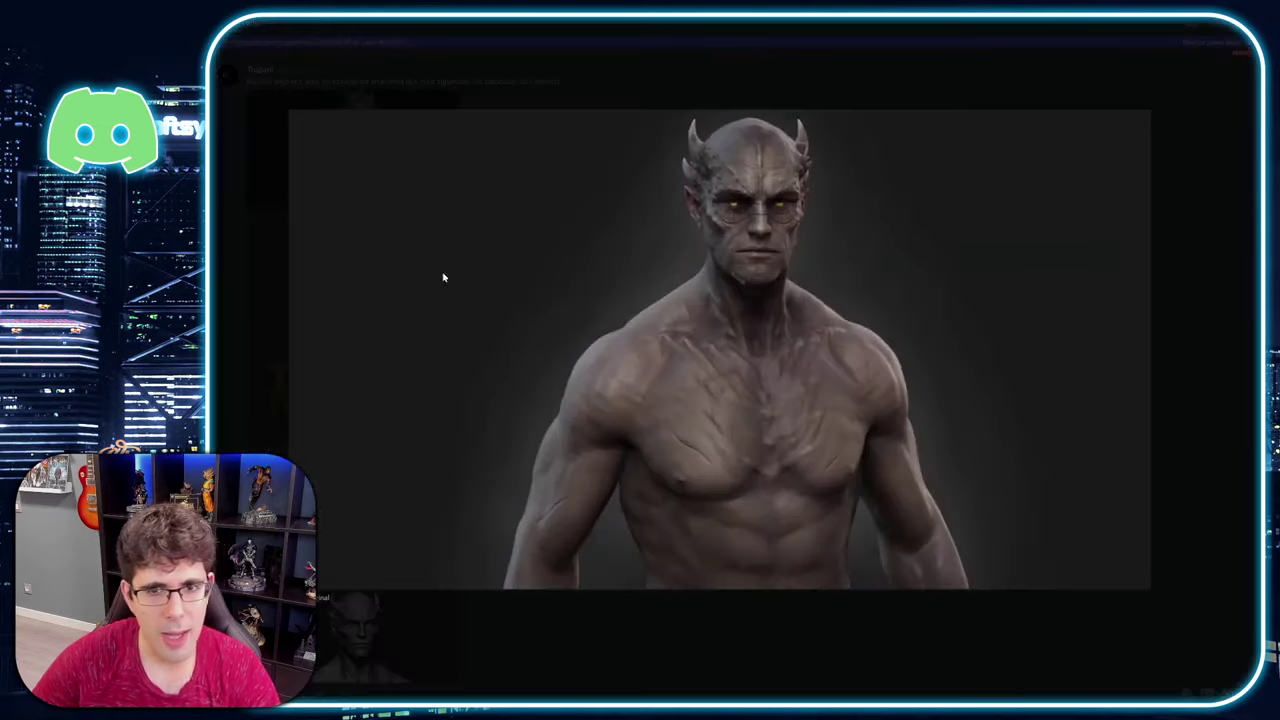
click(262, 430)
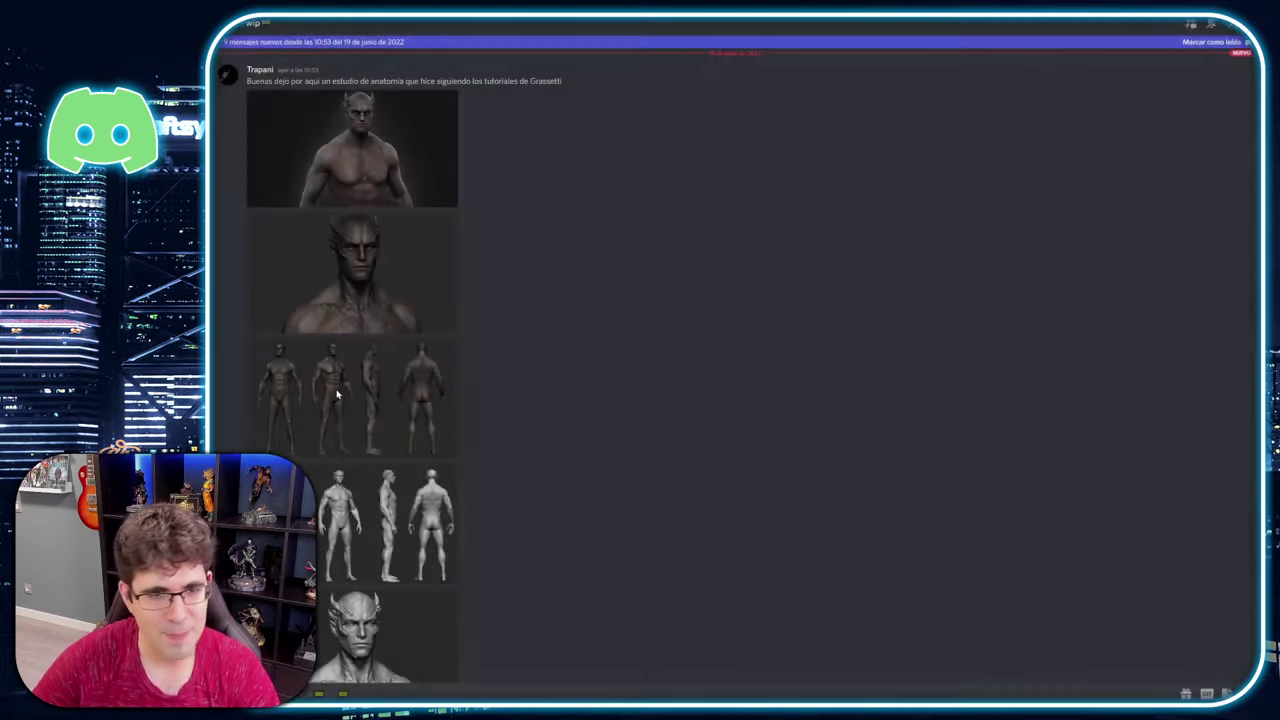
click(368, 321)
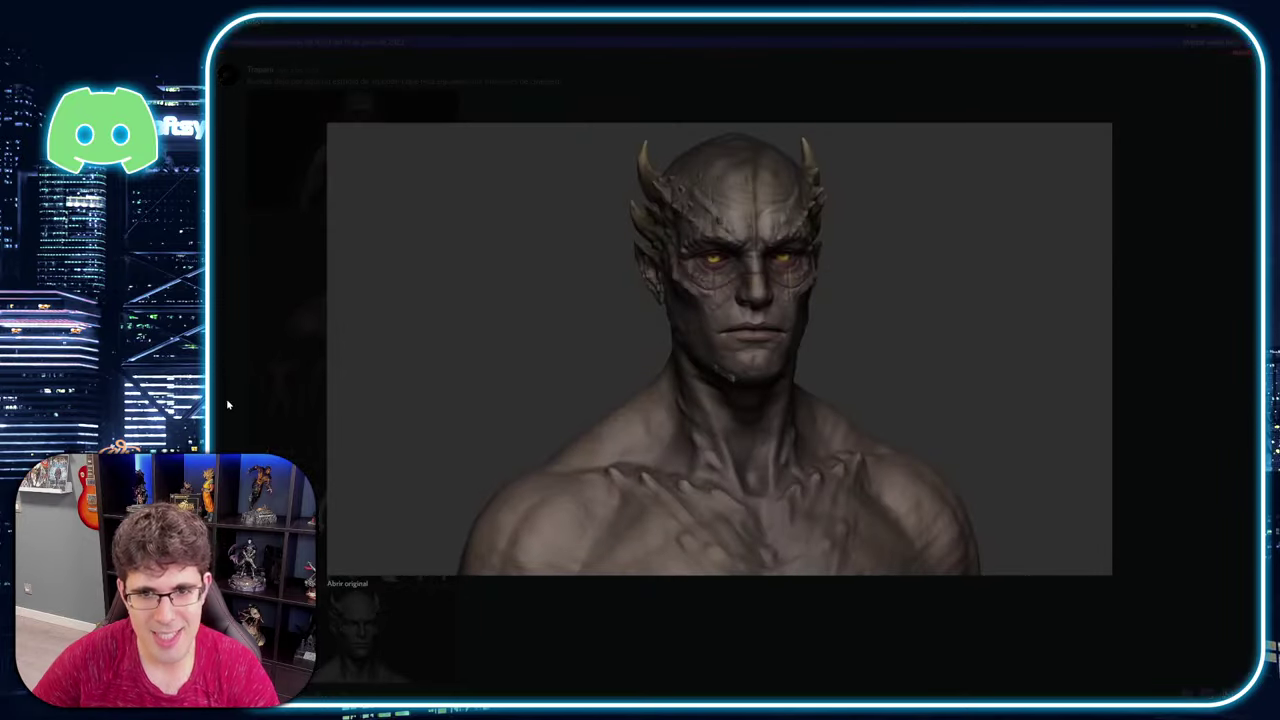
click(227, 404)
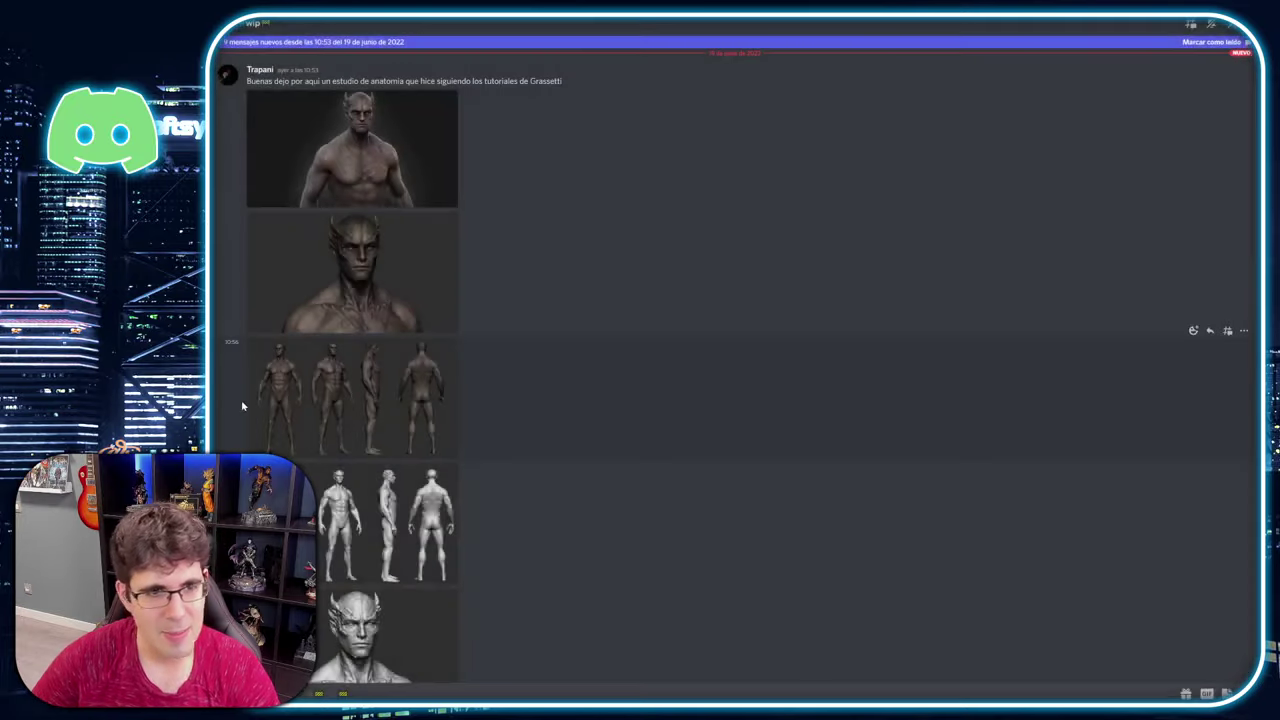
click(398, 418)
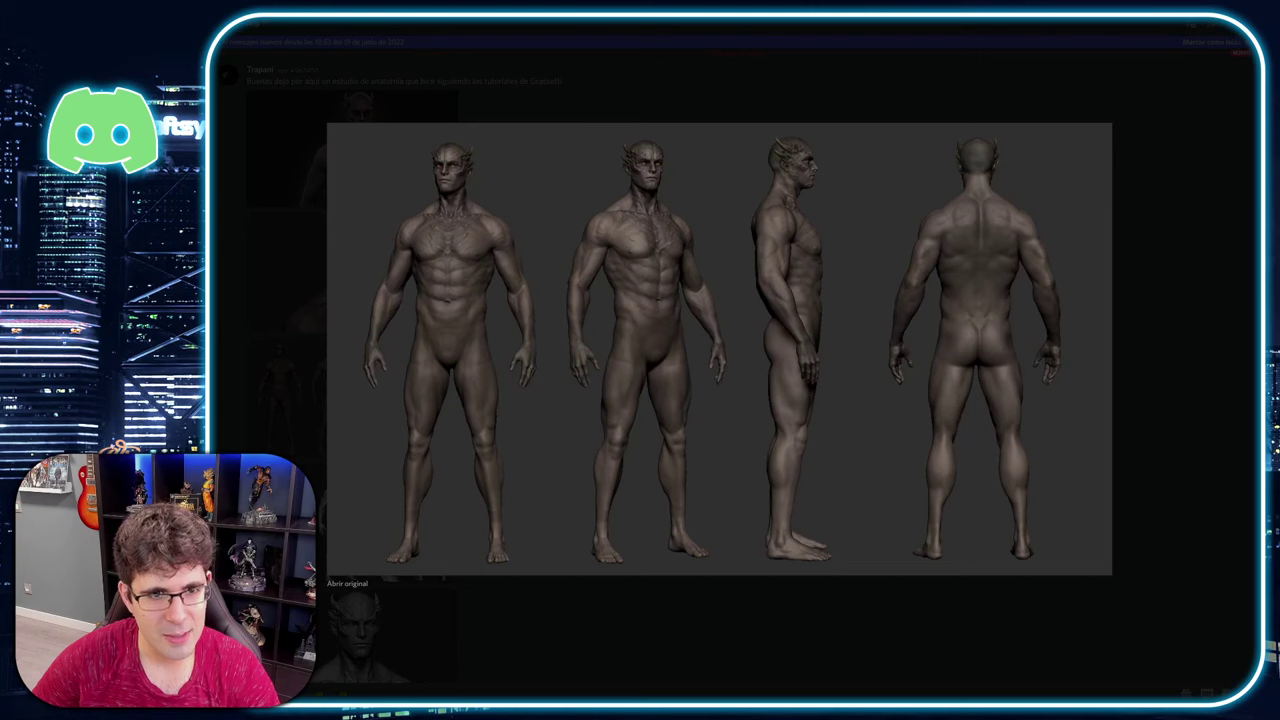
click(258, 391)
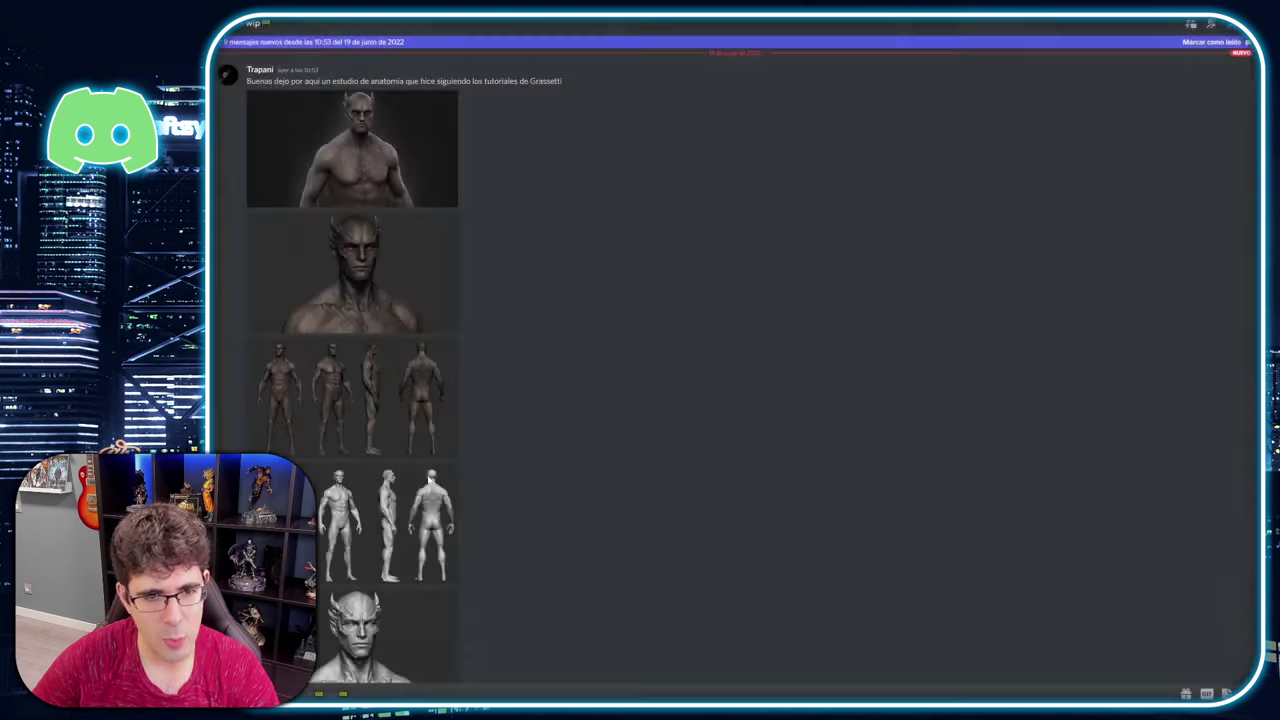
Enlarge the grey sculpt images of the horned figure in turn: the full-body turnaround, the head close-up and the torso
click(378, 514)
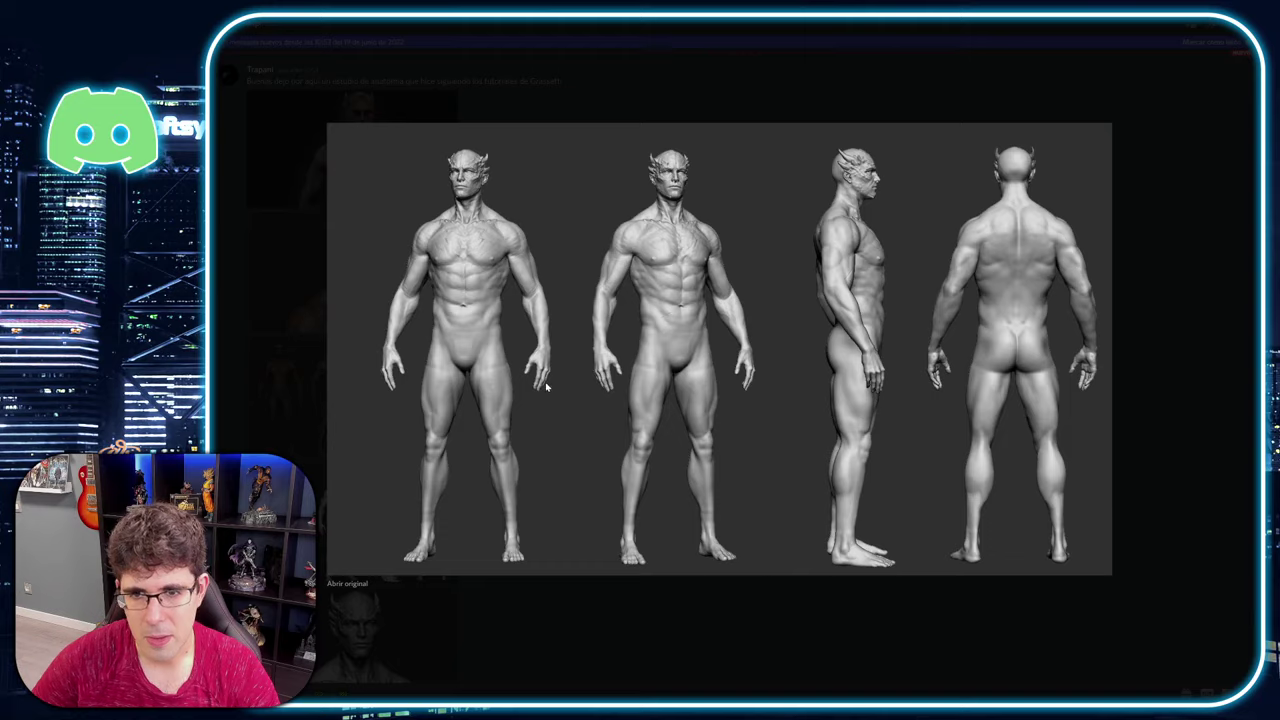
click(400, 640)
scroll(465, 469, down, 3)
click(443, 508)
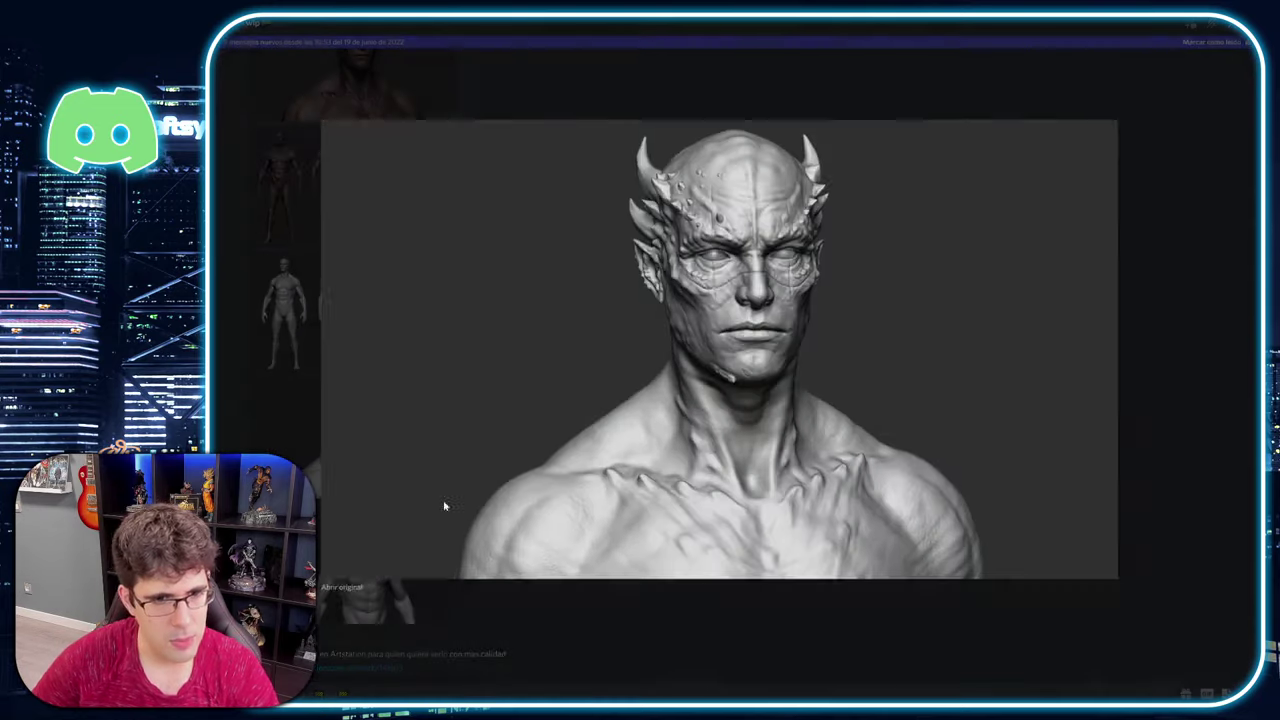
click(539, 589)
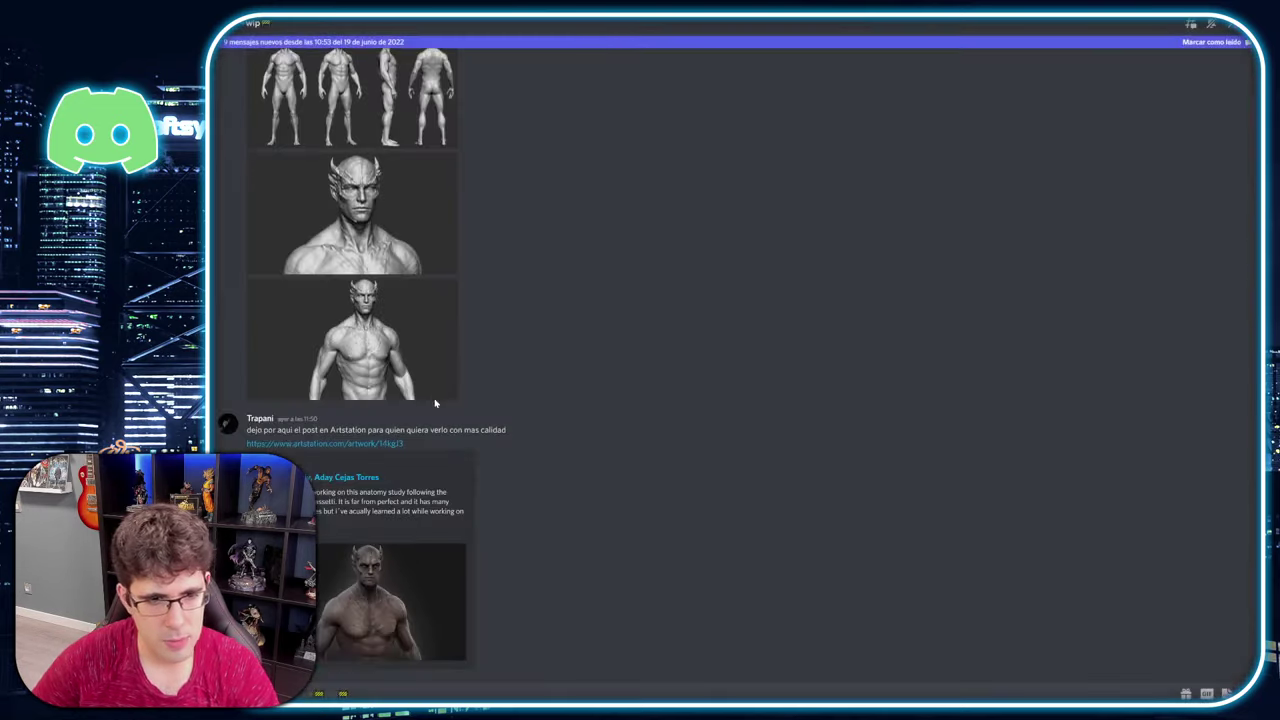
click(416, 352)
click(322, 481)
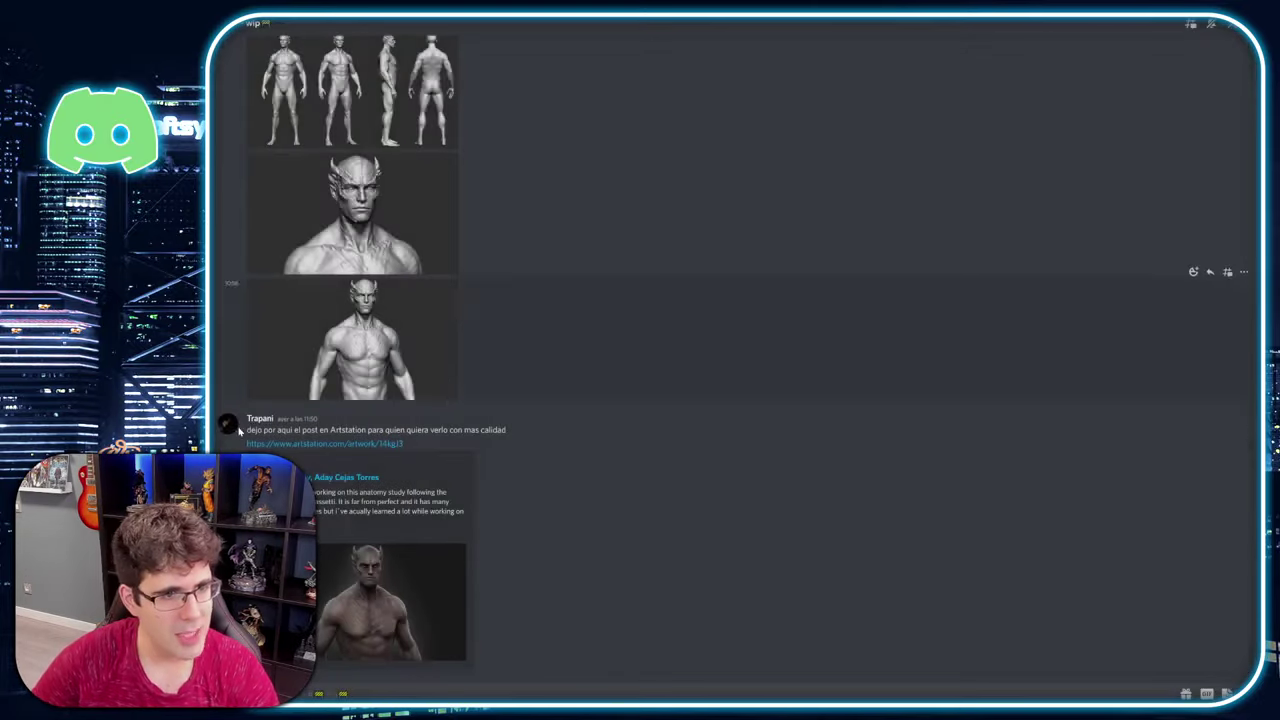
Go past the finished works channel to estudios-de-anatomia and enlarge the first two images of the figure with shield and staff
click(135, 440)
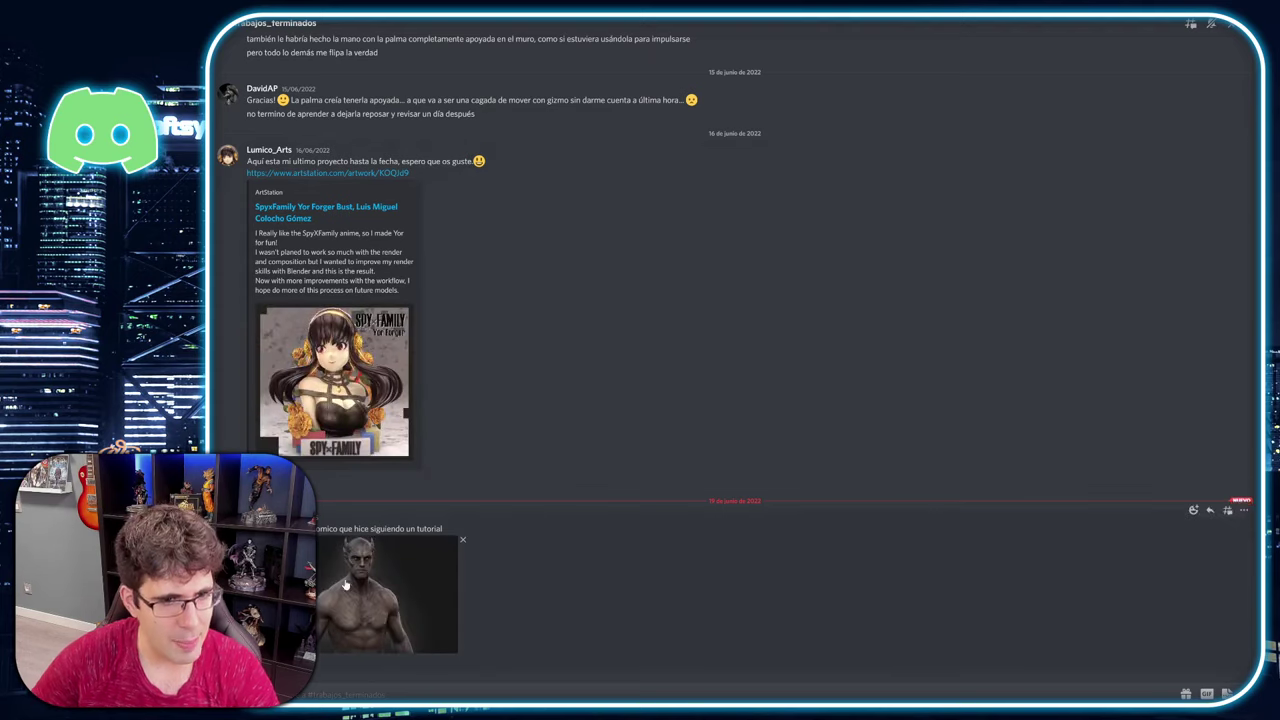
key(alt+Down)
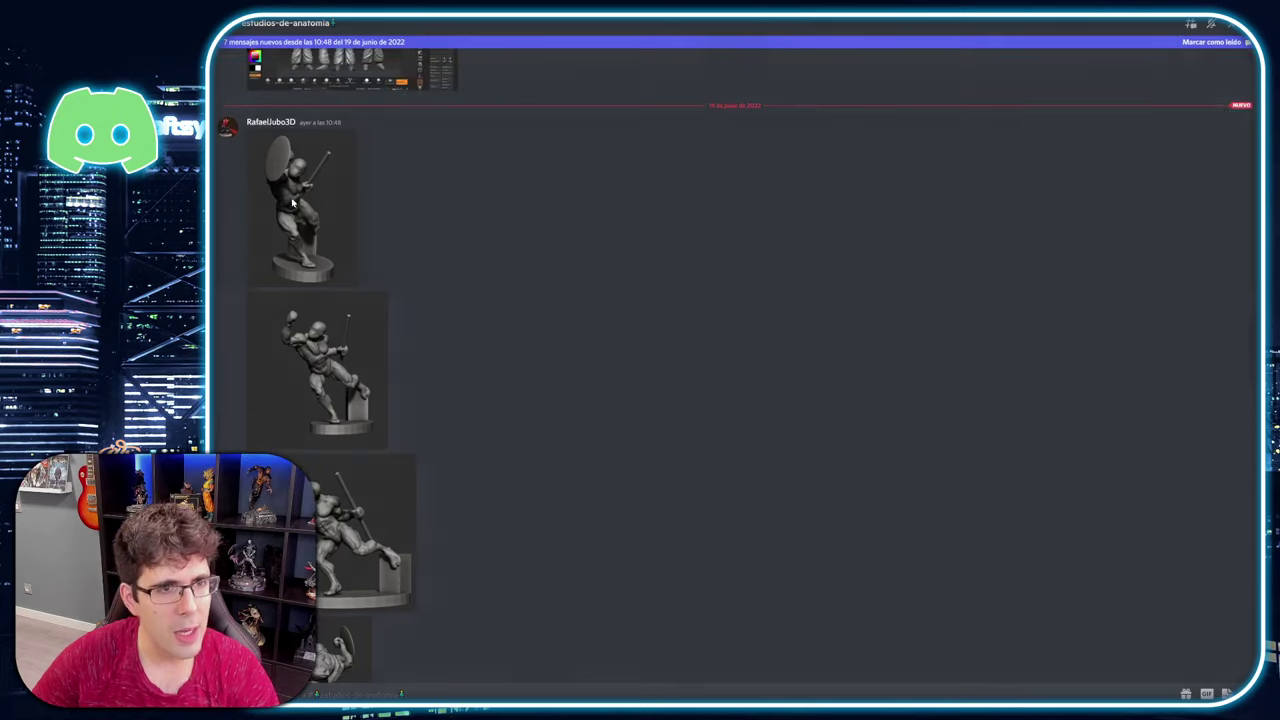
click(296, 205)
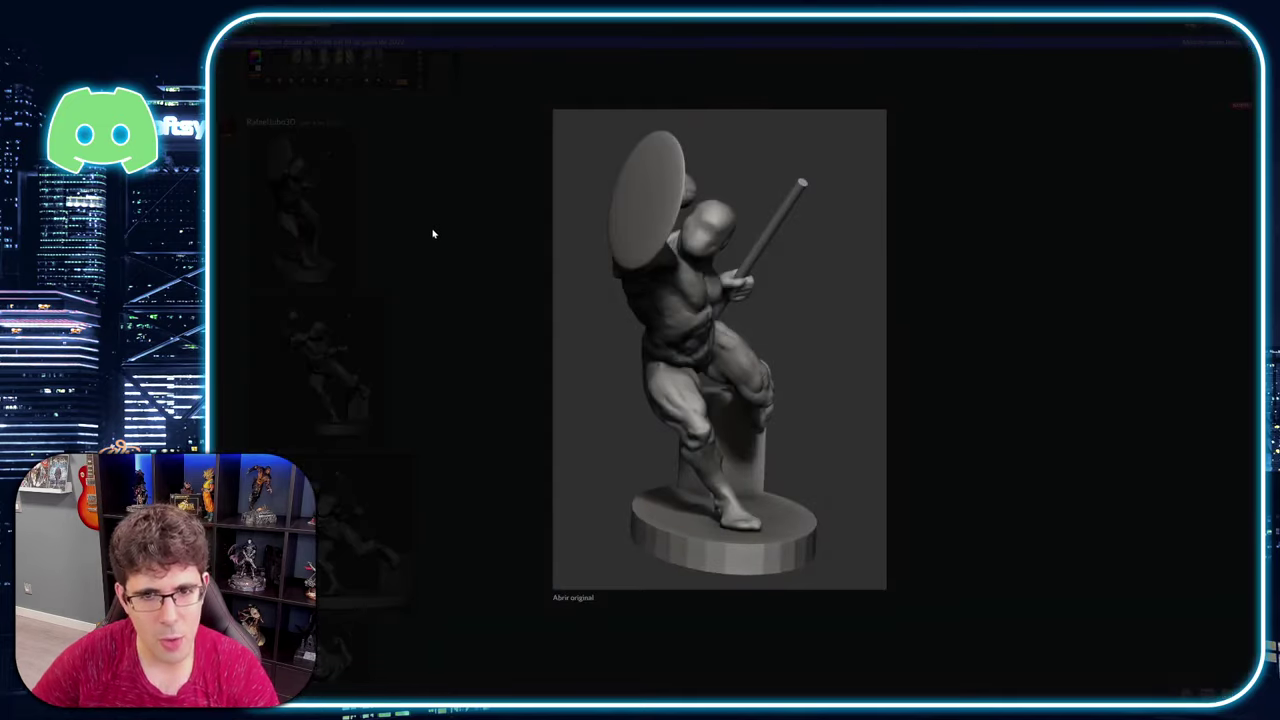
click(376, 325)
click(330, 365)
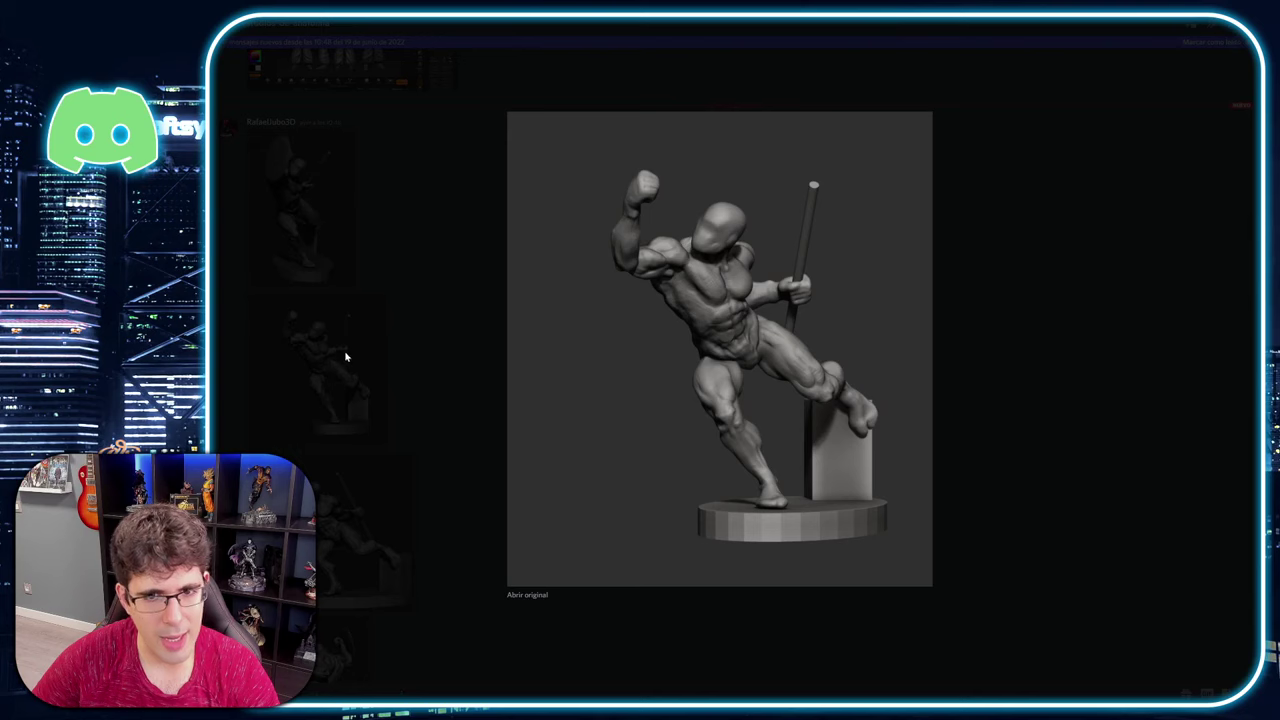
click(427, 295)
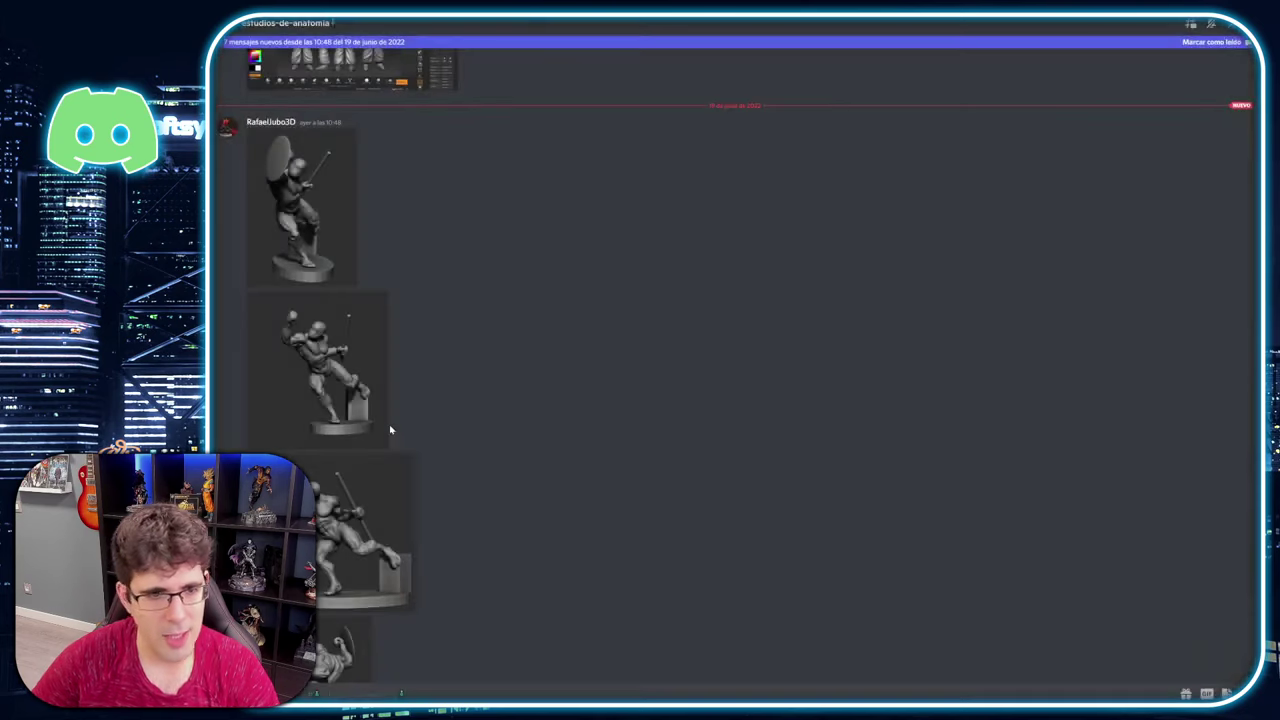
Enlarge the side and back views of the figure with the staff, and bring the rest of the post into view
click(349, 526)
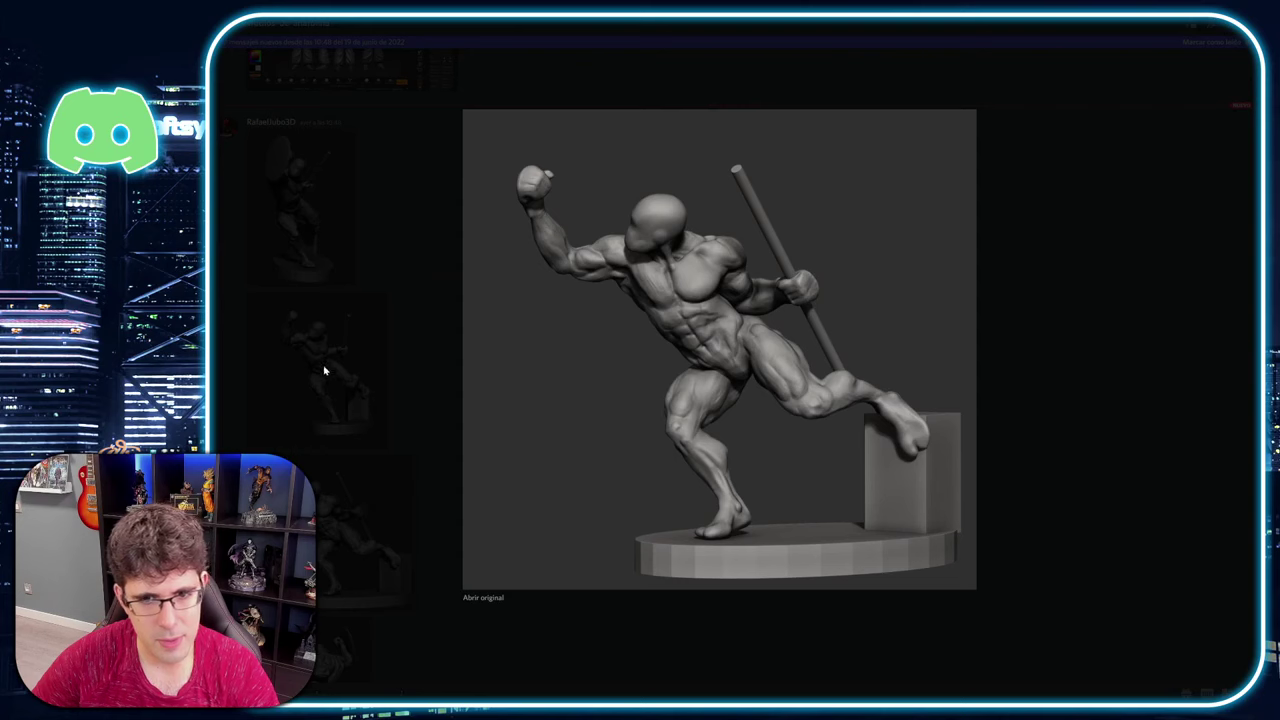
click(321, 358)
click(365, 500)
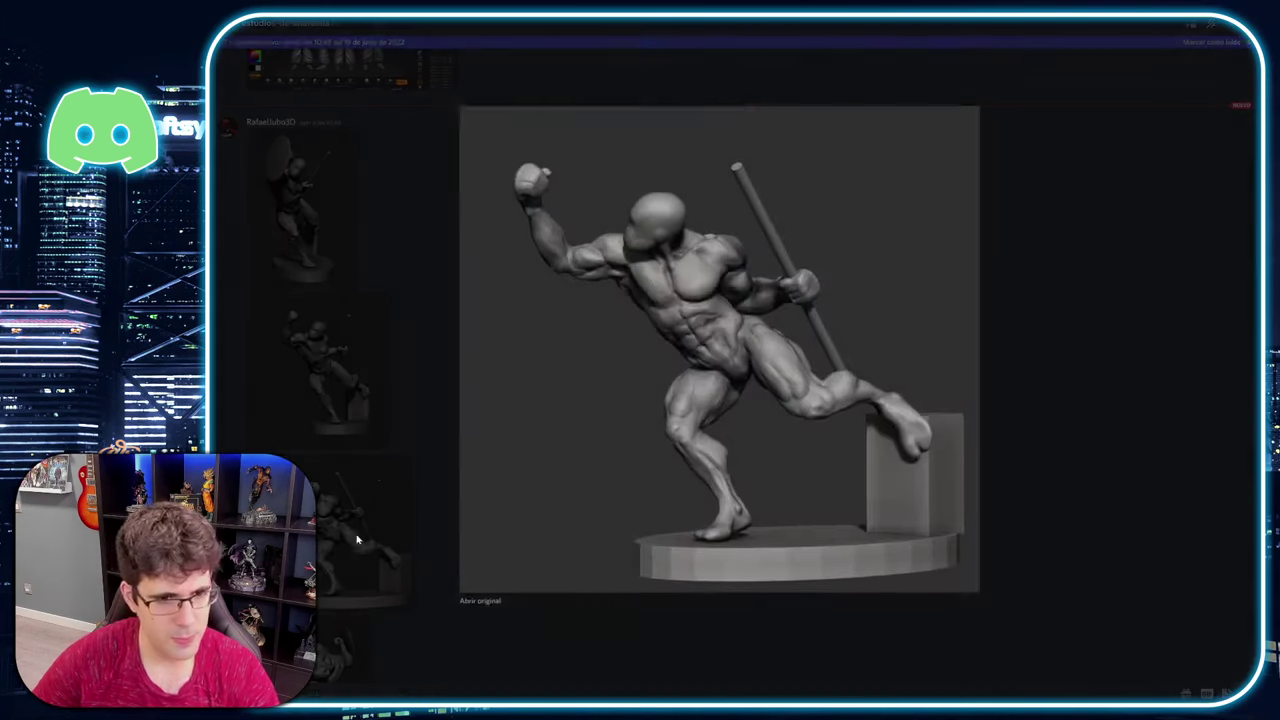
click(379, 479)
click(381, 482)
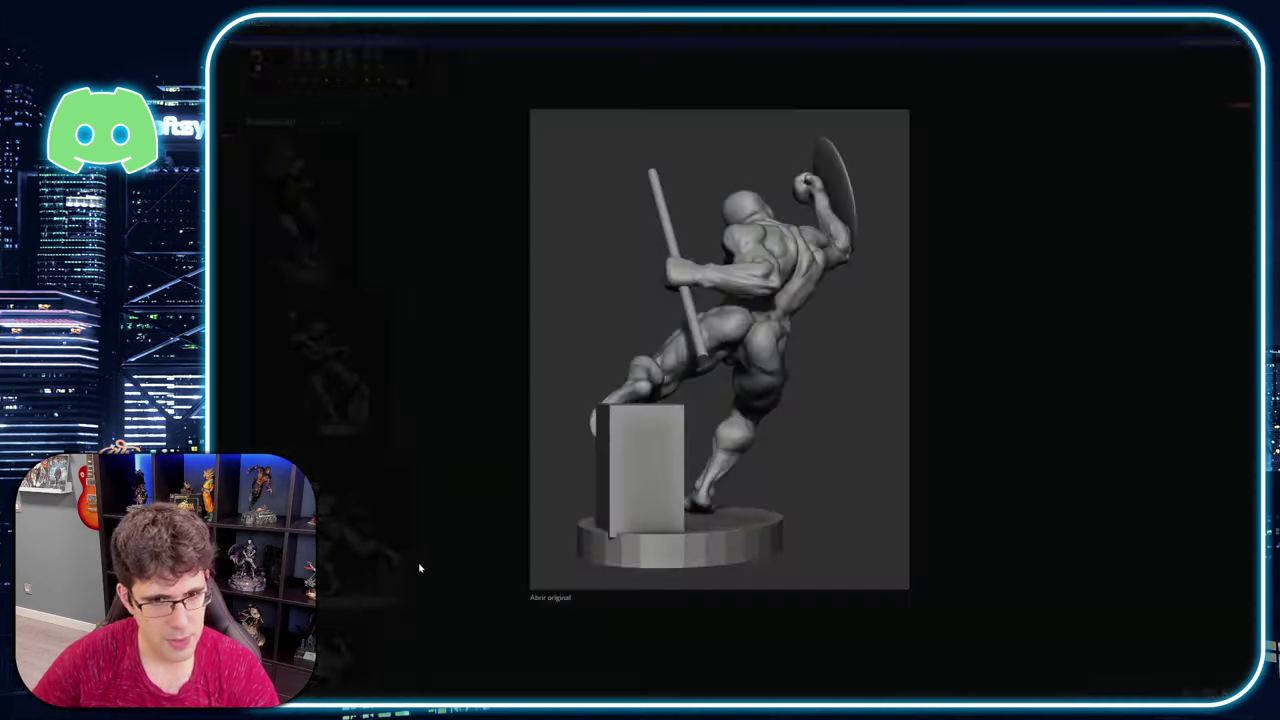
click(424, 535)
scroll(723, 503, down, 3)
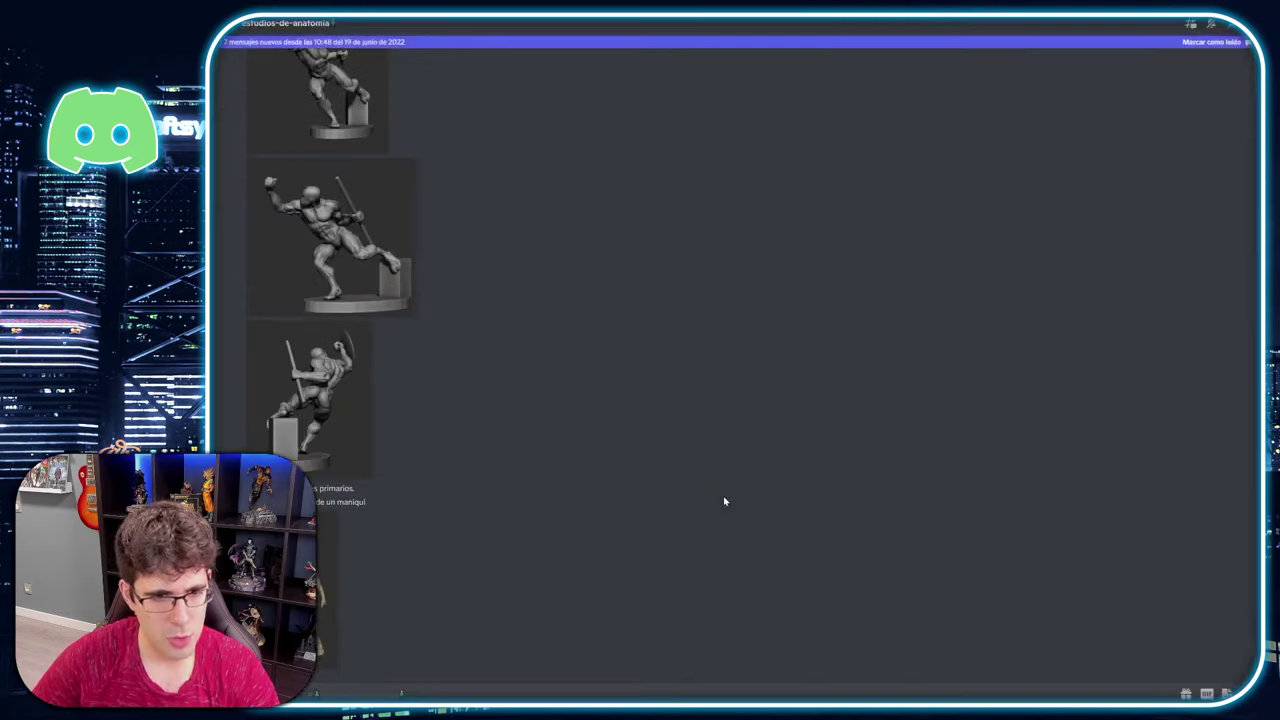
Enlarge the last back view of the figure with the staff and the tan headless male body study, closing each one
click(328, 372)
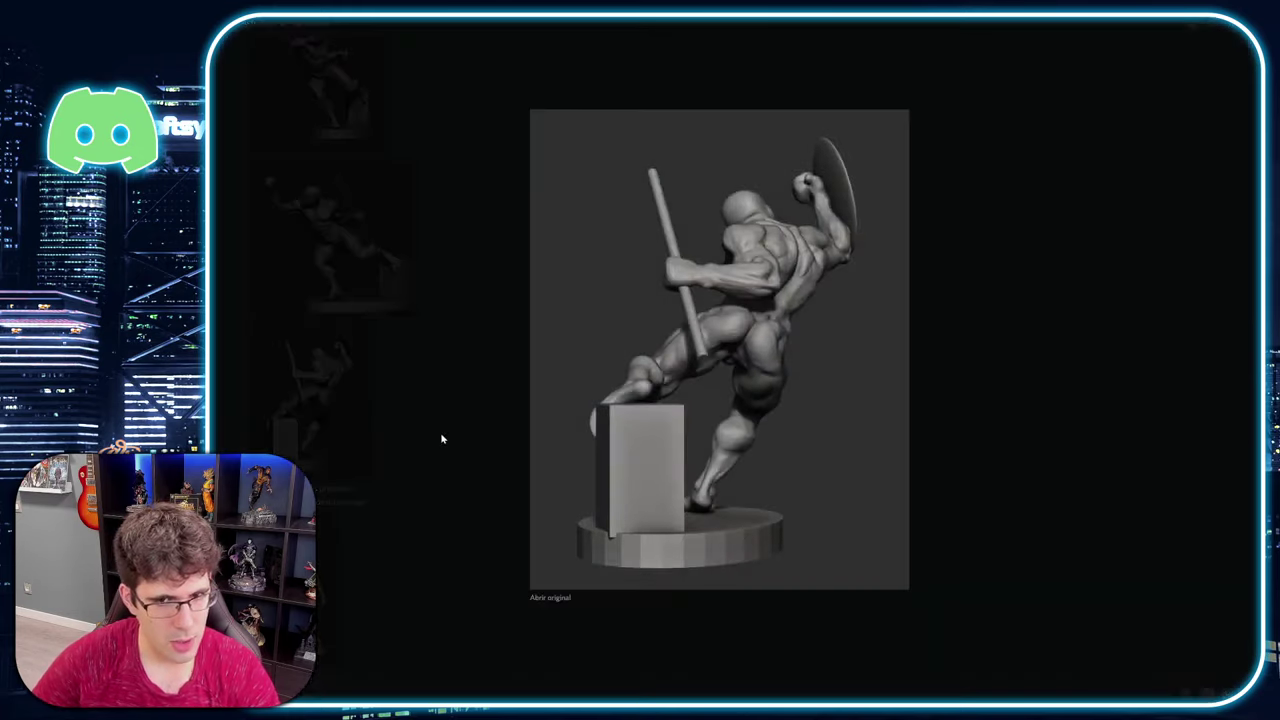
click(341, 521)
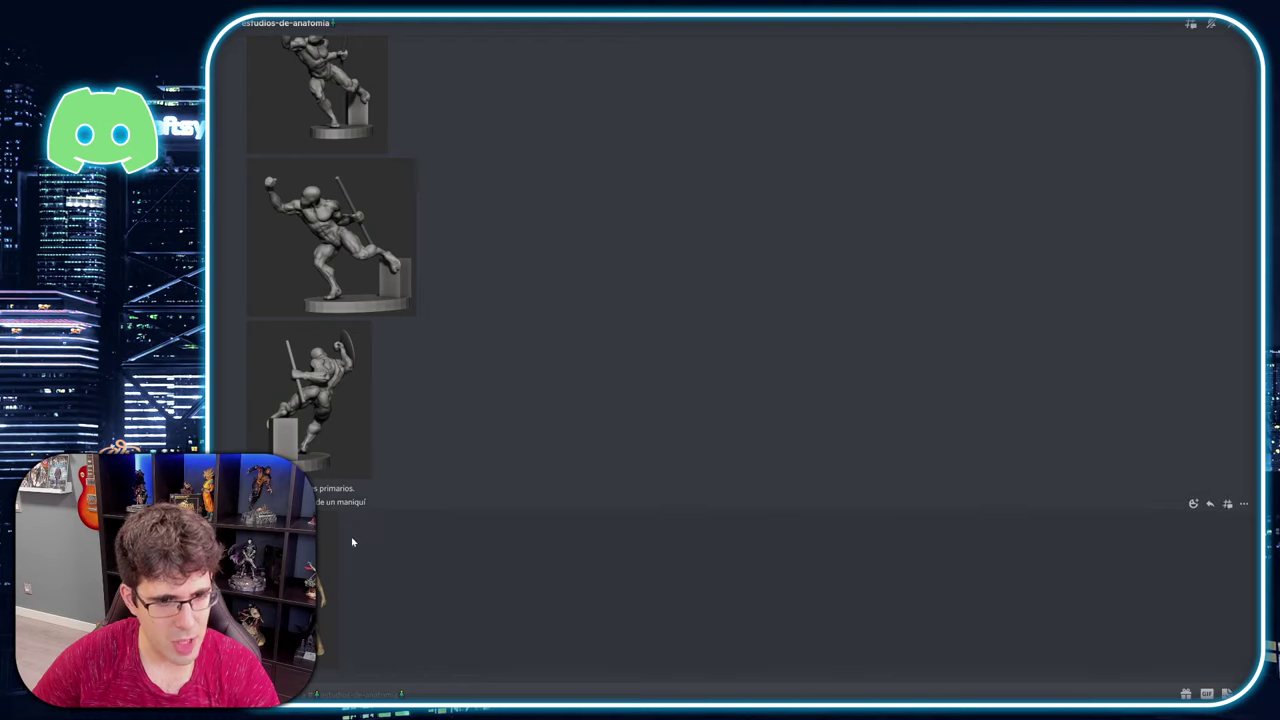
click(334, 546)
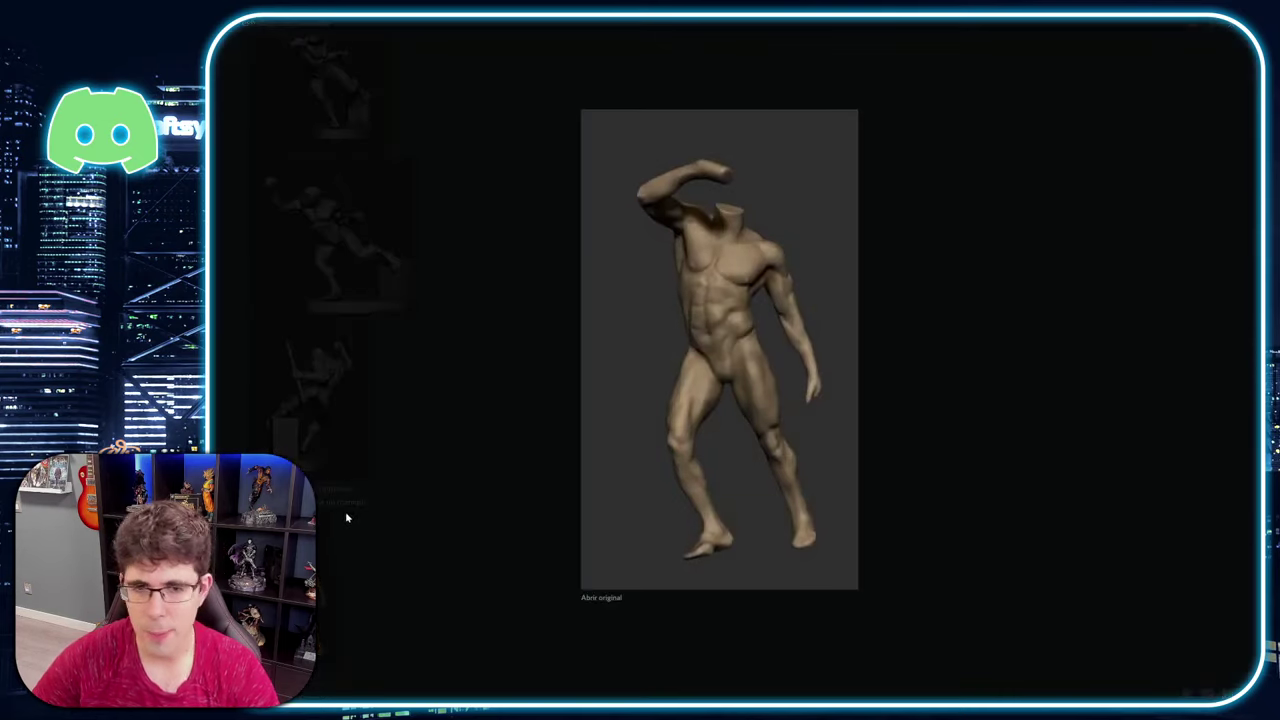
click(344, 441)
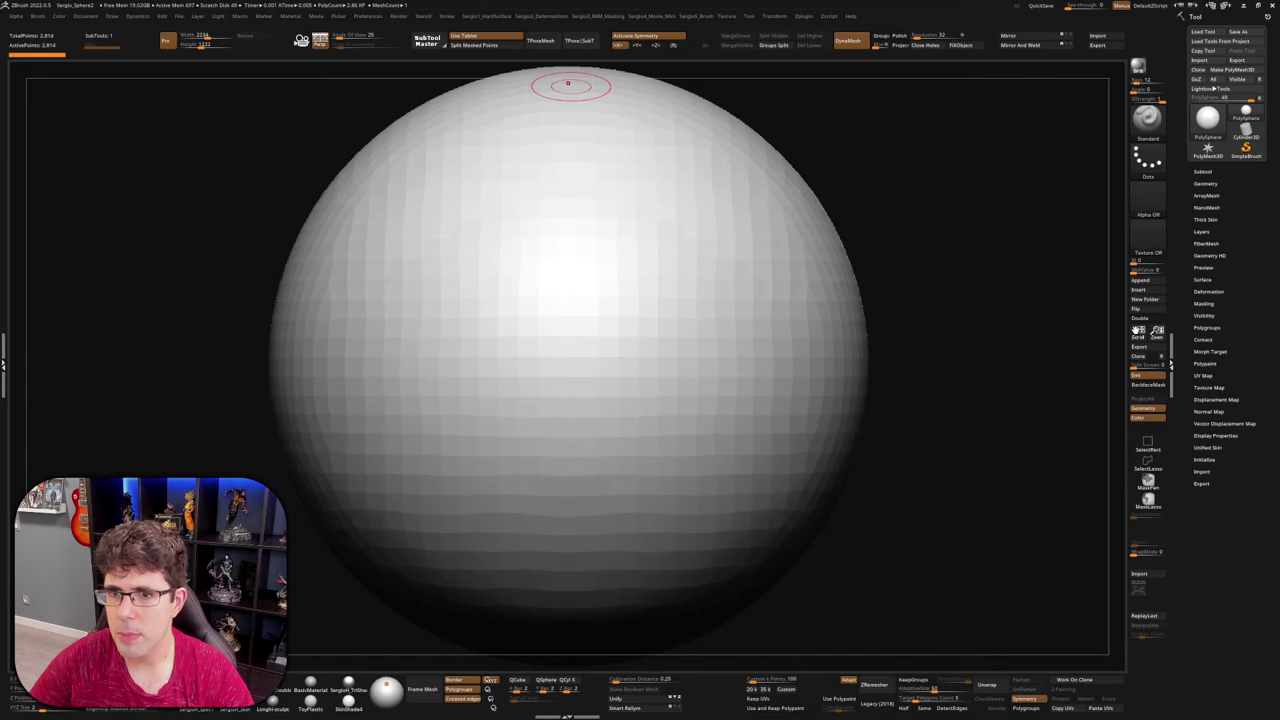
Switch to ZBrush, display the sphere's wireframe and hide its lower half
right_drag(615, 272, 672, 277)
alt+right_drag(682, 215, 716, 274)
key(shift+f)
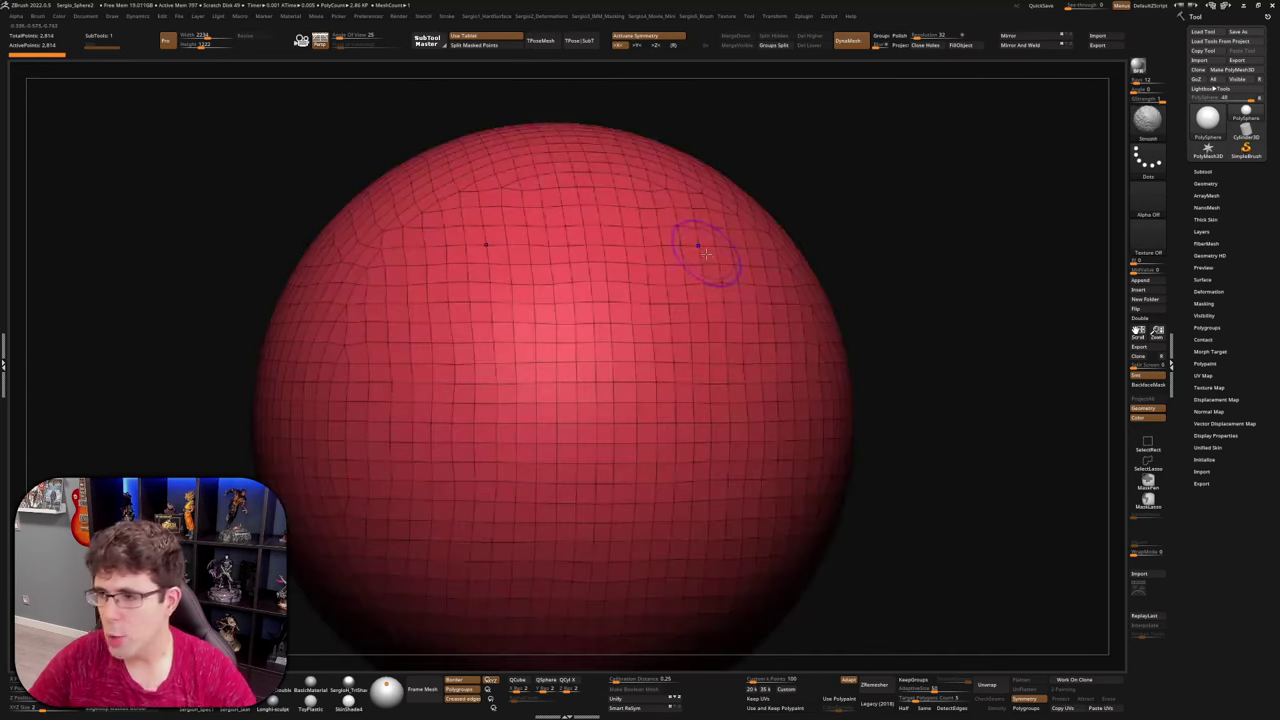
drag(728, 195, 773, 338)
right_drag(773, 338, 866, 240)
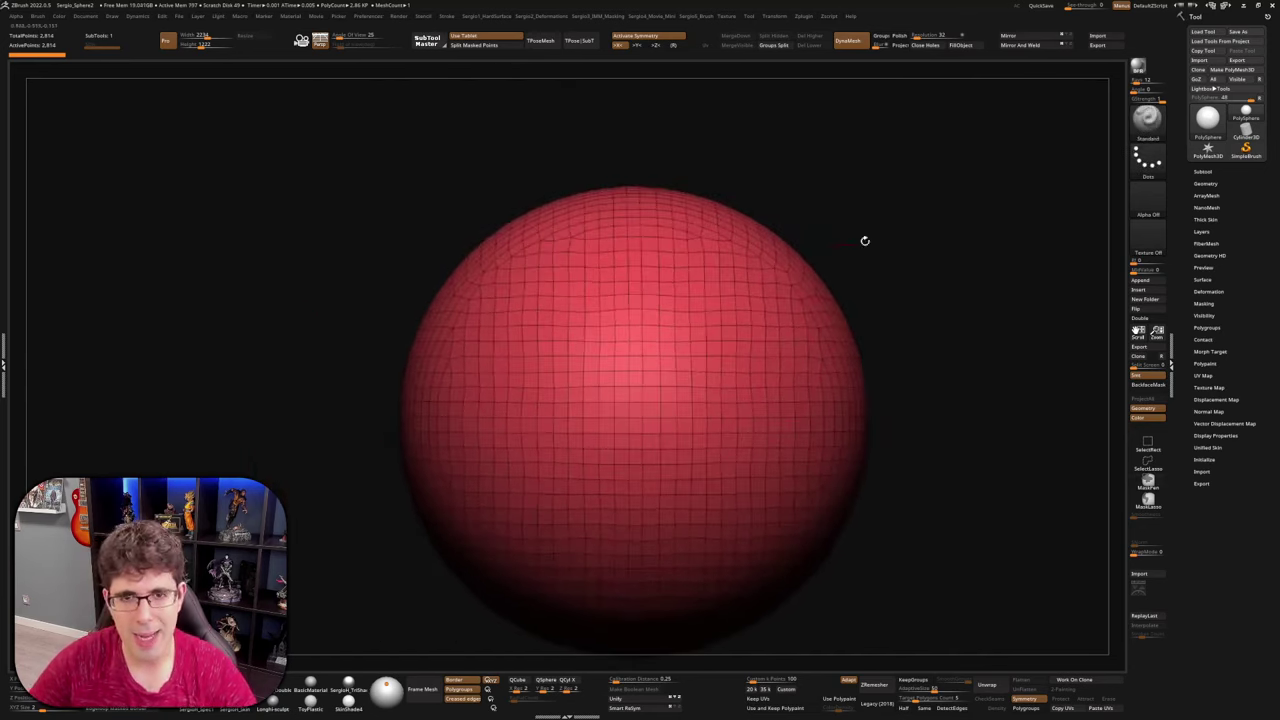
ctrl+shift+drag(923, 122, 289, 429)
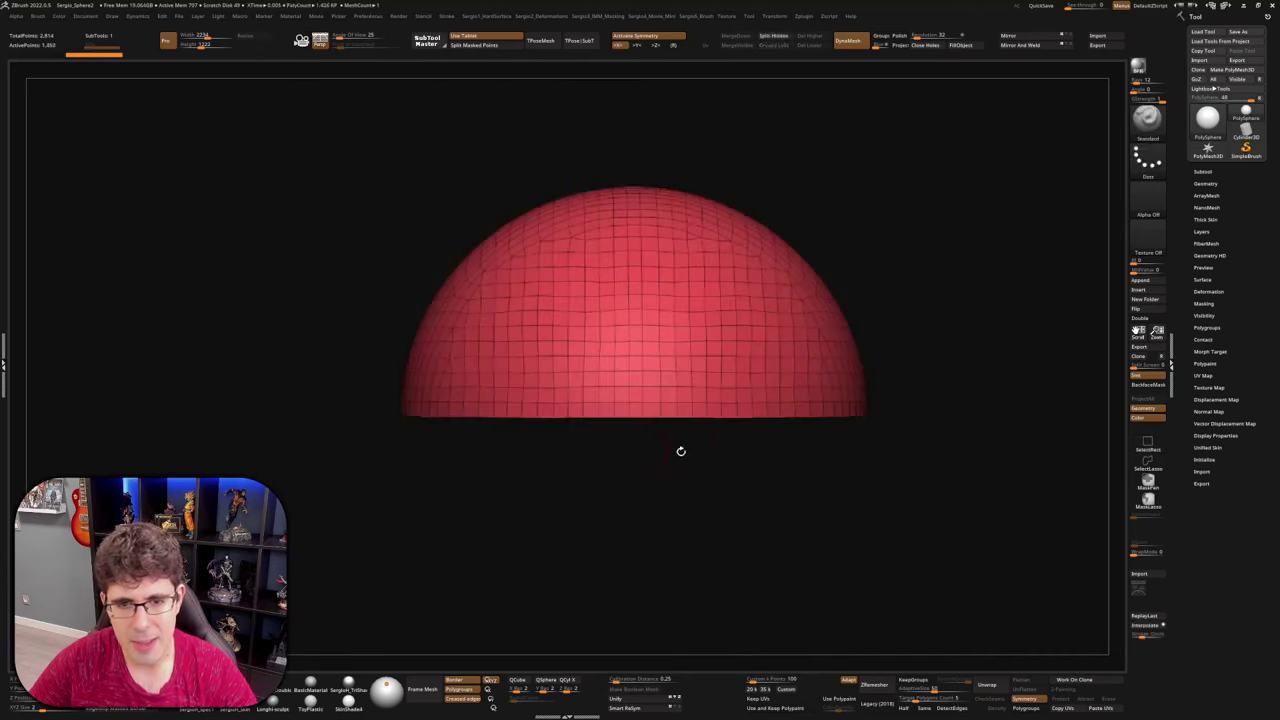
Hide the leftover row of faces below the cut to give the hemisphere an even lower edge
drag(680, 449, 643, 454)
alt+right_drag(643, 454, 474, 391)
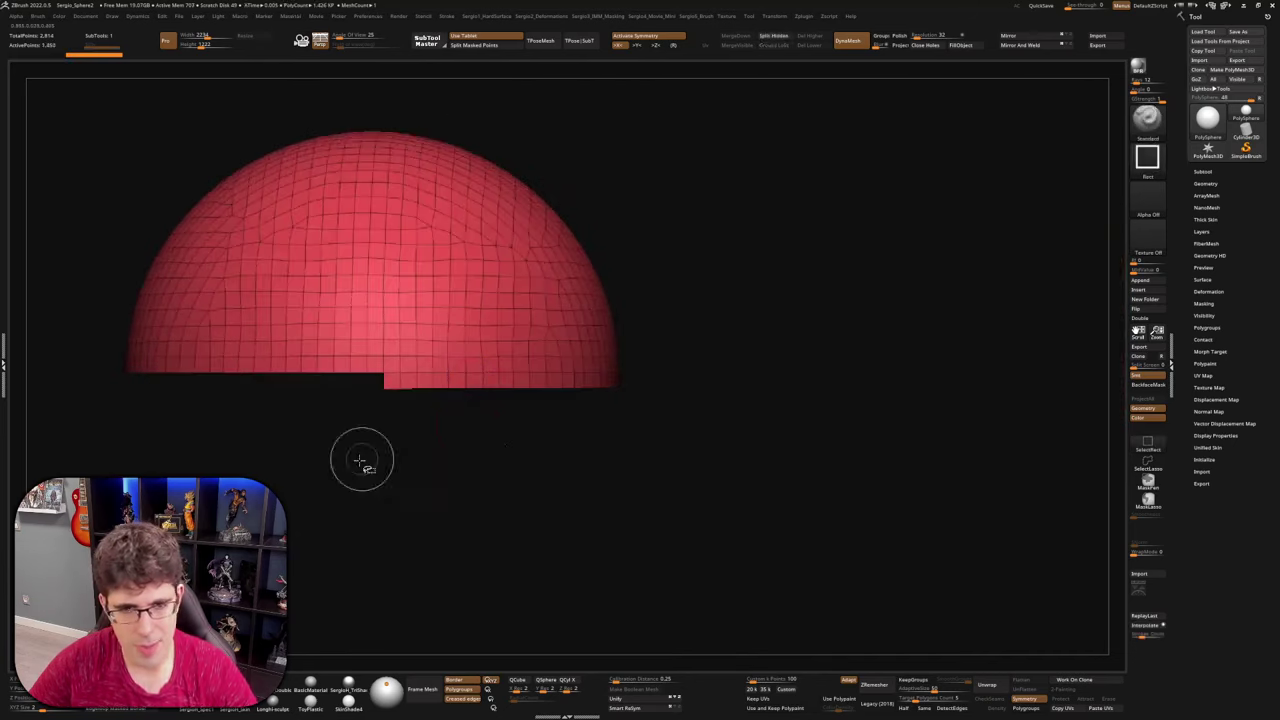
ctrl+alt+shift+drag(346, 467, 689, 385)
alt+right_drag(689, 385, 1050, 325)
right_drag(1050, 325, 653, 370)
drag(654, 370, 664, 376)
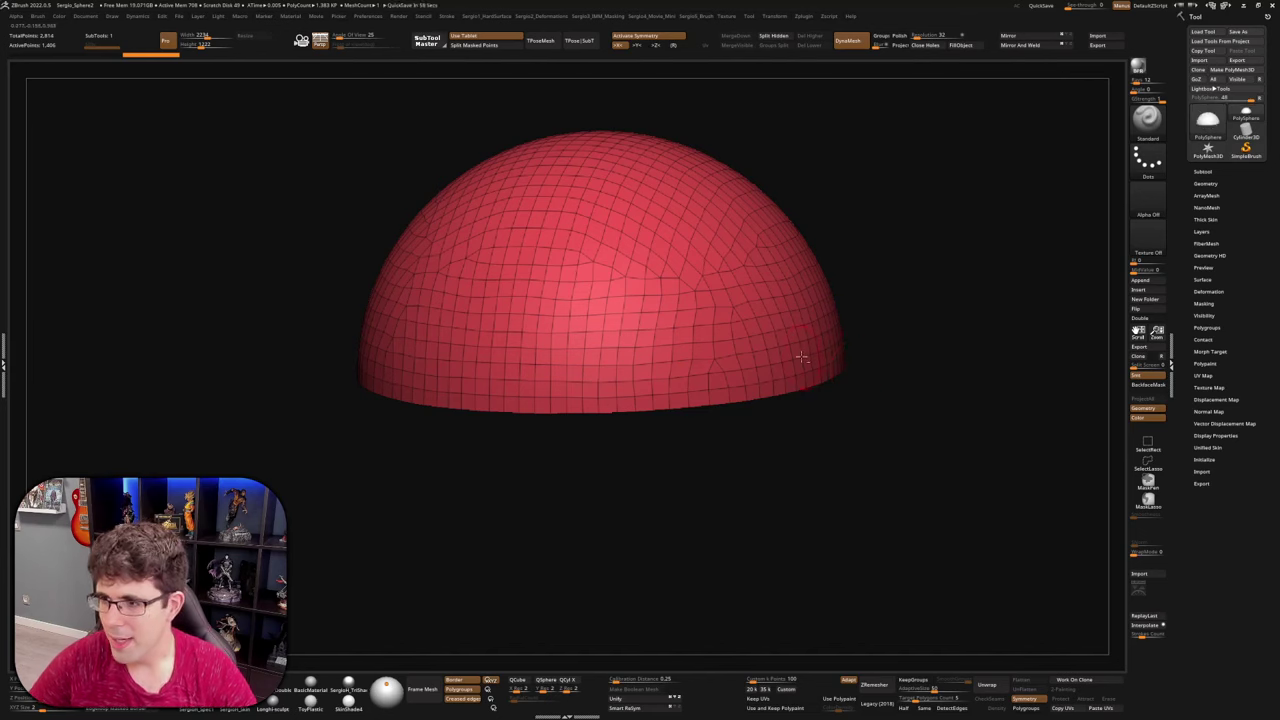
mouse_move(802, 357)
alt+right_down()
mouse_move(842, 351)
mouse_move(819, 358)
alt+right_up()
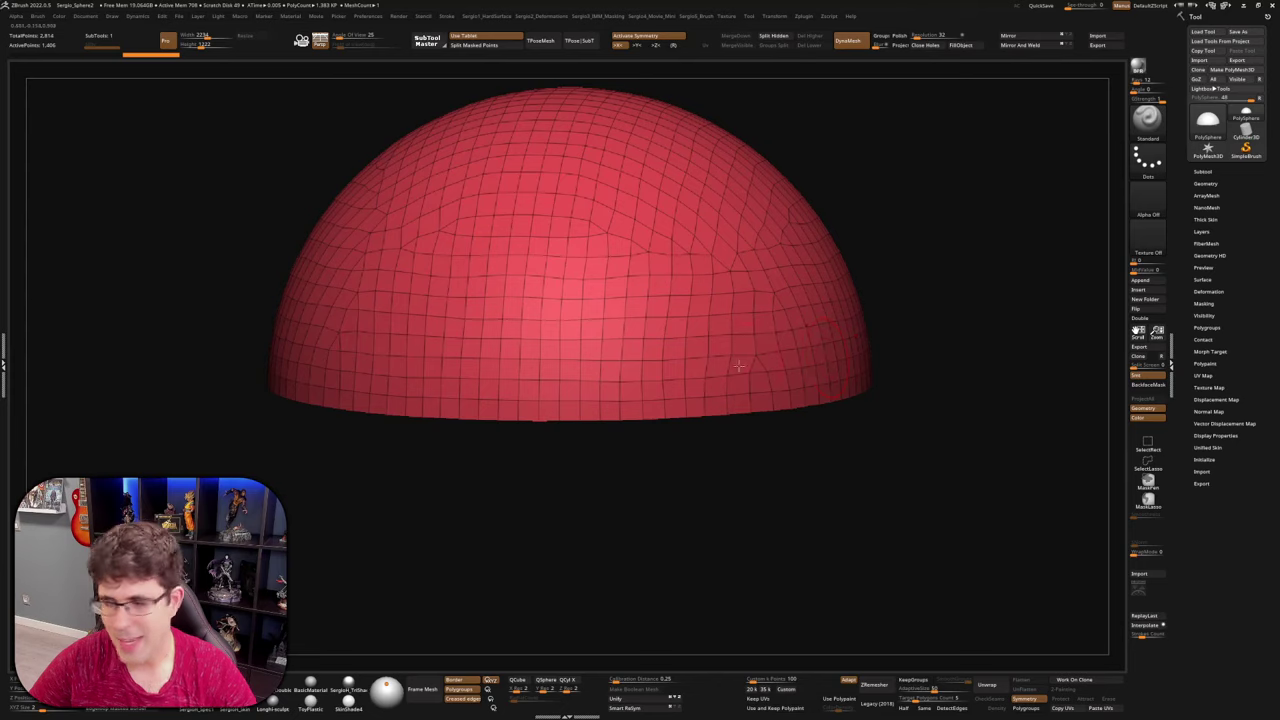
alt+right_drag(738, 366, 866, 378)
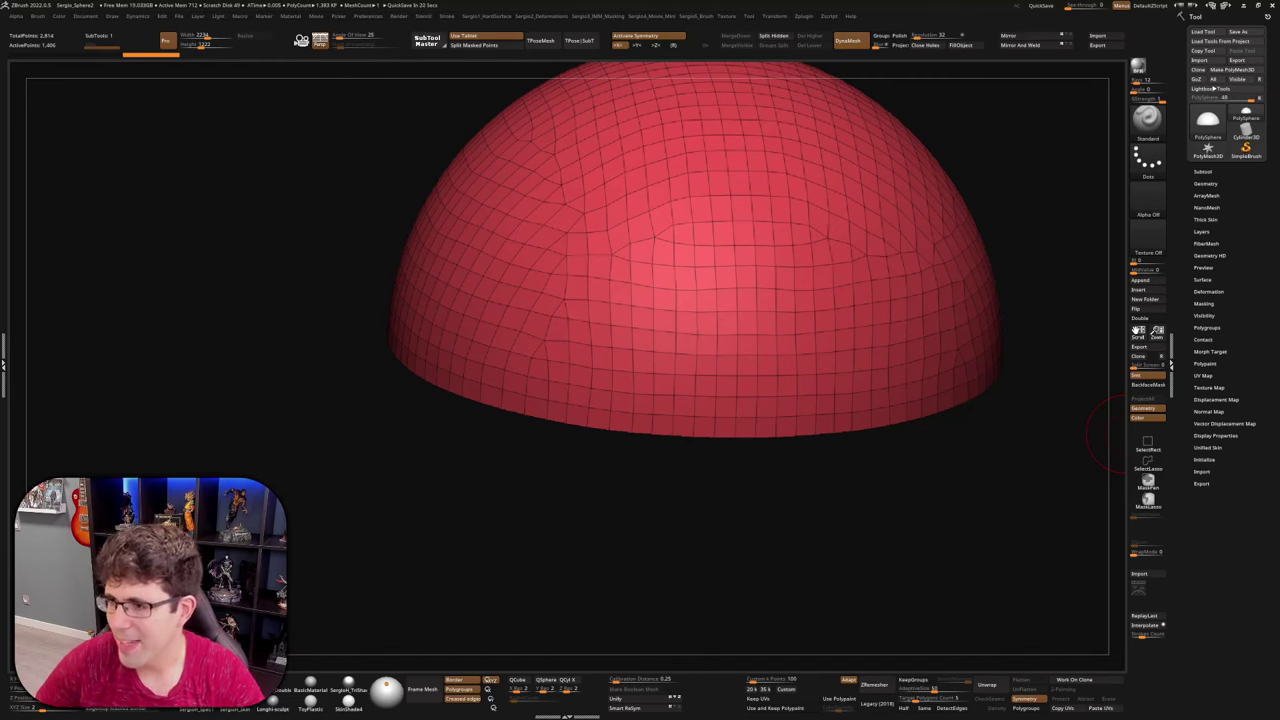
Split the hidden lower half into its own subtool and pull part of the upper rim slightly open with the Move brush
mouse_move(1125, 434)
right_down()
mouse_move(830, 410)
mouse_move(871, 402)
mouse_move(794, 353)
right_up()
ctrl+right_drag(769, 302, 785, 365)
mouse_move(785, 365)
right_down()
mouse_move(846, 371)
mouse_move(805, 383)
mouse_move(765, 373)
mouse_move(793, 365)
mouse_move(807, 377)
right_up()
key(b)
key(m)
key(v)
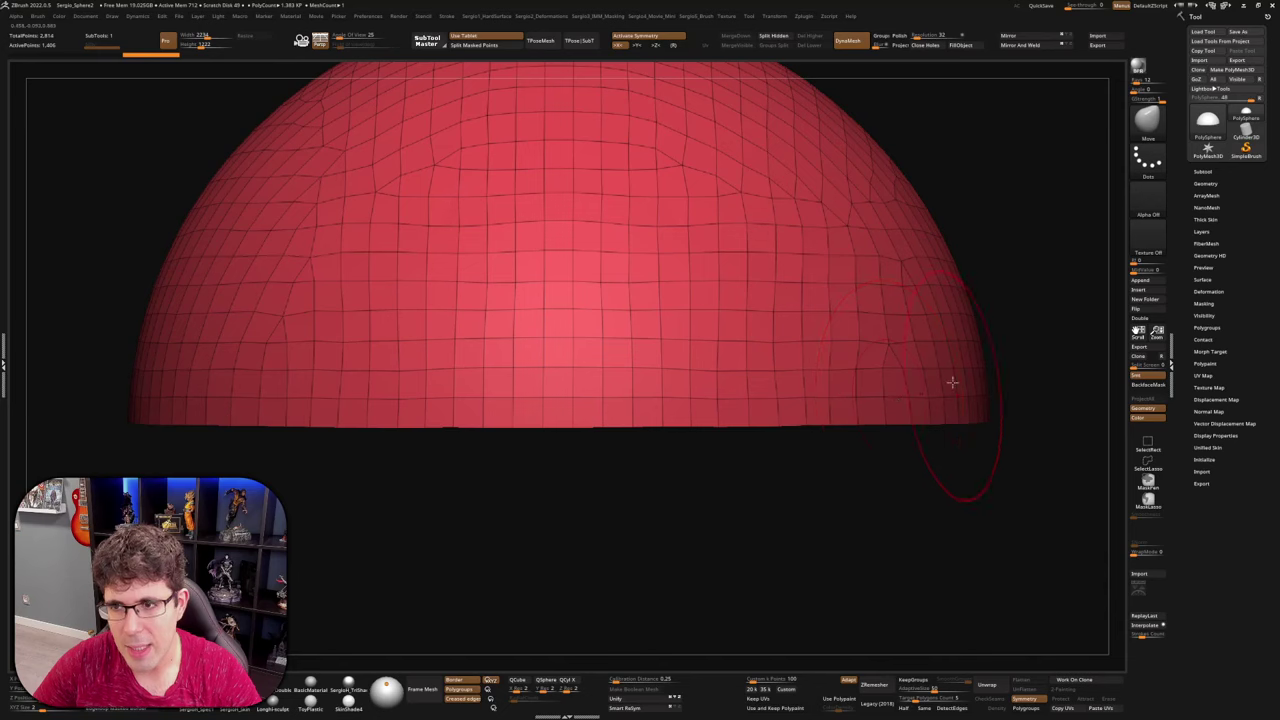
click(773, 35)
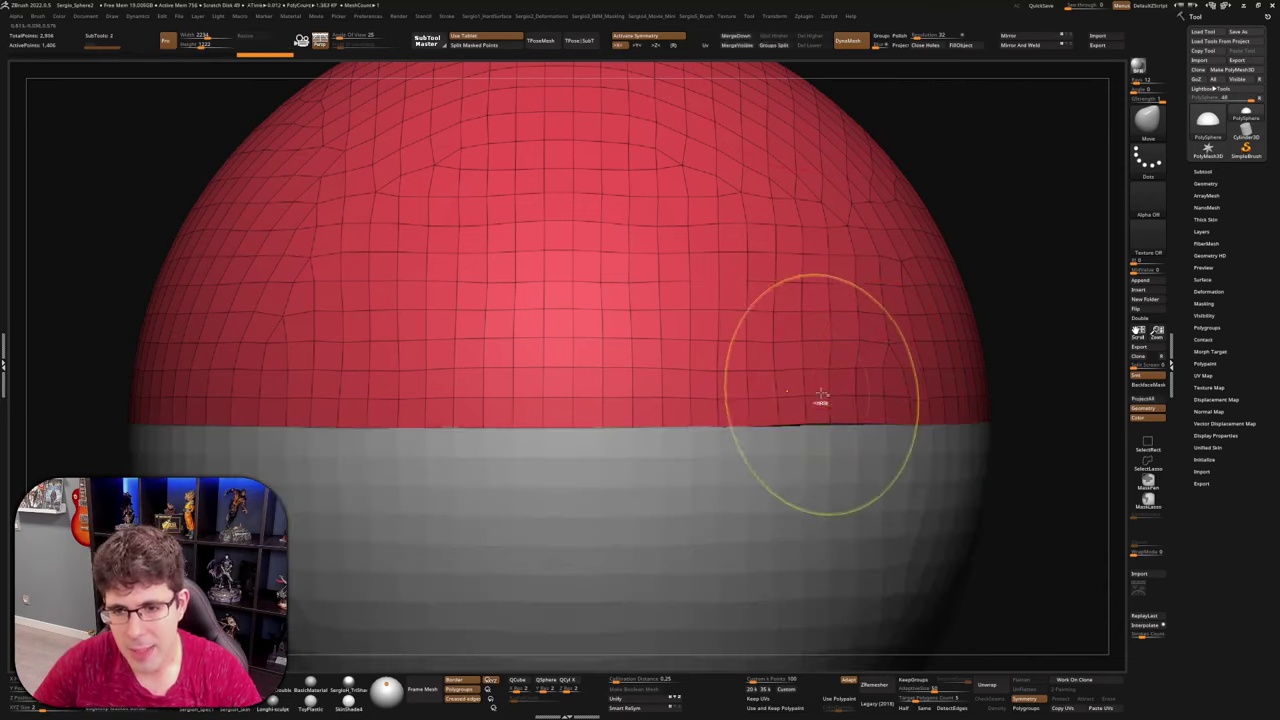
Merge the upper and lower halves of the sphere into one subtool with MergeDown
ctrl+right_drag(822, 399, 836, 480)
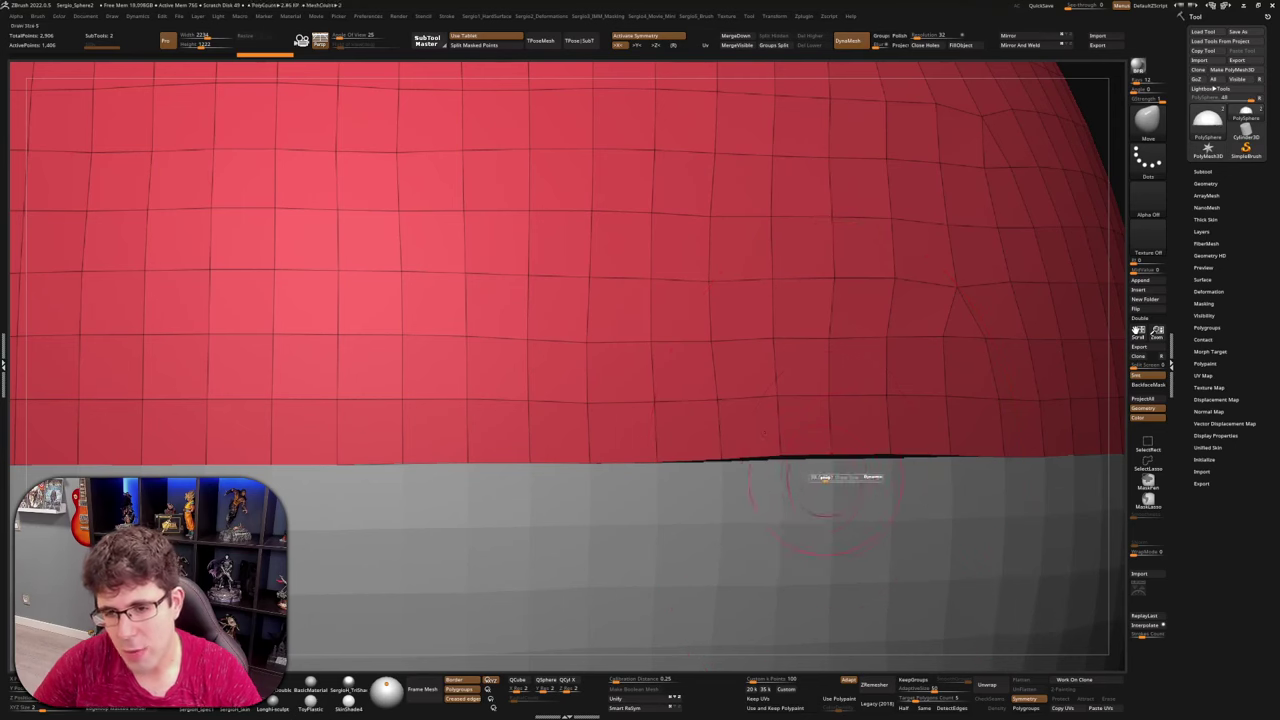
scroll(880, 450, down, 5)
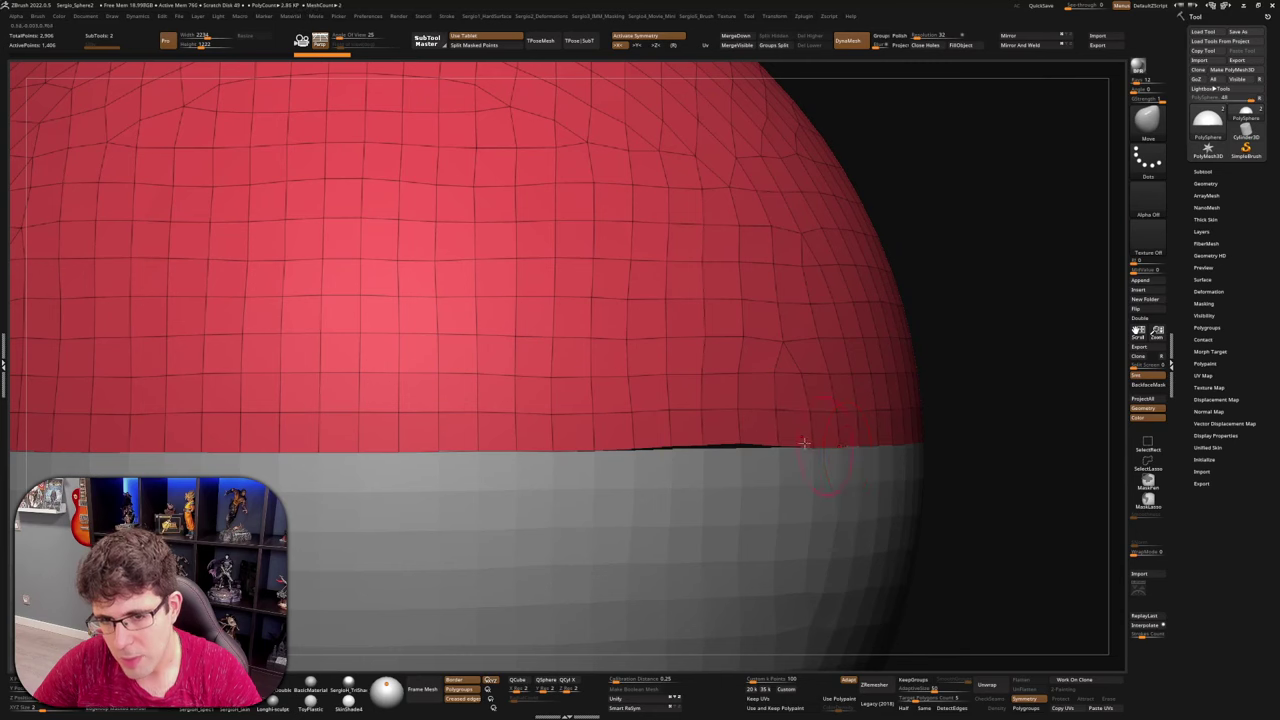
click(1226, 171)
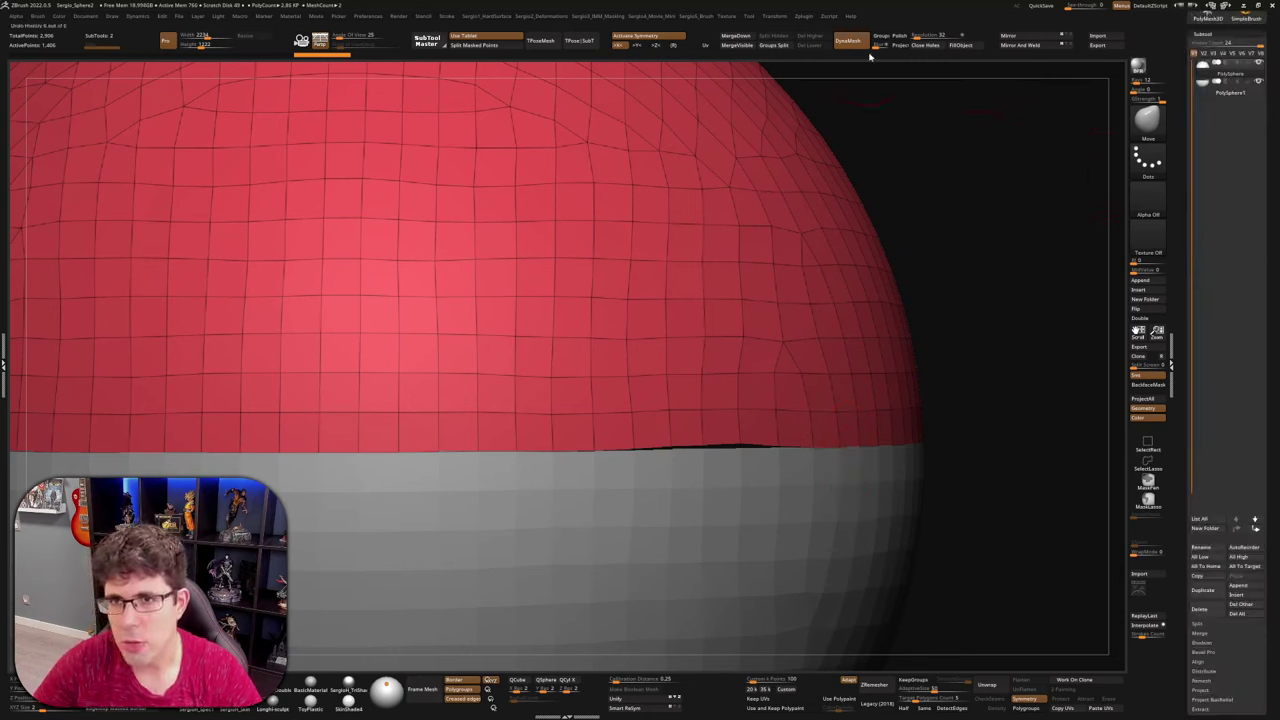
click(735, 35)
click(722, 57)
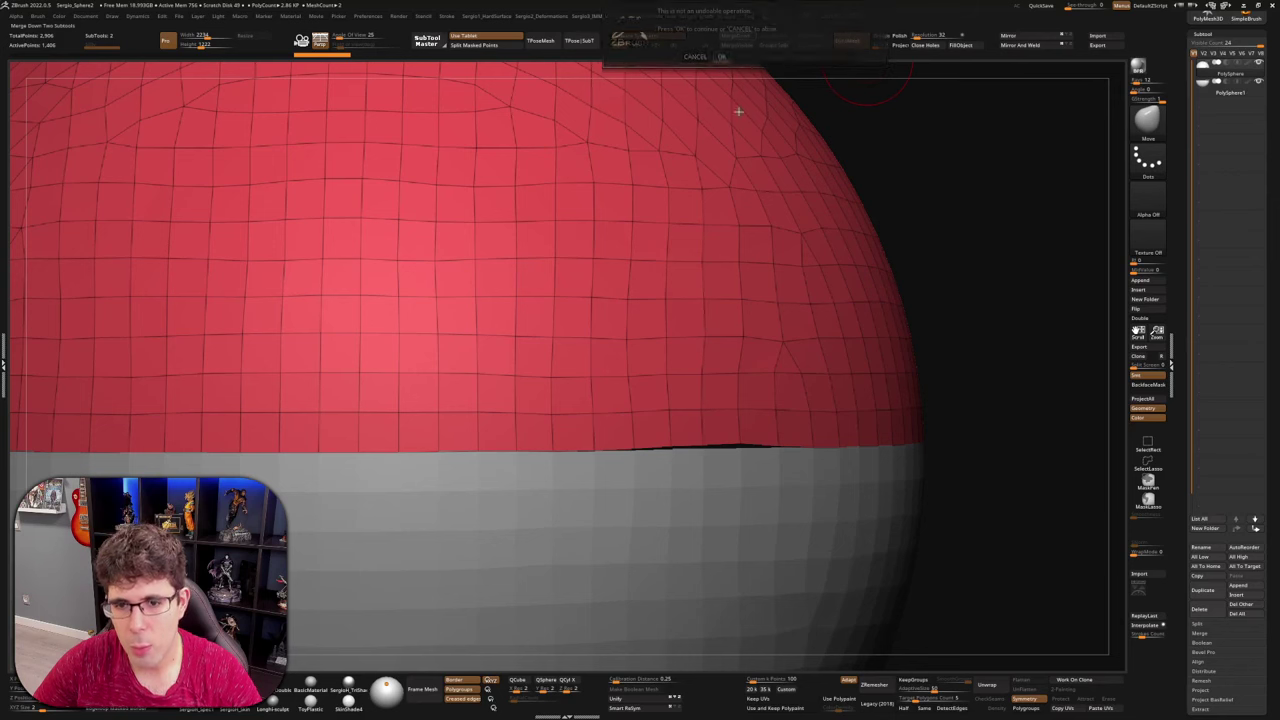
Test a smoothing stroke across the open seam between the halves and undo it
right_drag(915, 456, 829, 466)
mouse_move(829, 466)
shift+mouse_down()
mouse_move(706, 482)
mouse_move(562, 551)
shift+mouse_up()
key(ctrl+z)
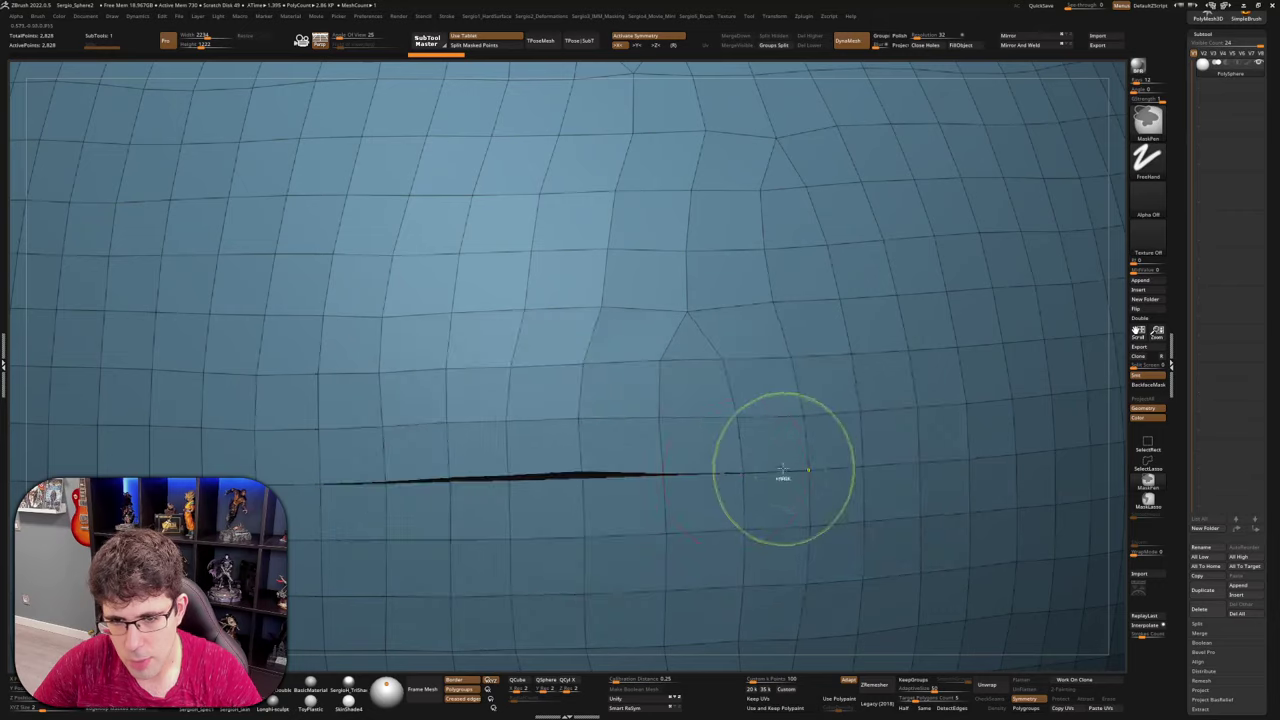
Isolate the strip of faces around the open gap in the seam
mouse_move(629, 457)
ctrl+right_down()
mouse_move(649, 477)
mouse_move(680, 425)
ctrl+right_up()
ctrl+shift+drag(801, 427, 357, 526)
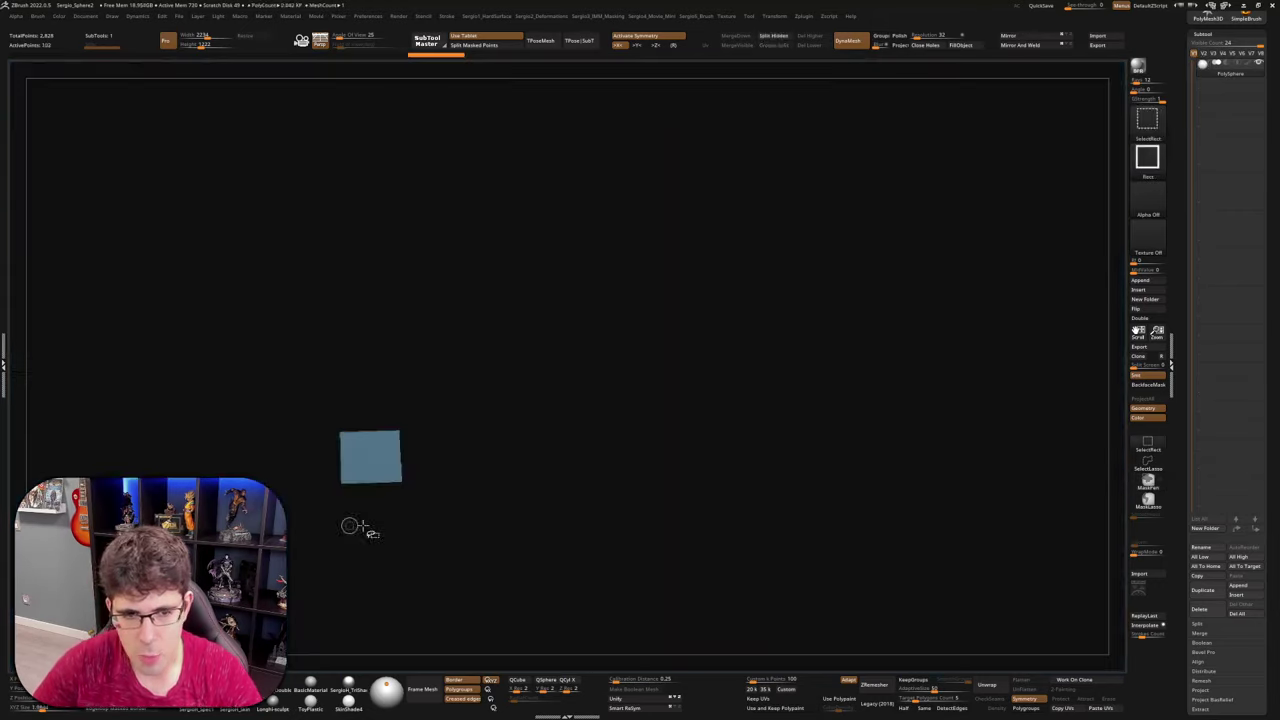
ctrl+shift+click(546, 506)
ctrl+shift+drag(824, 375, 264, 556)
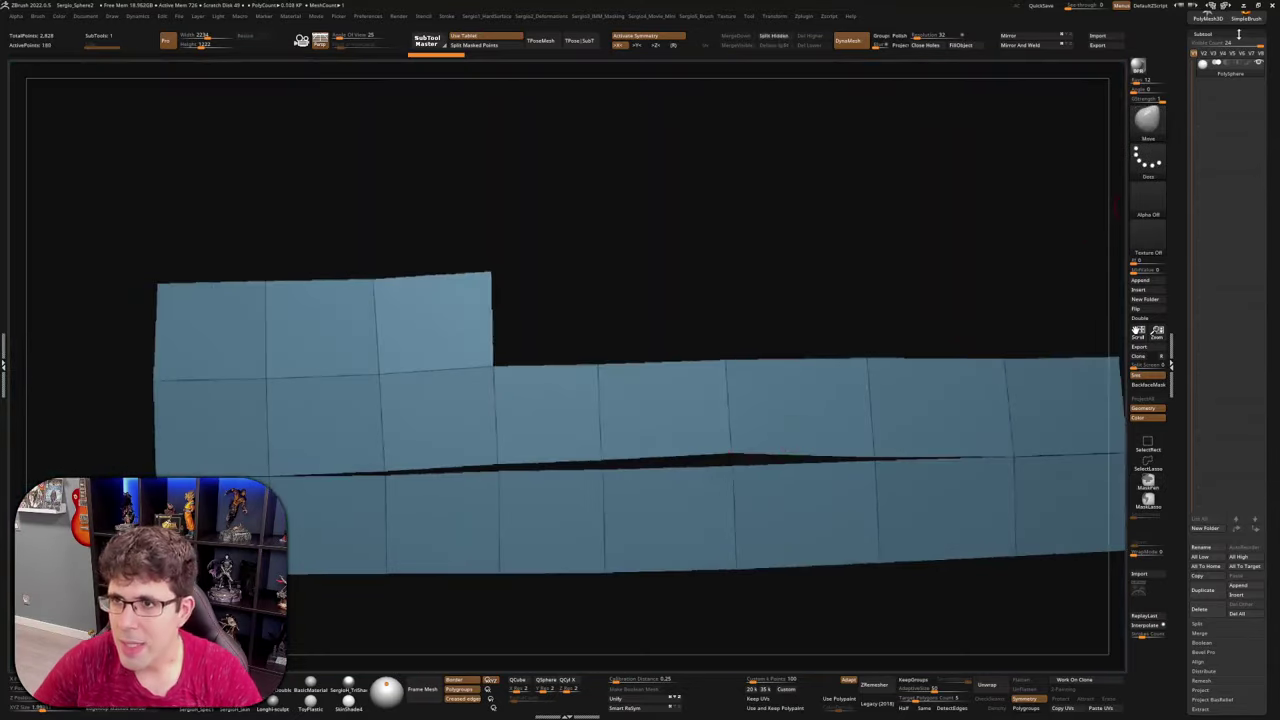
Try to weld the points of the isolated faces with a raised weld distance
click(1239, 35)
click(1231, 47)
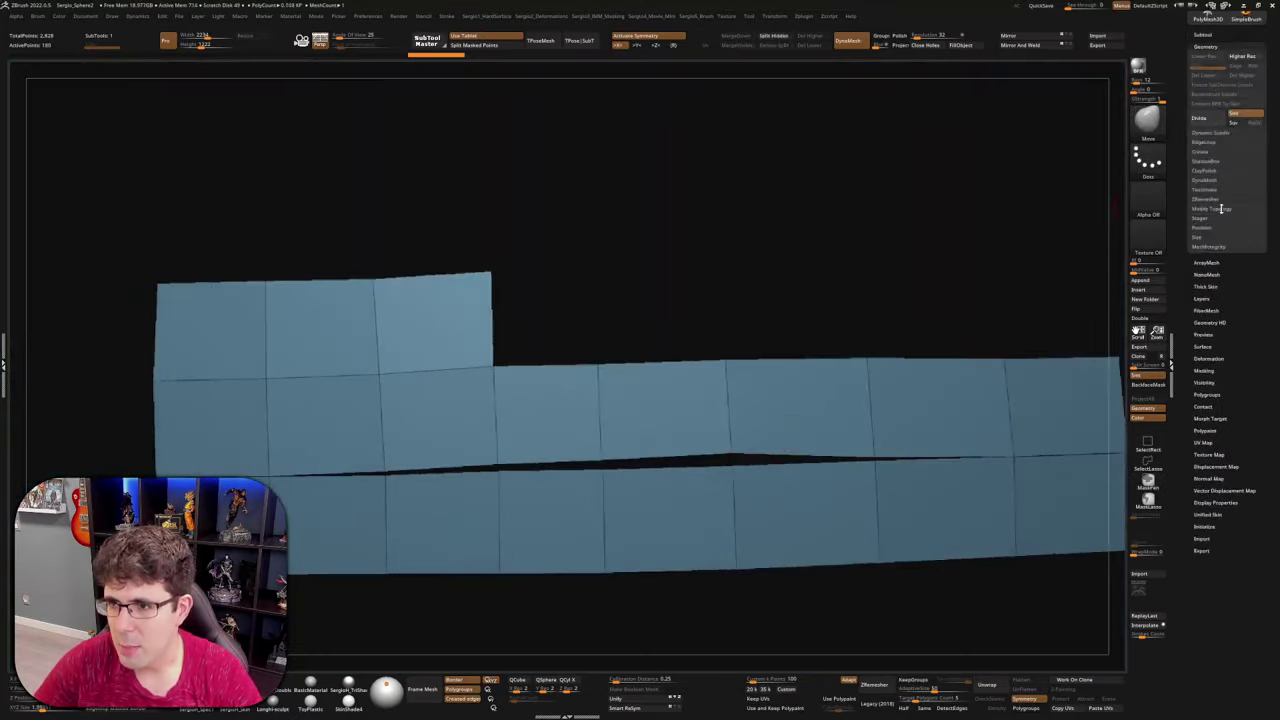
click(1212, 208)
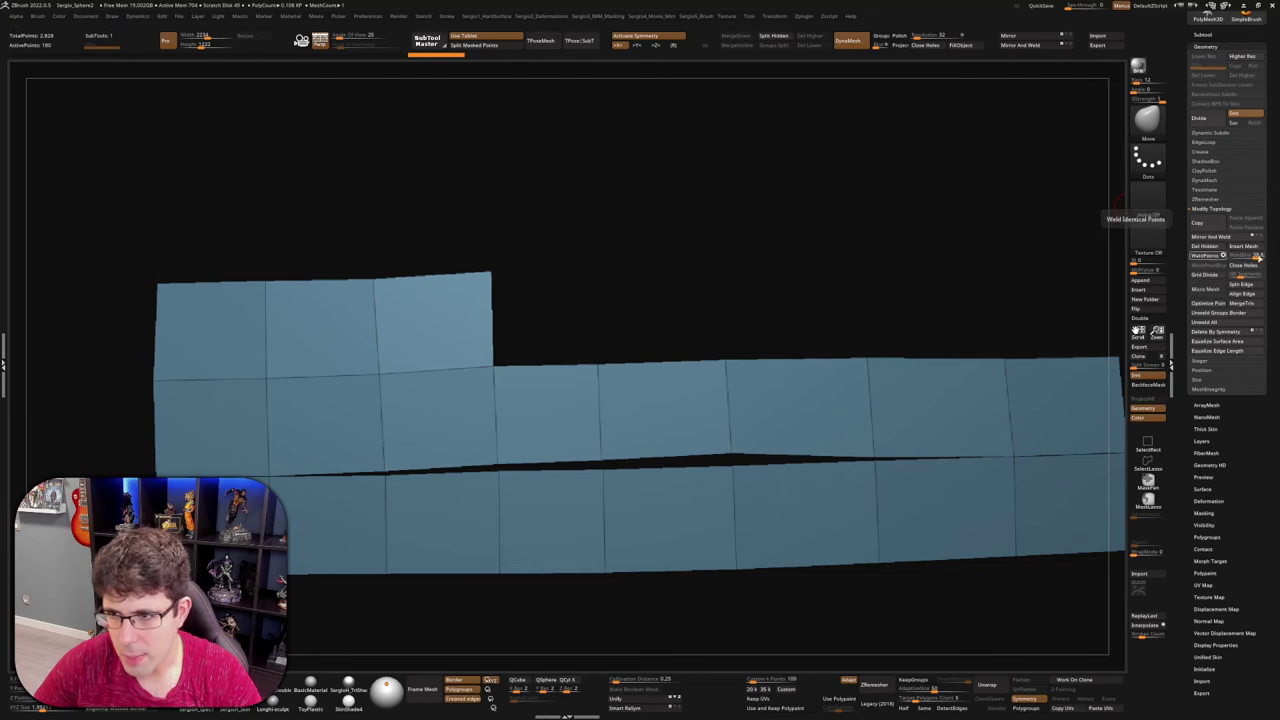
drag(1256, 256, 1267, 257)
click(1213, 255)
ctrl+right_drag(872, 459, 839, 435)
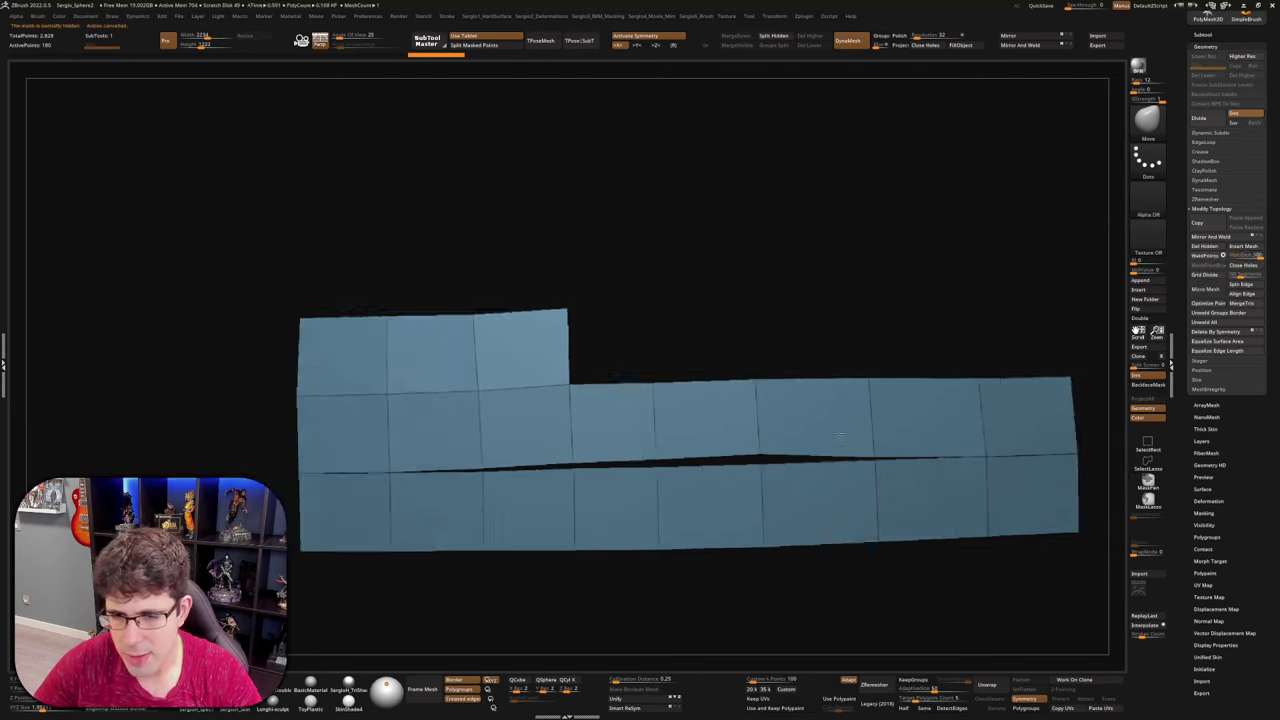
Unhide the whole sphere, reduce the weld distance and weld the points along the seam, comparing the mesh before and after
ctrl+shift+click(843, 337)
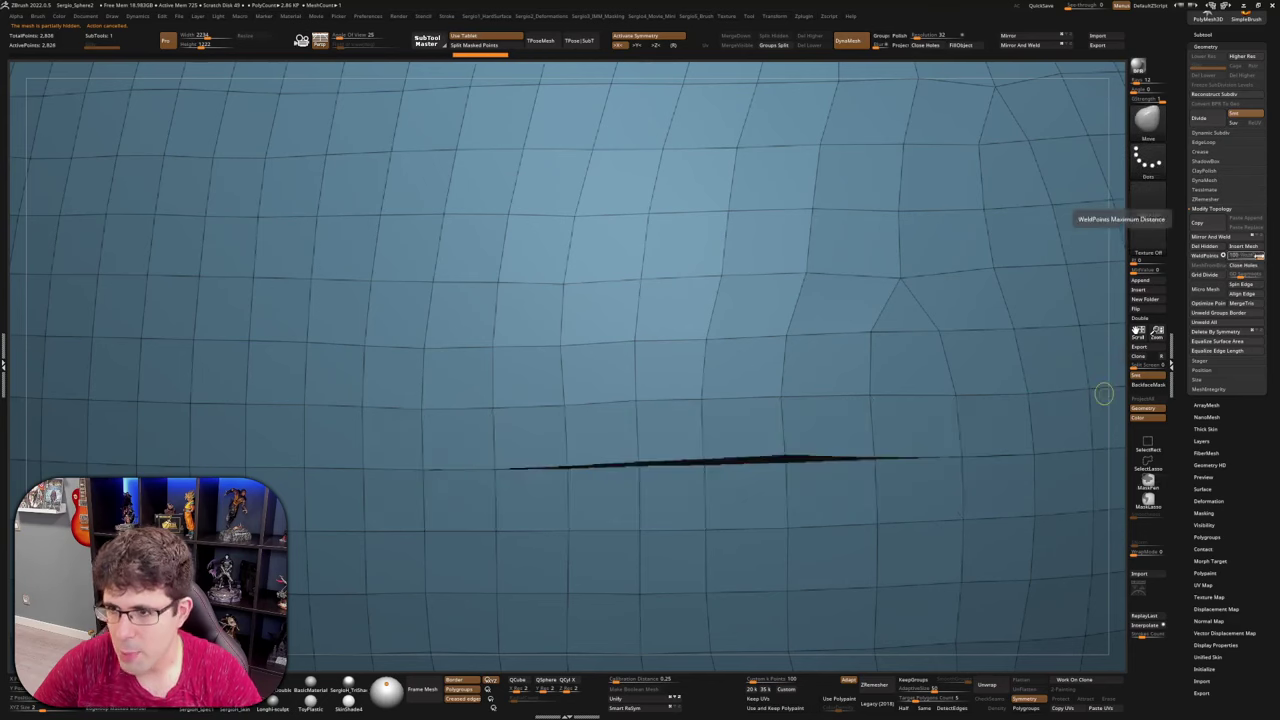
drag(1256, 257, 1251, 257)
click(1197, 256)
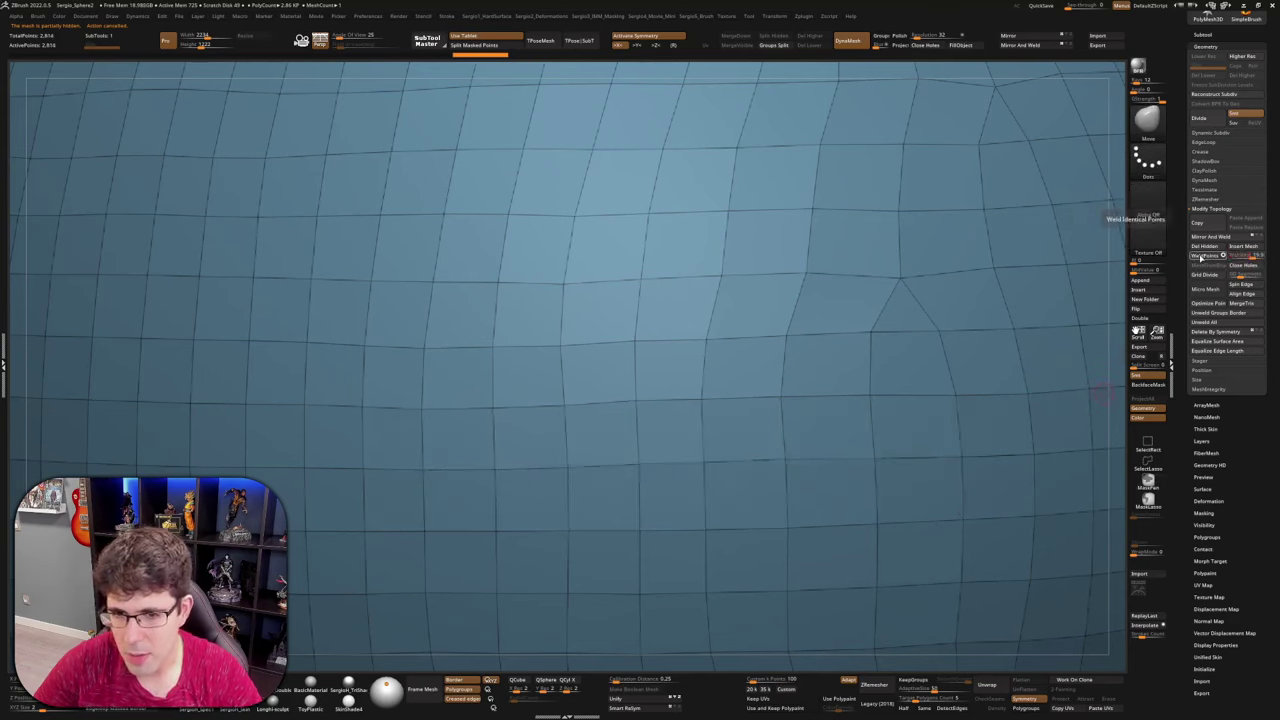
key(f)
ctrl+right_drag(797, 448, 888, 586)
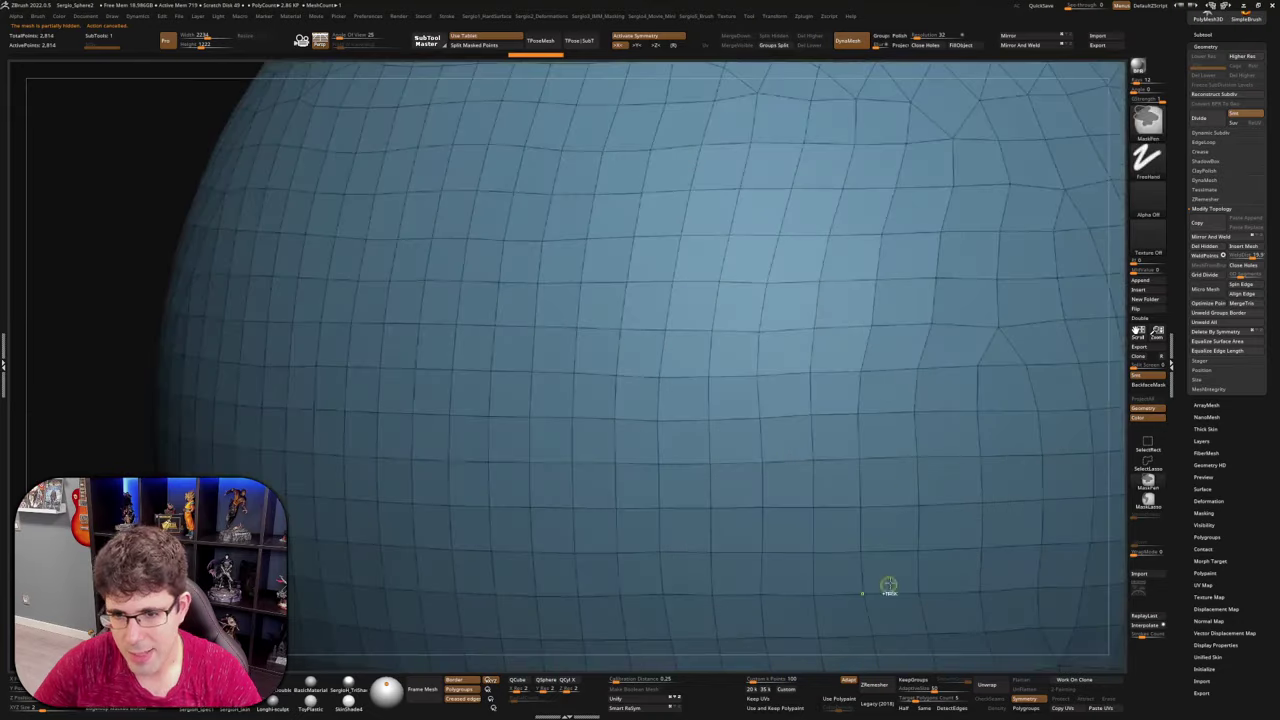
key(ctrl+z)
key(ctrl+shift+z)
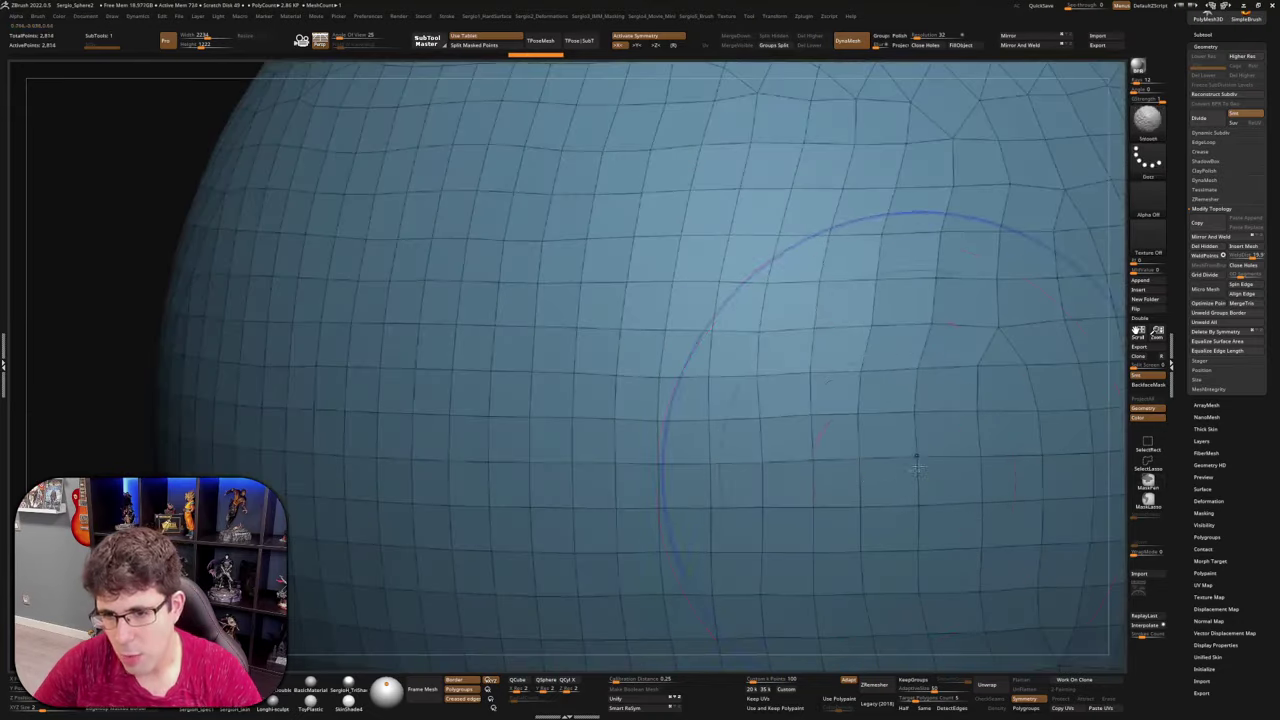
Smooth across the welded seam and inspect the whole sphere
mouse_move(918, 463)
shift+mouse_down()
mouse_move(800, 445)
mouse_move(835, 440)
mouse_move(790, 465)
shift+mouse_up()
right_drag(790, 465, 829, 398)
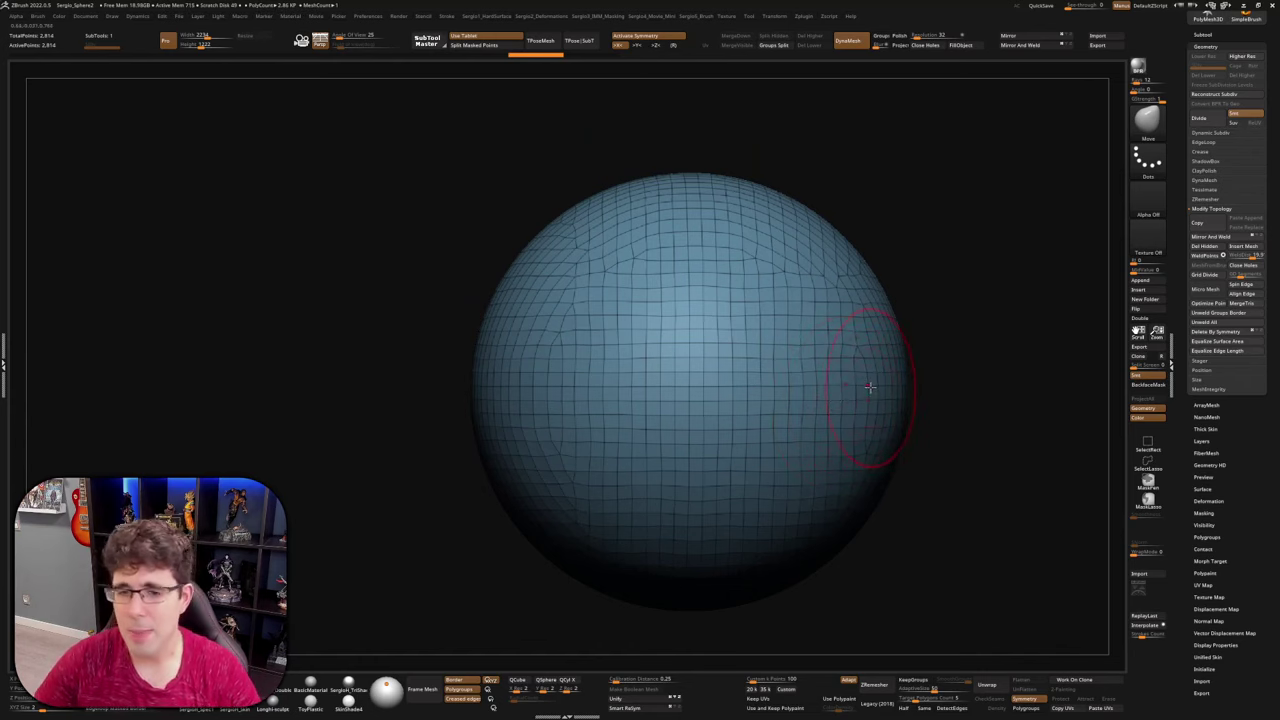
mouse_move(854, 409)
ctrl+right_down()
mouse_move(829, 409)
mouse_move(838, 378)
mouse_move(854, 400)
ctrl+right_up()
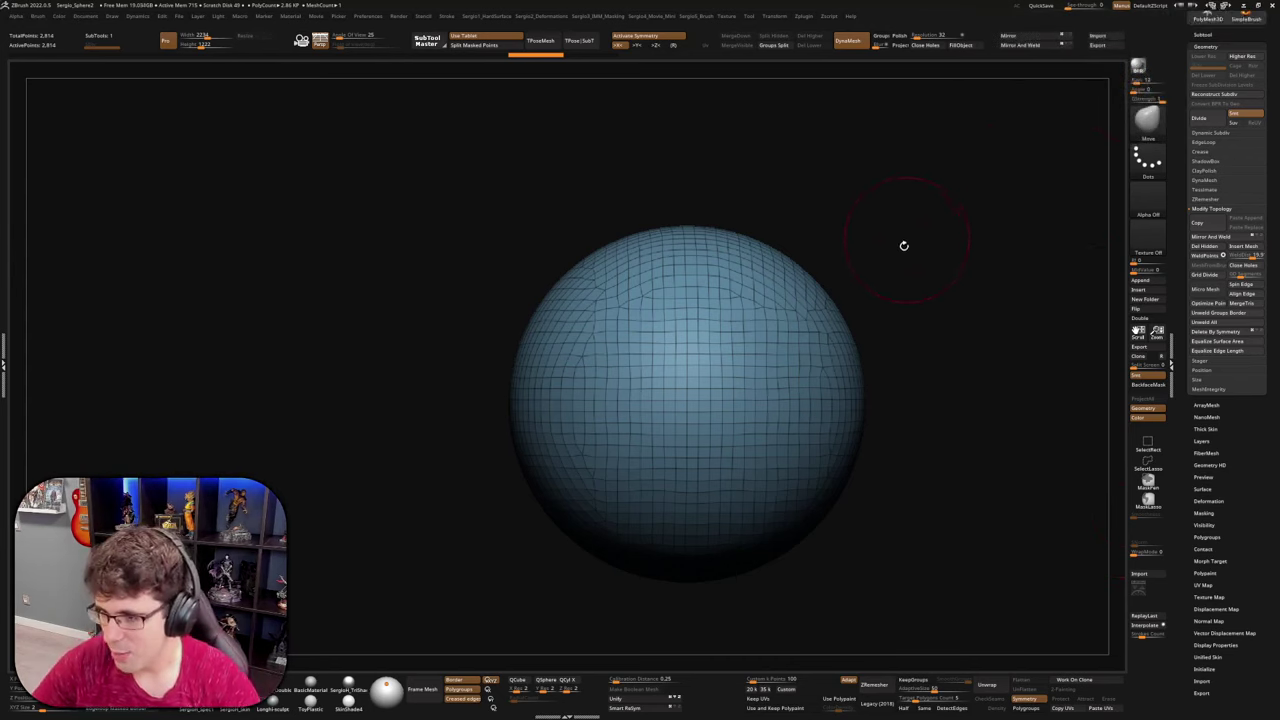
drag(904, 246, 903, 352)
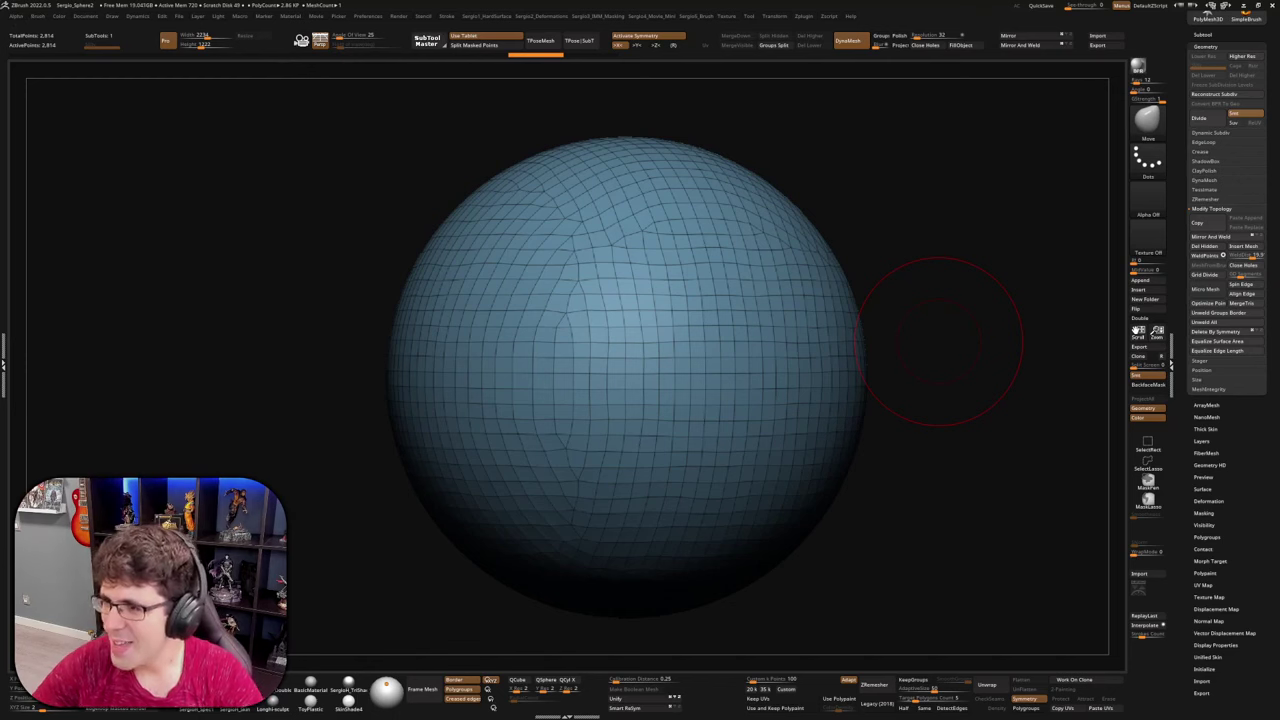
mouse_move(966, 380)
alt+right_down()
mouse_move(1100, 370)
mouse_move(1072, 379)
alt+right_up()
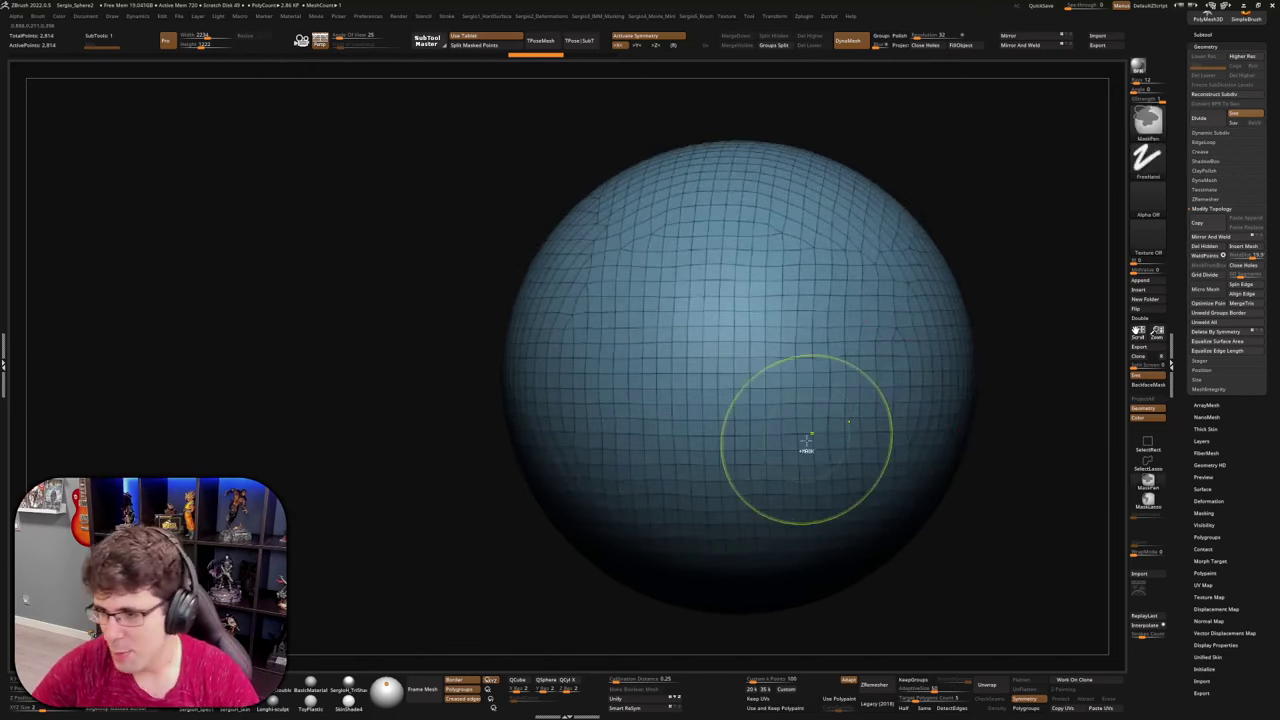
mouse_move(806, 449)
ctrl+right_down()
mouse_move(812, 402)
mouse_move(745, 334)
mouse_move(760, 365)
ctrl+right_up()
alt+right_drag(760, 365, 762, 408)
ctrl+right_drag(762, 408, 758, 420)
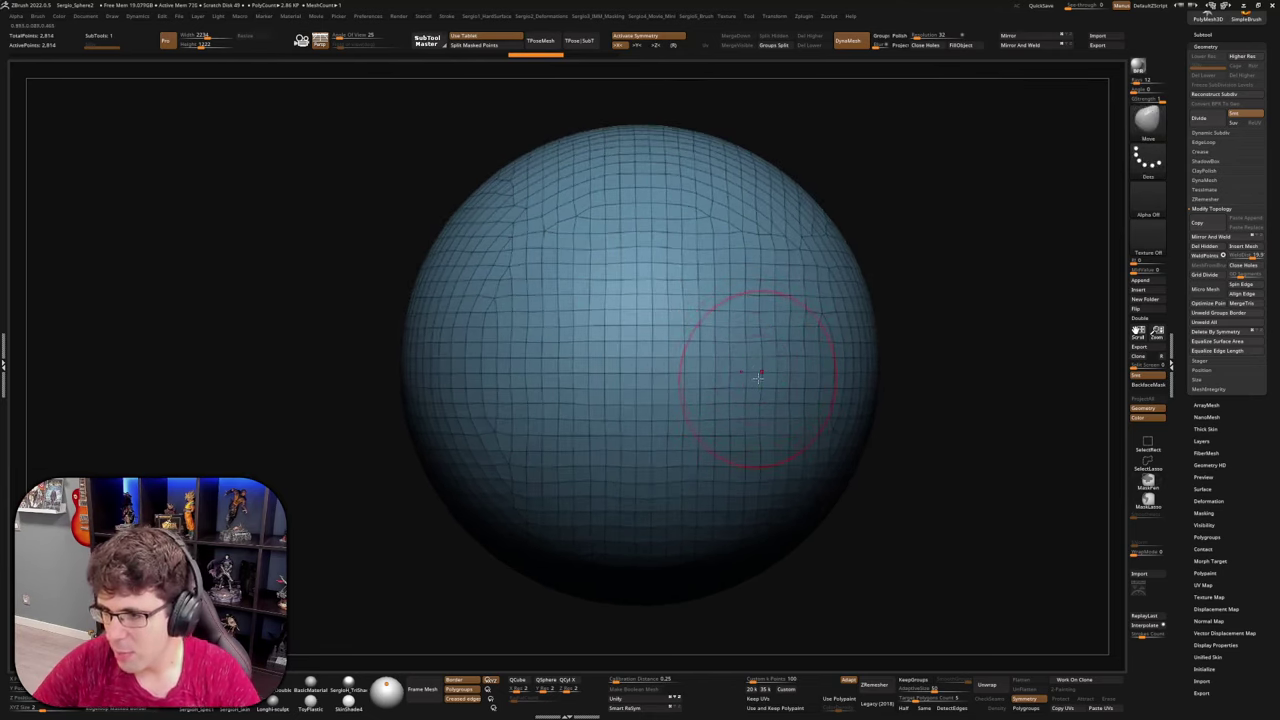
Hide the sphere's wireframe and adjust the draw size of the Move brush
key(s)
drag(773, 391, 769, 391)
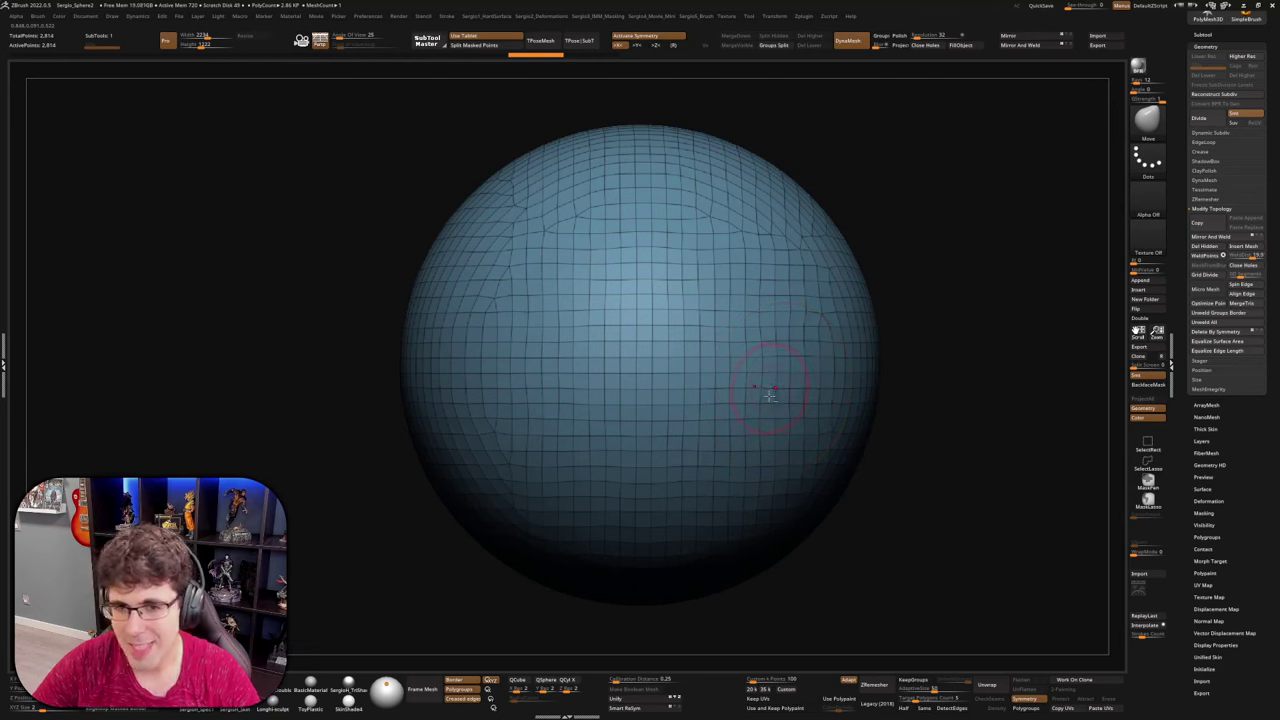
key(shift+f)
mouse_move(767, 394)
alt+right_down()
mouse_move(775, 424)
mouse_move(757, 437)
mouse_move(739, 361)
alt+right_up()
key(s)
drag(748, 414, 776, 423)
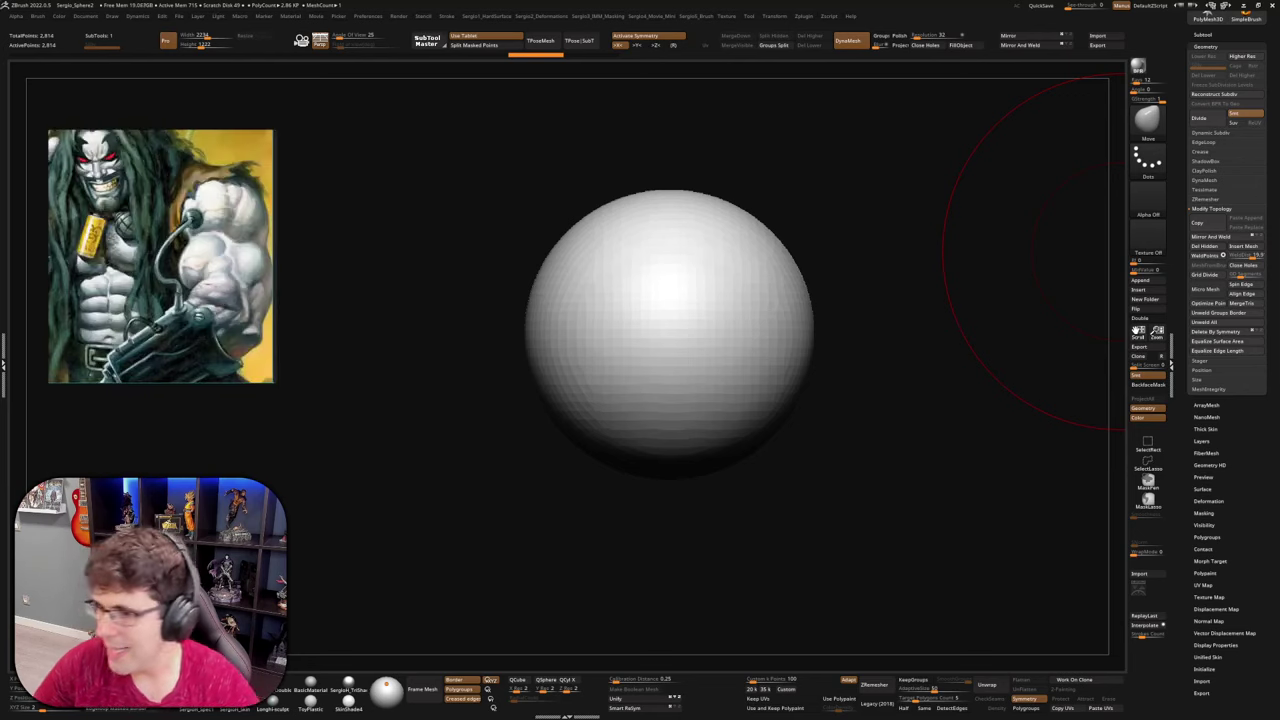
key(space)
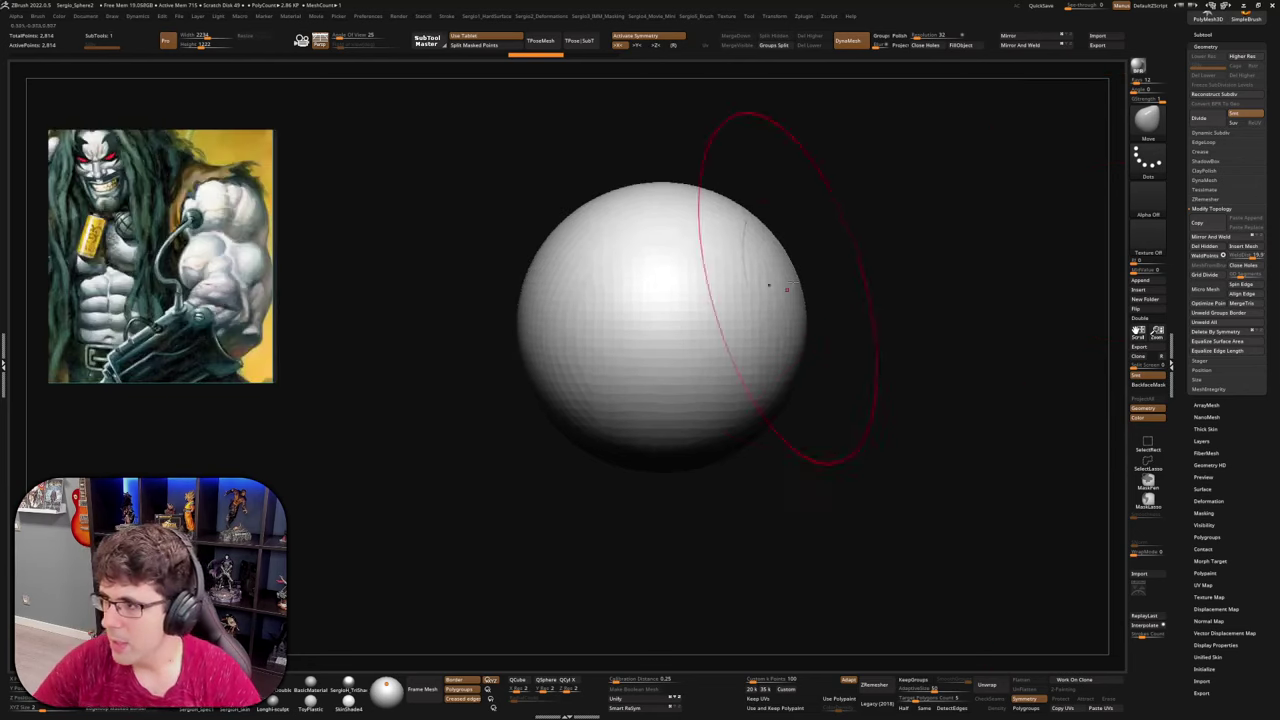
Turn off symmetry and stretch the sphere into a long tapered limb with a large Move brush
alt+right_drag(897, 309, 932, 313)
mouse_move(780, 317)
alt+right_down()
mouse_move(791, 353)
mouse_move(771, 363)
mouse_move(766, 332)
alt+right_up()
key(x)
key(s)
drag(750, 240, 757, 84)
ctrl+right_drag(757, 100, 749, 294)
mouse_move(755, 449)
mouse_down()
mouse_move(707, 646)
mouse_move(701, 625)
mouse_up()
drag(732, 365, 650, 352)
mouse_move(662, 490)
mouse_down()
mouse_move(745, 515)
mouse_move(730, 645)
mouse_up()
Scale the limb down with the transform gizmo and bend it at mid-length with the Move brush
key(w)
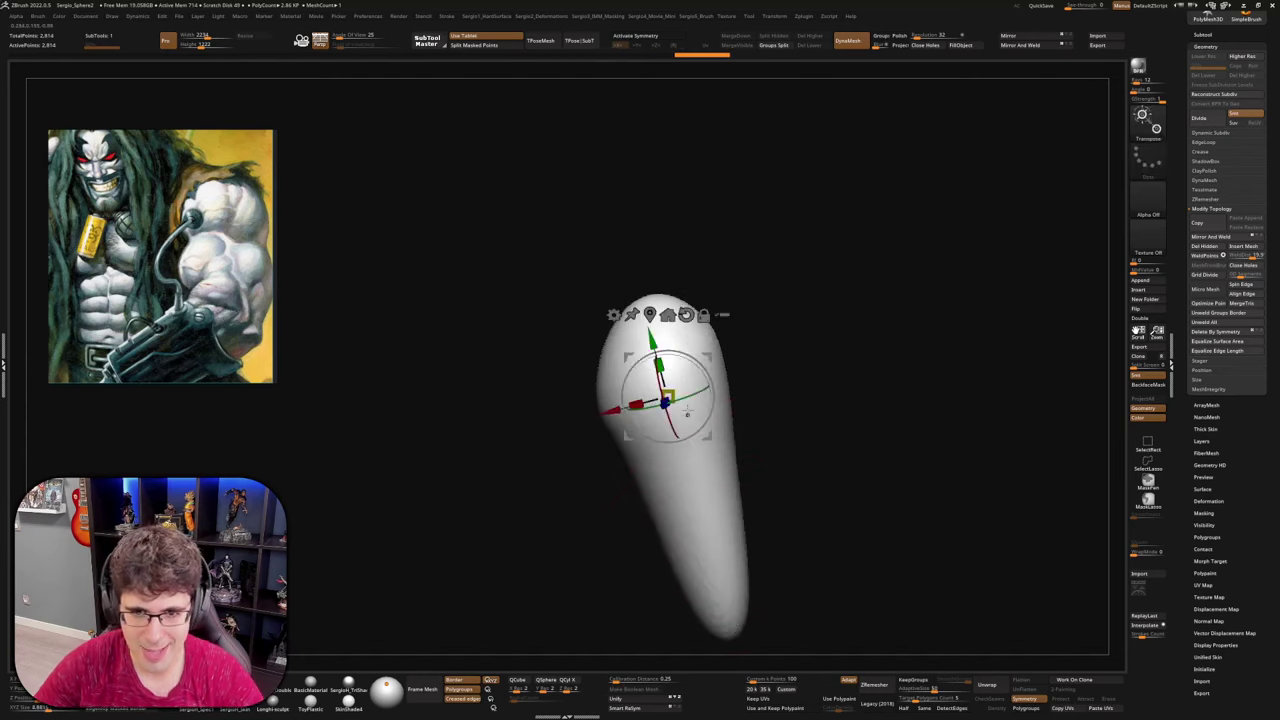
drag(669, 394, 663, 436)
key(q)
mouse_move(771, 436)
right_down()
mouse_move(702, 440)
mouse_move(702, 483)
right_up()
key(s)
drag(669, 474, 496, 624)
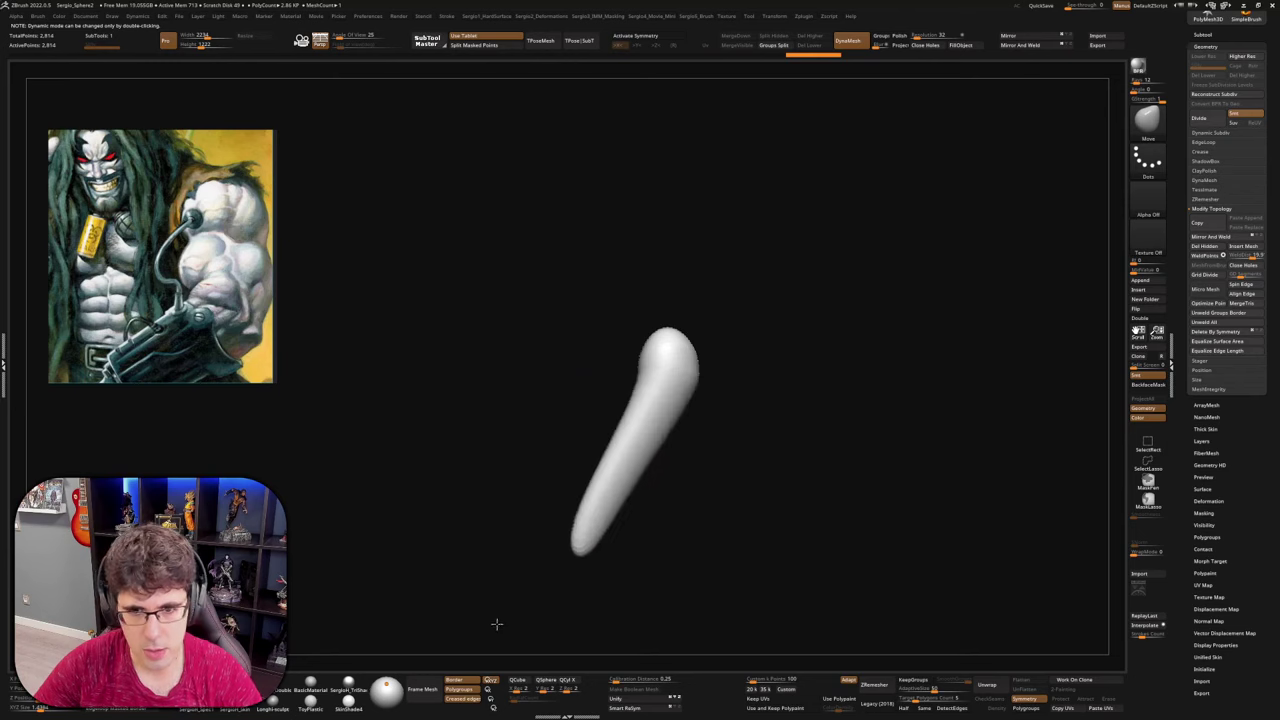
mouse_move(636, 452)
mouse_down()
mouse_move(700, 488)
mouse_move(670, 459)
mouse_move(680, 464)
mouse_up()
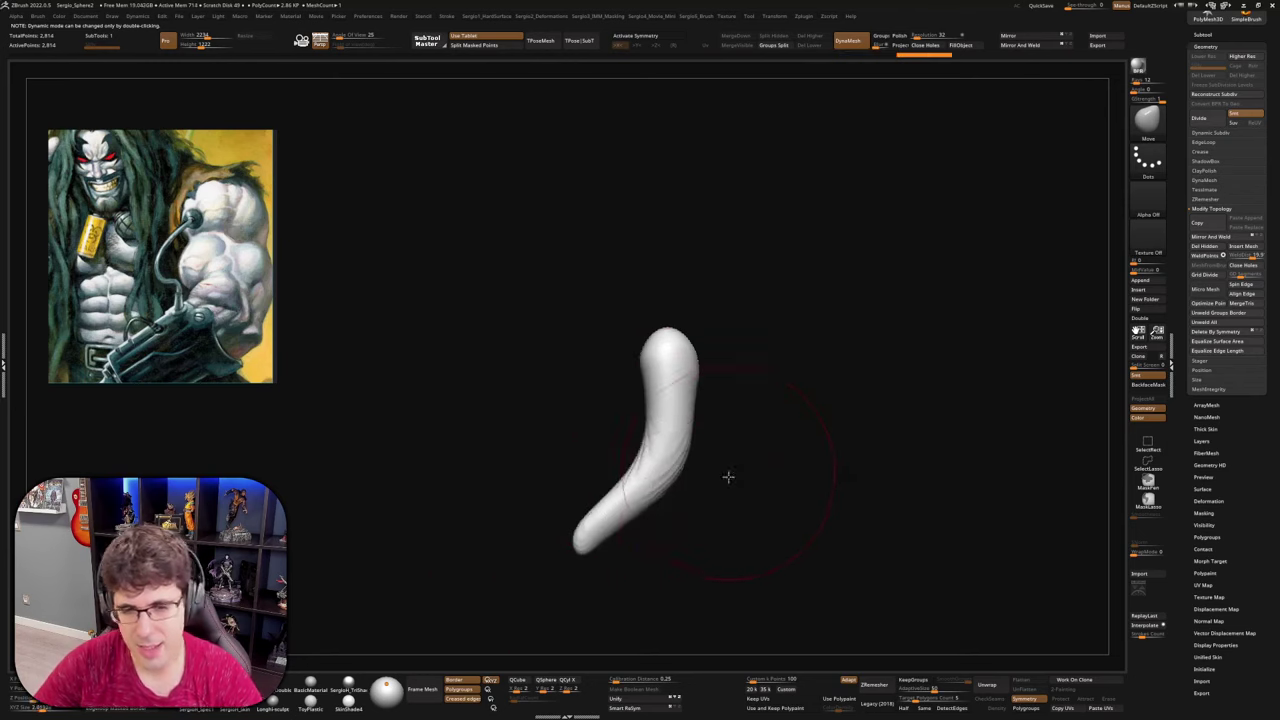
Deepen the elbow bend, even out the limb's thickness and smooth its stretched surface
right_drag(728, 477, 746, 468)
alt+right_drag(746, 468, 826, 468)
right_drag(740, 425, 817, 418)
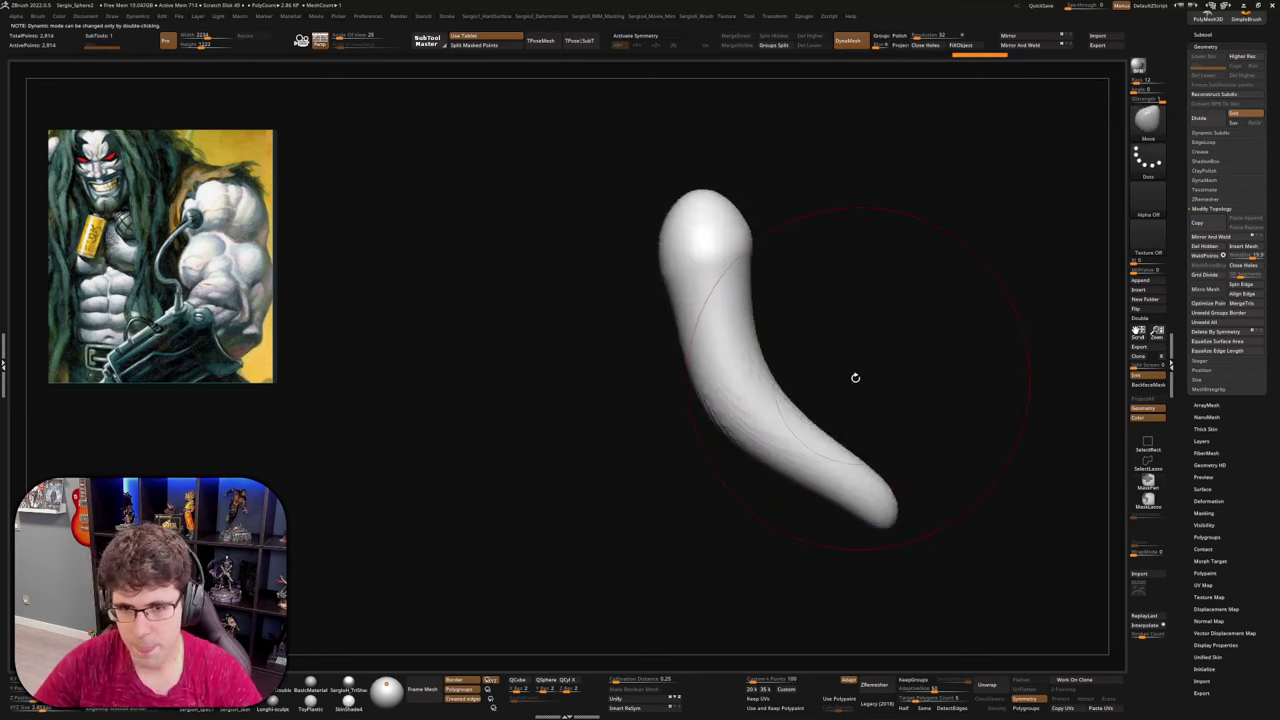
drag(854, 374, 754, 392)
drag(742, 520, 758, 518)
drag(726, 346, 752, 338)
mouse_move(738, 330)
shift+mouse_down()
mouse_move(713, 240)
mouse_move(743, 515)
mouse_move(810, 550)
shift+mouse_up()
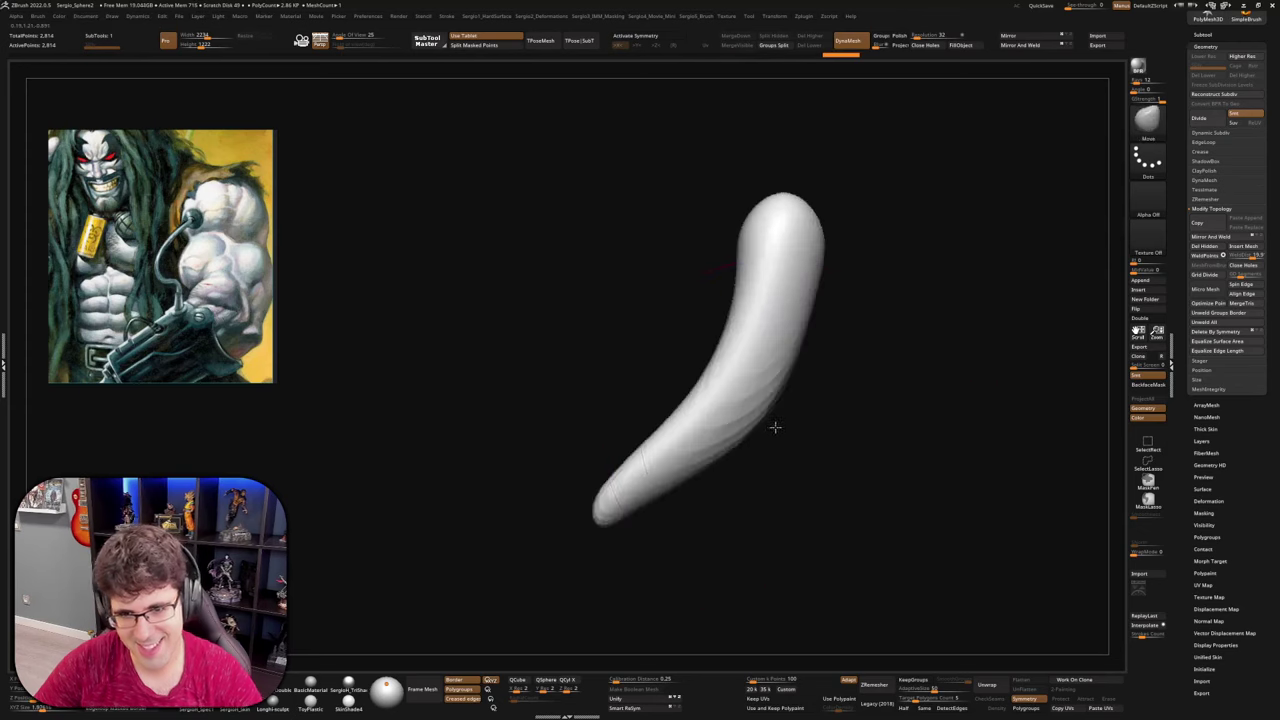
drag(764, 418, 788, 426)
drag(690, 453, 698, 463)
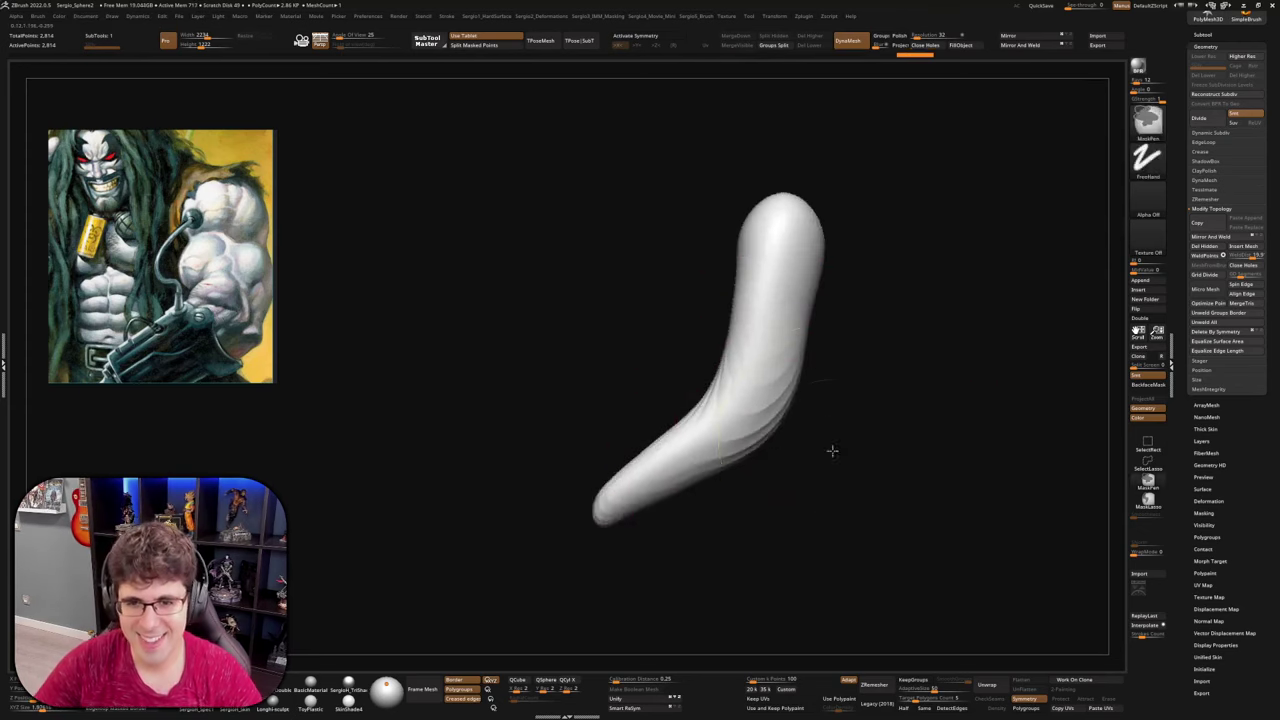
DynaMesh the bent limb, raise the resolution to 104 and remesh it
ctrl+drag(831, 449, 908, 568)
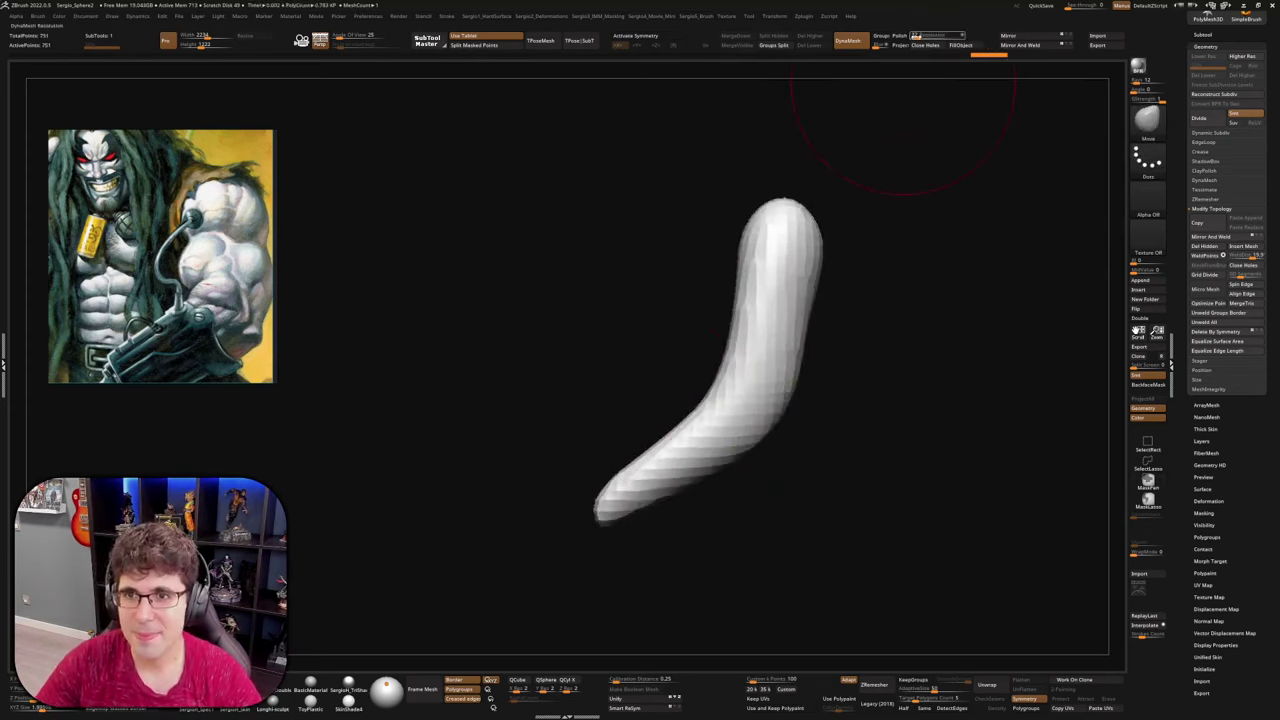
click(918, 37)
ctrl+drag(891, 213, 908, 272)
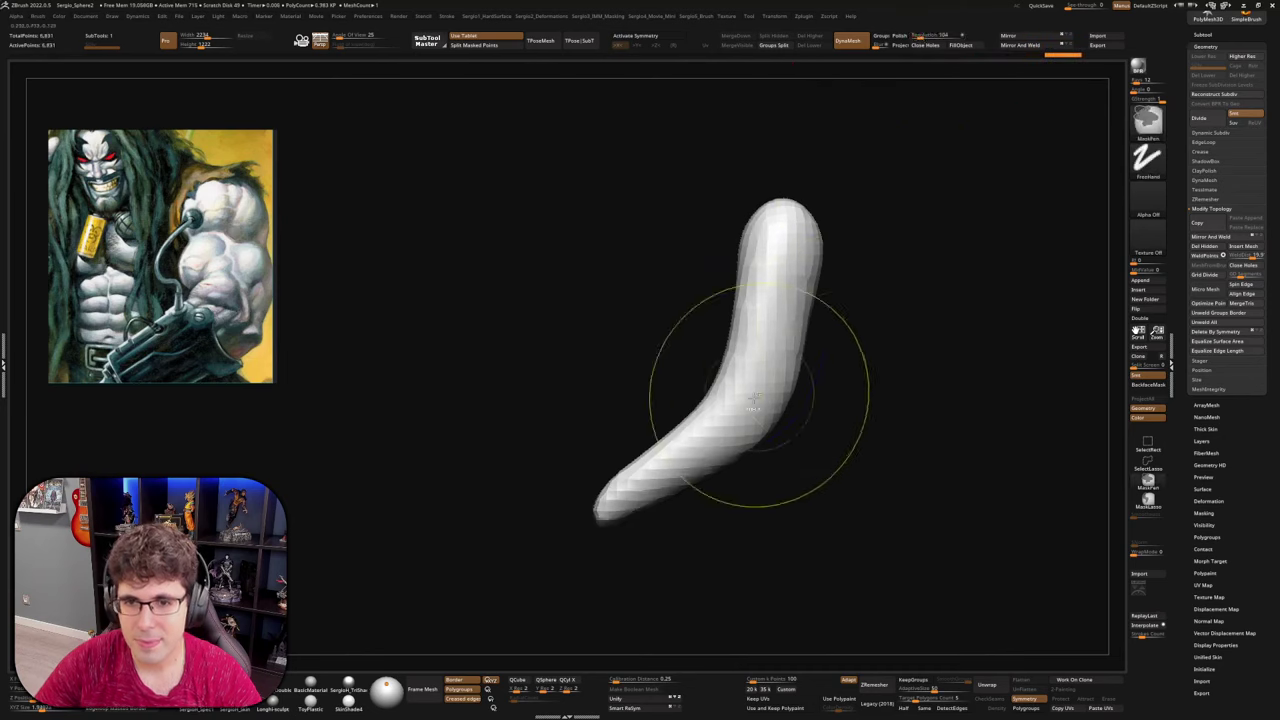
Smooth the remeshed arm from several sides and refine its bend with the Move brush
mouse_move(776, 235)
shift+mouse_down()
mouse_move(754, 371)
mouse_move(640, 484)
shift+mouse_up()
mouse_move(865, 290)
mouse_down()
mouse_move(775, 328)
mouse_move(718, 241)
mouse_up()
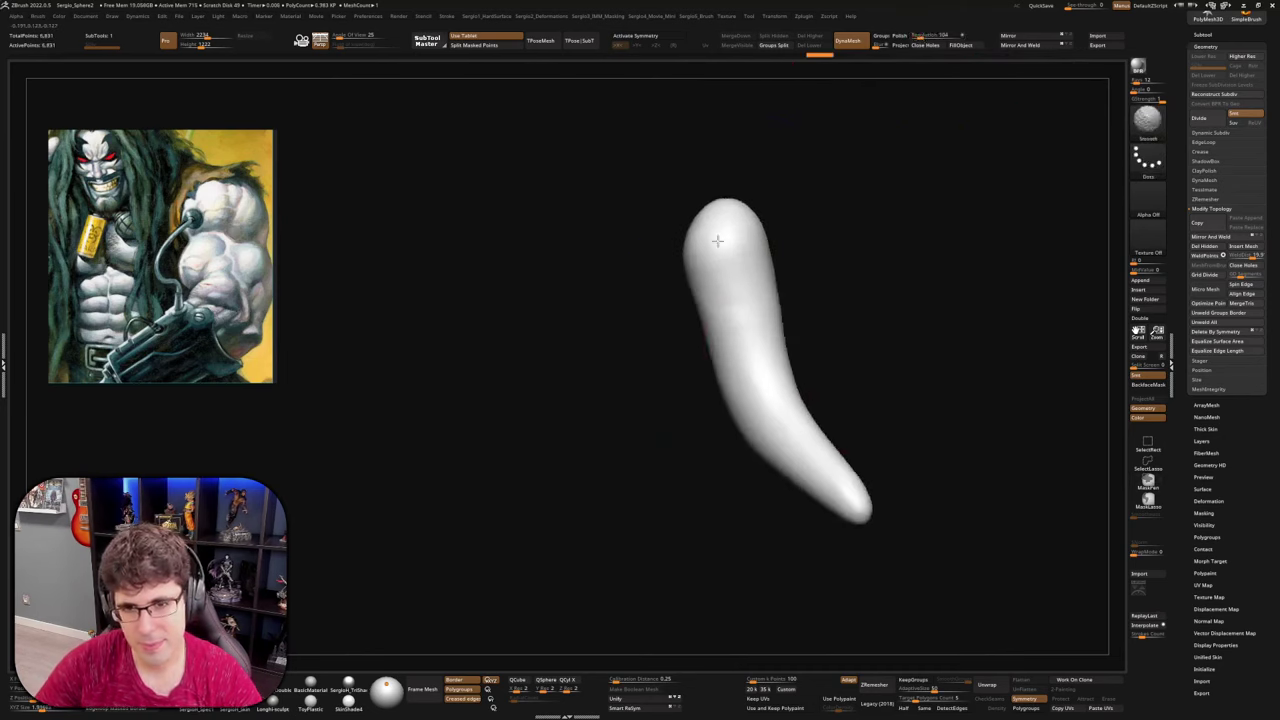
drag(622, 350, 651, 377)
shift+drag(707, 272, 704, 305)
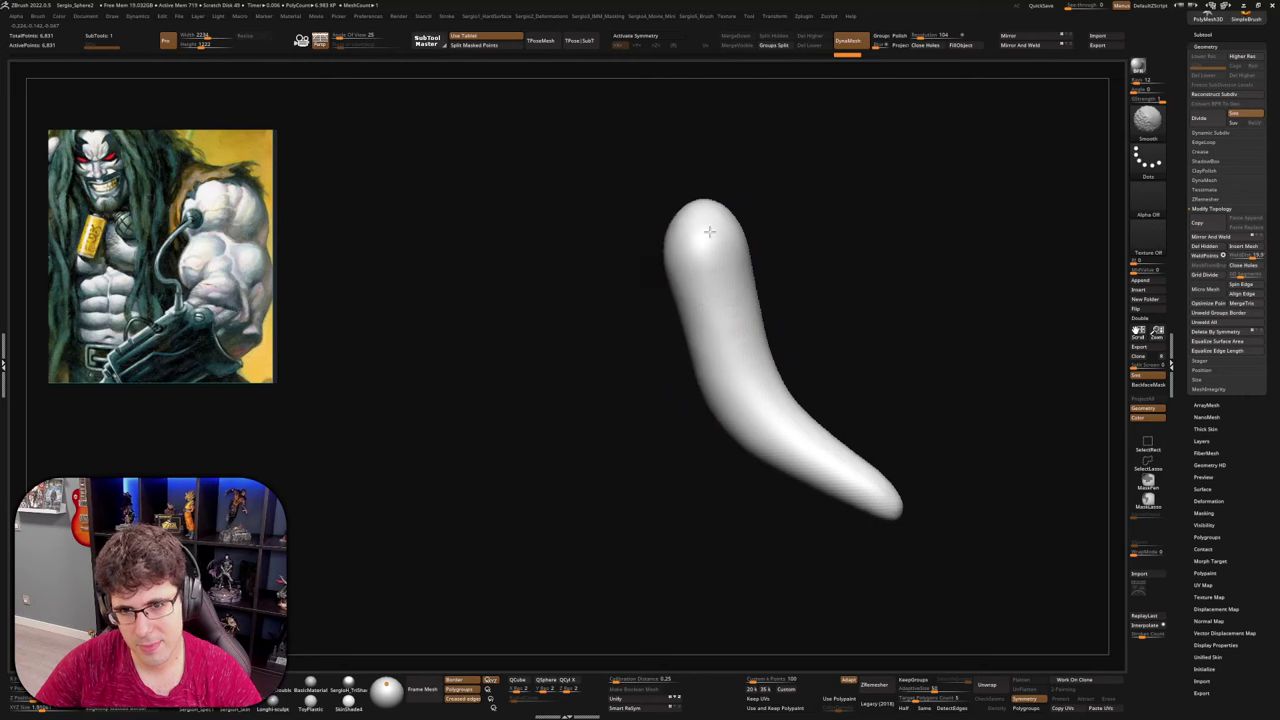
right_drag(728, 226, 766, 220)
shift+drag(767, 206, 820, 466)
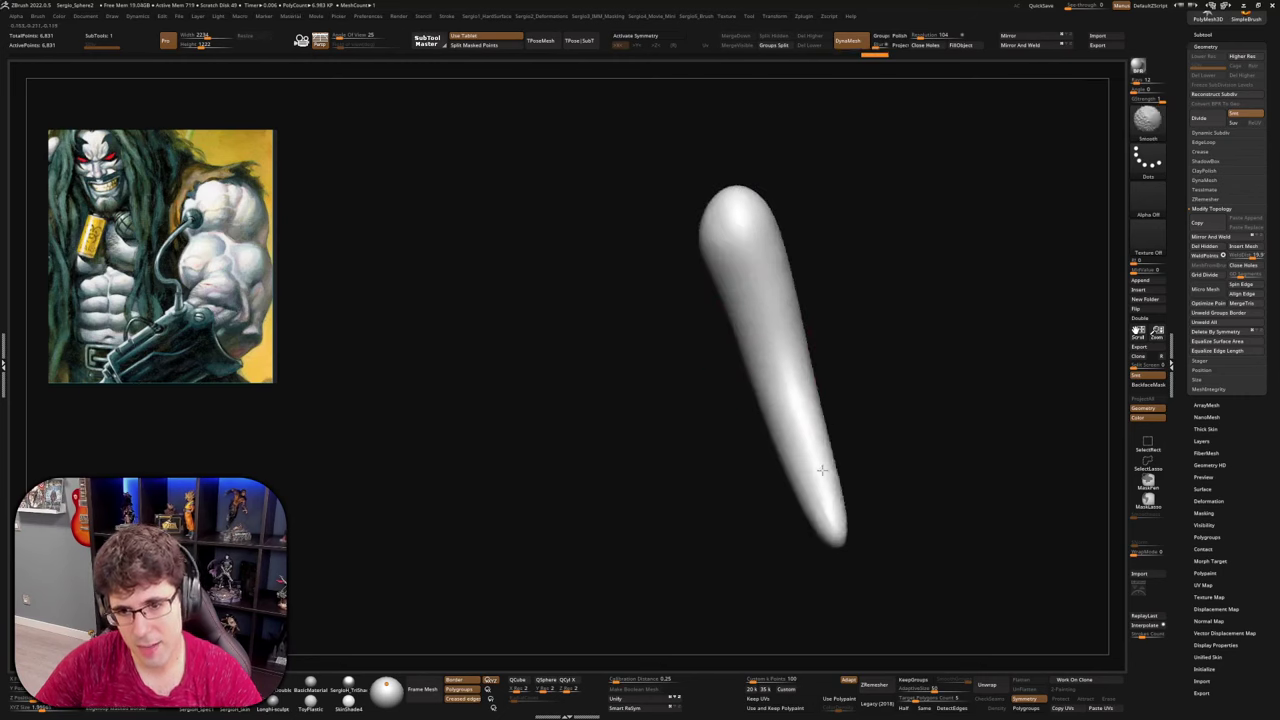
right_drag(820, 466, 817, 400)
shift+drag(817, 400, 783, 414)
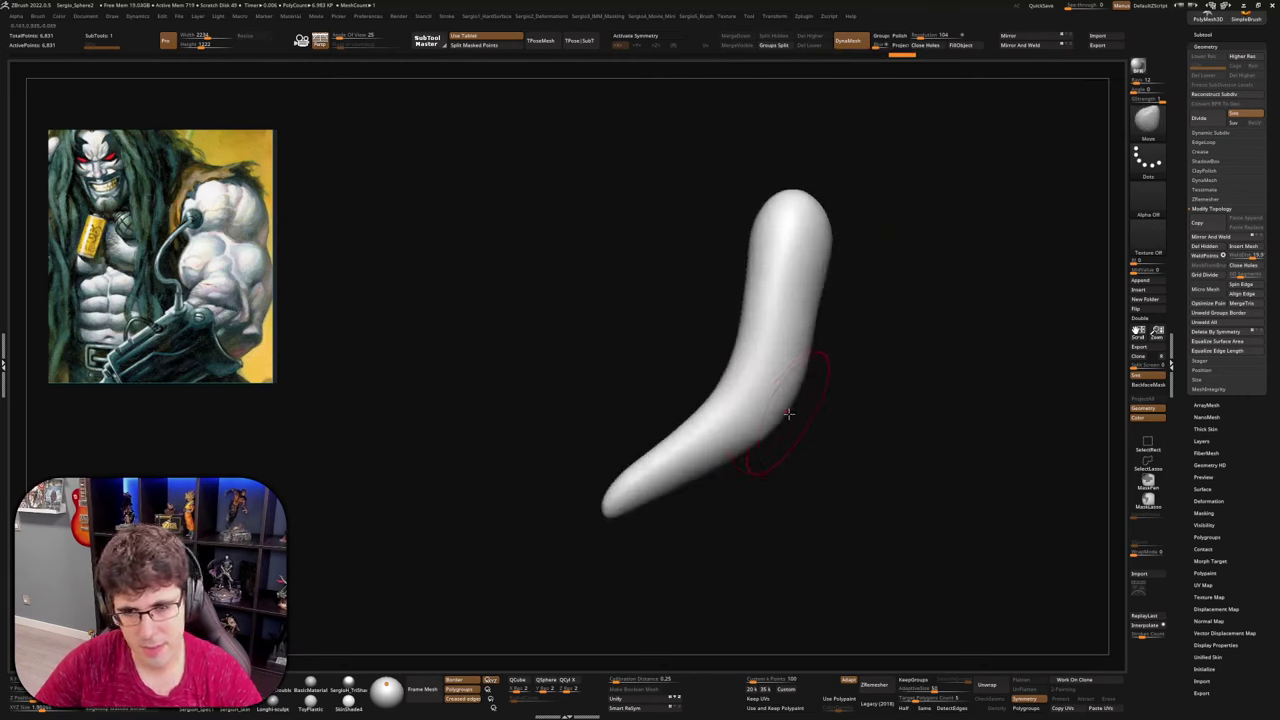
Smooth the back of the bend and pull out a pointed elbow with the Move brush
right_drag(803, 423, 845, 427)
shift+drag(800, 395, 786, 430)
right_drag(830, 443, 794, 446)
drag(787, 415, 803, 432)
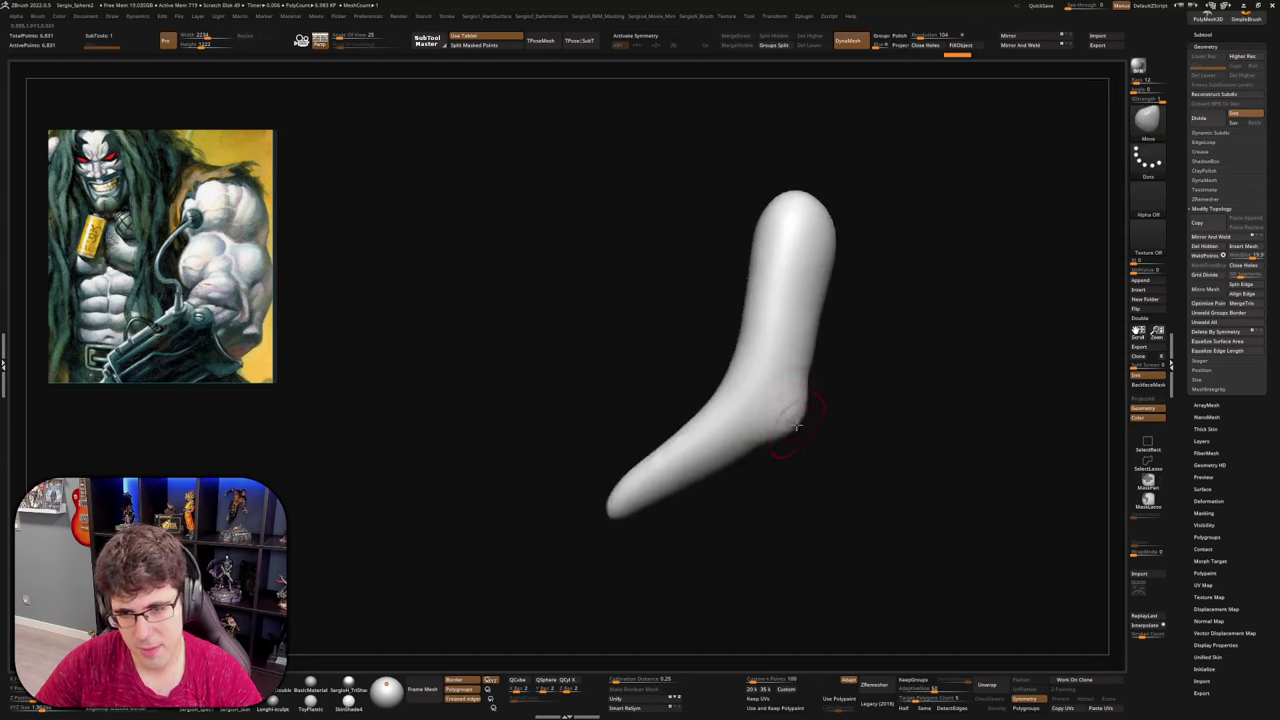
mouse_move(811, 413)
right_down()
mouse_move(800, 427)
mouse_move(816, 428)
mouse_move(803, 399)
right_up()
Build up the start of the forearm muscle at the inner elbow with the Clay brush and smooth it
key(b)
key(c)
key(l)
mouse_move(774, 389)
mouse_down()
mouse_move(801, 384)
mouse_move(757, 409)
mouse_up()
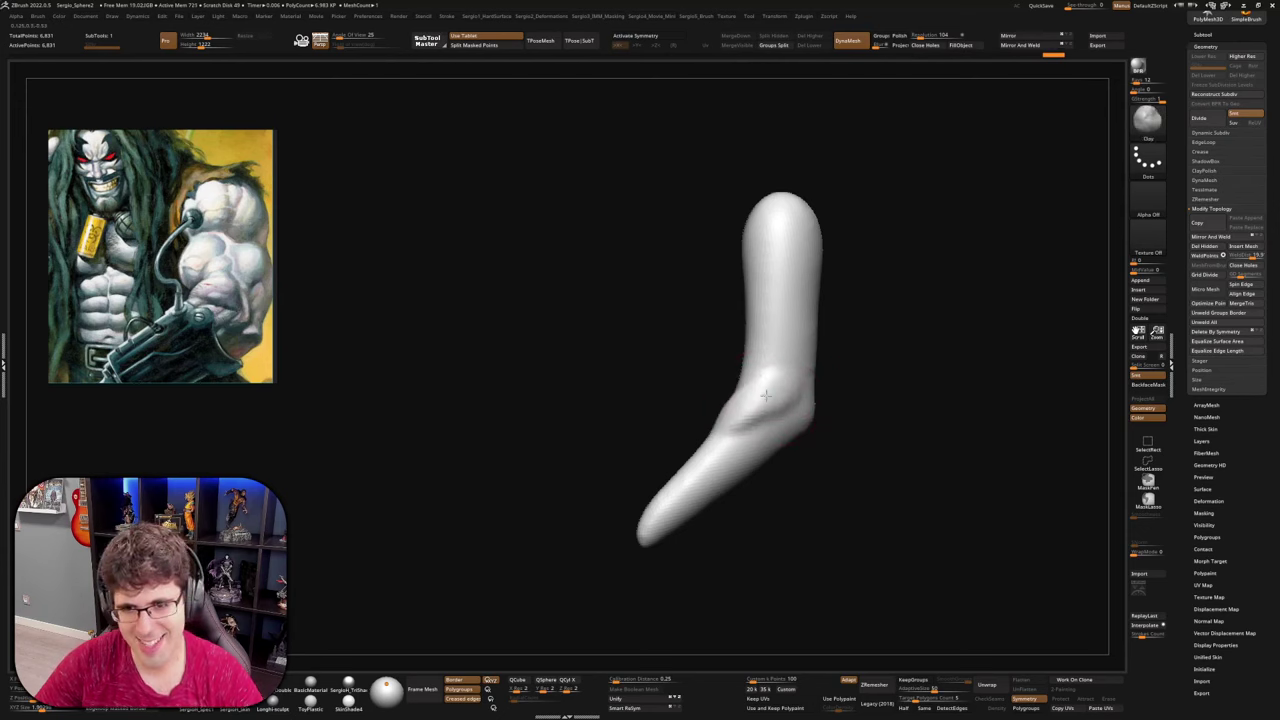
right_drag(683, 454, 749, 408)
right_drag(692, 453, 735, 435)
shift+drag(768, 402, 782, 408)
right_drag(815, 405, 848, 416)
mouse_move(768, 408)
shift+mouse_down()
mouse_move(780, 402)
mouse_move(758, 344)
shift+mouse_up()
alt+right_drag(755, 332, 735, 405)
right_drag(735, 405, 804, 404)
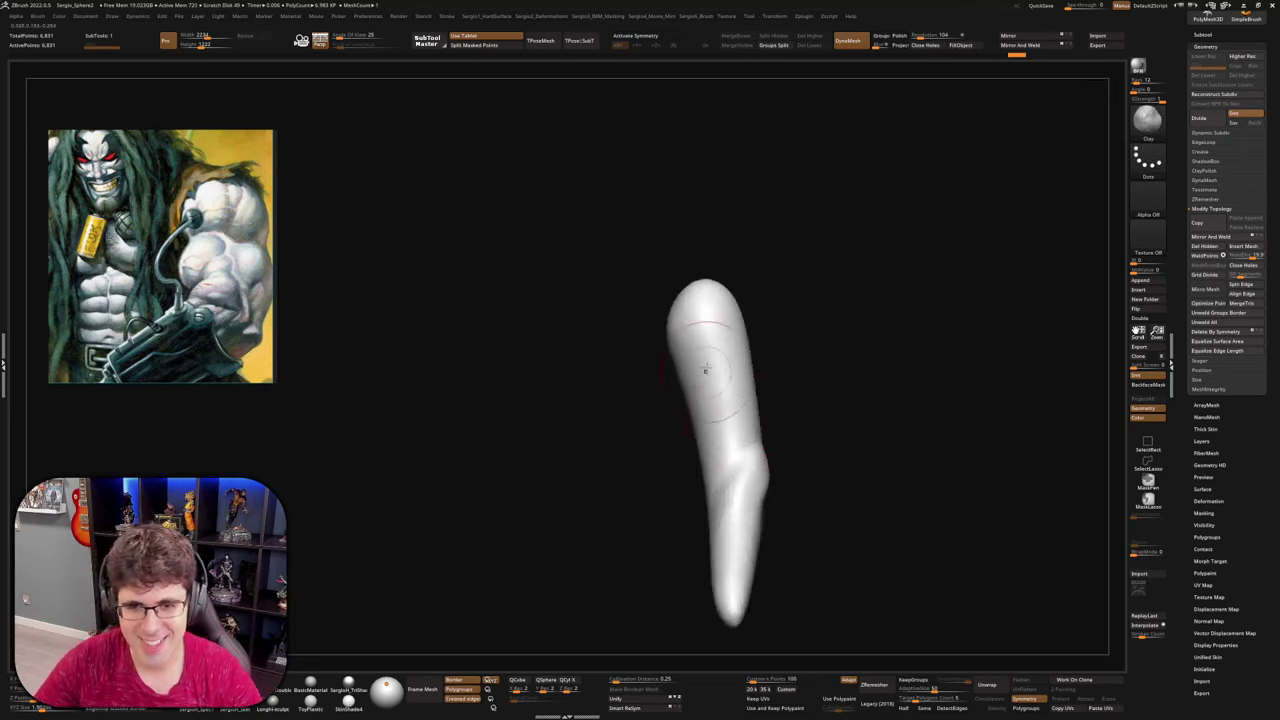
Build up the biceps on the front of the upper arm with Clay strokes and smooth its edge
mouse_move(707, 368)
mouse_down()
mouse_move(722, 446)
mouse_move(736, 410)
mouse_move(721, 442)
mouse_up()
right_drag(721, 442, 749, 468)
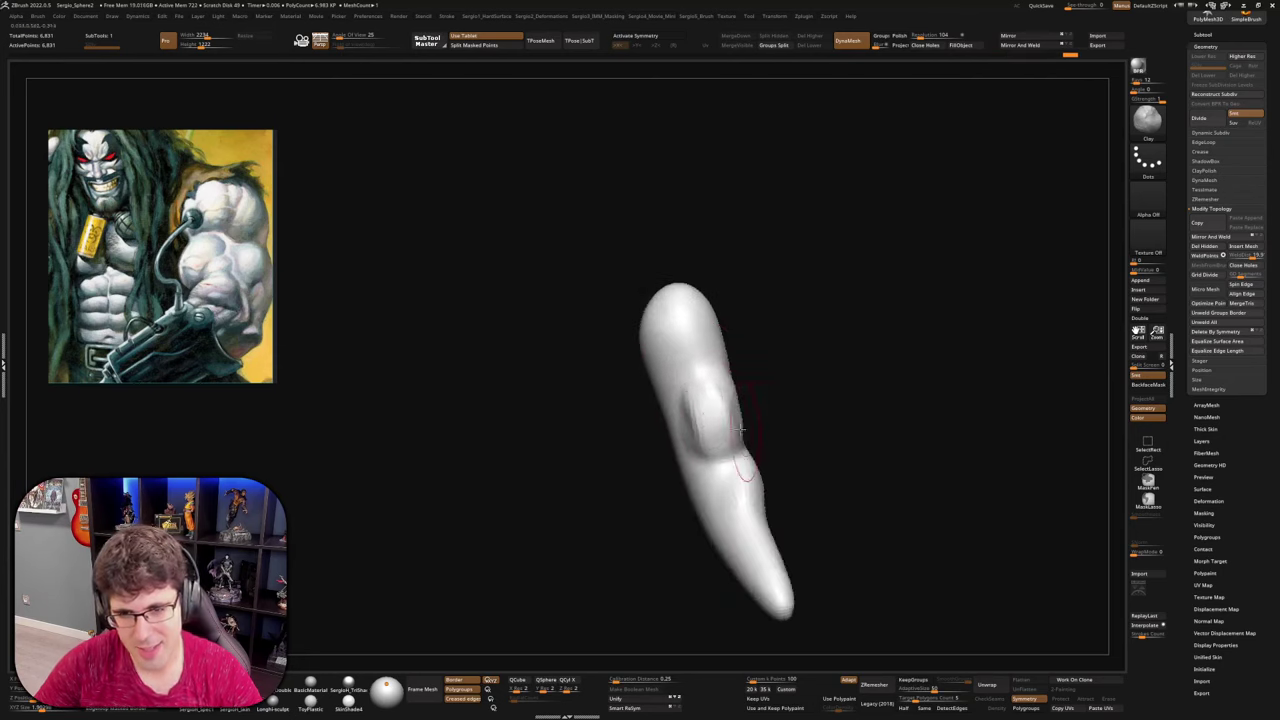
drag(688, 392, 714, 440)
mouse_move(729, 382)
mouse_down()
mouse_move(732, 428)
mouse_move(714, 394)
mouse_move(708, 424)
mouse_up()
right_drag(708, 424, 729, 440)
mouse_move(729, 440)
shift+mouse_down()
mouse_move(736, 424)
mouse_move(728, 436)
shift+mouse_up()
right_drag(728, 436, 789, 429)
key(s)
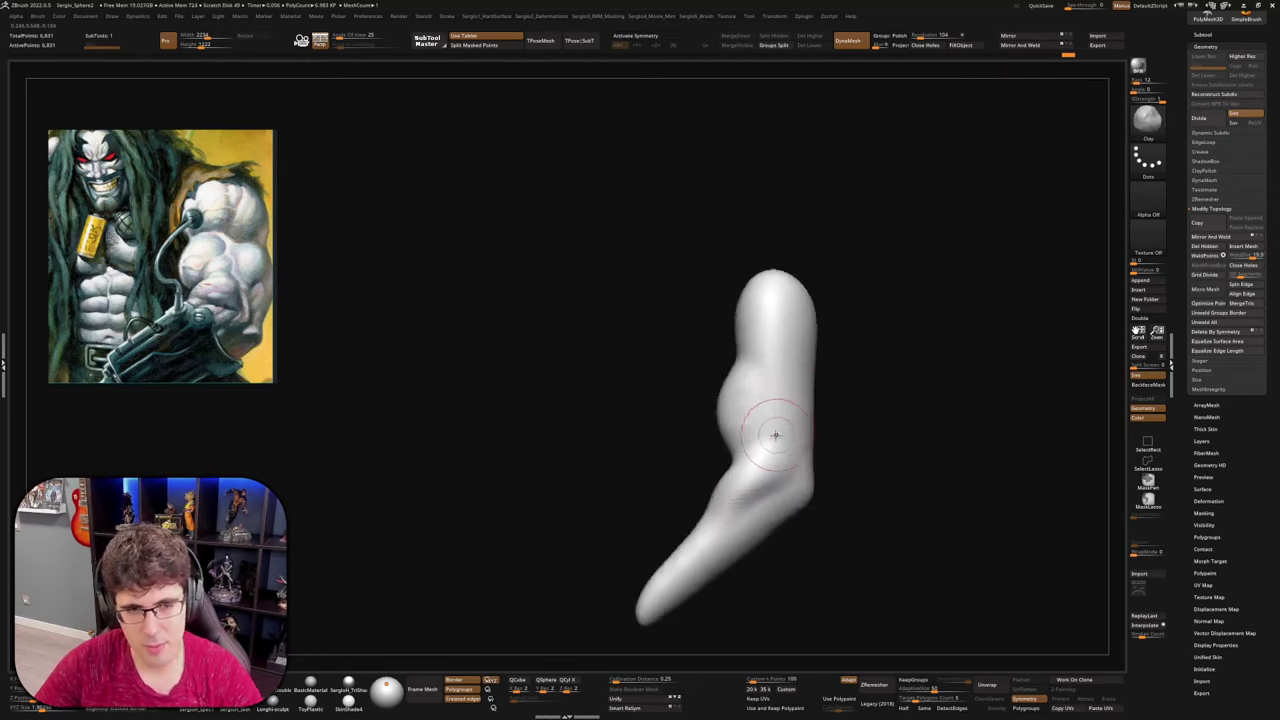
Adjust the Clay brush and build up the triceps along the outer and rear upper arm
mouse_move(765, 425)
mouse_down()
mouse_move(738, 464)
mouse_move(757, 434)
mouse_up()
mouse_move(810, 424)
right_down()
mouse_move(757, 418)
mouse_move(768, 402)
right_up()
mouse_move(752, 388)
mouse_down()
mouse_move(740, 418)
mouse_move(750, 470)
mouse_move(742, 386)
mouse_move(761, 365)
mouse_move(752, 377)
mouse_up()
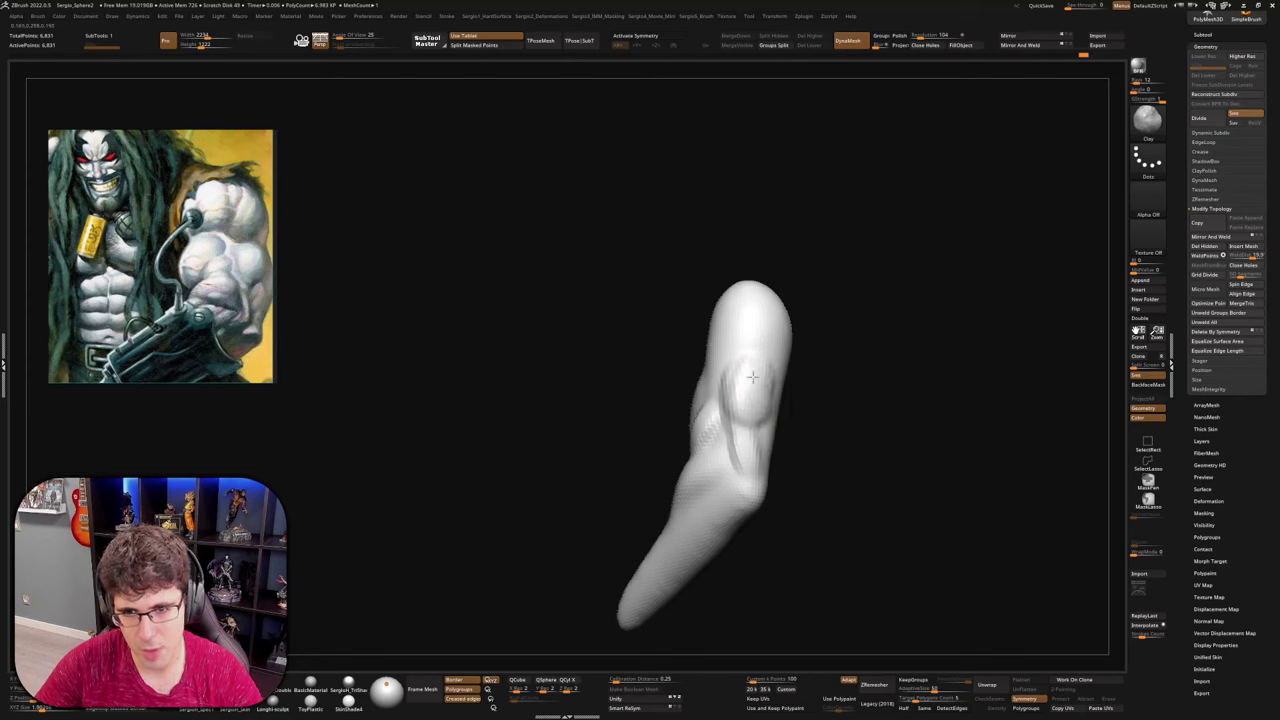
drag(740, 452, 748, 410)
right_drag(845, 442, 752, 438)
drag(752, 438, 750, 410)
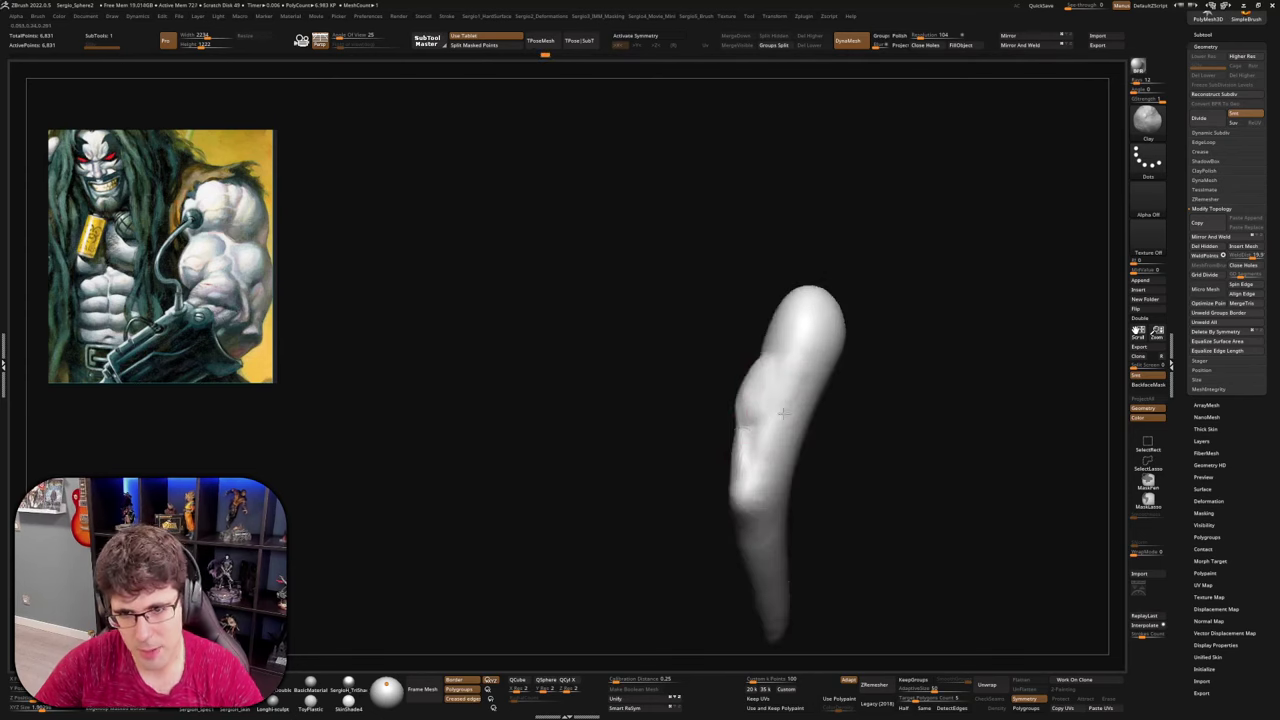
Add Clay volume to the triceps heads on the back and inner side of the upper arm
right_drag(809, 442, 766, 397)
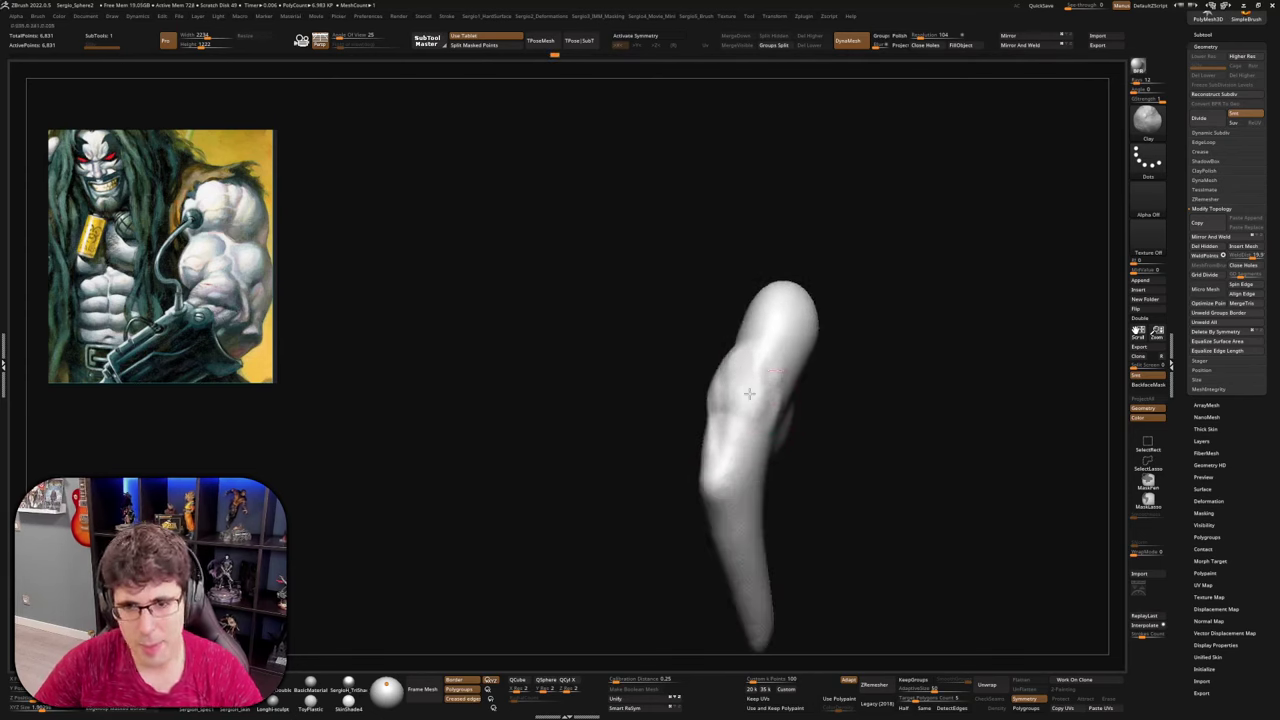
drag(749, 393, 747, 369)
drag(776, 413, 783, 437)
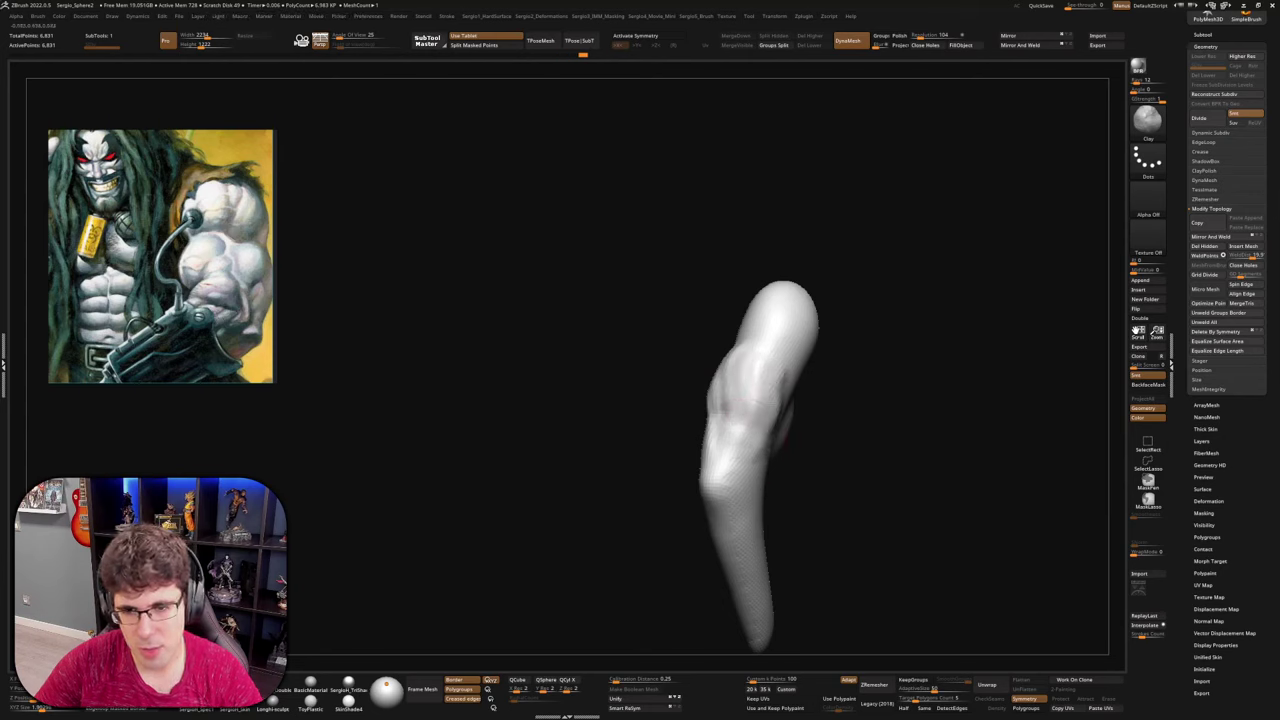
mouse_move(777, 388)
mouse_down()
mouse_move(750, 403)
mouse_move(771, 349)
mouse_up()
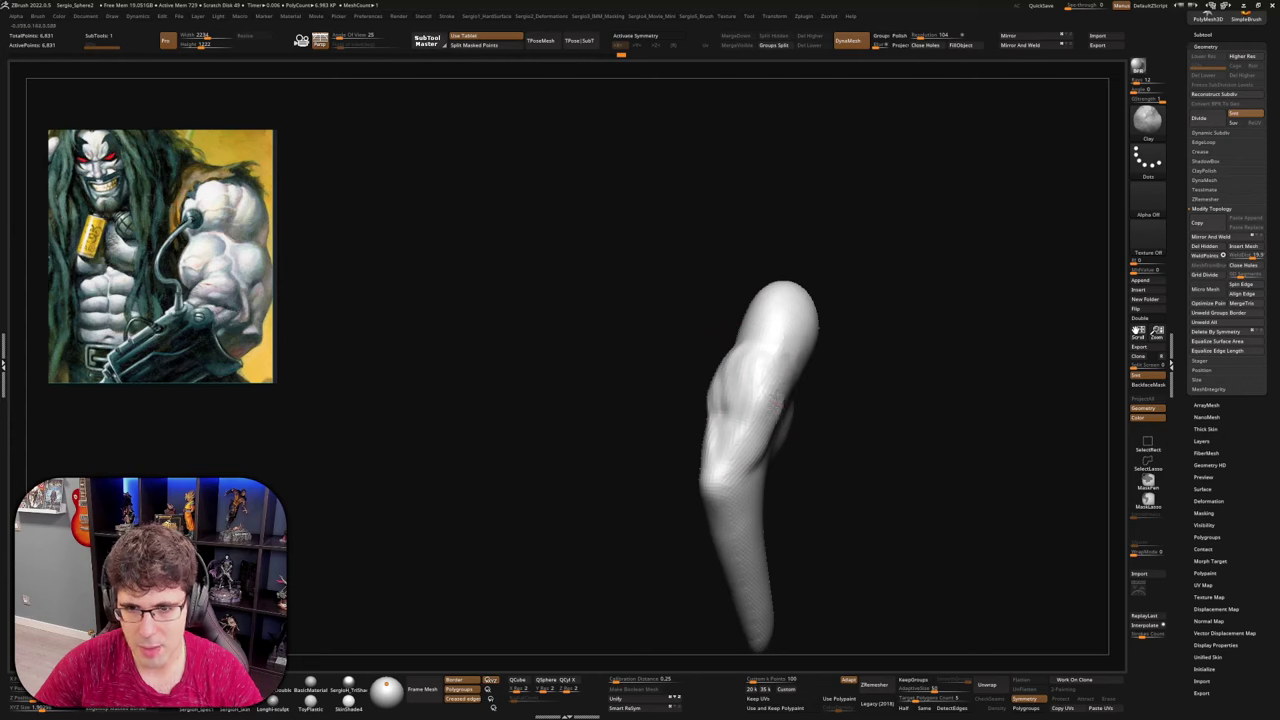
drag(777, 403, 758, 400)
right_drag(758, 400, 760, 343)
drag(760, 343, 766, 343)
right_drag(777, 393, 761, 373)
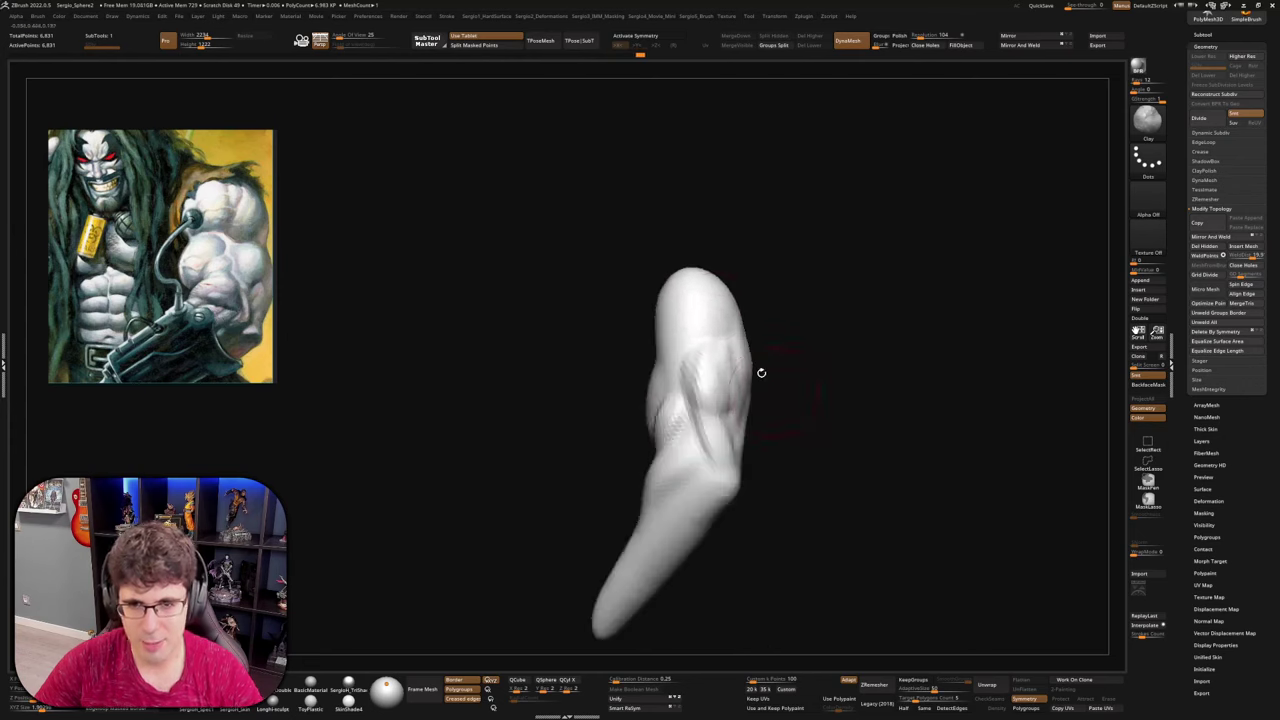
Build up a rounded deltoid at the top of the arm with the Clay brush
drag(761, 372, 730, 390)
mouse_move(735, 351)
mouse_down()
mouse_move(757, 385)
mouse_move(610, 402)
mouse_move(628, 361)
mouse_move(614, 378)
mouse_move(651, 362)
mouse_move(624, 412)
mouse_move(644, 372)
mouse_move(648, 398)
mouse_up()
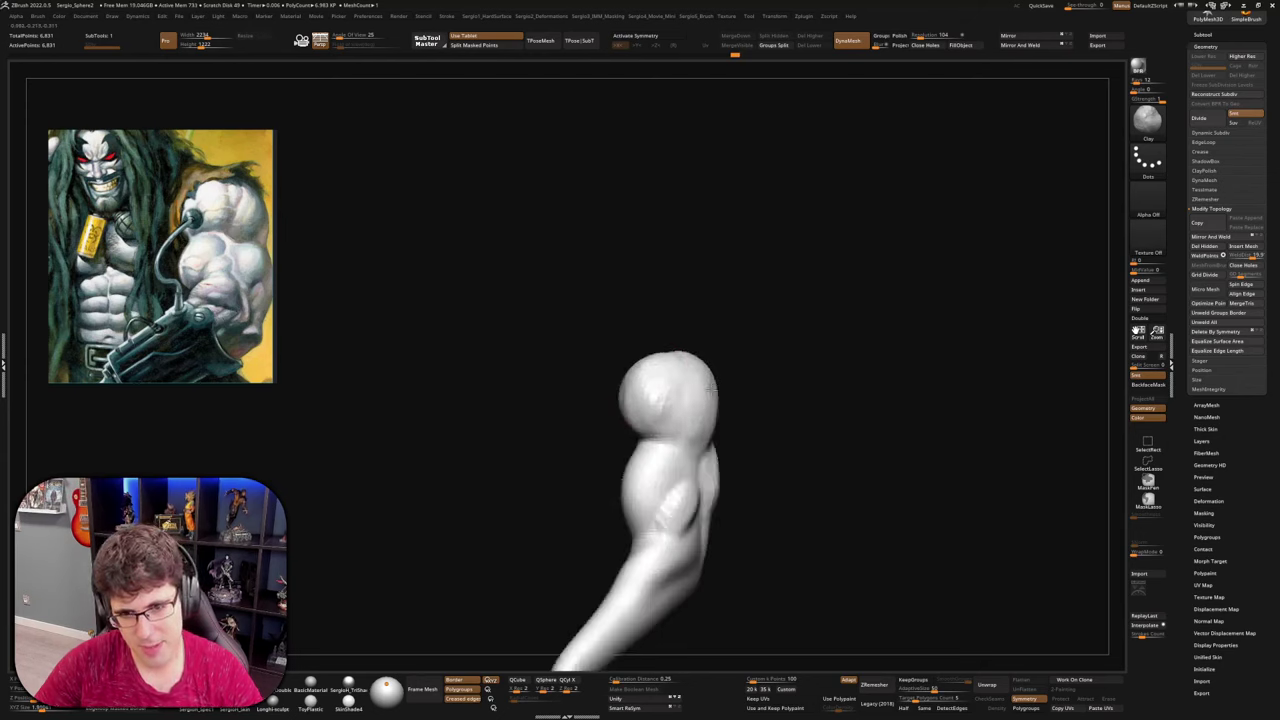
right_drag(650, 432, 676, 461)
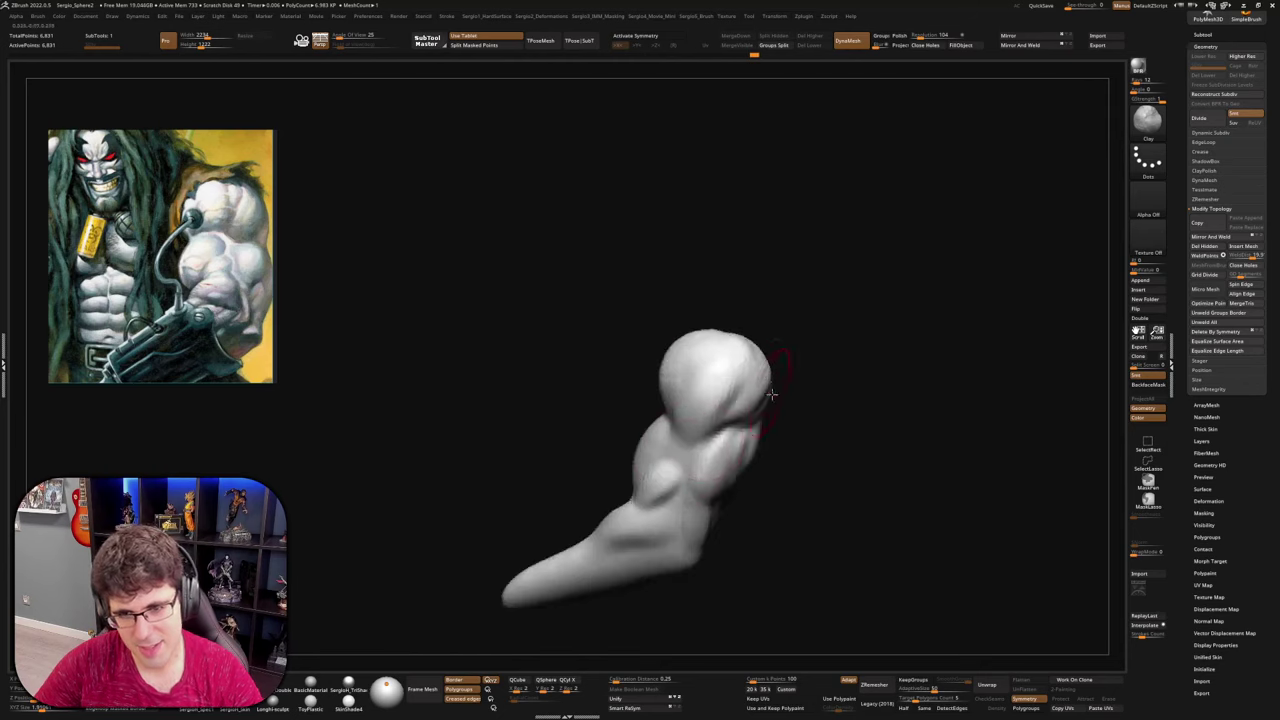
mouse_move(790, 387)
right_down()
mouse_move(712, 418)
mouse_move(724, 404)
right_up()
right_drag(718, 474, 778, 432)
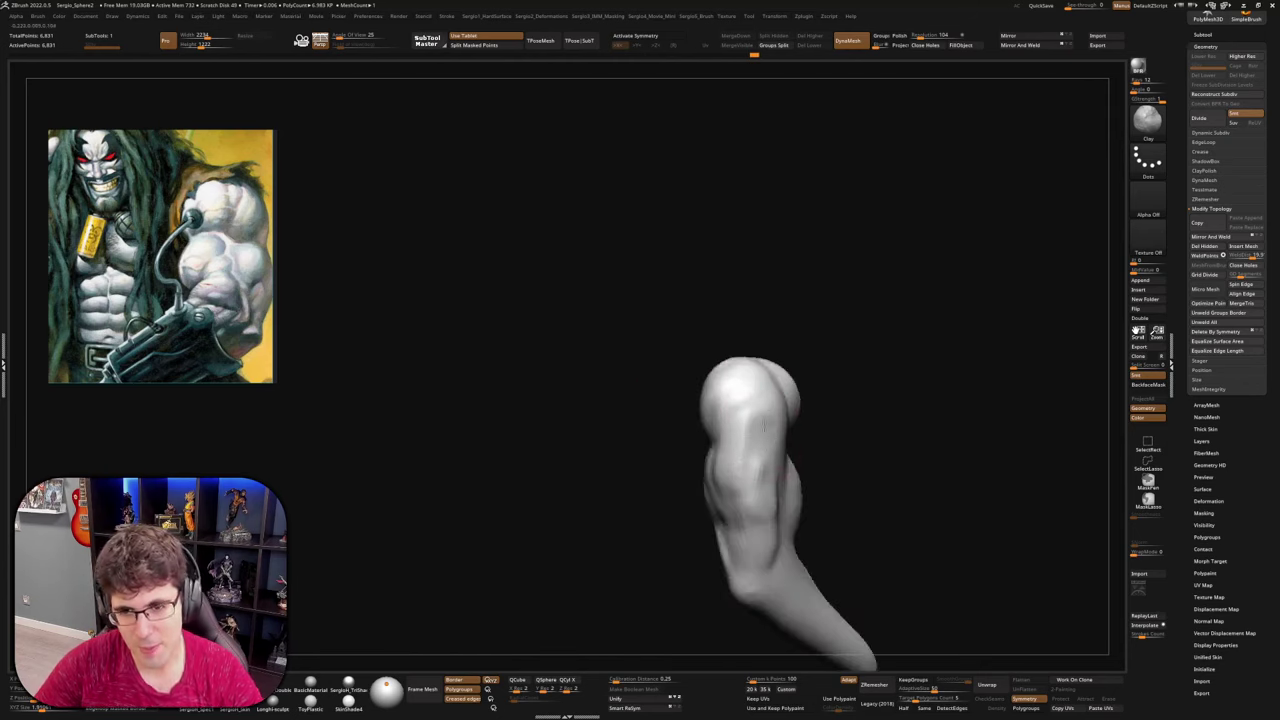
Sculpt the rear transition between the deltoid and triceps with Clay strokes
drag(781, 432, 788, 442)
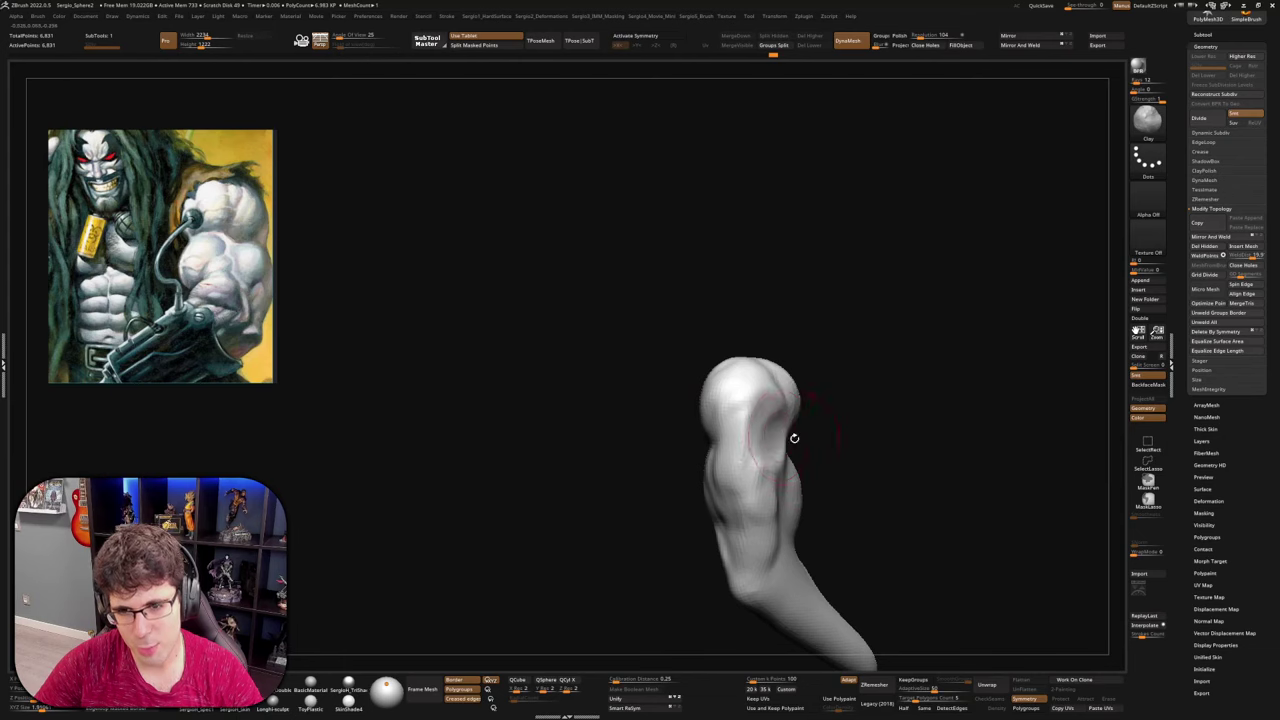
right_drag(794, 437, 770, 446)
drag(786, 448, 784, 490)
right_drag(768, 466, 774, 420)
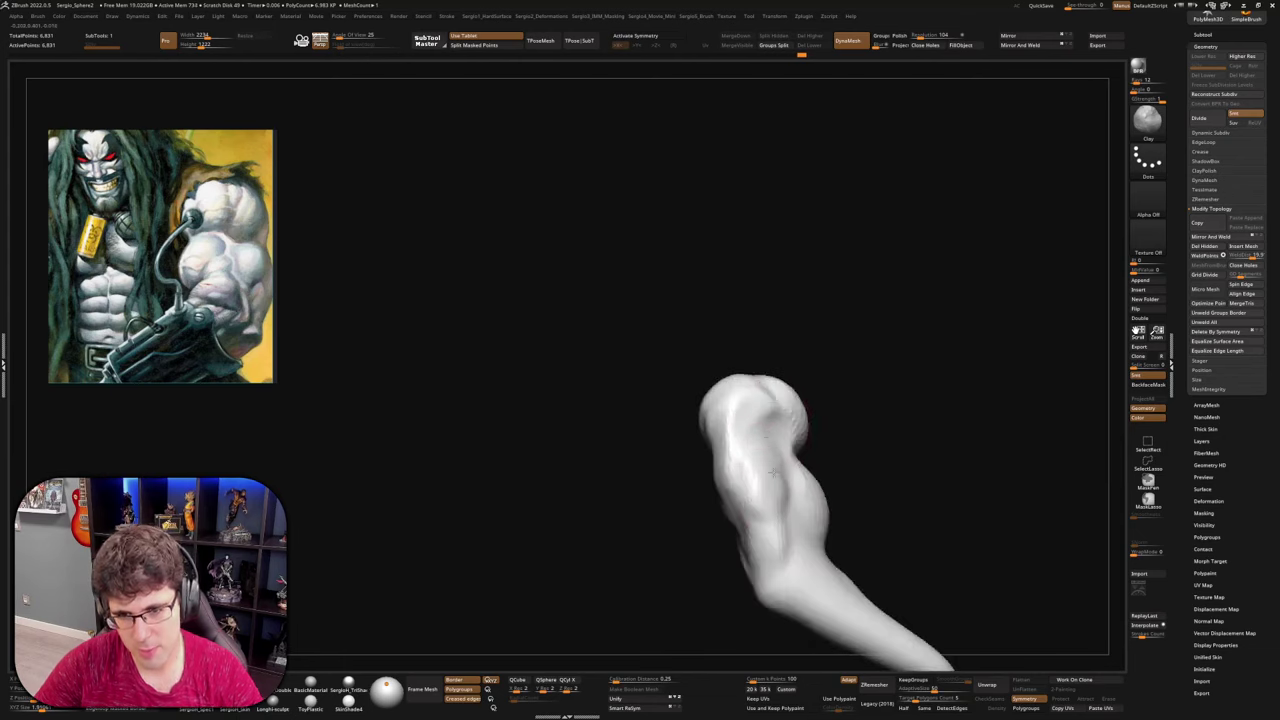
right_drag(768, 472, 752, 463)
drag(752, 463, 736, 452)
Mask the wrist end of the forearm with MaskLasso, blur the mask edge and invert it
mouse_move(736, 452)
right_down()
mouse_move(714, 447)
mouse_move(711, 377)
right_up()
mouse_move(620, 554)
right_down()
mouse_move(713, 533)
mouse_move(708, 482)
right_up()
mouse_move(708, 482)
right_down()
mouse_move(700, 508)
mouse_move(806, 420)
mouse_move(760, 440)
mouse_move(768, 569)
mouse_move(777, 431)
mouse_move(713, 532)
mouse_move(704, 463)
right_up()
right_drag(678, 528, 712, 526)
mouse_move(737, 488)
ctrl+mouse_down()
mouse_move(614, 514)
mouse_move(593, 601)
ctrl+mouse_up()
ctrl+click(1148, 501)
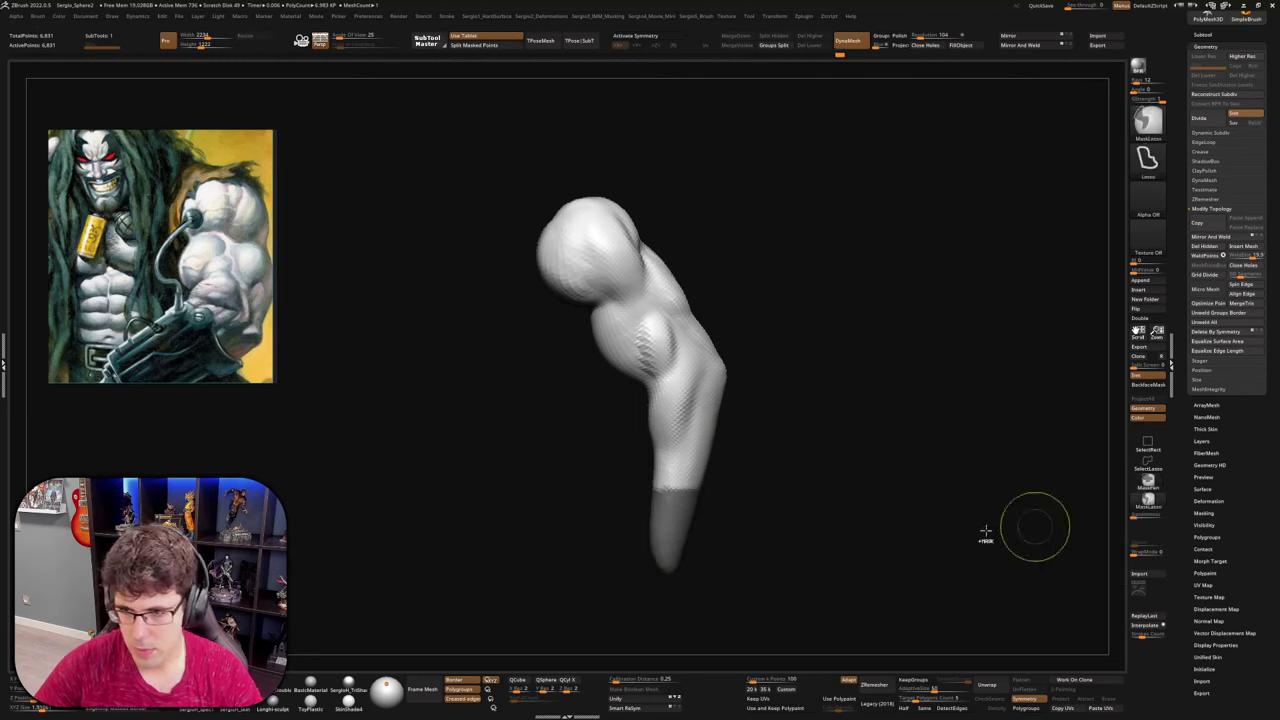
ctrl+drag(770, 528, 738, 536)
ctrl+drag(586, 535, 692, 588)
ctrl+click(670, 515)
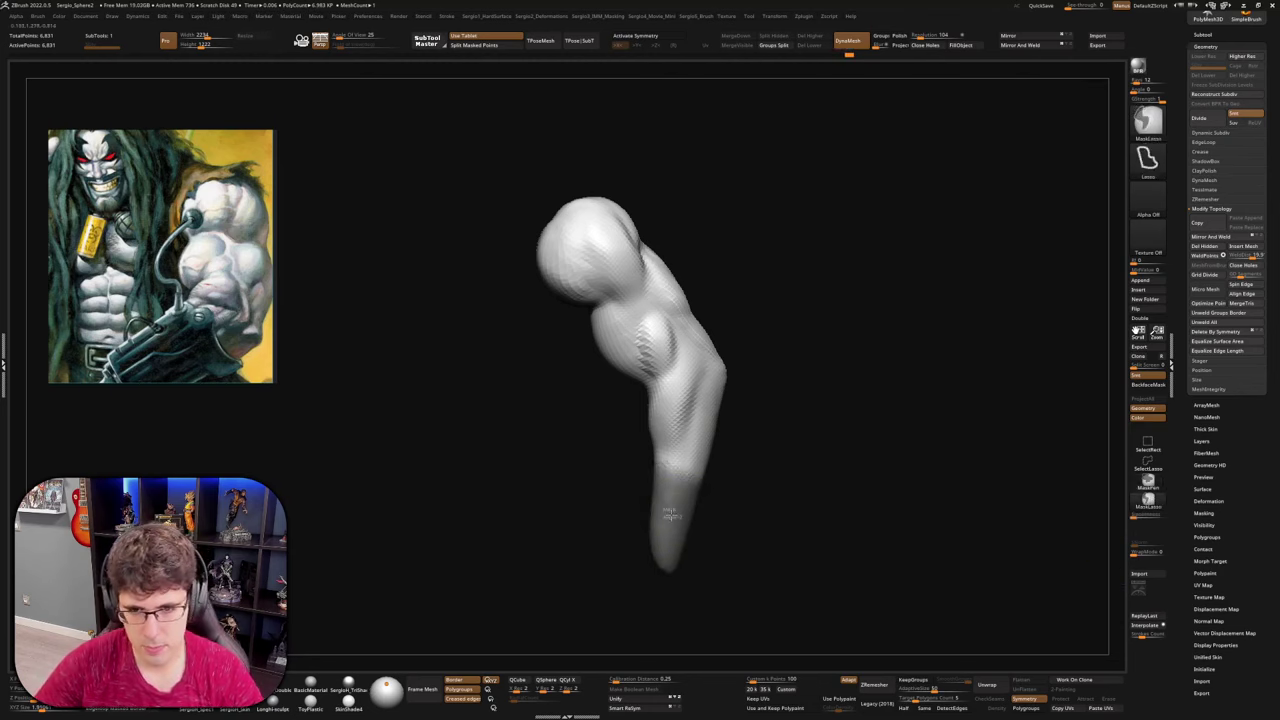
ctrl+click(752, 502)
Place the transform gizmo at the wrist and adjust the unmasked end of the forearm
key(w)
alt+click(684, 466)
right_drag(688, 462, 731, 448)
drag(706, 471, 598, 465)
key(q)
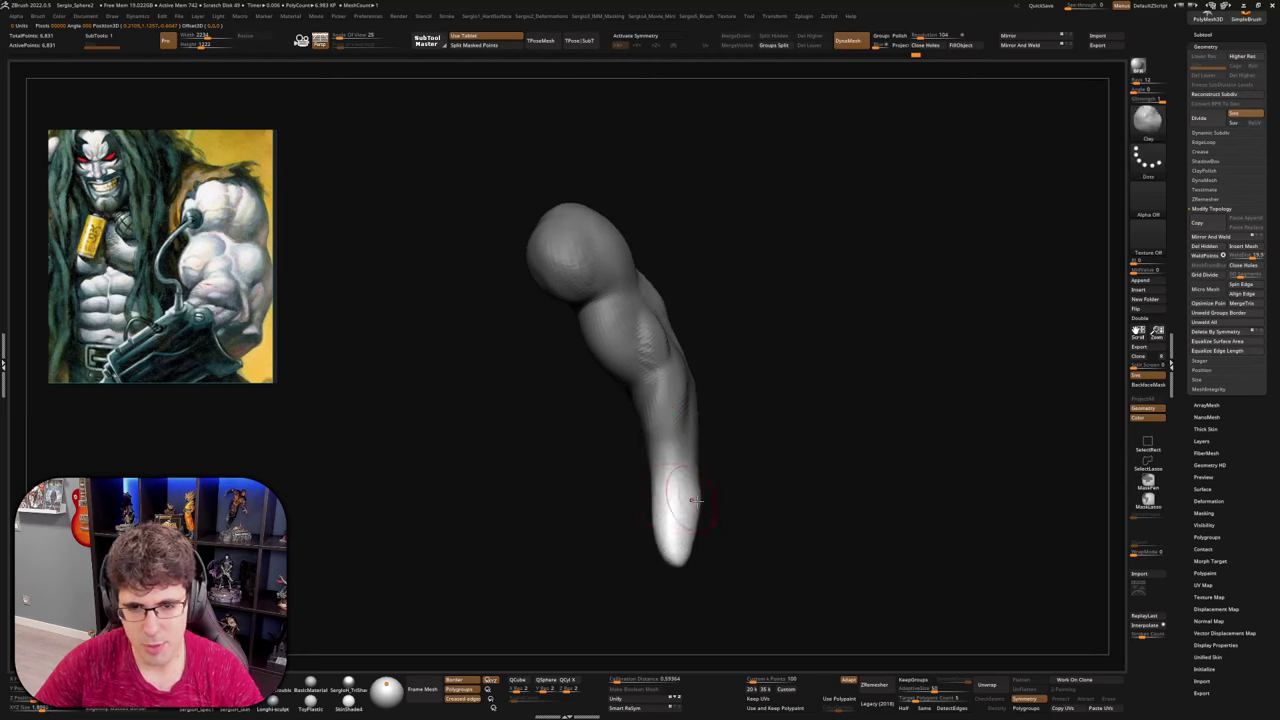
Clear the mask and swell the end of the forearm into a rounded fist with the Inflat brush
alt+right_drag(717, 549, 717, 446)
ctrl+drag(717, 446, 691, 463)
right_drag(691, 463, 648, 471)
mouse_move(647, 471)
mouse_down()
mouse_move(632, 478)
mouse_move(641, 457)
mouse_up()
mouse_move(636, 468)
right_down()
mouse_move(663, 486)
mouse_move(651, 450)
mouse_move(640, 457)
mouse_move(699, 418)
right_up()
key(ctrl+shift+s)
click(644, 487)
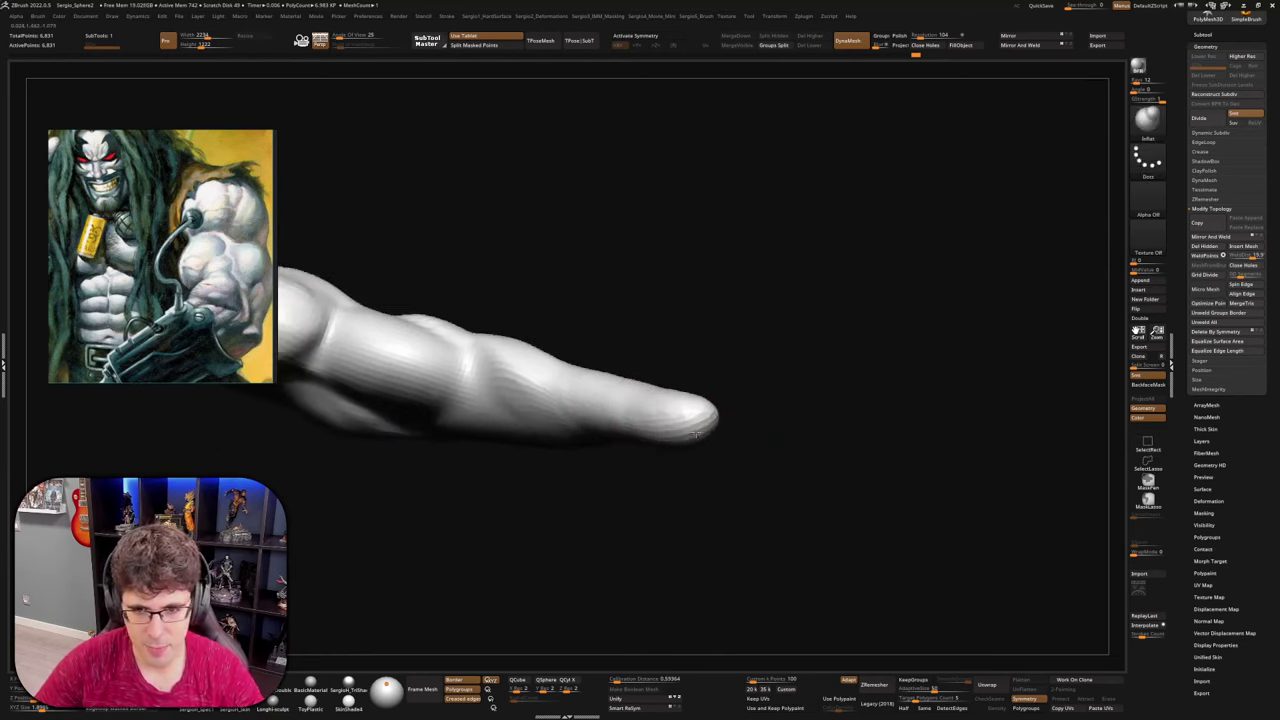
drag(695, 443, 708, 479)
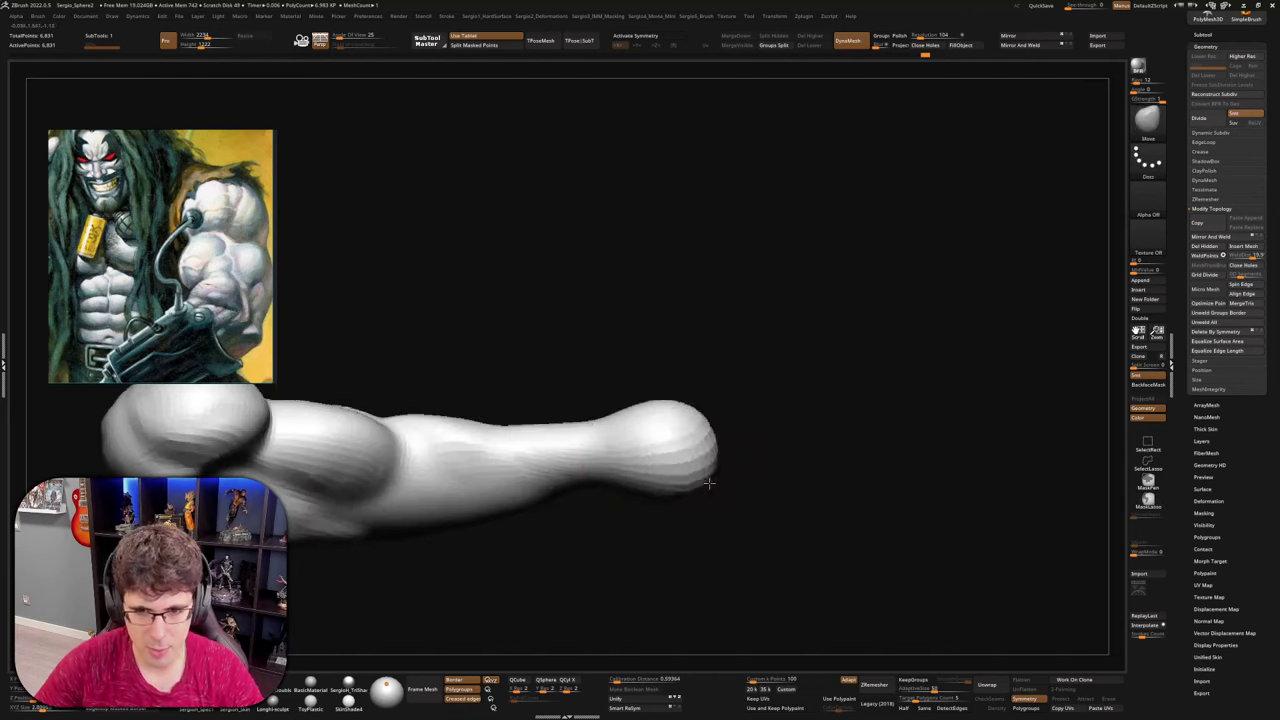
Shape the fist and its side bulge with the Move brush, undoing an unwanted stroke
mouse_move(700, 433)
mouse_down()
mouse_move(709, 483)
mouse_move(657, 508)
mouse_move(703, 494)
mouse_move(686, 526)
mouse_move(700, 457)
mouse_move(601, 424)
mouse_up()
mouse_move(617, 421)
right_down()
mouse_move(637, 429)
mouse_move(601, 430)
mouse_move(620, 409)
mouse_move(660, 406)
mouse_move(597, 458)
mouse_move(643, 440)
mouse_move(583, 469)
mouse_move(628, 452)
right_up()
key(ctrl+z)
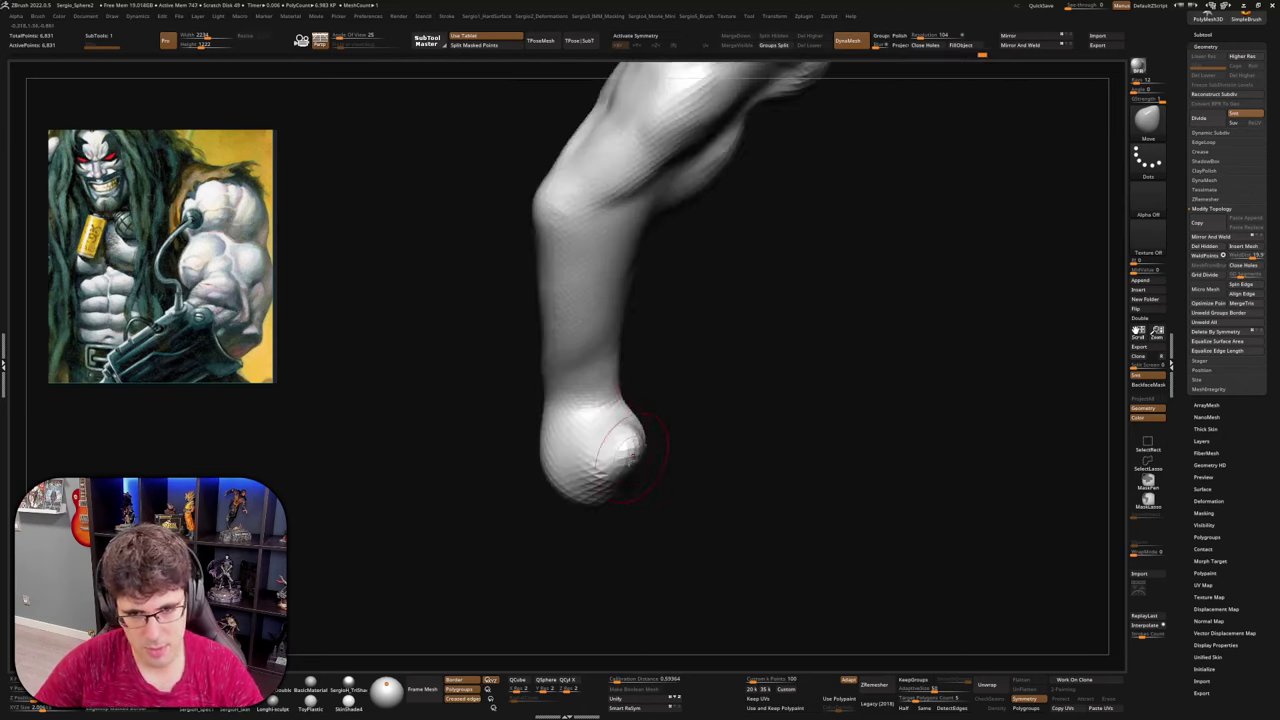
drag(586, 478, 592, 464)
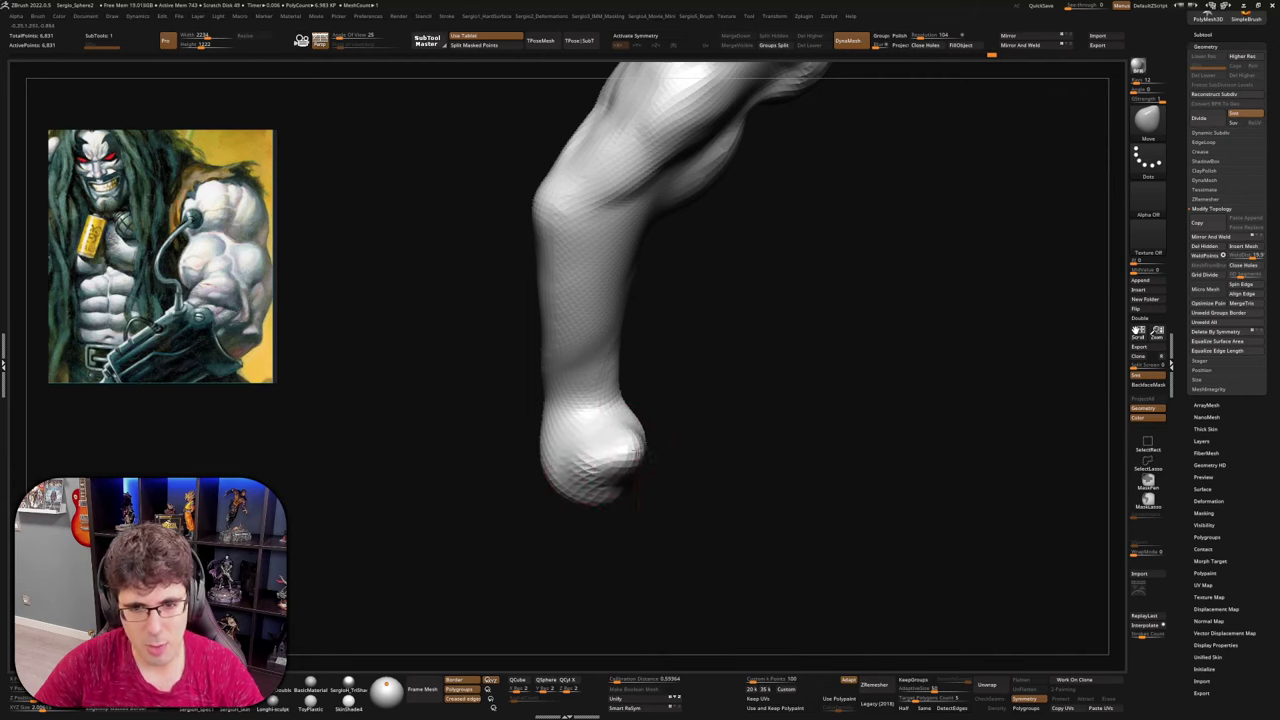
Pull the back contour of the upper arm outward with the Move brush to give the triceps more volume
mouse_move(632, 460)
right_down()
mouse_move(640, 432)
mouse_move(677, 449)
mouse_move(652, 440)
mouse_move(674, 474)
mouse_move(670, 450)
mouse_move(680, 500)
mouse_move(651, 517)
mouse_move(665, 495)
mouse_move(657, 469)
mouse_move(726, 486)
mouse_move(717, 460)
mouse_move(758, 523)
mouse_move(746, 495)
mouse_move(771, 506)
mouse_move(737, 503)
mouse_move(768, 488)
mouse_move(740, 475)
mouse_move(734, 400)
mouse_move(745, 425)
mouse_move(755, 403)
mouse_move(789, 397)
mouse_move(768, 387)
mouse_move(760, 400)
mouse_move(765, 383)
mouse_move(809, 371)
mouse_move(801, 334)
right_up()
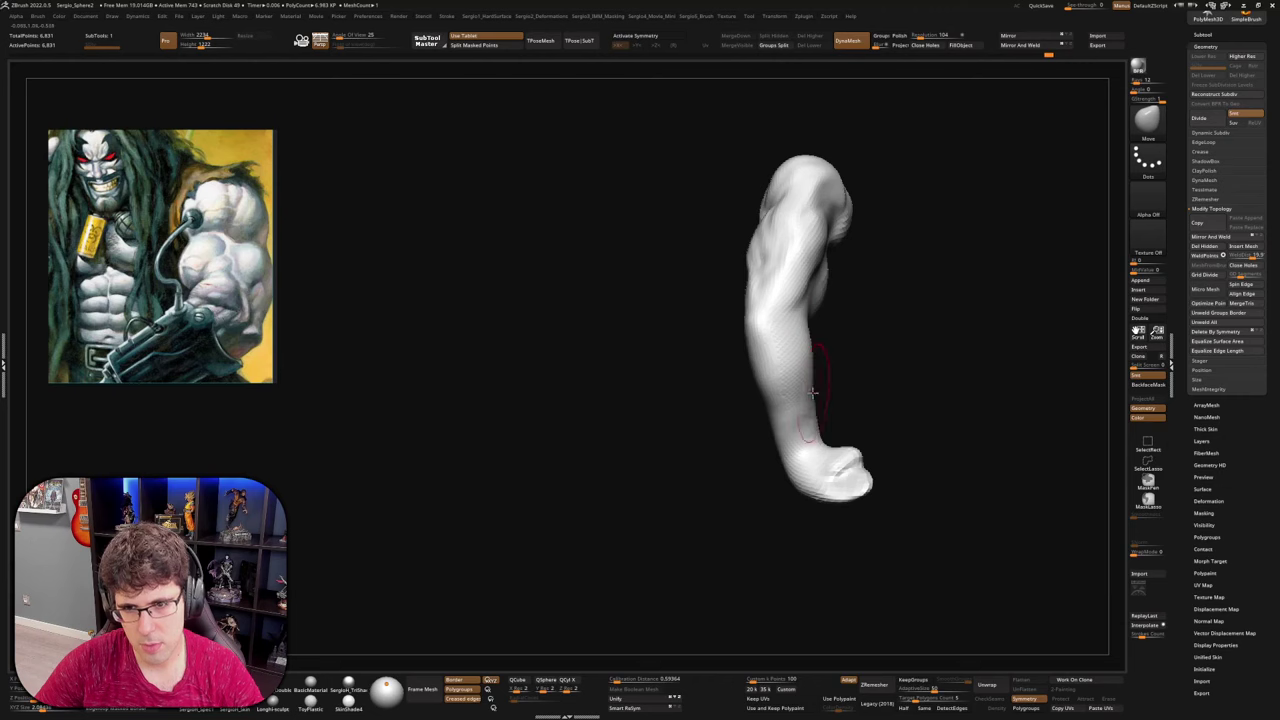
right_drag(813, 393, 798, 384)
mouse_move(788, 340)
right_down()
mouse_move(760, 378)
mouse_move(710, 408)
mouse_move(645, 416)
right_up()
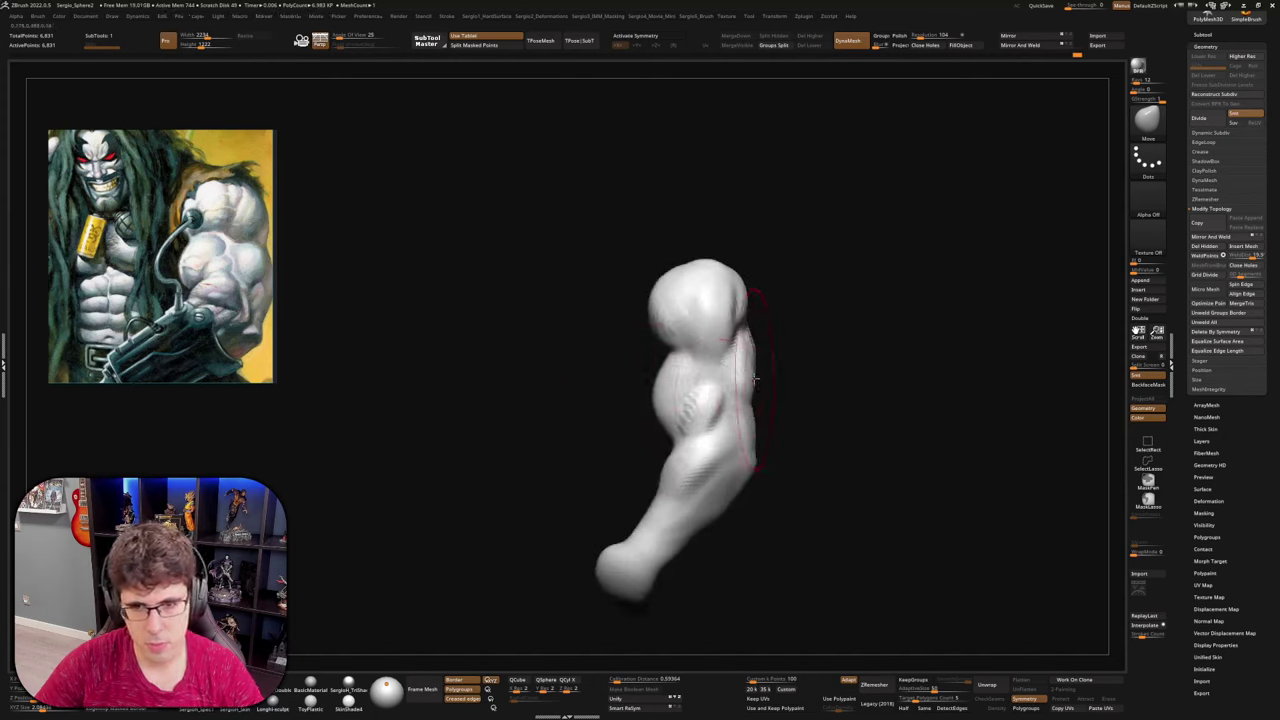
mouse_move(755, 380)
right_down()
mouse_move(786, 380)
mouse_move(777, 374)
right_up()
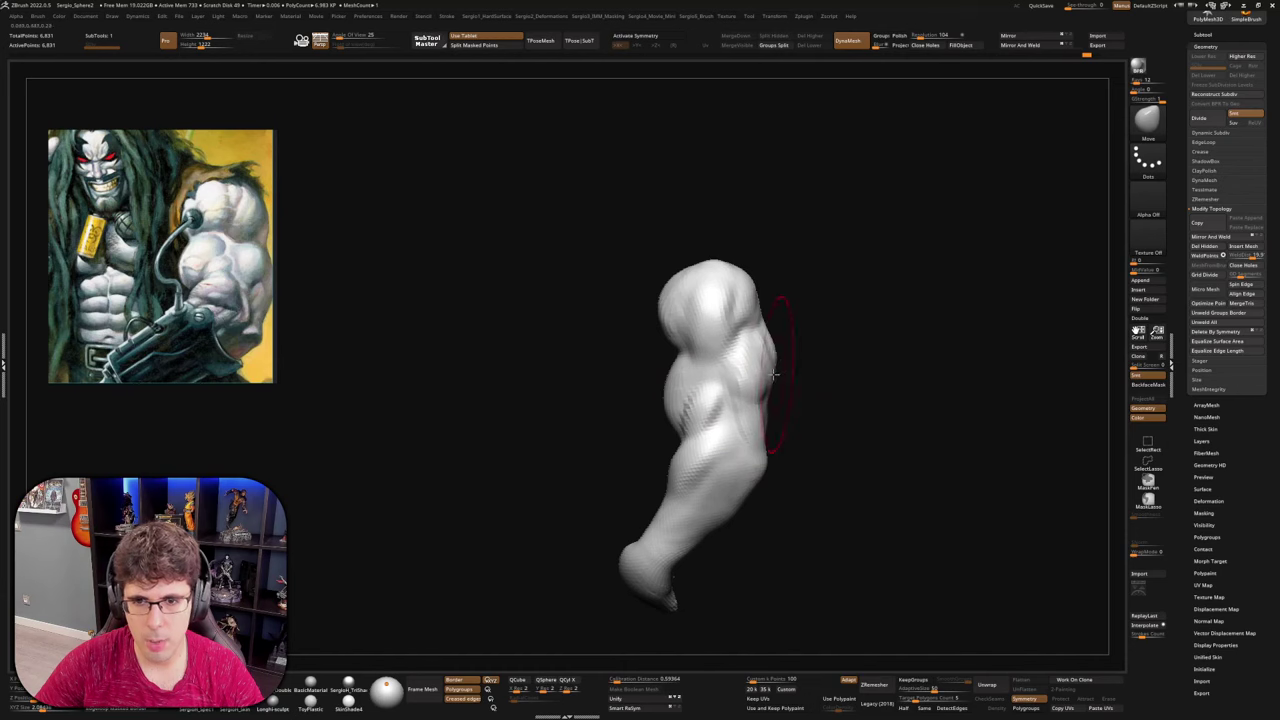
drag(764, 370, 775, 368)
mouse_move(798, 375)
right_down()
mouse_move(711, 375)
mouse_move(825, 381)
mouse_move(757, 297)
mouse_move(790, 302)
right_up()
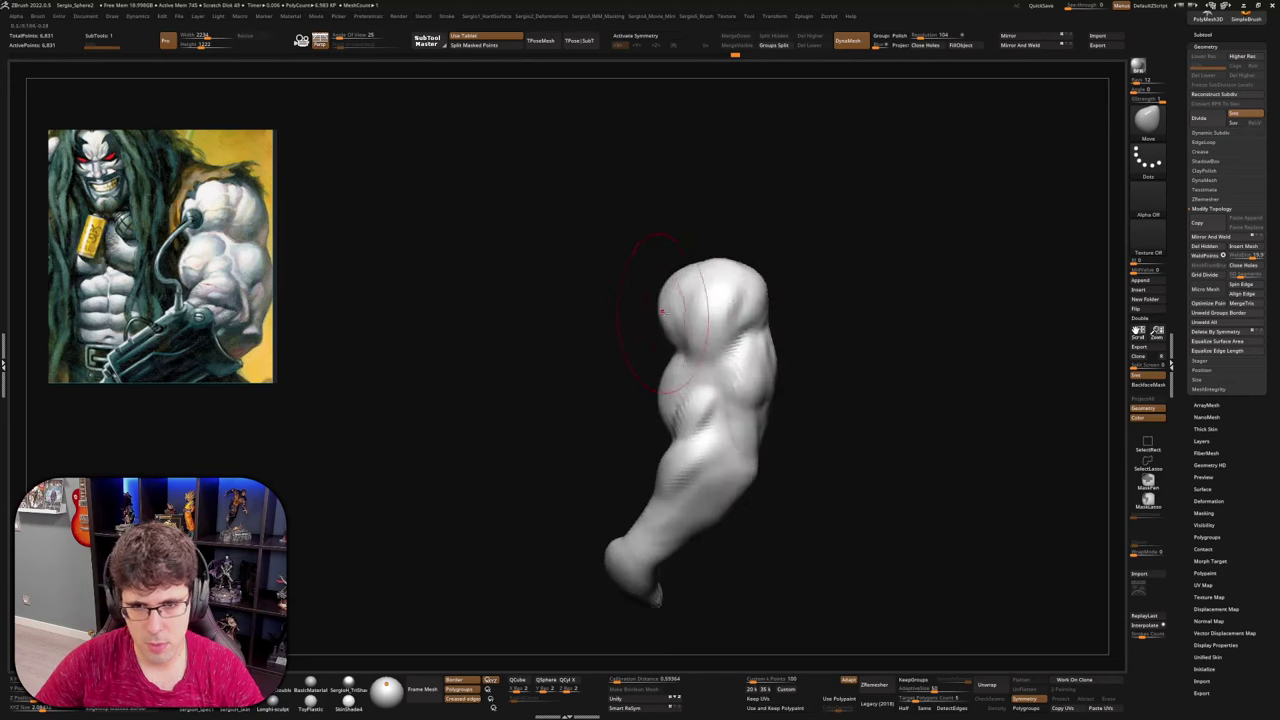
Push out the front and upper contour of the shoulder with the Move brush to make it fuller
drag(662, 312, 656, 309)
drag(711, 264, 714, 257)
mouse_move(800, 270)
right_down()
mouse_move(750, 278)
mouse_move(740, 357)
mouse_move(680, 340)
right_up()
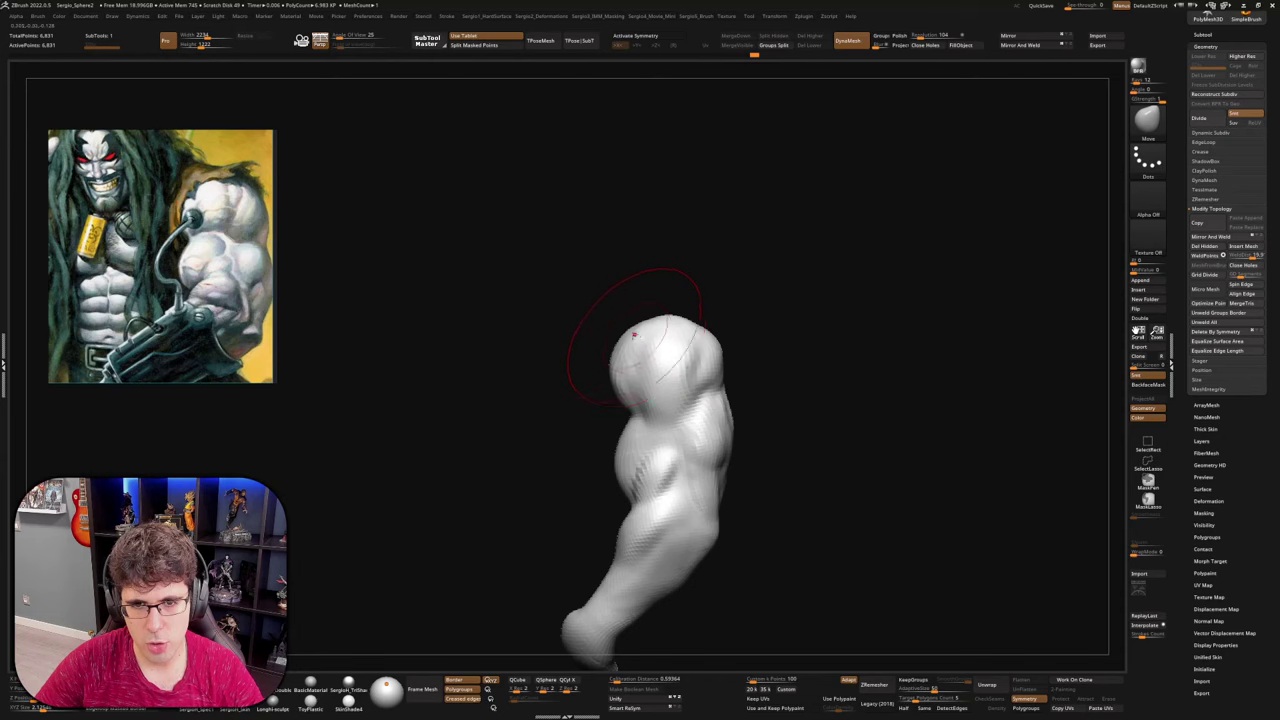
drag(615, 346, 662, 317)
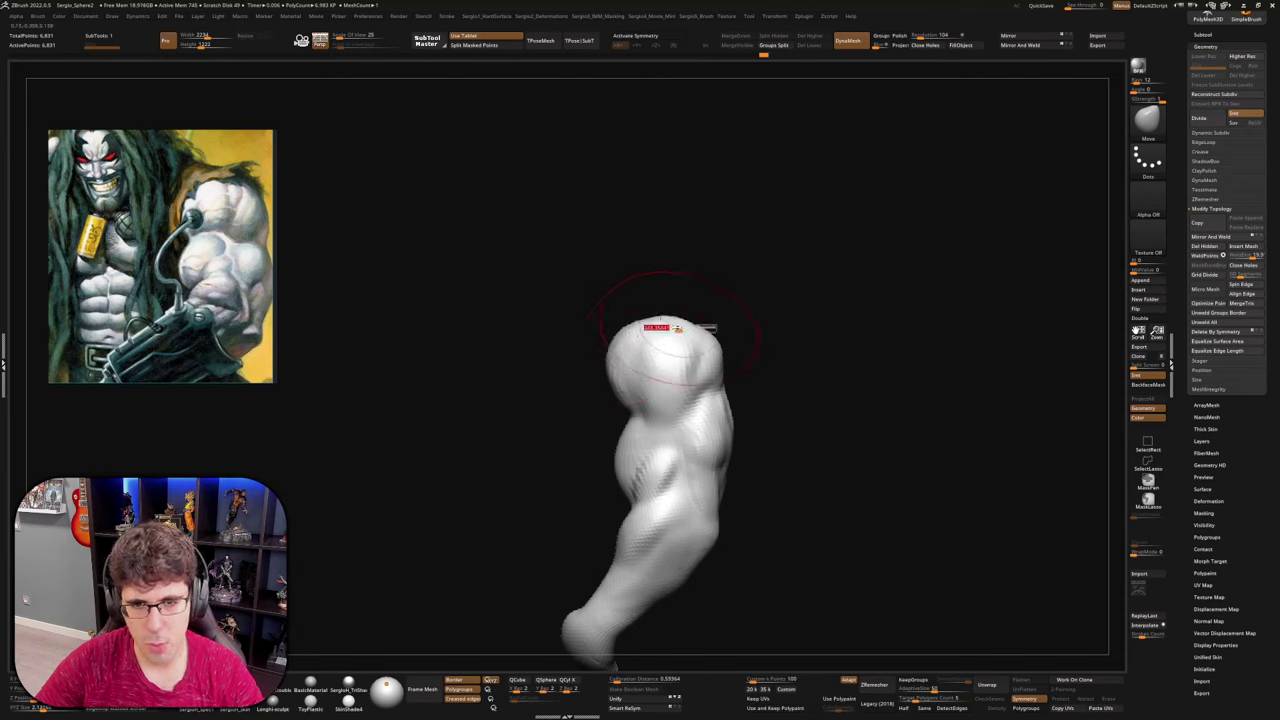
mouse_move(678, 327)
right_down()
mouse_move(632, 360)
mouse_move(595, 348)
mouse_move(634, 337)
mouse_move(657, 366)
right_up()
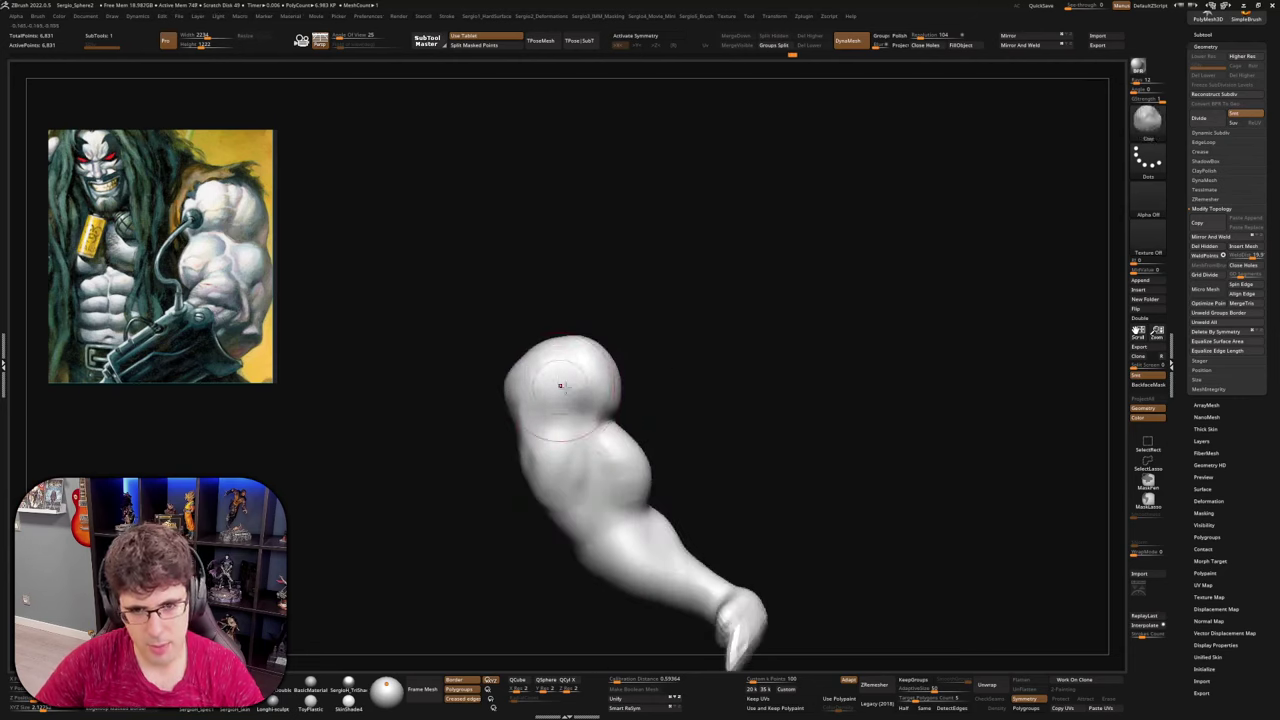
Define the separations between the shoulder and upper-arm muscles with the DamStandard brush, adjusting its size
mouse_move(561, 385)
right_down()
mouse_move(606, 394)
mouse_move(583, 403)
mouse_move(636, 399)
mouse_move(600, 390)
right_up()
key(ctrl+shift+d)
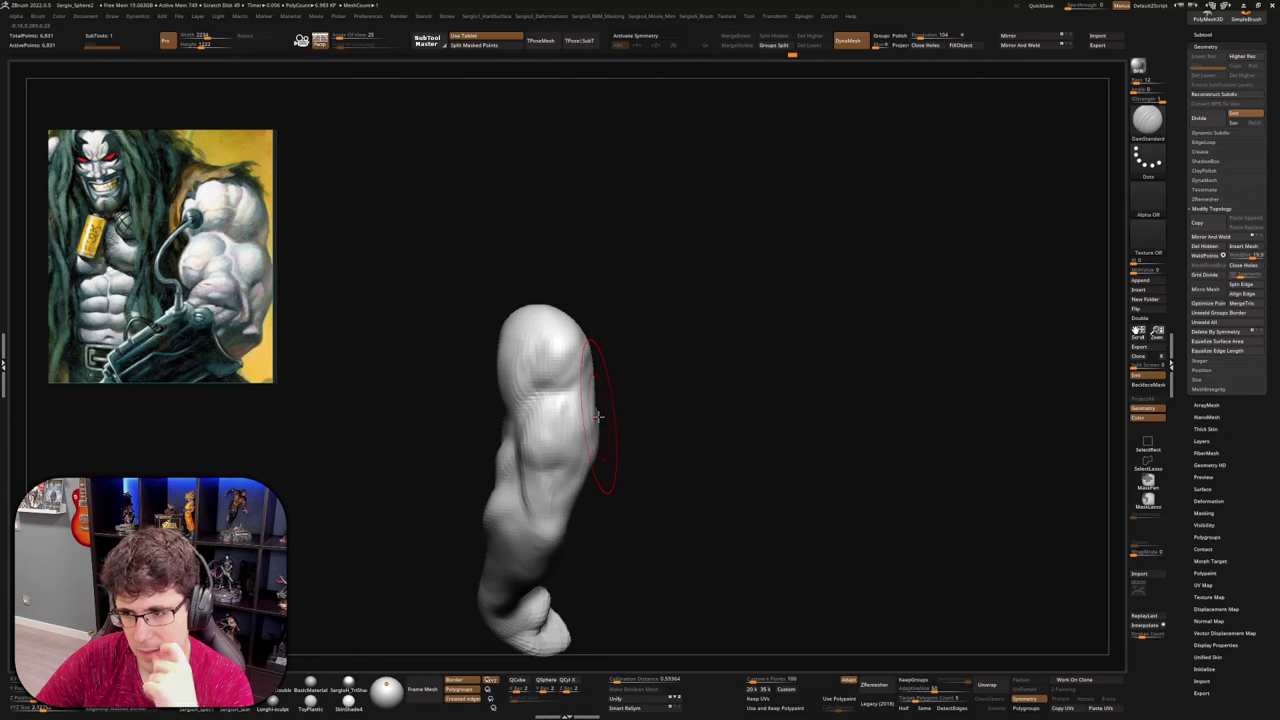
drag(592, 364, 603, 414)
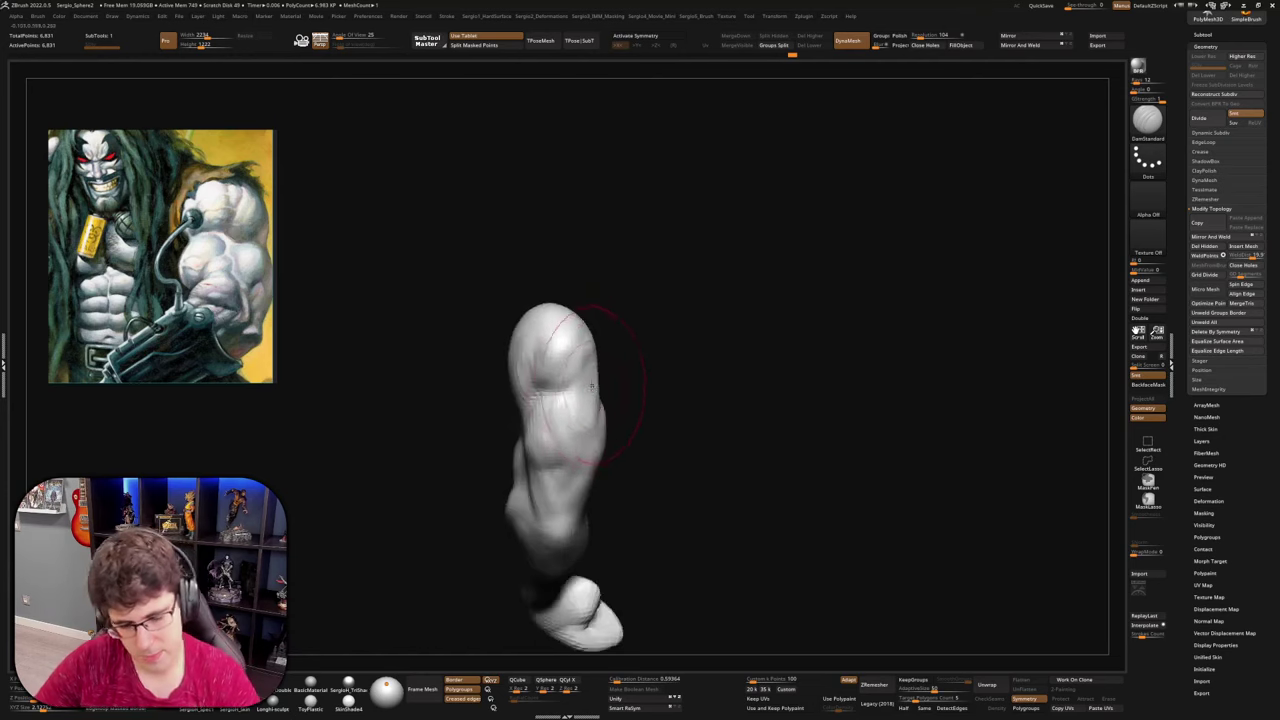
right_drag(550, 396, 580, 404)
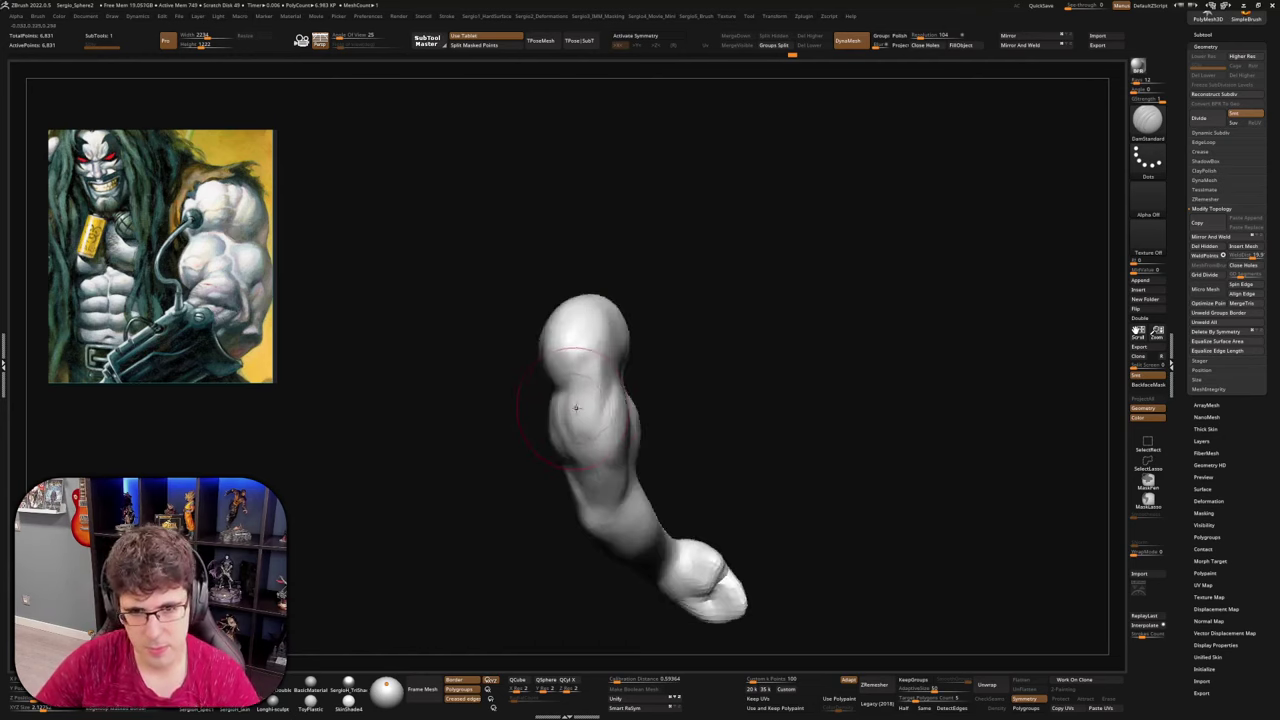
key(s)
drag(580, 401, 585, 401)
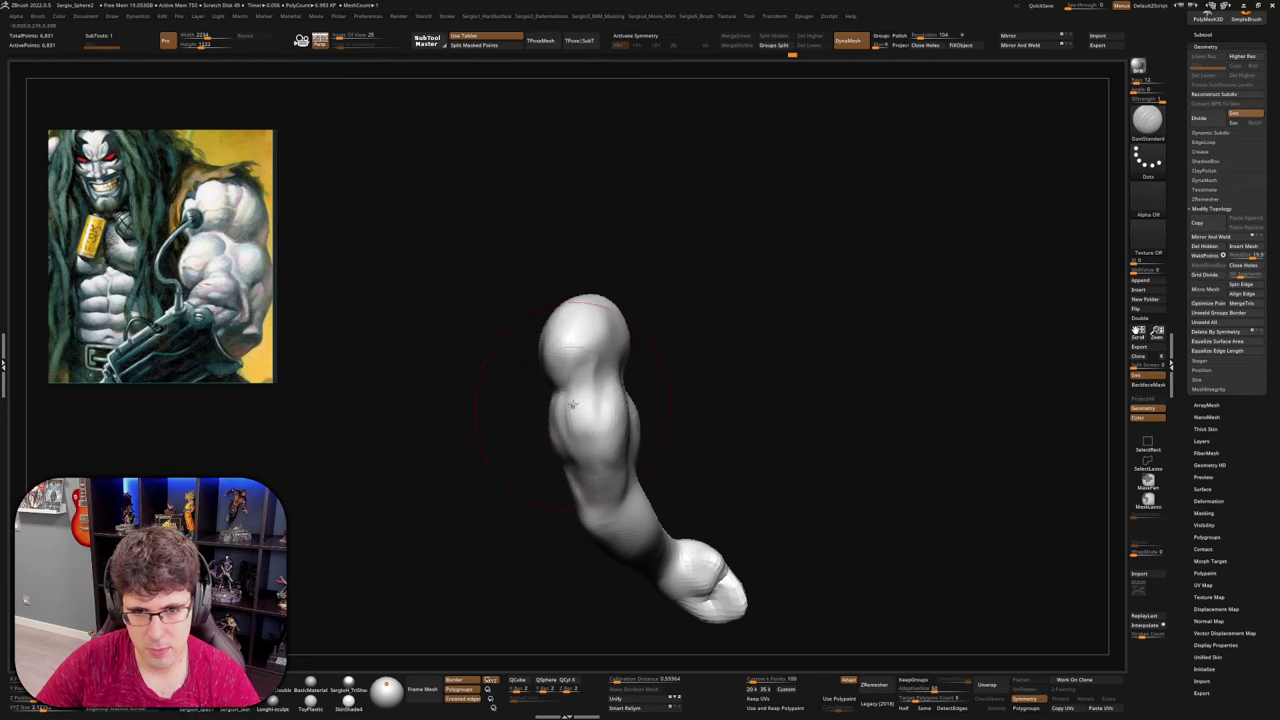
right_drag(572, 404, 600, 377)
Try the BrushAlpha alpha, then reset the alpha to Alpha Off
click(1148, 205)
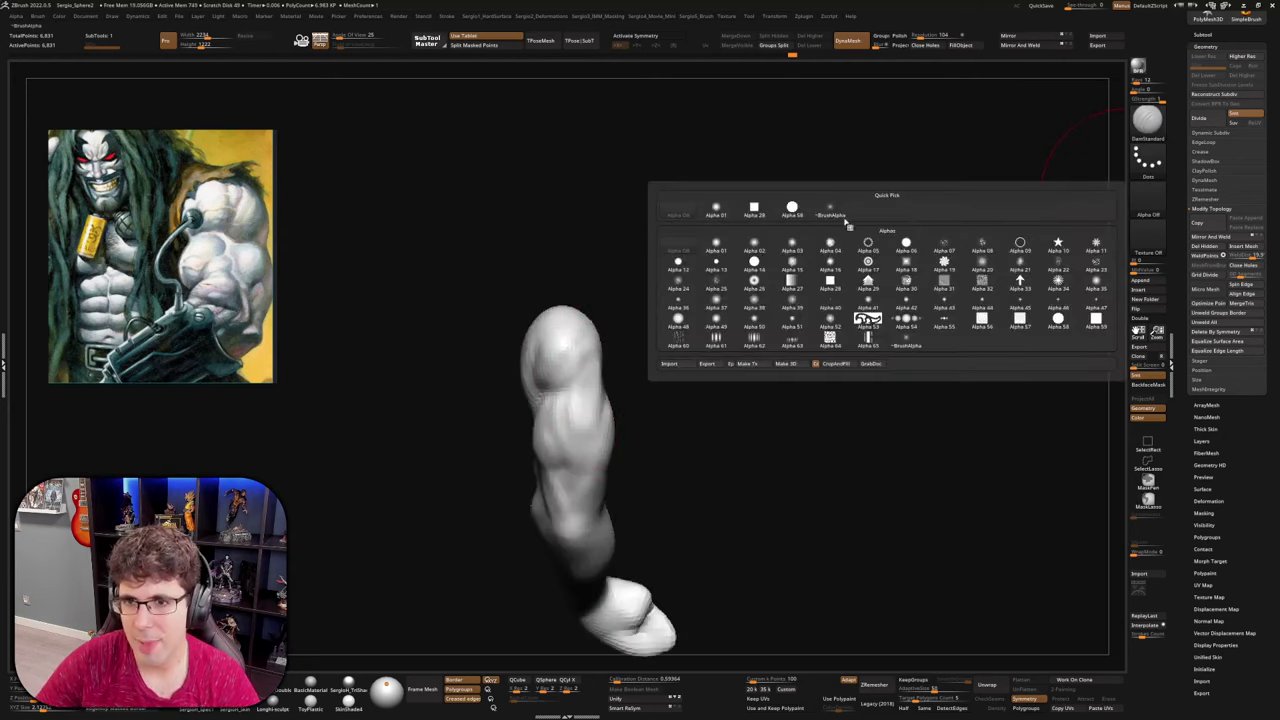
click(843, 218)
ctrl+shift+click(1149, 202)
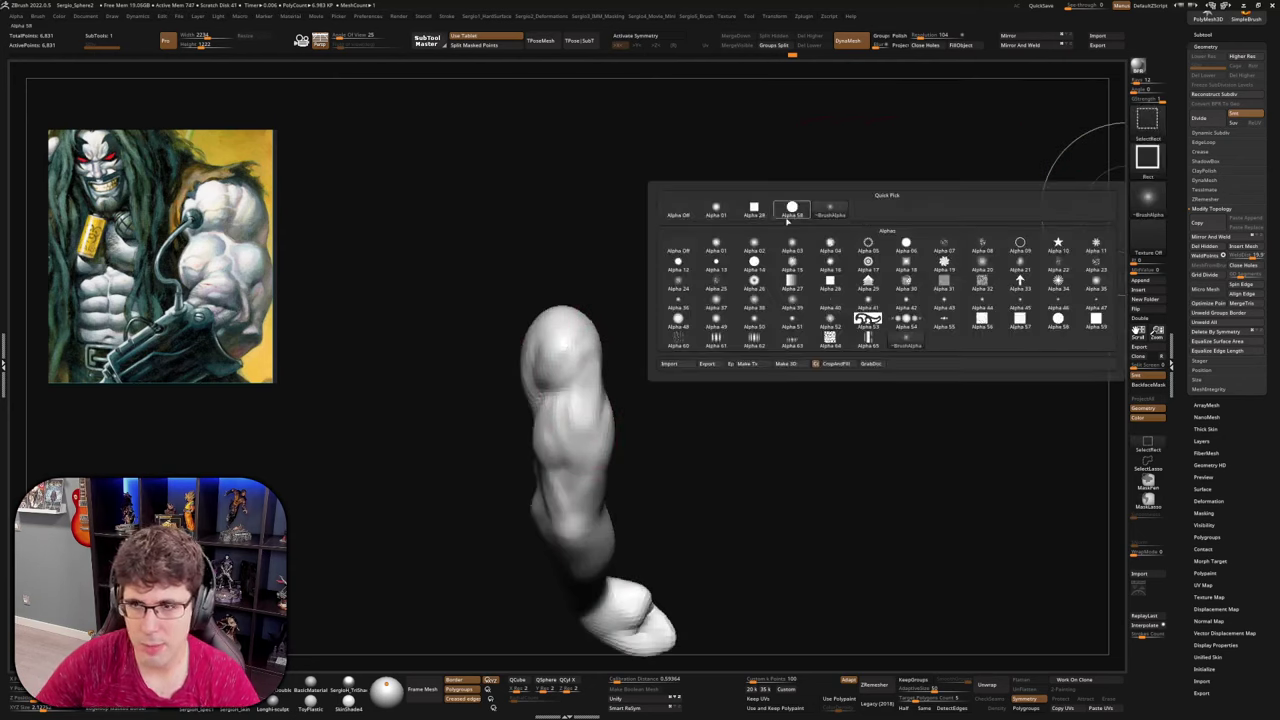
click(678, 210)
Switch to the Move brush, adjust its size and refine the upper arm's side contour above the elbow
key(s)
mouse_move(612, 335)
right_down()
mouse_move(602, 381)
mouse_move(595, 370)
mouse_move(546, 422)
mouse_move(558, 436)
mouse_move(530, 498)
mouse_move(531, 443)
right_up()
key(b)
key(m)
key(v)
key(s)
drag(531, 446, 529, 441)
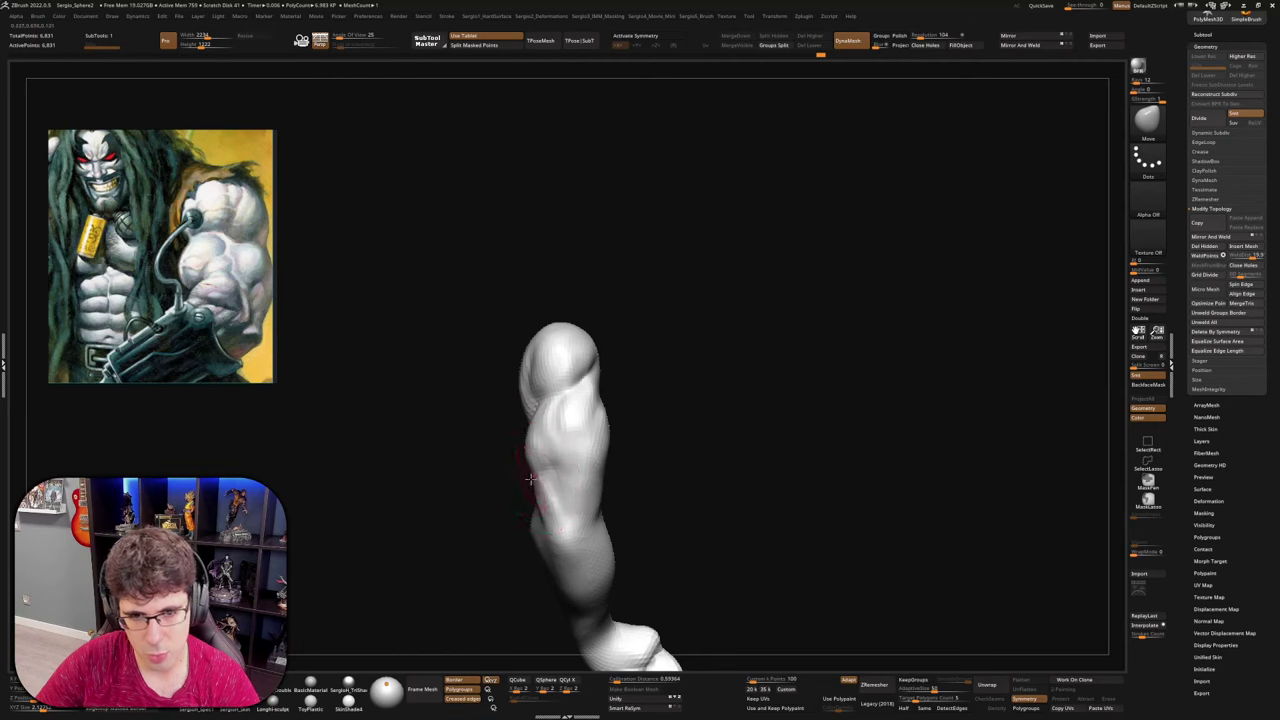
mouse_move(537, 482)
right_down()
mouse_move(528, 475)
mouse_move(527, 501)
right_up()
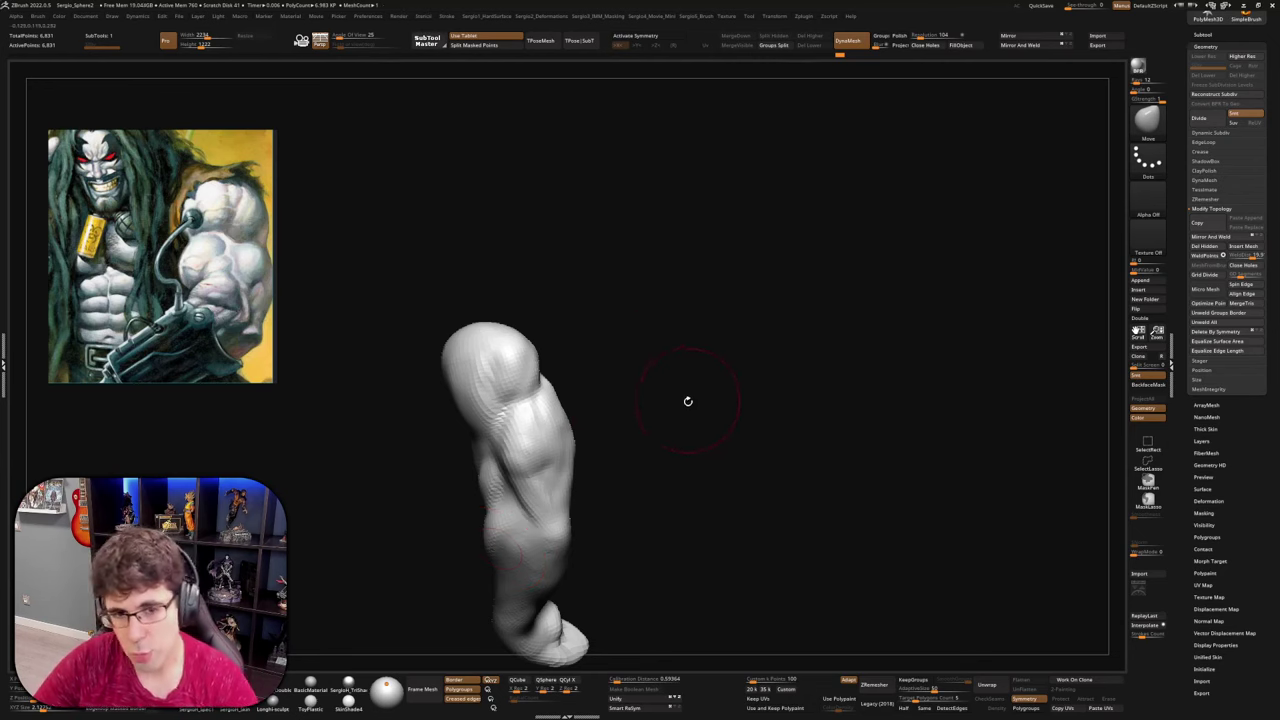
Reshape the shoulder's side and its lower edge over the biceps with the Move brush
mouse_move(686, 400)
mouse_down()
mouse_move(540, 390)
mouse_move(651, 391)
mouse_up()
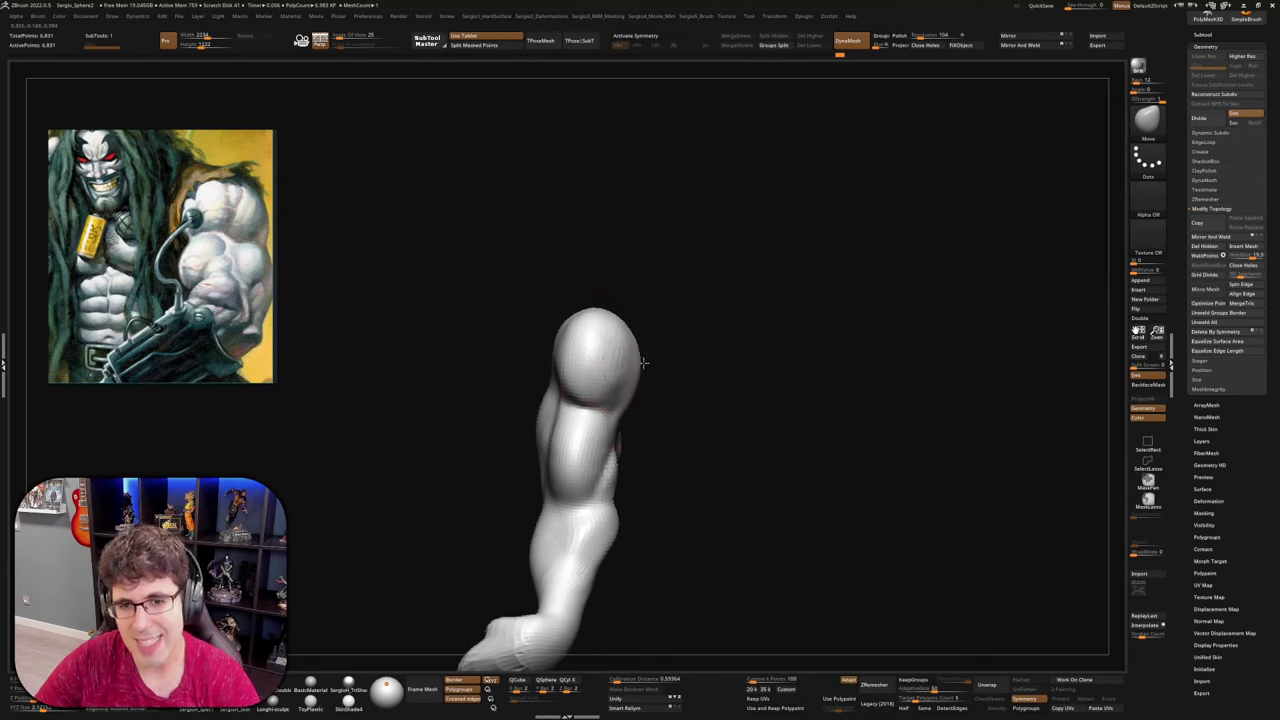
mouse_move(666, 374)
mouse_down()
mouse_move(600, 362)
mouse_move(626, 355)
mouse_up()
right_drag(627, 355, 645, 378)
drag(577, 400, 577, 420)
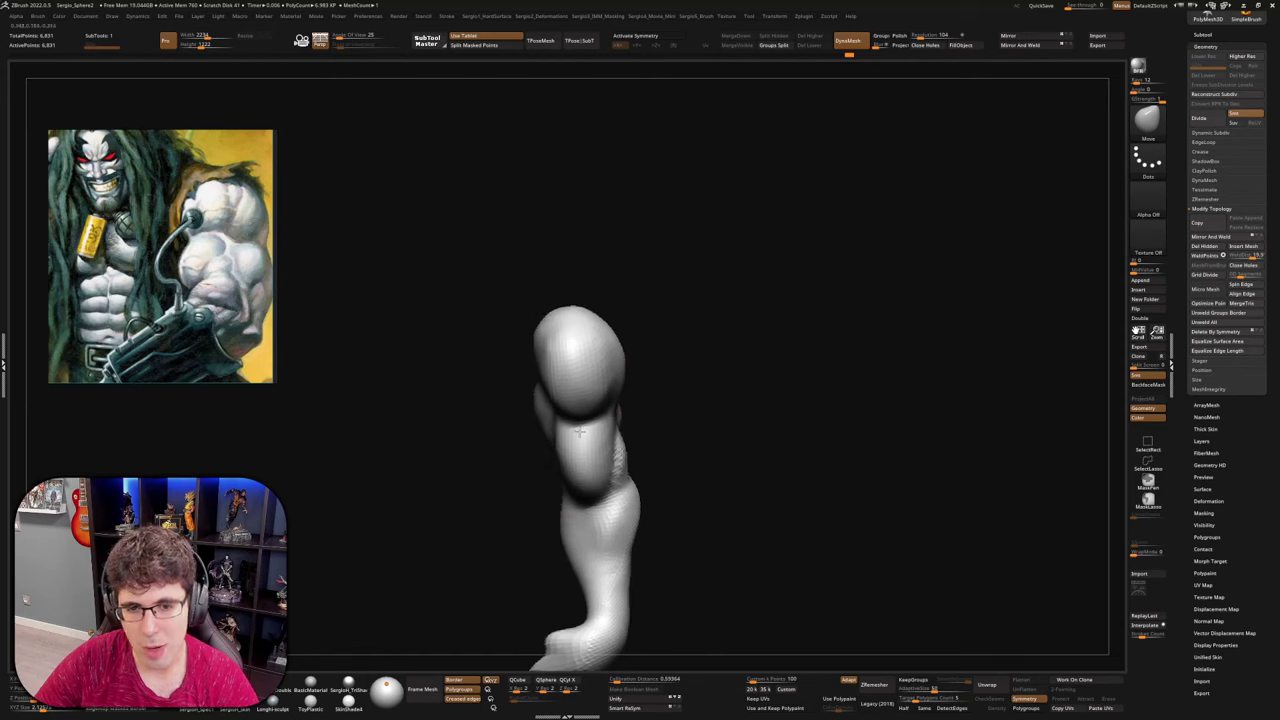
right_drag(577, 420, 600, 448)
Resize the Move brush and shape the biceps bulge and the lower front edge of the shoulder
key(s)
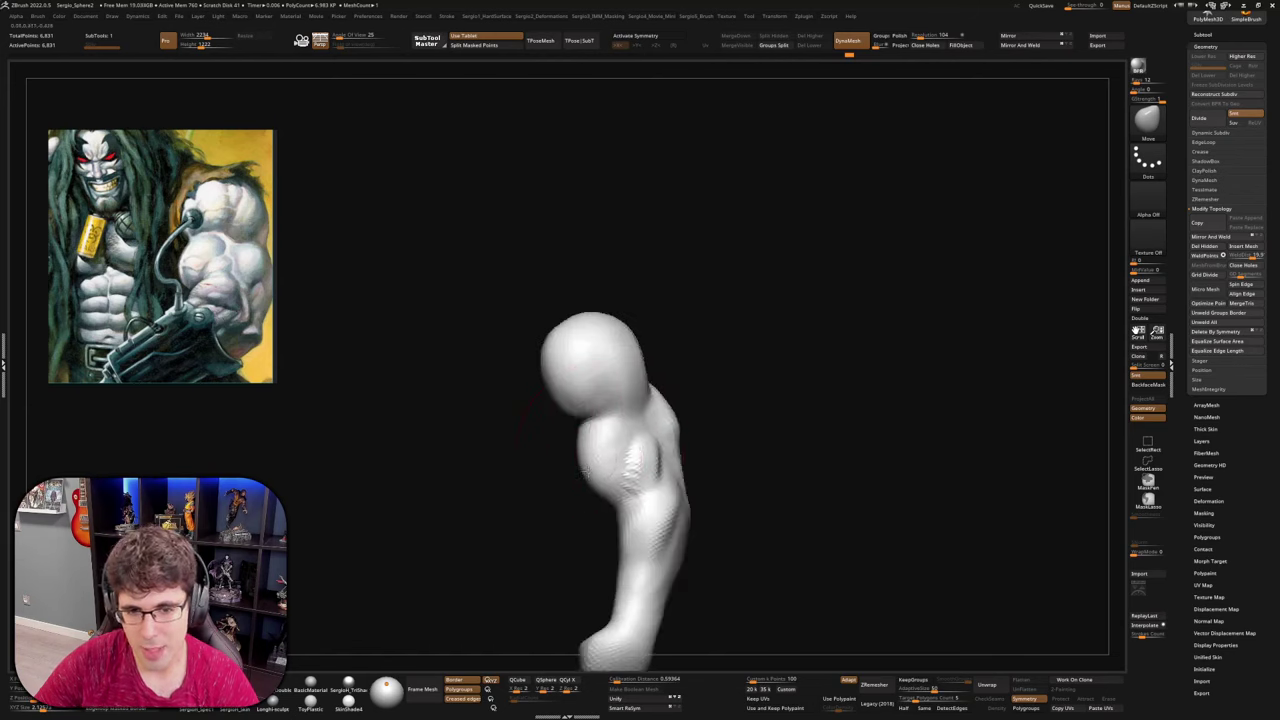
mouse_move(597, 453)
mouse_down()
mouse_move(643, 457)
mouse_move(605, 448)
mouse_up()
drag(574, 386, 581, 406)
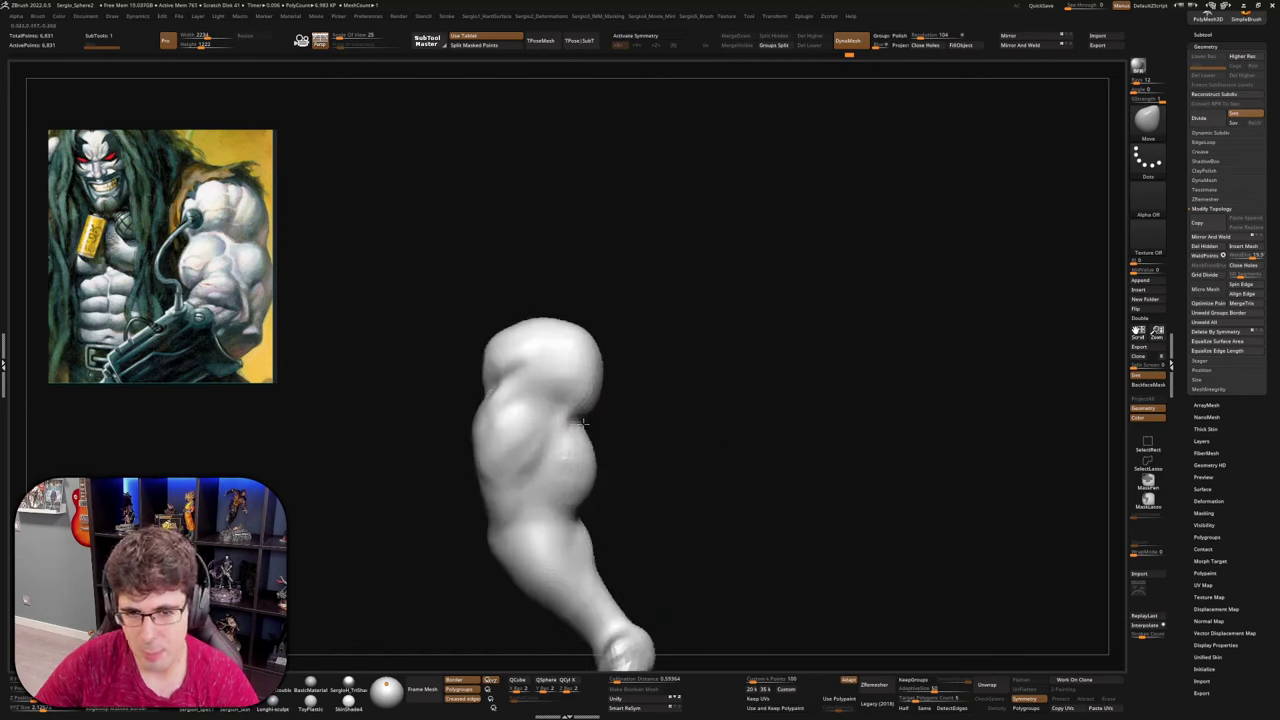
drag(595, 469, 602, 457)
mouse_move(594, 515)
mouse_down()
mouse_move(566, 500)
mouse_move(560, 450)
mouse_move(532, 460)
mouse_up()
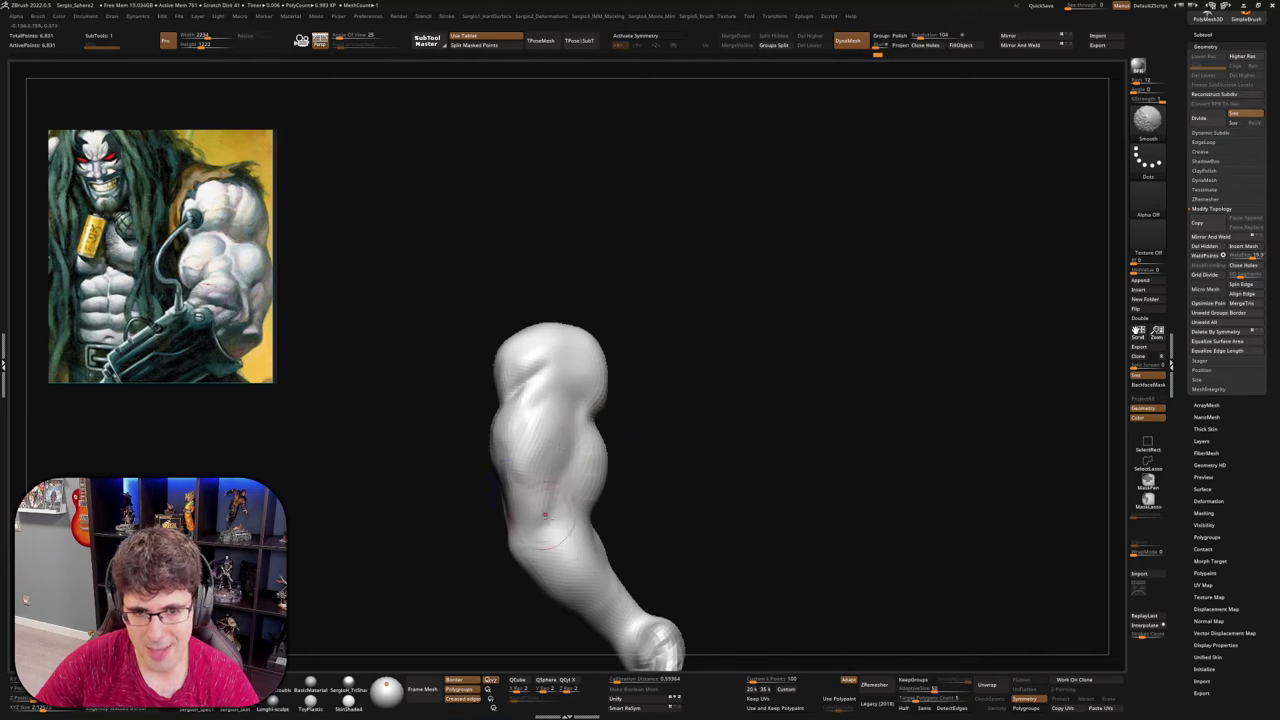
Smooth the surface of the upper arm down to the elbow
right_drag(532, 460, 560, 456)
mouse_move(534, 450)
shift+mouse_down()
mouse_move(549, 428)
mouse_move(527, 390)
mouse_move(560, 449)
mouse_move(484, 444)
mouse_move(474, 482)
mouse_move(490, 545)
mouse_move(570, 550)
shift+mouse_up()
mouse_move(490, 497)
shift+mouse_down()
mouse_move(496, 466)
mouse_move(506, 494)
shift+mouse_up()
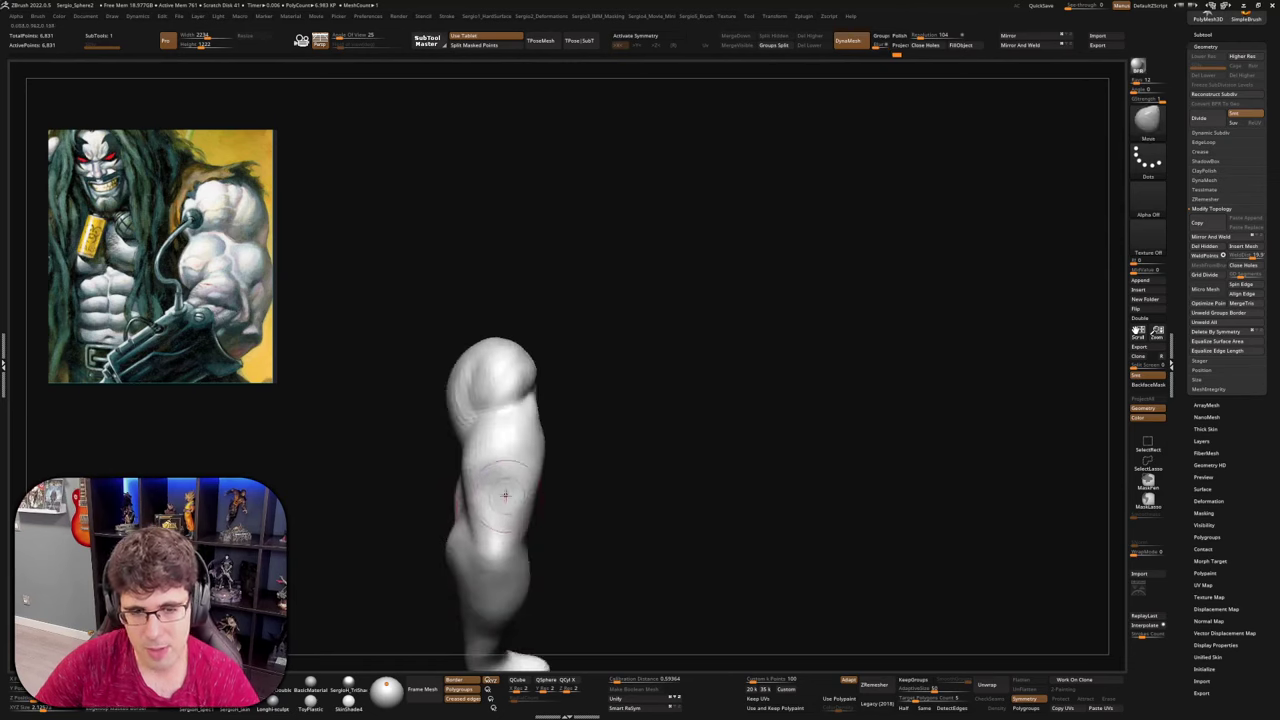
mouse_move(506, 494)
right_down()
mouse_move(530, 487)
mouse_move(524, 443)
right_up()
Adjust the Move brush size and refine the outer contour of the upper arm below the shoulder
key(s)
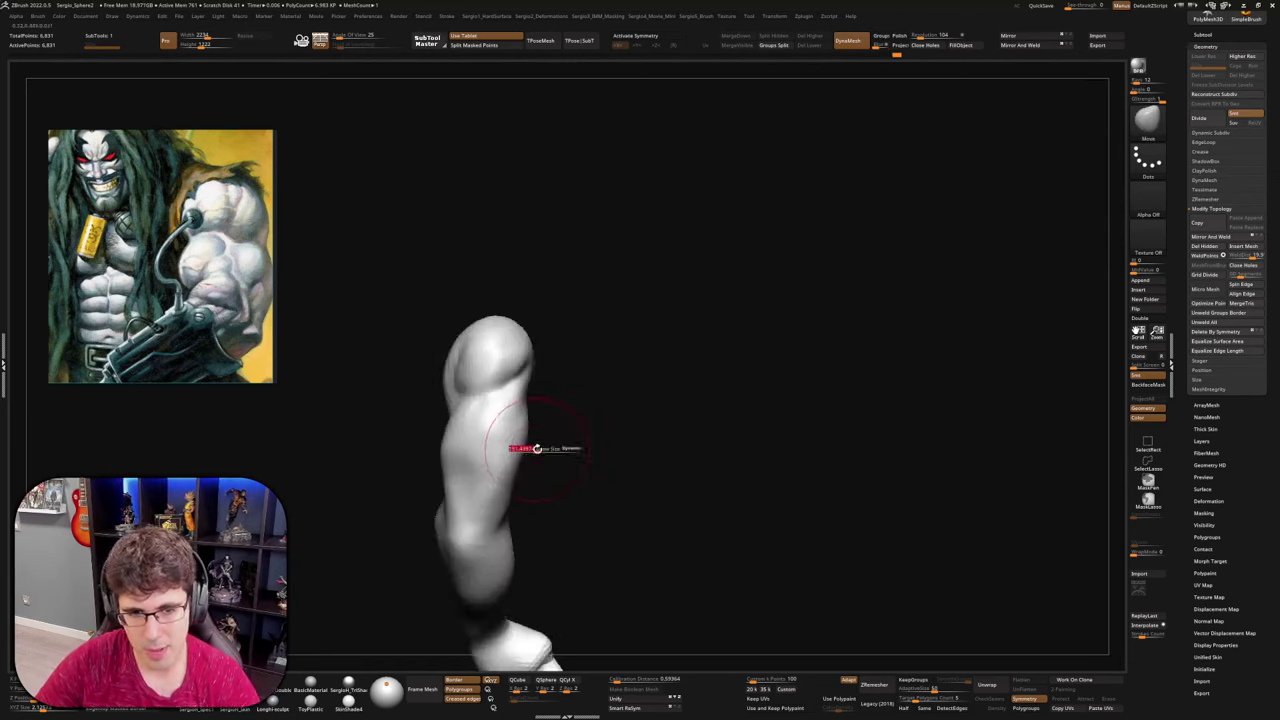
drag(528, 449, 523, 421)
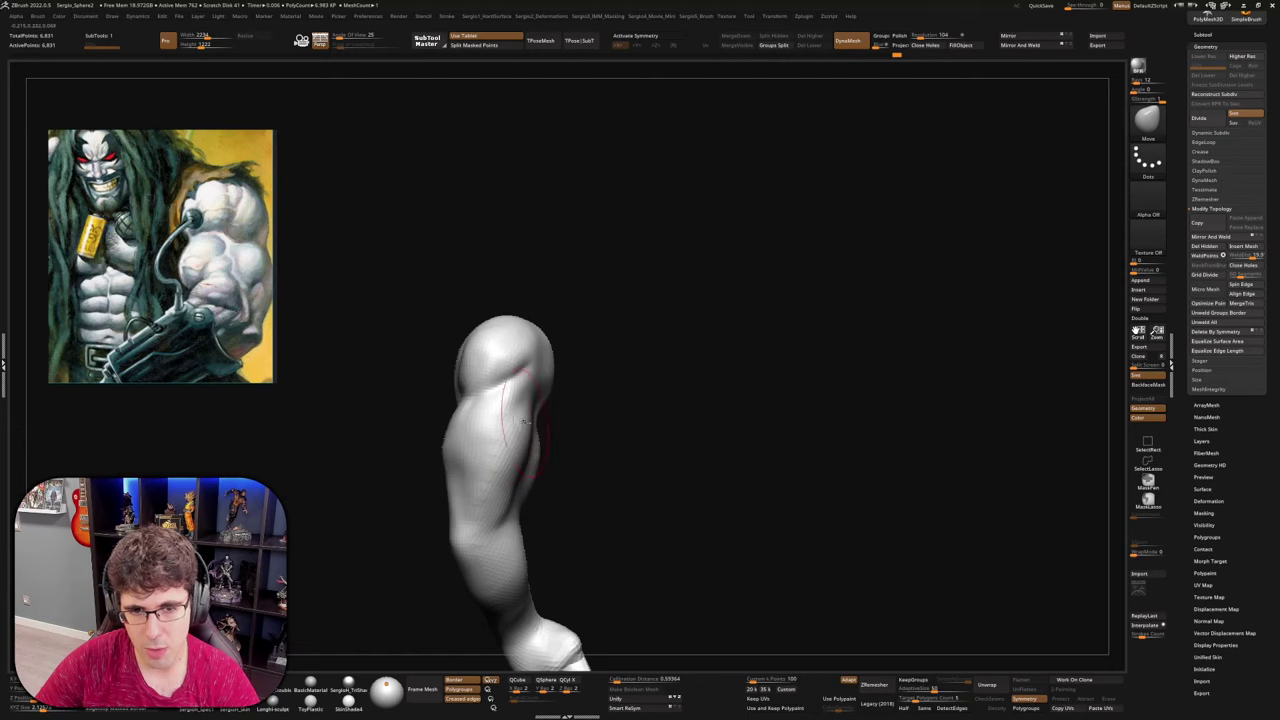
right_drag(520, 506, 514, 505)
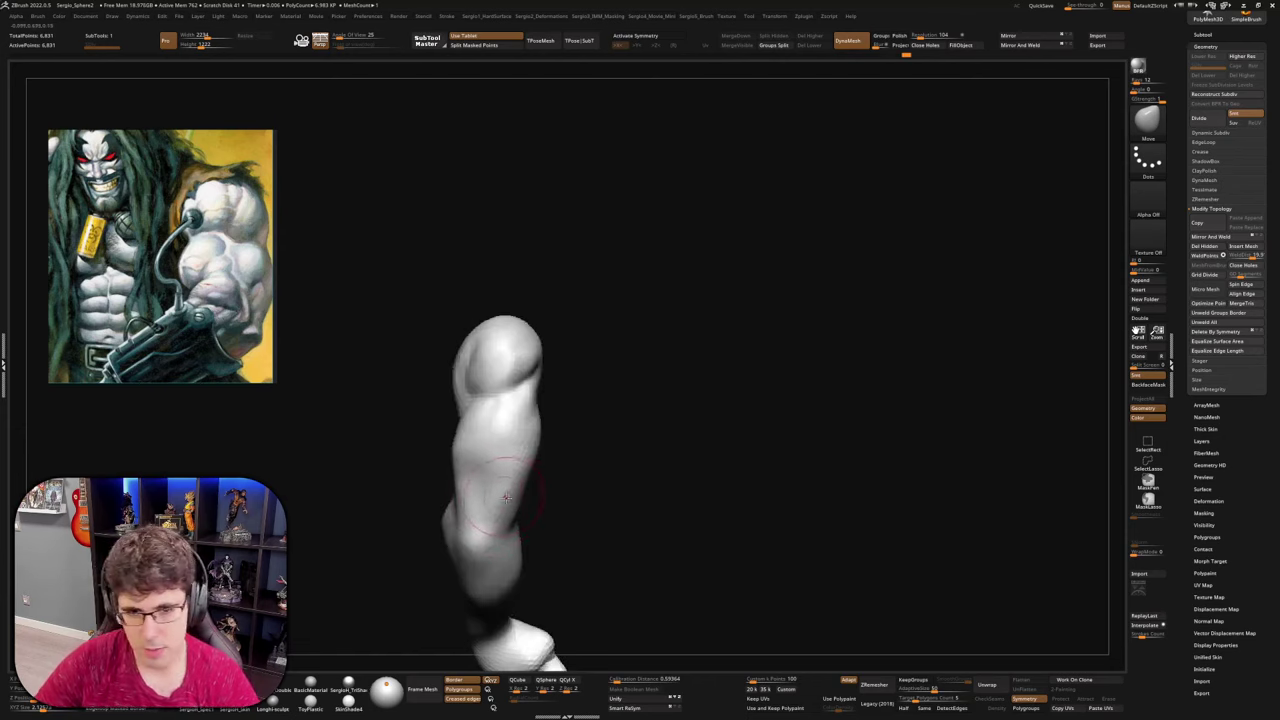
mouse_move(488, 530)
mouse_down()
mouse_move(522, 526)
mouse_move(482, 488)
mouse_move(478, 438)
mouse_up()
drag(534, 480, 628, 505)
Mask the shoulder and upper arm, leaving the forearm free, and bring the transform gizmo onto the forearm near the elbow
mouse_move(631, 507)
mouse_down()
mouse_move(596, 487)
mouse_move(666, 466)
mouse_move(563, 477)
mouse_up()
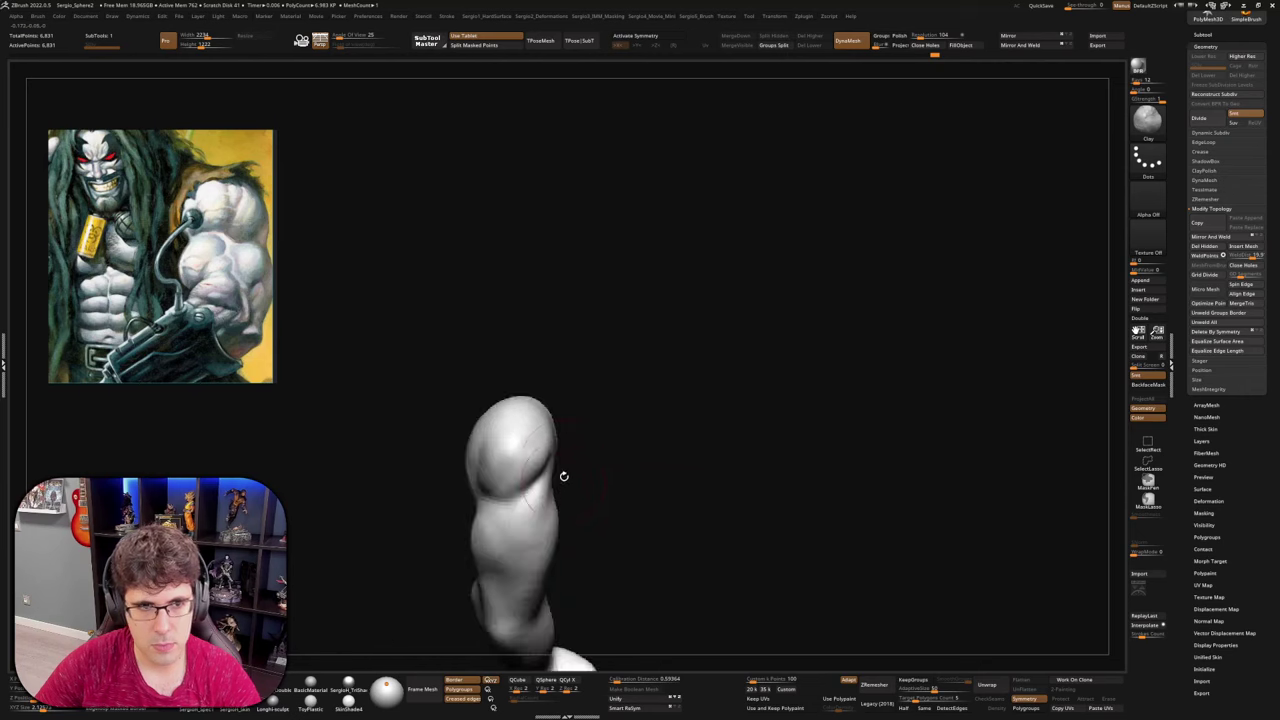
key(s)
mouse_move(591, 429)
mouse_down()
mouse_move(614, 440)
mouse_move(534, 474)
mouse_move(630, 431)
mouse_move(609, 486)
mouse_move(680, 471)
mouse_move(644, 441)
mouse_up()
key(w)
alt+click(595, 380)
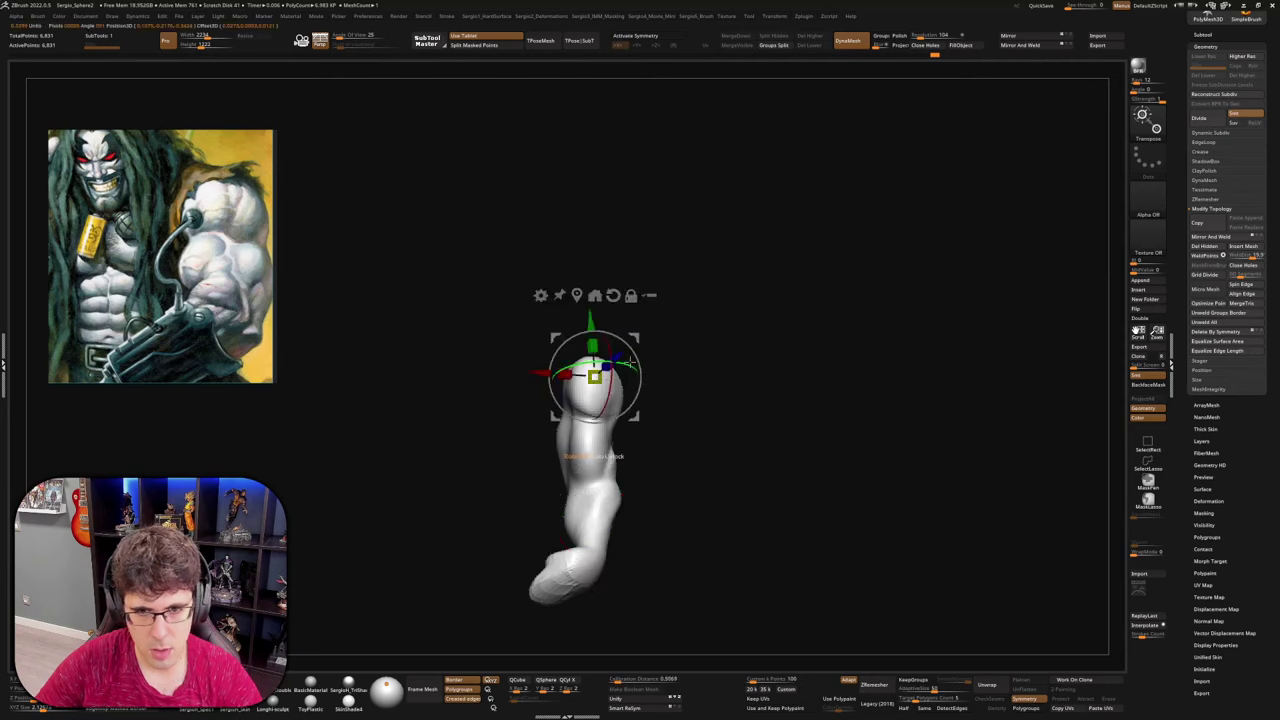
drag(606, 363, 563, 388)
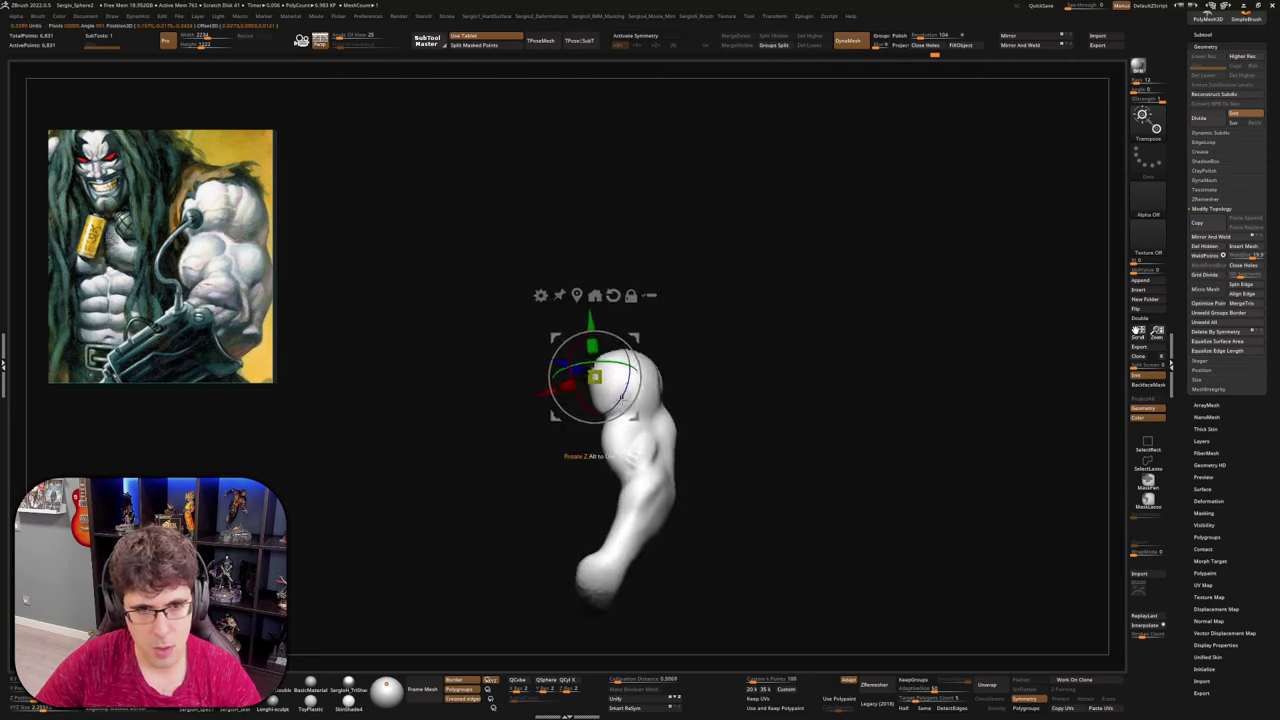
mouse_move(598, 441)
mouse_down()
mouse_move(708, 446)
mouse_move(535, 468)
mouse_move(749, 460)
mouse_up()
alt+click(664, 467)
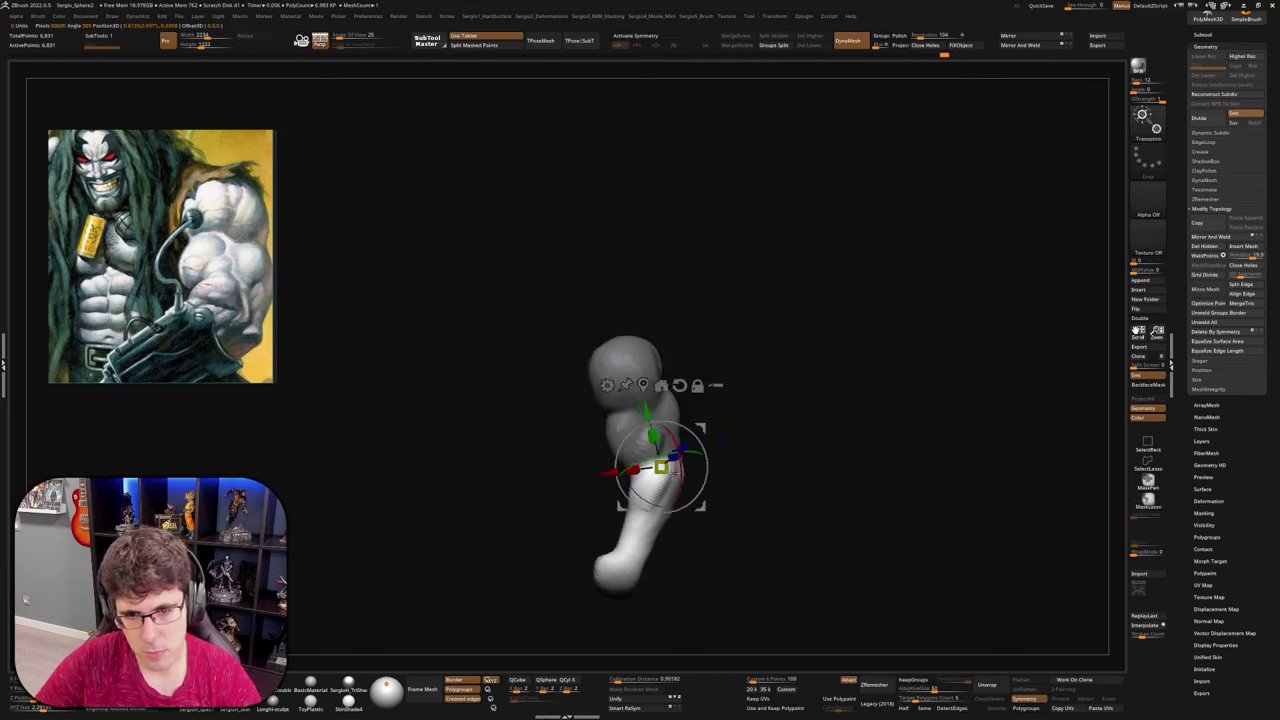
drag(578, 515, 700, 520)
alt+drag(700, 520, 712, 593)
alt+click(686, 531)
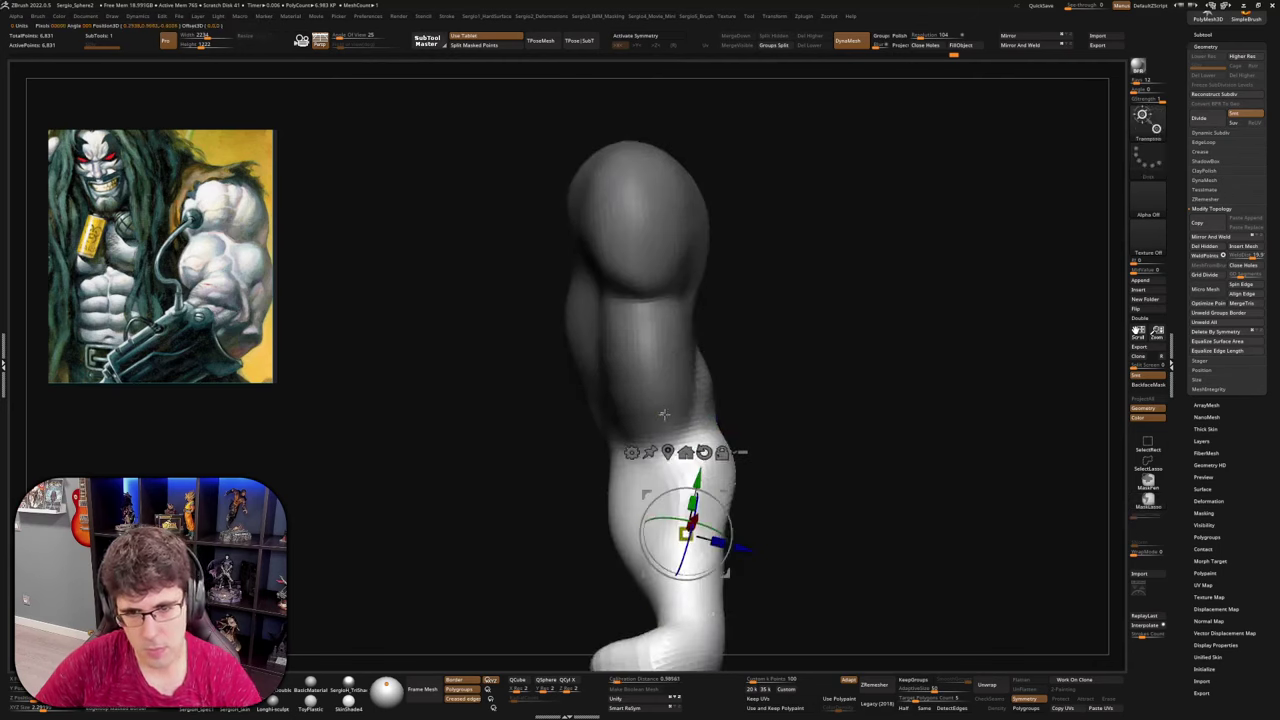
Reposition the transform gizmo's pivot at the elbow, on the border of the masked upper arm
key(q)
mouse_move(750, 452)
right_down()
mouse_move(720, 454)
mouse_move(799, 400)
mouse_move(764, 404)
right_up()
key(w)
alt+click(757, 422)
alt+drag(752, 420, 699, 434)
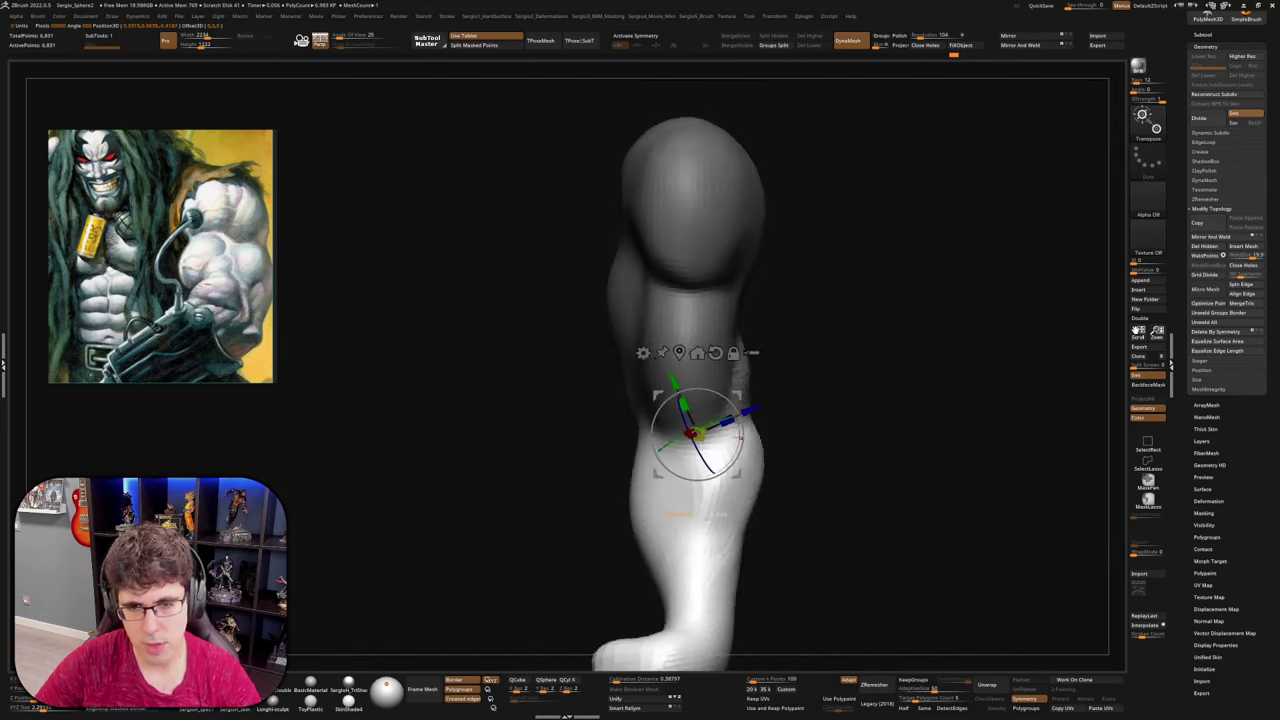
right_drag(750, 430, 716, 432)
alt+drag(702, 432, 687, 435)
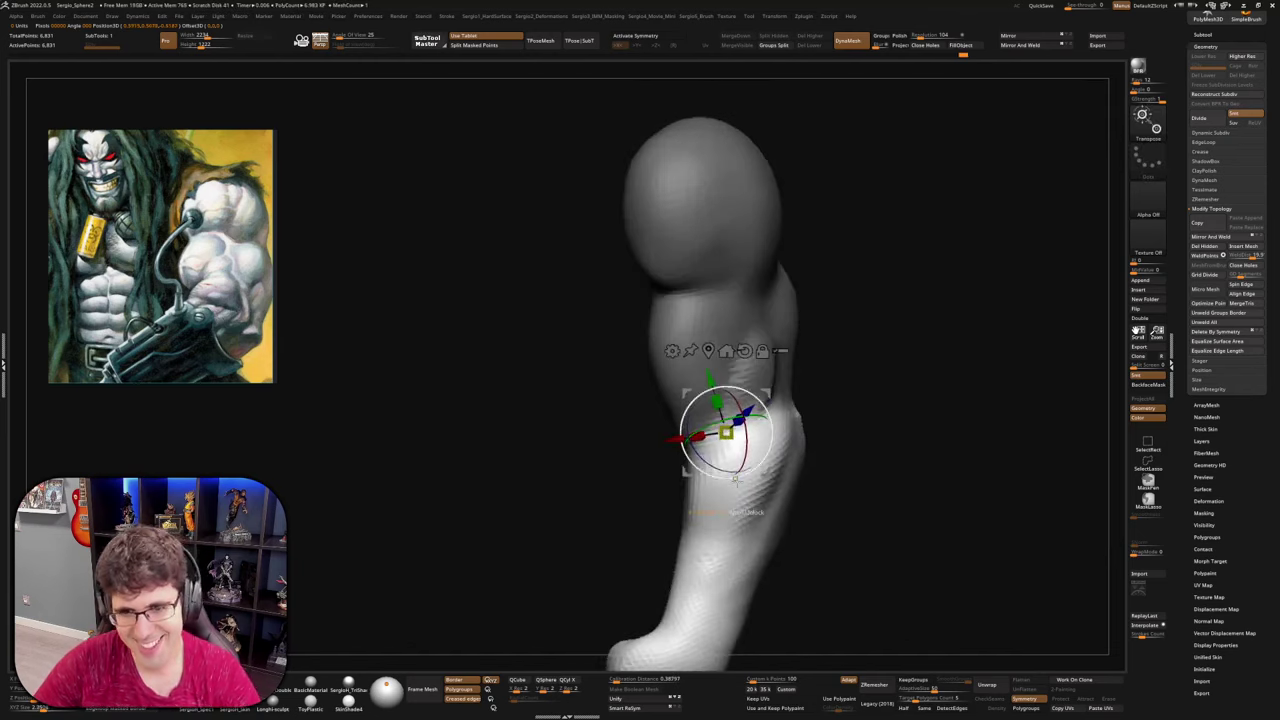
Adjust the forearm's angle around the elbow with the gizmo, return to sculpting and clear the mask
ctrl+right_drag(684, 448, 668, 440)
right_drag(668, 440, 711, 460)
drag(850, 412, 857, 416)
key(q)
mouse_move(812, 446)
right_down()
mouse_move(829, 446)
mouse_move(767, 454)
mouse_move(777, 469)
right_up()
ctrl+drag(788, 468, 802, 476)
Smooth the inner elbow crease and refine the lower biceps contour with the Move brush
shift+drag(698, 435, 710, 420)
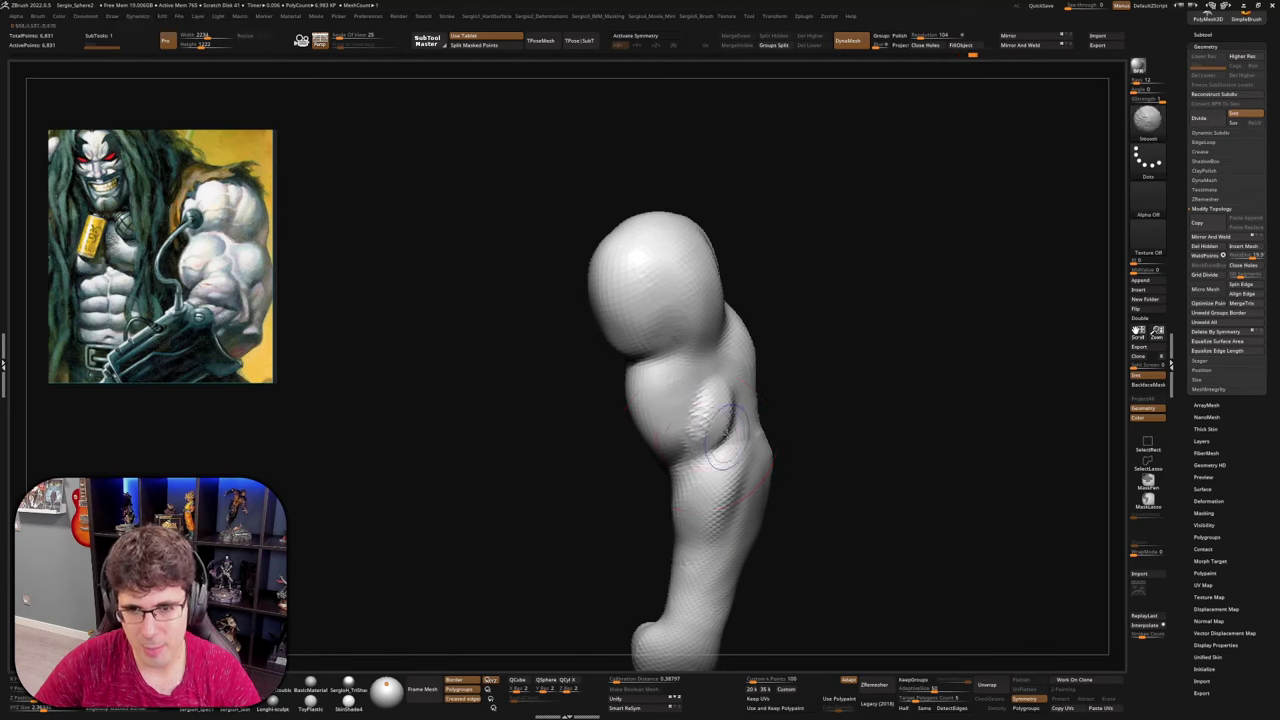
right_drag(712, 416, 724, 402)
mouse_move(695, 493)
right_down()
mouse_move(728, 465)
mouse_move(720, 457)
mouse_move(676, 484)
mouse_move(686, 459)
right_up()
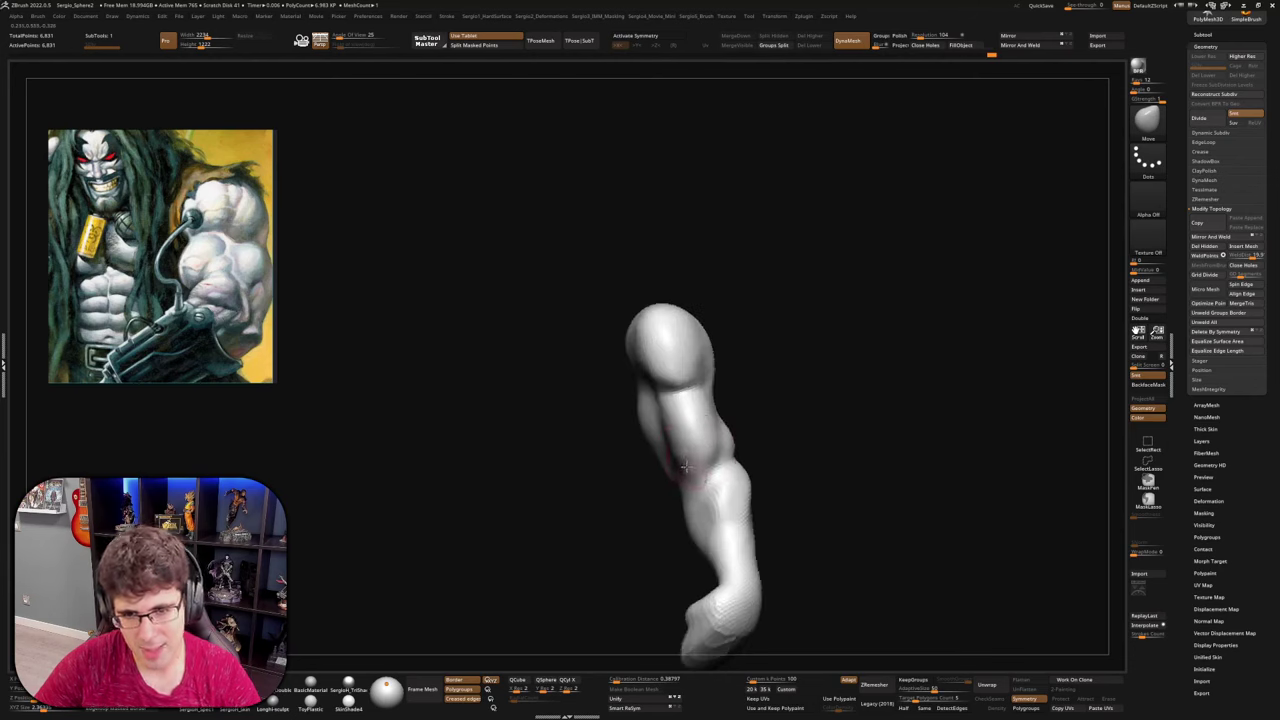
right_drag(677, 453, 717, 488)
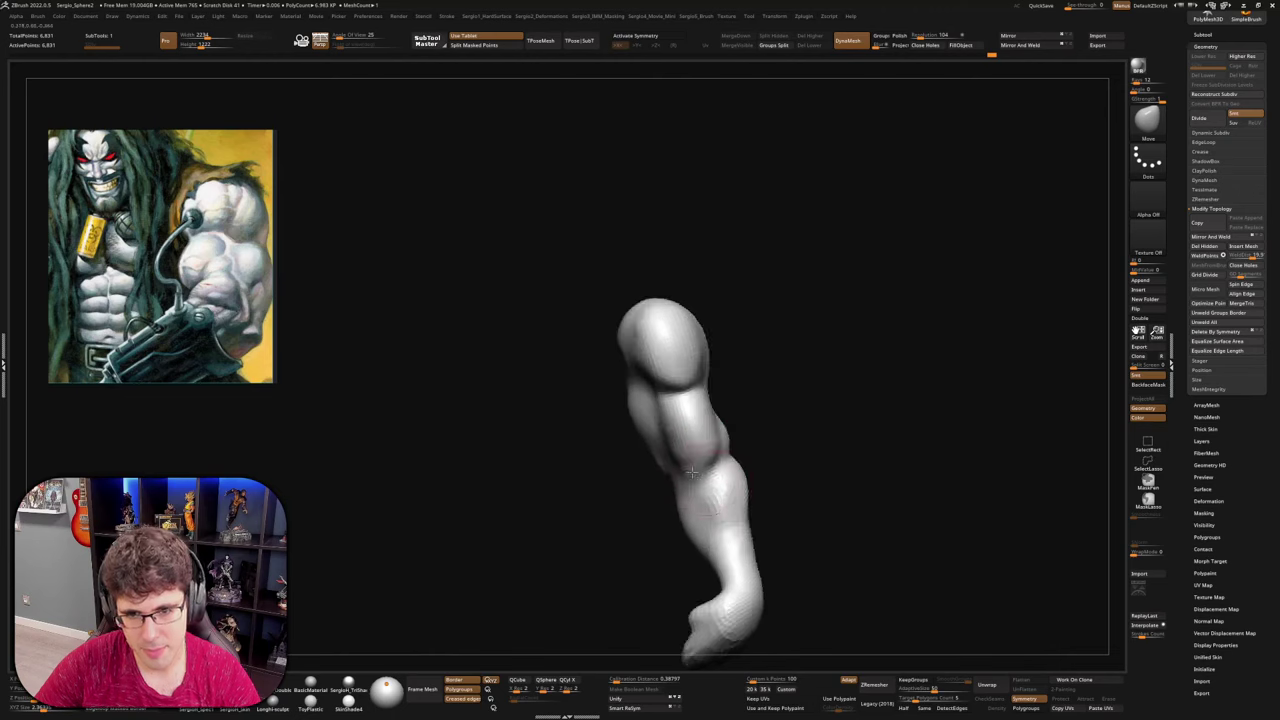
mouse_move(698, 435)
right_down()
mouse_move(698, 448)
mouse_move(686, 423)
mouse_move(718, 421)
right_up()
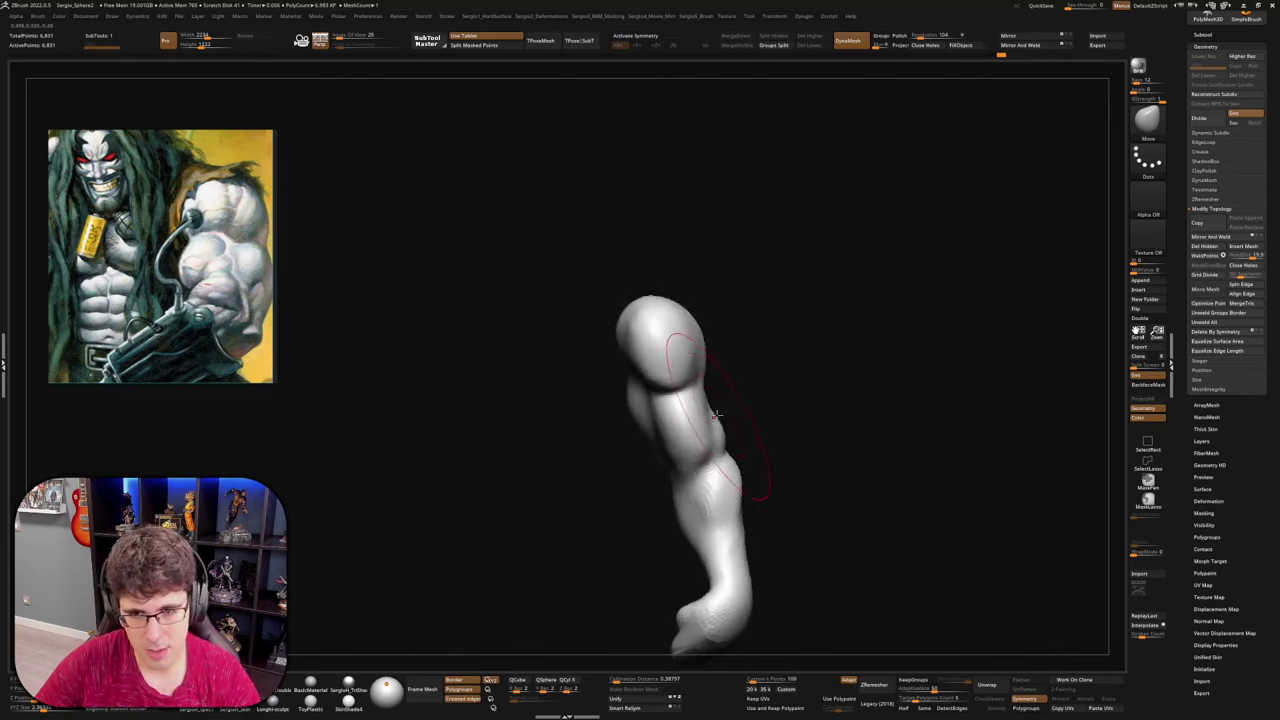
Refine the elbow and upper forearm contours from several angles with the Move brush
drag(658, 435, 652, 437)
mouse_move(672, 428)
right_down()
mouse_move(783, 451)
mouse_move(743, 446)
right_up()
right_drag(680, 393, 688, 440)
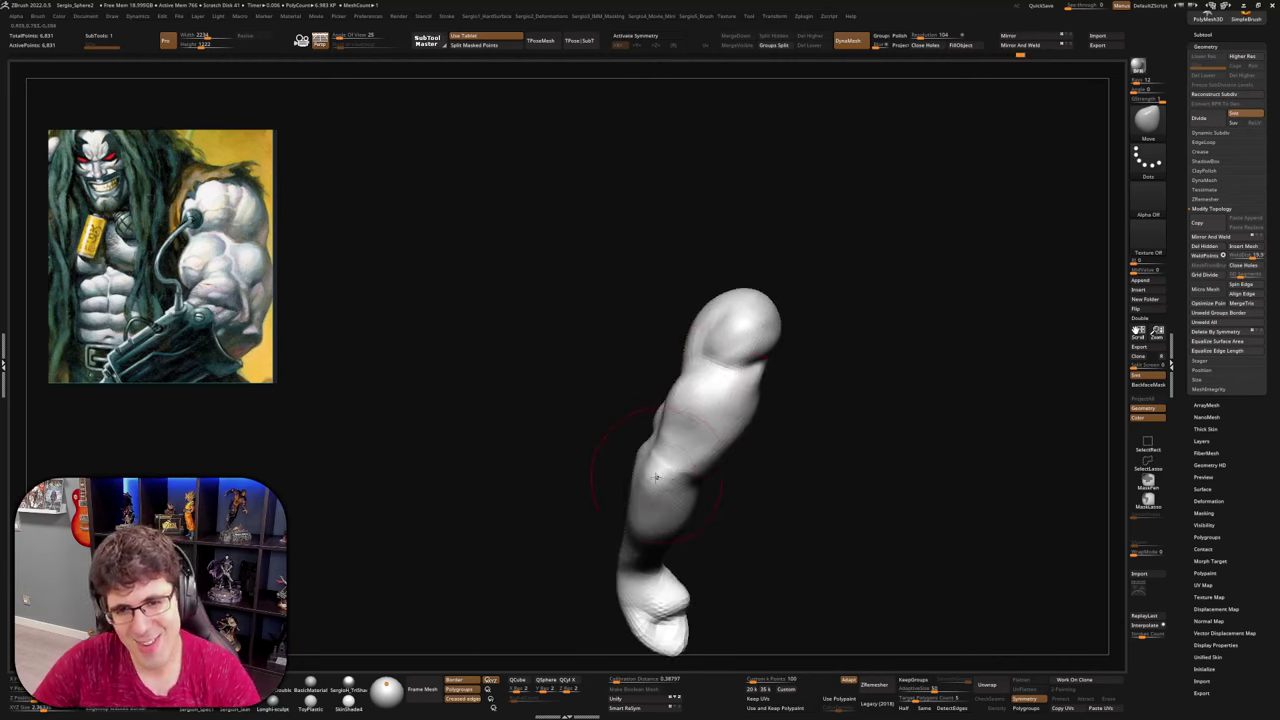
right_drag(672, 478, 648, 456)
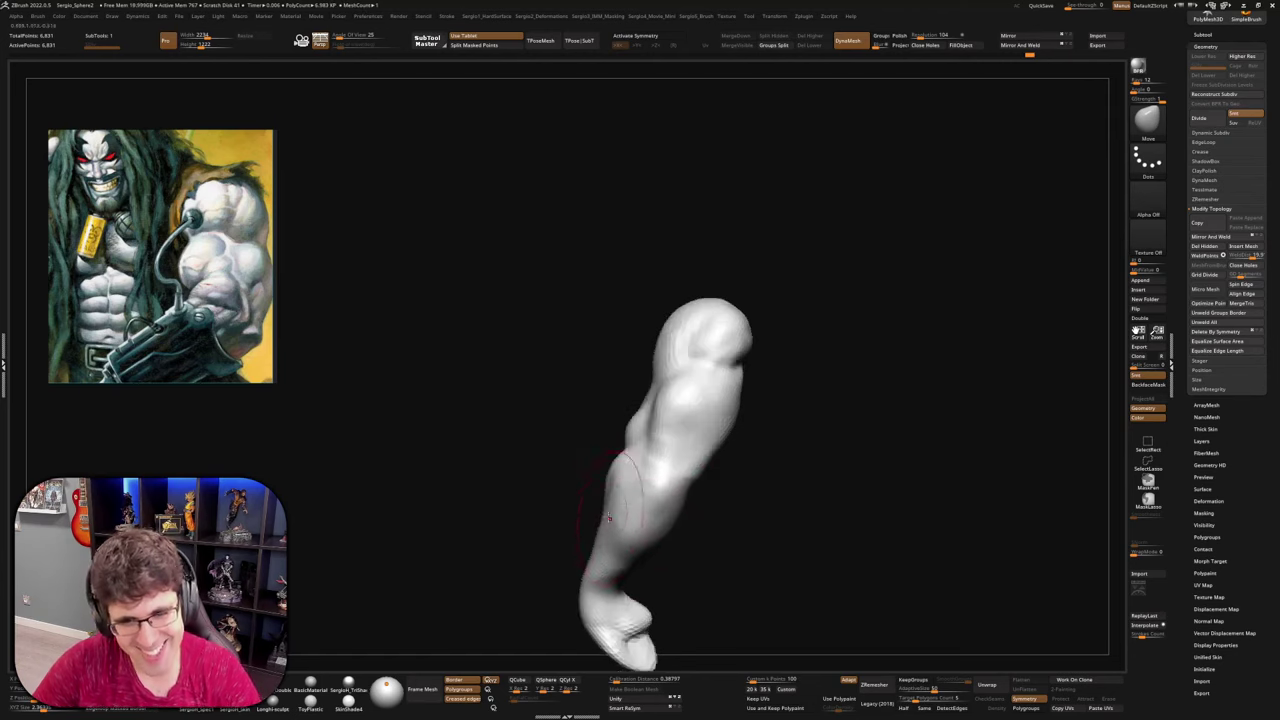
drag(605, 499, 610, 494)
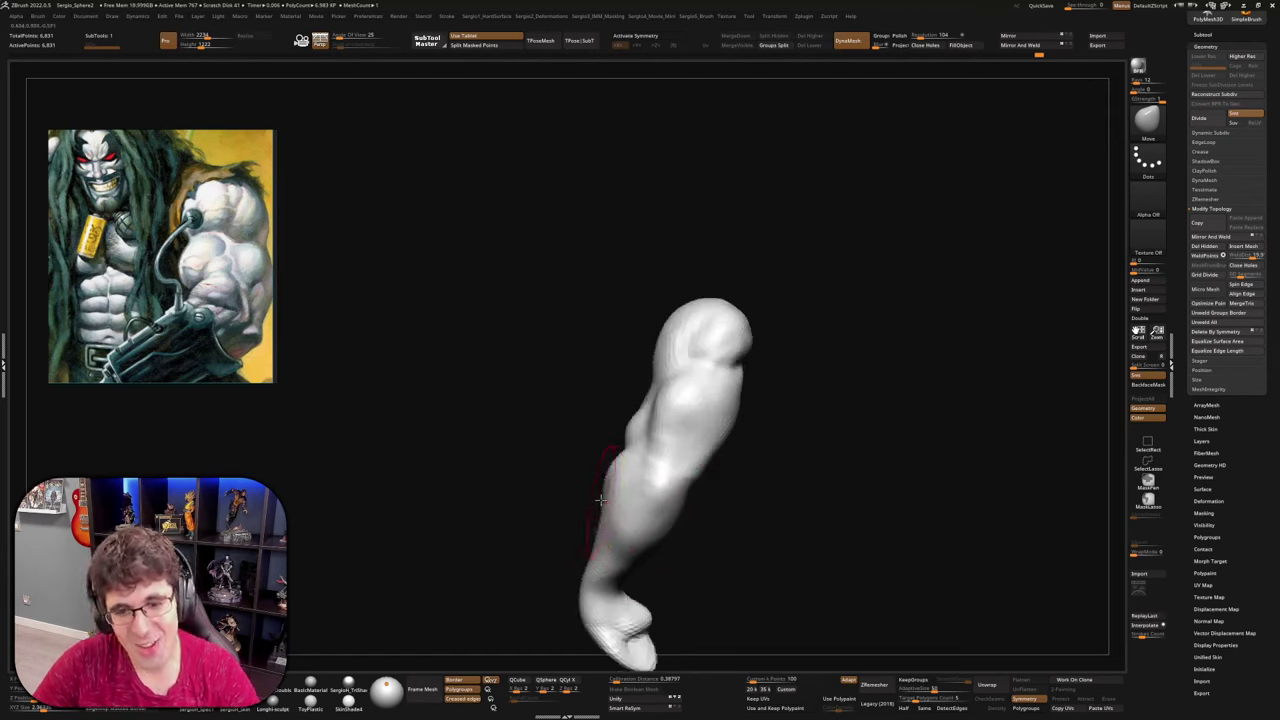
right_drag(612, 498, 604, 508)
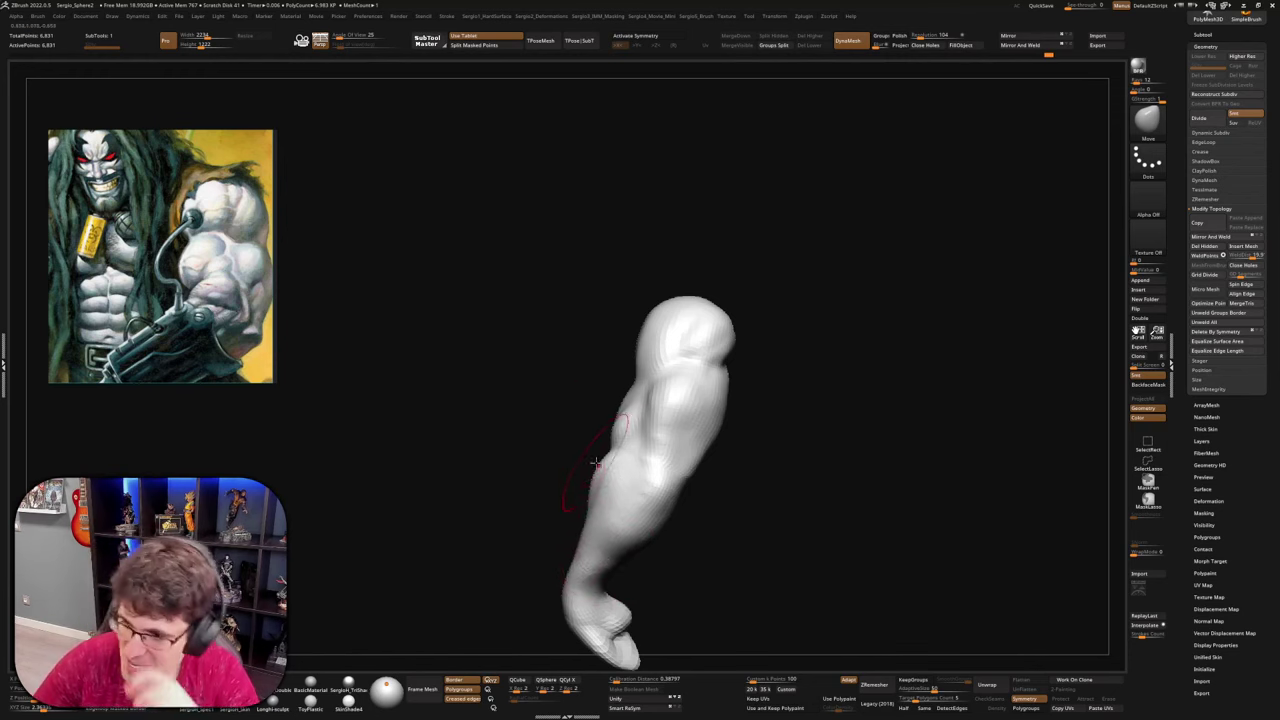
drag(603, 468, 603, 462)
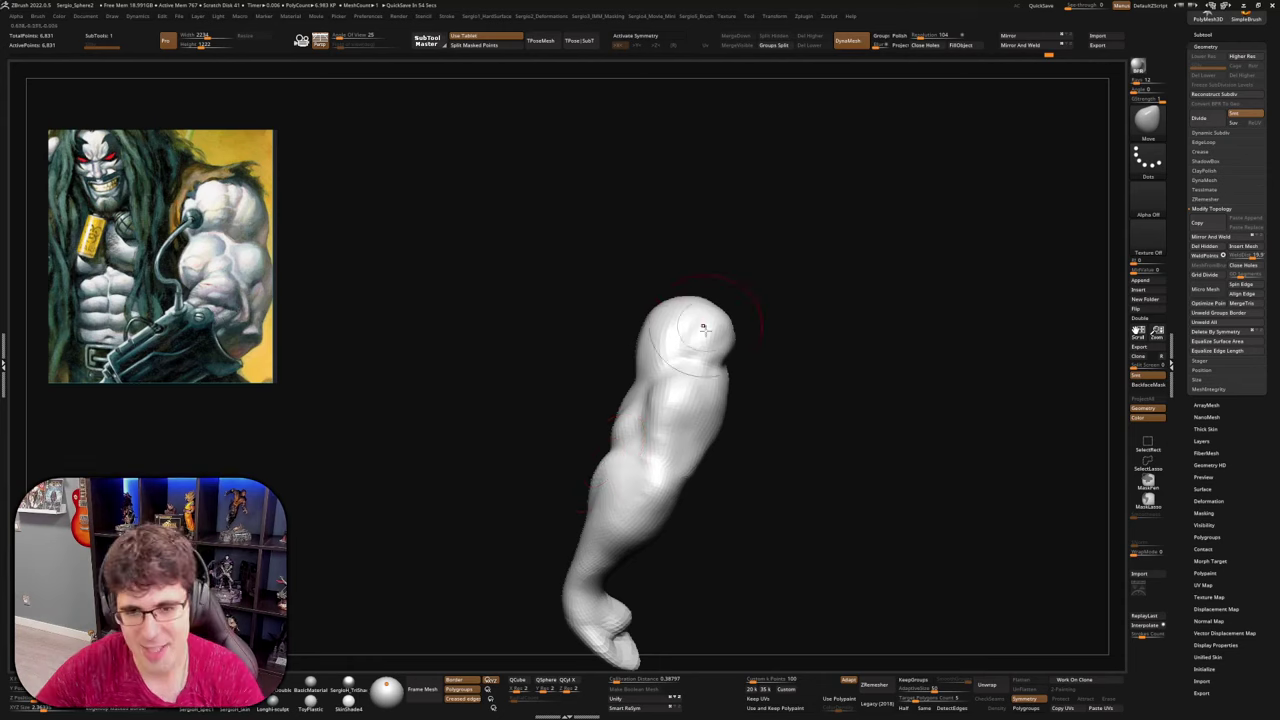
drag(565, 495, 612, 505)
Build up volume on the upper forearm just below the elbow with the Clay brush
key(b)
key(c)
key(l)
right_drag(587, 517, 600, 505)
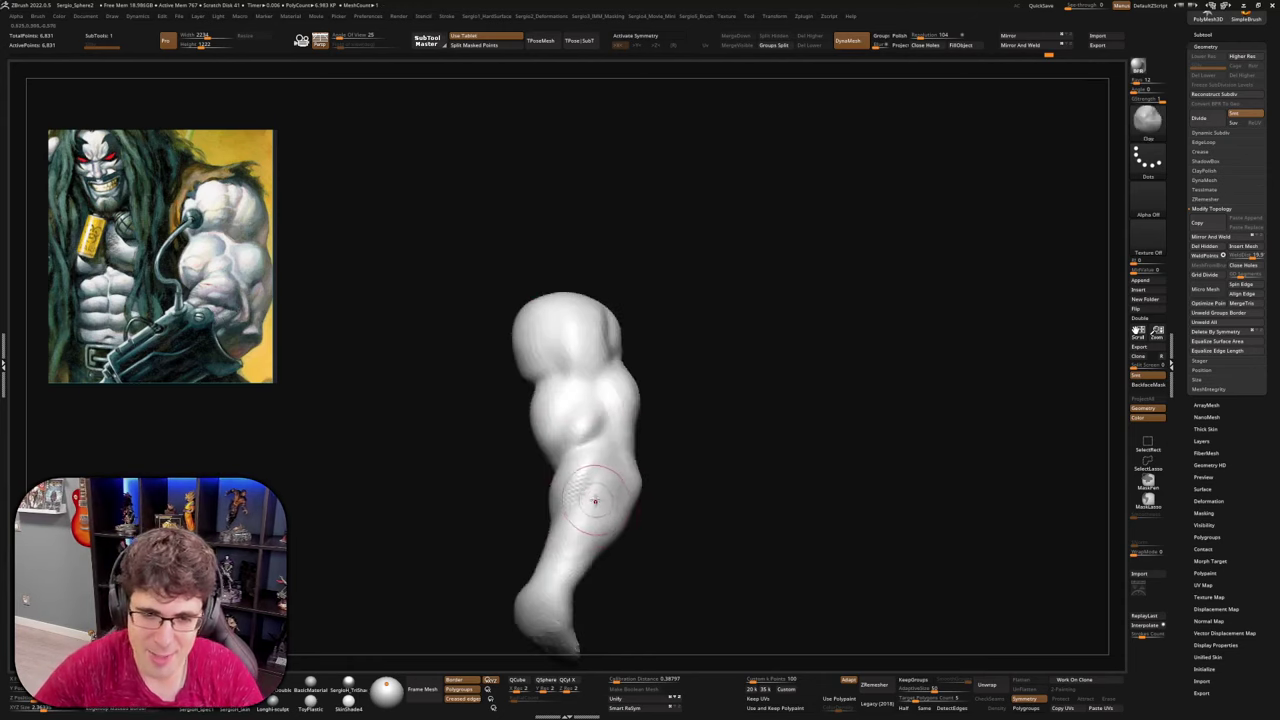
drag(595, 500, 600, 502)
Define the crease at the elbow with the DamStandard brush and adjust the forearm's silhouette with the Move brush
mouse_move(580, 522)
right_down()
mouse_move(614, 556)
mouse_move(588, 568)
mouse_move(598, 552)
mouse_move(632, 573)
mouse_move(608, 560)
right_up()
key(b)
key(d)
key(s)
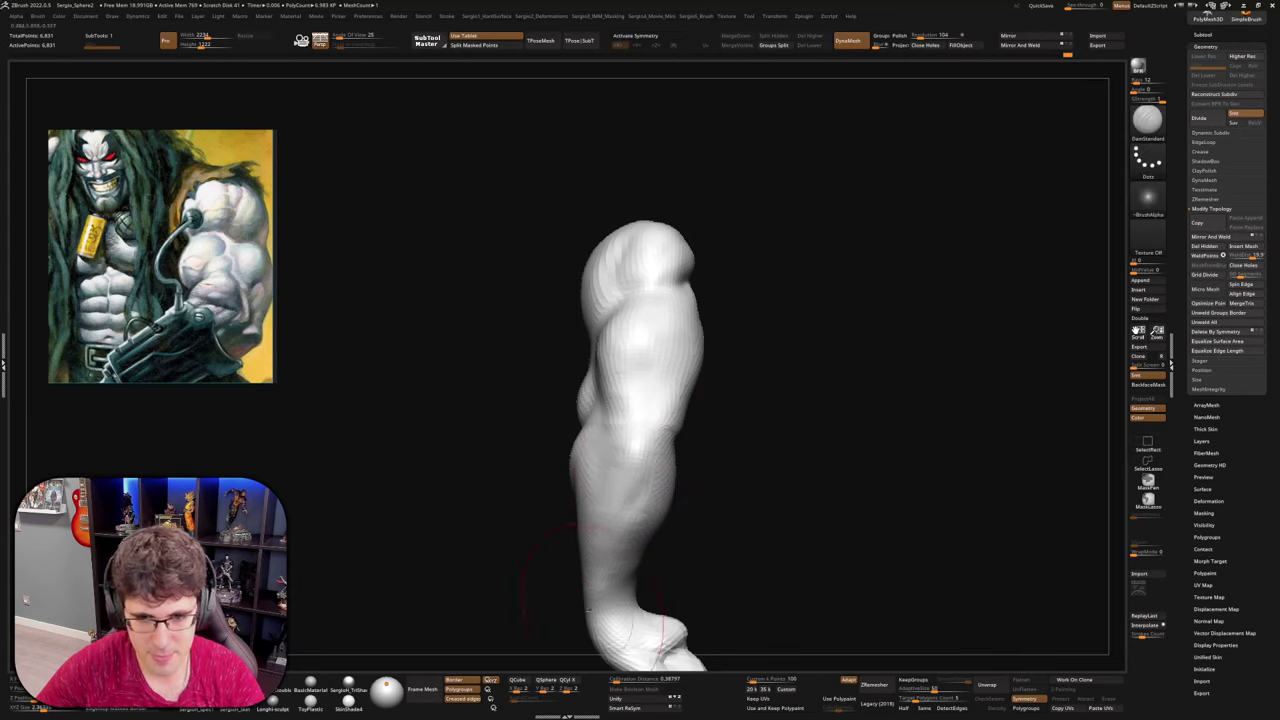
mouse_move(650, 482)
right_down()
mouse_move(622, 563)
mouse_move(608, 518)
mouse_move(643, 513)
mouse_move(628, 550)
mouse_move(615, 543)
right_up()
key(b)
key(m)
key(v)
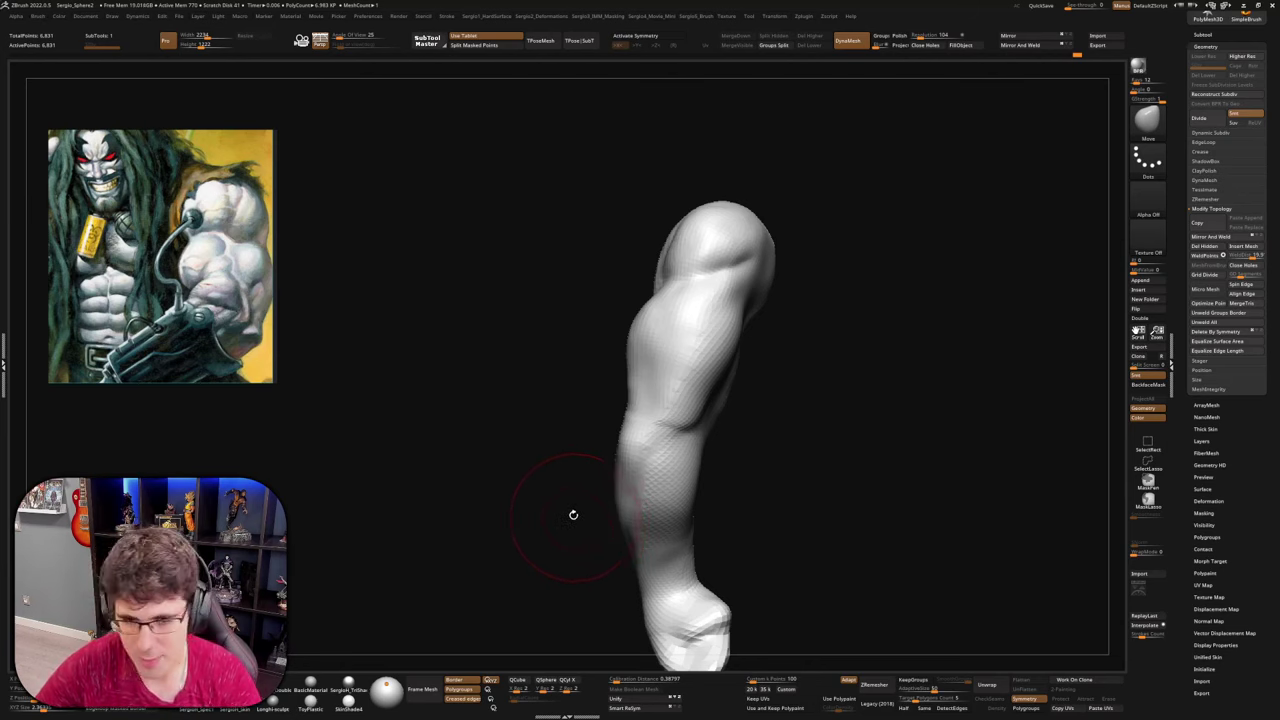
mouse_move(580, 522)
mouse_down()
mouse_move(641, 456)
mouse_move(636, 470)
mouse_up()
Fill out the lower forearm toward the wrist with the Clay brush
key(b)
key(c)
key(l)
mouse_move(636, 470)
ctrl+right_down()
mouse_move(620, 540)
mouse_move(608, 535)
ctrl+right_up()
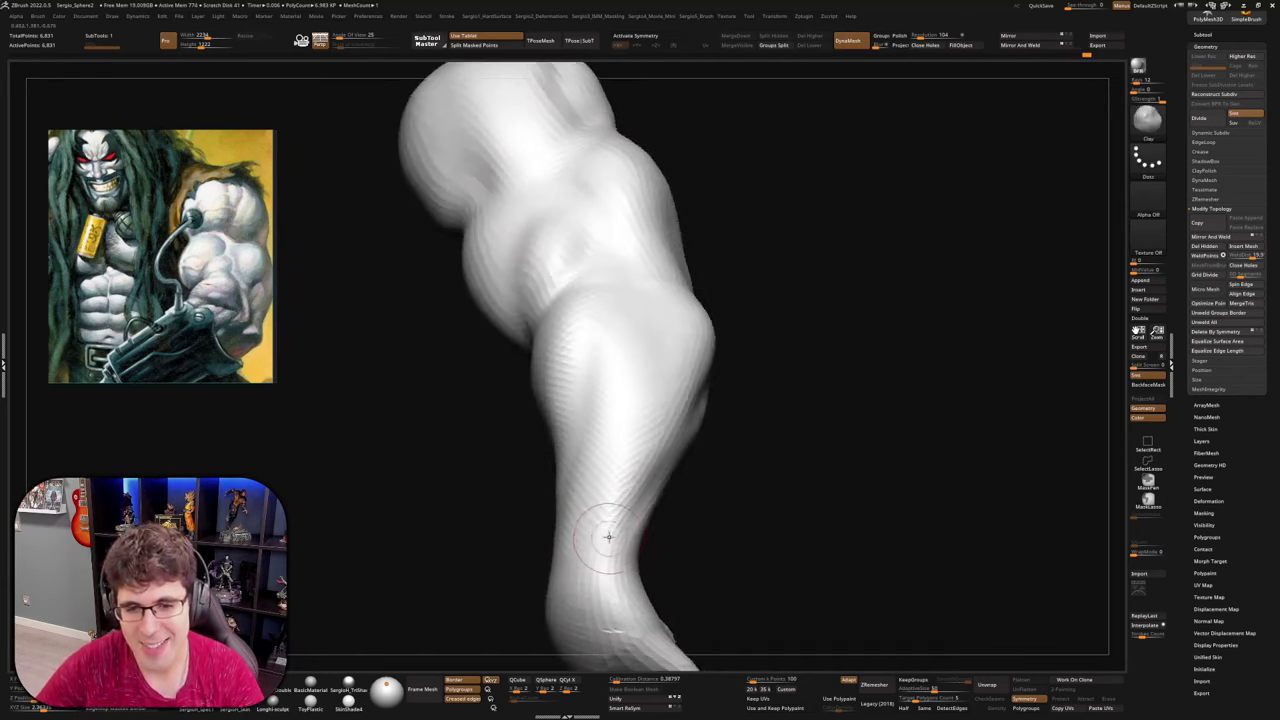
mouse_move(608, 535)
mouse_down()
mouse_move(610, 524)
mouse_move(612, 545)
mouse_up()
mouse_move(645, 533)
right_down()
mouse_move(610, 522)
mouse_move(643, 463)
mouse_move(627, 476)
mouse_move(614, 451)
mouse_move(632, 472)
mouse_move(629, 461)
mouse_move(620, 506)
mouse_move(629, 477)
mouse_move(640, 500)
mouse_move(625, 469)
right_up()
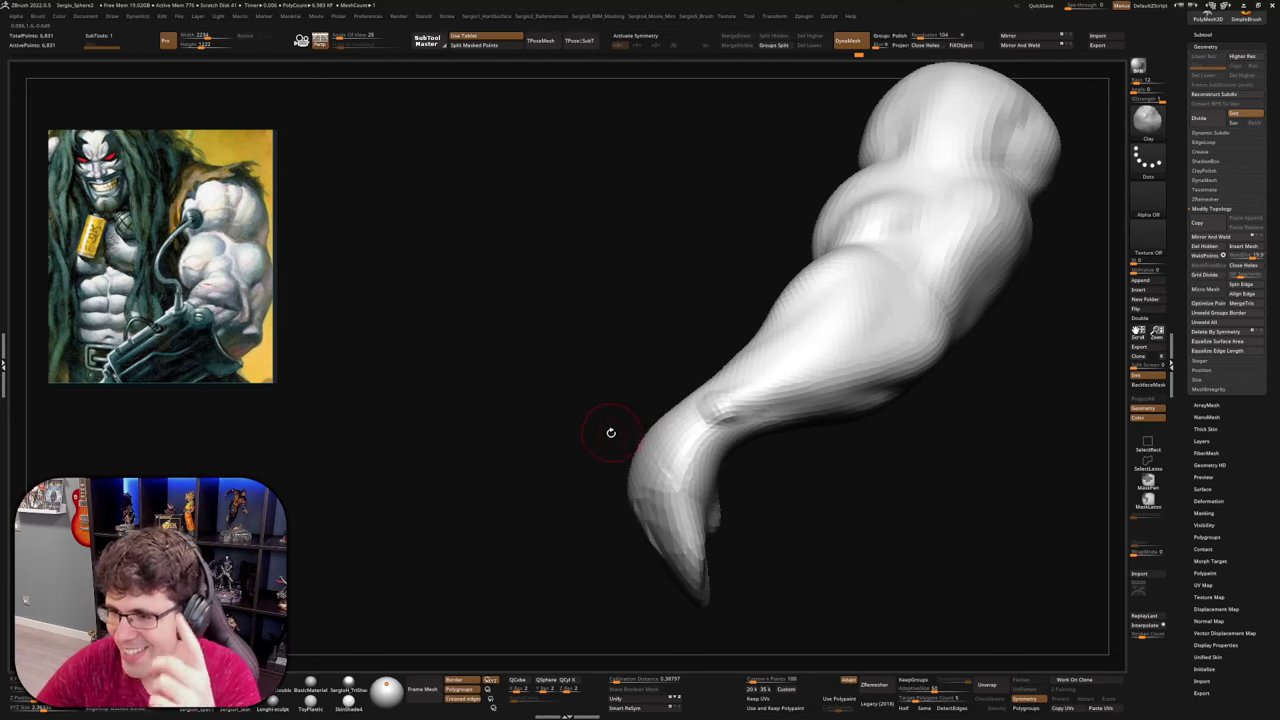
Slim the hand stub and straighten it below the wrist with the Move brush
mouse_move(617, 394)
right_down()
mouse_move(638, 457)
mouse_move(671, 443)
right_up()
key(b)
key(m)
key(v)
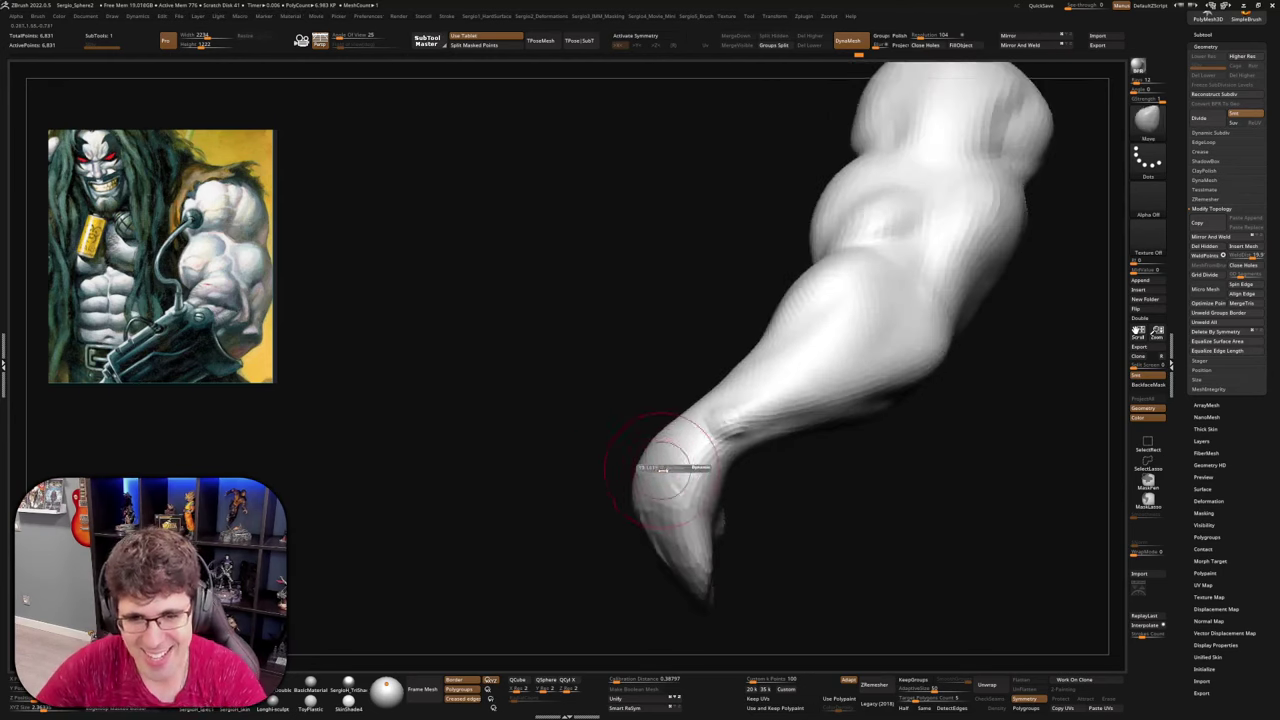
drag(657, 508, 684, 520)
mouse_move(683, 520)
right_down()
mouse_move(666, 543)
mouse_move(694, 594)
mouse_move(663, 457)
mouse_move(678, 486)
mouse_move(686, 443)
right_up()
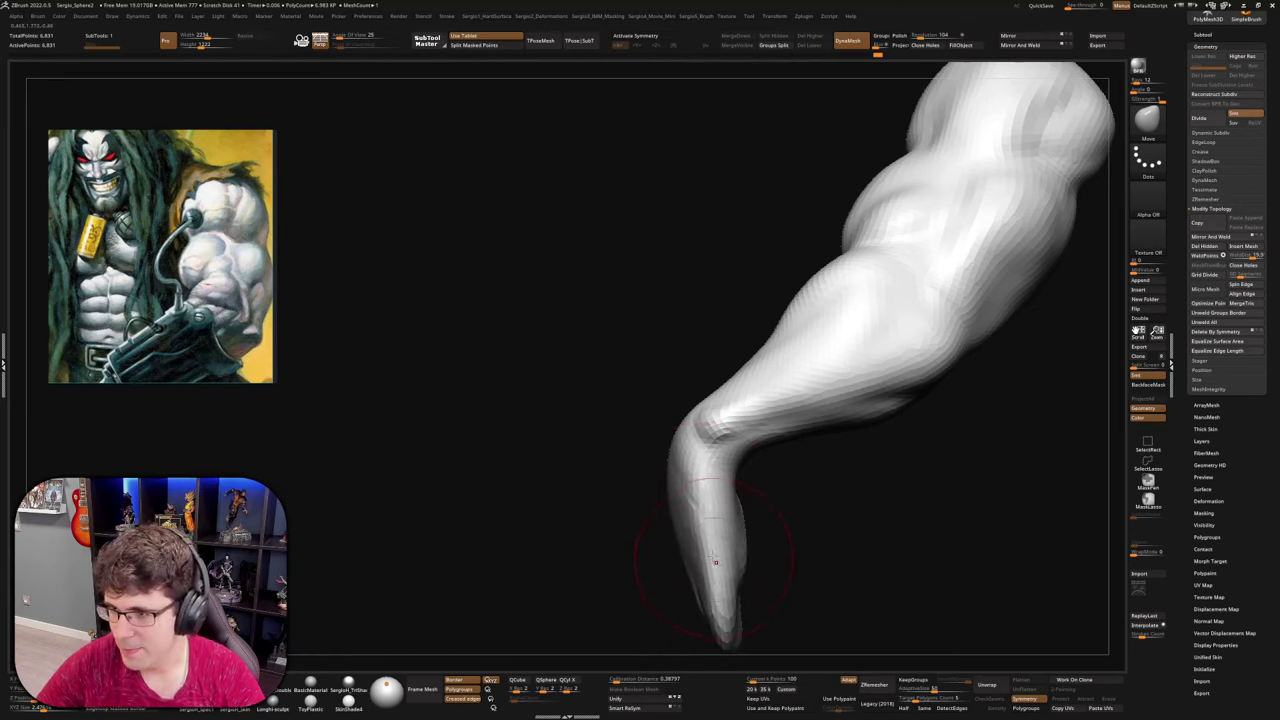
right_drag(716, 558, 678, 518)
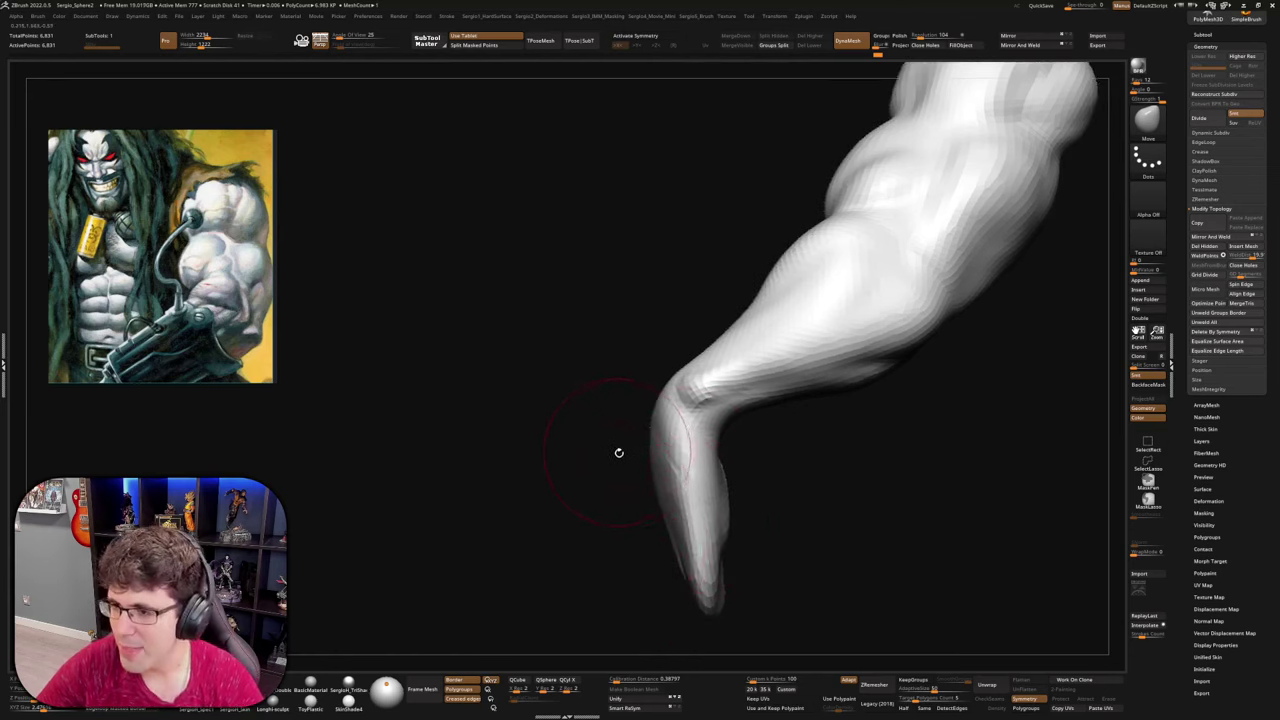
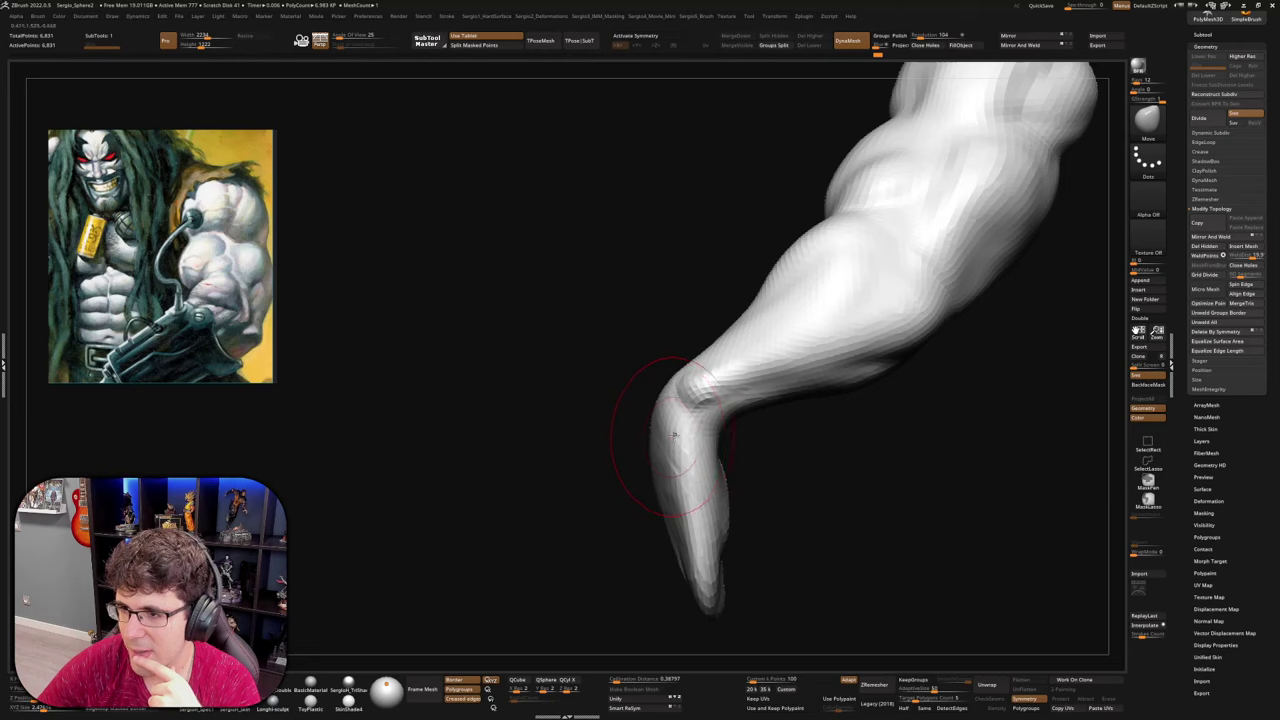
Adjust the Move brush size, pull the end of the hand outward to widen it, and refine the wrist contour
mouse_move(674, 464)
right_down()
mouse_move(705, 518)
mouse_move(688, 564)
mouse_move(696, 582)
right_up()
key(s)
mouse_move(692, 569)
mouse_down()
mouse_move(789, 573)
mouse_move(711, 540)
mouse_up()
drag(690, 498, 682, 492)
ctrl+right_drag(745, 576, 748, 551)
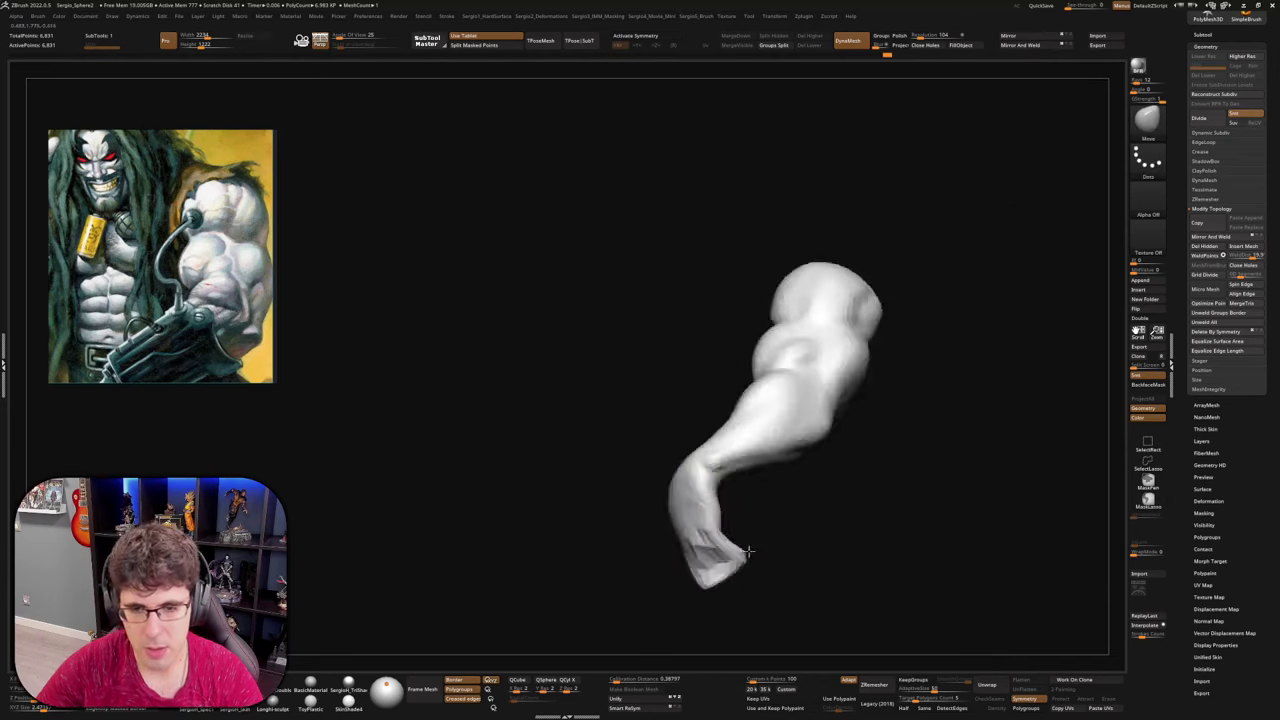
mouse_move(748, 551)
mouse_down()
mouse_move(669, 608)
mouse_move(680, 591)
mouse_move(705, 591)
mouse_move(680, 585)
mouse_move(661, 542)
mouse_up()
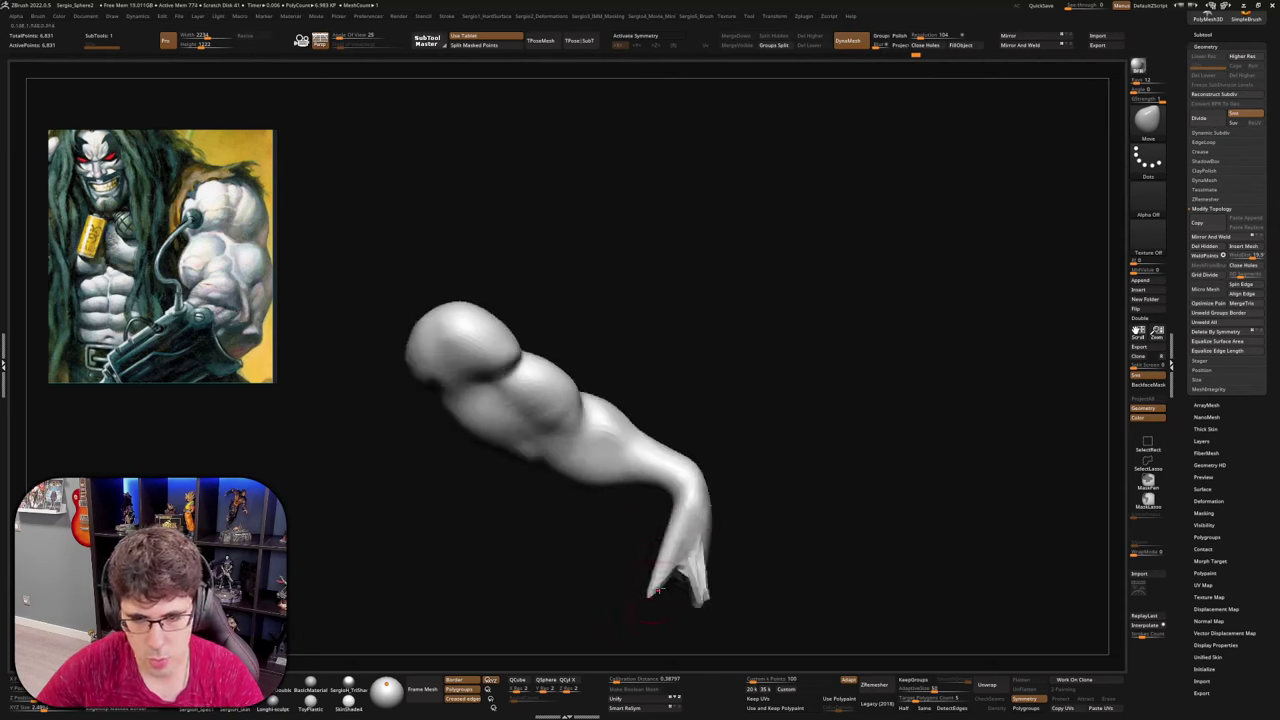
mouse_move(657, 590)
mouse_down()
mouse_move(716, 573)
mouse_move(657, 571)
mouse_move(720, 572)
mouse_move(697, 568)
mouse_move(698, 550)
mouse_up()
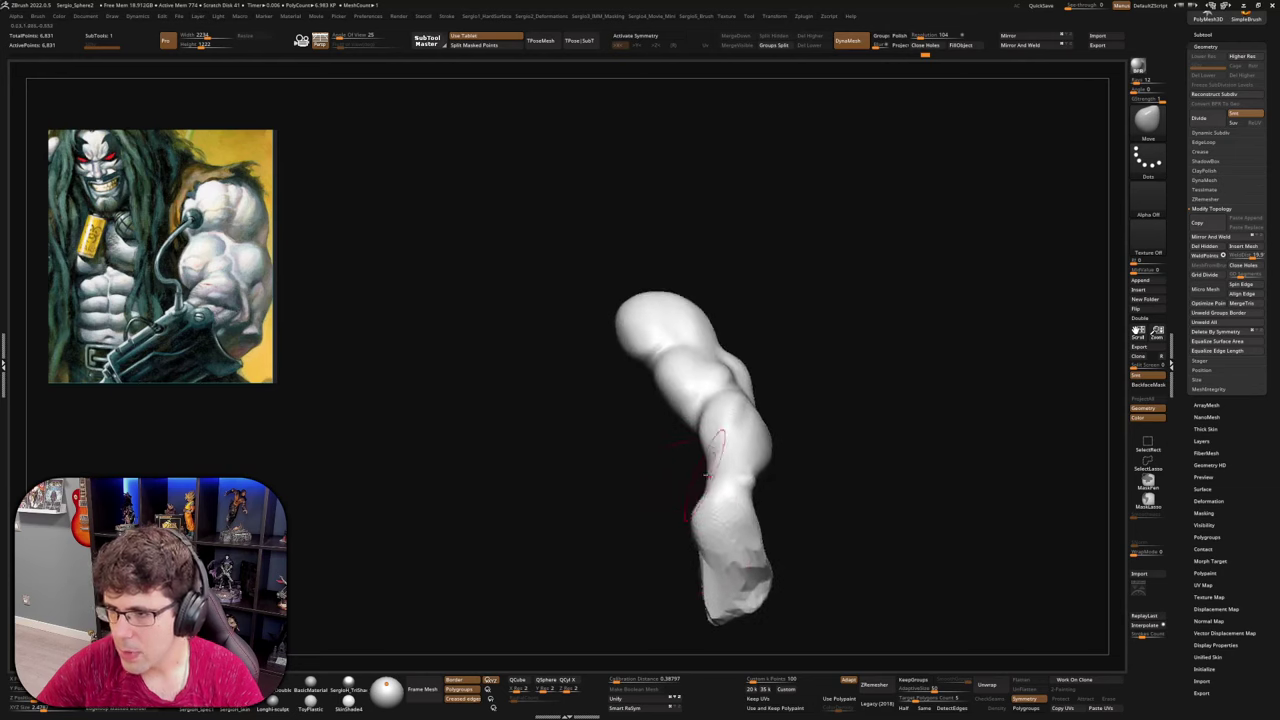
mouse_move(706, 476)
mouse_down()
mouse_move(717, 492)
mouse_move(722, 476)
mouse_move(739, 485)
mouse_up()
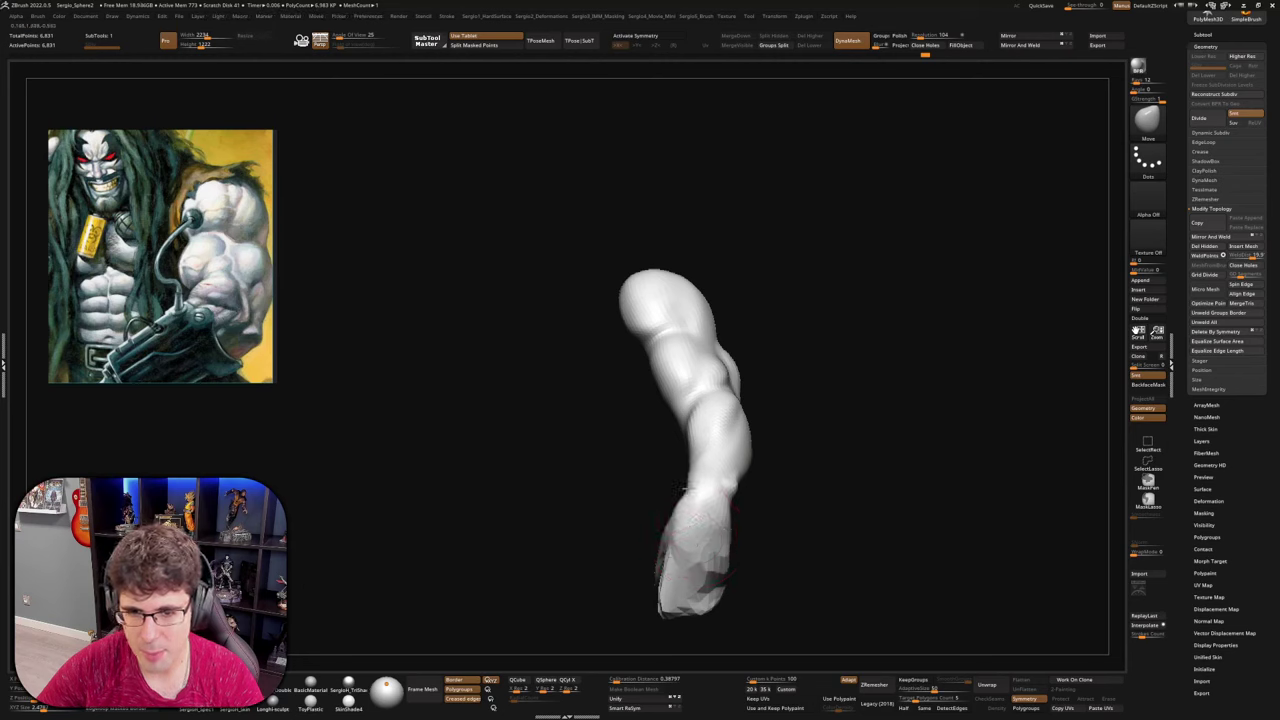
drag(730, 520, 737, 523)
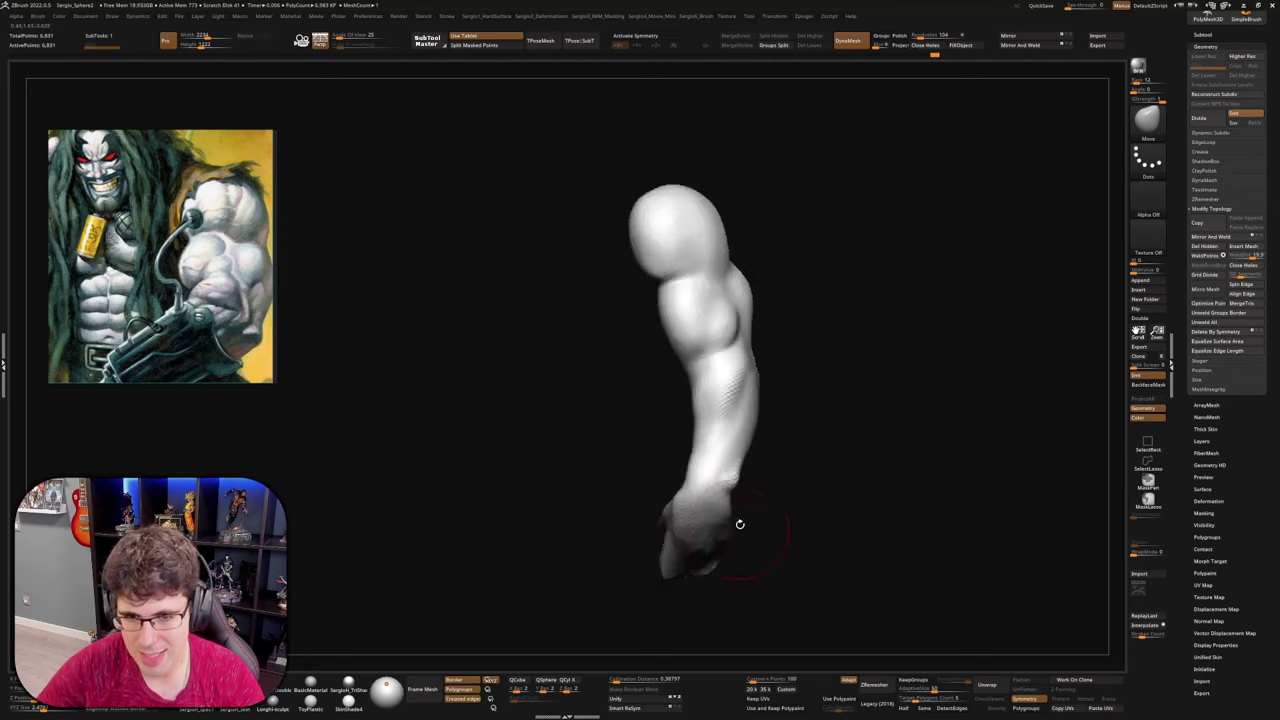
Mask the whole arm except the hand and place the transform gizmo at the wrist
key(ctrl)
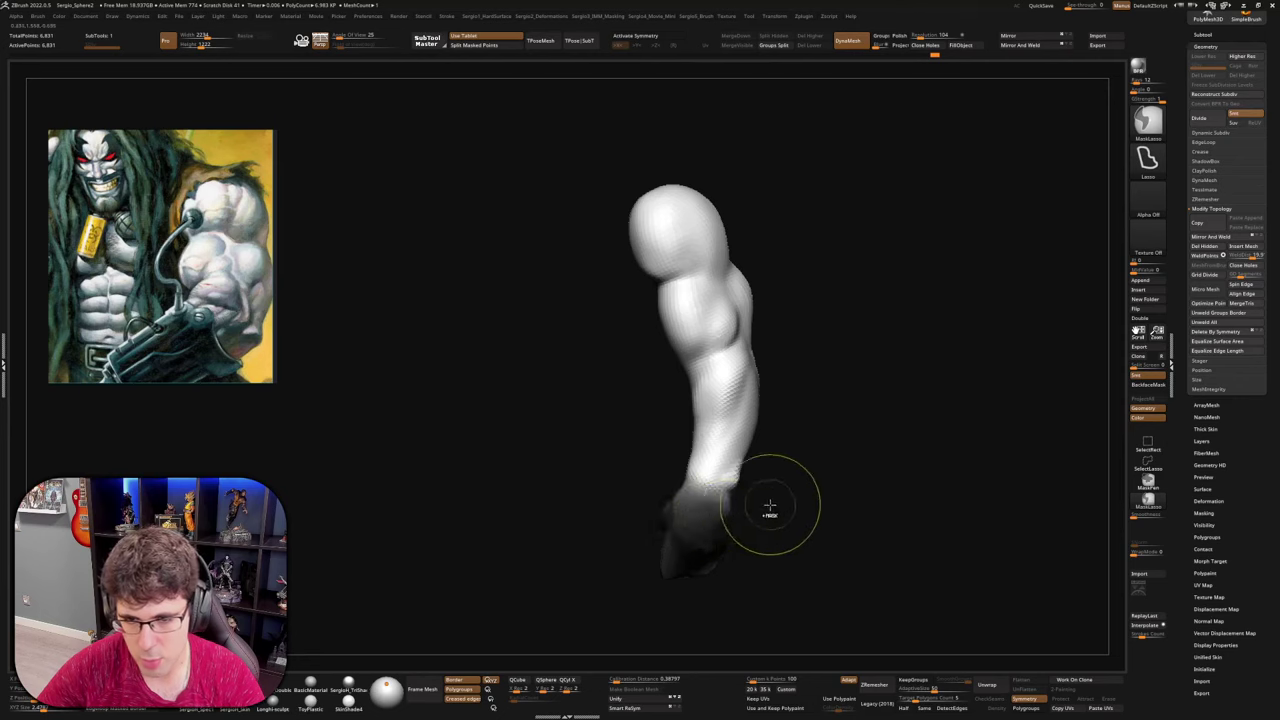
ctrl+click(771, 506)
key(w)
alt+click(704, 487)
right_drag(749, 522, 754, 480)
Rotate the hand around the wrist with the gizmo, return to sculpting and clear the mask
mouse_move(752, 479)
mouse_down()
mouse_move(752, 457)
mouse_move(750, 491)
mouse_up()
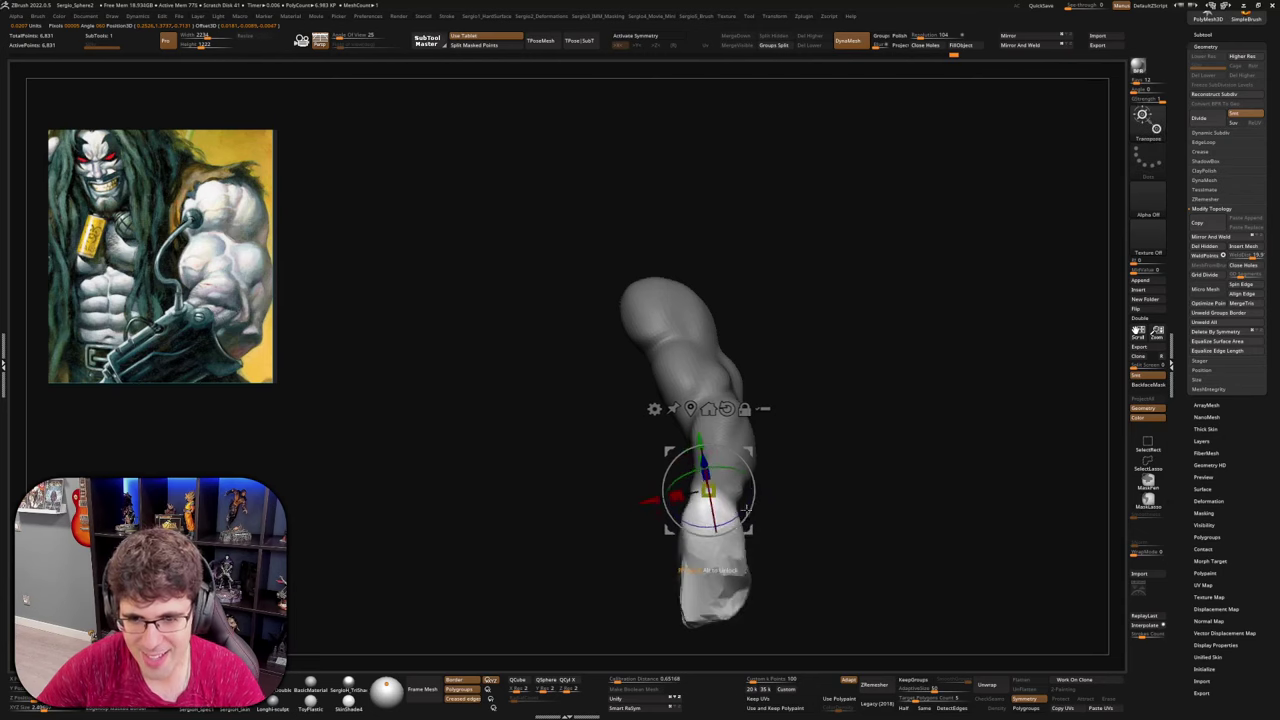
right_drag(752, 488, 790, 468)
alt+drag(763, 448, 769, 462)
right_drag(771, 463, 811, 470)
drag(765, 512, 705, 496)
mouse_move(727, 489)
right_down()
mouse_move(785, 505)
mouse_move(791, 530)
right_up()
key(q)
ctrl+drag(838, 511, 808, 521)
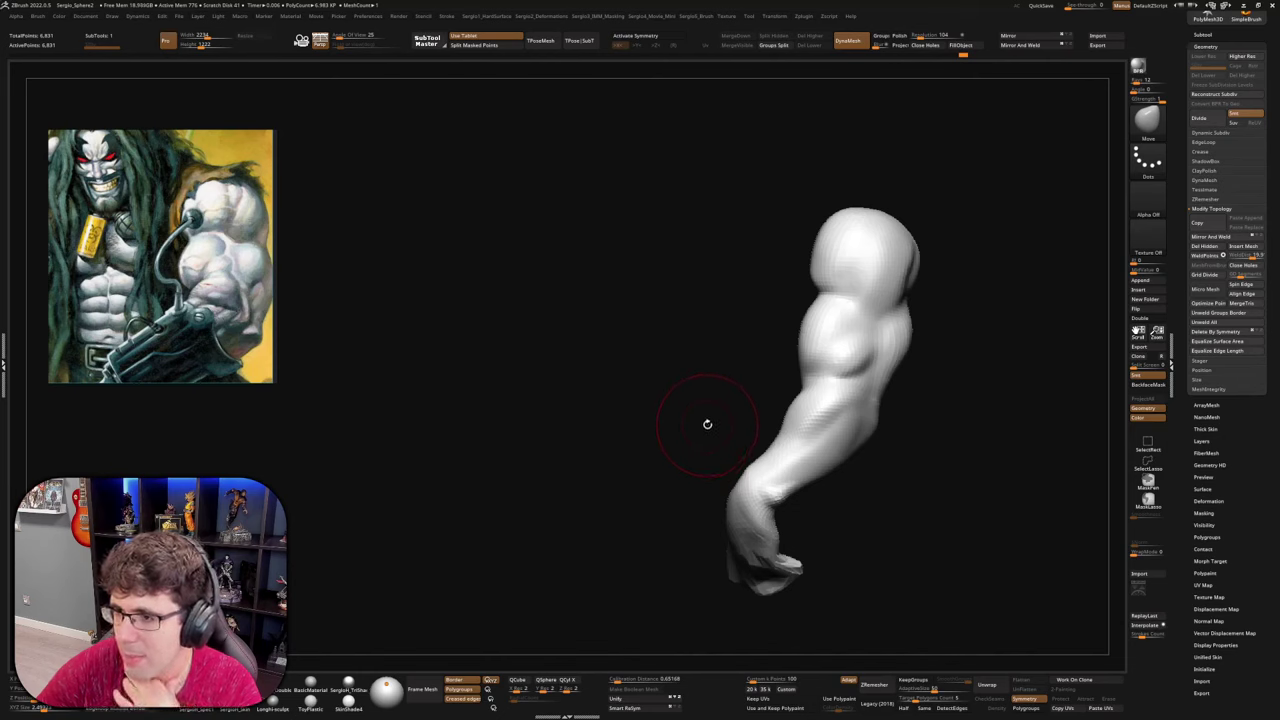
Smooth the transition between the lower forearm and the wrist
mouse_move(723, 409)
mouse_down()
mouse_move(760, 400)
mouse_move(718, 517)
mouse_move(771, 457)
mouse_move(722, 484)
mouse_up()
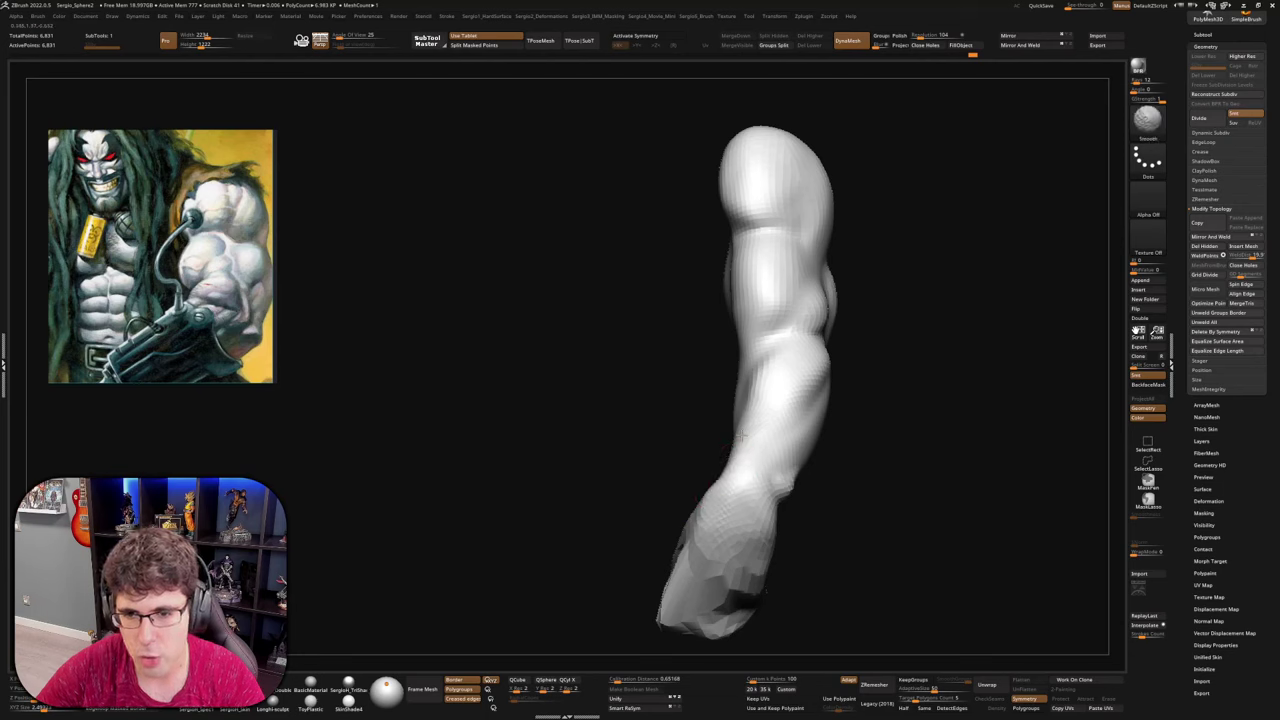
right_drag(761, 450, 737, 446)
shift+drag(737, 446, 737, 474)
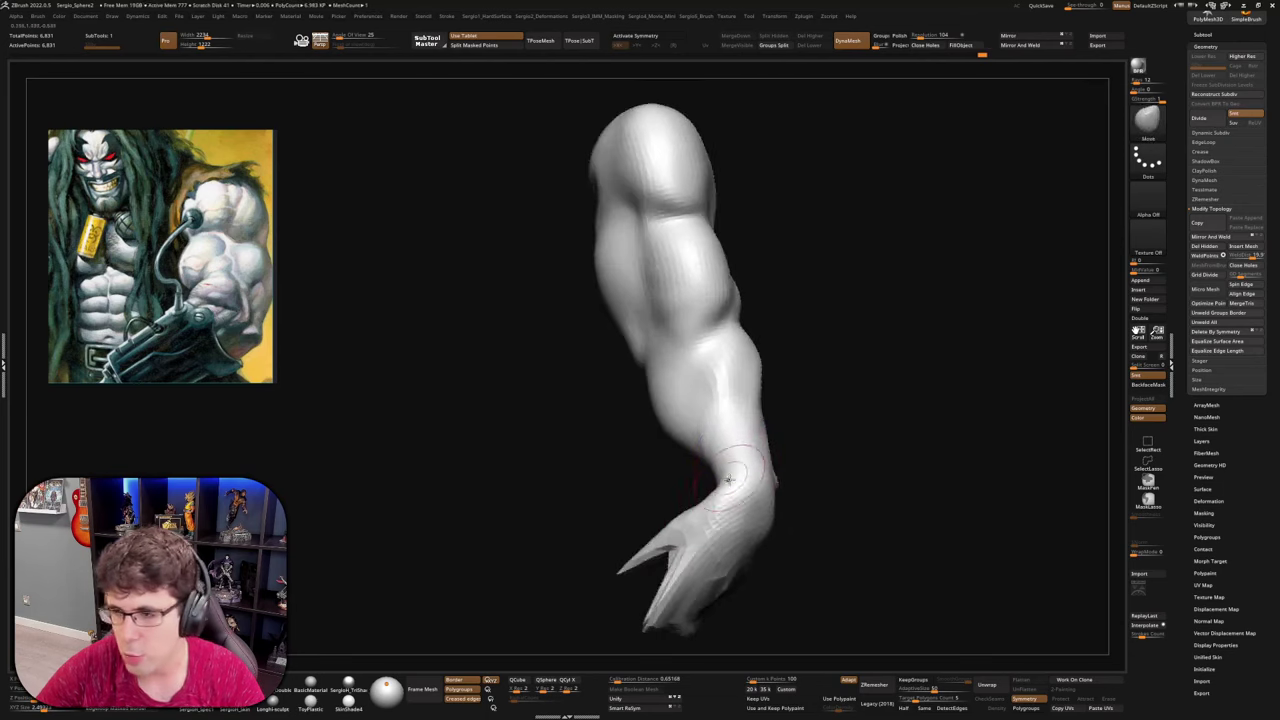
right_drag(740, 468, 687, 476)
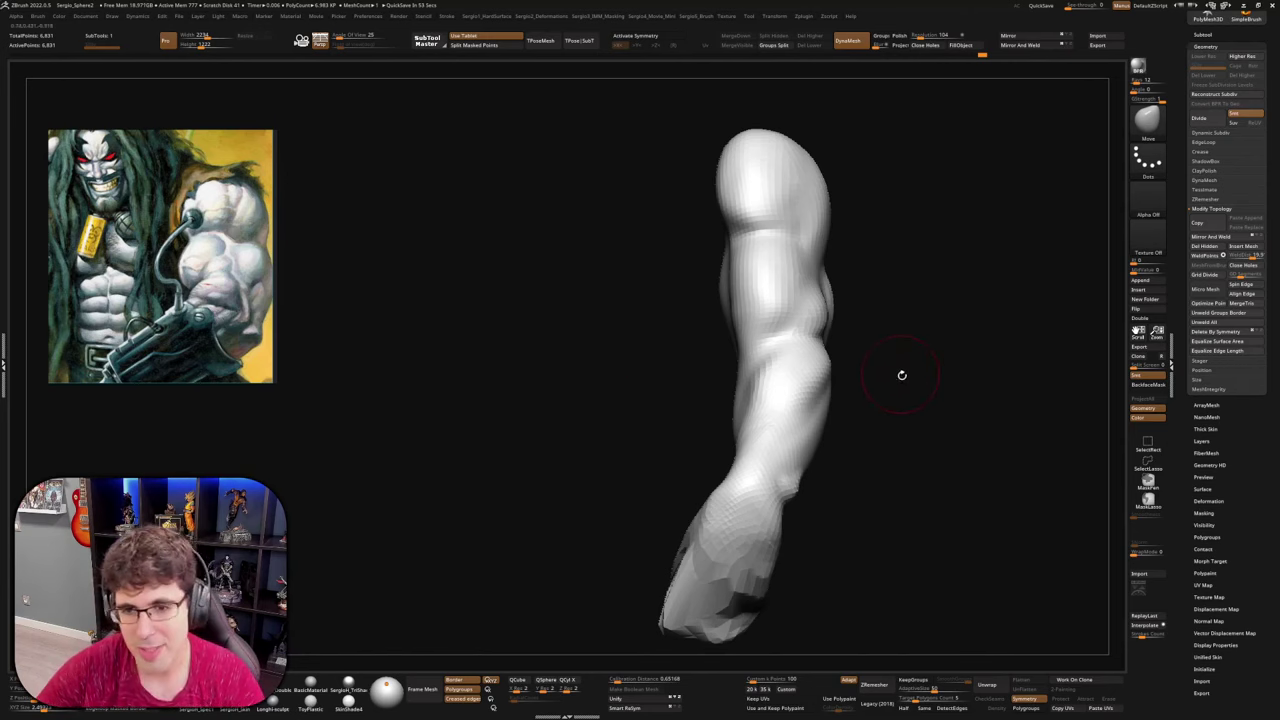
Refine the forearm and upper arm muscle shapes with the Move and Clay brushes
mouse_move(900, 371)
mouse_down()
mouse_move(886, 429)
mouse_move(729, 420)
mouse_move(777, 391)
mouse_up()
right_drag(772, 402, 793, 365)
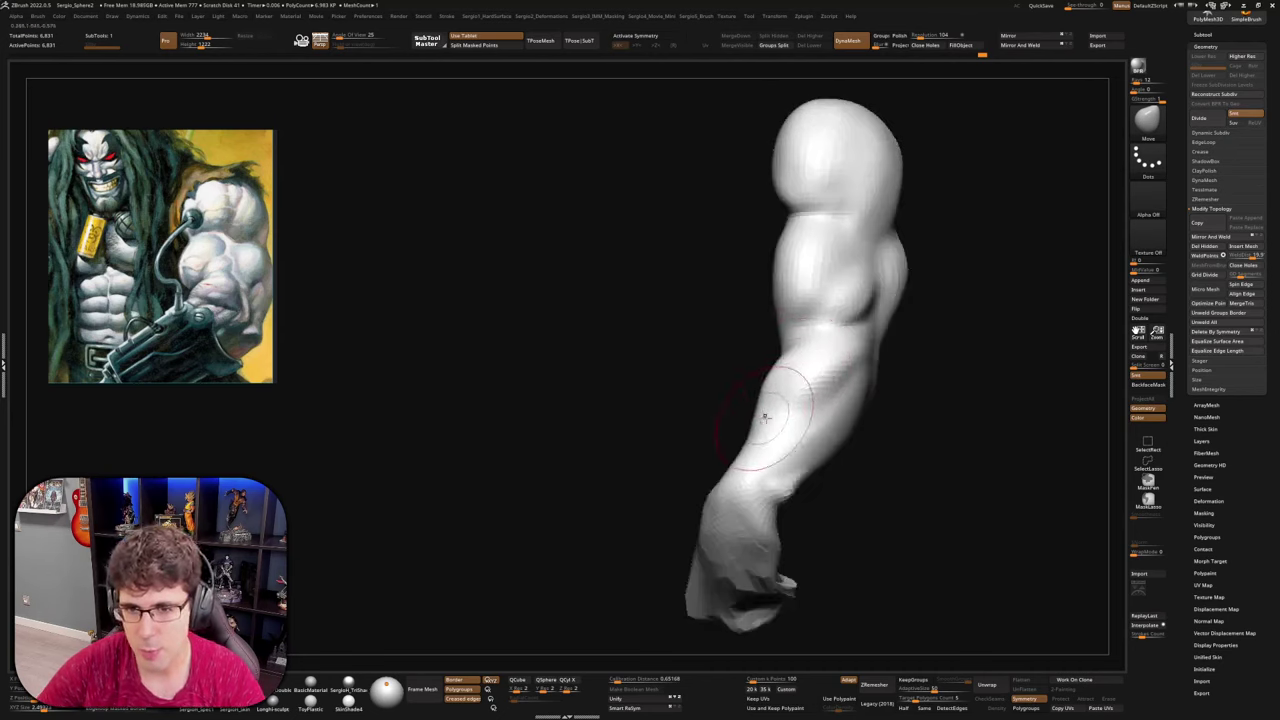
mouse_move(760, 405)
right_down()
mouse_move(860, 400)
mouse_move(771, 400)
mouse_move(741, 333)
mouse_move(714, 329)
mouse_move(751, 316)
mouse_move(735, 264)
mouse_move(711, 320)
mouse_move(691, 320)
right_up()
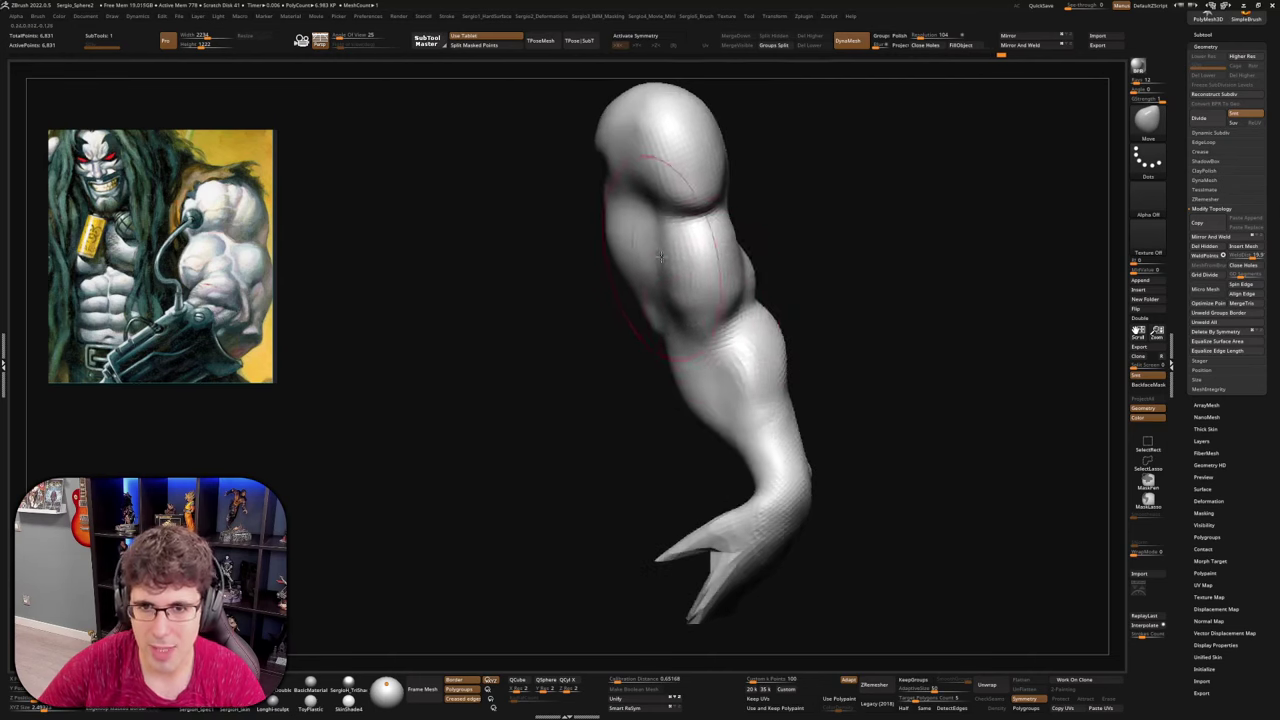
right_drag(660, 257, 668, 255)
drag(664, 250, 656, 257)
mouse_move(650, 280)
right_down()
mouse_move(699, 307)
mouse_move(766, 266)
mouse_move(770, 305)
mouse_move(800, 340)
right_up()
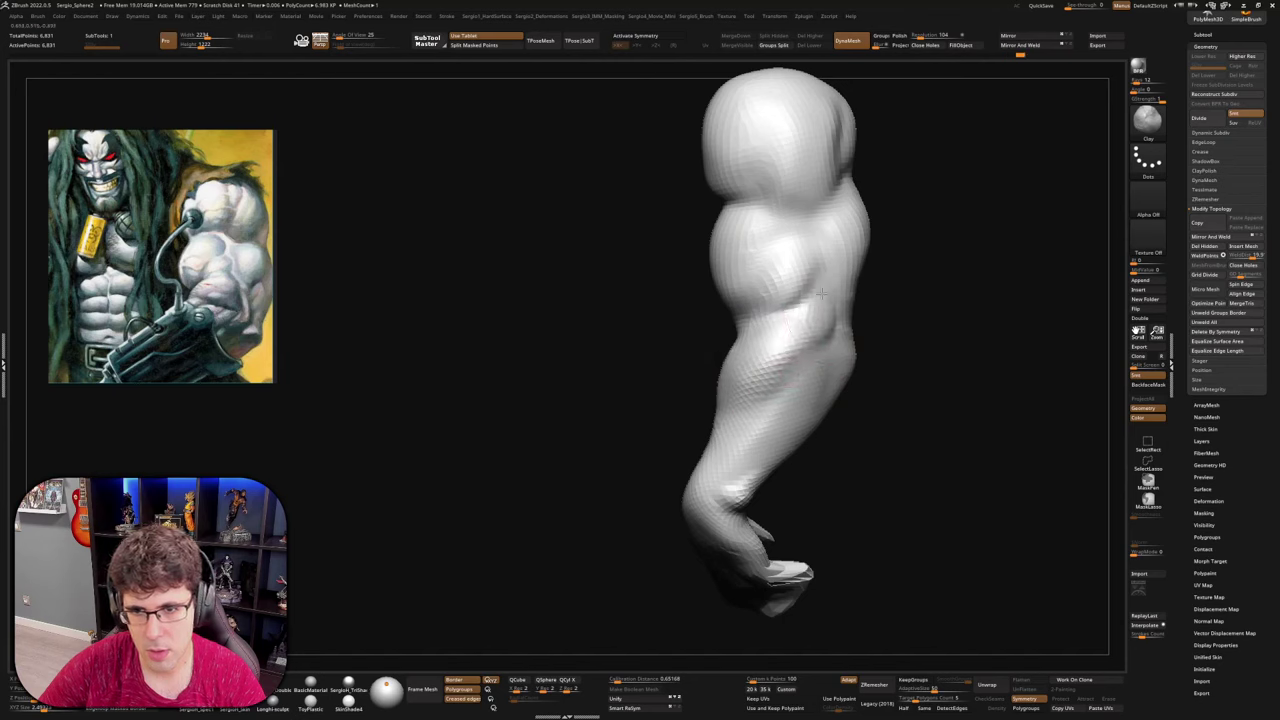
Mask the forearm and hand, soften the mask's edge and invert it to protect the shoulder and upper arm
mouse_move(818, 323)
right_down()
mouse_move(680, 395)
mouse_move(677, 440)
mouse_move(710, 455)
mouse_move(749, 386)
mouse_move(763, 410)
mouse_move(841, 416)
right_up()
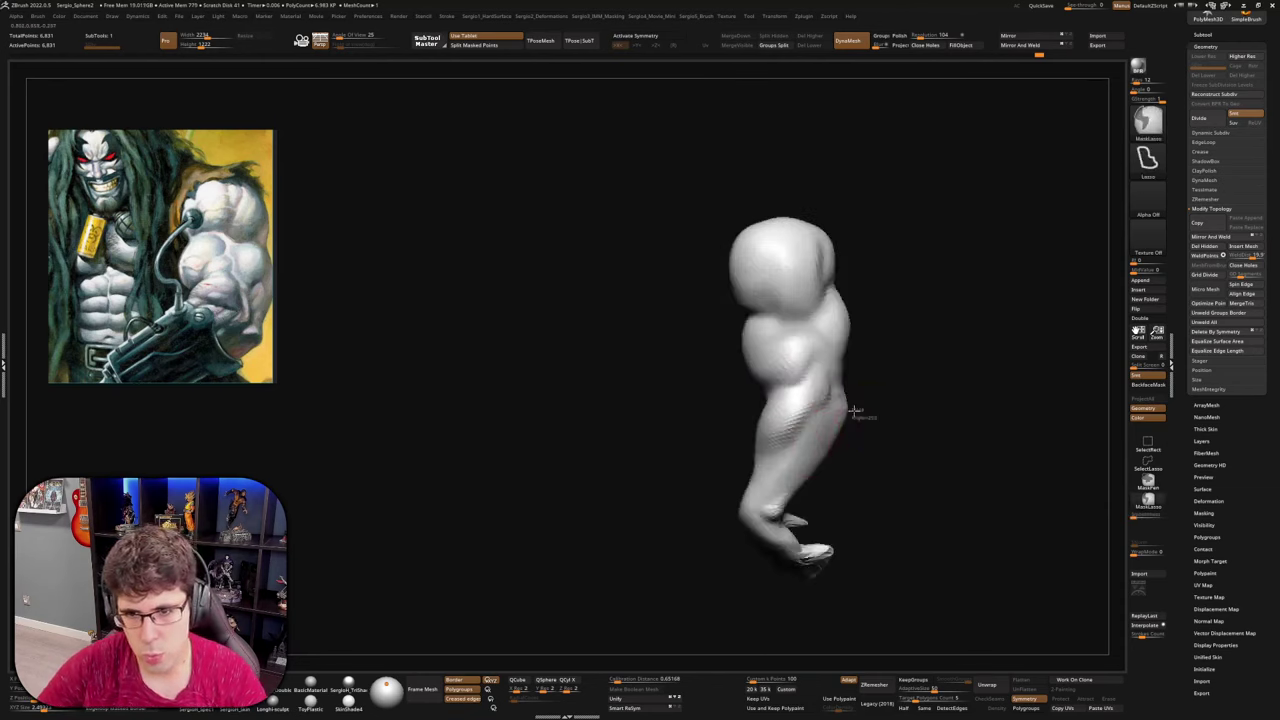
mouse_move(858, 414)
ctrl+mouse_down()
mouse_move(743, 405)
mouse_move(891, 451)
mouse_move(882, 432)
ctrl+mouse_up()
ctrl+click(818, 426)
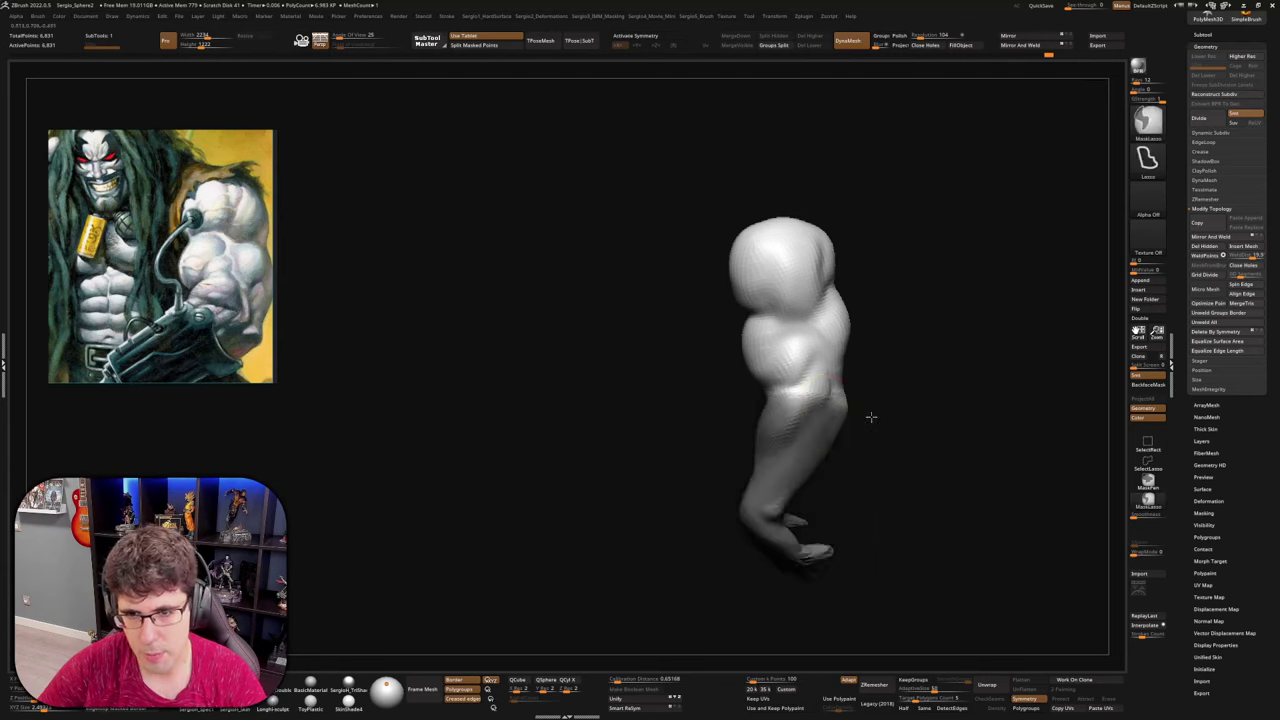
ctrl+click(872, 418)
ctrl+click(838, 412)
Rotate the forearm around the elbow with the gizmo to bend the arm further, and clear the mask
key(w)
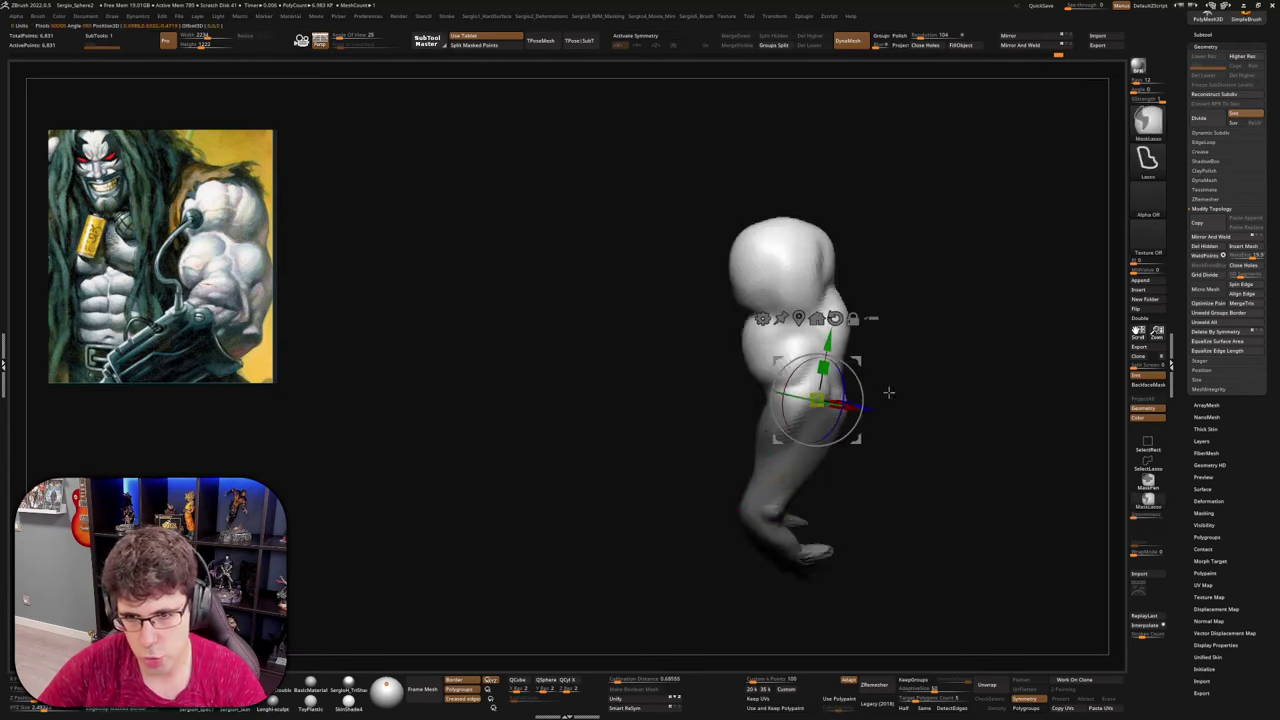
drag(862, 401, 869, 374)
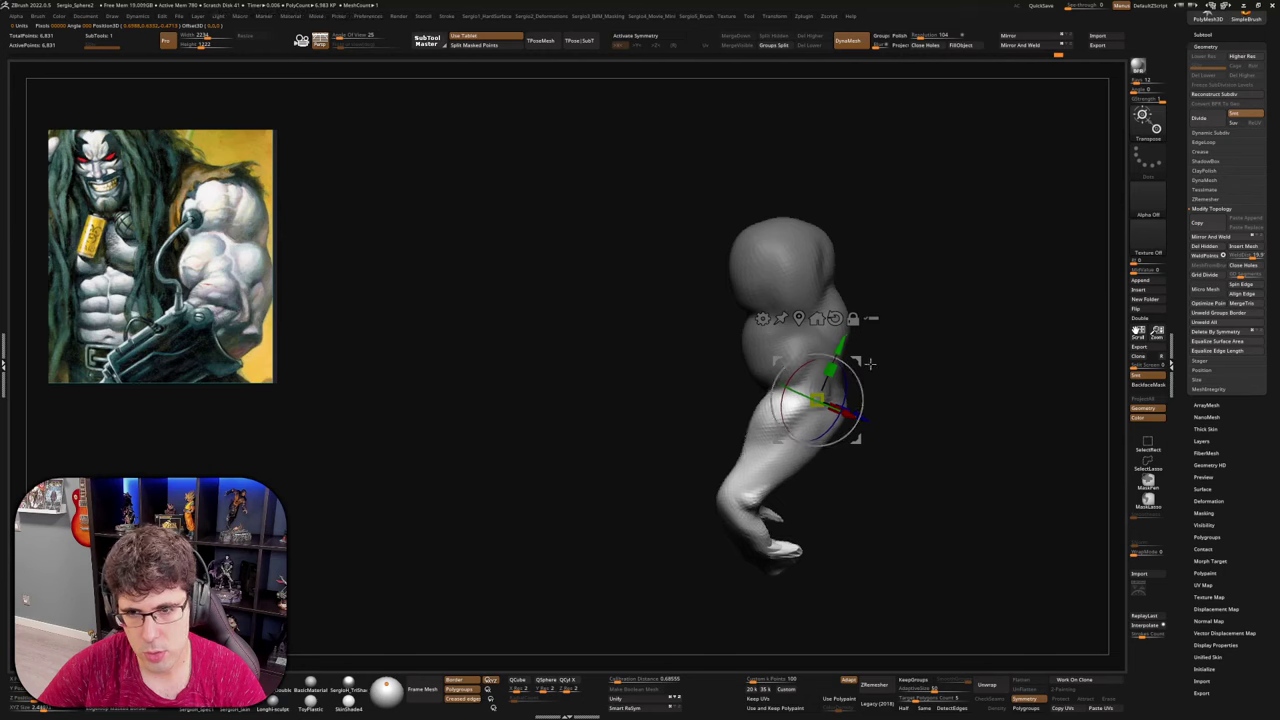
key(q)
ctrl+drag(842, 456, 998, 364)
Duplicate the arm mesh beside the original with the gizmo, return to sculpting, clear the mask and undo the last operation
key(w)
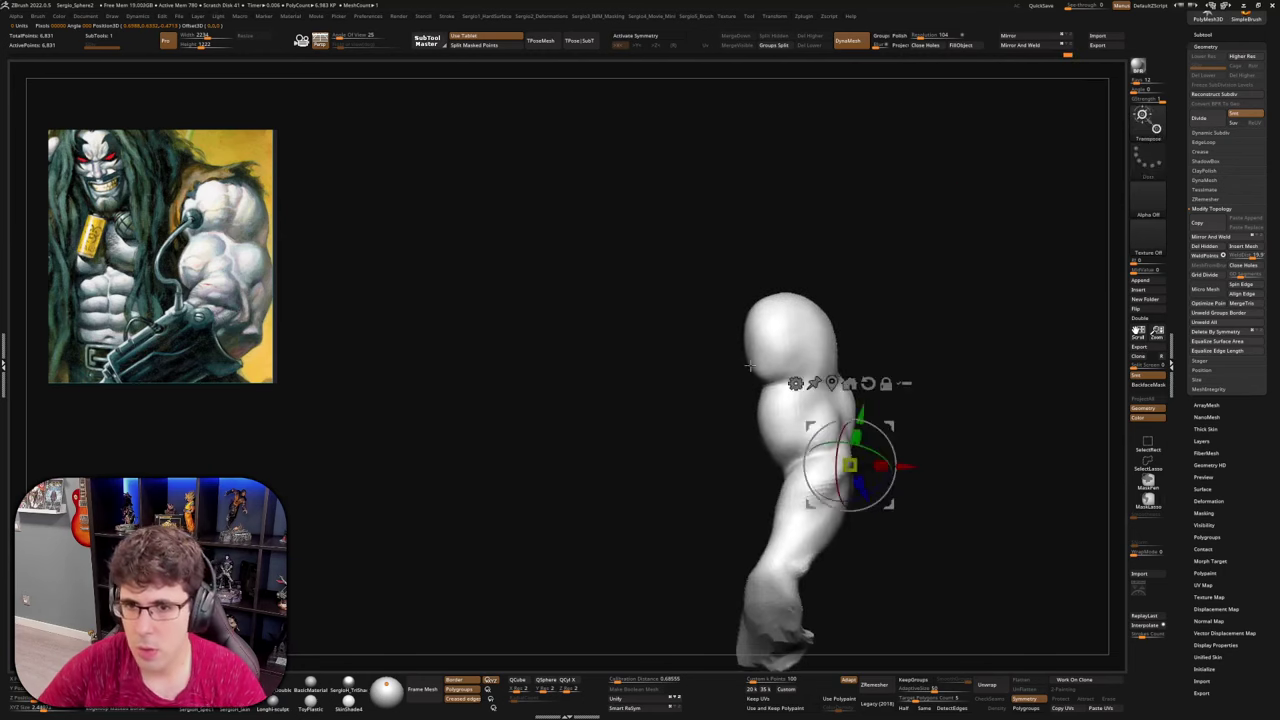
mouse_move(888, 423)
ctrl+mouse_down()
mouse_move(804, 418)
mouse_move(718, 460)
mouse_move(737, 434)
ctrl+mouse_up()
key(q)
key(s)
ctrl+drag(922, 338, 912, 380)
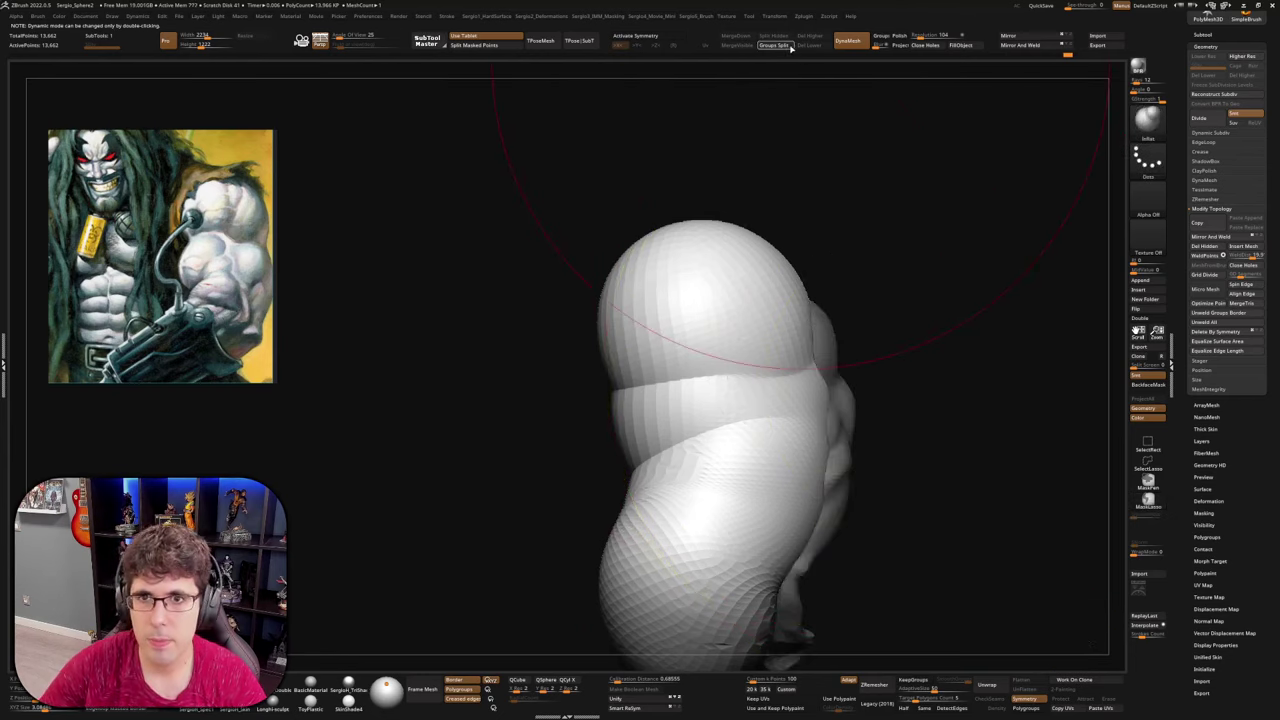
key(ctrl+z)
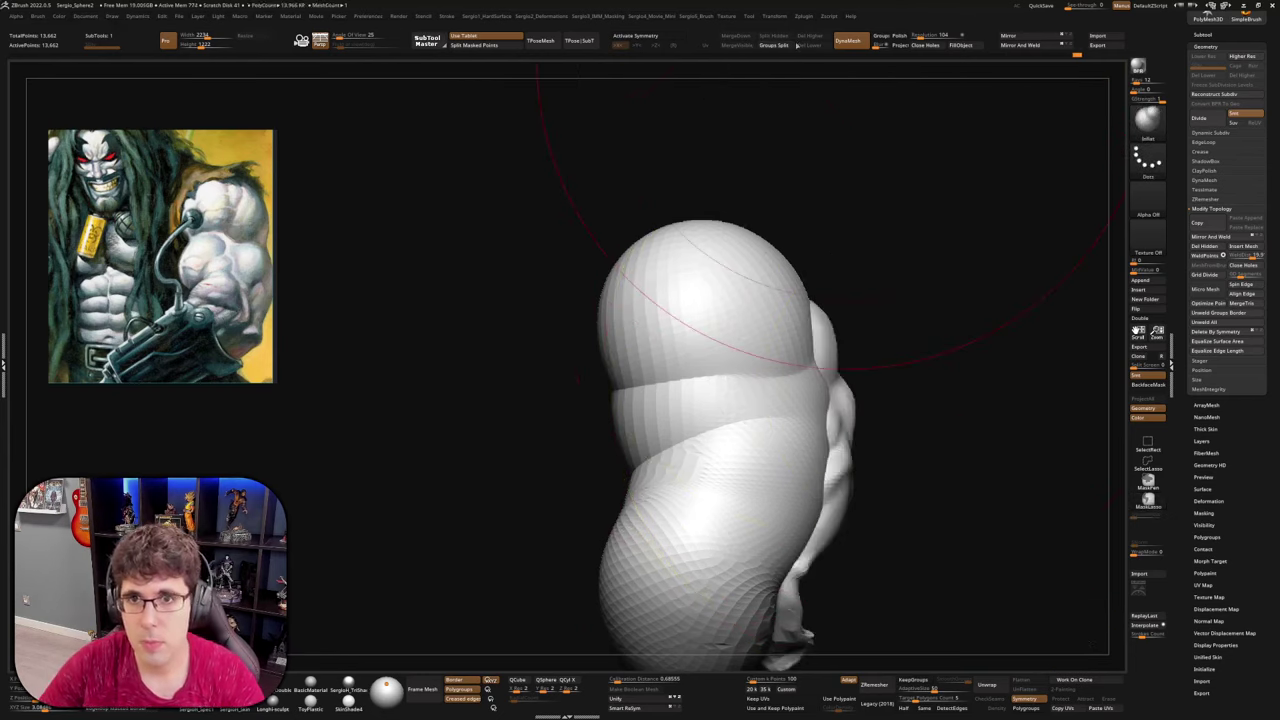
Split the mesh into separate subtools by group, select the copied mesh and scale it down with the gizmo
click(774, 45)
click(762, 67)
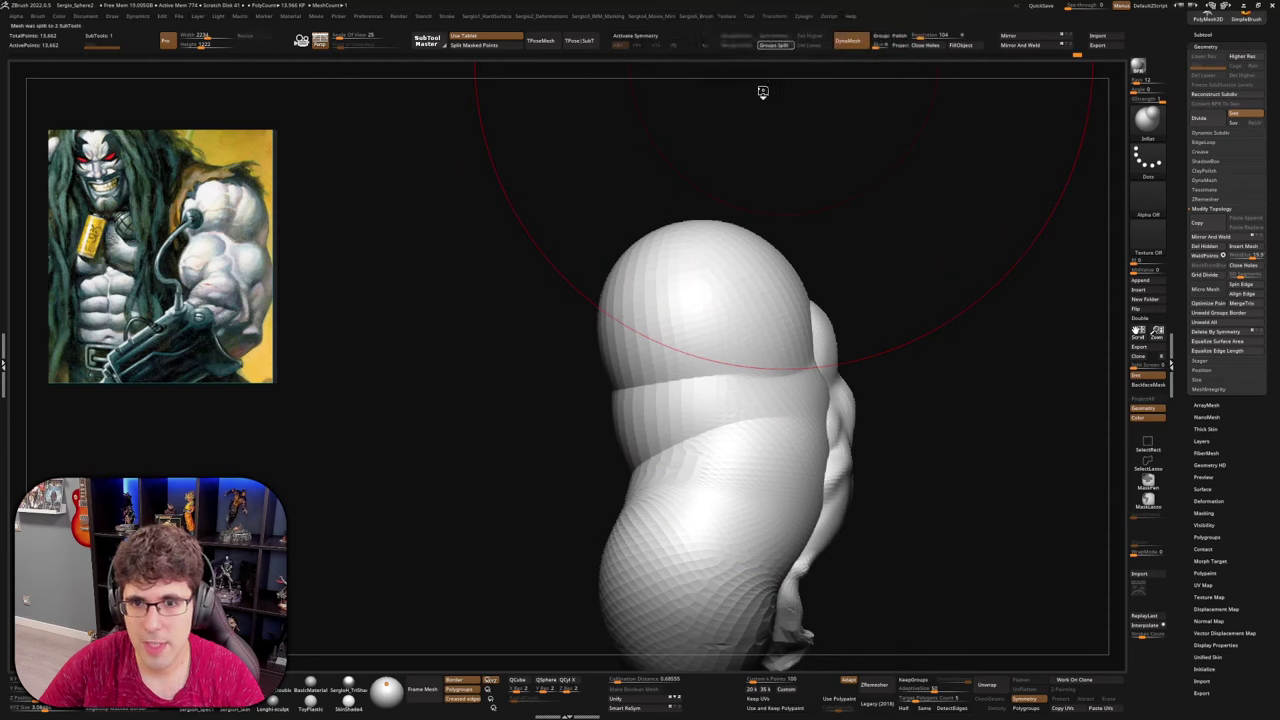
alt+click(772, 410)
key(w)
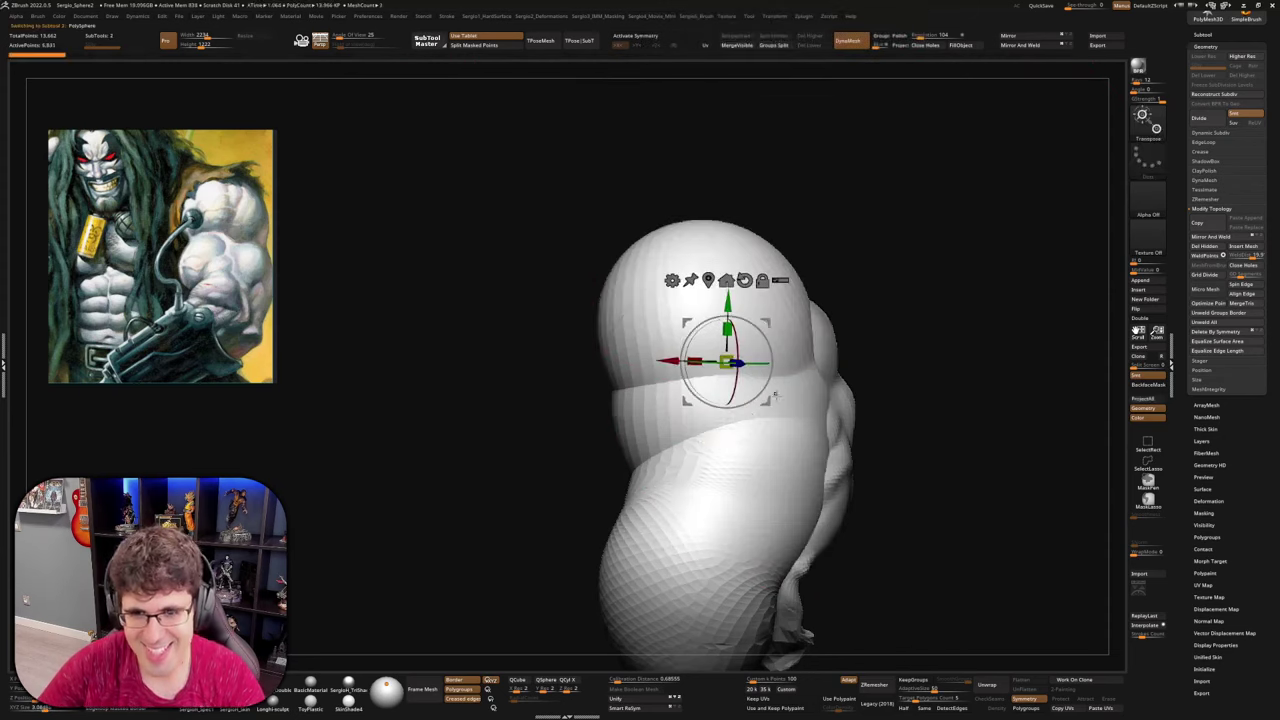
drag(727, 361, 729, 426)
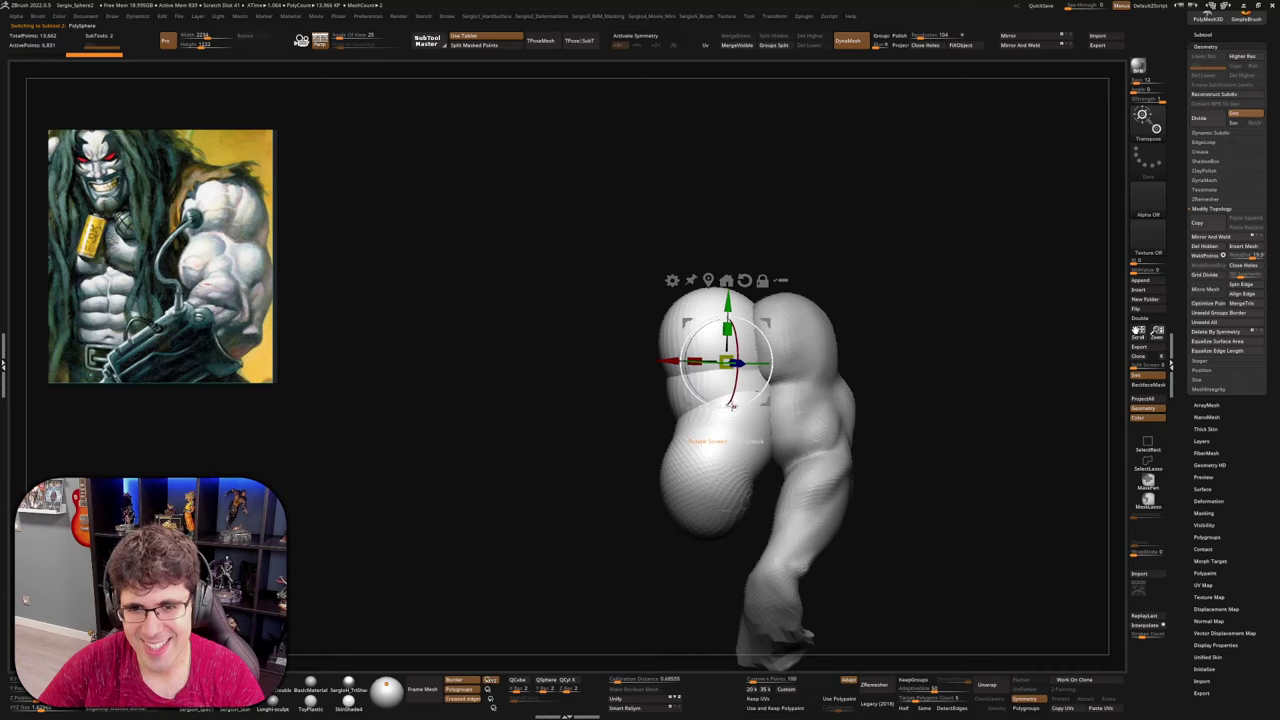
Remesh the copied mesh with DynaMesh and stretch it with the gizmo to form a larger body mass
key(q)
ctrl+right_drag(730, 428, 726, 410)
right_drag(726, 410, 696, 414)
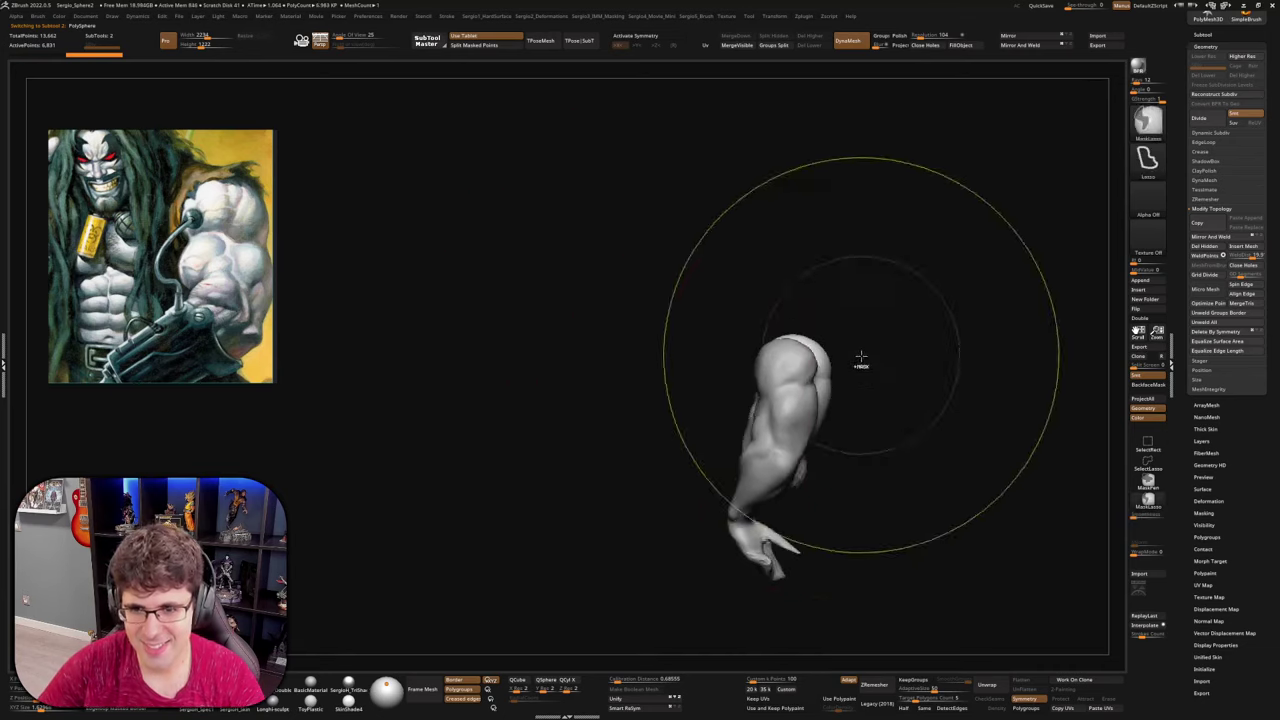
mouse_move(861, 356)
ctrl+mouse_down()
mouse_move(885, 435)
mouse_move(914, 426)
mouse_move(864, 464)
mouse_move(884, 466)
ctrl+mouse_up()
mouse_move(906, 403)
right_down()
mouse_move(866, 404)
mouse_move(896, 401)
right_up()
key(w)
mouse_move(873, 378)
mouse_down()
mouse_move(956, 376)
mouse_move(940, 377)
mouse_up()
Round out the copied mesh with the Move brush and remesh it with DynaMesh to fuse the seam
key(q)
right_drag(898, 390, 905, 473)
drag(880, 428, 915, 441)
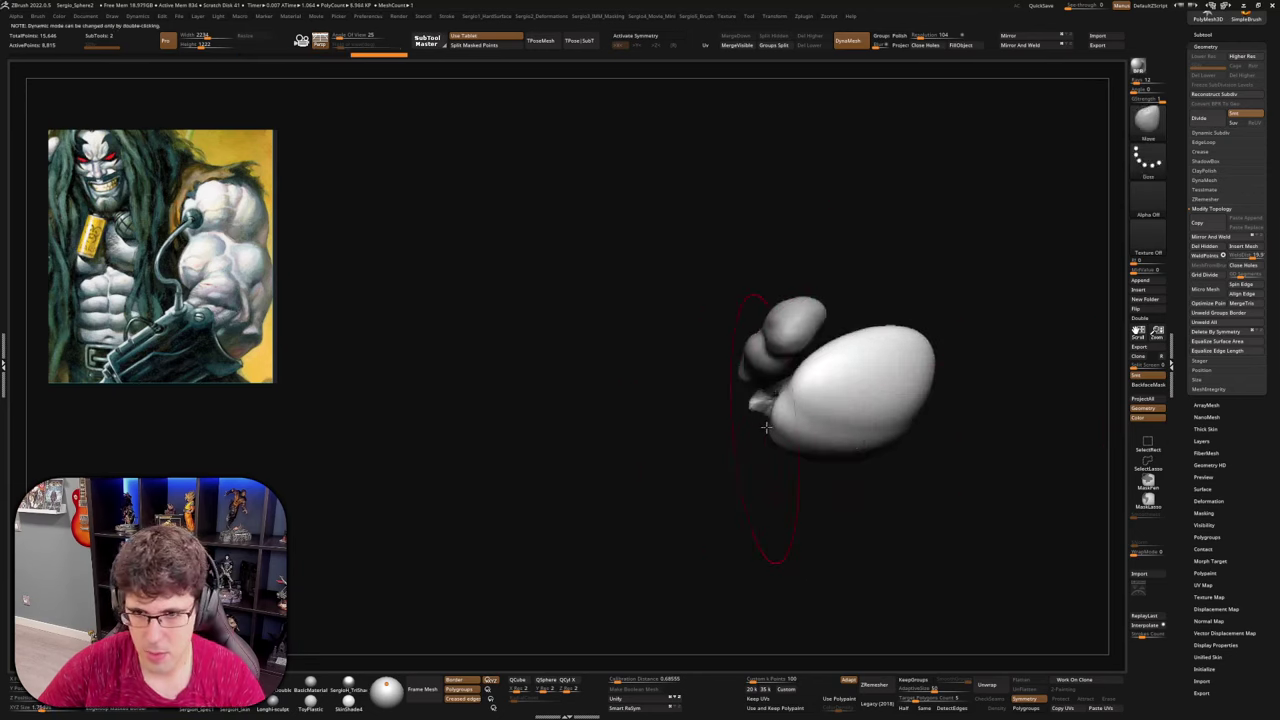
mouse_move(782, 424)
mouse_down()
mouse_move(835, 370)
mouse_move(829, 345)
mouse_move(846, 349)
mouse_up()
key(ctrl+i)
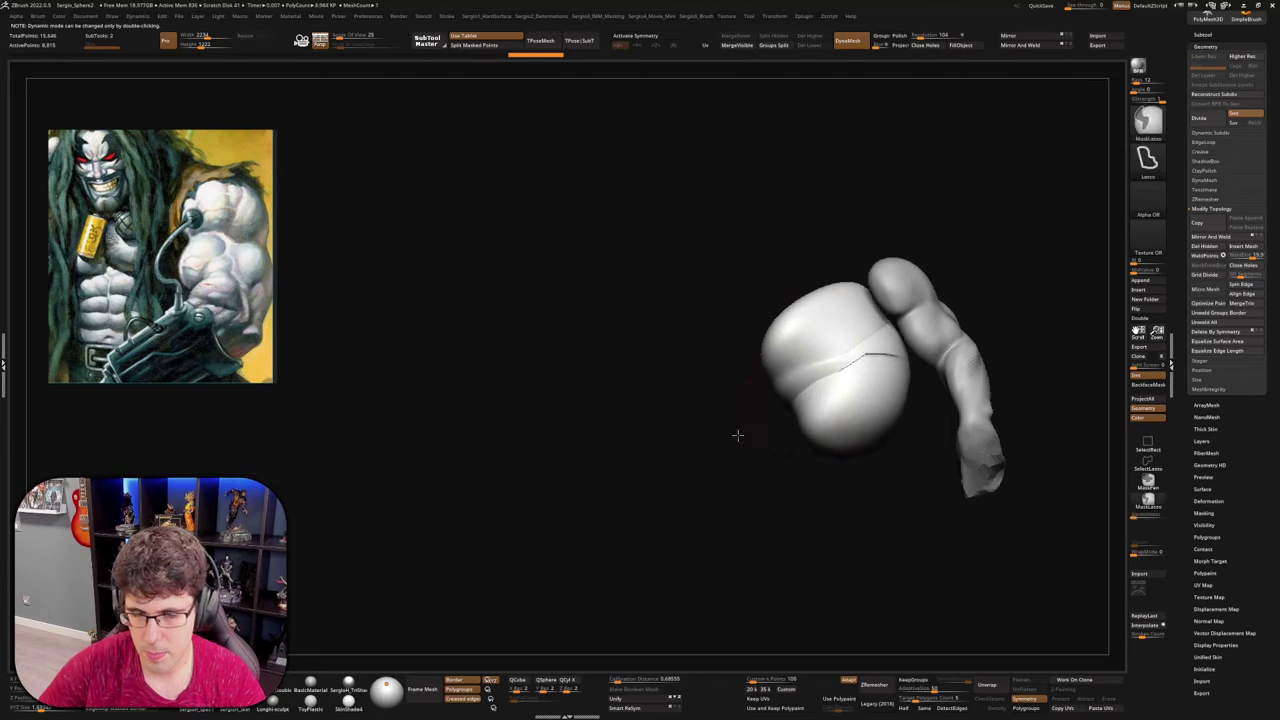
ctrl+drag(735, 435, 722, 454)
Smooth the fused mesh and pull it into a broad torso that tapers to the waist beside the arm
right_drag(735, 425, 742, 470)
shift+drag(832, 272, 834, 295)
mouse_move(815, 354)
mouse_down()
mouse_move(866, 296)
mouse_move(862, 281)
mouse_move(829, 272)
mouse_move(852, 268)
mouse_move(860, 380)
mouse_move(795, 382)
mouse_move(813, 362)
mouse_up()
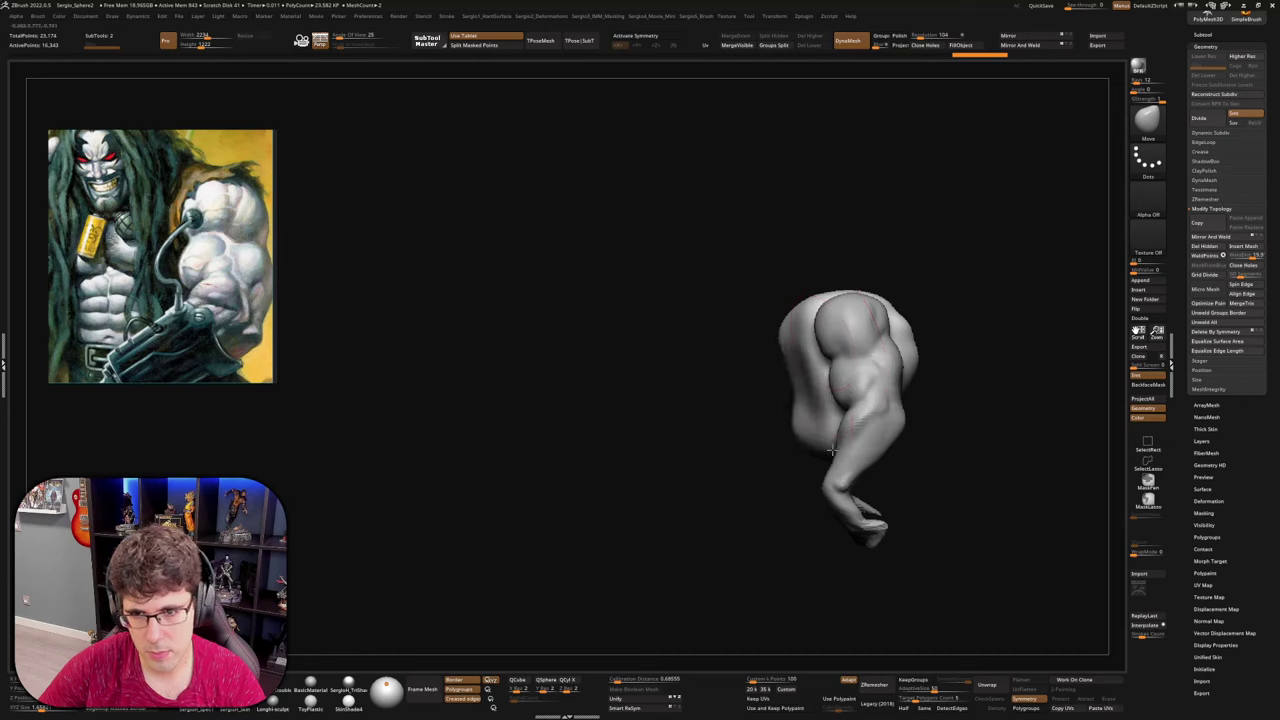
mouse_move(832, 450)
mouse_down()
mouse_move(784, 426)
mouse_move(734, 363)
mouse_move(734, 385)
mouse_up()
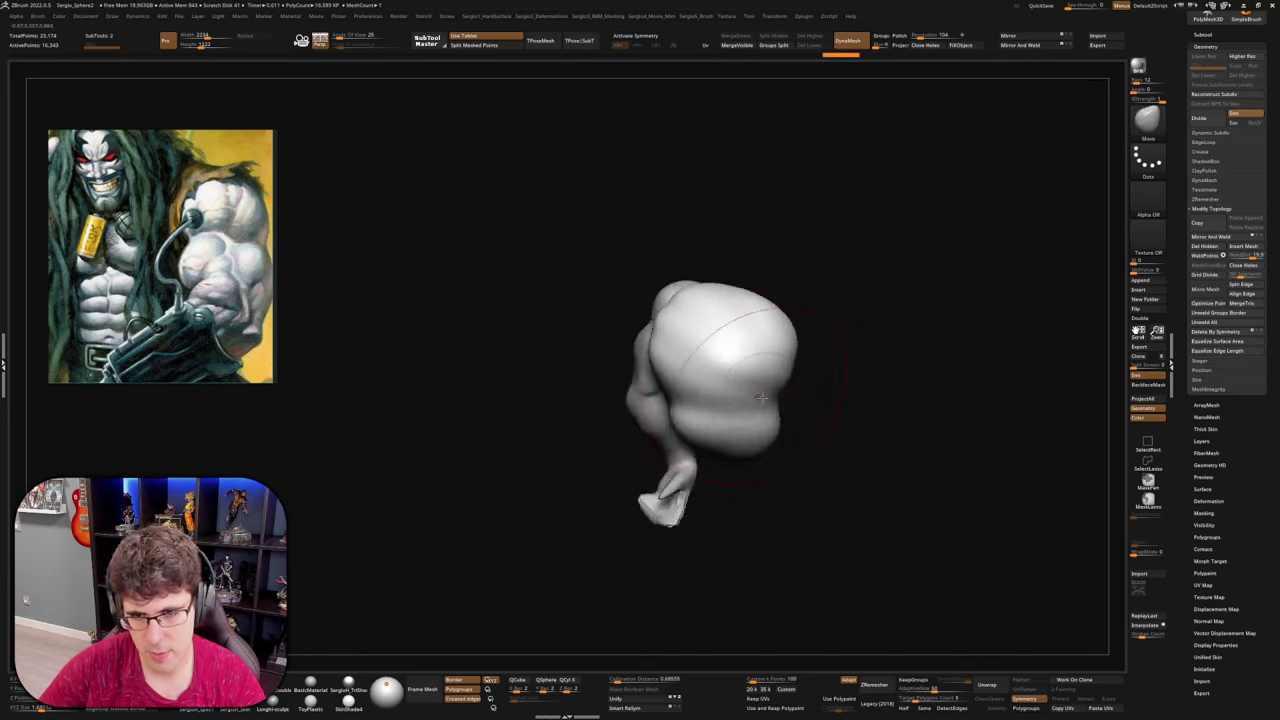
right_drag(738, 415, 782, 418)
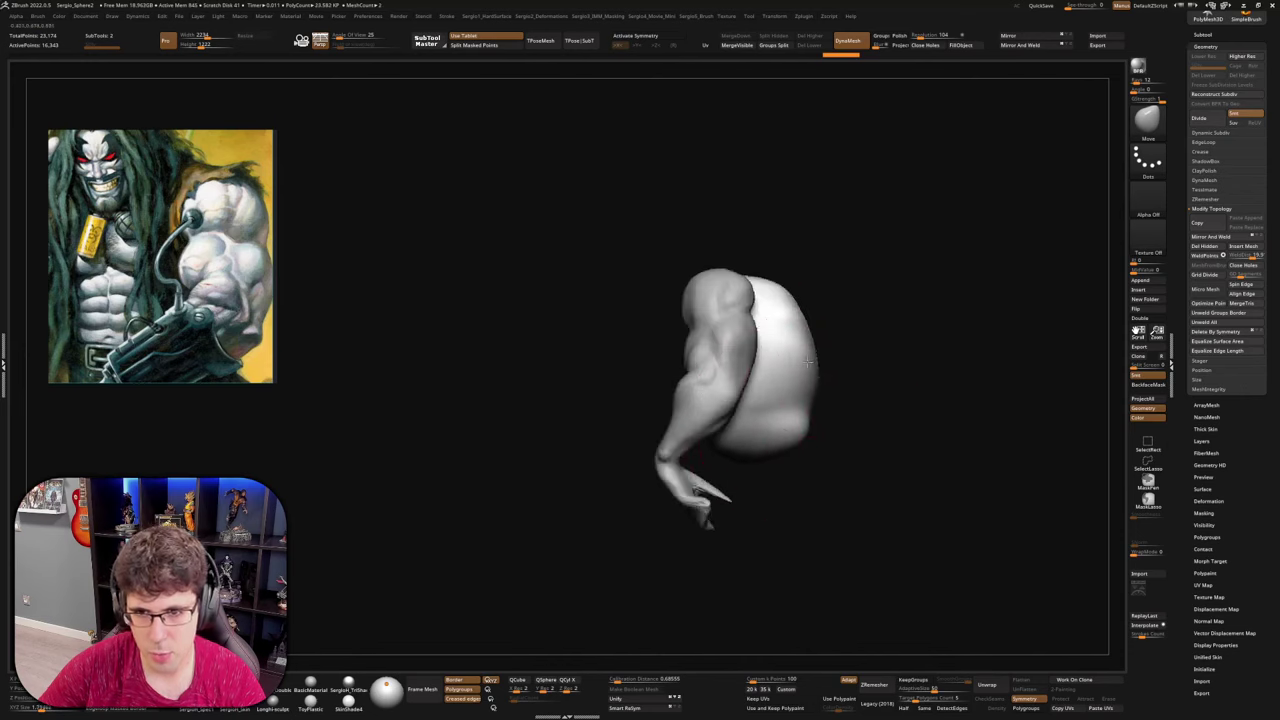
mouse_move(809, 362)
mouse_down()
mouse_move(969, 260)
mouse_move(950, 265)
mouse_move(965, 300)
mouse_move(846, 405)
mouse_move(874, 537)
mouse_up()
shift+drag(890, 366, 881, 432)
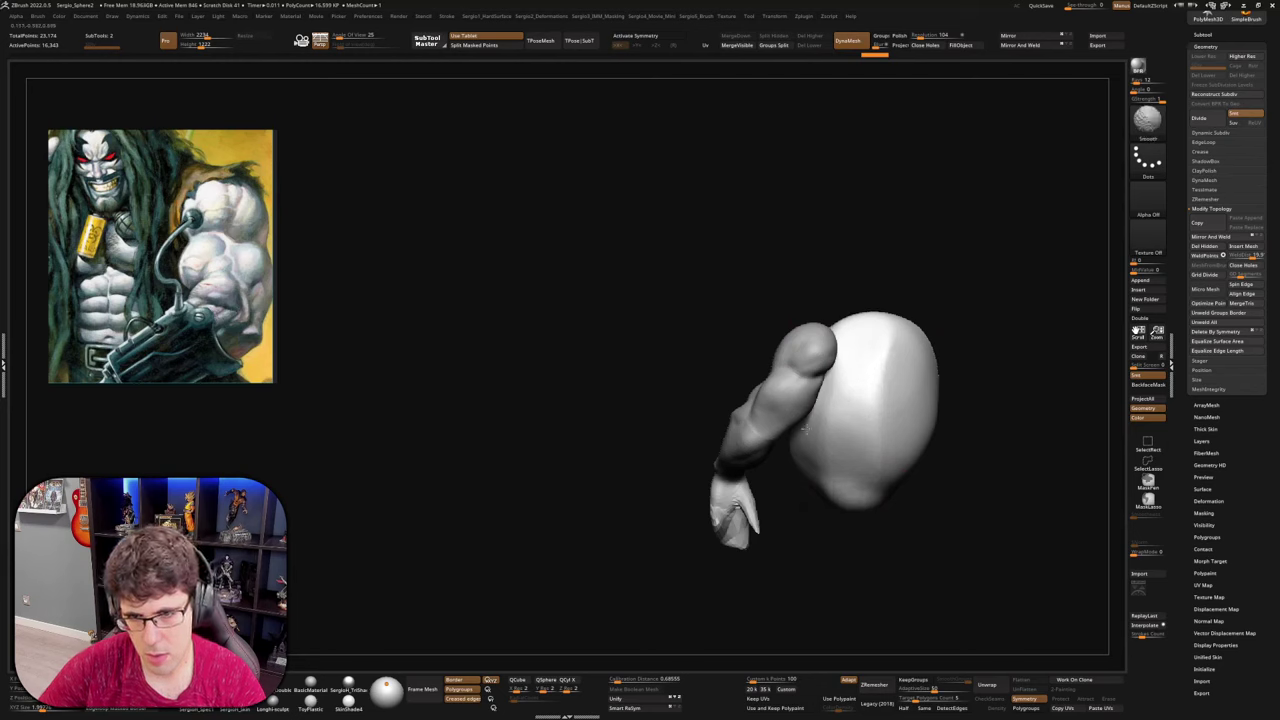
Carve the first back creases with DamStandard and build up the back muscles with the Clay brush
mouse_move(806, 429)
alt+right_down()
mouse_move(802, 343)
mouse_move(829, 386)
mouse_move(802, 342)
alt+right_up()
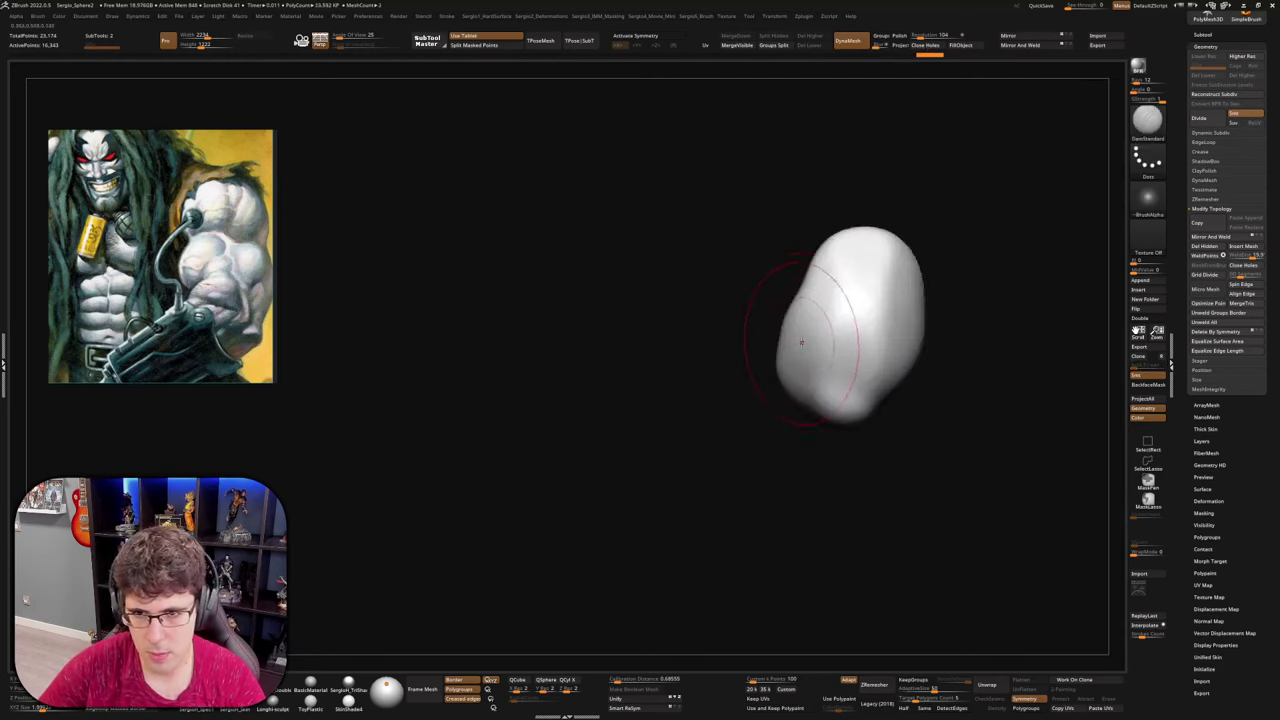
drag(812, 369, 840, 360)
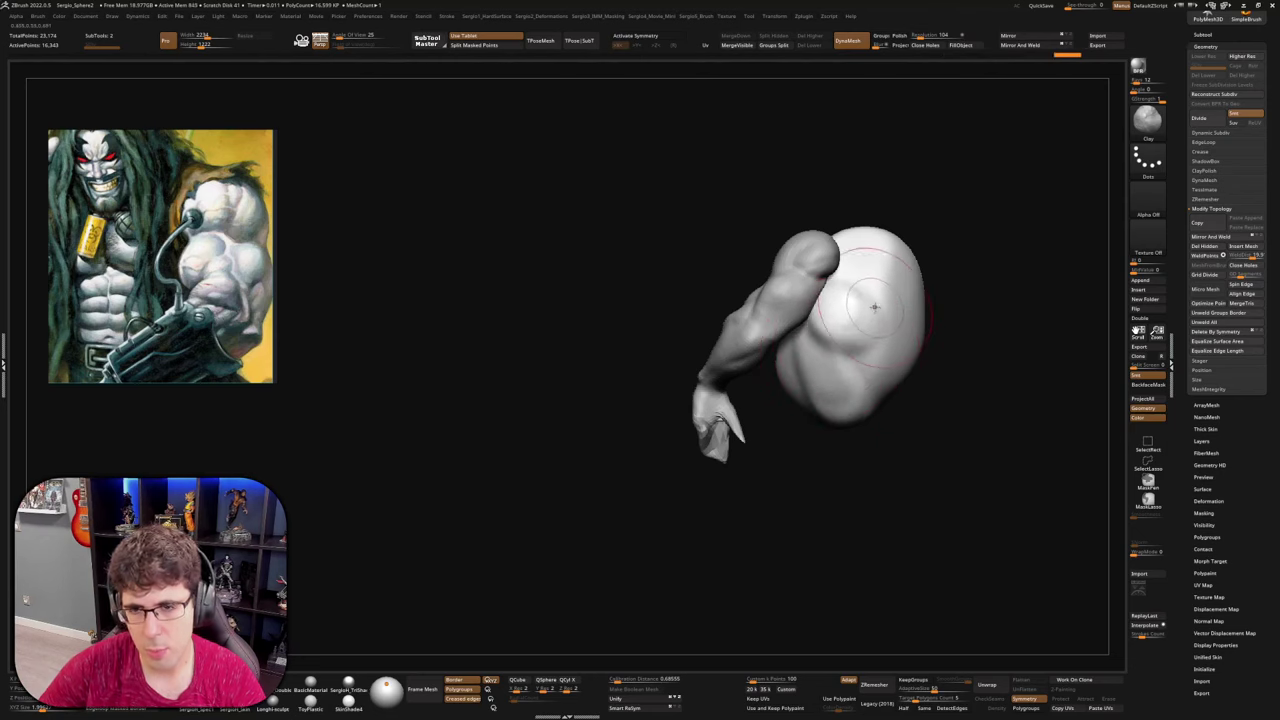
drag(874, 307, 872, 285)
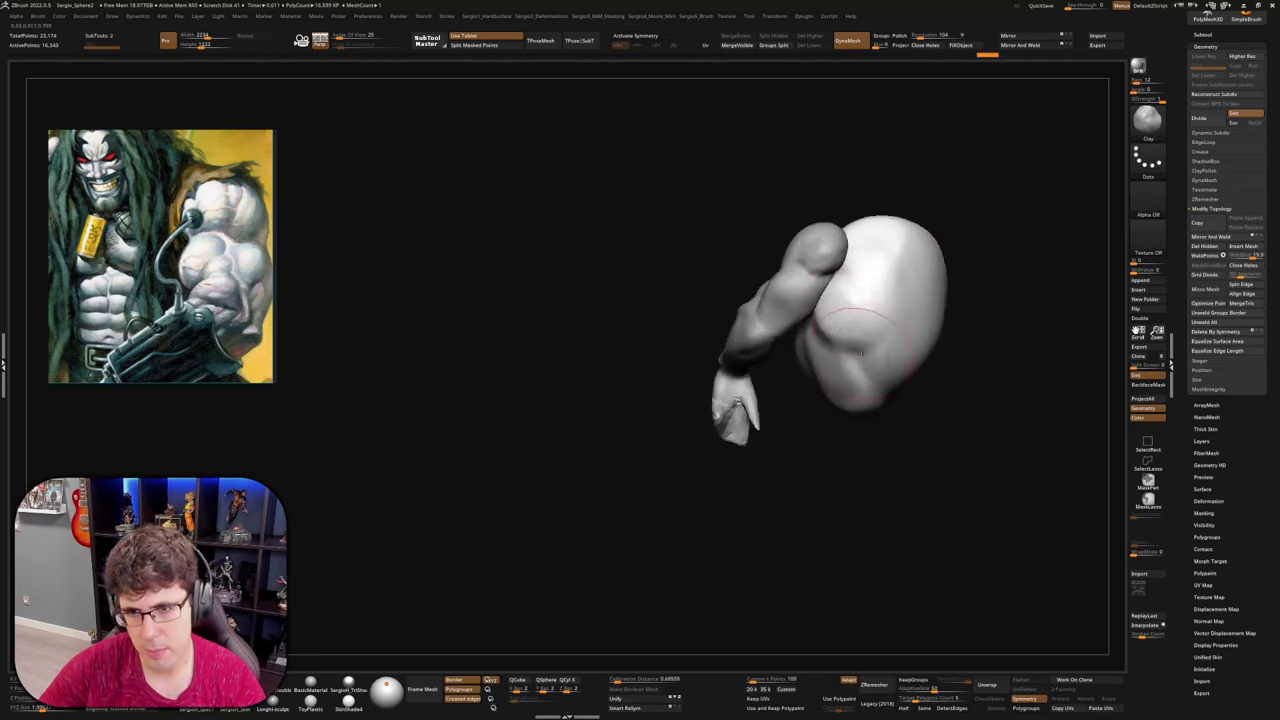
drag(860, 352, 918, 307)
drag(914, 361, 900, 335)
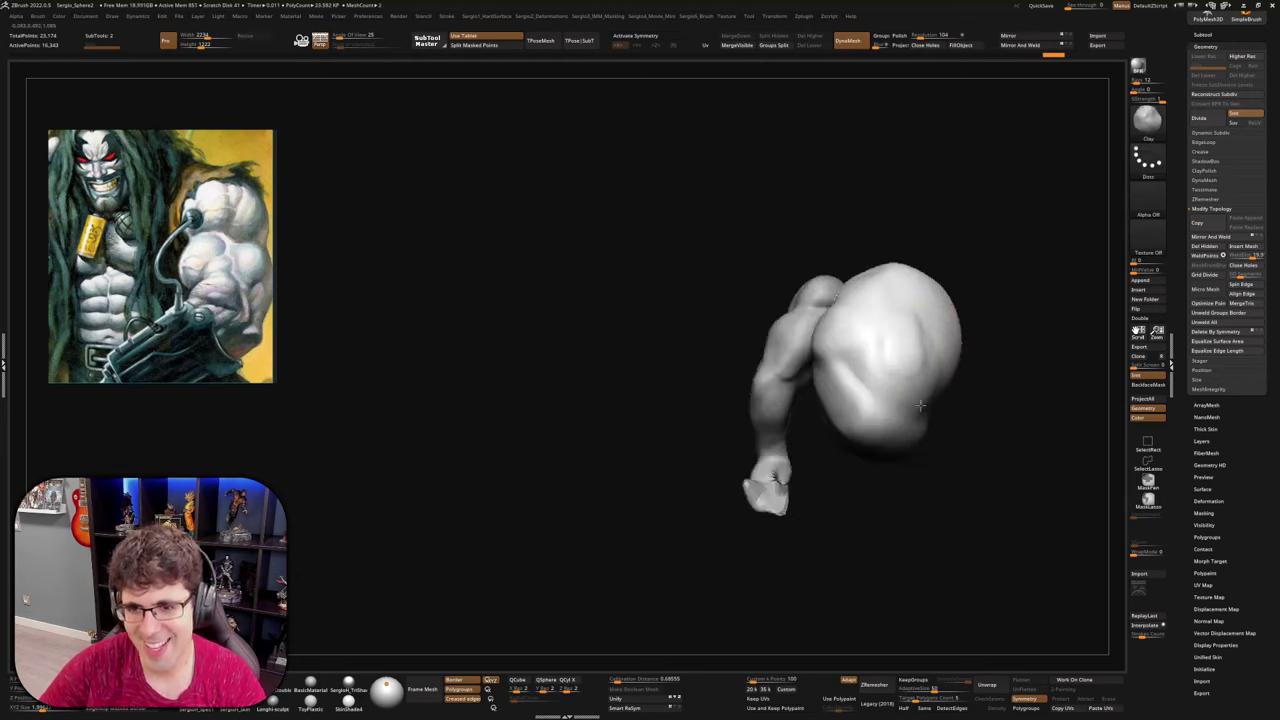
Add clay along the upper back and carve the dividing lines of the back muscles with DamStandard
drag(908, 291, 915, 297)
drag(889, 247, 896, 254)
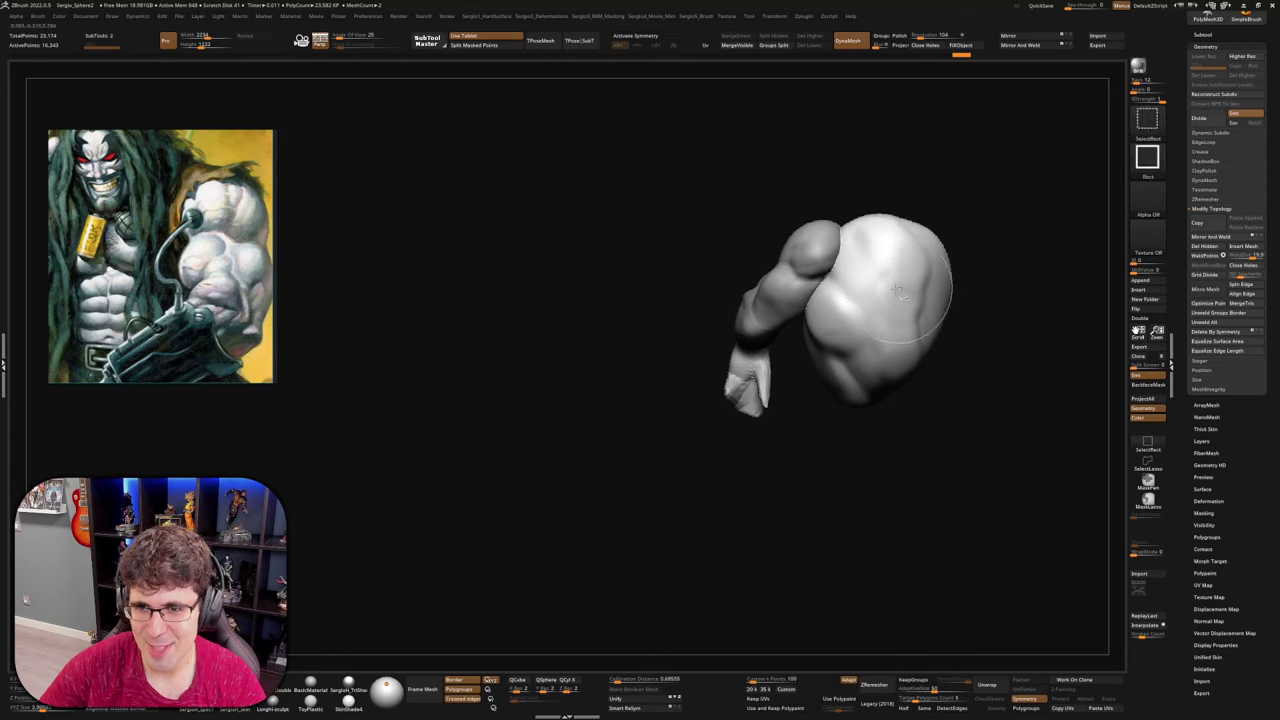
key(ctrl+shift+d)
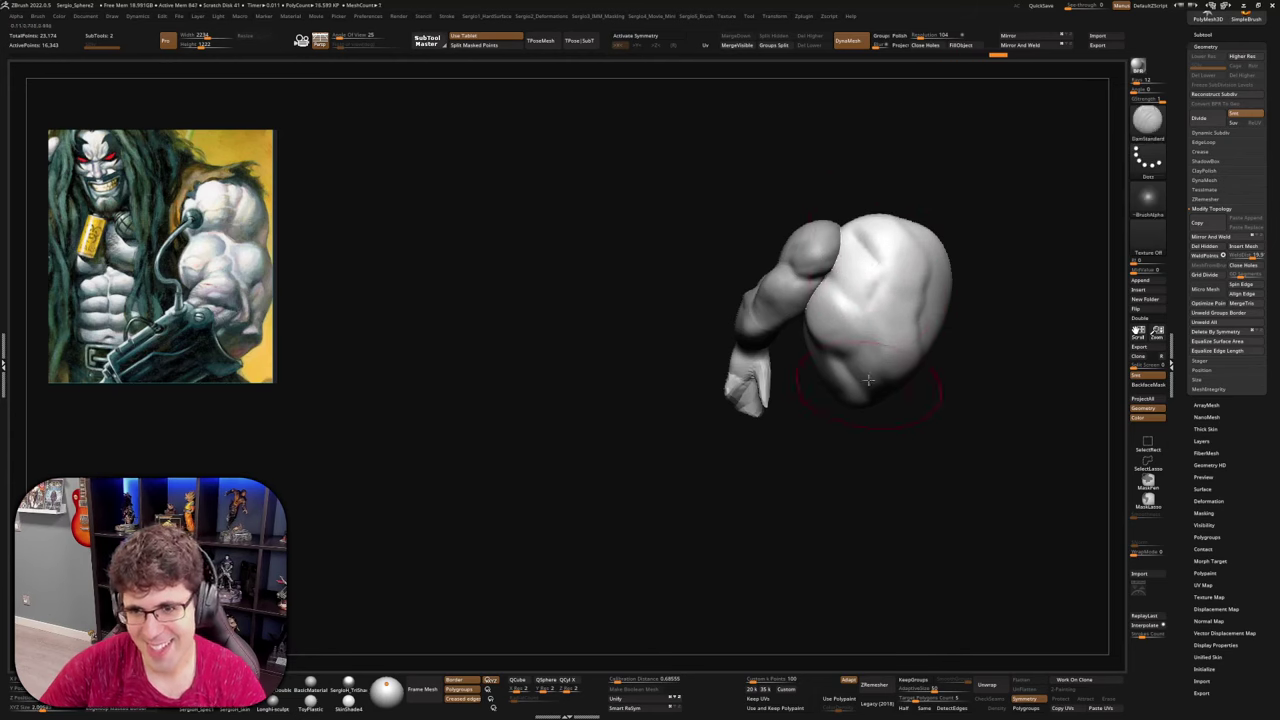
mouse_move(868, 380)
mouse_down()
mouse_move(905, 400)
mouse_move(925, 385)
mouse_move(945, 420)
mouse_move(953, 347)
mouse_up()
Adjust the torso silhouette around the shoulders, back and waist with the Move brush
key(b)
key(m)
key(v)
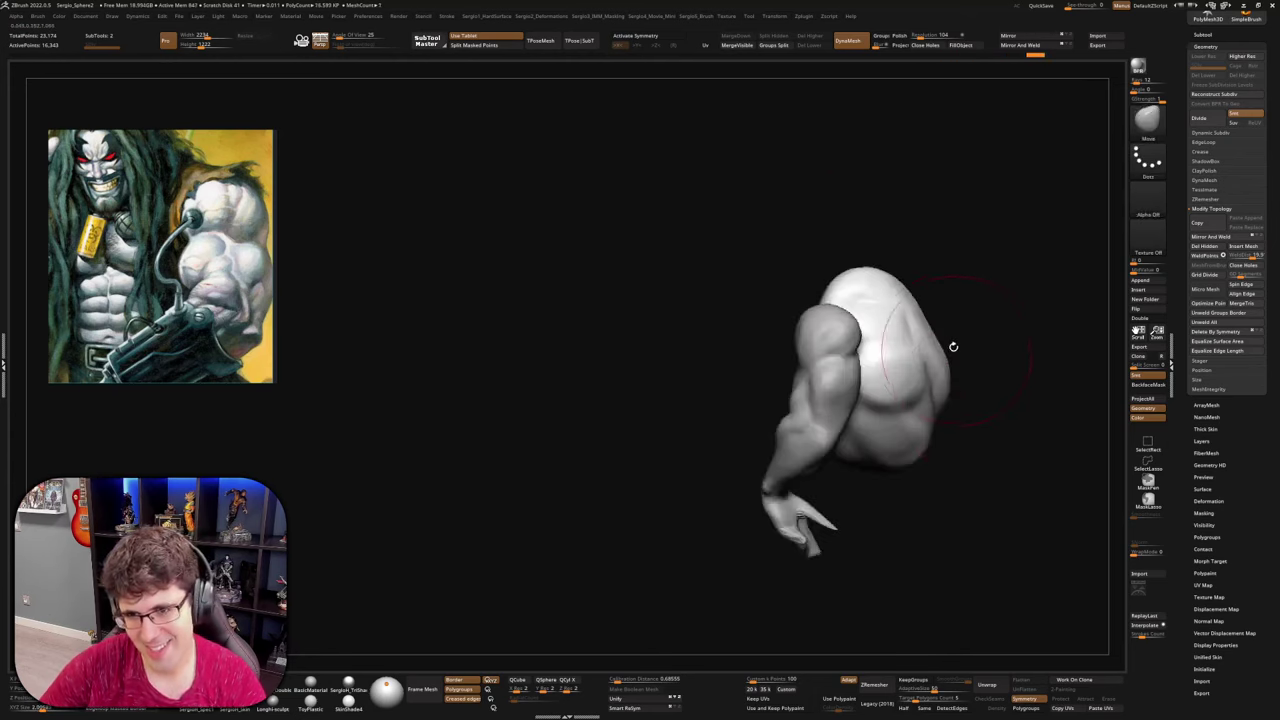
drag(902, 297, 897, 313)
mouse_move(897, 313)
right_down()
mouse_move(889, 337)
mouse_move(905, 345)
right_up()
drag(933, 469, 940, 431)
right_drag(940, 425, 1000, 400)
drag(886, 289, 890, 297)
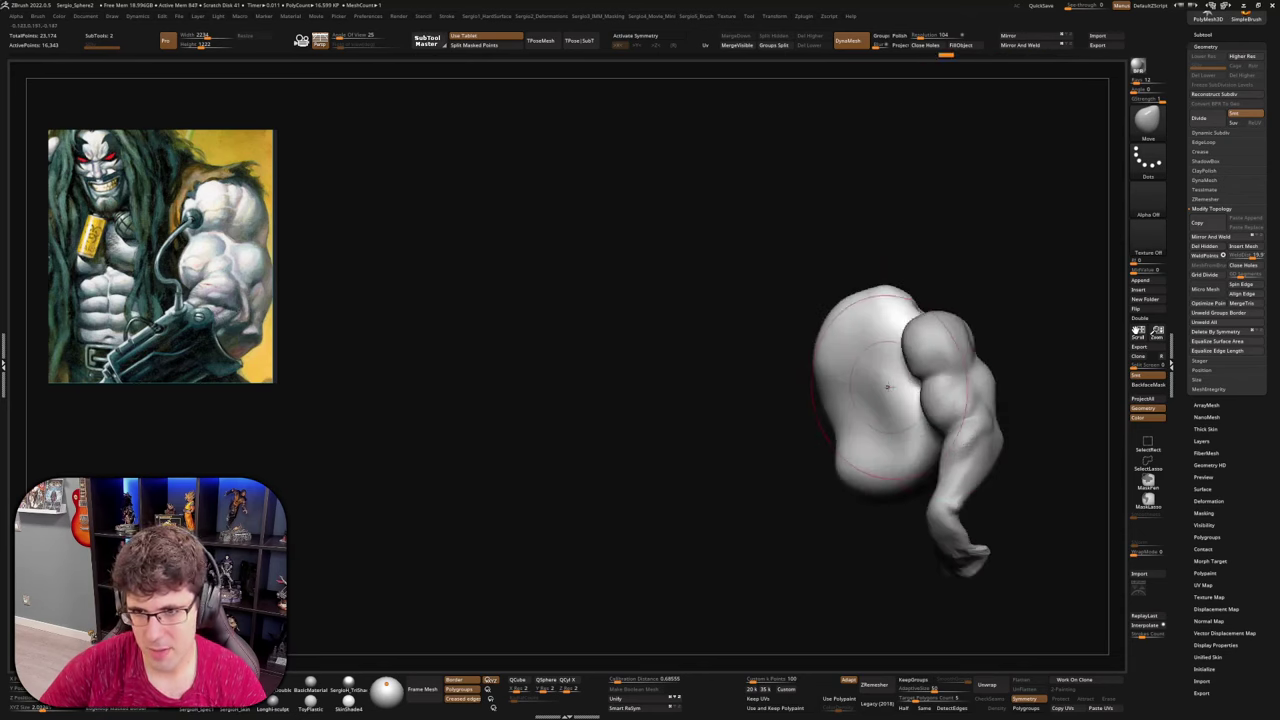
right_drag(890, 320, 918, 350)
Carve the chest's lower edge with DamStandard and build up the pectoral with the Clay brush
key(ctrl+shift+d)
mouse_move(882, 422)
mouse_down()
mouse_move(904, 402)
mouse_move(820, 412)
mouse_move(888, 412)
mouse_up()
key(b)
key(c)
key(l)
mouse_move(818, 390)
mouse_down()
mouse_move(888, 381)
mouse_move(830, 395)
mouse_move(858, 371)
mouse_up()
Deepen the collarbone line and the fold beneath the pectoral with DamStandard
key(b)
key(d)
key(s)
mouse_move(796, 330)
mouse_down()
mouse_move(846, 306)
mouse_move(882, 312)
mouse_up()
right_drag(884, 356, 890, 325)
drag(926, 368, 884, 394)
right_drag(884, 394, 850, 388)
Reshape the chest and the torso's inner side from several angles with the Move brush
key(b)
key(m)
key(v)
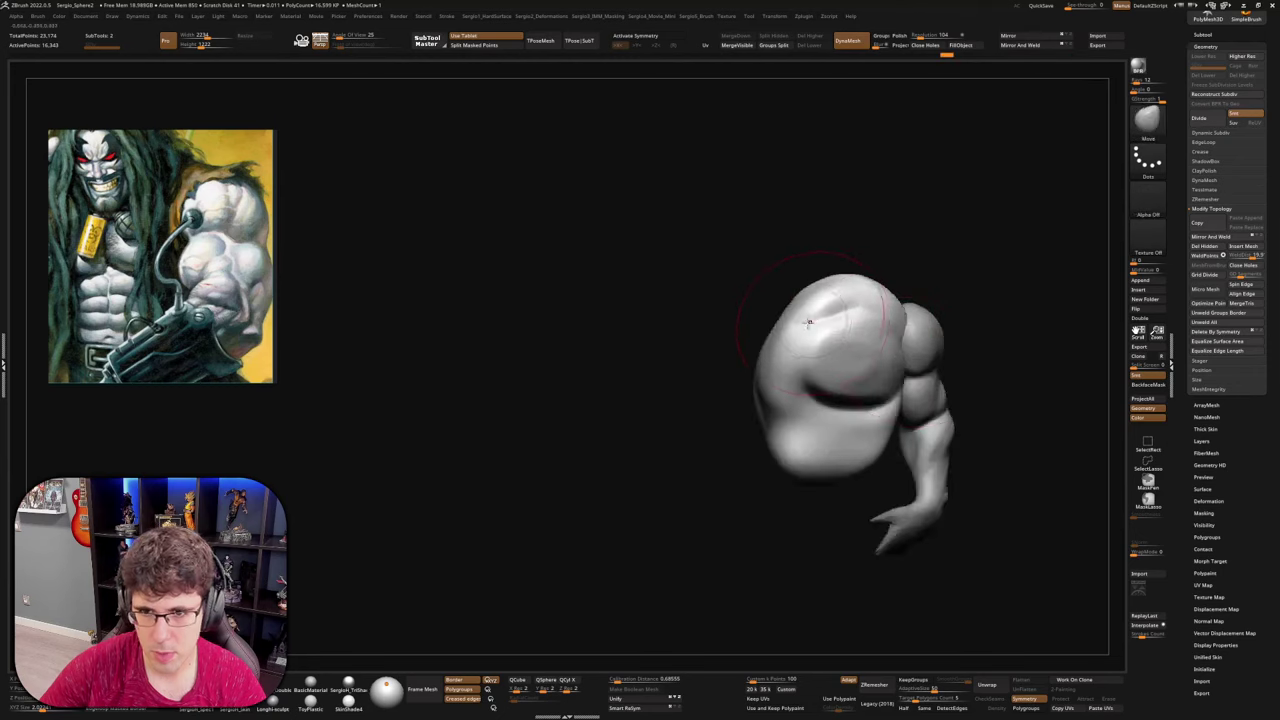
right_drag(822, 344, 786, 326)
drag(774, 300, 758, 272)
right_drag(744, 268, 732, 296)
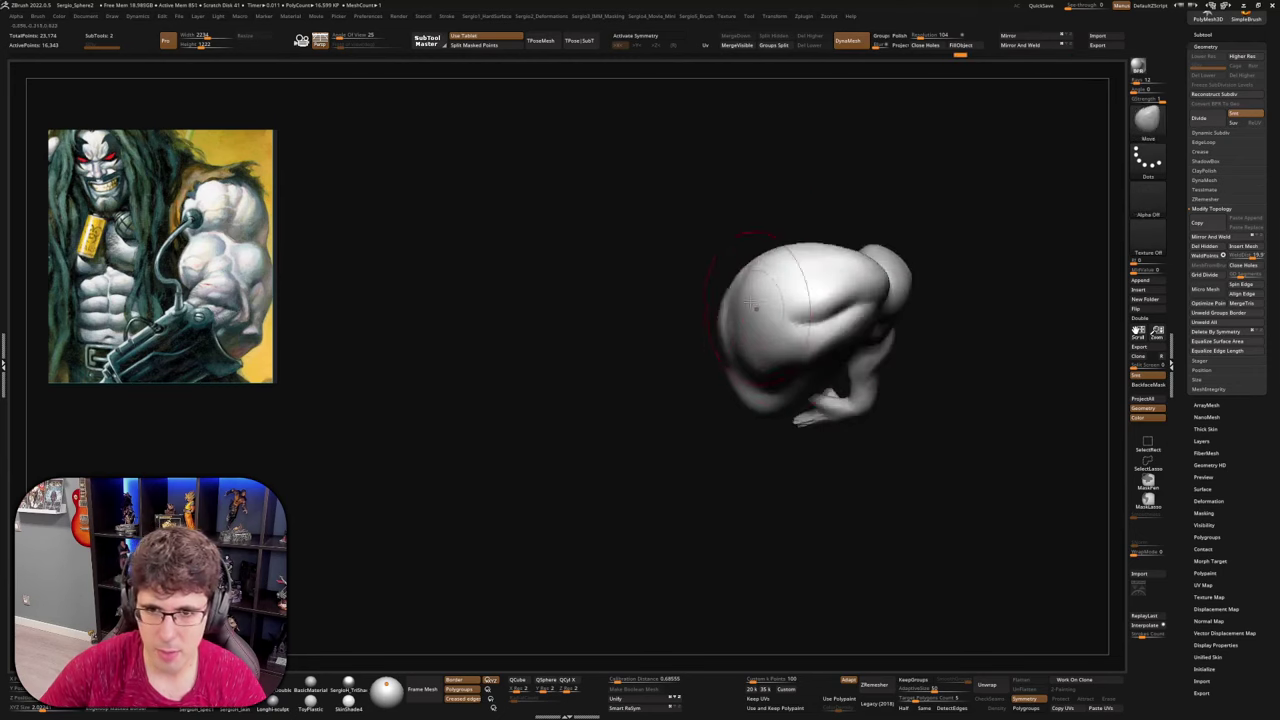
drag(730, 298, 720, 312)
right_drag(732, 366, 757, 343)
drag(757, 343, 747, 352)
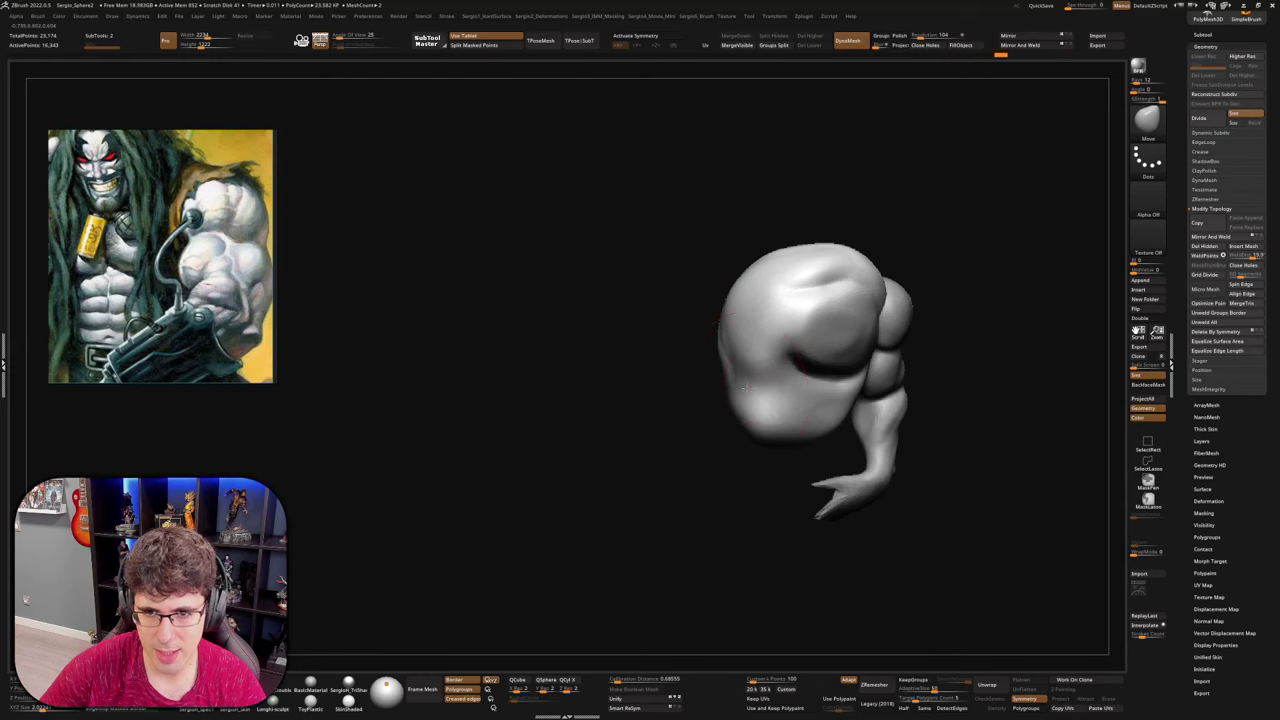
right_drag(722, 348, 757, 336)
Flatten the torso's inner side with TrimDynamic and pull the chest and waist into shape with Move
key(b)
key(t)
key(d)
mouse_move(734, 395)
mouse_down()
mouse_move(732, 314)
mouse_move(726, 404)
mouse_move(766, 354)
mouse_move(708, 396)
mouse_up()
mouse_move(751, 371)
right_down()
mouse_move(767, 369)
mouse_move(757, 411)
mouse_move(844, 390)
right_up()
key(b)
key(m)
key(v)
mouse_move(845, 383)
mouse_down()
mouse_move(835, 410)
mouse_move(806, 412)
mouse_up()
Build up the abdominal muscle blocks below the chest with the Clay brush
right_drag(806, 412, 840, 445)
key(b)
key(c)
key(l)
mouse_move(843, 457)
mouse_down()
mouse_move(853, 461)
mouse_move(838, 470)
mouse_move(848, 462)
mouse_up()
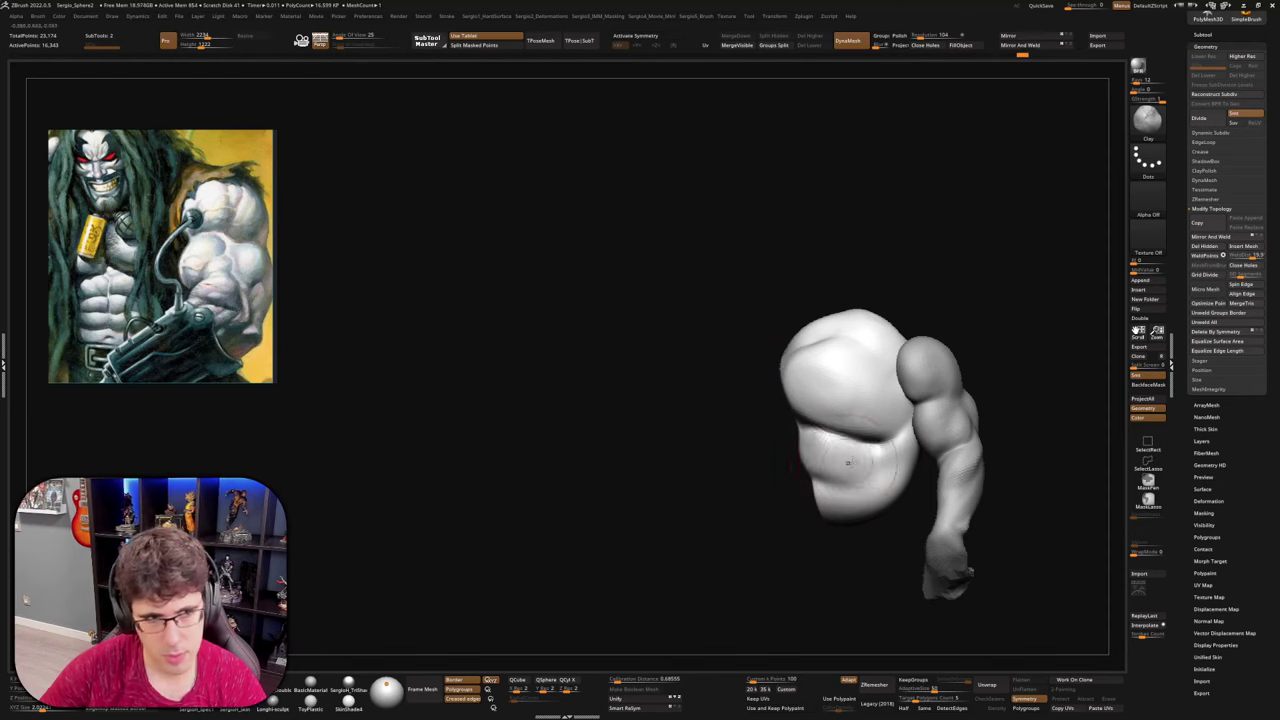
alt+right_drag(848, 463, 803, 388)
mouse_move(790, 368)
mouse_down()
mouse_move(818, 373)
mouse_move(795, 388)
mouse_move(790, 424)
mouse_move(815, 425)
mouse_up()
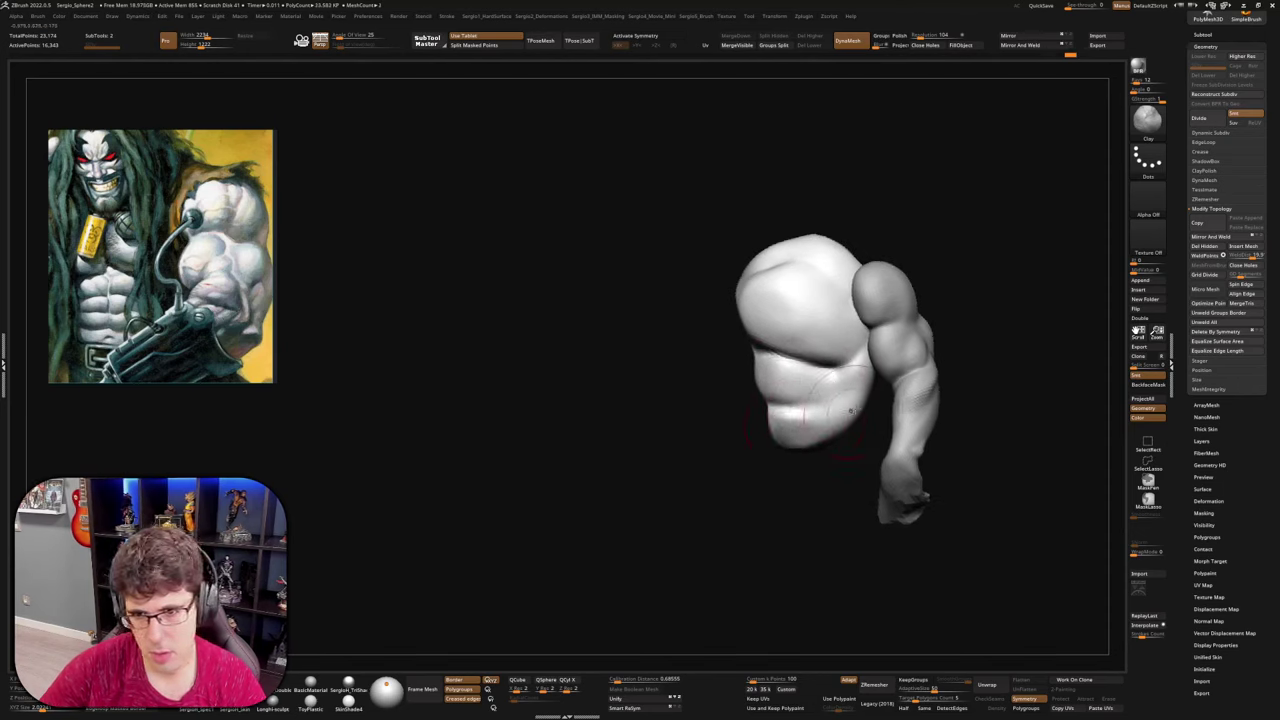
right_drag(850, 410, 849, 428)
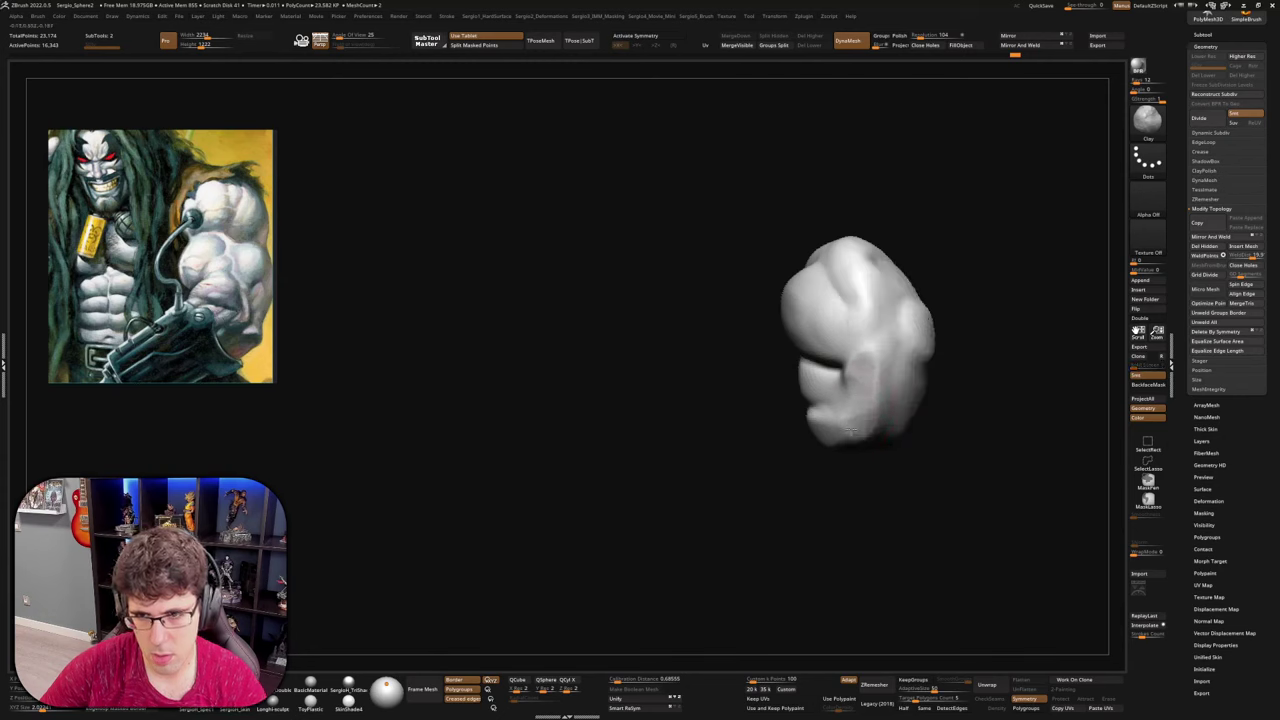
Tuck in the waist beneath the pectoral with the Move brush
right_drag(867, 362, 788, 316)
key(b)
key(m)
key(v)
drag(755, 365, 772, 358)
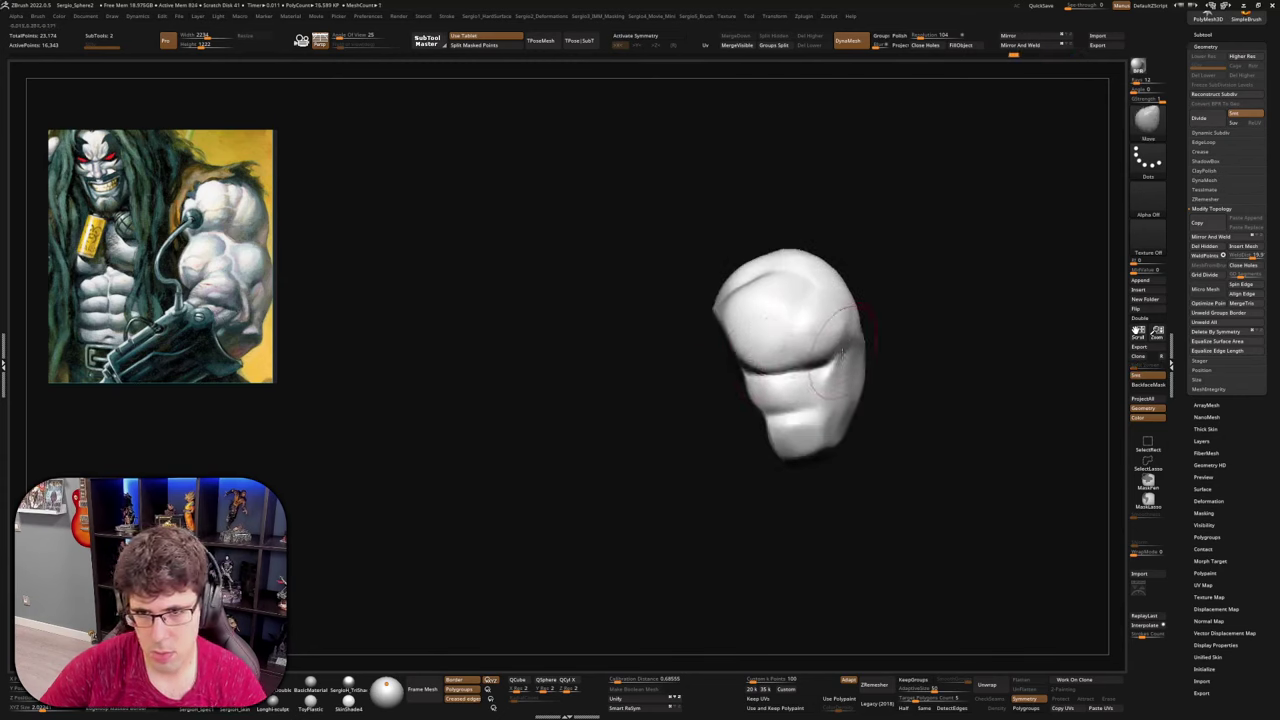
Build up the shoulder top and the side of the torso with the Clay brush
right_drag(843, 352, 753, 333)
key(b)
key(c)
key(l)
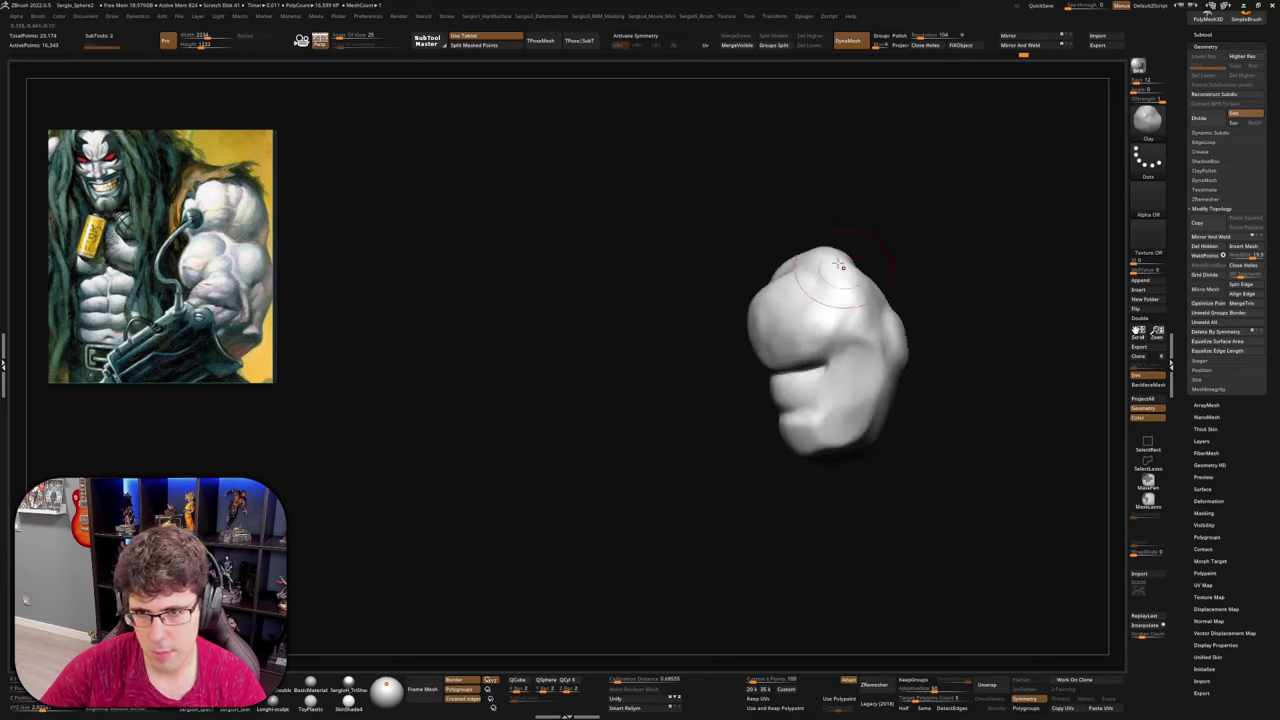
mouse_move(840, 265)
right_down()
mouse_move(856, 360)
mouse_move(886, 353)
mouse_move(897, 388)
right_up()
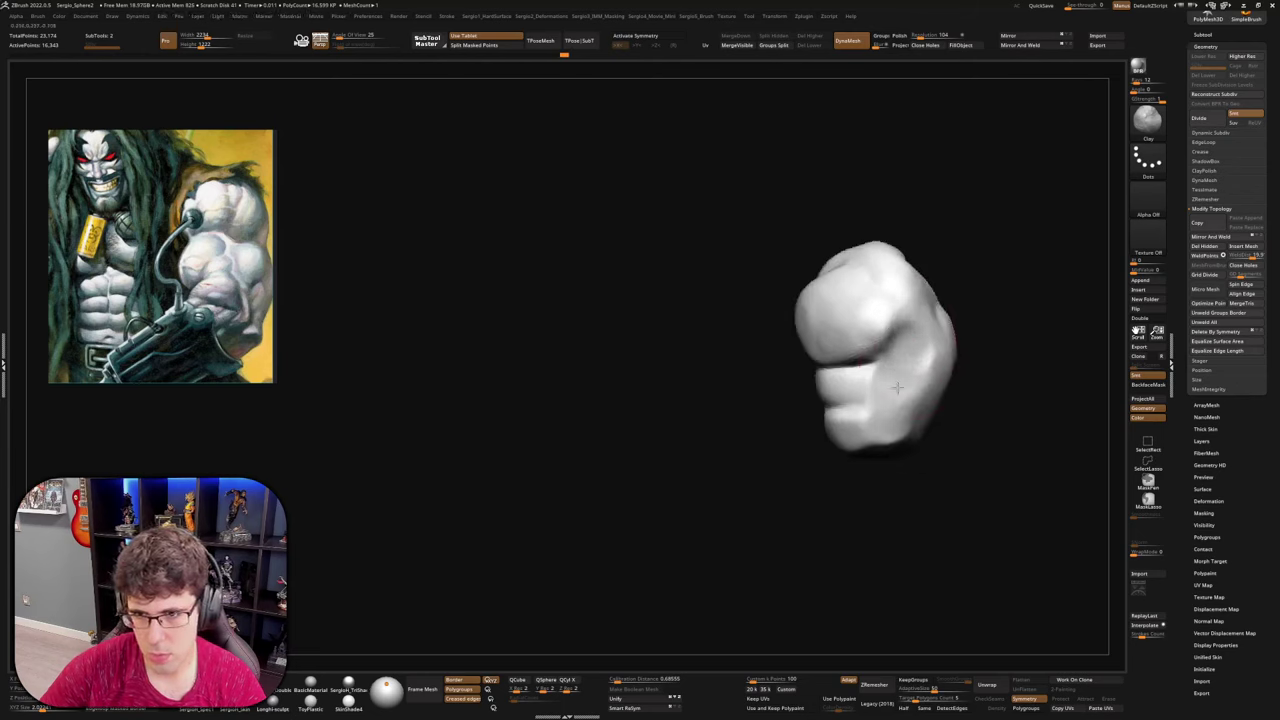
Define the creases beneath the pectoral and along the ribs with DamStandard
mouse_move(872, 345)
right_down()
mouse_move(931, 371)
mouse_move(935, 480)
mouse_move(880, 515)
mouse_move(780, 353)
mouse_move(749, 354)
mouse_move(765, 445)
right_up()
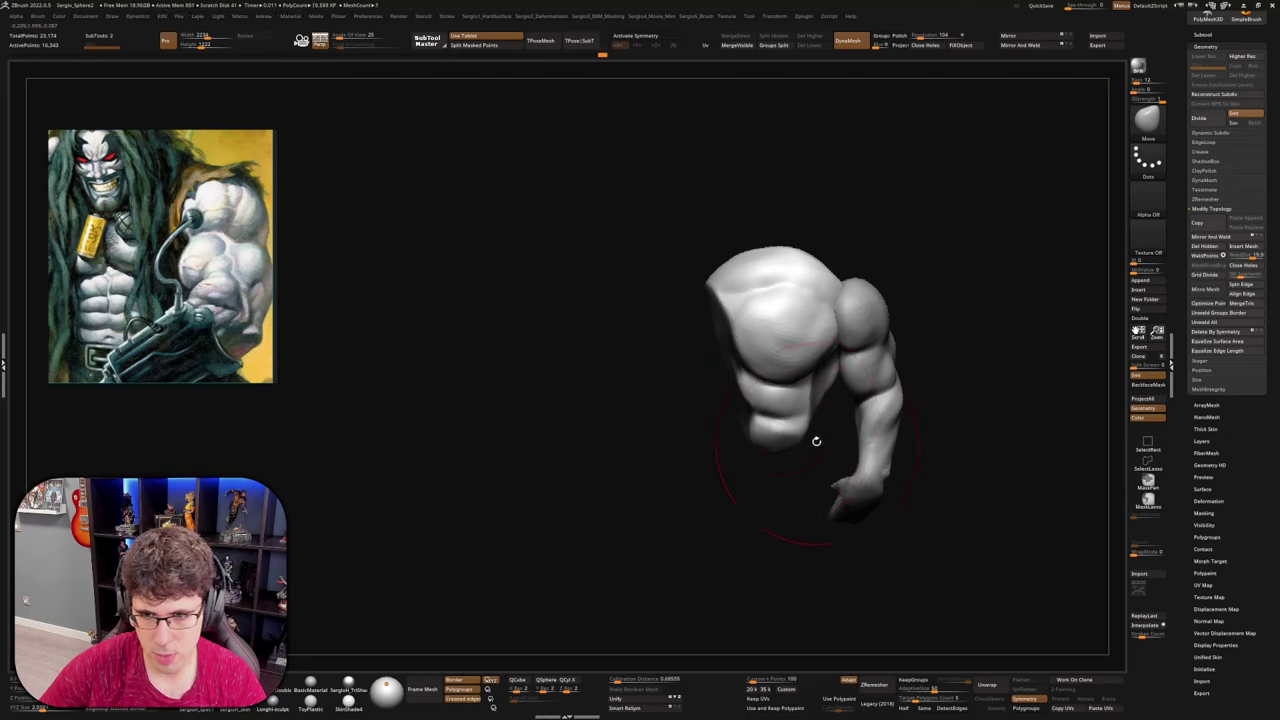
right_drag(825, 394, 812, 400)
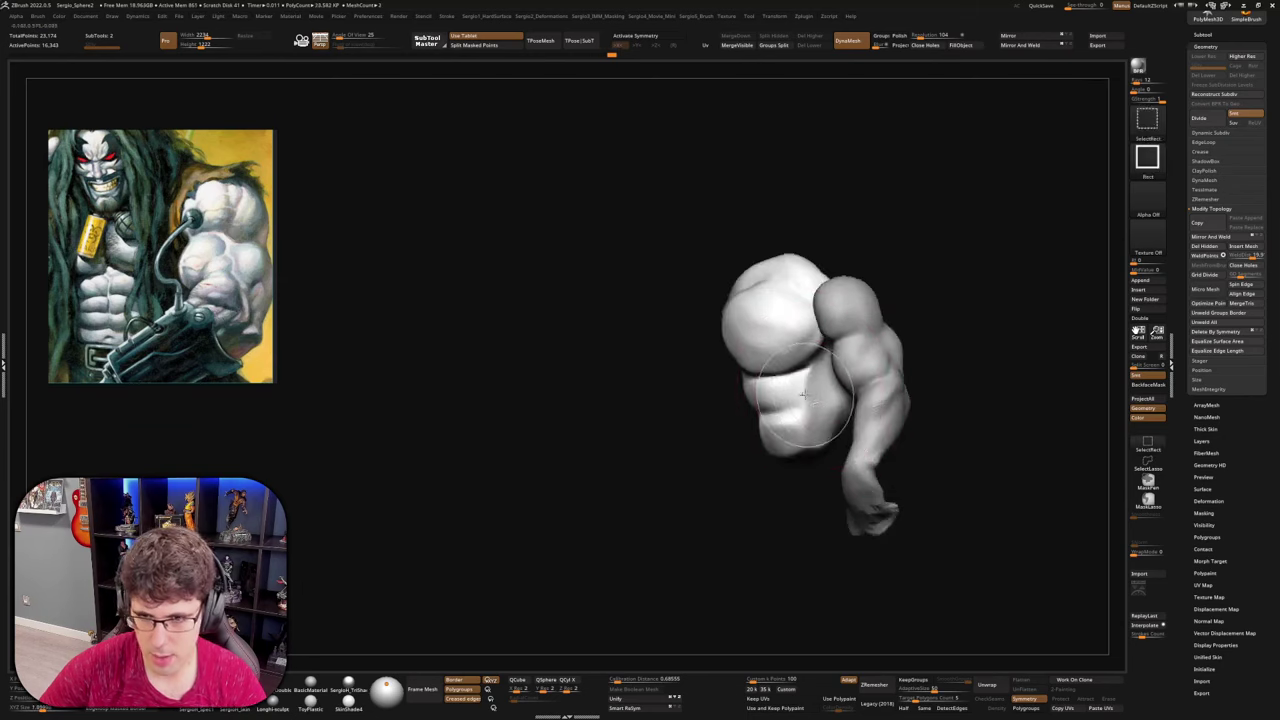
key(ctrl+shift+d)
right_drag(816, 401, 803, 370)
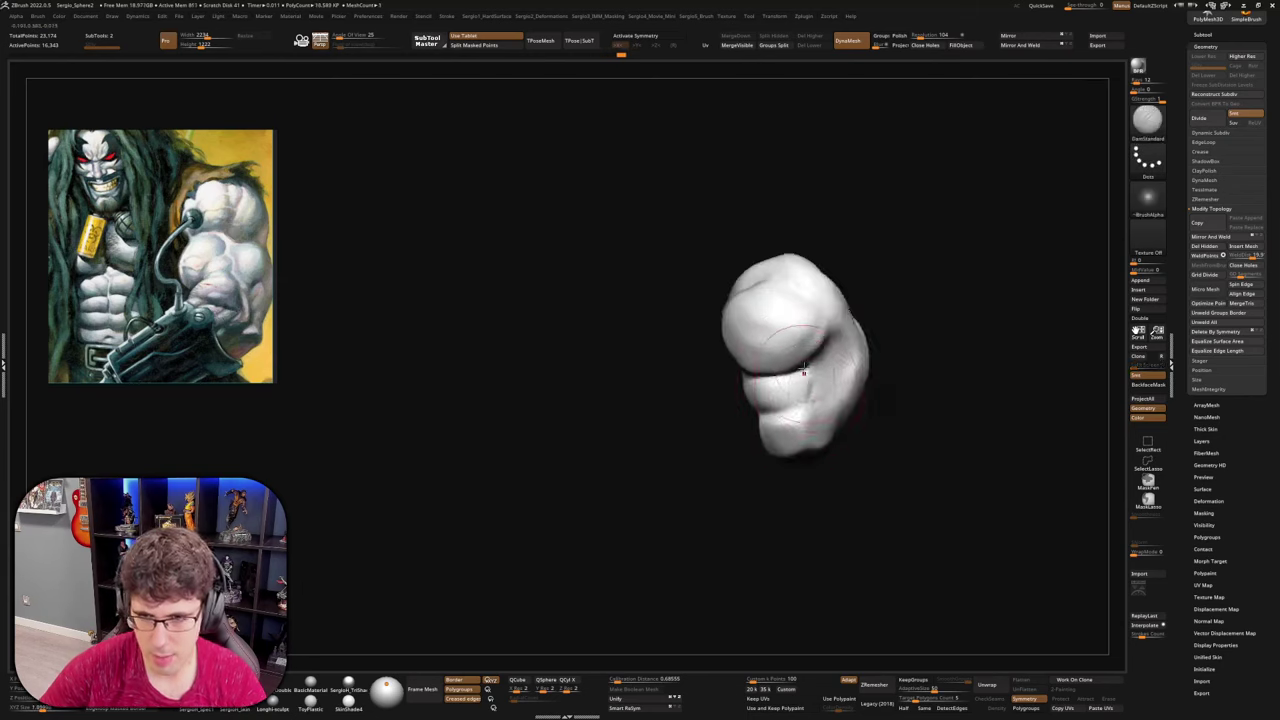
right_drag(811, 461, 839, 403)
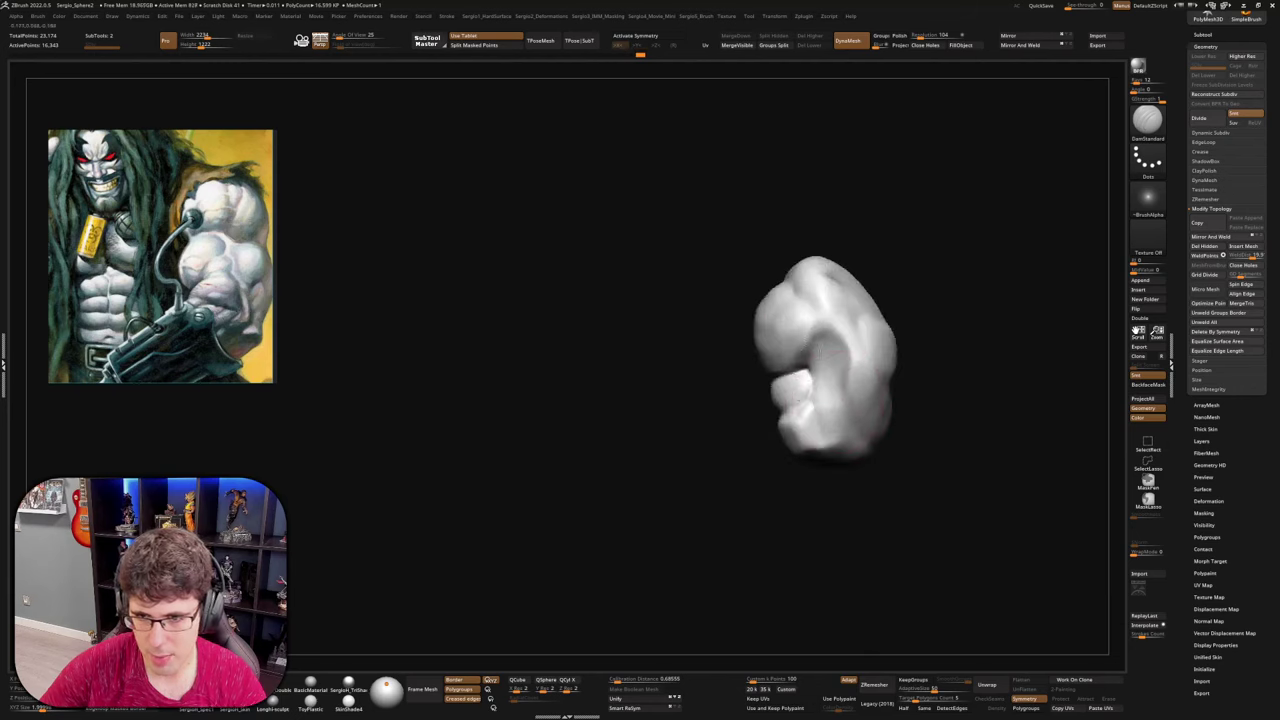
Pull the upper back and lat outward with the Move brush to widen the torso's side
key(b)
key(m)
key(v)
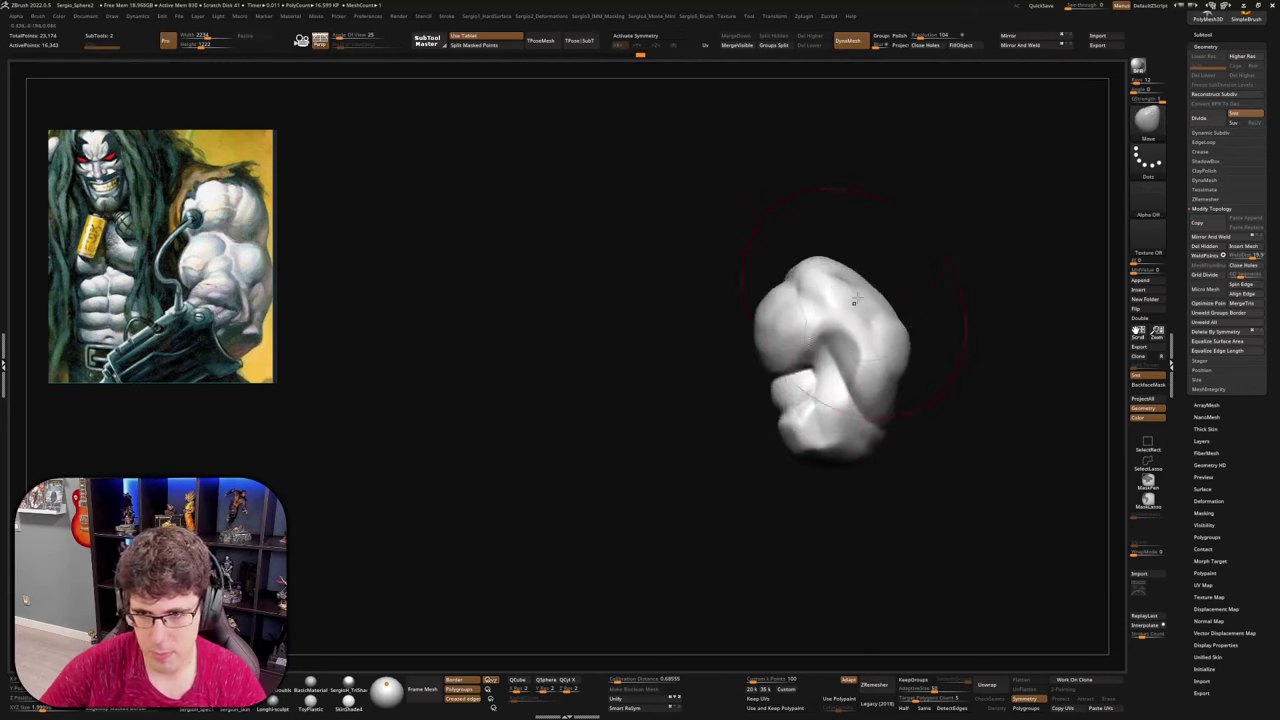
drag(857, 299, 876, 274)
mouse_move(897, 422)
right_down()
mouse_move(854, 455)
mouse_move(828, 405)
right_up()
Carve the rib muscle separations on the torso's side with DamStandard
key(b)
key(d)
key(s)
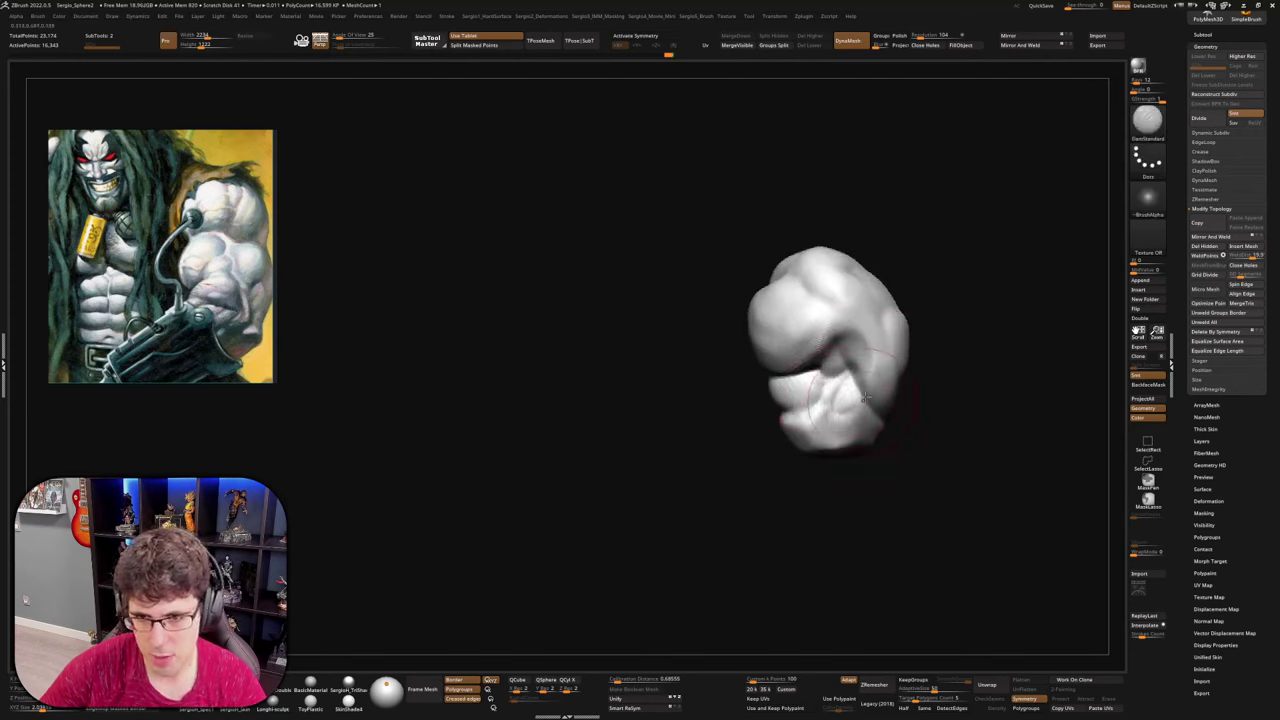
mouse_move(860, 443)
right_down()
mouse_move(868, 416)
mouse_move(838, 412)
right_up()
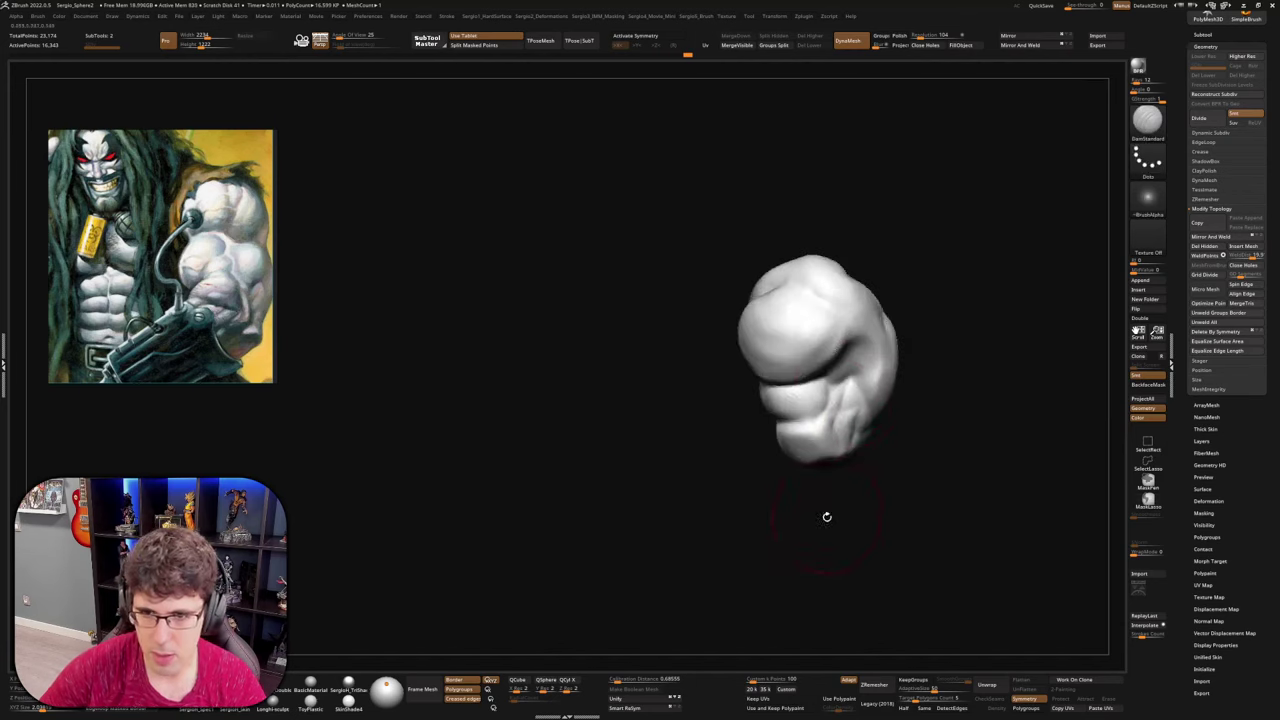
Add volume to the pectoral and abdominal muscles with the Clay brush
right_drag(827, 516, 829, 420)
key(b)
key(c)
key(l)
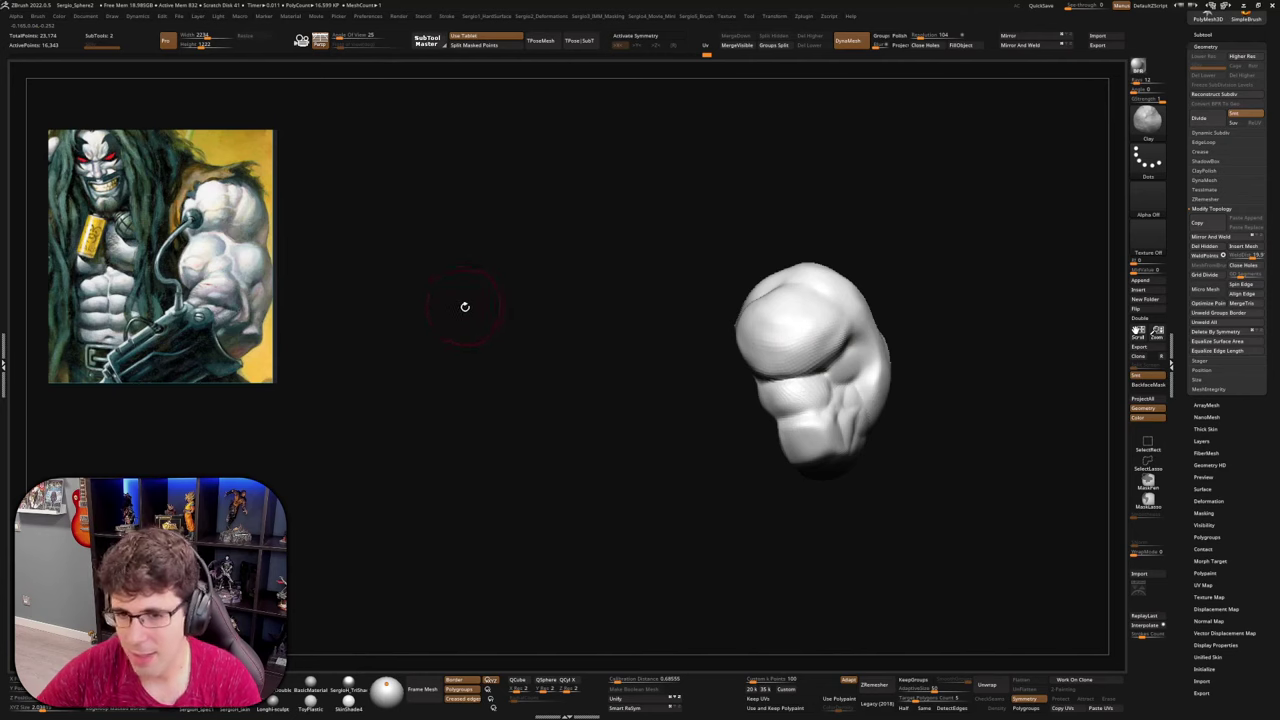
Build up the rounded rib muscles on the torso's side with the Clay brush
drag(966, 339, 845, 378)
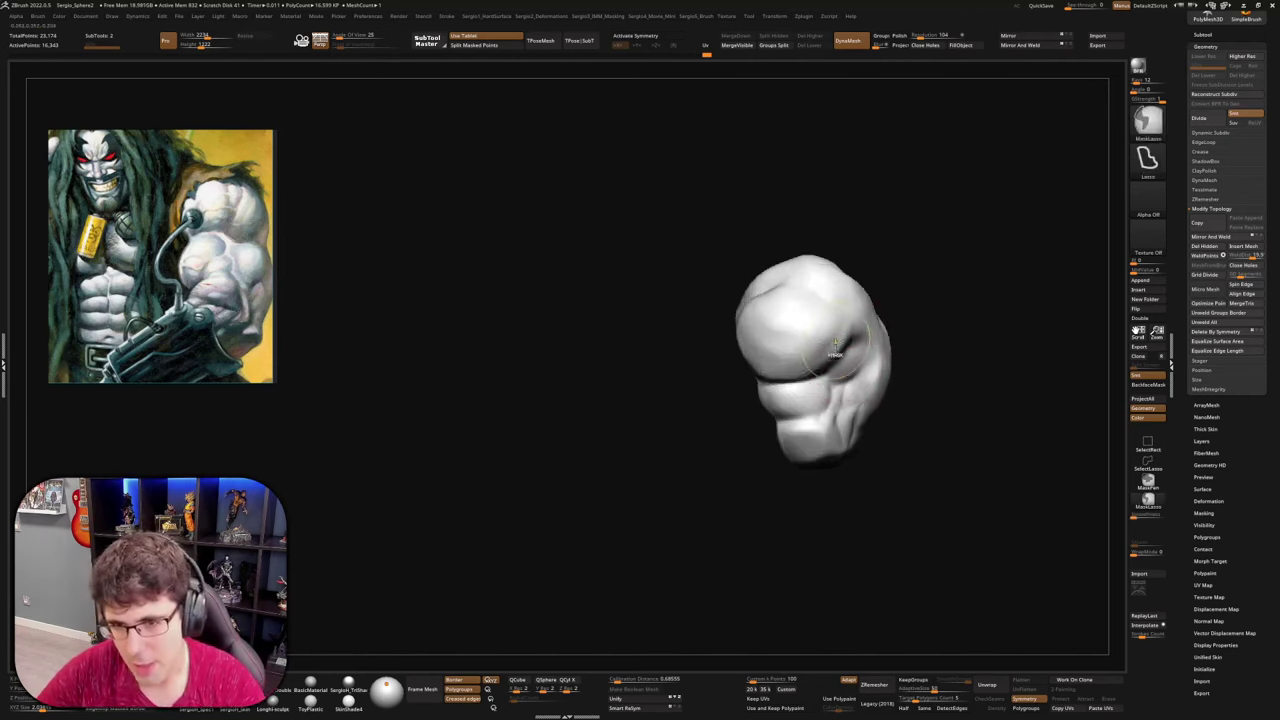
ctrl+right_drag(836, 357, 848, 399)
alt+right_drag(848, 399, 836, 358)
key(s)
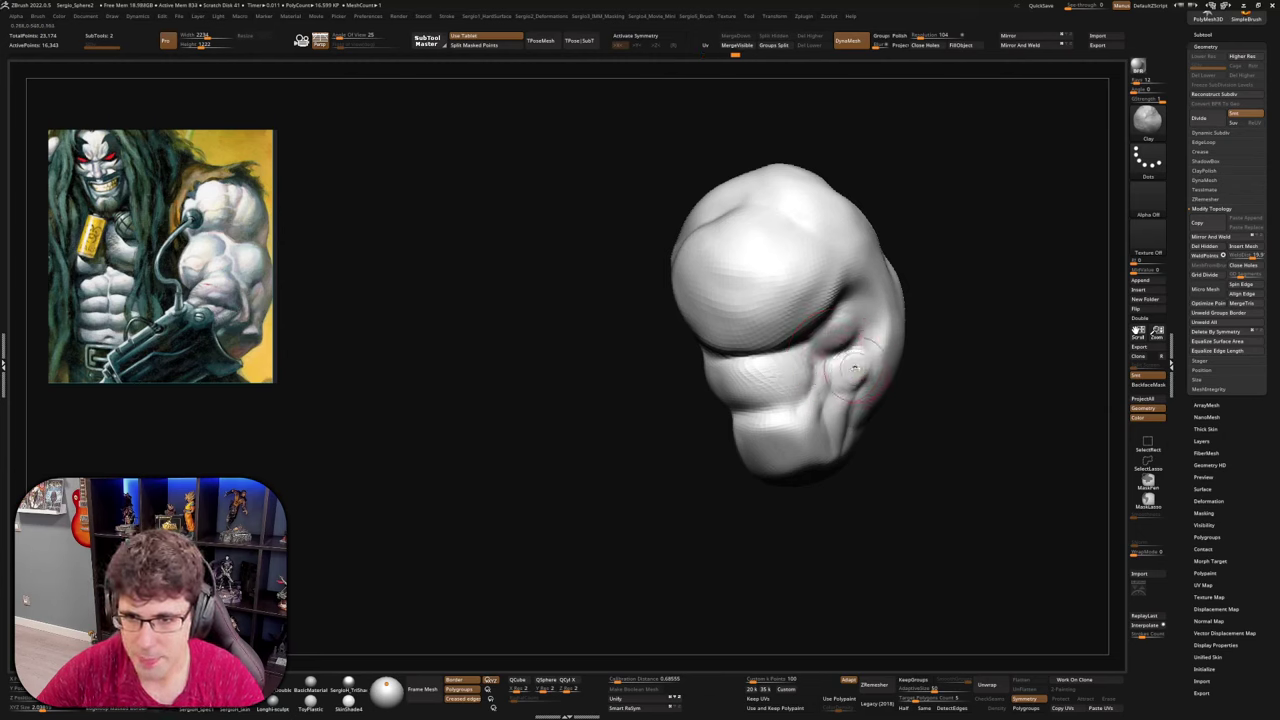
right_drag(871, 368, 843, 360)
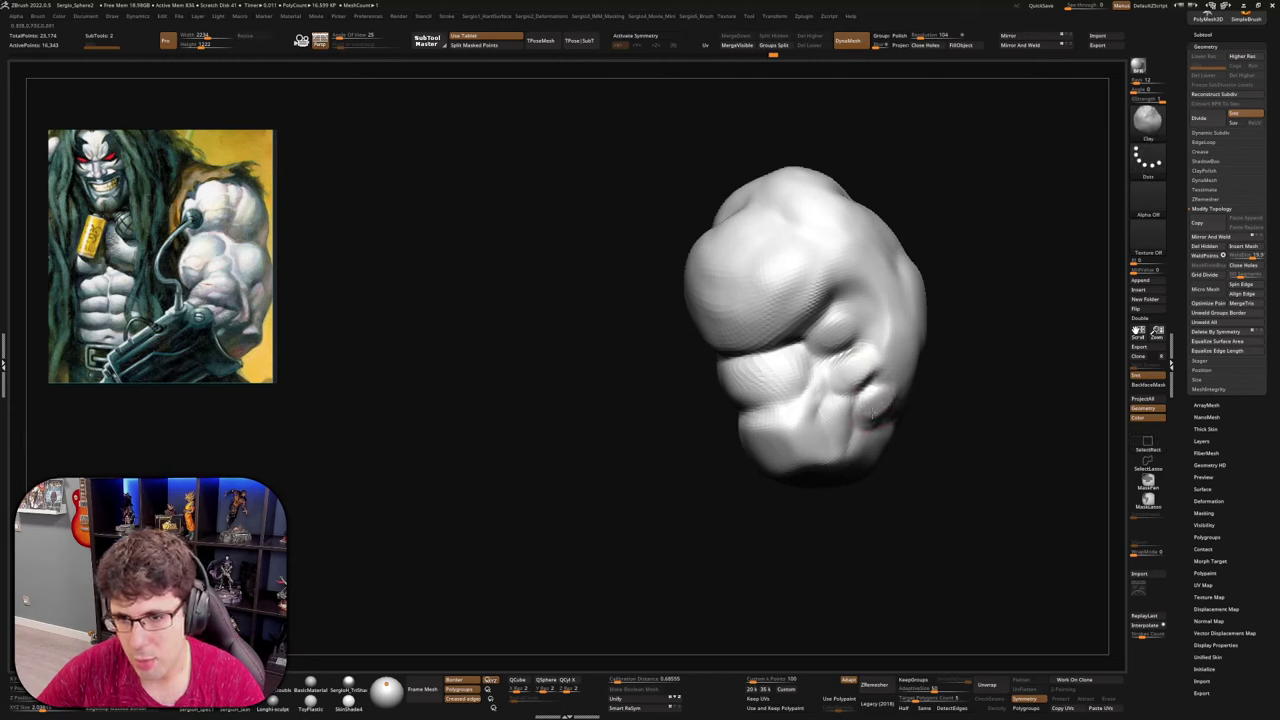
Carve the separations between the rib muscles and the side of the abdomen with DamStandard
key(b)
key(d)
key(s)
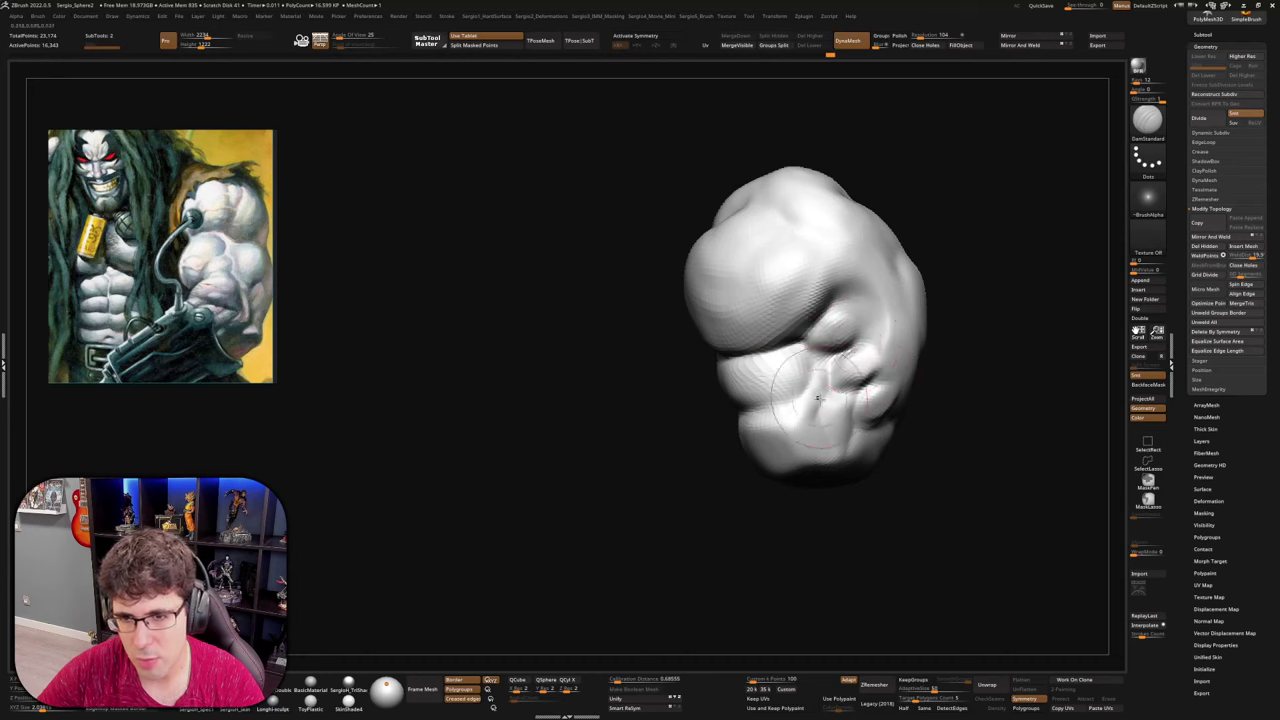
mouse_move(830, 420)
right_down()
mouse_move(853, 427)
mouse_move(817, 362)
right_up()
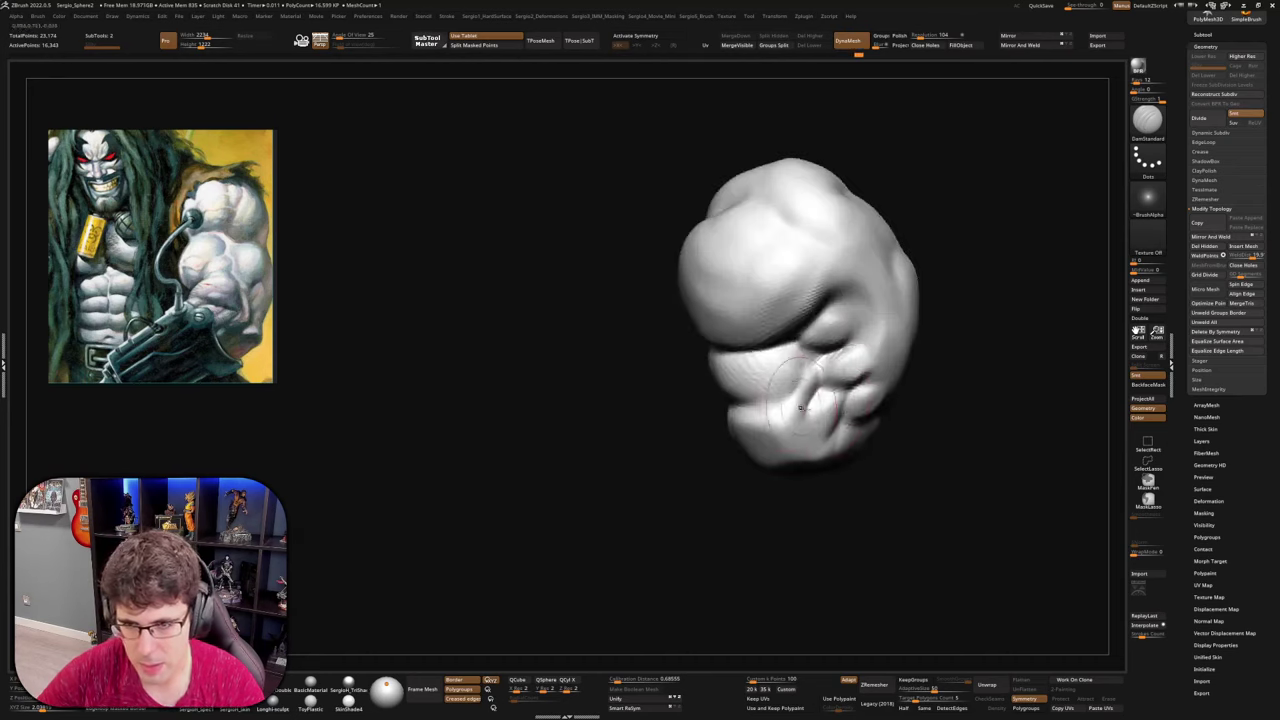
right_drag(800, 407, 826, 390)
Adjust the shape of the rib muscles and lower abdomen with the Move brush
key(b)
key(m)
key(v)
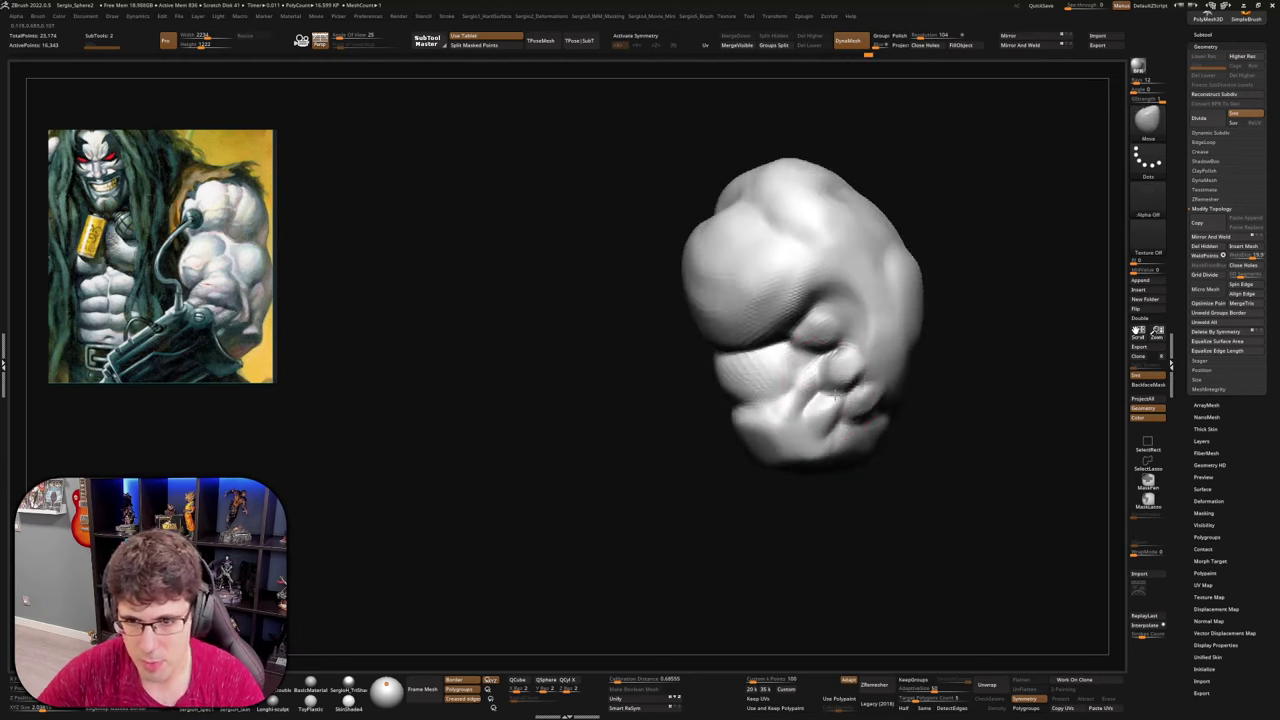
mouse_move(756, 377)
right_down()
mouse_move(717, 371)
mouse_move(749, 405)
mouse_move(795, 395)
mouse_move(822, 407)
right_up()
Select the arm subtool and reshape its shoulder and upper arm against the torso with the Move brush
alt+click(828, 398)
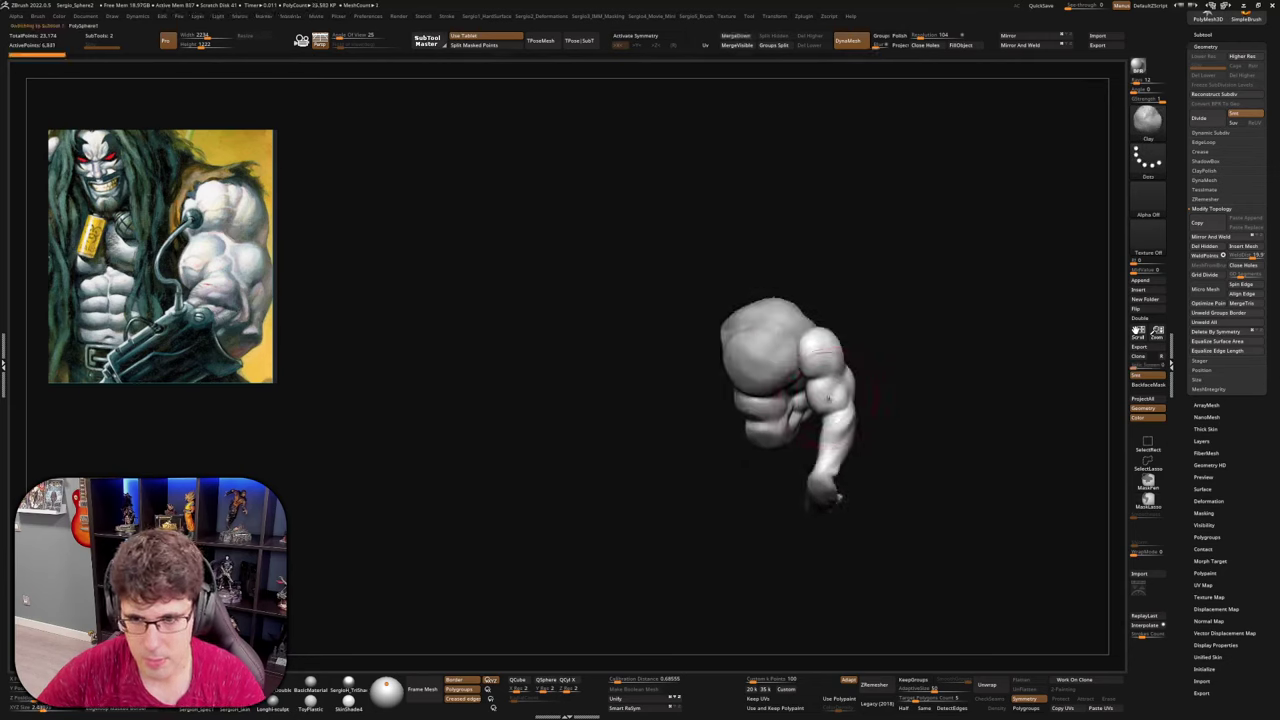
right_drag(798, 390, 863, 380)
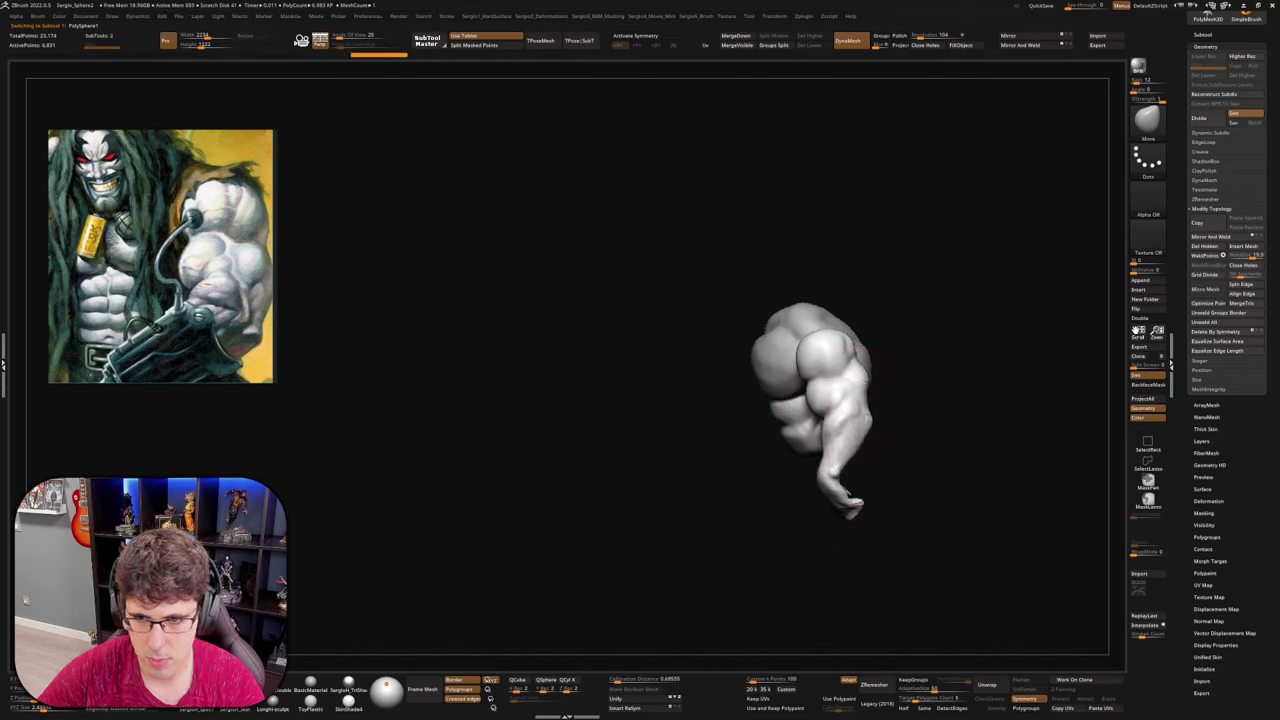
mouse_move(825, 398)
right_down()
mouse_move(795, 416)
mouse_move(777, 389)
right_up()
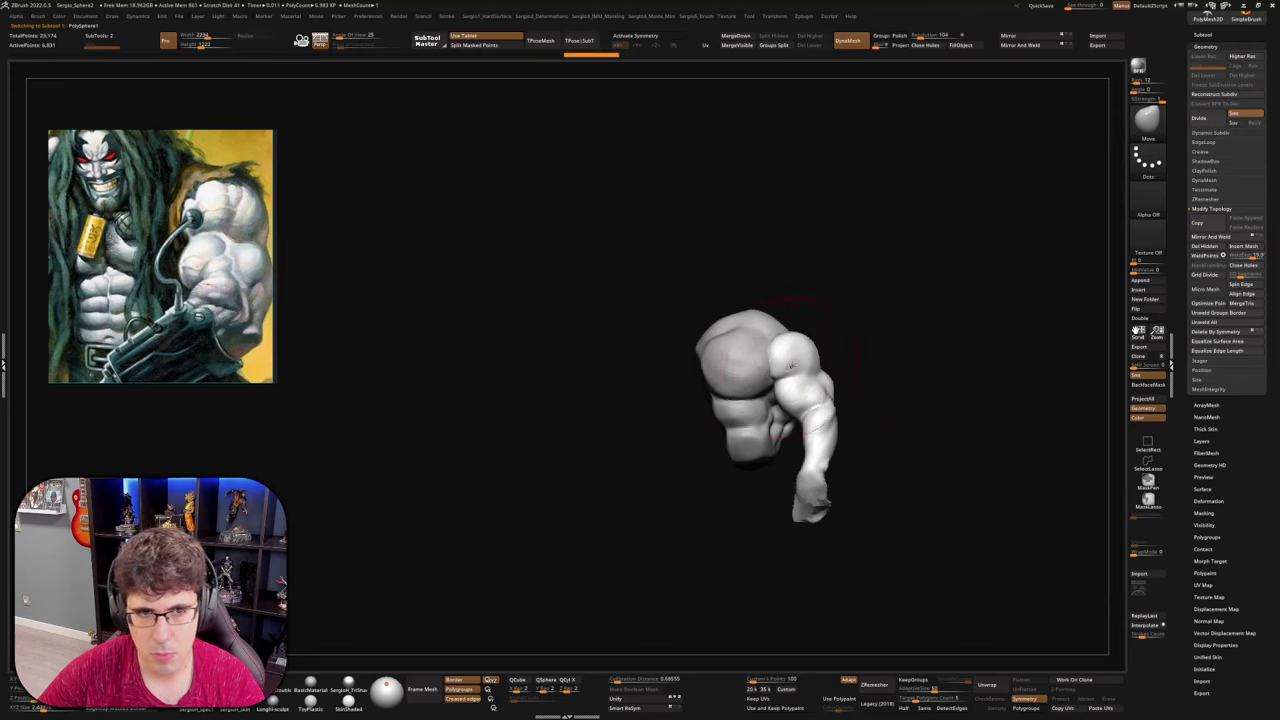
mouse_move(810, 346)
right_down()
mouse_move(807, 366)
mouse_move(843, 355)
mouse_move(847, 324)
mouse_move(737, 342)
mouse_move(797, 311)
right_up()
drag(763, 328, 769, 336)
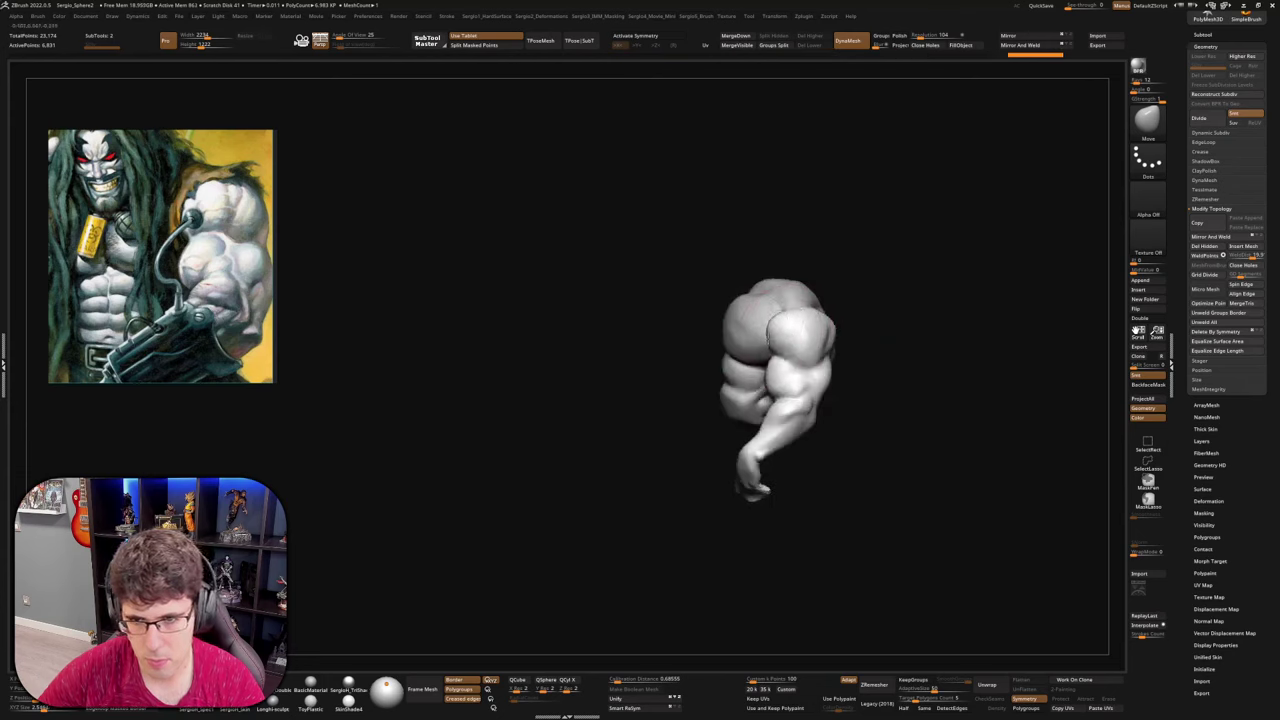
mouse_move(784, 371)
right_down()
mouse_move(815, 372)
mouse_move(837, 406)
mouse_move(813, 427)
right_up()
drag(796, 428, 783, 410)
Select the torso subtool and adjust the chest and back contours with the Move brush
alt+click(728, 410)
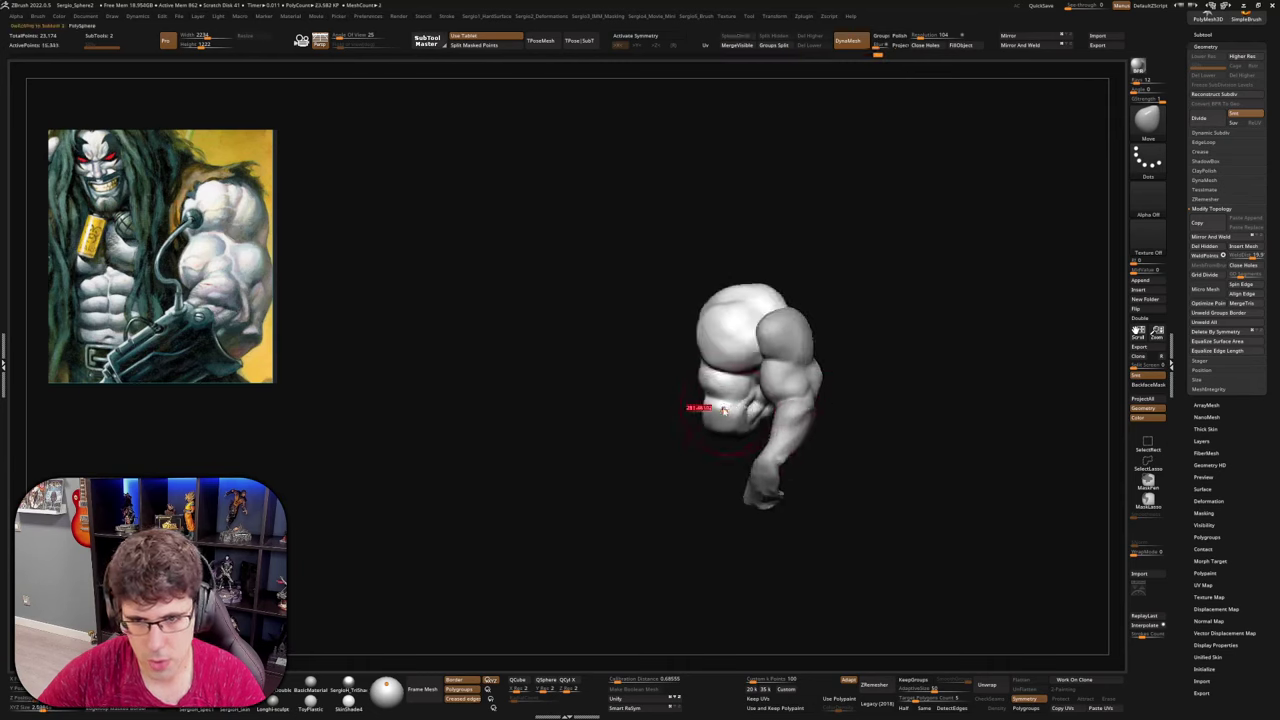
right_drag(787, 397, 755, 425)
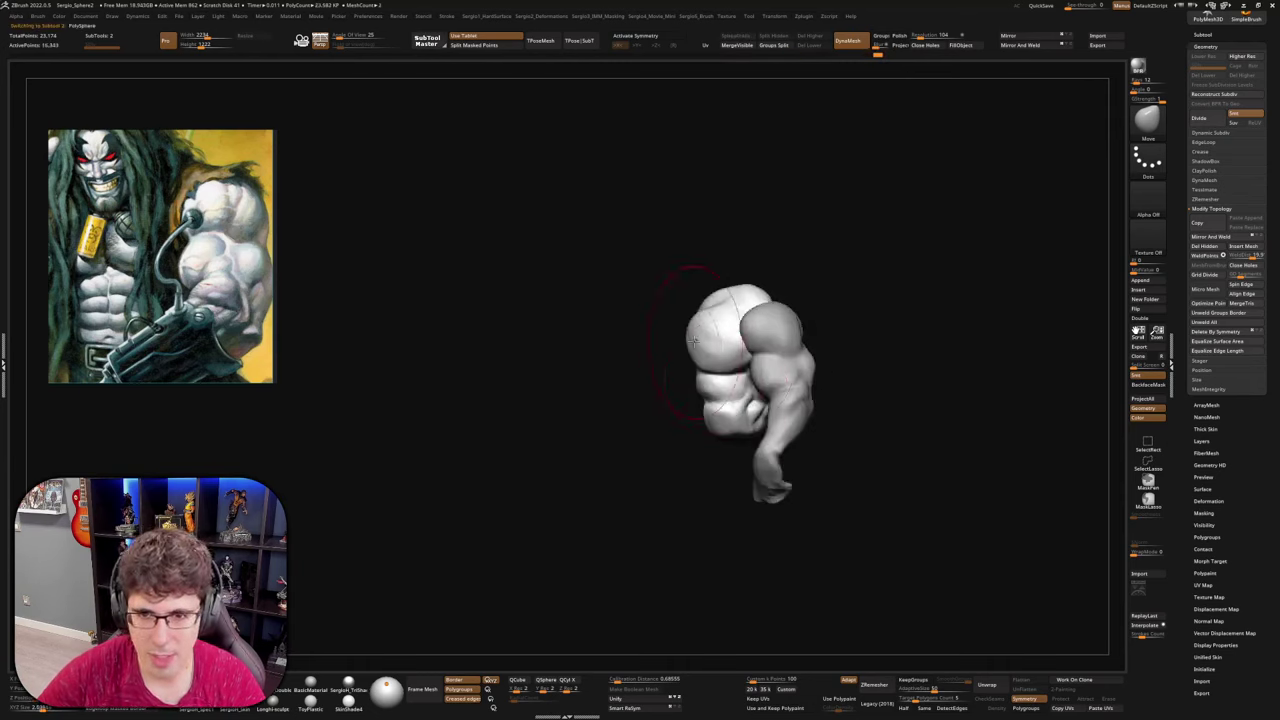
drag(694, 342, 700, 347)
mouse_move(700, 325)
right_down()
mouse_move(709, 337)
mouse_move(713, 314)
mouse_move(682, 358)
mouse_move(695, 373)
mouse_move(675, 384)
mouse_move(672, 416)
mouse_move(745, 385)
mouse_move(771, 404)
right_up()
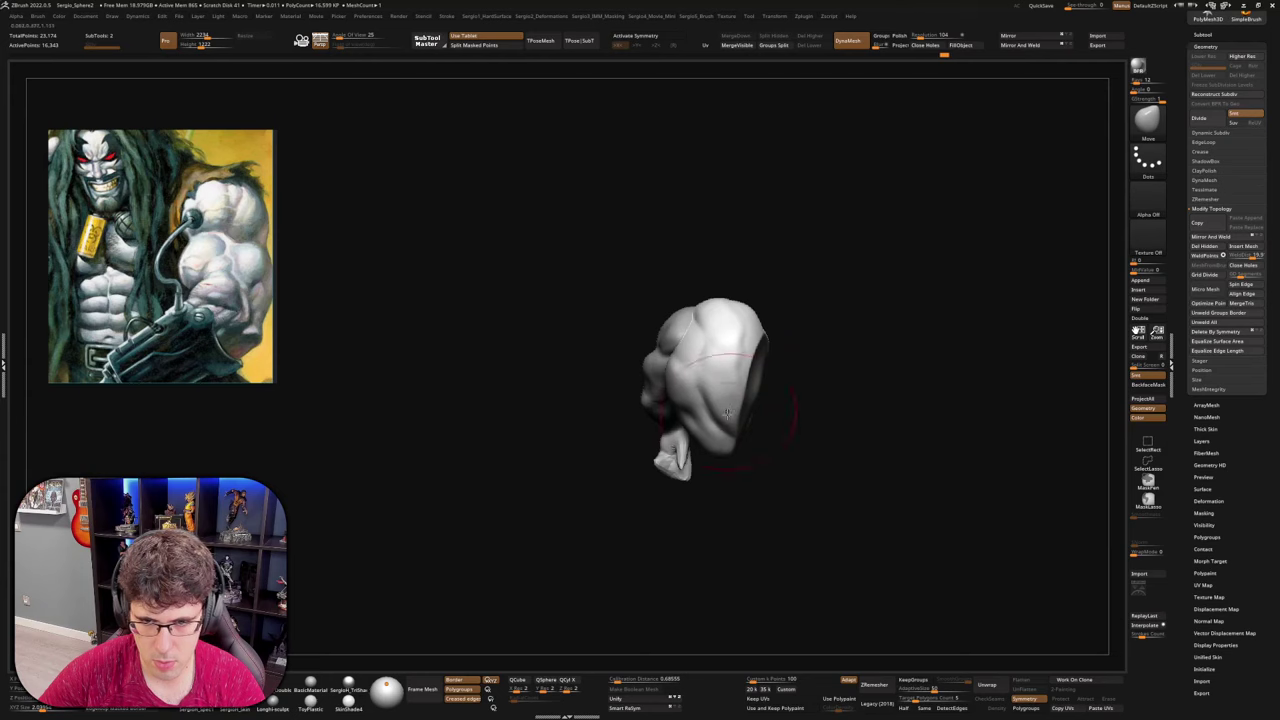
right_drag(747, 413, 703, 463)
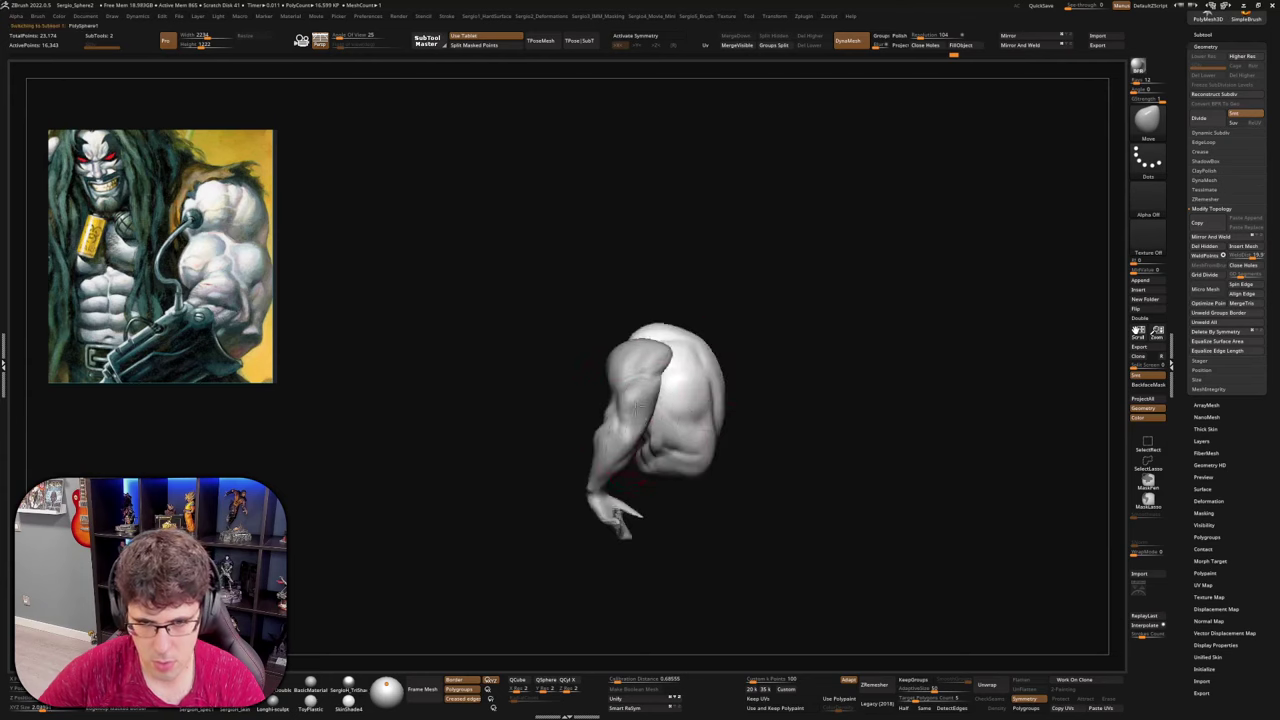
Remesh the arm with a higher DynaMesh resolution and smooth its shoulder and upper arm surface
mouse_move(637, 408)
right_down()
mouse_move(668, 418)
mouse_move(623, 400)
mouse_move(700, 446)
mouse_move(637, 414)
mouse_move(583, 348)
mouse_move(624, 449)
mouse_move(615, 430)
mouse_move(631, 409)
mouse_move(697, 514)
mouse_move(800, 330)
right_up()
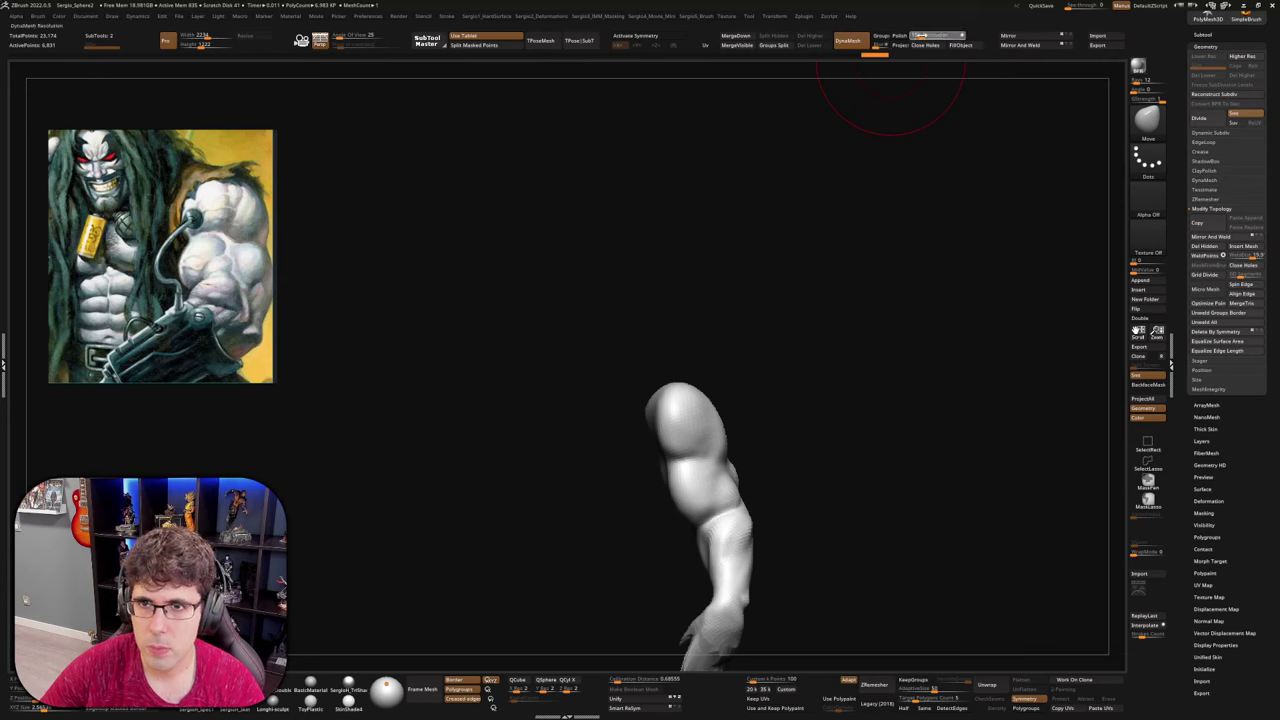
drag(921, 36, 925, 36)
ctrl+drag(873, 343, 849, 364)
alt+right_drag(698, 415, 703, 460)
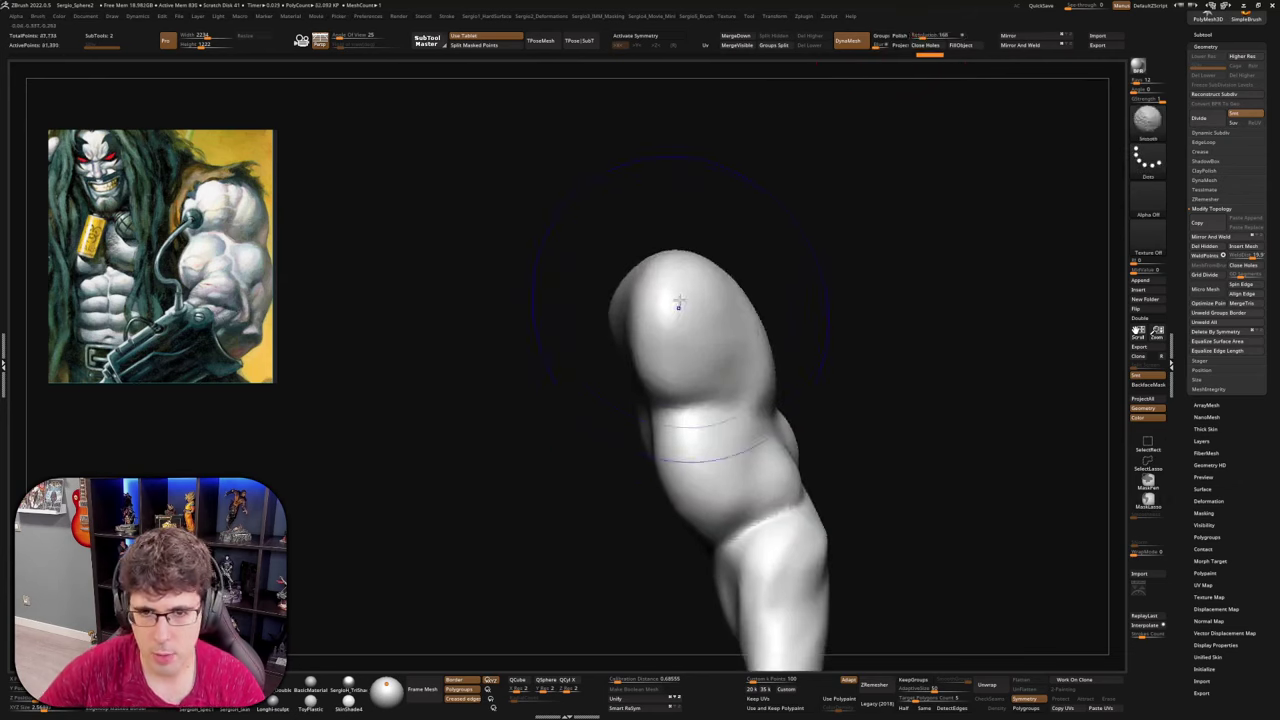
key(s)
drag(706, 462, 697, 464)
Rotate the arm slightly and shift it outward from the chest with the transform gizmo
mouse_move(695, 473)
alt+right_down()
mouse_move(705, 375)
mouse_move(780, 422)
mouse_move(756, 335)
mouse_move(763, 297)
mouse_move(803, 300)
mouse_move(763, 297)
mouse_move(782, 353)
mouse_move(800, 326)
mouse_move(845, 341)
mouse_move(851, 439)
mouse_move(847, 272)
alt+right_up()
key(w)
drag(801, 328, 805, 330)
right_drag(806, 329, 800, 330)
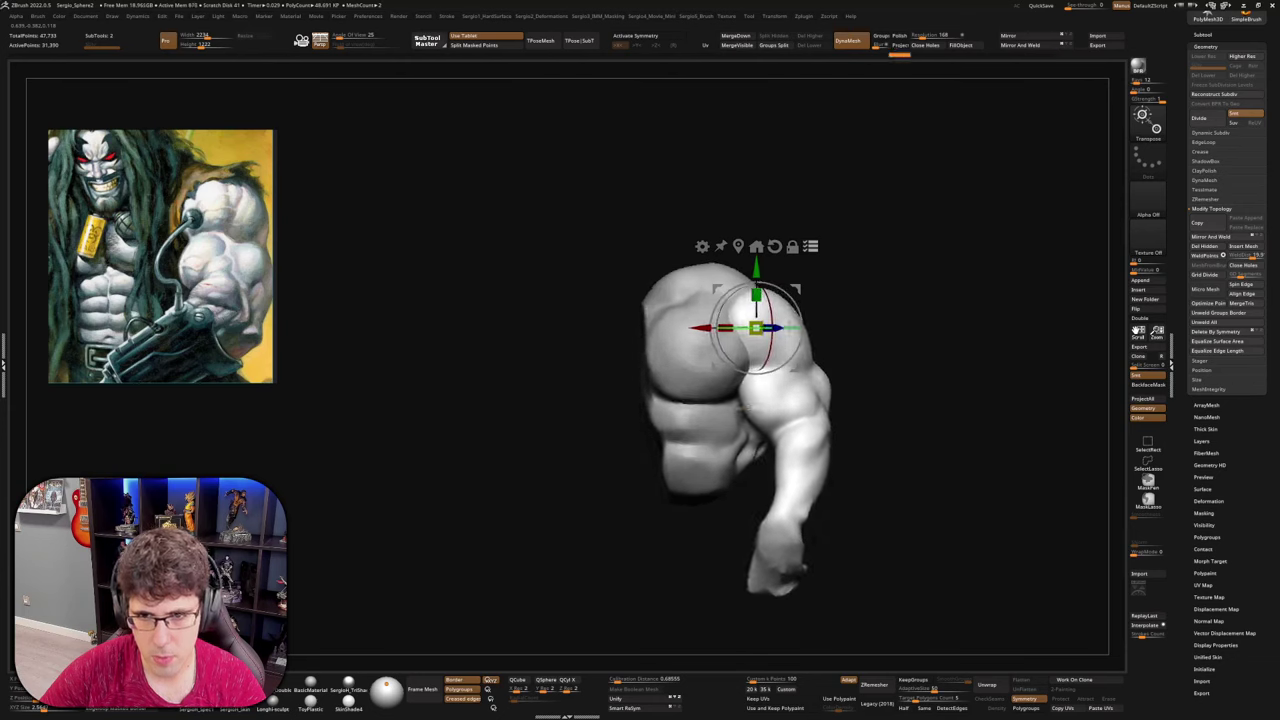
drag(798, 326, 793, 332)
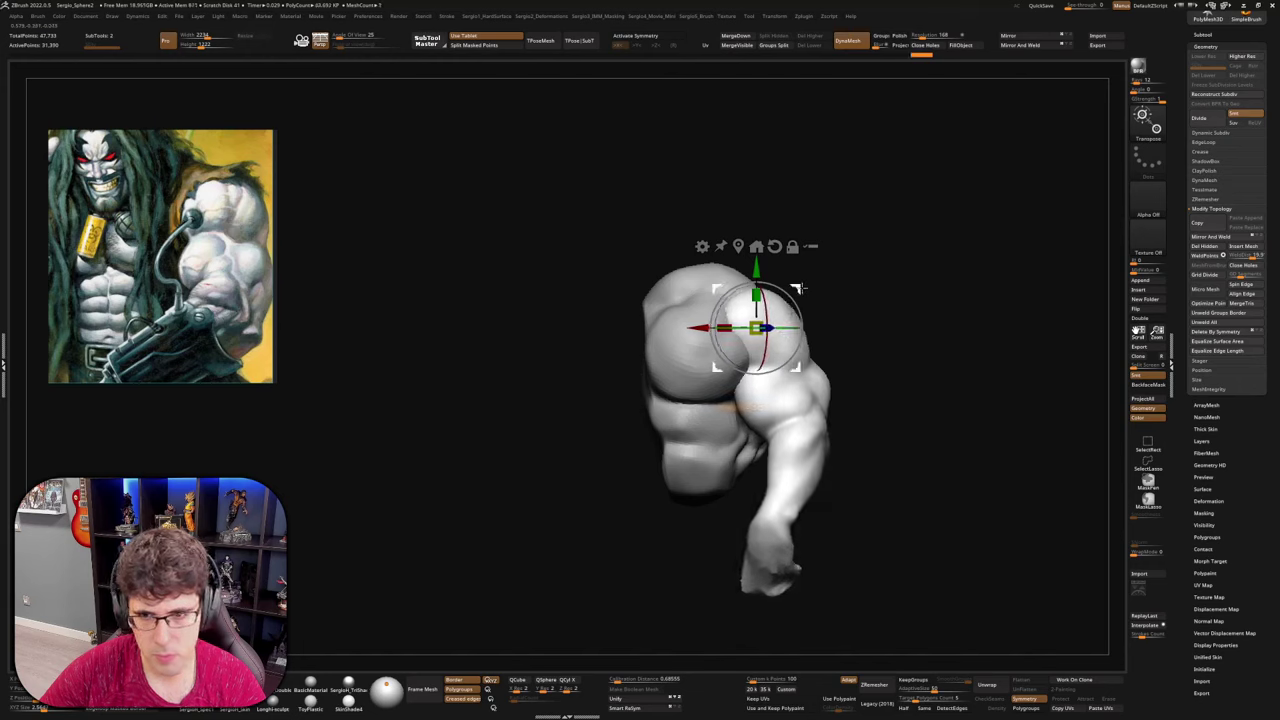
drag(799, 288, 815, 293)
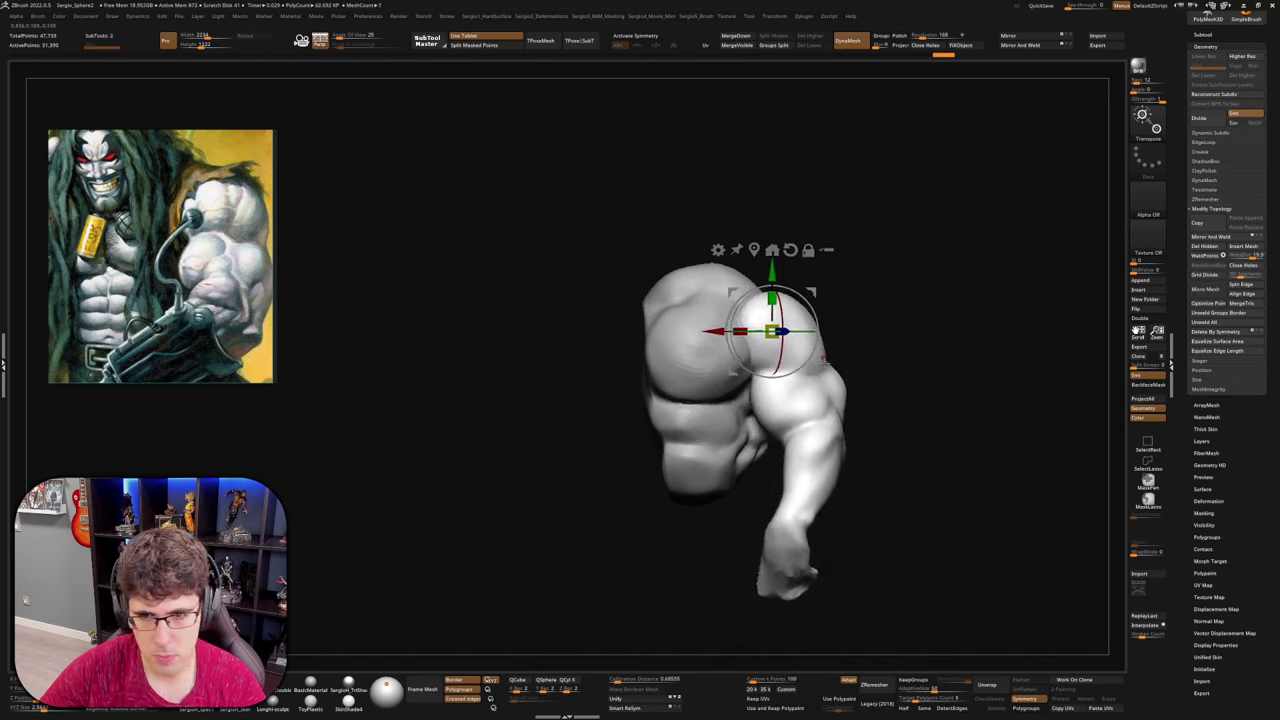
mouse_move(881, 389)
mouse_down()
mouse_move(857, 434)
mouse_move(690, 443)
mouse_move(897, 363)
mouse_up()
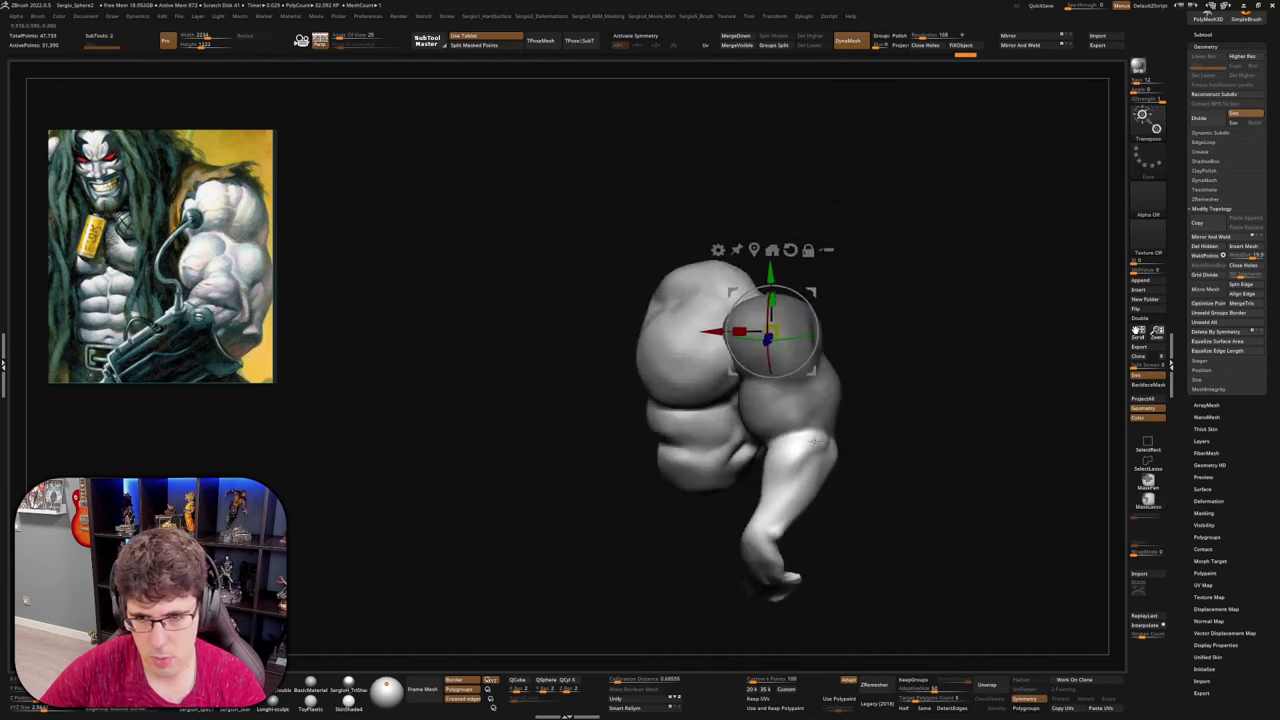
Mask the upper arm and rotate the forearm at the elbow inward toward the abdomen
drag(863, 441, 863, 460)
ctrl+click(863, 460)
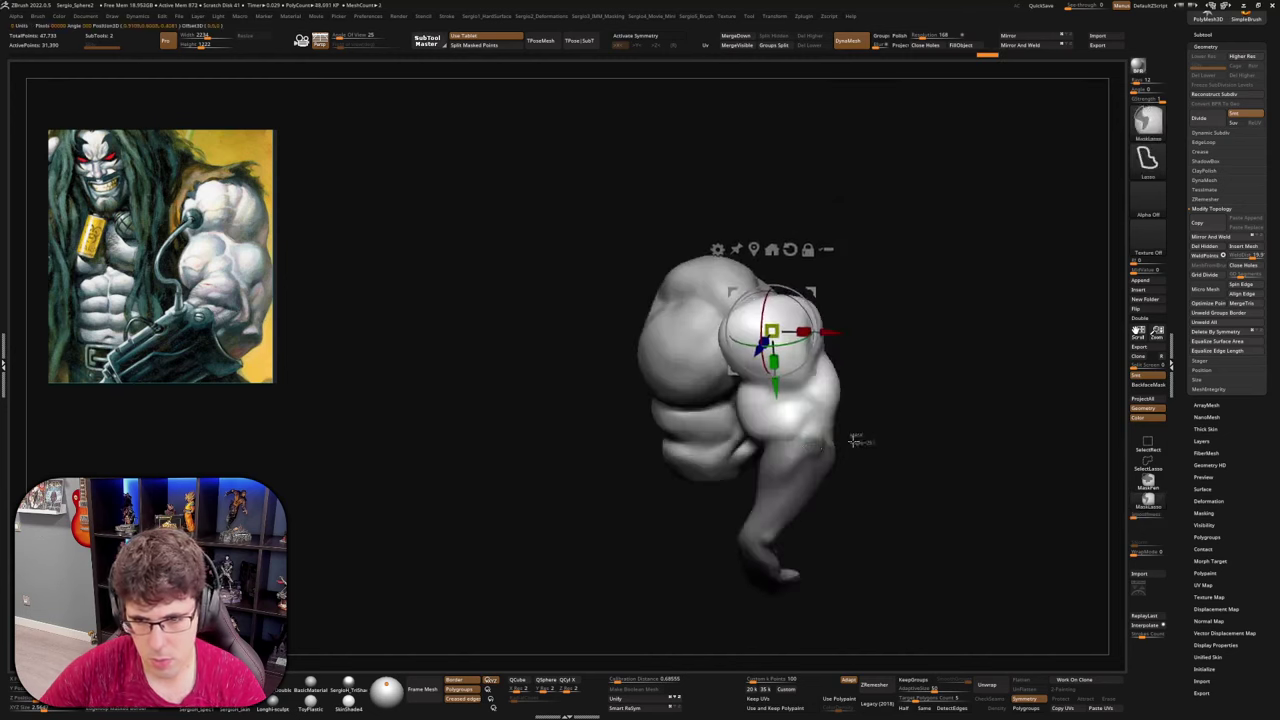
ctrl+click(854, 442)
alt+click(803, 443)
mouse_move(829, 405)
mouse_down()
mouse_move(843, 407)
mouse_move(814, 441)
mouse_up()
key(q)
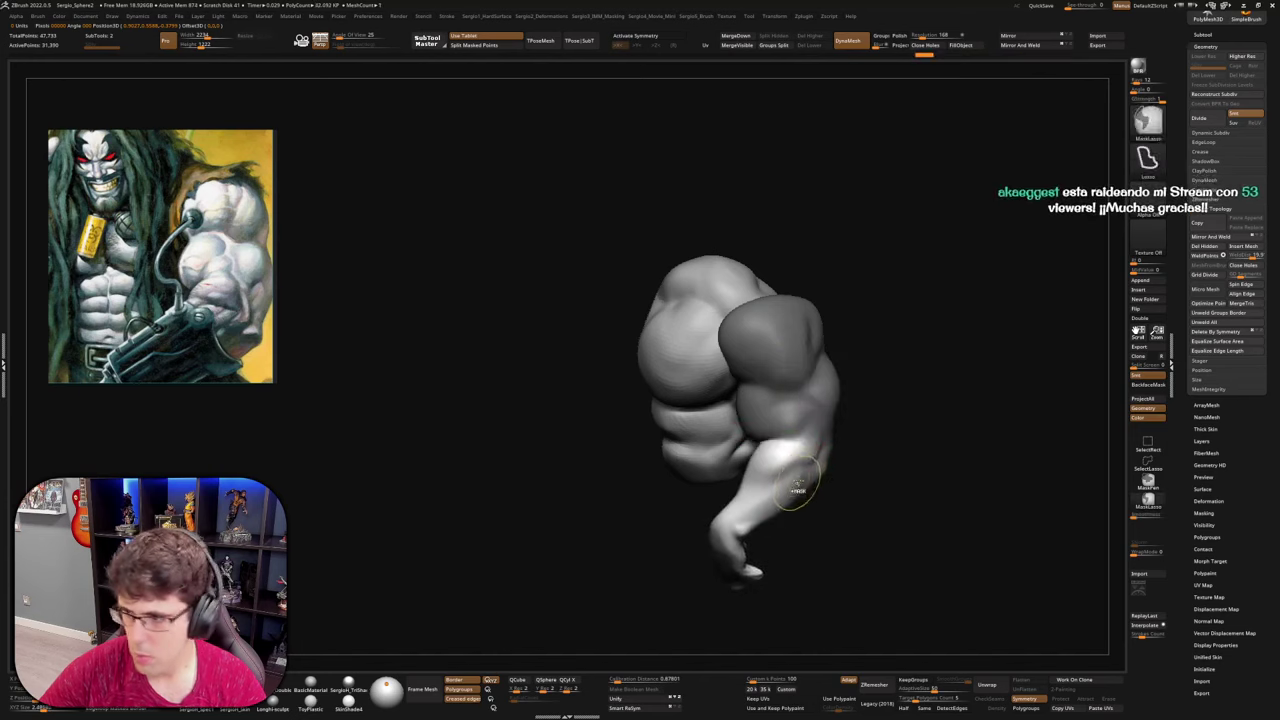
Isolate the arm in the view and clear its mask
ctrl+right_drag(798, 485, 804, 406)
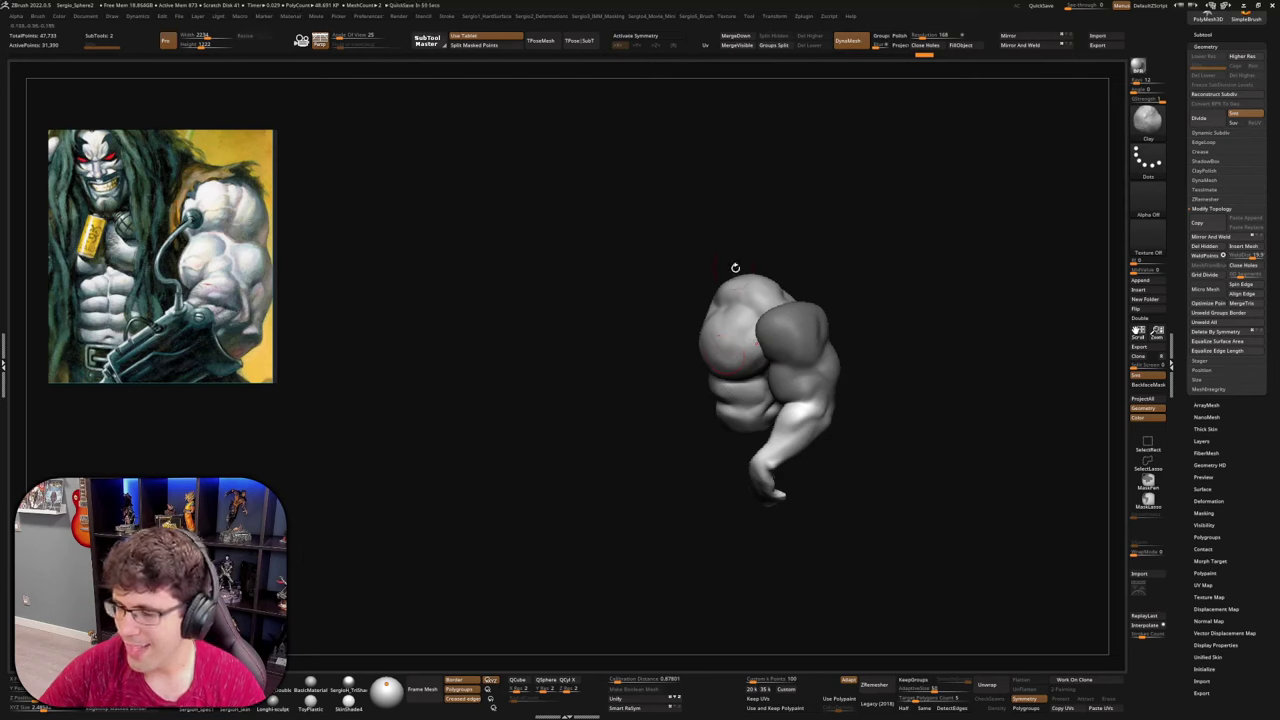
drag(735, 268, 824, 330)
key(alt+s)
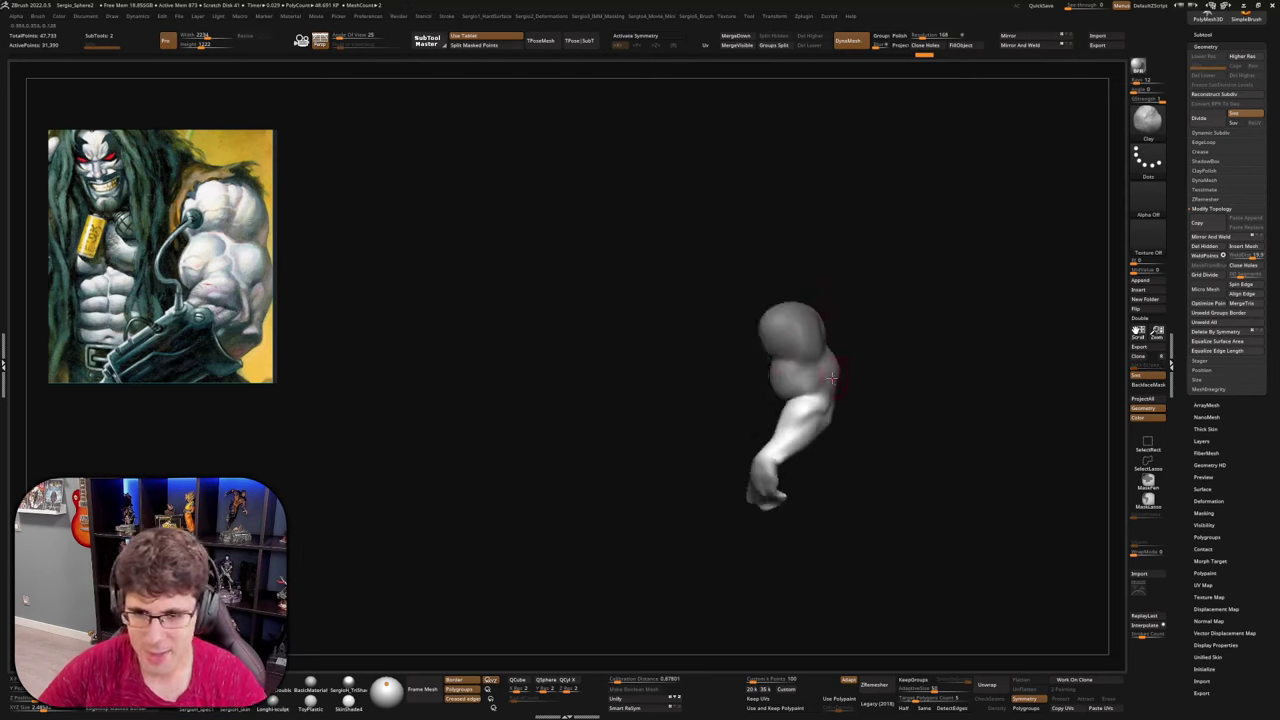
right_drag(840, 364, 857, 335)
ctrl+drag(857, 314, 872, 409)
ctrl+right_drag(872, 409, 870, 470)
right_drag(870, 470, 831, 443)
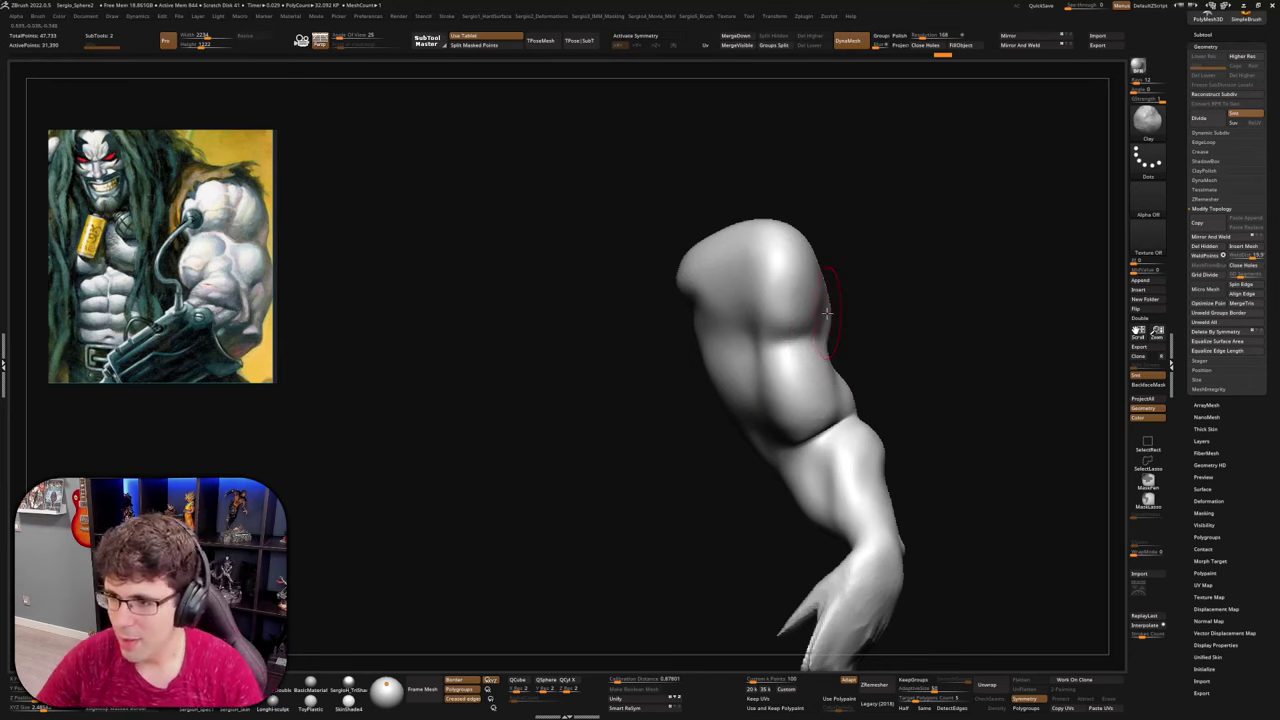
Build up the biceps and carve its inner edge with the Clay brush
mouse_move(903, 295)
mouse_down()
mouse_move(929, 297)
mouse_move(860, 360)
mouse_move(792, 377)
mouse_up()
right_drag(740, 379, 794, 394)
alt+drag(742, 372, 768, 466)
right_drag(756, 423, 738, 425)
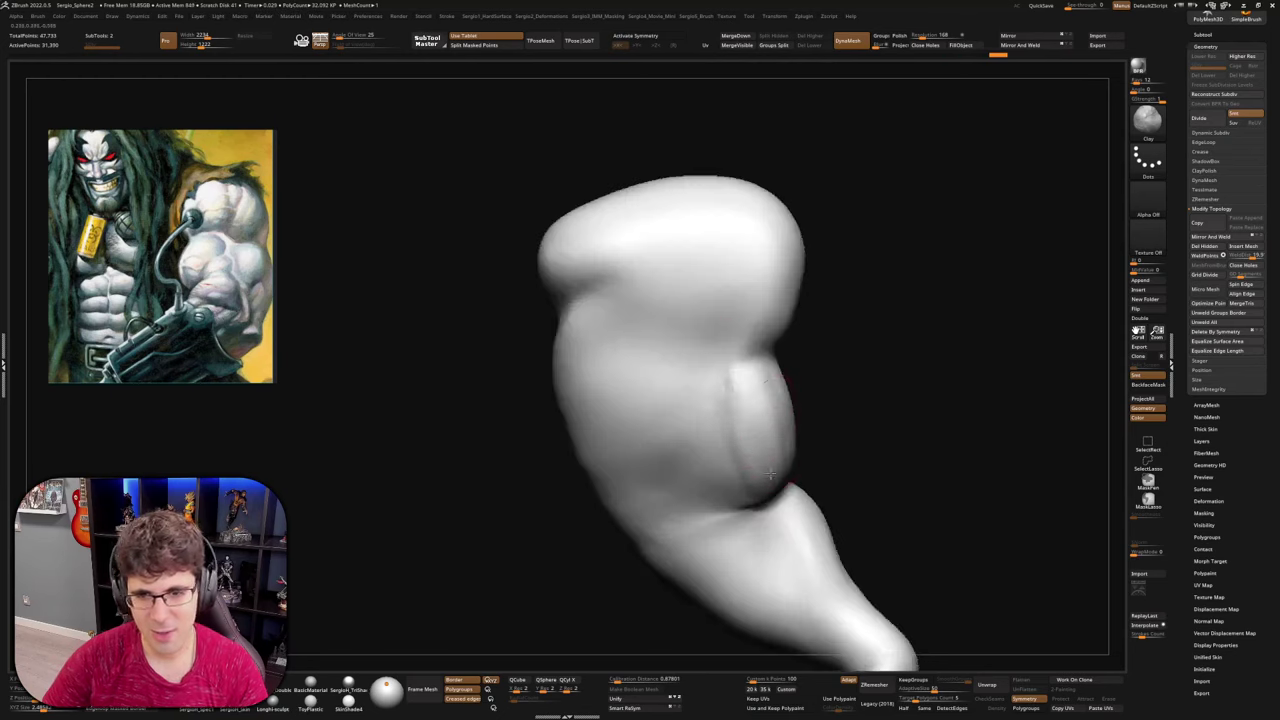
Sculpt the forearm and elbow muscle volumes with the Clay brush
mouse_move(740, 478)
right_down()
mouse_move(764, 400)
mouse_move(785, 455)
mouse_move(750, 405)
mouse_move(771, 489)
right_up()
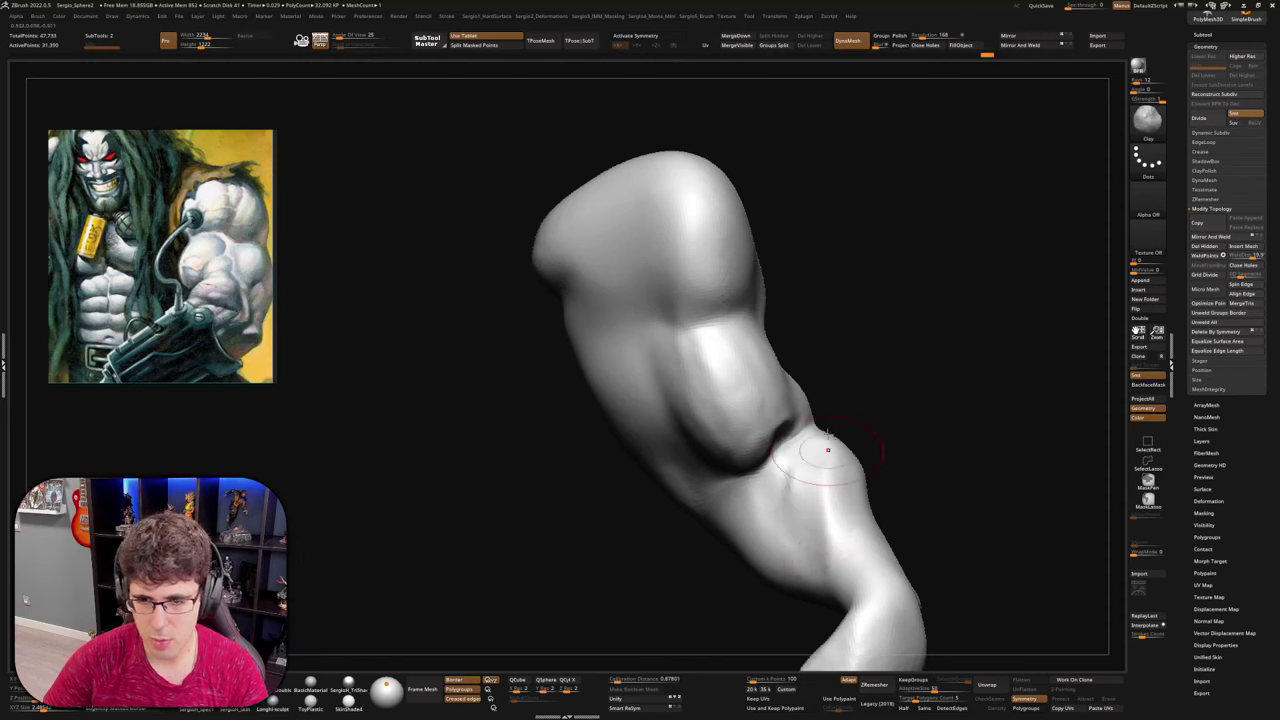
right_drag(823, 449, 856, 397)
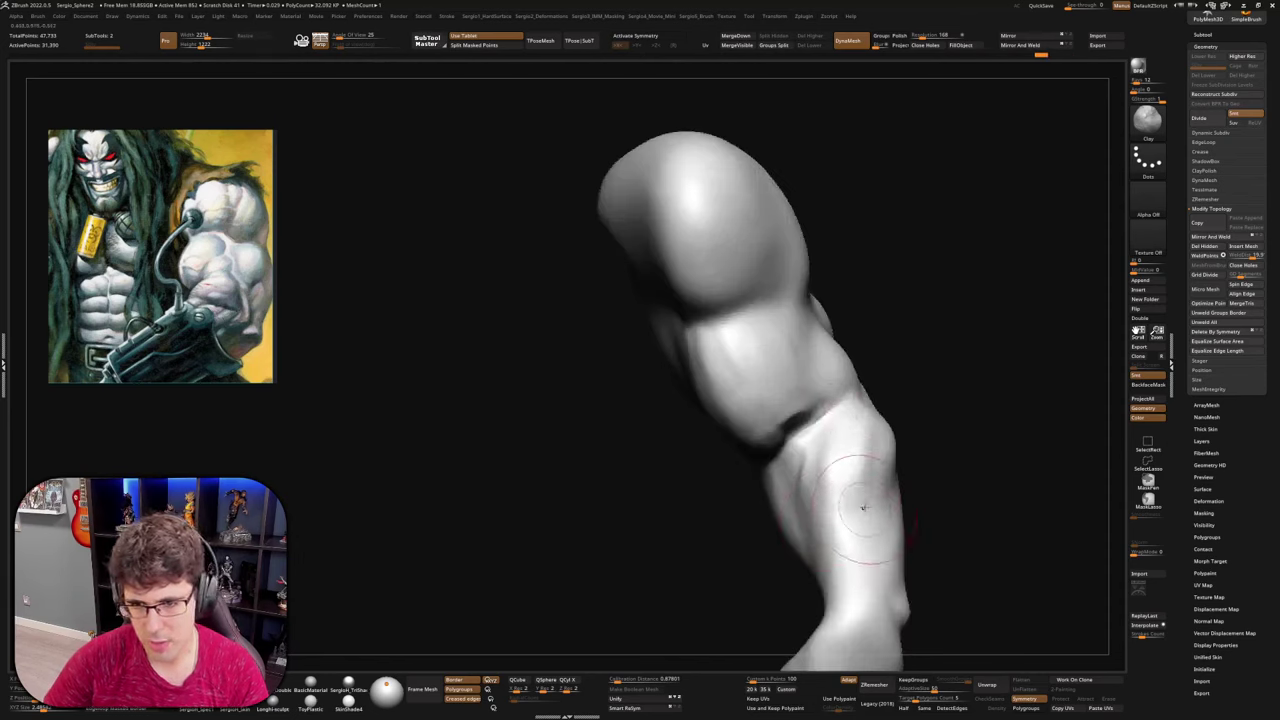
mouse_move(857, 500)
right_down()
mouse_move(908, 423)
mouse_move(876, 437)
mouse_move(894, 451)
right_up()
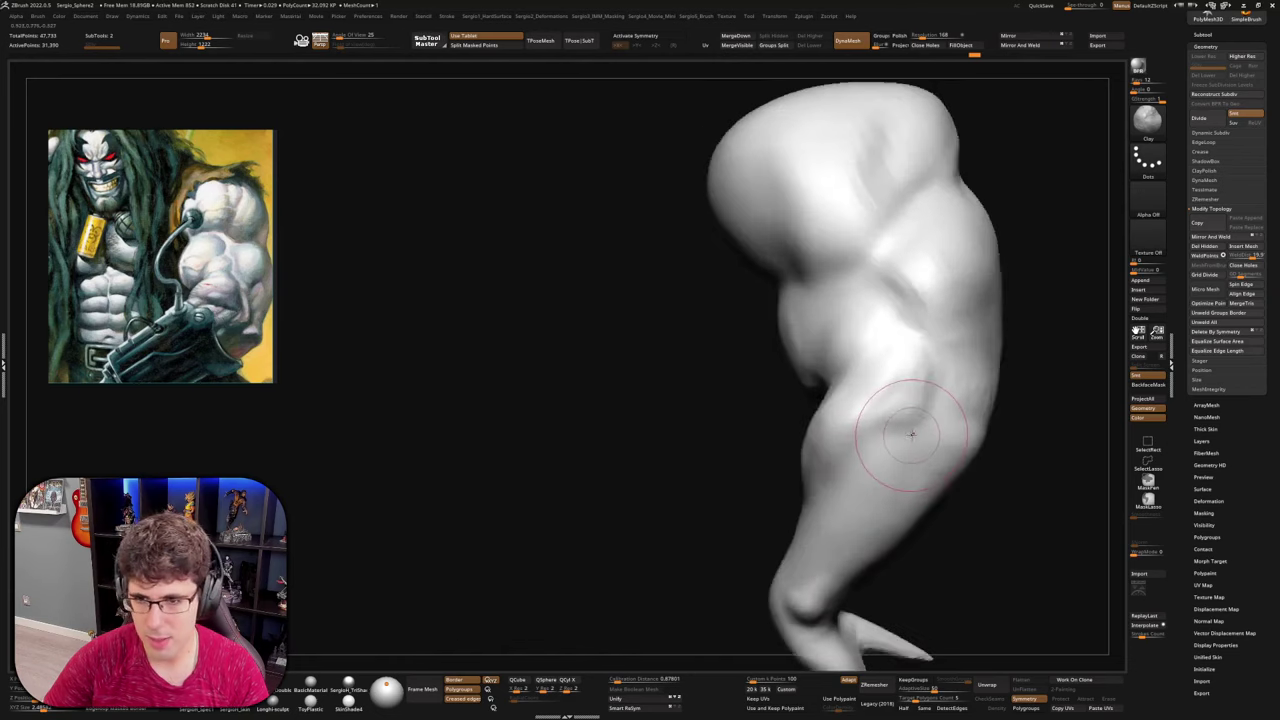
Refine the silhouette of the triceps and elbow using the Move brush at a larger size
key(s)
mouse_move(974, 457)
mouse_down()
mouse_move(1000, 448)
mouse_move(995, 424)
mouse_move(985, 460)
mouse_up()
alt+right_drag(990, 462, 895, 514)
mouse_move(930, 445)
right_down()
mouse_move(886, 423)
mouse_move(909, 429)
right_up()
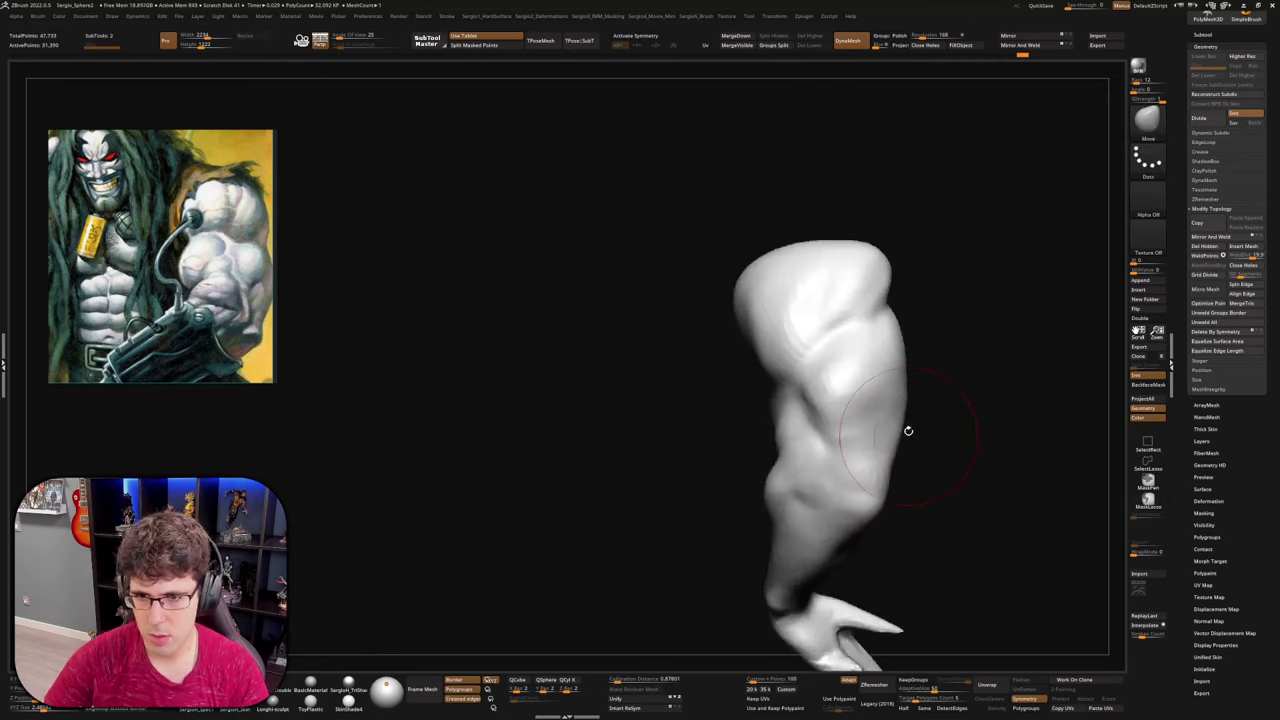
drag(906, 346, 896, 349)
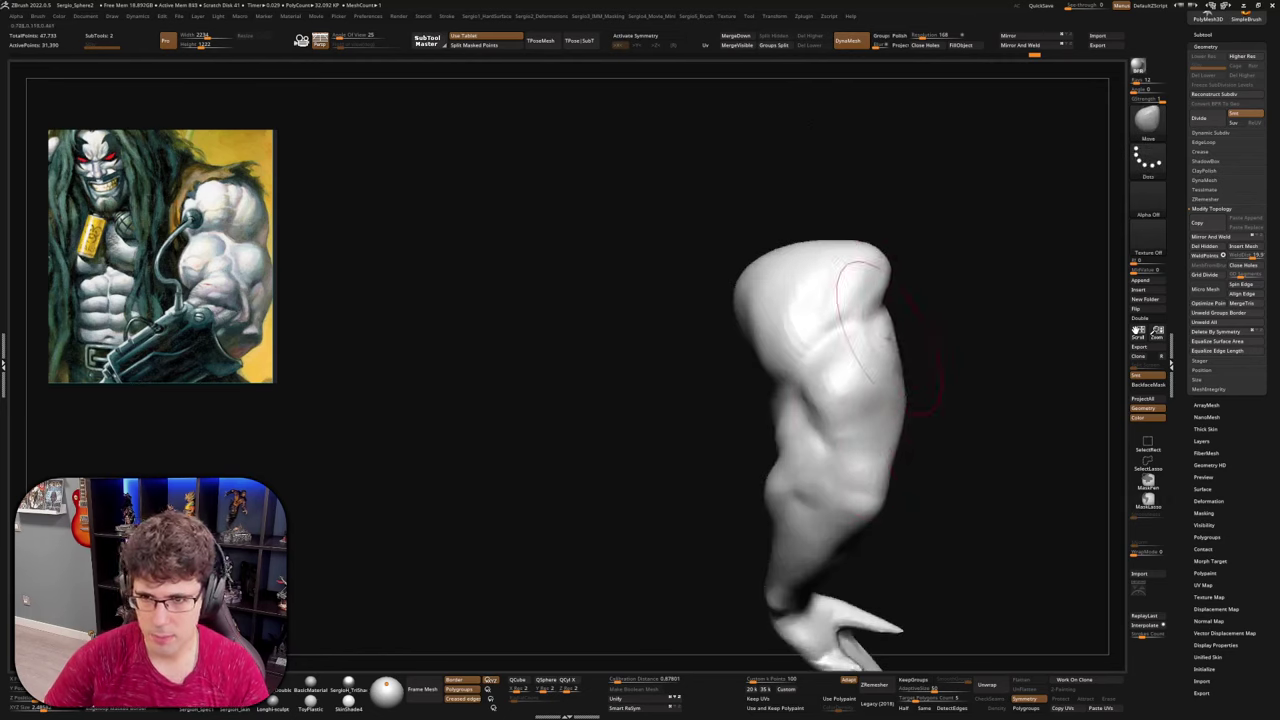
mouse_move(928, 443)
right_down()
mouse_move(946, 443)
mouse_move(923, 431)
right_up()
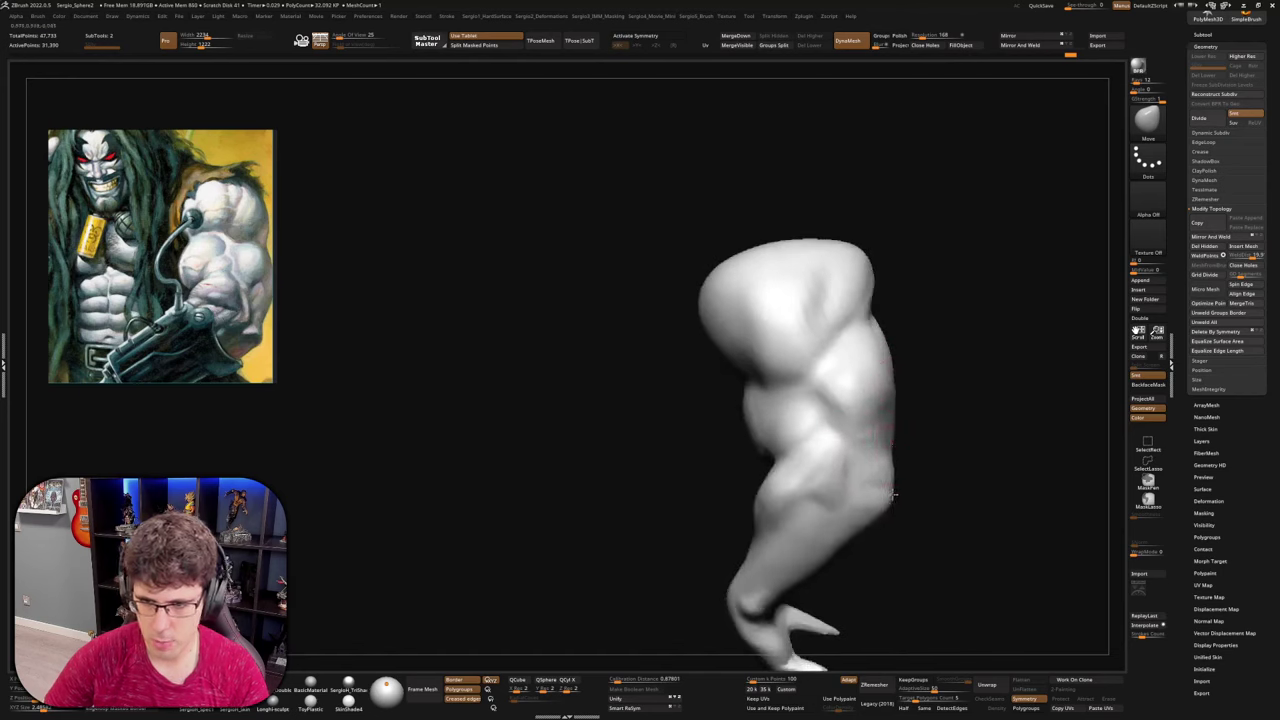
right_drag(870, 460, 874, 360)
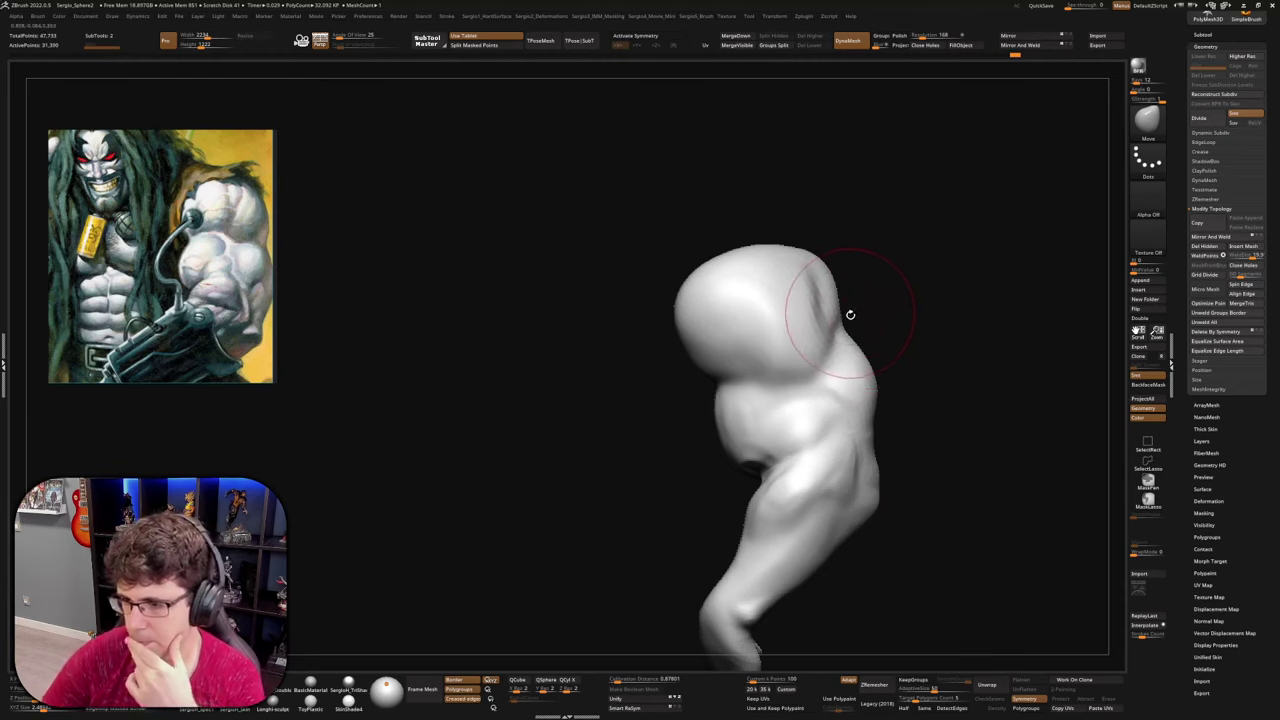
Add rounded volume to the biceps with the Clay brush
mouse_move(848, 400)
right_down()
mouse_move(845, 363)
mouse_move(720, 466)
mouse_move(734, 486)
mouse_move(741, 466)
right_up()
key(b)
key(c)
key(l)
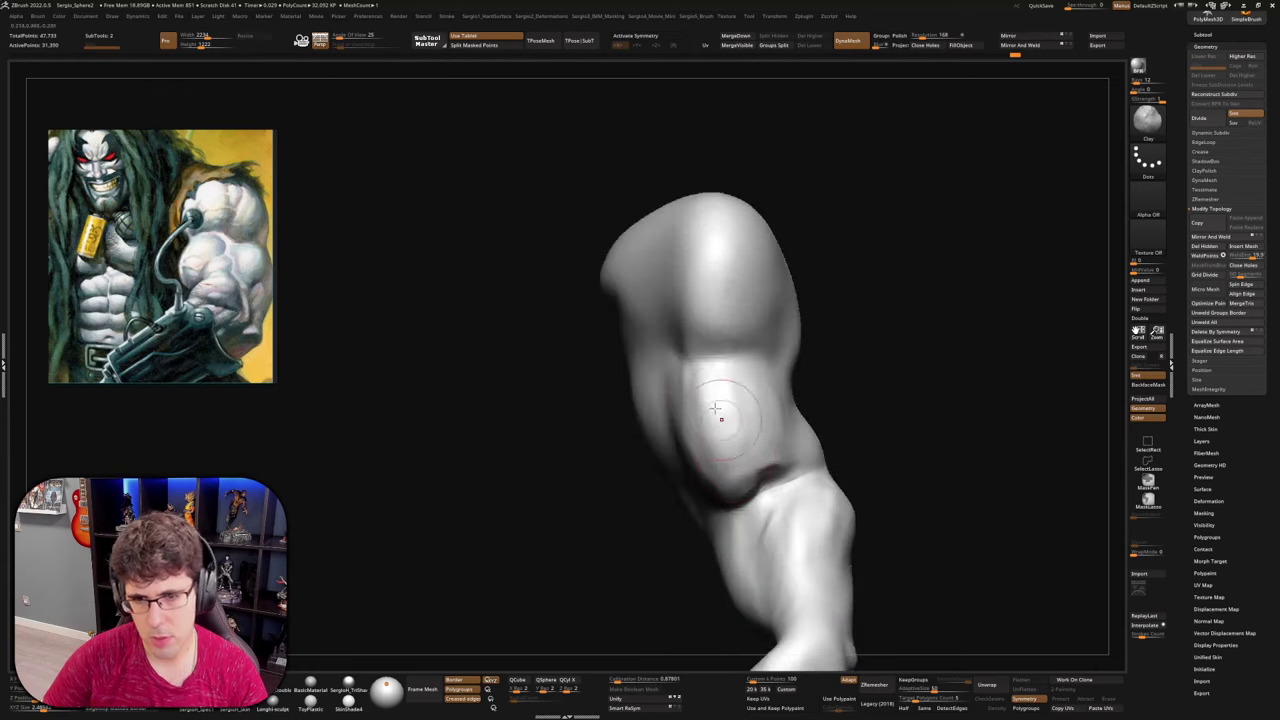
right_drag(740, 382, 795, 451)
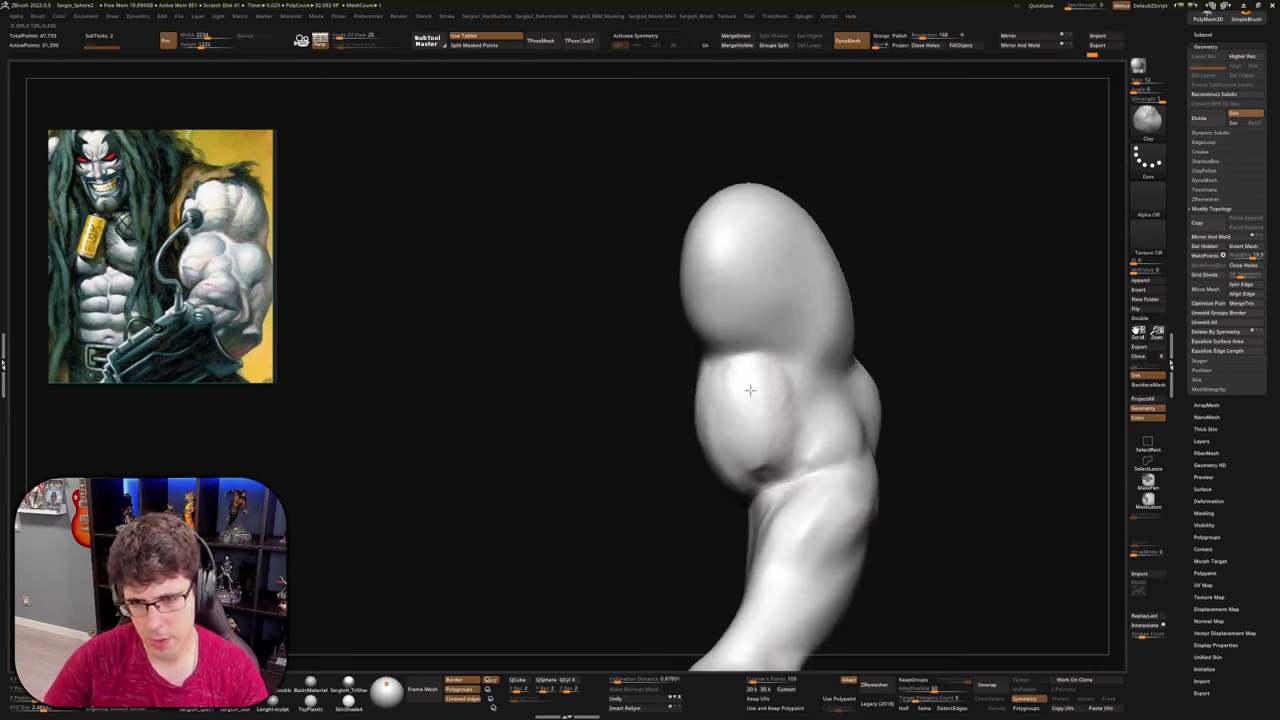
Fill out the front and inner edge of the biceps with the Clay brush and smooth the added volume
drag(672, 366, 734, 510)
drag(698, 417, 722, 512)
right_drag(758, 436, 709, 432)
shift+drag(711, 435, 724, 432)
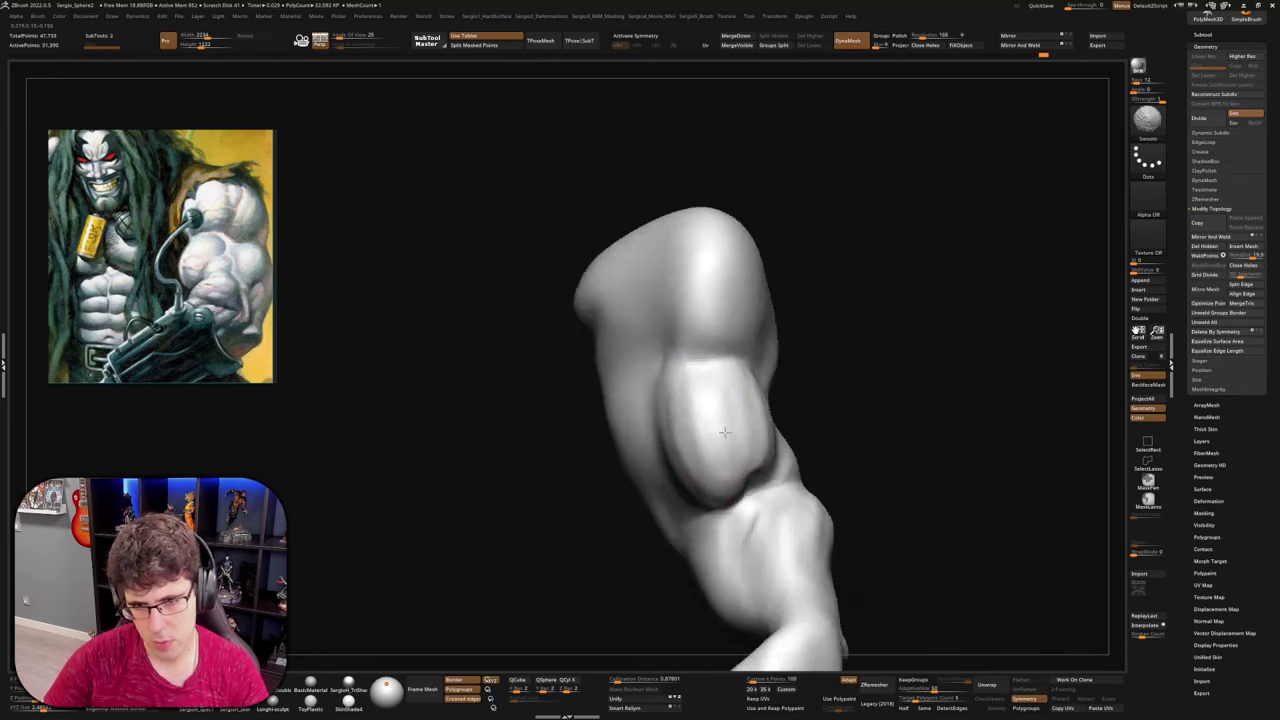
Sculpt the rounded brachialis bulge between the biceps and triceps with the Clay brush and smooth its lower edge
right_drag(765, 432, 734, 394)
drag(734, 394, 771, 417)
mouse_move(771, 417)
right_down()
mouse_move(762, 458)
mouse_move(795, 463)
mouse_move(831, 440)
right_up()
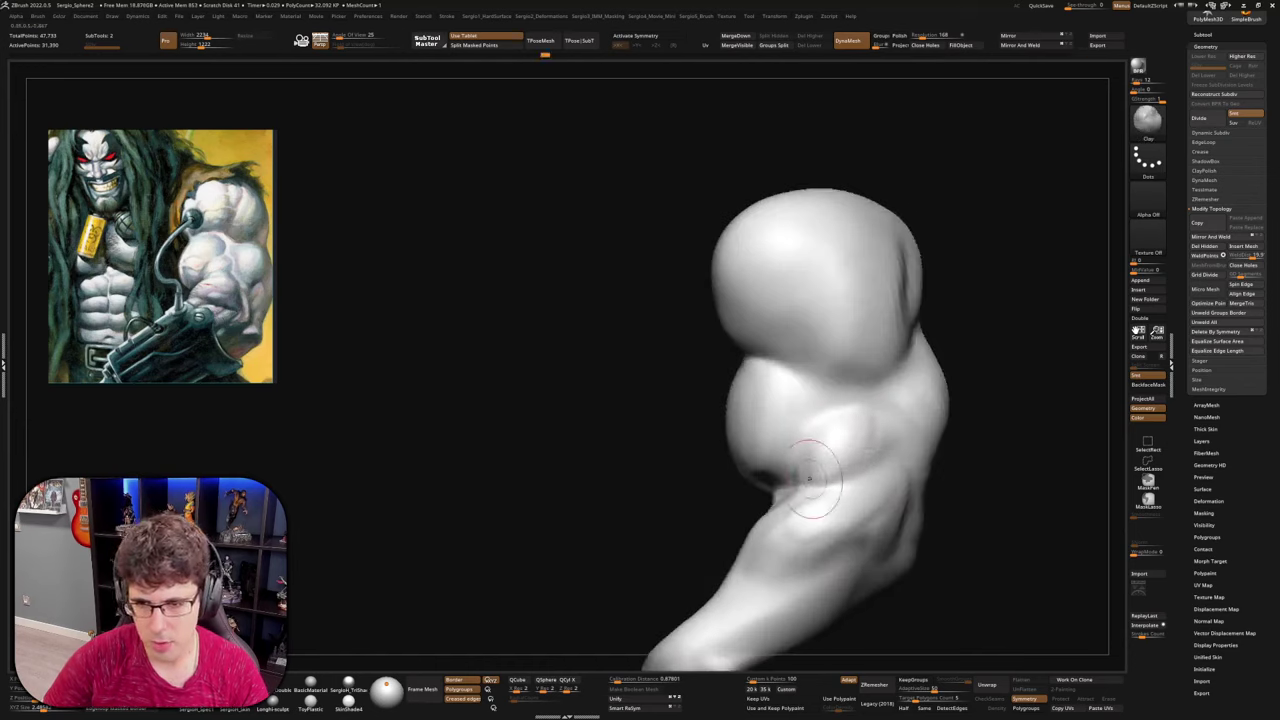
shift+drag(829, 471, 829, 480)
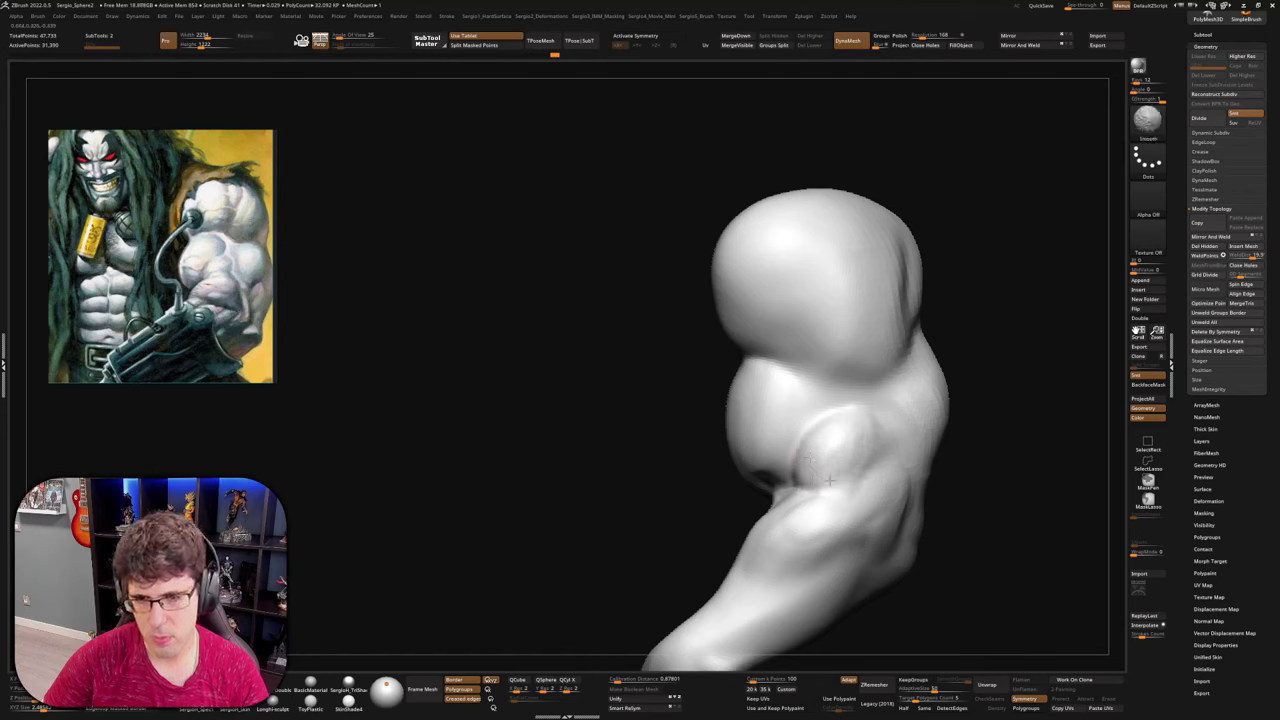
right_drag(825, 482, 793, 402)
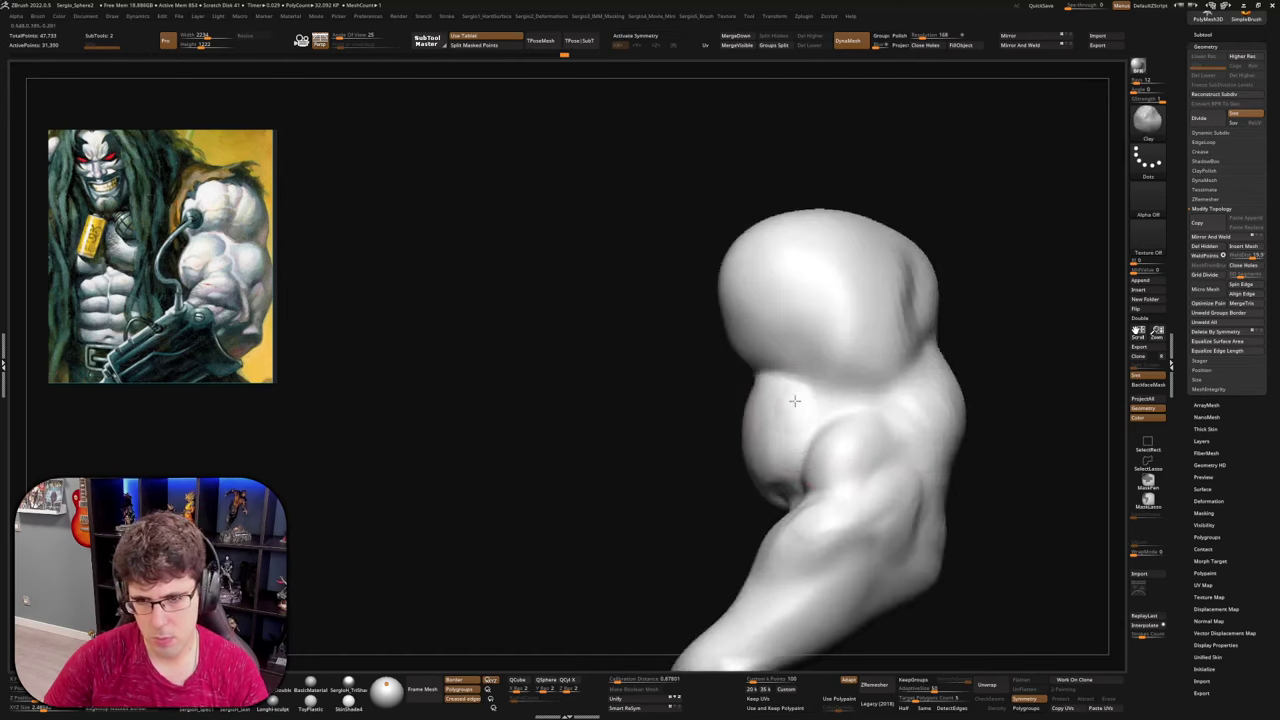
Carve the separation between the front and side deltoid heads on the shoulder ball with the Clay brush
mouse_move(758, 486)
right_down()
mouse_move(722, 453)
mouse_move(766, 434)
mouse_move(777, 457)
mouse_move(827, 475)
right_up()
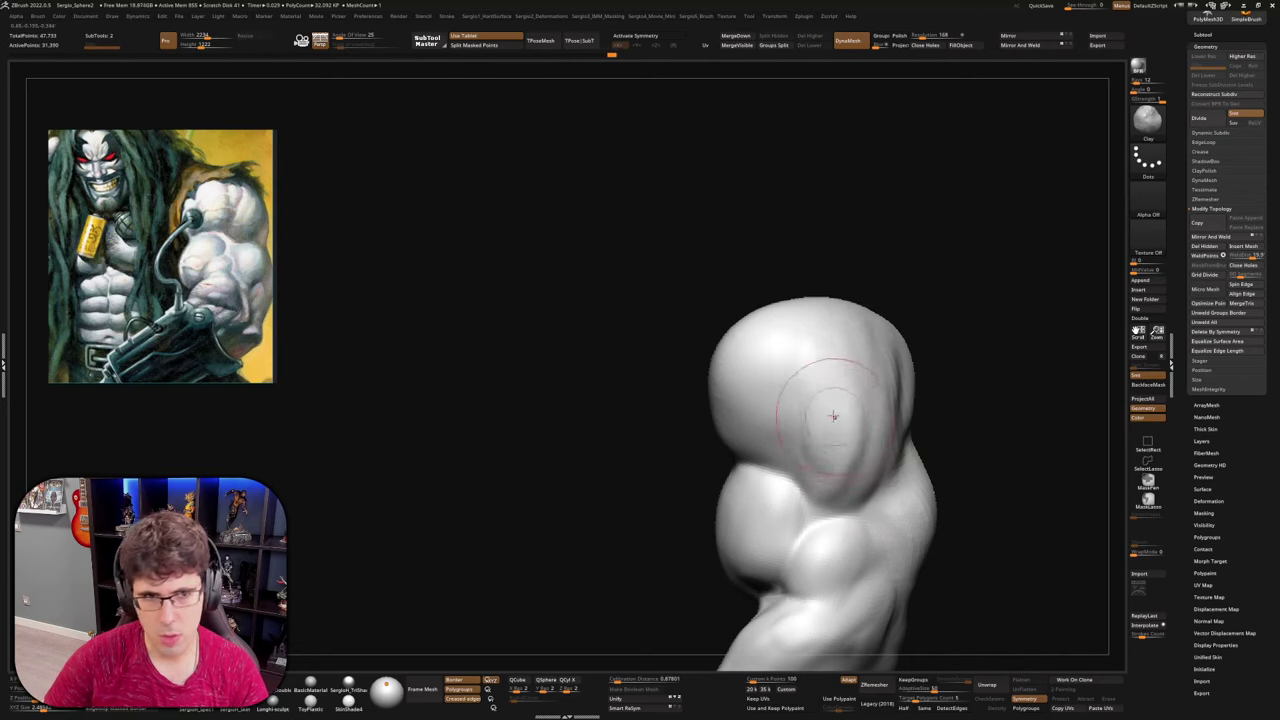
mouse_move(833, 415)
right_down()
mouse_move(817, 371)
mouse_move(837, 400)
right_up()
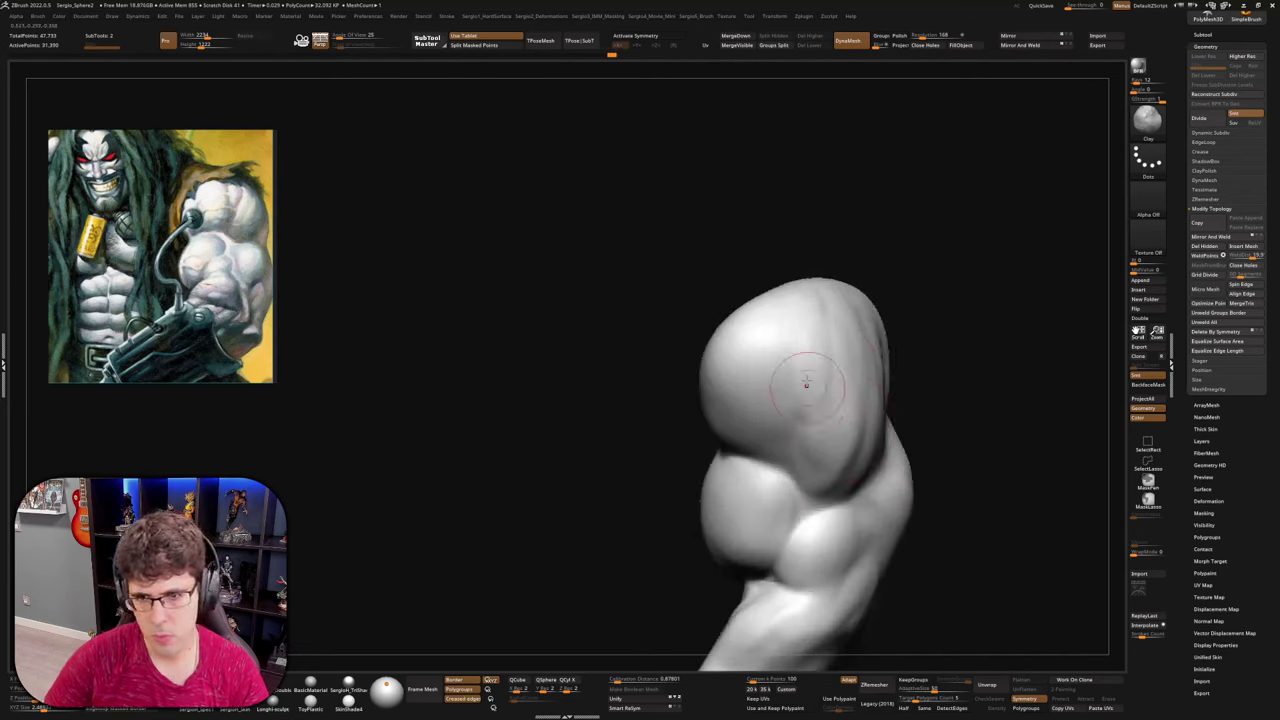
right_drag(808, 306, 803, 310)
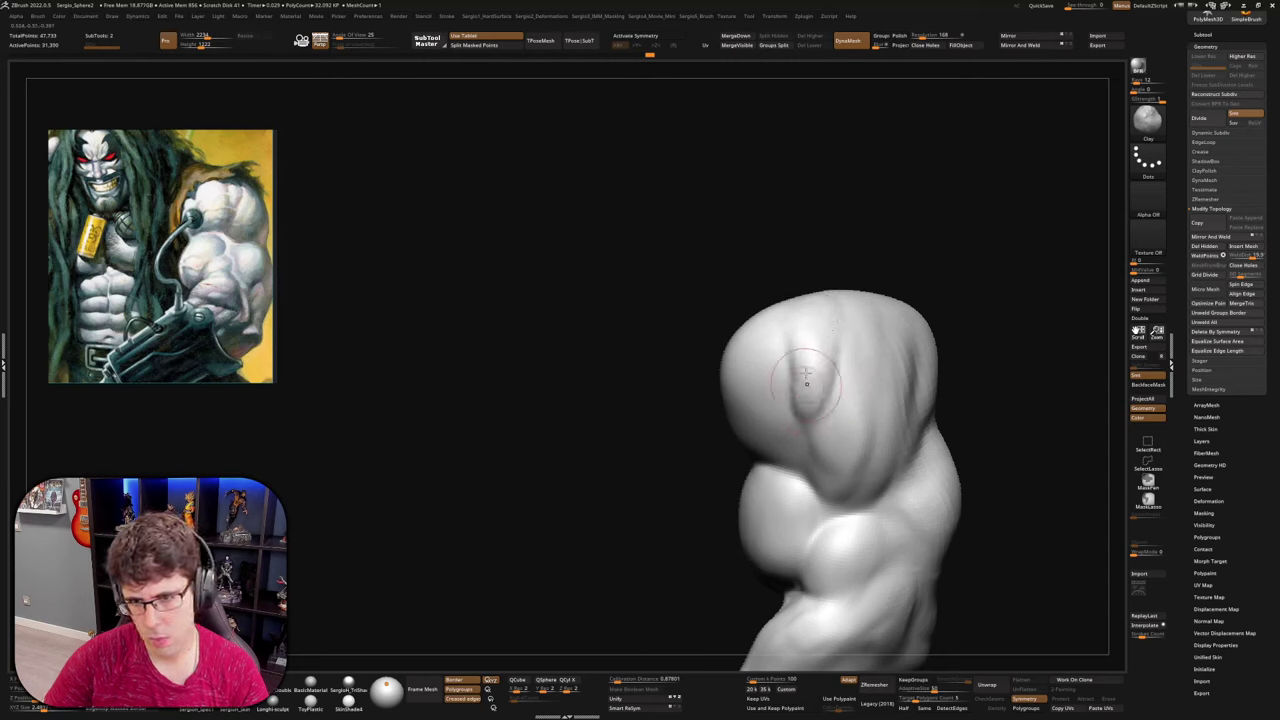
right_drag(806, 378, 830, 422)
Fill out the side deltoid head and define its rear edge with the Clay brush
drag(857, 461, 870, 392)
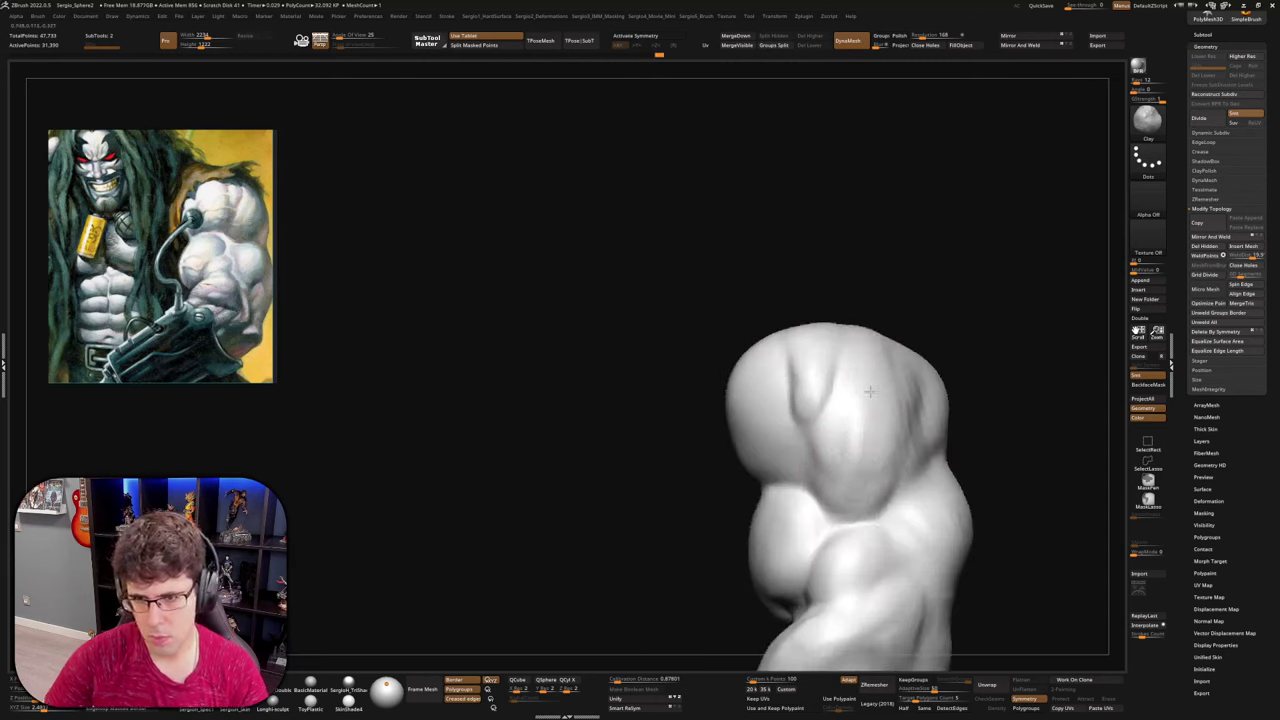
drag(848, 468, 872, 395)
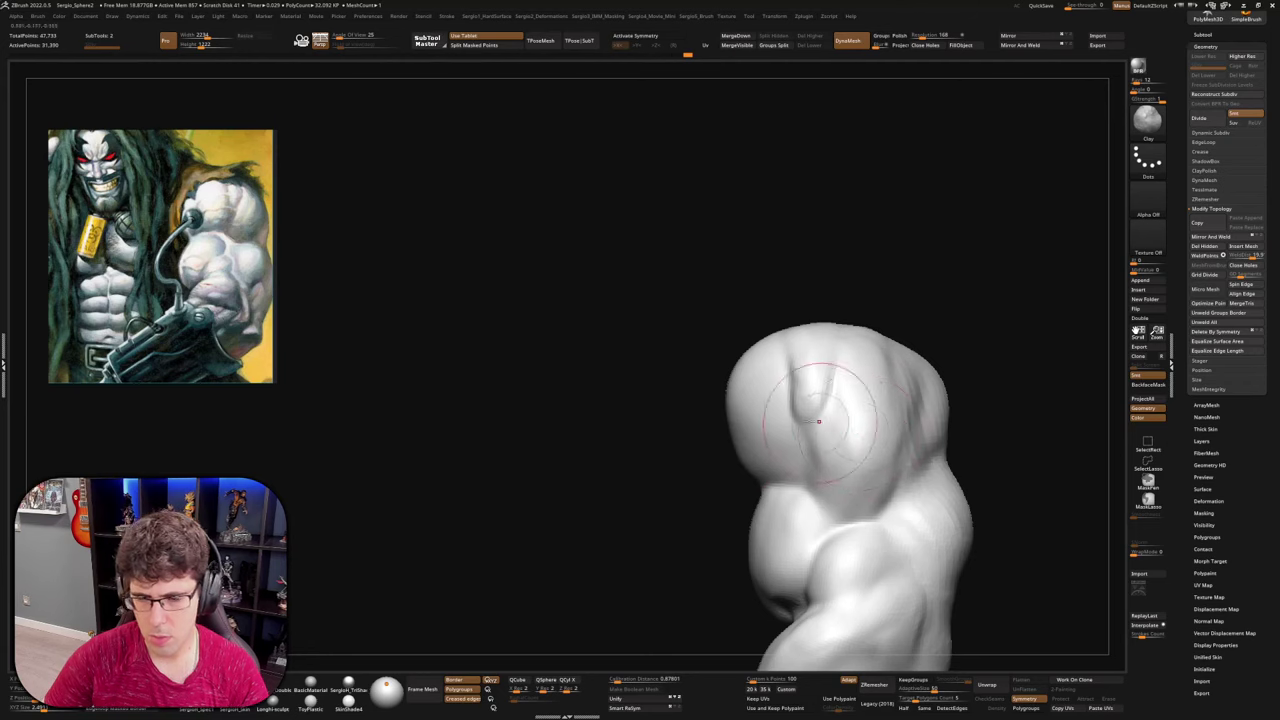
right_drag(882, 413, 769, 429)
mouse_move(778, 470)
mouse_down()
mouse_move(742, 392)
mouse_move(744, 436)
mouse_move(740, 400)
mouse_up()
mouse_move(734, 345)
right_down()
mouse_move(894, 297)
mouse_move(902, 455)
mouse_move(814, 403)
mouse_move(822, 410)
mouse_move(746, 449)
mouse_move(840, 362)
mouse_move(775, 430)
mouse_move(750, 480)
right_up()
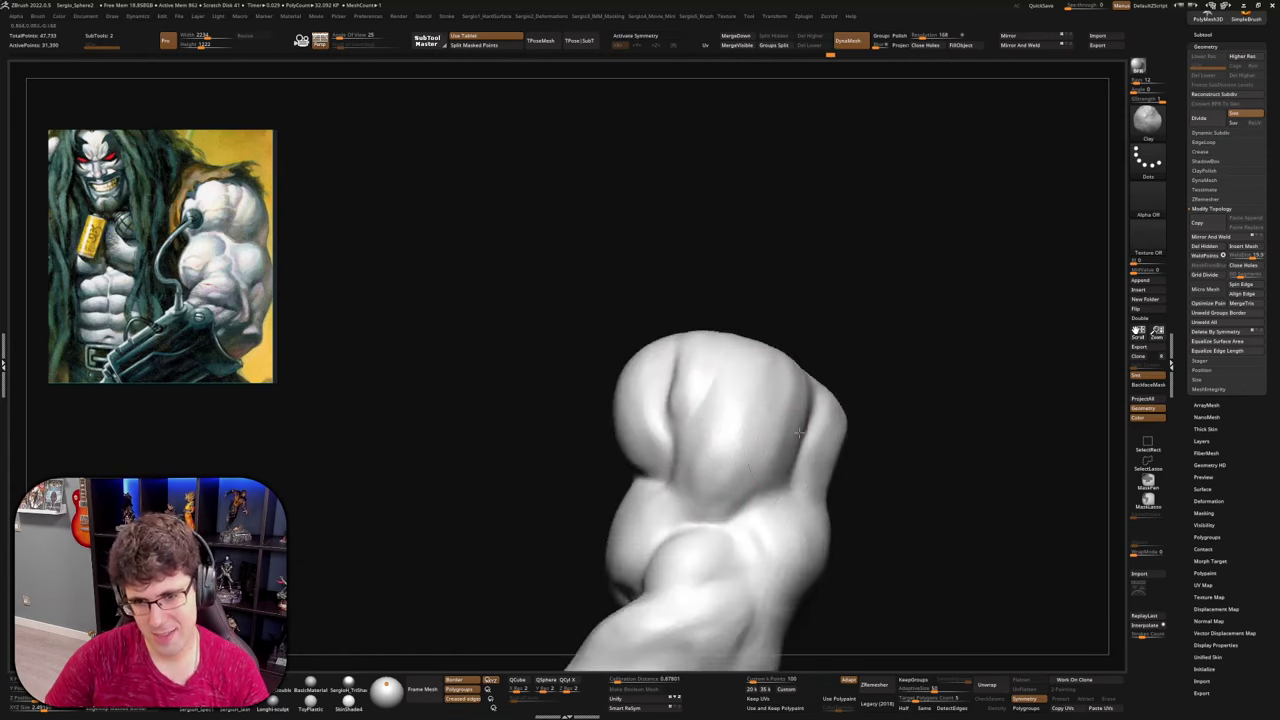
Cut the crease between the front and side deltoid heads with the DamStandard brush
right_drag(799, 433, 850, 425)
key(b)
key(d)
key(s)
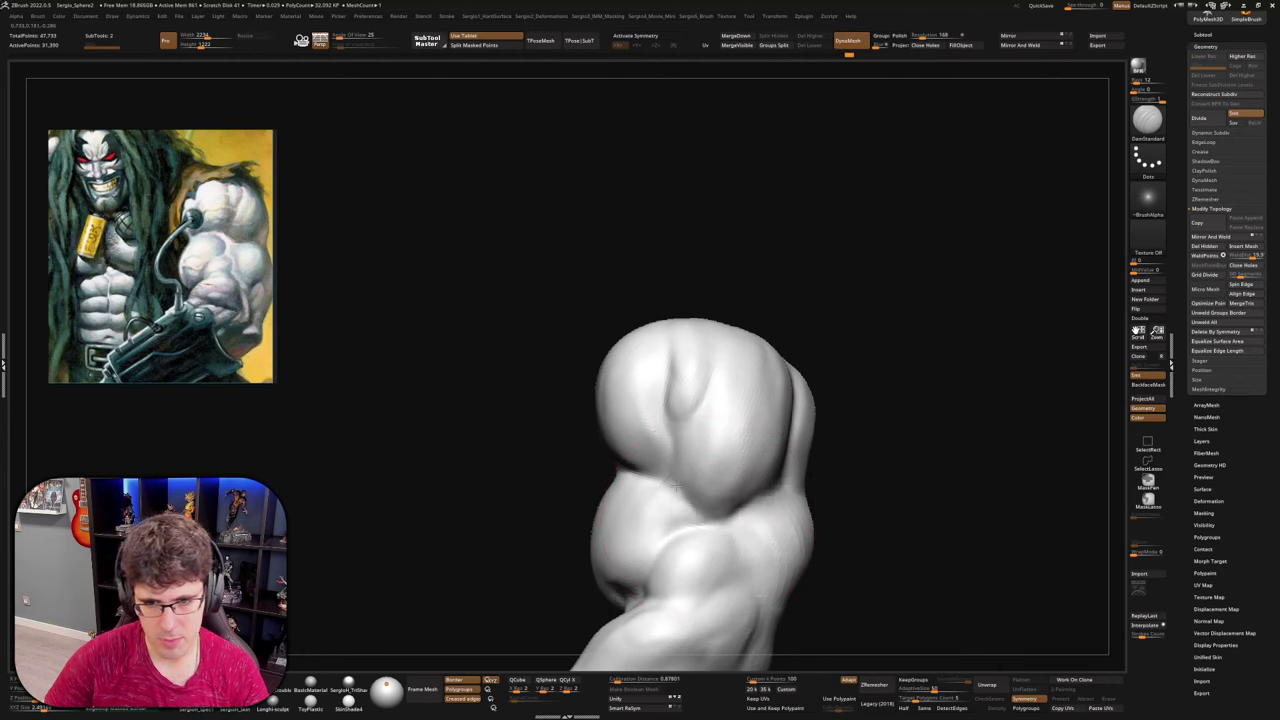
drag(676, 488, 672, 415)
mouse_move(580, 463)
mouse_down()
mouse_move(640, 470)
mouse_move(672, 410)
mouse_up()
drag(546, 591, 492, 605)
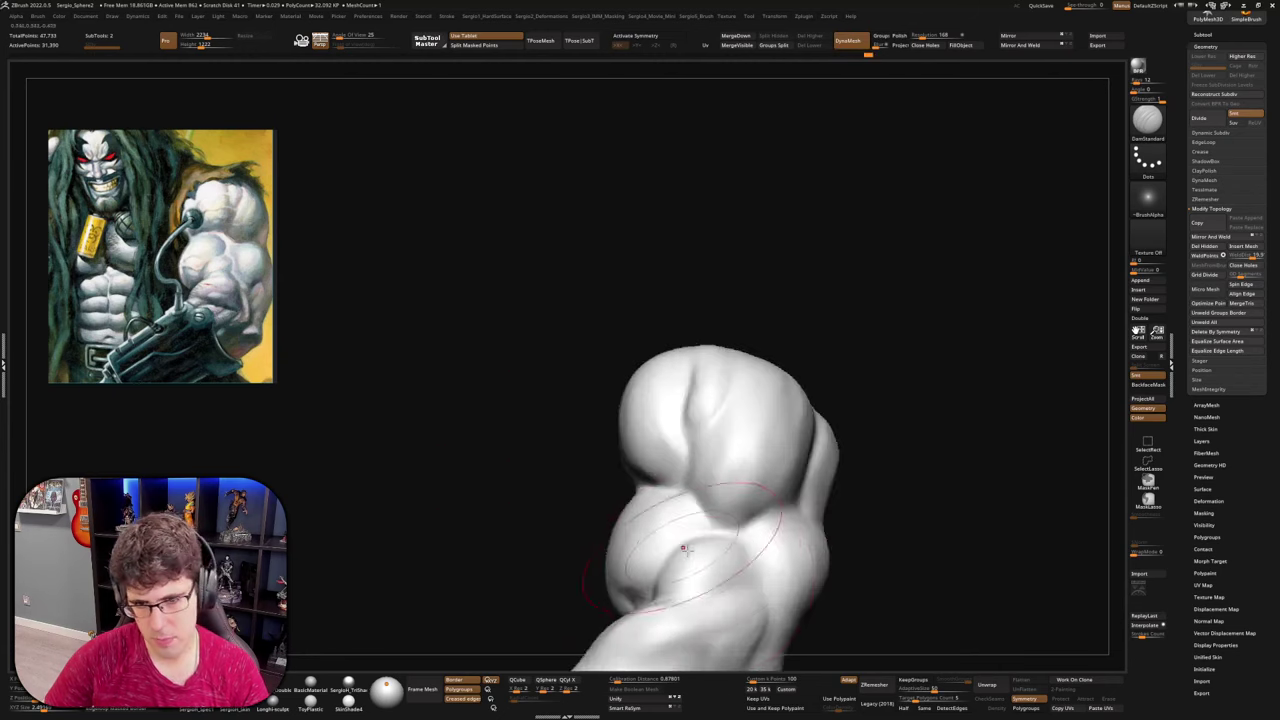
Sharpen the crease around the brachialis below the deltoid with the DamStandard brush
mouse_move(683, 548)
right_down()
mouse_move(700, 530)
mouse_move(685, 522)
mouse_move(697, 463)
mouse_move(737, 420)
mouse_move(751, 322)
mouse_move(763, 405)
right_up()
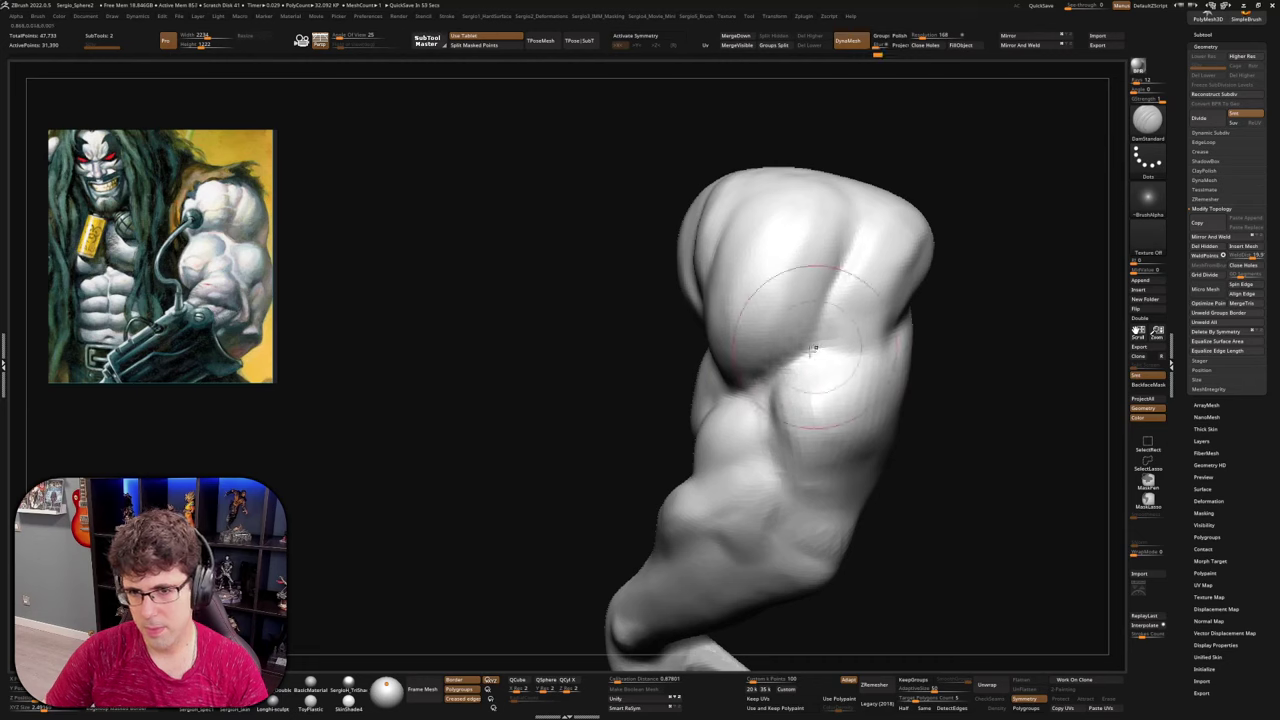
right_drag(807, 349, 750, 408)
right_drag(749, 480, 743, 417)
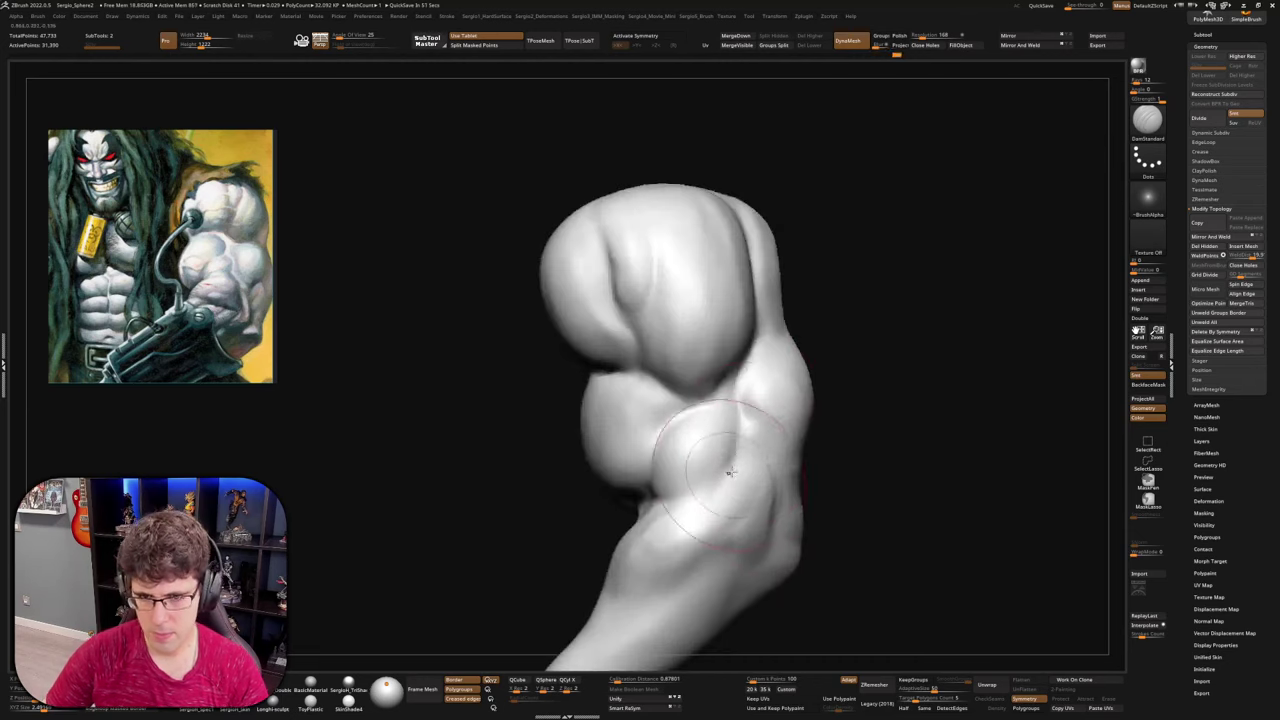
drag(730, 473, 711, 494)
Add muscle volume on the outer elbow and upper forearm with the Clay brush
ctrl+right_drag(757, 543, 750, 470)
key(b)
key(c)
key(l)
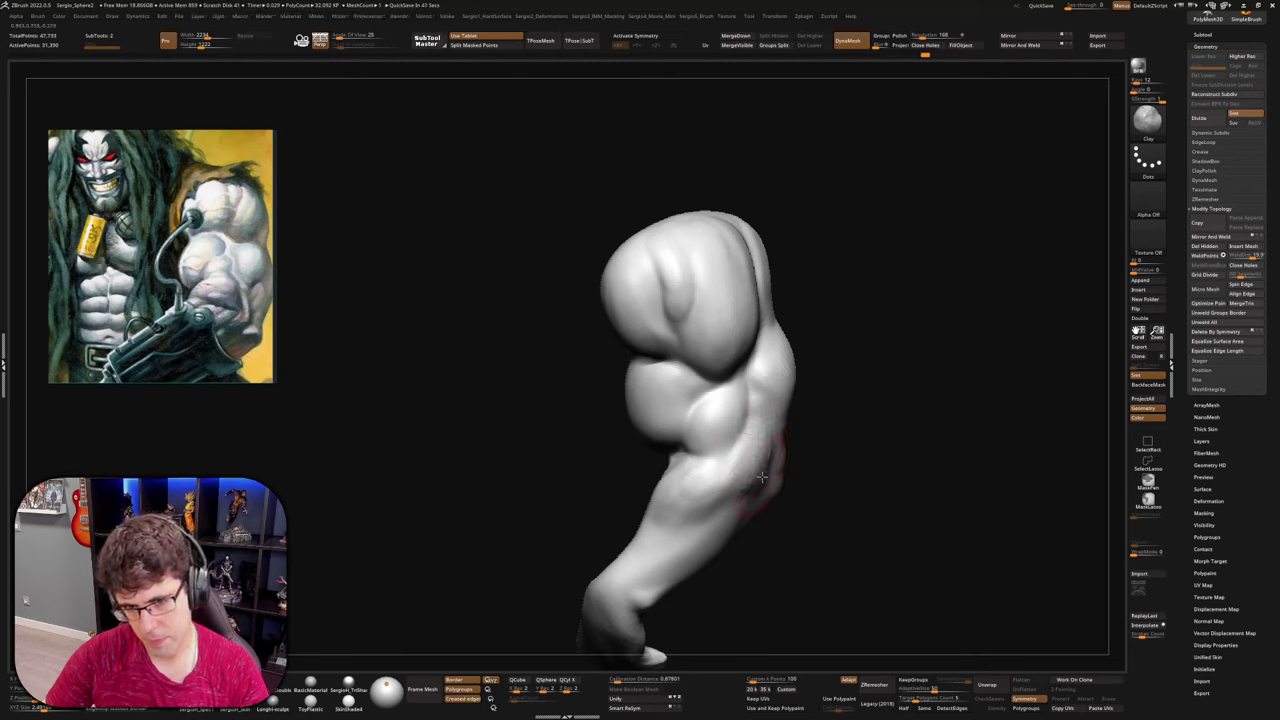
right_drag(750, 437, 709, 465)
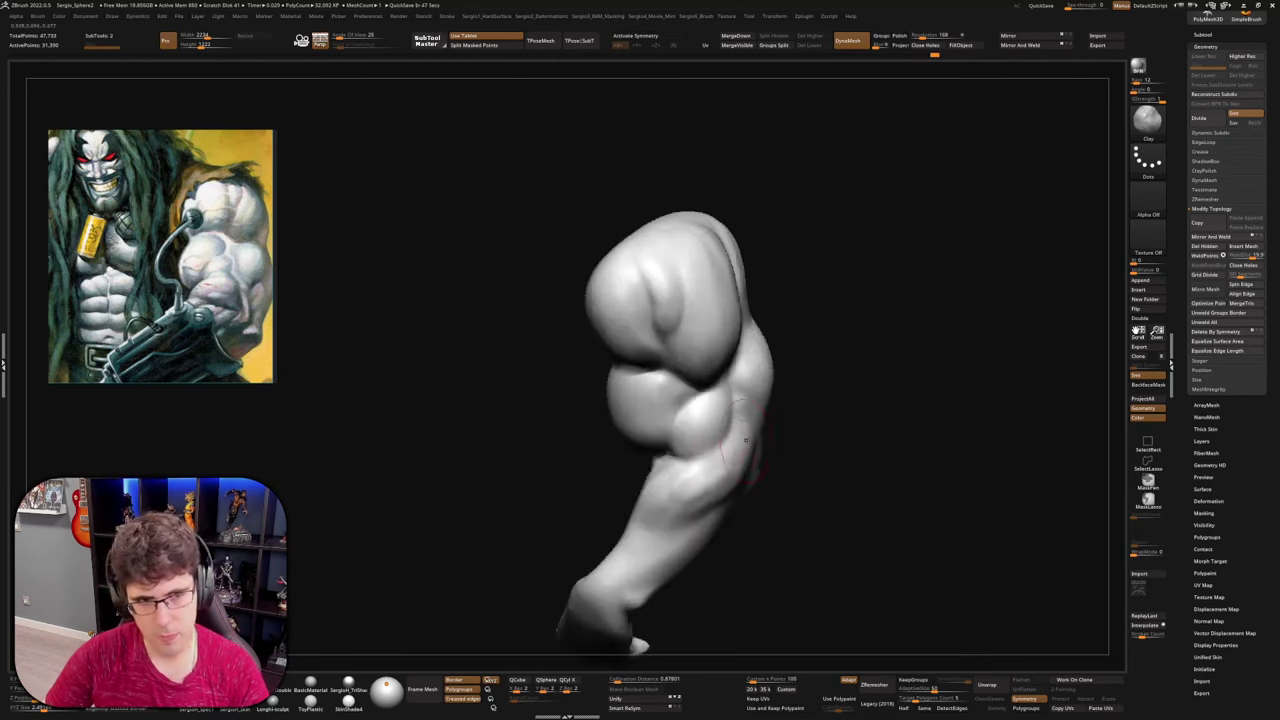
Cut the crease between the brachialis and the top of the forearm with the DamStandard brush
key(b)
key(d)
key(s)
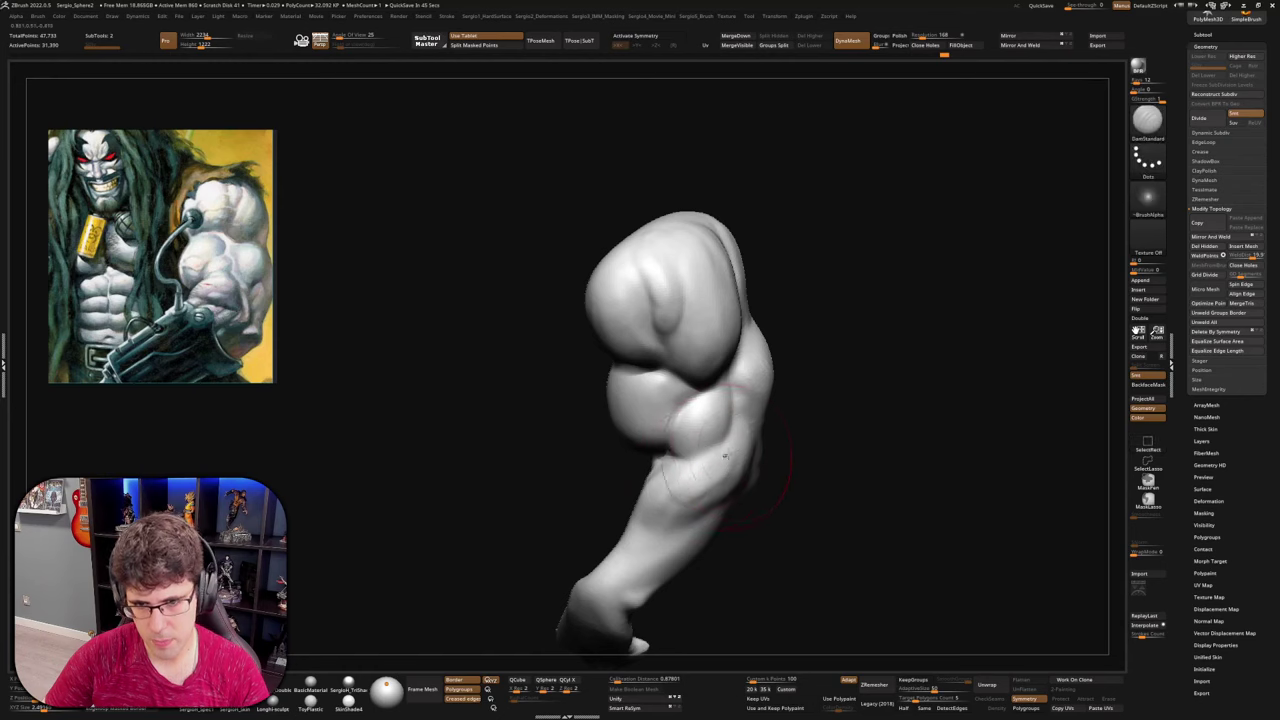
mouse_move(700, 455)
right_down()
mouse_move(726, 448)
mouse_move(700, 456)
right_up()
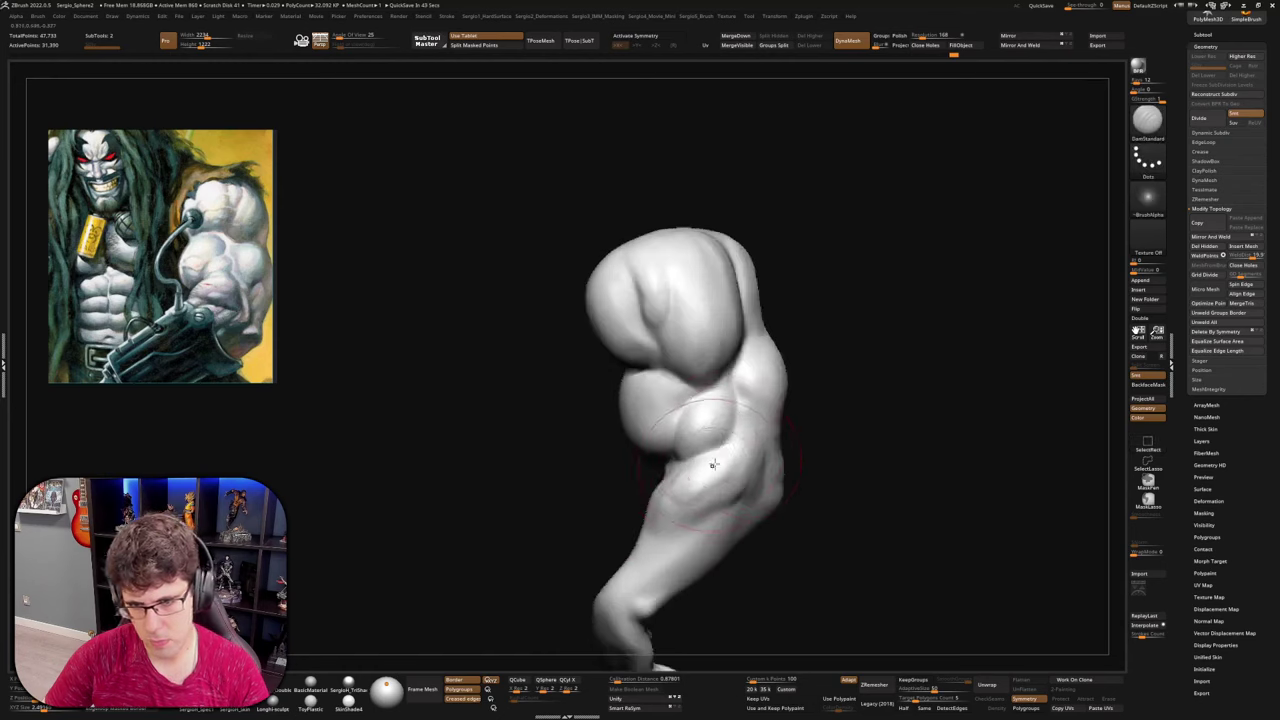
Refine the small muscle forms between the brachialis, triceps and forearm with the Clay brush
key(b)
key(c)
key(l)
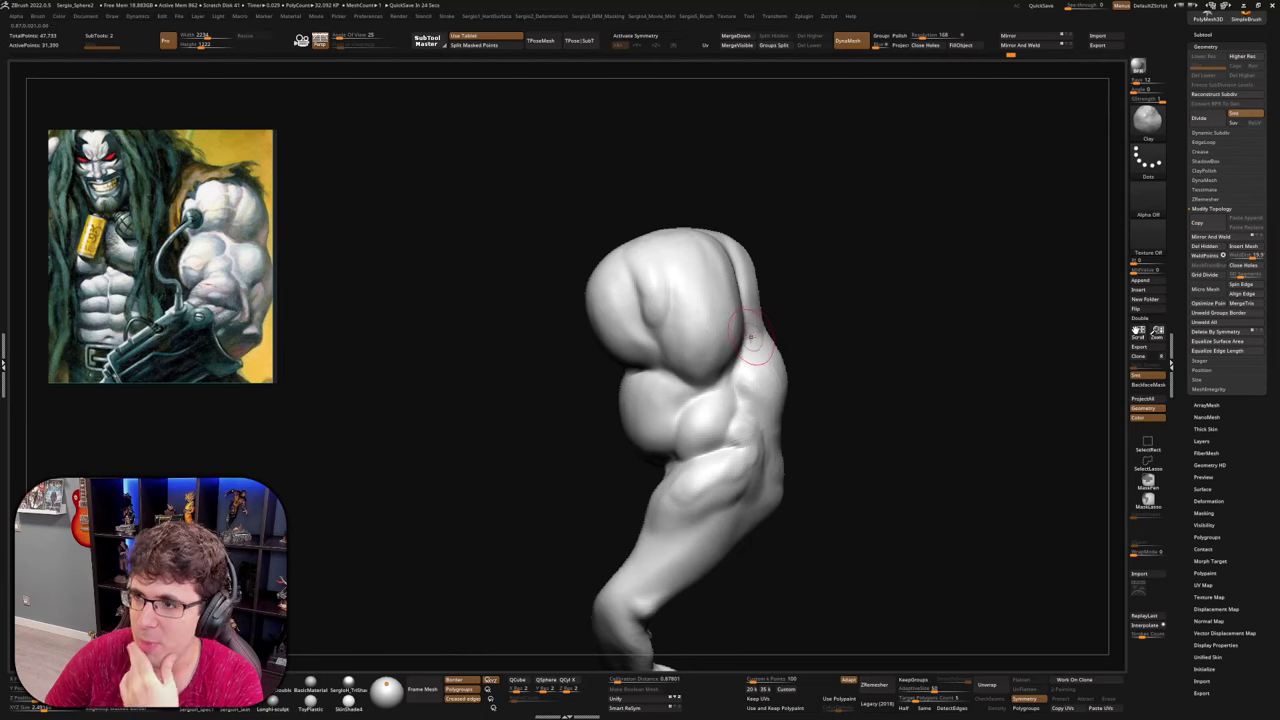
mouse_move(756, 384)
right_down()
mouse_move(768, 388)
mouse_move(746, 357)
right_up()
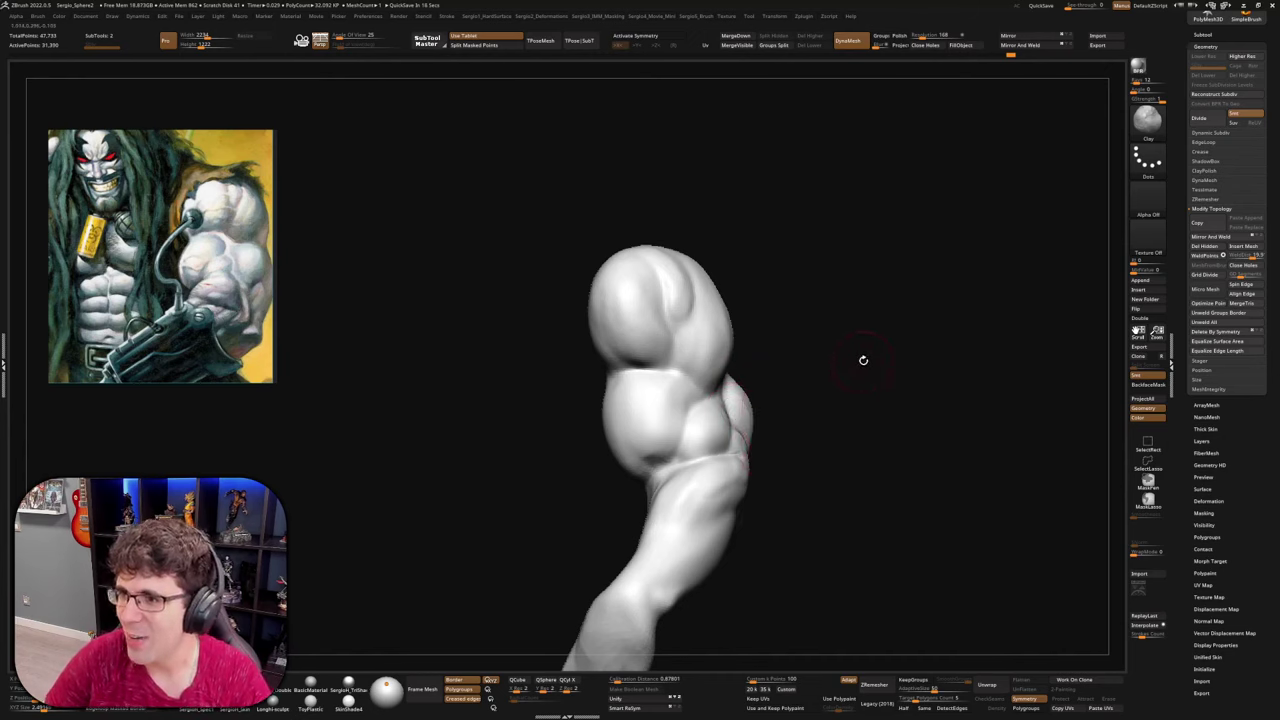
Deepen the V-shaped grooves between the front and side deltoid heads with the DamStandard brush, smoothing the upper part
mouse_move(860, 370)
right_down()
mouse_move(770, 400)
mouse_move(708, 286)
mouse_move(695, 368)
right_up()
ctrl+right_drag(695, 368, 665, 405)
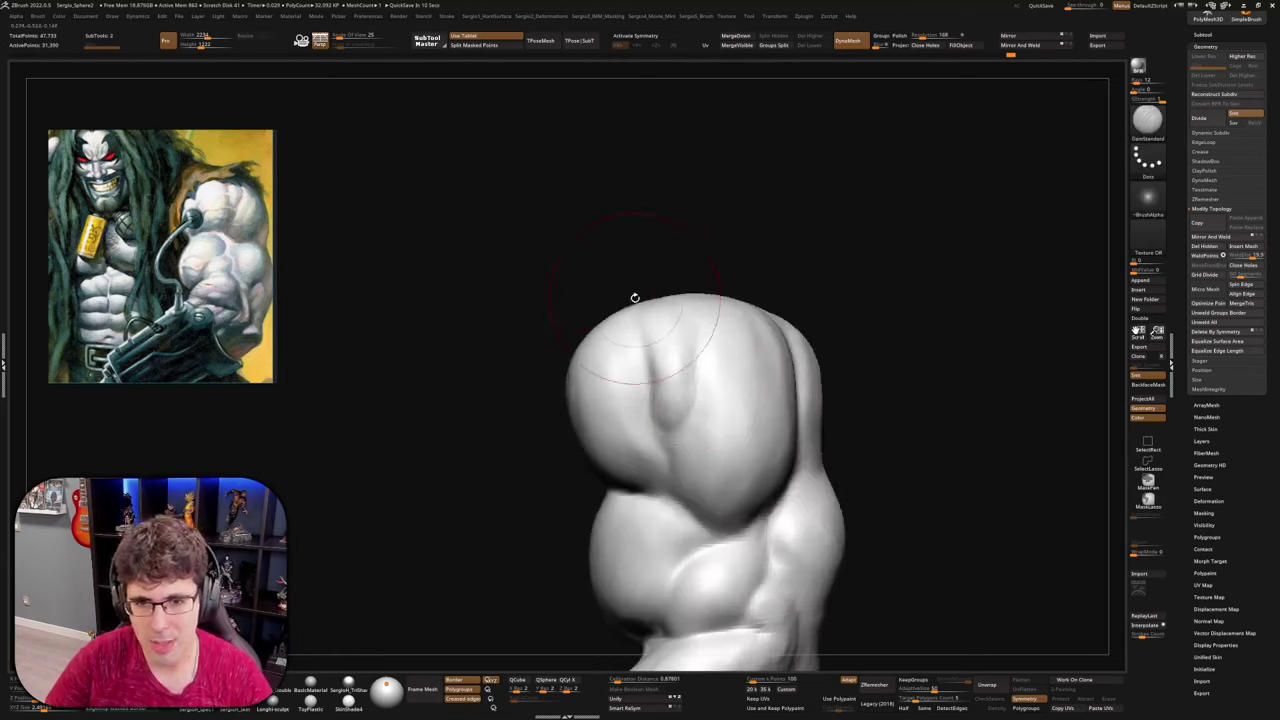
shift+drag(694, 350, 674, 299)
drag(631, 352, 658, 412)
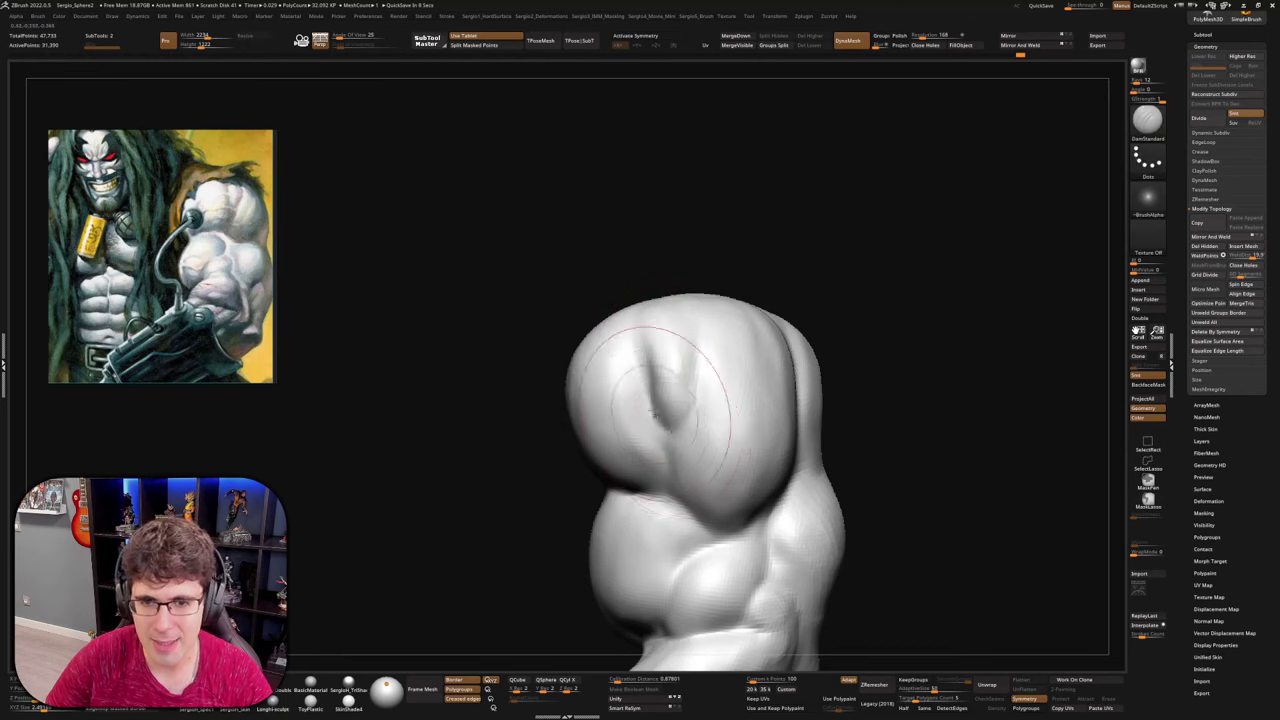
drag(697, 338, 676, 422)
mouse_move(665, 440)
right_down()
mouse_move(694, 403)
mouse_move(697, 420)
right_up()
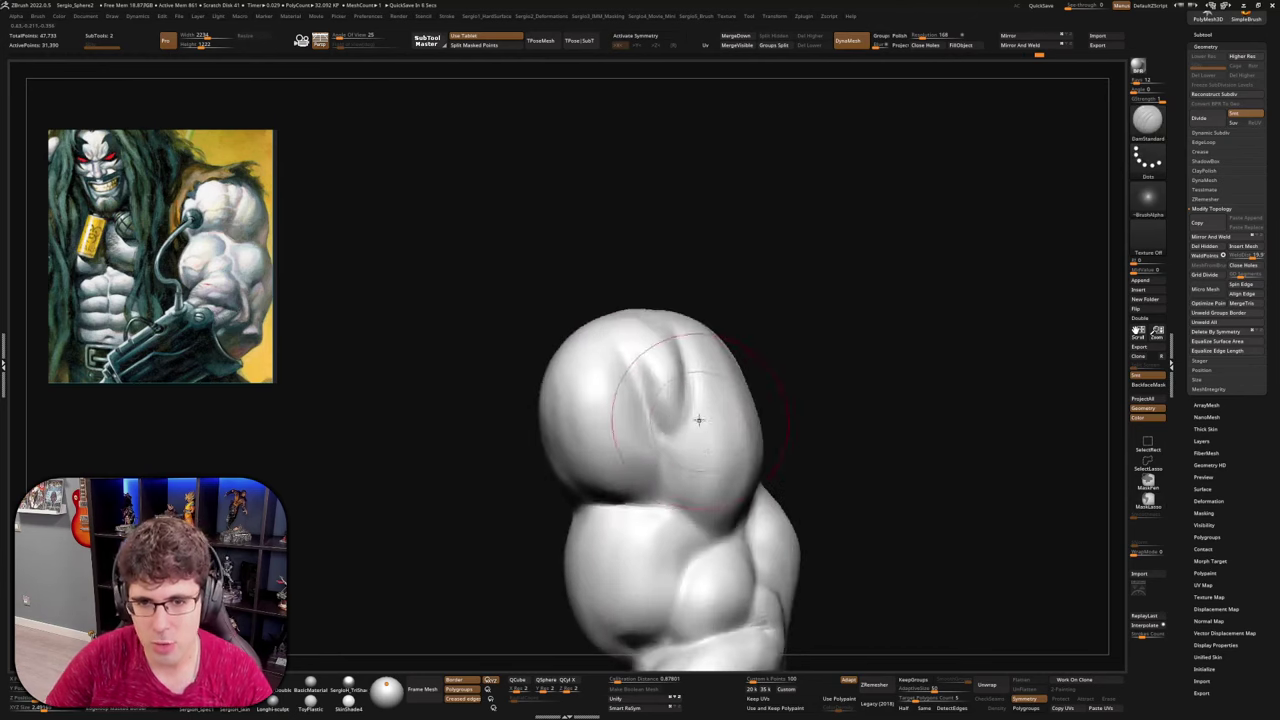
Adjust the brush size and reshape the front of the deltoid with the Move brush
key(s)
drag(697, 400, 690, 400)
mouse_move(690, 400)
right_down()
mouse_move(685, 380)
mouse_move(670, 405)
mouse_move(655, 390)
right_up()
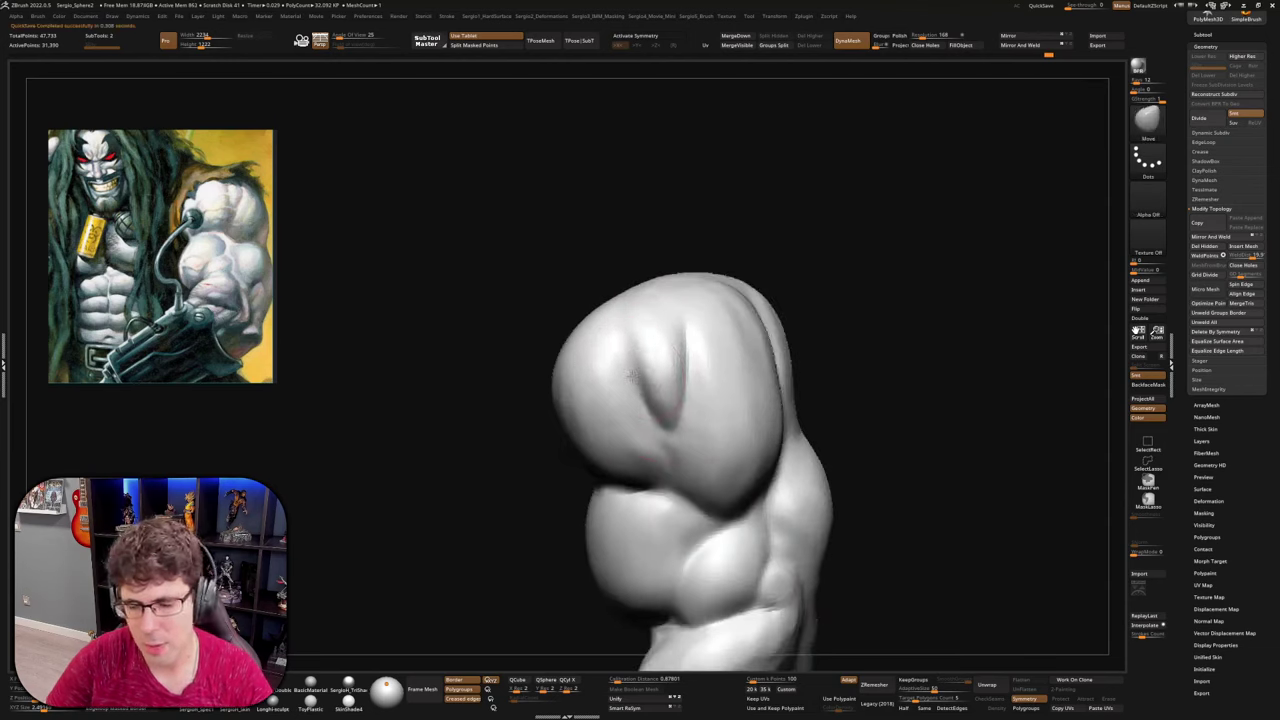
Build up the front deltoid head and its lower edge above the biceps with the Clay brush
right_drag(632, 378, 605, 378)
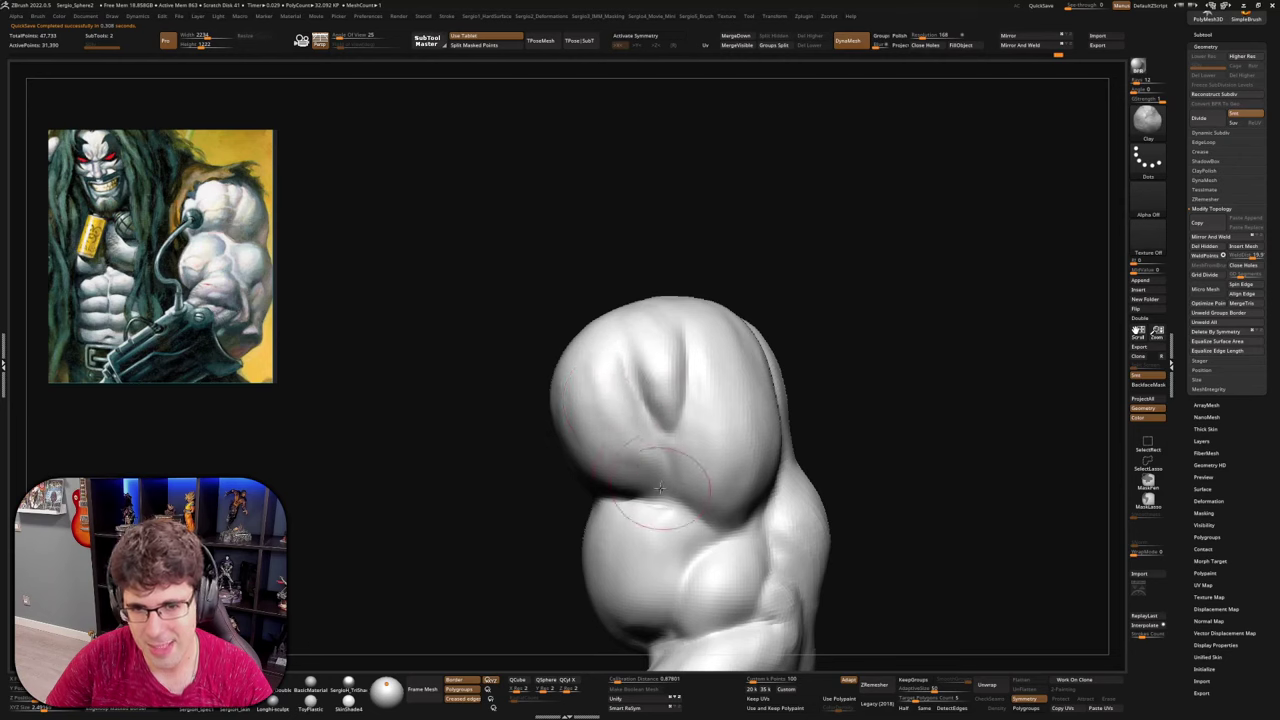
right_drag(636, 452, 607, 433)
mouse_move(596, 388)
mouse_down()
mouse_move(624, 510)
mouse_move(598, 450)
mouse_move(612, 500)
mouse_up()
right_drag(685, 492, 700, 366)
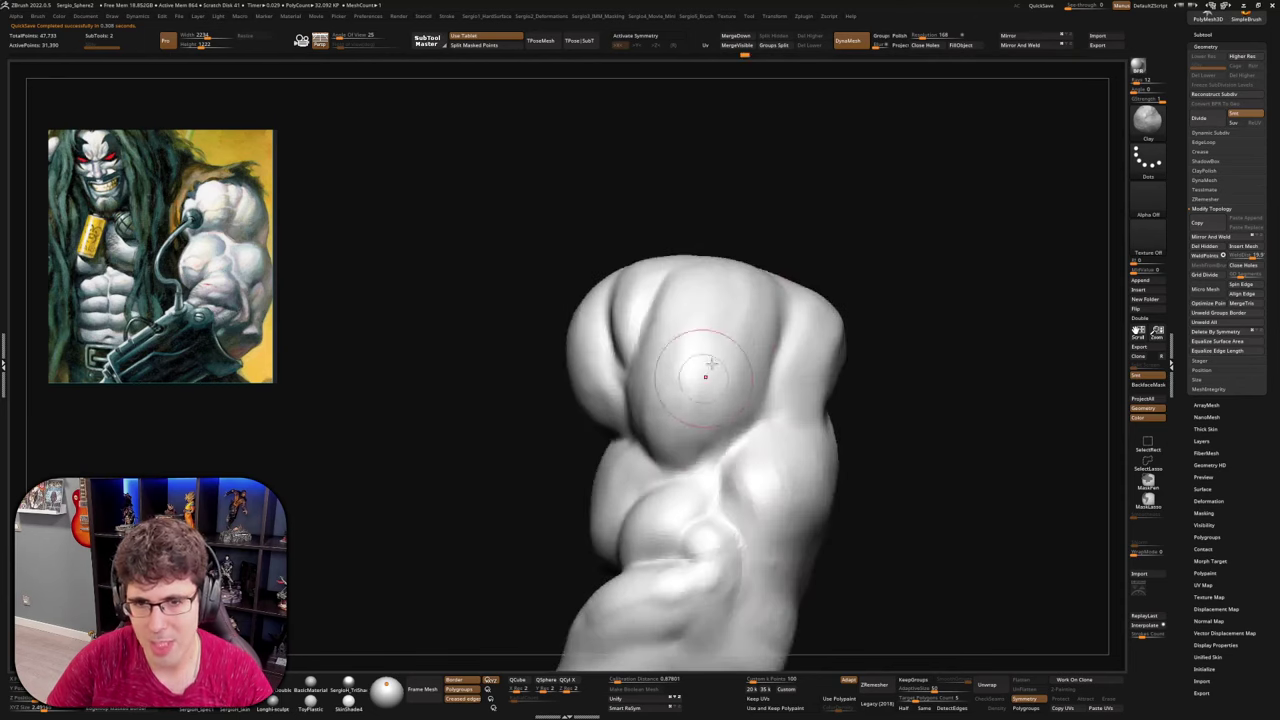
Cut the creases between the side and rear deltoid heads and above the triceps with the DamStandard brush
key(b)
key(d)
key(s)
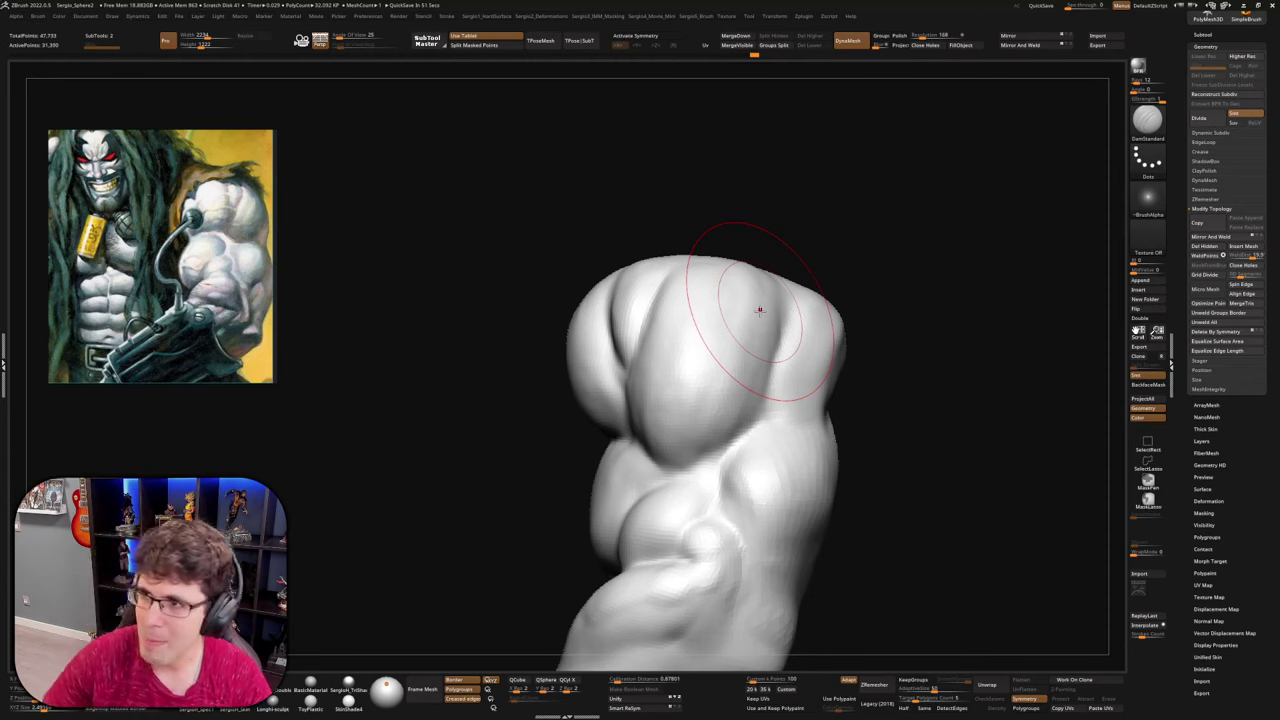
mouse_move(834, 403)
mouse_down()
mouse_move(863, 403)
mouse_move(842, 418)
mouse_up()
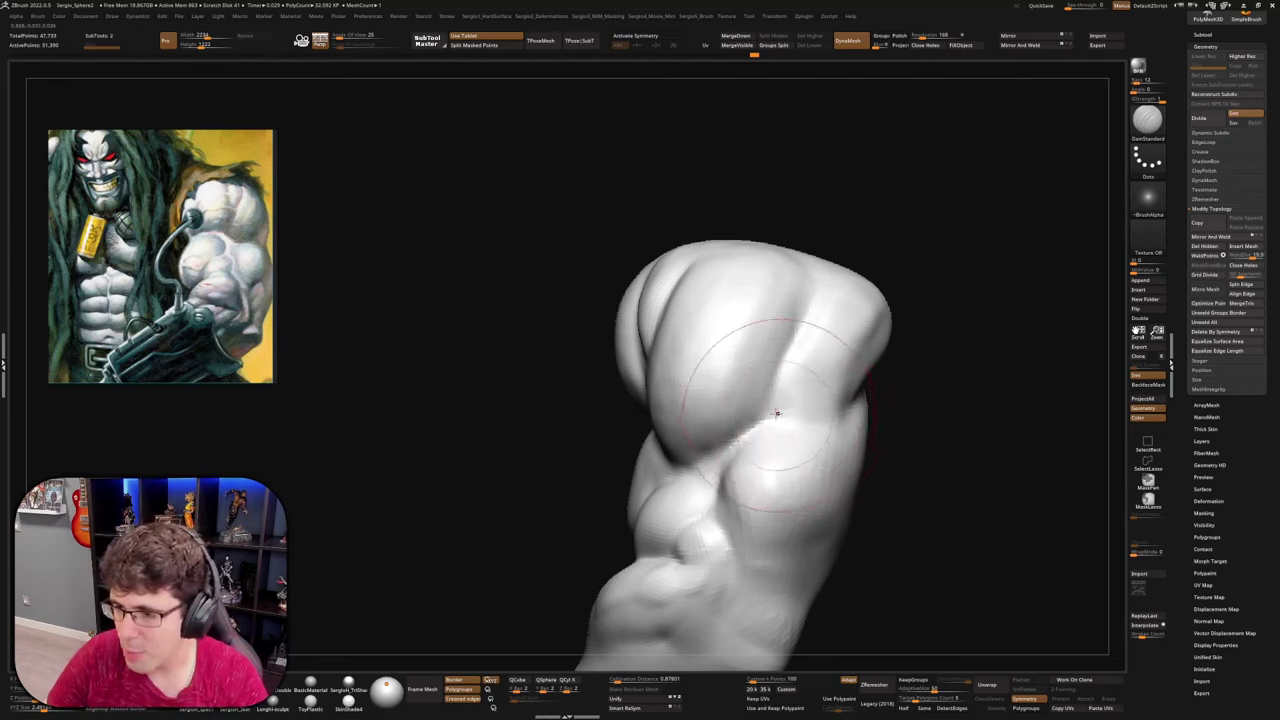
drag(922, 382, 850, 388)
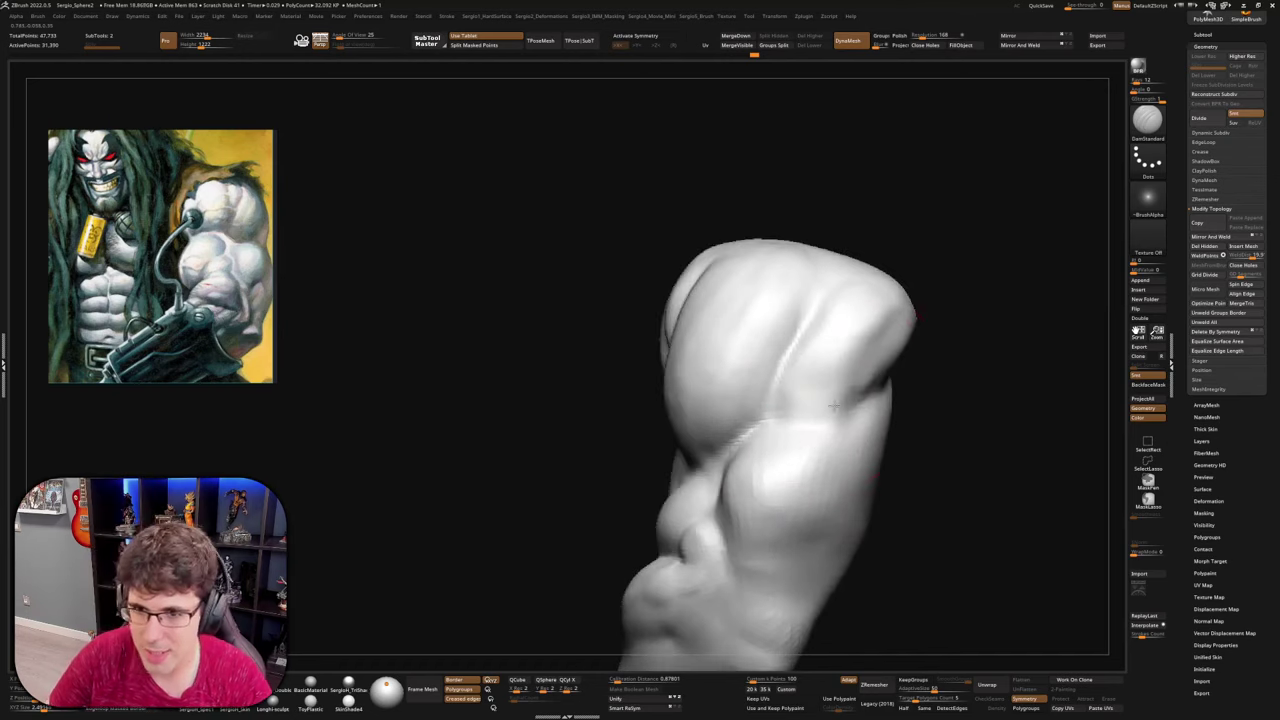
mouse_move(814, 414)
right_down()
mouse_move(863, 400)
mouse_move(806, 400)
right_up()
Round out the rear deltoid head and its lower edge over the triceps with the Clay brush
key(b)
key(c)
key(l)
mouse_move(898, 329)
mouse_down()
mouse_move(857, 311)
mouse_move(892, 316)
mouse_up()
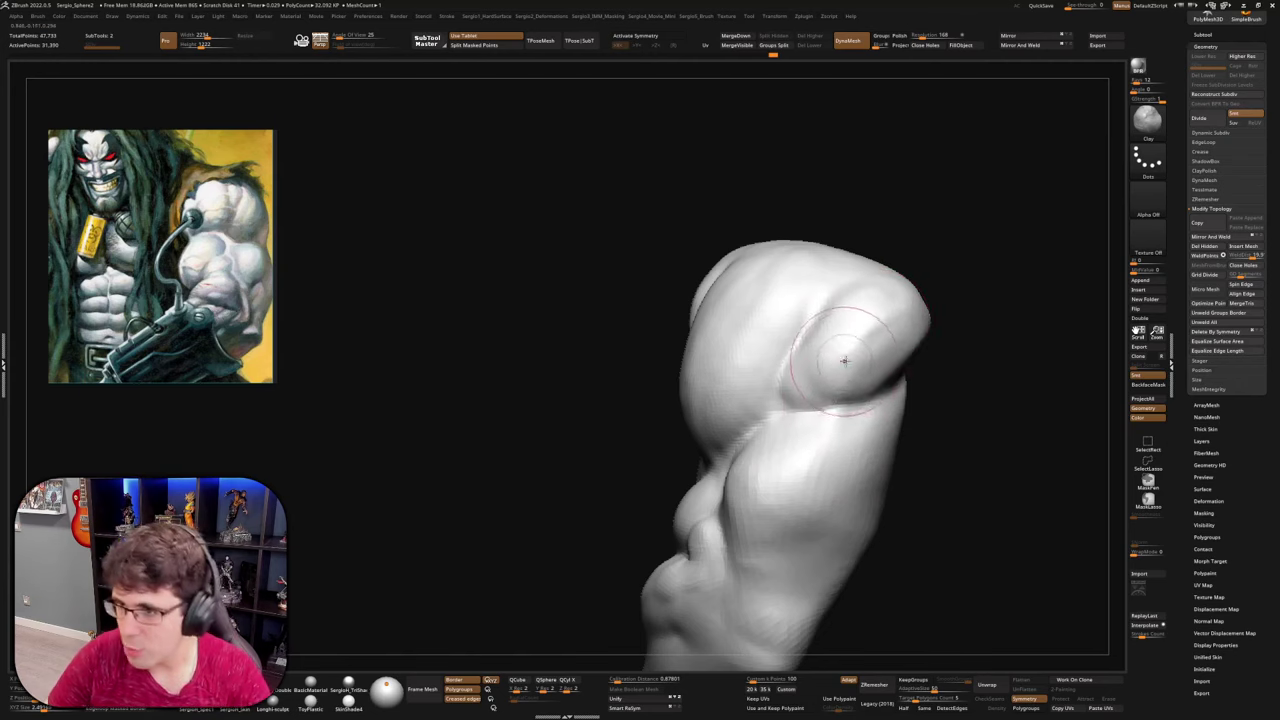
alt+right_drag(856, 415, 833, 383)
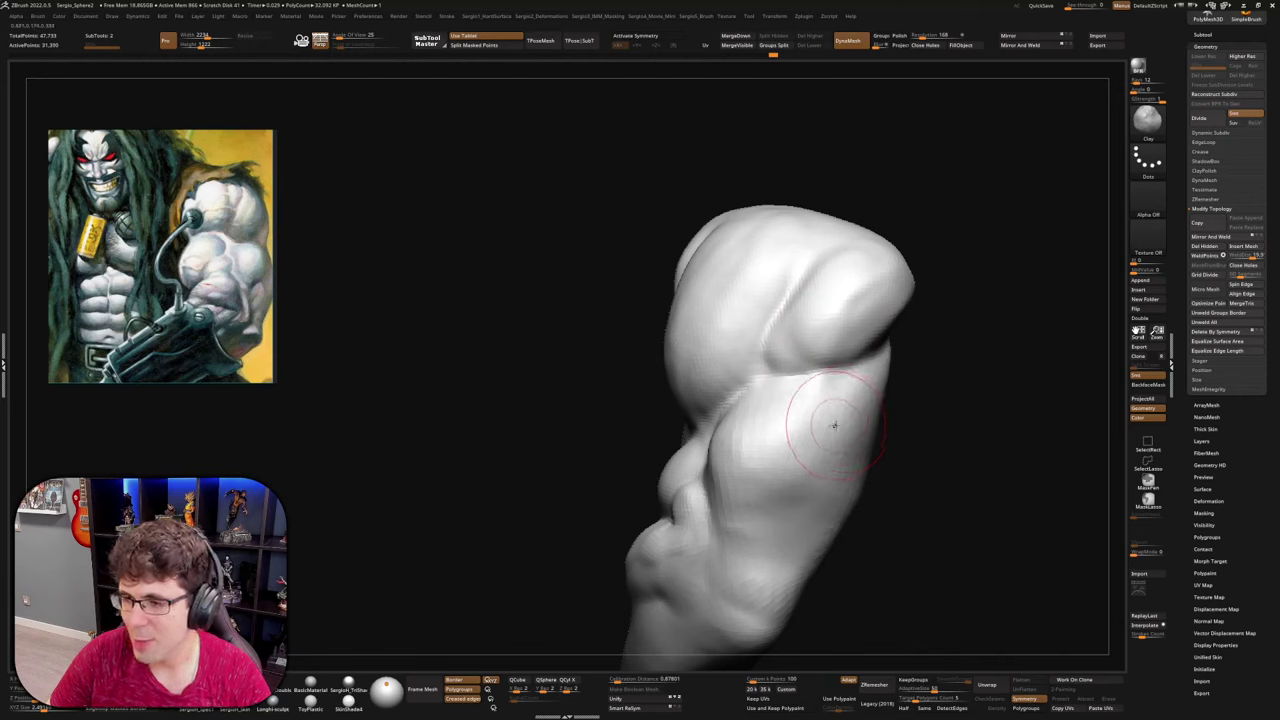
Build up the triceps mass down the back of the upper arm toward the elbow with the Clay brush
mouse_move(829, 423)
right_down()
mouse_move(829, 377)
mouse_move(820, 394)
right_up()
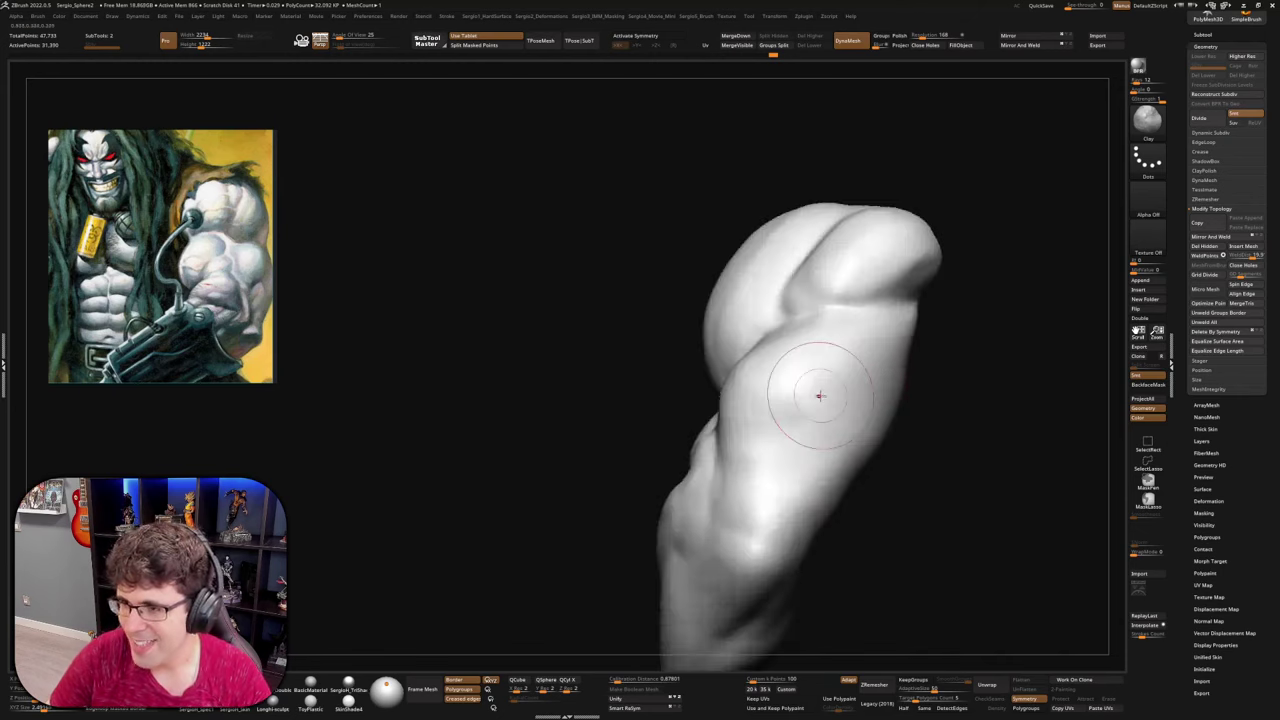
mouse_move(832, 454)
ctrl+right_down()
mouse_move(809, 377)
mouse_move(829, 445)
mouse_move(822, 437)
ctrl+right_up()
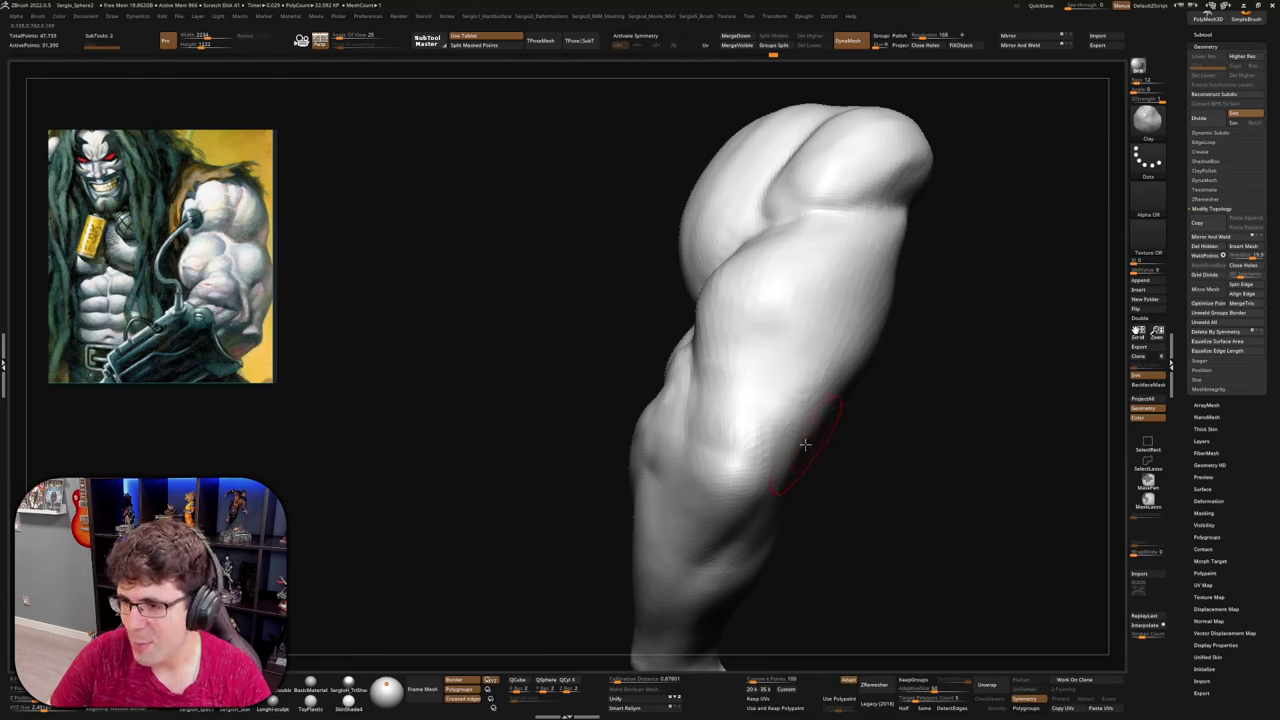
mouse_move(806, 442)
right_down()
mouse_move(823, 443)
mouse_move(817, 466)
mouse_move(826, 444)
mouse_move(780, 320)
right_up()
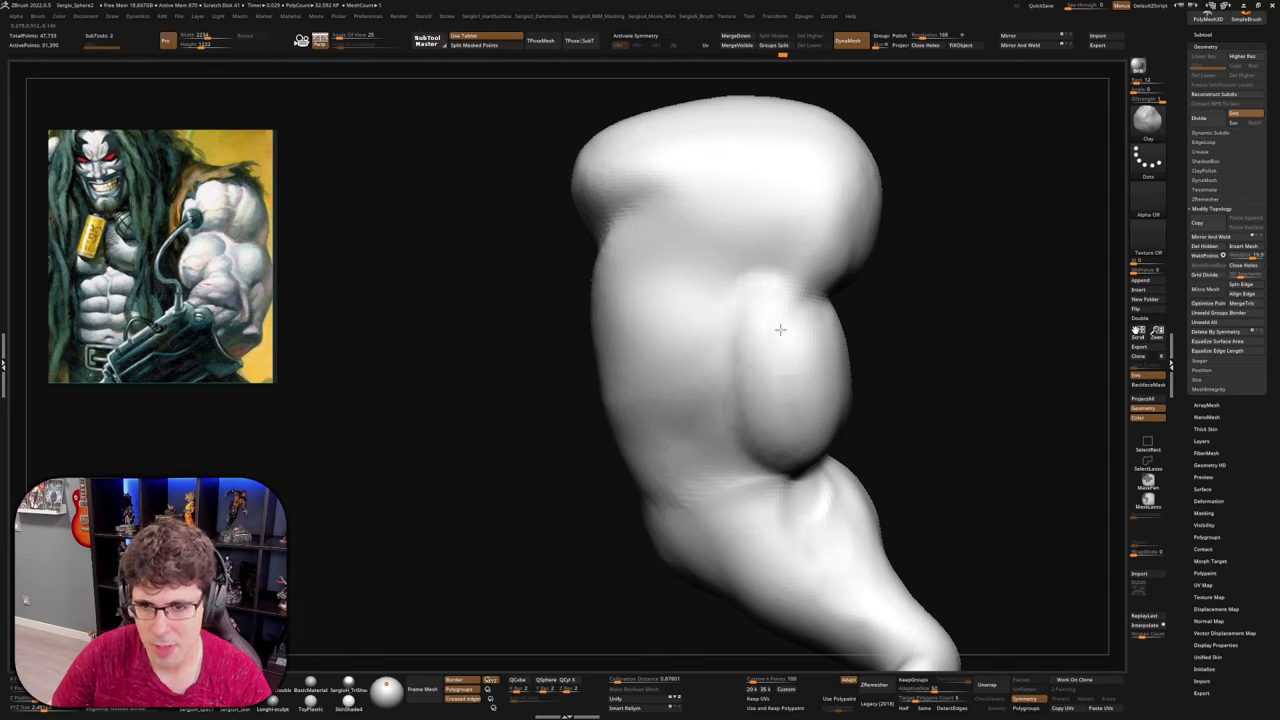
Cut the grooves between the biceps and triceps along the inner arm, from below the armpit to the elbow, with the DamStandard brush
right_drag(757, 392, 733, 356)
mouse_move(722, 340)
mouse_down()
mouse_move(706, 317)
mouse_move(701, 231)
mouse_move(712, 325)
mouse_up()
key(ctrl+shift+d)
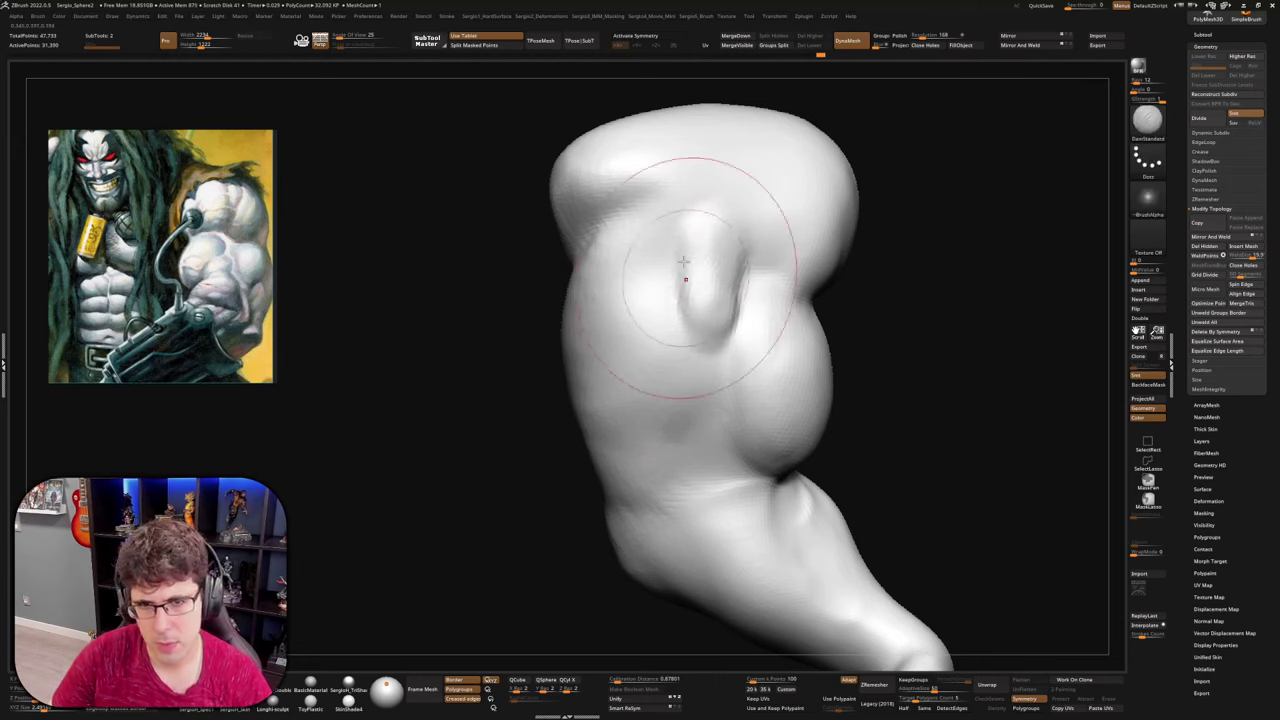
mouse_move(682, 262)
mouse_down()
mouse_move(718, 352)
mouse_move(746, 254)
mouse_up()
mouse_move(730, 360)
right_down()
mouse_move(640, 390)
mouse_move(697, 290)
right_up()
mouse_move(714, 346)
mouse_down()
mouse_move(688, 380)
mouse_move(667, 455)
mouse_up()
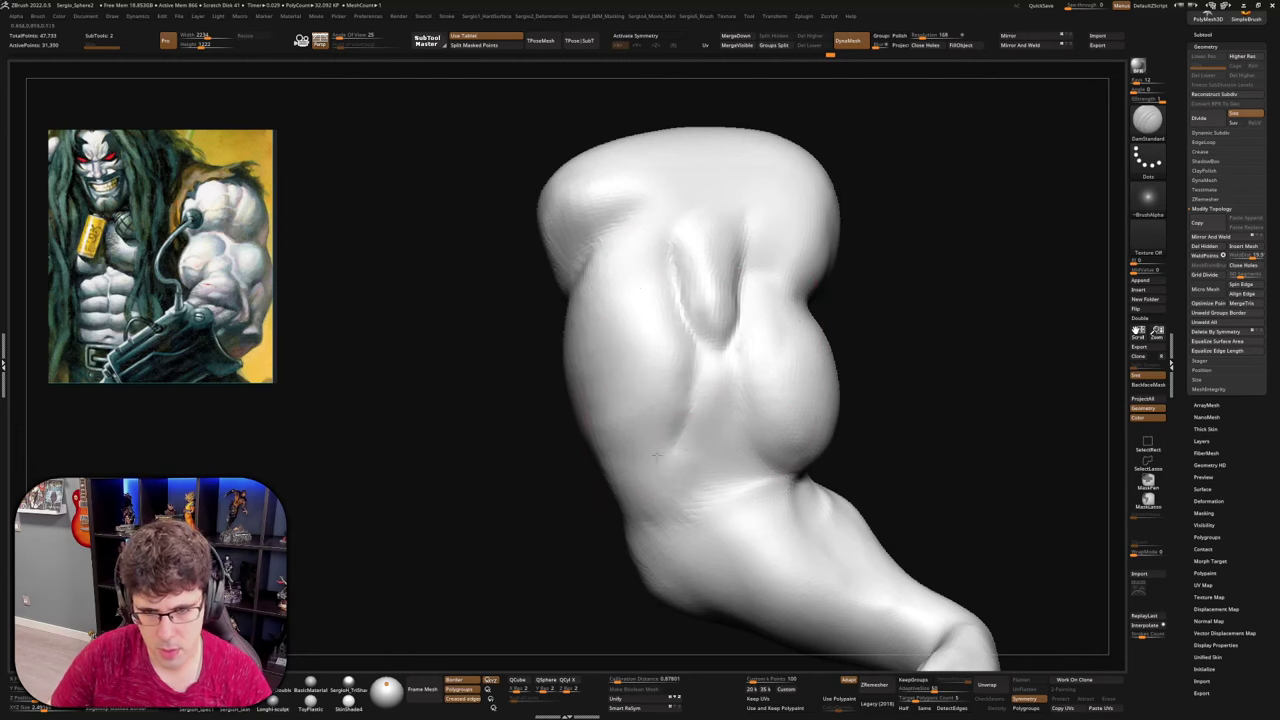
right_drag(688, 545, 695, 455)
drag(695, 440, 675, 531)
mouse_move(696, 395)
mouse_down()
mouse_move(702, 472)
mouse_move(684, 528)
mouse_up()
mouse_move(750, 507)
right_down()
mouse_move(731, 526)
mouse_move(737, 503)
right_up()
Build up the inner elbow area beside the lower end of the biceps–triceps groove with the Clay brush
key(b)
key(c)
key(l)
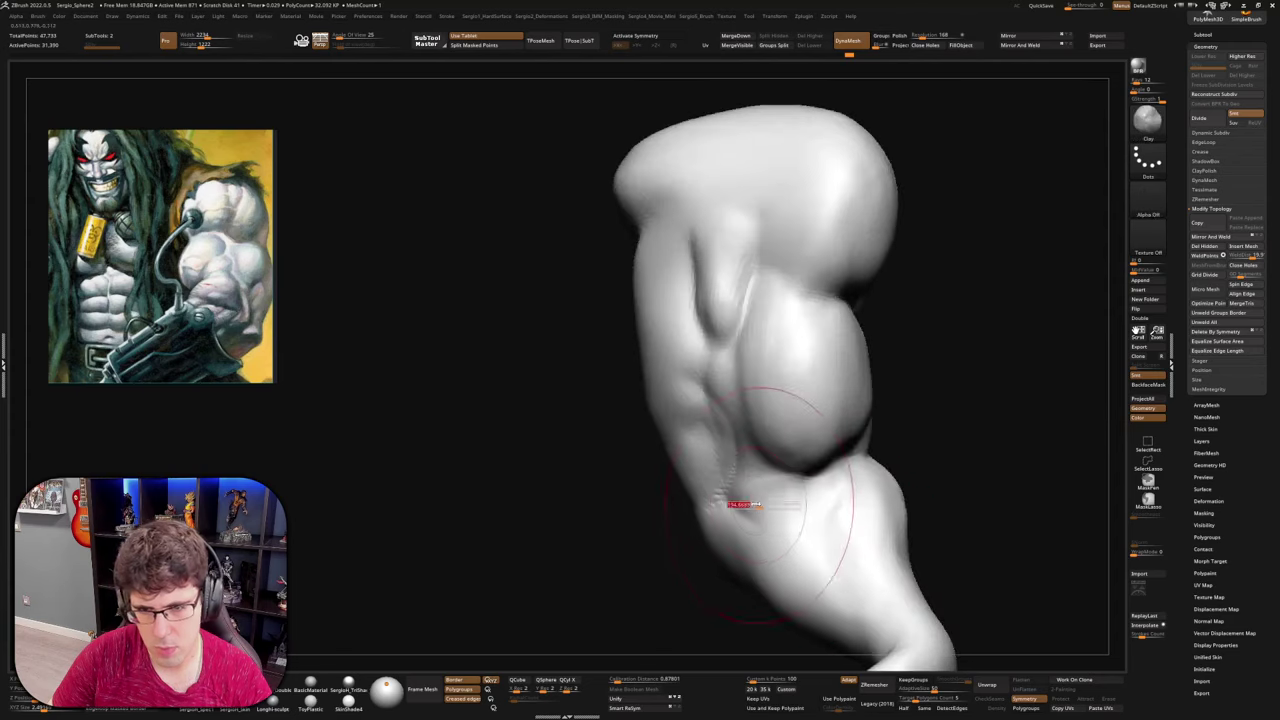
drag(737, 503, 737, 474)
right_drag(750, 465, 720, 470)
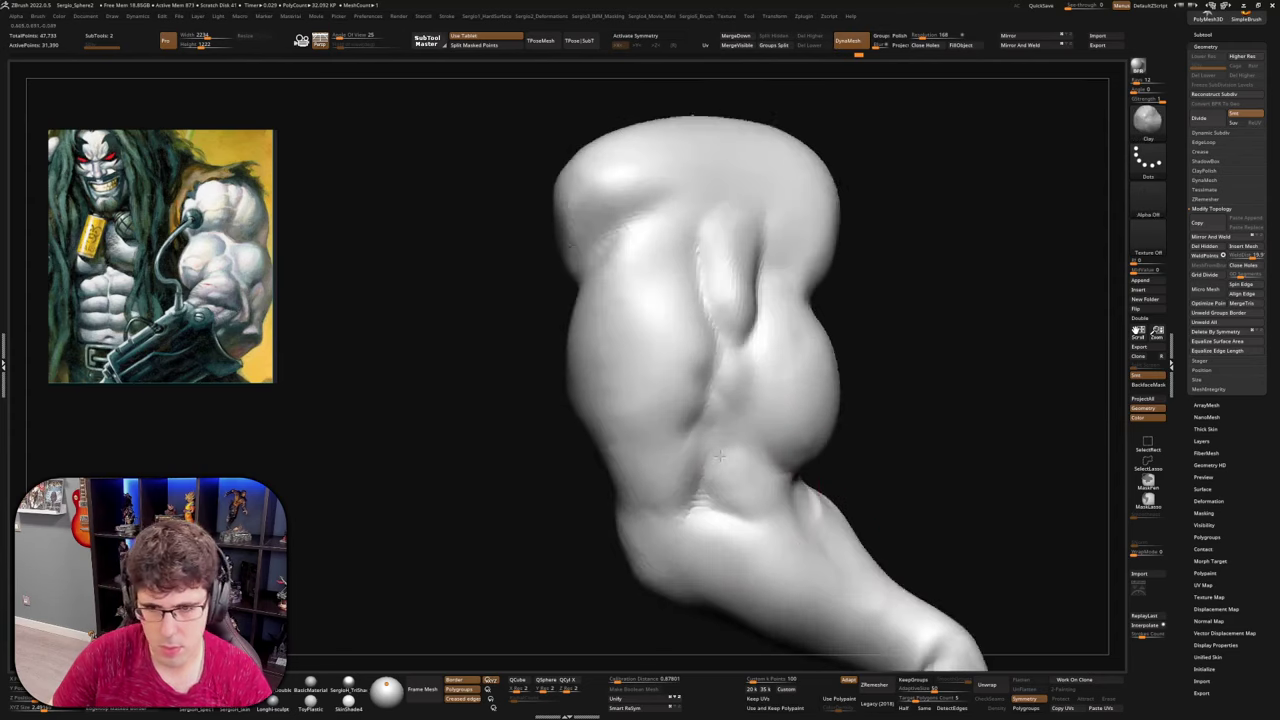
right_drag(666, 343, 640, 345)
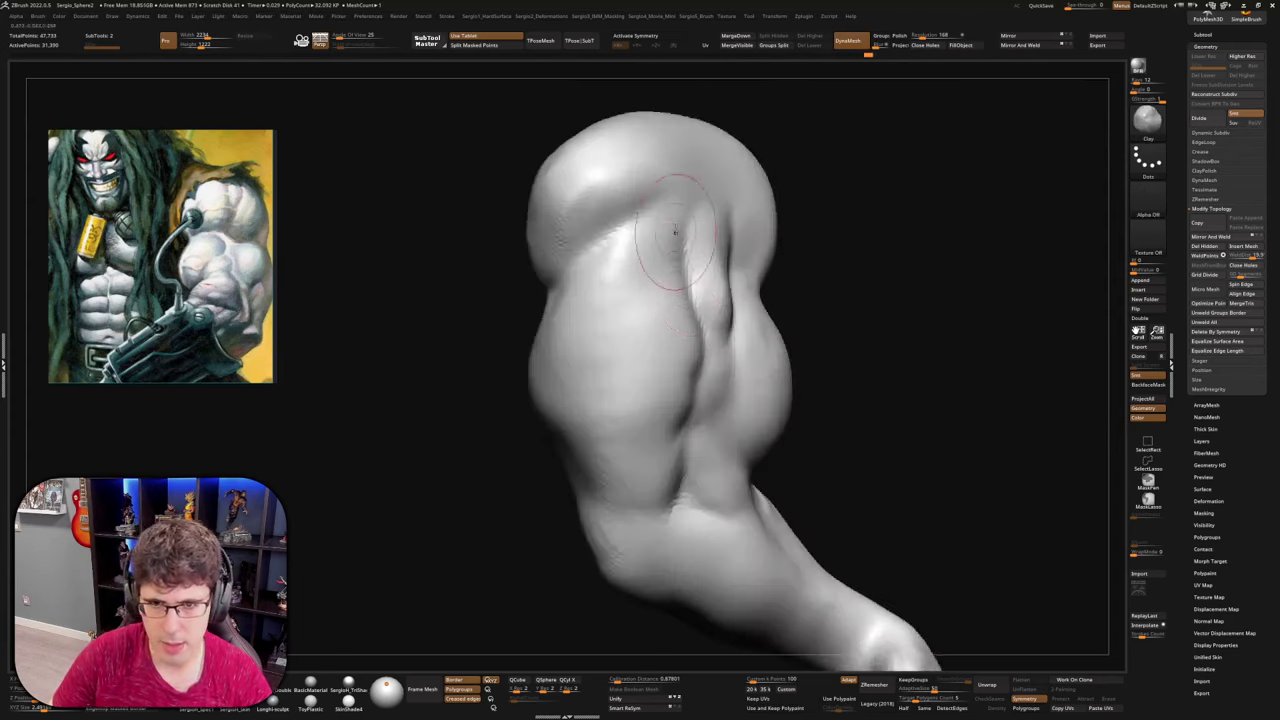
Fill out the long head of the triceps from beneath the rear deltoid down the upper arm with the Clay brush
mouse_move(682, 225)
mouse_down()
mouse_move(660, 391)
mouse_move(642, 248)
mouse_move(622, 432)
mouse_up()
drag(612, 222, 624, 305)
right_drag(630, 330, 612, 334)
drag(620, 300, 640, 445)
right_drag(628, 475, 632, 455)
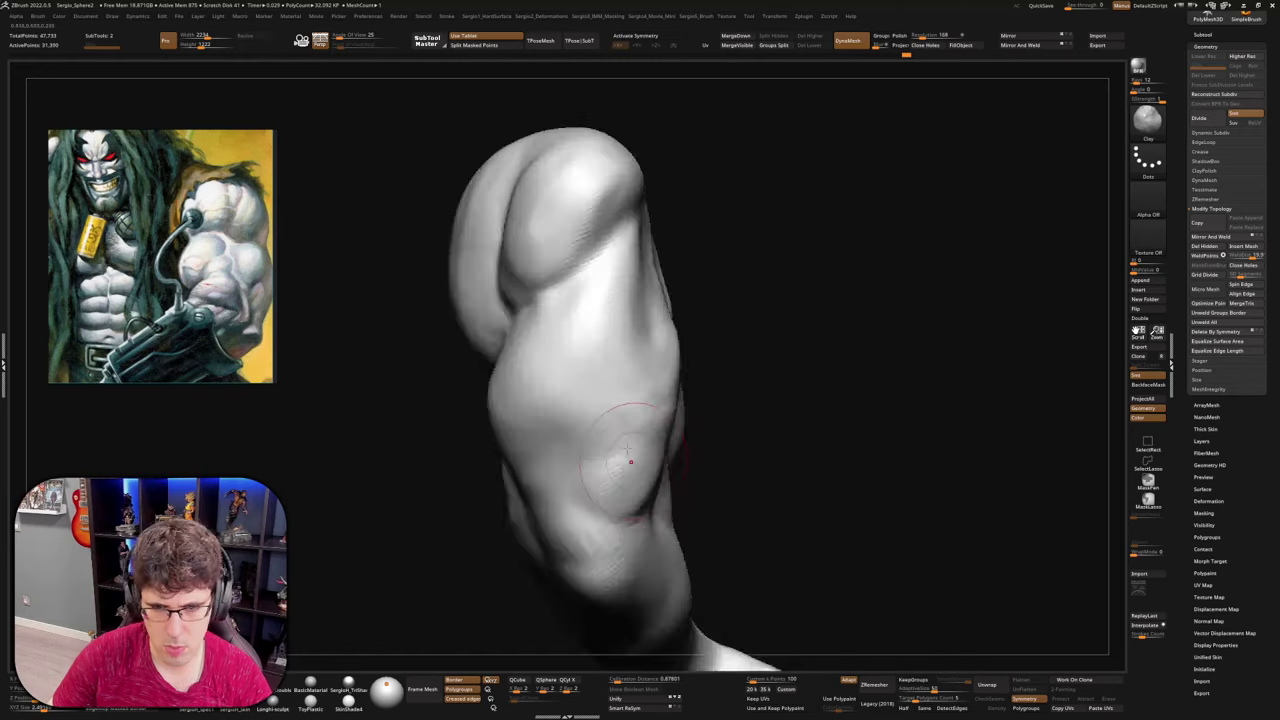
Build up the outer triceps head and the lower back of the upper arm with the Clay brush
mouse_move(632, 455)
mouse_down()
mouse_move(641, 374)
mouse_move(608, 398)
mouse_up()
right_drag(620, 420, 662, 410)
mouse_move(528, 338)
mouse_down()
mouse_move(548, 396)
mouse_move(568, 314)
mouse_move(552, 335)
mouse_move(557, 317)
mouse_move(574, 354)
mouse_move(601, 306)
mouse_move(614, 368)
mouse_up()
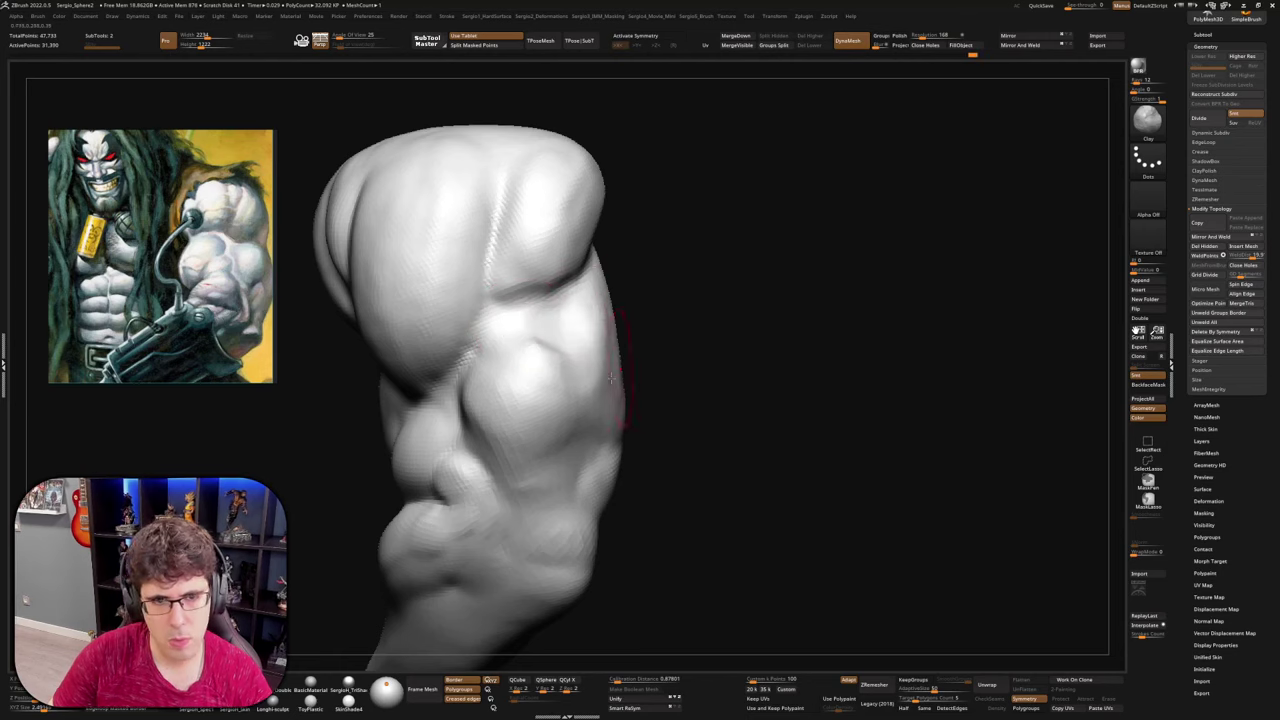
right_drag(614, 368, 556, 343)
drag(556, 343, 571, 338)
right_drag(571, 338, 620, 398)
drag(640, 300, 631, 483)
right_drag(631, 483, 650, 470)
mouse_move(650, 470)
ctrl+right_down()
mouse_move(666, 480)
mouse_move(634, 476)
mouse_move(607, 436)
ctrl+right_up()
Cut the crease beneath the outer triceps head down toward the elbow with the DamStandard brush
key(b)
key(d)
key(s)
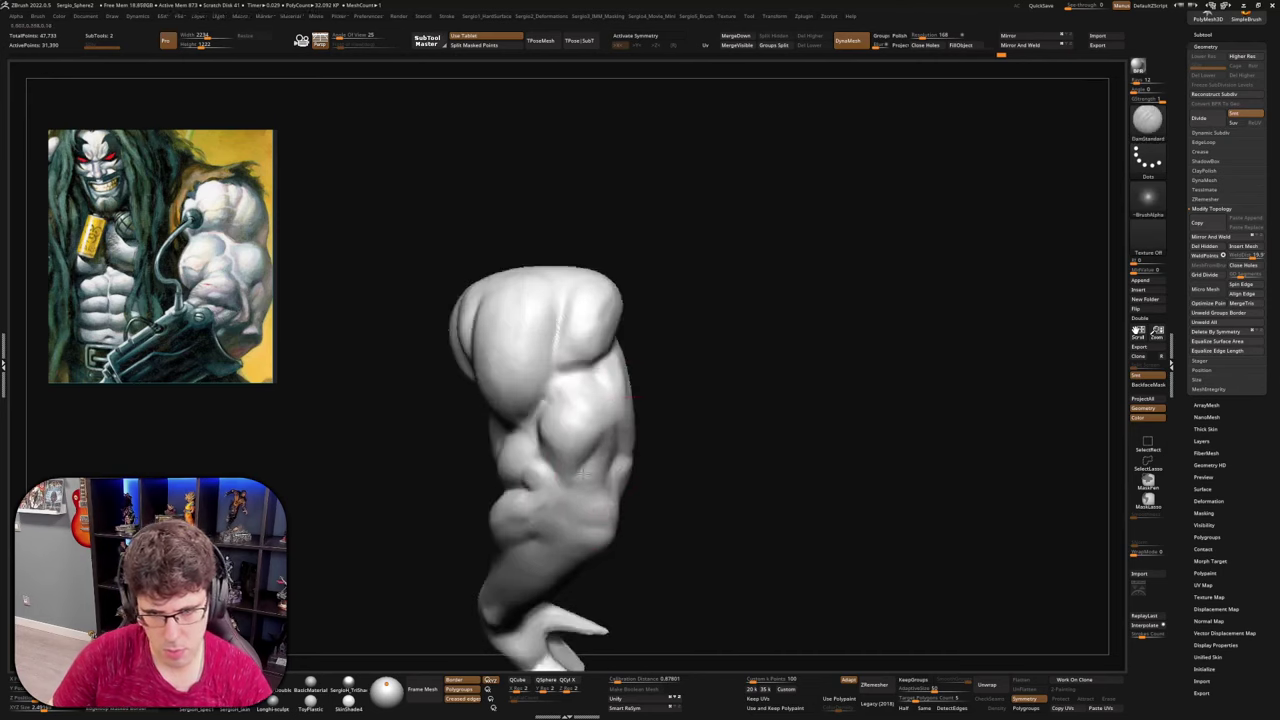
mouse_move(590, 502)
right_down()
mouse_move(620, 492)
mouse_move(612, 530)
mouse_move(602, 500)
right_up()
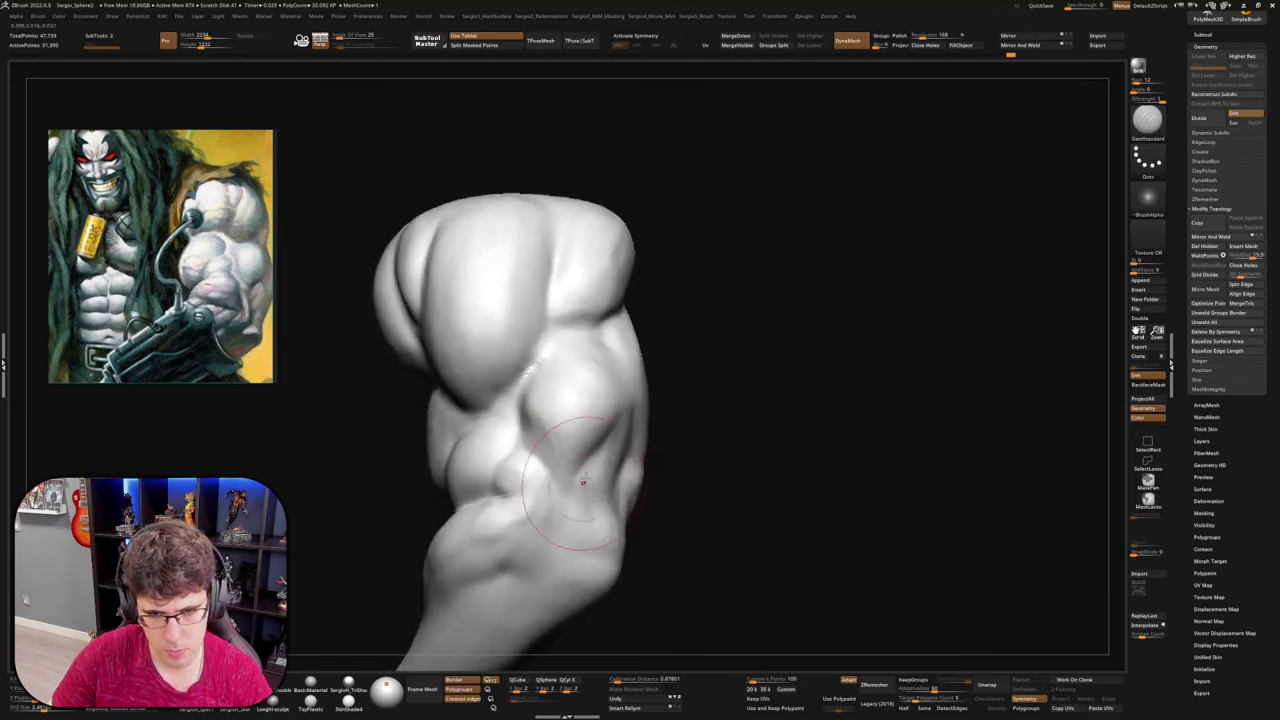
drag(596, 515, 600, 553)
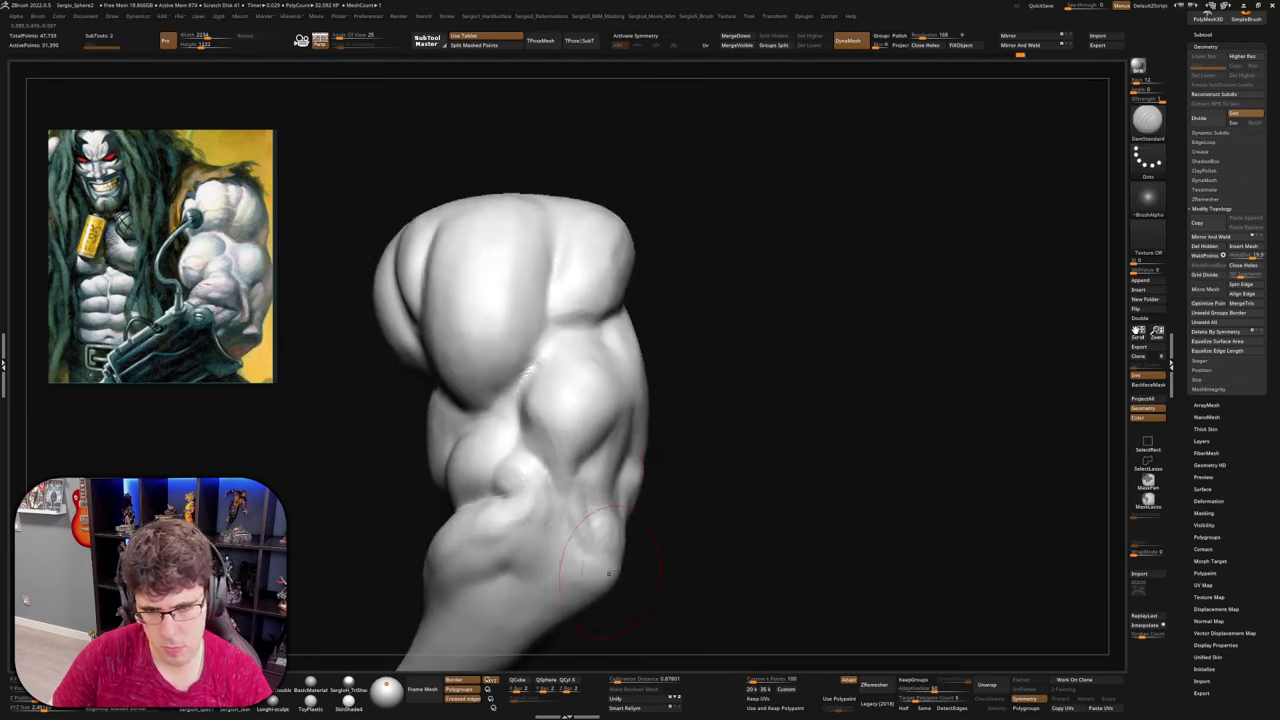
right_drag(624, 558, 646, 470)
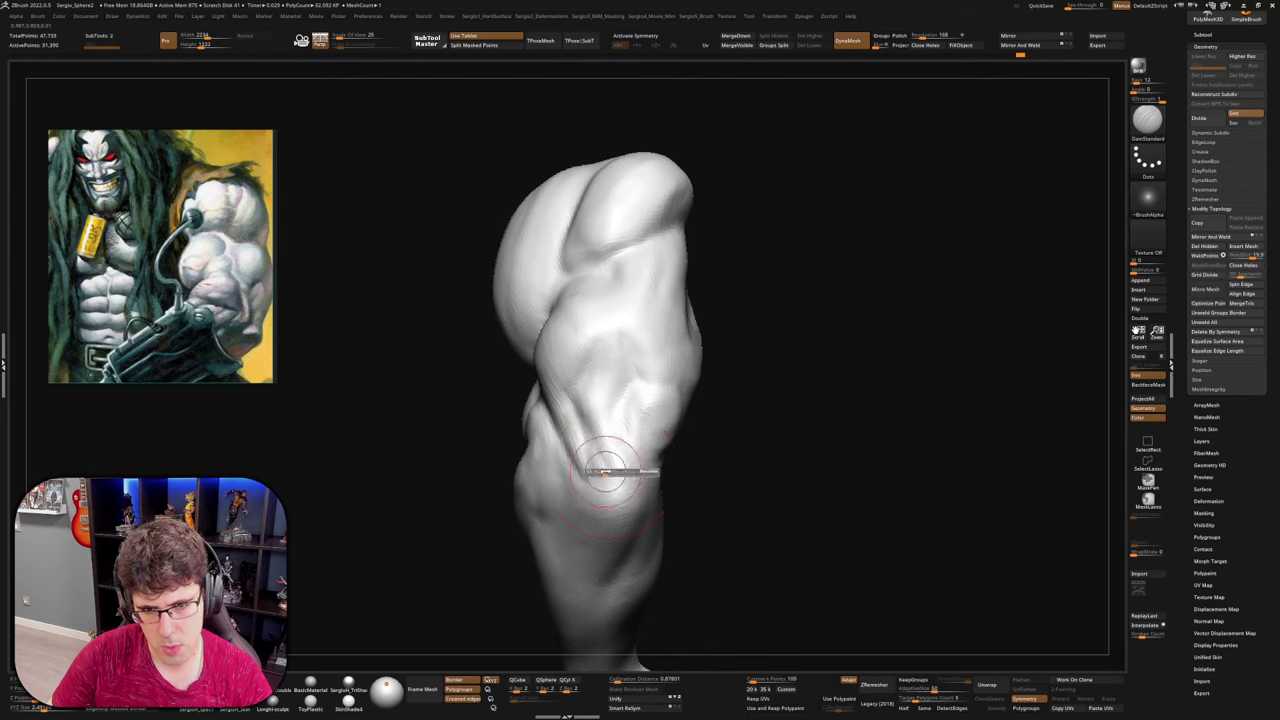
Shape the flat triceps tendon above the elbow with the Clay brush and smooth its outer side
key(2)
key(s)
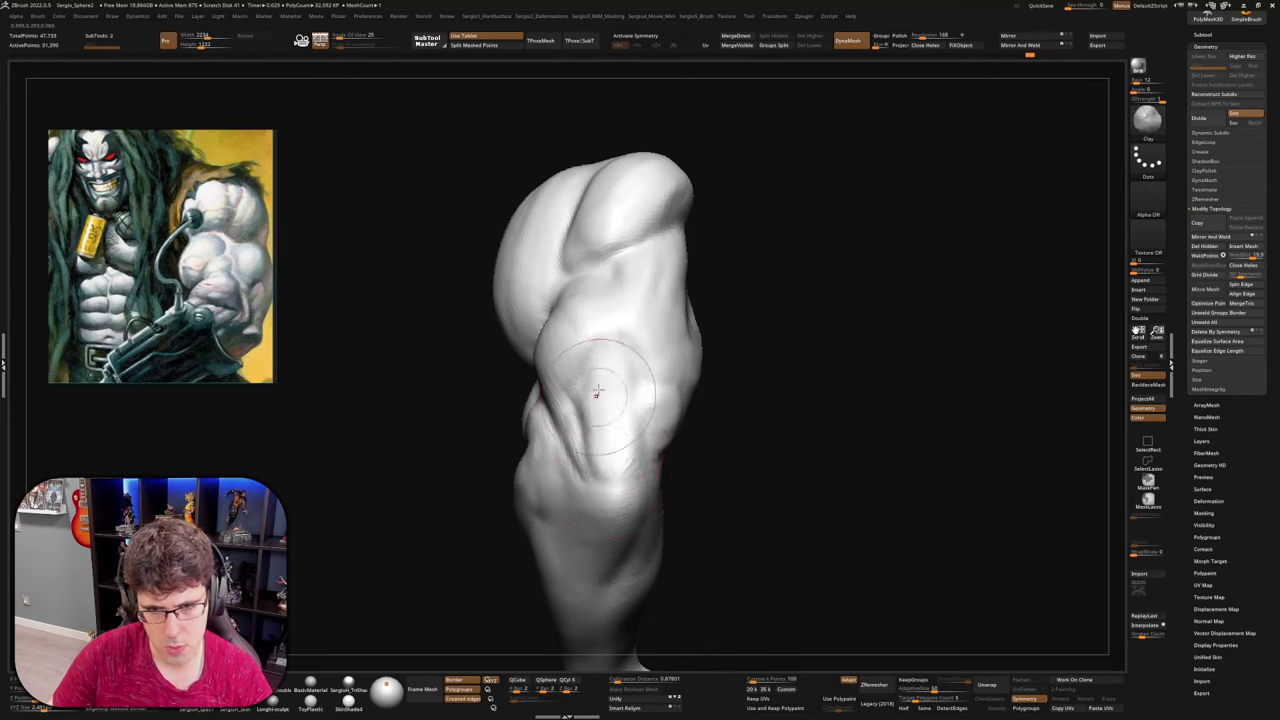
right_drag(626, 465, 640, 440)
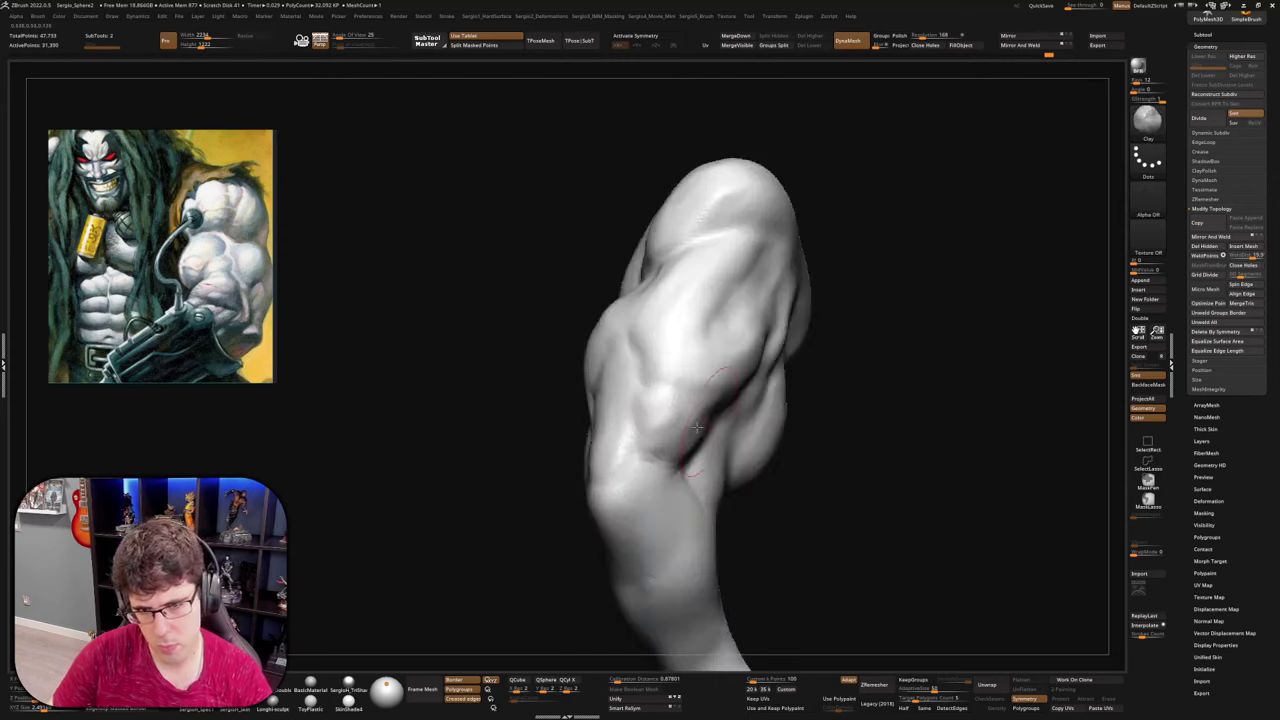
key(shift)
mouse_move(657, 290)
right_down()
mouse_move(652, 343)
mouse_move(615, 300)
right_up()
right_drag(626, 500, 552, 440)
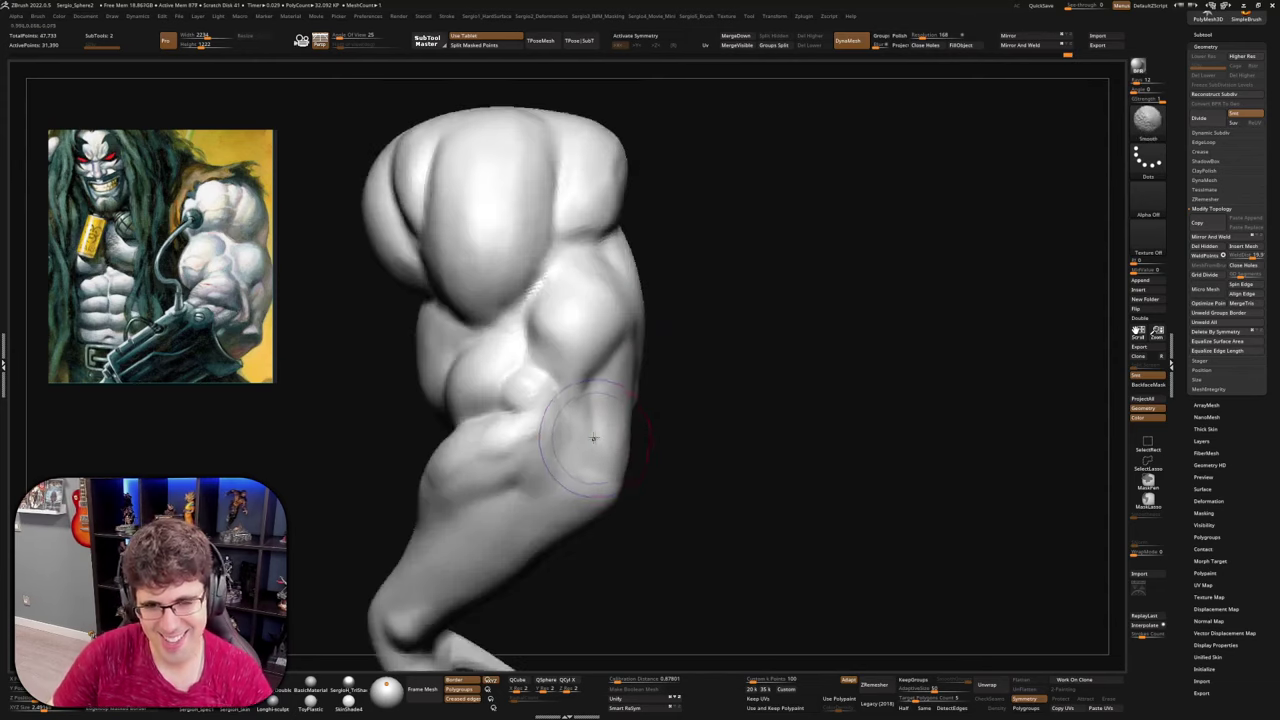
shift+drag(595, 445, 586, 430)
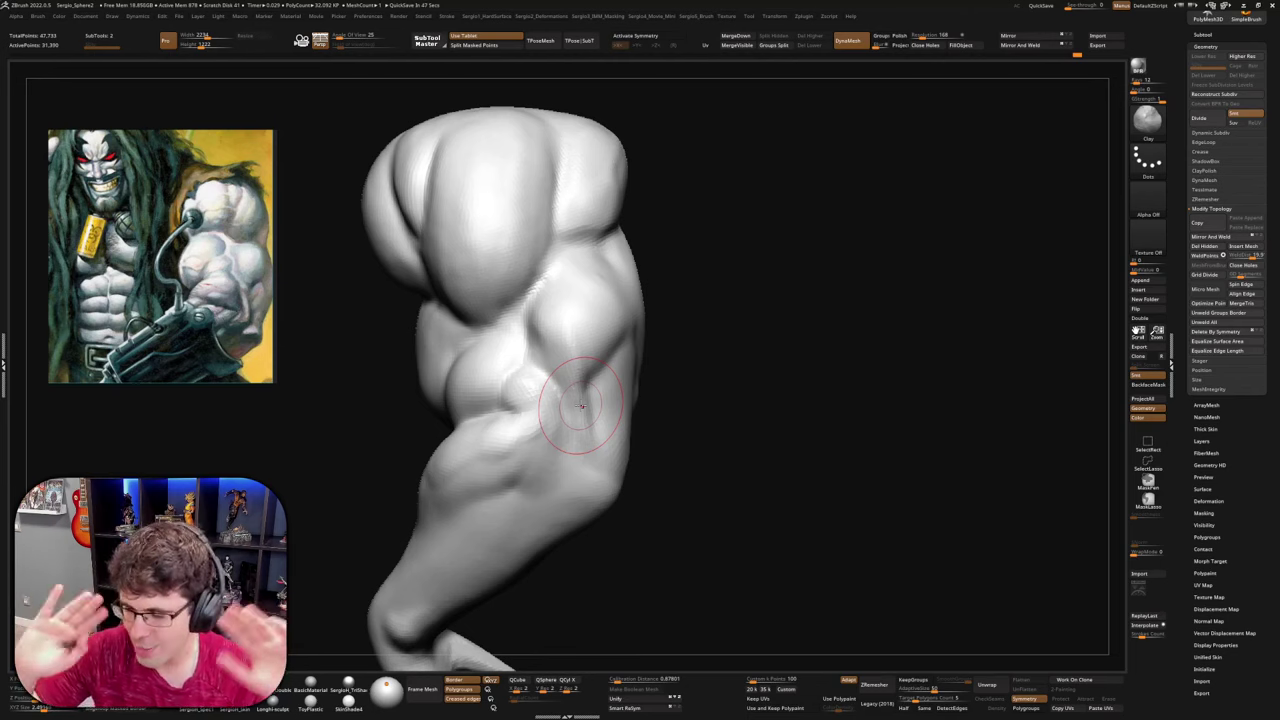
Form the point of the elbow below the triceps tendon with the Clay brush and smooth its transition
mouse_move(689, 263)
mouse_down()
mouse_move(717, 394)
mouse_move(634, 422)
mouse_move(647, 410)
mouse_up()
right_drag(662, 428, 654, 434)
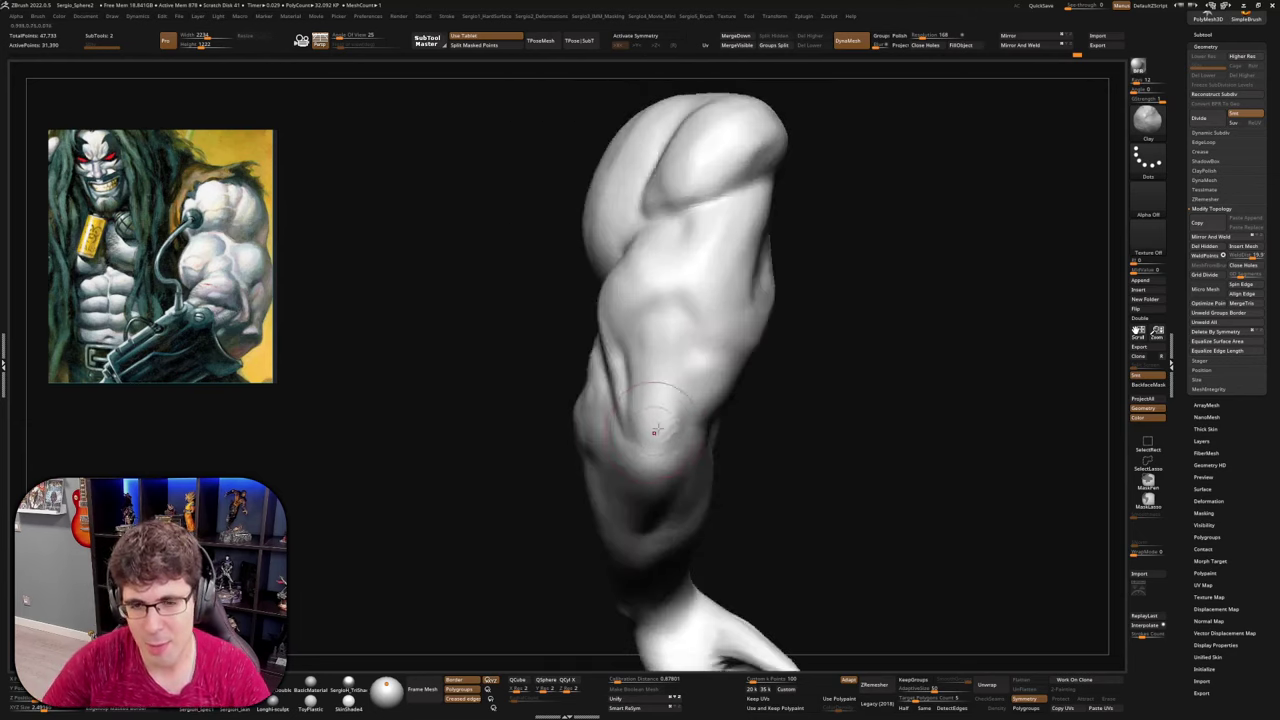
shift+drag(674, 336, 669, 406)
alt+right_drag(659, 465, 670, 410)
drag(649, 386, 665, 392)
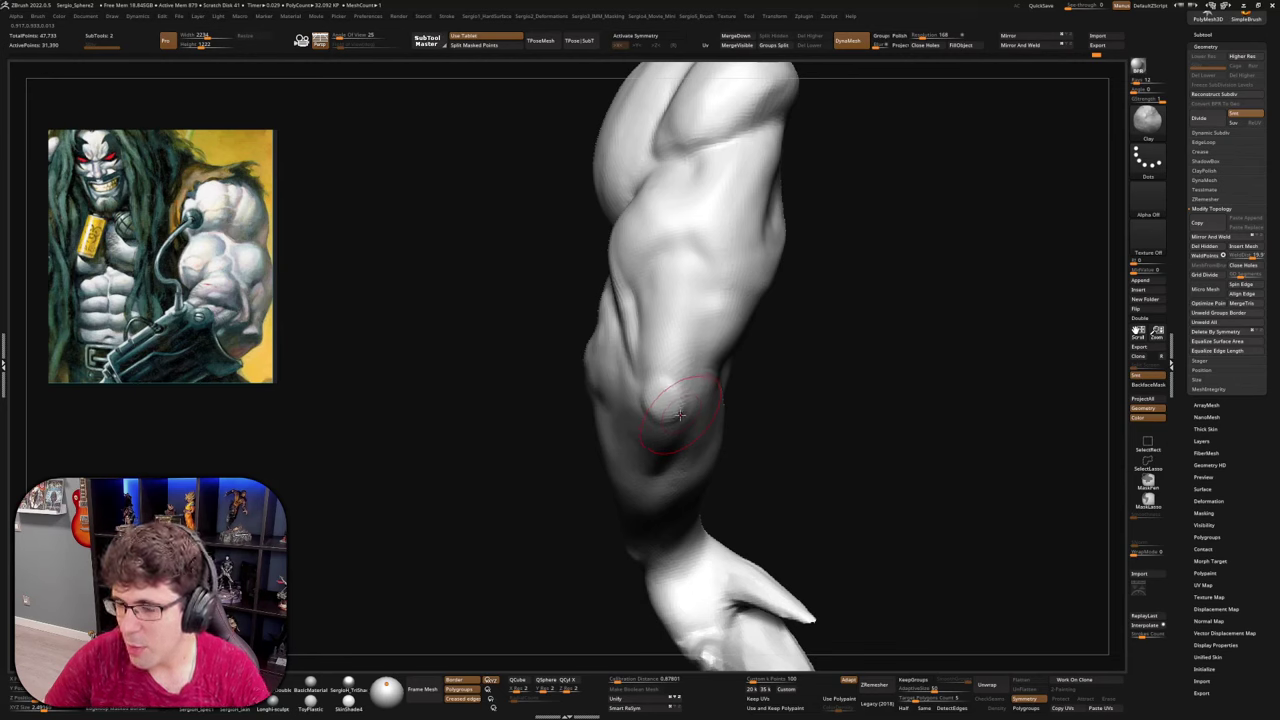
right_drag(680, 414, 740, 414)
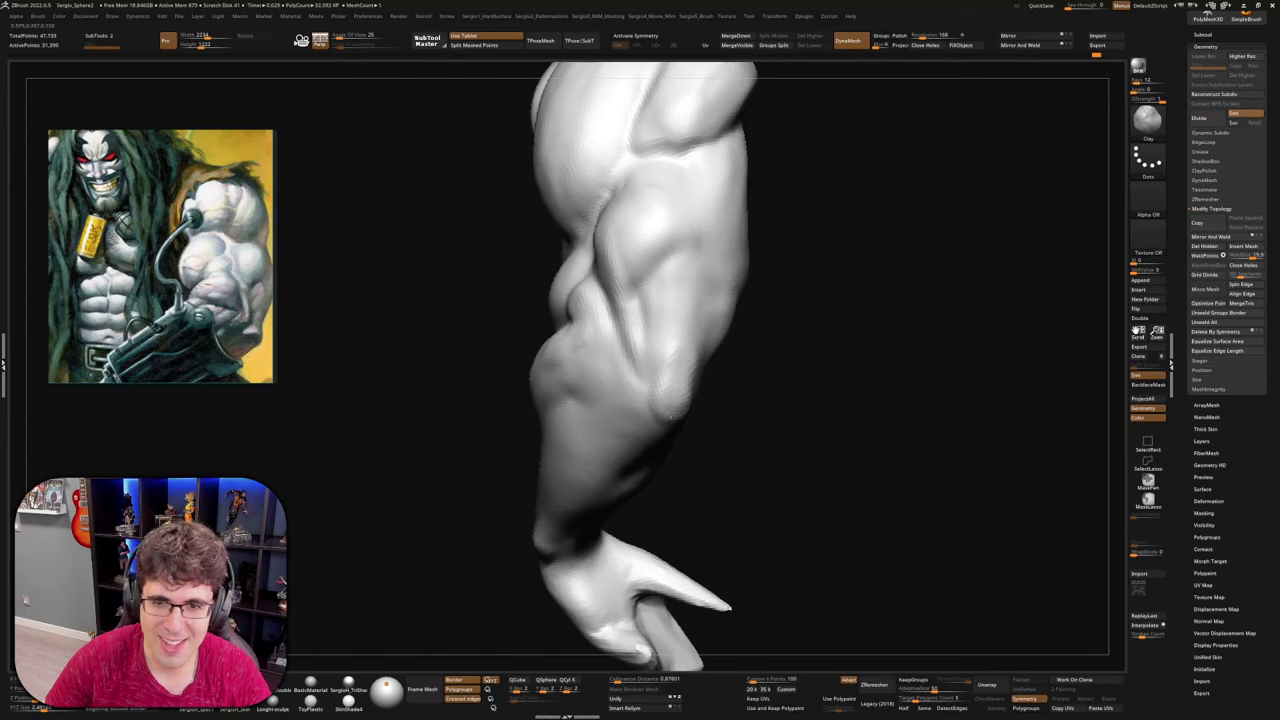
Sharpen the bony elbow and the tendon leading into it with the Clay and Standard brushes
right_drag(665, 360, 660, 340)
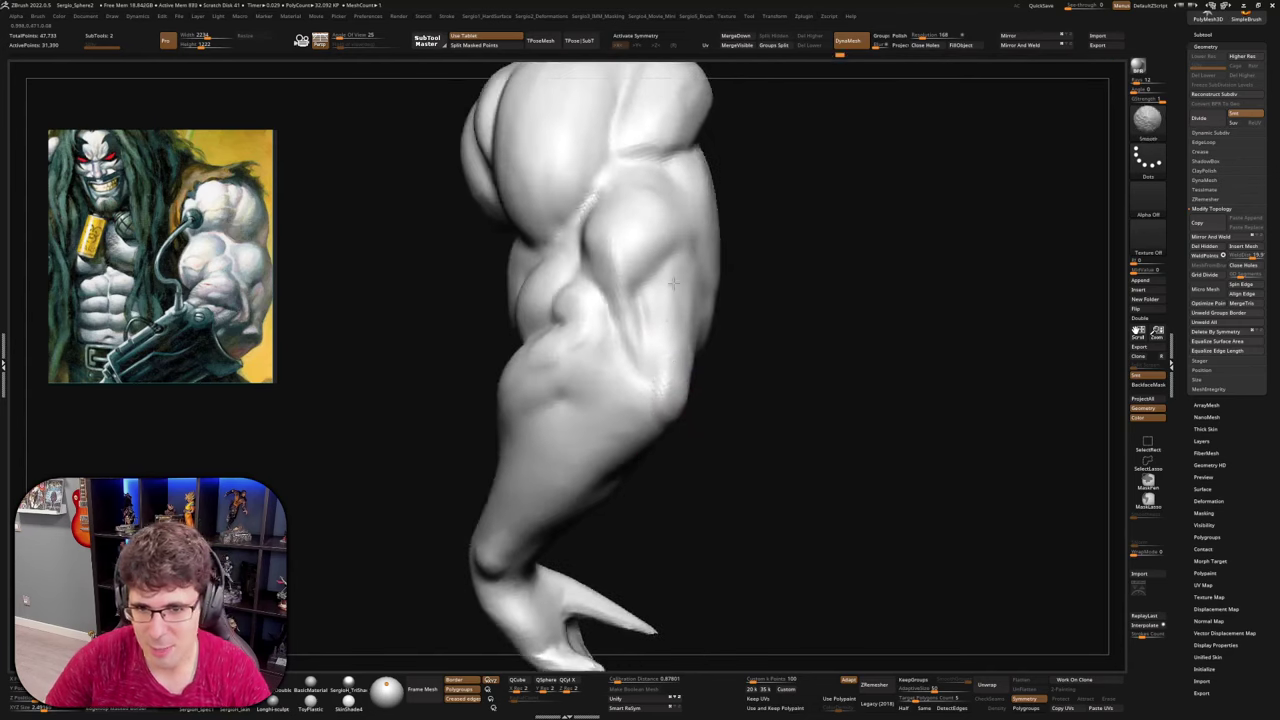
mouse_move(673, 284)
right_down()
mouse_move(691, 420)
mouse_move(740, 445)
mouse_move(730, 420)
mouse_move(693, 437)
mouse_move(647, 421)
mouse_move(674, 420)
mouse_move(666, 374)
mouse_move(647, 421)
mouse_move(686, 398)
right_up()
key(b)
key(c)
key(l)
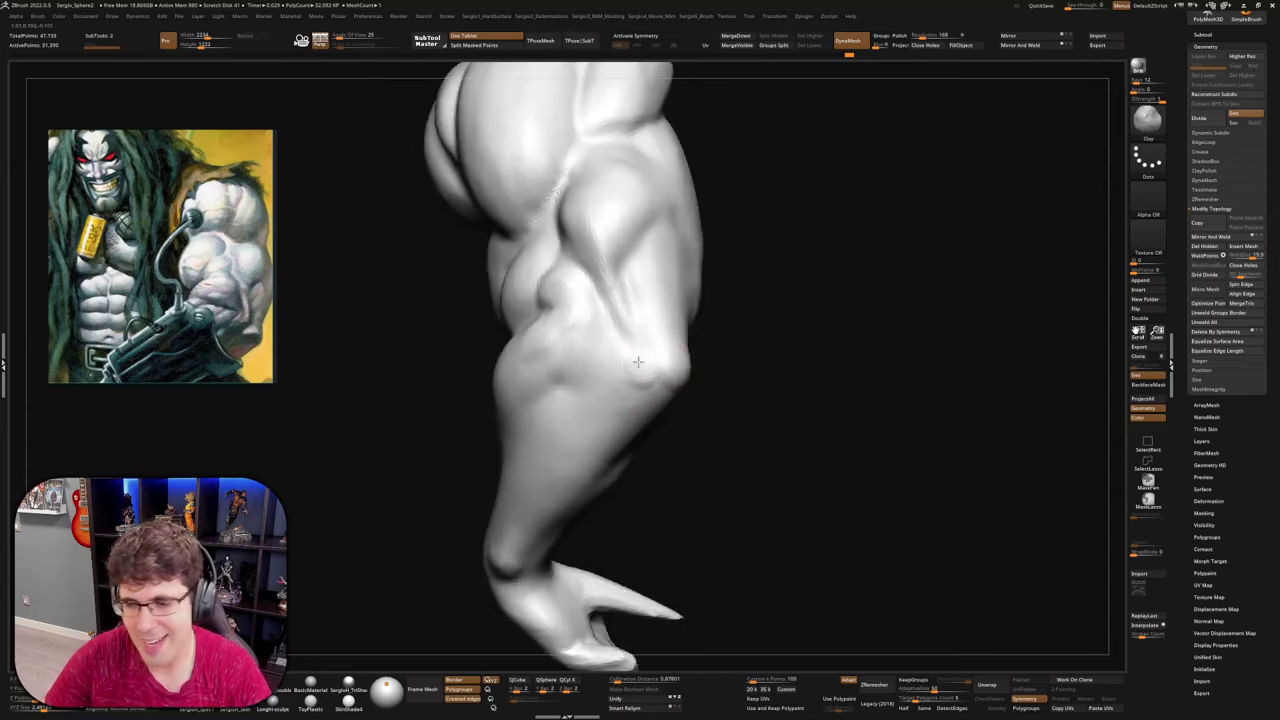
mouse_move(637, 362)
right_down()
mouse_move(652, 393)
mouse_move(708, 423)
mouse_move(638, 405)
mouse_move(642, 355)
right_up()
key(b)
key(s)
key(t)
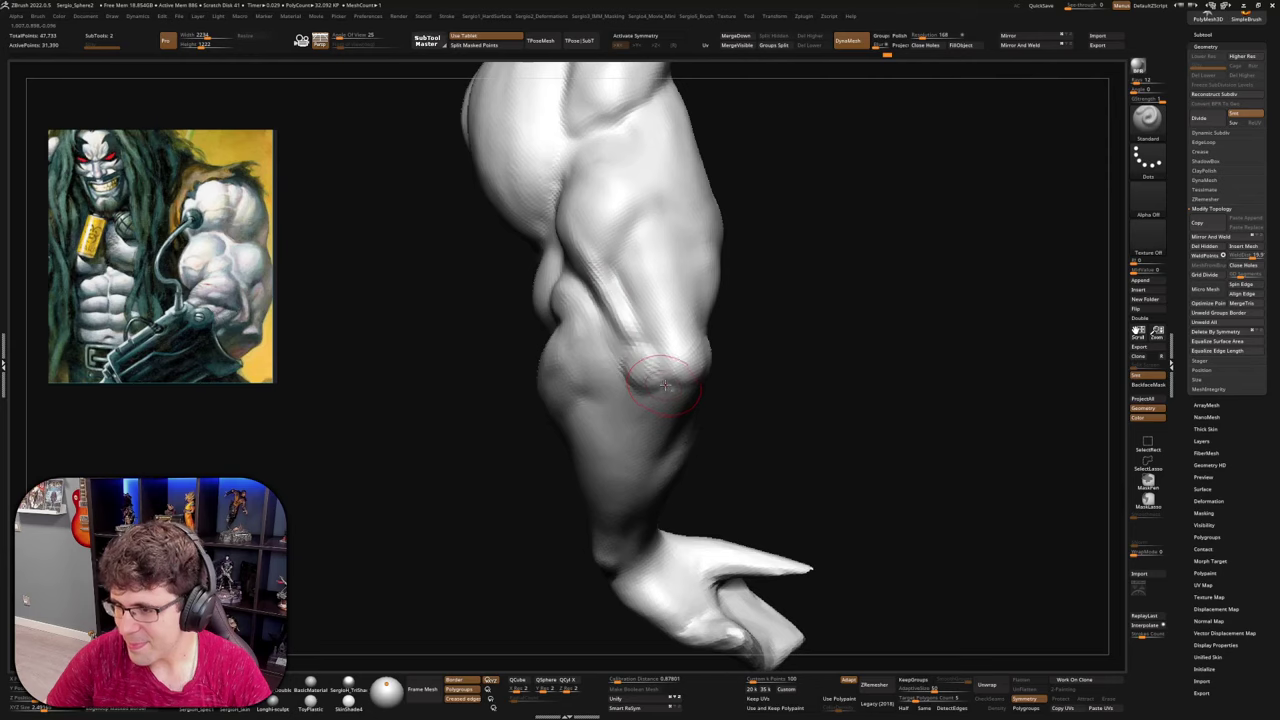
mouse_move(665, 385)
right_down()
mouse_move(715, 392)
mouse_move(638, 398)
mouse_move(680, 417)
mouse_move(671, 443)
mouse_move(663, 375)
right_up()
Refine the narrow ridge running down the outer arm to the elbow with the Clay brush and smooth its lower end
key(b)
key(c)
key(l)
key(s)
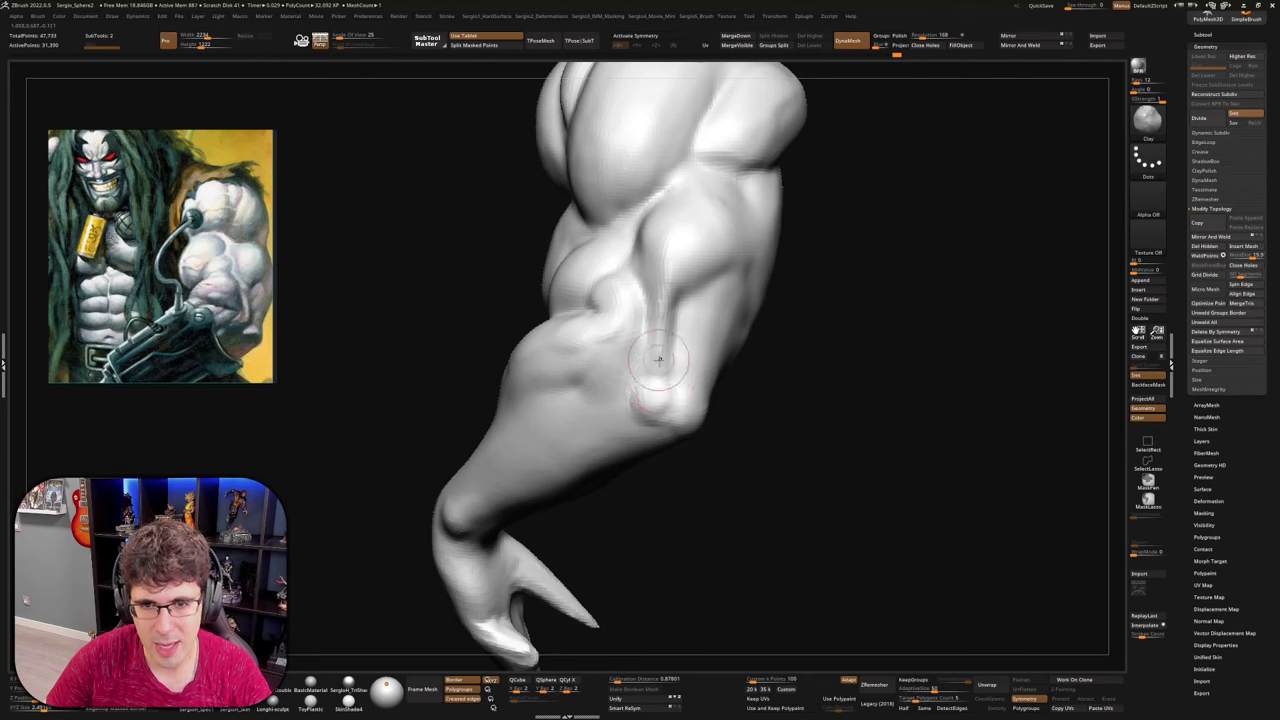
shift+drag(657, 376, 660, 386)
drag(654, 240, 655, 396)
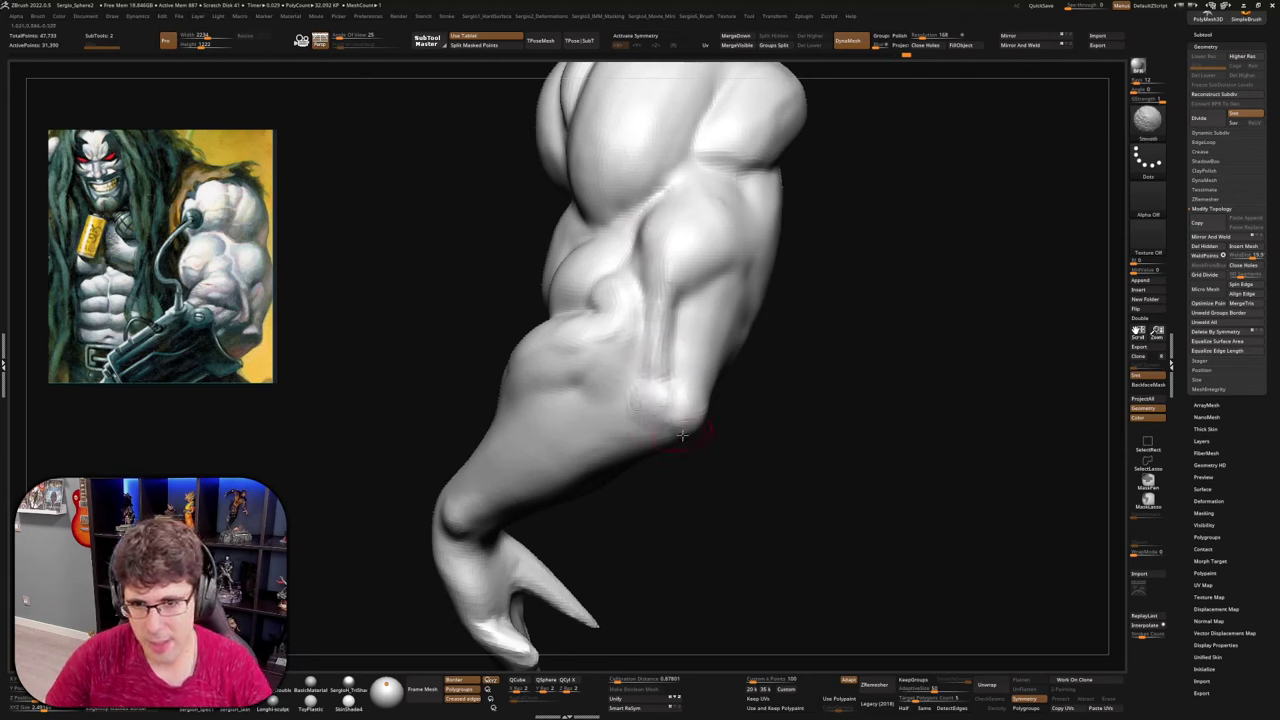
mouse_move(682, 435)
right_down()
mouse_move(728, 428)
mouse_move(790, 450)
mouse_move(735, 430)
right_up()
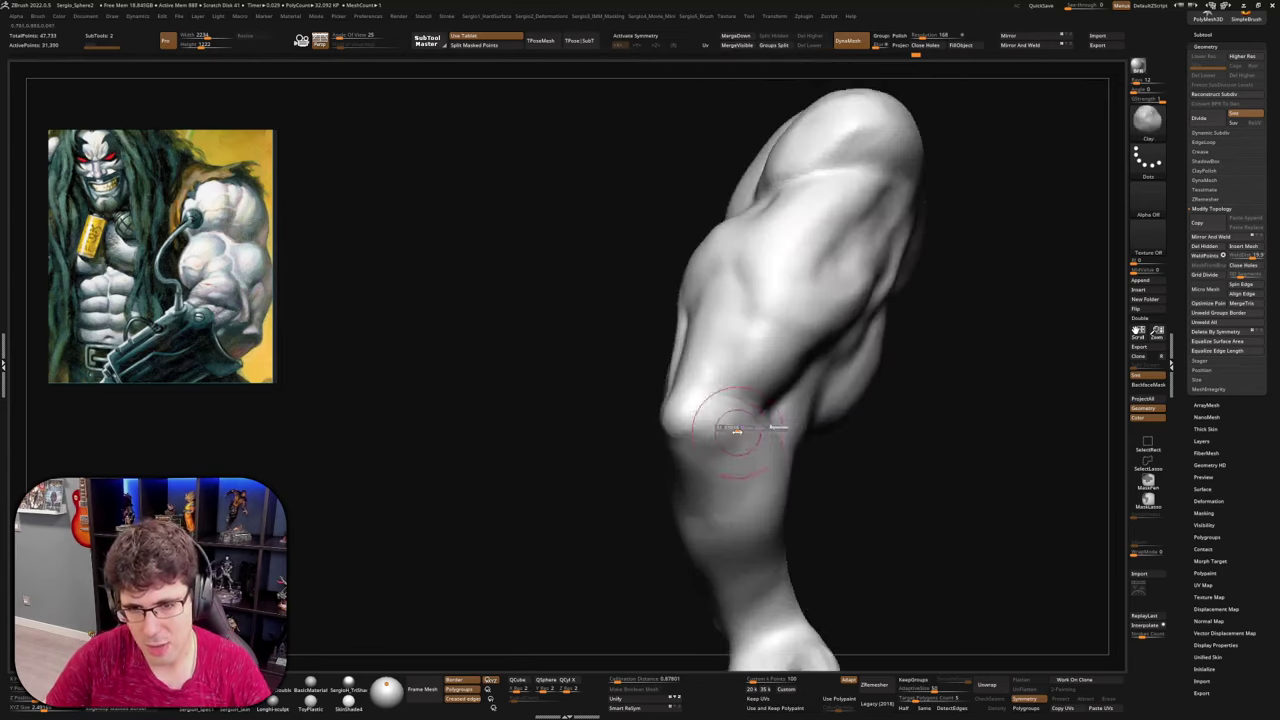
Build up the bony bump on the inner side of the elbow and blend it into the forearm with the Clay brush
drag(737, 429, 729, 444)
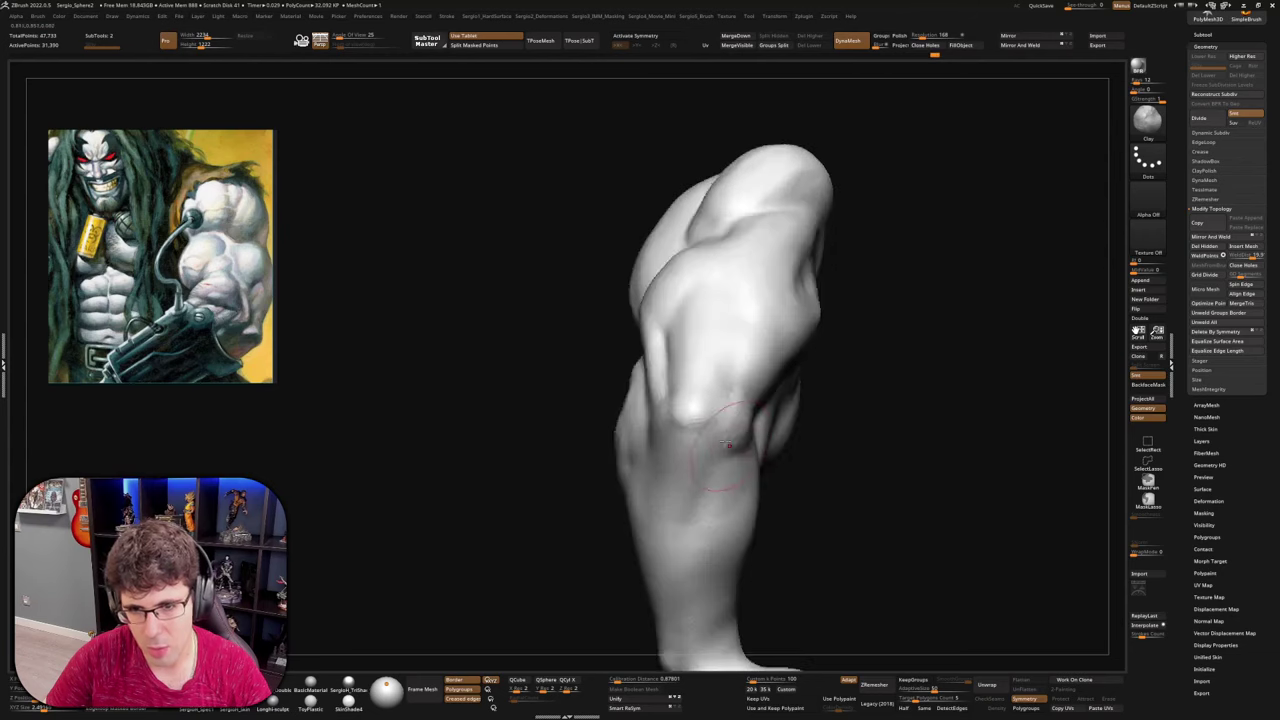
right_drag(744, 422, 723, 472)
mouse_move(730, 474)
mouse_down()
mouse_move(738, 440)
mouse_move(726, 425)
mouse_up()
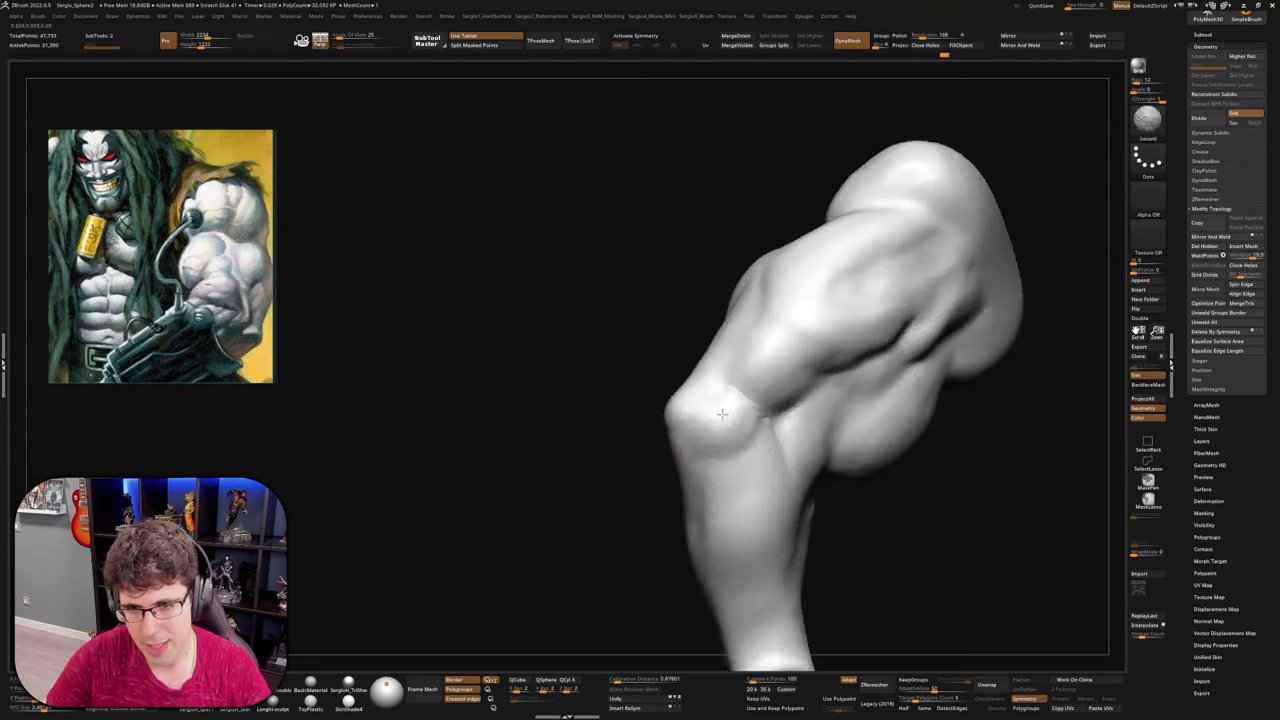
right_drag(726, 458, 753, 499)
drag(752, 498, 740, 478)
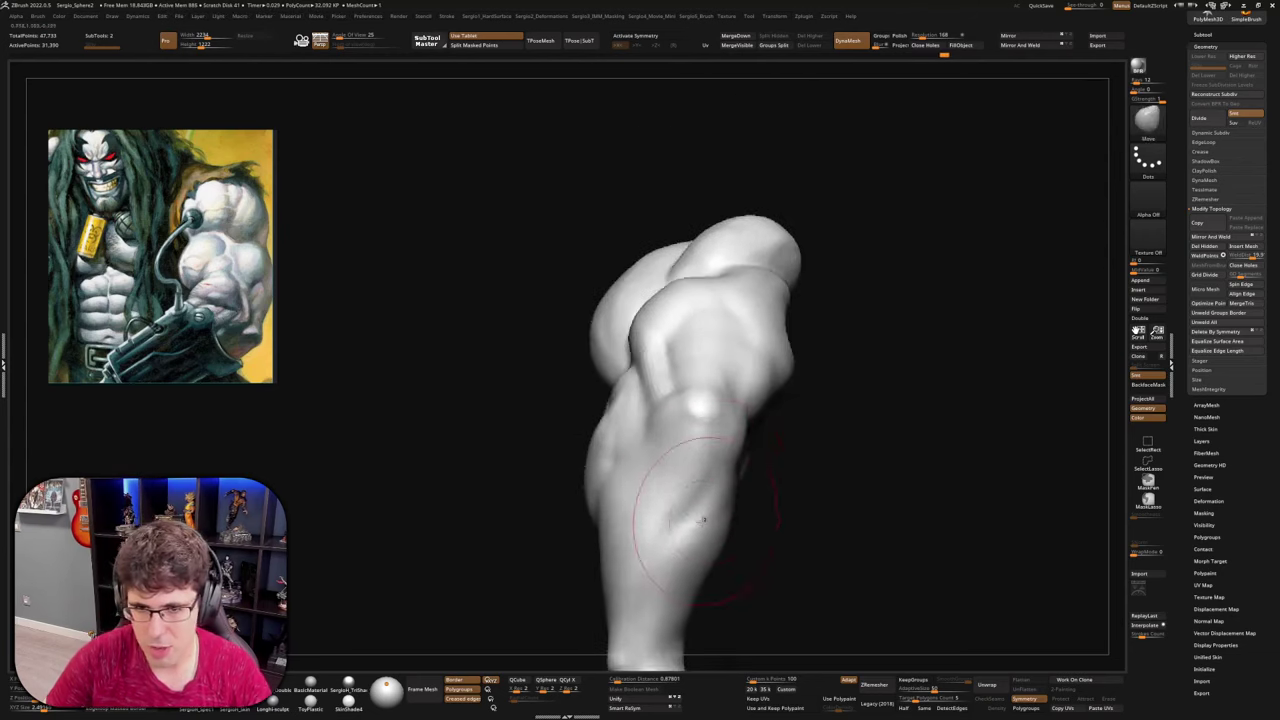
Adjust the back of the forearm with the Move brush and define the ulna line below the elbow with the DamStandard brush
mouse_move(671, 514)
mouse_down()
mouse_move(659, 503)
mouse_move(674, 497)
mouse_up()
right_drag(674, 497, 690, 437)
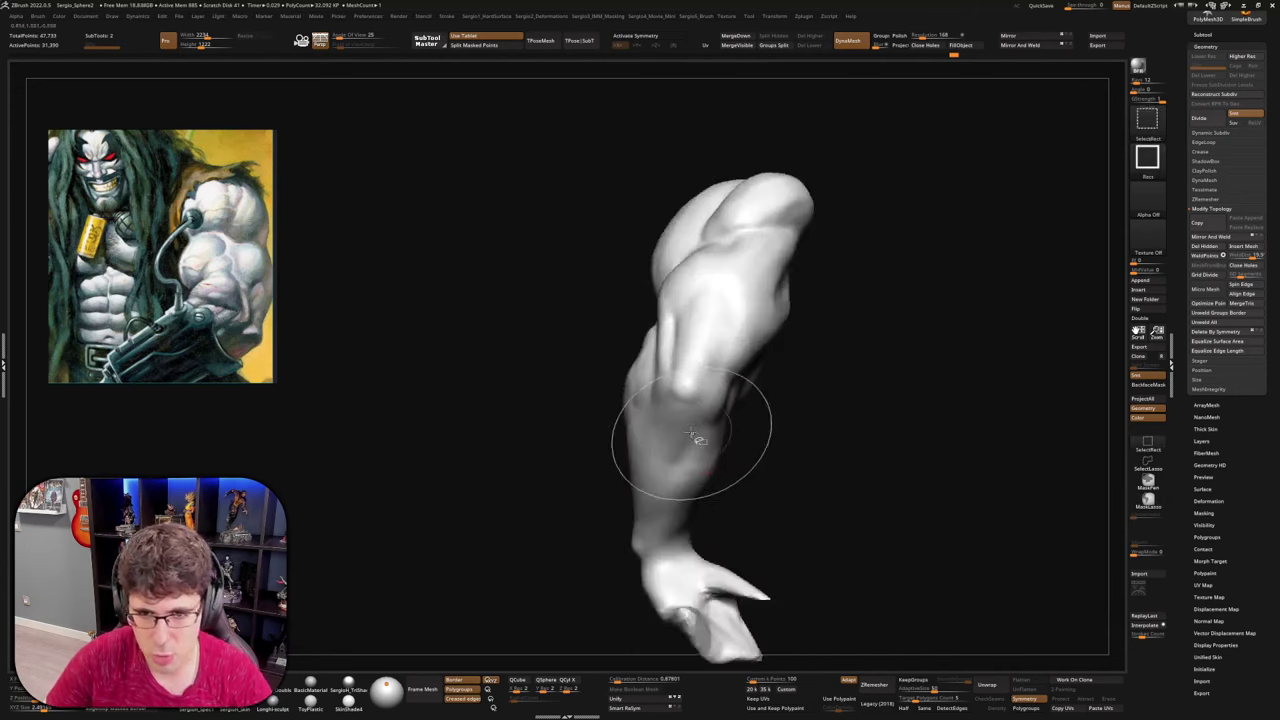
key(ctrl+shift+d)
drag(677, 440, 688, 447)
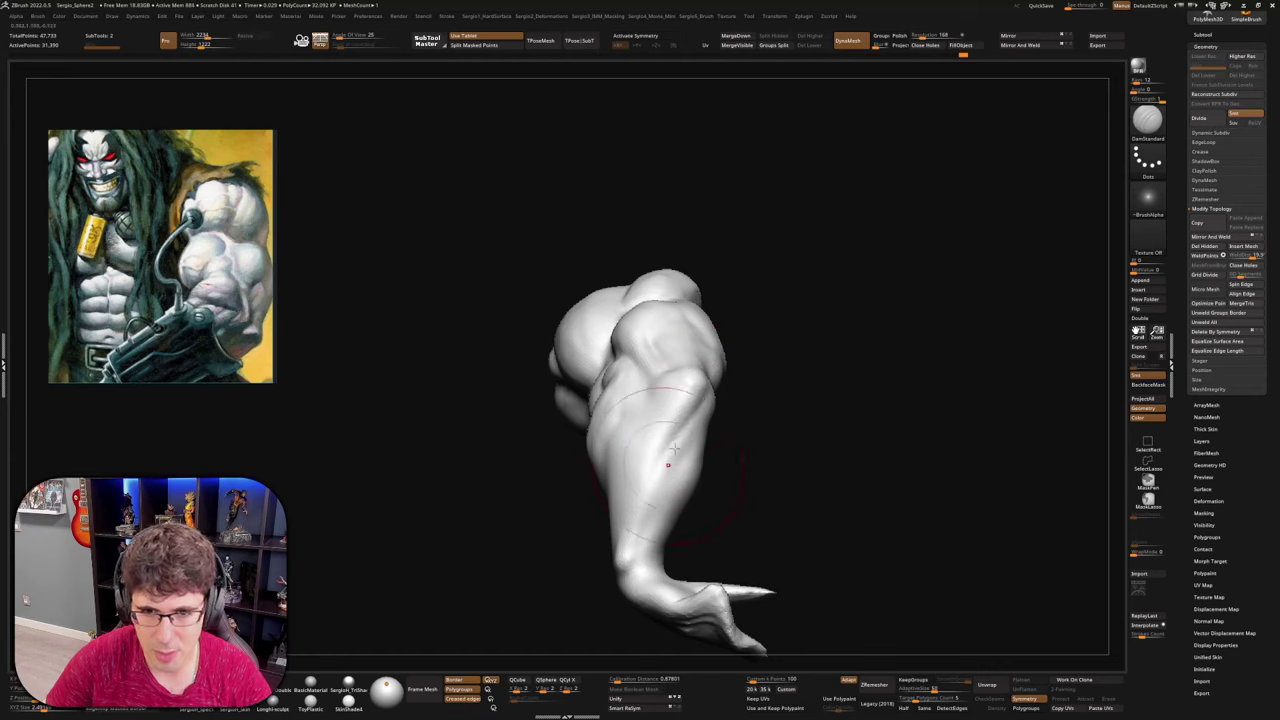
mouse_move(641, 520)
right_down()
mouse_move(735, 450)
mouse_move(672, 425)
right_up()
Build up the forearm muscle just below the elbow with the Clay brush and smooth its surface
key(b)
key(c)
key(l)
key(s)
drag(672, 423, 665, 447)
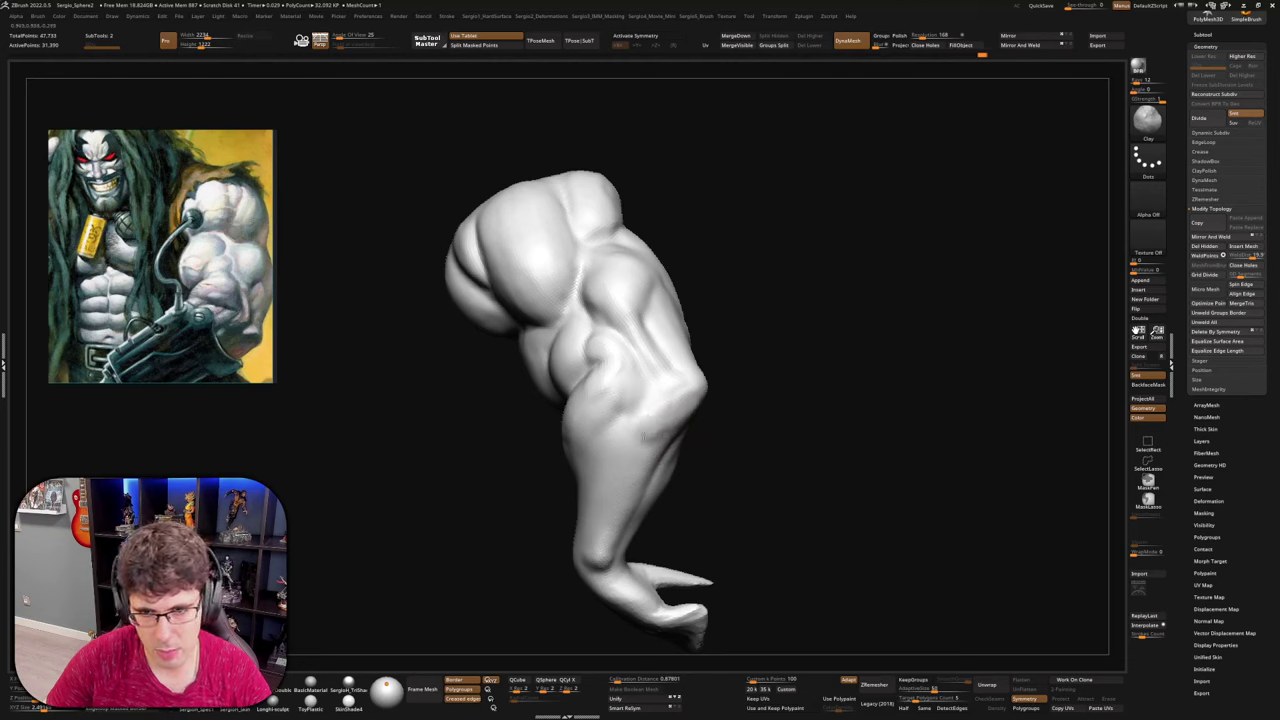
drag(627, 441, 667, 408)
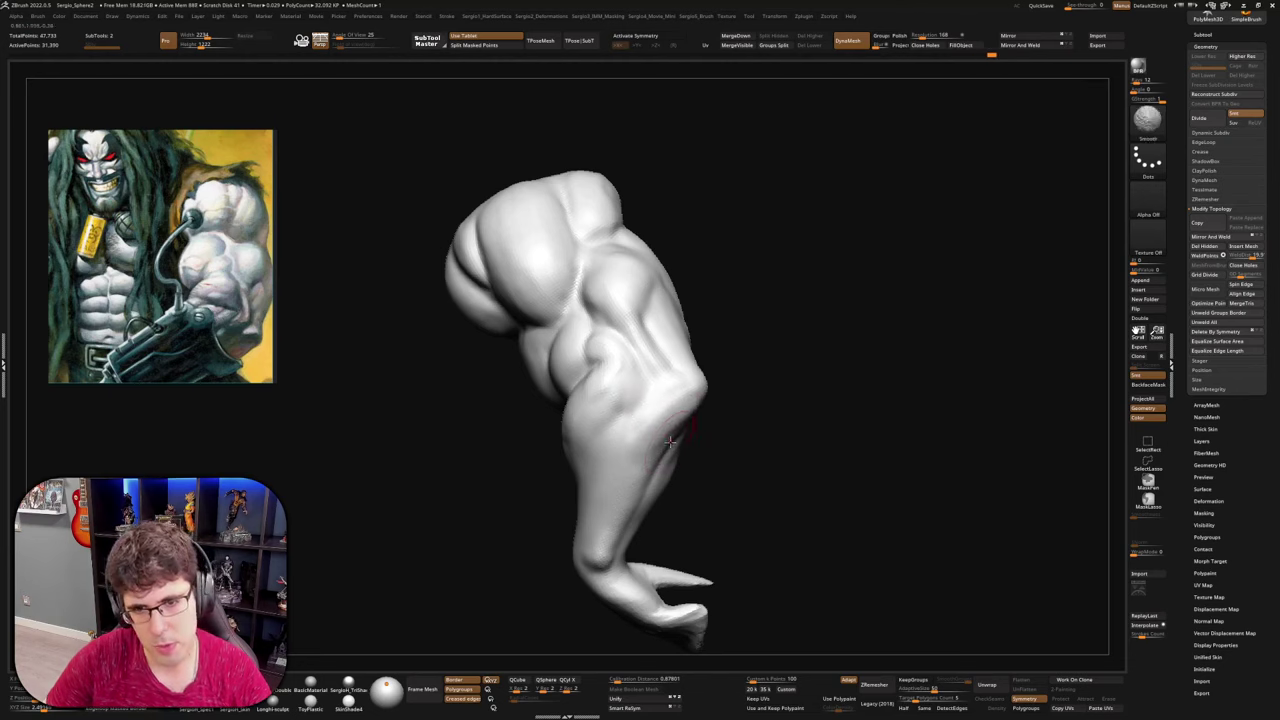
mouse_move(670, 442)
right_down()
mouse_move(718, 430)
mouse_move(690, 409)
right_up()
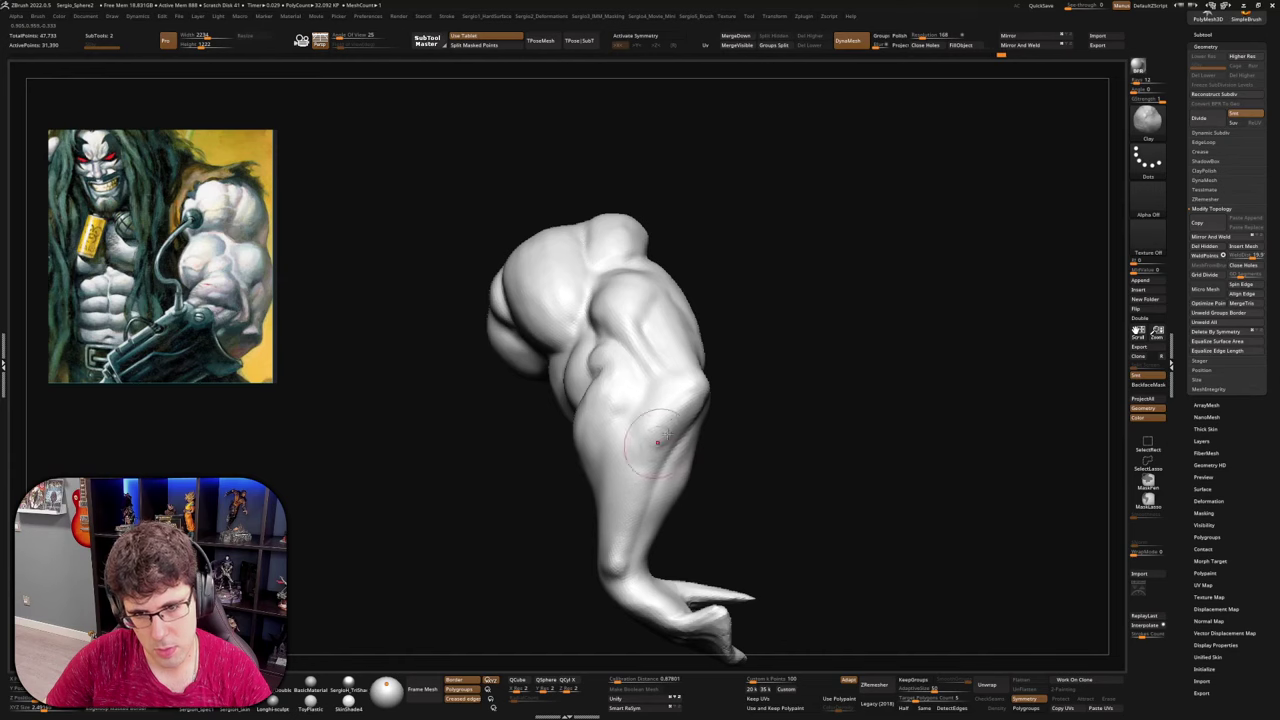
key(shift)
mouse_move(660, 447)
right_down()
mouse_move(706, 410)
mouse_move(671, 451)
mouse_move(636, 442)
right_up()
Cut a groove between the upper forearm muscles near the outer elbow with the DamStandard brush
key(b)
key(d)
key(s)
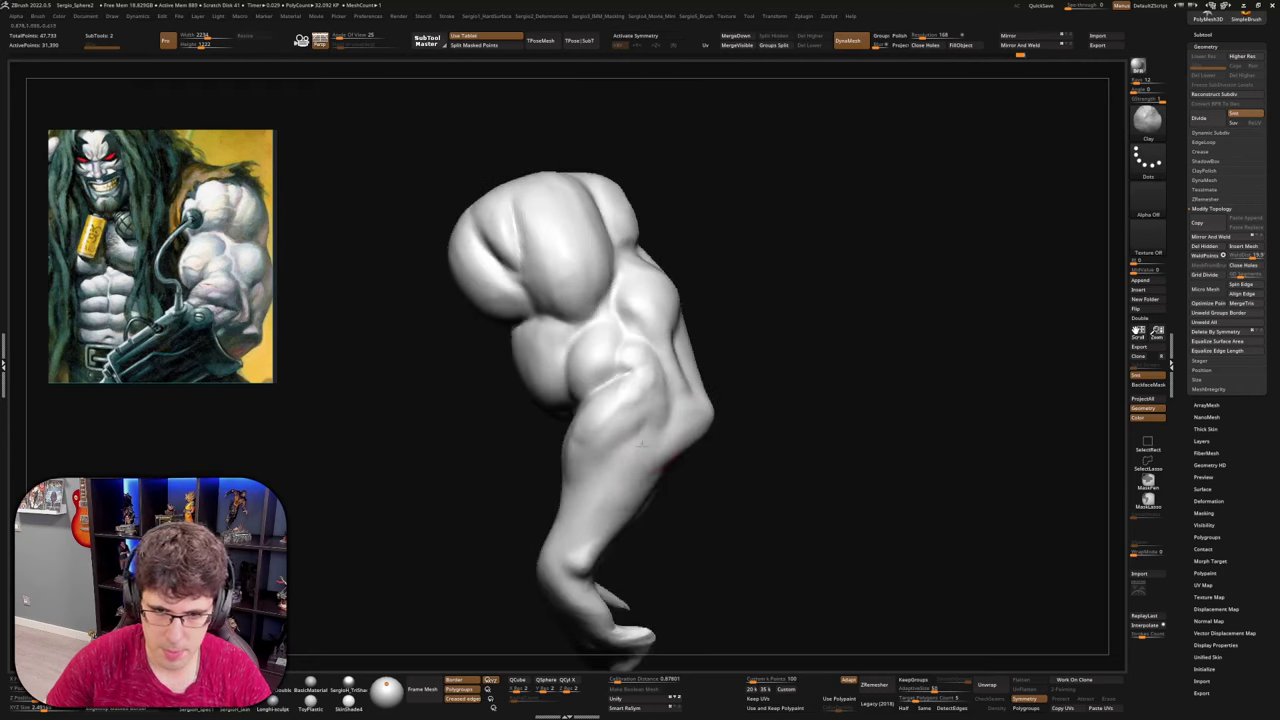
key(b)
key(d)
key(s)
drag(634, 420, 646, 362)
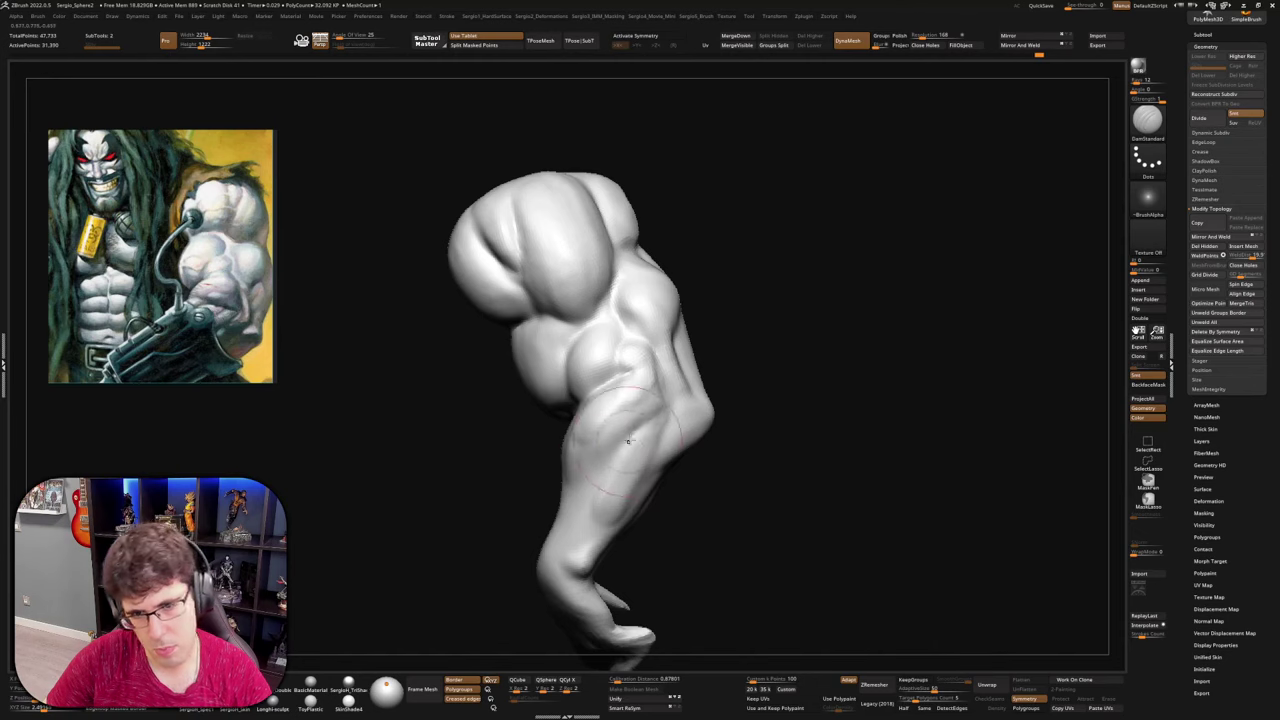
Build up the transition between the upper arm and the forearm muscle above the outer elbow with the Clay brush
key(b)
key(m)
key(v)
mouse_move(660, 378)
right_down()
mouse_move(655, 403)
mouse_move(600, 410)
mouse_move(568, 440)
right_up()
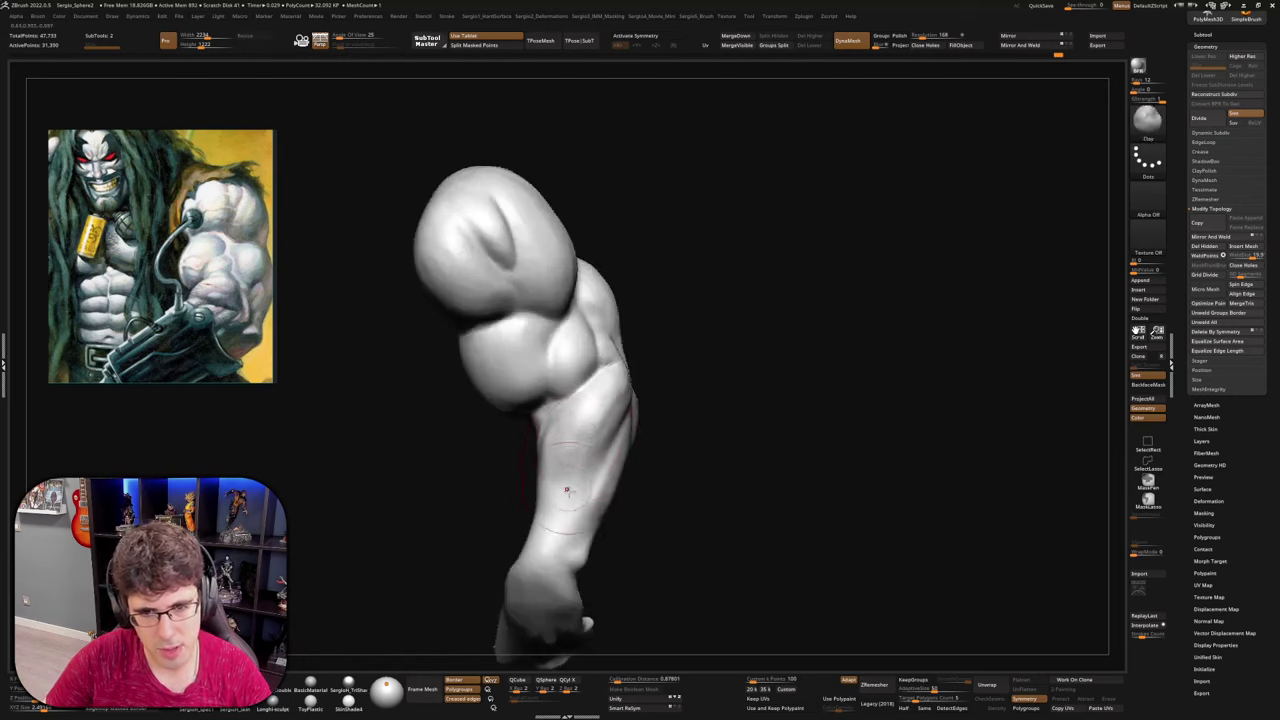
right_drag(615, 420, 575, 400)
right_drag(603, 346, 622, 418)
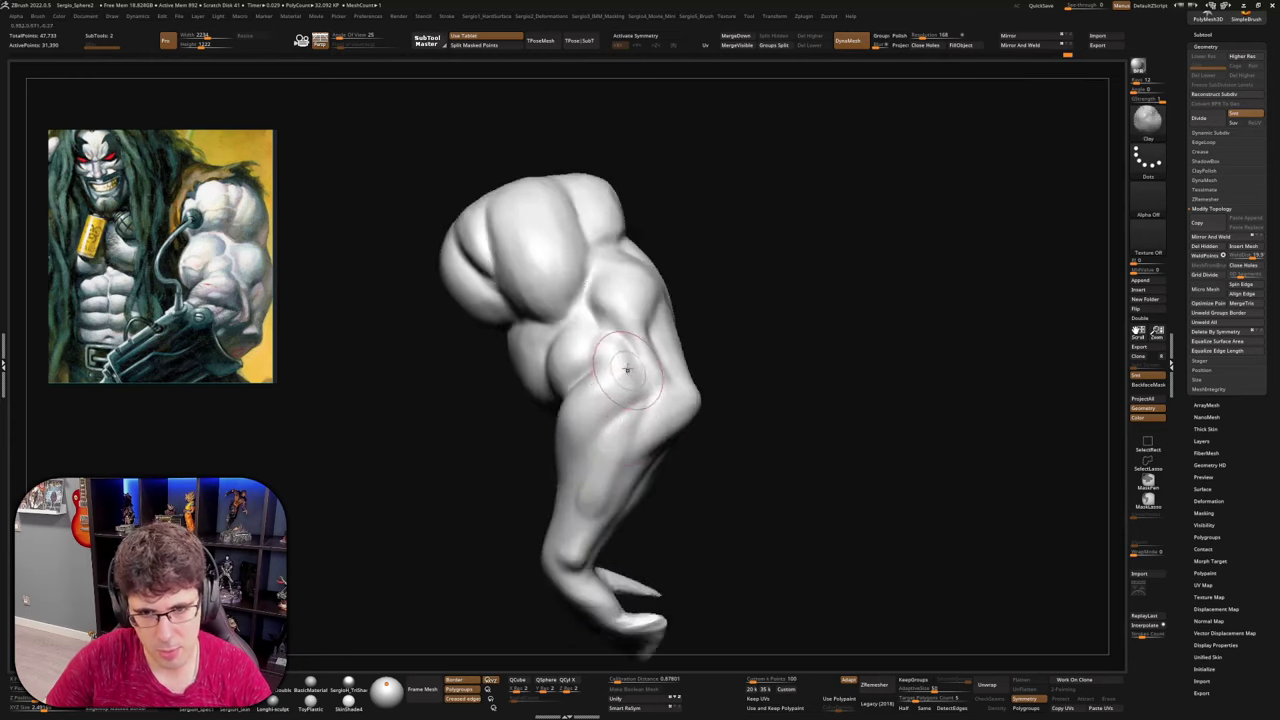
drag(627, 370, 611, 363)
key(b)
key(d)
key(s)
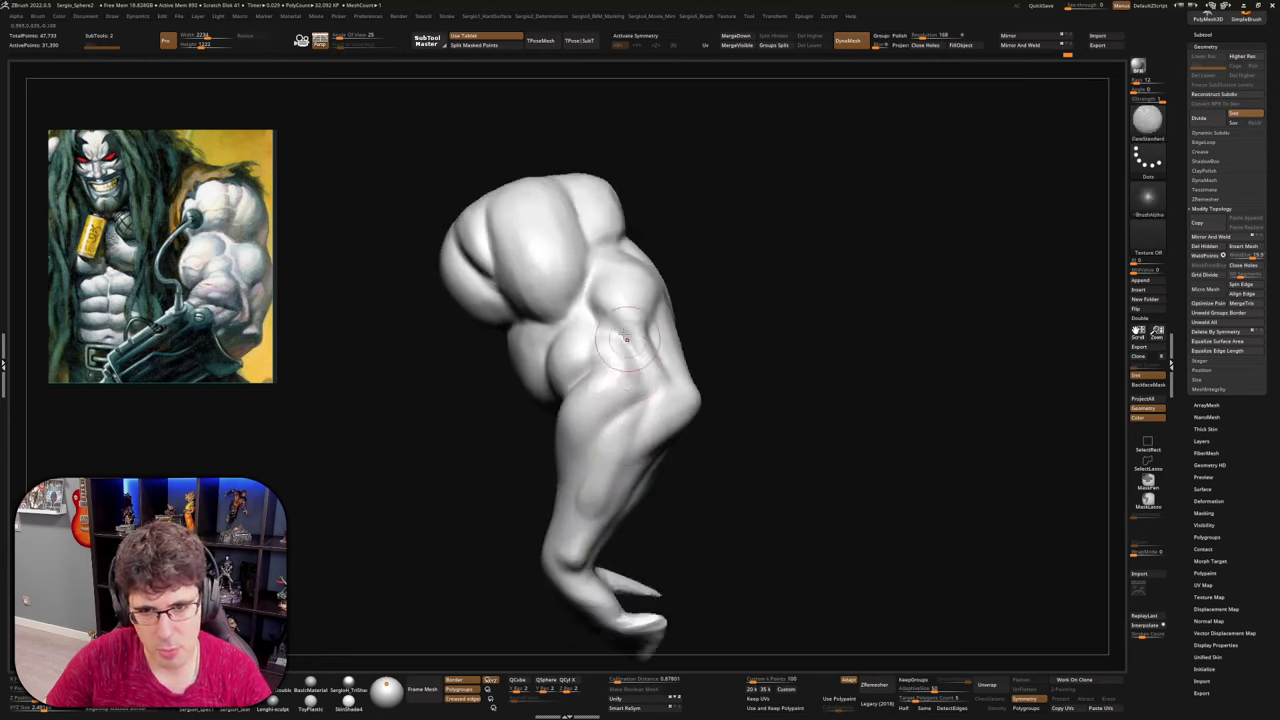
right_drag(667, 418, 640, 400)
right_drag(605, 403, 587, 389)
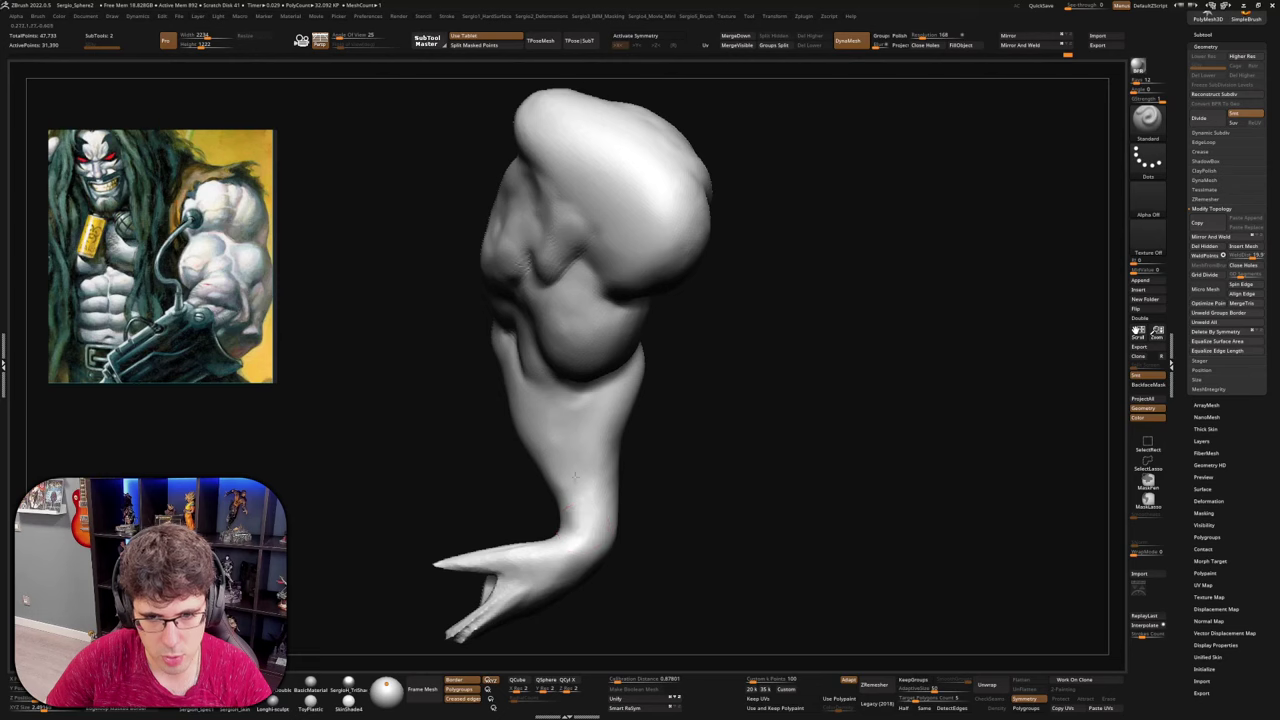
Add volume along the upper front of the forearm below the biceps with the Clay brush
key(b)
key(c)
key(l)
key(b)
key(s)
key(t)
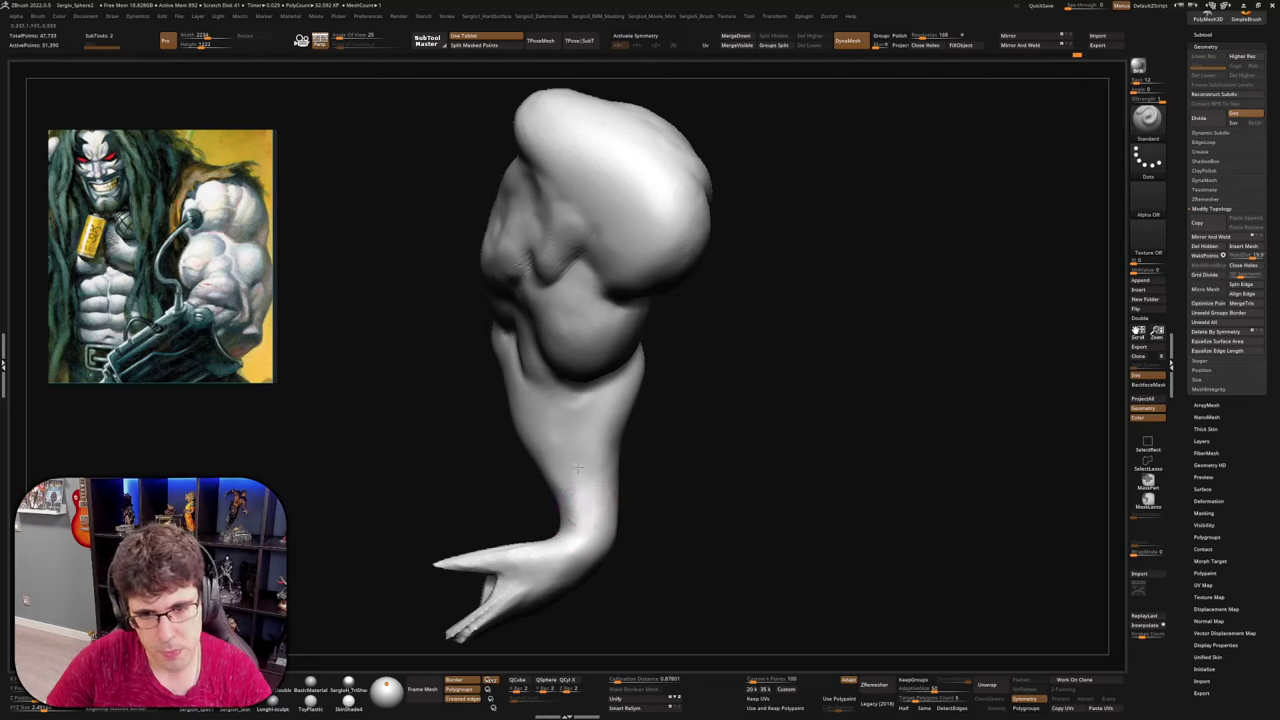
right_drag(603, 468, 586, 480)
key(b)
key(c)
key(l)
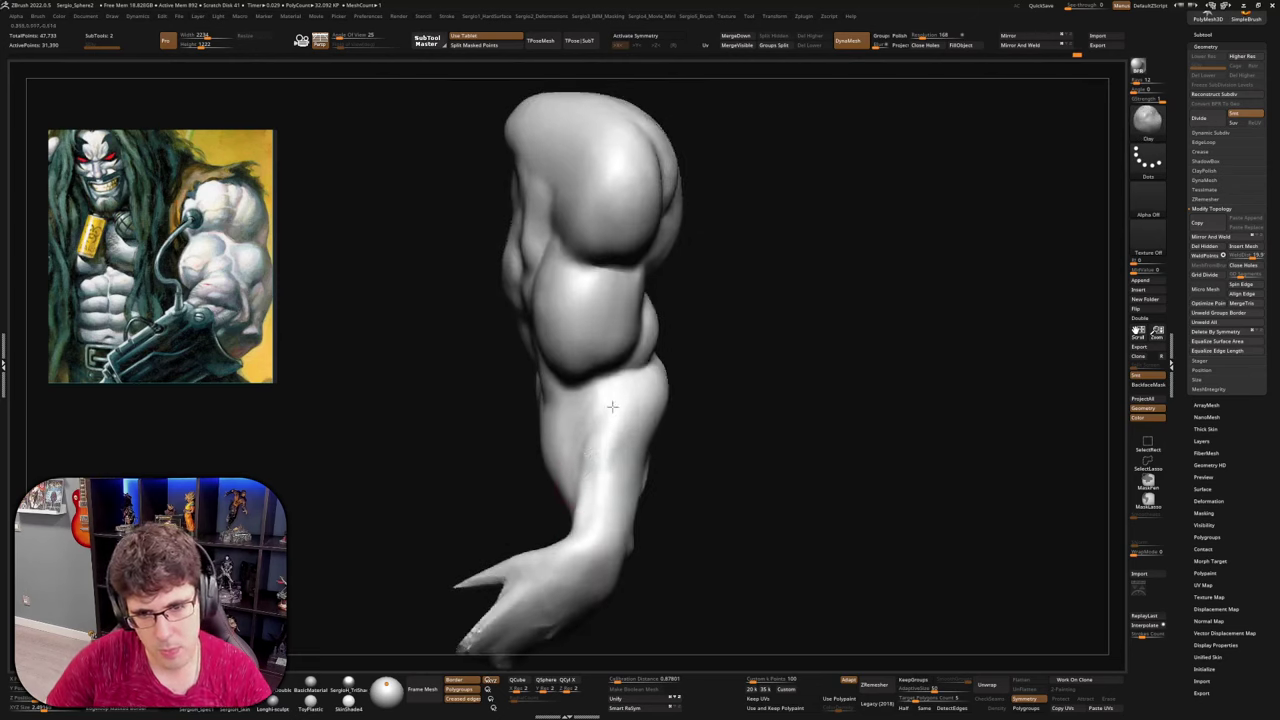
mouse_move(612, 407)
mouse_down()
mouse_move(626, 446)
mouse_move(613, 400)
mouse_move(651, 401)
mouse_move(602, 454)
mouse_up()
Extend the outer forearm muscles from below the elbow toward the wrist with the Clay brush
right_drag(663, 436, 648, 484)
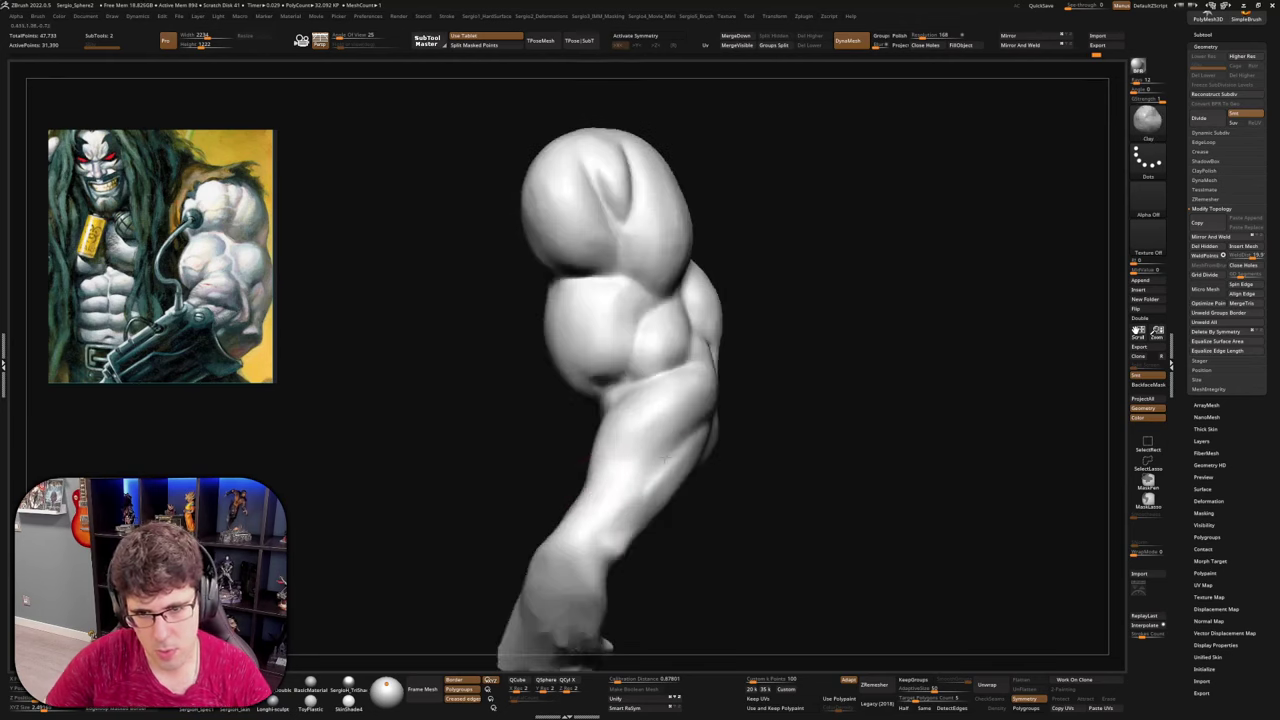
drag(680, 464, 606, 506)
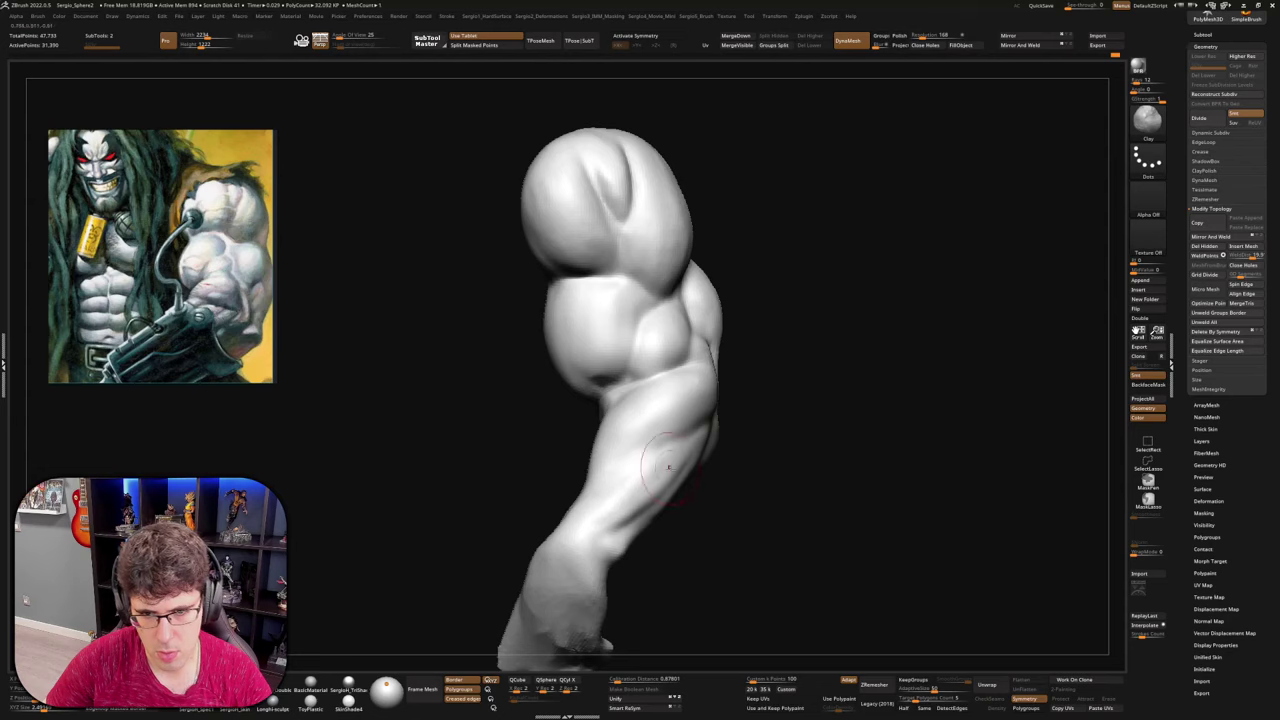
right_drag(643, 466, 629, 491)
drag(694, 464, 584, 503)
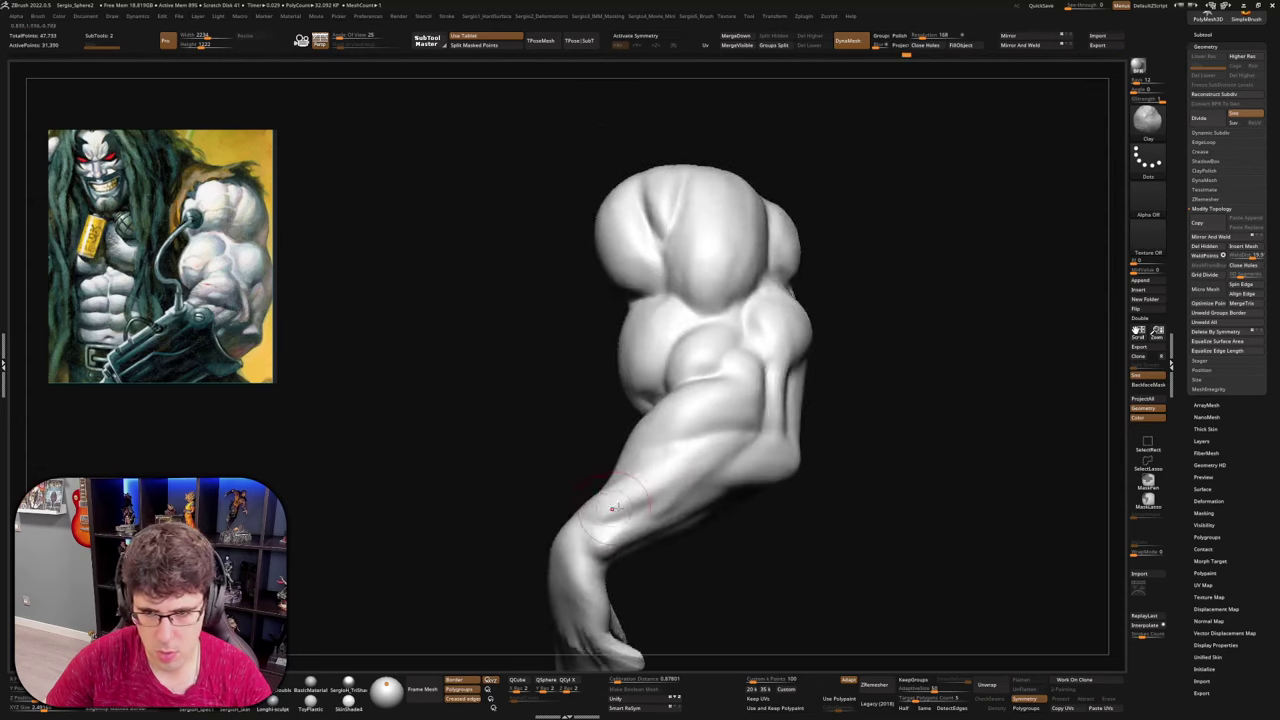
Reshape the outer forearm muscle just below the elbow with the Move brush
mouse_move(690, 484)
right_down()
mouse_move(755, 496)
mouse_move(728, 492)
mouse_move(749, 517)
right_up()
key(b)
key(m)
key(v)
key(s)
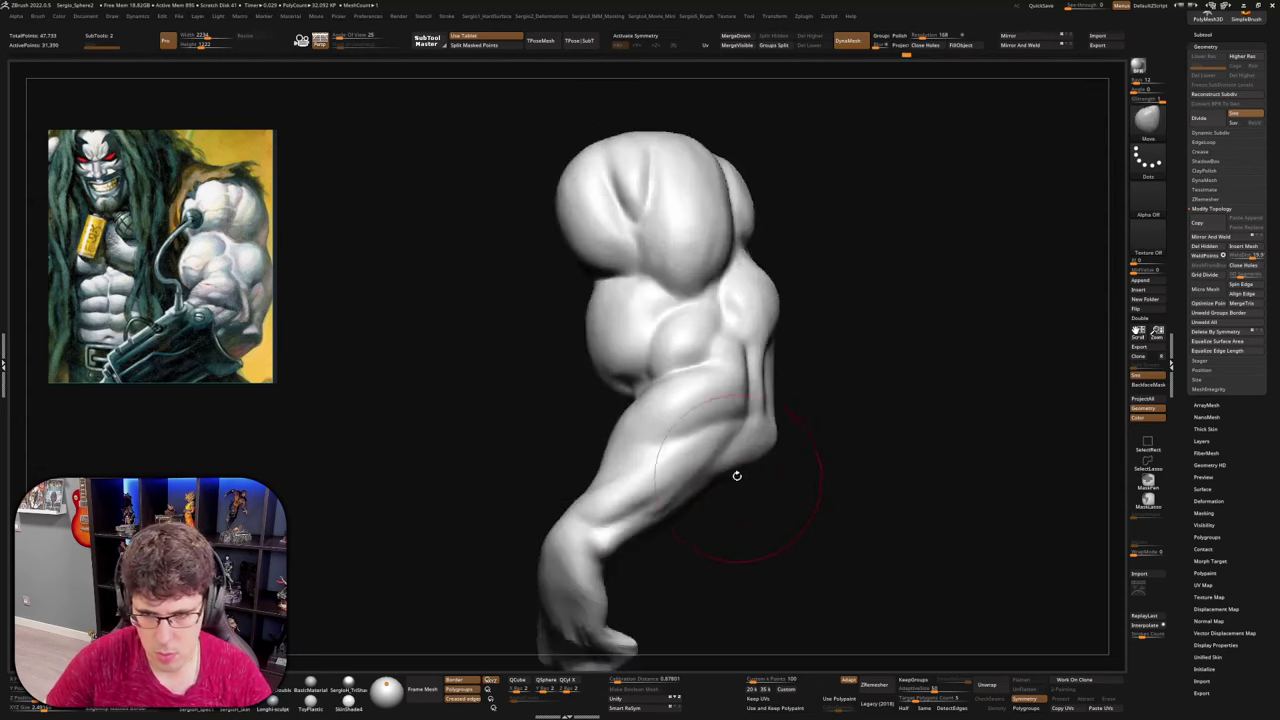
mouse_move(733, 465)
right_down()
mouse_move(720, 478)
mouse_move(740, 478)
right_up()
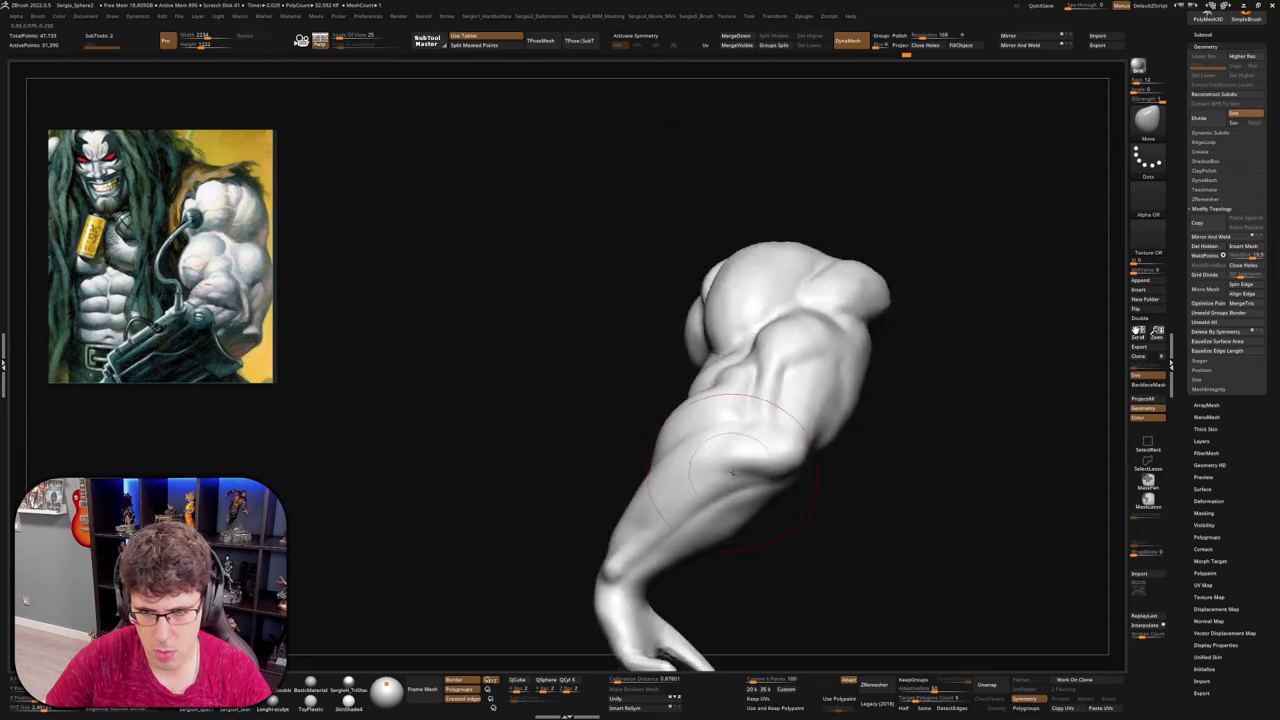
drag(740, 476, 728, 465)
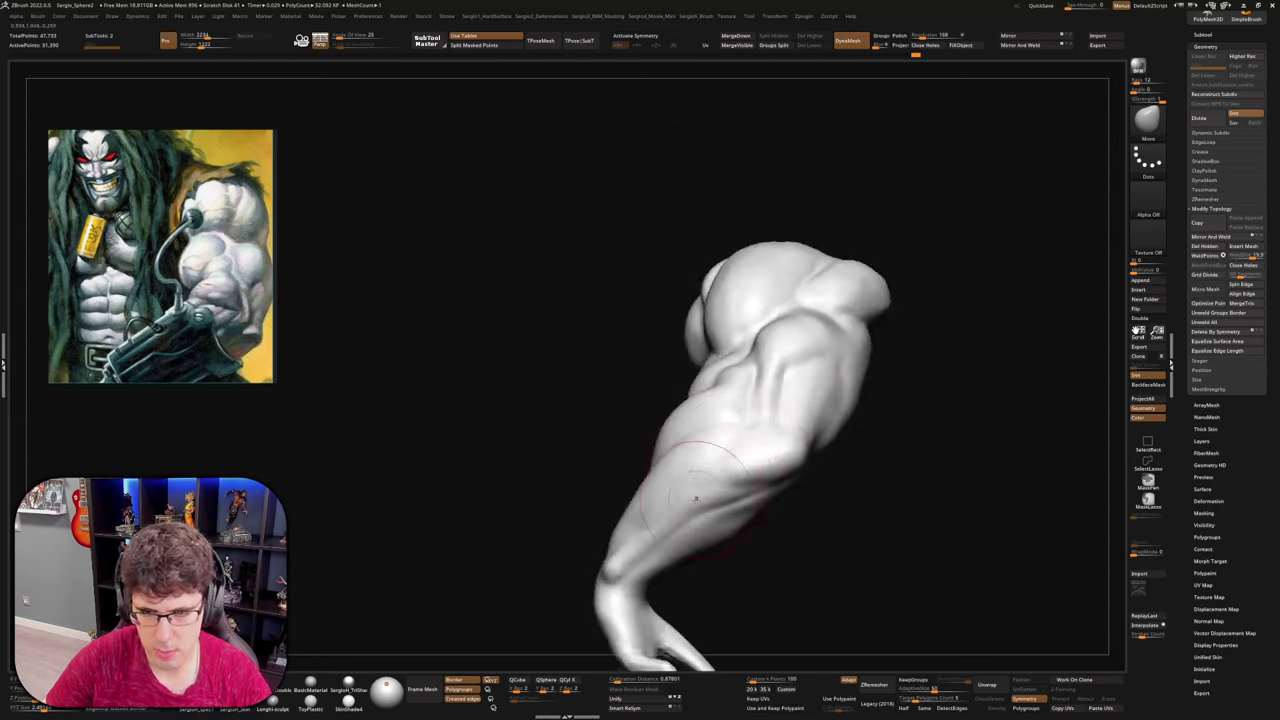
Build up the inner elbow crease below the biceps and carve a hollow along the inner forearm with the Clay brush
mouse_move(668, 528)
right_down()
mouse_move(735, 548)
mouse_move(749, 494)
mouse_move(705, 498)
mouse_move(734, 491)
right_up()
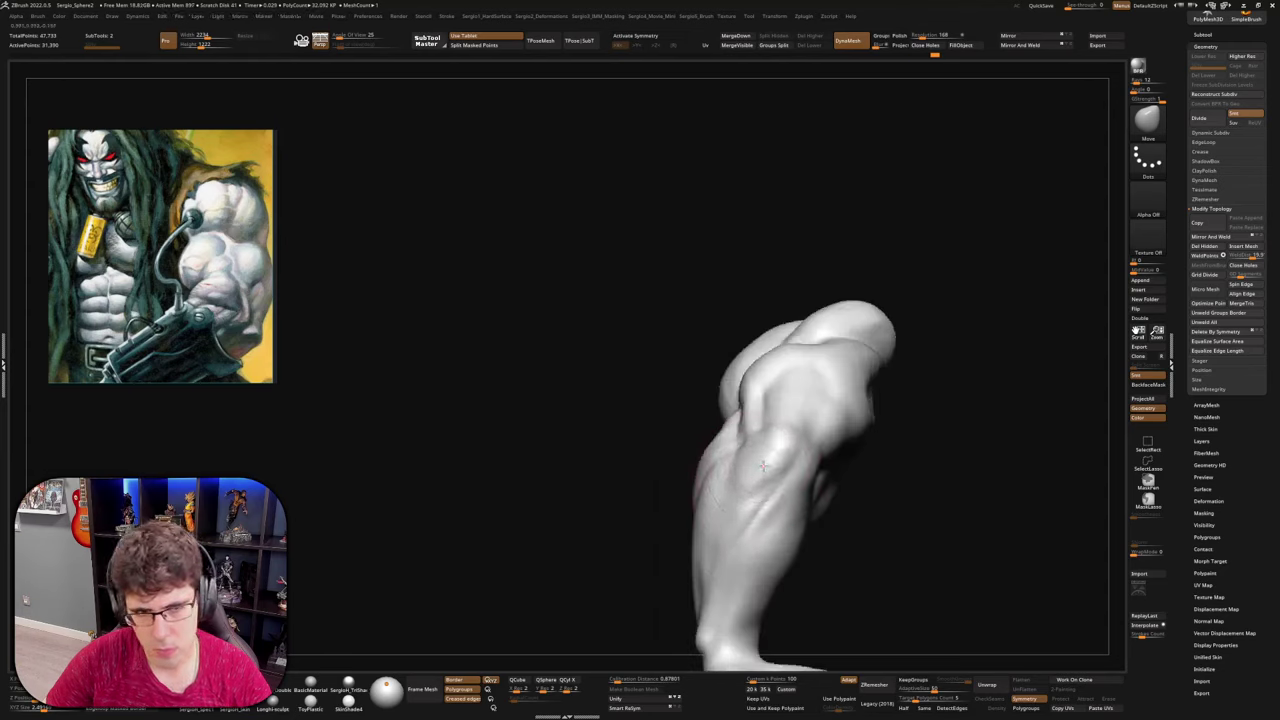
mouse_move(763, 466)
right_down()
mouse_move(770, 531)
mouse_move(696, 367)
mouse_move(715, 440)
right_up()
mouse_move(715, 440)
right_down()
mouse_move(762, 424)
mouse_move(655, 385)
right_up()
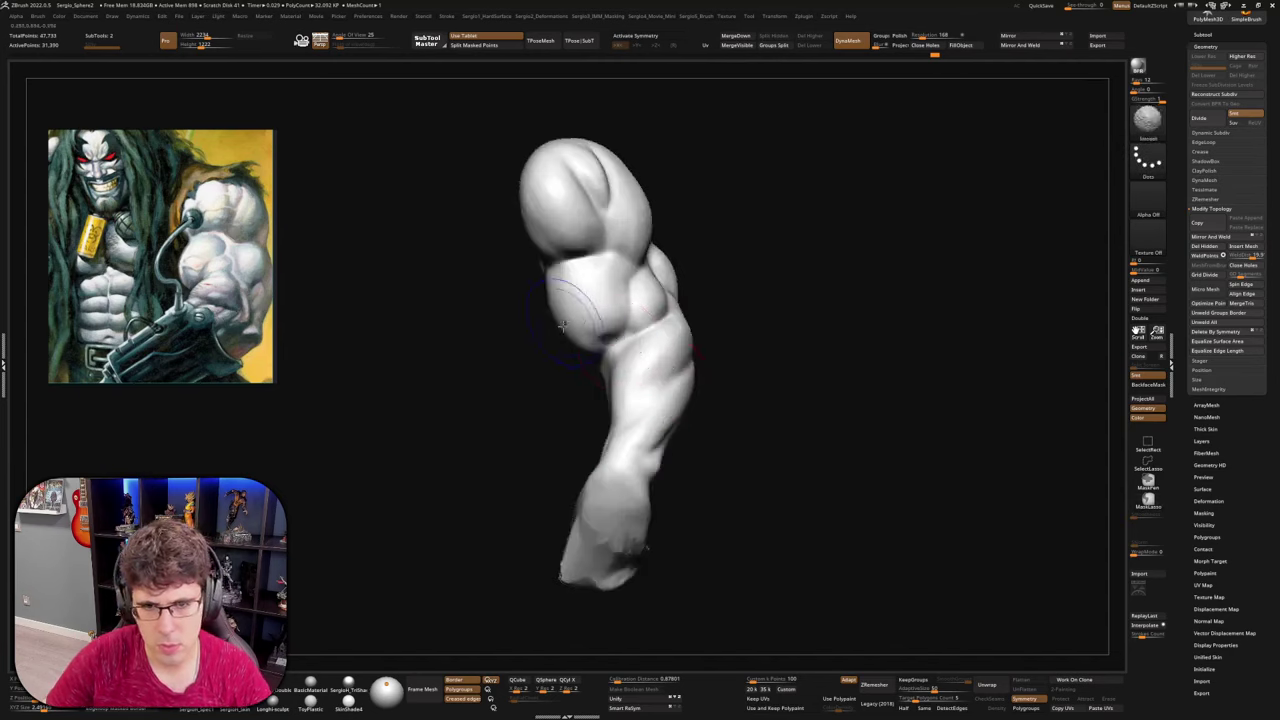
mouse_move(562, 325)
right_down()
mouse_move(580, 417)
mouse_move(645, 440)
mouse_move(740, 400)
mouse_move(580, 442)
mouse_move(588, 412)
right_up()
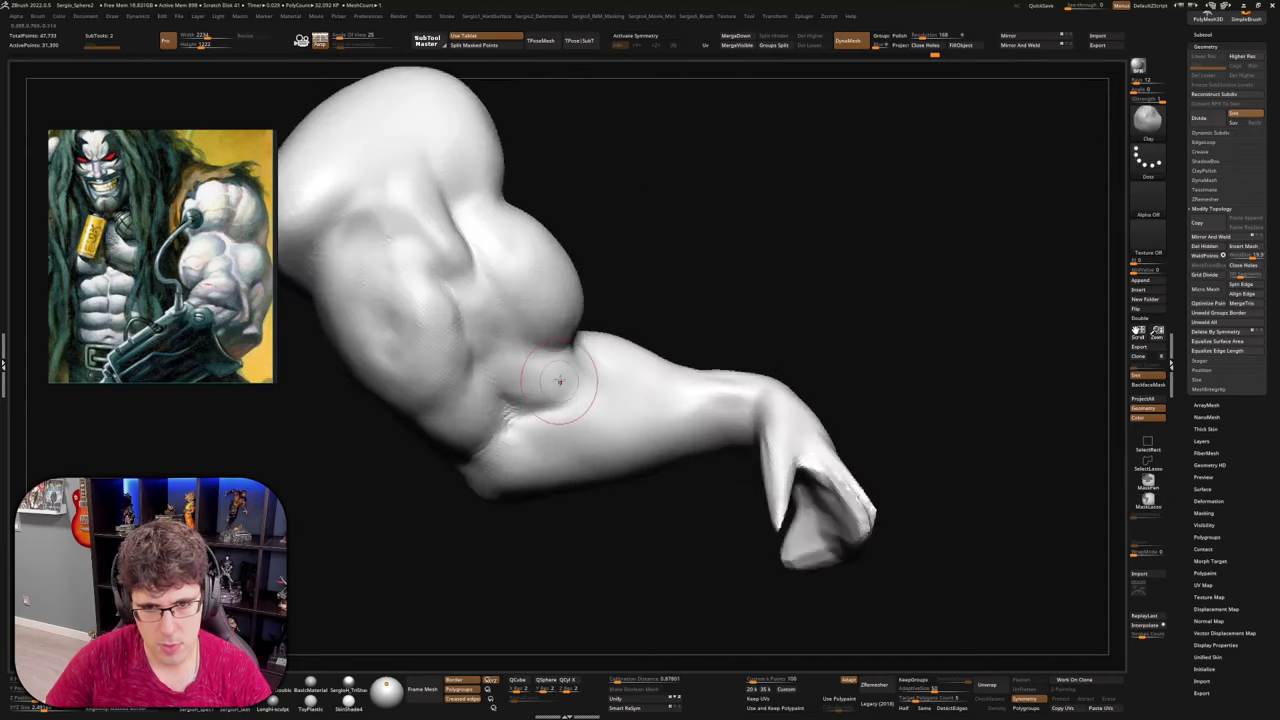
drag(522, 411, 551, 402)
right_drag(574, 420, 591, 406)
alt+drag(535, 453, 602, 433)
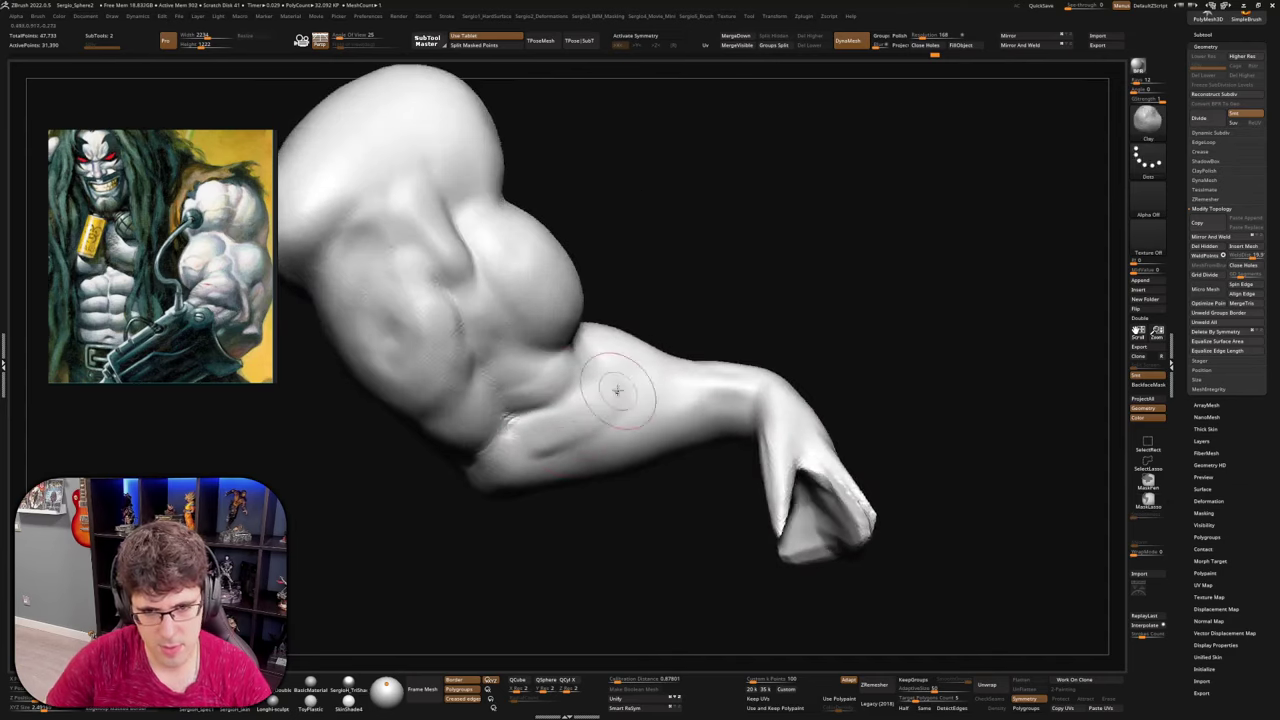
Examine the inner forearm and elbow crease from several angles and select the DamStandard brush
right_drag(628, 371, 537, 422)
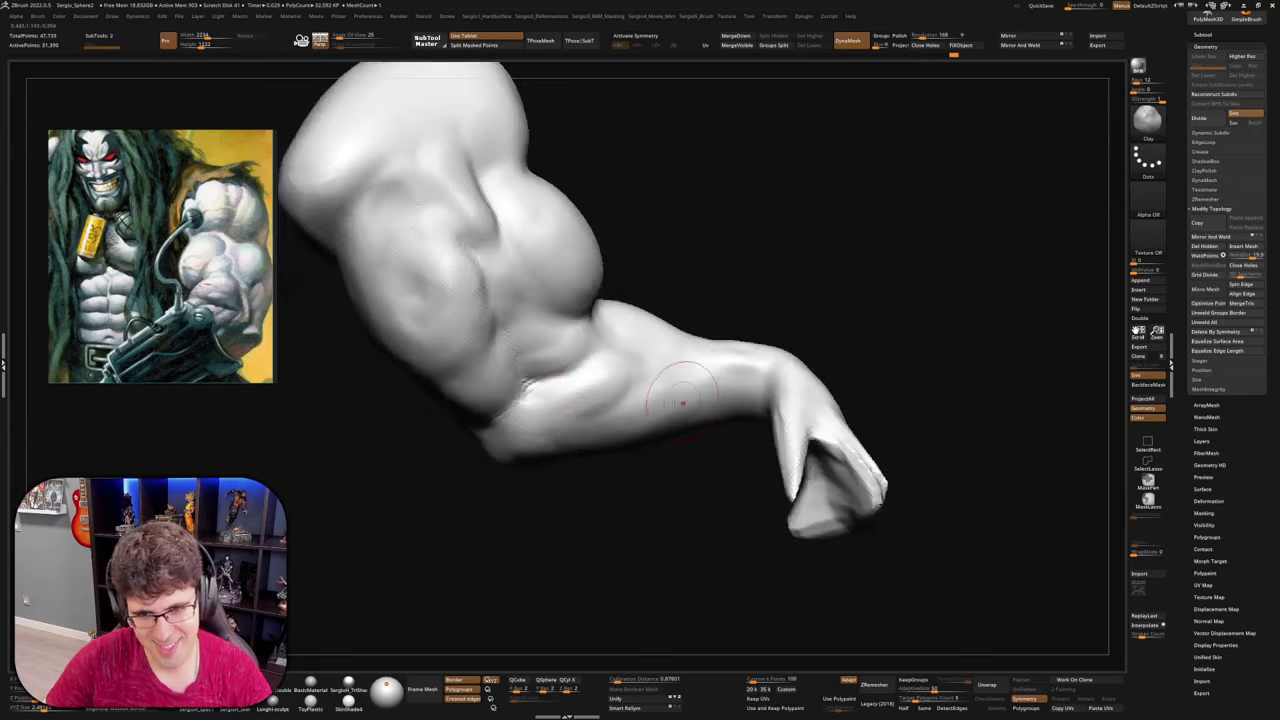
mouse_move(657, 420)
right_down()
mouse_move(627, 434)
mouse_move(714, 410)
mouse_move(700, 371)
mouse_move(703, 440)
right_up()
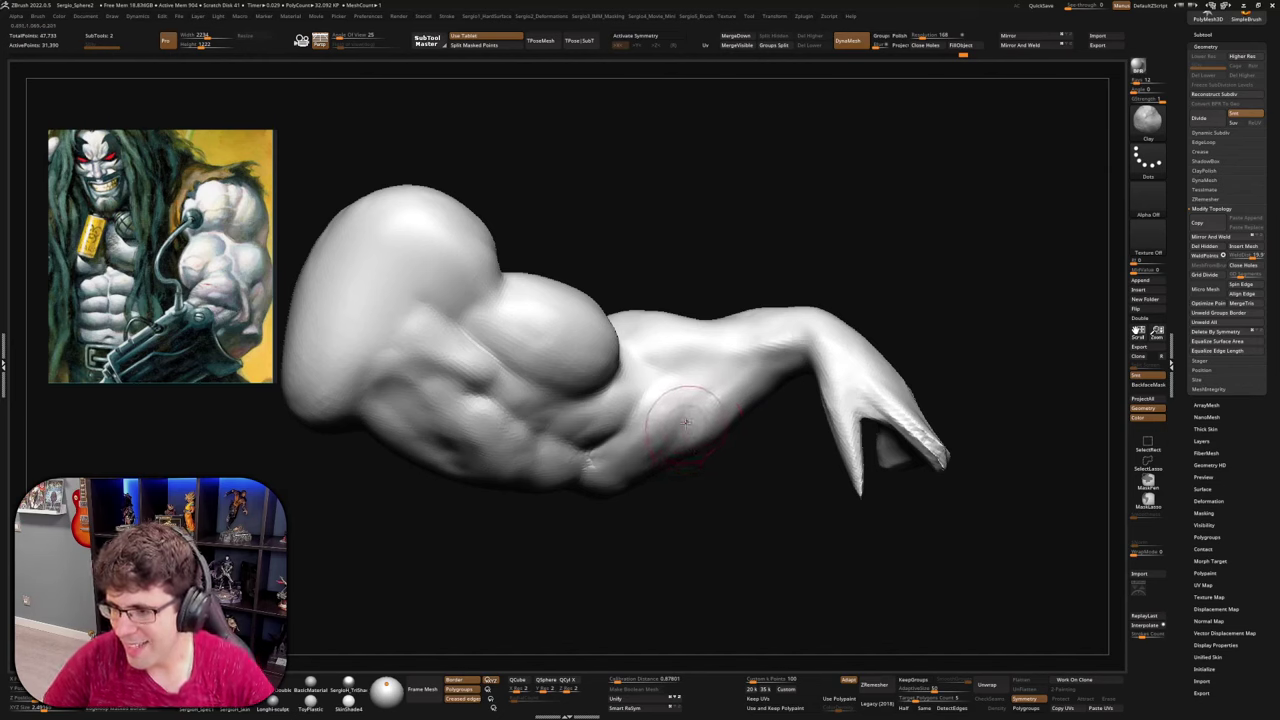
mouse_move(684, 402)
right_down()
mouse_move(770, 400)
mouse_move(686, 394)
mouse_move(707, 405)
mouse_move(697, 363)
mouse_move(711, 471)
mouse_move(746, 372)
mouse_move(661, 458)
right_up()
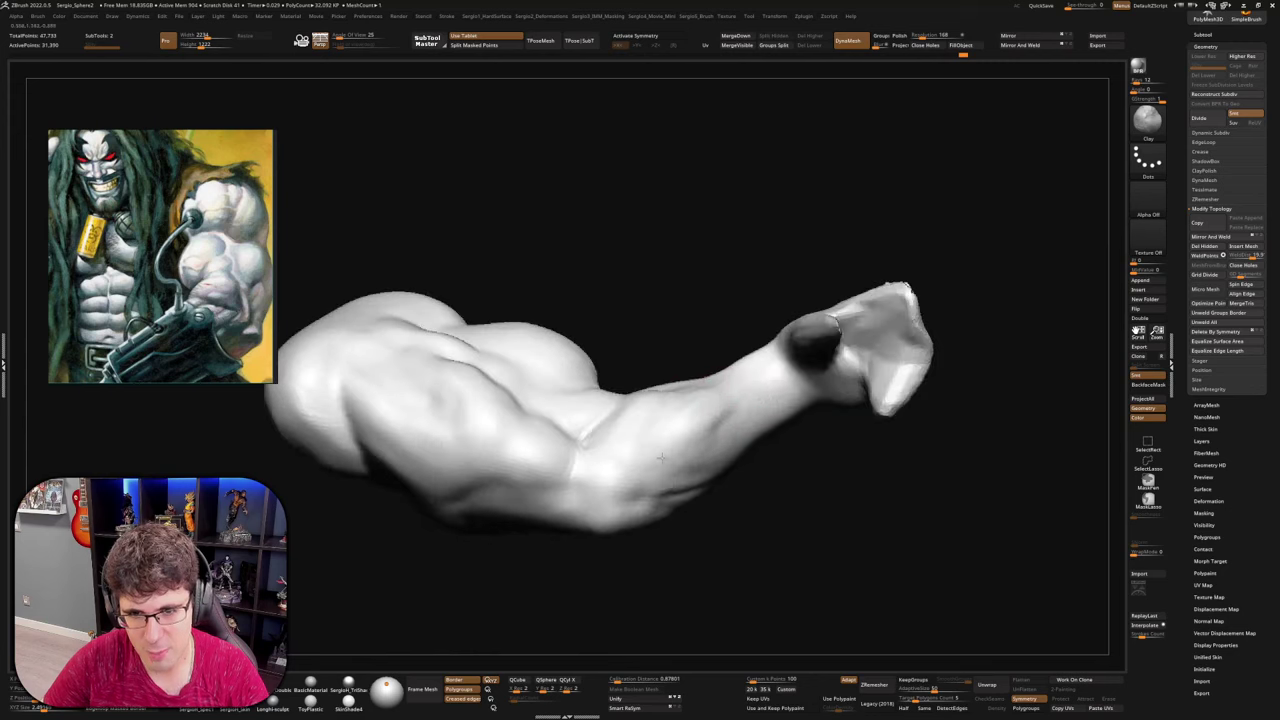
right_drag(743, 439, 697, 467)
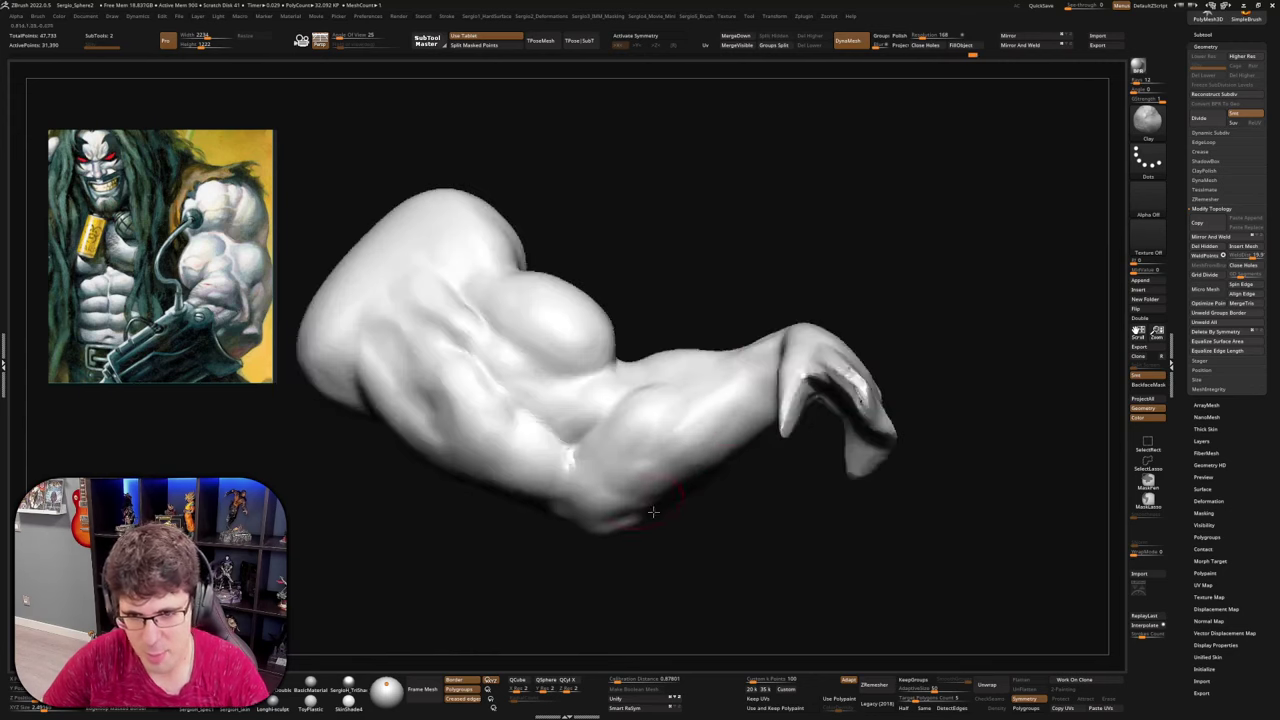
mouse_move(653, 511)
right_down()
mouse_move(737, 388)
mouse_move(741, 452)
mouse_move(723, 406)
mouse_move(742, 452)
right_up()
key(b)
key(d)
key(s)
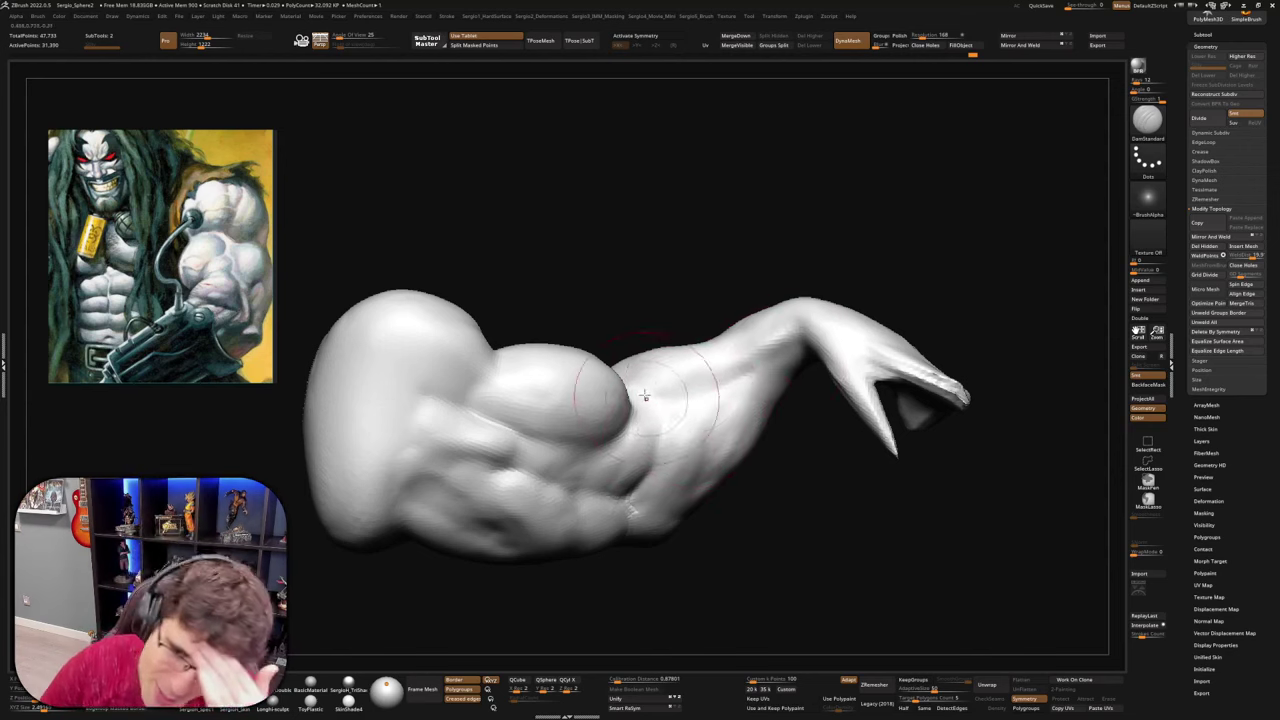
right_drag(700, 420, 720, 402)
right_drag(707, 488, 734, 400)
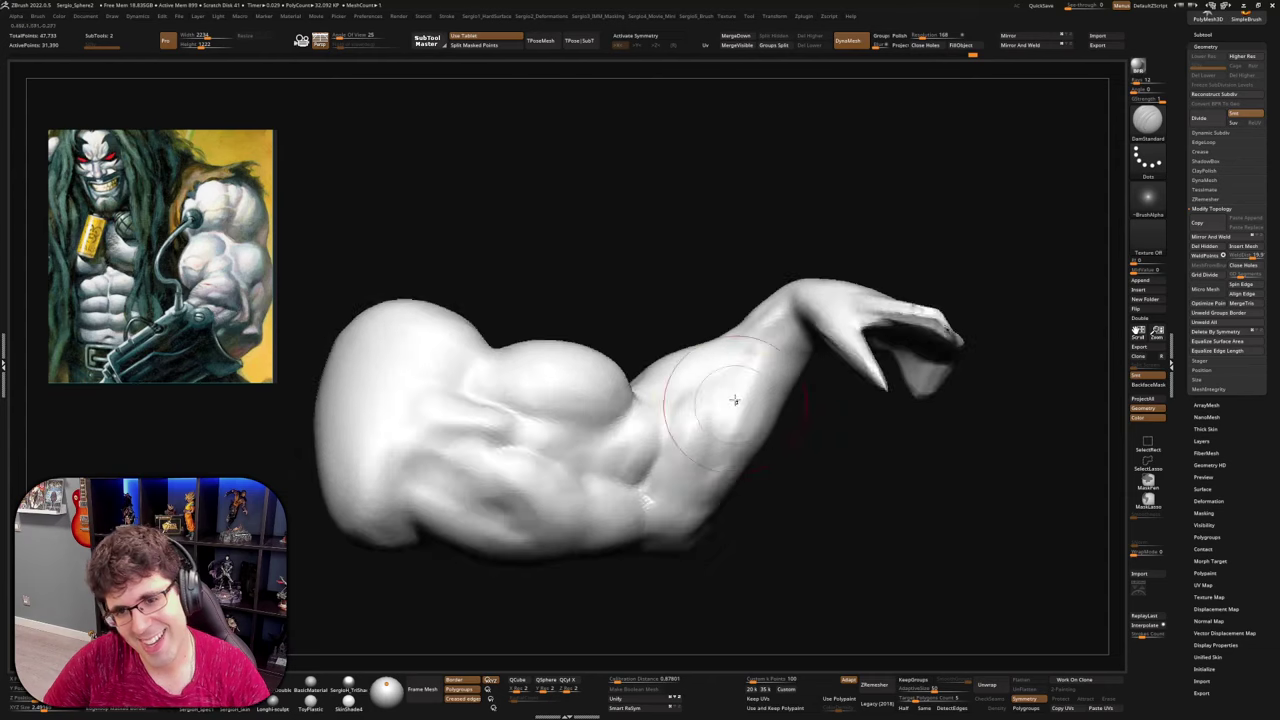
right_drag(716, 471, 658, 372)
mouse_move(697, 414)
right_down()
mouse_move(662, 385)
mouse_move(673, 376)
mouse_move(655, 411)
mouse_move(703, 378)
right_up()
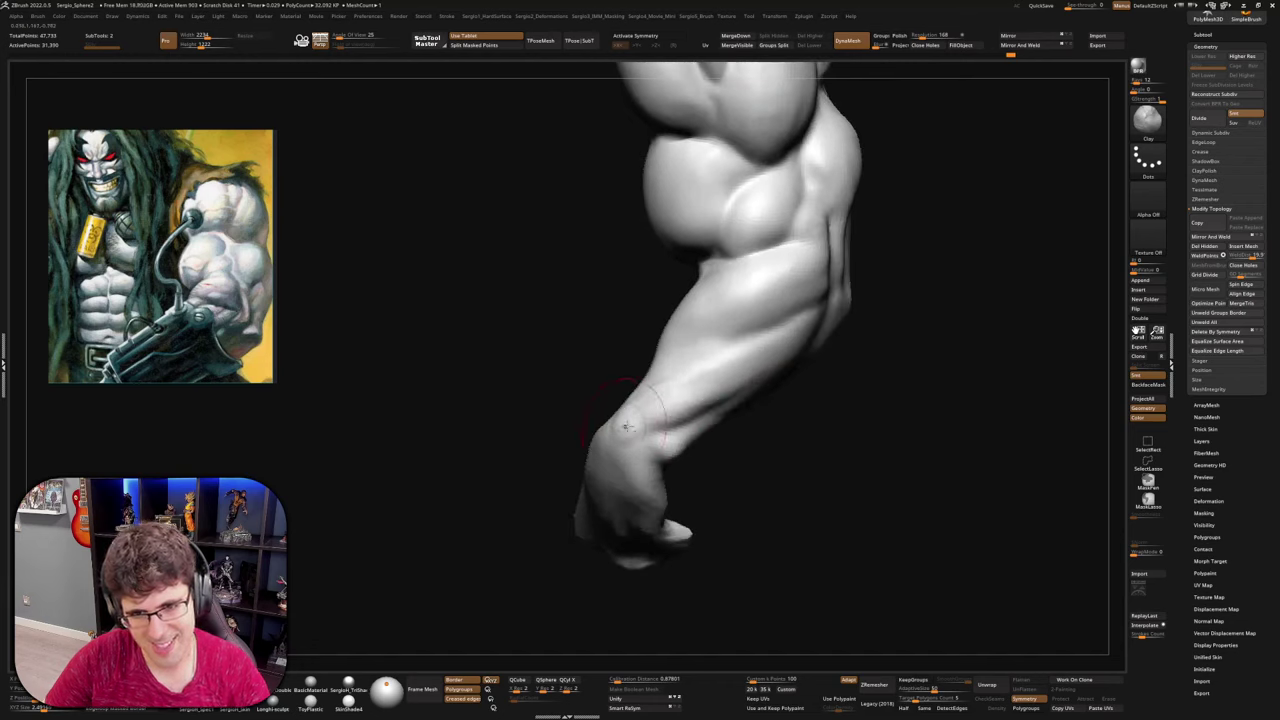
Sculpt raised tendon forms along the outer forearm just above the wrist with the Standard brush
mouse_move(626, 427)
right_down()
mouse_move(653, 413)
mouse_move(672, 422)
right_up()
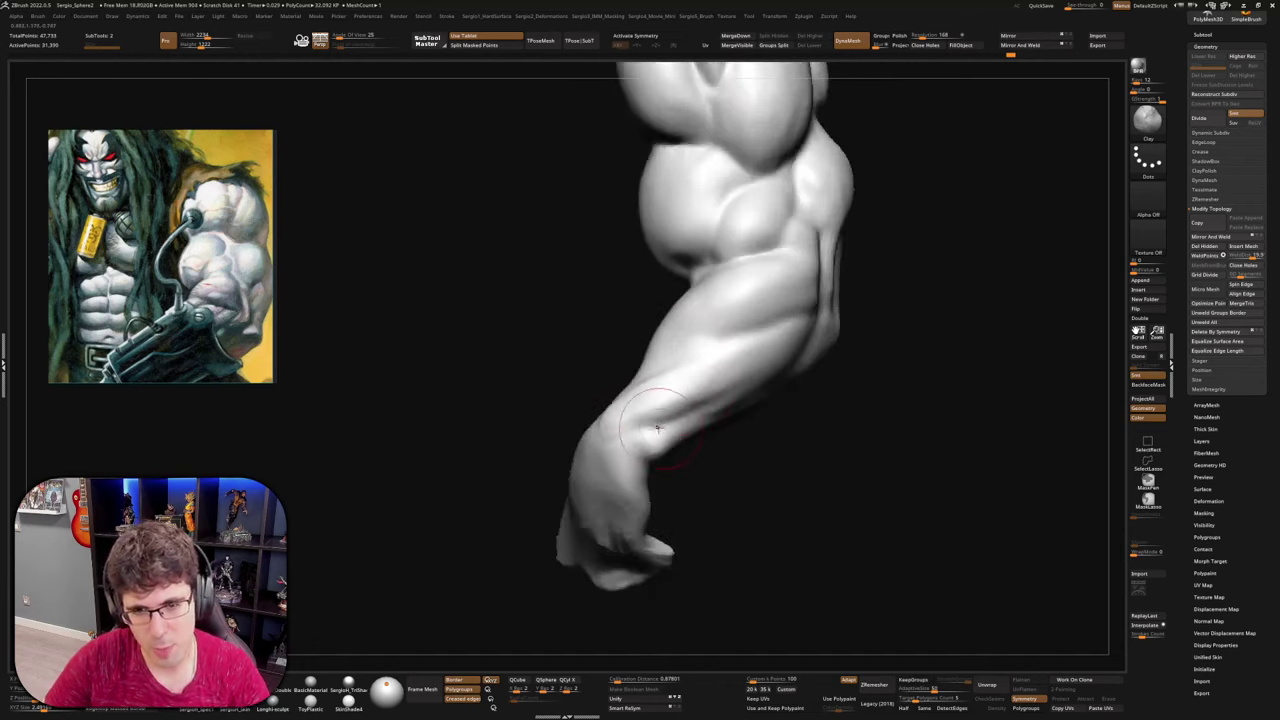
key(b)
key(d)
key(s)
right_drag(749, 409, 773, 381)
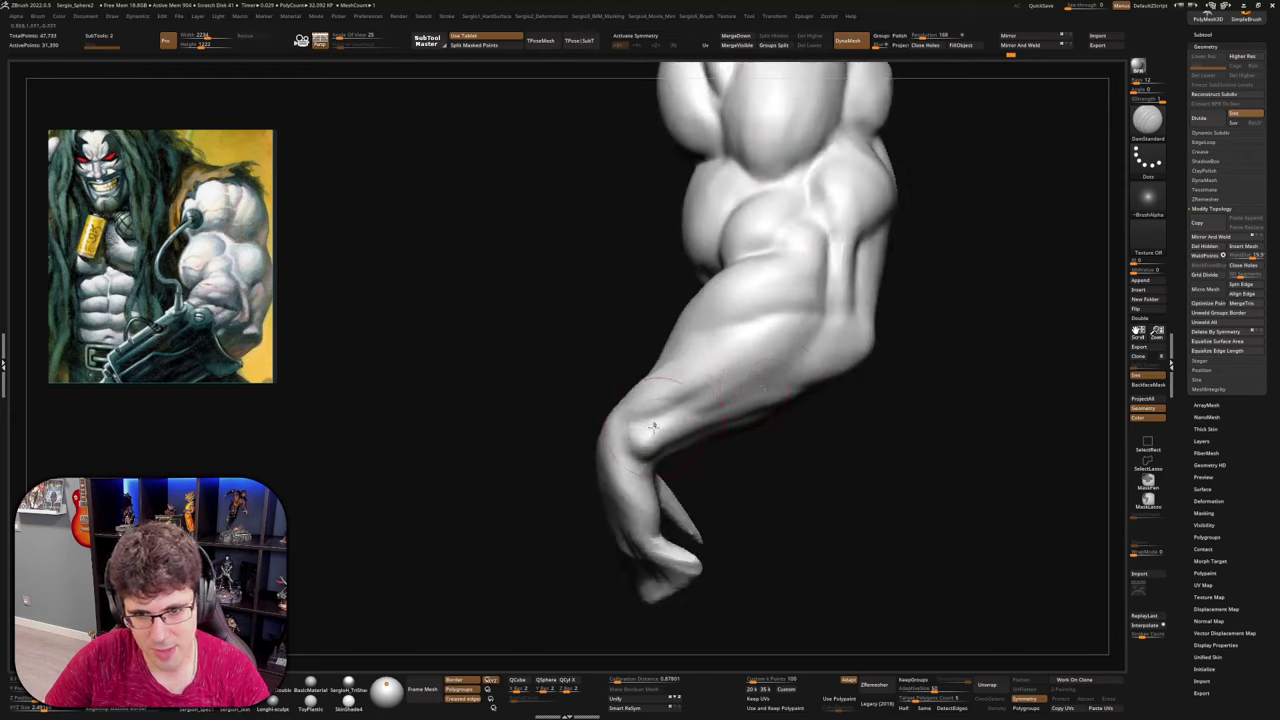
key(b)
key(s)
key(t)
key(s)
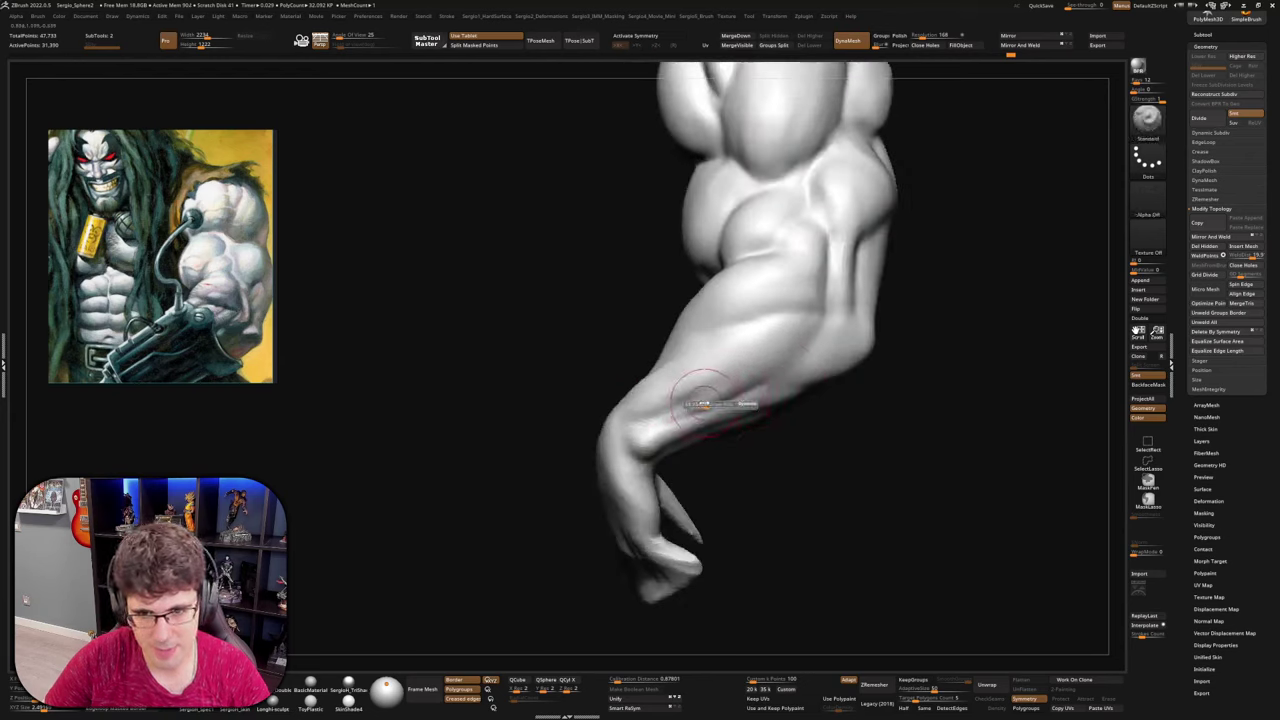
drag(703, 404, 698, 404)
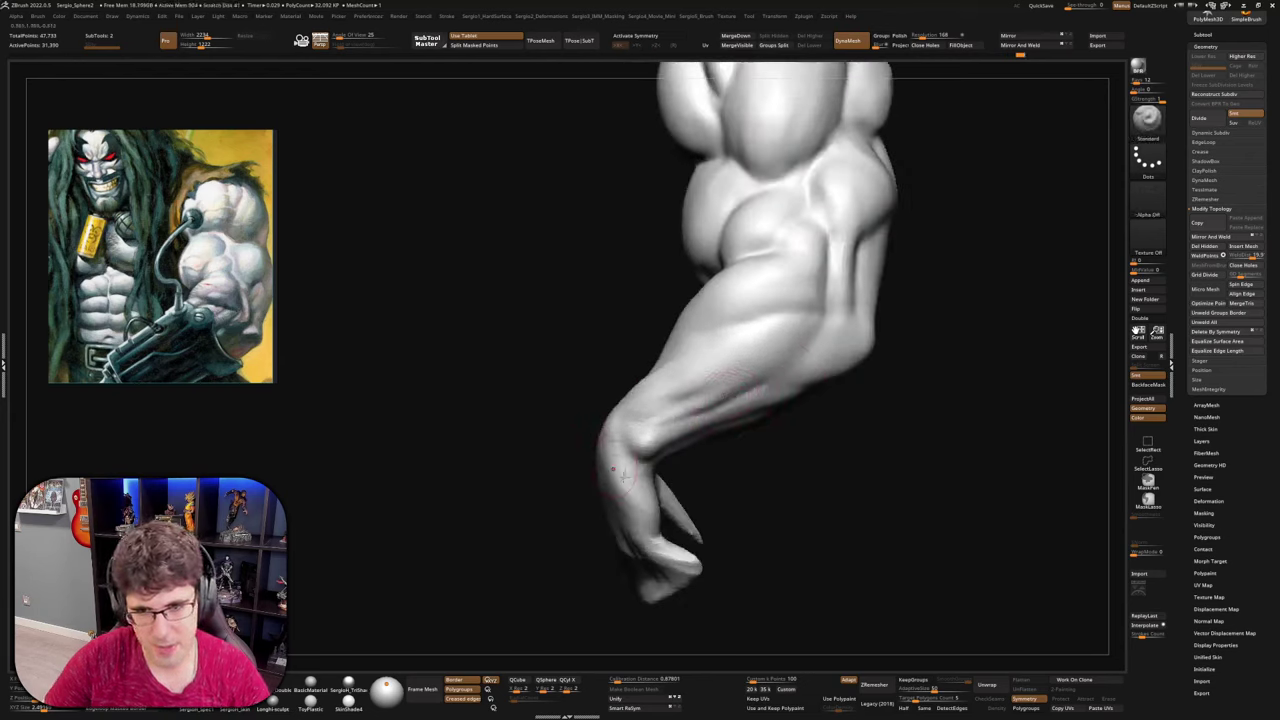
right_drag(614, 470, 643, 422)
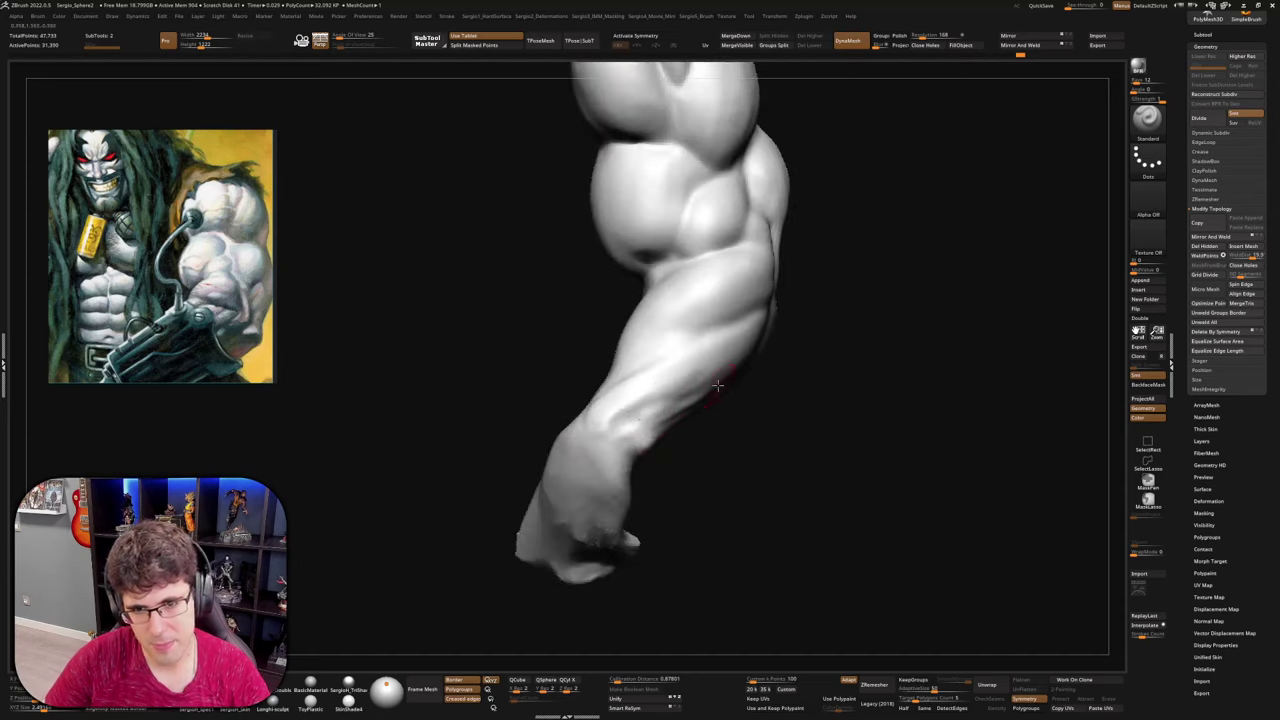
mouse_move(717, 385)
right_down()
mouse_move(650, 412)
mouse_move(674, 400)
mouse_move(633, 380)
right_up()
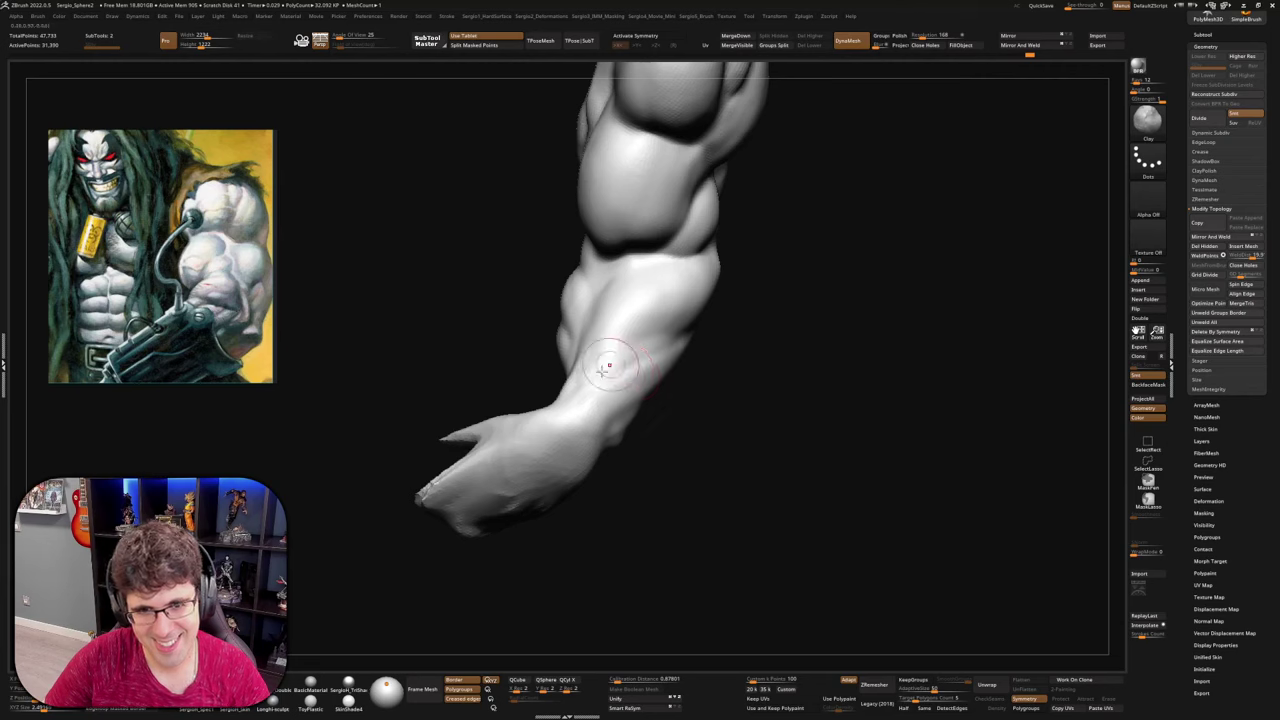
Build up the inner side of the forearm toward the wrist with the Clay brush
drag(618, 360, 589, 403)
mouse_move(589, 403)
right_down()
mouse_move(608, 369)
mouse_move(614, 409)
right_up()
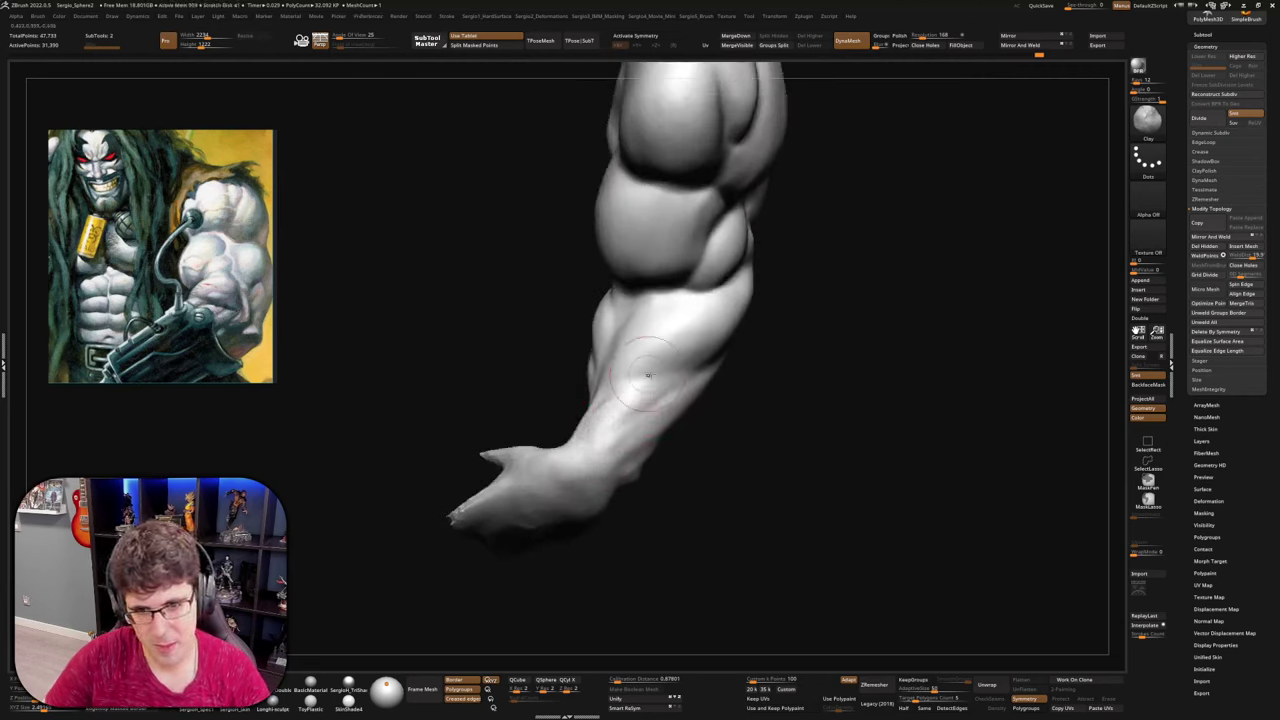
right_drag(590, 440, 700, 390)
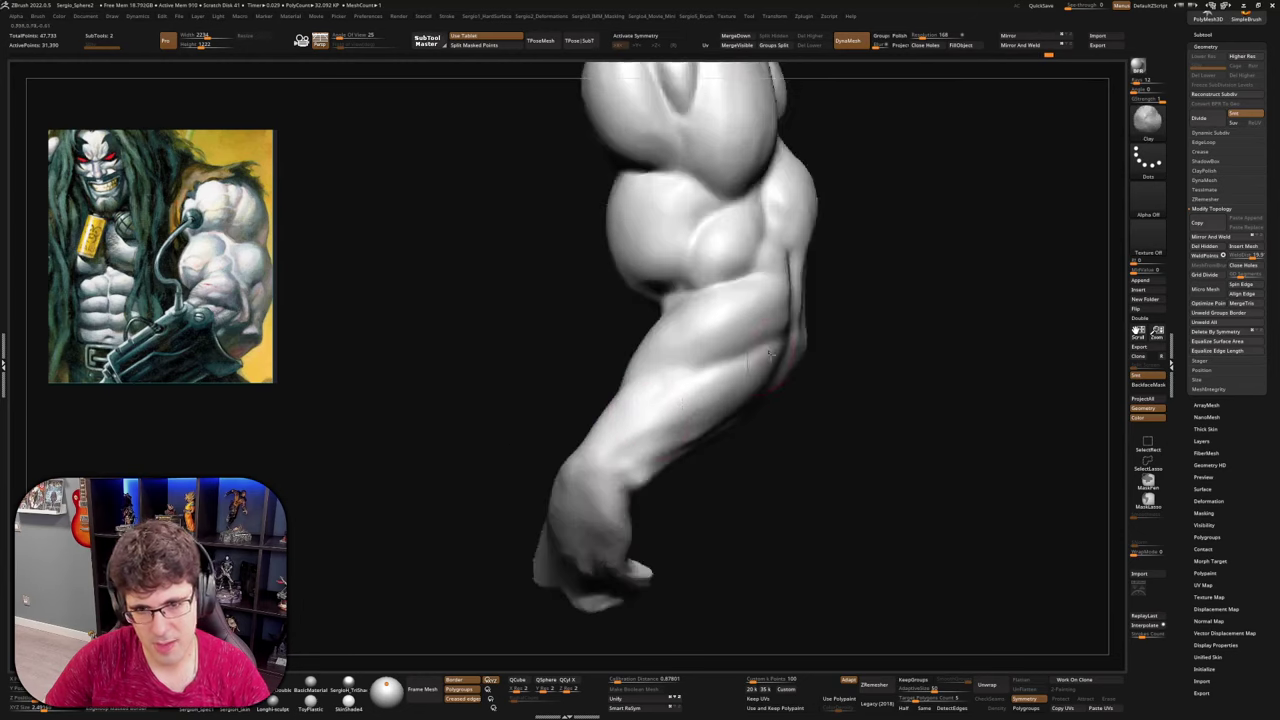
Carve muscle separation grooves along the outer forearm from elbow to wrist with DamStandard, and smooth them
mouse_move(610, 440)
right_down()
mouse_move(666, 394)
mouse_move(745, 408)
mouse_move(794, 378)
right_up()
key(ctrl+2)
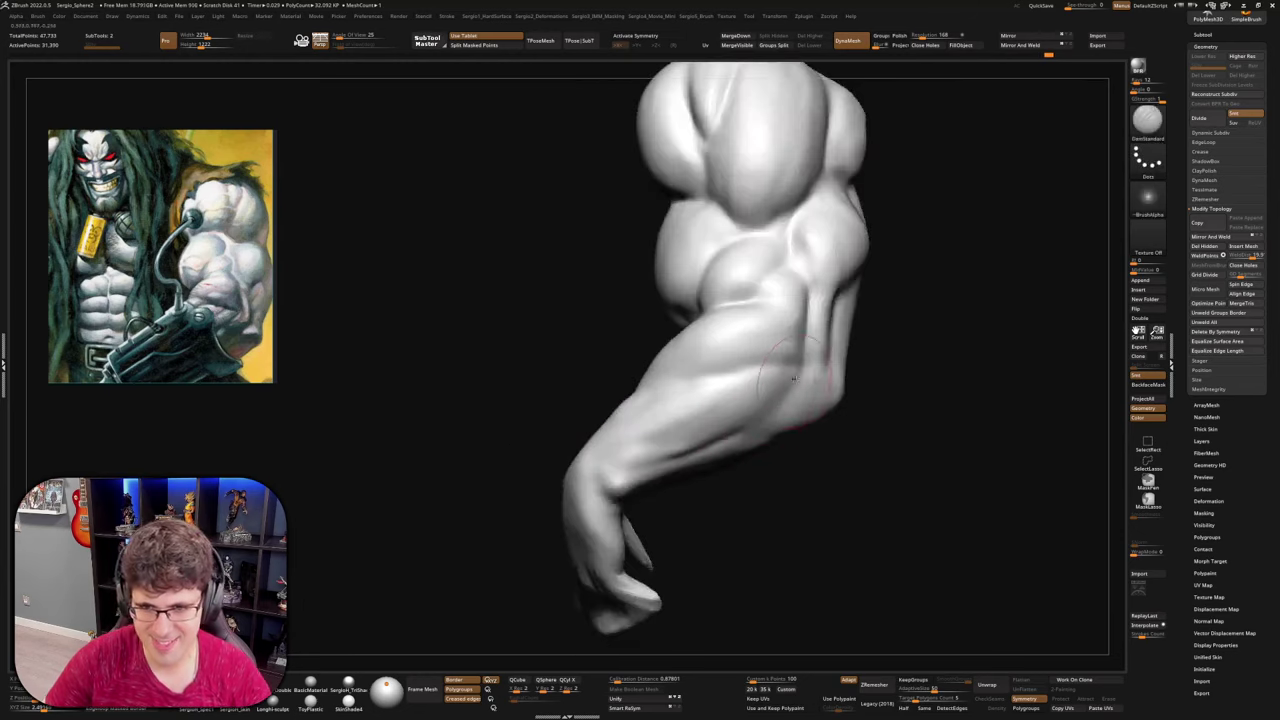
drag(784, 388, 652, 446)
drag(784, 388, 648, 452)
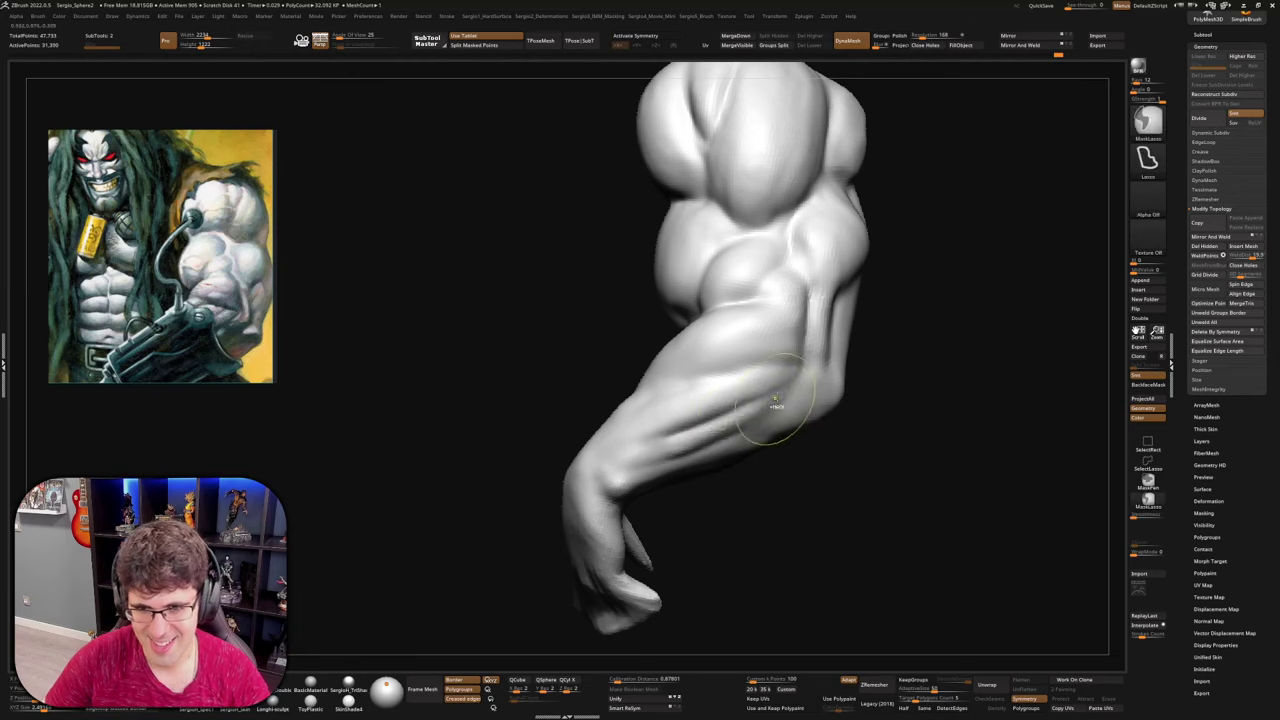
mouse_move(718, 424)
shift+mouse_down()
mouse_move(664, 434)
mouse_move(741, 411)
mouse_move(714, 398)
mouse_move(779, 376)
mouse_move(630, 424)
mouse_move(721, 395)
shift+mouse_up()
Add volume around the elbow and the upper end of the forearm with the Clay brush
key(b)
key(c)
key(l)
right_drag(828, 369, 814, 406)
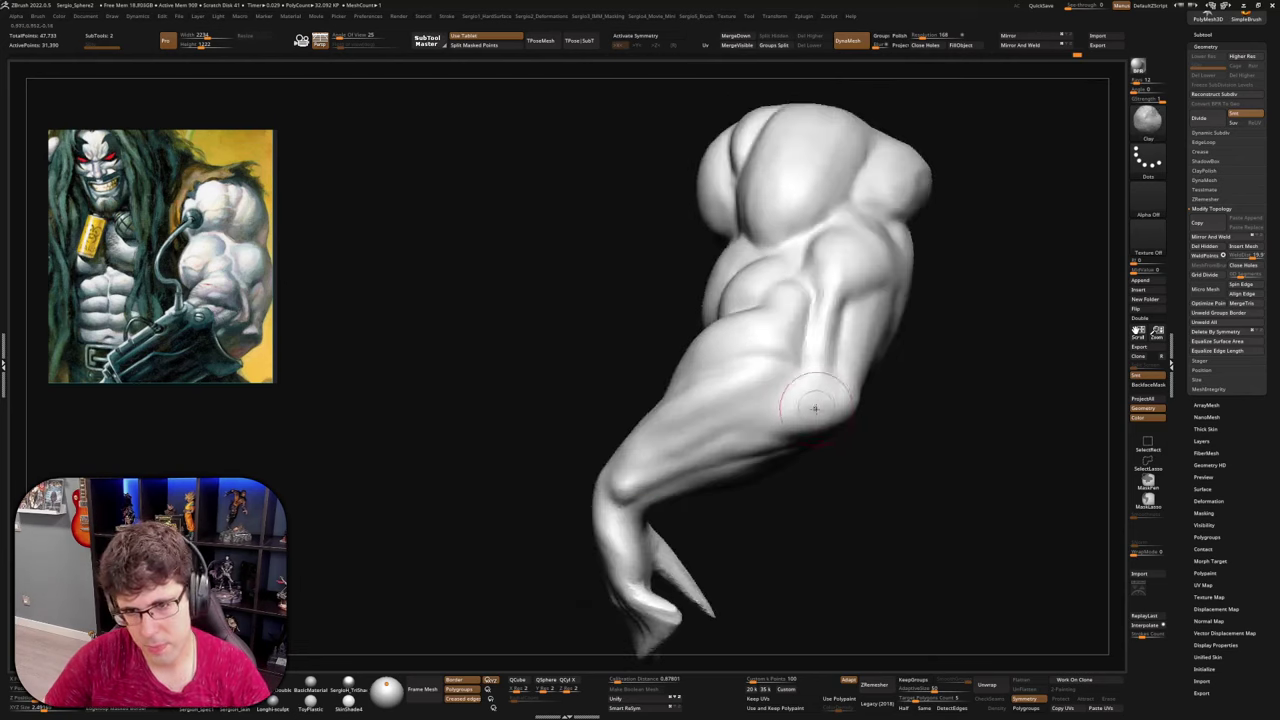
Adjust the shape of the forearm just below the elbow with the Move brush
key(b)
key(d)
key(s)
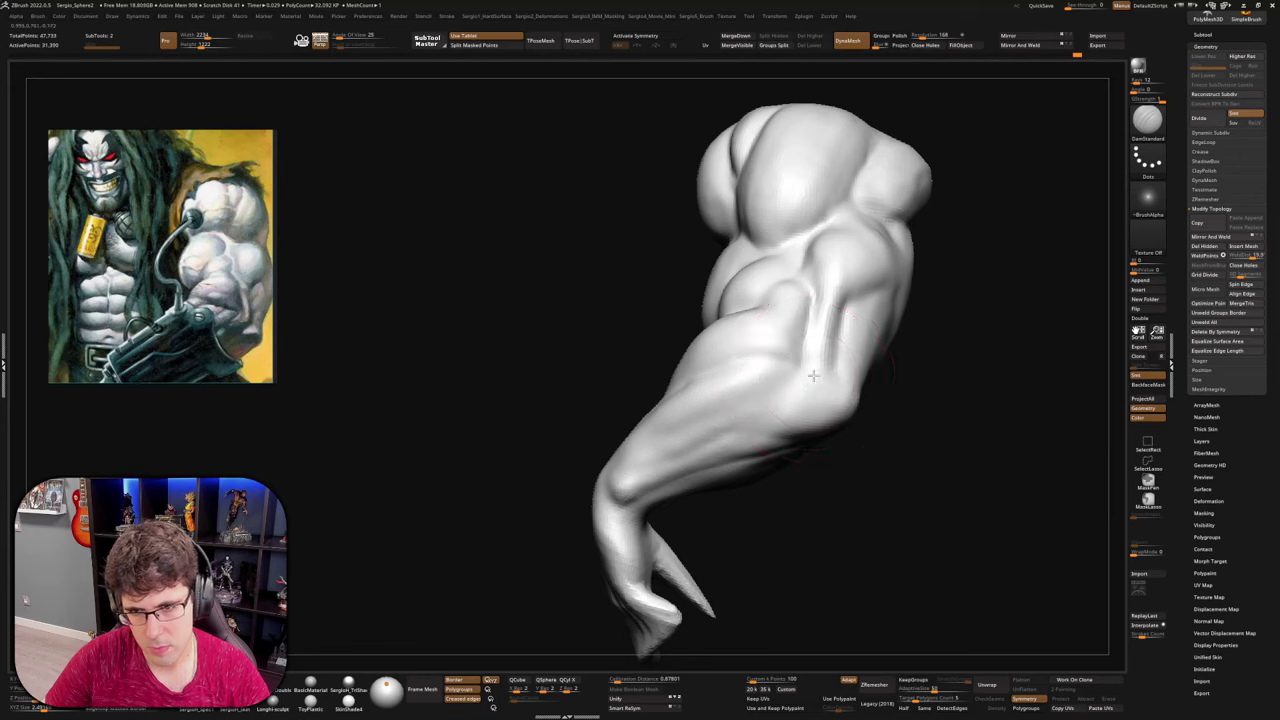
right_drag(765, 466, 799, 406)
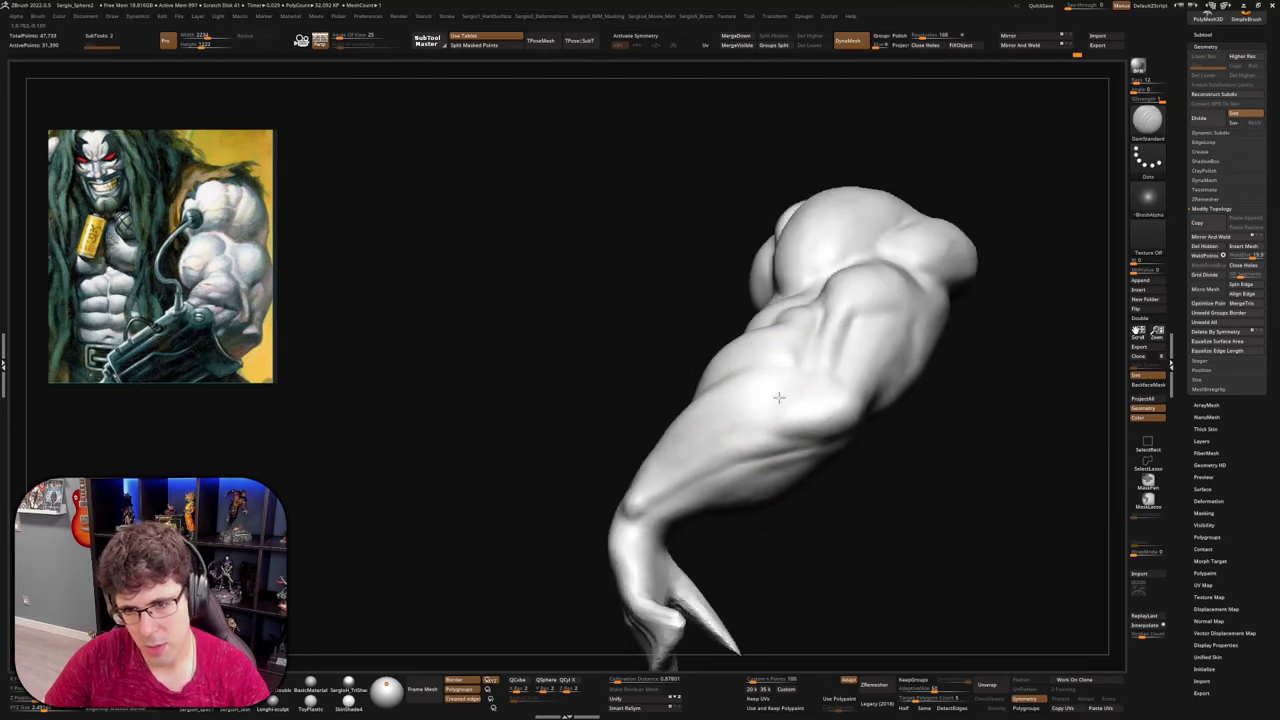
key(b)
key(m)
key(v)
key(s)
drag(783, 434, 769, 437)
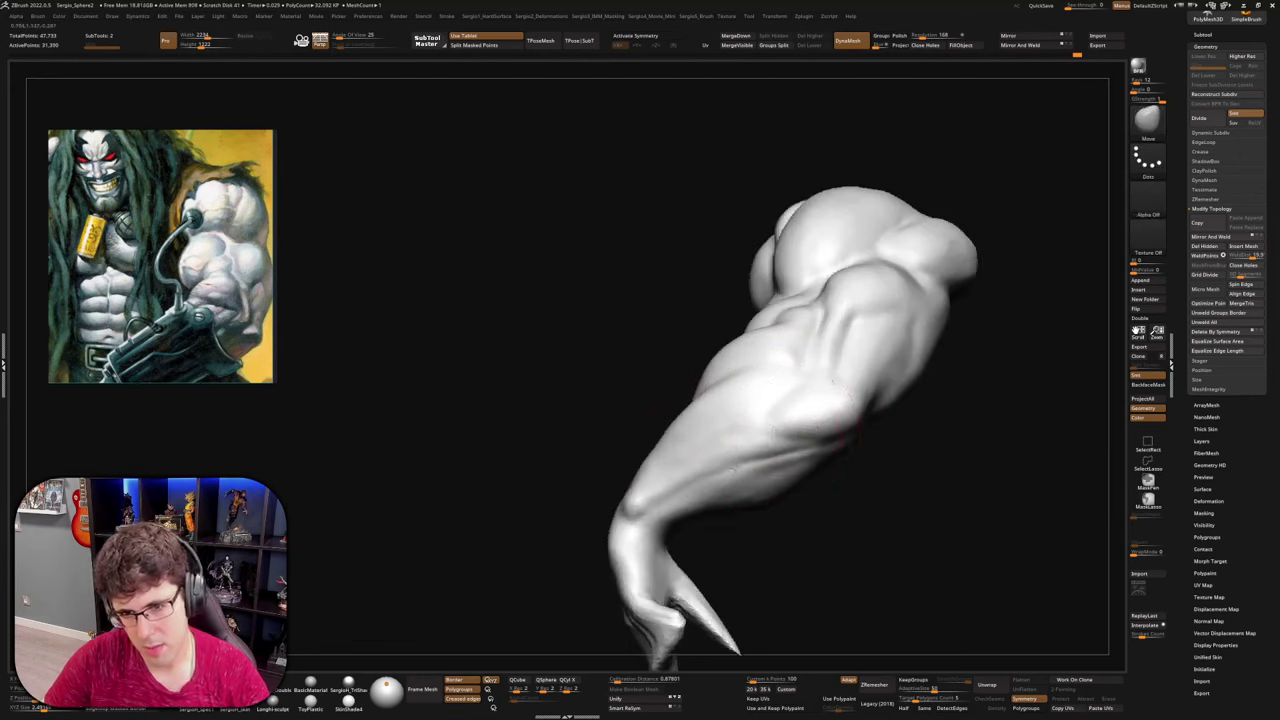
Sculpt the area between the lower triceps and the elbow with the Clay brush
mouse_move(787, 437)
right_down()
mouse_move(768, 500)
mouse_move(900, 434)
mouse_move(808, 346)
mouse_move(775, 264)
mouse_move(740, 430)
mouse_move(880, 440)
right_up()
key(b)
key(c)
key(l)
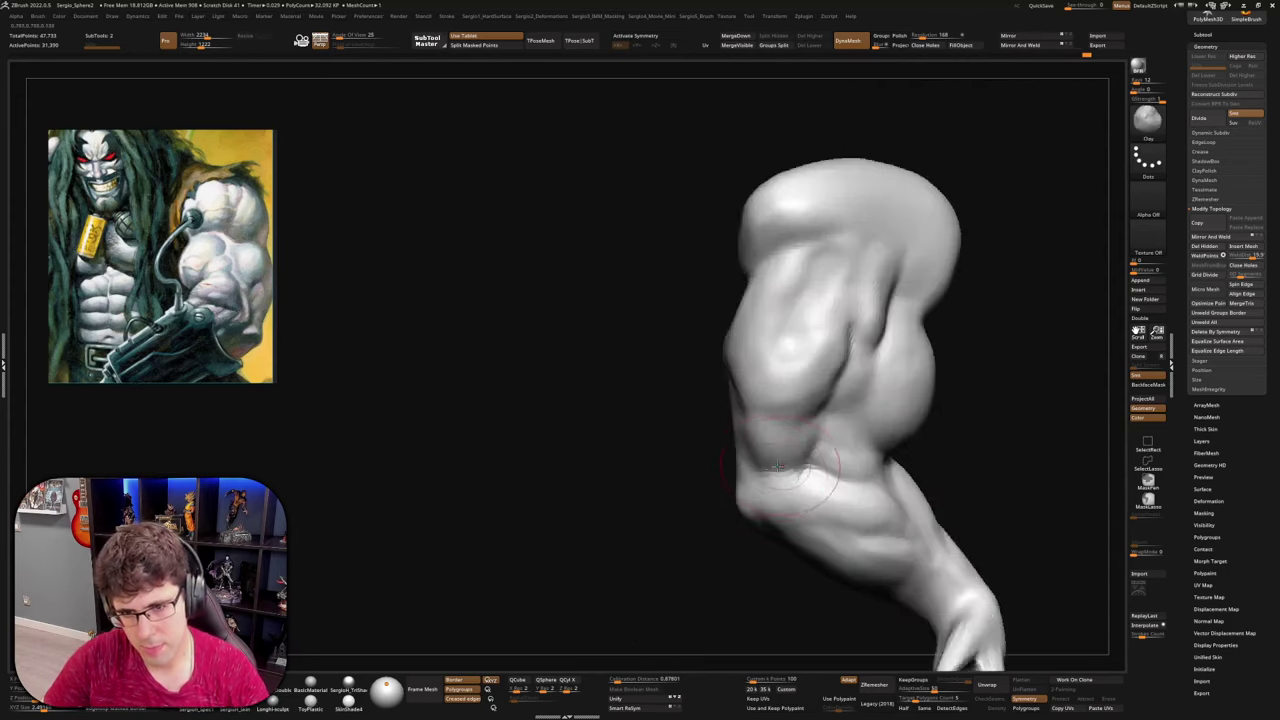
drag(820, 478, 762, 464)
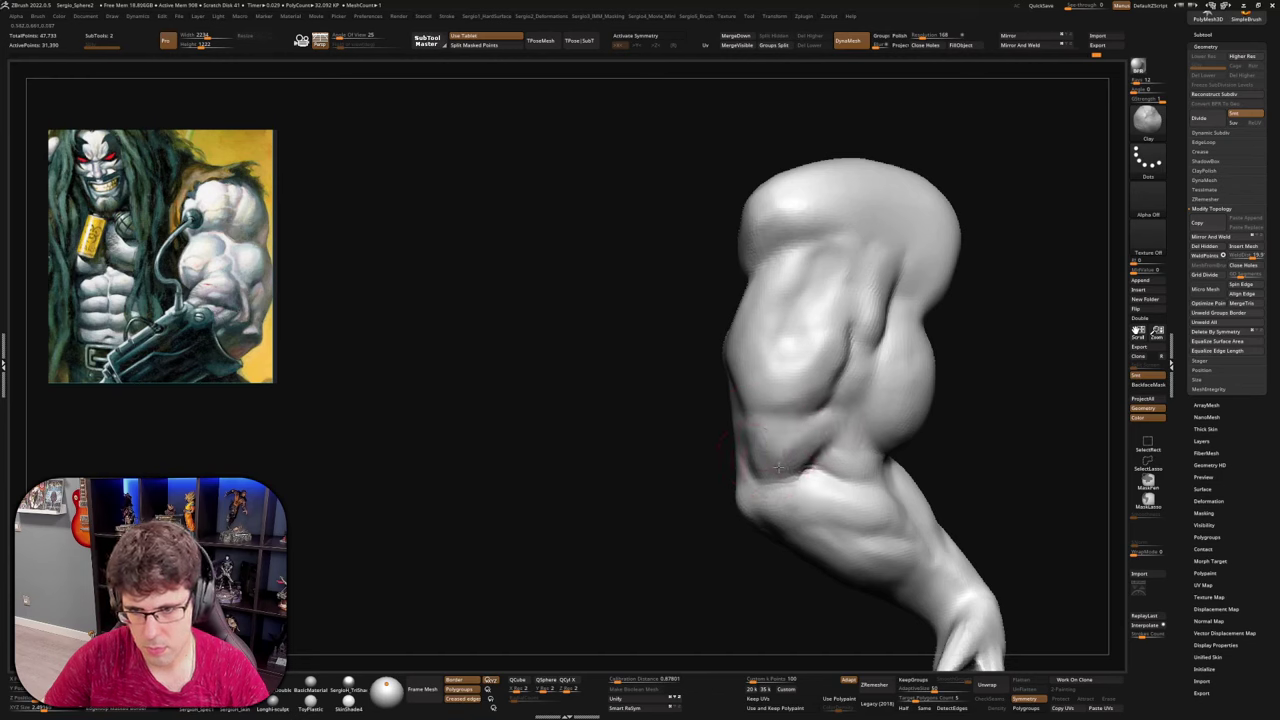
Work the Clay brush along the inner upper arm between triceps and biceps, and across the area above the elbow
right_drag(744, 469, 806, 444)
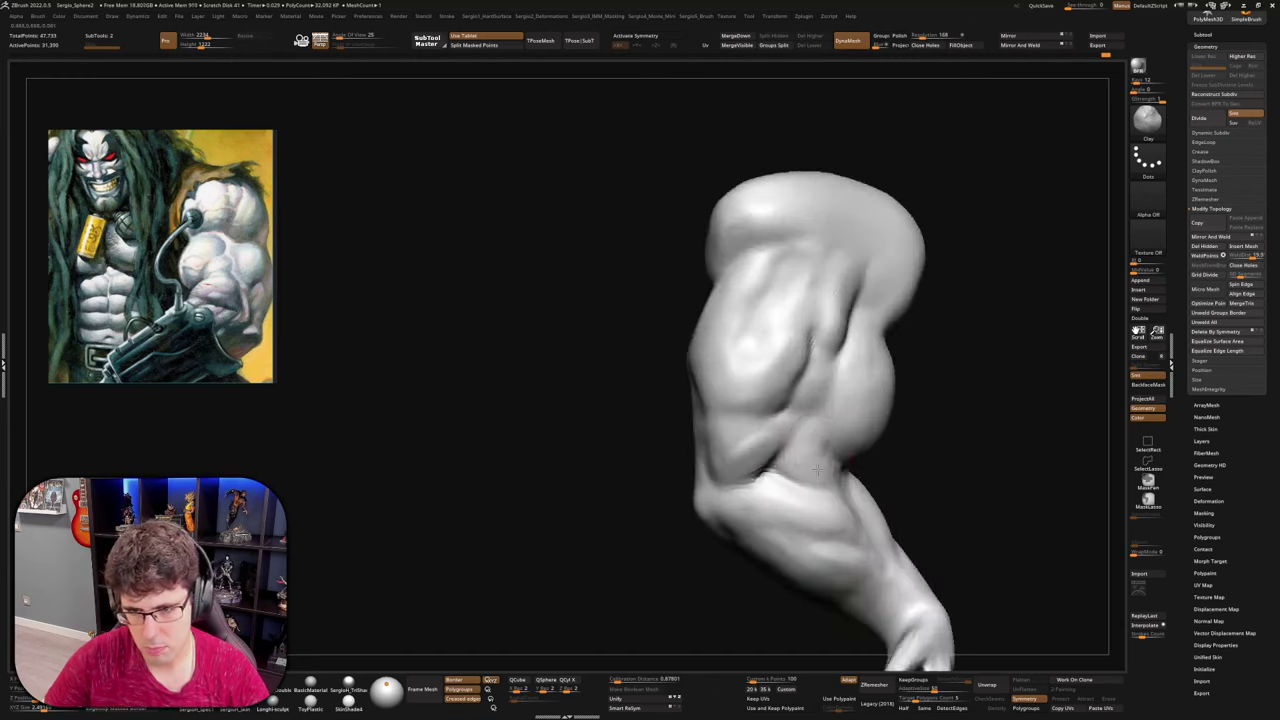
drag(817, 470, 820, 367)
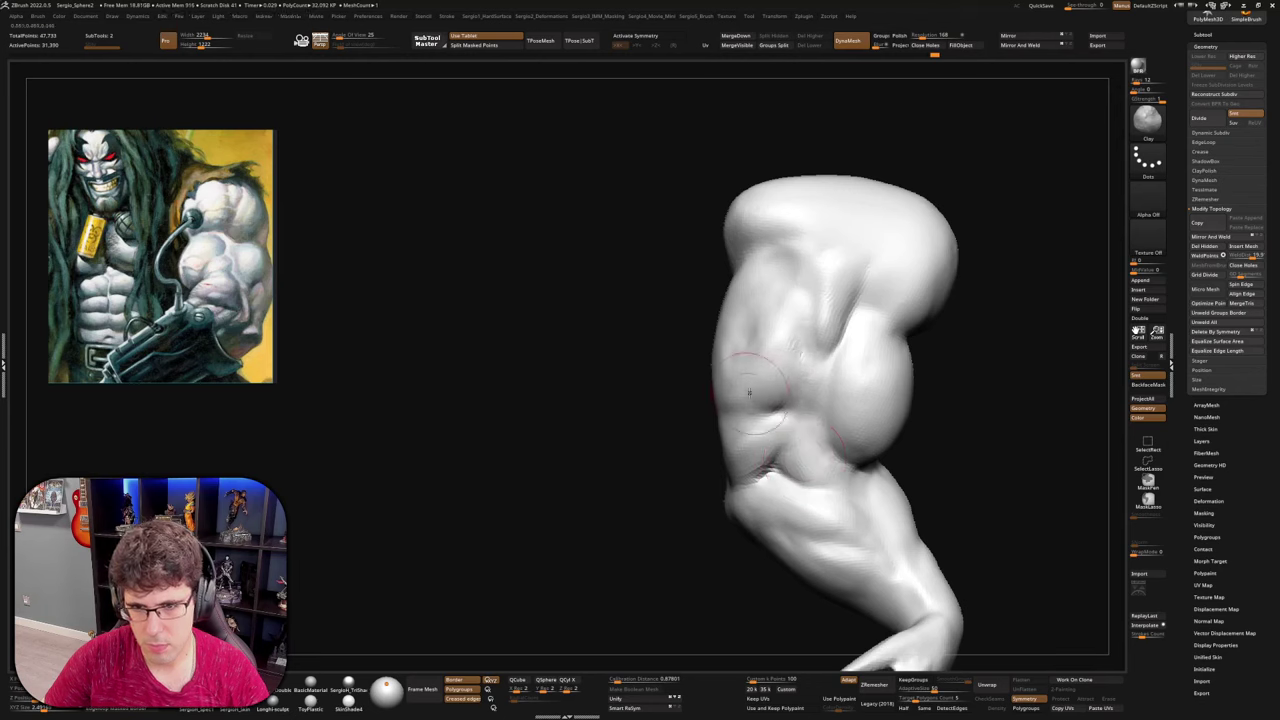
drag(844, 434, 704, 426)
Define the separations of the lower triceps and inner upper arm with DamStandard, and smooth the transitions toward the biceps
right_drag(697, 426, 632, 426)
key(b)
key(d)
key(s)
key(s)
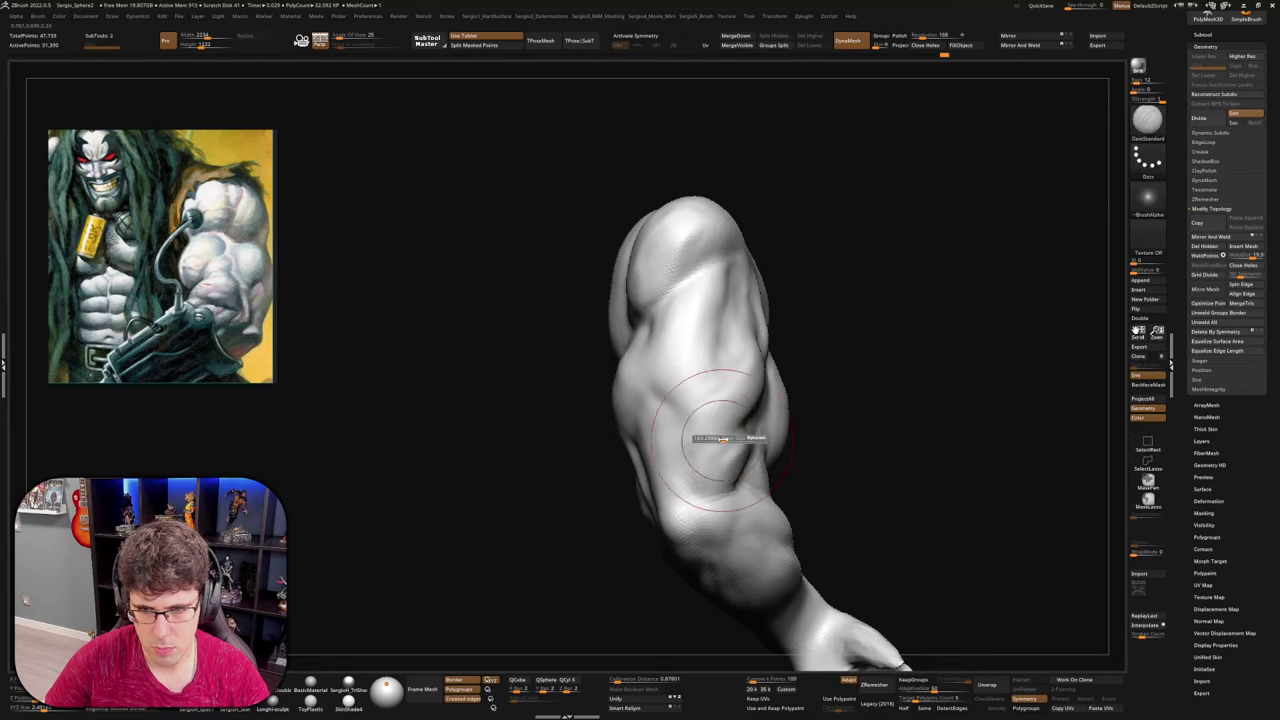
right_drag(728, 438, 786, 390)
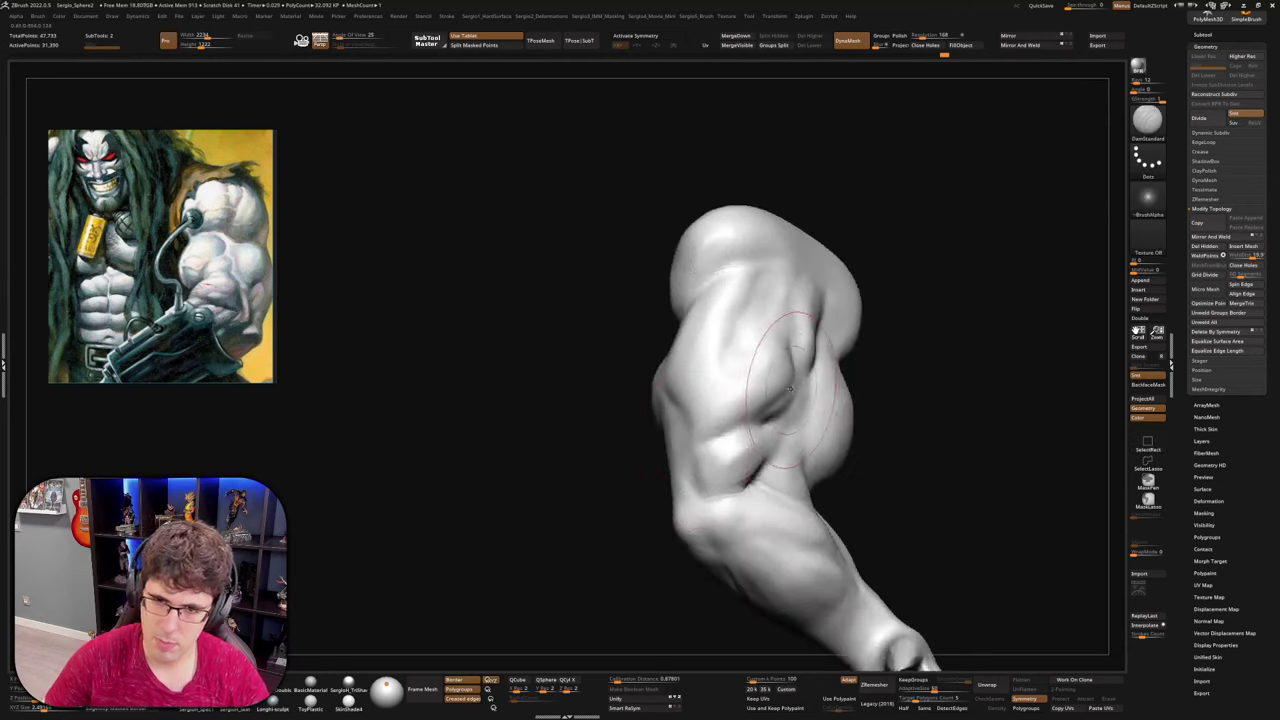
mouse_move(714, 439)
right_down()
mouse_move(752, 428)
mouse_move(710, 430)
mouse_move(717, 422)
mouse_move(748, 420)
right_up()
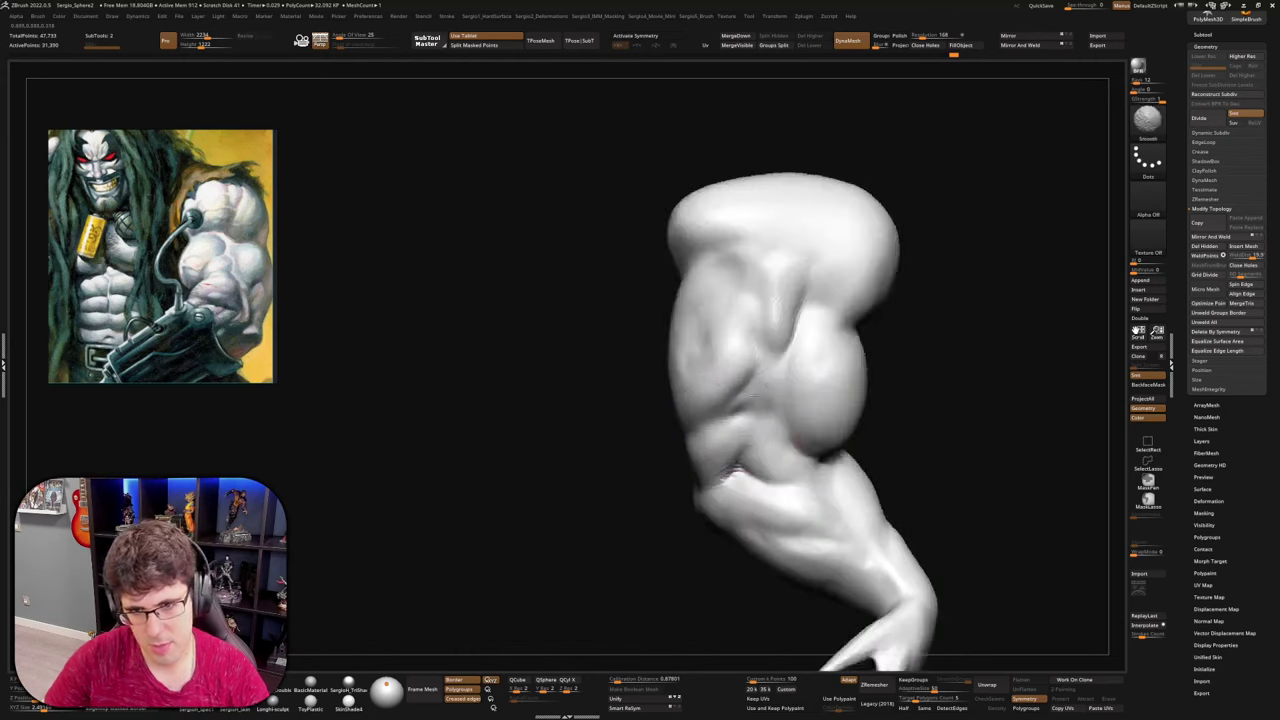
mouse_move(760, 415)
mouse_down()
mouse_move(815, 400)
mouse_move(836, 436)
mouse_up()
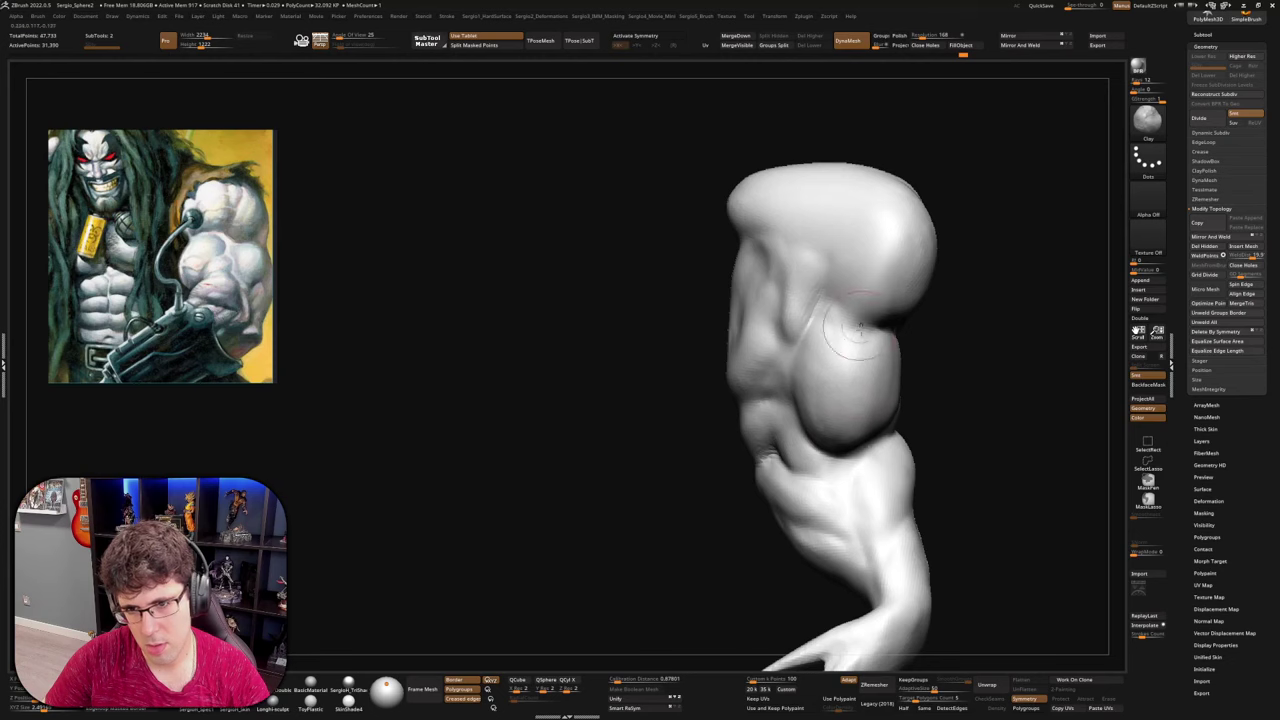
Build up the upper biceps and the front of the deltoid with the Clay brush, and smooth the deltoid's surface
drag(858, 327, 862, 405)
mouse_move(889, 337)
right_down()
mouse_move(824, 426)
mouse_move(831, 392)
right_up()
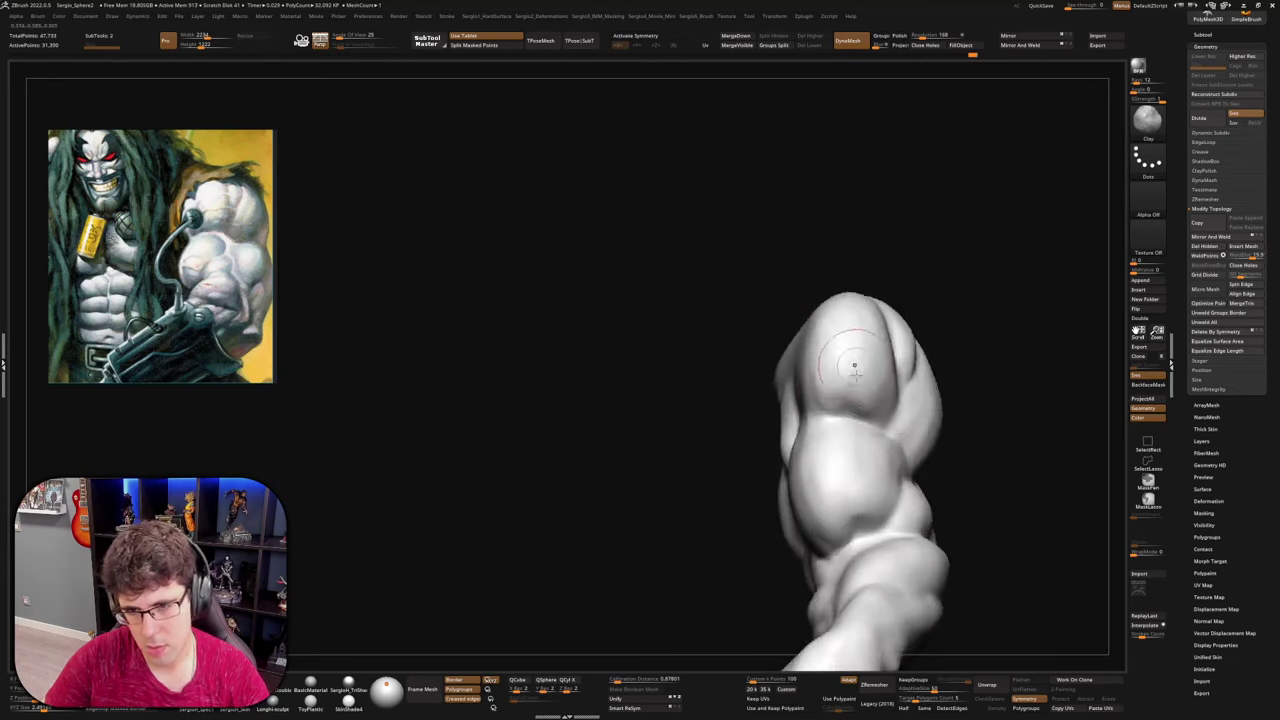
mouse_move(852, 345)
right_down()
mouse_move(823, 423)
mouse_move(816, 357)
right_up()
mouse_move(816, 357)
mouse_down()
mouse_move(925, 358)
mouse_move(944, 321)
mouse_move(907, 333)
mouse_up()
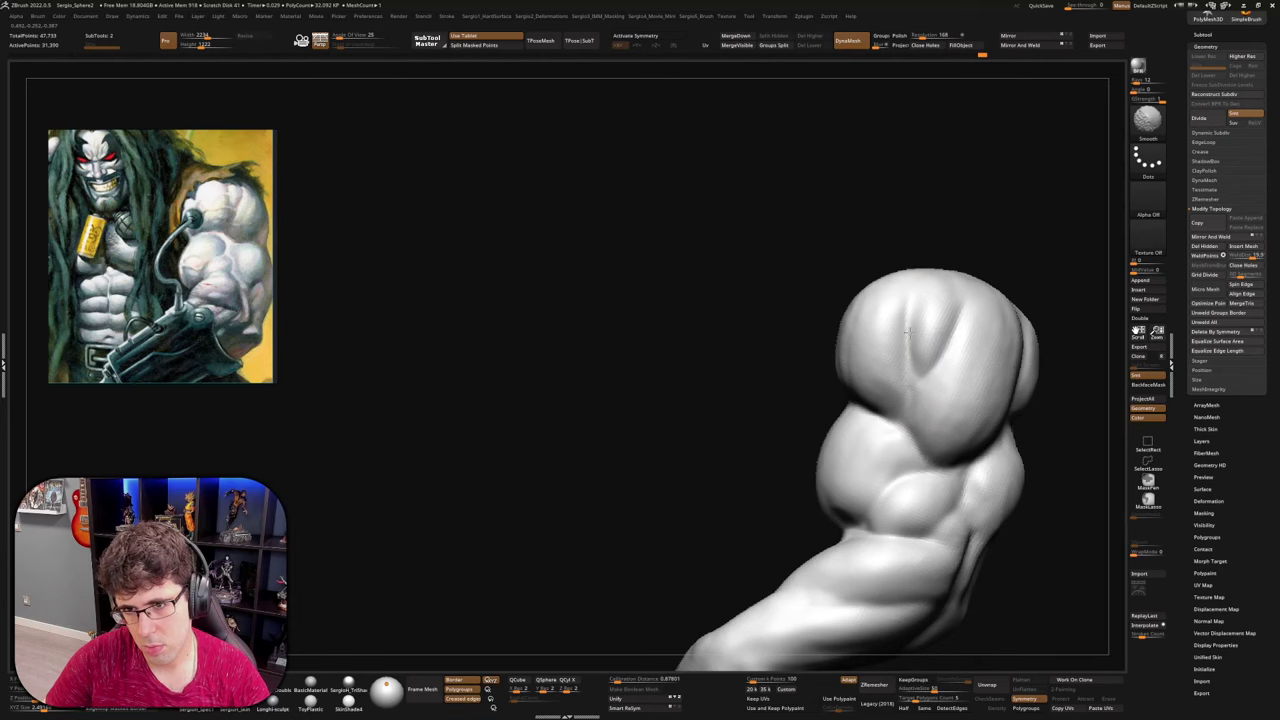
drag(833, 389, 797, 397)
shift+drag(931, 425, 967, 448)
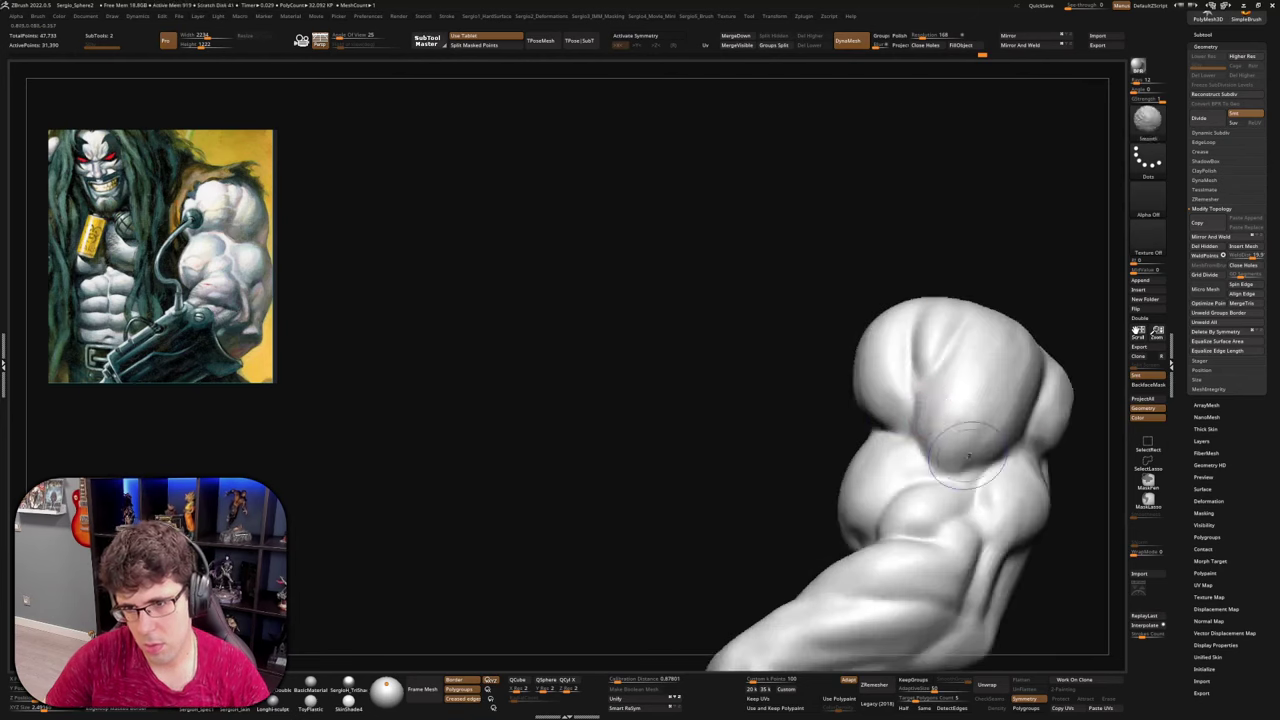
Shape the rear deltoid head and its lower edge with the Clay brush, smoothing the groove beside it
alt+drag(828, 408, 612, 449)
right_drag(782, 444, 722, 430)
right_drag(849, 392, 768, 510)
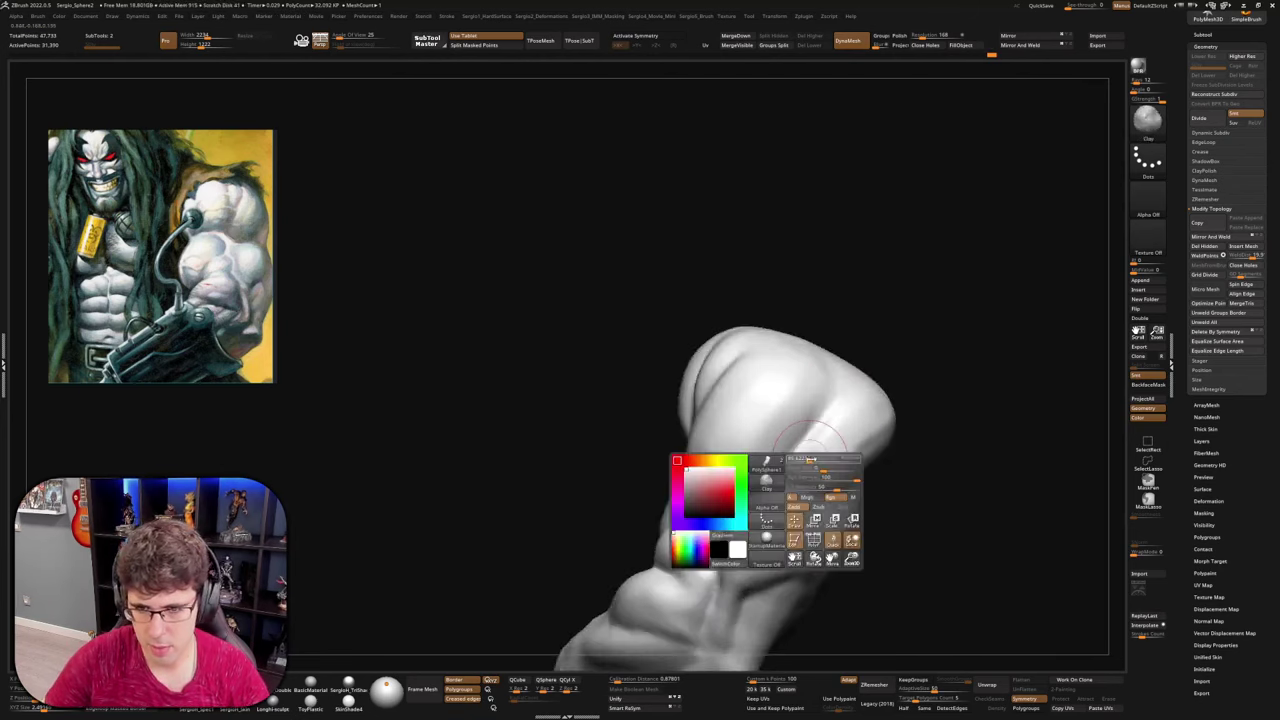
mouse_move(847, 406)
mouse_down()
mouse_move(800, 466)
mouse_move(862, 410)
mouse_move(802, 456)
mouse_up()
drag(914, 406, 872, 420)
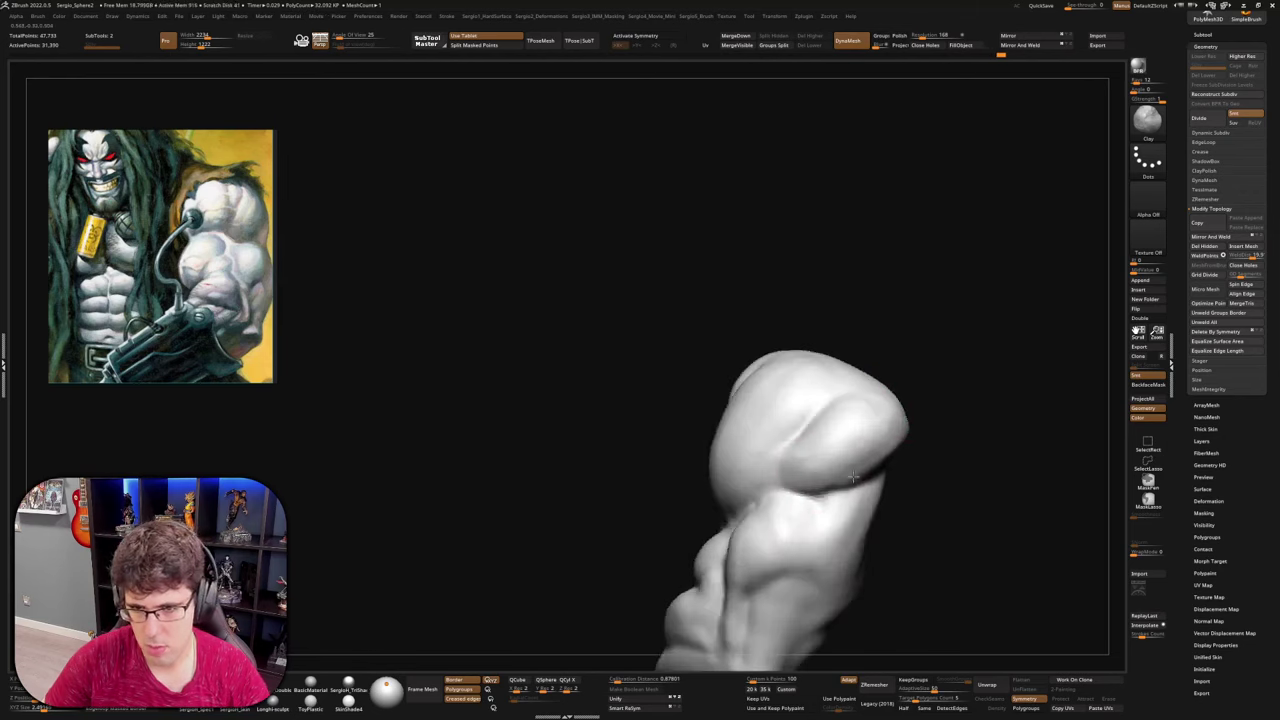
mouse_move(822, 455)
shift+mouse_down()
mouse_move(846, 433)
mouse_move(788, 460)
mouse_move(754, 516)
mouse_move(774, 450)
shift+mouse_up()
mouse_move(726, 492)
mouse_down()
mouse_move(753, 482)
mouse_move(757, 440)
mouse_up()
Reshape the shoulder's overall silhouette with the Move brush, checking it from above and from the front
mouse_move(718, 464)
ctrl+right_down()
mouse_move(714, 417)
mouse_move(751, 471)
mouse_move(719, 457)
ctrl+right_up()
key(b)
key(m)
key(v)
key(s)
key(s)
mouse_move(719, 457)
mouse_down()
mouse_move(795, 415)
mouse_move(666, 423)
mouse_move(719, 432)
mouse_move(803, 394)
mouse_up()
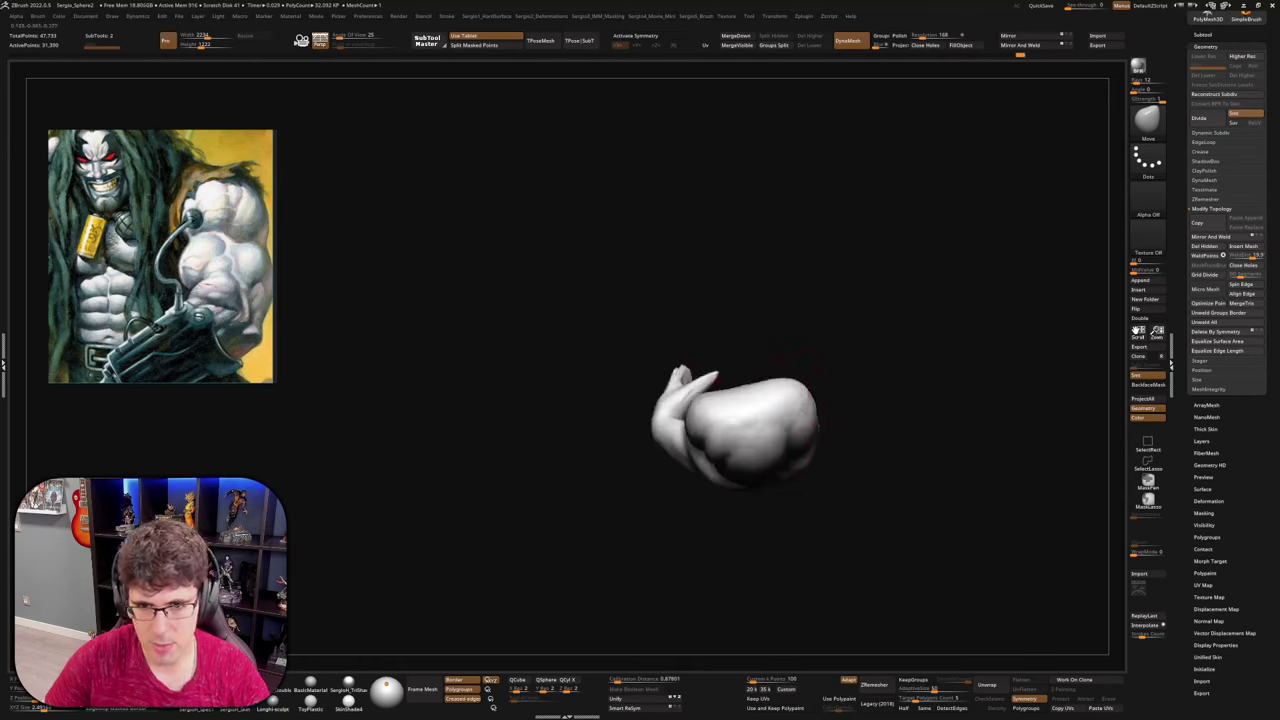
mouse_move(704, 404)
mouse_down()
mouse_move(748, 420)
mouse_move(750, 507)
mouse_move(762, 488)
mouse_up()
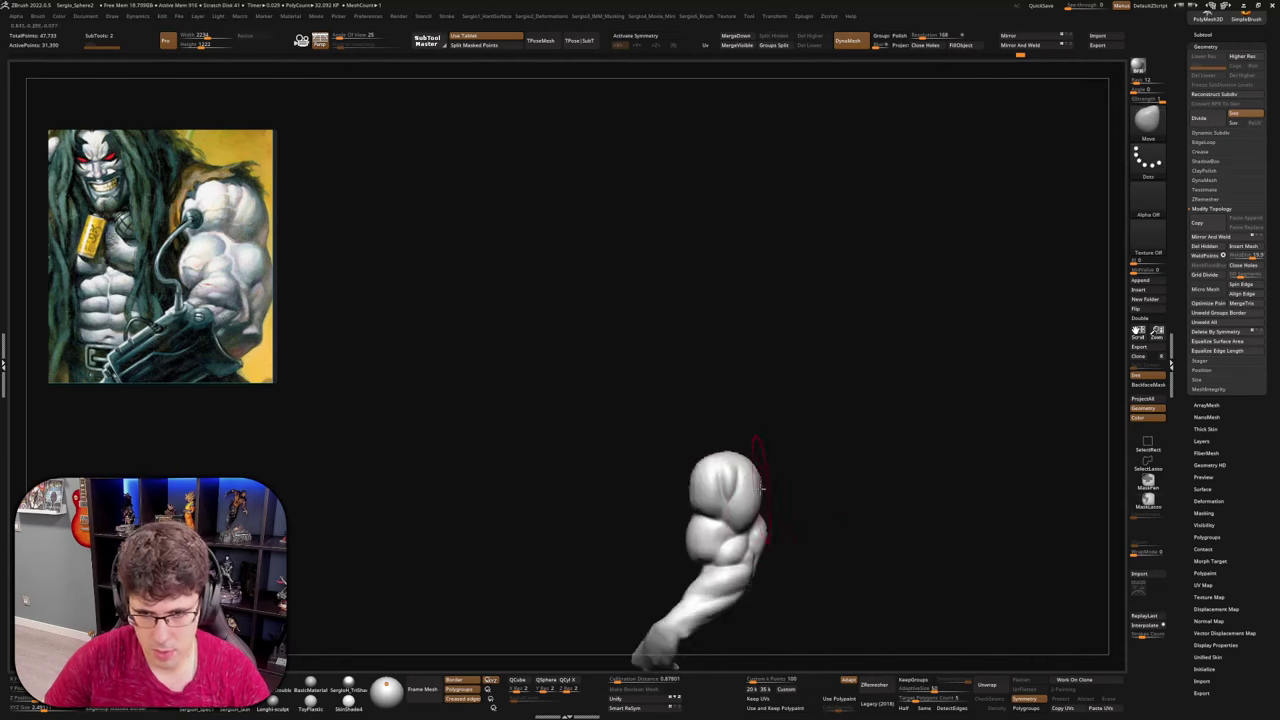
Resize the Move brush and adjust the deltoid's lower end where it meets the upper arm muscles
key(s)
right_drag(770, 494, 757, 563)
key(s)
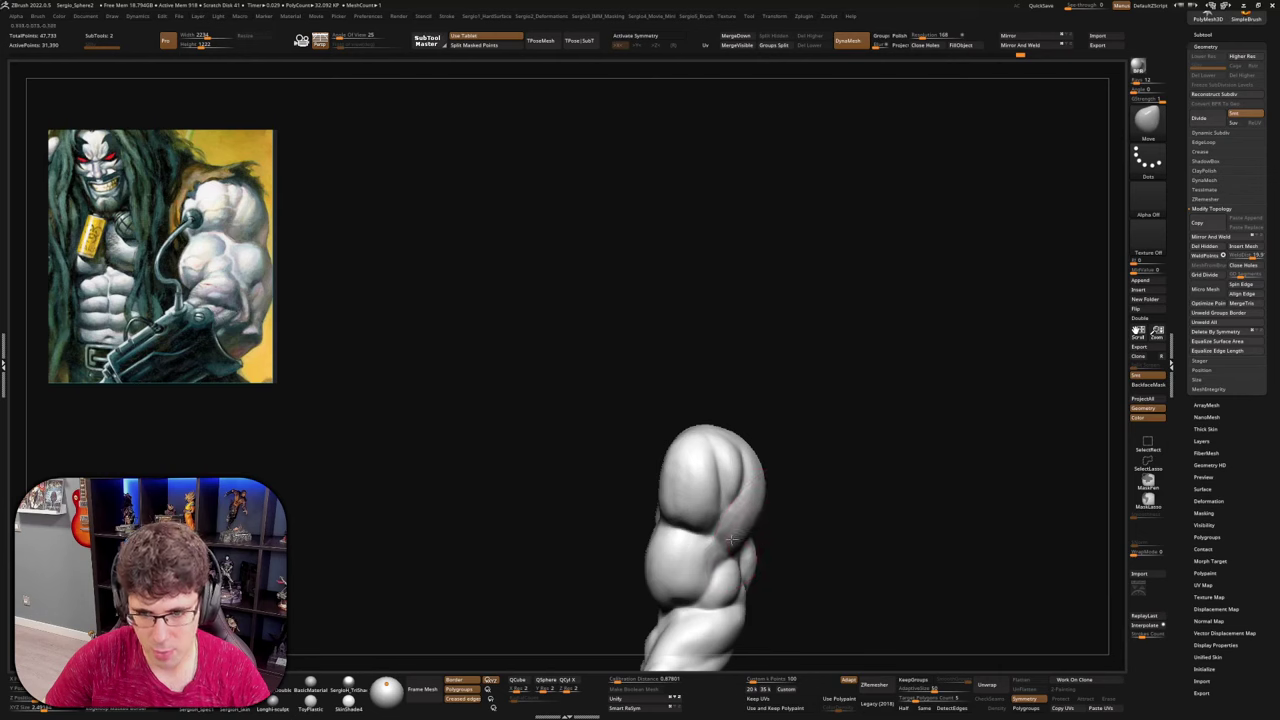
drag(731, 540, 722, 565)
right_drag(724, 563, 684, 535)
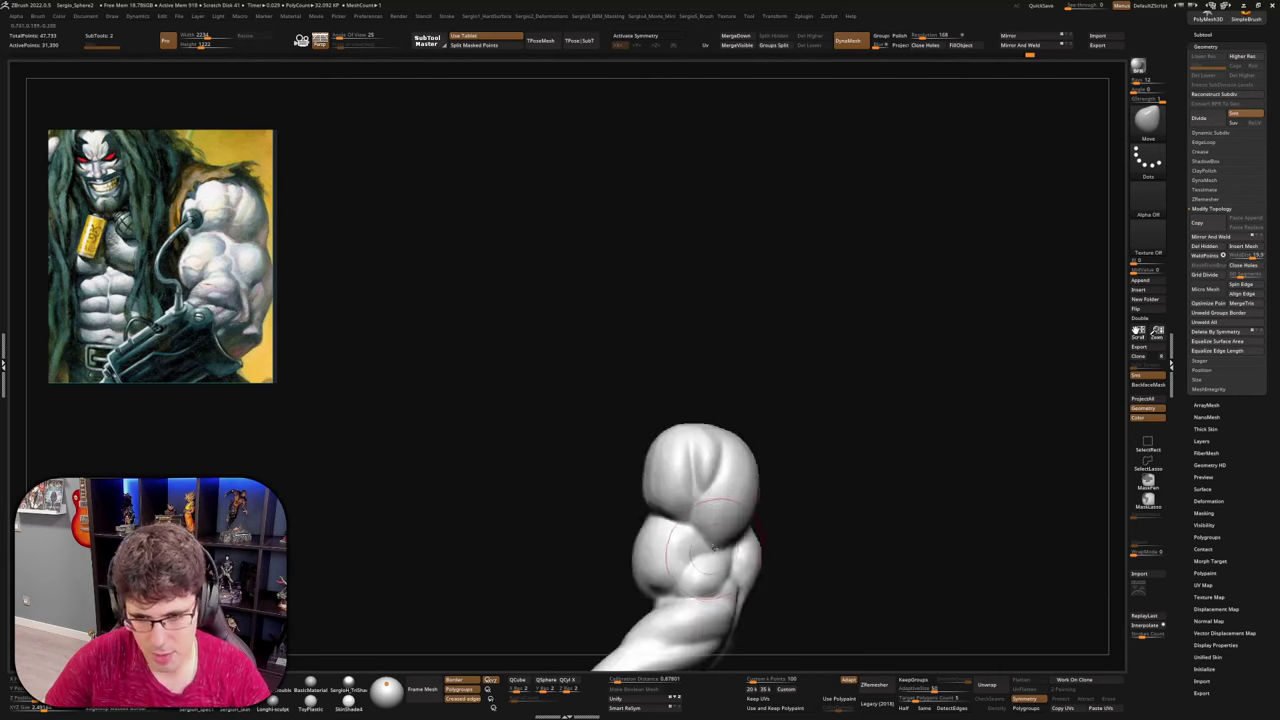
Define the crease under the deltoid's lower tip with the DamStandard brush and build up the adjoining muscles with the Clay brush
key(b)
key(d)
key(s)
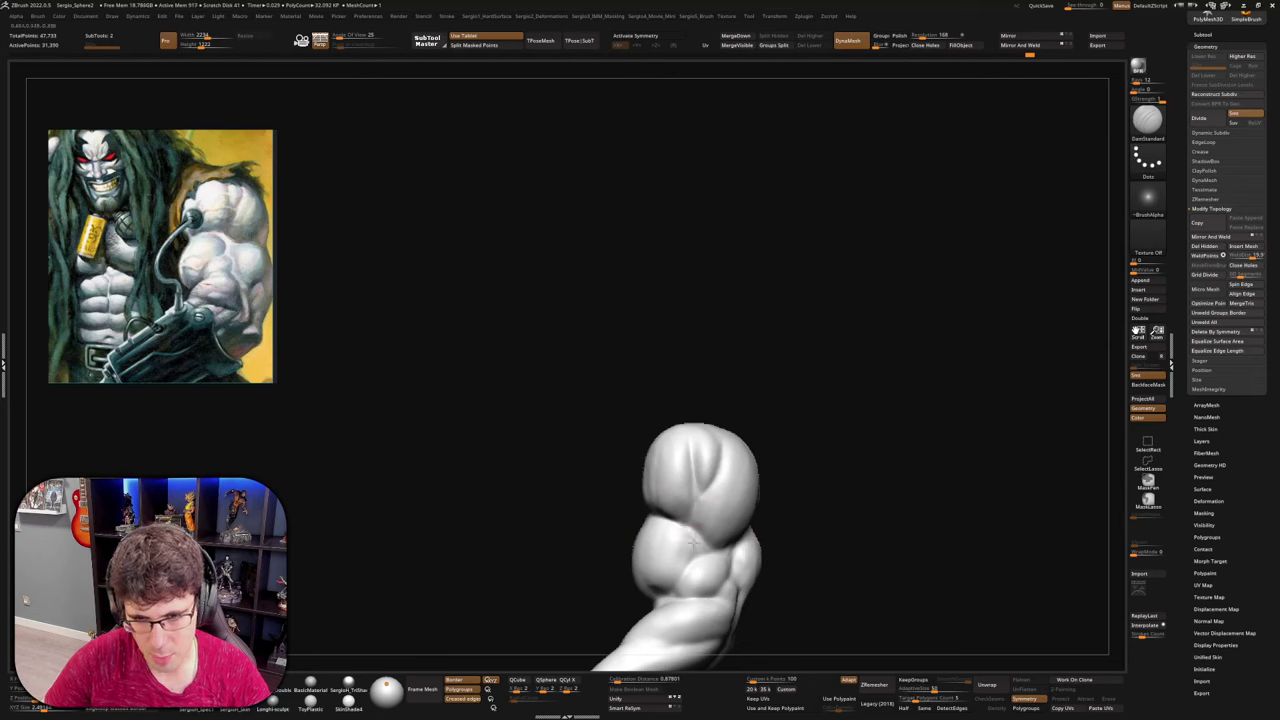
mouse_move(687, 590)
right_down()
mouse_move(686, 566)
mouse_move(708, 556)
right_up()
key(b)
key(c)
key(l)
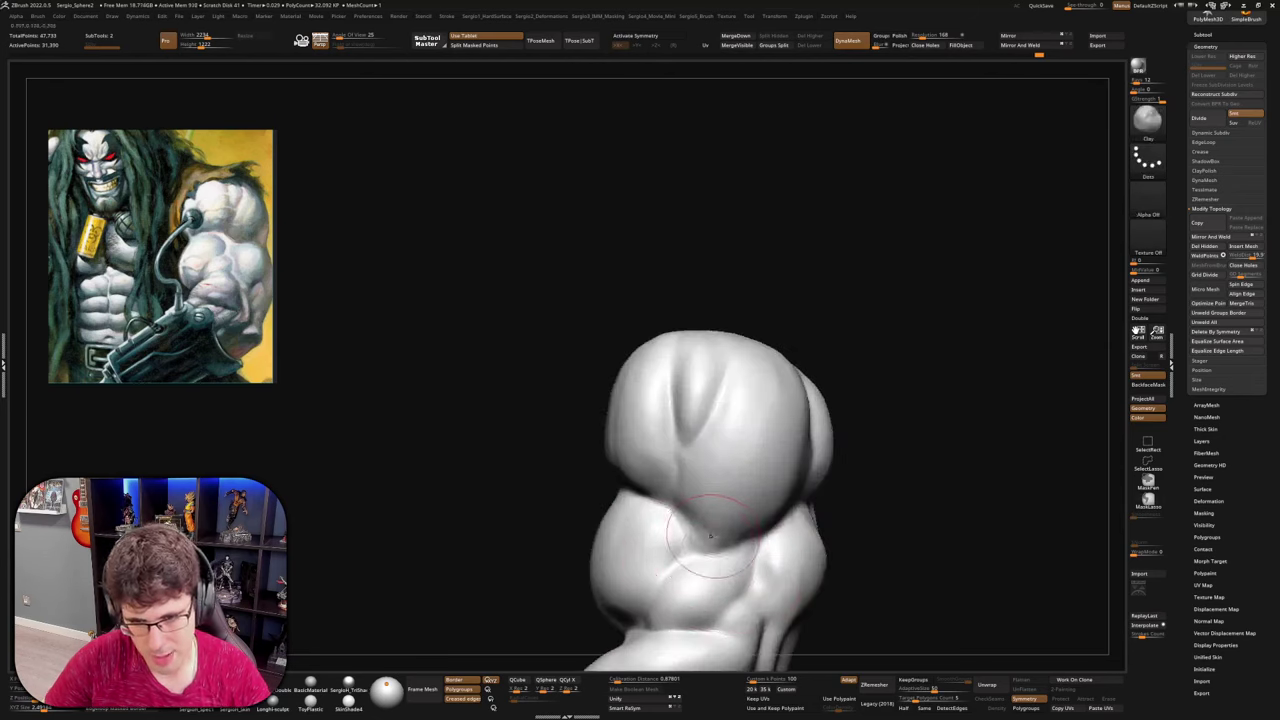
right_drag(740, 385, 790, 422)
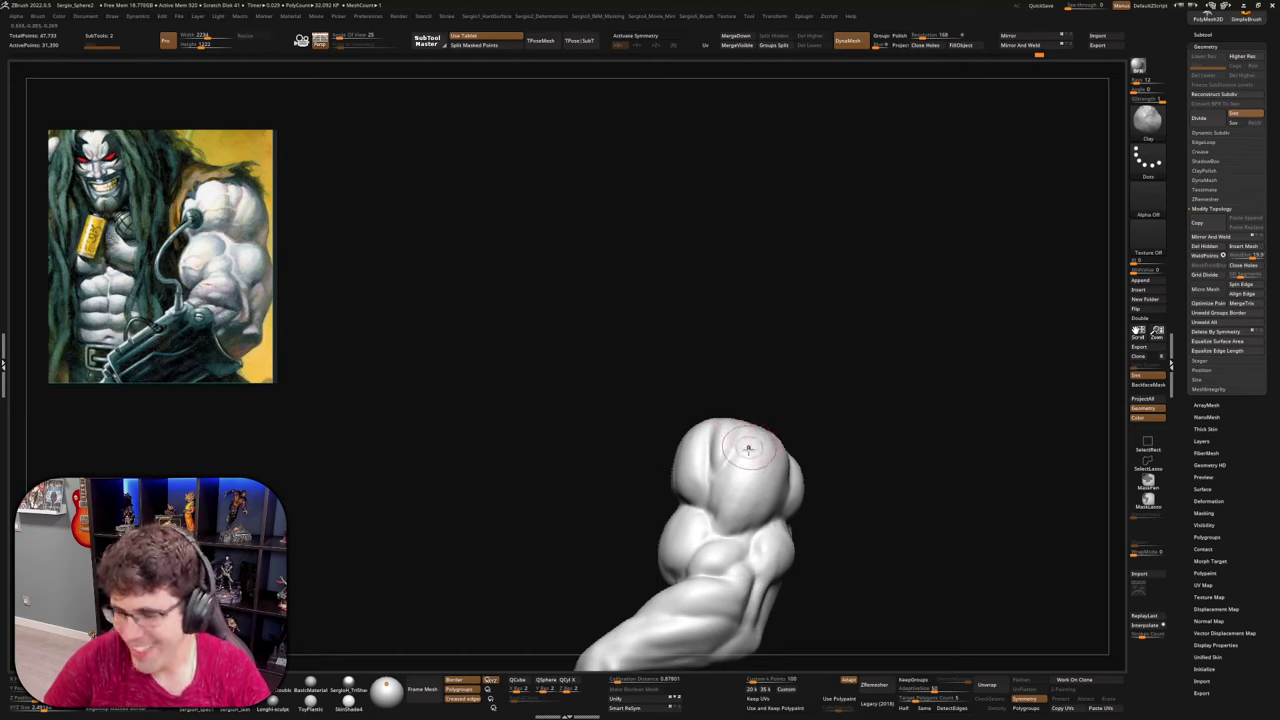
Refine the grooves separating the deltoid heads with the DamStandard brush and smooth the surface beside them
mouse_move(748, 448)
right_down()
mouse_move(780, 460)
mouse_move(738, 475)
mouse_move(714, 508)
mouse_move(769, 489)
mouse_move(706, 426)
mouse_move(694, 456)
mouse_move(732, 444)
mouse_move(714, 438)
mouse_move(720, 468)
right_up()
key(b)
key(d)
key(s)
mouse_move(720, 468)
right_down()
mouse_move(757, 421)
mouse_move(734, 466)
right_up()
shift+drag(752, 436, 766, 423)
right_drag(771, 471, 826, 370)
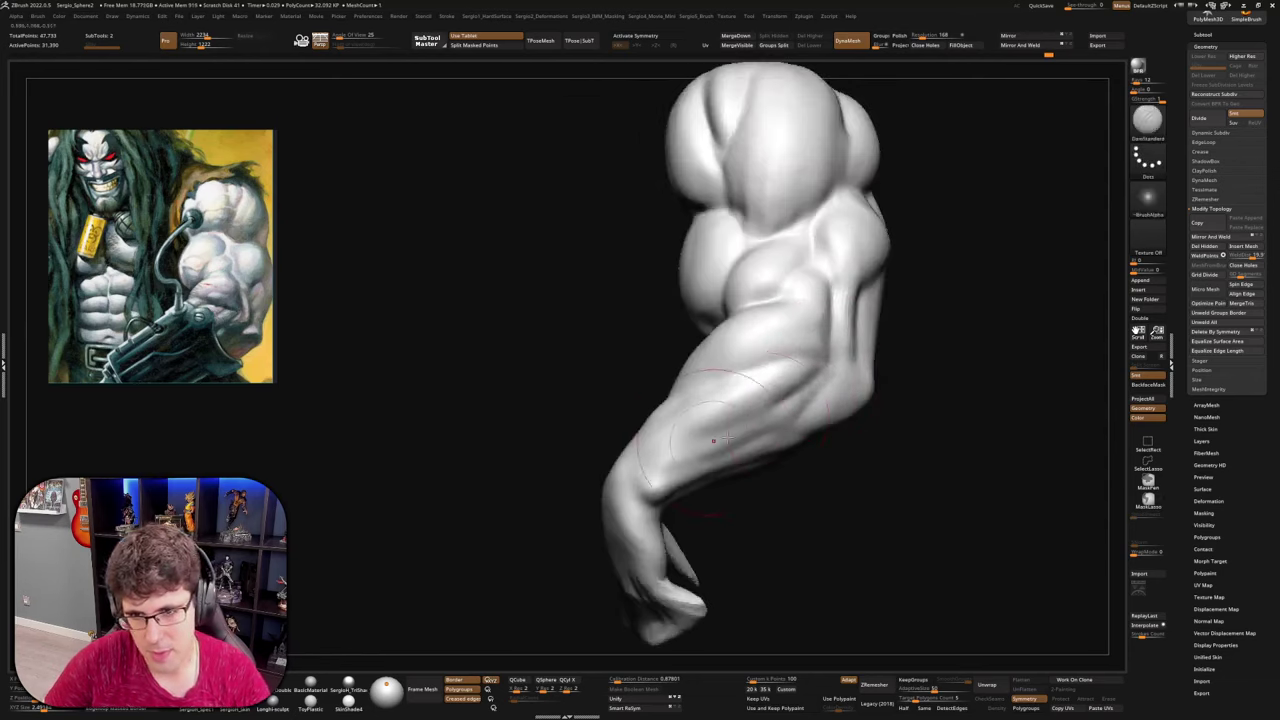
Build up the outer forearm muscles near the elbow with the Clay brush and smooth their transitions
mouse_move(714, 440)
right_down()
mouse_move(811, 380)
mouse_move(819, 460)
right_up()
key(b)
key(c)
key(l)
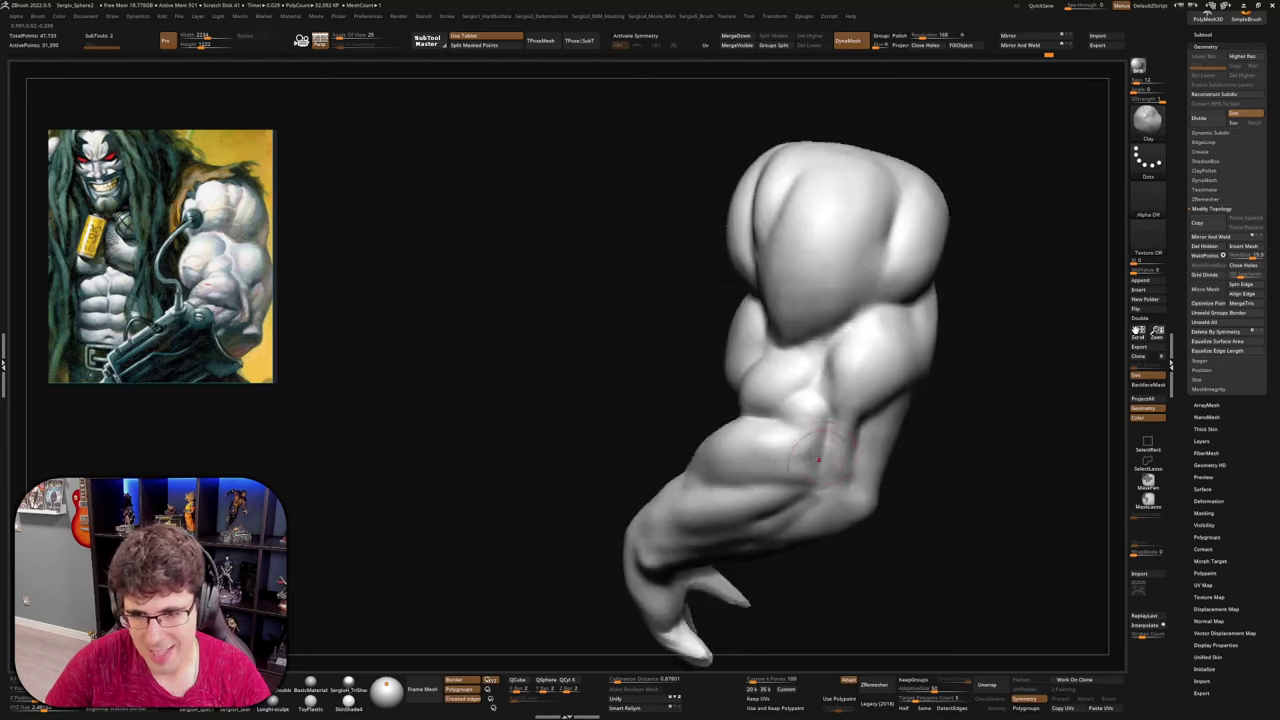
mouse_move(820, 420)
shift+mouse_down()
mouse_move(814, 484)
mouse_move(814, 424)
mouse_move(820, 443)
mouse_move(711, 462)
shift+mouse_up()
right_drag(653, 479, 778, 450)
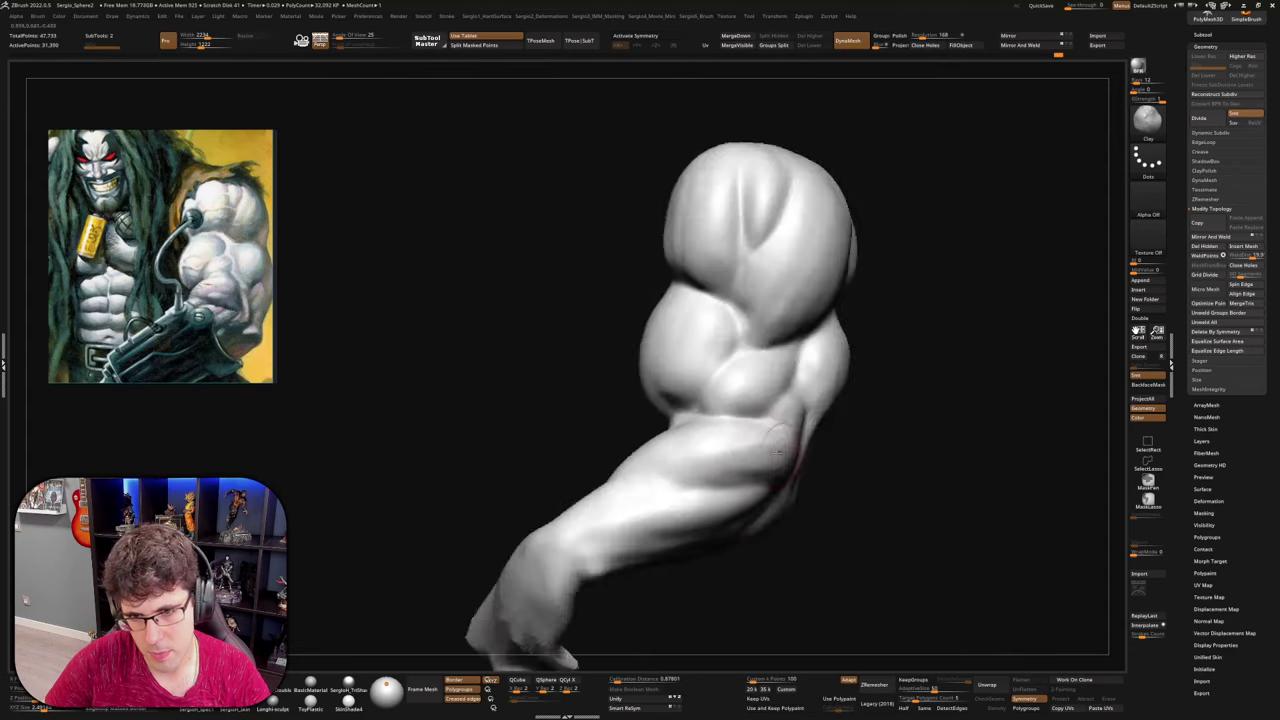
mouse_move(608, 471)
right_down()
mouse_move(674, 451)
mouse_move(608, 480)
right_up()
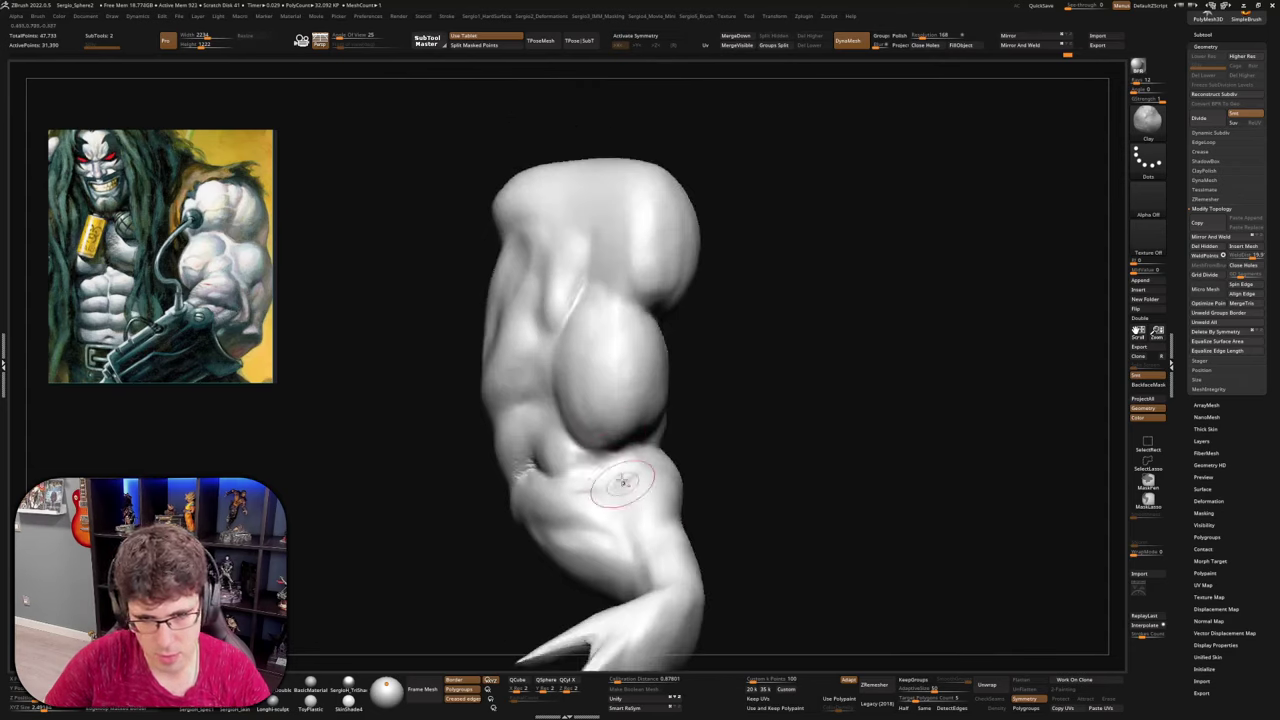
Shape the inner forearm muscles just below the elbow bend with the Clay brush
right_drag(623, 497, 645, 485)
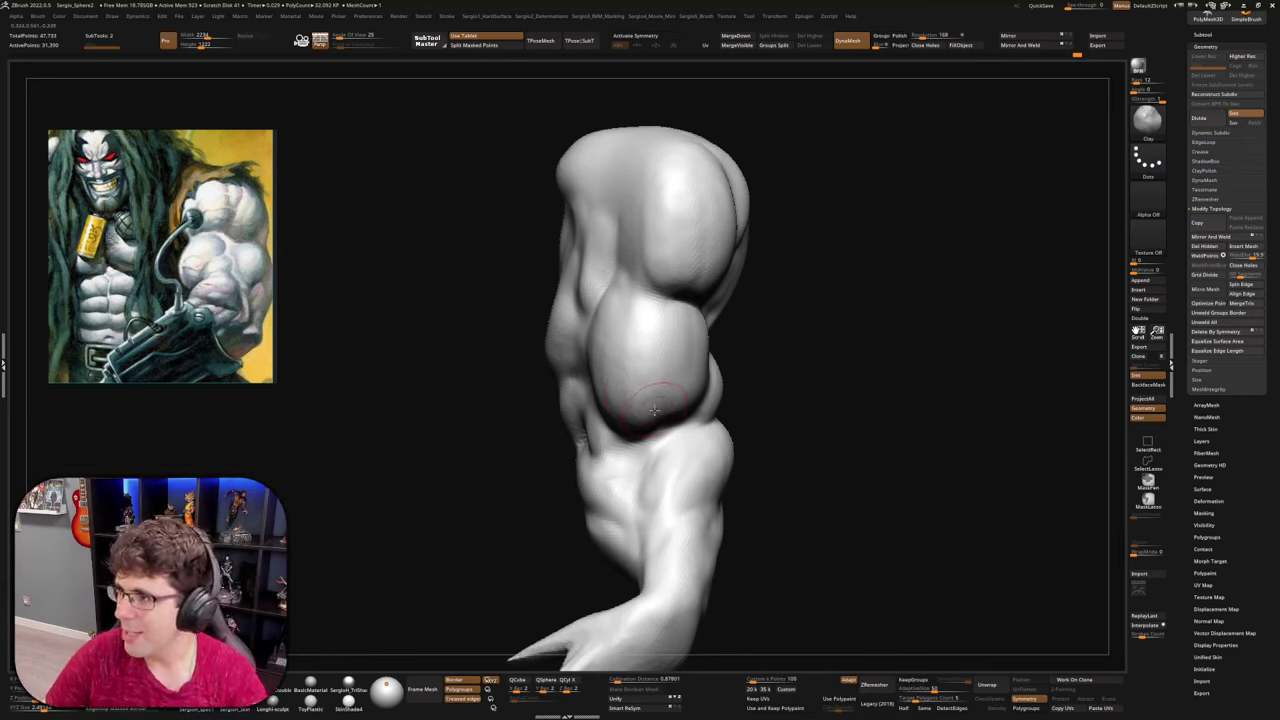
key(shift+d)
key(shift+d)
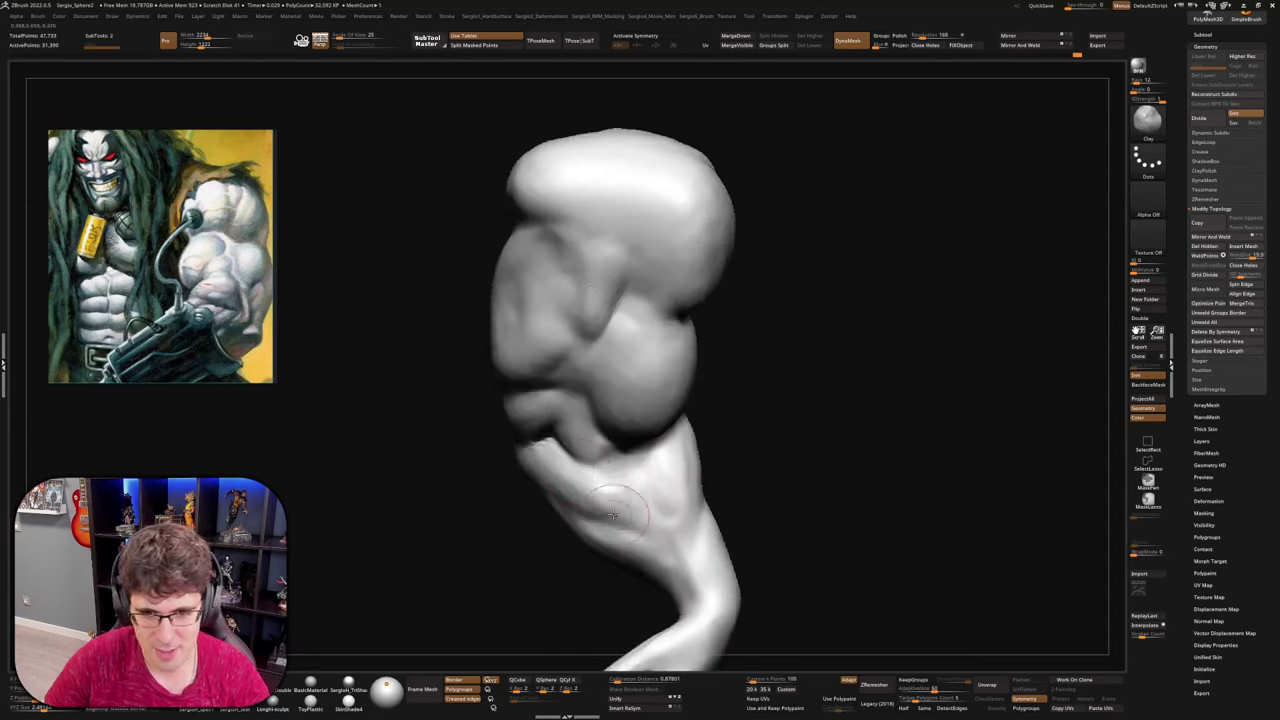
key(d)
key(d)
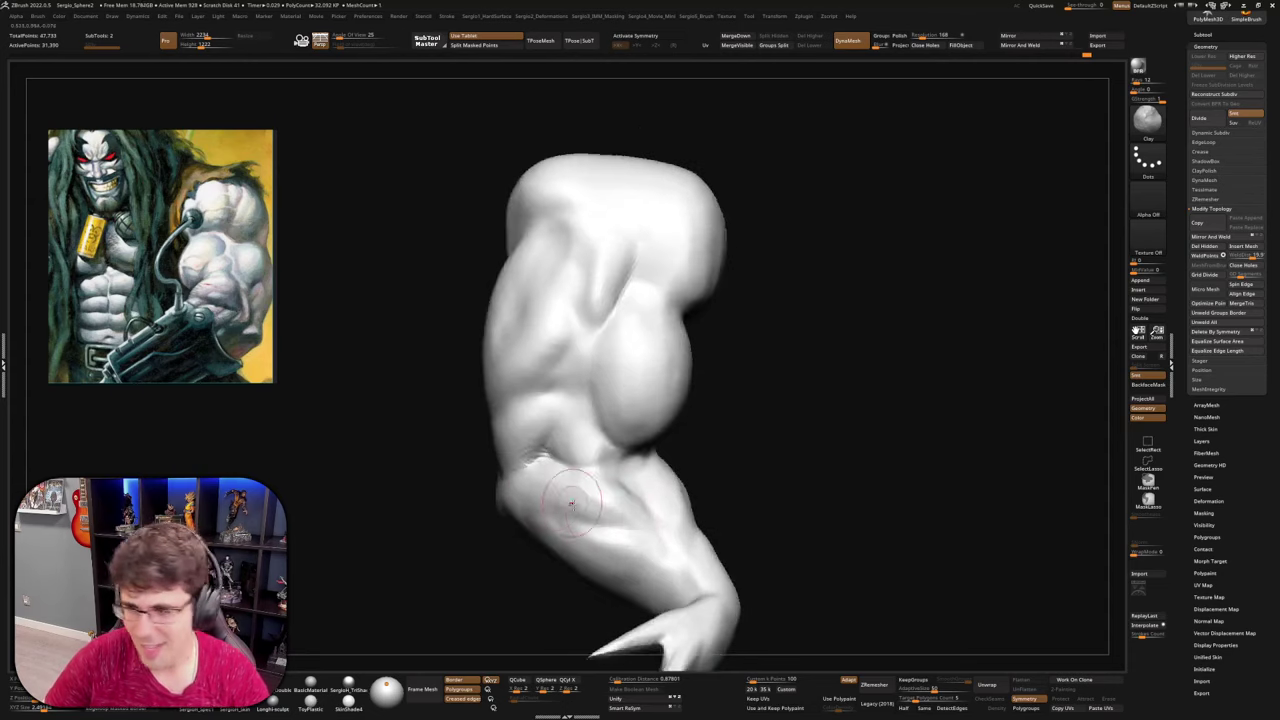
key(shift+d)
key(shift+d)
key(d)
Add volume with the Clay brush at the inner elbow, connecting the lower biceps to the forearm
mouse_move(578, 457)
alt+right_down()
mouse_move(620, 497)
mouse_move(650, 467)
mouse_move(678, 524)
alt+right_up()
mouse_move(606, 432)
mouse_down()
mouse_move(615, 488)
mouse_move(603, 497)
mouse_up()
right_drag(632, 517, 647, 520)
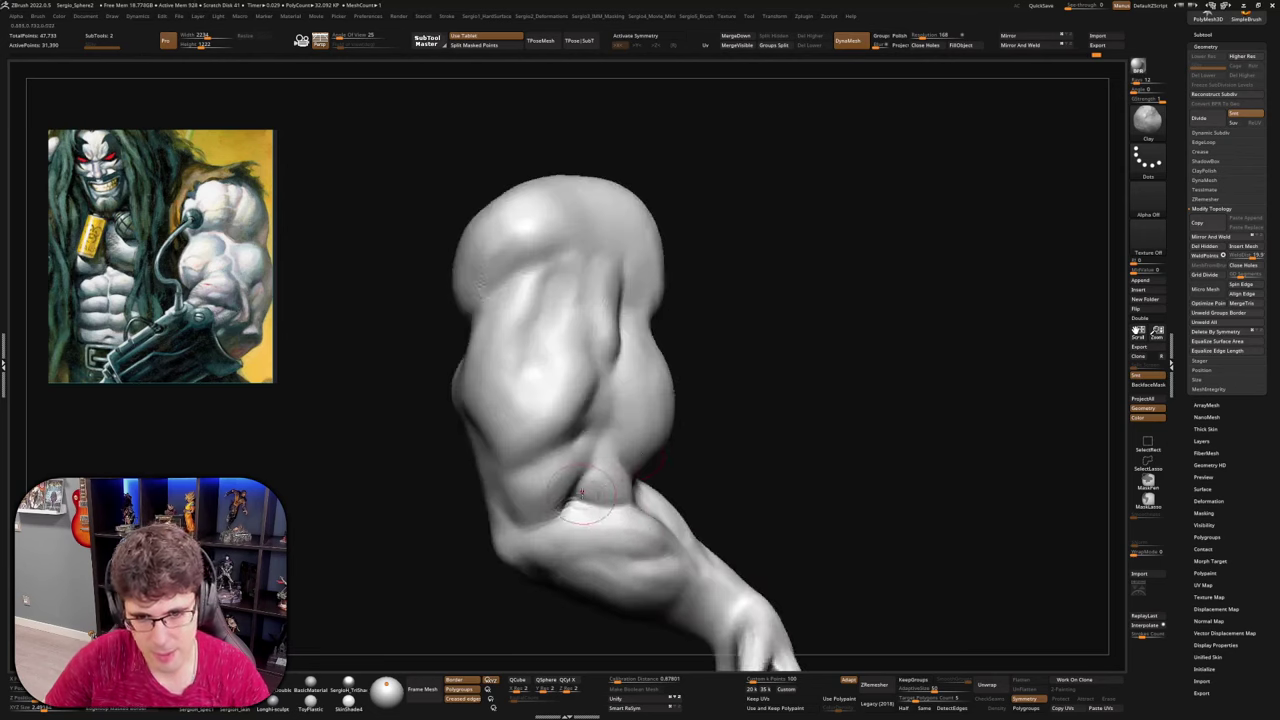
right_drag(581, 492, 604, 493)
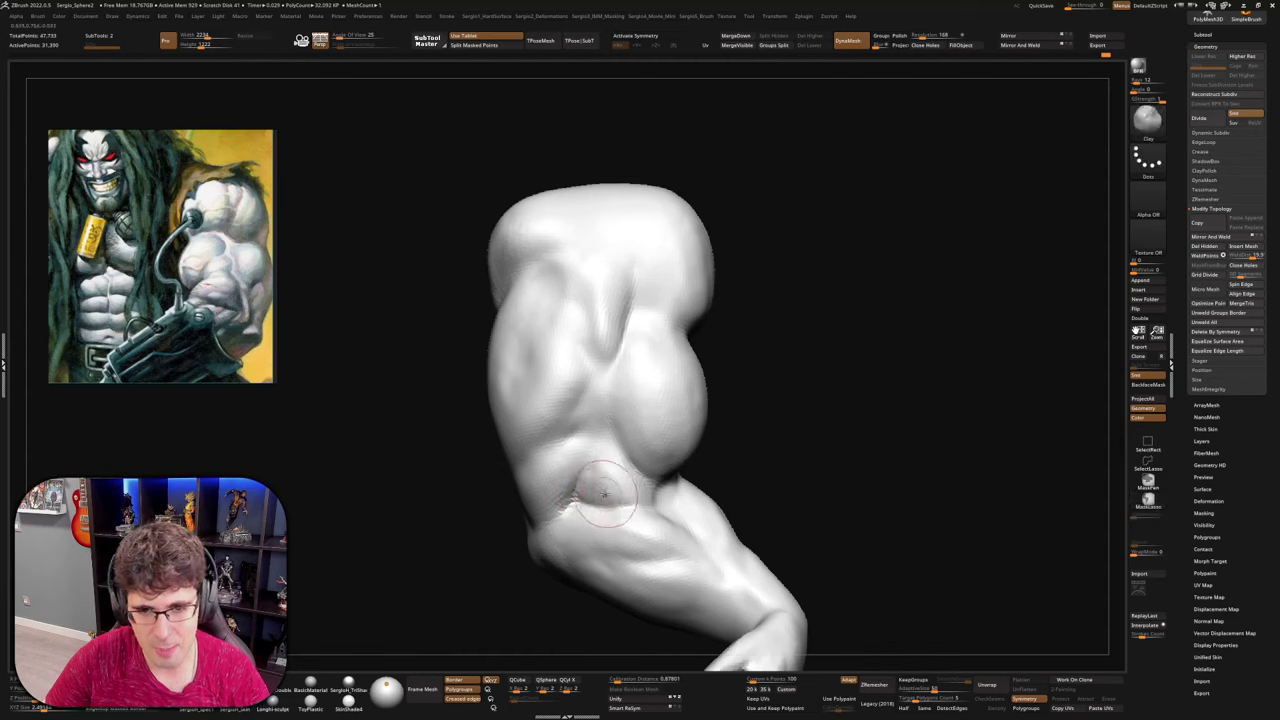
drag(604, 493, 613, 446)
Refine the brachialis between the biceps and forearm on the arm's outer side with the Clay brush
mouse_move(687, 527)
right_down()
mouse_move(708, 543)
mouse_move(675, 457)
mouse_move(681, 361)
mouse_move(689, 461)
mouse_move(655, 440)
right_up()
key(d)
key(shift+d)
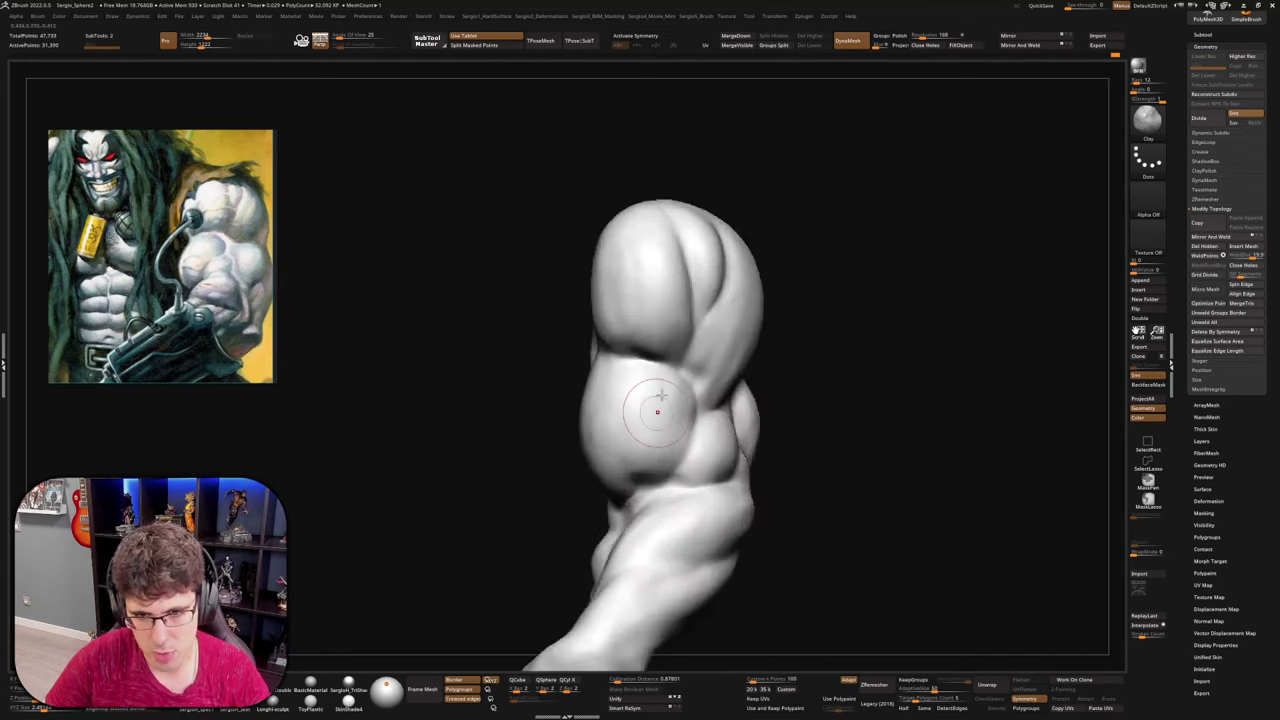
key(d)
key(shift+d)
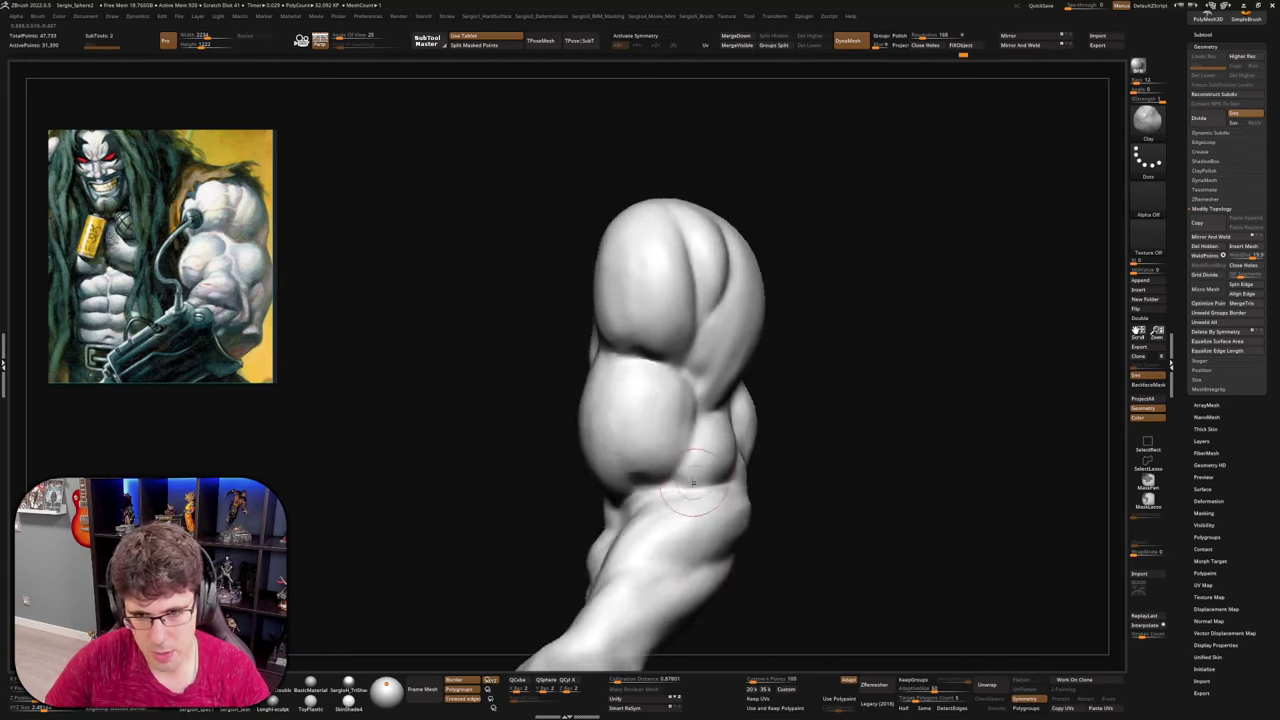
key(d)
key(shift+d)
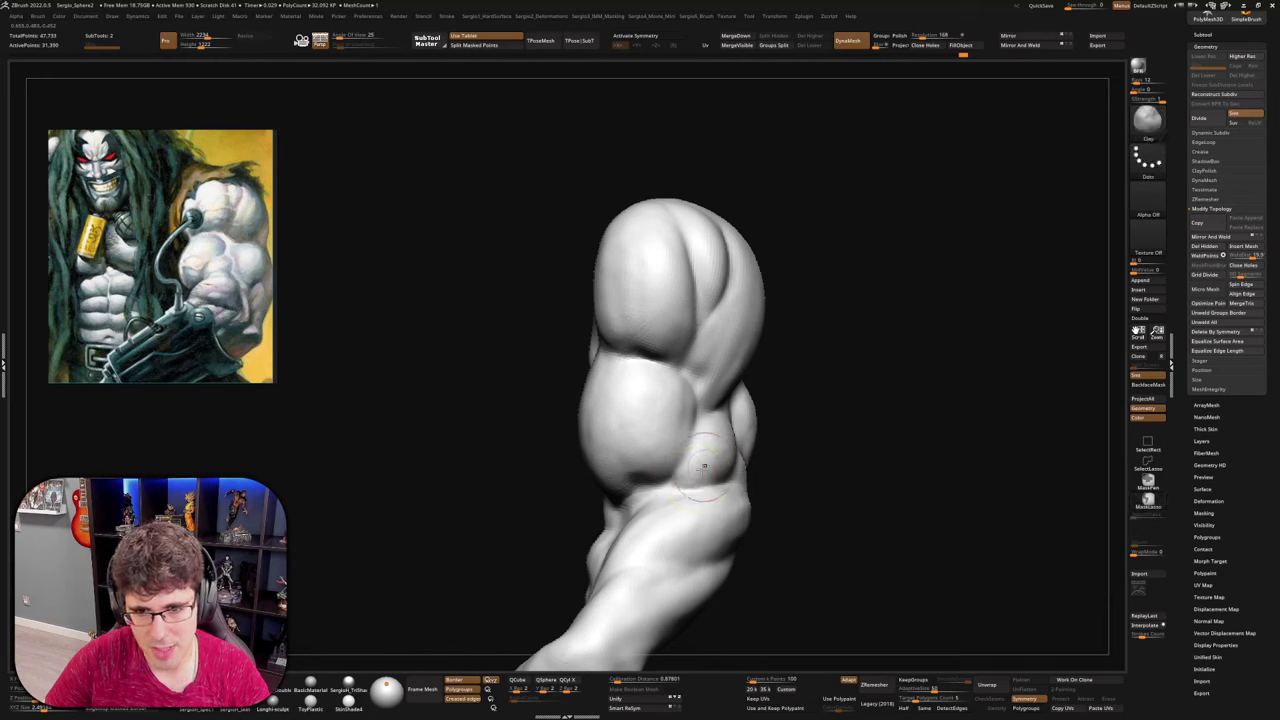
mouse_move(742, 384)
right_down()
mouse_move(697, 466)
mouse_move(731, 457)
right_up()
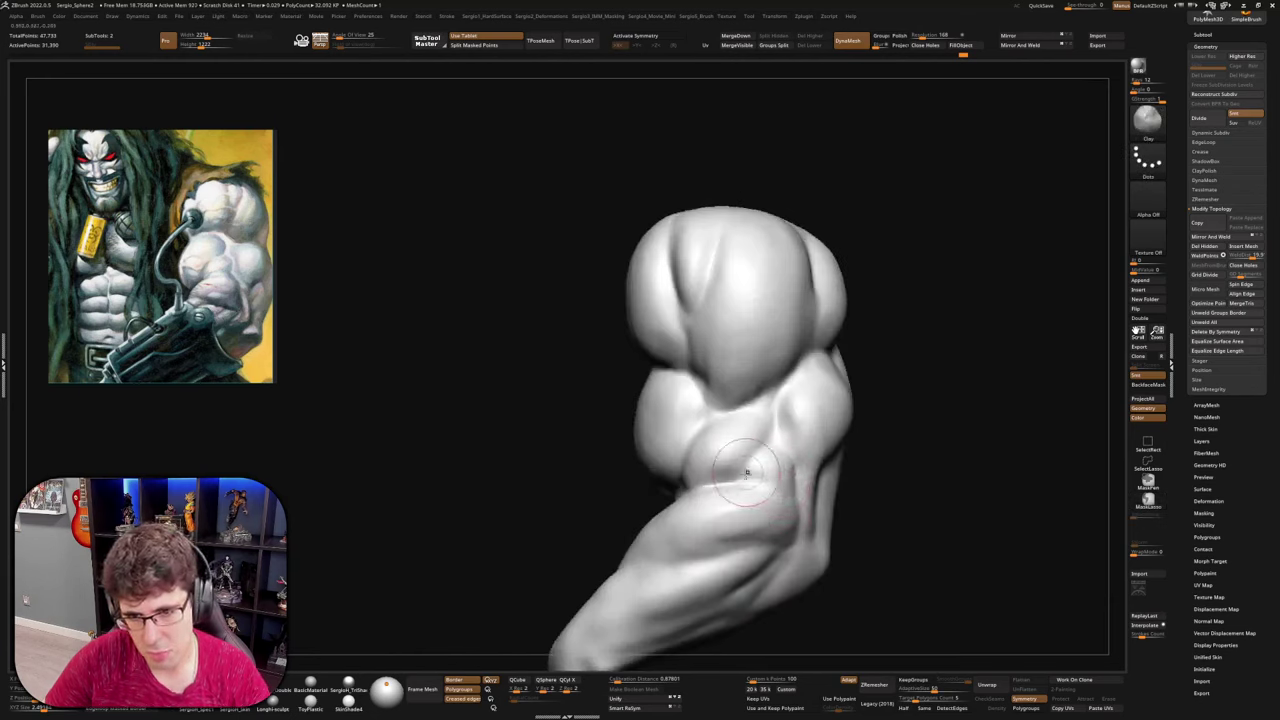
mouse_move(748, 472)
right_down()
mouse_move(722, 500)
mouse_move(749, 503)
mouse_move(737, 491)
right_up()
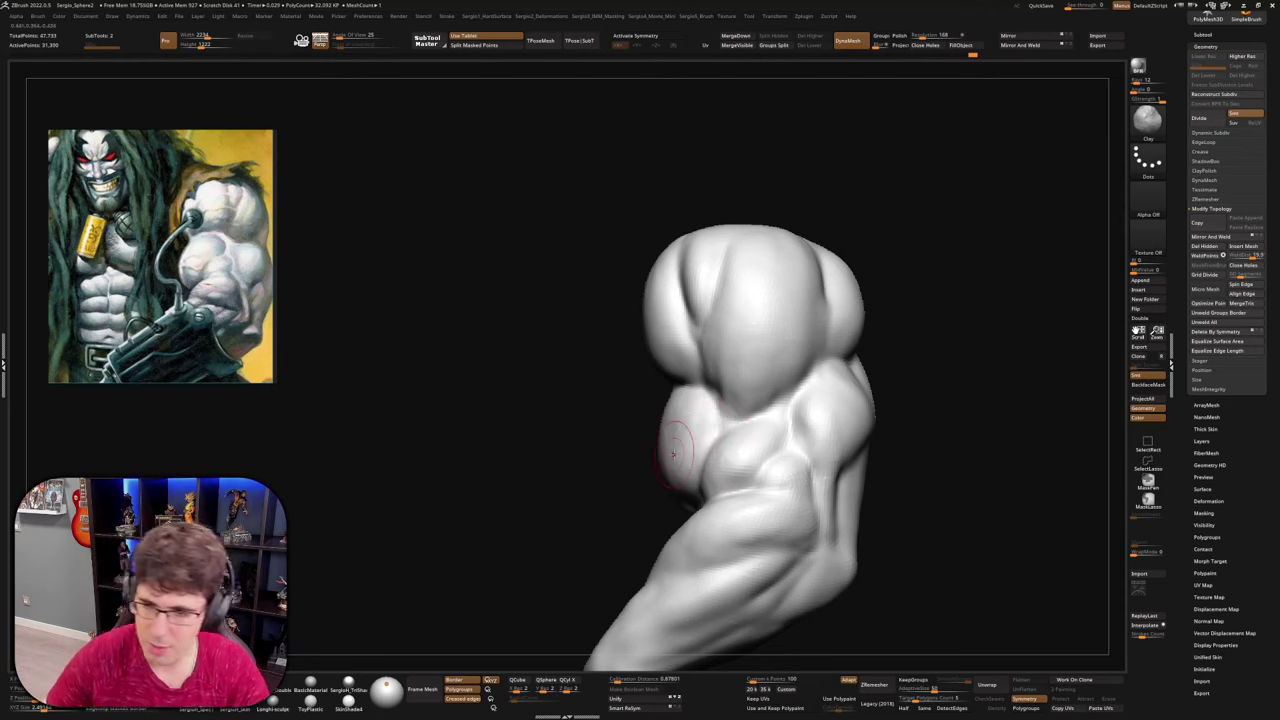
Adjust the triceps and elbow silhouette from the inner side of the arm with the Move brush
mouse_move(829, 481)
right_down()
mouse_move(814, 420)
mouse_move(849, 451)
mouse_move(797, 431)
mouse_move(860, 470)
mouse_move(868, 496)
right_up()
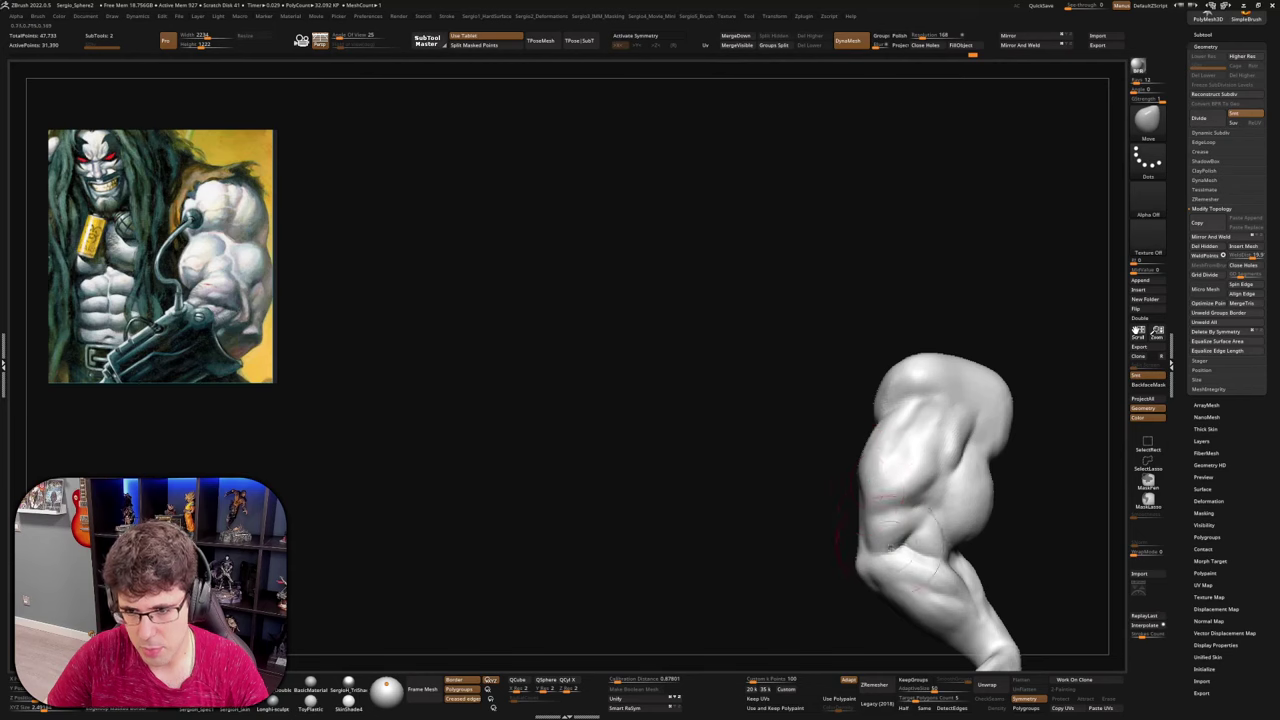
mouse_move(890, 548)
right_down()
mouse_move(862, 562)
mouse_move(906, 527)
right_up()
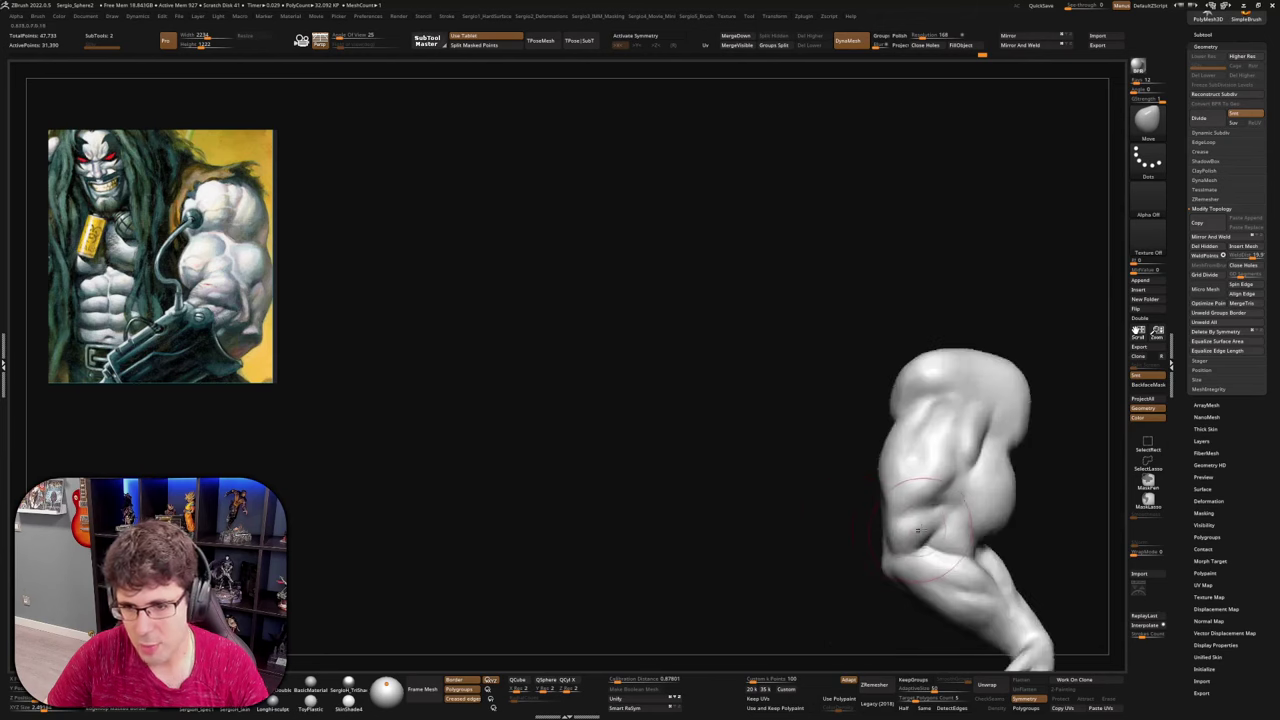
mouse_move(876, 482)
right_down()
mouse_move(931, 497)
mouse_move(907, 500)
mouse_move(926, 503)
mouse_move(907, 476)
mouse_move(847, 515)
right_up()
right_drag(914, 489, 906, 466)
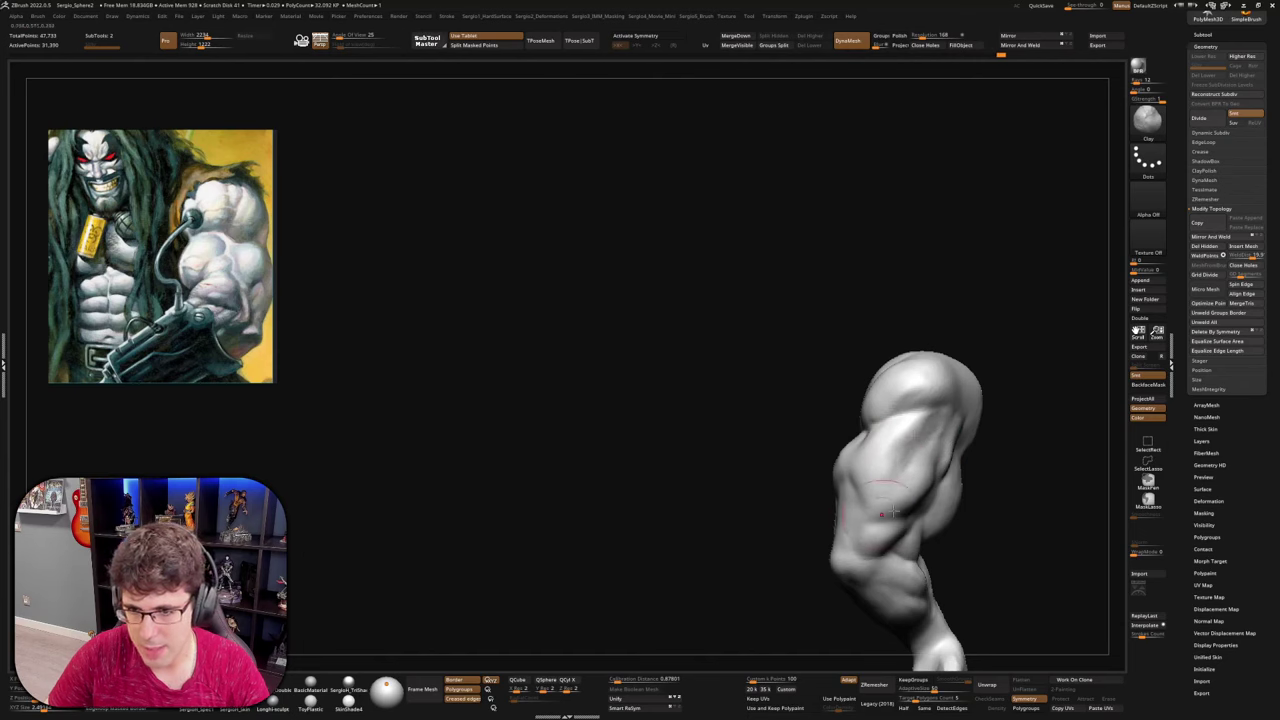
Shape the inner triceps with the Clay brush and carve its separation from the biceps below the armpit with DamStandard
right_drag(884, 513, 932, 466)
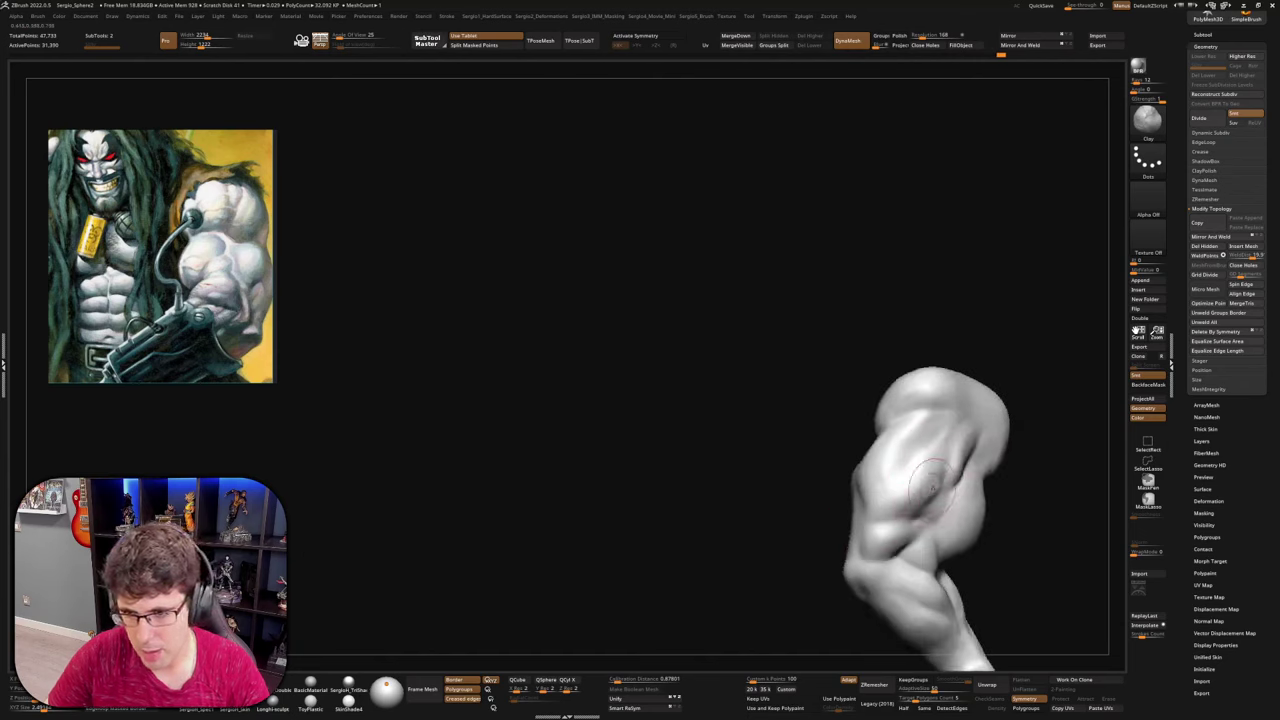
right_drag(923, 532, 951, 479)
key(b)
key(d)
key(s)
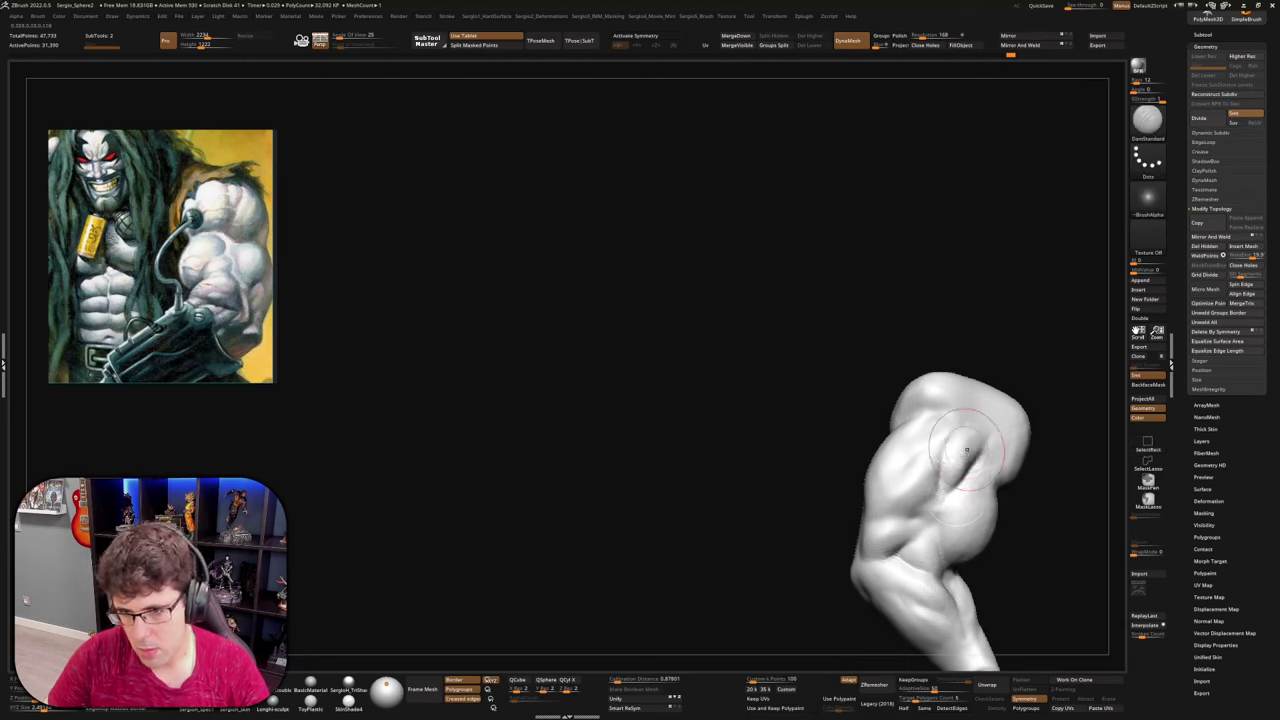
right_drag(967, 450, 972, 455)
Fill the hollow between the inner triceps and biceps with the Clay brush and smooth the result
key(b)
key(c)
key(l)
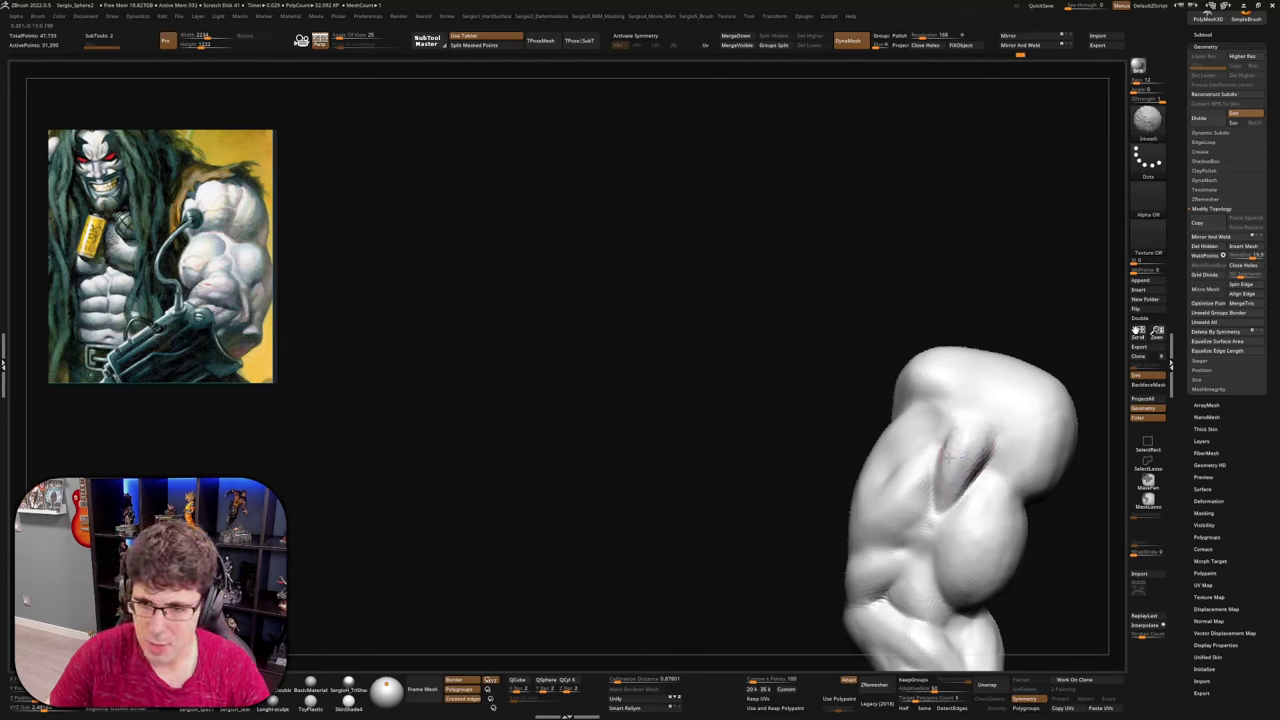
shift+drag(973, 425, 970, 478)
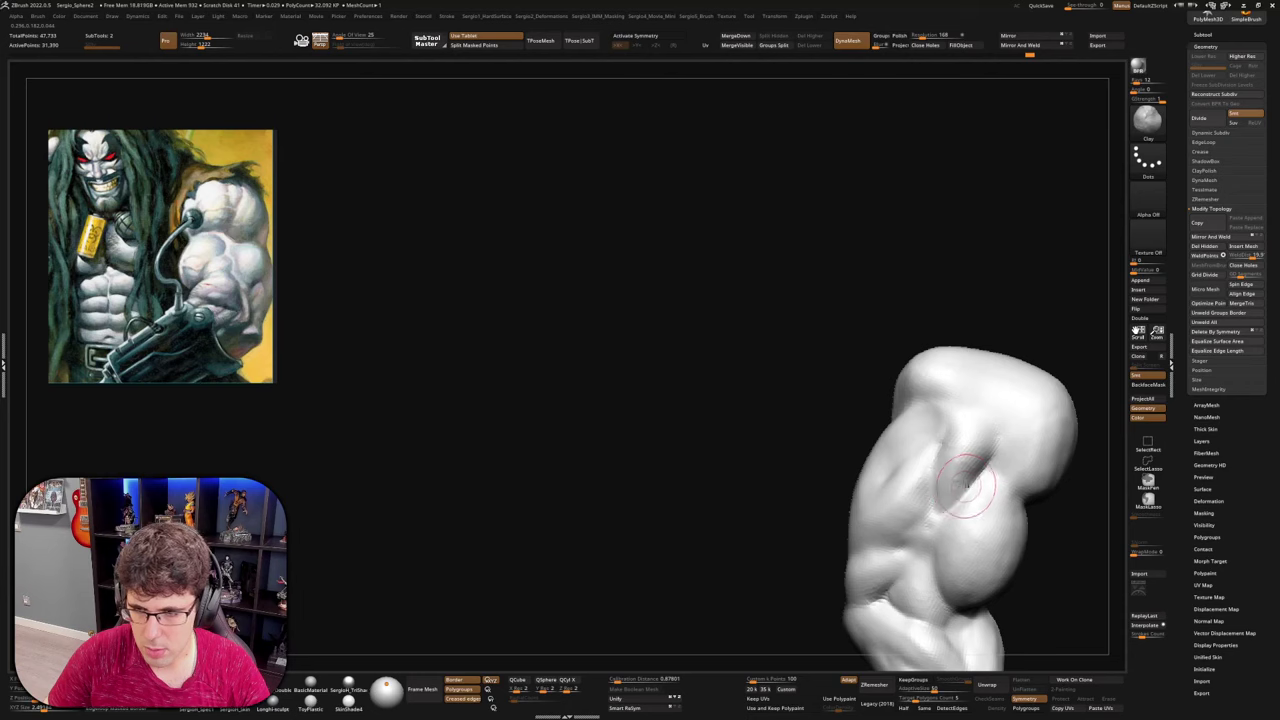
mouse_move(940, 505)
right_down()
mouse_move(982, 452)
mouse_move(931, 507)
mouse_move(923, 479)
right_up()
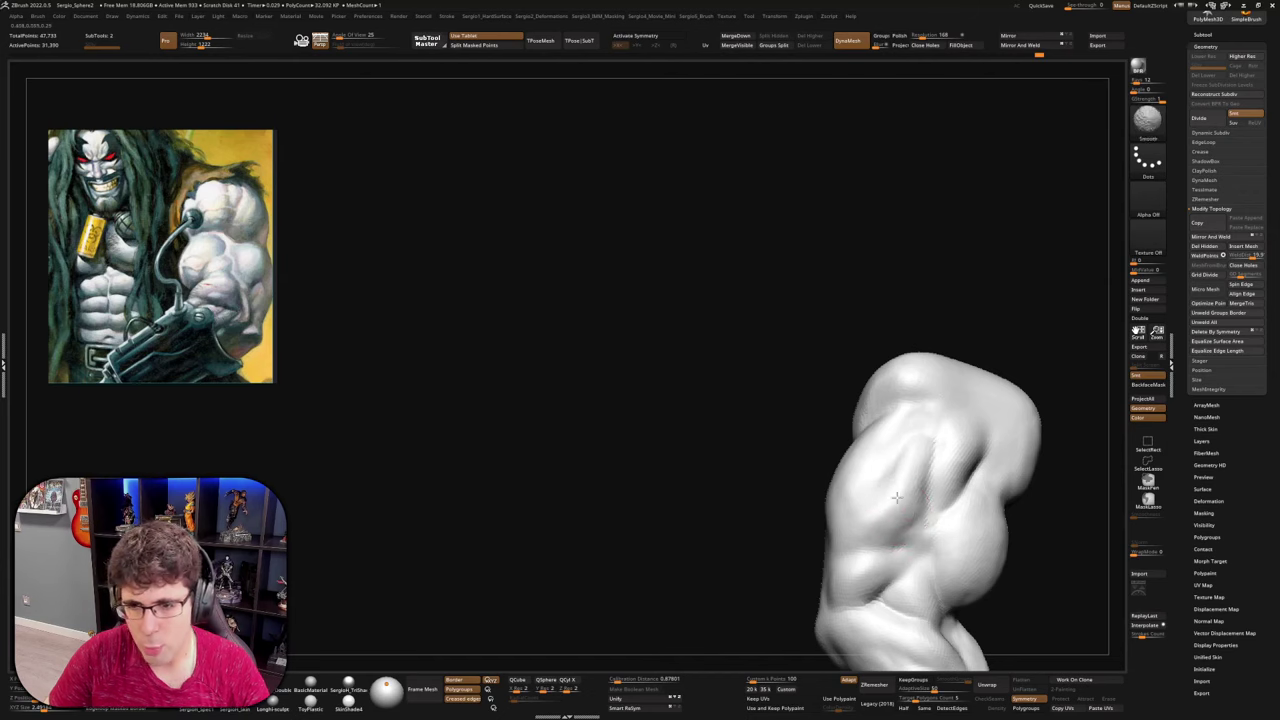
shift+drag(897, 497, 926, 480)
Define the crease running down the inner upper arm between the triceps and biceps with the DamStandard brush
key(b)
key(d)
key(s)
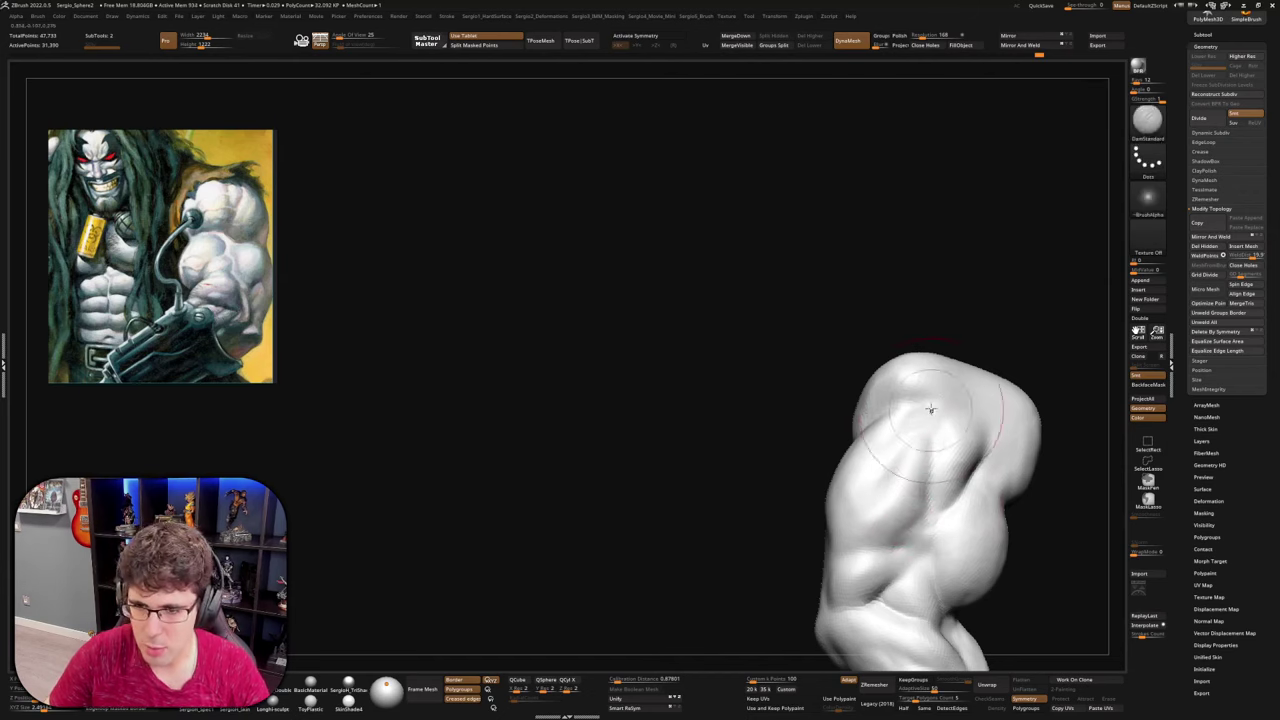
right_drag(913, 548, 964, 502)
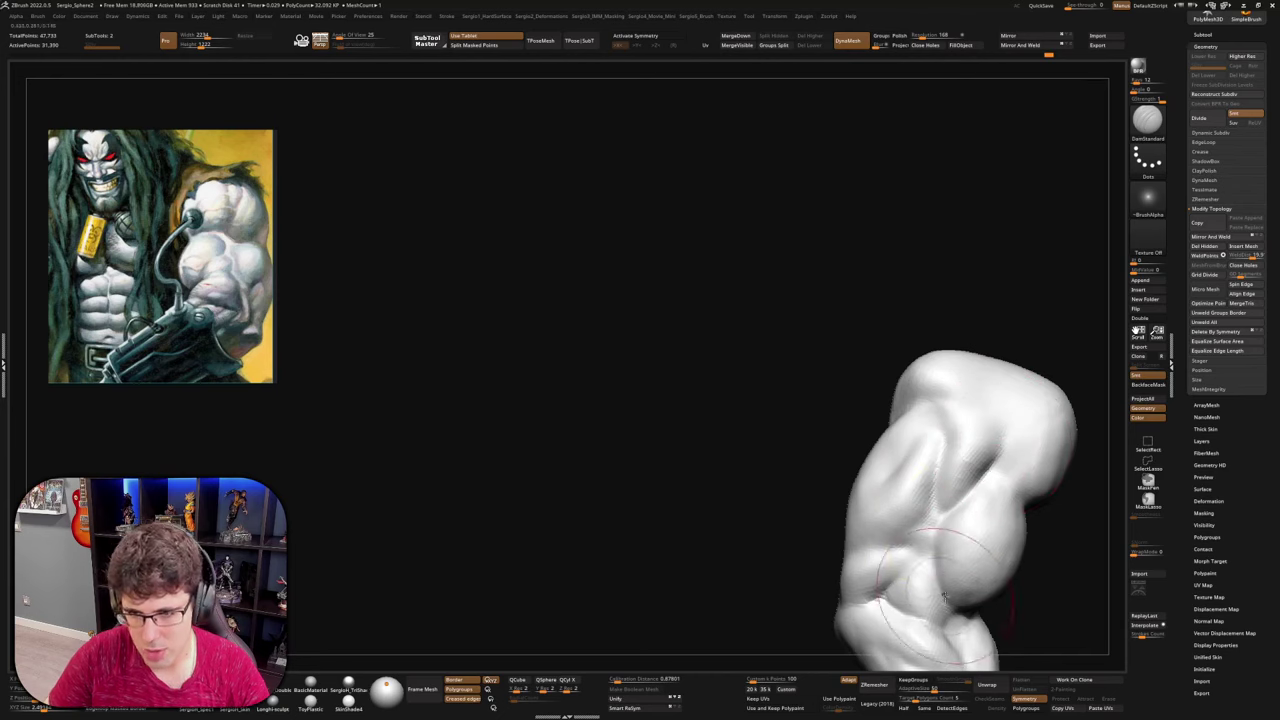
mouse_move(950, 530)
right_down()
mouse_move(930, 558)
mouse_move(925, 472)
mouse_move(923, 506)
mouse_move(828, 505)
mouse_move(833, 545)
mouse_move(789, 523)
right_up()
Build up the elbow point and the inner forearm toward the wrist with the Clay brush
key(b)
key(c)
key(l)
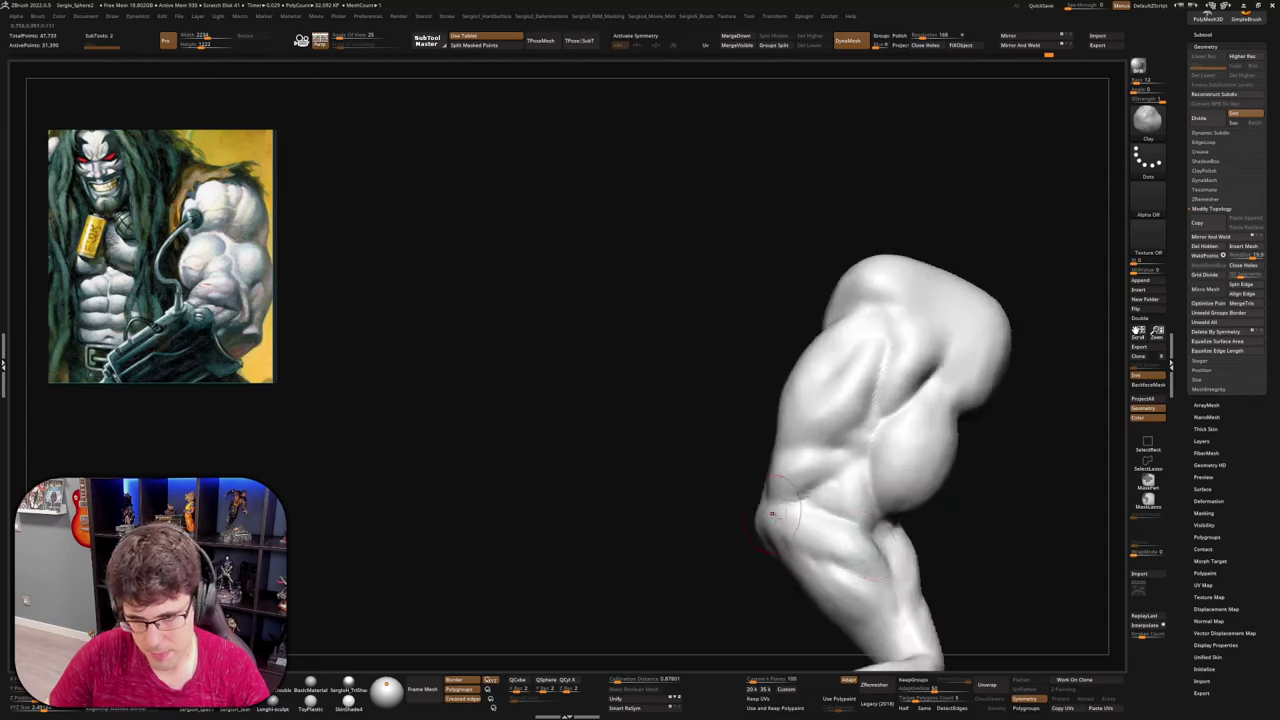
mouse_move(860, 595)
right_down()
mouse_move(1046, 415)
mouse_move(1034, 540)
mouse_move(805, 610)
mouse_move(811, 506)
mouse_move(940, 421)
mouse_move(849, 471)
right_up()
key(space)
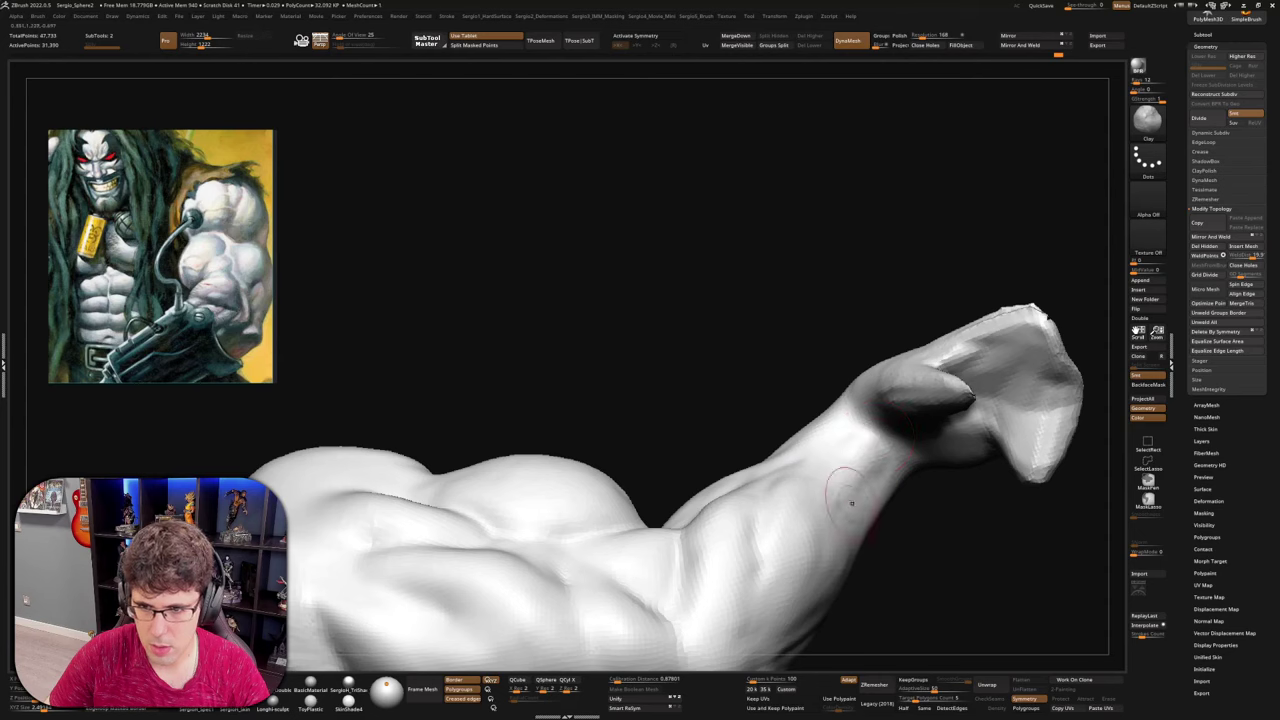
Resize the DamStandard brush and carve tendon and muscle separations along the inner forearm near the wrist
key(b)
key(d)
key(s)
right_drag(855, 474, 835, 436)
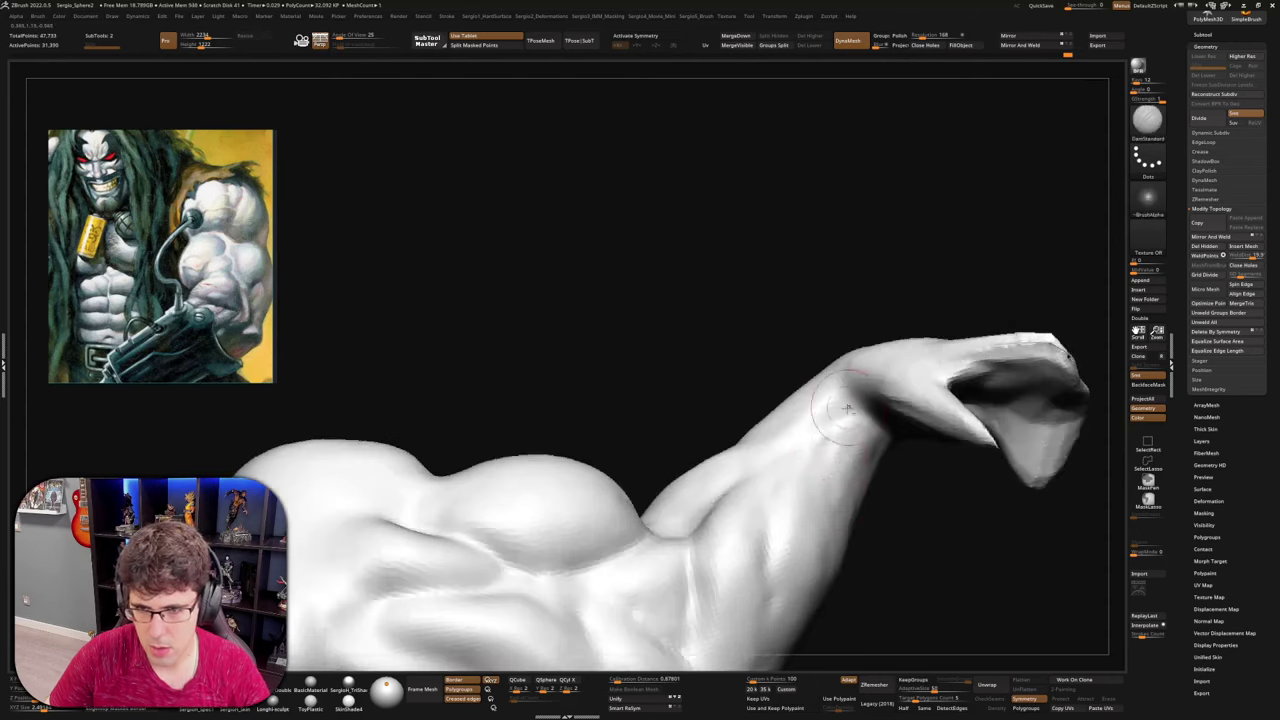
key(s)
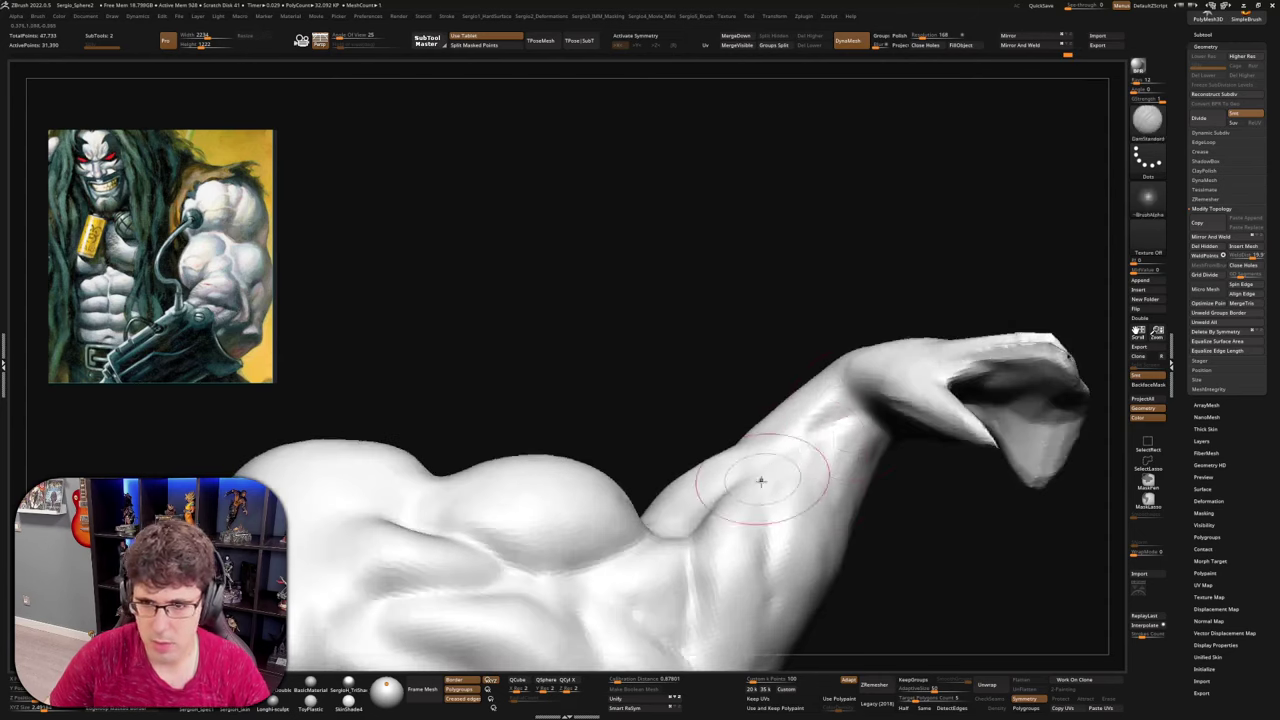
mouse_move(761, 481)
right_down()
mouse_move(863, 503)
mouse_move(905, 497)
right_up()
mouse_move(862, 573)
right_down()
mouse_move(914, 629)
mouse_move(879, 516)
mouse_move(893, 483)
right_up()
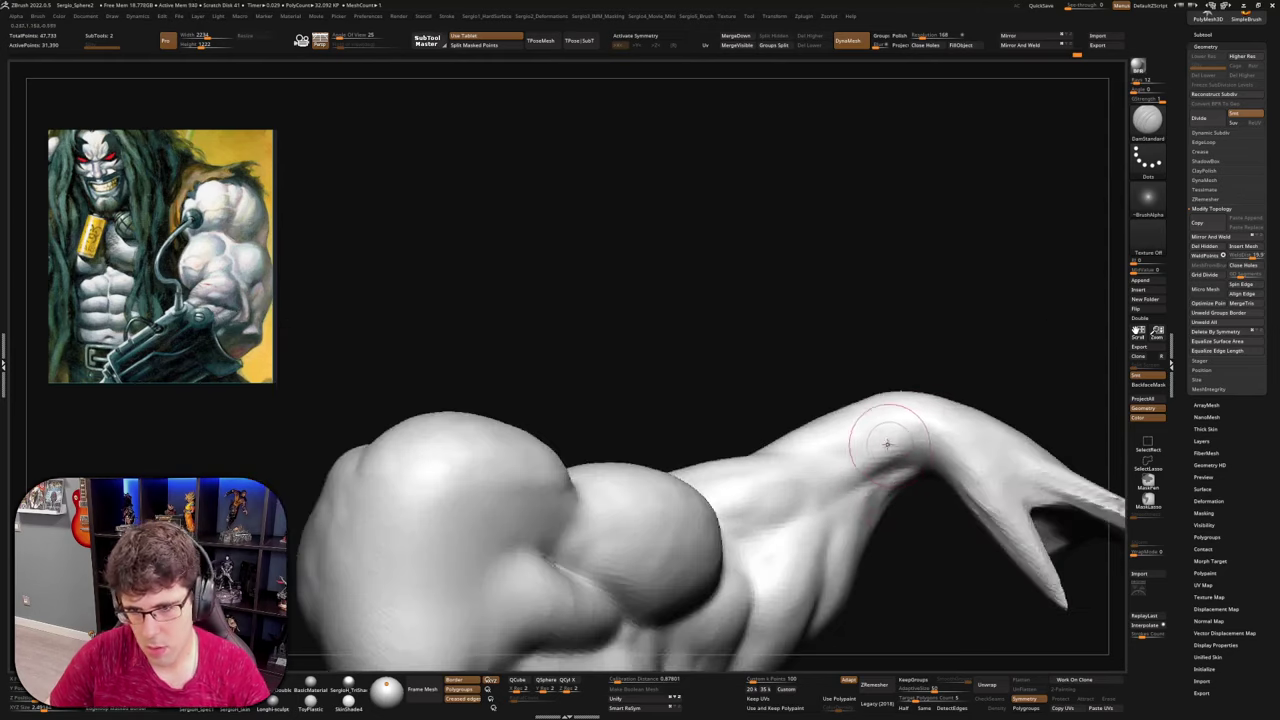
Reshape the silhouette of the lower forearm and wrist with the Move brush, working from several angles
mouse_move(807, 440)
right_down()
mouse_move(890, 420)
mouse_move(873, 443)
mouse_move(888, 503)
right_up()
key(s)
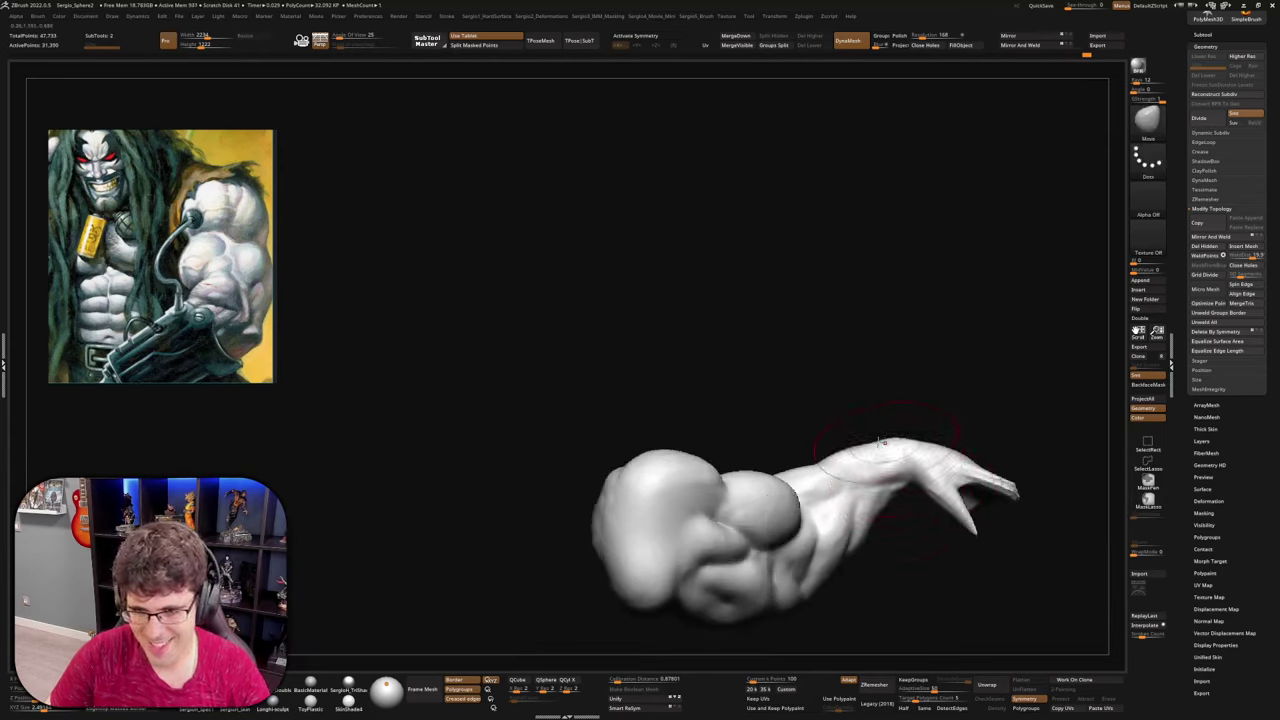
mouse_move(895, 440)
right_down()
mouse_move(1010, 470)
mouse_move(988, 481)
mouse_move(982, 514)
mouse_move(913, 529)
right_up()
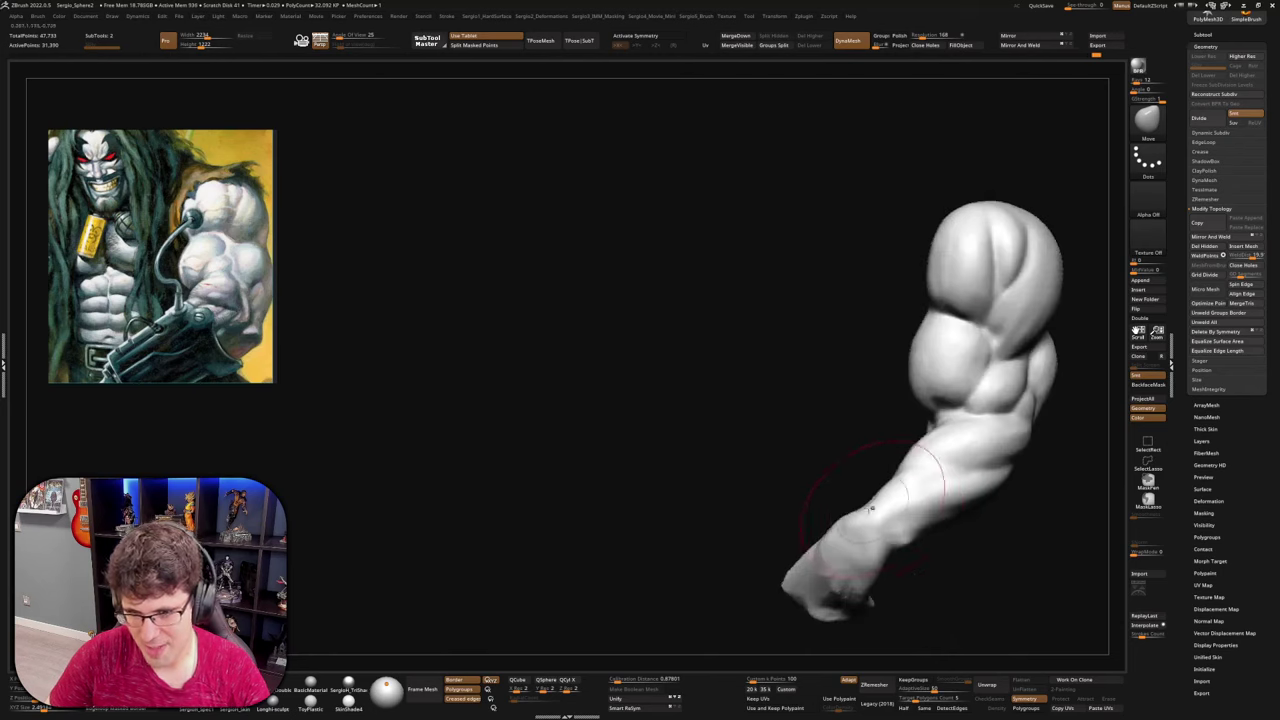
right_drag(868, 484, 906, 529)
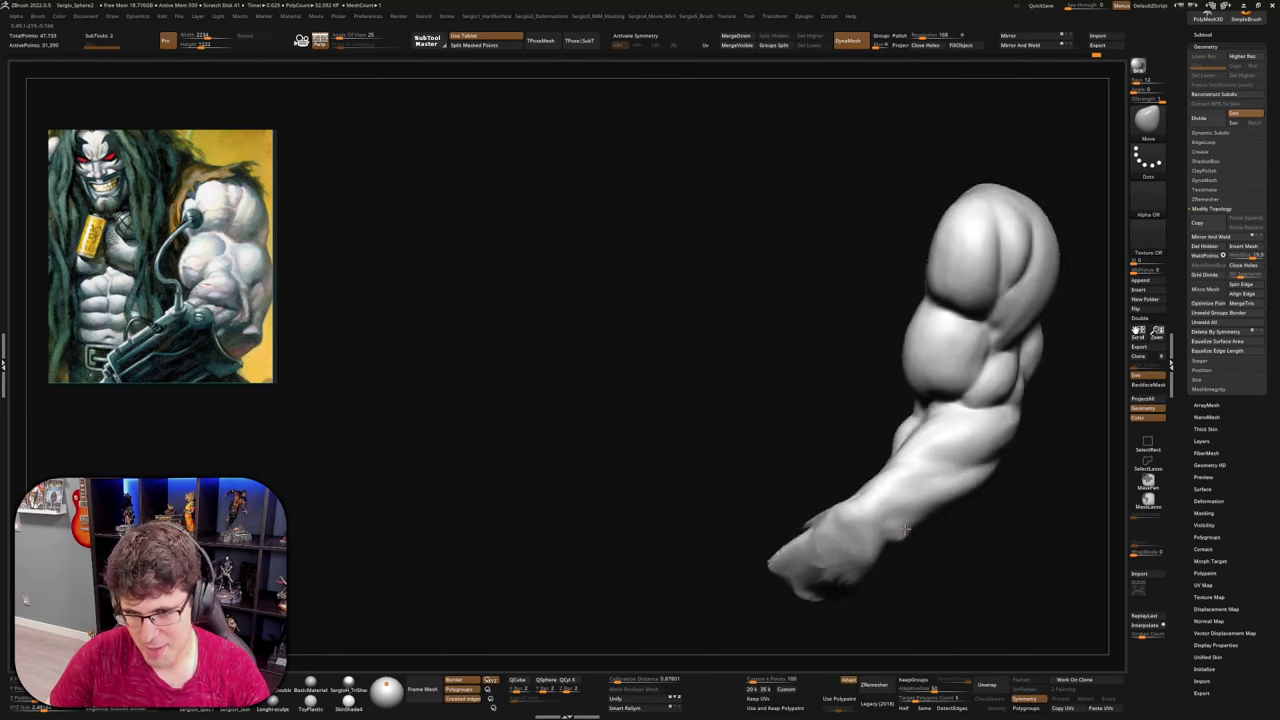
Undo the last forearm adjustment and reshape the forearm's contour again with the Move brush
key(ctrl+z)
drag(859, 498, 850, 490)
mouse_move(880, 513)
right_down()
mouse_move(846, 517)
mouse_move(895, 598)
mouse_move(895, 492)
mouse_move(944, 444)
mouse_move(903, 492)
mouse_move(850, 478)
mouse_move(797, 416)
mouse_move(878, 427)
right_up()
right_drag(768, 416, 734, 524)
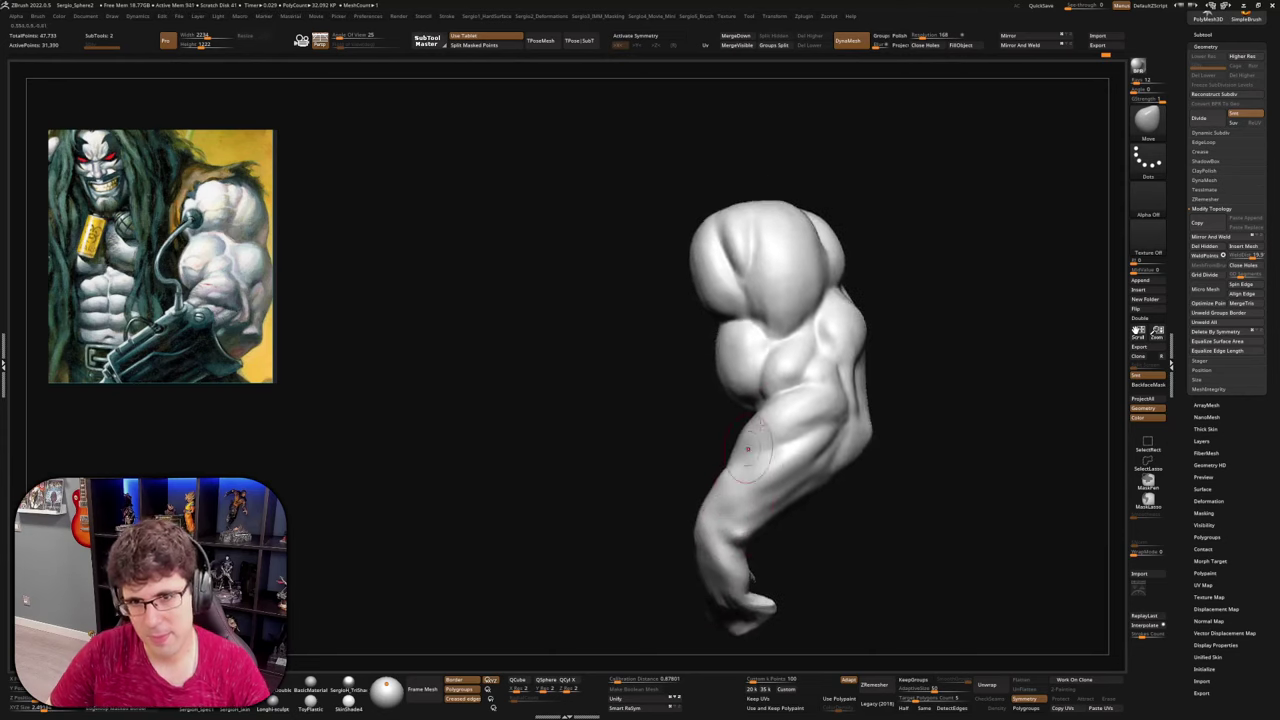
mouse_move(765, 370)
alt+right_down()
mouse_move(740, 525)
mouse_move(758, 536)
mouse_move(827, 482)
alt+right_up()
Isolate the torso subtool and make it symmetrical with Mirror And Weld
alt+click(717, 519)
key(shift+s)
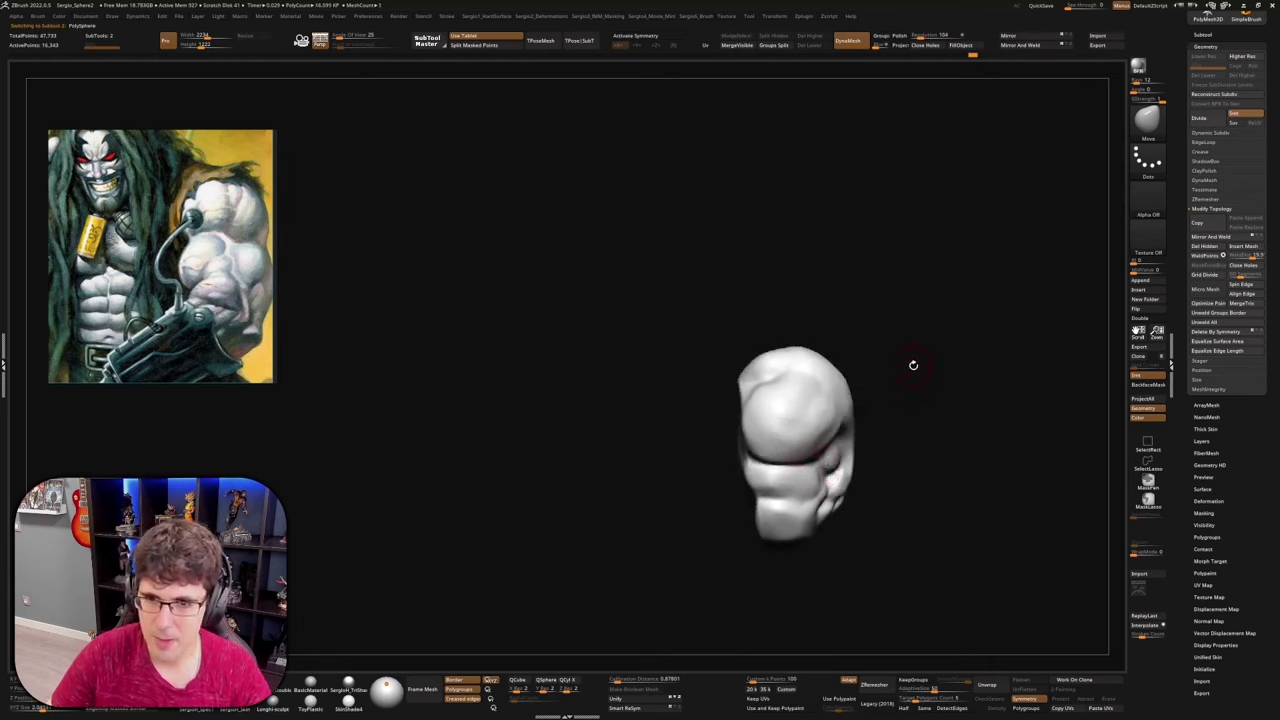
shift+right_drag(914, 391, 925, 326)
click(1021, 46)
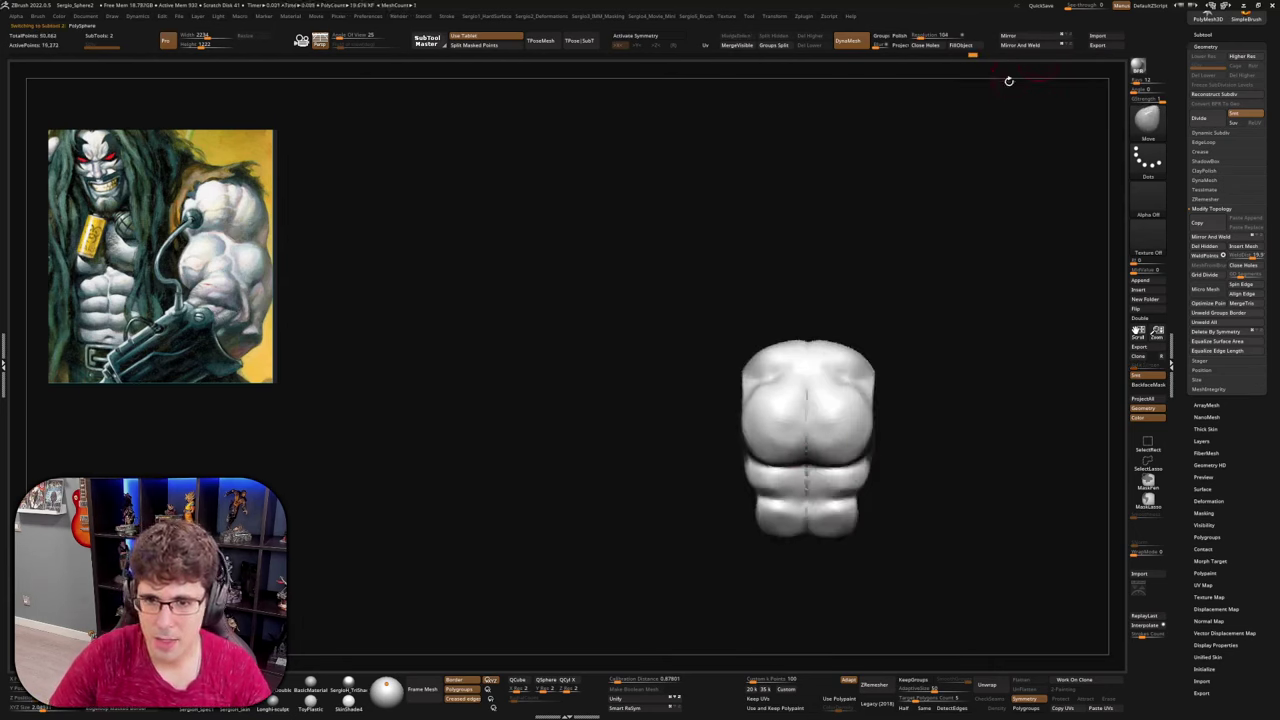
Bring the other subtool back into view and reposition the arm against the torso's shoulder with the transform gizmo
key(w)
key(shift+s)
right_drag(920, 398, 944, 399)
alt+click(889, 426)
mouse_move(937, 440)
mouse_down()
mouse_move(975, 438)
mouse_move(936, 464)
mouse_up()
key(q)
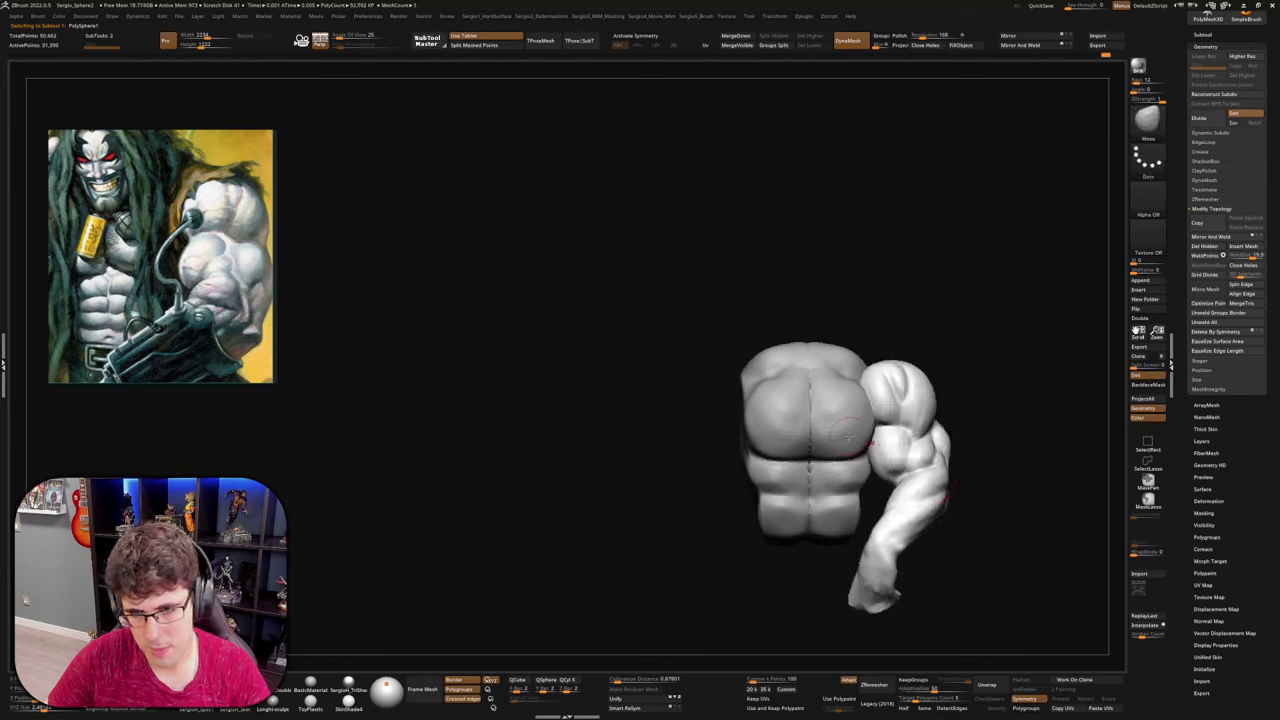
Activate X symmetry on the torso, then reshape its chest and shoulders with the Move brush and smooth the surface
alt+click(841, 437)
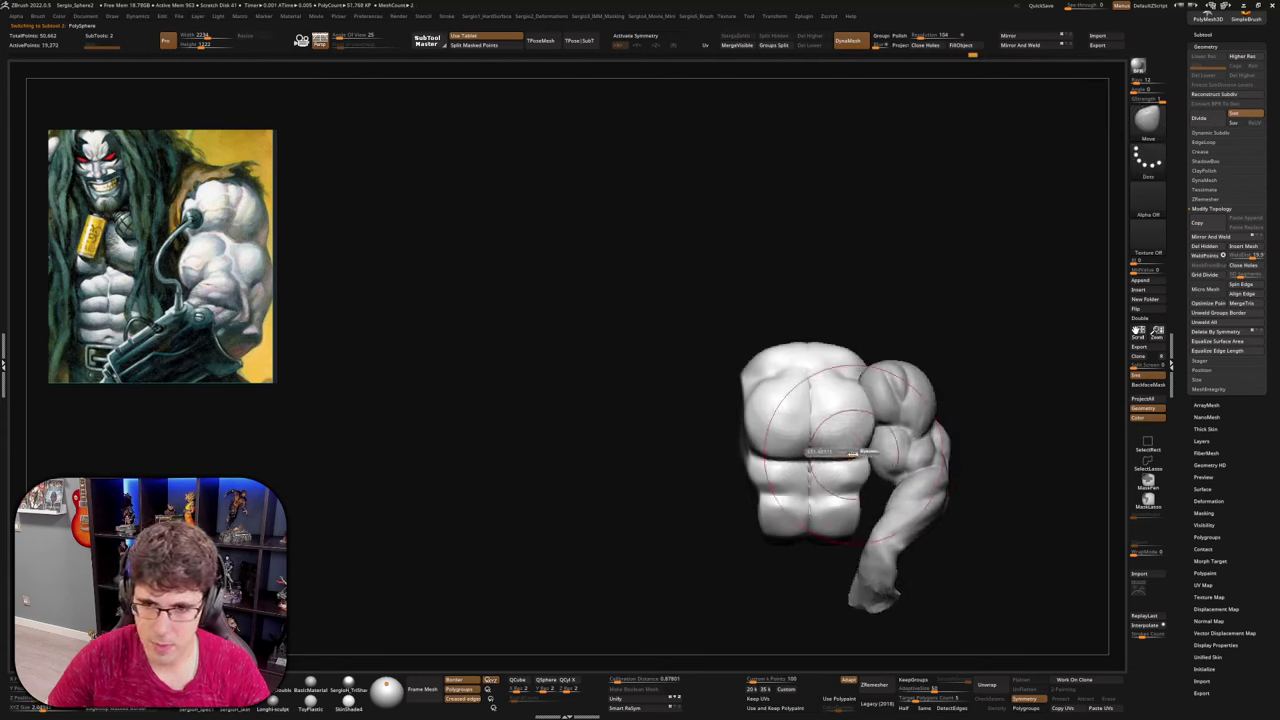
key(ctrl)
mouse_move(816, 436)
alt+right_down()
mouse_move(737, 497)
mouse_move(757, 397)
mouse_move(794, 420)
mouse_move(732, 469)
alt+right_up()
key(x)
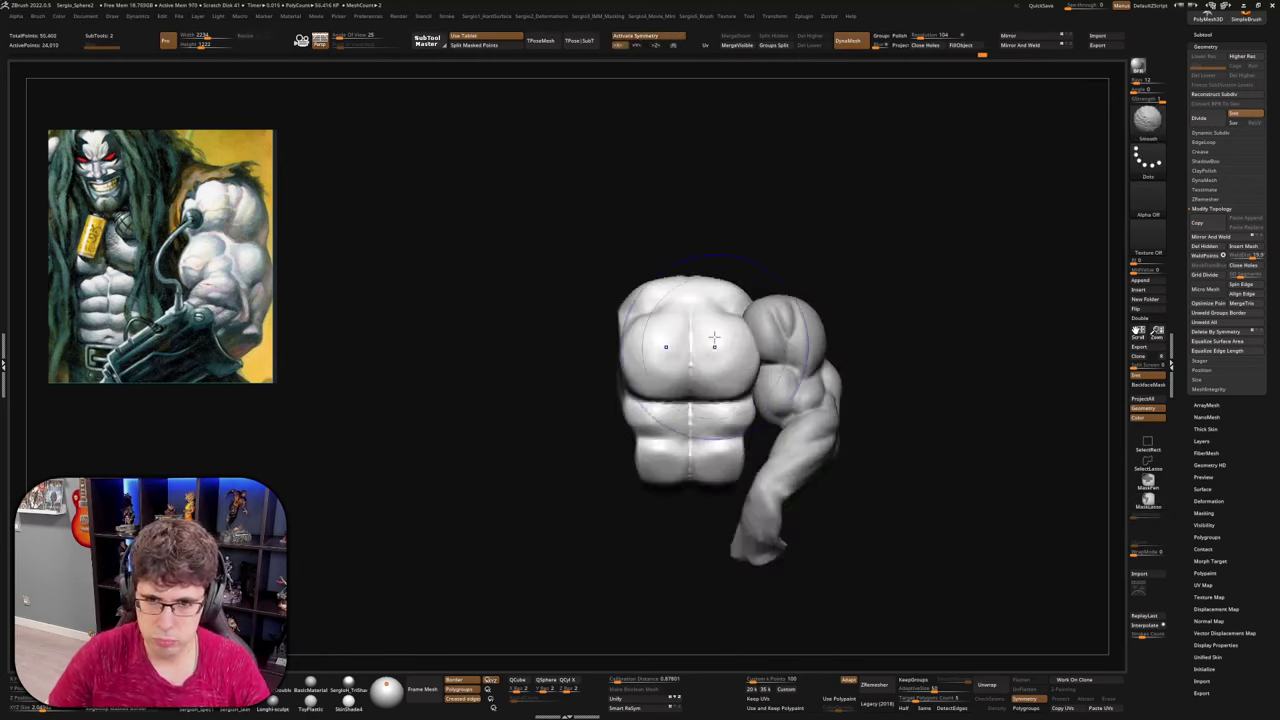
drag(732, 469, 800, 445)
key(shift)
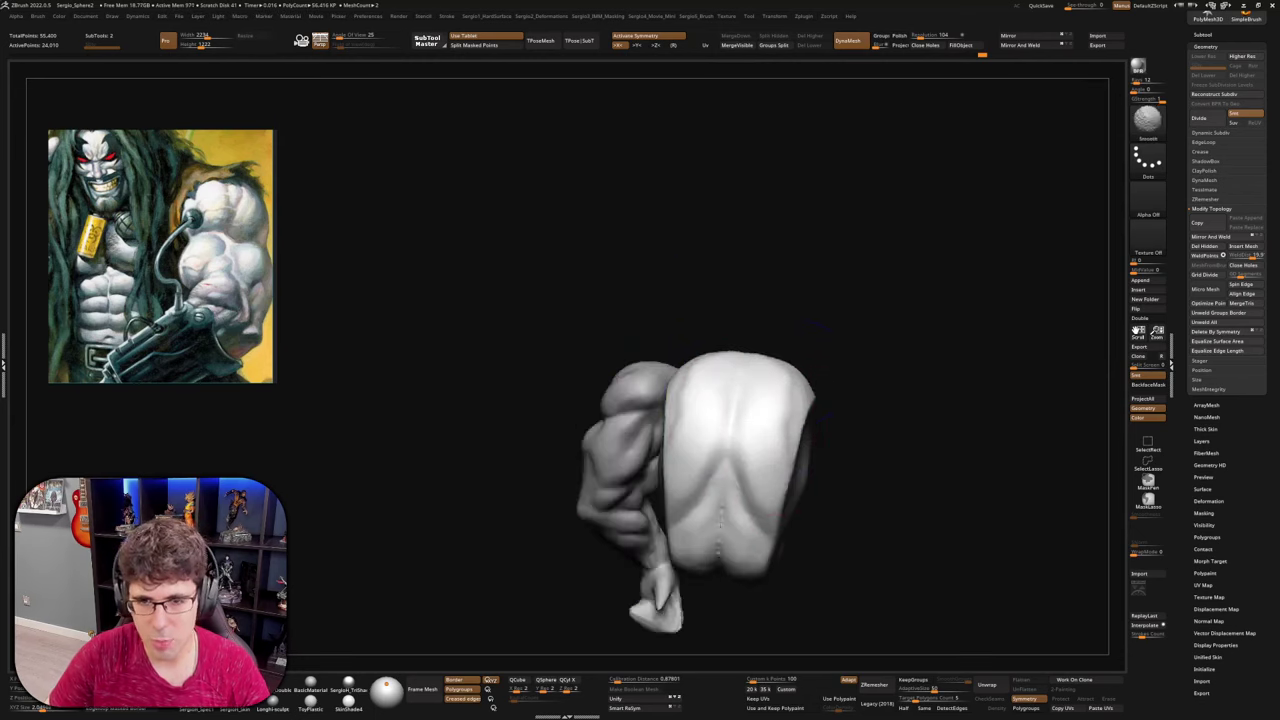
mouse_move(698, 514)
right_down()
mouse_move(731, 474)
mouse_move(806, 477)
mouse_move(652, 462)
right_up()
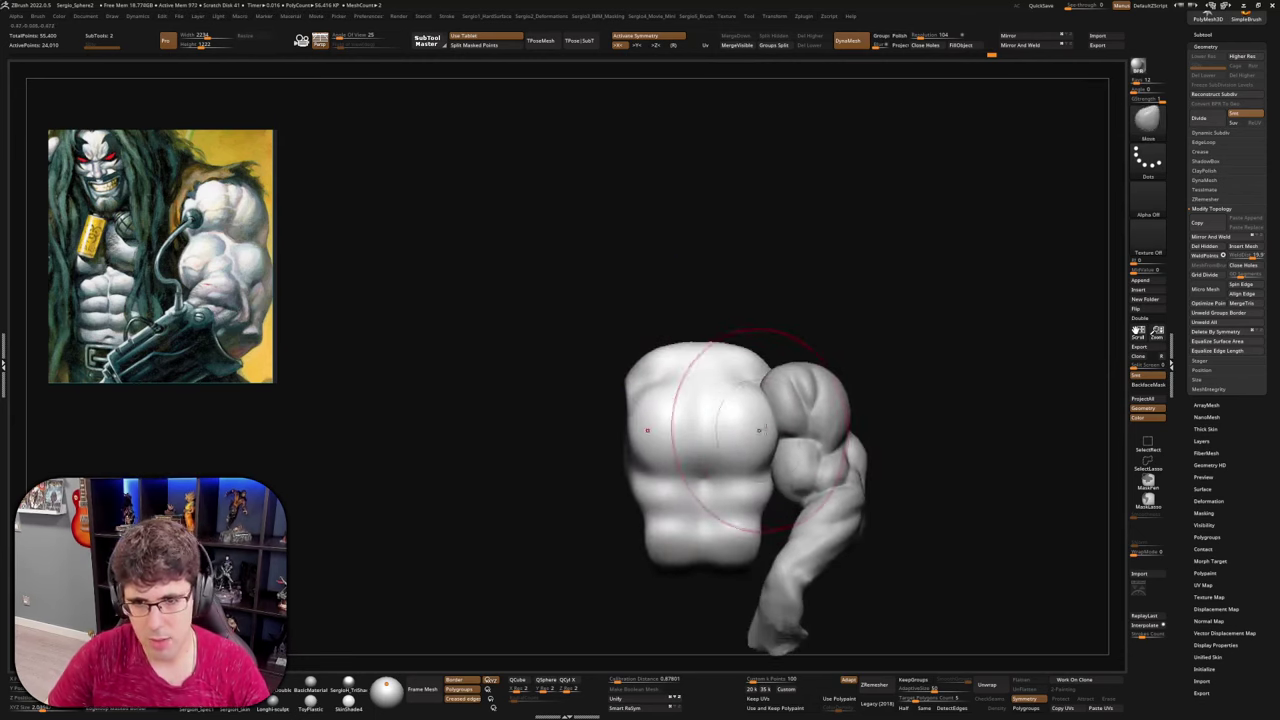
mouse_move(757, 429)
right_down()
mouse_move(879, 446)
mouse_move(731, 437)
mouse_move(749, 409)
mouse_move(757, 543)
mouse_move(770, 482)
mouse_move(709, 406)
mouse_move(668, 402)
mouse_move(666, 429)
mouse_move(714, 463)
mouse_move(694, 490)
right_up()
Carve the collarbone line above the pectorals with the DamStandard brush
key(b)
key(d)
key(s)
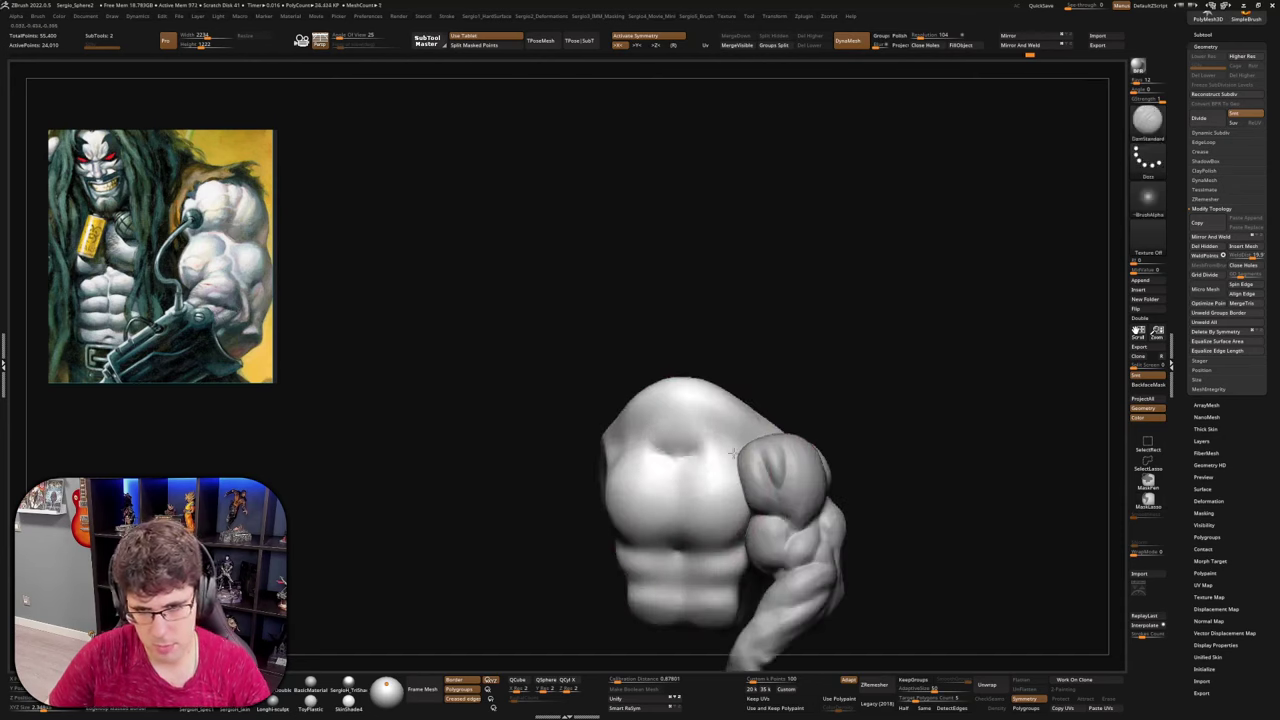
mouse_move(733, 453)
mouse_down()
mouse_move(700, 457)
mouse_move(699, 446)
mouse_up()
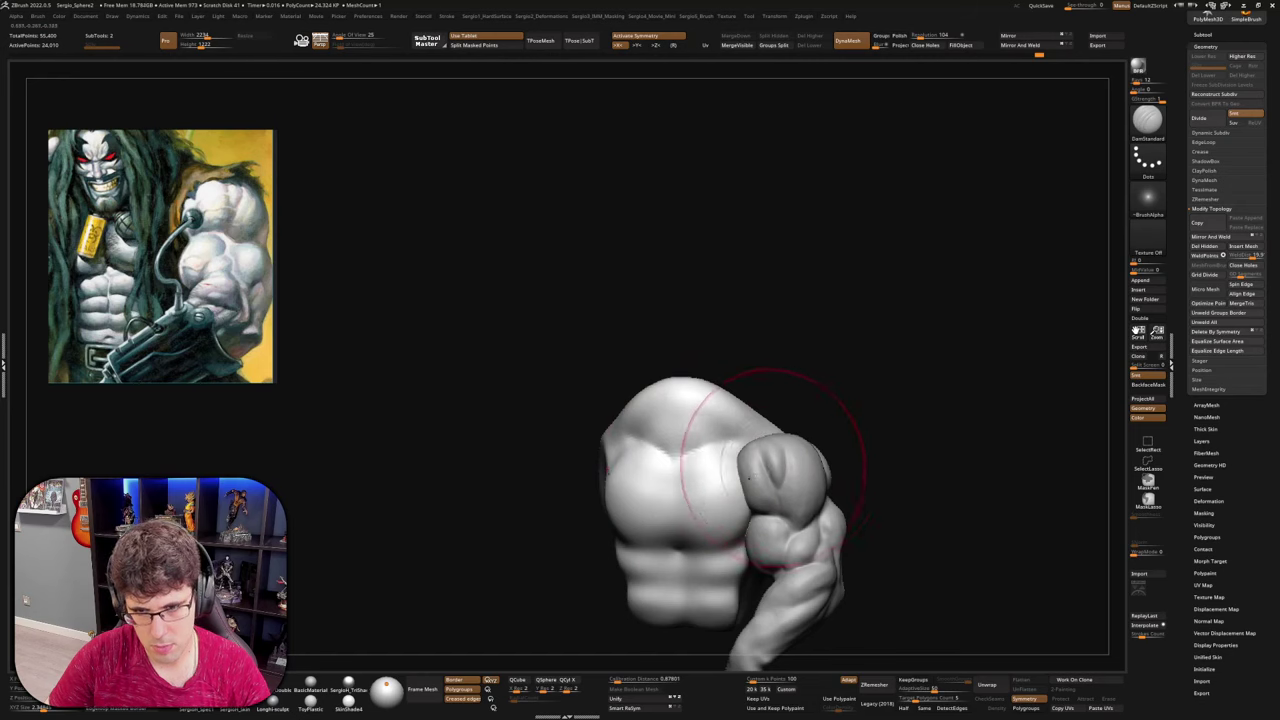
right_drag(771, 467, 751, 477)
Reshape the outer chest and flanks of the torso with the Move brush
key(b)
key(m)
key(v)
drag(747, 481, 729, 506)
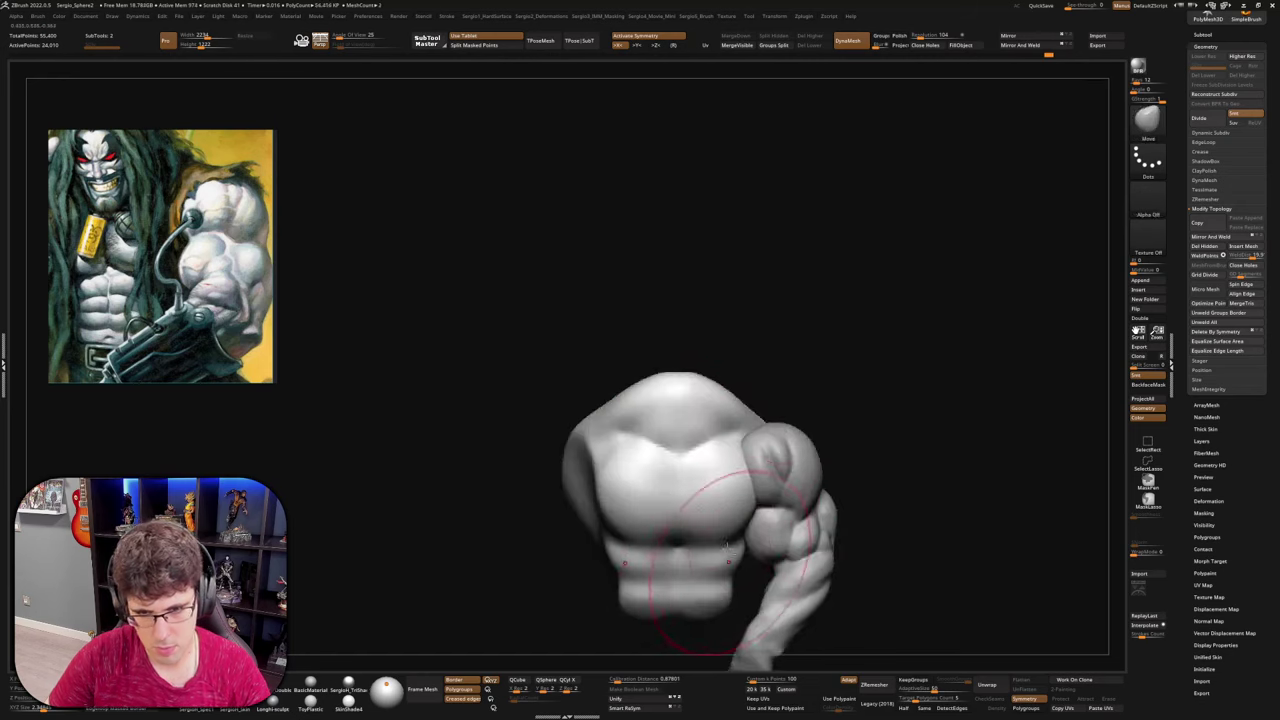
alt+right_drag(750, 566, 746, 494)
right_drag(660, 500, 684, 484)
Build up the muscle volume along the side of the torso with the Clay brush
key(b)
key(c)
key(l)
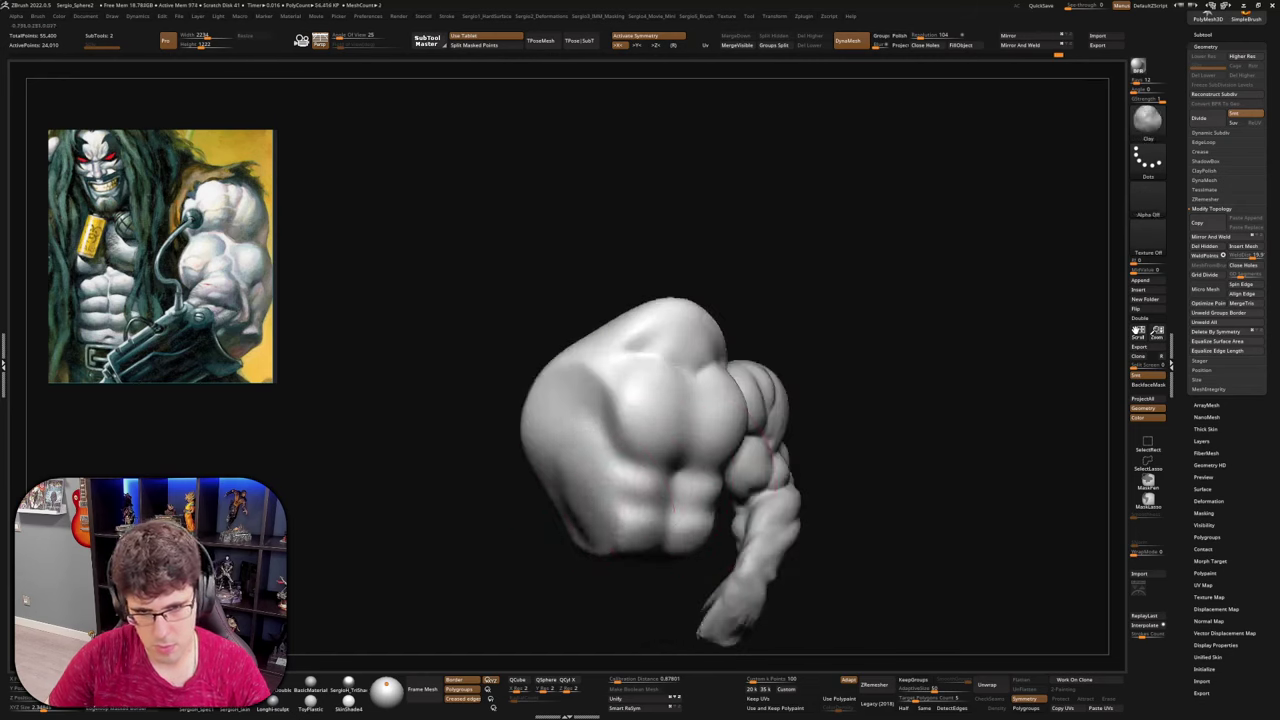
mouse_move(600, 530)
right_down()
mouse_move(555, 490)
mouse_move(568, 497)
right_up()
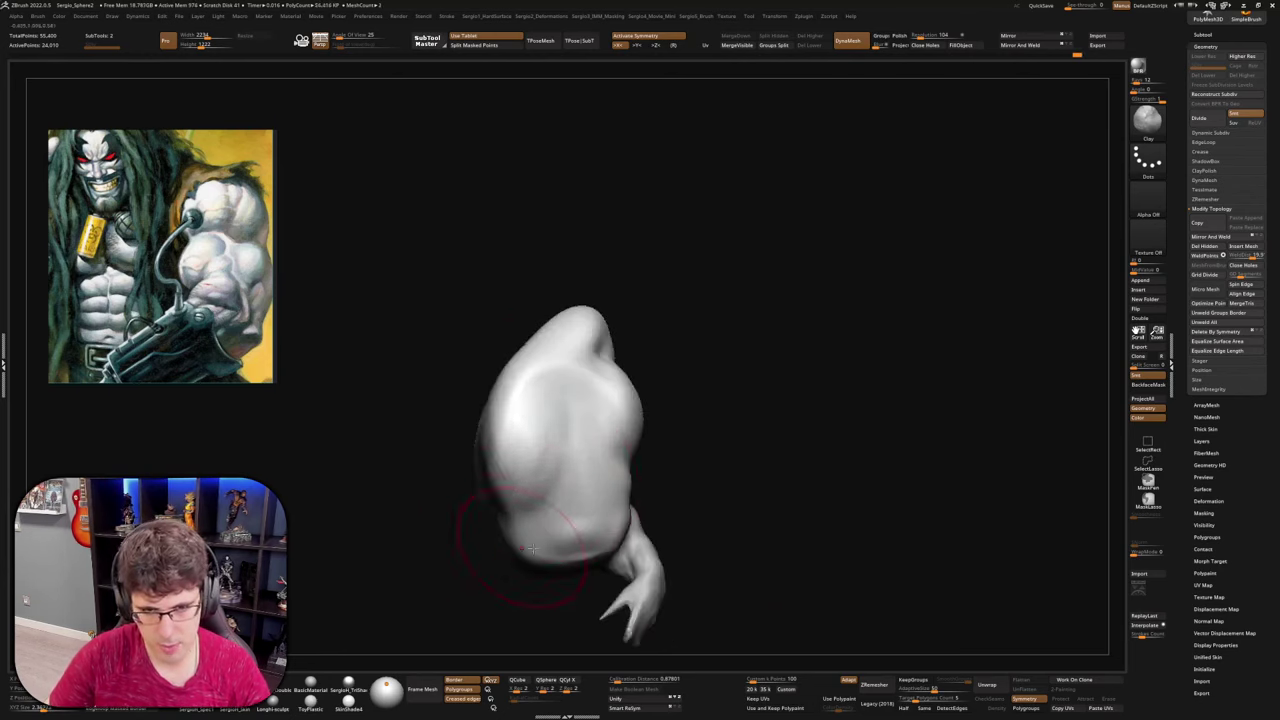
mouse_move(532, 548)
right_down()
mouse_move(640, 560)
mouse_move(643, 497)
mouse_move(573, 491)
right_up()
Adjust the torso's side profile with the Move brush and build up the back muscles with the Clay brush
key(b)
key(m)
key(v)
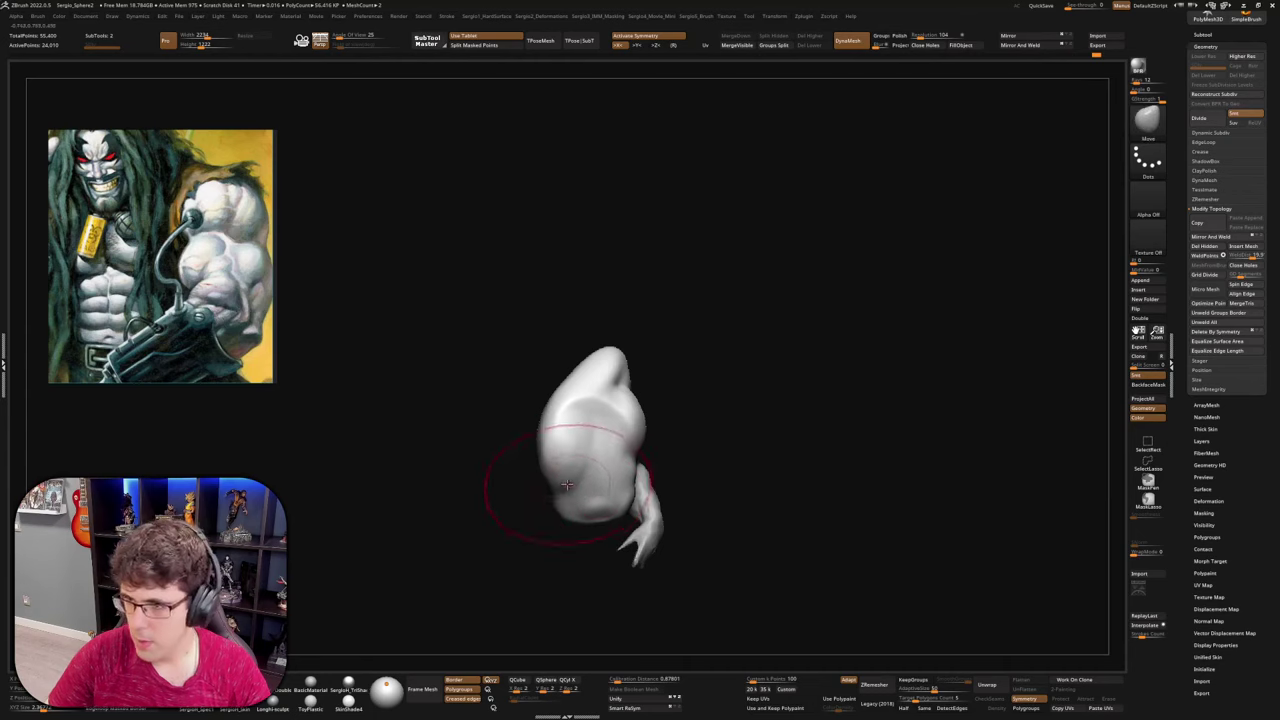
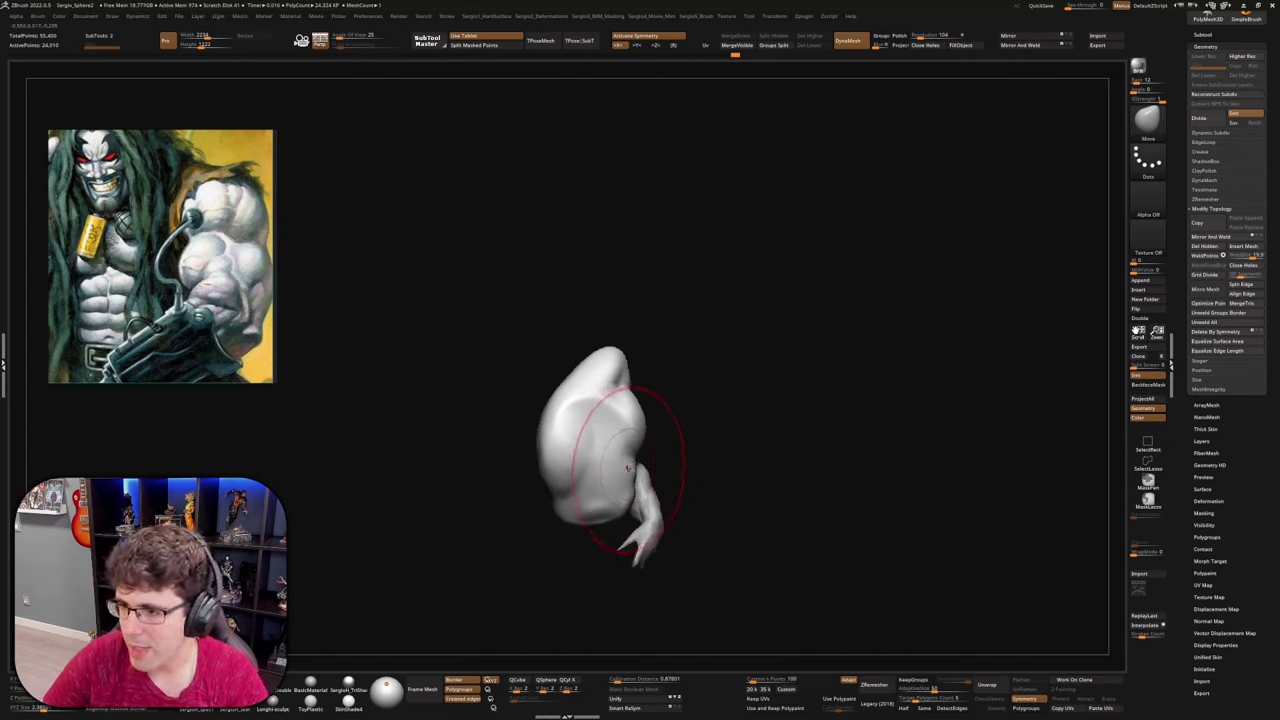
mouse_move(664, 444)
mouse_down()
mouse_move(577, 446)
mouse_move(580, 470)
mouse_up()
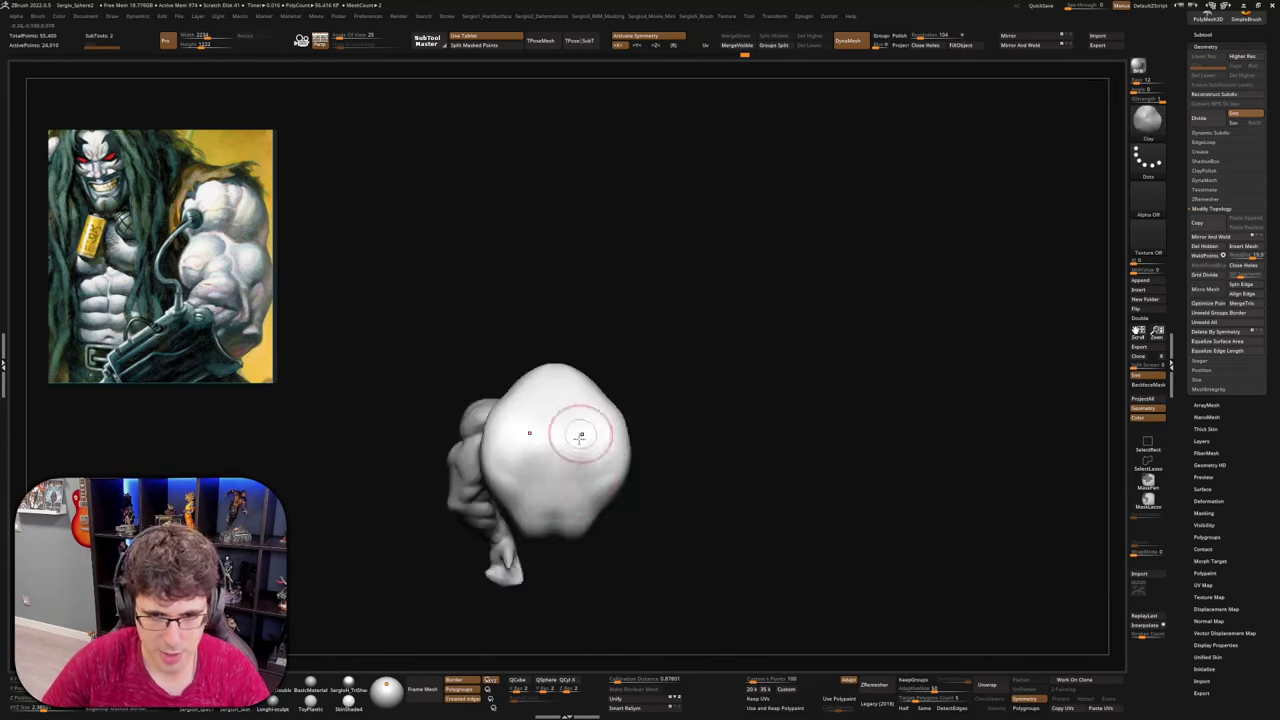
right_drag(605, 414, 637, 410)
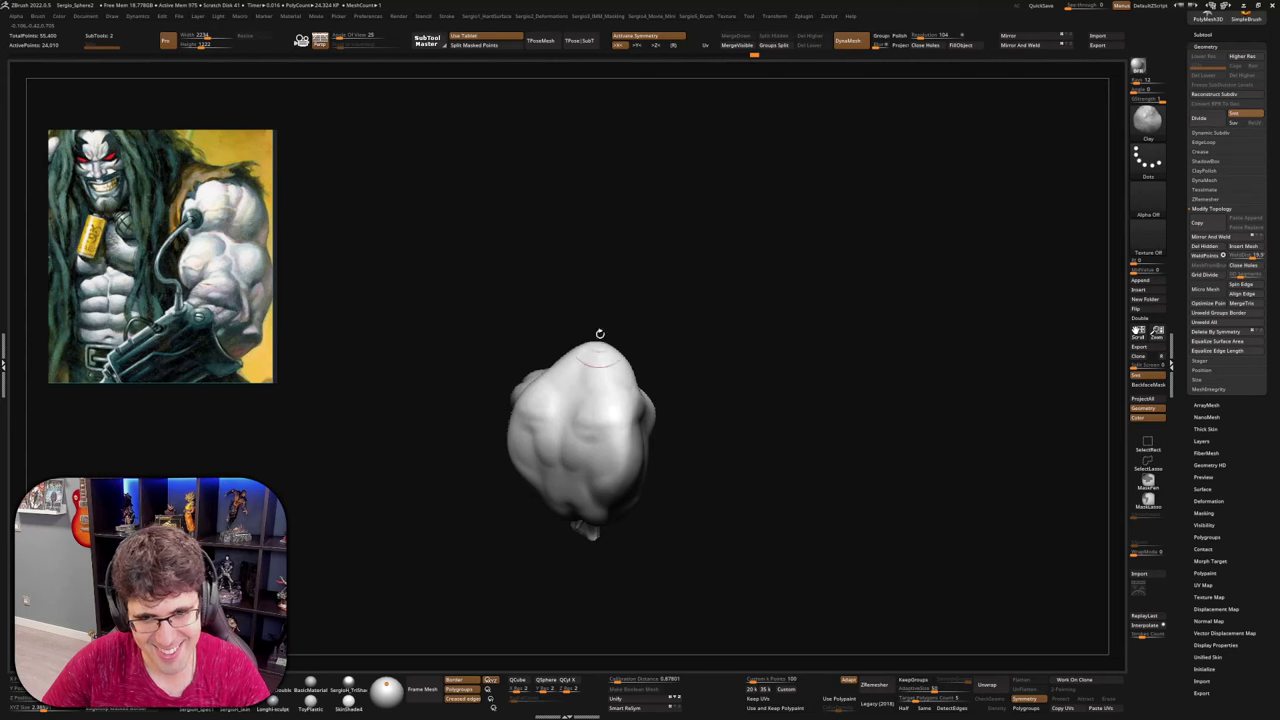
Carve the spine crease down the middle of the back with the DamStandard brush
right_drag(600, 334, 603, 402)
key(b)
key(d)
key(s)
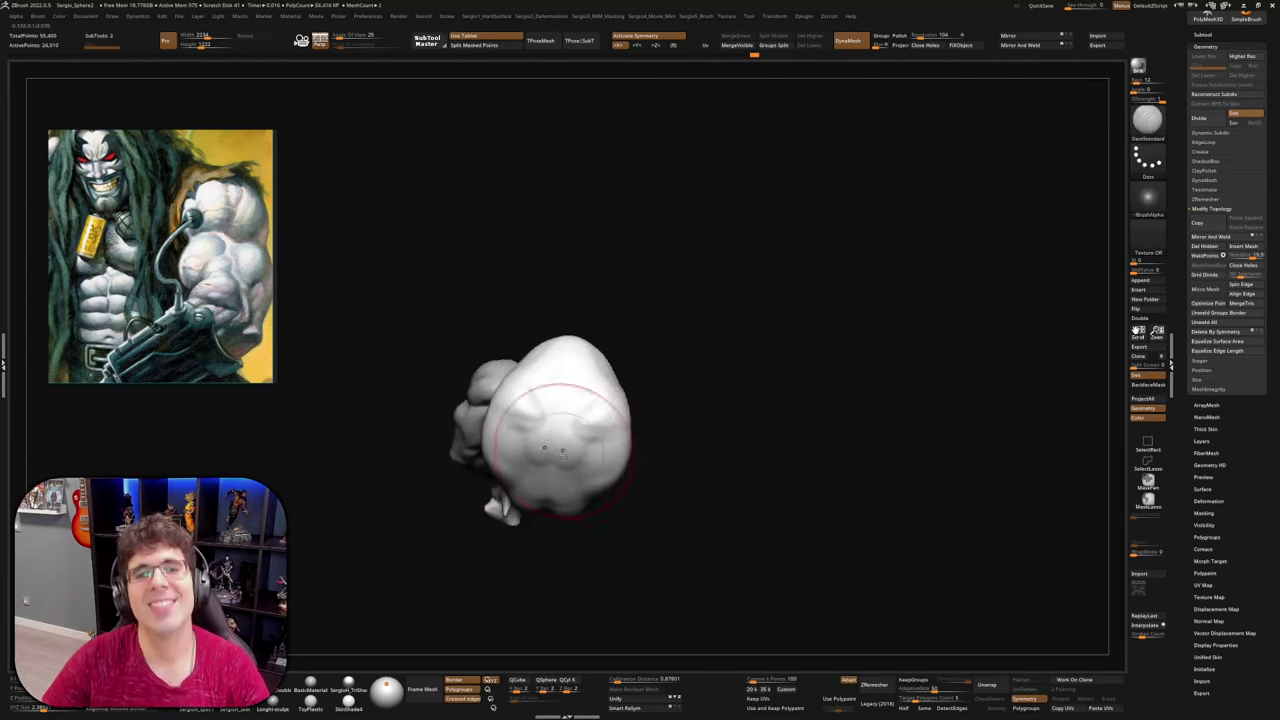
drag(564, 420, 547, 521)
right_drag(552, 521, 572, 468)
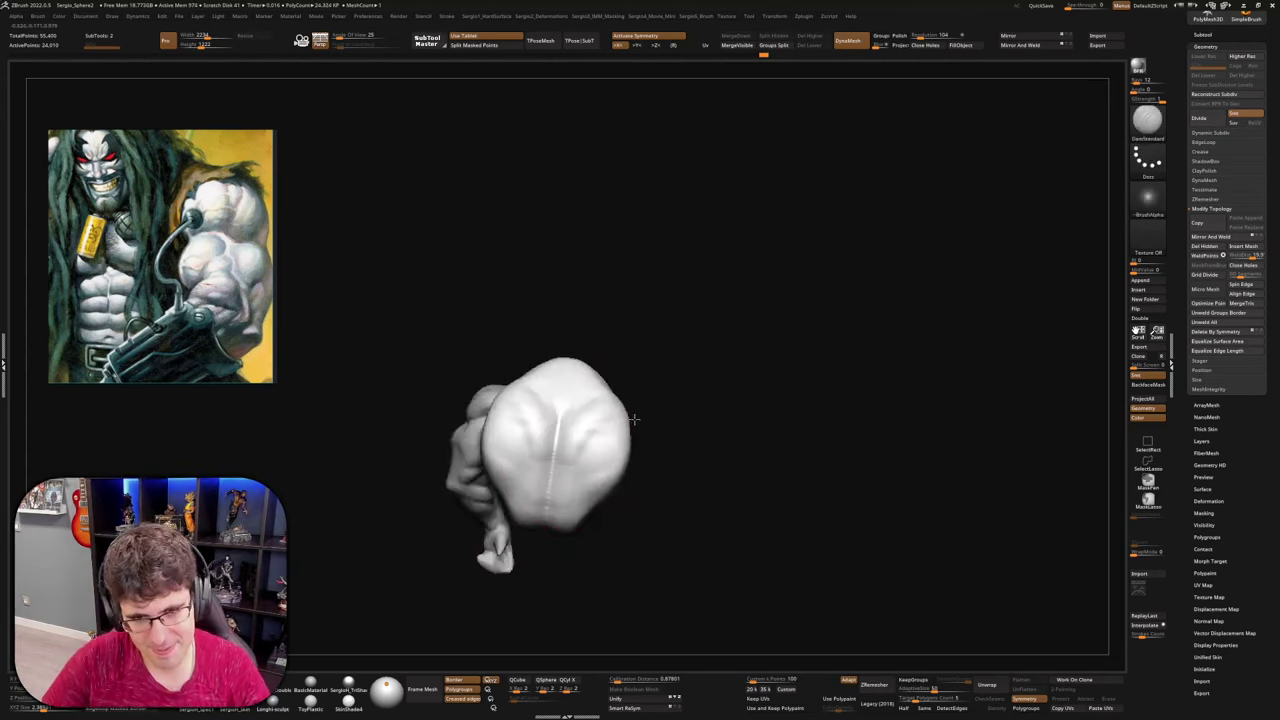
right_drag(618, 425, 643, 466)
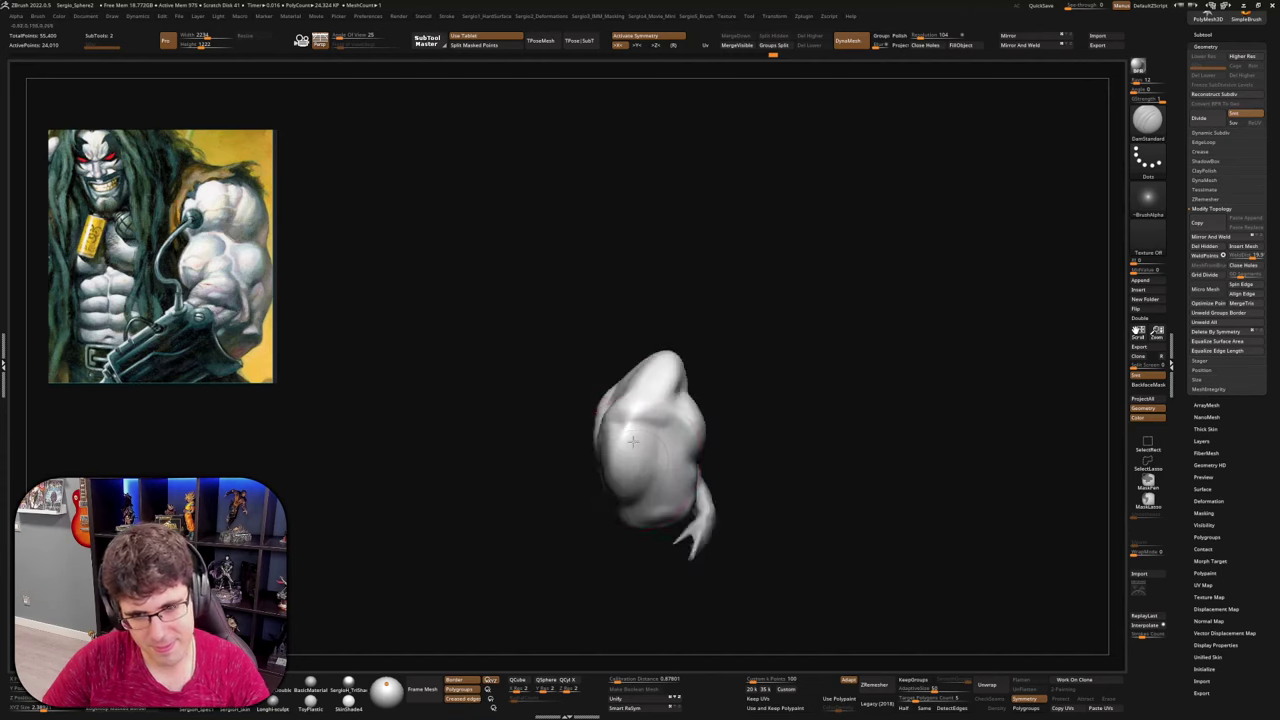
Pull out the lats and lower back with the Move brush to refine the torso's side silhouette
key(b)
key(m)
key(v)
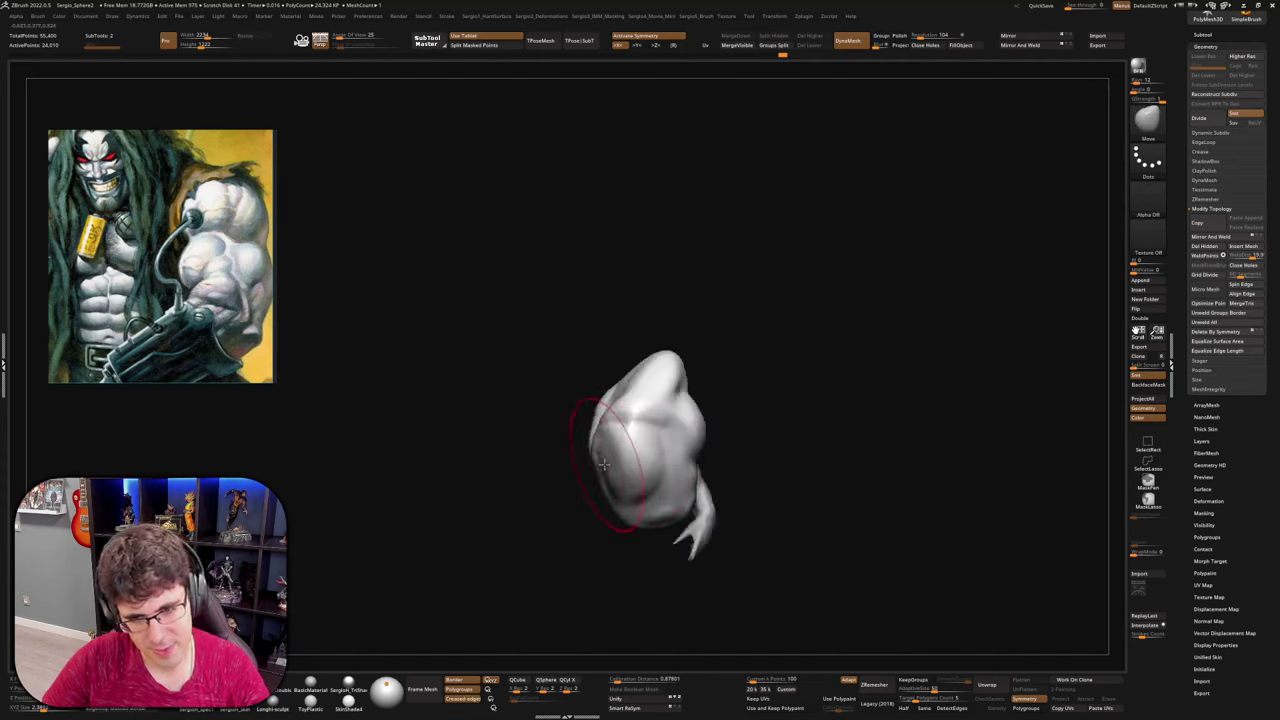
right_drag(620, 458, 645, 512)
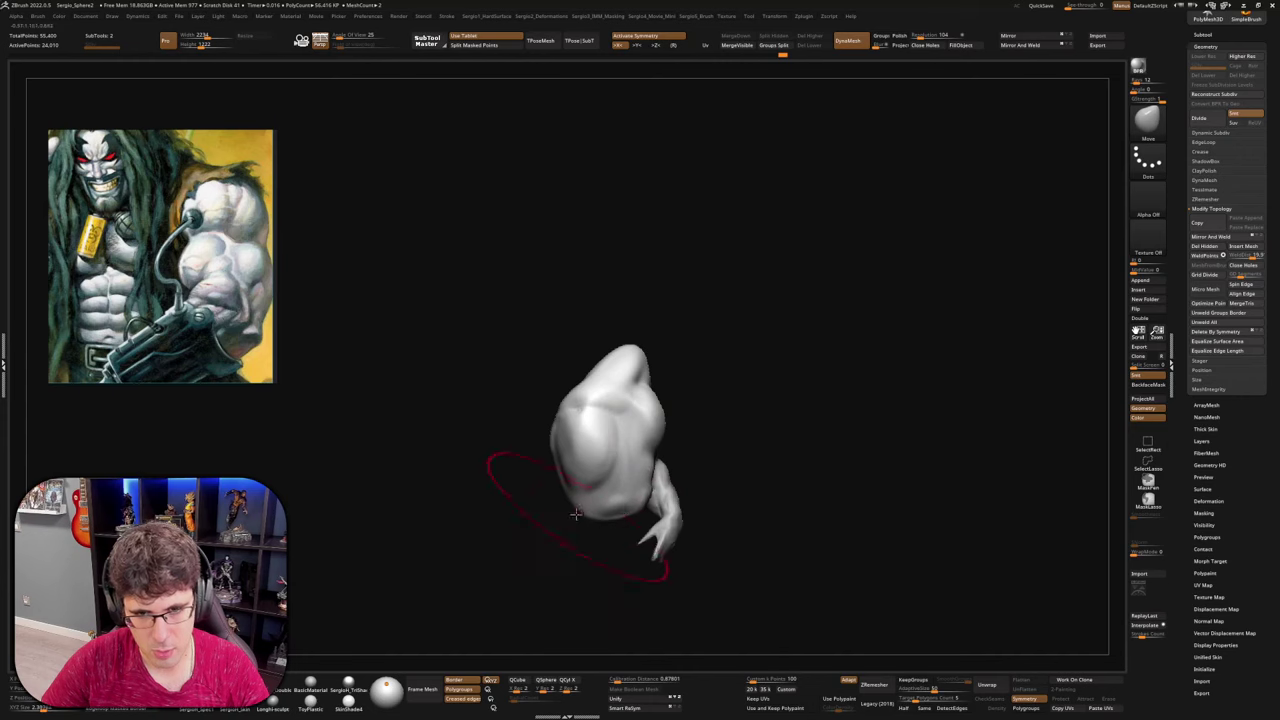
drag(576, 514, 566, 502)
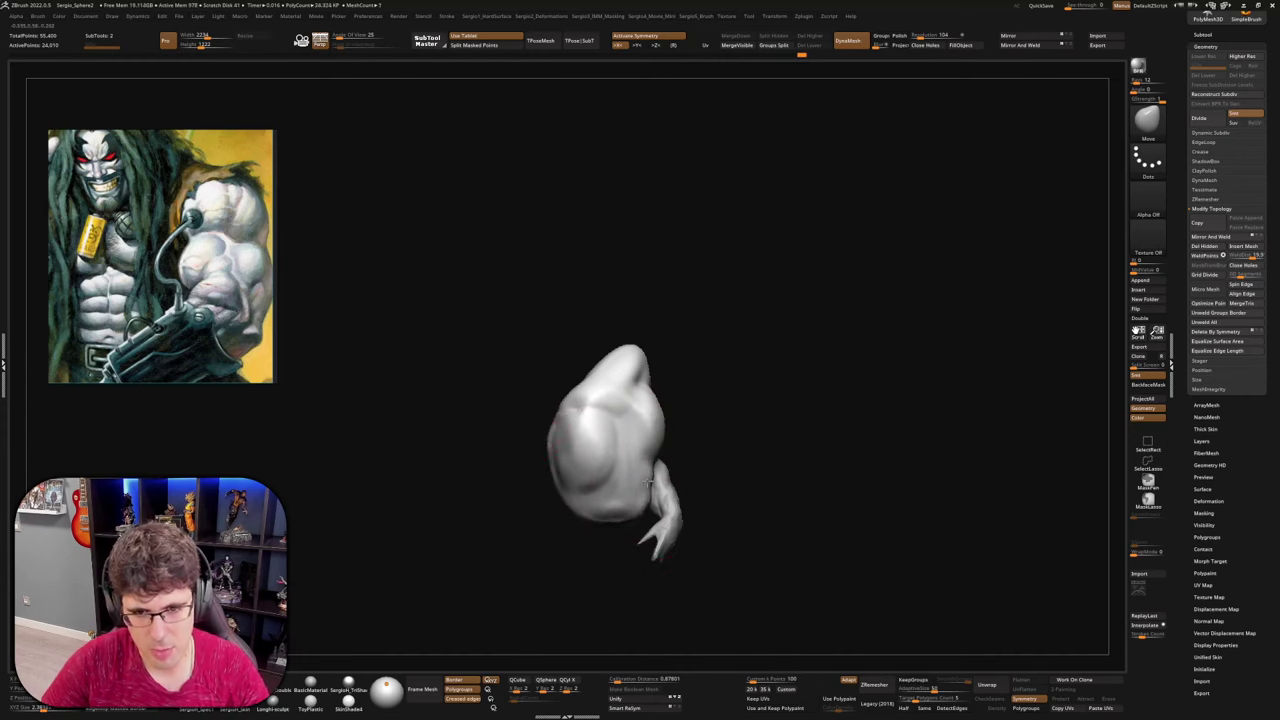
right_drag(650, 484, 625, 475)
right_drag(558, 440, 549, 426)
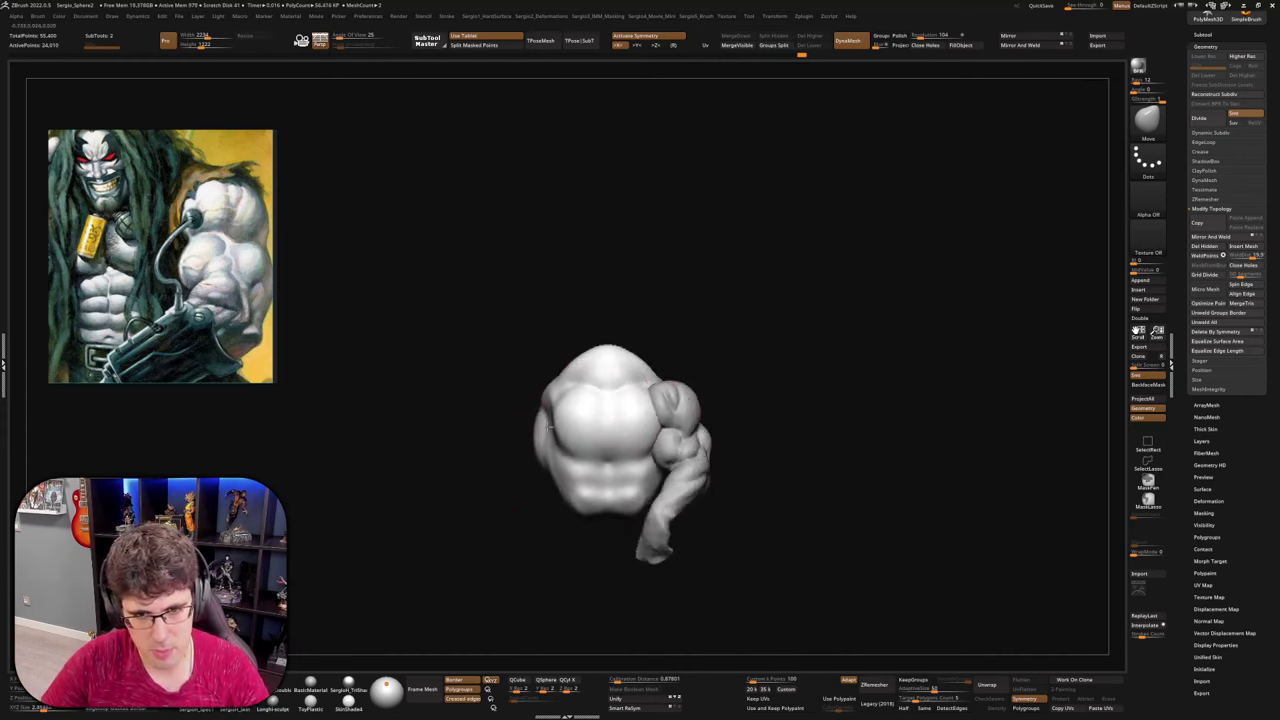
Turn off symmetry and reposition the arm beside the torso with the transform gizmo
key(x)
key(w)
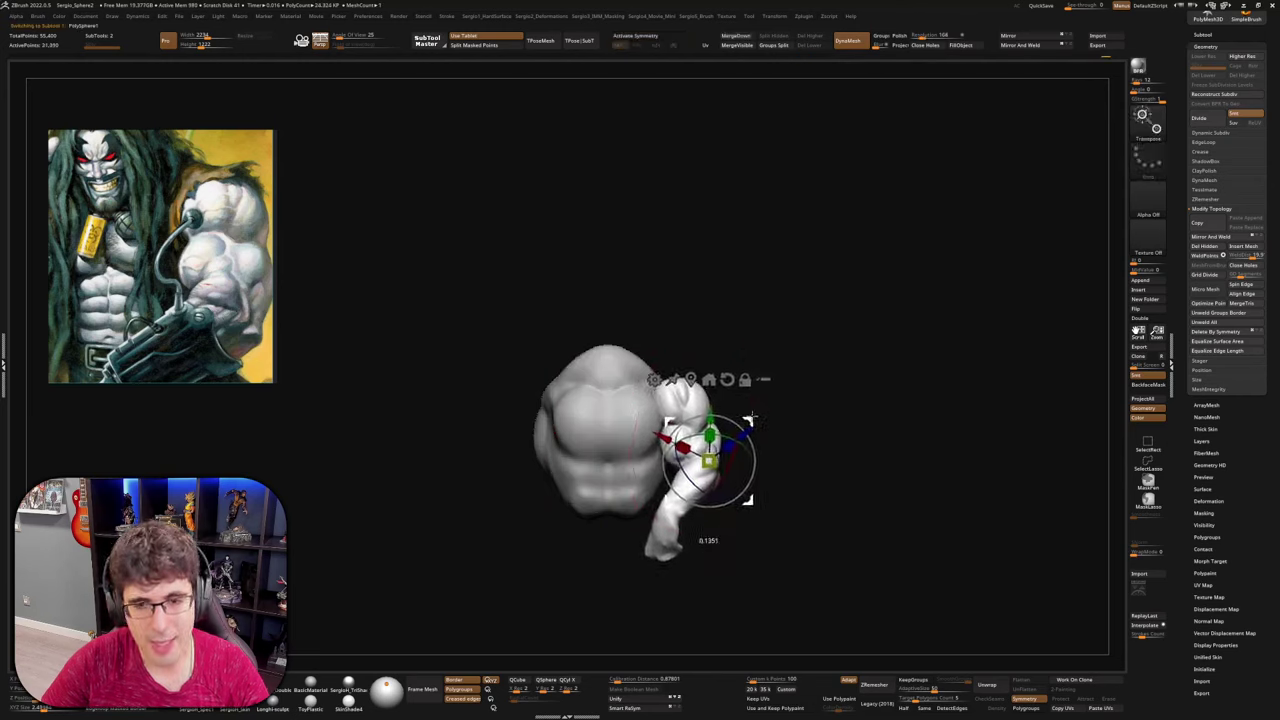
key(q)
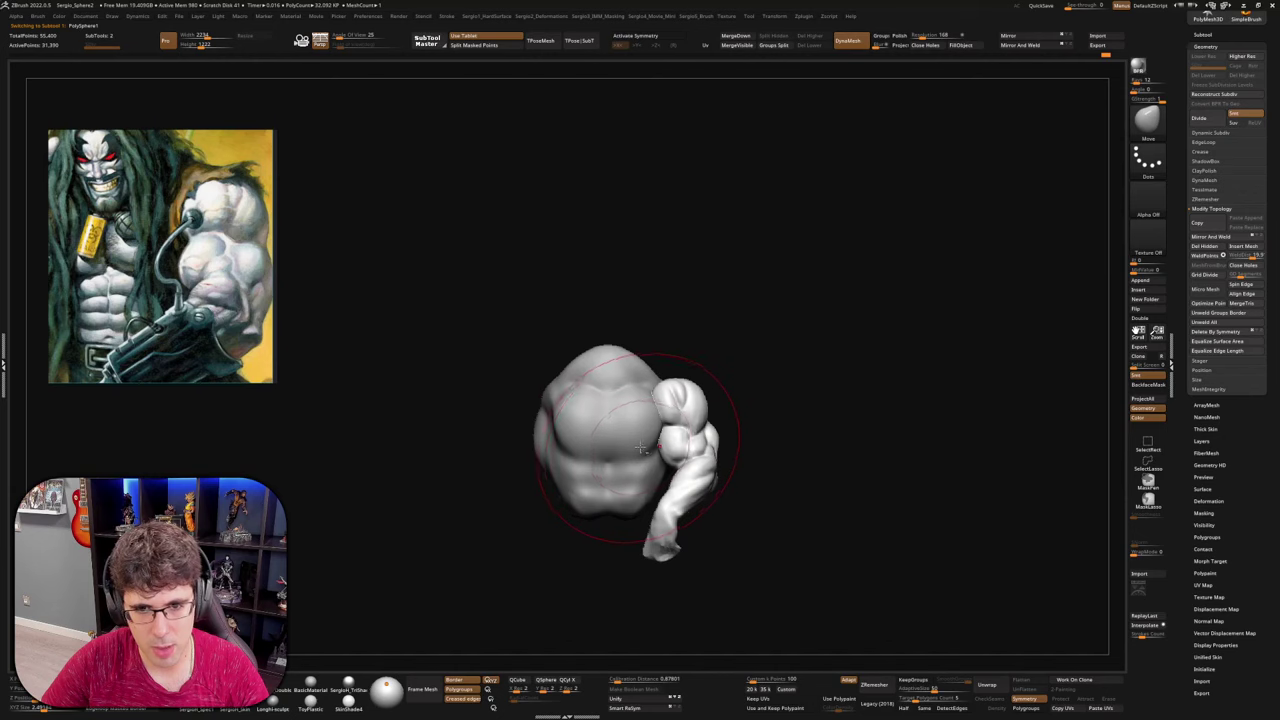
Reshape the neck and trapezius of the torso symmetrically with the Move brush
alt+click(640, 447)
mouse_move(636, 447)
right_down()
mouse_move(655, 434)
mouse_move(637, 413)
mouse_move(658, 474)
right_up()
ctrl+right_drag(658, 474, 662, 518)
drag(652, 458, 621, 429)
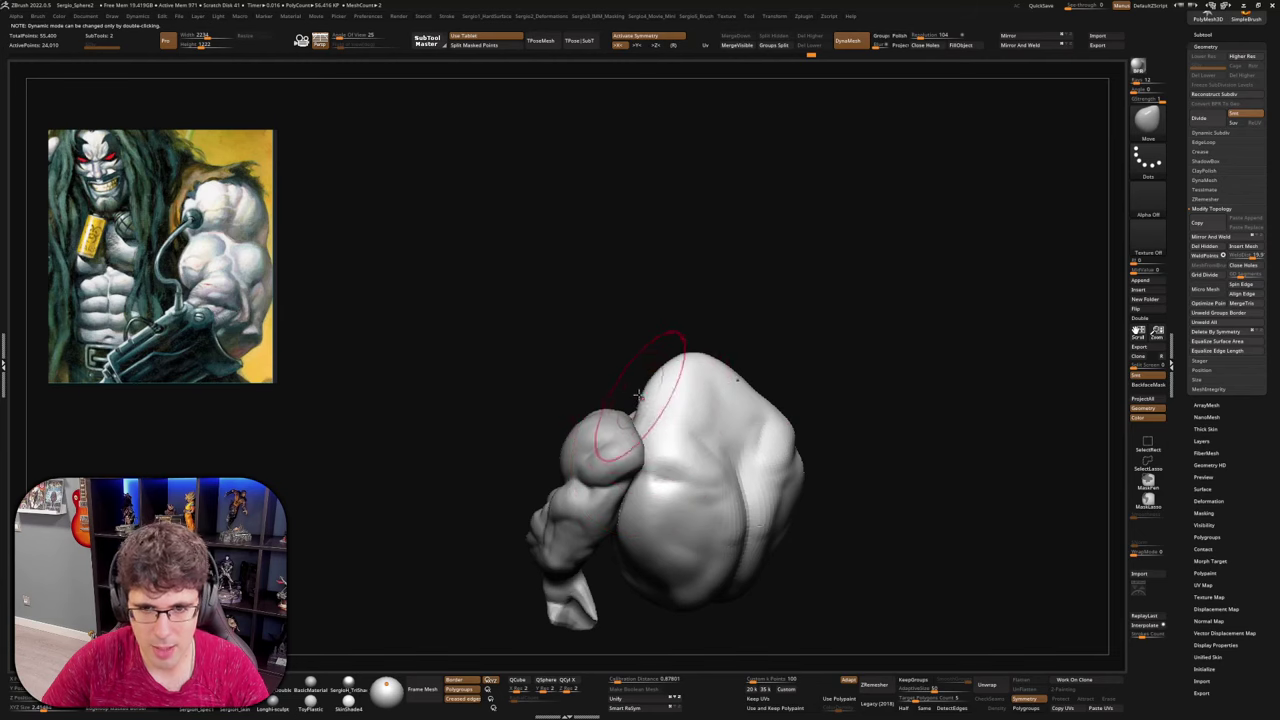
mouse_move(669, 397)
right_down()
mouse_move(726, 406)
mouse_move(663, 423)
mouse_move(675, 435)
right_up()
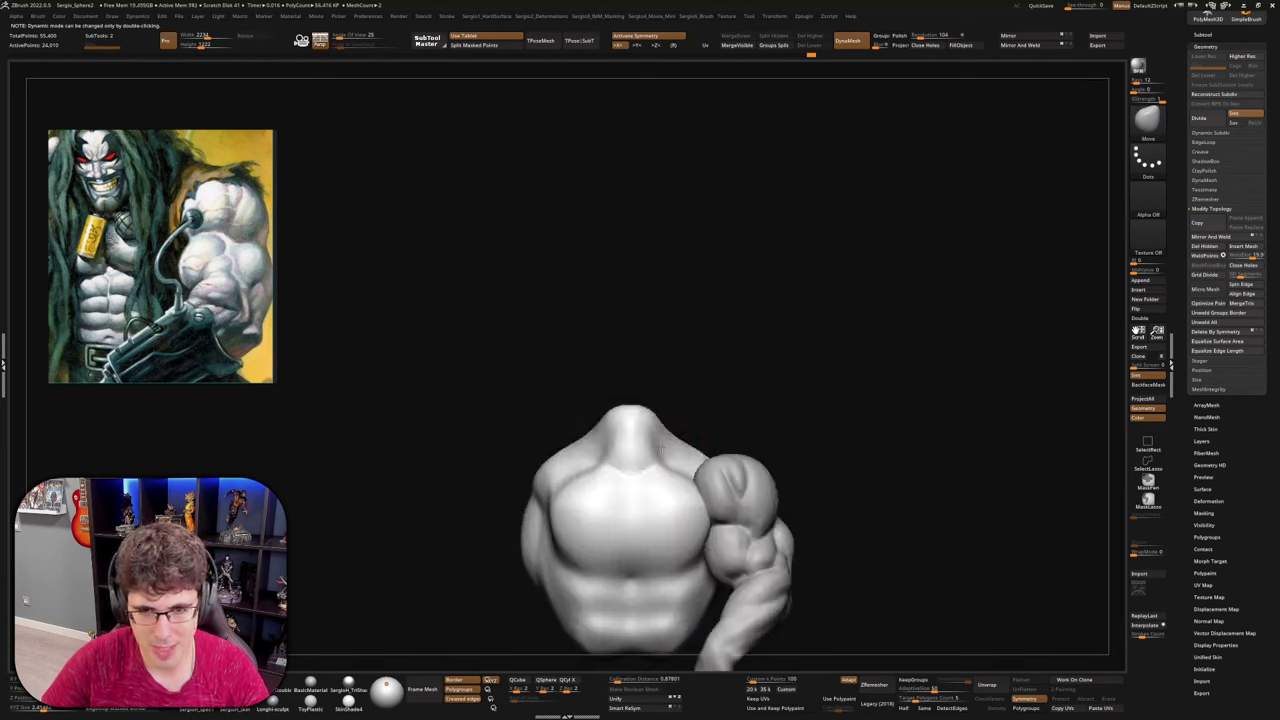
Carve muscle separations around the upper torso with the DamStandard brush
right_drag(673, 397, 614, 413)
key(b)
key(d)
key(s)
mouse_move(646, 457)
right_down()
mouse_move(680, 455)
mouse_move(589, 480)
mouse_move(640, 482)
mouse_move(545, 510)
mouse_move(481, 455)
right_up()
Refine the flank, abdomen and back volumes of the torso with the Move and Clay brushes
key(b)
key(m)
key(v)
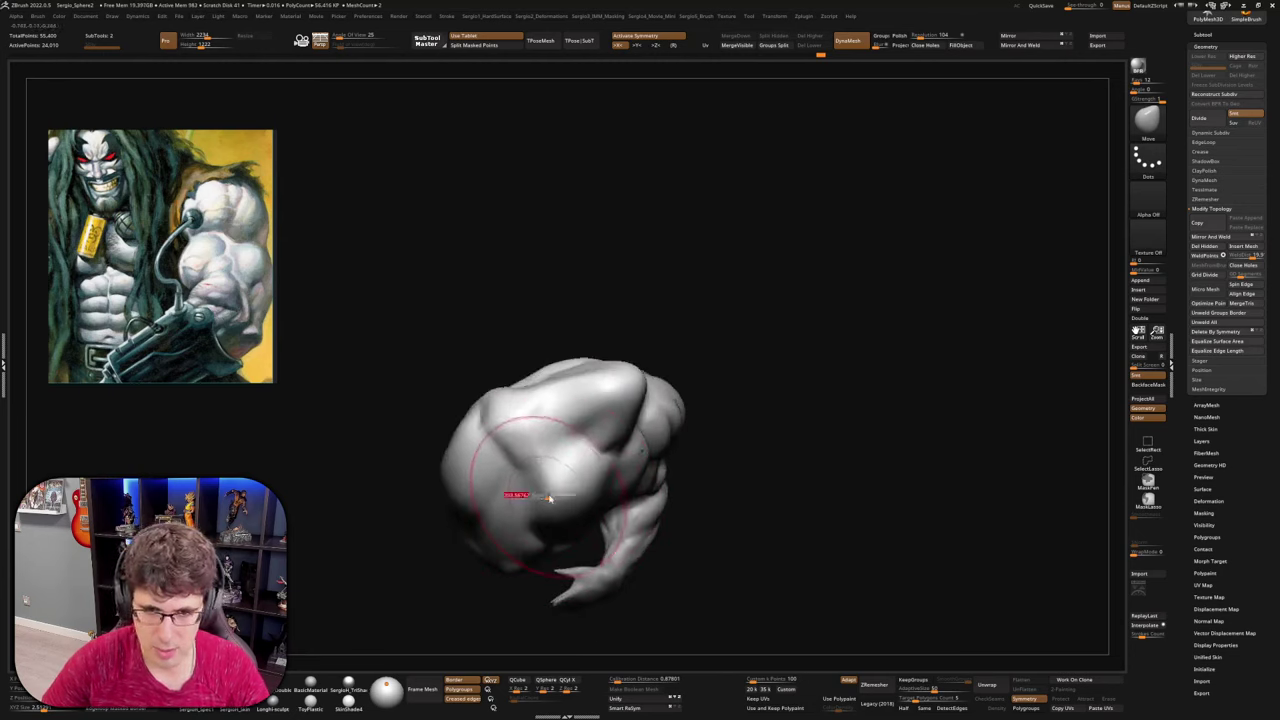
mouse_move(543, 497)
right_down()
mouse_move(647, 511)
mouse_move(640, 480)
mouse_move(625, 520)
mouse_move(574, 485)
right_up()
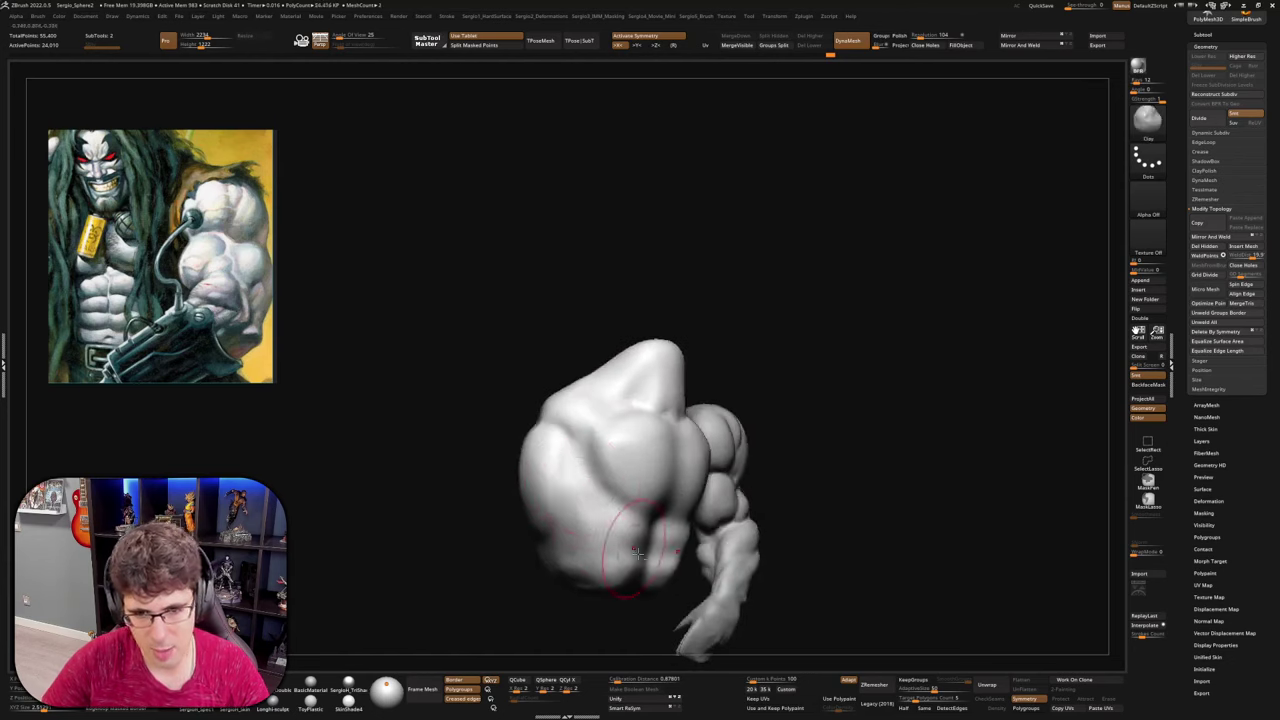
mouse_move(636, 552)
right_down()
mouse_move(543, 529)
mouse_move(602, 533)
mouse_move(597, 494)
right_up()
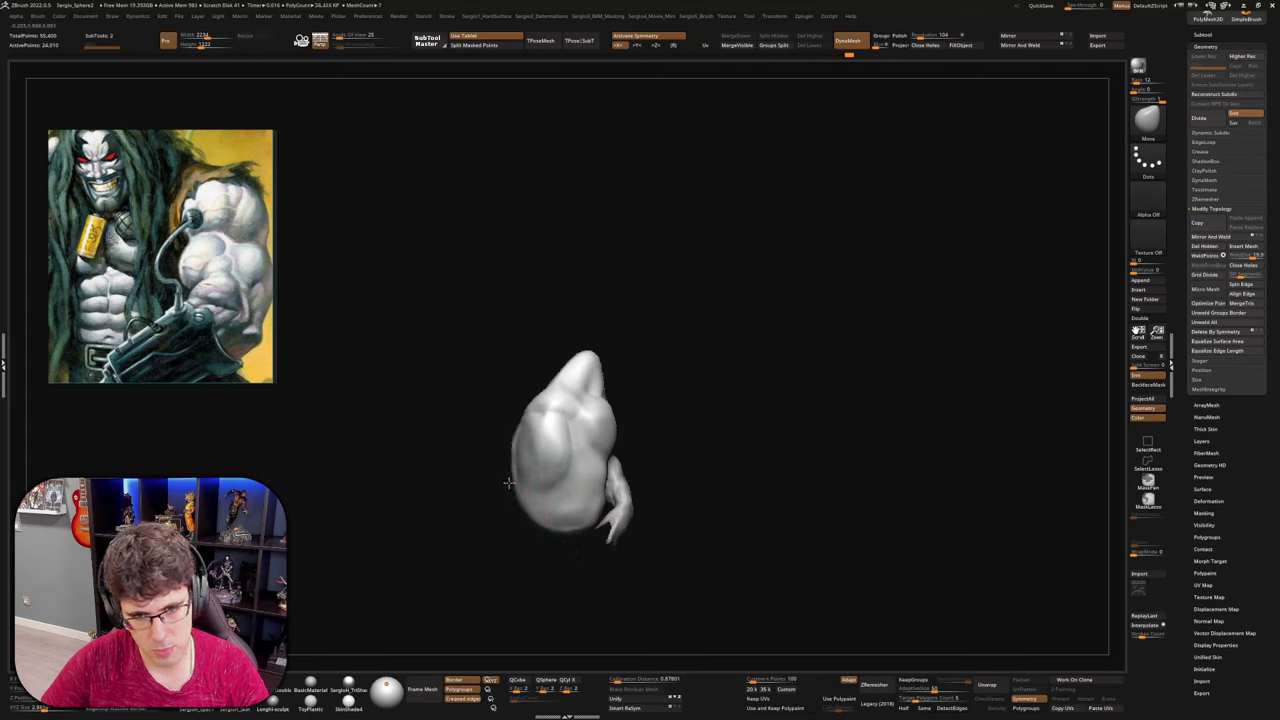
mouse_move(534, 484)
right_down()
mouse_move(597, 497)
mouse_move(646, 477)
mouse_move(628, 460)
mouse_move(643, 446)
mouse_move(641, 487)
mouse_move(608, 497)
right_up()
drag(640, 456, 650, 442)
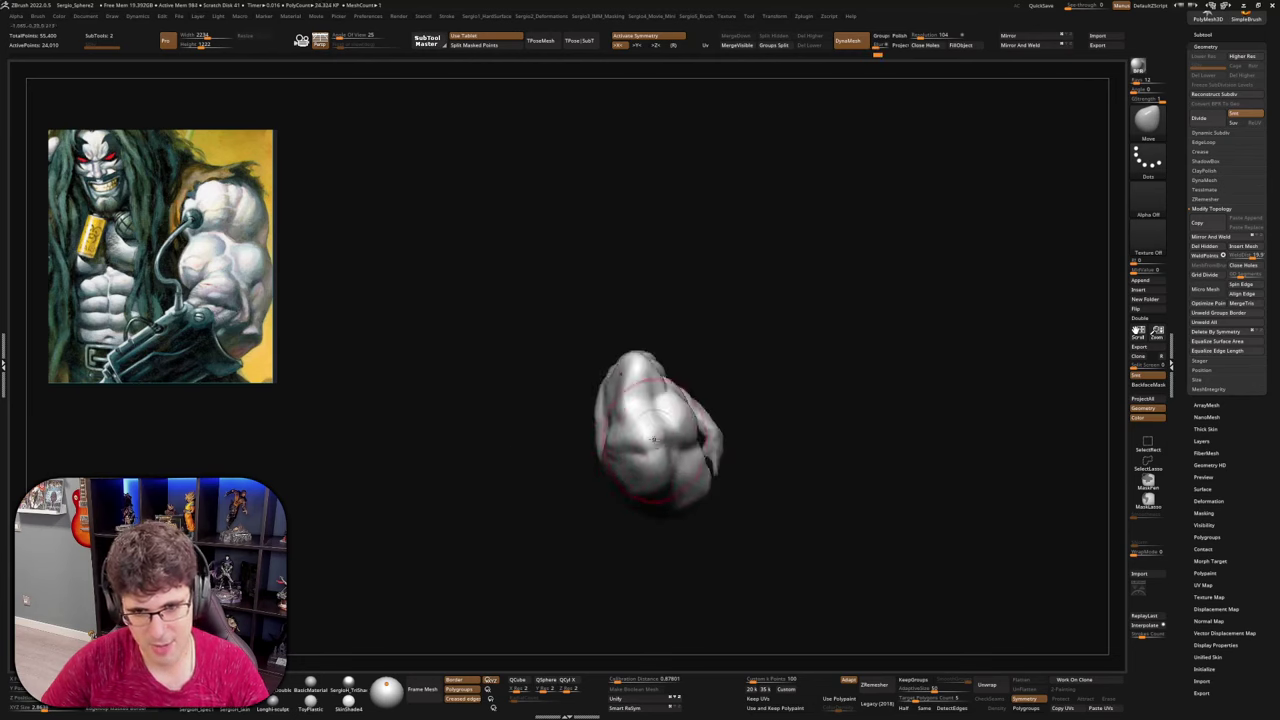
Build up the muscle columns on the back of the neck with the ClayBuildup brush
mouse_move(652, 438)
right_down()
mouse_move(691, 437)
mouse_move(654, 457)
mouse_move(586, 457)
mouse_move(605, 474)
mouse_move(571, 474)
mouse_move(652, 425)
mouse_move(657, 400)
mouse_move(620, 583)
mouse_move(658, 554)
right_up()
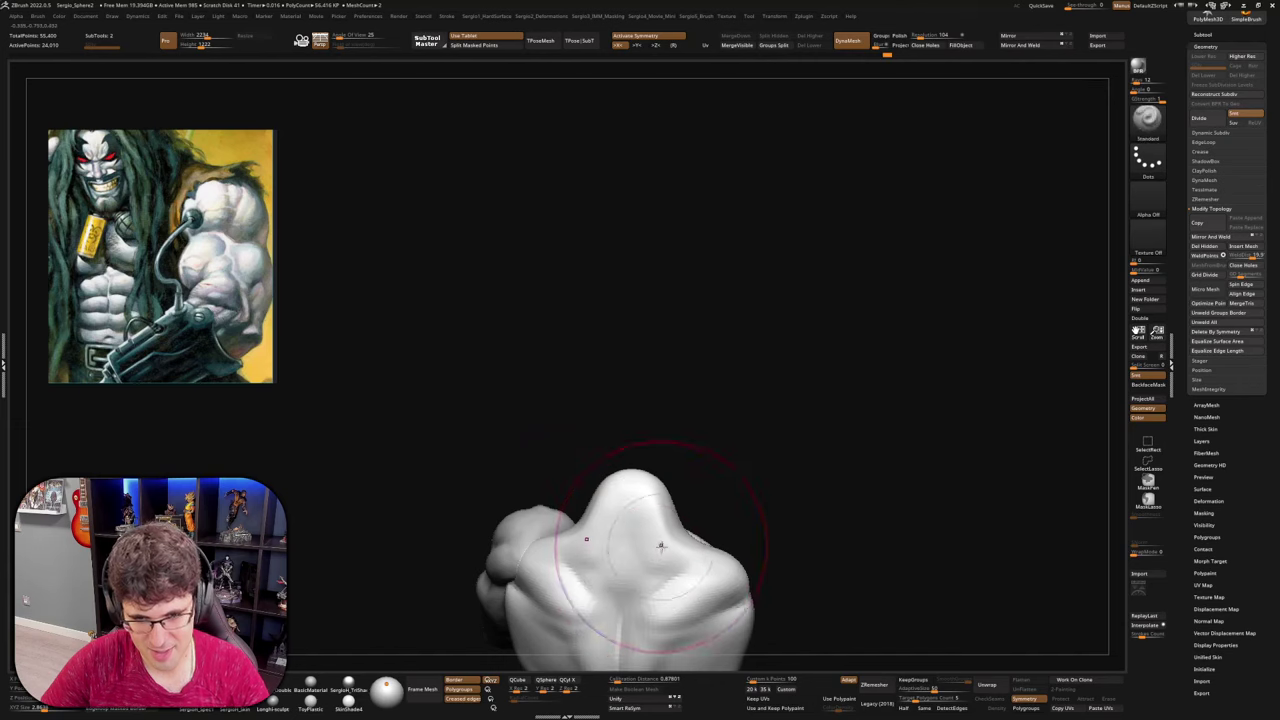
key(b)
key(c)
key(b)
drag(654, 546, 653, 521)
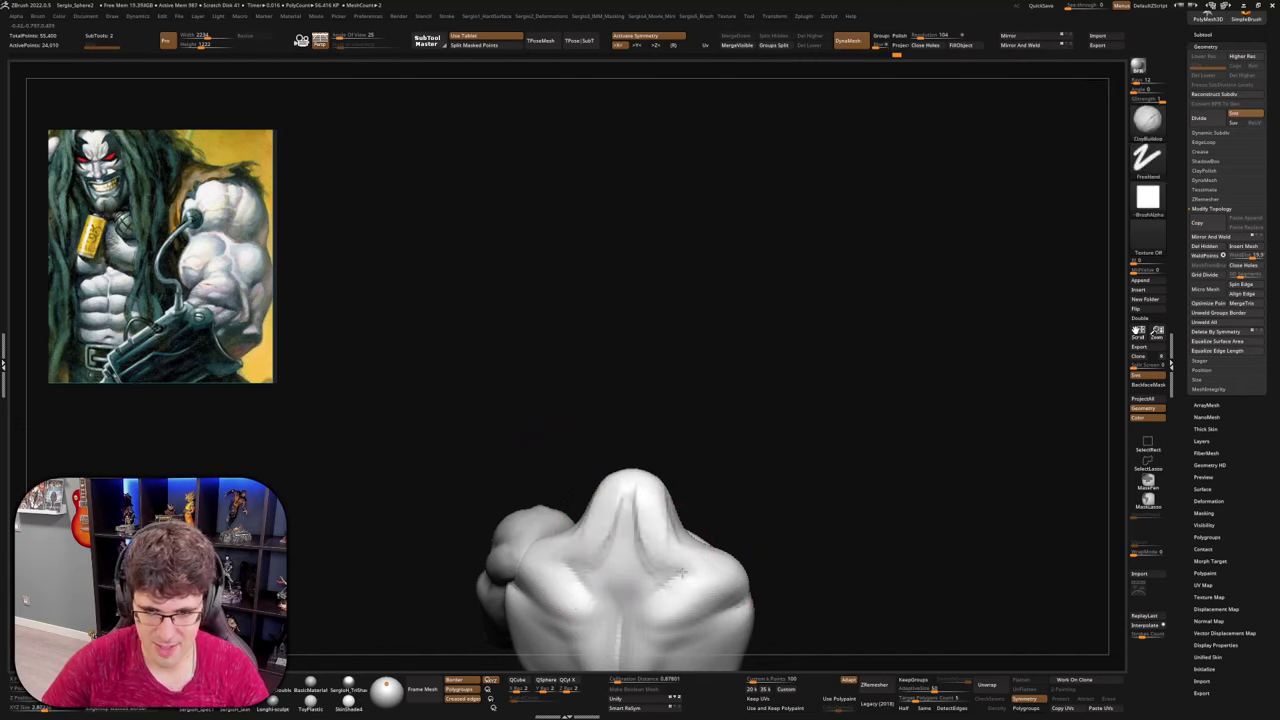
Add trapezius and shoulder-blade muscle mass across the upper back with the ClayBuildup brush
mouse_move(682, 572)
mouse_down()
mouse_move(706, 580)
mouse_move(655, 612)
mouse_up()
alt+right_drag(655, 590, 643, 510)
mouse_move(643, 500)
mouse_down()
mouse_move(690, 505)
mouse_move(652, 545)
mouse_move(712, 495)
mouse_move(702, 530)
mouse_up()
alt+right_drag(700, 555, 658, 515)
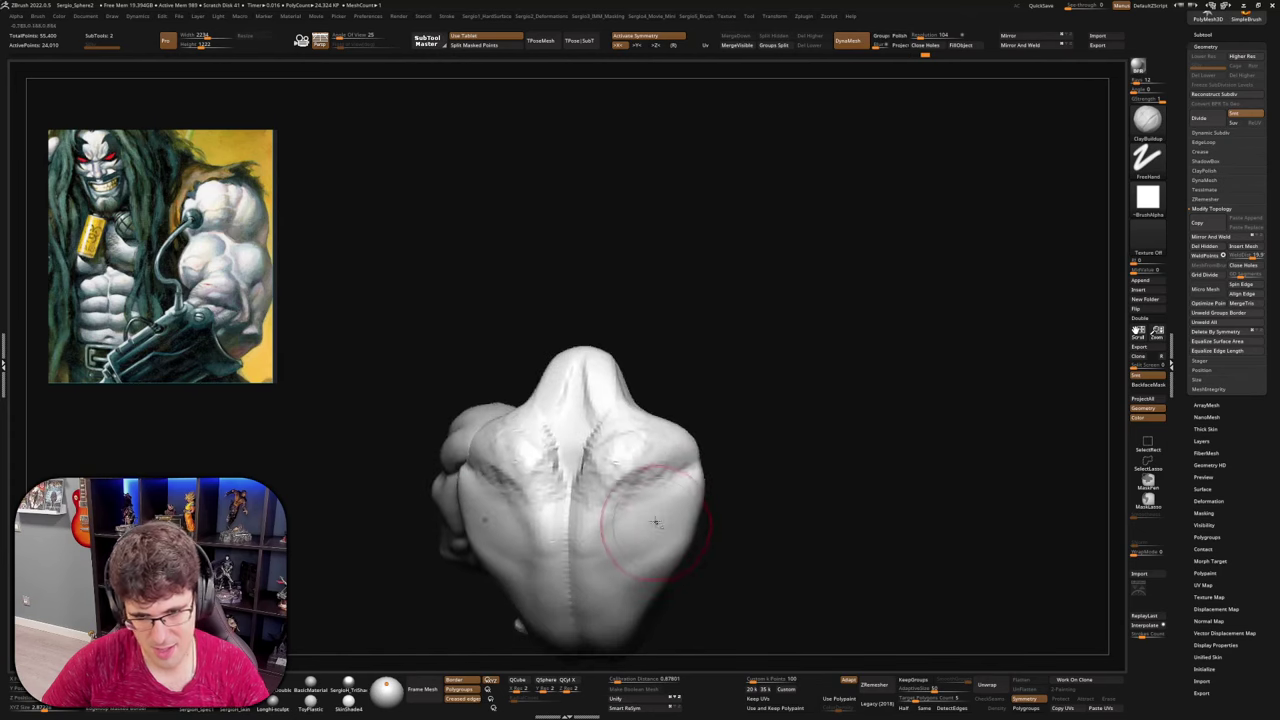
Build up the latissimus and lower shoulder-blade muscle mass across the back with the ClayBuildup brush
mouse_move(654, 523)
mouse_down()
mouse_move(652, 556)
mouse_move(672, 536)
mouse_move(648, 548)
mouse_move(688, 550)
mouse_move(672, 510)
mouse_move(704, 517)
mouse_up()
right_drag(709, 517, 643, 500)
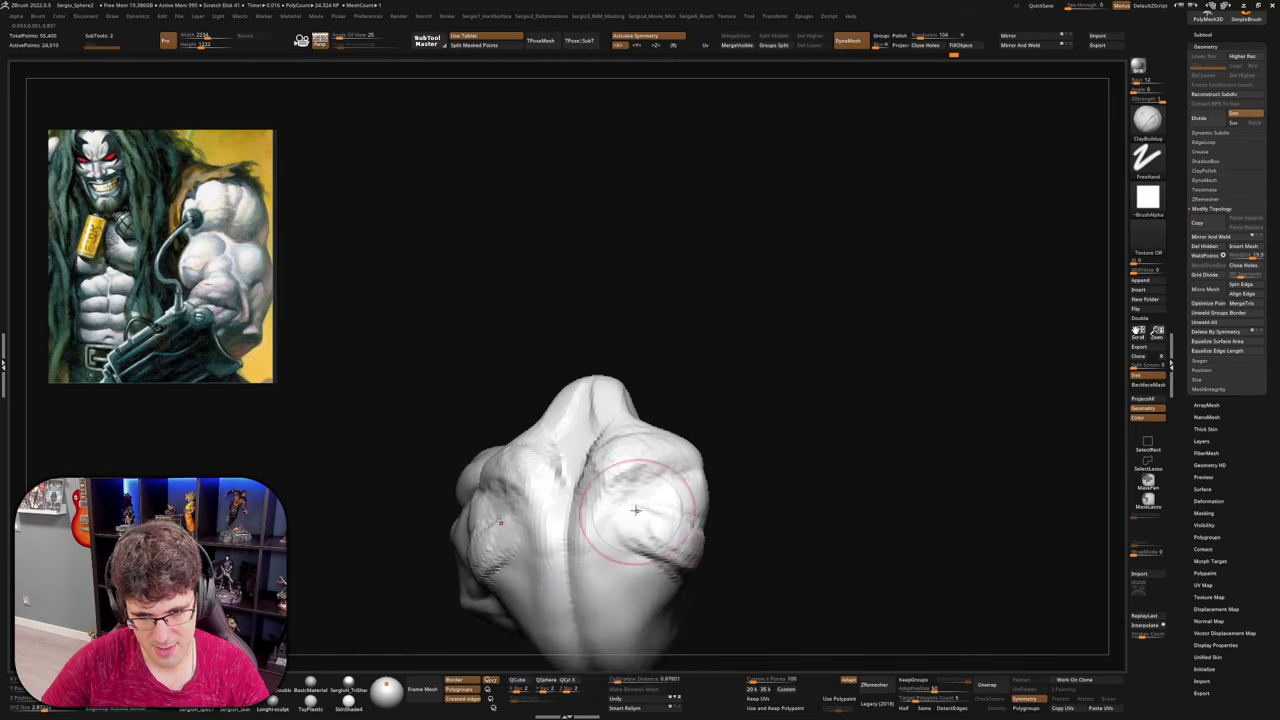
mouse_move(643, 500)
mouse_down()
mouse_move(614, 557)
mouse_move(683, 560)
mouse_up()
right_drag(659, 594, 590, 490)
mouse_move(593, 490)
mouse_down()
mouse_move(632, 520)
mouse_move(640, 548)
mouse_move(606, 556)
mouse_move(608, 513)
mouse_move(634, 548)
mouse_up()
mouse_move(700, 580)
right_down()
mouse_move(646, 566)
mouse_move(600, 529)
right_up()
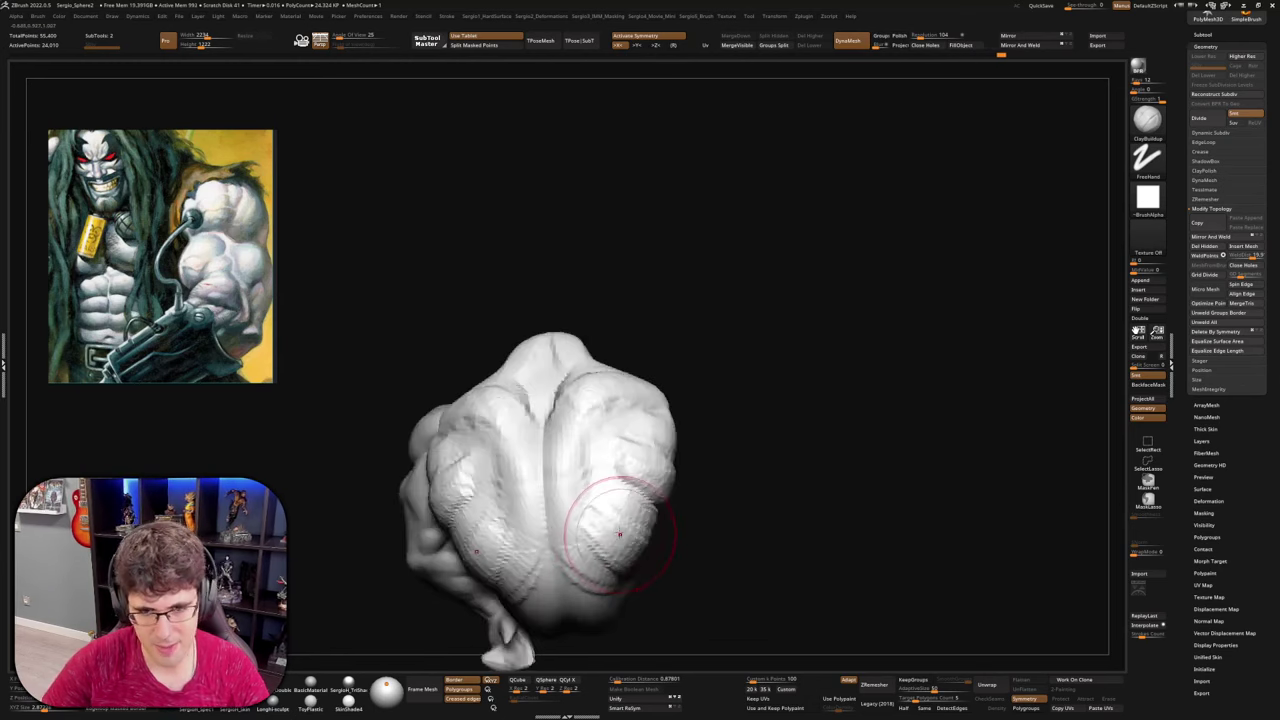
Reshape the outer contour of the back muscles with the Move brush
key(b)
key(m)
key(v)
drag(648, 533, 654, 554)
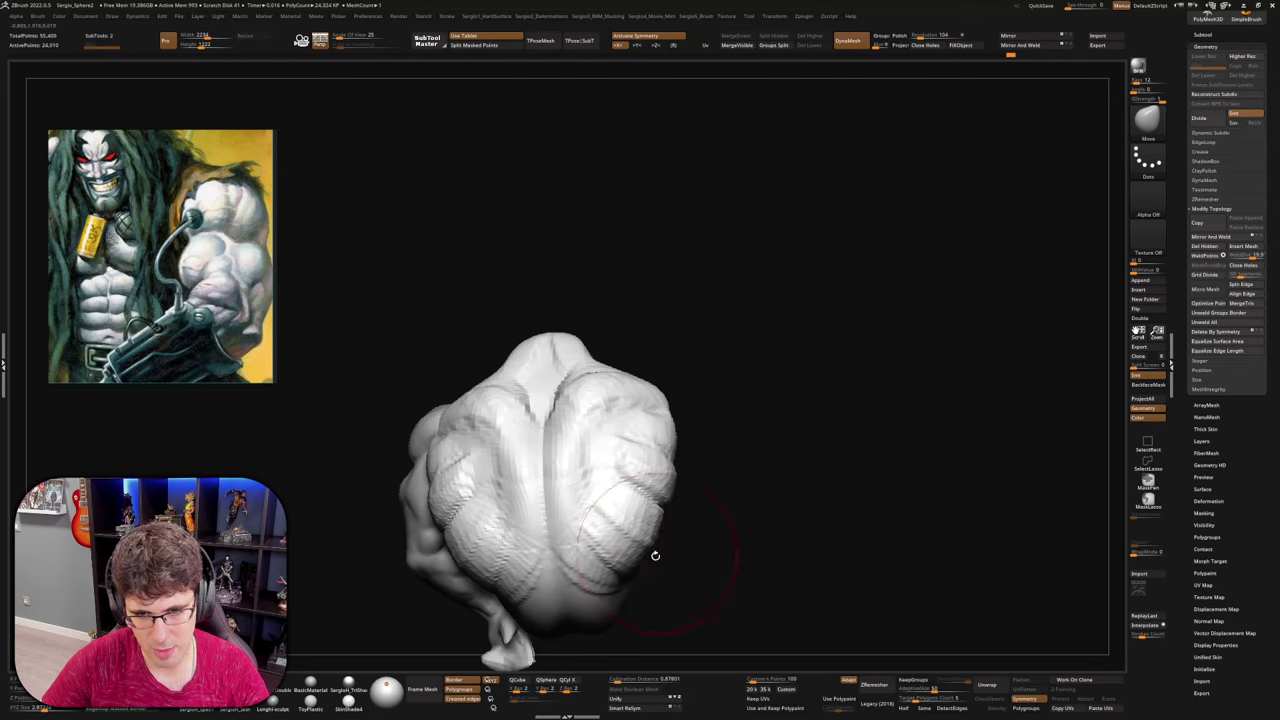
mouse_move(654, 554)
ctrl+right_down()
mouse_move(689, 554)
mouse_move(702, 574)
ctrl+right_up()
key(s)
right_drag(690, 522, 646, 522)
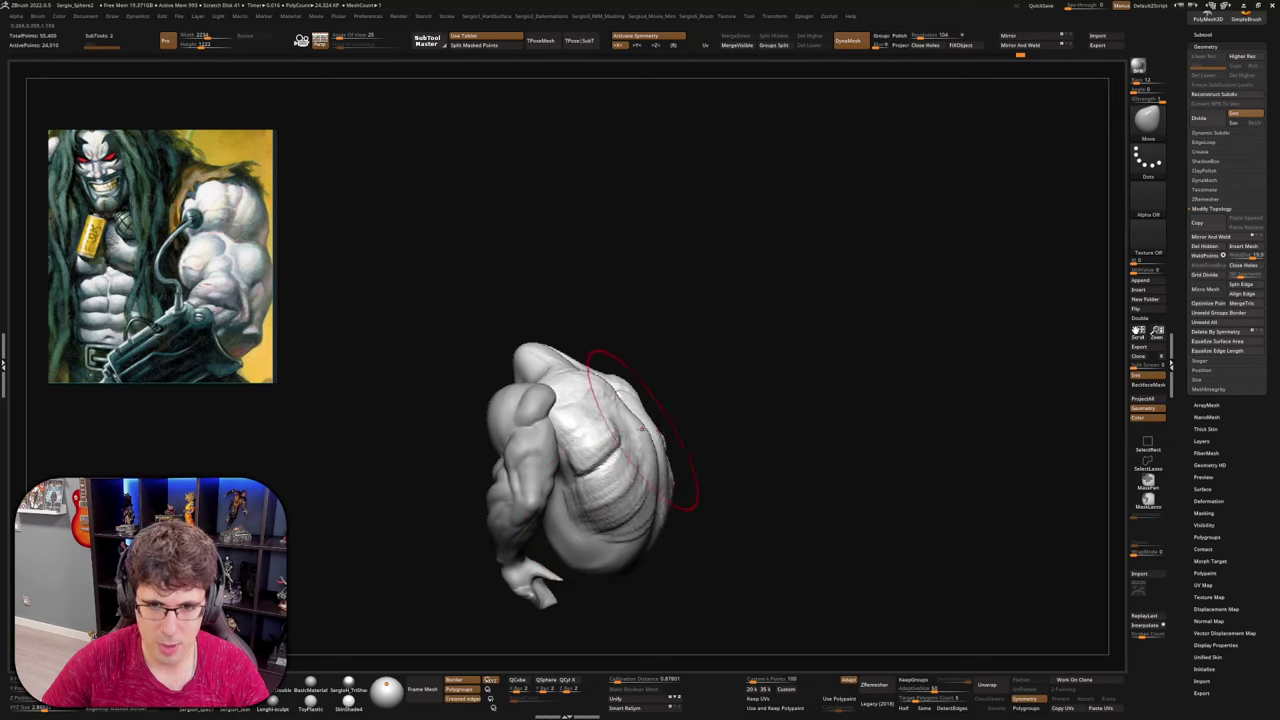
mouse_move(660, 408)
right_down()
mouse_move(580, 478)
mouse_move(588, 500)
mouse_move(660, 520)
right_up()
key(alt+s)
right_drag(660, 520, 634, 514)
Add serratus and flank muscle strands along the side of the ribcage with the Clay and ClayBuildup brushes
key(b)
key(c)
key(l)
key(s)
key(b)
key(c)
key(b)
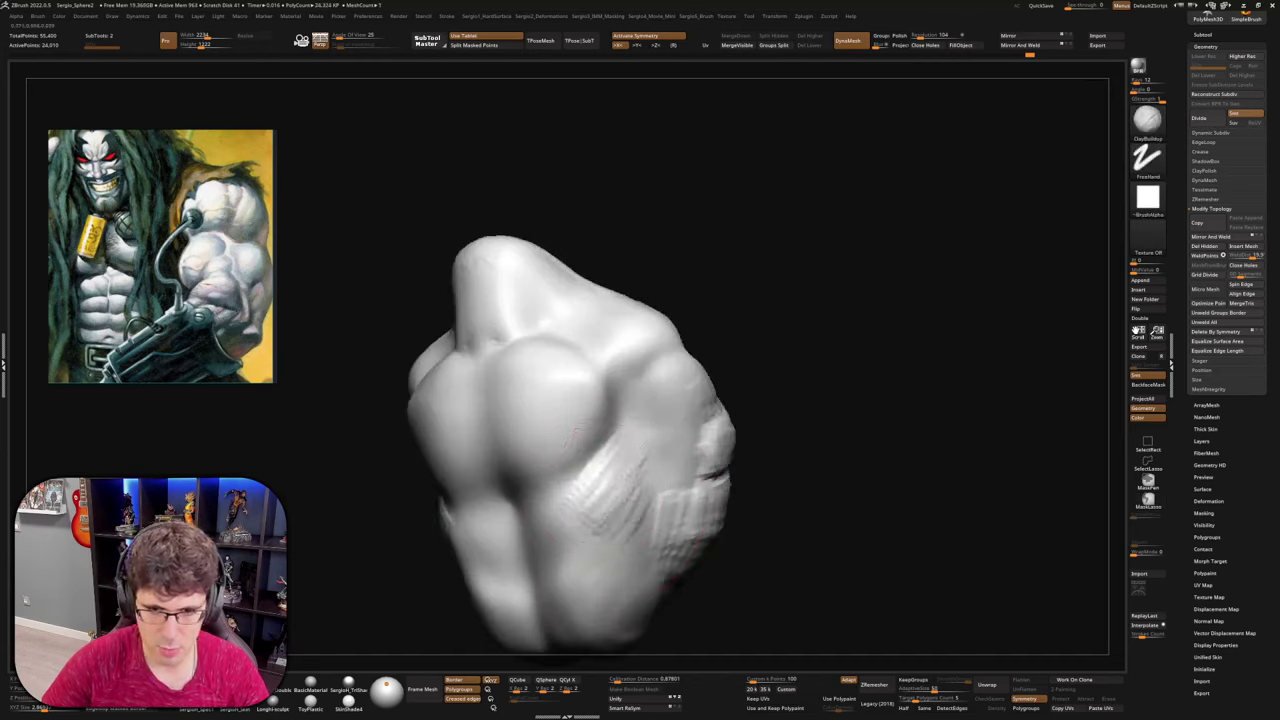
mouse_move(630, 585)
right_down()
mouse_move(603, 480)
mouse_move(543, 486)
right_up()
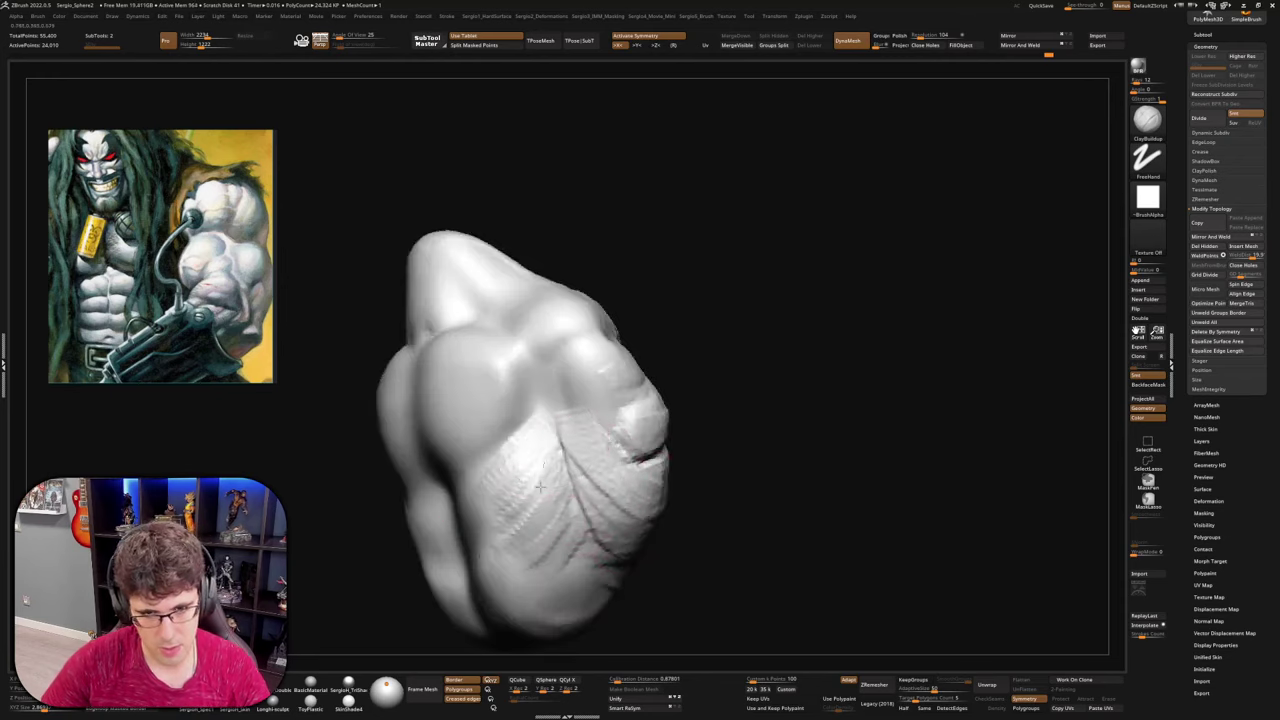
right_drag(552, 557, 610, 480)
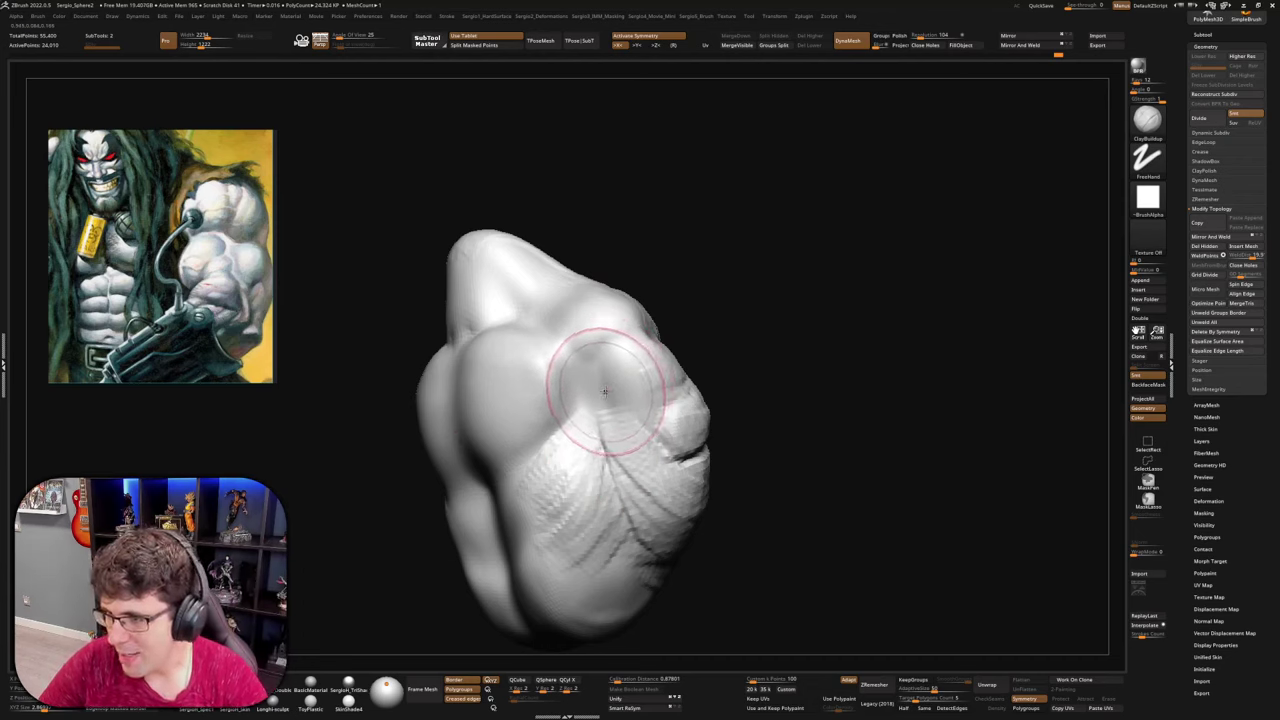
Extend the flank strands below the armpit and bulk up the lower outer chest with the ClayBuildup brush
right_drag(631, 478, 690, 478)
mouse_move(603, 436)
mouse_down()
mouse_move(550, 495)
mouse_move(572, 555)
mouse_up()
right_drag(579, 533, 618, 430)
drag(628, 365, 555, 445)
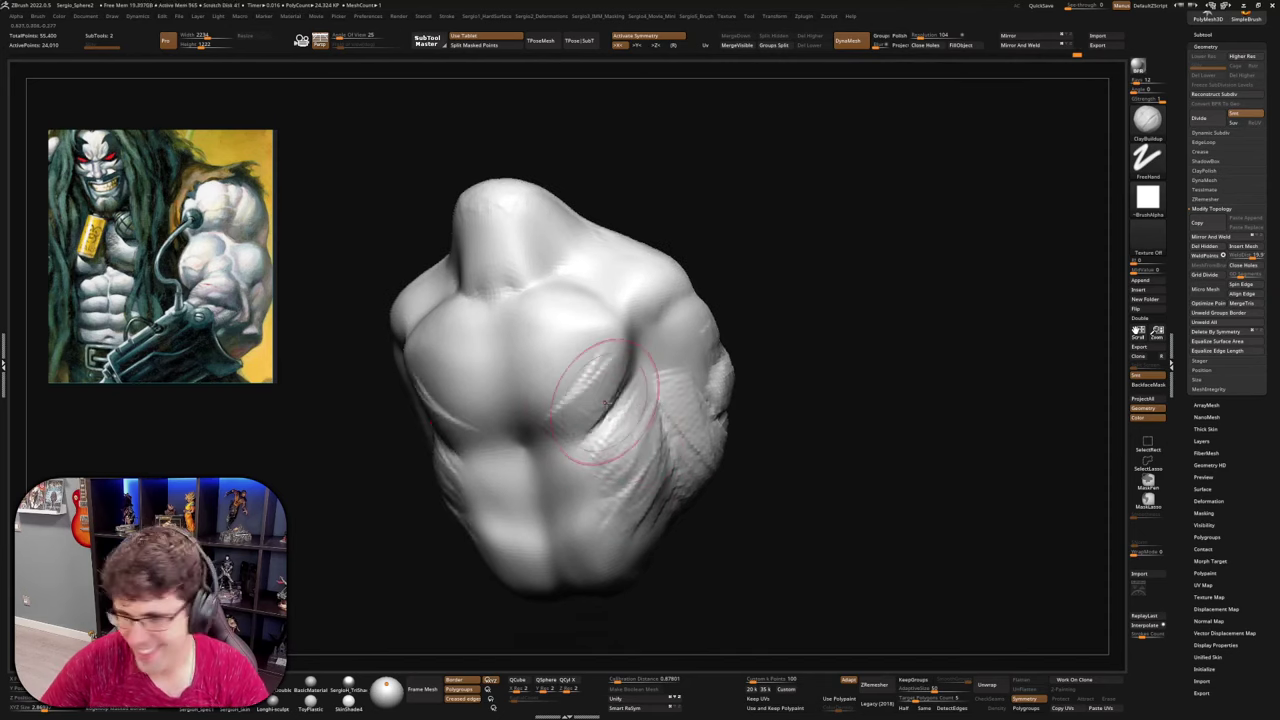
mouse_move(640, 415)
right_down()
mouse_move(588, 469)
mouse_move(595, 453)
right_up()
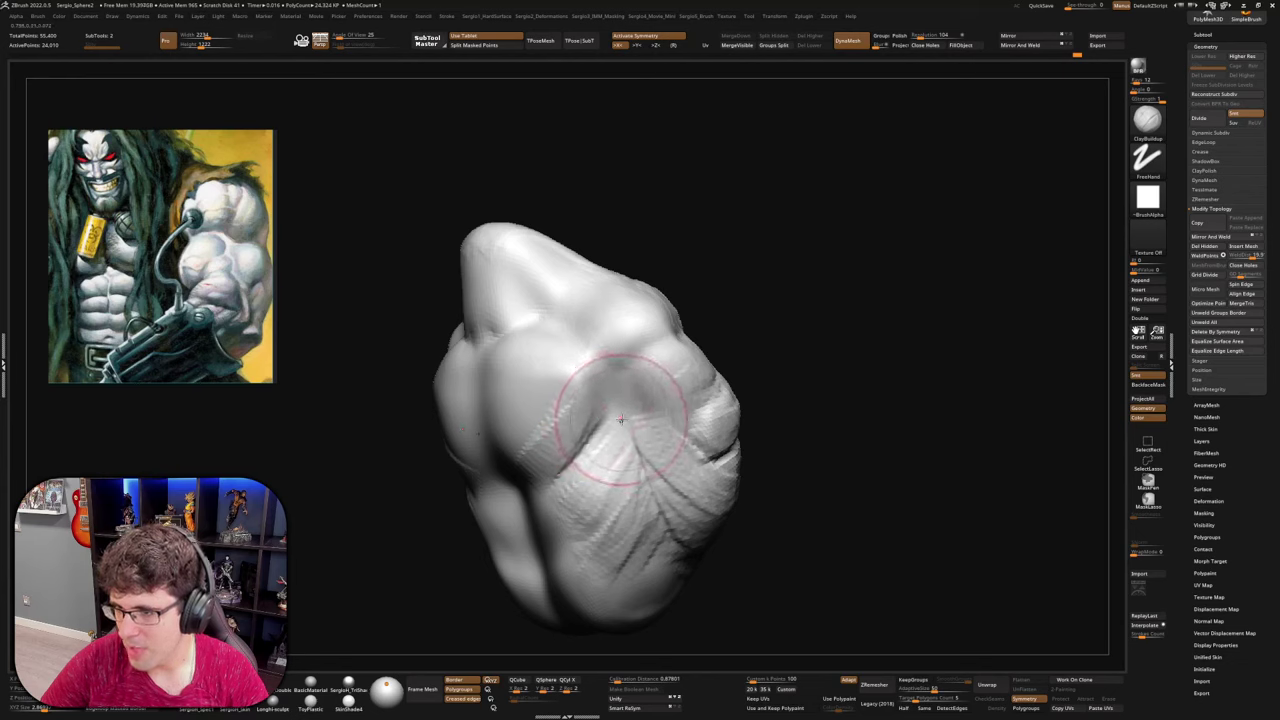
mouse_move(611, 405)
right_down()
mouse_move(587, 425)
mouse_move(612, 405)
right_up()
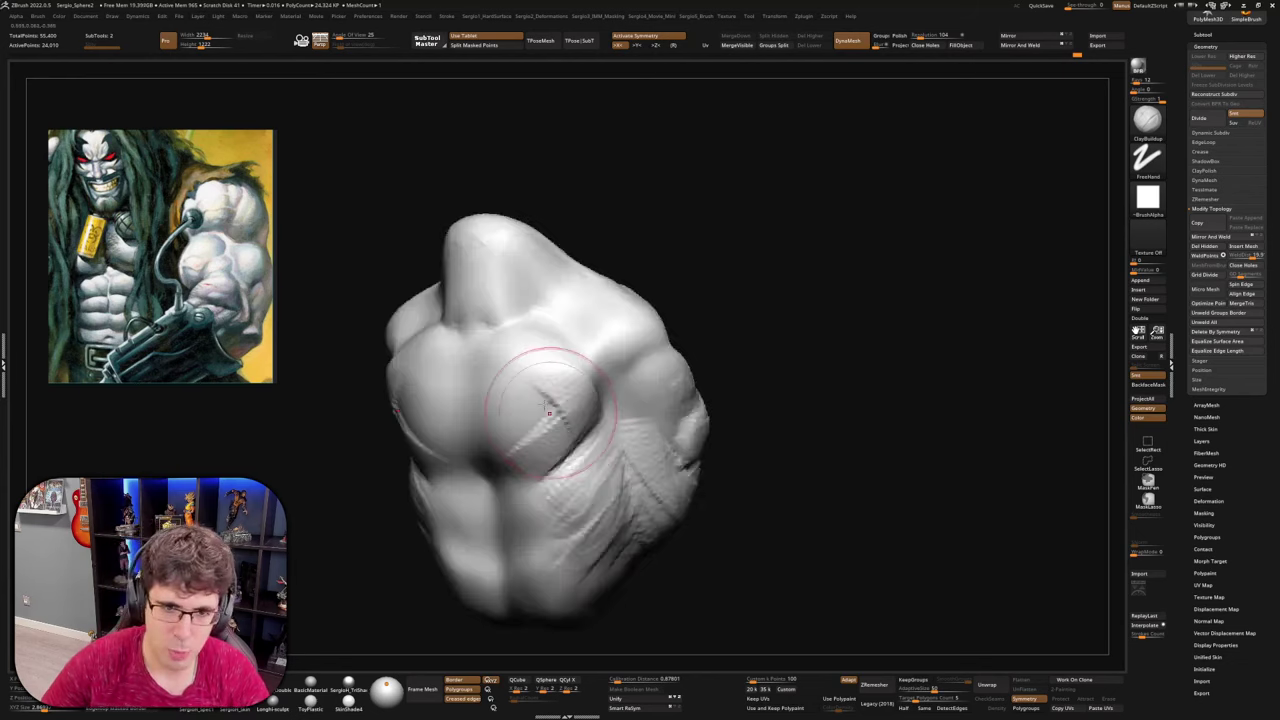
Sculpt fanning muscle fibres across both pectorals with the ClayBuildup brush
mouse_move(551, 409)
mouse_down()
mouse_move(583, 425)
mouse_move(565, 445)
mouse_move(501, 463)
mouse_up()
mouse_move(500, 463)
right_down()
mouse_move(620, 428)
mouse_move(565, 432)
mouse_move(575, 427)
mouse_move(568, 441)
right_up()
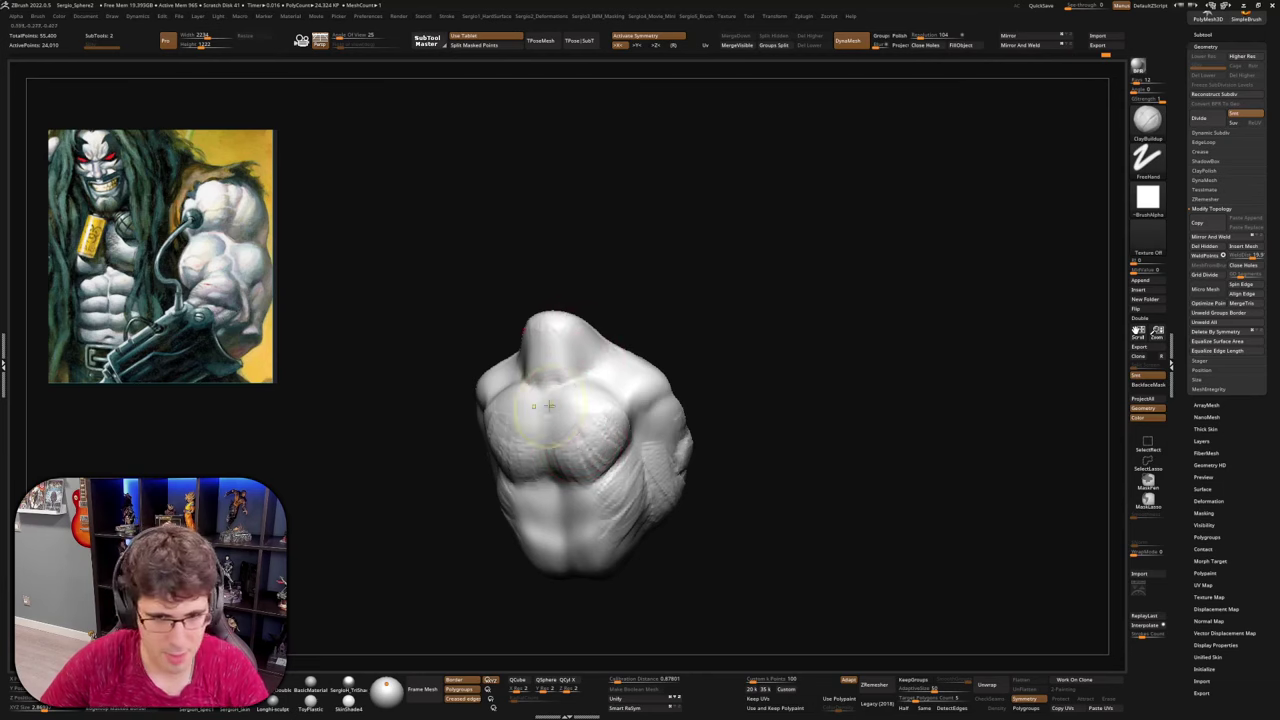
ctrl+right_drag(549, 405, 552, 440)
right_drag(552, 440, 590, 435)
alt+drag(537, 450, 560, 487)
alt+drag(545, 412, 578, 465)
alt+drag(553, 382, 598, 440)
mouse_move(616, 402)
alt+mouse_down()
mouse_move(599, 385)
mouse_move(614, 425)
alt+mouse_up()
alt+drag(560, 362, 592, 425)
Define the creases around the pectorals with the DamStandard brush and adjust their lower edge with the Move brush
key(b)
key(d)
key(s)
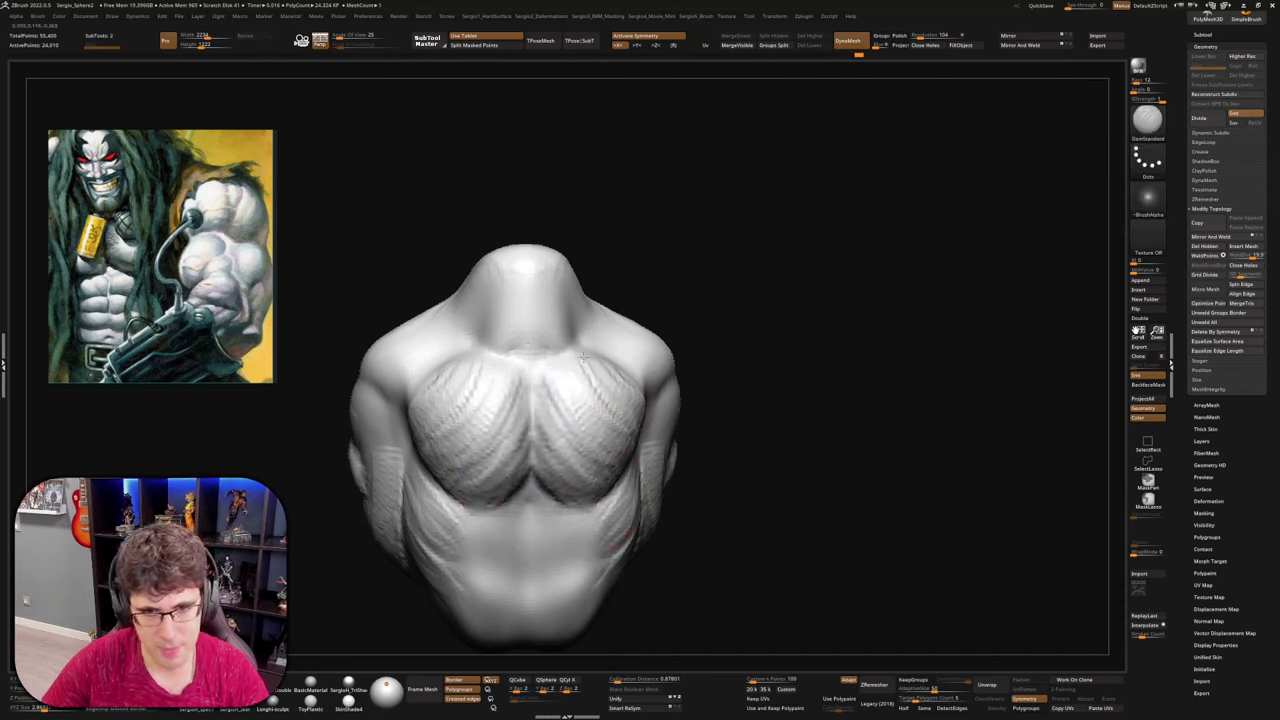
right_drag(584, 357, 592, 392)
key(b)
key(m)
key(v)
mouse_move(612, 474)
mouse_down()
mouse_move(604, 484)
mouse_move(618, 482)
mouse_up()
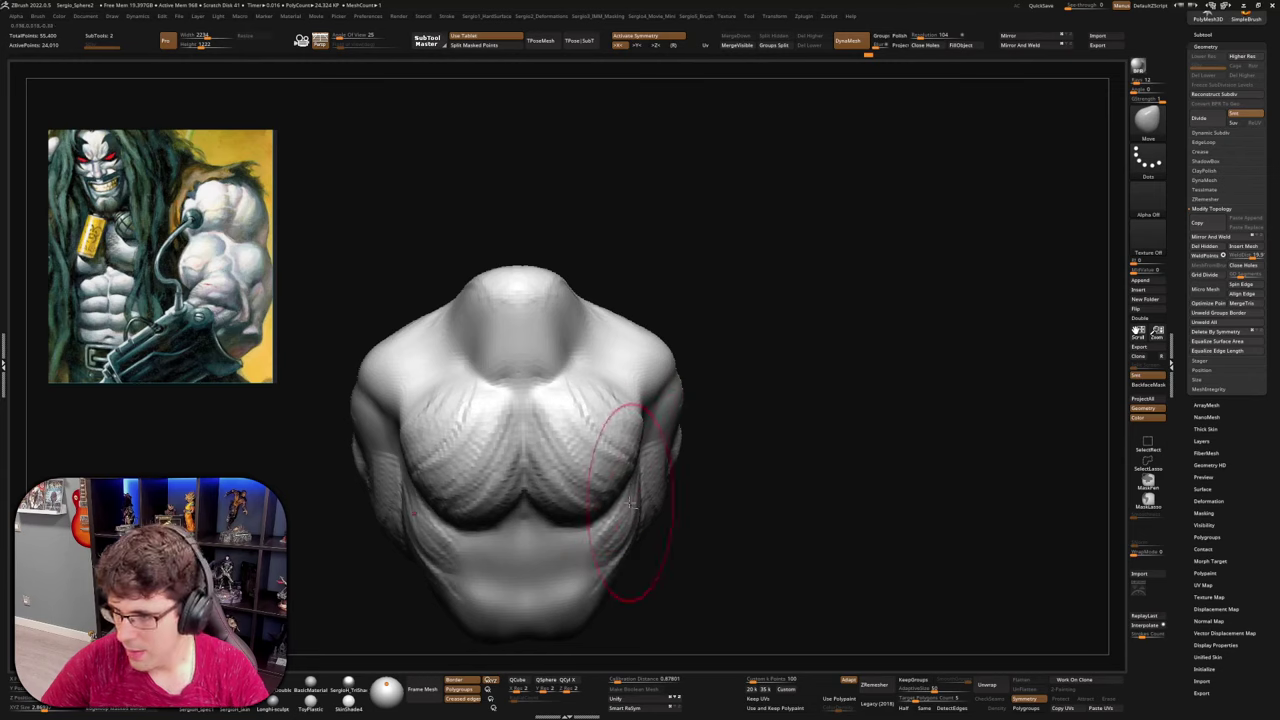
Widen the outer edges of the pectorals with the Move brush
right_drag(630, 505, 606, 465)
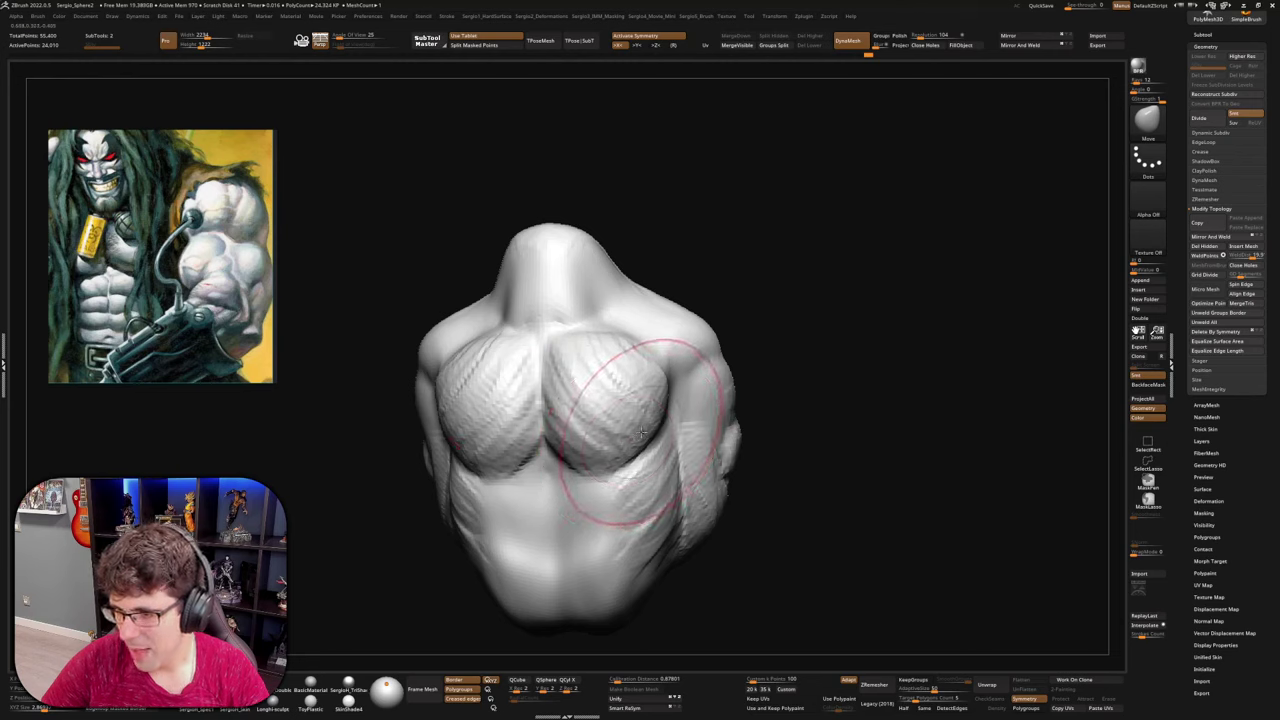
mouse_move(641, 432)
right_down()
mouse_move(660, 434)
mouse_move(590, 438)
right_up()
mouse_move(634, 472)
alt+right_down()
mouse_move(640, 430)
mouse_move(672, 446)
mouse_move(616, 404)
alt+right_up()
key(s)
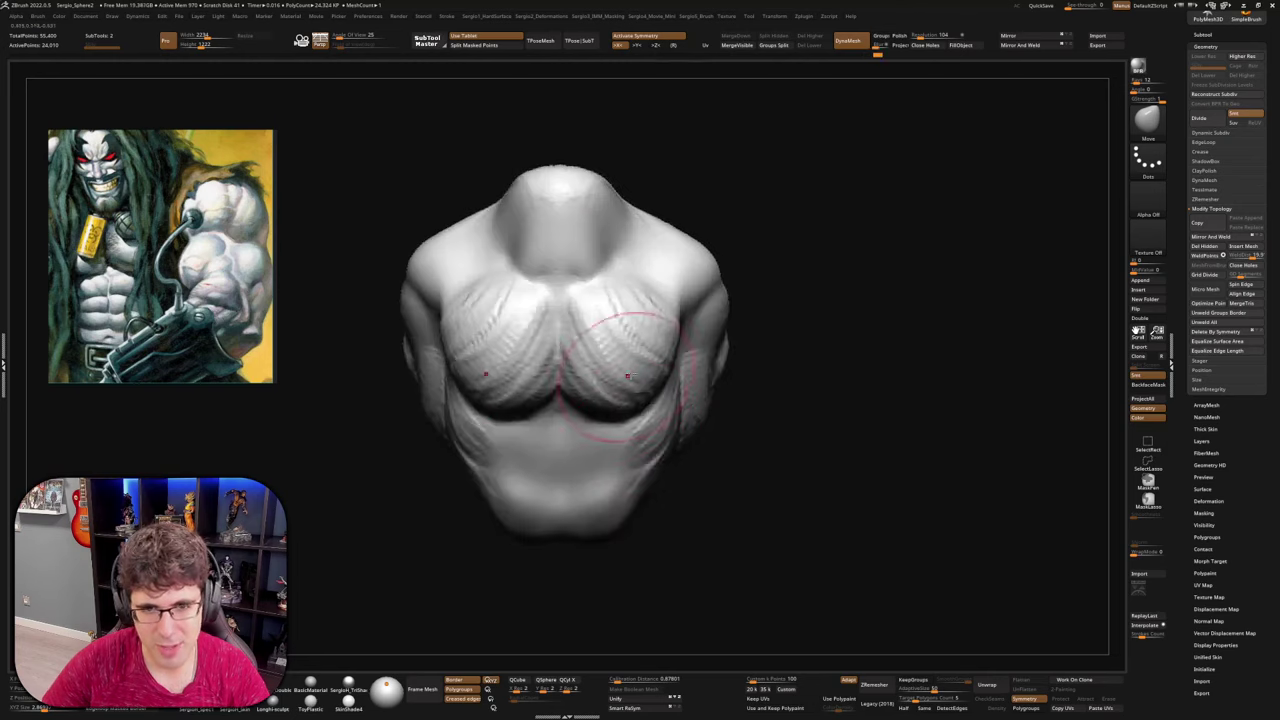
drag(671, 358, 678, 357)
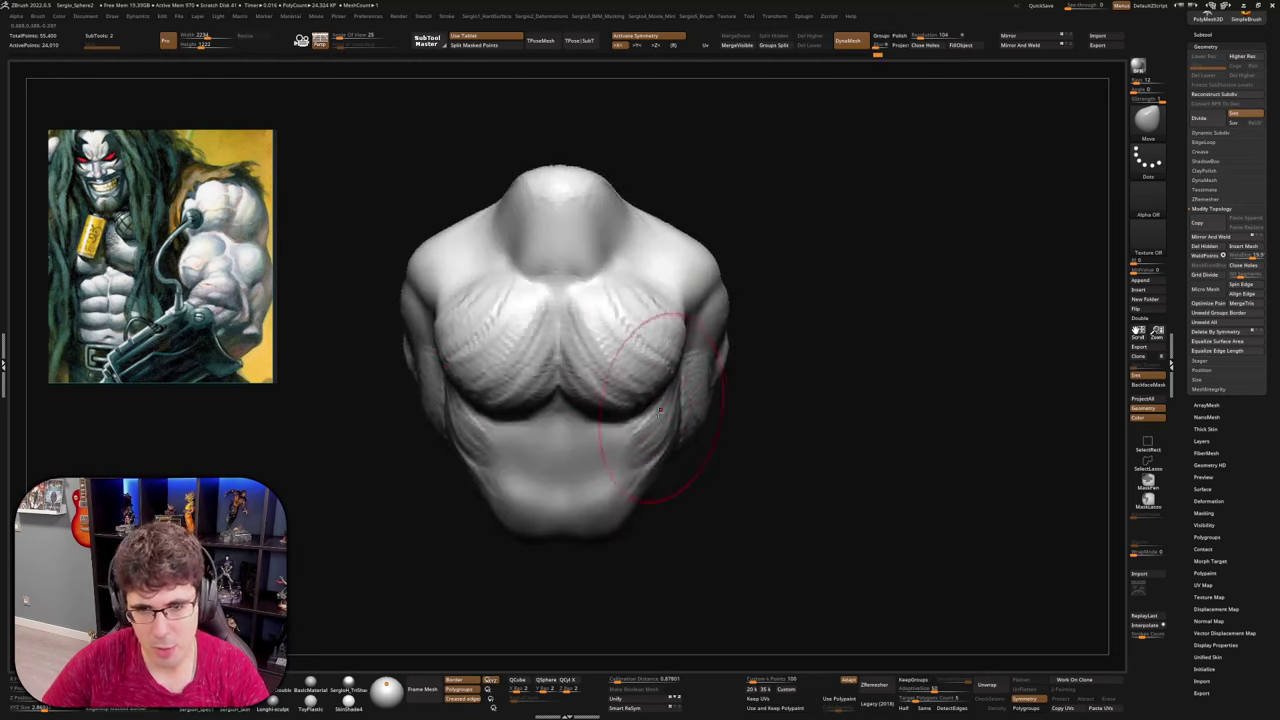
Block in the upper abdominal muscles with the Clay brush and cut their separations with the DamStandard brush
mouse_move(660, 410)
right_down()
mouse_move(651, 443)
mouse_move(680, 429)
mouse_move(611, 458)
right_up()
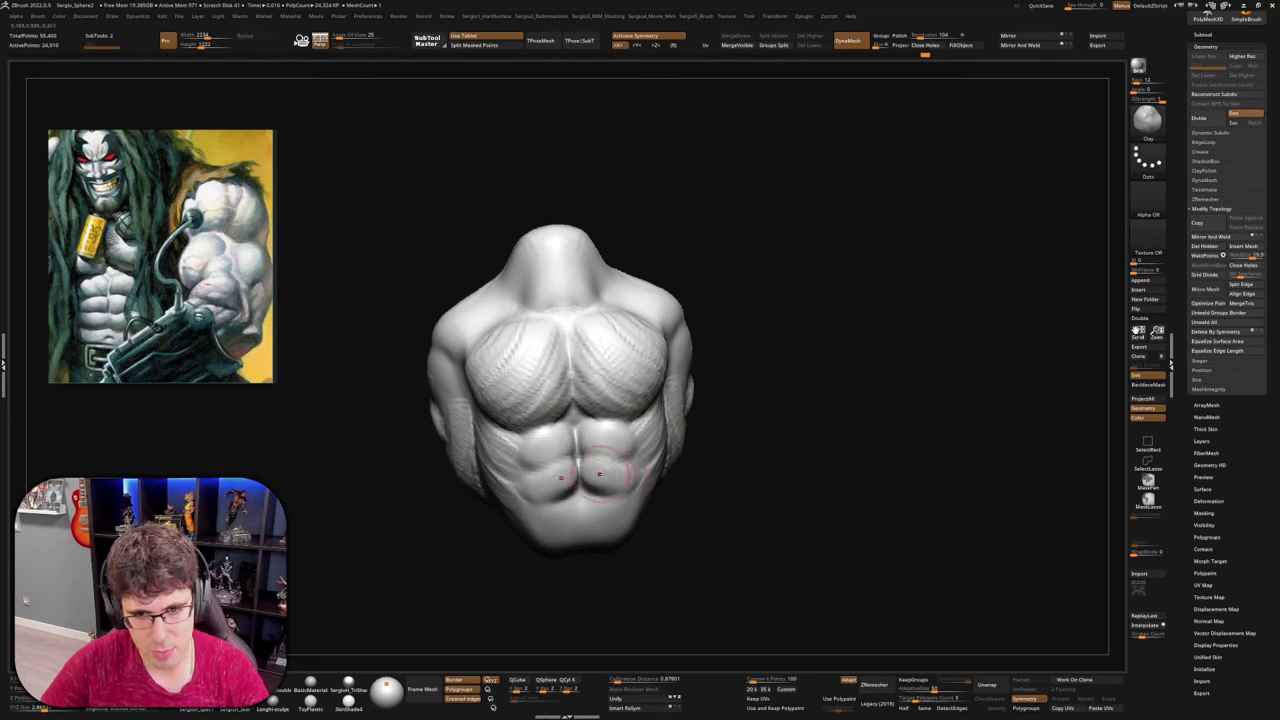
key(b)
key(d)
key(s)
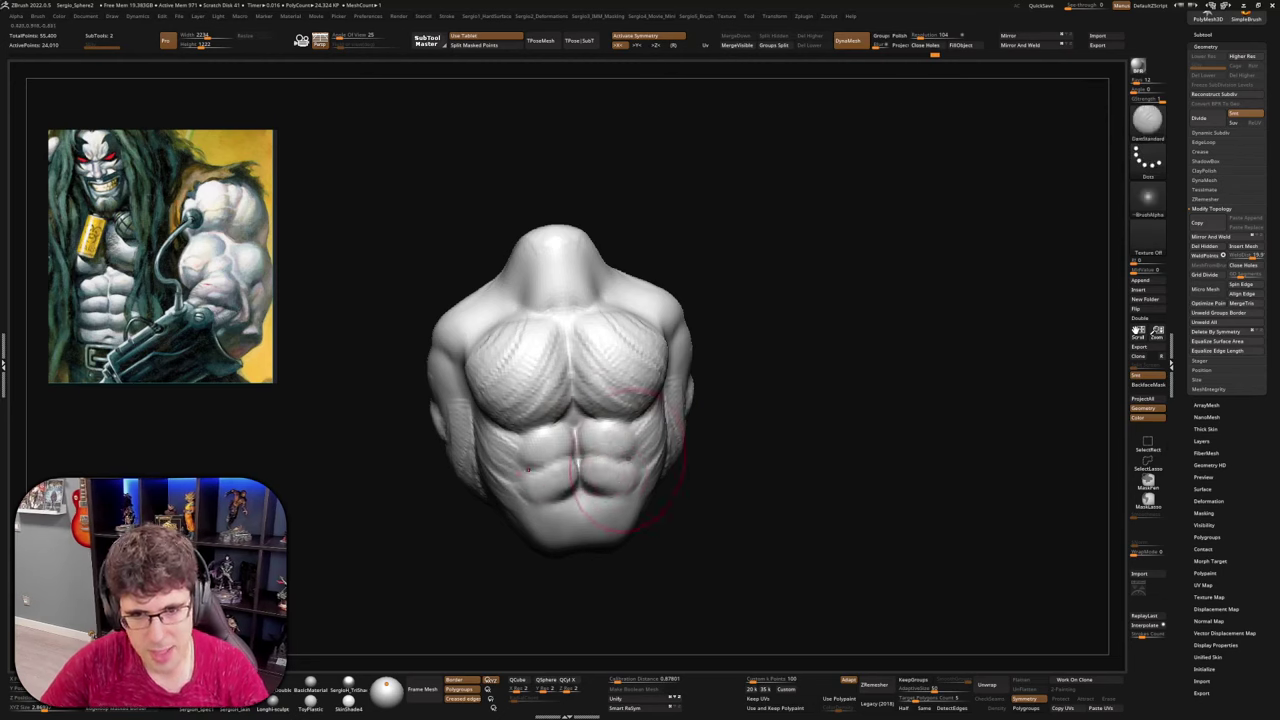
mouse_move(660, 455)
right_down()
mouse_move(580, 455)
mouse_move(600, 470)
right_up()
Adjust the abdominal blocks with the Move brush and add volume to them with the Clay brush
key(b)
key(m)
key(v)
key(b)
key(c)
key(l)
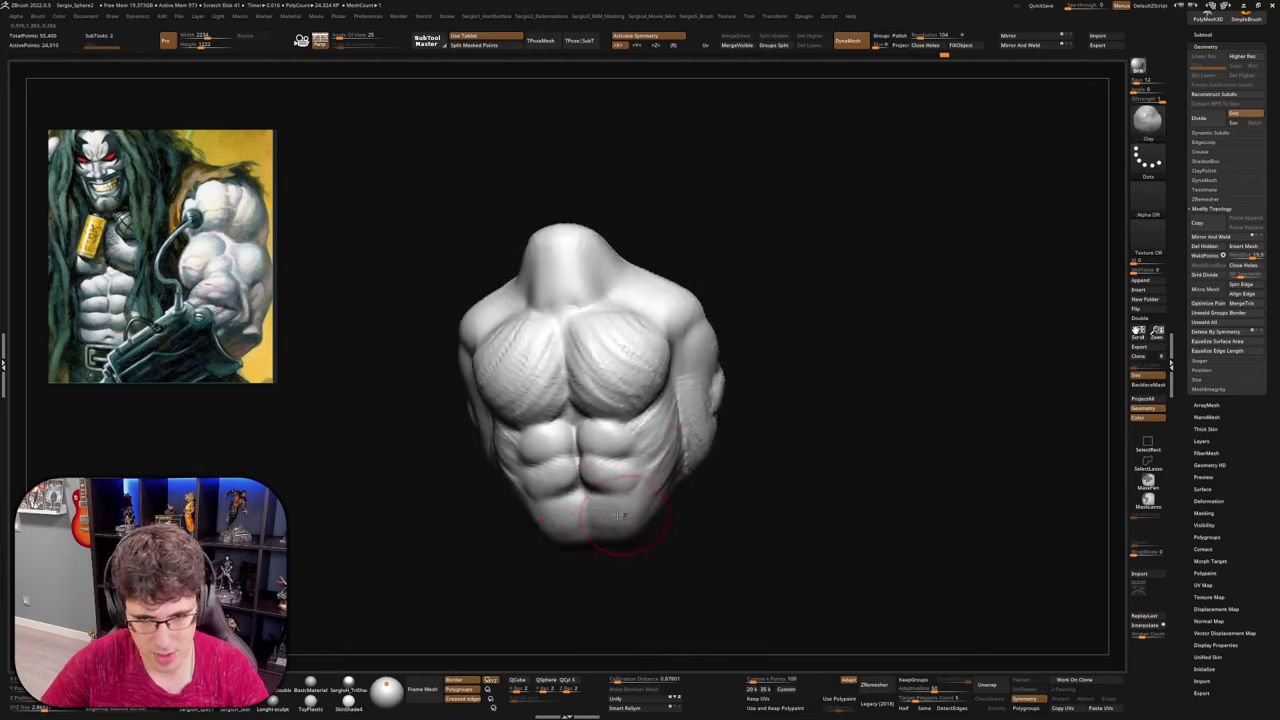
Carve the lower abdominal separations with the DamStandard brush and reshape the abdomen's profile with the Move brush
mouse_move(622, 512)
right_down()
mouse_move(663, 488)
mouse_move(628, 488)
mouse_move(669, 483)
mouse_move(634, 487)
right_up()
key(b)
key(d)
key(s)
key(b)
key(m)
key(v)
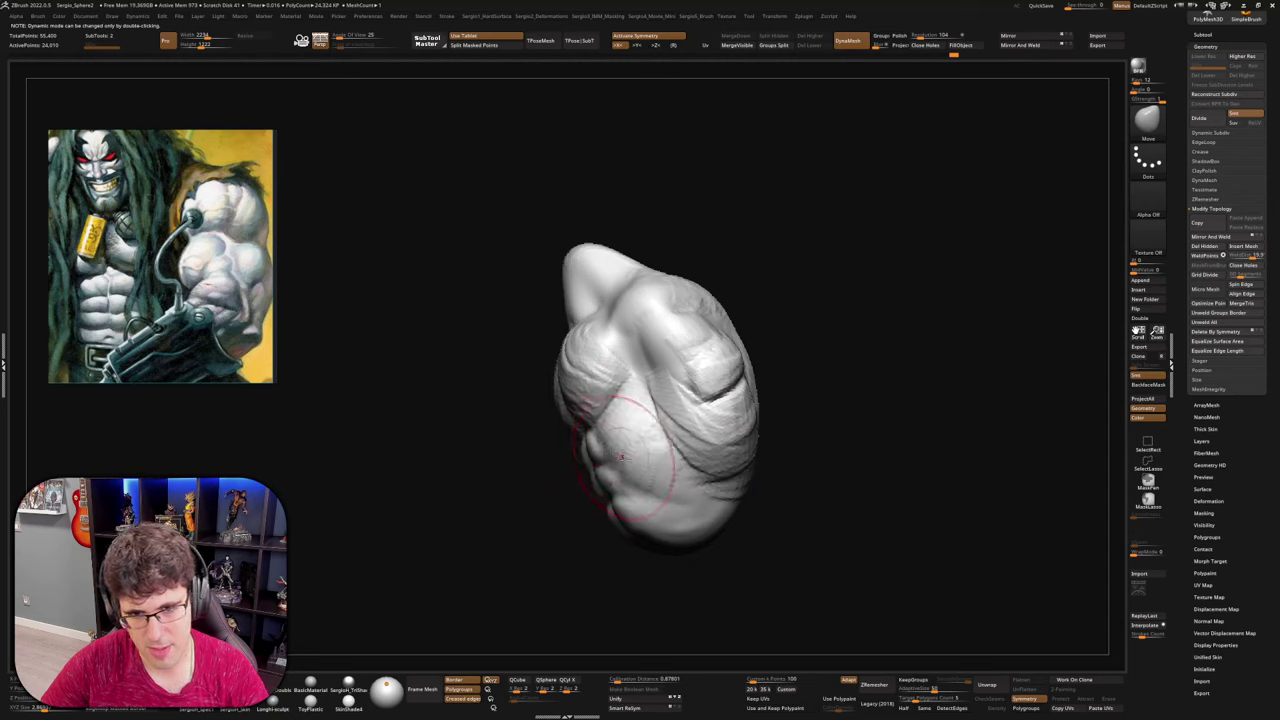
Block in the muscle columns on the front of the neck with the ClayBuildup brush
mouse_move(621, 457)
right_down()
mouse_move(651, 449)
mouse_move(590, 394)
mouse_move(655, 366)
mouse_move(660, 410)
right_up()
mouse_move(660, 410)
ctrl+right_down()
mouse_move(660, 446)
mouse_move(589, 451)
ctrl+right_up()
key(b)
key(s)
key(t)
key(b)
key(c)
key(b)
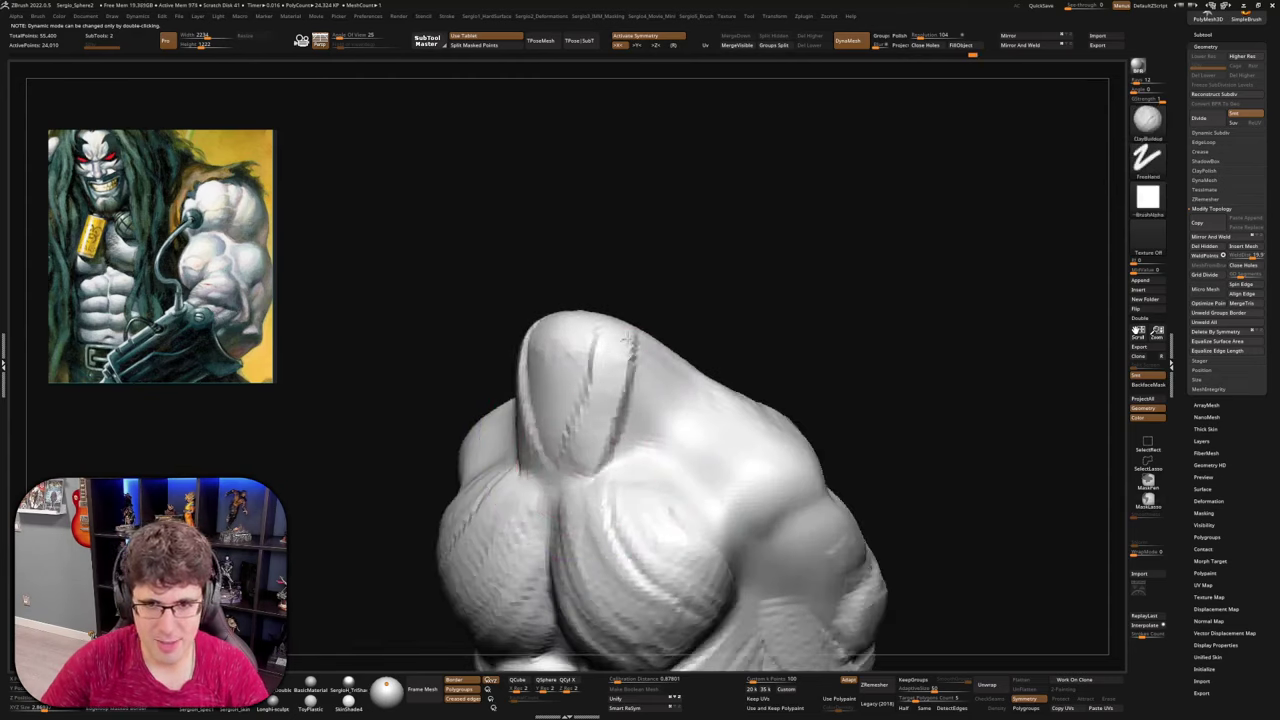
mouse_move(628, 338)
mouse_down()
mouse_move(598, 352)
mouse_move(589, 441)
mouse_up()
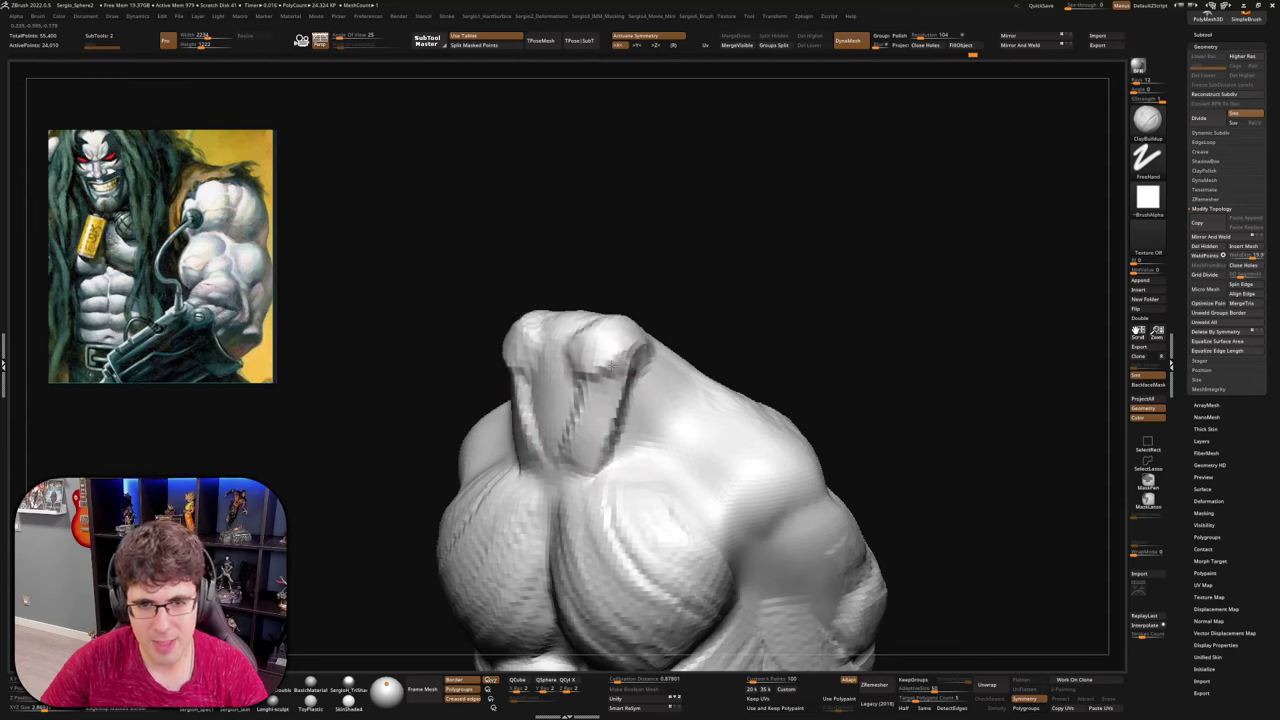
Extend the front neck muscles down to the pit of the neck with ClayBuildup strokes
right_drag(608, 377, 542, 367)
mouse_move(526, 332)
mouse_down()
mouse_move(534, 415)
mouse_move(566, 470)
mouse_up()
right_drag(566, 470, 574, 453)
mouse_move(573, 441)
mouse_down()
mouse_move(586, 405)
mouse_move(577, 470)
mouse_move(604, 452)
mouse_move(582, 465)
mouse_up()
mouse_move(583, 462)
right_down()
mouse_move(617, 428)
mouse_move(629, 388)
right_up()
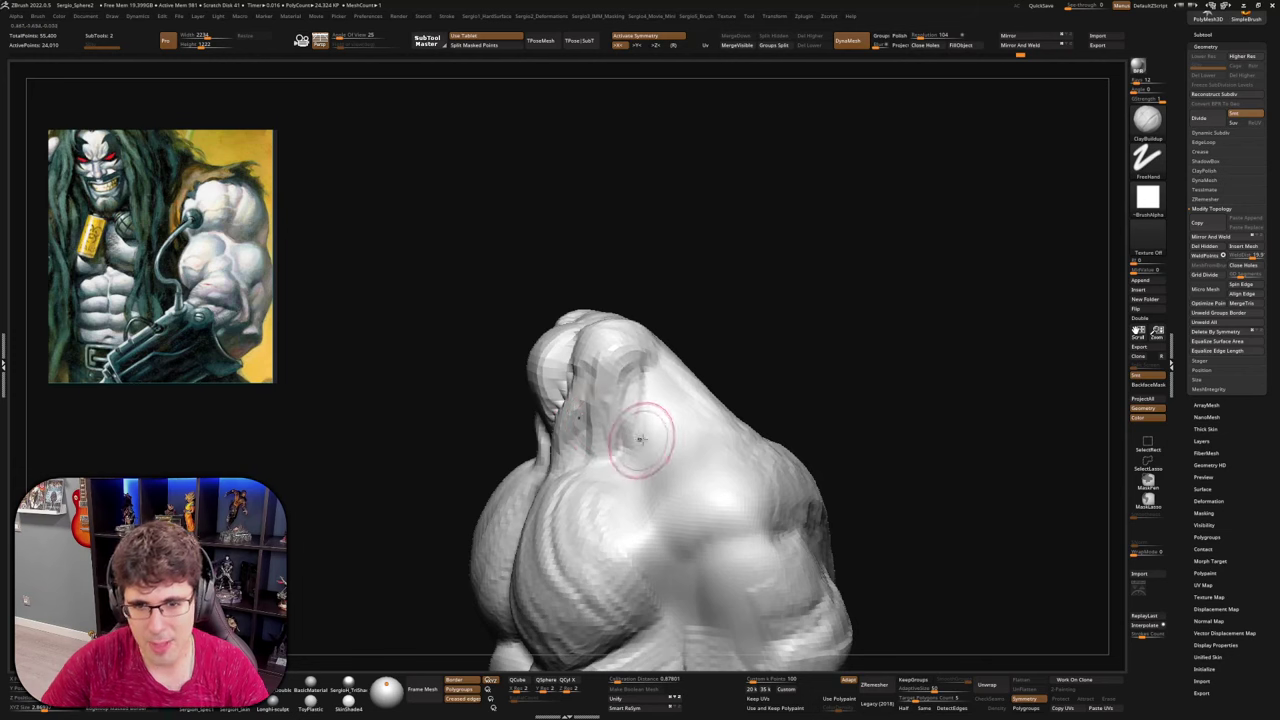
Carve the separations around the neck base and collarbone with the DamStandard brush and adjust the forms with the Move brush
key(b)
key(d)
key(s)
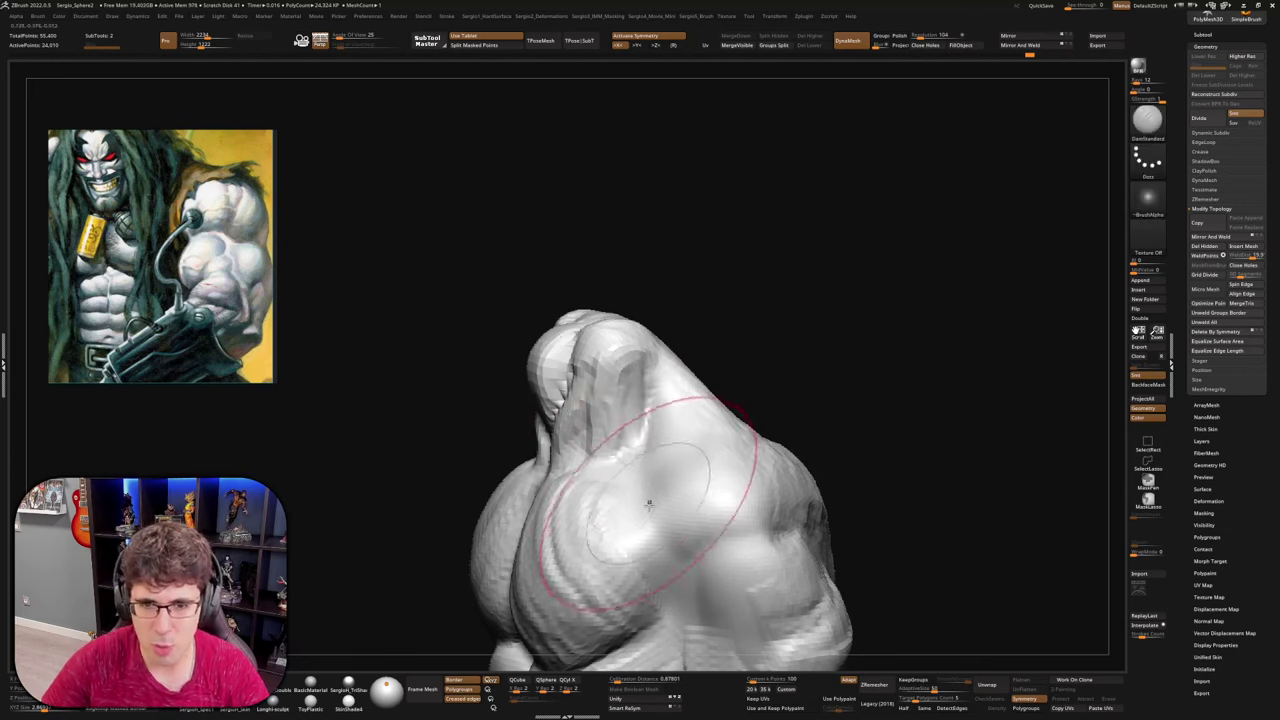
mouse_move(649, 505)
right_down()
mouse_move(716, 478)
mouse_move(693, 487)
mouse_move(633, 405)
right_up()
key(b)
key(m)
key(v)
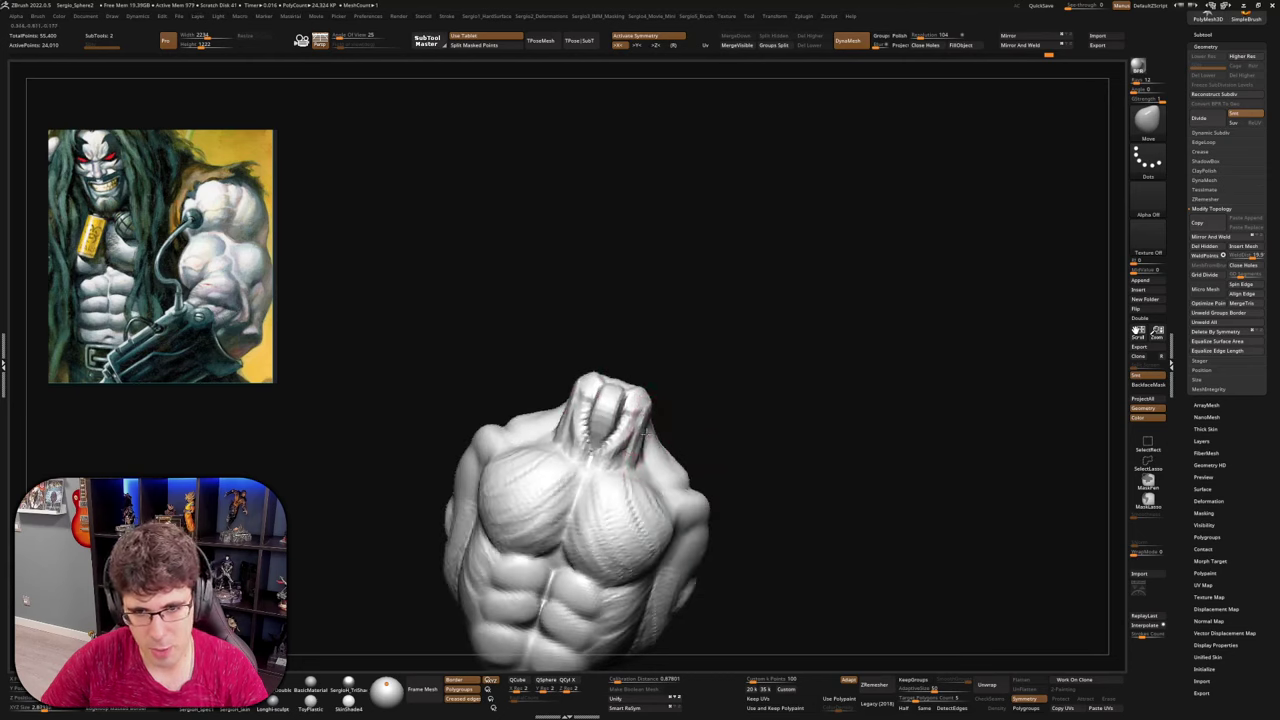
Build up the sides of the neck and the trapezius with the ClayBuildup brush
mouse_move(633, 460)
right_down()
mouse_move(663, 423)
mouse_move(645, 437)
right_up()
key(b)
key(c)
key(b)
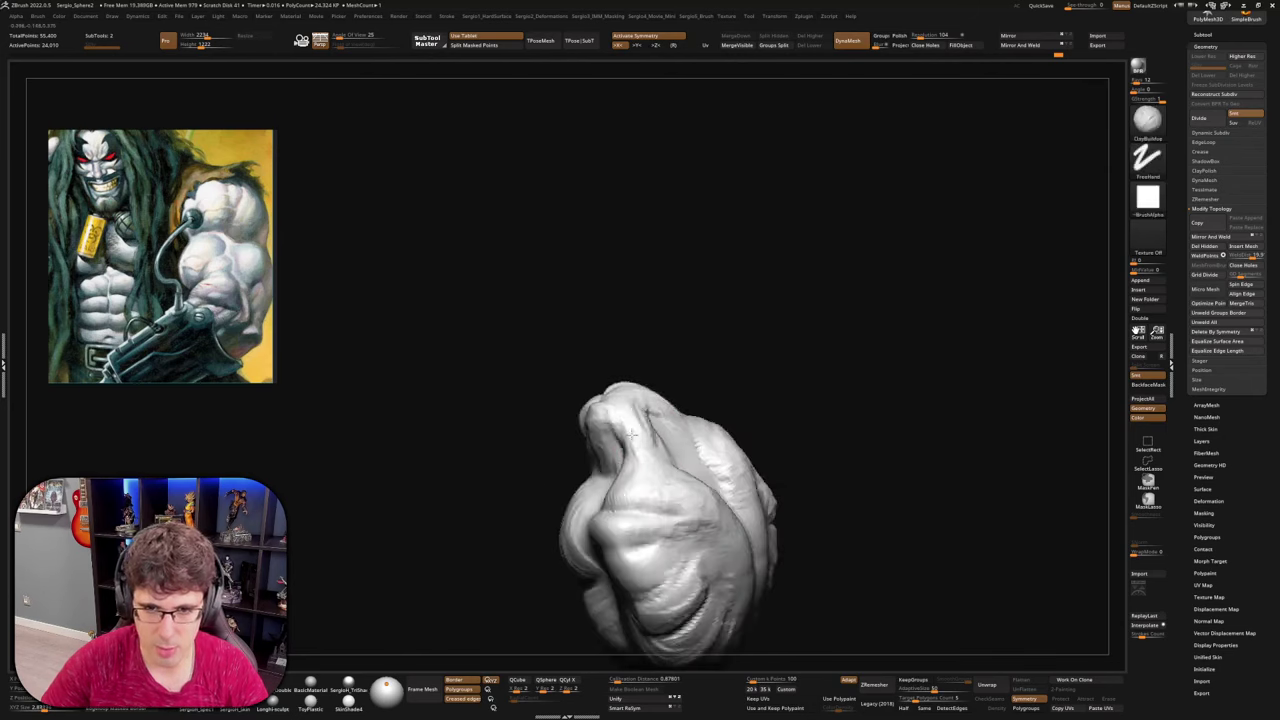
right_drag(628, 423, 666, 501)
drag(627, 471, 620, 456)
mouse_move(620, 456)
right_down()
mouse_move(688, 514)
mouse_move(654, 502)
mouse_move(660, 523)
mouse_move(613, 503)
mouse_move(576, 460)
right_up()
Adjust the upper torso with the Move brush and isolate the torso by hiding the arm
key(b)
key(m)
key(v)
key(ctrl+shift)
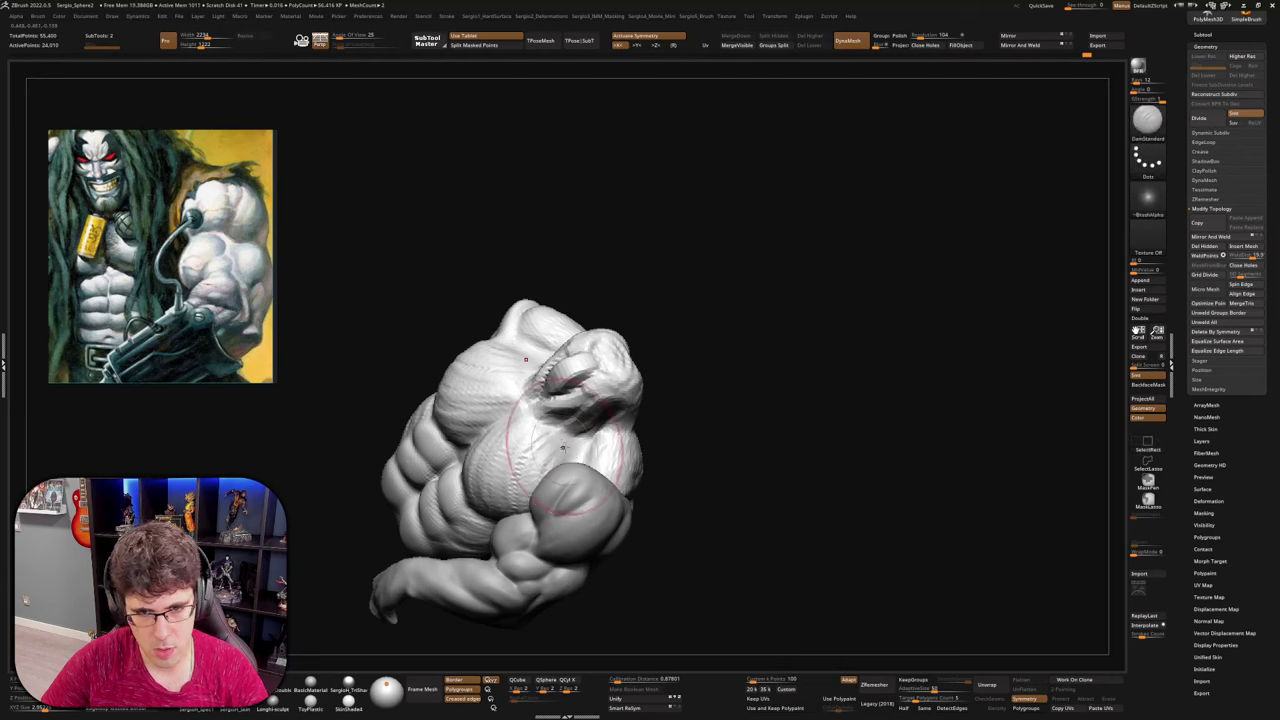
ctrl+shift+click(566, 451)
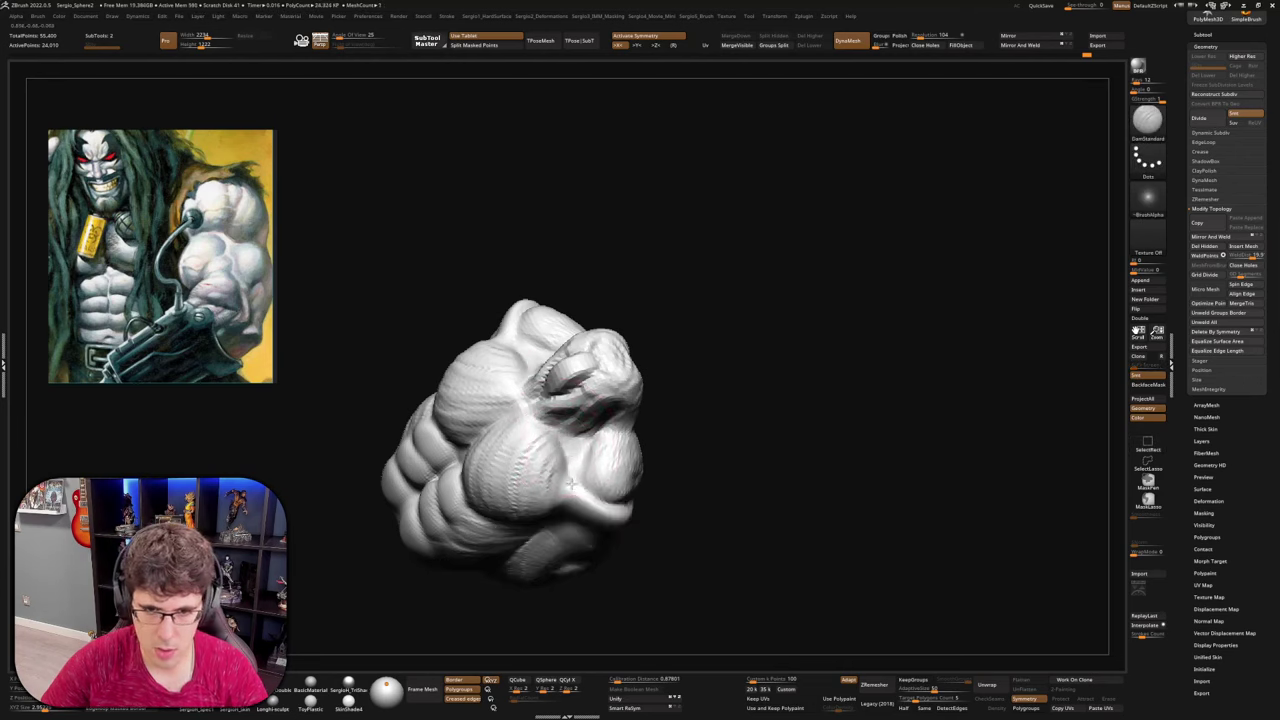
Add muscle mass around the torso's shoulder and armpit area with the ClayBuildup brush
right_drag(569, 485, 582, 458)
key(b)
key(c)
key(b)
key(s)
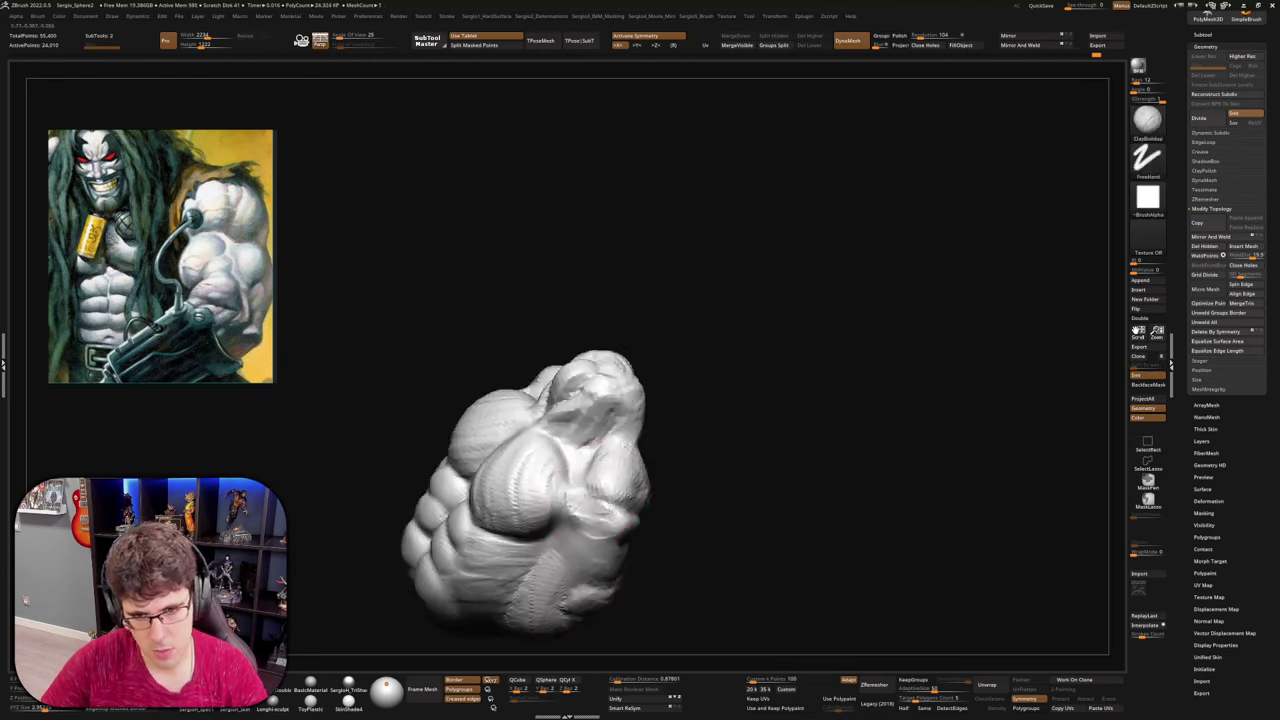
right_drag(612, 518, 614, 545)
Round out the shoulders and raise the trapezius line with the Move brush
key(b)
key(m)
key(v)
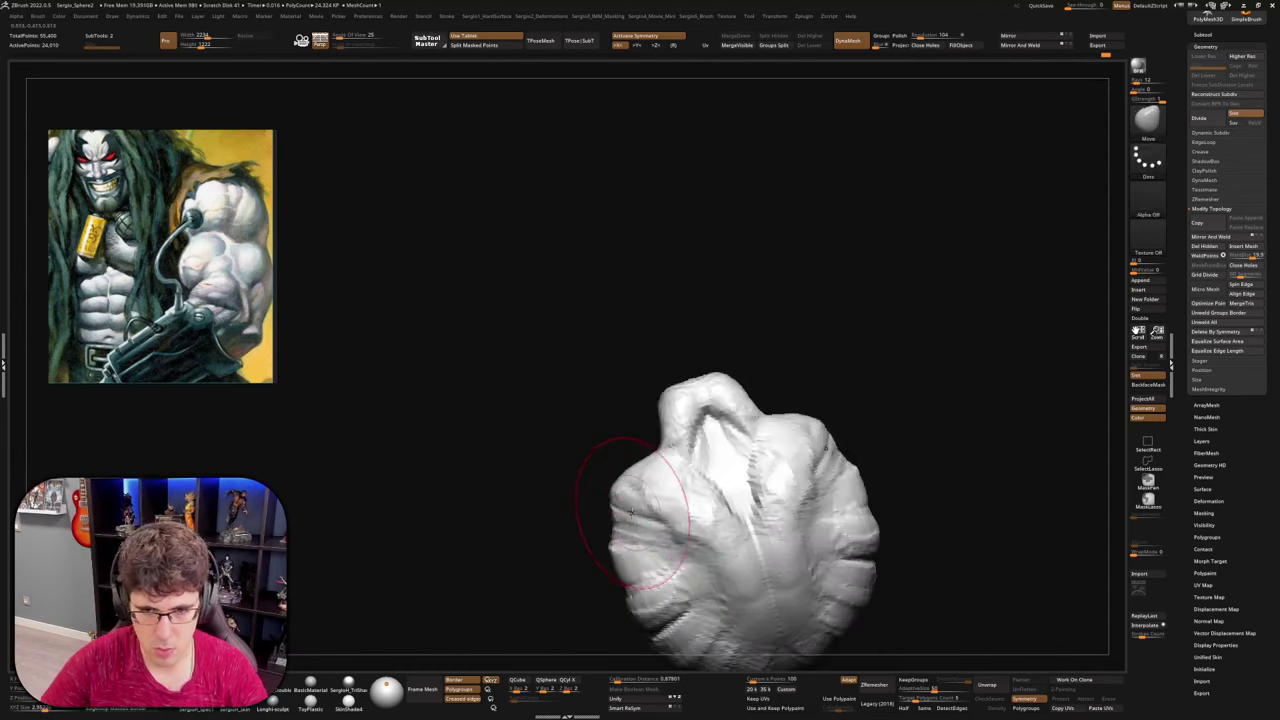
mouse_move(631, 513)
mouse_down()
mouse_move(602, 515)
mouse_move(617, 548)
mouse_up()
right_drag(620, 546, 672, 505)
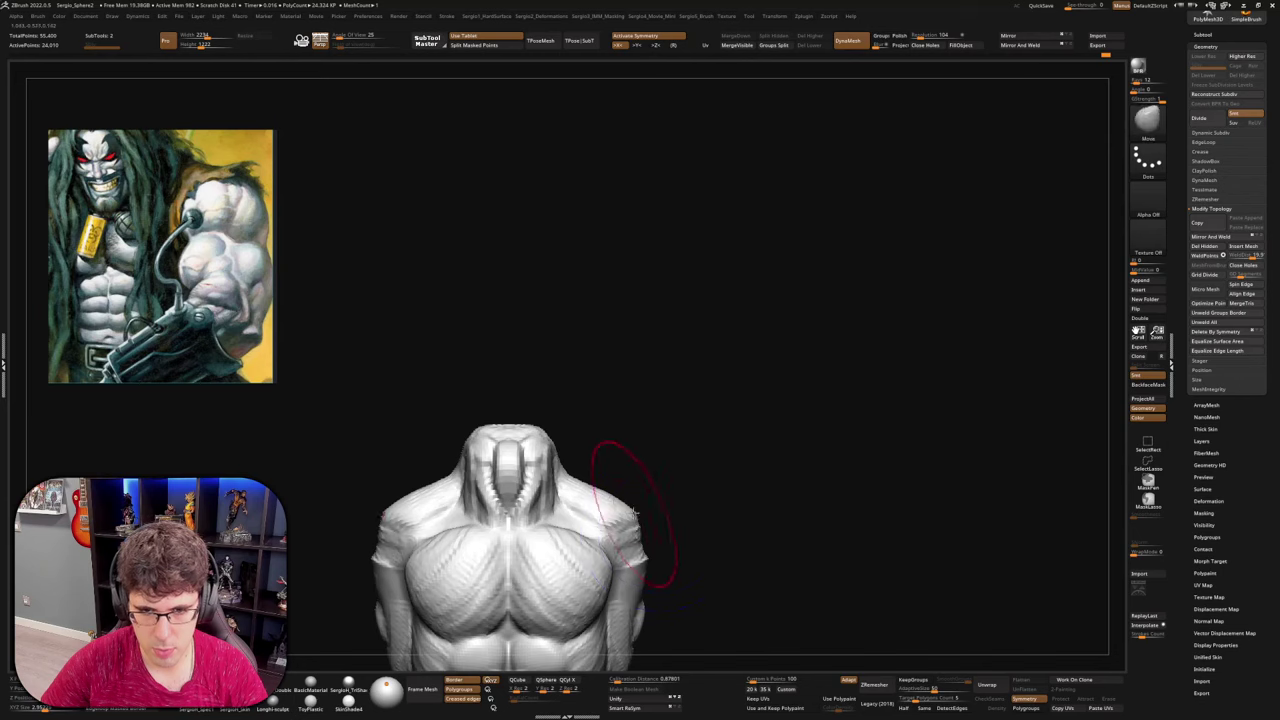
drag(600, 490, 604, 482)
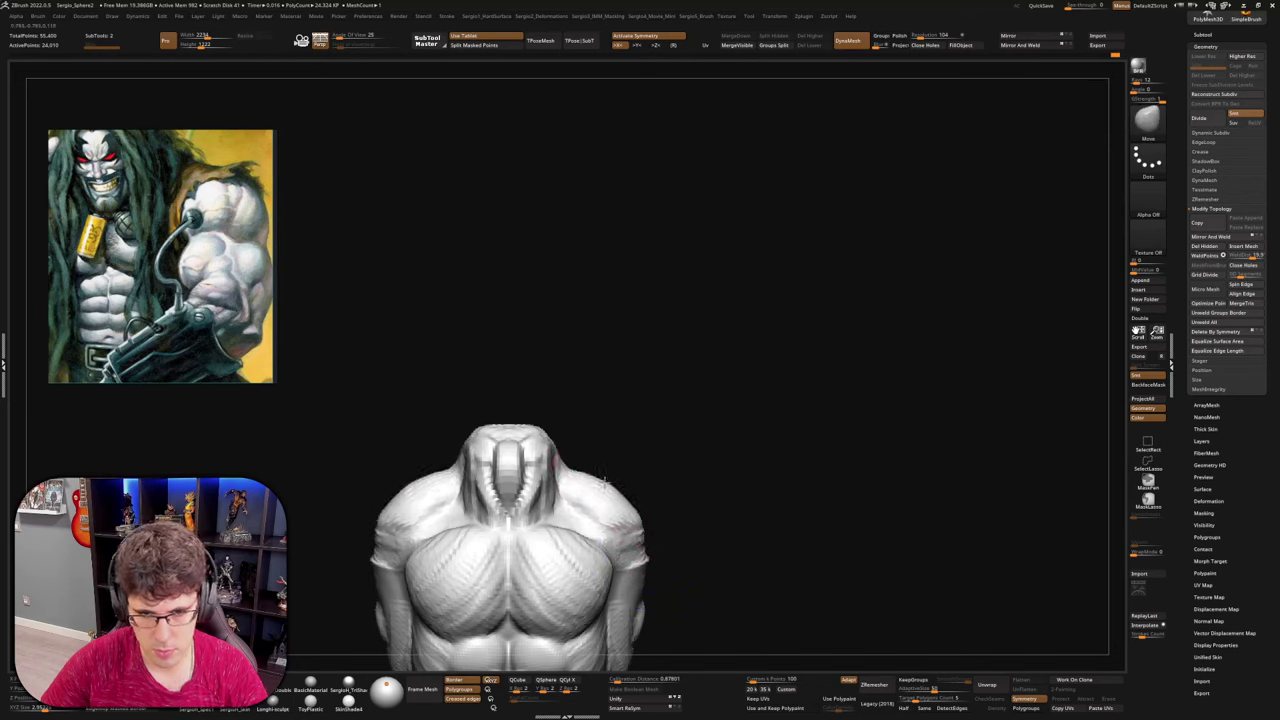
right_drag(645, 530, 652, 424)
Nudge the torso's position relative to the arm with the transform gizmo
key(w)
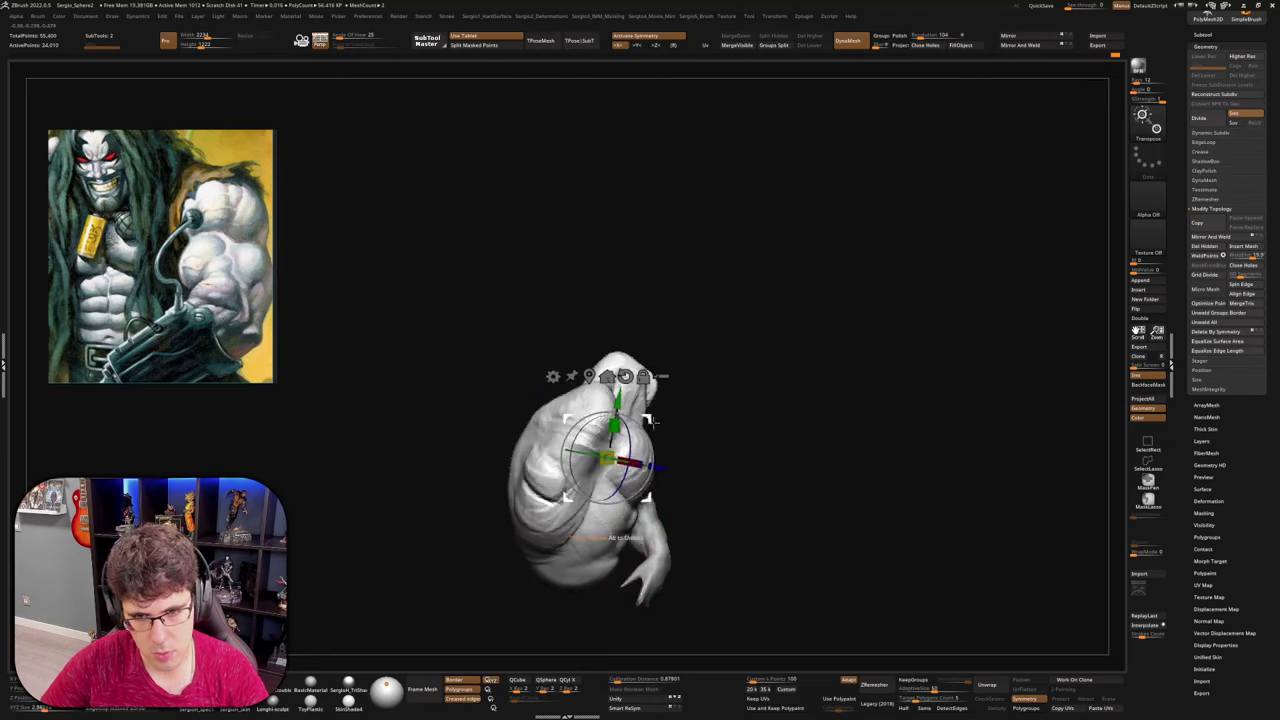
drag(651, 414, 648, 417)
mouse_move(650, 420)
right_down()
mouse_move(667, 456)
mouse_move(623, 446)
right_up()
Lengthen the waist and shape the lower abdomen into a tapered pelvis with the Move brush
key(q)
right_drag(616, 490, 578, 490)
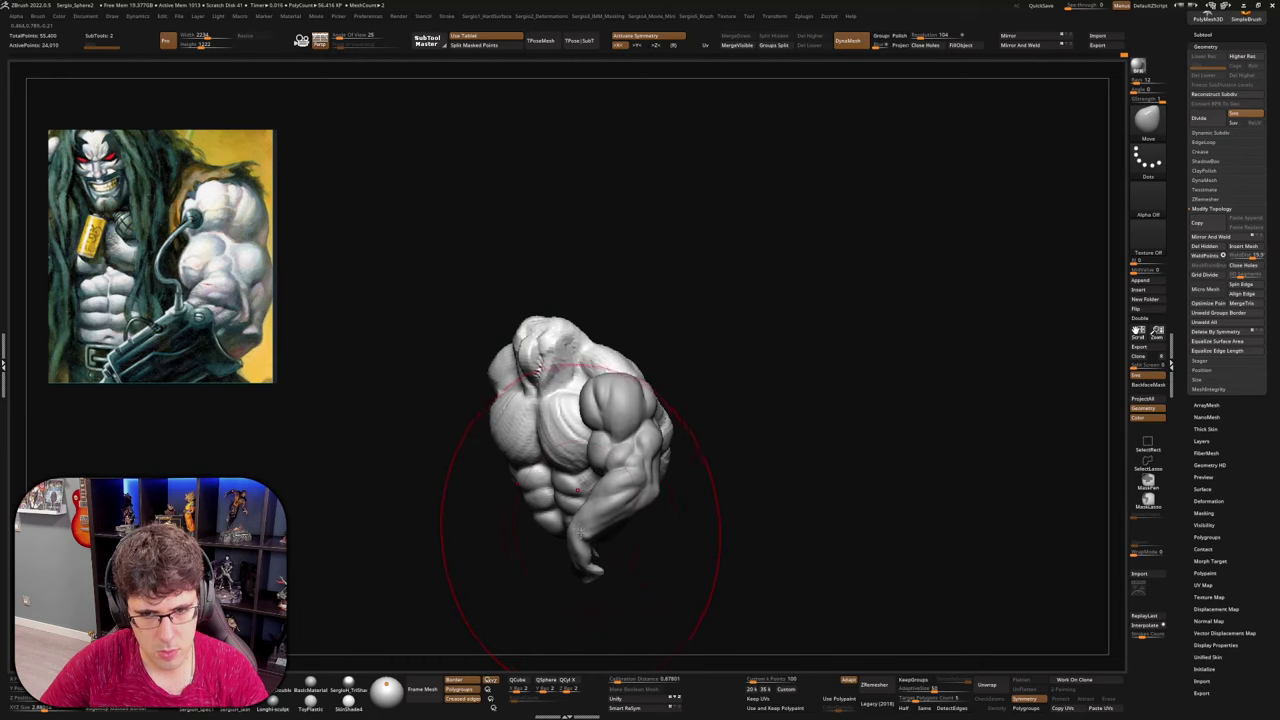
mouse_move(565, 553)
right_down()
mouse_move(608, 534)
mouse_move(633, 578)
right_up()
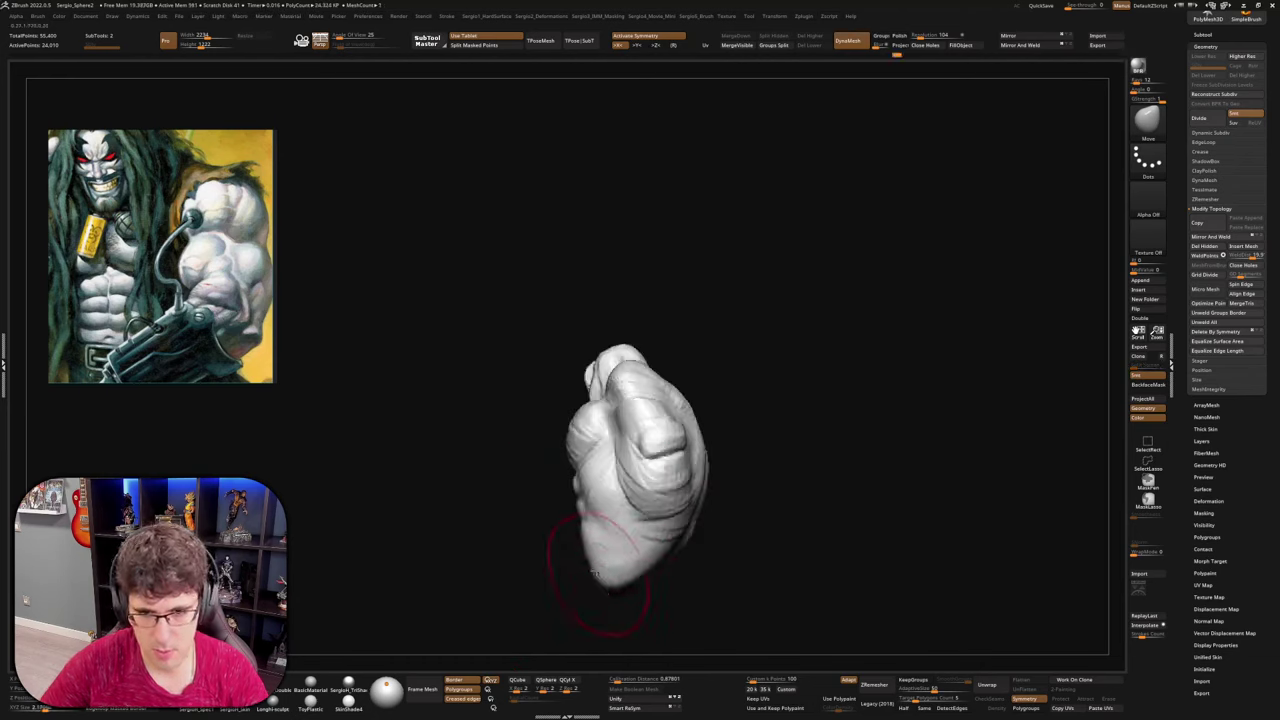
right_drag(625, 580, 612, 551)
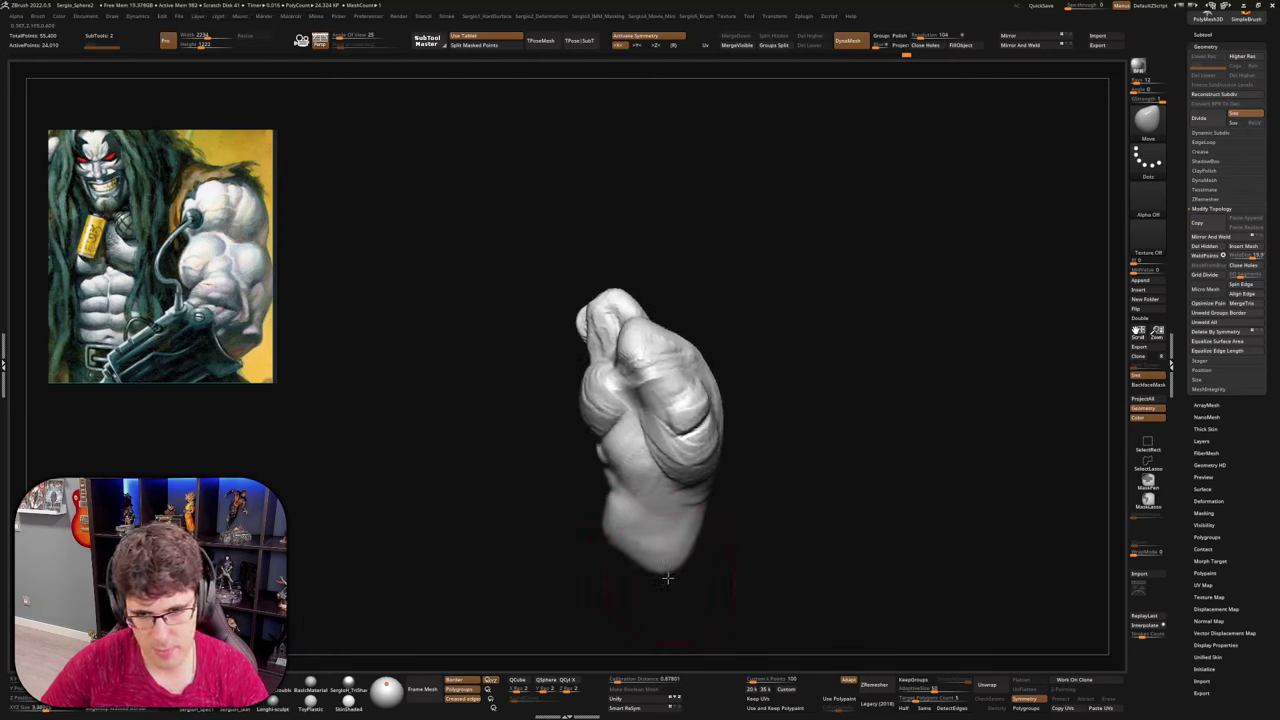
right_drag(638, 557, 663, 548)
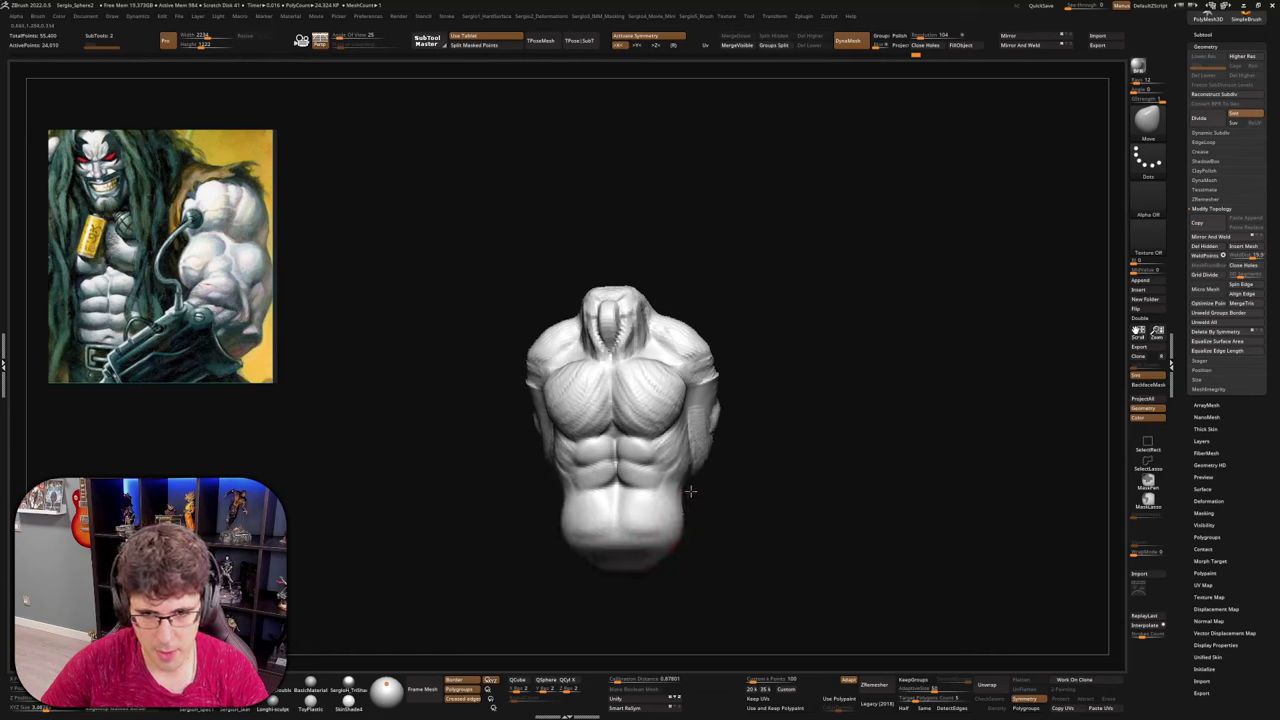
right_drag(710, 509, 634, 529)
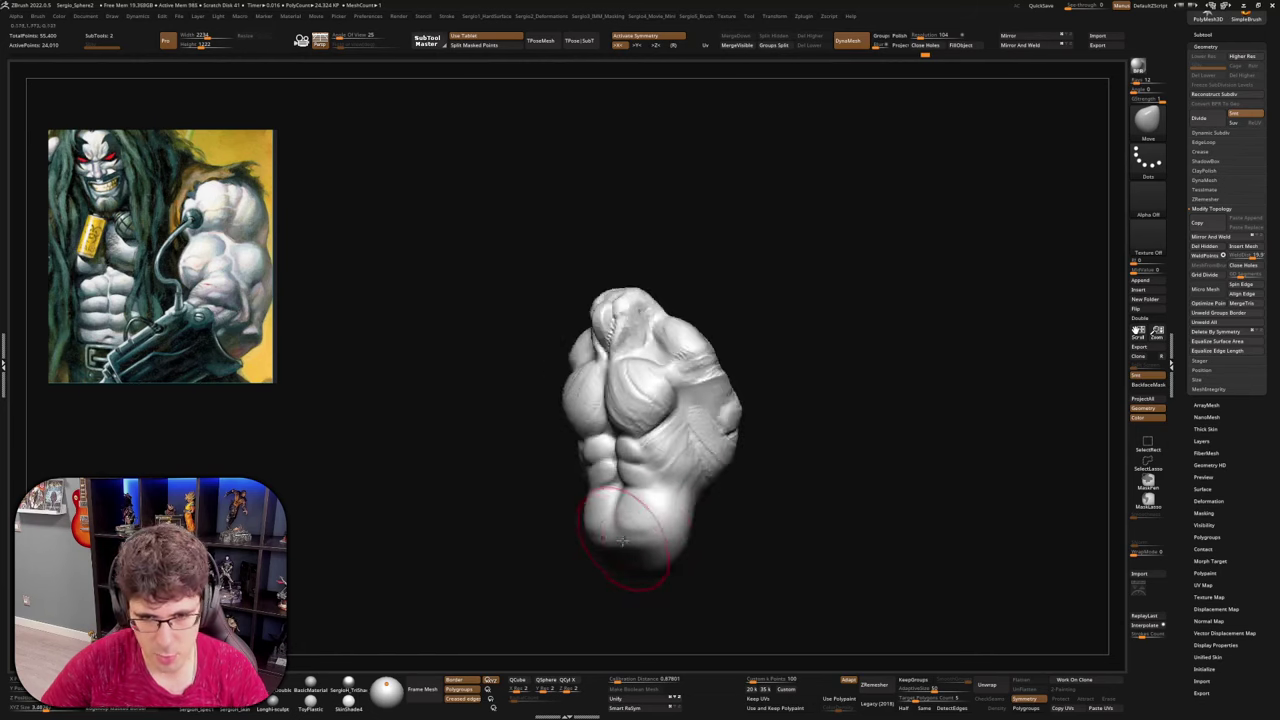
key(ctrl+1)
drag(632, 534, 675, 534)
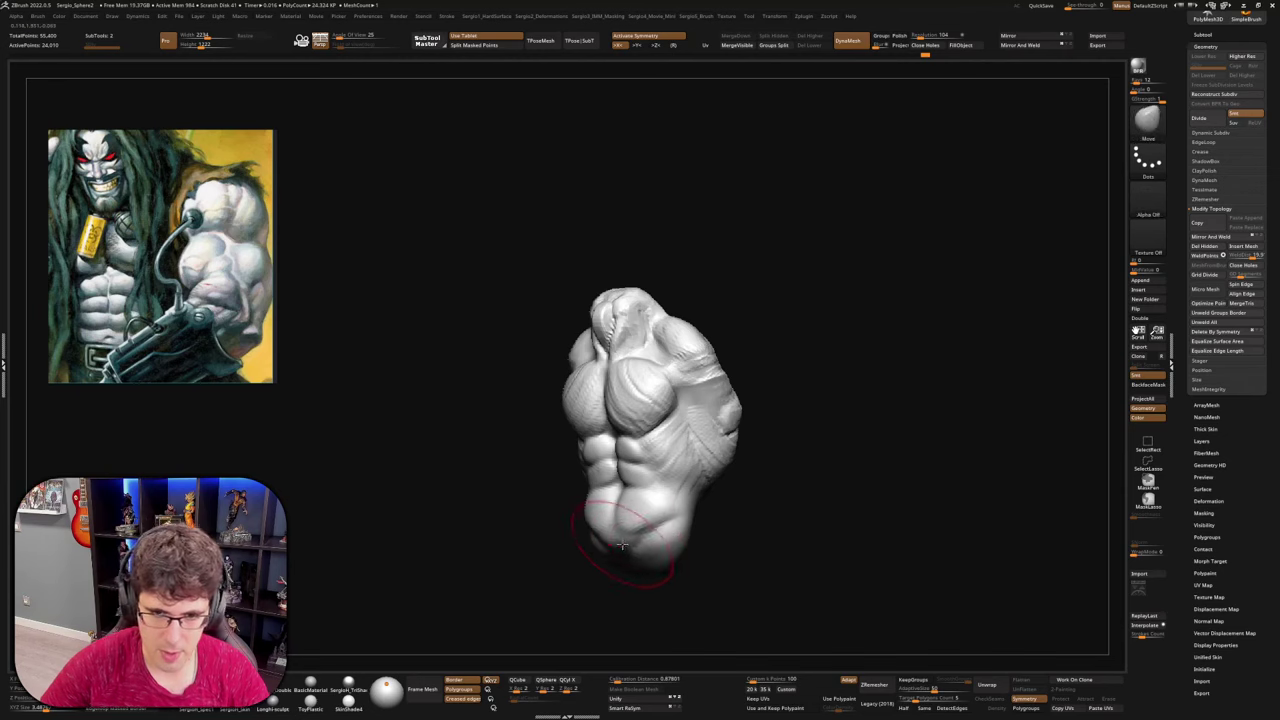
right_drag(625, 540, 660, 555)
Build up the lower abdomen with the ClayBuildup brush and adjust the front of the pelvis with the Move brush
key(b)
key(c)
key(b)
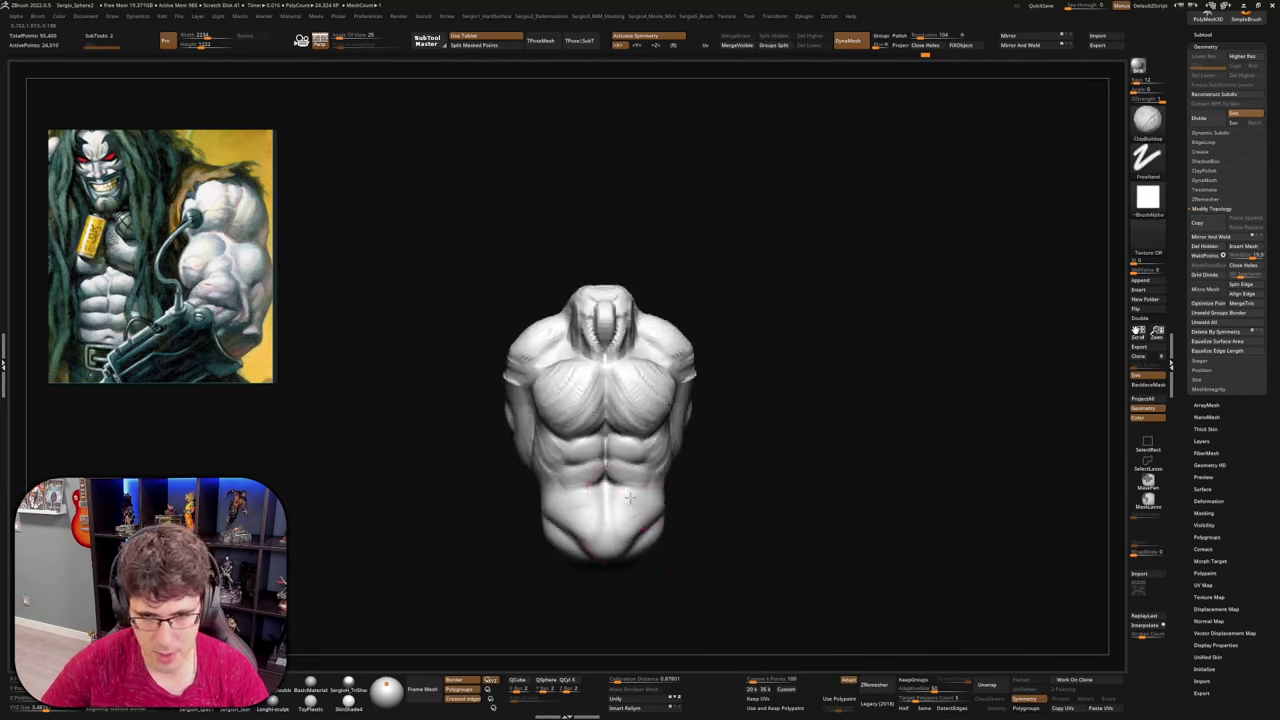
drag(630, 497, 660, 500)
right_drag(638, 561, 605, 548)
key(b)
key(m)
key(v)
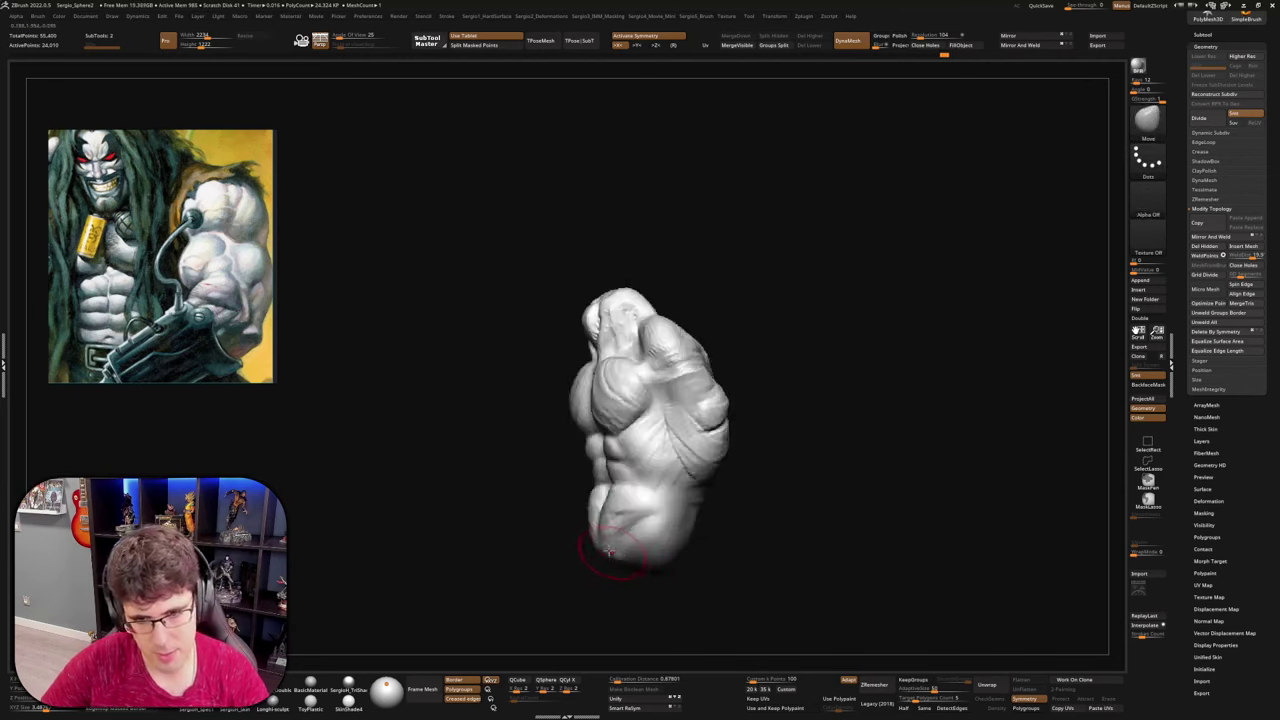
drag(612, 540, 600, 545)
right_drag(655, 572, 641, 558)
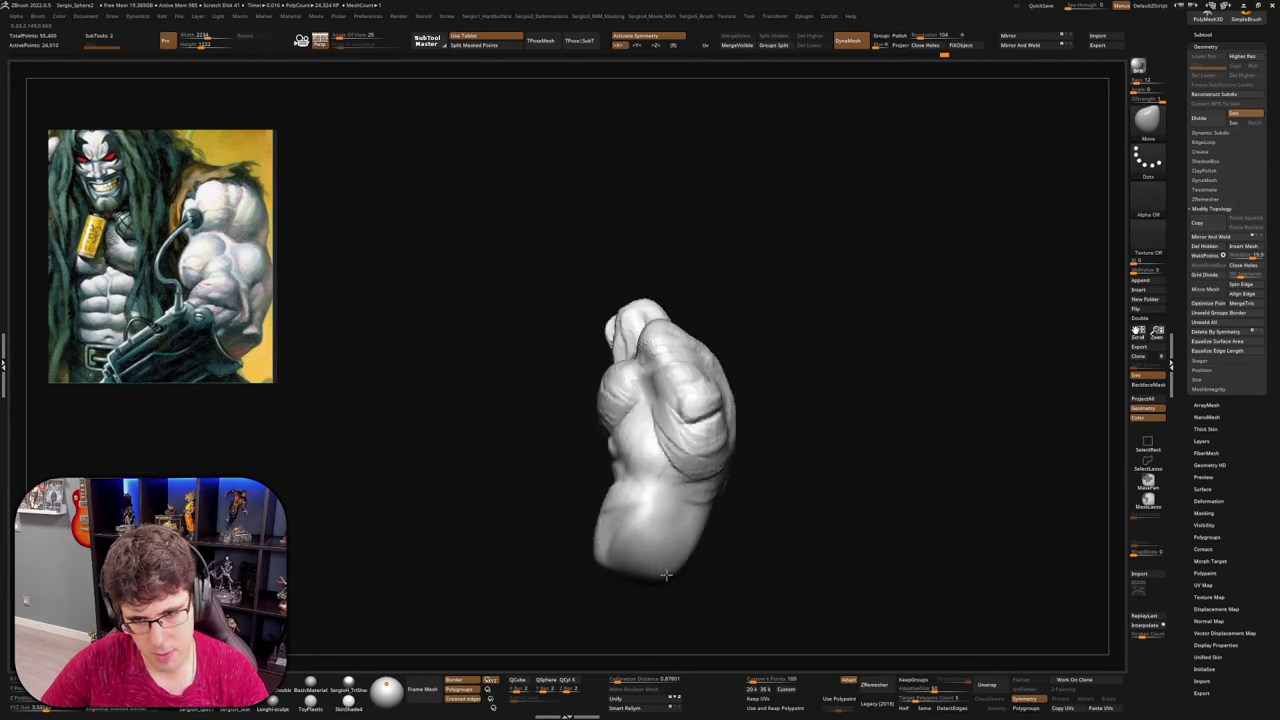
Carve a crease along the side of the waist and hip with the DamStandard brush
key(b)
key(d)
key(s)
drag(647, 505, 661, 559)
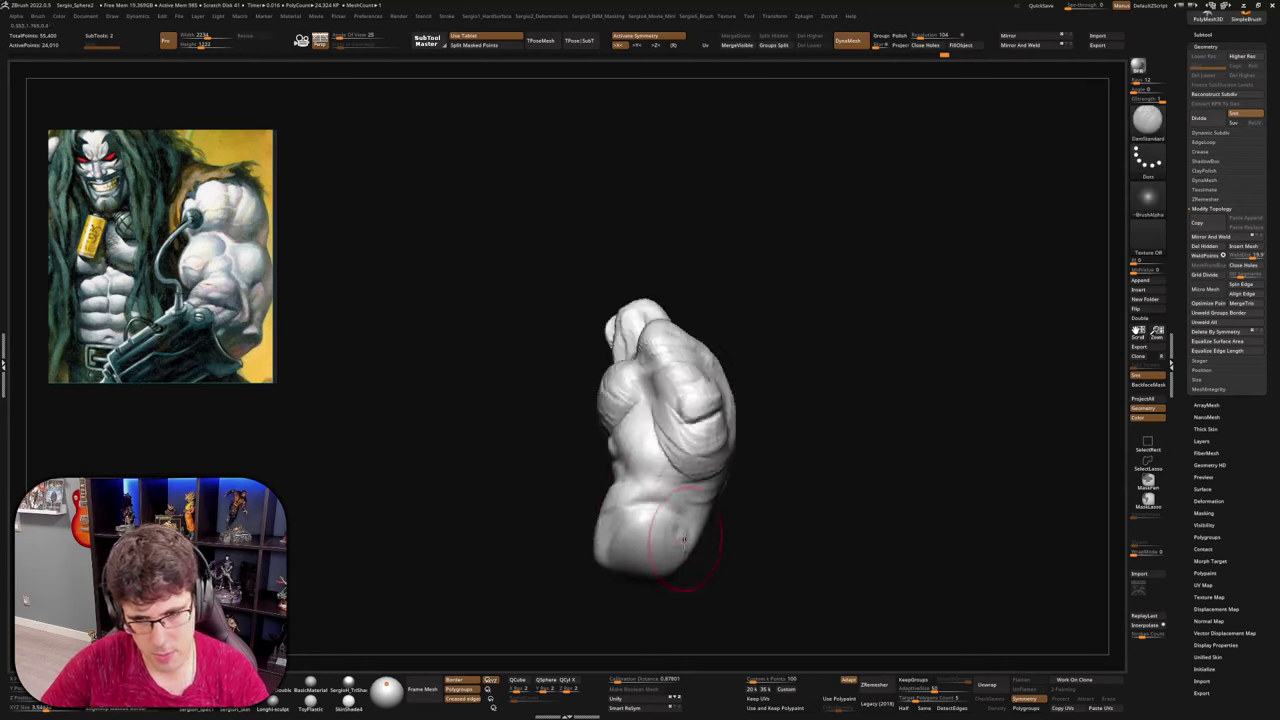
Sculpt the spine groove and the muscle columns of the middle and lower back with the ClayBuildup brush
mouse_move(690, 546)
right_down()
mouse_move(700, 586)
mouse_move(746, 592)
right_up()
key(b)
key(c)
key(b)
mouse_move(718, 514)
ctrl+right_down()
mouse_move(733, 564)
mouse_move(712, 543)
mouse_move(727, 530)
ctrl+right_up()
mouse_move(727, 530)
mouse_down()
mouse_move(742, 478)
mouse_move(737, 514)
mouse_move(722, 480)
mouse_move(697, 540)
mouse_move(757, 510)
mouse_up()
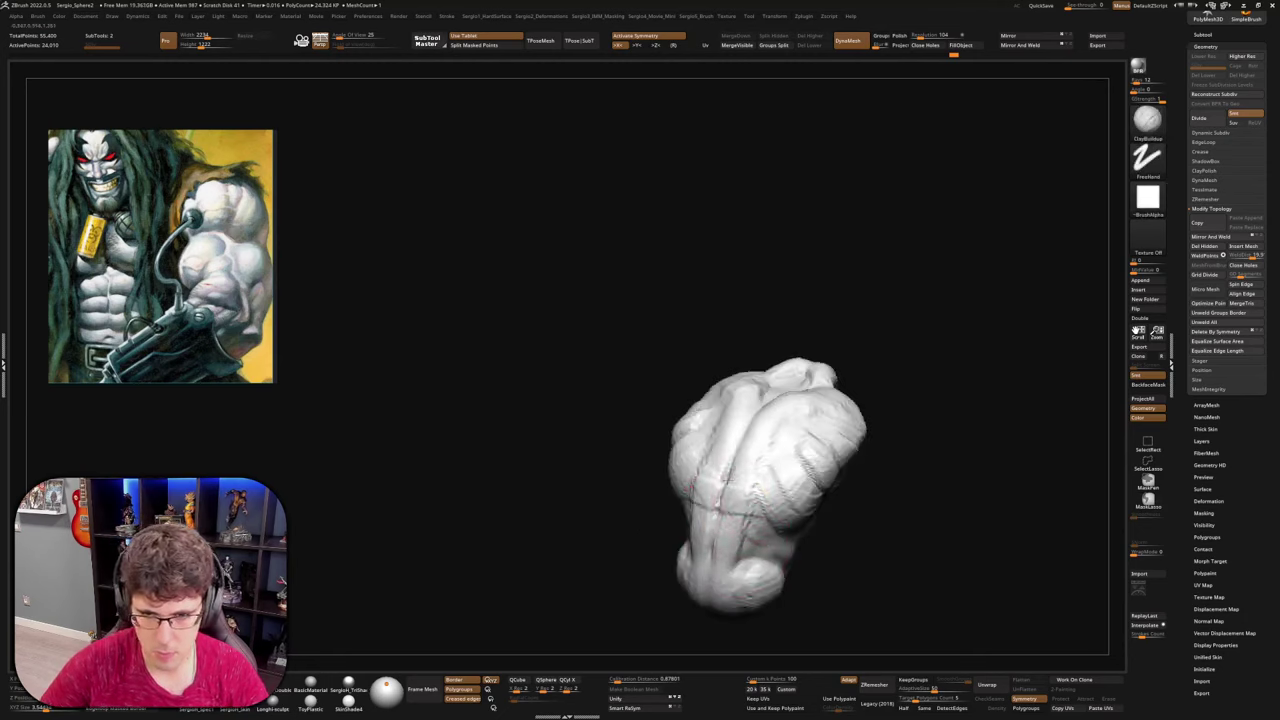
mouse_move(700, 468)
mouse_down()
mouse_move(751, 523)
mouse_move(740, 562)
mouse_up()
right_drag(740, 562, 757, 555)
drag(757, 555, 744, 525)
drag(735, 465, 750, 512)
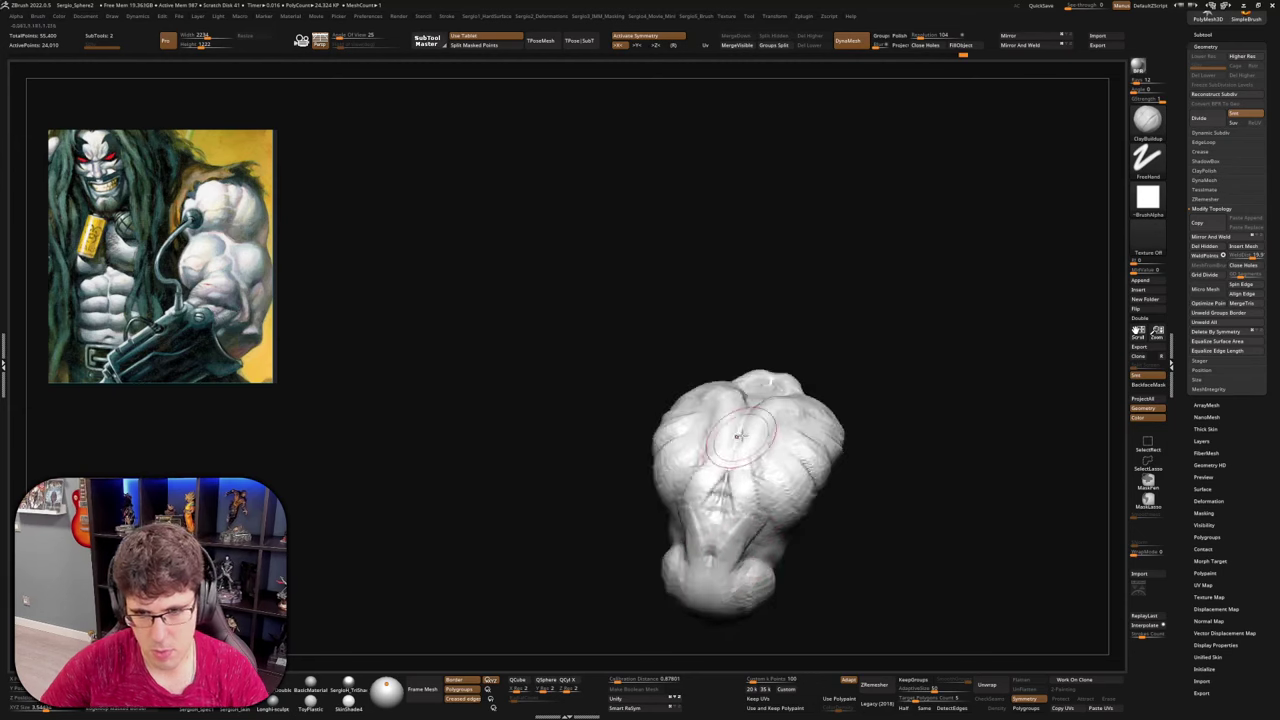
mouse_move(764, 445)
mouse_down()
mouse_move(757, 526)
mouse_move(722, 500)
mouse_move(735, 546)
mouse_up()
Add oblique muscle volume along the flank between the ribcage and the hip with the ClayBuildup brush
right_drag(825, 545, 774, 561)
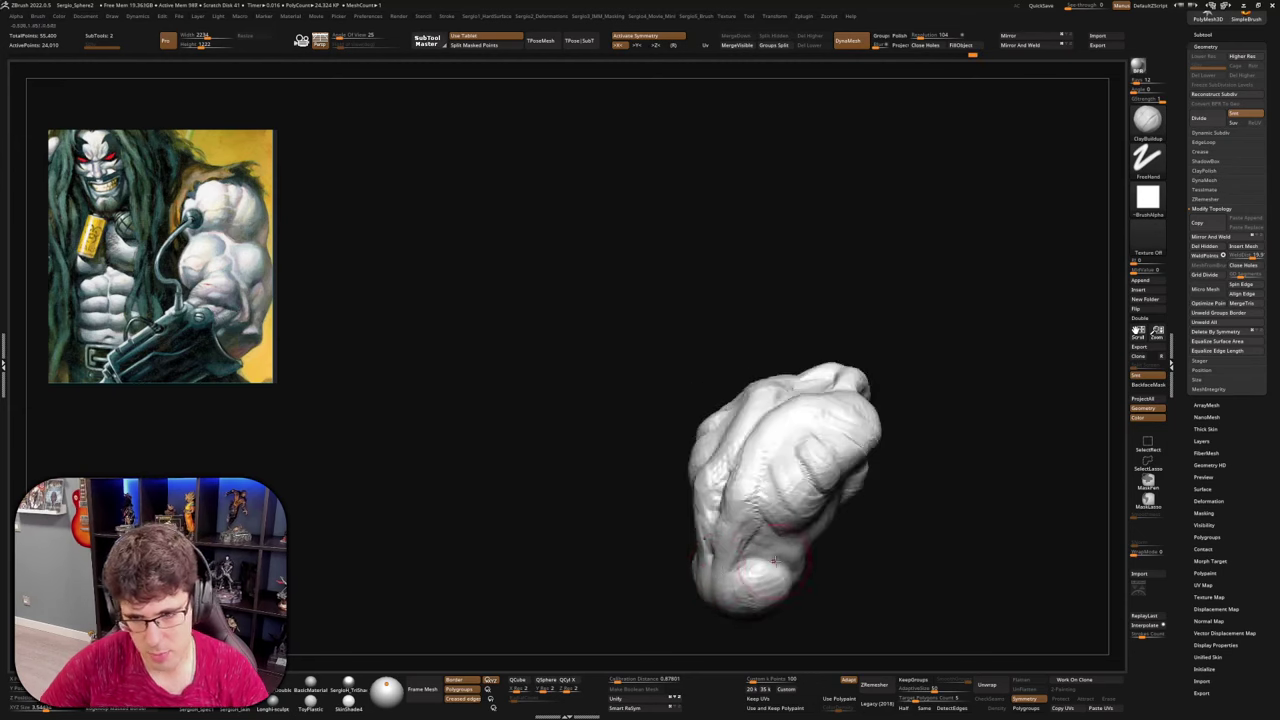
drag(780, 530, 784, 558)
right_drag(784, 558, 838, 545)
mouse_move(794, 532)
mouse_down()
mouse_move(798, 580)
mouse_move(820, 548)
mouse_up()
mouse_move(820, 548)
right_down()
mouse_move(709, 500)
mouse_move(872, 540)
mouse_move(880, 520)
right_up()
mouse_move(874, 500)
mouse_down()
mouse_move(844, 558)
mouse_move(822, 570)
mouse_up()
drag(822, 570, 845, 520)
Adjust the flank and waist silhouette with the Move brush
mouse_move(845, 518)
right_down()
mouse_move(880, 560)
mouse_move(857, 610)
mouse_move(848, 545)
mouse_move(810, 538)
right_up()
key(b)
key(m)
key(v)
mouse_move(826, 536)
mouse_down()
mouse_move(804, 532)
mouse_move(815, 506)
mouse_up()
right_drag(850, 512, 800, 526)
mouse_move(915, 535)
right_down()
mouse_move(888, 543)
mouse_move(891, 525)
mouse_move(870, 508)
right_up()
key(s)
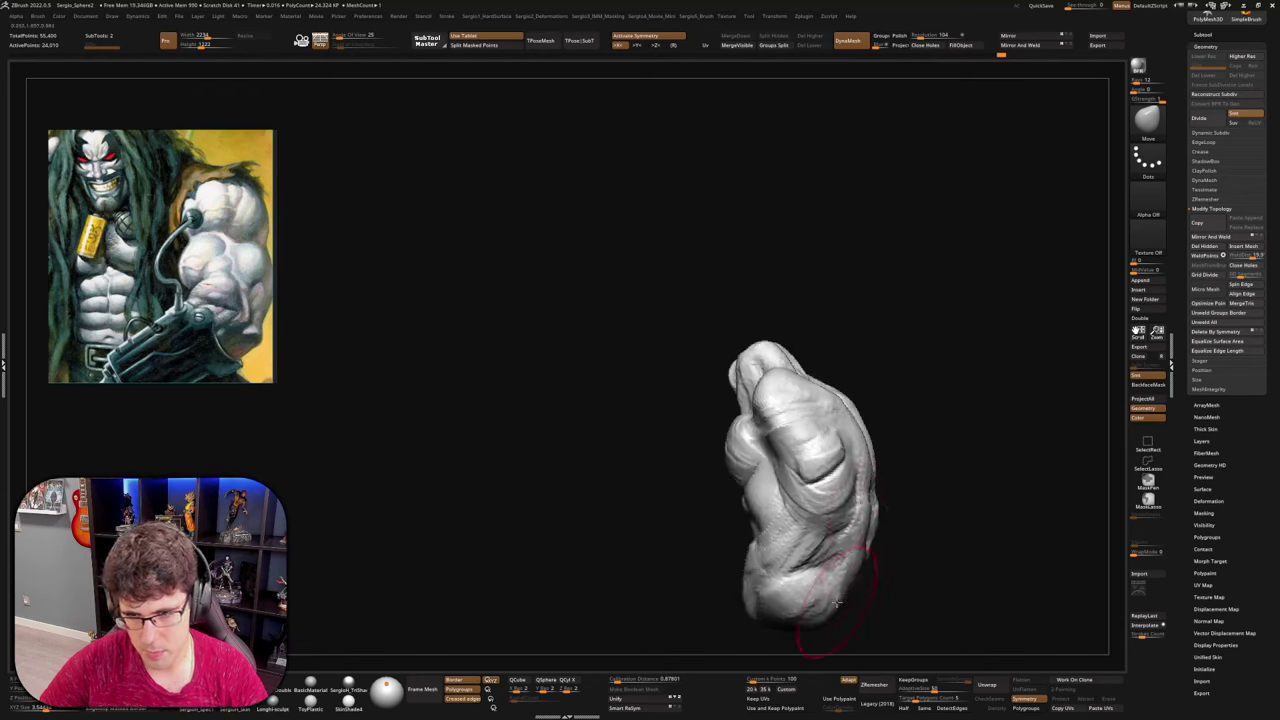
Bring the arm back into view and adjust the torso's width from the front with a large Move brush
right_drag(837, 602, 757, 500)
key(alt+s)
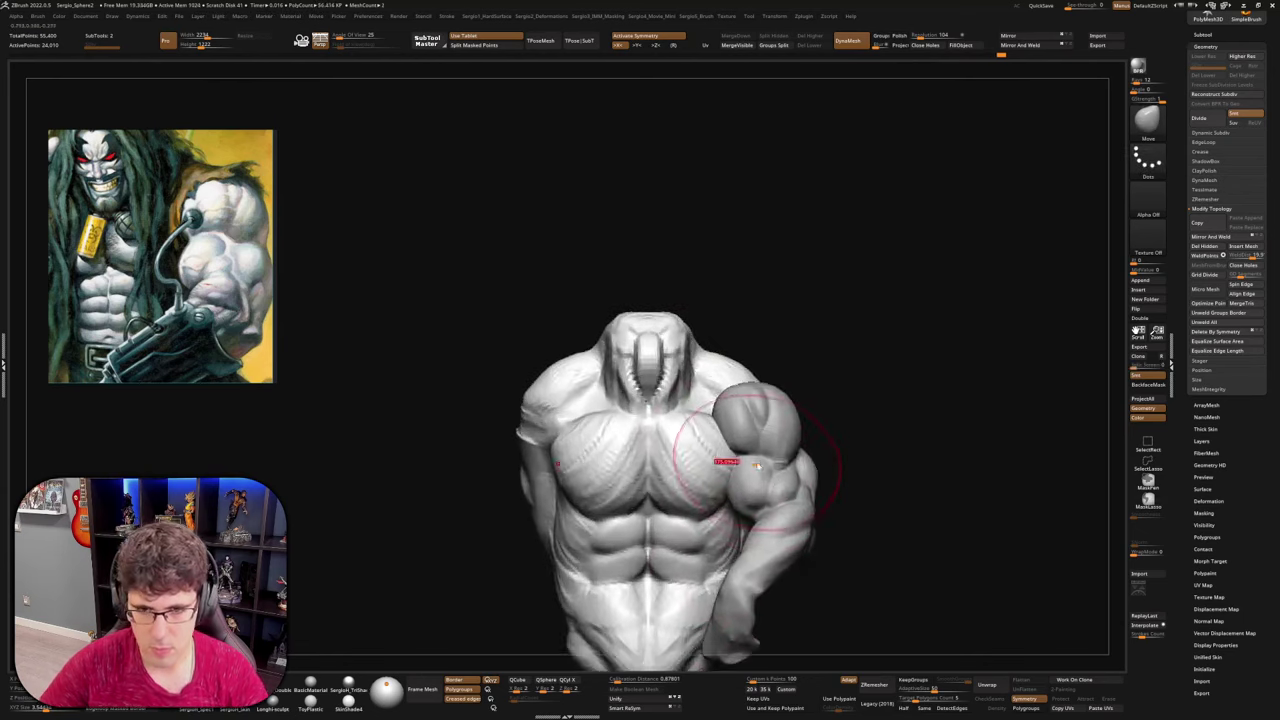
key(s)
mouse_move(564, 599)
mouse_down()
mouse_move(592, 599)
mouse_move(574, 601)
mouse_move(608, 620)
mouse_up()
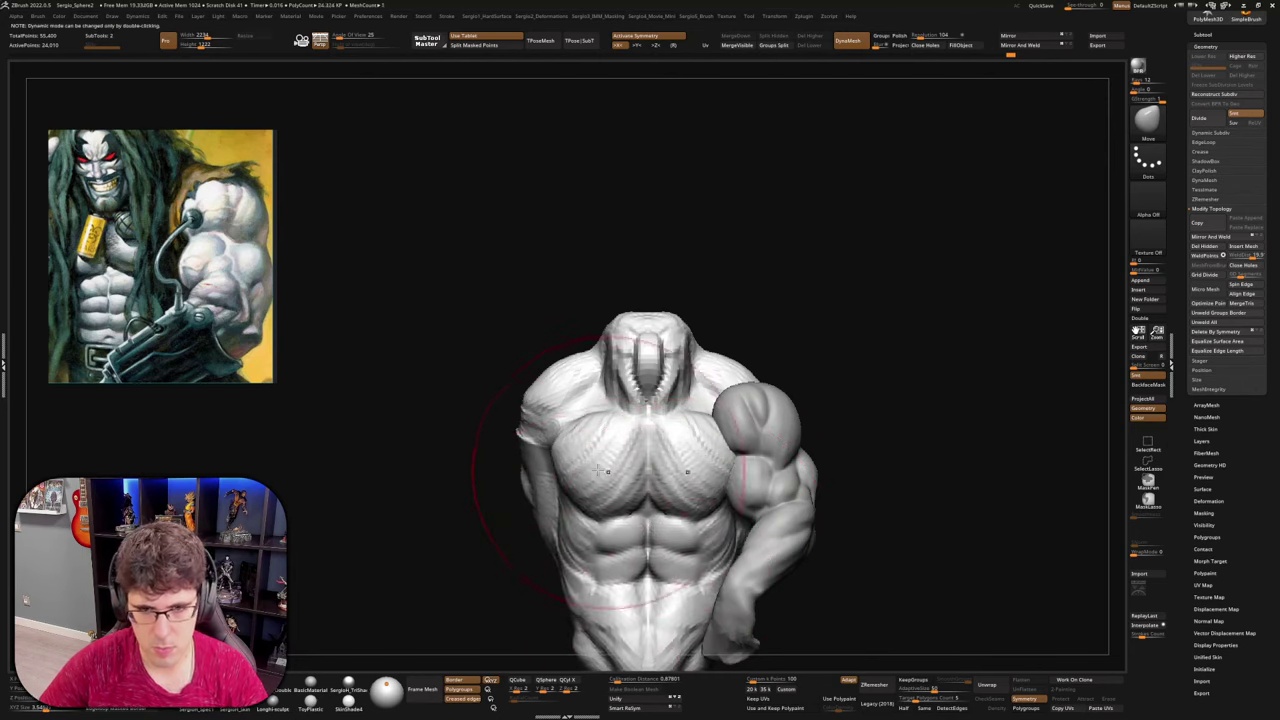
alt+right_drag(628, 508, 620, 446)
ctrl+right_drag(620, 446, 630, 400)
right_drag(882, 411, 770, 526)
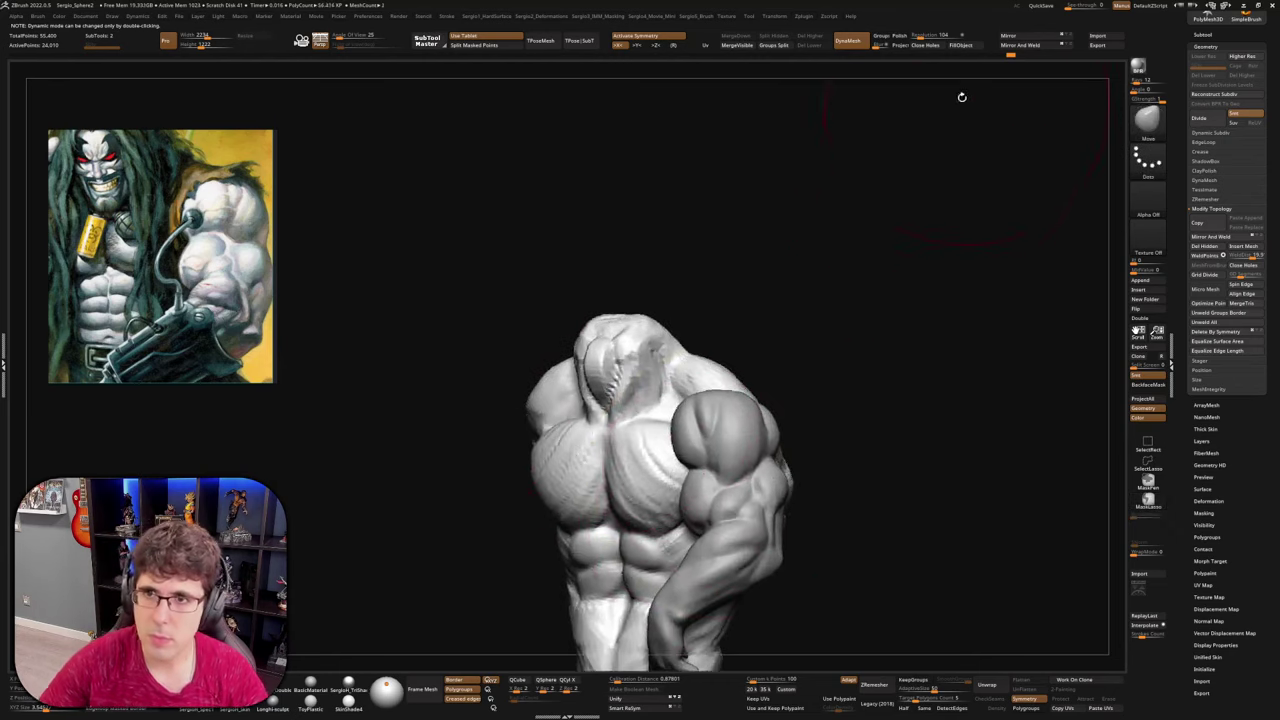
Remesh the torso at a higher DynaMesh resolution and fill out the throat and neck muscles with the ClayBuildup brush
drag(921, 36, 924, 36)
ctrl+drag(828, 206, 840, 267)
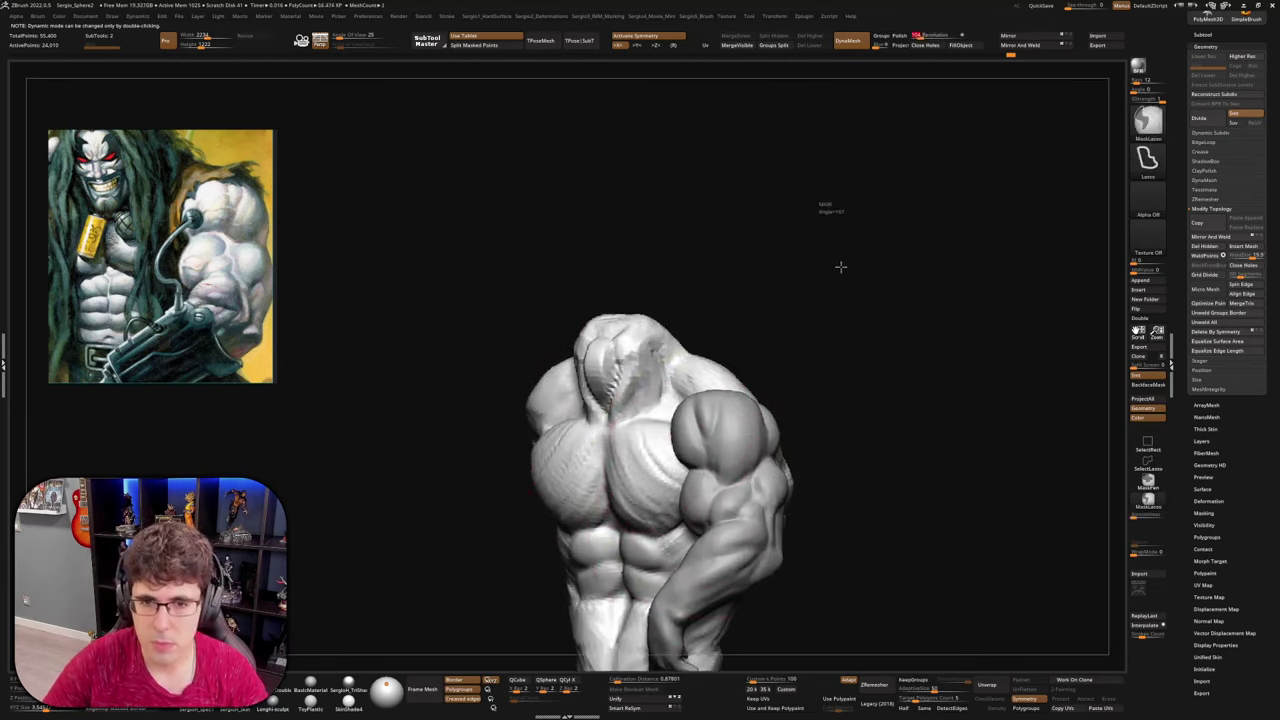
right_drag(643, 429, 690, 427)
mouse_move(620, 400)
ctrl+right_down()
mouse_move(634, 423)
mouse_move(592, 425)
mouse_move(606, 486)
ctrl+right_up()
key(b)
key(c)
key(b)
drag(603, 465, 602, 334)
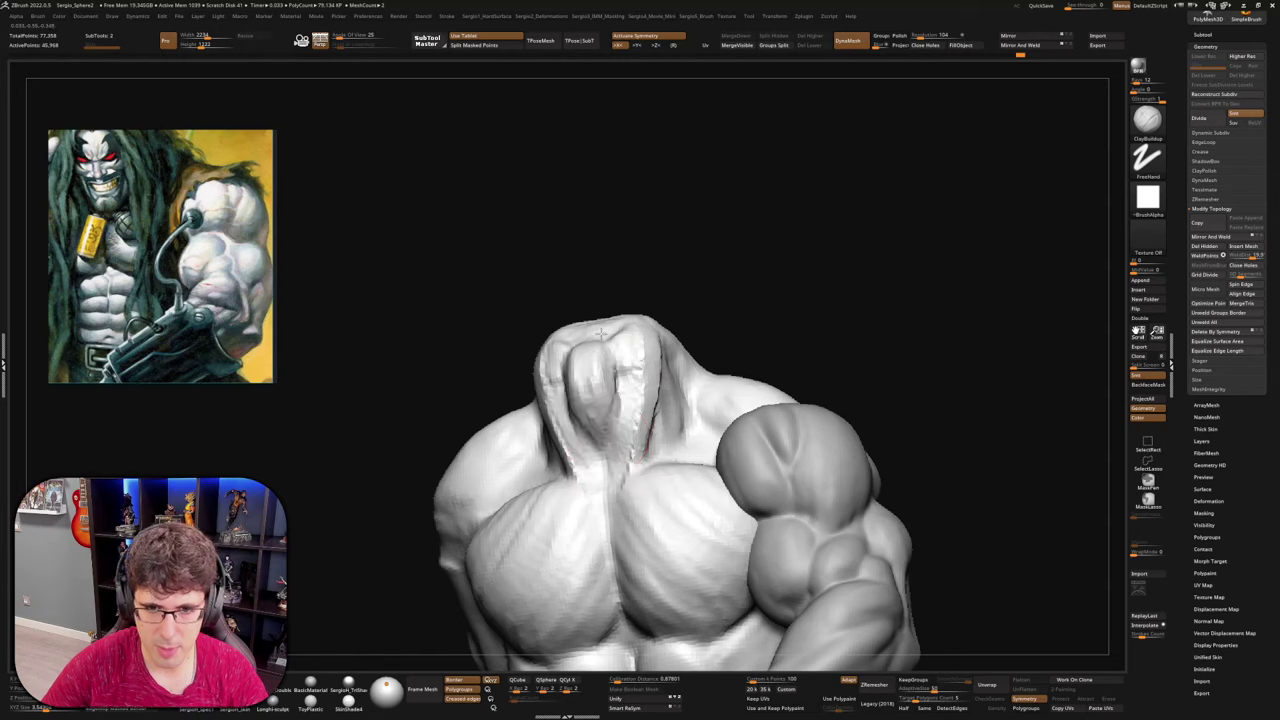
mouse_move(619, 392)
mouse_down()
mouse_move(645, 442)
mouse_move(645, 378)
mouse_up()
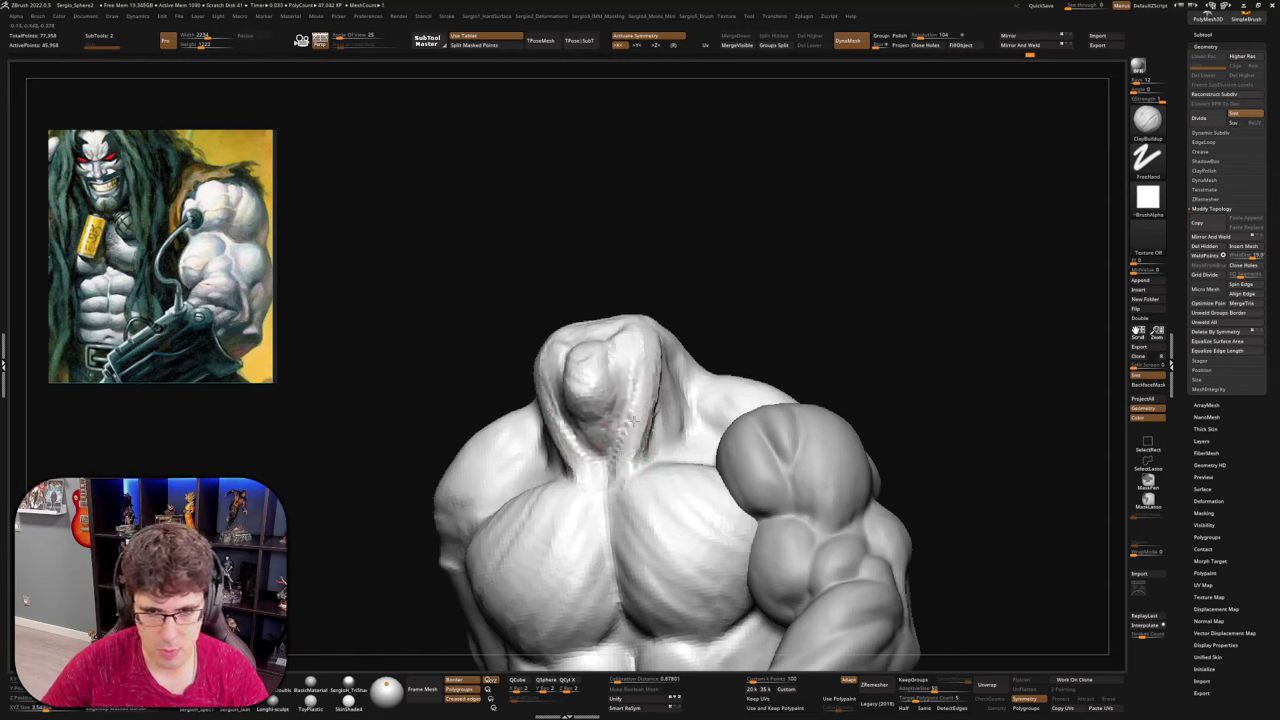
mouse_move(633, 421)
mouse_down()
mouse_move(648, 375)
mouse_move(650, 420)
mouse_up()
right_drag(735, 415, 668, 408)
drag(668, 408, 650, 375)
Raise the top of the neck with the Move brush
right_drag(665, 370, 592, 362)
key(b)
key(m)
key(v)
mouse_move(636, 307)
mouse_down()
mouse_move(614, 288)
mouse_move(640, 283)
mouse_up()
Mask the torso so only the upper neck stays editable, with a softened mask edge
mouse_move(640, 283)
ctrl+right_down()
mouse_move(648, 270)
mouse_move(755, 365)
mouse_move(671, 421)
mouse_move(686, 383)
ctrl+right_up()
mouse_move(820, 314)
ctrl+mouse_down()
mouse_move(614, 220)
mouse_move(745, 262)
ctrl+mouse_up()
ctrl+click(806, 387)
ctrl+click(730, 471)
ctrl+click(764, 392)
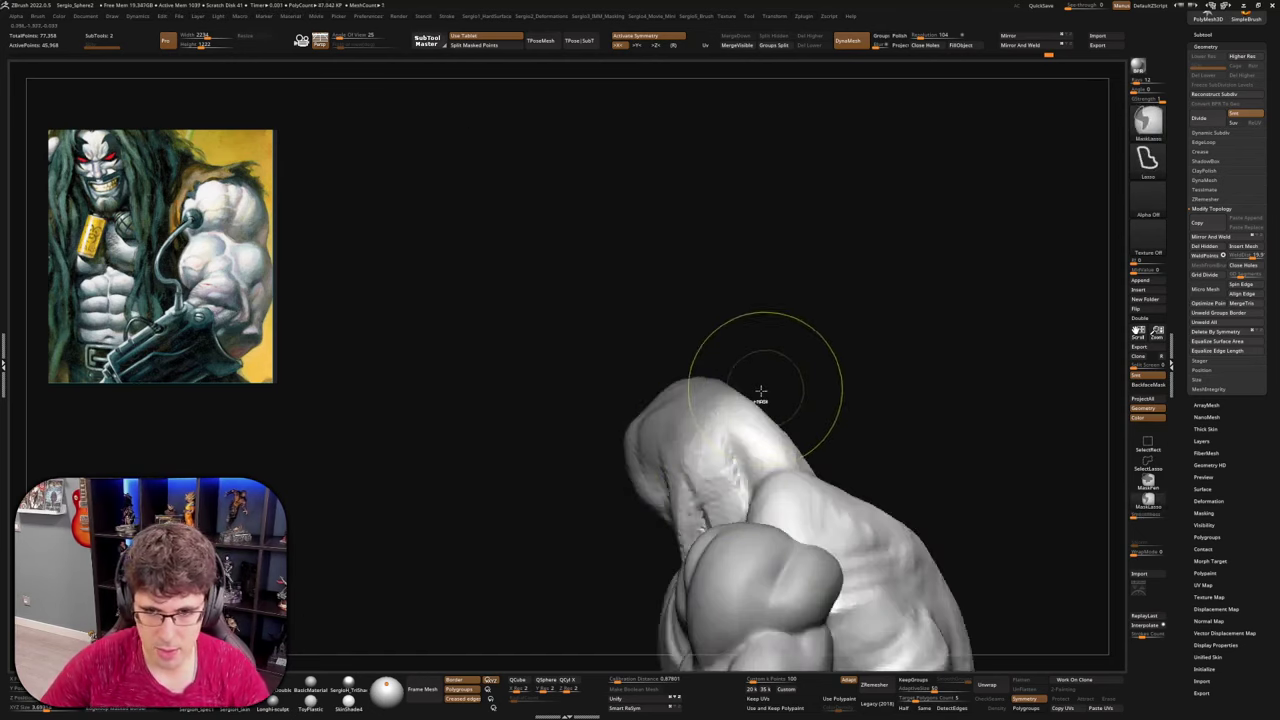
Centre the transform gizmo on the top of the neck and stretch the unmasked area outward to start a head
key(w)
alt+click(676, 436)
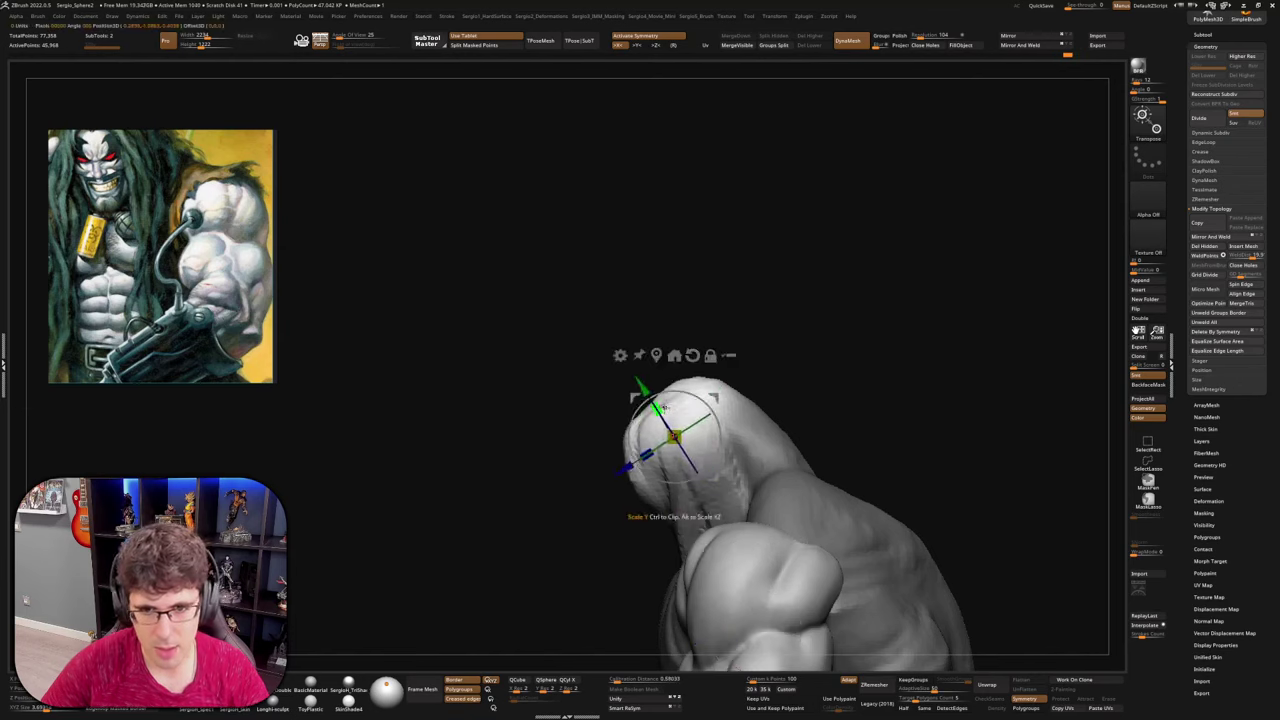
drag(521, 278, 506, 258)
drag(714, 392, 669, 376)
key(q)
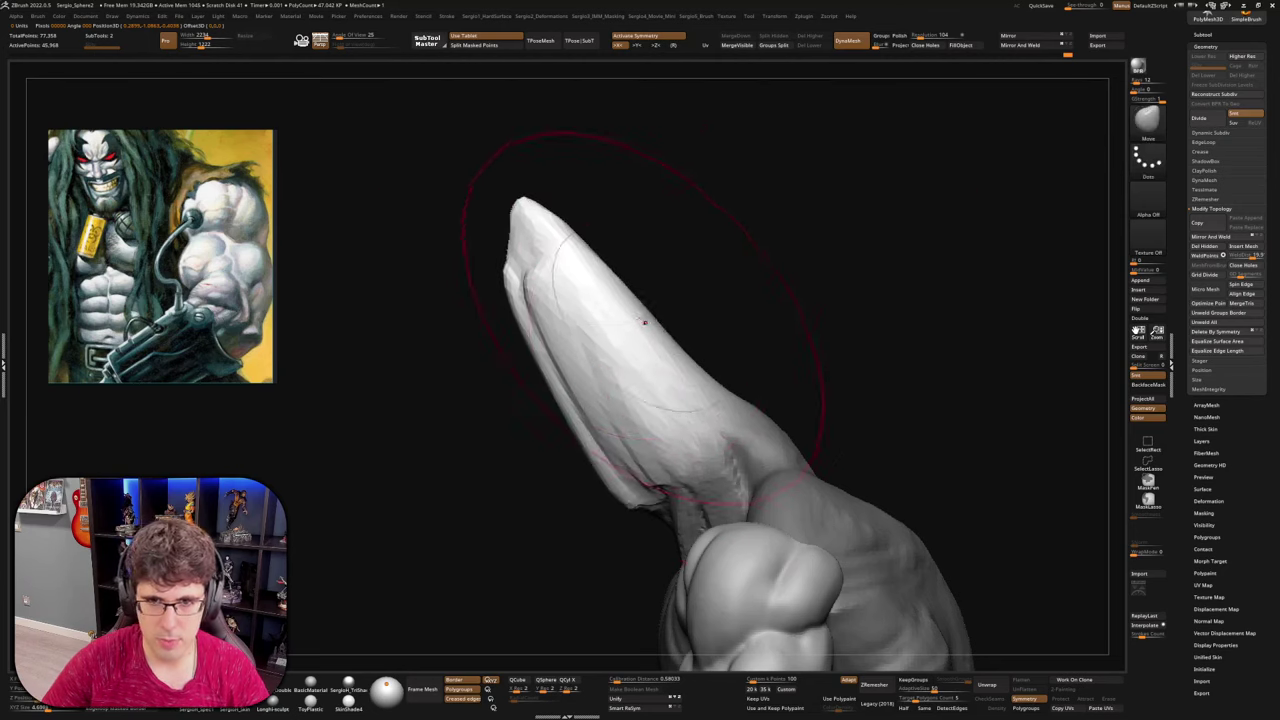
Shape the stretched form into a rough head volume with the Move brush and smooth its surface
mouse_move(646, 320)
mouse_down()
mouse_move(682, 284)
mouse_move(567, 317)
mouse_up()
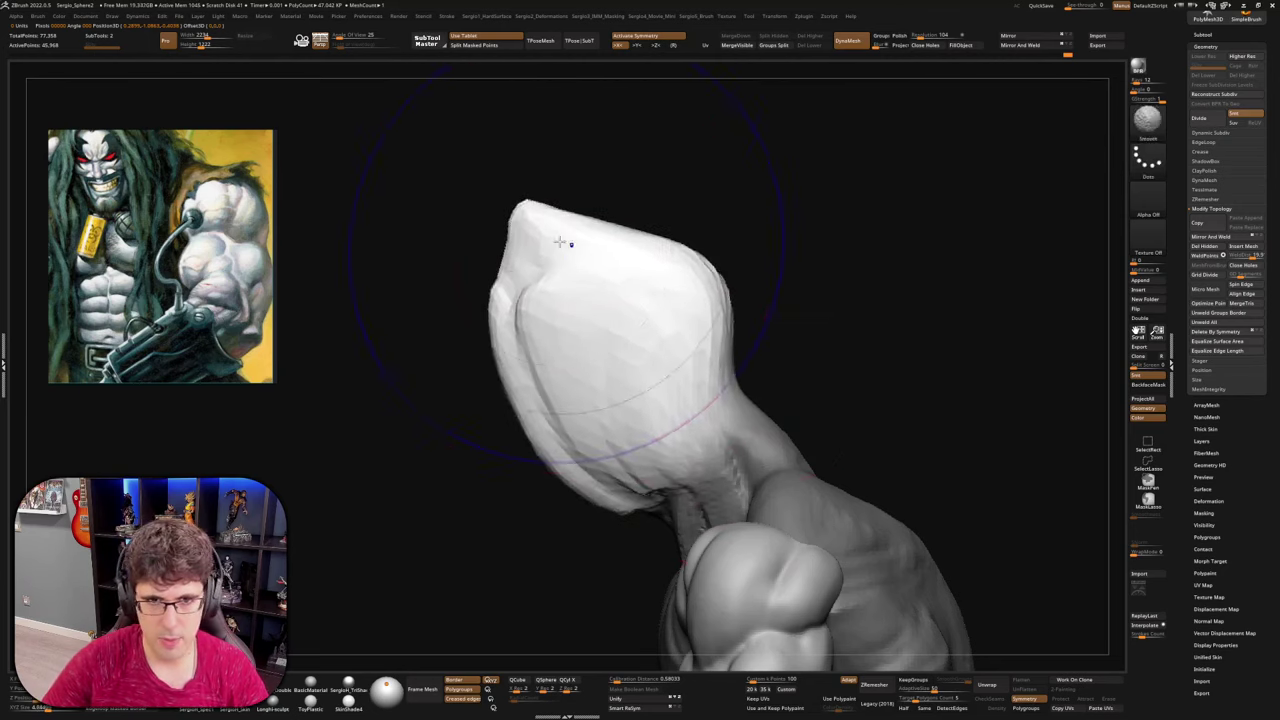
mouse_move(566, 243)
shift+mouse_down()
mouse_move(560, 330)
mouse_move(580, 300)
shift+mouse_up()
key(s)
mouse_move(633, 274)
mouse_down()
mouse_move(620, 274)
mouse_move(643, 262)
mouse_up()
drag(545, 312, 510, 305)
drag(535, 388, 517, 369)
drag(508, 266, 530, 290)
mouse_move(530, 290)
ctrl+right_down()
mouse_move(617, 374)
mouse_move(674, 371)
ctrl+right_up()
Reposition the head with the transform gizmo and round the skull with the Move brush
key(w)
drag(611, 417, 523, 432)
key(q)
mouse_move(684, 465)
right_down()
mouse_move(675, 371)
mouse_move(764, 414)
right_up()
drag(713, 378, 696, 369)
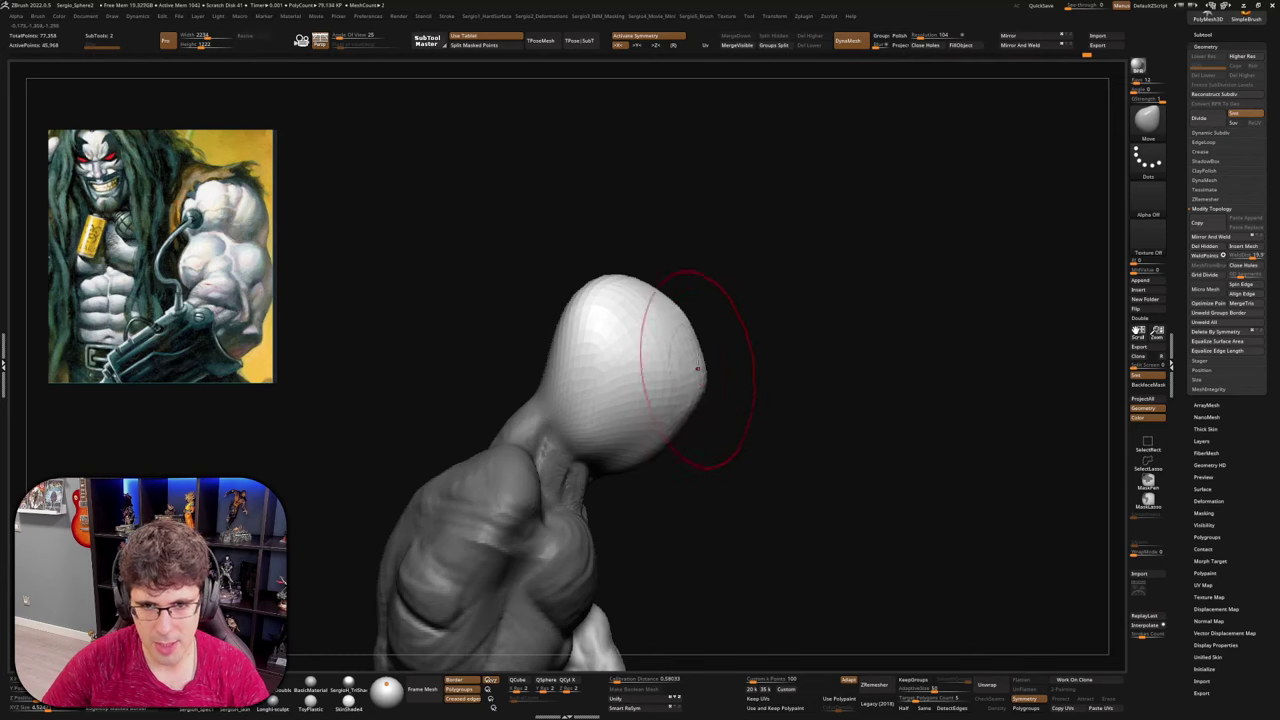
drag(648, 285, 607, 304)
drag(567, 370, 529, 371)
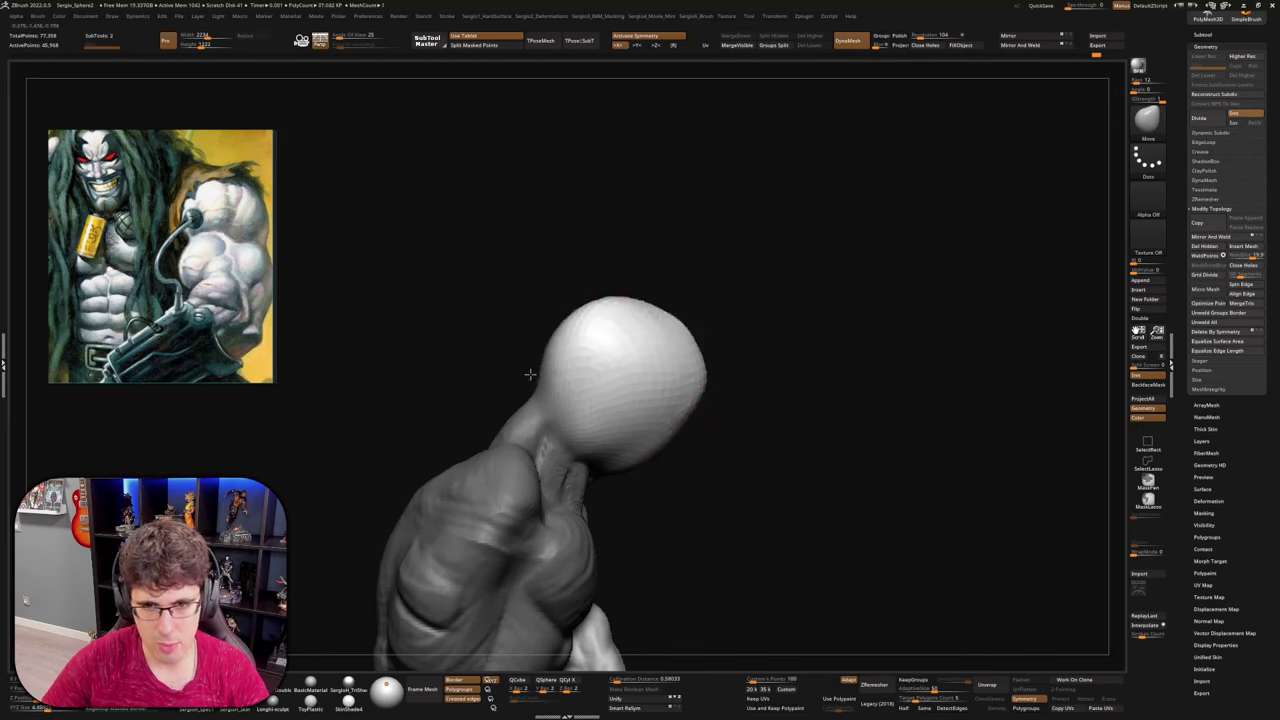
Clear the mask, smooth the back of the head and refine the skull's outline with the Move brush
ctrl+drag(735, 358, 790, 362)
mouse_move(530, 335)
shift+mouse_down()
mouse_move(563, 314)
mouse_move(556, 326)
shift+mouse_up()
right_drag(605, 330, 571, 346)
drag(586, 328, 591, 314)
right_drag(591, 314, 622, 306)
mouse_move(586, 297)
mouse_down()
mouse_move(537, 293)
mouse_move(529, 349)
mouse_move(486, 394)
mouse_up()
Build up the nape and upper trapezius muscles with the ClayBuildup brush
key(b)
key(c)
key(b)
mouse_move(495, 476)
right_down()
mouse_move(457, 451)
mouse_move(557, 474)
right_up()
drag(540, 406, 491, 510)
right_drag(491, 510, 506, 466)
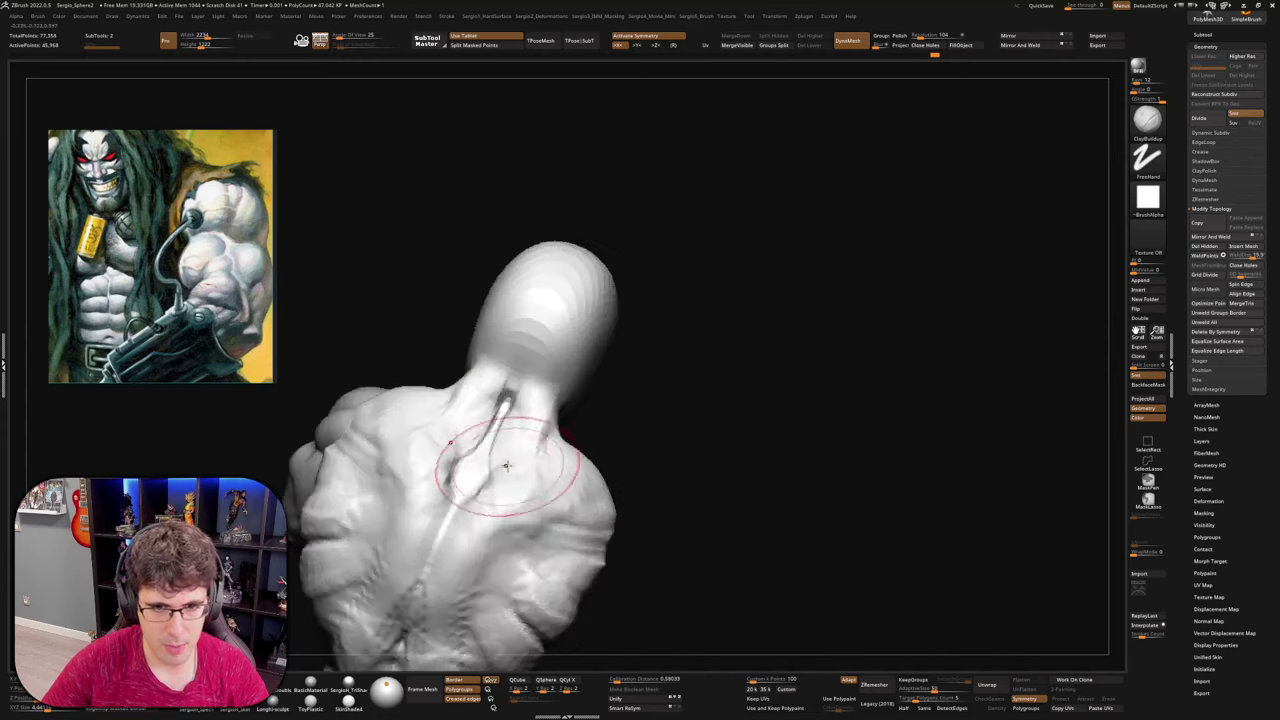
mouse_move(489, 450)
mouse_down()
mouse_move(473, 458)
mouse_move(490, 441)
mouse_move(466, 500)
mouse_up()
Reshape the trapezius and the upper back's outline with the Move brush
right_drag(434, 553, 575, 472)
key(b)
key(m)
key(v)
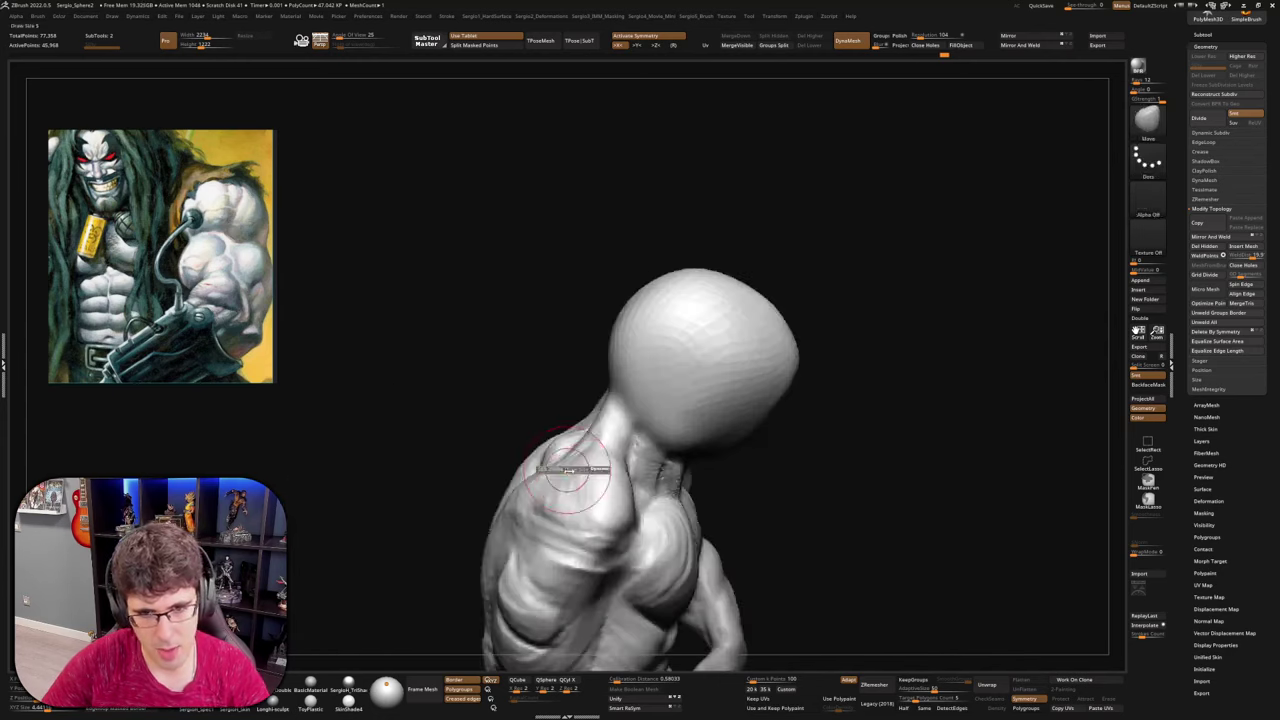
drag(578, 469, 586, 445)
right_drag(575, 440, 586, 487)
mouse_move(585, 487)
mouse_down()
mouse_move(540, 495)
mouse_move(494, 526)
mouse_up()
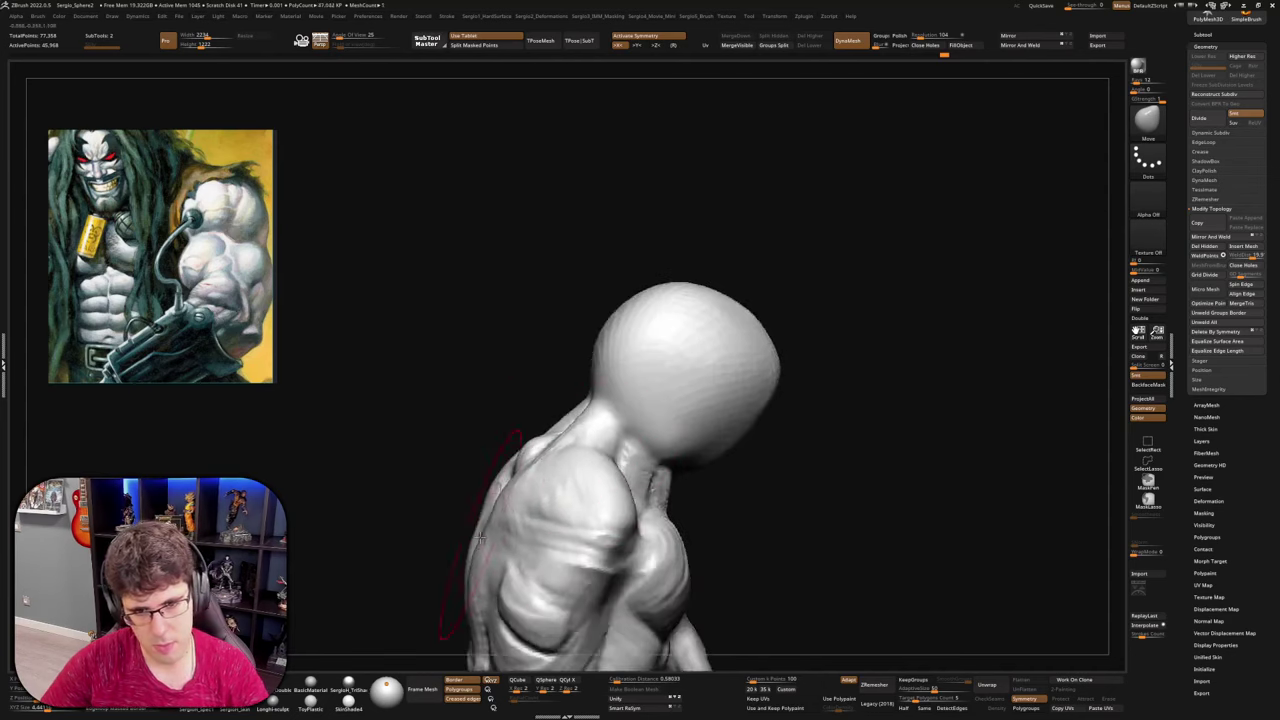
Pull out the jaw and chin with the Move brush and carve the jawline with the DamStandard brush
mouse_move(510, 565)
right_down()
mouse_move(571, 514)
mouse_move(587, 450)
right_up()
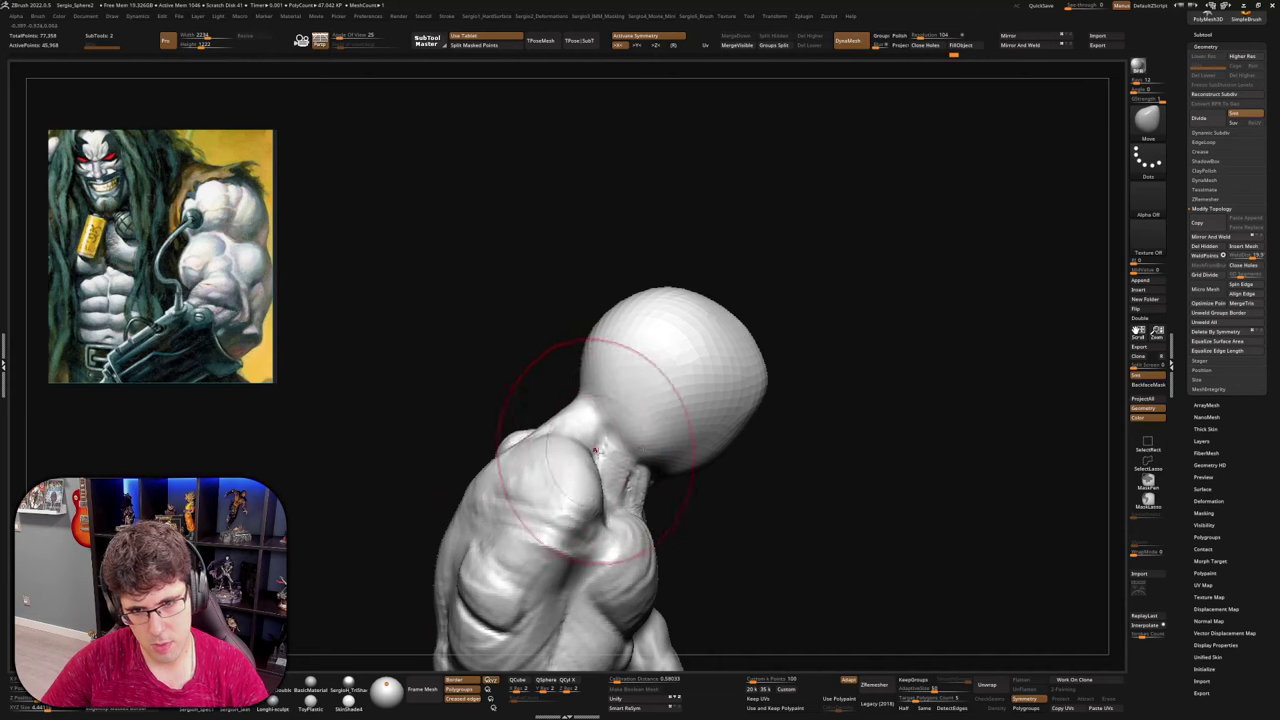
drag(623, 434, 679, 432)
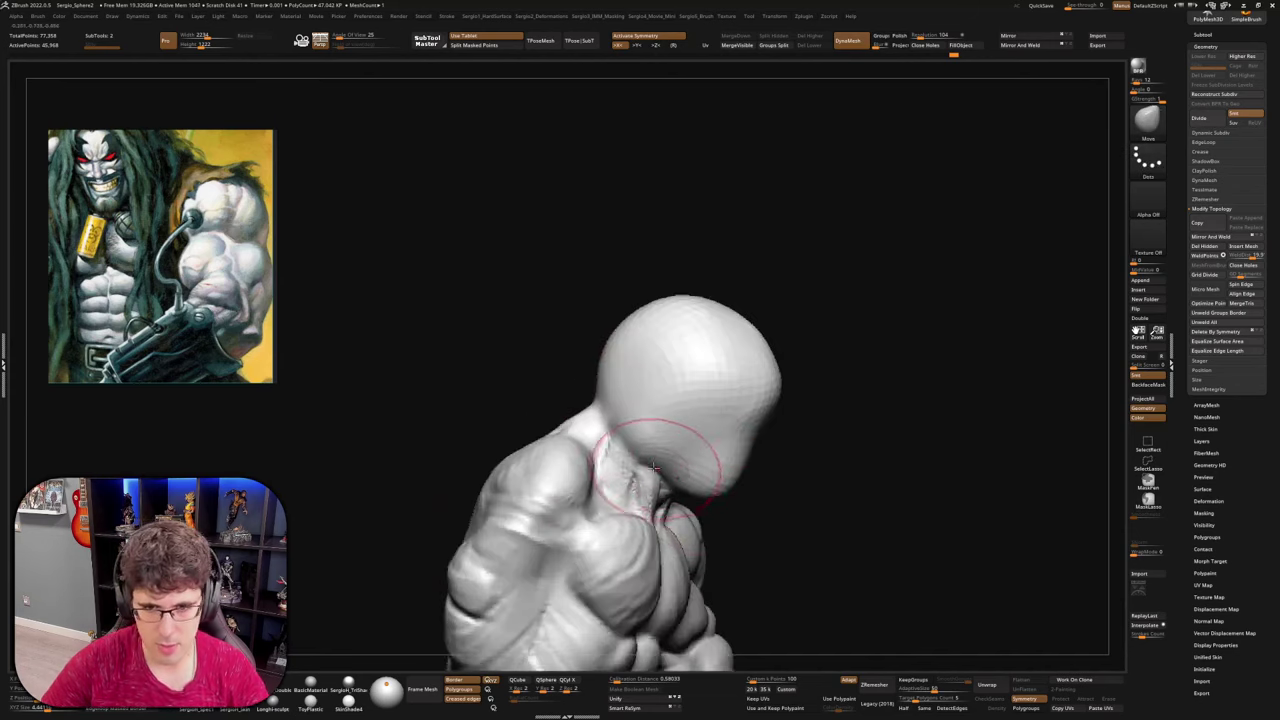
right_drag(653, 467, 690, 462)
key(ctrl+shift+d)
drag(646, 411, 641, 424)
drag(693, 497, 716, 462)
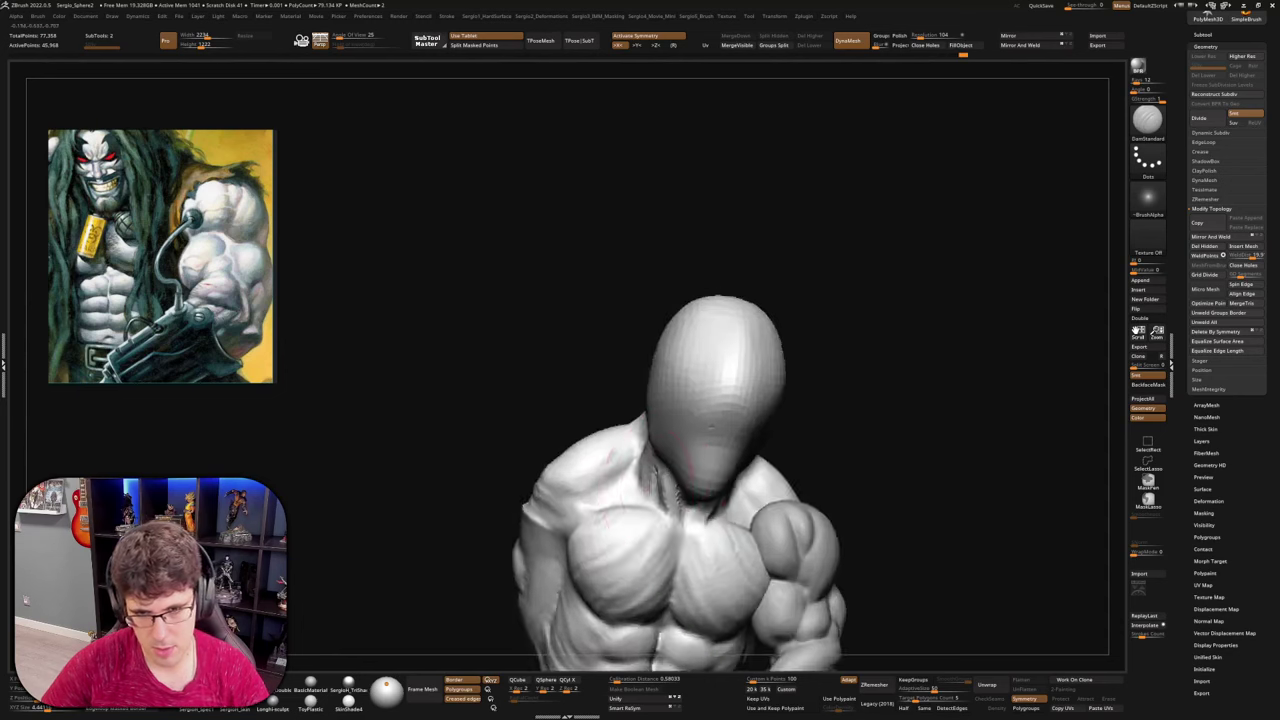
Refine the front and sides of the head with the Move brush
right_drag(722, 436, 671, 460)
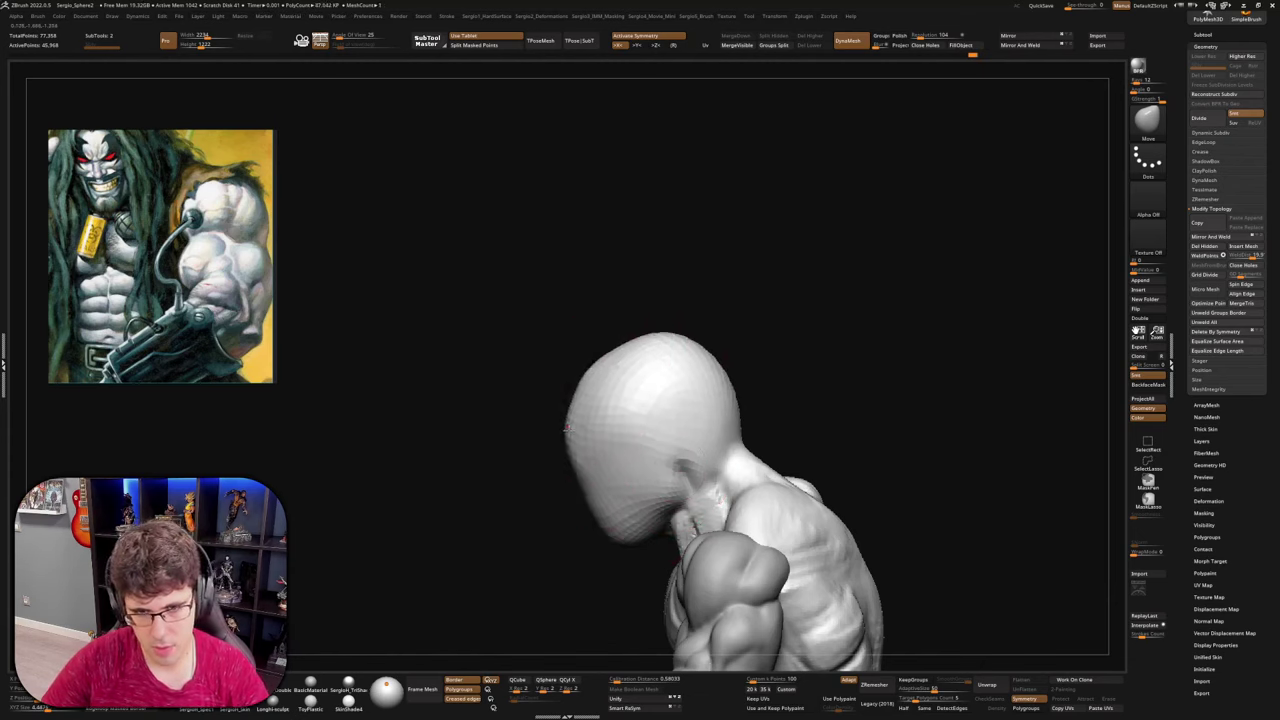
mouse_move(567, 428)
mouse_down()
mouse_move(669, 486)
mouse_move(596, 401)
mouse_up()
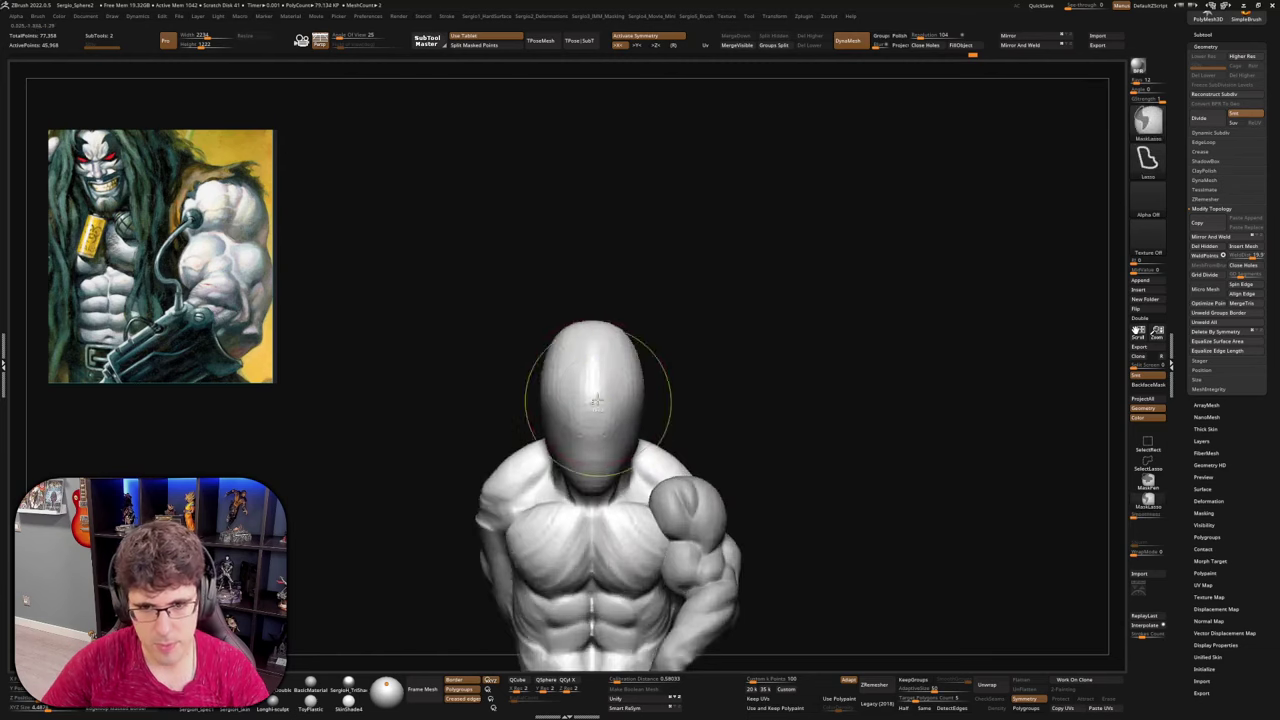
drag(629, 334, 624, 347)
shift+right_drag(624, 347, 602, 391)
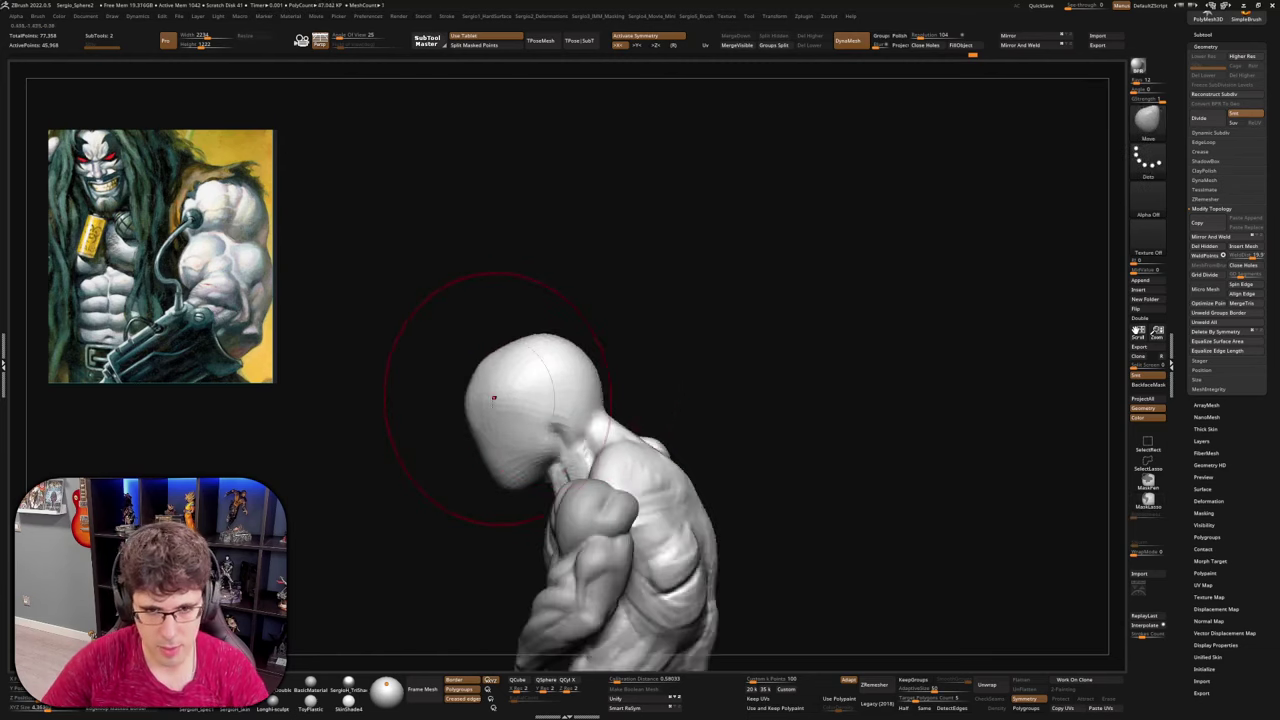
Adjust the cranium and face profile with the Move brush and smooth the head's surface
mouse_move(493, 398)
mouse_down()
mouse_move(477, 434)
mouse_move(571, 443)
mouse_move(621, 465)
mouse_up()
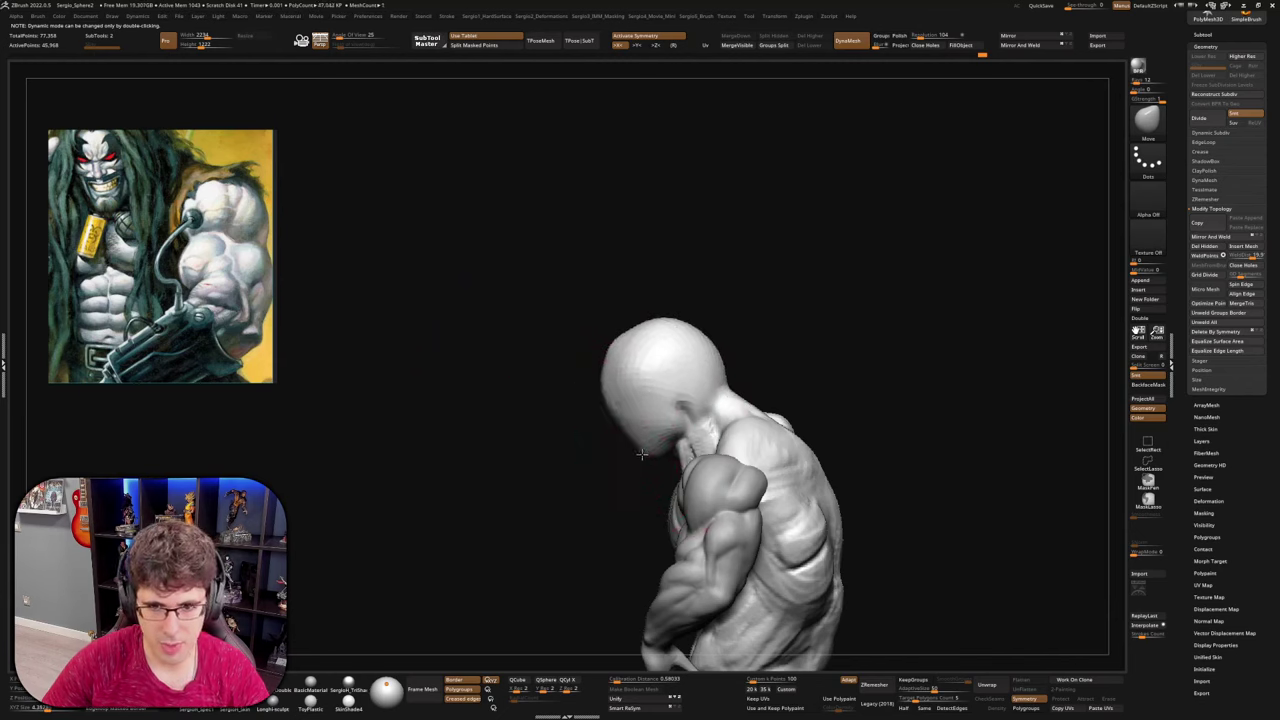
shift+drag(600, 449, 663, 424)
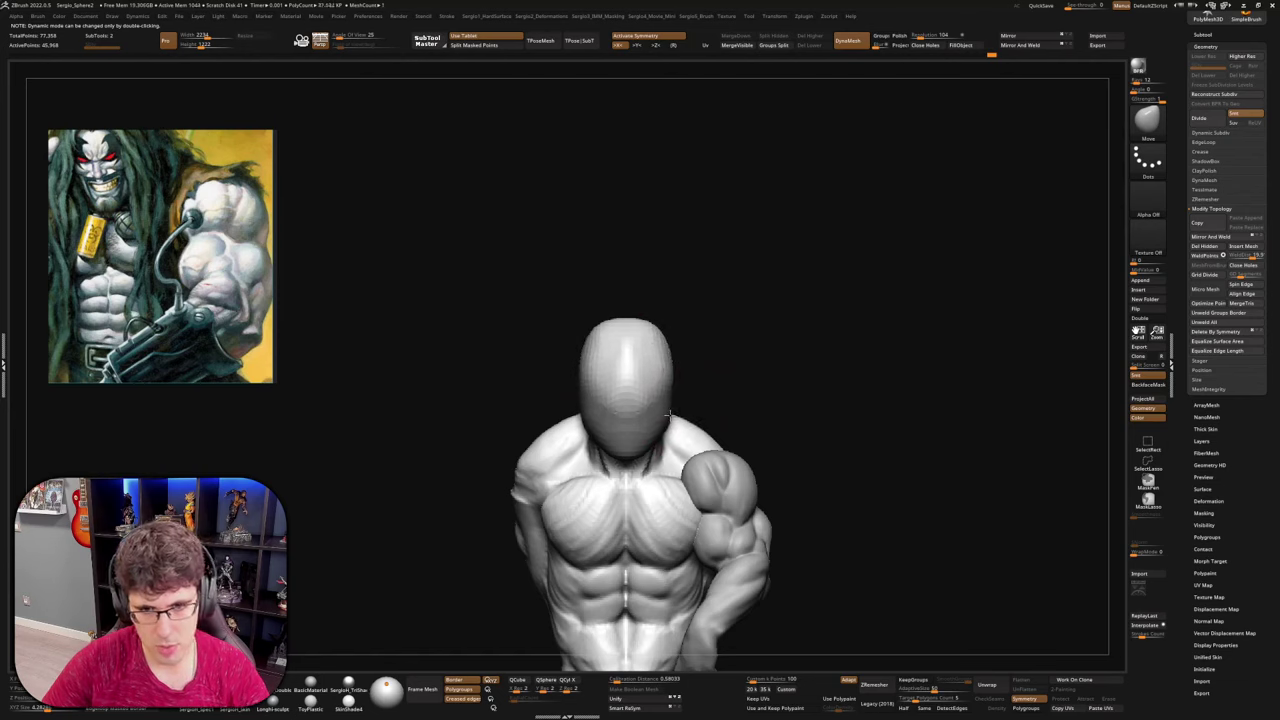
drag(681, 347, 665, 323)
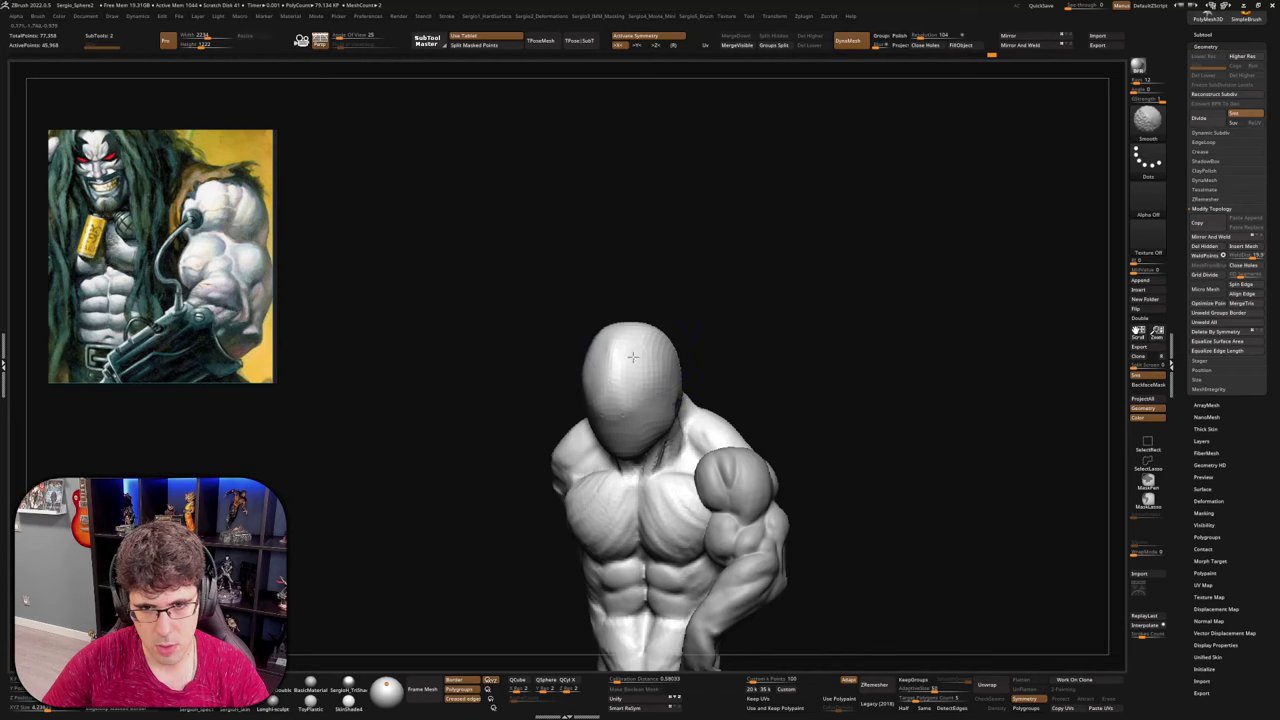
right_drag(647, 379, 646, 371)
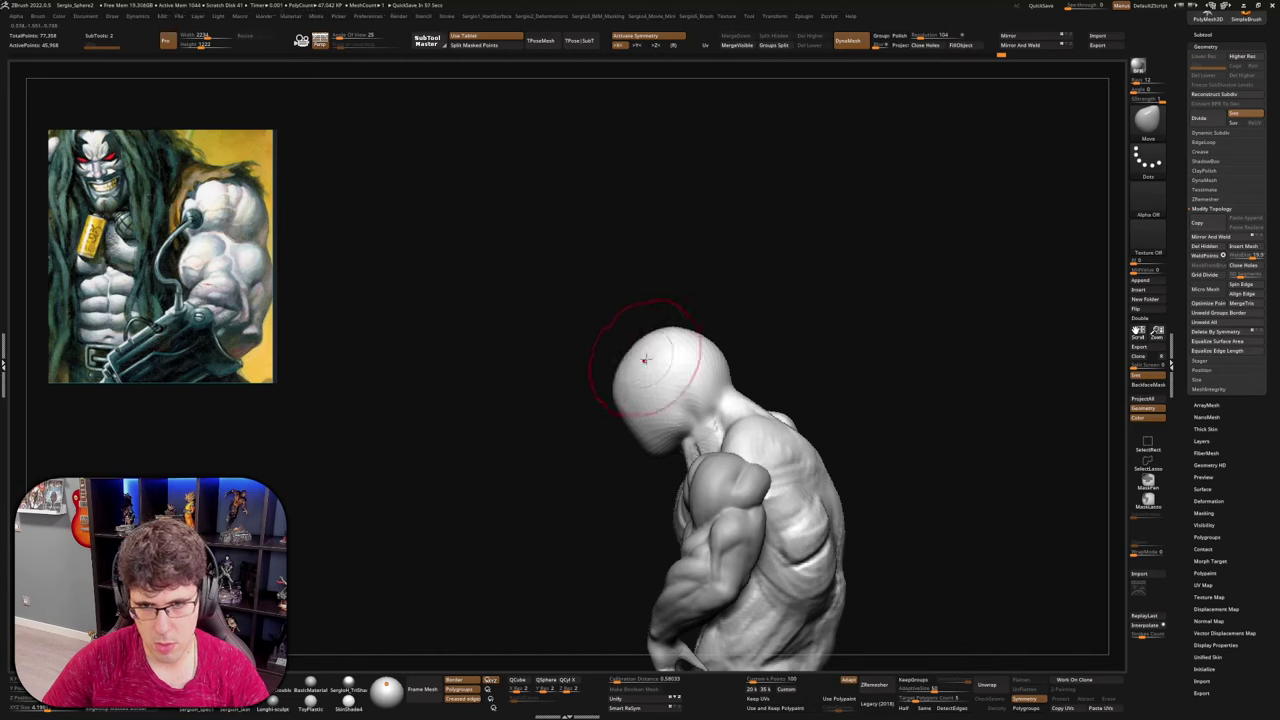
drag(641, 357, 638, 365)
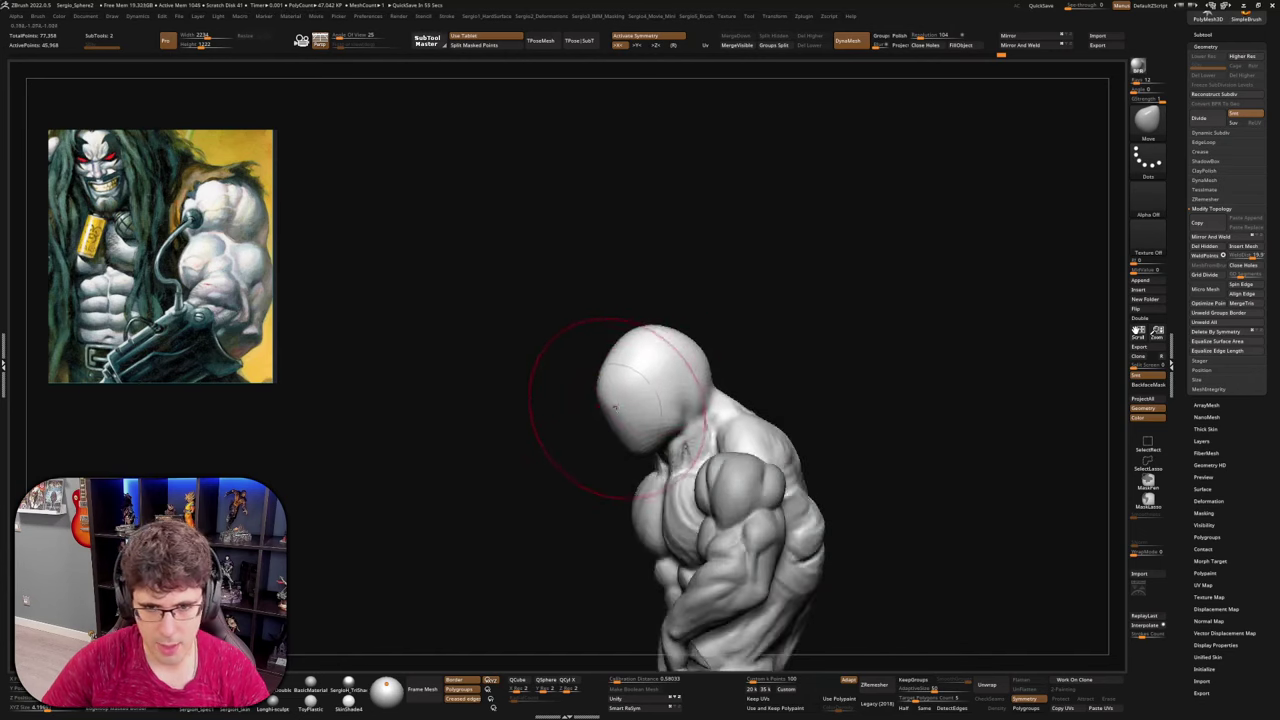
mouse_move(619, 353)
mouse_down()
mouse_move(691, 389)
mouse_move(677, 289)
mouse_move(700, 360)
mouse_move(657, 514)
mouse_move(760, 460)
mouse_move(734, 509)
mouse_move(800, 425)
mouse_move(808, 461)
mouse_move(724, 487)
mouse_up()
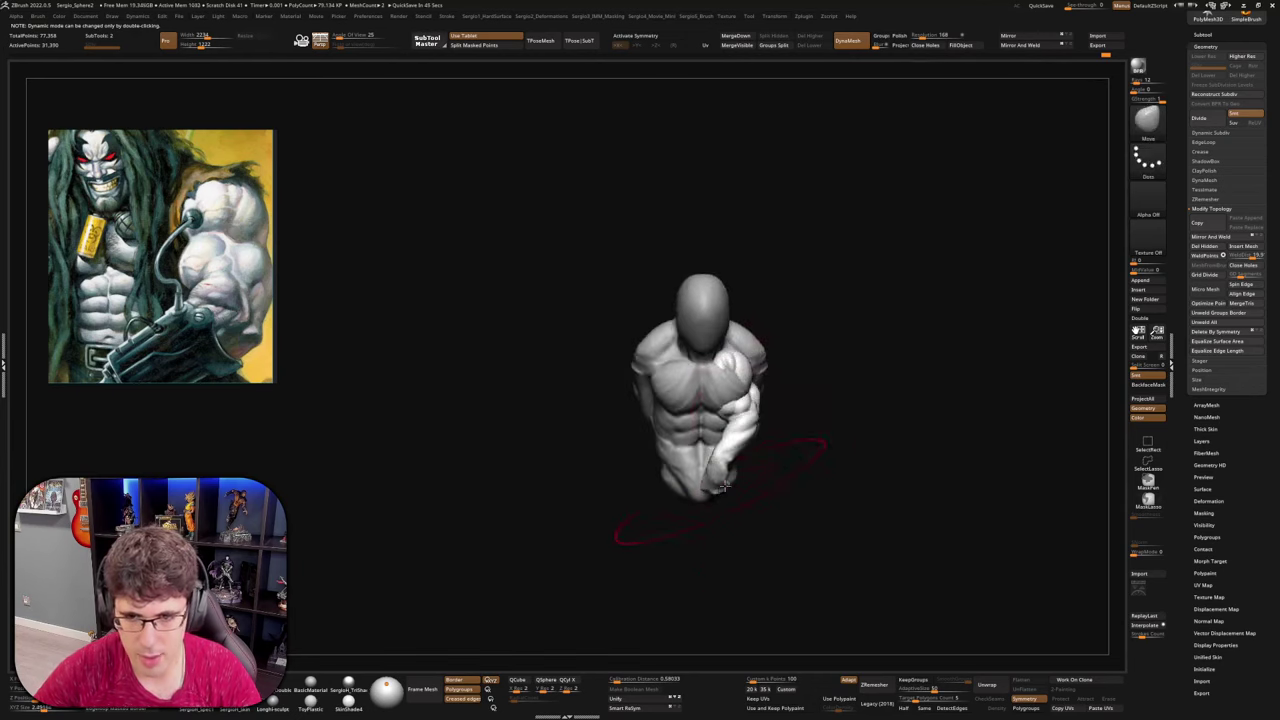
Reposition the arm outward from the torso and reshape the forearm and hand placement with the Move brush
mouse_move(770, 418)
mouse_down()
mouse_move(797, 380)
mouse_move(848, 371)
mouse_move(822, 444)
mouse_up()
key(w)
key(q)
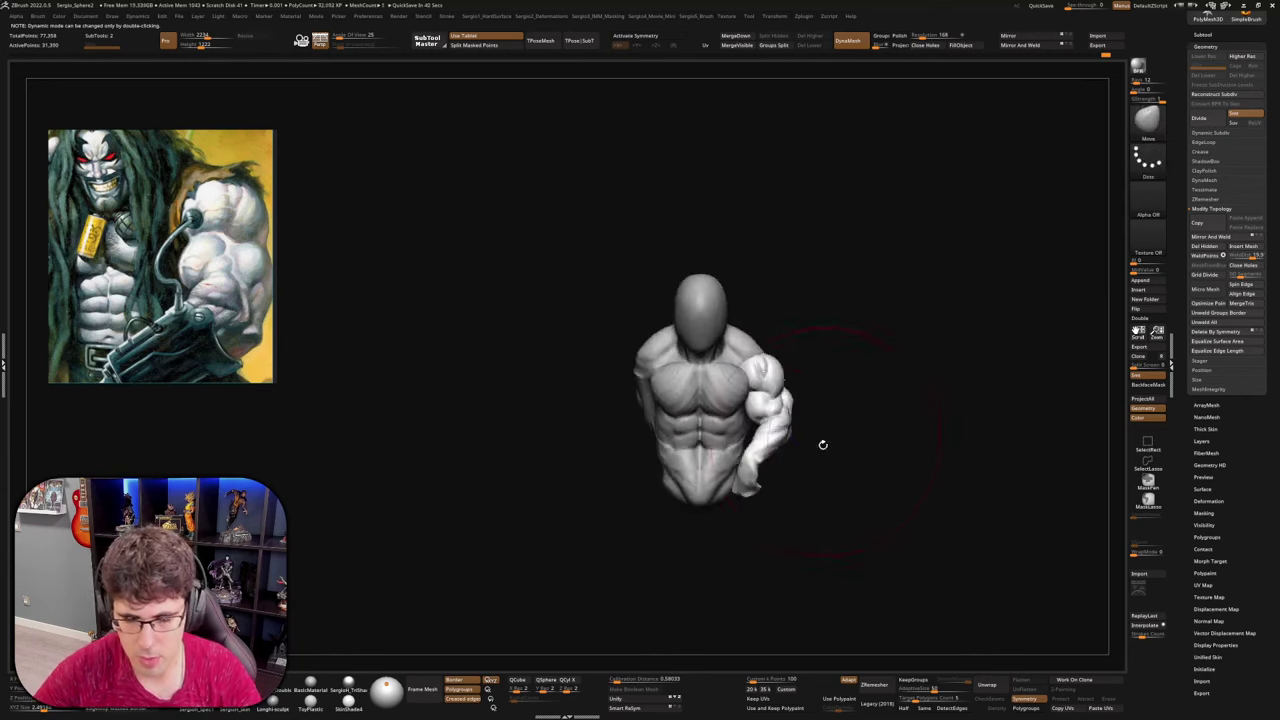
mouse_move(741, 497)
mouse_down()
mouse_move(720, 513)
mouse_move(738, 522)
mouse_up()
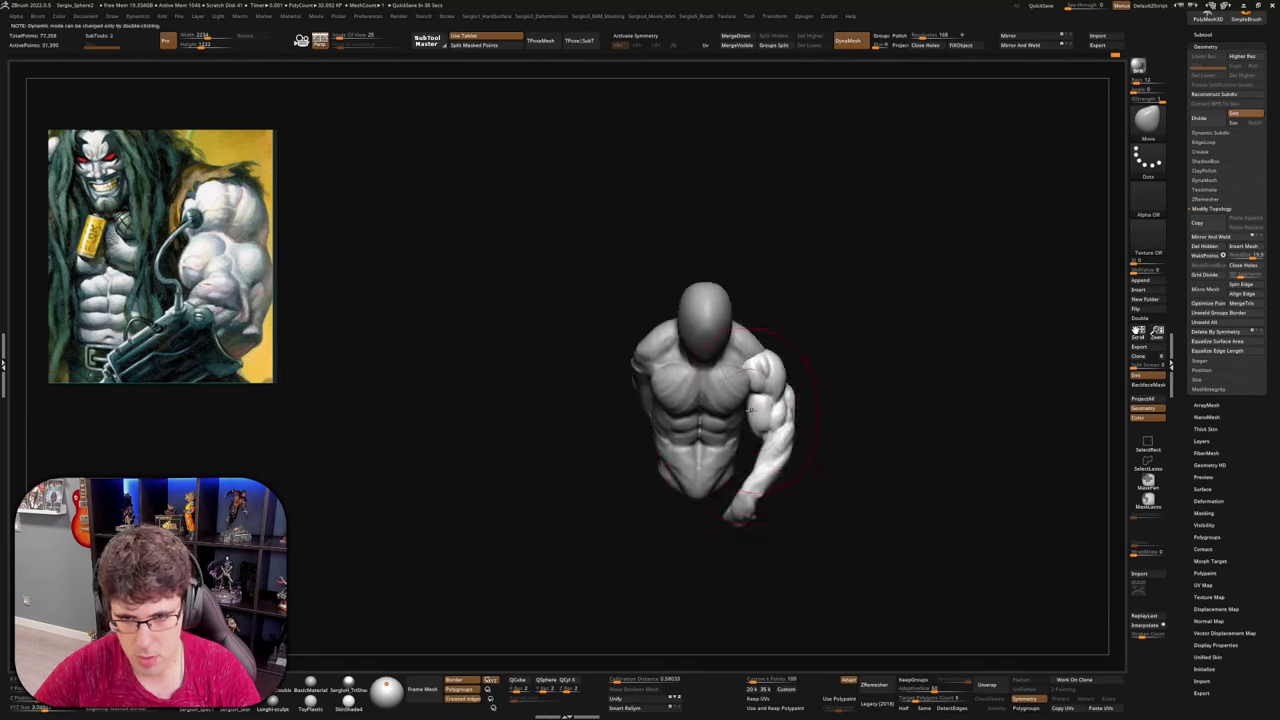
right_drag(751, 410, 747, 387)
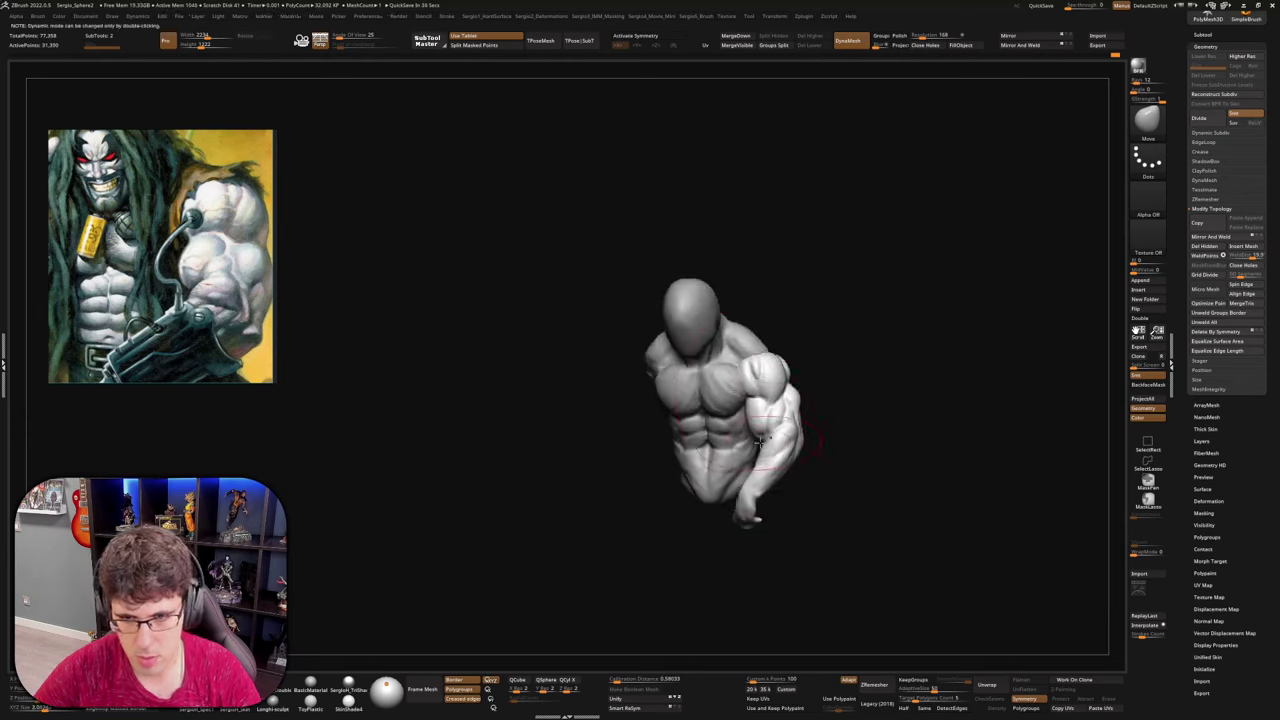
mouse_move(762, 440)
mouse_down()
mouse_move(740, 500)
mouse_move(767, 500)
mouse_up()
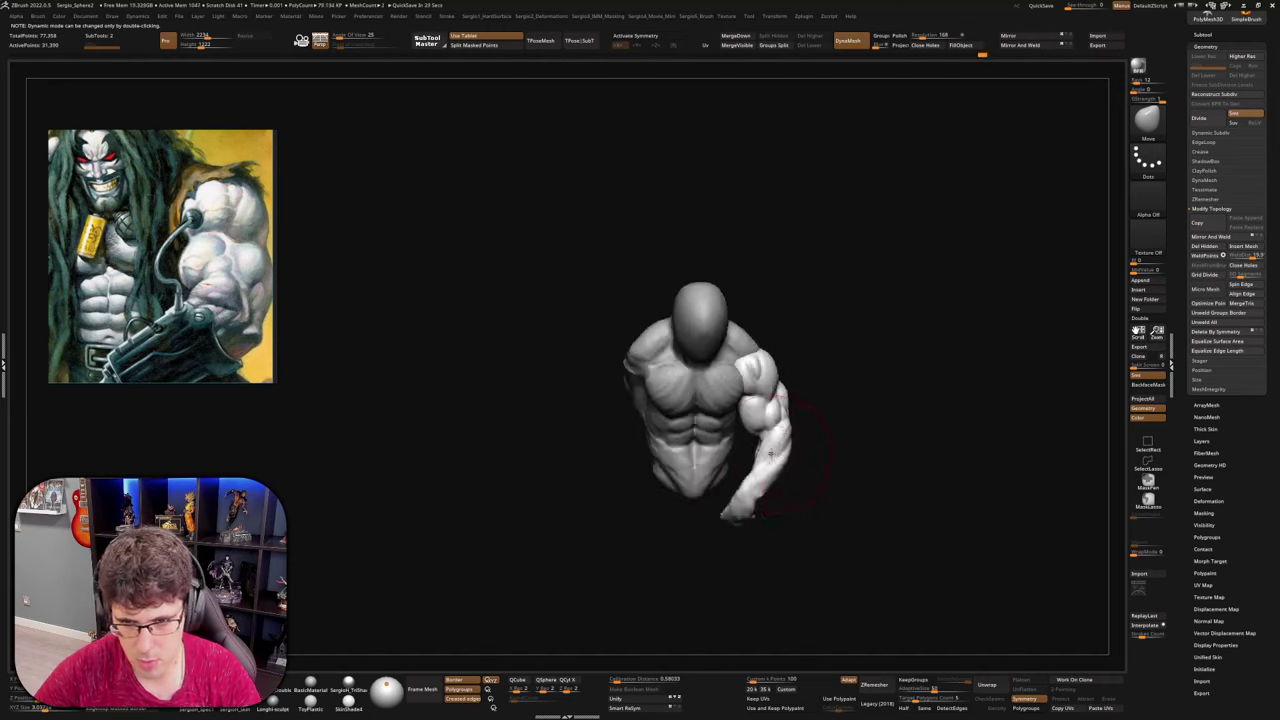
drag(771, 452, 758, 447)
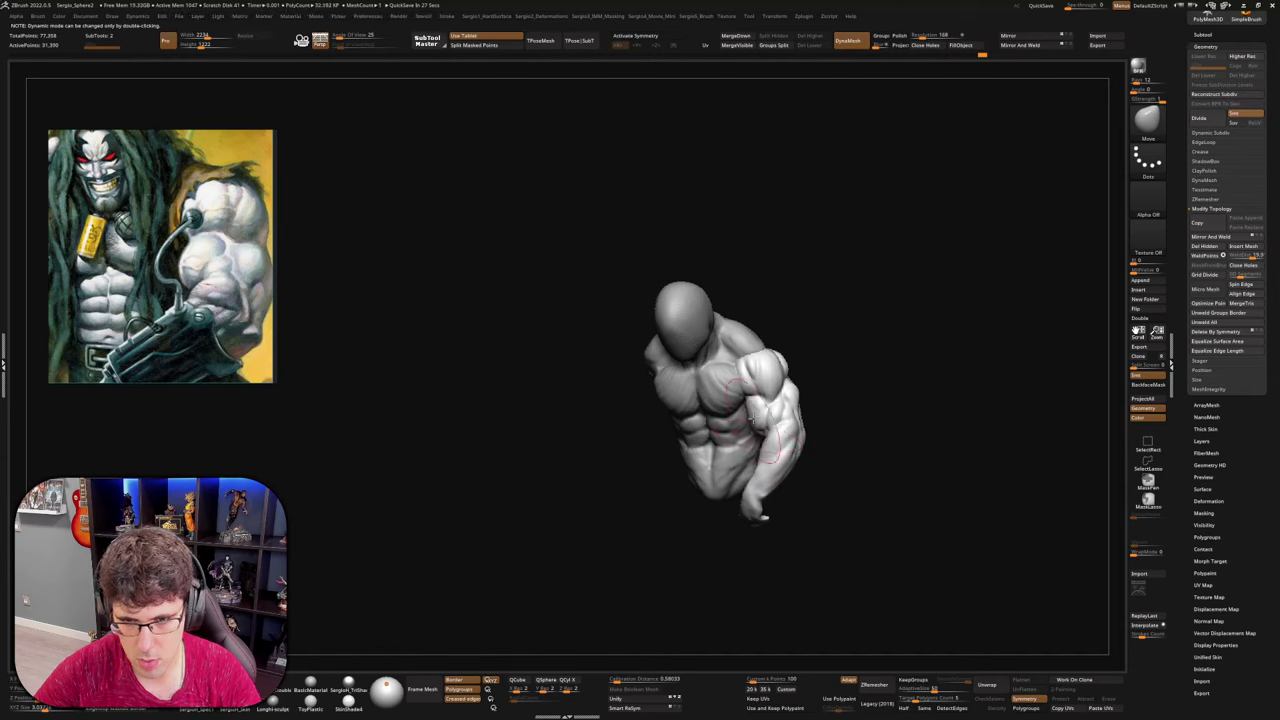
ctrl+right_drag(745, 390, 732, 431)
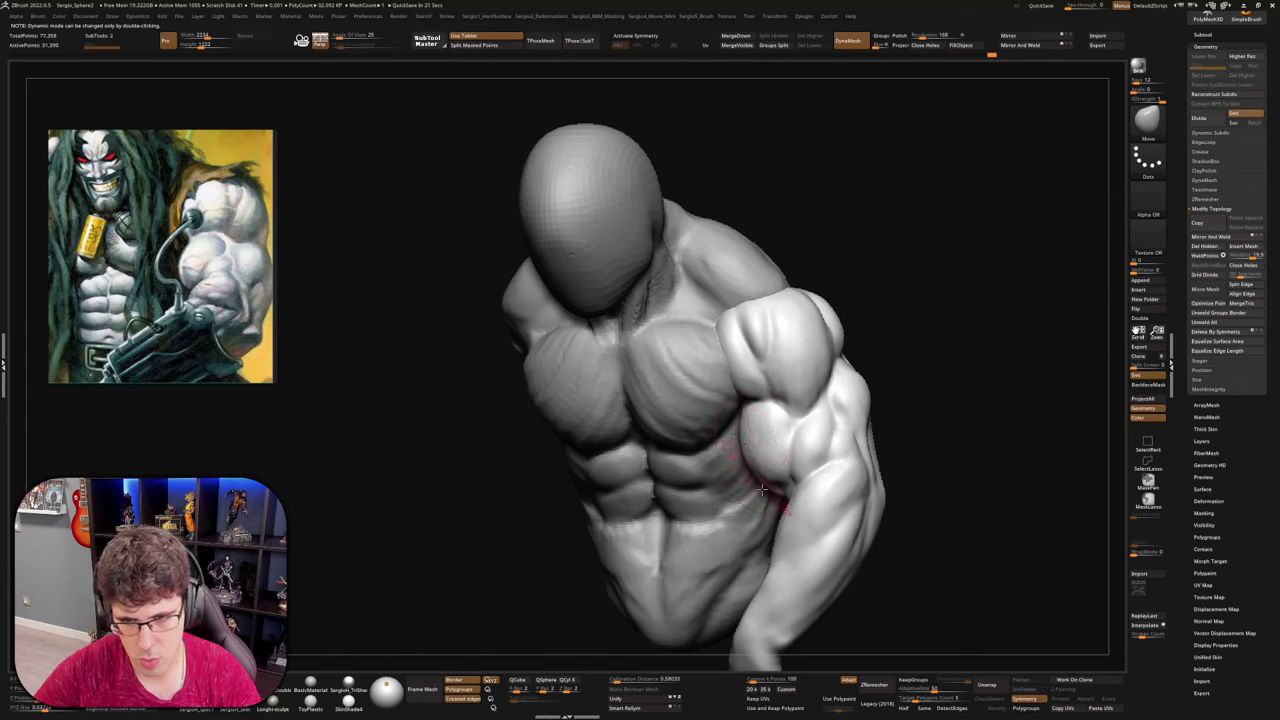
Isolate the arm and refine the silhouette of the upper arm, elbow and forearm with the Move brush
right_drag(762, 489, 825, 487)
key(alt+s)
right_drag(833, 350, 841, 345)
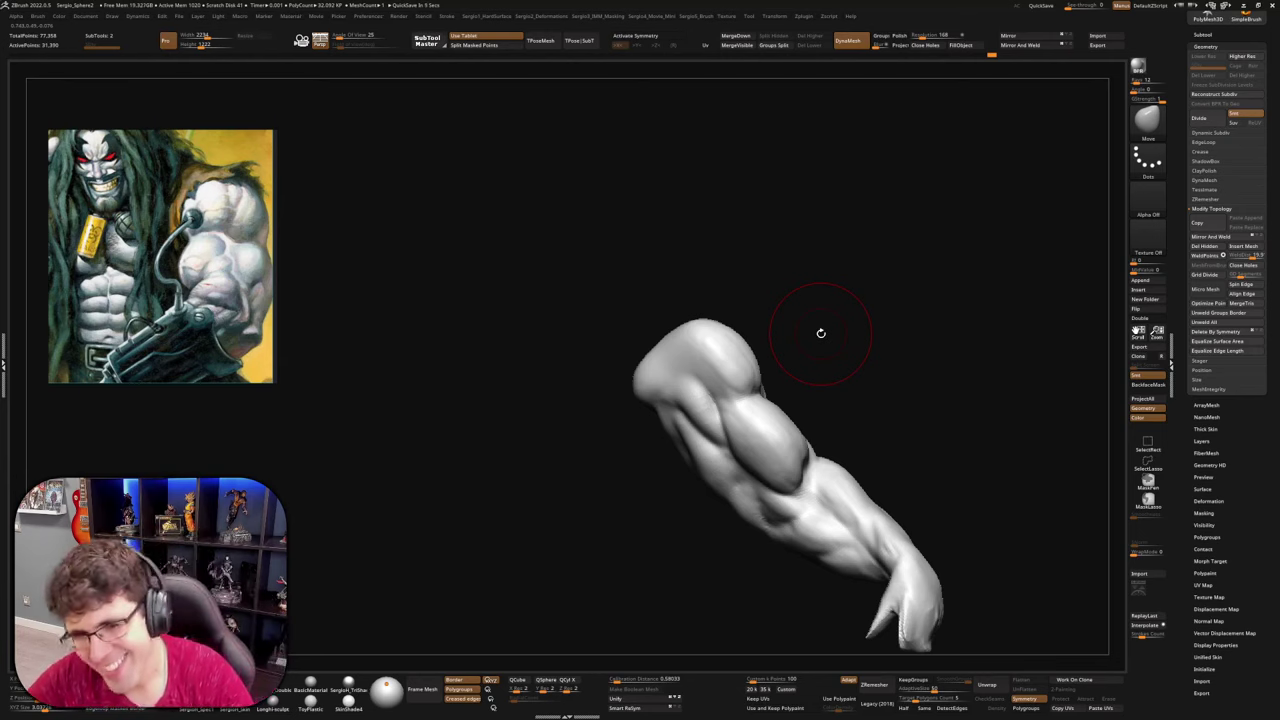
mouse_move(820, 333)
mouse_down()
mouse_move(894, 303)
mouse_move(740, 405)
mouse_move(867, 413)
mouse_move(829, 366)
mouse_move(791, 371)
mouse_move(786, 415)
mouse_move(740, 423)
mouse_up()
right_drag(748, 422, 743, 429)
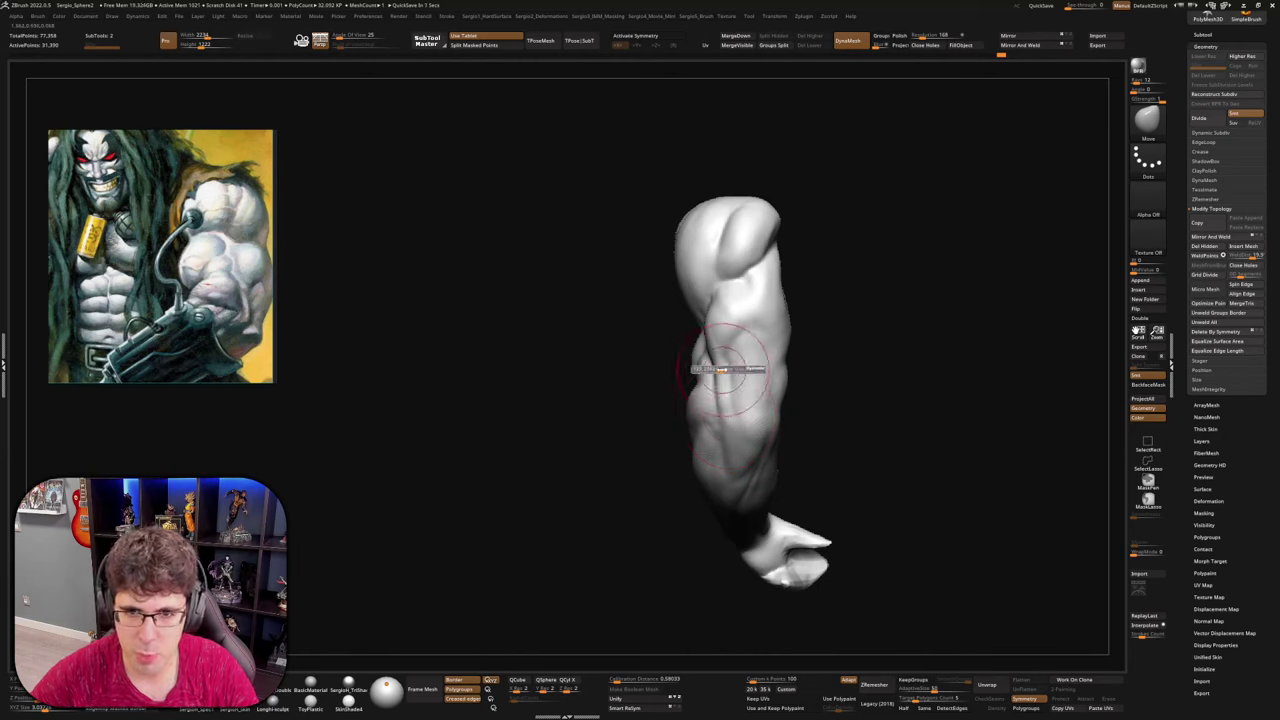
drag(722, 370, 724, 369)
right_drag(722, 370, 728, 366)
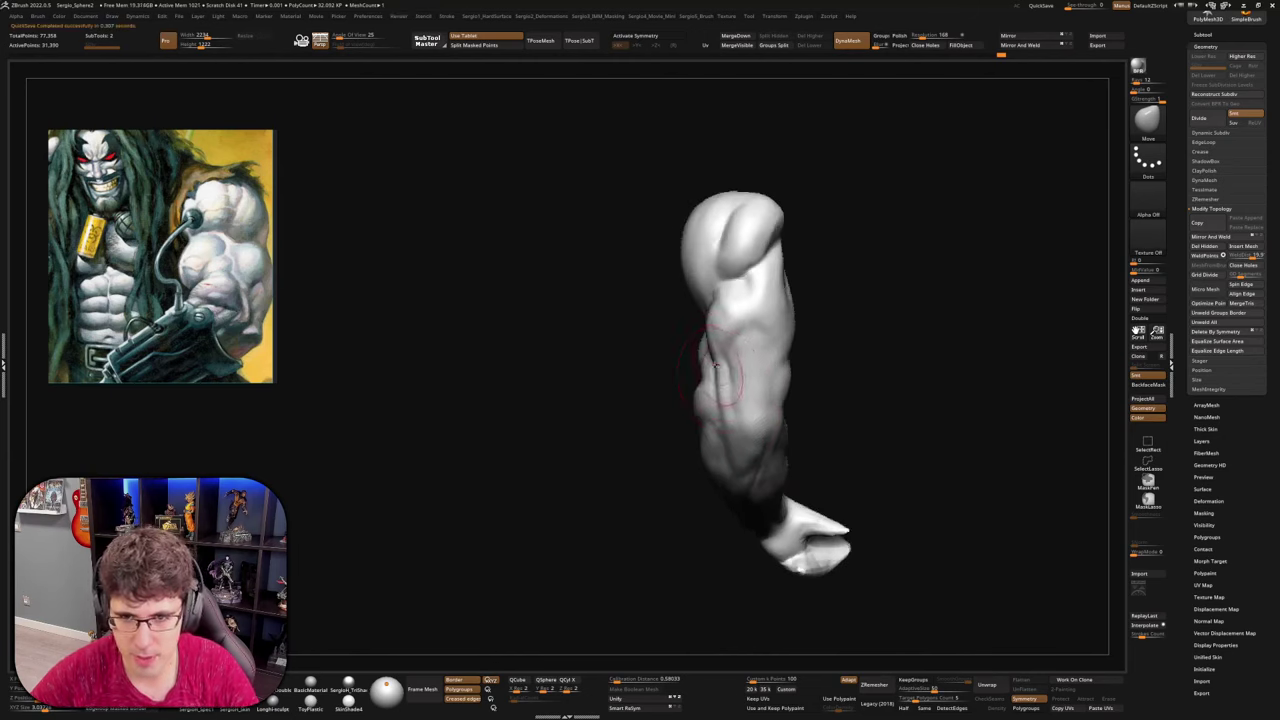
drag(716, 370, 807, 413)
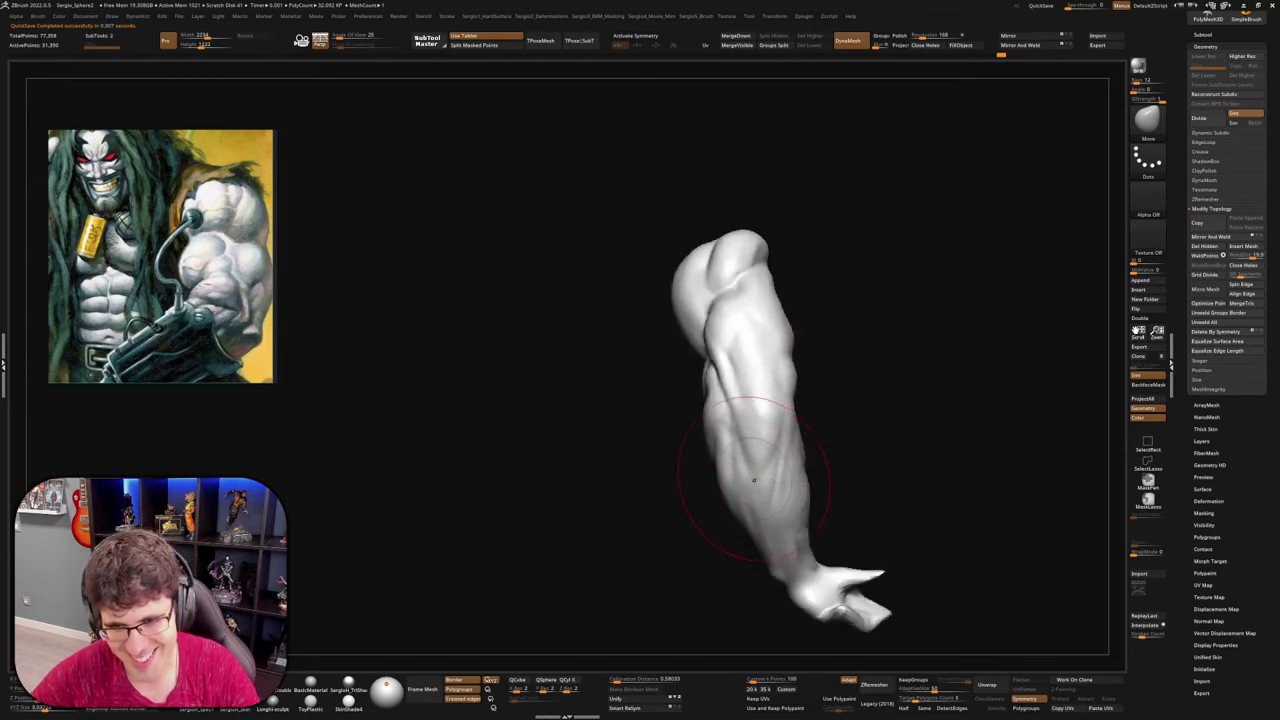
drag(754, 480, 761, 484)
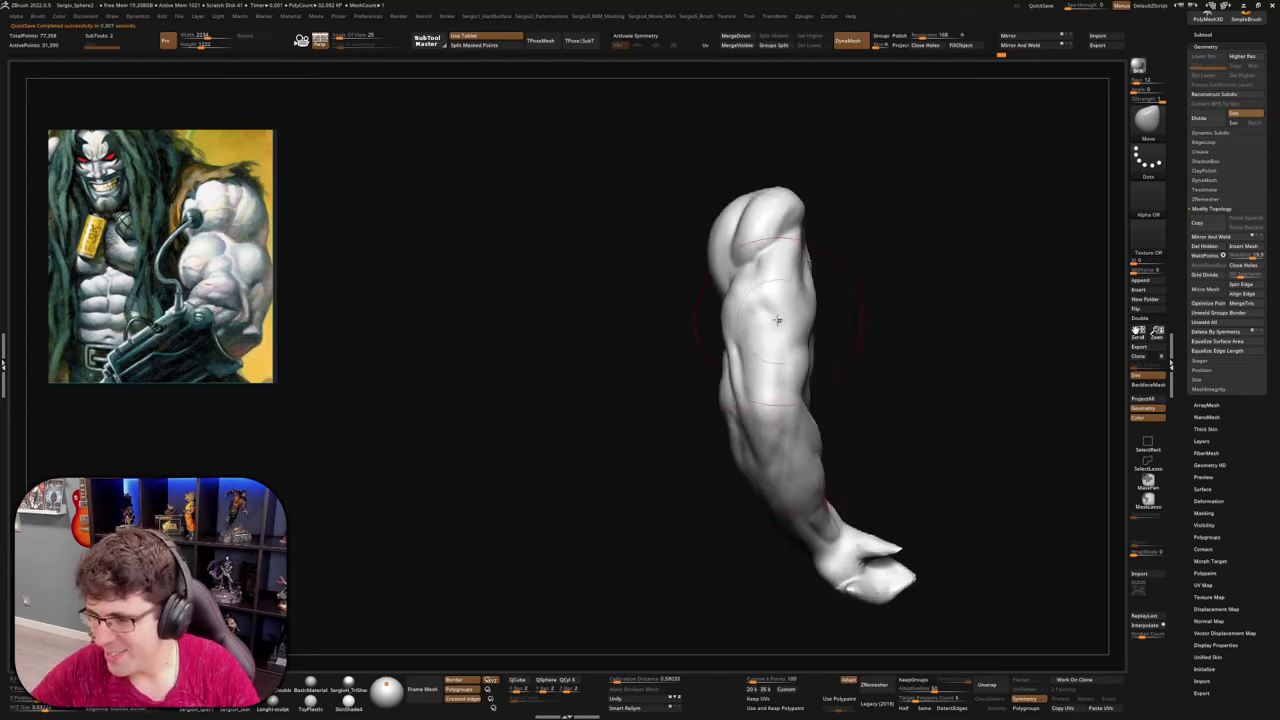
drag(861, 303, 776, 437)
mouse_move(787, 538)
mouse_down()
mouse_move(733, 590)
mouse_move(737, 480)
mouse_move(692, 473)
mouse_up()
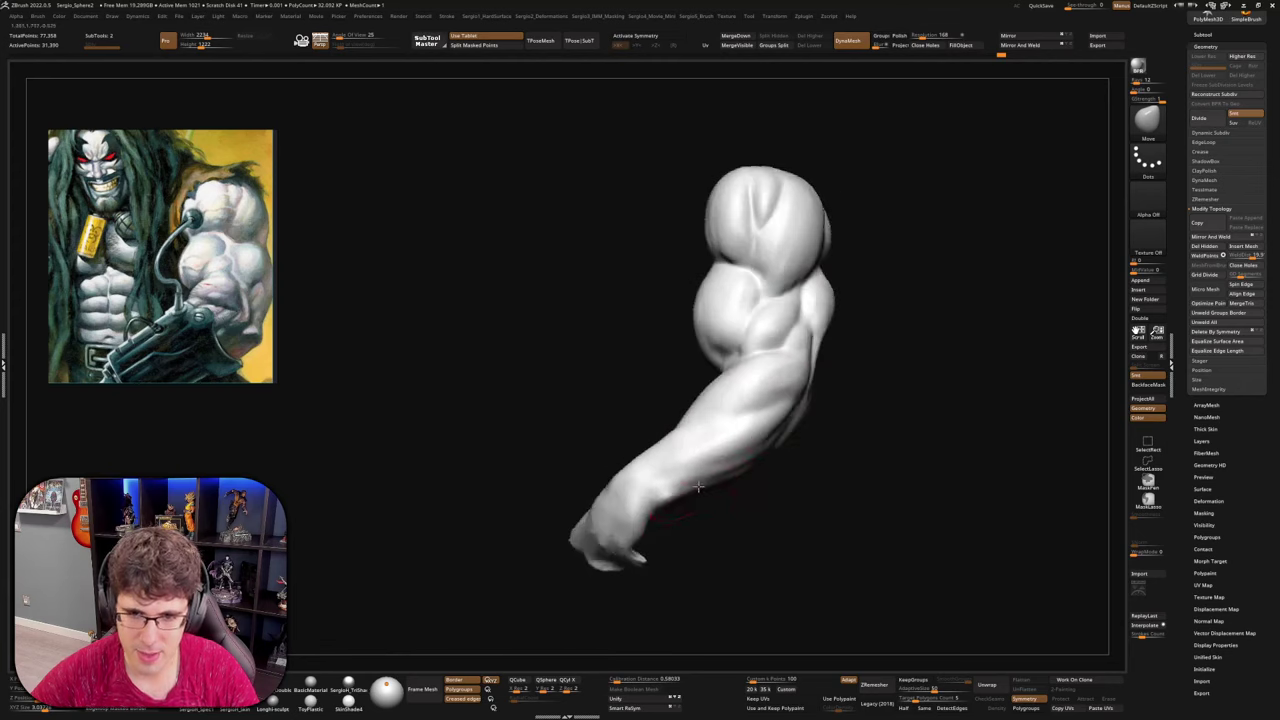
Build up the lower forearm and the wrist bone with the ClayBuildup brush and smooth the strokes
ctrl+right_drag(669, 469, 675, 534)
key(b)
key(c)
key(b)
key(s)
click(638, 520)
drag(638, 514, 628, 507)
mouse_move(640, 505)
right_down()
mouse_move(672, 434)
mouse_move(789, 474)
mouse_move(711, 537)
mouse_move(688, 528)
mouse_move(752, 450)
right_up()
mouse_move(664, 530)
mouse_down()
mouse_move(726, 528)
mouse_move(668, 532)
mouse_move(750, 468)
mouse_move(688, 508)
mouse_up()
right_drag(716, 498, 682, 508)
mouse_move(692, 500)
mouse_down()
mouse_move(656, 544)
mouse_move(693, 492)
mouse_up()
right_drag(693, 492, 876, 290)
drag(876, 290, 768, 407)
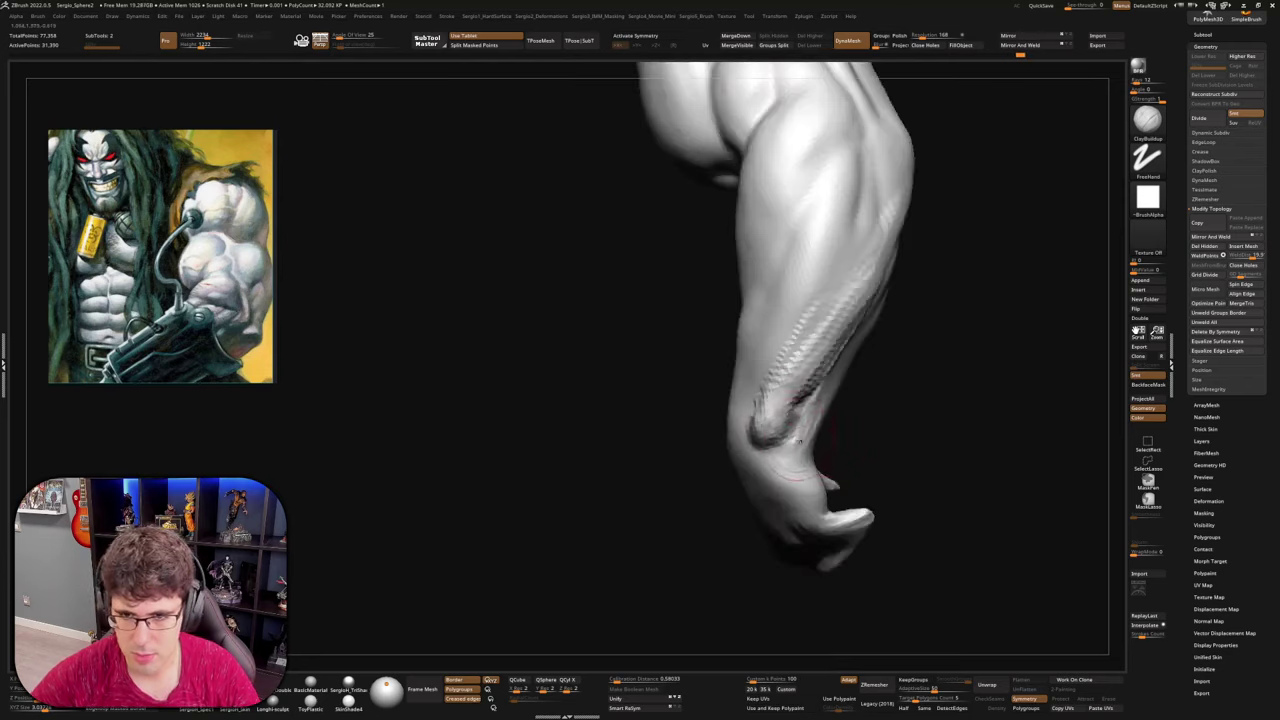
shift+drag(795, 345, 790, 355)
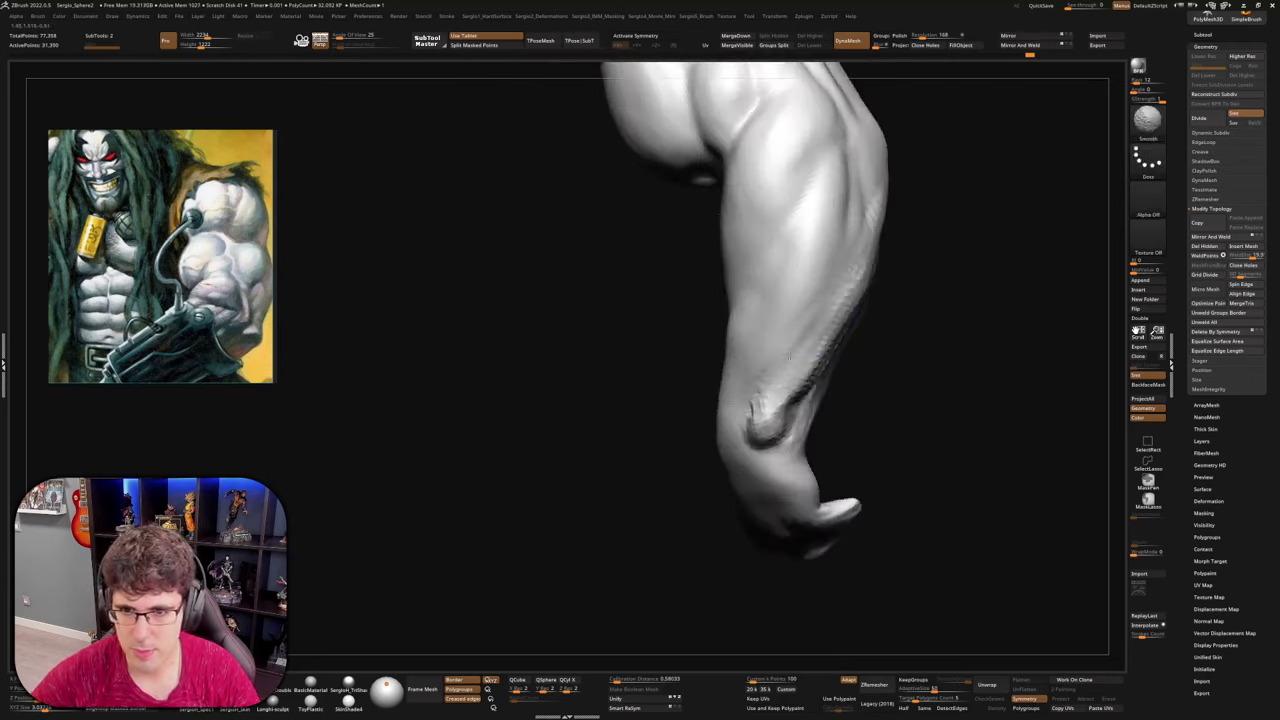
Carve the forearm's muscle separations with the DamStandard brush and reshape its outline with the Move brush
right_drag(773, 397, 822, 382)
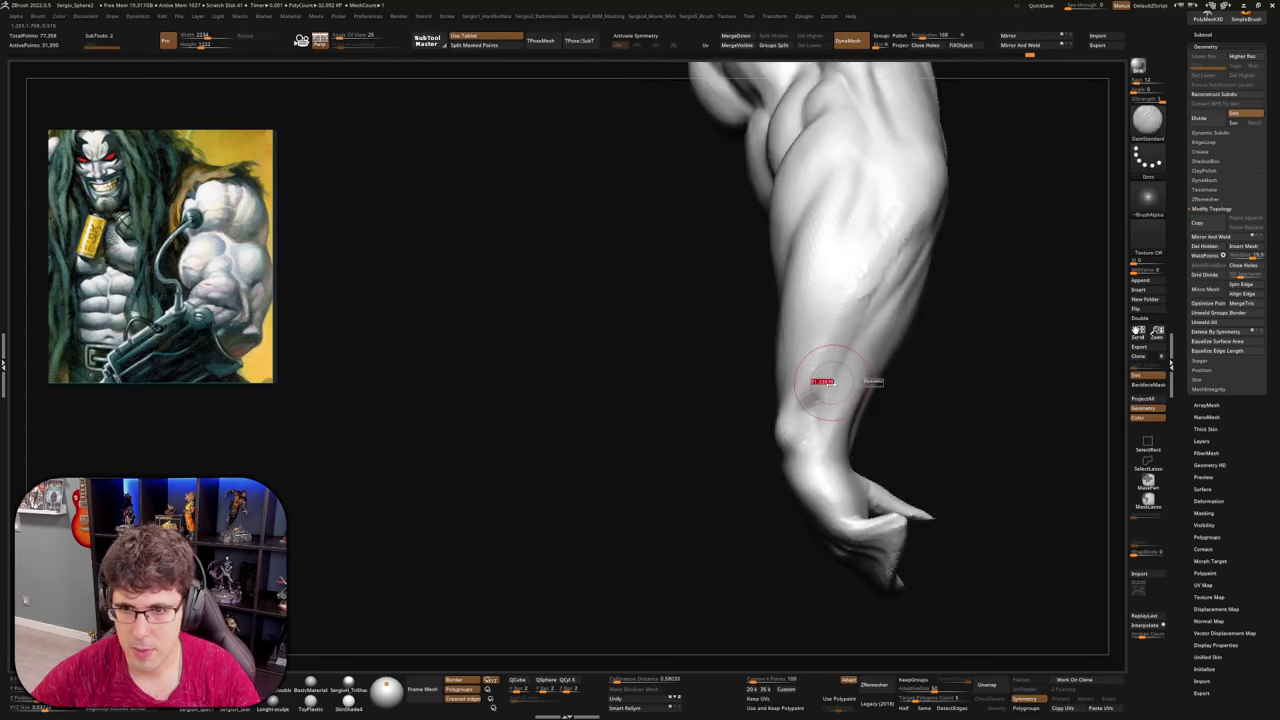
mouse_move(805, 427)
right_down()
mouse_move(826, 395)
mouse_move(776, 394)
right_up()
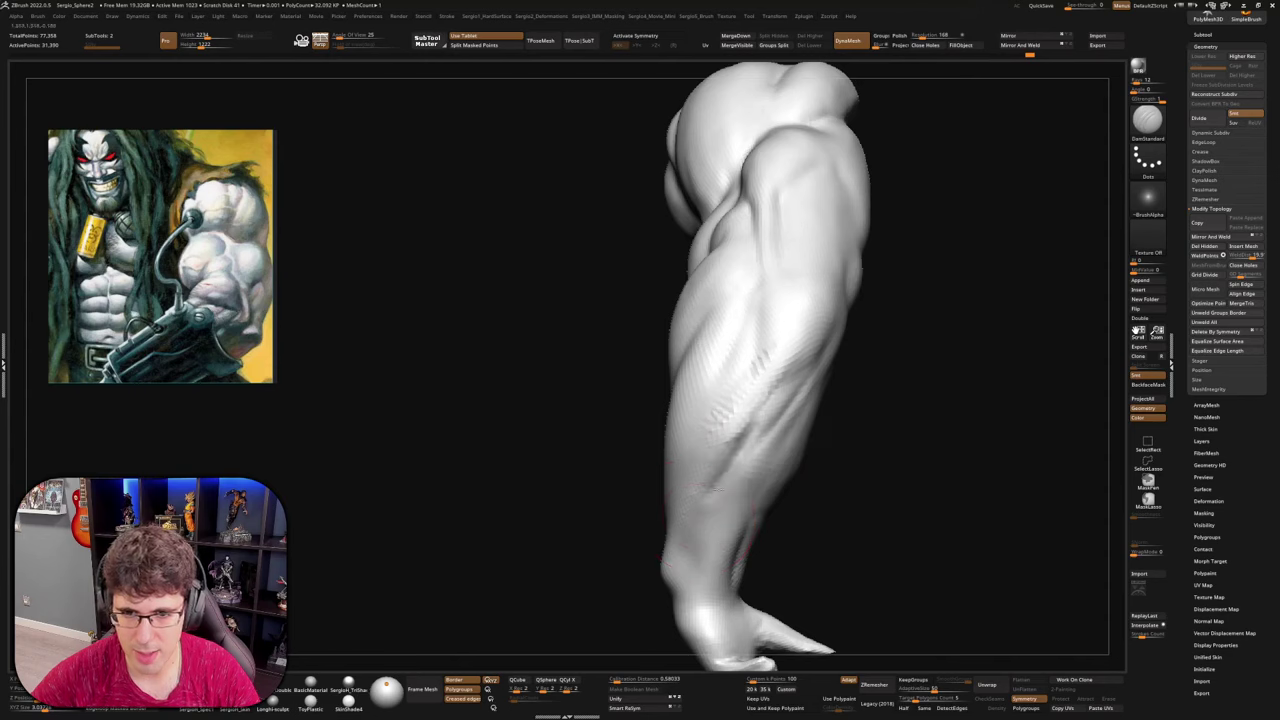
mouse_move(713, 489)
right_down()
mouse_move(768, 462)
mouse_move(741, 427)
mouse_move(789, 440)
right_up()
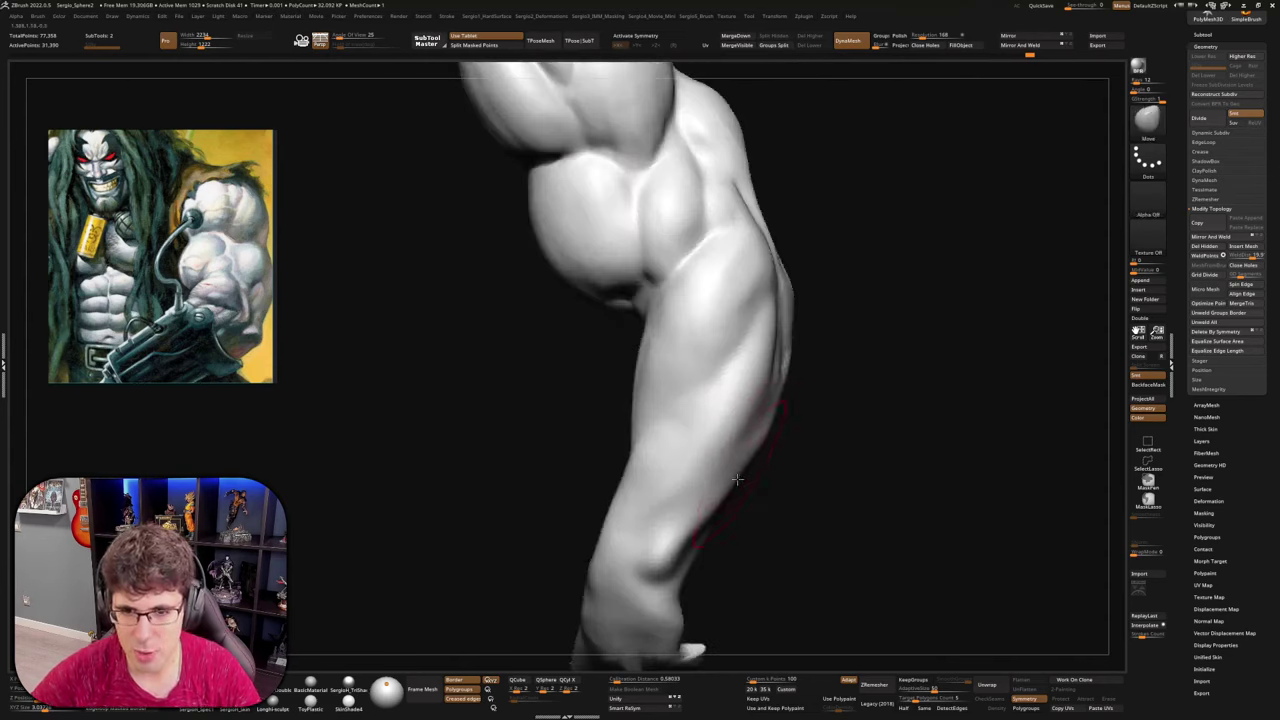
right_drag(736, 480, 721, 502)
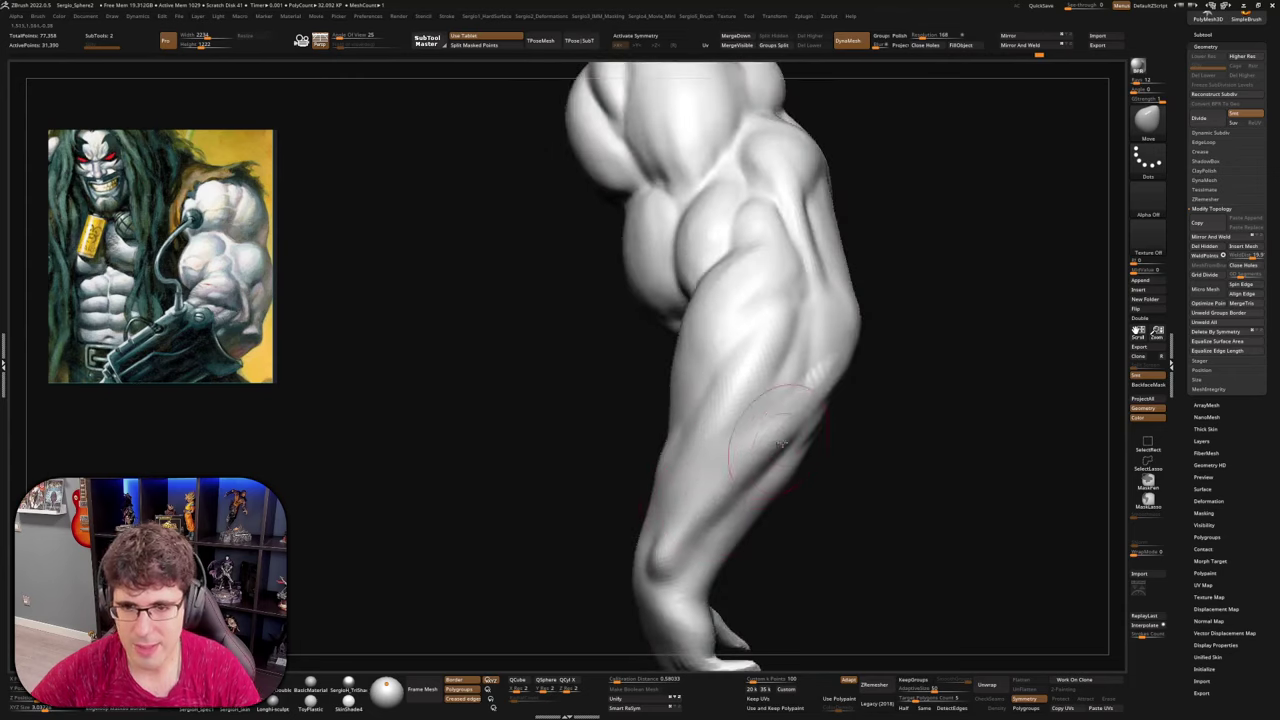
mouse_move(782, 443)
right_down()
mouse_move(837, 429)
mouse_move(819, 439)
mouse_move(829, 480)
mouse_move(737, 463)
mouse_move(772, 400)
right_up()
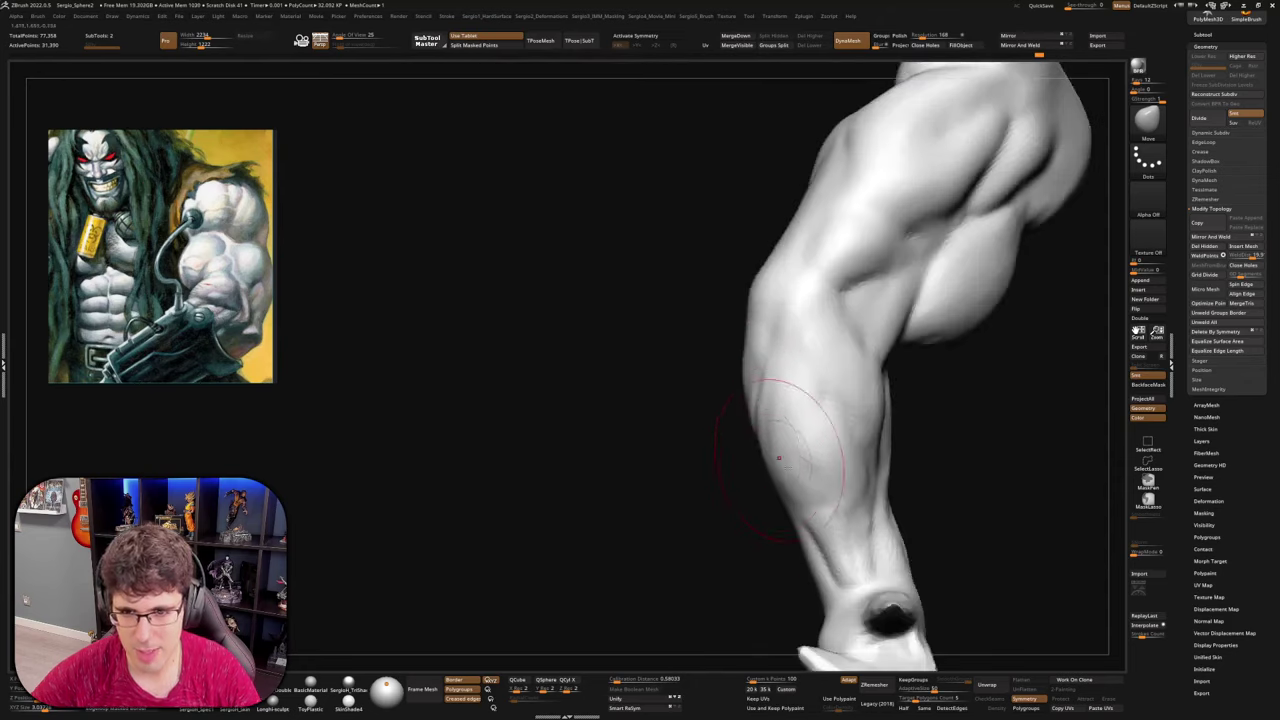
mouse_move(742, 458)
right_down()
mouse_move(768, 427)
mouse_move(802, 424)
right_up()
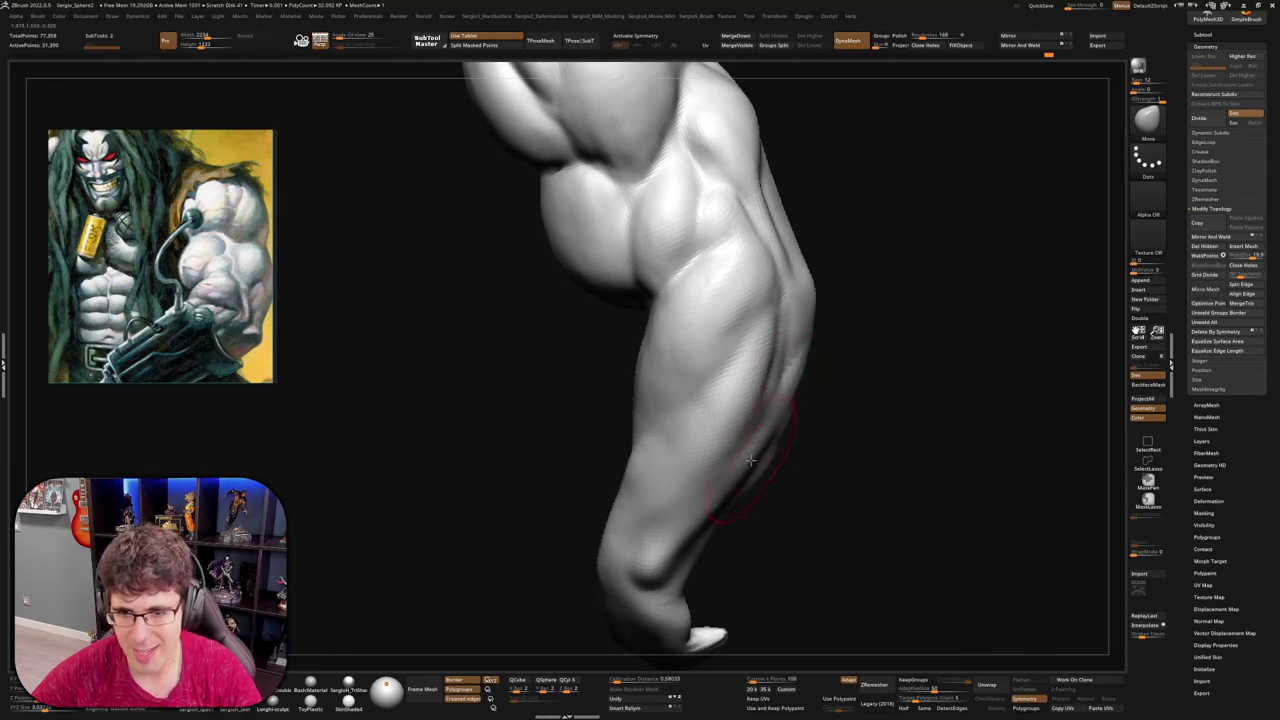
Add volume along the forearm's outer edge toward the wrist with the ClayBuildup brush and smooth it into the surface
mouse_move(724, 490)
right_down()
mouse_move(766, 386)
mouse_move(789, 388)
mouse_move(775, 335)
mouse_move(773, 371)
mouse_move(793, 408)
mouse_move(782, 402)
mouse_move(792, 428)
mouse_move(776, 440)
mouse_move(808, 451)
mouse_move(794, 426)
mouse_move(787, 480)
mouse_move(752, 520)
mouse_move(756, 510)
mouse_move(754, 540)
mouse_move(746, 521)
right_up()
key(c)
key(b)
key(c)
key(b)
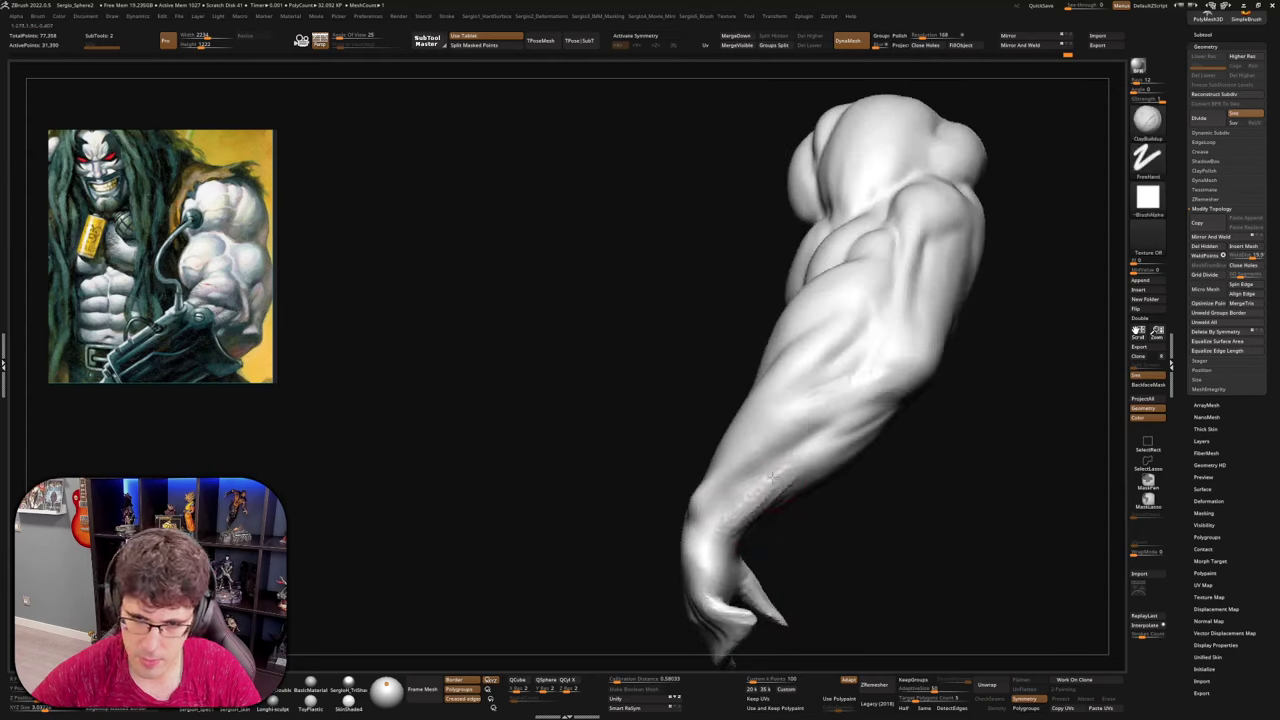
drag(772, 476, 716, 530)
key(b)
key(m)
key(v)
mouse_move(725, 525)
right_down()
mouse_move(755, 490)
mouse_move(750, 515)
mouse_move(823, 540)
right_up()
key(s)
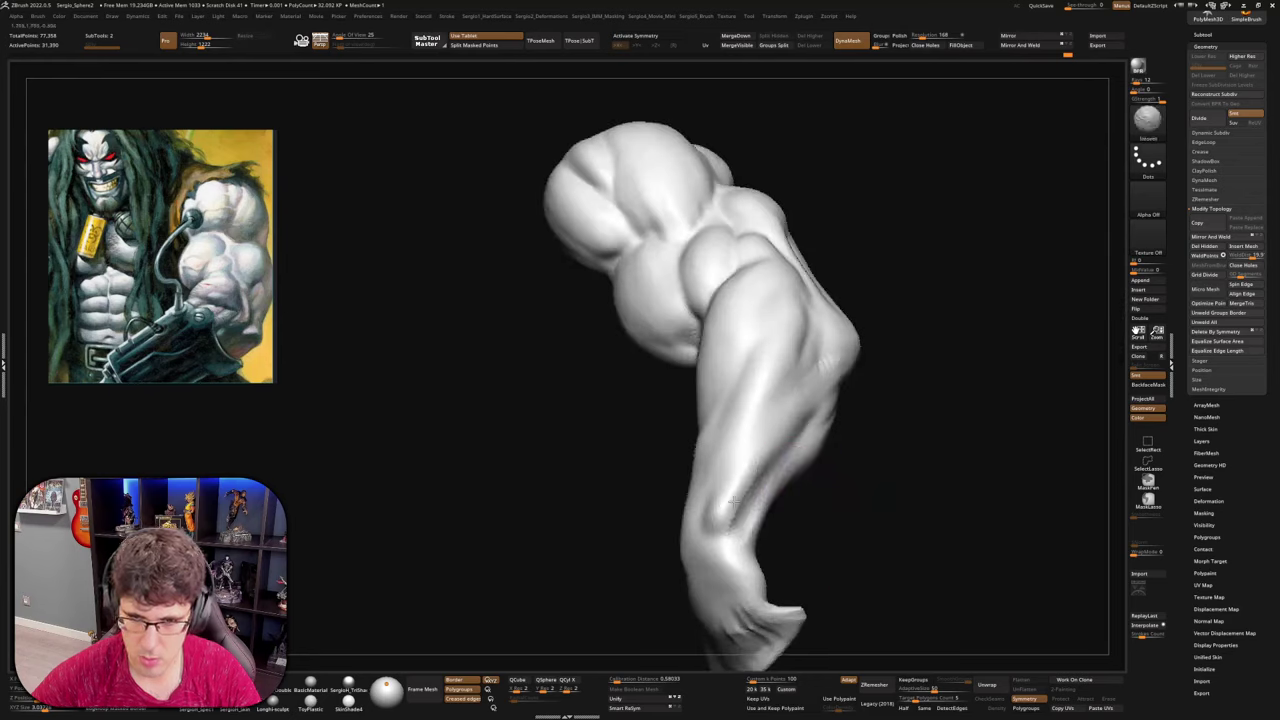
mouse_move(734, 501)
right_down()
mouse_move(706, 499)
mouse_move(779, 472)
mouse_move(740, 464)
mouse_move(770, 464)
mouse_move(738, 440)
right_up()
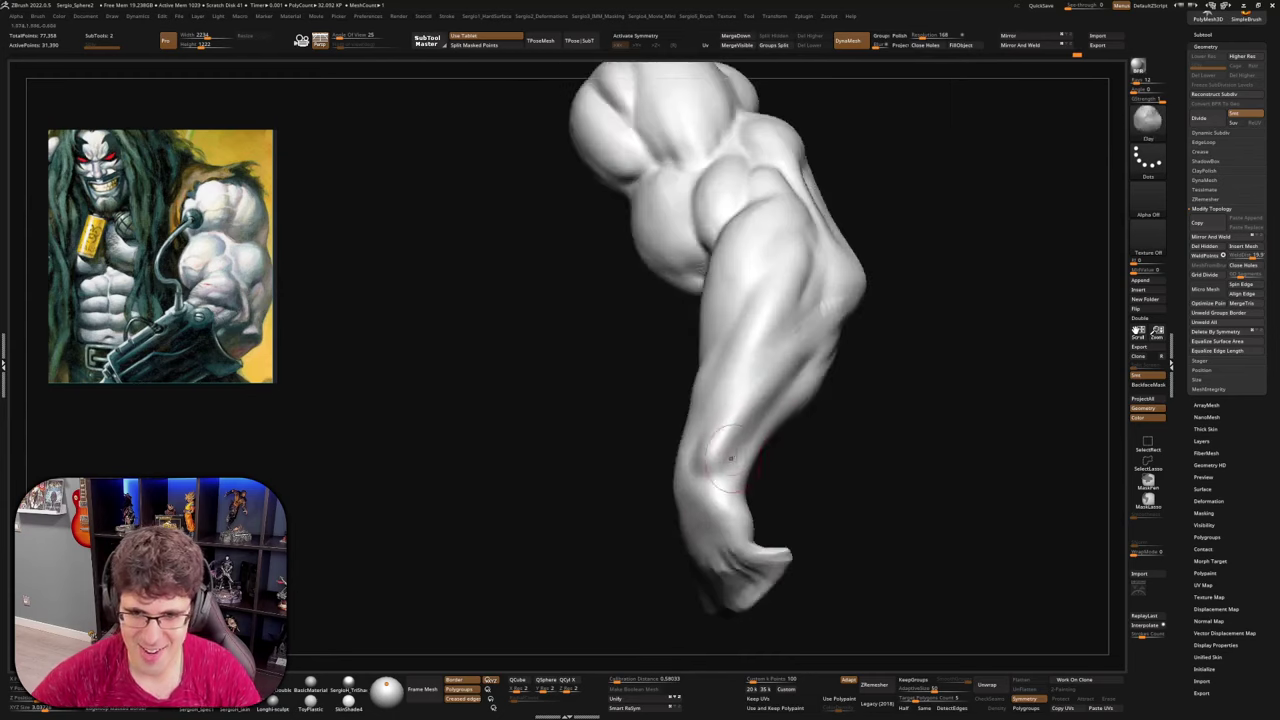
Reshape the wrist and the back of the hand with the Move brush
mouse_move(706, 428)
right_down()
mouse_move(763, 486)
mouse_move(740, 508)
mouse_move(735, 485)
mouse_move(765, 590)
mouse_move(837, 529)
mouse_move(758, 530)
mouse_move(718, 440)
right_up()
key(b)
key(m)
key(v)
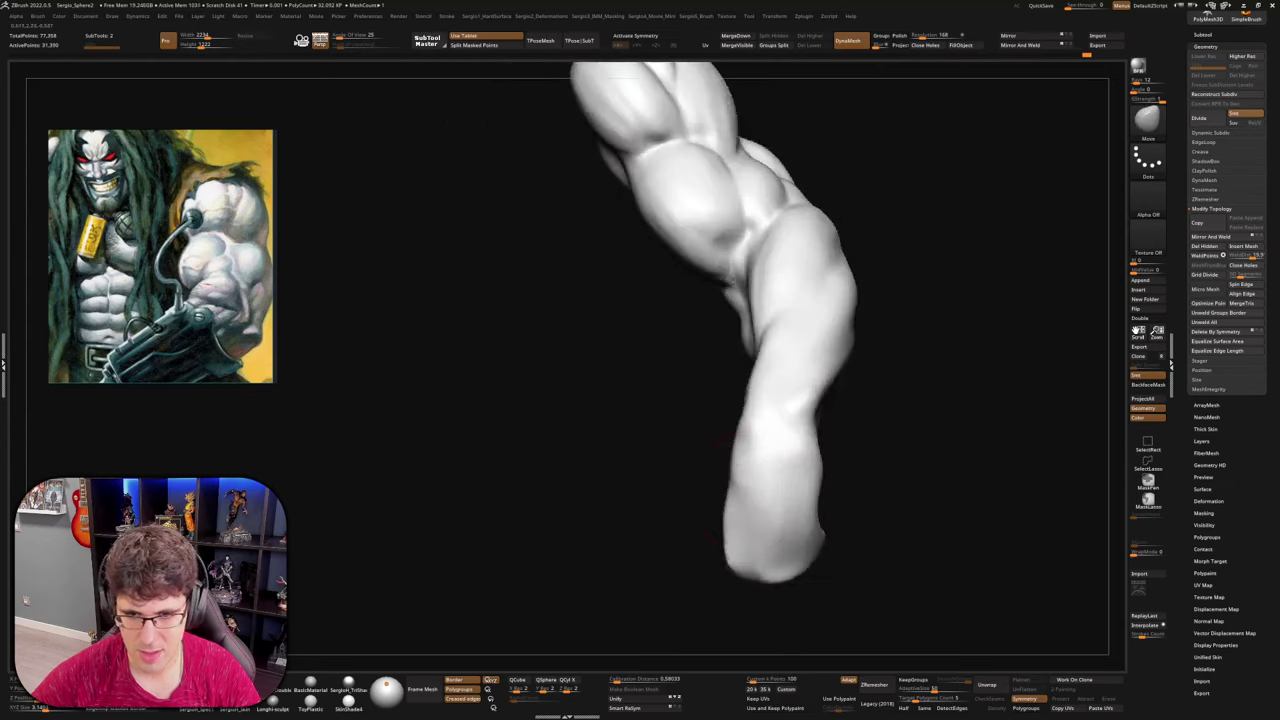
Block in the knuckles across the back of the hand with the ClayBuildup brush and adjust the hand's shape with the Move brush
mouse_move(748, 500)
right_down()
mouse_move(754, 513)
mouse_move(808, 494)
mouse_move(768, 487)
mouse_move(775, 498)
mouse_move(745, 505)
mouse_move(769, 541)
right_up()
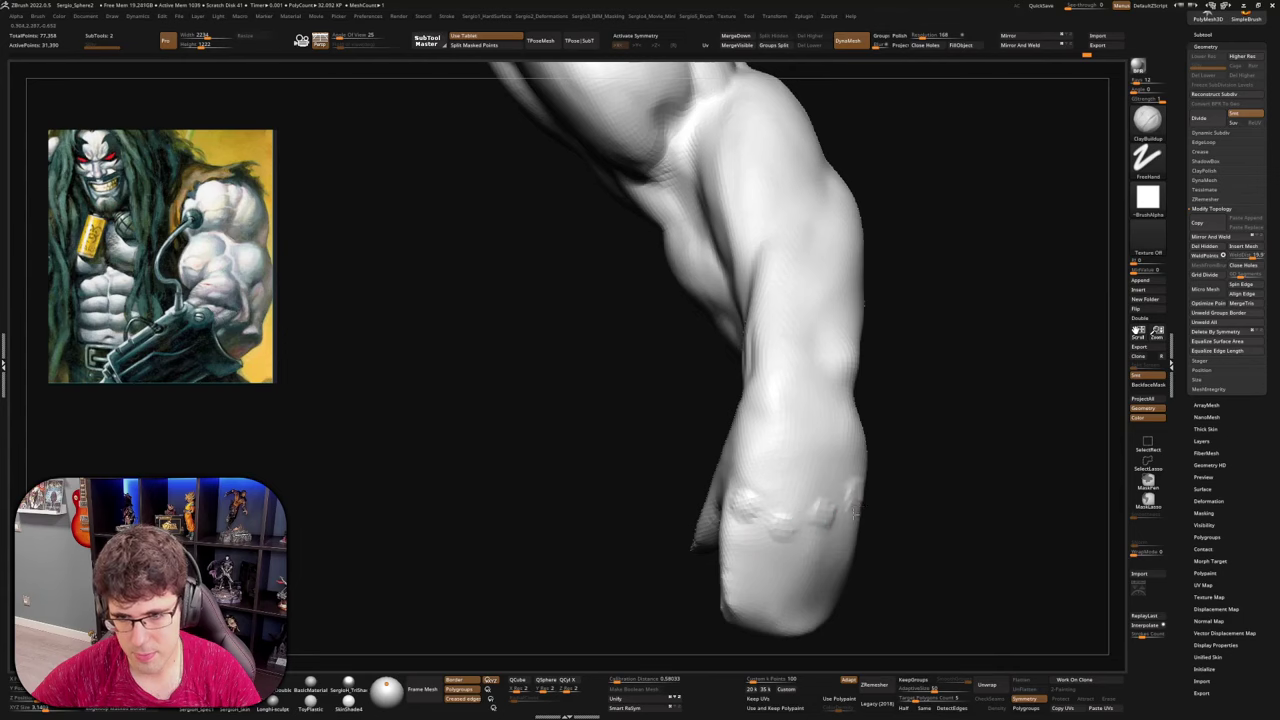
right_drag(855, 514, 820, 506)
drag(827, 504, 831, 513)
key(b)
key(m)
key(v)
right_drag(813, 495, 829, 486)
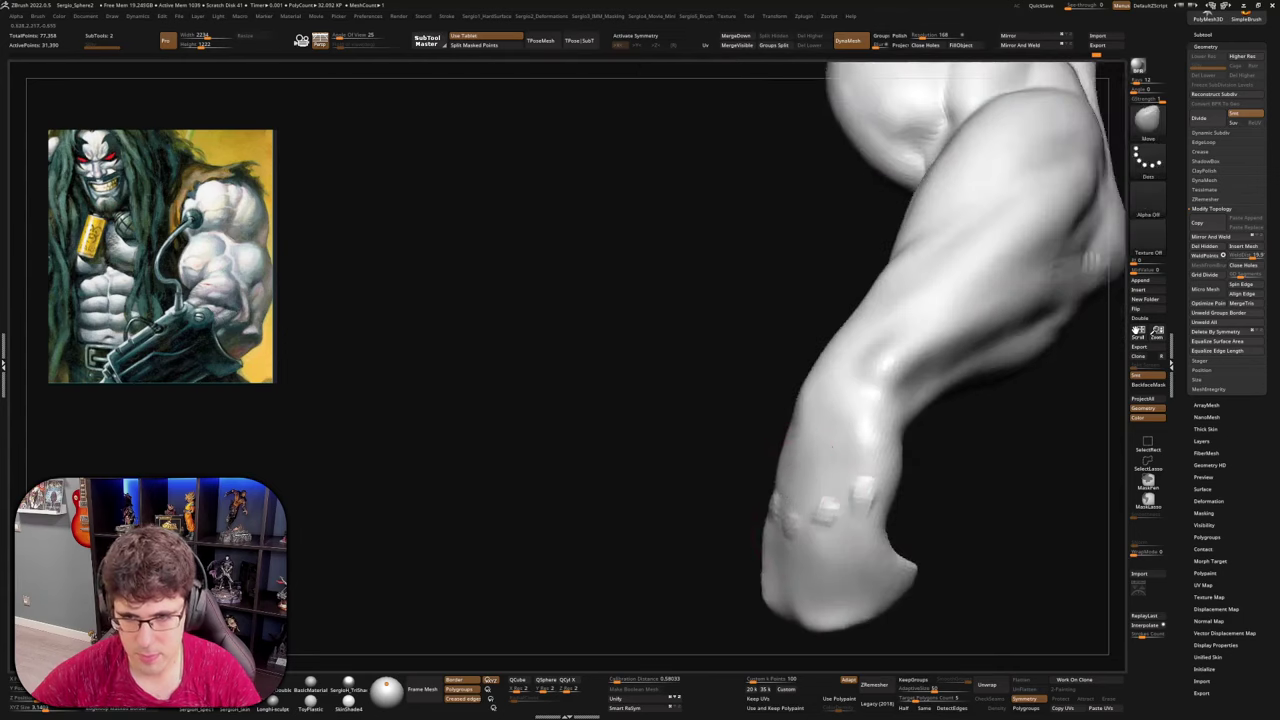
drag(832, 447, 843, 447)
Build up the knuckles and the back of the hand with the Clay brush and smooth the strokes into the surface
right_drag(838, 450, 886, 452)
key(b)
key(c)
key(l)
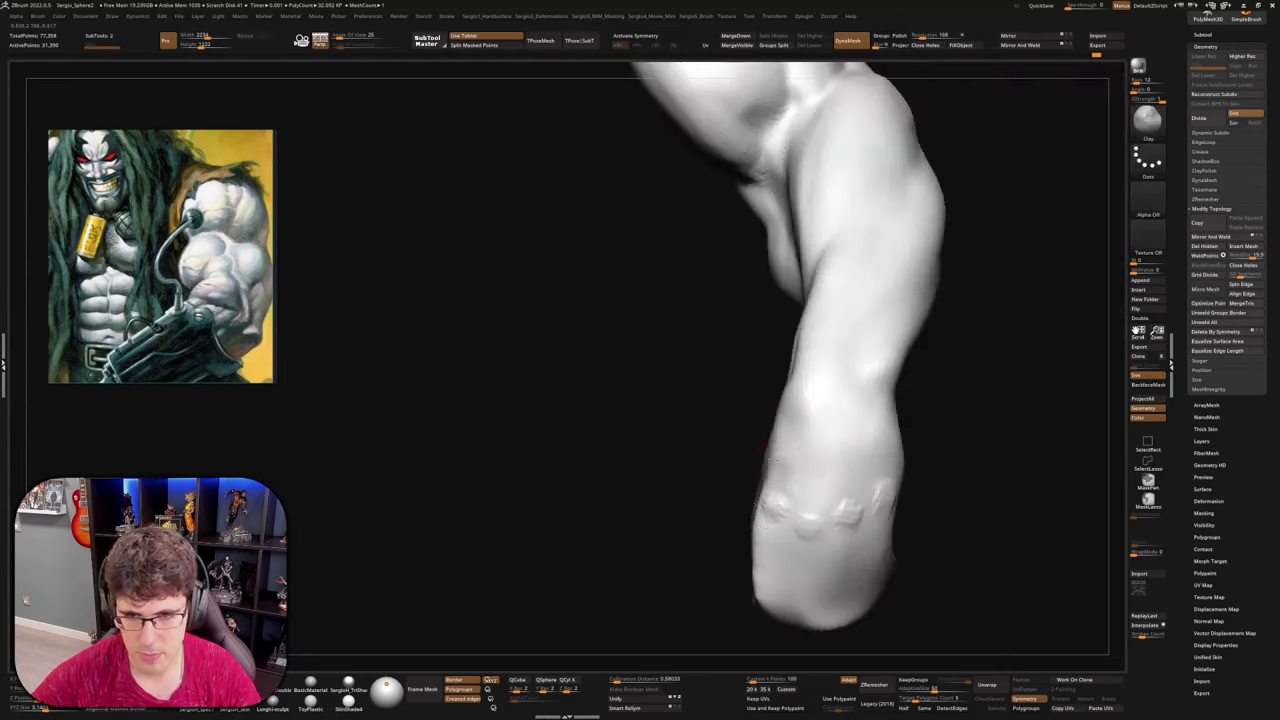
right_drag(808, 466, 770, 475)
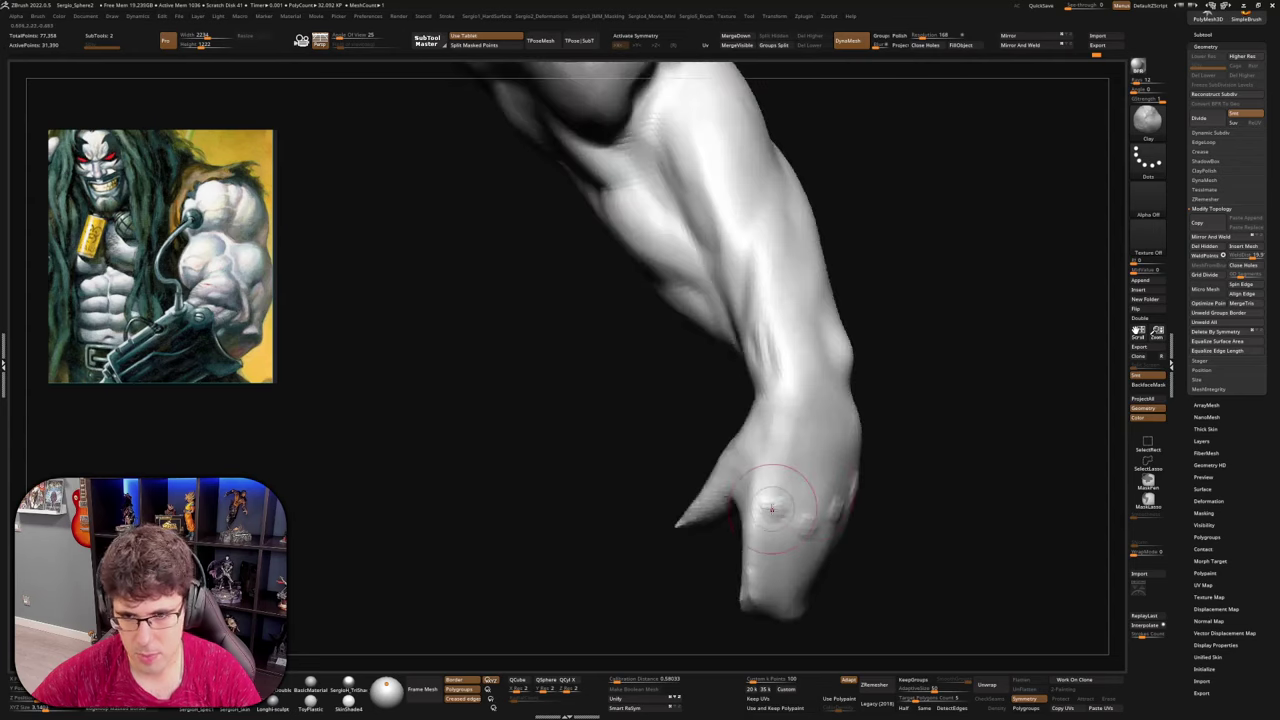
shift+drag(786, 475, 768, 456)
right_drag(807, 456, 810, 502)
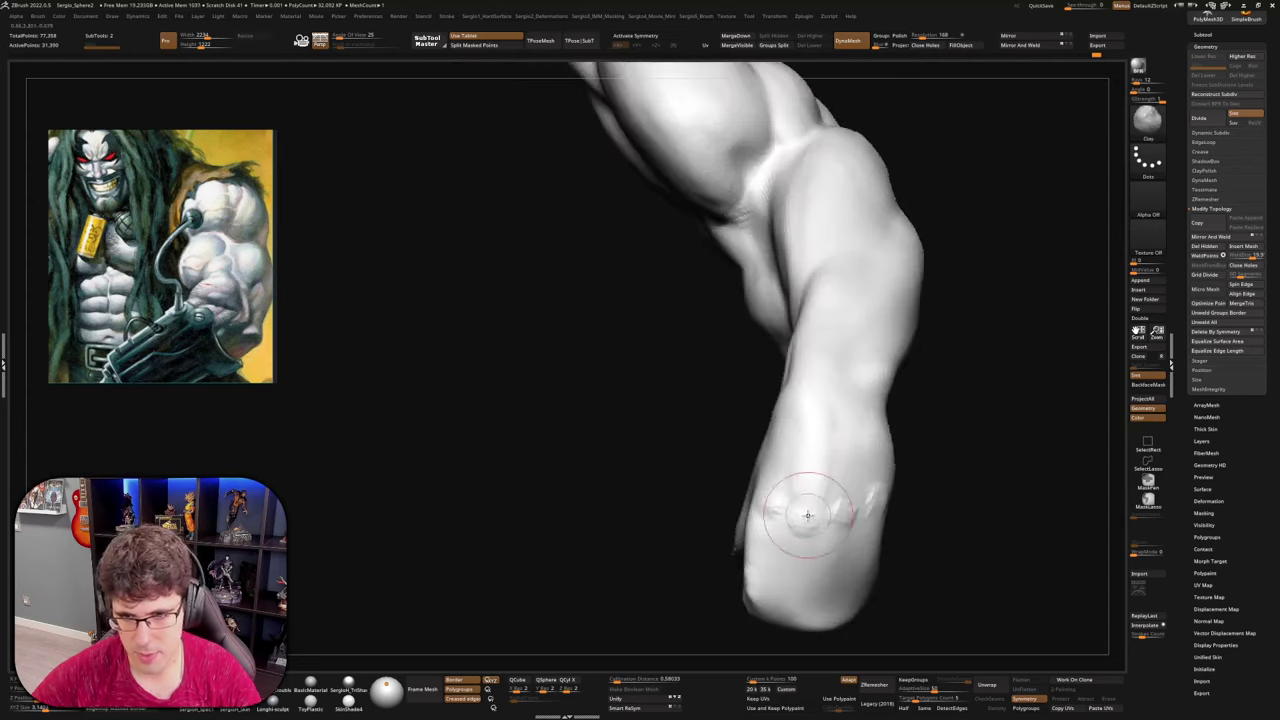
mouse_move(836, 458)
mouse_down()
mouse_move(846, 492)
mouse_move(864, 488)
mouse_up()
Adjust the back of the hand in side view with the Move brush
right_drag(864, 488, 858, 440)
key(b)
key(m)
key(v)
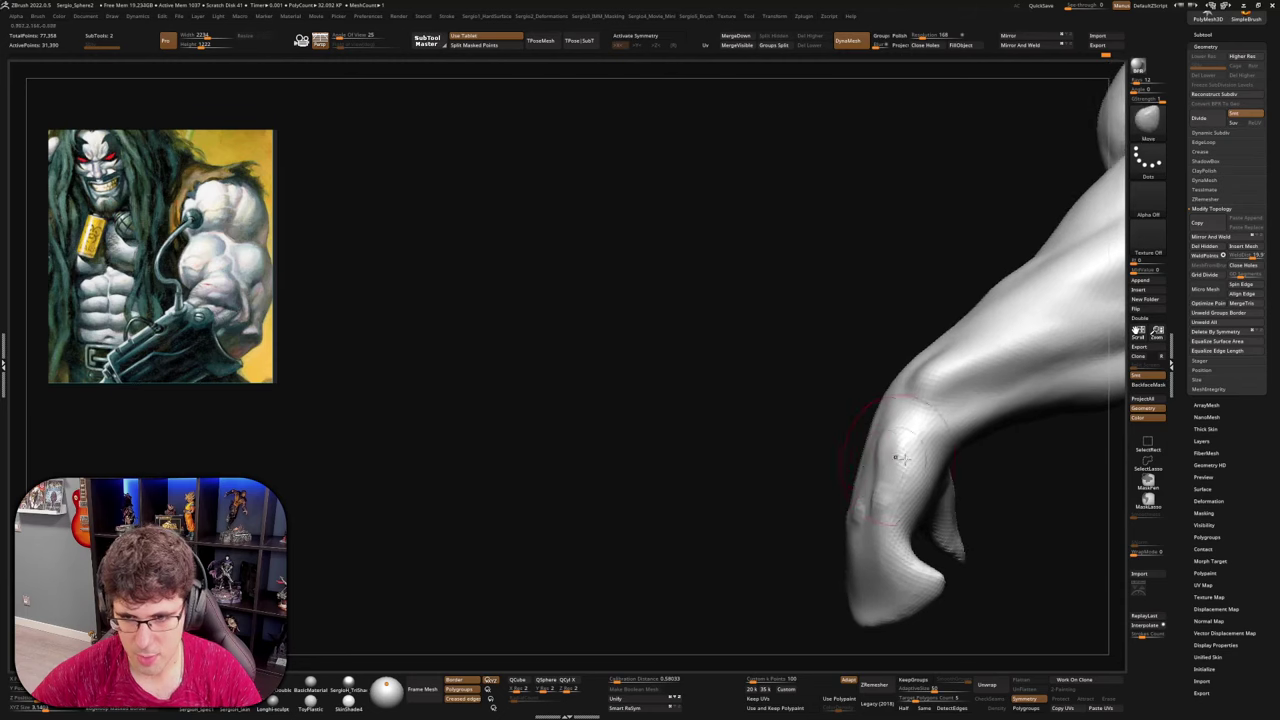
drag(904, 459, 905, 454)
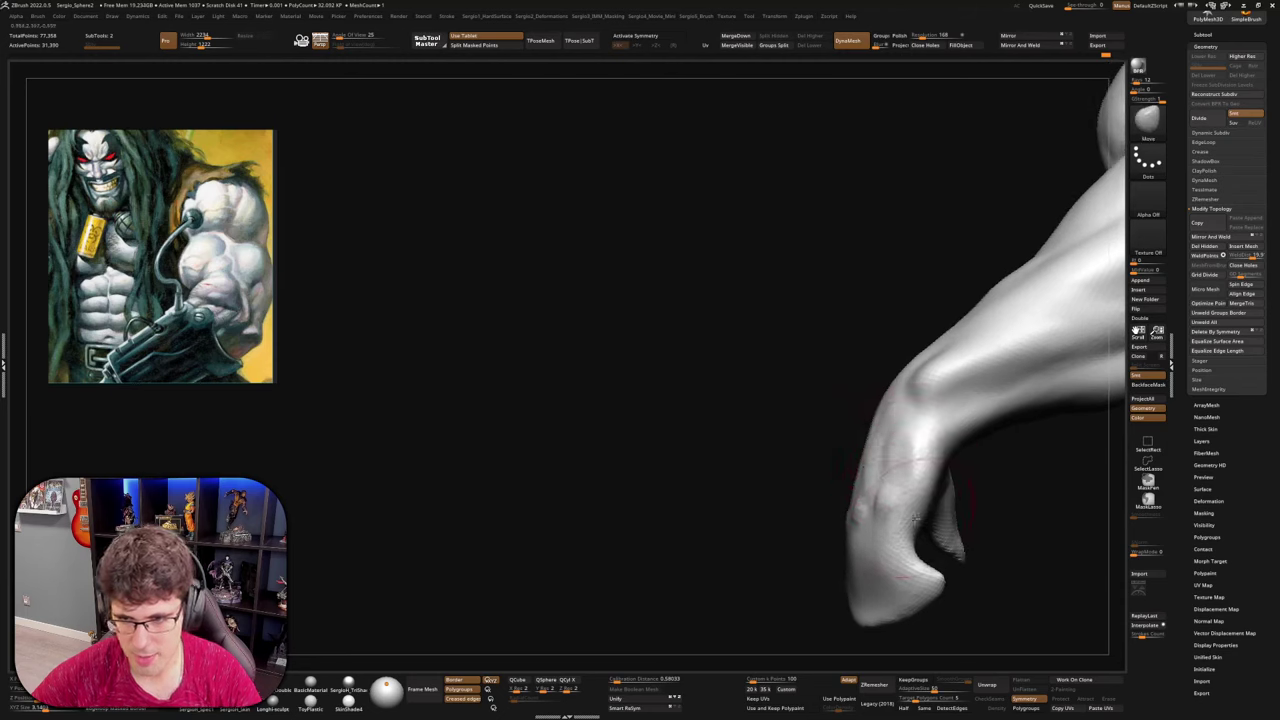
Sculpt the forms of the palm beside the thumb with the Clay brush and smooth the thumb's base
mouse_move(915, 518)
right_down()
mouse_move(795, 390)
mouse_move(822, 396)
right_up()
key(b)
key(c)
key(l)
mouse_move(826, 411)
mouse_down()
mouse_move(829, 377)
mouse_move(815, 420)
mouse_move(860, 405)
mouse_move(900, 420)
mouse_move(885, 440)
mouse_move(876, 408)
mouse_move(828, 410)
mouse_move(812, 440)
mouse_up()
right_drag(870, 455, 822, 467)
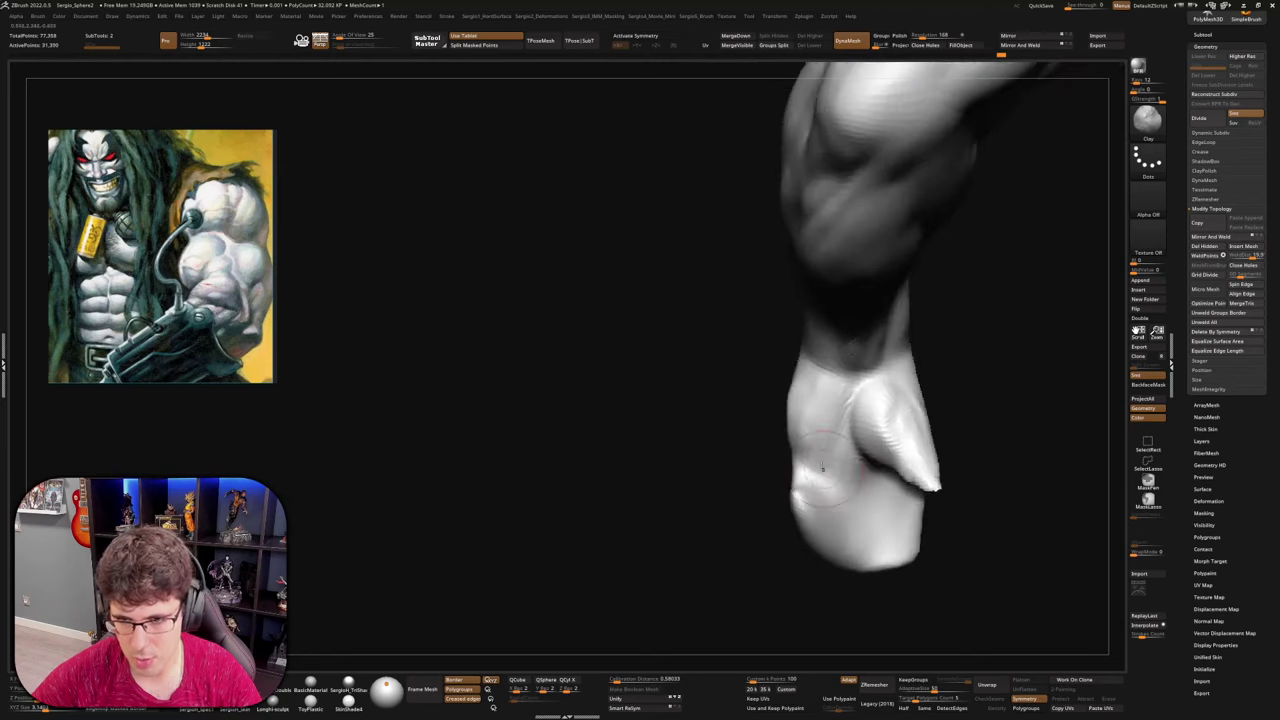
mouse_move(822, 467)
mouse_down()
mouse_move(885, 482)
mouse_move(852, 440)
mouse_up()
right_drag(866, 476, 905, 440)
shift+drag(900, 430, 892, 422)
right_drag(896, 440, 855, 477)
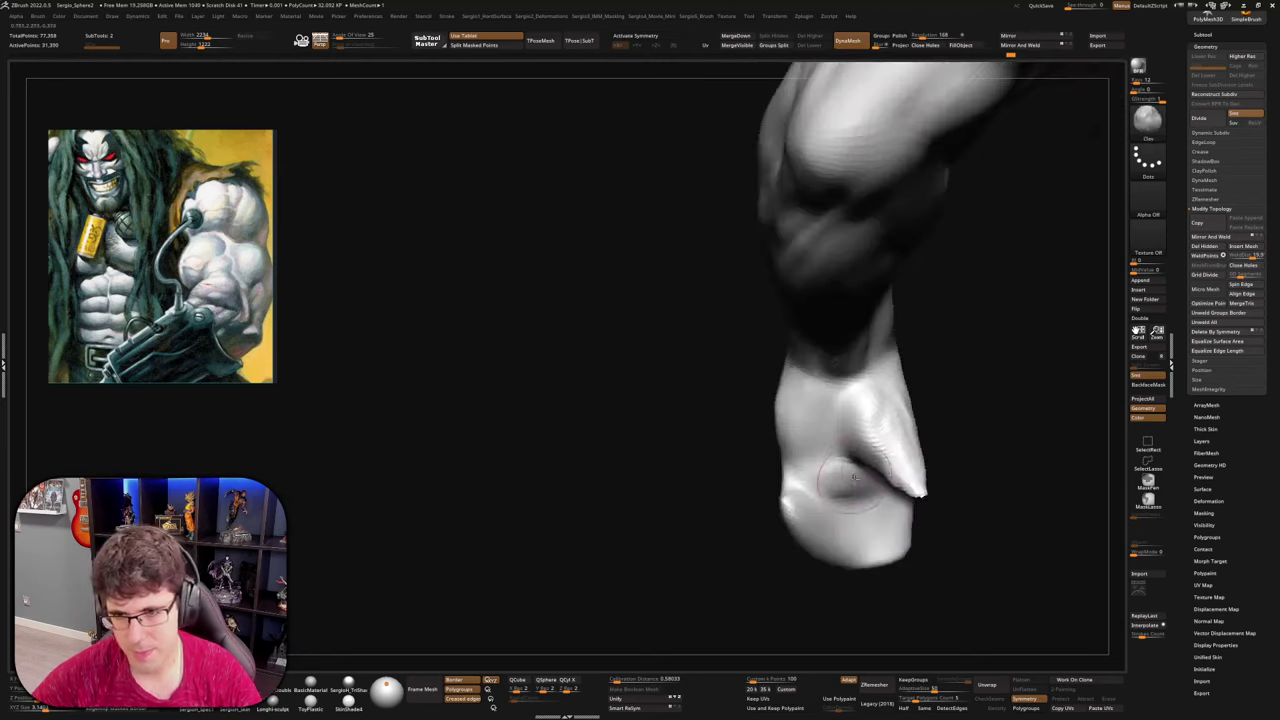
Reshape the palm's edge and the thumb with the Move brush, pulling the thumb tip outward
key(b)
key(m)
key(v)
key(s)
mouse_move(855, 470)
mouse_down()
mouse_move(869, 454)
mouse_move(920, 455)
mouse_up()
right_drag(930, 460, 925, 483)
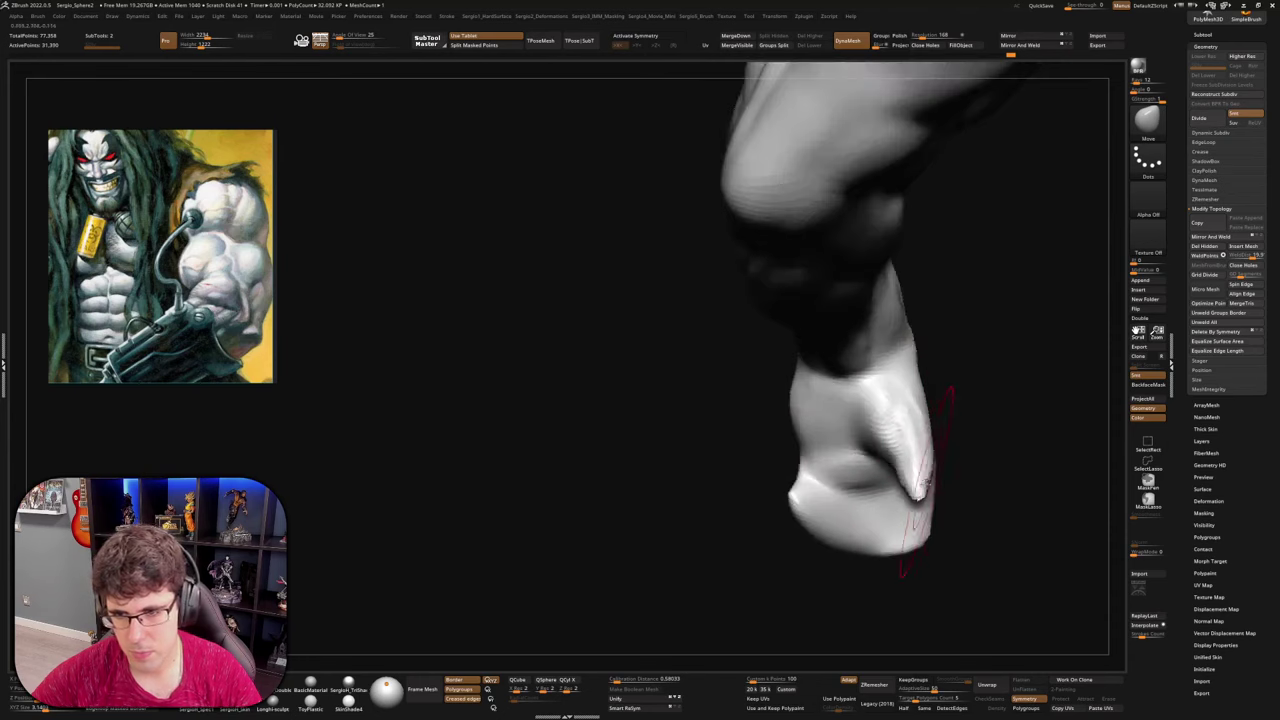
drag(925, 480, 968, 522)
right_drag(951, 468, 945, 512)
drag(942, 513, 926, 502)
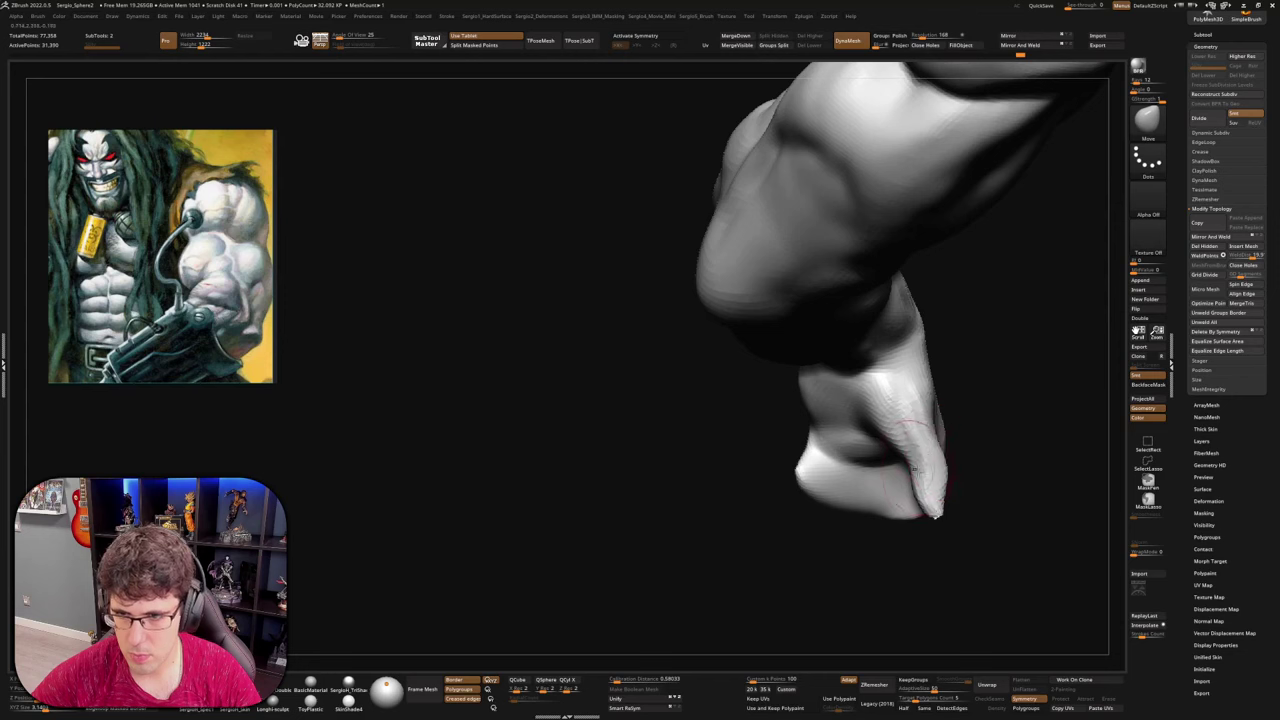
Thicken the thumb with the Inflat brush and refine its angle and silhouette with the Move brush
right_drag(915, 471, 985, 465)
key(b)
key(i)
key(n)
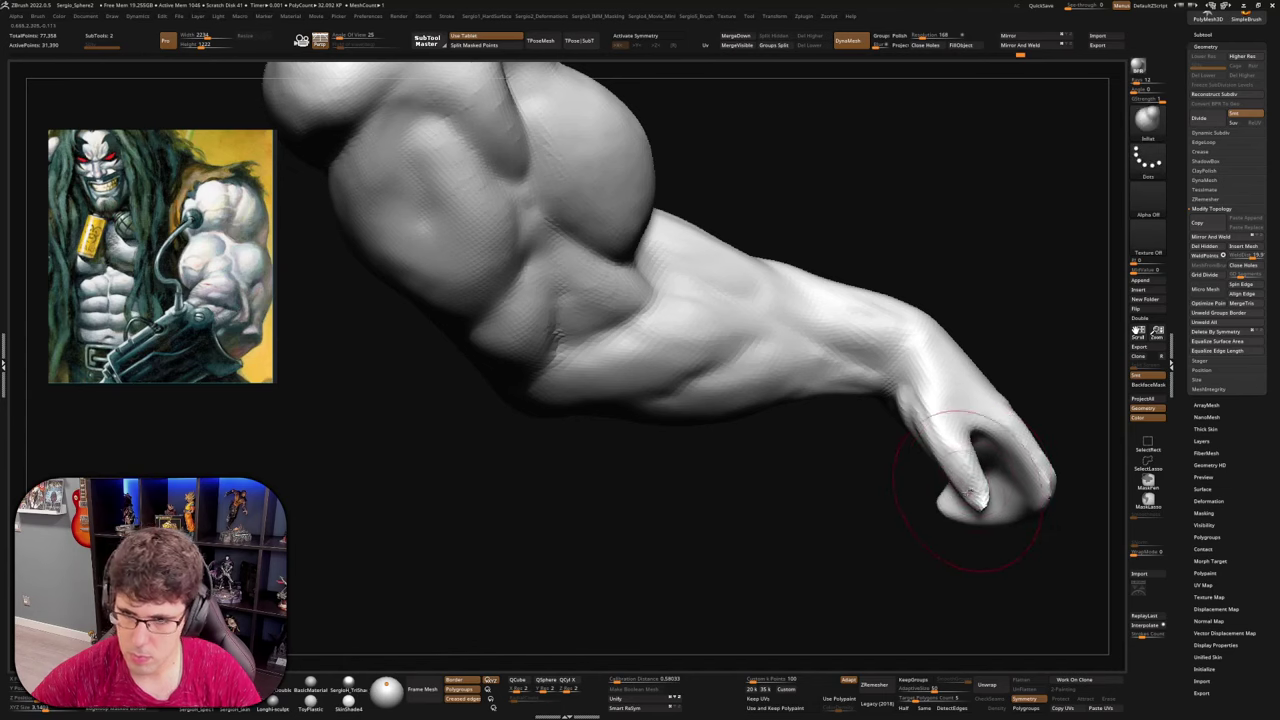
mouse_move(975, 483)
right_down()
mouse_move(981, 439)
mouse_move(928, 426)
mouse_move(941, 402)
right_up()
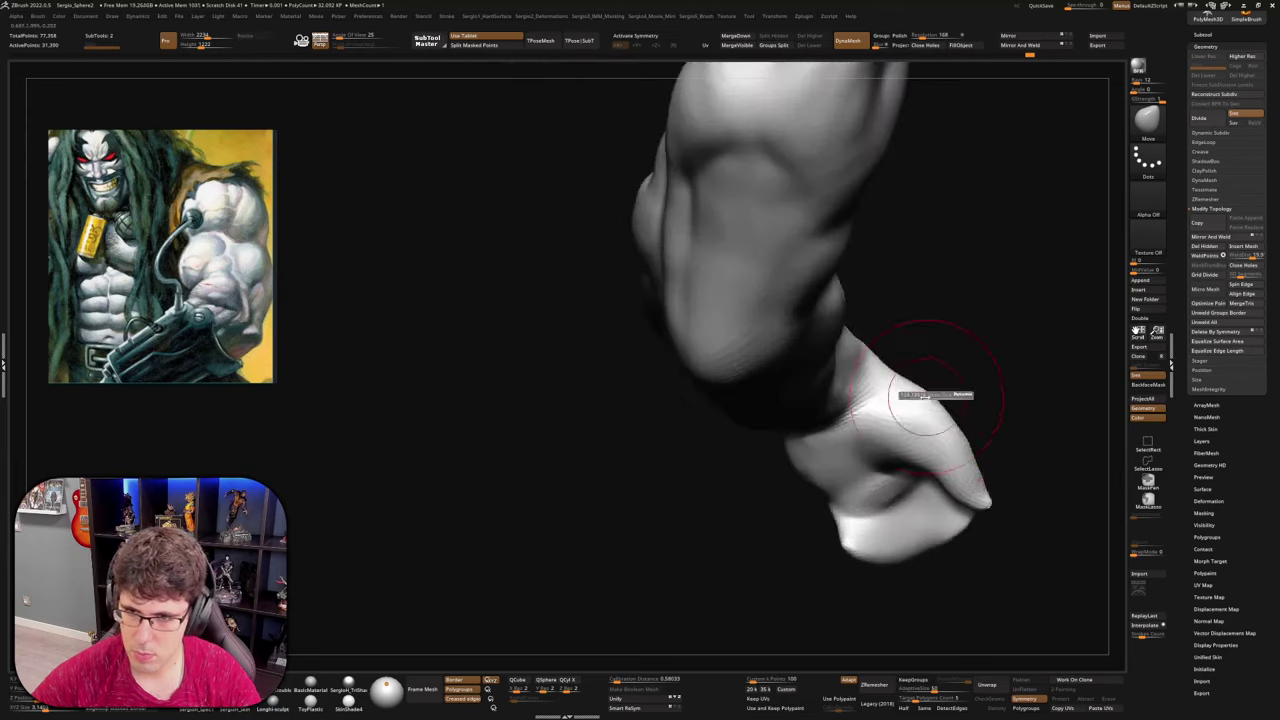
right_drag(910, 390, 935, 428)
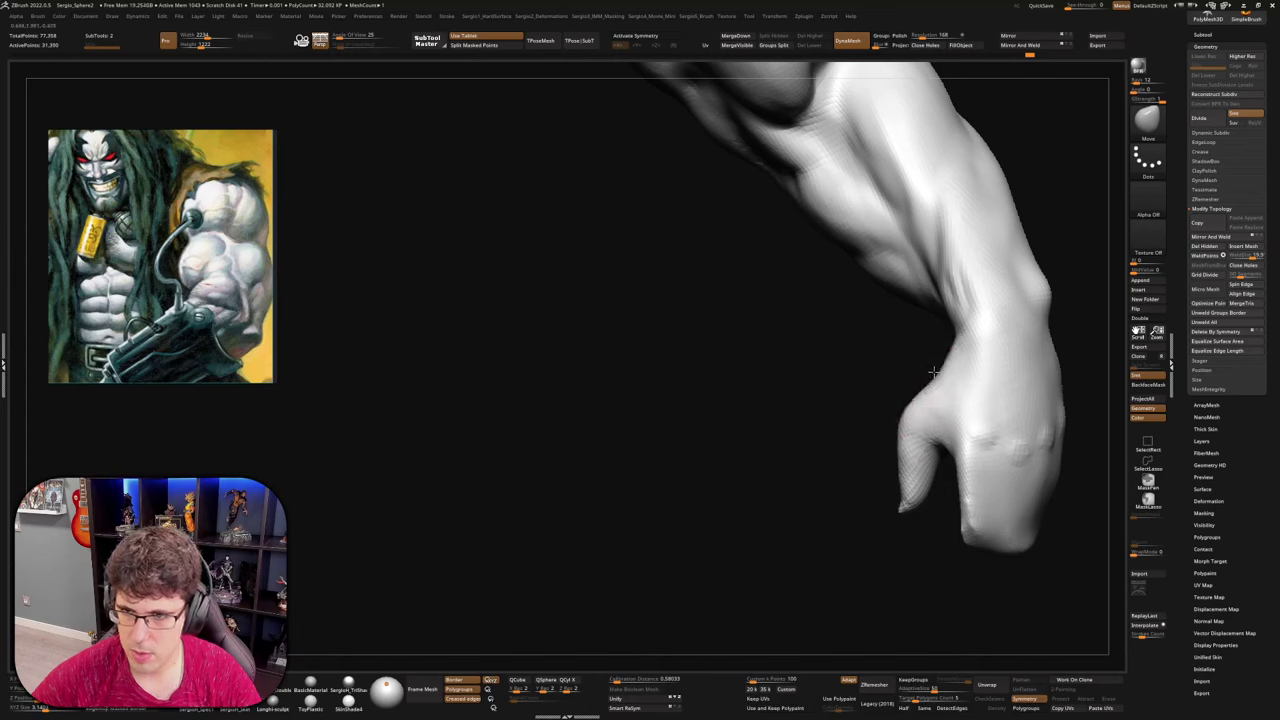
right_drag(918, 392, 845, 428)
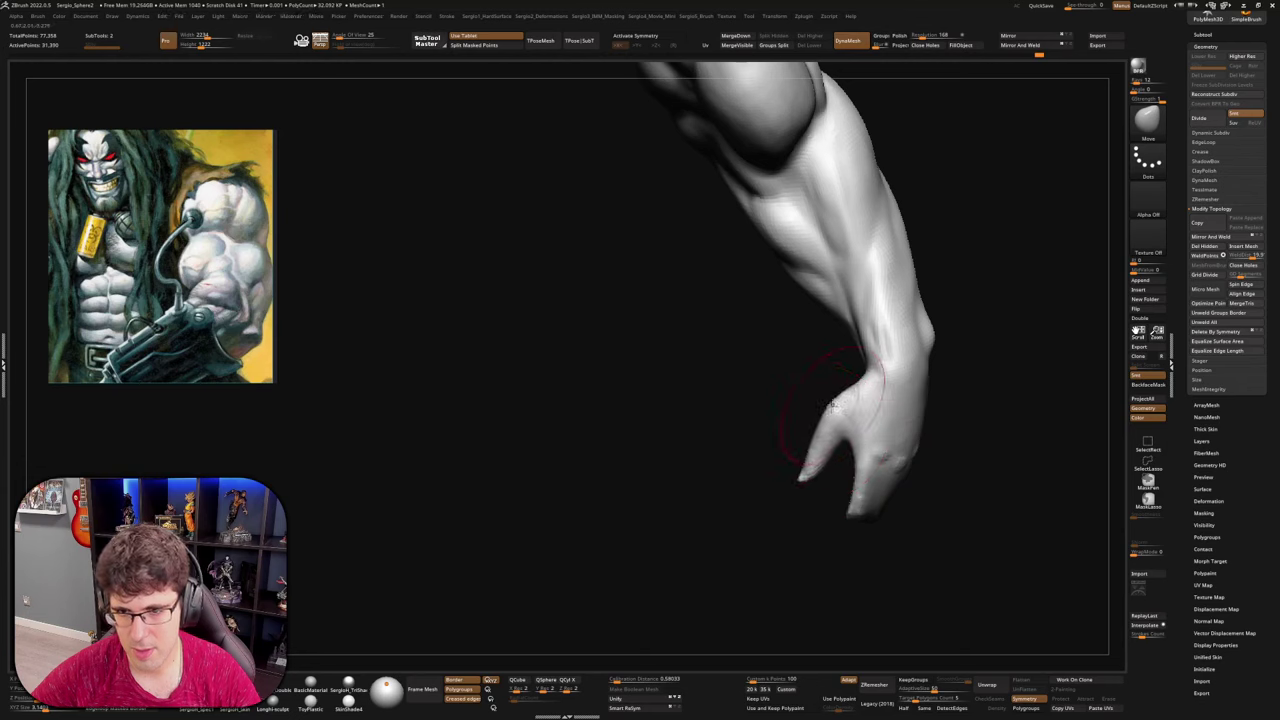
right_drag(808, 455, 860, 440)
mouse_move(811, 475)
right_down()
mouse_move(877, 449)
mouse_move(829, 477)
mouse_move(851, 477)
mouse_move(845, 521)
mouse_move(837, 506)
mouse_move(860, 490)
mouse_move(851, 470)
mouse_move(830, 476)
mouse_move(851, 477)
mouse_move(846, 439)
right_up()
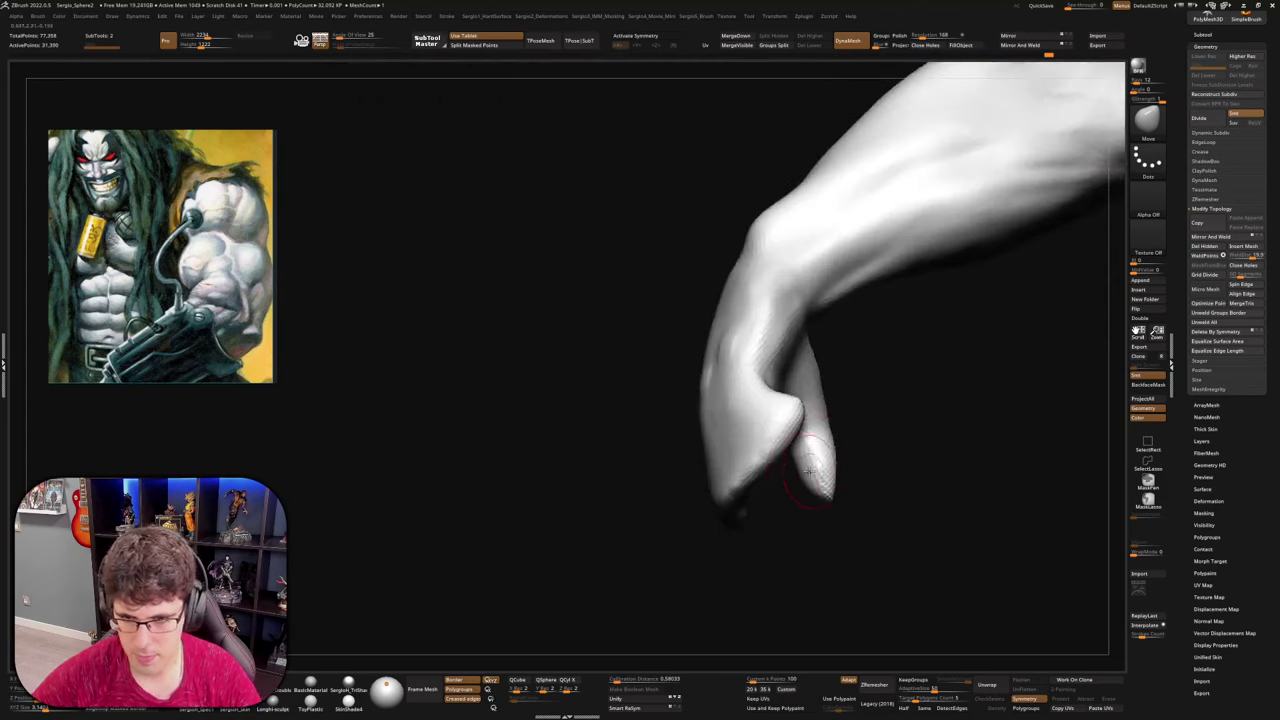
right_drag(793, 474, 786, 423)
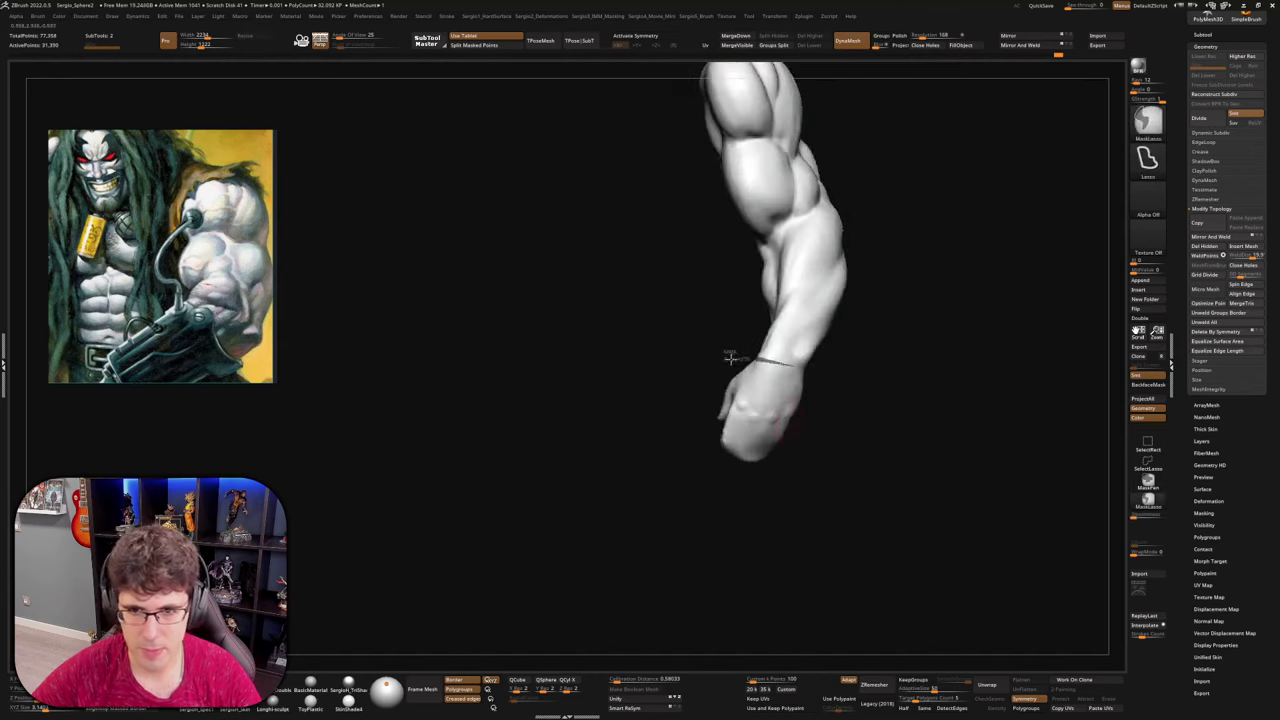
Mask the hand from the wrist down with the MaskLasso brush and invert the mask to protect the arm
mouse_move(731, 357)
right_down()
mouse_move(820, 381)
mouse_move(811, 351)
right_up()
key(ctrl)
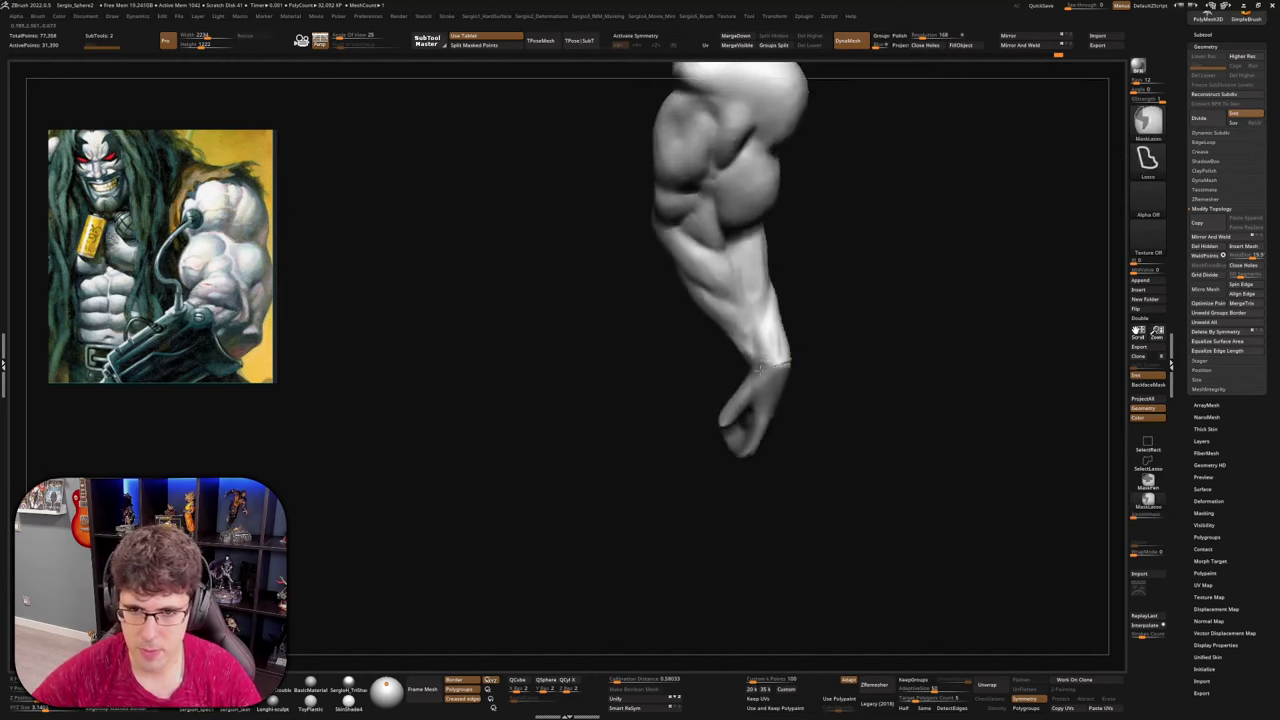
ctrl+drag(737, 360, 811, 326)
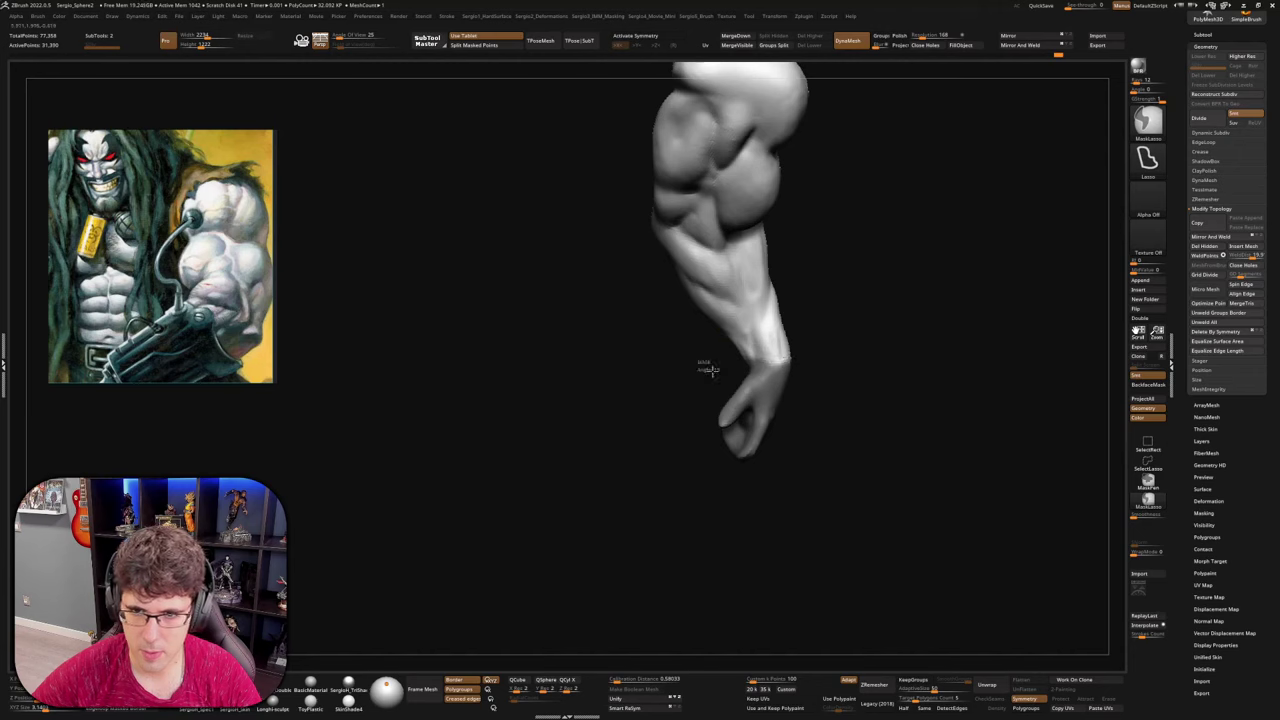
mouse_move(708, 368)
ctrl+mouse_down()
mouse_move(826, 320)
mouse_move(818, 331)
ctrl+mouse_up()
right_drag(828, 358, 785, 300)
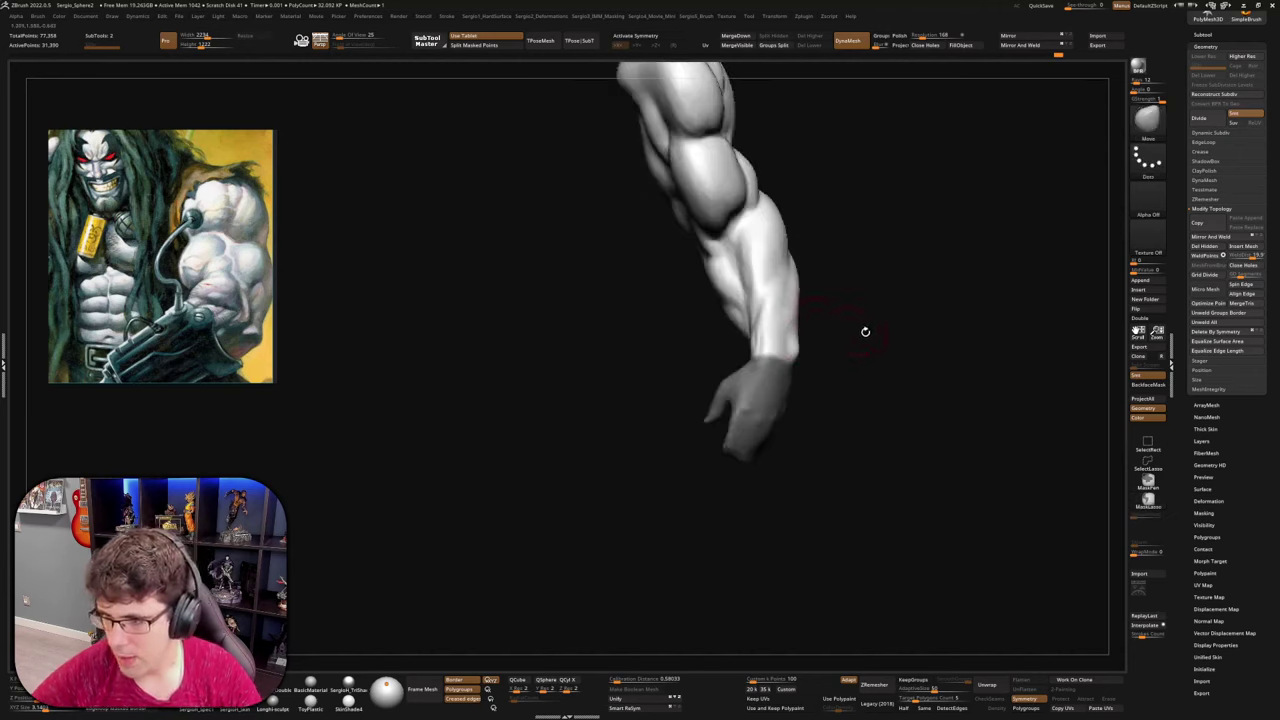
right_drag(865, 331, 785, 390)
key(ctrl)
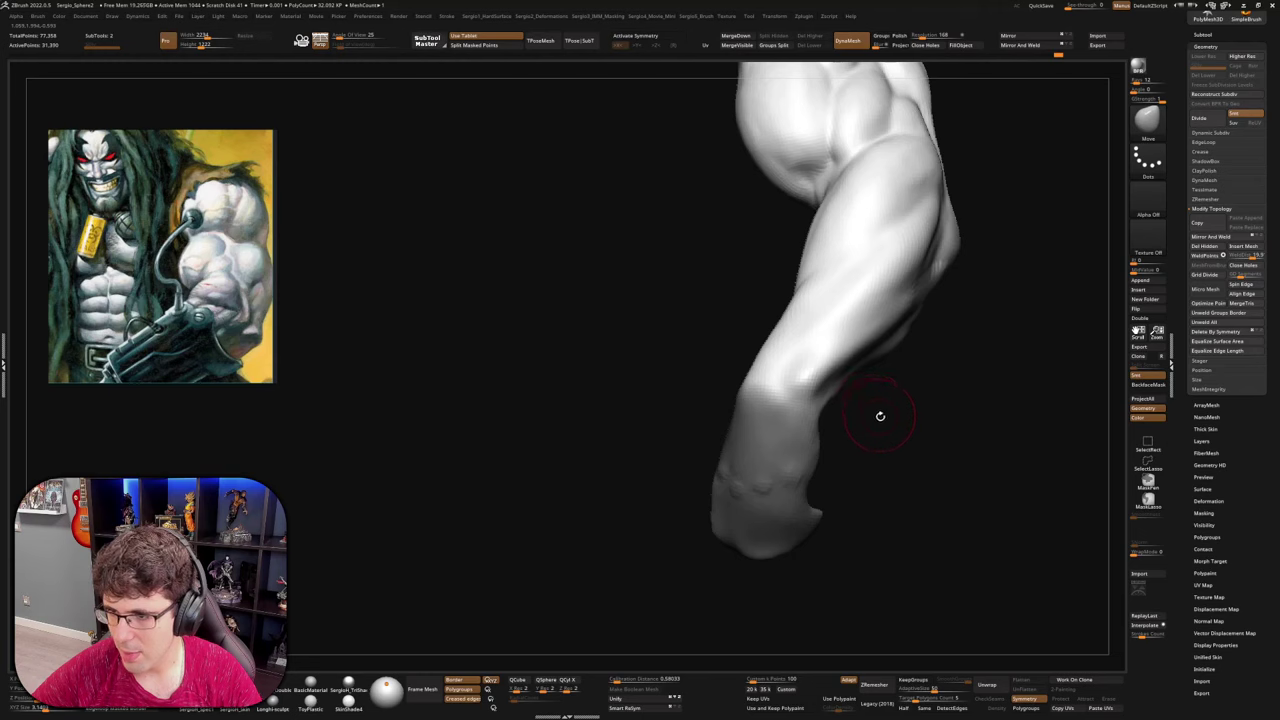
ctrl+click(885, 418)
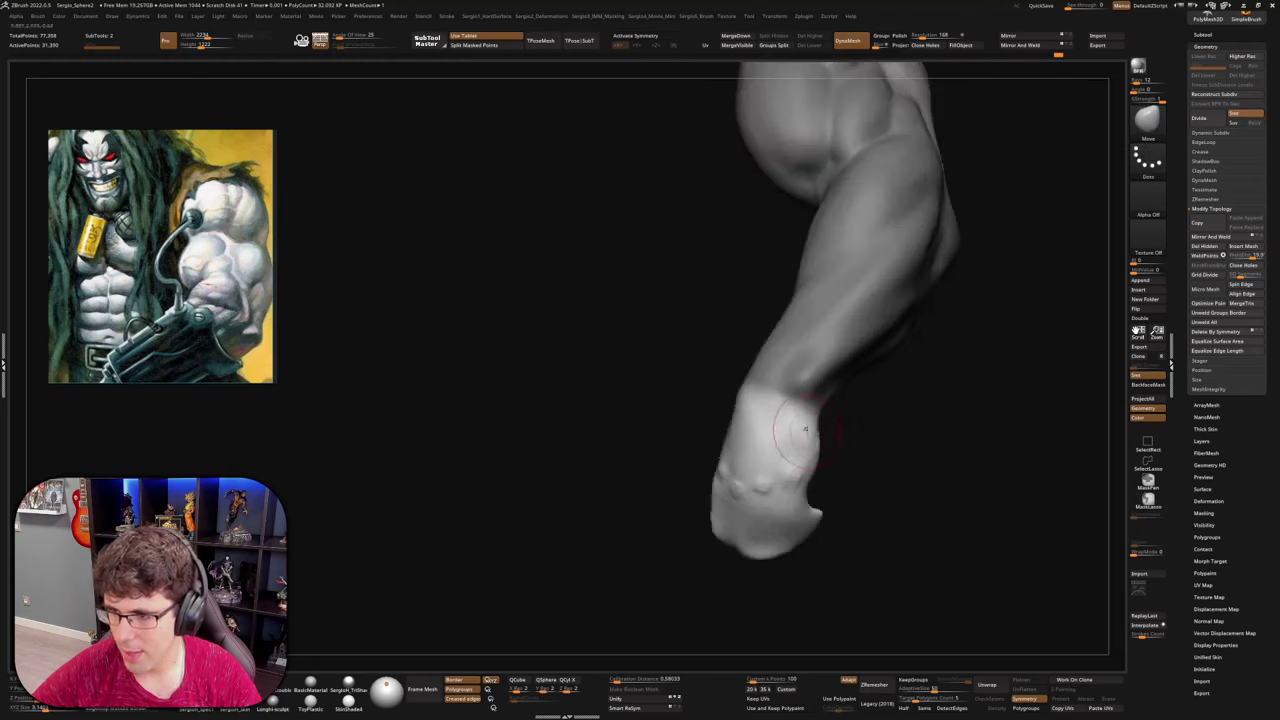
Place the transform gizmo at the wrist and reposition the unmasked hand relative to the forearm
right_drag(805, 429, 822, 280)
key(w)
alt+click(771, 386)
drag(825, 356, 838, 316)
right_drag(851, 315, 820, 403)
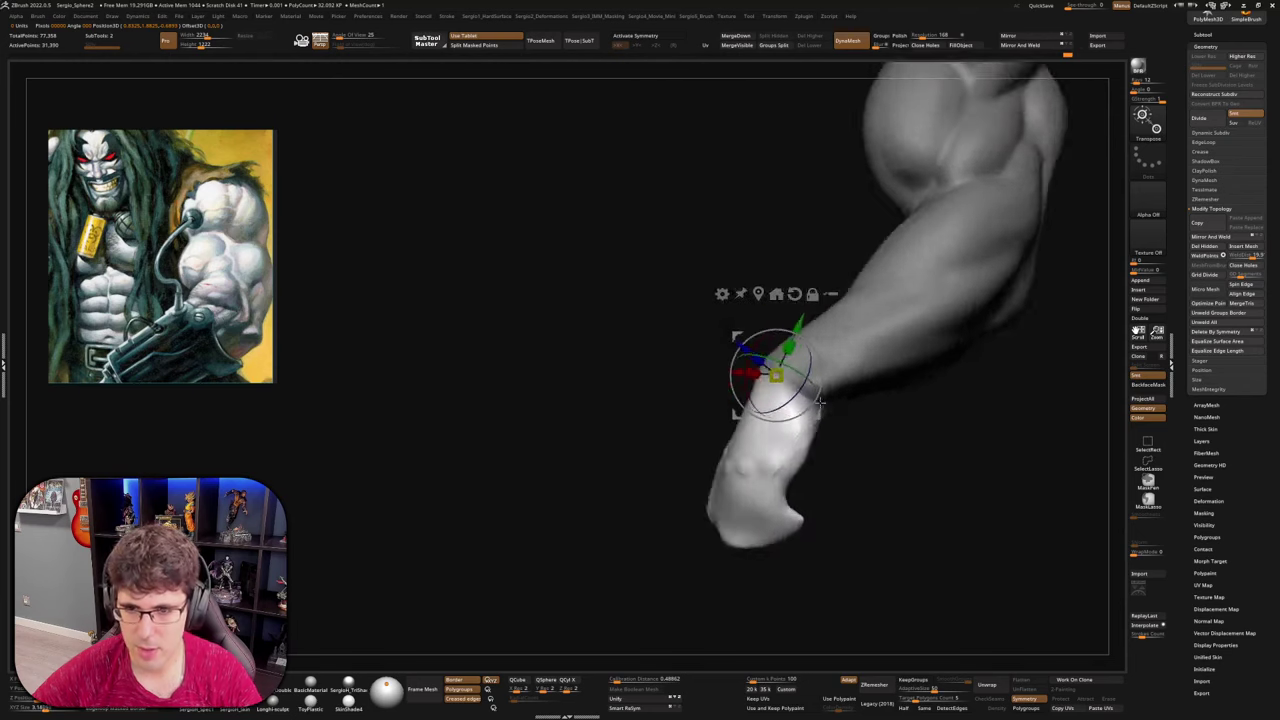
drag(819, 402, 825, 372)
mouse_move(828, 372)
right_down()
mouse_move(798, 366)
mouse_move(804, 412)
mouse_move(846, 406)
mouse_move(780, 335)
right_up()
key(q)
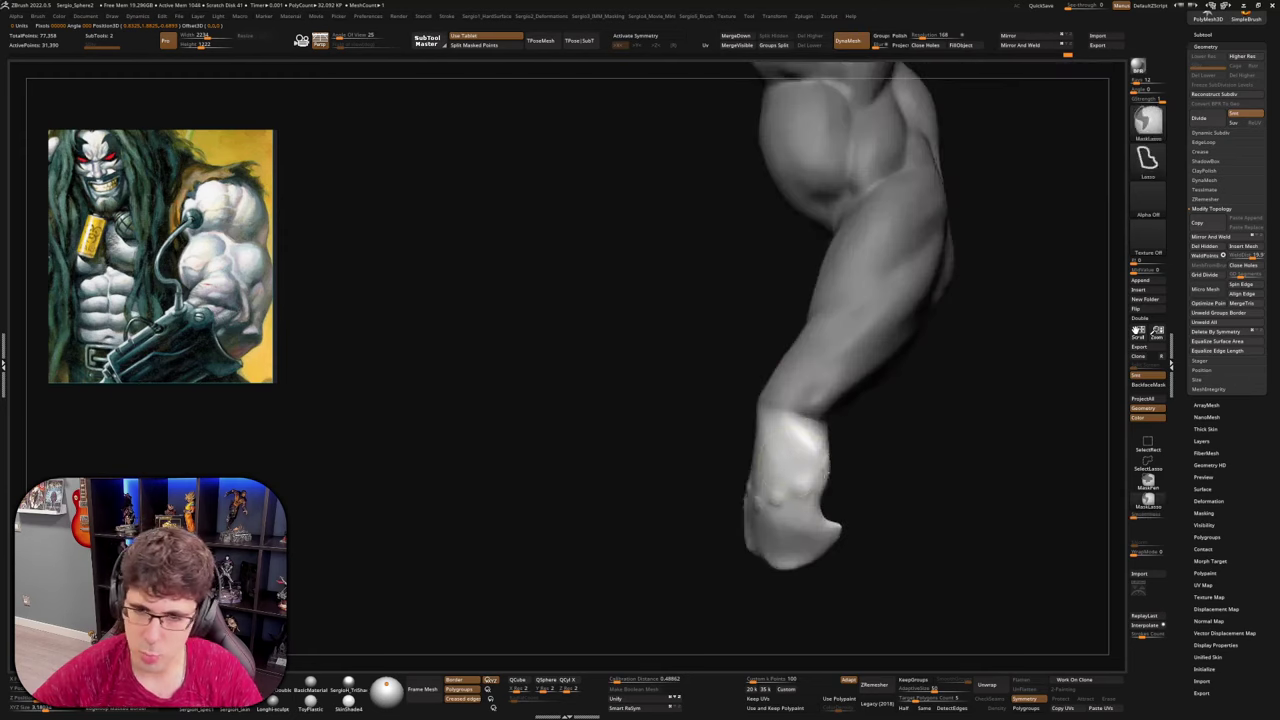
Clear the mask, smooth the wrist transition and reshape the wrist's outline with the Move brush
mouse_move(697, 393)
ctrl+mouse_down()
mouse_move(725, 425)
mouse_move(766, 404)
ctrl+mouse_up()
right_drag(764, 409, 815, 405)
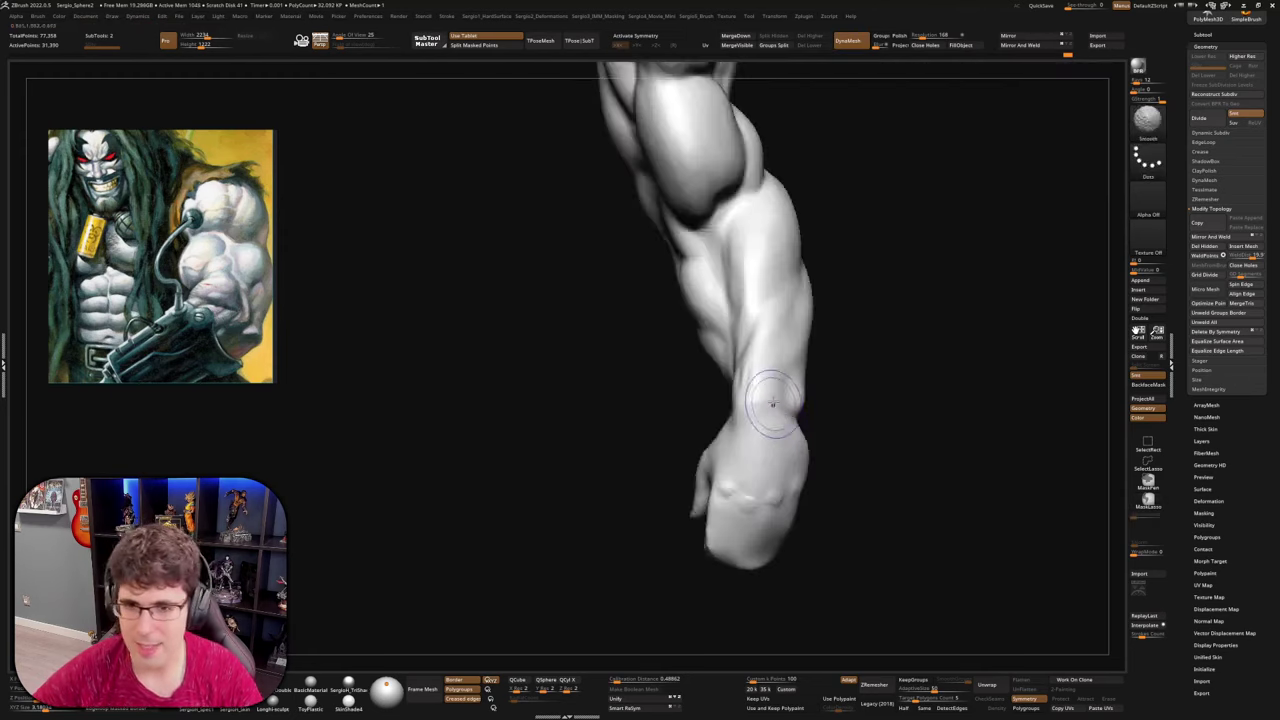
shift+drag(770, 404, 754, 446)
right_drag(752, 449, 796, 447)
drag(796, 447, 735, 440)
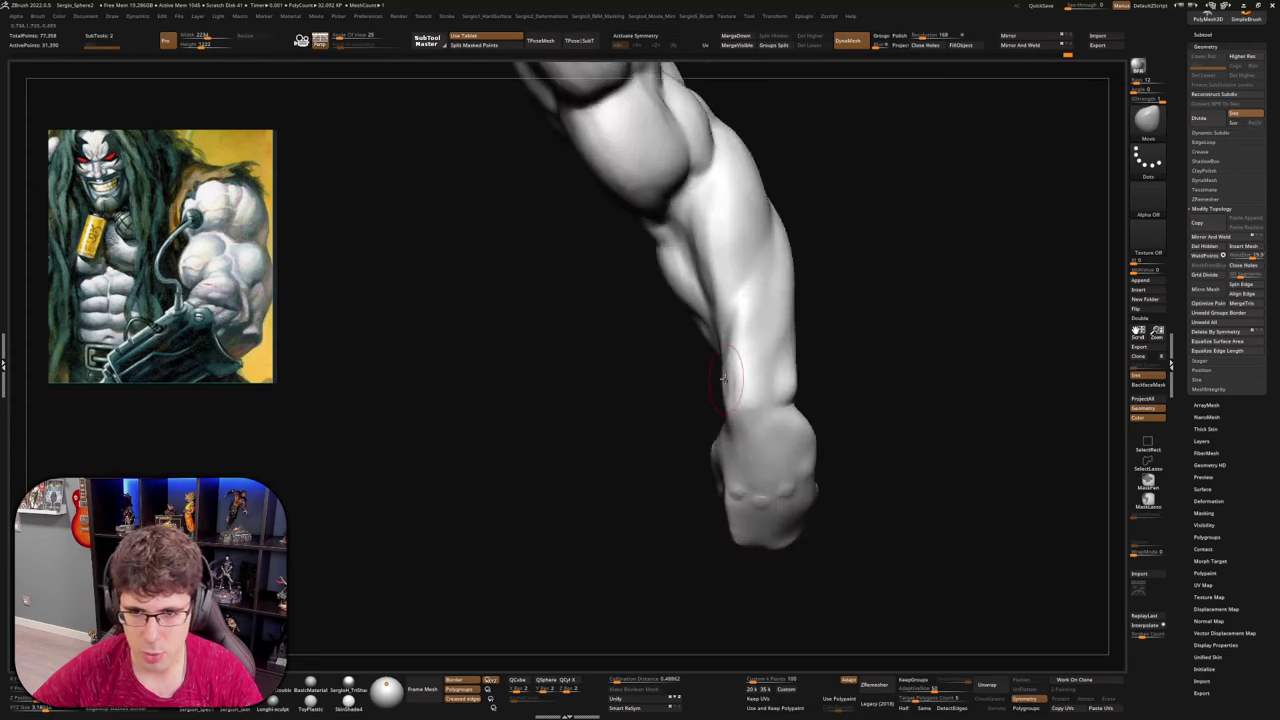
drag(723, 378, 783, 377)
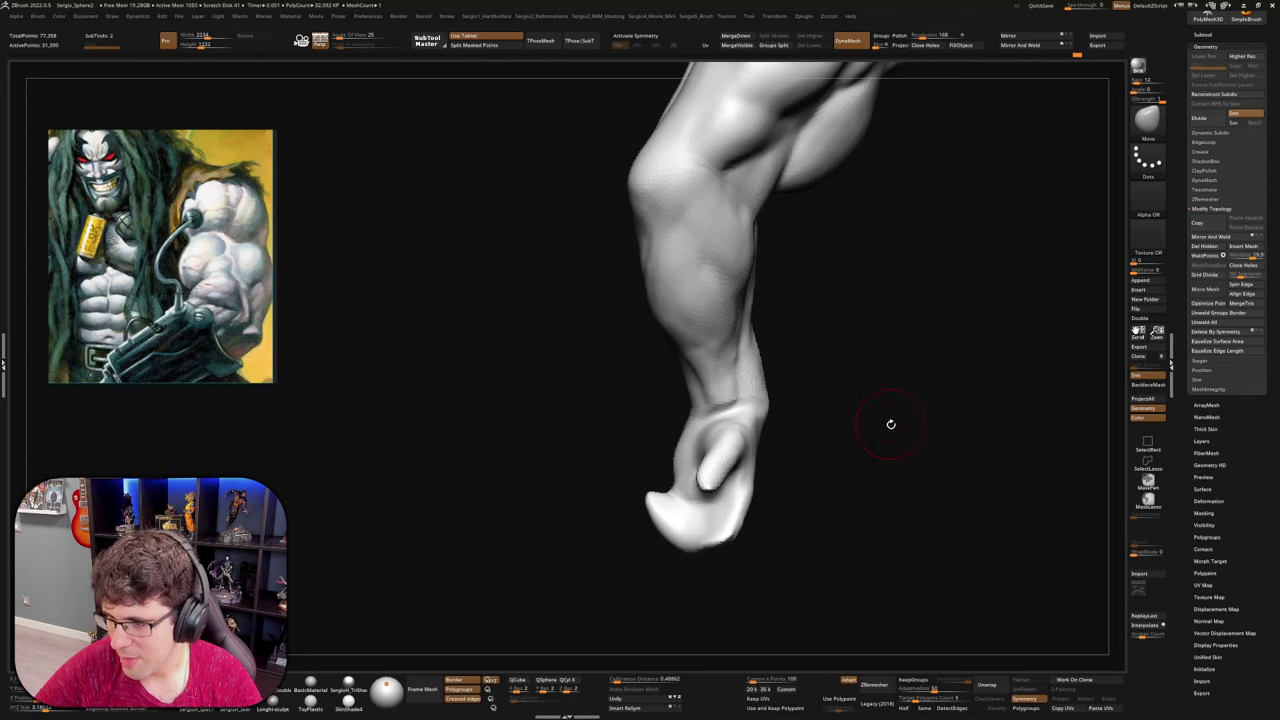
Add volume to the lower forearm just above the wrist with the Clay brush and smooth it
mouse_move(917, 447)
mouse_down()
mouse_move(866, 429)
mouse_move(903, 449)
mouse_move(886, 437)
mouse_up()
mouse_move(713, 390)
right_down()
mouse_move(734, 380)
mouse_move(706, 420)
mouse_move(724, 414)
right_up()
key(1)
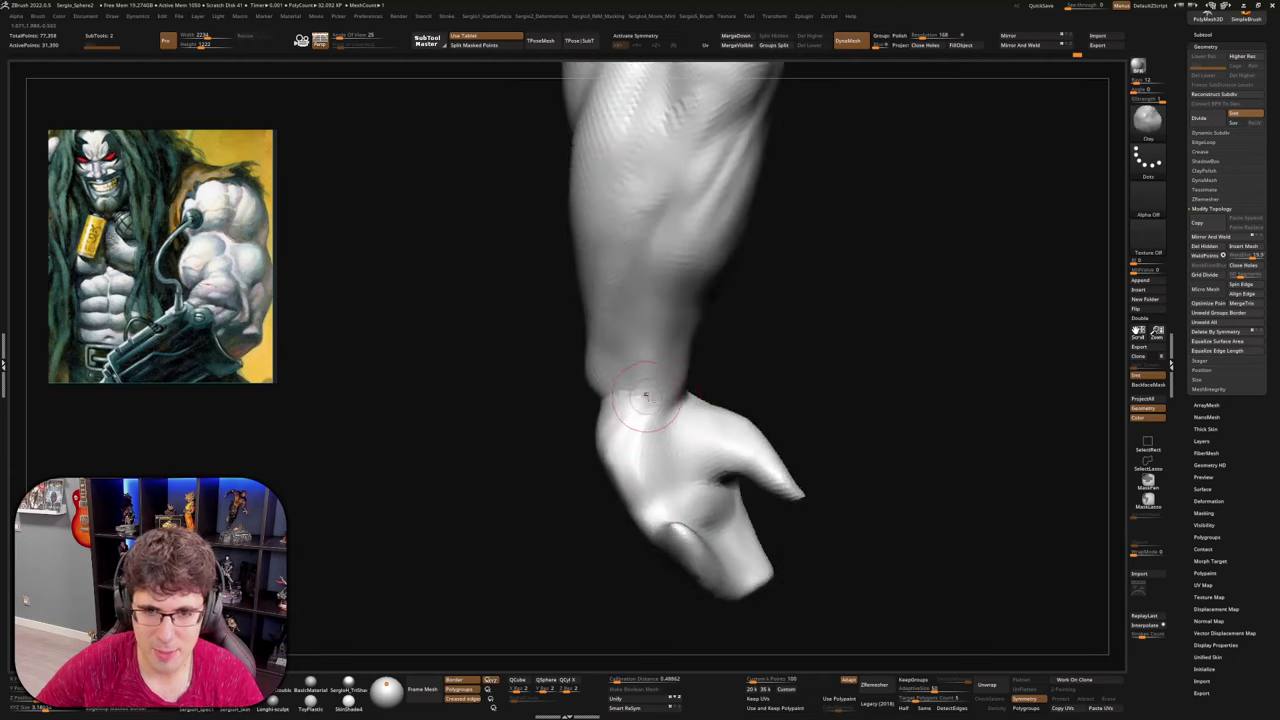
right_drag(643, 400, 670, 470)
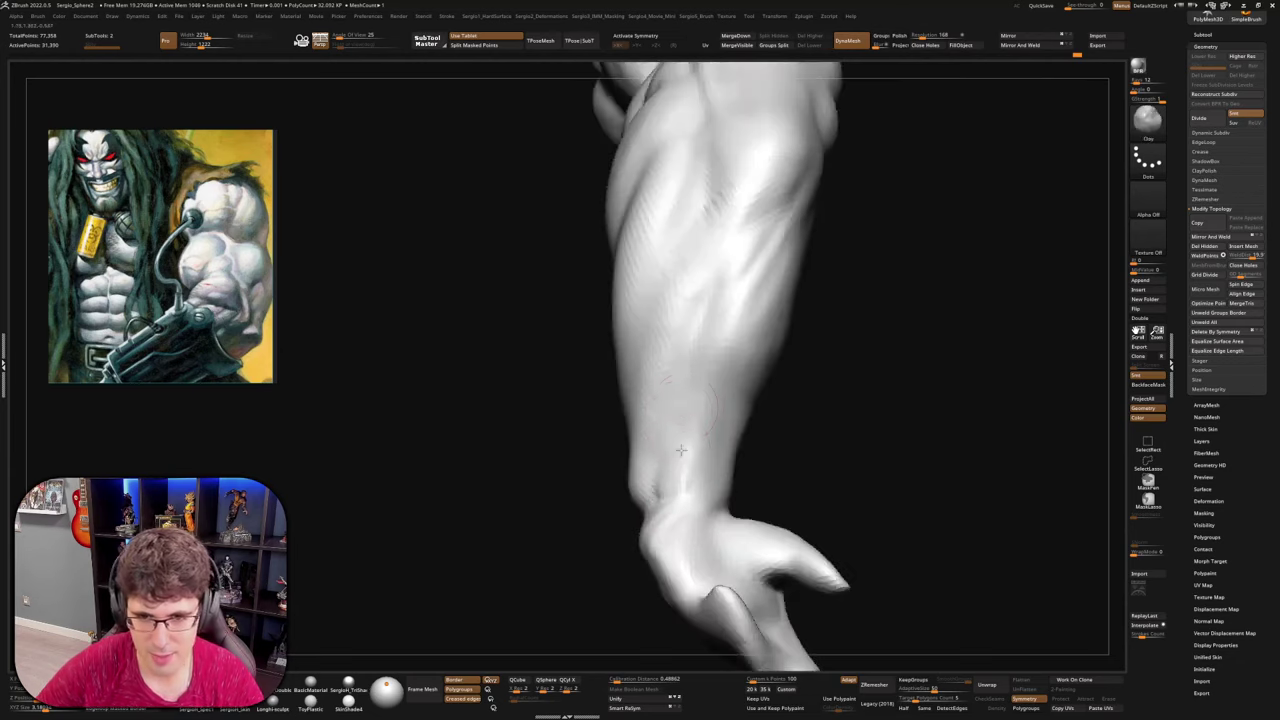
mouse_move(737, 484)
mouse_down()
mouse_move(731, 392)
mouse_move(722, 464)
mouse_up()
right_drag(772, 474, 751, 471)
drag(751, 471, 745, 478)
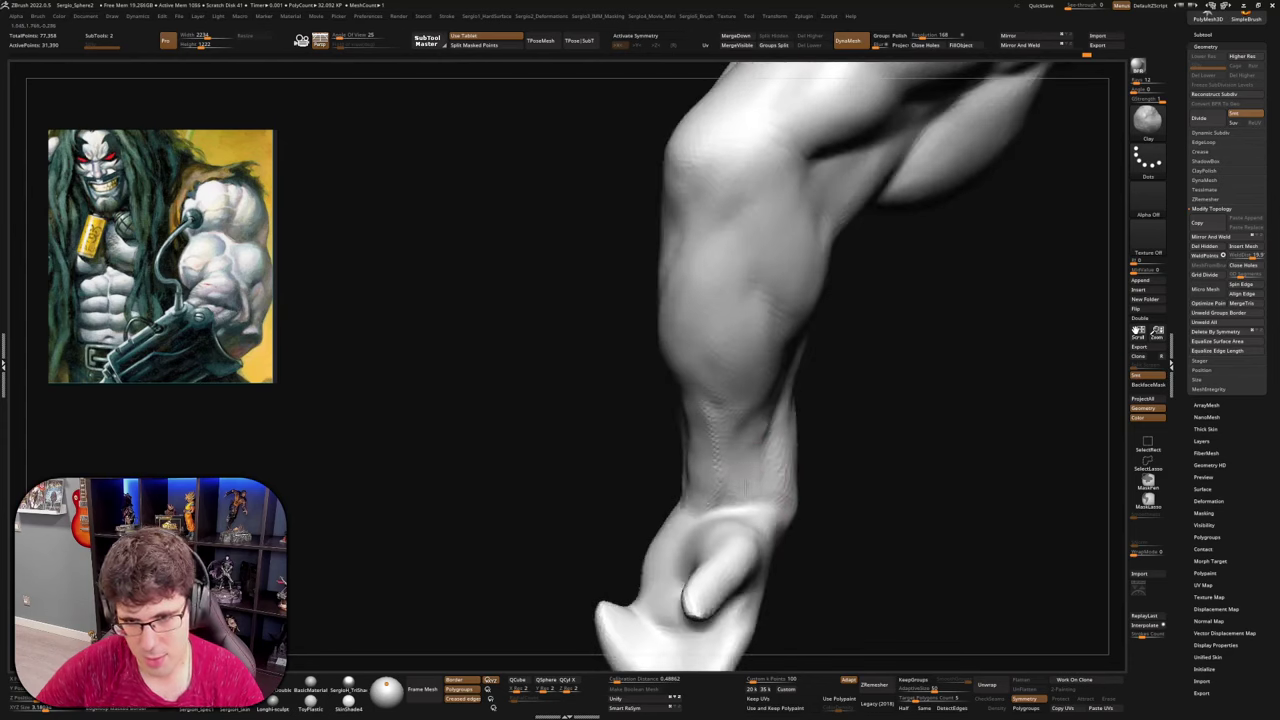
right_drag(742, 470, 718, 463)
shift+drag(718, 463, 711, 437)
right_drag(753, 477, 755, 484)
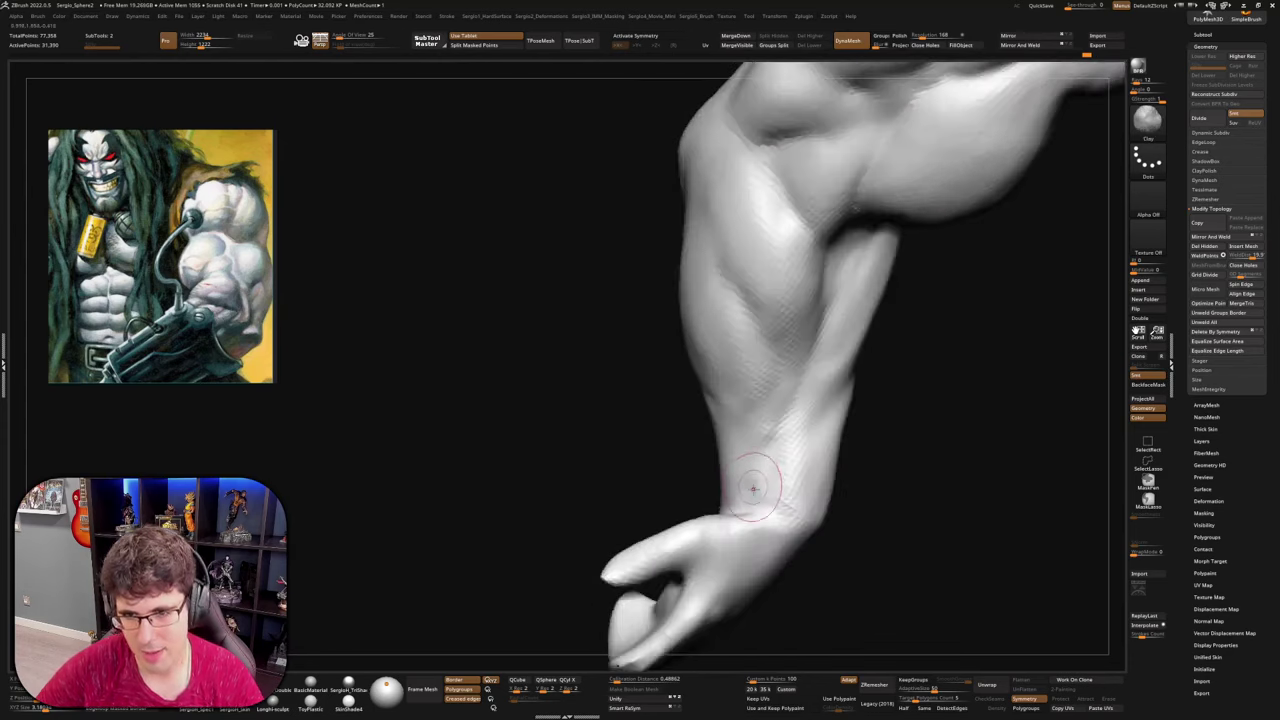
drag(755, 486, 768, 430)
Adjust the outer contour of the forearm at the wrist with the Move brush
key(b)
key(m)
key(v)
key(s)
drag(838, 478, 822, 476)
Build up the base of the thumb with the Clay brush and adjust its shape with the Move brush
right_drag(845, 490, 768, 545)
key(b)
key(c)
key(l)
key(s)
drag(730, 516, 735, 501)
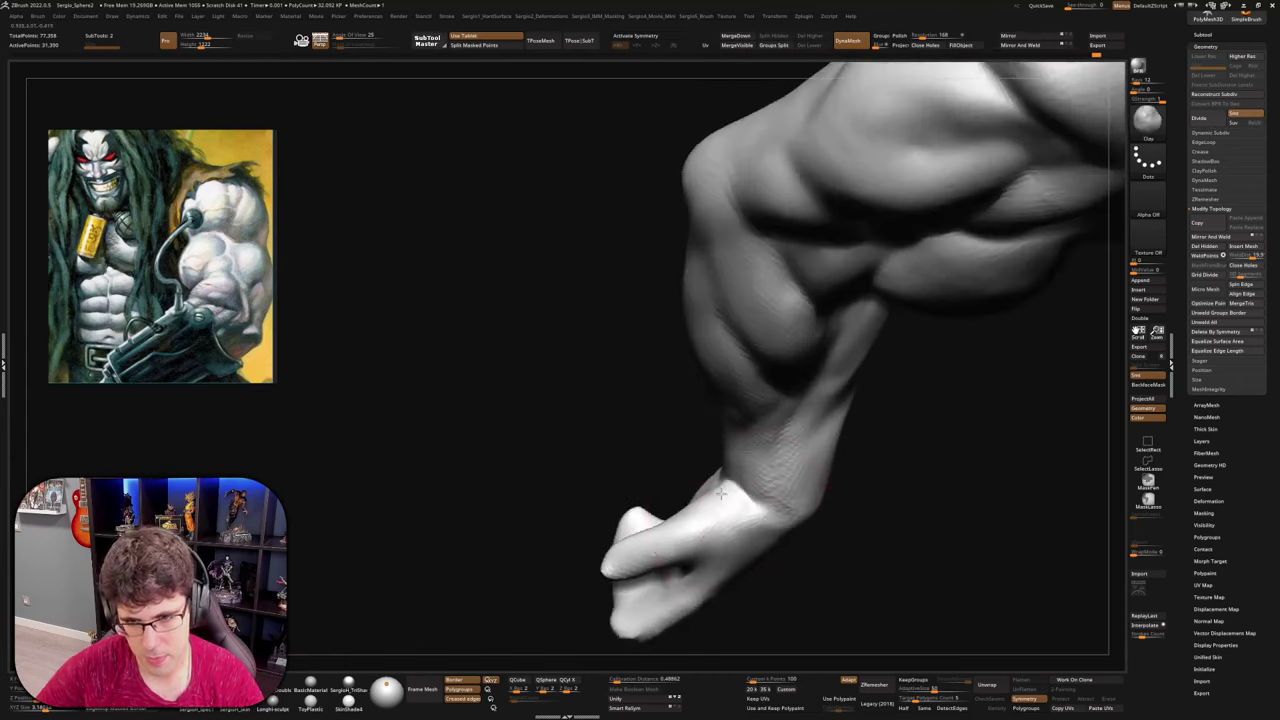
right_drag(720, 492, 712, 522)
key(b)
key(m)
key(v)
key(s)
drag(702, 512, 717, 514)
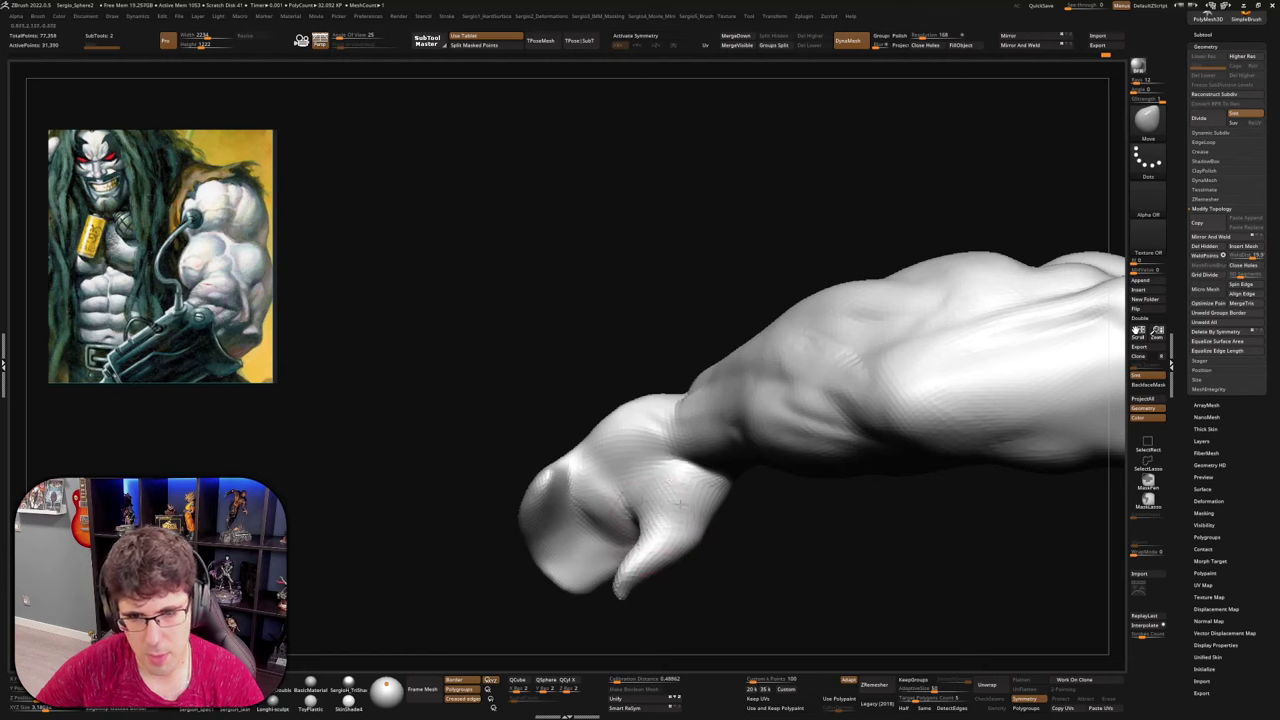
Carve the crease between the thumb base and the palm with the DamStandard brush
right_drag(643, 525, 668, 518)
key(b)
key(d)
key(s)
drag(647, 486, 630, 530)
right_drag(684, 482, 638, 487)
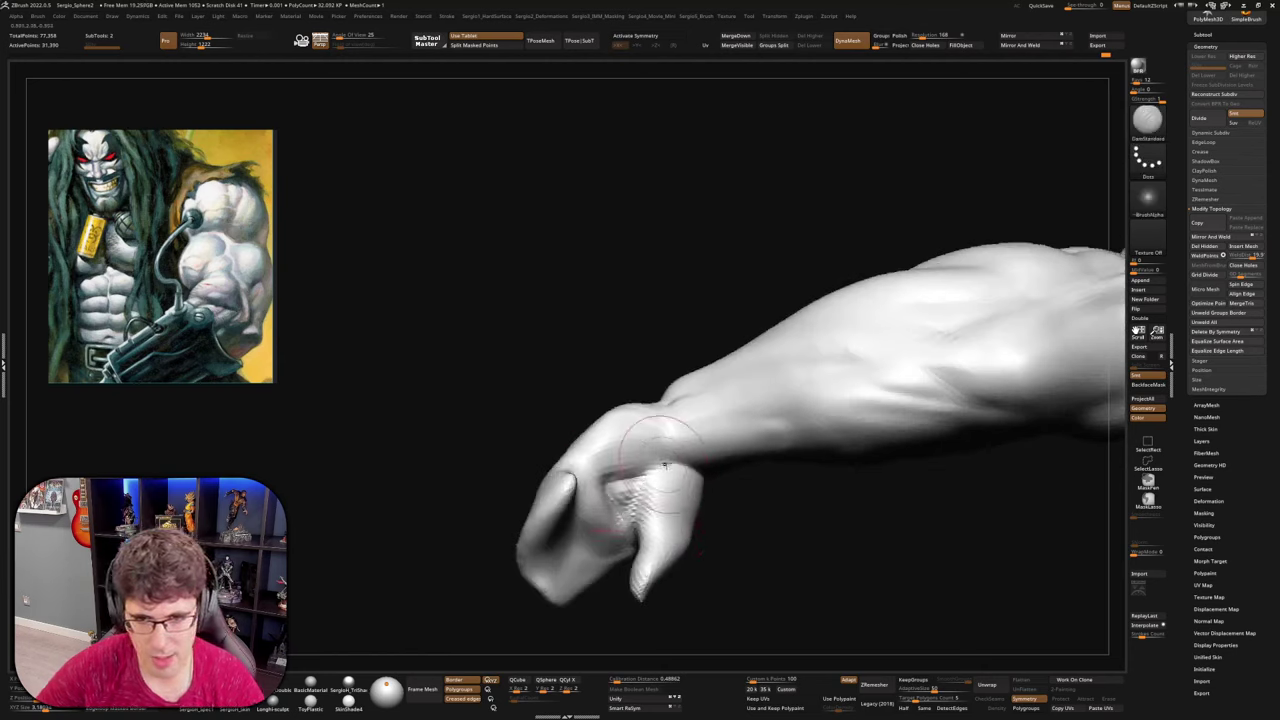
Reshape the finger block and the hand's outer silhouette with the Move brush
mouse_move(582, 452)
right_down()
mouse_move(630, 500)
mouse_move(617, 519)
mouse_move(637, 534)
right_up()
key(b)
key(m)
key(v)
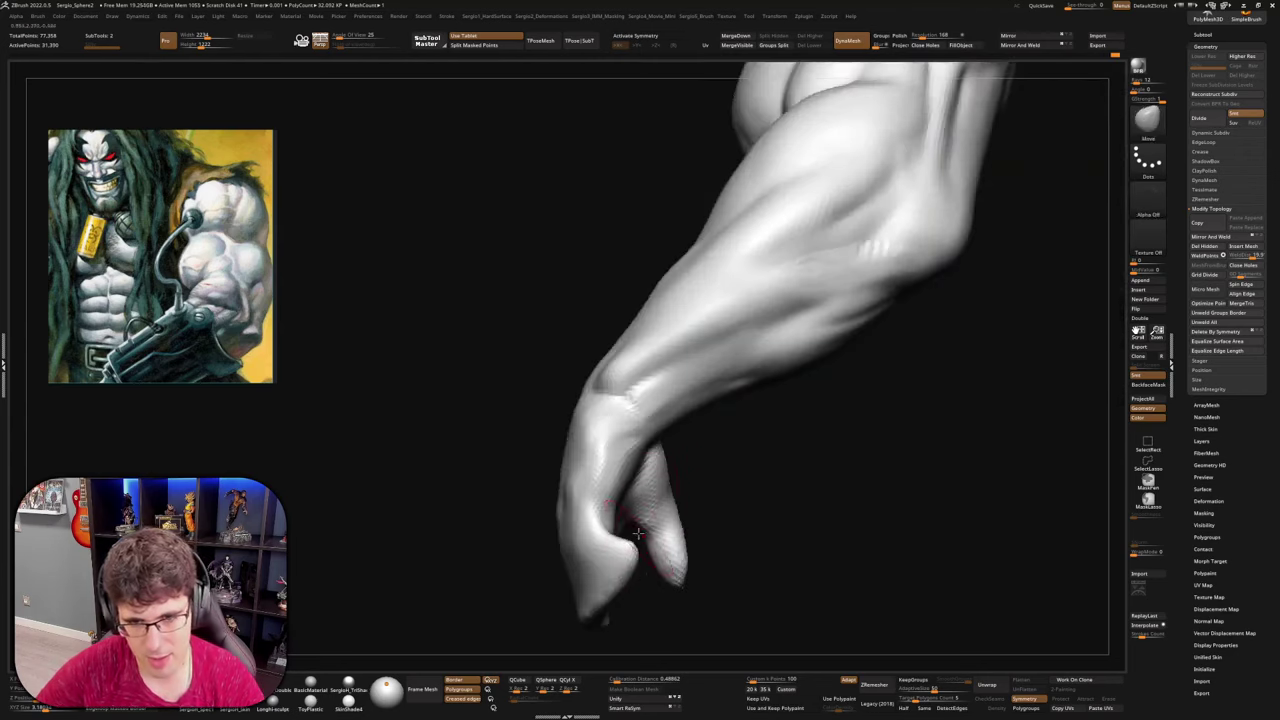
mouse_move(629, 472)
right_down()
mouse_move(626, 490)
mouse_move(596, 458)
mouse_move(610, 444)
mouse_move(723, 517)
mouse_move(678, 370)
mouse_move(669, 480)
mouse_move(690, 470)
mouse_move(657, 526)
mouse_move(626, 440)
mouse_move(691, 569)
mouse_move(634, 537)
mouse_move(605, 540)
mouse_move(570, 470)
mouse_move(547, 521)
mouse_move(606, 563)
mouse_move(590, 519)
right_up()
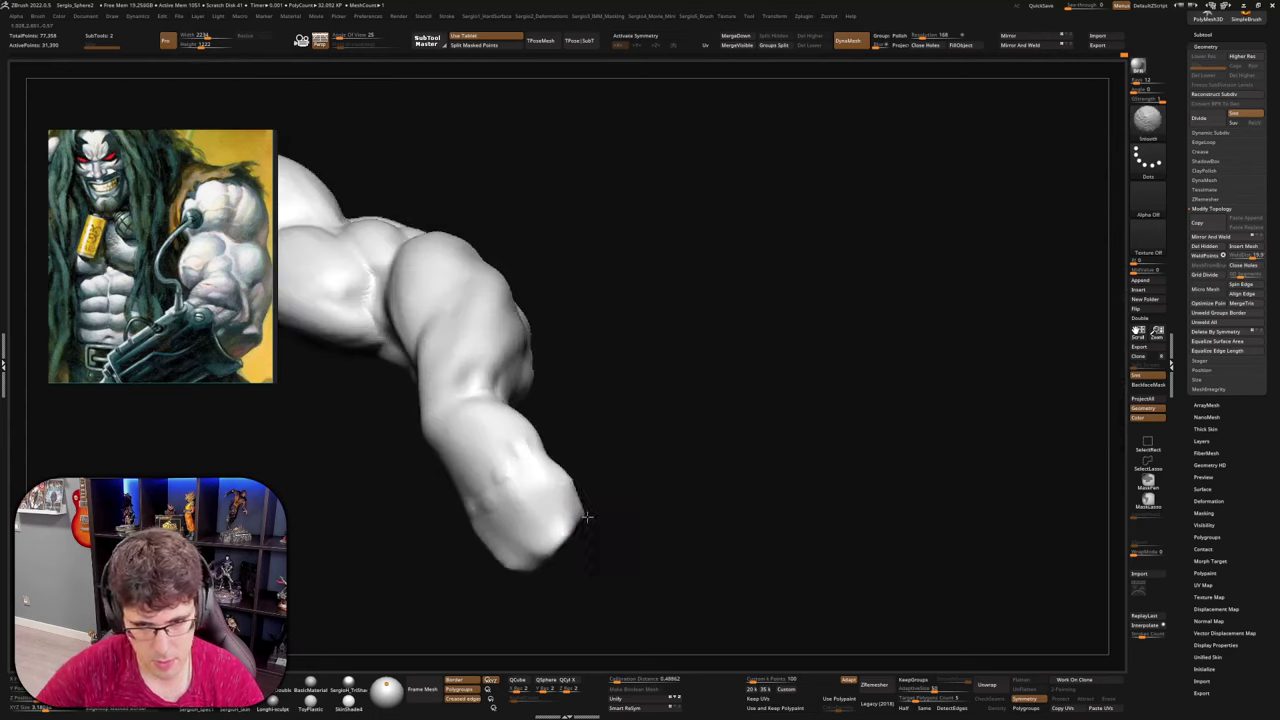
drag(535, 560, 531, 590)
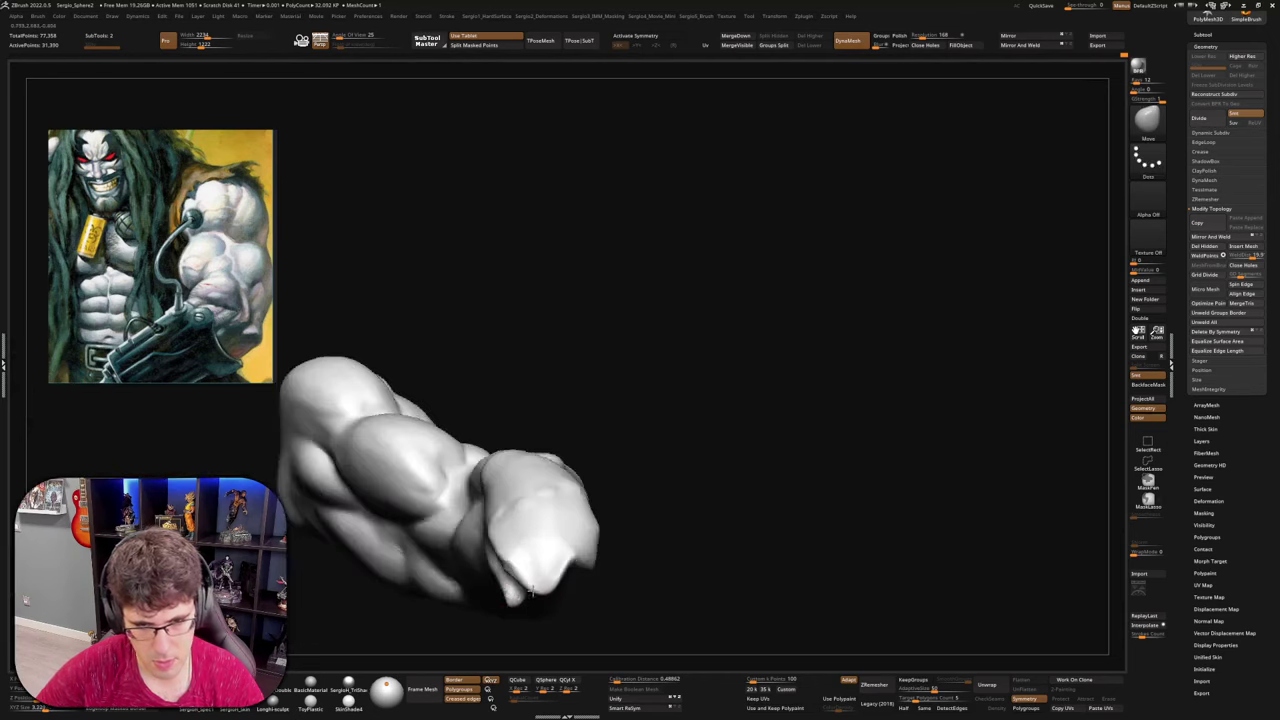
Reshape the finger end of the hand with the Move brush and smooth its surface
drag(572, 552, 586, 558)
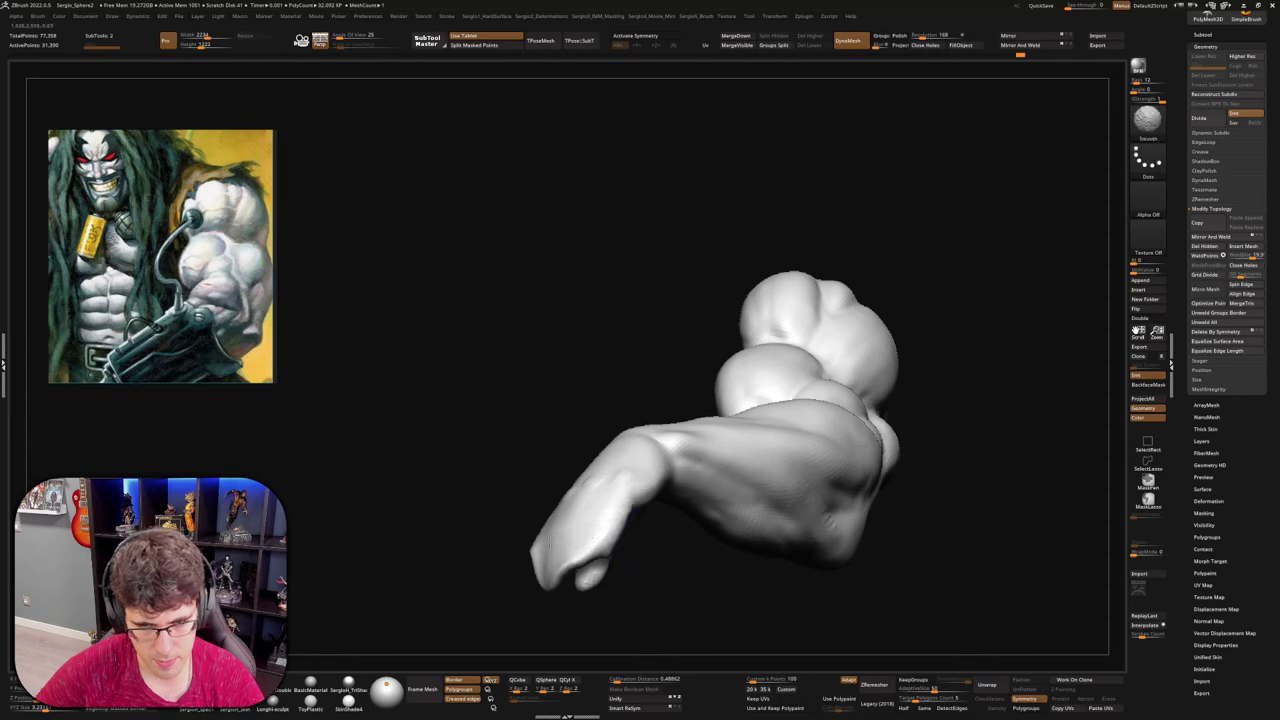
drag(538, 552, 681, 318)
Activate the torso and head subtool and hollow out both eye sockets on the head with the Clay brush
alt+click(655, 352)
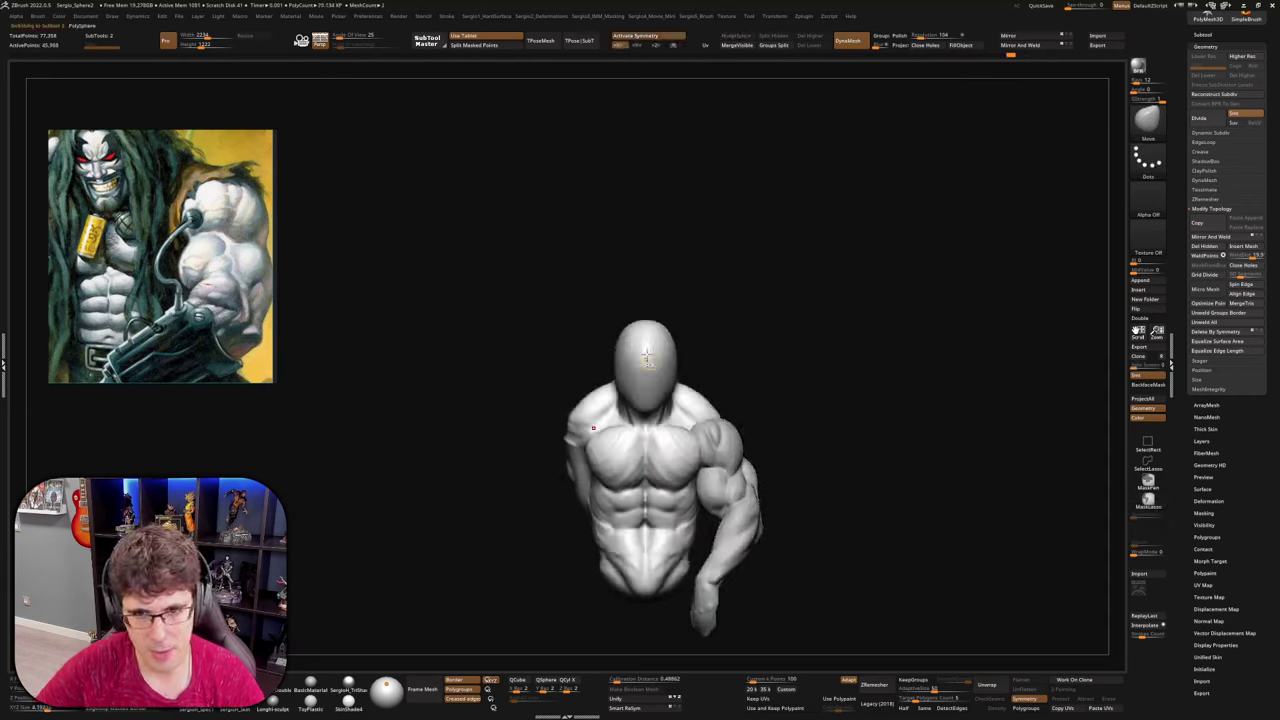
ctrl+right_drag(655, 352, 661, 450)
mouse_move(661, 451)
mouse_down()
mouse_move(651, 423)
mouse_move(620, 410)
mouse_move(624, 425)
mouse_move(640, 418)
mouse_move(632, 408)
mouse_move(645, 425)
mouse_up()
right_drag(648, 420, 622, 414)
drag(606, 398, 632, 394)
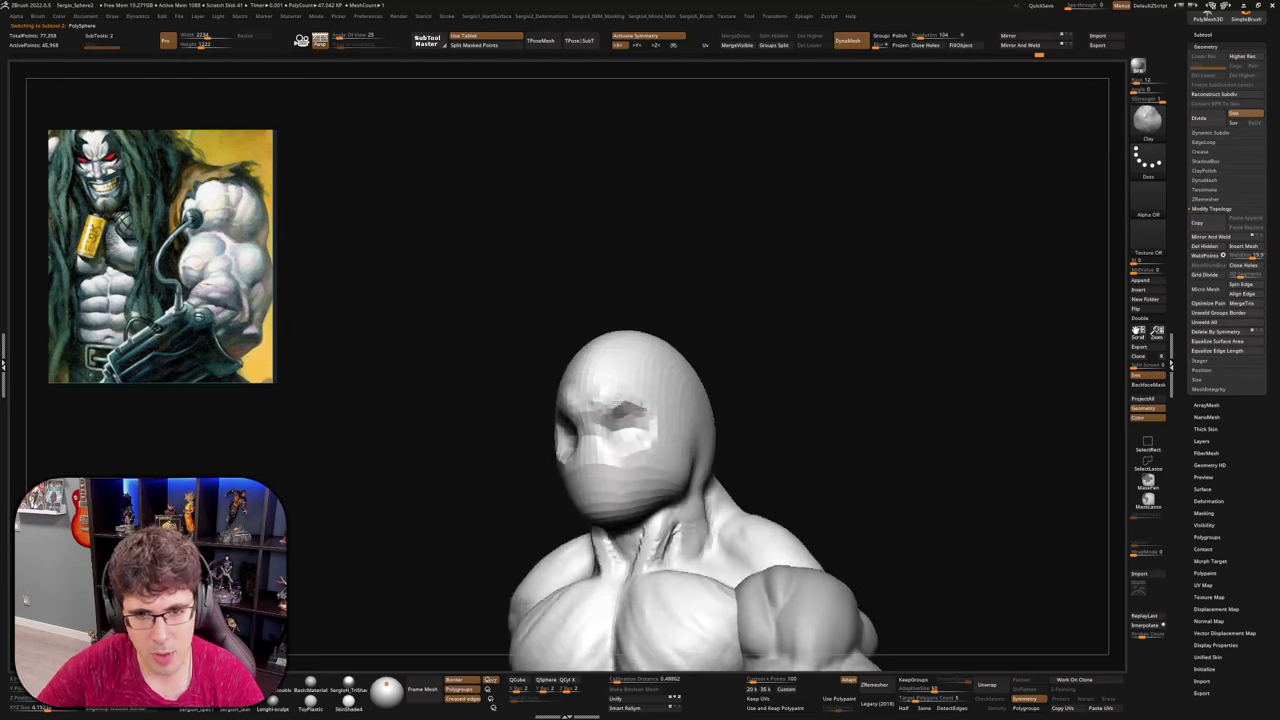
Block in the nose and mouth area with the Clay brush and shape the chin in profile with the Move brush
right_drag(652, 445, 690, 440)
drag(601, 453, 593, 484)
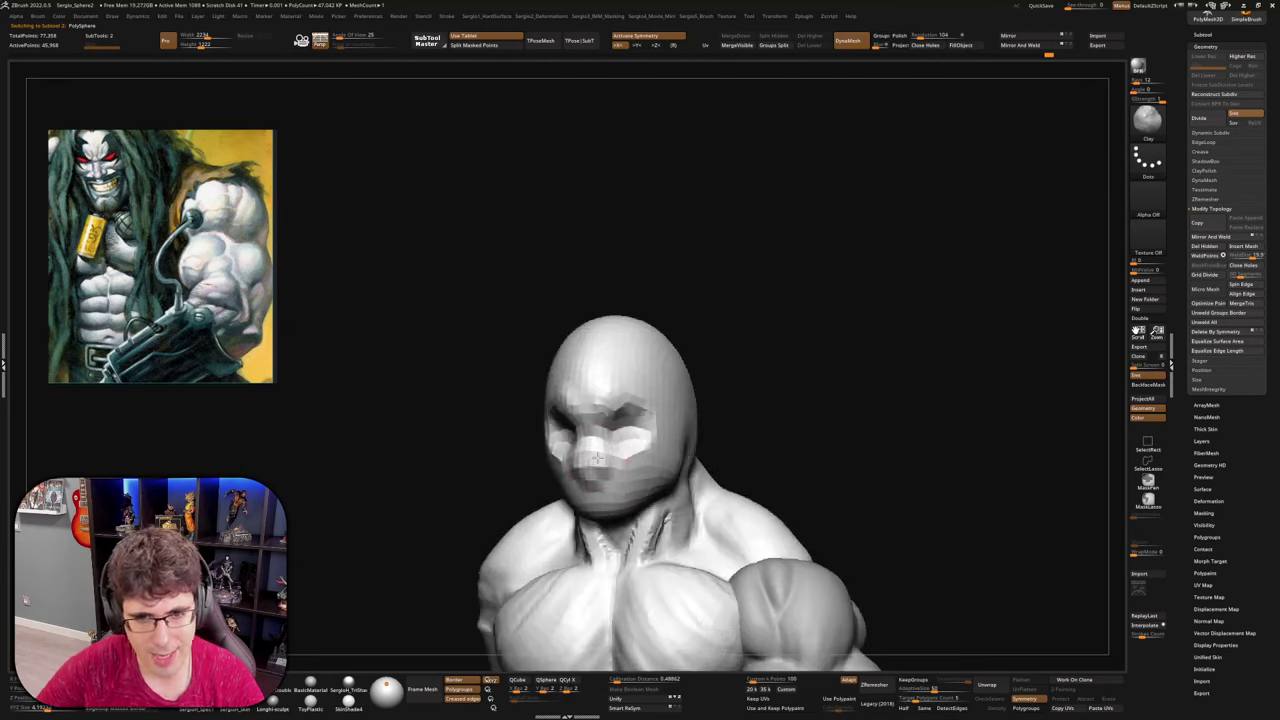
right_drag(660, 447, 627, 508)
drag(627, 508, 619, 519)
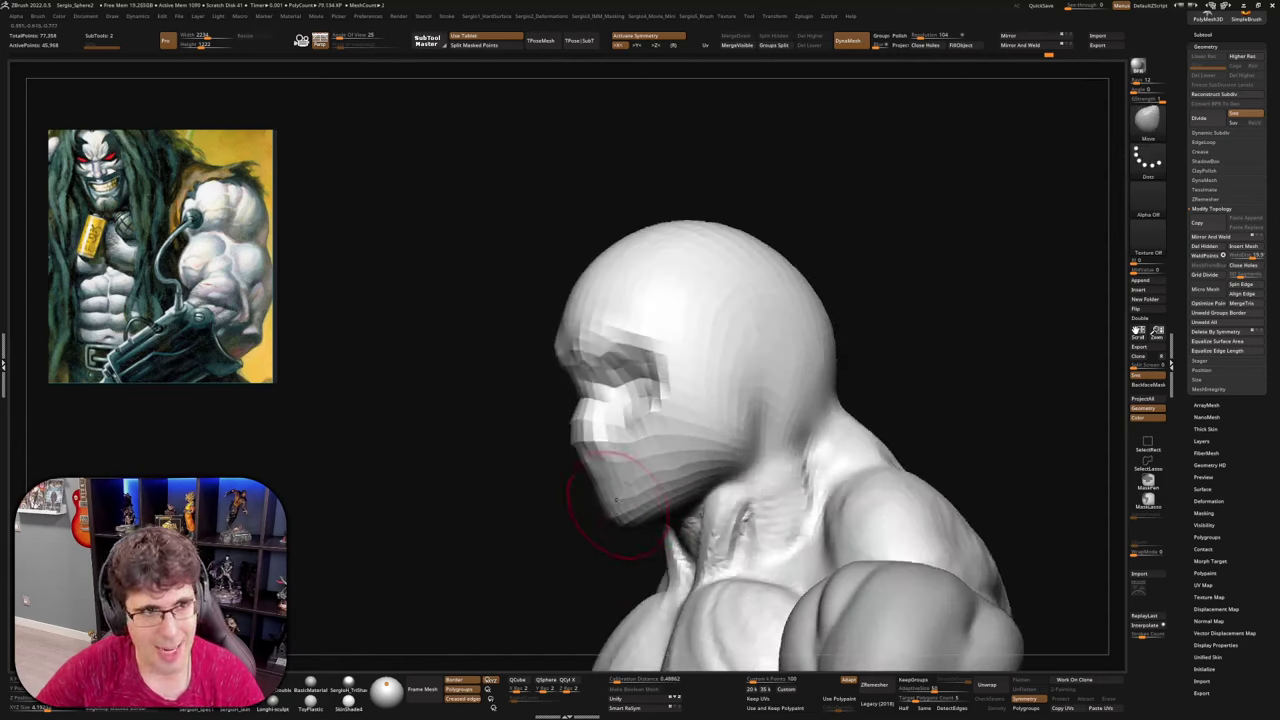
Display the wireframe and smooth the face and side of the head to refine the coarse mesh
mouse_move(615, 500)
right_down()
mouse_move(680, 470)
mouse_move(780, 351)
mouse_move(720, 386)
right_up()
key(b)
key(d)
key(s)
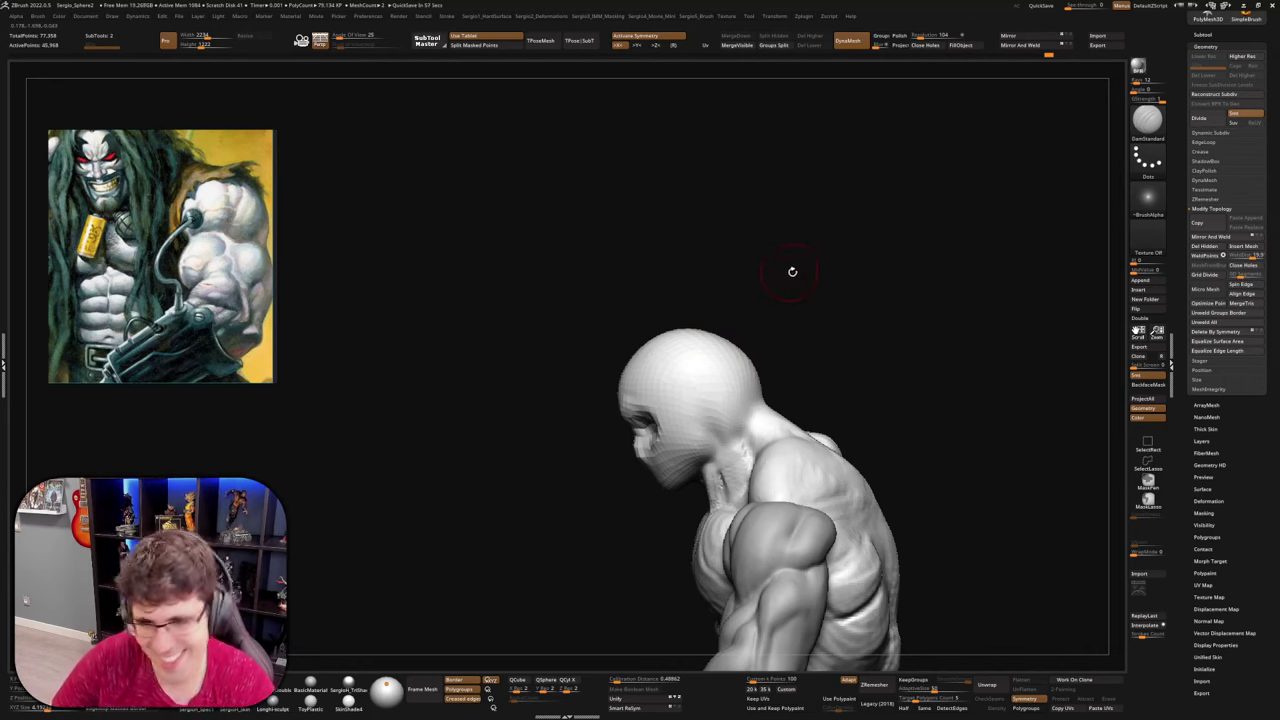
mouse_move(792, 271)
mouse_down()
mouse_move(826, 289)
mouse_move(829, 274)
mouse_move(789, 266)
mouse_up()
key(shift+f)
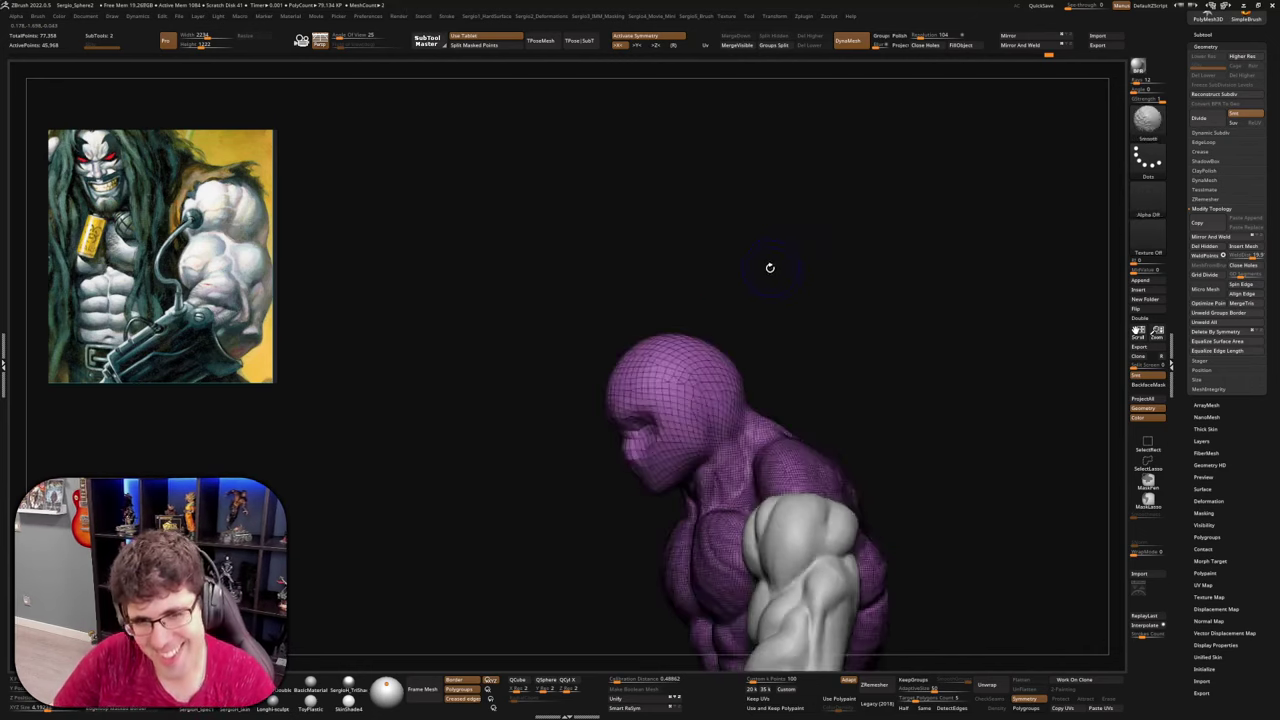
ctrl+right_drag(668, 342, 664, 408)
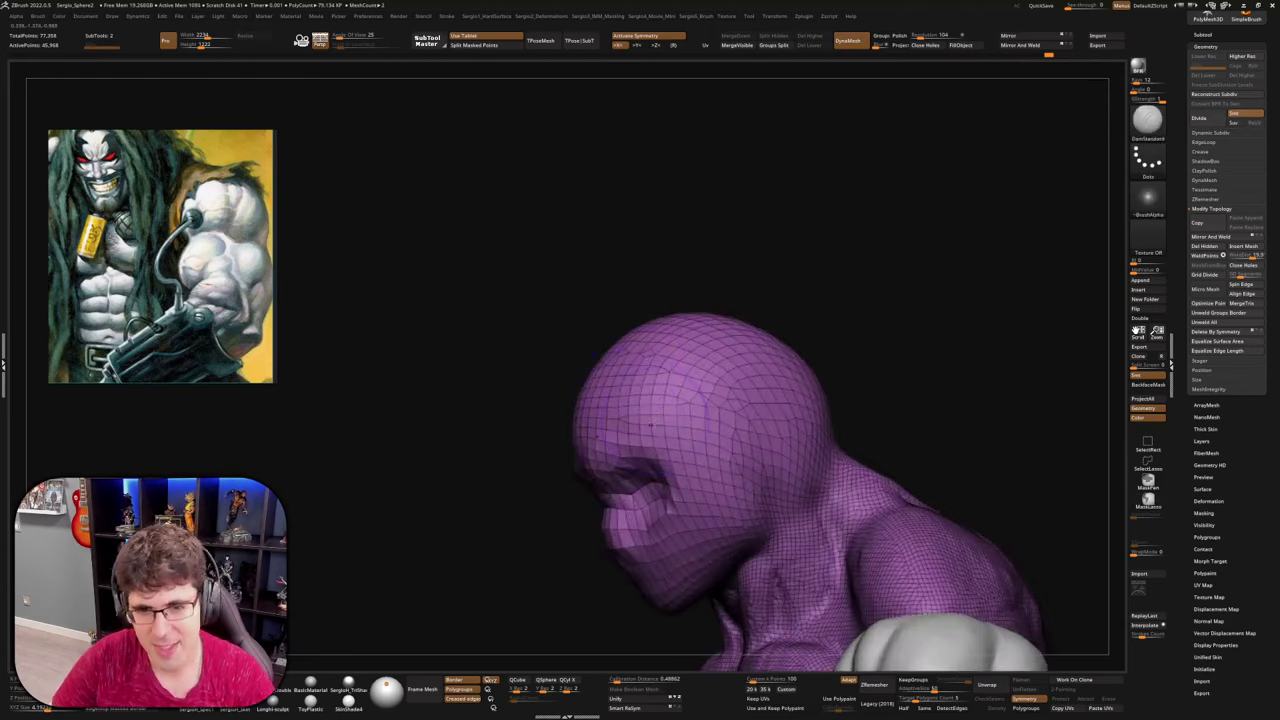
mouse_move(663, 425)
shift+mouse_down()
mouse_move(586, 443)
mouse_move(642, 468)
shift+mouse_up()
ctrl+right_drag(642, 468, 651, 392)
shift+drag(651, 392, 617, 412)
mouse_move(640, 495)
shift+mouse_down()
mouse_move(645, 535)
mouse_move(690, 482)
shift+mouse_up()
mouse_move(690, 482)
right_down()
mouse_move(725, 435)
mouse_move(663, 423)
right_up()
mouse_move(645, 430)
shift+mouse_down()
mouse_move(692, 450)
mouse_move(732, 418)
shift+mouse_up()
right_drag(732, 418, 722, 385)
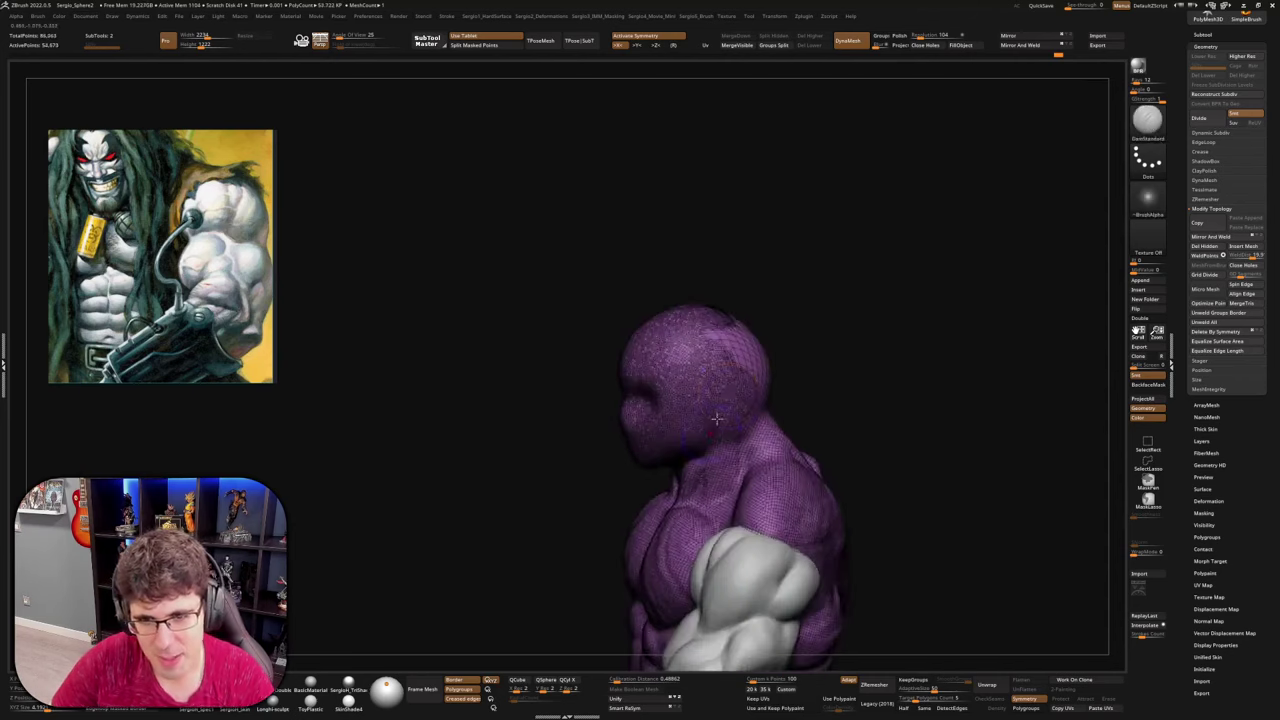
Smooth the top and back of the head to even out its mesh density with the rest of the bust
shift+drag(722, 385, 707, 325)
mouse_move(740, 345)
right_down()
mouse_move(713, 402)
mouse_move(688, 420)
mouse_move(688, 392)
right_up()
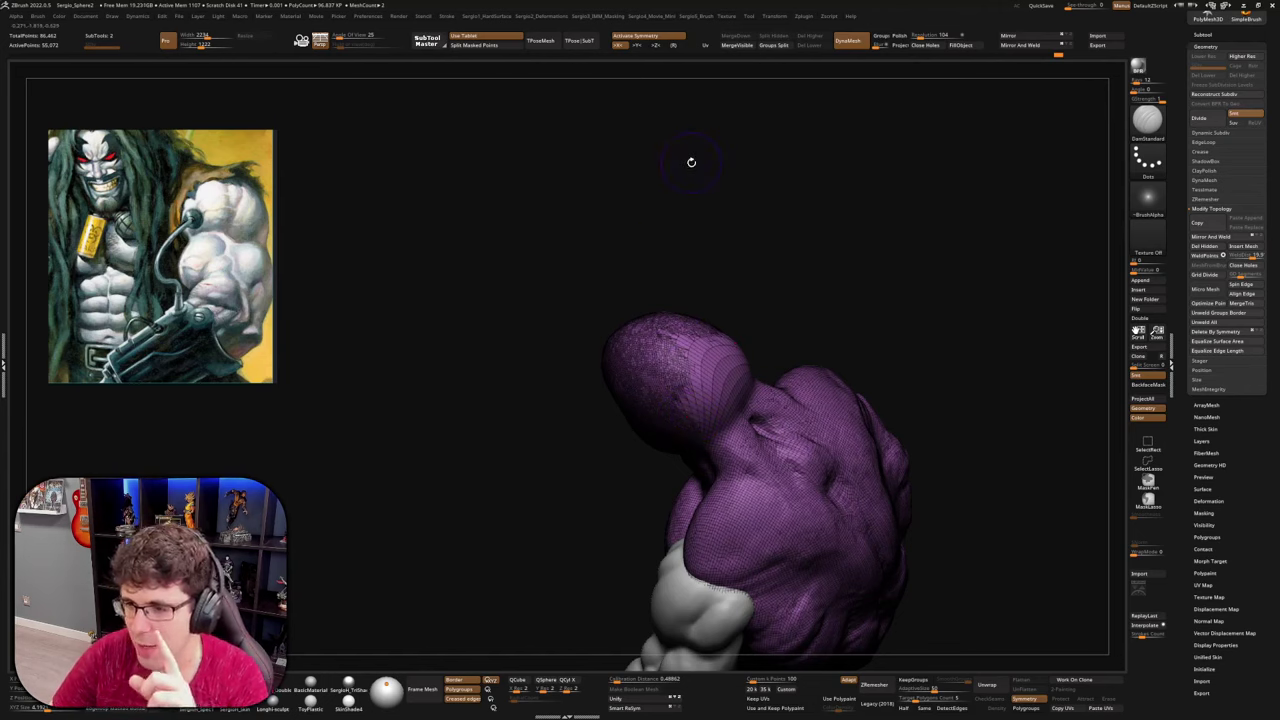
right_drag(712, 280, 722, 335)
mouse_move(675, 322)
shift+mouse_down()
mouse_move(722, 372)
mouse_move(702, 413)
shift+mouse_up()
right_drag(702, 430, 716, 388)
shift+drag(716, 396, 720, 456)
mouse_move(680, 385)
right_down()
mouse_move(720, 374)
mouse_move(685, 463)
right_up()
shift+drag(690, 504, 638, 577)
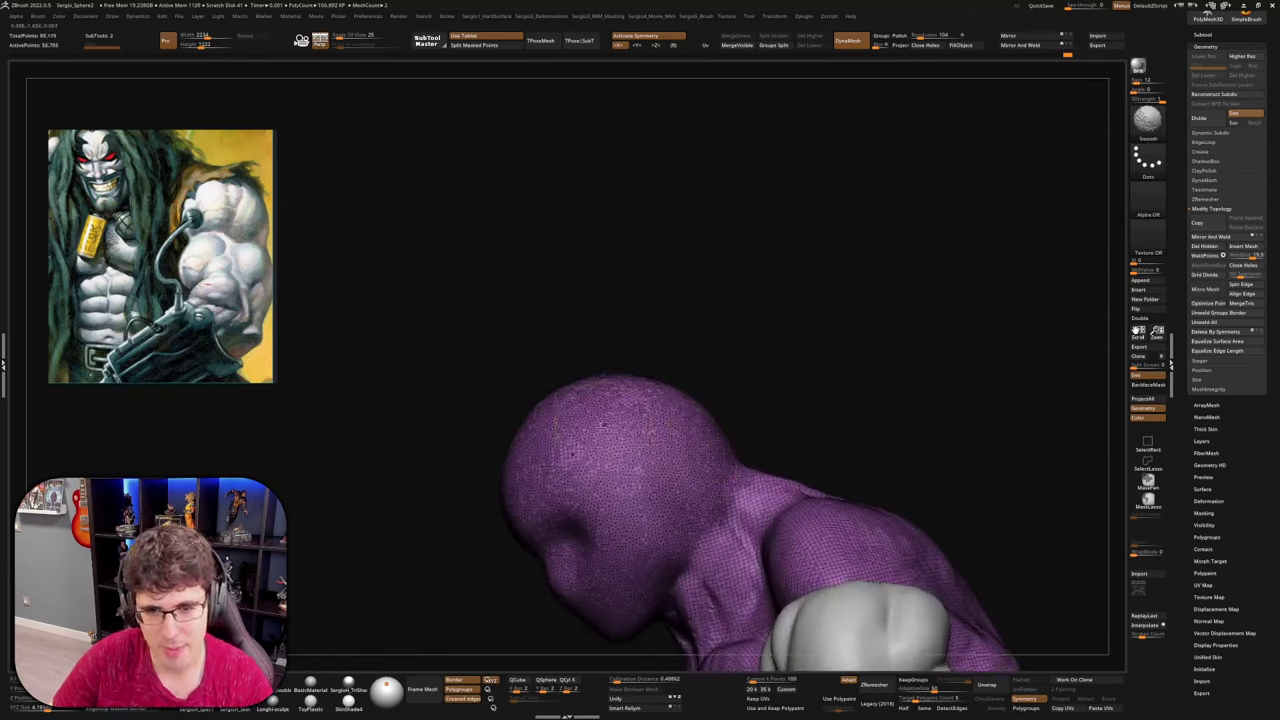
Hide the wireframe, then build up the cheekbones and carve the hollows beneath them with the Clay brush
mouse_move(604, 424)
right_down()
mouse_move(606, 480)
mouse_move(657, 471)
mouse_move(603, 402)
right_up()
mouse_move(599, 447)
right_down()
mouse_move(626, 345)
mouse_move(633, 380)
right_up()
key(b)
key(c)
key(l)
key(s)
key(shift+f)
mouse_move(637, 427)
mouse_down()
mouse_move(654, 452)
mouse_move(660, 429)
mouse_move(722, 381)
mouse_move(710, 398)
mouse_move(716, 456)
mouse_up()
key(s)
mouse_move(755, 404)
alt+mouse_down()
mouse_move(762, 491)
mouse_move(763, 479)
alt+mouse_up()
mouse_move(763, 479)
ctrl+right_down()
mouse_move(757, 440)
mouse_move(748, 450)
ctrl+right_up()
Reshape the skull, face and jaw silhouette from the front and side with the Move brush
key(b)
key(m)
key(v)
key(s)
mouse_move(749, 453)
mouse_down()
mouse_move(751, 470)
mouse_move(740, 310)
mouse_move(740, 328)
mouse_up()
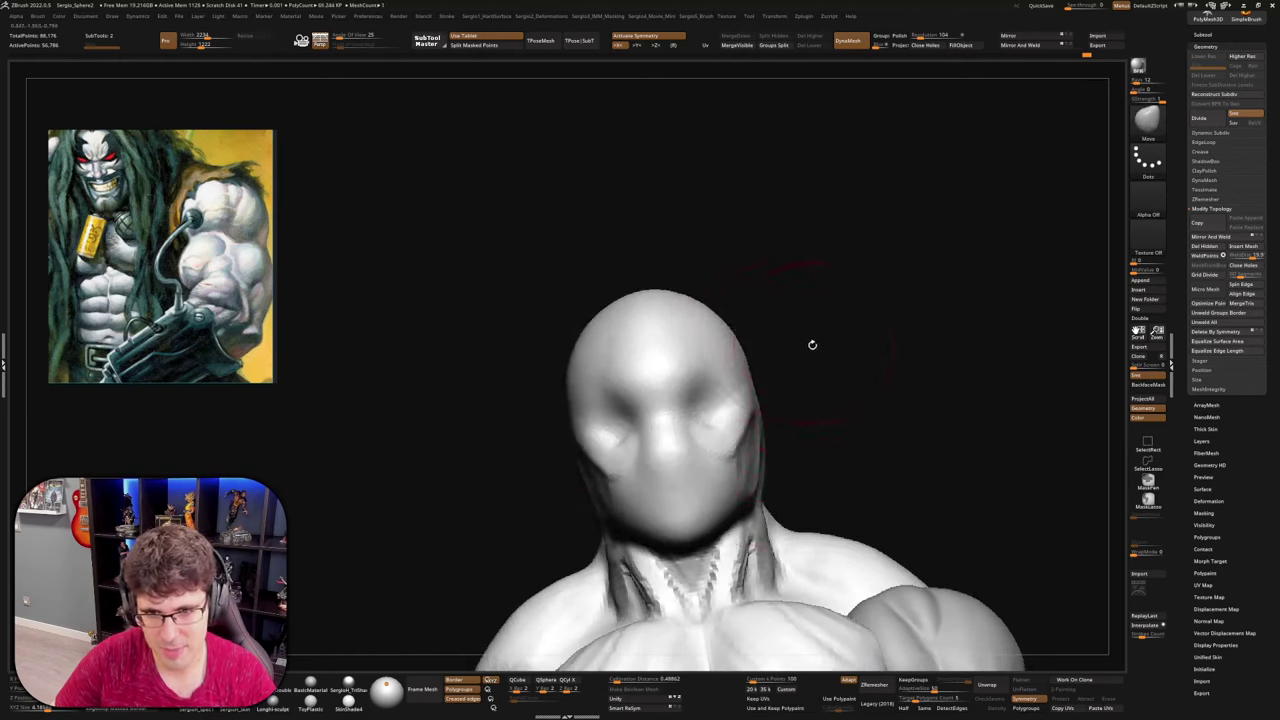
shift+right_drag(812, 345, 743, 357)
drag(729, 303, 718, 298)
right_drag(718, 298, 742, 347)
drag(684, 288, 688, 322)
mouse_move(696, 387)
mouse_down()
mouse_move(690, 318)
mouse_move(695, 346)
mouse_up()
right_drag(695, 348, 740, 380)
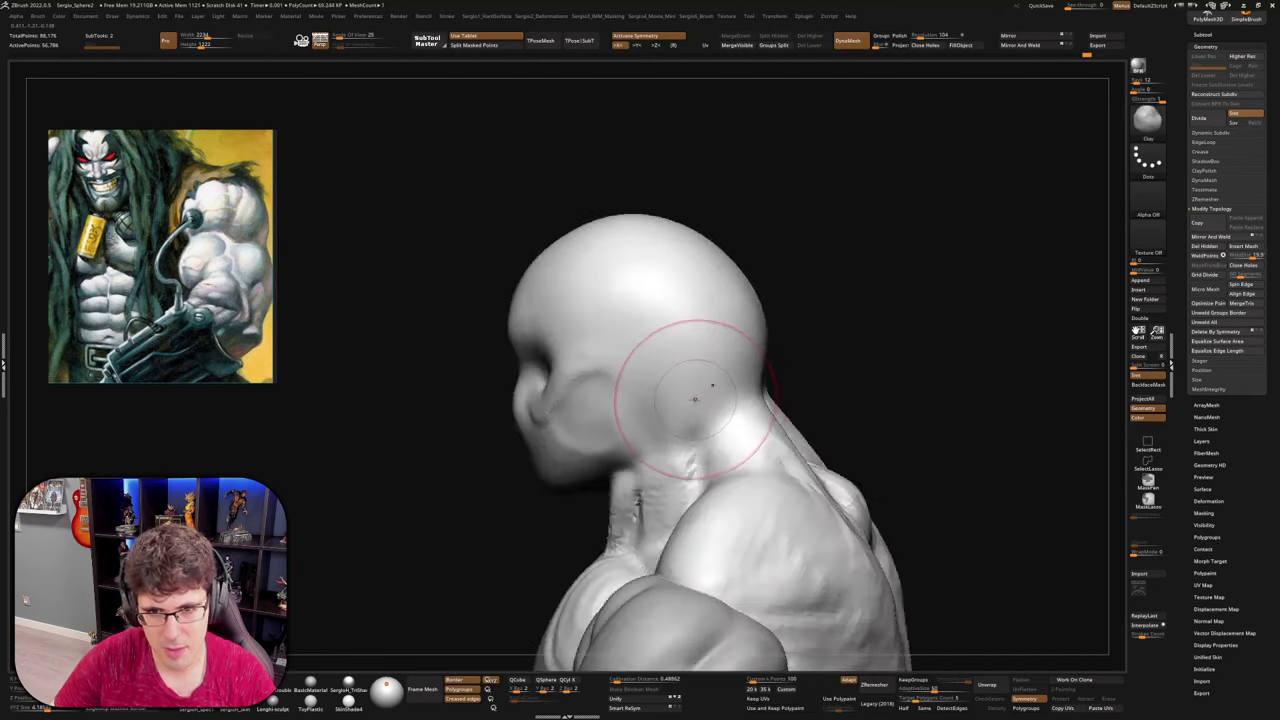
Build up the side neck muscle from behind the jaw to the collarbone with the Clay brush and smooth it
key(b)
key(c)
key(l)
mouse_move(662, 415)
right_down()
mouse_move(676, 416)
mouse_move(660, 480)
right_up()
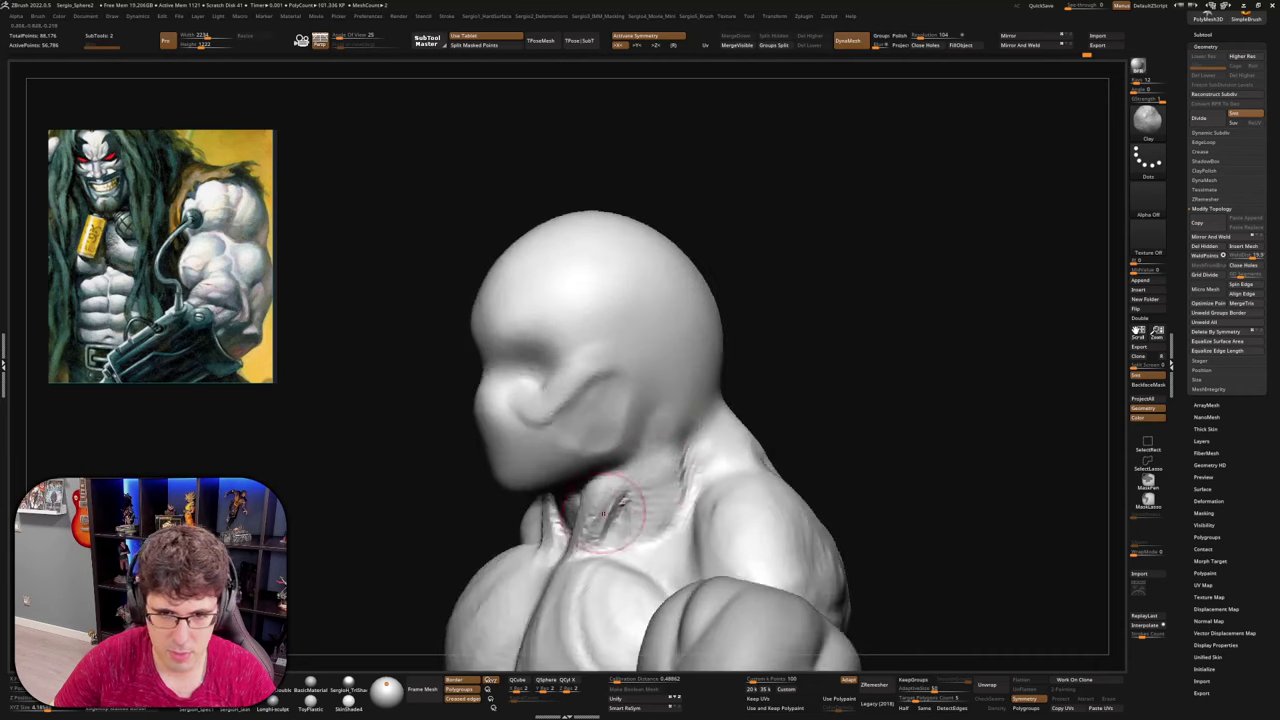
drag(666, 398, 606, 507)
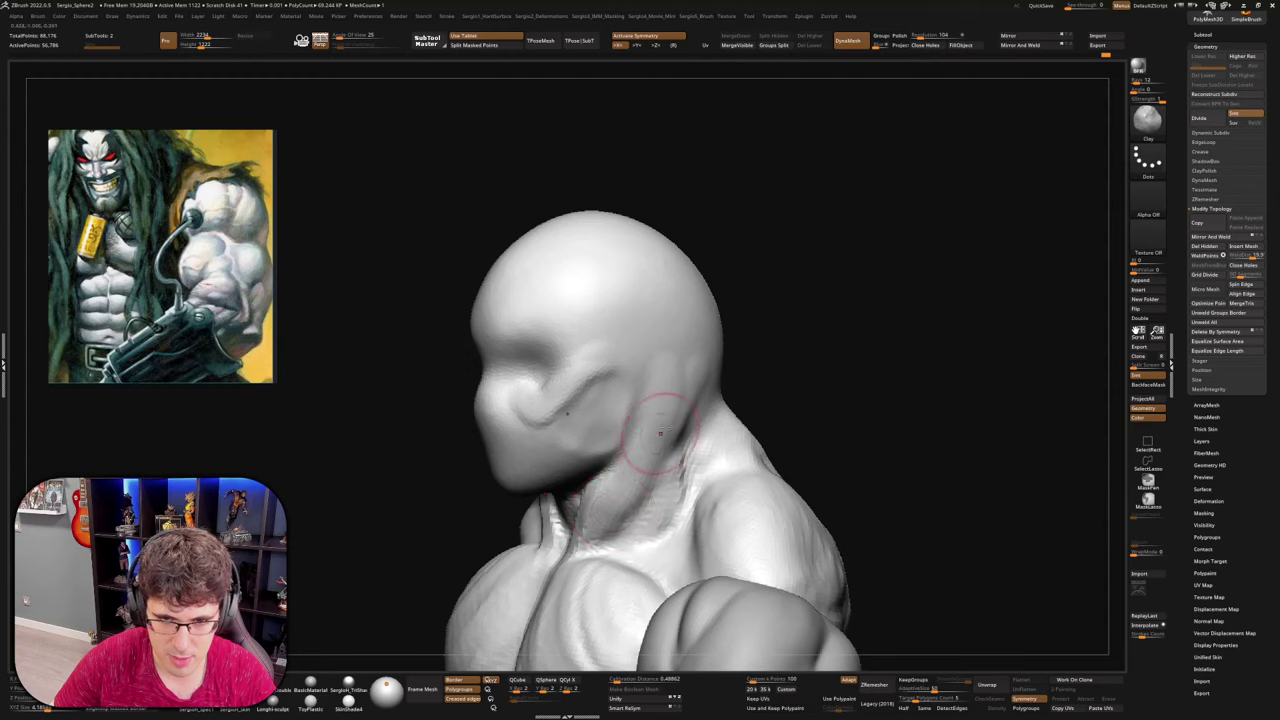
right_drag(650, 430, 603, 531)
mouse_move(604, 466)
mouse_down()
mouse_move(572, 535)
mouse_move(612, 520)
mouse_move(612, 504)
mouse_up()
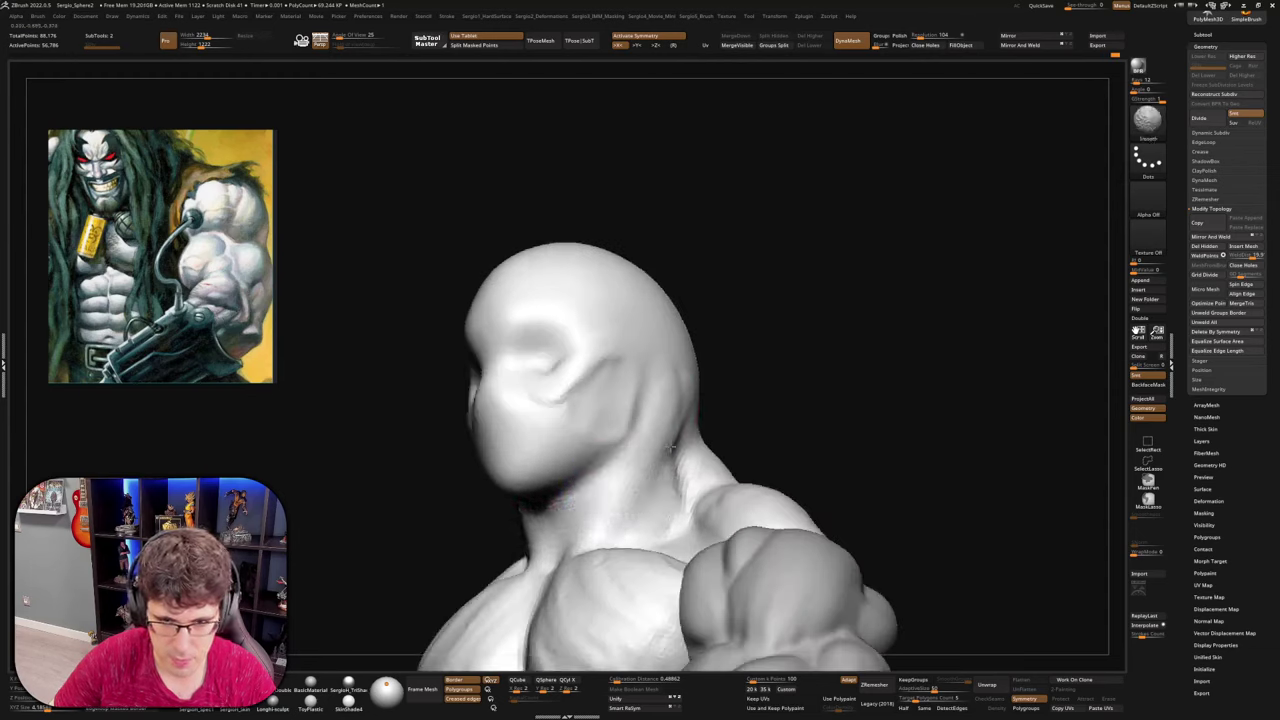
Adjust the contour of the neck and the back of the jaw from behind with the Move brush
mouse_move(560, 503)
right_down()
mouse_move(703, 437)
mouse_move(723, 406)
mouse_move(712, 402)
mouse_move(734, 423)
mouse_move(687, 420)
right_up()
key(b)
key(m)
key(v)
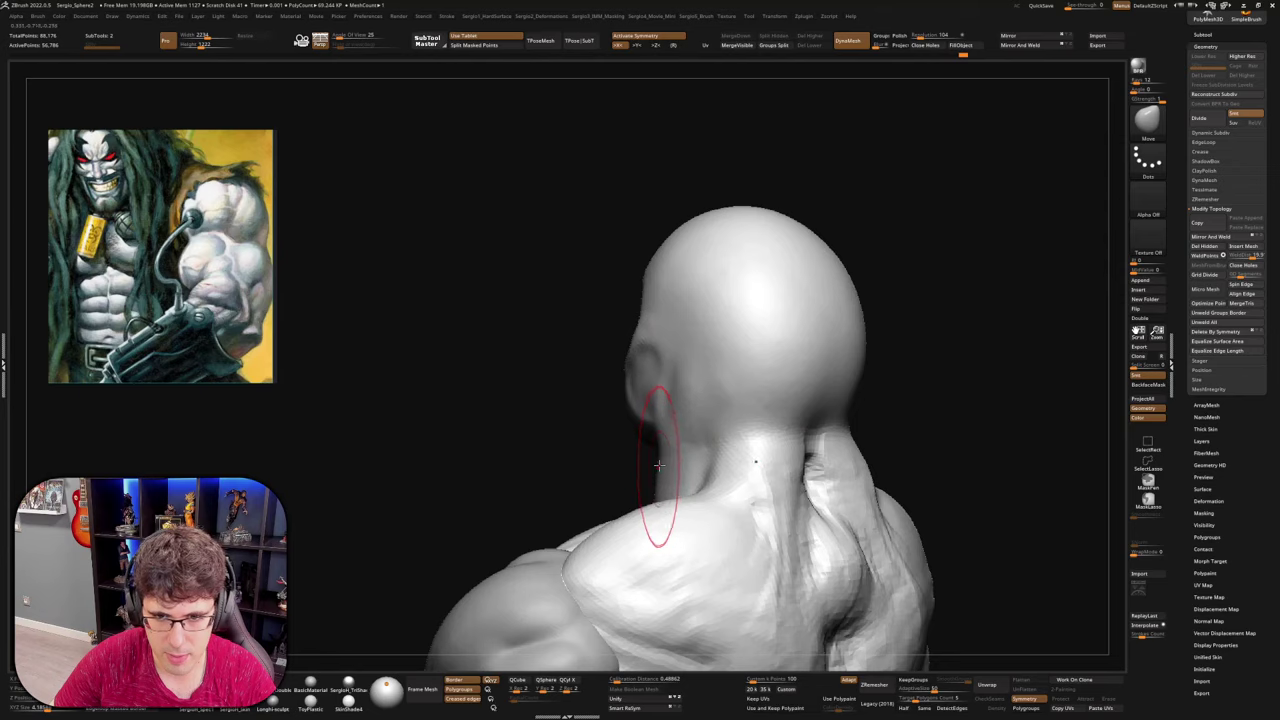
mouse_move(658, 465)
right_down()
mouse_move(729, 471)
mouse_move(723, 437)
mouse_move(686, 471)
mouse_move(670, 440)
mouse_move(640, 457)
mouse_move(643, 392)
right_up()
Carve the creases under the brows with the DamStandard brush and build up the brow ridge with the Clay brush
ctrl+right_drag(650, 338, 648, 406)
key(s)
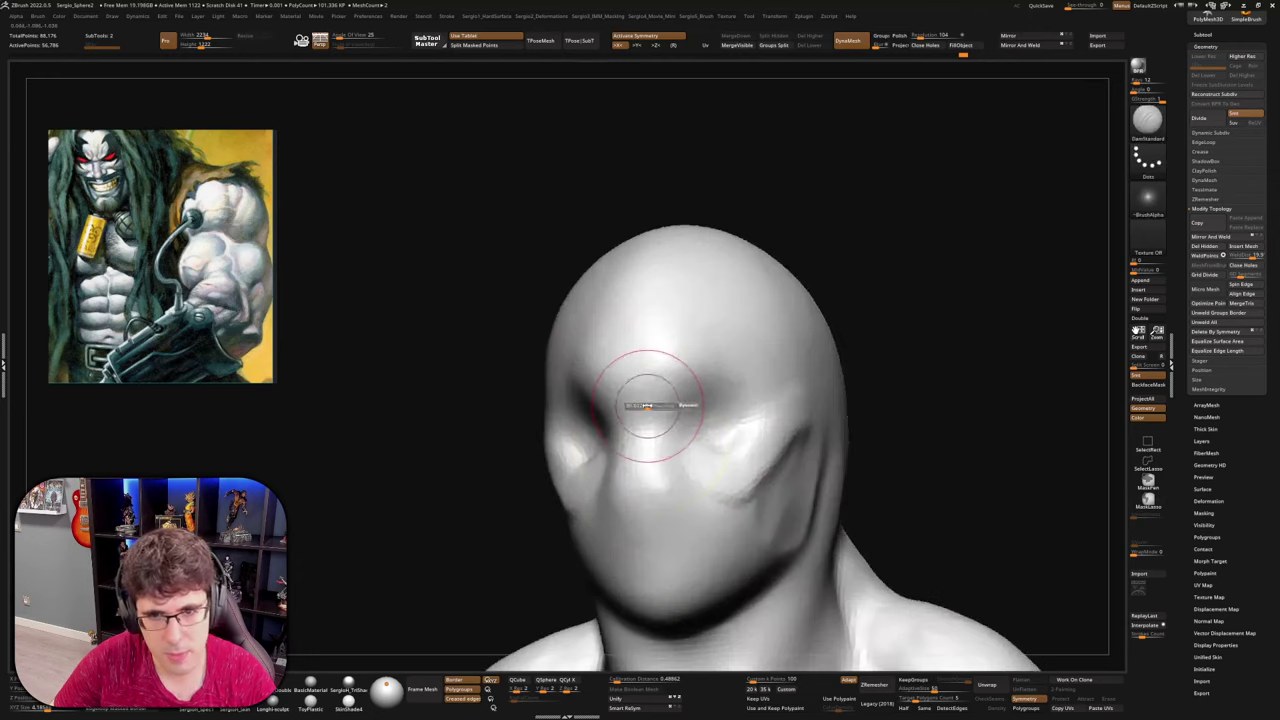
mouse_move(649, 393)
mouse_down()
mouse_move(632, 397)
mouse_move(661, 415)
mouse_move(755, 387)
mouse_move(705, 380)
mouse_move(757, 357)
mouse_move(785, 415)
mouse_up()
key(b)
key(c)
key(l)
mouse_move(688, 371)
mouse_down()
mouse_move(750, 374)
mouse_move(663, 317)
mouse_move(705, 335)
mouse_move(669, 353)
mouse_up()
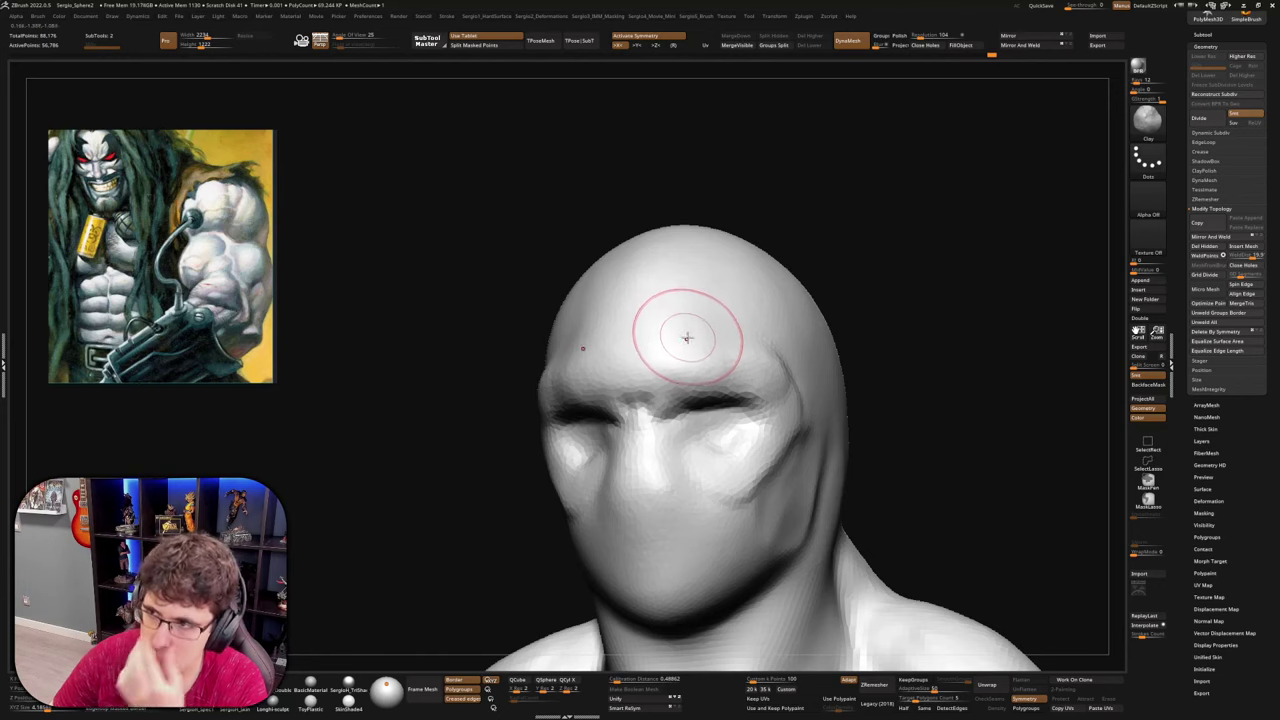
Smooth the forehead and temples and define the outer corners of the eye sockets
right_drag(725, 325, 757, 366)
key(shift)
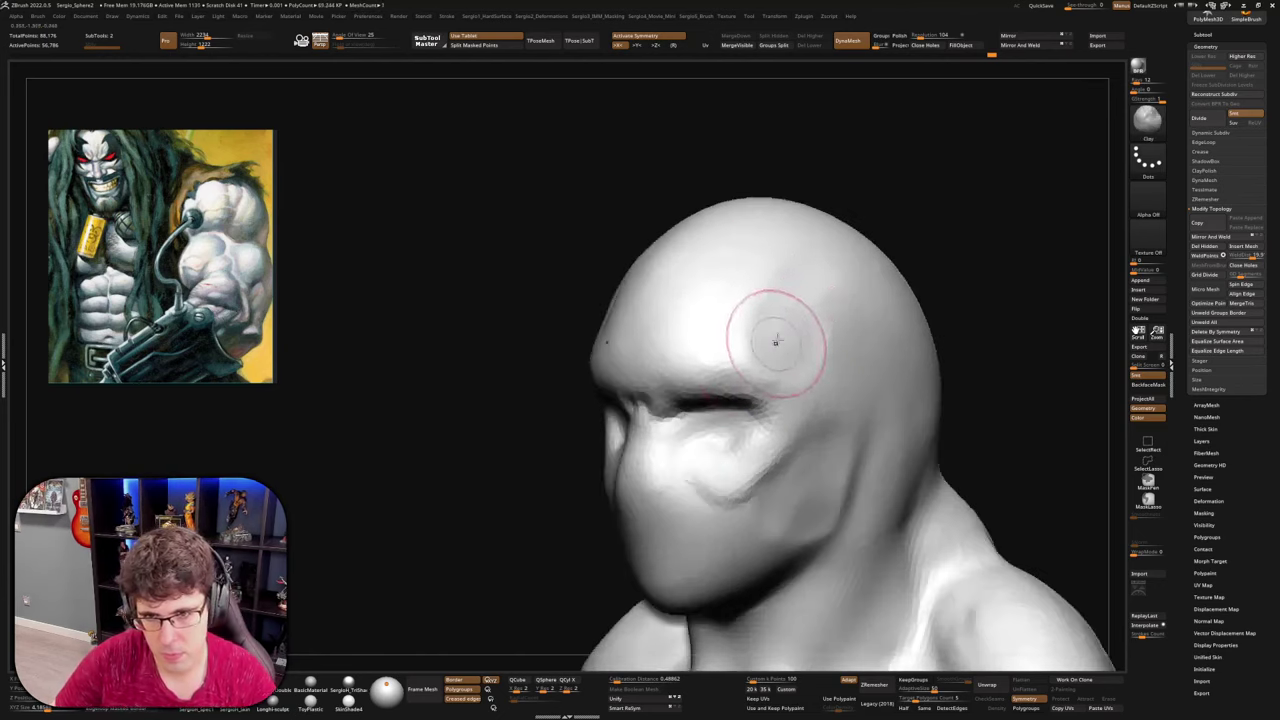
key(shift)
mouse_move(820, 341)
shift+right_down()
mouse_move(809, 364)
mouse_move(763, 358)
mouse_move(757, 400)
shift+right_up()
key(shift)
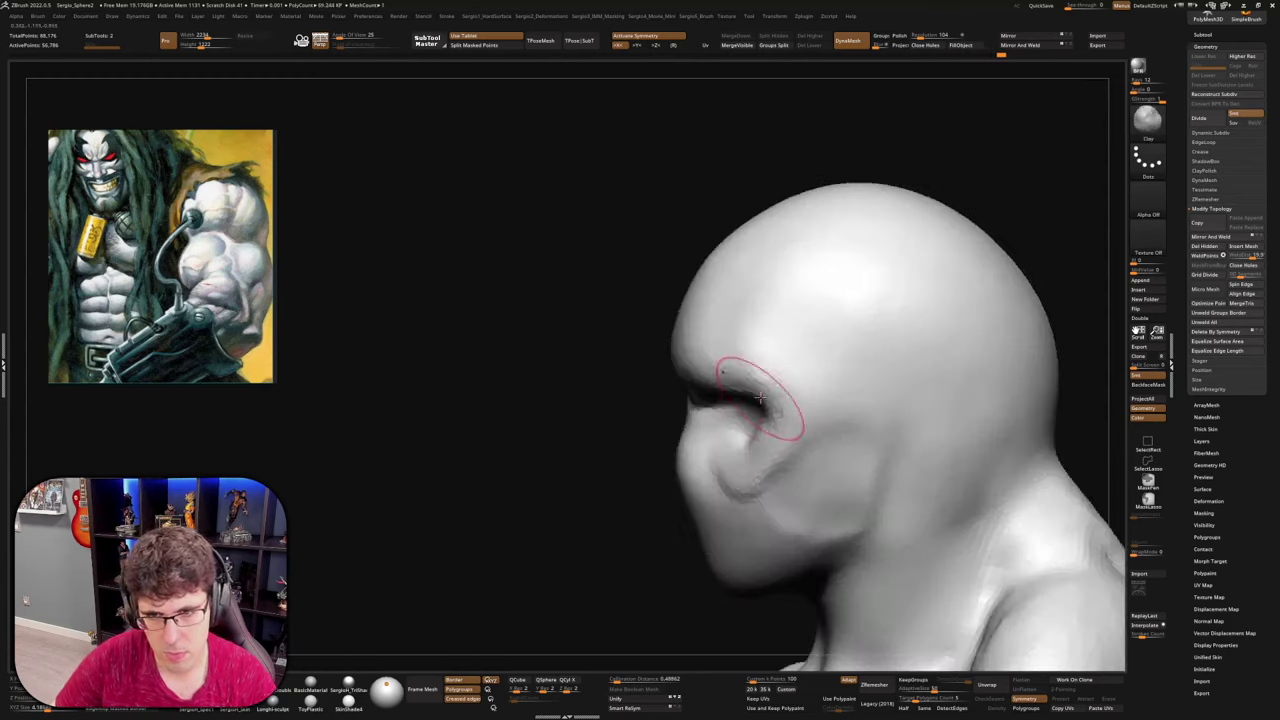
Enlarge the Move brush and reshape the brow ridge in profile
key(b)
key(m)
key(v)
key(bracketright)
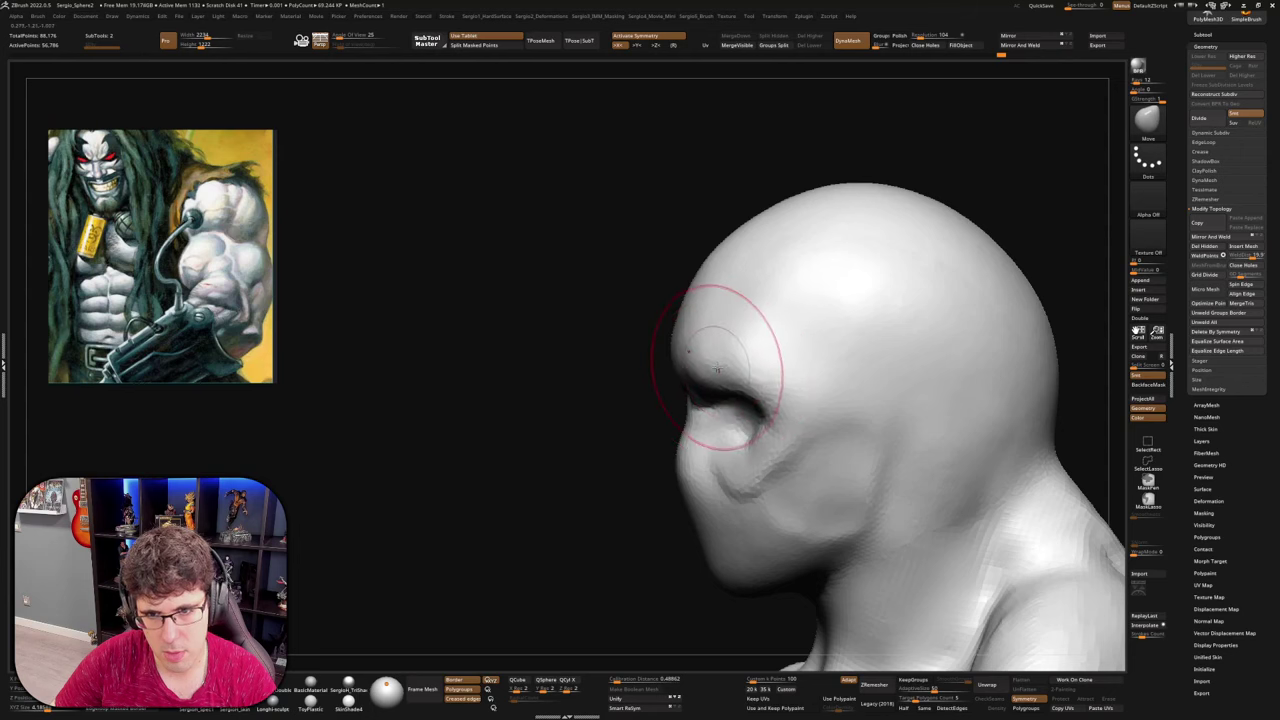
mouse_move(728, 357)
right_down()
mouse_move(708, 366)
mouse_move(728, 383)
mouse_move(728, 308)
right_up()
right_drag(728, 380, 688, 394)
Add volume around the outer eye and upper cheekbone with the Clay brush
key(b)
key(c)
key(l)
mouse_move(726, 414)
mouse_down()
mouse_move(708, 403)
mouse_move(711, 377)
mouse_move(774, 364)
mouse_up()
right_drag(775, 366, 705, 385)
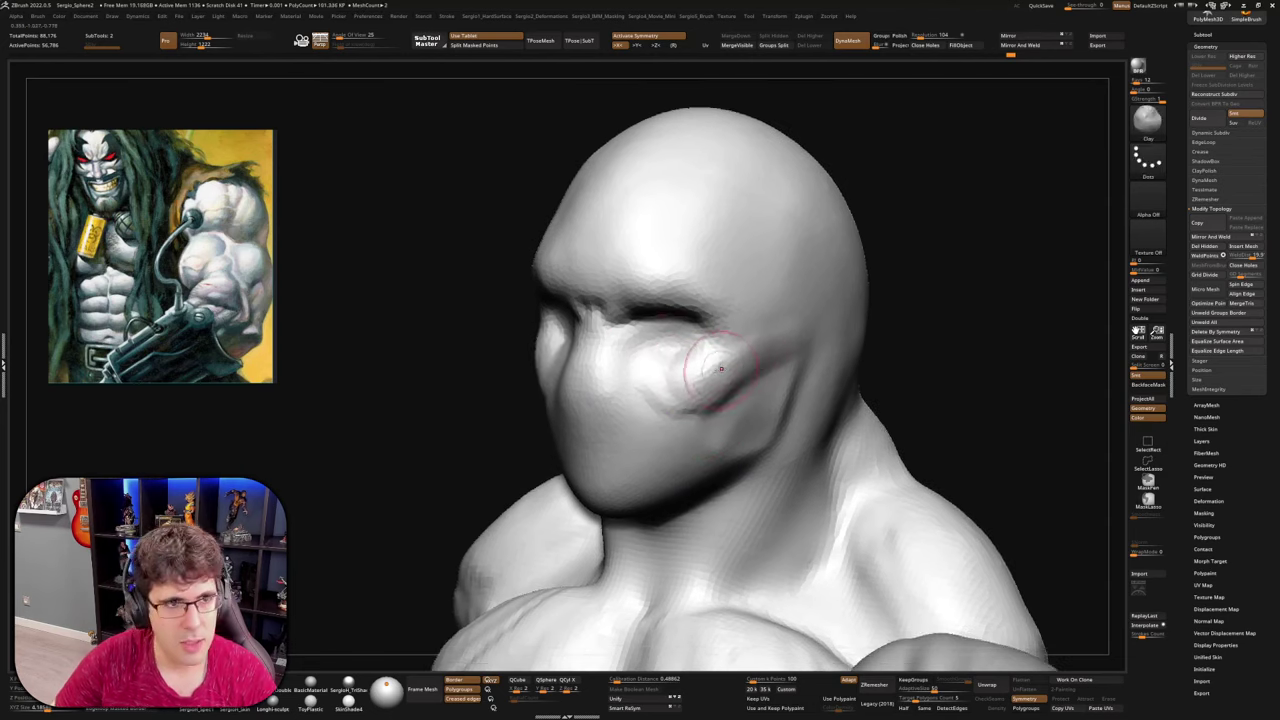
Carve the crease under the cheekbone and the sides of the nose with the DamStandard brush
key(b)
key(d)
key(s)
drag(699, 422, 752, 393)
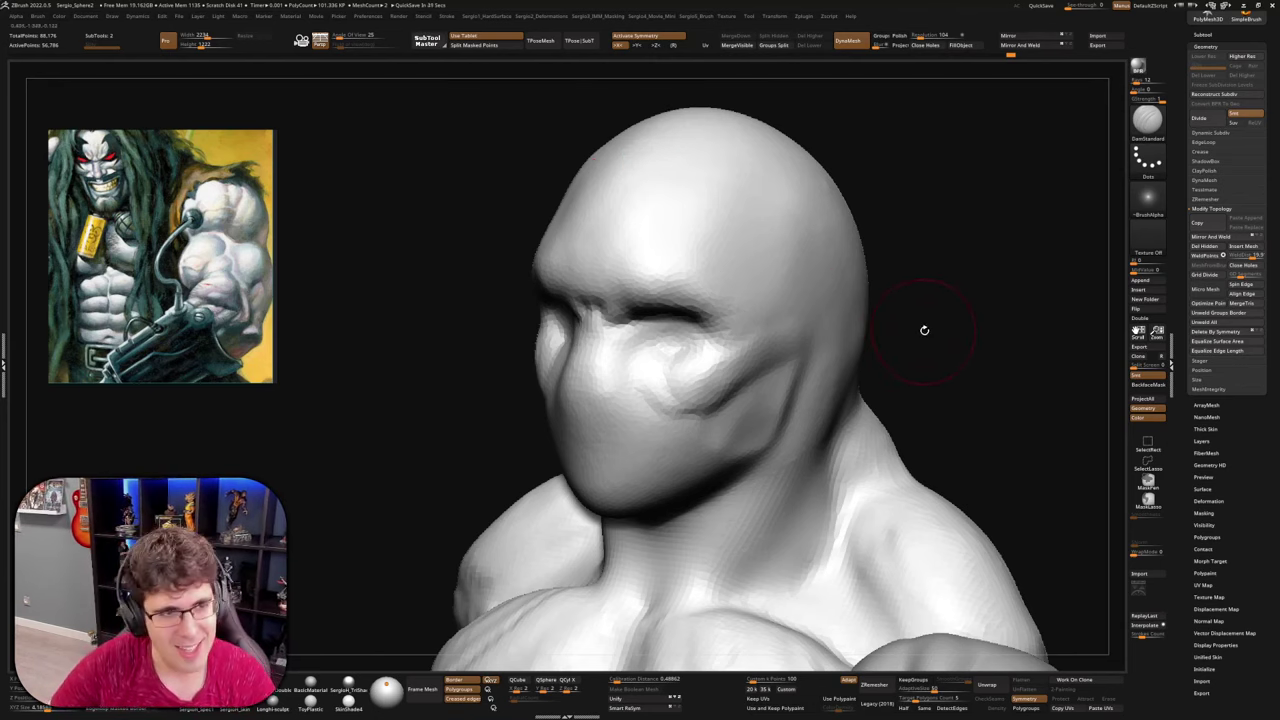
drag(923, 331, 803, 357)
mouse_move(590, 412)
mouse_down()
mouse_move(598, 420)
mouse_move(631, 345)
mouse_up()
drag(631, 402, 637, 326)
Adjust the nose bridge and inner eye area in profile with the Move brush
right_drag(638, 385, 520, 388)
key(b)
key(m)
key(v)
mouse_move(647, 386)
mouse_down()
mouse_move(638, 374)
mouse_move(654, 364)
mouse_up()
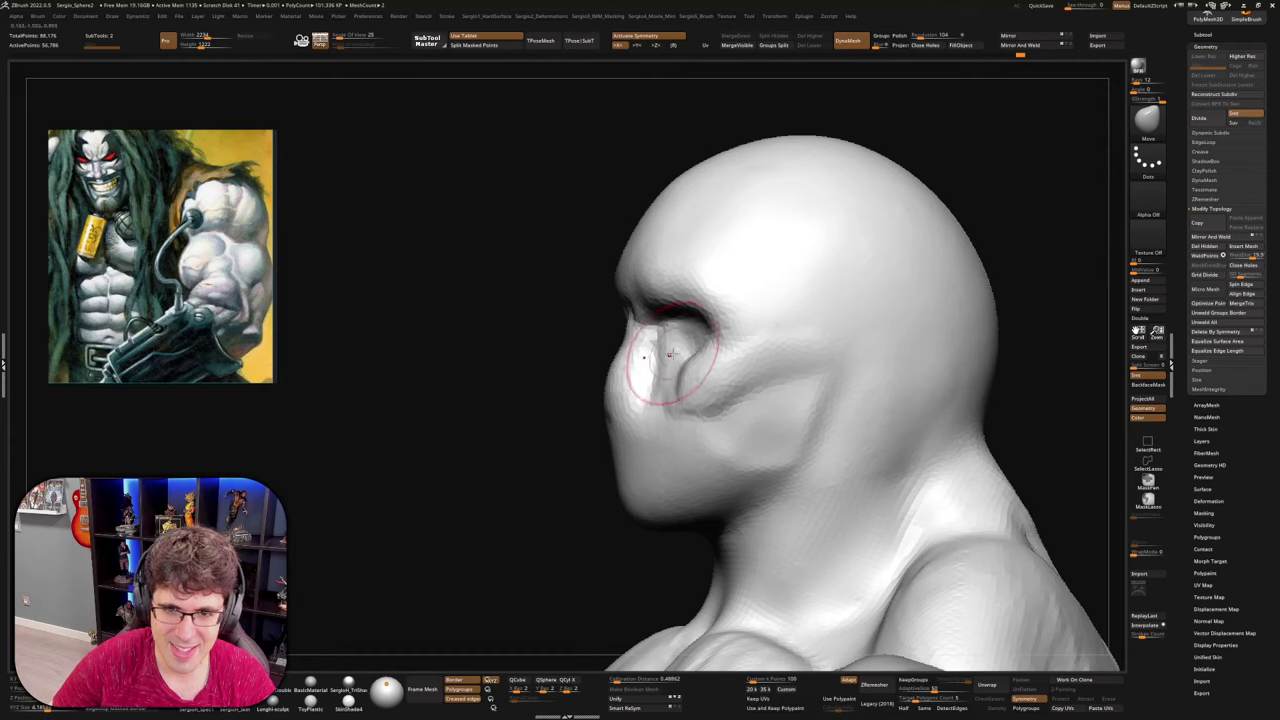
Build up a protruding nose with the Clay brush and smooth its tip and underside
right_drag(660, 362, 752, 364)
key(b)
key(c)
key(l)
drag(652, 372, 690, 354)
mouse_move(642, 372)
right_down()
mouse_move(698, 380)
mouse_move(642, 390)
right_up()
key(s)
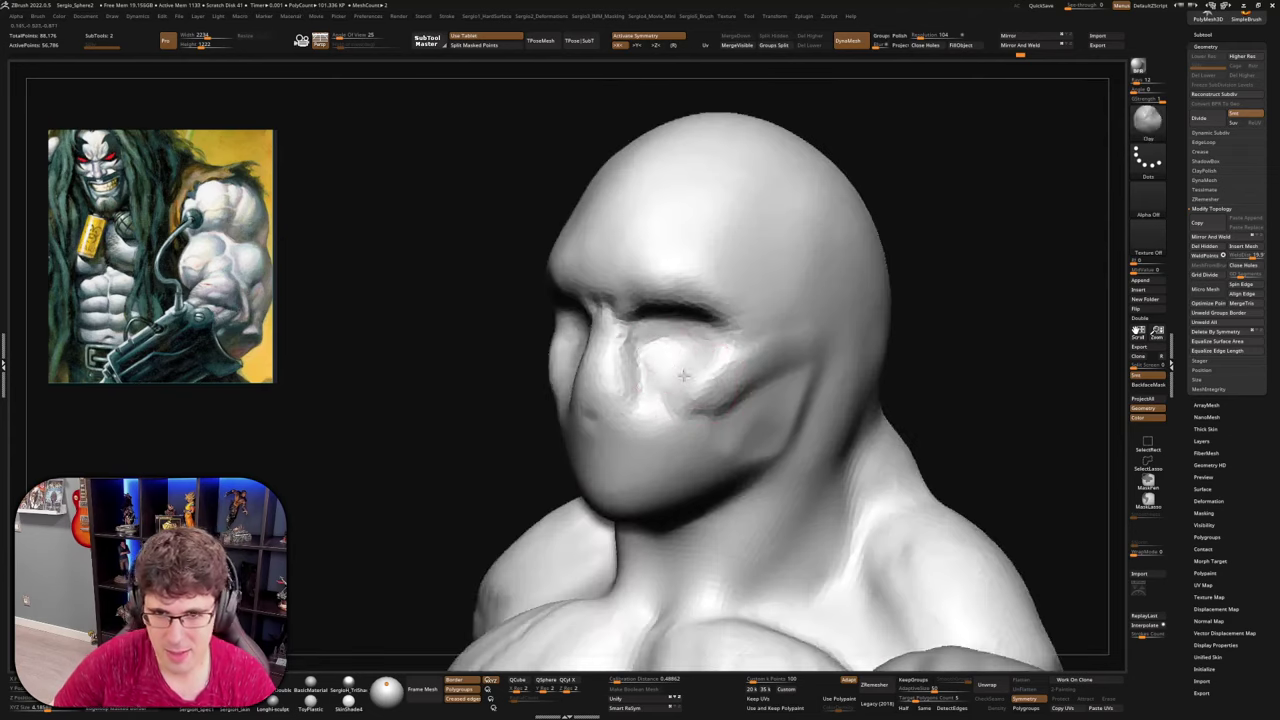
right_drag(631, 429, 603, 402)
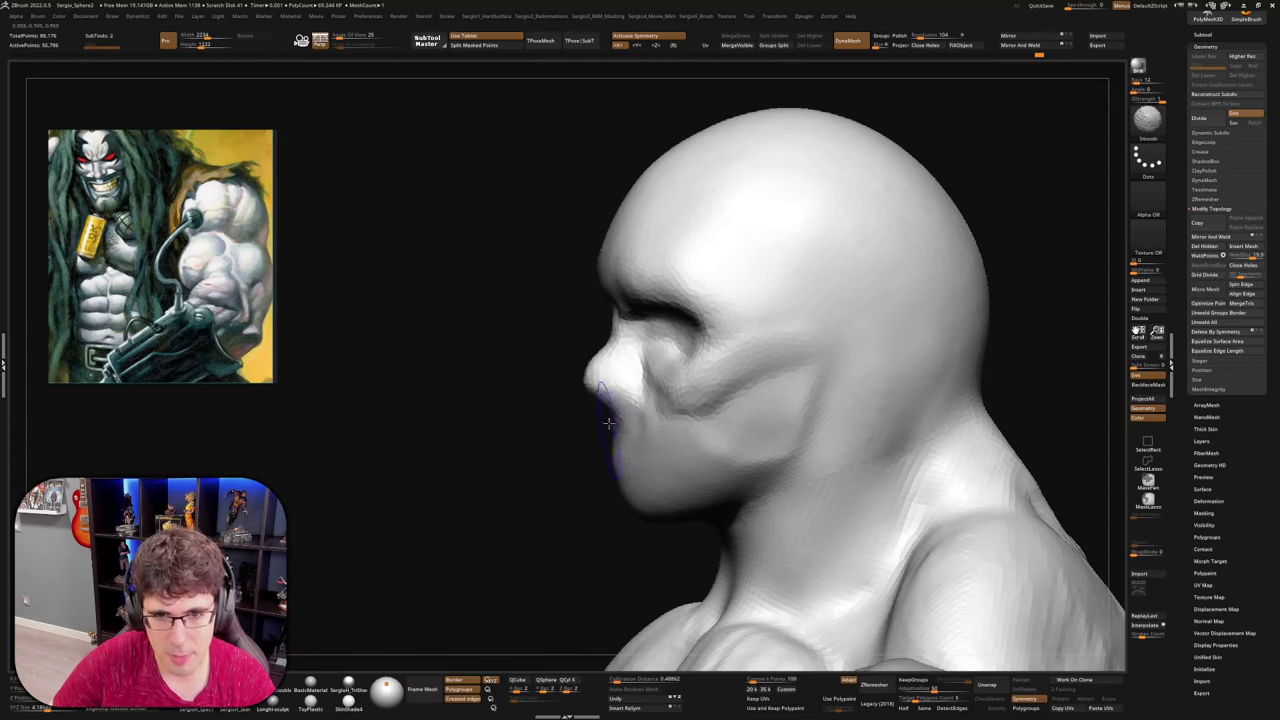
shift+drag(618, 361, 606, 380)
mouse_move(590, 392)
right_down()
mouse_move(684, 411)
mouse_move(635, 399)
right_up()
Define the underside of the nose with the DamStandard brush and shape the nostril wing with the Move brush
key(b)
key(d)
key(s)
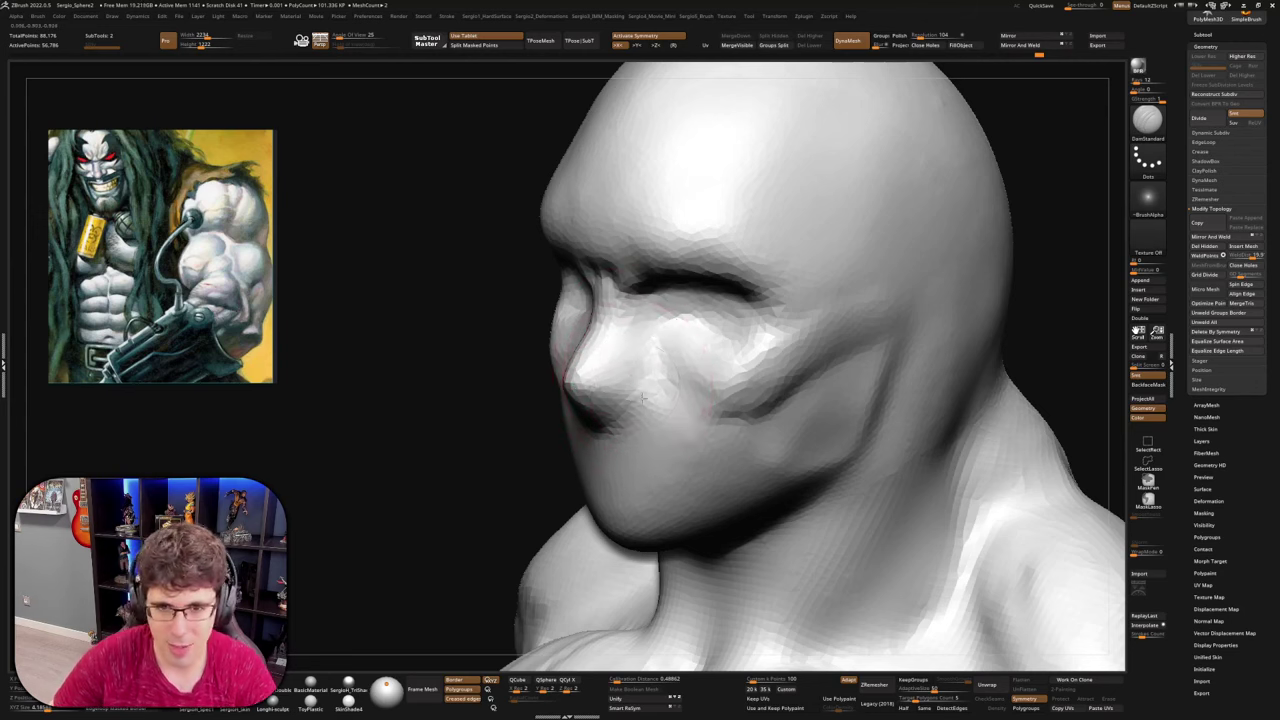
right_drag(645, 403, 649, 421)
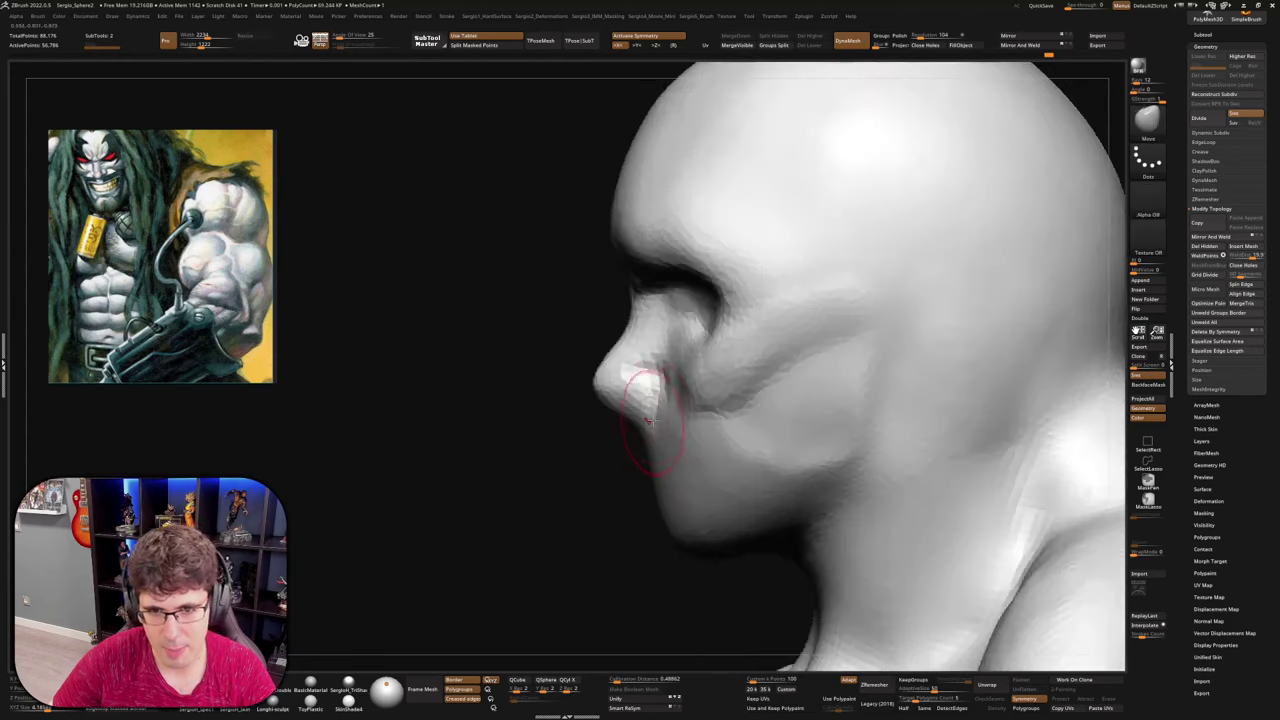
Build up the cheeks with the Clay brush and carve the mouth line and smile folds with the DamStandard brush
mouse_move(664, 403)
right_down()
mouse_move(686, 386)
mouse_move(683, 412)
mouse_move(594, 374)
mouse_move(600, 390)
mouse_move(543, 386)
mouse_move(591, 393)
mouse_move(547, 383)
right_up()
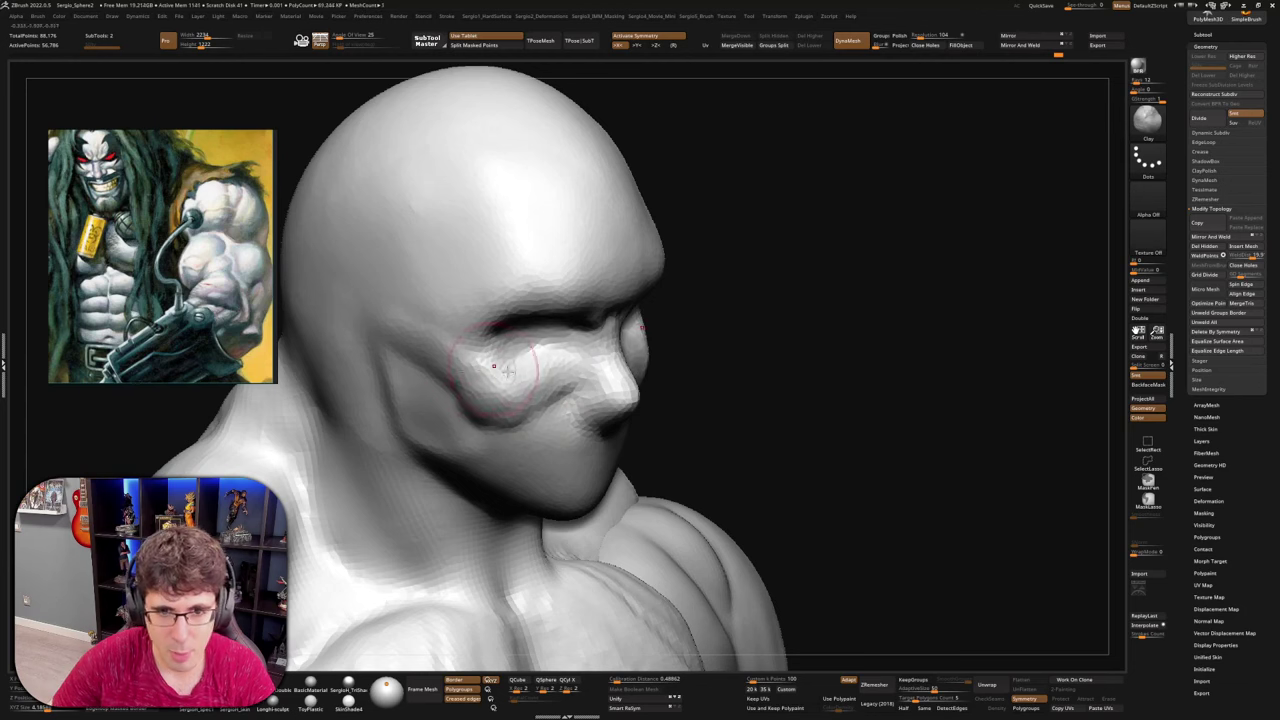
right_drag(616, 428, 745, 345)
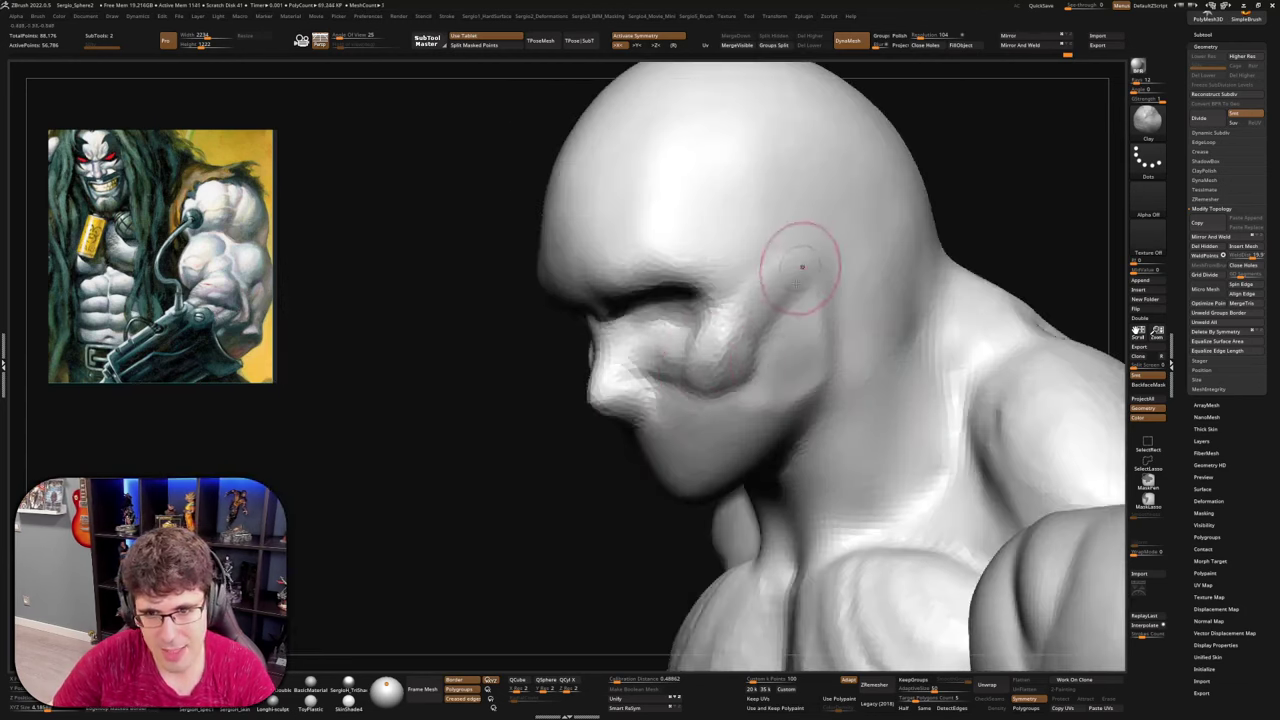
mouse_move(800, 262)
right_down()
mouse_move(651, 432)
mouse_move(647, 470)
mouse_move(623, 491)
mouse_move(658, 447)
mouse_move(692, 338)
mouse_move(665, 428)
mouse_move(600, 423)
mouse_move(645, 385)
mouse_move(682, 385)
mouse_move(655, 405)
right_up()
key(b)
key(d)
key(s)
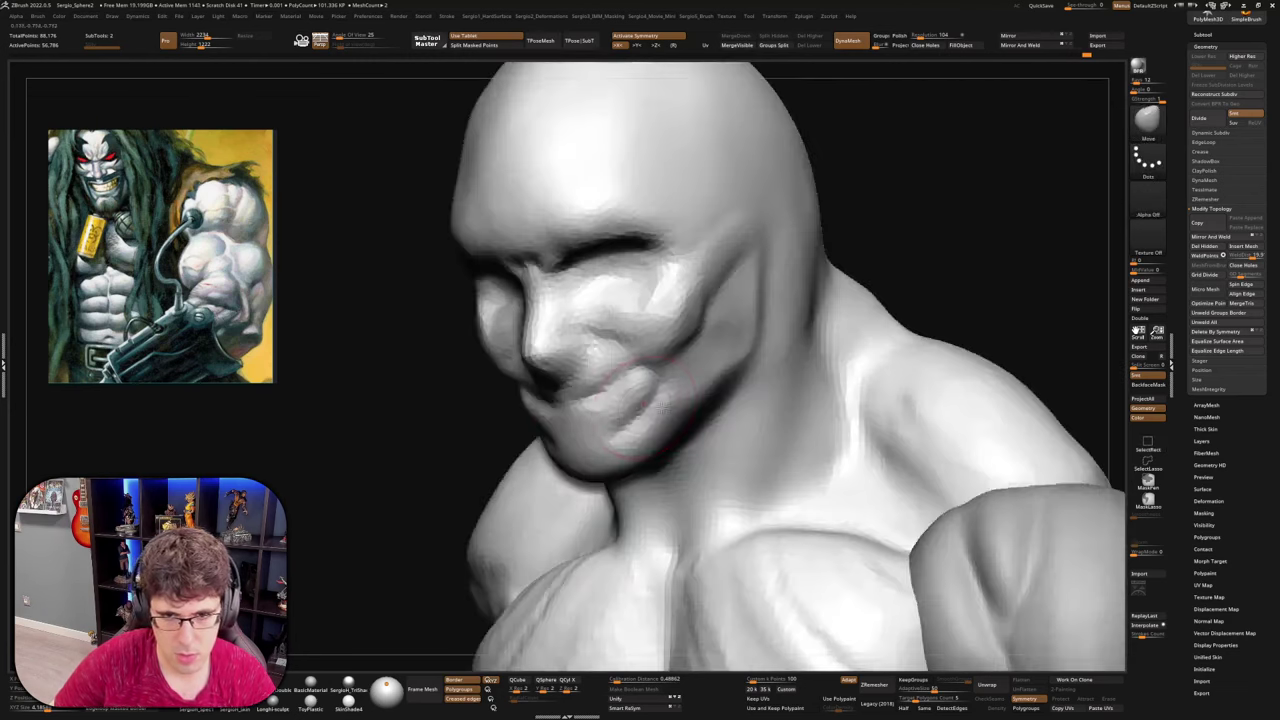
Open up the mouth and build up the lower lip with the ClayBuildup brush
key(b)
key(c)
key(b)
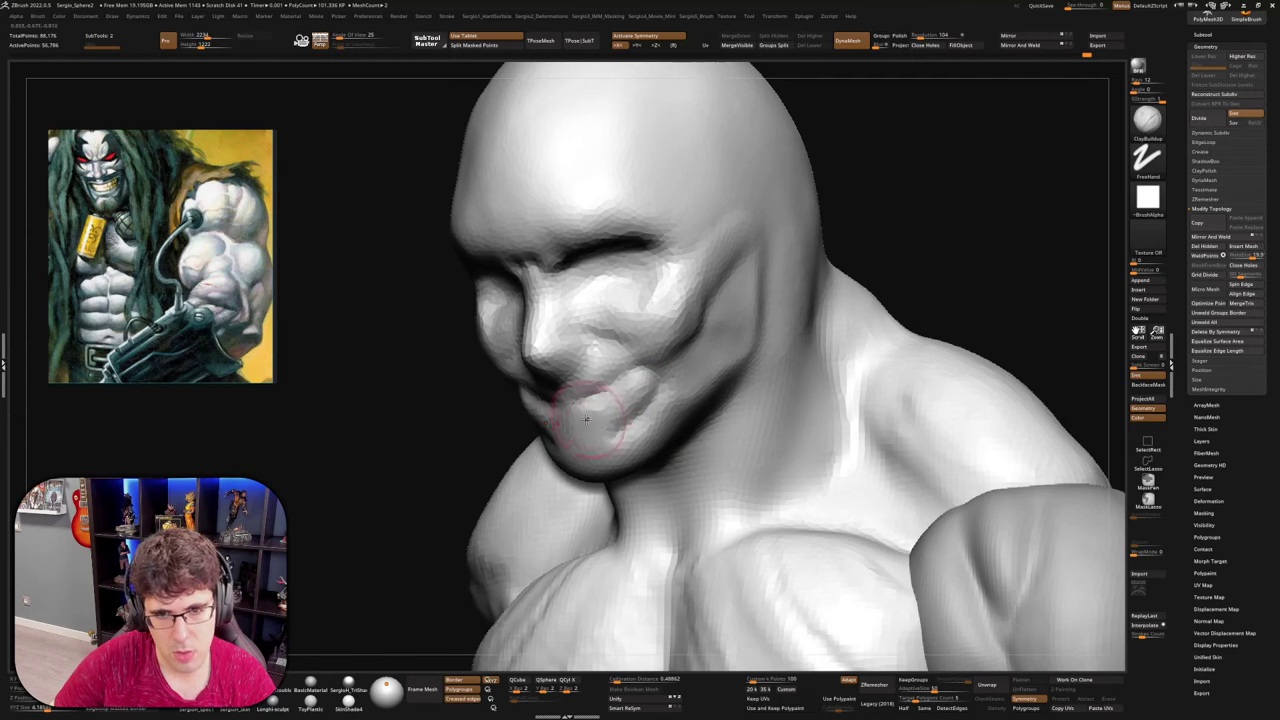
mouse_move(586, 418)
mouse_down()
mouse_move(545, 415)
mouse_move(611, 400)
mouse_up()
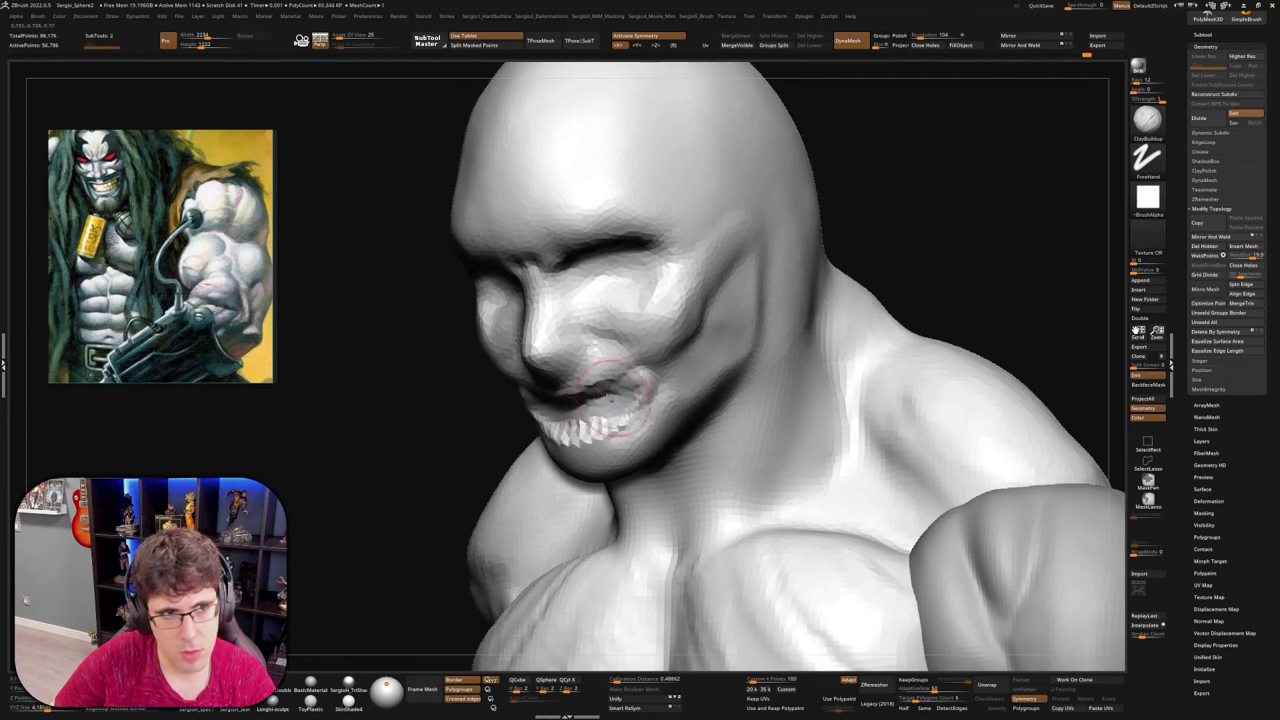
mouse_move(611, 400)
right_down()
mouse_move(556, 398)
mouse_move(581, 397)
right_up()
Reshape the mouth with the Move brush and smooth the lips, mouth corners and cheek
key(b)
key(m)
key(v)
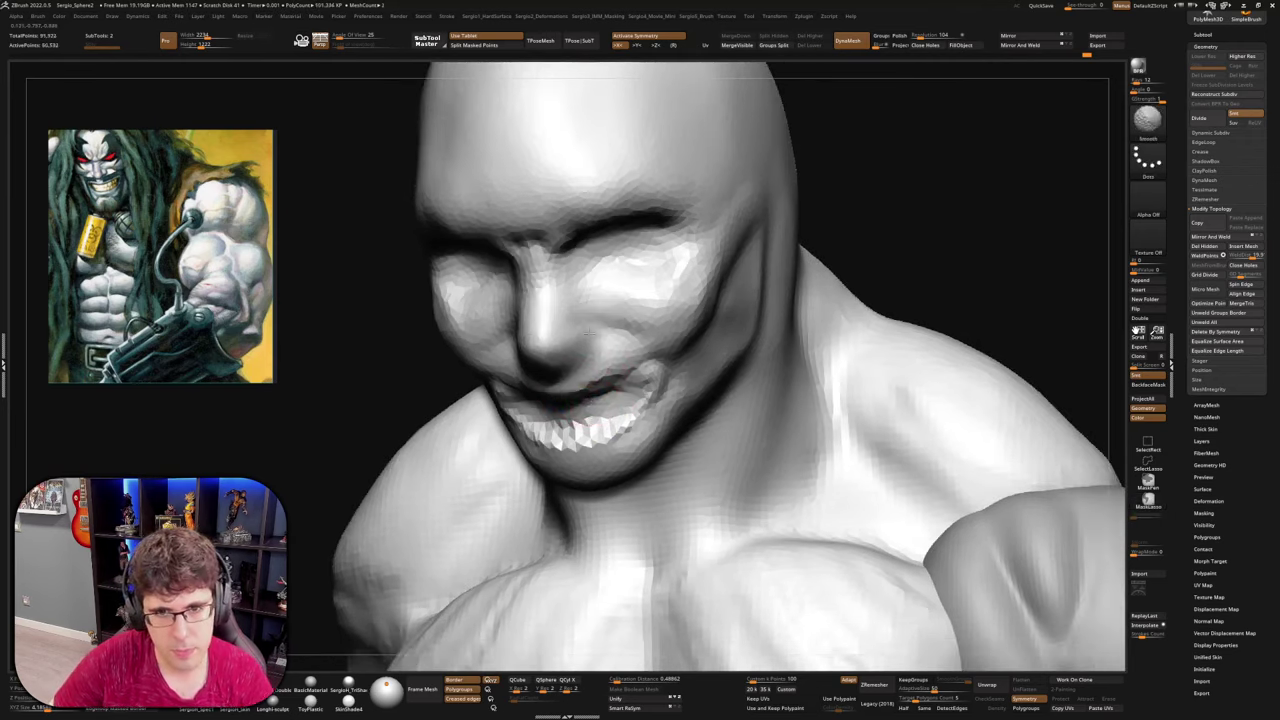
mouse_move(618, 355)
shift+mouse_down()
mouse_move(568, 432)
mouse_move(669, 363)
shift+mouse_up()
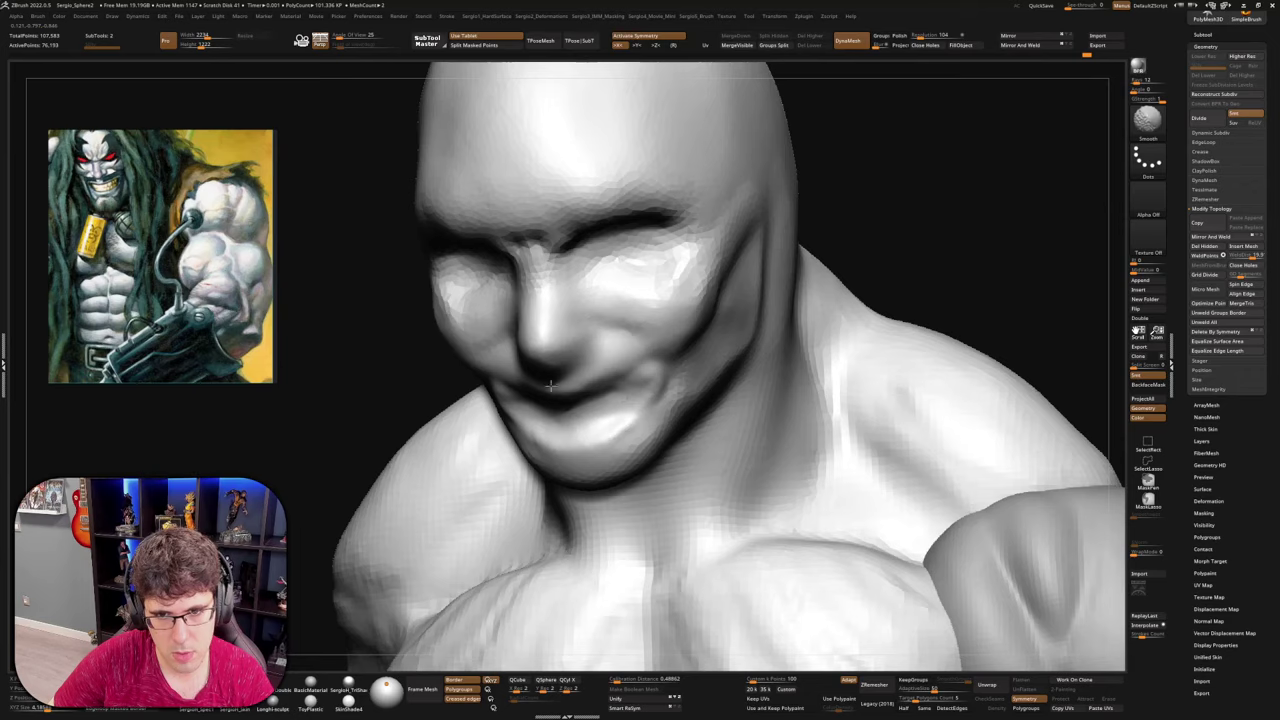
right_drag(550, 385, 681, 322)
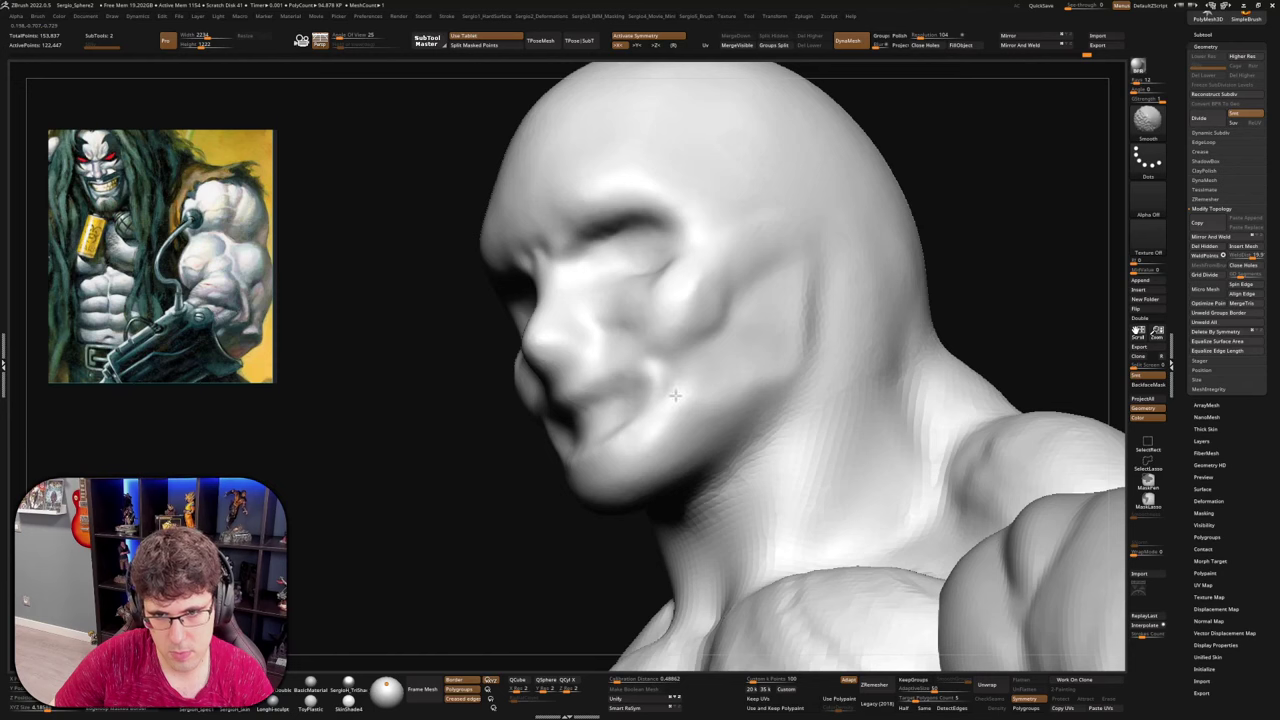
shift+drag(776, 334, 706, 341)
mouse_move(455, 415)
mouse_down()
mouse_move(615, 418)
mouse_move(632, 391)
mouse_up()
Carve the mouth line and the crease along the lower lip with the DamStandard brush
key(b)
key(d)
key(s)
right_drag(634, 391, 571, 403)
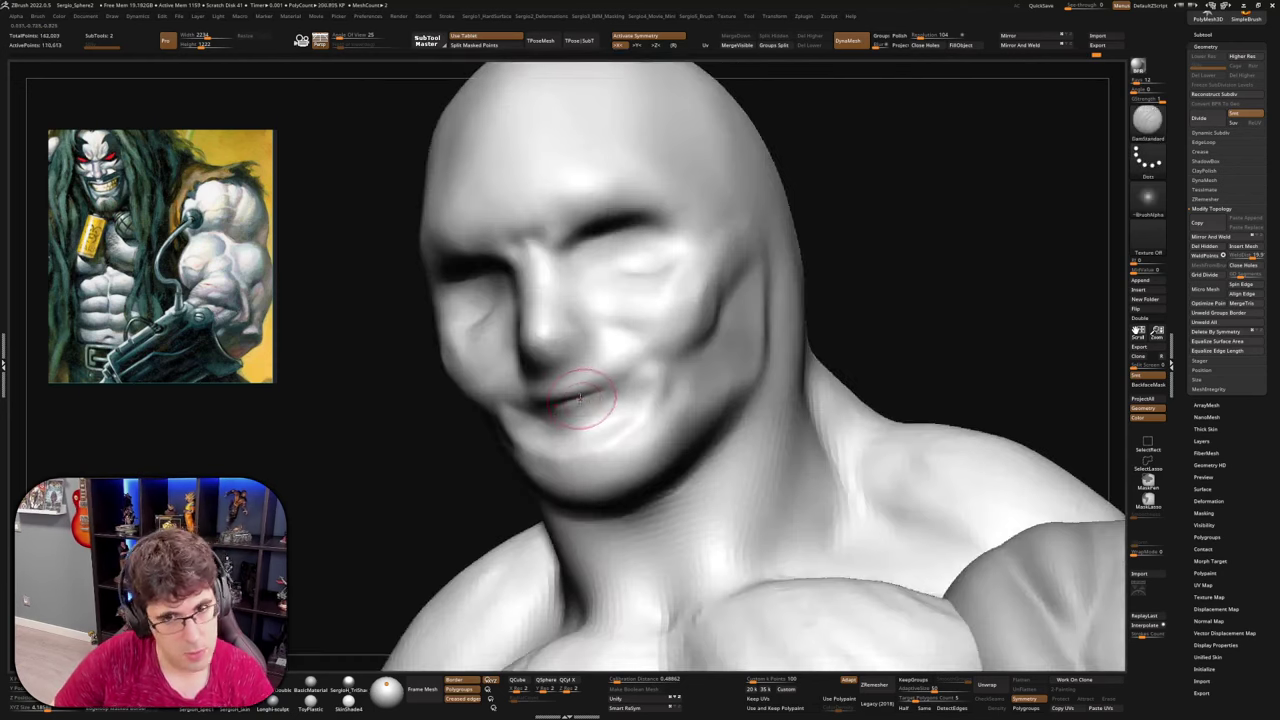
mouse_move(535, 407)
mouse_down()
mouse_move(647, 367)
mouse_move(655, 408)
mouse_move(616, 431)
mouse_up()
right_drag(612, 432, 586, 429)
mouse_move(583, 434)
mouse_down()
mouse_move(650, 390)
mouse_move(612, 418)
mouse_up()
right_drag(612, 420, 606, 396)
Hollow out the grinning mouth up to its corners and build up the lower lip rim with the ClayBuildup brush
key(b)
key(c)
key(b)
mouse_move(562, 408)
alt+mouse_down()
mouse_move(642, 371)
mouse_move(585, 408)
mouse_move(582, 425)
alt+mouse_up()
drag(648, 394, 590, 434)
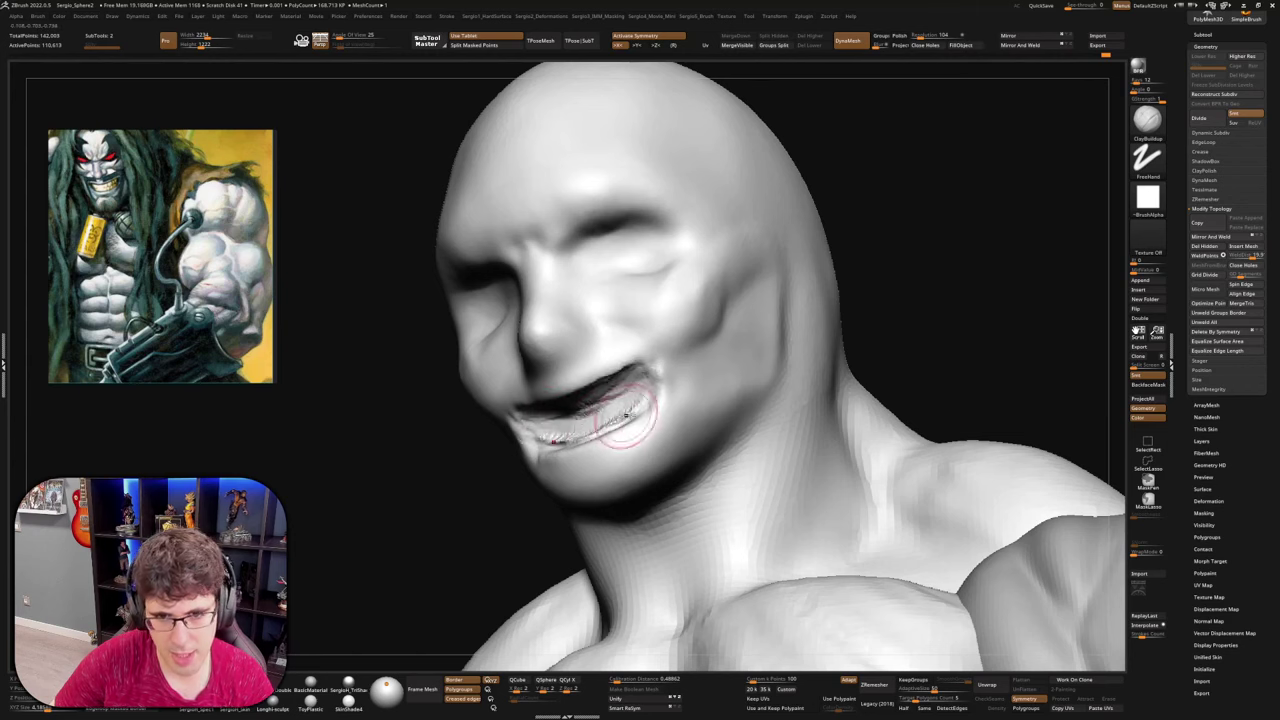
right_drag(592, 432, 645, 428)
drag(541, 412, 520, 430)
right_drag(640, 420, 530, 410)
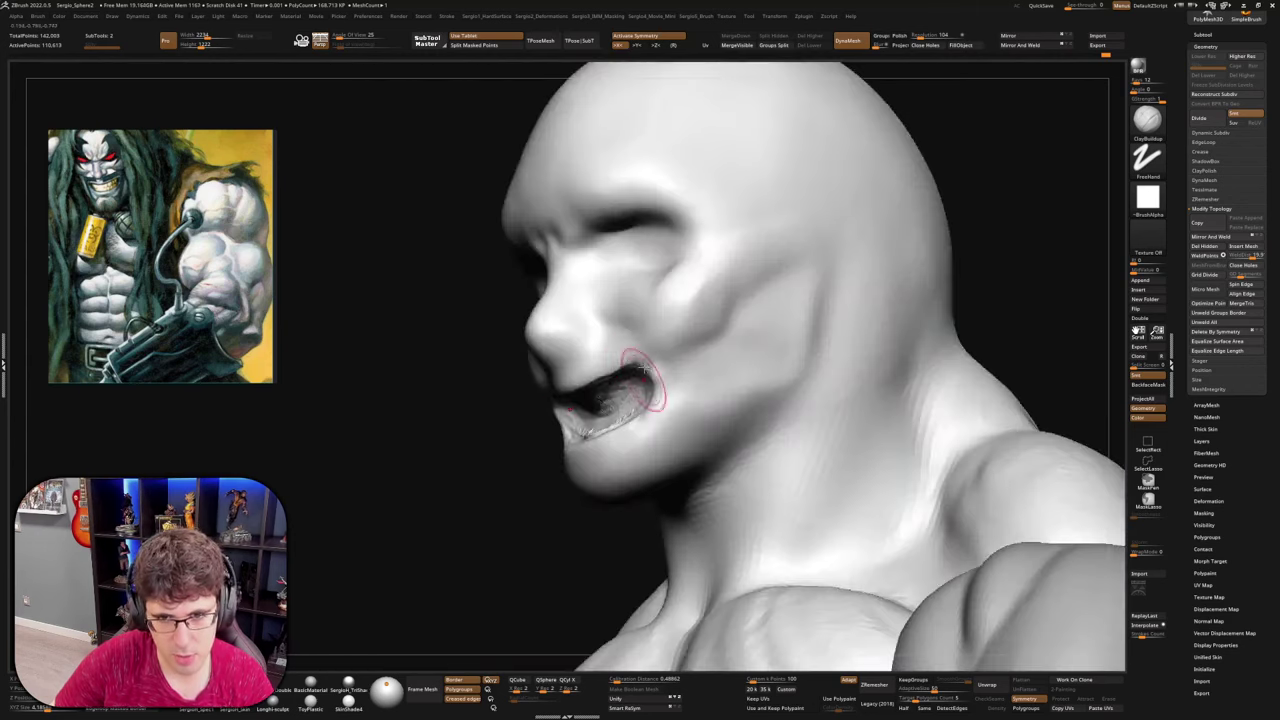
drag(646, 386, 654, 397)
mouse_move(655, 397)
right_down()
mouse_move(640, 425)
mouse_move(610, 410)
mouse_move(730, 385)
mouse_move(694, 372)
mouse_move(693, 356)
mouse_move(760, 392)
mouse_move(636, 380)
mouse_move(677, 405)
right_up()
Adjust the mouth shape with the Move brush and define the crease below the lower lip with the DamStandard brush
key(b)
key(m)
key(v)
key(b)
key(d)
key(s)
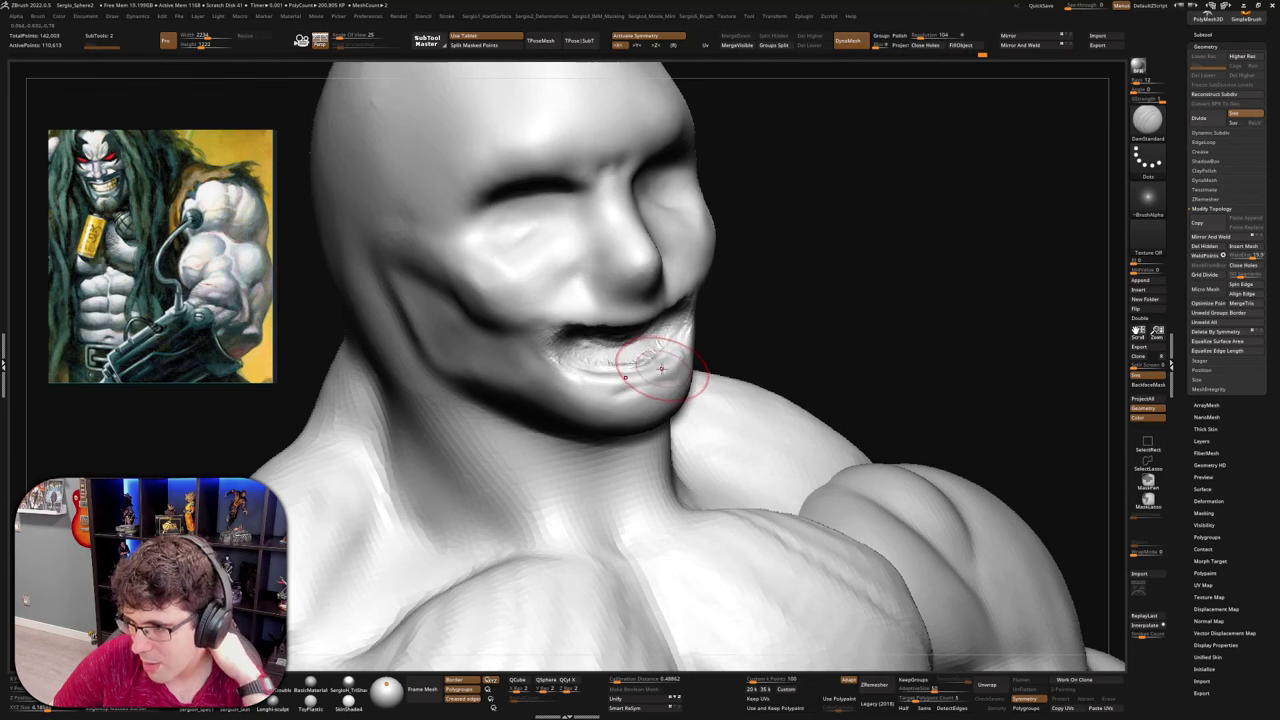
right_drag(690, 345, 560, 355)
mouse_move(634, 371)
right_down()
mouse_move(637, 336)
mouse_move(534, 371)
mouse_move(609, 374)
mouse_move(614, 357)
mouse_move(540, 371)
mouse_move(646, 350)
right_up()
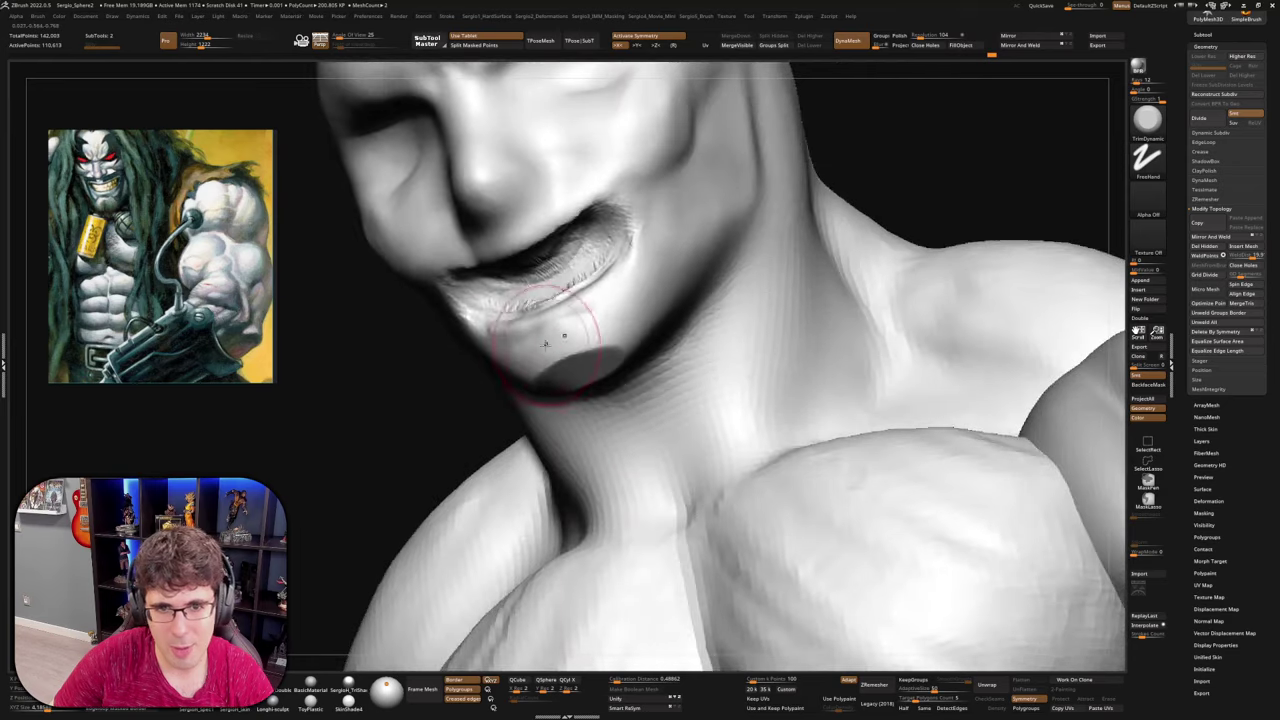
Flatten the chin planes with the TrimDynamic brush, smooth them and add volume along the jaw with the Clay brush
right_drag(560, 345, 490, 348)
right_drag(592, 343, 543, 330)
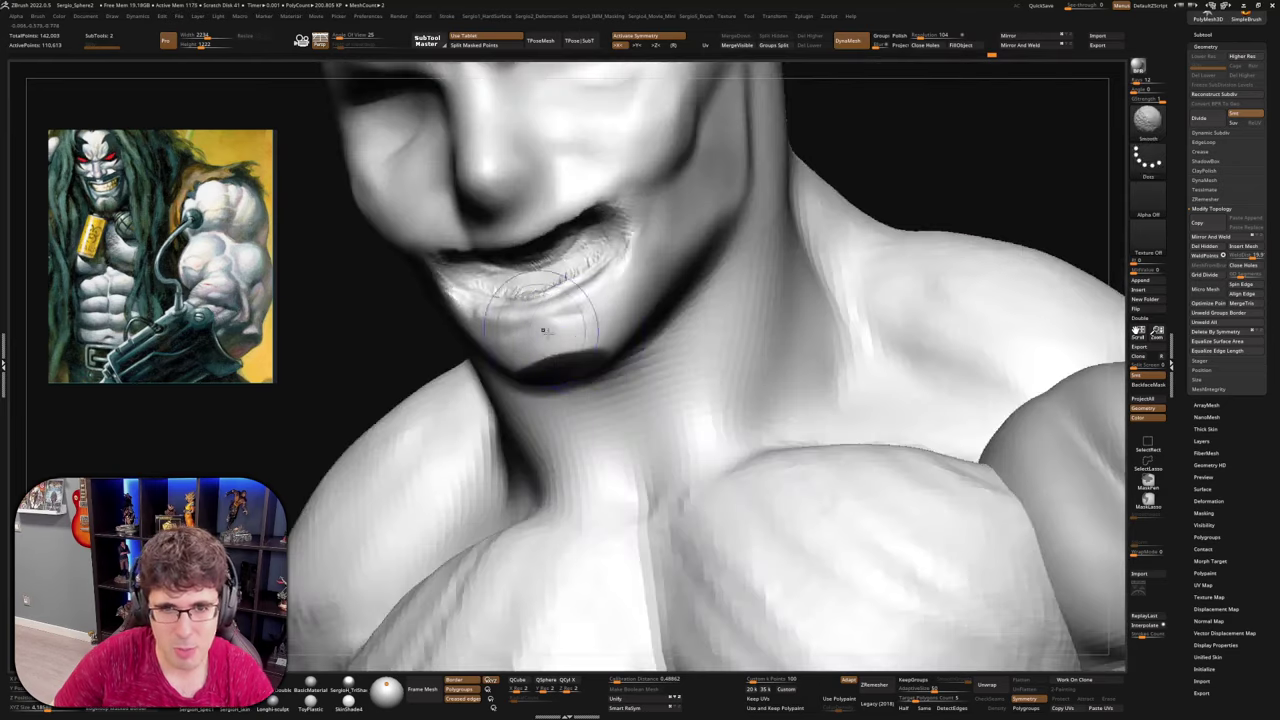
right_drag(658, 319, 543, 357)
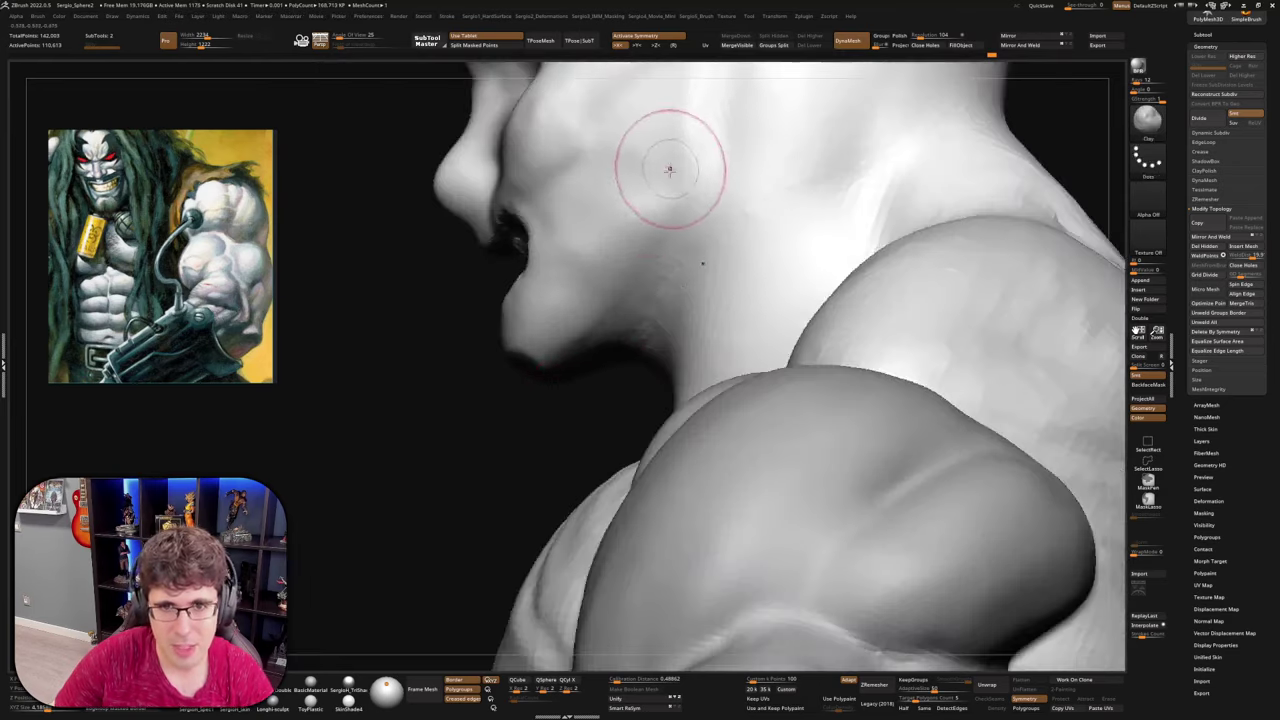
mouse_move(627, 171)
right_down()
mouse_move(572, 338)
mouse_move(575, 300)
right_up()
Reshape the cheek and cheekbone toward the temple with the Move brush
mouse_move(540, 345)
right_down()
mouse_move(605, 230)
mouse_move(586, 310)
right_up()
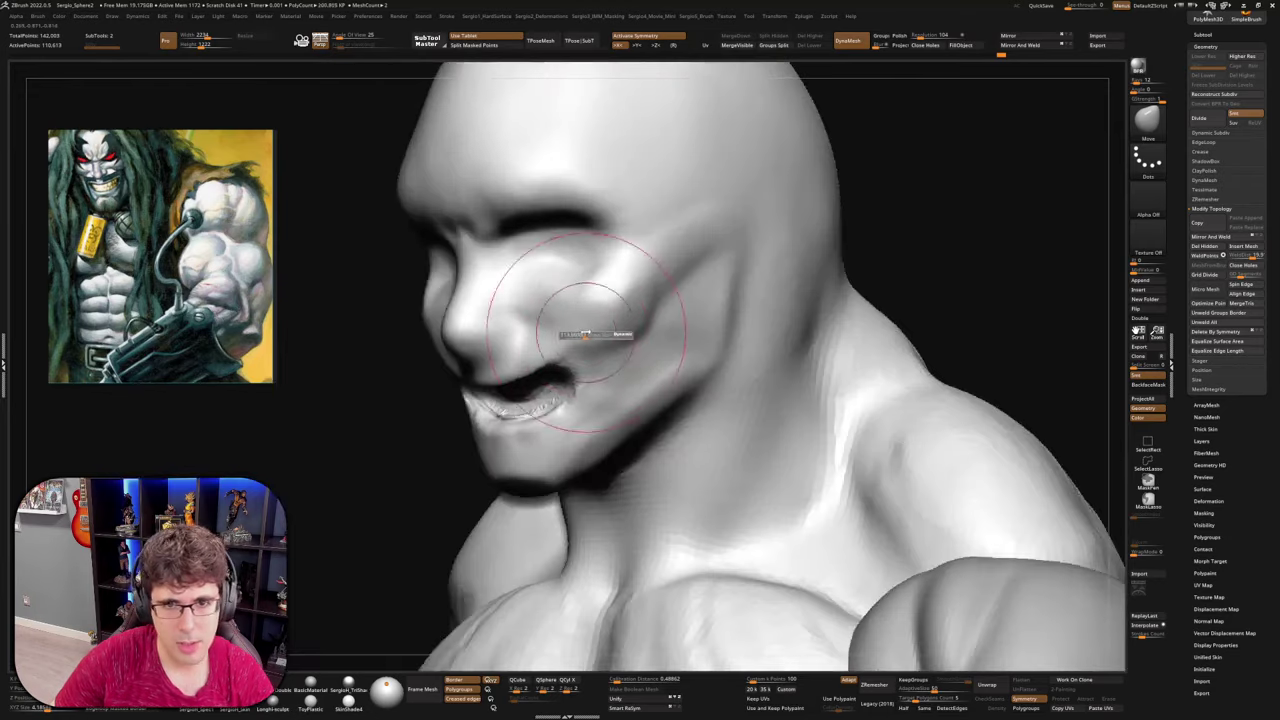
drag(681, 277, 708, 234)
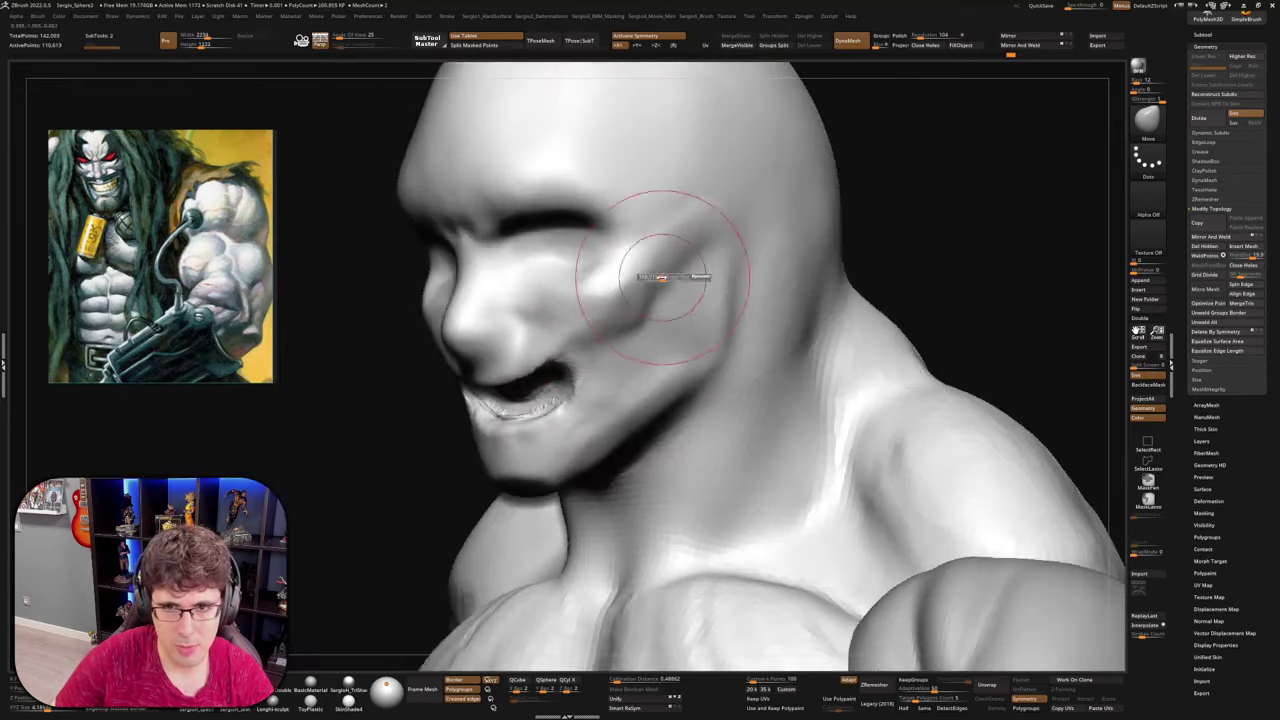
drag(665, 293, 687, 263)
right_drag(530, 287, 669, 320)
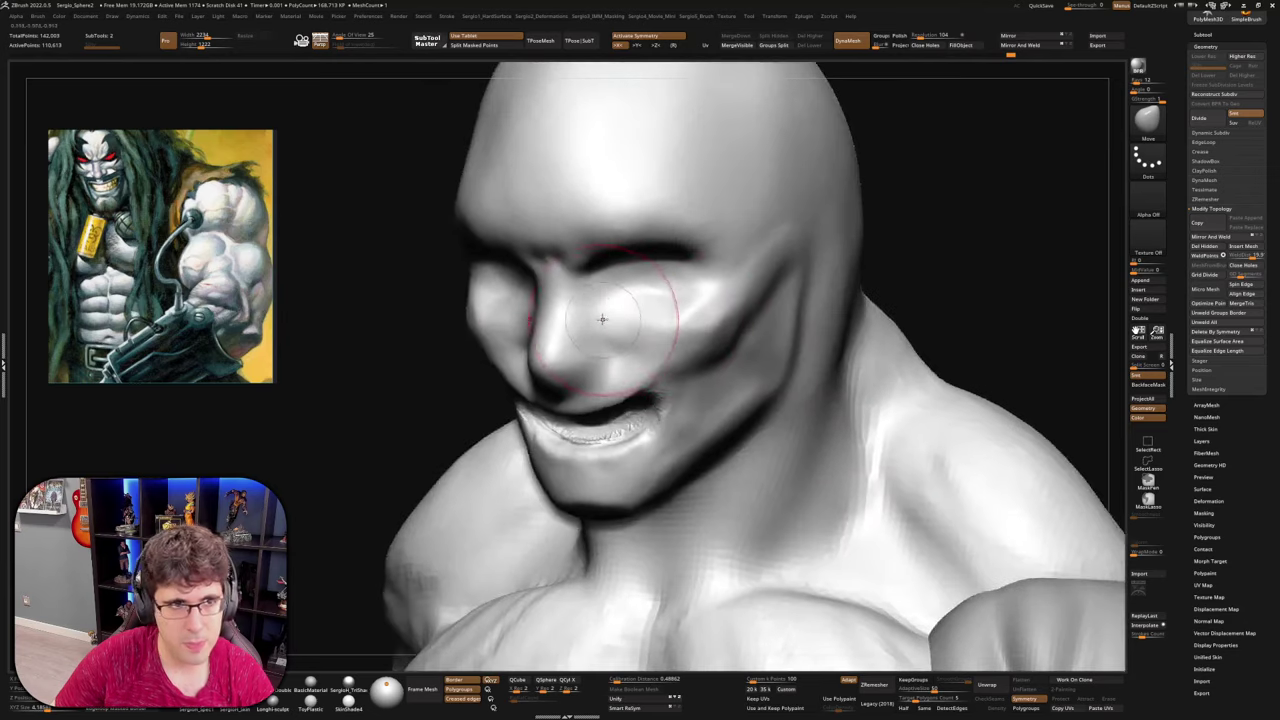
Build up furrowed brow ridges with wrinkles sweeping up the forehead and around the outer eyes using the ClayBuildup brush
key(b)
key(d)
key(s)
key(s)
mouse_move(592, 284)
right_down()
mouse_move(567, 254)
mouse_move(606, 320)
right_up()
key(b)
key(c)
key(b)
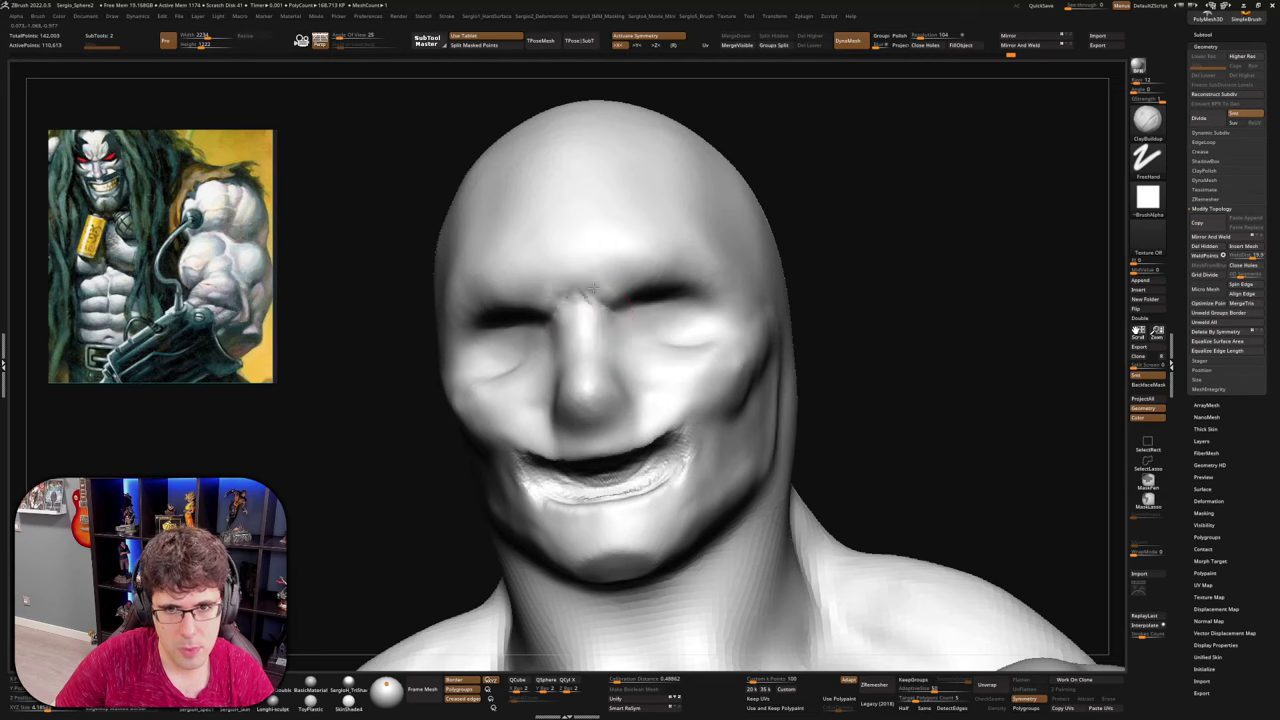
mouse_move(618, 308)
mouse_down()
mouse_move(690, 264)
mouse_move(621, 285)
mouse_move(688, 276)
mouse_up()
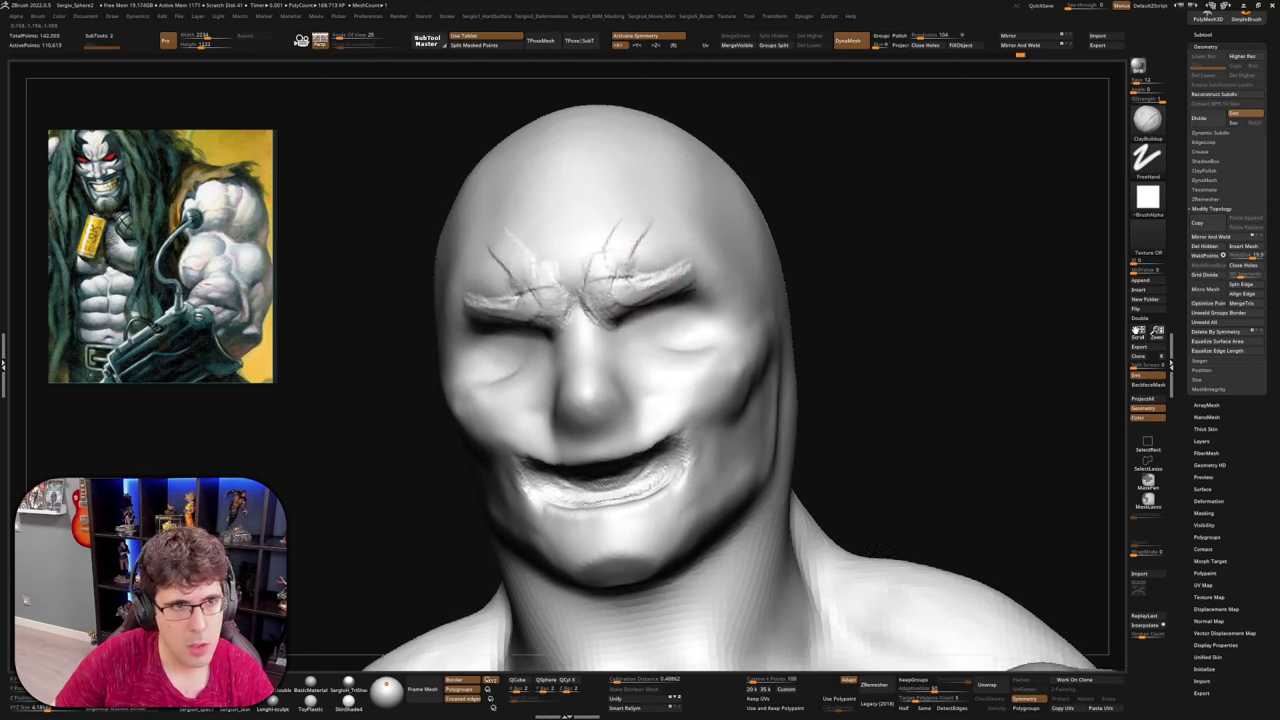
alt+right_drag(619, 242, 625, 310)
mouse_move(638, 272)
mouse_down()
mouse_move(615, 330)
mouse_move(643, 315)
mouse_up()
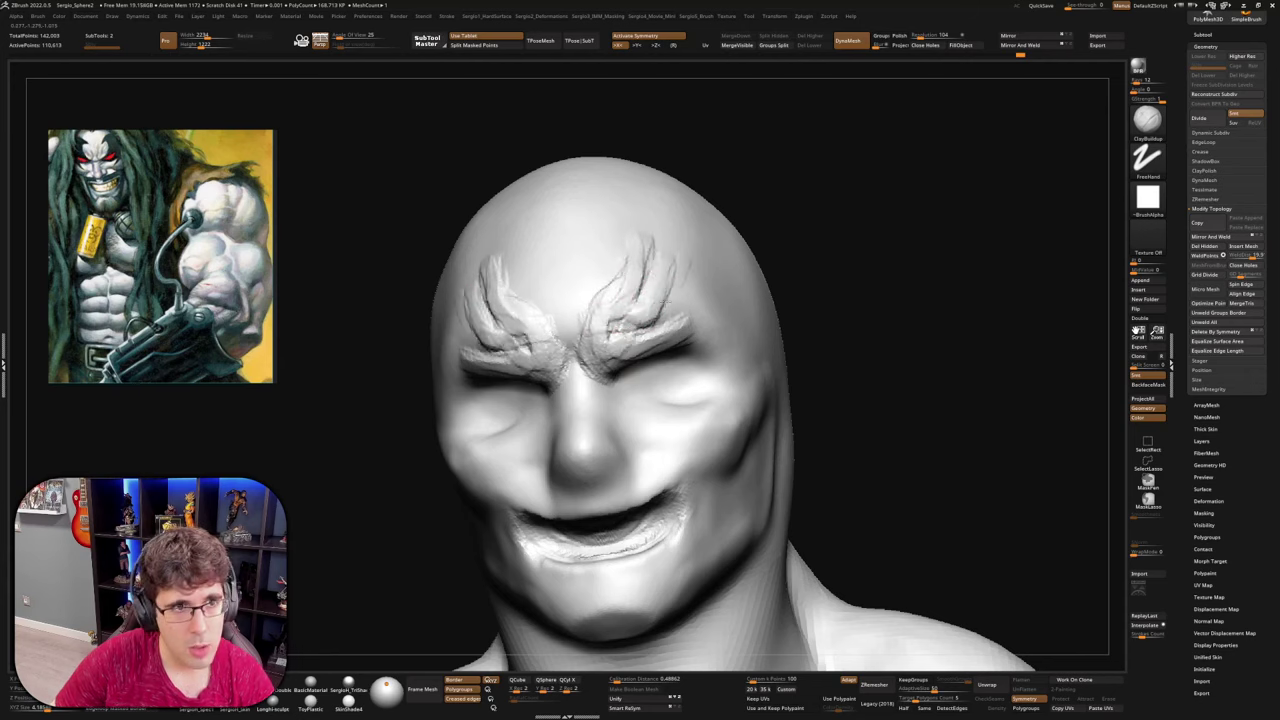
mouse_move(688, 275)
mouse_down()
mouse_move(698, 335)
mouse_move(667, 355)
mouse_move(682, 335)
mouse_move(706, 344)
mouse_move(724, 376)
mouse_up()
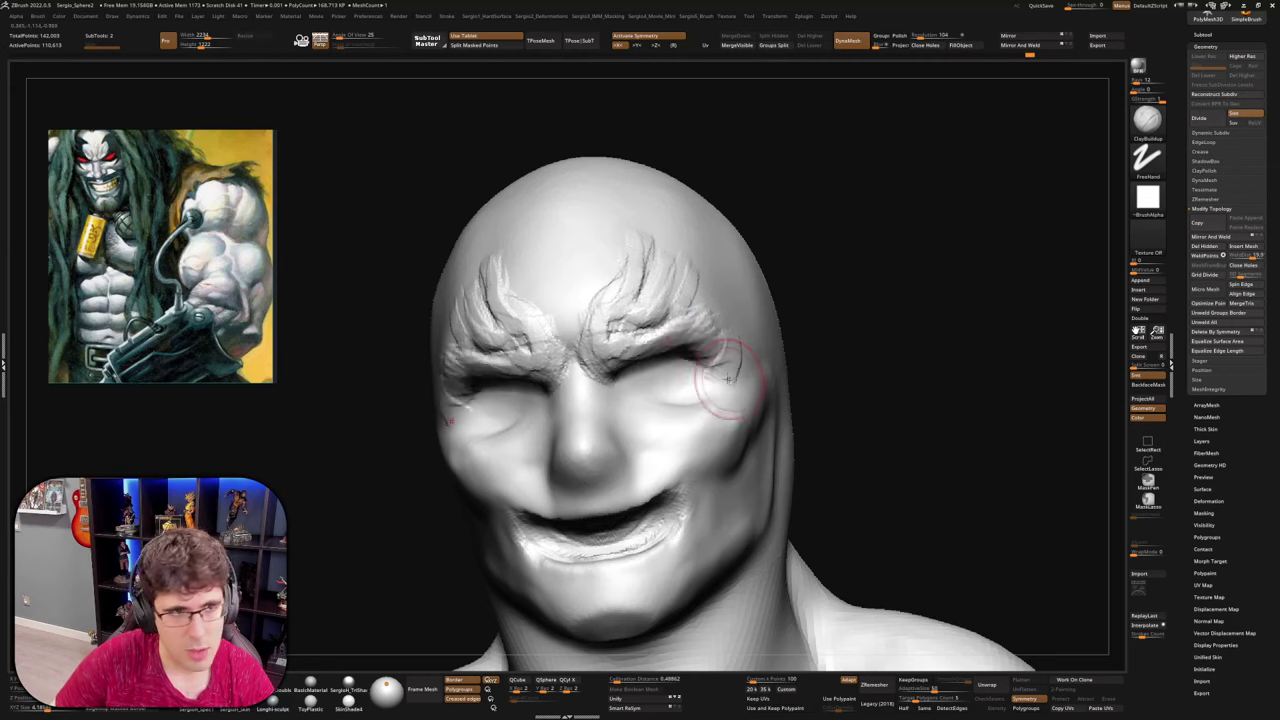
Thicken the brow folds above the eyes and toward the nose bridge from several angles with the ClayBuildup brush
right_drag(730, 376, 657, 432)
drag(710, 343, 650, 354)
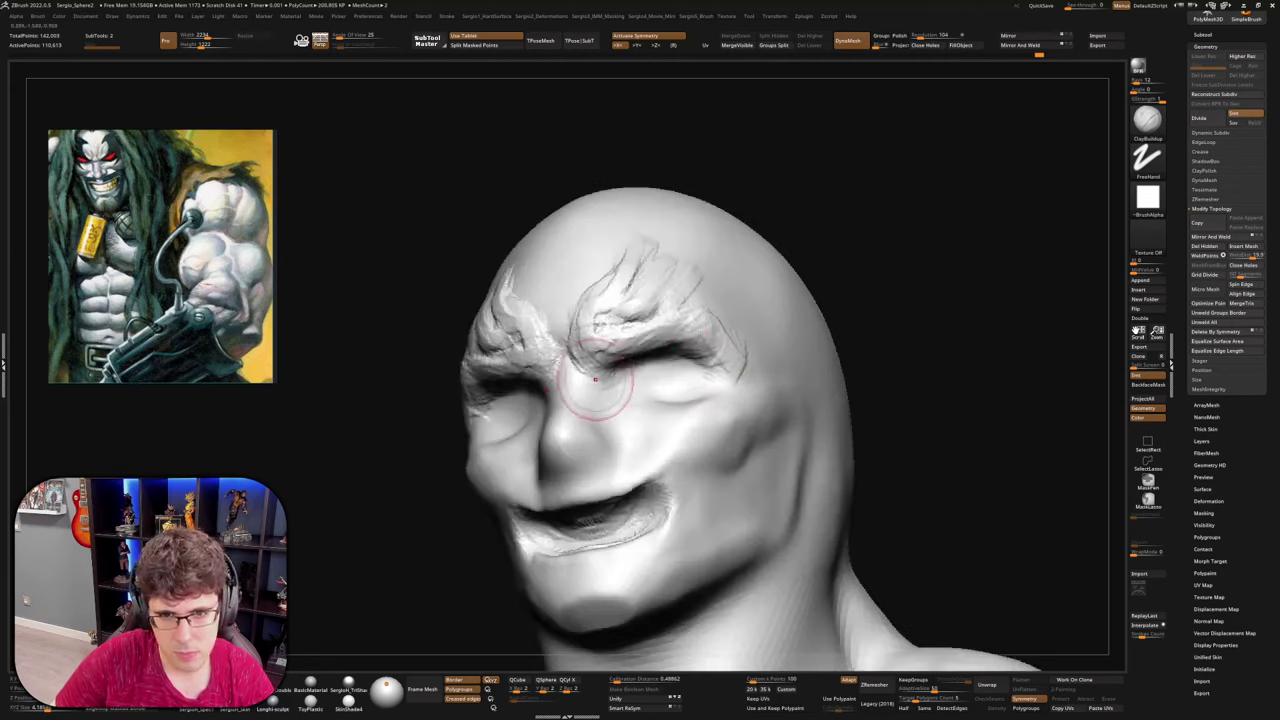
right_drag(591, 386, 620, 337)
mouse_move(664, 349)
mouse_down()
mouse_move(606, 365)
mouse_move(572, 343)
mouse_move(604, 354)
mouse_up()
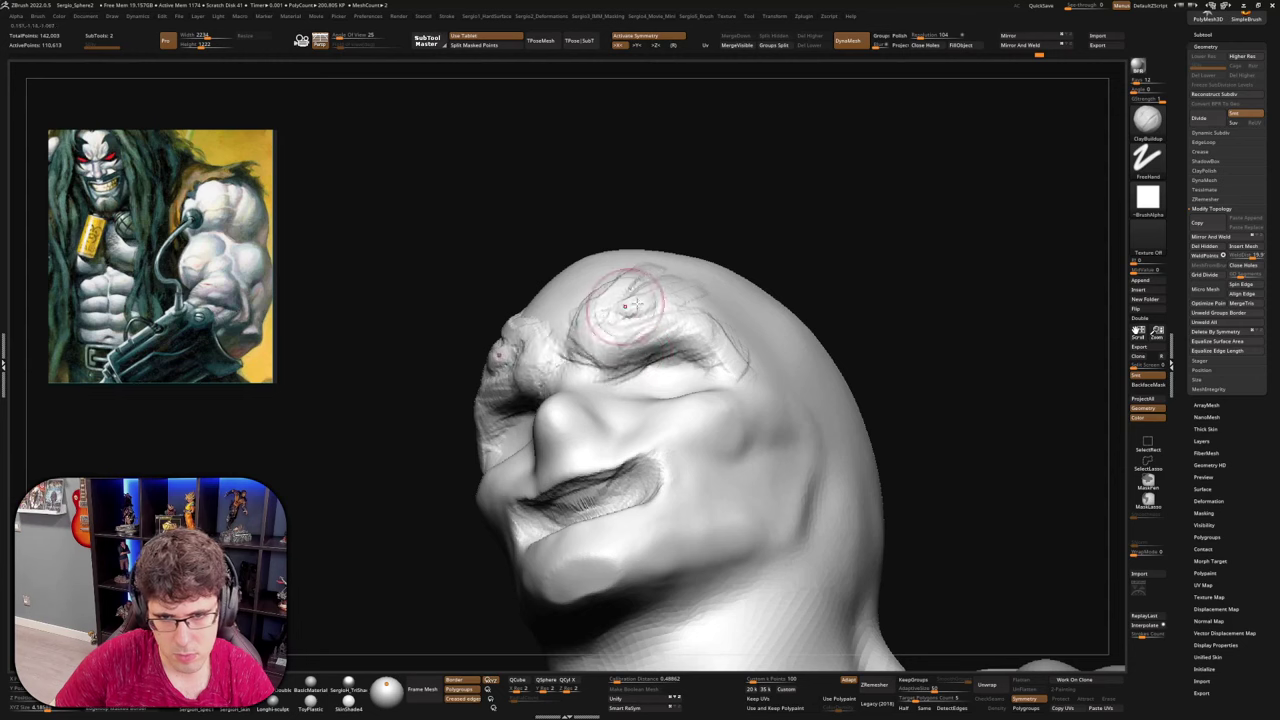
right_drag(646, 387, 658, 430)
drag(618, 353, 652, 338)
mouse_move(657, 334)
right_down()
mouse_move(588, 437)
mouse_move(615, 452)
mouse_move(568, 515)
mouse_move(622, 465)
mouse_move(586, 457)
mouse_move(601, 445)
right_up()
Adjust the nose wings with the Move brush and sharpen the creases around the nostrils with the DamStandard brush
key(b)
key(m)
key(v)
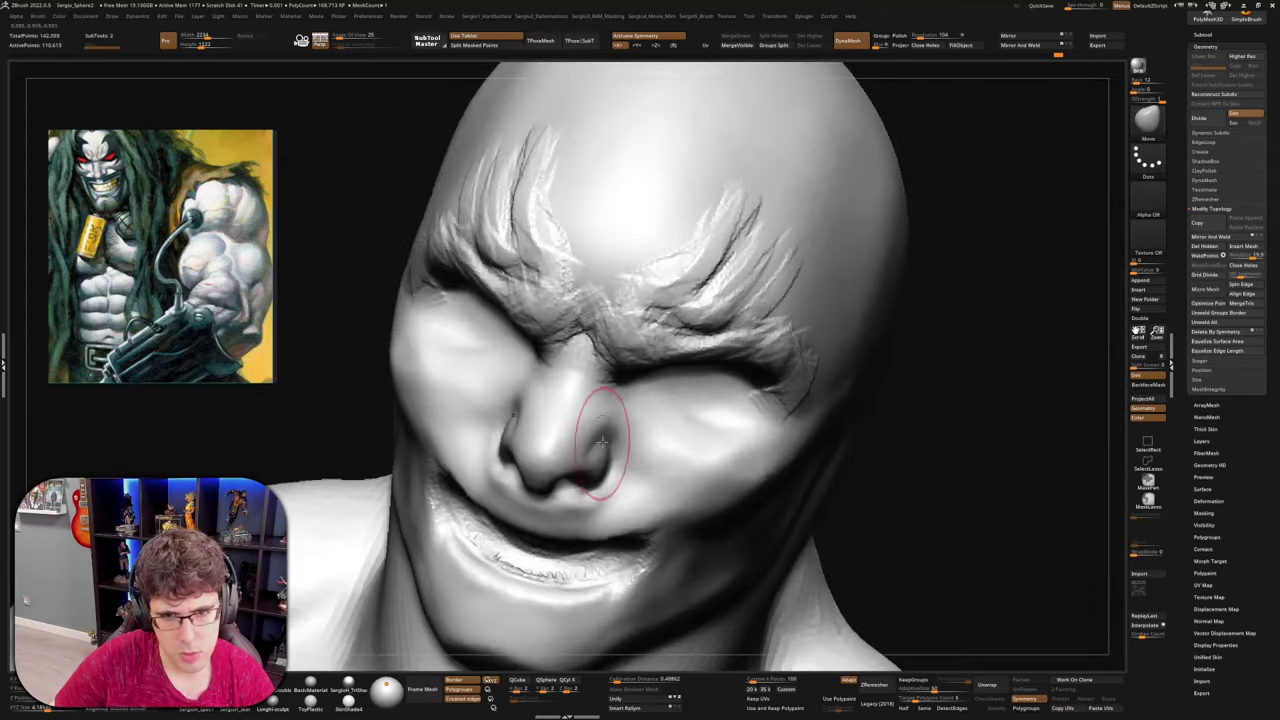
key(b)
key(d)
key(s)
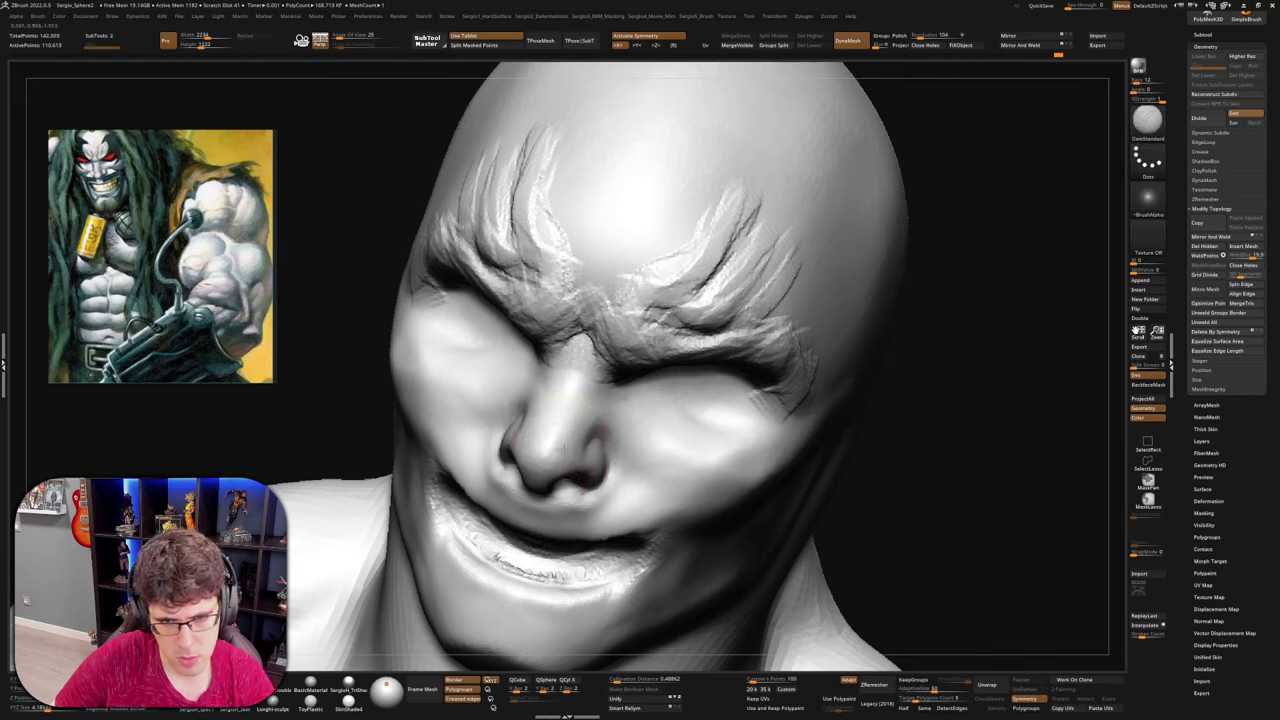
right_drag(605, 380, 598, 362)
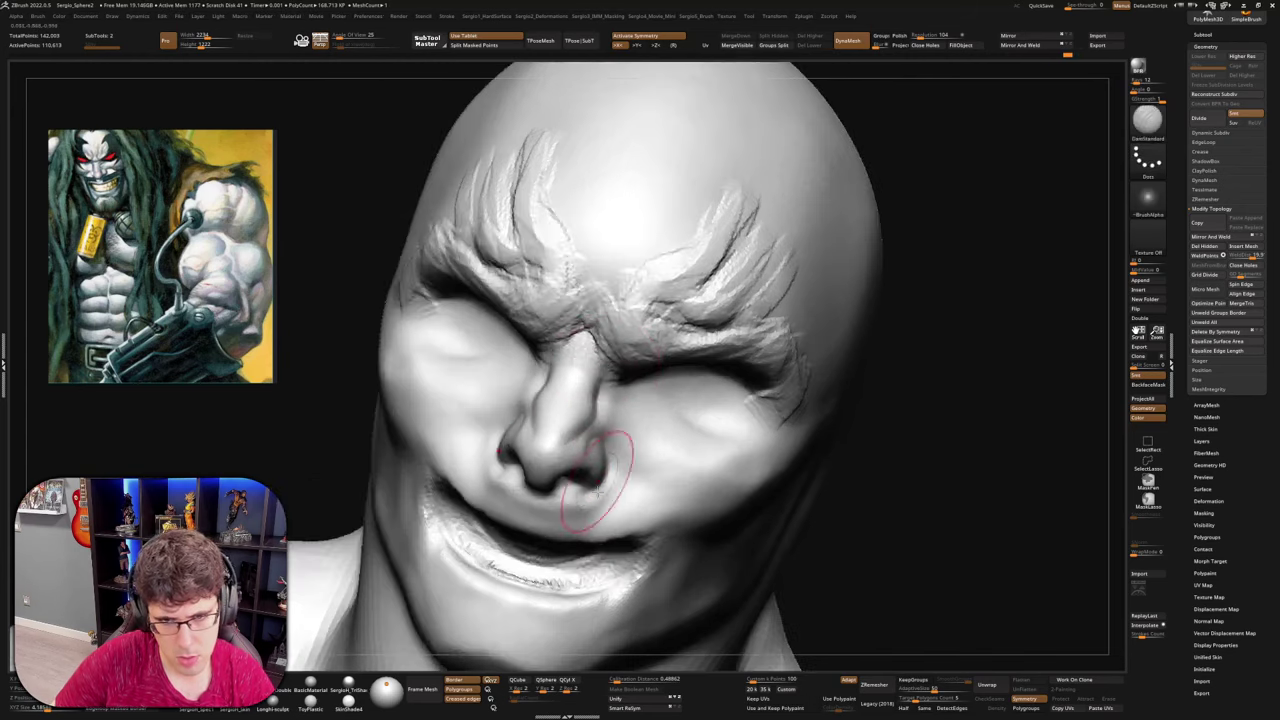
right_drag(594, 480, 591, 443)
Build up the nose bridge, tip and nostril wings with the ClayBuildup brush and smooth the nose
key(b)
key(c)
key(b)
key(s)
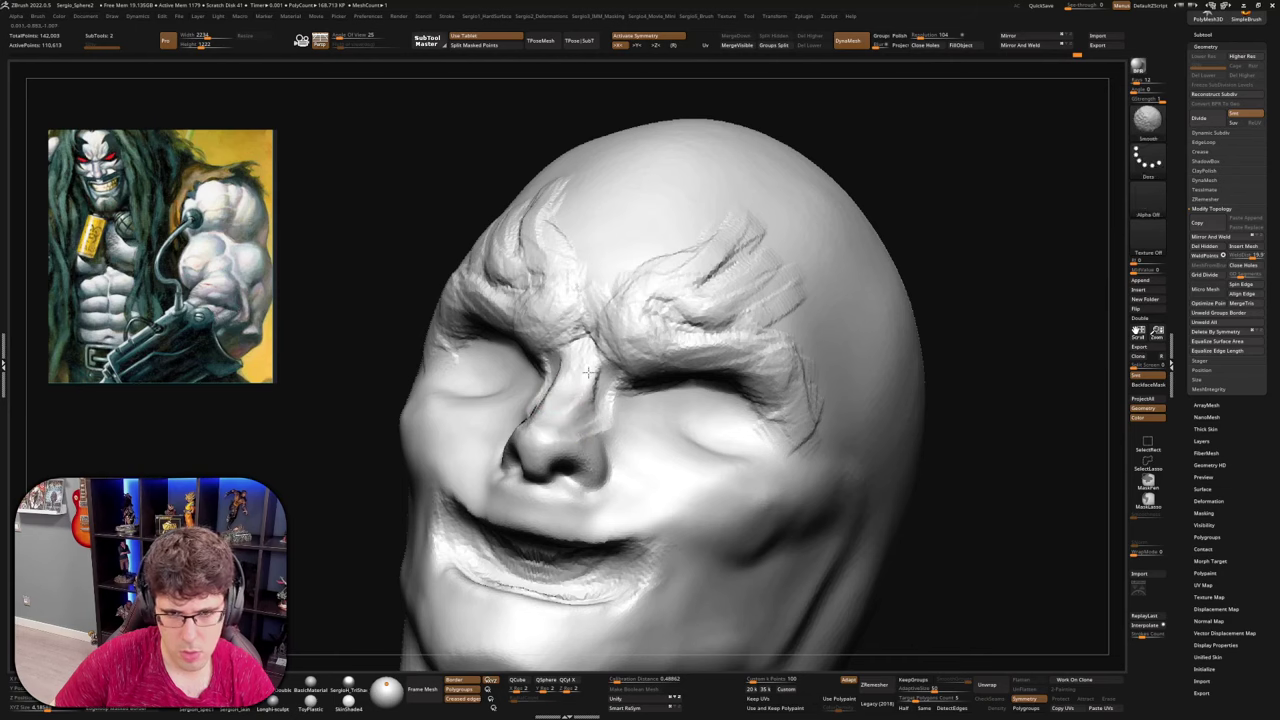
mouse_move(565, 418)
right_down()
mouse_move(553, 430)
mouse_move(568, 452)
right_up()
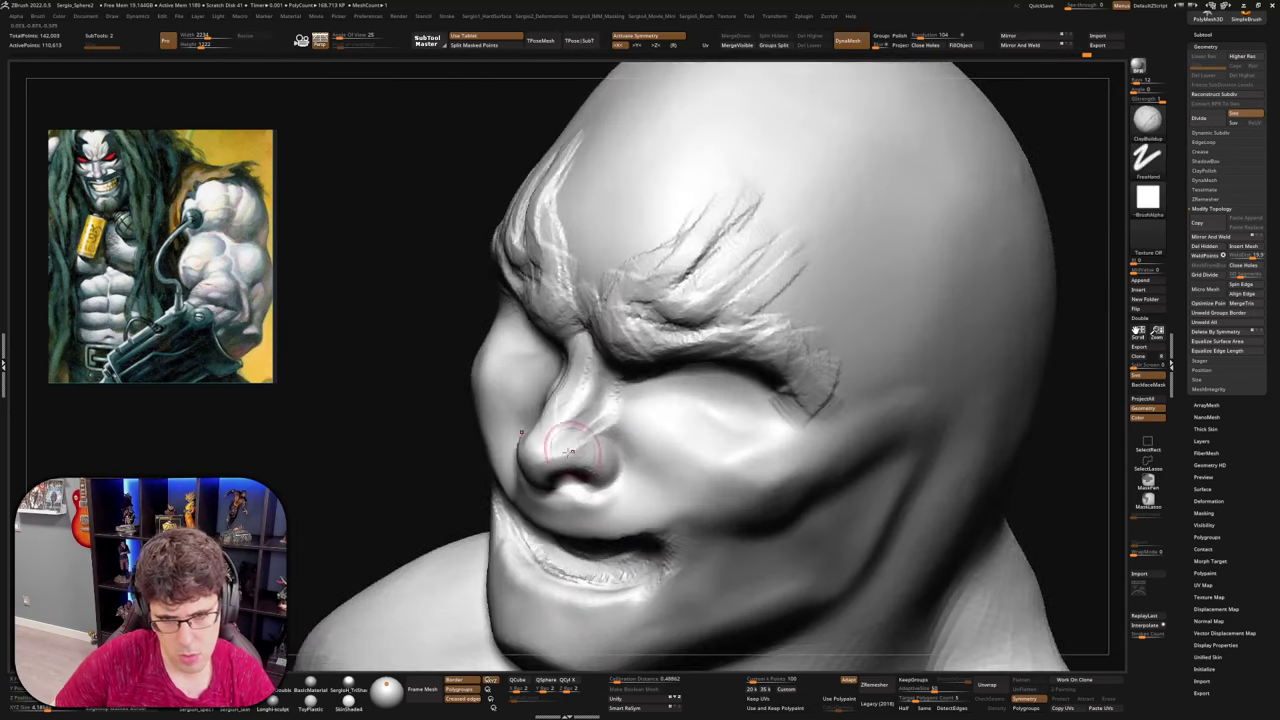
mouse_move(642, 474)
right_down()
mouse_move(607, 457)
mouse_move(552, 458)
mouse_move(545, 476)
right_up()
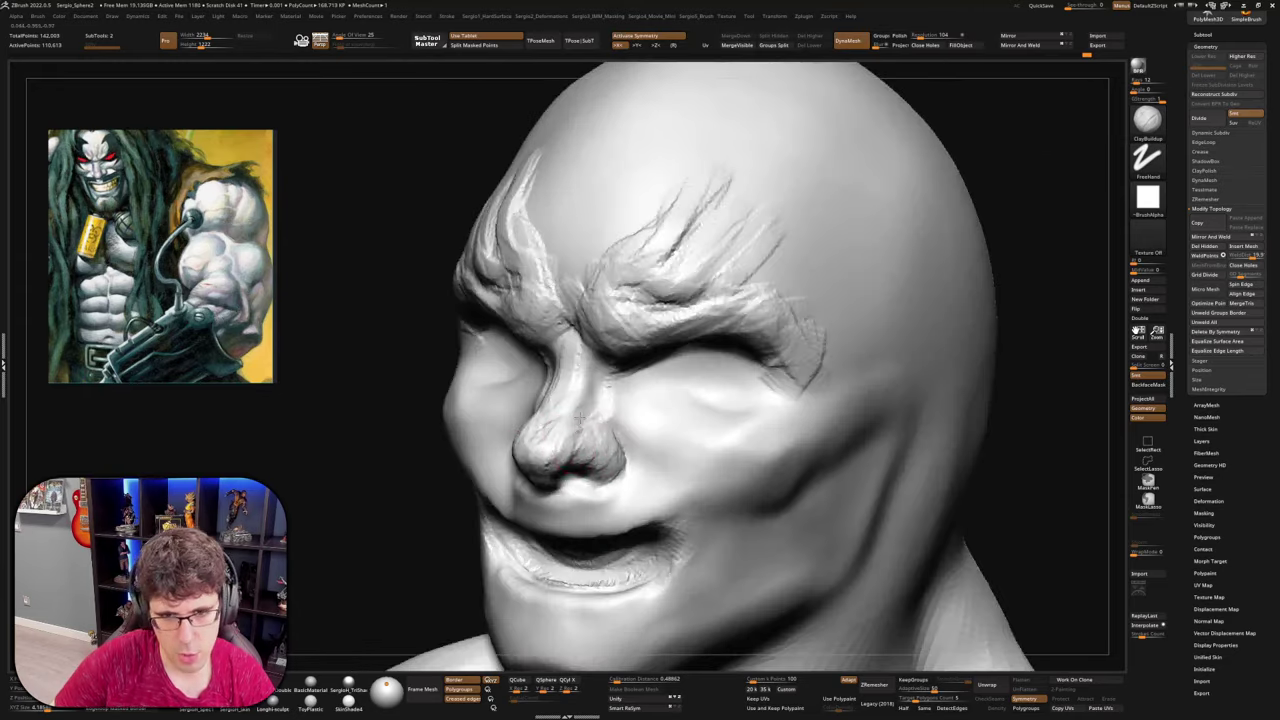
key(shift)
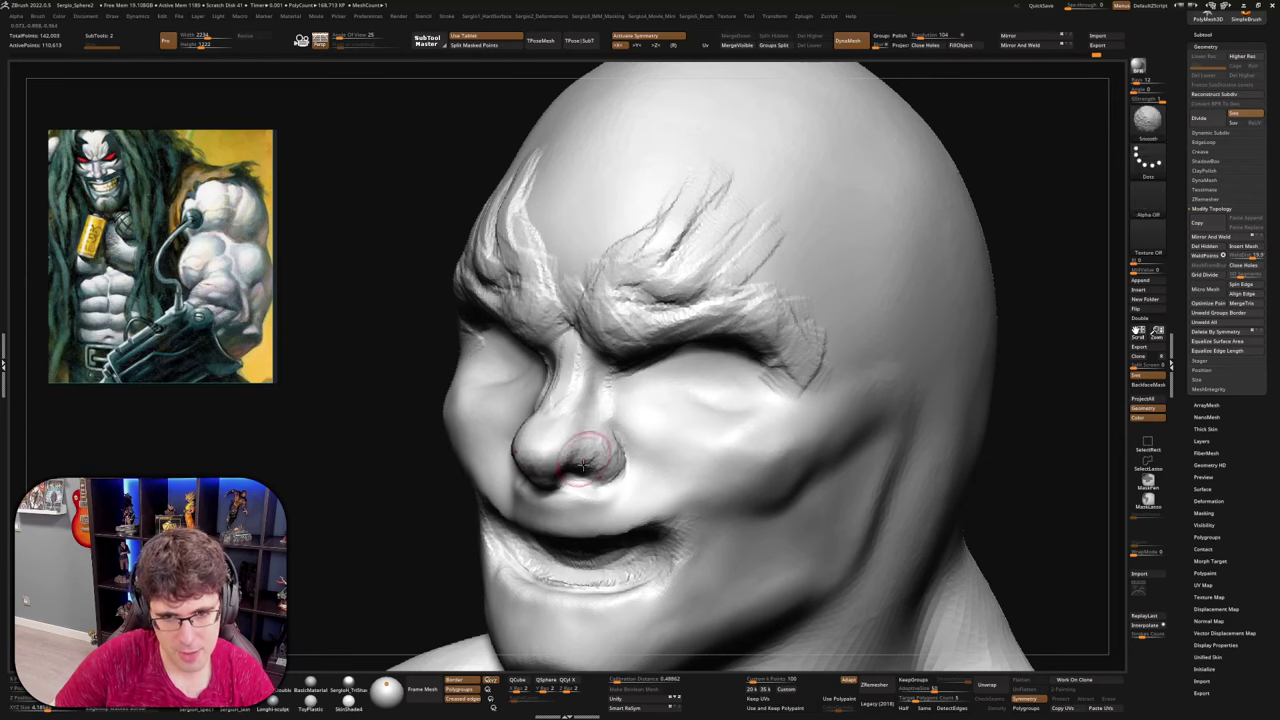
right_drag(583, 464, 534, 473)
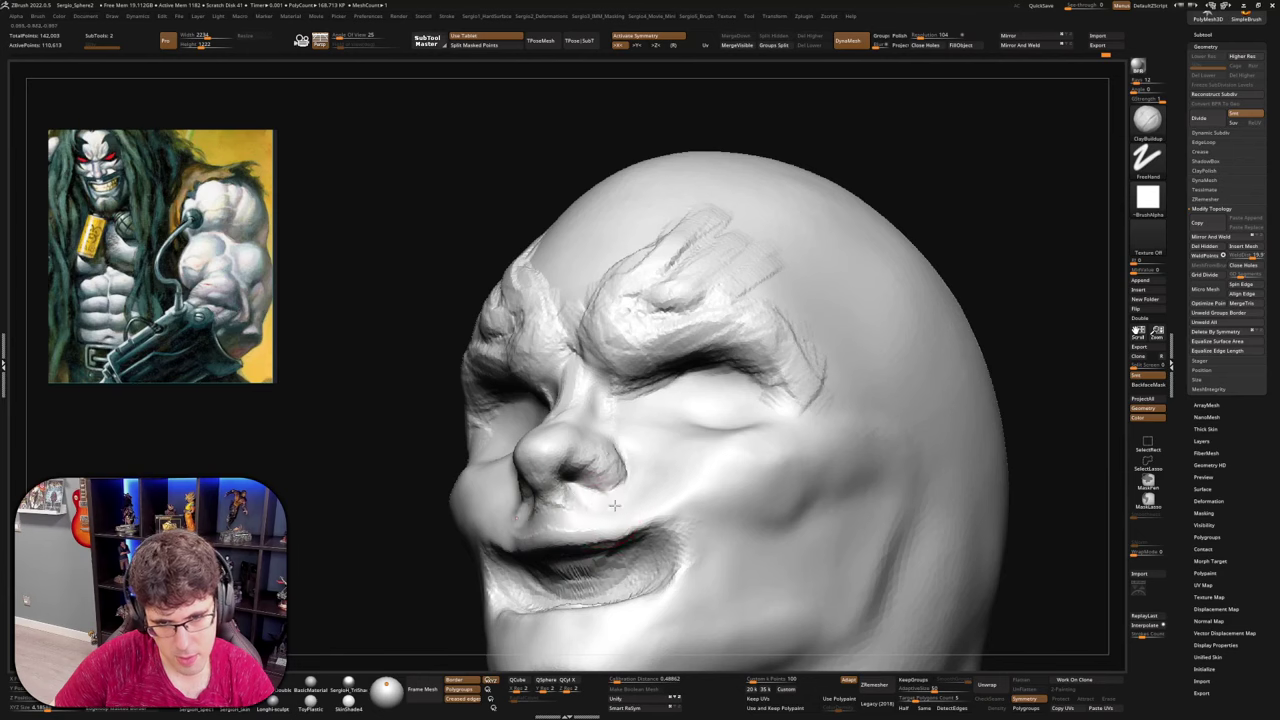
Build up the philtrum, the upper lip and the fold above the mouth corner with the ClayBuildup brush
mouse_move(606, 514)
right_down()
mouse_move(617, 526)
mouse_move(663, 438)
mouse_move(582, 457)
right_up()
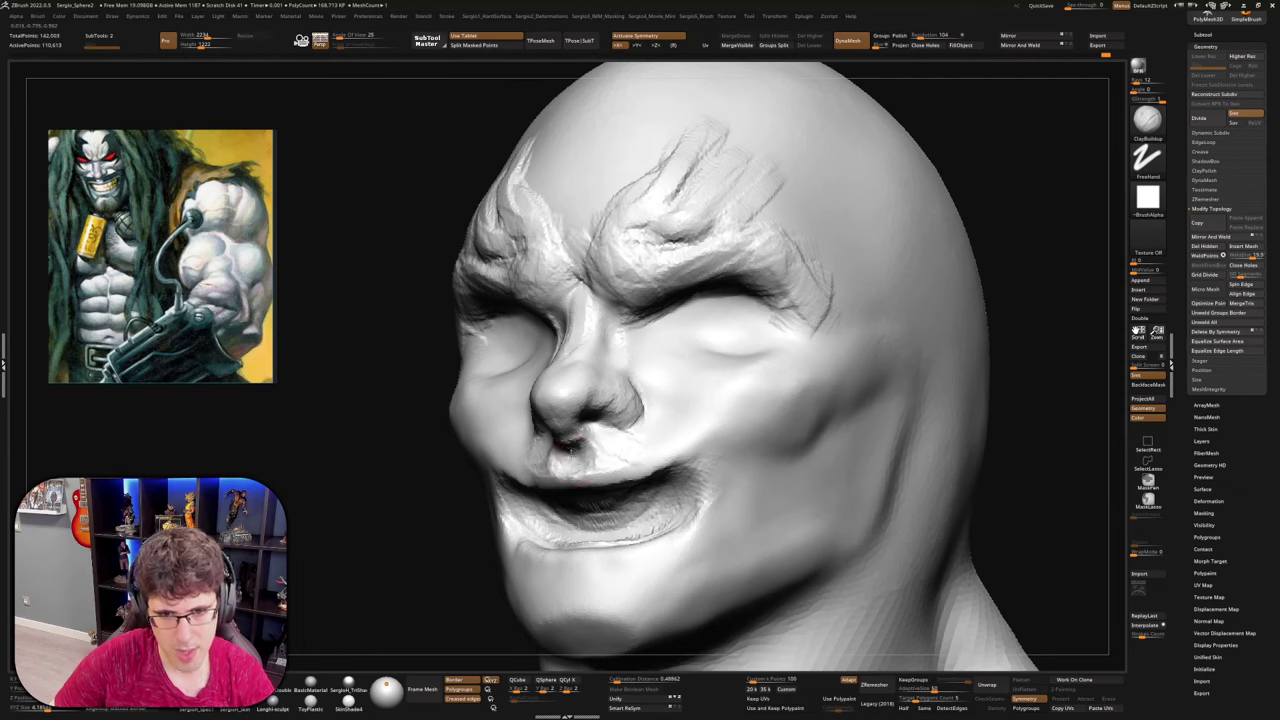
right_drag(598, 457, 595, 438)
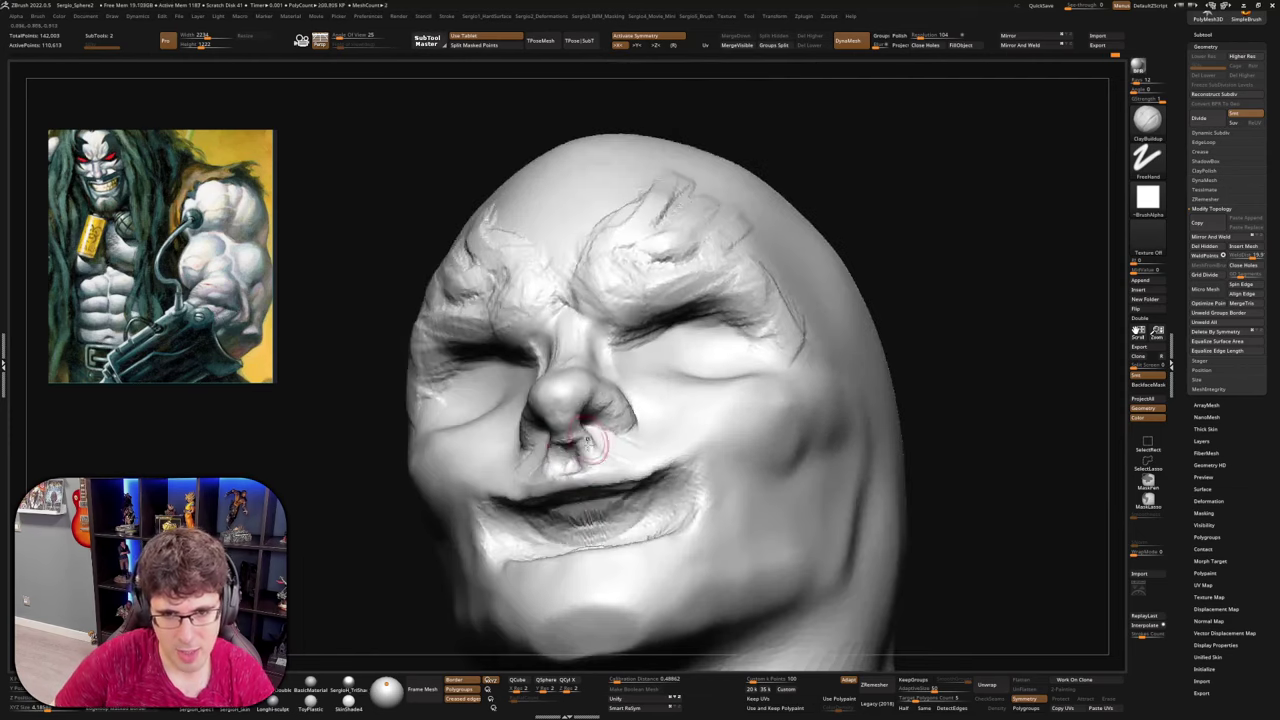
drag(600, 440, 634, 461)
right_drag(636, 456, 618, 478)
mouse_move(634, 462)
mouse_down()
mouse_move(614, 454)
mouse_move(660, 456)
mouse_move(694, 437)
mouse_move(639, 430)
mouse_move(712, 419)
mouse_up()
mouse_move(705, 487)
right_down()
mouse_move(681, 412)
mouse_move(698, 398)
right_up()
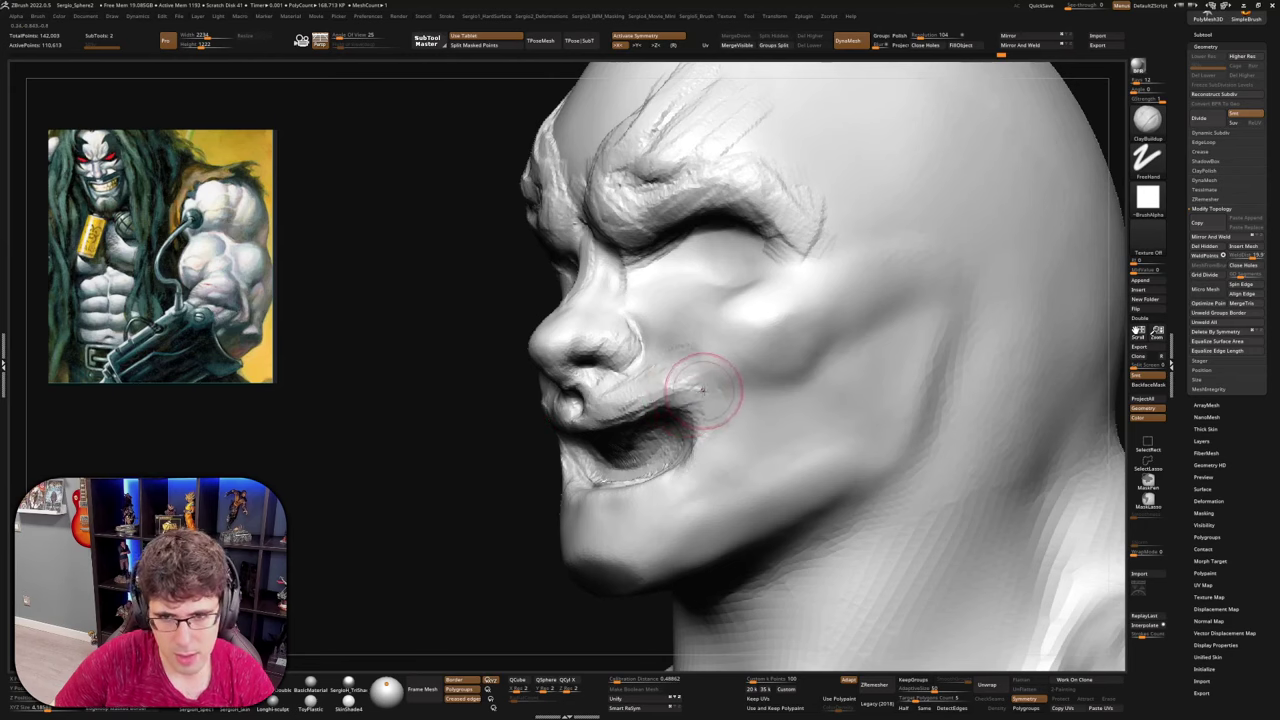
Carve the crease from the nose wing around the underside of the cheek with the DamStandard brush
key(b)
key(d)
key(s)
drag(770, 388, 683, 339)
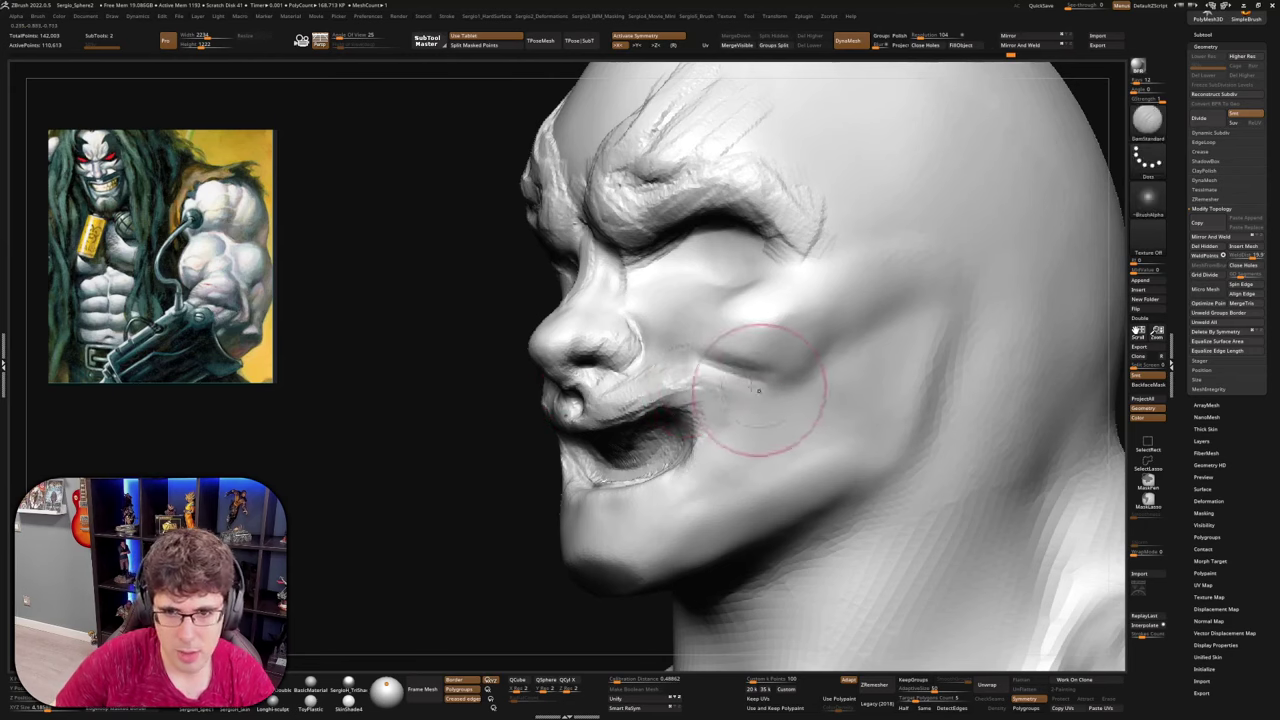
right_drag(686, 400, 699, 364)
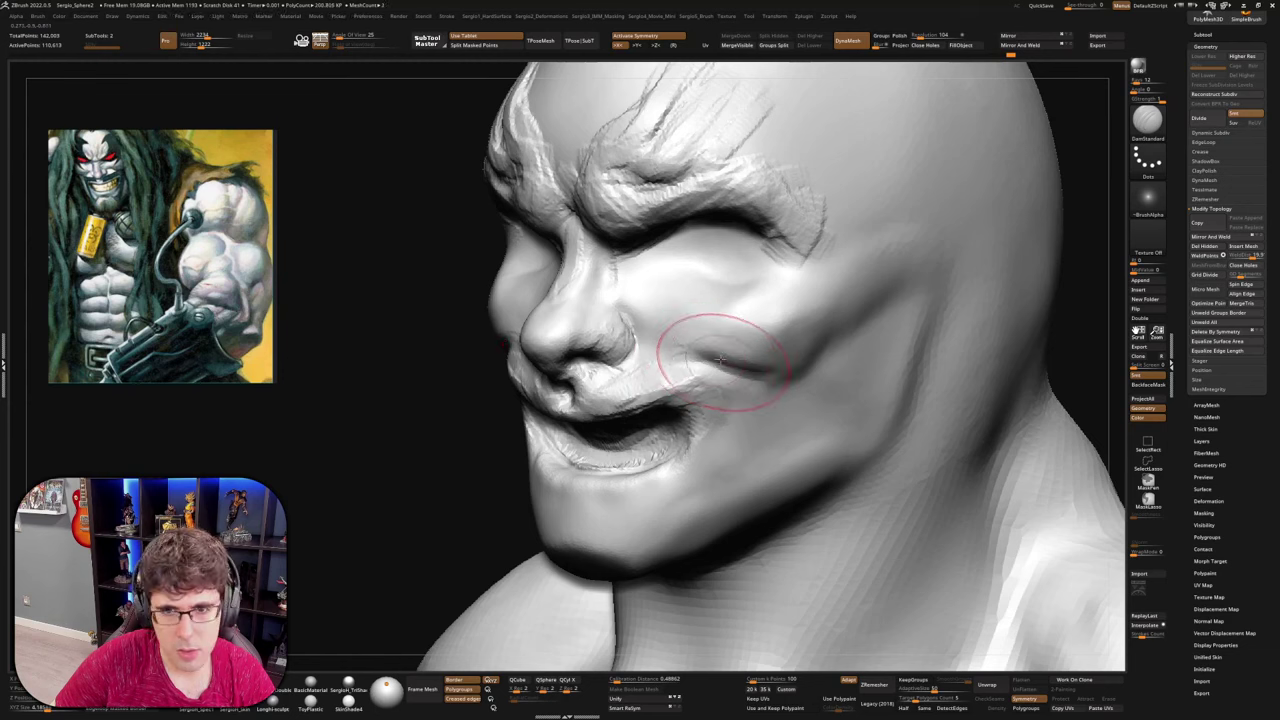
drag(726, 364, 640, 312)
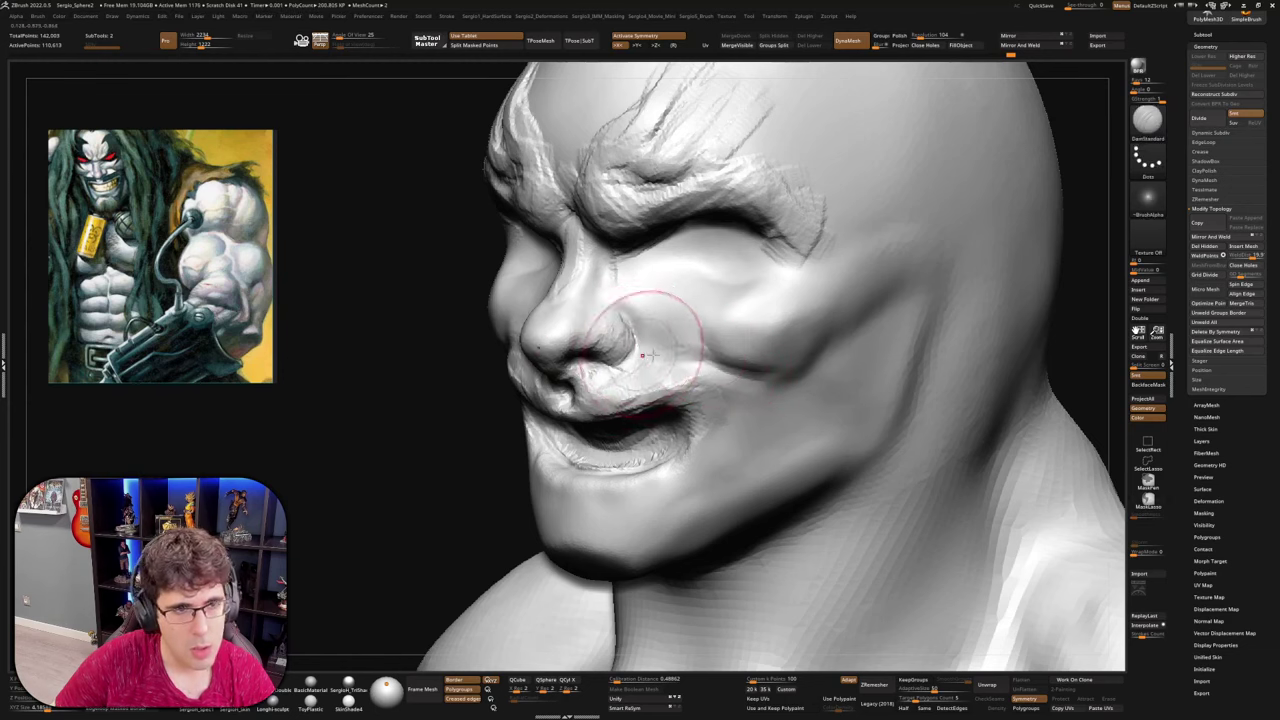
right_drag(657, 332, 514, 300)
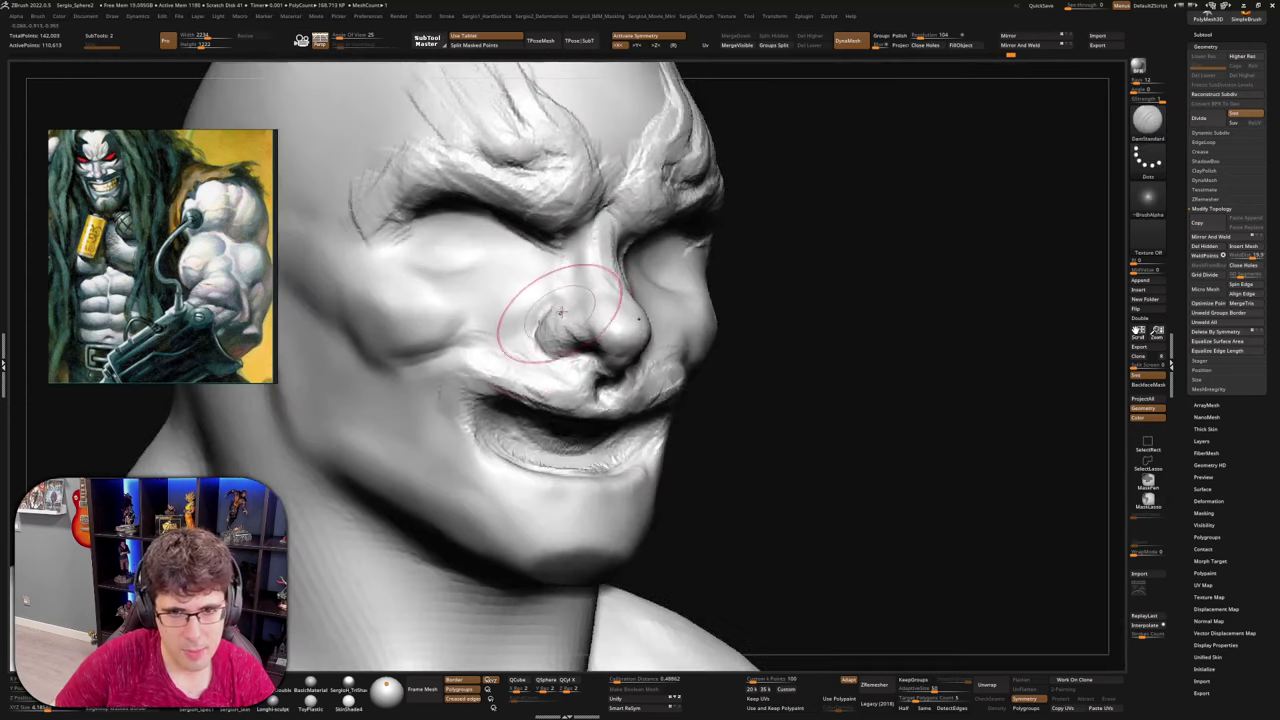
alt+right_drag(538, 334, 635, 400)
key(ctrl+shift+z)
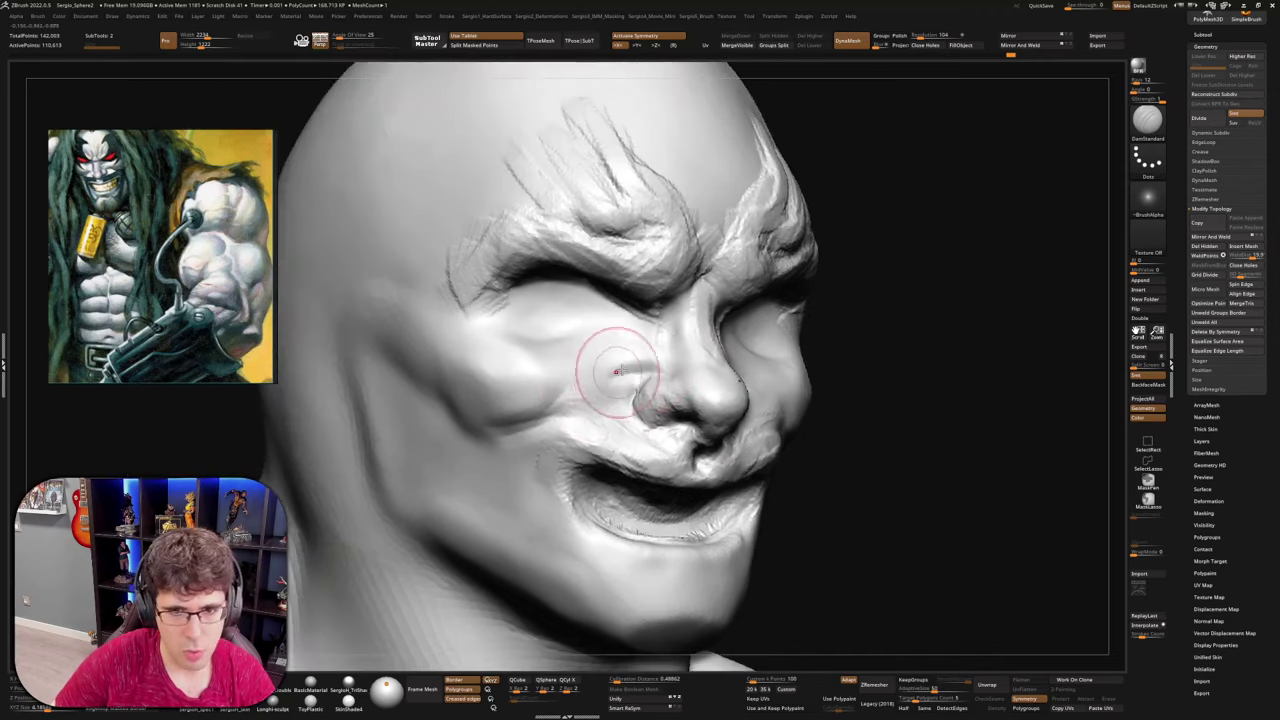
right_drag(551, 446, 420, 446)
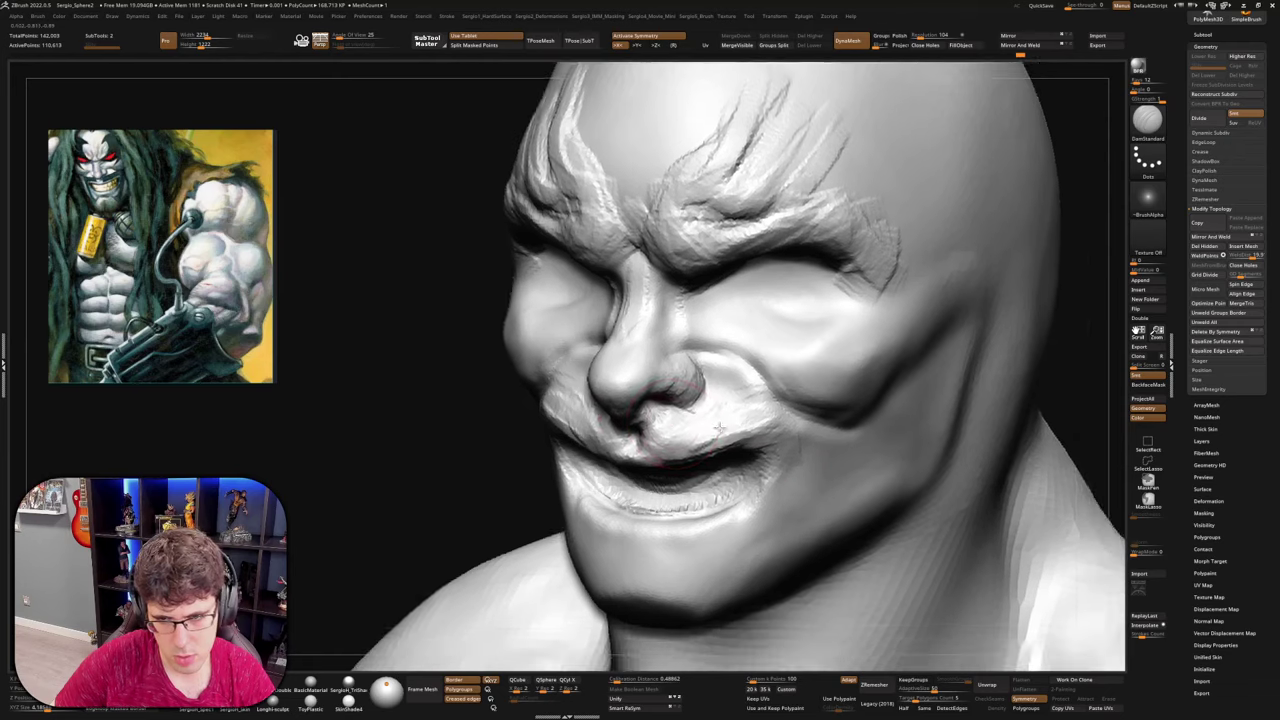
Mask a band across the cheeks and nose bridge and reshape the upper lip and smile with the Move brush
key(b)
key(m)
key(v)
key(s)
mouse_move(787, 431)
right_down()
mouse_move(749, 445)
mouse_move(742, 432)
mouse_move(770, 444)
right_up()
key(s)
mouse_move(762, 425)
mouse_down()
mouse_move(929, 371)
mouse_move(860, 412)
mouse_move(820, 400)
mouse_move(740, 355)
mouse_move(686, 264)
mouse_up()
right_drag(602, 170, 765, 402)
key(s)
drag(770, 398, 764, 407)
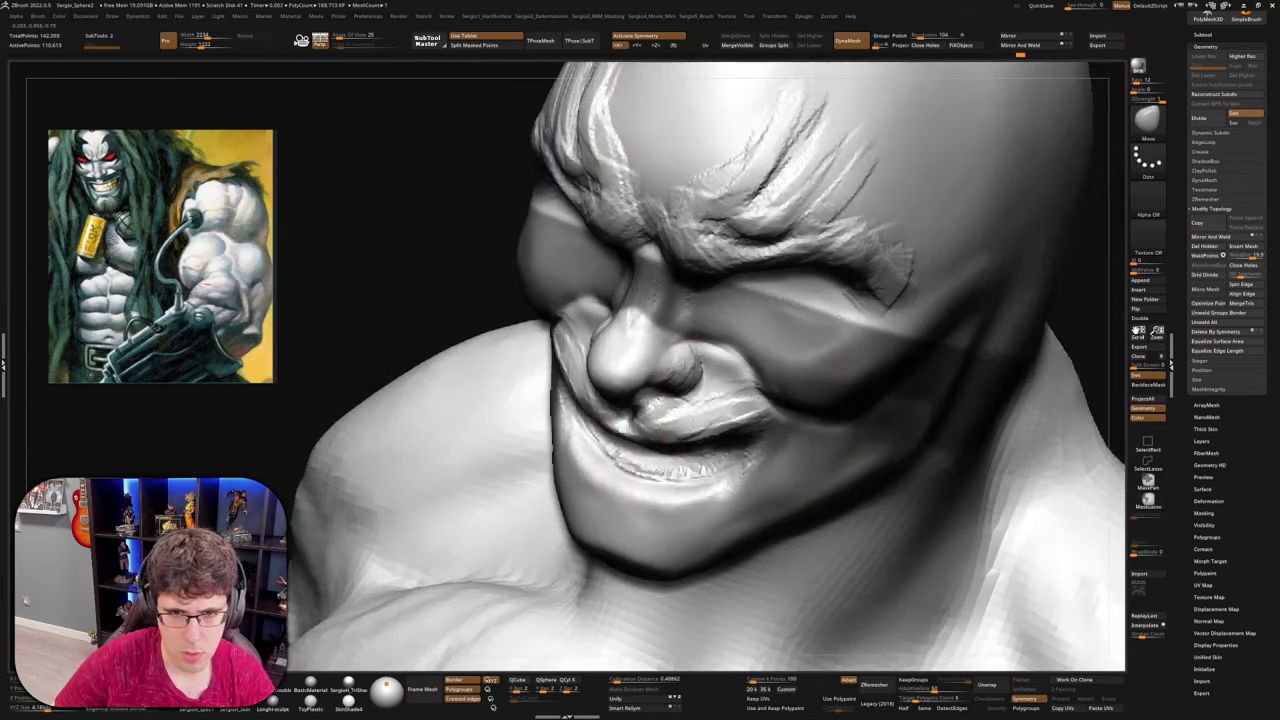
Carve the crease between the lower lip and the chin with the DamStandard brush
right_drag(547, 459, 562, 300)
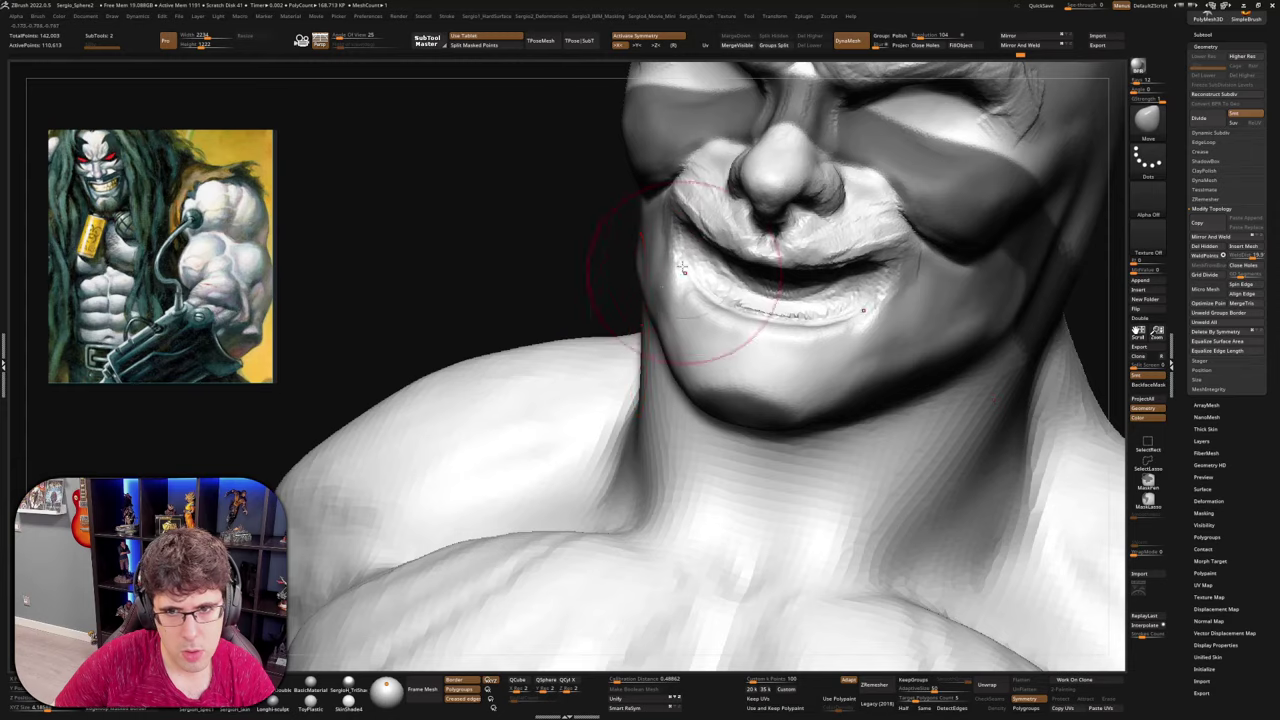
mouse_move(686, 266)
alt+right_down()
mouse_move(602, 322)
mouse_move(598, 312)
alt+right_up()
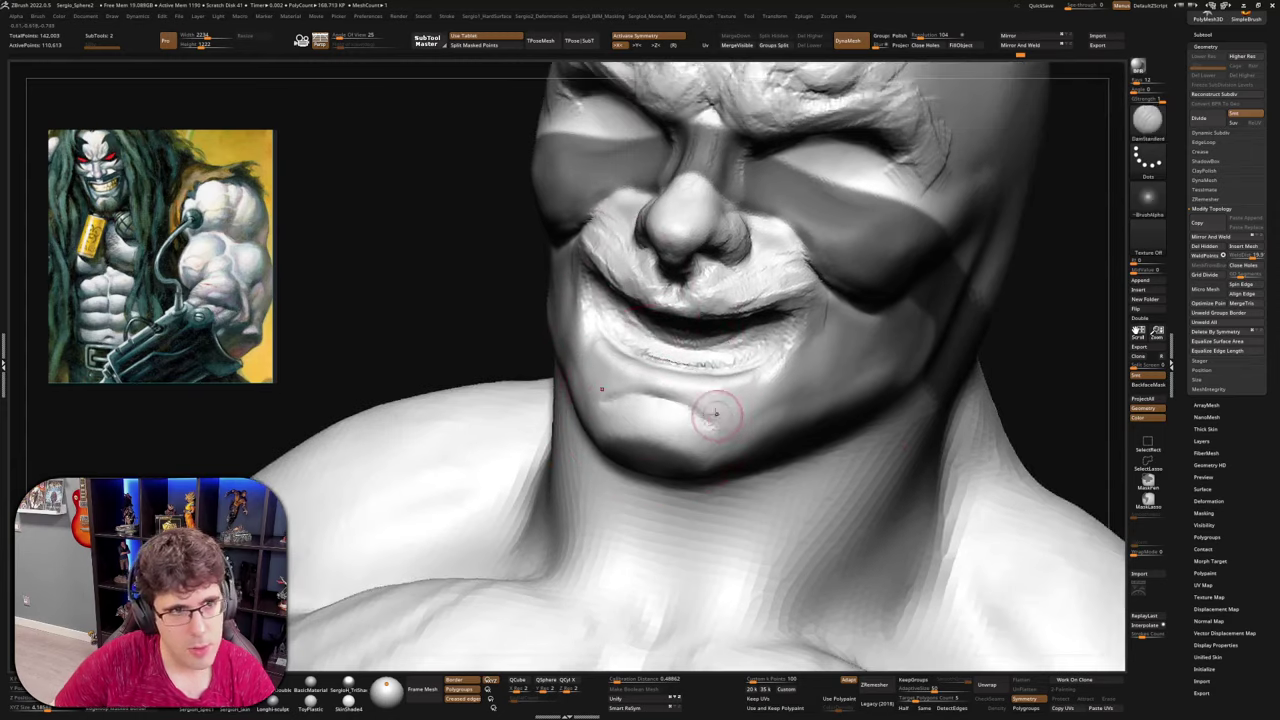
right_drag(716, 412, 660, 418)
drag(714, 417, 696, 424)
mouse_move(640, 430)
right_down()
mouse_move(757, 420)
mouse_move(671, 397)
mouse_move(659, 411)
right_up()
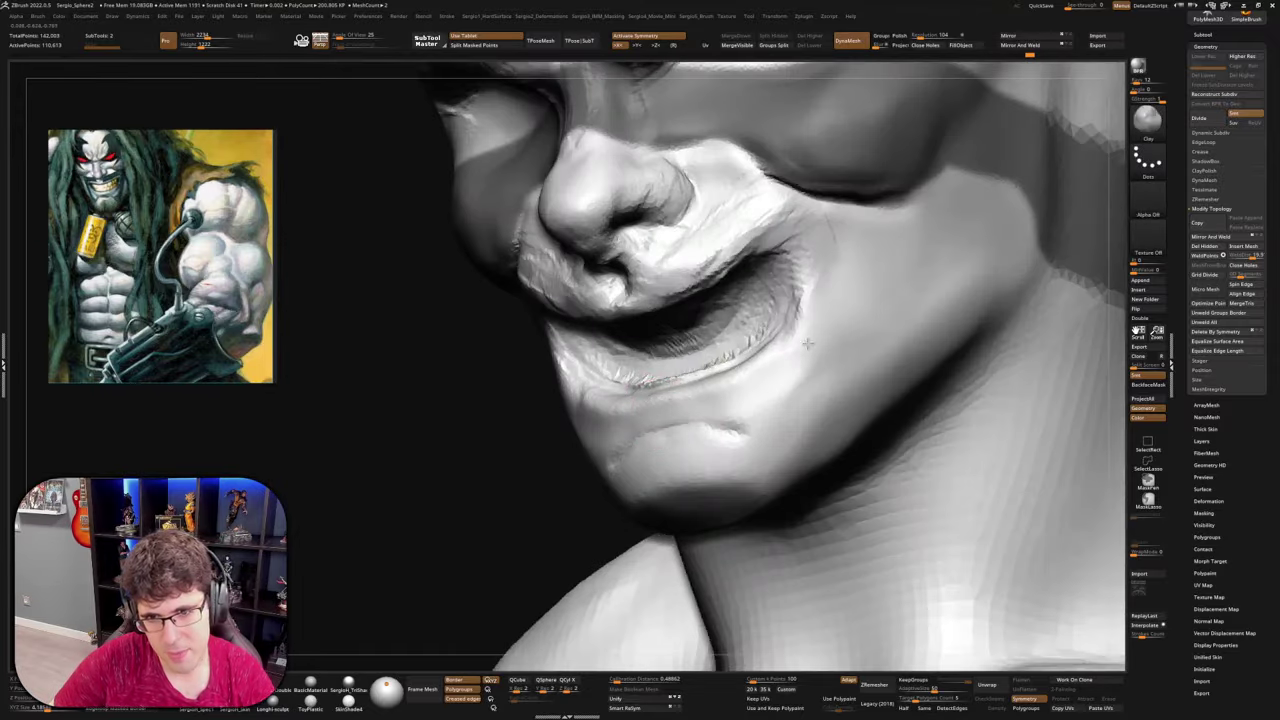
Reshape the lower lip and the upper part of the chin with the Move brush
right_drag(828, 390, 800, 430)
key(b)
key(m)
key(v)
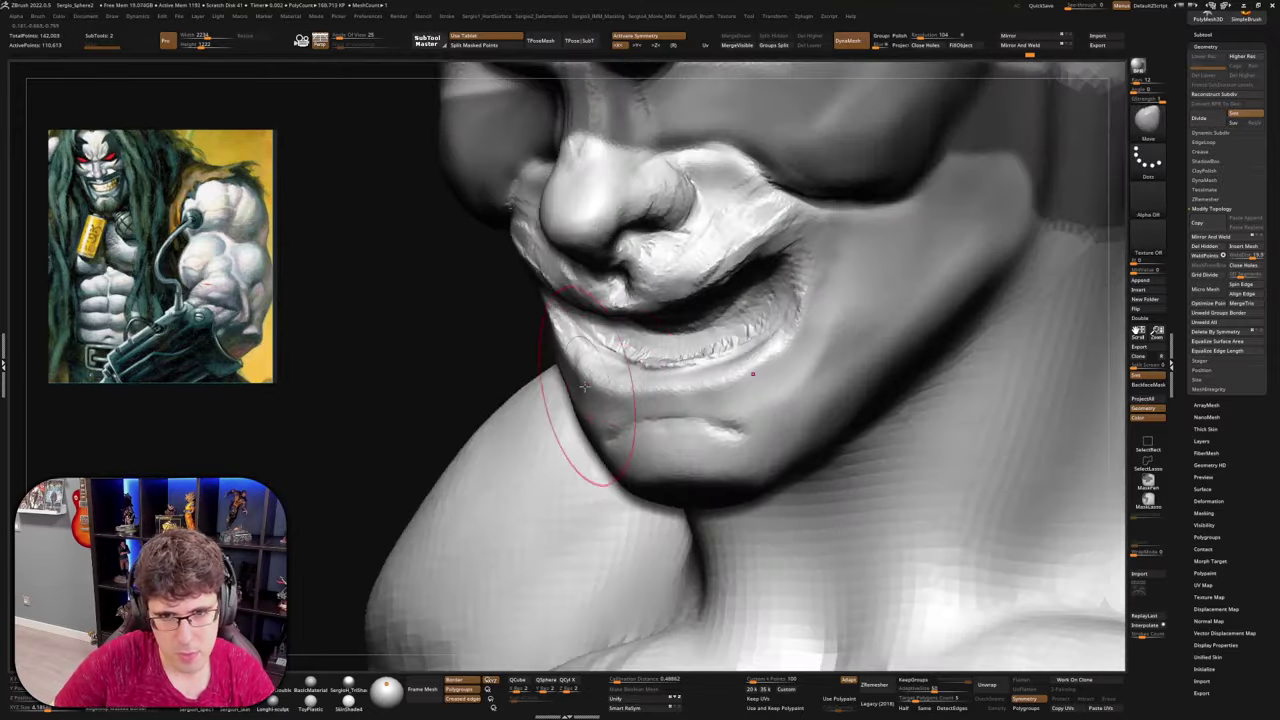
drag(584, 386, 600, 378)
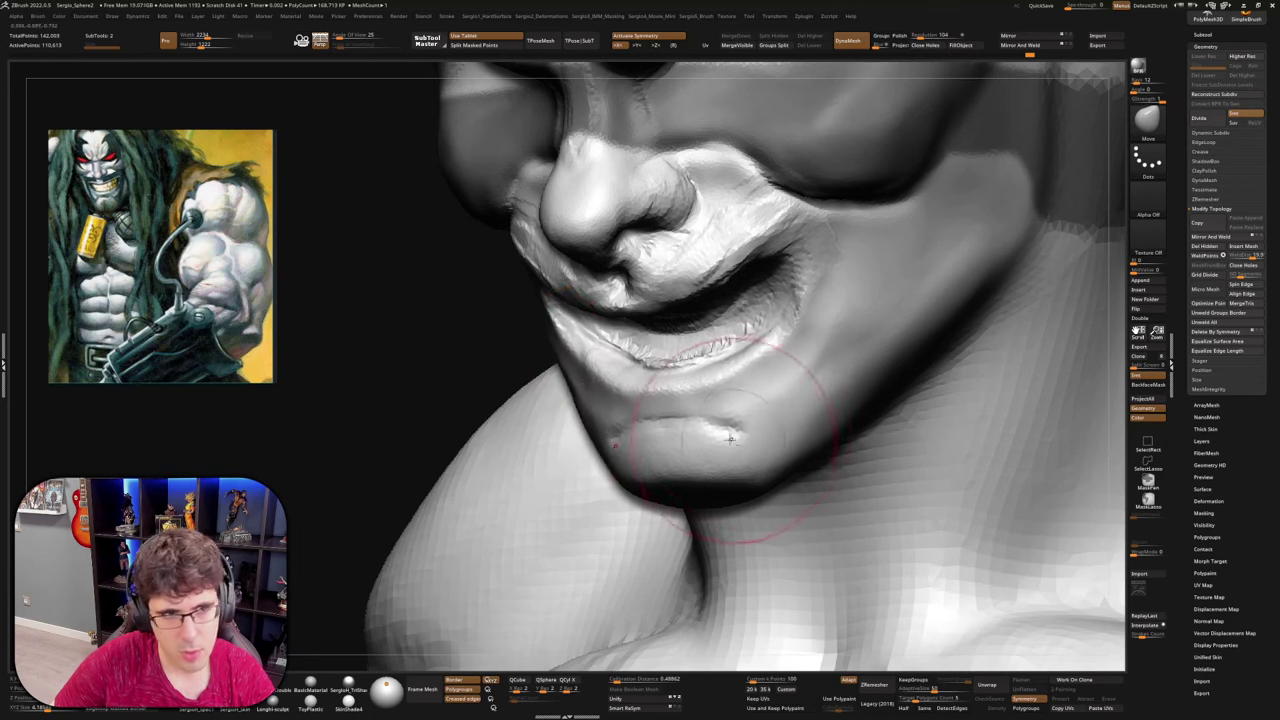
drag(731, 438, 686, 410)
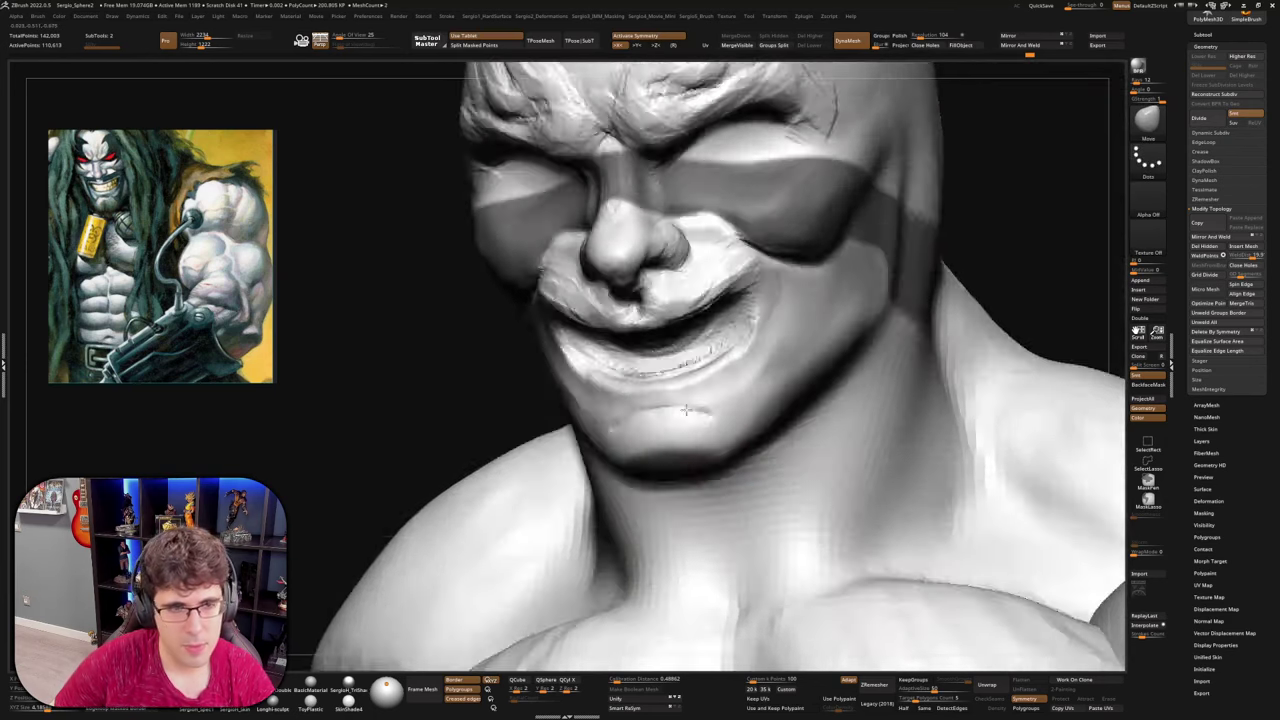
Cut a cleft into the chin with the DamStandard brush and adjust the chin and jaw profile with the Move brush
right_drag(686, 410, 666, 440)
key(b)
key(d)
key(s)
right_drag(697, 482, 688, 475)
key(b)
key(m)
key(v)
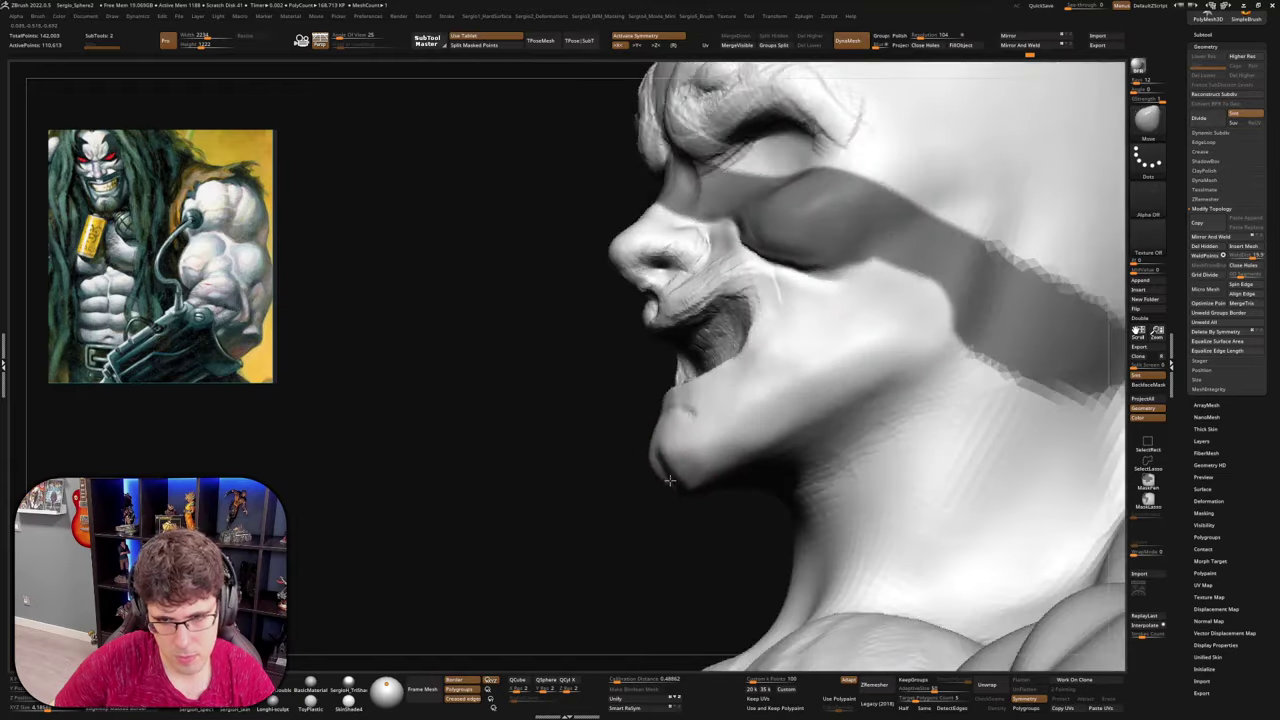
drag(726, 477, 744, 423)
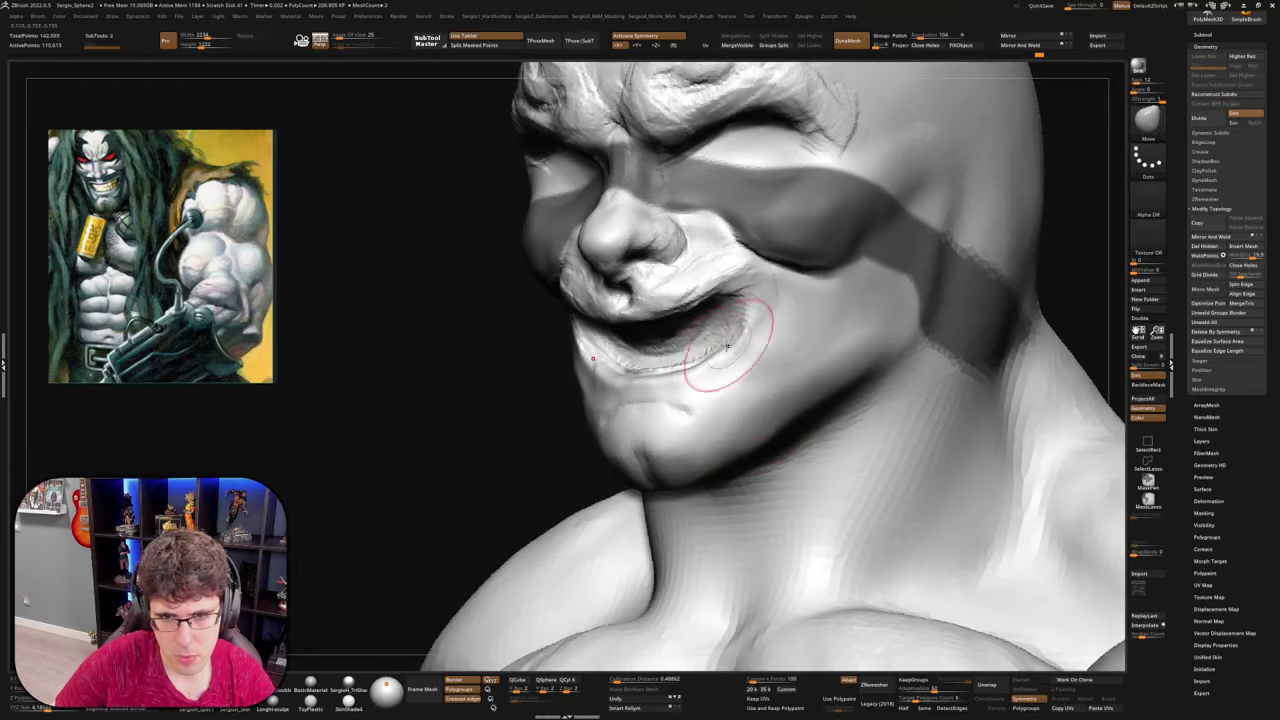
Smooth the upper lip, the philtrum and the mouth corners from the side and front
mouse_move(727, 346)
right_down()
mouse_move(698, 340)
mouse_move(686, 367)
right_up()
key(s)
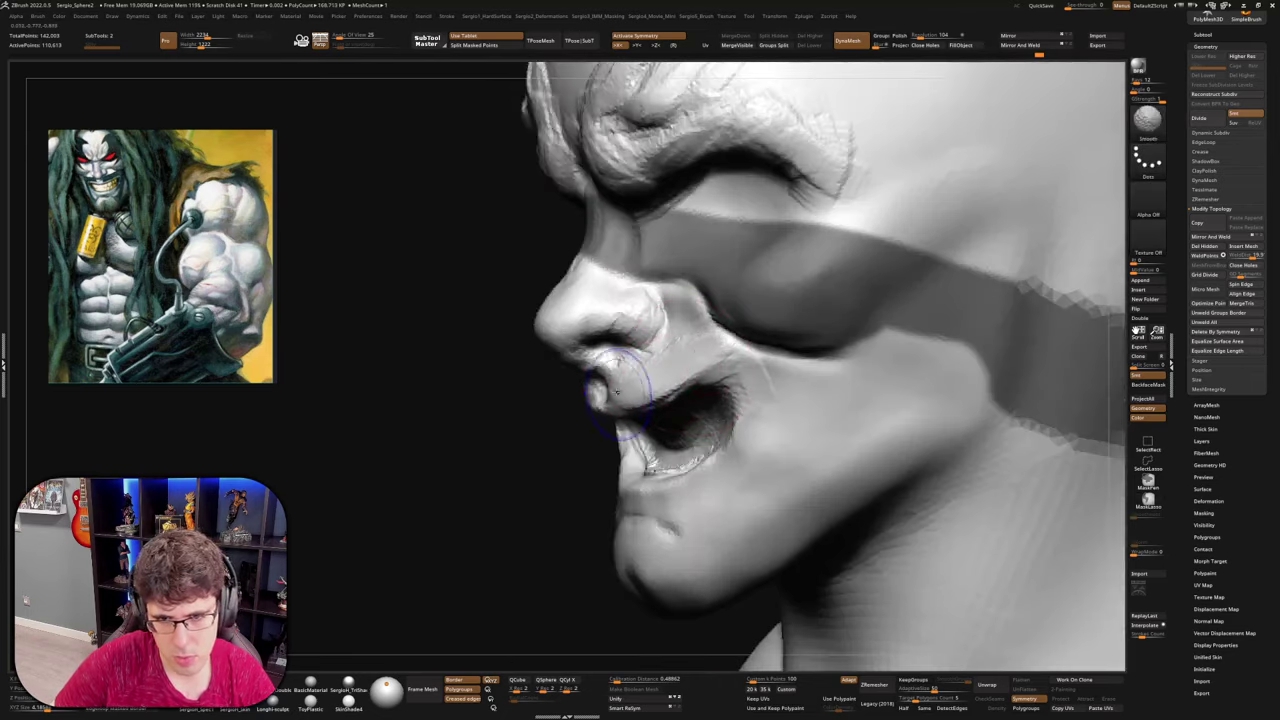
right_drag(768, 429, 812, 426)
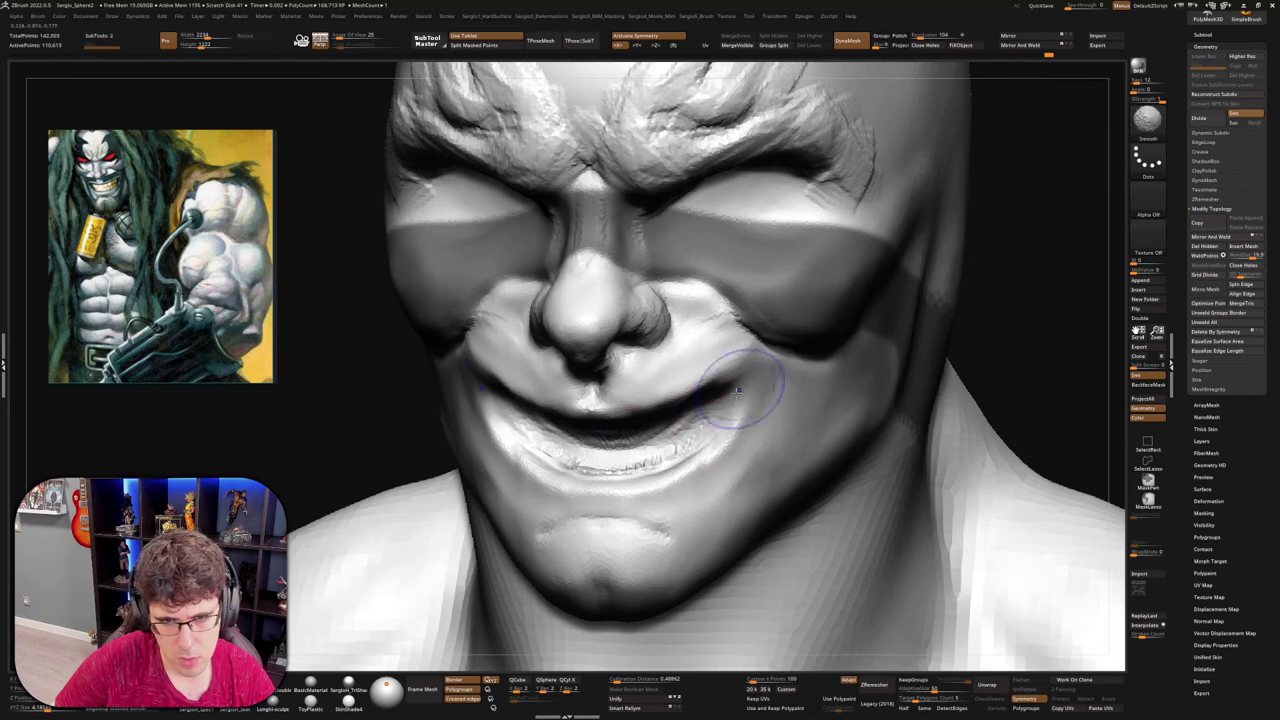
ctrl+right_drag(737, 390, 742, 372)
mouse_move(478, 412)
shift+mouse_down()
mouse_move(495, 436)
mouse_move(485, 425)
shift+mouse_up()
ctrl+right_drag(505, 441, 510, 425)
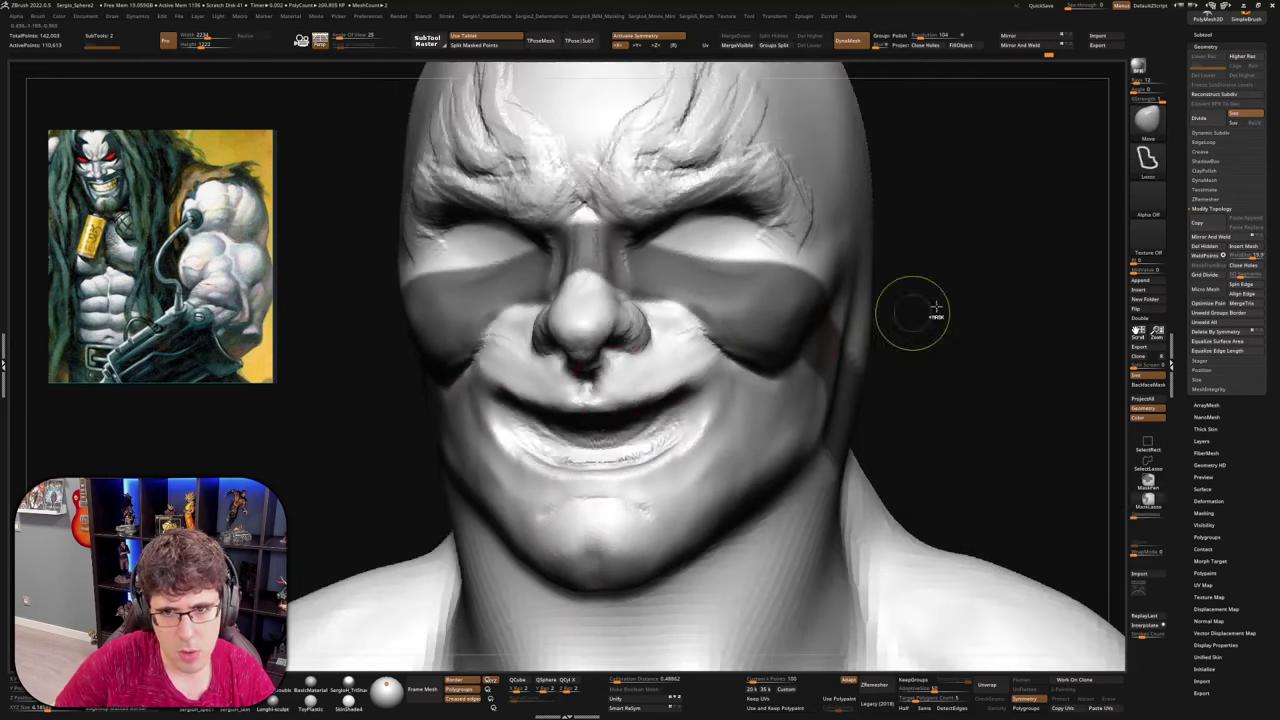
Clear the mask from the face and raise the eyelids and lower-lid folds with the Standard brush
ctrl+drag(936, 307, 950, 330)
mouse_move(777, 366)
right_down()
mouse_move(720, 400)
mouse_move(720, 360)
mouse_move(702, 384)
mouse_move(710, 360)
right_up()
key(b)
key(s)
key(t)
mouse_move(684, 380)
mouse_down()
mouse_move(785, 349)
mouse_move(728, 385)
mouse_move(775, 362)
mouse_move(690, 382)
mouse_up()
mouse_move(785, 352)
mouse_down()
mouse_move(690, 390)
mouse_move(745, 380)
mouse_up()
mouse_move(745, 380)
right_down()
mouse_move(760, 398)
mouse_move(760, 380)
mouse_move(800, 380)
mouse_move(750, 372)
mouse_move(828, 371)
mouse_move(692, 369)
mouse_move(750, 376)
right_up()
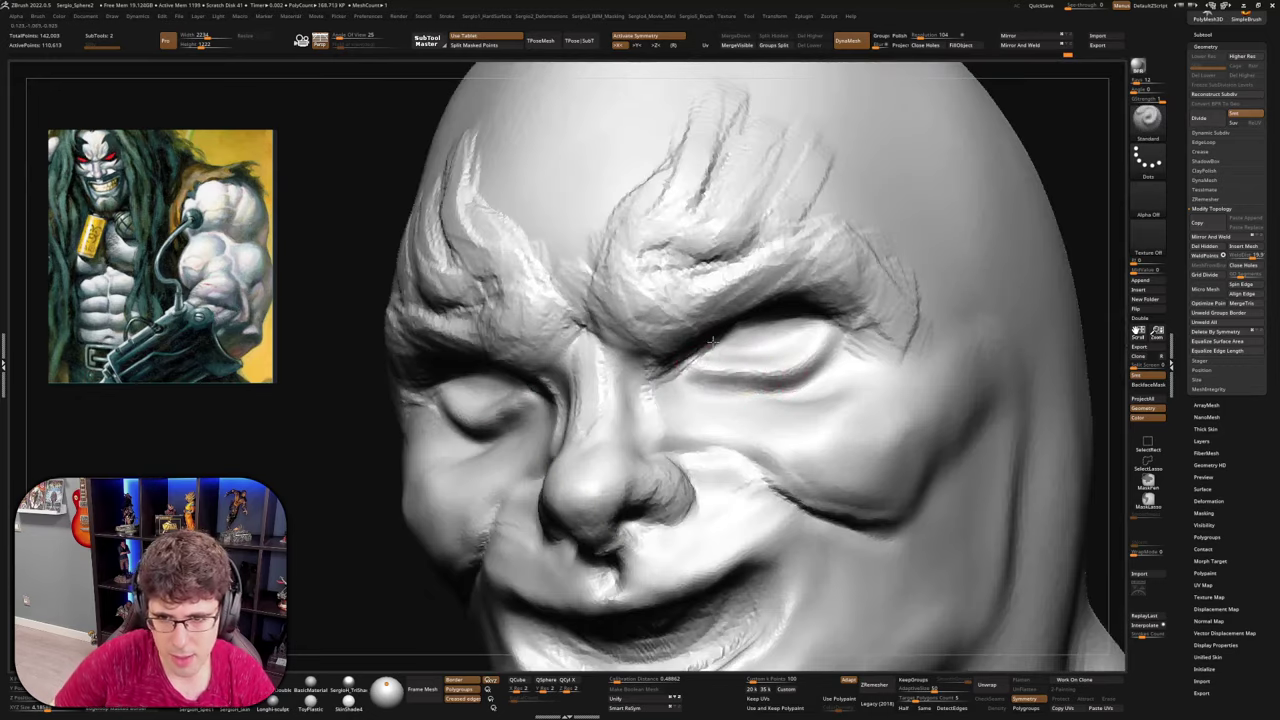
Fill the gap between the brows above the nose bridge with the Clay brush
mouse_move(712, 341)
right_down()
mouse_move(749, 363)
mouse_move(760, 395)
mouse_move(806, 371)
mouse_move(782, 360)
mouse_move(815, 366)
mouse_move(829, 400)
right_up()
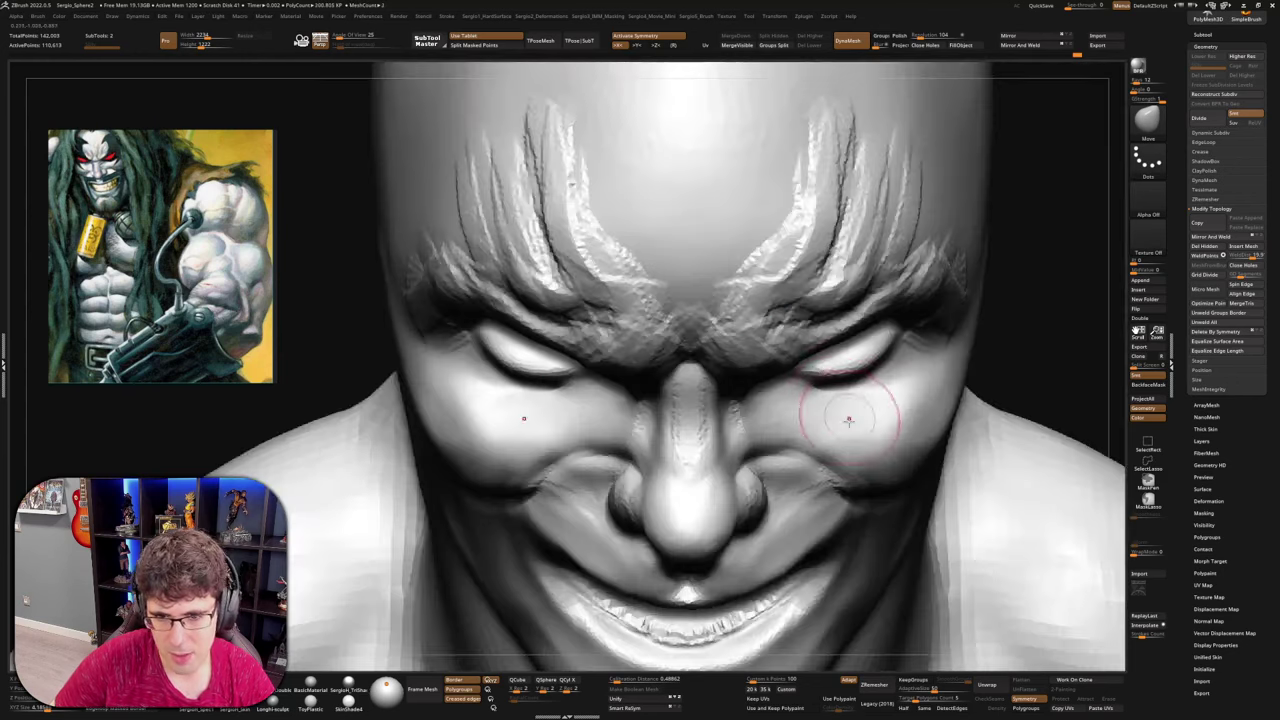
mouse_move(703, 347)
right_down()
mouse_move(686, 352)
mouse_move(673, 387)
right_up()
key(b)
key(d)
key(s)
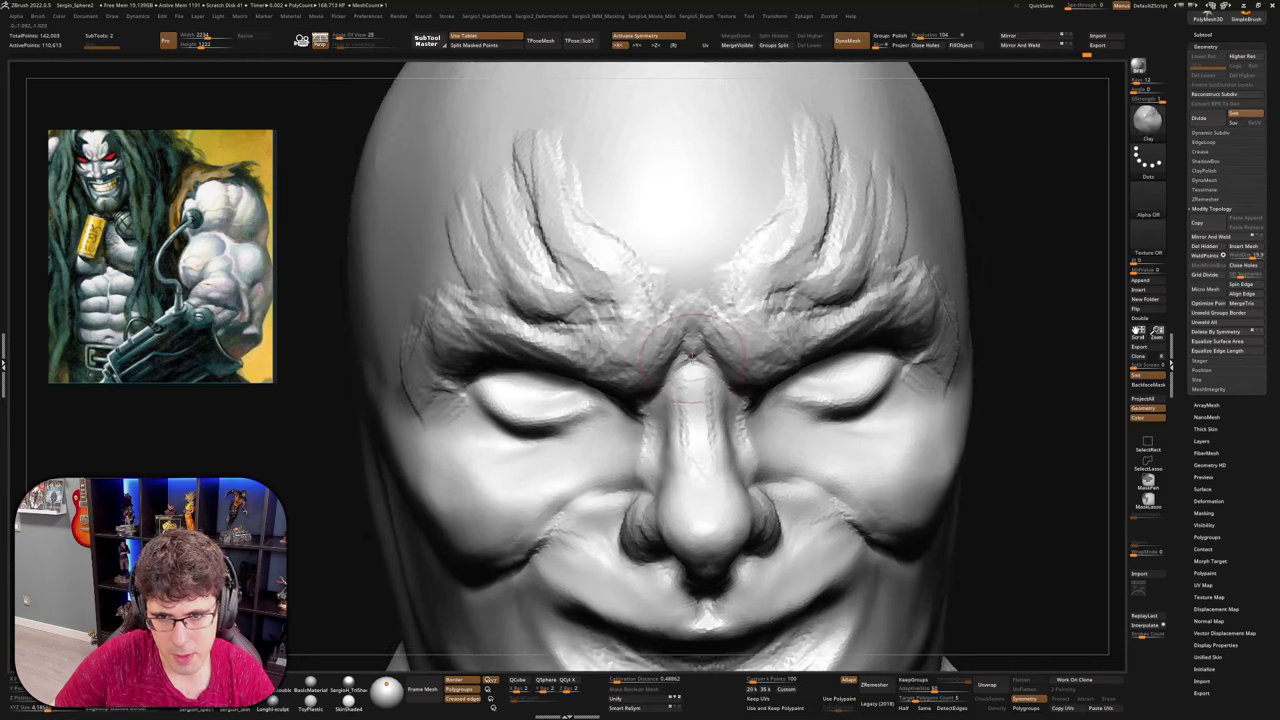
drag(694, 346, 694, 308)
drag(694, 270, 691, 331)
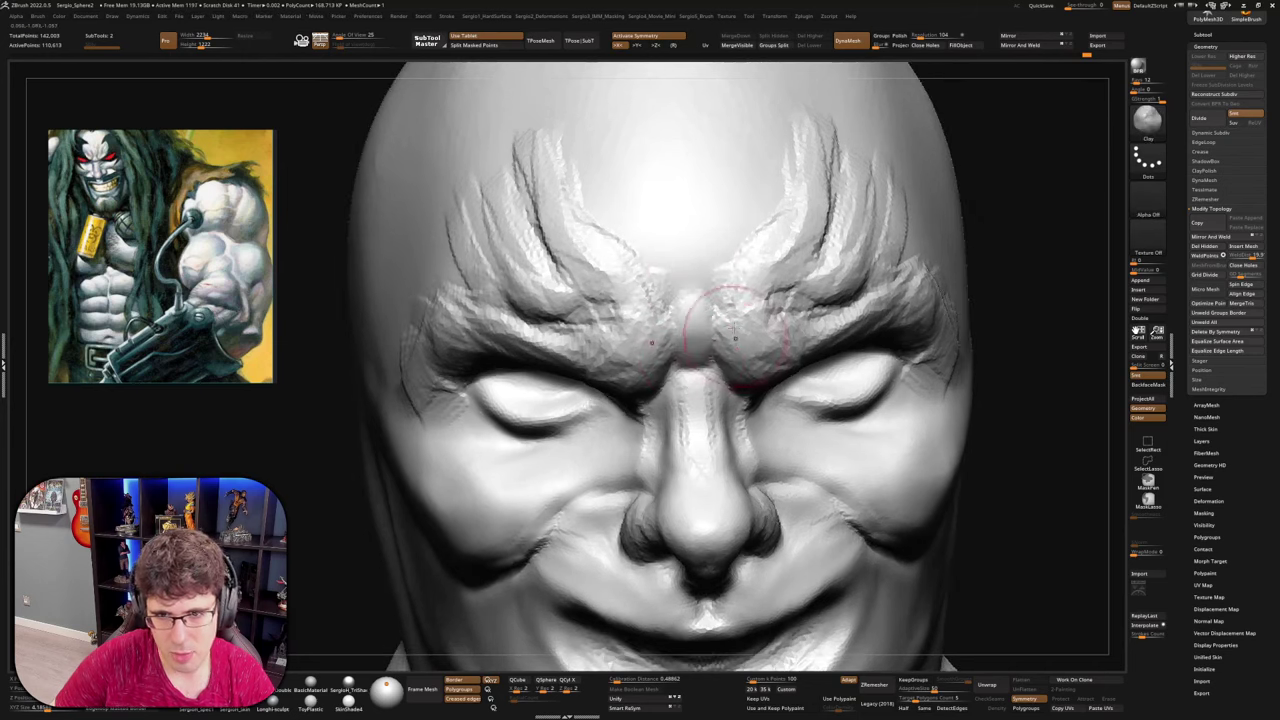
Refine the folds between the inner eye corners and the sides of the nose with the Clay brush from several angles
mouse_move(832, 450)
right_down()
mouse_move(736, 367)
mouse_move(690, 370)
right_up()
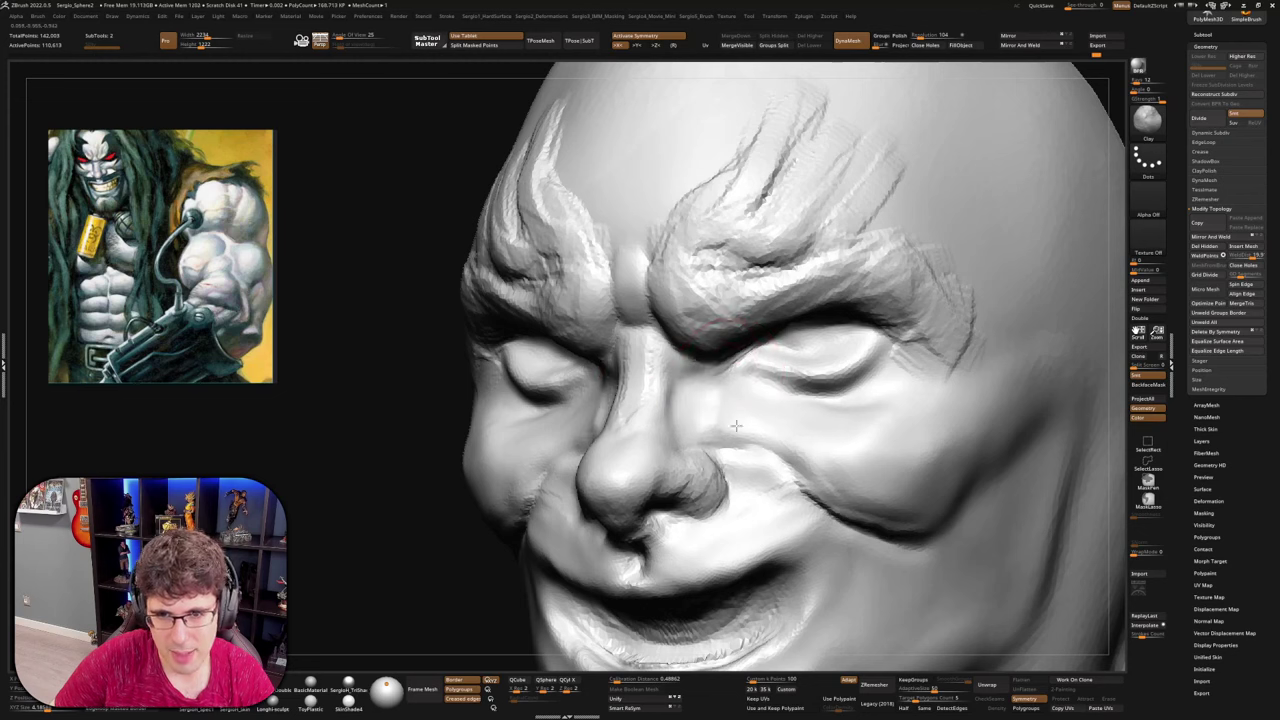
mouse_move(700, 392)
right_down()
mouse_move(641, 428)
mouse_move(630, 410)
right_up()
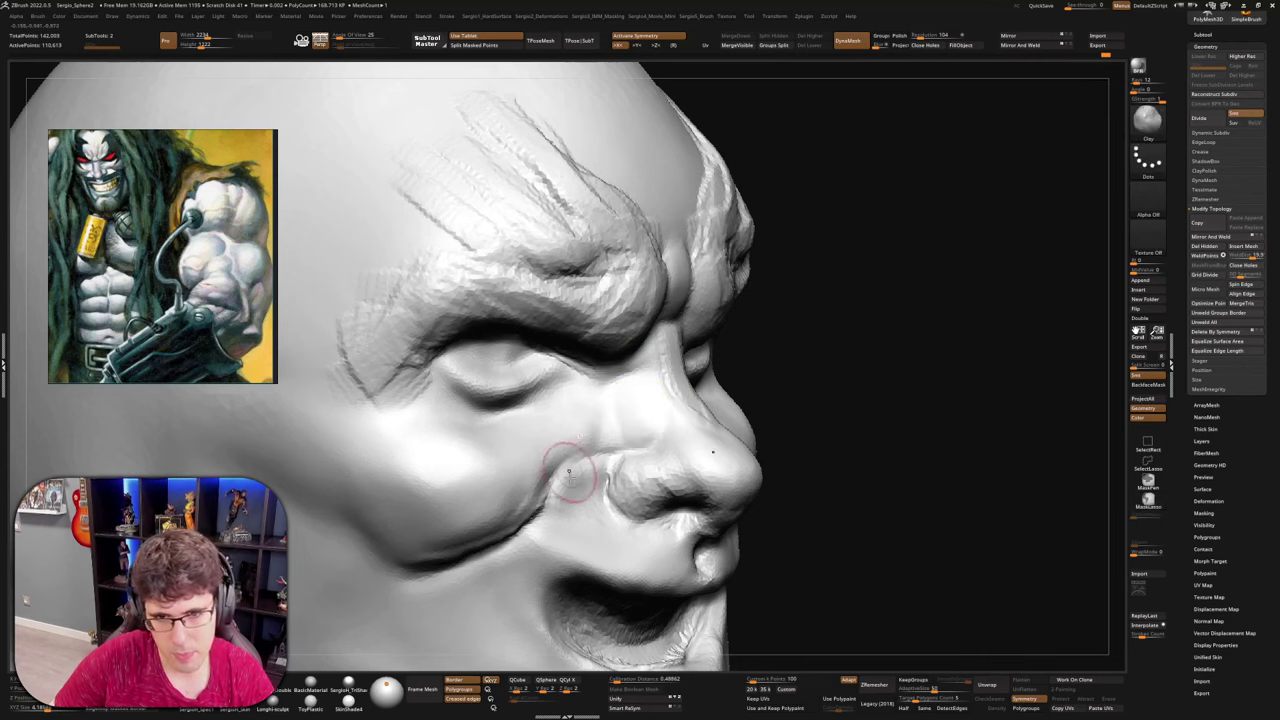
right_drag(571, 471, 725, 430)
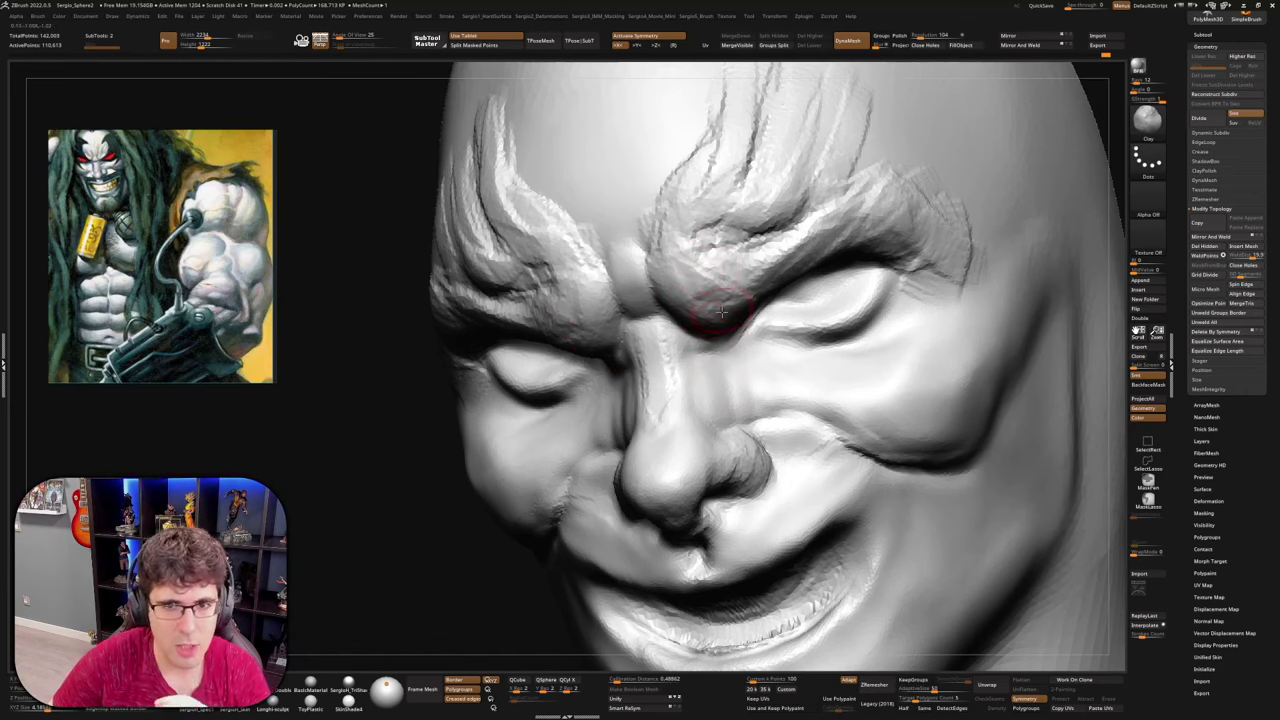
right_drag(718, 362, 720, 380)
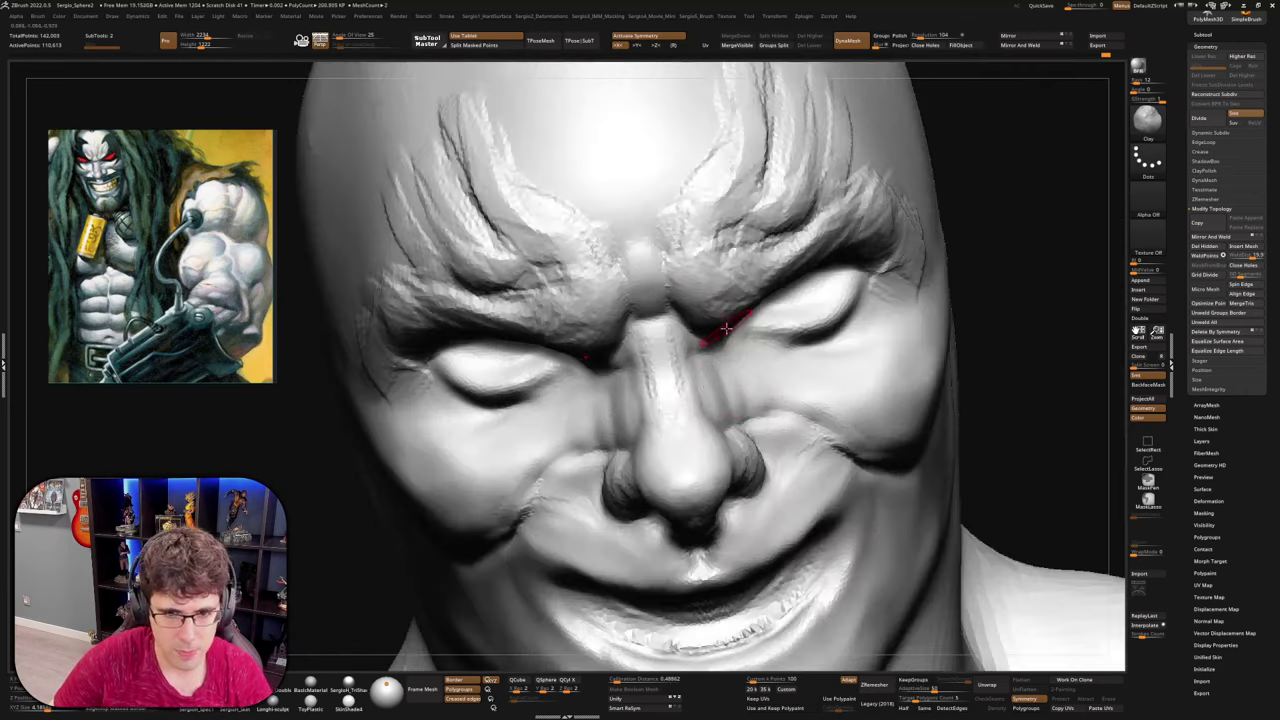
right_drag(726, 328, 700, 458)
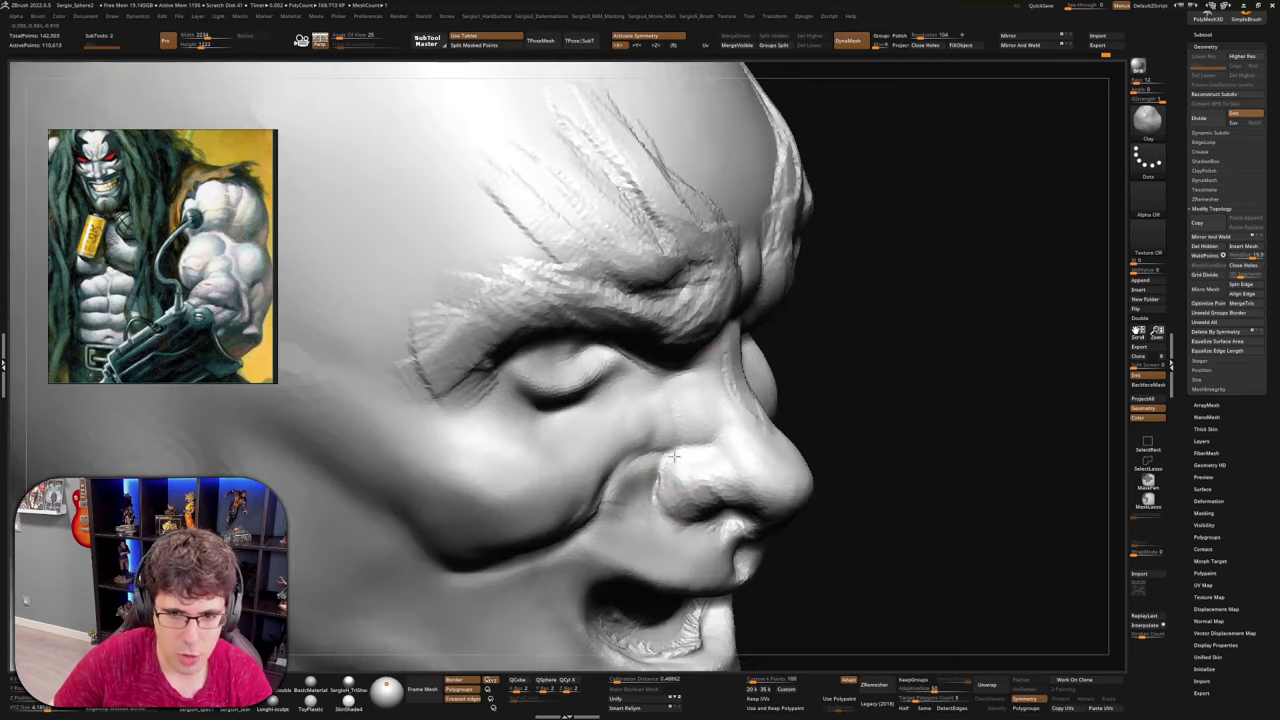
mouse_move(696, 411)
right_down()
mouse_move(745, 446)
mouse_move(737, 411)
right_up()
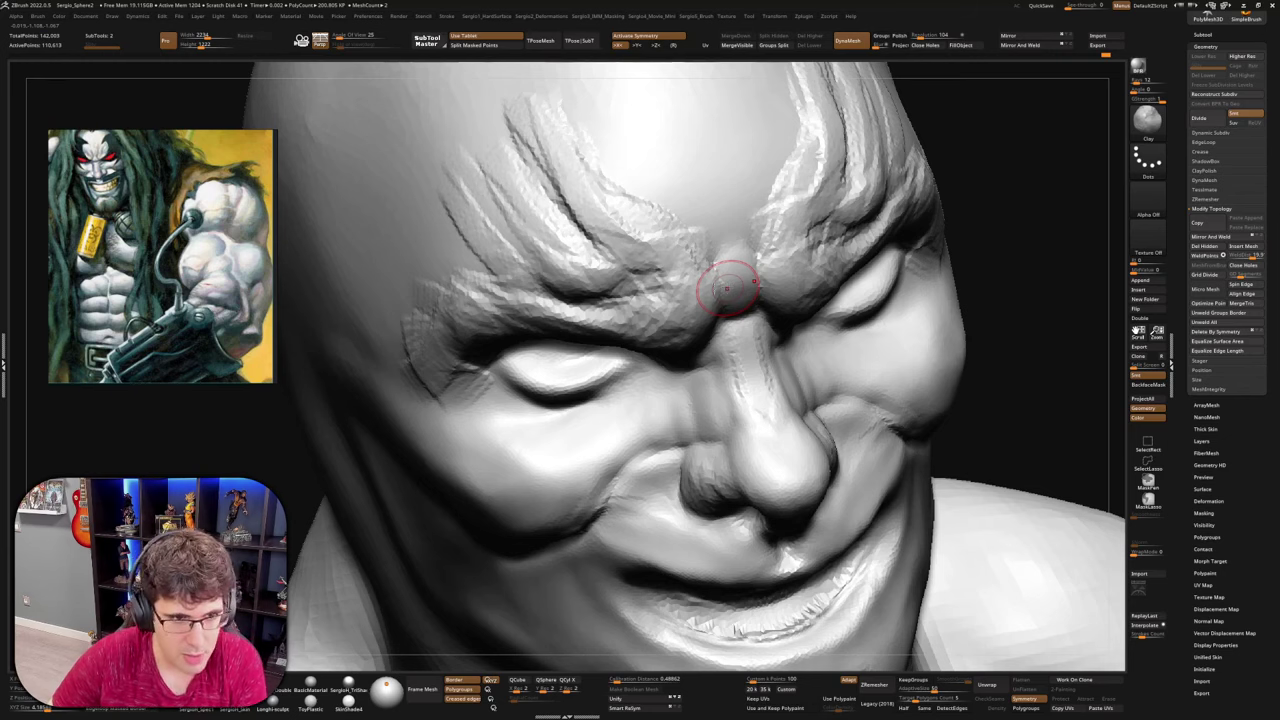
mouse_move(794, 402)
right_down()
mouse_move(805, 428)
mouse_move(790, 415)
right_up()
drag(787, 415, 754, 401)
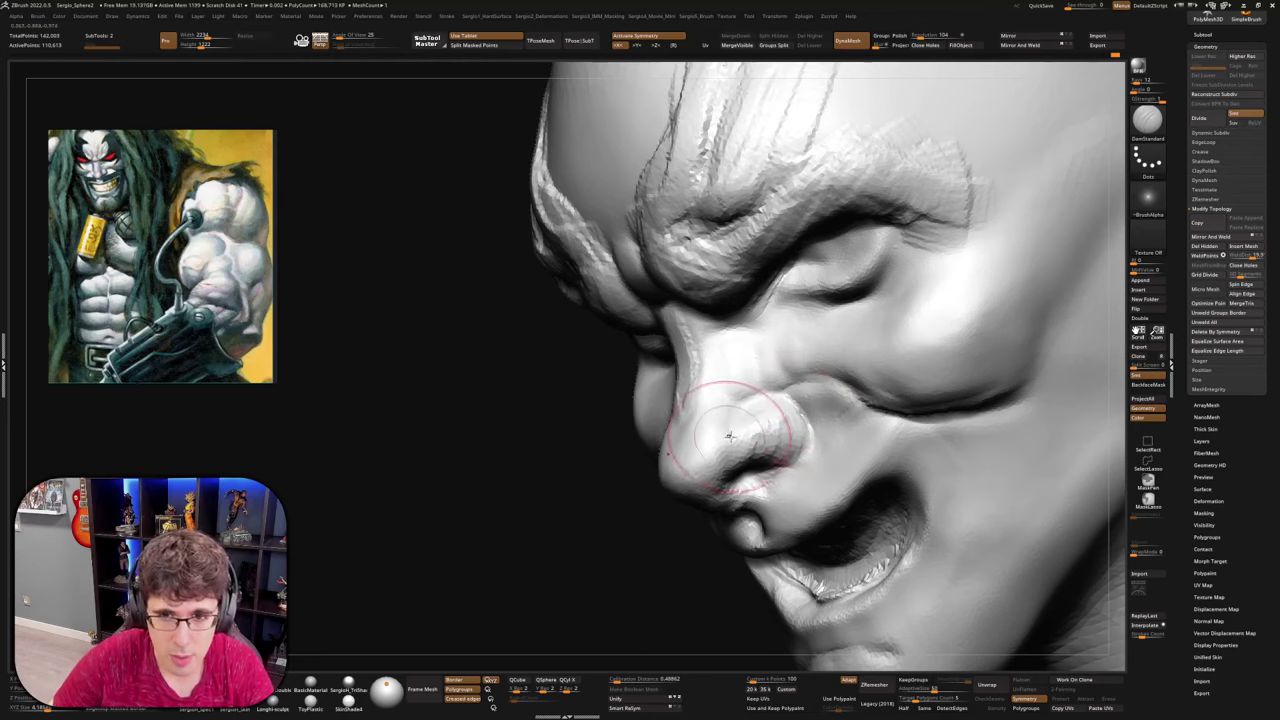
Reshape the nose tip and underside in profile with the Move brush and smooth the nostril wing
right_drag(690, 445, 694, 428)
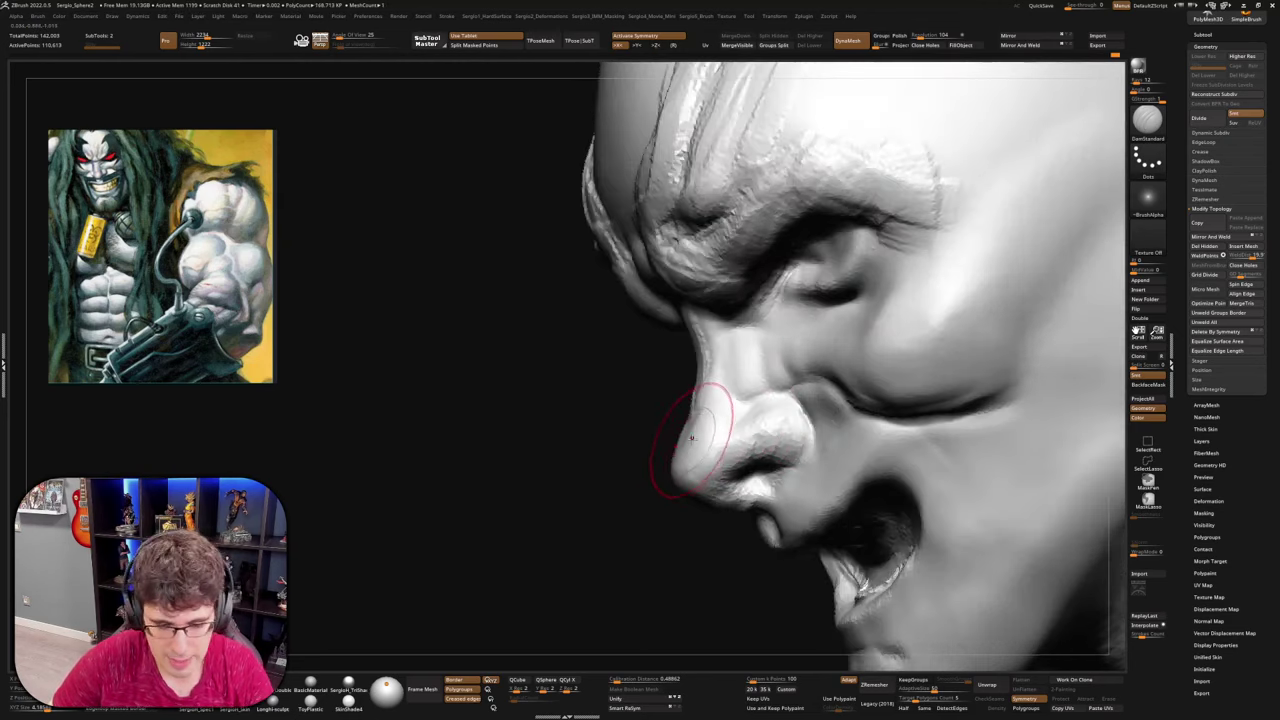
key(b)
key(m)
key(v)
drag(686, 448, 681, 452)
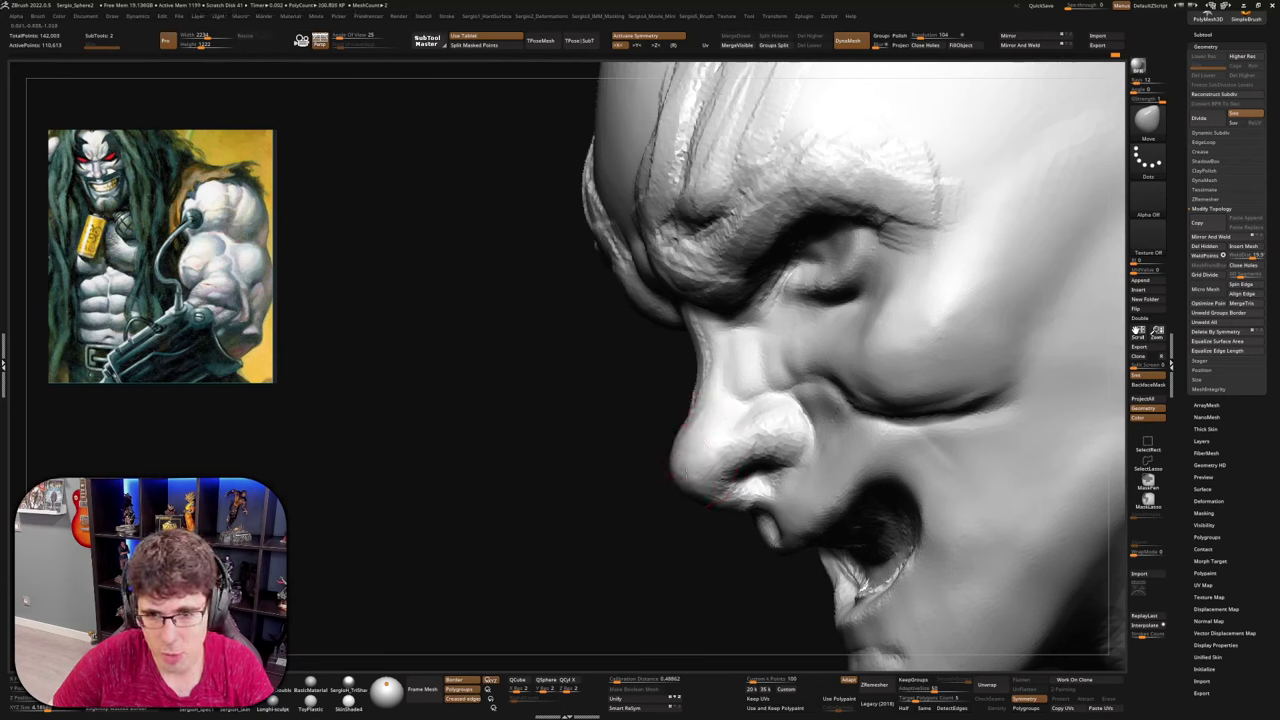
drag(720, 508, 738, 483)
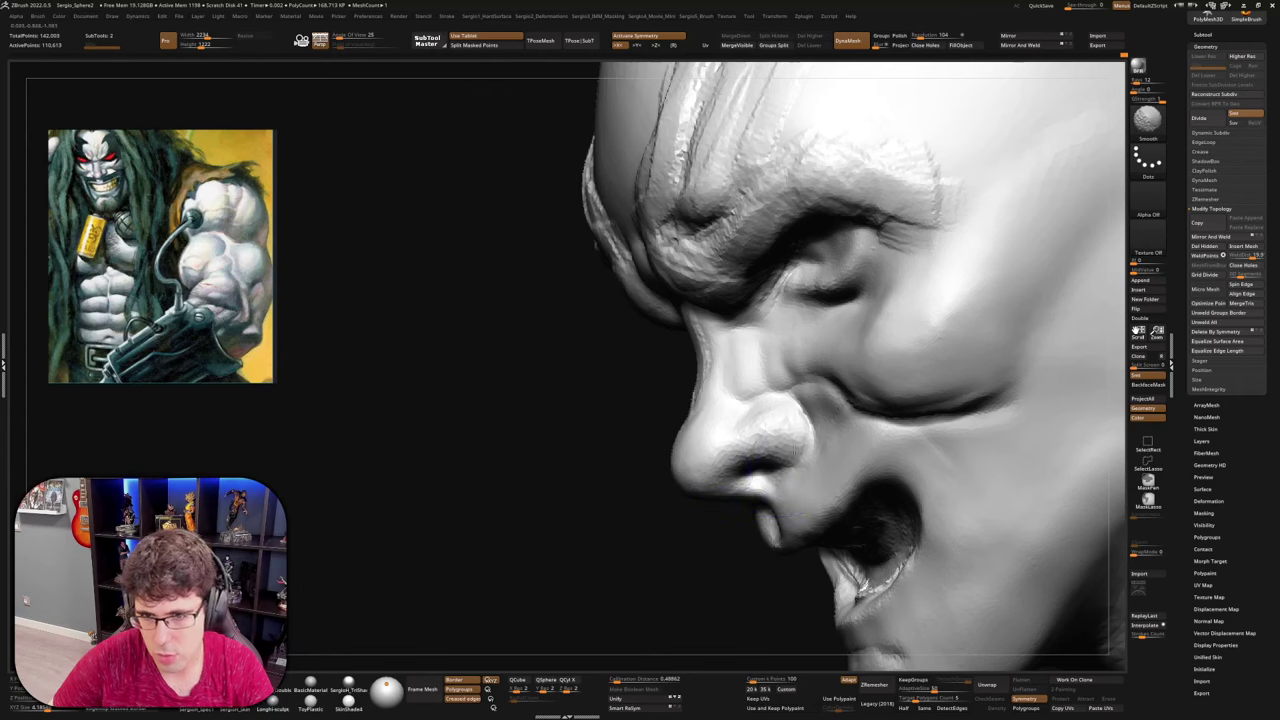
right_drag(770, 464, 803, 455)
shift+drag(785, 422, 788, 436)
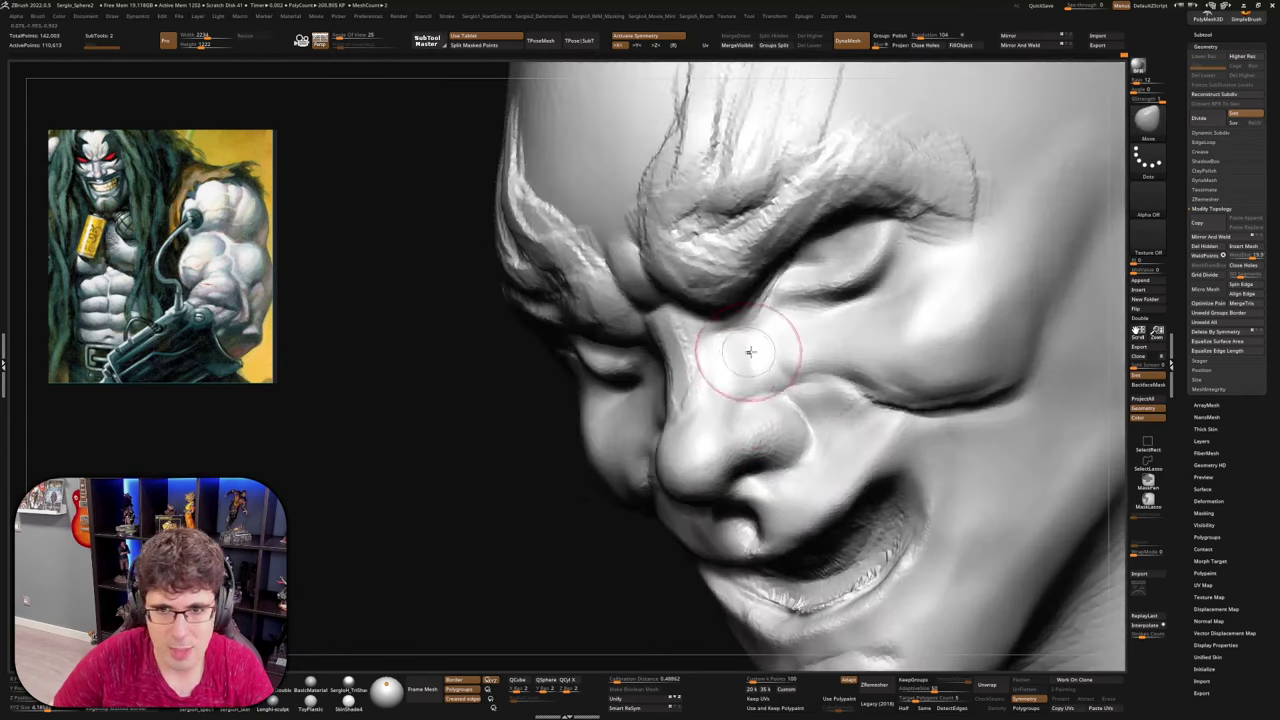
Carve the crease below the inner eye corner with the DamStandard brush and soften the surrounding skin
mouse_move(730, 364)
right_down()
mouse_move(775, 345)
mouse_move(830, 348)
right_up()
right_drag(617, 380, 630, 368)
drag(602, 352, 627, 377)
mouse_move(606, 405)
right_down()
mouse_move(614, 424)
mouse_move(566, 414)
mouse_move(636, 386)
right_up()
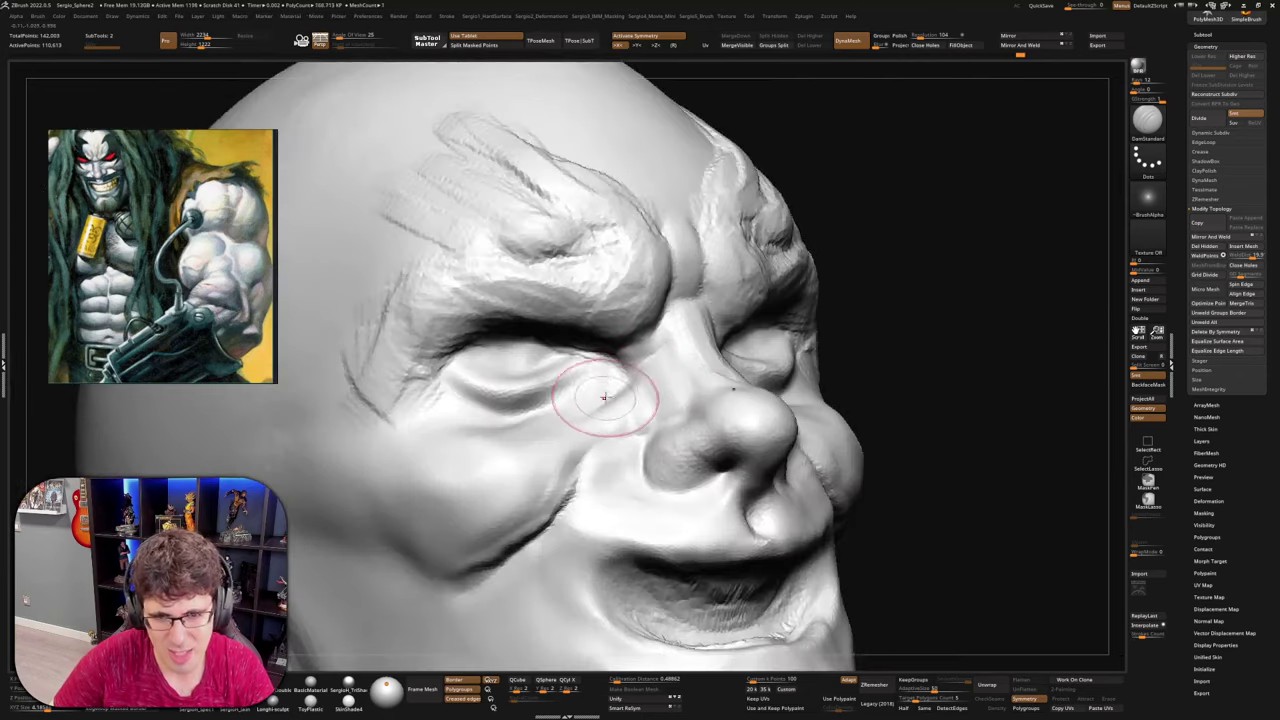
mouse_move(610, 382)
shift+mouse_down()
mouse_move(621, 391)
mouse_move(566, 360)
shift+mouse_up()
right_drag(600, 378, 545, 384)
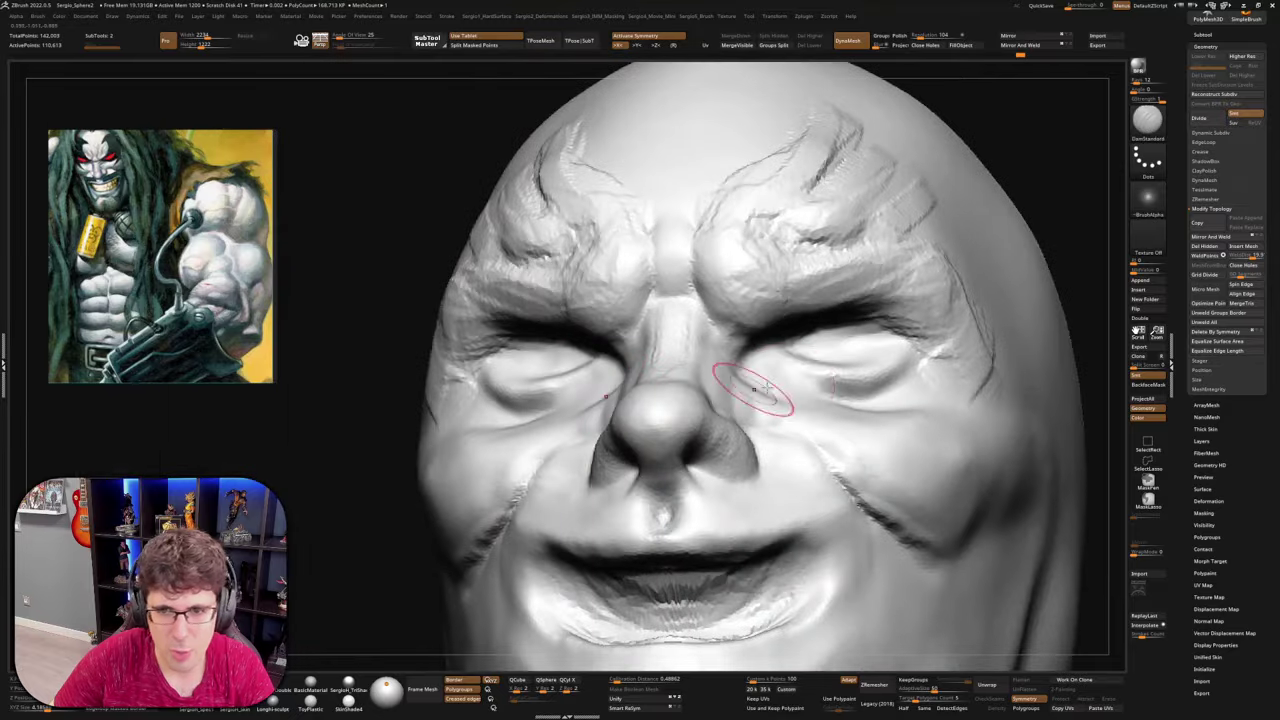
Smooth the inner eye corner and fill the crease below the lower eyelid with the Clay brush
right_drag(806, 372, 771, 397)
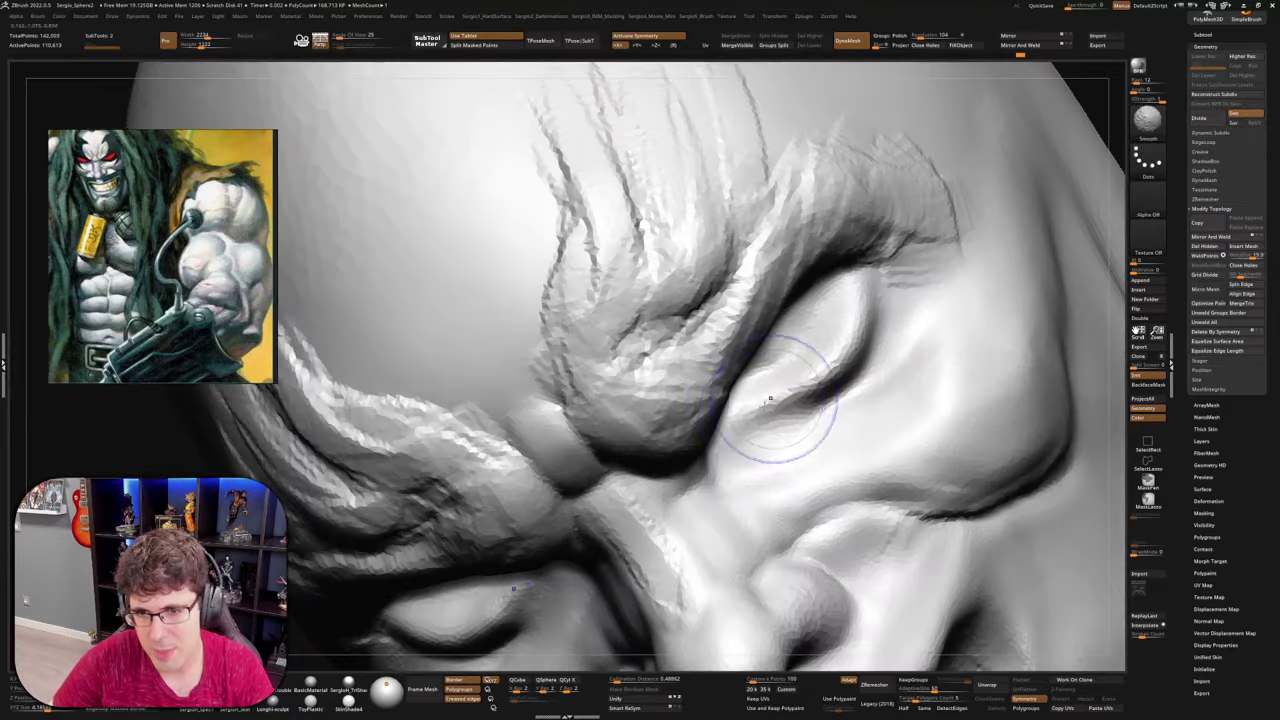
shift+drag(771, 397, 766, 417)
key(b)
key(s)
key(t)
right_drag(766, 417, 777, 403)
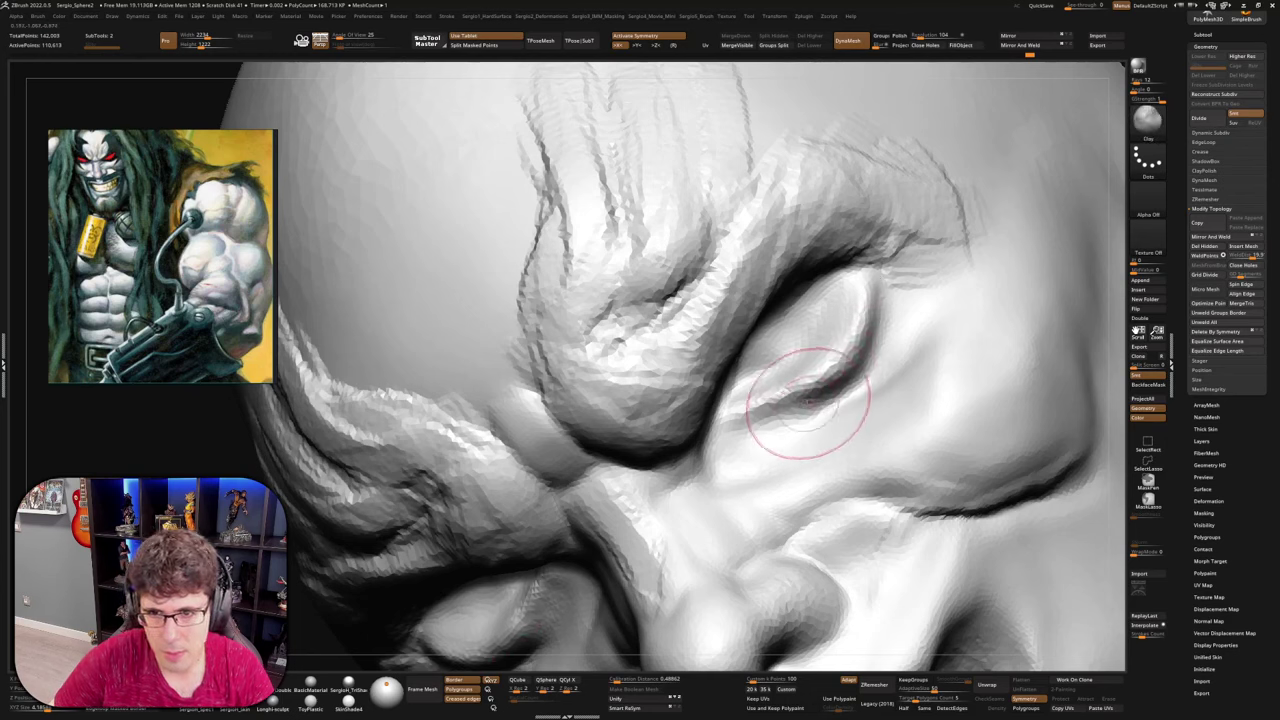
drag(802, 413, 855, 376)
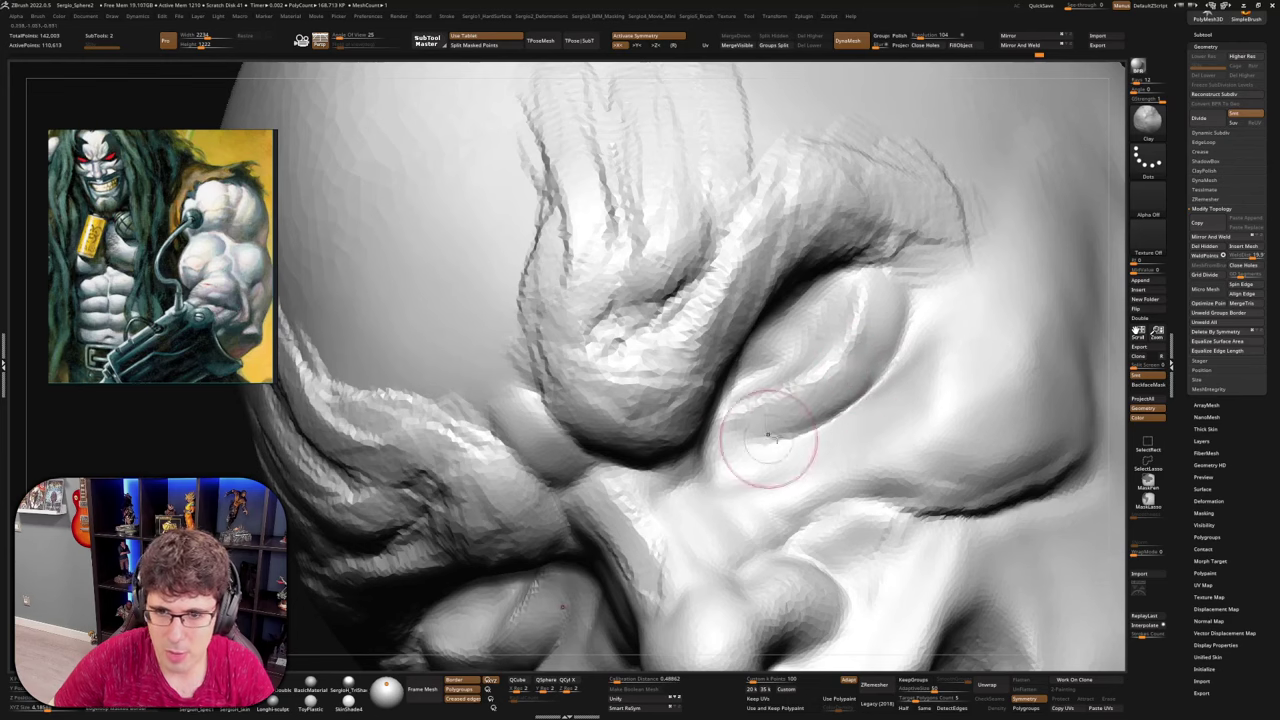
Define the lower eyelid's lower edge with the DamStandard brush and smooth it toward the inner corner
key(b)
key(d)
key(s)
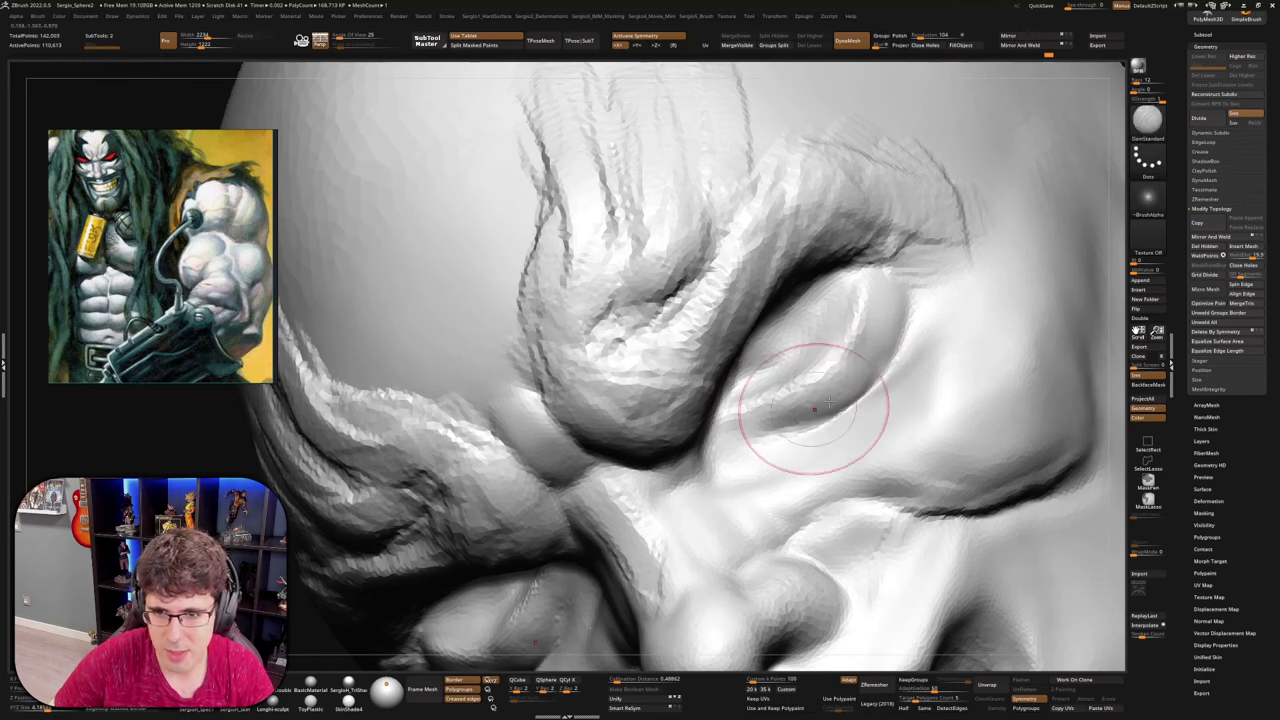
right_drag(829, 402, 791, 420)
shift+drag(780, 434, 851, 403)
mouse_move(851, 403)
right_down()
mouse_move(810, 392)
mouse_move(806, 428)
mouse_move(871, 371)
mouse_move(829, 343)
mouse_move(857, 332)
mouse_move(843, 339)
mouse_move(895, 346)
right_up()
Build up the eyeball surface inside the eye opening with clay strokes to round it out
key(b)
key(m)
key(v)
key(b)
key(d)
key(s)
key(b)
key(c)
key(b)
mouse_move(835, 381)
right_down()
mouse_move(857, 400)
mouse_move(928, 400)
mouse_move(893, 415)
mouse_move(836, 402)
mouse_move(877, 393)
mouse_move(856, 408)
mouse_move(878, 452)
mouse_move(934, 366)
mouse_move(855, 385)
right_up()
key(b)
key(m)
key(v)
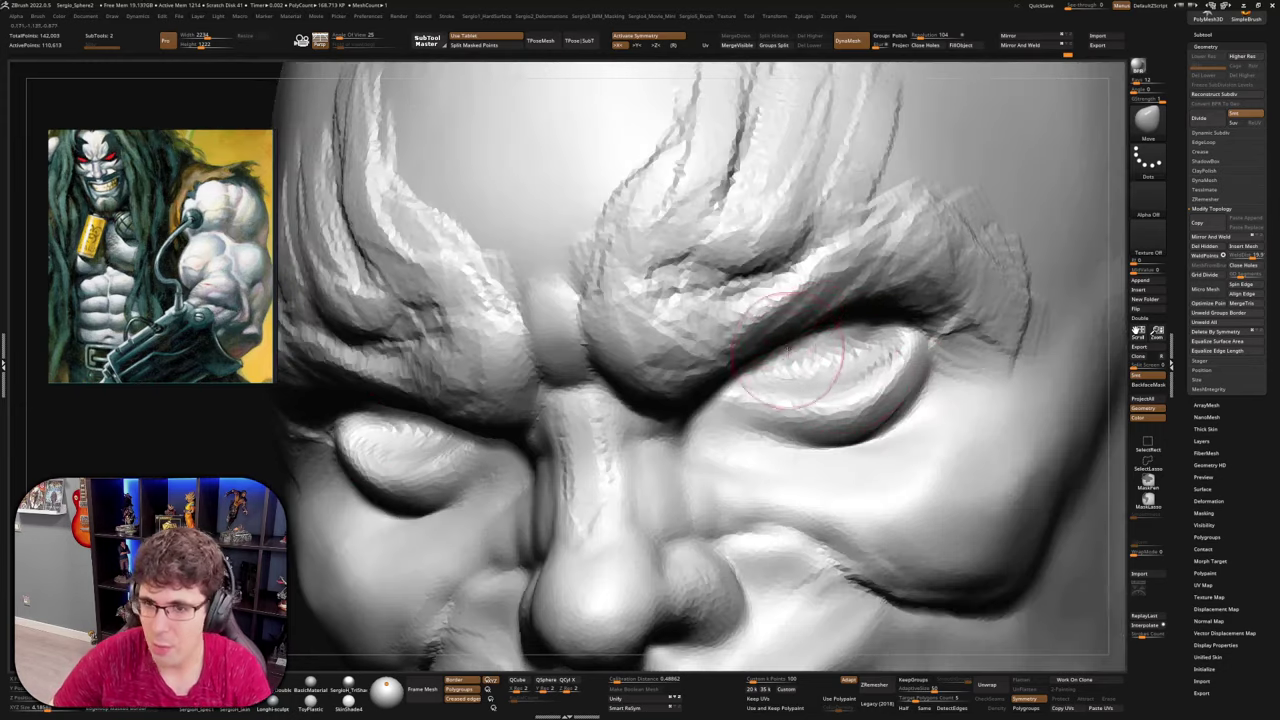
Reshape the inner eye corner beside the nose bridge with the Move brush, working from both sides of the face
mouse_move(794, 403)
right_down()
mouse_move(830, 420)
mouse_move(792, 437)
right_up()
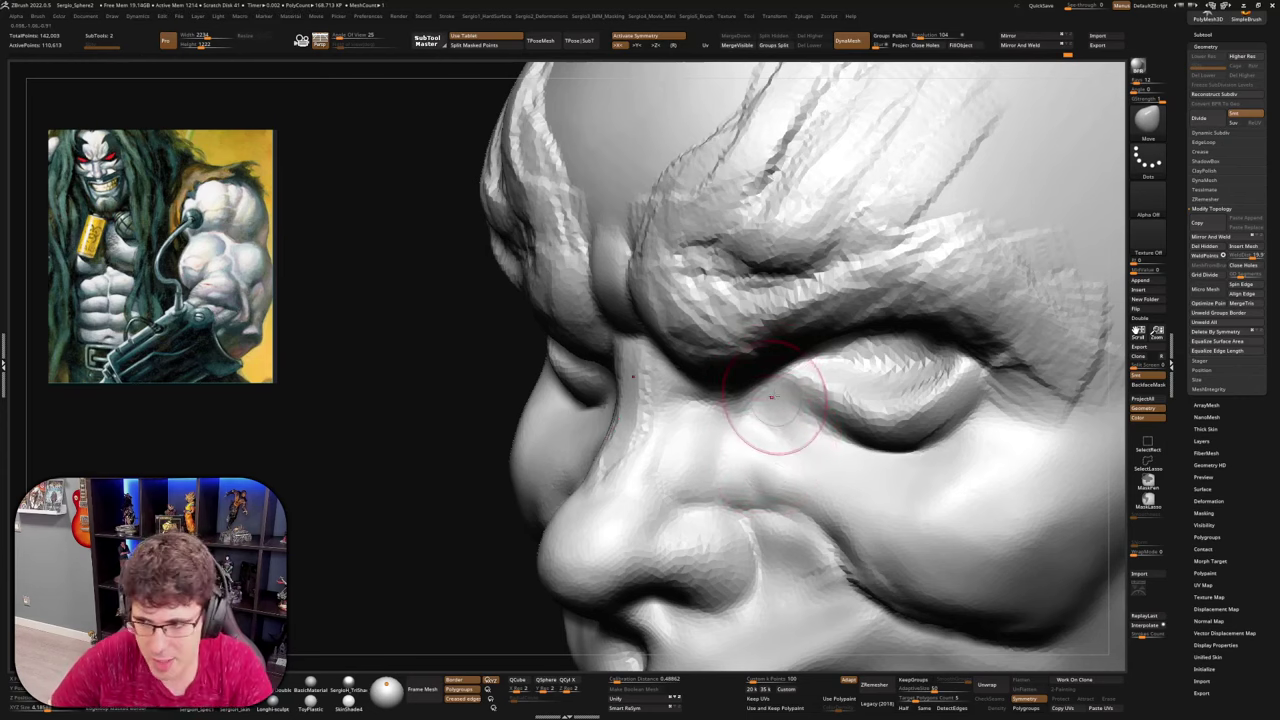
drag(759, 426, 757, 405)
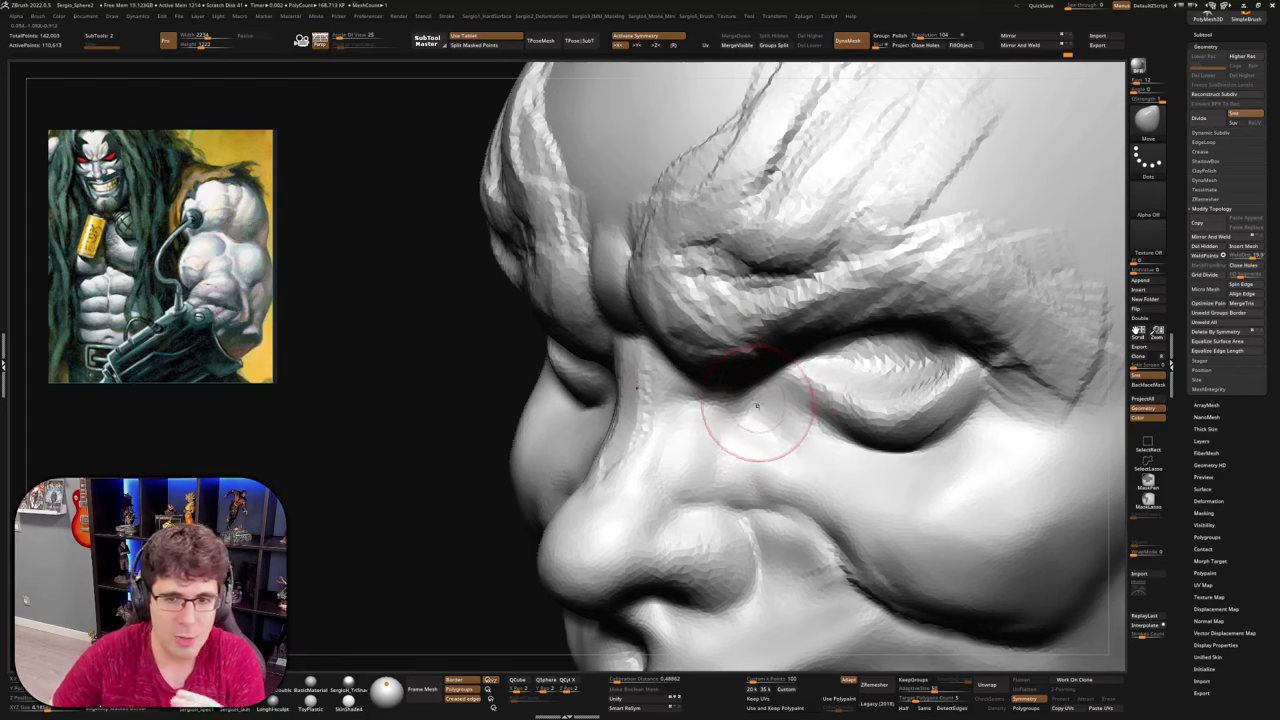
right_drag(804, 413, 900, 405)
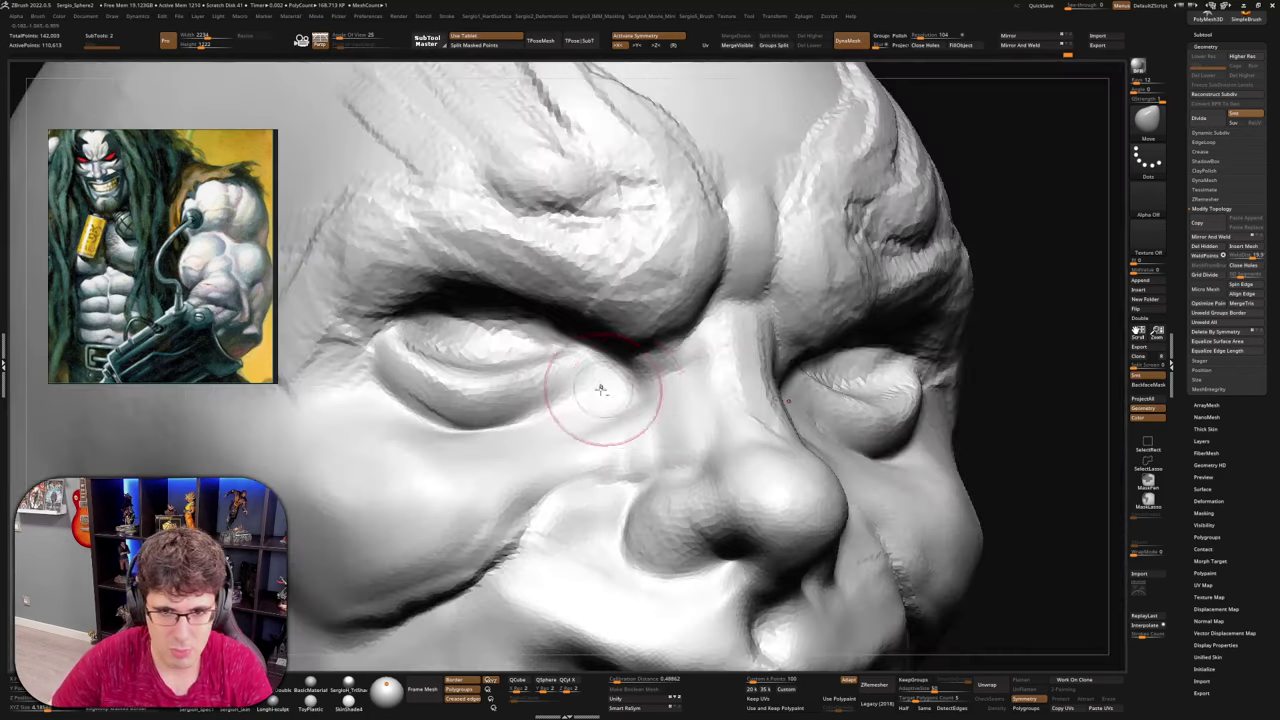
mouse_move(603, 386)
alt+right_down()
mouse_move(766, 397)
mouse_move(800, 380)
mouse_move(824, 397)
alt+right_up()
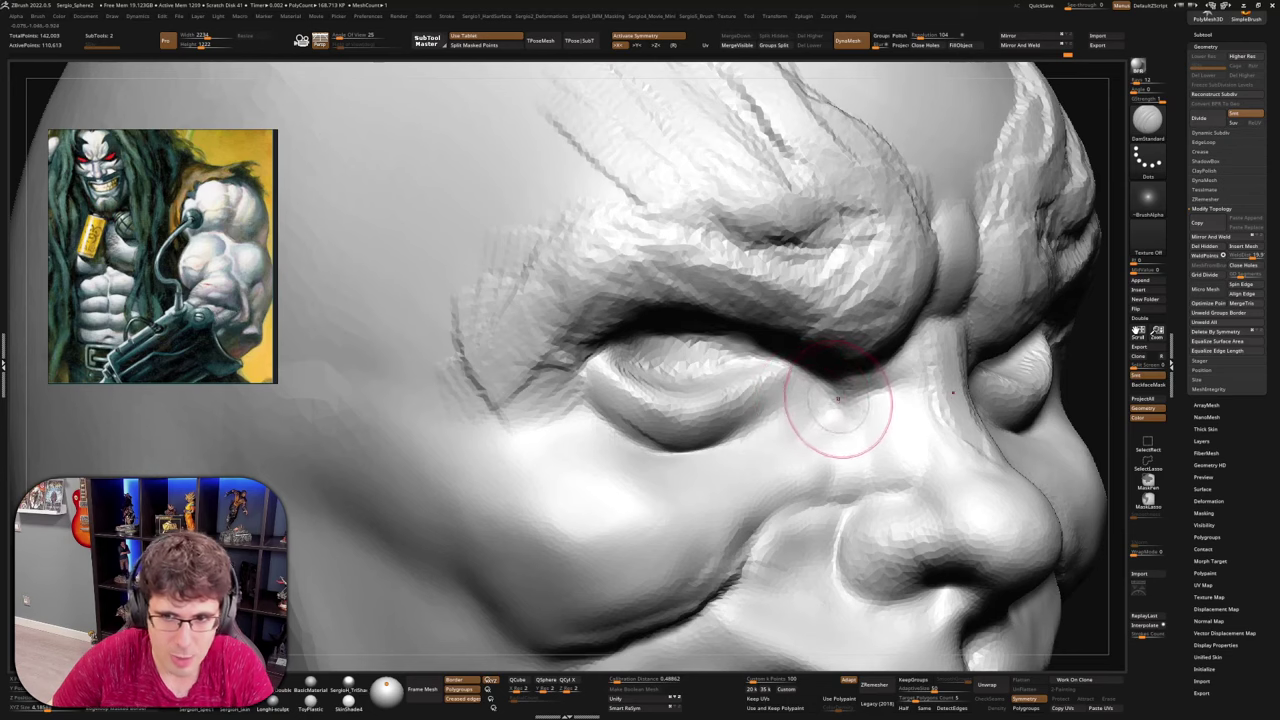
key(b)
key(m)
key(v)
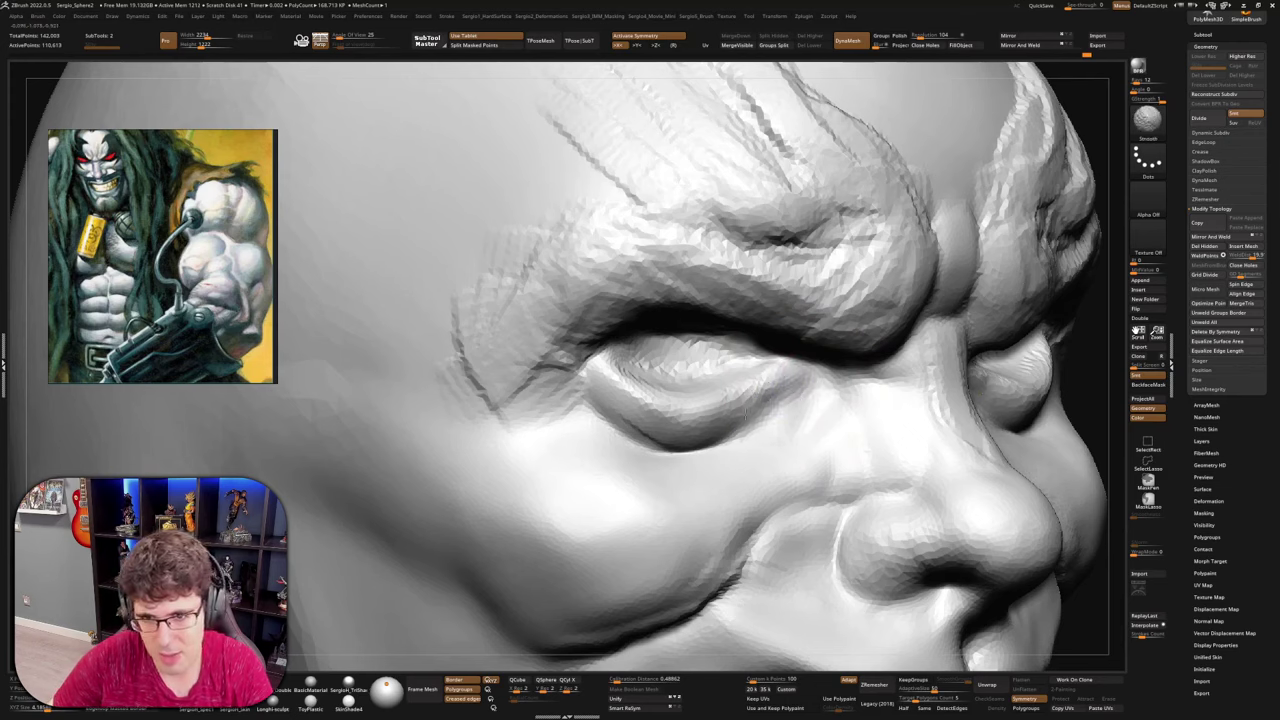
Smooth the inner part of the lower eyelid and add volume below the eye with the Clay brush
mouse_move(745, 413)
shift+mouse_down()
mouse_move(622, 388)
mouse_move(702, 408)
mouse_move(786, 370)
shift+mouse_up()
key(s)
mouse_move(811, 411)
right_down()
mouse_move(799, 408)
mouse_move(890, 424)
mouse_move(848, 428)
mouse_move(915, 410)
right_up()
key(s)
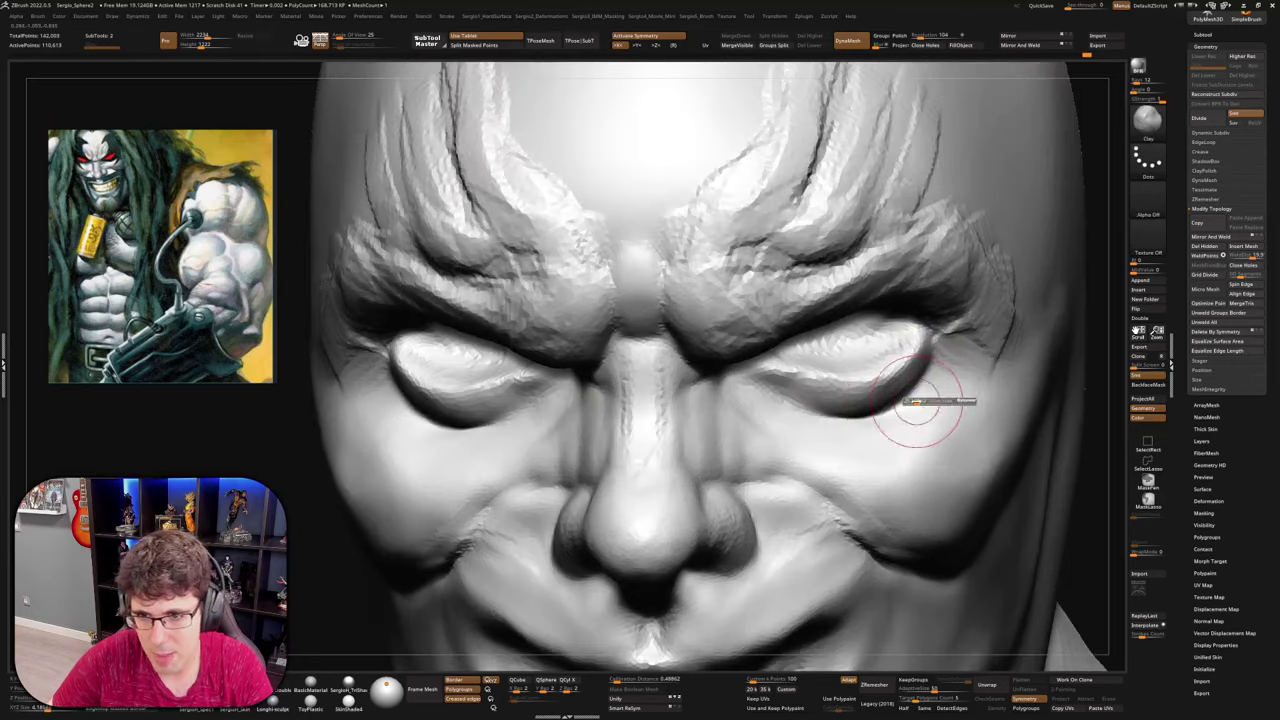
mouse_move(918, 402)
mouse_down()
mouse_move(905, 390)
mouse_move(929, 377)
mouse_move(957, 391)
mouse_move(812, 420)
mouse_move(772, 414)
mouse_up()
mouse_move(893, 410)
mouse_down()
mouse_move(815, 420)
mouse_move(757, 400)
mouse_move(975, 359)
mouse_move(917, 428)
mouse_up()
mouse_move(917, 428)
ctrl+right_down()
mouse_move(964, 390)
mouse_move(910, 425)
ctrl+right_up()
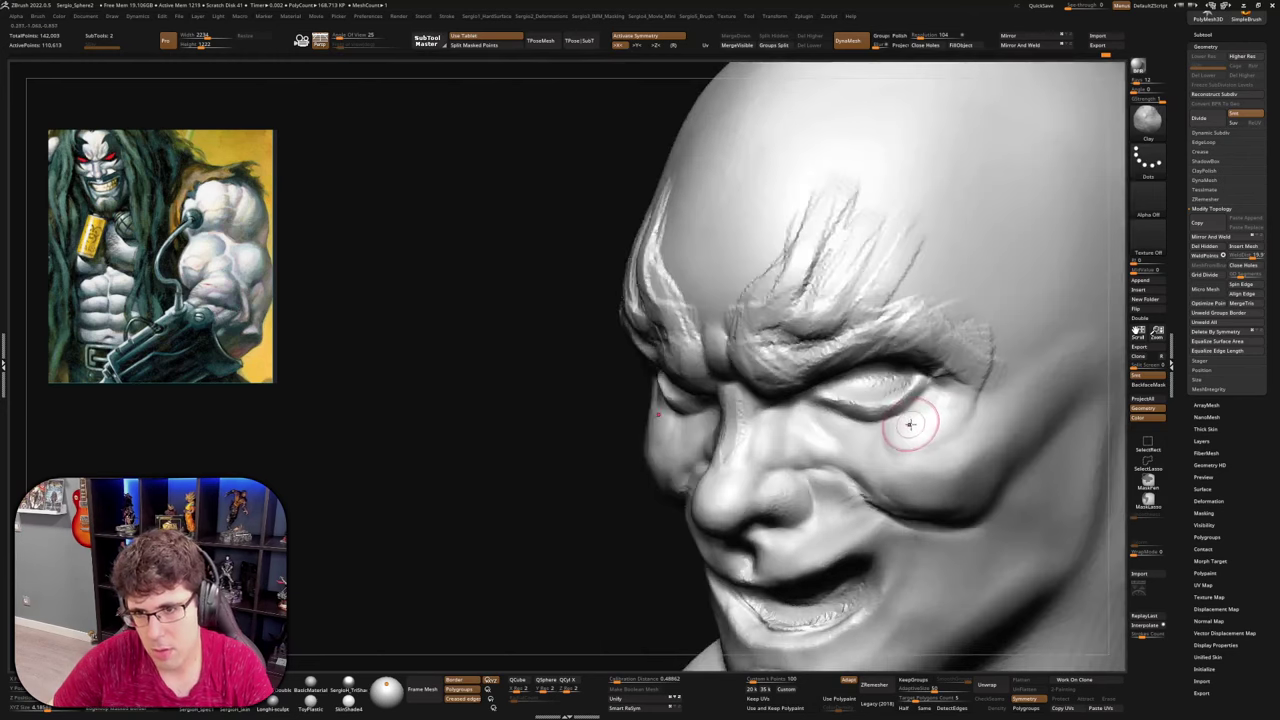
Raise the skin below the outer eye corner and adjust the cheek's fullness with the Move brush
key(b)
key(m)
key(v)
drag(924, 426, 916, 416)
drag(934, 415, 928, 406)
right_drag(882, 446, 918, 480)
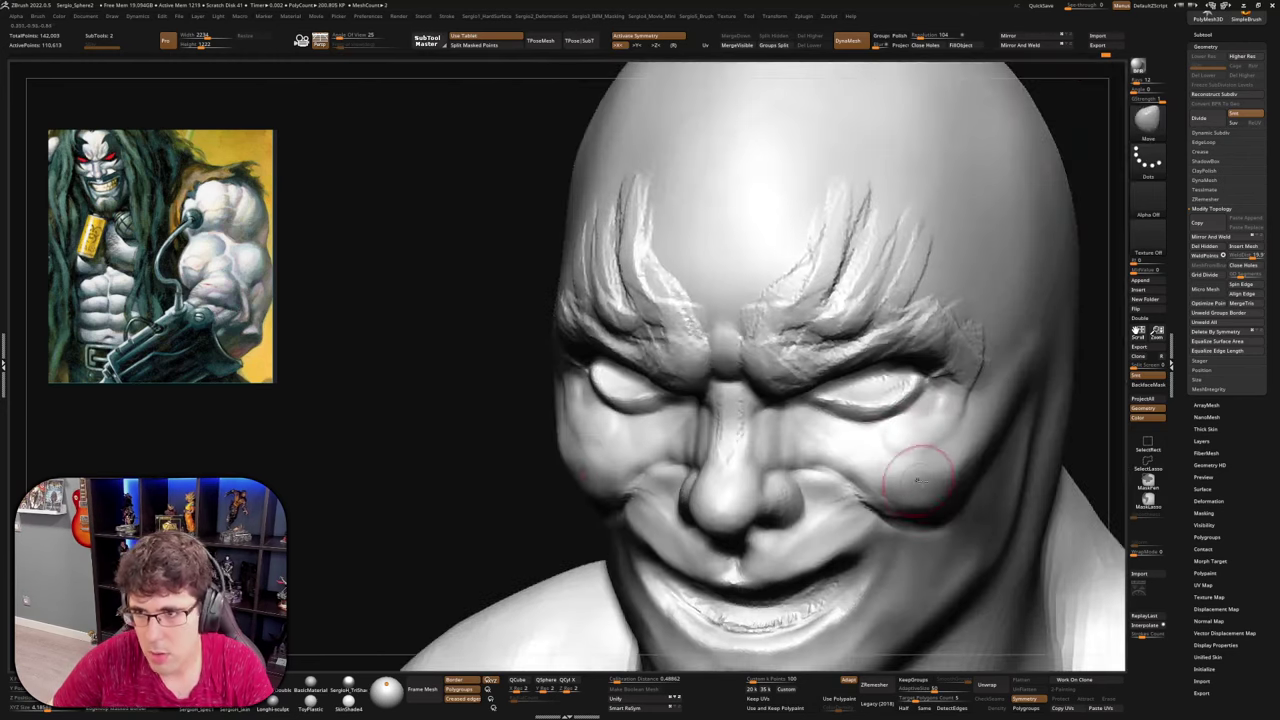
drag(918, 480, 908, 474)
mouse_move(911, 438)
alt+right_down()
mouse_move(880, 388)
mouse_move(854, 378)
alt+right_up()
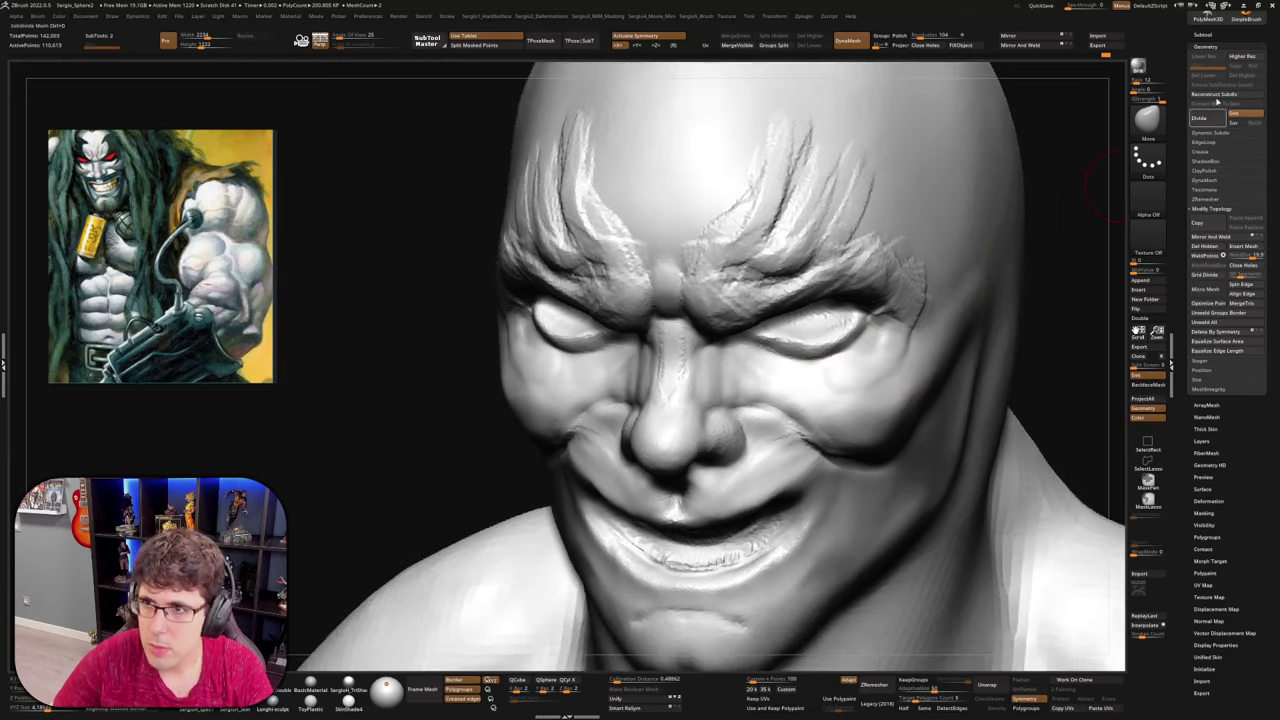
Duplicate the head and body subtool as the base for an inner volume
click(1225, 37)
key(ctrl+shift+d)
ctrl+right_drag(829, 449, 868, 428)
mouse_move(868, 428)
right_down()
mouse_move(756, 458)
mouse_move(726, 486)
right_up()
mouse_move(733, 471)
ctrl+shift+mouse_down()
mouse_move(771, 557)
mouse_move(863, 543)
mouse_move(868, 567)
ctrl+shift+mouse_up()
mouse_move(845, 500)
right_down()
mouse_move(837, 518)
mouse_move(815, 518)
mouse_move(841, 489)
mouse_move(743, 520)
right_up()
key(alt+s)
ctrl+drag(689, 536, 692, 537)
ctrl+right_drag(692, 537, 717, 486)
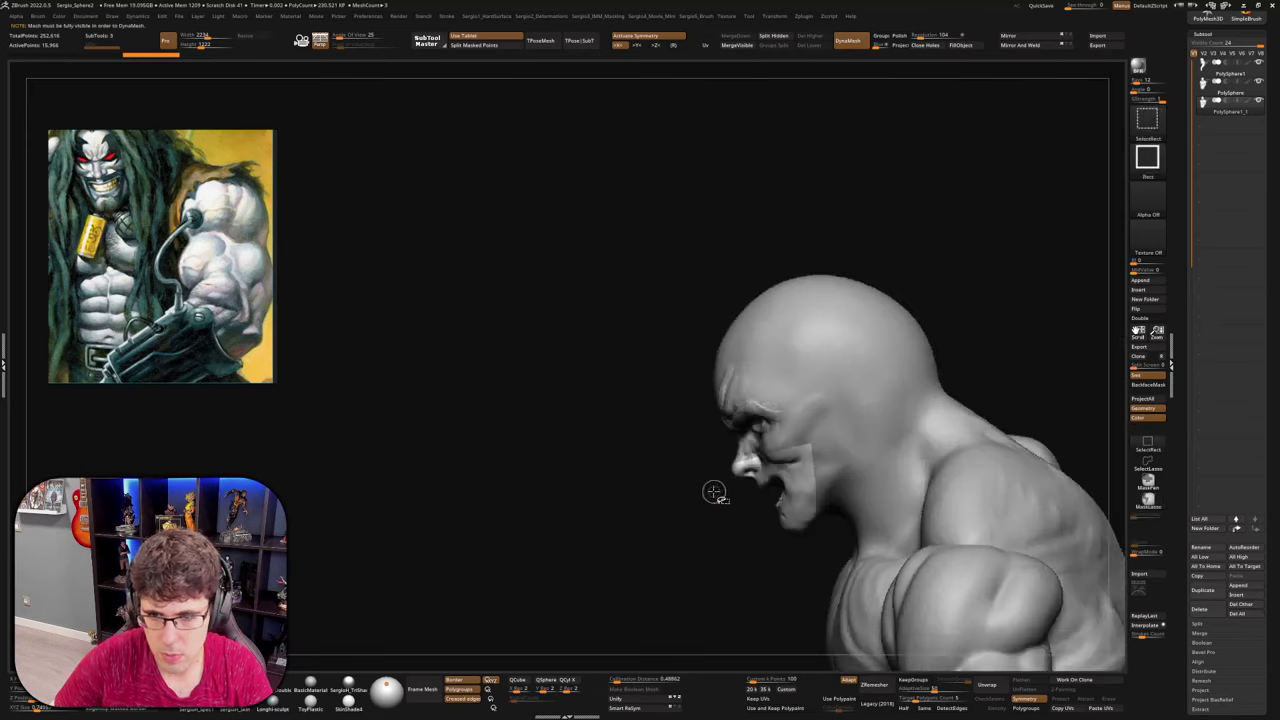
ctrl+shift+click(713, 495)
ctrl+shift+drag(591, 234, 958, 532)
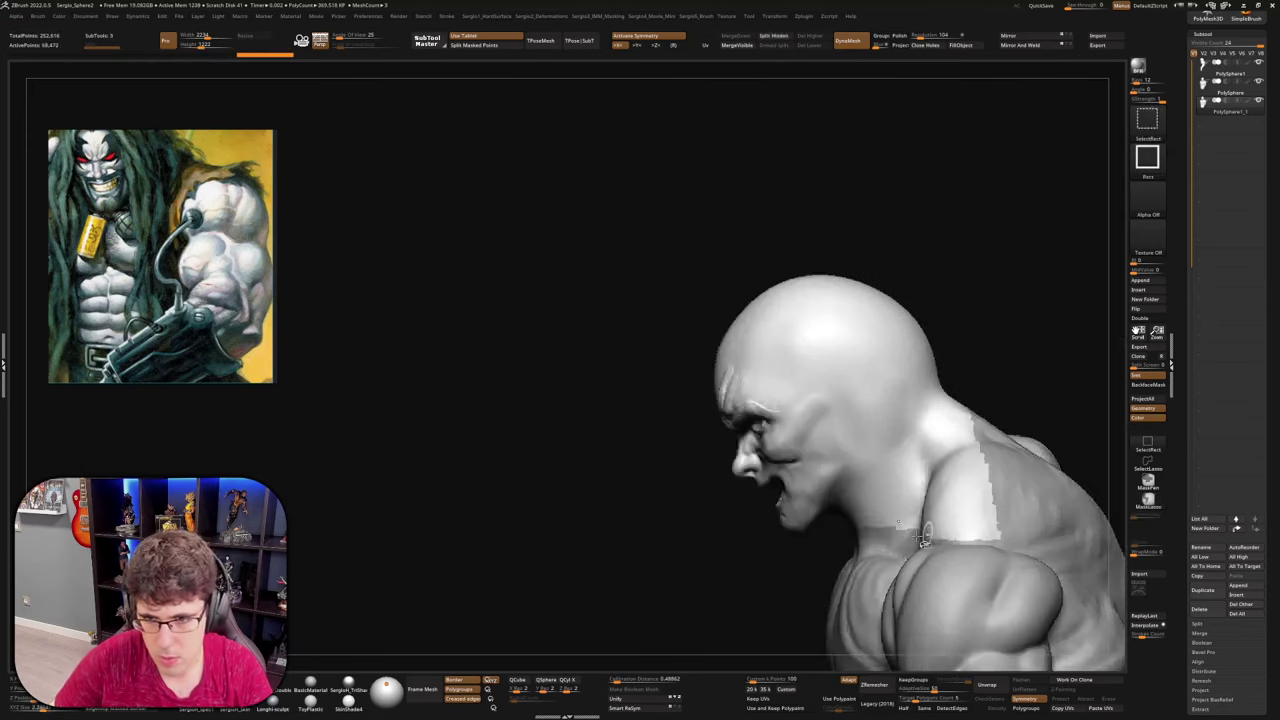
ctrl+alt+shift+drag(737, 496, 812, 571)
key(ctrl+z)
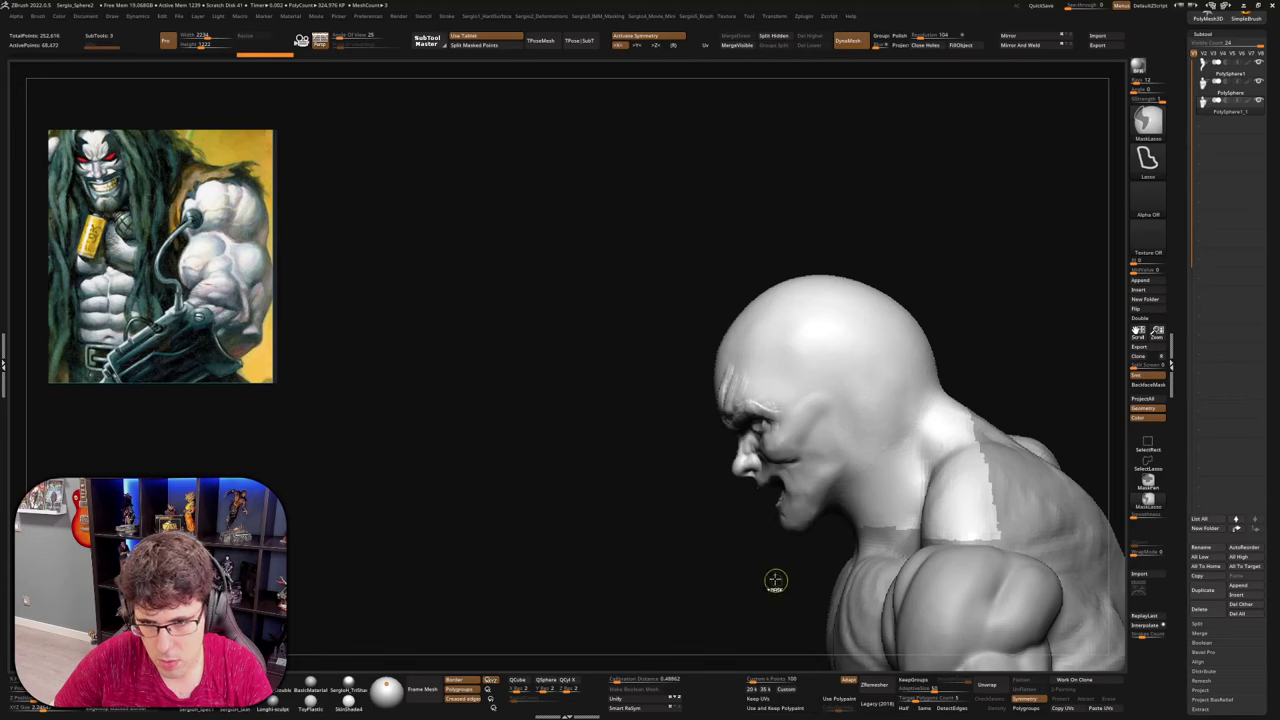
ctrl+shift+click(760, 555)
Isolate the head and neck of the duplicated mesh and delete its hidden body part
mouse_move(611, 230)
ctrl+shift+mouse_down()
mouse_move(862, 524)
mouse_move(962, 558)
ctrl+shift+mouse_up()
mouse_move(783, 491)
right_down()
mouse_move(836, 499)
mouse_move(822, 498)
mouse_move(920, 471)
mouse_move(1060, 400)
right_up()
key(alt+s)
ctrl+alt+shift+drag(1085, 385, 805, 455)
ctrl+drag(922, 332, 951, 446)
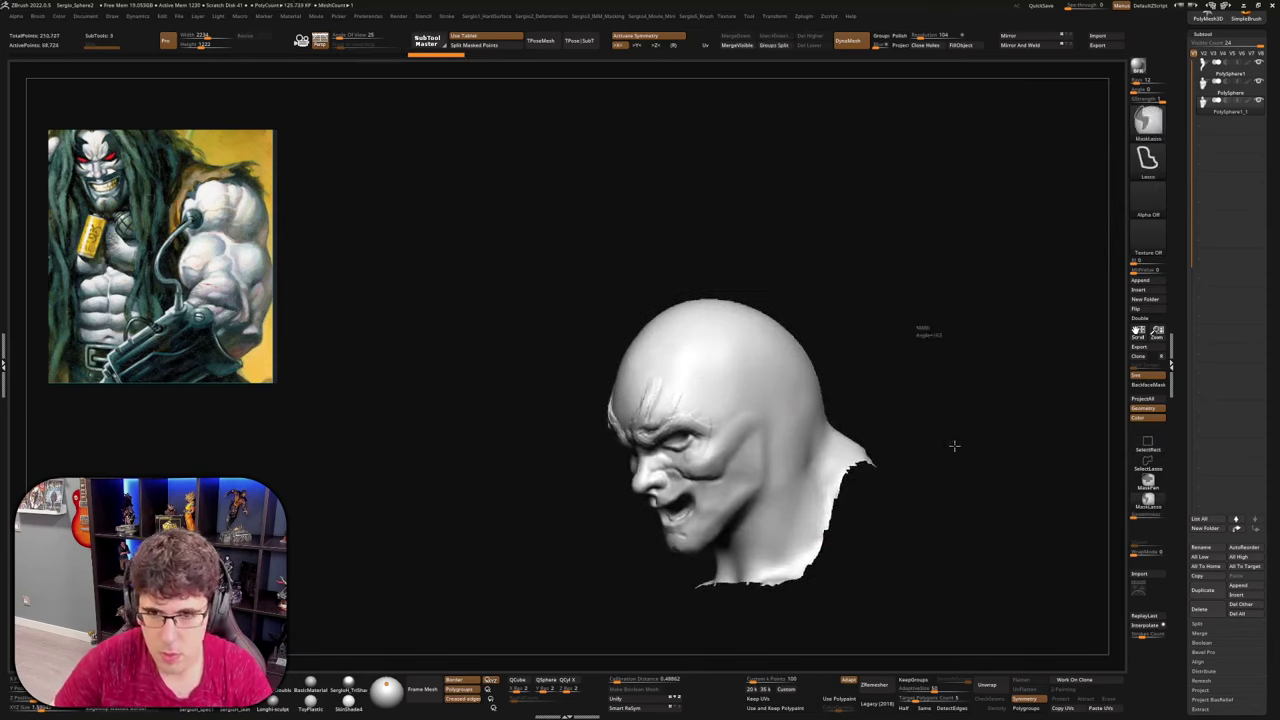
Simplify the isolated head into a smooth, low-density closed volume with DynaMesh and show it inside the sculpted head
mouse_move(771, 536)
shift+mouse_down()
mouse_move(782, 549)
mouse_move(706, 440)
mouse_move(766, 343)
shift+mouse_up()
mouse_move(886, 383)
ctrl+mouse_down()
mouse_move(900, 468)
mouse_move(800, 520)
mouse_move(800, 475)
mouse_move(762, 536)
mouse_move(800, 480)
mouse_move(905, 460)
ctrl+mouse_up()
key(alt+shift+s)
Push the inner volume's front behind the nose and lips with the Move brush, leaving it filling the eye and mouth openings
drag(695, 492, 683, 530)
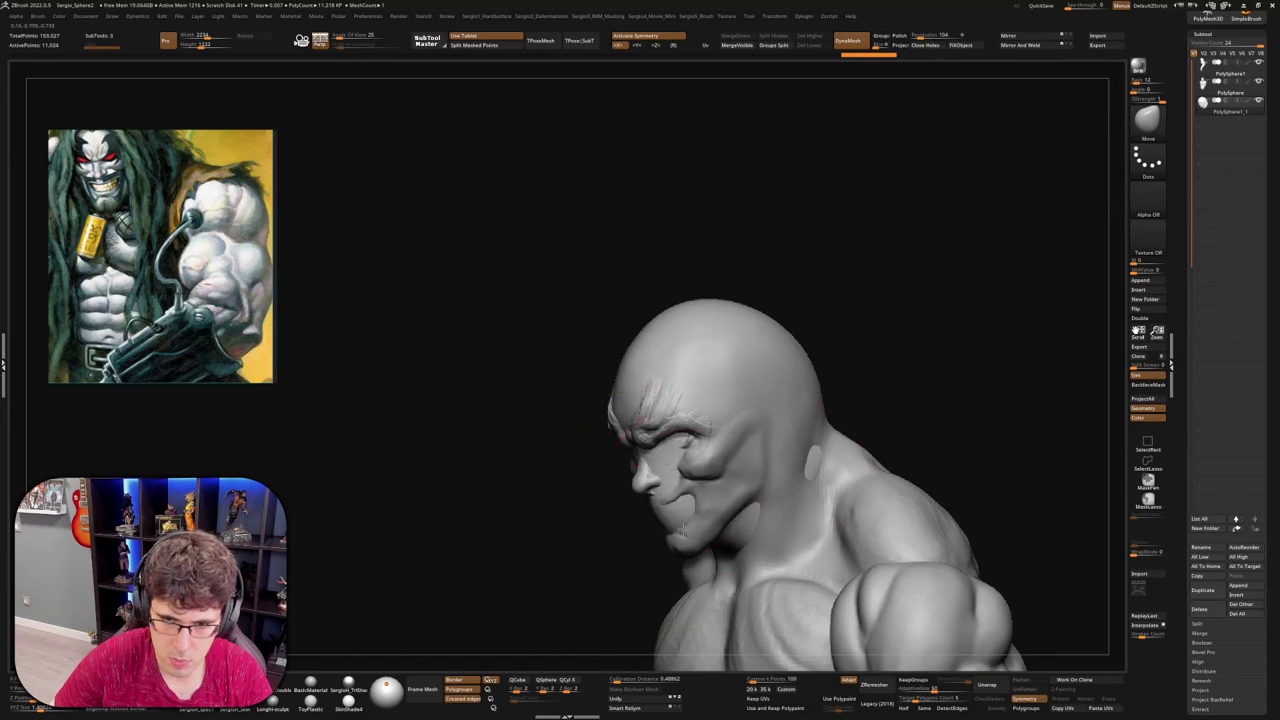
drag(682, 447, 684, 456)
drag(684, 498, 685, 516)
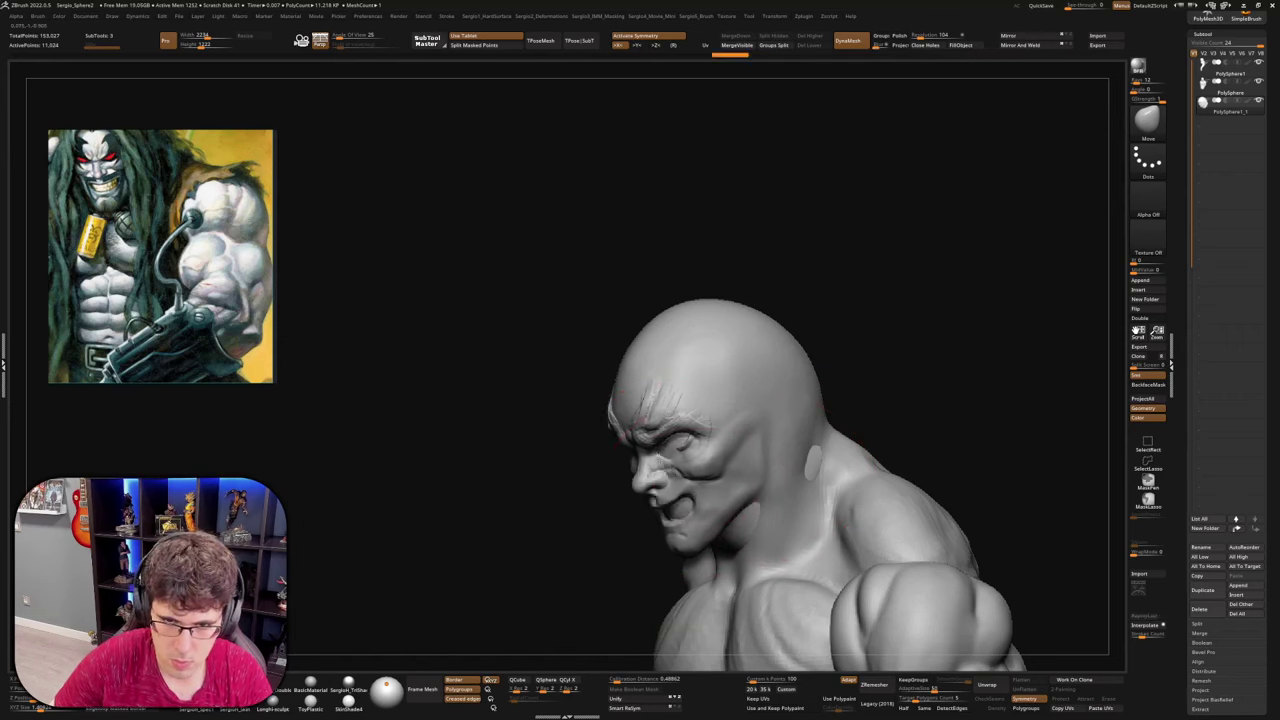
ctrl+right_drag(716, 410, 716, 450)
right_drag(600, 450, 720, 430)
drag(690, 442, 706, 429)
mouse_move(706, 429)
right_down()
mouse_move(690, 450)
mouse_move(760, 470)
right_up()
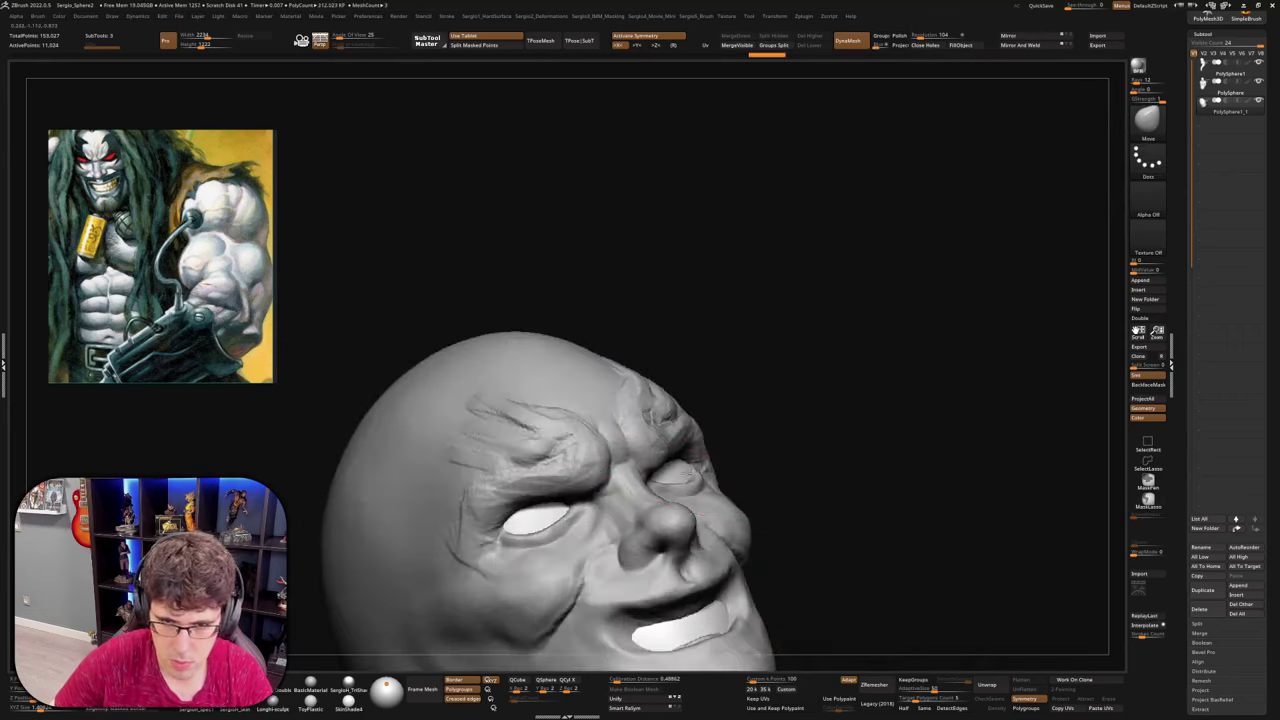
Fit the inner volume to the mouth and eye openings with the Move brush and tuck it behind the mouth corners
key(ctrl+shift+z)
key(ctrl+shift+z)
key(ctrl+shift+z)
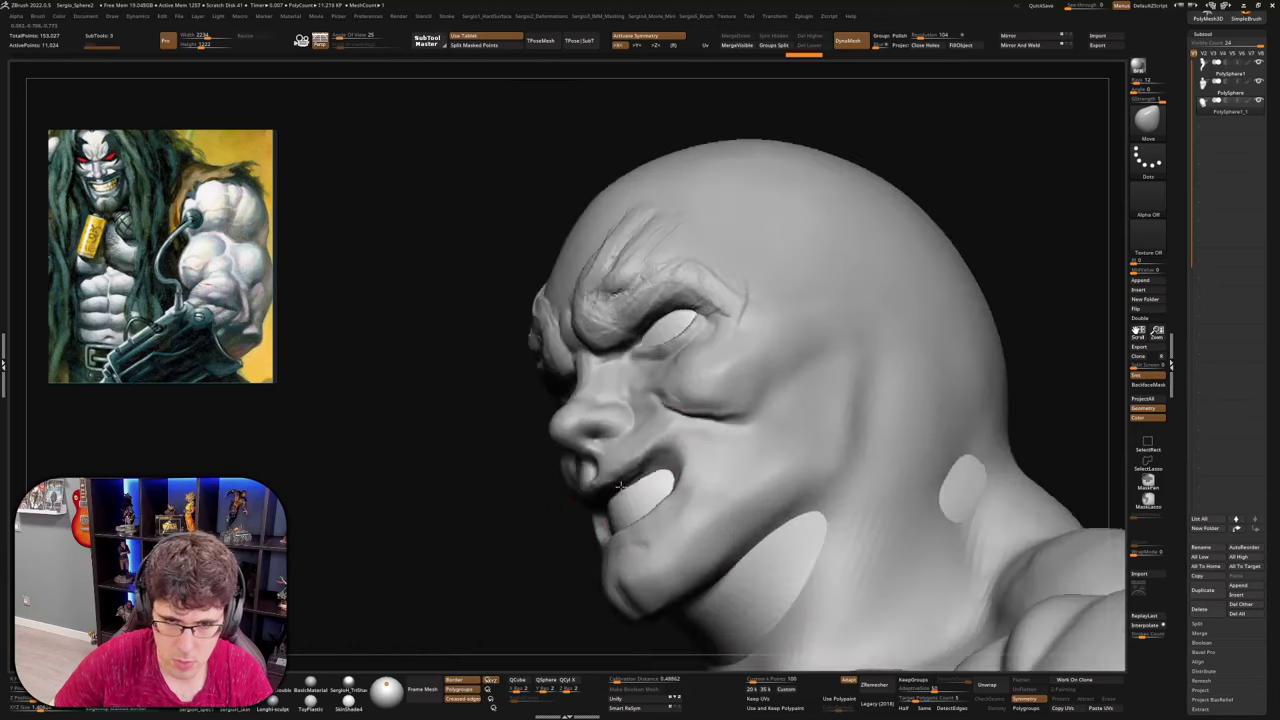
right_drag(601, 485, 698, 479)
key(ctrl+shift+z)
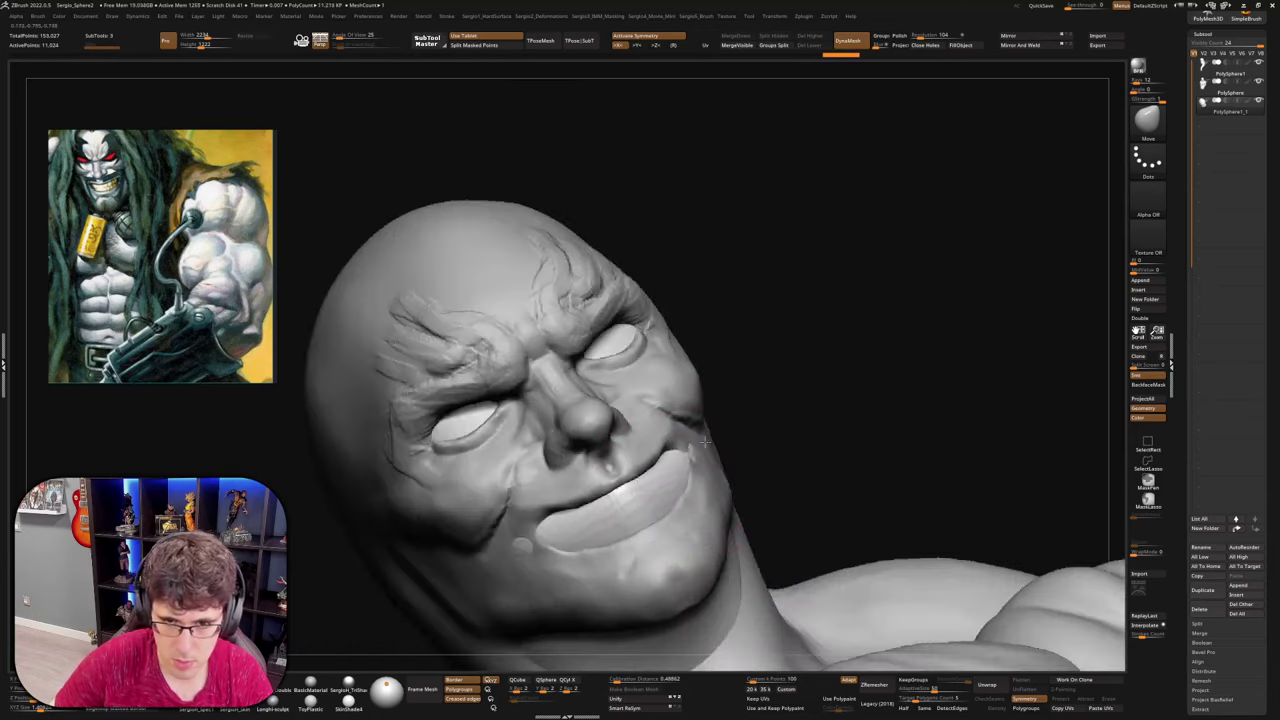
key(ctrl+shift+z)
key(ctrl+shift+z)
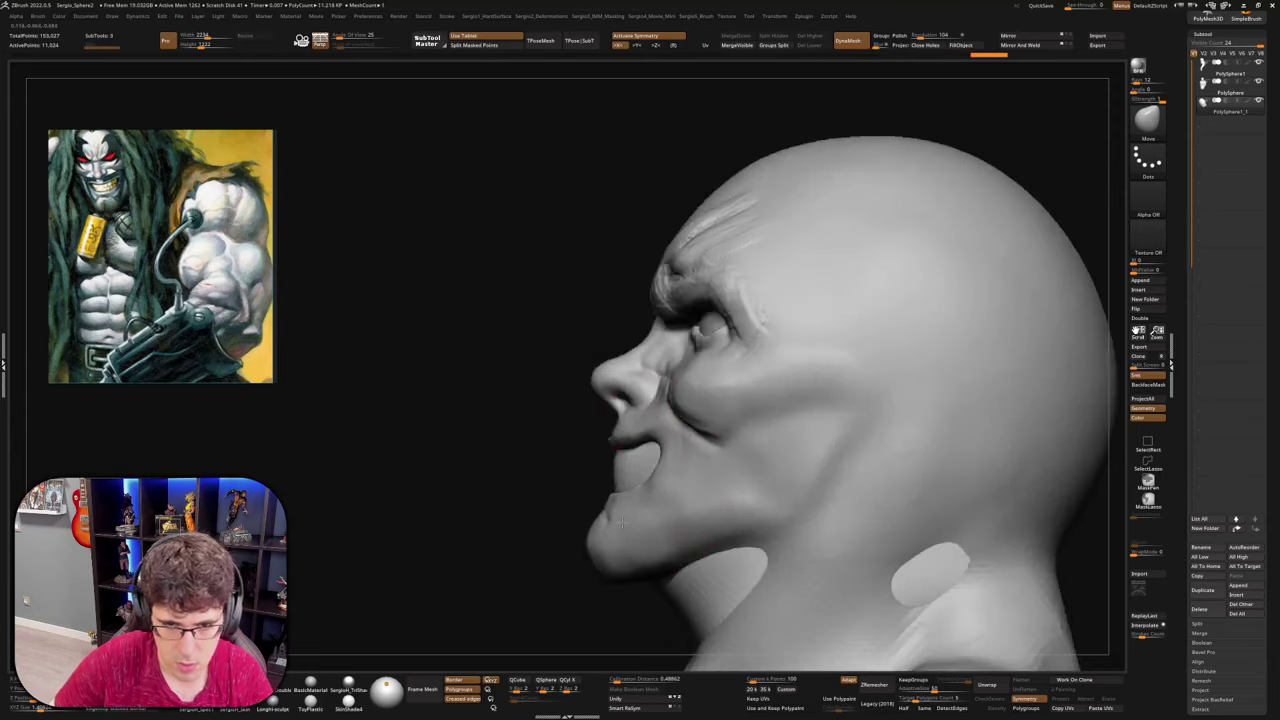
Pull the inner volume back beneath the skin under the jaw and at the nape with the Move brush
key(ctrl+shift+z)
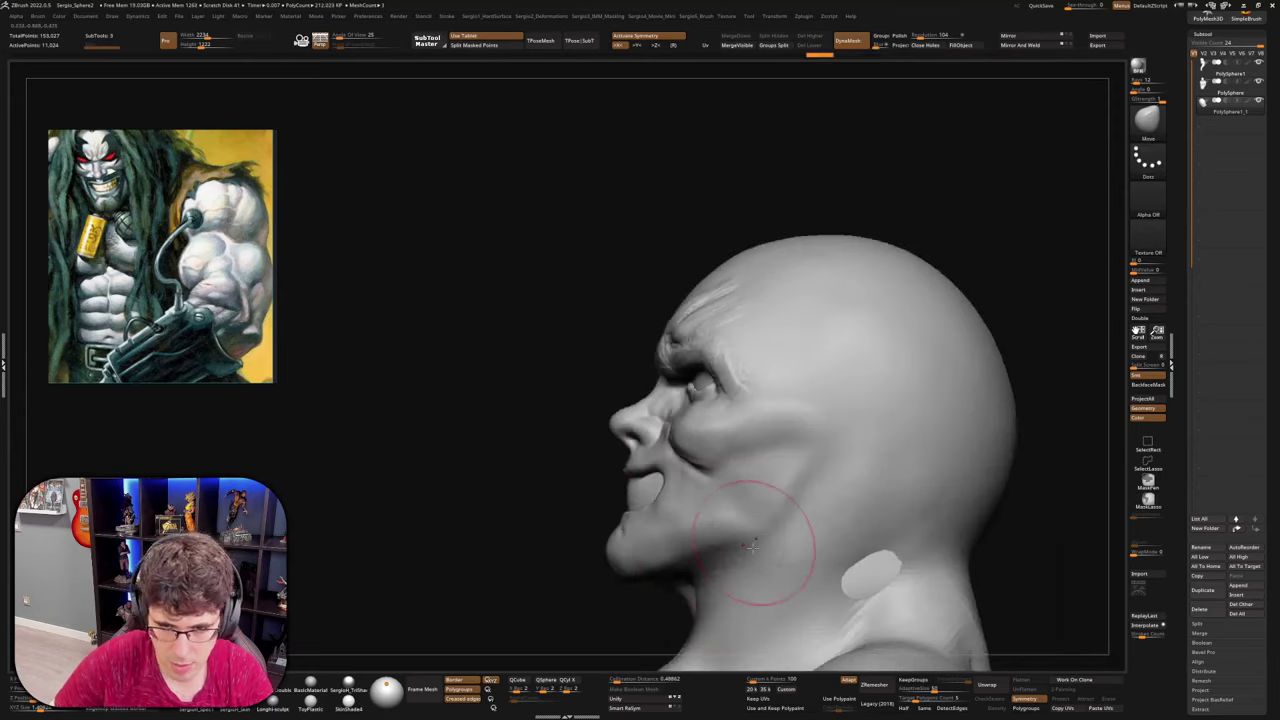
key(ctrl+shift+z)
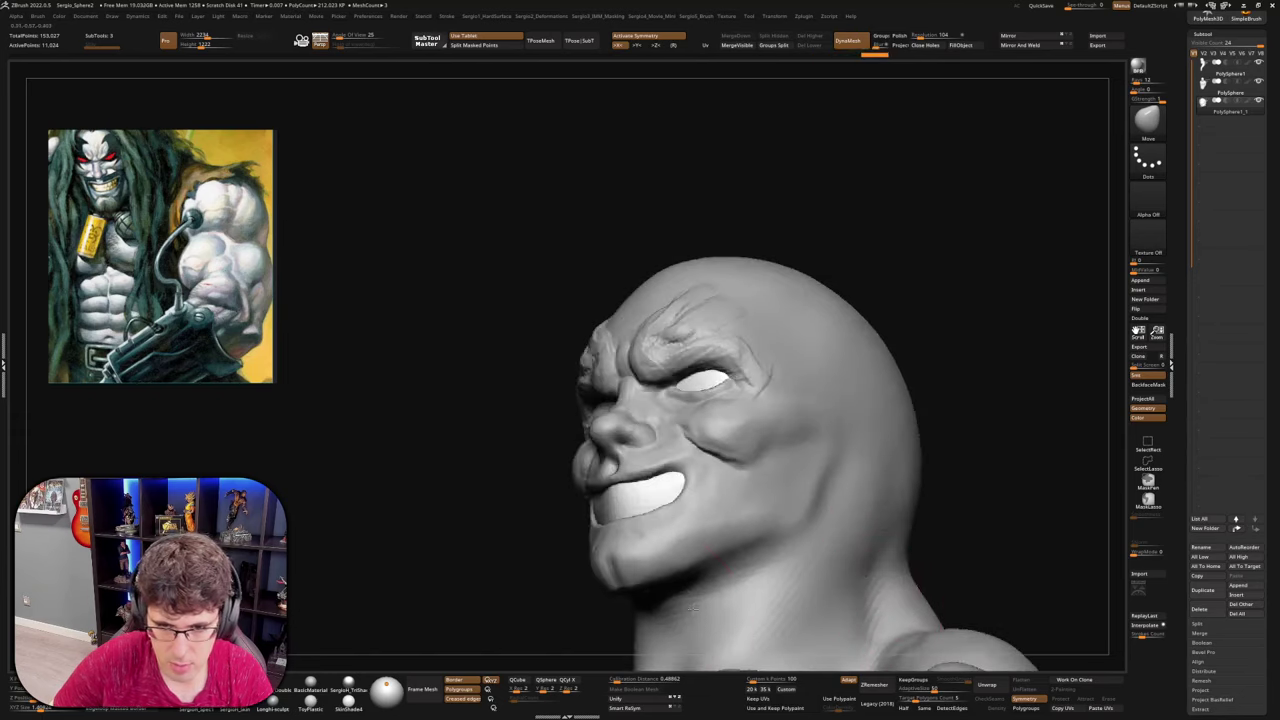
key(ctrl+shift+z)
key(ctrl+shift+z)
key(ctrl+shift+z)
key(ctrl+shift+z)
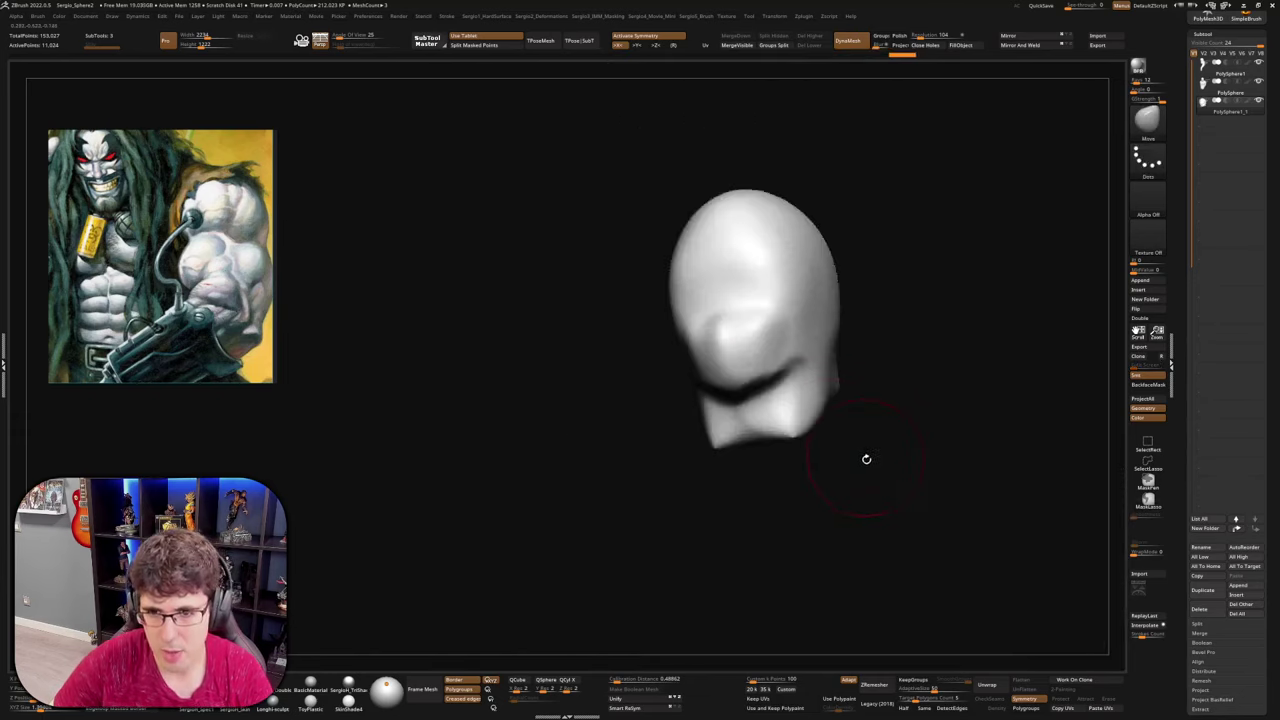
Shape the inner volume's front into a curved block of teeth behind the lips with the Move brush
key(ctrl+shift+z)
key(ctrl+shift+z)
key(ctrl+shift+z)
key(ctrl+shift+z)
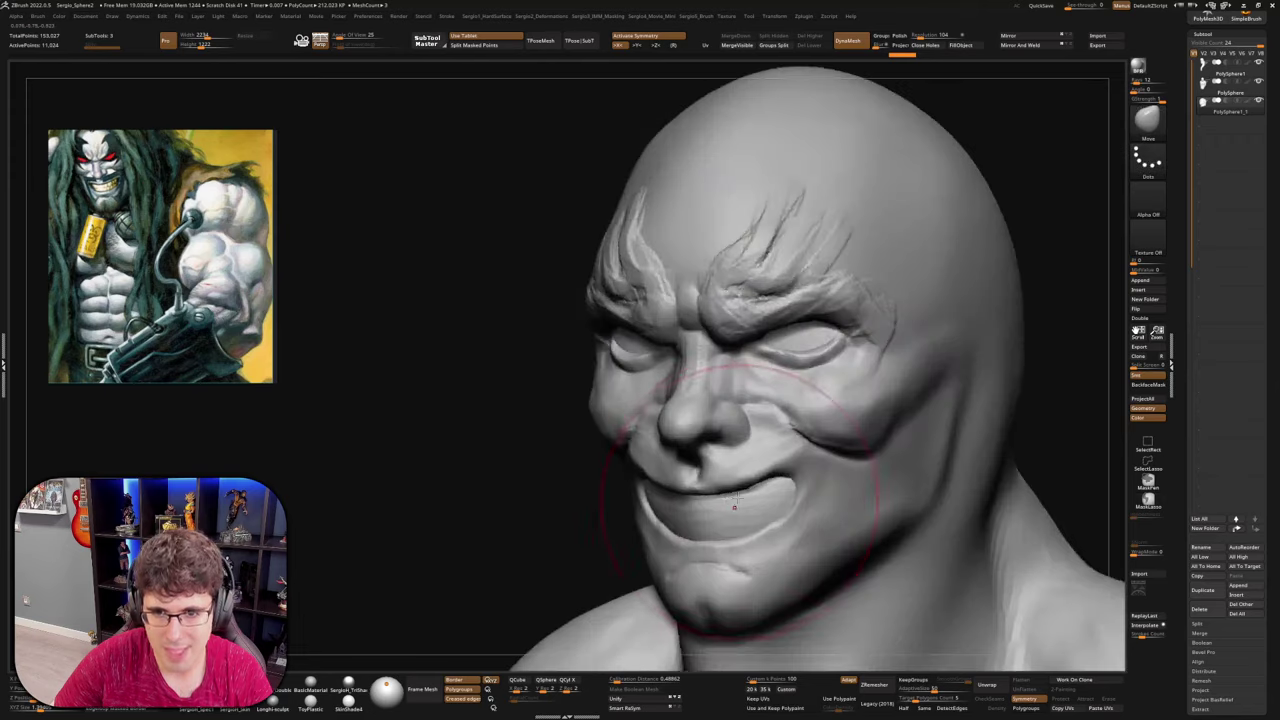
key(ctrl+shift+z)
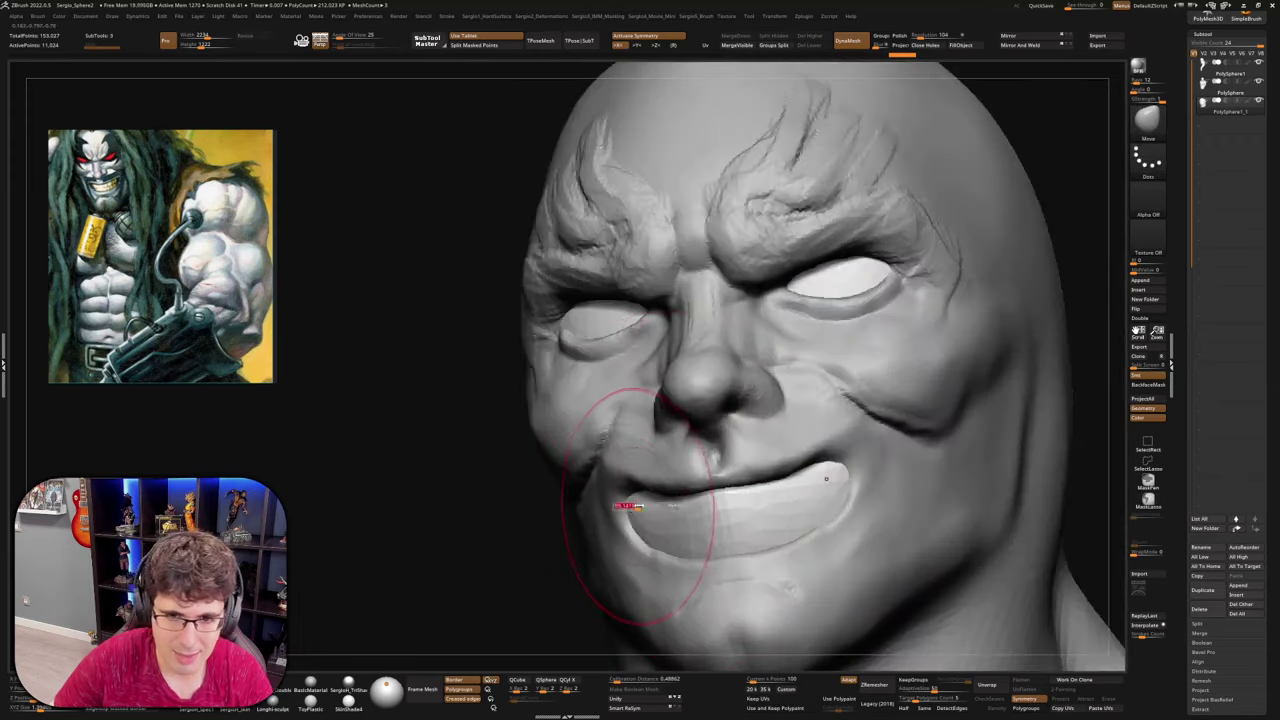
key(ctrl+shift+z)
key(ctrl+shift+z)
Isolate the inner volume to rework its teeth bulge, and check the fit inside the mouth with the head shown
key(ctrl+z)
key(ctrl+z)
key(ctrl+z)
key(ctrl+z)
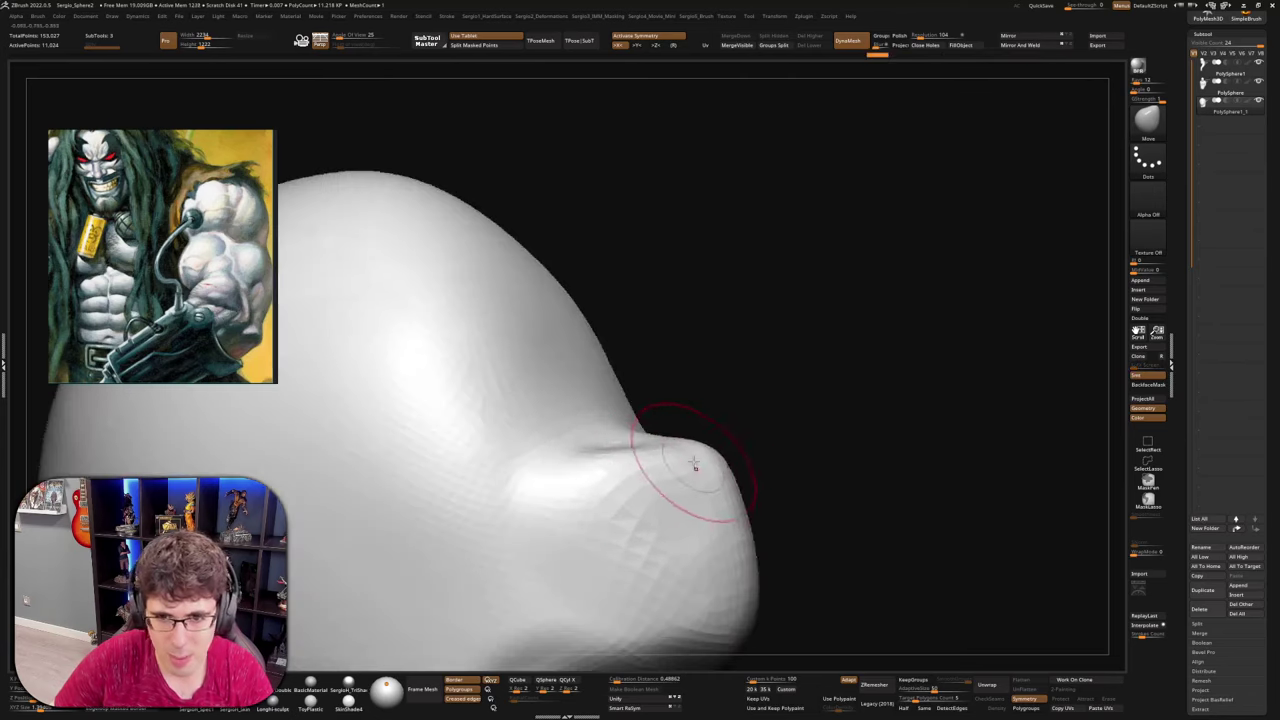
key(ctrl+shift+z)
key(ctrl+shift+z)
key(ctrl+shift+z)
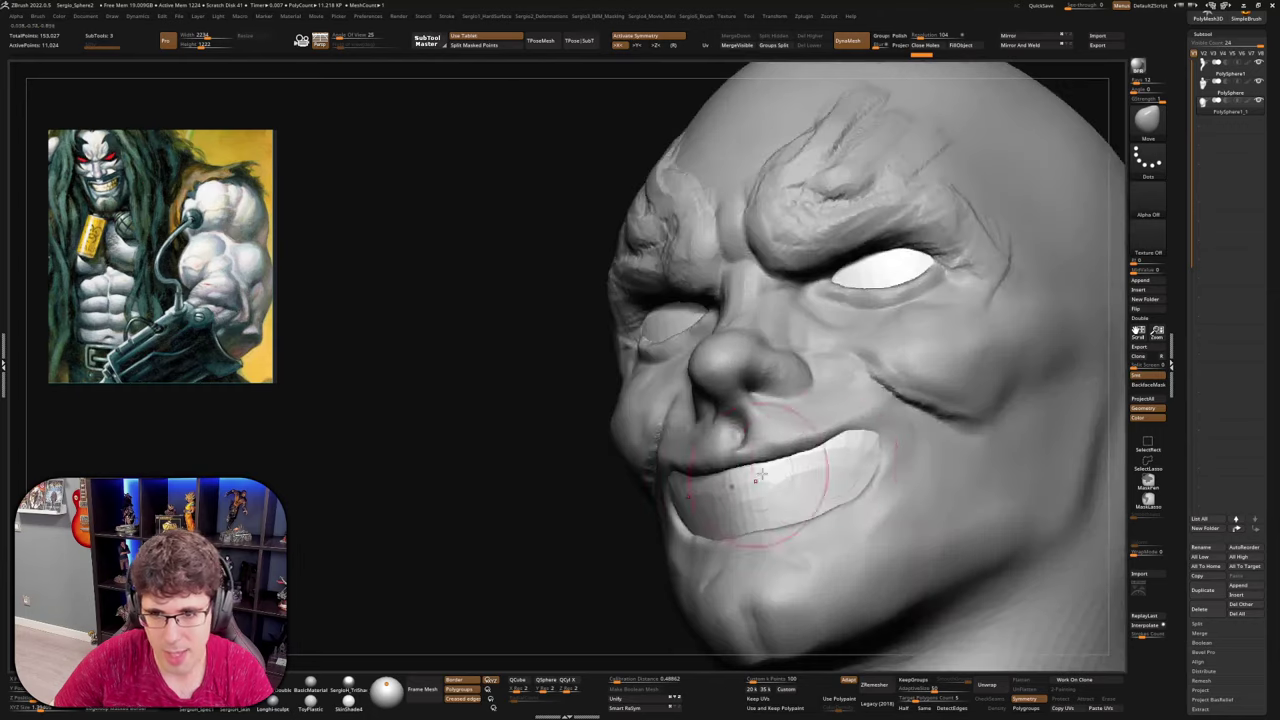
Refine the teeth block's curvature and depth near the mouth corners with the Move brush from low angles
key(ctrl+shift+z)
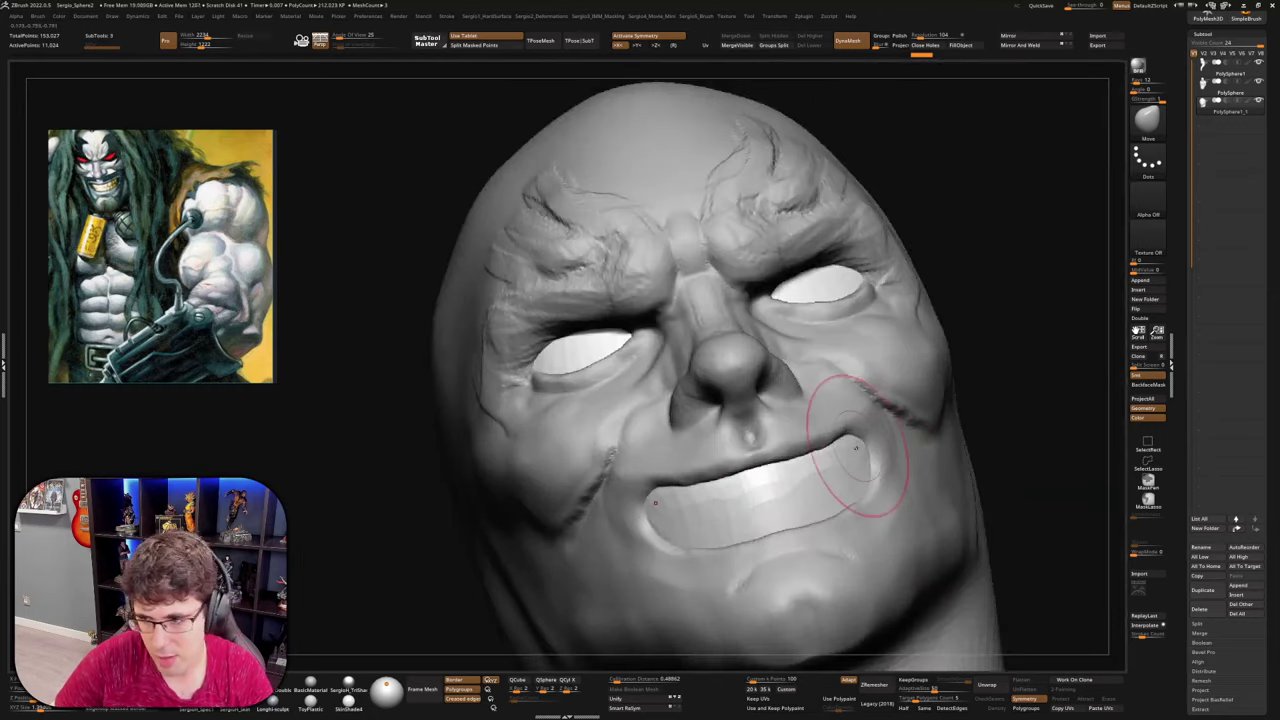
key(ctrl+shift+z)
key(ctrl+shift+z)
key(ctrl+shift+z)
key(ctrl+shift+z)
key(ctrl+shift+z)
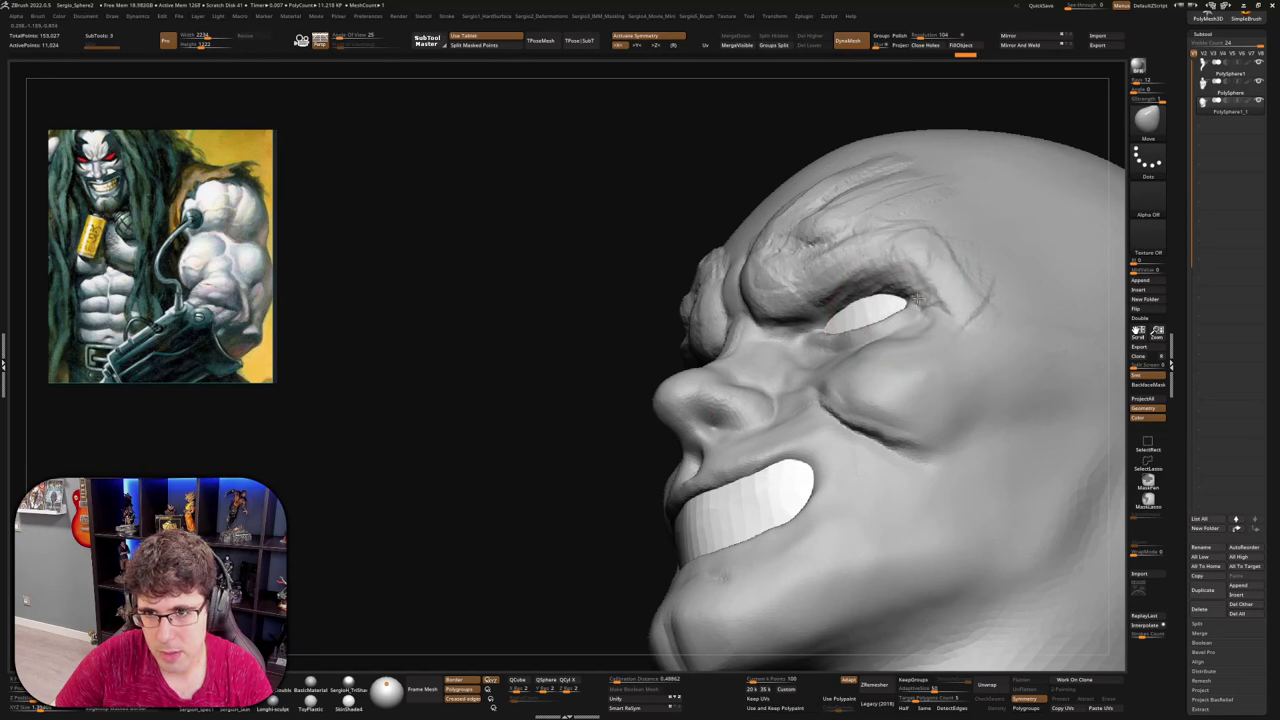
Redo the undone sculpting edits on the inner mesh and the head until the lower eyelids are restored
key(ctrl+shift+z)
key(ctrl+shift+z)
key(ctrl+shift+z)
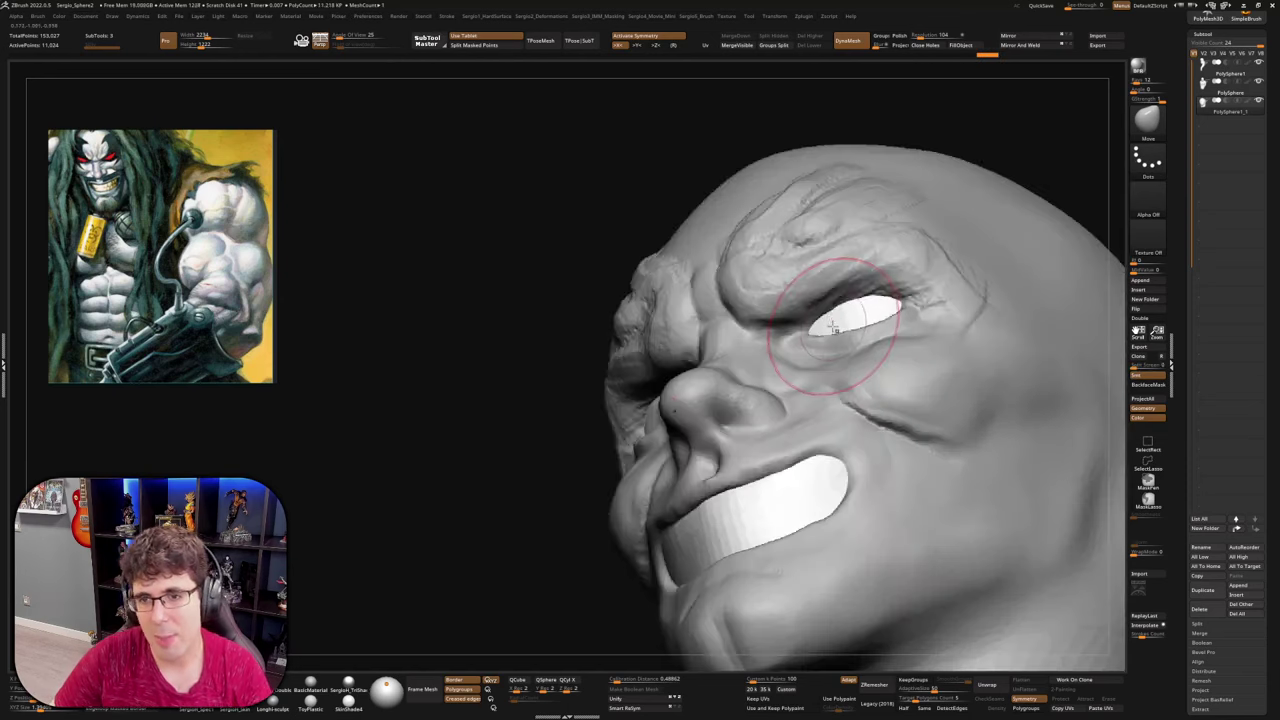
key(ctrl+shift+z)
key(ctrl+shift+z)
key(ctrl+shift+z)
key(ctrl+shift+z)
key(ctrl+shift+z)
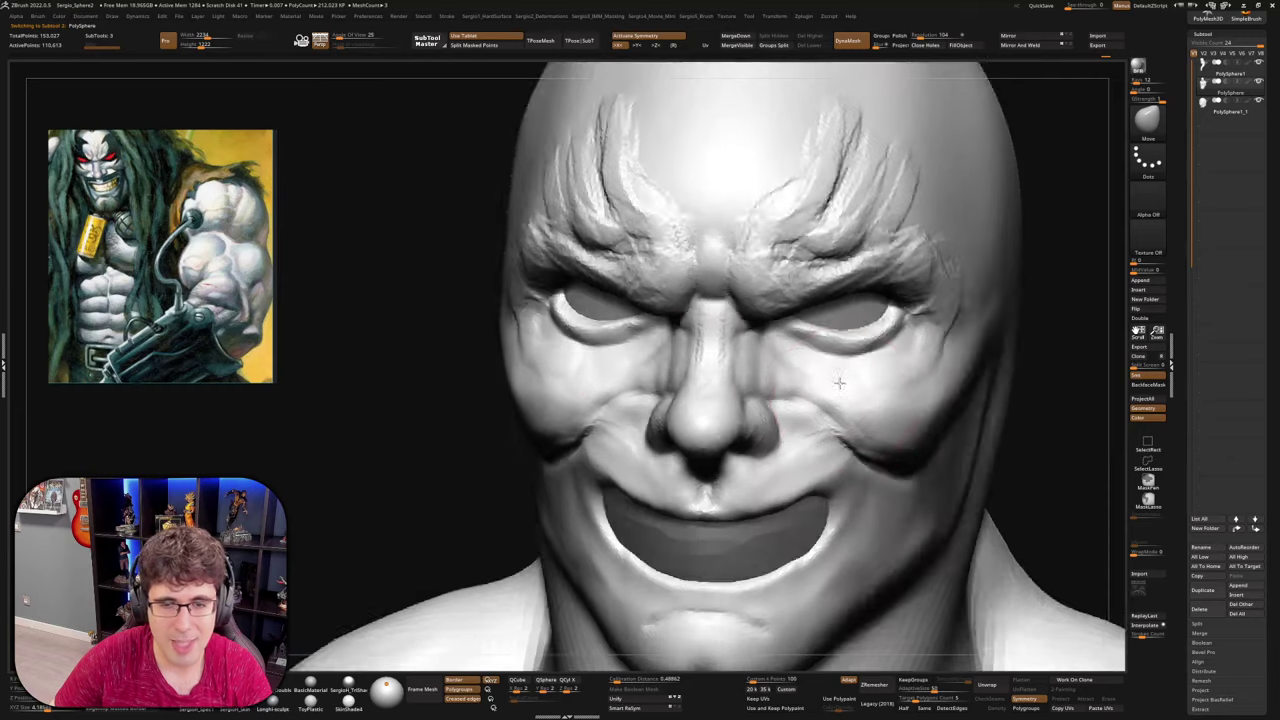
key(ctrl+shift+z)
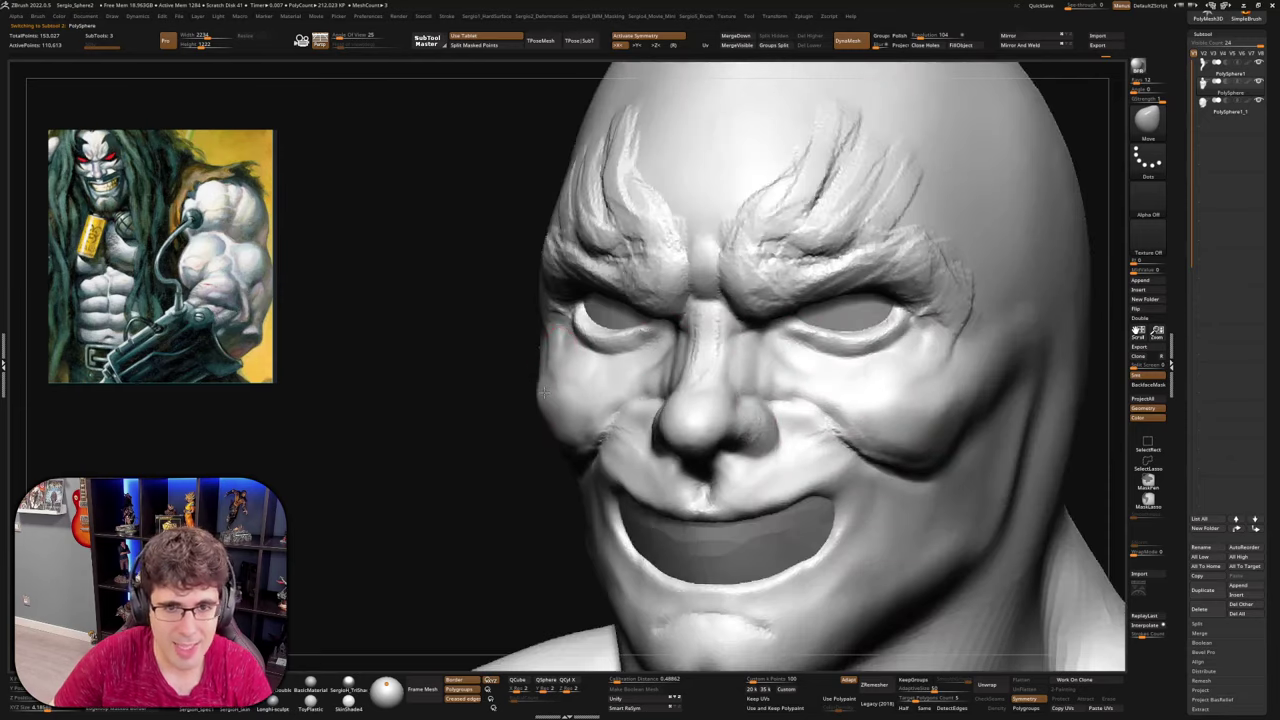
key(ctrl+shift+z)
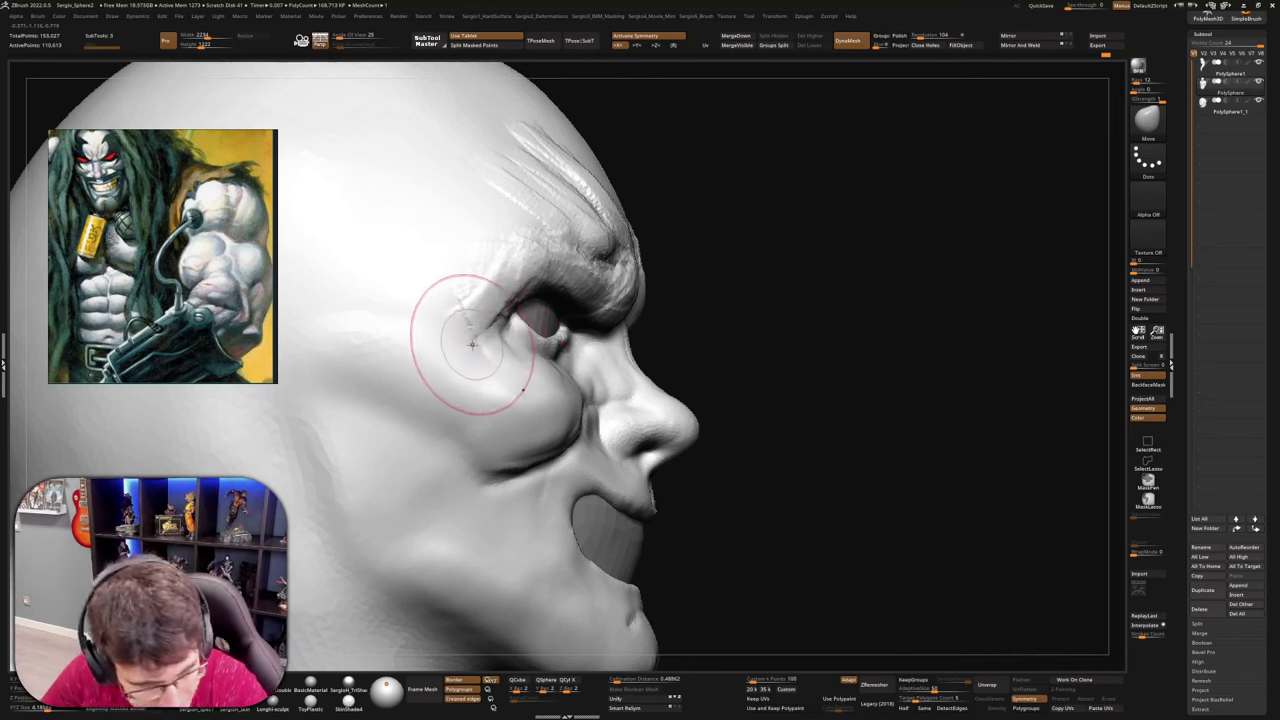
Build up the cheek below the outer corner of the eye with the Clay brush
right_drag(490, 376, 300, 415)
mouse_move(705, 380)
right_down()
mouse_move(614, 371)
mouse_move(662, 388)
mouse_move(632, 412)
right_up()
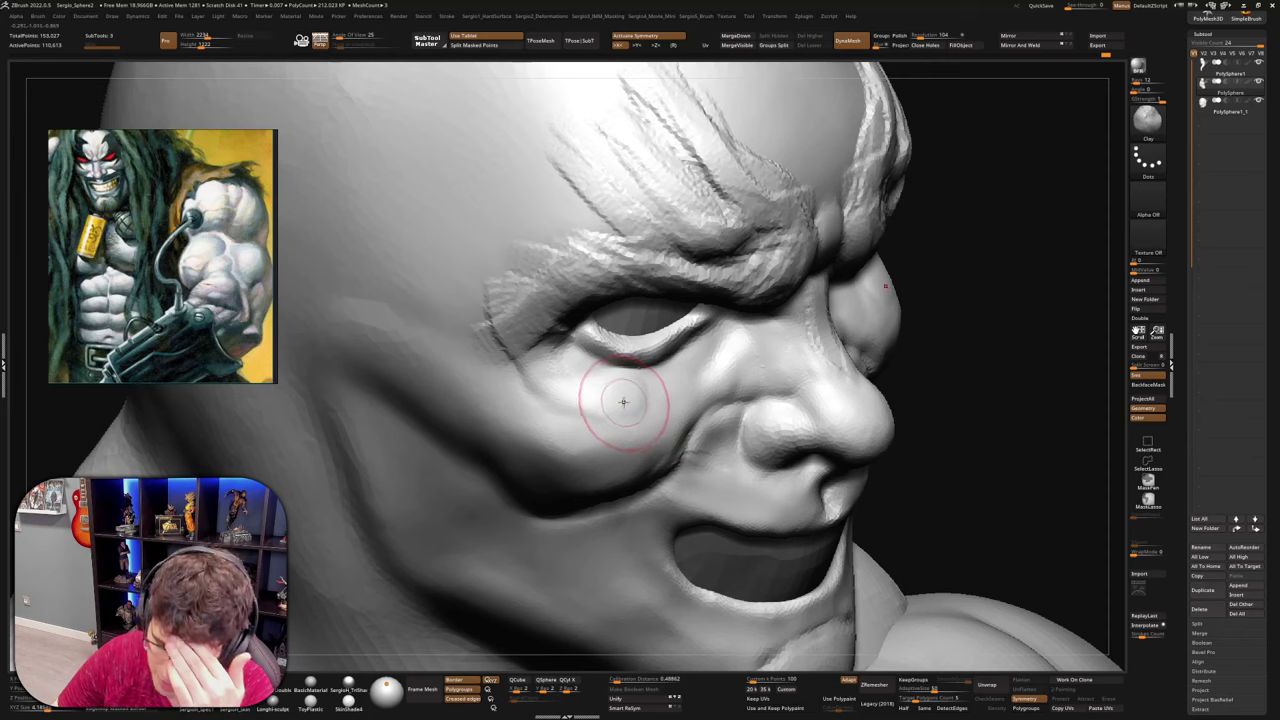
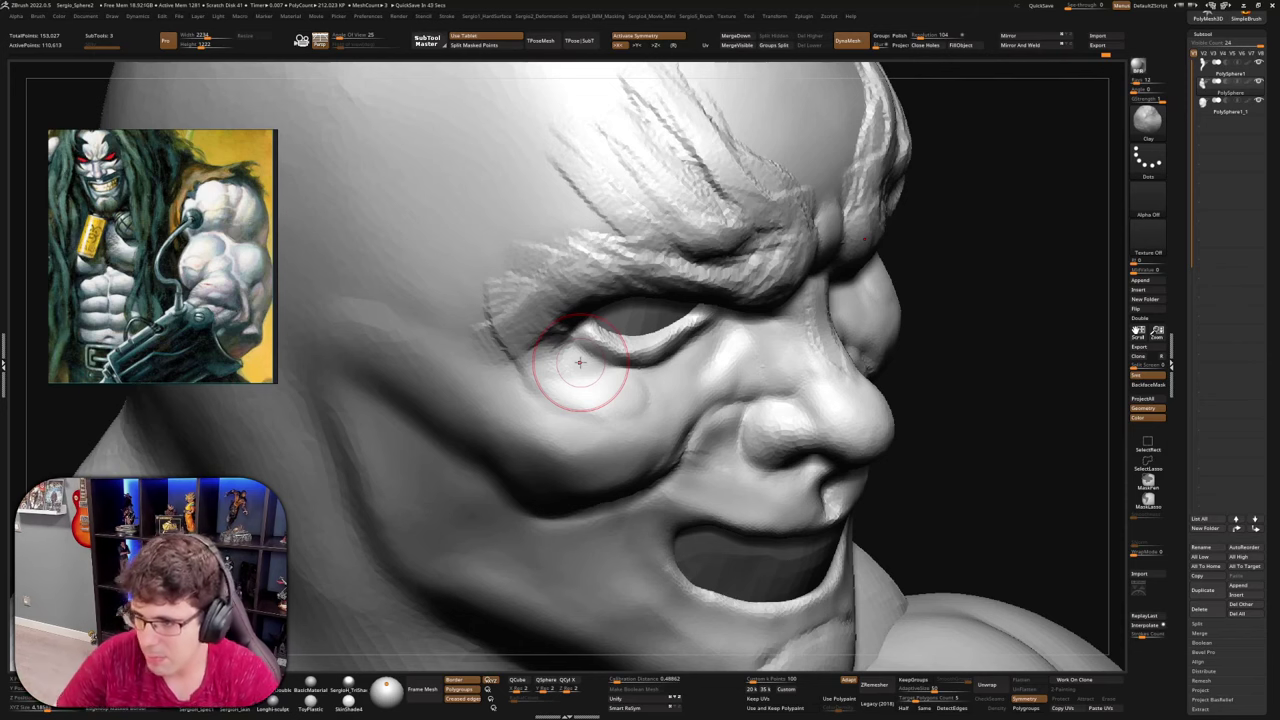
mouse_move(790, 358)
right_down()
mouse_move(777, 435)
mouse_move(765, 350)
mouse_move(735, 340)
mouse_move(738, 398)
mouse_move(755, 369)
mouse_move(766, 383)
mouse_move(694, 371)
right_up()
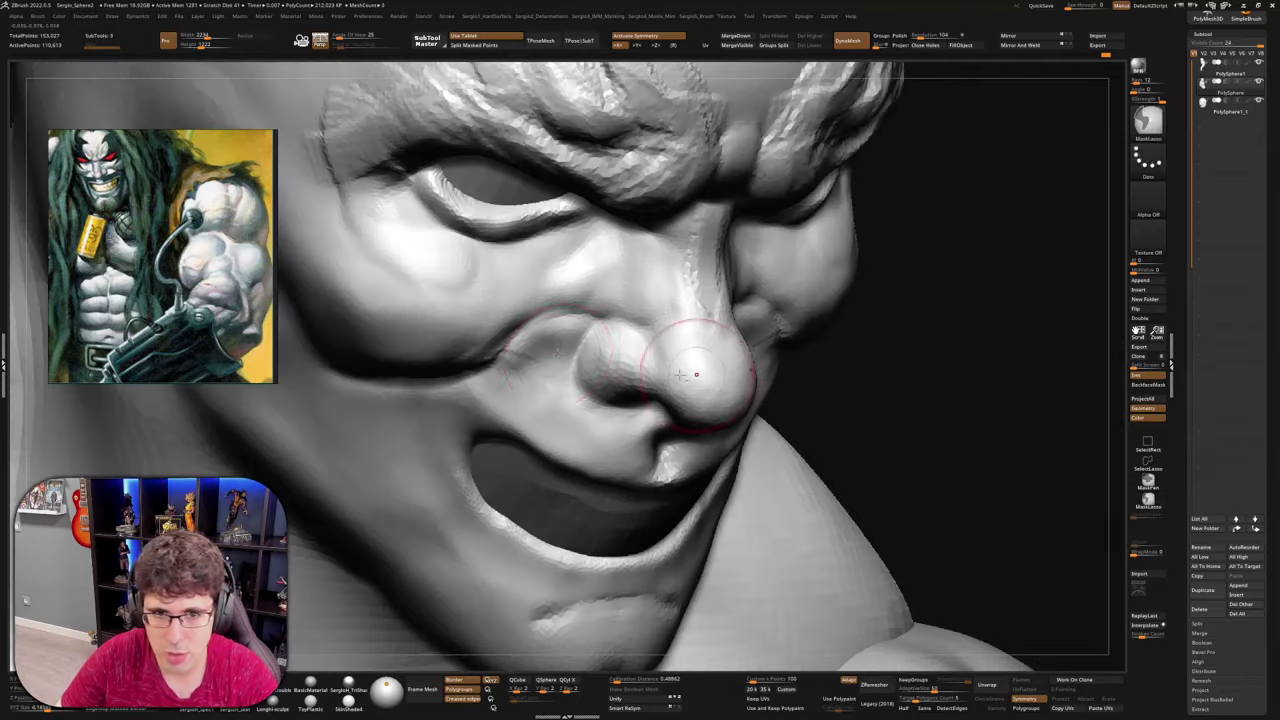
Build up the smile fold beside the nostril with the ClayBuildup brush at an adjusted brush size
key(b)
key(c)
key(b)
mouse_move(555, 365)
right_down()
mouse_move(634, 405)
mouse_move(614, 386)
right_up()
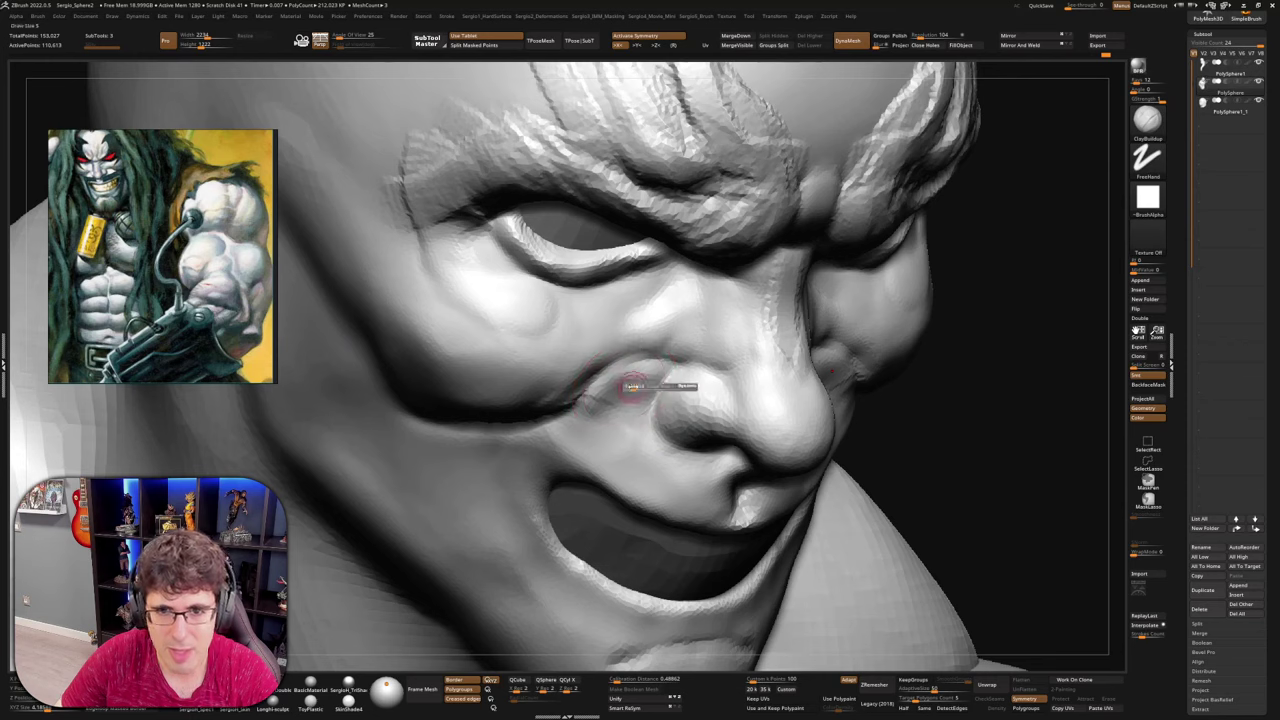
mouse_move(644, 373)
mouse_down()
mouse_move(596, 382)
mouse_move(576, 412)
mouse_move(622, 416)
mouse_move(594, 392)
mouse_move(572, 430)
mouse_up()
right_drag(612, 408, 590, 413)
key(s)
drag(645, 367, 584, 440)
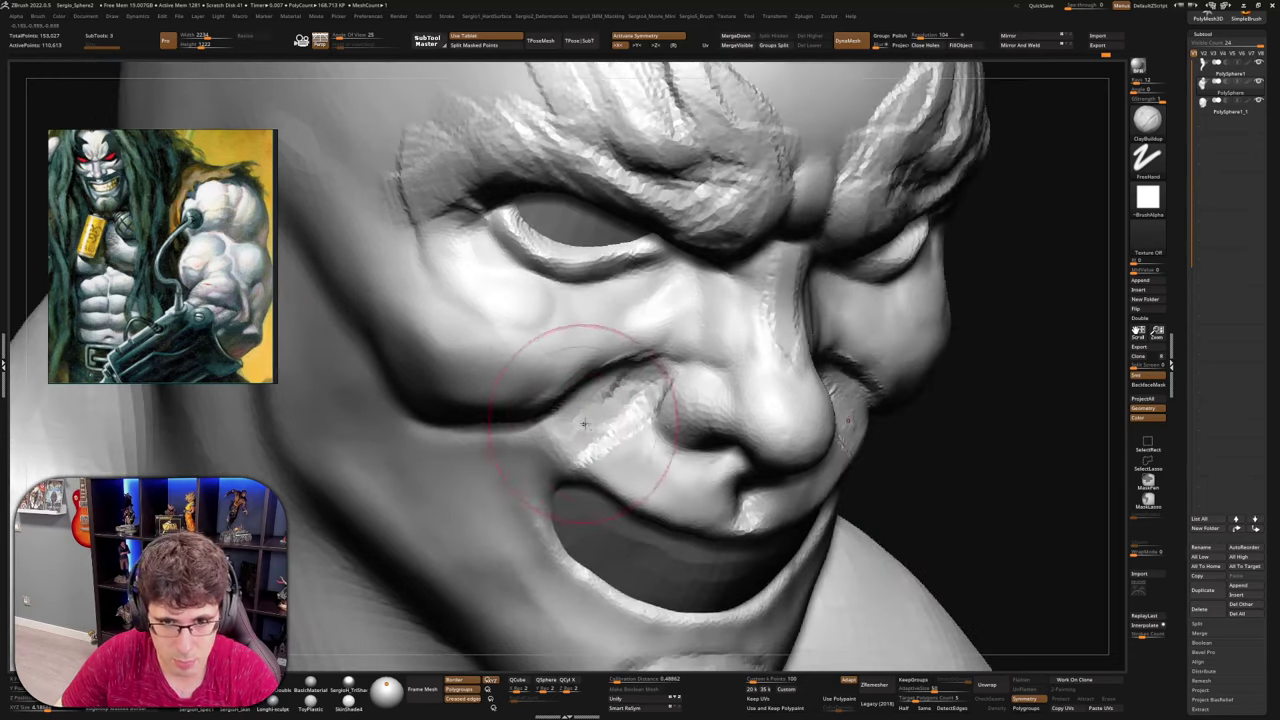
Extend the smile fold from the nose past the mouth corner and soften the outer cheek below the eye
mouse_move(645, 395)
mouse_down()
mouse_move(622, 430)
mouse_move(585, 421)
mouse_move(498, 454)
mouse_up()
drag(578, 428, 510, 470)
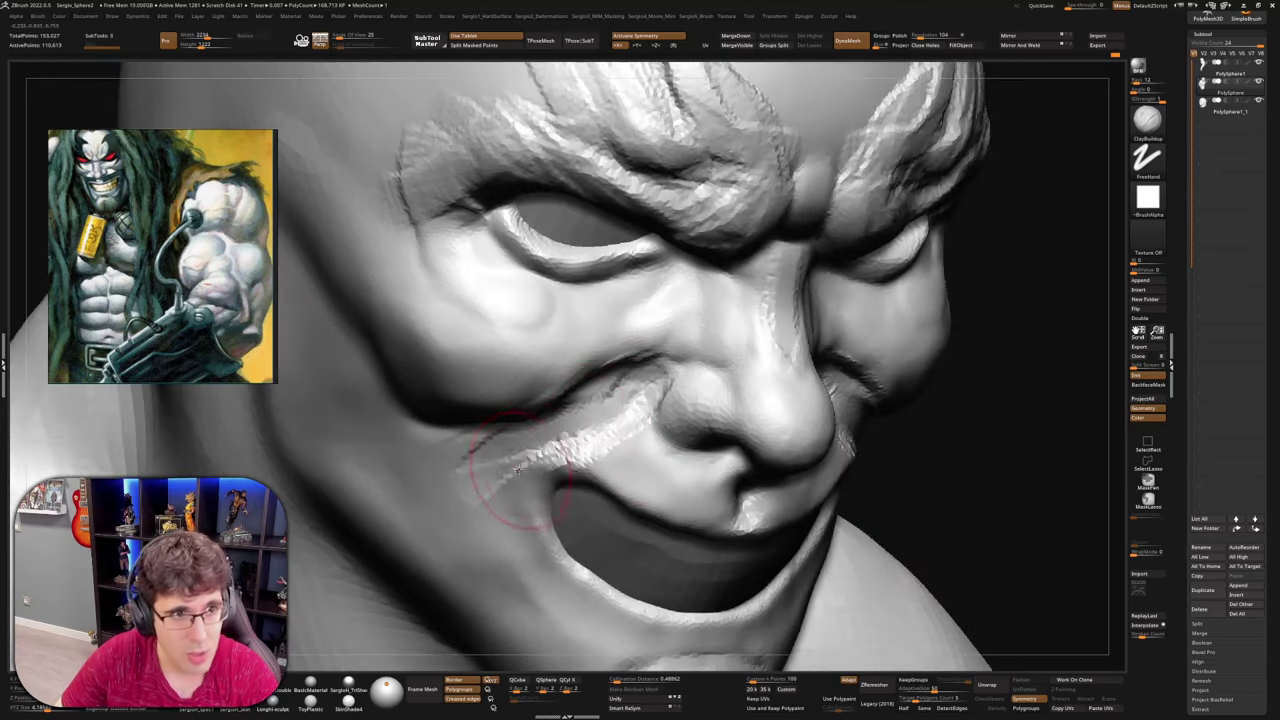
mouse_move(528, 471)
right_down()
mouse_move(604, 441)
mouse_move(582, 437)
right_up()
mouse_move(582, 437)
mouse_down()
mouse_move(575, 488)
mouse_move(622, 418)
mouse_move(650, 422)
mouse_move(728, 368)
mouse_move(613, 350)
mouse_move(765, 322)
mouse_move(763, 290)
mouse_move(632, 330)
mouse_move(525, 385)
mouse_move(728, 325)
mouse_up()
right_drag(665, 348, 635, 350)
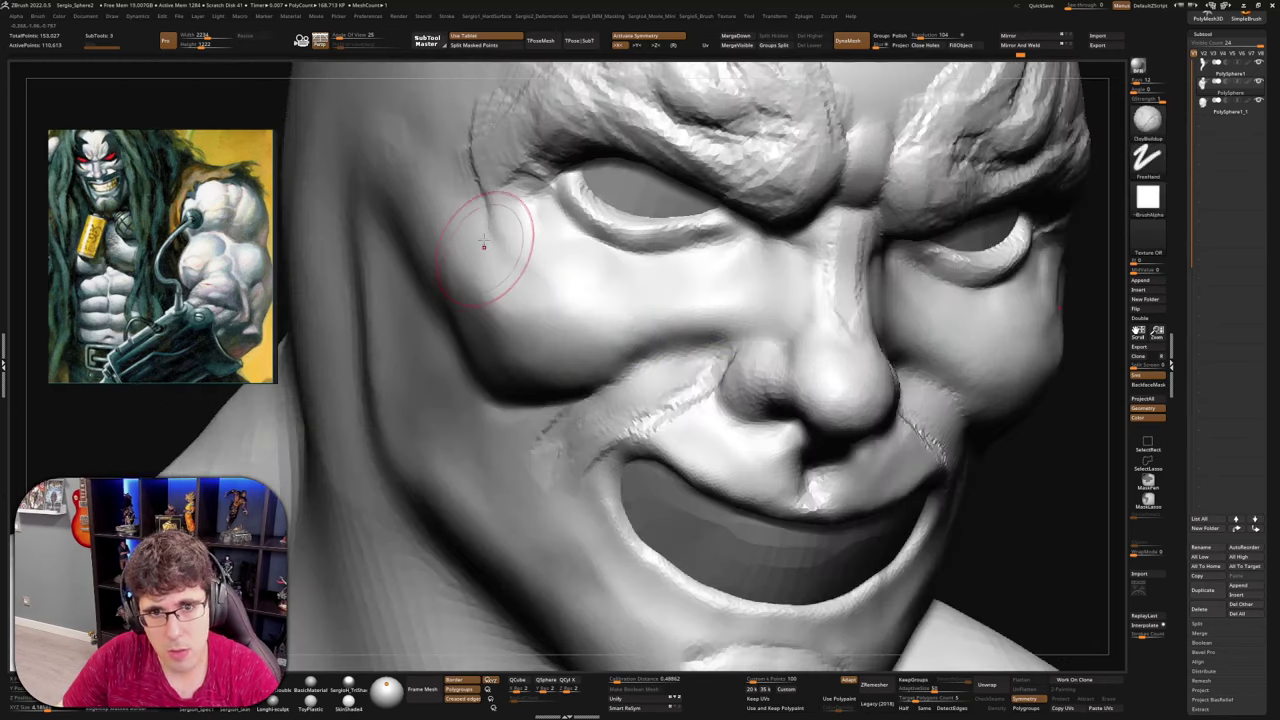
mouse_move(491, 257)
mouse_down()
mouse_move(467, 218)
mouse_move(530, 300)
mouse_move(500, 326)
mouse_up()
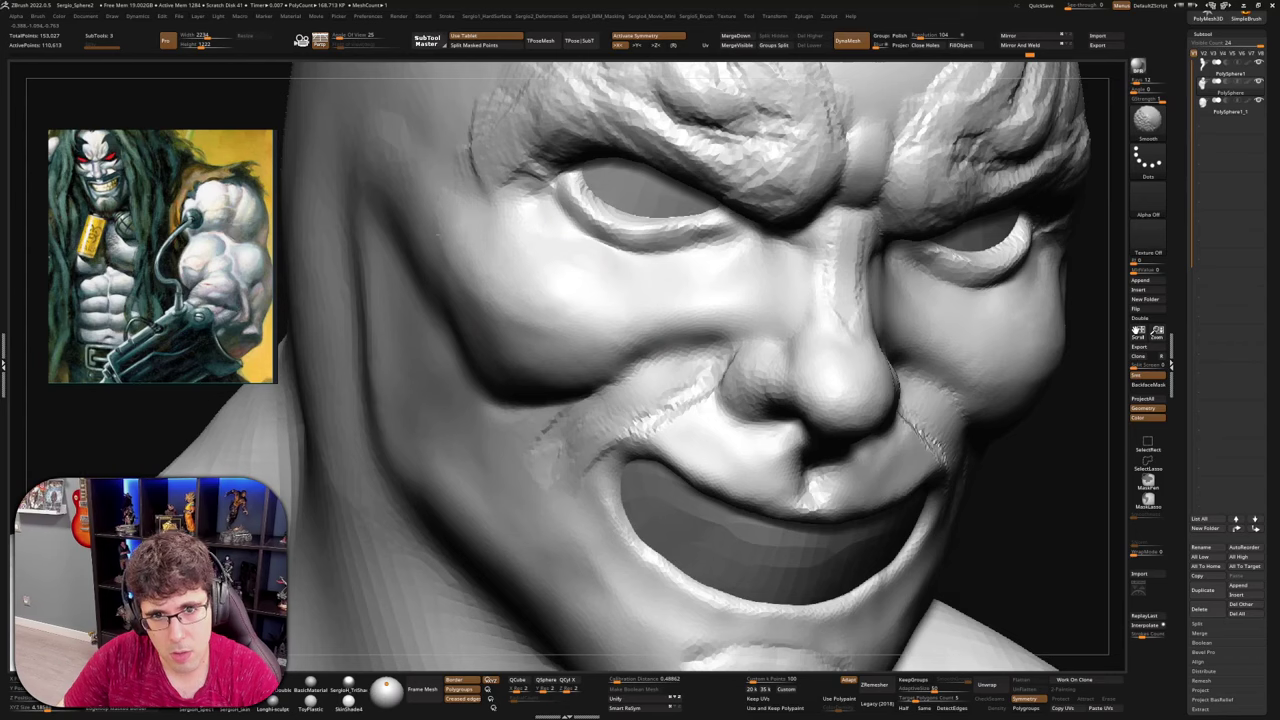
Select the teeth mesh inside the mouth and carve the bite line and the gaps between teeth with the DamStandard brush
right_drag(728, 362, 570, 365)
mouse_move(955, 465)
alt+right_down()
mouse_move(795, 394)
mouse_move(922, 394)
alt+right_up()
ctrl+right_drag(843, 420, 775, 460)
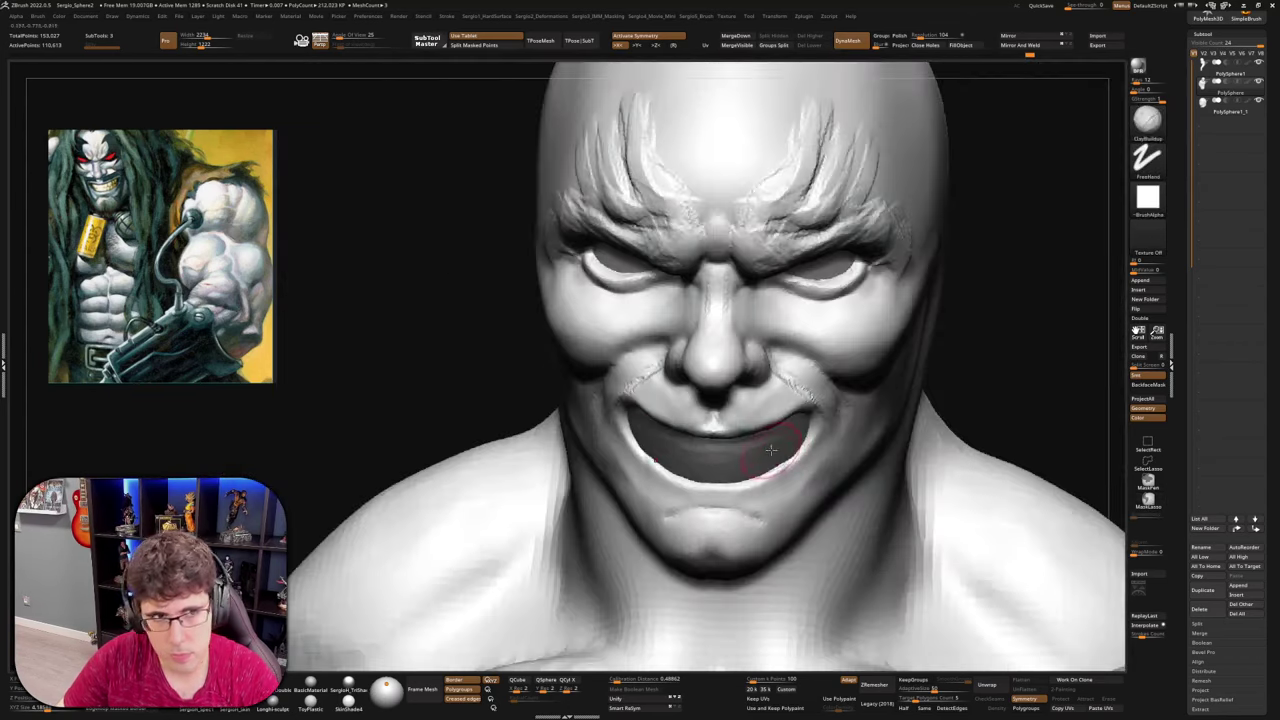
alt+click(772, 454)
ctrl+right_drag(782, 408, 800, 480)
right_drag(800, 480, 763, 503)
key(shift+s)
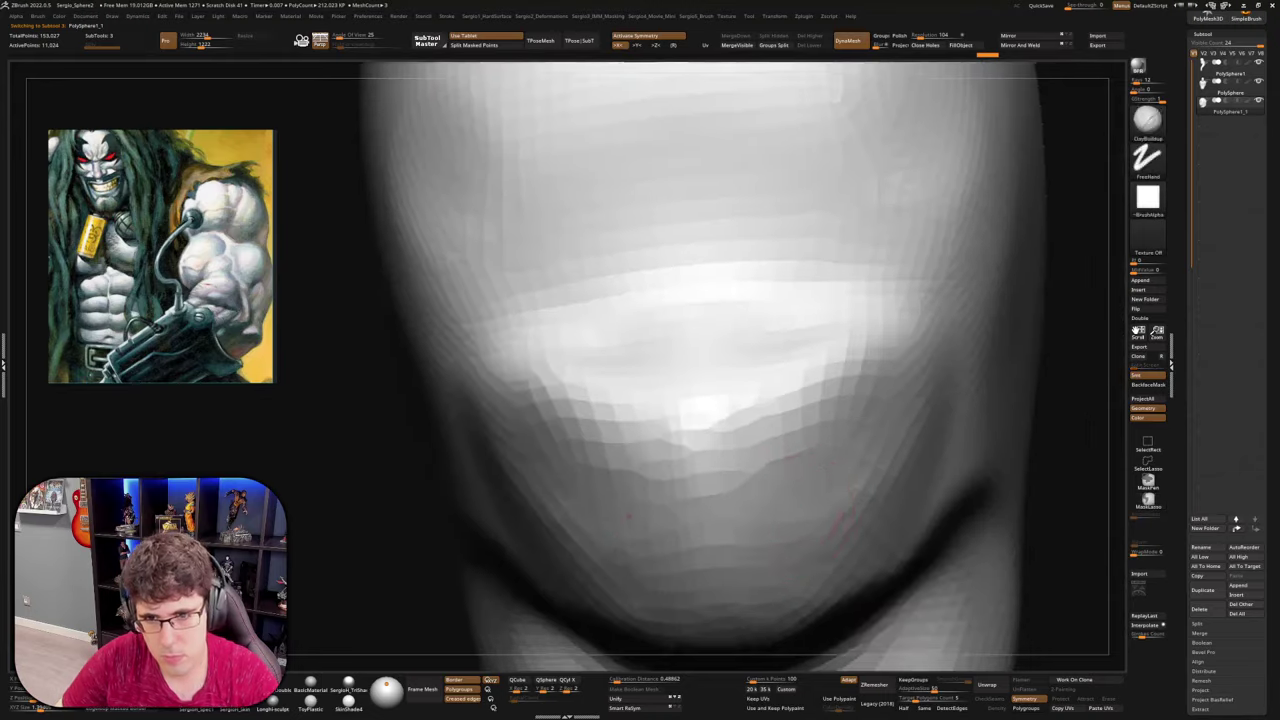
ctrl+right_drag(890, 440, 905, 345)
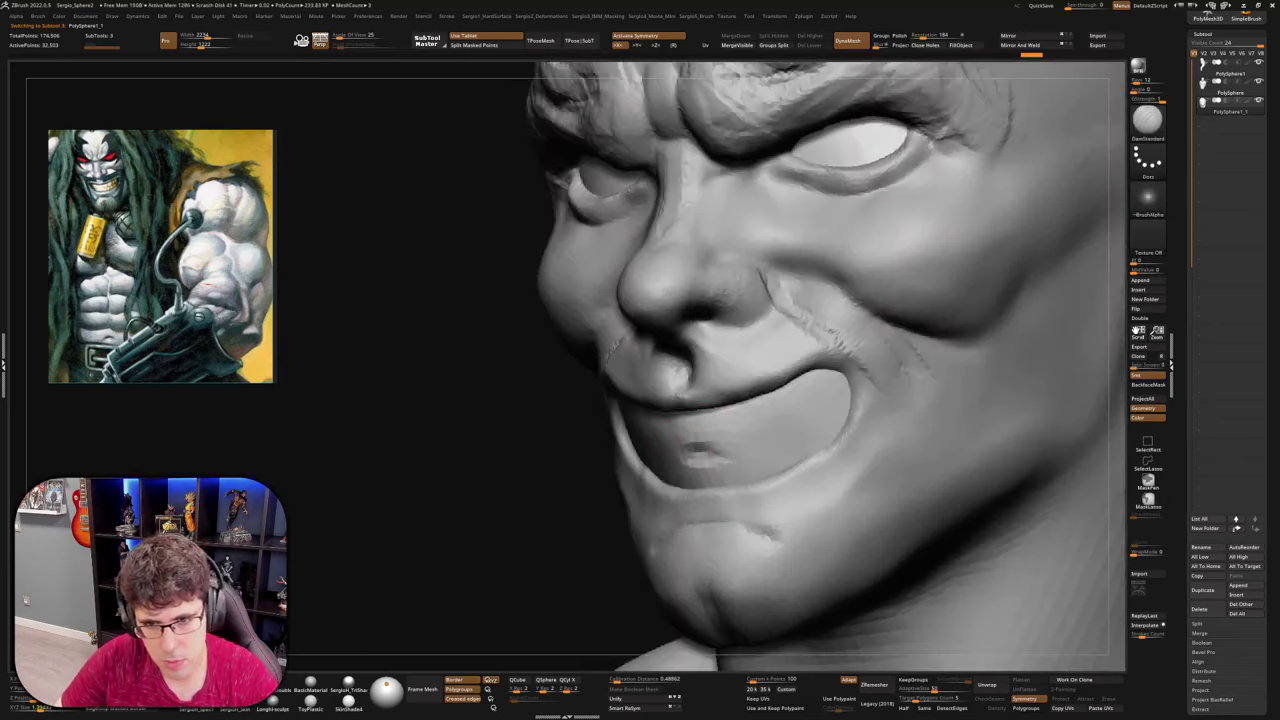
mouse_move(708, 450)
mouse_down()
mouse_move(772, 444)
mouse_move(814, 414)
mouse_up()
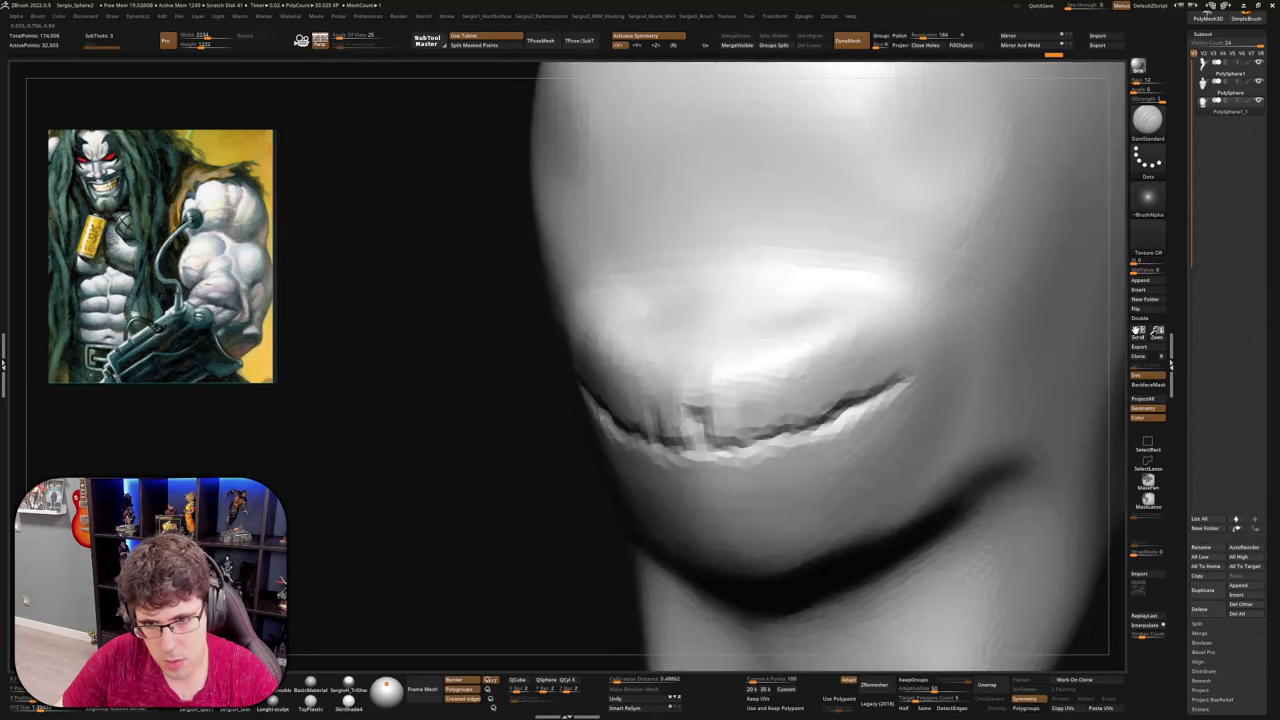
mouse_move(813, 437)
mouse_down()
mouse_move(814, 366)
mouse_move(880, 387)
mouse_up()
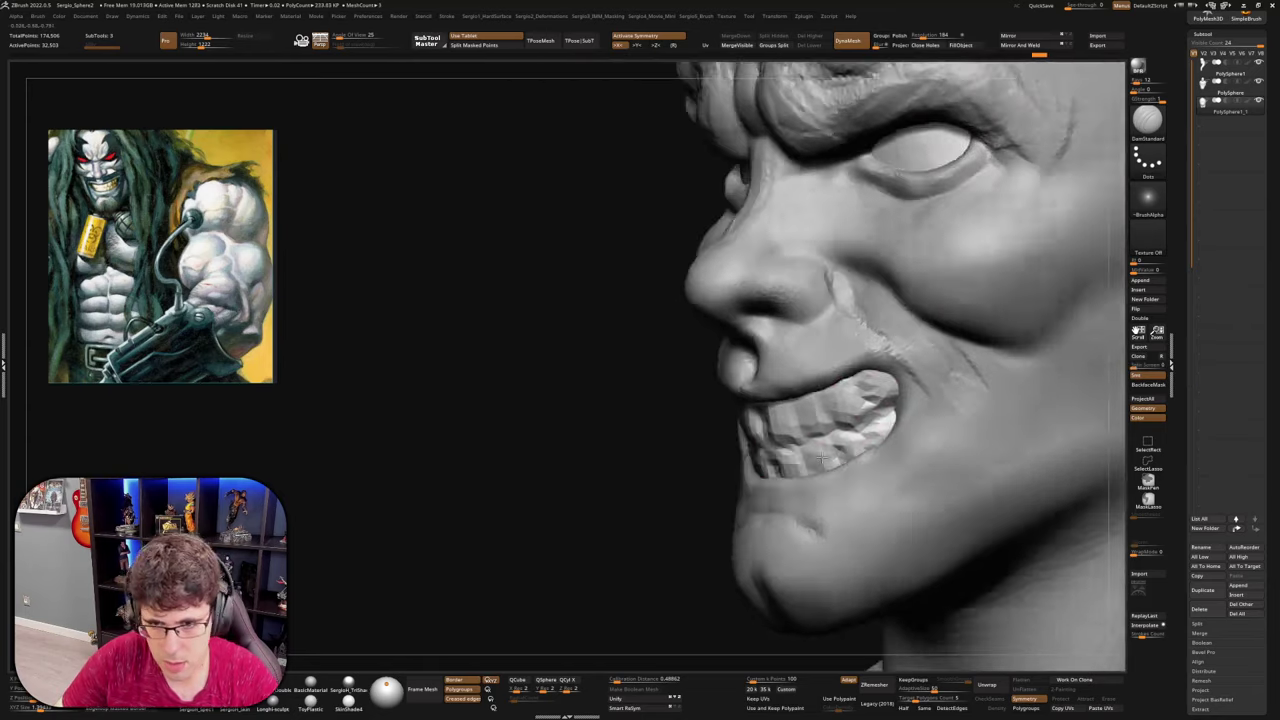
Mask the upper teeth with a lasso from the side, leaving the lower row unmasked
mouse_move(990, 345)
ctrl+mouse_down()
mouse_move(832, 428)
mouse_move(672, 413)
mouse_move(940, 300)
ctrl+mouse_up()
right_drag(871, 366, 797, 417)
mouse_move(750, 420)
ctrl+mouse_down()
mouse_move(834, 477)
mouse_move(867, 450)
mouse_move(911, 371)
mouse_move(809, 266)
mouse_move(772, 385)
ctrl+mouse_up()
mouse_move(808, 426)
alt+right_down()
mouse_move(666, 433)
mouse_move(680, 520)
alt+right_up()
right_drag(680, 520, 731, 433)
Reposition the lower teeth in profile with the Move brush and clear the mask
drag(731, 432, 741, 480)
key(b)
key(m)
key(v)
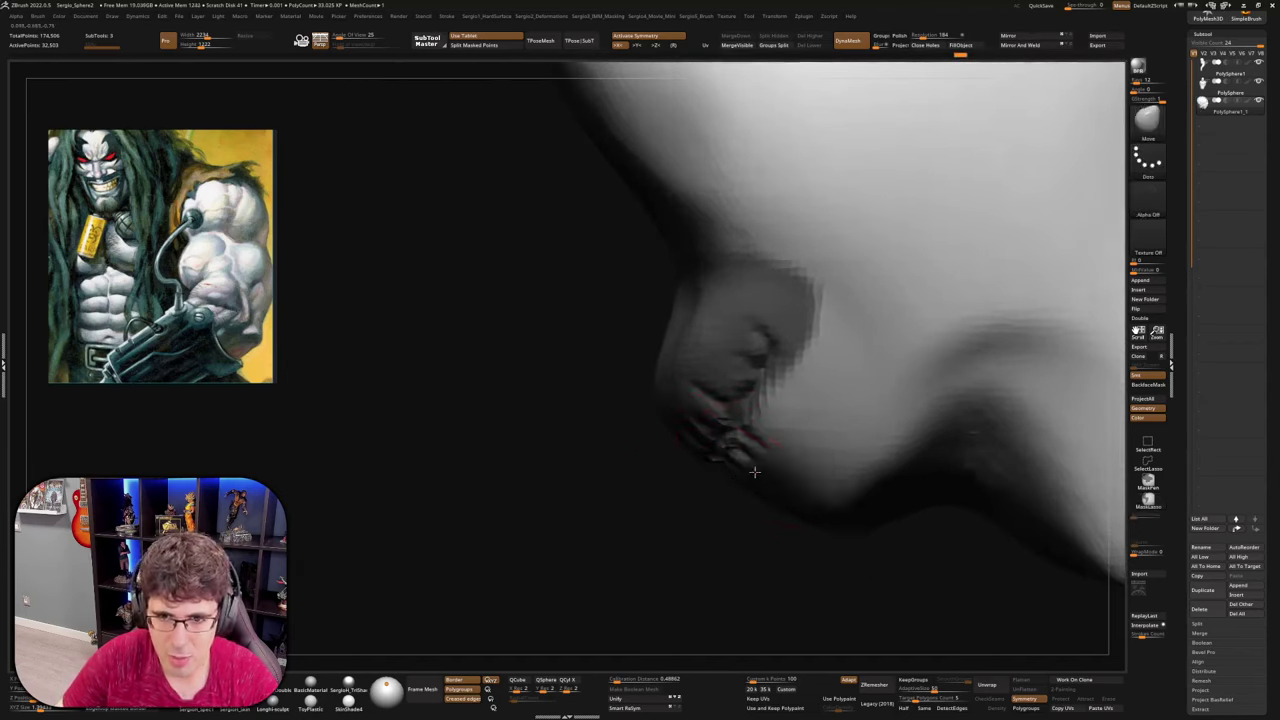
mouse_move(741, 480)
right_down()
mouse_move(806, 440)
mouse_move(711, 483)
right_up()
mouse_move(705, 467)
ctrl+mouse_down()
mouse_move(749, 451)
mouse_move(765, 422)
mouse_move(812, 513)
ctrl+mouse_up()
drag(760, 462, 777, 442)
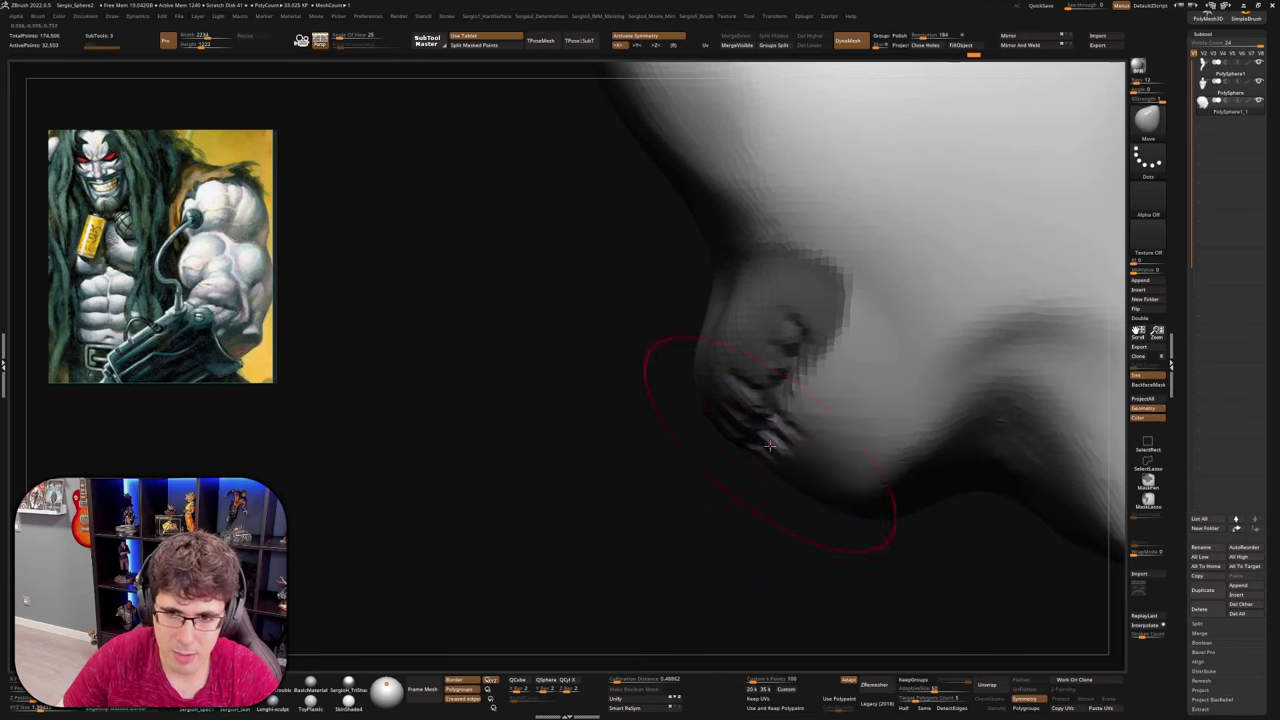
mouse_move(772, 453)
right_down()
mouse_move(842, 431)
mouse_move(768, 462)
right_up()
ctrl+drag(768, 490, 768, 526)
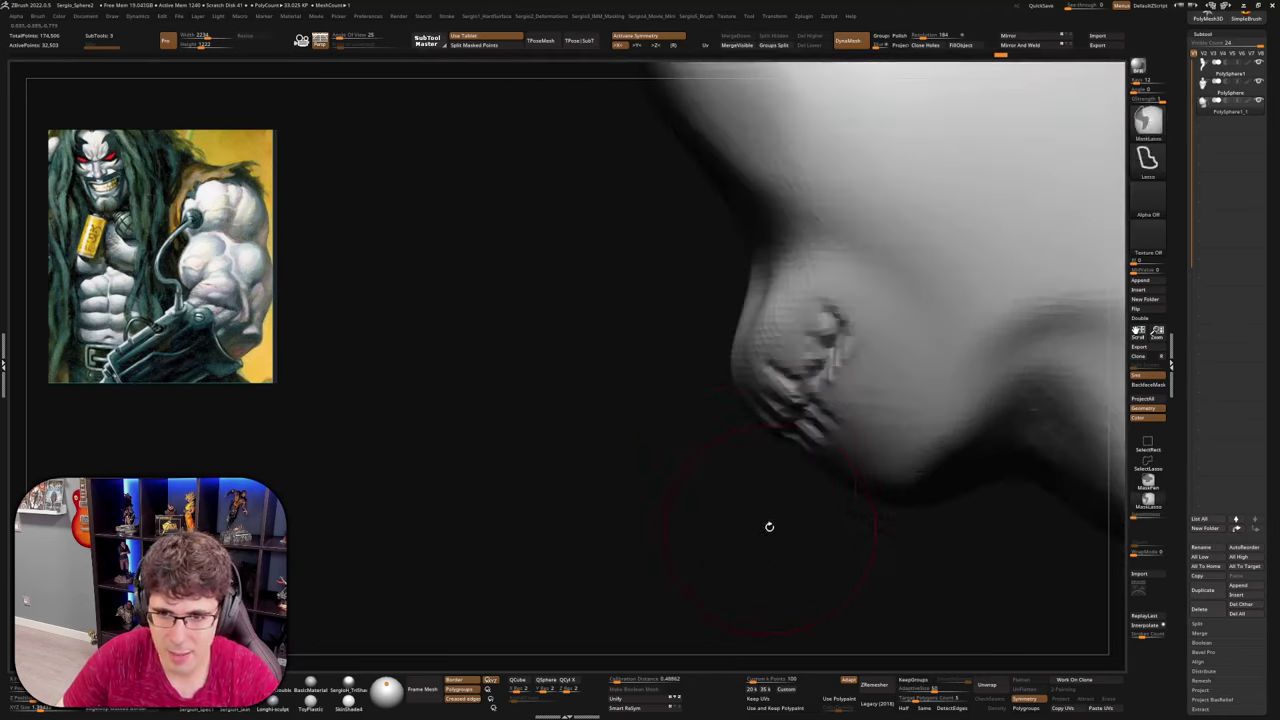
right_drag(768, 526, 780, 472)
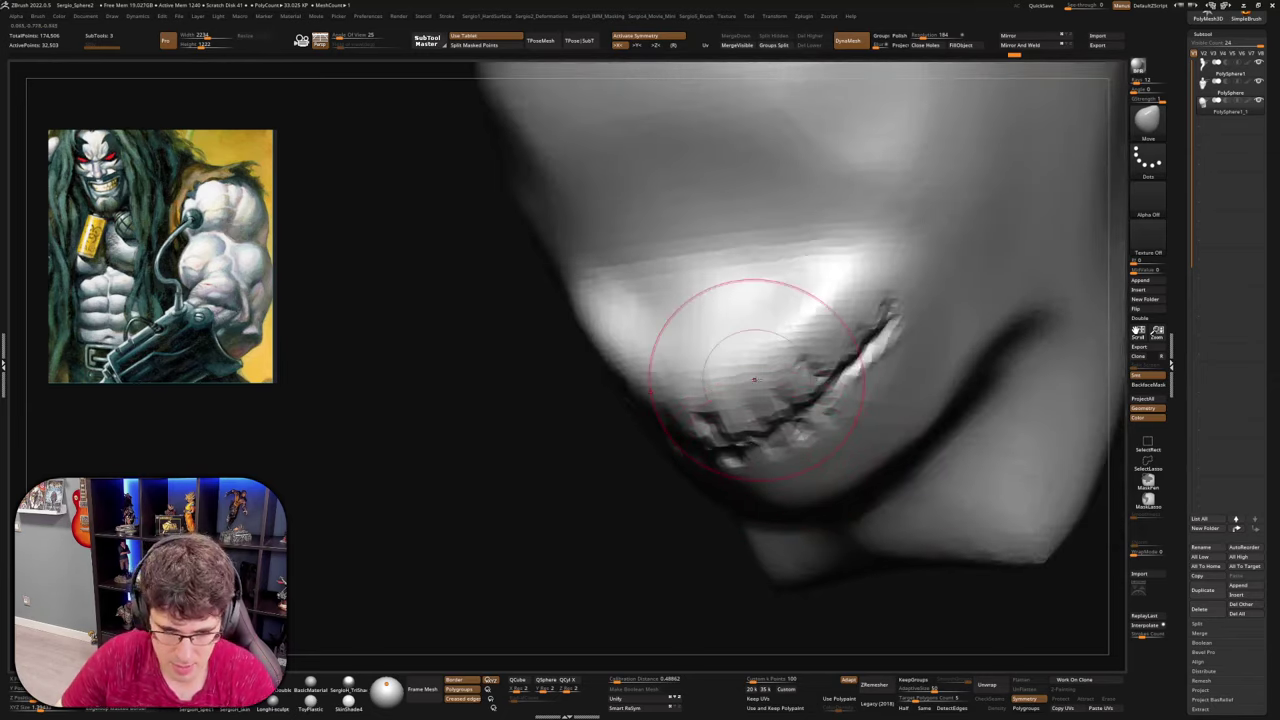
key(shift+d)
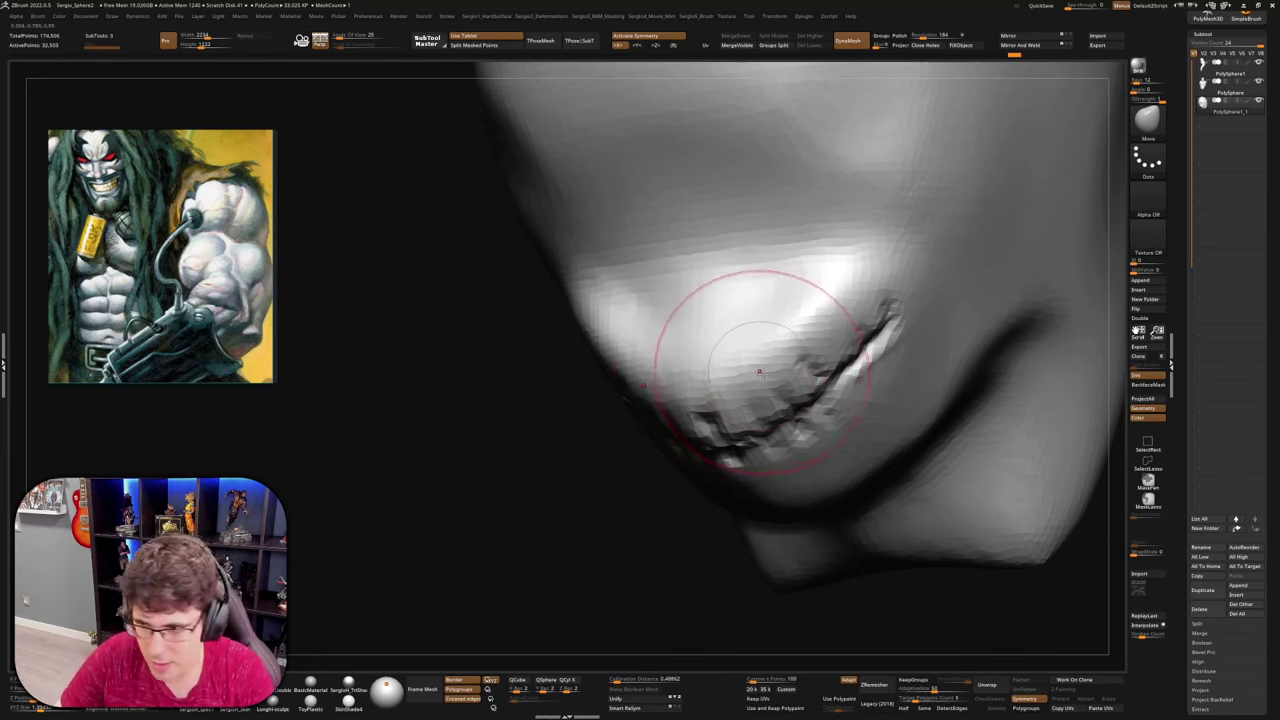
mouse_move(745, 405)
right_down()
mouse_move(765, 393)
mouse_move(750, 380)
mouse_move(765, 398)
right_up()
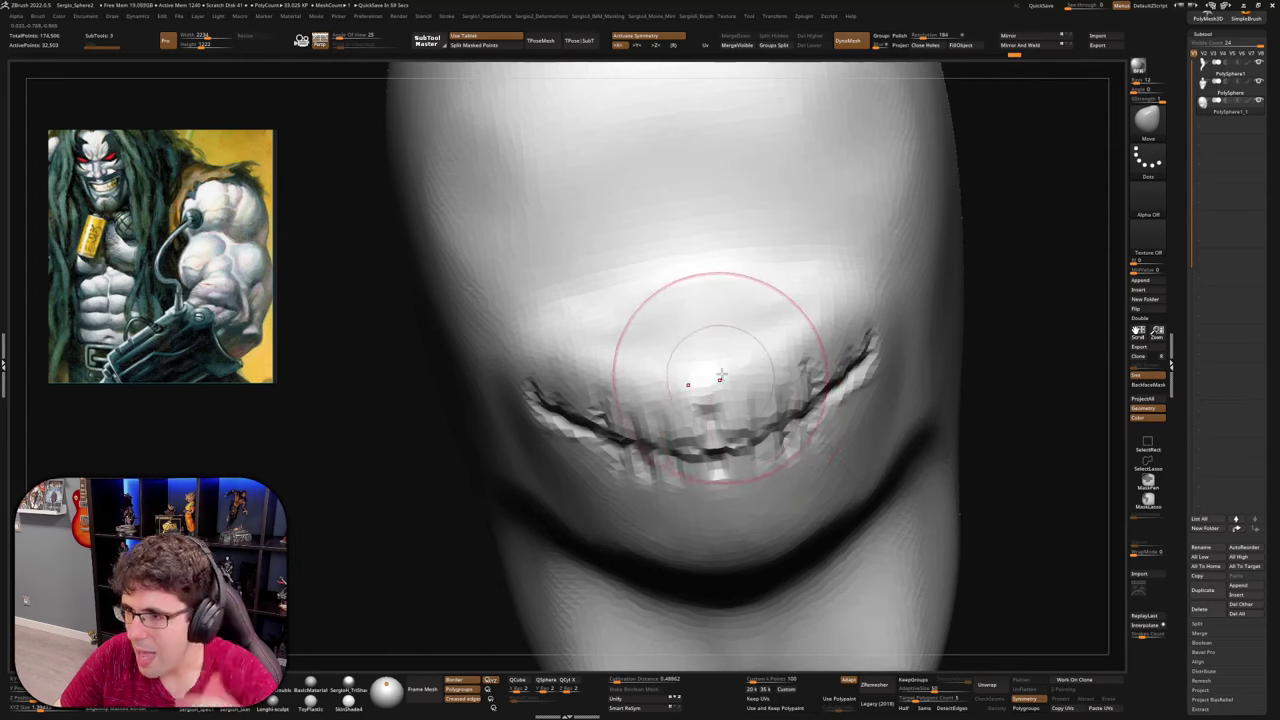
mouse_move(736, 332)
right_down()
mouse_move(706, 371)
mouse_move(740, 403)
right_up()
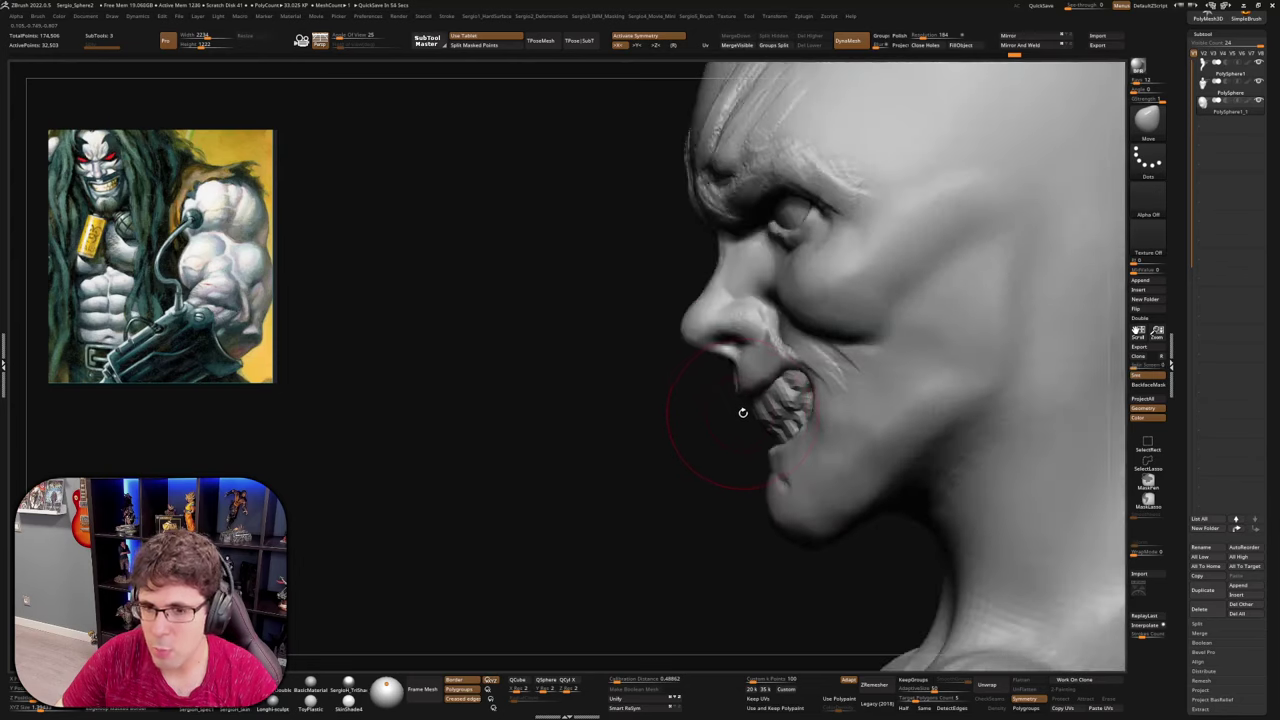
mouse_move(743, 414)
right_down()
mouse_move(792, 489)
mouse_move(930, 320)
right_up()
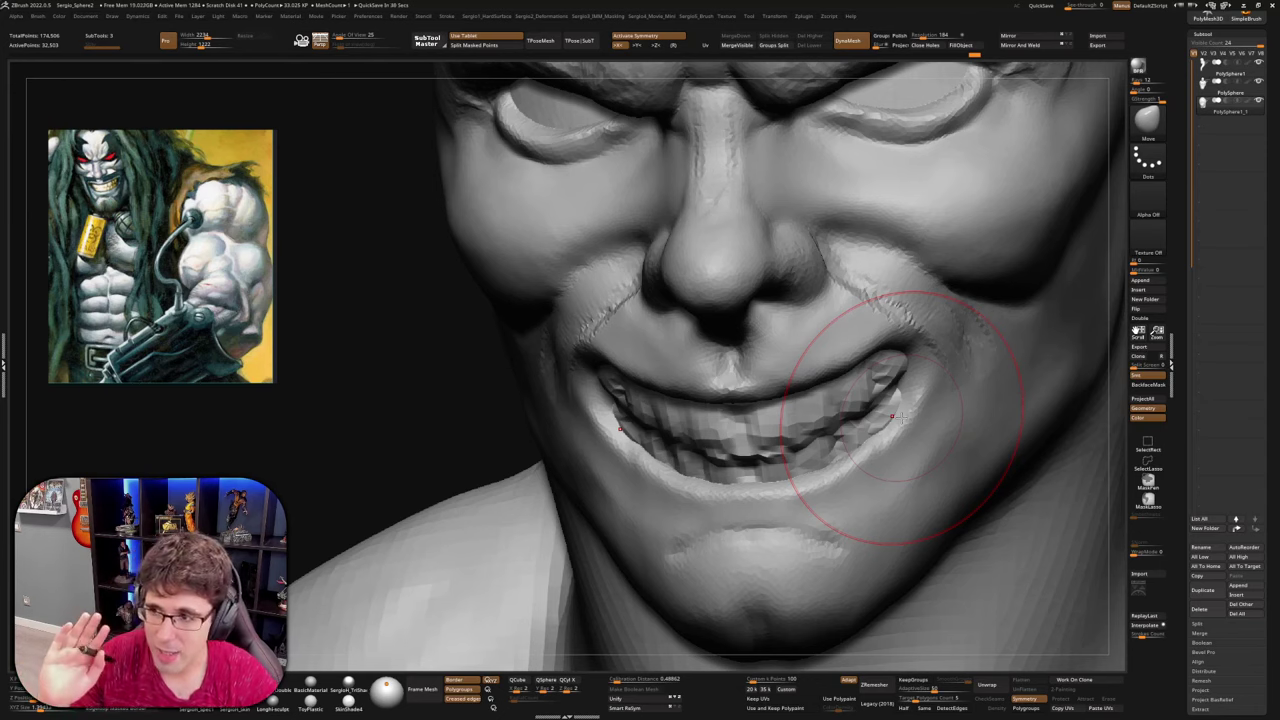
Select the head mesh and reshape the nose tip and the top of the bridge in profile with the Move brush
mouse_move(723, 460)
ctrl+right_down()
mouse_move(669, 340)
mouse_move(705, 440)
mouse_move(755, 424)
mouse_move(748, 396)
ctrl+right_up()
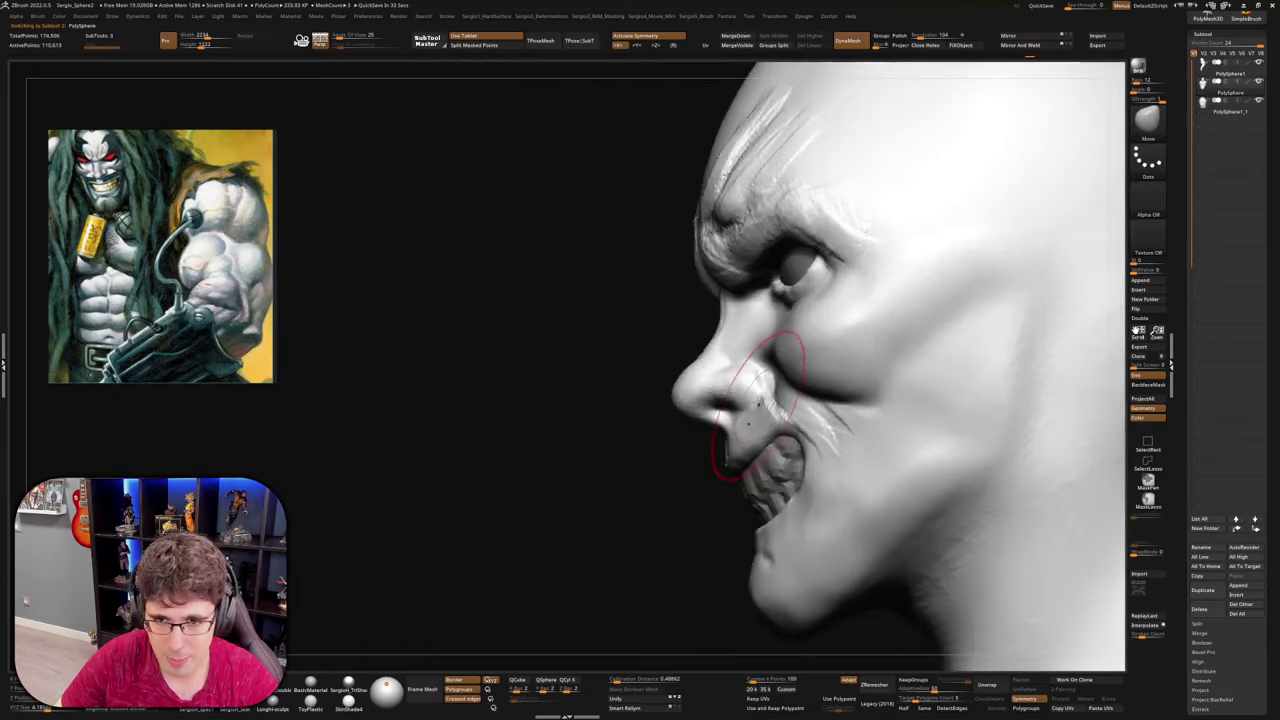
drag(694, 401, 674, 409)
right_drag(674, 409, 667, 397)
drag(670, 397, 688, 388)
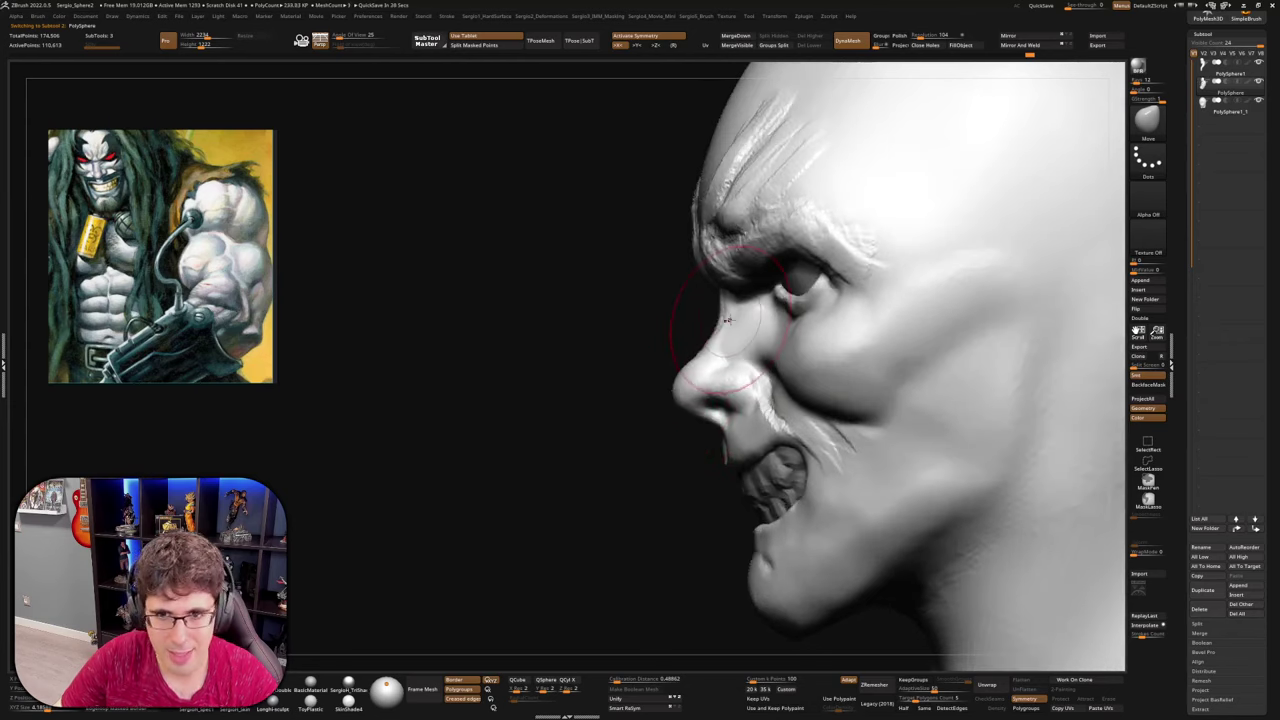
mouse_move(718, 290)
ctrl+right_down()
mouse_move(694, 346)
mouse_move(700, 286)
mouse_move(724, 256)
ctrl+right_up()
drag(718, 246, 728, 264)
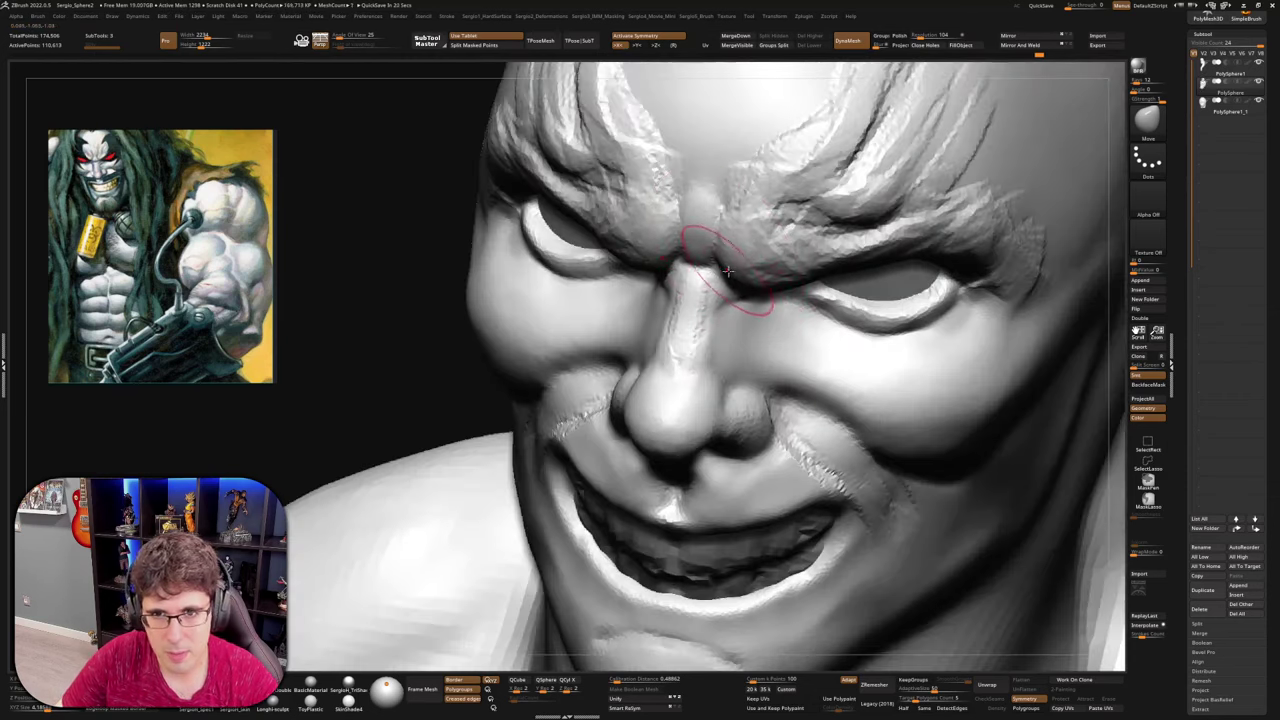
Refine the sides of the nose bridge with the Standard and Move brushes and smooth its surface
mouse_move(728, 270)
right_down()
mouse_move(748, 298)
mouse_move(726, 313)
mouse_move(728, 355)
right_up()
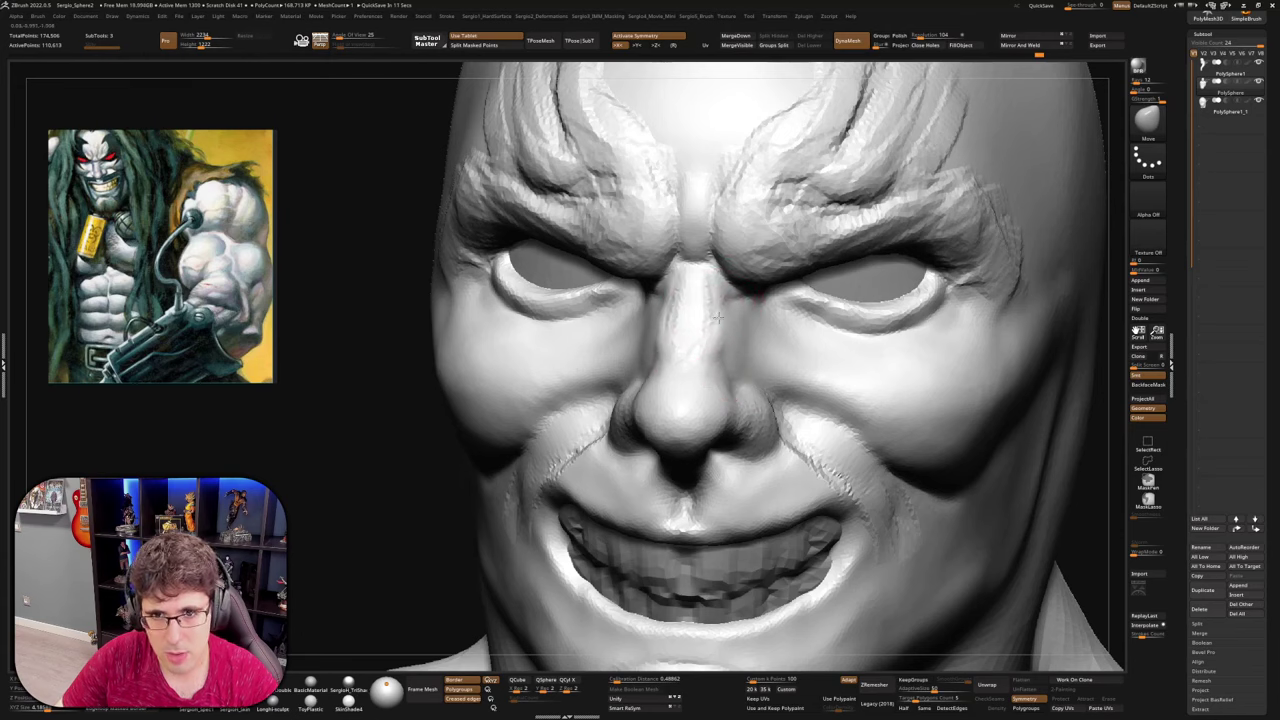
mouse_move(717, 318)
right_down()
mouse_move(715, 352)
mouse_move(731, 348)
right_up()
key(b)
key(s)
key(t)
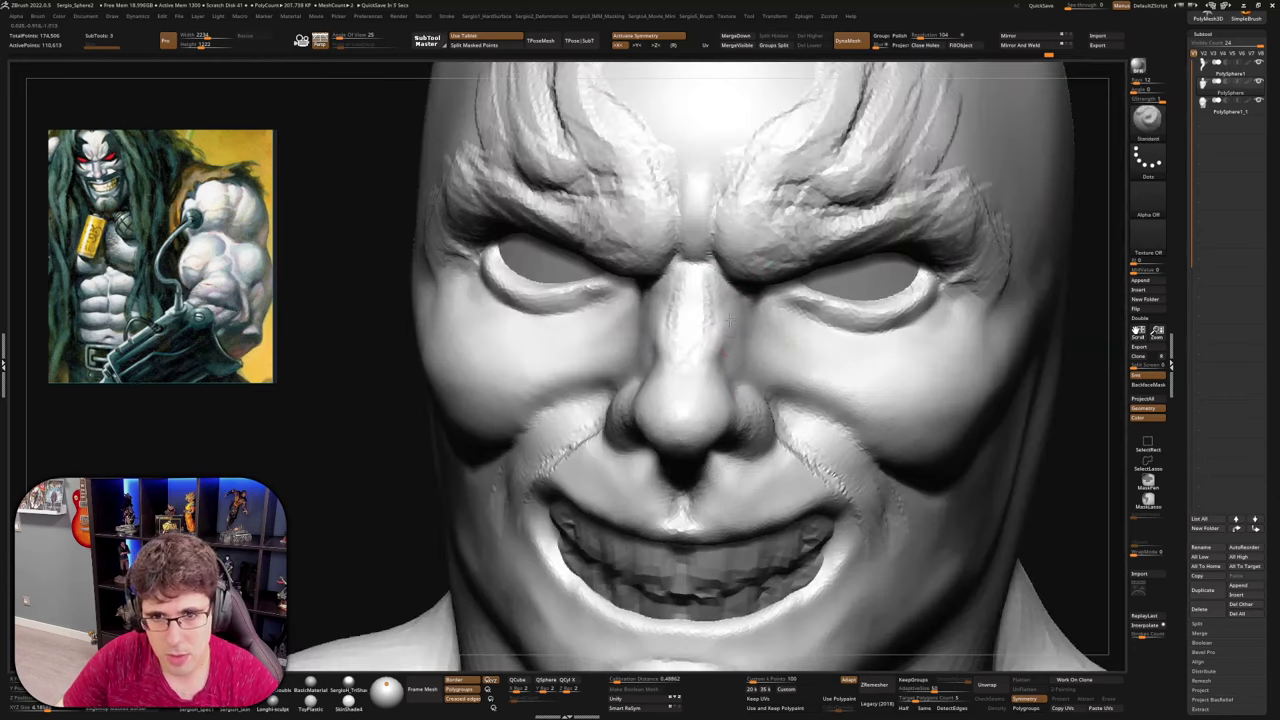
key(b)
key(m)
key(v)
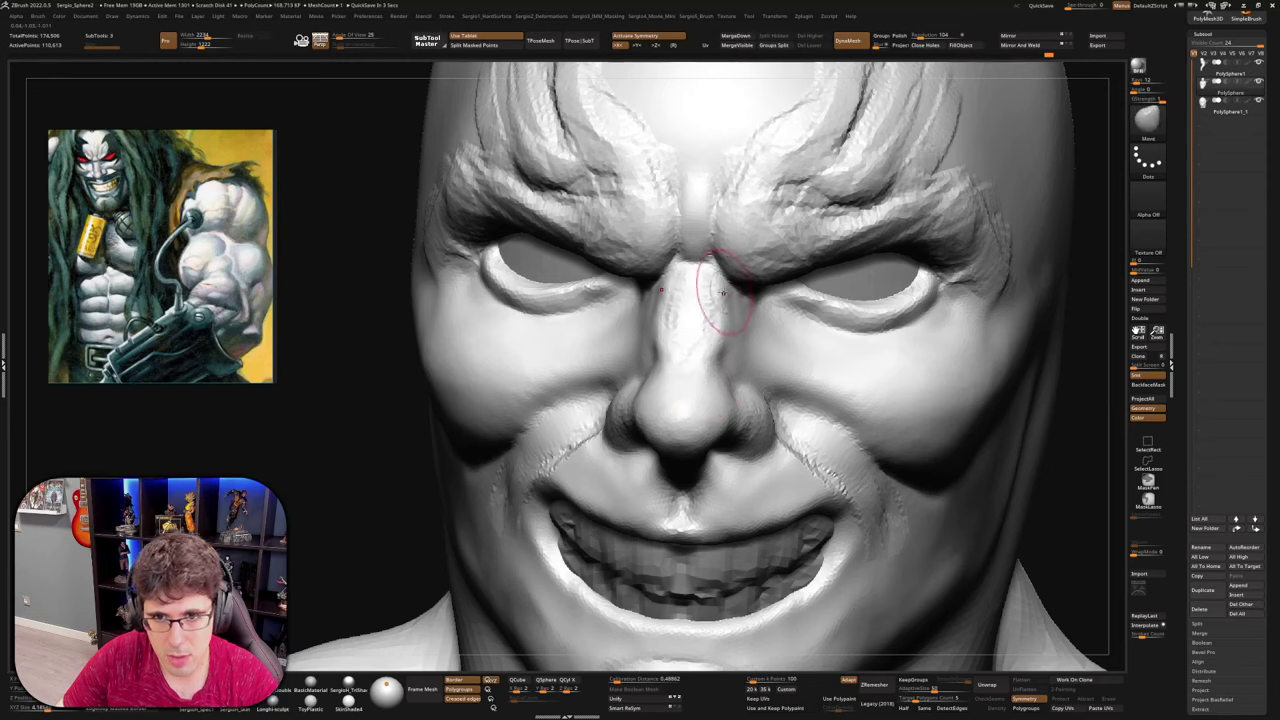
shift+drag(702, 293, 695, 366)
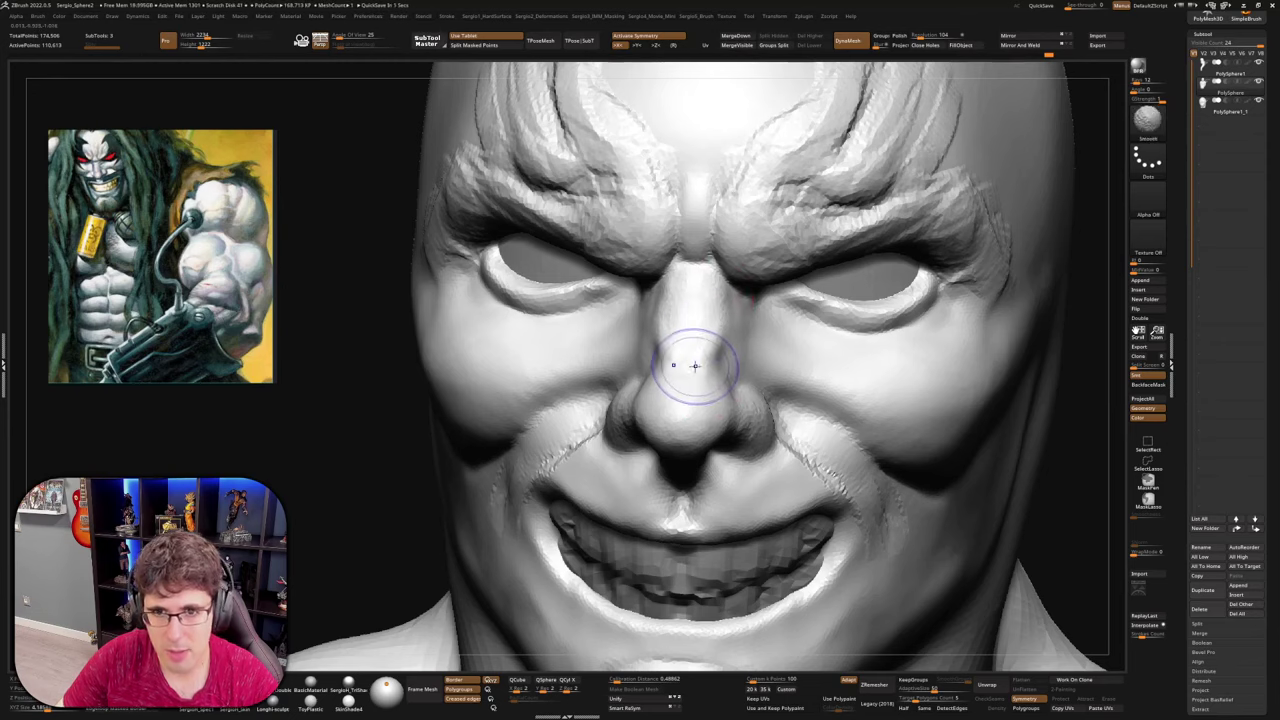
shift+drag(721, 297, 725, 284)
Smooth the nose tip and the lower bridge down to a clean surface
right_drag(825, 332, 763, 349)
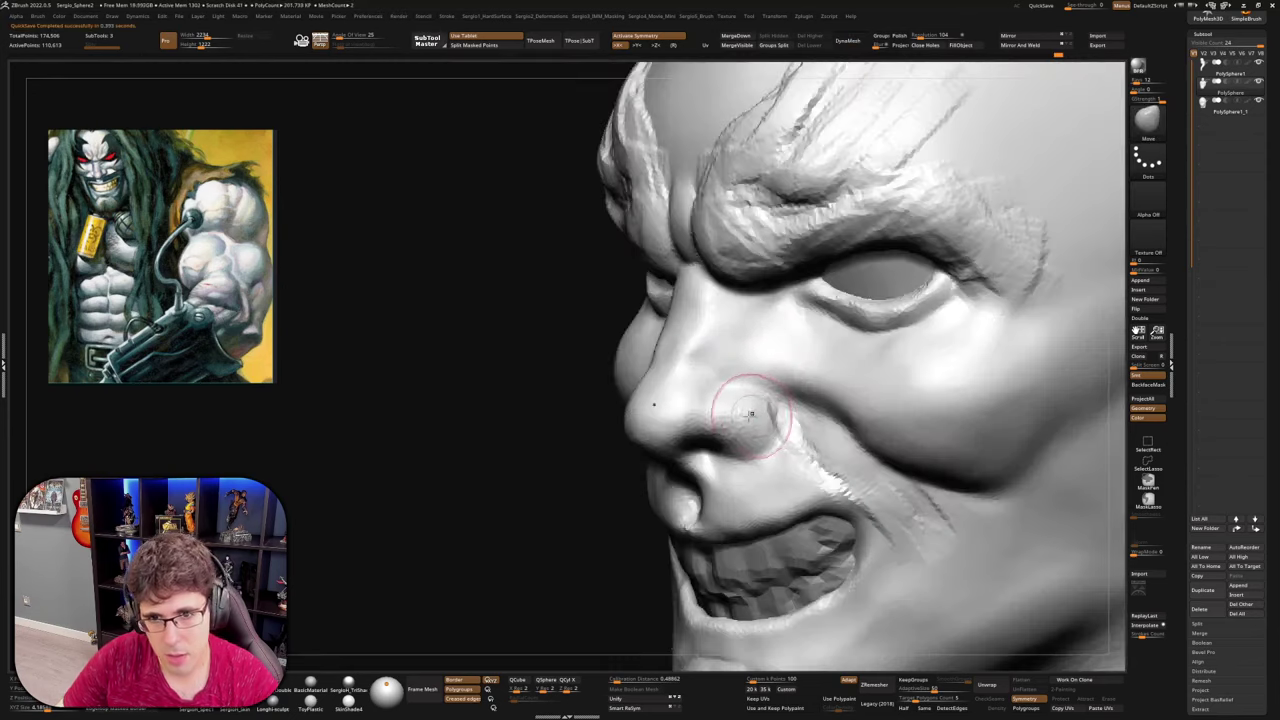
mouse_move(751, 414)
right_down()
mouse_move(676, 417)
mouse_move(748, 416)
right_up()
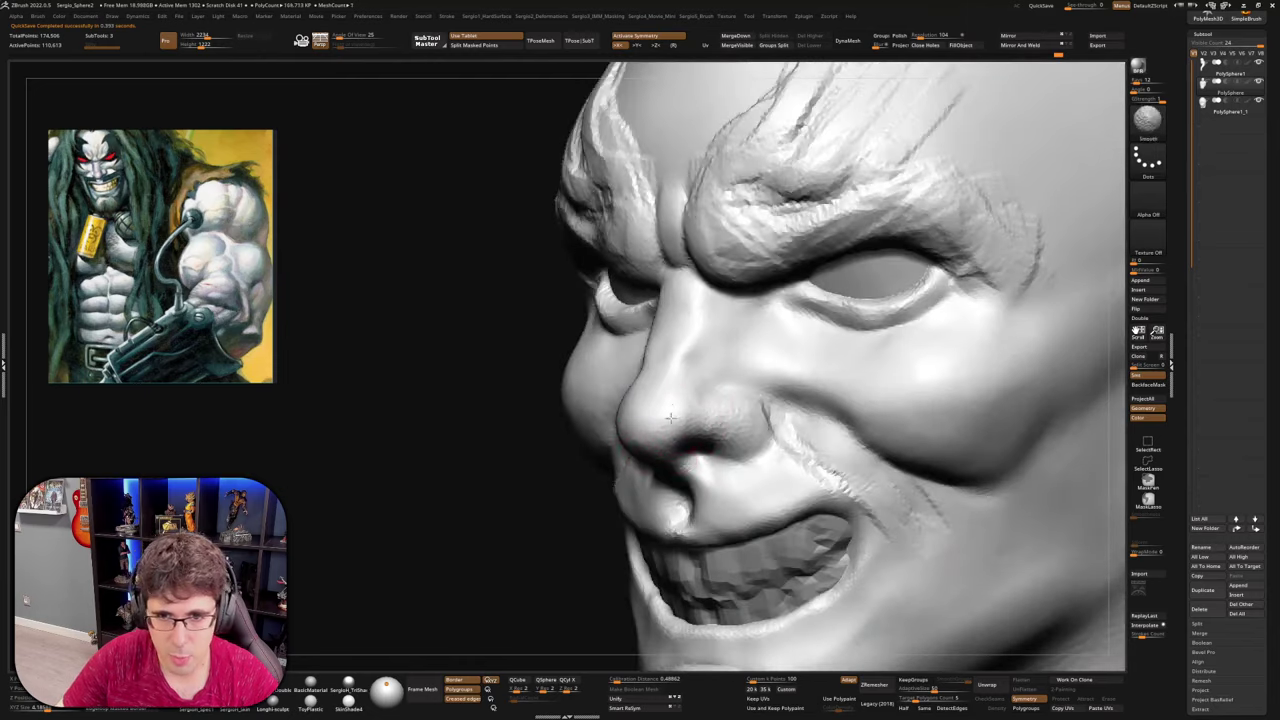
shift+drag(676, 406, 653, 428)
right_drag(697, 379, 760, 376)
shift+drag(652, 360, 654, 366)
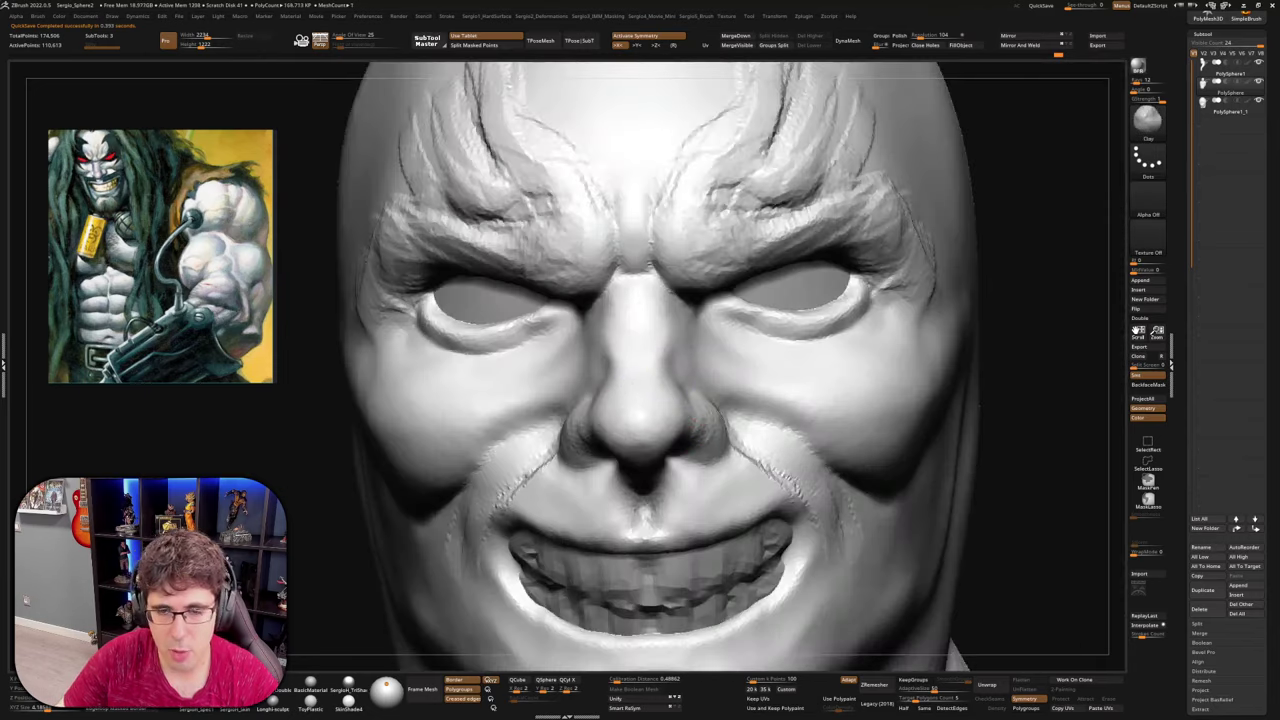
Build up the smile folds beside the nose with the Clay and ClayBuildup brushes and smooth them into the cheeks
right_drag(745, 430, 680, 438)
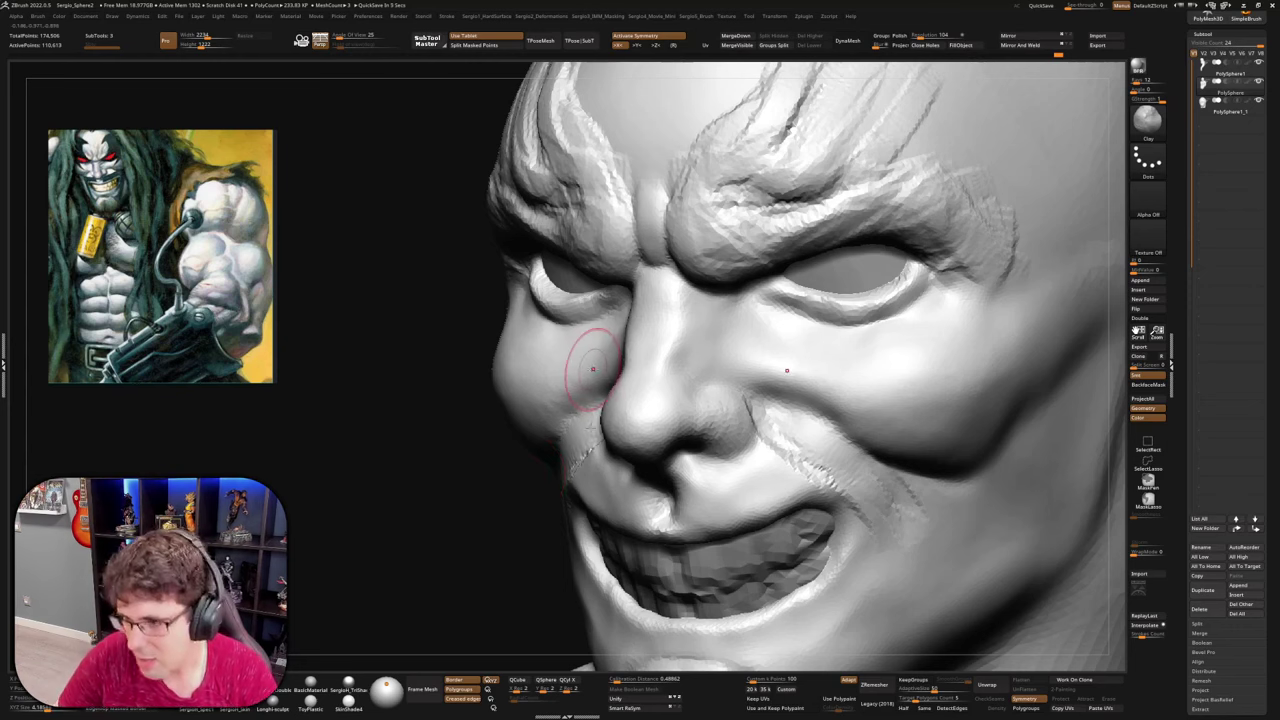
drag(514, 529, 598, 485)
right_drag(600, 485, 690, 445)
key(b)
key(c)
key(b)
drag(689, 431, 680, 437)
right_drag(620, 440, 690, 432)
mouse_move(704, 384)
mouse_down()
mouse_move(660, 448)
mouse_move(680, 420)
mouse_move(637, 436)
mouse_up()
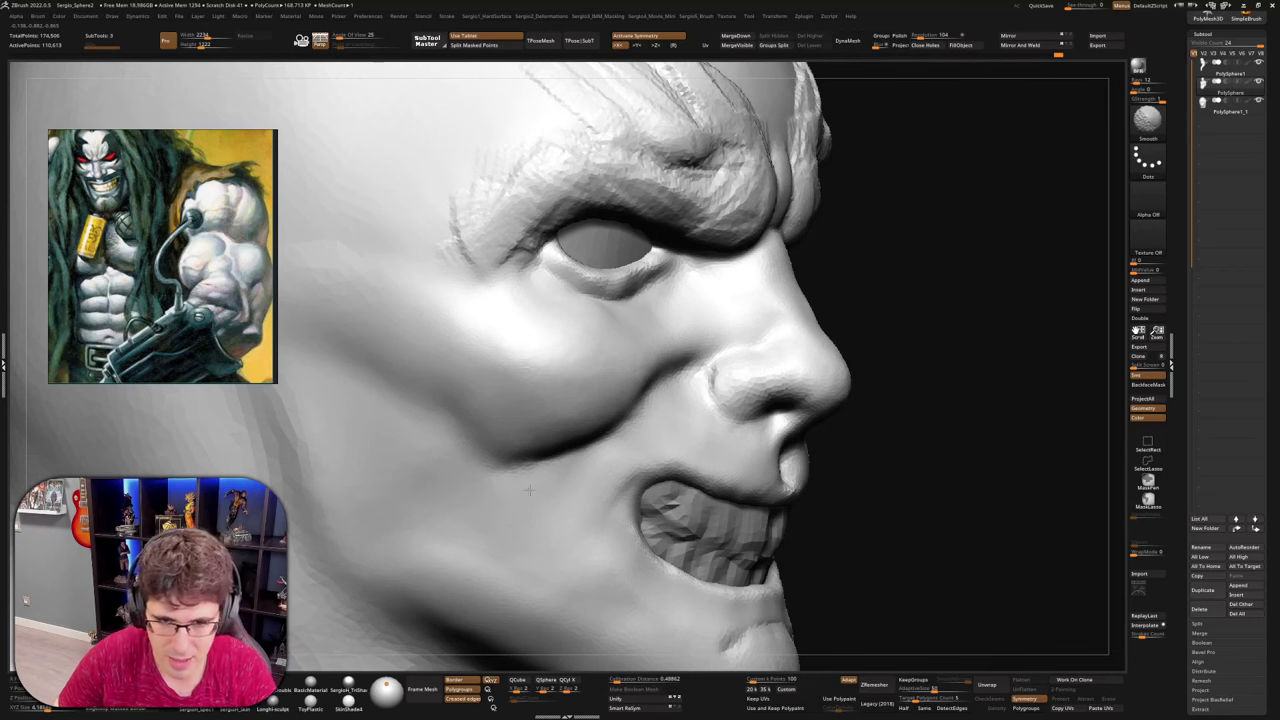
right_drag(534, 546, 425, 550)
ctrl+right_drag(425, 550, 450, 515)
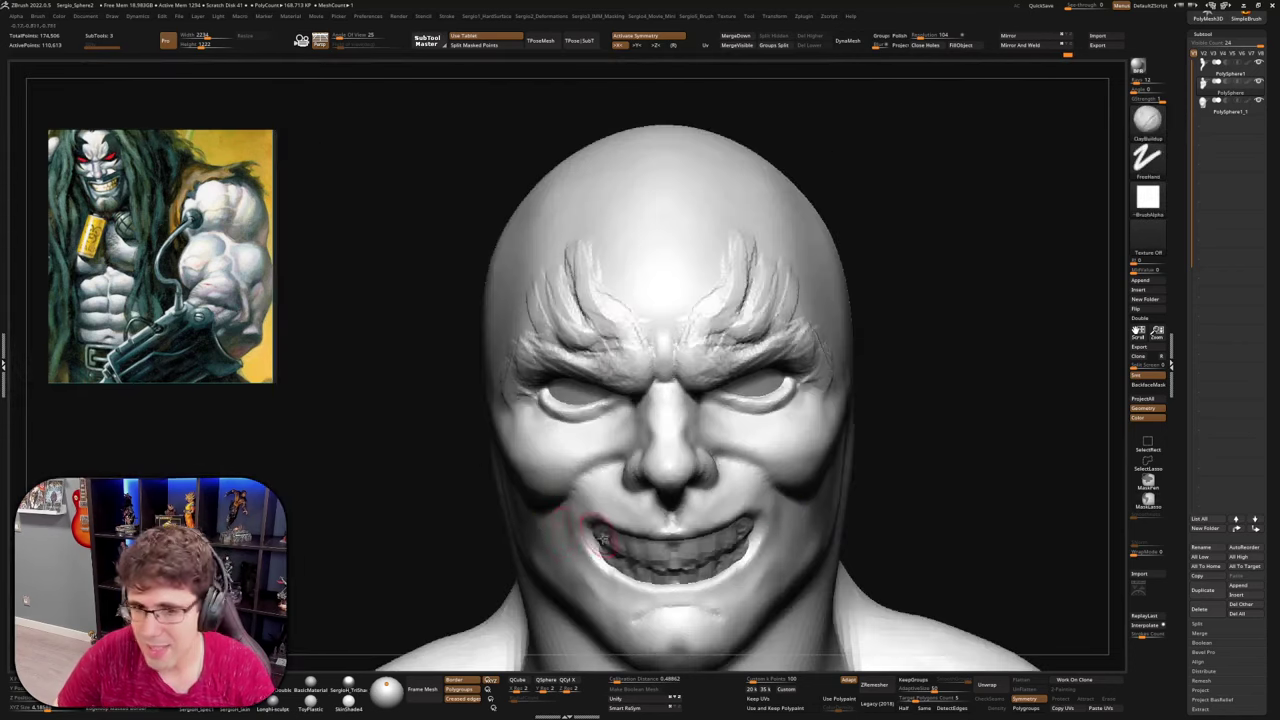
Adjust the shape of the mouth and lower jaw from several angles with the Move brush
mouse_move(760, 540)
right_down()
mouse_move(686, 550)
mouse_move(680, 477)
right_up()
key(b)
key(m)
key(v)
drag(698, 516, 690, 529)
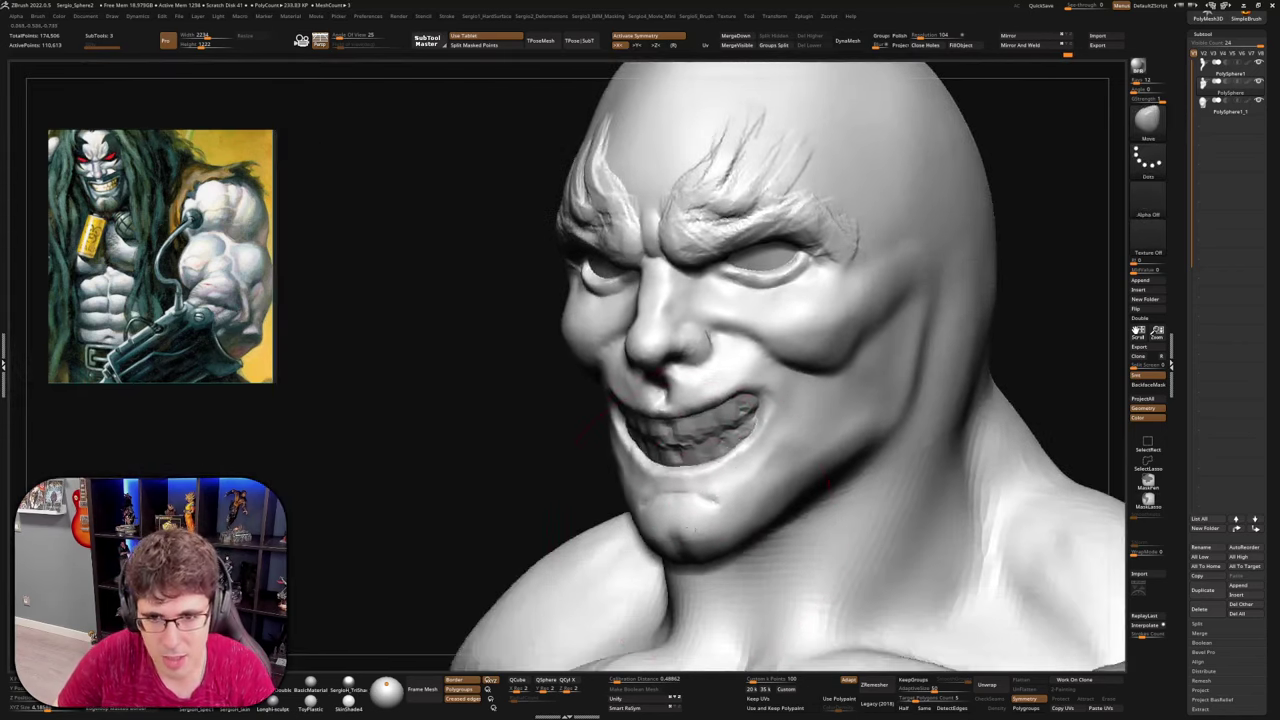
mouse_move(766, 434)
right_down()
mouse_move(769, 411)
mouse_move(745, 398)
mouse_move(743, 560)
mouse_move(744, 514)
mouse_move(686, 529)
mouse_move(686, 543)
right_up()
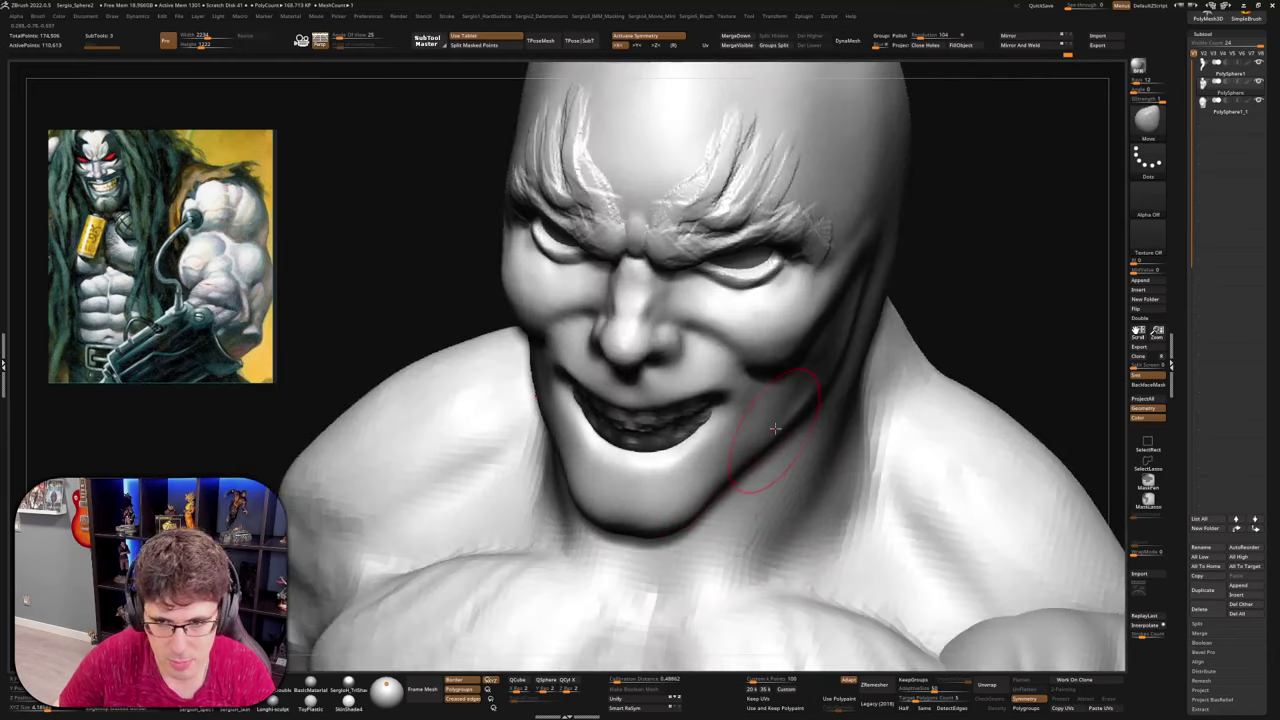
right_drag(775, 428, 787, 348)
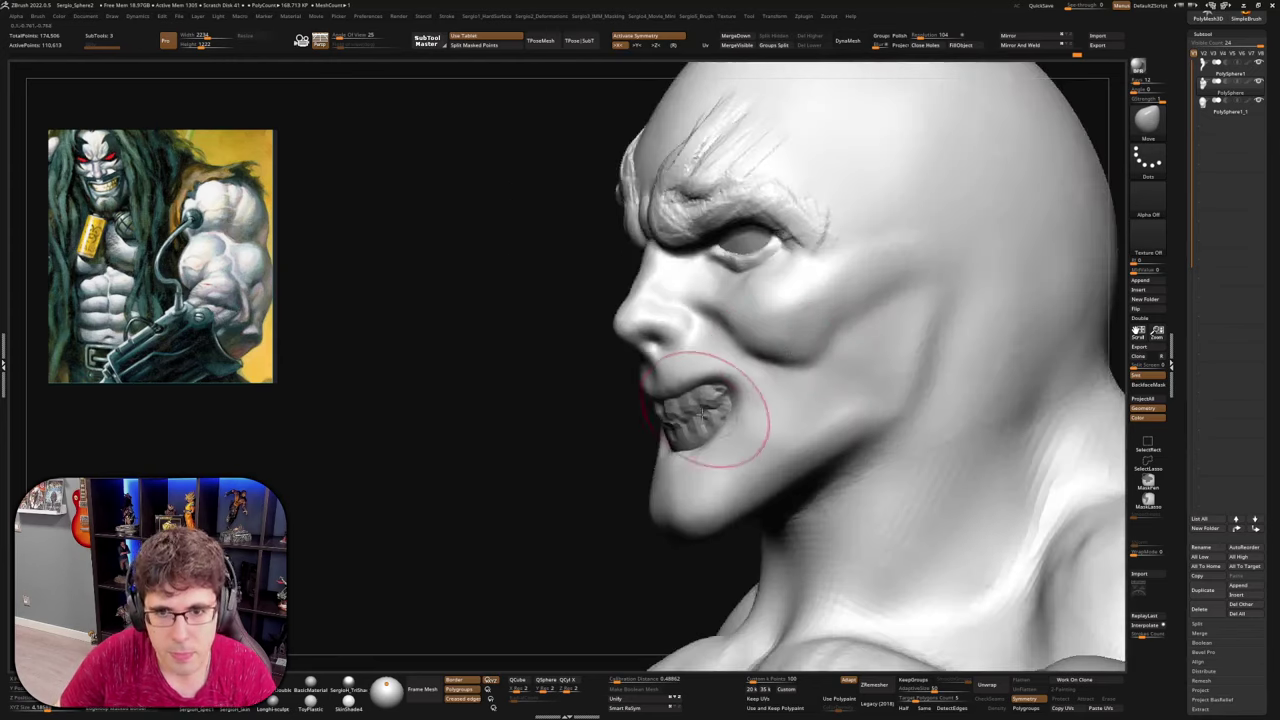
right_drag(703, 410, 686, 491)
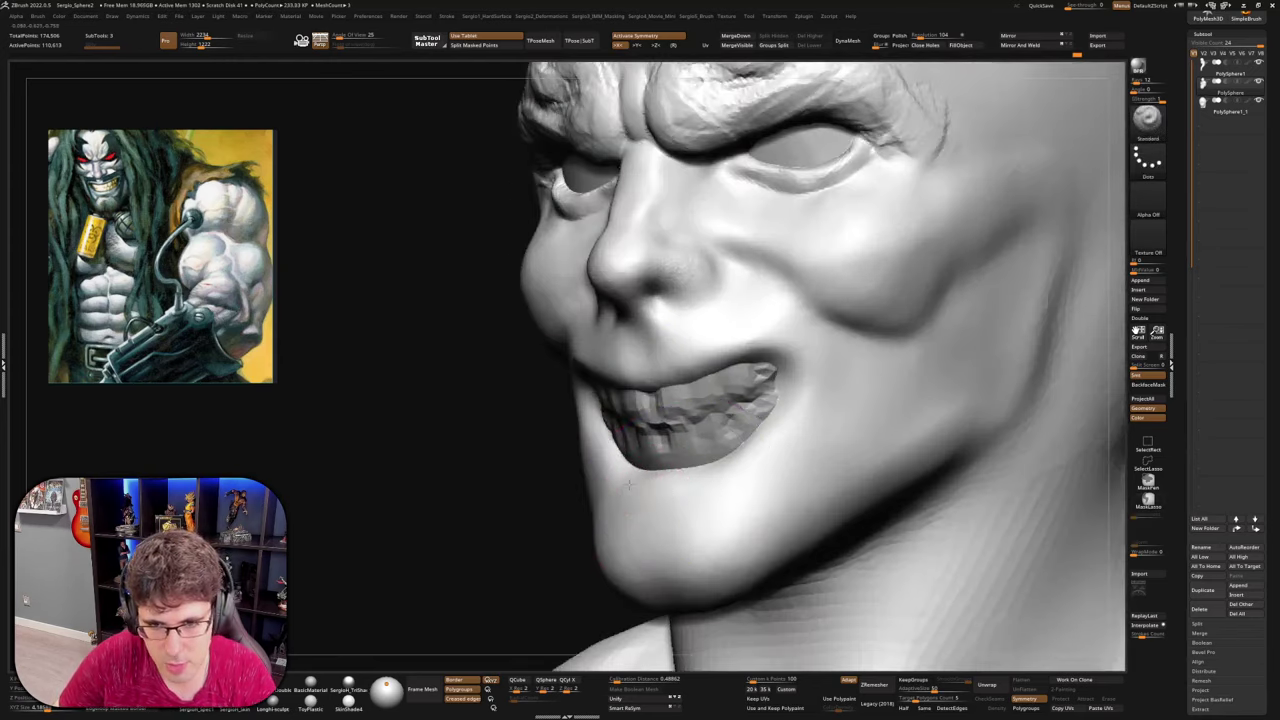
Raise a rim for the lower lip up to the mouth corner with the Standard brush and smooth the corner
mouse_move(629, 485)
mouse_down()
mouse_move(652, 489)
mouse_move(763, 443)
mouse_up()
mouse_move(655, 489)
mouse_down()
mouse_move(730, 468)
mouse_move(783, 412)
mouse_move(796, 352)
mouse_up()
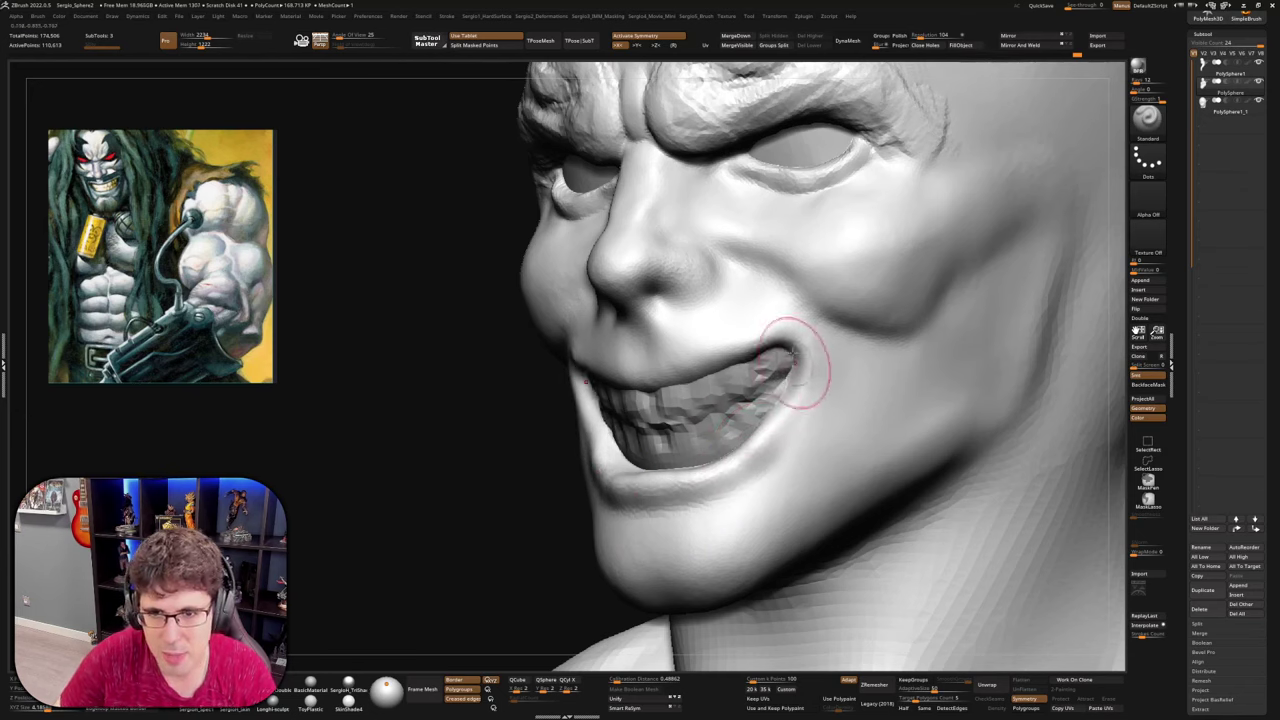
right_drag(764, 370, 766, 372)
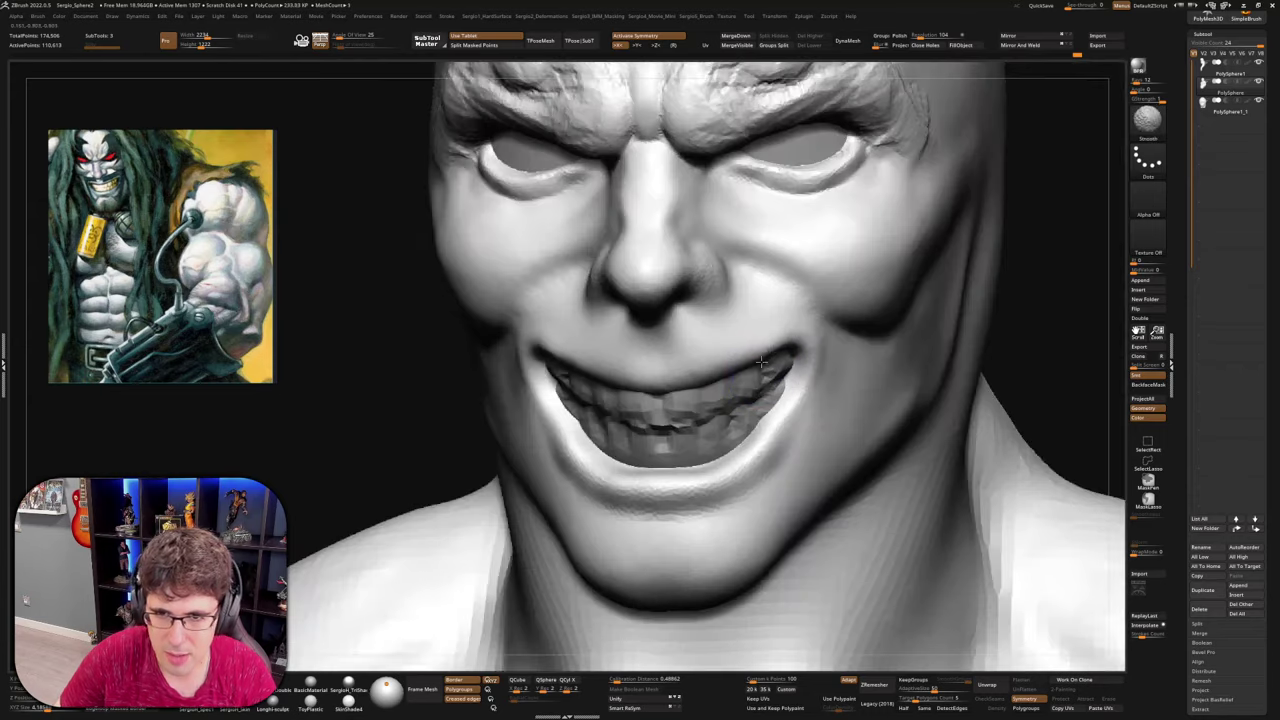
shift+drag(761, 362, 788, 352)
right_drag(804, 392, 820, 363)
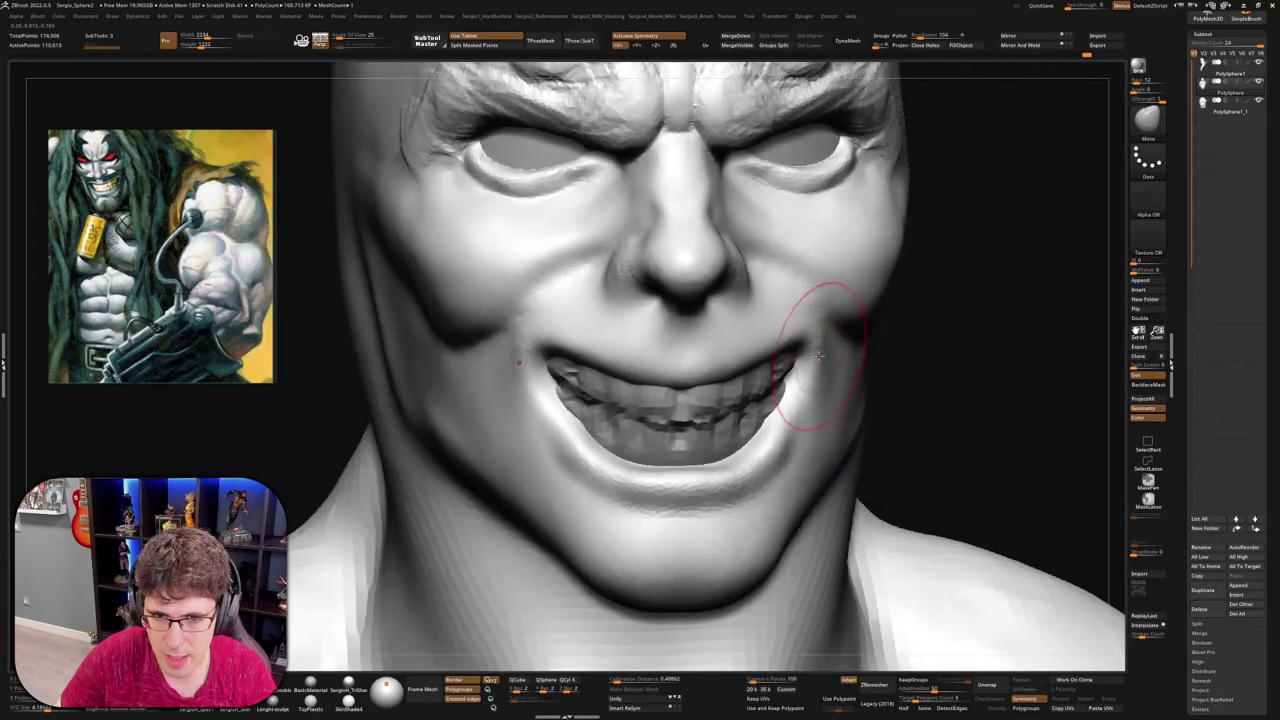
drag(818, 356, 814, 386)
key(ctrl+z)
Reshape the lower eyelid and both corners of the eye opening with the Move brush
ctrl+right_drag(809, 353, 783, 364)
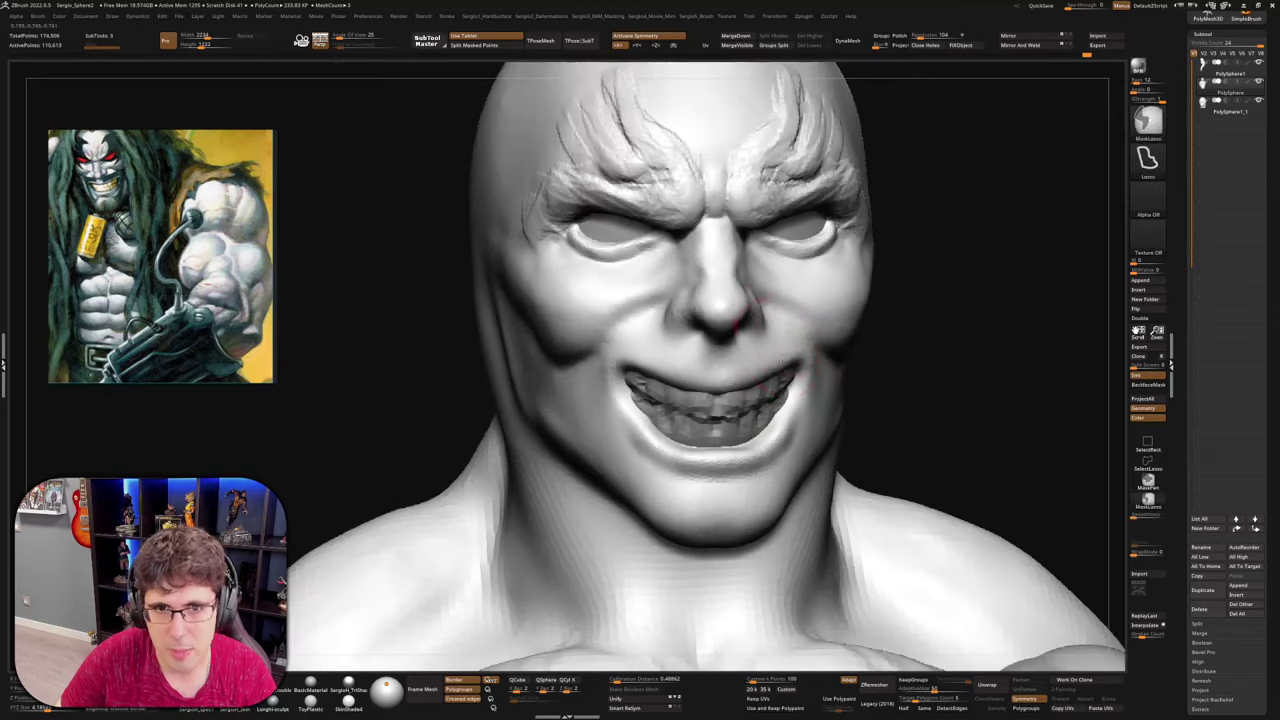
alt+right_drag(783, 320, 782, 357)
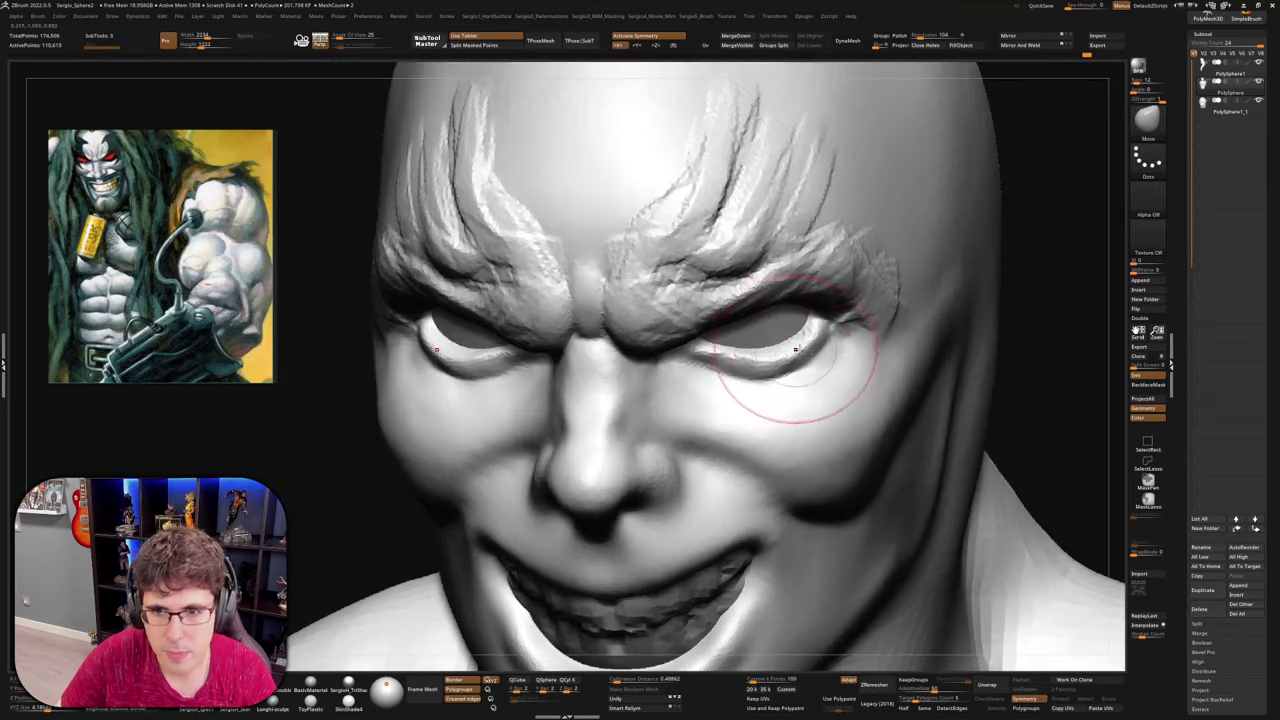
drag(810, 350, 805, 330)
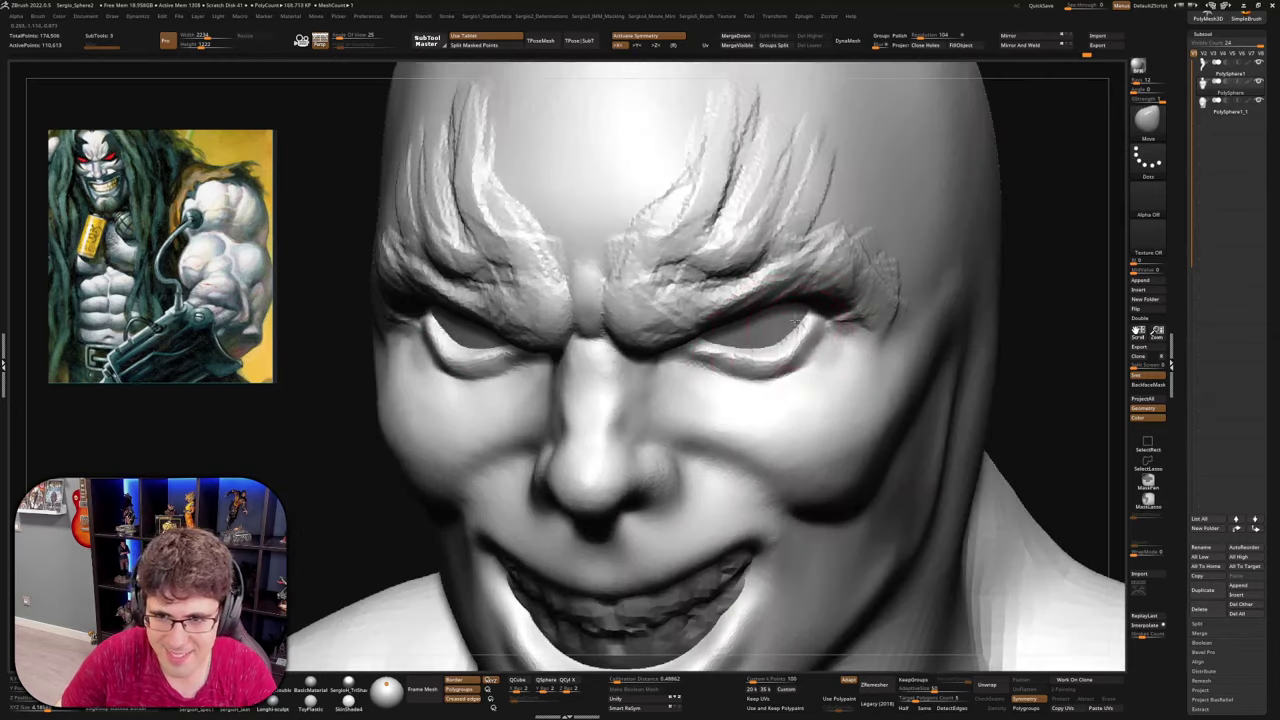
mouse_move(708, 348)
mouse_down()
mouse_move(752, 372)
mouse_move(720, 380)
mouse_up()
mouse_move(815, 357)
mouse_down()
mouse_move(765, 350)
mouse_move(776, 362)
mouse_up()
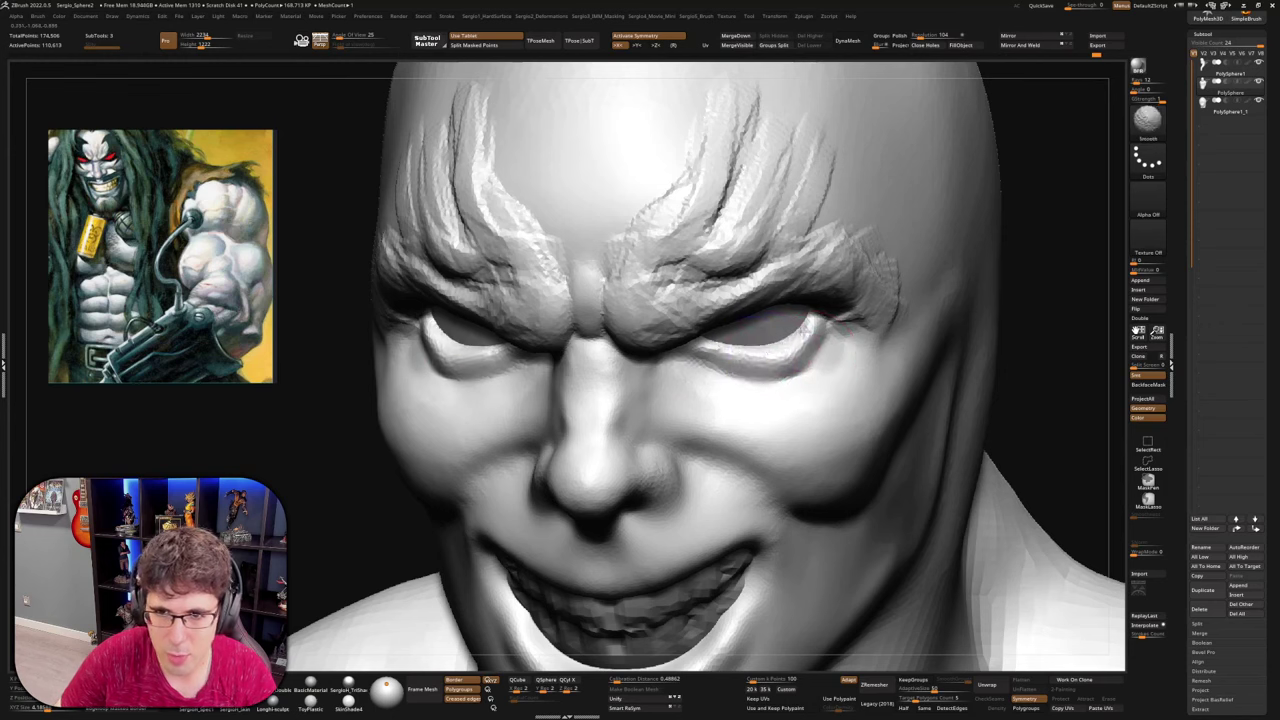
Add volume along the lower eyelid toward the inner eye corner with the Standard brush
mouse_move(680, 365)
right_down()
mouse_move(770, 373)
mouse_move(818, 318)
right_up()
key(b)
key(s)
key(t)
drag(772, 360, 682, 363)
mouse_move(690, 372)
right_down()
mouse_move(722, 322)
mouse_move(769, 357)
mouse_move(766, 372)
mouse_move(825, 337)
right_up()
Pull the outer part of the lower eyelid and the bag beneath it into shape with the Move brush
key(b)
key(m)
key(v)
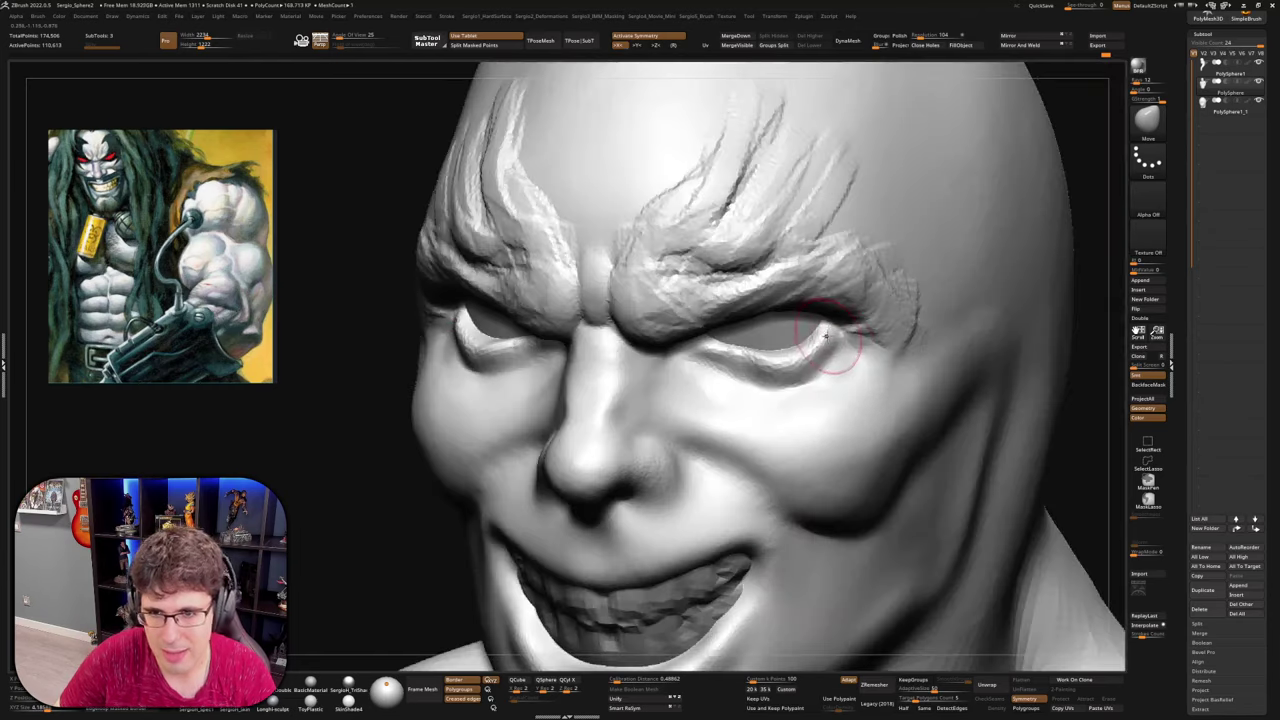
right_drag(739, 363, 752, 352)
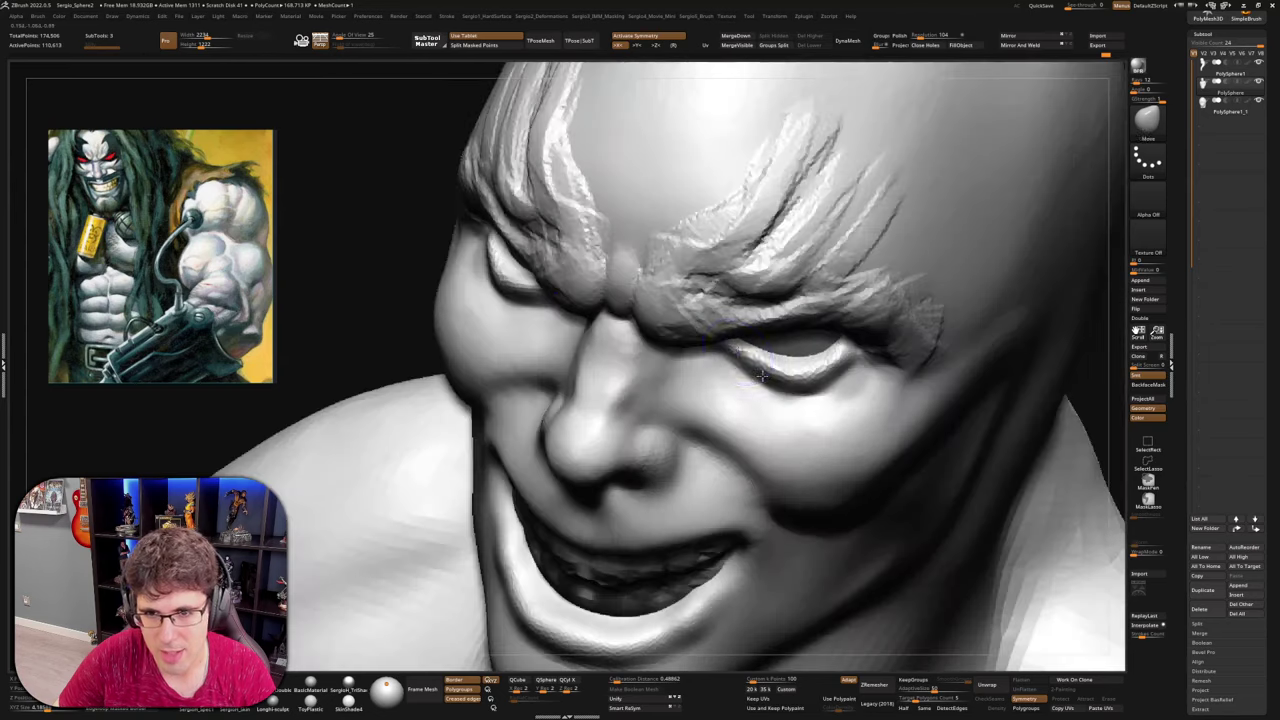
mouse_move(858, 343)
right_down()
mouse_move(812, 419)
mouse_move(763, 386)
mouse_move(831, 406)
mouse_move(830, 384)
right_up()
mouse_move(838, 384)
mouse_down()
mouse_move(760, 408)
mouse_move(777, 408)
mouse_move(751, 400)
mouse_move(835, 424)
mouse_up()
shift+right_drag(835, 424, 810, 398)
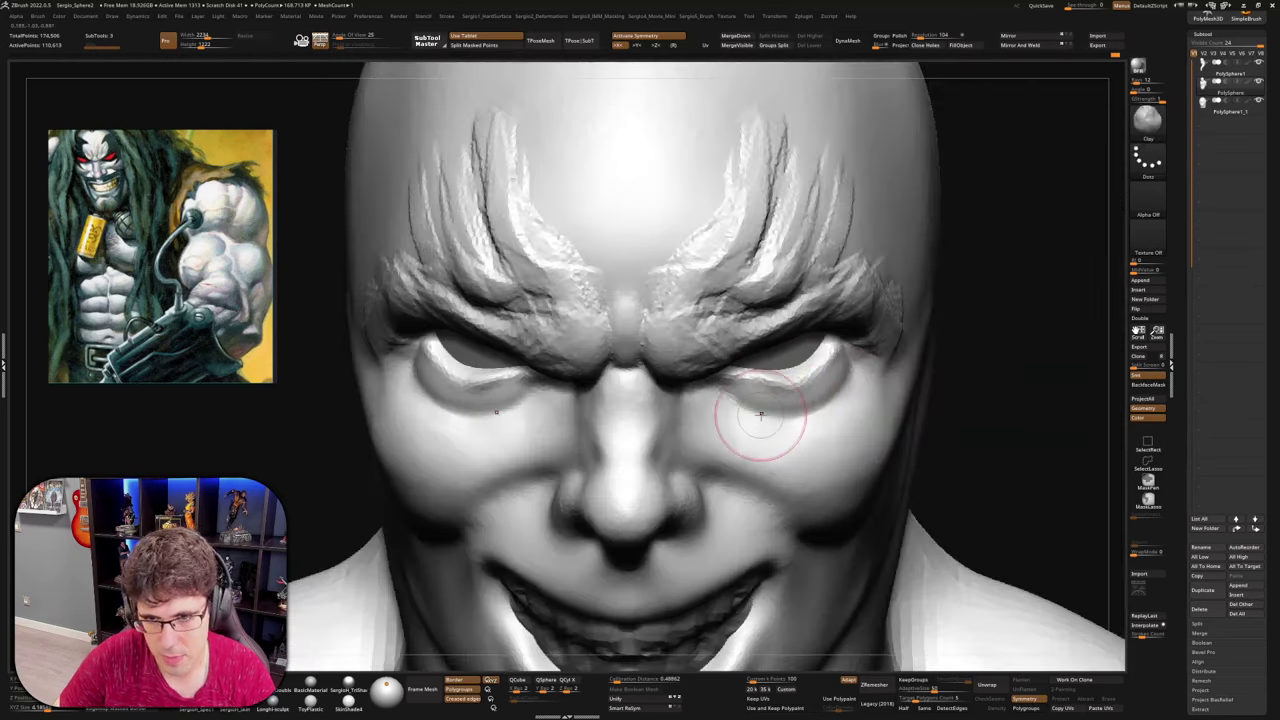
Carve the crease under the eye bag with a resized DamStandard brush and blend it into the upper cheek
key(b)
key(d)
key(s)
key(s)
mouse_move(761, 416)
mouse_down()
mouse_move(778, 410)
mouse_move(742, 402)
mouse_up()
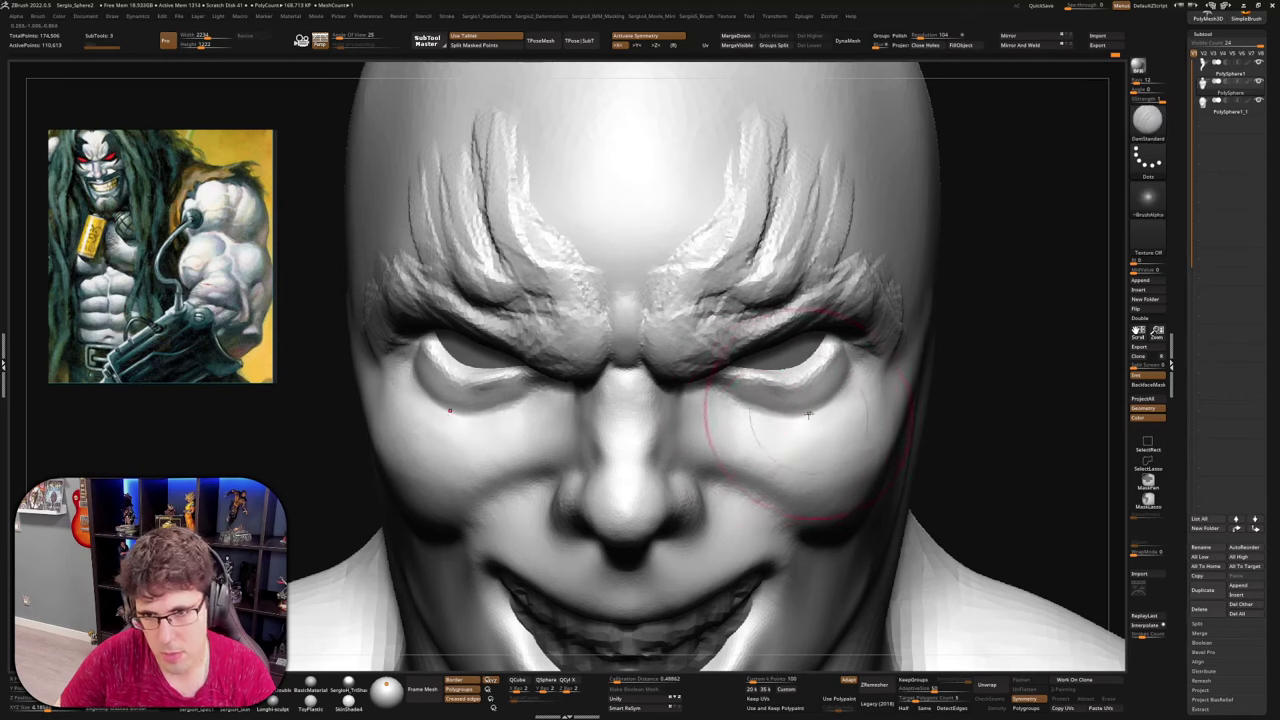
mouse_move(777, 443)
right_down()
mouse_move(760, 413)
mouse_move(809, 437)
right_up()
key(shift)
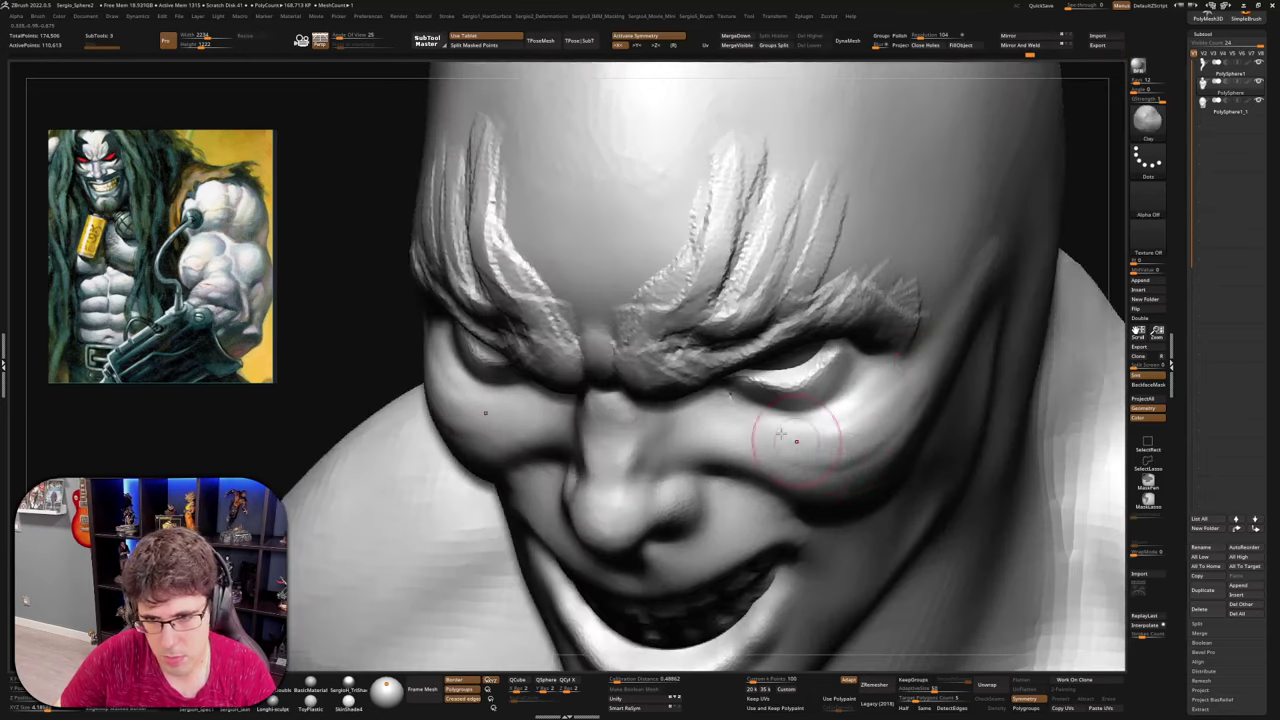
right_drag(787, 484, 676, 412)
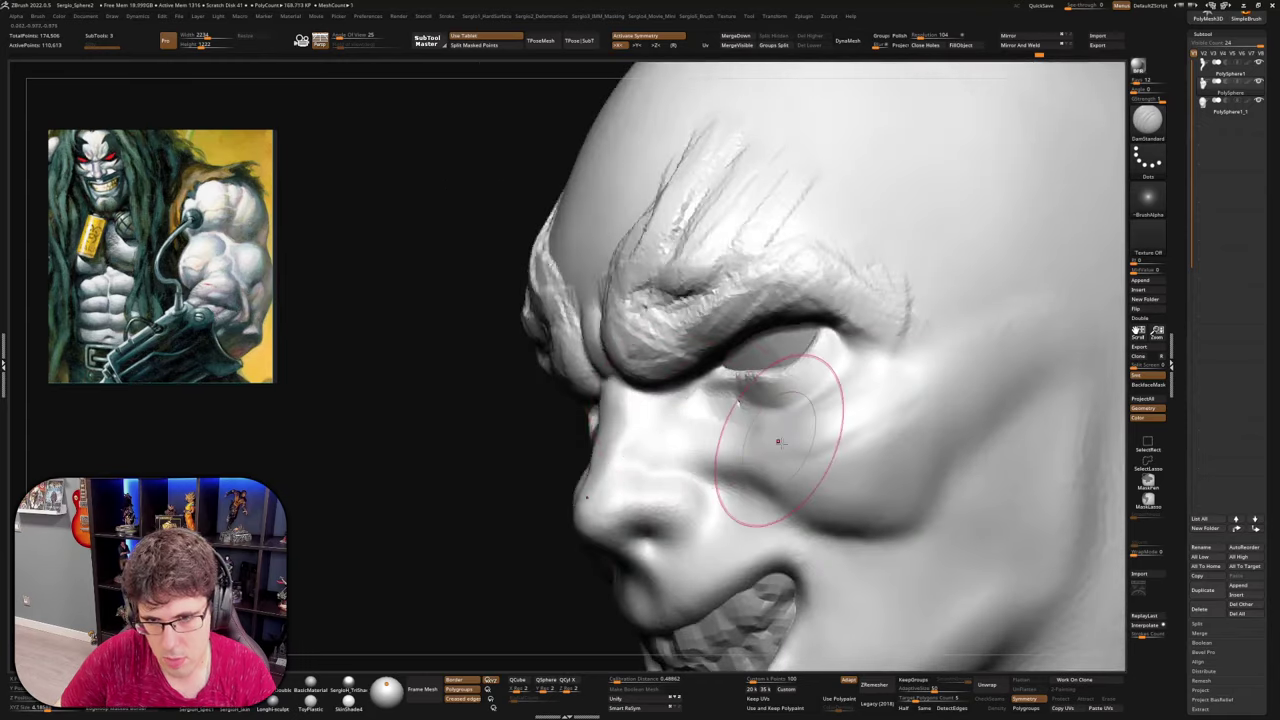
right_drag(778, 441, 807, 446)
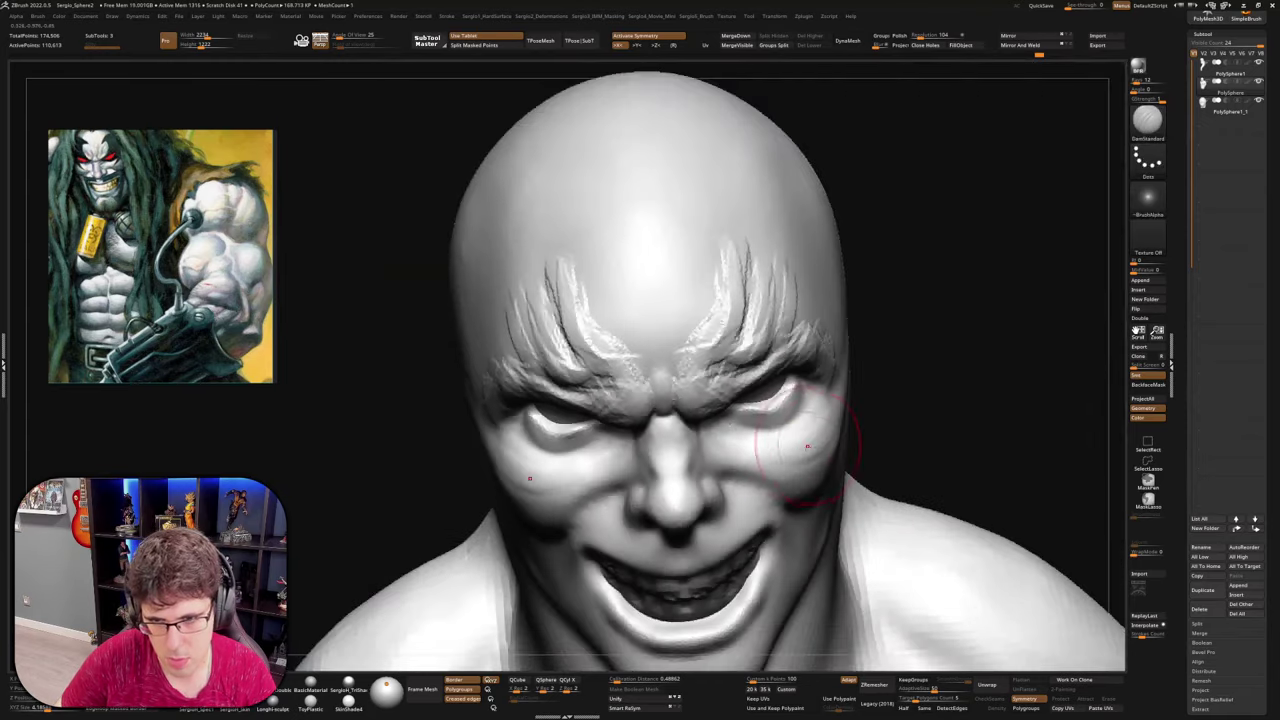
right_drag(829, 375, 849, 411)
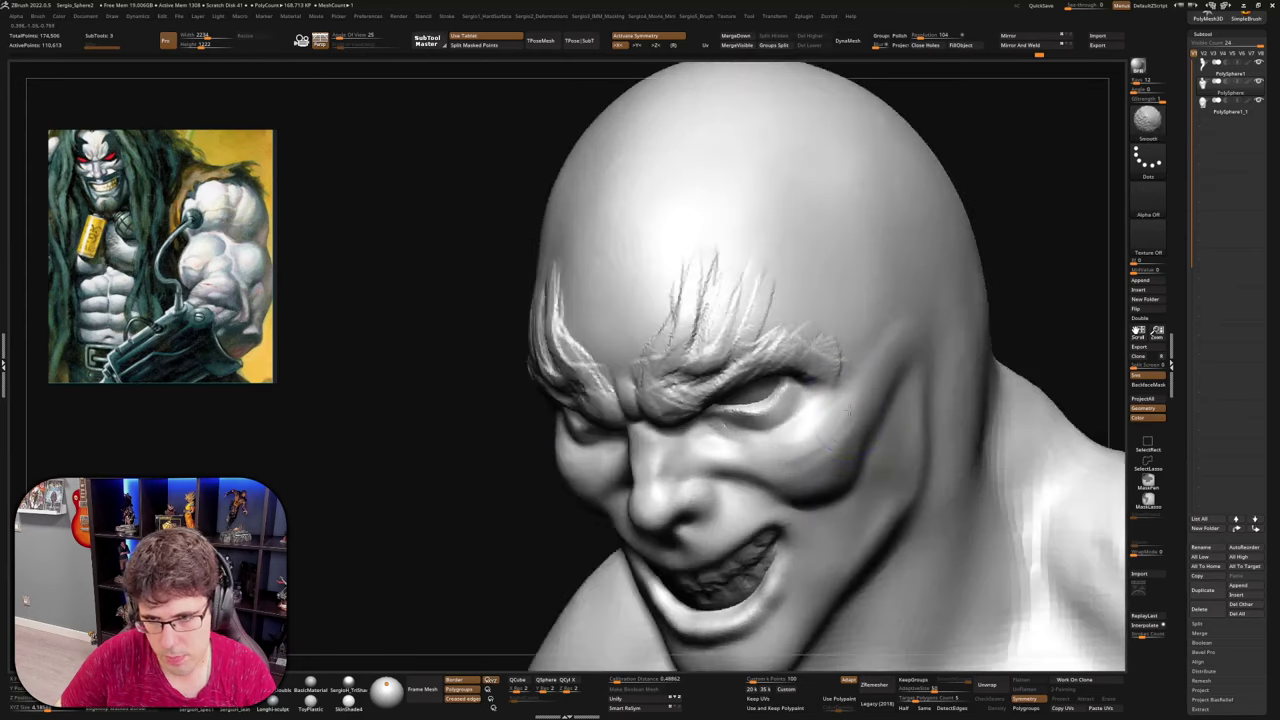
Carve a cleft down the front of the chin with the DamStandard brush
mouse_move(754, 447)
right_down()
mouse_move(727, 497)
mouse_move(695, 474)
mouse_move(704, 490)
mouse_move(722, 484)
mouse_move(748, 537)
right_up()
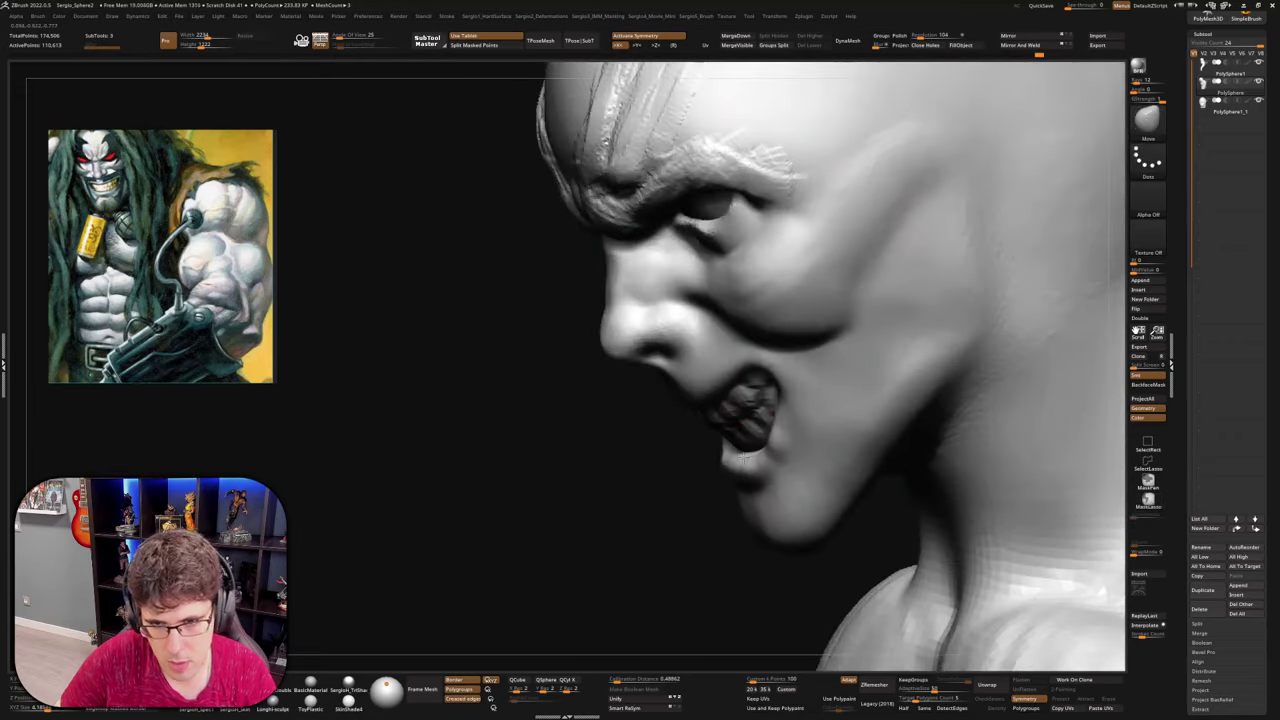
mouse_move(738, 462)
right_down()
mouse_move(797, 514)
mouse_move(790, 445)
right_up()
key(b)
key(d)
key(s)
mouse_move(749, 503)
right_down()
mouse_move(749, 451)
mouse_move(735, 485)
right_up()
drag(722, 463, 724, 488)
Switch to the Clay brush and sculpt the underside of the chin
mouse_move(772, 550)
right_down()
mouse_move(662, 500)
mouse_move(762, 420)
mouse_move(761, 293)
mouse_move(734, 377)
mouse_move(743, 351)
right_up()
key(b)
key(m)
key(v)
key(b)
key(c)
key(b)
key(b)
key(c)
key(l)
mouse_move(743, 351)
mouse_down()
mouse_move(712, 354)
mouse_move(778, 364)
mouse_up()
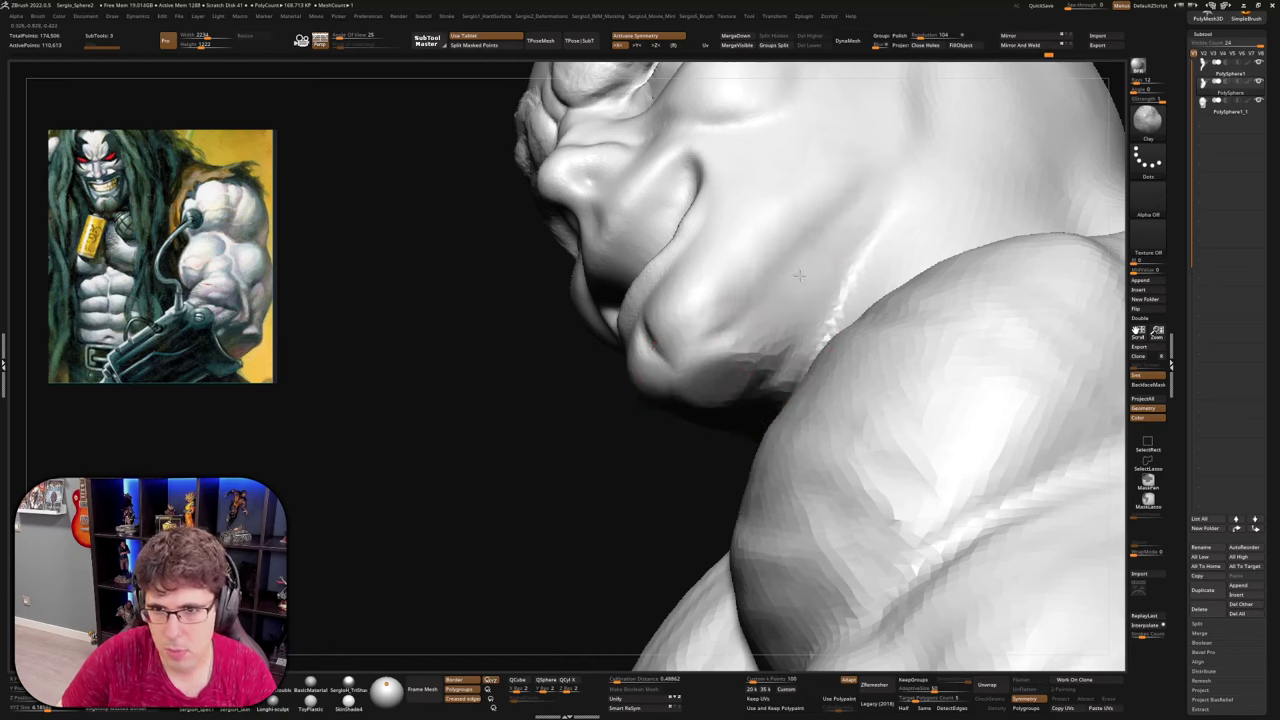
Build up the jawline and the area beneath the jaw with the Clay brush
mouse_move(829, 300)
right_down()
mouse_move(777, 349)
mouse_move(748, 318)
right_up()
mouse_move(792, 397)
mouse_down()
mouse_move(790, 410)
mouse_move(818, 391)
mouse_move(792, 380)
mouse_move(784, 418)
mouse_up()
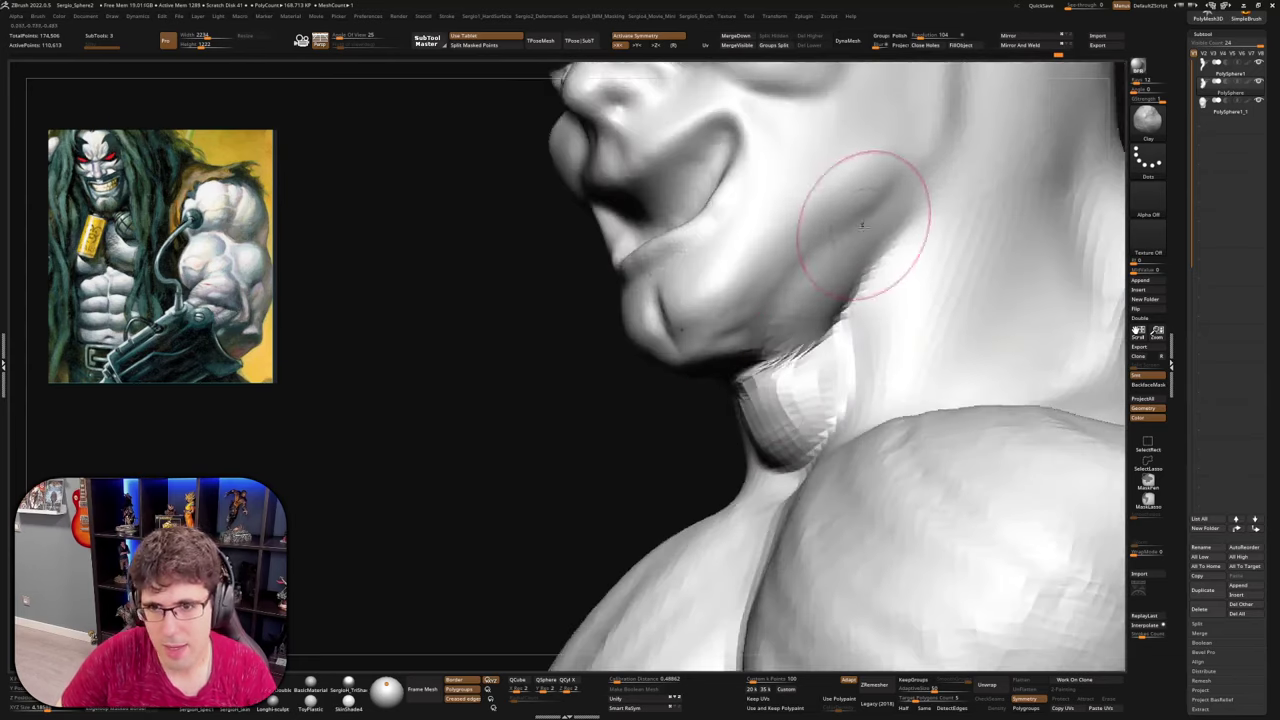
mouse_move(866, 226)
mouse_down()
mouse_move(740, 372)
mouse_move(662, 322)
mouse_up()
right_drag(668, 335, 706, 322)
mouse_move(672, 352)
mouse_down()
mouse_move(700, 372)
mouse_move(760, 371)
mouse_up()
Adjust the chin and its underside from below with the Move brush
right_drag(761, 371, 714, 363)
key(b)
key(m)
key(v)
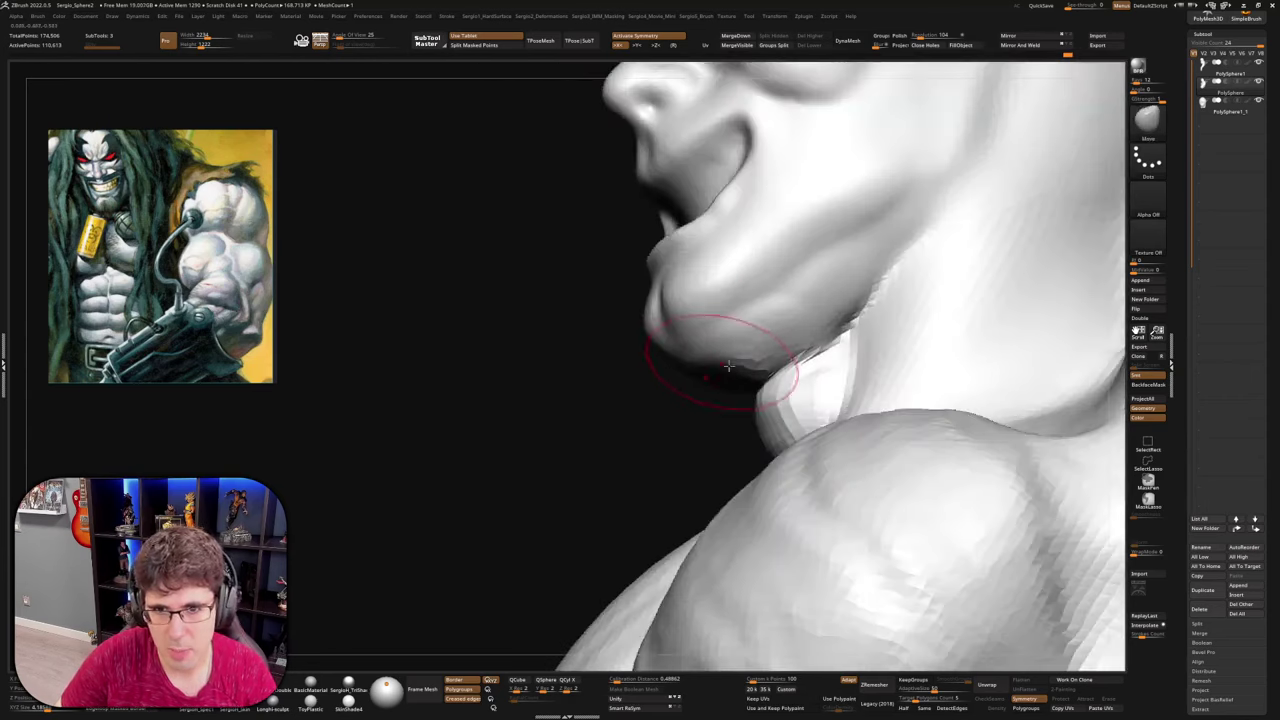
mouse_move(793, 365)
right_down()
mouse_move(808, 343)
mouse_move(843, 386)
right_up()
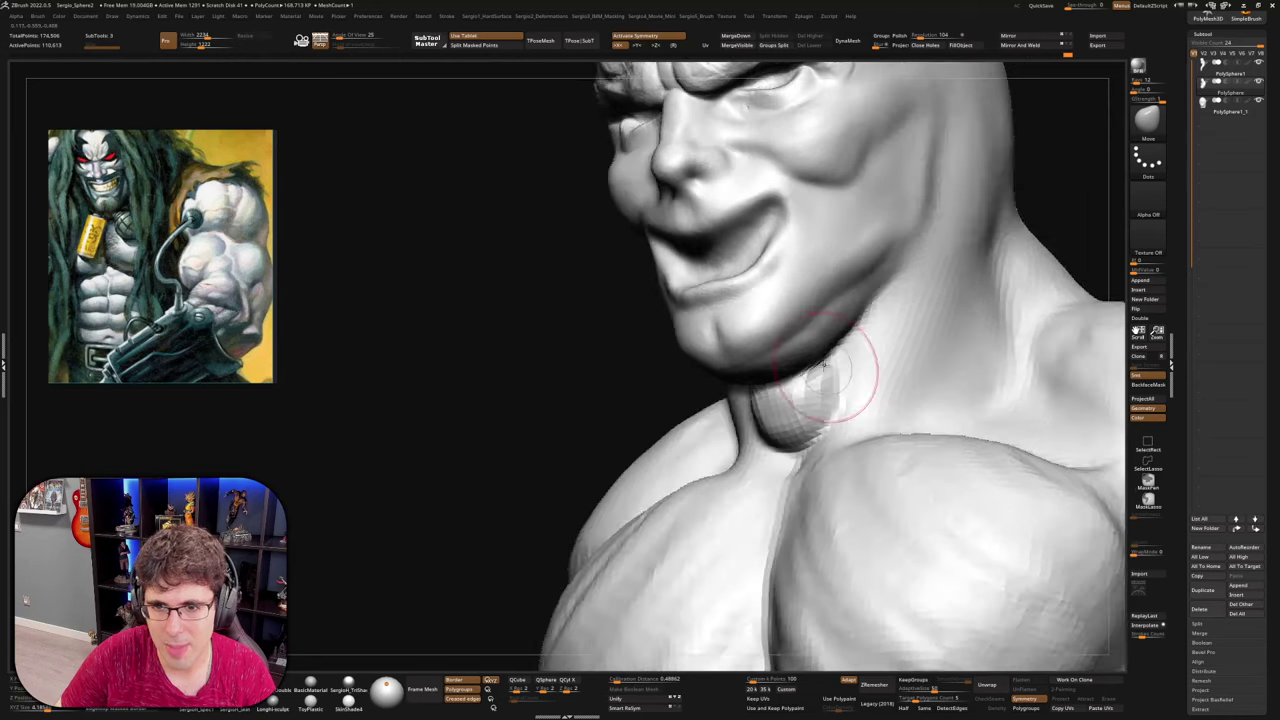
Add mass to the side of the jaw above the neck with the Clay brush
mouse_move(875, 318)
right_down()
mouse_move(820, 318)
mouse_move(842, 315)
mouse_move(839, 347)
mouse_move(826, 335)
right_up()
key(b)
key(c)
key(l)
drag(831, 290, 862, 318)
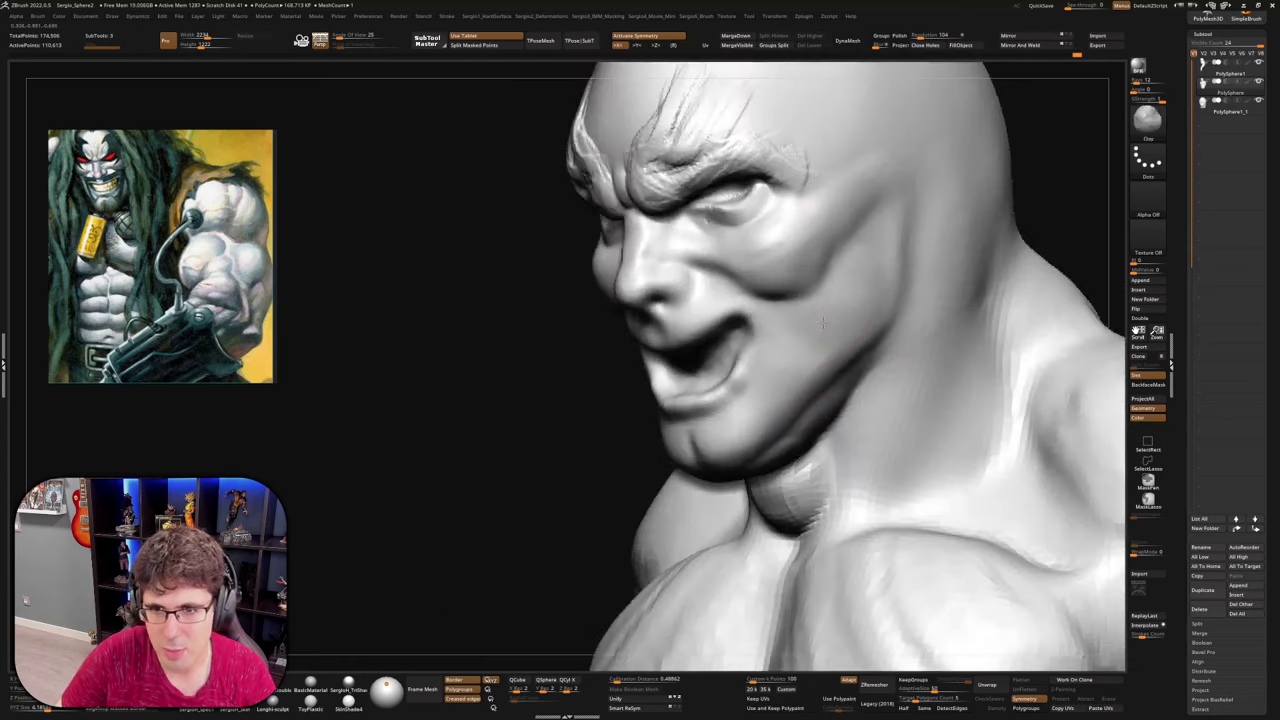
Refine the jawline from chin to jaw angle with a resized Move brush and smooth its transition into the neck
mouse_move(866, 312)
right_down()
mouse_move(832, 286)
mouse_move(852, 292)
right_up()
key(b)
key(m)
key(v)
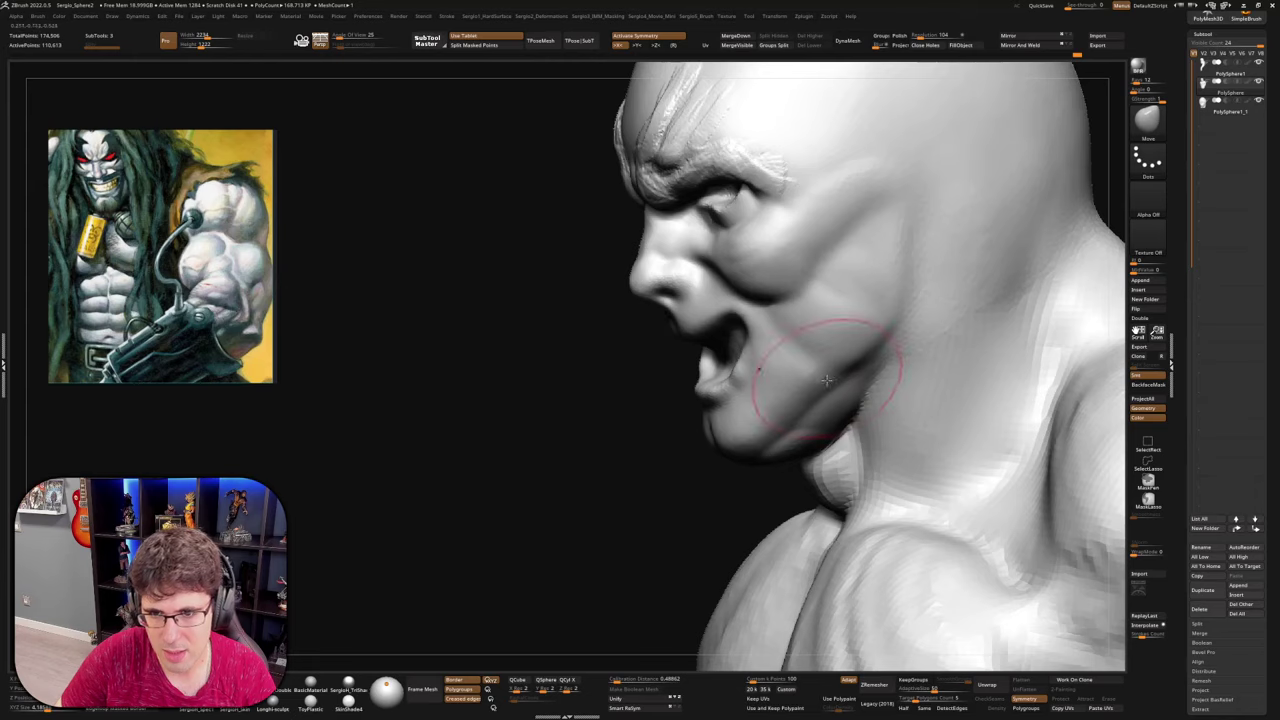
right_drag(826, 380, 840, 393)
right_drag(833, 337, 794, 362)
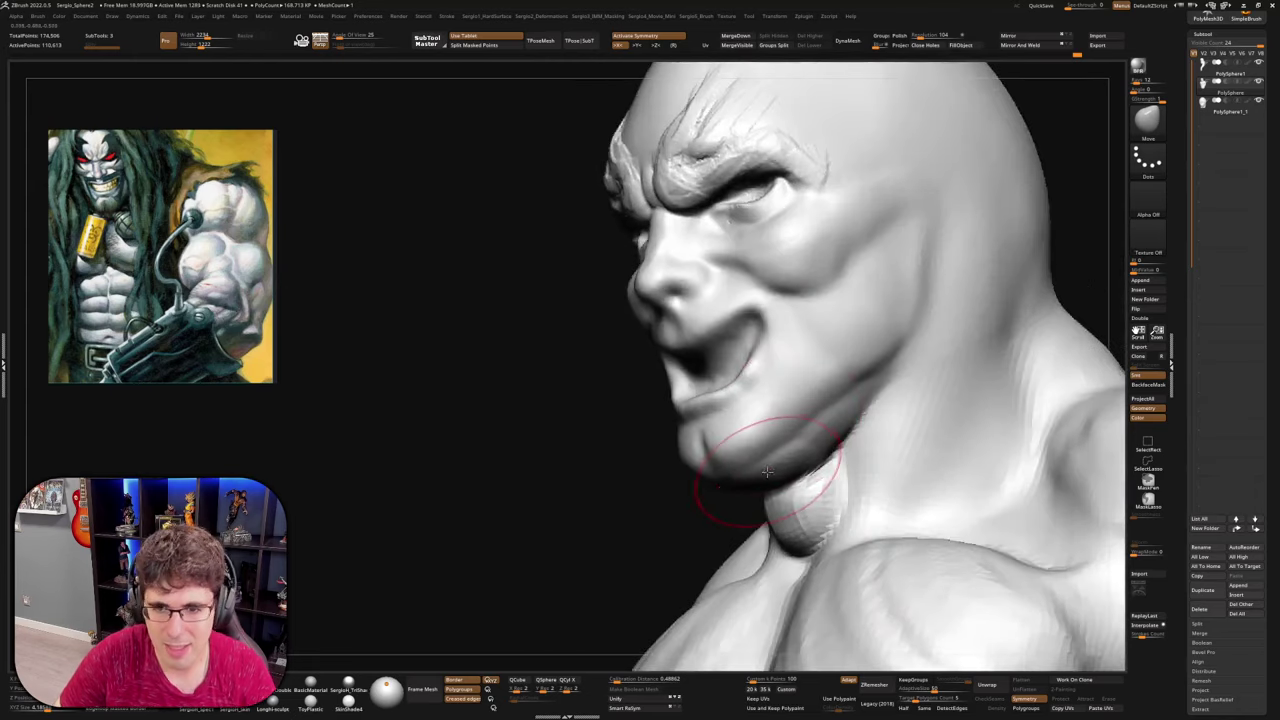
key(s)
mouse_move(778, 485)
mouse_down()
mouse_move(793, 512)
mouse_move(886, 434)
mouse_up()
mouse_move(886, 434)
right_down()
mouse_move(869, 485)
mouse_move(975, 480)
mouse_move(960, 440)
right_up()
right_drag(960, 440, 880, 506)
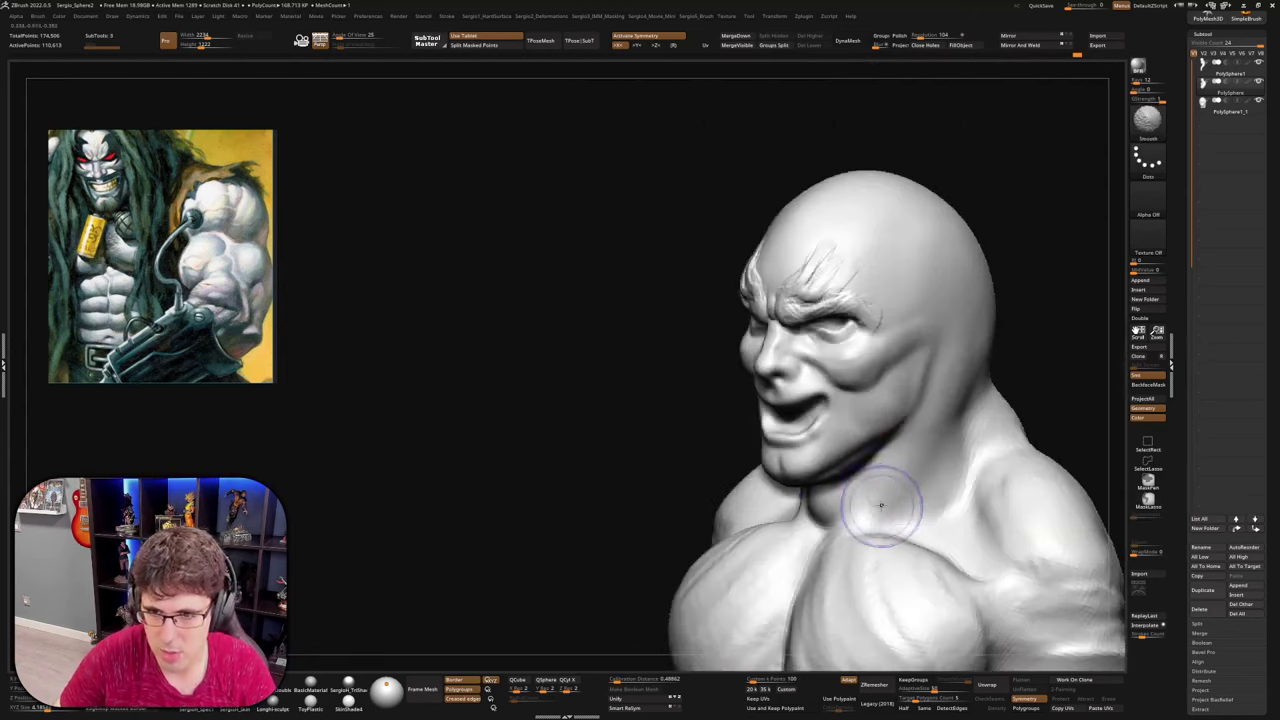
Bring the whole cranium into view and adjust the forehead with the Move brush
key(b)
key(s)
key(t)
alt+right_drag(853, 318, 818, 490)
key(b)
key(m)
key(v)
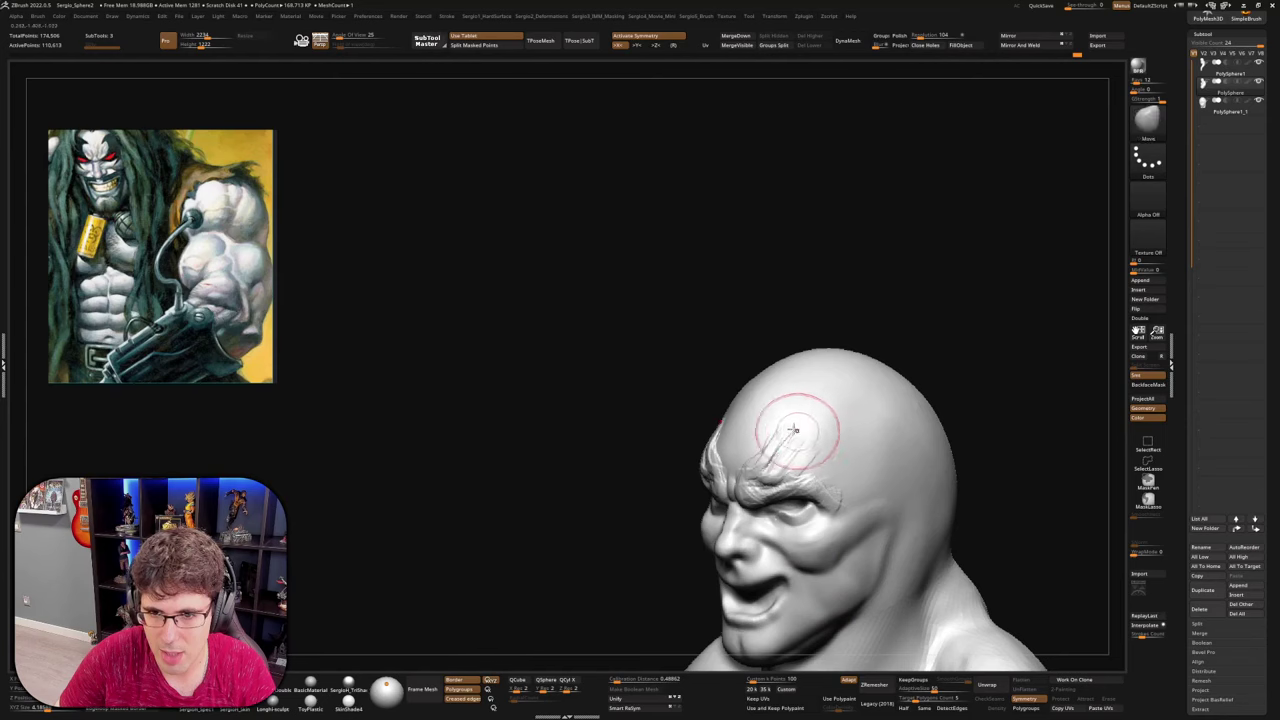
mouse_move(794, 429)
right_down()
mouse_move(742, 420)
mouse_move(848, 390)
mouse_move(897, 400)
mouse_move(838, 400)
mouse_move(851, 398)
mouse_move(880, 440)
right_up()
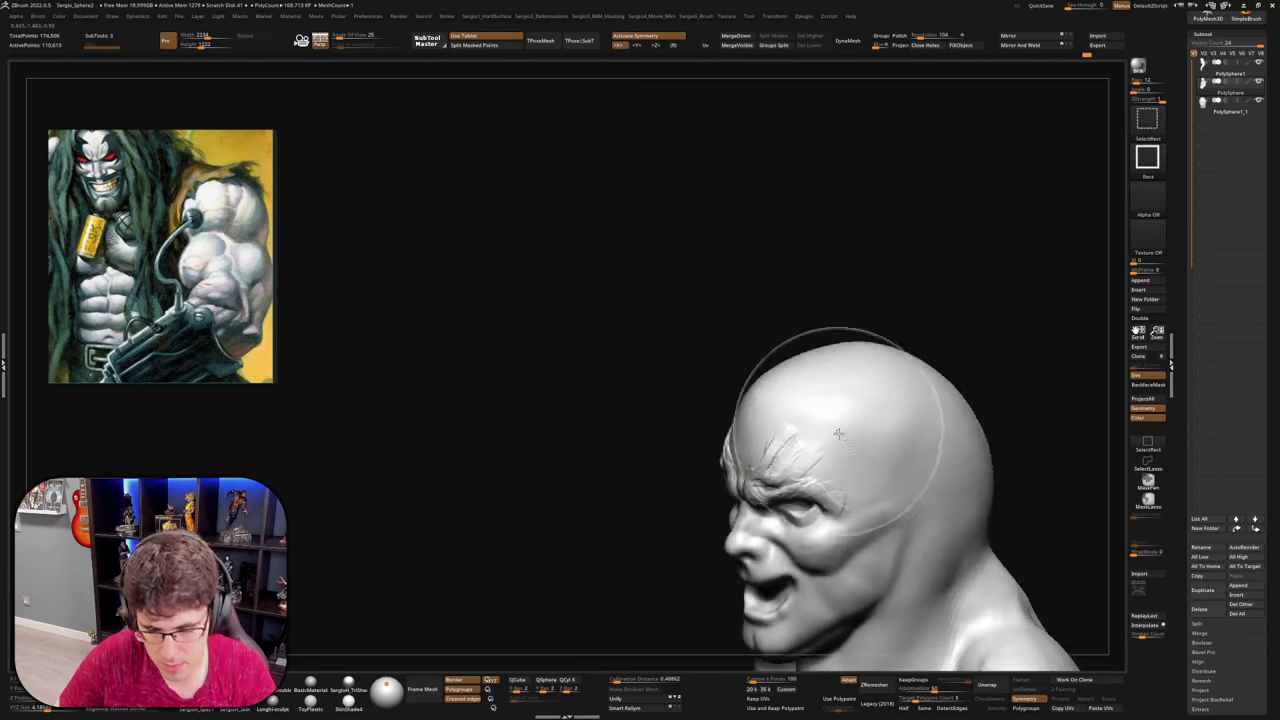
Reshape the side and back of the cranium in profile with the Move brush and smooth the surface
key(b)
key(t)
key(d)
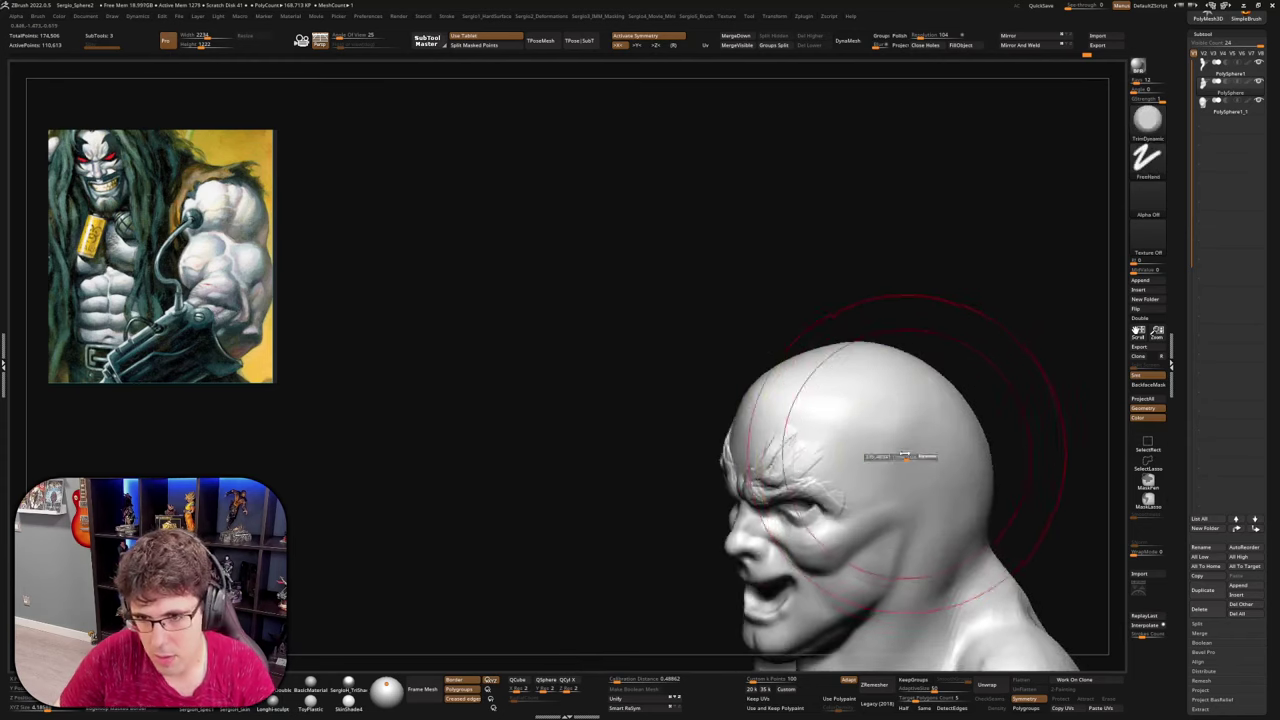
mouse_move(925, 473)
right_down()
mouse_move(886, 371)
mouse_move(914, 457)
mouse_move(884, 392)
mouse_move(828, 335)
right_up()
key(b)
key(m)
key(v)
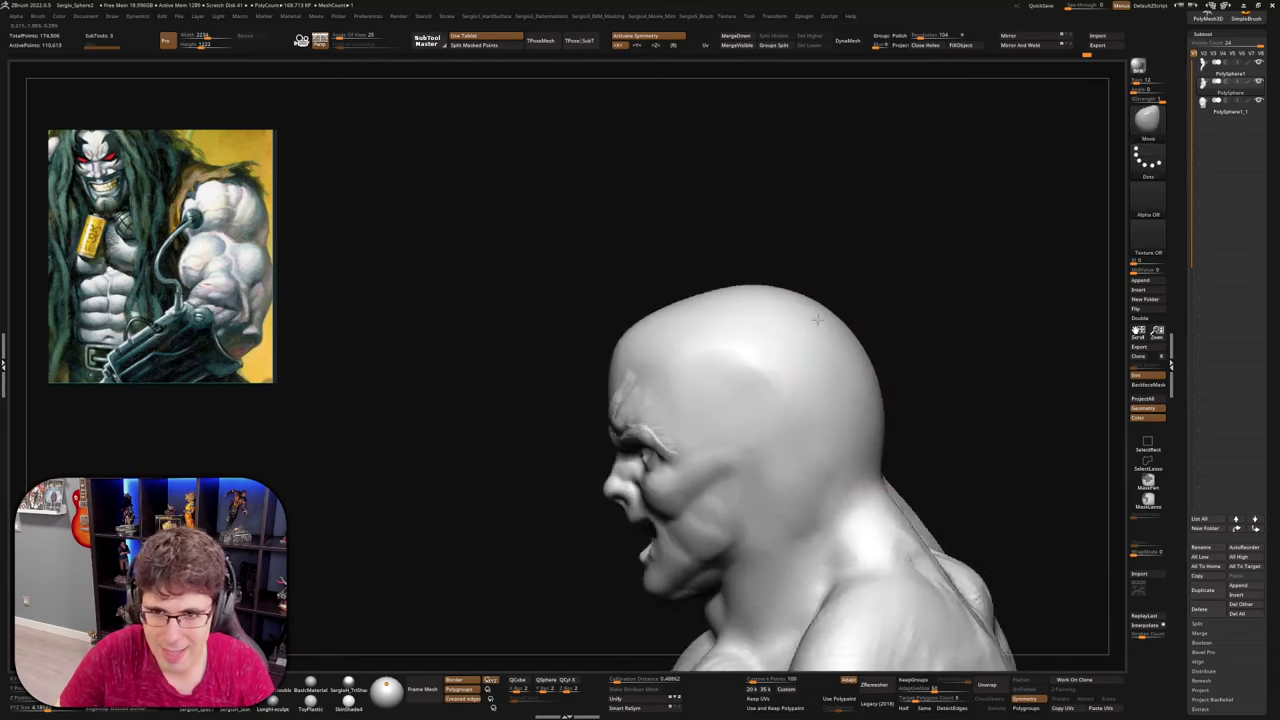
mouse_move(786, 294)
right_down()
mouse_move(714, 300)
mouse_move(780, 331)
right_up()
drag(750, 350, 735, 352)
mouse_move(735, 393)
shift+right_down()
mouse_move(760, 385)
mouse_move(757, 343)
mouse_move(620, 329)
shift+right_up()
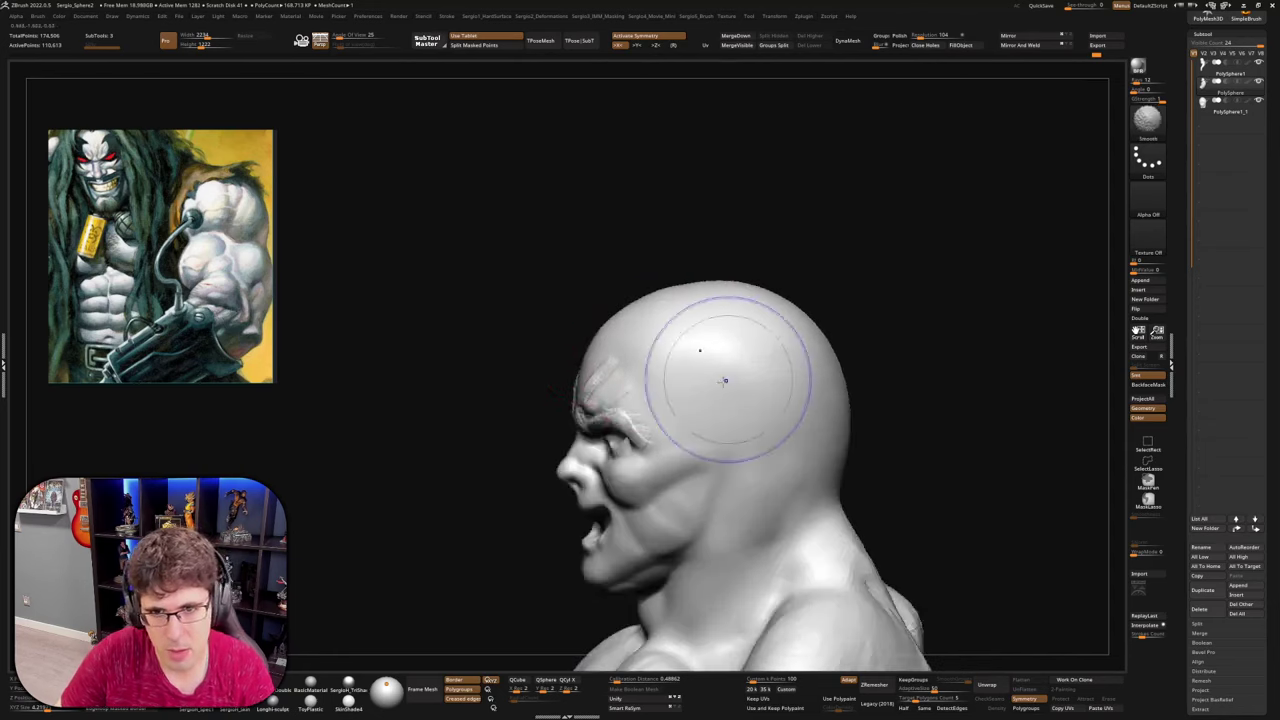
Build up the temple beside the brow with the ClayBuildup brush and smooth it into the side of the skull
mouse_move(723, 374)
right_down()
mouse_move(793, 449)
mouse_move(771, 418)
right_up()
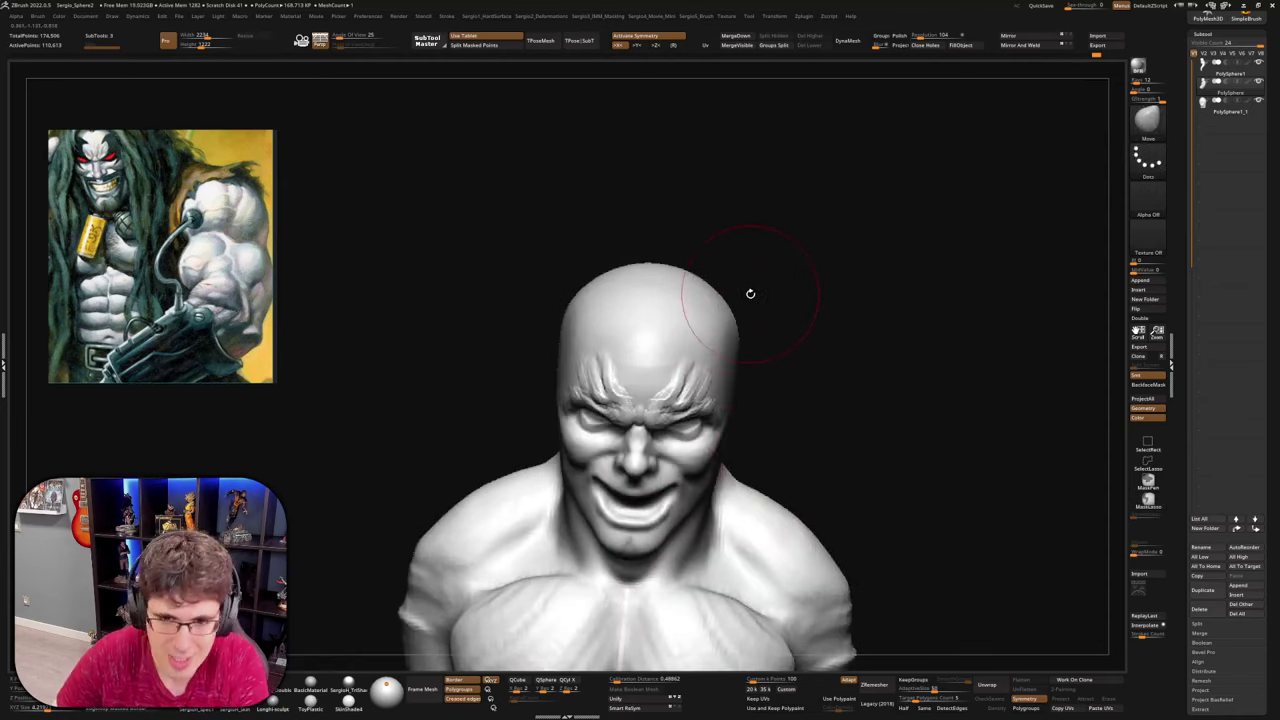
mouse_move(793, 339)
right_down()
mouse_move(786, 317)
mouse_move(757, 338)
mouse_move(757, 375)
right_up()
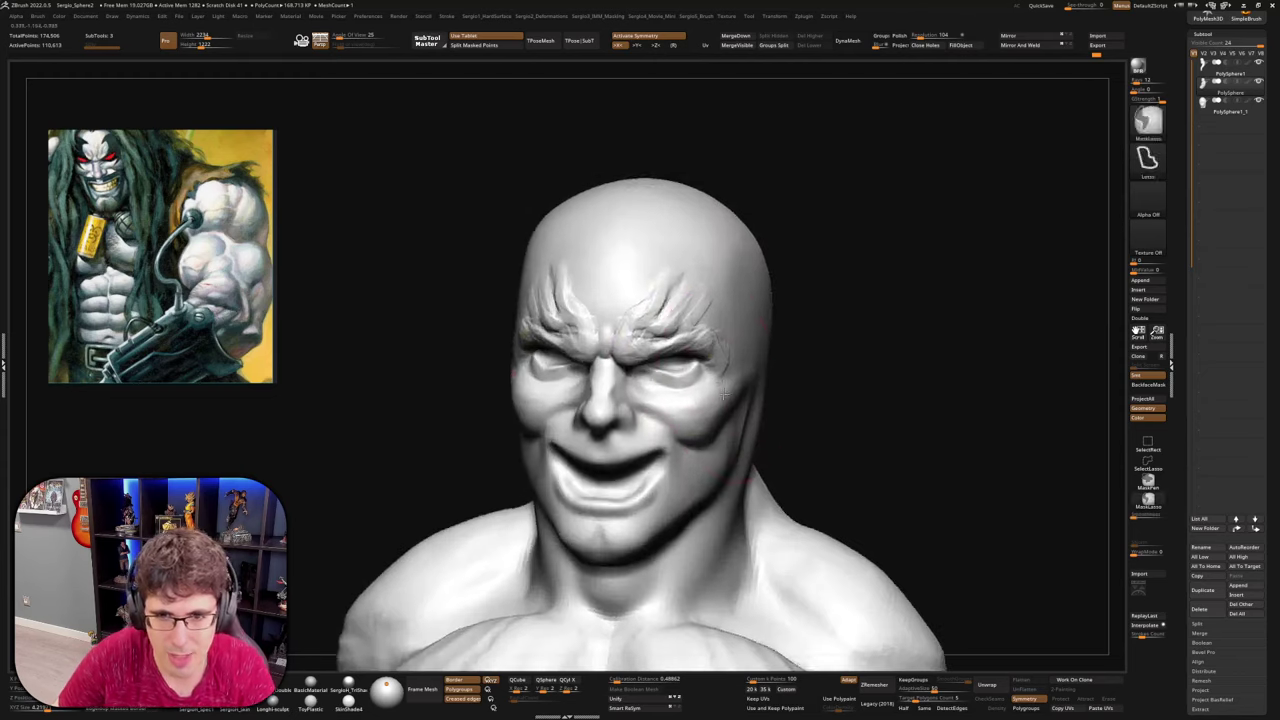
mouse_move(705, 325)
right_down()
mouse_move(735, 341)
mouse_move(720, 332)
right_up()
key(b)
key(c)
key(b)
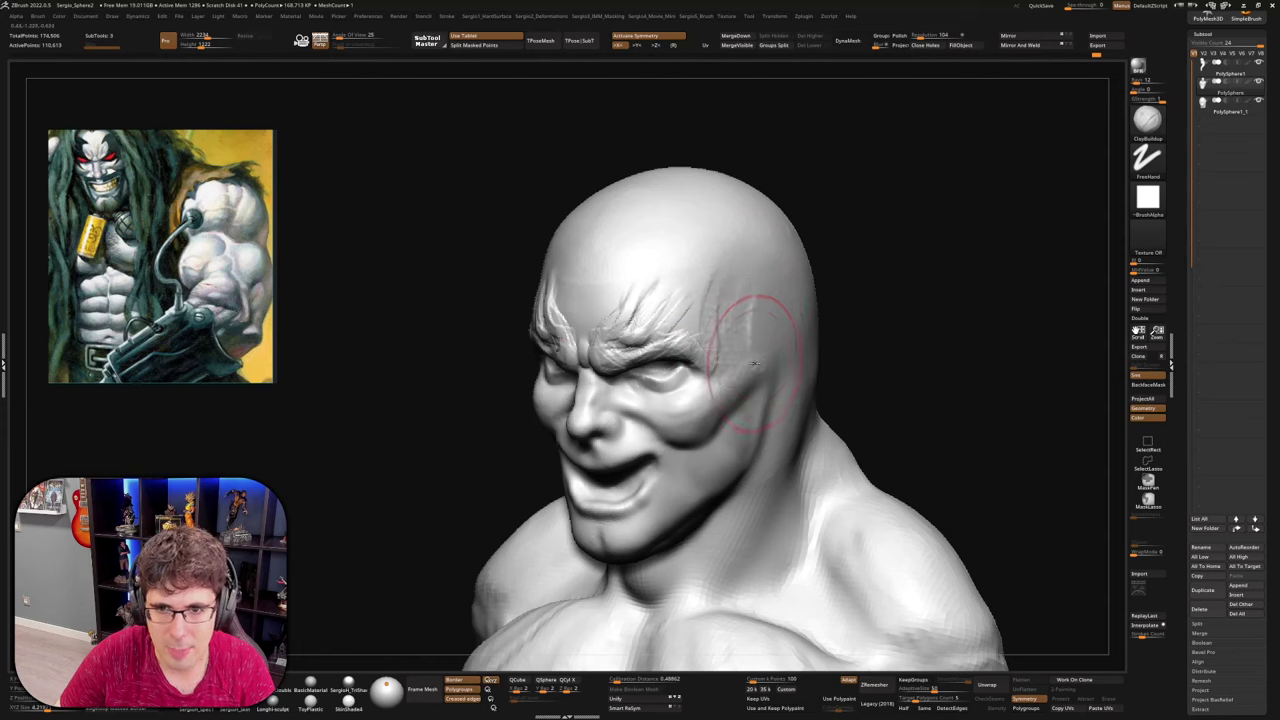
key(shift)
key(shift)
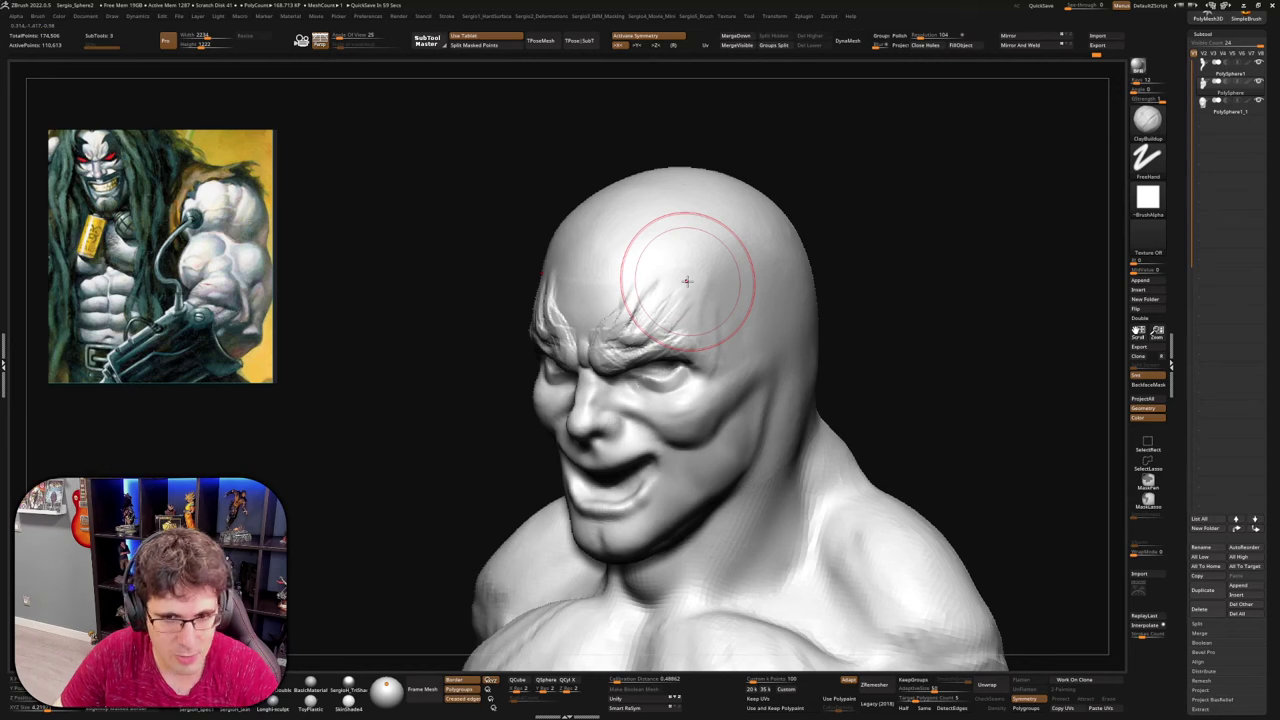
Adjust the lower lip and mouth corners from three-quarter and front views with a resized Move brush
mouse_move(709, 337)
right_down()
mouse_move(684, 436)
mouse_move(612, 430)
mouse_move(620, 500)
right_up()
key(b)
key(m)
key(v)
mouse_move(640, 440)
right_down()
mouse_move(637, 475)
mouse_move(662, 450)
right_up()
key(s)
drag(660, 449, 646, 450)
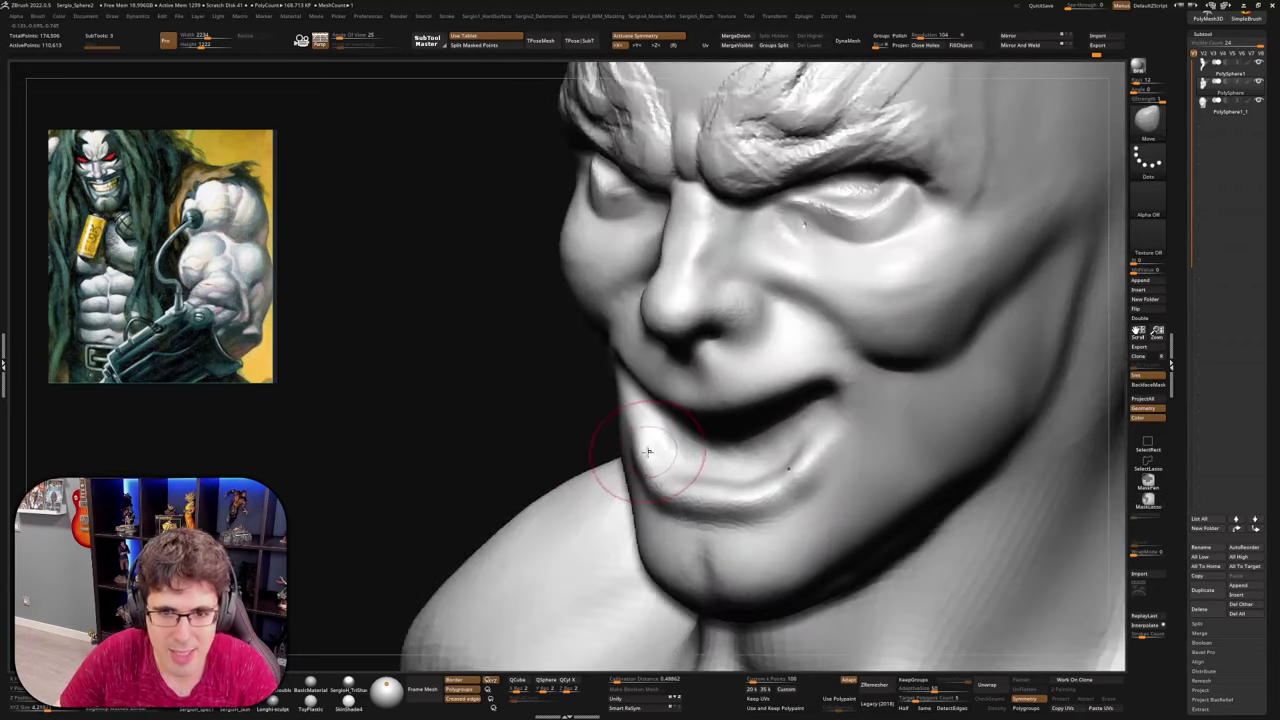
key(s)
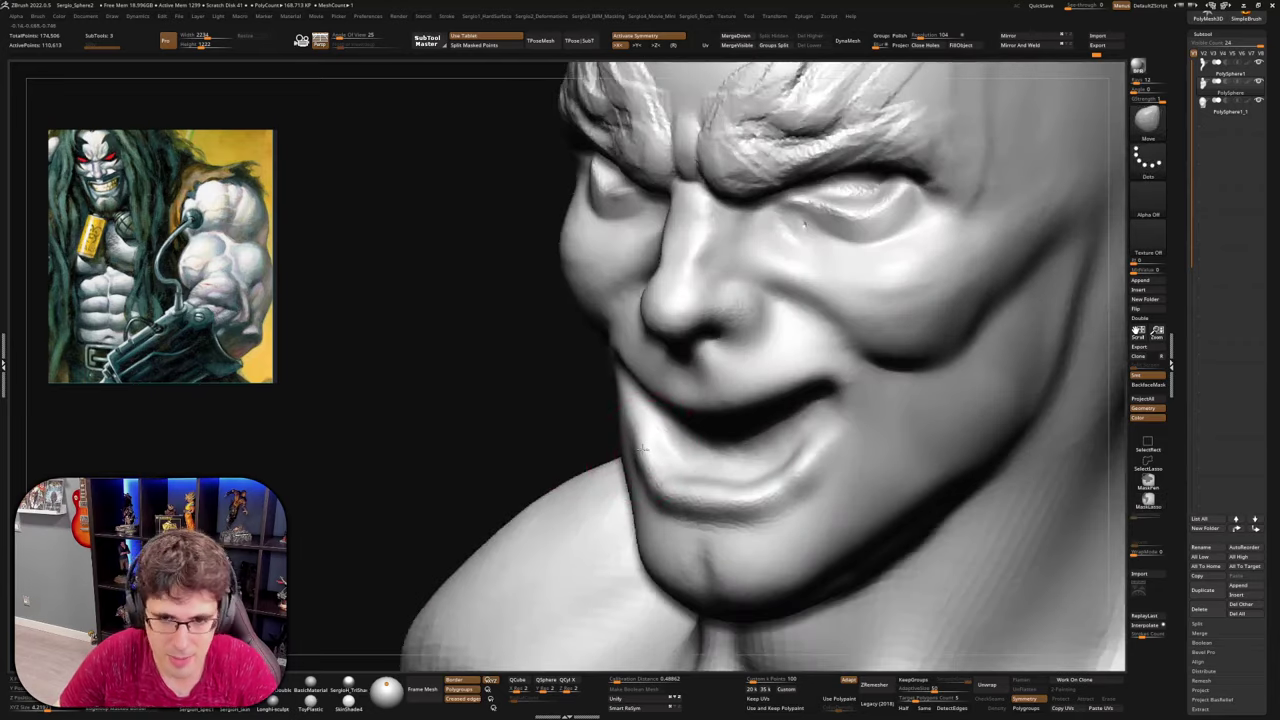
right_drag(640, 450, 677, 457)
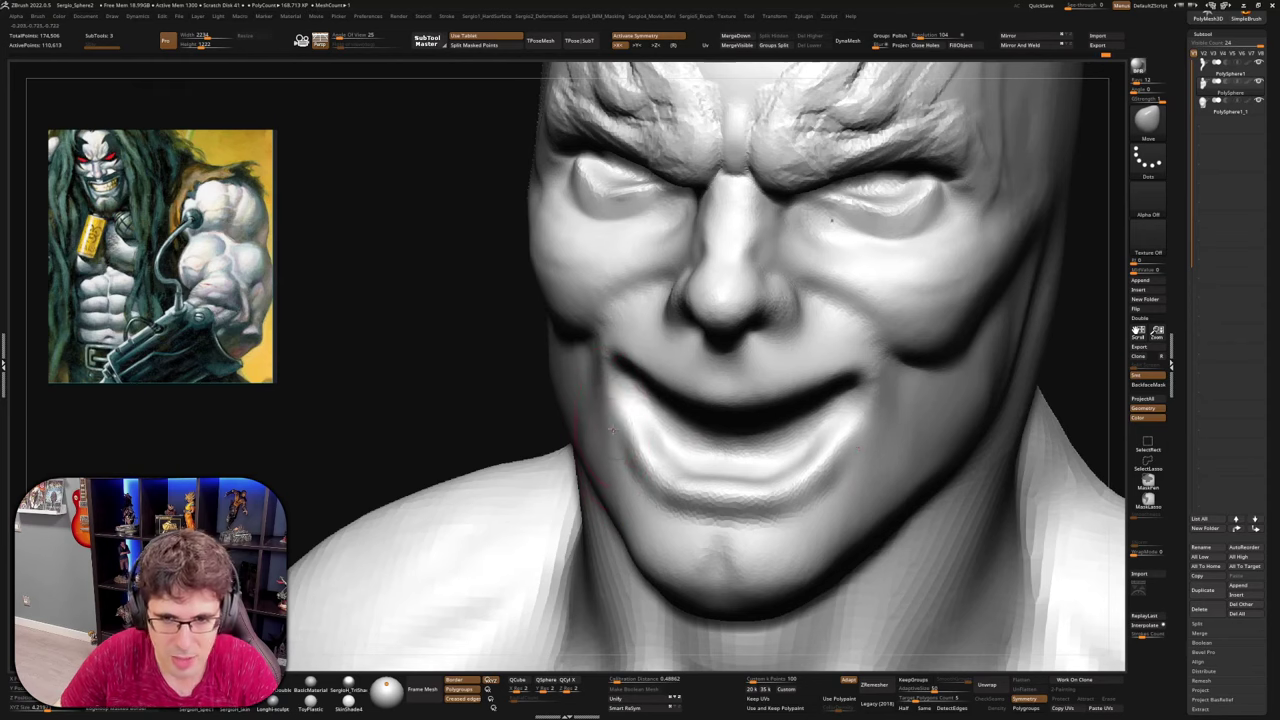
right_drag(629, 430, 623, 429)
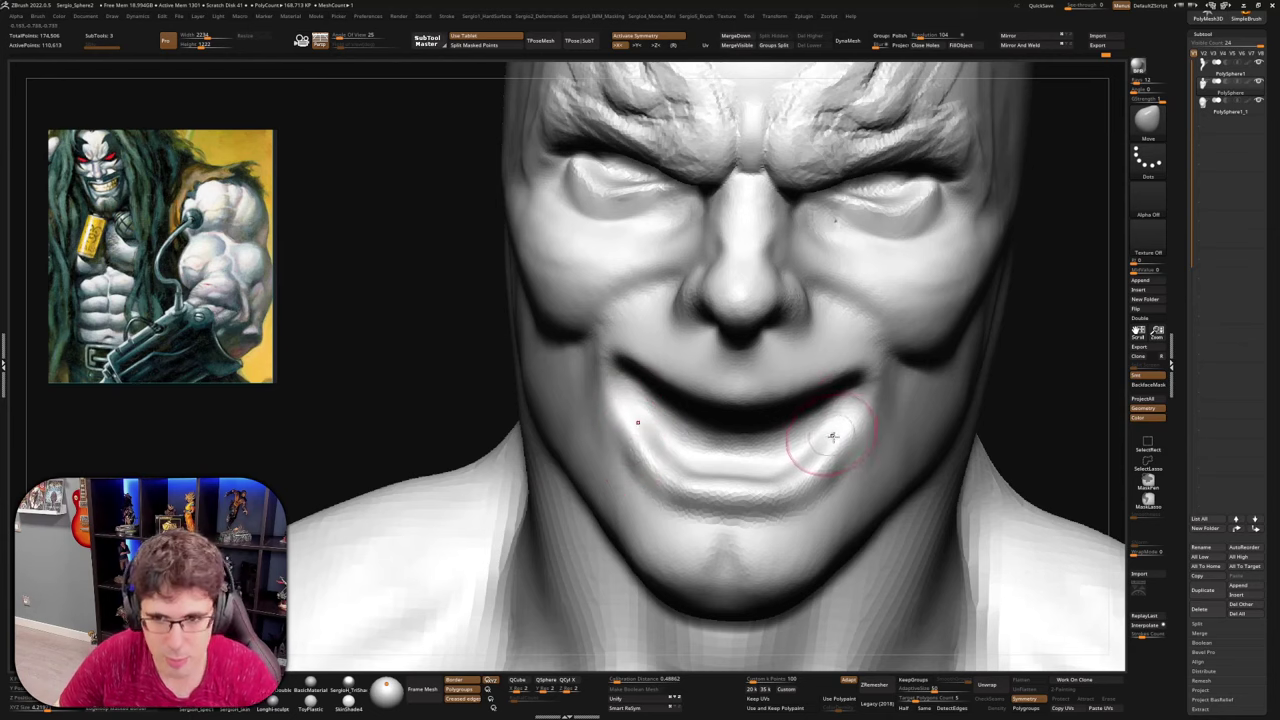
alt+right_drag(840, 470, 808, 412)
key(s)
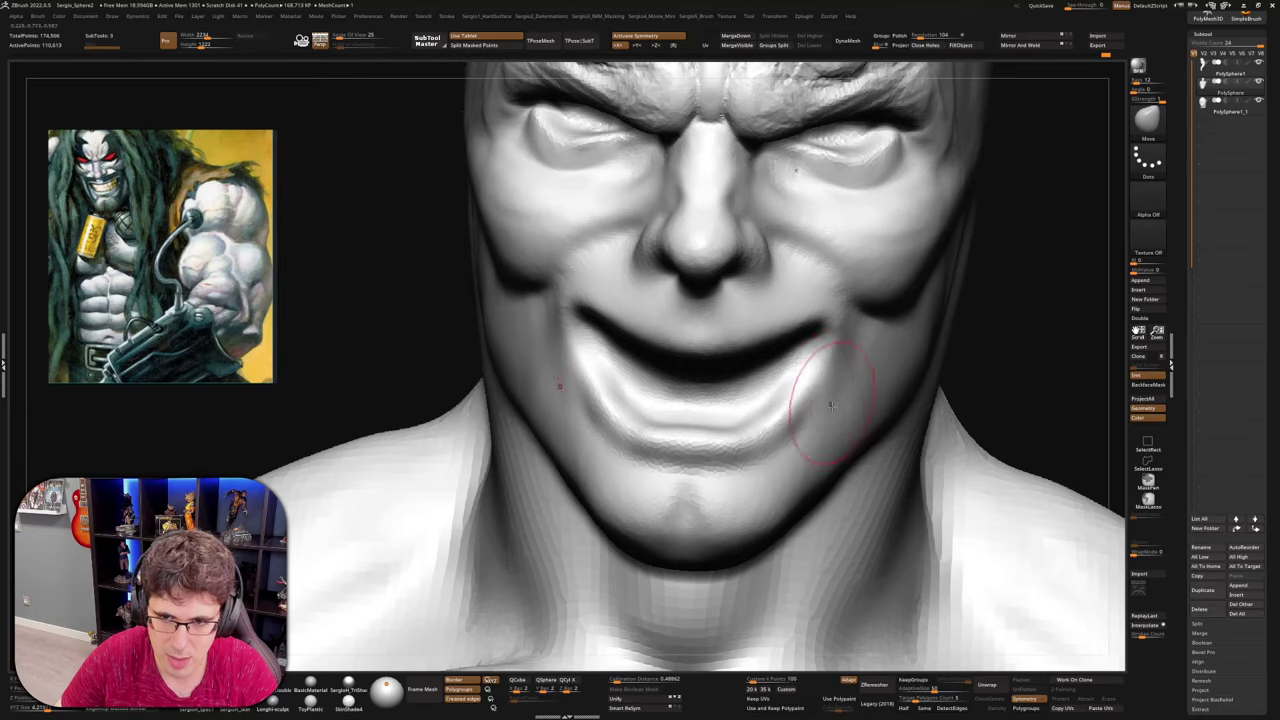
Lay diagonal smile folds from the mouth corner down toward the jaw with the ClayBuildup brush
right_drag(832, 406, 803, 431)
key(b)
key(c)
key(b)
mouse_move(799, 470)
mouse_down()
mouse_move(889, 359)
mouse_move(783, 528)
mouse_up()
right_drag(833, 426, 795, 412)
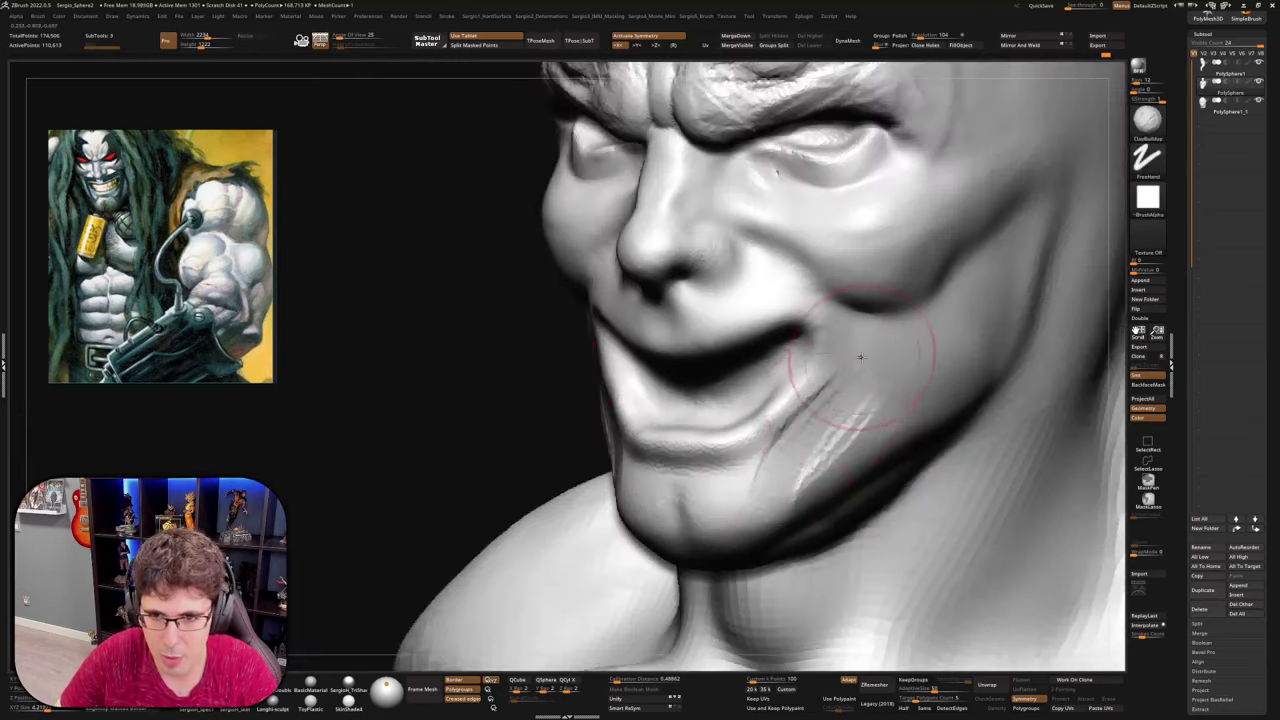
drag(860, 357, 797, 470)
drag(900, 340, 800, 475)
right_drag(815, 460, 850, 470)
drag(800, 450, 880, 358)
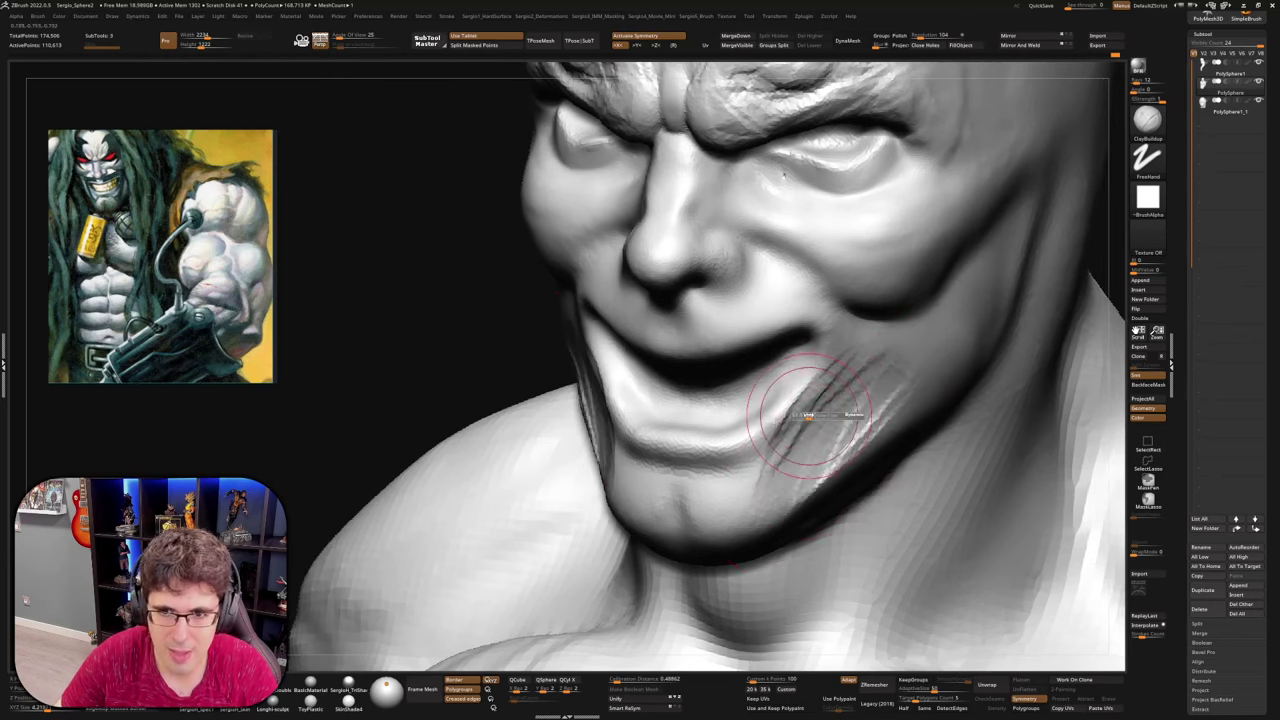
drag(798, 376, 763, 449)
Adjust the shape of the mouth corner beside the new smile folds with the Move brush
right_drag(745, 450, 790, 440)
key(b)
key(m)
key(v)
mouse_move(797, 370)
mouse_down()
mouse_move(766, 418)
mouse_move(790, 392)
mouse_up()
Build up the inner surface of the lower lip inside the open mouth with the ClayBuildup brush
right_drag(800, 395, 748, 363)
key(b)
key(c)
key(b)
mouse_move(662, 380)
mouse_down()
mouse_move(700, 375)
mouse_move(740, 345)
mouse_move(735, 375)
mouse_move(748, 358)
mouse_up()
right_drag(705, 378, 741, 403)
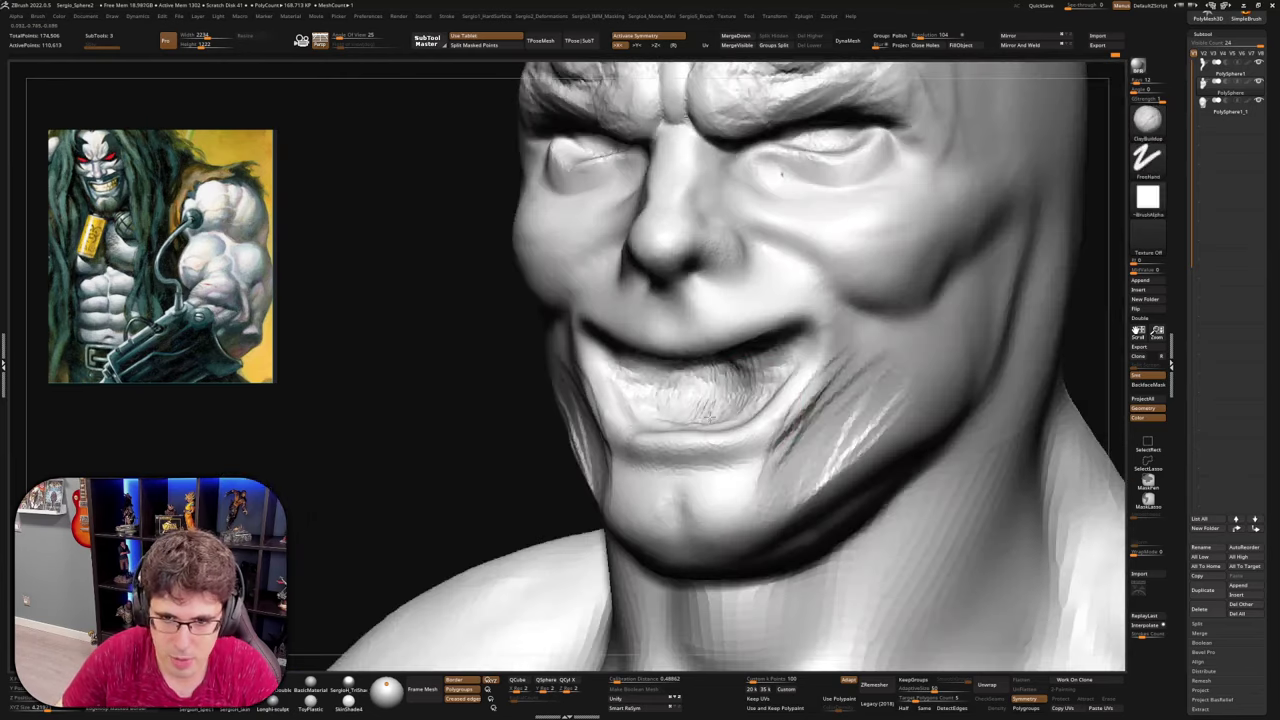
mouse_move(710, 418)
mouse_down()
mouse_move(752, 392)
mouse_move(738, 400)
mouse_up()
right_drag(738, 398, 775, 385)
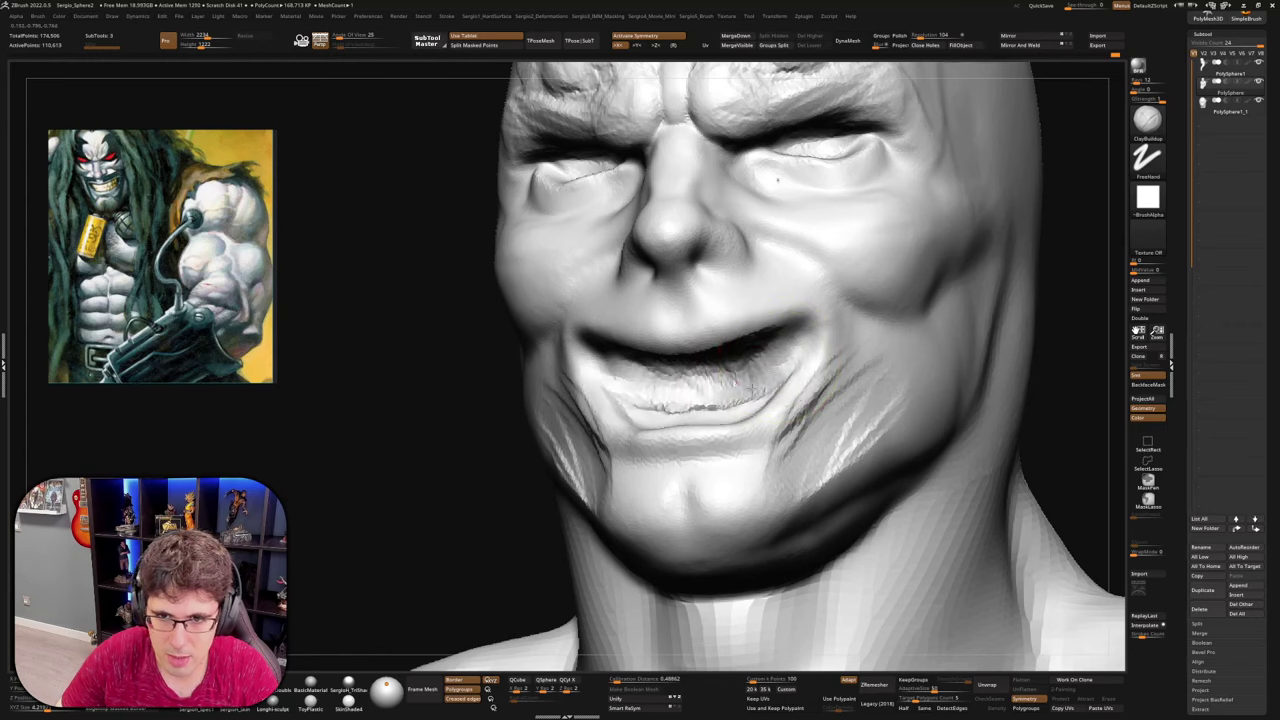
right_drag(690, 400, 718, 408)
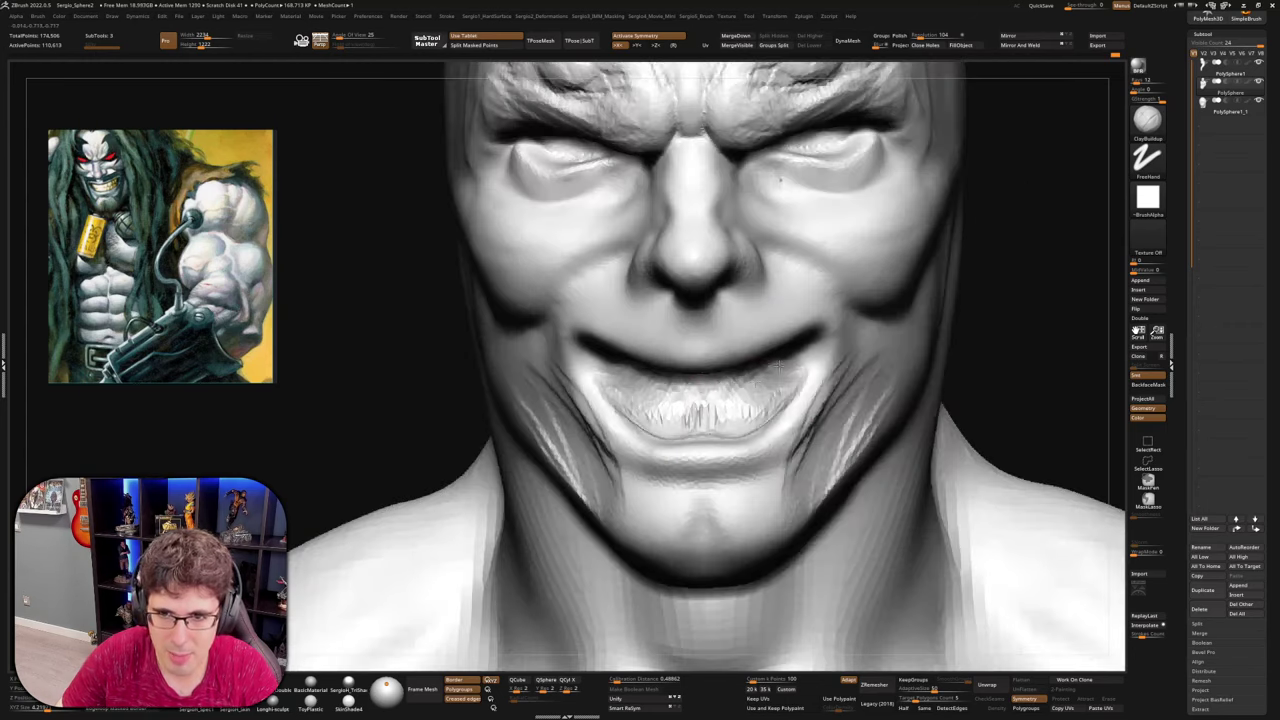
Extend the clay inside the lower lip to both mouth corners with a resized ClayBuildup brush
drag(779, 366, 786, 380)
mouse_move(770, 385)
right_down()
mouse_move(735, 352)
mouse_move(645, 368)
right_up()
drag(638, 370, 655, 388)
right_drag(625, 375, 662, 368)
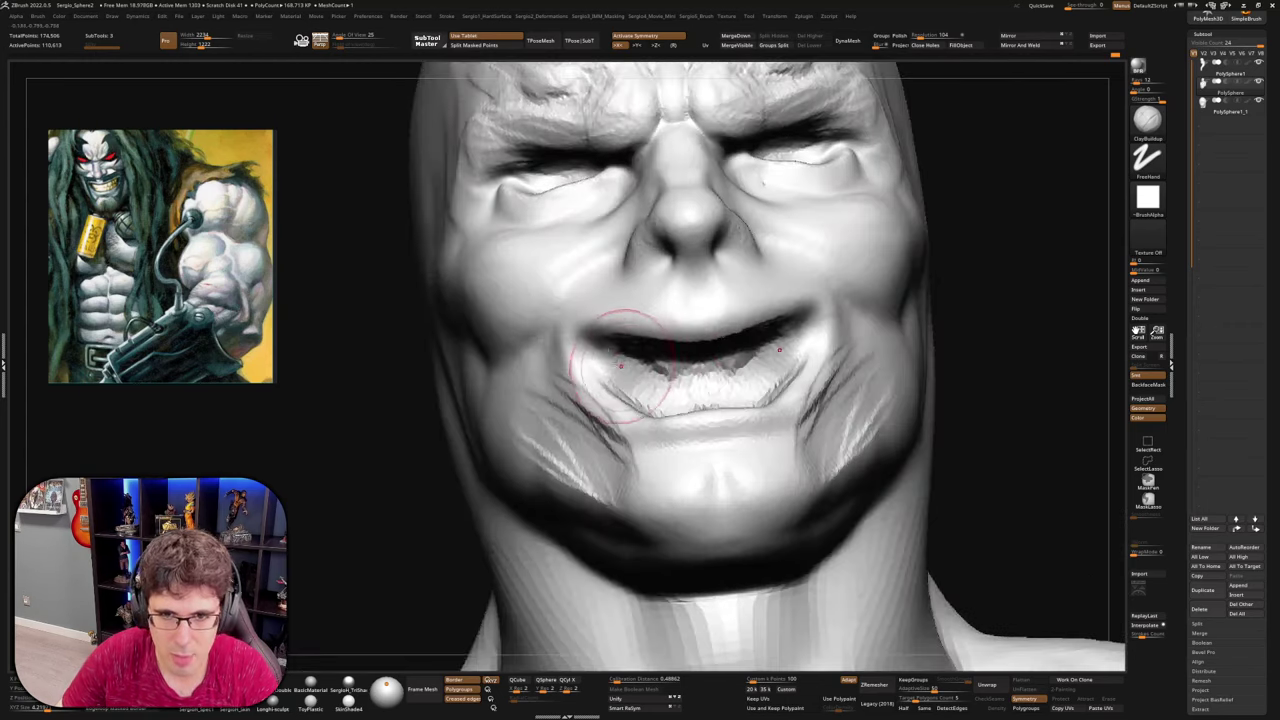
key(s)
drag(620, 360, 613, 360)
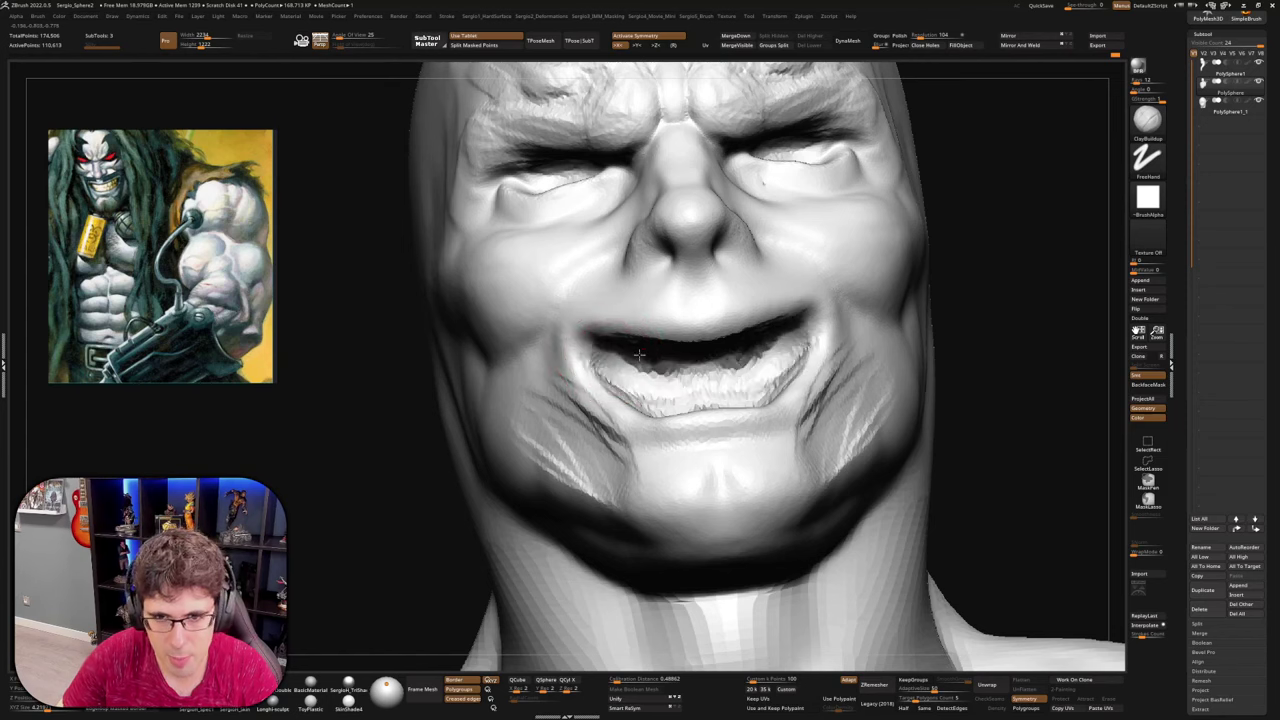
Switch to the inner head subtool PolySphere1_1 and smooth the jagged line of the teeth
mouse_move(638, 354)
right_down()
mouse_move(665, 330)
mouse_move(614, 350)
mouse_move(729, 407)
mouse_move(718, 343)
mouse_move(726, 382)
mouse_move(701, 372)
right_up()
alt+click(737, 382)
key(shift)
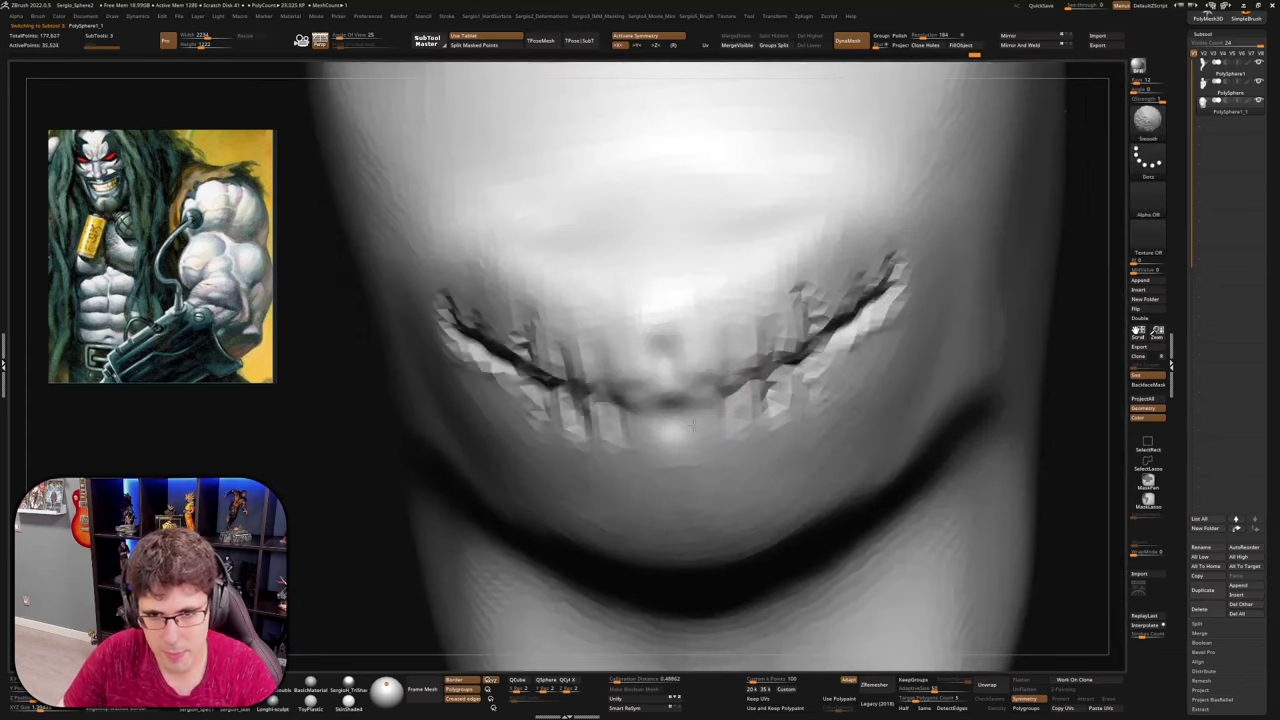
mouse_move(692, 425)
shift+mouse_down()
mouse_move(856, 328)
mouse_move(776, 401)
shift+mouse_up()
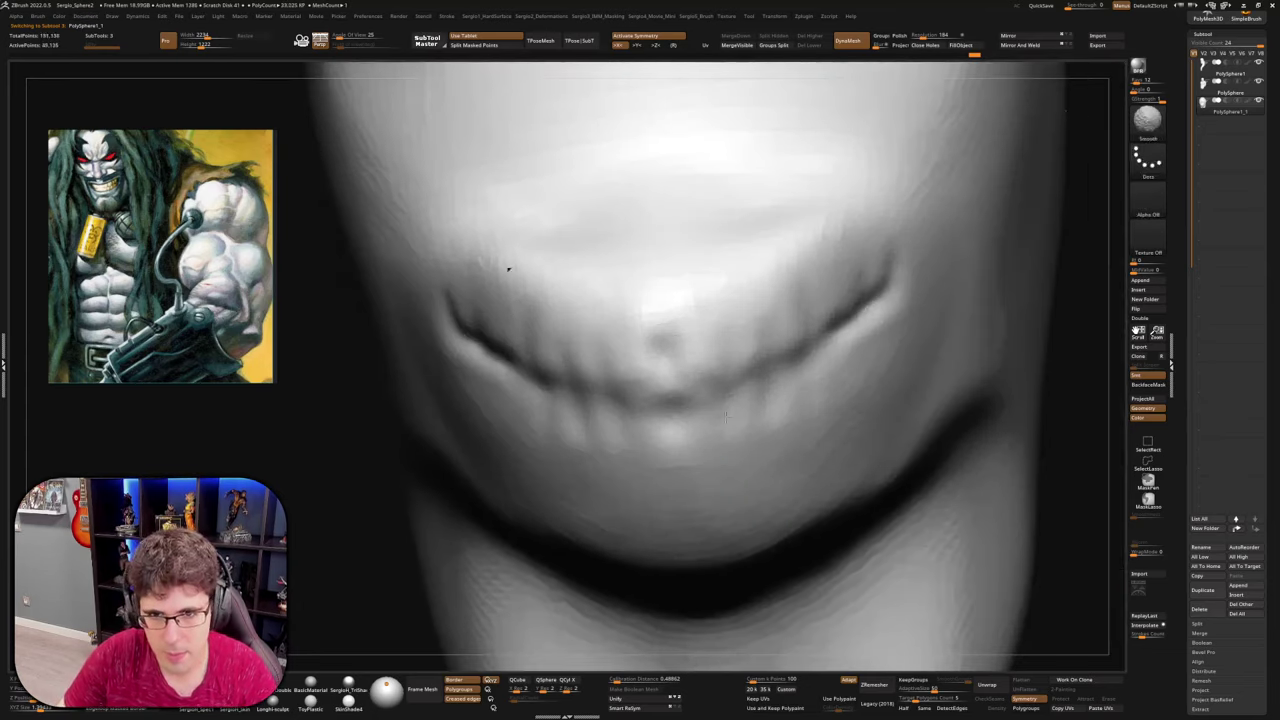
Carve the separations and outlines of the upper front teeth with the DamStandard brush
mouse_move(786, 363)
right_down()
mouse_move(780, 330)
mouse_move(734, 380)
mouse_move(737, 343)
right_up()
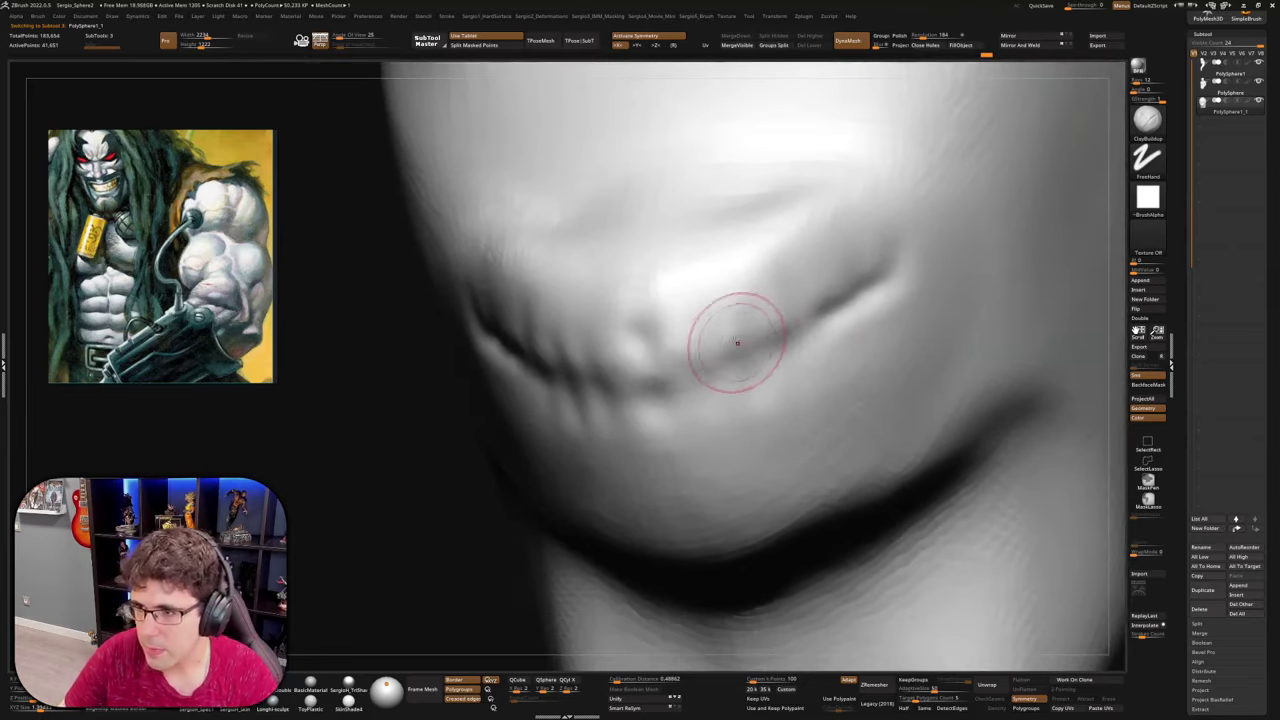
key(b)
key(d)
key(s)
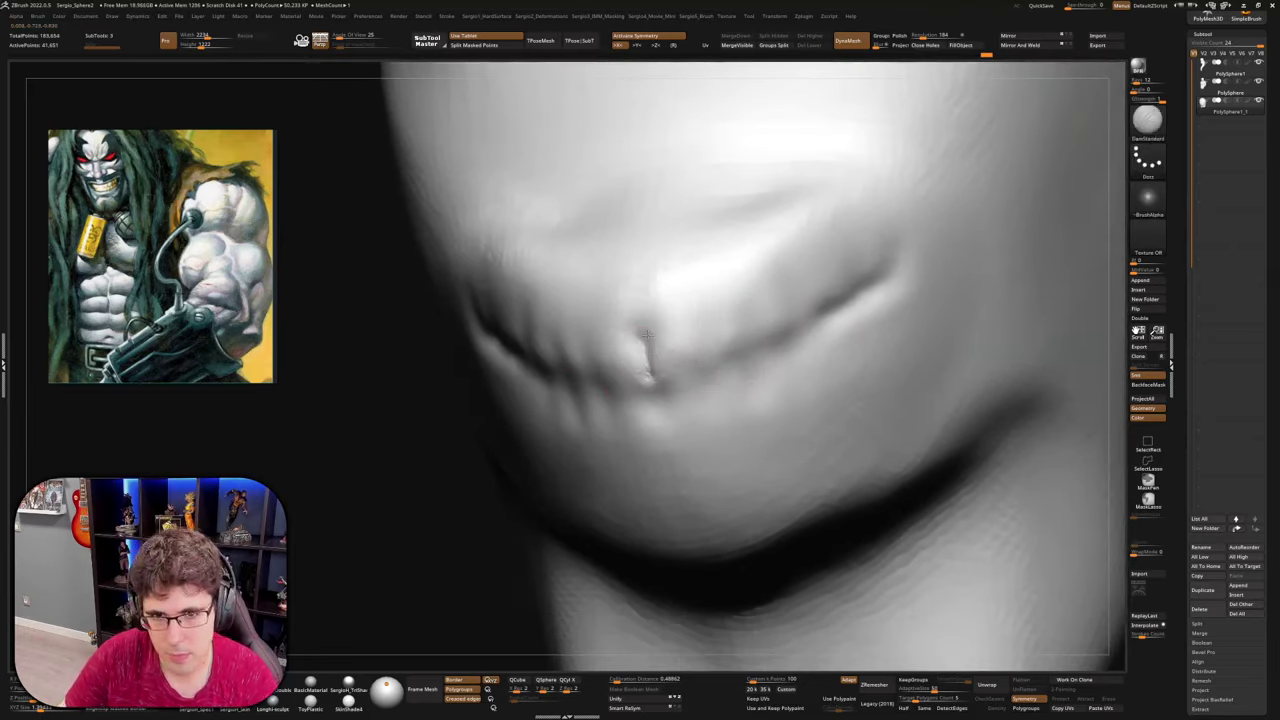
mouse_move(648, 335)
mouse_down()
mouse_move(653, 377)
mouse_move(712, 367)
mouse_move(700, 328)
mouse_move(704, 369)
mouse_move(651, 325)
mouse_move(697, 331)
mouse_move(673, 301)
mouse_move(657, 323)
mouse_up()
right_drag(708, 394, 640, 396)
mouse_move(706, 360)
mouse_down()
mouse_move(757, 352)
mouse_move(721, 285)
mouse_move(705, 306)
mouse_move(722, 285)
mouse_move(778, 349)
mouse_up()
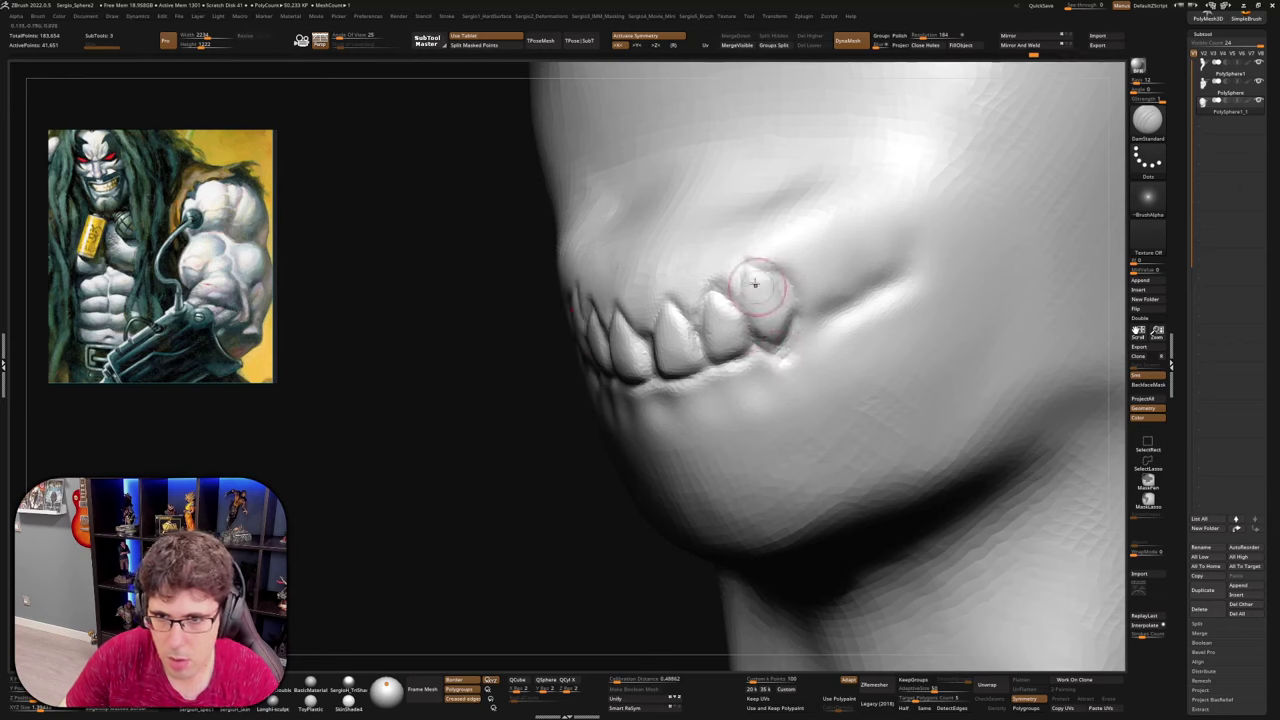
Carve the outlines of the upper back teeth toward the mouth corner with the DamStandard brush
mouse_move(783, 270)
mouse_down()
mouse_move(797, 318)
mouse_move(855, 308)
mouse_up()
drag(856, 311, 858, 272)
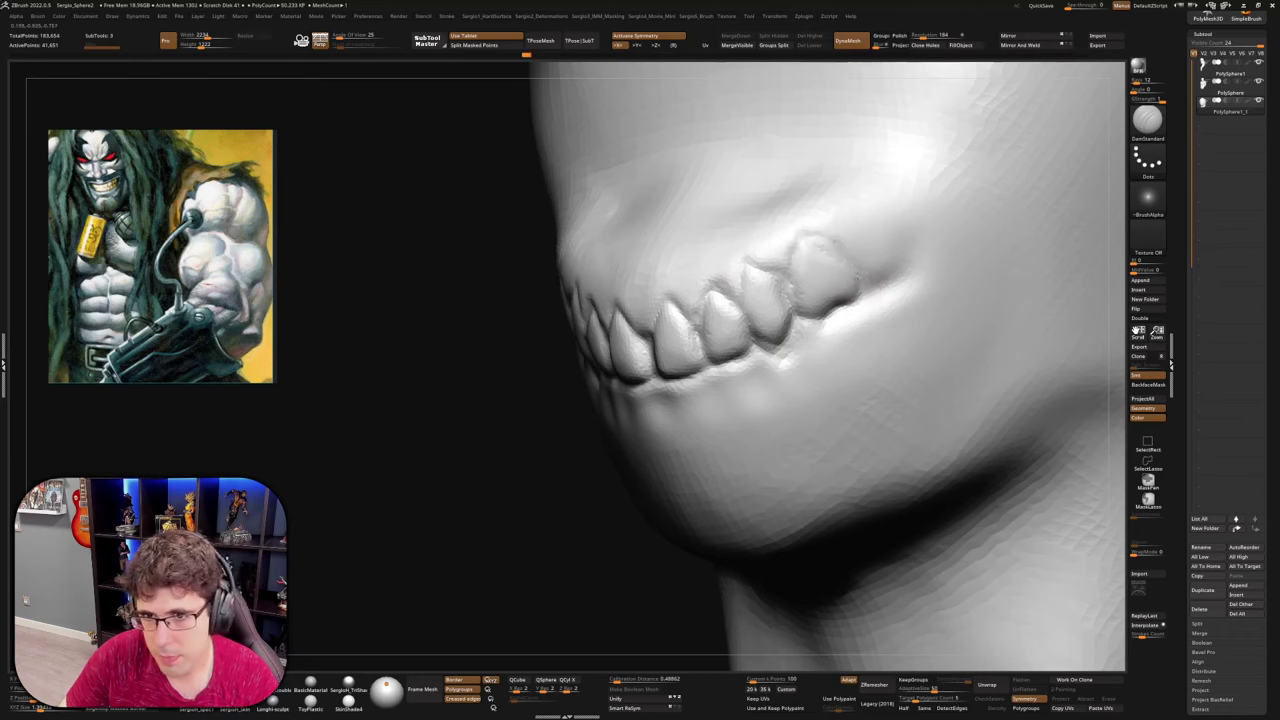
right_drag(849, 319, 671, 394)
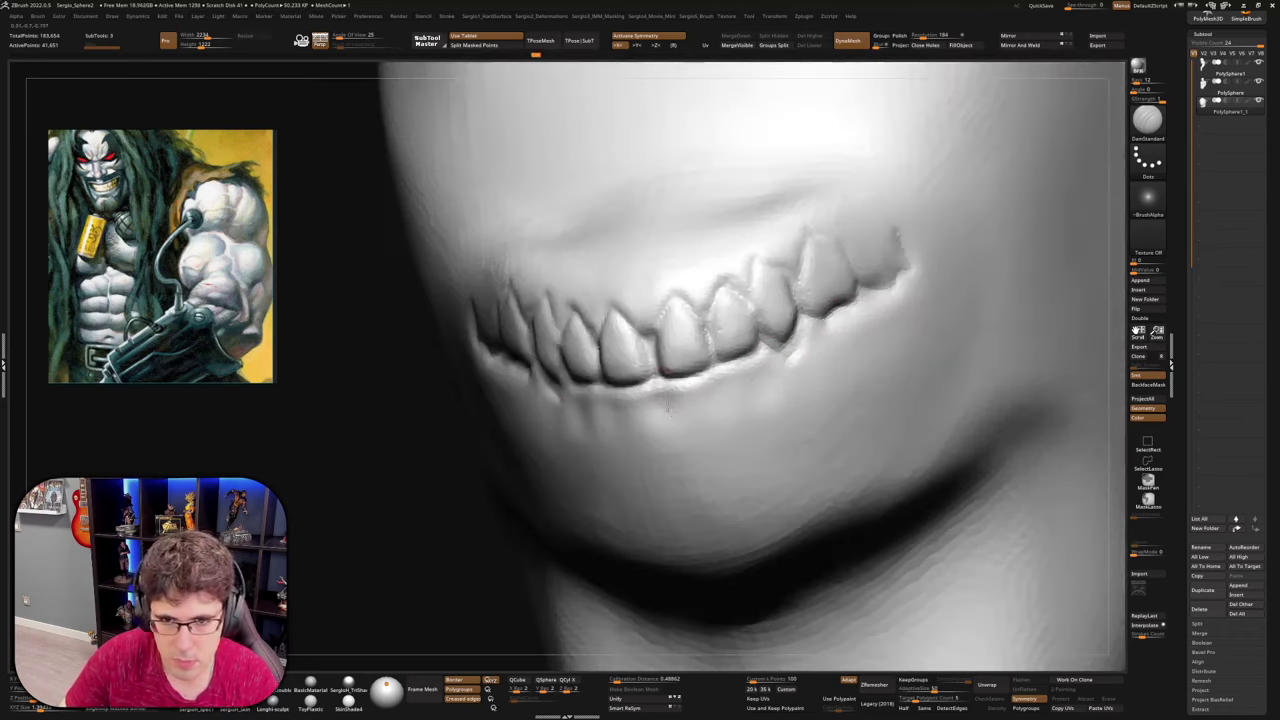
Build up a thick band for the lower teeth beneath the upper row with a resized ClayBuildup brush
mouse_move(660, 392)
mouse_down()
mouse_move(671, 386)
mouse_move(620, 415)
mouse_move(740, 430)
mouse_move(780, 380)
mouse_move(677, 438)
mouse_up()
key(b)
key(c)
key(b)
right_drag(677, 438, 686, 429)
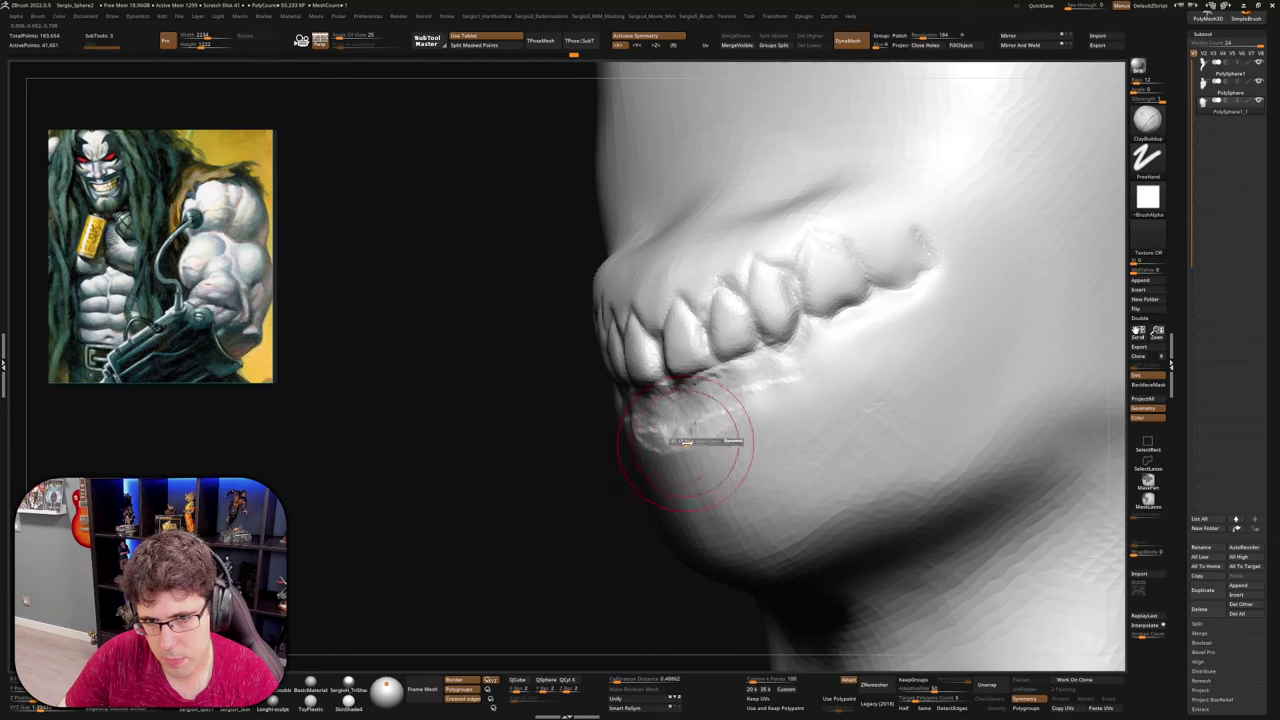
mouse_move(813, 388)
mouse_down()
mouse_move(690, 445)
mouse_move(829, 400)
mouse_move(949, 297)
mouse_move(815, 393)
mouse_up()
key(s)
drag(864, 354, 853, 354)
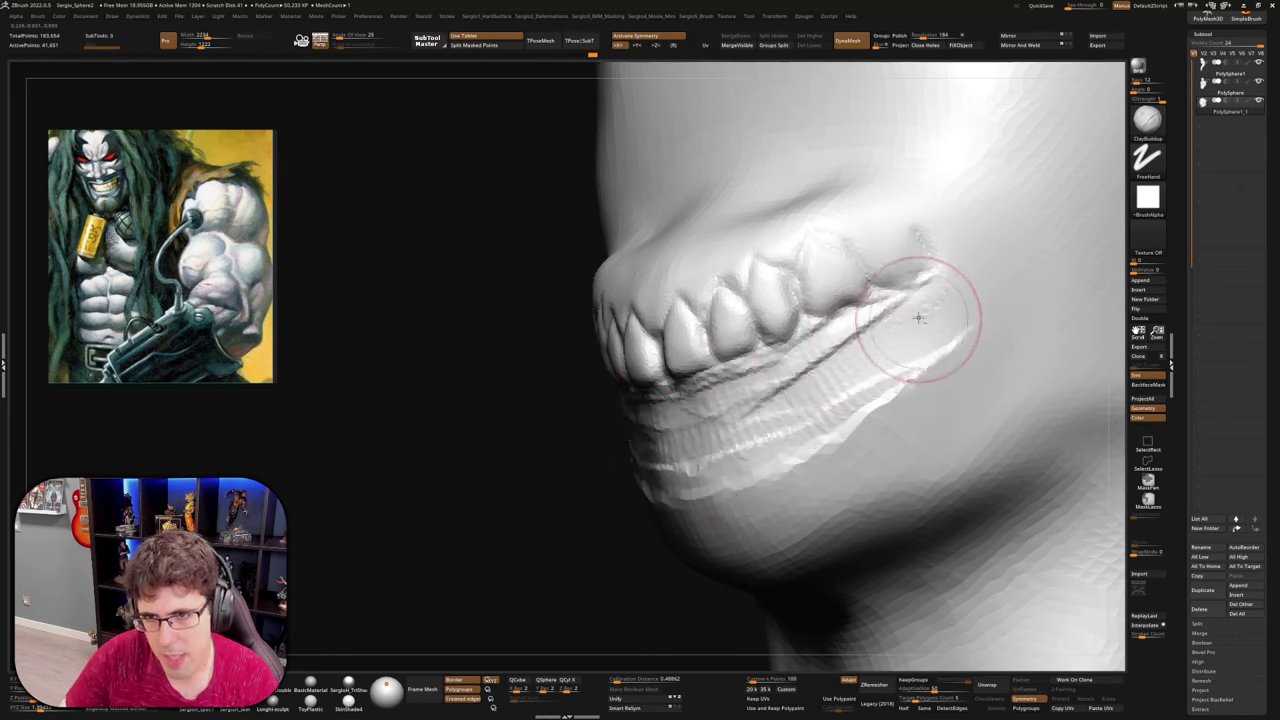
mouse_move(920, 317)
mouse_down()
mouse_move(931, 291)
mouse_move(845, 337)
mouse_move(773, 403)
mouse_up()
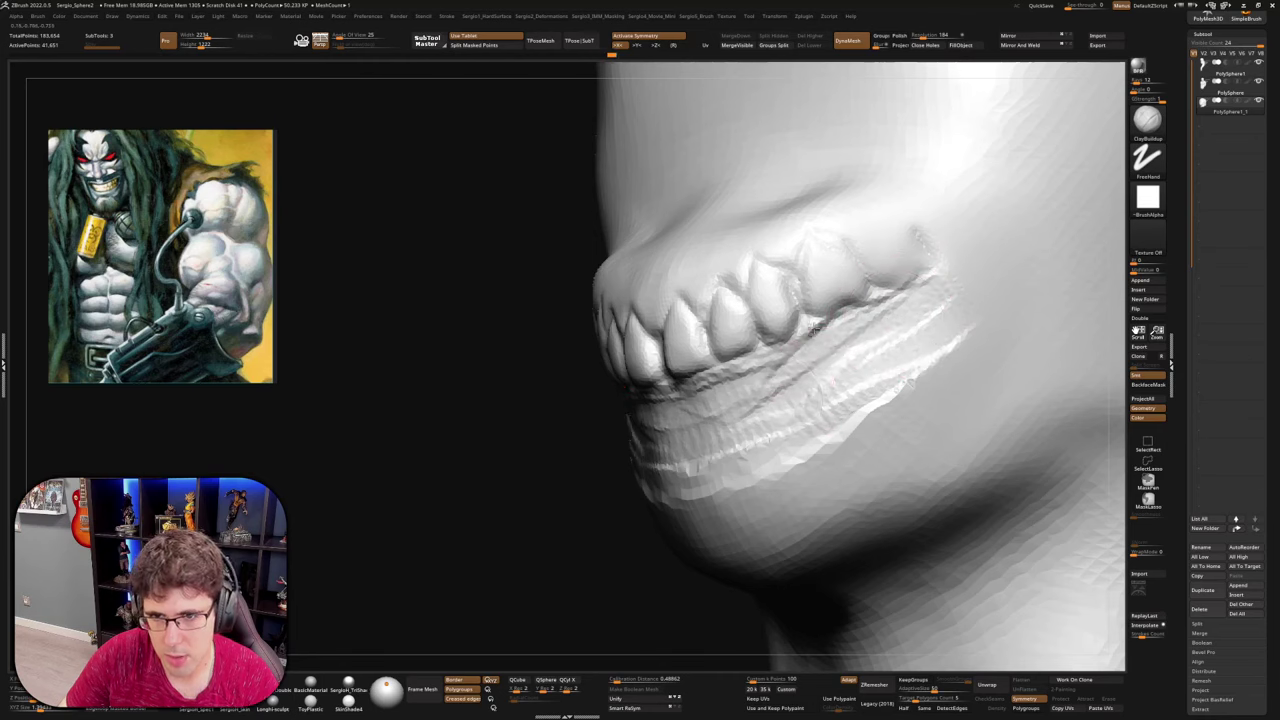
Fill the gap below the upper teeth with ClayBuildup strokes and smooth the whole lower band
mouse_move(817, 344)
mouse_down()
mouse_move(803, 330)
mouse_move(763, 360)
mouse_up()
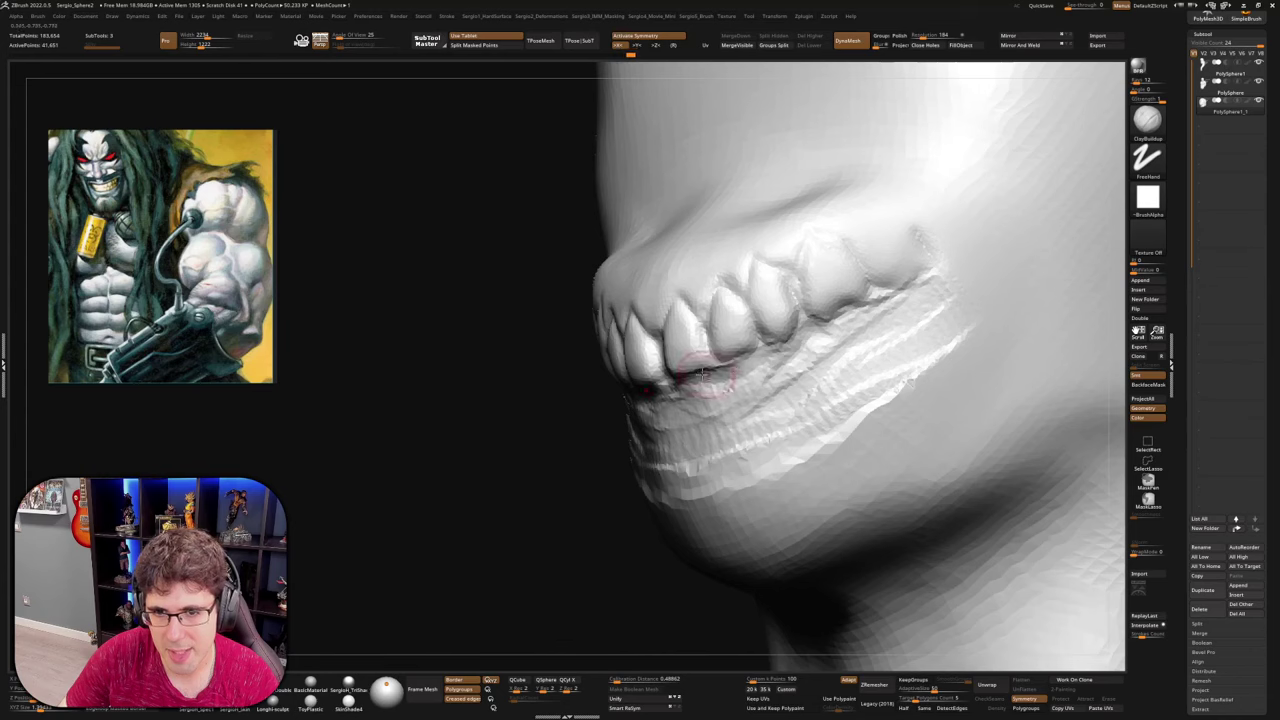
drag(665, 401, 719, 411)
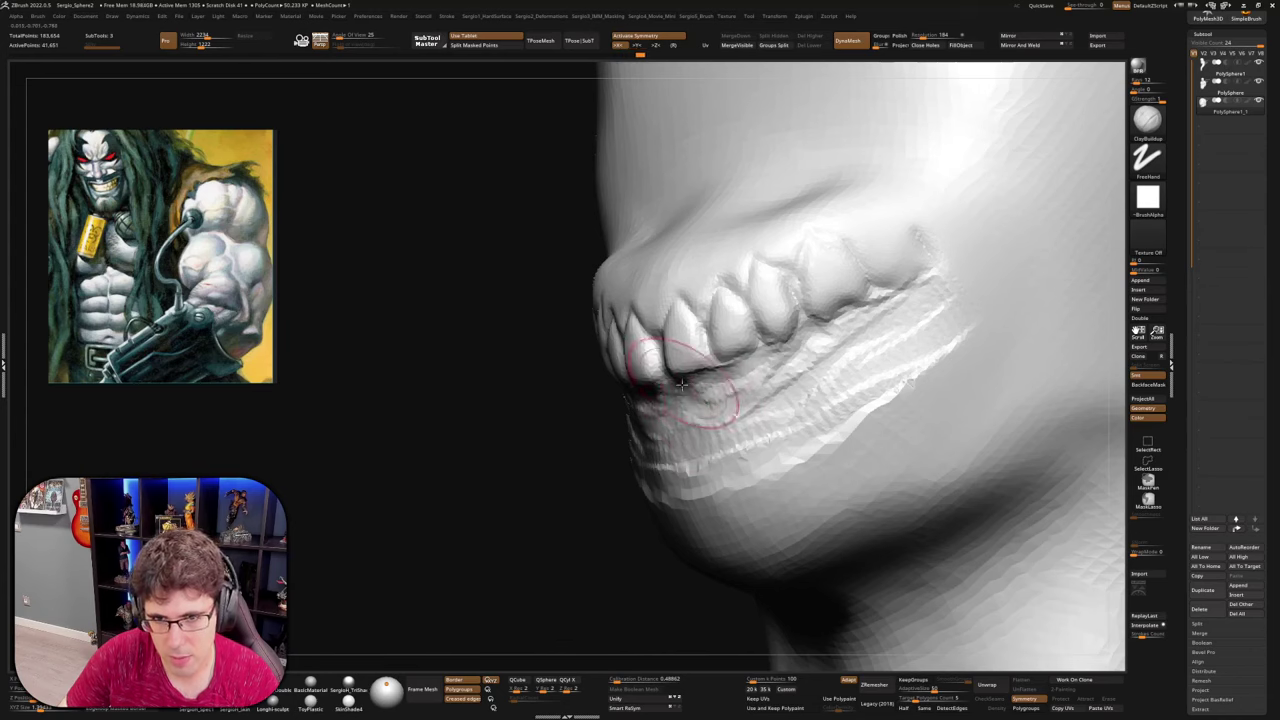
mouse_move(690, 458)
shift+mouse_down()
mouse_move(776, 406)
mouse_move(905, 368)
mouse_move(862, 378)
shift+mouse_up()
right_drag(730, 434, 762, 434)
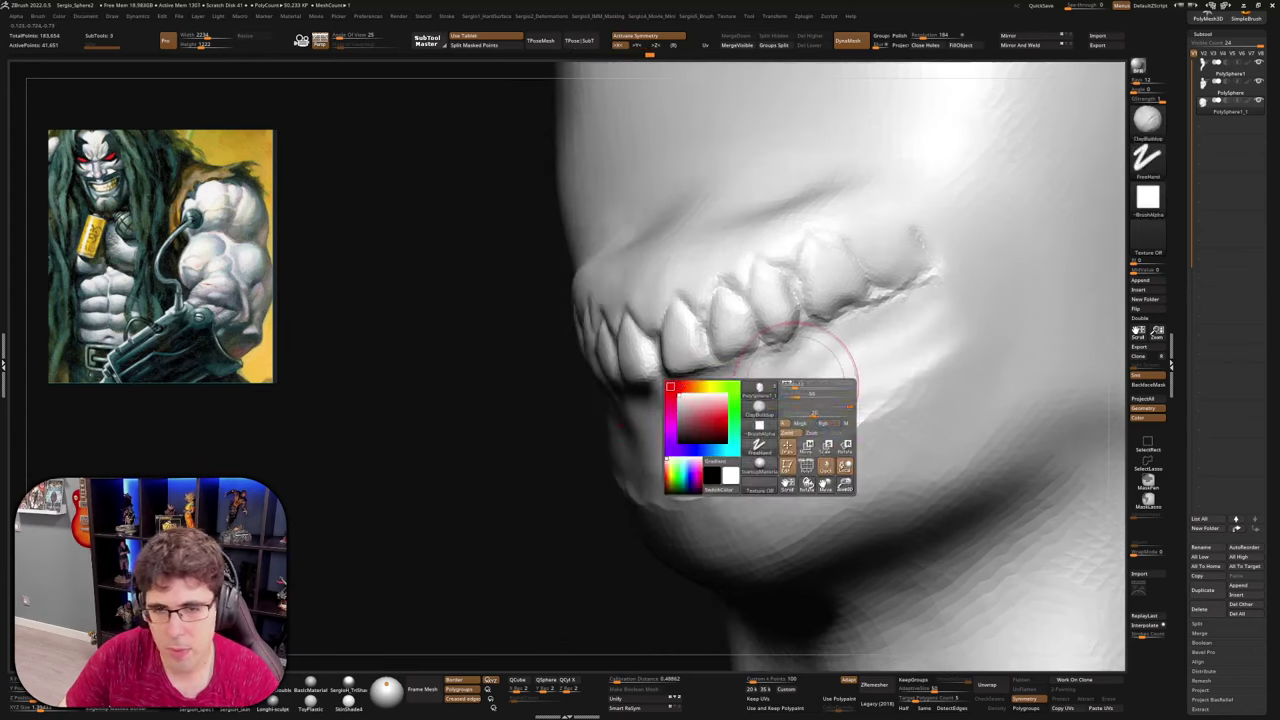
Sharpen the biting edges of the upper front teeth against the lower band with the DamStandard brush
right_drag(711, 365, 762, 370)
key(b)
key(d)
key(s)
mouse_move(656, 350)
mouse_down()
mouse_move(665, 399)
mouse_move(715, 342)
mouse_move(720, 376)
mouse_move(728, 360)
mouse_up()
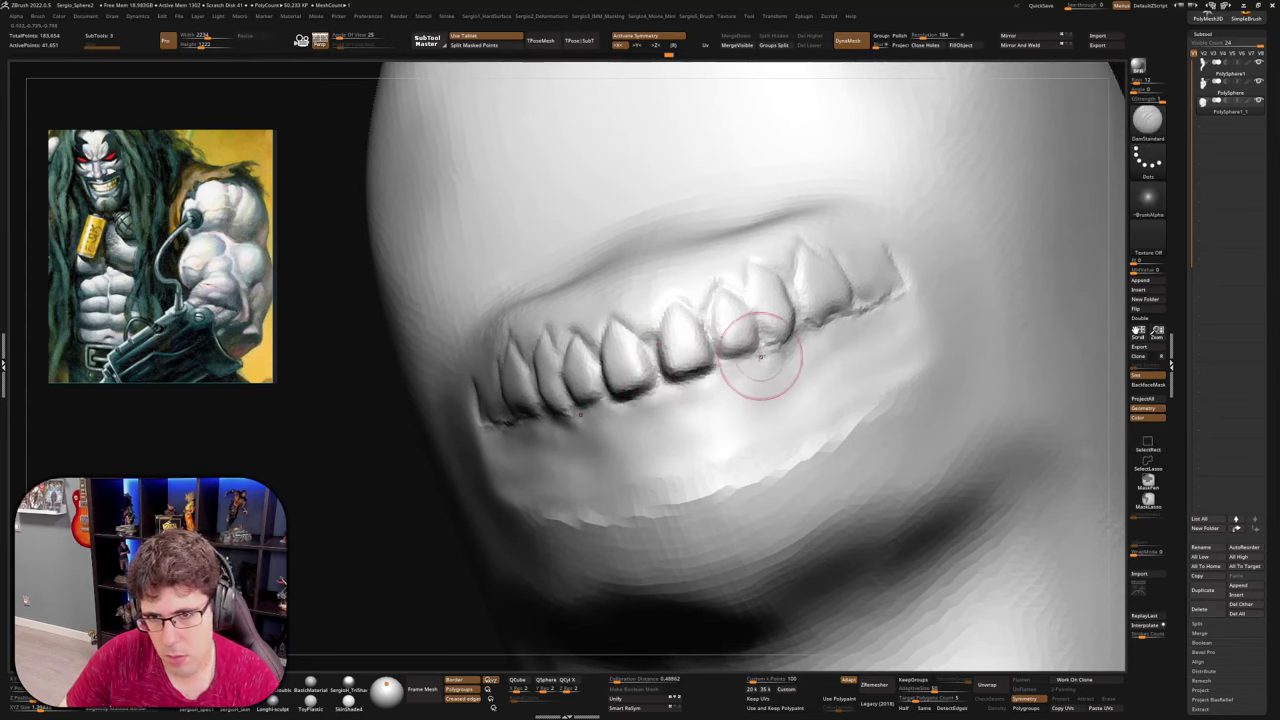
Carve the lower edge and rear outline of the last upper tooth near the mouth corner
right_drag(760, 357, 739, 354)
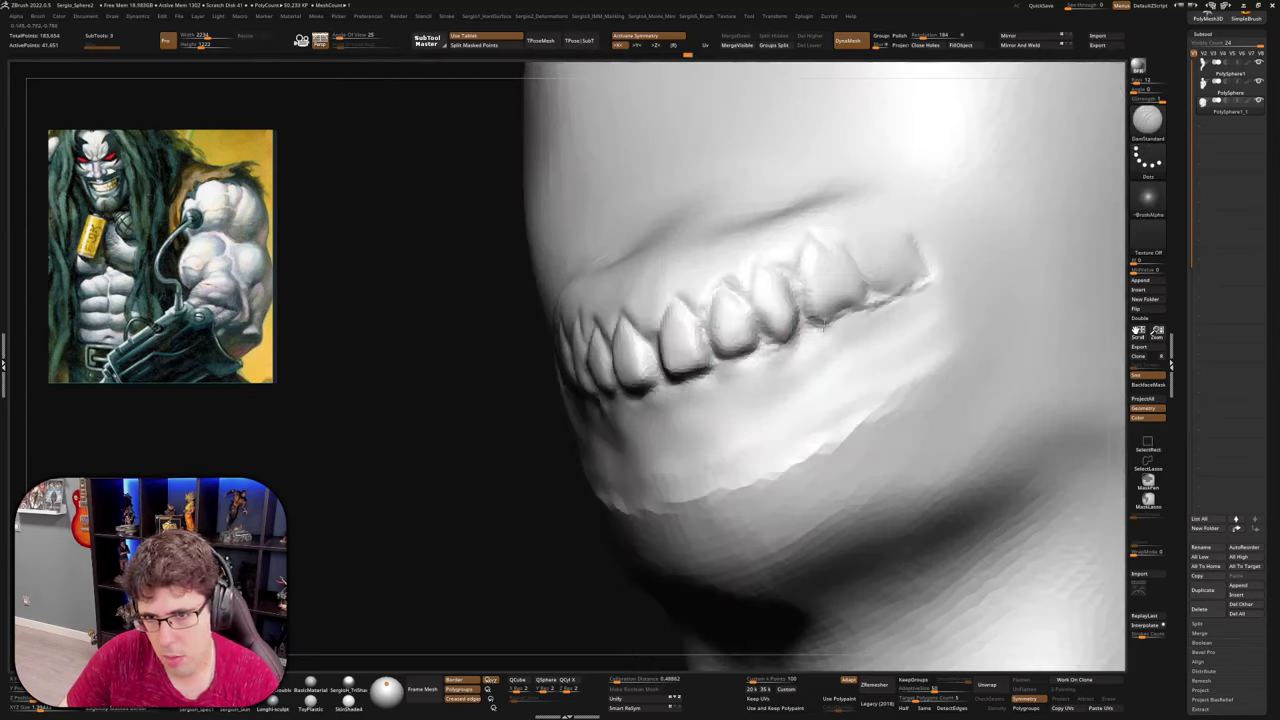
drag(864, 313, 905, 296)
mouse_move(907, 296)
mouse_down()
mouse_move(936, 274)
mouse_move(923, 250)
mouse_up()
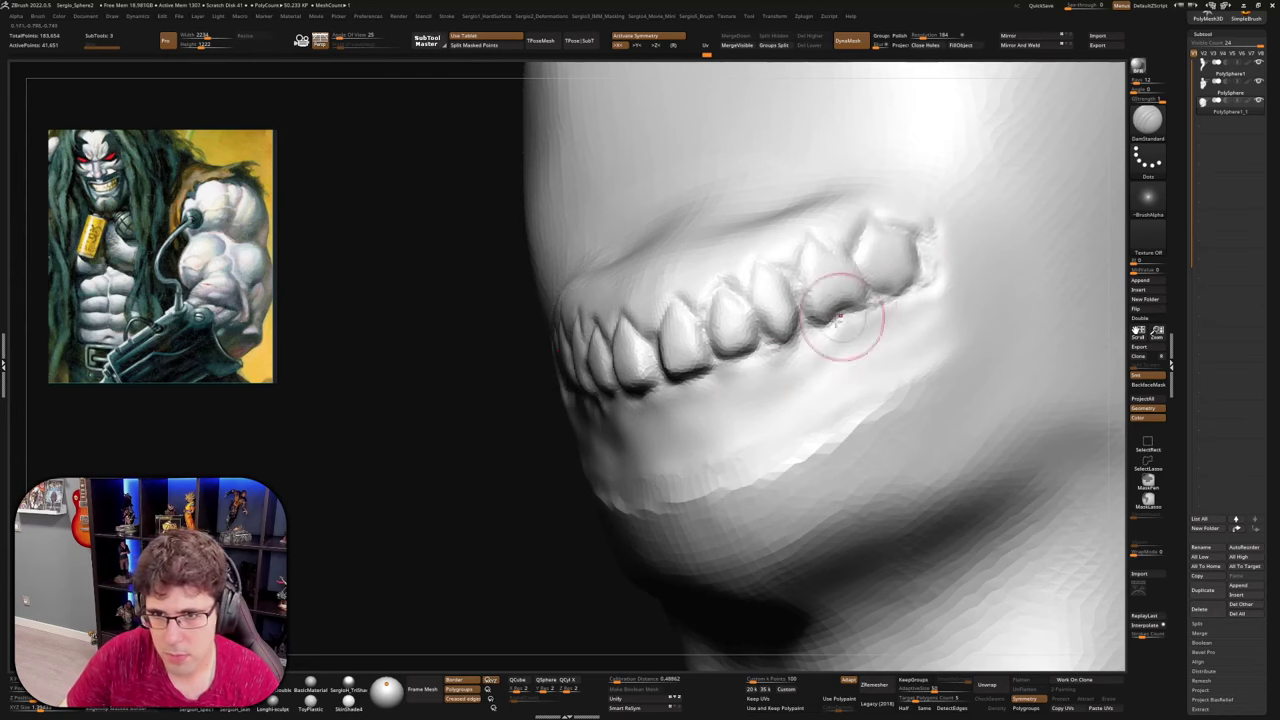
Reshape the upper side teeth and the edges of the two upper front teeth with the Move brush
right_drag(849, 320, 740, 340)
key(b)
key(m)
key(v)
drag(734, 339, 716, 330)
right_drag(750, 310, 858, 318)
drag(750, 318, 786, 302)
right_drag(784, 325, 722, 300)
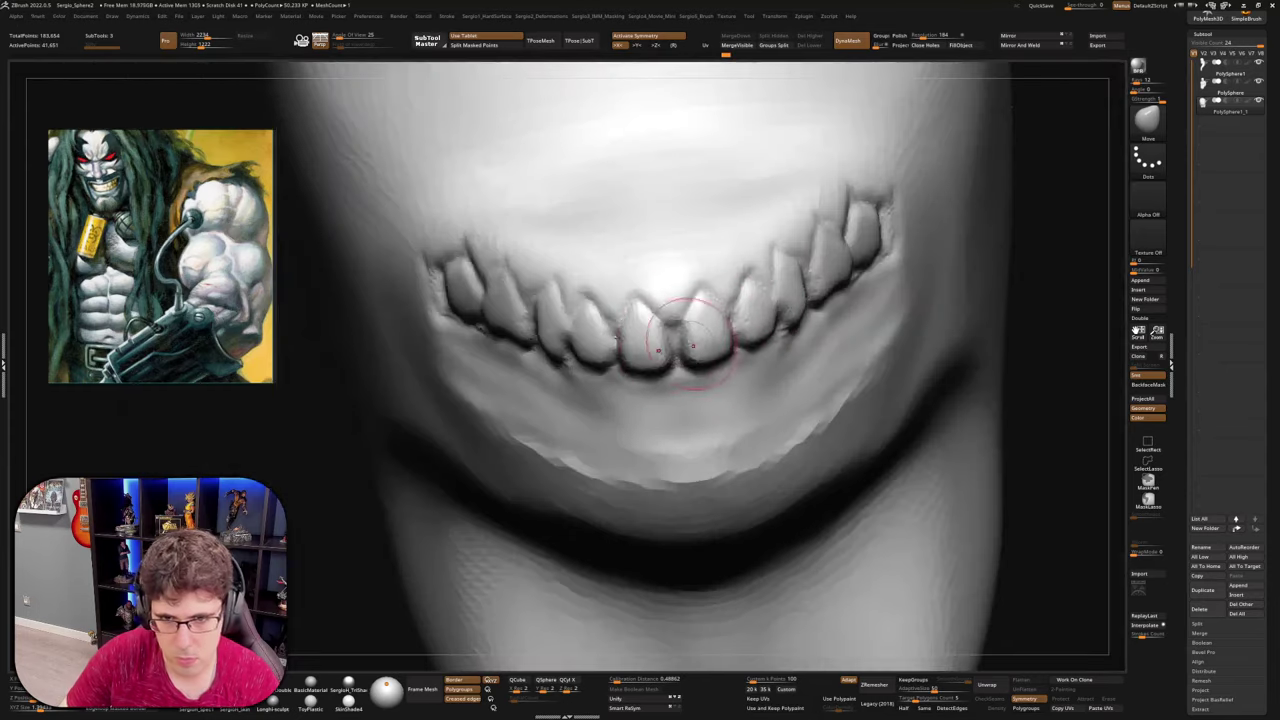
drag(692, 332, 684, 330)
Add volume to the faces of the upper teeth with the Clay brush
key(b)
key(c)
key(l)
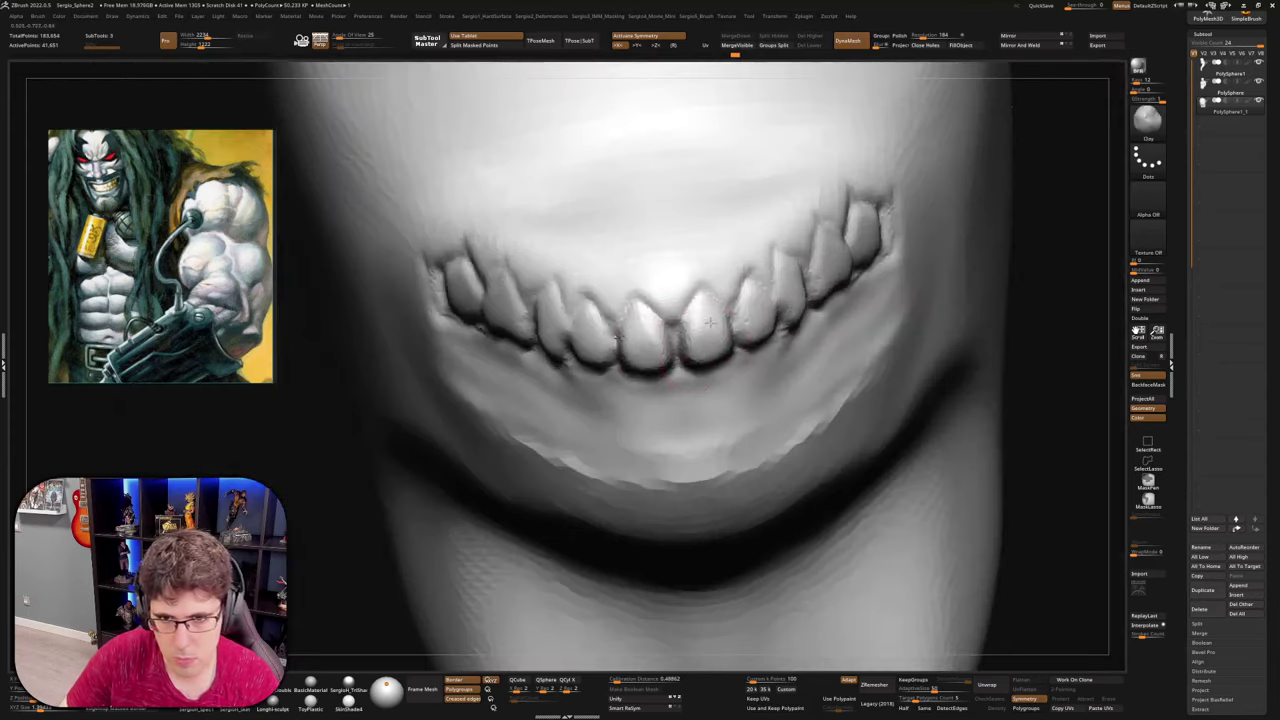
right_drag(814, 332, 795, 310)
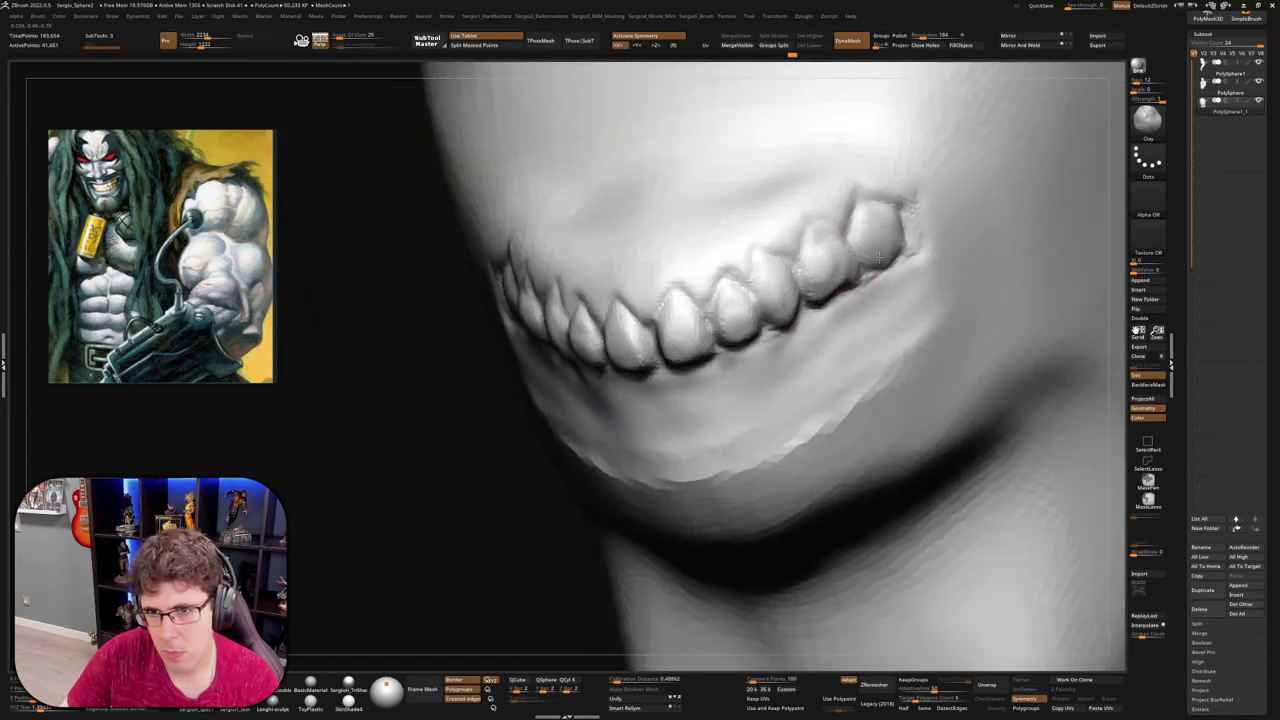
Adjust the shape of the rear upper teeth near the mouth corner with the Move brush
right_drag(890, 272, 863, 271)
key(b)
key(m)
key(v)
drag(863, 254, 856, 247)
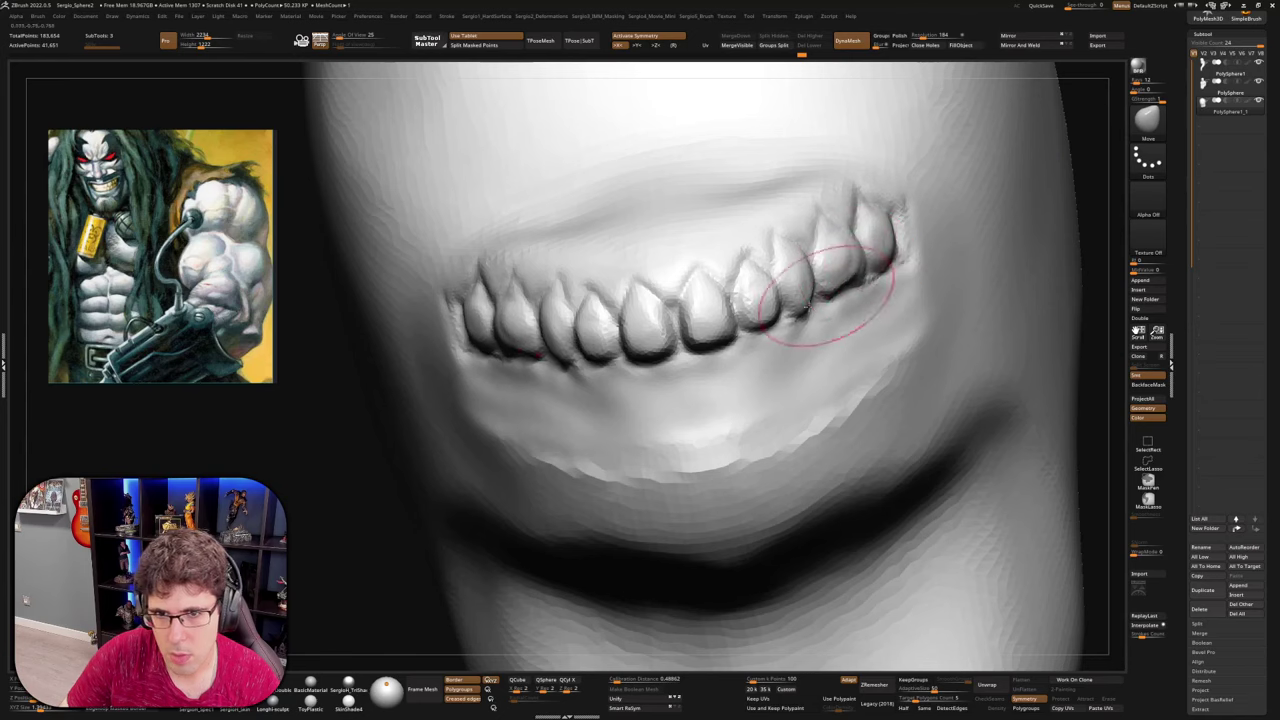
right_drag(745, 318, 706, 329)
right_drag(686, 251, 697, 380)
Build up the first lower front teeth on the lower band with vertical ClayBuildup strokes, smoothing where needed
key(b)
key(c)
key(b)
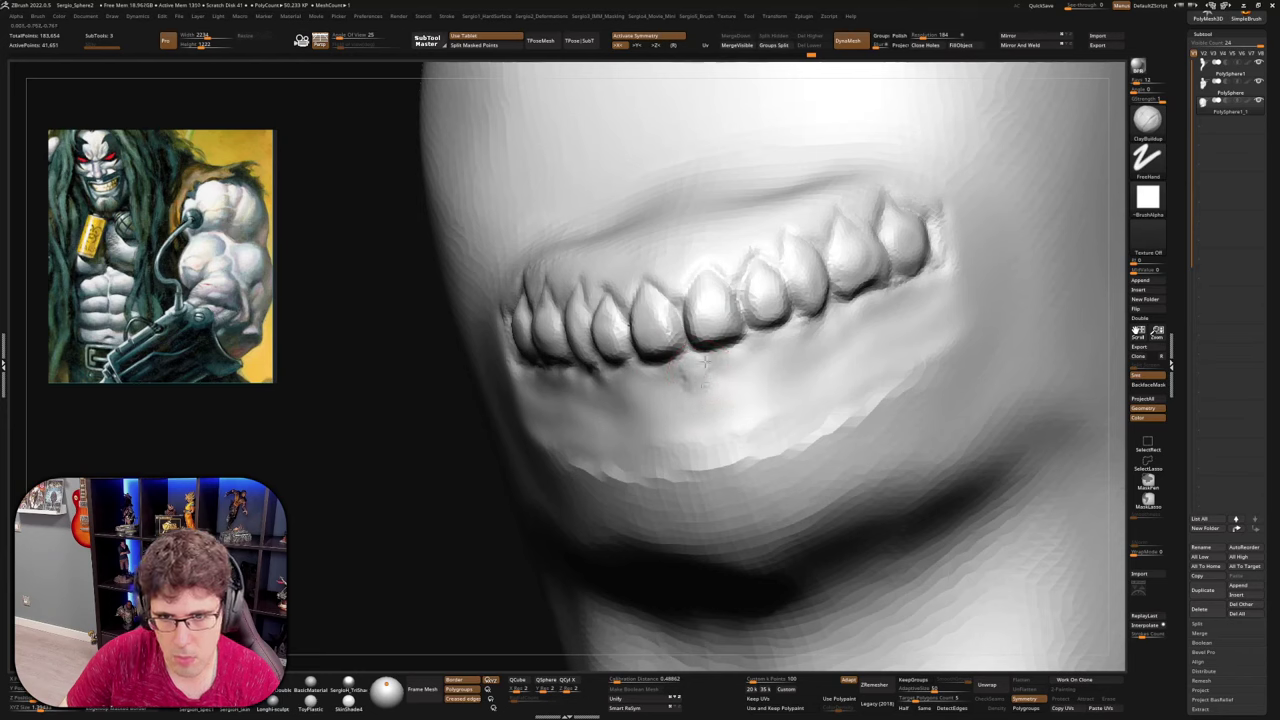
shift+drag(694, 372, 708, 366)
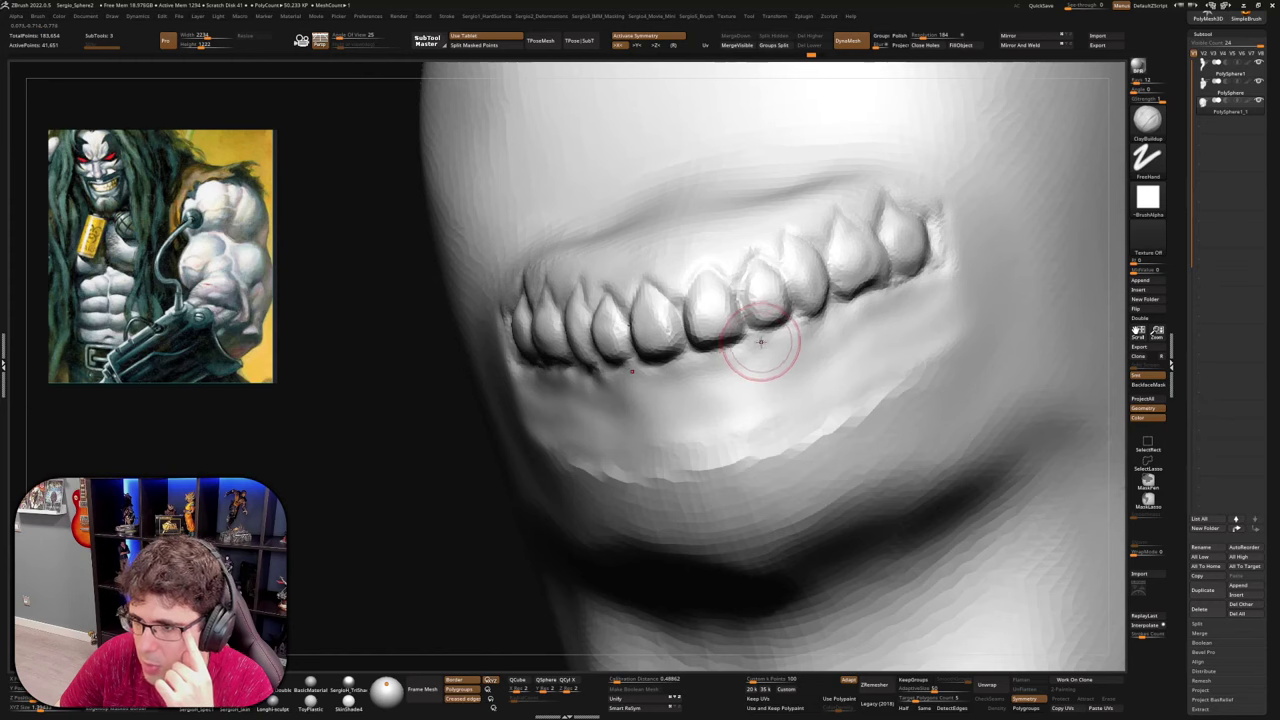
right_drag(771, 370, 710, 379)
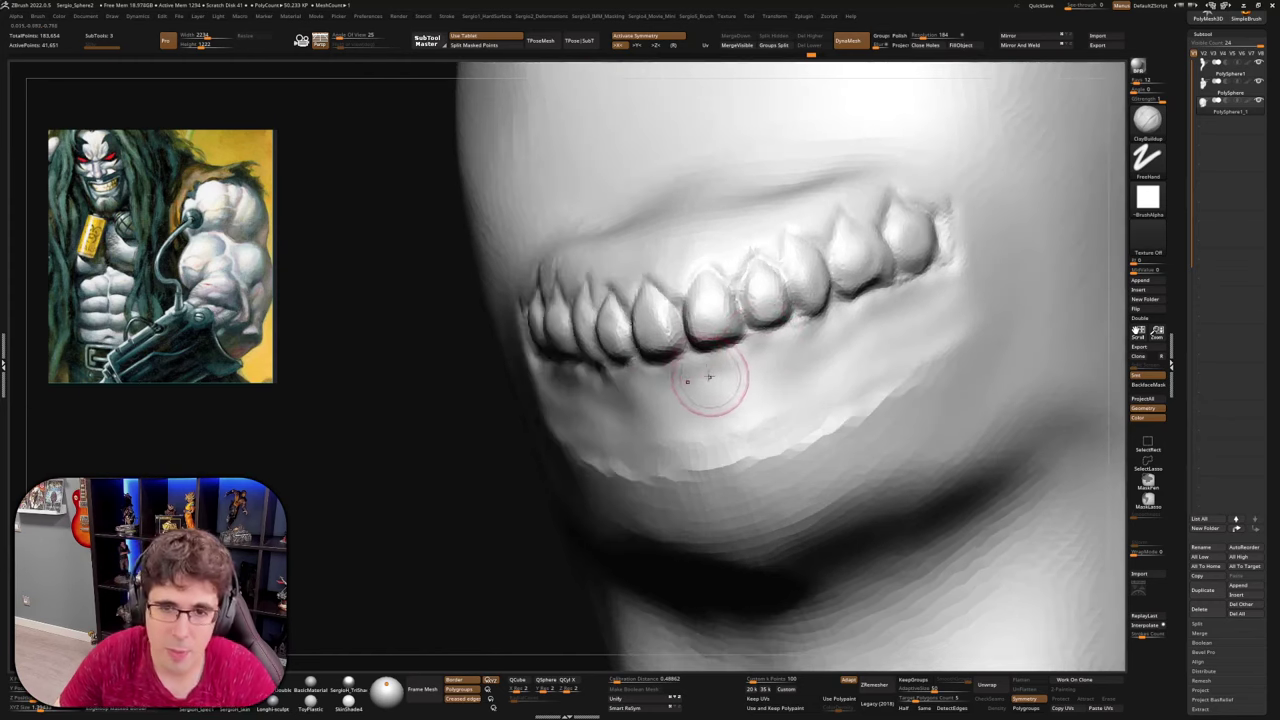
drag(704, 368, 725, 394)
mouse_move(725, 390)
shift+mouse_down()
mouse_move(720, 349)
mouse_move(729, 363)
mouse_move(690, 390)
mouse_move(750, 362)
mouse_move(758, 372)
mouse_move(700, 380)
mouse_move(766, 377)
mouse_move(740, 370)
mouse_move(728, 388)
mouse_move(740, 366)
mouse_move(774, 355)
mouse_move(780, 390)
shift+mouse_up()
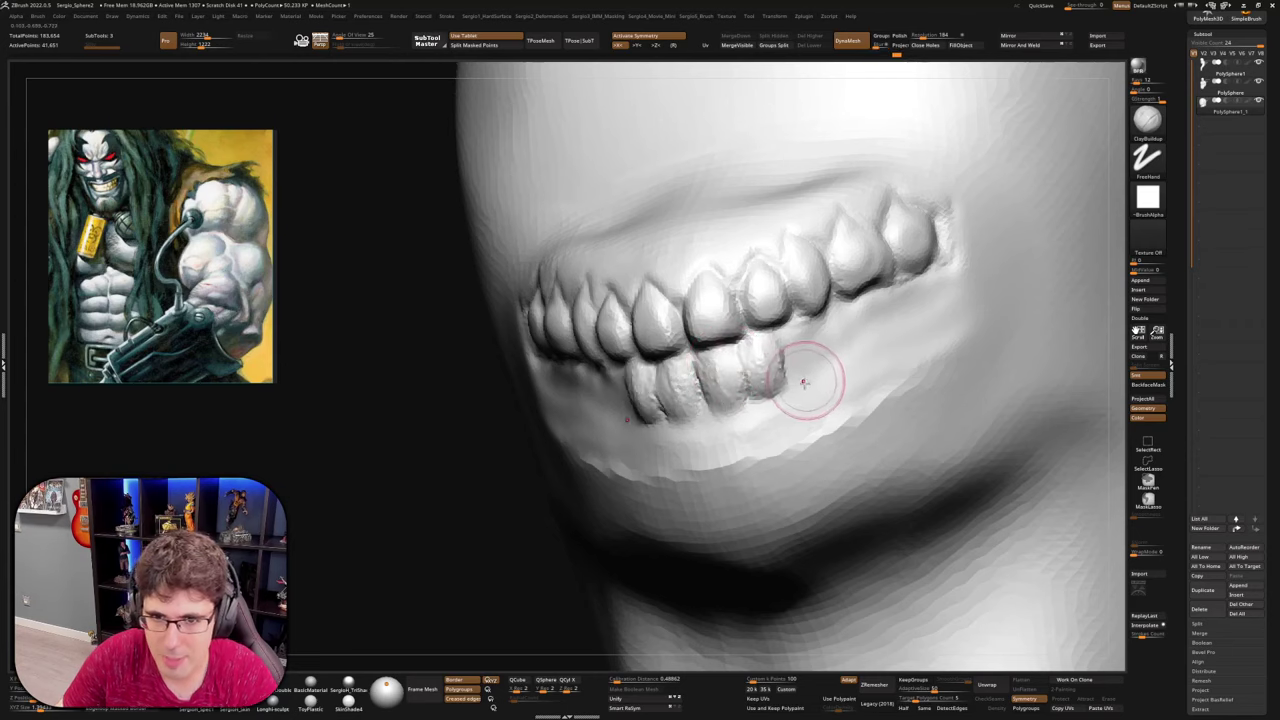
Continue the lower row back to the mouth corner with ClayBuildup, adding the canine and two wide rear teeth
right_drag(804, 380, 750, 370)
mouse_move(803, 343)
mouse_down()
mouse_move(815, 380)
mouse_move(810, 335)
mouse_move(820, 372)
mouse_move(792, 395)
mouse_move(849, 323)
mouse_move(909, 314)
mouse_move(862, 340)
mouse_move(945, 300)
mouse_move(977, 266)
mouse_move(944, 302)
mouse_move(950, 326)
mouse_move(960, 303)
mouse_move(943, 296)
mouse_up()
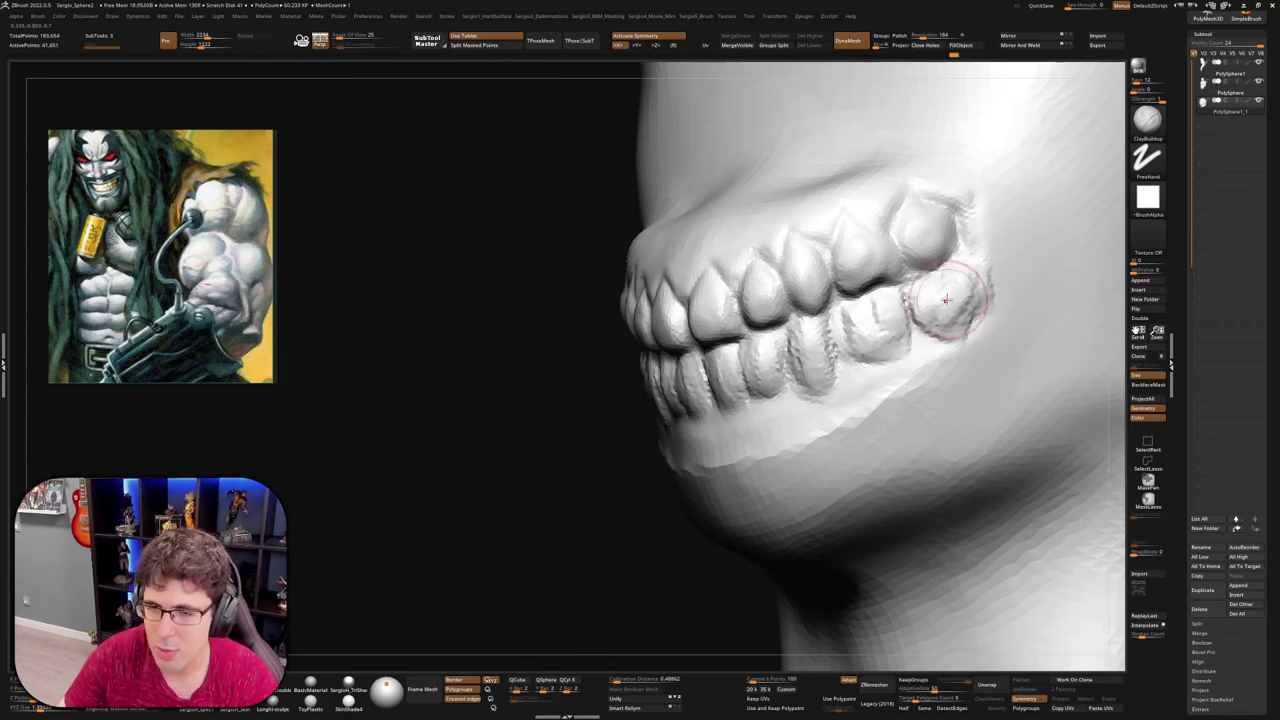
right_drag(943, 296, 956, 302)
drag(885, 312, 891, 338)
right_drag(891, 330, 842, 332)
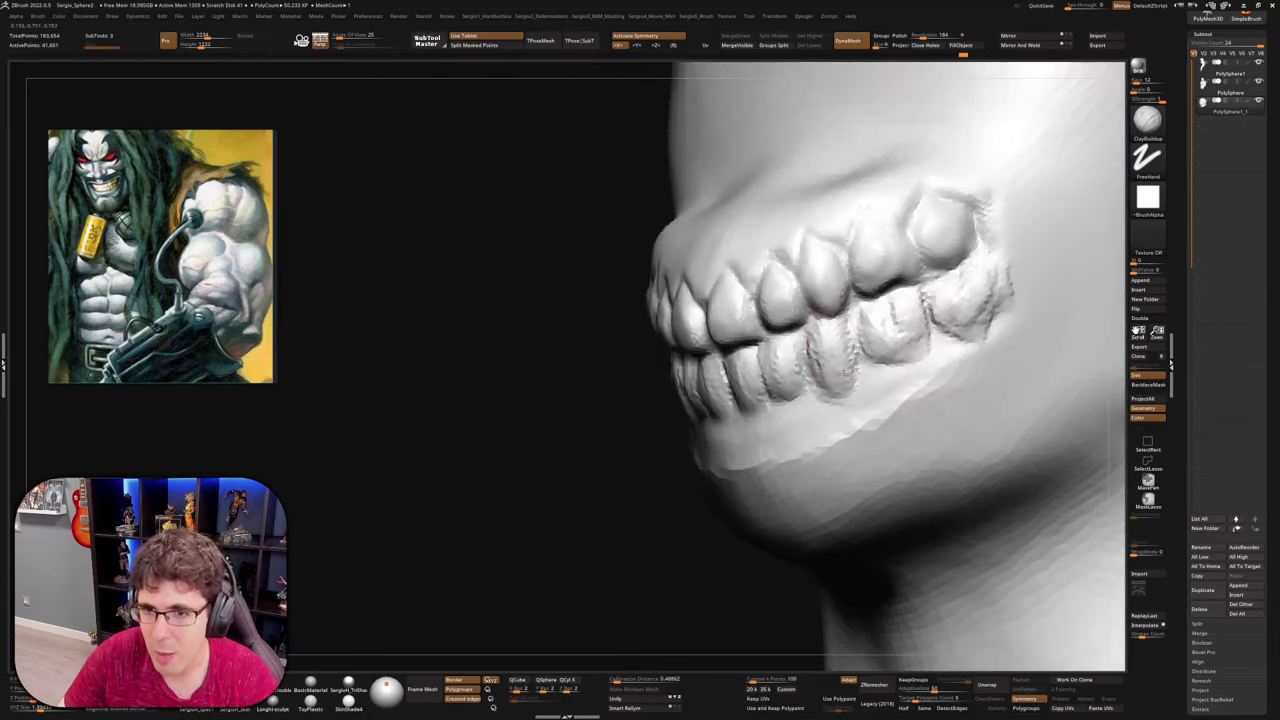
mouse_move(842, 332)
mouse_down()
mouse_move(836, 373)
mouse_move(783, 335)
mouse_up()
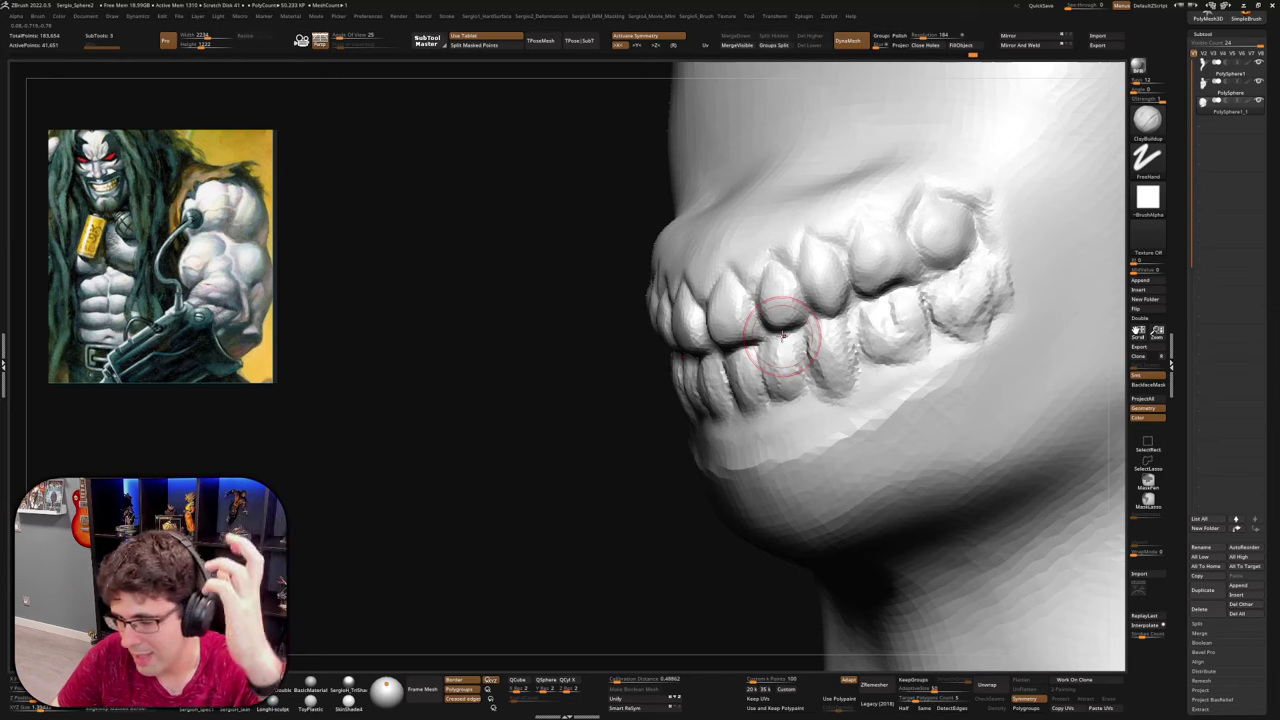
mouse_move(783, 340)
mouse_down()
mouse_move(738, 348)
mouse_move(748, 377)
mouse_up()
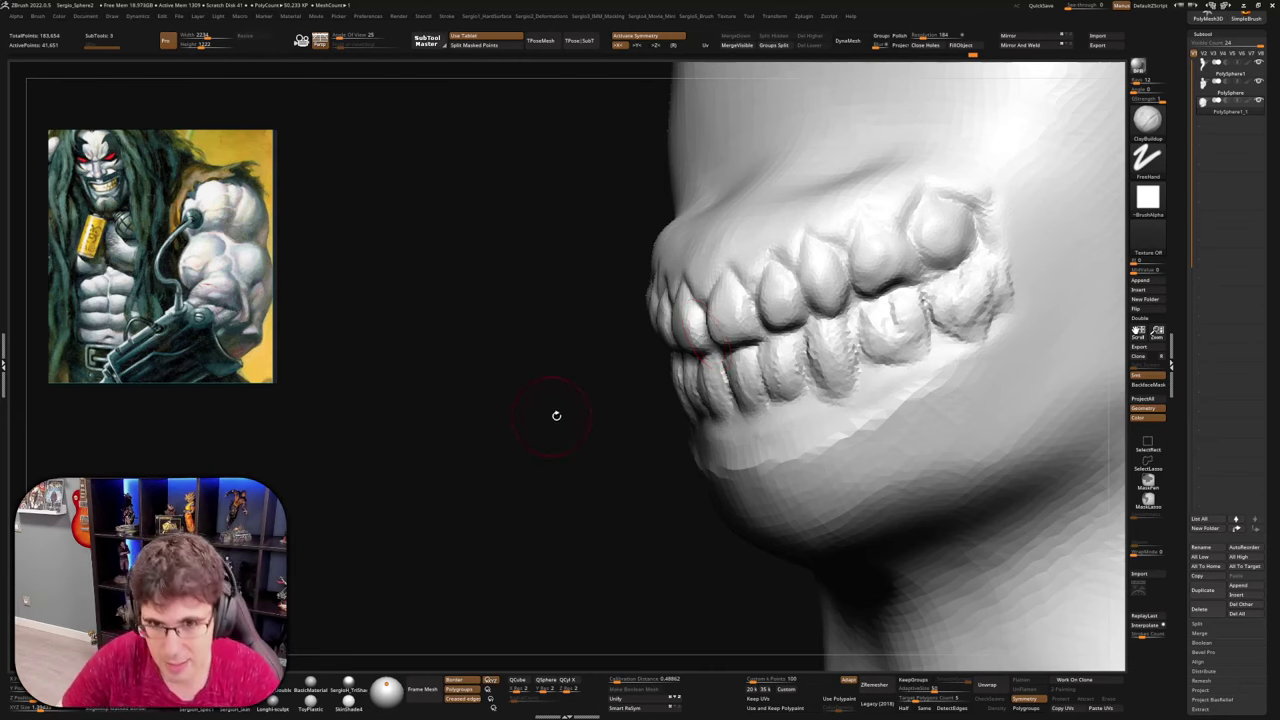
Thicken the lower front teeth and lengthen the lower canine with a resized ClayBuildup brush
mouse_move(557, 417)
mouse_down()
mouse_move(598, 422)
mouse_move(611, 405)
mouse_up()
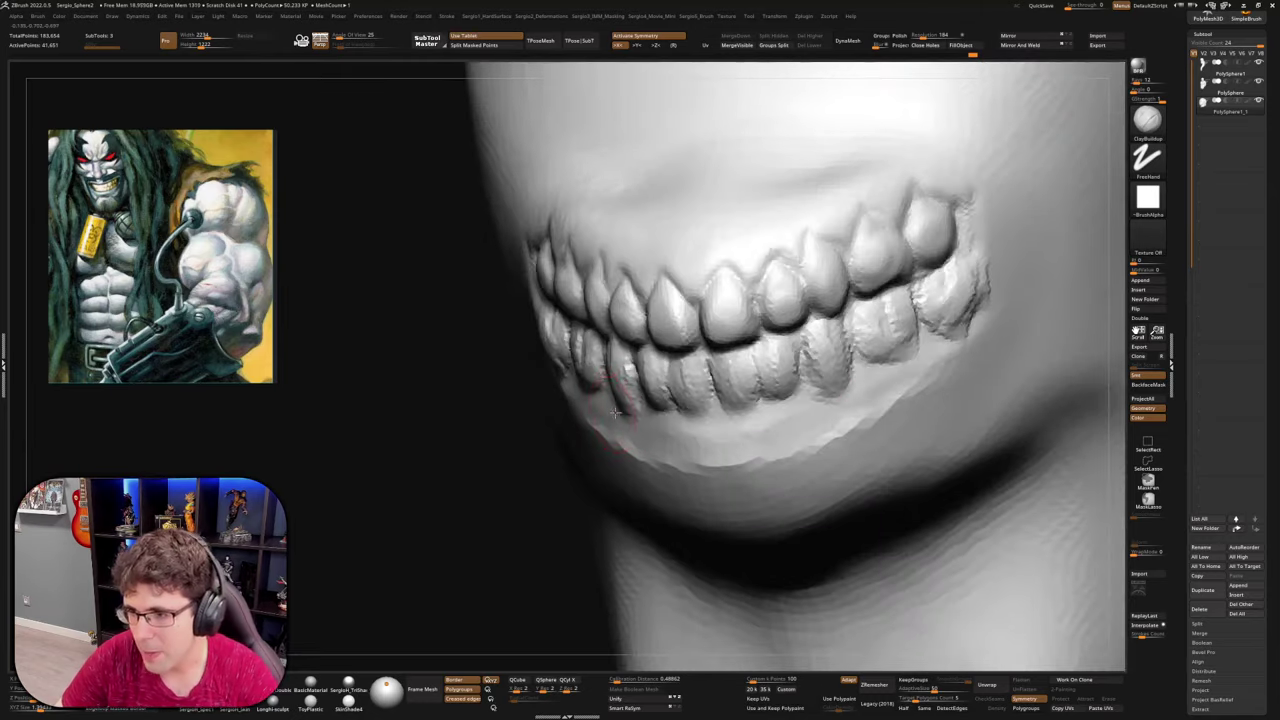
mouse_move(612, 412)
right_down()
mouse_move(643, 414)
mouse_move(680, 392)
right_up()
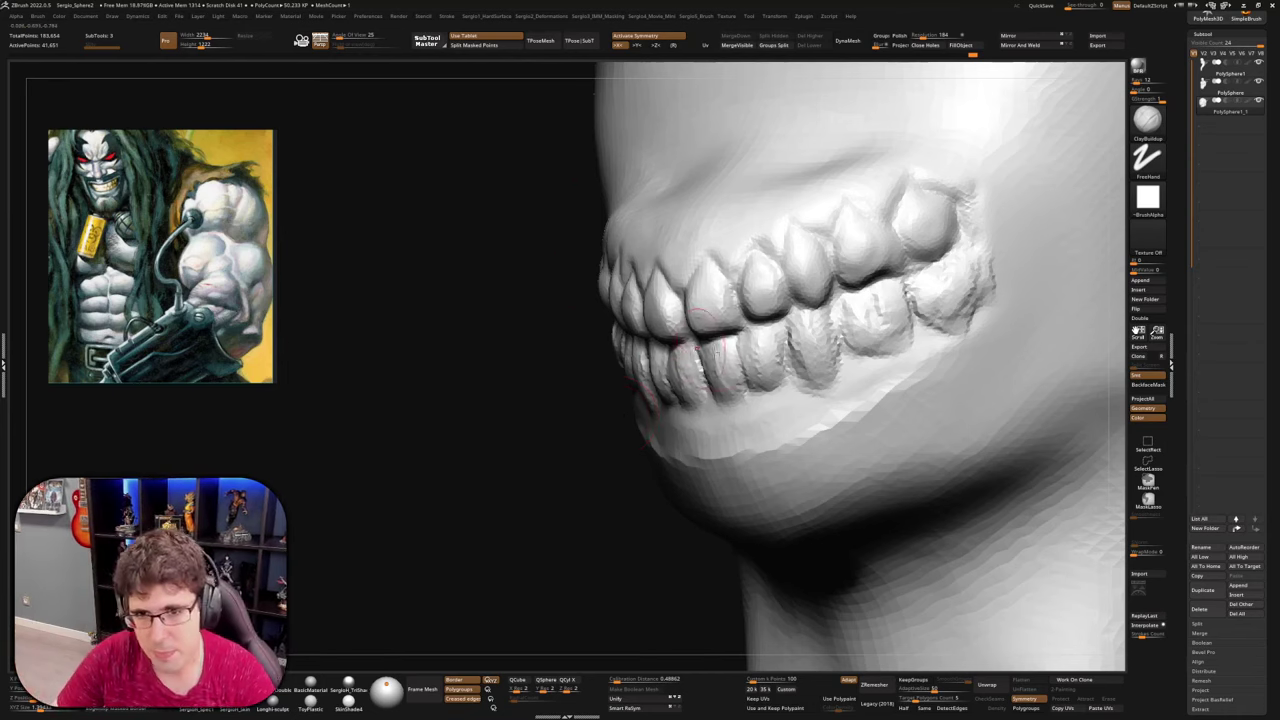
right_drag(697, 348, 738, 389)
key(s)
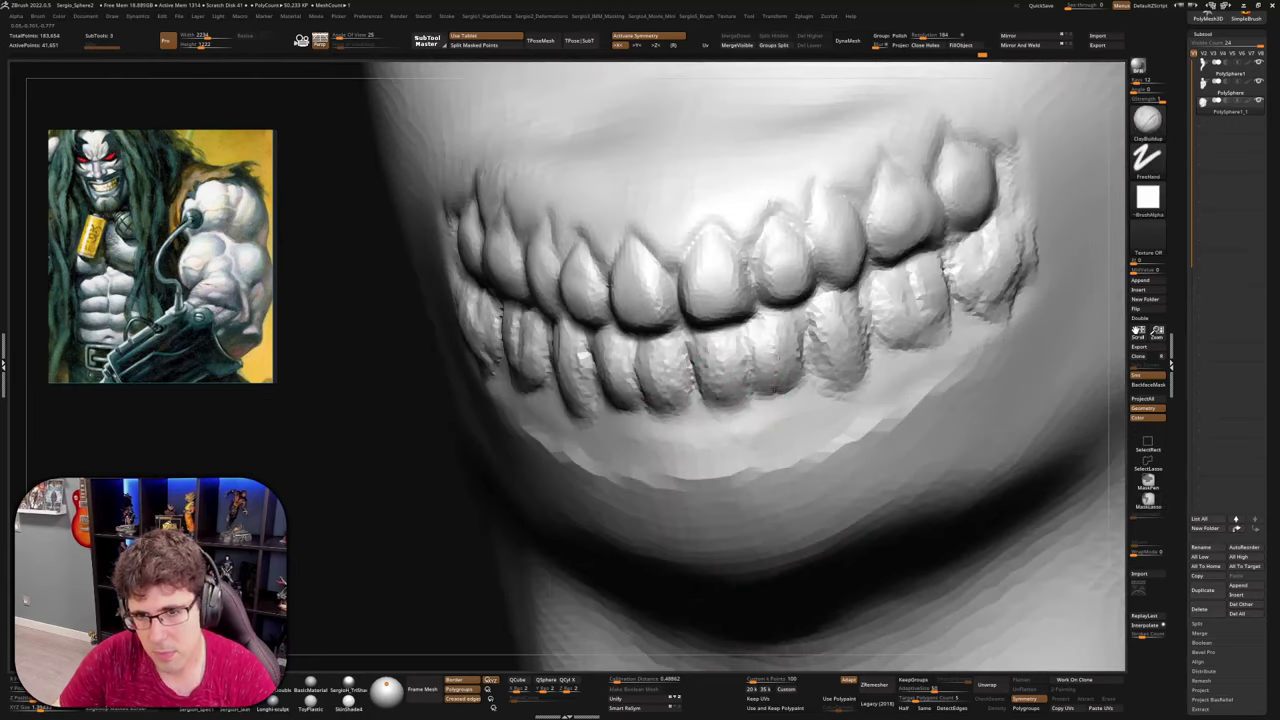
mouse_move(778, 356)
mouse_down()
mouse_move(785, 392)
mouse_move(832, 385)
mouse_move(842, 408)
mouse_move(856, 322)
mouse_up()
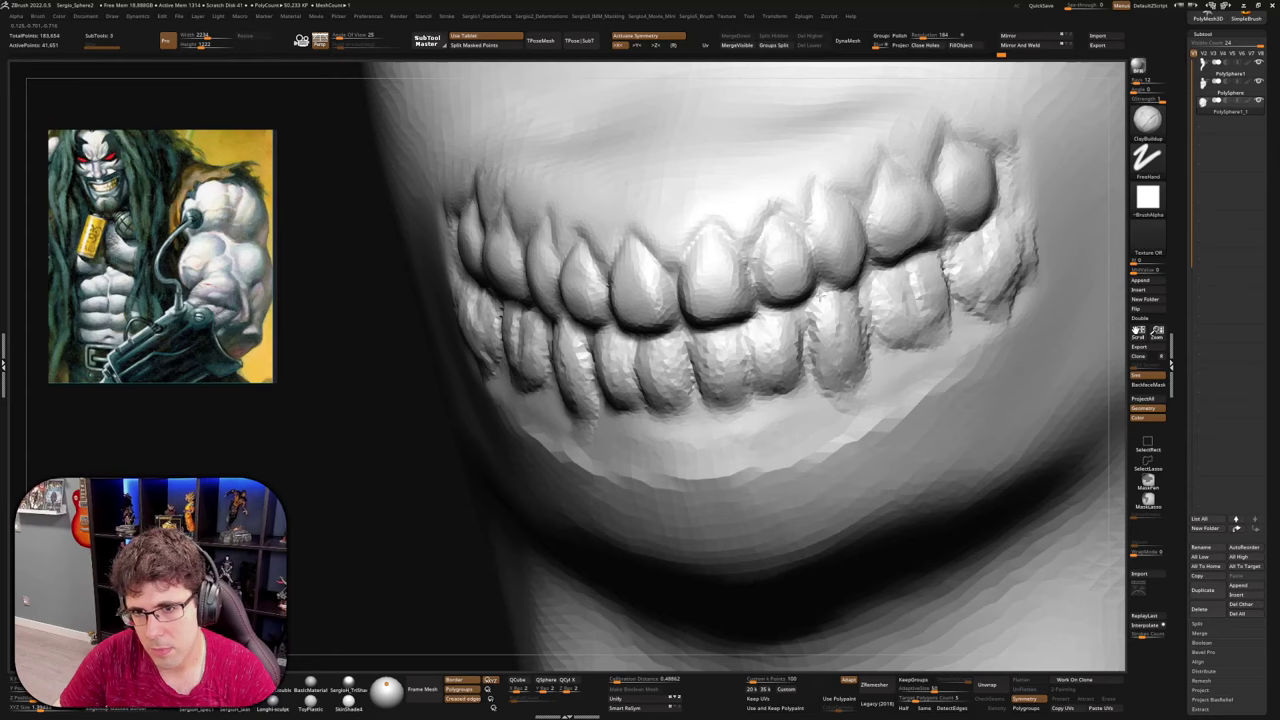
Smooth the two rear lower teeth and carve the groove between them with the DamStandard brush
right_drag(811, 364, 891, 314)
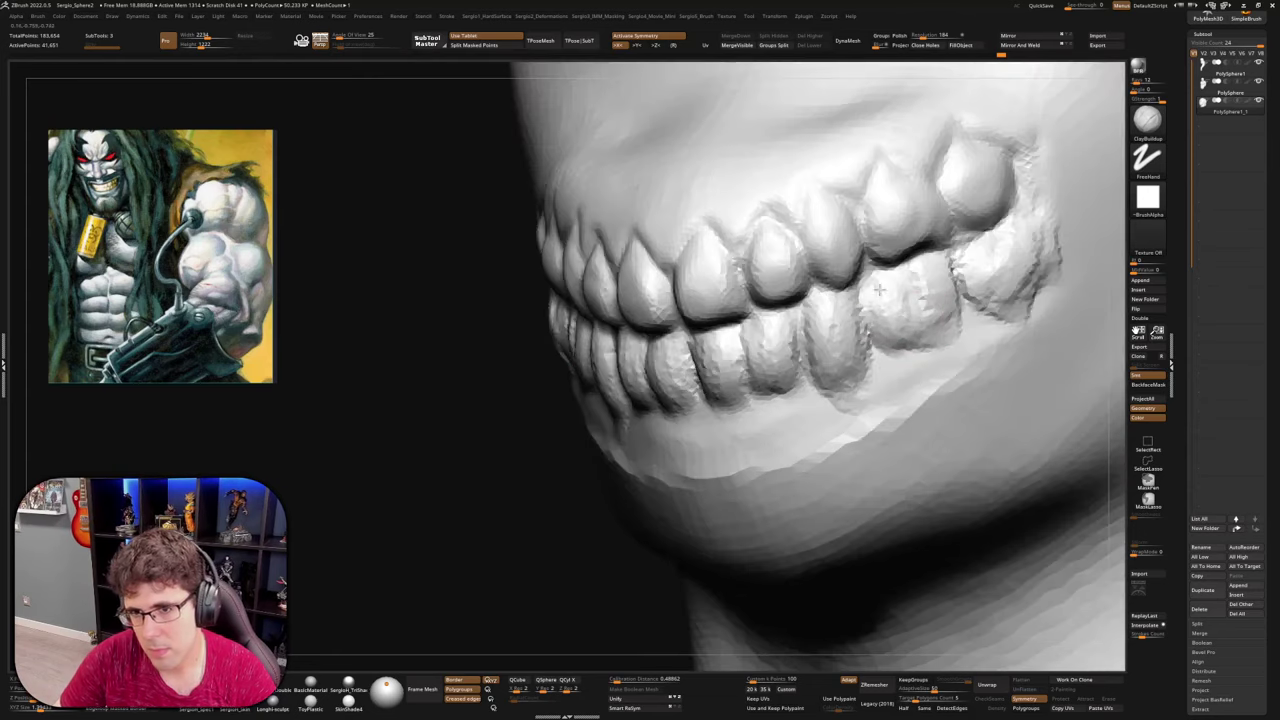
mouse_move(880, 290)
mouse_down()
mouse_move(912, 342)
mouse_move(938, 318)
mouse_move(904, 292)
mouse_move(922, 310)
mouse_move(1000, 292)
mouse_move(1018, 252)
mouse_up()
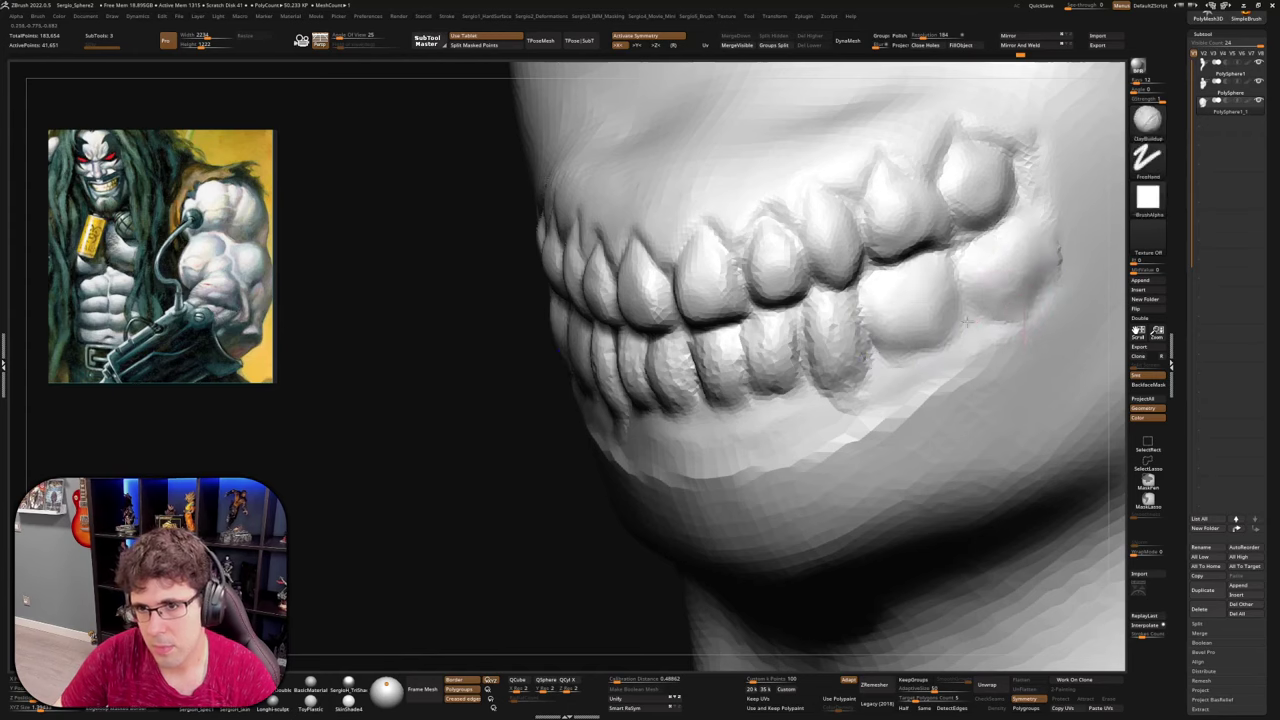
right_drag(967, 320, 955, 296)
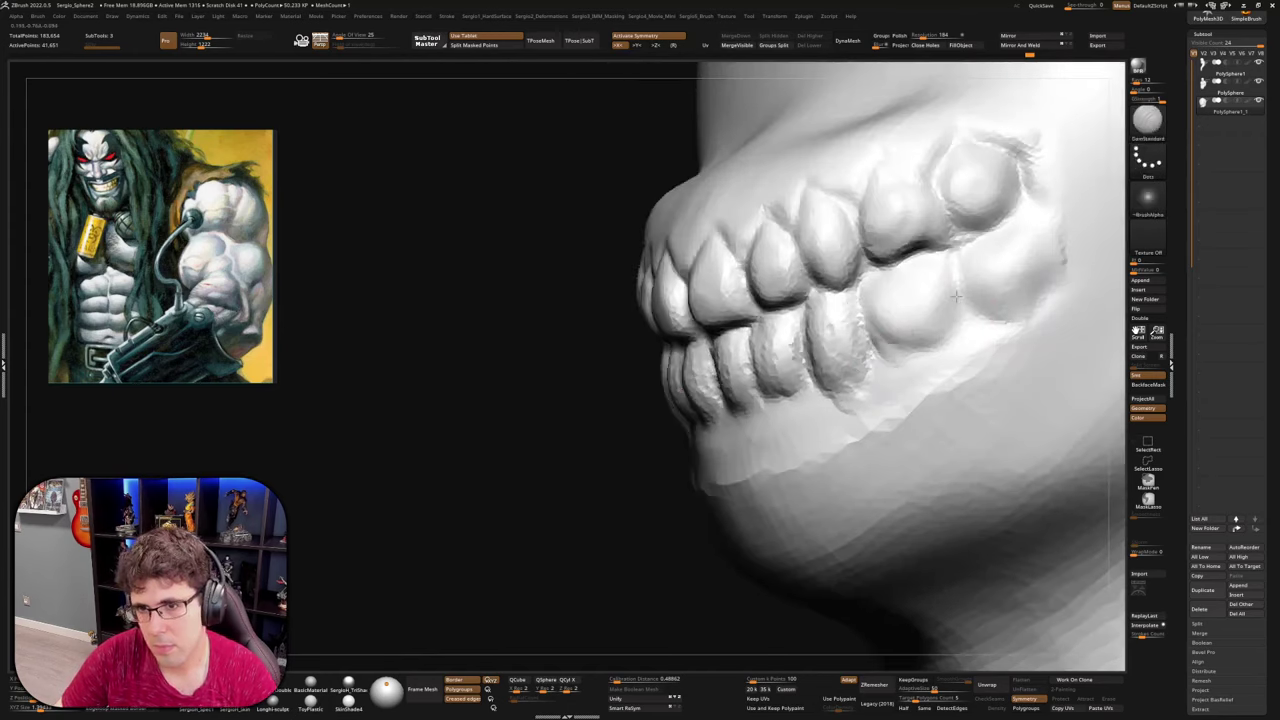
drag(956, 296, 960, 290)
mouse_move(959, 289)
mouse_down()
mouse_move(986, 316)
mouse_move(1033, 309)
mouse_move(1057, 278)
mouse_move(1038, 223)
mouse_move(881, 273)
mouse_up()
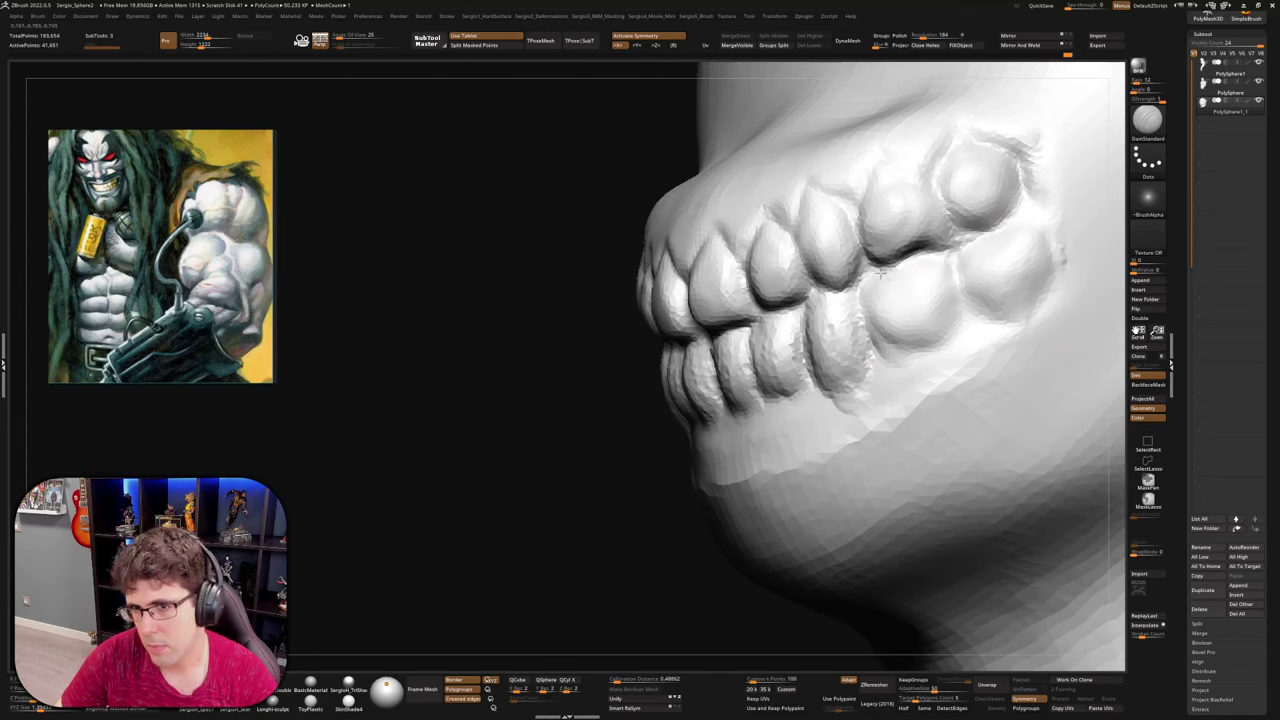
Pull the rear lower teeth into shape at the mouth corner with a resized Move brush
right_drag(880, 270, 909, 314)
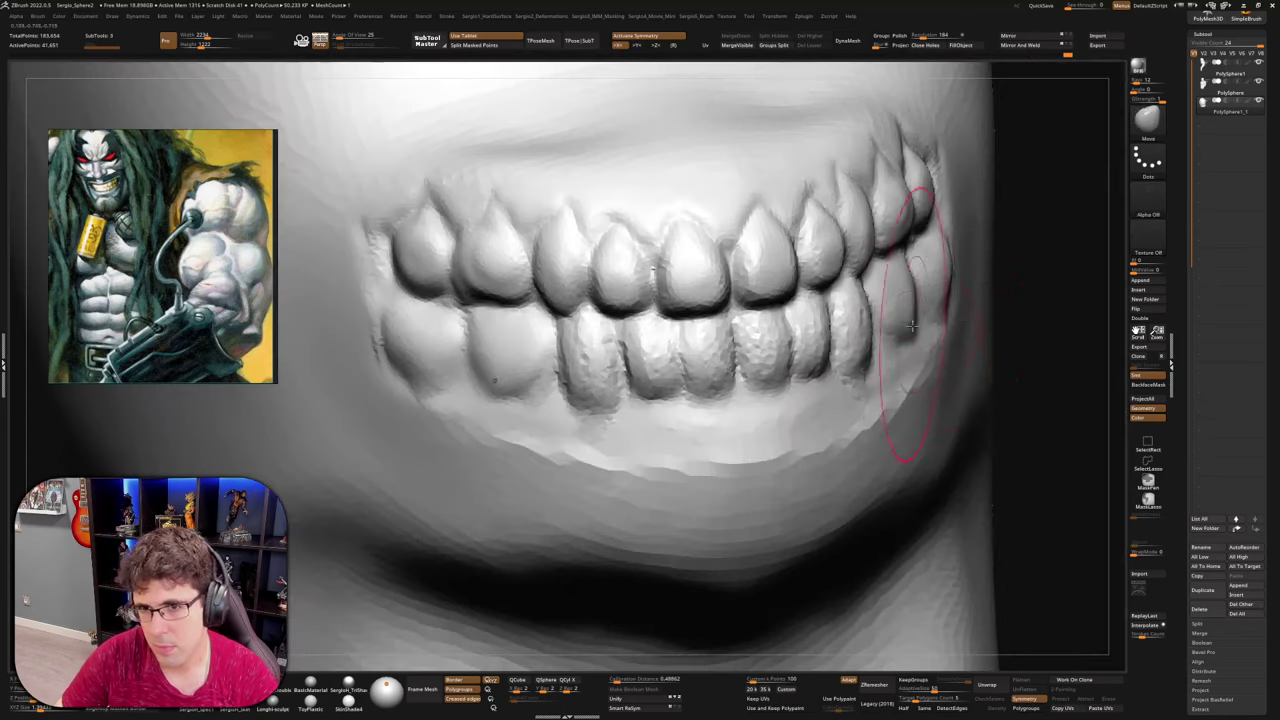
mouse_move(912, 325)
mouse_down()
mouse_move(906, 312)
mouse_move(944, 308)
mouse_move(934, 304)
mouse_up()
right_drag(934, 304, 884, 306)
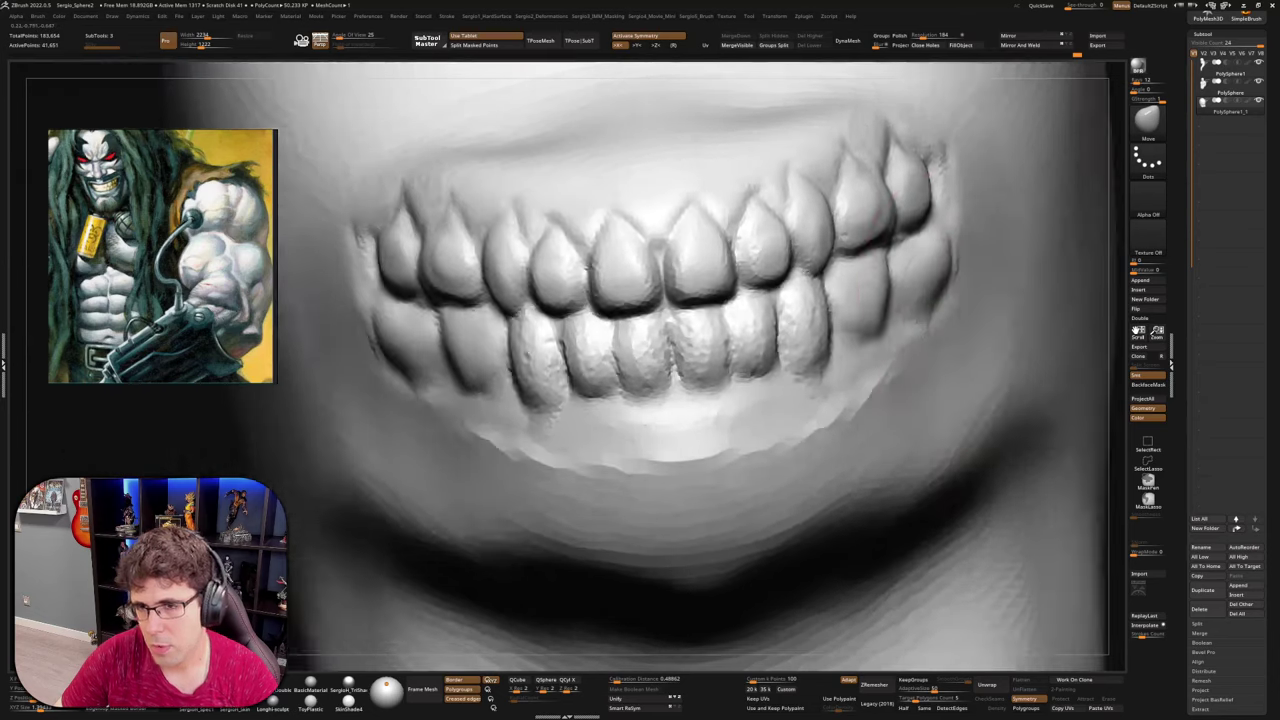
right_drag(960, 320, 960, 289)
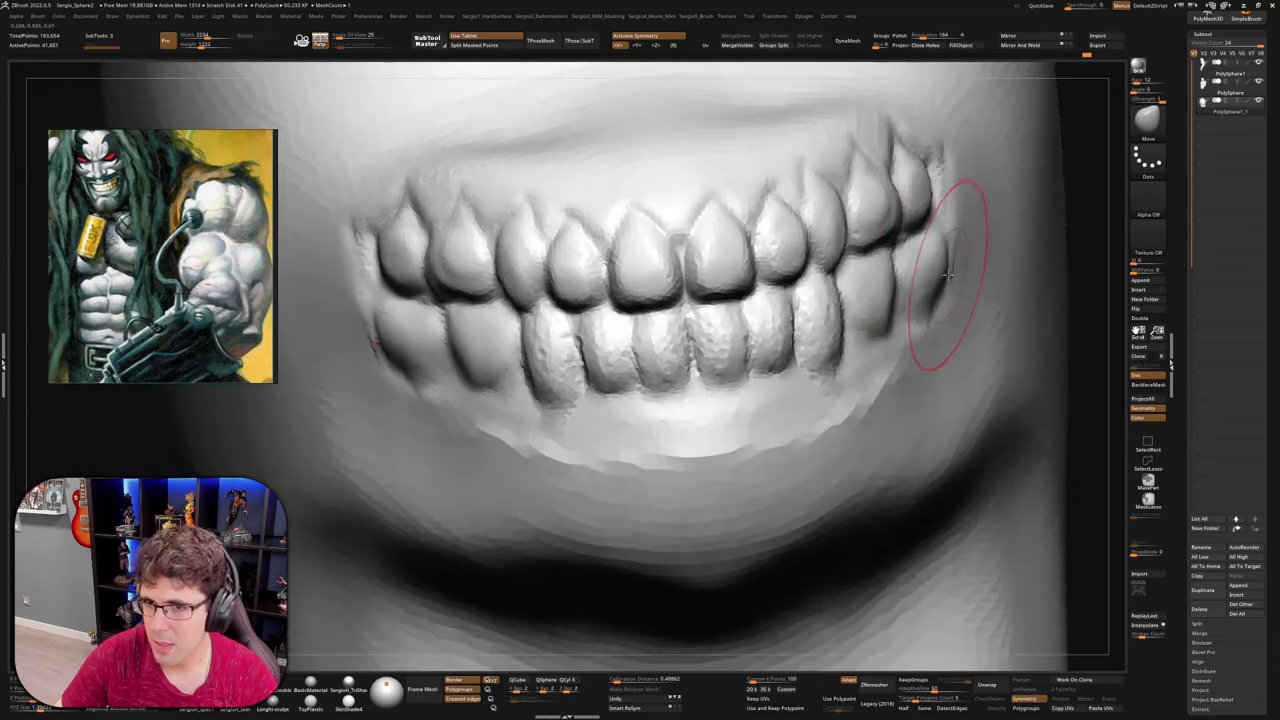
right_drag(947, 274, 905, 328)
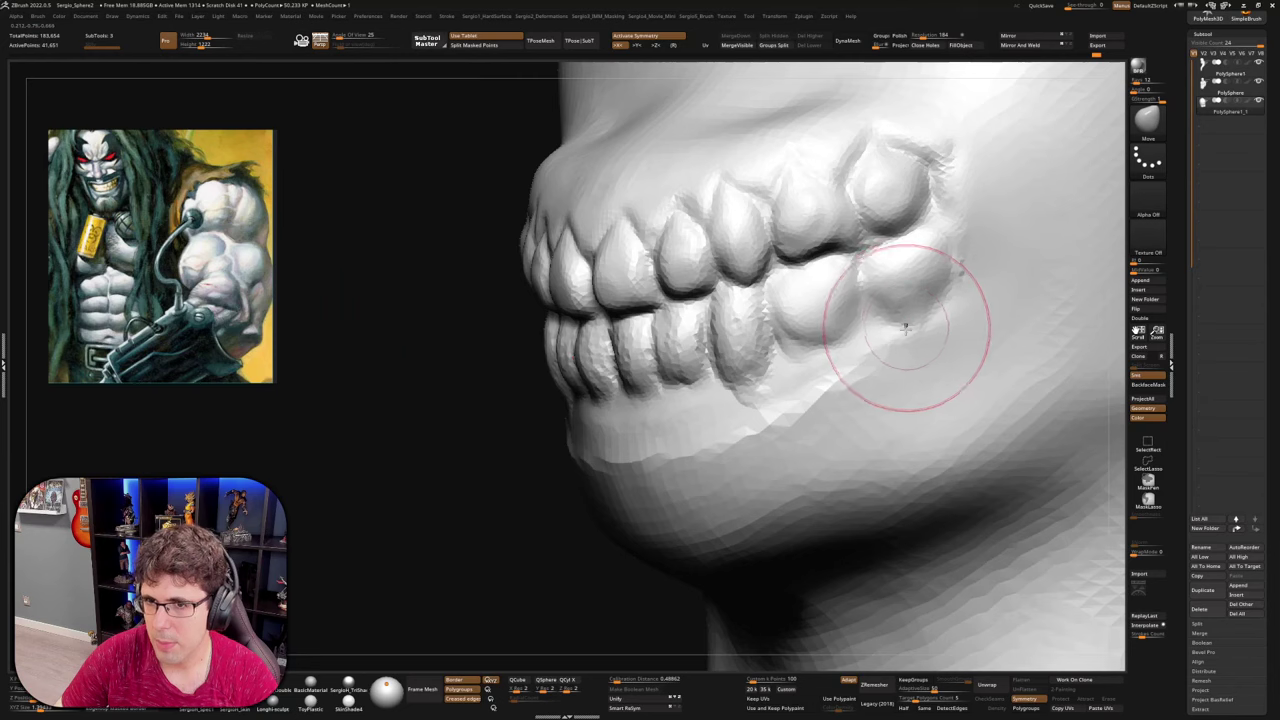
drag(906, 328, 911, 329)
key([)
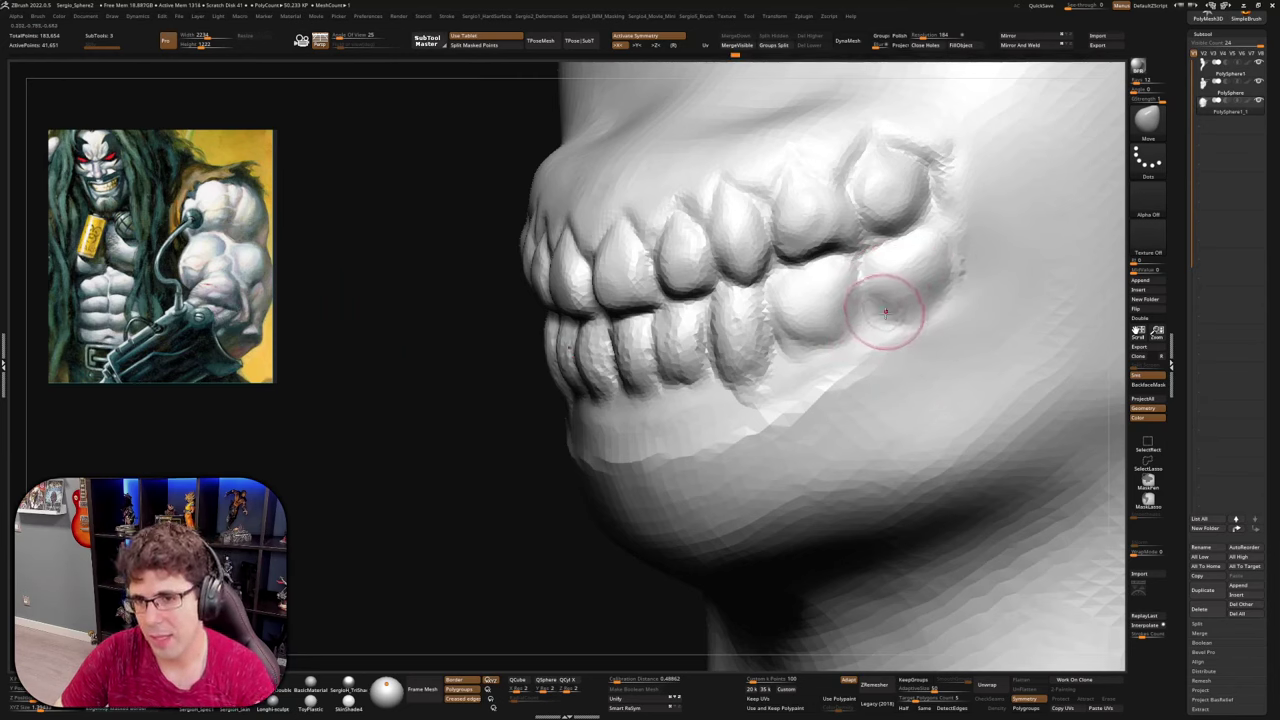
right_drag(885, 312, 804, 334)
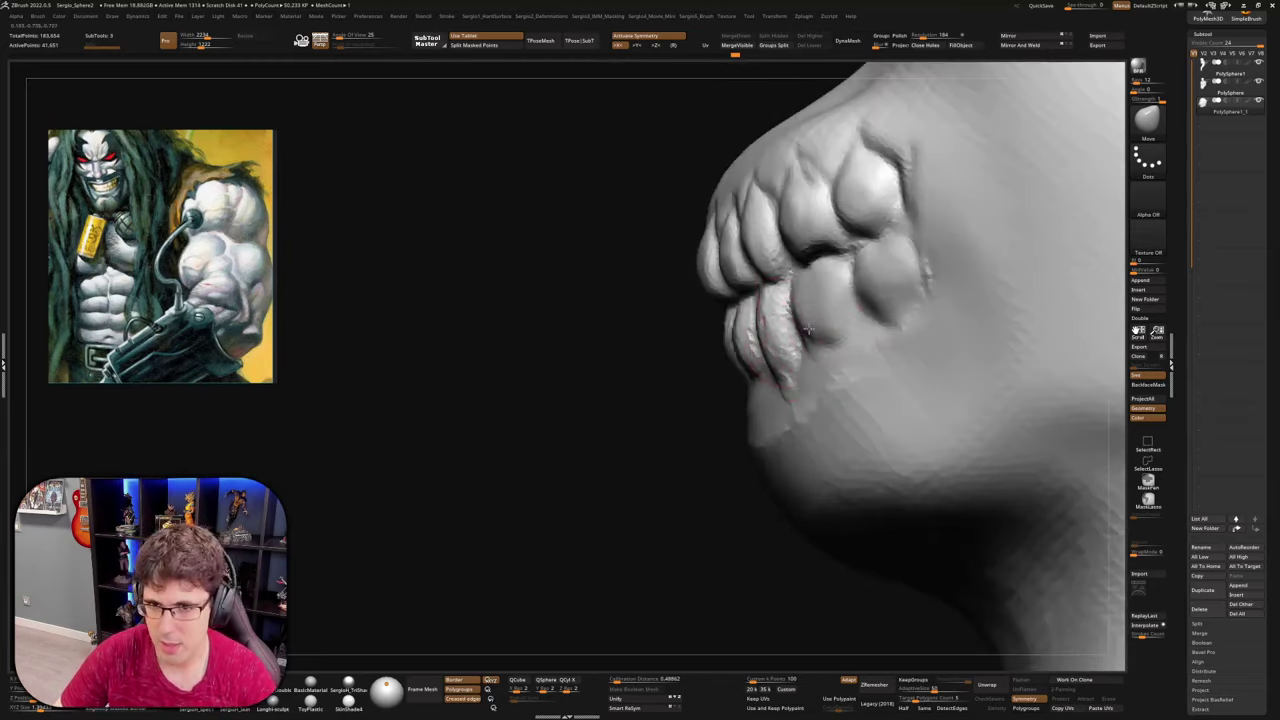
right_drag(814, 366, 843, 314)
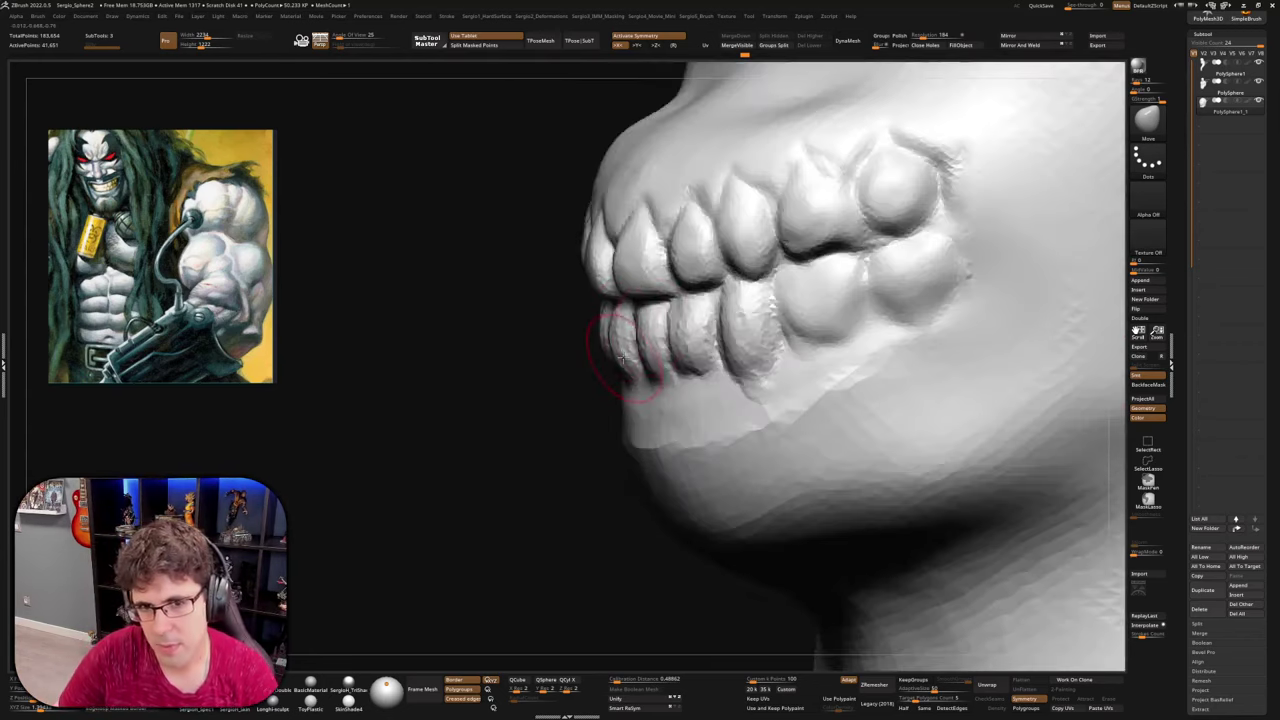
Adjust the lower front teeth with the Move brush and blend the lower gum's ragged edge into the chin
drag(621, 355, 620, 370)
mouse_move(620, 370)
right_down()
mouse_move(643, 372)
mouse_move(715, 320)
right_up()
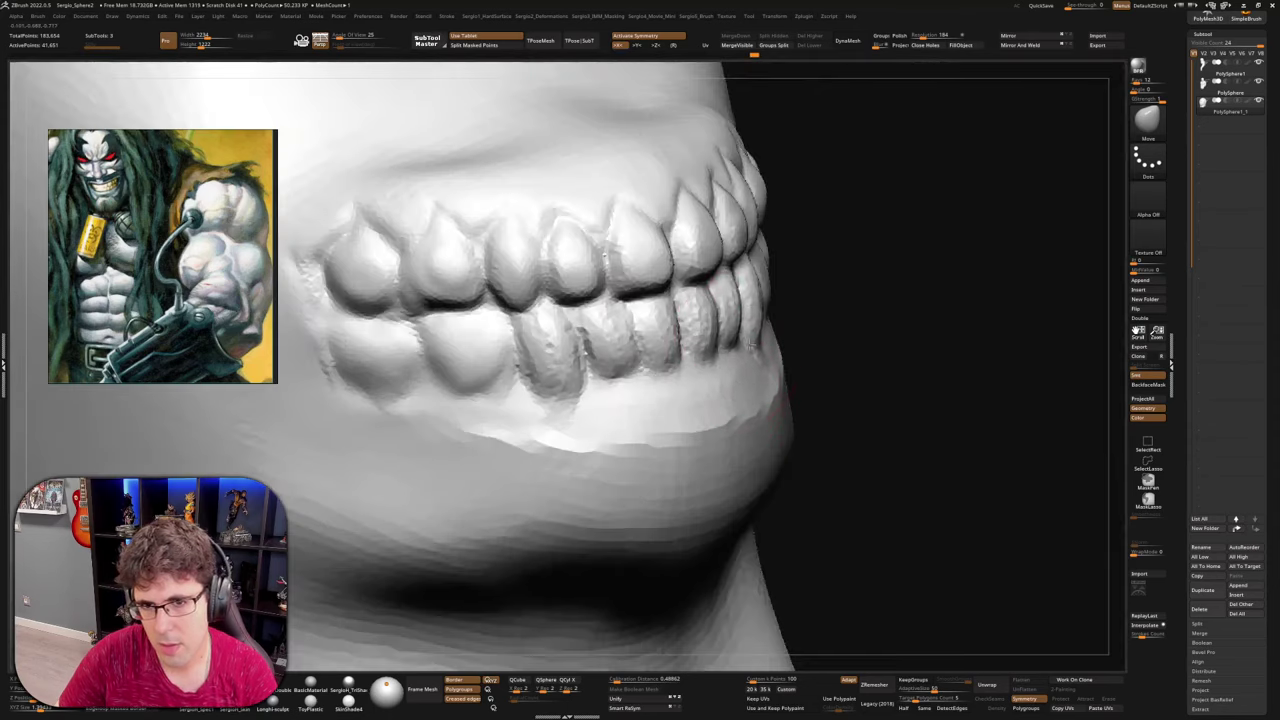
right_drag(702, 414, 725, 460)
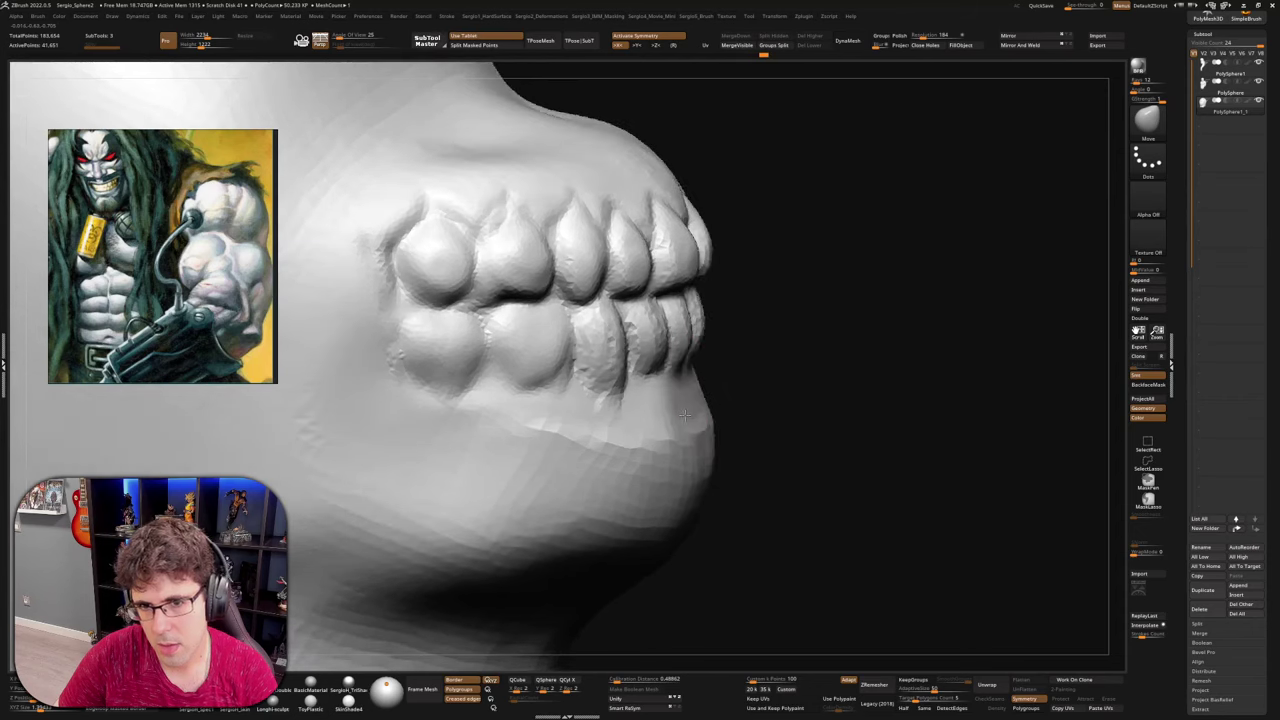
drag(686, 452, 575, 460)
mouse_move(575, 458)
right_down()
mouse_move(594, 400)
mouse_move(575, 373)
right_up()
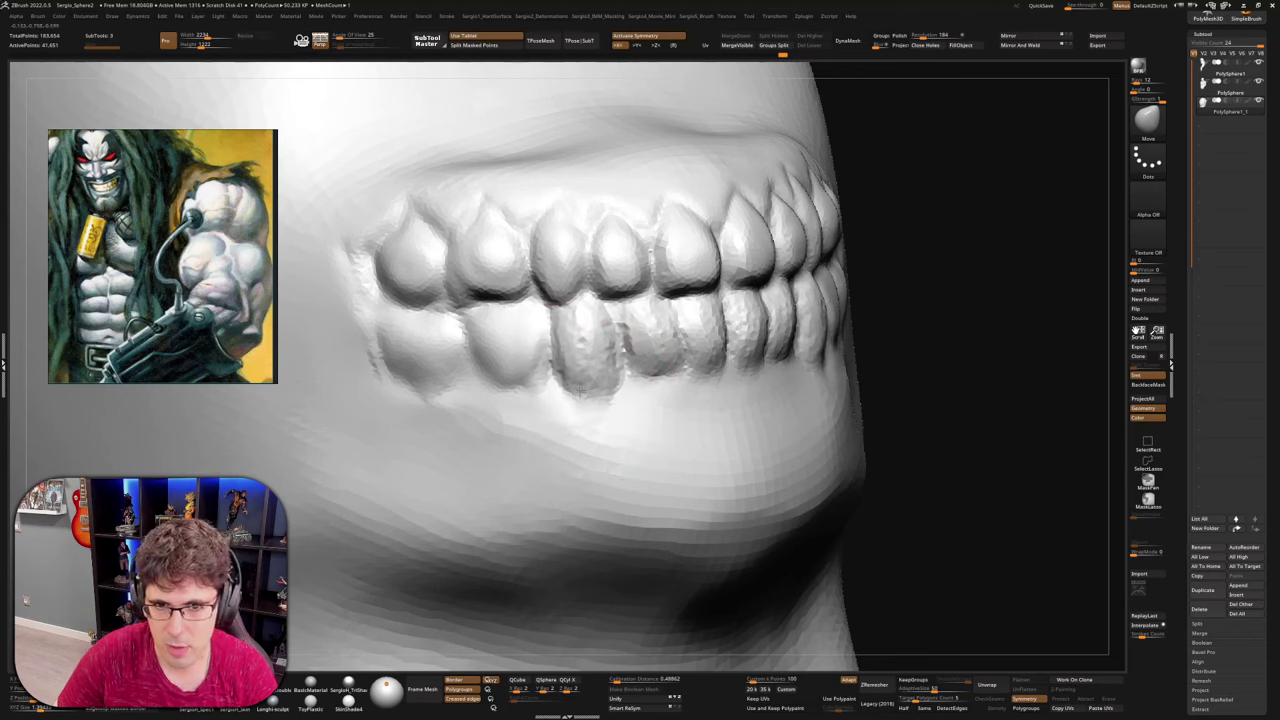
Carve the root outlines and the gaps between the lower front teeth with the DamStandard brush
key(ctrl+shift)
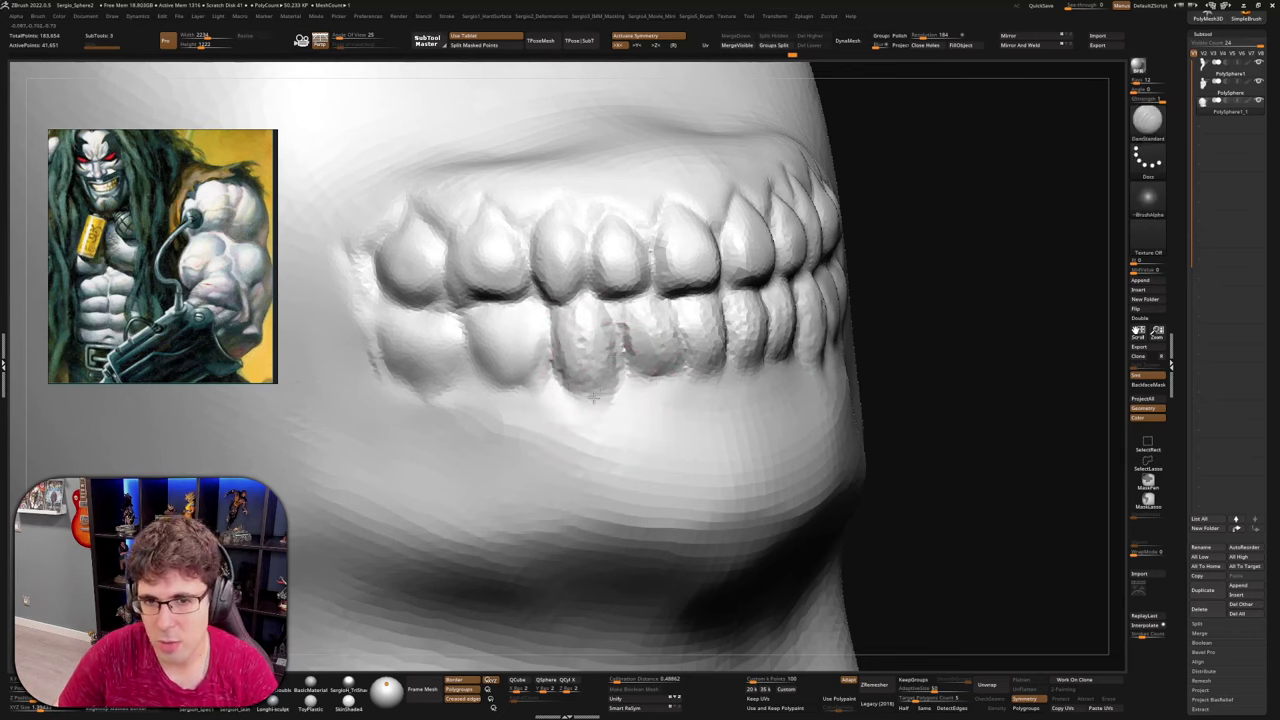
mouse_move(594, 403)
right_down()
mouse_move(710, 375)
mouse_move(700, 400)
mouse_move(677, 400)
right_up()
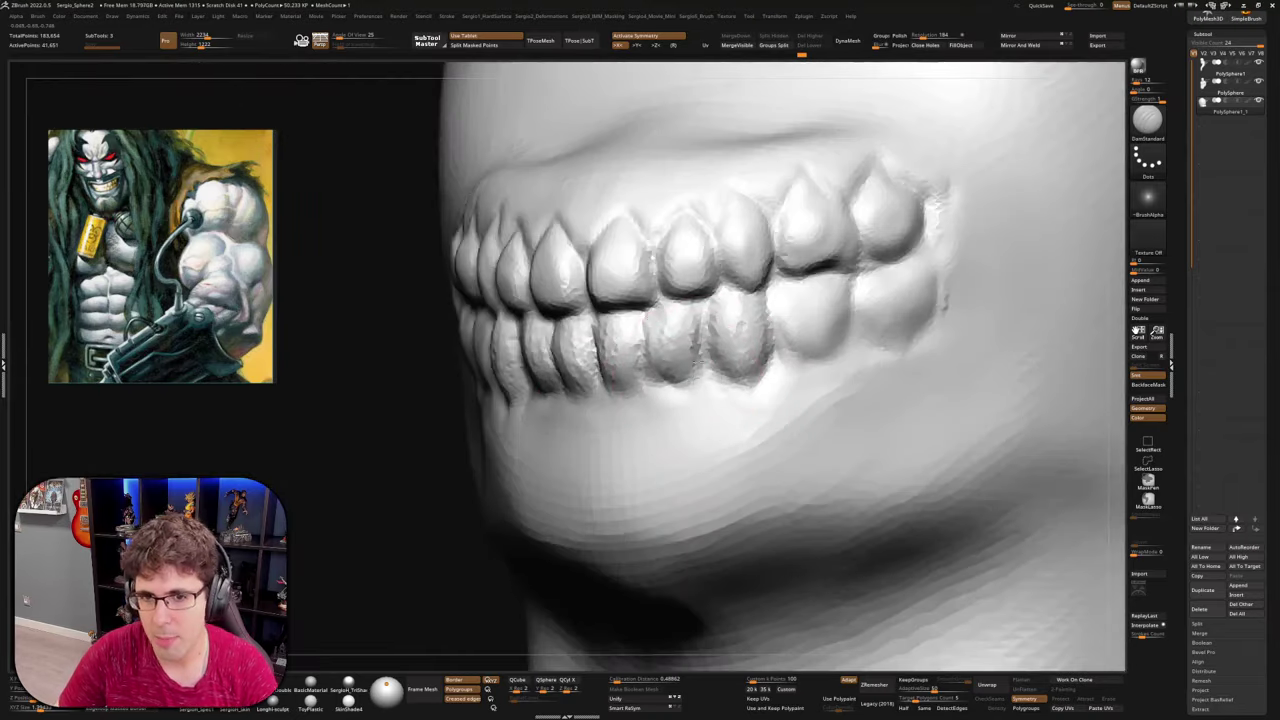
drag(652, 325, 643, 378)
right_drag(610, 385, 655, 383)
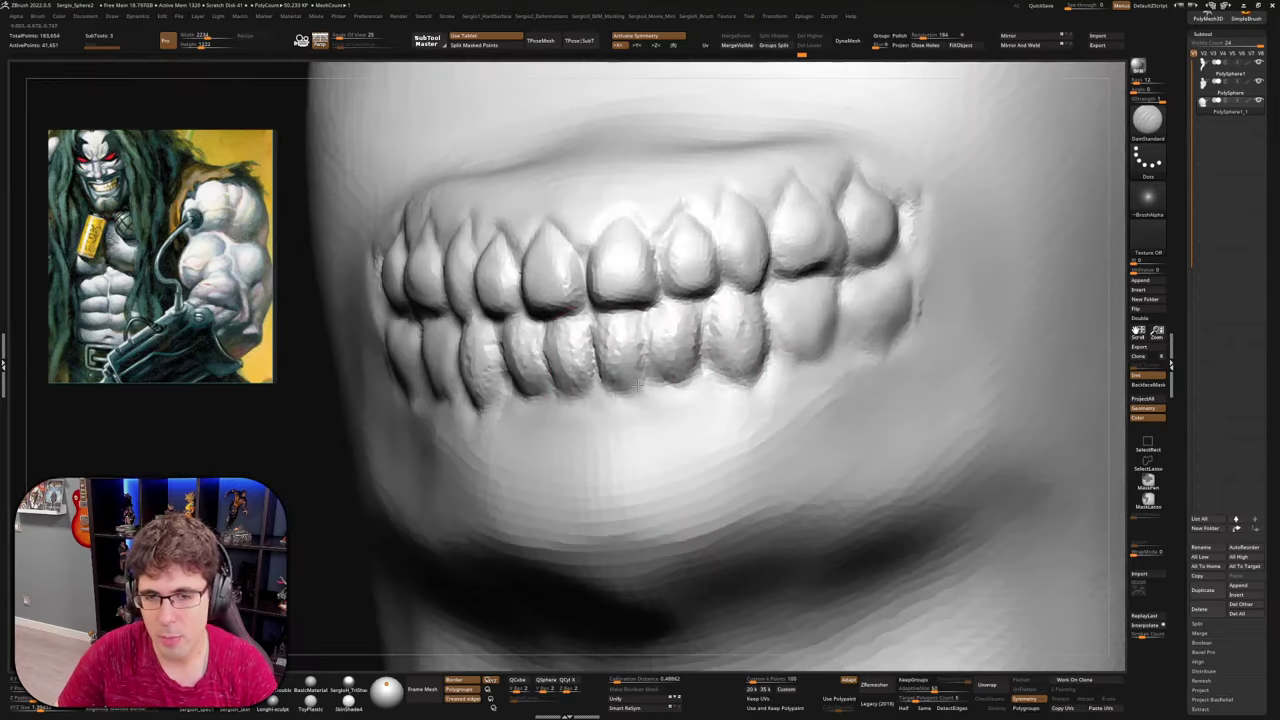
drag(638, 385, 625, 402)
right_drag(626, 429, 586, 386)
drag(597, 318, 628, 324)
mouse_move(628, 328)
right_down()
mouse_move(615, 335)
mouse_move(737, 354)
mouse_move(475, 293)
right_up()
right_drag(760, 380, 649, 314)
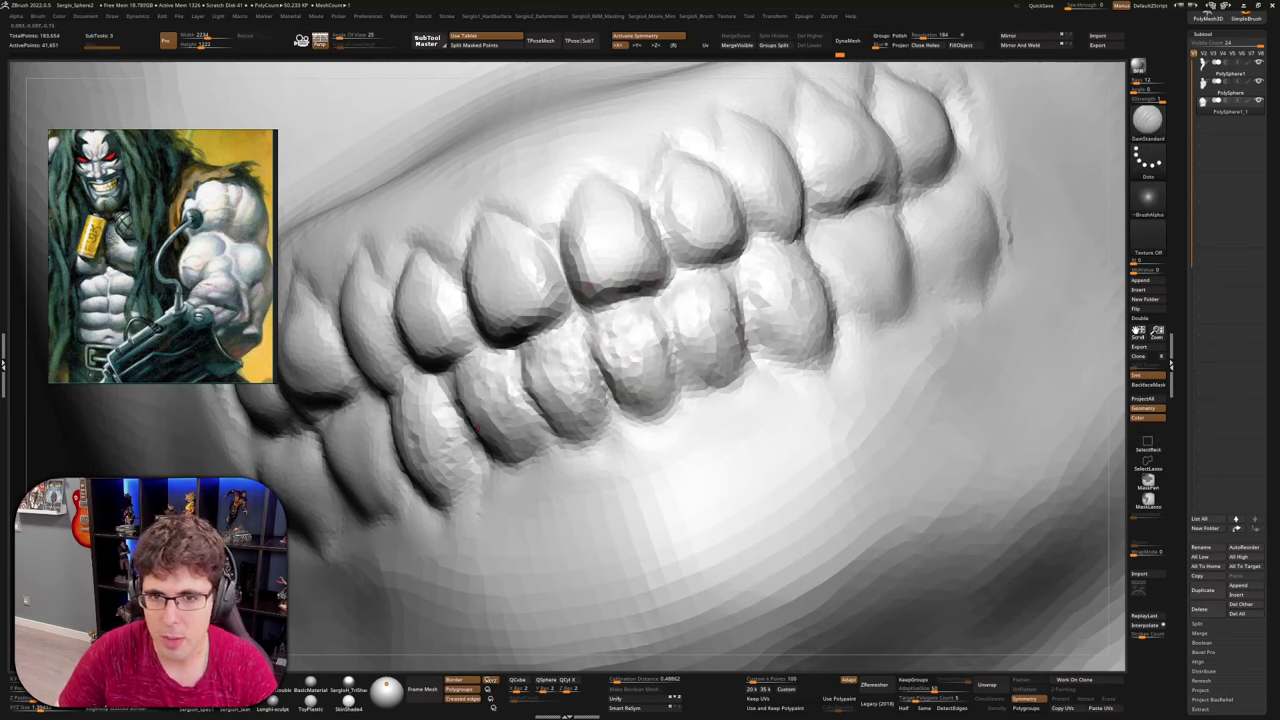
Mask the whole upper row of teeth together with its gum up to the mouth corner
mouse_move(694, 293)
right_down()
mouse_move(776, 300)
mouse_move(788, 315)
mouse_move(794, 280)
mouse_move(780, 295)
mouse_move(771, 286)
mouse_move(786, 294)
right_up()
mouse_move(781, 353)
right_down()
mouse_move(825, 335)
mouse_move(835, 300)
right_up()
mouse_move(1000, 137)
ctrl+mouse_down()
mouse_move(967, 224)
mouse_move(662, 312)
mouse_move(650, 170)
mouse_move(990, 135)
ctrl+mouse_up()
right_drag(873, 265, 740, 275)
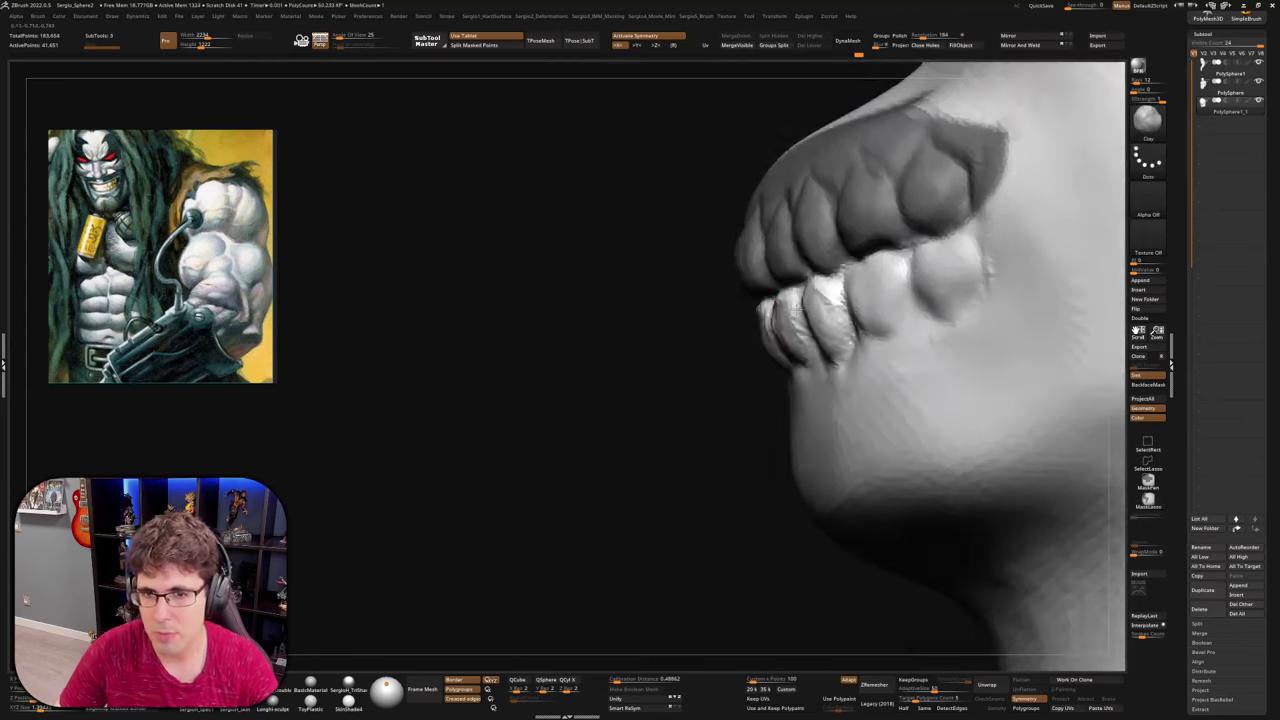
Push the lower front teeth back behind the upper row in profile with a resized Move brush
key(b)
key(m)
key(v)
key(s)
click(787, 333)
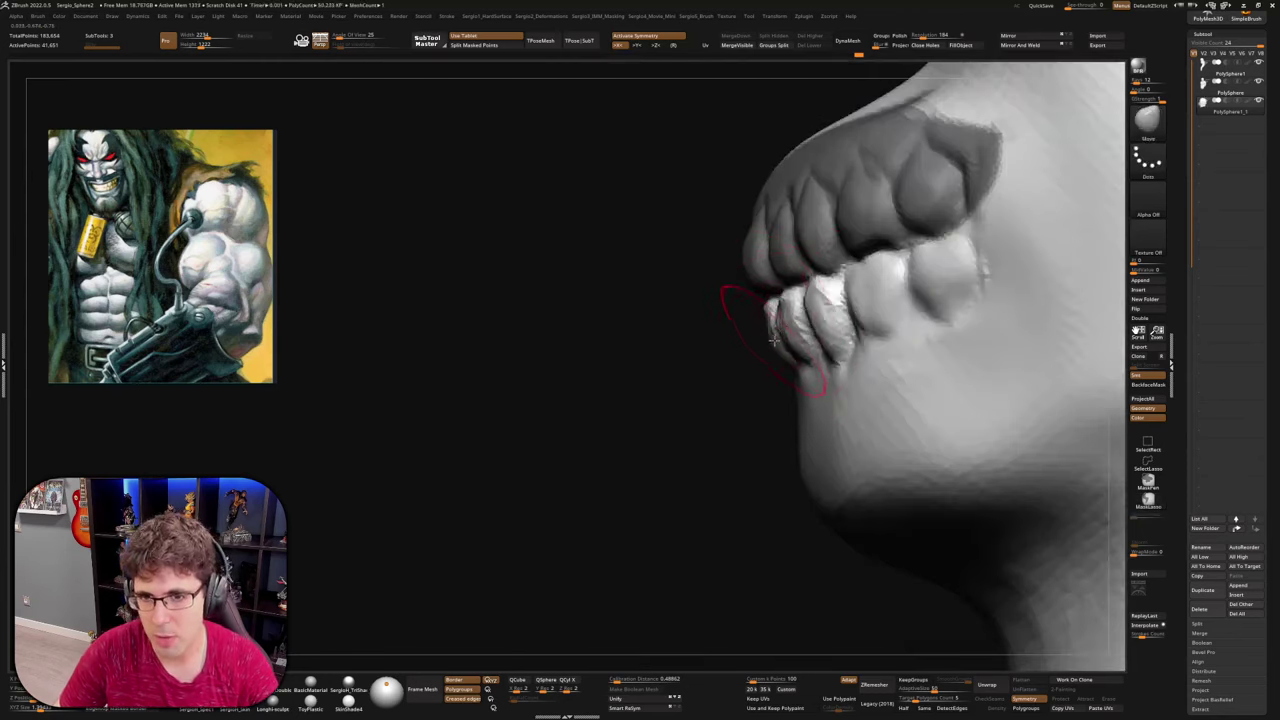
drag(774, 334, 783, 338)
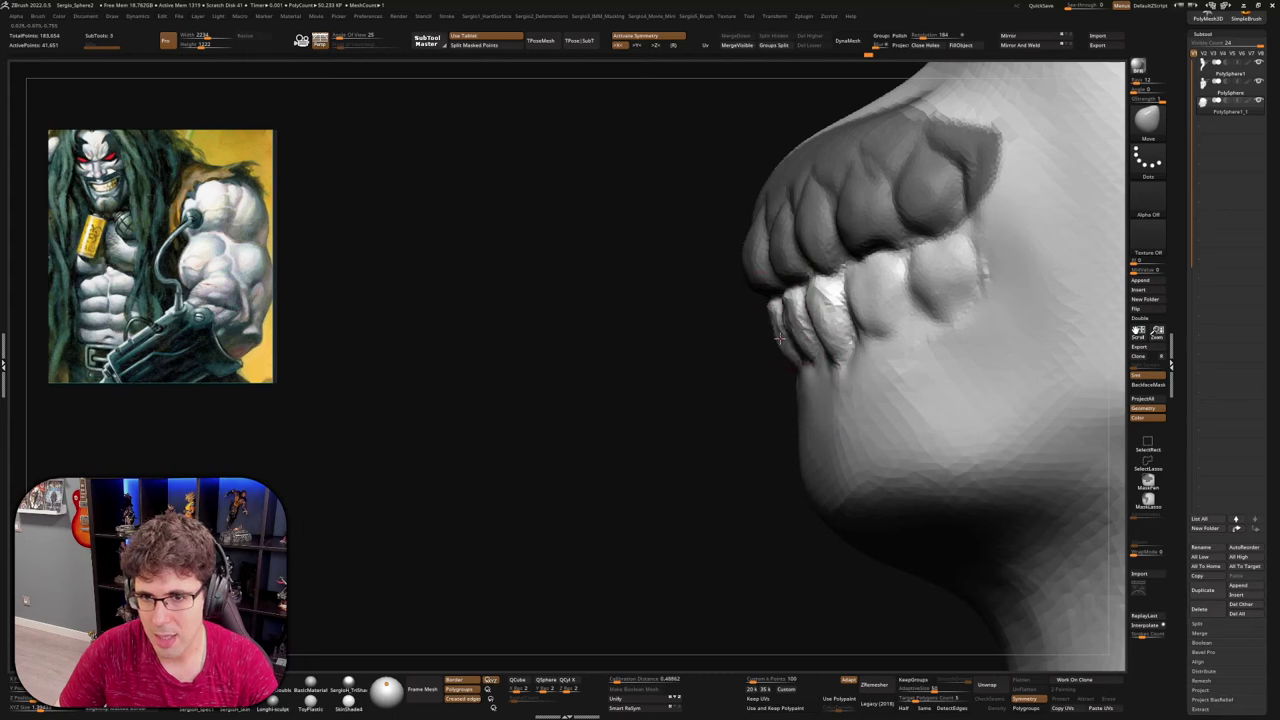
Adjust the placement of the lower side teeth near the mouth corner with the Move brush
right_drag(785, 340, 823, 329)
drag(840, 324, 852, 324)
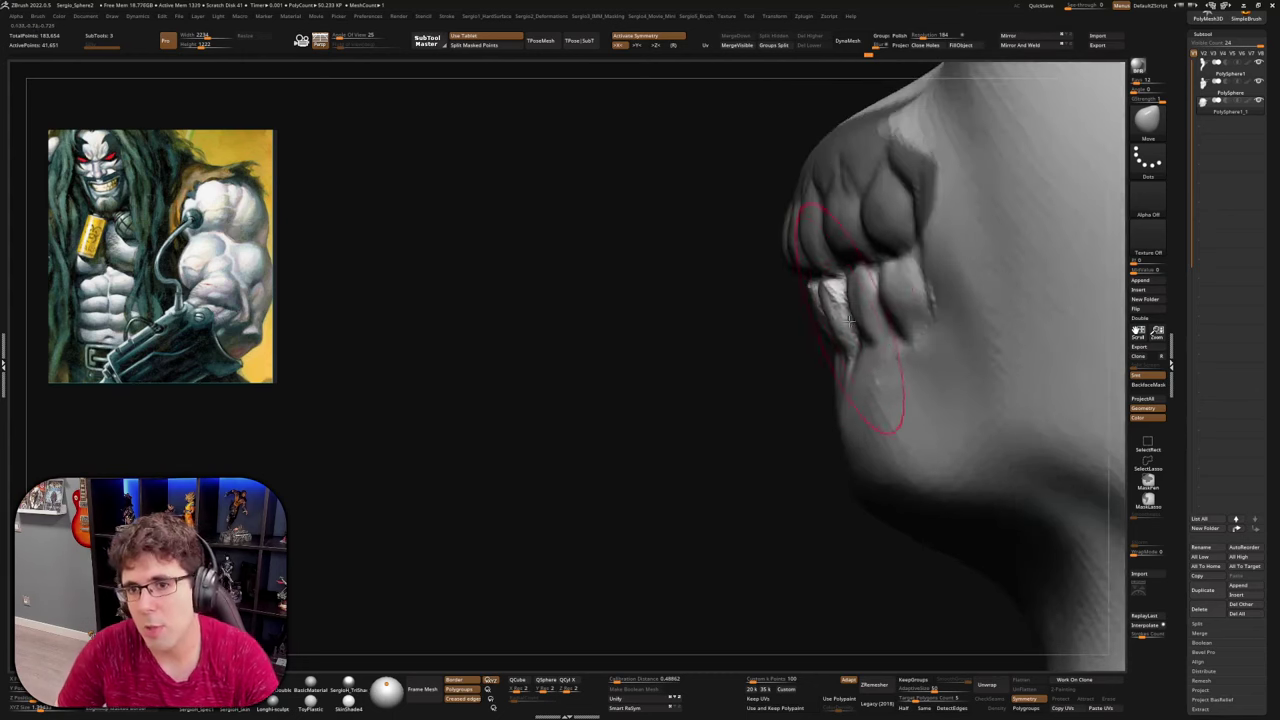
right_drag(862, 325, 910, 325)
drag(943, 320, 934, 316)
mouse_move(928, 318)
right_down()
mouse_move(949, 328)
mouse_move(929, 290)
mouse_move(935, 265)
right_up()
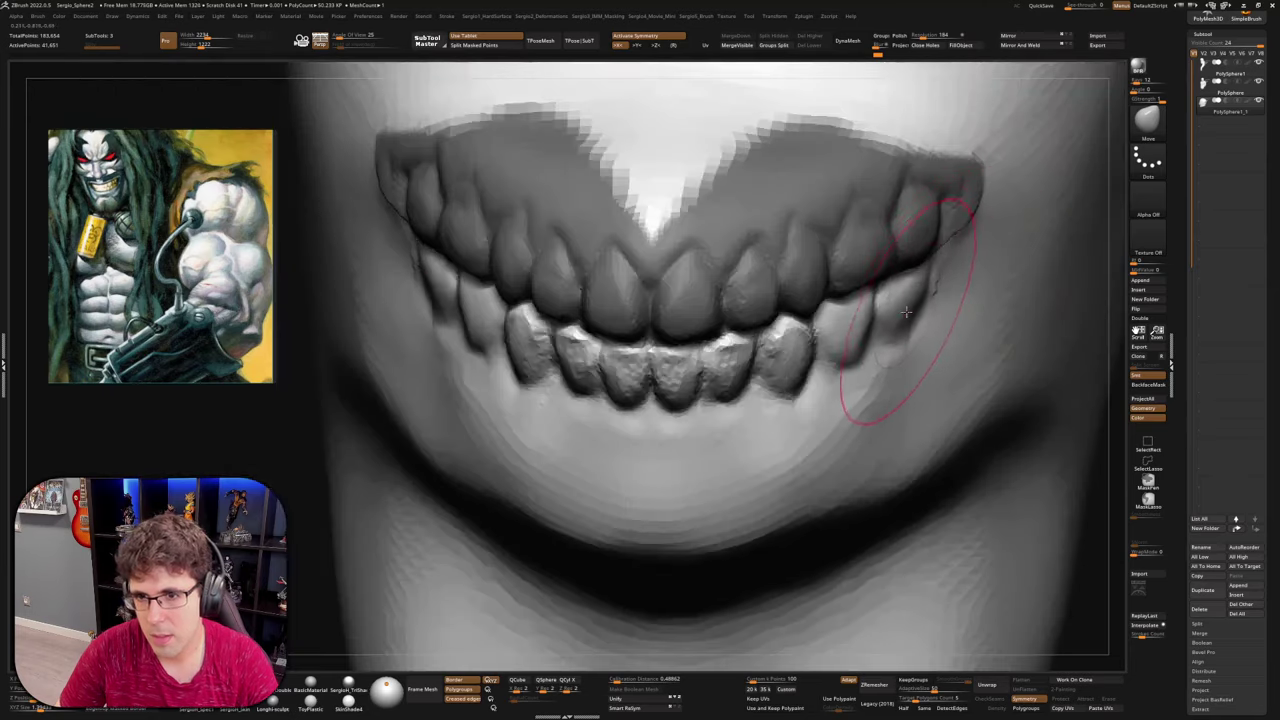
Pull the lower canines up into taller pointed tips and refine their outline with a resized Move brush
mouse_move(886, 338)
right_down()
mouse_move(857, 366)
mouse_move(880, 373)
right_up()
drag(806, 338, 812, 325)
right_drag(900, 360, 771, 371)
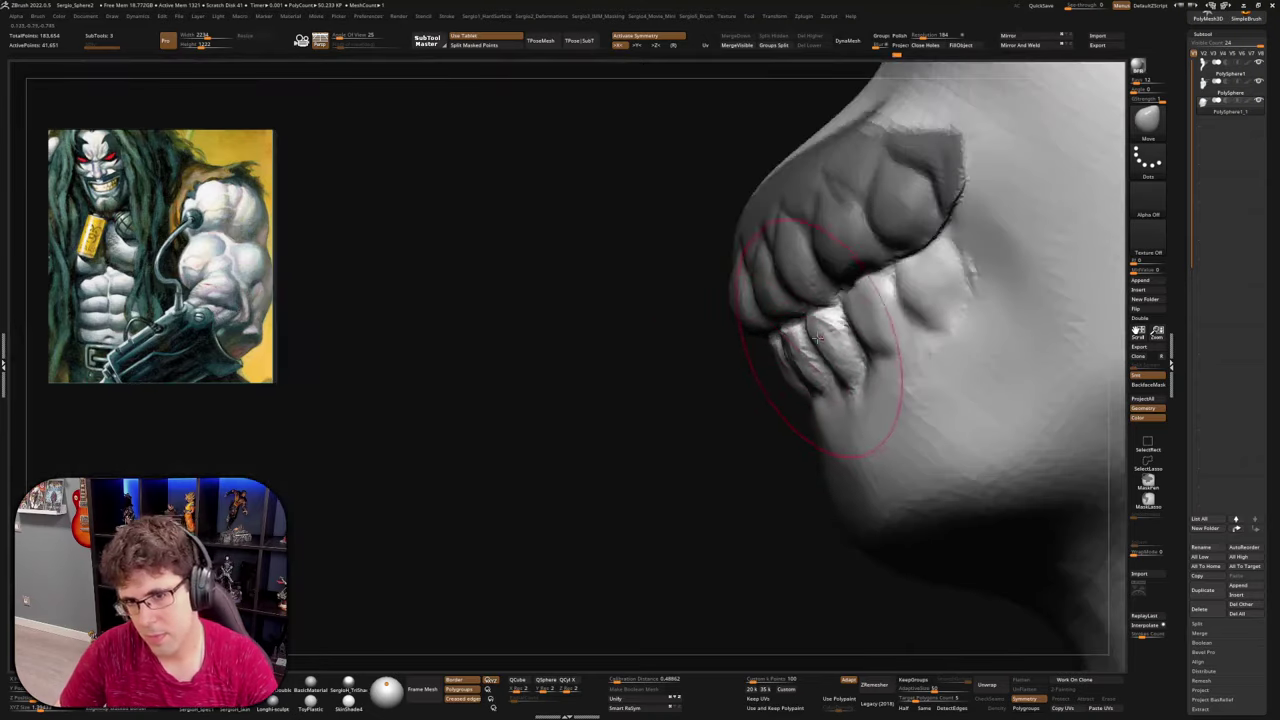
mouse_move(786, 371)
right_down()
mouse_move(886, 300)
mouse_move(857, 290)
mouse_move(857, 302)
right_up()
drag(855, 304, 853, 293)
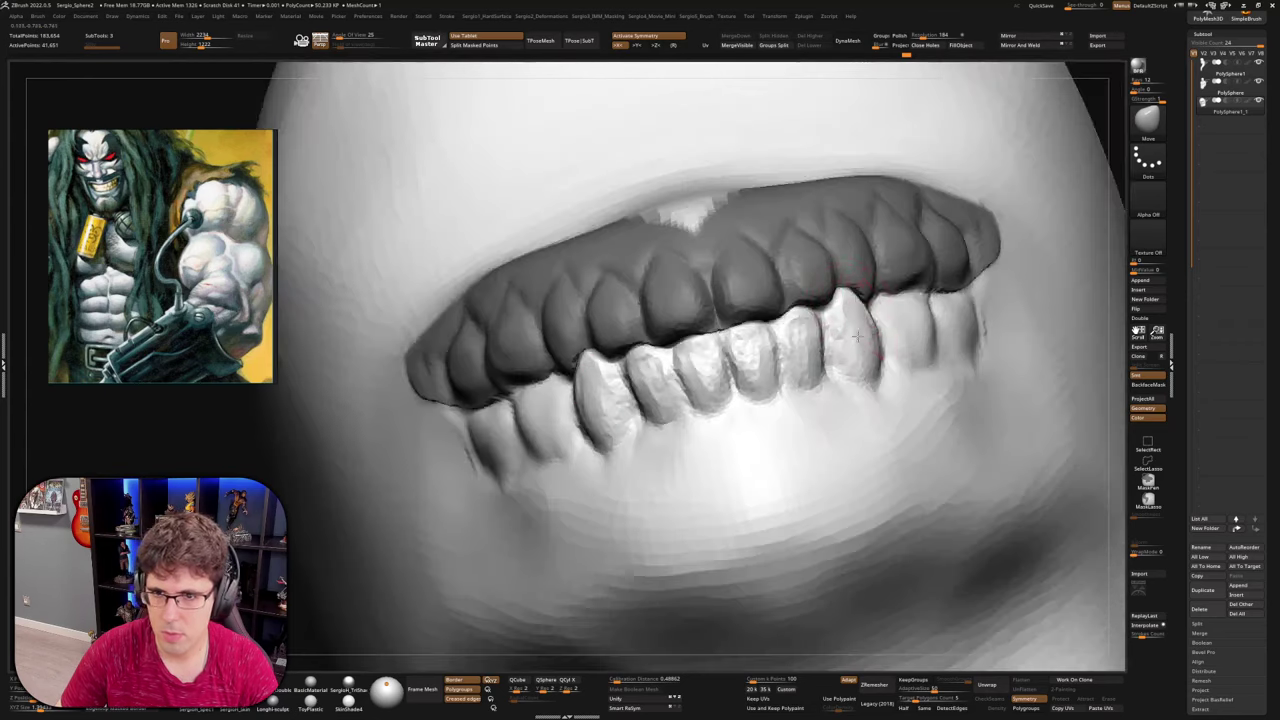
mouse_move(930, 345)
right_down()
mouse_move(848, 352)
mouse_move(880, 362)
right_up()
key(s)
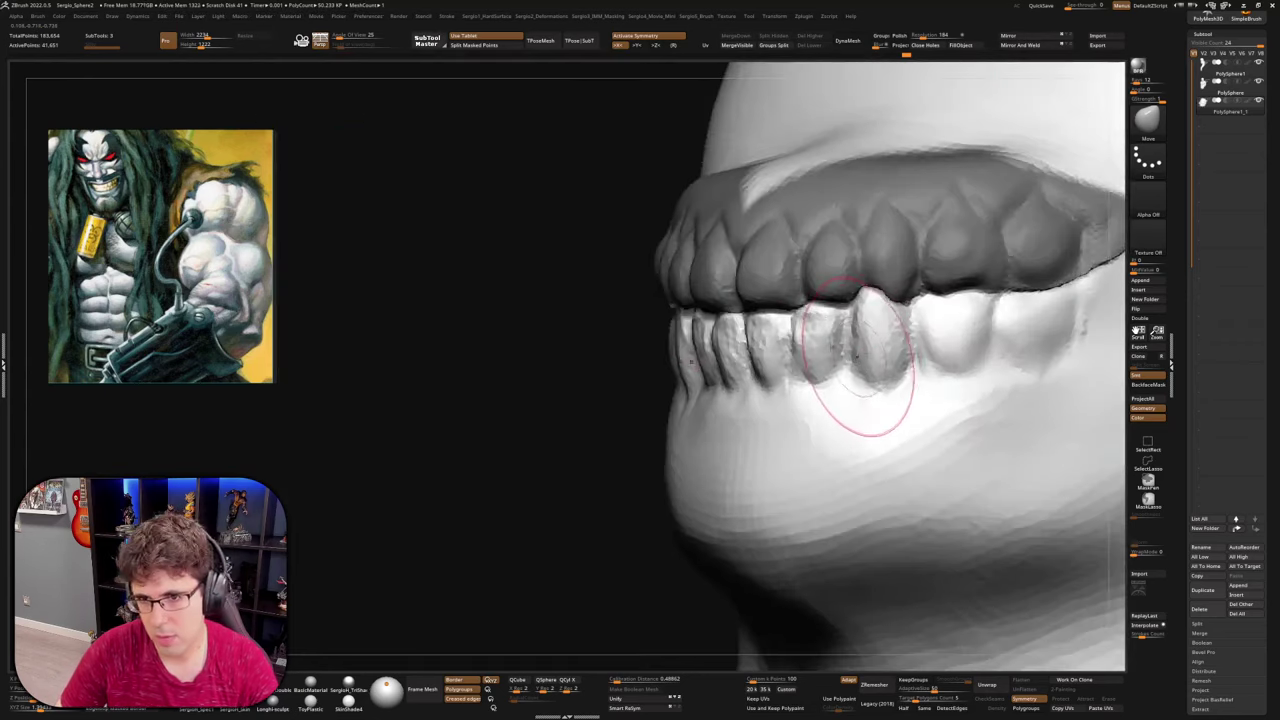
drag(863, 378, 862, 367)
right_drag(862, 367, 913, 362)
right_drag(832, 350, 796, 355)
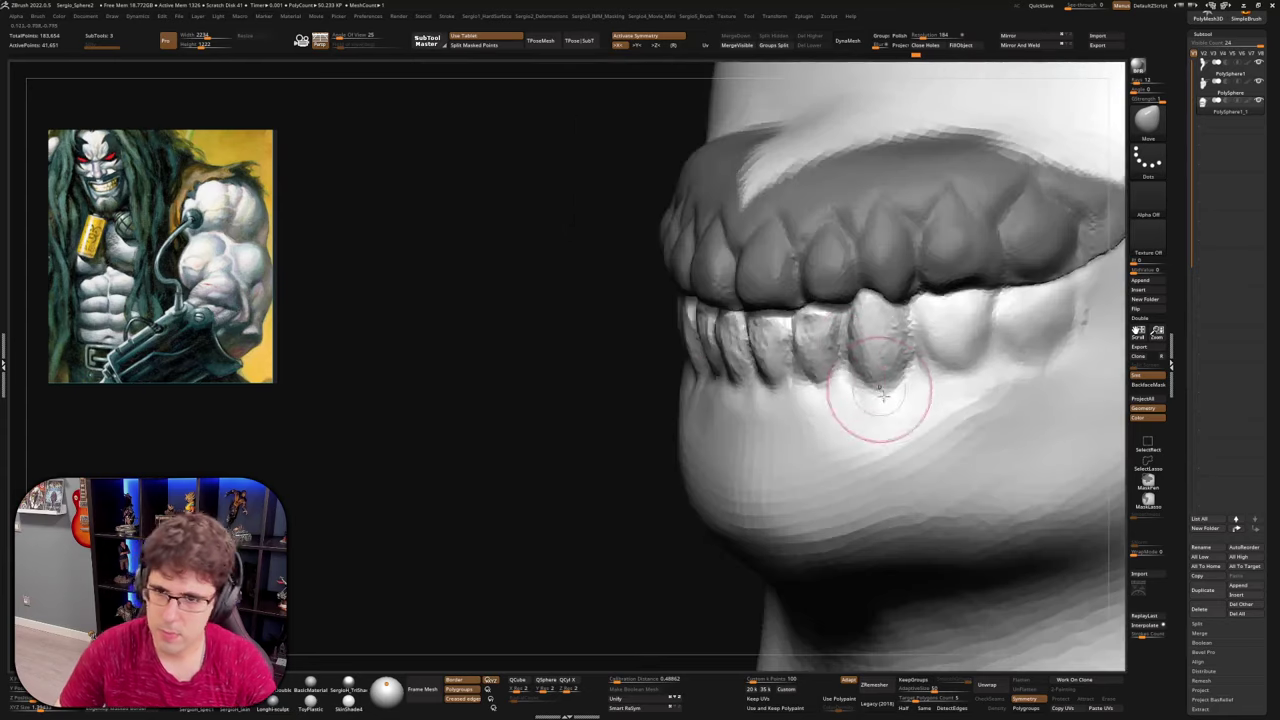
Mask the lower canines and rear lower teeth, and reshape the four exposed lower incisors with the Move brush
right_drag(890, 415, 918, 412)
mouse_move(934, 454)
ctrl+mouse_down()
mouse_move(1082, 310)
mouse_move(880, 200)
mouse_move(853, 308)
mouse_move(903, 443)
ctrl+mouse_up()
right_drag(868, 392, 838, 365)
drag(838, 365, 837, 363)
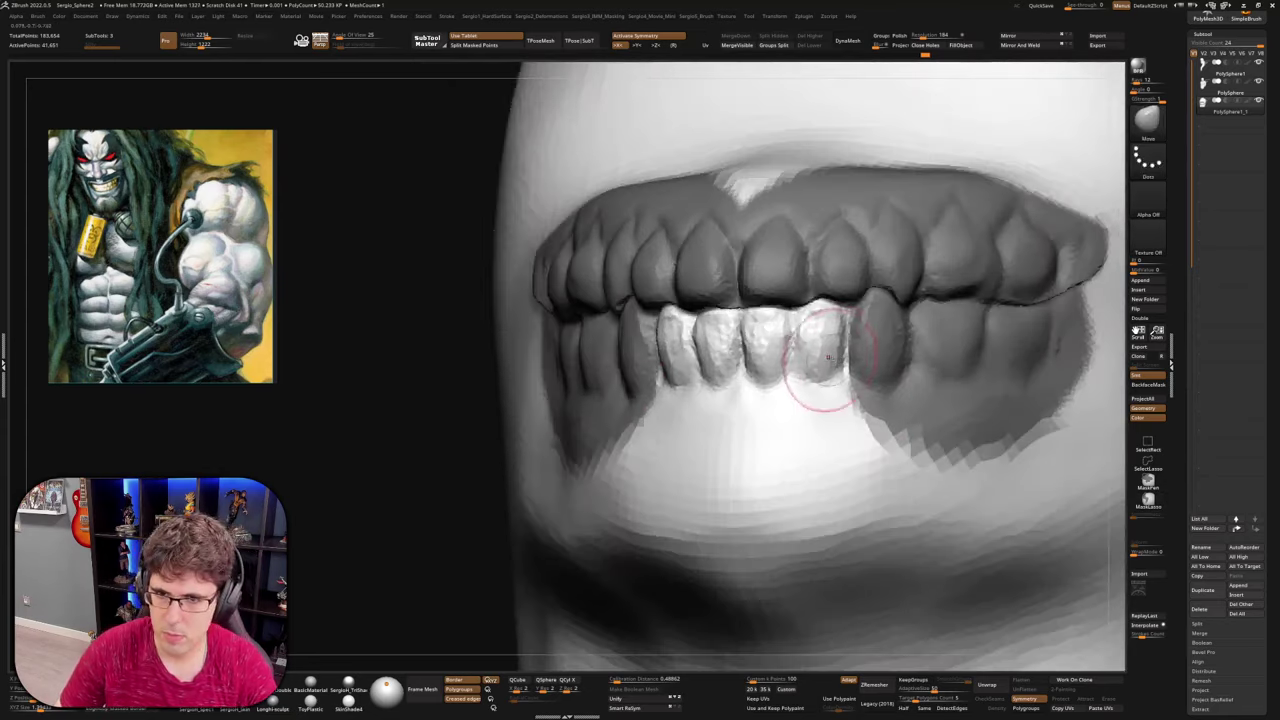
right_drag(826, 362, 846, 357)
key(s)
drag(846, 357, 858, 357)
right_drag(798, 336, 815, 347)
drag(815, 347, 807, 348)
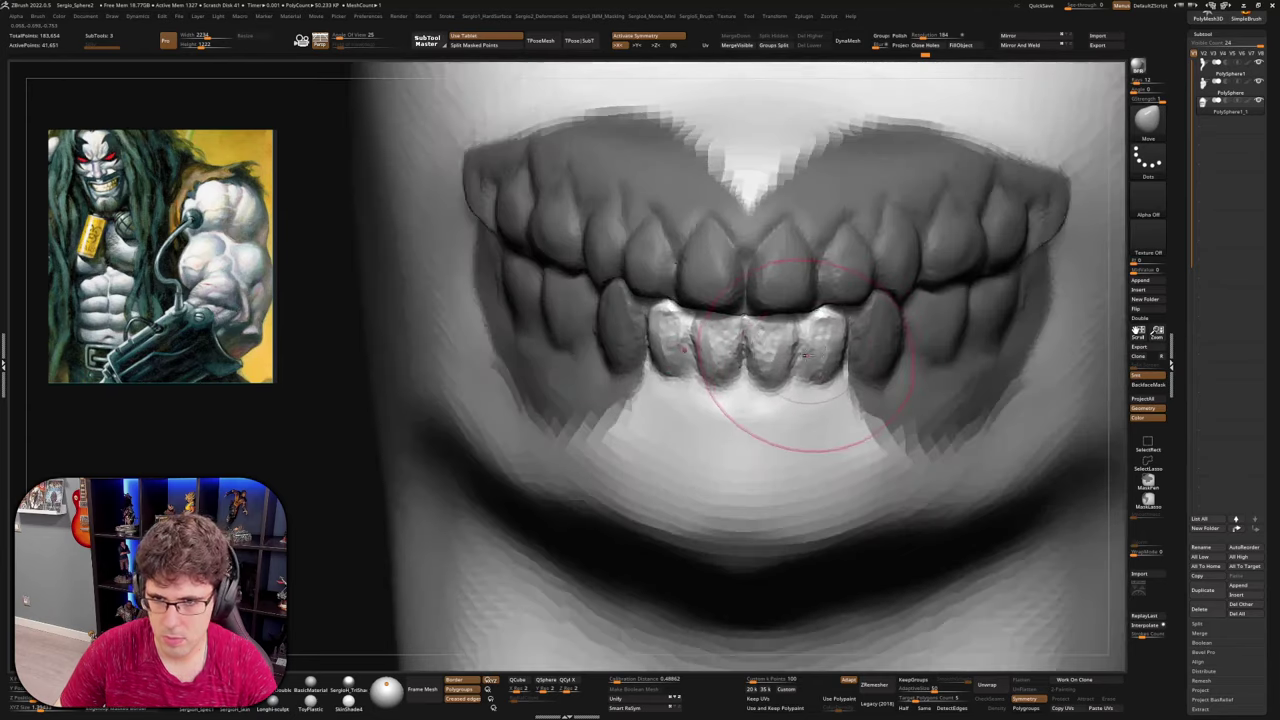
Push the lower incisors back in profile and clear the mask from the teeth
right_drag(756, 350, 845, 300)
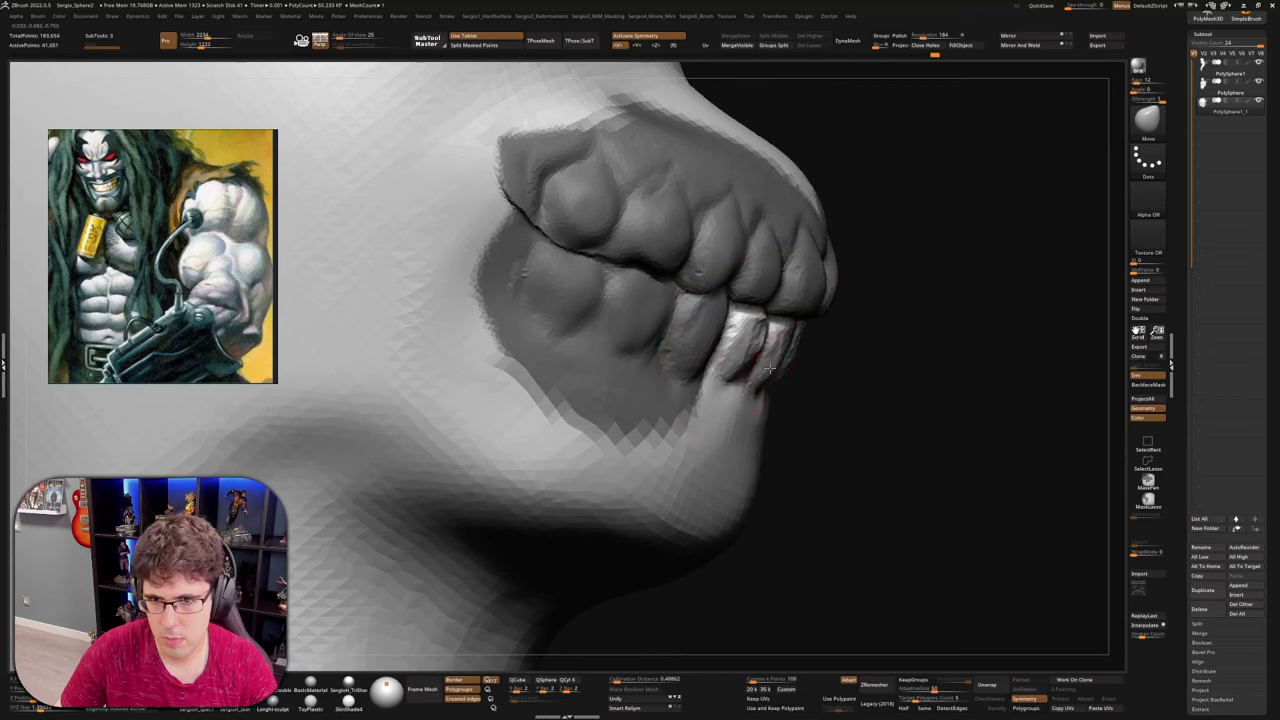
drag(760, 355, 750, 352)
right_drag(745, 352, 978, 337)
ctrl+drag(980, 336, 1000, 350)
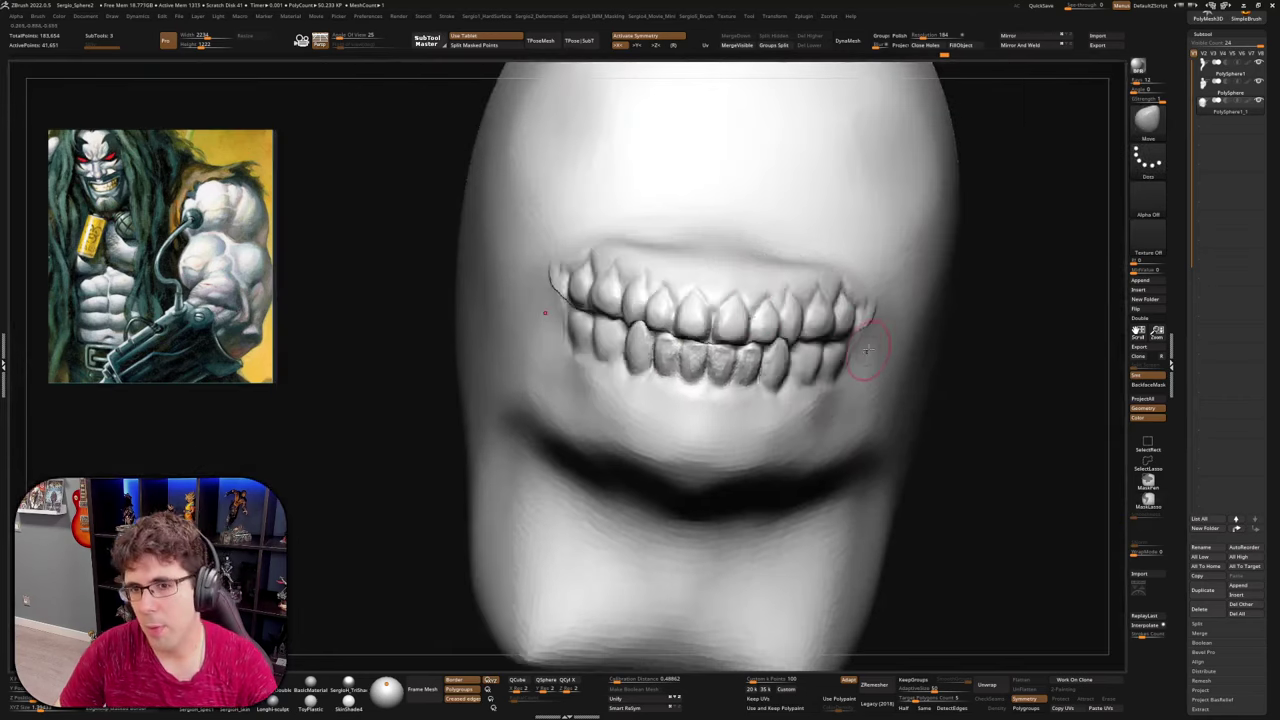
Fill the area behind the last upper and lower teeth with vertical ClayBuildup strokes
mouse_move(873, 345)
ctrl+right_down()
mouse_move(880, 335)
mouse_move(843, 311)
mouse_move(842, 348)
mouse_move(872, 342)
ctrl+right_up()
key(b)
key(c)
key(b)
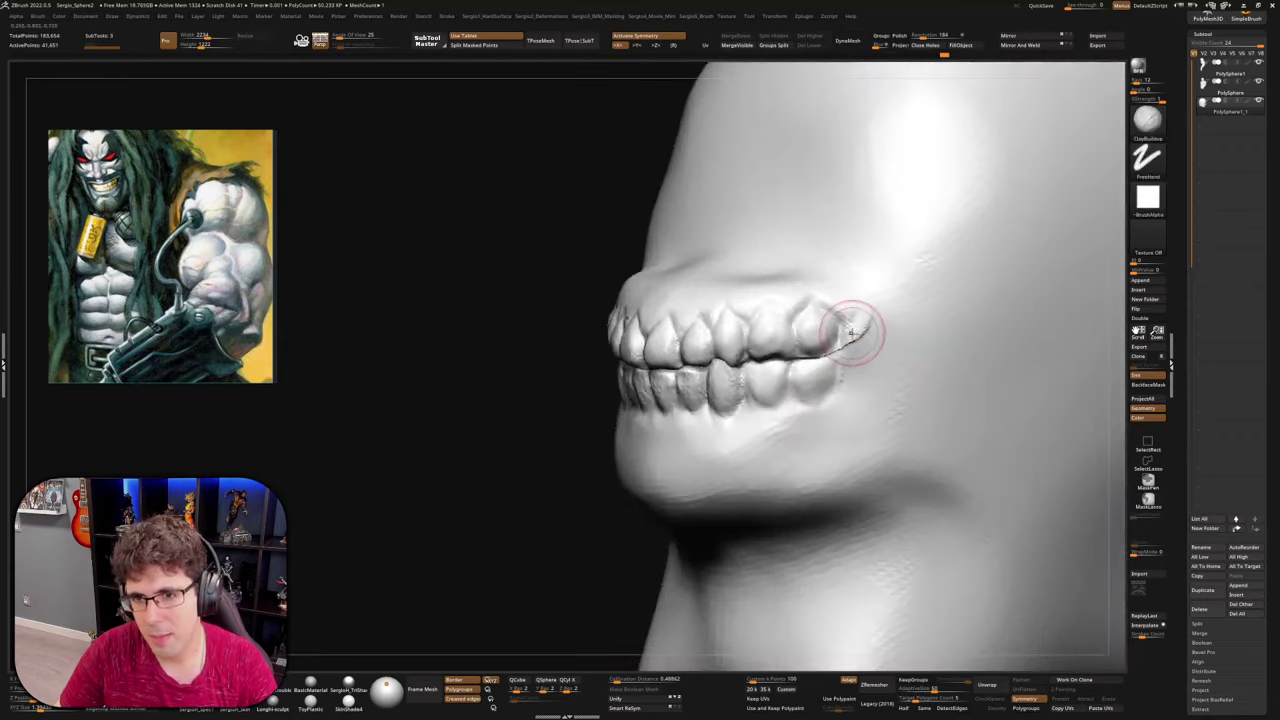
mouse_move(850, 340)
mouse_down()
mouse_move(872, 318)
mouse_move(860, 395)
mouse_move(845, 308)
mouse_move(880, 380)
mouse_move(891, 266)
mouse_move(858, 347)
mouse_move(864, 402)
mouse_up()
drag(864, 402, 862, 330)
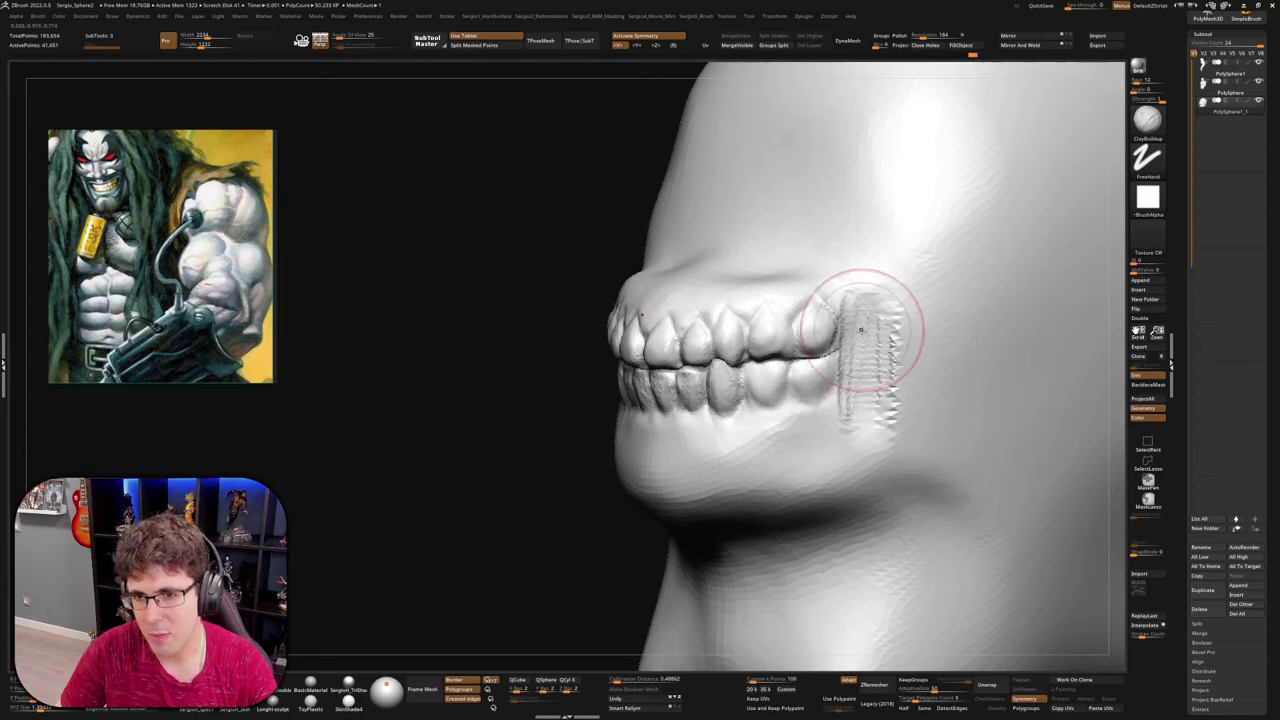
ctrl+right_drag(865, 330, 864, 362)
right_drag(864, 362, 832, 364)
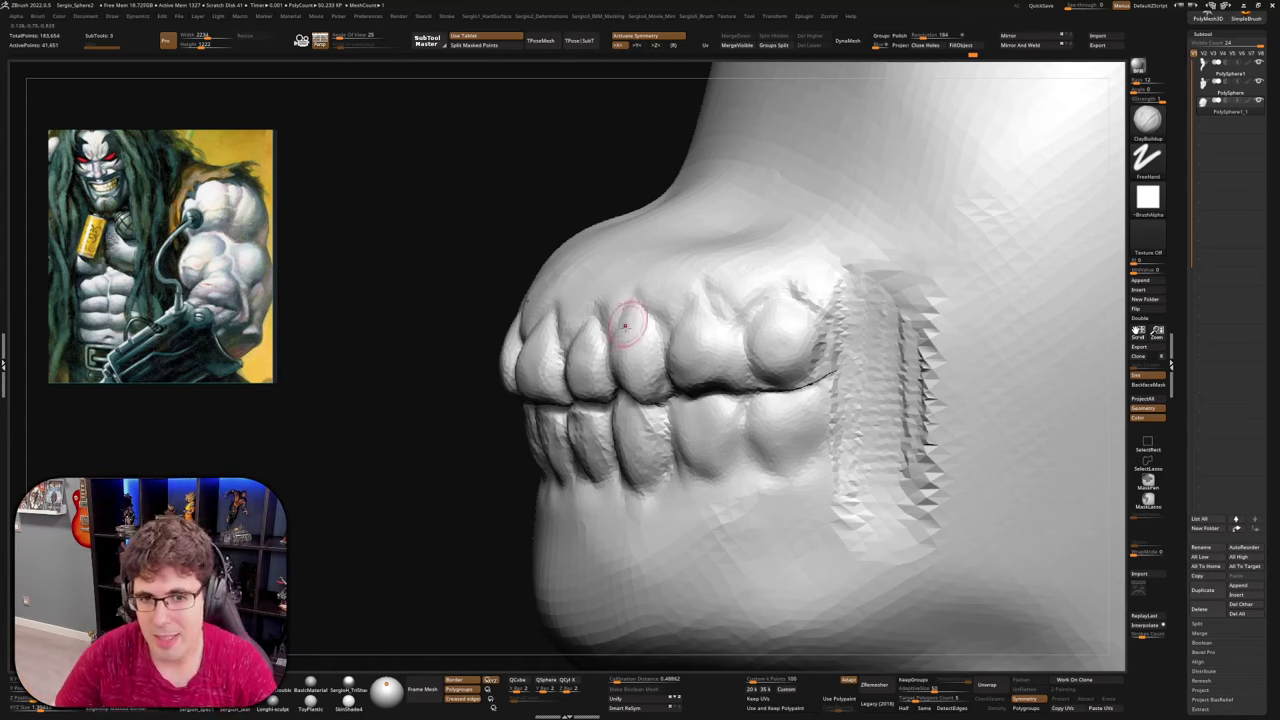
mouse_move(625, 334)
alt+right_down()
mouse_move(700, 357)
mouse_move(666, 423)
mouse_move(684, 396)
alt+right_up()
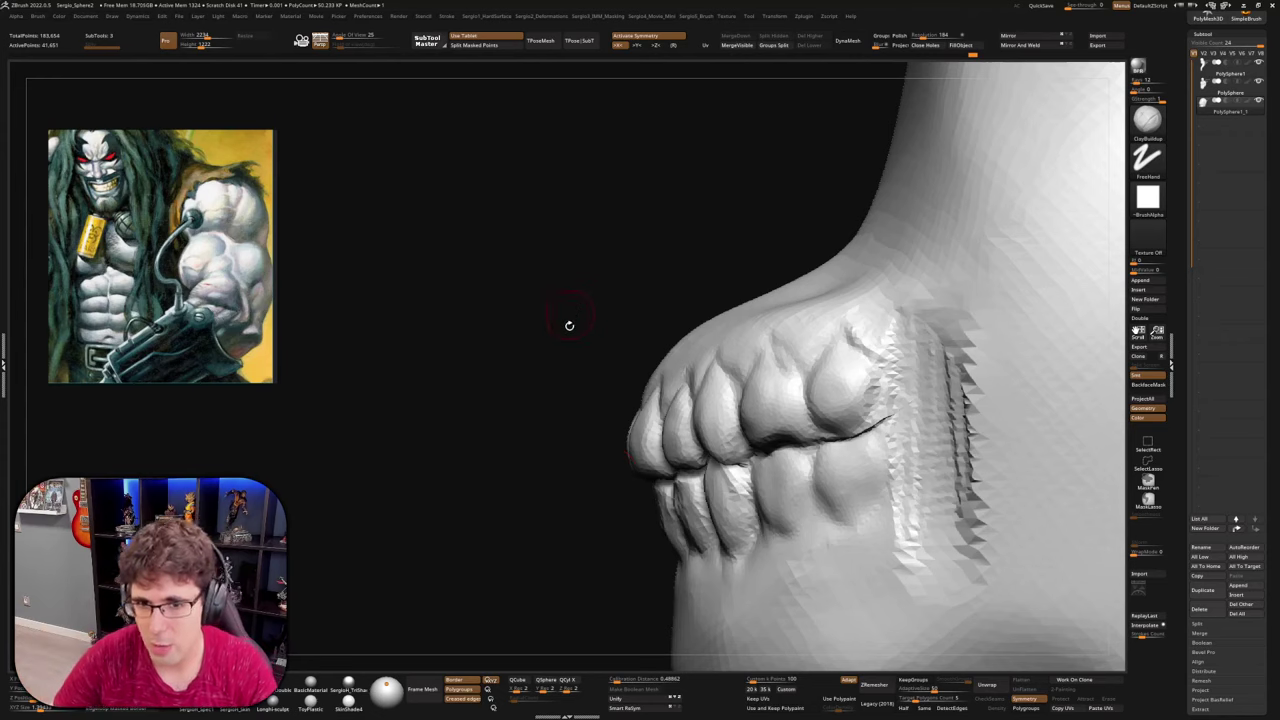
drag(581, 365, 650, 385)
ctrl+right_drag(714, 449, 712, 404)
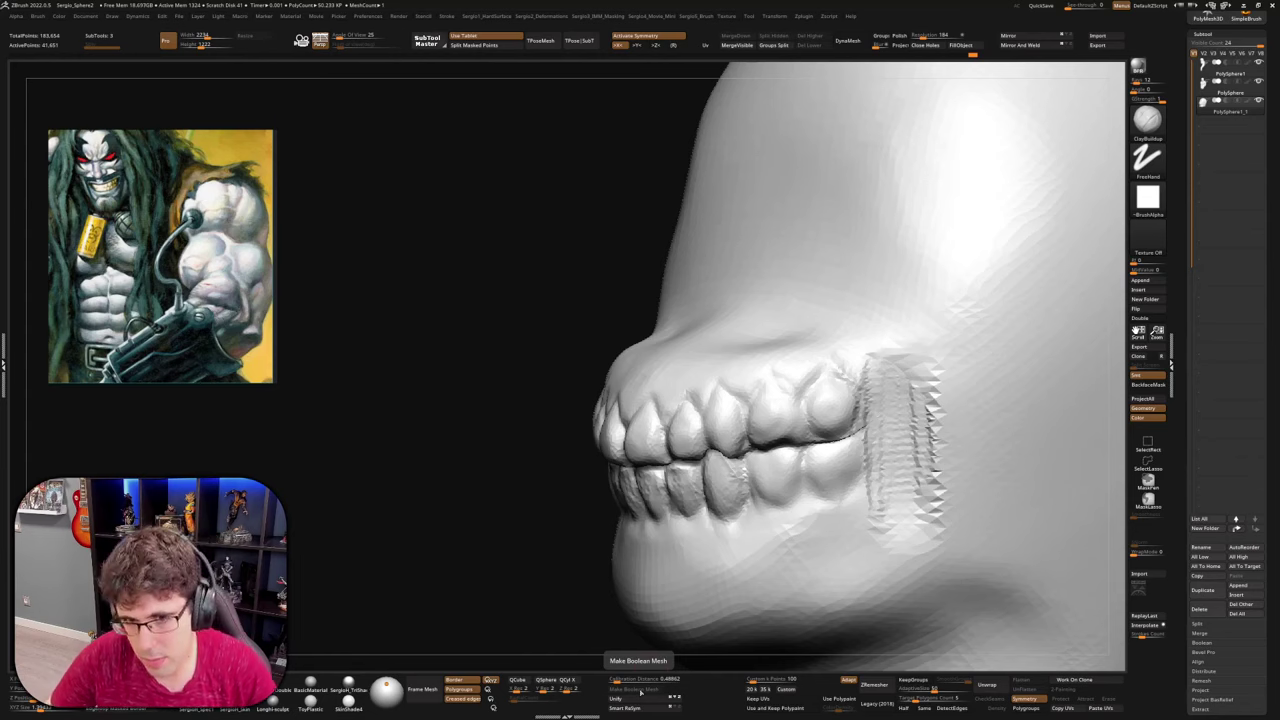
Reshape the upper gum above the front teeth in profile with an enlarged Move brush
mouse_move(749, 402)
right_down()
mouse_move(706, 397)
mouse_move(657, 426)
right_up()
key(b)
key(m)
key(v)
key(s)
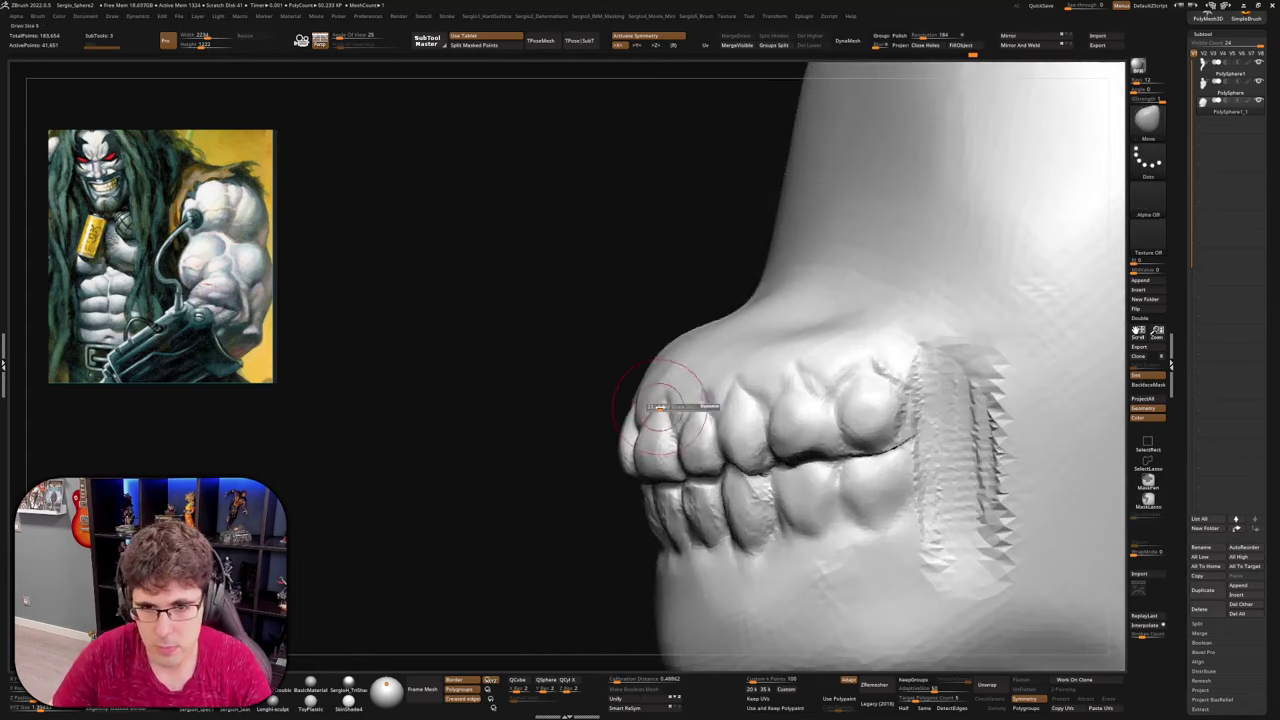
mouse_move(660, 407)
mouse_down()
mouse_move(665, 376)
mouse_move(696, 380)
mouse_up()
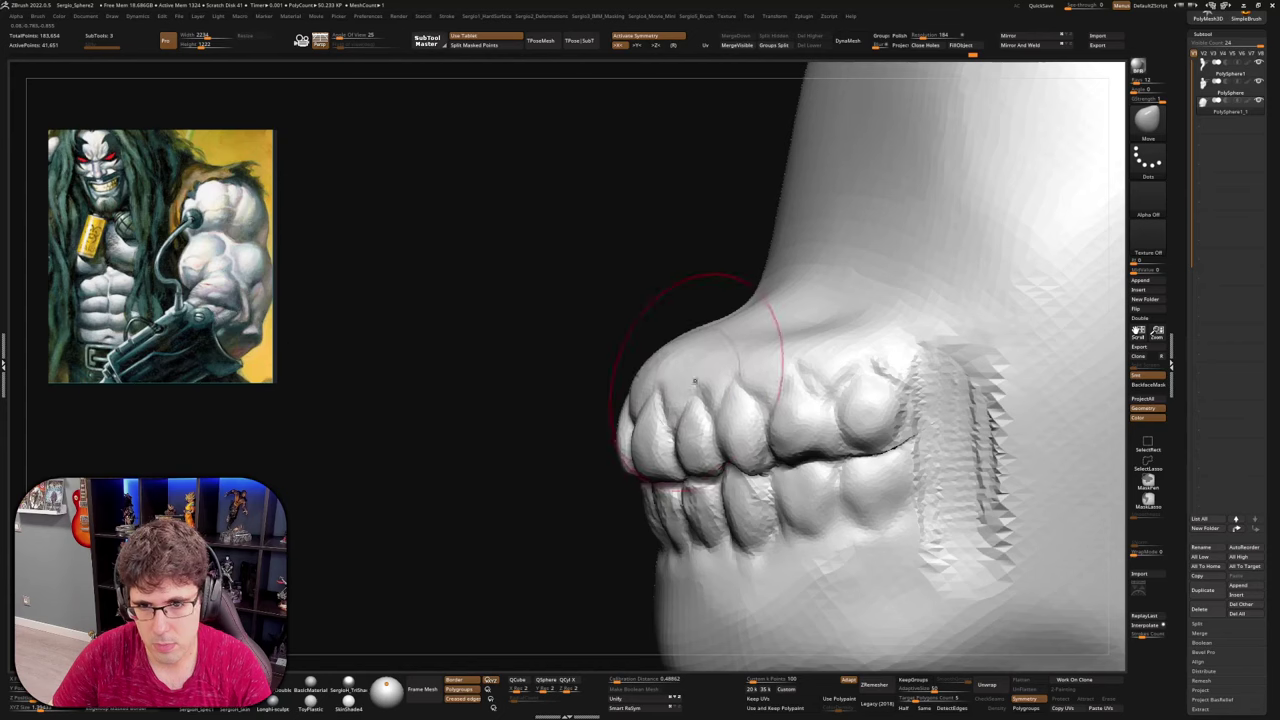
right_drag(695, 381, 655, 384)
drag(684, 386, 673, 376)
mouse_move(684, 388)
right_down()
mouse_move(725, 394)
mouse_move(697, 334)
mouse_move(731, 413)
mouse_move(757, 400)
mouse_move(657, 386)
mouse_move(640, 488)
mouse_move(671, 543)
mouse_move(665, 525)
right_up()
Show the whole head, fit the teeth mesh behind the lips with the Move brush, and isolate the teeth again
key(ctrl)
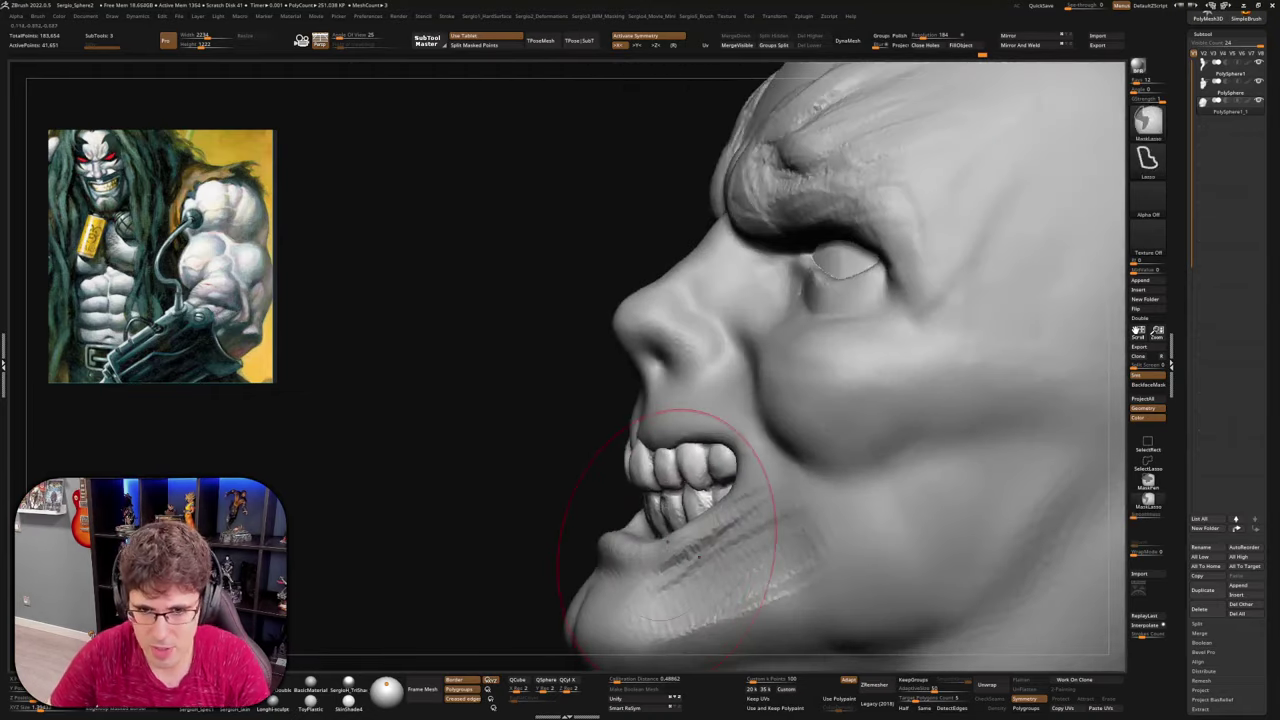
key(ctrl+s)
mouse_move(730, 575)
right_down()
mouse_move(691, 584)
mouse_move(706, 575)
right_up()
drag(674, 614, 637, 622)
drag(634, 442, 648, 442)
key(ctrl+shift+s)
right_drag(650, 444, 702, 432)
right_drag(704, 513, 672, 516)
key(ctrl+shift+s)
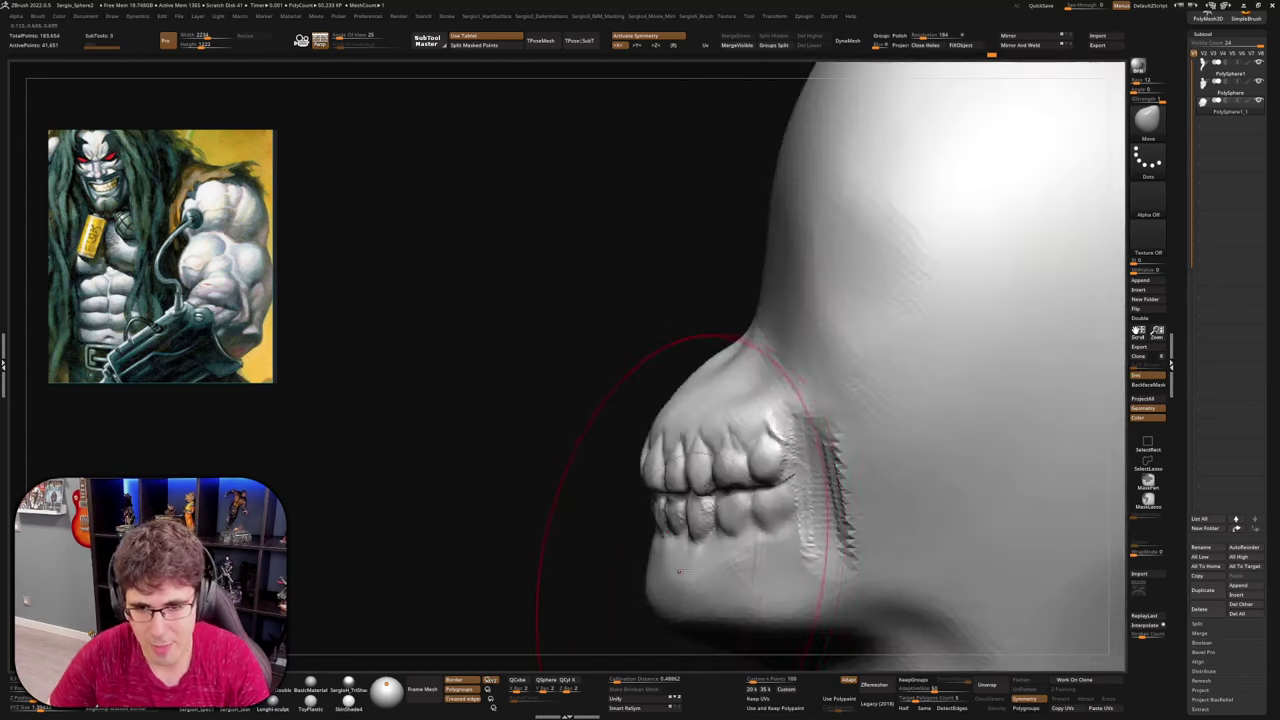
Reshape the jaw base below the lower teeth and adjust the upper teeth with a resized Move brush
right_drag(679, 571, 660, 505)
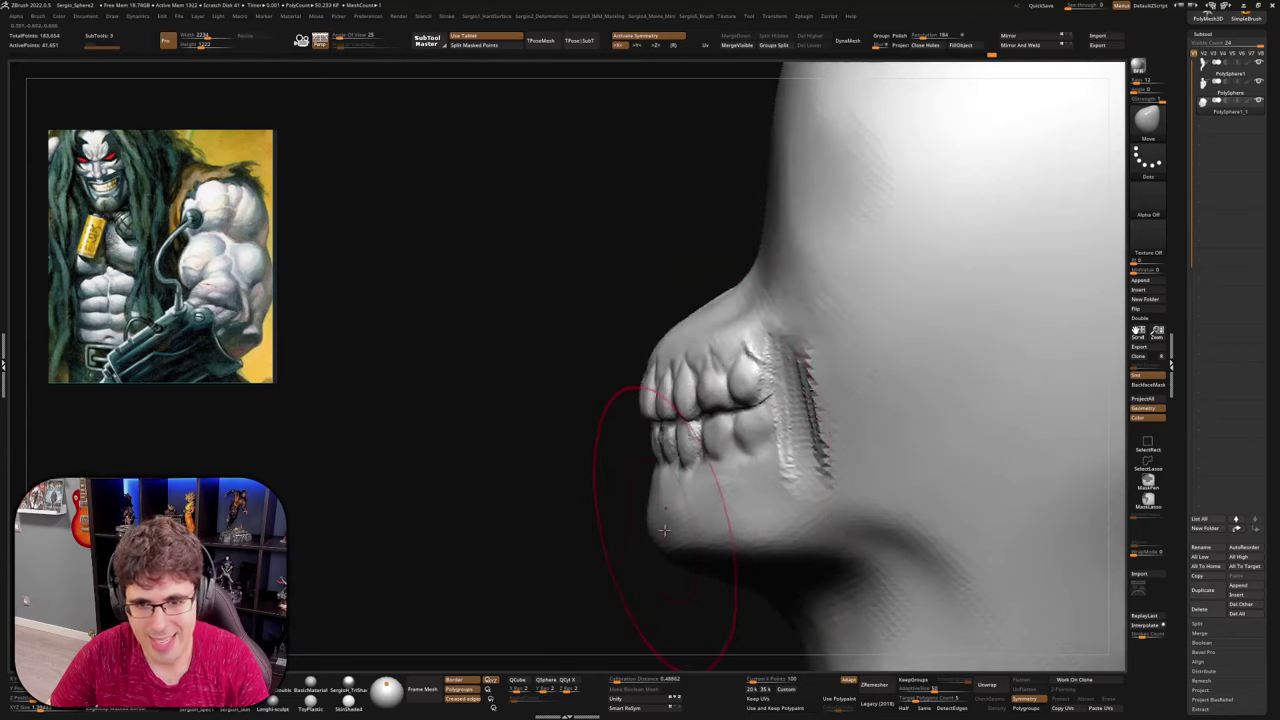
drag(654, 537, 645, 542)
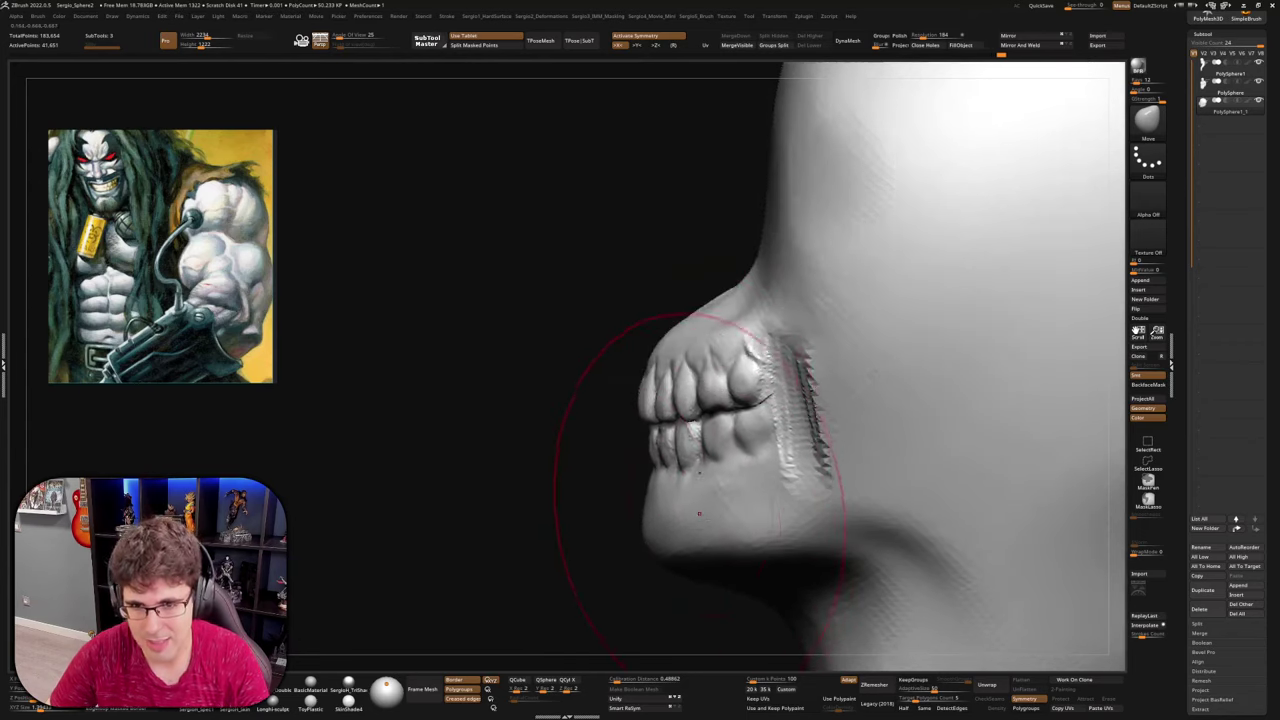
right_drag(645, 470, 706, 403)
key(s)
drag(706, 390, 698, 389)
right_drag(690, 372, 713, 369)
key(s)
drag(692, 367, 687, 367)
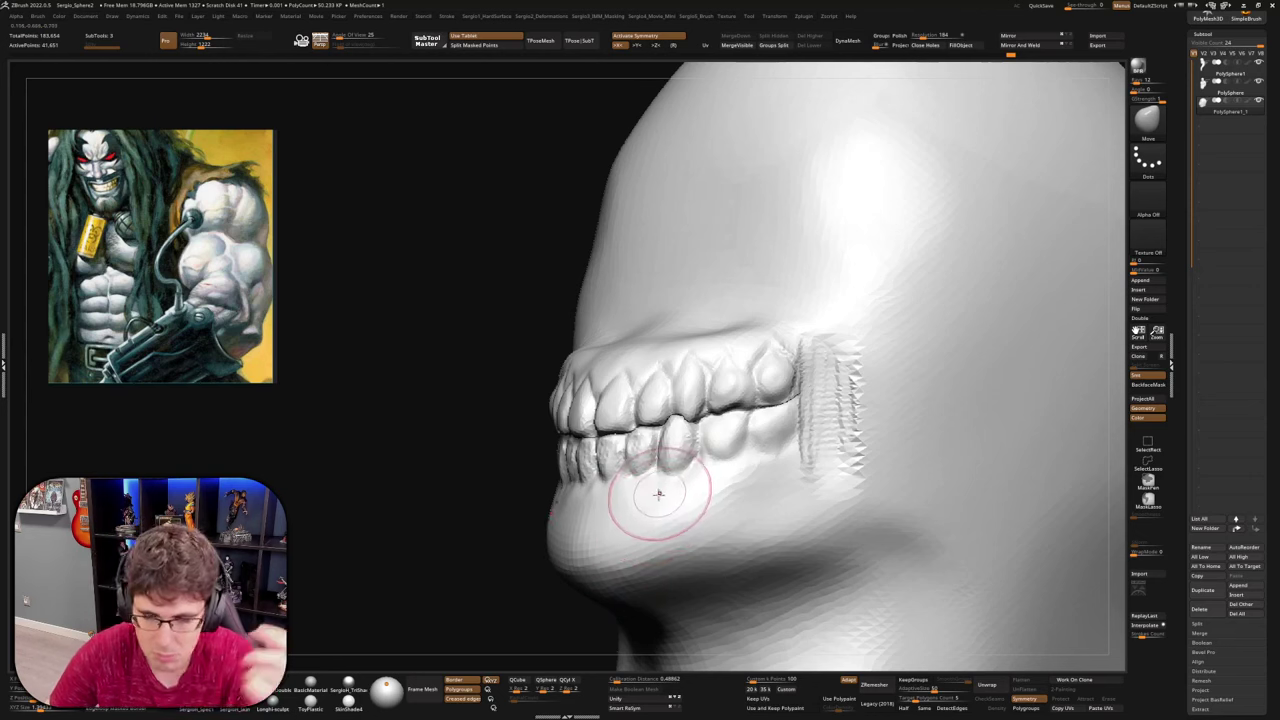
Refine the bite line where the upper and lower front teeth meet with the Move brush
right_drag(665, 486, 705, 470)
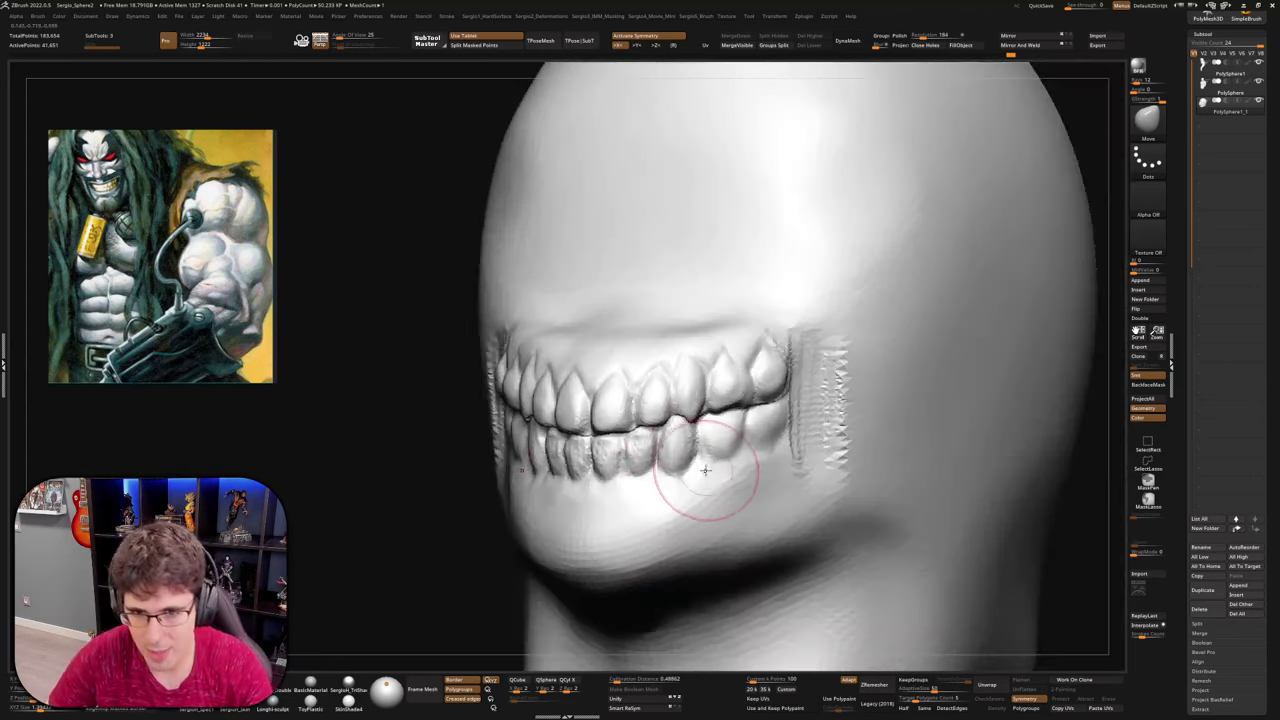
mouse_move(634, 420)
right_down()
mouse_move(596, 405)
mouse_move(600, 443)
right_up()
drag(600, 443, 611, 447)
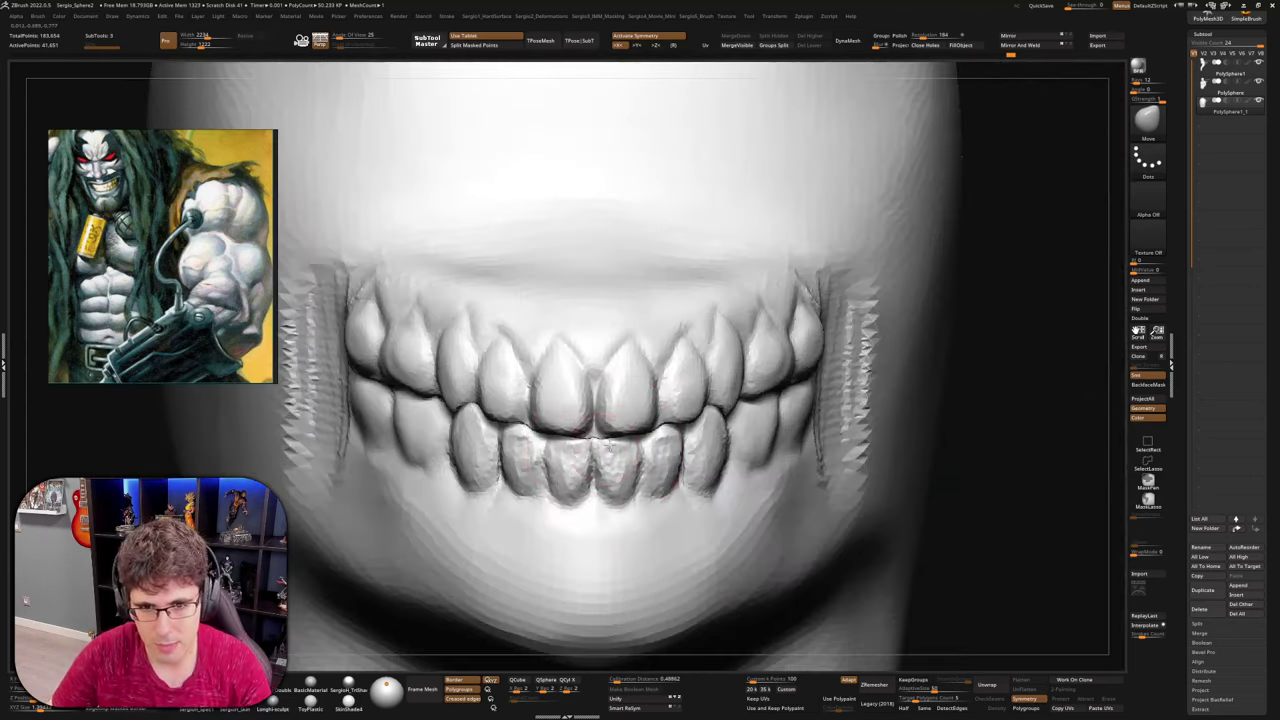
ctrl+right_drag(605, 440, 592, 448)
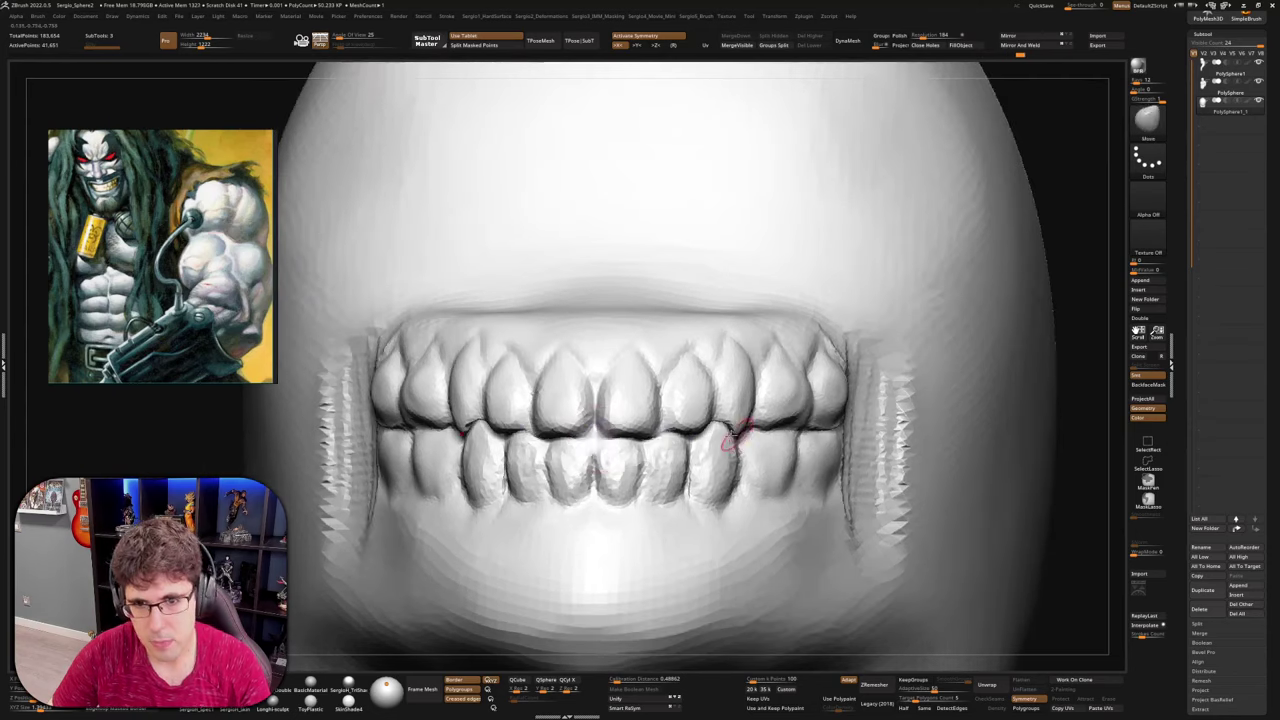
right_drag(735, 435, 727, 428)
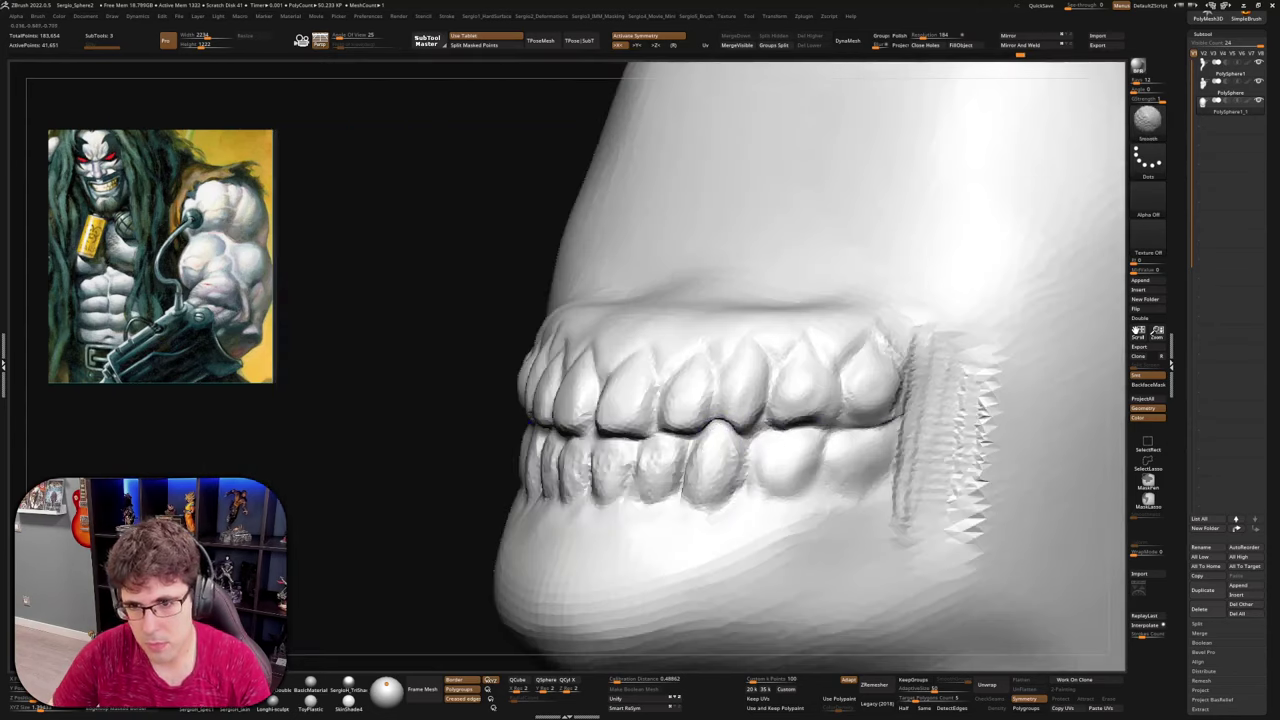
right_drag(885, 425, 906, 432)
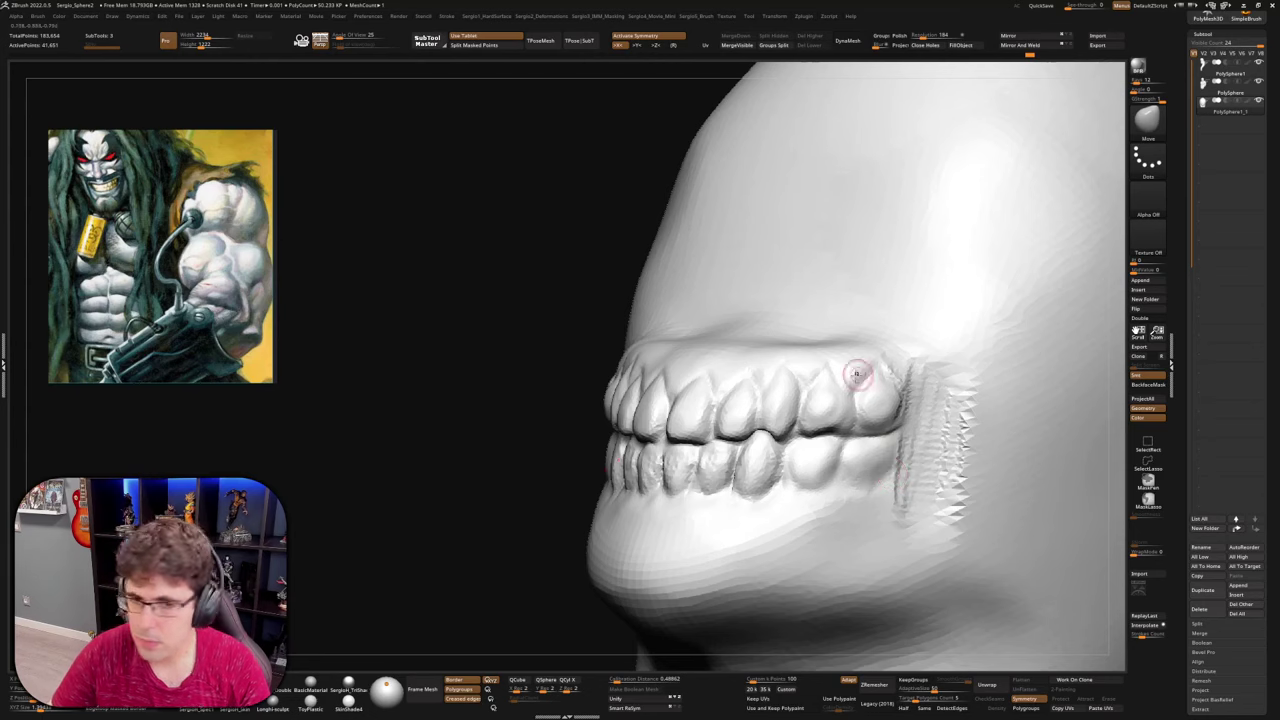
Bring back the whole head, switch to the head mesh, and pull the lips and mouth corner around the teeth
key(d)
key(d)
key(d)
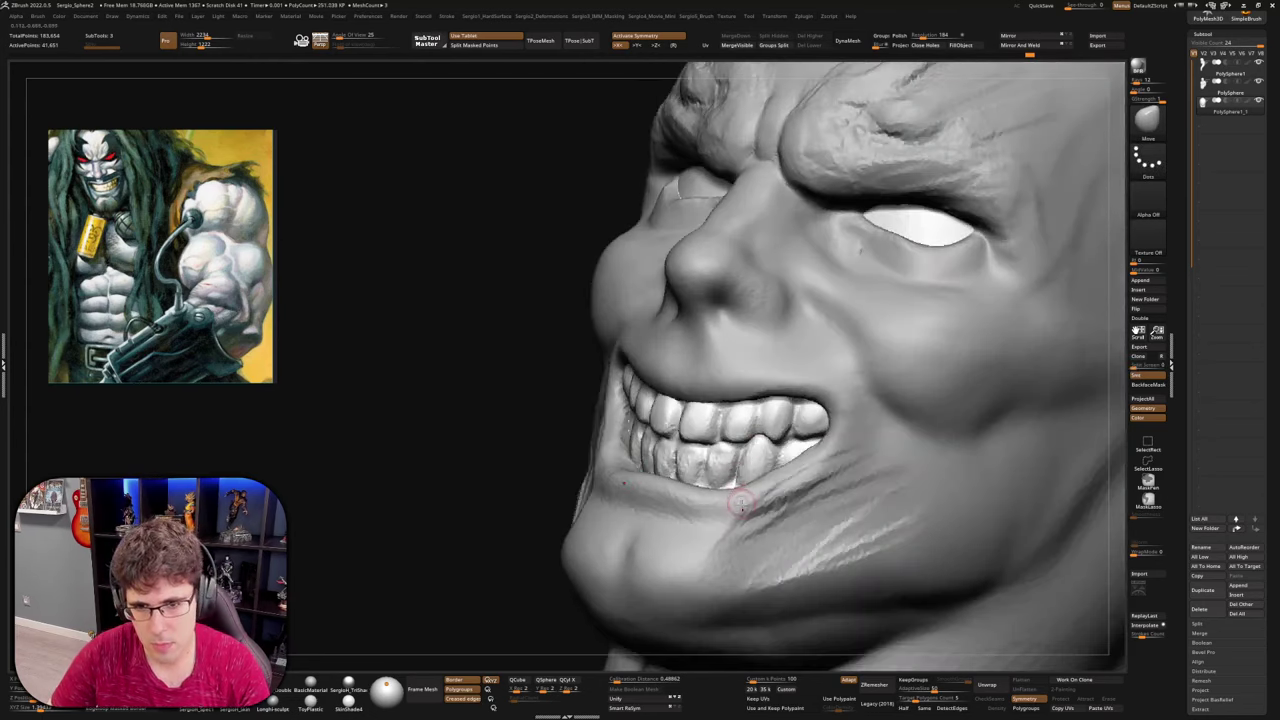
alt+click(691, 511)
right_drag(625, 485, 623, 457)
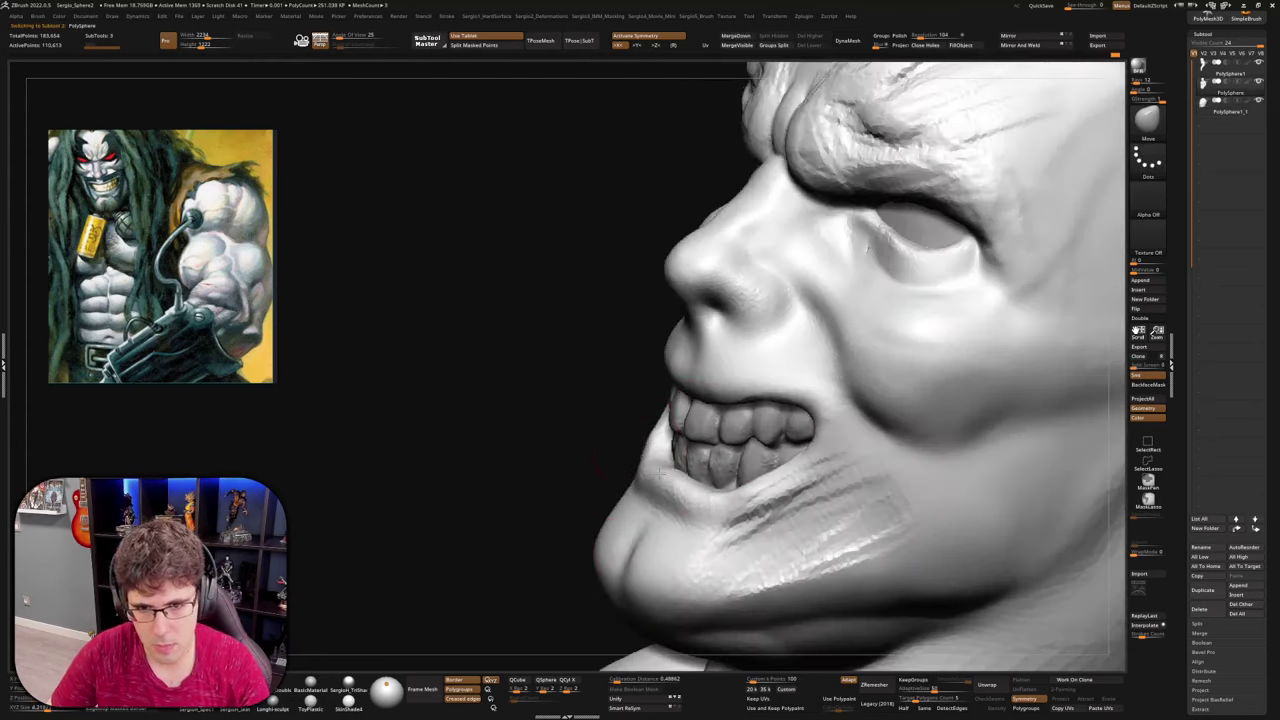
drag(680, 376, 673, 358)
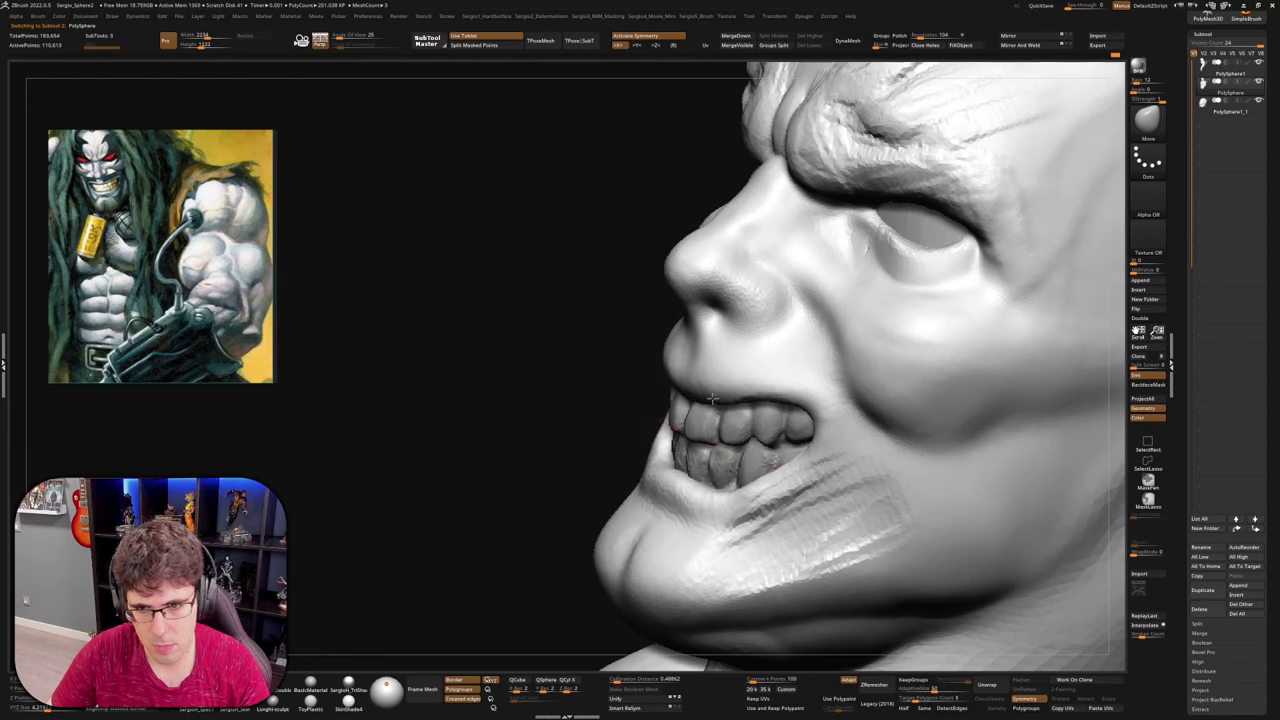
mouse_move(811, 425)
mouse_down()
mouse_move(824, 412)
mouse_move(829, 427)
mouse_move(802, 464)
mouse_up()
drag(662, 461, 668, 470)
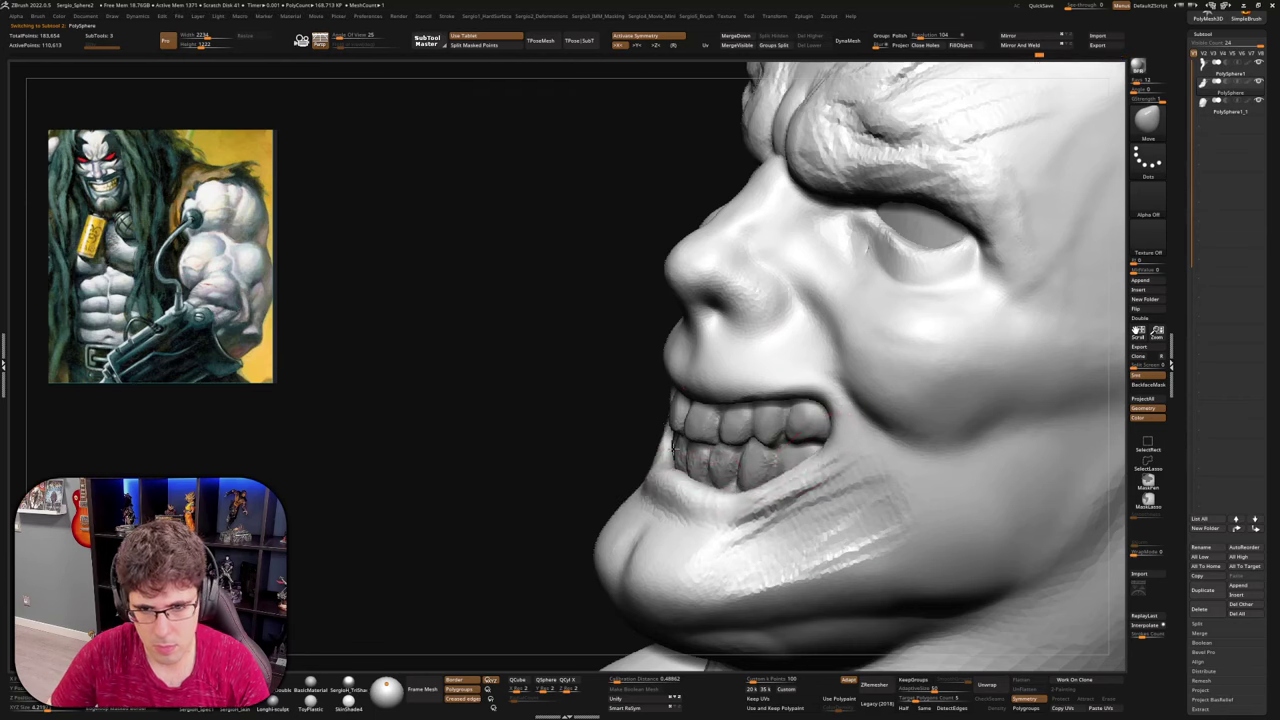
Push the chin back and adjust the area below the lower lip in profile with the Move brush
mouse_move(677, 459)
right_down()
mouse_move(642, 496)
mouse_move(662, 473)
right_up()
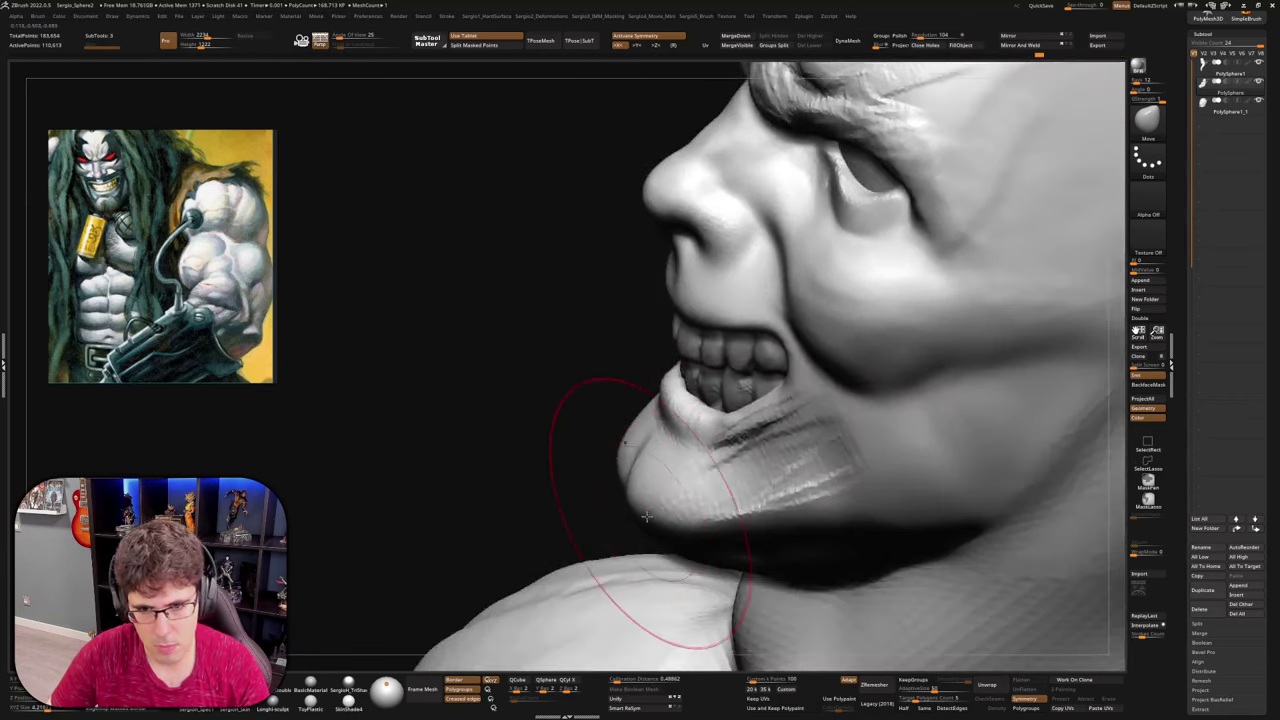
drag(648, 512, 665, 518)
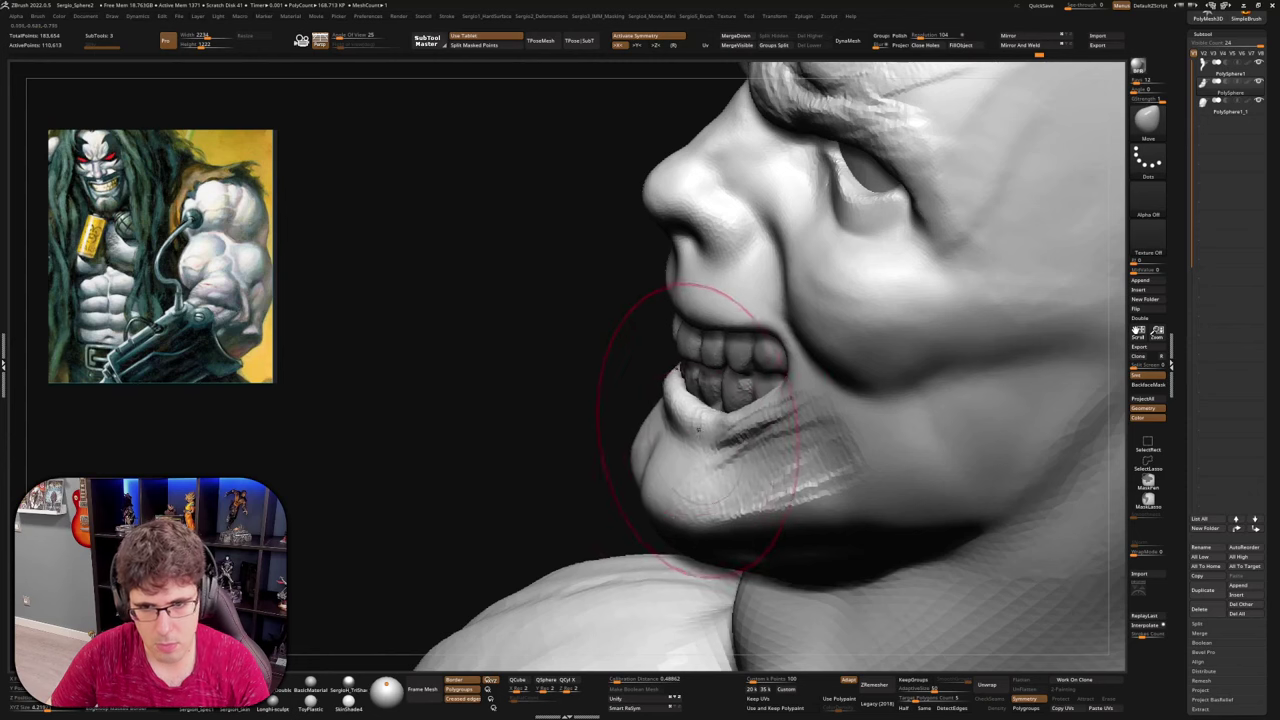
drag(692, 431, 690, 426)
mouse_move(686, 428)
right_down()
mouse_move(743, 400)
mouse_move(729, 471)
right_up()
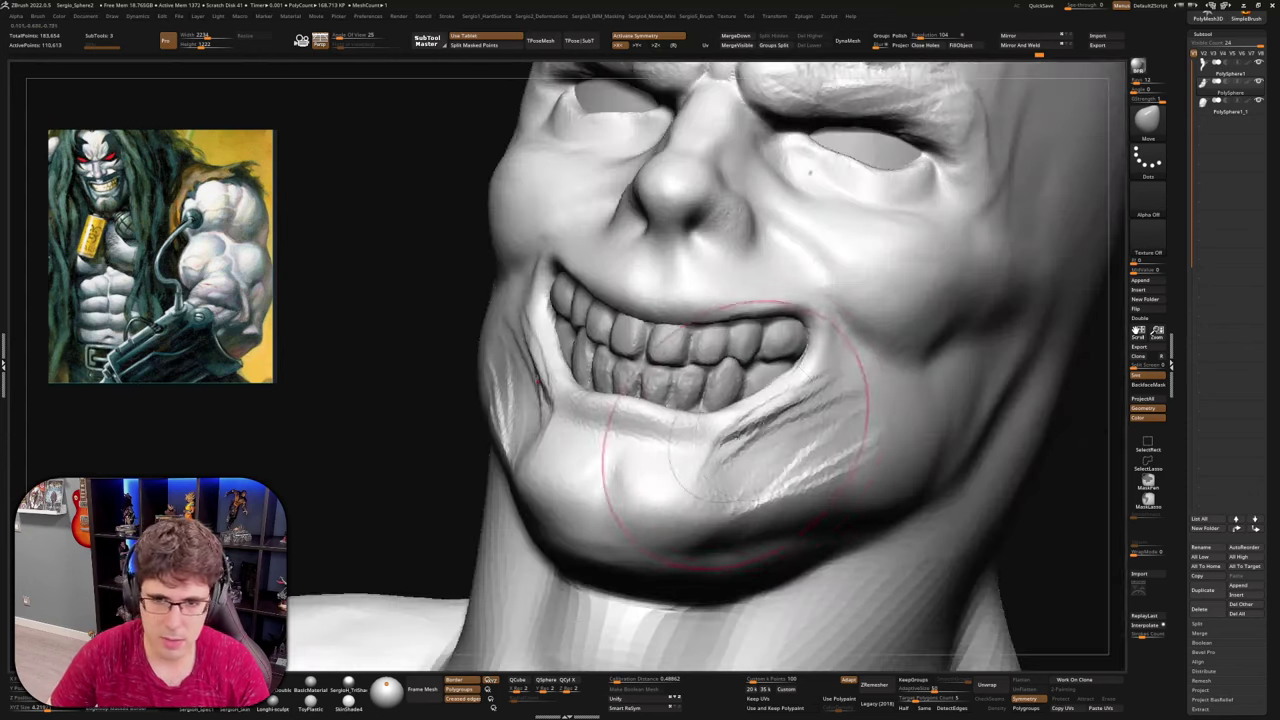
Carve the skin folds running down from the mouth corner toward the chin with the DamStandard brush
mouse_move(777, 423)
right_down()
mouse_move(815, 385)
mouse_move(832, 405)
mouse_move(802, 383)
mouse_move(757, 400)
mouse_move(663, 394)
mouse_move(759, 409)
mouse_move(738, 437)
right_up()
key(b)
key(d)
key(s)
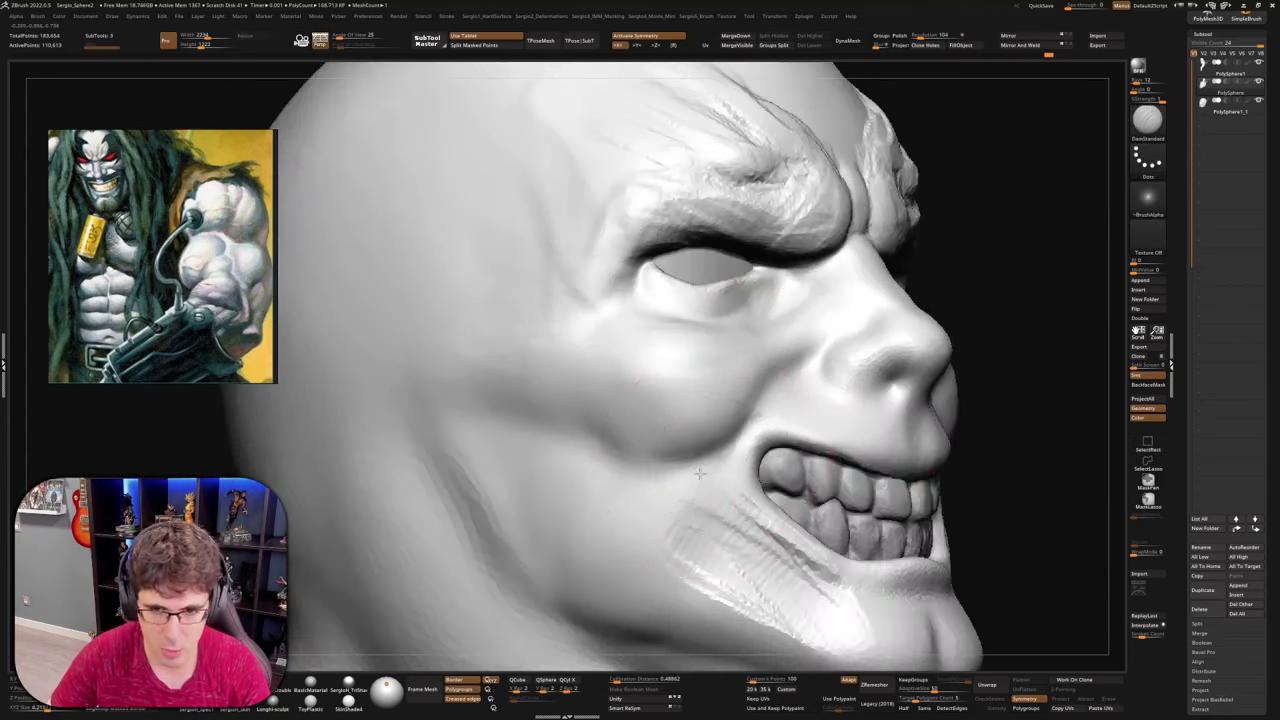
mouse_move(680, 462)
right_down()
mouse_move(803, 453)
mouse_move(803, 380)
mouse_move(633, 362)
mouse_move(690, 395)
mouse_move(643, 418)
right_up()
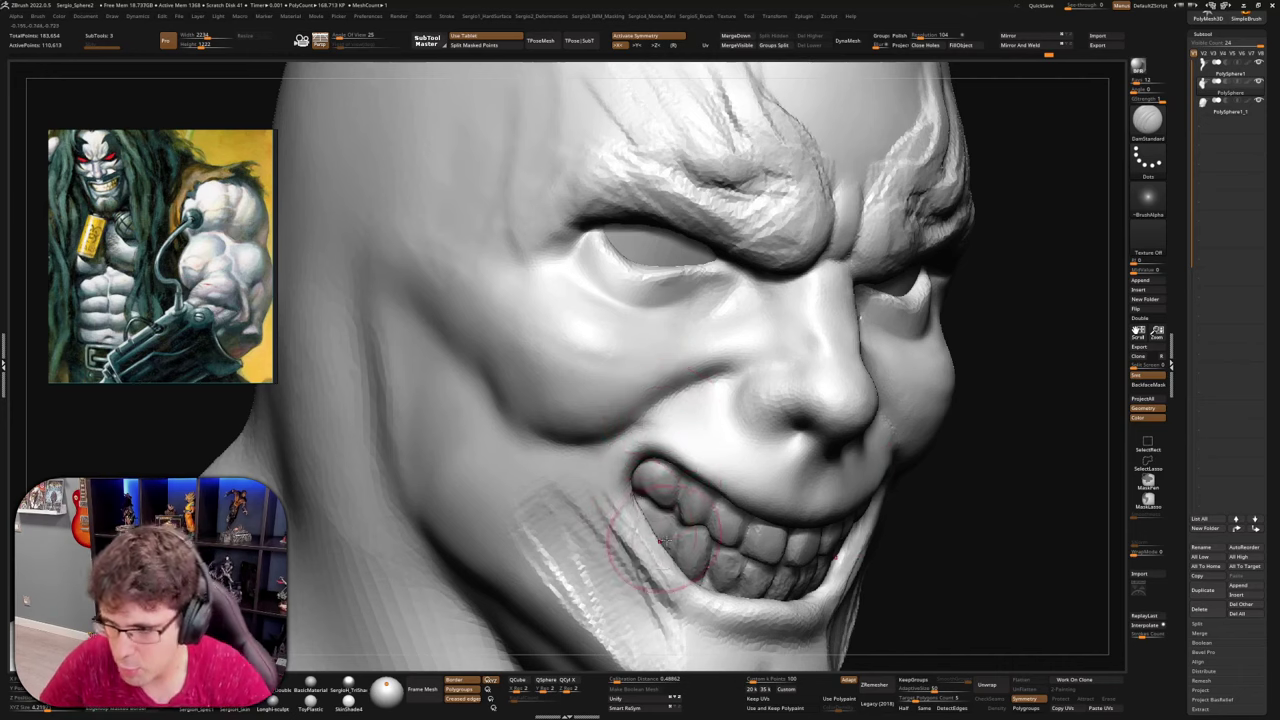
drag(602, 520, 650, 594)
right_drag(650, 540, 560, 545)
mouse_move(795, 602)
alt+right_down()
mouse_move(683, 420)
mouse_move(715, 370)
alt+right_up()
mouse_move(762, 490)
ctrl+right_down()
mouse_move(765, 460)
mouse_move(720, 500)
mouse_move(768, 540)
ctrl+right_up()
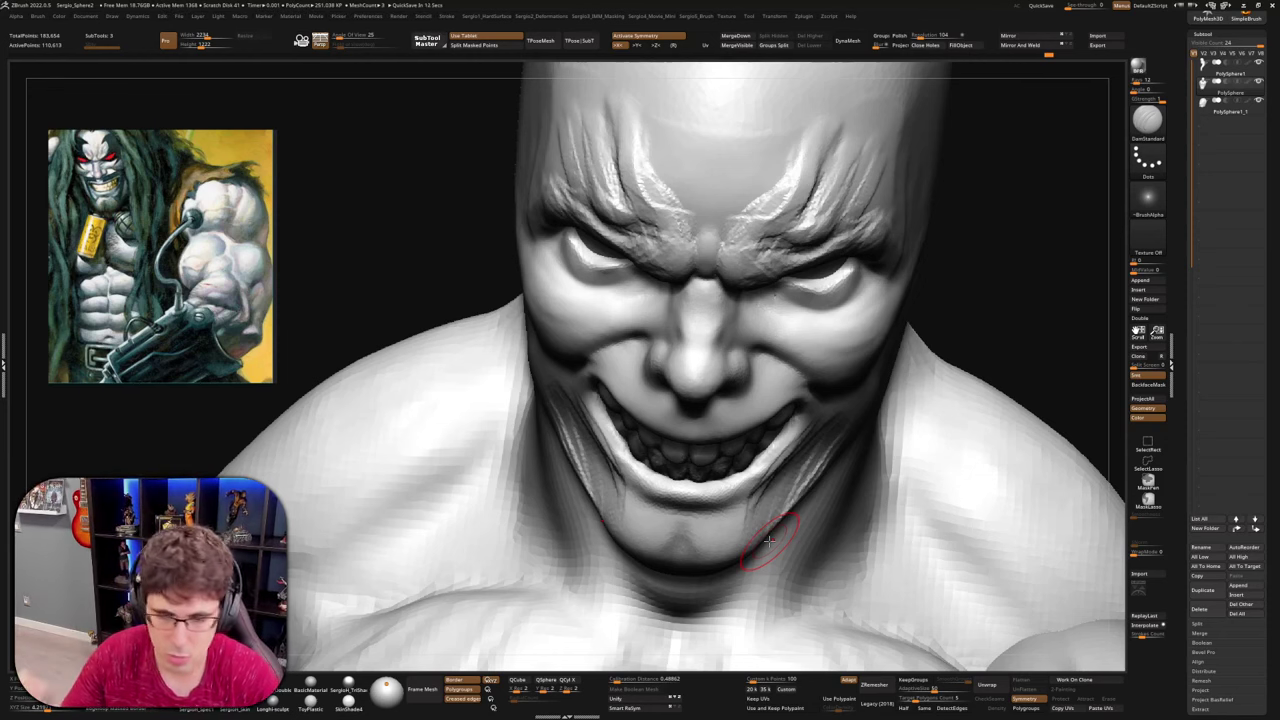
Nudge the lower edge of the cheek outward beside the smile with the Move brush
mouse_move(782, 345)
right_down()
mouse_move(748, 331)
mouse_move(694, 363)
mouse_move(706, 323)
mouse_move(716, 371)
mouse_move(740, 374)
mouse_move(696, 382)
right_up()
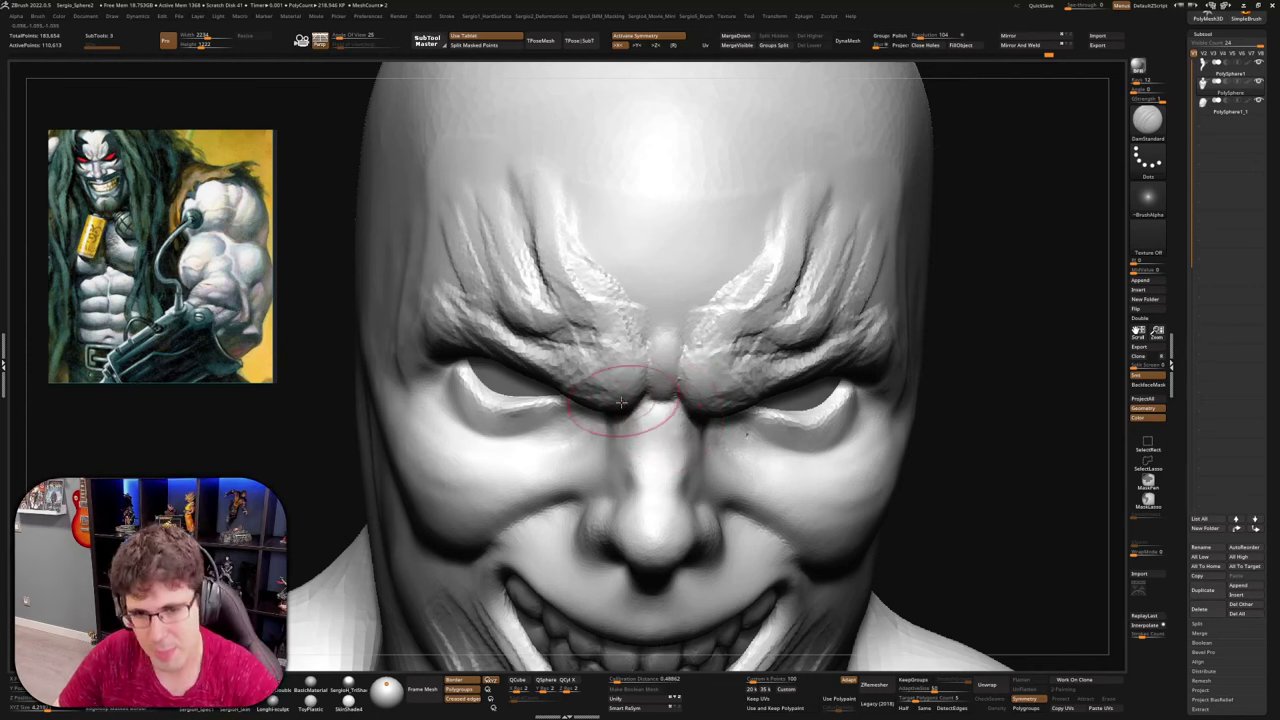
mouse_move(643, 432)
right_down()
mouse_move(647, 447)
mouse_move(614, 471)
right_up()
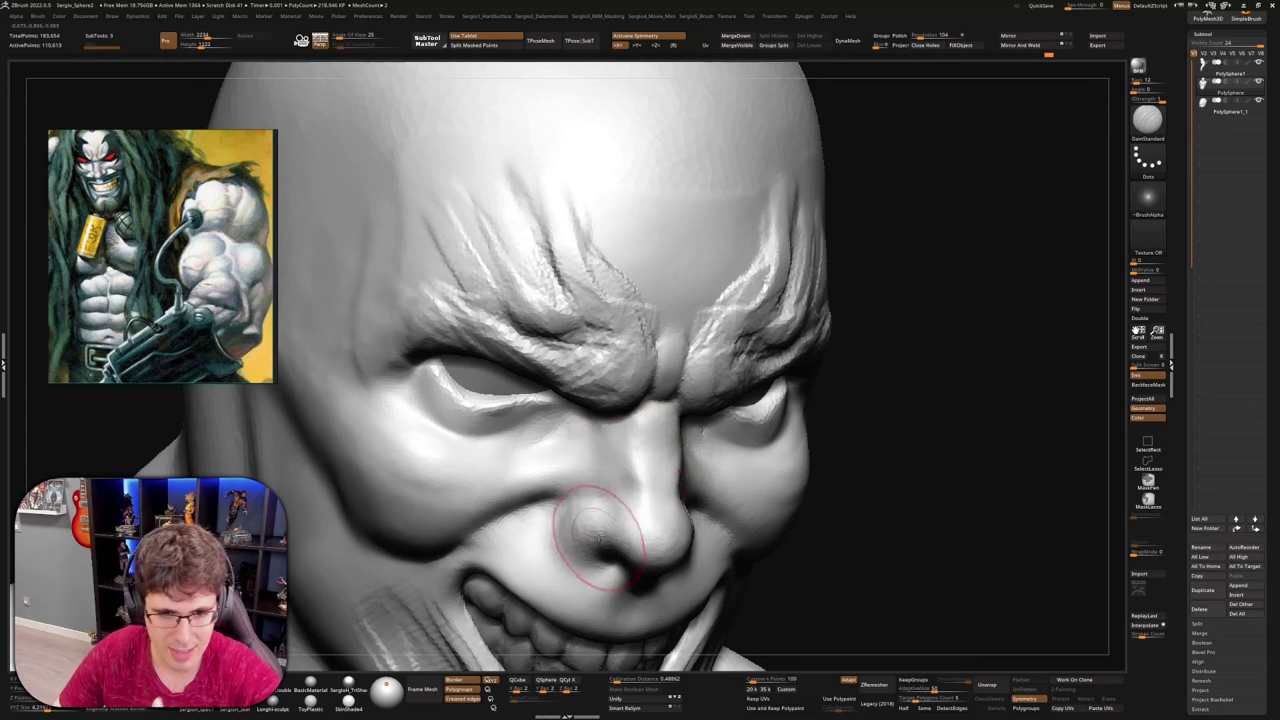
right_drag(740, 487, 706, 479)
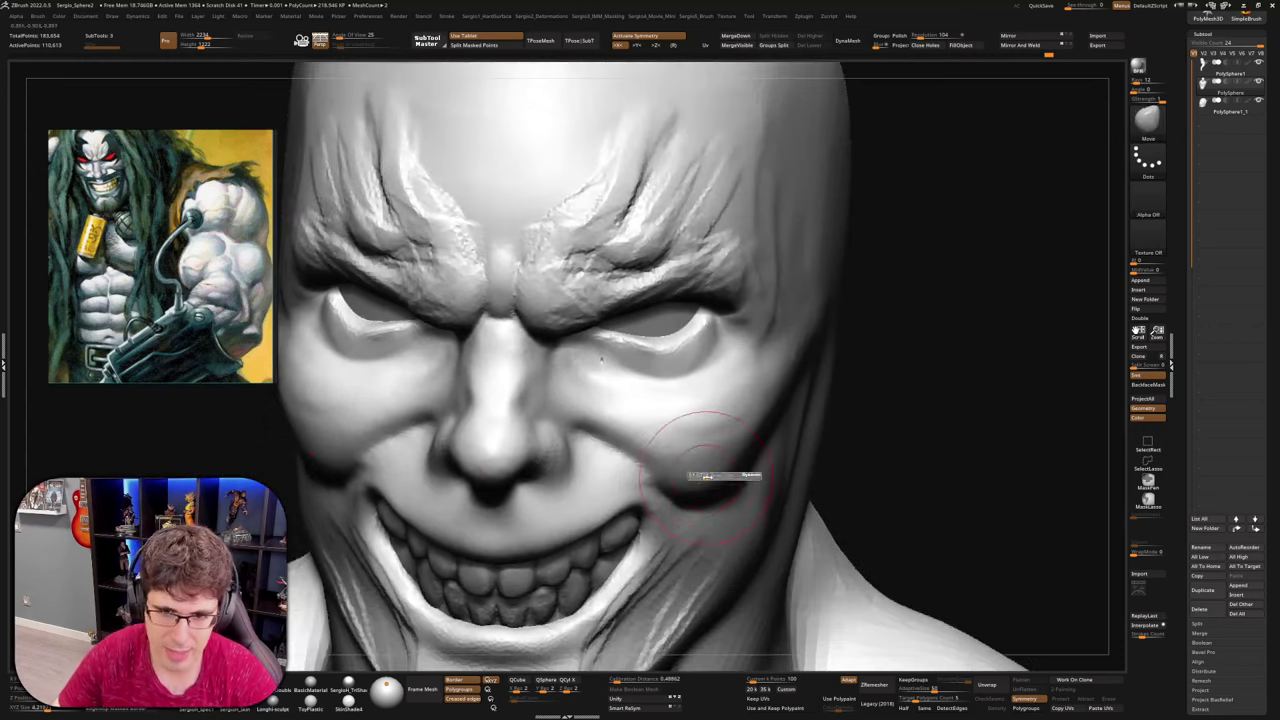
key(b)
key(m)
key(v)
mouse_move(705, 480)
mouse_down()
mouse_move(702, 464)
mouse_move(722, 474)
mouse_up()
mouse_move(726, 481)
right_down()
mouse_move(709, 480)
mouse_move(780, 448)
right_up()
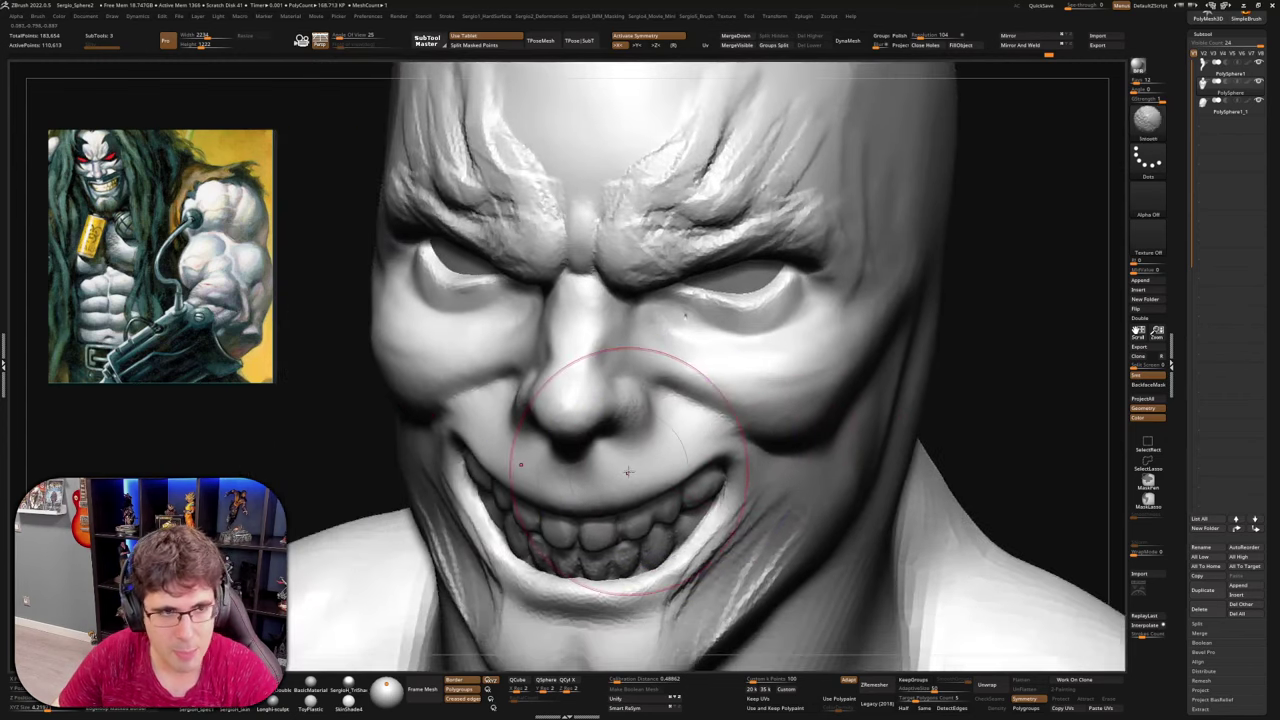
Build up the upper lip area between the nose and the mouth corner with a resized Standard brush
key(b)
key(s)
key(t)
key(s)
mouse_move(636, 471)
mouse_down()
mouse_move(622, 472)
mouse_move(640, 496)
mouse_move(704, 470)
mouse_up()
right_drag(676, 483, 614, 486)
Pull the upper mouth corner up around the back teeth with a resized Move brush
key(b)
key(m)
key(v)
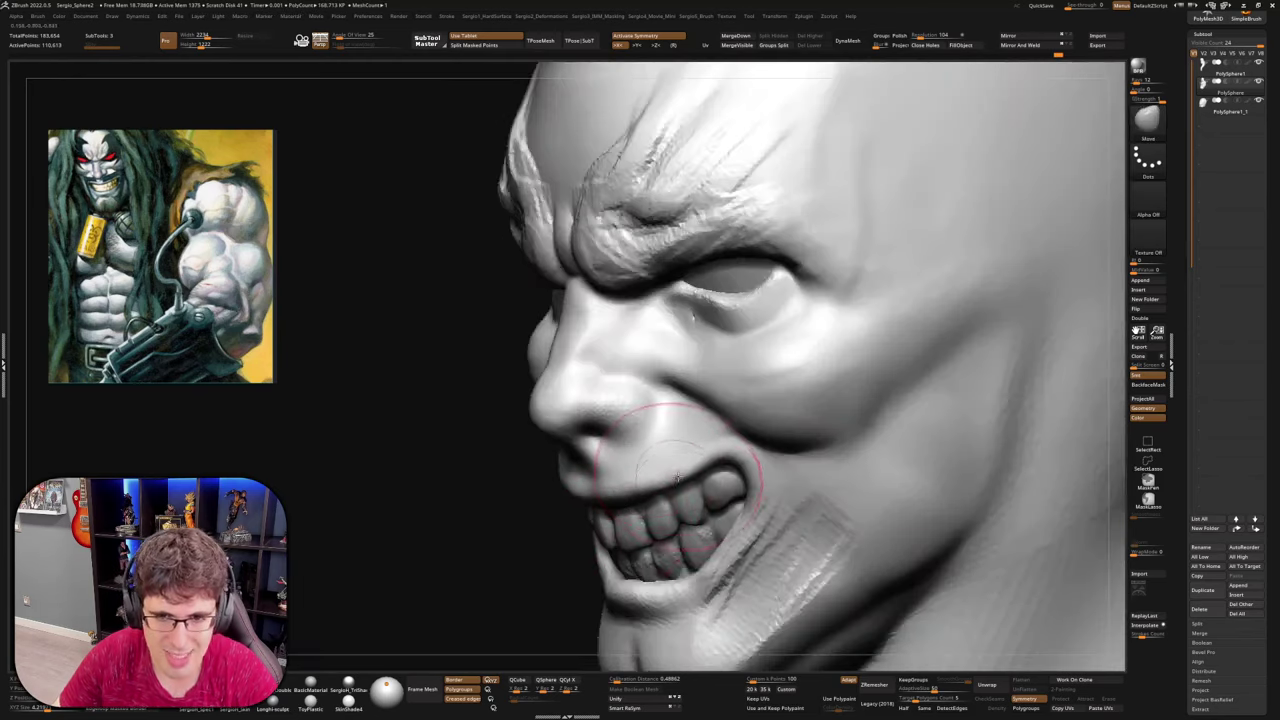
right_drag(731, 463, 768, 469)
key(s)
drag(738, 473, 727, 461)
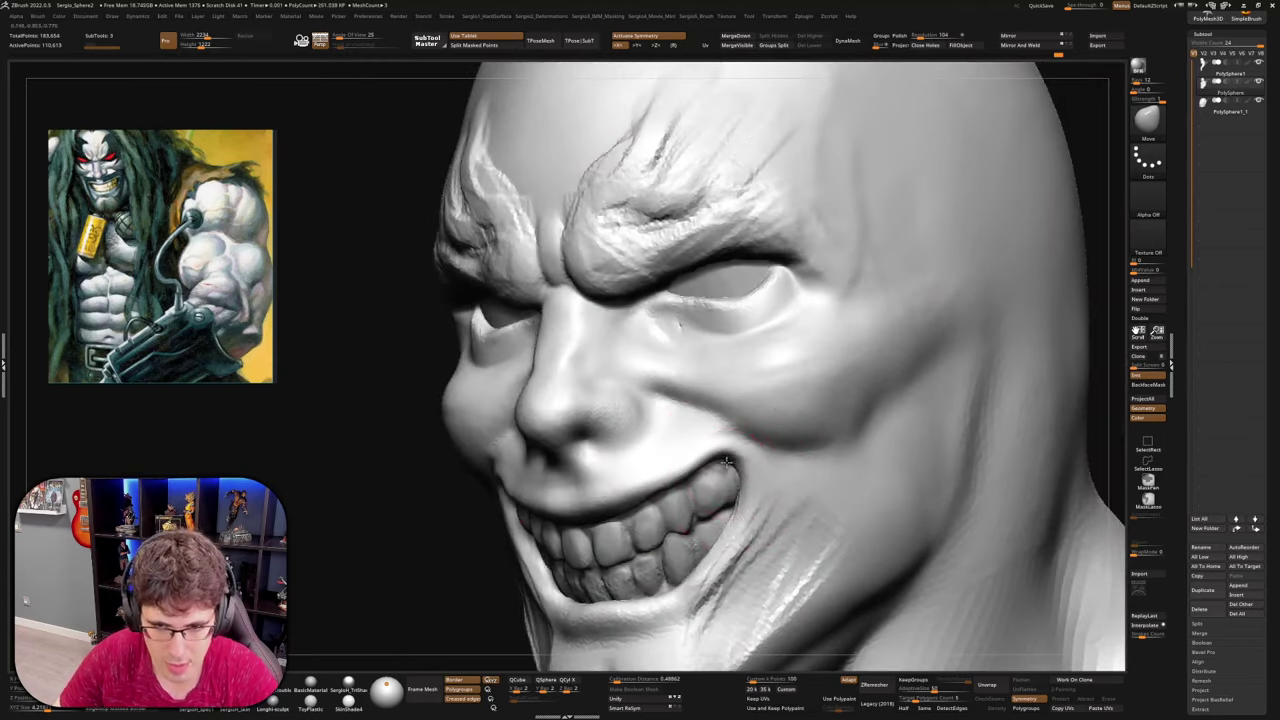
Soften the rough folds between the chin and cheek with the Clay brush and smoothing
right_drag(776, 481, 742, 482)
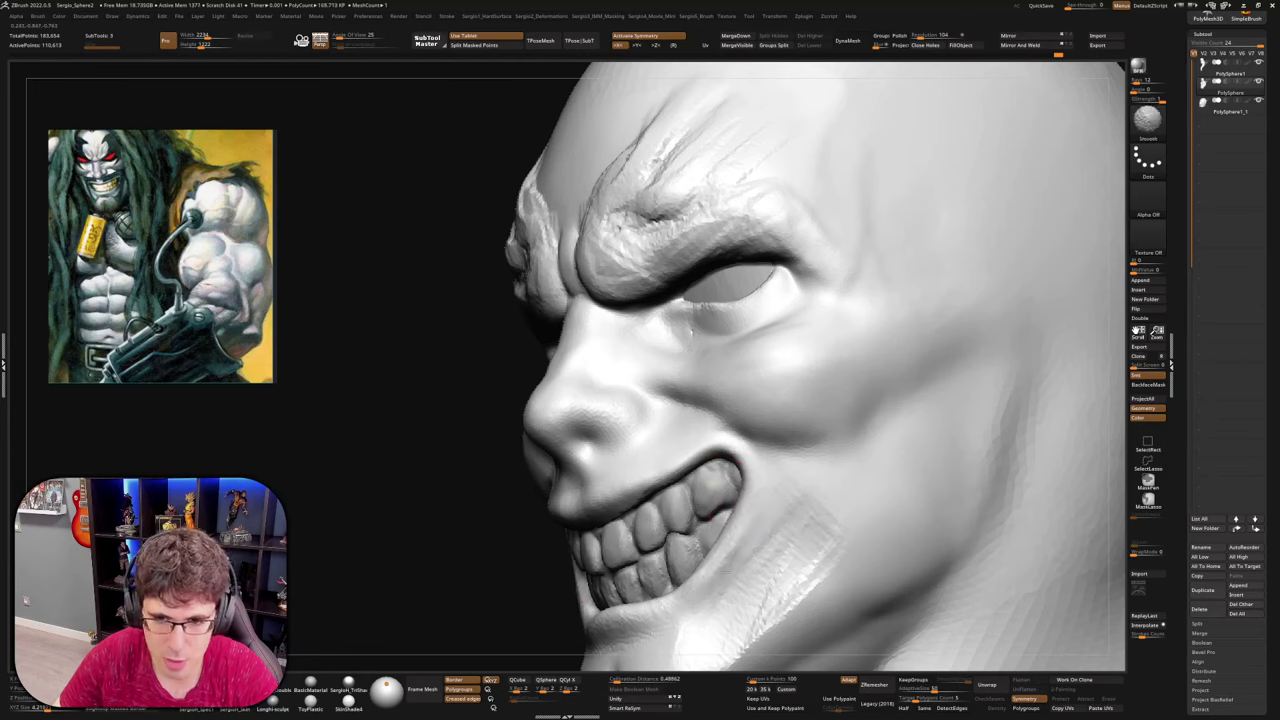
mouse_move(730, 507)
right_down()
mouse_move(759, 484)
mouse_move(694, 534)
right_up()
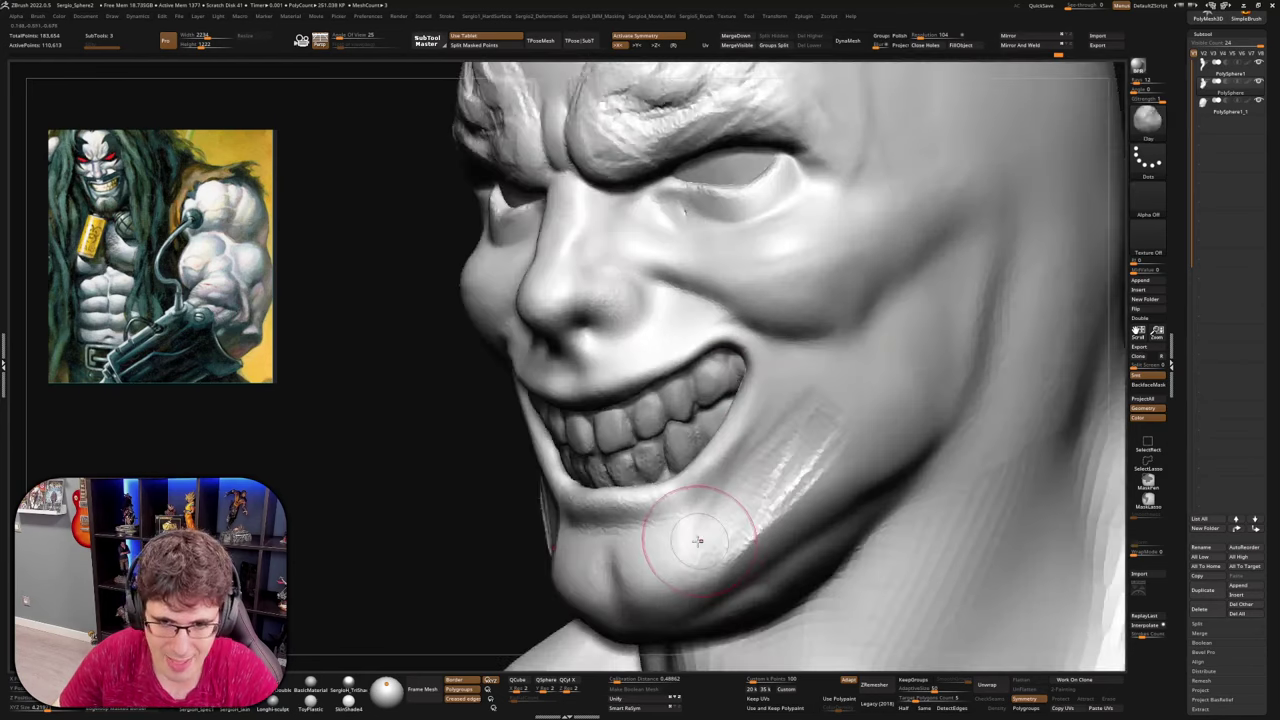
shift+drag(701, 557, 826, 453)
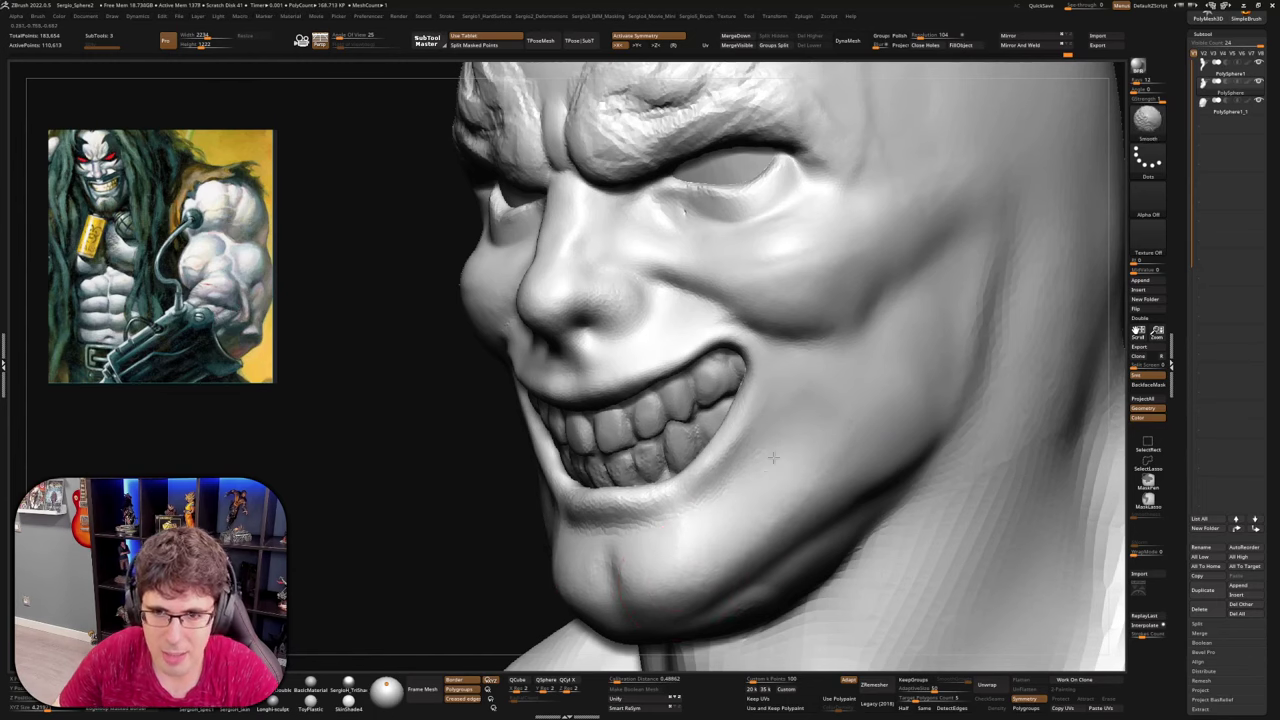
mouse_move(698, 557)
right_down()
mouse_move(738, 514)
mouse_move(670, 540)
mouse_move(525, 545)
right_up()
key(b)
key(m)
key(v)
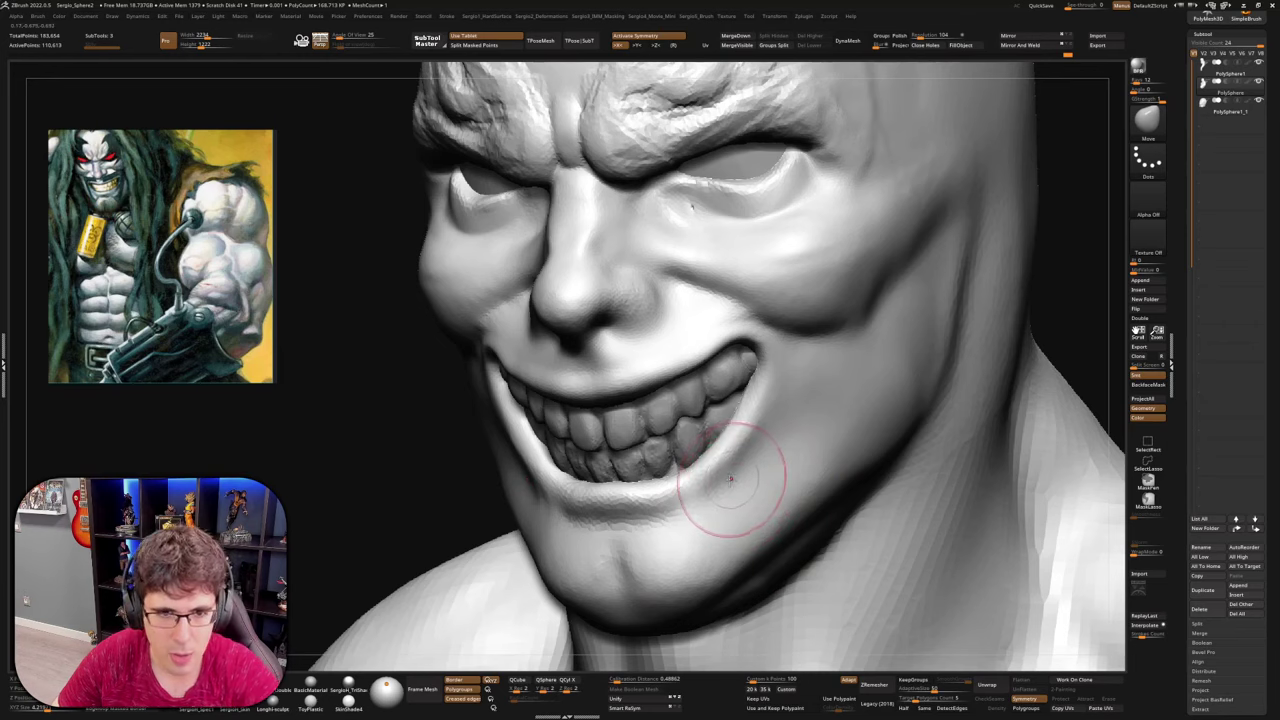
right_drag(755, 489, 766, 449)
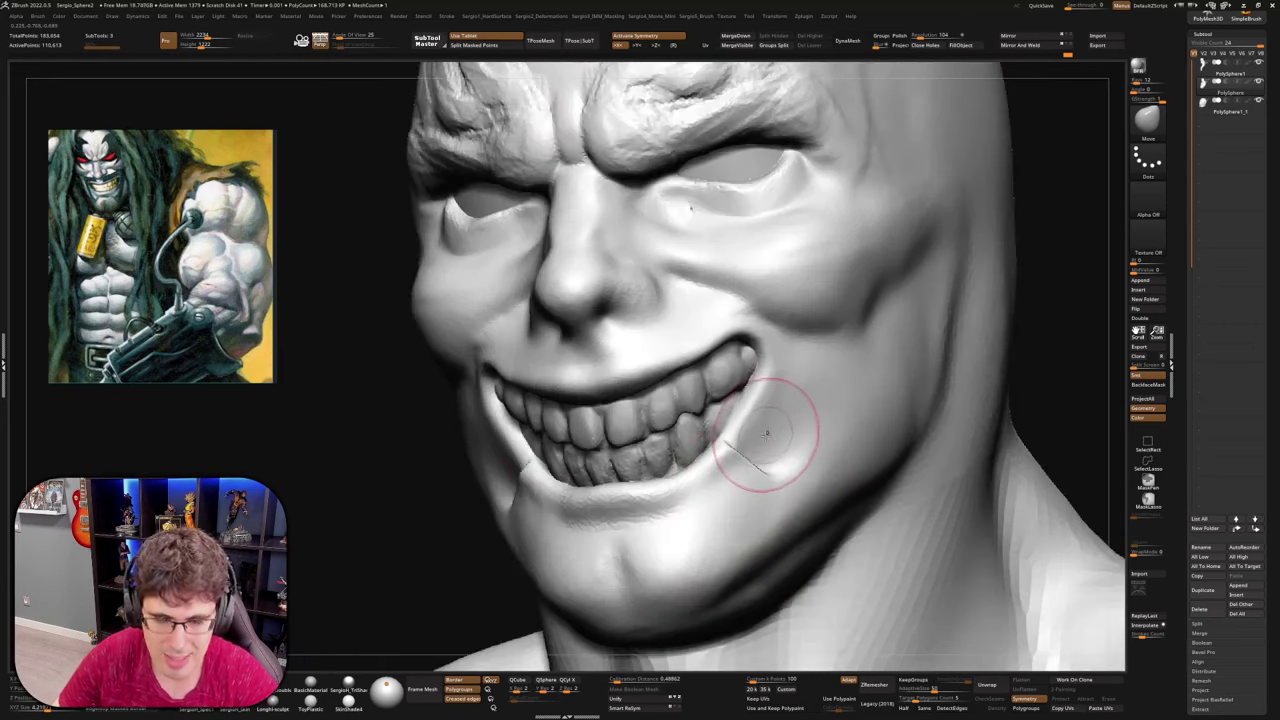
ctrl+drag(725, 440, 766, 449)
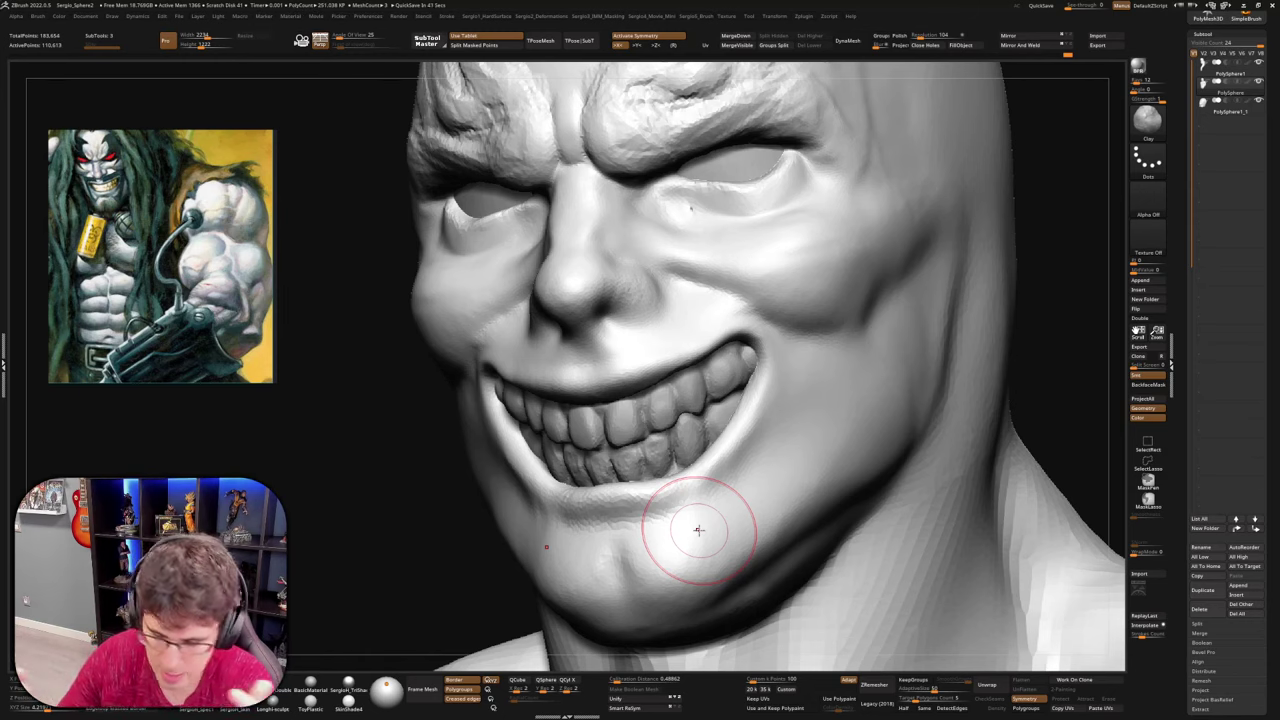
mouse_move(814, 317)
right_down()
mouse_move(828, 443)
mouse_move(778, 556)
mouse_move(794, 409)
right_up()
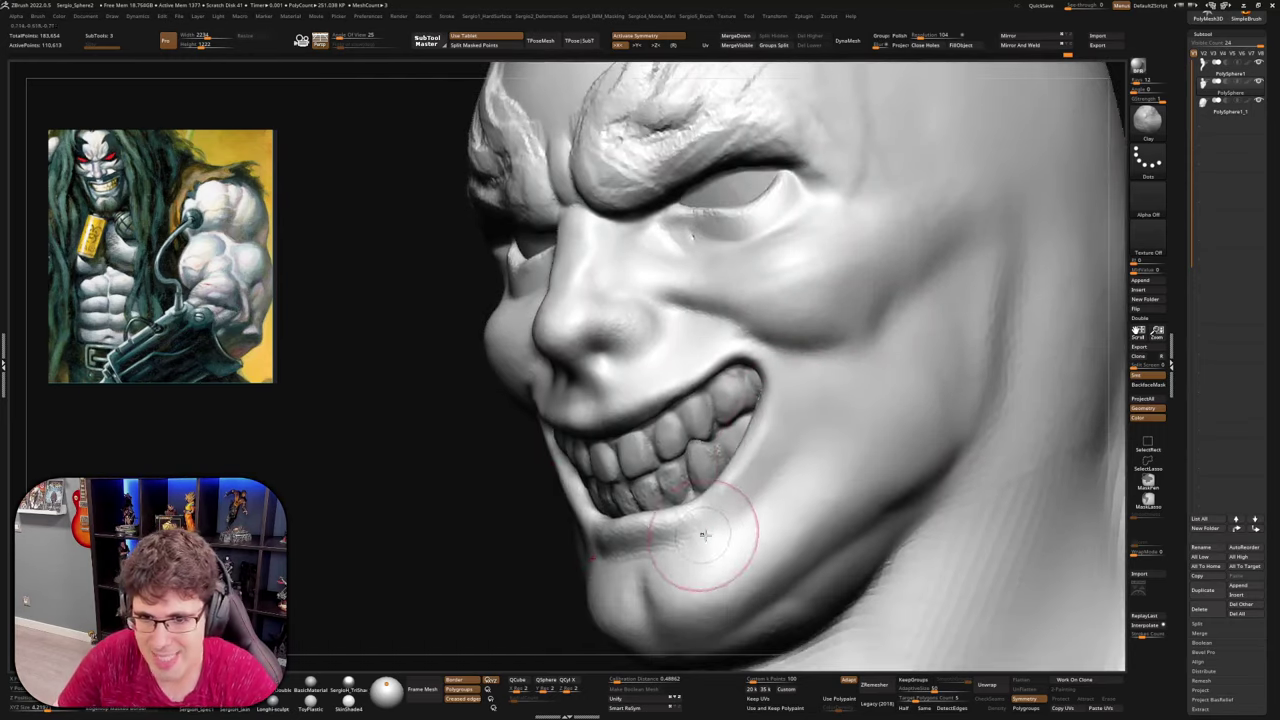
key(b)
key(d)
key(s)
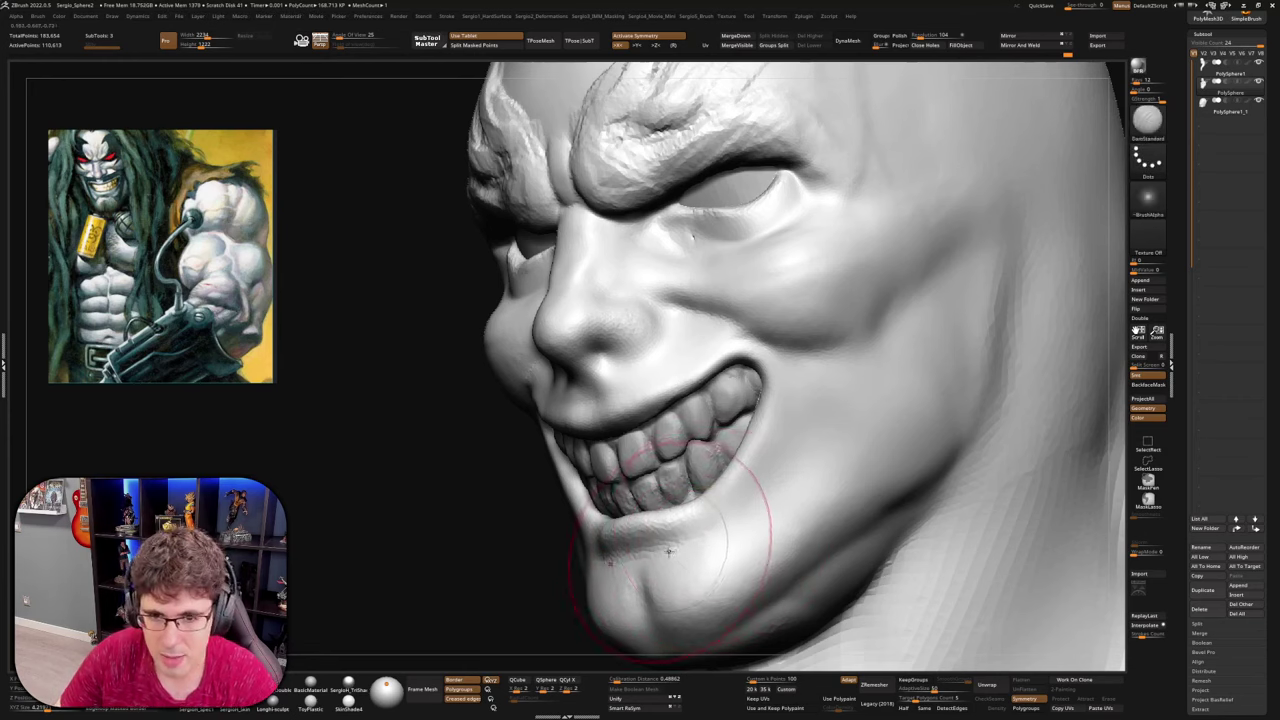
key(ctrl+z)
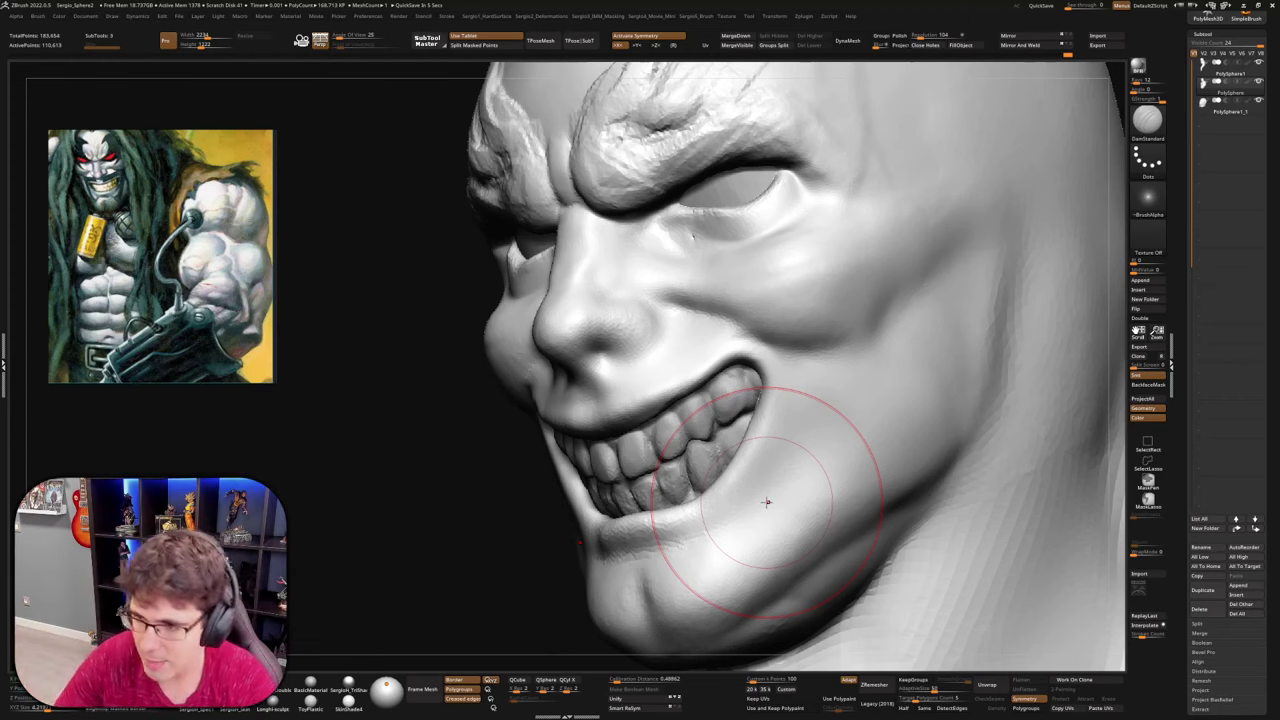
Pull the far mouth corner slightly outward with the Move brush
mouse_move(593, 485)
right_down()
mouse_move(560, 492)
mouse_move(617, 453)
right_up()
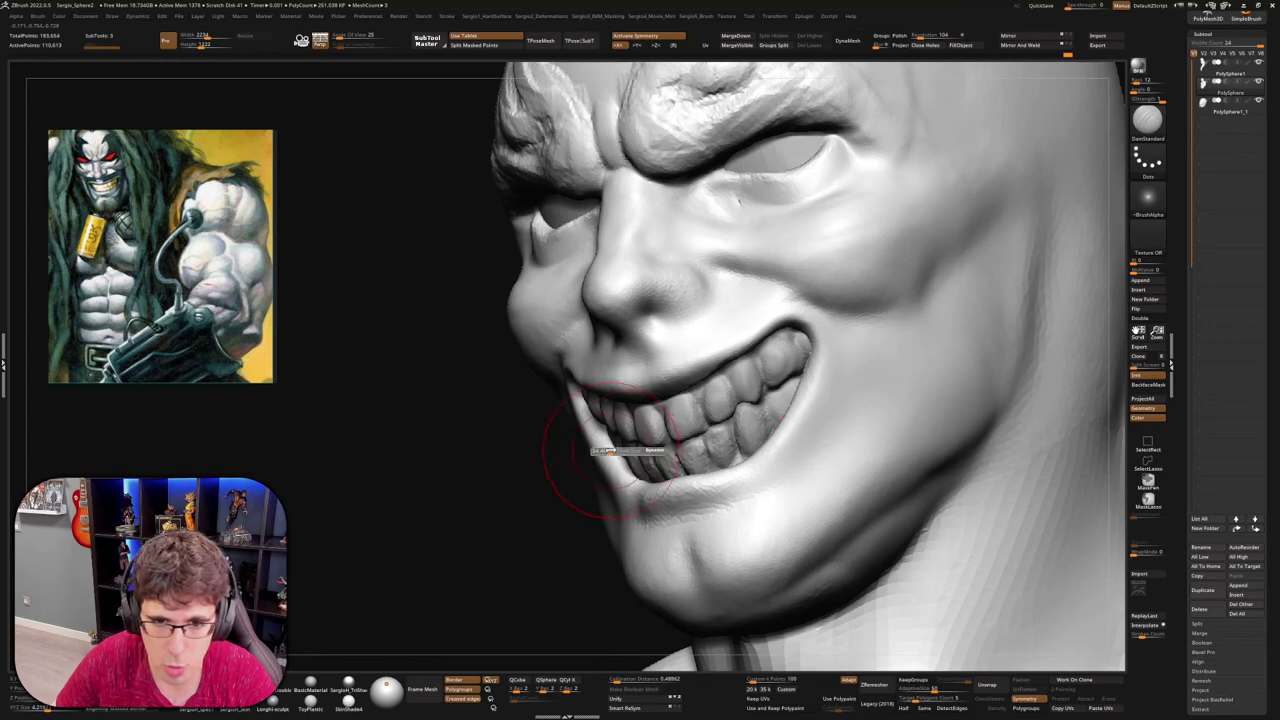
key(b)
key(m)
key(v)
right_drag(585, 405, 612, 401)
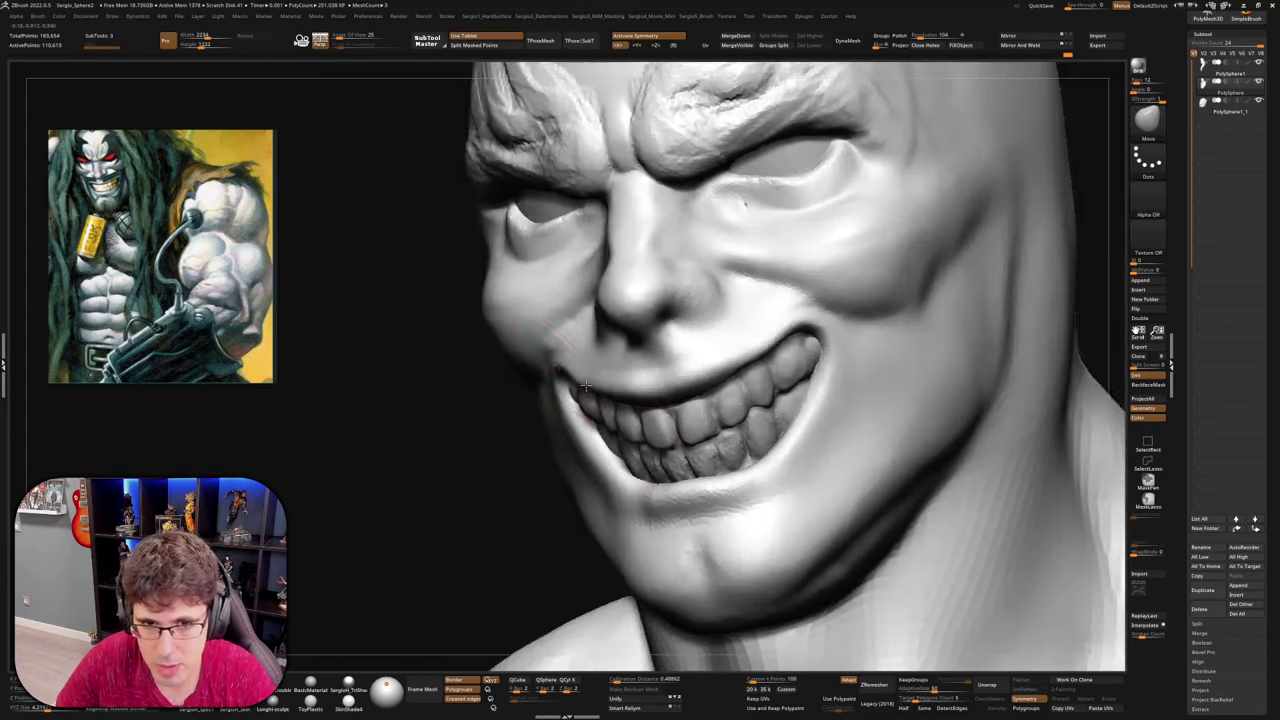
drag(557, 373, 549, 375)
mouse_move(551, 374)
right_down()
mouse_move(585, 377)
mouse_move(566, 405)
mouse_move(657, 380)
mouse_move(684, 392)
mouse_move(713, 321)
right_up()
Deepen and define the nostril cavity from below with the ClayBuildup and DamStandard brushes
key(b)
key(c)
key(b)
key(b)
key(d)
key(s)
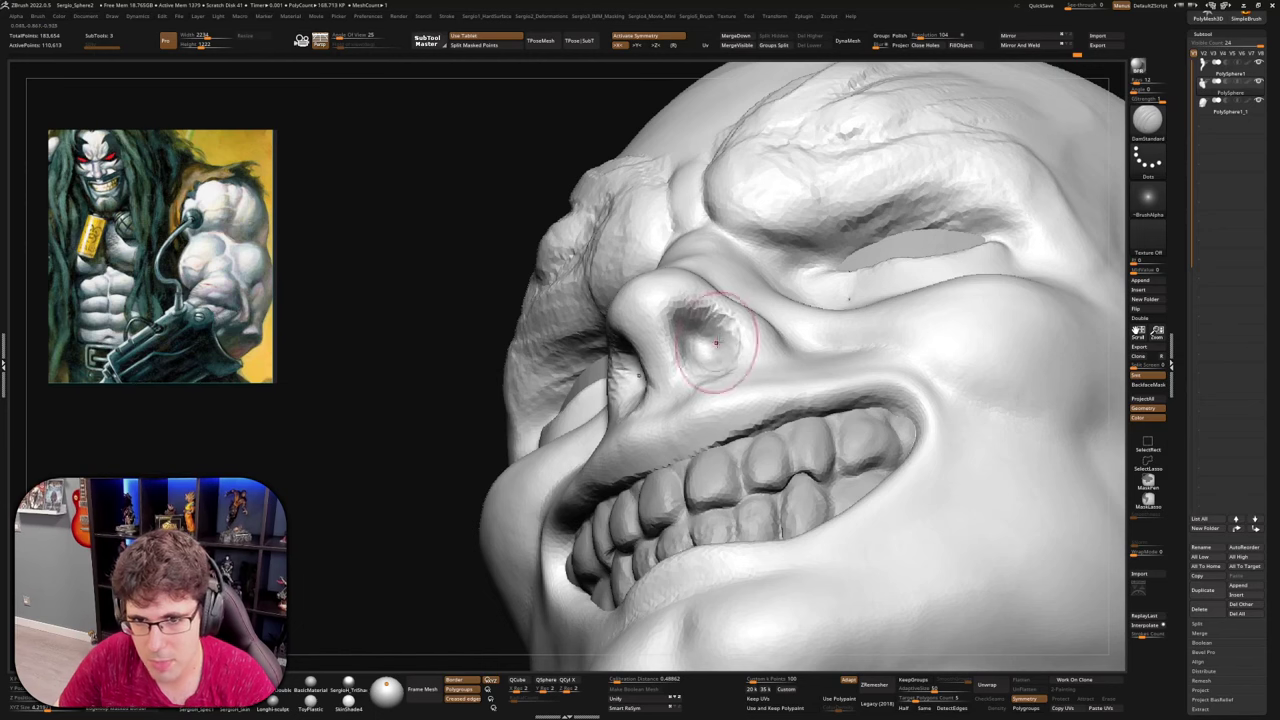
right_drag(716, 343, 734, 296)
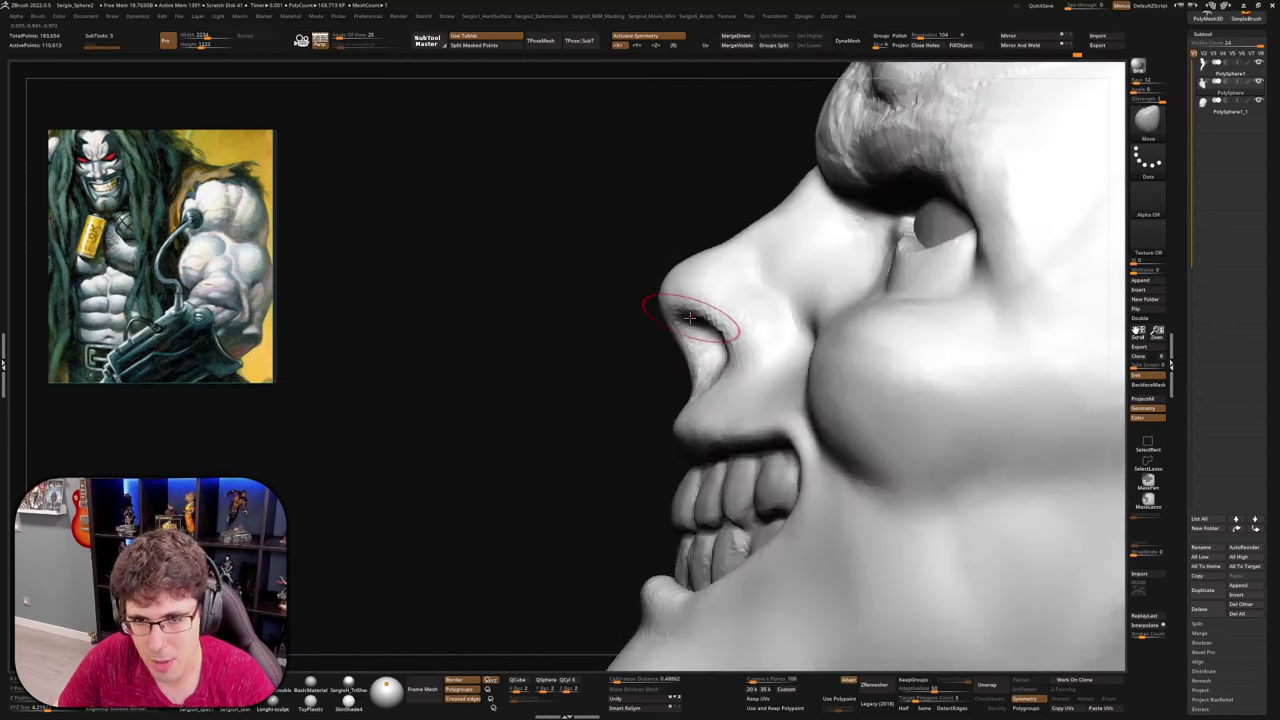
Shape the philtrum beneath the nose with the ClayBuildup brush and smooth the skin under the nostril
mouse_move(712, 371)
right_down()
mouse_move(738, 365)
mouse_move(727, 388)
right_up()
key(b)
key(c)
key(b)
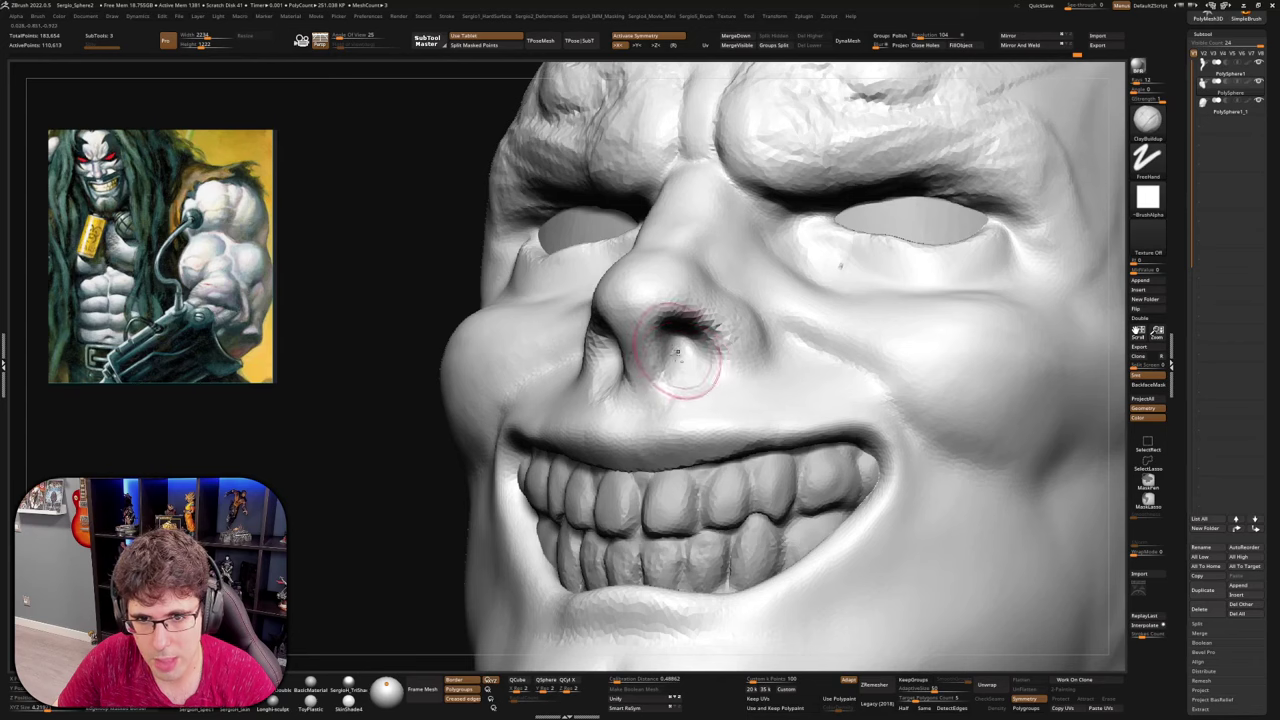
mouse_move(677, 350)
right_down()
mouse_move(680, 337)
mouse_move(725, 377)
mouse_move(749, 371)
right_up()
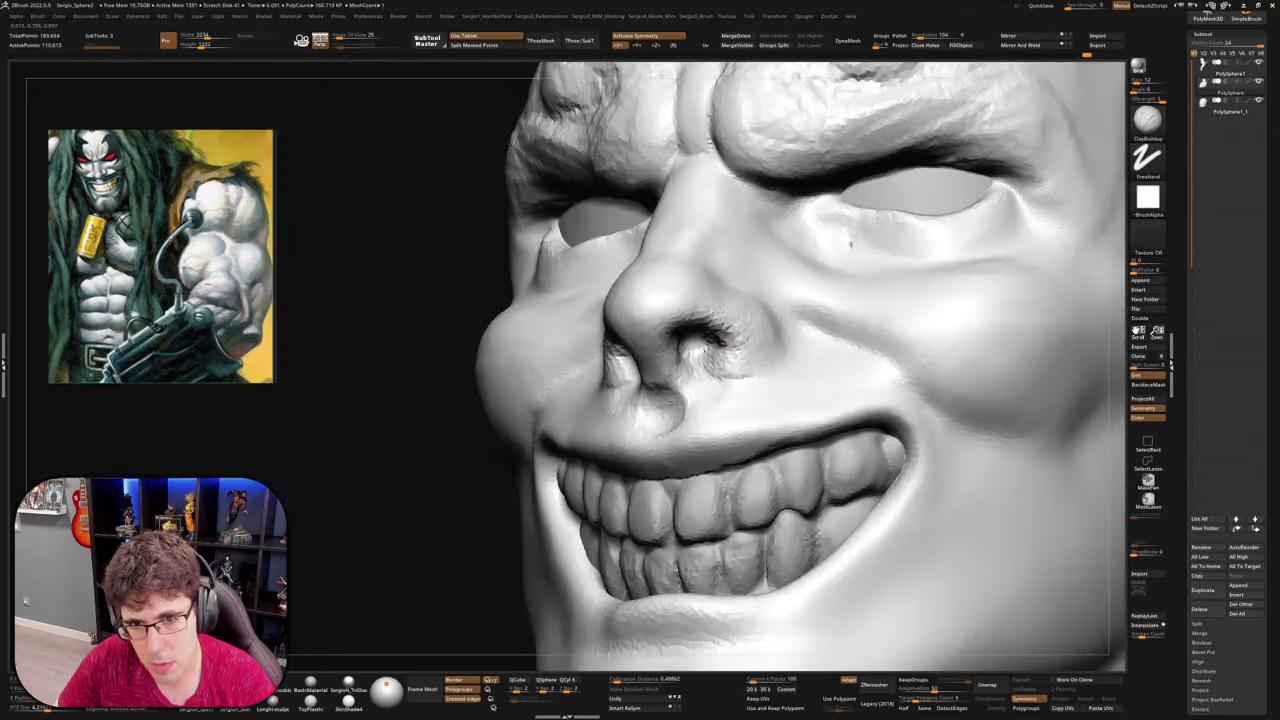
mouse_move(685, 426)
mouse_down()
mouse_move(676, 403)
mouse_move(690, 434)
mouse_move(686, 400)
mouse_move(706, 419)
mouse_move(726, 397)
mouse_move(694, 420)
mouse_up()
right_drag(646, 417, 738, 398)
mouse_move(716, 352)
shift+mouse_down()
mouse_move(704, 345)
mouse_move(734, 350)
shift+mouse_up()
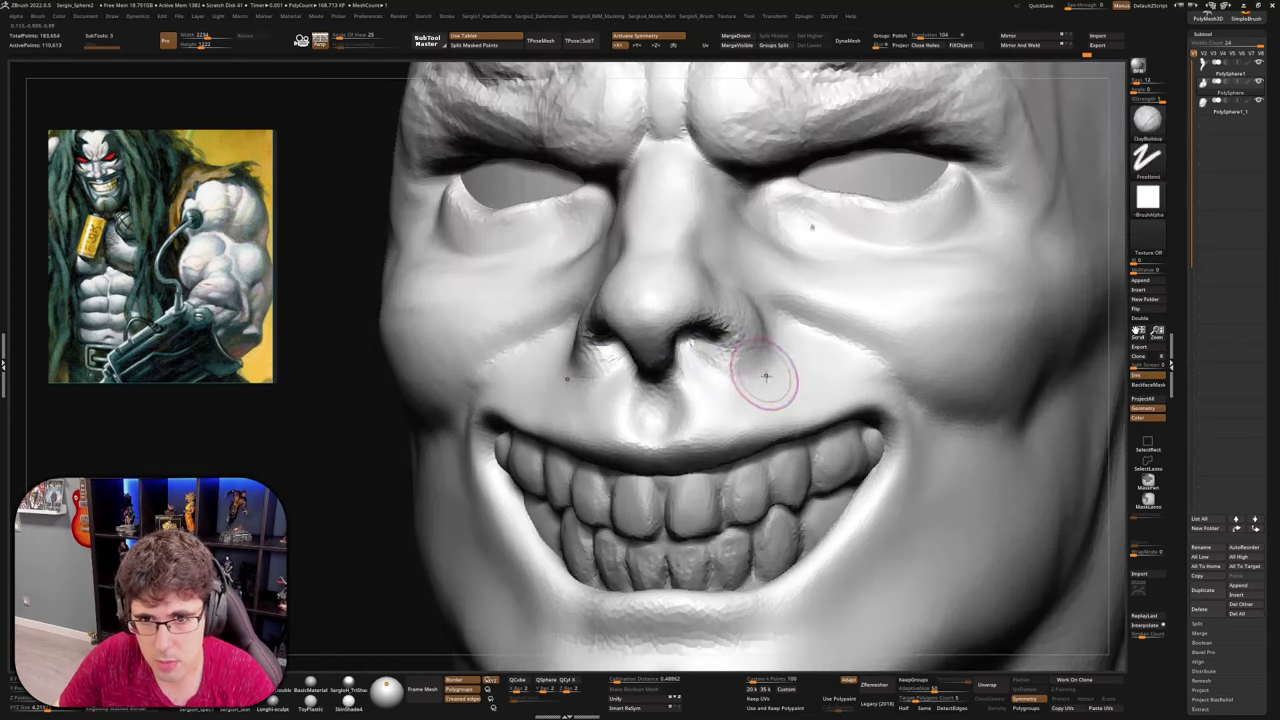
Nudge the upper lip area beside the base of the nostril upward with the Move brush
right_drag(763, 377, 751, 374)
key(b)
key(m)
key(v)
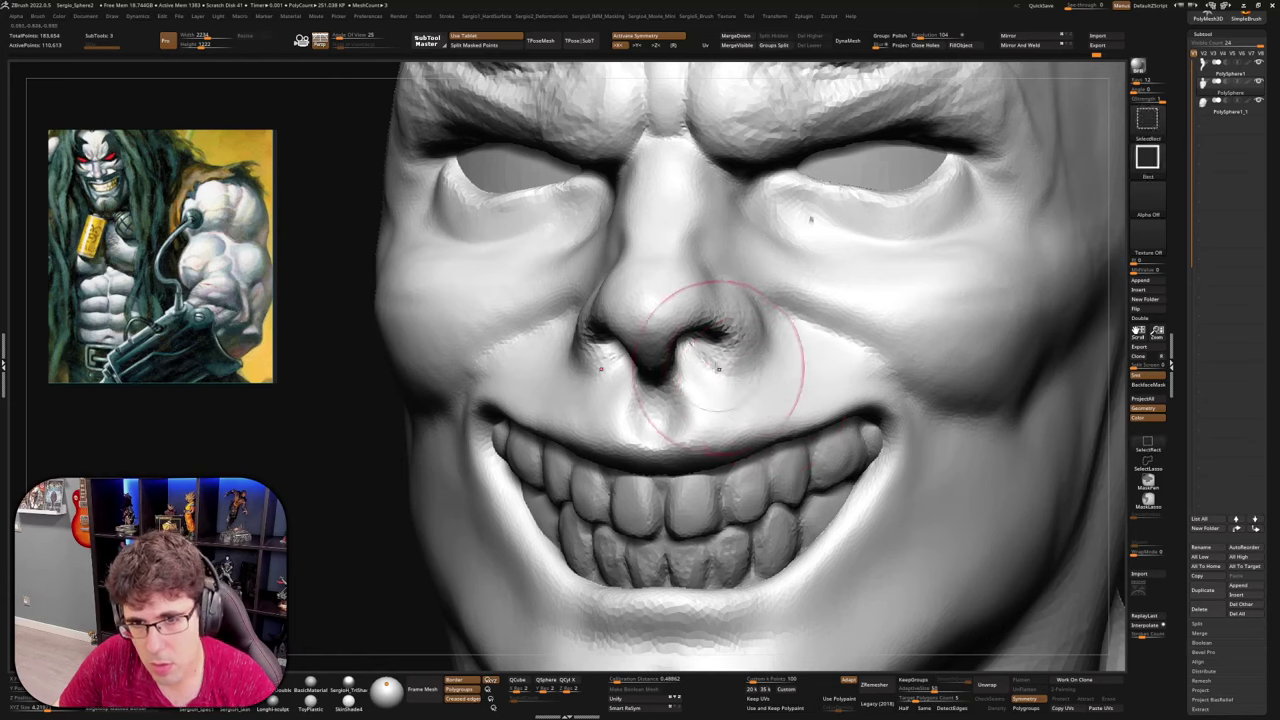
key(b)
key(d)
key(s)
key(b)
key(m)
key(v)
drag(746, 366, 742, 358)
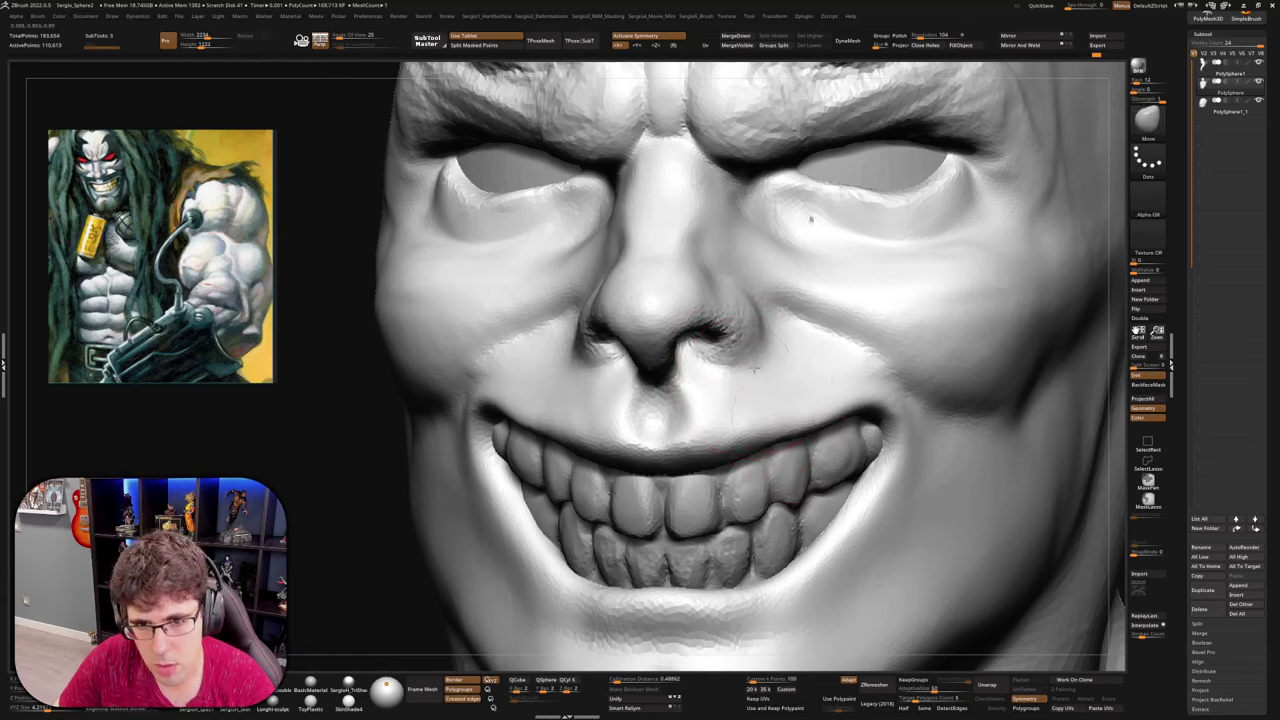
Refine the upper lip edge and both mouth corners around the teeth with the Move brush
alt+right_drag(768, 392, 750, 326)
right_drag(790, 380, 823, 371)
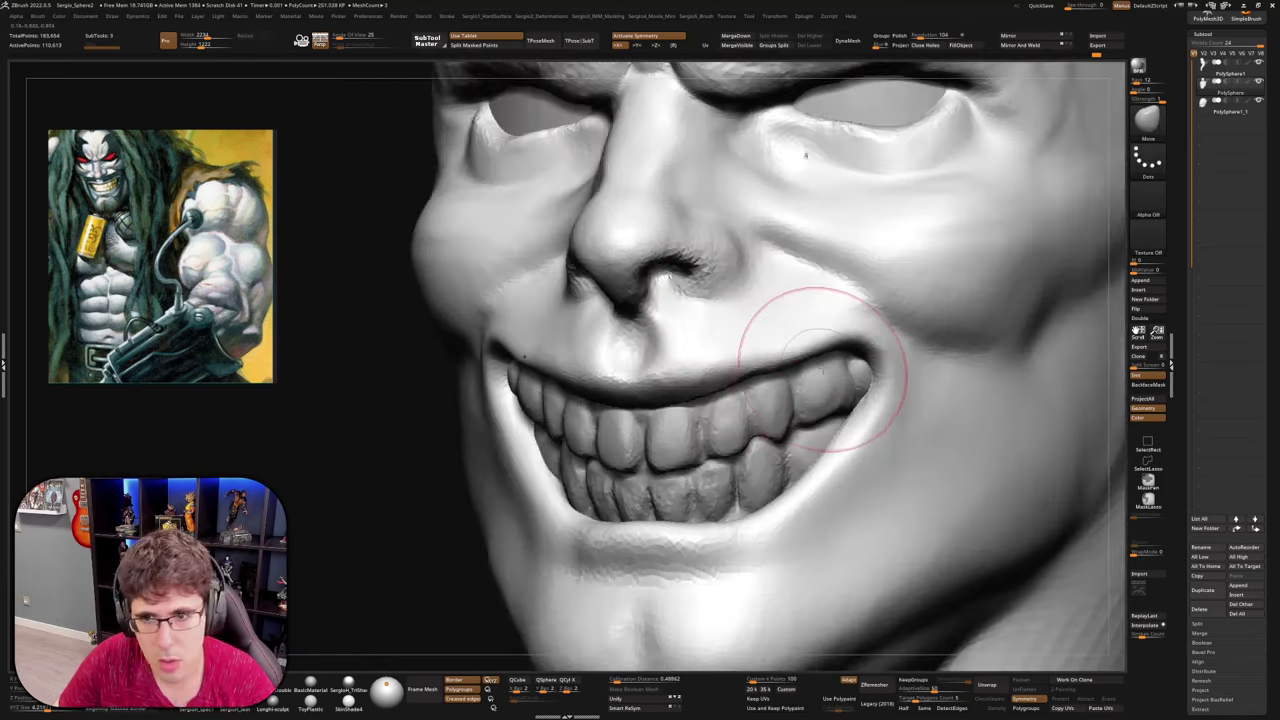
drag(761, 371, 753, 378)
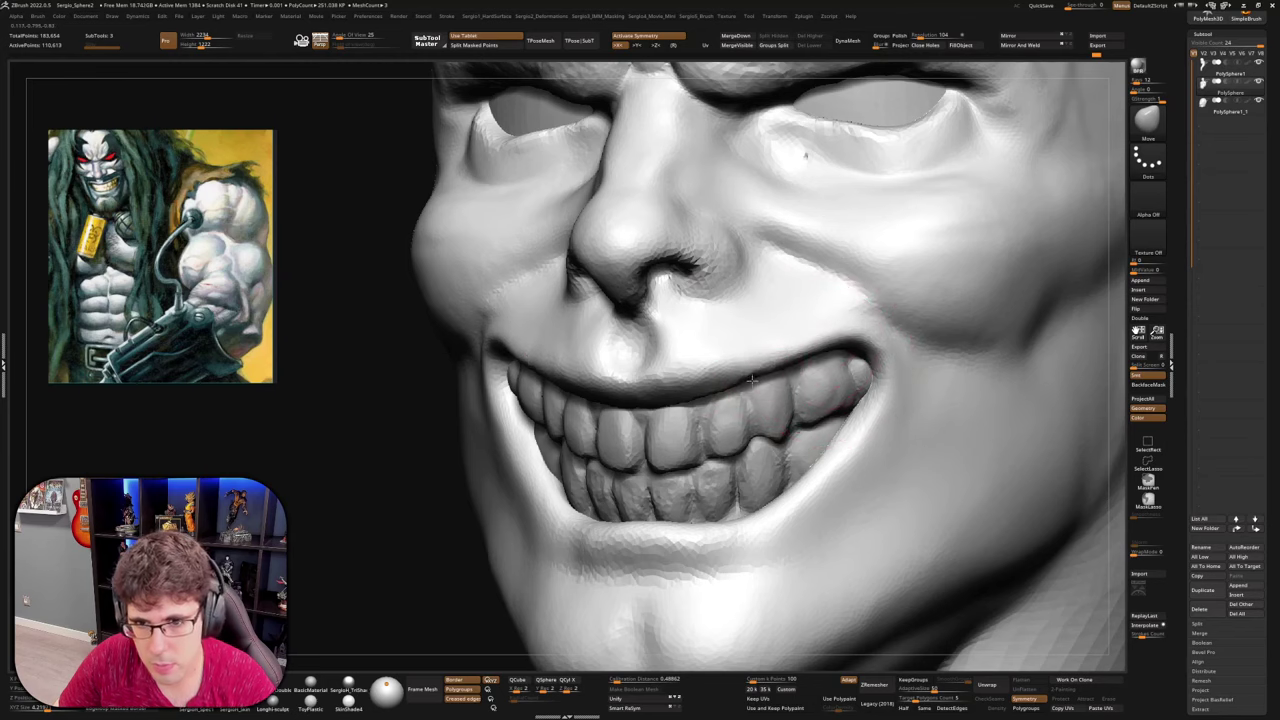
drag(853, 339, 863, 327)
right_drag(897, 386, 862, 390)
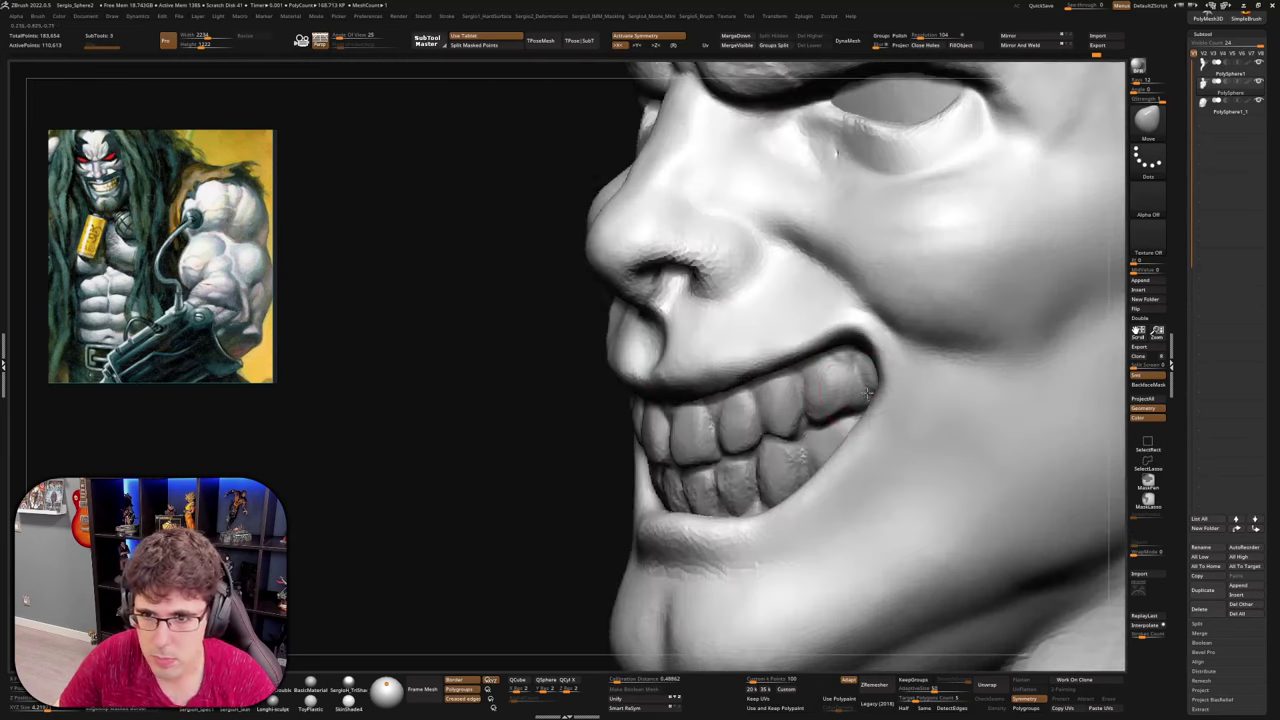
drag(872, 378, 865, 368)
right_drag(857, 423, 871, 414)
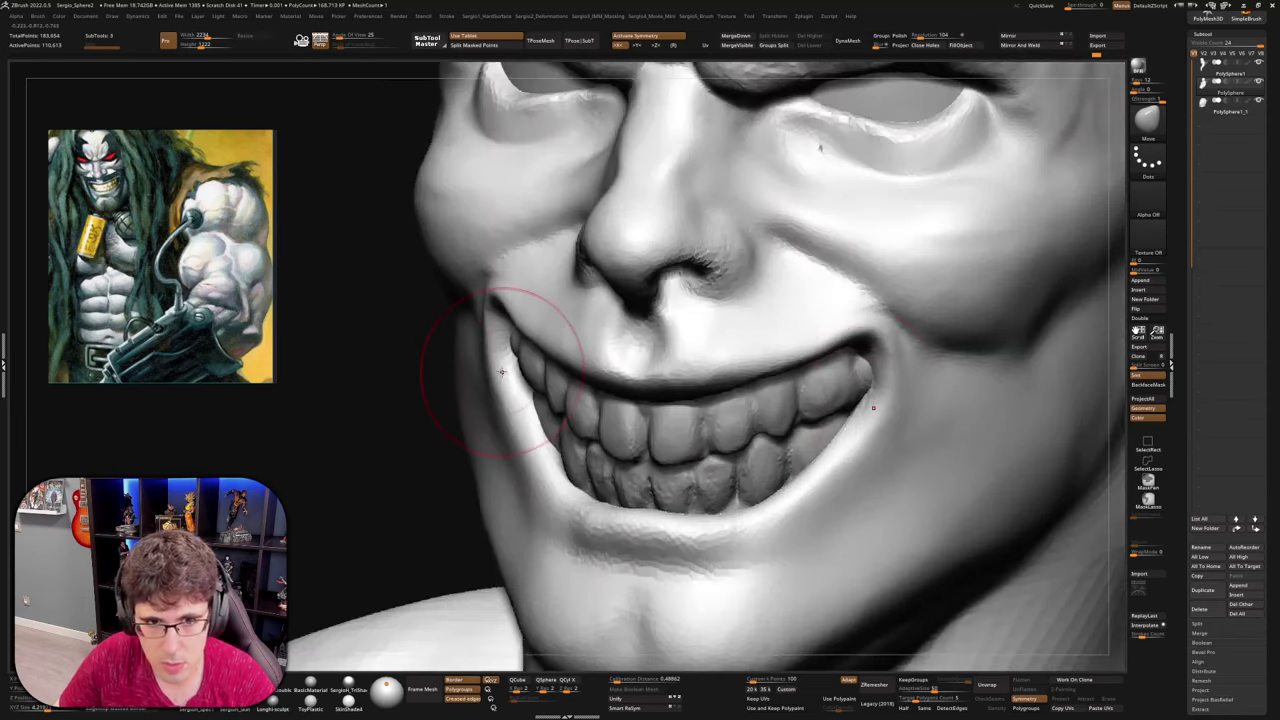
drag(500, 366, 507, 369)
ctrl+right_drag(866, 498, 869, 462)
Add volume to the lower cheek from the mouth corner down toward the jaw with the Clay brush
key(b)
key(c)
key(l)
mouse_move(868, 378)
mouse_down()
mouse_move(850, 490)
mouse_move(893, 434)
mouse_move(802, 486)
mouse_move(819, 560)
mouse_up()
drag(912, 440, 869, 526)
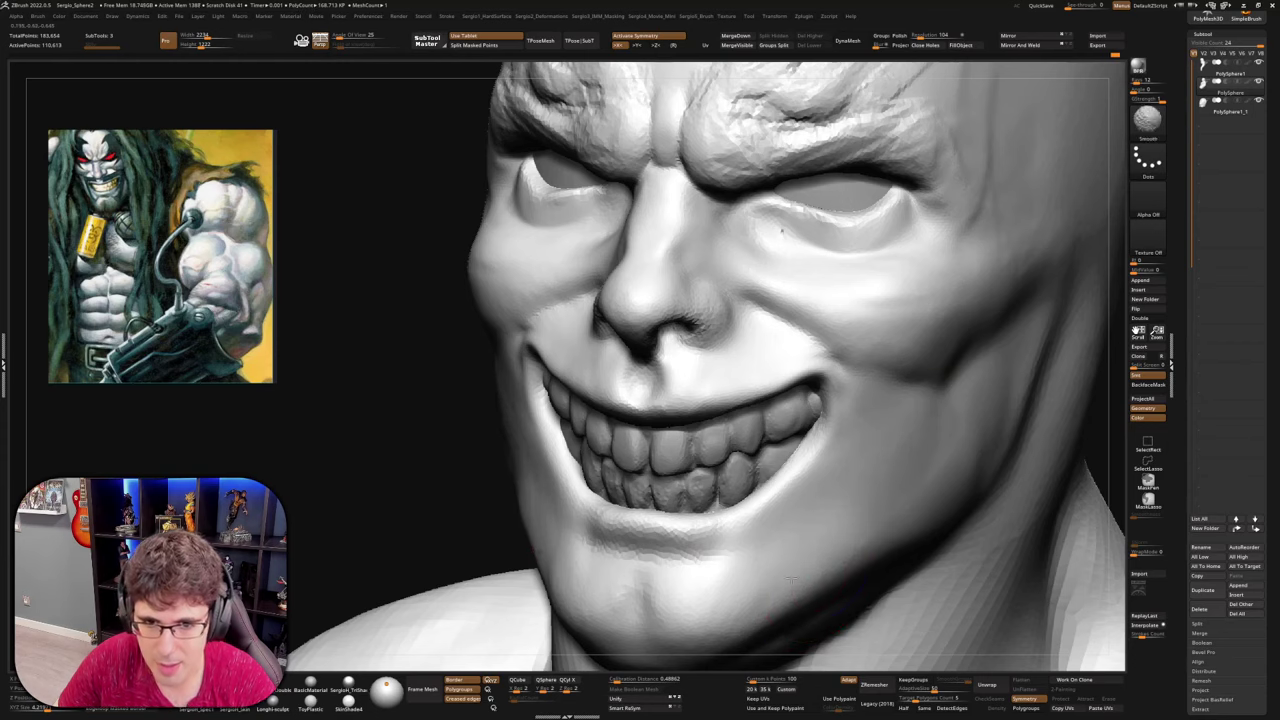
Pull the jaw contour beside the neck into shape with the Move brush
mouse_move(868, 520)
alt+right_down()
mouse_move(817, 428)
mouse_move(828, 442)
alt+right_up()
key(b)
key(m)
key(v)
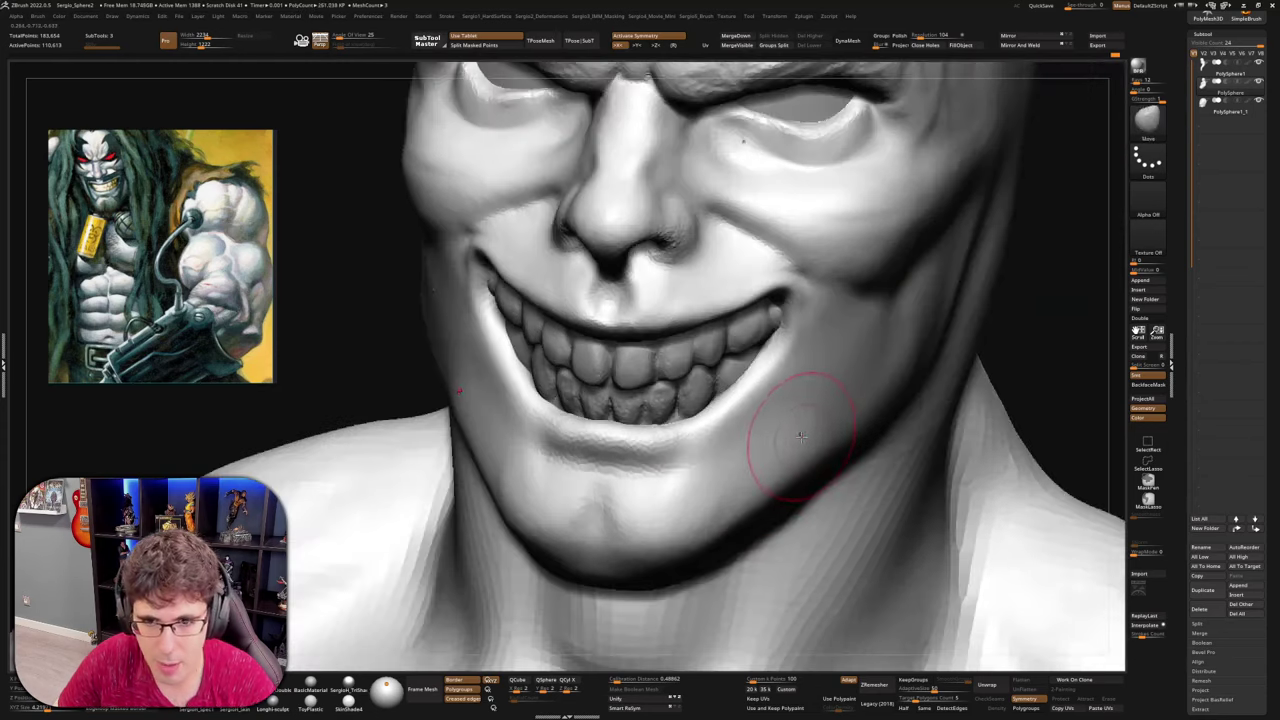
alt+right_drag(447, 427, 611, 473)
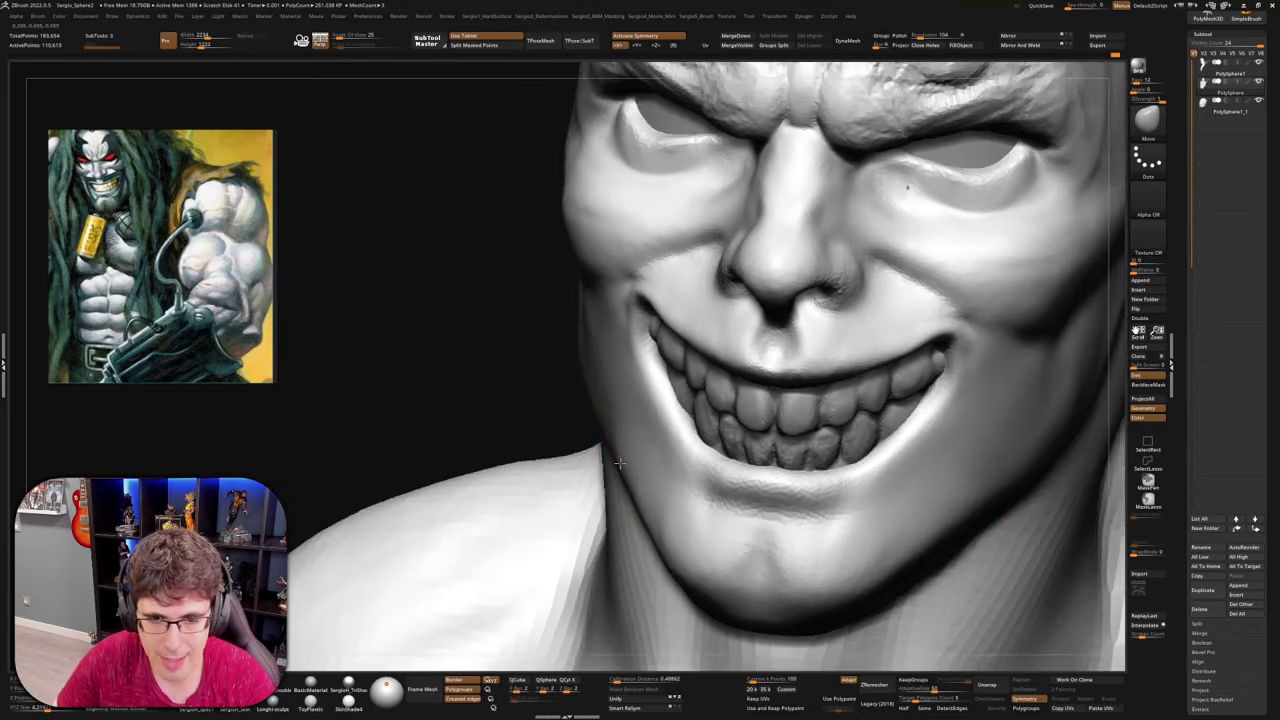
drag(618, 464, 638, 505)
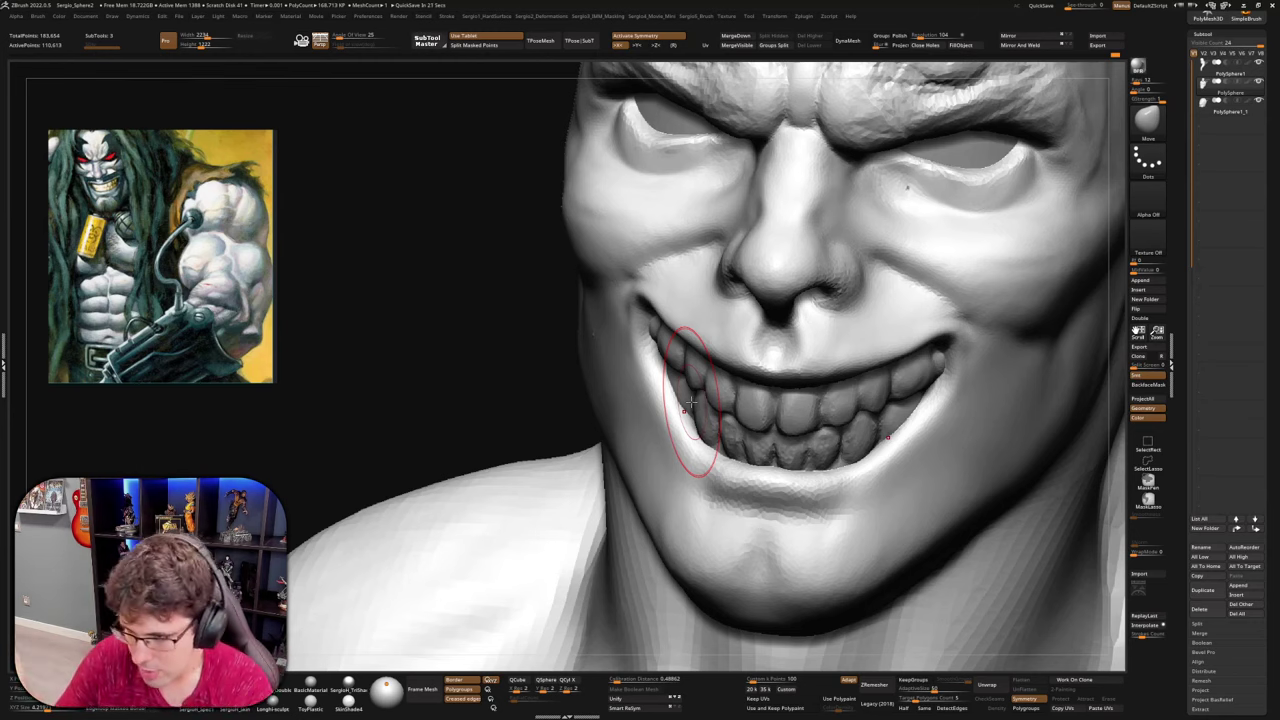
Reshape the underside of the chin and the adjoining jawline with the Move brush
right_drag(745, 530, 819, 482)
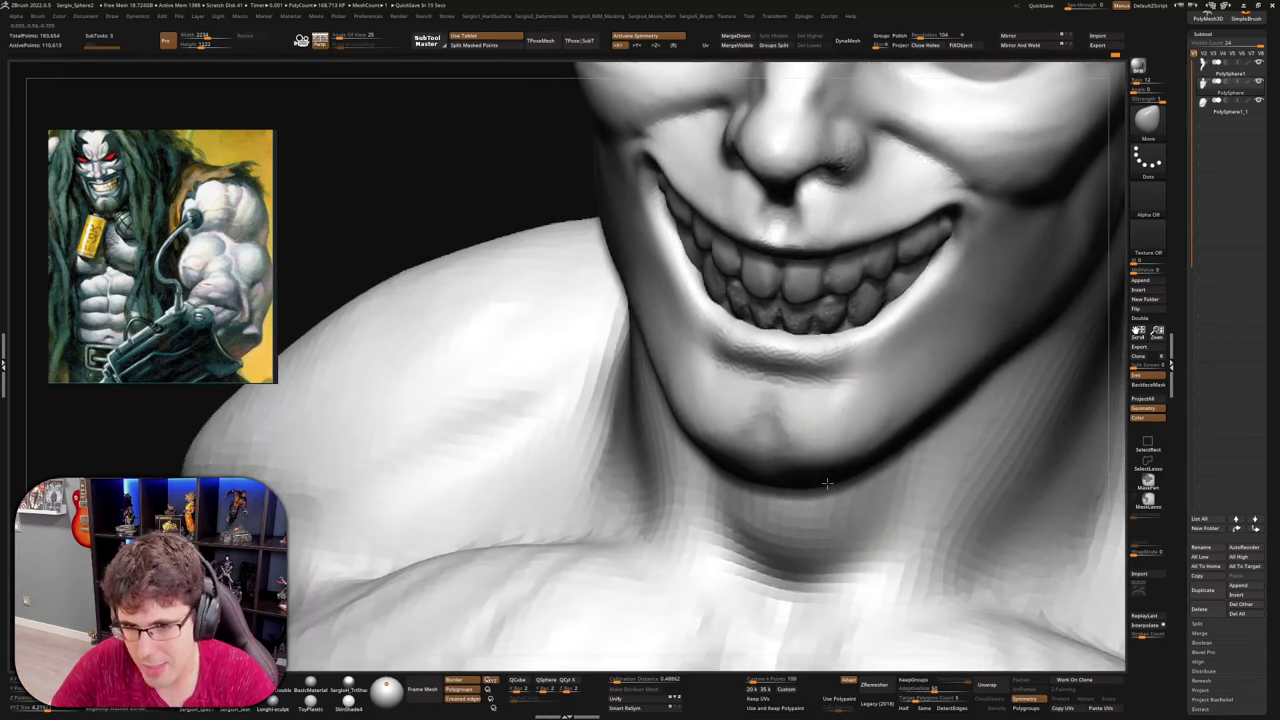
drag(808, 451, 806, 470)
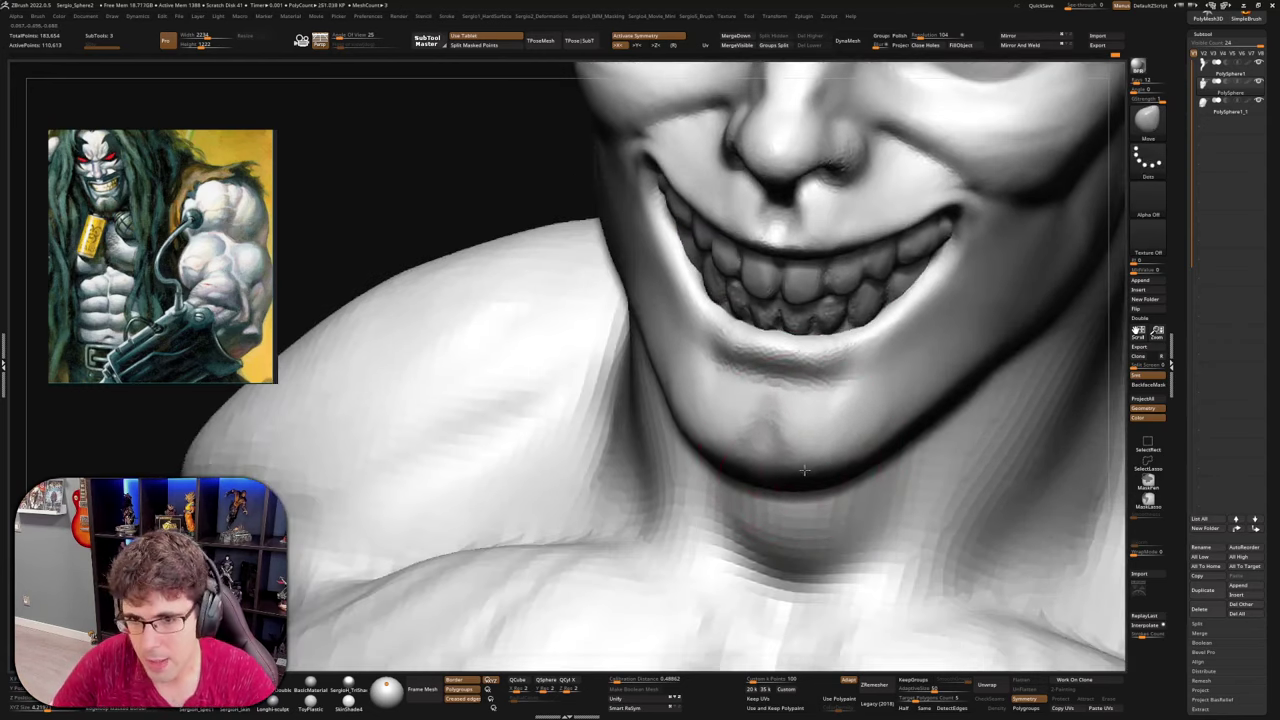
drag(880, 448, 906, 431)
right_drag(880, 457, 765, 462)
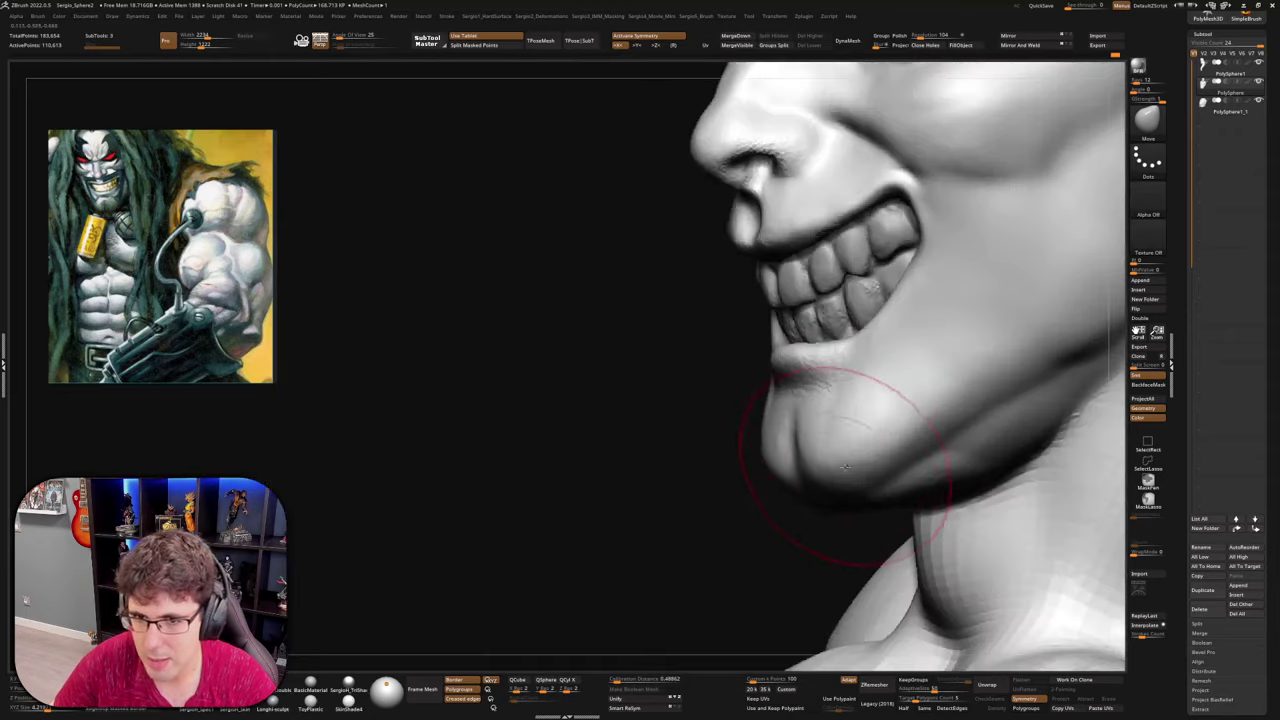
drag(855, 463, 866, 470)
right_drag(866, 470, 900, 457)
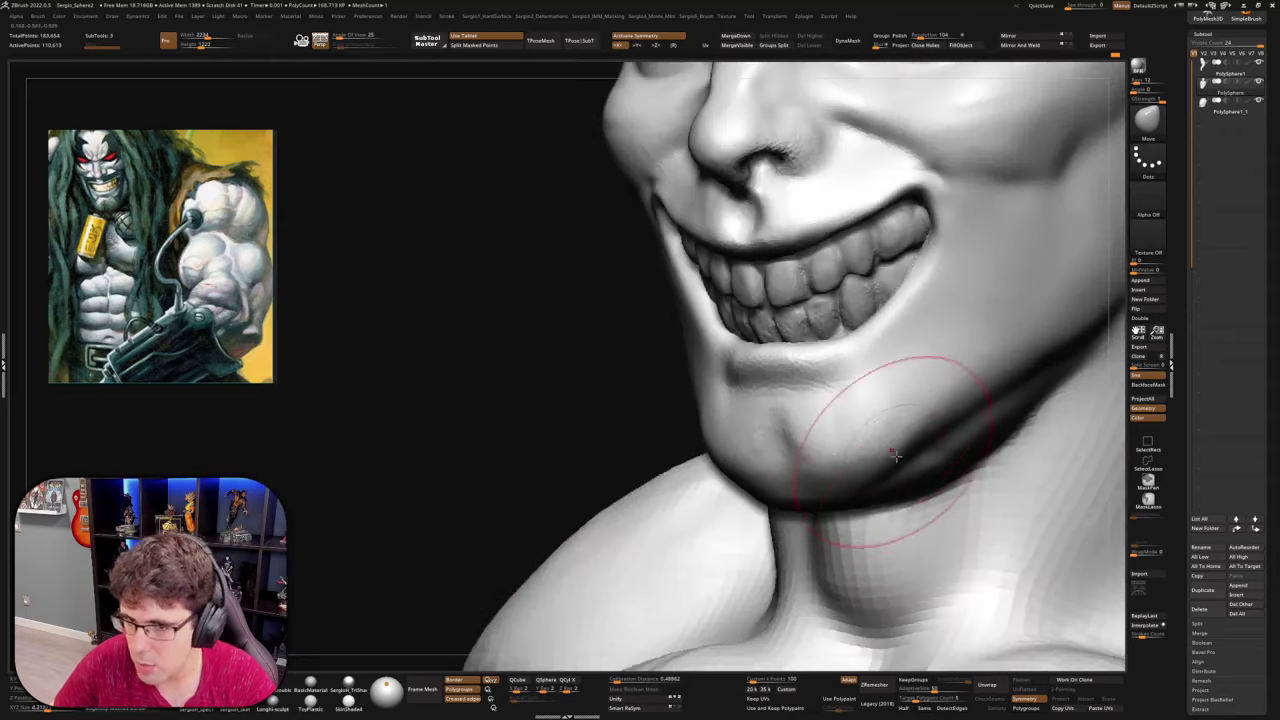
key(s)
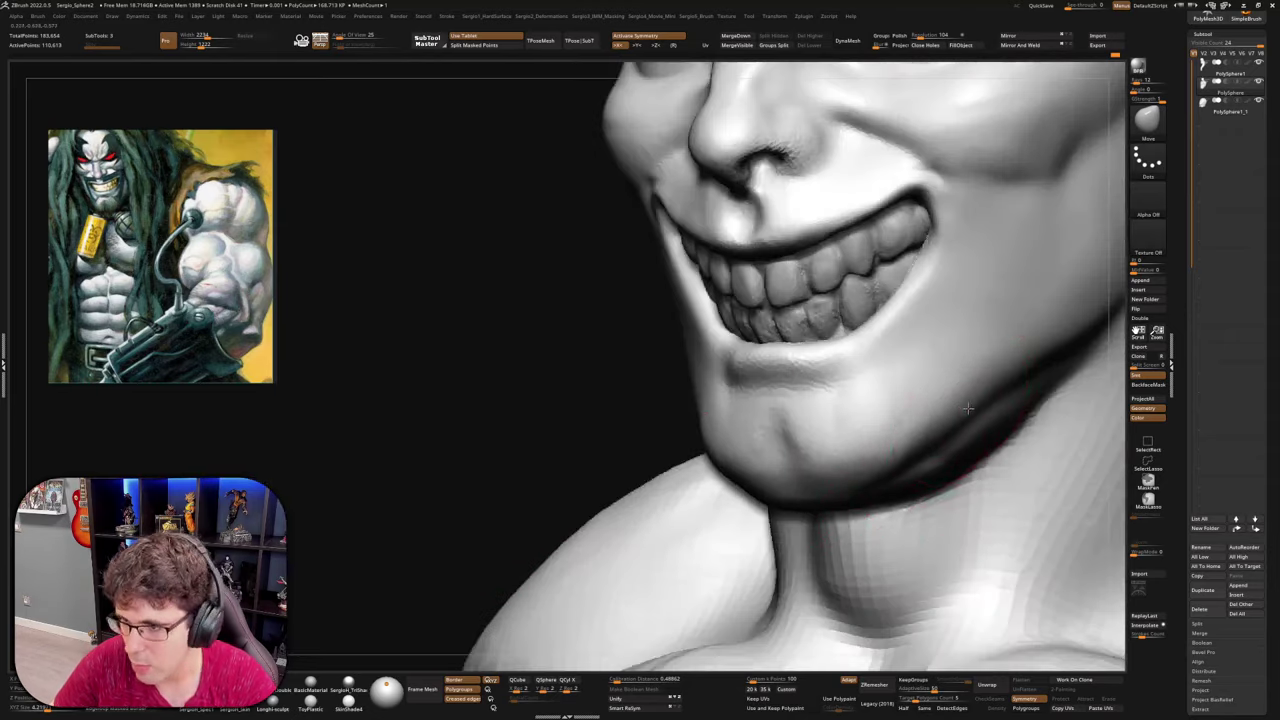
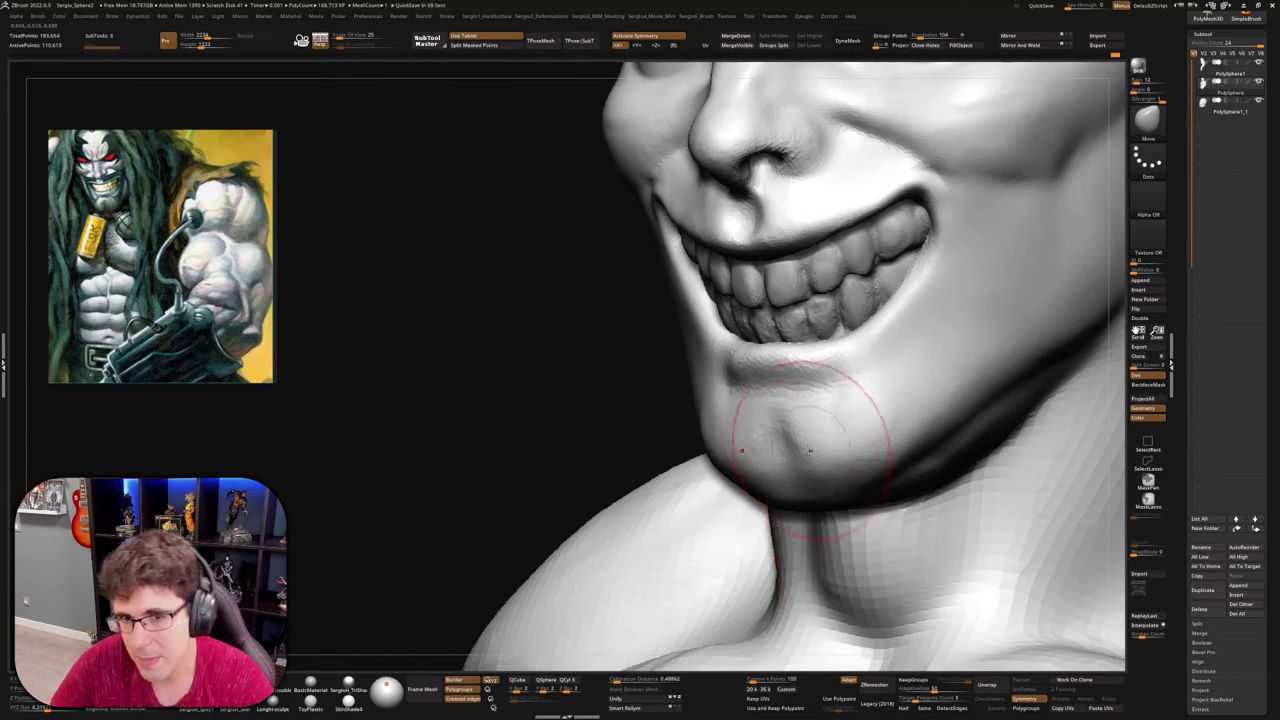
Adjust the side of the chin, then build up and smooth the chin and lower jaw with the Clay brush
mouse_move(790, 450)
right_down()
mouse_move(694, 518)
mouse_move(722, 445)
mouse_move(768, 437)
right_up()
drag(720, 434, 722, 443)
shift+right_drag(726, 446, 736, 448)
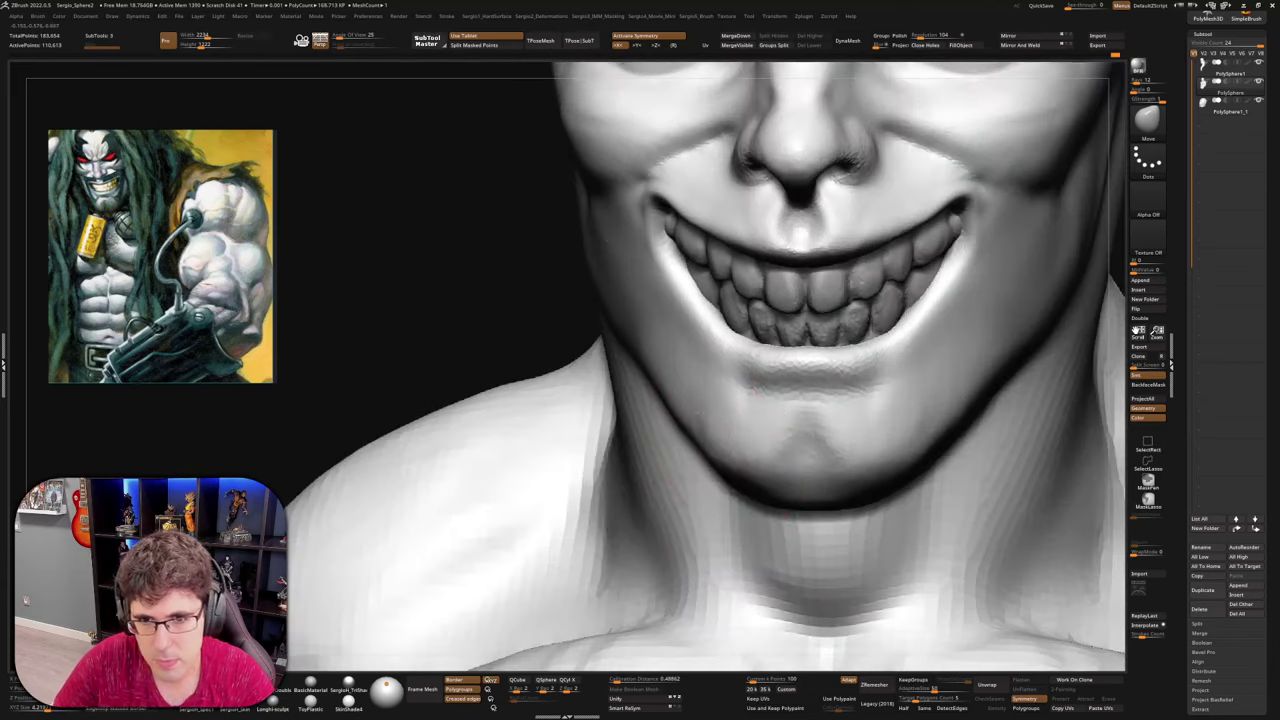
key(1)
right_drag(912, 438, 876, 452)
drag(943, 386, 909, 477)
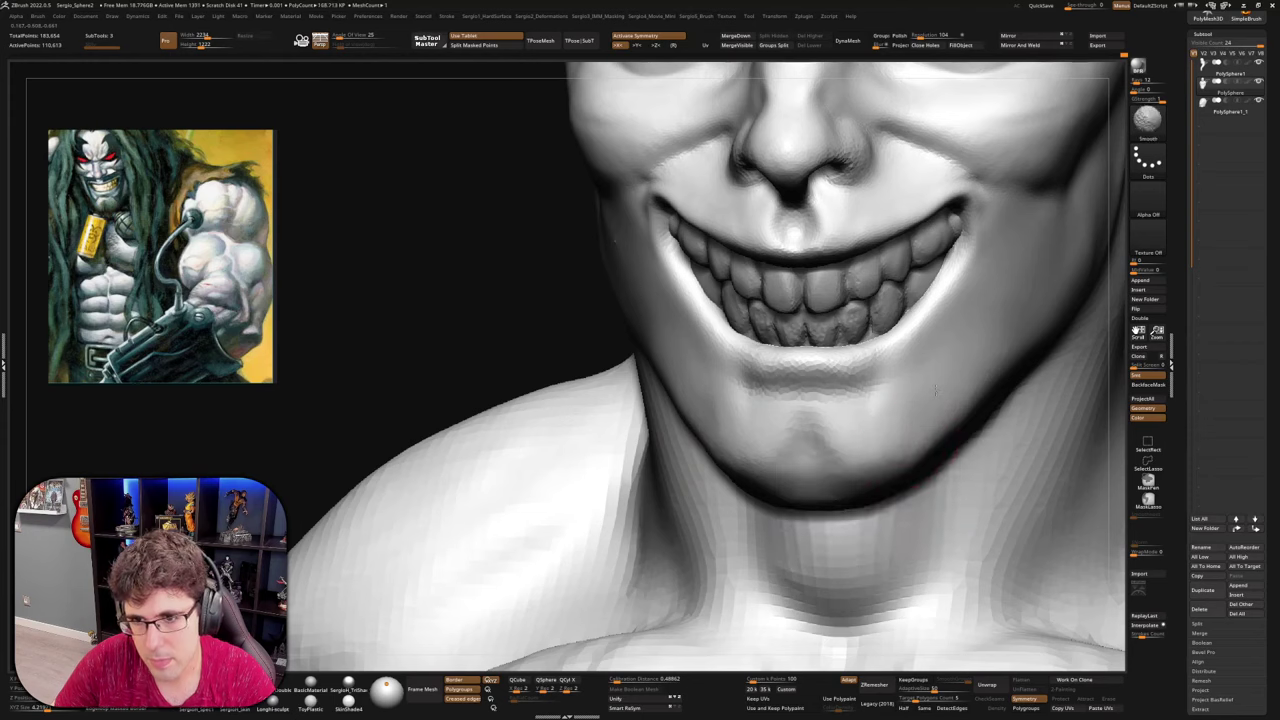
right_drag(873, 451, 855, 447)
key(s)
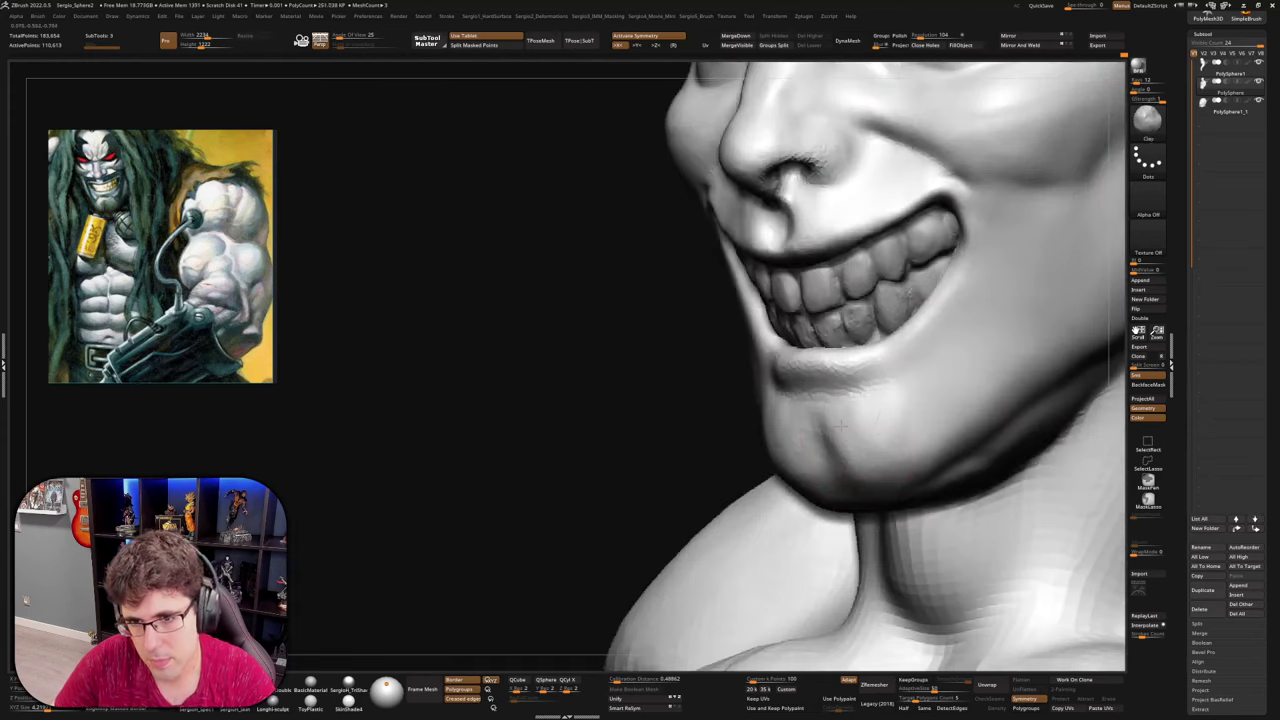
shift+drag(853, 459, 850, 455)
Examine the jaw, chin and neck shapes from three-quarter, low and side angles and at a distance
right_drag(830, 425, 872, 406)
key(2)
mouse_move(735, 406)
right_down()
mouse_move(721, 411)
mouse_move(758, 414)
mouse_move(680, 420)
mouse_move(737, 417)
mouse_move(903, 363)
mouse_move(918, 400)
mouse_move(900, 443)
mouse_move(884, 438)
mouse_move(896, 380)
mouse_move(916, 408)
mouse_move(920, 390)
mouse_move(908, 395)
mouse_move(930, 420)
mouse_move(893, 432)
right_up()
key(b)
key(m)
key(v)
key(shift)
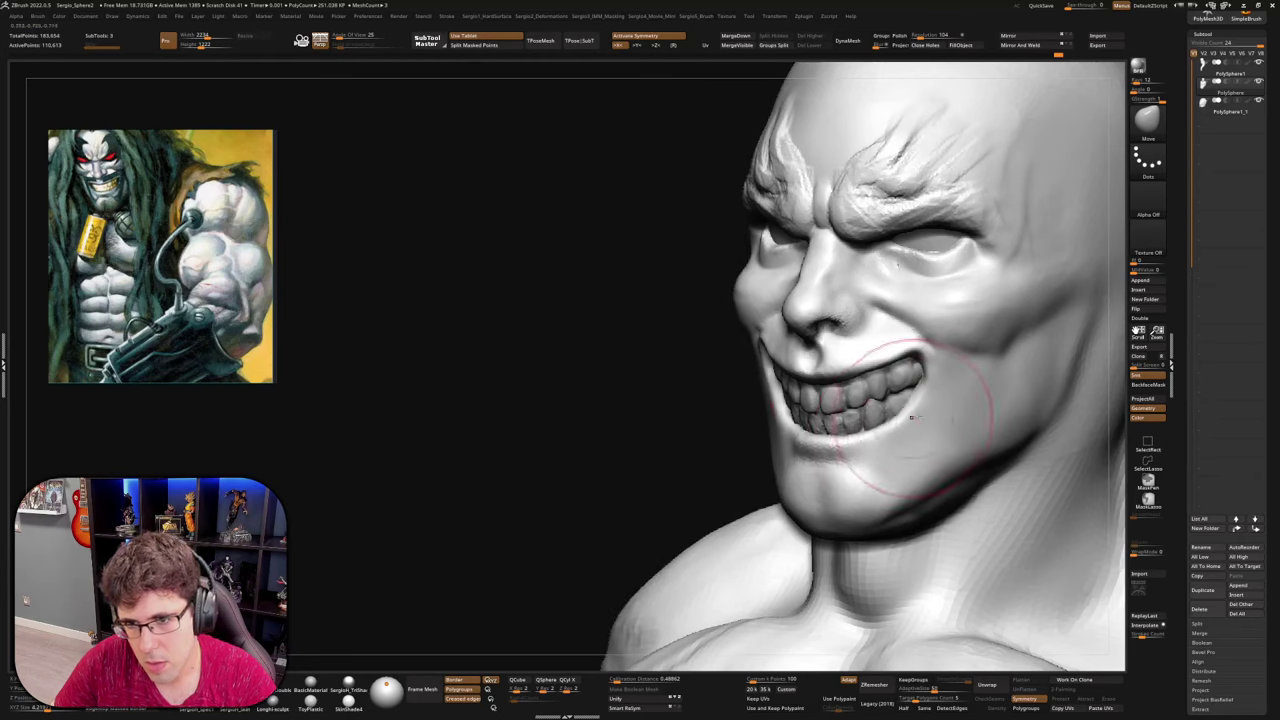
mouse_move(862, 428)
right_down()
mouse_move(1006, 443)
mouse_move(817, 441)
mouse_move(771, 386)
right_up()
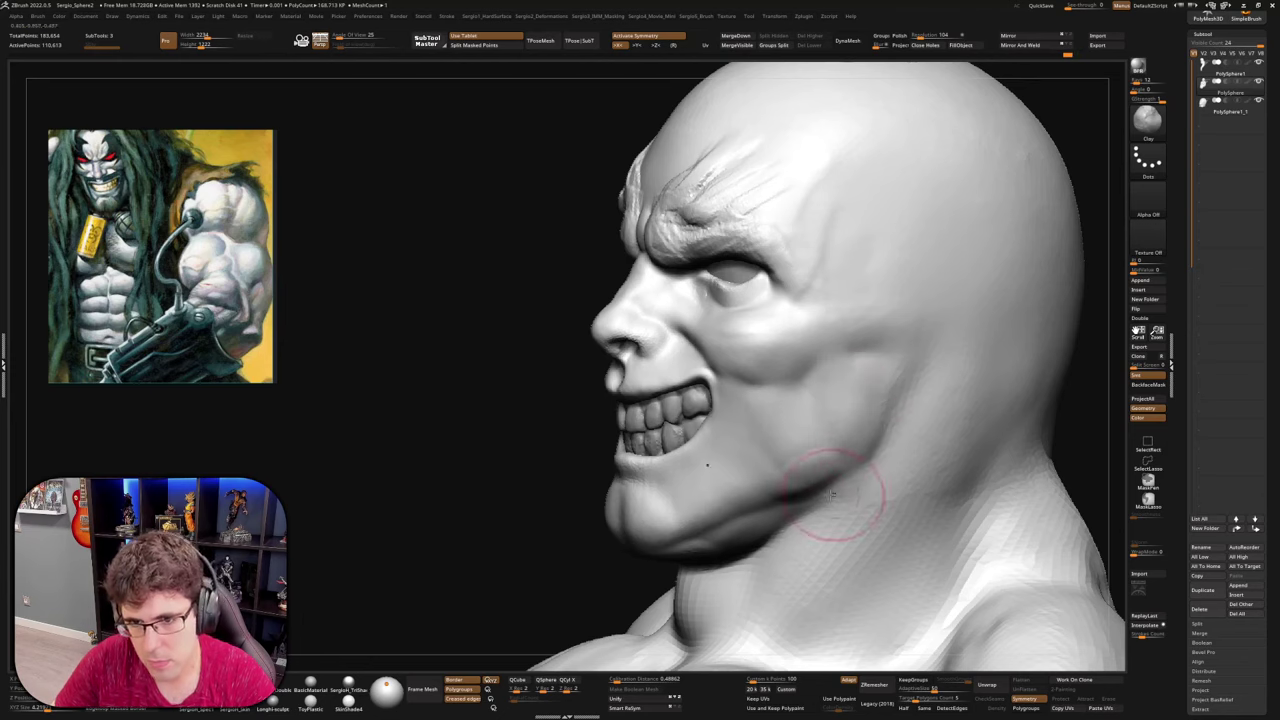
right_drag(840, 490, 784, 483)
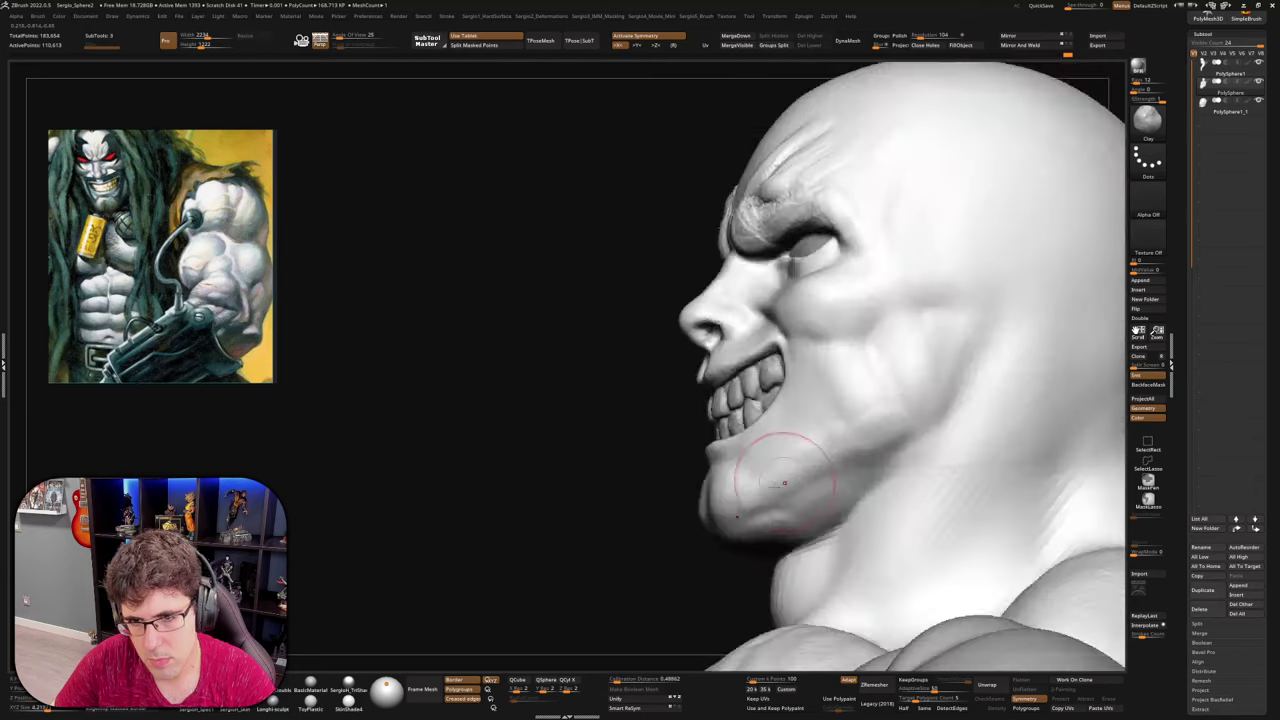
right_drag(686, 529, 766, 514)
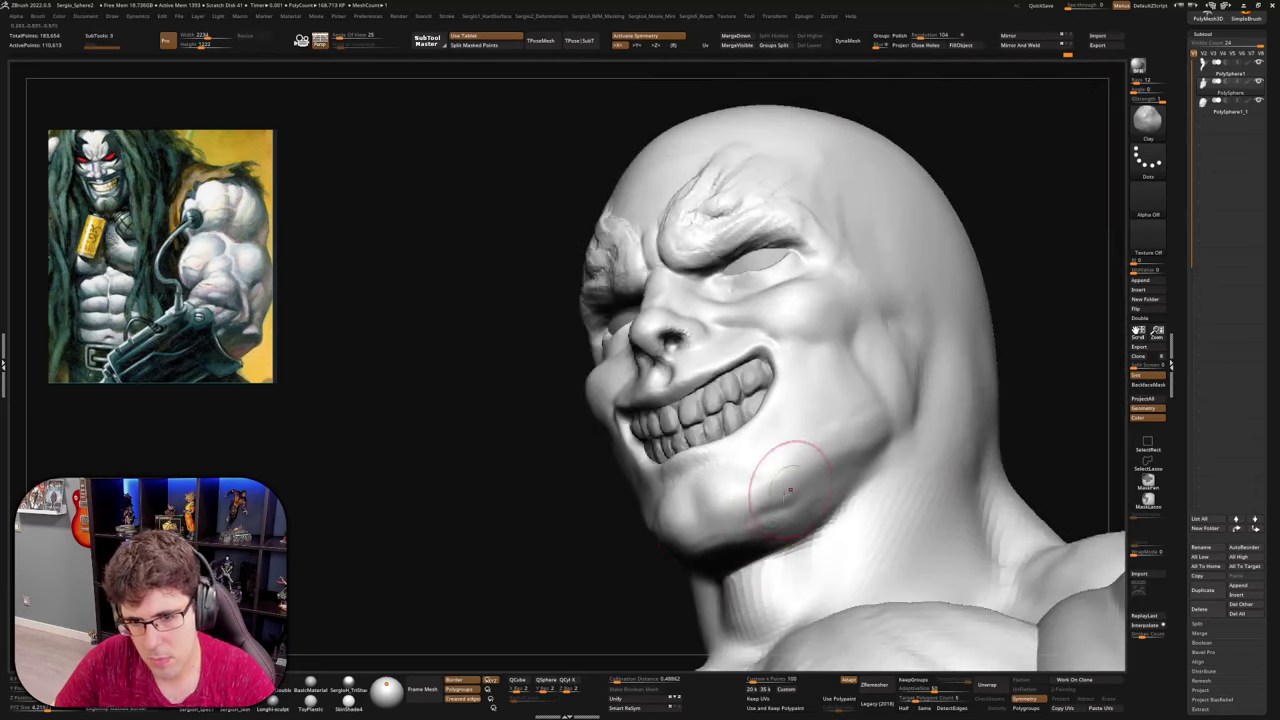
key(shift)
right_drag(817, 433, 825, 470)
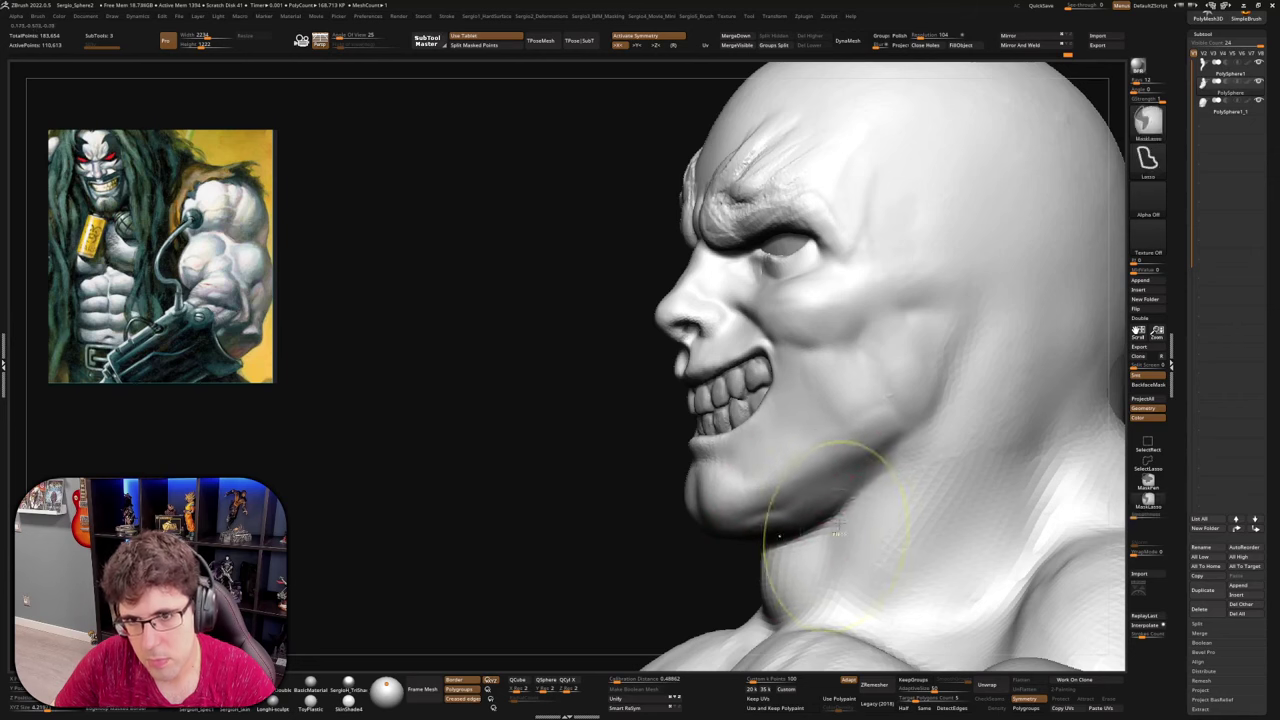
ctrl+right_drag(834, 514, 838, 440)
mouse_move(838, 440)
right_down()
mouse_move(932, 368)
mouse_move(844, 452)
mouse_move(858, 400)
right_up()
key(s)
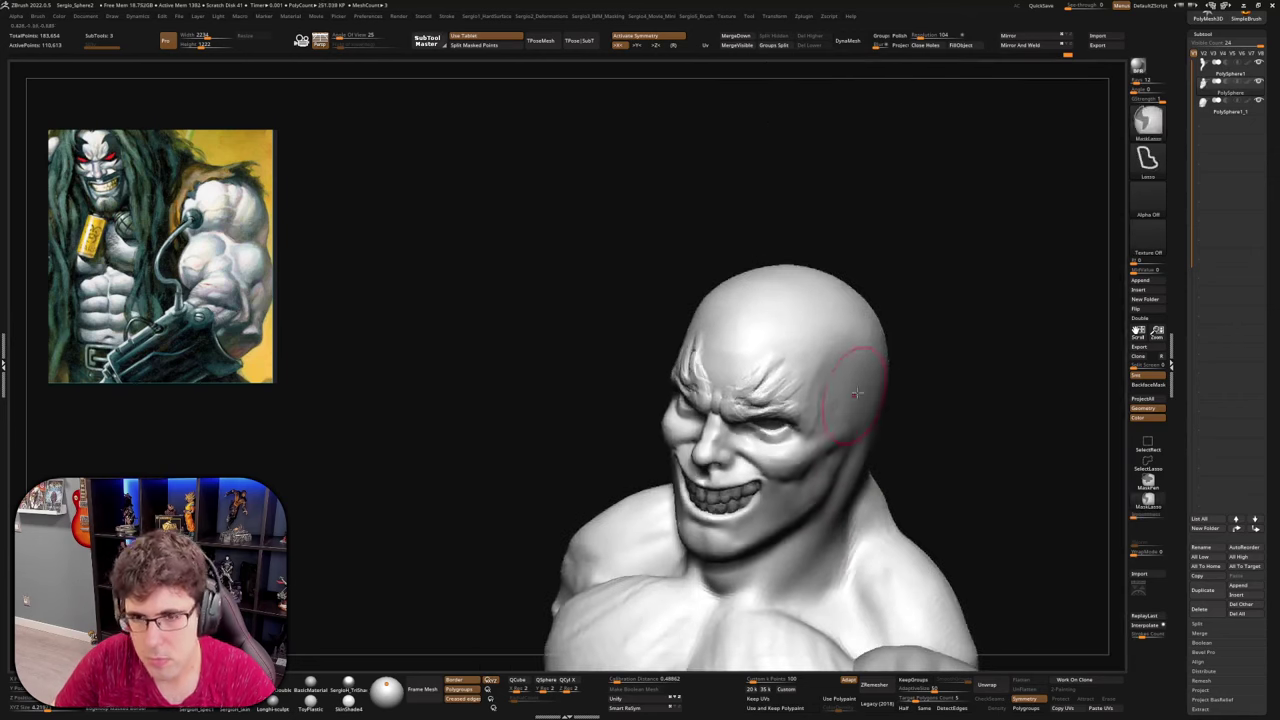
Duplicate the teeth subtool PolySphere1_1 and isolate the copy
click(1210, 117)
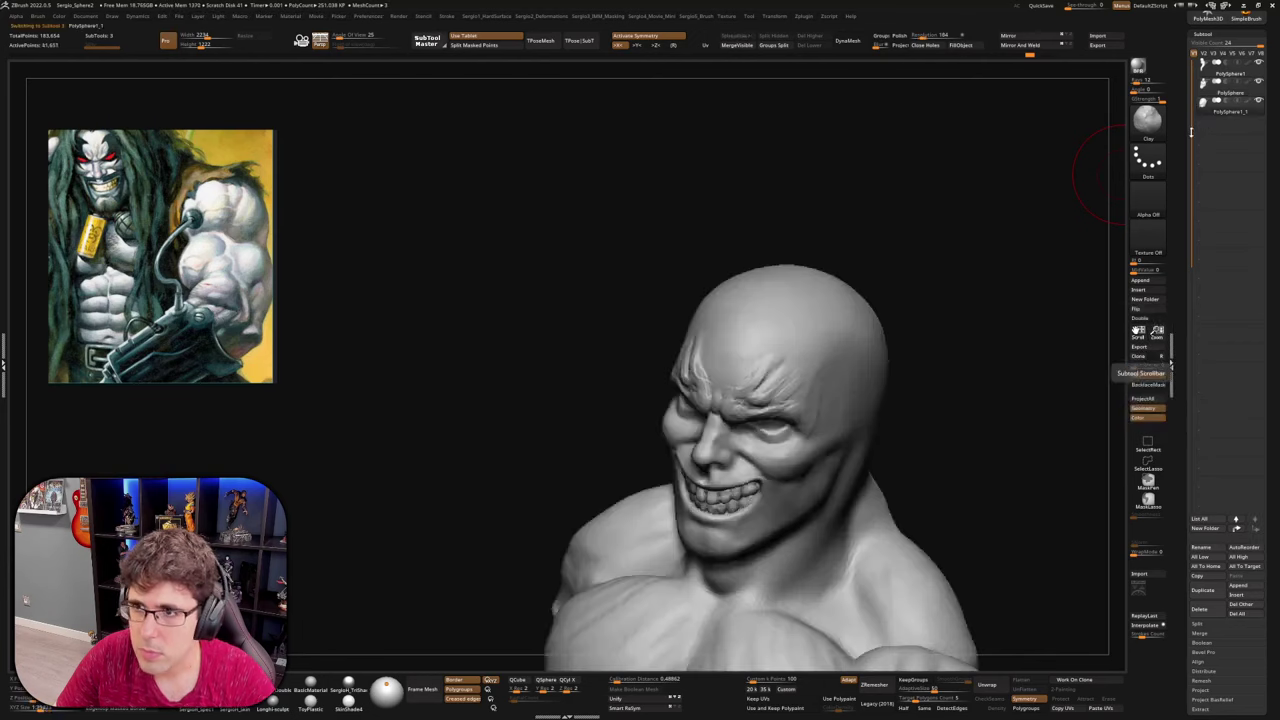
key(ctrl+shift+d)
ctrl+right_drag(962, 388, 831, 422)
key(alt+s)
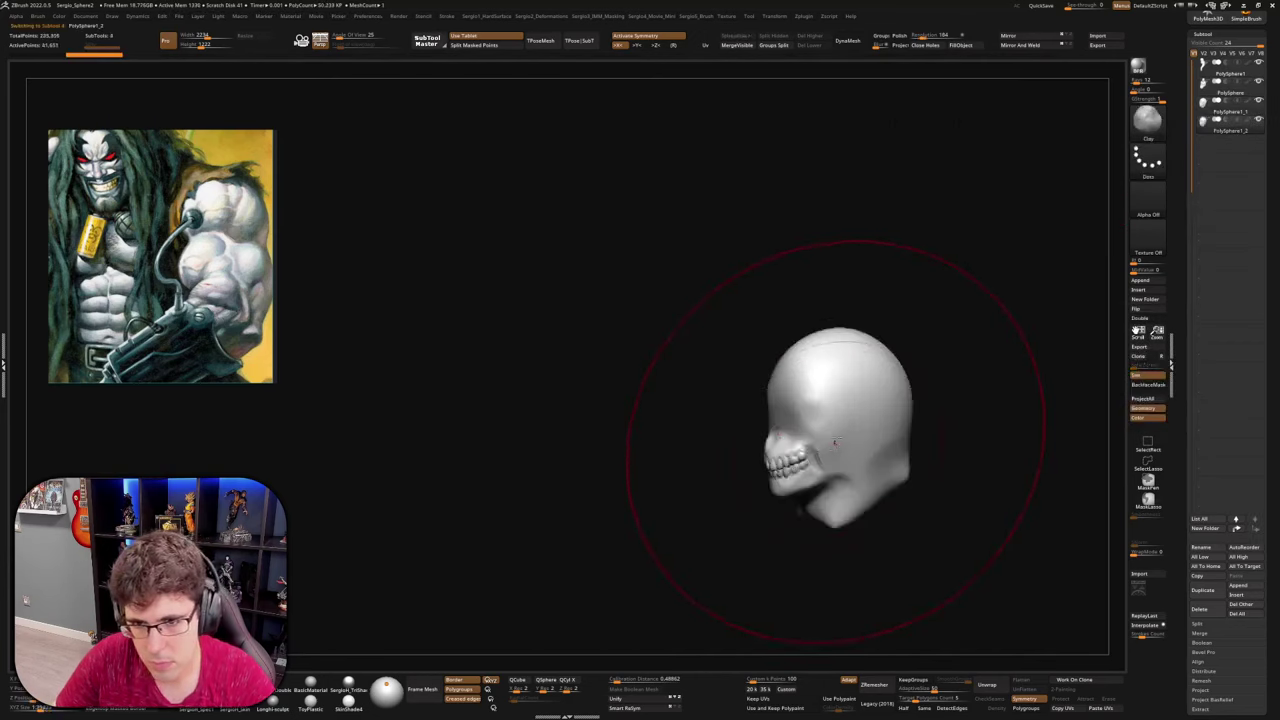
Smooth away the teeth and mouth detail on the duplicated head form
mouse_move(833, 432)
shift+mouse_down()
mouse_move(823, 386)
mouse_move(803, 371)
mouse_move(838, 340)
shift+mouse_up()
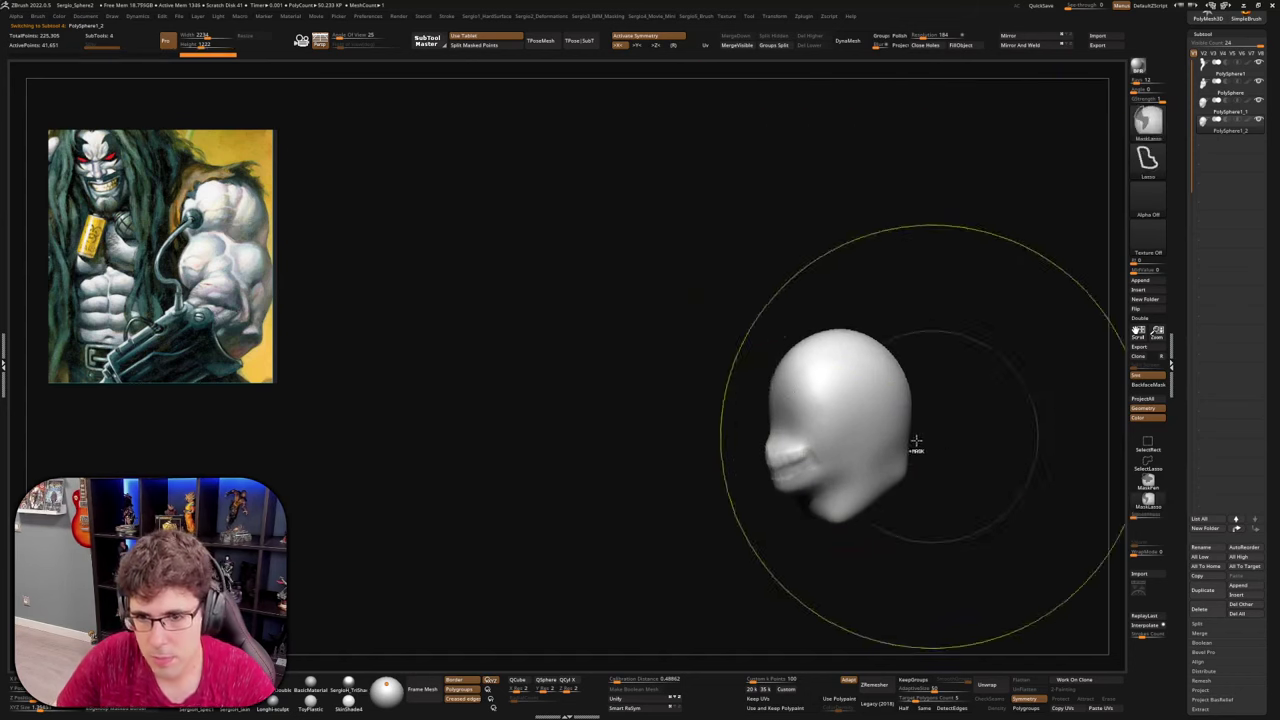
right_drag(918, 440, 985, 440)
shift+drag(814, 442, 795, 429)
ctrl+right_drag(795, 429, 909, 457)
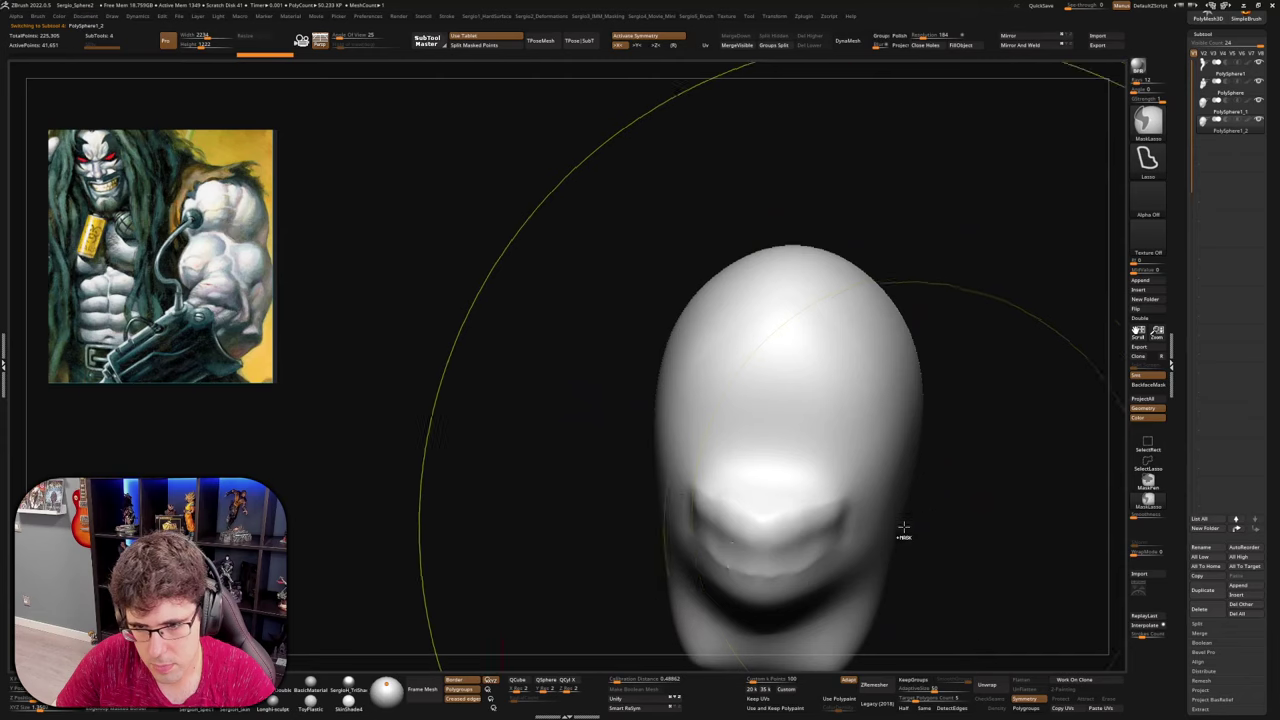
Remesh the smoothed duplicate with DynaMesh, checking its wireframe before and after
key(s)
key(shift+f)
ctrl+right_drag(830, 523, 891, 457)
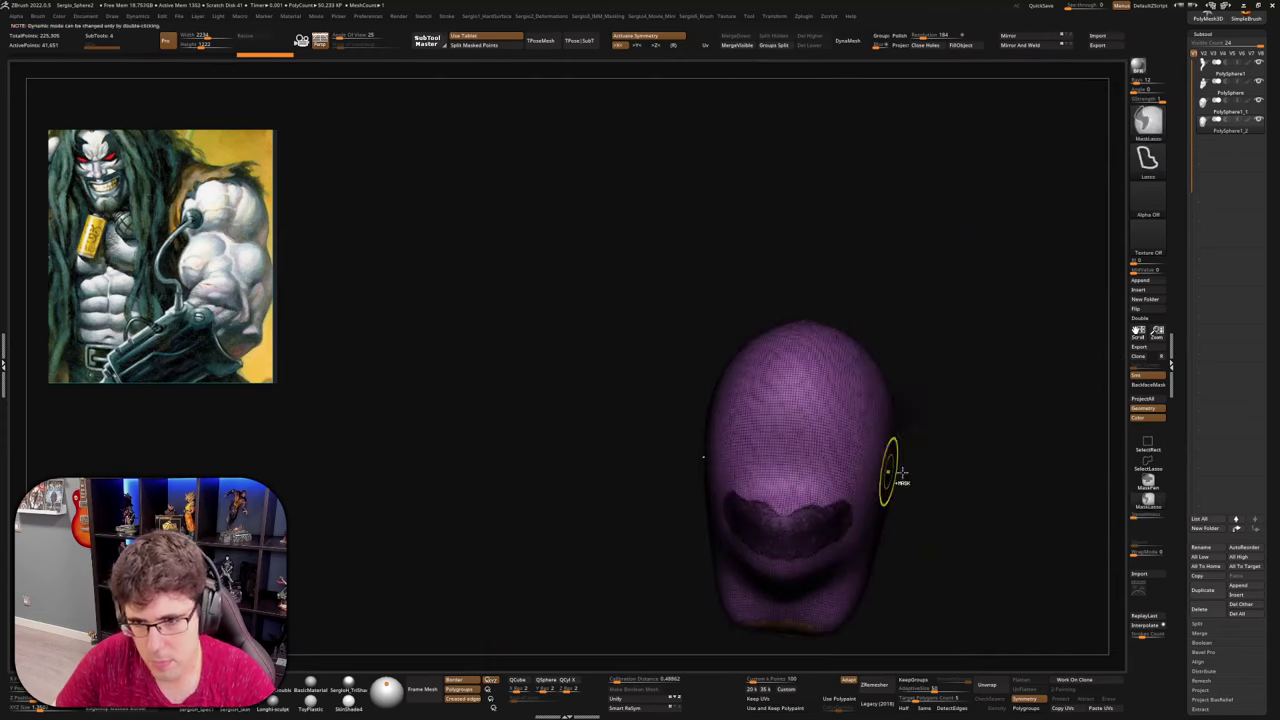
click(858, 44)
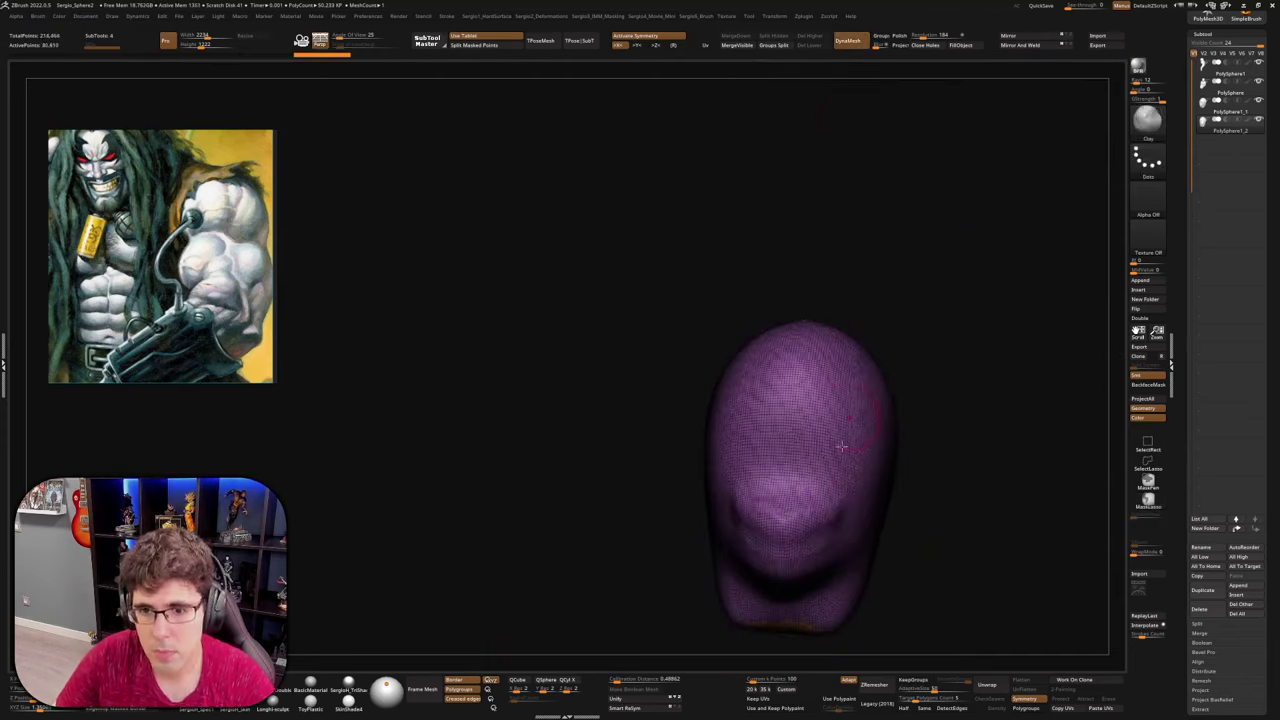
ctrl+right_drag(785, 588, 774, 450)
key(shift+f)
Enlarge the duplicate around the skull and stretch it down over the torso as a long hair mass with the Move brush
right_drag(836, 495, 755, 495)
key(alt+s)
right_drag(866, 530, 878, 467)
mouse_move(833, 517)
right_down()
mouse_move(892, 498)
mouse_move(898, 515)
right_up()
right_drag(845, 590, 865, 452)
mouse_move(845, 590)
right_down()
mouse_move(840, 645)
mouse_move(786, 591)
mouse_move(800, 600)
mouse_move(752, 600)
mouse_move(842, 606)
mouse_move(823, 590)
mouse_move(810, 600)
mouse_move(842, 410)
right_up()
drag(842, 410, 831, 404)
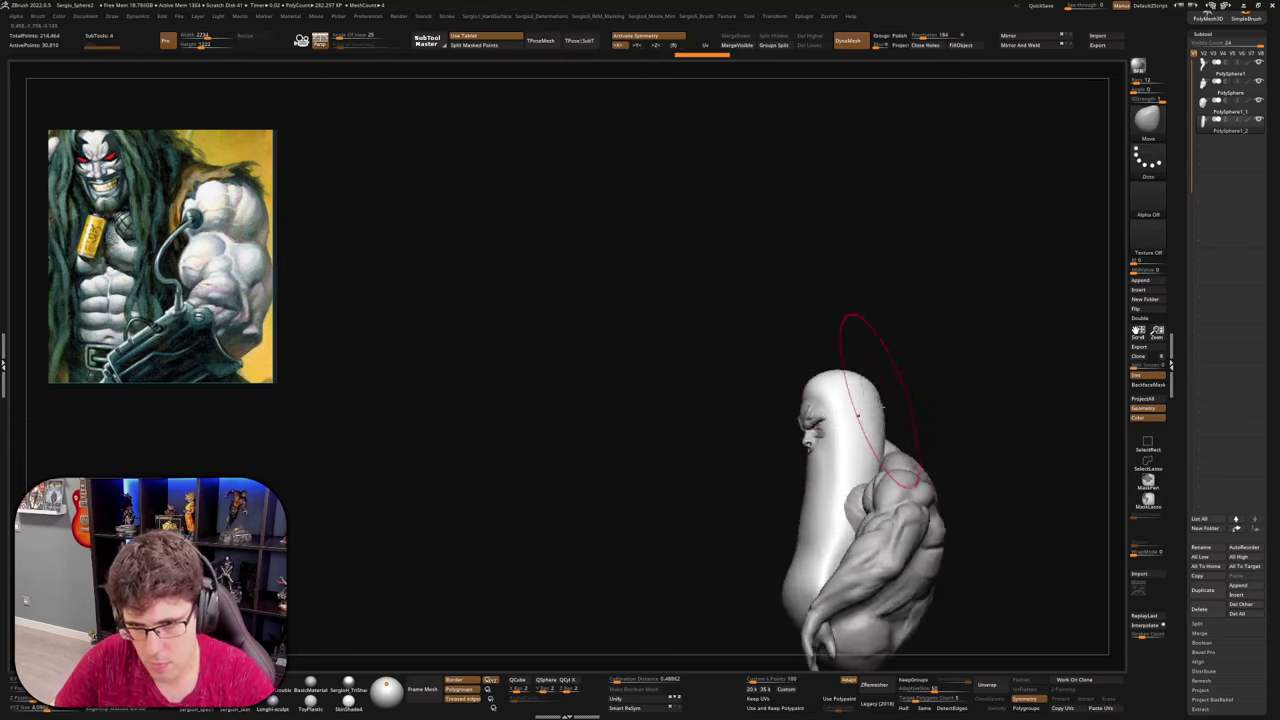
Push the hair mass back around the grinning face with the Move brush so it frames the face like a hood
mouse_move(857, 414)
right_down()
mouse_move(905, 441)
mouse_move(862, 440)
right_up()
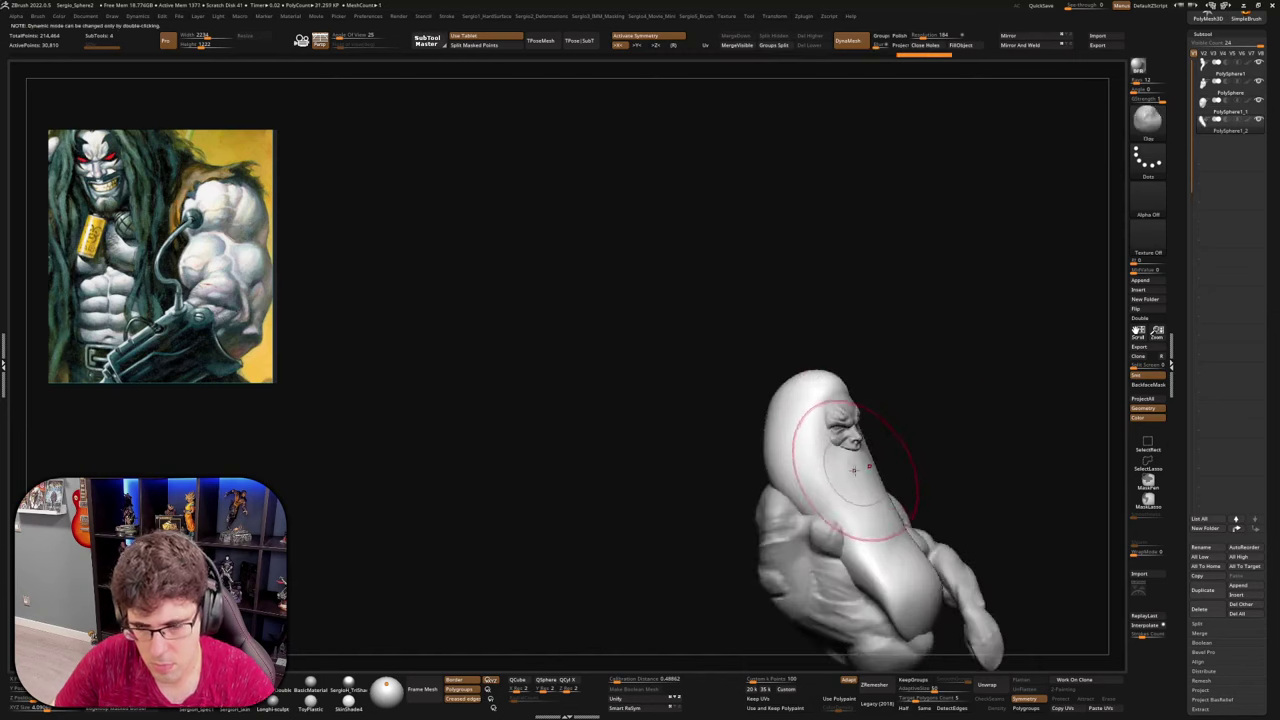
key(b)
key(m)
key(v)
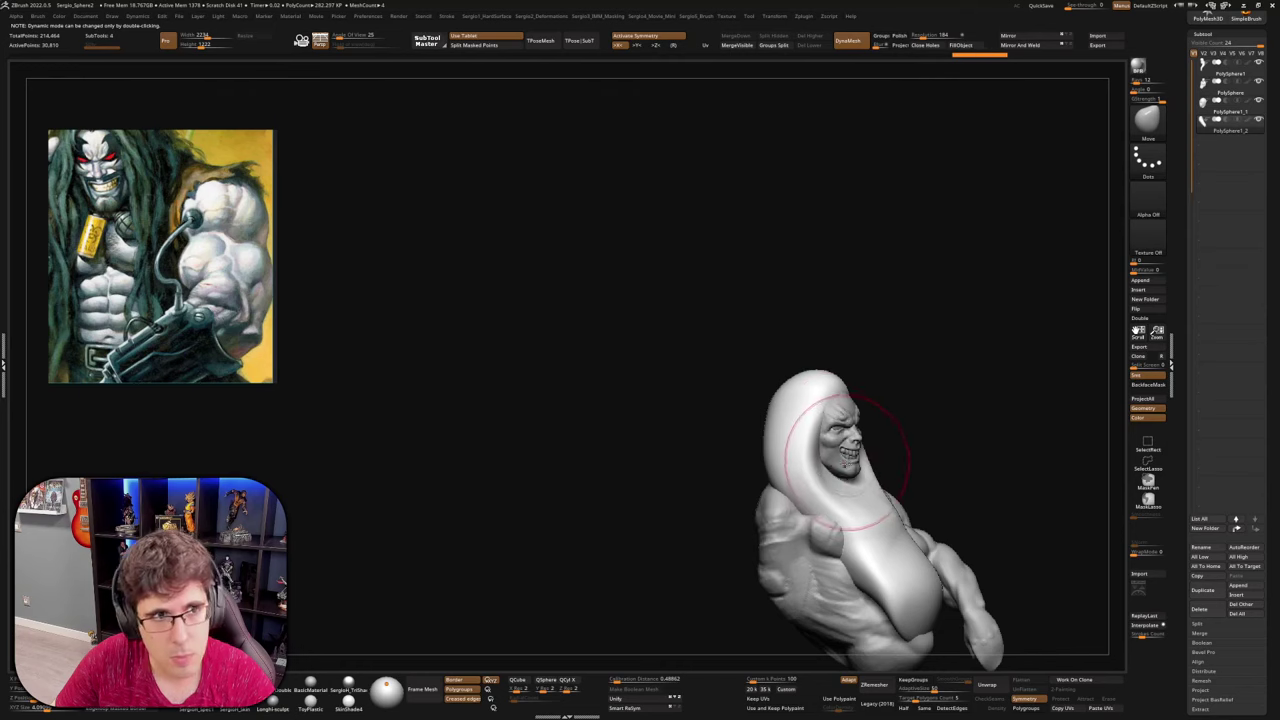
Isolate the hair mass and carve a central groove down its front with the DamStandard brush
right_drag(860, 499, 868, 506)
key(b)
key(d)
key(s)
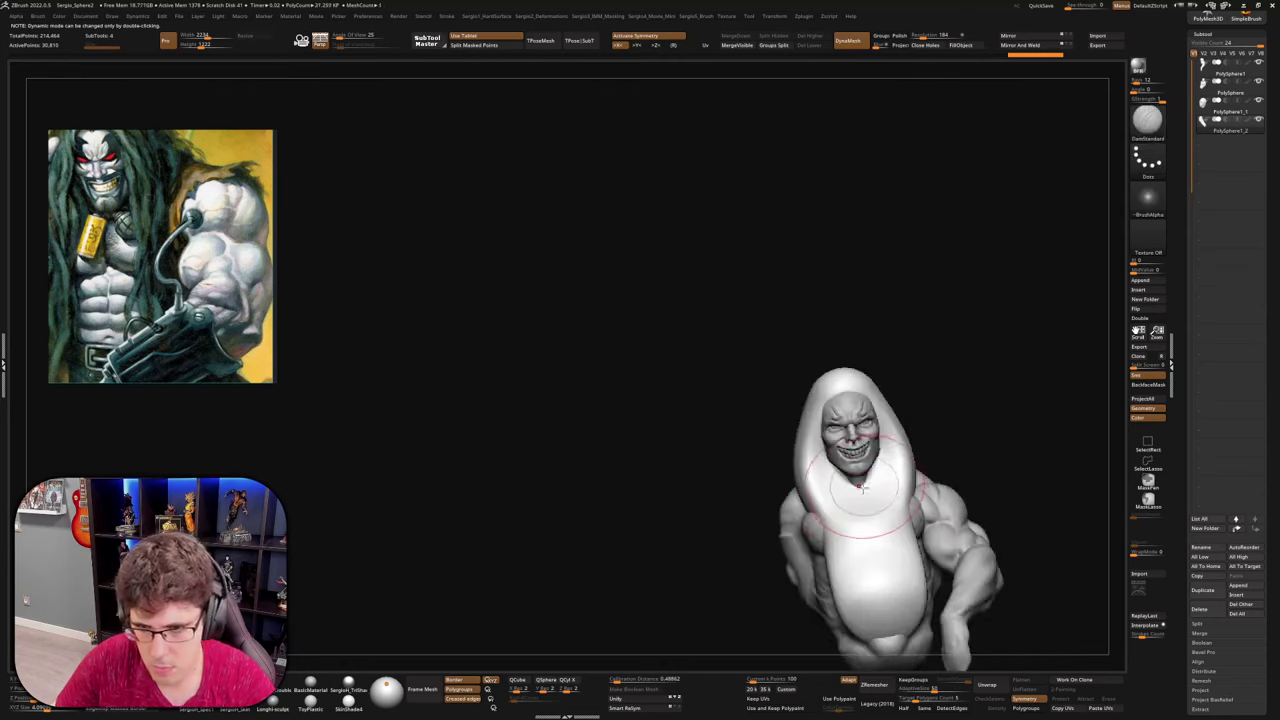
key(shift+s)
mouse_move(854, 463)
mouse_down()
mouse_move(886, 637)
mouse_move(884, 536)
mouse_up()
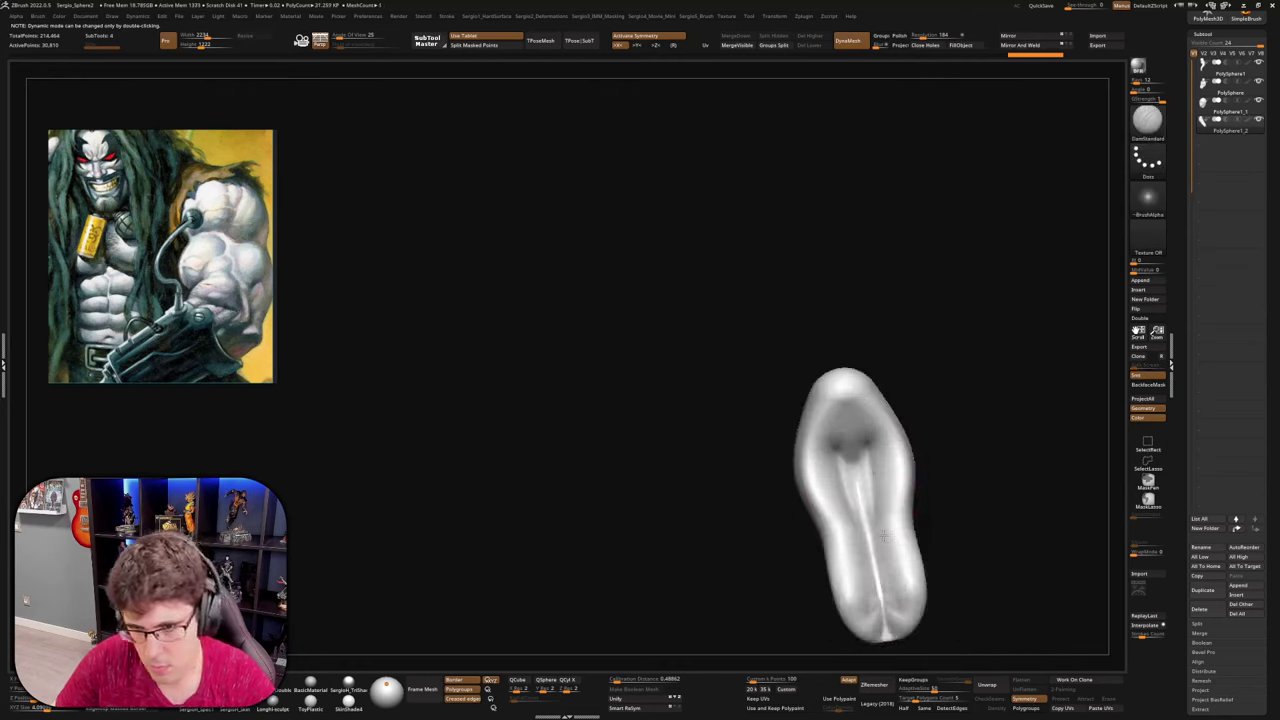
right_drag(854, 416, 821, 468)
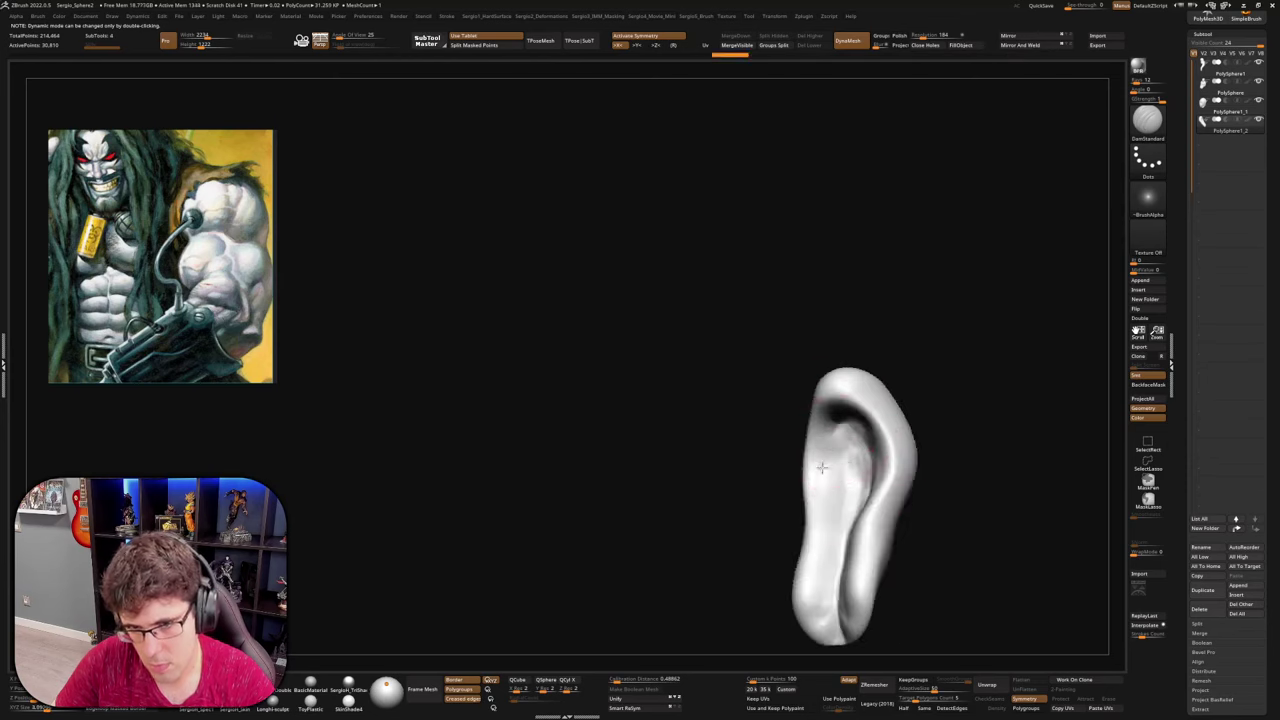
mouse_move(849, 566)
right_down()
mouse_move(860, 560)
mouse_move(841, 465)
mouse_move(845, 513)
right_up()
Show the full figure and part the front hair into two long side locks over the chest with the Move brush
key(shift+s)
key(b)
key(m)
key(v)
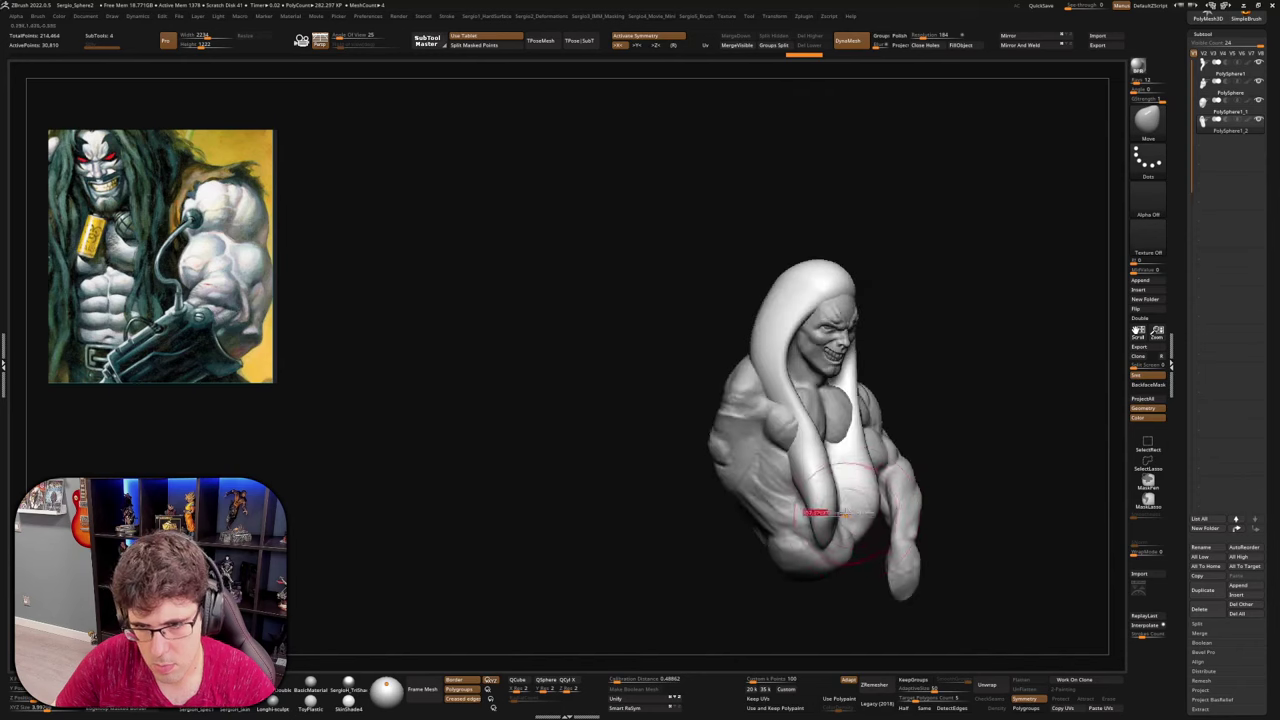
drag(825, 470, 816, 474)
right_drag(853, 586, 832, 580)
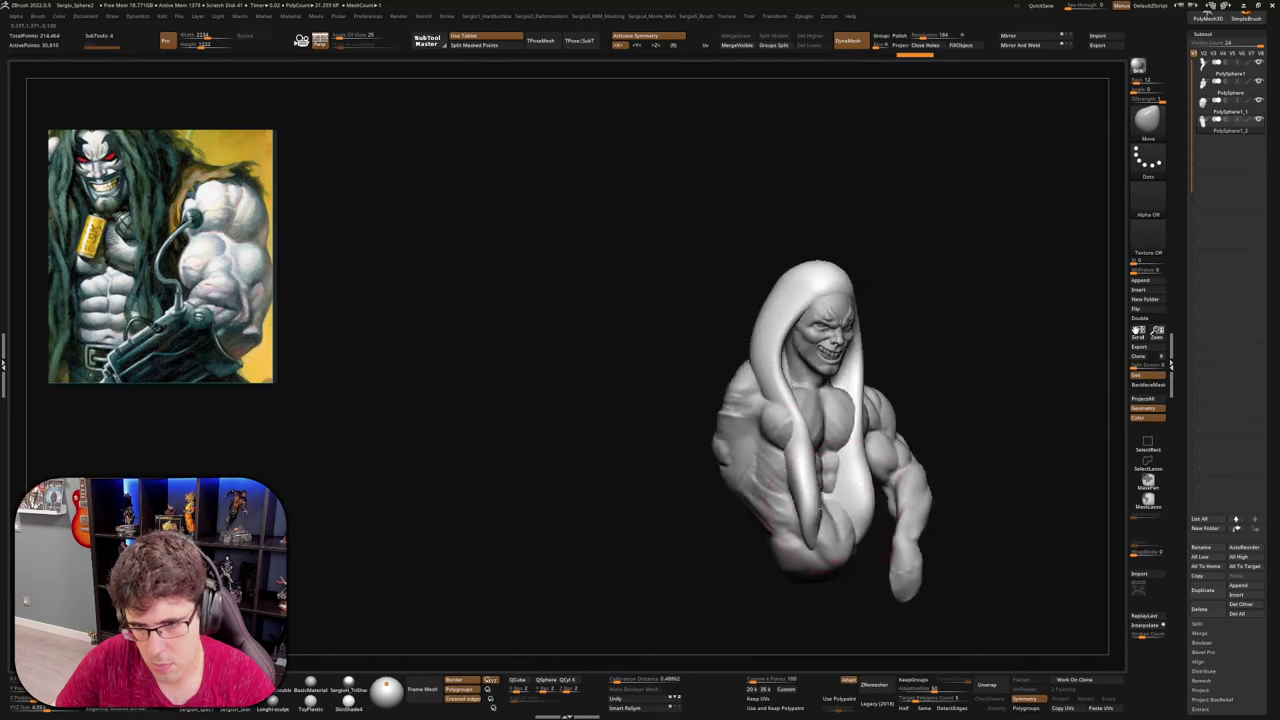
drag(826, 510, 822, 512)
right_drag(850, 588, 808, 568)
mouse_move(860, 457)
right_down()
mouse_move(838, 492)
mouse_move(848, 463)
right_up()
Isolate the hair and thicken the lower side lock and upper hair volume with the Inflat brush
ctrl+shift+click(832, 500)
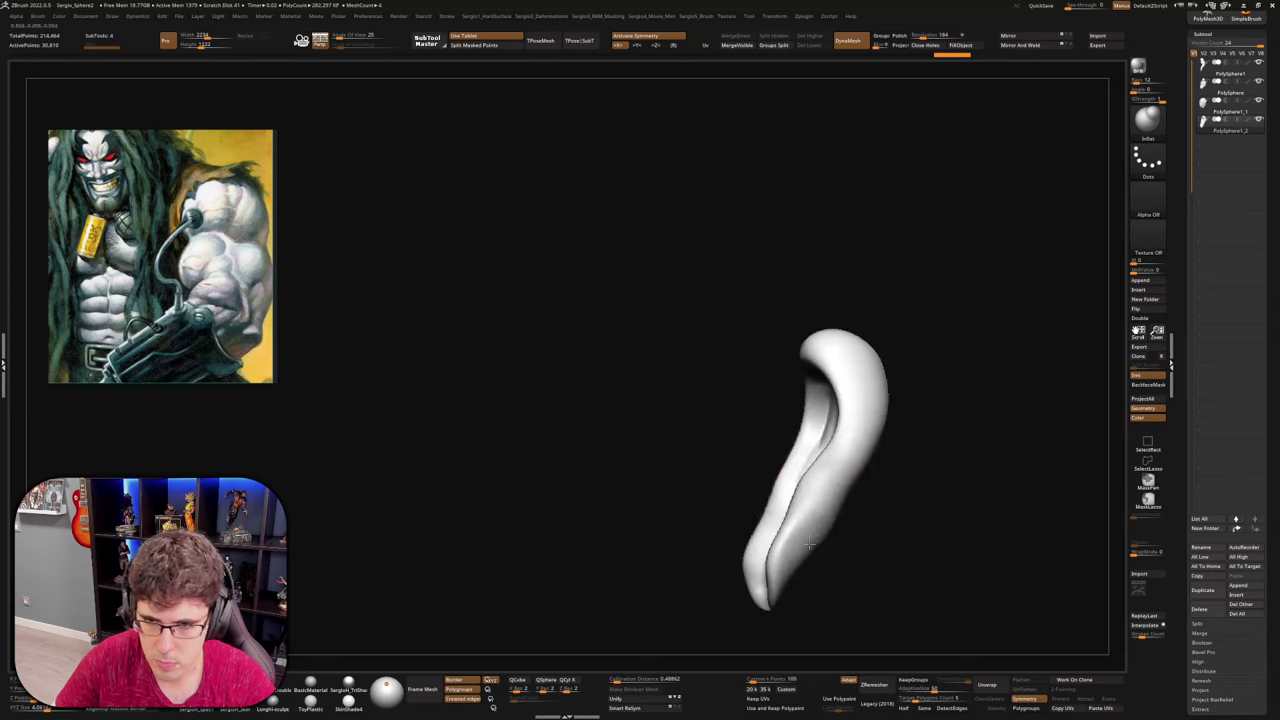
mouse_move(809, 544)
mouse_down()
mouse_move(788, 572)
mouse_move(811, 577)
mouse_up()
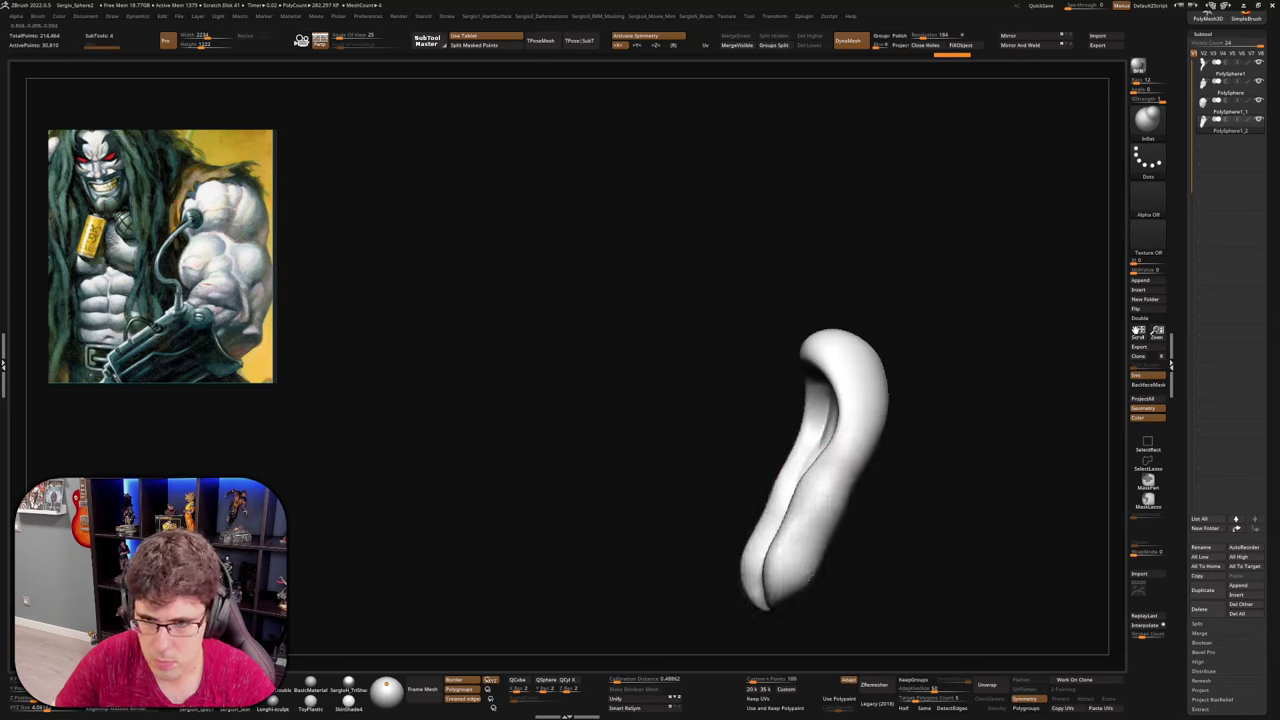
drag(883, 381, 855, 342)
right_drag(855, 342, 886, 371)
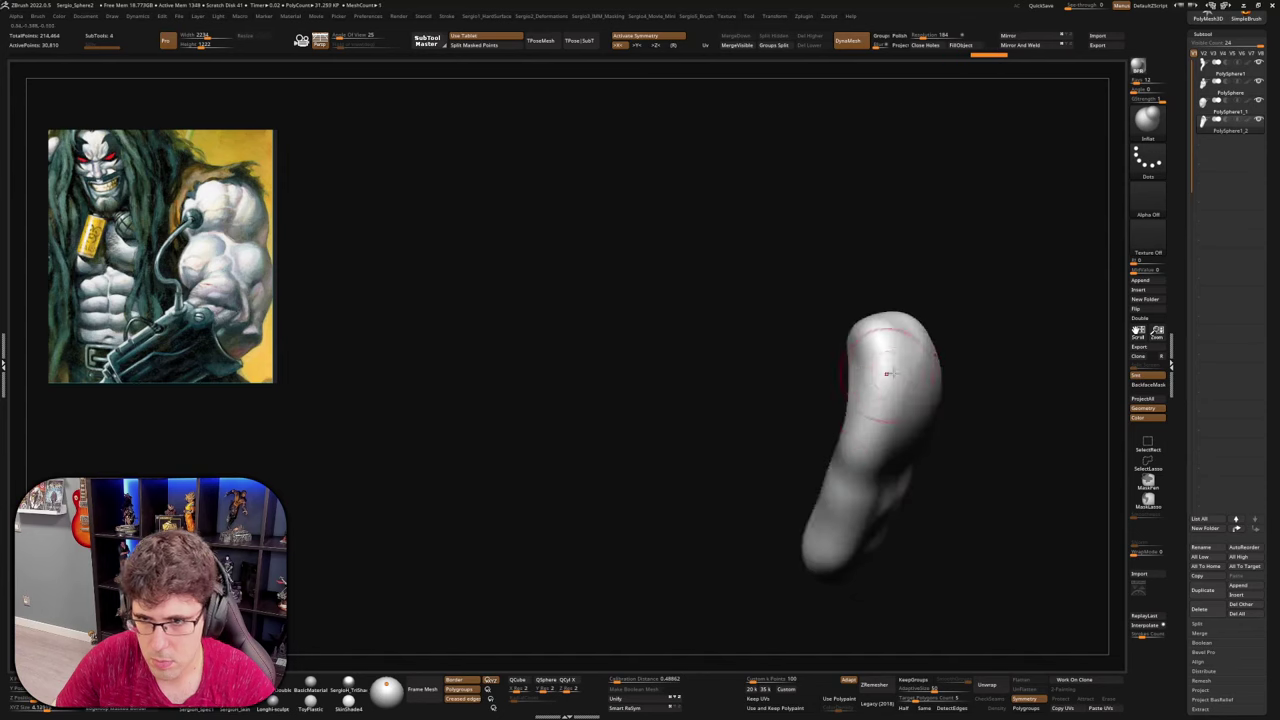
Inflate the upper part of the hair mass and smooth its surface
mouse_move(886, 371)
mouse_down()
mouse_move(896, 350)
mouse_move(889, 391)
mouse_up()
right_drag(932, 345, 892, 362)
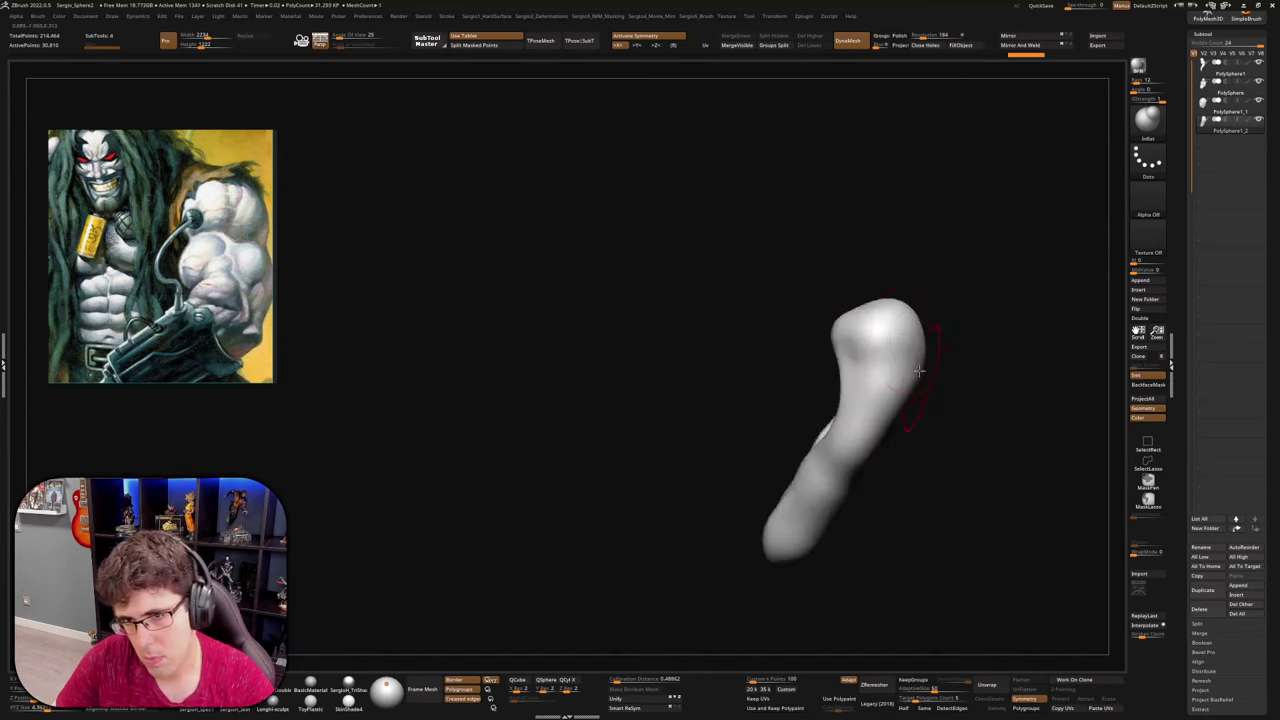
mouse_move(892, 361)
shift+mouse_down()
mouse_move(901, 337)
mouse_move(890, 366)
shift+mouse_up()
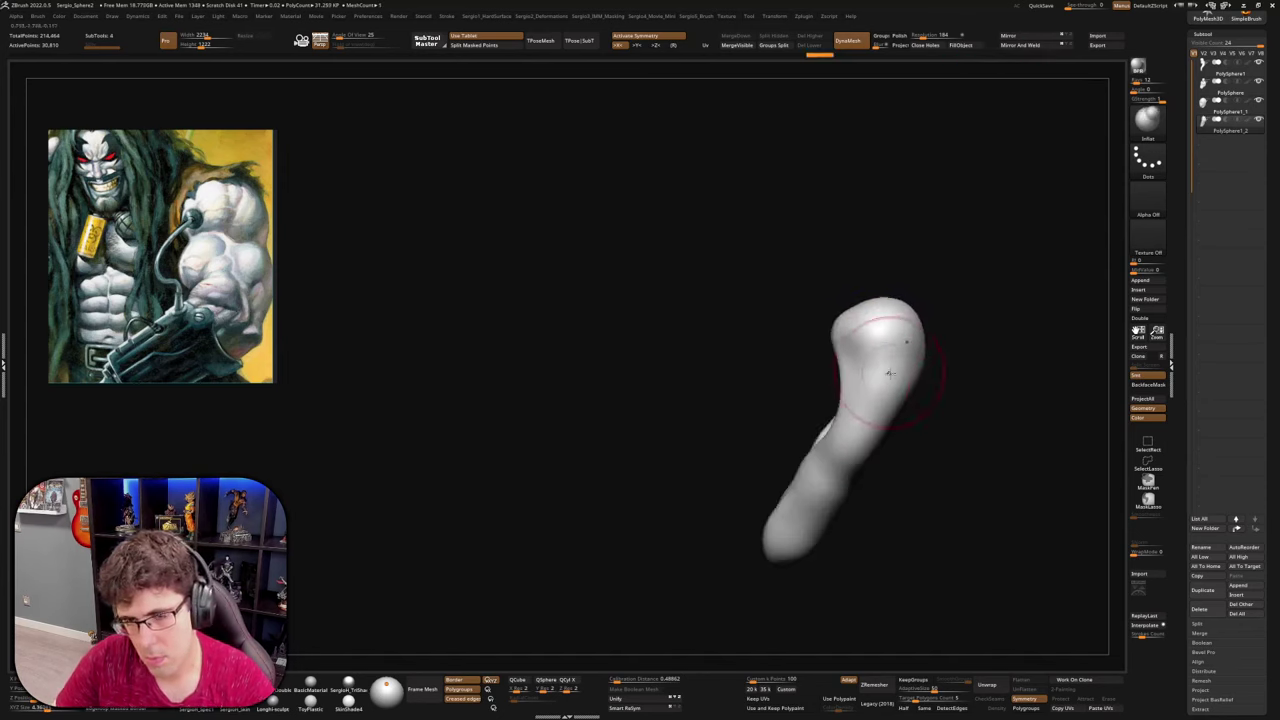
Show the full figure and pull the back hair down into a long tapered length behind the torso with the Move brush
key(shift+alt+s)
right_drag(889, 371, 926, 348)
key(b)
key(m)
key(v)
mouse_move(884, 346)
mouse_down()
mouse_move(875, 363)
mouse_move(892, 362)
mouse_move(897, 387)
mouse_up()
mouse_move(940, 385)
right_down()
mouse_move(851, 414)
mouse_move(882, 422)
right_up()
drag(880, 440, 906, 586)
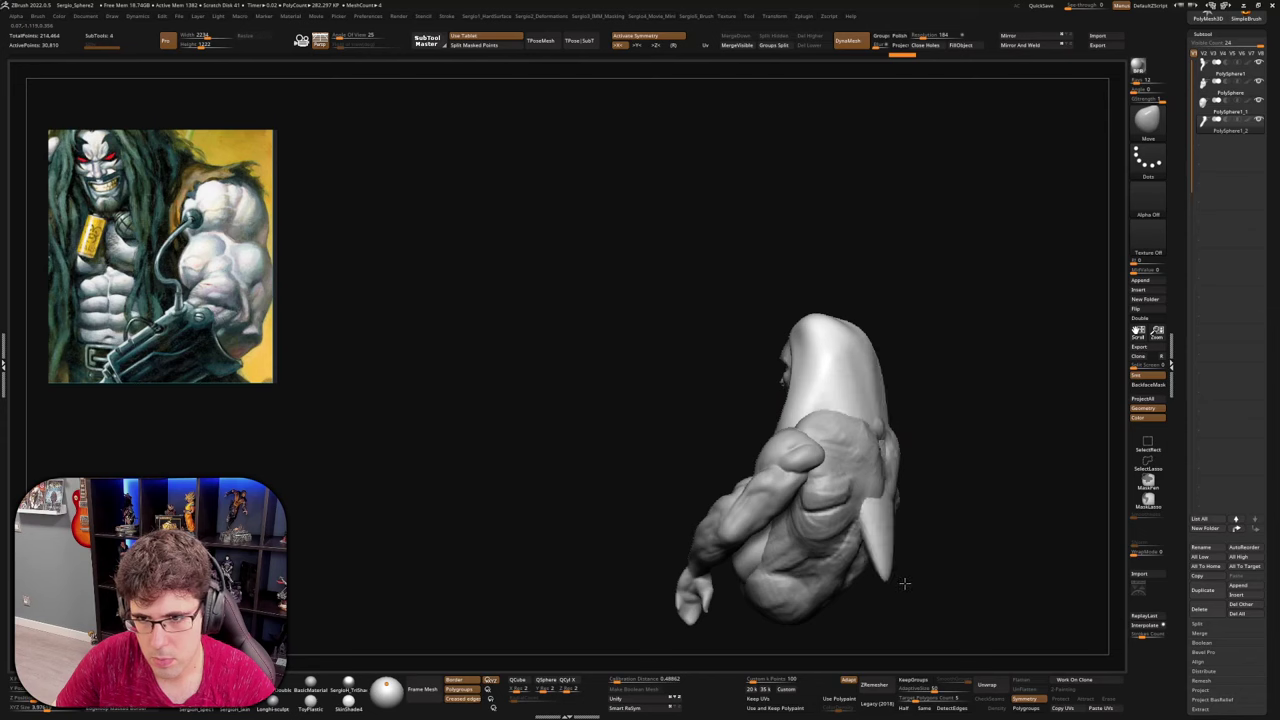
mouse_move(848, 478)
right_down()
mouse_move(889, 468)
mouse_move(877, 430)
right_up()
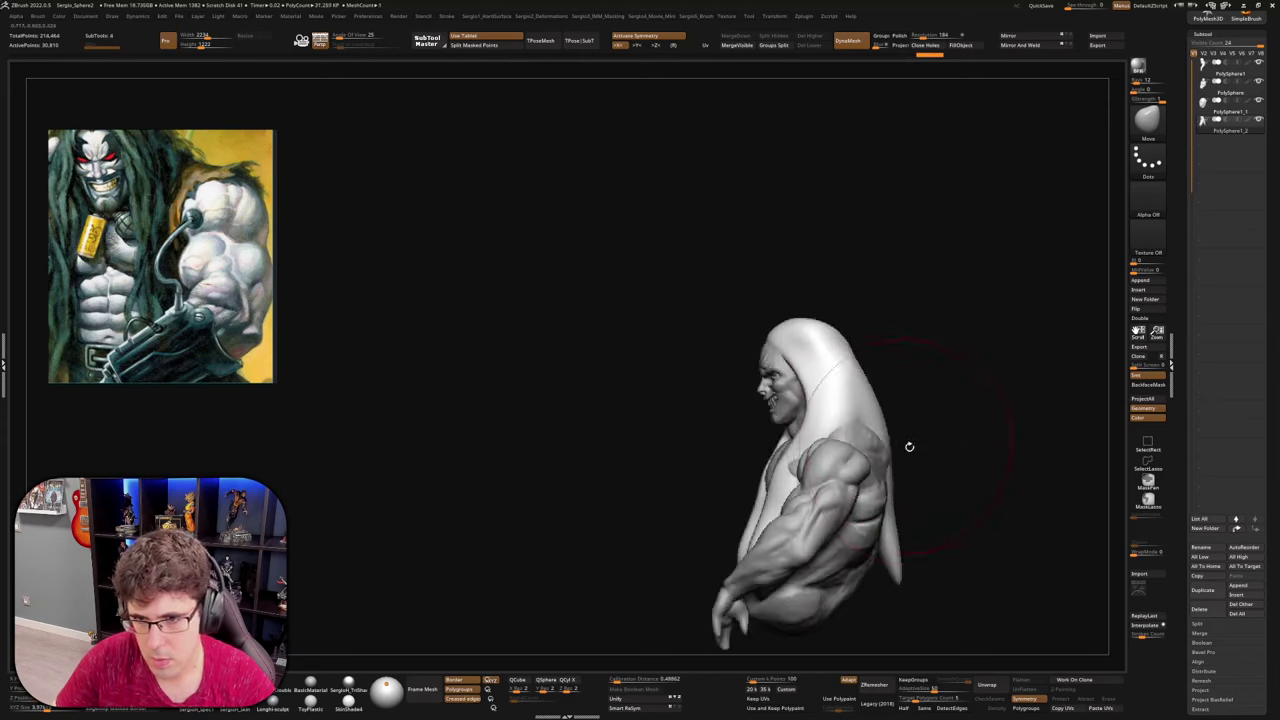
Shape the hairline above the forehead into a pointed peak with the DamStandard brush
mouse_move(799, 470)
right_down()
mouse_move(784, 493)
mouse_move(820, 476)
mouse_move(861, 488)
mouse_move(820, 440)
mouse_move(835, 400)
mouse_move(820, 330)
mouse_move(811, 371)
mouse_move(888, 352)
right_up()
ctrl+right_drag(749, 306, 776, 345)
mouse_move(776, 345)
alt+right_down()
mouse_move(775, 421)
mouse_move(806, 448)
mouse_move(840, 452)
mouse_move(786, 450)
alt+right_up()
key(ctrl+shift+d)
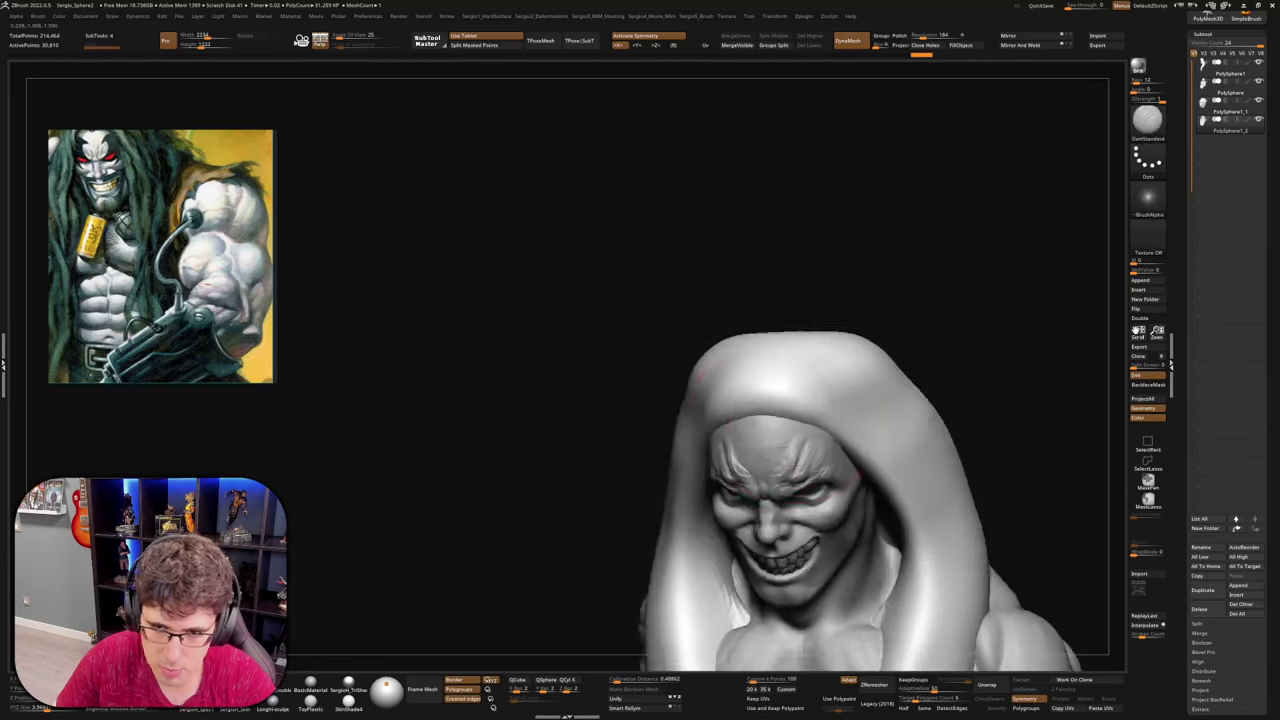
right_drag(698, 352, 773, 421)
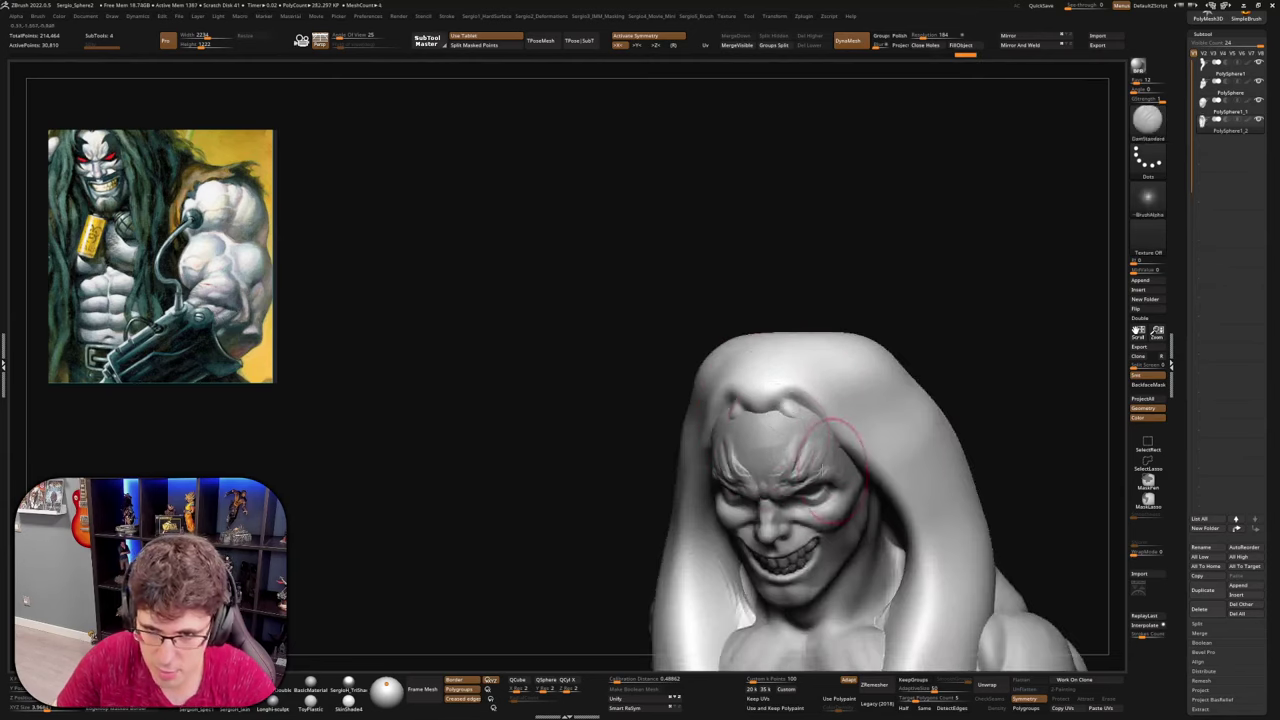
right_drag(831, 470, 735, 390)
Adjust the front hairline and the hair edge around the temples with the Move brush
key(b)
key(m)
key(v)
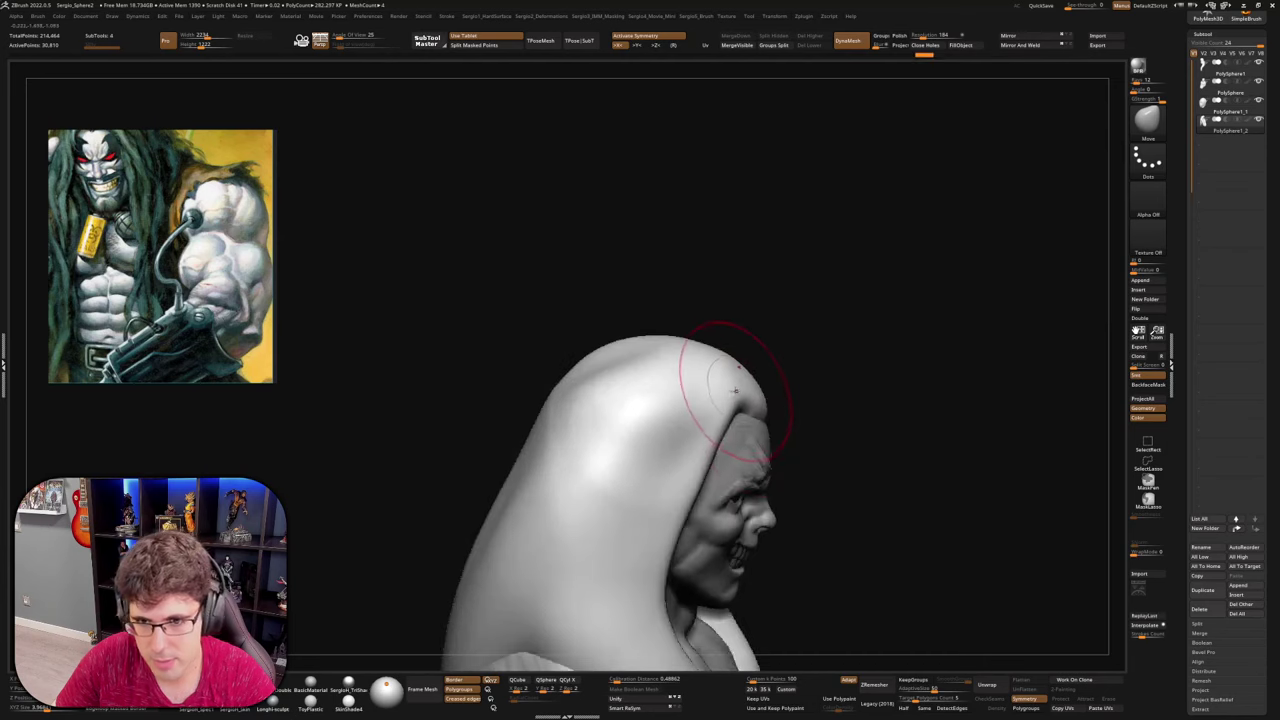
drag(767, 394, 775, 391)
drag(716, 442, 728, 438)
right_drag(770, 435, 675, 440)
right_drag(829, 409, 765, 405)
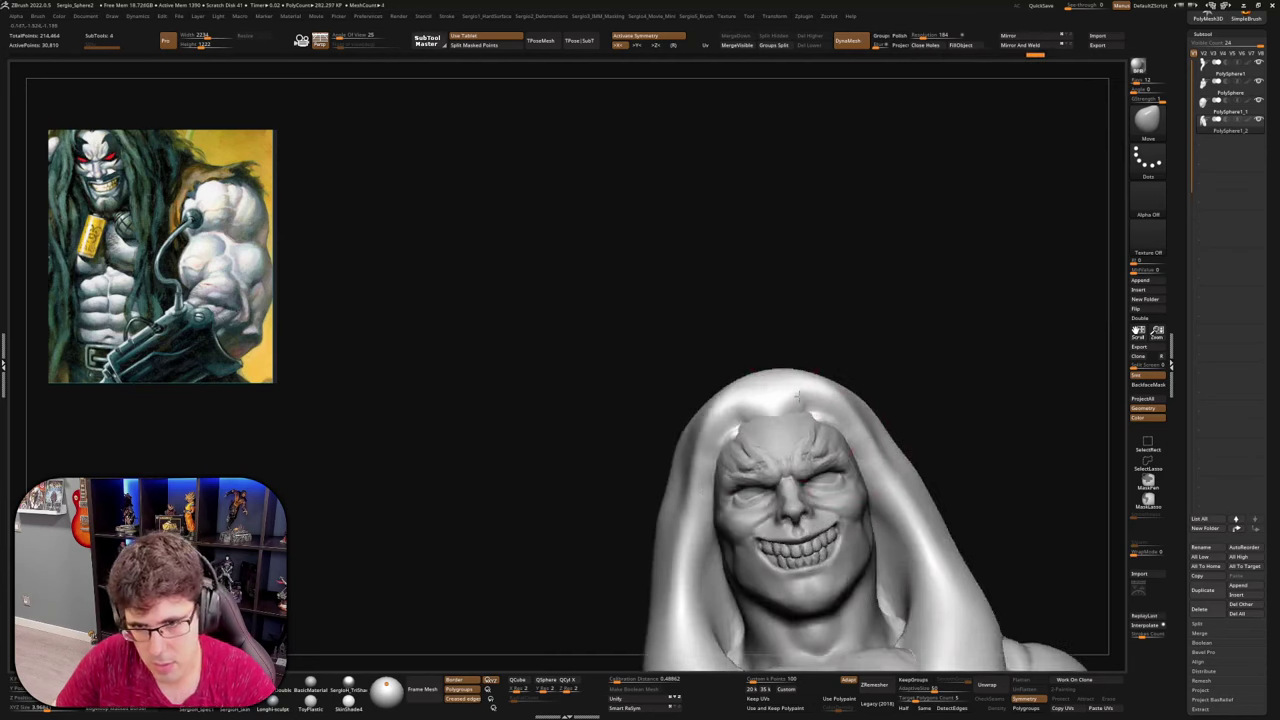
drag(798, 396, 797, 388)
mouse_move(800, 415)
right_down()
mouse_move(743, 446)
mouse_move(754, 430)
mouse_move(815, 501)
mouse_move(828, 409)
mouse_move(730, 437)
right_up()
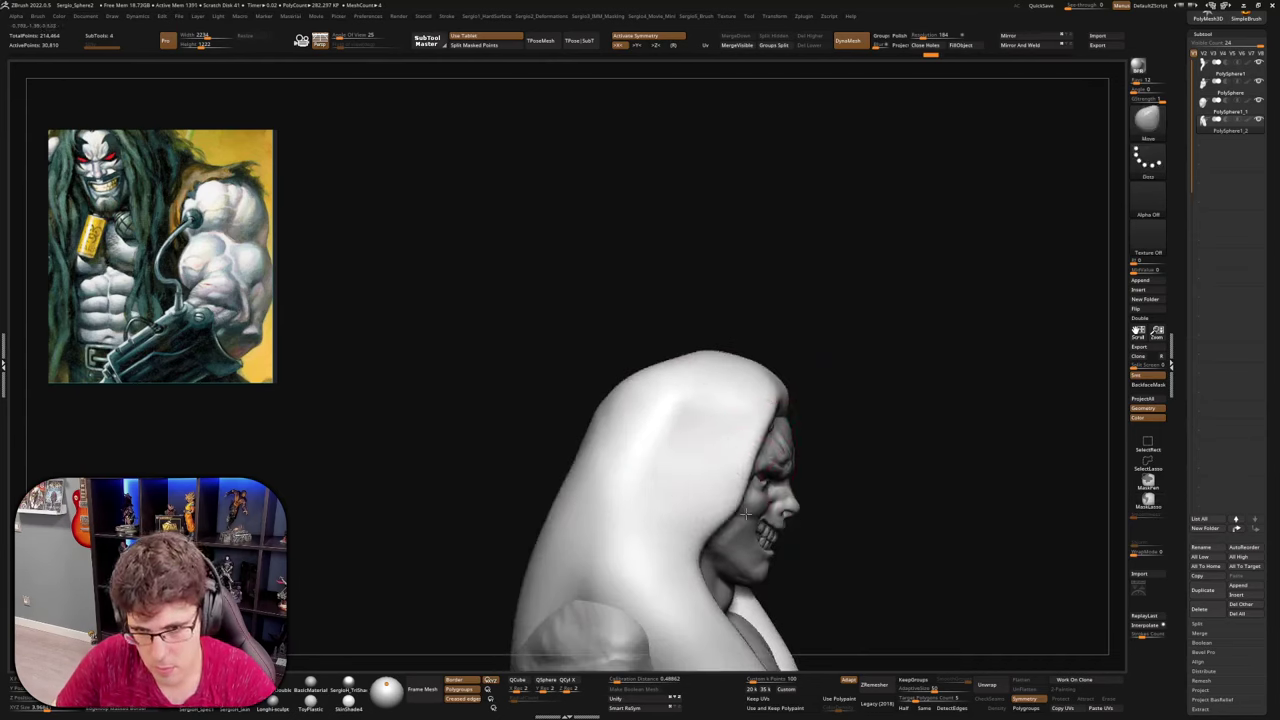
Reshape and smooth the side hair beside the jaw so it falls evenly over the front of the shoulder
mouse_move(757, 543)
right_down()
mouse_move(757, 486)
mouse_move(772, 510)
right_up()
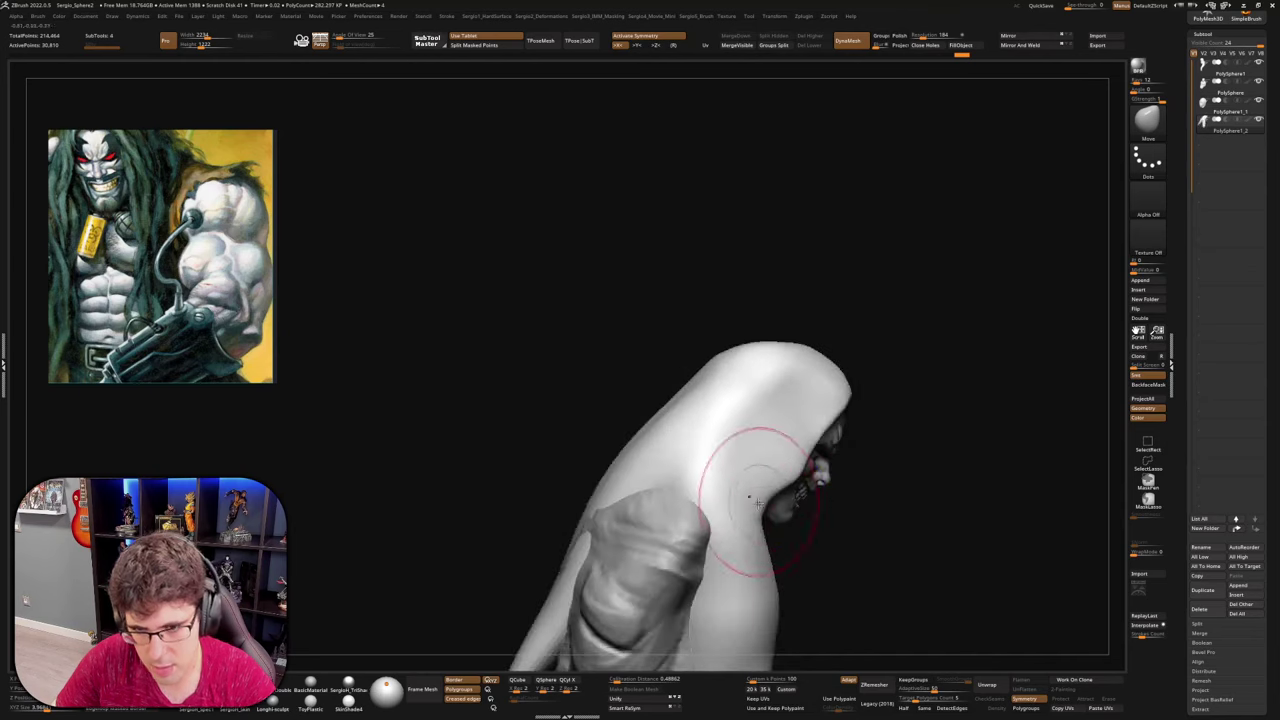
right_drag(789, 606, 785, 352)
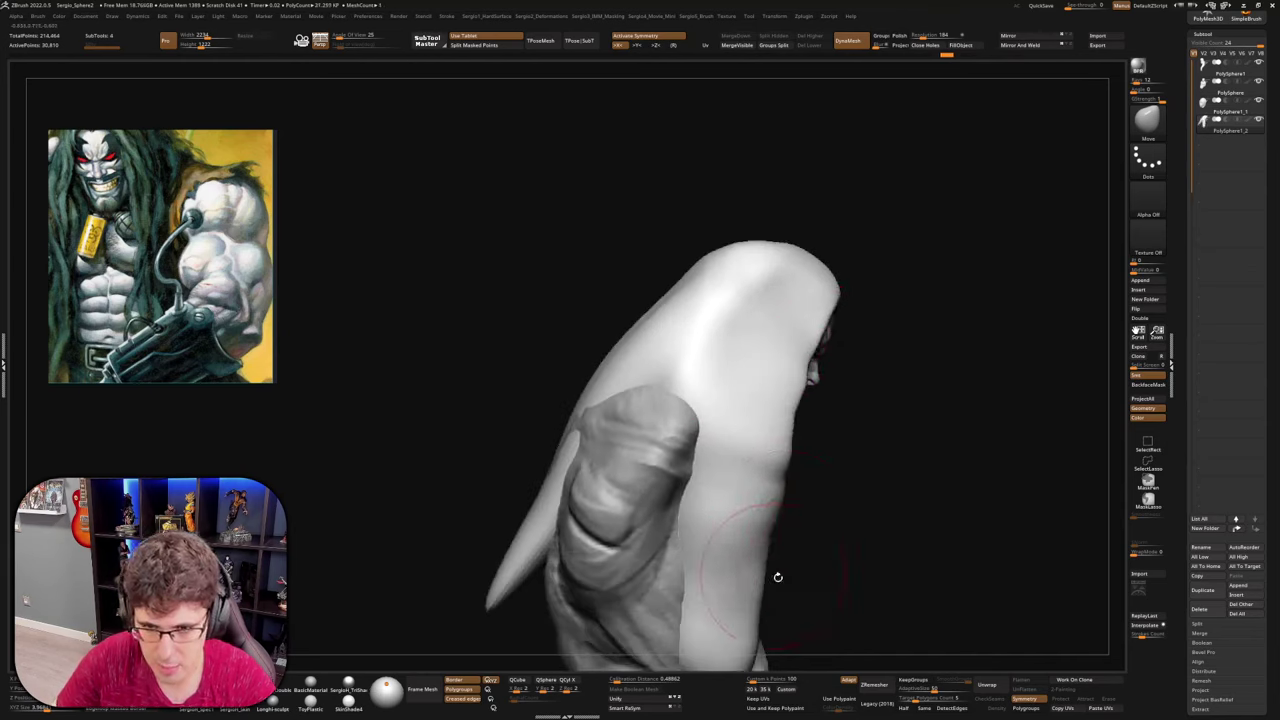
right_drag(807, 575, 784, 534)
shift+drag(784, 530, 787, 381)
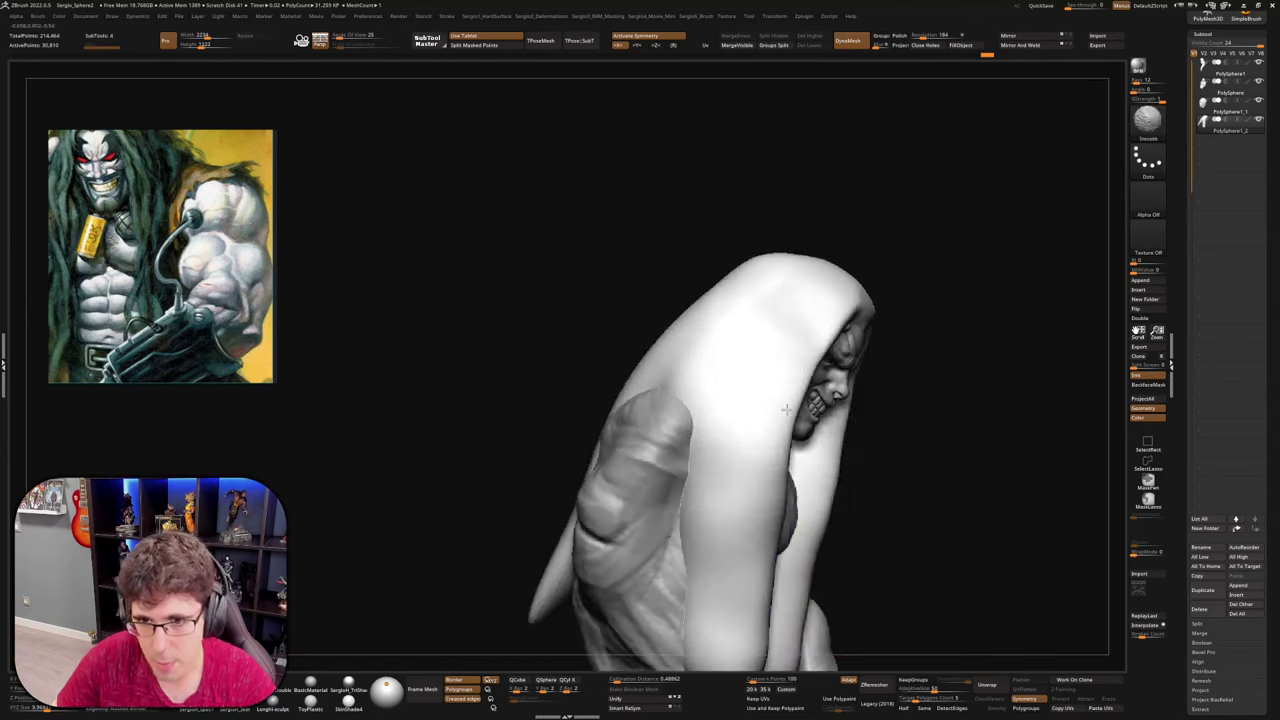
mouse_move(890, 415)
right_down()
mouse_move(834, 409)
mouse_move(680, 503)
mouse_move(690, 590)
right_up()
mouse_move(800, 435)
right_down()
mouse_move(738, 462)
mouse_move(710, 453)
right_up()
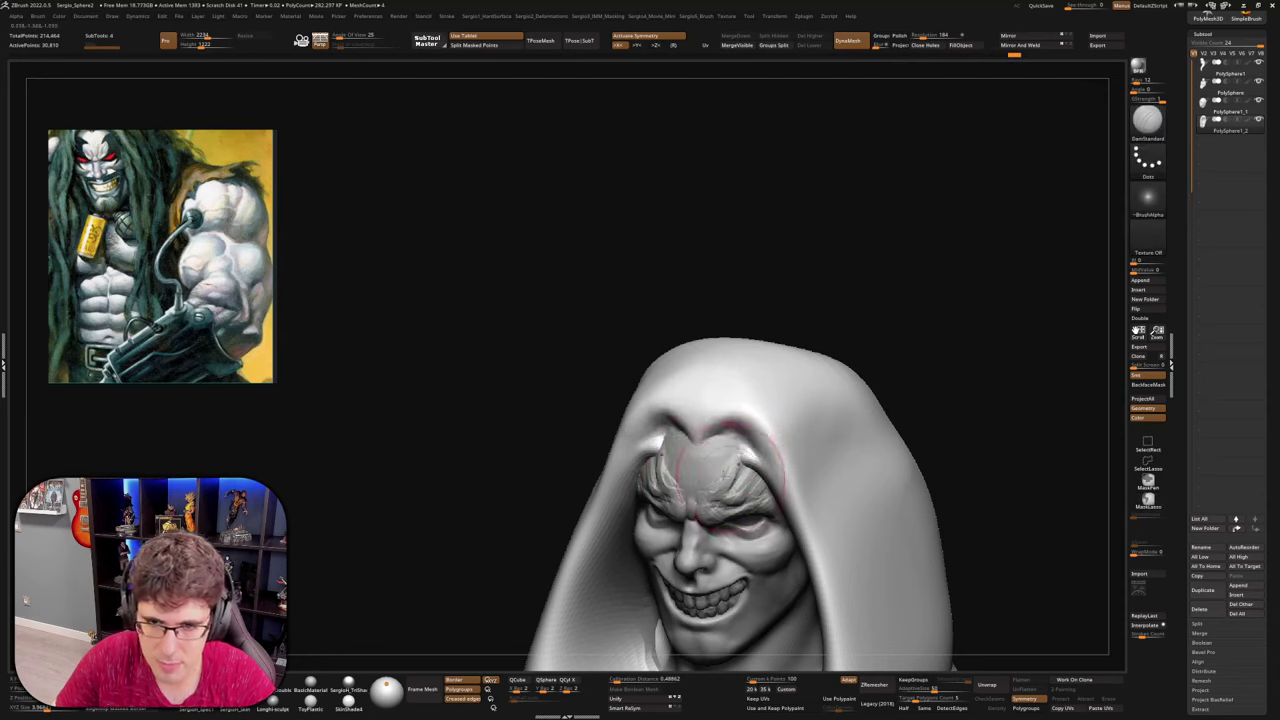
Isolate the hair and rework the inside of the face opening with the ClayBuildup brush
right_drag(731, 477, 790, 470)
key(b)
key(c)
key(b)
key(alt+s)
right_drag(680, 480, 663, 437)
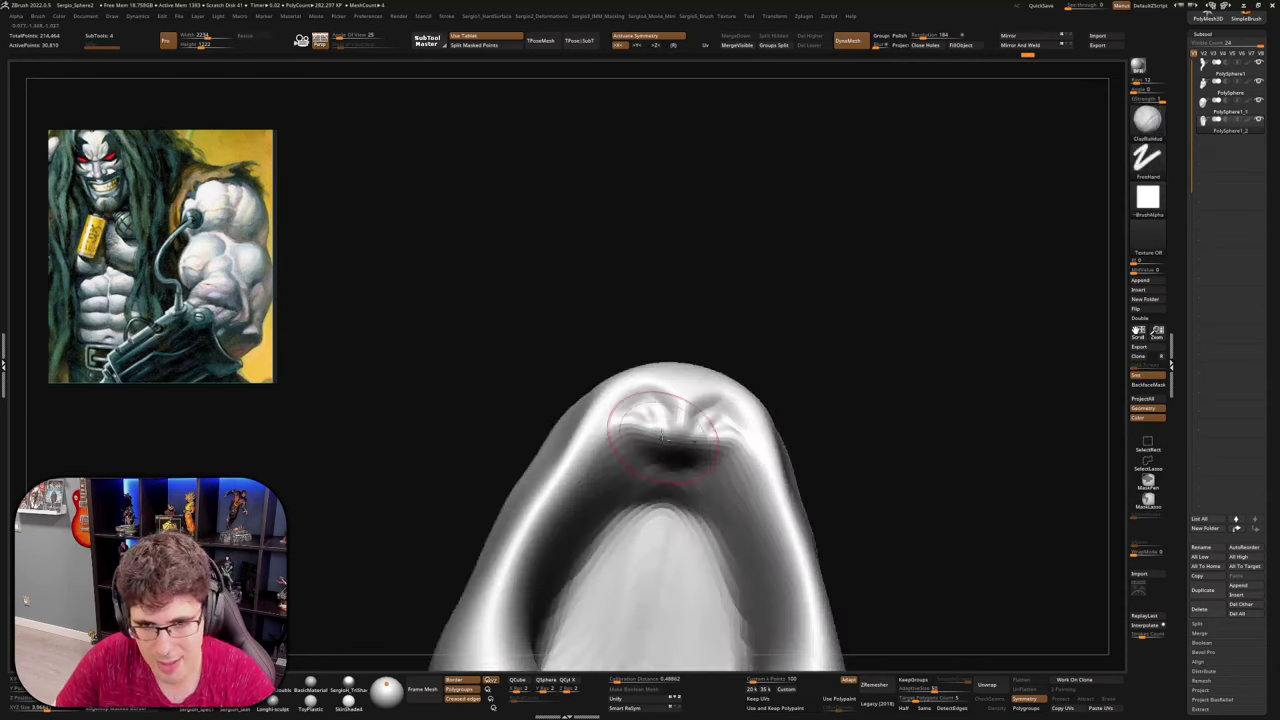
mouse_move(624, 425)
mouse_down()
mouse_move(582, 500)
mouse_move(640, 500)
mouse_move(709, 436)
mouse_move(750, 570)
mouse_up()
drag(750, 460, 776, 590)
right_drag(700, 490, 745, 500)
mouse_move(745, 500)
ctrl+right_down()
mouse_move(740, 467)
mouse_move(710, 500)
mouse_move(734, 503)
ctrl+right_up()
key(shift)
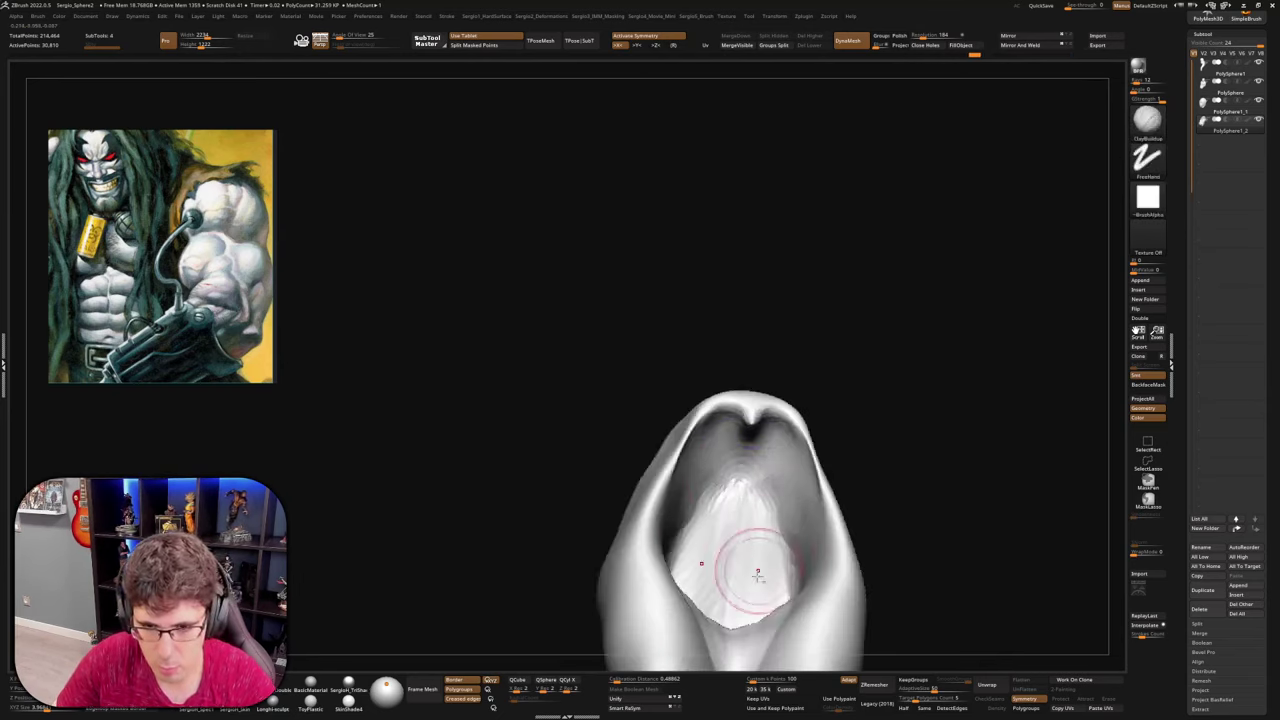
Cut into the hair below the face opening with the ClayBuildup brush and smooth the reworked area
right_drag(757, 571, 776, 480)
key(s)
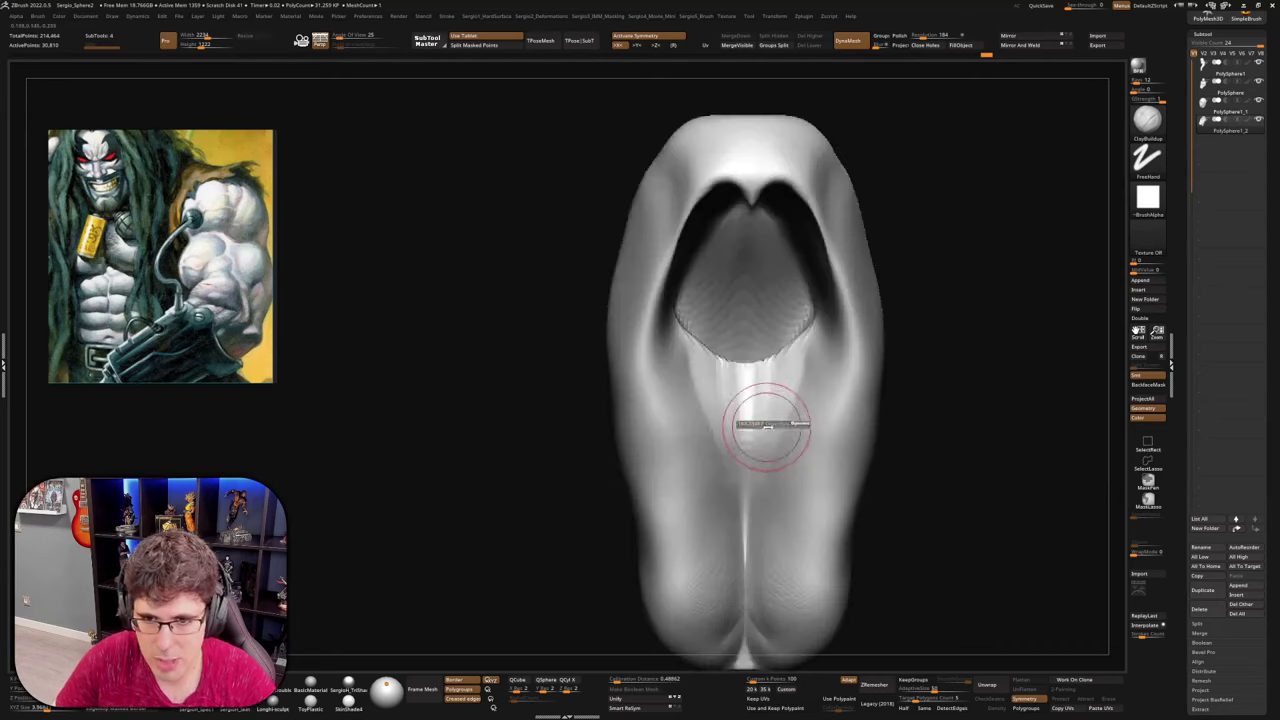
right_drag(766, 426, 760, 480)
drag(757, 376, 731, 402)
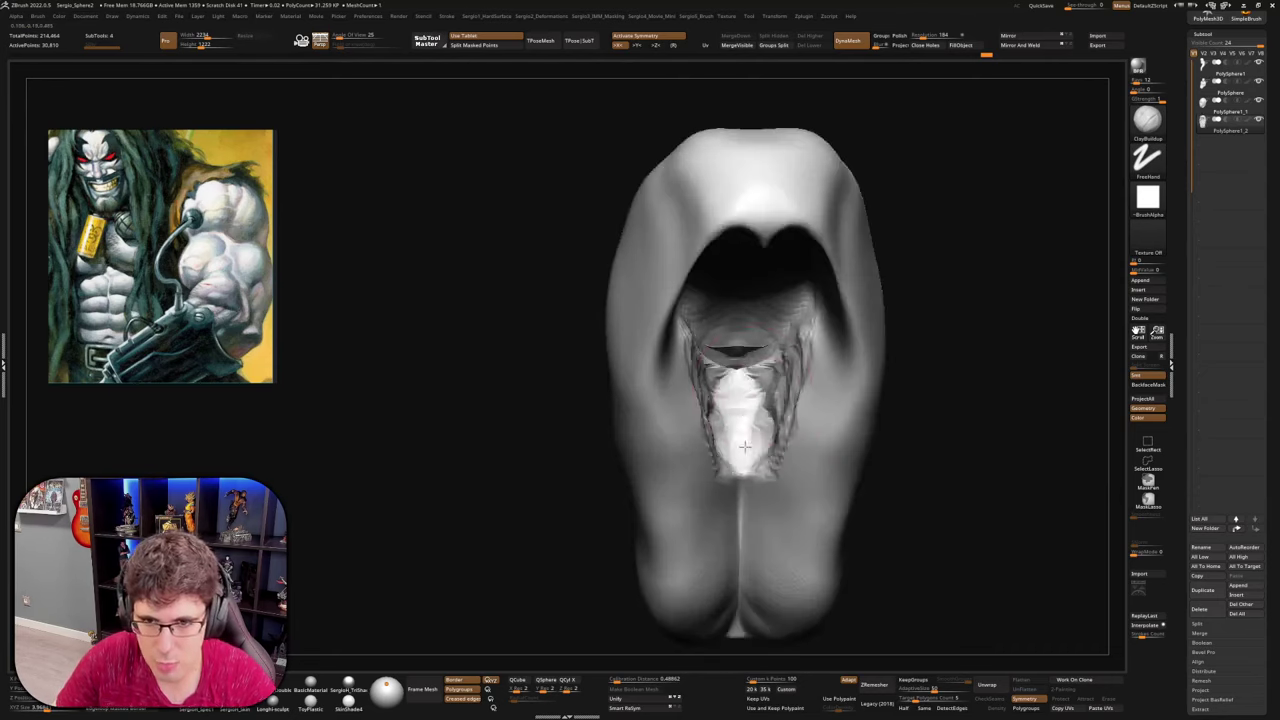
shift+drag(745, 447, 745, 312)
mouse_move(750, 400)
right_down()
mouse_move(690, 392)
mouse_move(699, 405)
right_up()
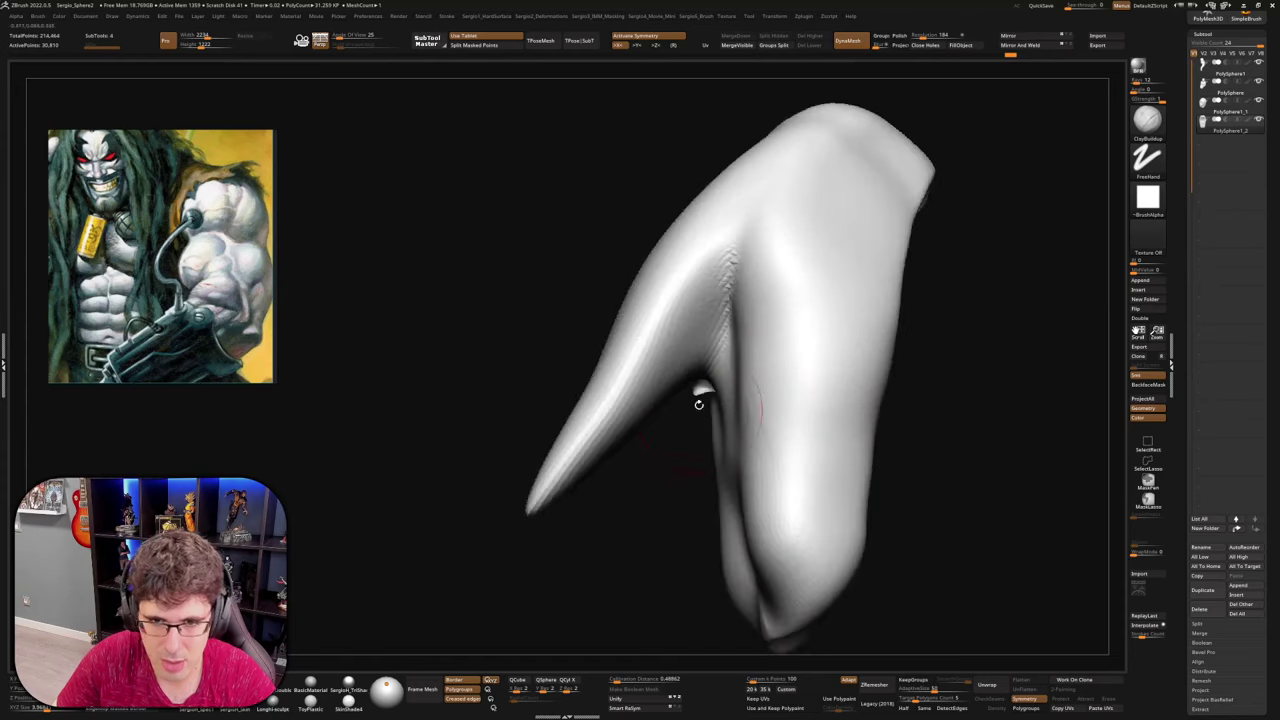
shift+drag(728, 290, 706, 375)
right_drag(909, 431, 968, 415)
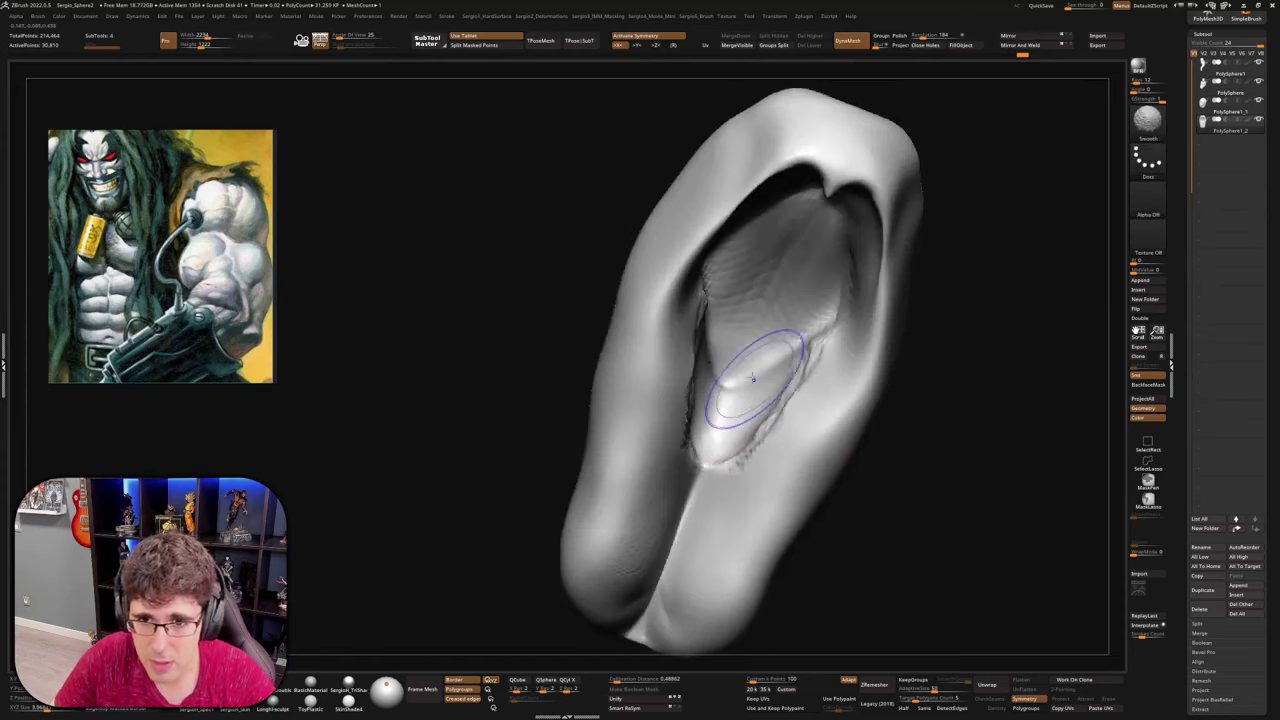
shift+drag(752, 378, 776, 398)
Extend the hollow between the two front locks down to their tips with the ClayBuildup brush and smooth it
drag(683, 560, 732, 414)
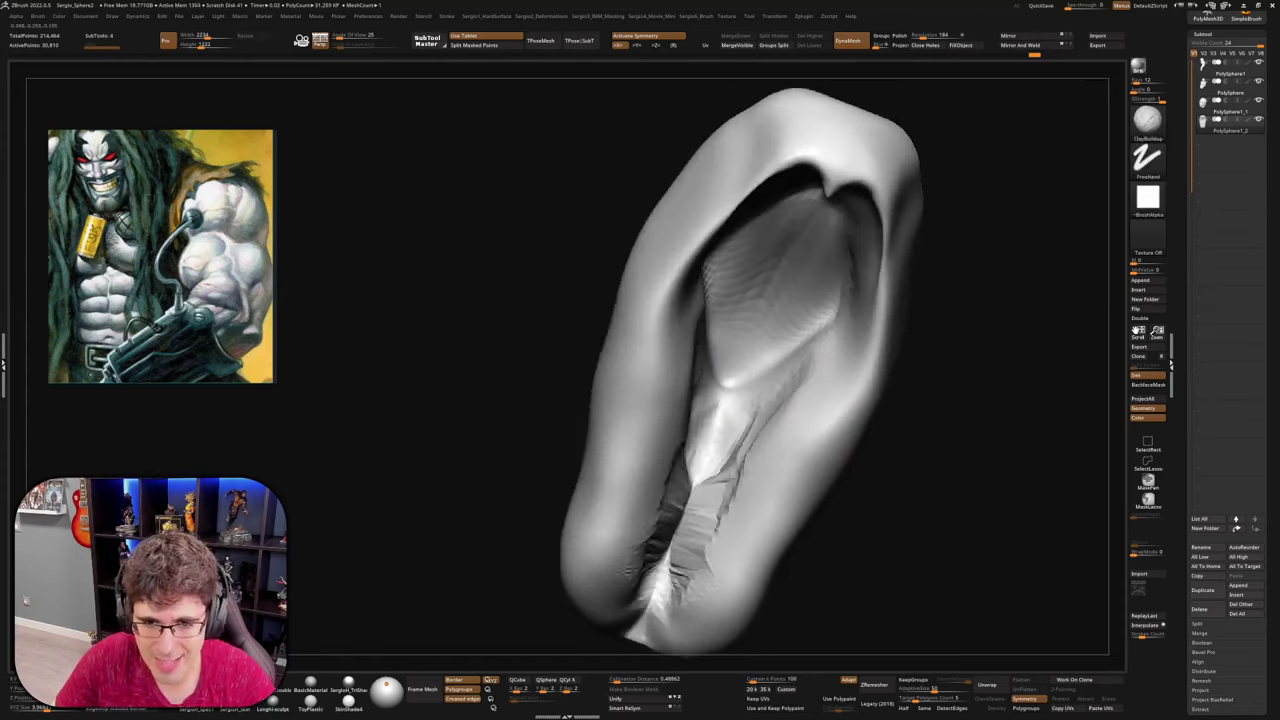
shift+drag(650, 615, 676, 524)
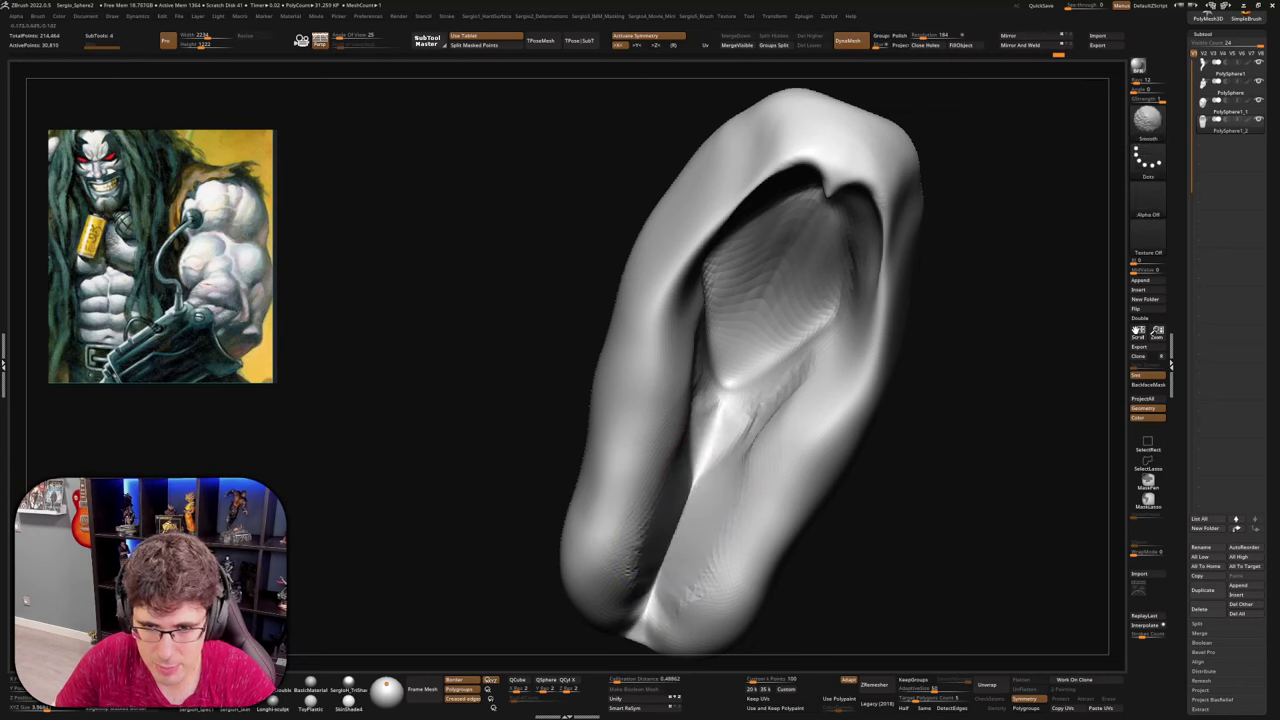
key(ctrl+z)
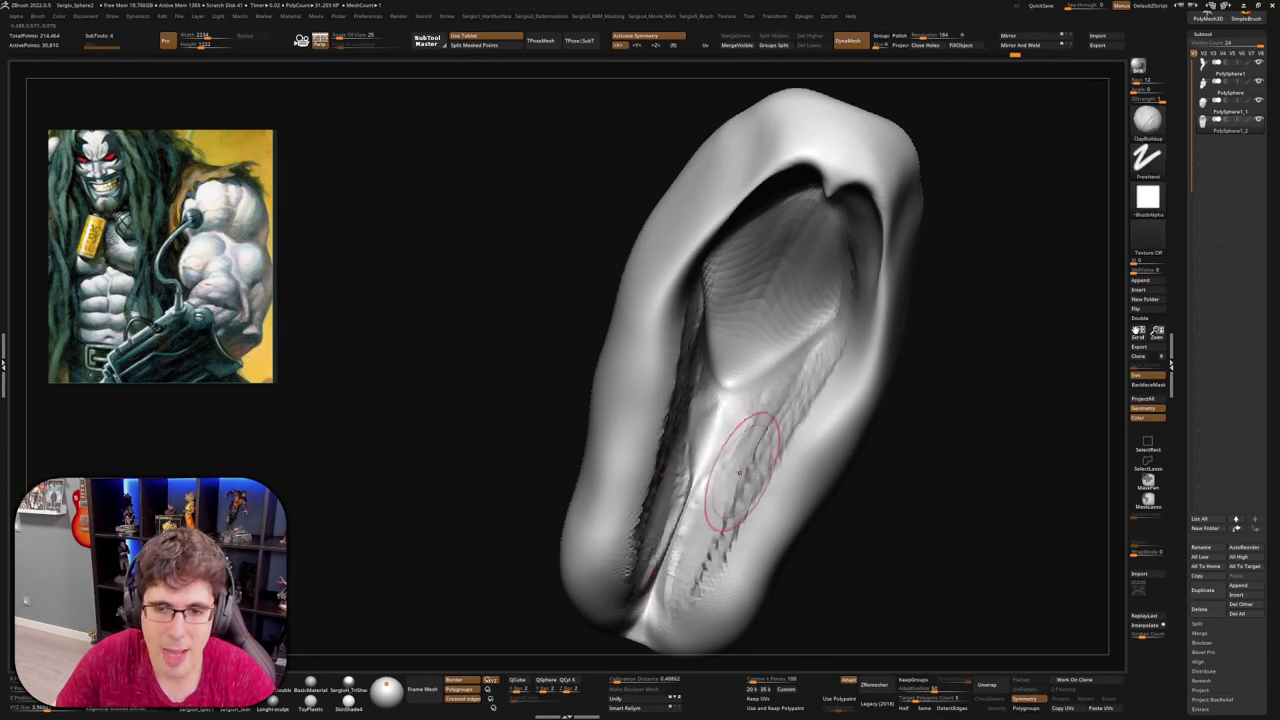
mouse_move(734, 490)
ctrl+right_down()
mouse_move(738, 452)
mouse_move(763, 450)
ctrl+right_up()
key(s)
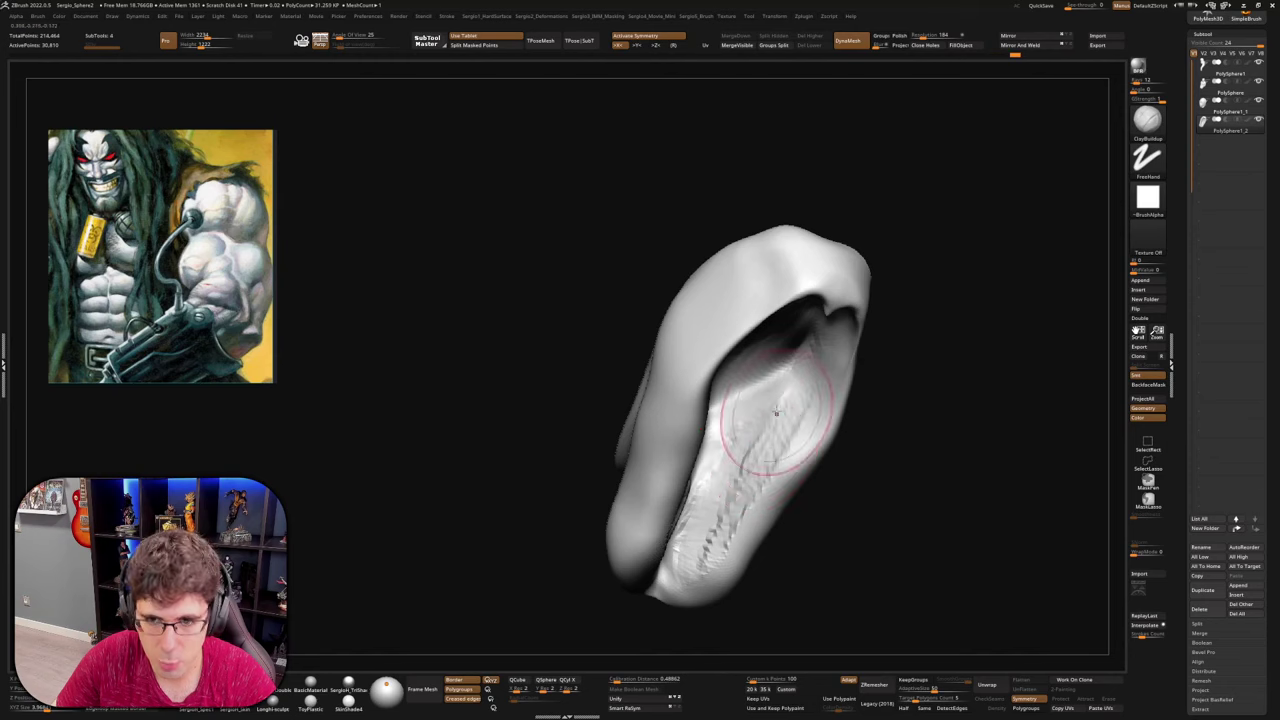
drag(689, 569, 670, 596)
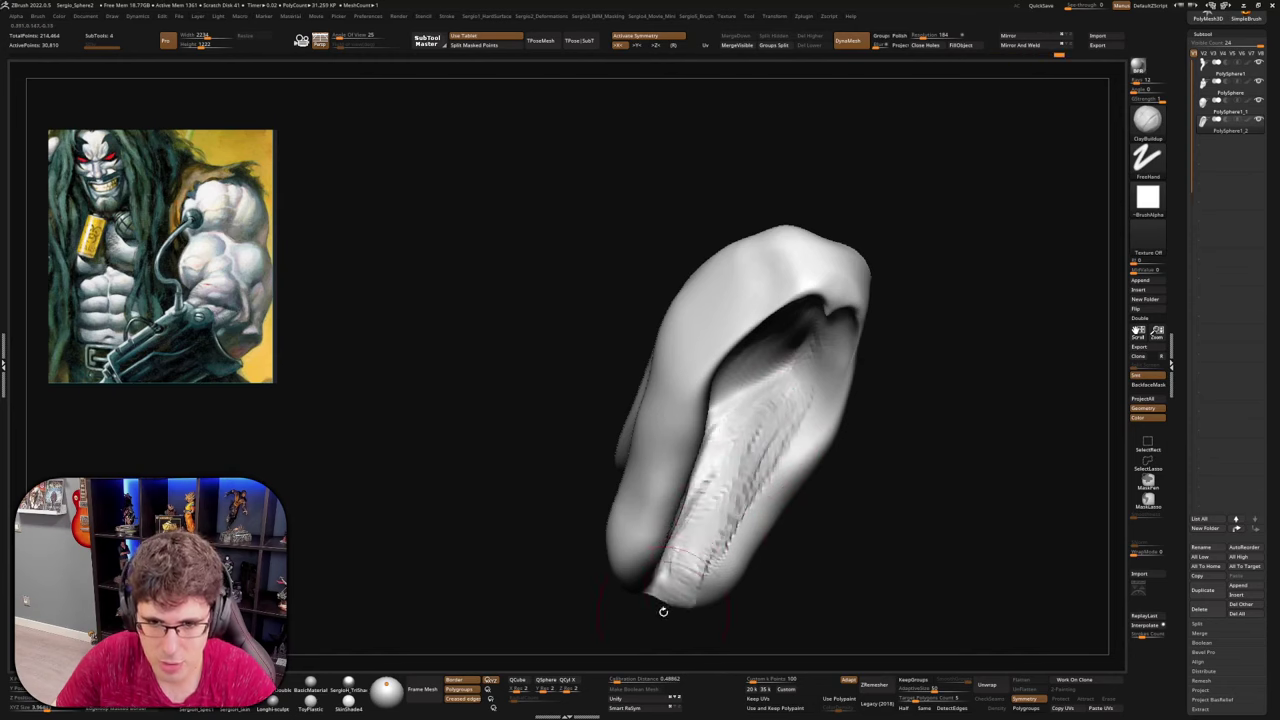
ctrl+right_drag(663, 606, 672, 572)
shift+drag(704, 538, 690, 562)
right_drag(752, 472, 709, 457)
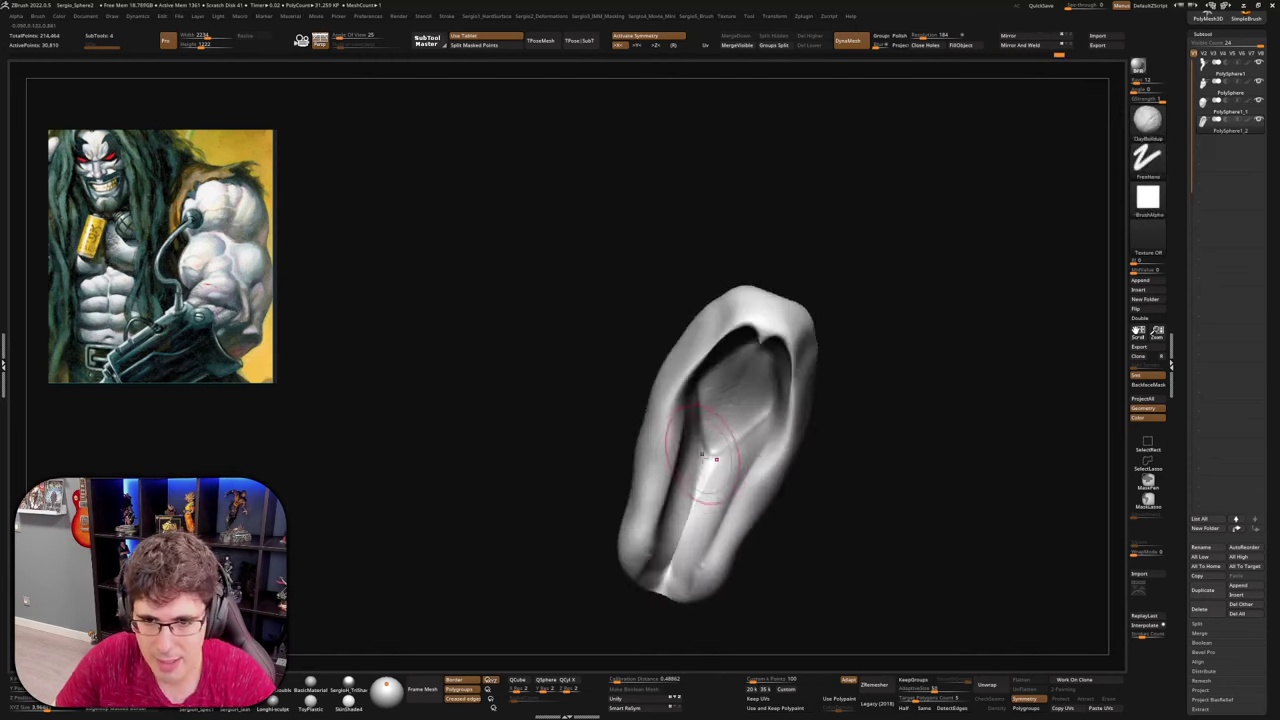
right_drag(705, 516, 709, 504)
mouse_move(716, 468)
mouse_down()
mouse_move(711, 594)
mouse_move(800, 457)
mouse_move(726, 458)
mouse_up()
Show the full figure and thicken the long side locks beside the face and chest with the Inflat brush
key(b)
key(m)
key(v)
right_drag(727, 459, 642, 395)
key(b)
key(i)
key(n)
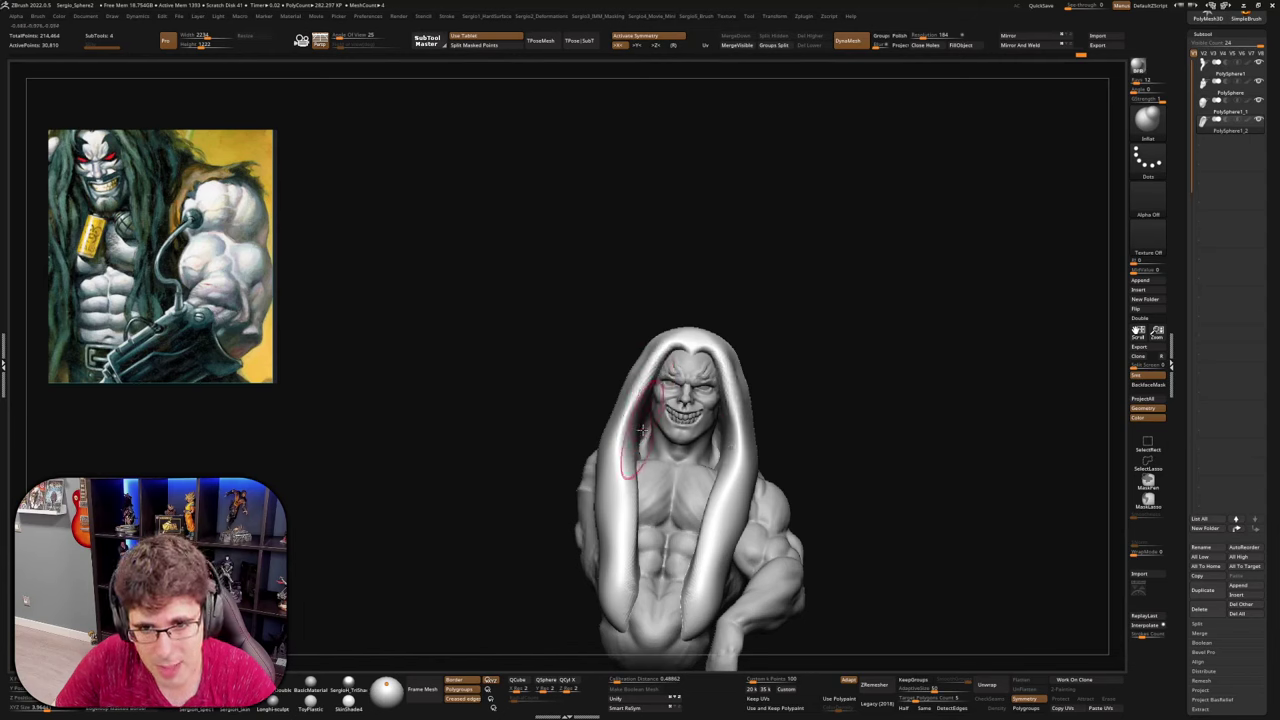
drag(643, 430, 632, 456)
ctrl+right_drag(617, 415, 620, 445)
mouse_move(620, 445)
right_down()
mouse_move(600, 447)
mouse_move(625, 450)
right_up()
mouse_move(633, 580)
mouse_down()
mouse_move(635, 452)
mouse_move(650, 429)
mouse_up()
Reshape the front locks over the chest and spread their lower ends outward with the Move brush
key(b)
key(m)
key(v)
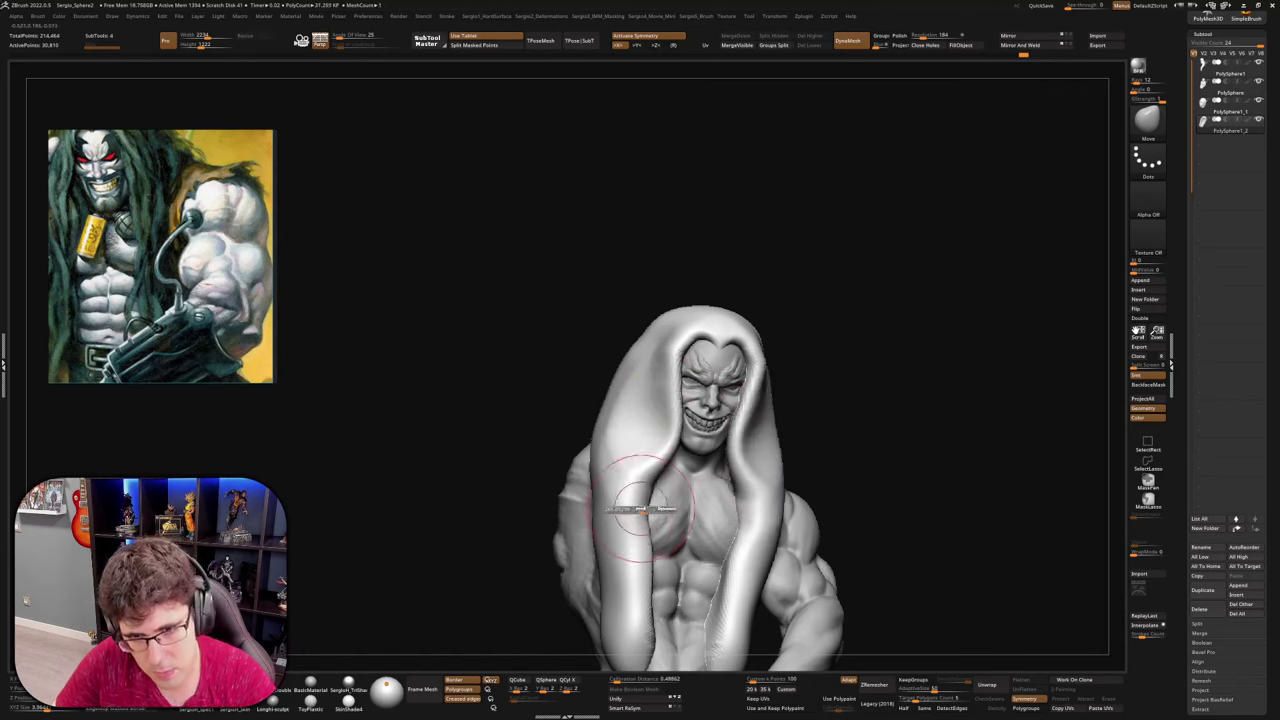
drag(641, 510, 632, 515)
drag(645, 560, 625, 600)
right_drag(710, 595, 655, 592)
drag(655, 592, 665, 590)
alt+right_drag(790, 530, 787, 420)
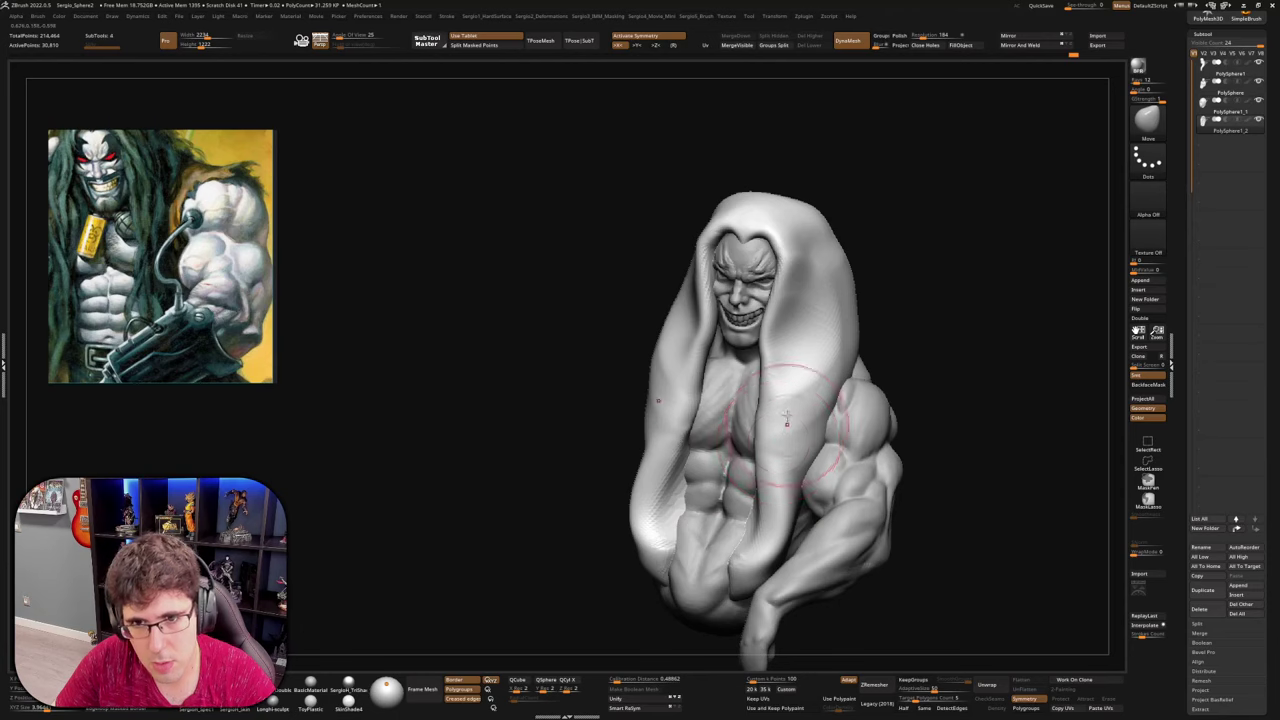
mouse_move(787, 422)
mouse_down()
mouse_move(768, 430)
mouse_move(800, 371)
mouse_move(785, 366)
mouse_up()
Carve long strand grooves down the side hair and front locks with the DamStandard brush
key(b)
key(d)
key(s)
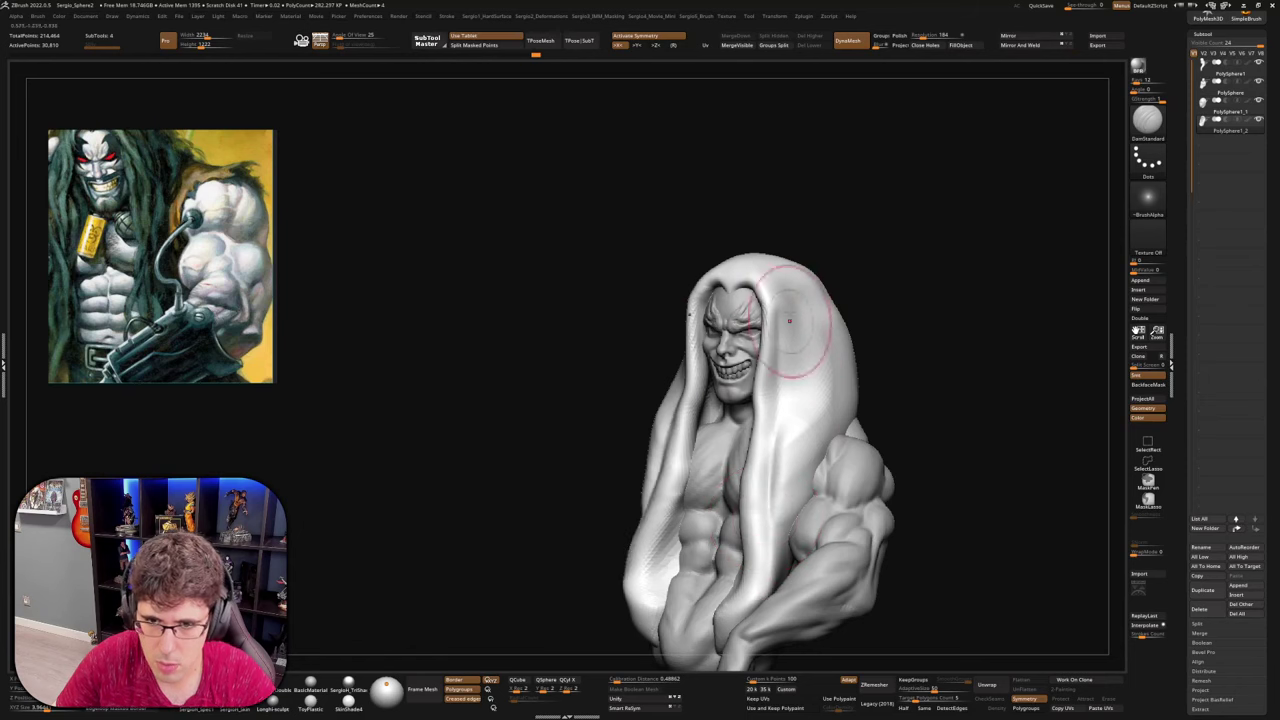
mouse_move(802, 299)
right_down()
mouse_move(850, 350)
mouse_move(840, 300)
mouse_move(818, 310)
right_up()
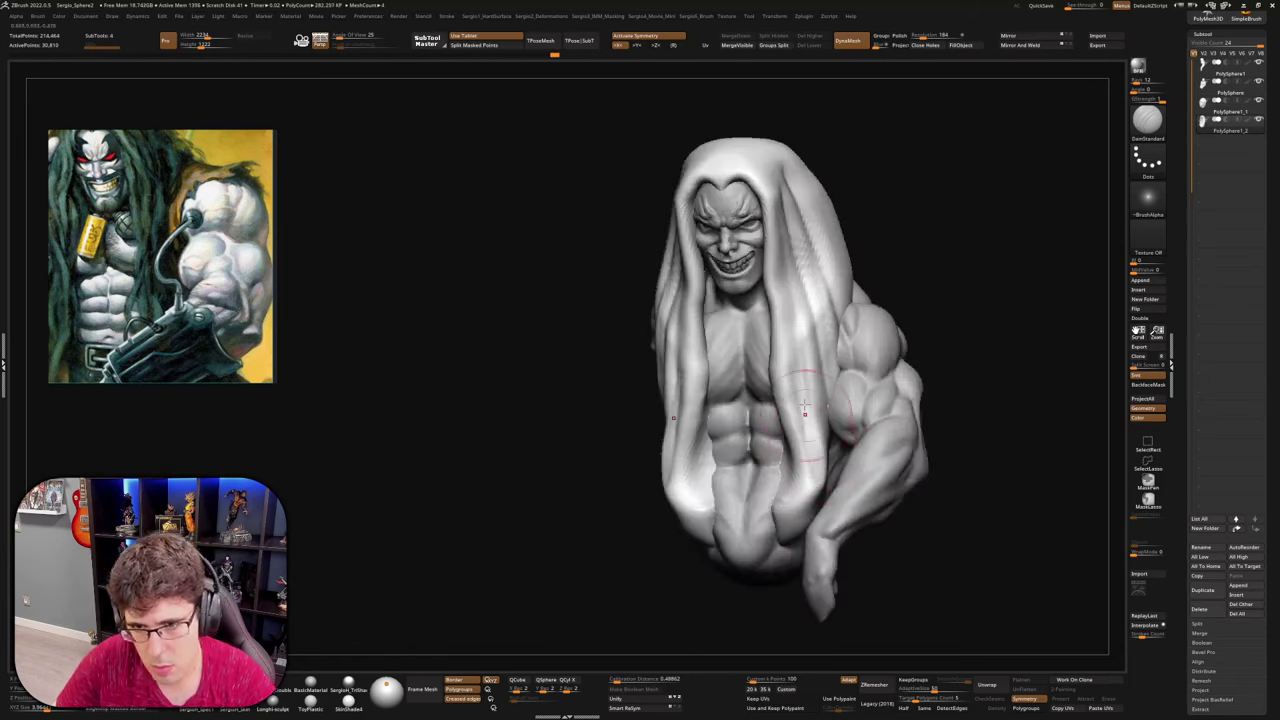
Isolate the hair, carve more flowing strand grooves along its side, and smooth the inner surface of the front lock
key(alt+s)
mouse_move(817, 457)
right_down()
mouse_move(746, 457)
mouse_move(813, 455)
right_up()
drag(827, 315, 862, 398)
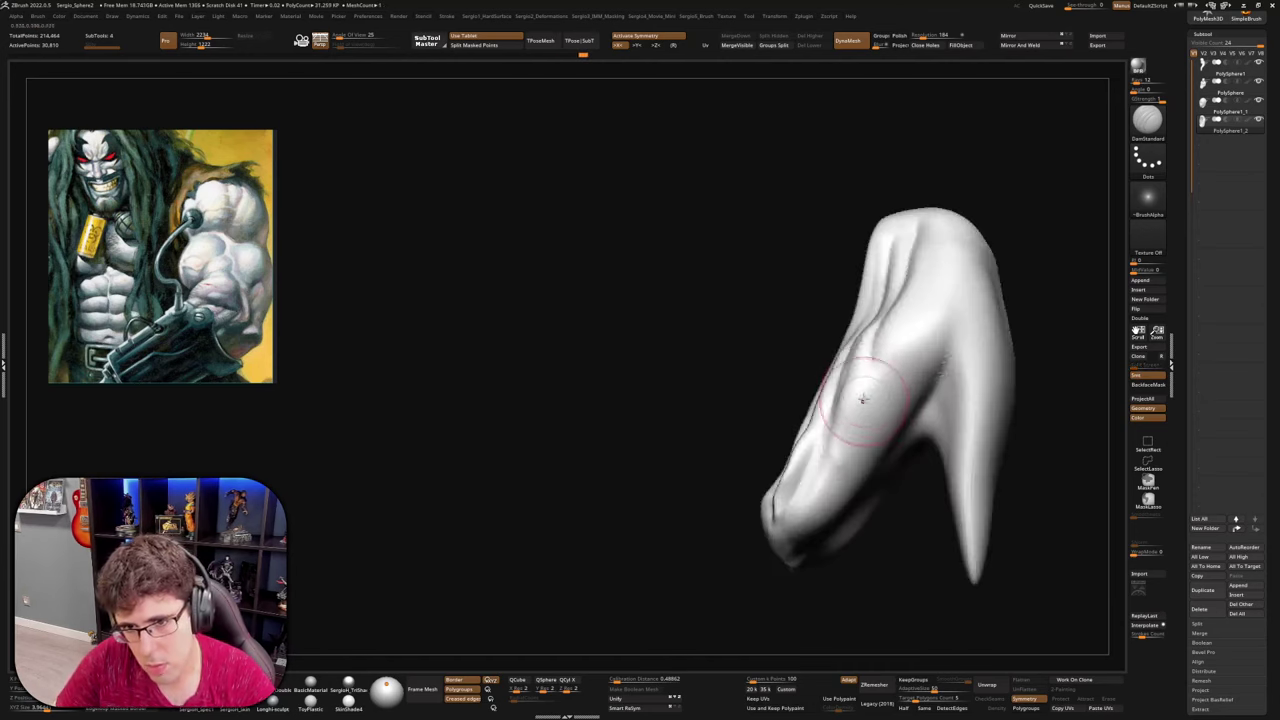
mouse_move(910, 355)
right_down()
mouse_move(871, 405)
mouse_move(795, 443)
mouse_move(809, 445)
right_up()
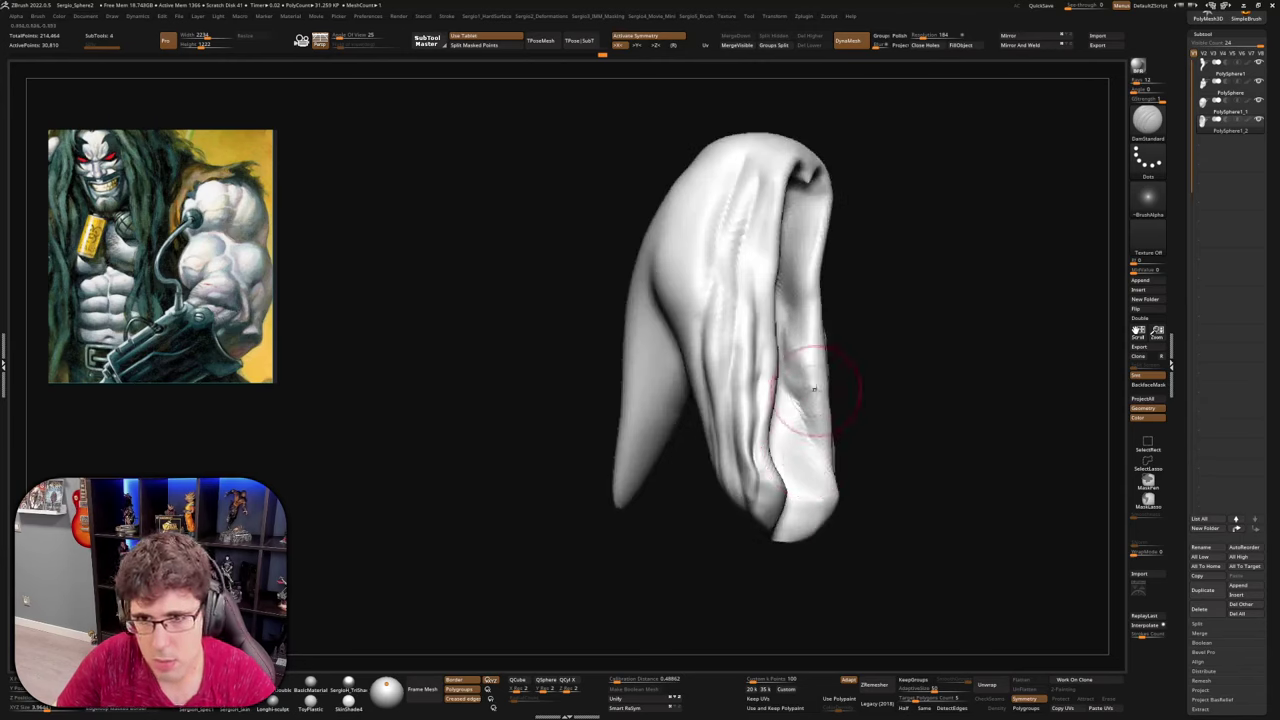
right_drag(814, 389, 793, 386)
shift+drag(843, 371, 838, 345)
mouse_move(808, 343)
right_down()
mouse_move(777, 389)
mouse_move(893, 338)
right_up()
Show the full figure and carve a central parting from the forehead peak back over the crown with the DamStandard brush
key(alt+s)
mouse_move(800, 215)
alt+right_down()
mouse_move(755, 345)
mouse_move(734, 340)
mouse_move(690, 402)
mouse_move(690, 380)
alt+right_up()
alt+right_drag(744, 318, 698, 453)
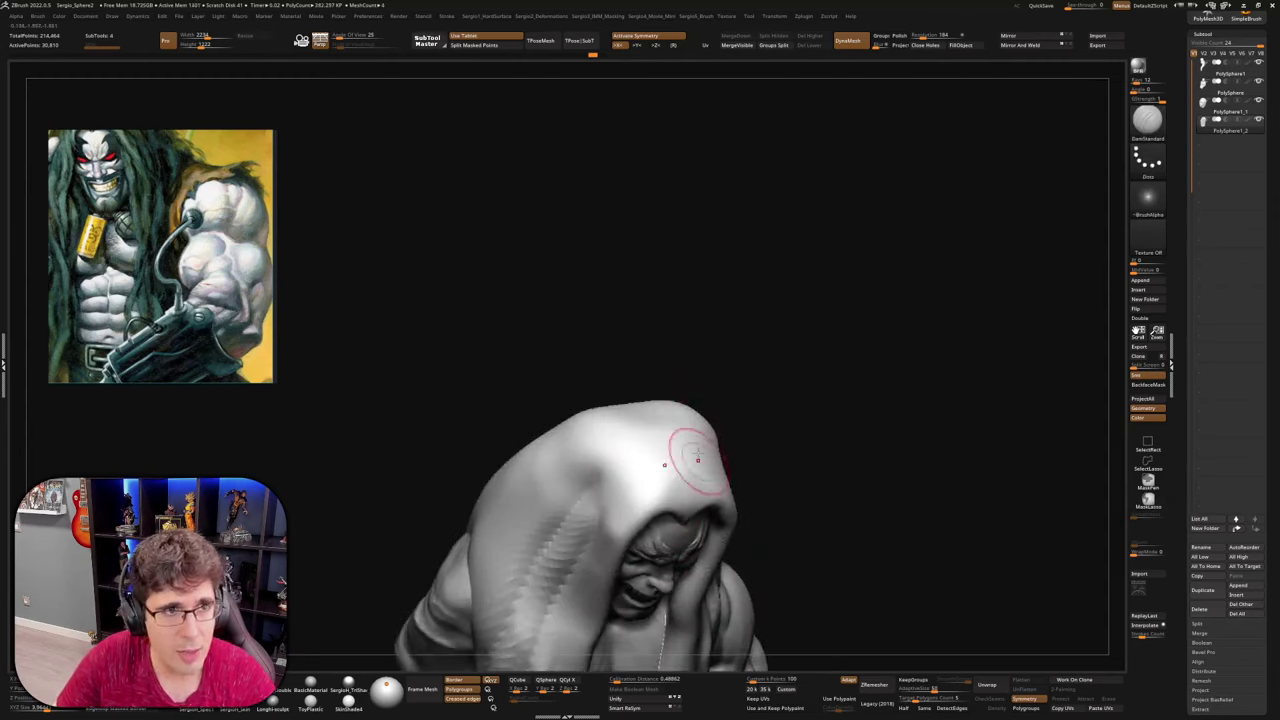
mouse_move(772, 265)
mouse_down()
mouse_move(820, 306)
mouse_move(813, 497)
mouse_move(720, 505)
mouse_up()
drag(634, 512, 702, 364)
right_drag(702, 364, 642, 482)
drag(640, 482, 750, 303)
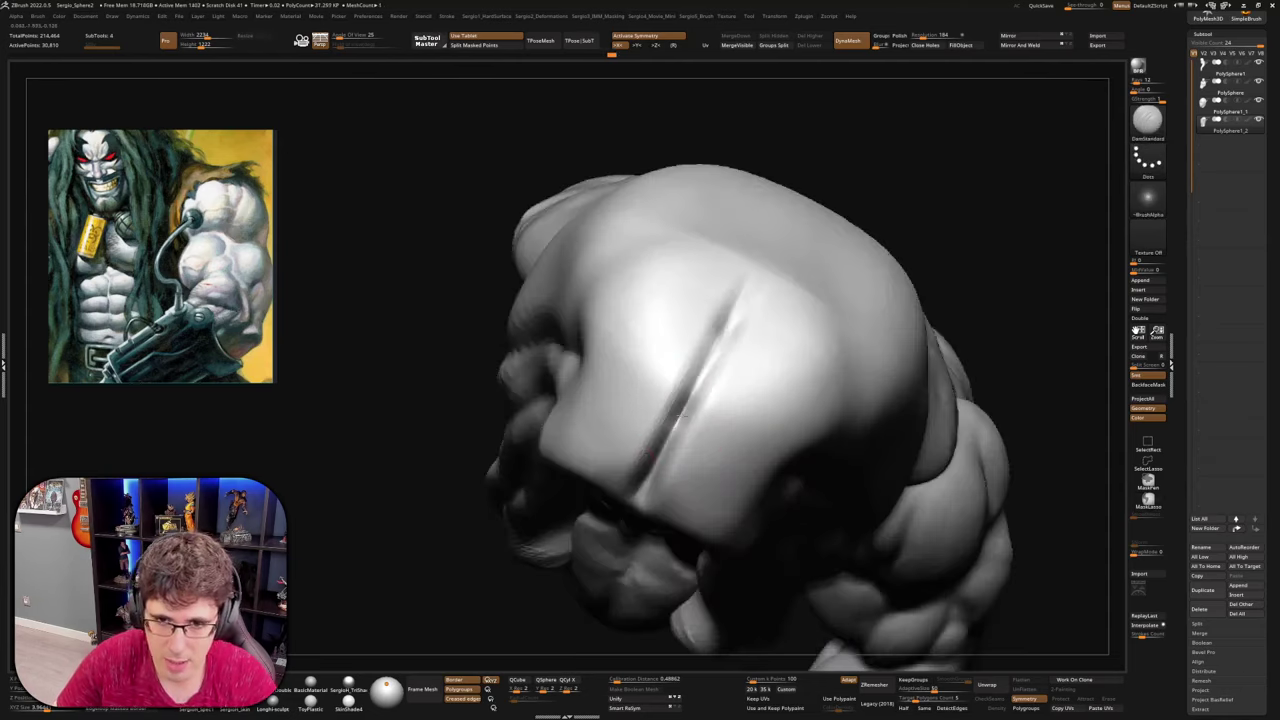
drag(640, 482, 736, 322)
mouse_move(791, 228)
right_down()
mouse_move(724, 357)
mouse_move(749, 420)
mouse_move(700, 425)
mouse_move(686, 482)
right_up()
Shape the hairline's forehead peak with the Move brush and refine the central parting over the crown with the DamStandard brush
key(b)
key(m)
key(v)
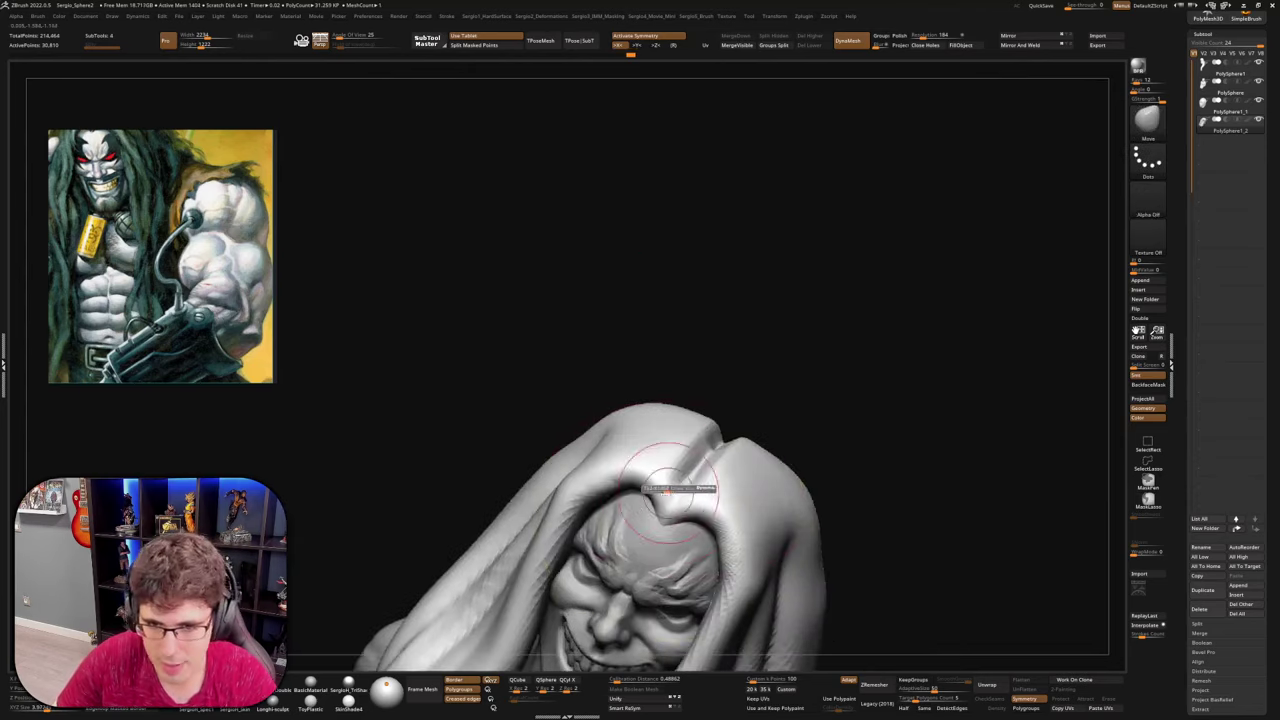
drag(670, 495, 683, 467)
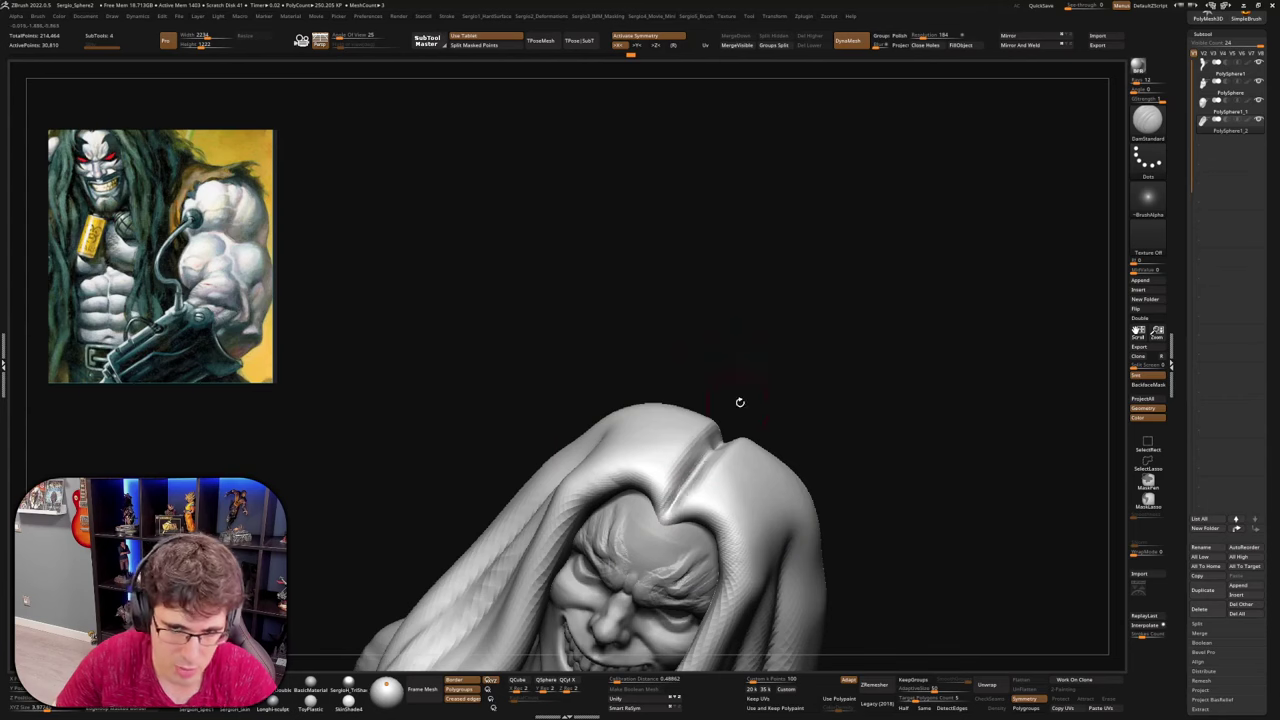
mouse_move(740, 402)
right_down()
mouse_move(712, 436)
mouse_move(770, 470)
mouse_move(677, 534)
mouse_move(722, 394)
mouse_move(742, 388)
right_up()
key(shift)
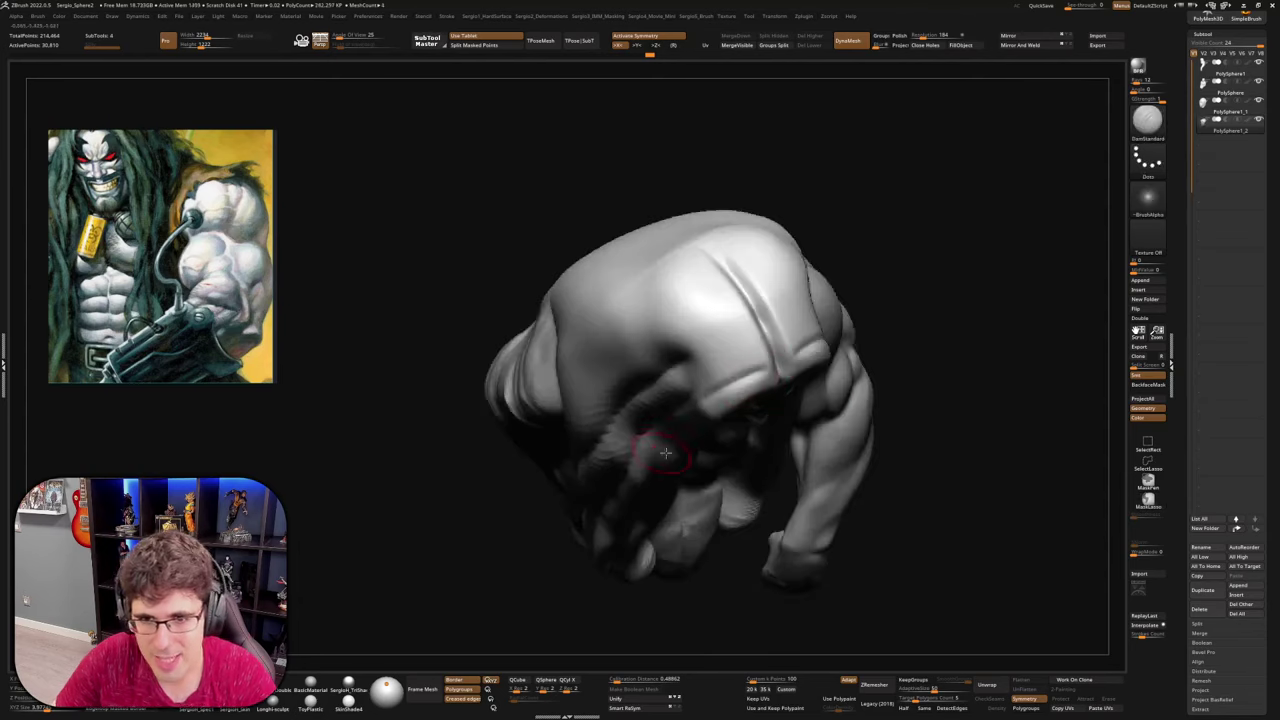
right_drag(795, 350, 730, 388)
right_drag(752, 346, 740, 374)
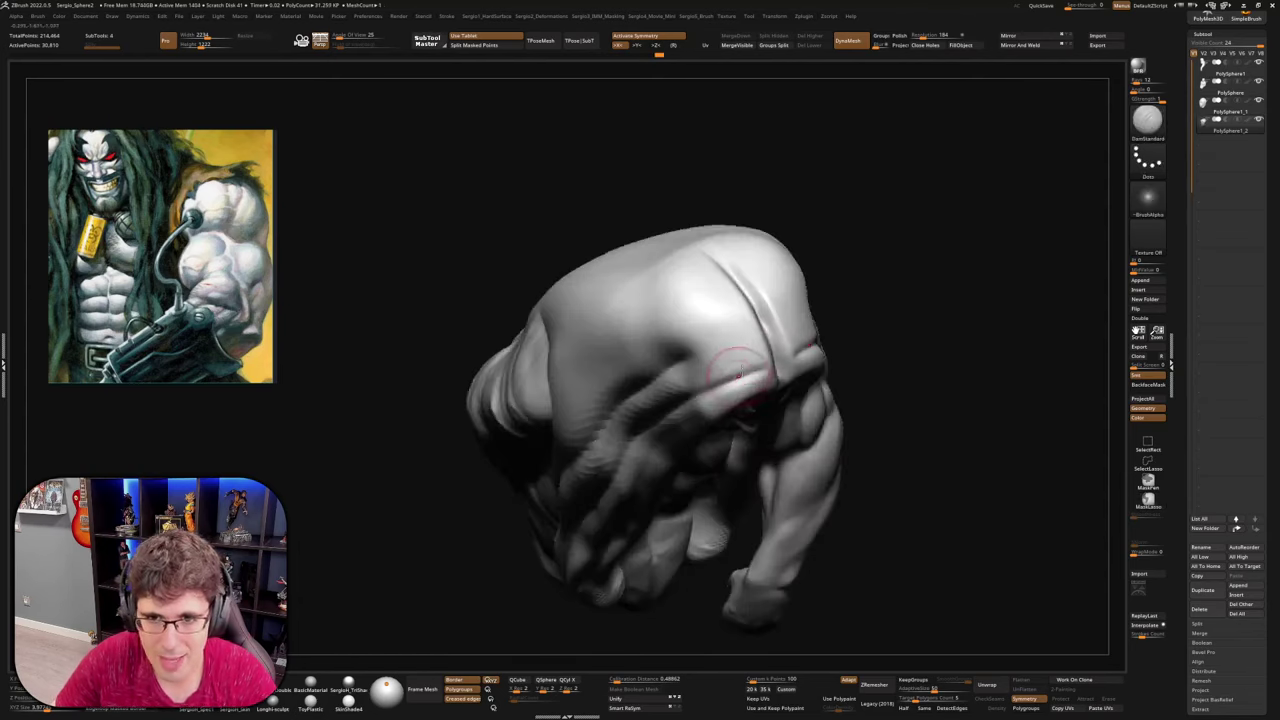
Build up strand volume along both sides of the central parting on the crown with the ClayBuildup brush
right_drag(736, 303, 586, 409)
mouse_move(491, 596)
right_down()
mouse_move(643, 443)
mouse_move(640, 478)
right_up()
key(b)
key(c)
key(b)
drag(545, 385, 623, 466)
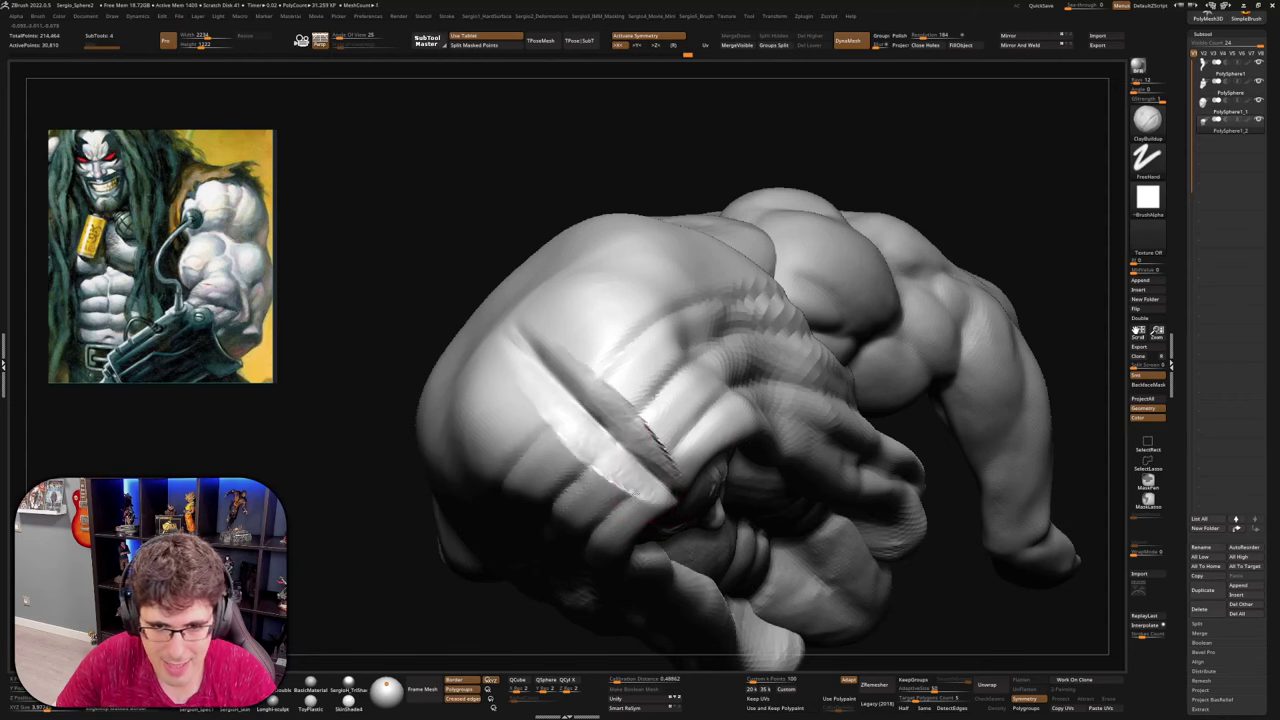
mouse_move(622, 465)
right_down()
mouse_move(689, 458)
mouse_move(677, 455)
right_up()
mouse_move(643, 400)
right_down()
mouse_move(711, 451)
mouse_move(688, 483)
mouse_move(706, 307)
right_up()
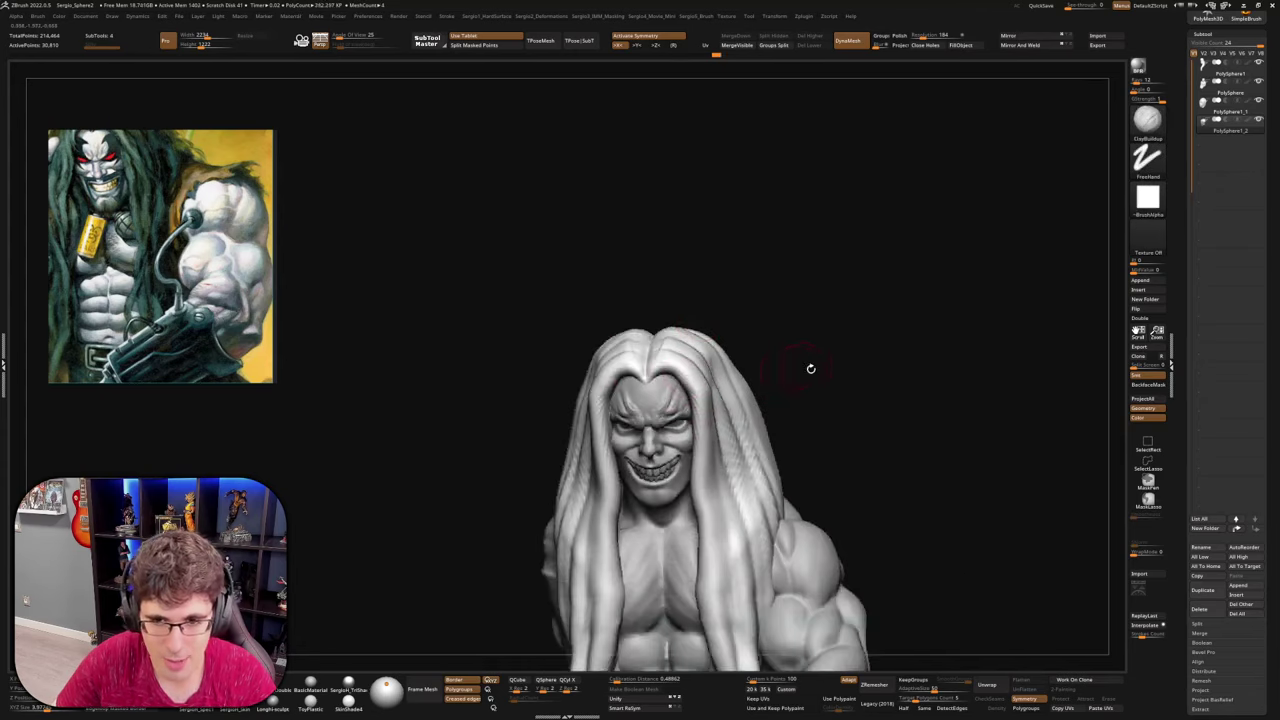
Isolate the hair and fill the junction between the side locks and back hair with ClayBuildup strokes
mouse_move(810, 368)
right_down()
mouse_move(826, 457)
mouse_move(694, 377)
mouse_move(705, 410)
mouse_move(680, 400)
right_up()
mouse_move(682, 400)
mouse_down()
mouse_move(692, 440)
mouse_move(672, 456)
mouse_up()
drag(697, 365, 690, 510)
right_drag(683, 531, 712, 538)
drag(698, 385, 694, 459)
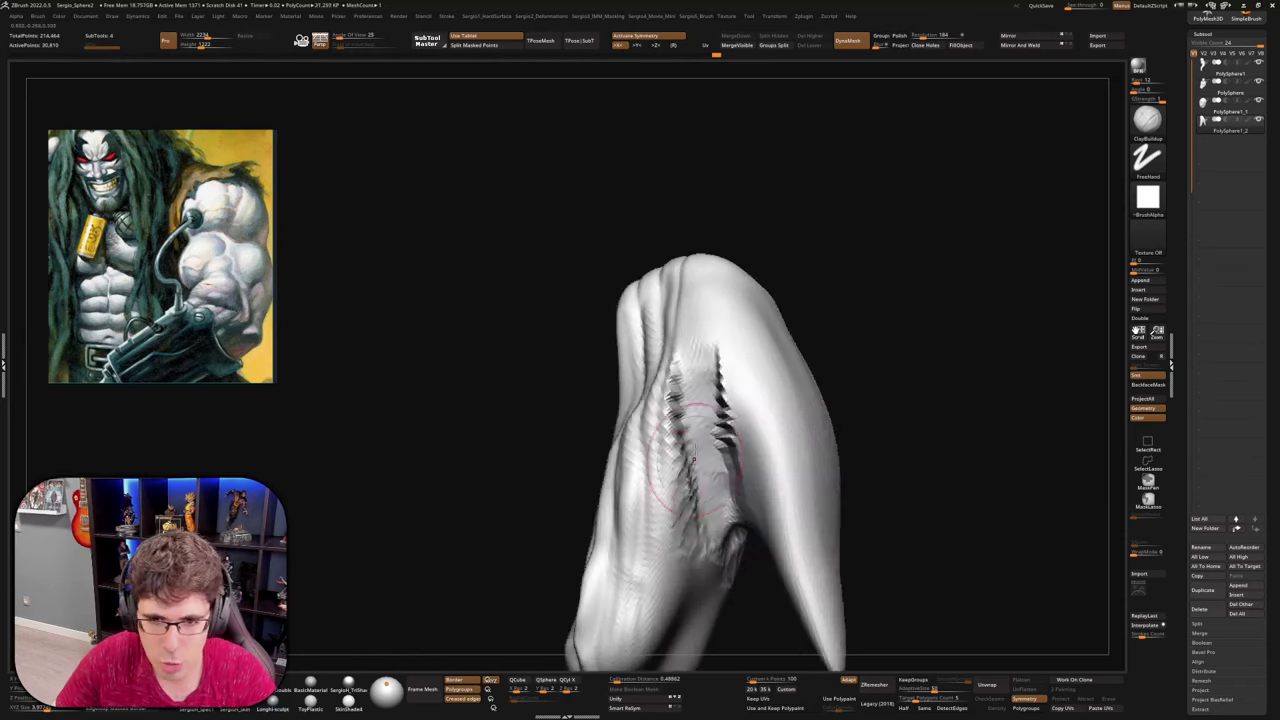
mouse_move(700, 585)
right_down()
mouse_move(723, 565)
mouse_move(706, 449)
mouse_move(749, 529)
mouse_move(745, 480)
mouse_move(762, 437)
mouse_move(748, 440)
right_up()
key(b)
key(m)
key(v)
drag(742, 458, 740, 466)
key(ctrl+z)
key(alt+s)
mouse_move(745, 455)
right_down()
mouse_move(760, 606)
mouse_move(797, 551)
right_up()
mouse_move(795, 592)
mouse_down()
mouse_move(797, 608)
mouse_move(780, 586)
mouse_move(788, 558)
mouse_up()
key(ctrl+z)
mouse_move(766, 586)
right_down()
mouse_move(777, 567)
mouse_move(797, 567)
right_up()
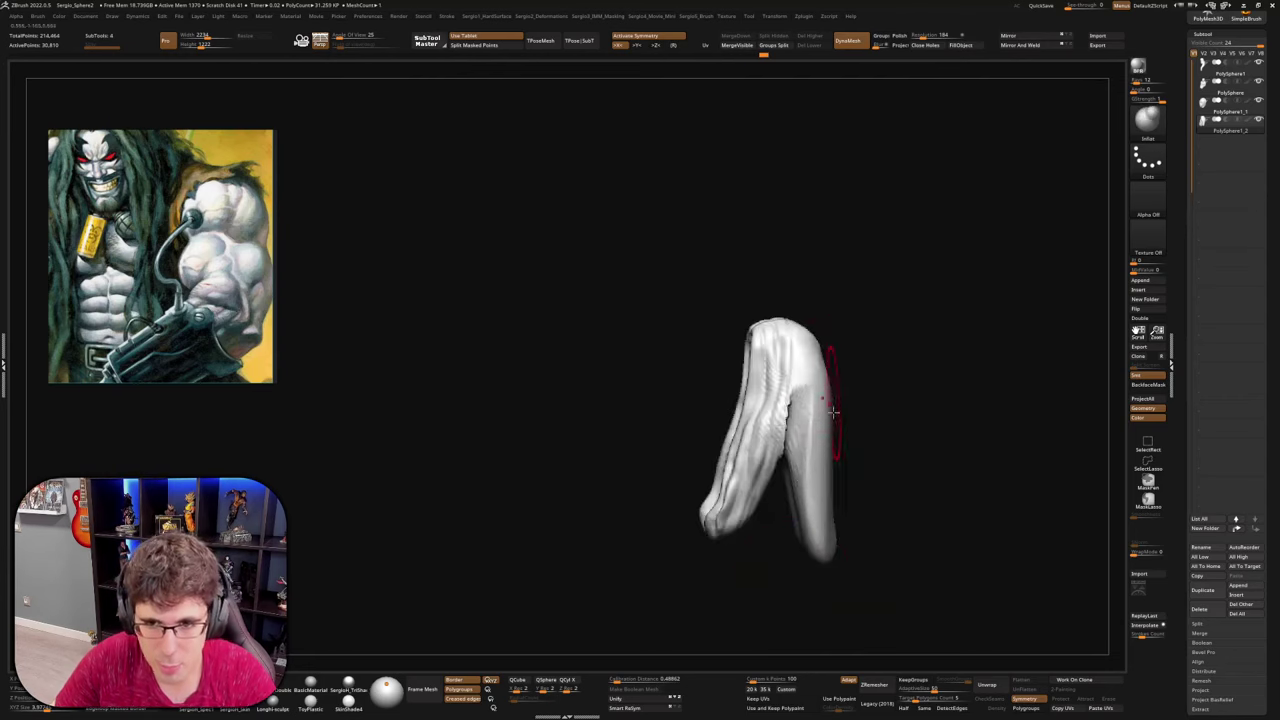
Mask the entire back section of the hair with MaskLasso, leaving the front and side locks free, and show the full figure
right_drag(833, 412, 826, 404)
key(shift+s)
ctrl+right_drag(749, 430, 752, 486)
right_drag(752, 486, 787, 502)
key(shift+s)
mouse_move(909, 439)
right_down()
mouse_move(920, 451)
mouse_move(911, 423)
right_up()
mouse_move(665, 248)
ctrl+mouse_down()
mouse_move(838, 287)
mouse_move(718, 411)
ctrl+mouse_up()
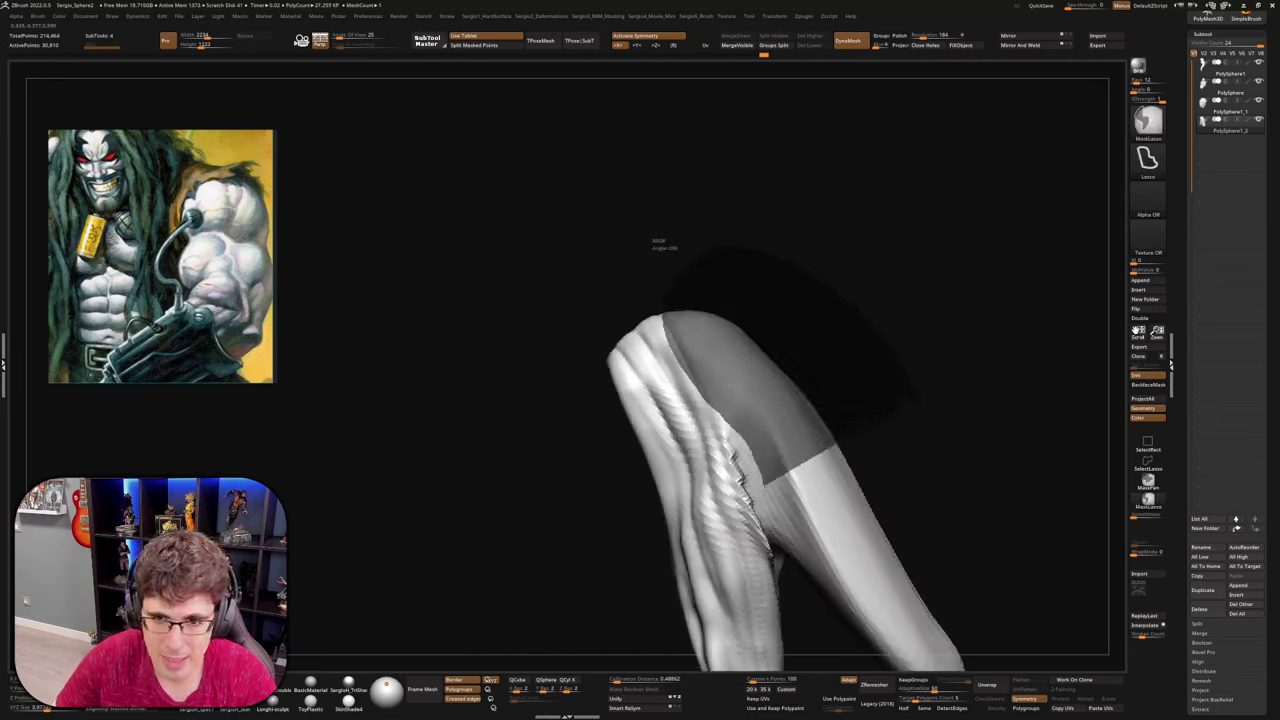
mouse_move(765, 487)
ctrl+mouse_down()
mouse_move(850, 651)
mouse_move(975, 555)
ctrl+mouse_up()
alt+right_drag(958, 626, 954, 506)
mouse_move(960, 460)
ctrl+mouse_down()
mouse_move(909, 624)
mouse_move(988, 520)
ctrl+mouse_up()
alt+right_drag(772, 422, 812, 458)
key(alt+s)
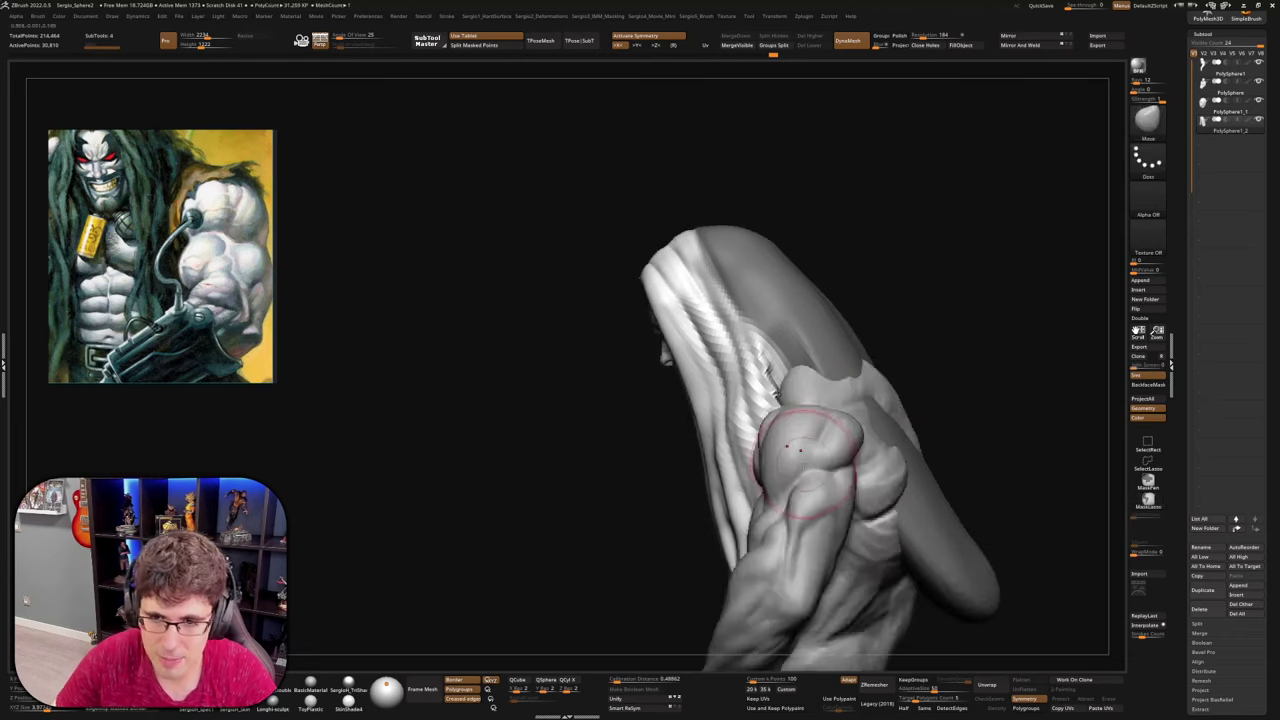
Pull the unmasked side hair forward around the shoulder and upper arm with the Move brush
key(ctrl+z)
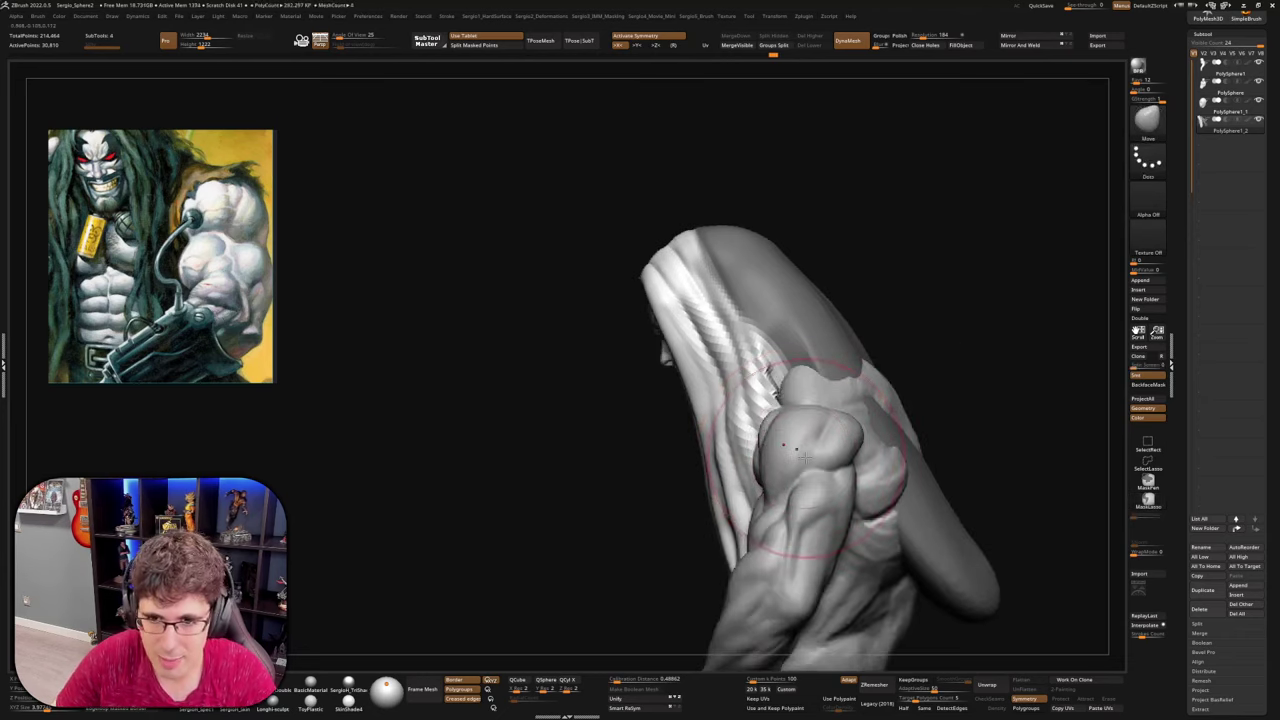
ctrl+shift+click(794, 451)
drag(776, 484, 762, 490)
drag(794, 548, 780, 555)
drag(789, 603, 779, 606)
Reshape the front locks framing the face and the side hair above the shoulder with the Move brush
click(664, 352)
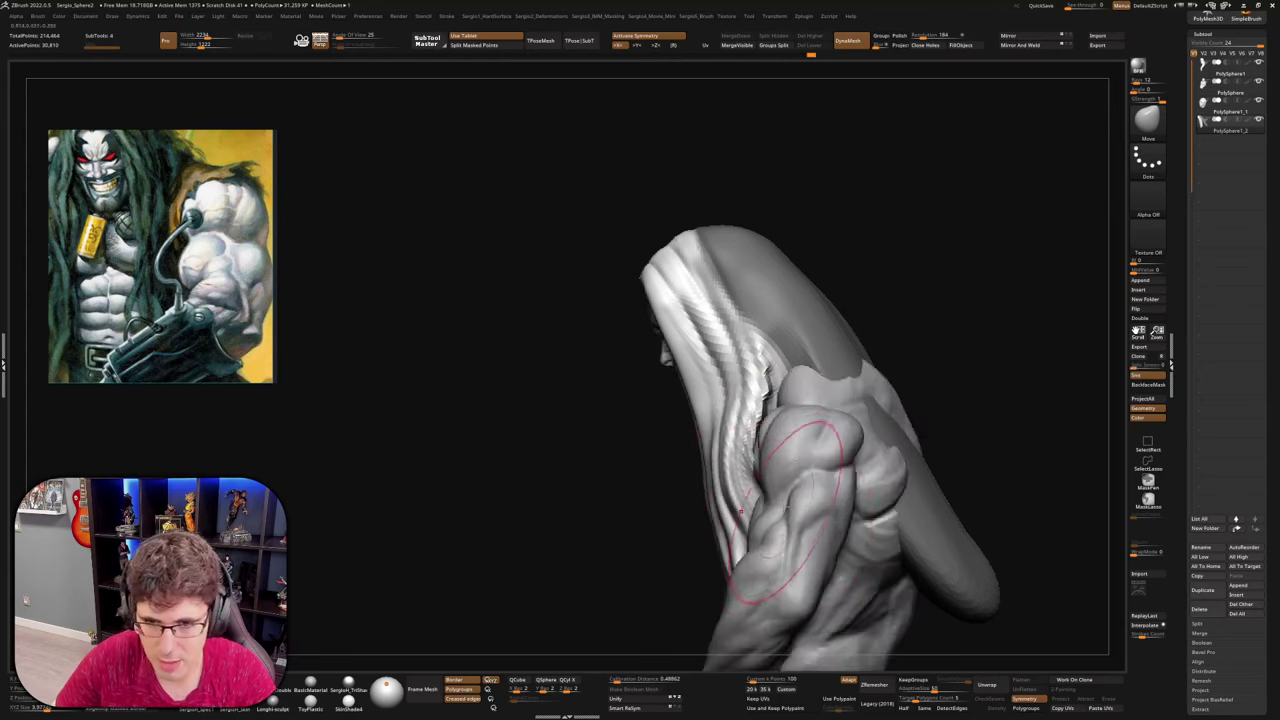
drag(664, 356, 738, 364)
mouse_move(761, 445)
mouse_down()
mouse_move(792, 425)
mouse_move(765, 430)
mouse_move(767, 445)
mouse_up()
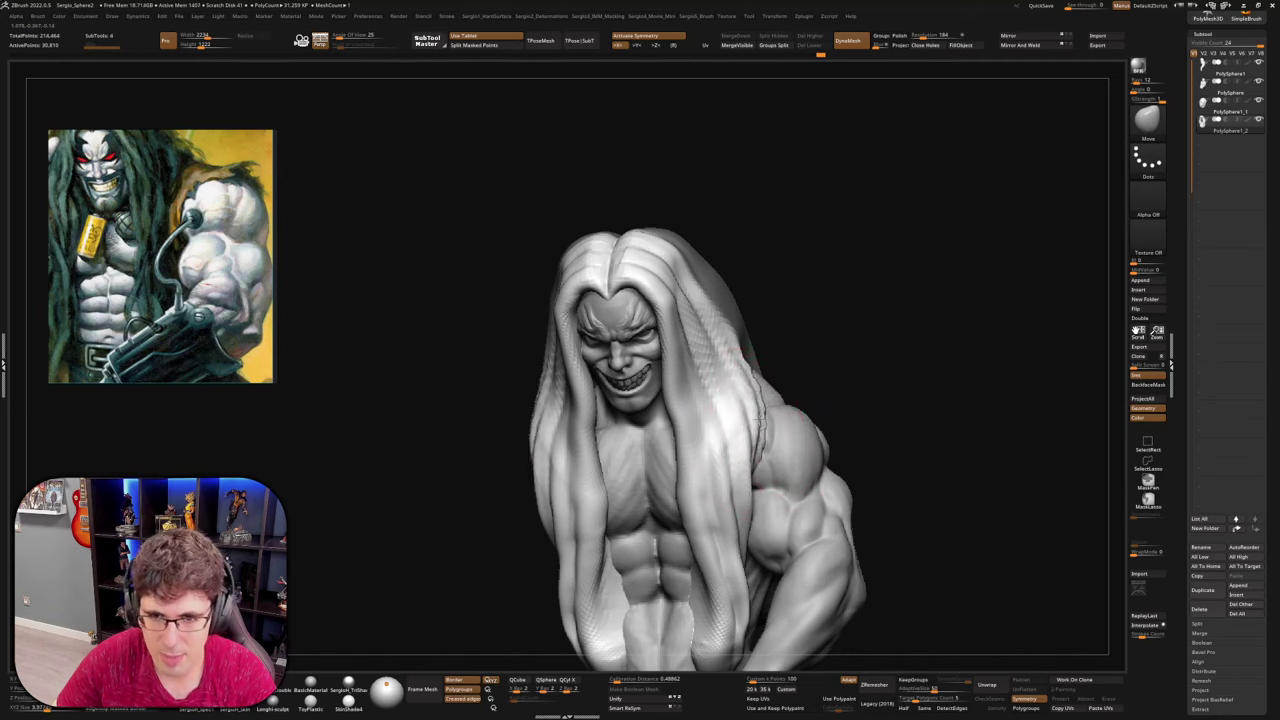
mouse_move(765, 452)
mouse_down()
mouse_move(755, 432)
mouse_move(748, 470)
mouse_up()
drag(753, 413, 738, 338)
drag(685, 380, 703, 388)
right_drag(728, 391, 722, 352)
mouse_move(690, 377)
mouse_down()
mouse_move(720, 397)
mouse_move(708, 412)
mouse_move(680, 401)
mouse_up()
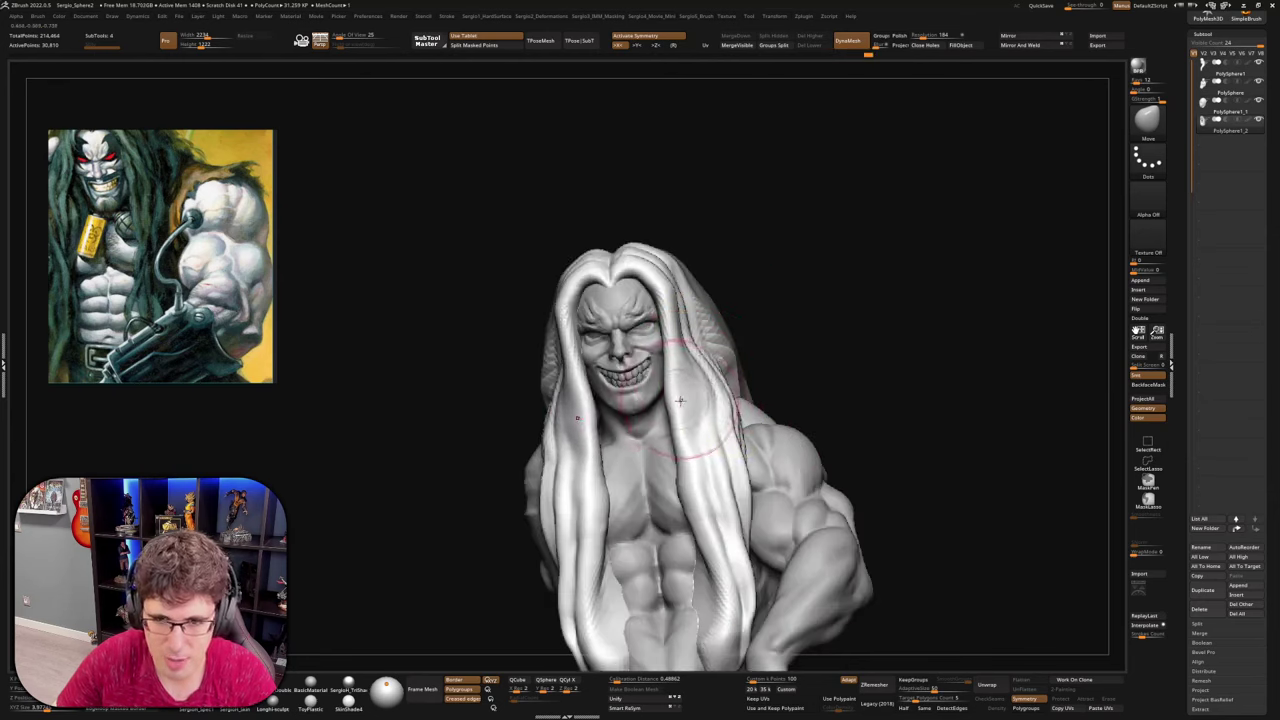
mouse_move(681, 414)
right_down()
mouse_move(680, 455)
mouse_move(711, 432)
mouse_move(756, 338)
right_up()
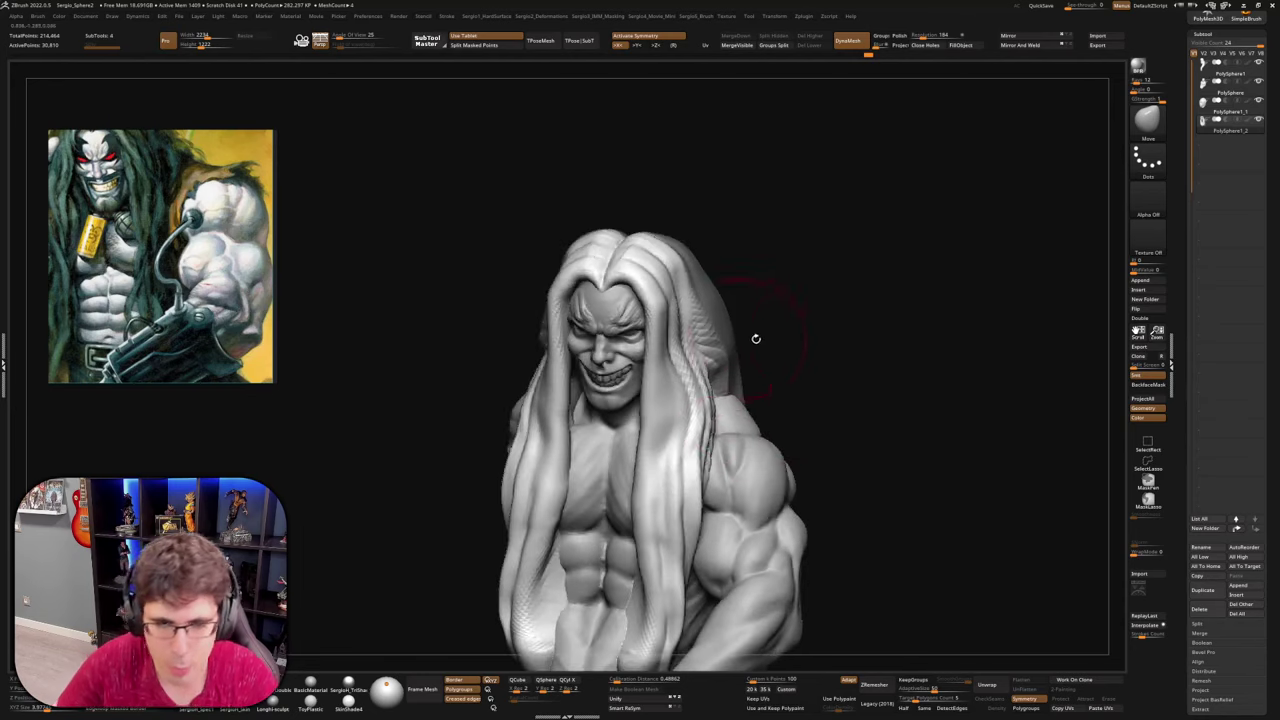
Invert the hair mask, pull the back hair down past the lower back with the Move brush, and smooth its stretched surface
mouse_move(855, 387)
right_down()
mouse_move(810, 405)
mouse_move(908, 357)
mouse_move(871, 400)
mouse_move(805, 393)
mouse_move(836, 396)
right_up()
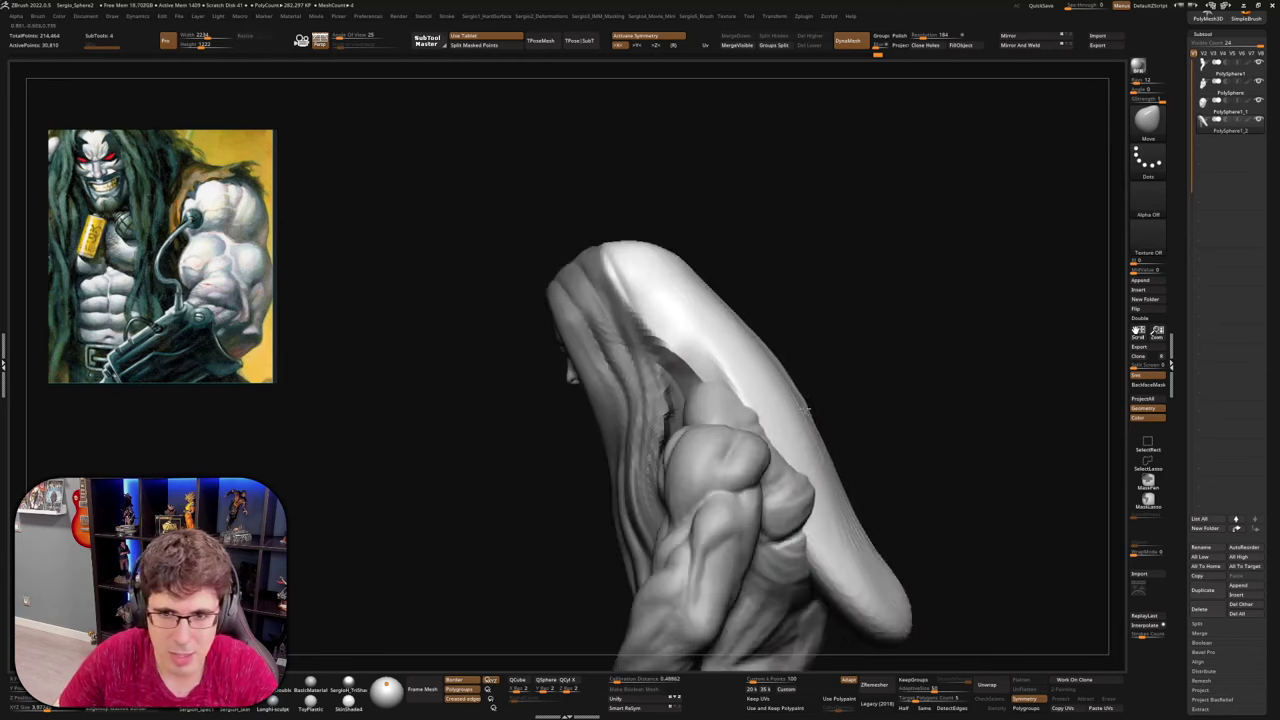
right_drag(810, 405, 863, 406)
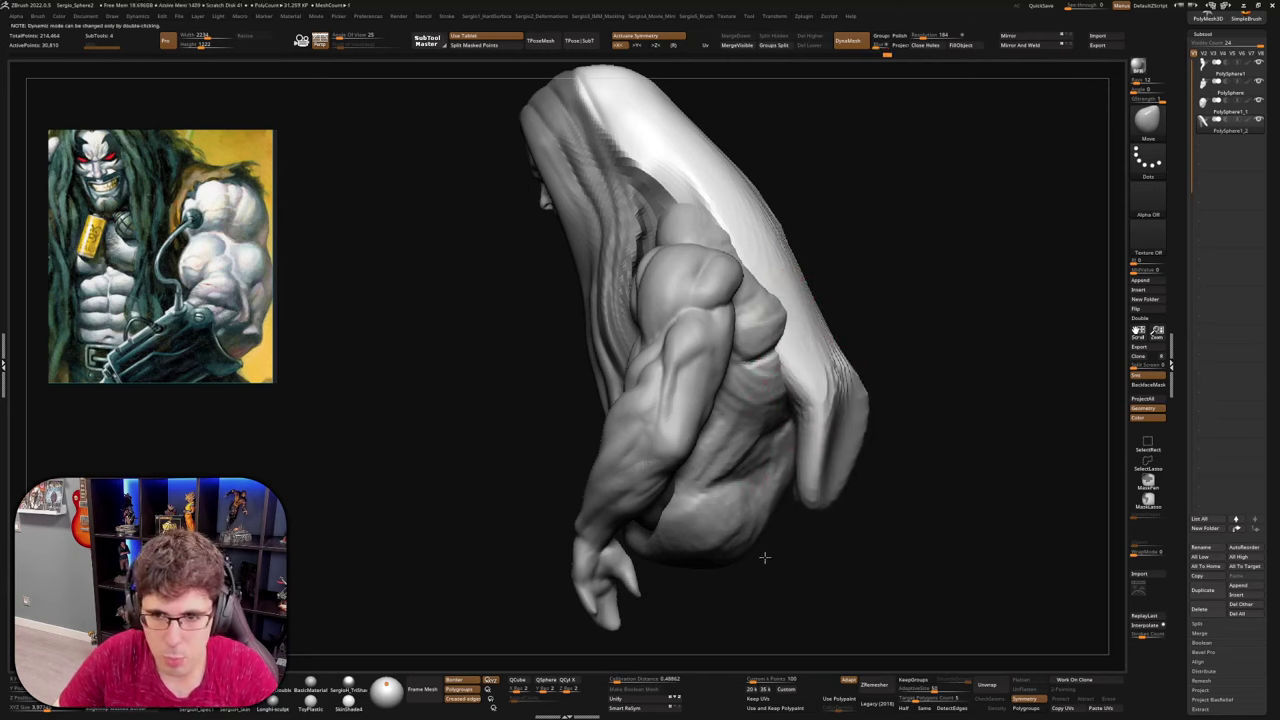
right_drag(845, 451, 829, 437)
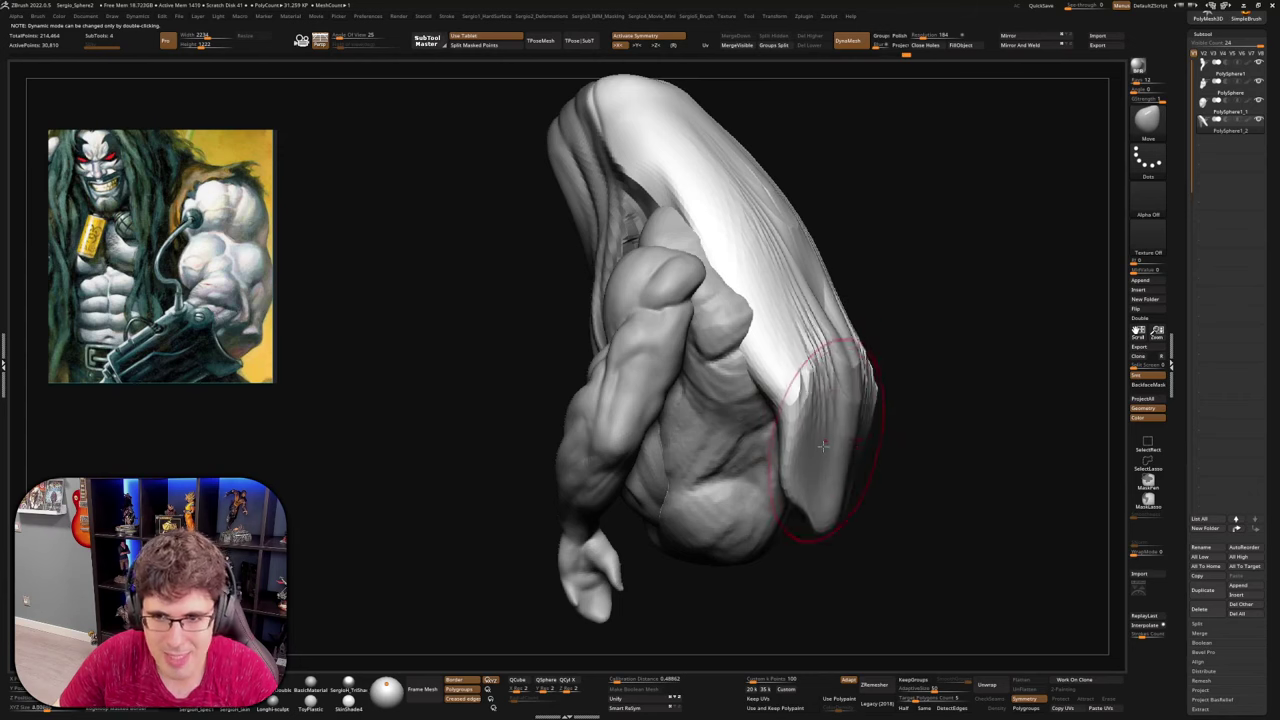
shift+drag(832, 351, 803, 283)
mouse_move(872, 392)
right_down()
mouse_move(794, 406)
mouse_move(803, 485)
mouse_move(786, 429)
mouse_move(880, 443)
right_up()
mouse_move(777, 429)
right_down()
mouse_move(809, 443)
mouse_move(763, 418)
right_up()
drag(730, 396, 753, 396)
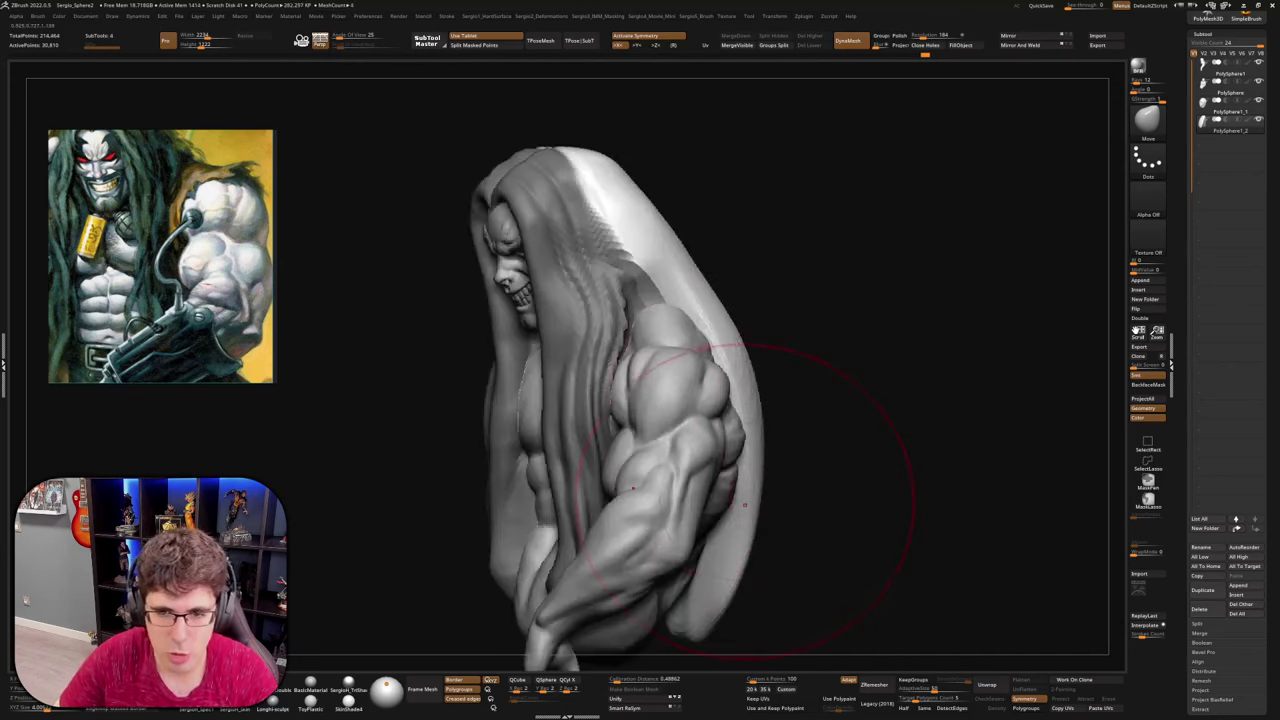
mouse_move(745, 505)
right_down()
mouse_move(847, 405)
mouse_move(800, 460)
mouse_move(829, 571)
mouse_move(800, 549)
right_up()
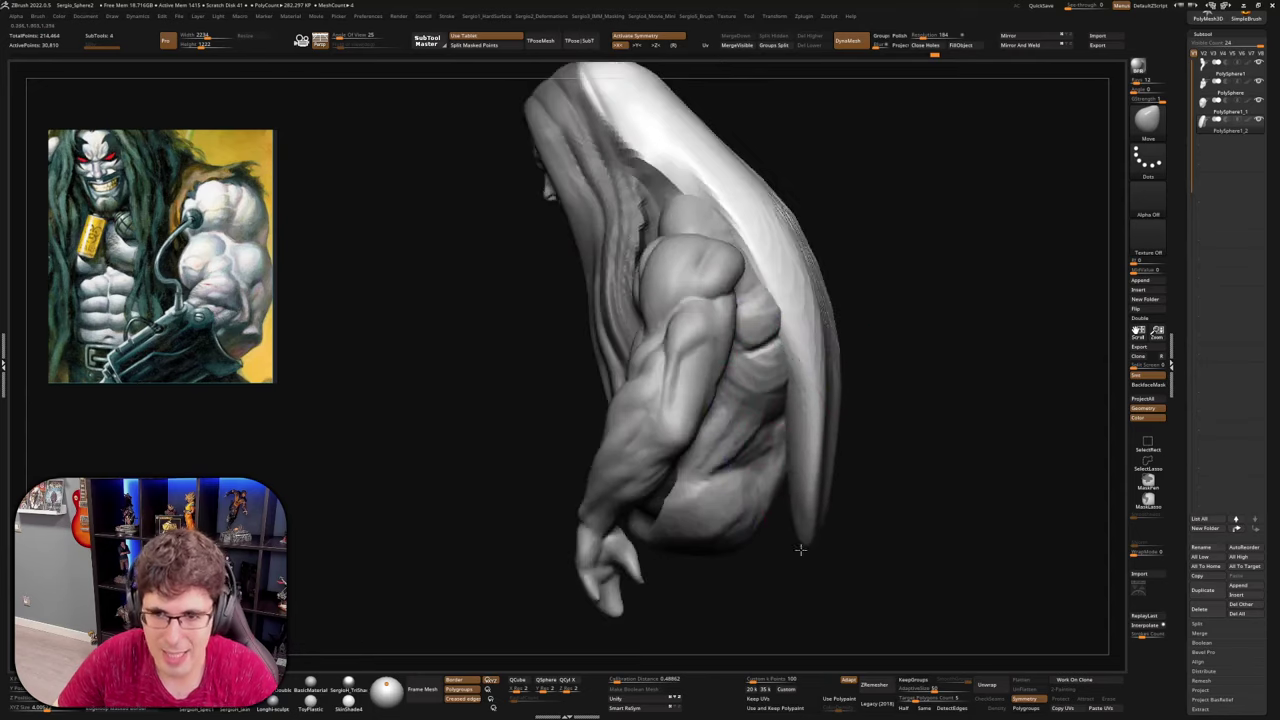
mouse_move(791, 492)
right_down()
mouse_move(820, 485)
mouse_move(805, 490)
right_up()
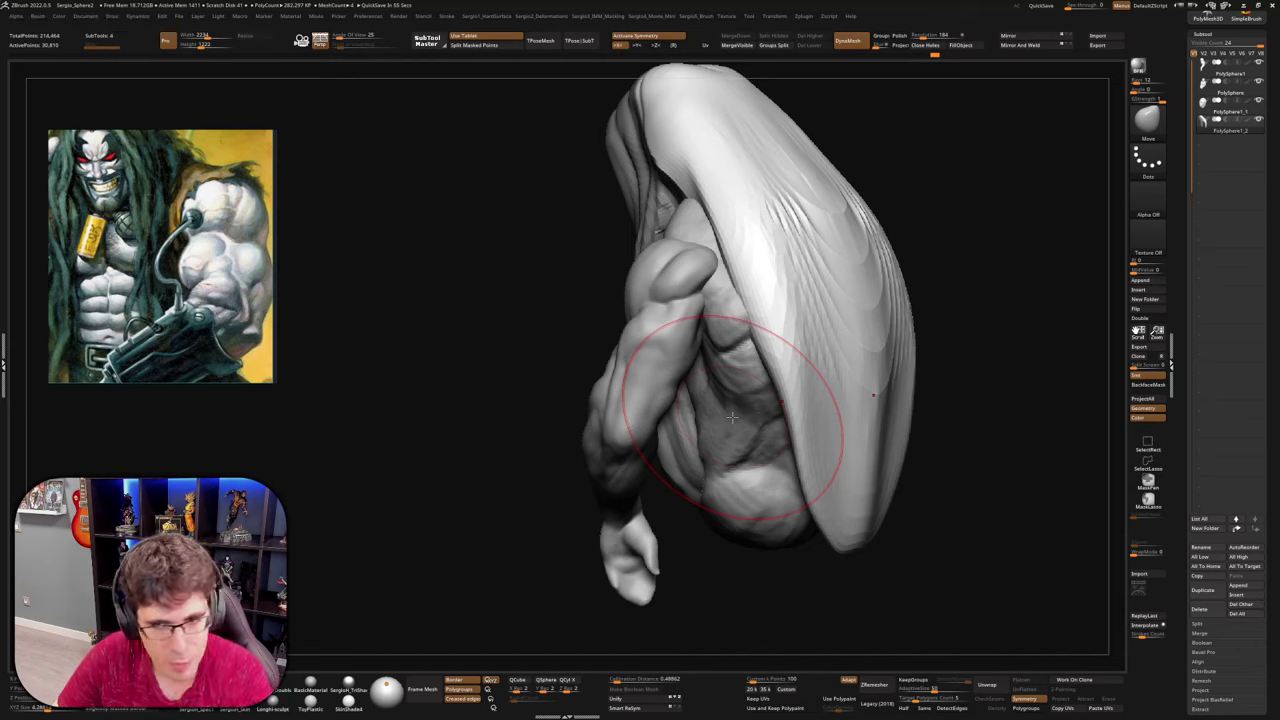
Widen the back hair's lower sides outward and pull its bottom edge further down with the Move brush
mouse_move(732, 418)
right_down()
mouse_move(849, 457)
mouse_move(829, 429)
mouse_move(772, 418)
right_up()
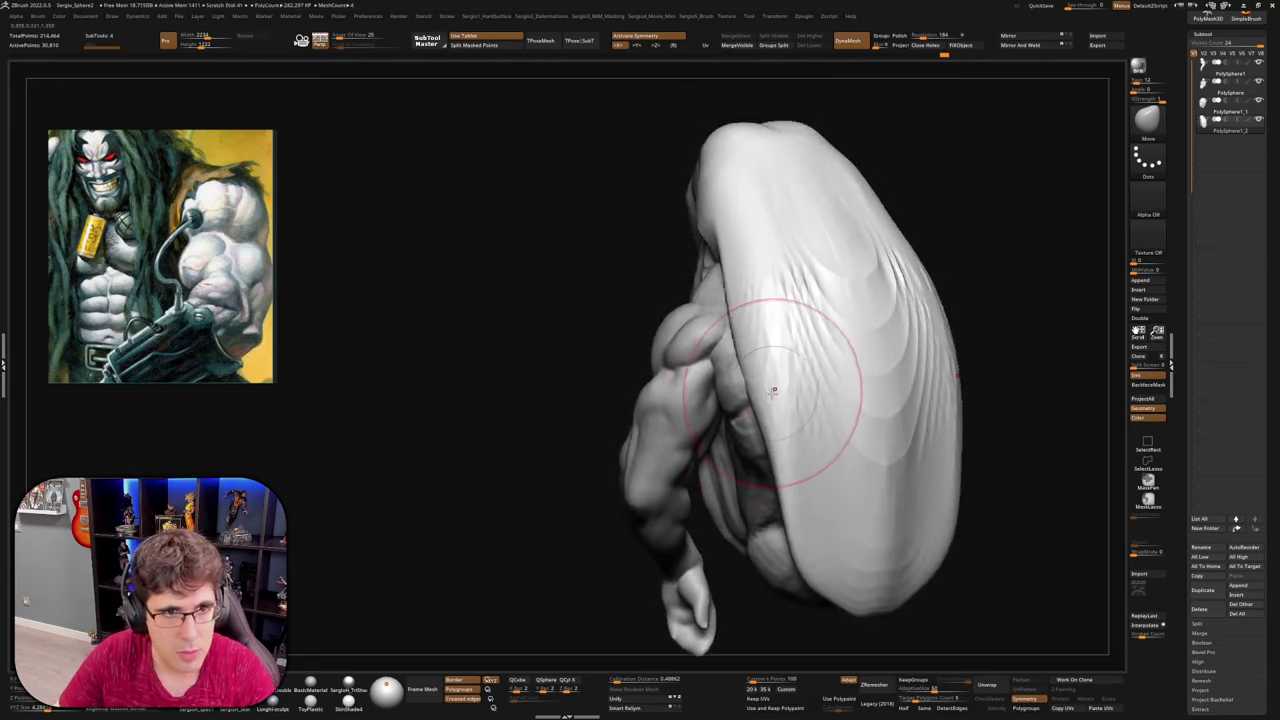
drag(758, 388, 727, 398)
drag(764, 466, 736, 484)
drag(768, 532, 720, 534)
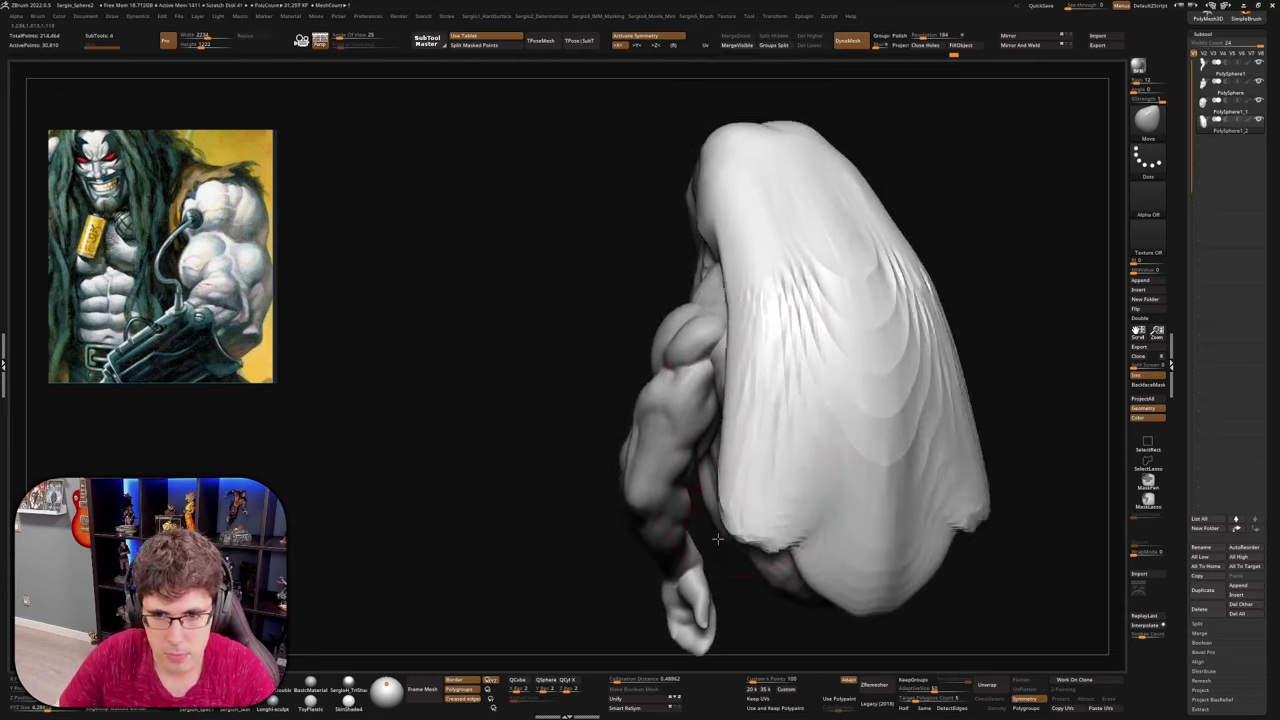
drag(772, 572, 774, 626)
mouse_move(808, 580)
mouse_down()
mouse_move(808, 604)
mouse_move(819, 601)
mouse_up()
mouse_move(819, 600)
right_down()
mouse_move(688, 492)
mouse_move(690, 520)
mouse_move(800, 470)
mouse_move(845, 418)
mouse_move(814, 429)
mouse_move(834, 443)
mouse_move(837, 409)
mouse_move(872, 421)
mouse_move(878, 409)
mouse_move(882, 526)
mouse_move(800, 535)
mouse_move(785, 510)
right_up()
right_drag(927, 355, 845, 365)
key(ctrl+i)
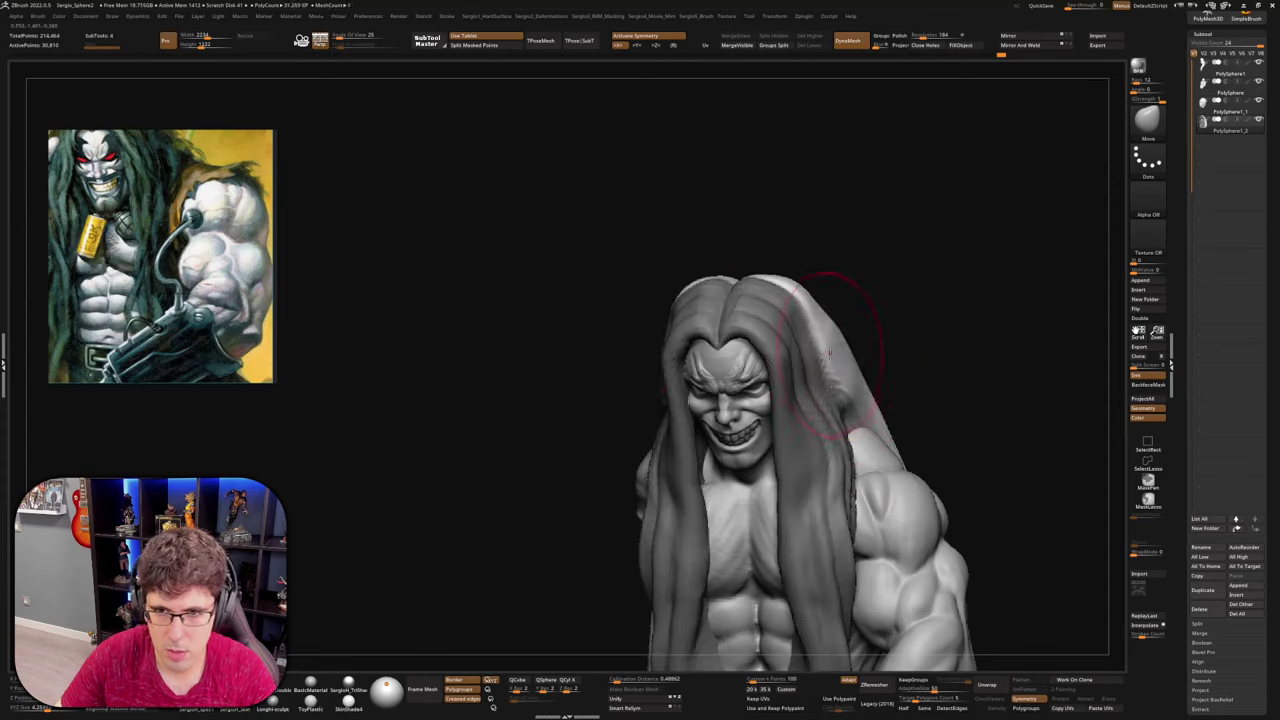
mouse_move(829, 352)
right_down()
mouse_move(849, 350)
mouse_move(835, 330)
mouse_move(821, 358)
right_up()
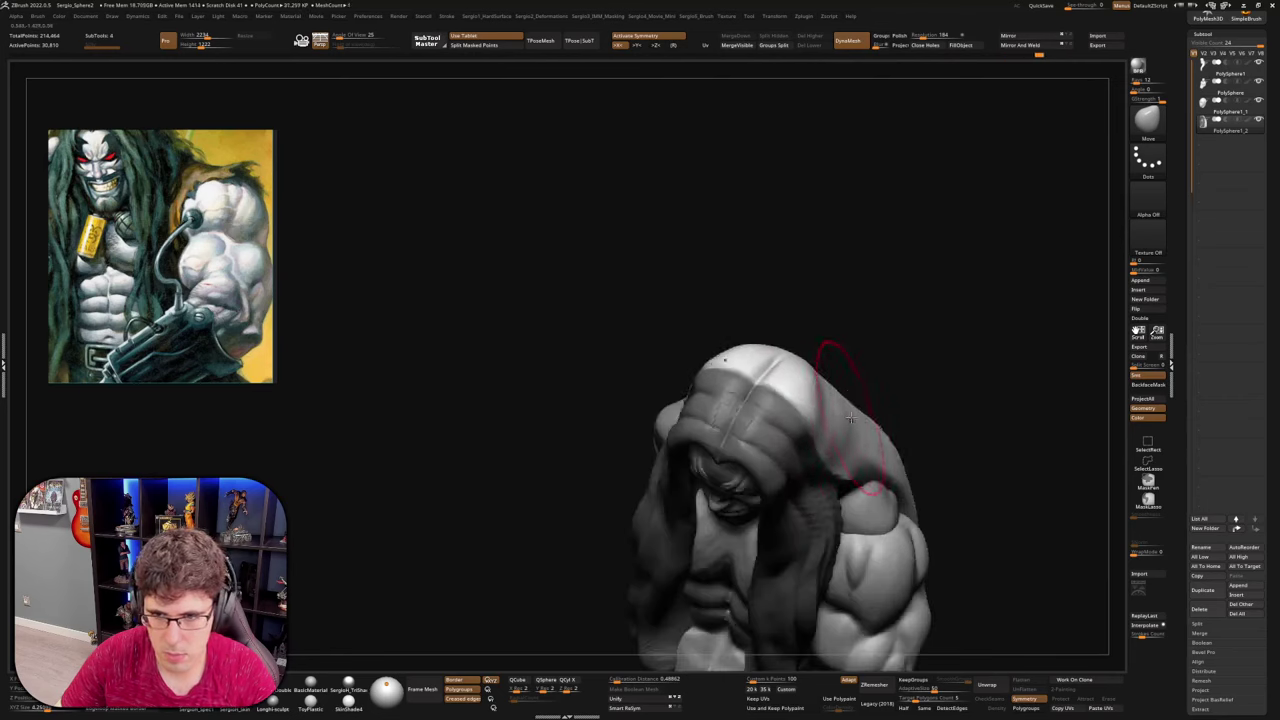
mouse_move(849, 418)
right_down()
mouse_move(883, 374)
mouse_move(803, 403)
mouse_move(858, 396)
mouse_move(870, 420)
mouse_move(891, 420)
mouse_move(857, 449)
mouse_move(940, 369)
right_up()
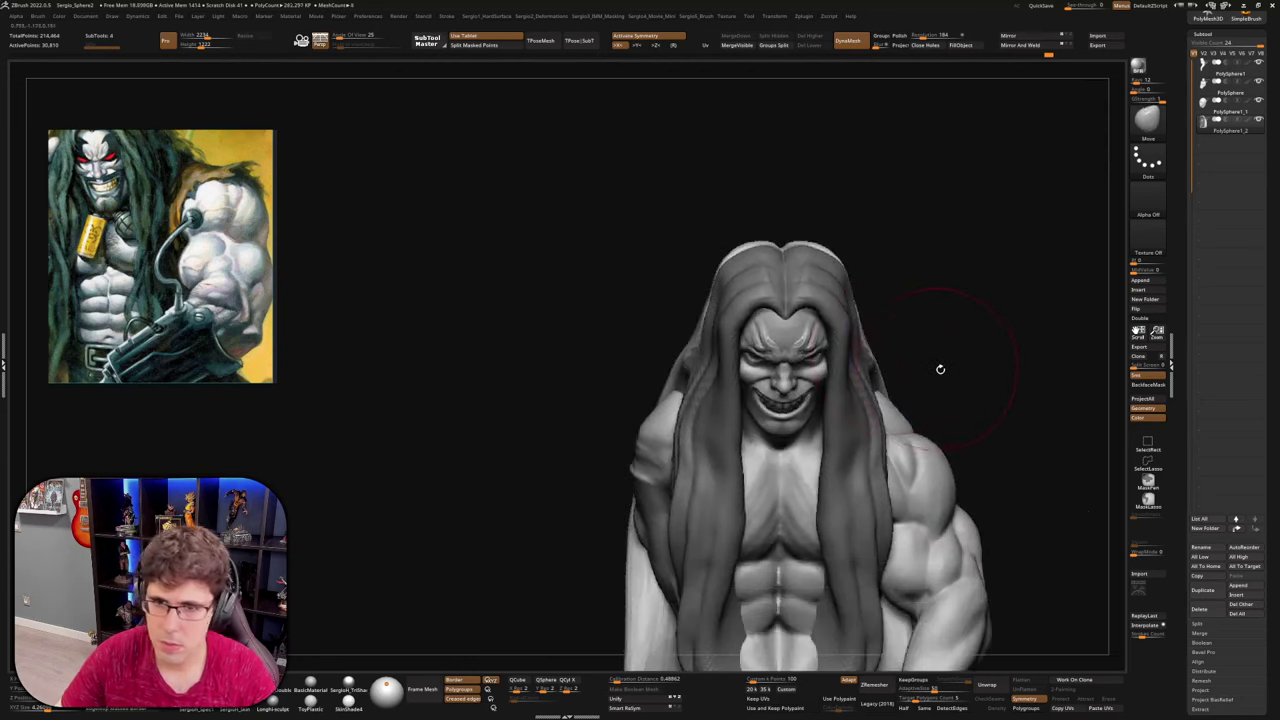
Select the teeth subtool and adjust the tooth rows inside the grin with the Move brush
alt+click(812, 408)
mouse_move(800, 409)
right_down()
mouse_move(785, 376)
mouse_move(797, 401)
mouse_move(784, 475)
mouse_move(772, 438)
right_up()
alt+click(792, 398)
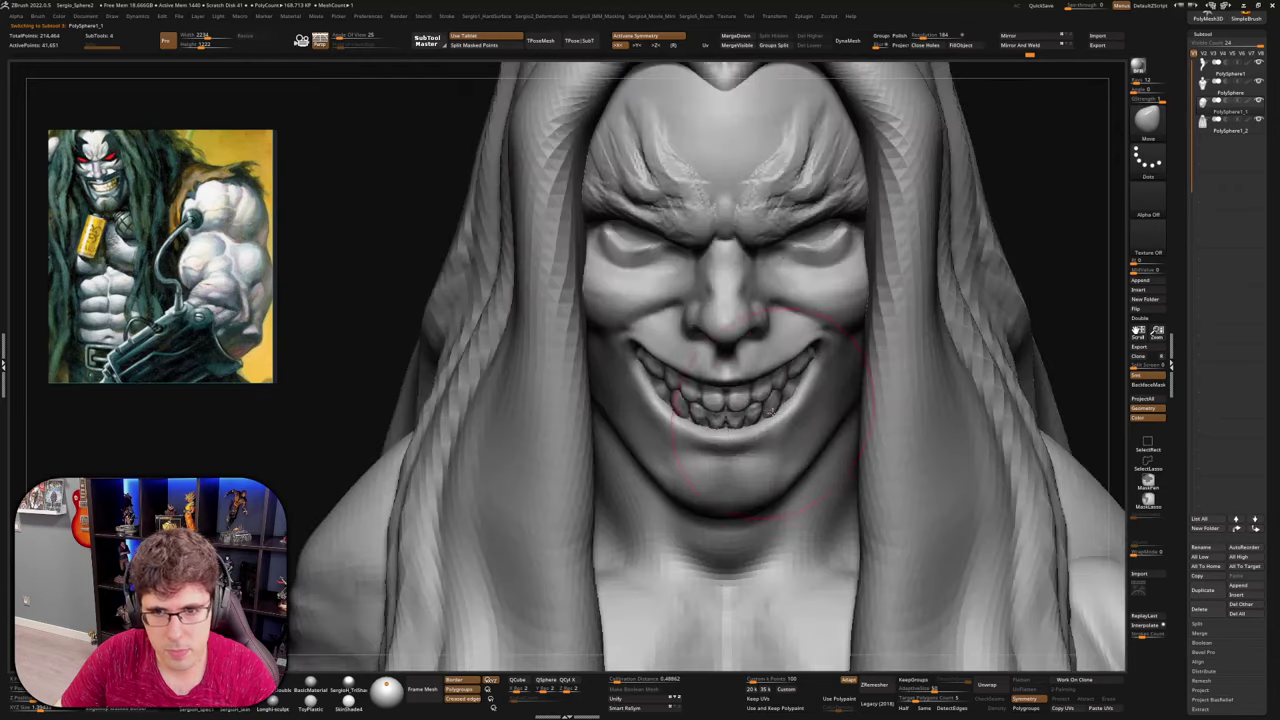
drag(765, 405, 774, 403)
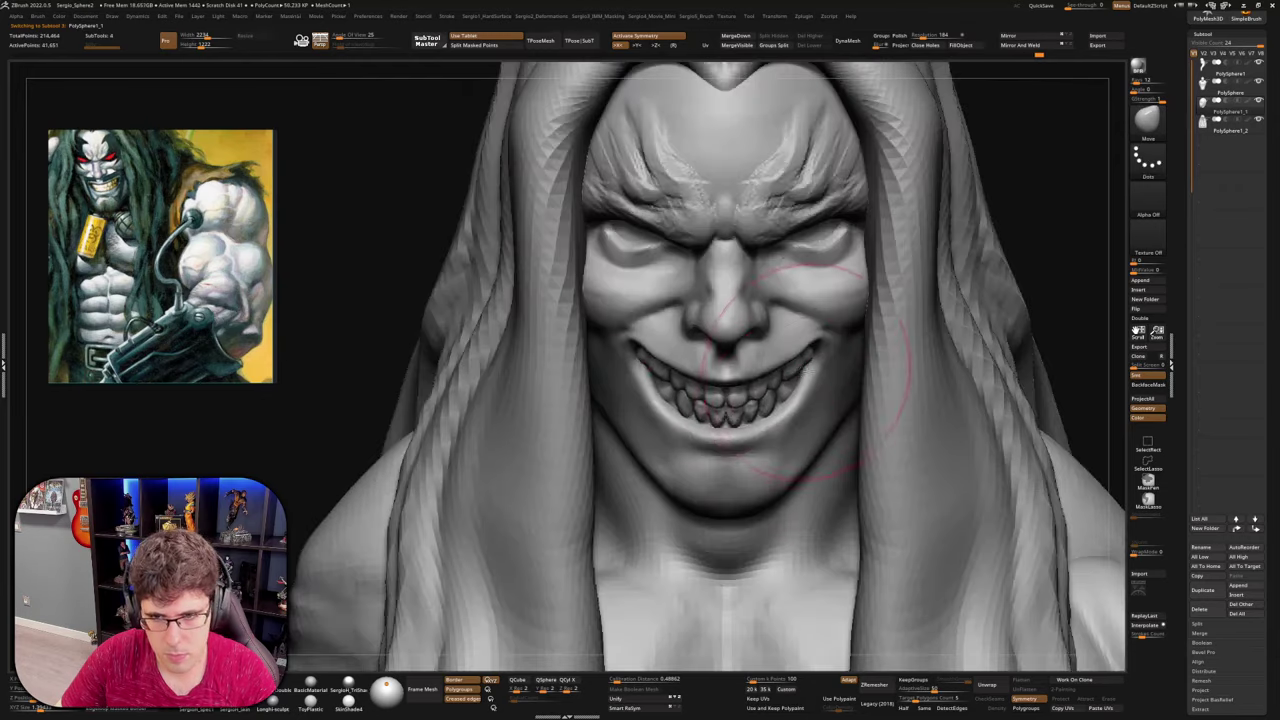
mouse_move(890, 372)
right_down()
mouse_move(820, 370)
mouse_move(792, 384)
right_up()
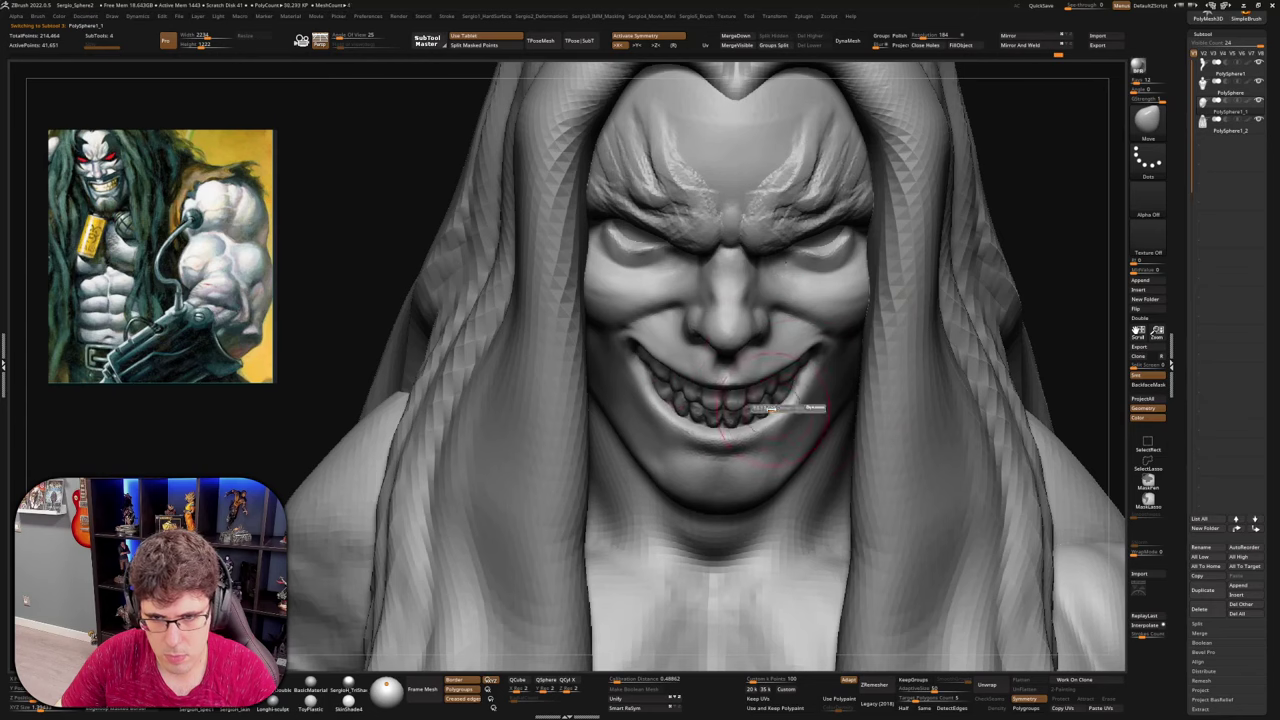
right_drag(763, 405, 797, 378)
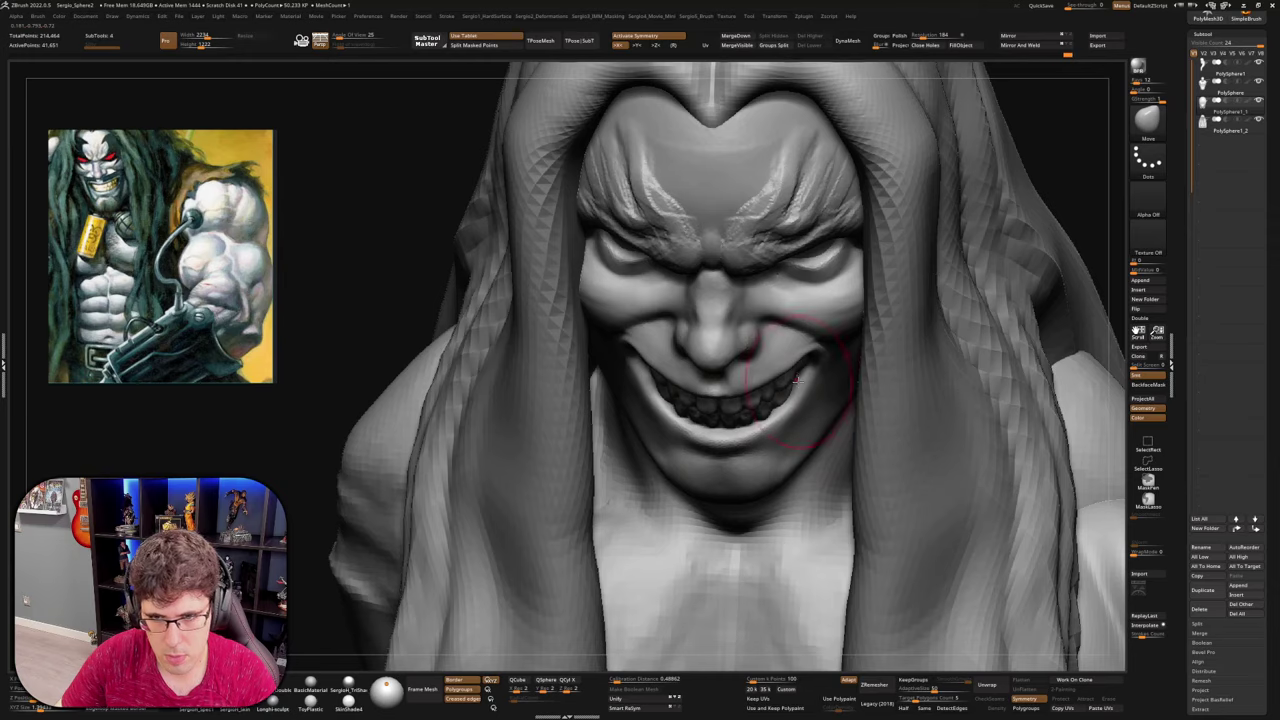
Isolate the teeth subtool, reshape the upper gum and teeth with the Move brush, then show the full figure and select the body
key(alt+s)
drag(790, 377, 786, 381)
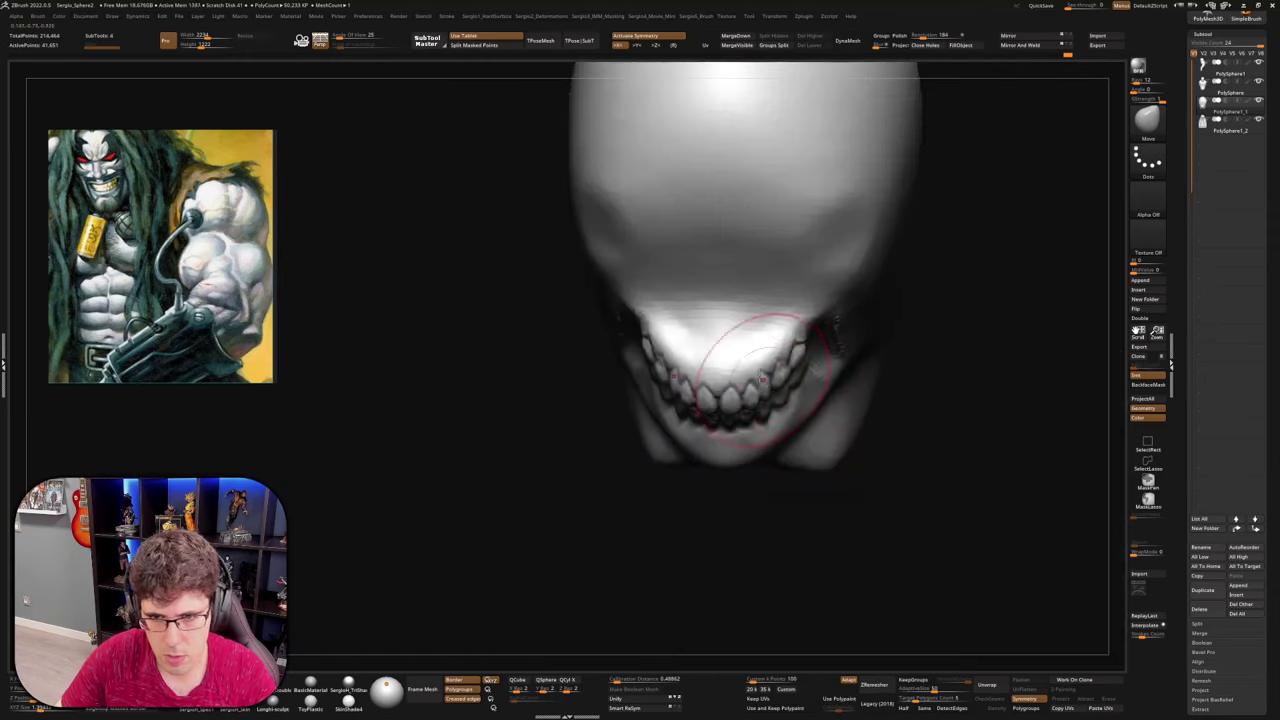
key(alt+s)
right_drag(754, 440, 744, 360)
key(alt+s)
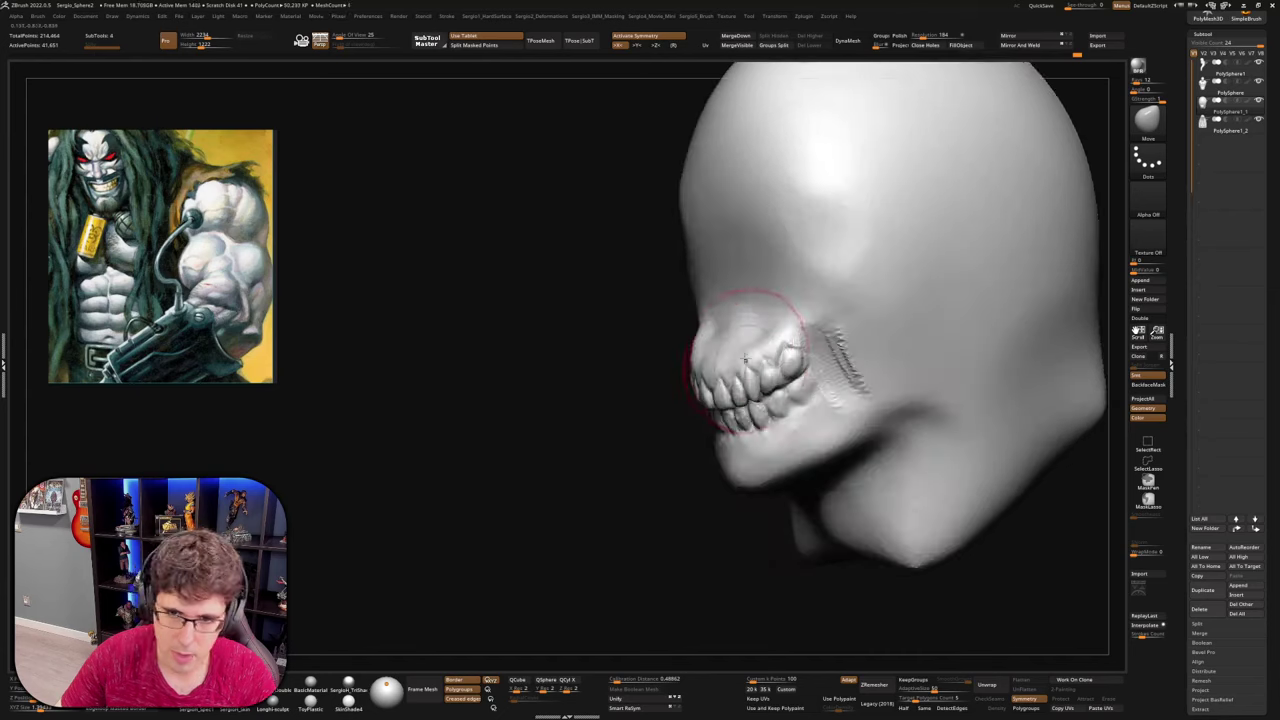
ctrl+shift+drag(697, 353, 716, 360)
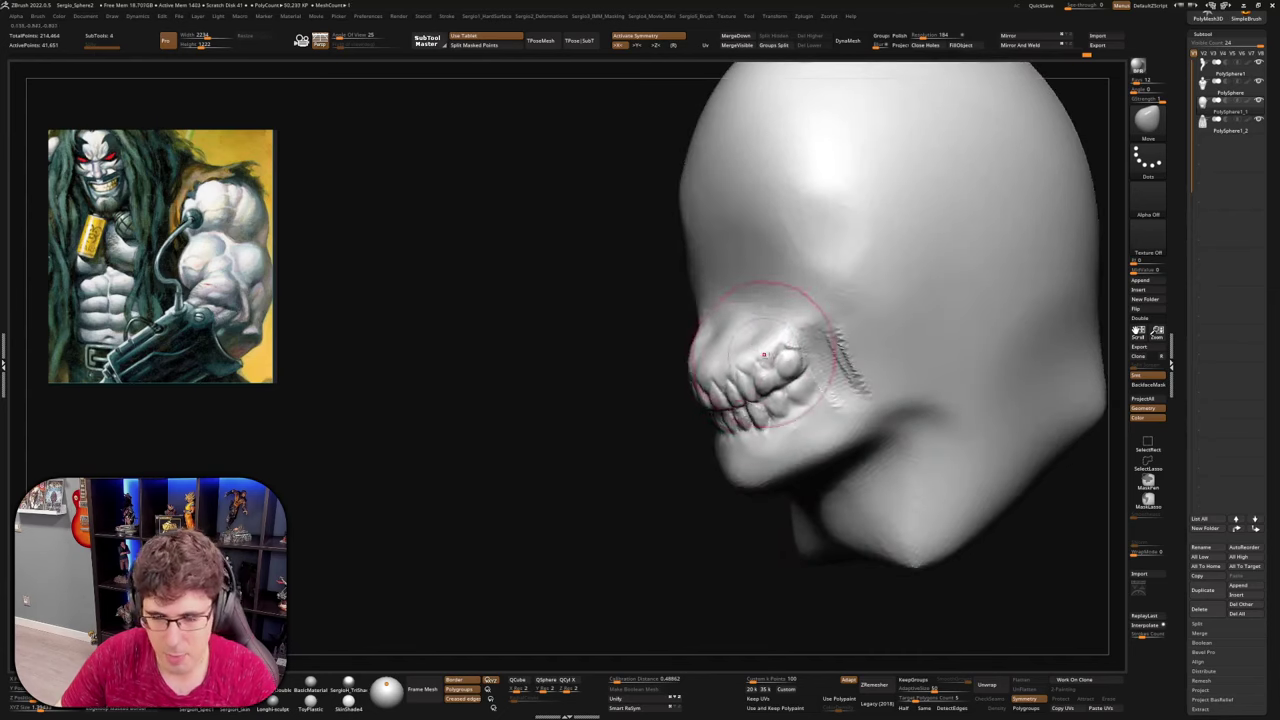
mouse_move(735, 350)
right_down()
mouse_move(771, 423)
mouse_move(745, 398)
right_up()
key(alt+s)
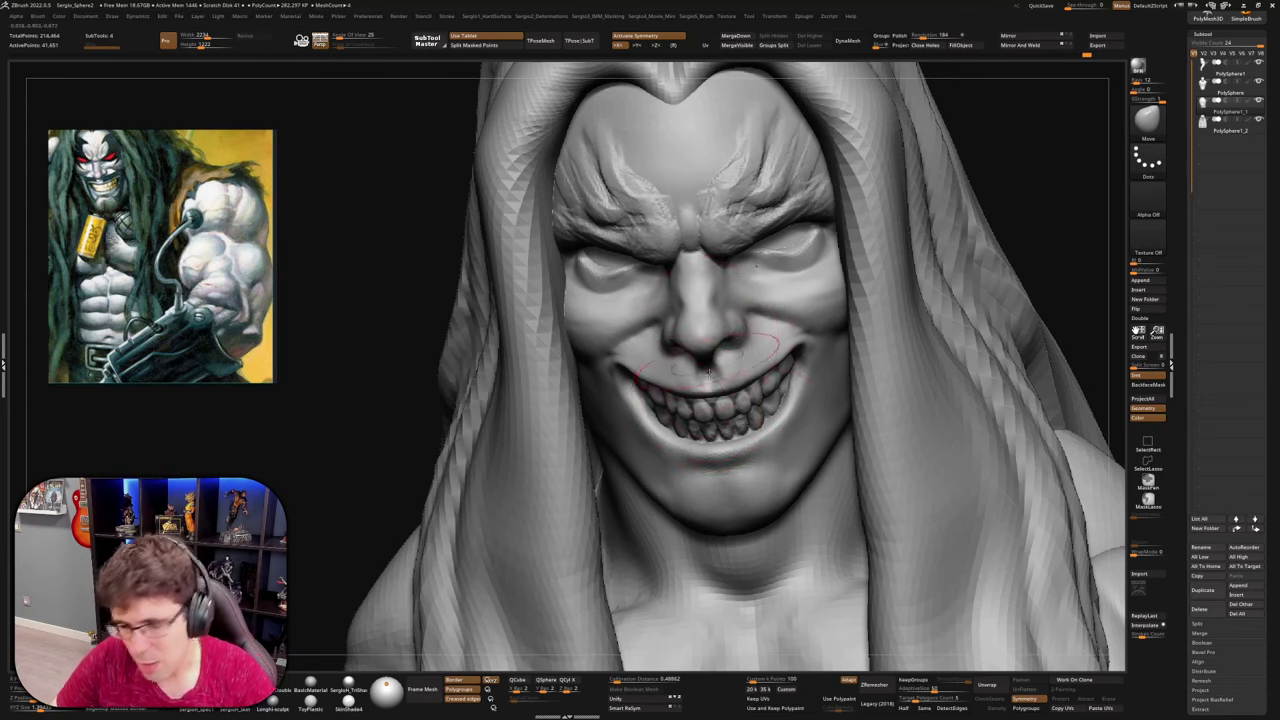
mouse_move(716, 345)
right_down()
mouse_move(769, 467)
mouse_move(792, 470)
mouse_move(786, 409)
mouse_move(778, 465)
right_up()
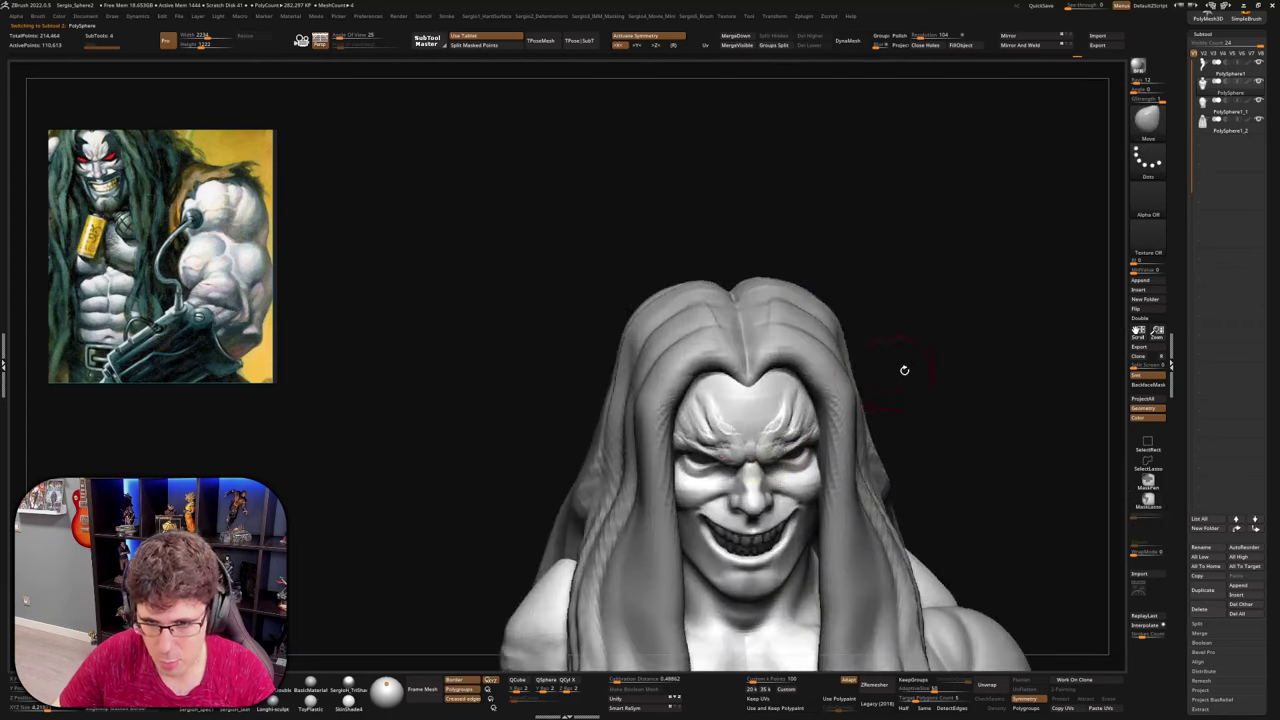
Adjust the corner of the grin around the teeth on the body mesh with the Move brush
mouse_move(903, 369)
right_down()
mouse_move(806, 464)
mouse_move(790, 440)
right_up()
mouse_move(790, 440)
right_down()
mouse_move(805, 463)
mouse_move(790, 462)
right_up()
mouse_move(790, 462)
alt+right_down()
mouse_move(762, 366)
mouse_move(770, 432)
mouse_move(745, 434)
mouse_move(752, 393)
mouse_move(736, 380)
mouse_move(790, 472)
alt+right_up()
key(s)
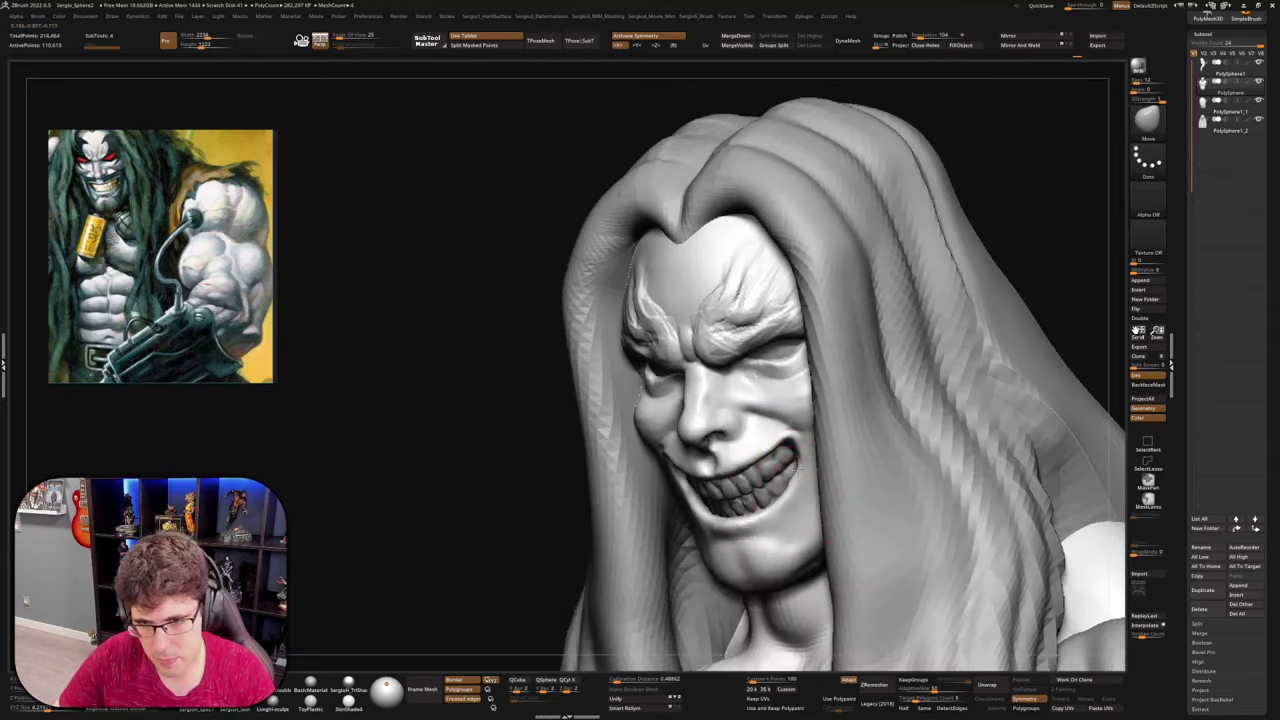
key(s)
drag(793, 472, 797, 468)
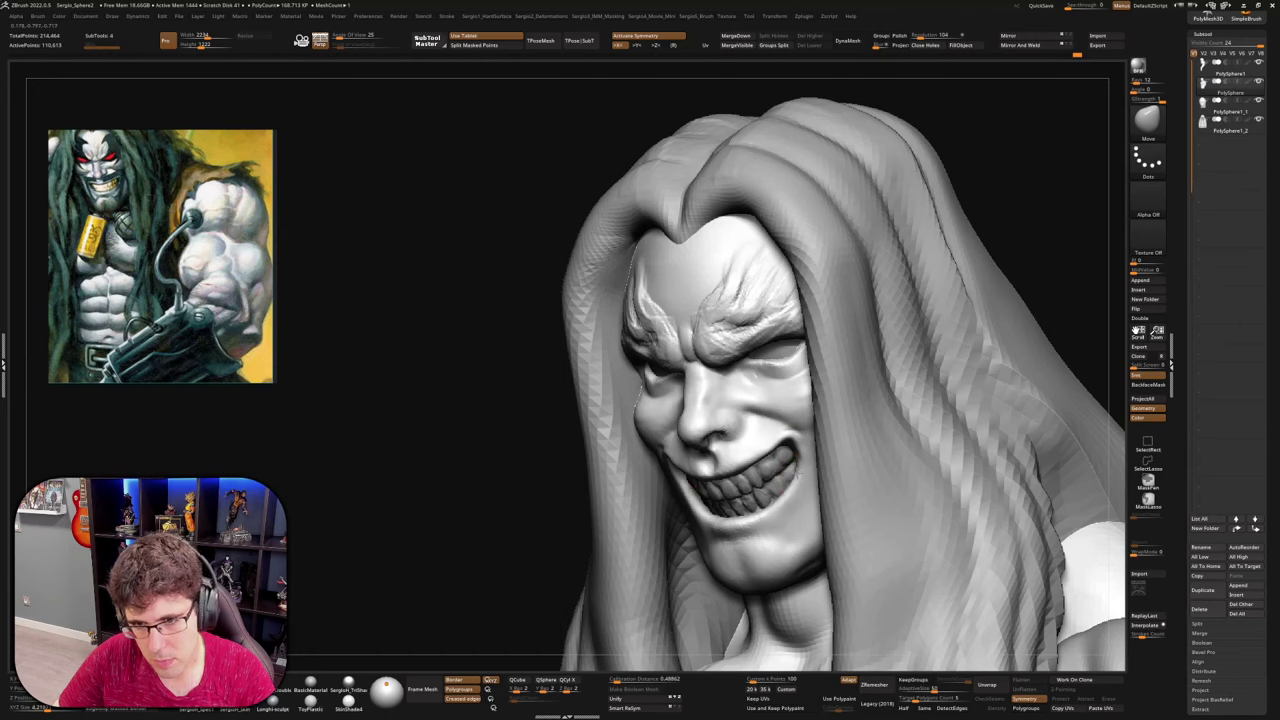
right_drag(799, 475, 799, 459)
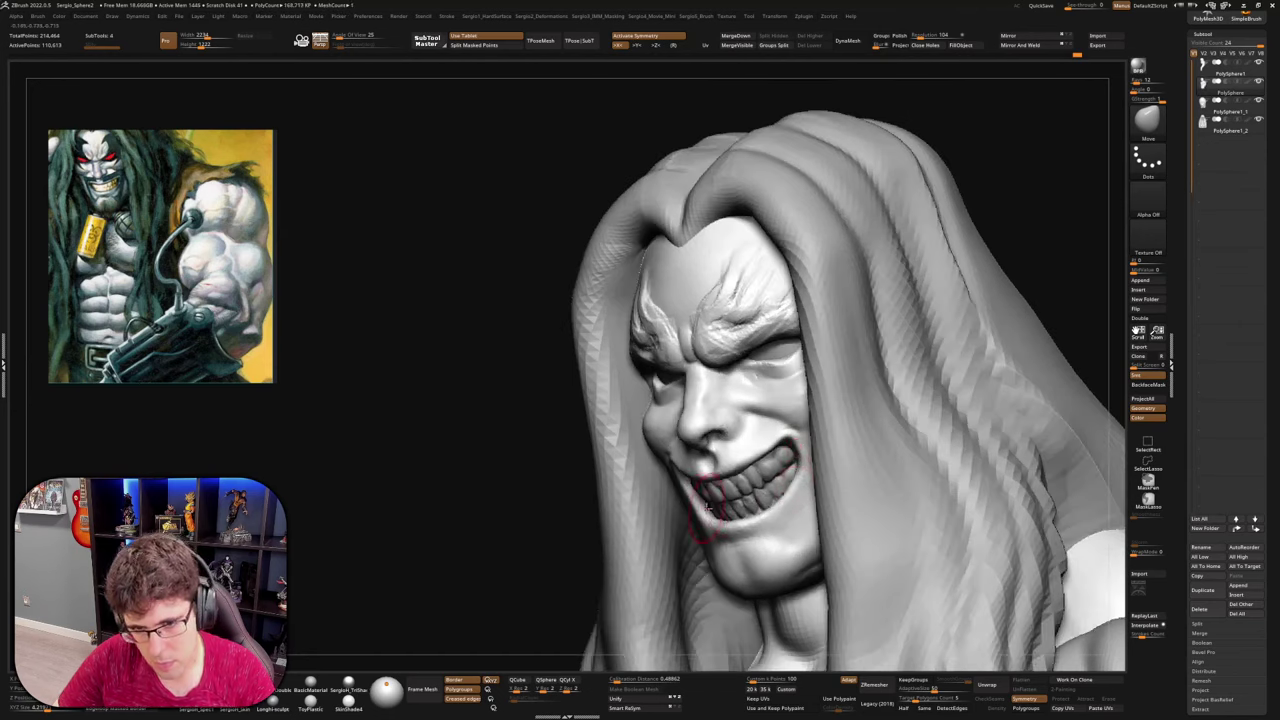
Reshape the chin and the inner brow area of the scowl with the Move brush
right_drag(712, 515, 740, 528)
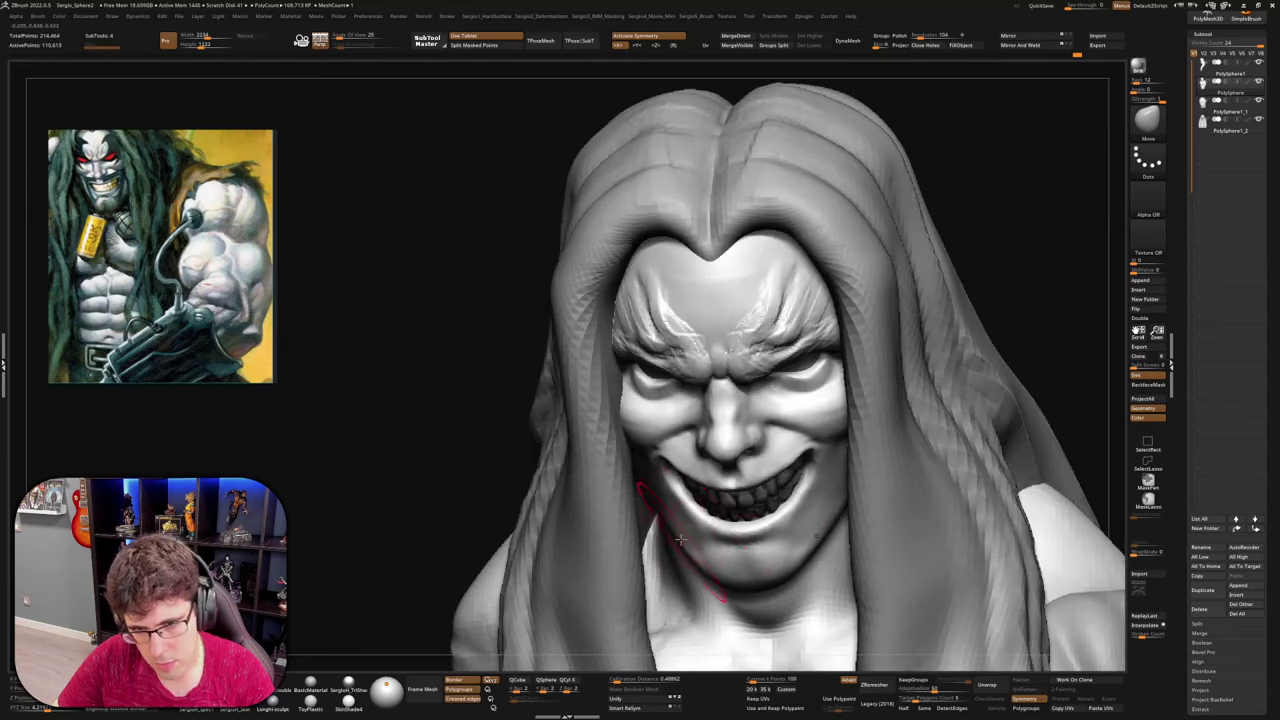
drag(781, 575, 786, 552)
right_drag(783, 581, 792, 585)
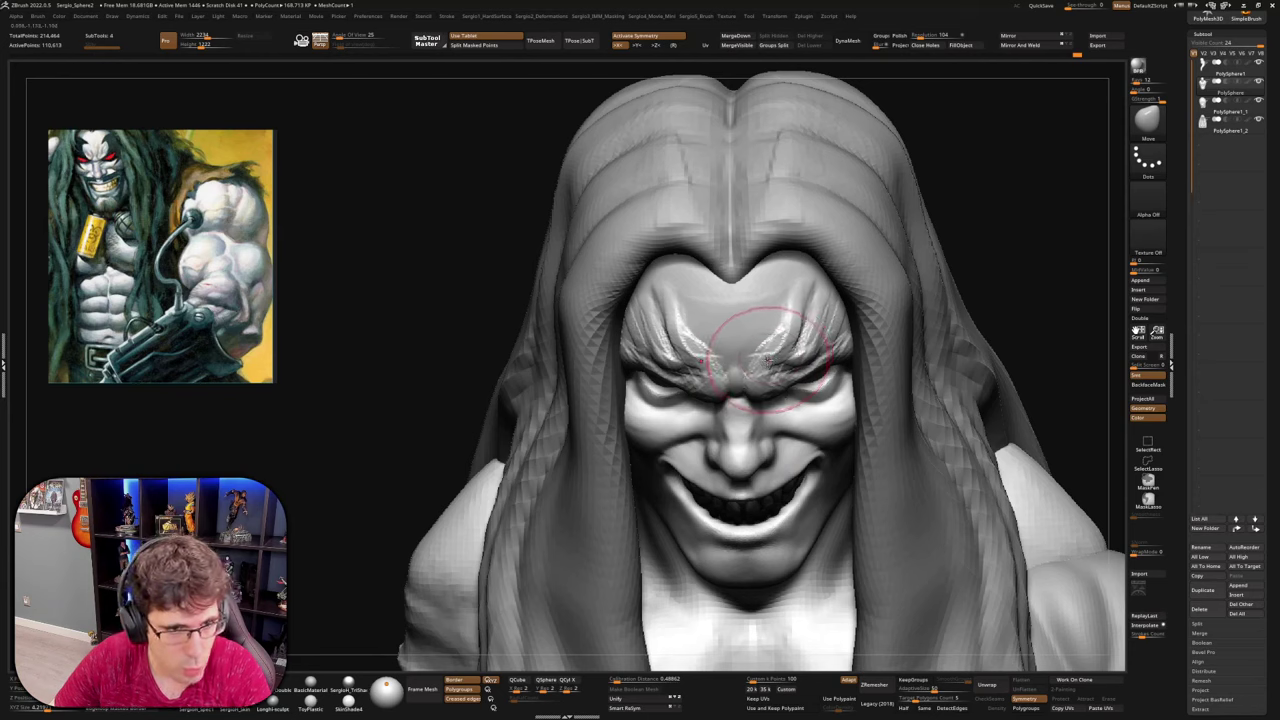
mouse_move(760, 360)
mouse_down()
mouse_move(740, 350)
mouse_move(752, 392)
mouse_up()
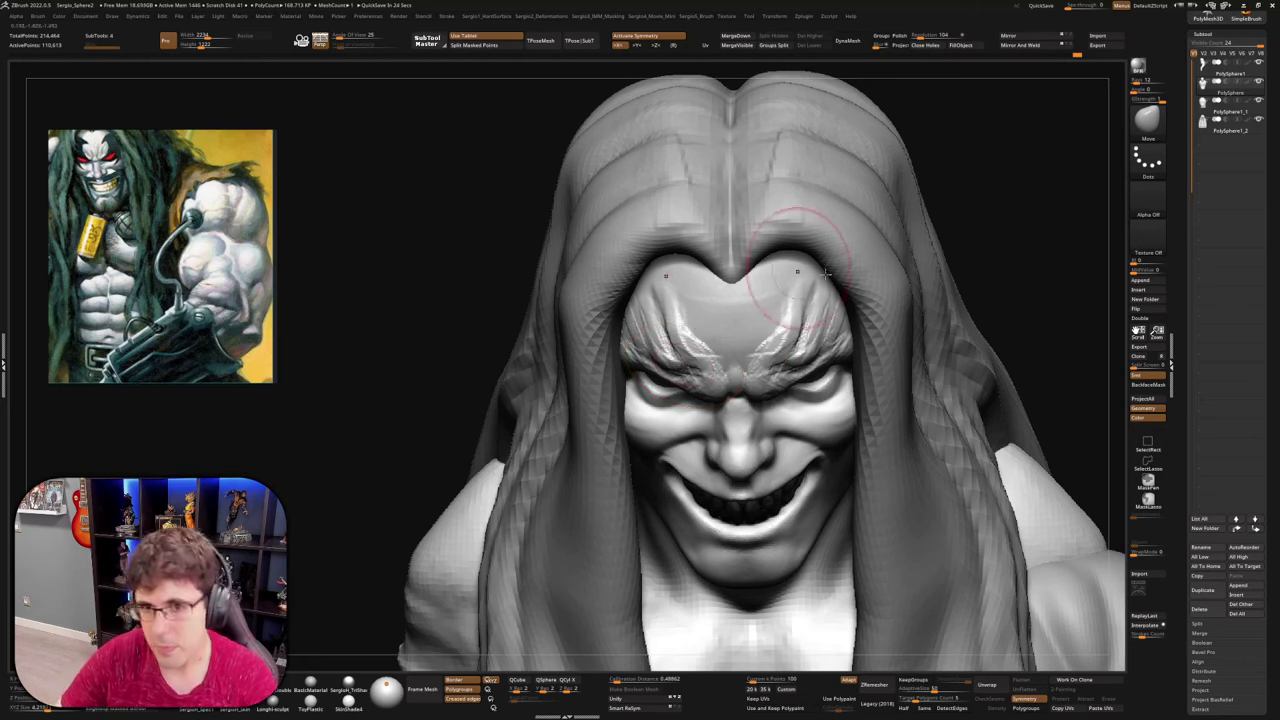
Select the hair subtool and adjust its front edge at the parting over the forehead with the Move brush
mouse_move(1000, 315)
ctrl+right_down()
mouse_move(922, 362)
mouse_move(774, 318)
ctrl+right_up()
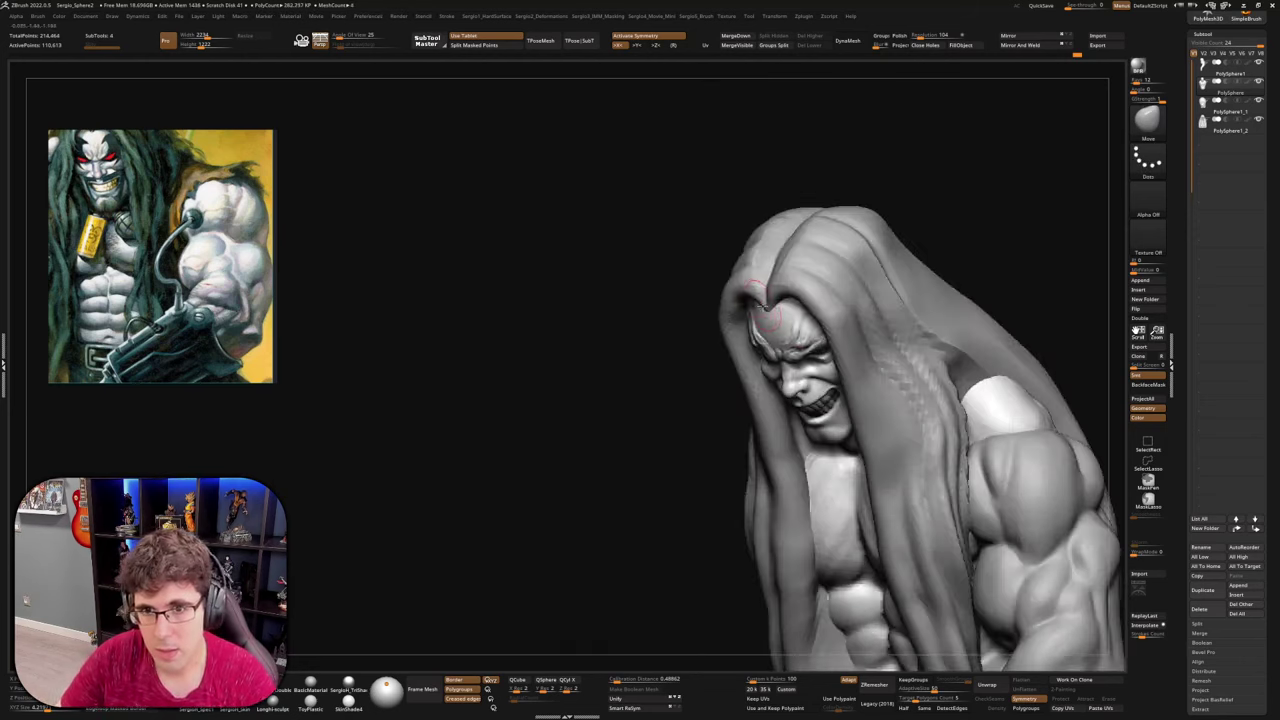
alt+click(767, 315)
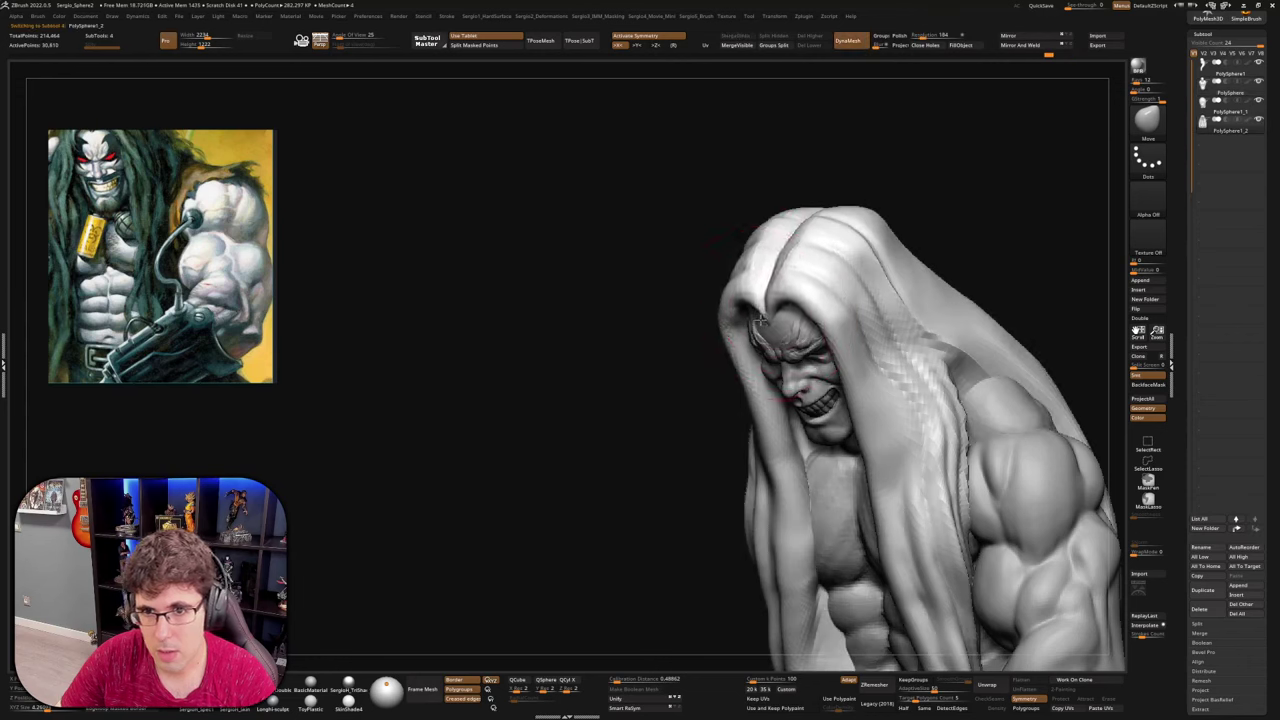
drag(761, 320, 771, 310)
right_drag(748, 313, 797, 296)
mouse_move(690, 320)
right_down()
mouse_move(752, 331)
mouse_move(778, 287)
right_up()
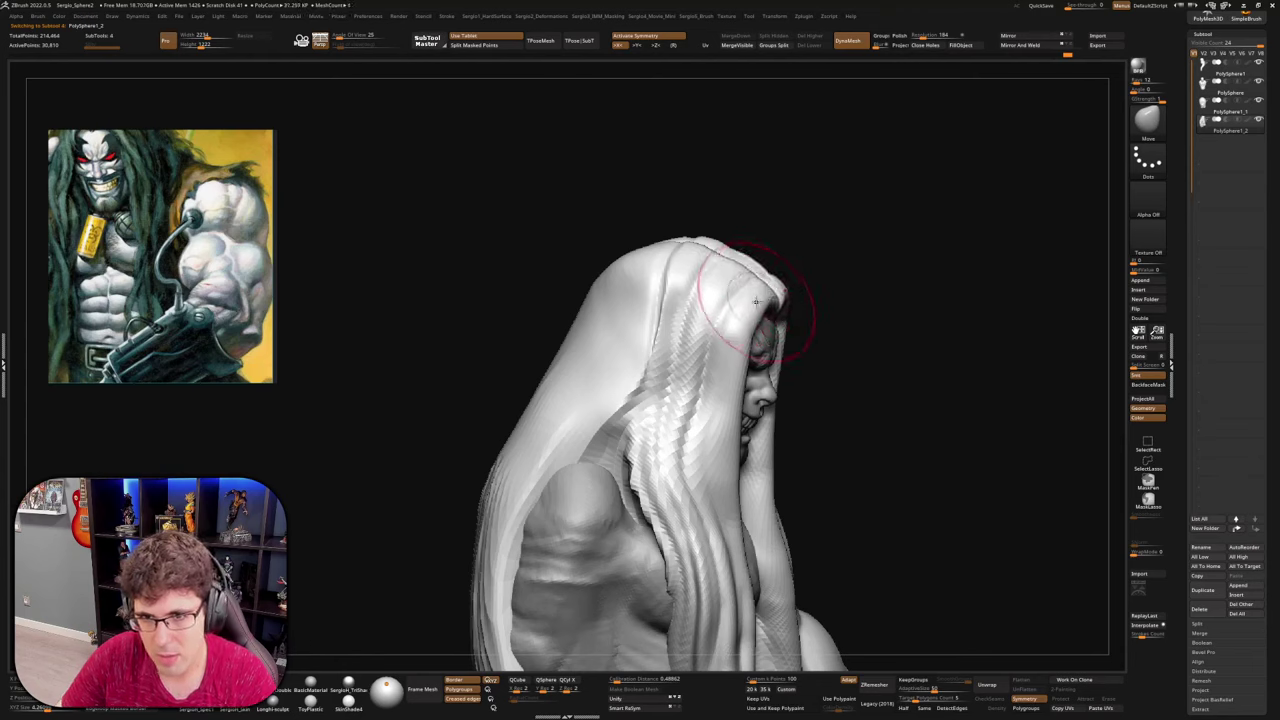
Select the body, isolate it from the hair and teeth, and refine the cheek and jaw creases with the DamStandard brush
mouse_move(757, 327)
right_down()
mouse_move(832, 328)
mouse_move(850, 420)
mouse_move(880, 430)
mouse_move(858, 402)
mouse_move(806, 412)
mouse_move(828, 404)
mouse_move(810, 445)
mouse_move(845, 447)
right_up()
alt+click(806, 402)
key(alt+s)
key(s)
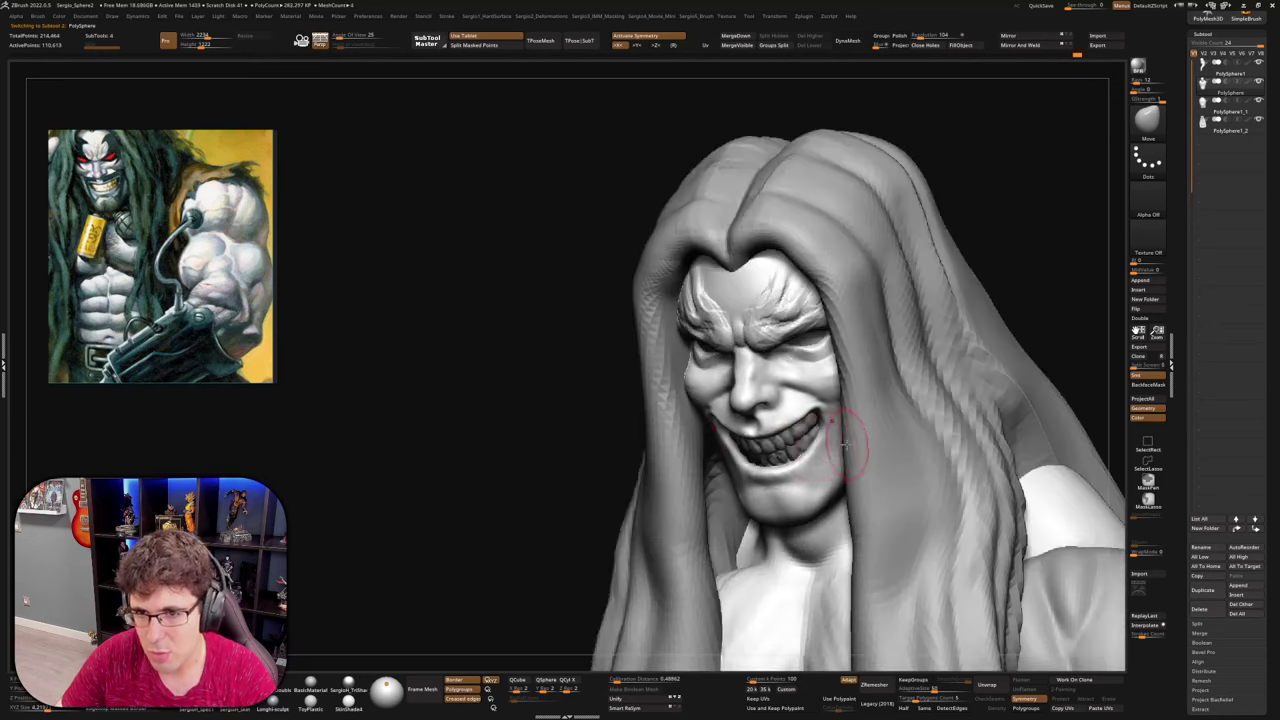
right_drag(753, 459, 830, 455)
key(alt+s)
key(b)
key(d)
key(s)
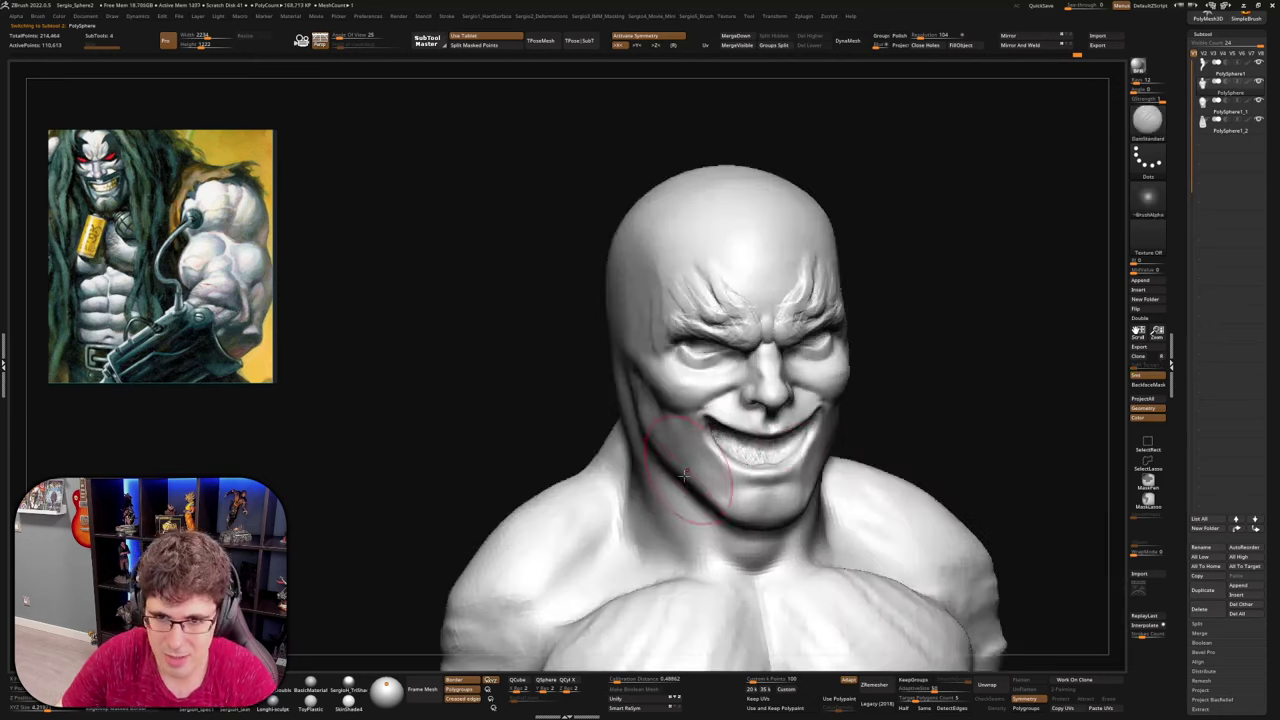
right_drag(620, 455, 685, 433)
right_drag(712, 478, 650, 472)
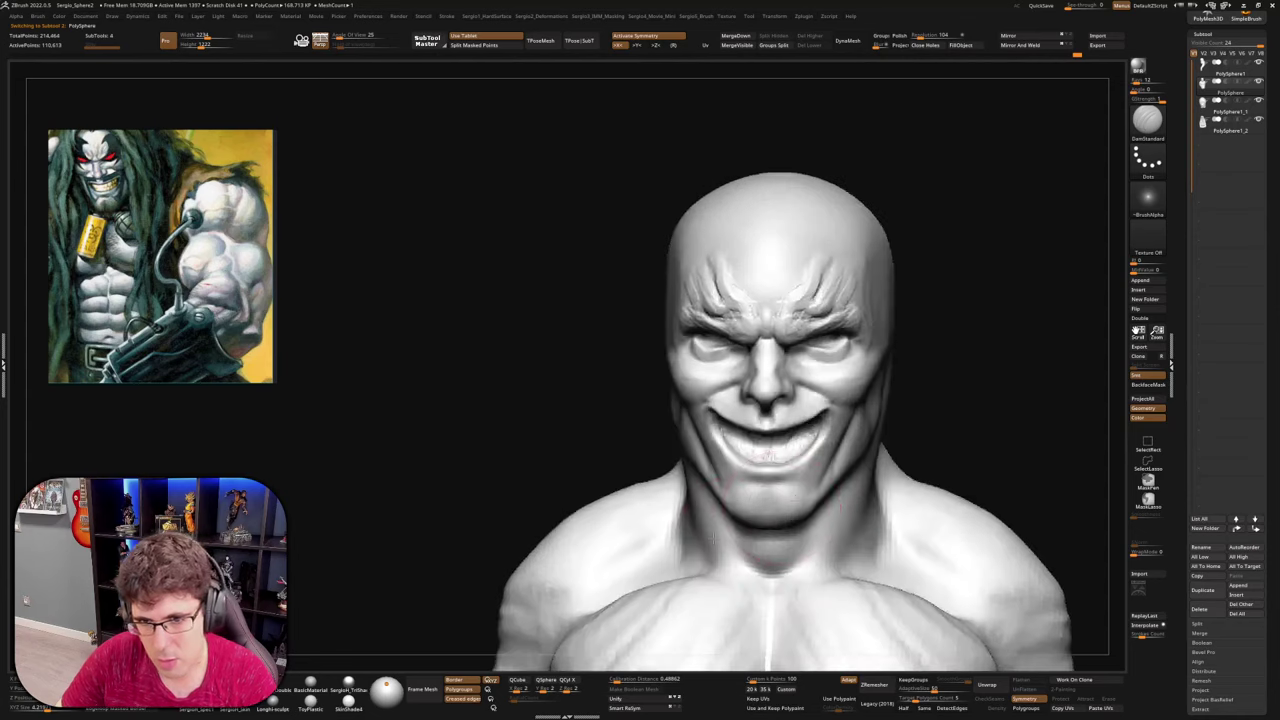
right_drag(844, 456, 786, 440)
right_drag(872, 482, 826, 471)
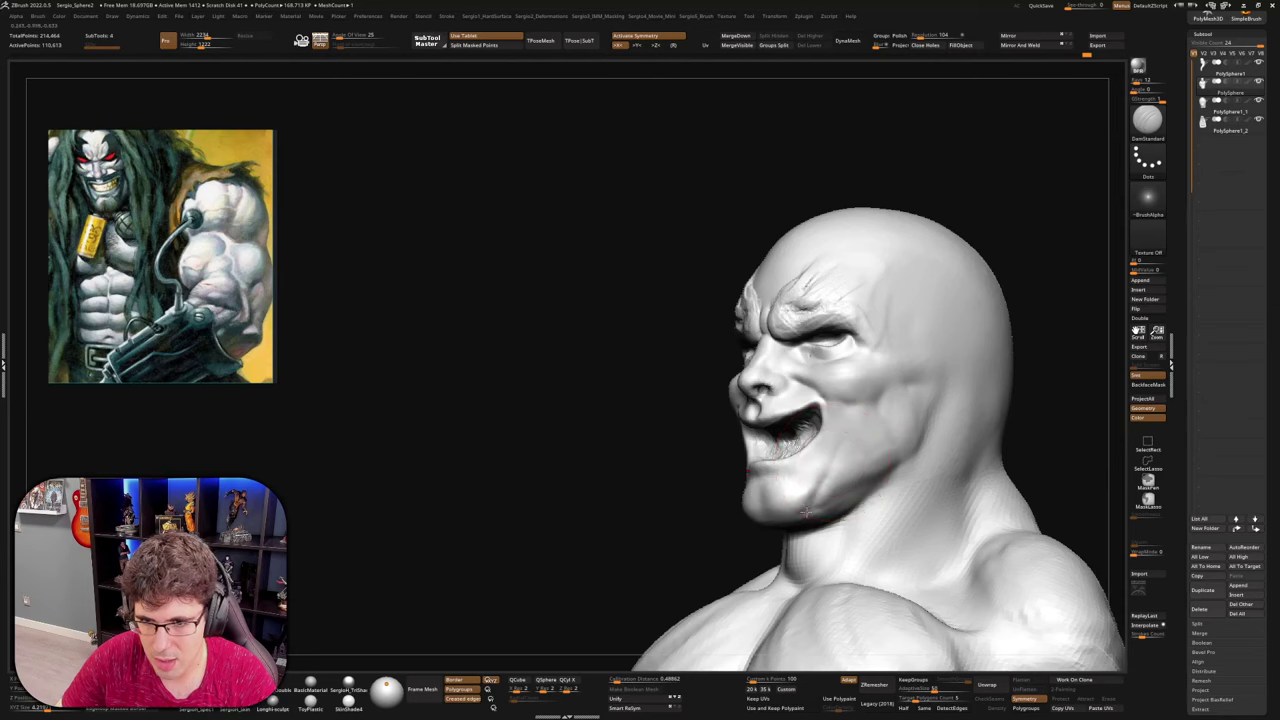
Build up volume along the chin's side and lower cheek with the Clay brush
right_drag(873, 392, 930, 400)
key(b)
key(c)
key(l)
ctrl+right_drag(837, 429, 812, 500)
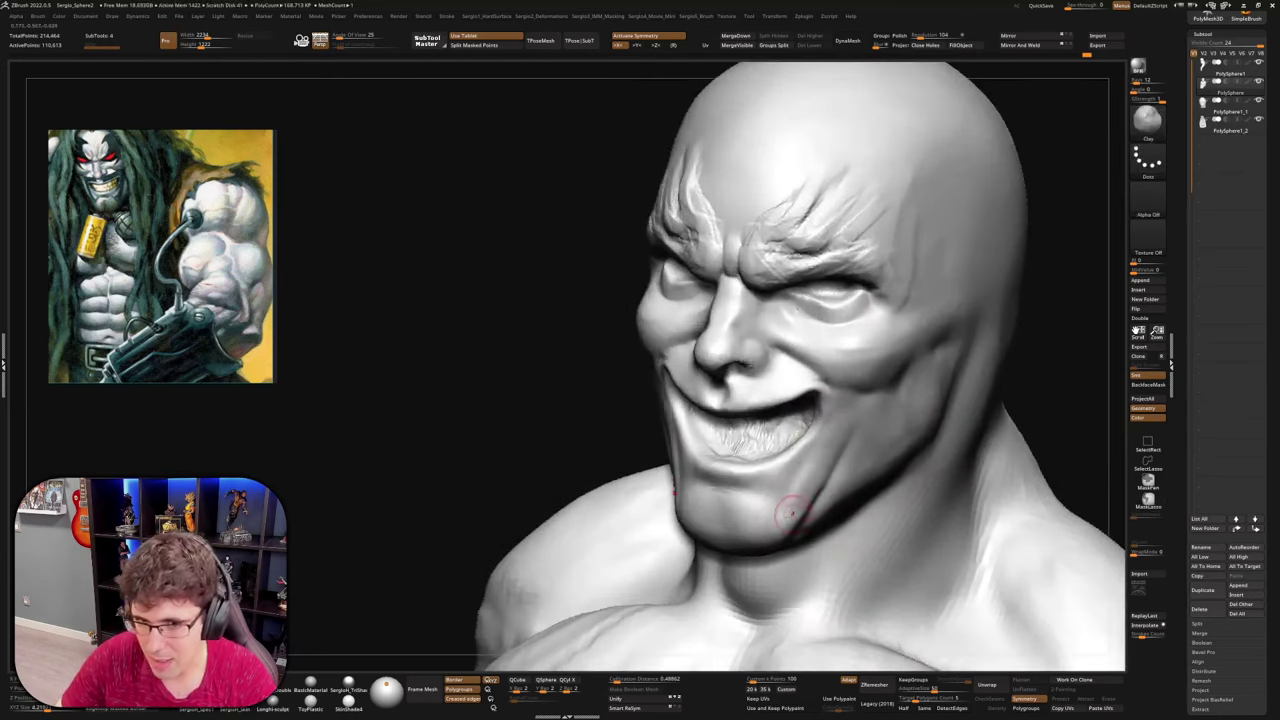
right_drag(789, 512, 802, 514)
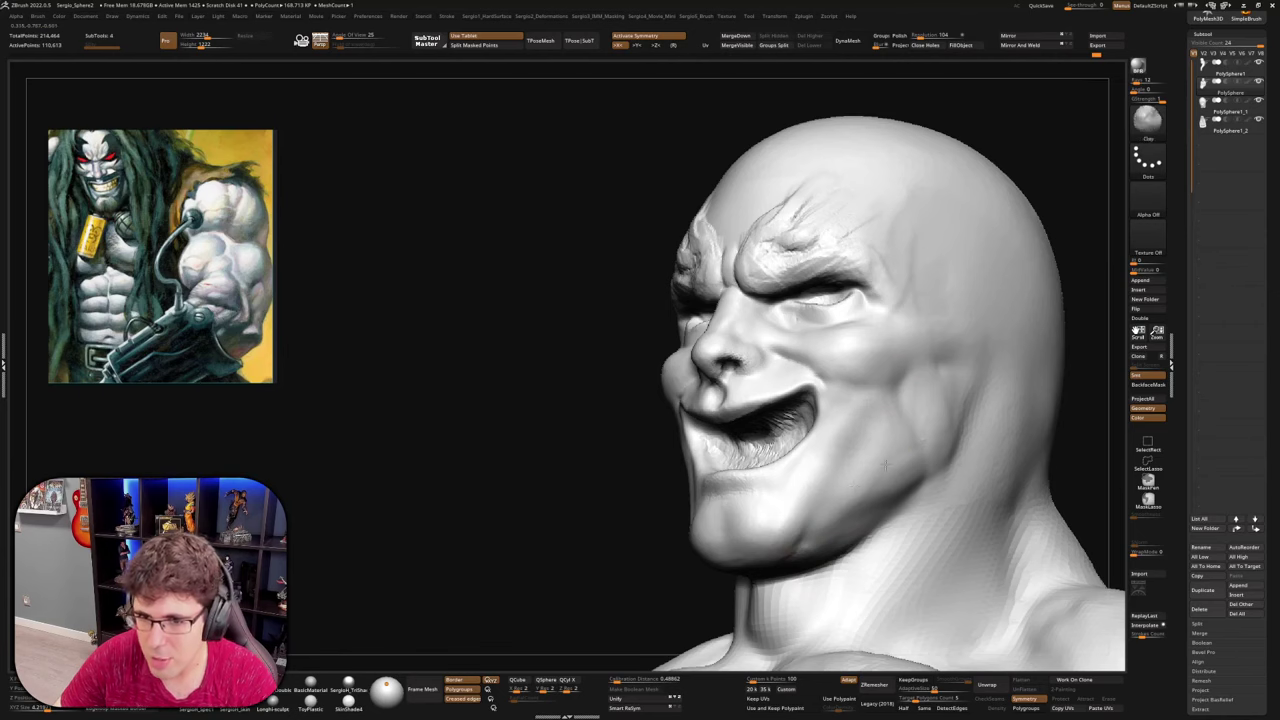
Reshape the jawline and lower cheek with the Move brush, undoing the last stroke
mouse_move(762, 475)
right_down()
mouse_move(846, 497)
mouse_move(780, 497)
right_up()
drag(841, 496, 848, 513)
right_drag(848, 513, 822, 510)
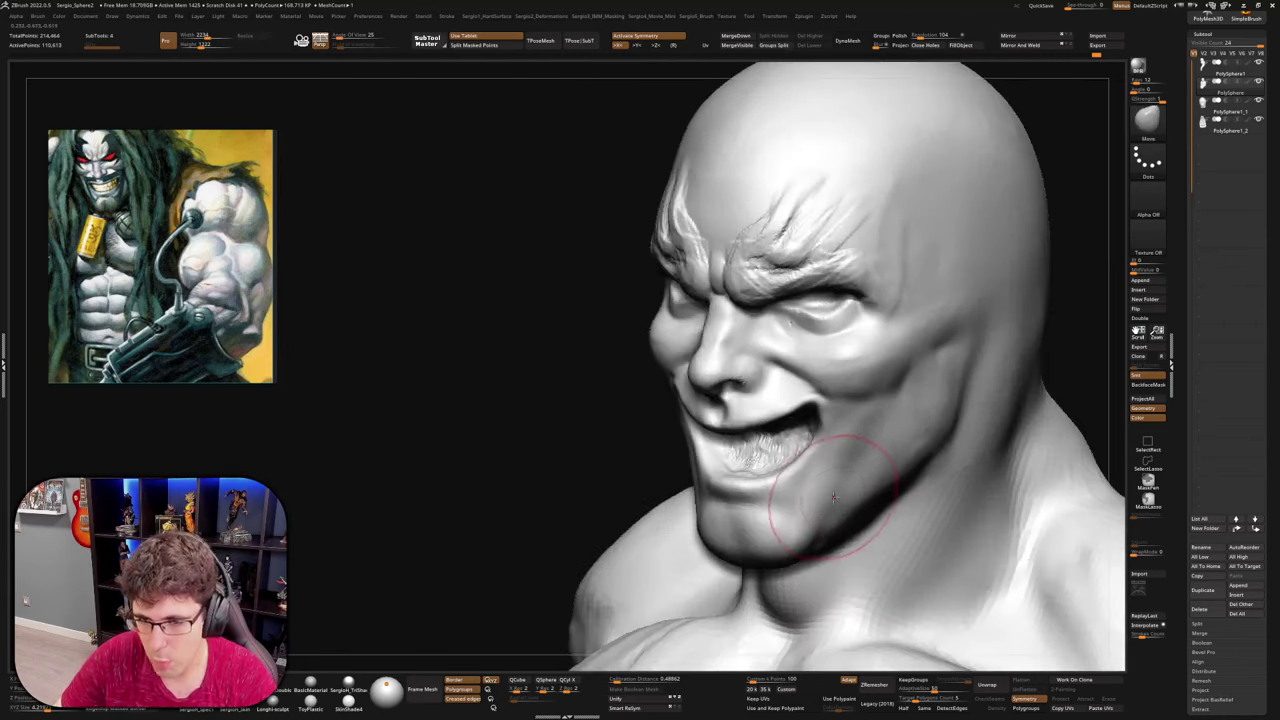
drag(838, 500, 862, 472)
right_drag(790, 470, 860, 467)
key(ctrl+z)
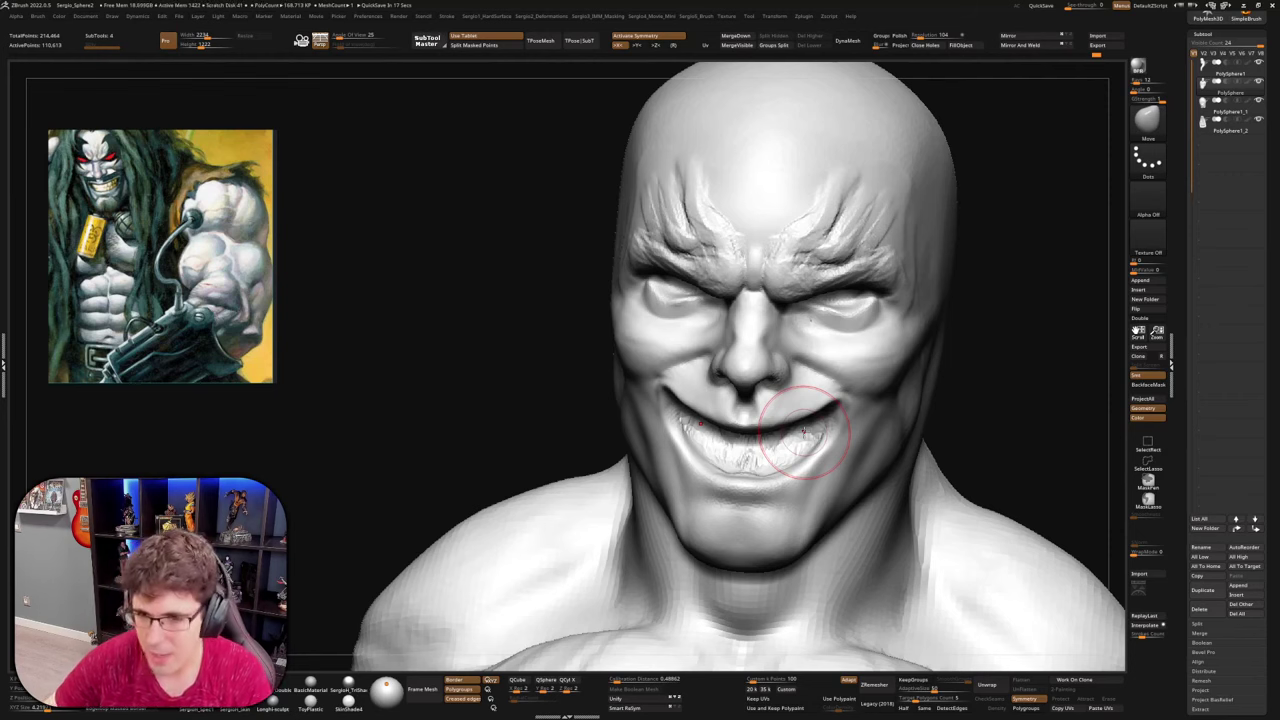
Show the hair and teeth again and reshape the mouth corners of the grin with the Move brush
drag(1011, 449, 829, 514)
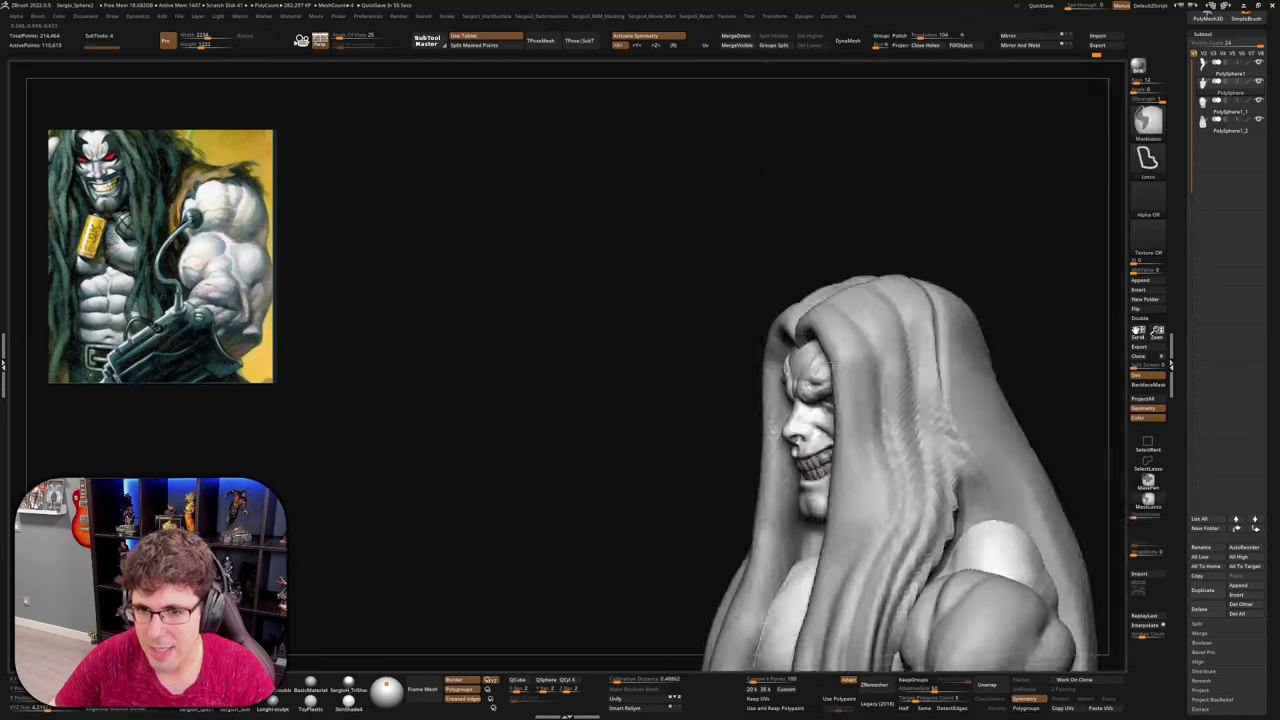
mouse_move(833, 362)
right_down()
mouse_move(849, 502)
mouse_move(820, 428)
mouse_move(860, 548)
right_up()
right_drag(860, 548, 836, 468)
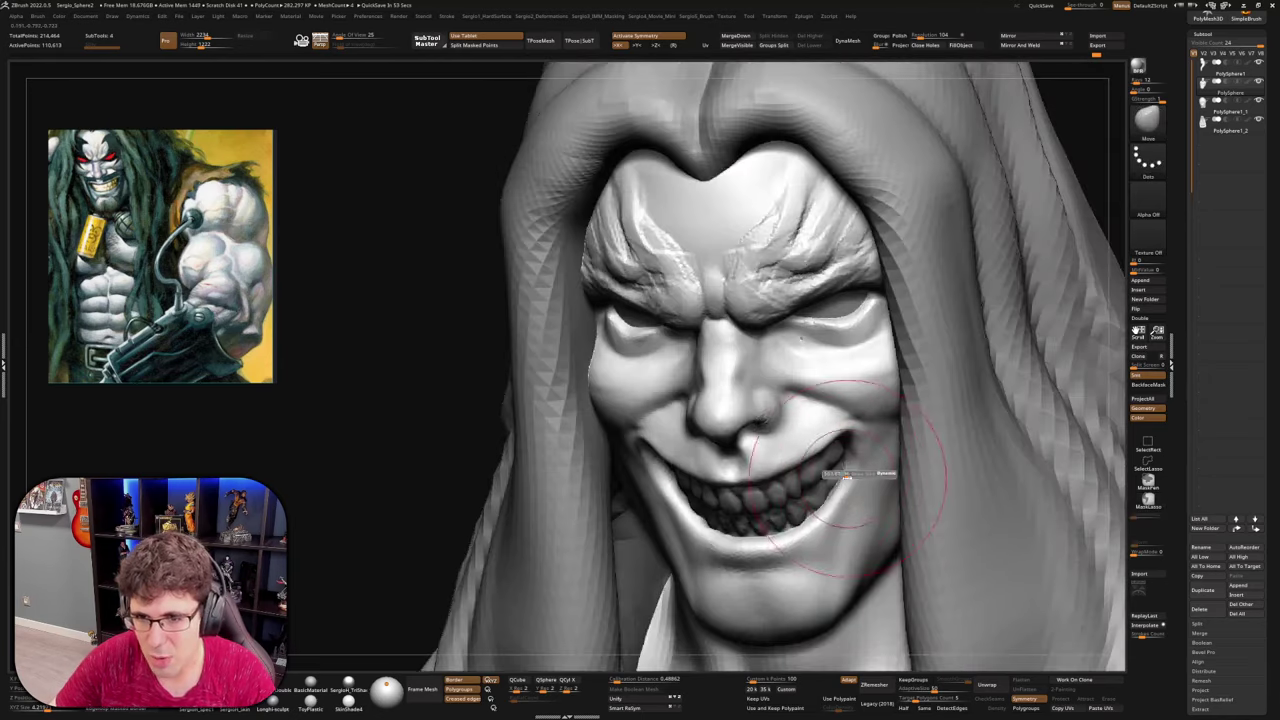
drag(853, 477, 841, 468)
mouse_move(841, 468)
right_down()
mouse_move(862, 420)
mouse_move(790, 450)
mouse_move(670, 450)
mouse_move(670, 487)
mouse_move(750, 494)
right_up()
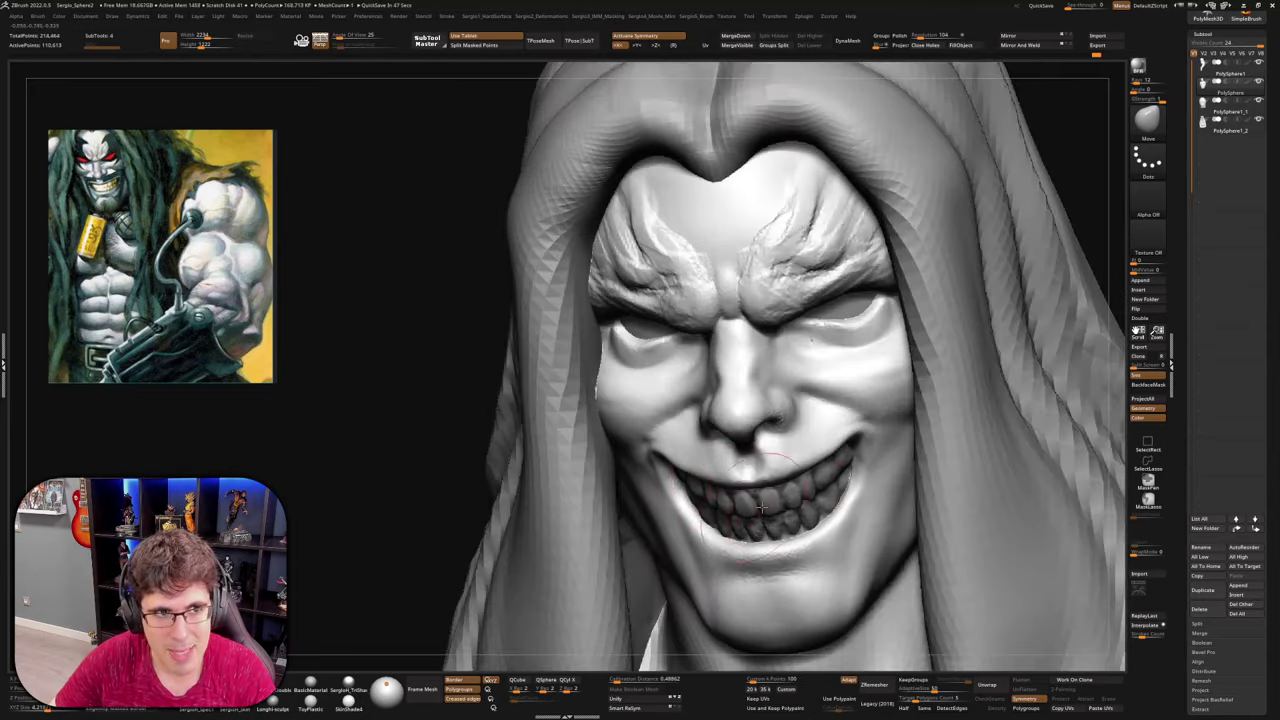
Refine the upper lip's edge over the teeth with a smaller Move brush
right_drag(872, 494, 841, 504)
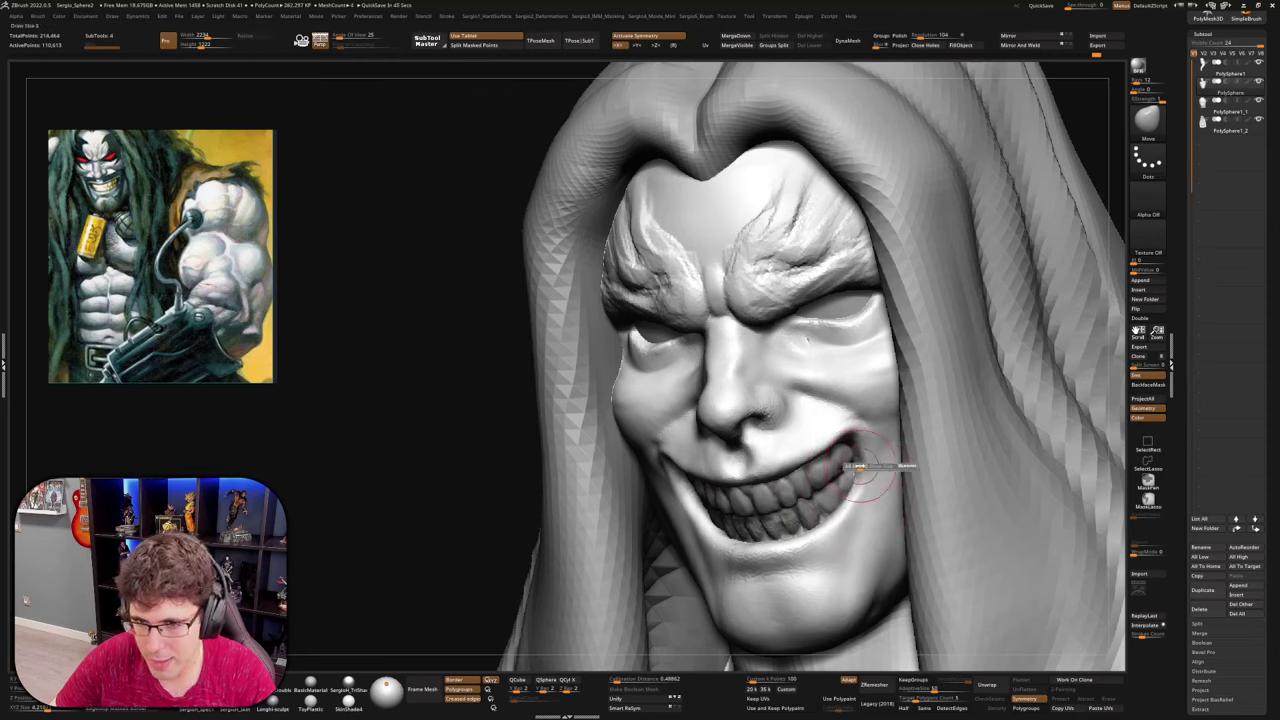
right_drag(832, 454, 790, 500)
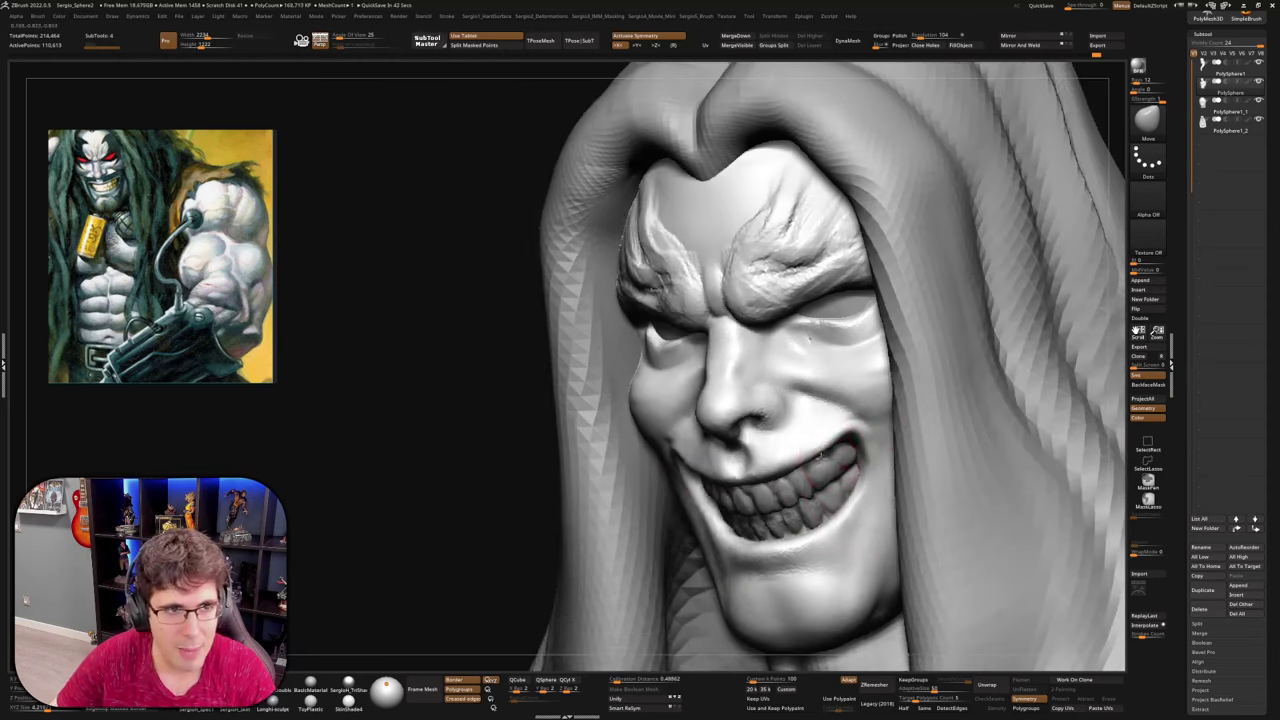
right_click(786, 508)
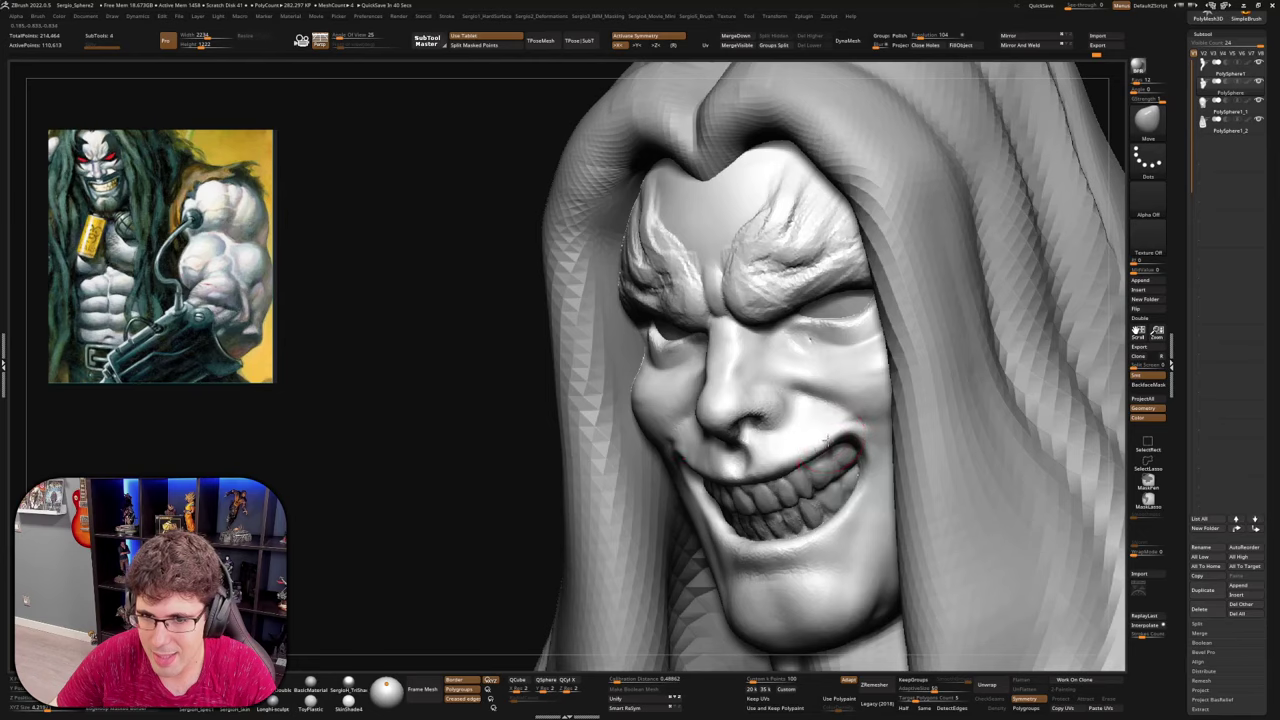
mouse_move(664, 452)
right_down()
mouse_move(766, 452)
mouse_move(777, 423)
mouse_move(694, 380)
mouse_move(775, 443)
mouse_move(680, 478)
right_up()
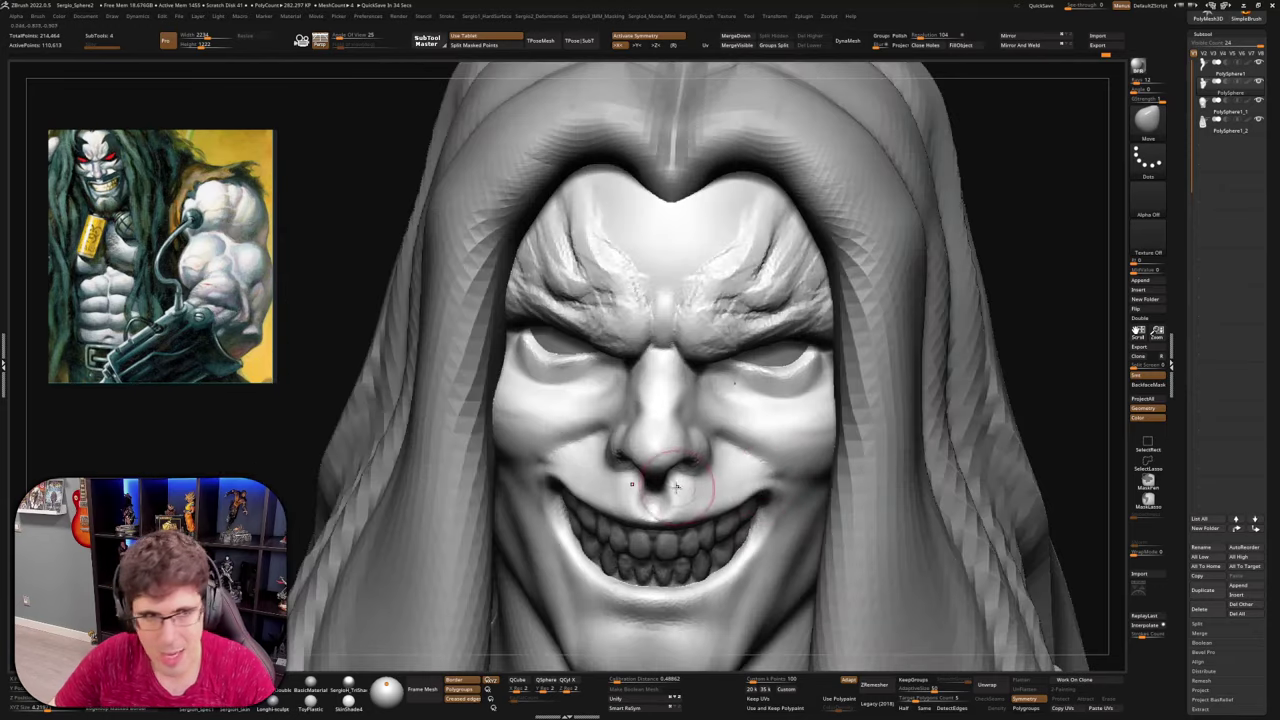
Carve the smile fold between nose and cheek with the DamStandard brush, undoing one stroke and isolating the body for access
mouse_move(526, 432)
alt+right_down()
mouse_move(788, 466)
mouse_move(870, 455)
alt+right_up()
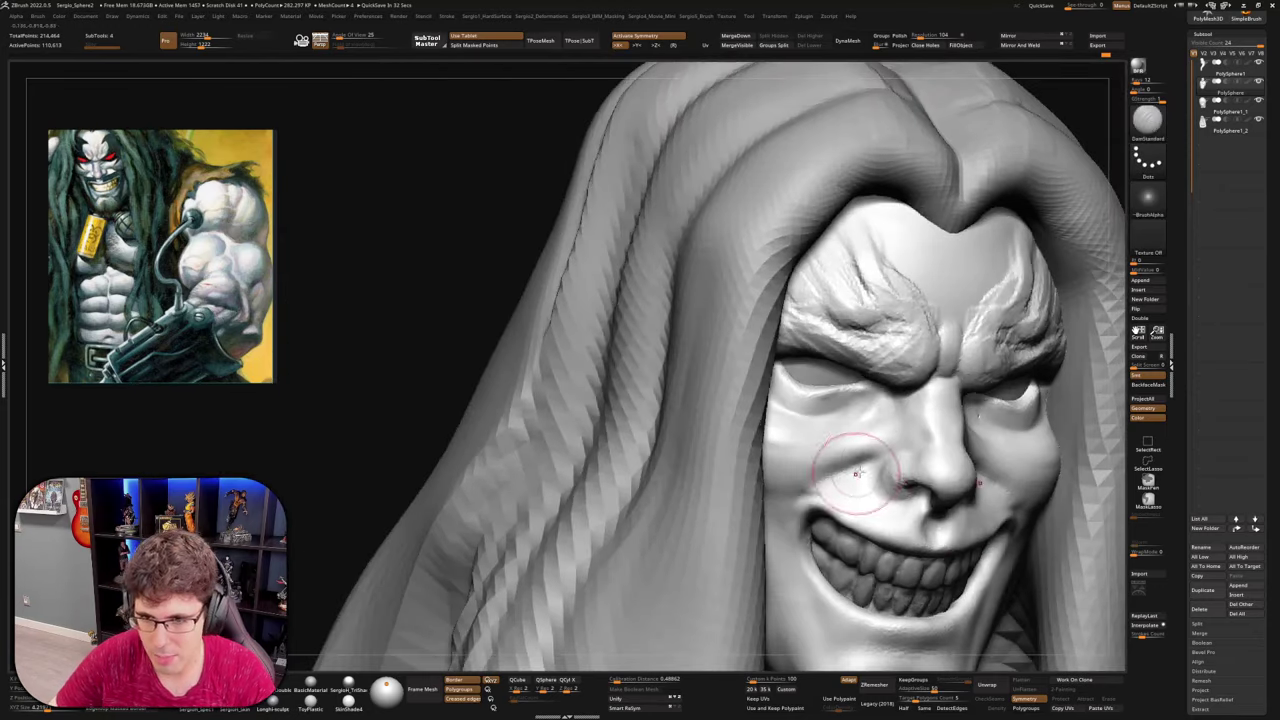
key(ctrl+z)
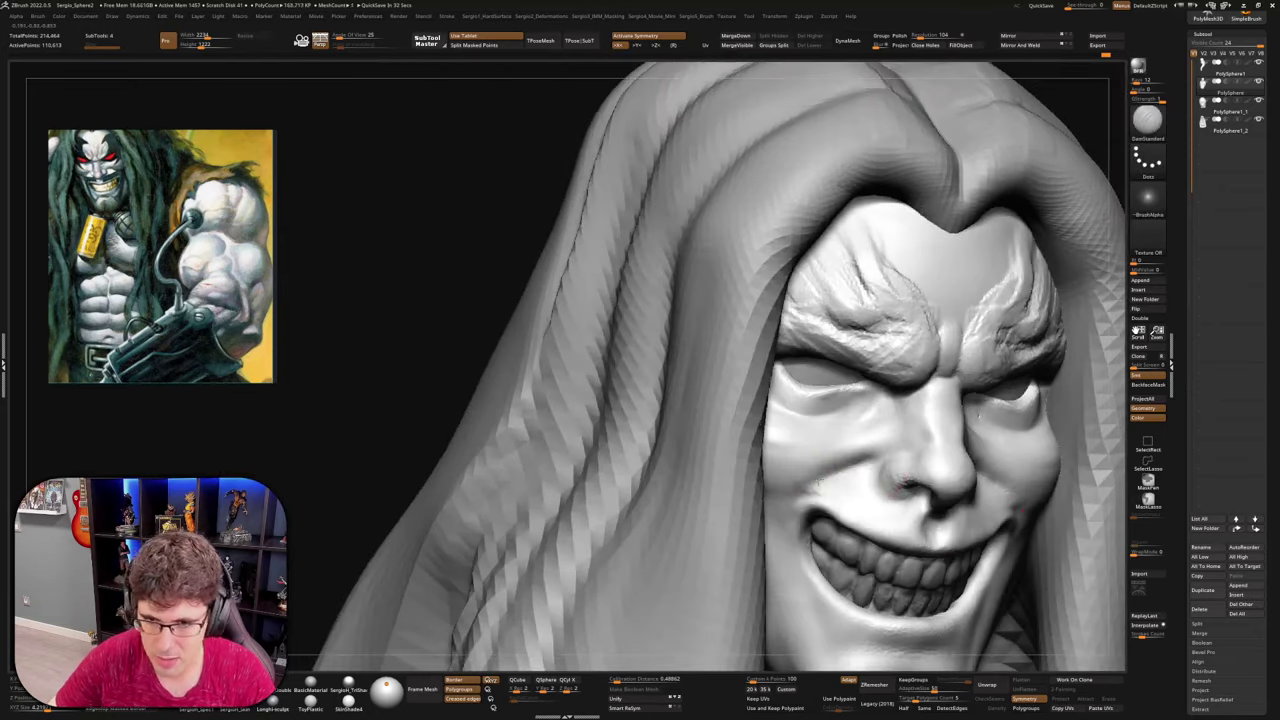
ctrl+shift+click(749, 514)
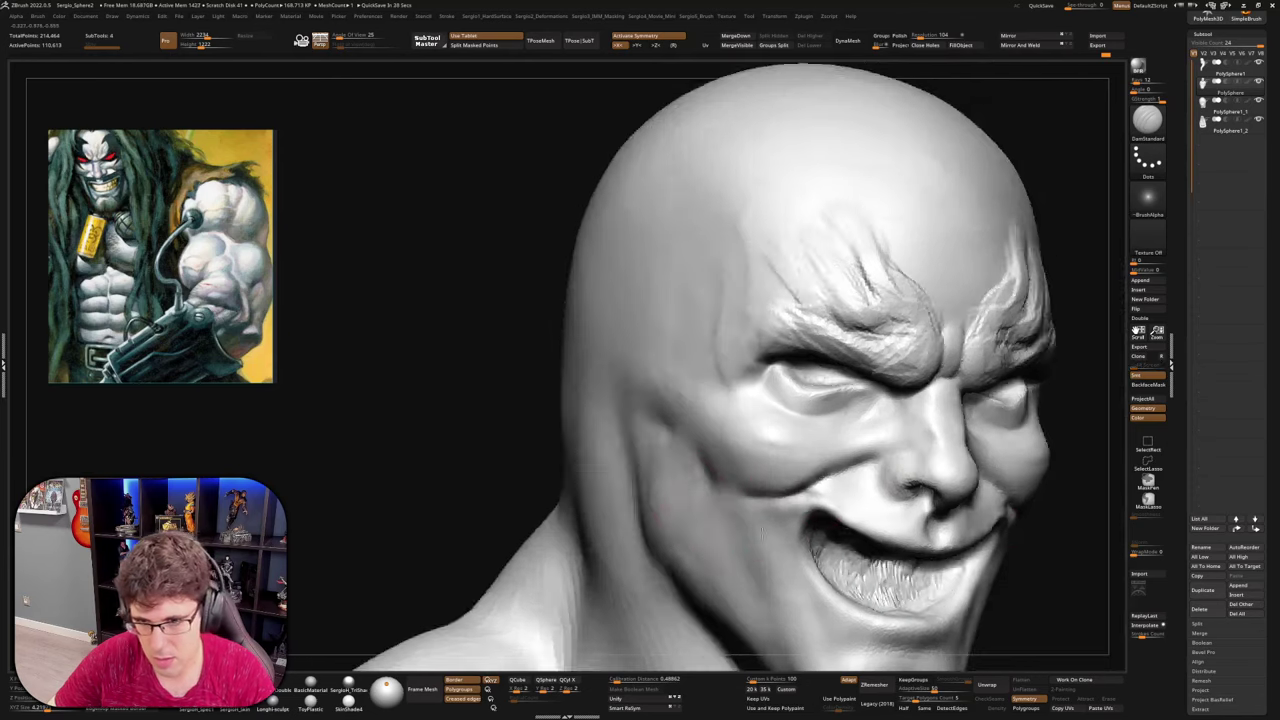
right_drag(760, 532, 780, 500)
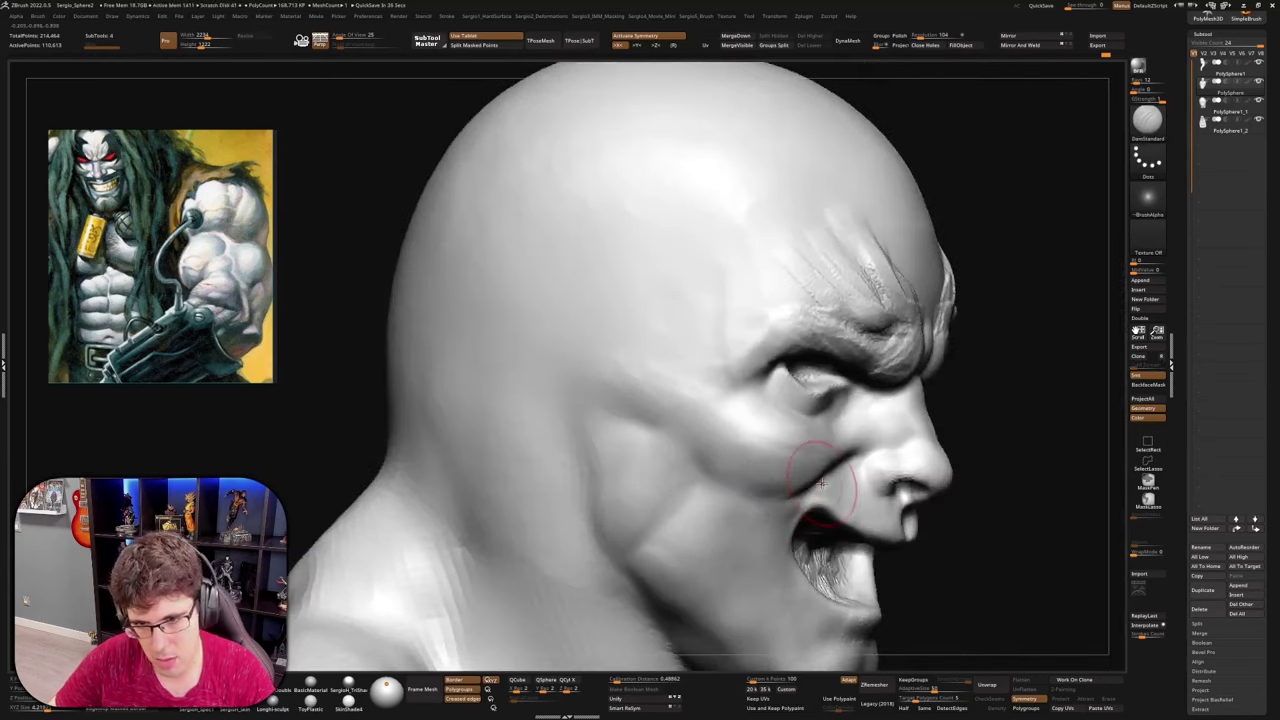
right_drag(770, 497, 580, 505)
alt+right_drag(1000, 526, 790, 461)
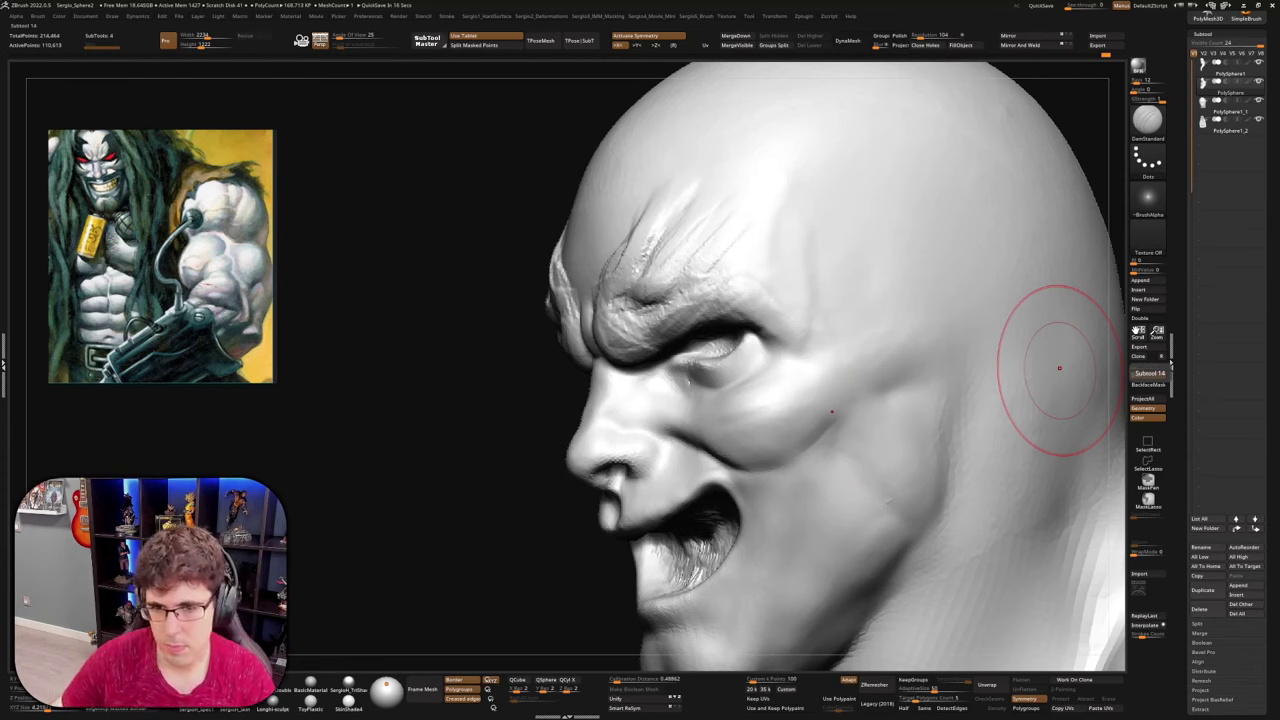
right_drag(1051, 366, 829, 371)
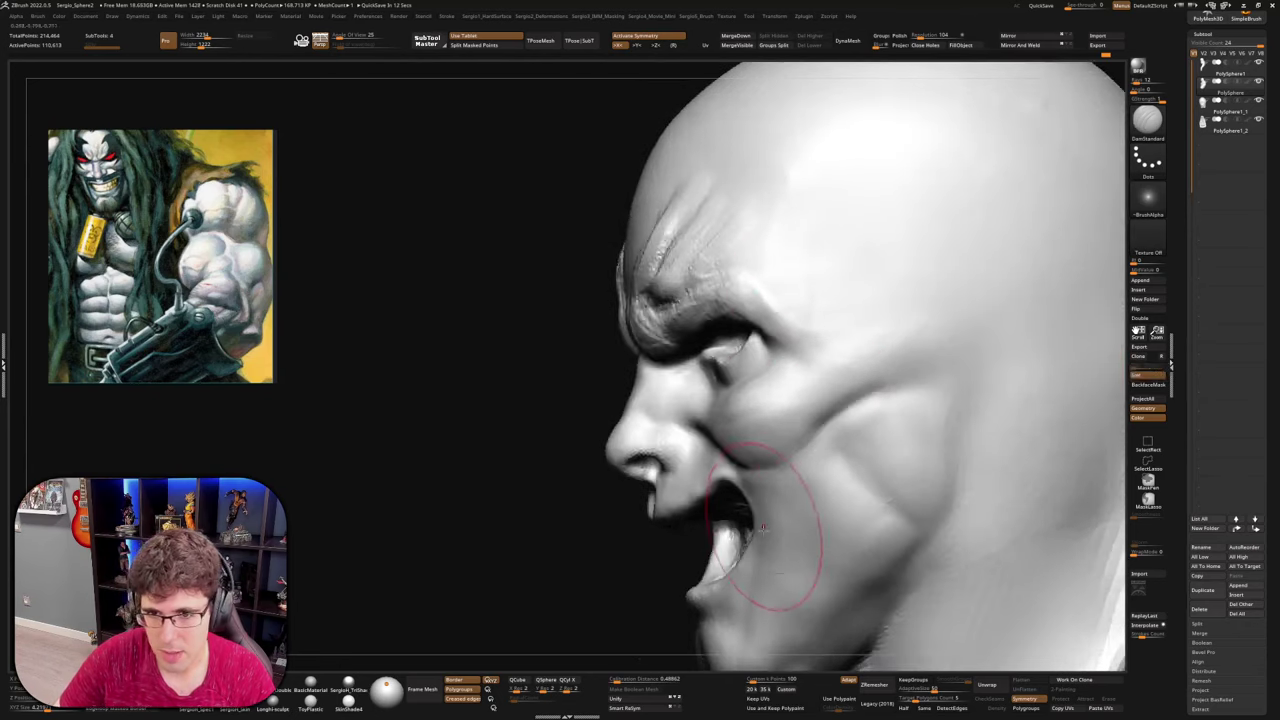
mouse_move(814, 528)
right_down()
mouse_move(834, 423)
mouse_move(809, 449)
right_up()
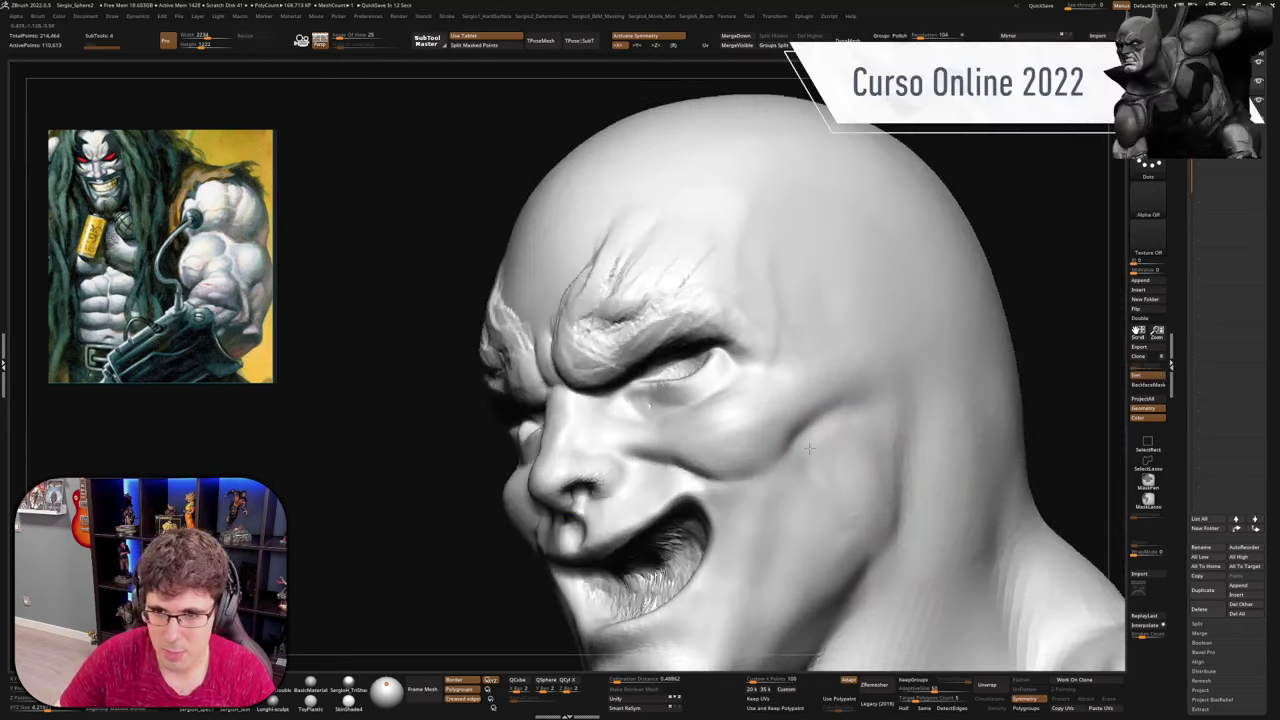
Smooth the cheek surface beside the mouth and below the cheekbone
shift+drag(765, 486, 749, 499)
shift+drag(840, 418, 851, 465)
mouse_move(844, 537)
ctrl+right_down()
mouse_move(795, 450)
mouse_move(807, 506)
mouse_move(855, 470)
mouse_move(850, 502)
mouse_move(832, 500)
mouse_move(756, 579)
mouse_move(830, 520)
mouse_move(800, 553)
ctrl+right_up()
Smooth away the rough eyebrow and forehead wrinkle detail, leaving softer scowl folds
mouse_move(790, 452)
right_down()
mouse_move(766, 446)
mouse_move(777, 400)
right_up()
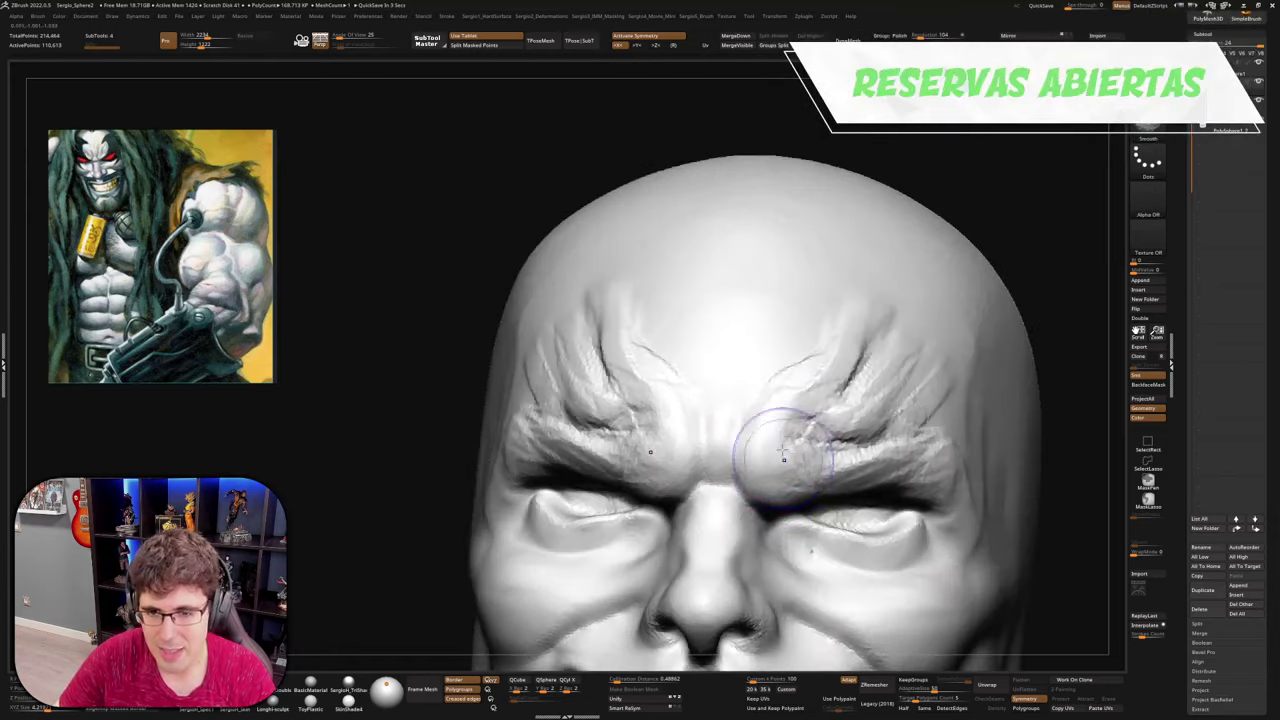
mouse_move(771, 377)
shift+mouse_down()
mouse_move(866, 290)
mouse_move(838, 385)
mouse_move(945, 408)
shift+mouse_up()
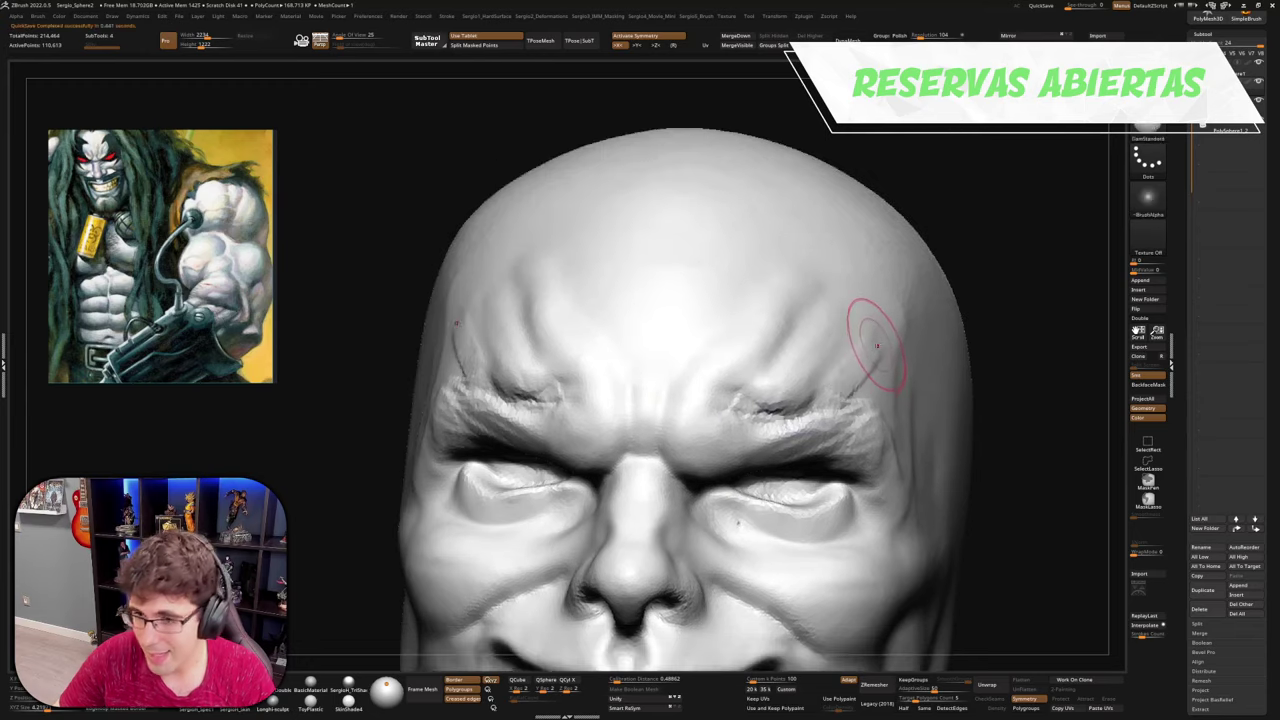
right_drag(871, 343, 857, 377)
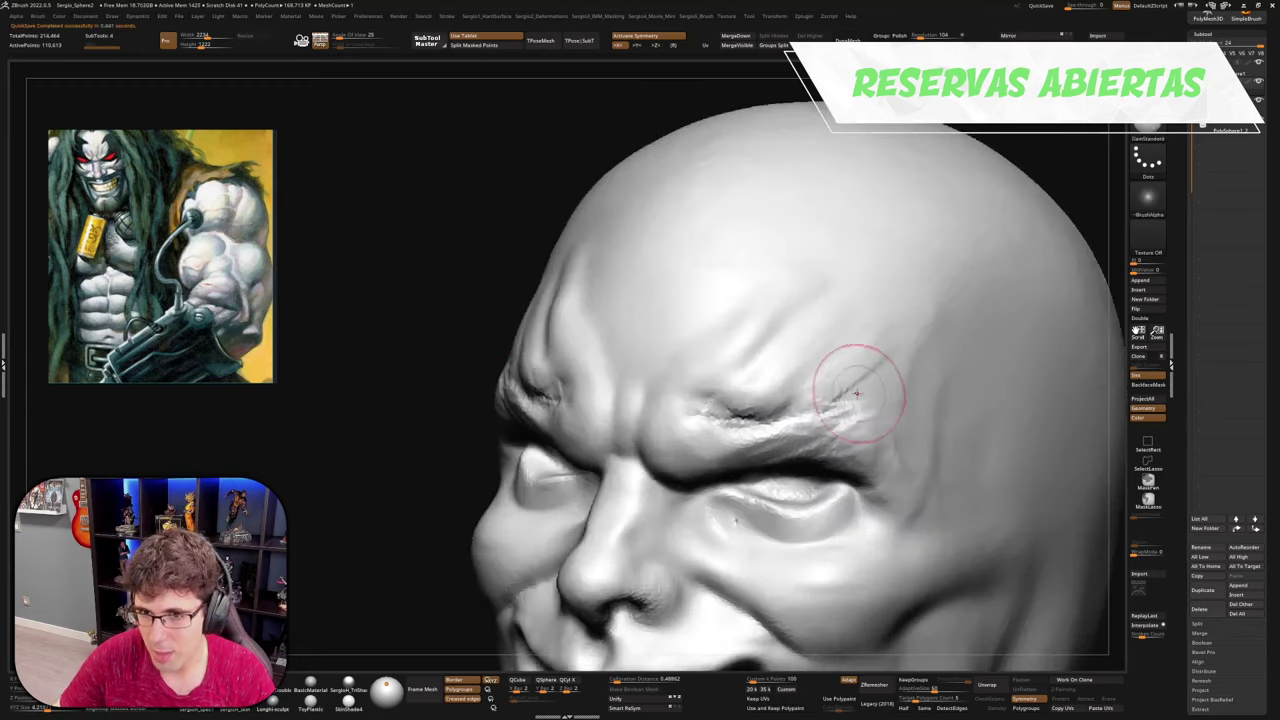
mouse_move(753, 398)
shift+mouse_down()
mouse_move(775, 412)
mouse_move(708, 424)
mouse_move(860, 430)
mouse_move(908, 518)
mouse_move(913, 478)
shift+mouse_up()
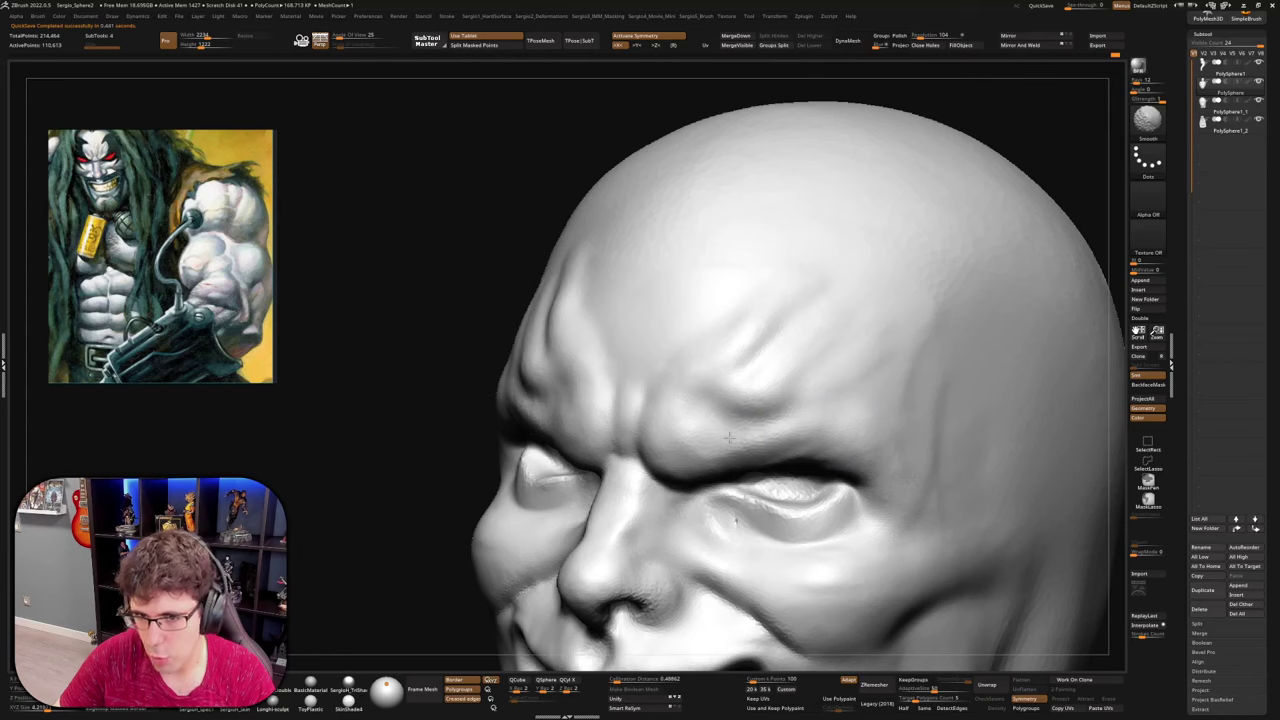
Carve scowl wrinkles into the forehead above both eyebrows with the DamStandard brush, undoing one stroke
shift+right_drag(729, 400, 749, 371)
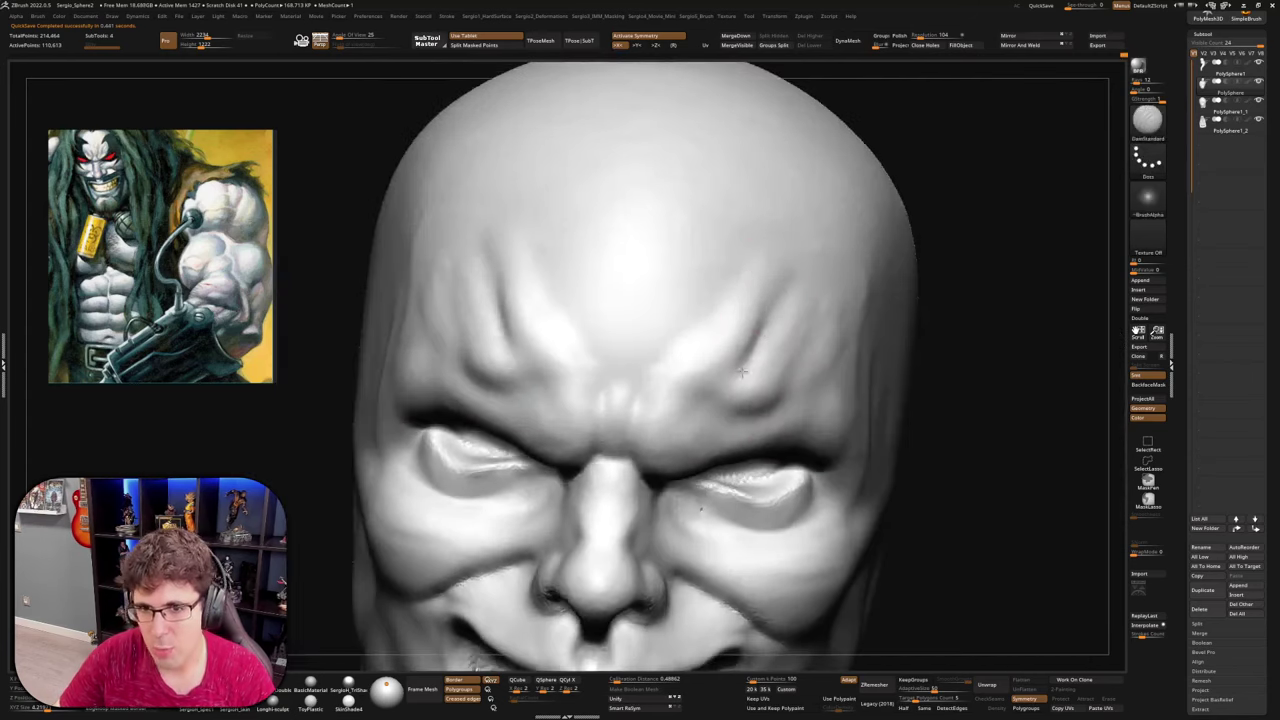
drag(753, 357, 691, 406)
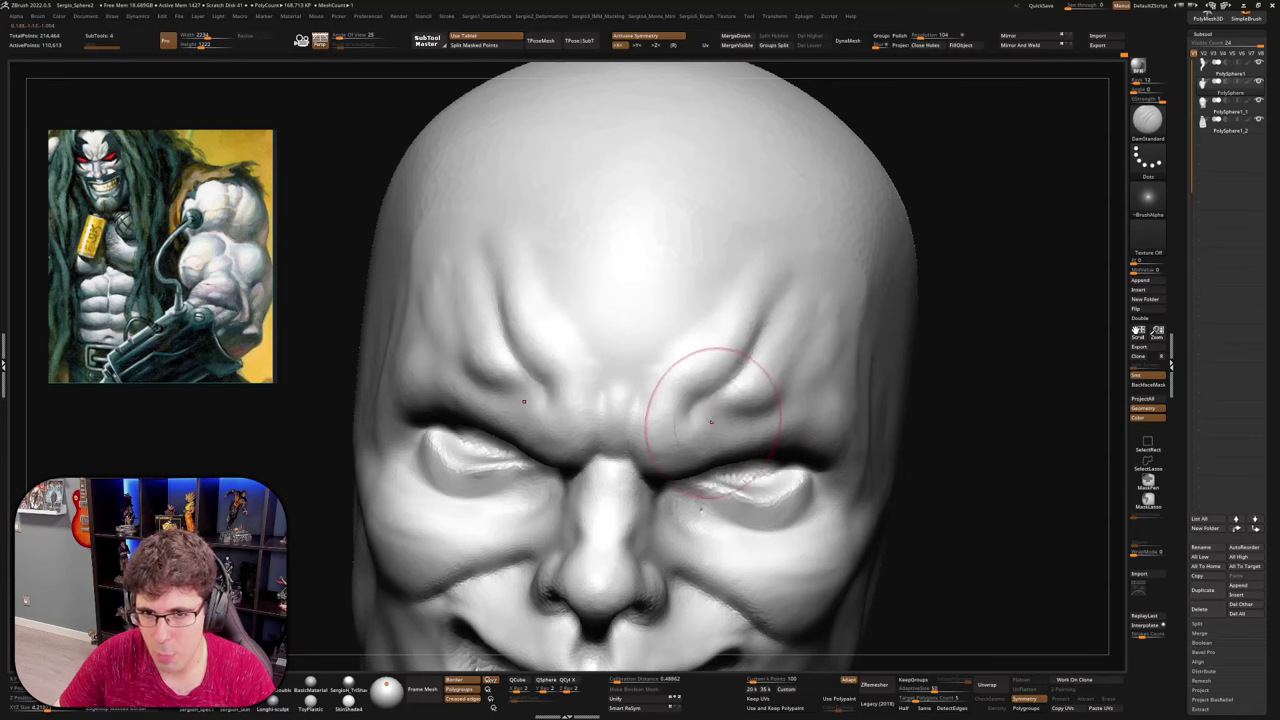
right_drag(771, 368, 785, 392)
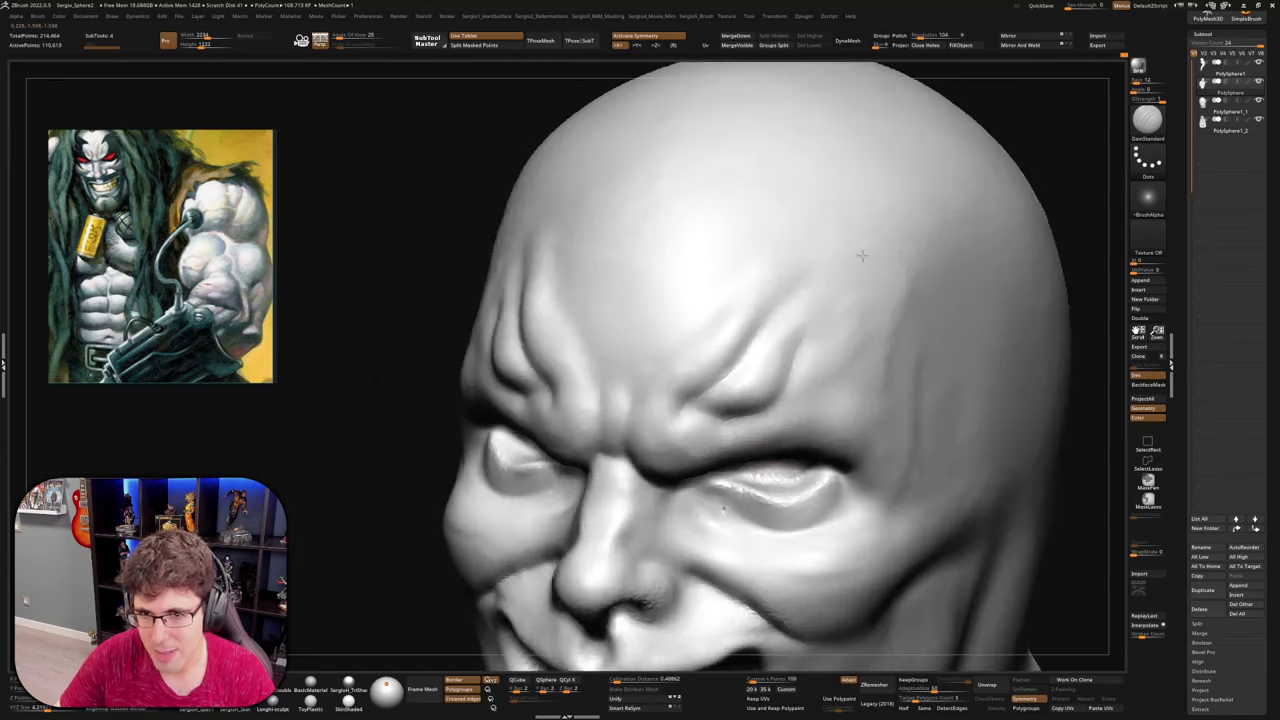
mouse_move(807, 328)
mouse_down()
mouse_move(783, 404)
mouse_move(672, 426)
mouse_up()
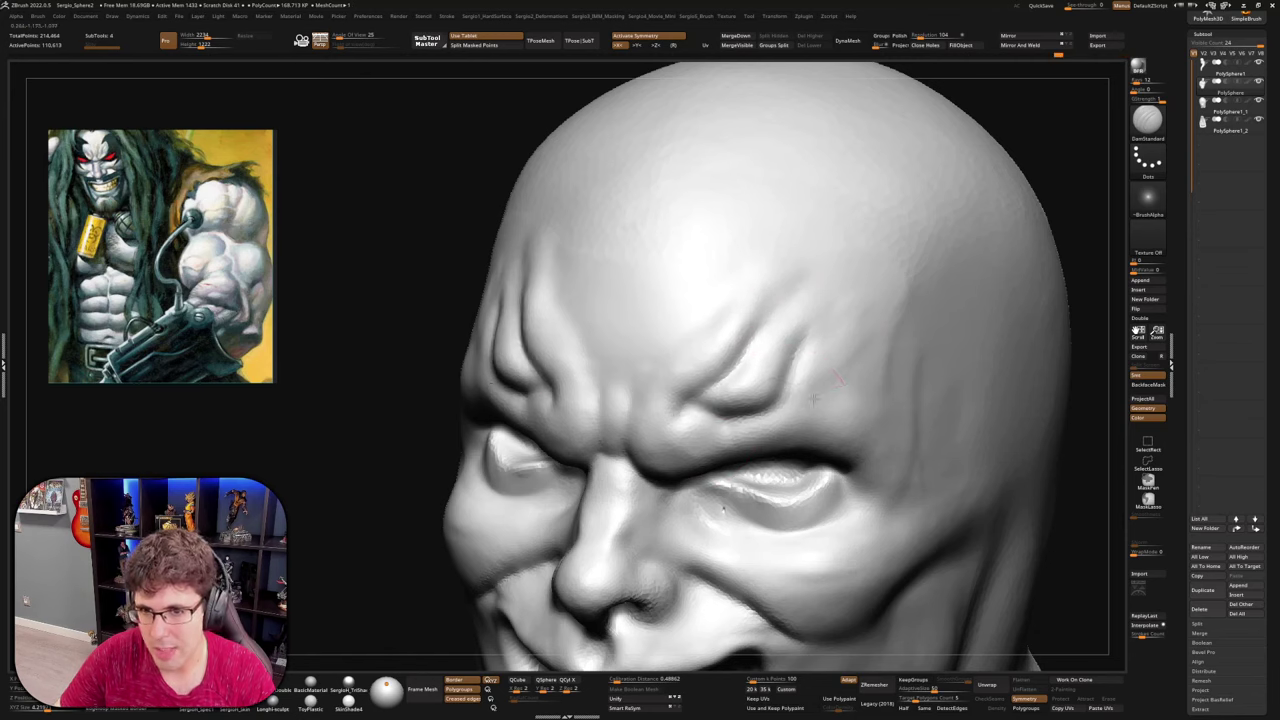
drag(870, 344, 836, 388)
key(ctrl+z)
mouse_move(866, 343)
mouse_down()
mouse_move(802, 409)
mouse_move(818, 395)
mouse_move(722, 412)
mouse_move(763, 276)
mouse_up()
Build up the fleshy folds between the forehead wrinkles with the Clay brush
key(b)
key(c)
key(l)
drag(714, 394, 677, 411)
right_drag(677, 411, 740, 430)
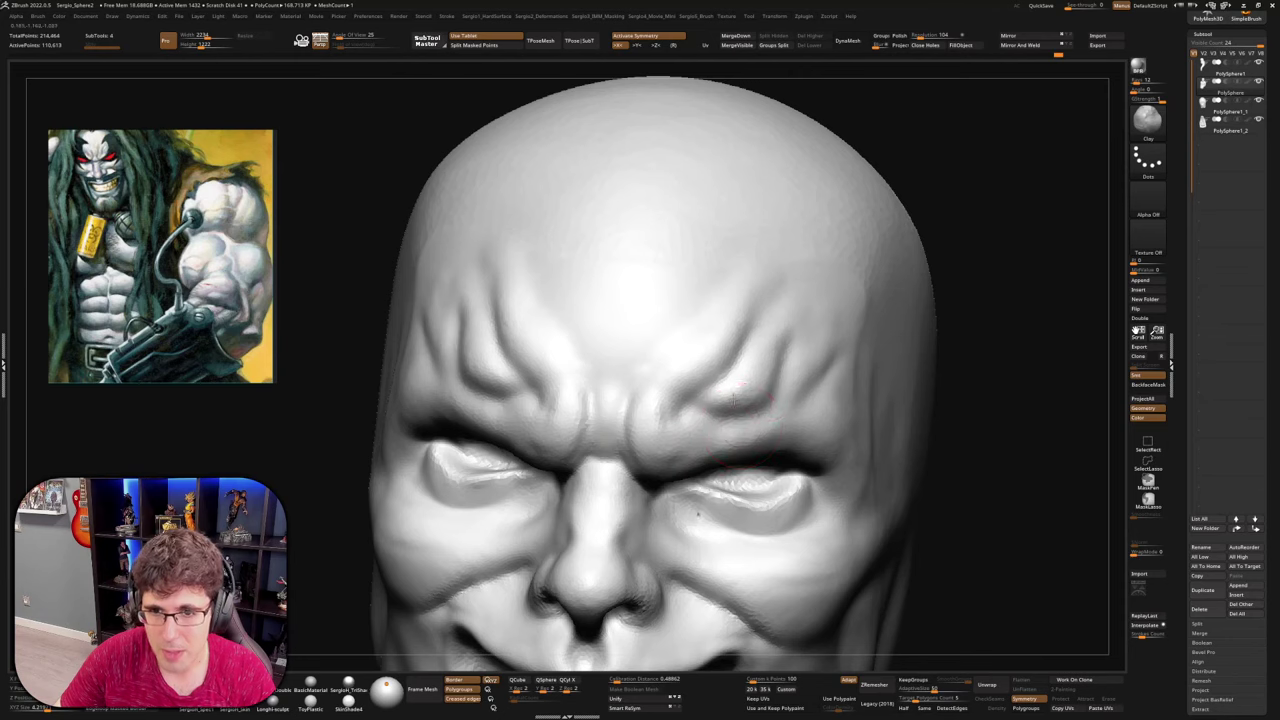
mouse_move(734, 400)
mouse_down()
mouse_move(752, 396)
mouse_move(795, 314)
mouse_move(726, 374)
mouse_up()
mouse_move(750, 290)
mouse_down()
mouse_move(728, 365)
mouse_move(684, 402)
mouse_up()
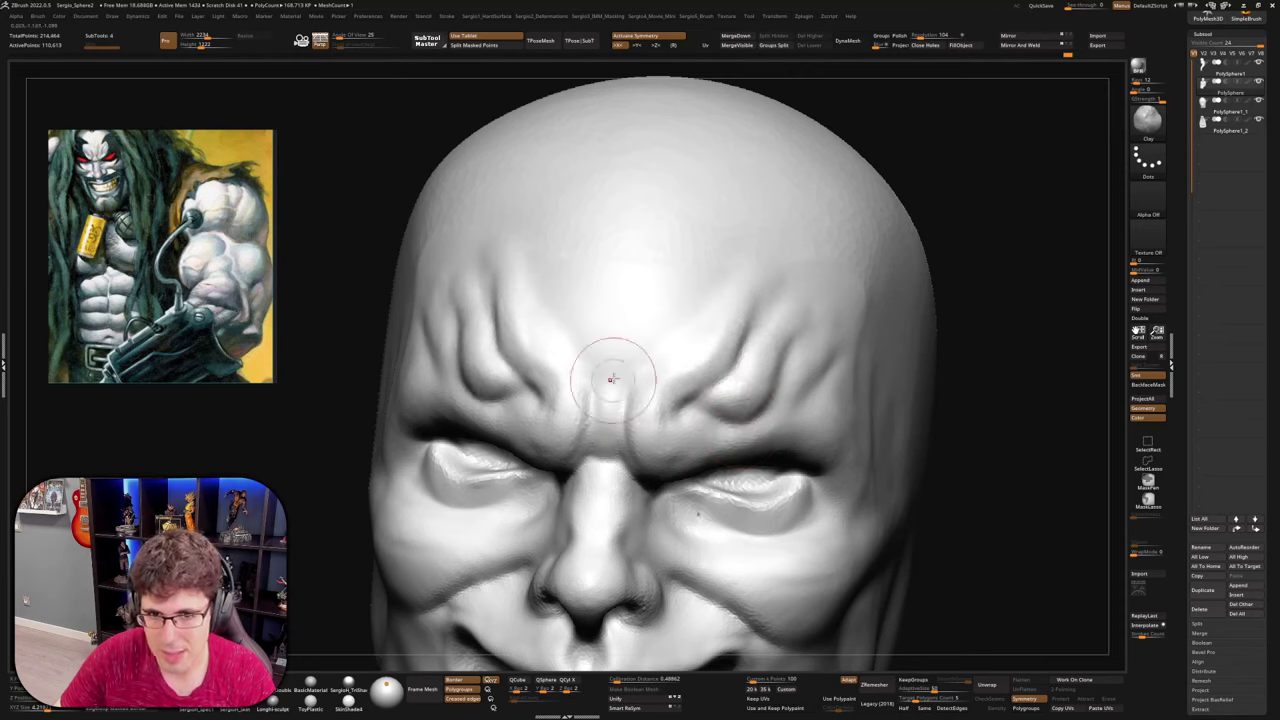
mouse_move(629, 371)
right_down()
mouse_move(651, 406)
mouse_move(642, 430)
mouse_move(600, 442)
mouse_move(586, 463)
right_up()
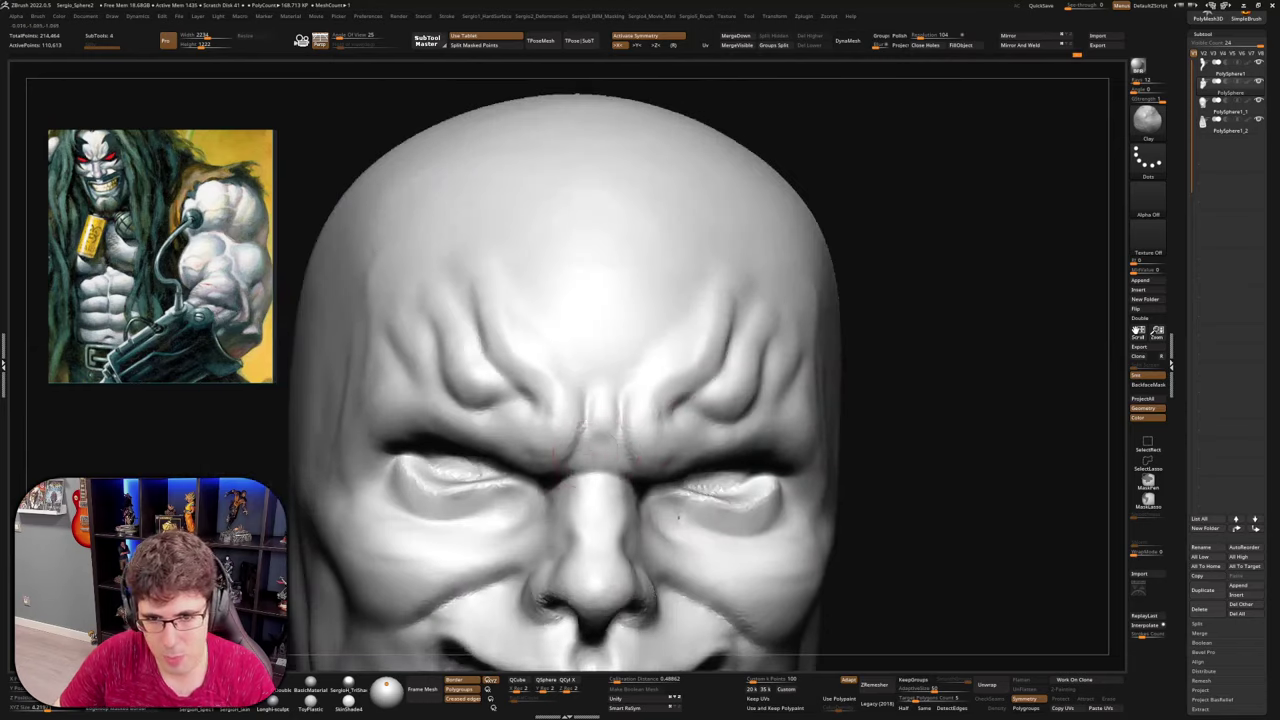
Carve the frown creases around the nose bridge with DamStandard and refine the brow's underside above the inner eye
right_drag(605, 418, 628, 470)
key(b)
key(d)
key(s)
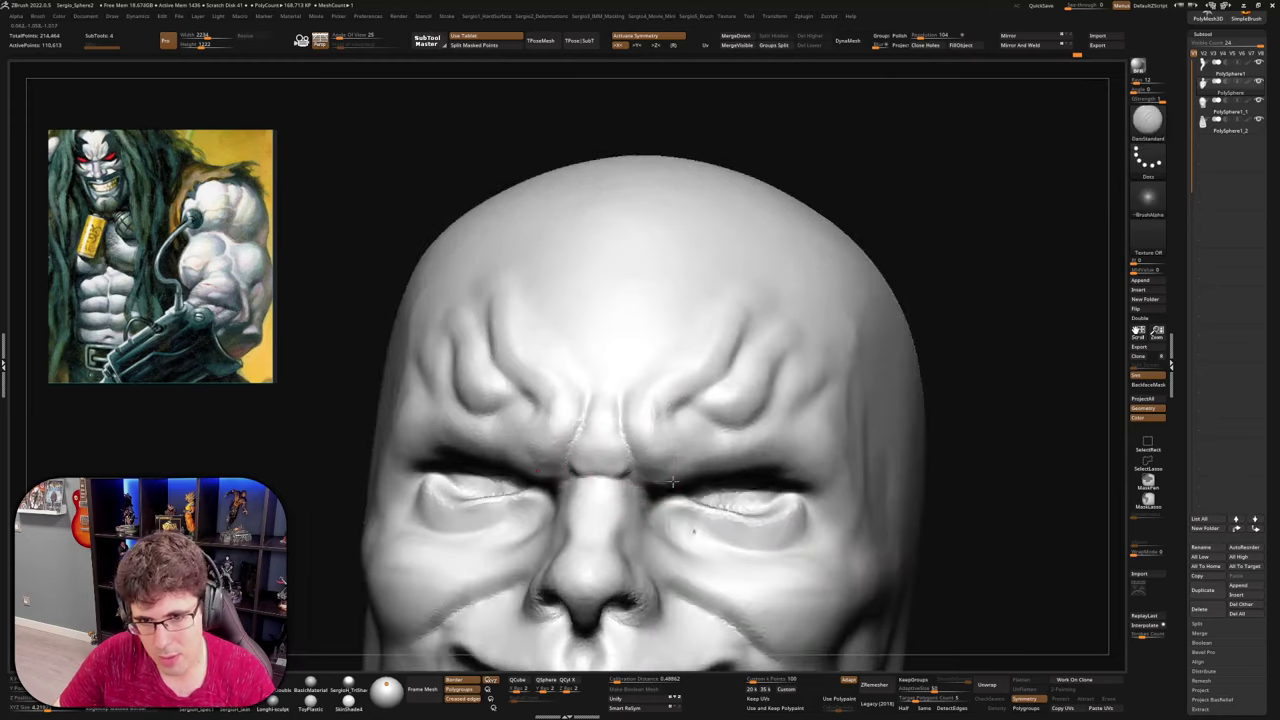
right_drag(680, 495, 663, 371)
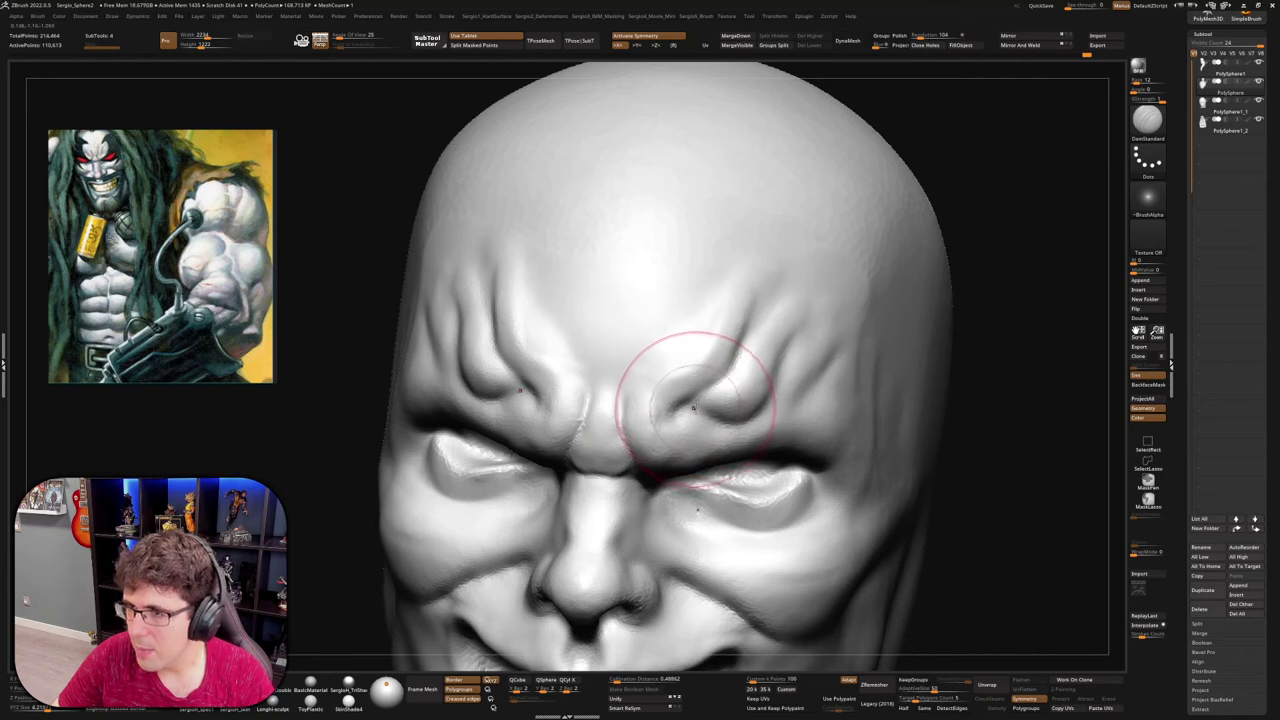
mouse_move(700, 495)
right_down()
mouse_move(620, 400)
mouse_move(612, 468)
right_up()
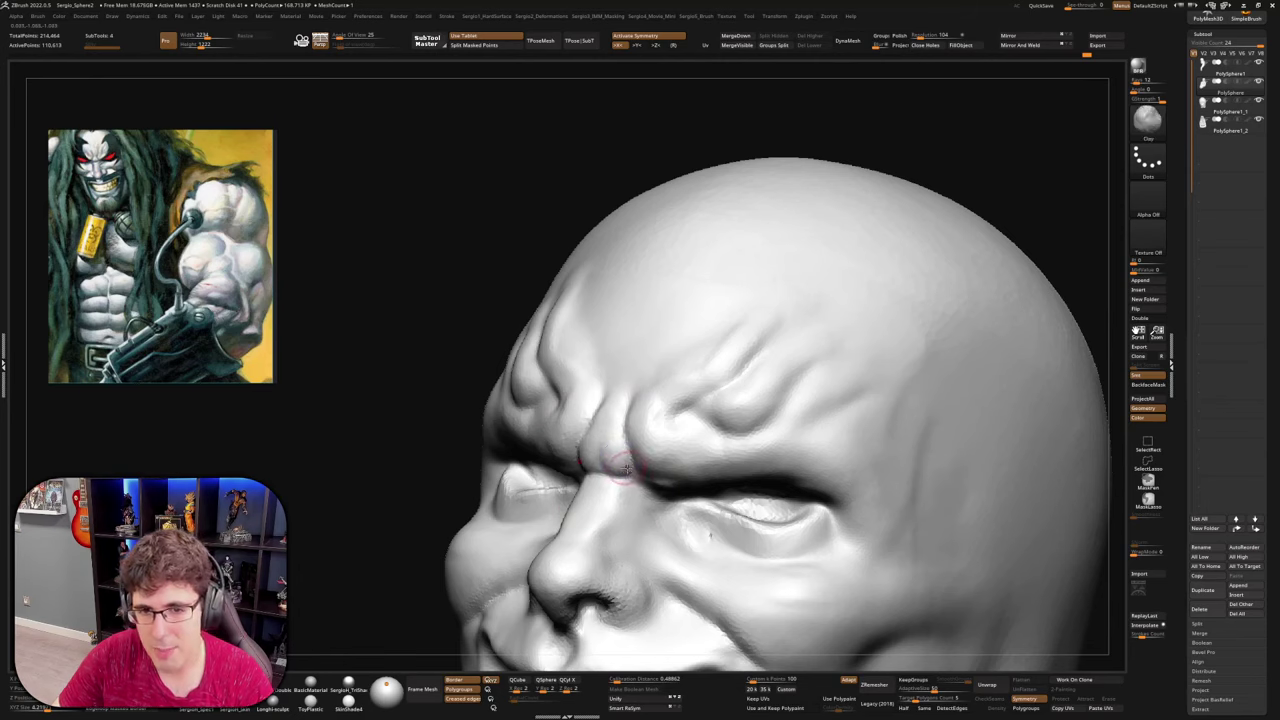
right_drag(619, 398, 646, 480)
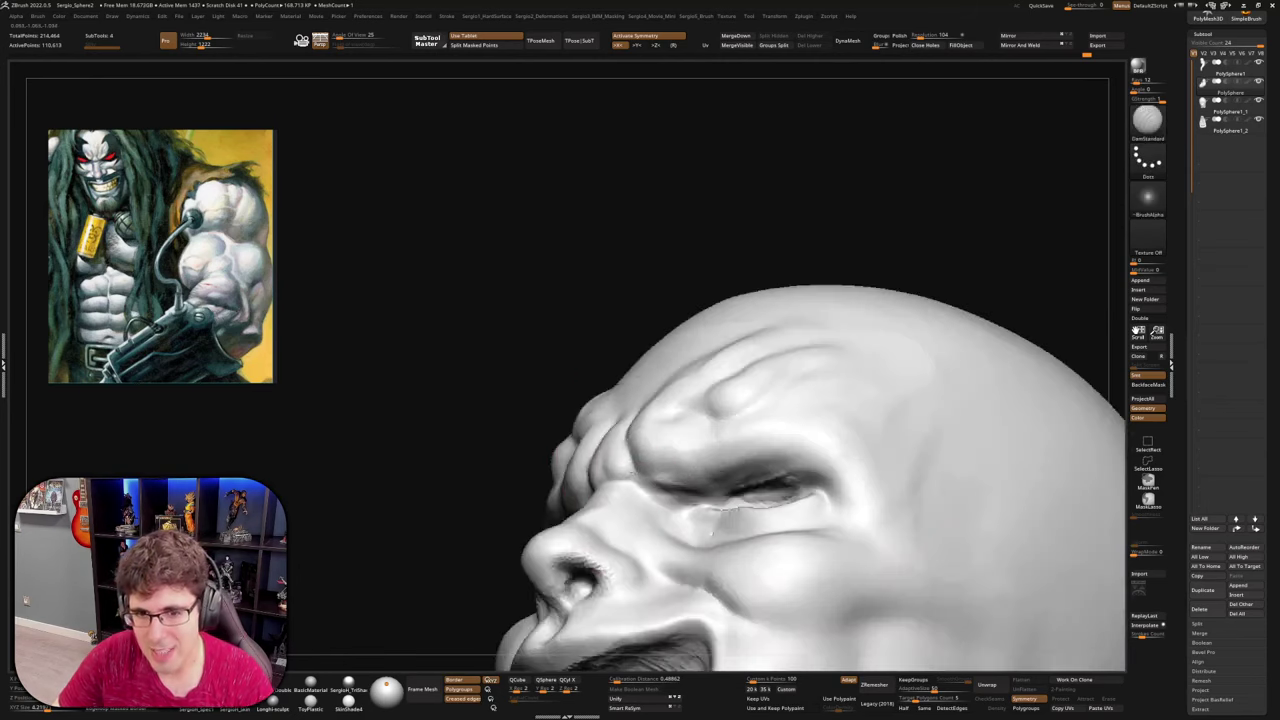
mouse_move(683, 487)
mouse_down()
mouse_move(715, 488)
mouse_move(653, 483)
mouse_move(676, 467)
mouse_up()
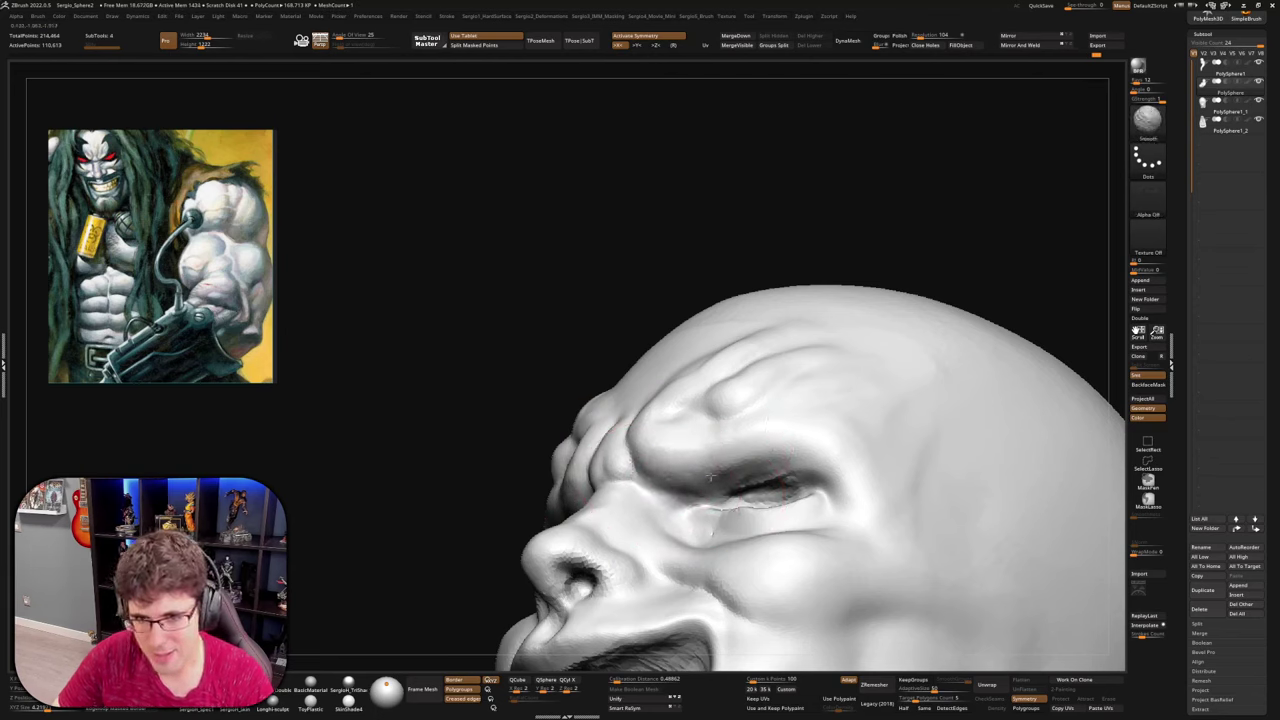
Reshape the eyelids and eye openings under the brow with the Move brush
mouse_move(674, 466)
right_down()
mouse_move(800, 484)
mouse_move(785, 525)
mouse_move(718, 522)
right_up()
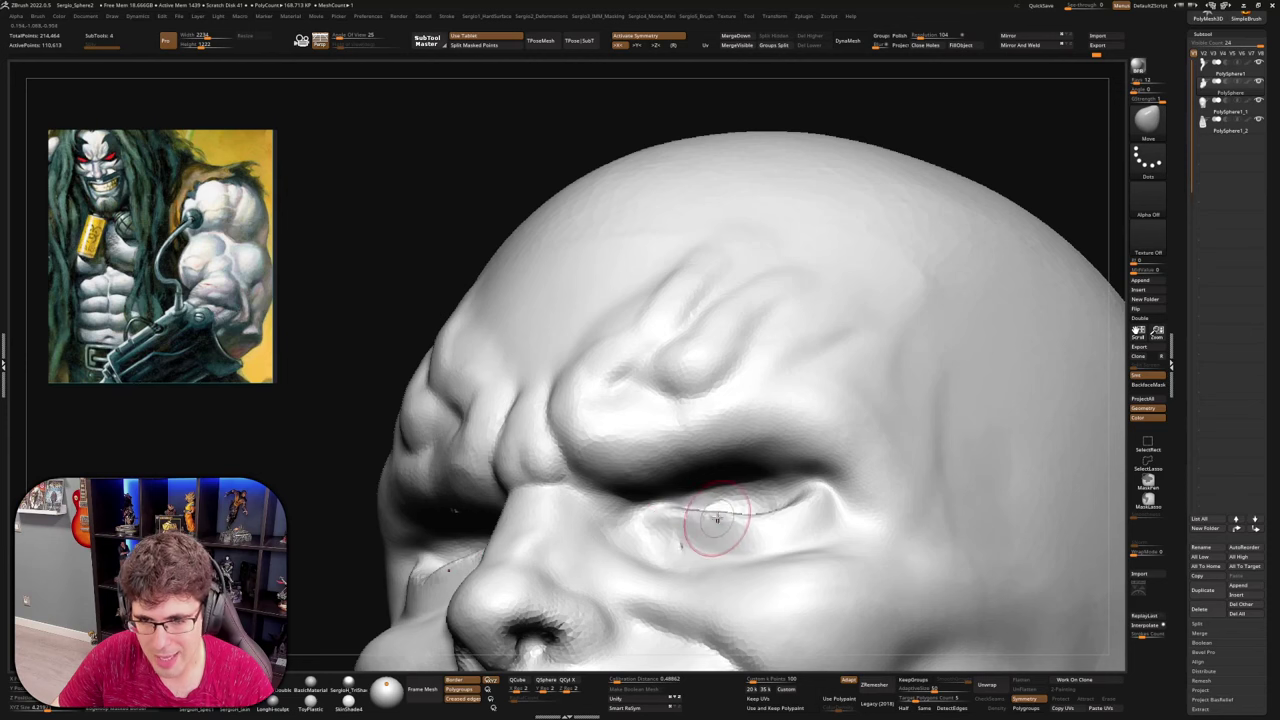
mouse_move(787, 523)
right_down()
mouse_move(786, 540)
mouse_move(804, 523)
mouse_move(787, 508)
right_up()
drag(788, 501, 792, 504)
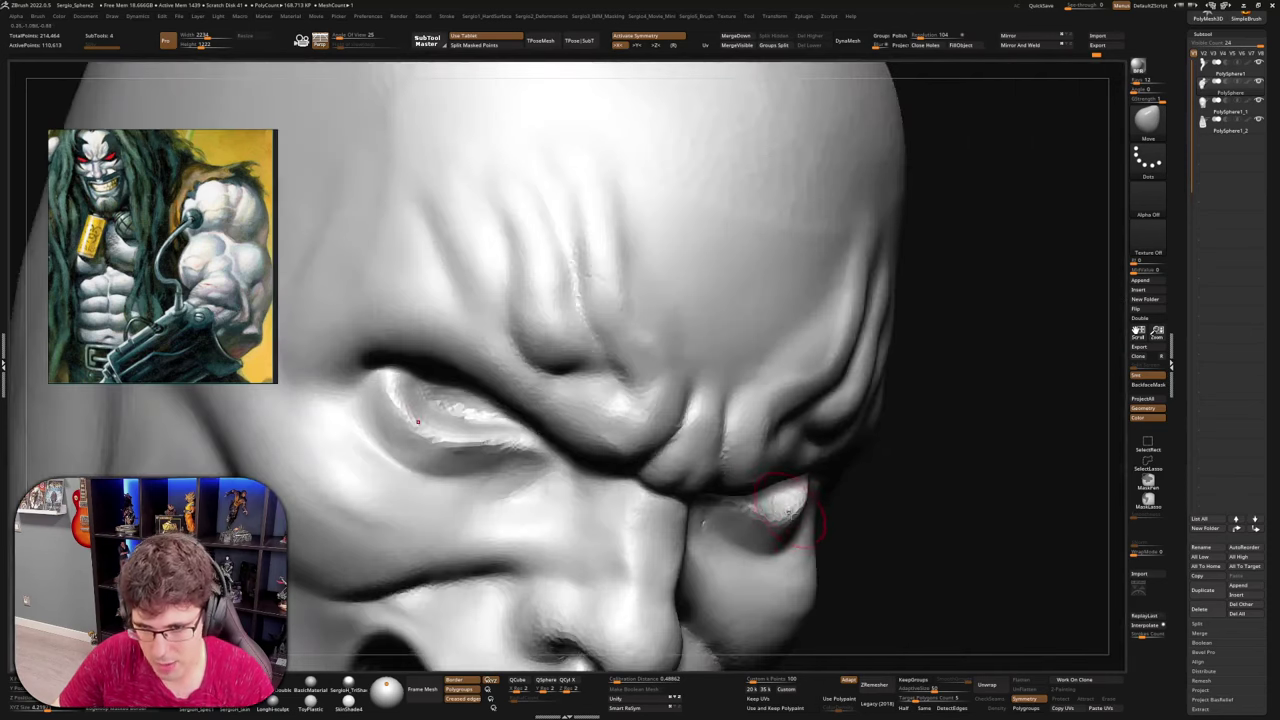
mouse_move(790, 510)
right_down()
mouse_move(786, 529)
mouse_move(728, 532)
mouse_move(710, 515)
mouse_move(704, 549)
mouse_move(688, 547)
mouse_move(766, 551)
mouse_move(803, 534)
mouse_move(770, 450)
mouse_move(768, 345)
mouse_move(794, 500)
mouse_move(779, 528)
right_up()
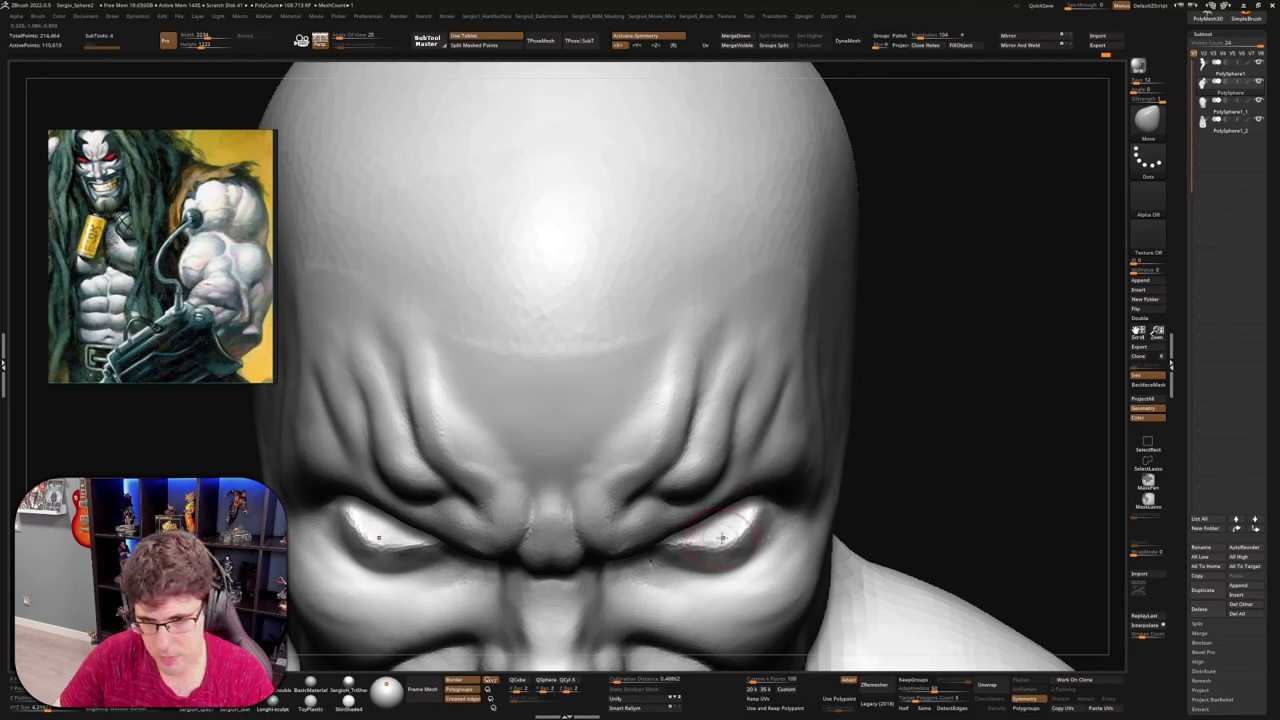
ctrl+right_drag(733, 570, 700, 425)
ctrl+right_drag(700, 425, 735, 440)
Bring the whole long-haired figure back into view and combine all subtools into a Transpose Master mesh
key(shift+s)
right_drag(680, 520, 789, 386)
right_drag(885, 316, 687, 219)
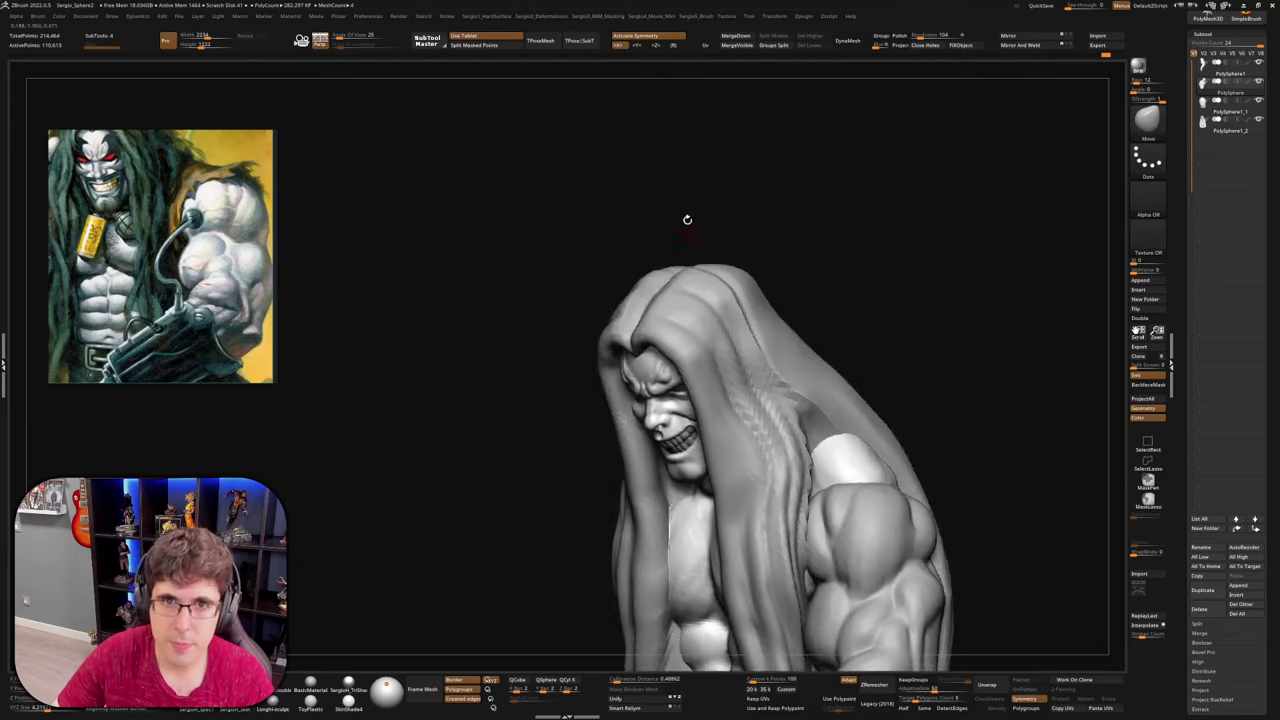
key(ctrl)
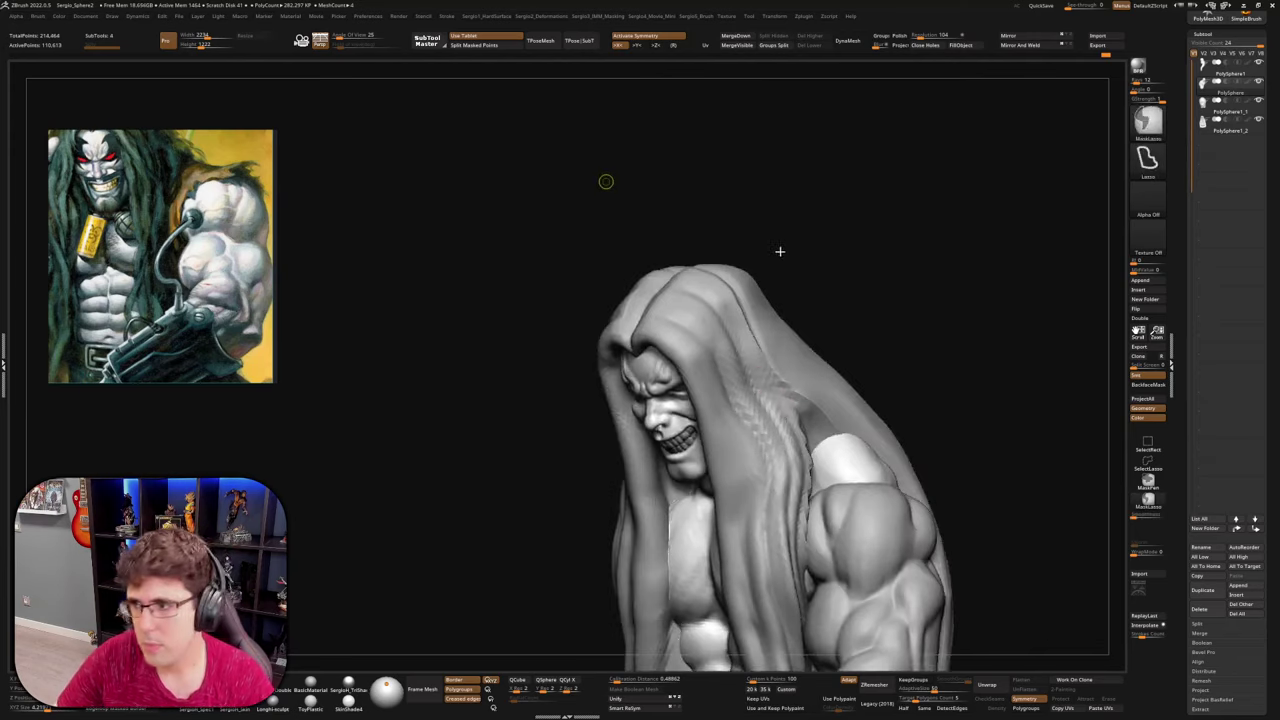
key(ctrl+s)
mouse_move(667, 251)
mouse_down()
mouse_move(849, 286)
mouse_move(769, 220)
mouse_up()
key(ctrl+shift+t)
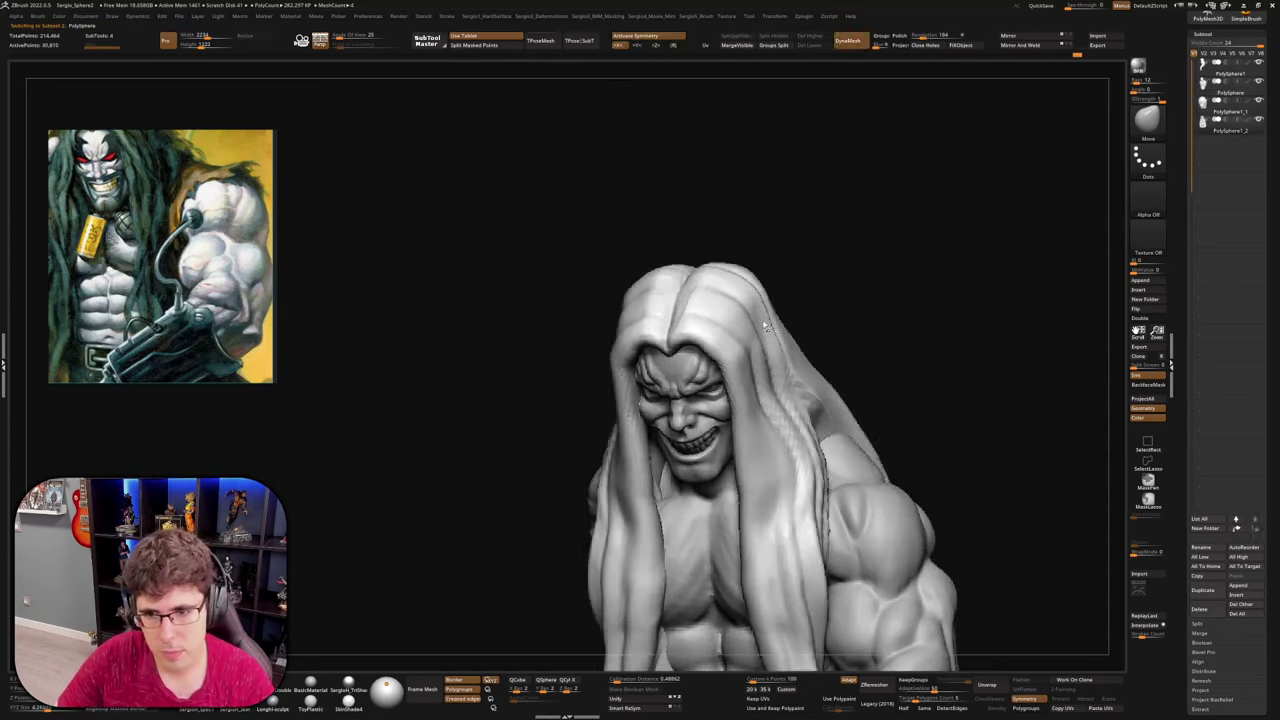
Try masking everything except the face on the combined mesh, and clear that mask
mouse_move(770, 398)
alt+right_down()
mouse_move(758, 338)
mouse_move(747, 372)
mouse_move(600, 390)
alt+right_up()
ctrl+shift+click(746, 362)
ctrl+shift+click(740, 373)
mouse_move(674, 378)
ctrl+mouse_down()
mouse_move(730, 447)
mouse_move(712, 350)
mouse_move(823, 109)
mouse_move(694, 357)
ctrl+mouse_up()
mouse_move(694, 357)
right_down()
mouse_move(808, 398)
mouse_move(814, 300)
mouse_move(852, 284)
right_up()
ctrl+shift+click(941, 250)
ctrl+click(952, 244)
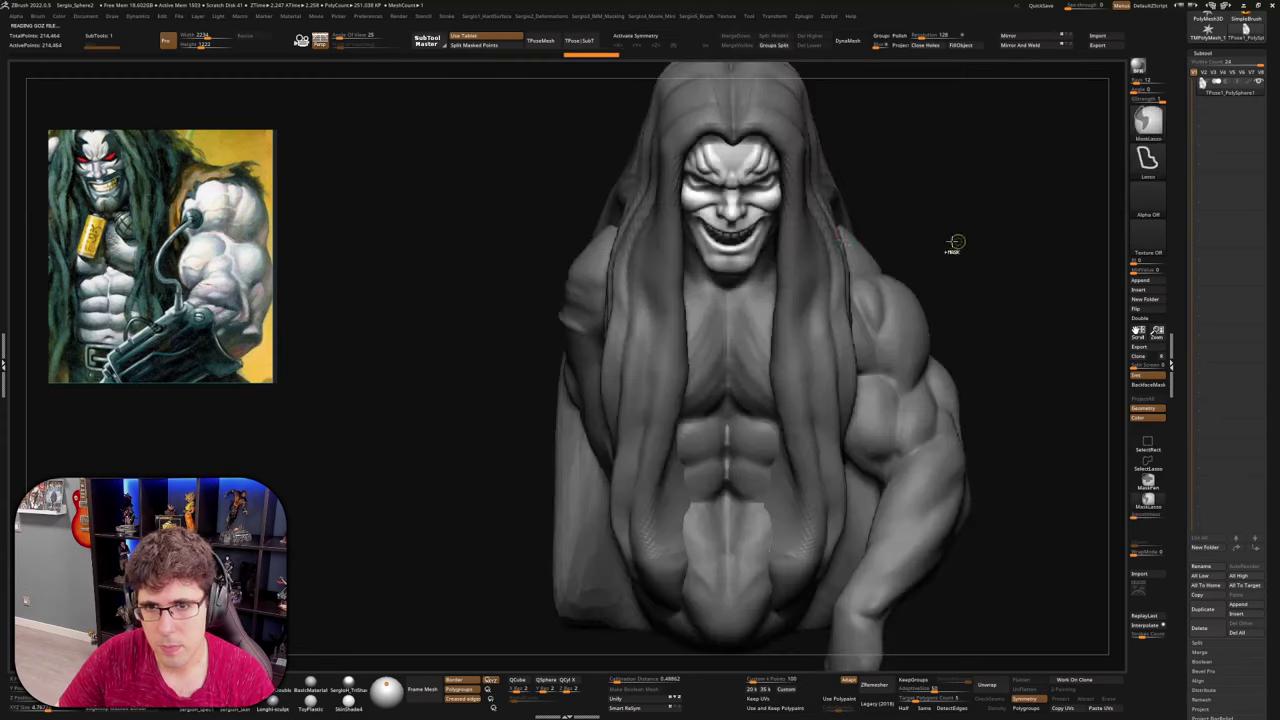
alt+right_drag(954, 243, 953, 422)
right_drag(791, 386, 779, 338)
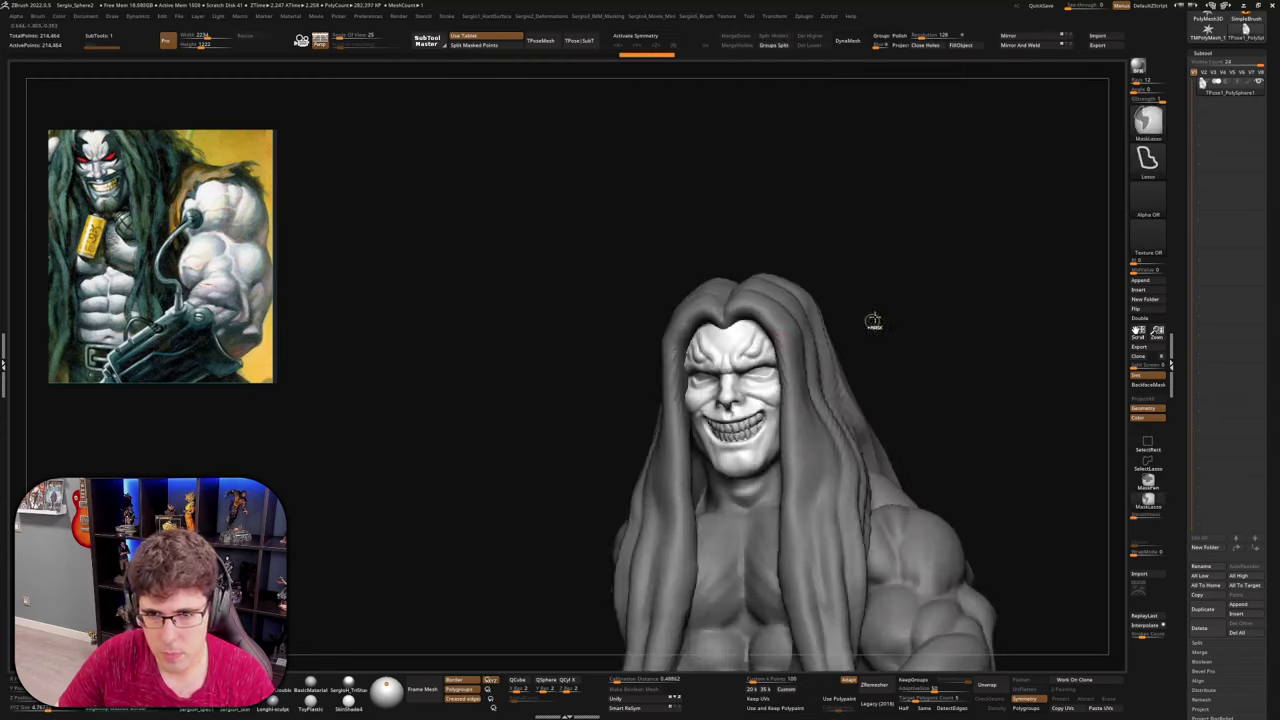
ctrl+drag(871, 320, 887, 387)
Isolate the bald body in the combined mesh and mask the area around its head
ctrl+shift+click(752, 424)
ctrl+shift+click(769, 378)
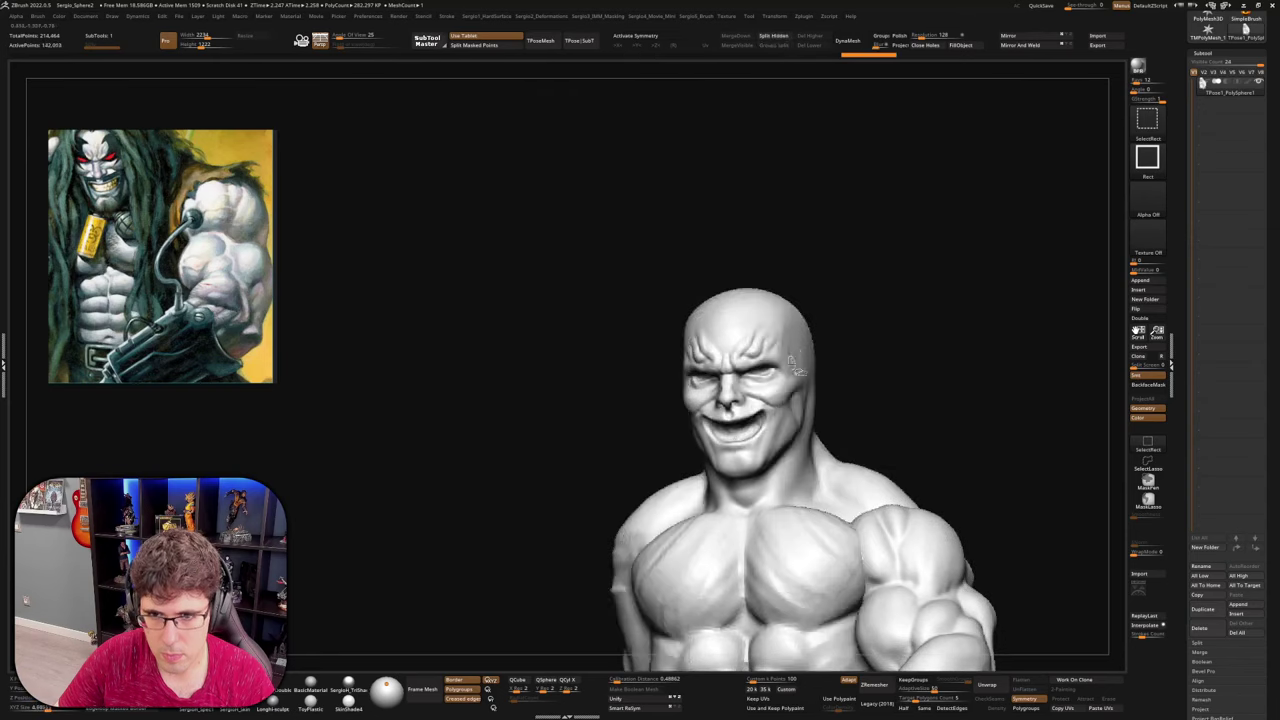
ctrl+shift+click(770, 380)
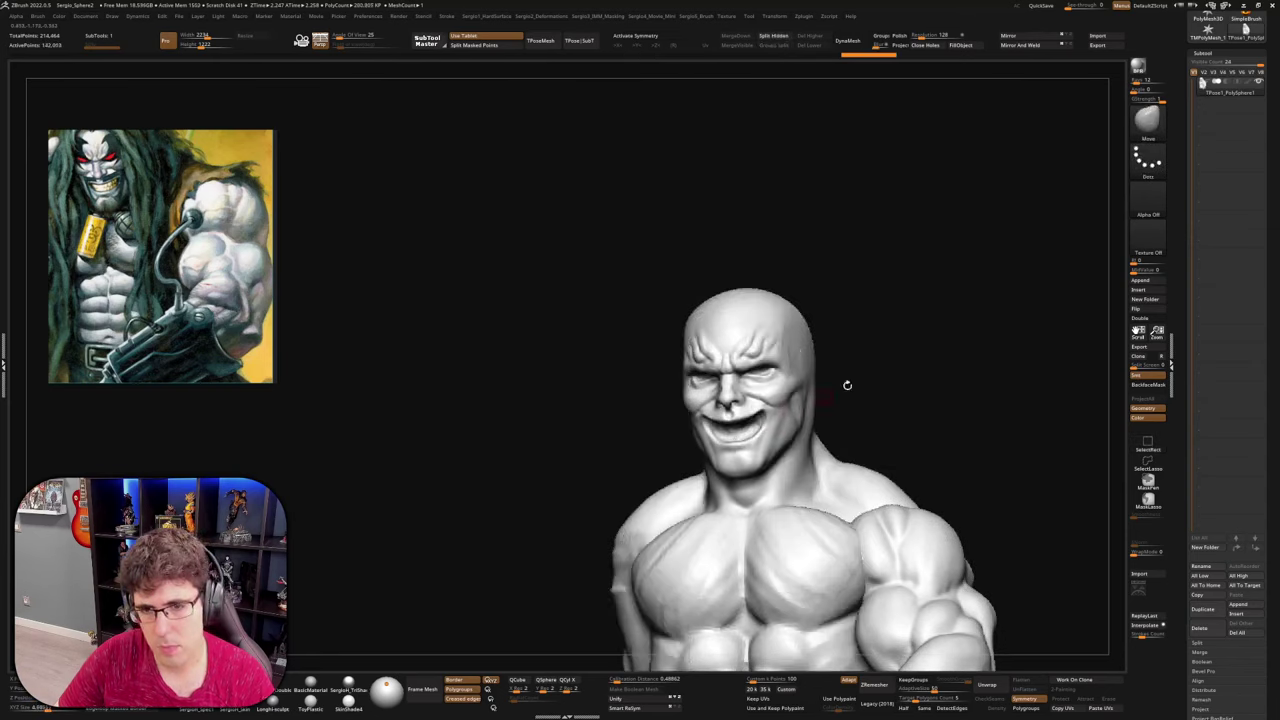
drag(847, 385, 846, 396)
mouse_move(867, 474)
ctrl+mouse_down()
mouse_move(943, 366)
mouse_move(700, 388)
mouse_move(738, 430)
ctrl+mouse_up()
mouse_move(780, 439)
alt+mouse_down()
mouse_move(681, 410)
mouse_move(882, 338)
mouse_move(823, 291)
mouse_move(839, 278)
alt+mouse_up()
ctrl+shift+click(681, 409)
ctrl+shift+click(785, 342)
mouse_move(839, 278)
ctrl+mouse_down()
mouse_move(591, 437)
mouse_move(788, 330)
mouse_move(863, 366)
mouse_move(765, 385)
mouse_move(800, 380)
mouse_move(820, 420)
mouse_move(774, 338)
ctrl+mouse_up()
Show the full figure, clear its mask and isolate the inner head piece with the teeth
ctrl+shift+click(857, 367)
ctrl+click(800, 380)
drag(850, 350, 878, 388)
ctrl+click(866, 343)
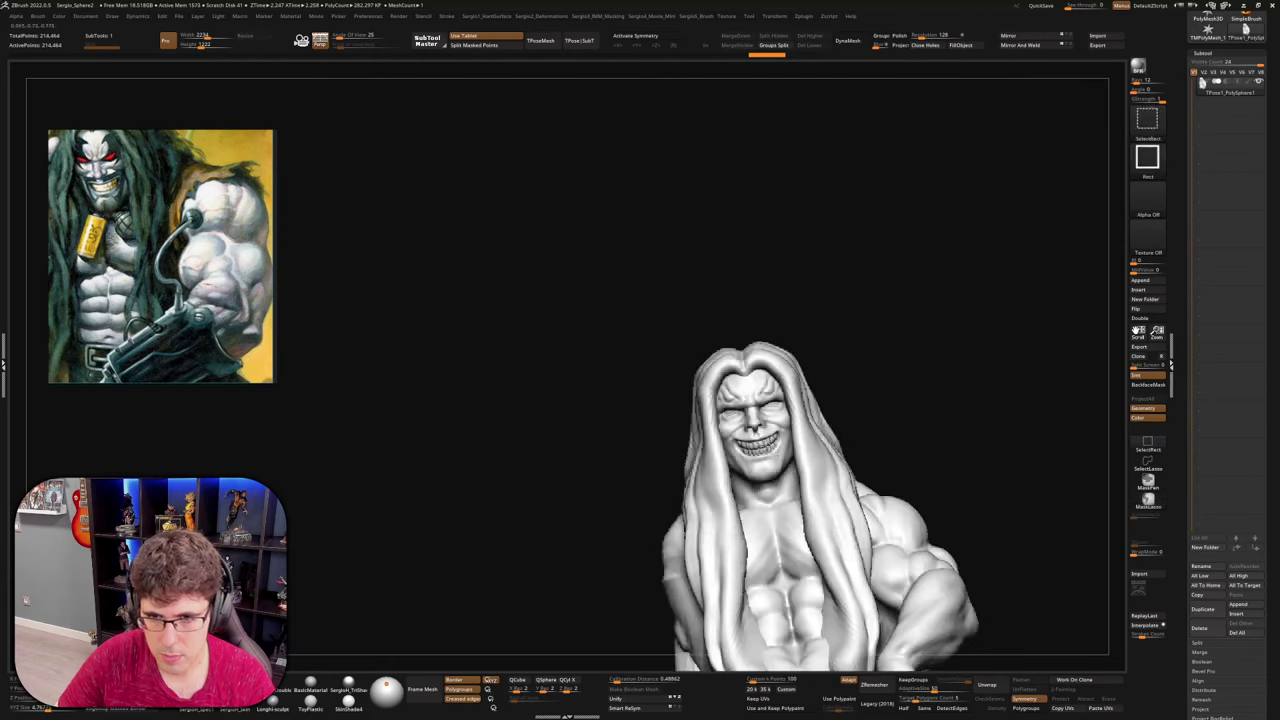
ctrl+shift+click(770, 441)
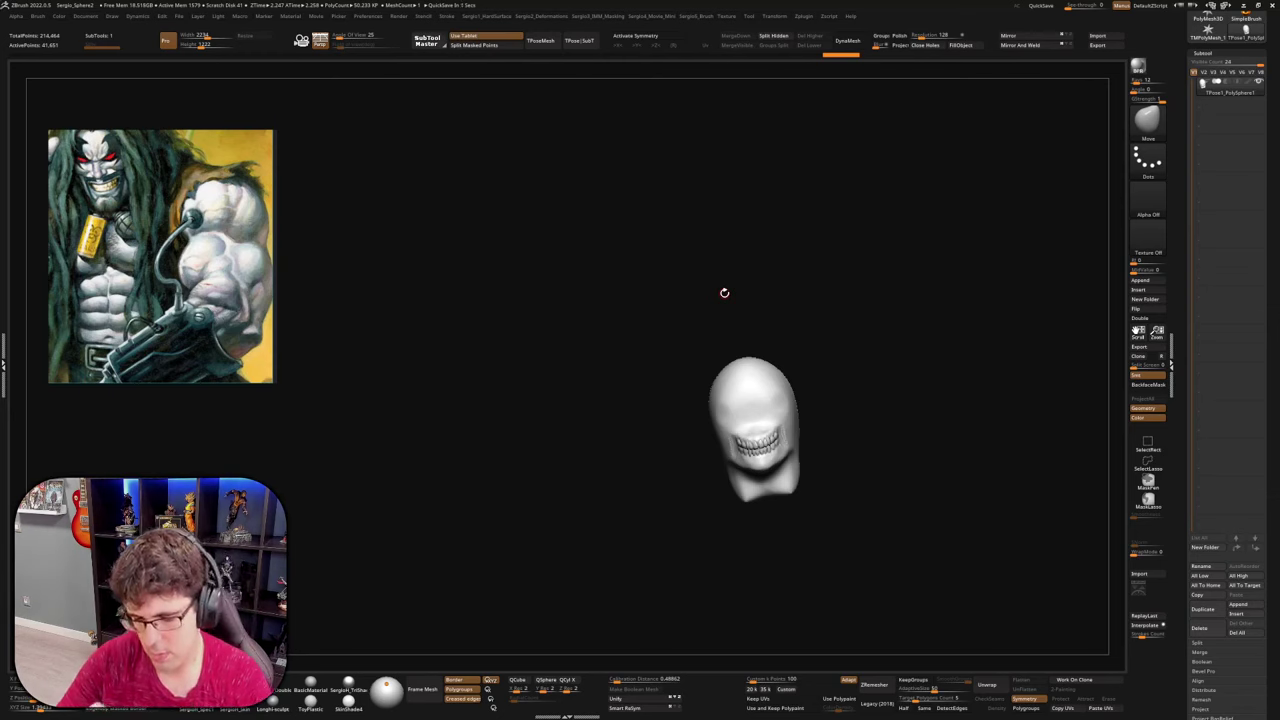
Bring back the figure, hide the hair and mask the head above the neck
drag(689, 320, 832, 446)
ctrl+shift+click(836, 394)
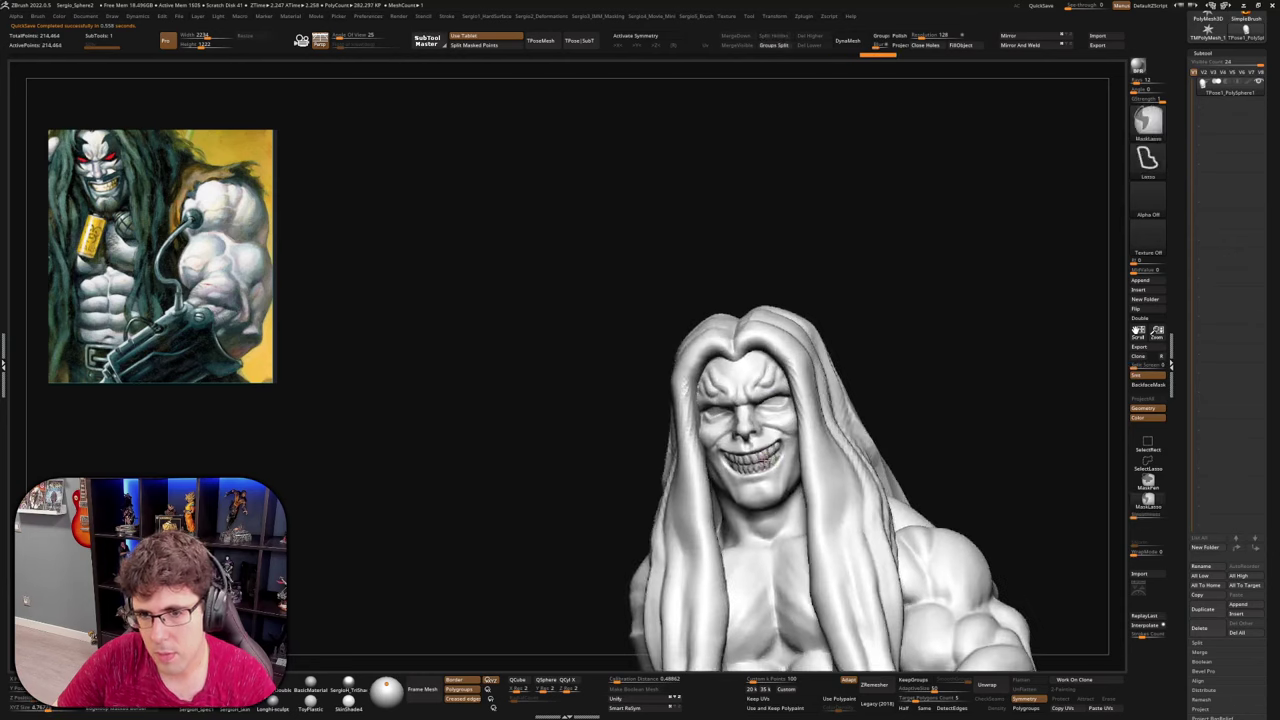
ctrl+shift+click(772, 459)
ctrl+shift+click(768, 459)
ctrl+shift+click(780, 422)
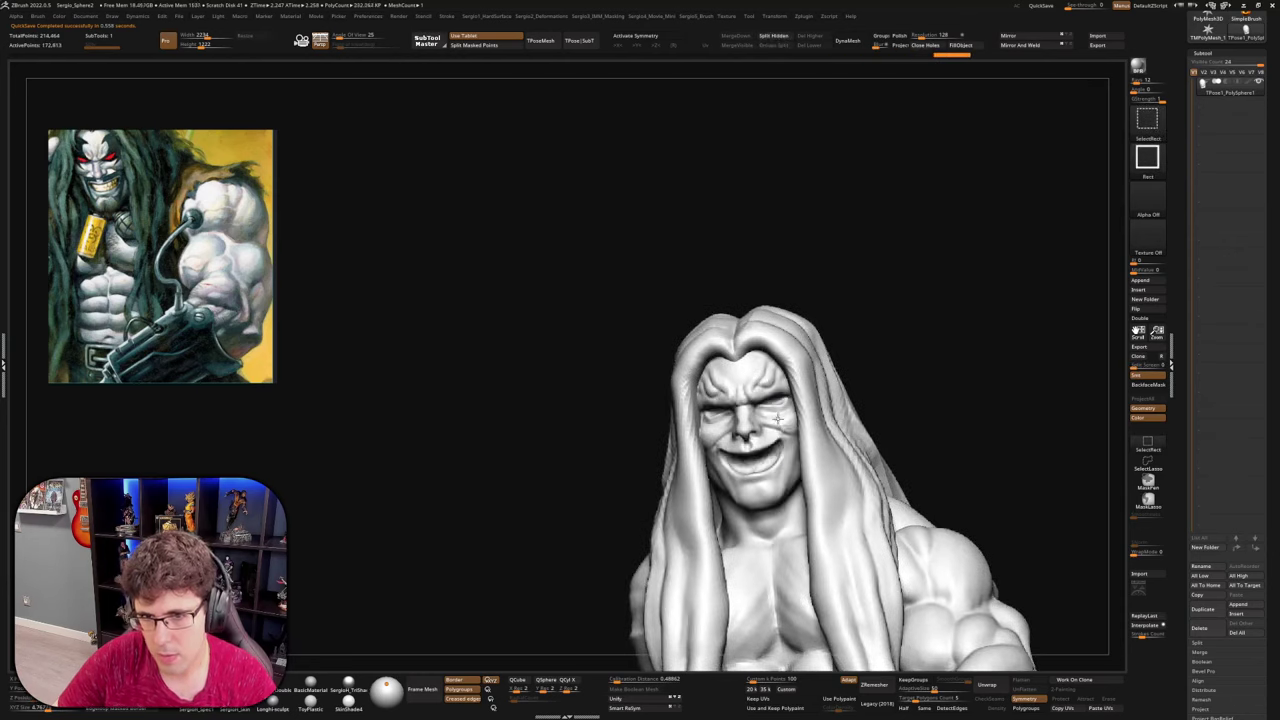
key(ctrl+z)
ctrl+shift+click(835, 405)
mouse_move(831, 440)
mouse_down()
mouse_move(786, 449)
mouse_move(804, 485)
mouse_move(850, 440)
mouse_move(724, 292)
mouse_up()
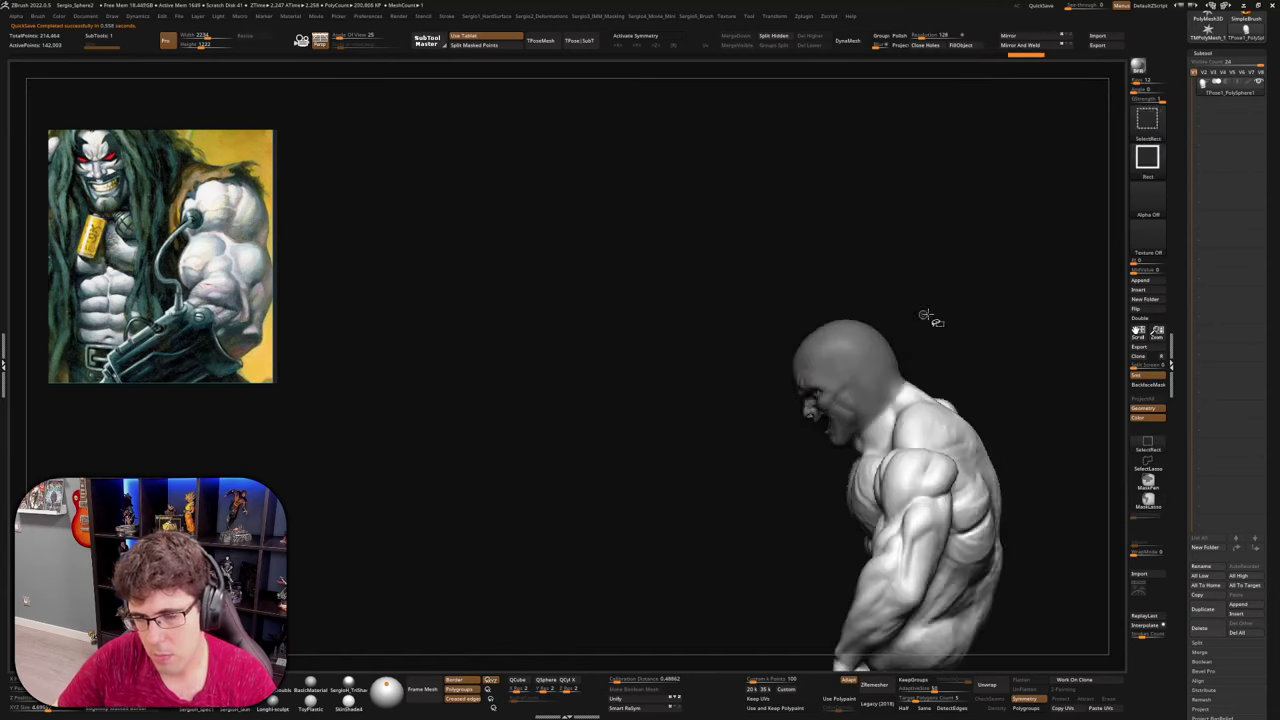
Show the hair again and invert the mask so the body is protected while the head and hair stay free
ctrl+shift+click(928, 317)
key(ctrl+z)
ctrl+shift+drag(944, 318, 952, 358)
alt+drag(950, 356, 846, 429)
ctrl+click(700, 314)
ctrl+shift+click(860, 314)
ctrl+click(868, 368)
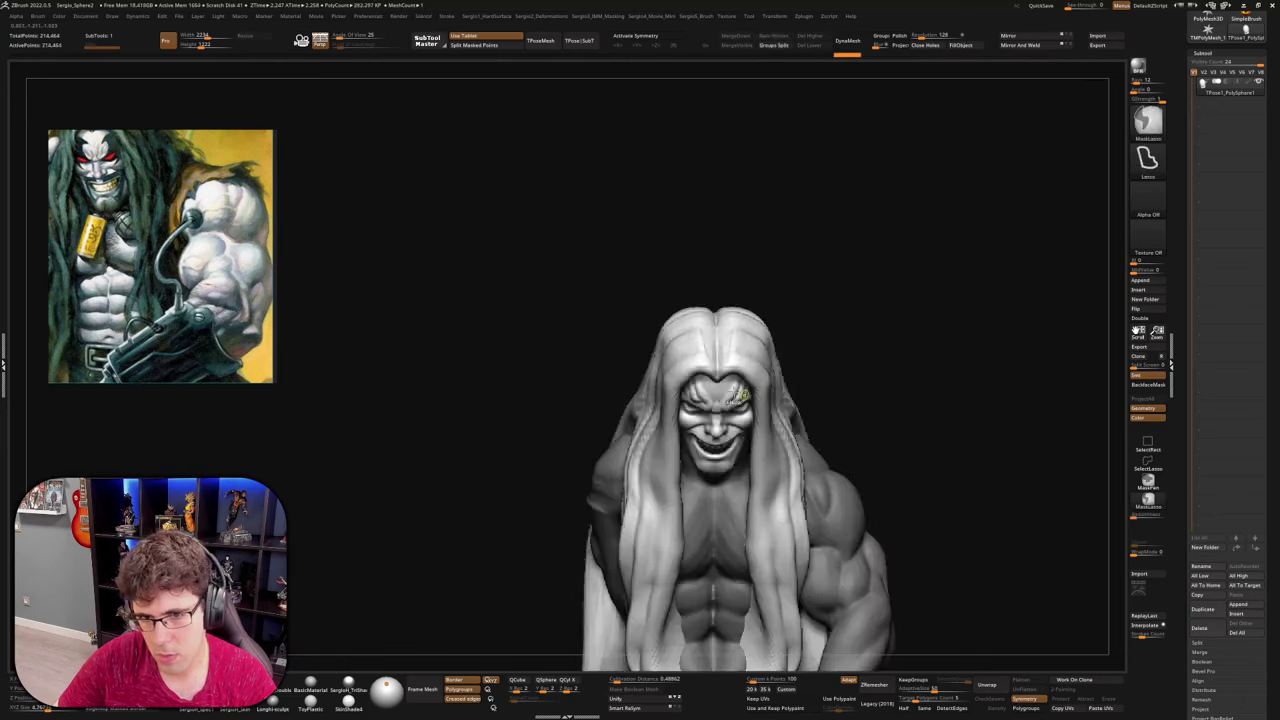
With the hair hidden, place the transform gizmo at the head's base, centre it on the figure and activate symmetry
alt+drag(868, 368, 860, 440)
key(w)
right_drag(748, 456, 710, 479)
right_drag(840, 440, 697, 404)
ctrl+shift+click(765, 383)
ctrl+shift+click(778, 382)
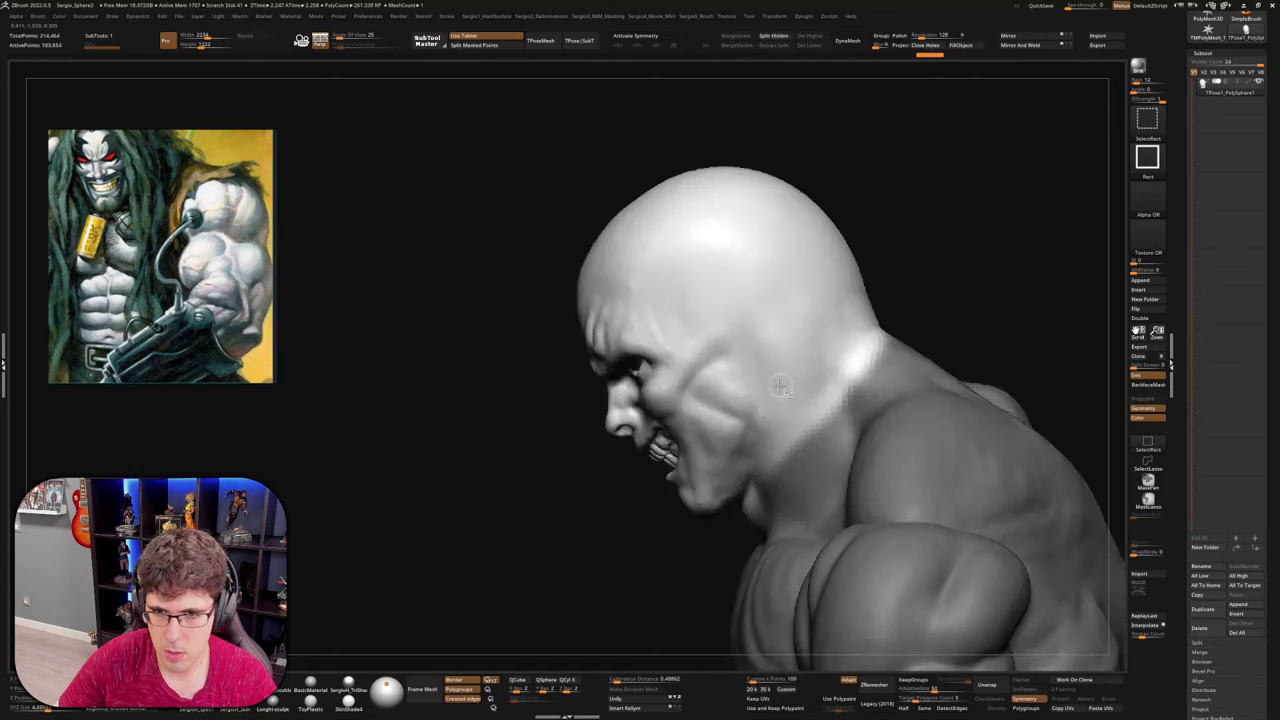
click(808, 414)
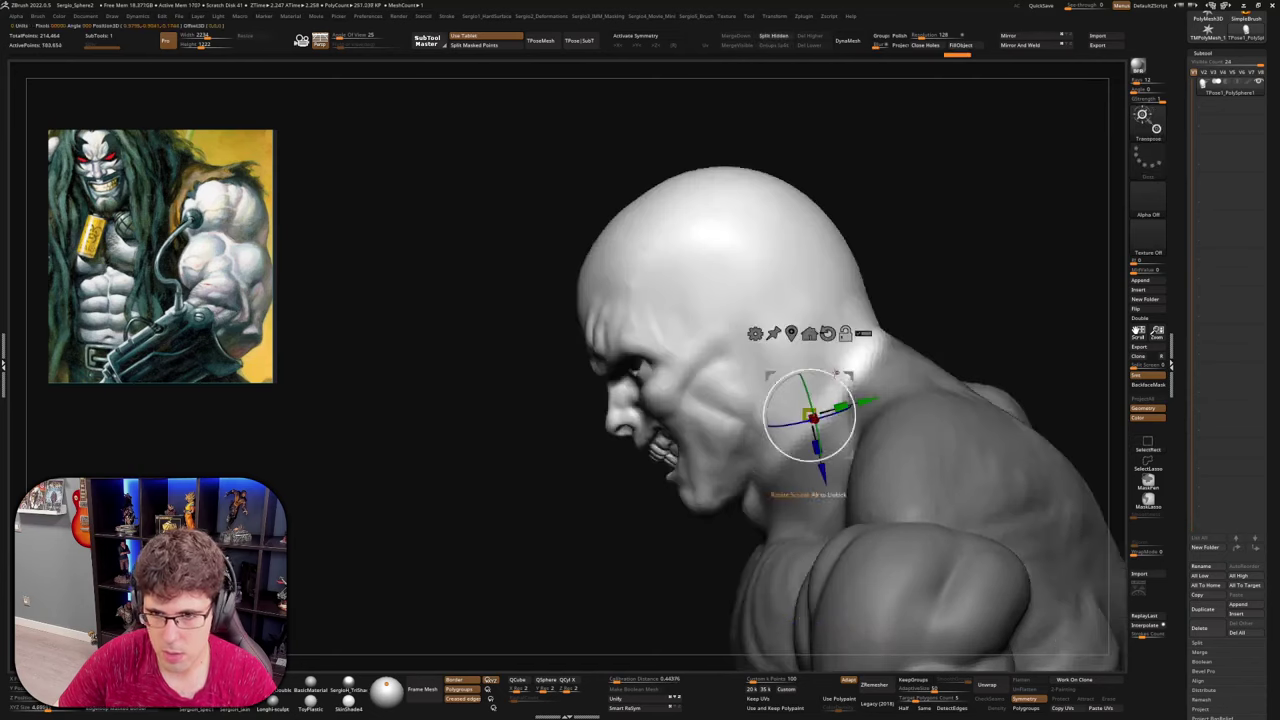
ctrl+right_drag(834, 366, 868, 357)
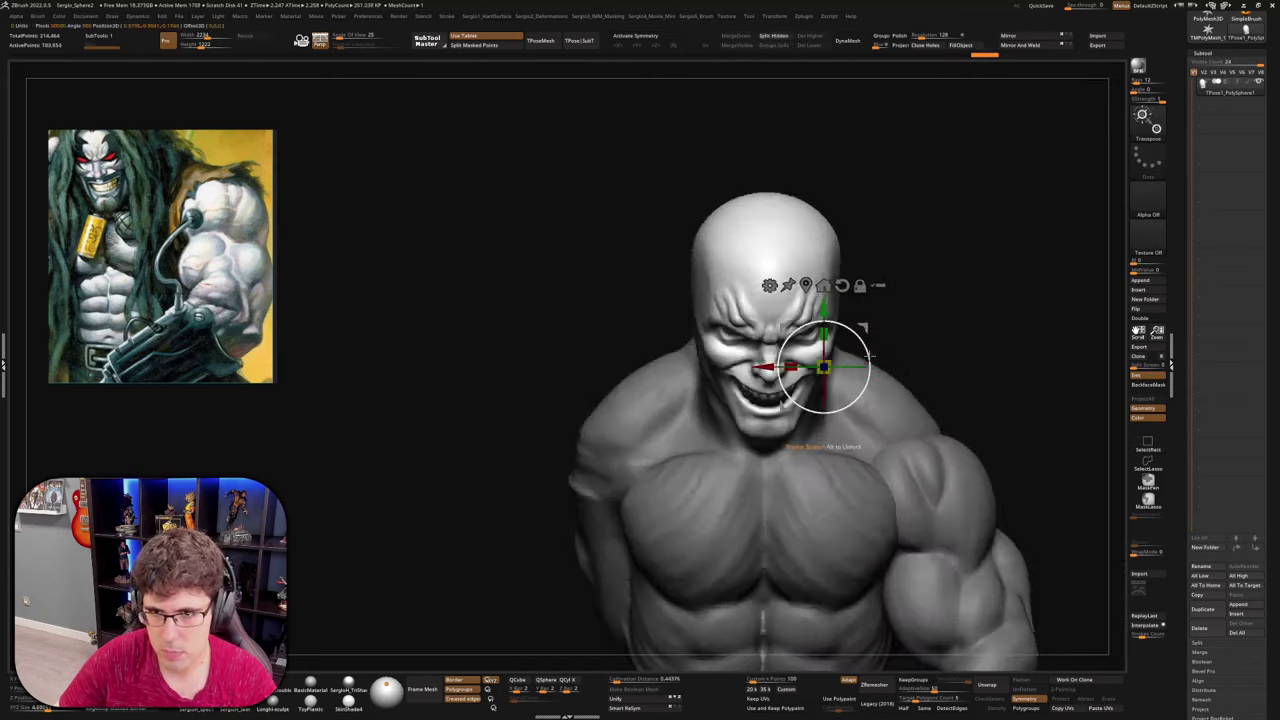
alt+drag(867, 331, 808, 332)
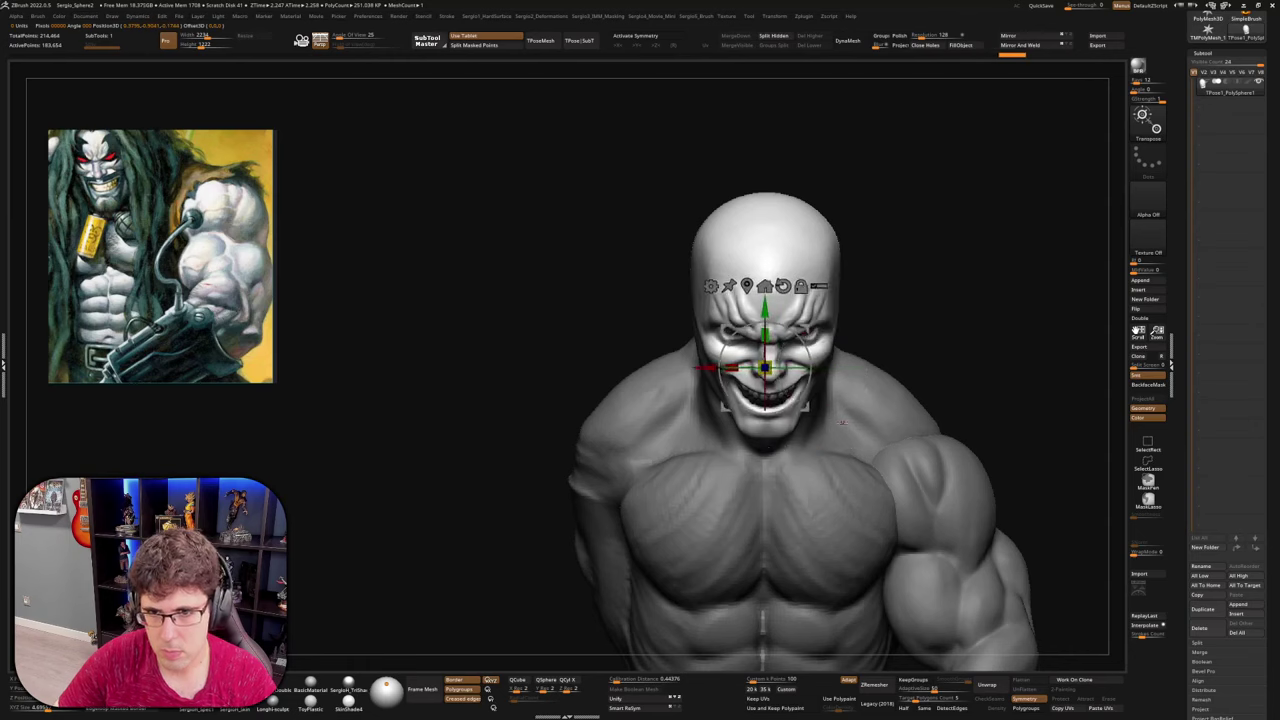
key(x)
right_drag(836, 426, 806, 409)
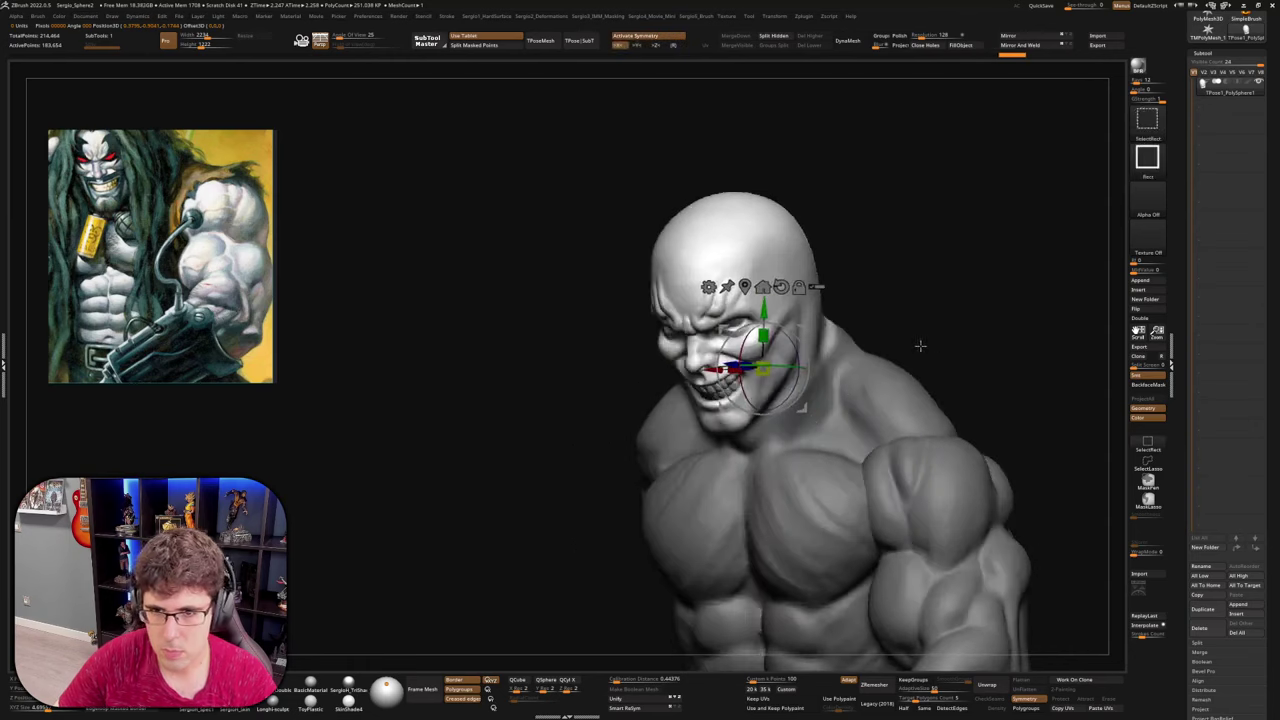
Show all parts again and reposition the unmasked head and hair over the shoulders with the gizmo
ctrl+shift+click(920, 346)
ctrl+click(789, 375)
ctrl+click(760, 446)
right_drag(752, 446, 800, 352)
mouse_move(752, 356)
mouse_down()
mouse_move(790, 332)
mouse_move(889, 331)
mouse_up()
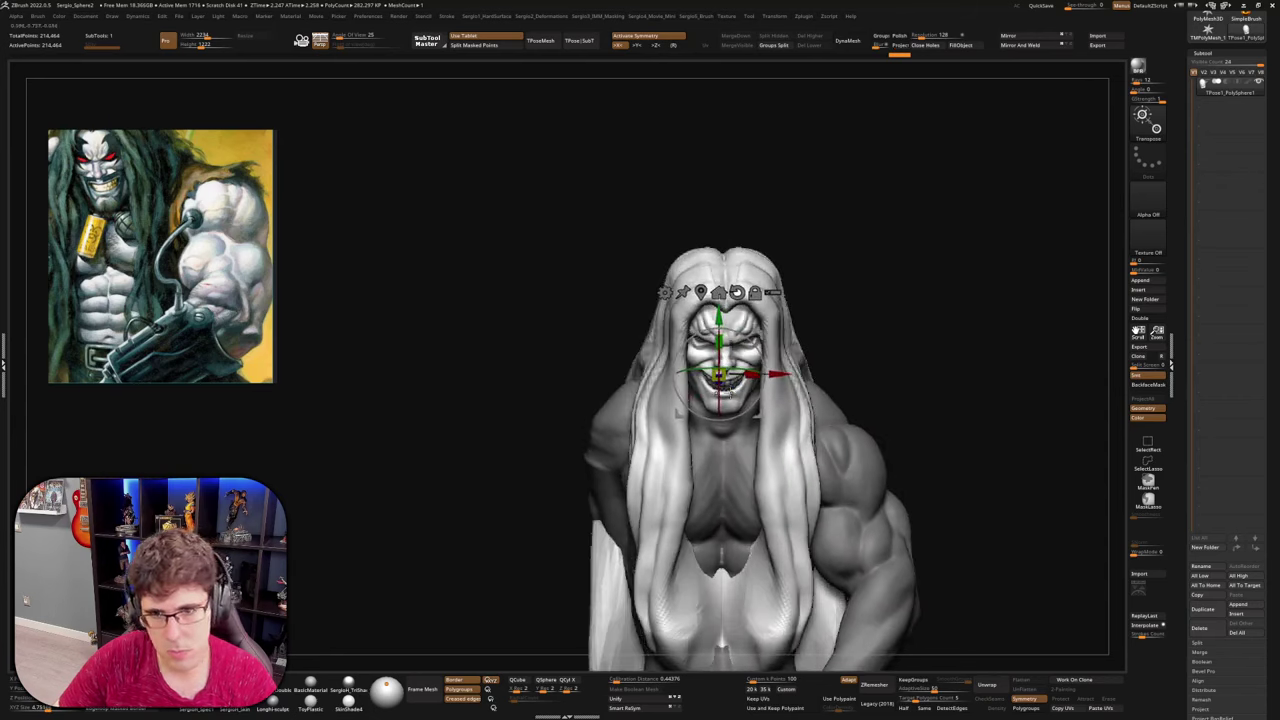
key(q)
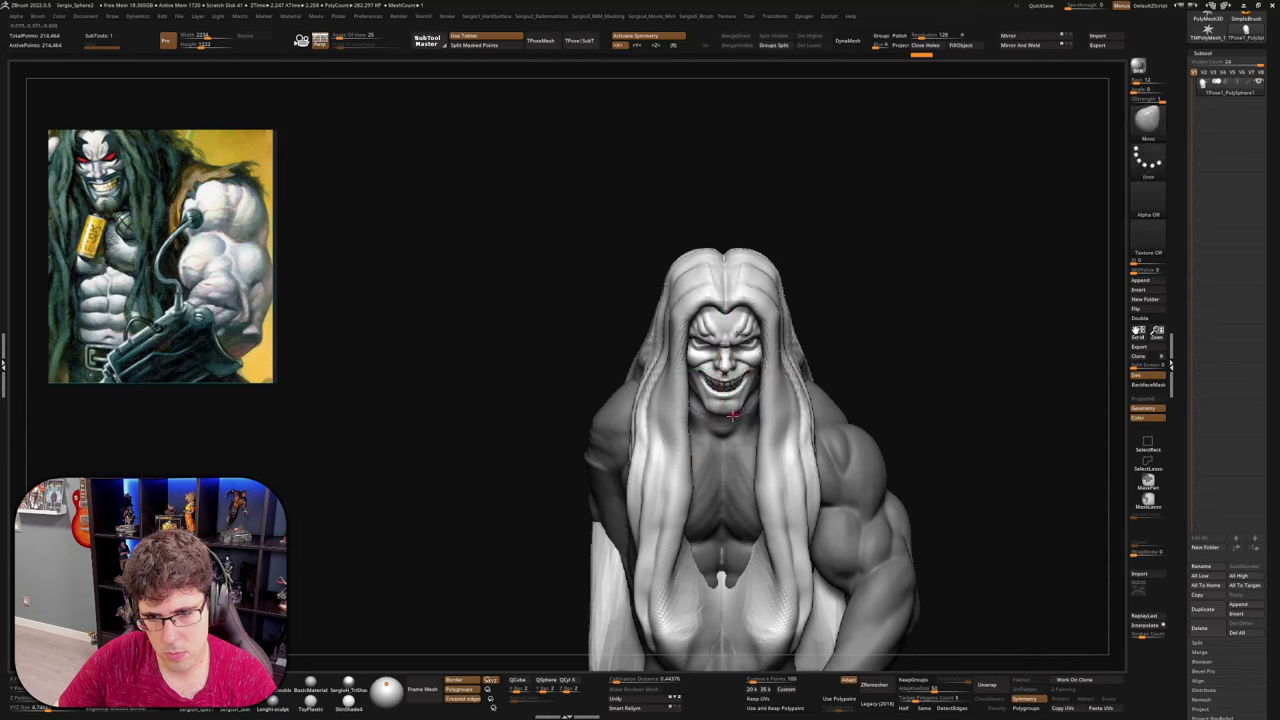
Mask the face along with the body and adjust the position of the hair alone with the gizmo
mouse_move(797, 442)
right_down()
mouse_move(700, 434)
mouse_move(751, 386)
mouse_move(775, 381)
mouse_move(777, 400)
right_up()
key(w)
alt+click(760, 371)
right_drag(661, 420, 683, 515)
alt+click(678, 389)
right_drag(850, 442, 785, 396)
mouse_move(786, 396)
mouse_down()
mouse_move(773, 349)
mouse_move(838, 330)
mouse_move(873, 411)
mouse_move(862, 406)
mouse_up()
key(q)
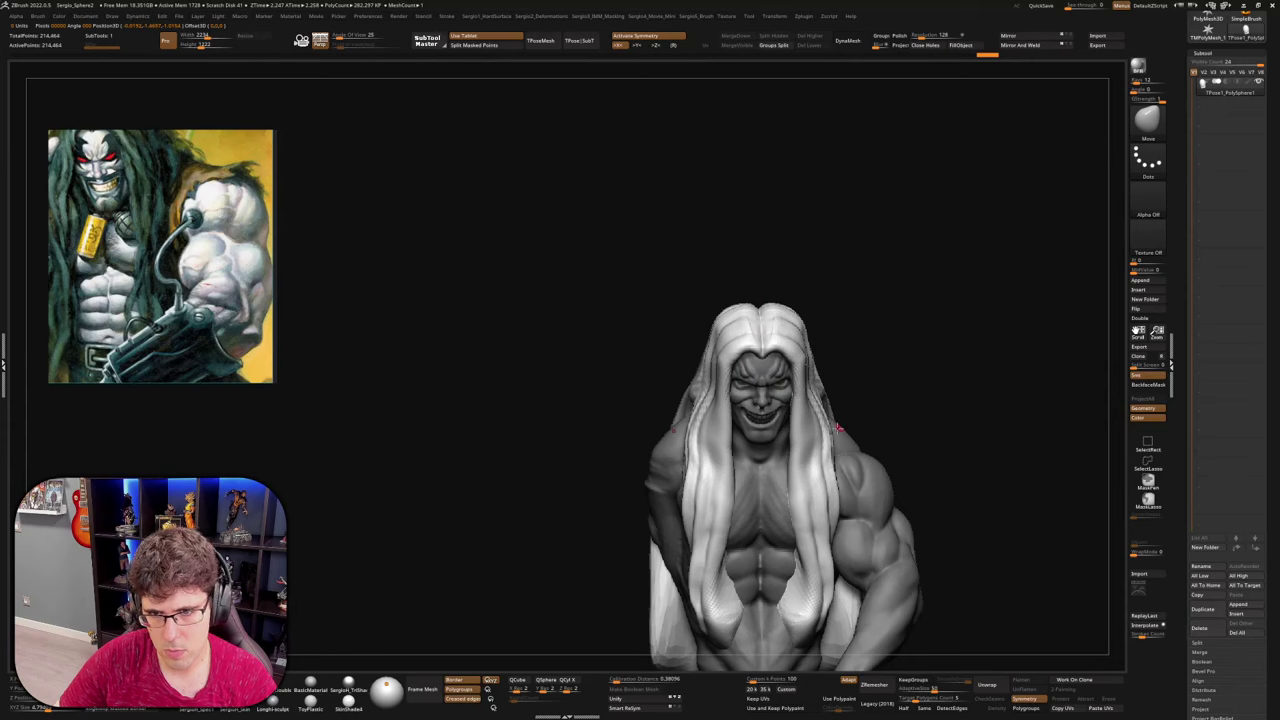
Clear the mask and hide the hair, leaving the bald figure exposed in side view
ctrl+right_drag(837, 429, 935, 442)
mouse_move(935, 442)
alt+right_down()
mouse_move(895, 302)
mouse_move(920, 308)
mouse_move(838, 318)
alt+right_up()
alt+right_drag(744, 289, 748, 388)
right_drag(748, 388, 666, 371)
ctrl+drag(666, 371, 857, 506)
ctrl+shift+click(740, 393)
ctrl+shift+click(677, 429)
key(ctrl+z)
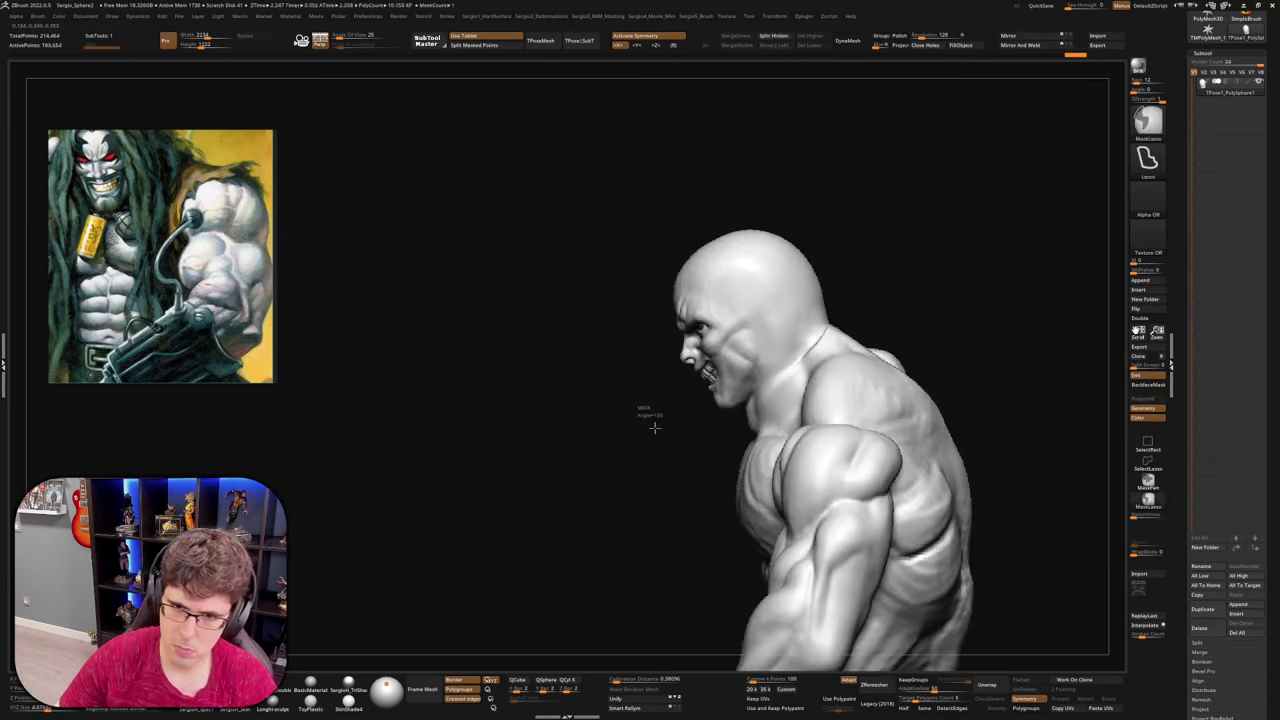
Lasso a mask over the head and clean up its edge around the neck and upper back
mouse_move(656, 426)
ctrl+mouse_down()
mouse_move(742, 408)
mouse_move(849, 188)
mouse_move(720, 225)
ctrl+mouse_up()
ctrl+right_drag(742, 510, 723, 403)
alt+right_drag(723, 403, 724, 357)
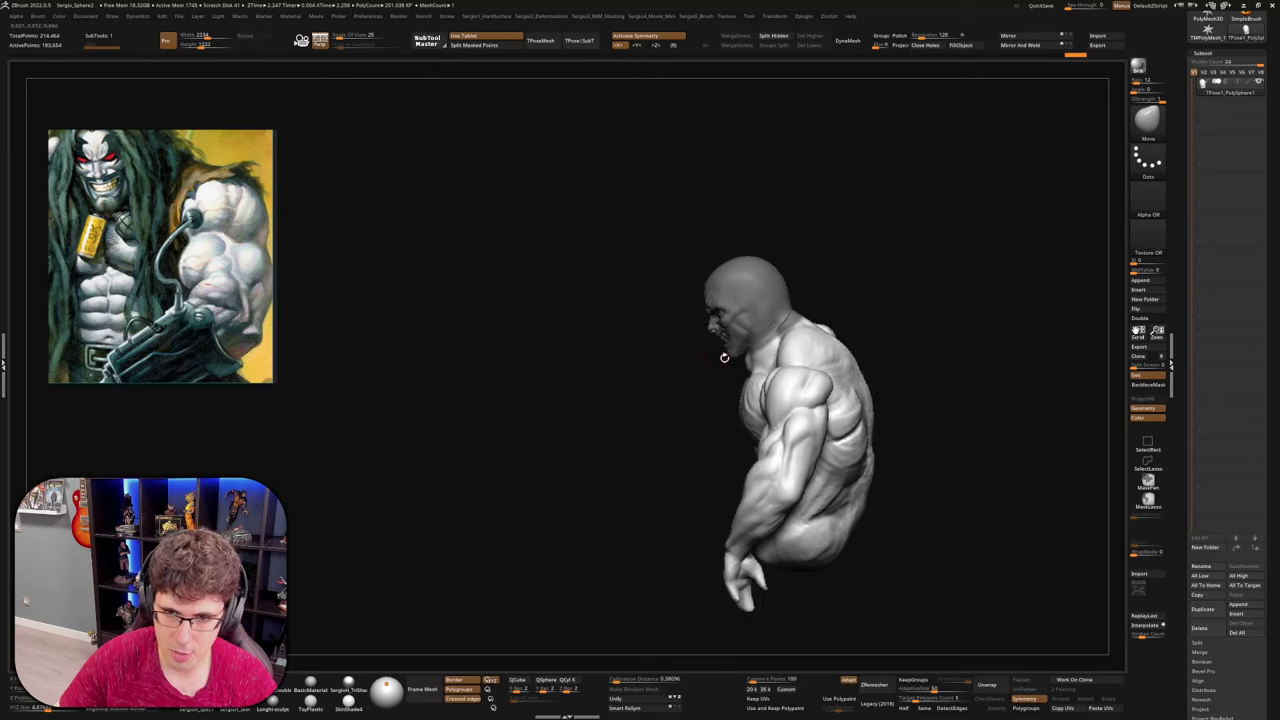
ctrl+alt+drag(817, 306, 832, 414)
Isolate and mask the hair, show the whole figure and invert the mask to protect only the body
ctrl+shift+click(899, 366)
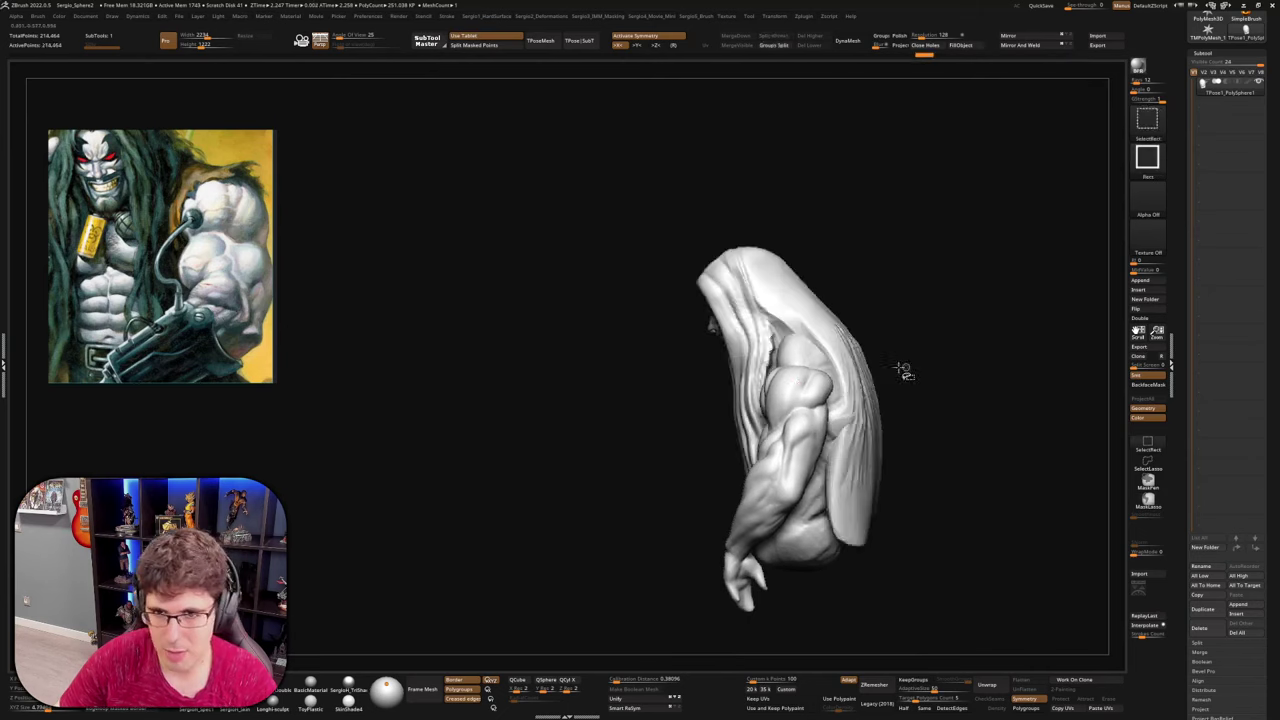
key(ctrl+z)
ctrl+shift+drag(859, 301, 874, 367)
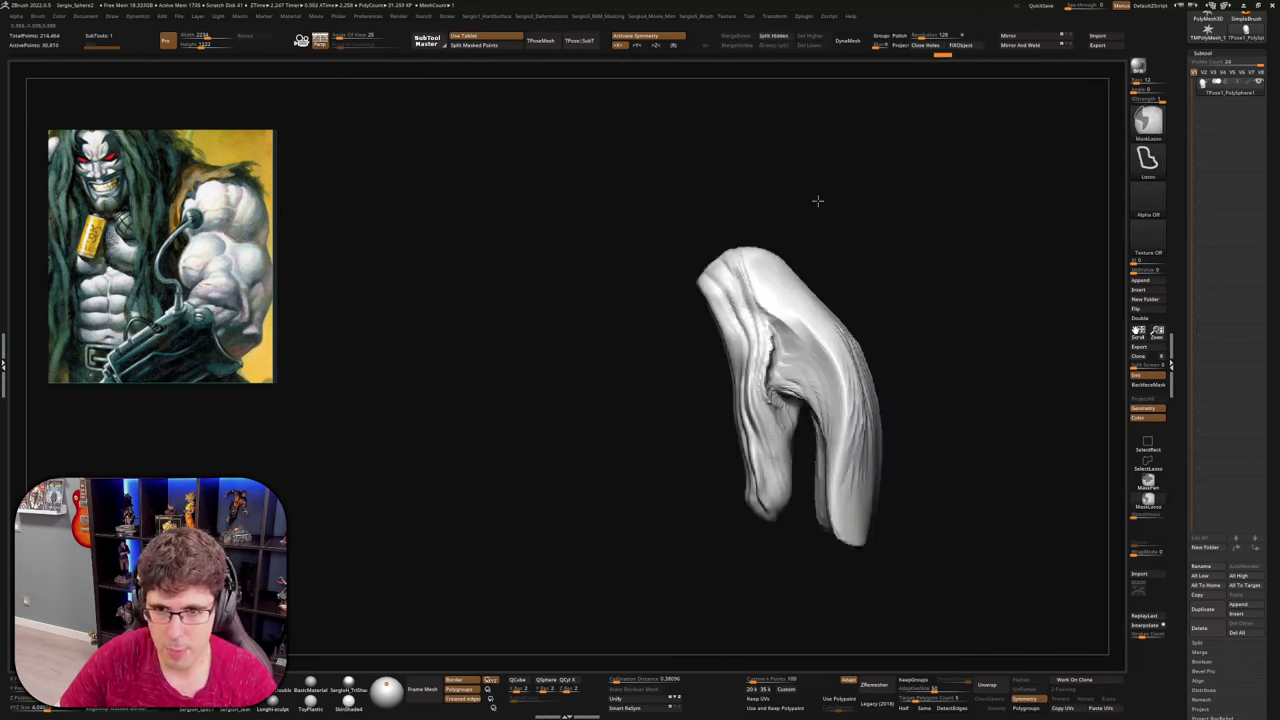
mouse_move(817, 200)
ctrl+mouse_down()
mouse_move(937, 309)
mouse_move(855, 255)
ctrl+mouse_up()
ctrl+shift+click(892, 311)
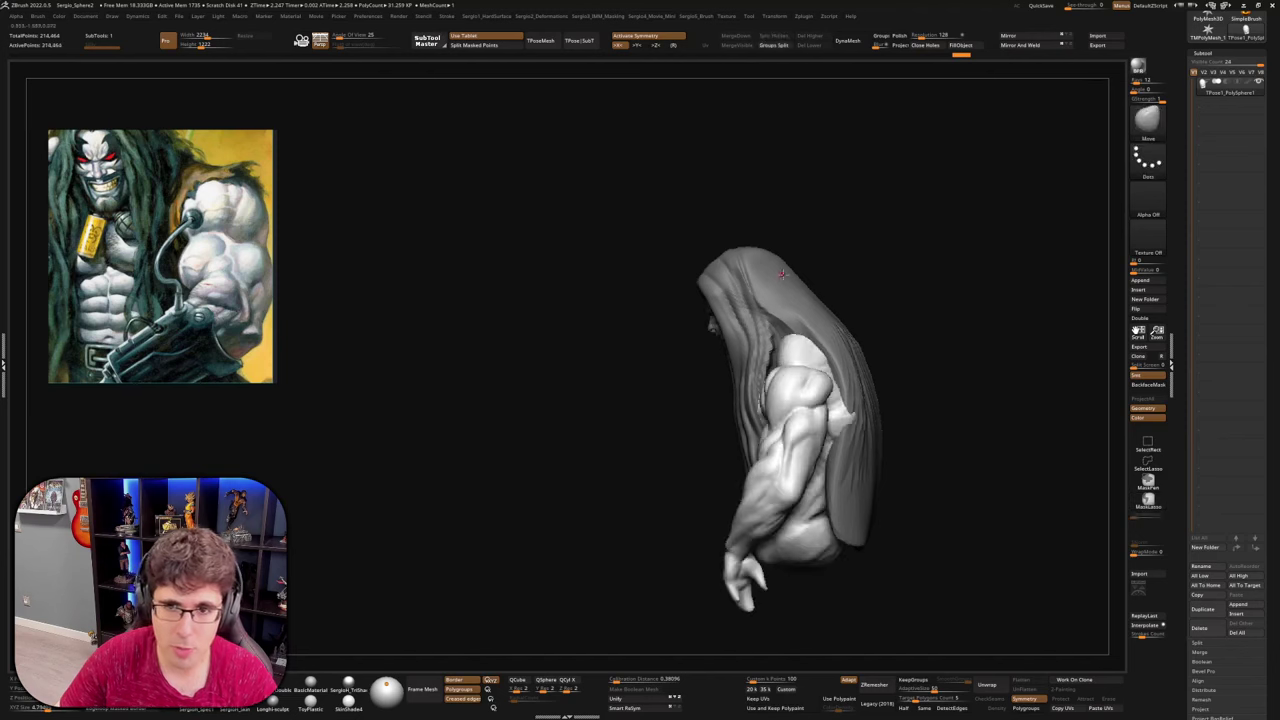
ctrl+click(877, 301)
Place the transform gizmo at the hairline above the forehead and tilt its axes to match the head
right_drag(877, 301, 955, 310)
mouse_move(820, 320)
ctrl+right_down()
mouse_move(760, 425)
mouse_move(620, 365)
mouse_move(650, 332)
ctrl+right_up()
key(w)
drag(636, 201, 639, 219)
right_drag(770, 240, 688, 229)
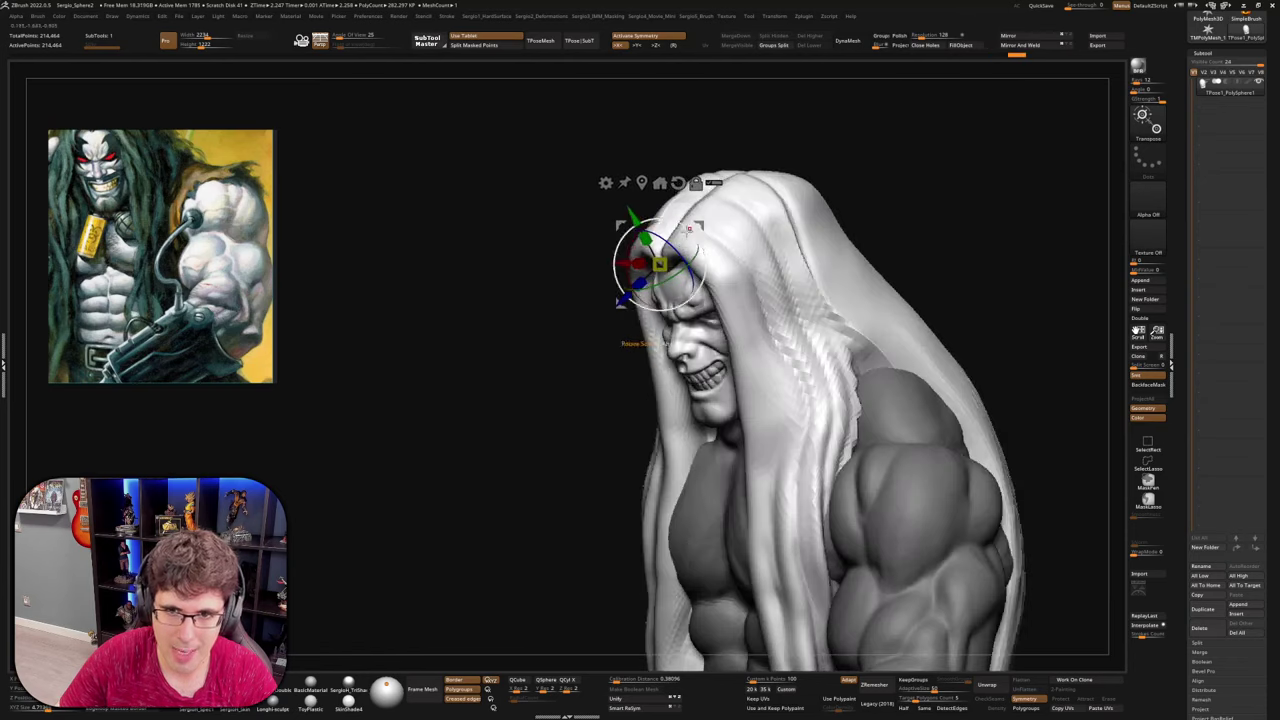
alt+click(664, 264)
click(682, 183)
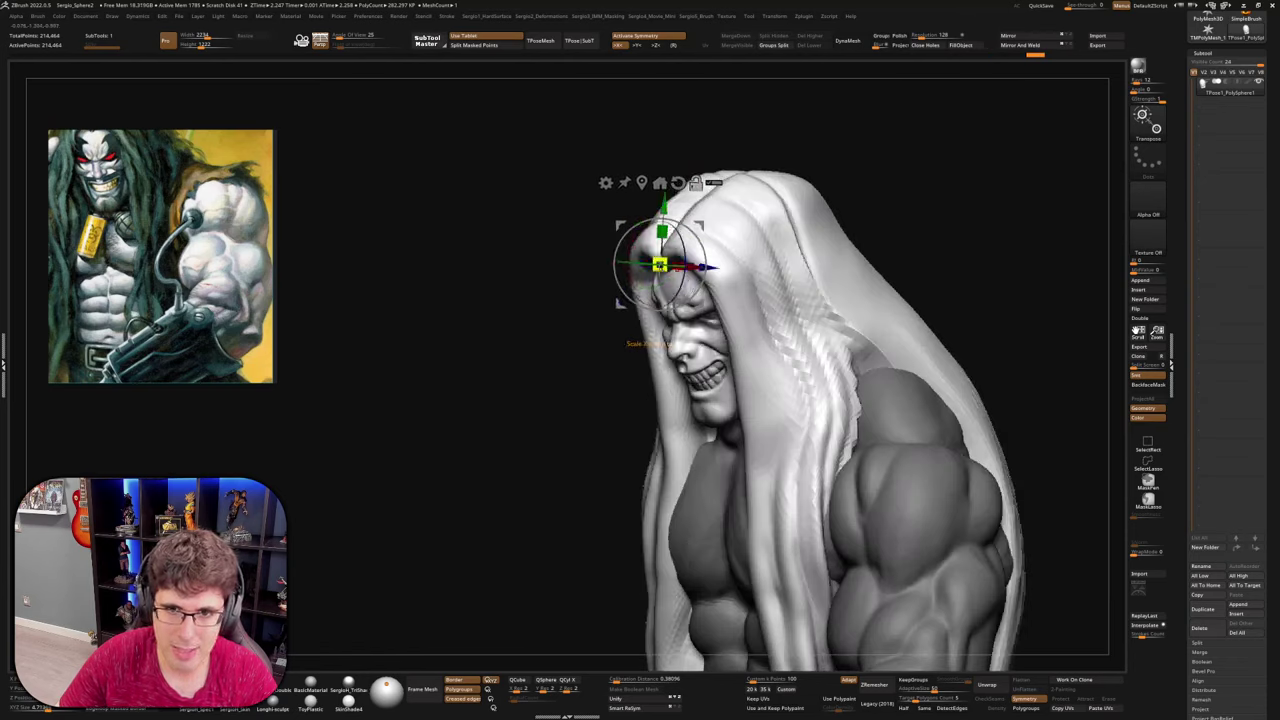
alt+drag(641, 236, 627, 274)
Adjust the tilt and height of the head and hair with the gizmo
drag(690, 218, 618, 244)
right_drag(620, 245, 722, 264)
ctrl+right_drag(690, 390, 755, 375)
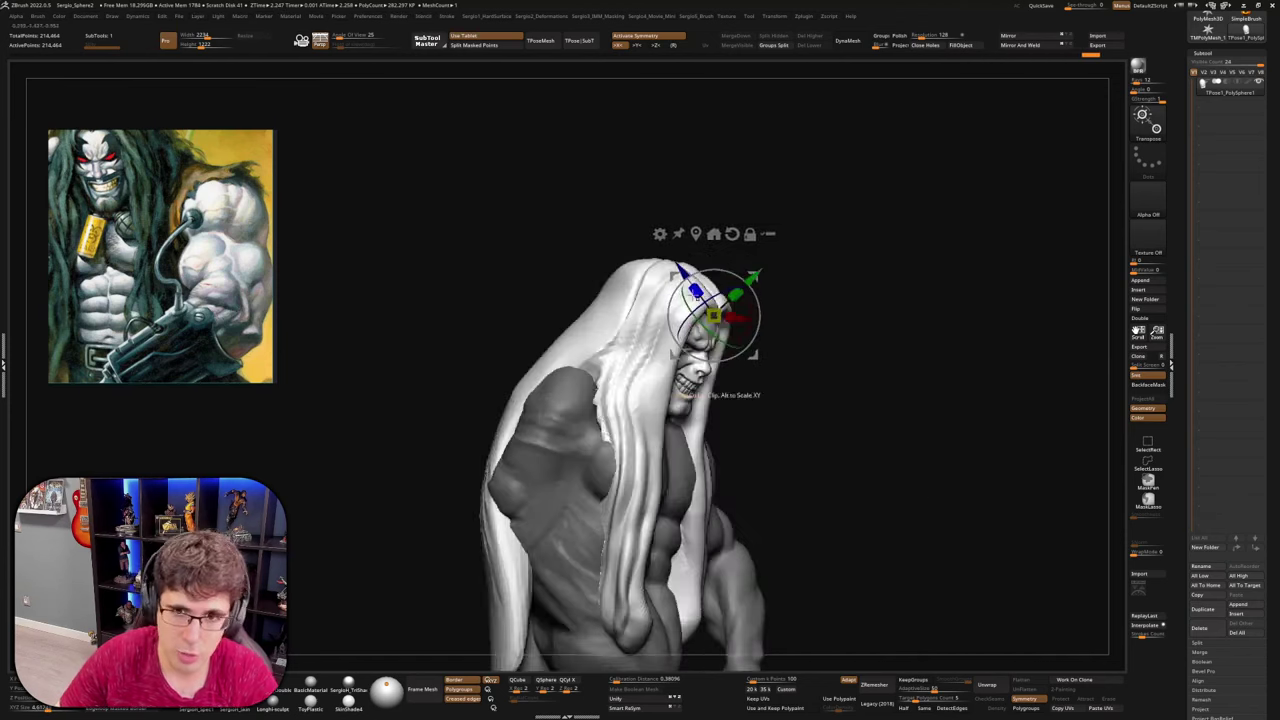
drag(679, 266, 685, 273)
right_drag(762, 388, 683, 403)
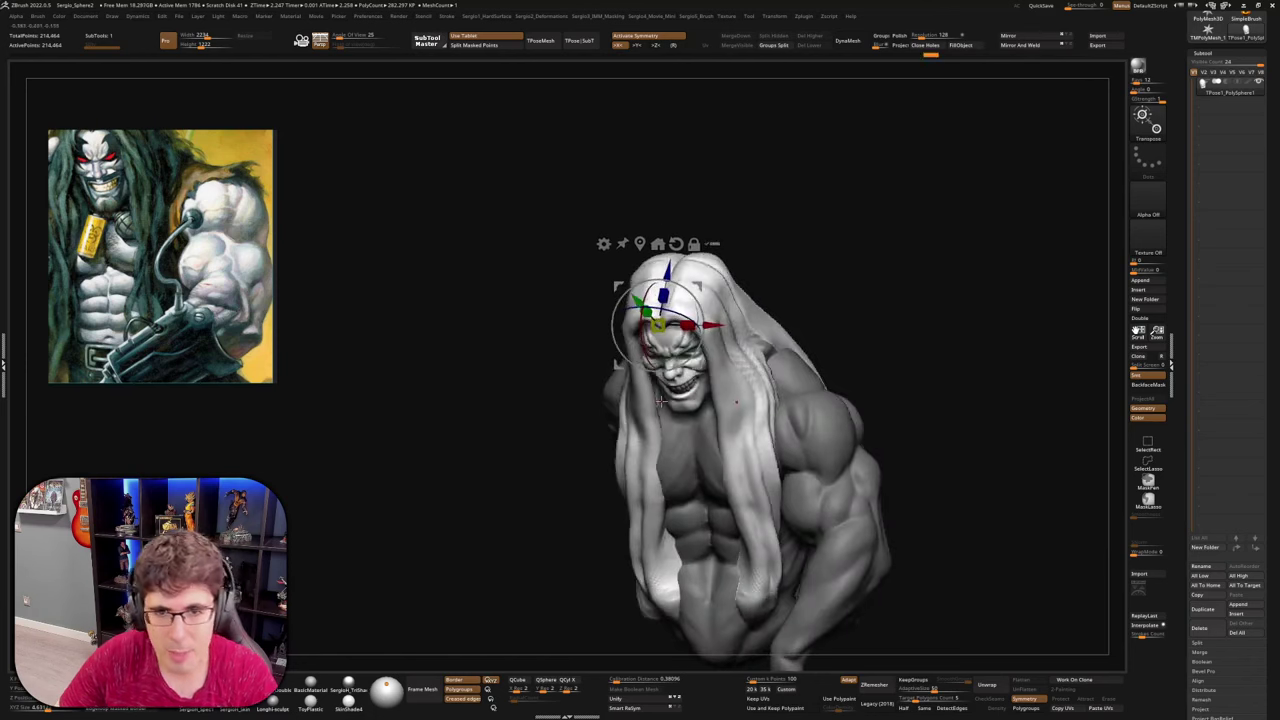
Refine the placement of the head and hair in side view, and invert the mask onto them
mouse_move(743, 365)
right_down()
mouse_move(683, 479)
mouse_move(772, 420)
mouse_move(731, 401)
mouse_move(701, 438)
right_up()
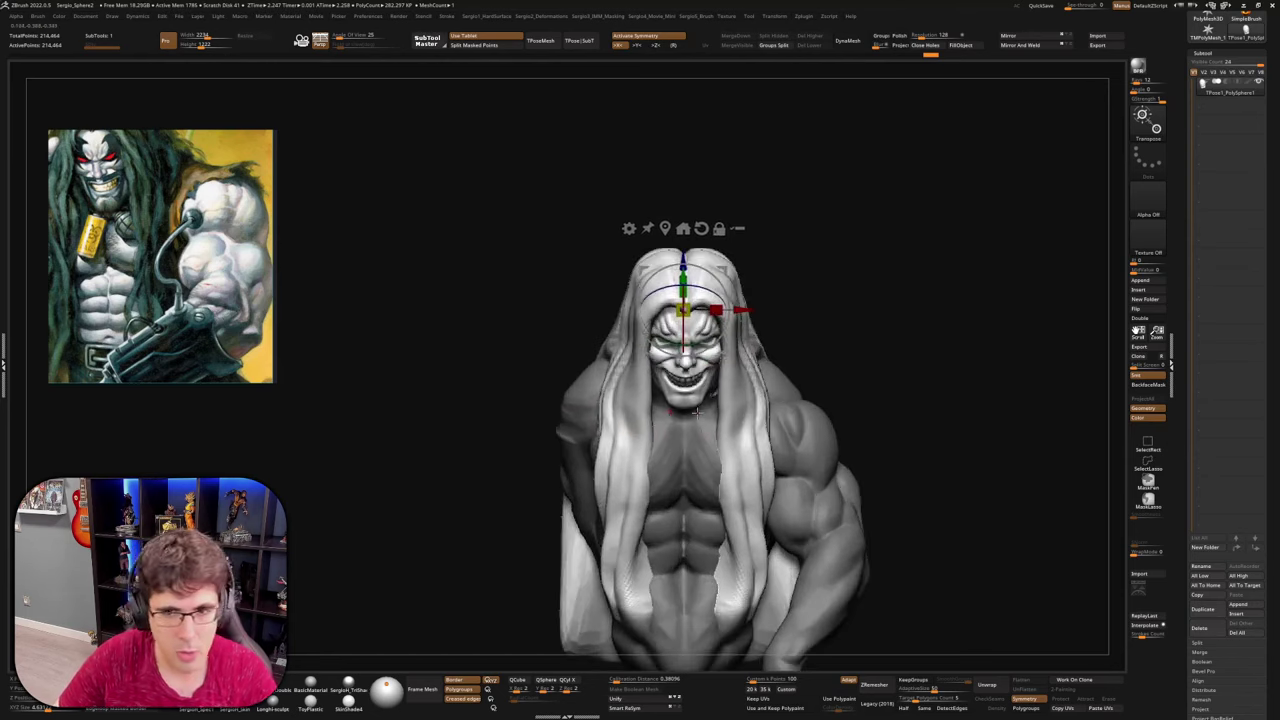
shift+right_drag(683, 328, 726, 308)
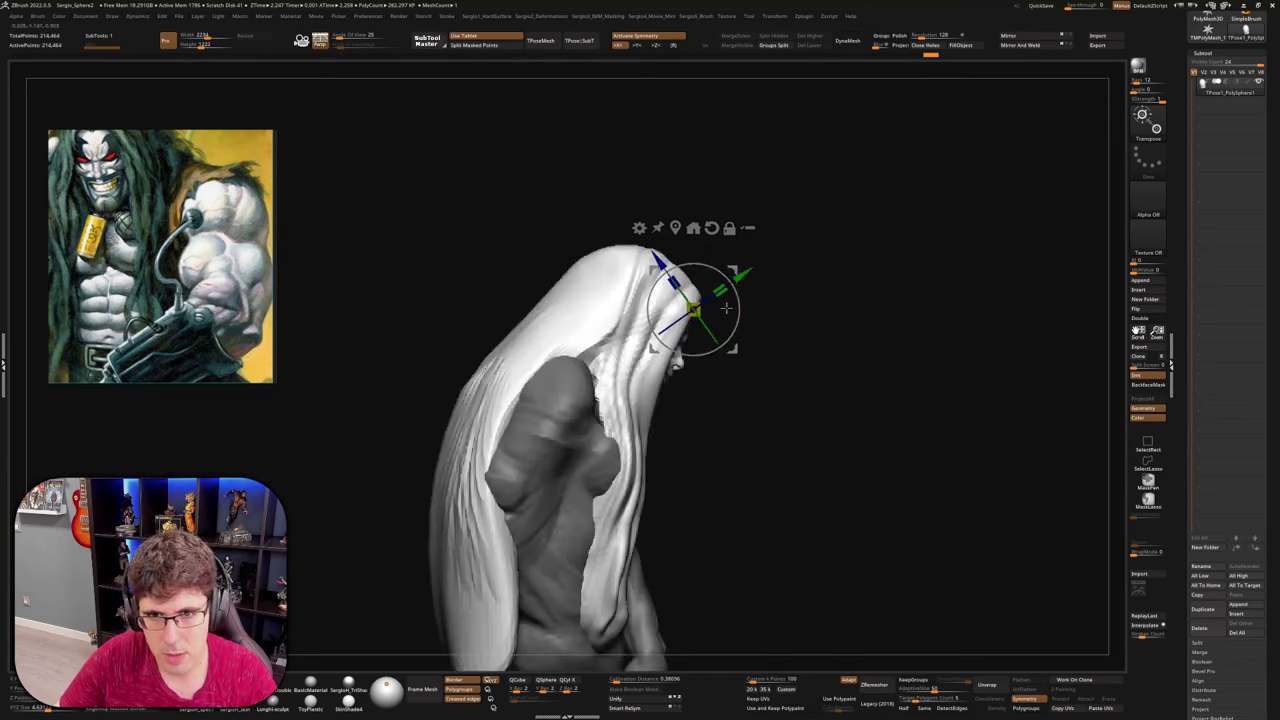
mouse_move(695, 388)
mouse_down()
mouse_move(771, 371)
mouse_move(750, 385)
mouse_up()
ctrl+right_drag(750, 355, 714, 483)
ctrl+click(833, 378)
key(q)
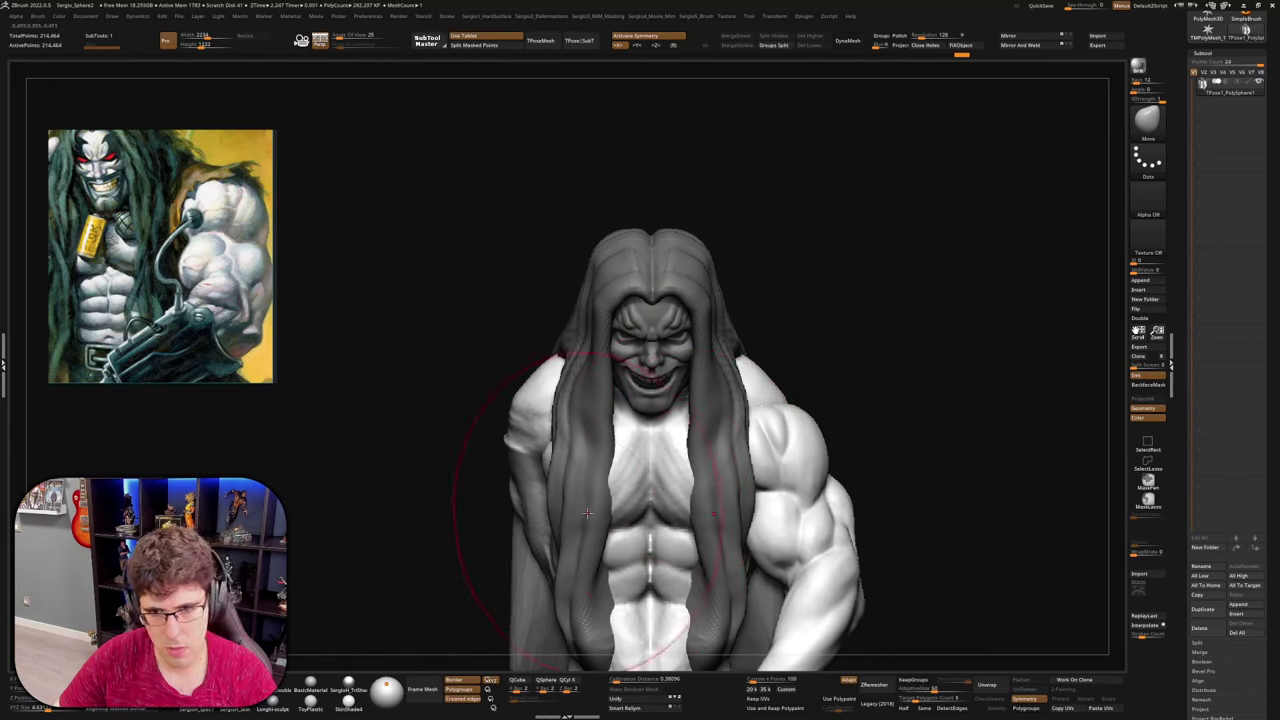
Replace the mask with one covering the hair and large arm, leaving the face and torso free
key(w)
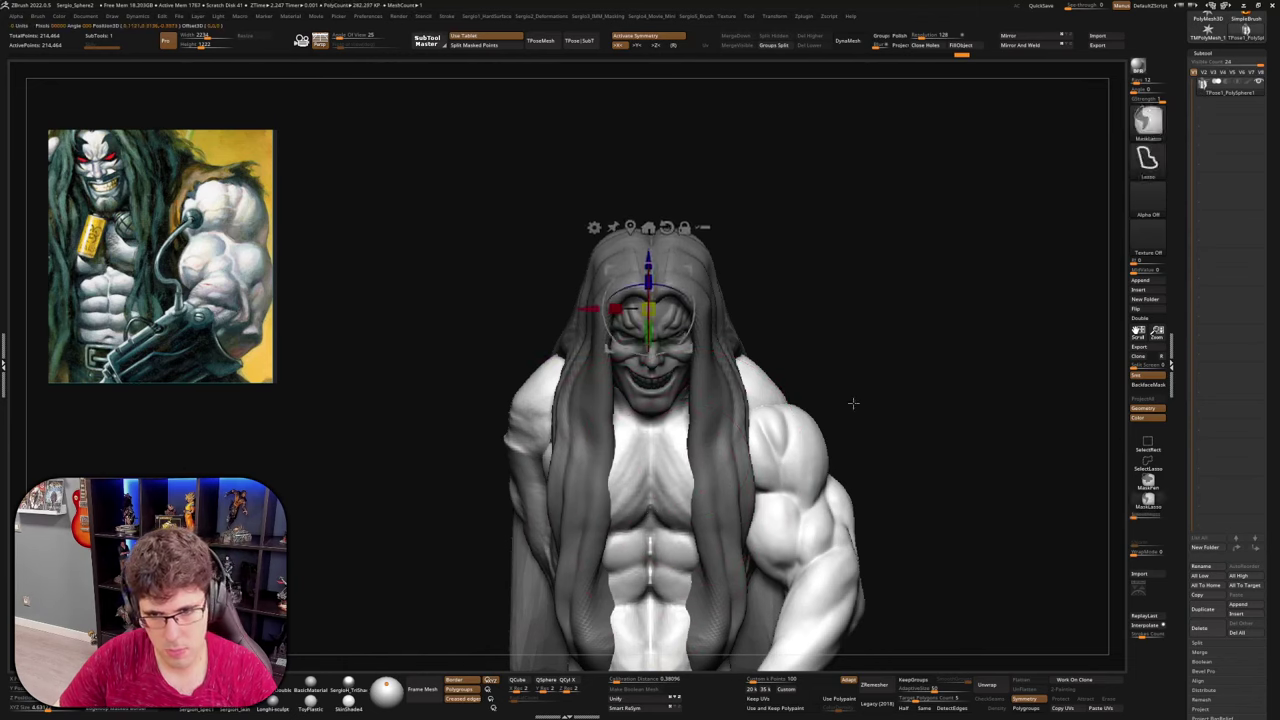
ctrl+drag(851, 403, 872, 425)
ctrl+click(655, 492)
key(q)
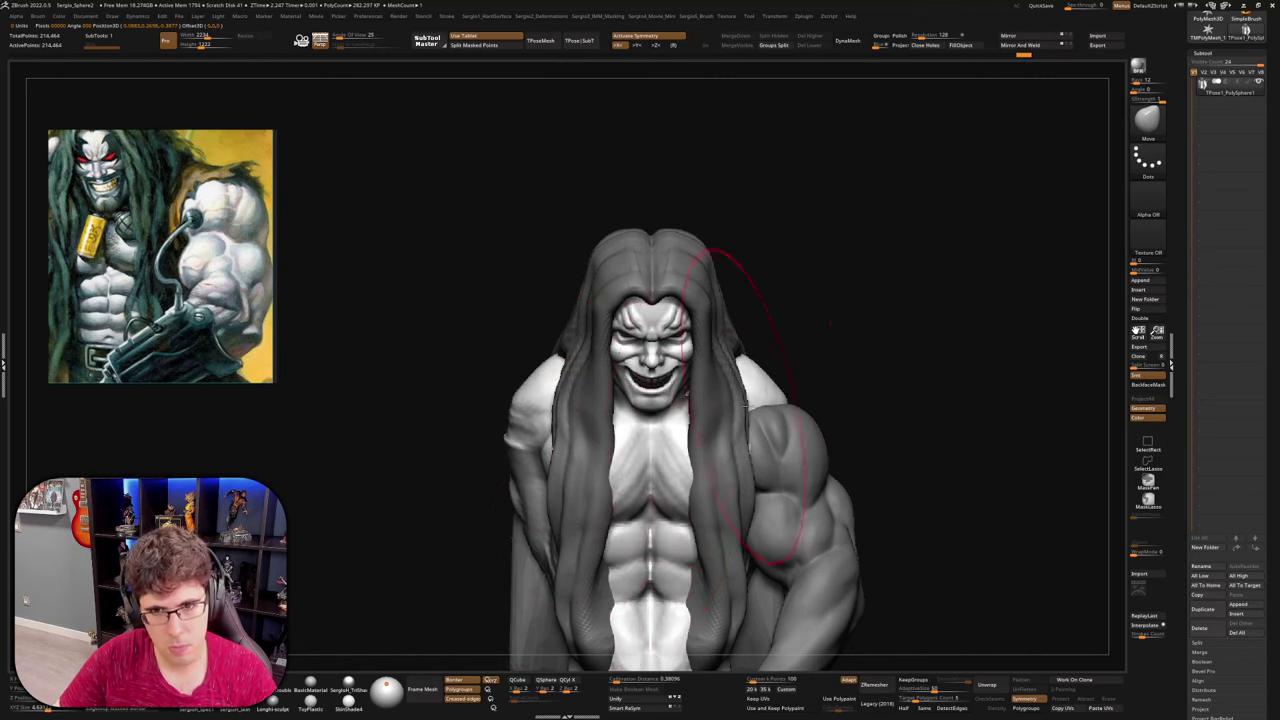
Reshape the chin and neck area symmetrically with the Move brush
mouse_move(652, 298)
ctrl+mouse_down()
mouse_move(768, 525)
mouse_move(648, 302)
ctrl+mouse_up()
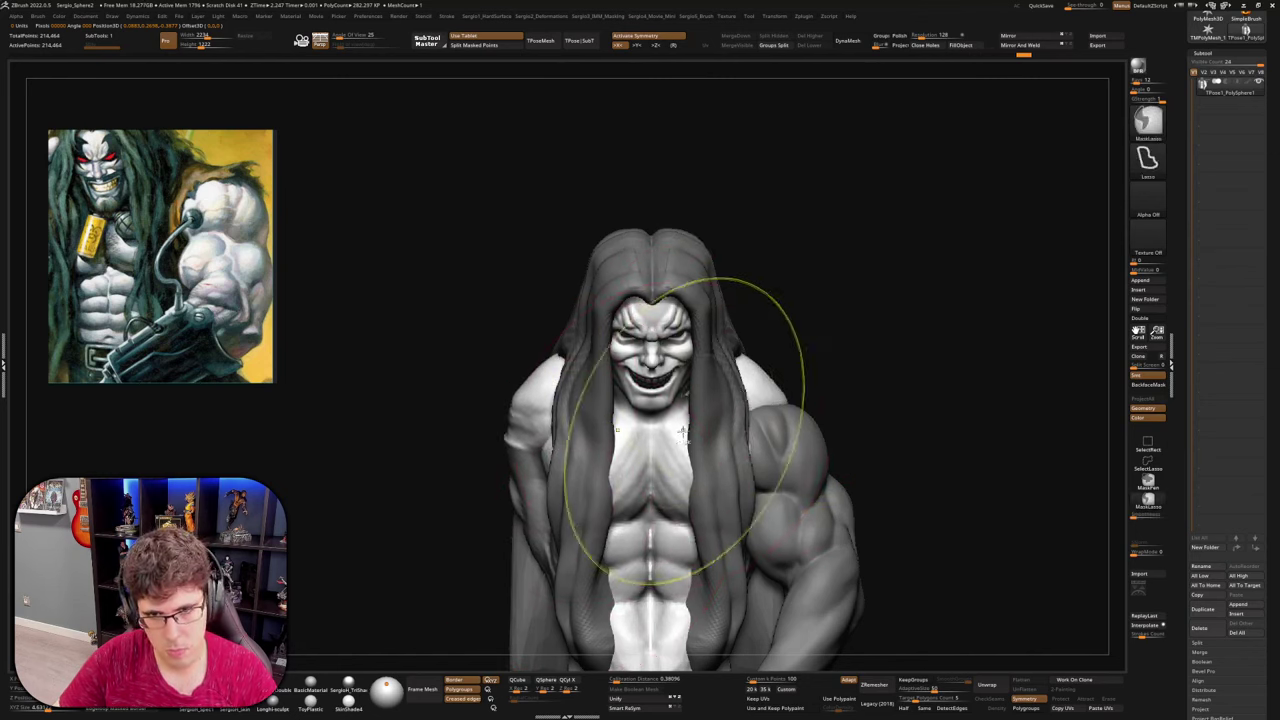
mouse_move(684, 432)
right_down()
mouse_move(600, 425)
mouse_move(651, 436)
mouse_move(606, 425)
mouse_move(655, 475)
right_up()
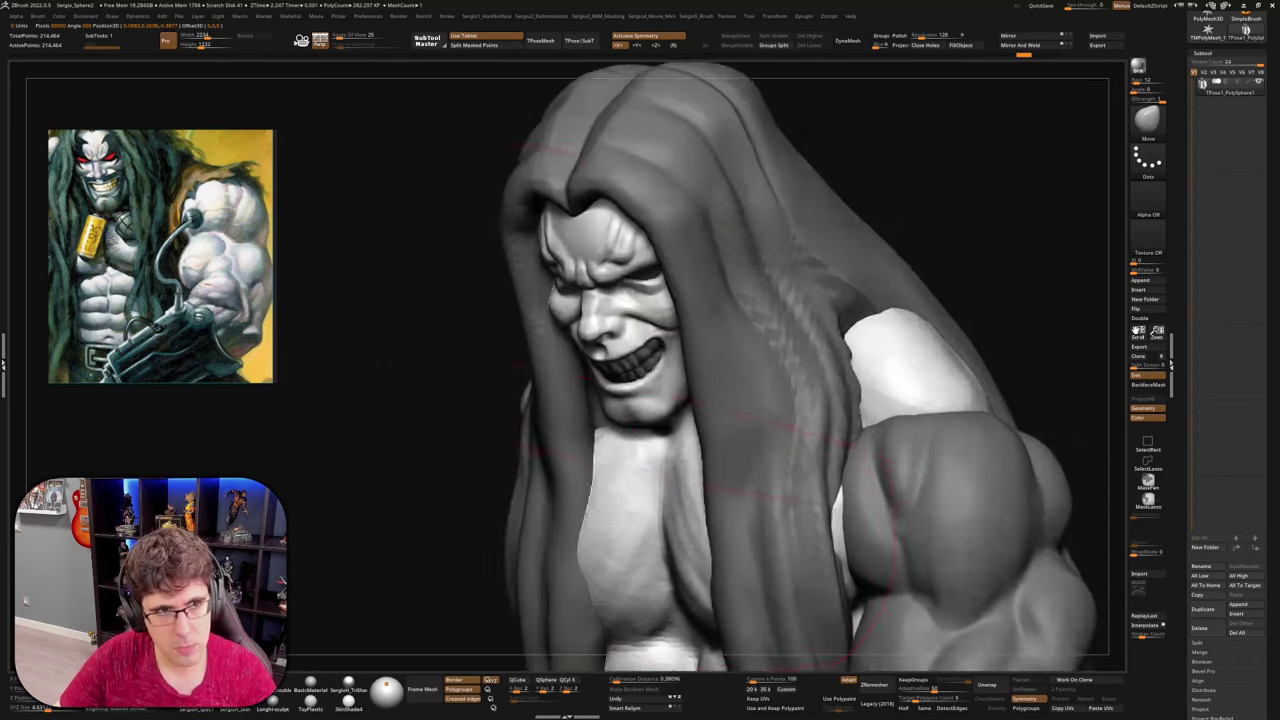
right_drag(622, 425, 667, 420)
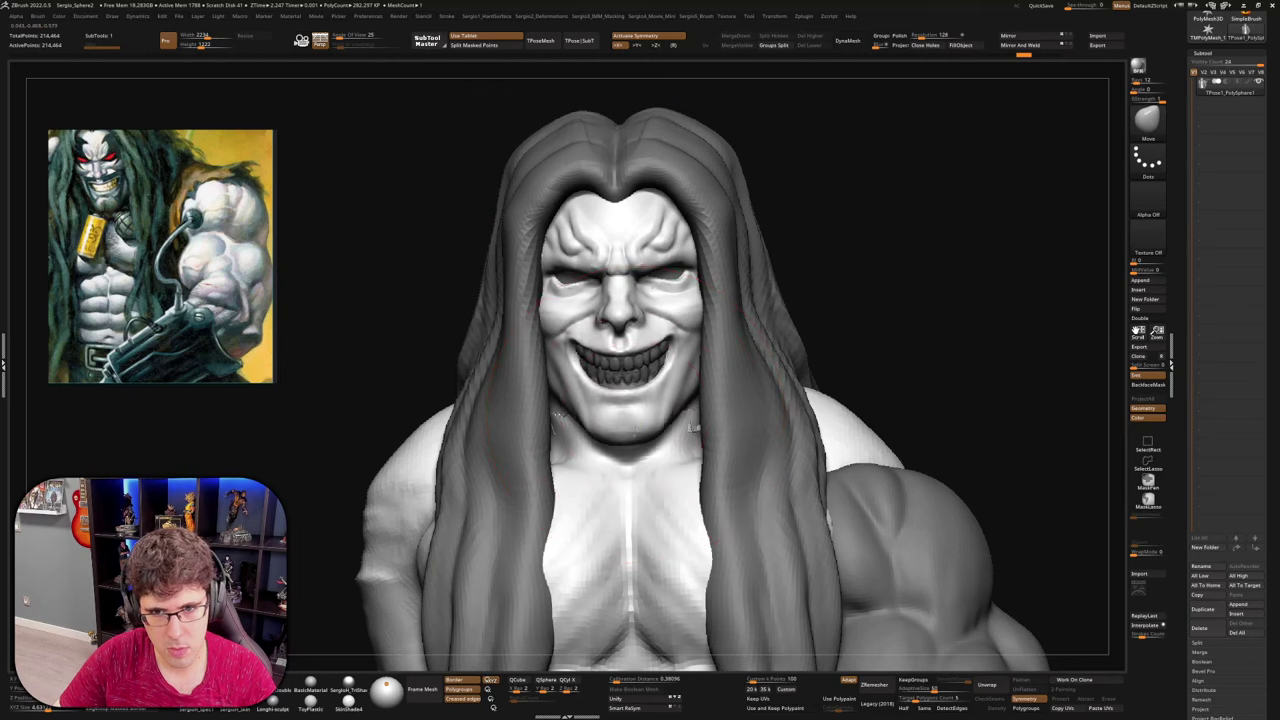
drag(635, 426, 638, 412)
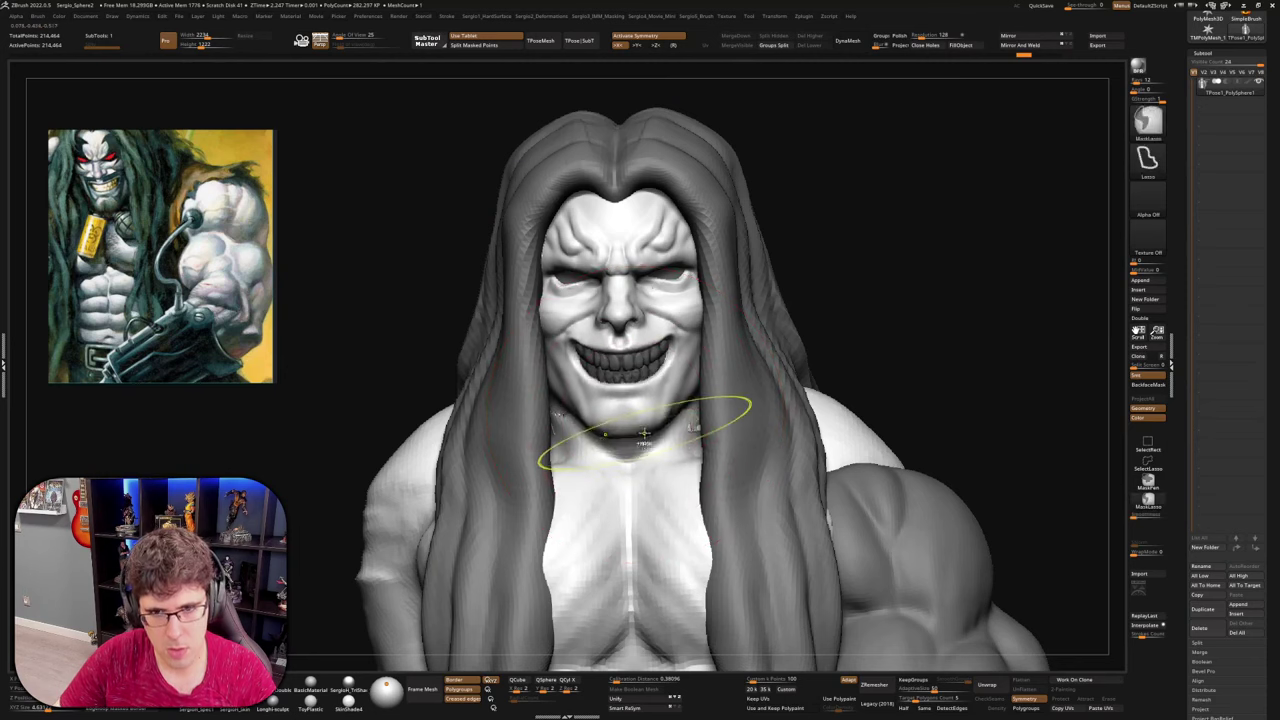
mouse_move(644, 433)
ctrl+right_down()
mouse_move(640, 392)
mouse_move(612, 412)
mouse_move(556, 415)
mouse_move(586, 414)
mouse_move(652, 475)
ctrl+right_up()
mouse_move(706, 422)
right_down()
mouse_move(668, 414)
mouse_move(686, 410)
right_up()
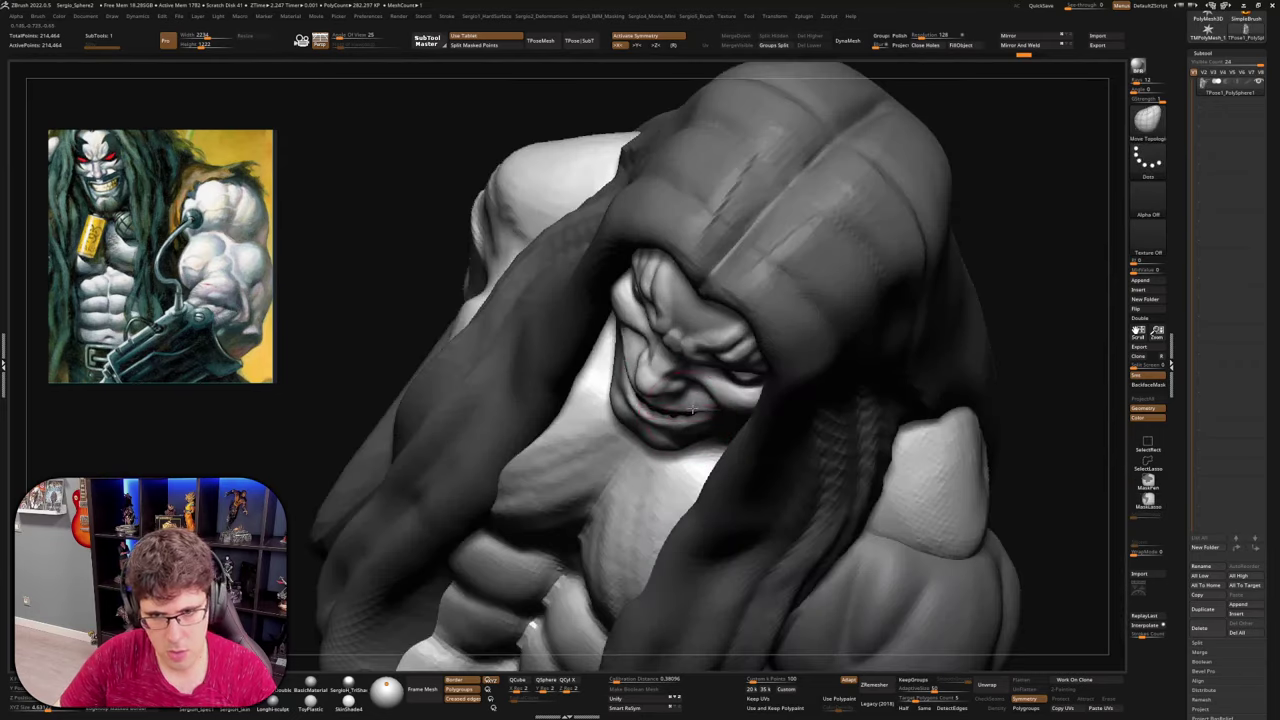
Adjust the lips and mouth corners around the teeth with the Move brush
key(b)
key(m)
key(v)
drag(697, 406, 699, 428)
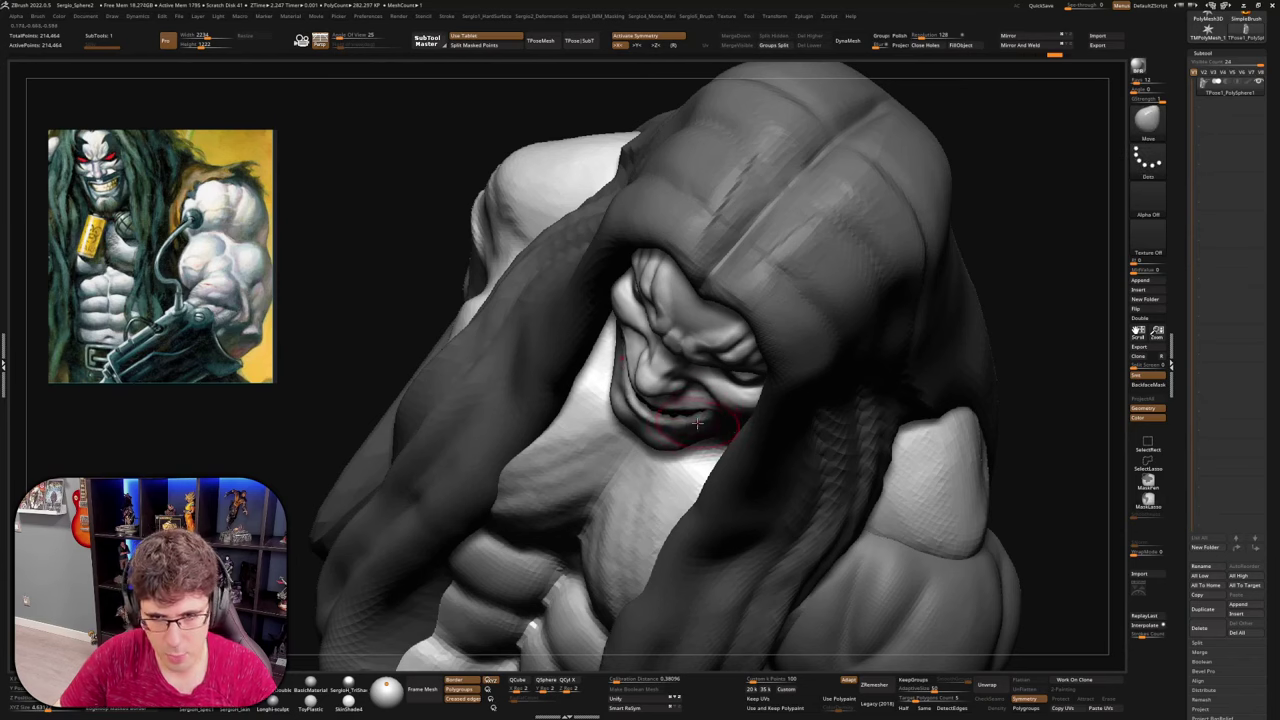
mouse_move(697, 423)
right_down()
mouse_move(737, 397)
mouse_move(643, 380)
mouse_move(663, 300)
mouse_move(690, 360)
mouse_move(742, 420)
mouse_move(702, 422)
mouse_move(745, 408)
mouse_move(736, 465)
right_up()
drag(736, 464, 724, 463)
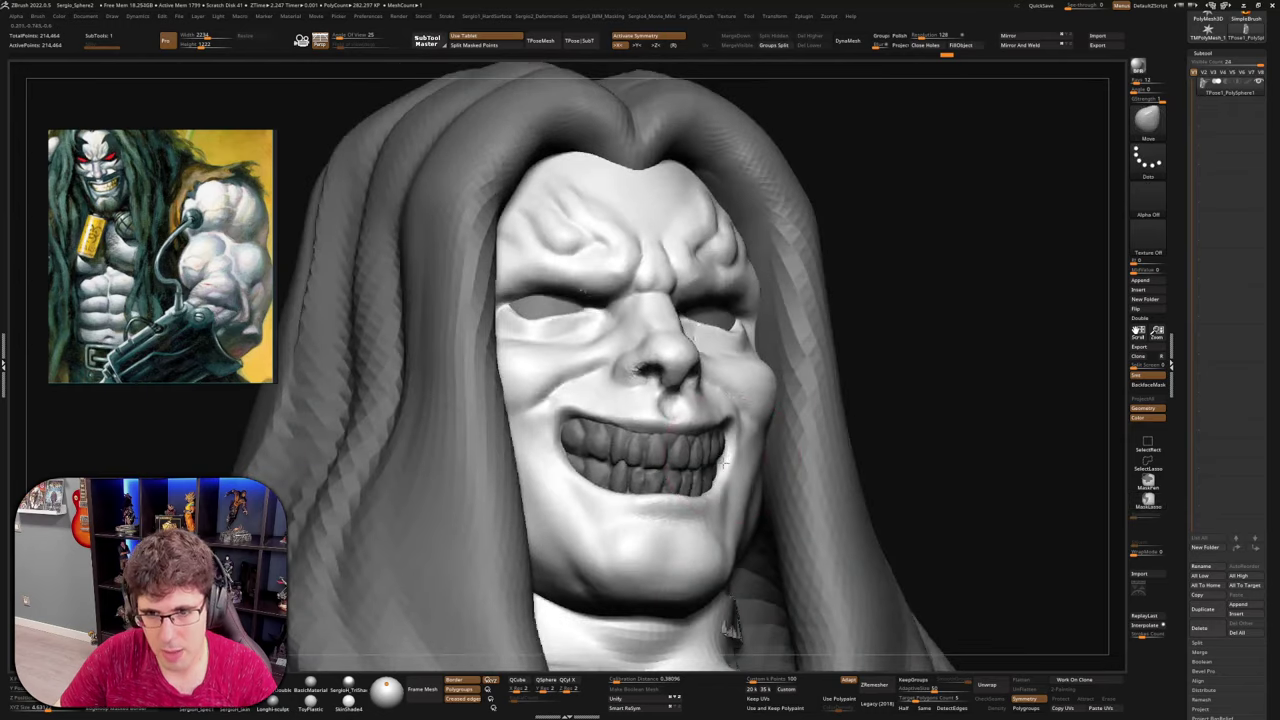
mouse_move(724, 463)
right_down()
mouse_move(722, 476)
mouse_move(690, 482)
mouse_move(703, 465)
mouse_move(667, 467)
right_up()
drag(672, 478, 683, 483)
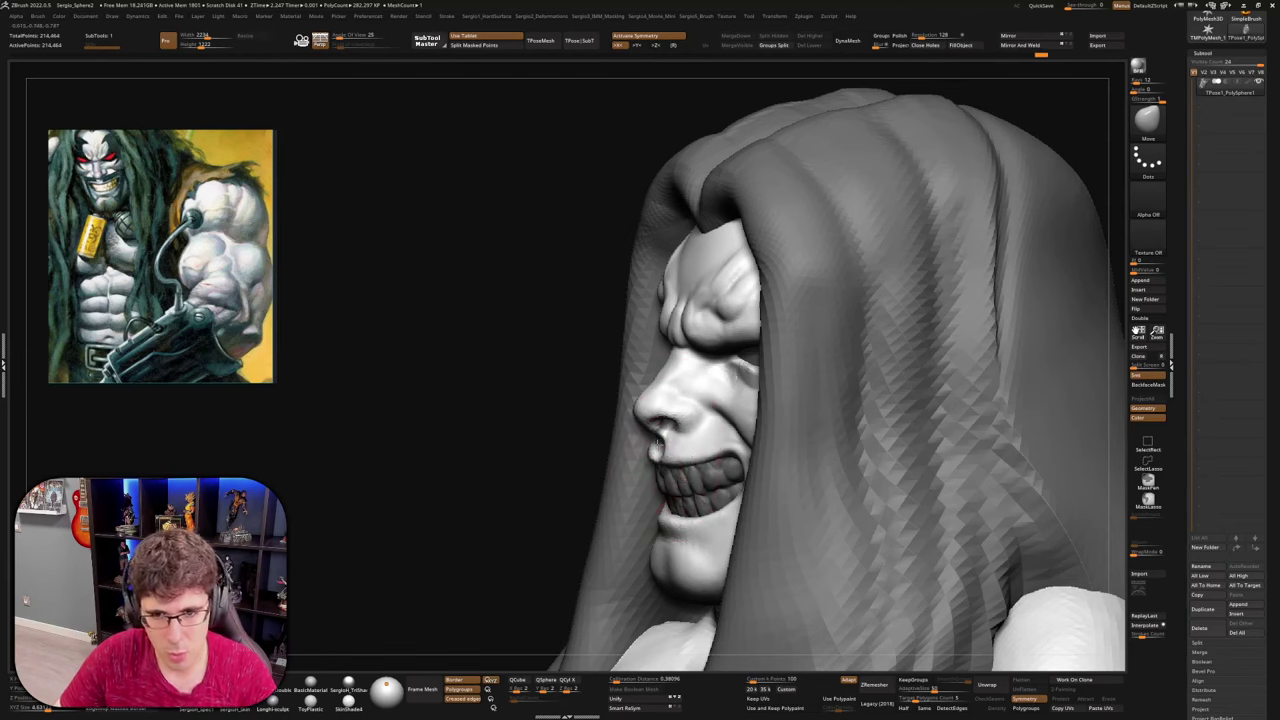
Invert the mask to free the teeth and adjust the side teeth inside the grin with the Move Topological brush
mouse_move(672, 446)
right_down()
mouse_move(702, 467)
mouse_move(690, 468)
mouse_move(736, 453)
mouse_move(702, 500)
mouse_move(671, 500)
right_up()
ctrl+click(746, 438)
key(b)
key(m)
key(t)
key(s)
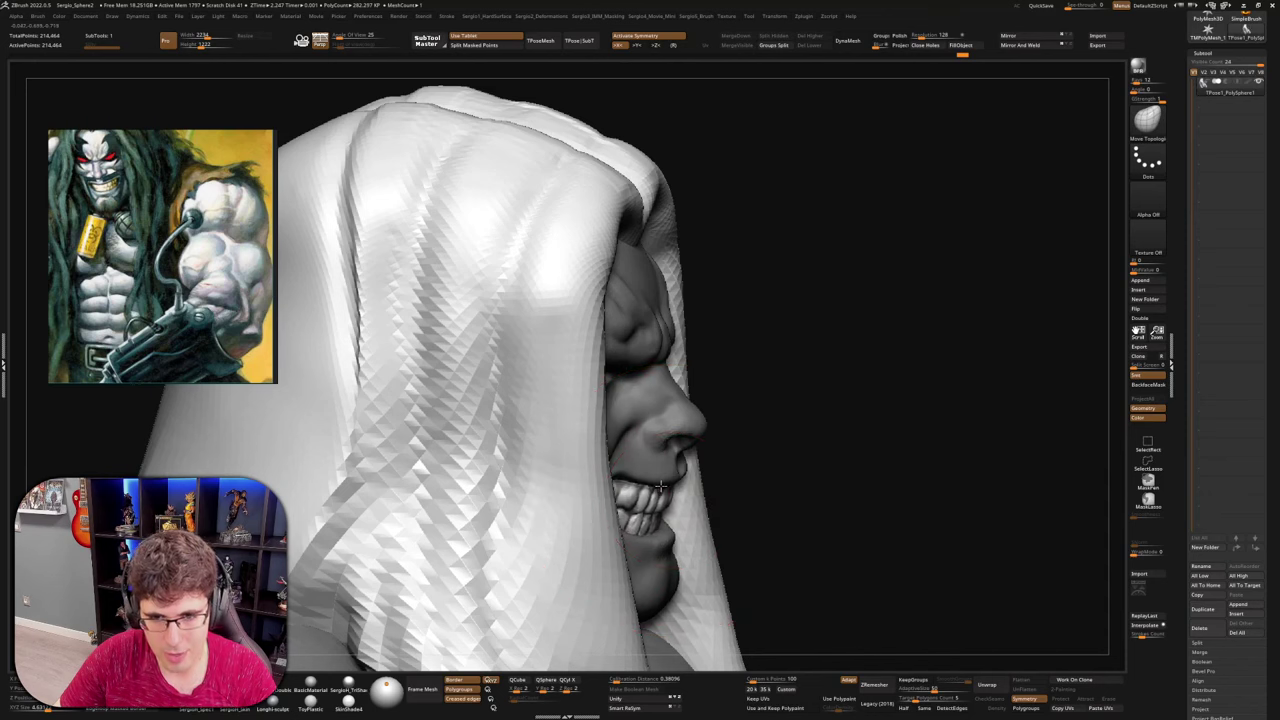
drag(661, 486, 671, 488)
mouse_move(671, 488)
right_down()
mouse_move(657, 528)
mouse_move(609, 470)
right_up()
key(s)
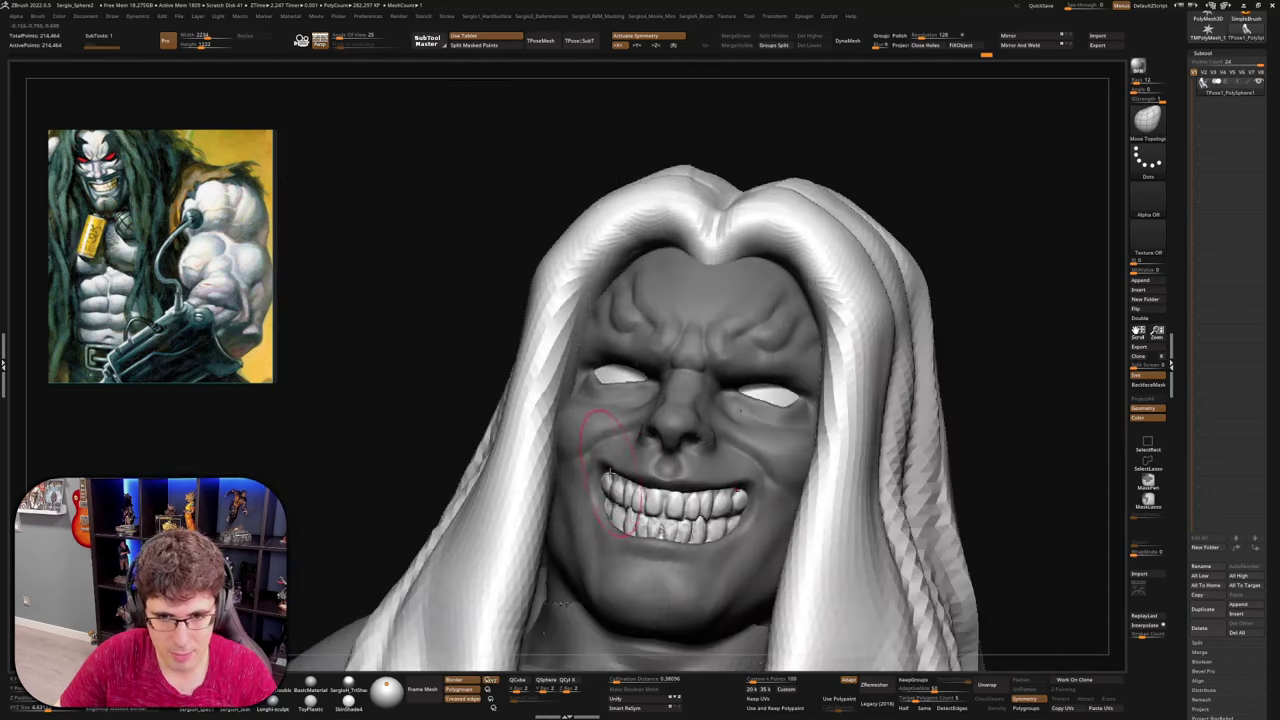
right_drag(620, 475, 740, 492)
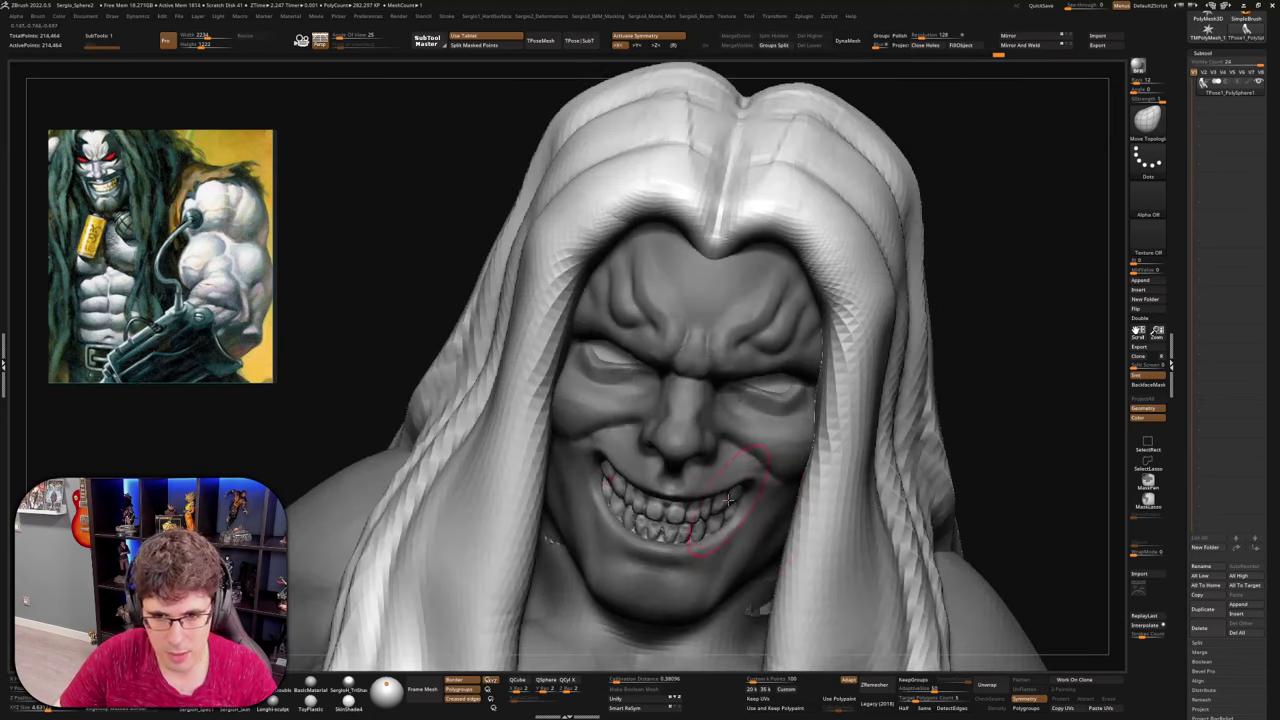
drag(728, 501, 730, 496)
ctrl+right_drag(730, 496, 726, 456)
mouse_move(726, 456)
right_down()
mouse_move(746, 532)
mouse_move(734, 506)
right_up()
ctrl+right_drag(734, 506, 713, 566)
right_drag(713, 566, 735, 484)
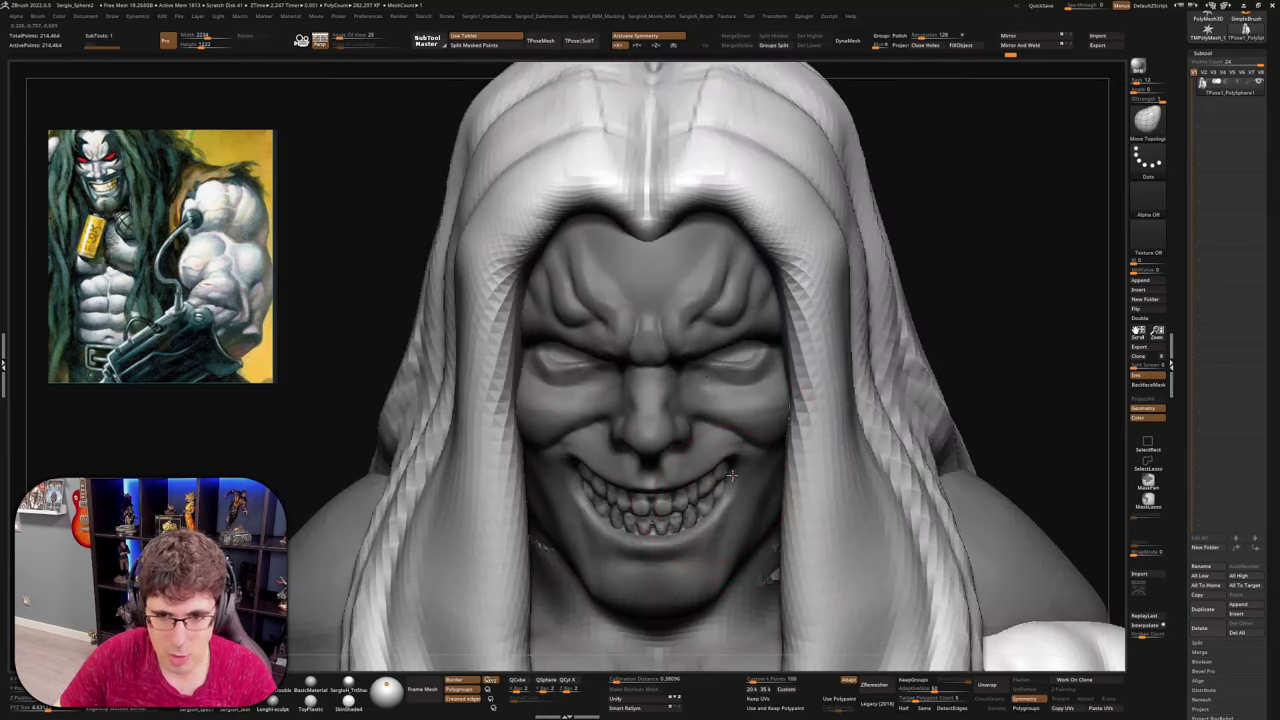
Isolate the inner head with the teeth, pull the side teeth inward symmetrically, and check the dental arch from several angles
ctrl+shift+click(711, 490)
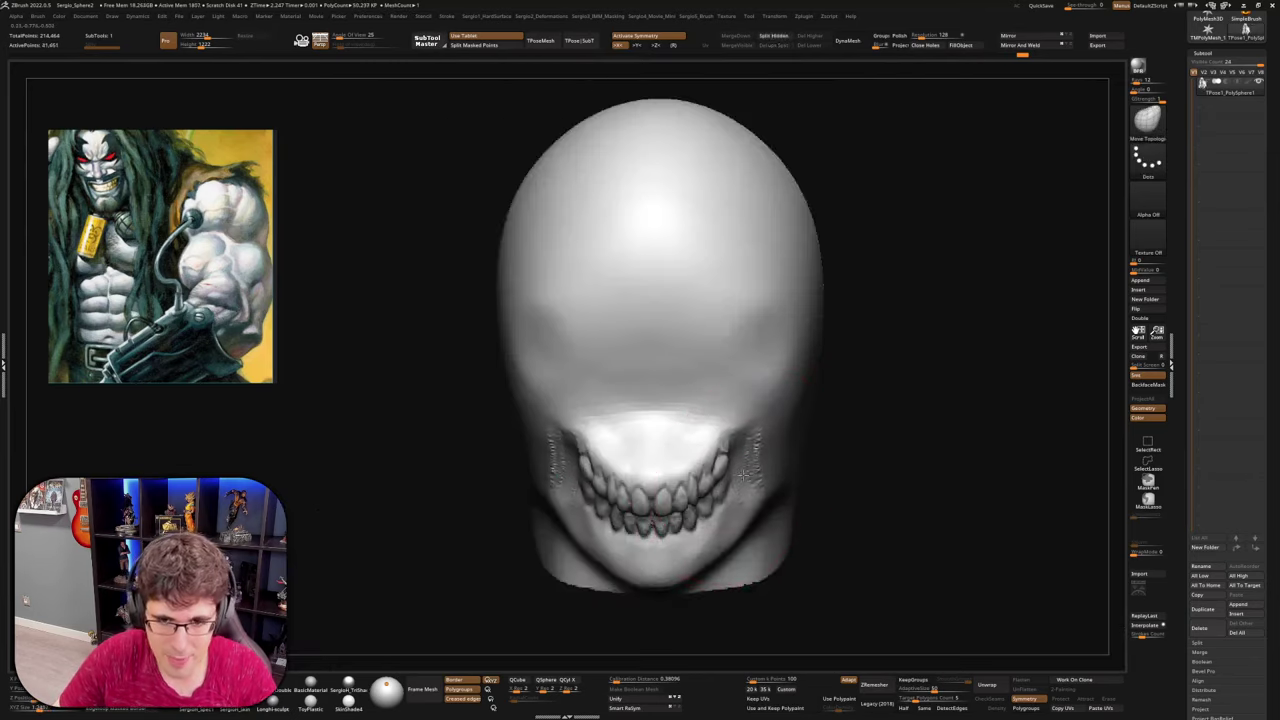
drag(743, 475, 700, 502)
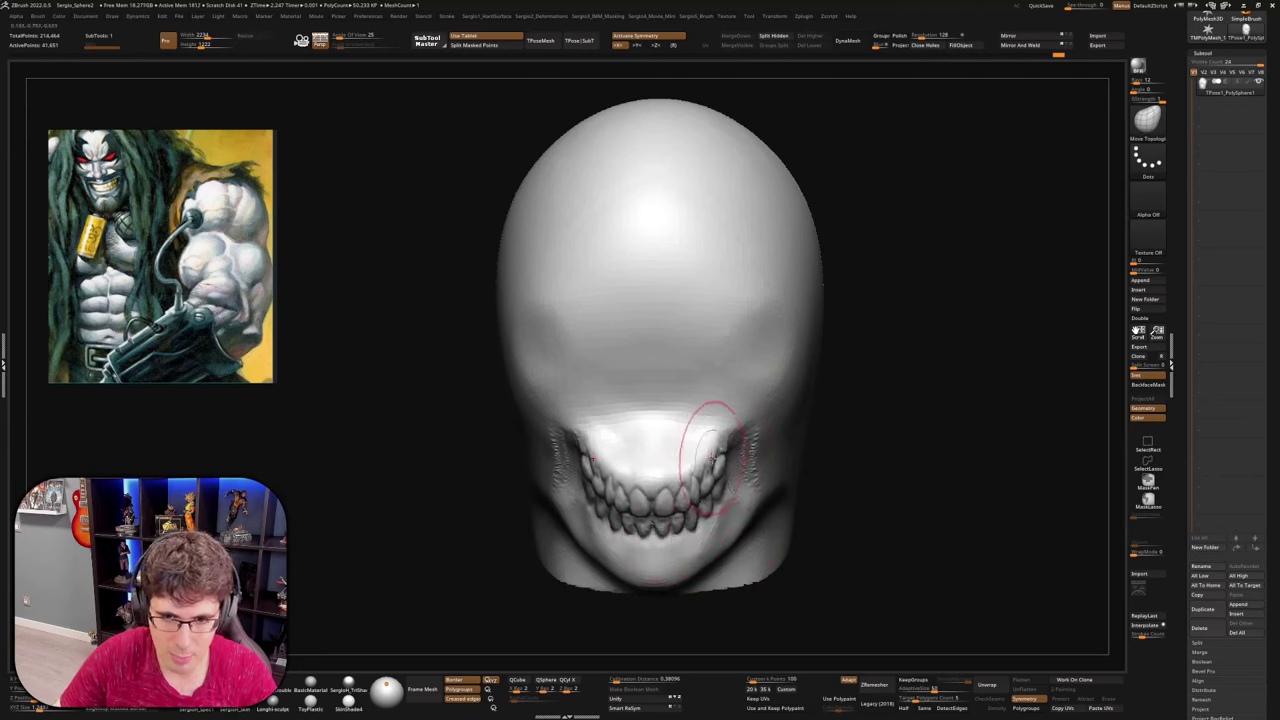
right_drag(710, 458, 710, 470)
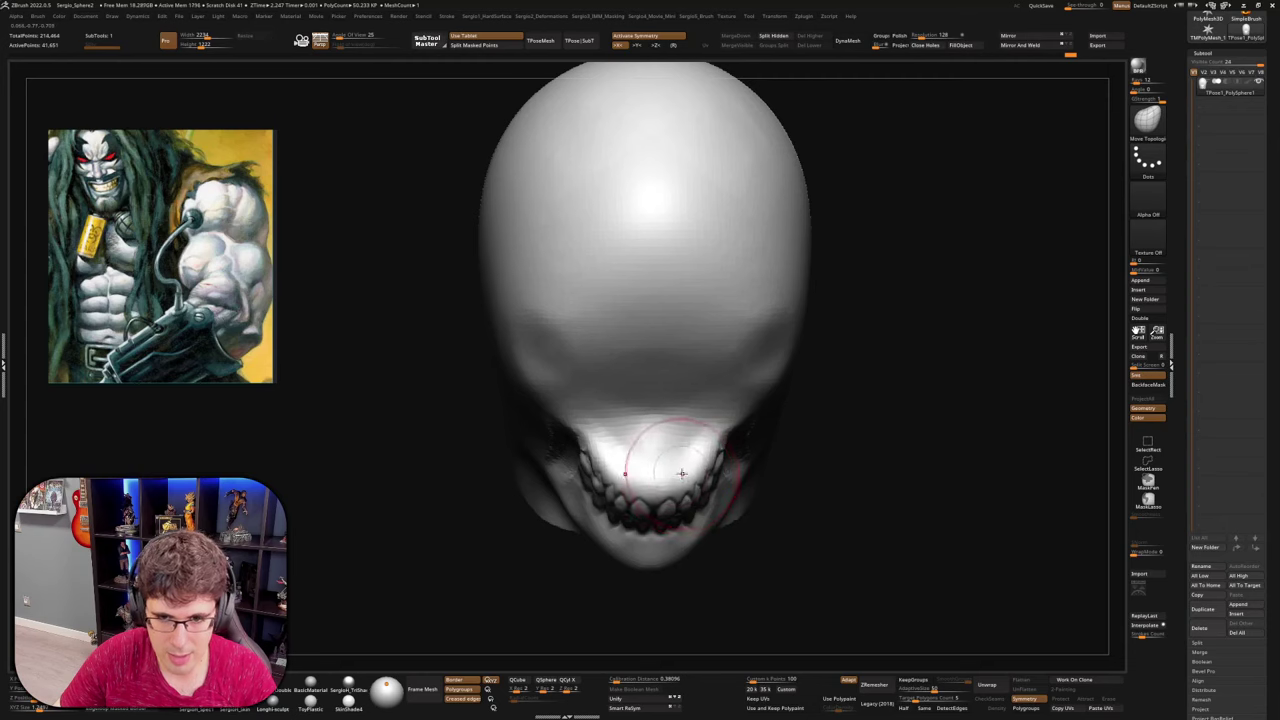
right_drag(685, 479, 690, 505)
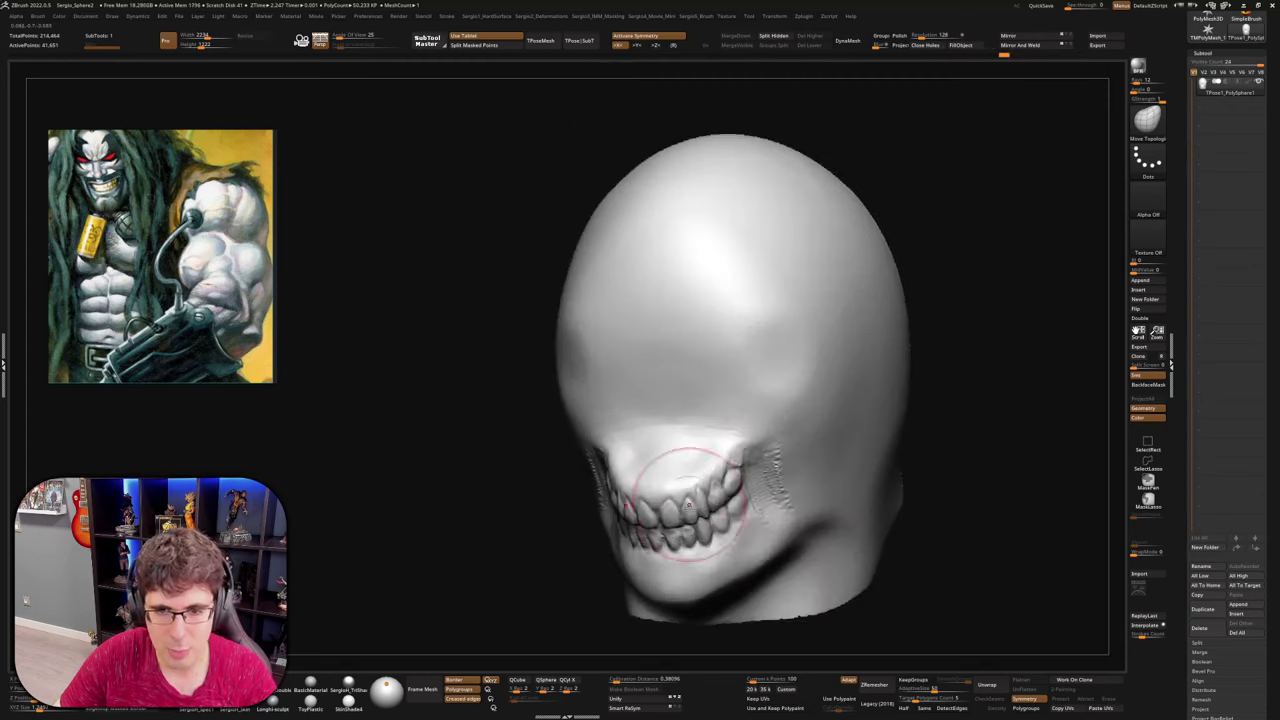
mouse_move(694, 553)
right_down()
mouse_move(678, 493)
mouse_move(710, 500)
right_up()
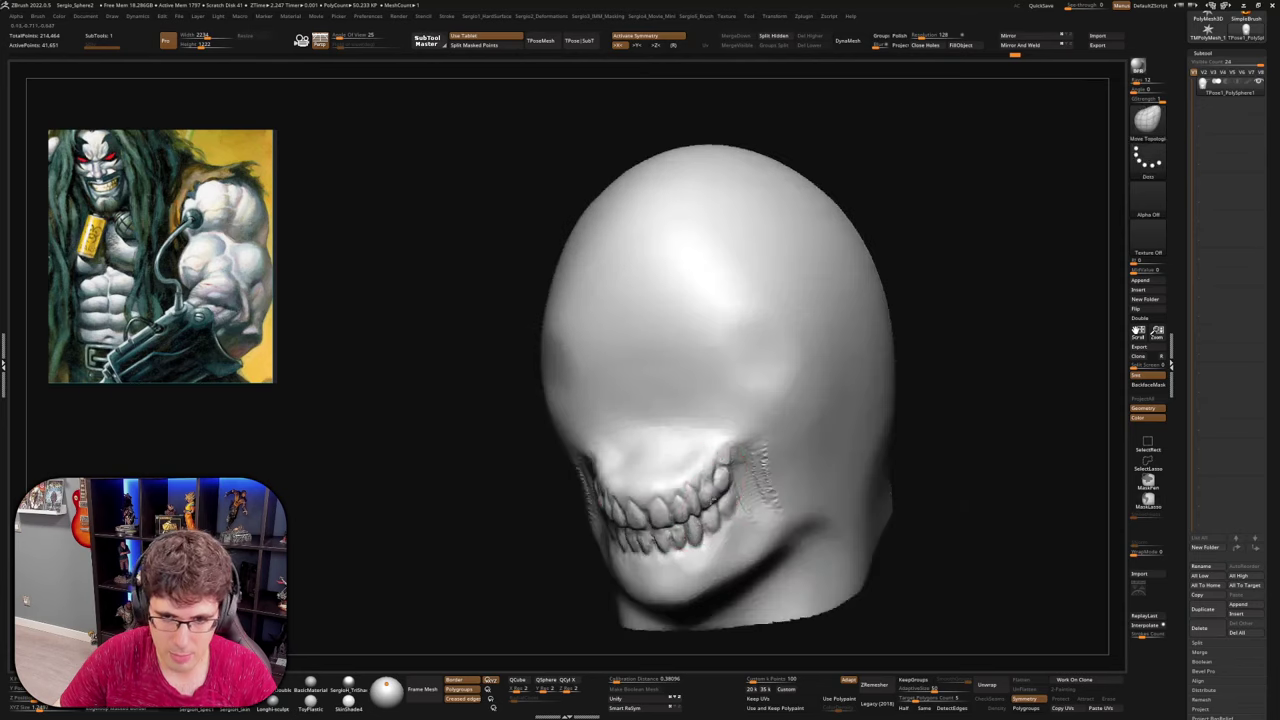
mouse_move(655, 540)
right_down()
mouse_move(713, 500)
mouse_move(712, 516)
mouse_move(730, 512)
right_up()
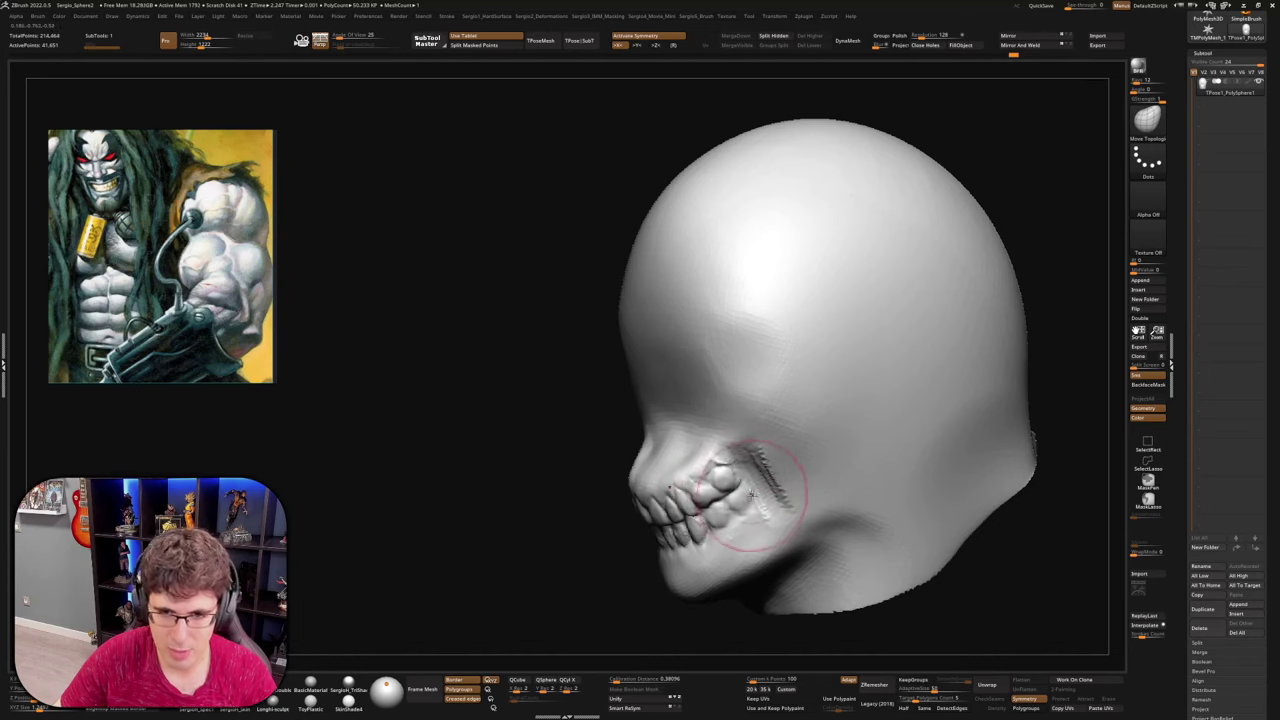
mouse_move(690, 480)
right_down()
mouse_move(742, 465)
mouse_move(730, 497)
mouse_move(820, 503)
right_up()
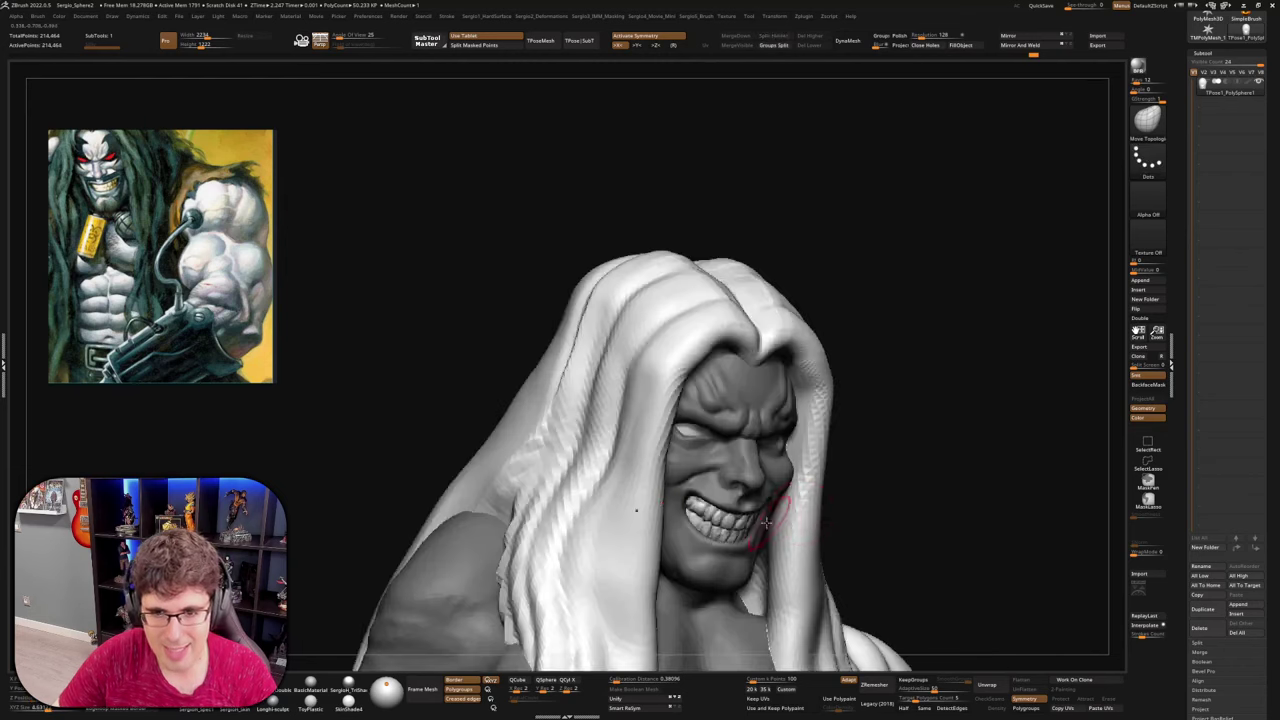
Replace the mask with one leaving only the face and body skin free, and adjust the mouth corners with the Move brush
mouse_move(760, 480)
right_down()
mouse_move(743, 480)
mouse_move(800, 450)
mouse_move(840, 395)
right_up()
ctrl+click(846, 384)
ctrl+drag(843, 405, 872, 425)
mouse_move(765, 445)
ctrl+right_down()
mouse_move(748, 480)
mouse_move(690, 520)
ctrl+right_up()
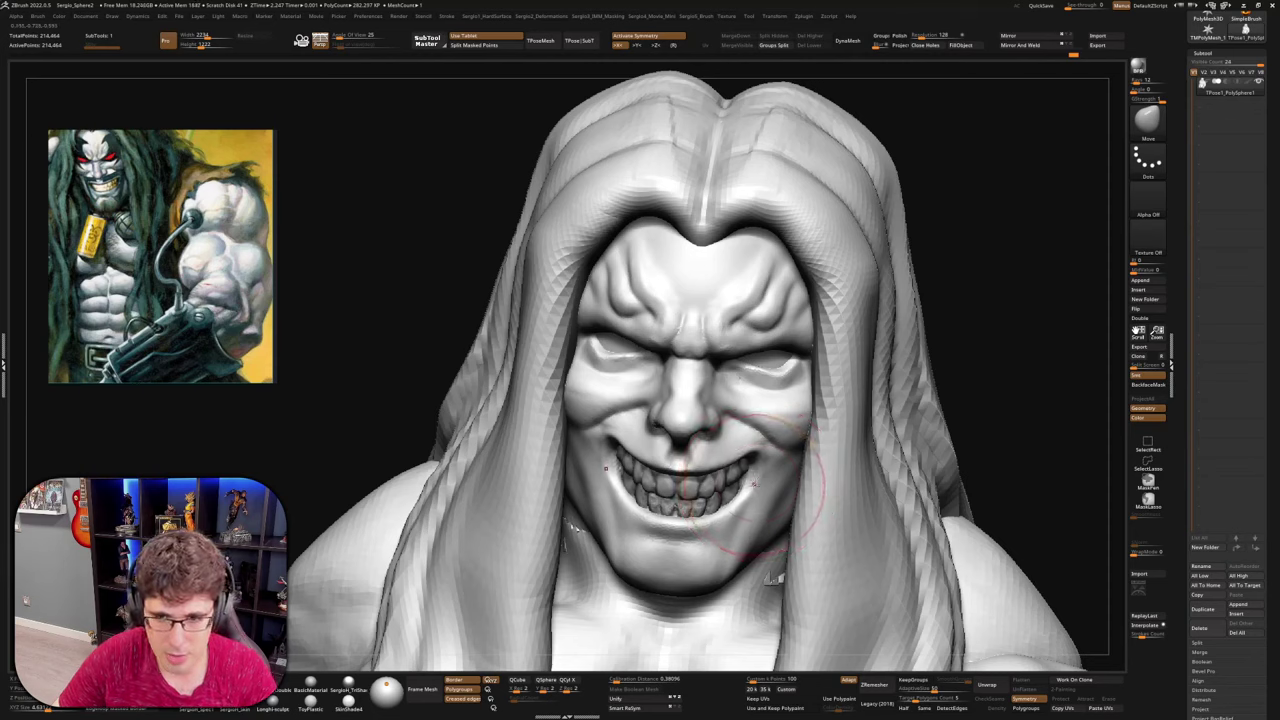
key(w)
ctrl+click(776, 488)
key(q)
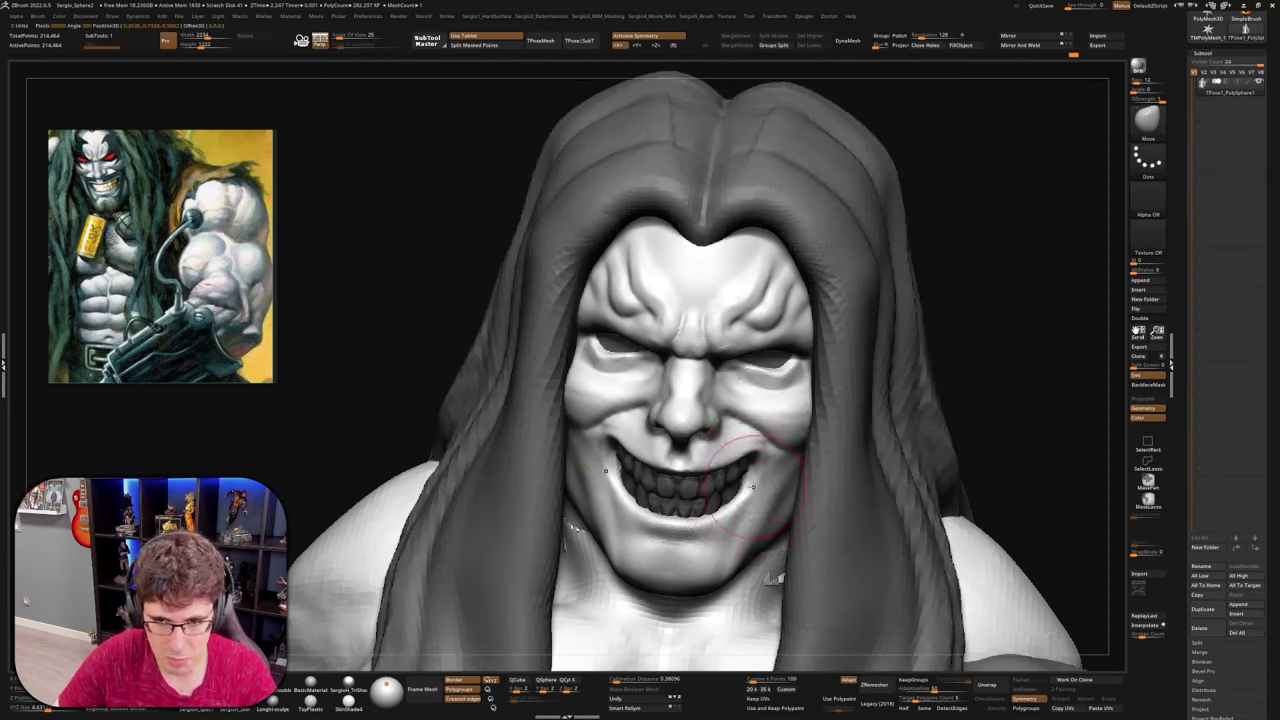
drag(757, 480, 752, 482)
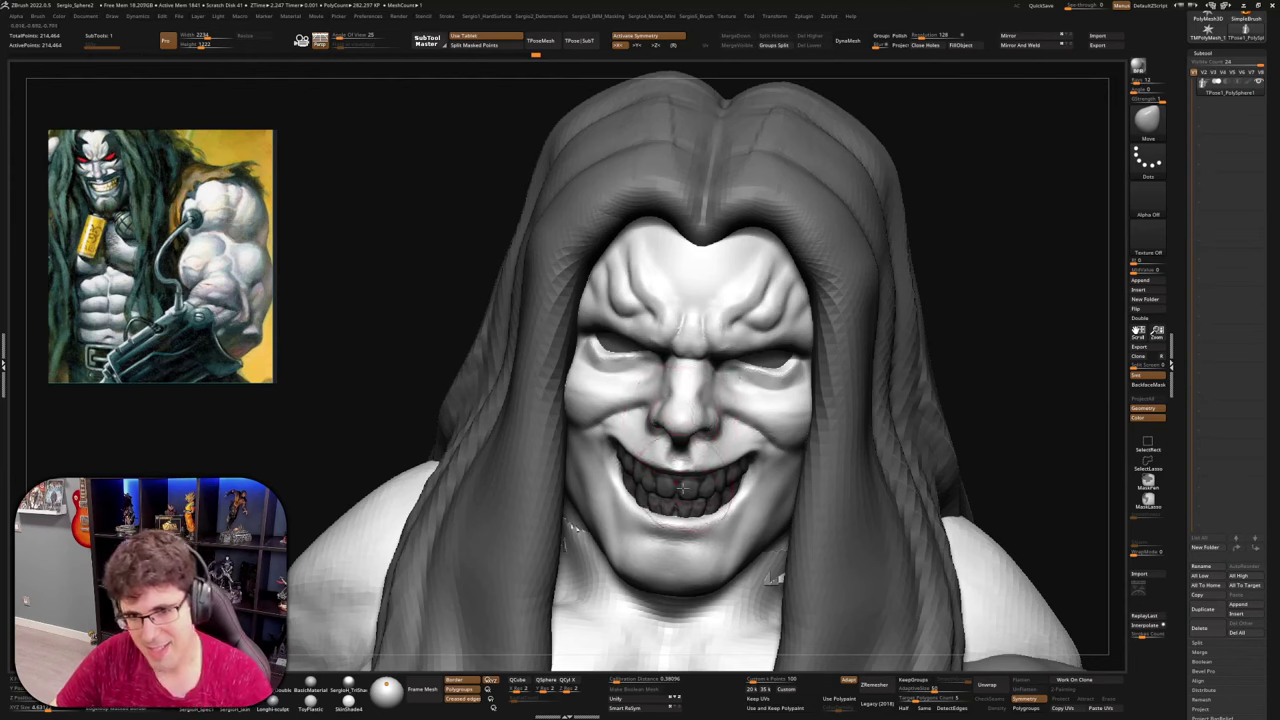
Clear the mask and adjust the shoulder mass above the large arm with the Move Topological brush
ctrl+right_drag(712, 565, 500, 370)
ctrl+drag(906, 354, 930, 380)
mouse_move(720, 440)
right_down()
mouse_move(808, 458)
mouse_move(776, 461)
right_up()
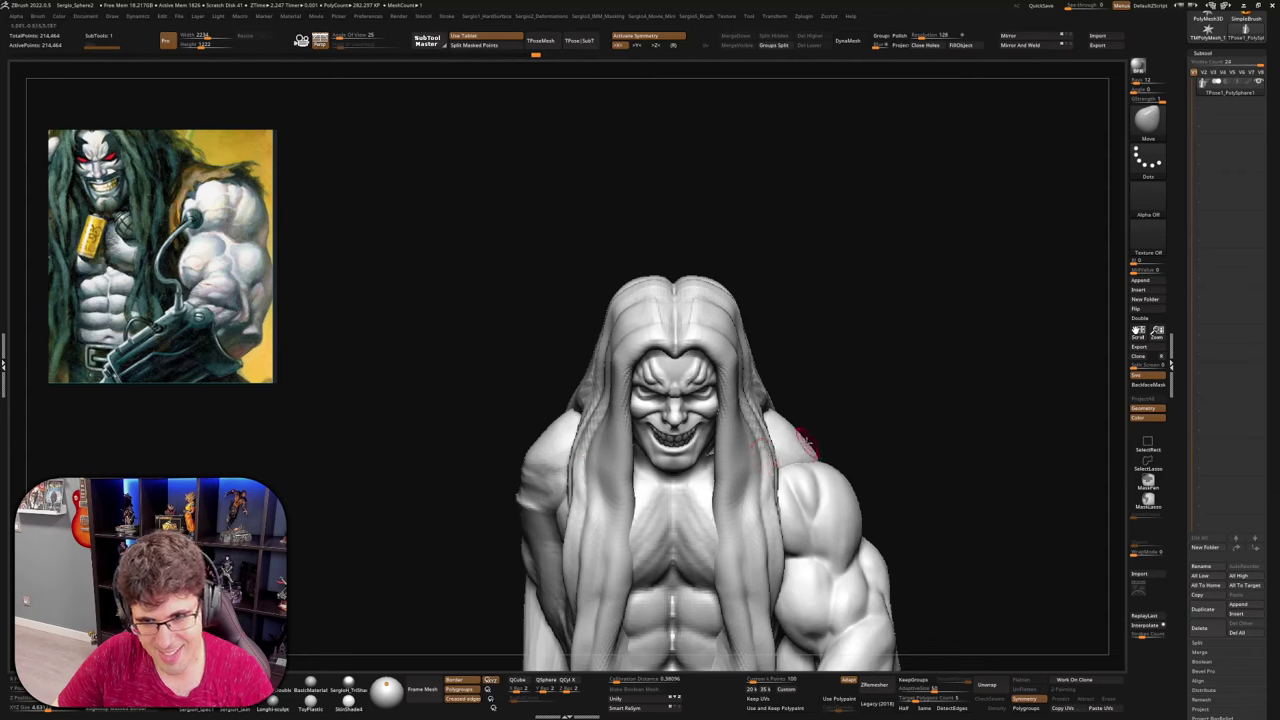
key(b)
key(m)
key(t)
key(s)
drag(797, 449, 820, 449)
right_drag(822, 450, 802, 490)
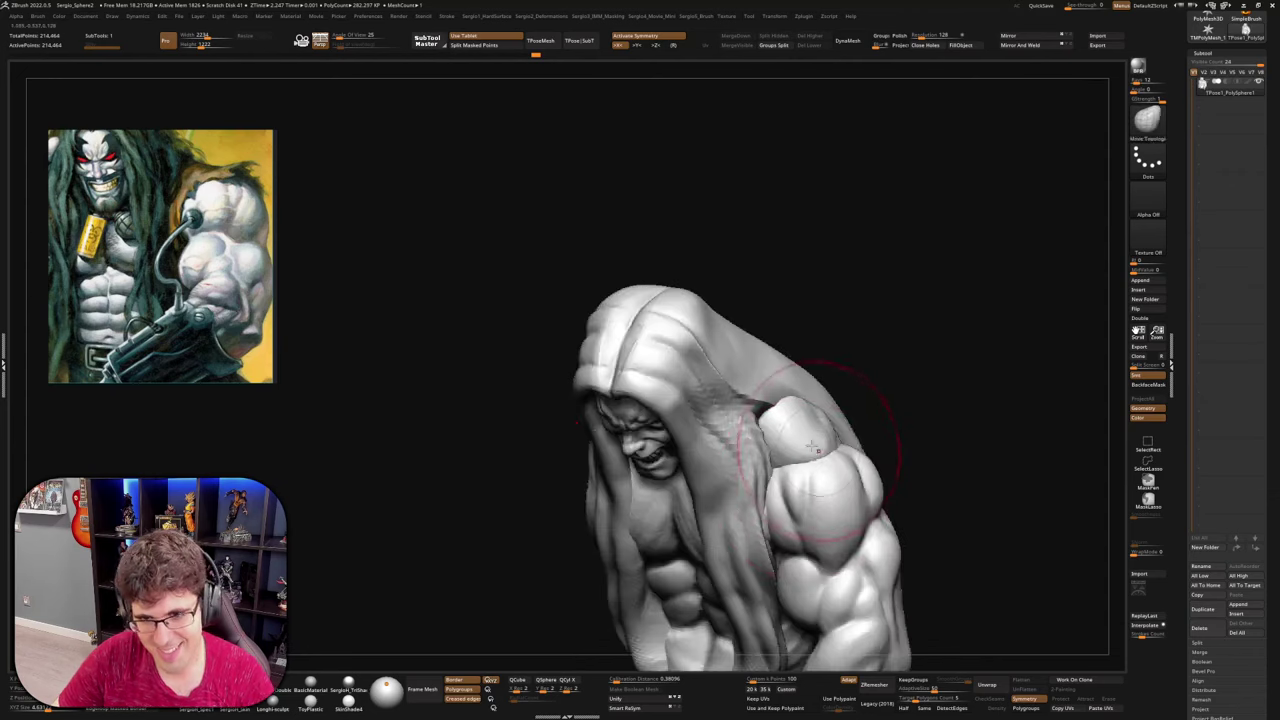
drag(809, 453, 805, 449)
Hide the hair and reshape the exposed trapezius and shoulder toward the neck with the Move Topological brush
ctrl+shift+click(738, 445)
ctrl+shift+click(738, 446)
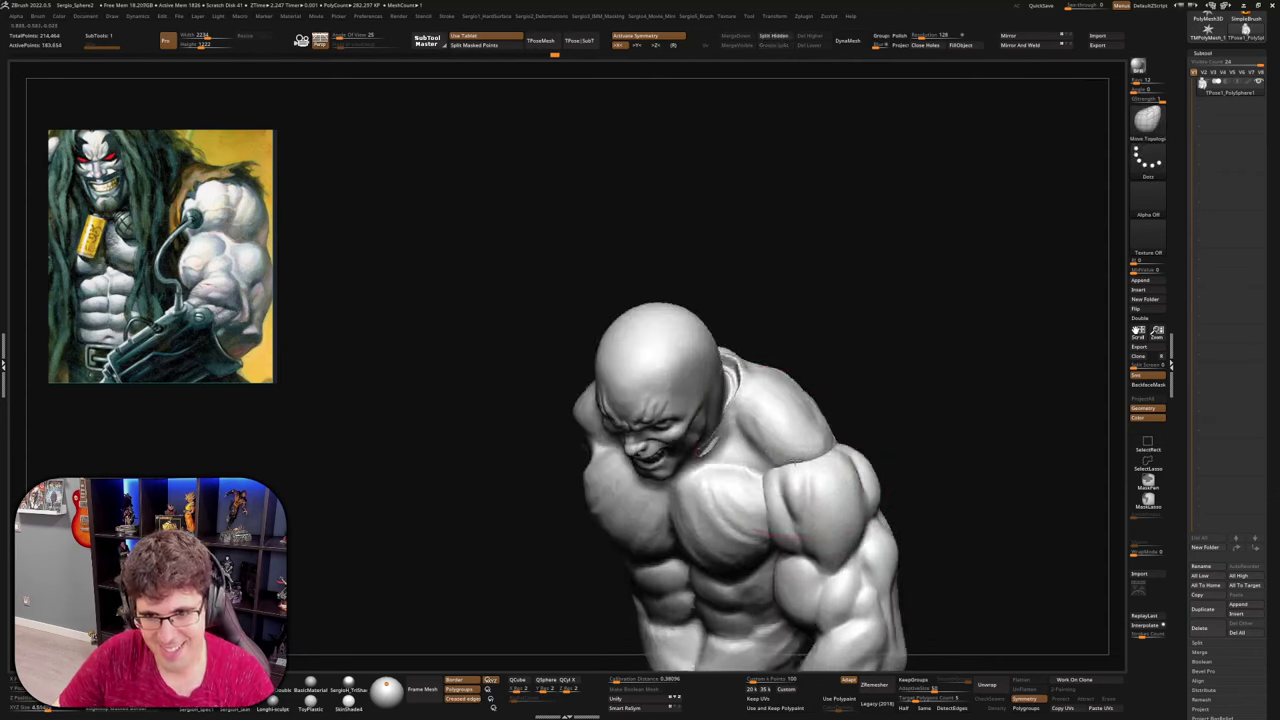
right_drag(762, 446, 806, 454)
drag(810, 452, 837, 432)
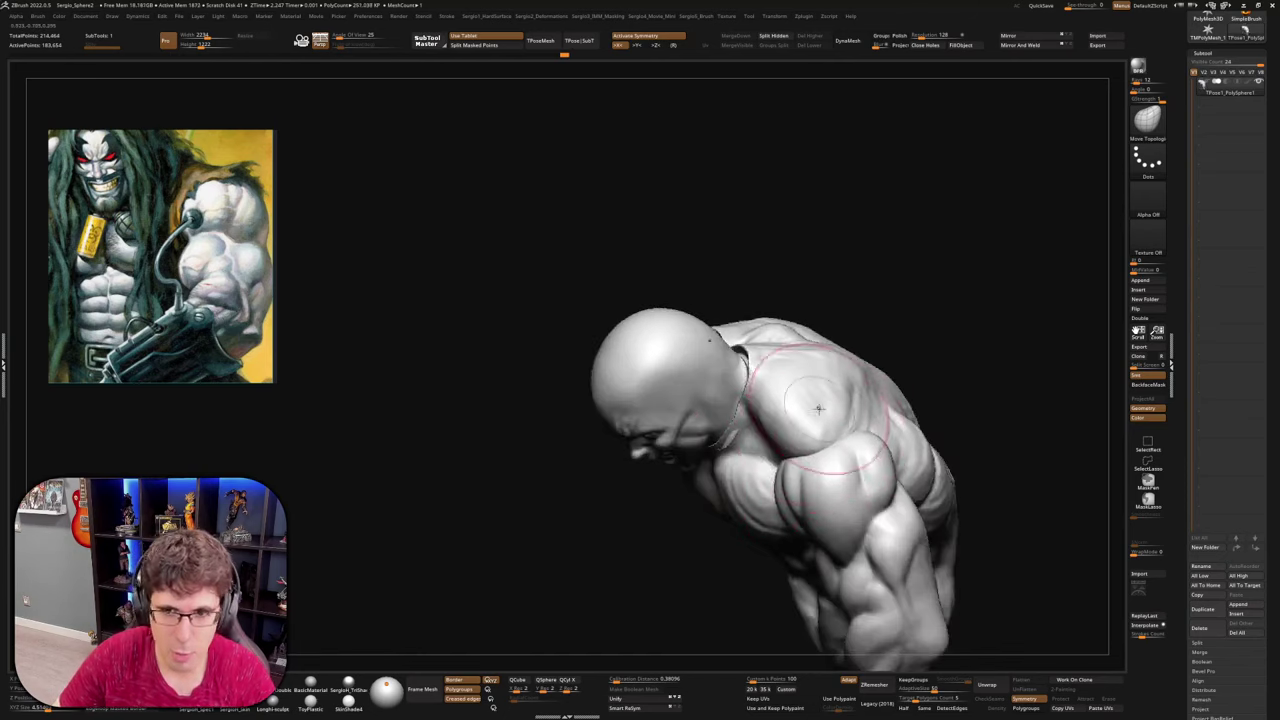
drag(817, 405, 790, 393)
Smooth the seam where the head meets the neck, from the nape down to below the jaw
ctrl+right_drag(769, 370, 766, 400)
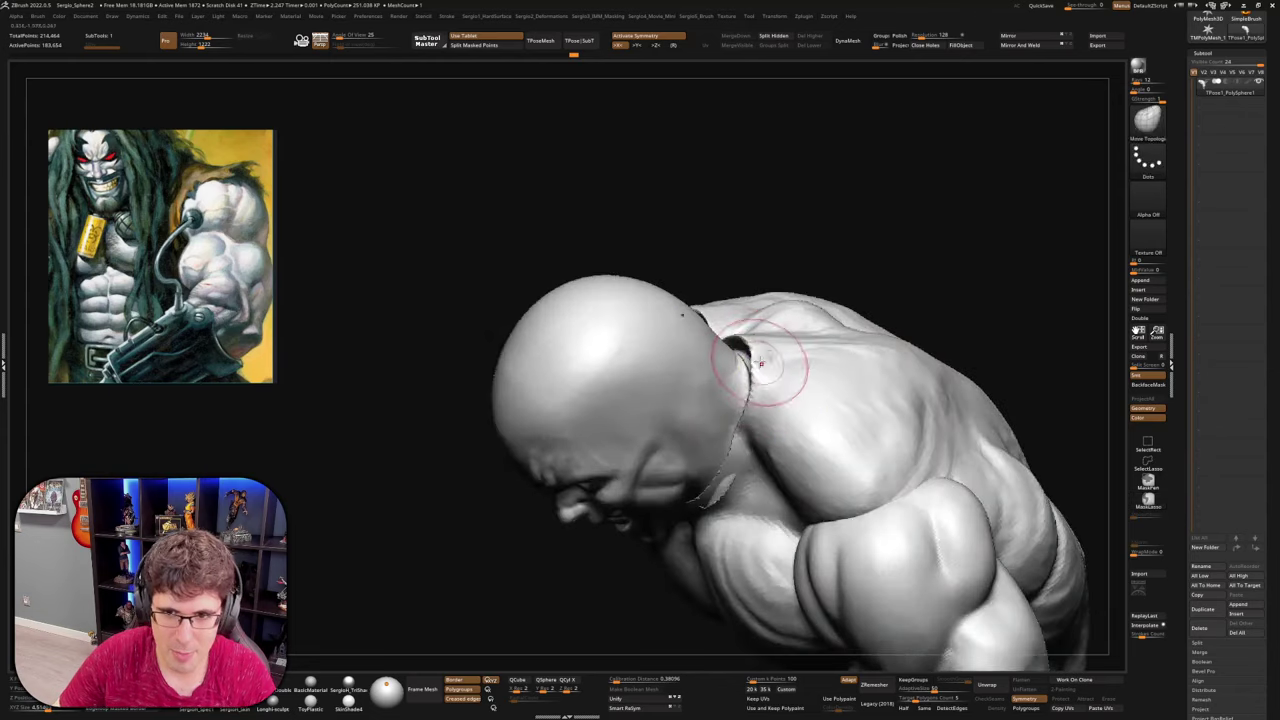
mouse_move(760, 368)
shift+mouse_down()
mouse_move(746, 358)
mouse_move(753, 392)
mouse_move(728, 484)
shift+mouse_up()
mouse_move(730, 484)
right_down()
mouse_move(746, 392)
mouse_move(709, 534)
right_up()
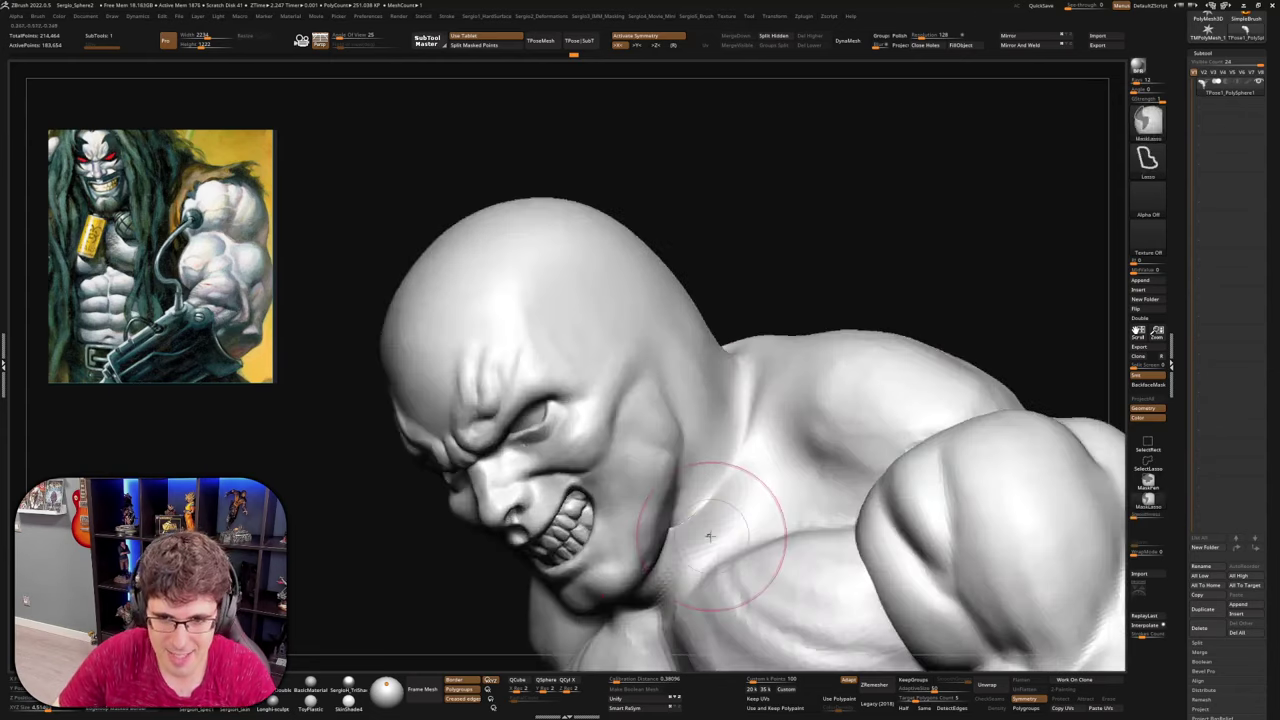
mouse_move(709, 534)
shift+mouse_down()
mouse_move(701, 525)
mouse_move(658, 598)
shift+mouse_up()
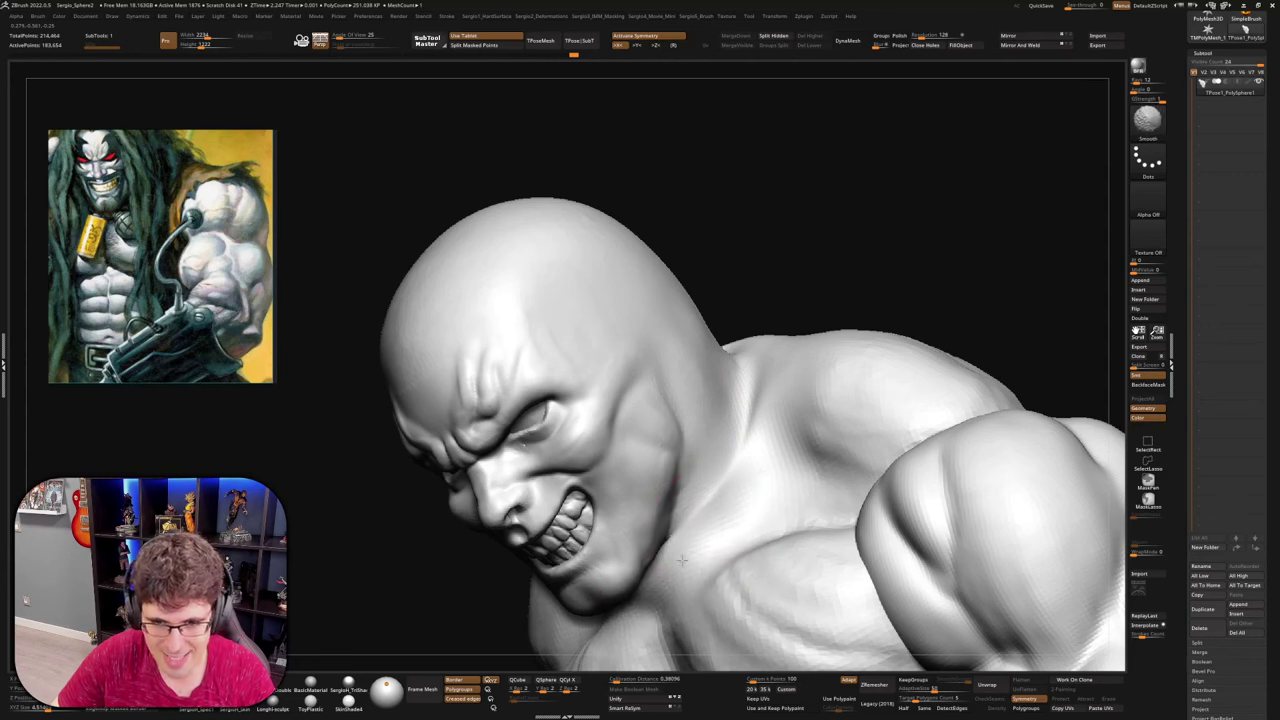
mouse_move(713, 516)
right_down()
mouse_move(687, 558)
mouse_move(690, 496)
mouse_move(710, 482)
mouse_move(668, 560)
right_up()
right_drag(668, 560, 656, 529)
Sculpt the side of the neck behind the jaw and smooth the transition into the jawline
key(1)
key(s)
mouse_move(657, 529)
mouse_down()
mouse_move(640, 545)
mouse_move(656, 560)
mouse_move(657, 546)
mouse_move(652, 590)
mouse_move(677, 530)
mouse_up()
right_drag(672, 450, 638, 520)
mouse_move(694, 480)
mouse_down()
mouse_move(690, 500)
mouse_move(680, 490)
mouse_up()
shift+drag(672, 500, 682, 520)
mouse_move(680, 512)
right_down()
mouse_move(662, 570)
mouse_move(677, 497)
mouse_move(668, 540)
right_up()
Refine the crease between the jaw and throat with the Move brush and smooth the area under the jaw
key(2)
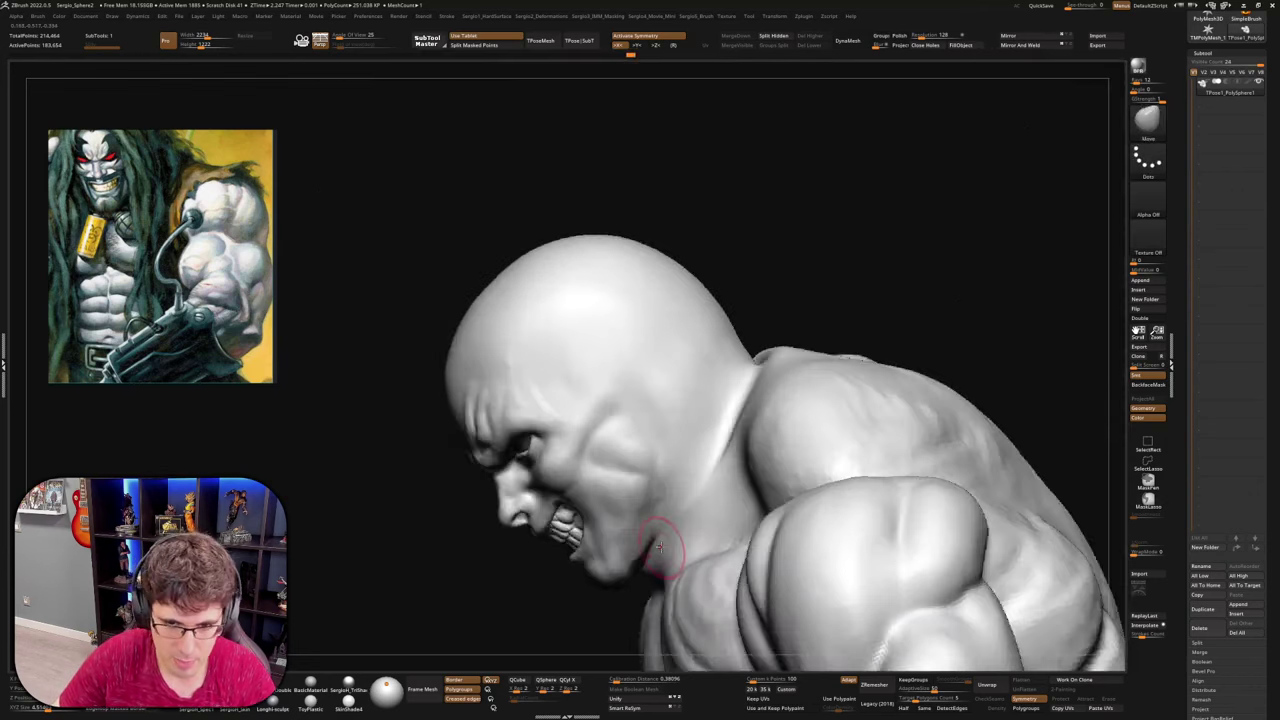
mouse_move(672, 567)
mouse_down()
mouse_move(650, 568)
mouse_move(684, 543)
mouse_move(668, 538)
mouse_up()
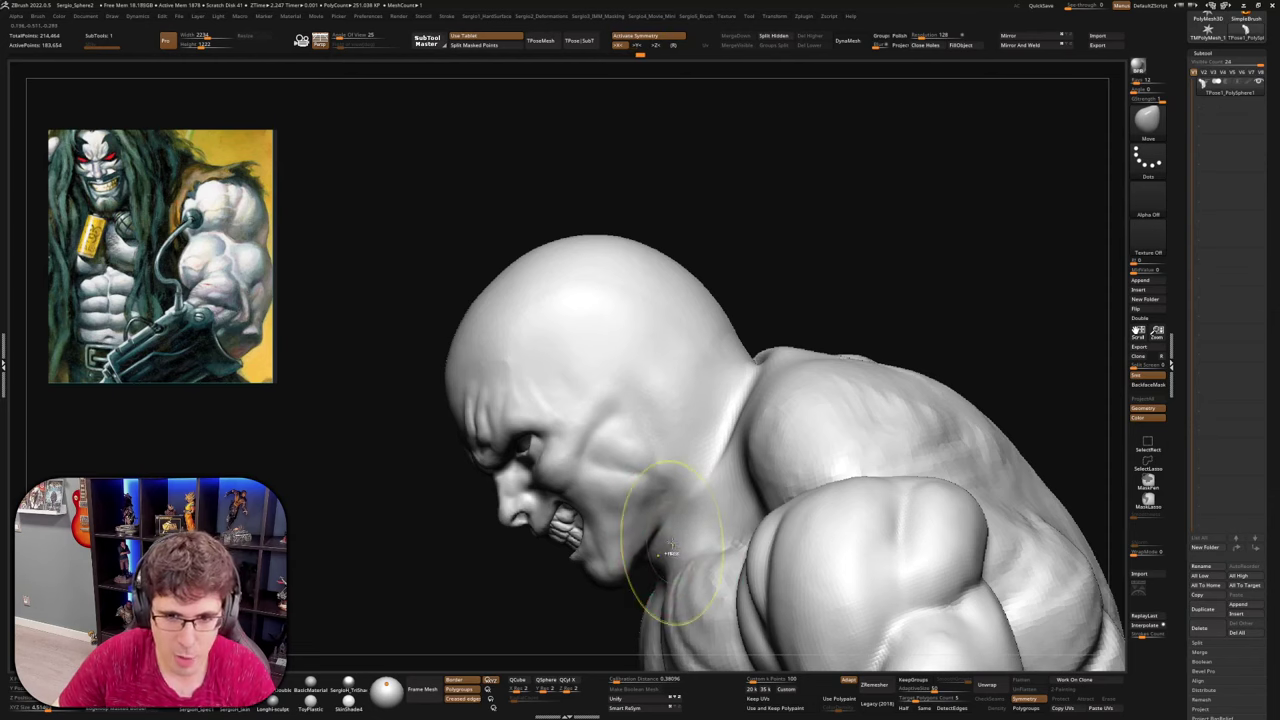
key(ctrl+z)
key(s)
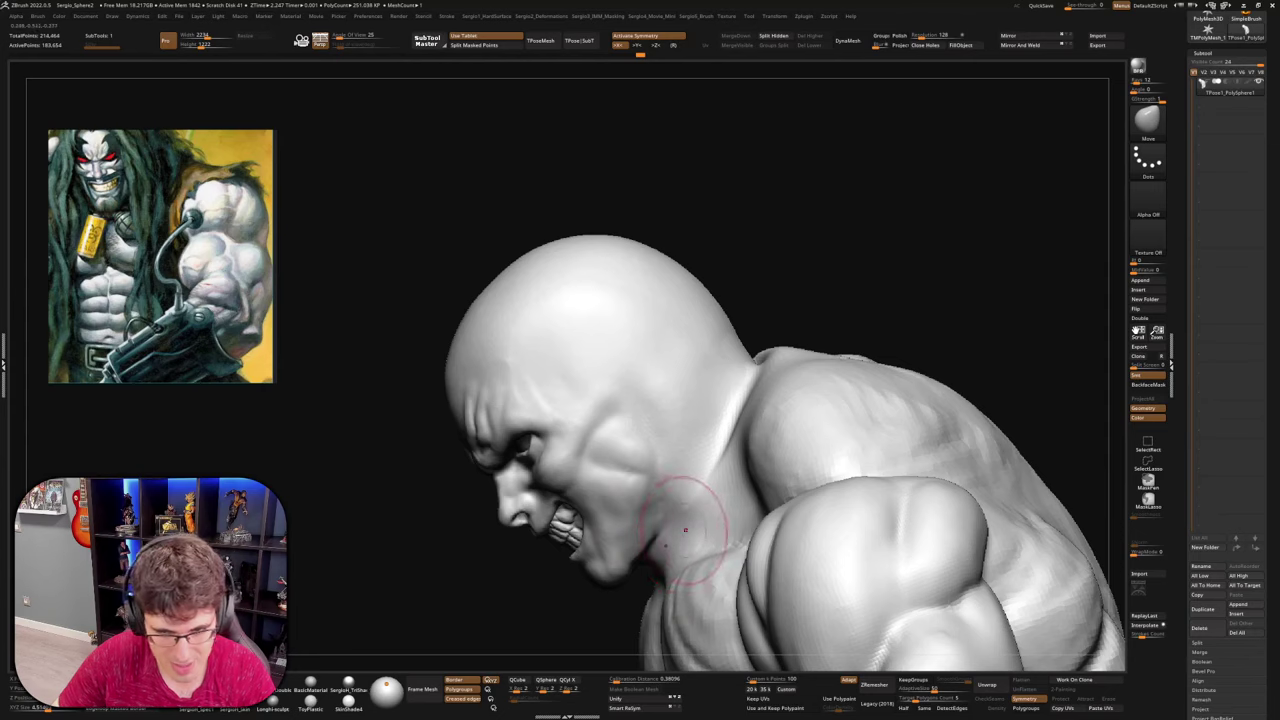
alt+right_drag(651, 556, 665, 440)
mouse_move(665, 440)
ctrl+right_down()
mouse_move(686, 477)
mouse_move(688, 457)
mouse_move(716, 437)
ctrl+right_up()
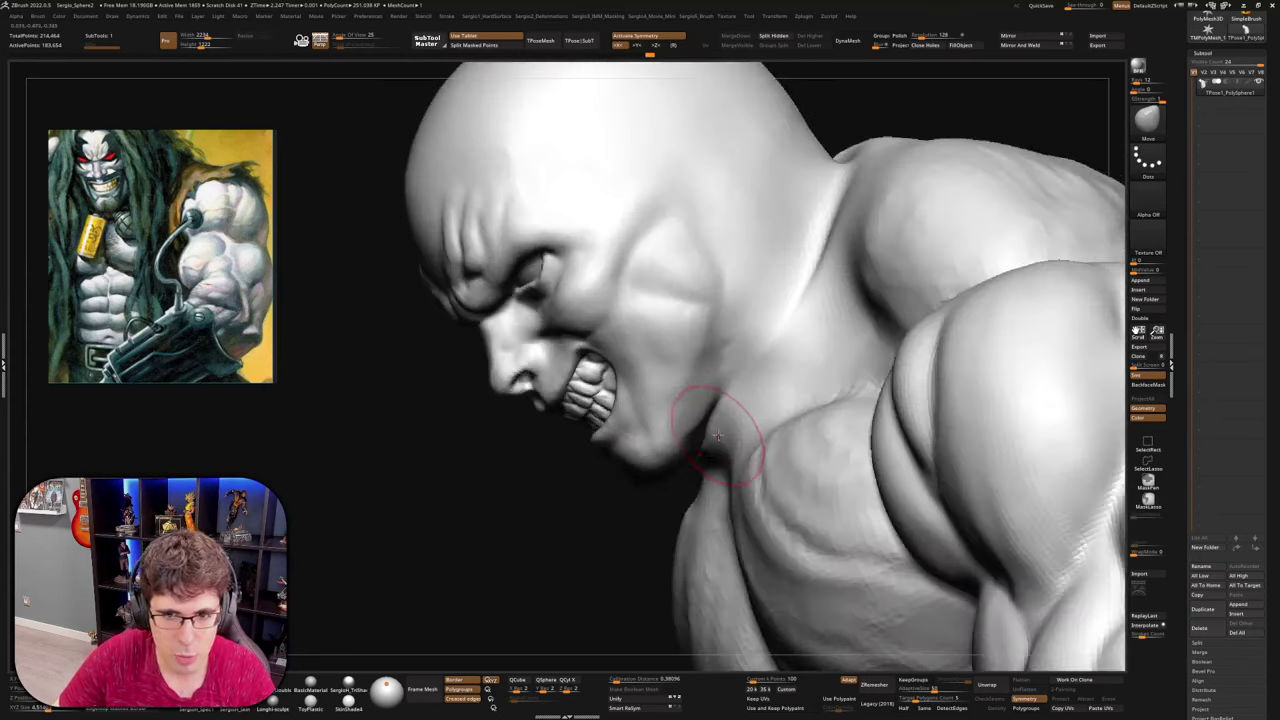
drag(720, 452, 710, 456)
shift+drag(724, 413, 697, 455)
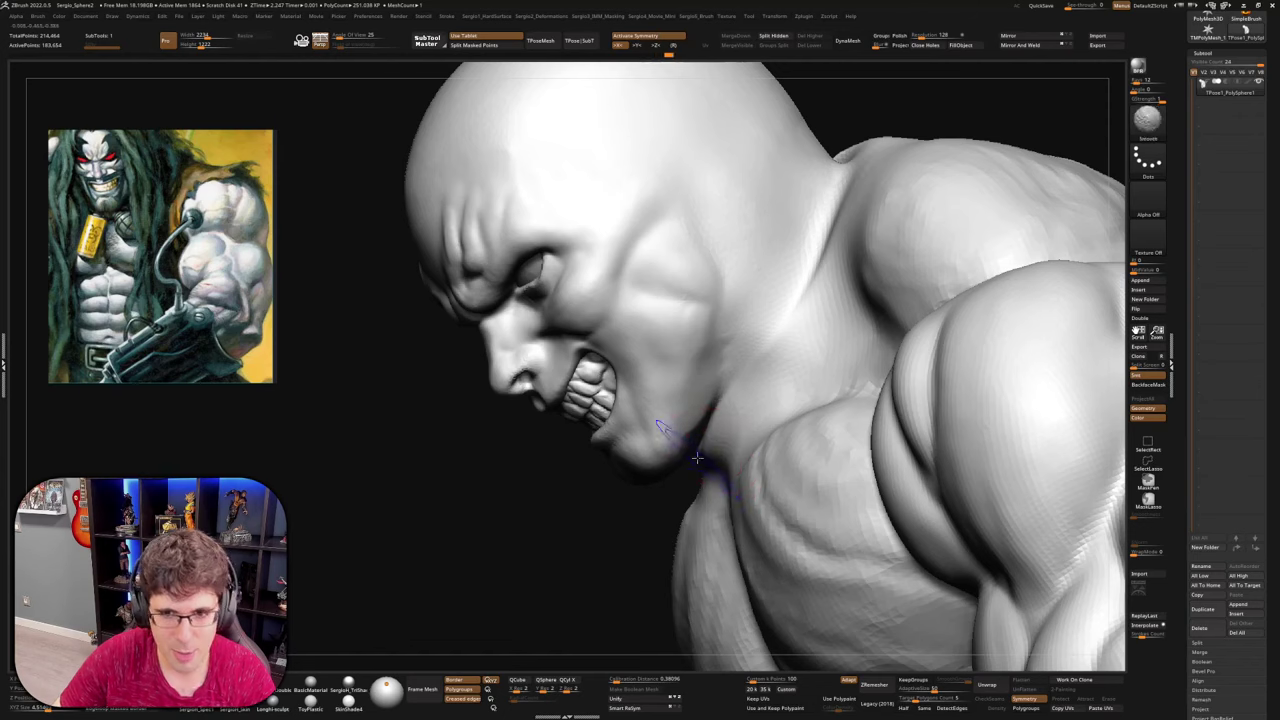
key(s)
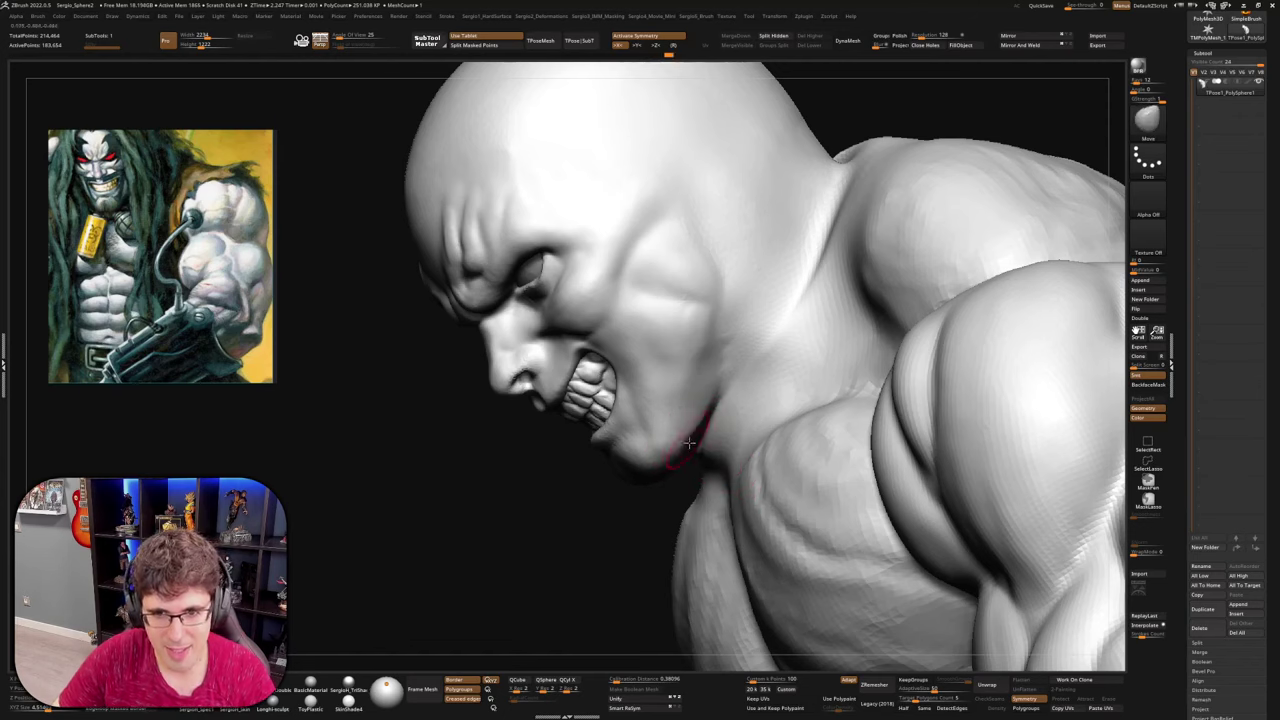
right_drag(689, 443, 676, 429)
key(s)
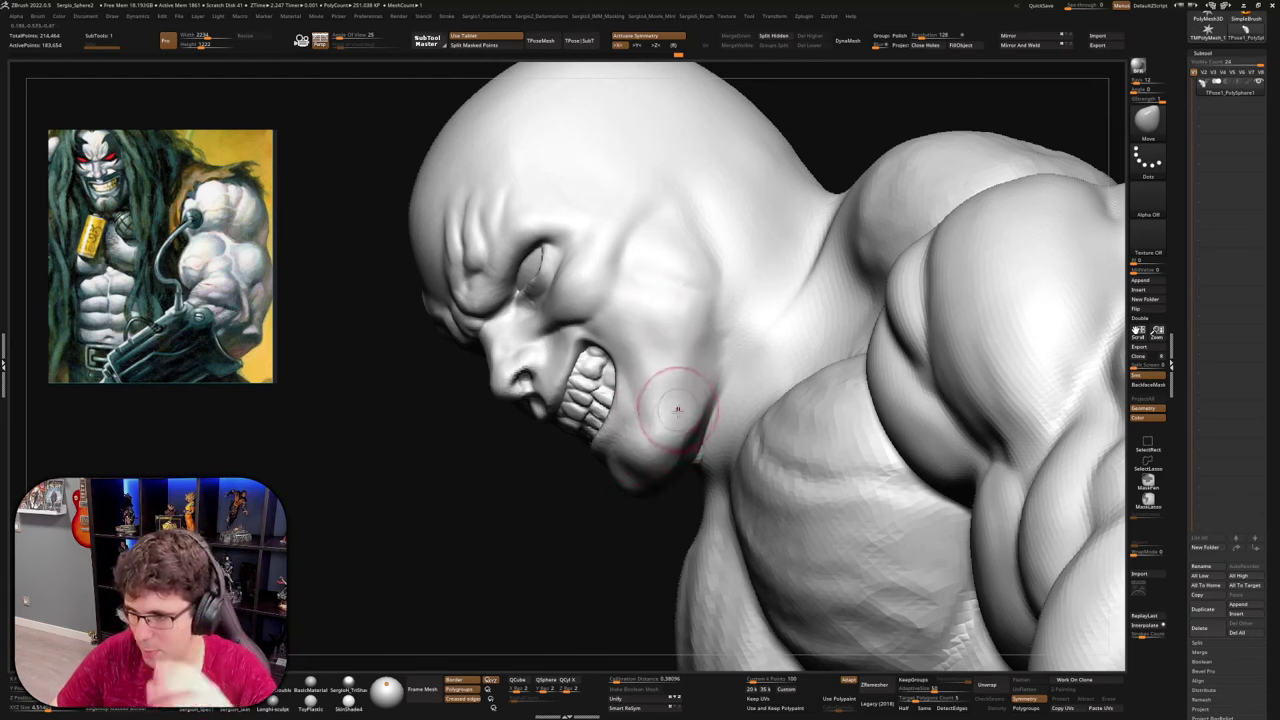
Smooth the rough seam between the back of the head and the upper back
right_drag(669, 409, 709, 443)
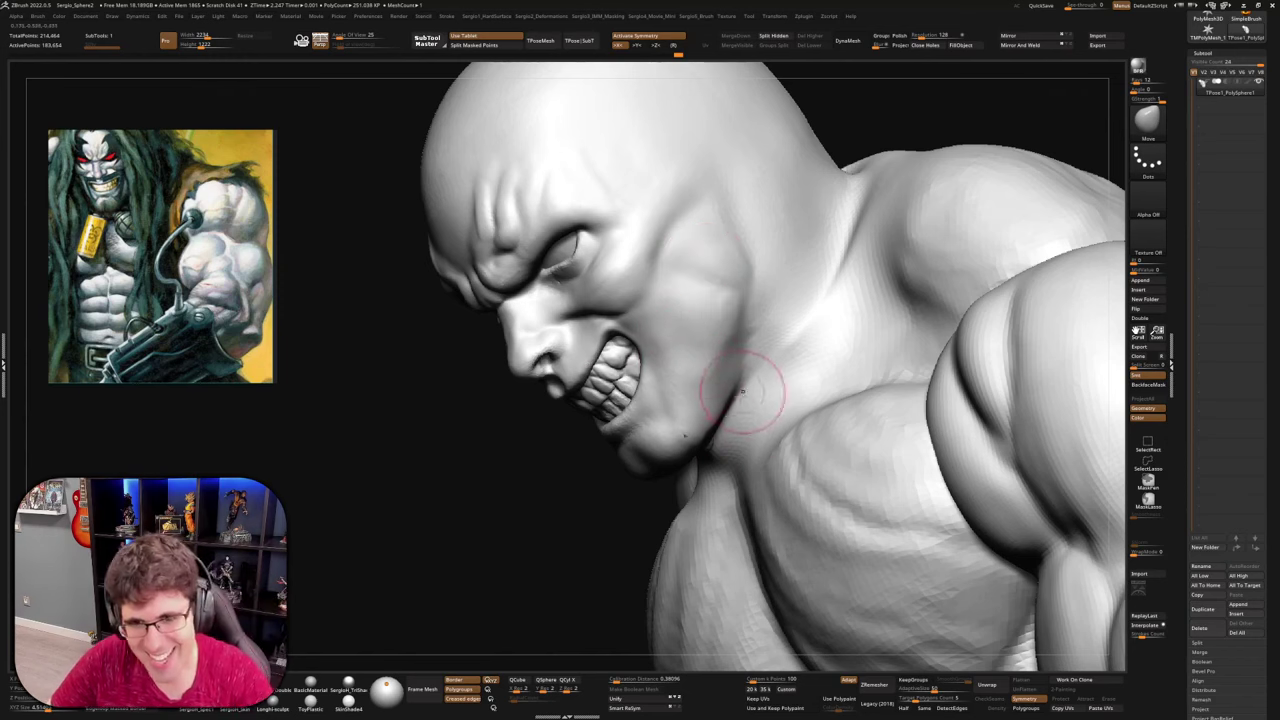
right_drag(742, 392, 708, 396)
ctrl+right_drag(770, 450, 748, 423)
mouse_move(808, 348)
ctrl+right_down()
mouse_move(774, 334)
mouse_move(704, 378)
mouse_move(742, 412)
mouse_move(711, 454)
ctrl+right_up()
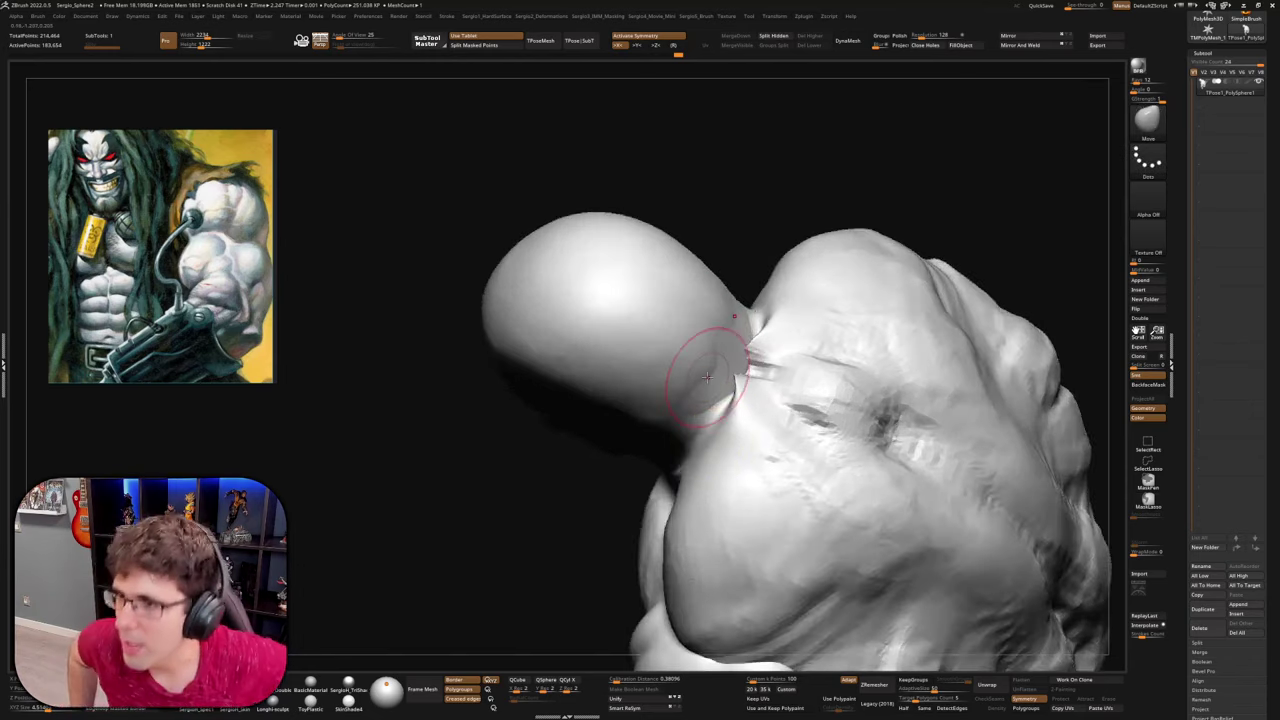
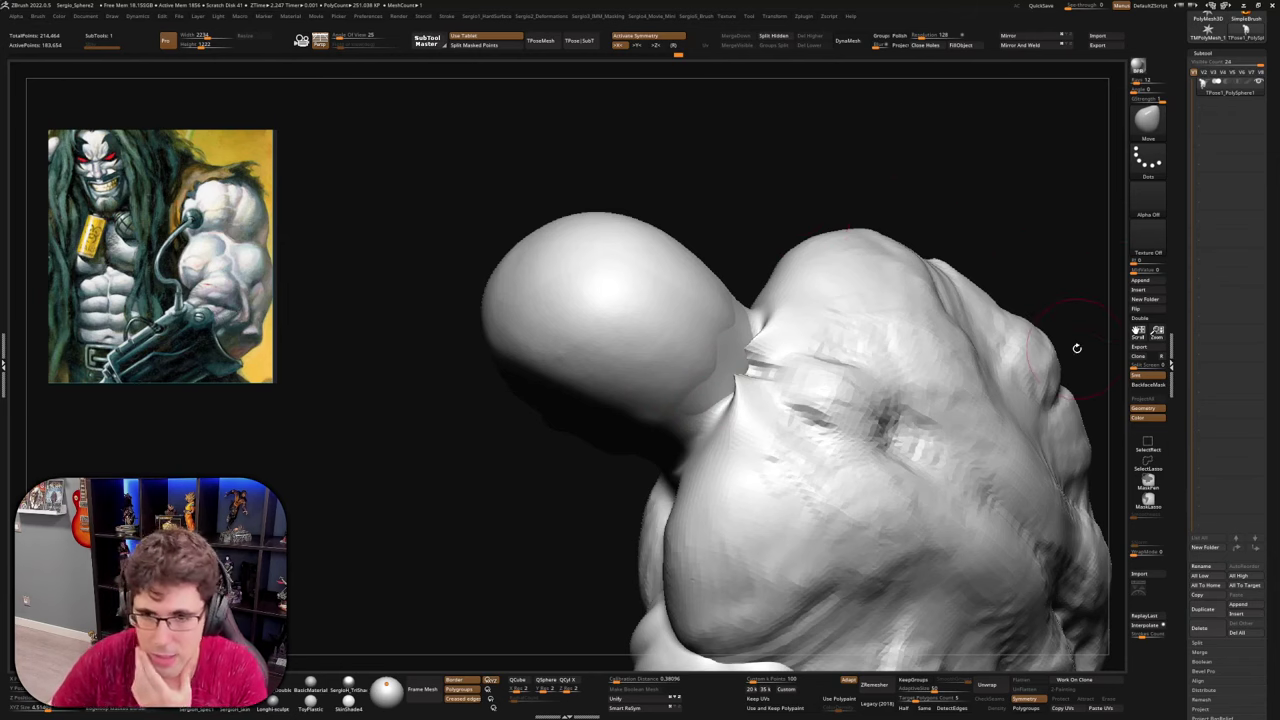
mouse_move(1017, 183)
mouse_down()
mouse_move(794, 309)
mouse_move(738, 374)
mouse_move(749, 345)
mouse_move(738, 380)
mouse_up()
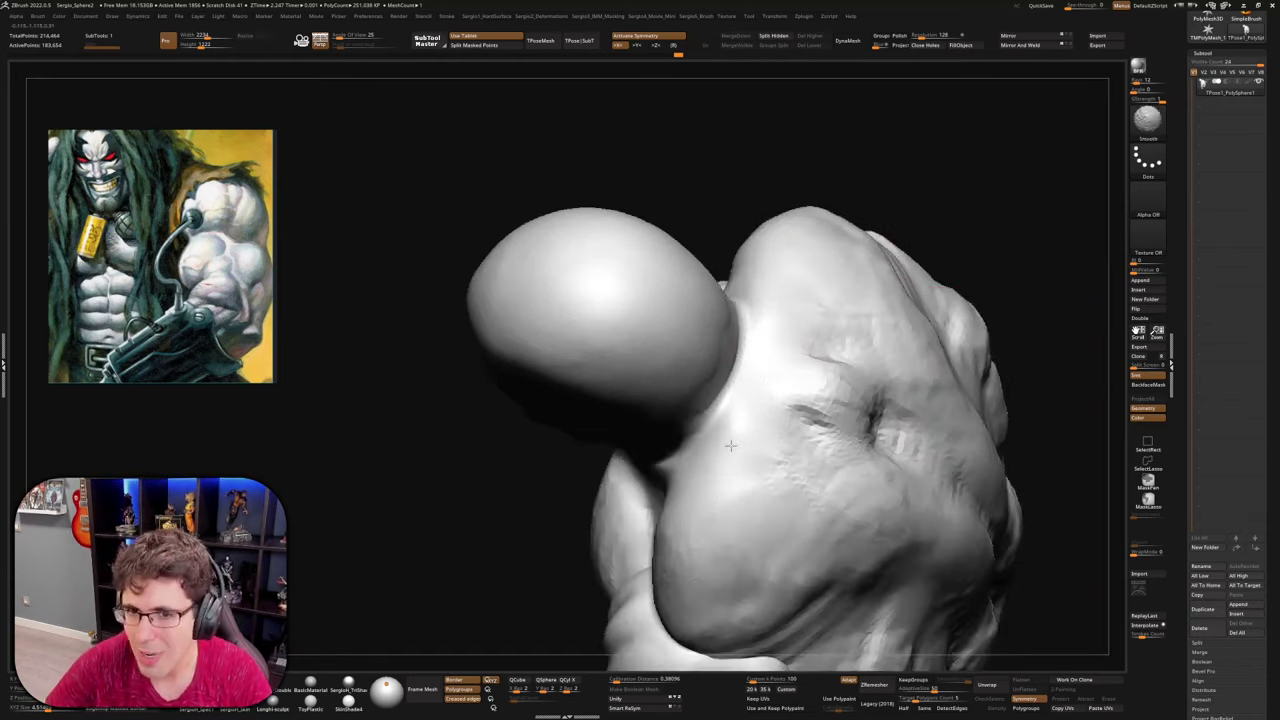
shift+drag(728, 426, 732, 414)
right_drag(754, 394, 736, 386)
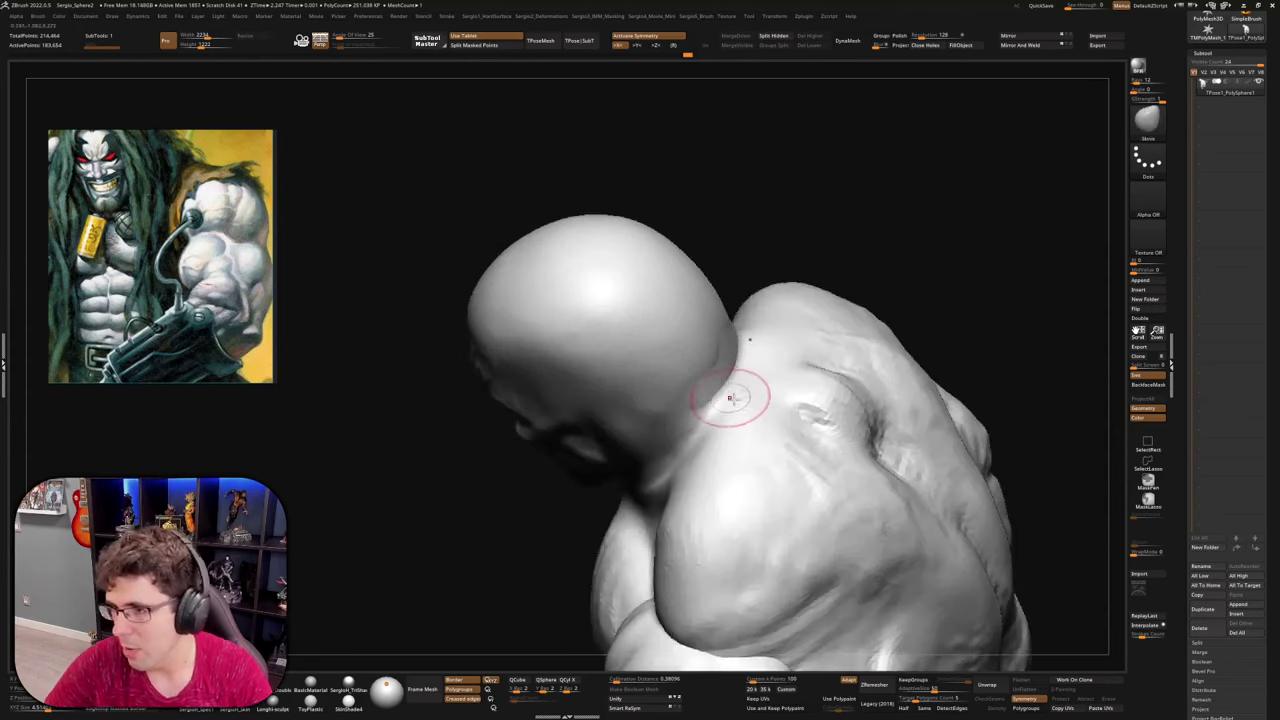
shift+drag(729, 400, 734, 426)
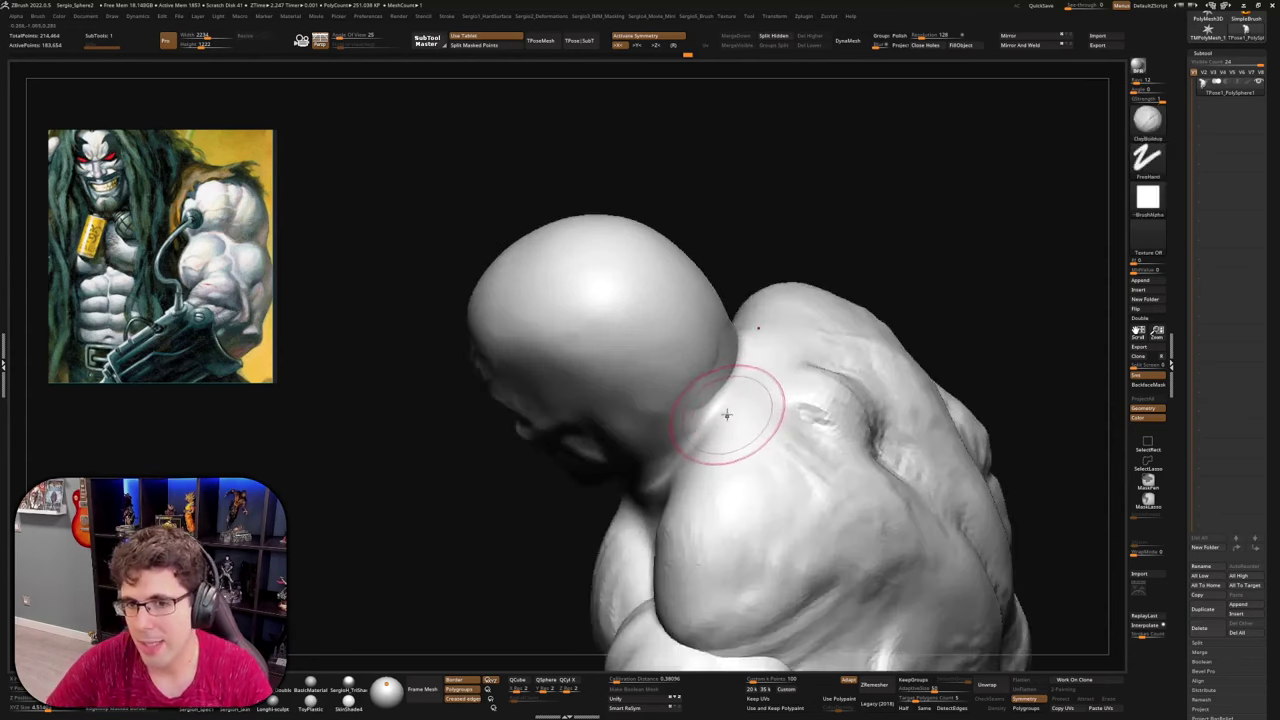
Reshape the back and crown of the head in side view with a large Move brush
right_drag(730, 408, 723, 357)
key(b)
key(m)
key(v)
key(s)
mouse_move(700, 357)
mouse_down()
mouse_move(711, 357)
mouse_move(674, 329)
mouse_up()
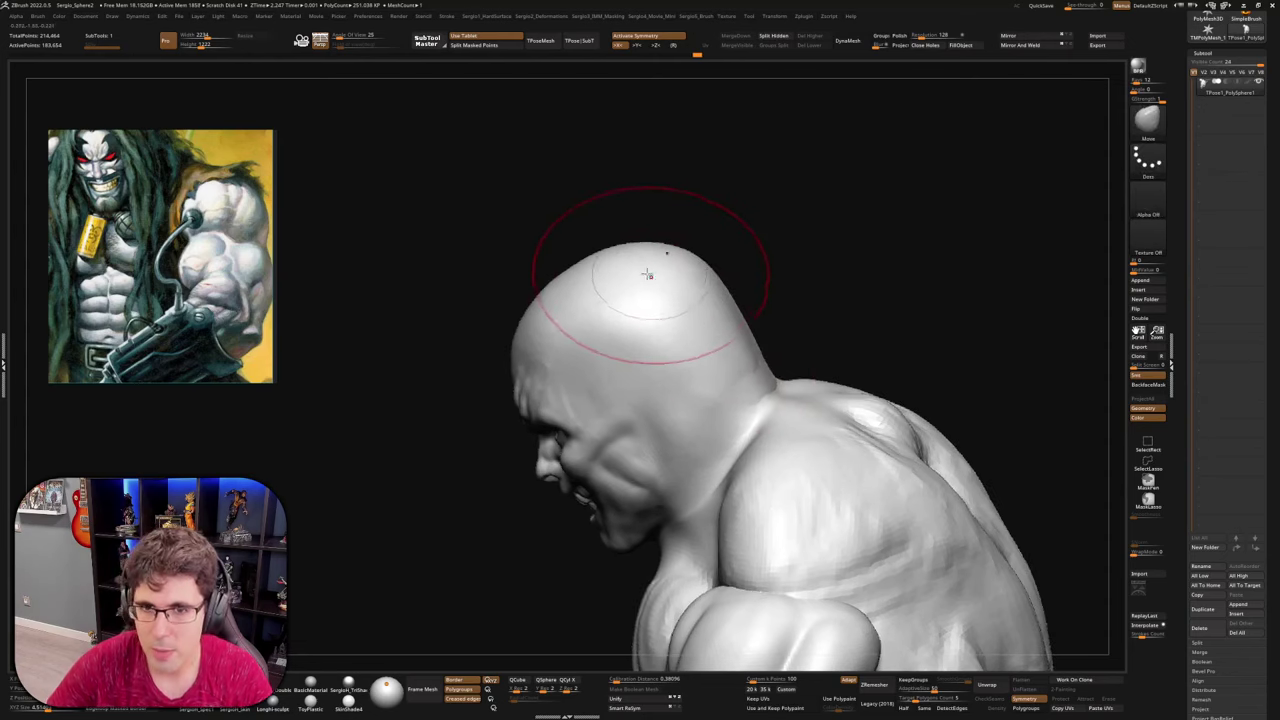
Build up the side of the neck behind the jaw, from below the ear area toward the throat, with the ClayBuildup brush
right_drag(660, 263, 735, 387)
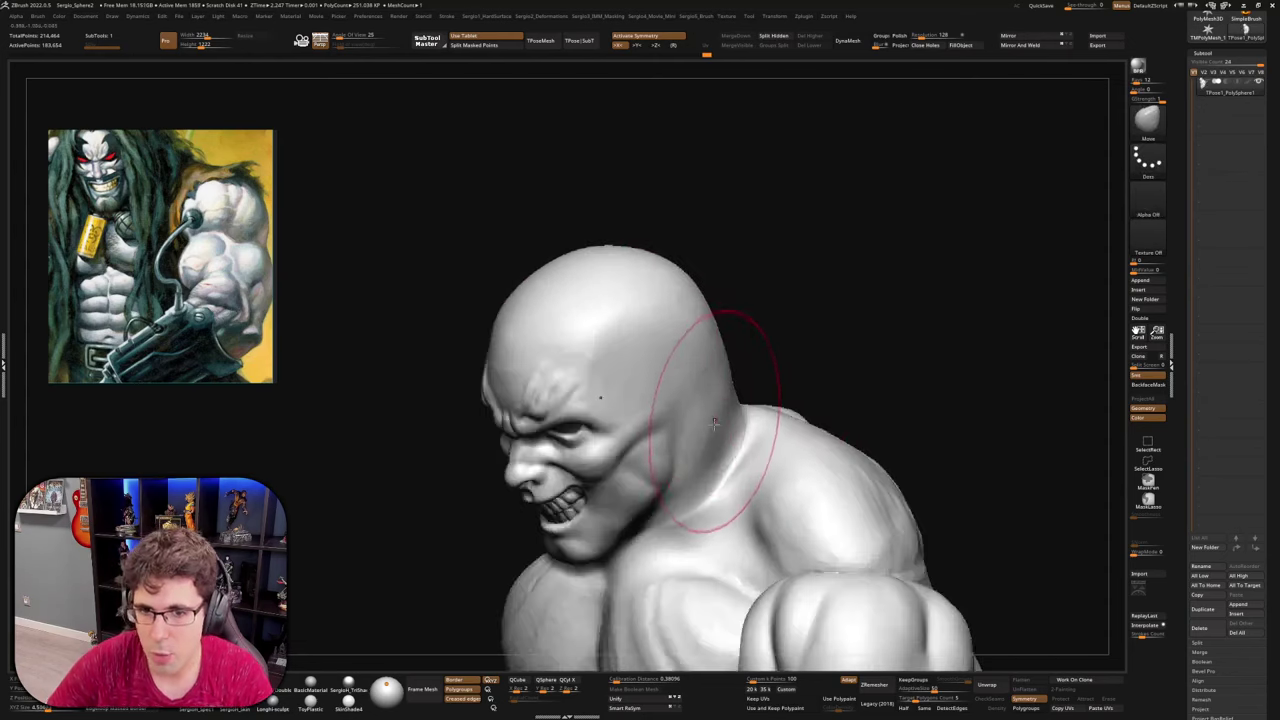
key(b)
key(c)
key(b)
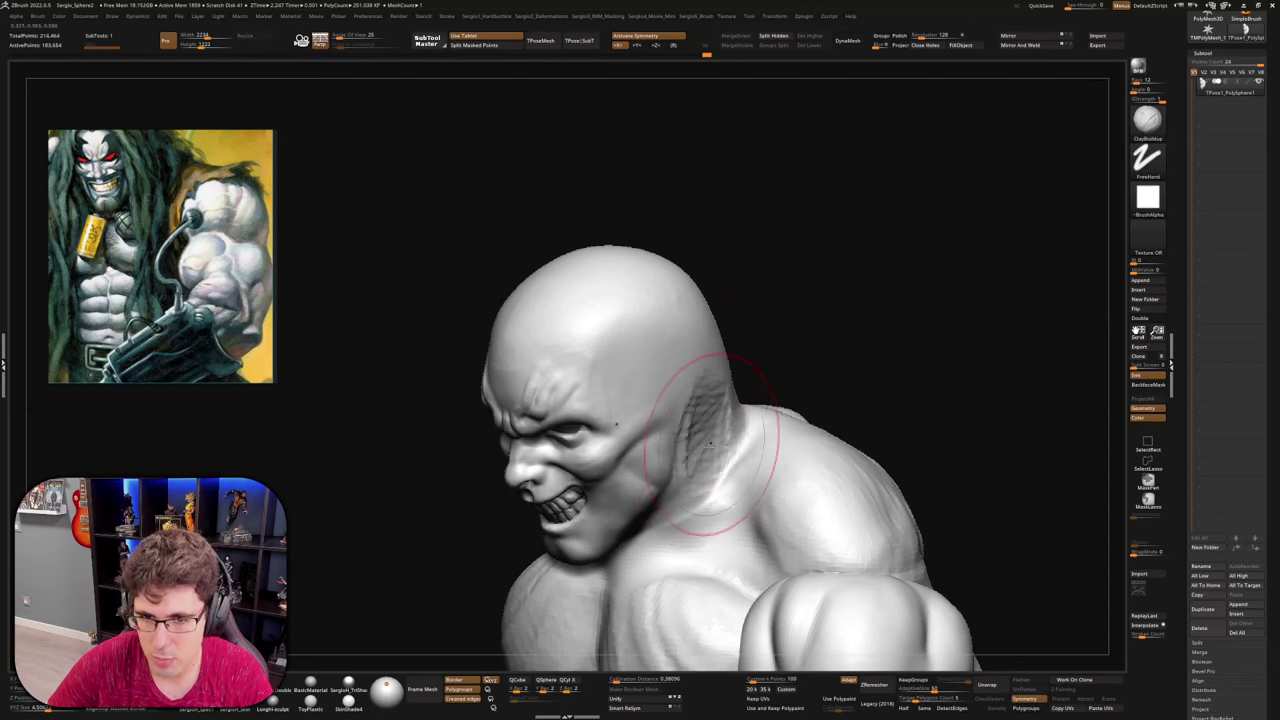
mouse_move(729, 486)
right_down()
mouse_move(714, 586)
mouse_move(687, 465)
right_up()
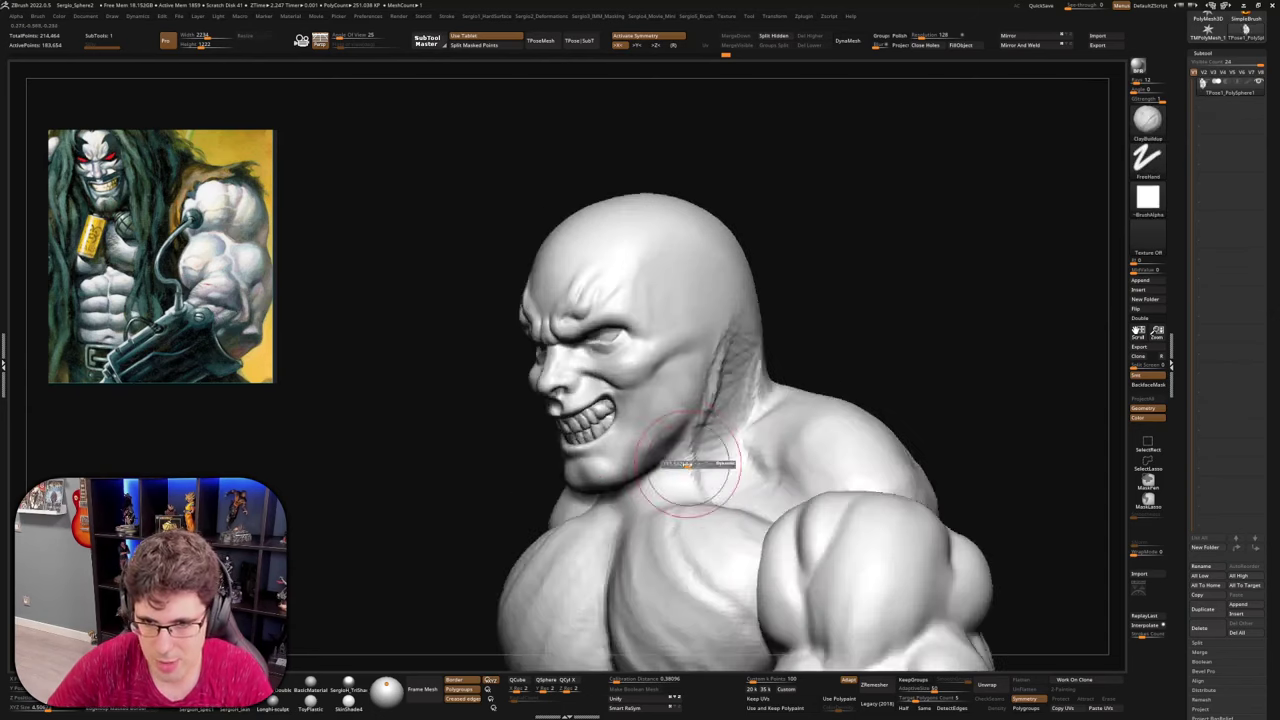
drag(690, 485, 660, 518)
right_drag(698, 508, 663, 501)
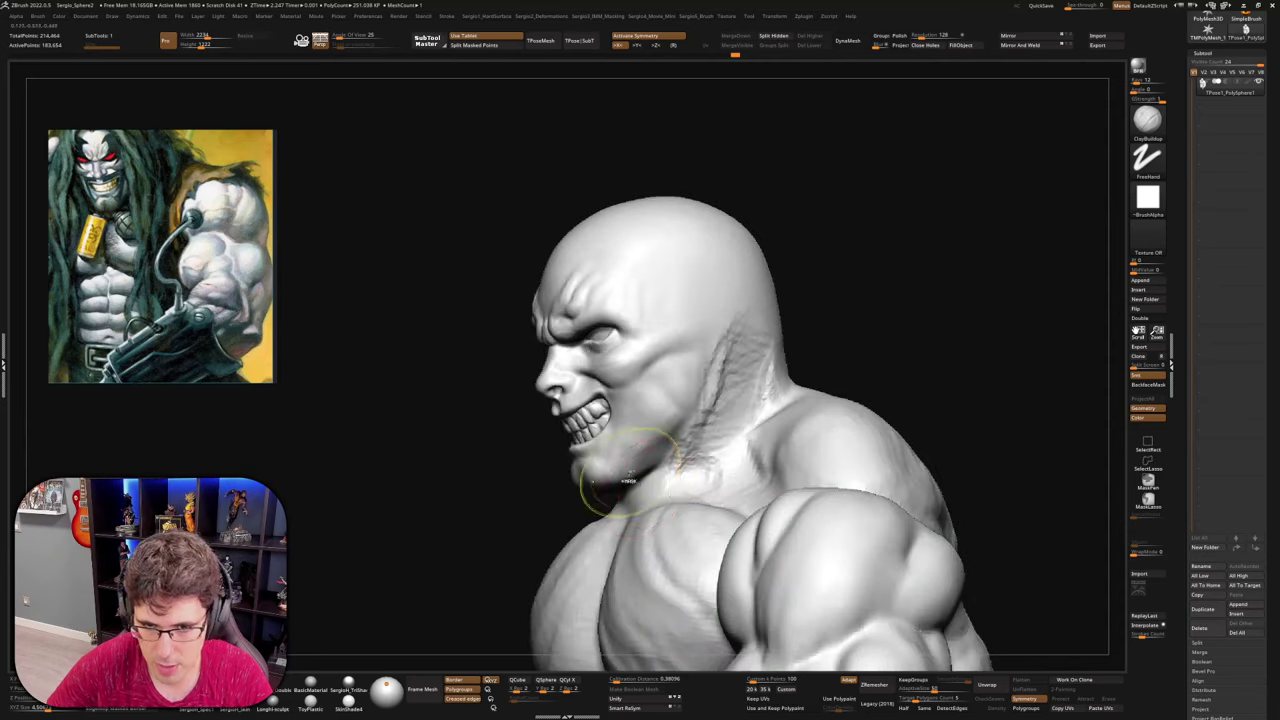
Mask the head to smooth the neck below the jaw, clear the mask and blend the rough clay strokes
ctrl+right_drag(634, 455, 660, 518)
right_drag(660, 518, 590, 495)
mouse_move(531, 506)
ctrl+mouse_down()
mouse_move(575, 532)
mouse_move(645, 481)
mouse_move(785, 240)
mouse_move(563, 400)
ctrl+mouse_up()
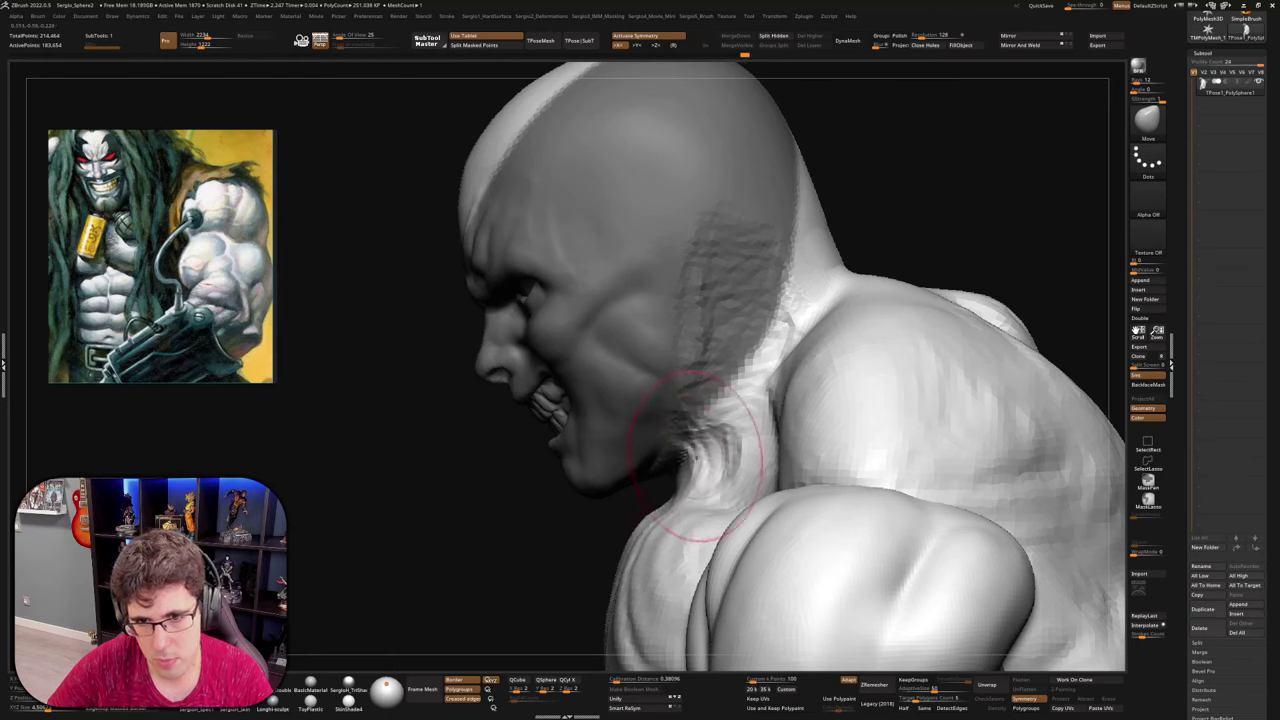
shift+drag(695, 462, 770, 405)
mouse_move(775, 404)
ctrl+right_down()
mouse_move(840, 330)
mouse_move(862, 265)
ctrl+right_up()
ctrl+drag(867, 245, 885, 270)
mouse_move(785, 335)
shift+mouse_down()
mouse_move(753, 265)
mouse_move(722, 380)
shift+mouse_up()
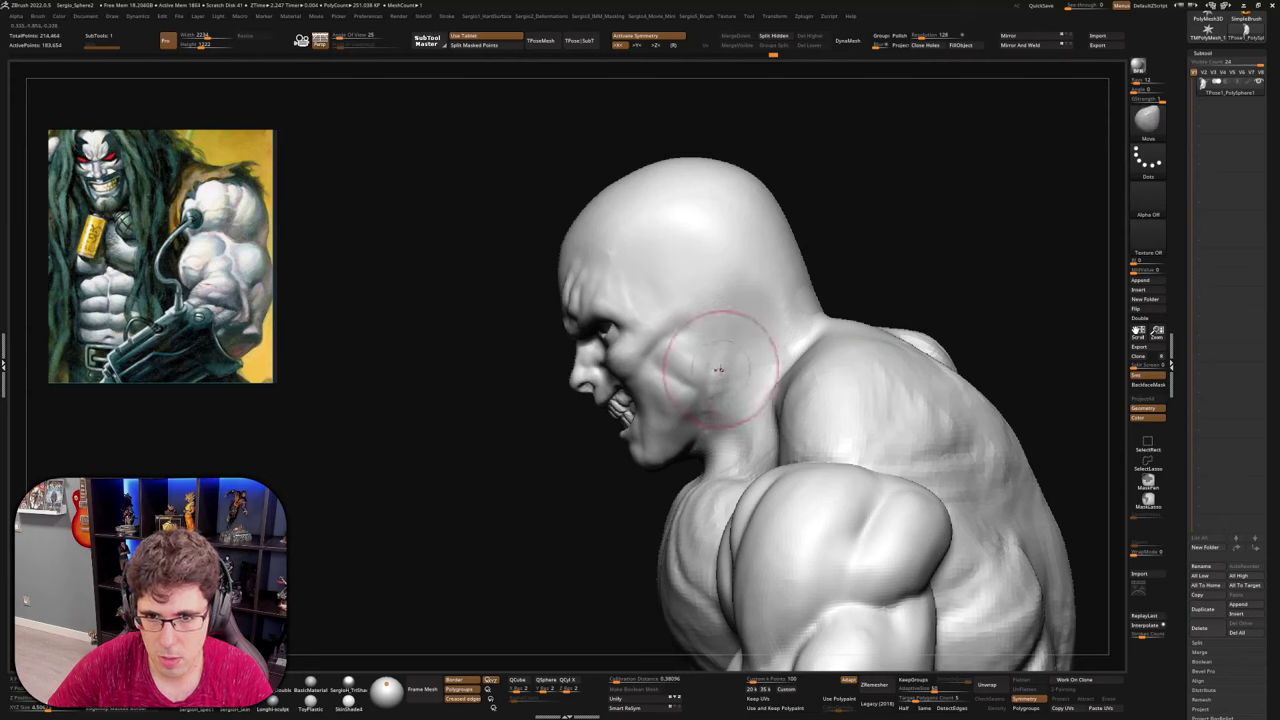
Refine the cheek and jaw corner volumes with the Clay and Move brushes
key(b)
key(c)
key(l)
mouse_move(700, 366)
right_down()
mouse_move(728, 422)
mouse_move(746, 375)
right_up()
drag(746, 375, 738, 380)
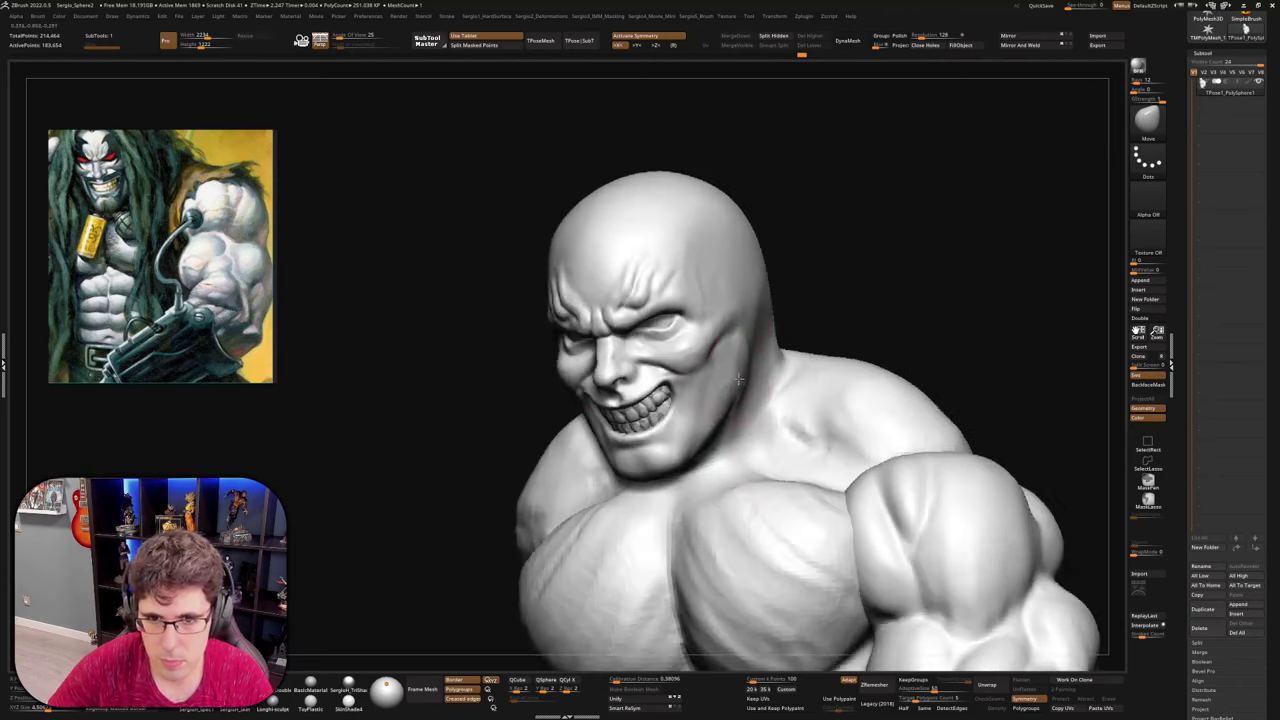
mouse_move(630, 398)
right_down()
mouse_move(608, 428)
mouse_move(604, 369)
mouse_move(594, 400)
mouse_move(714, 371)
mouse_move(681, 427)
right_up()
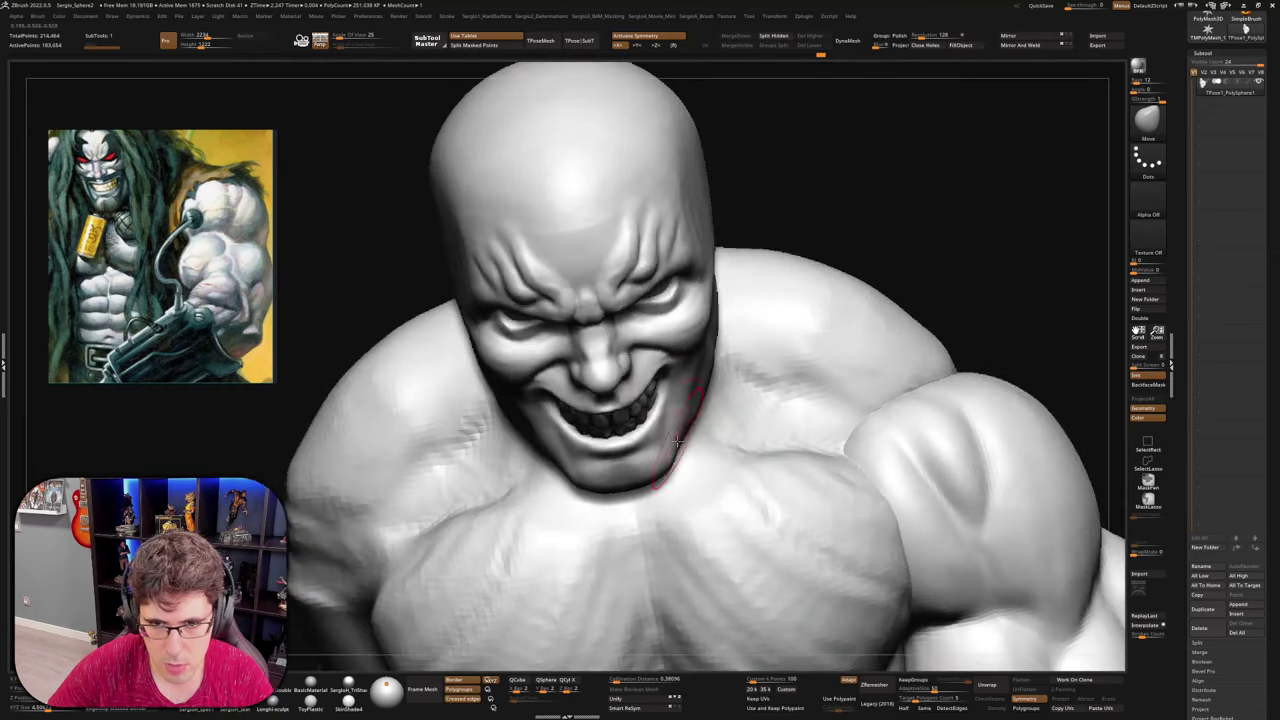
mouse_move(636, 478)
right_down()
mouse_move(668, 418)
mouse_move(650, 450)
mouse_move(657, 388)
right_up()
Refine the underside of the chin and fill it in with the Clay brush
key(b)
key(d)
key(s)
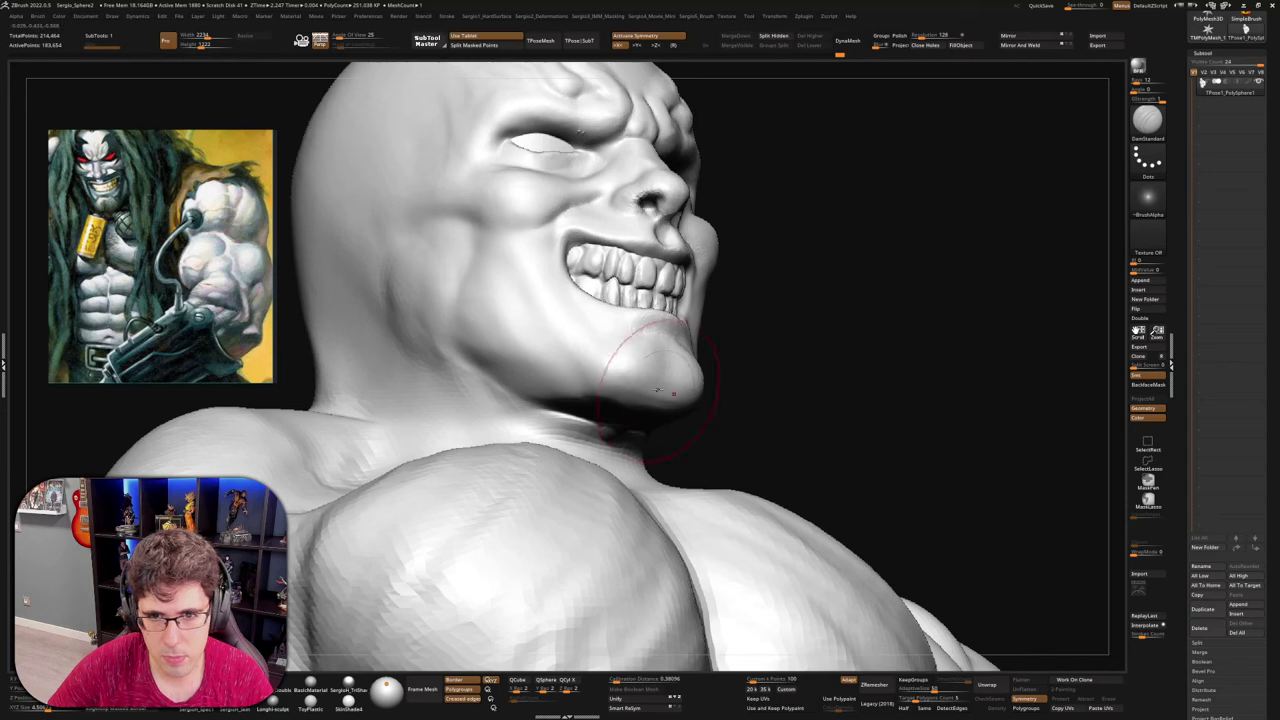
right_drag(637, 431, 618, 374)
key(b)
key(c)
key(l)
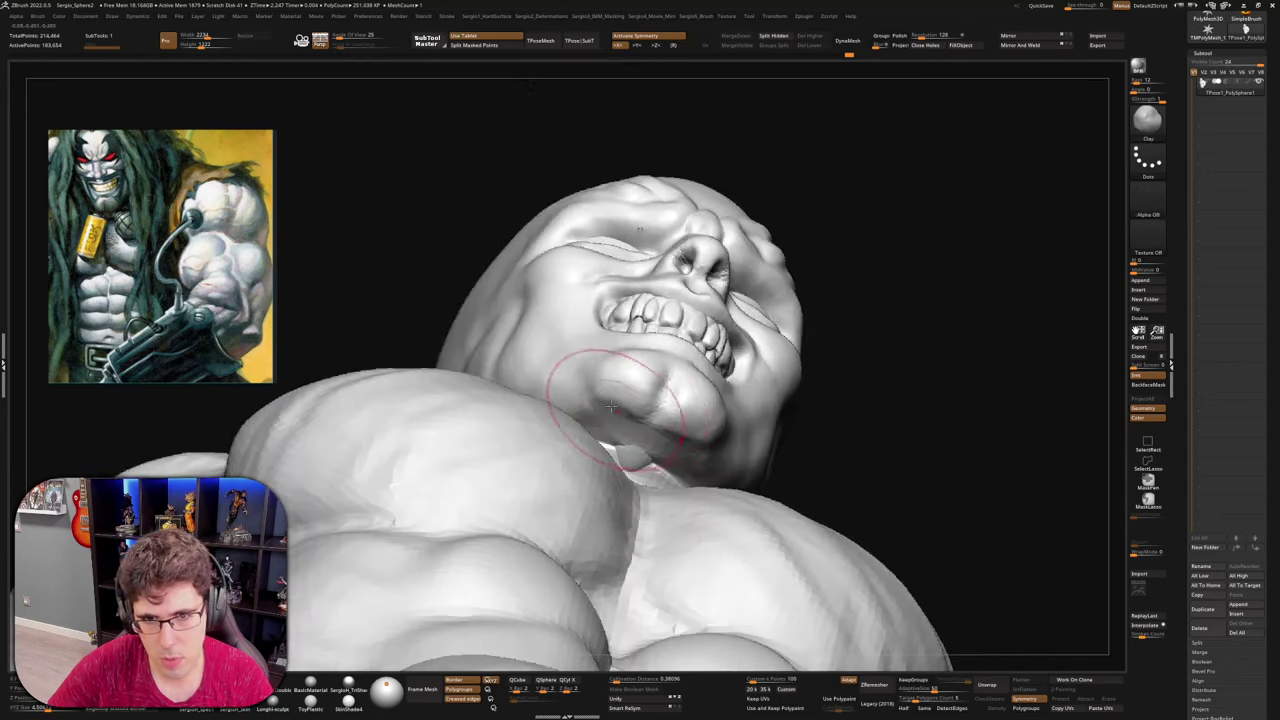
drag(614, 409, 695, 408)
mouse_move(690, 412)
right_down()
mouse_move(630, 474)
mouse_move(710, 460)
mouse_move(663, 434)
right_up()
Add volume along the side of the chin and the lower jawline with the Clay brush
right_drag(586, 342, 589, 300)
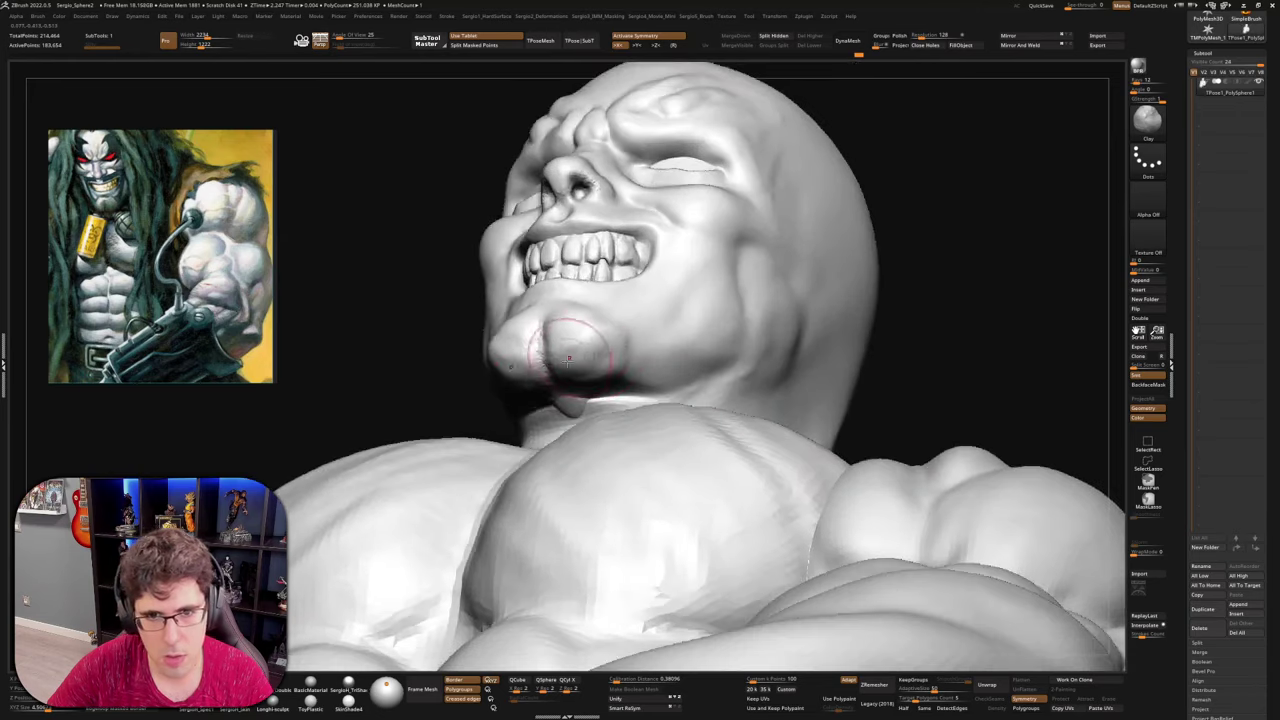
mouse_move(578, 346)
mouse_down()
mouse_move(605, 365)
mouse_move(637, 336)
mouse_up()
right_drag(632, 345, 652, 372)
mouse_move(634, 342)
mouse_down()
mouse_move(590, 352)
mouse_move(618, 364)
mouse_up()
right_drag(661, 346, 526, 477)
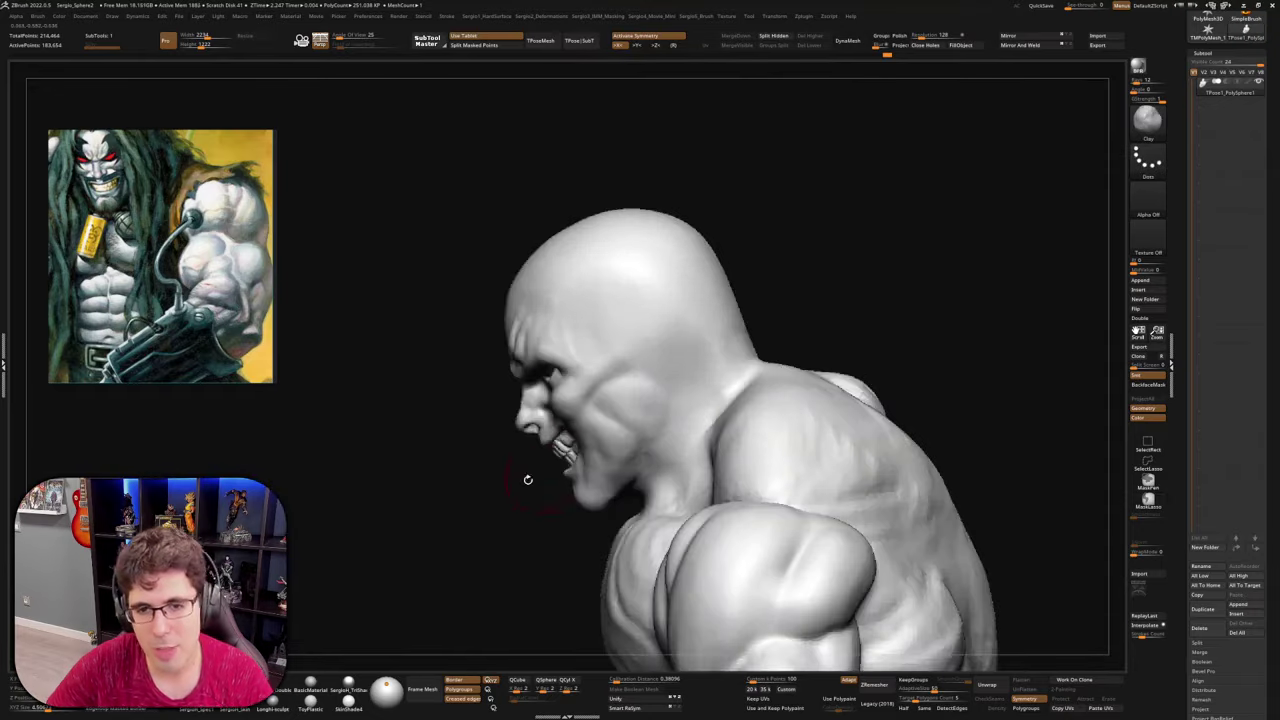
Hide the teeth and the body with lasso selections so that only the head stays in view
ctrl+shift+drag(494, 474, 588, 570)
click(1148, 466)
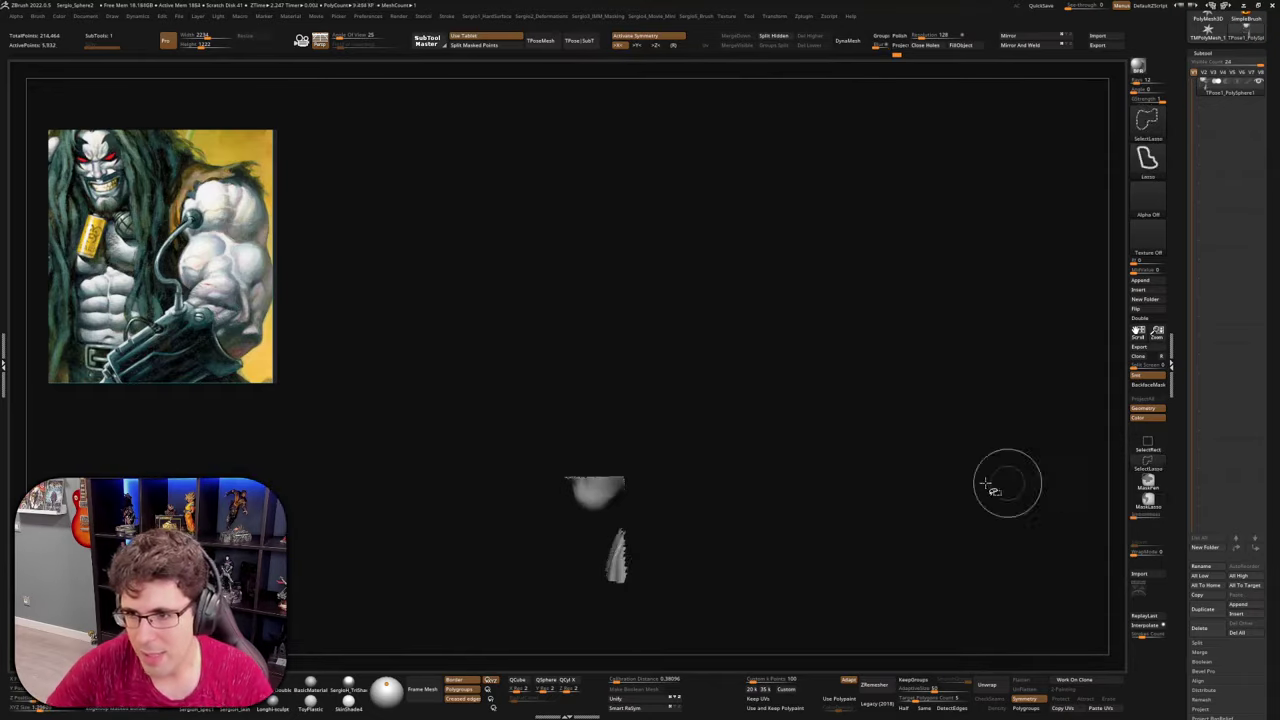
ctrl+shift+click(993, 486)
ctrl+shift+click(525, 445)
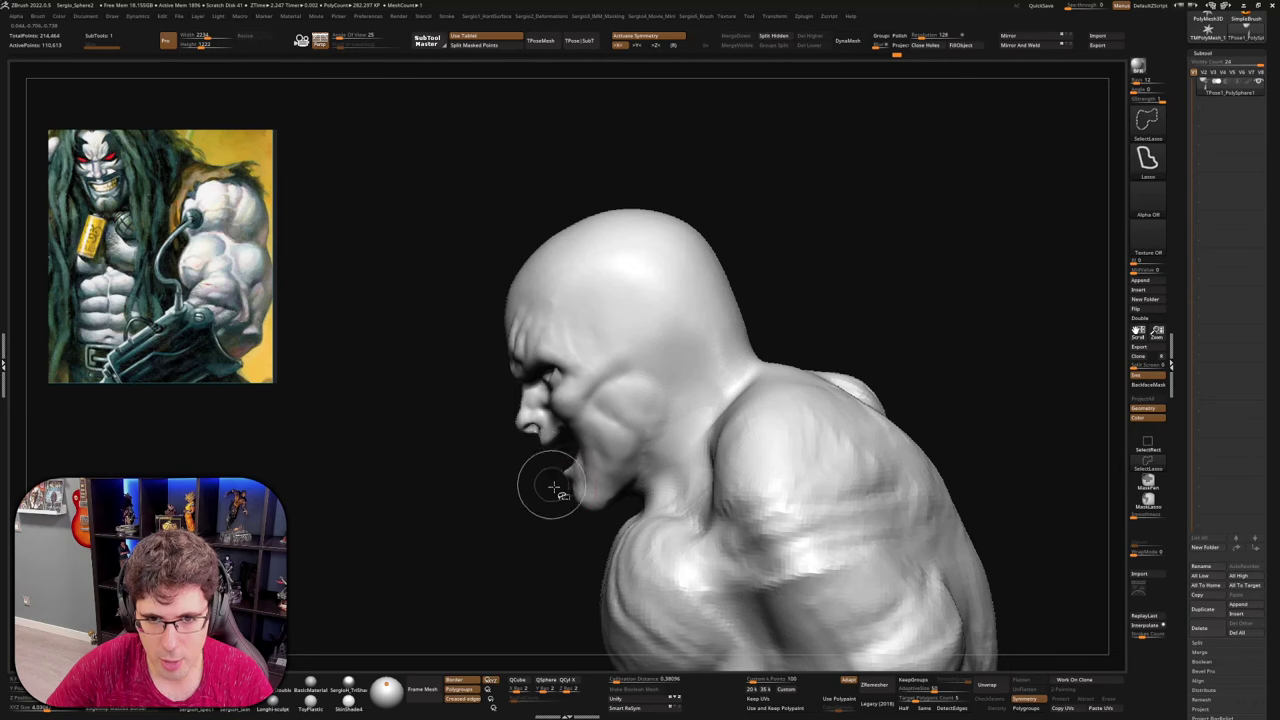
mouse_move(517, 503)
ctrl+shift+mouse_down()
mouse_move(590, 522)
mouse_move(666, 500)
mouse_move(888, 296)
mouse_move(500, 178)
mouse_move(440, 470)
ctrl+shift+mouse_up()
mouse_move(819, 344)
ctrl+alt+shift+mouse_down()
mouse_move(770, 360)
mouse_move(715, 430)
mouse_move(715, 545)
mouse_move(697, 506)
ctrl+alt+shift+mouse_up()
Sculpt the underside of the jaw and the chin on the isolated head with the Clay brush
mouse_move(698, 507)
right_down()
mouse_move(711, 471)
mouse_move(668, 440)
mouse_move(662, 463)
right_up()
right_drag(668, 376, 715, 410)
drag(648, 466, 636, 480)
right_drag(640, 476, 645, 400)
drag(652, 462, 616, 498)
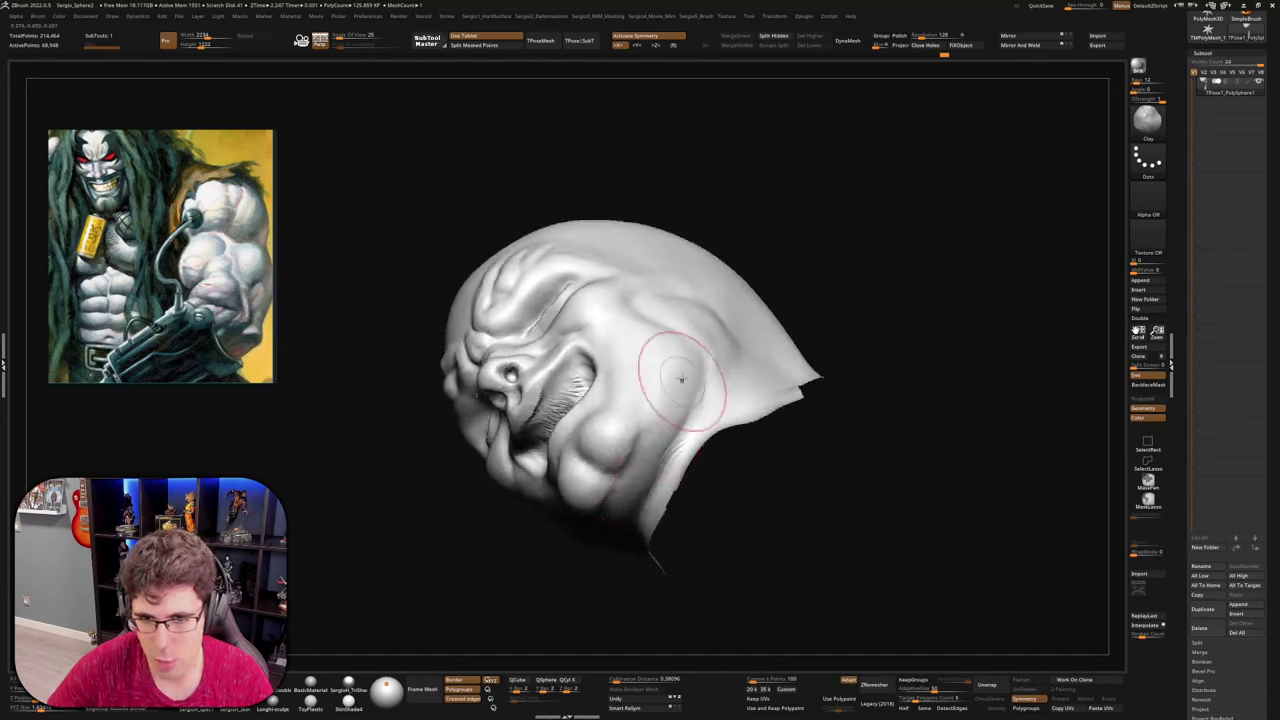
right_drag(608, 500, 660, 493)
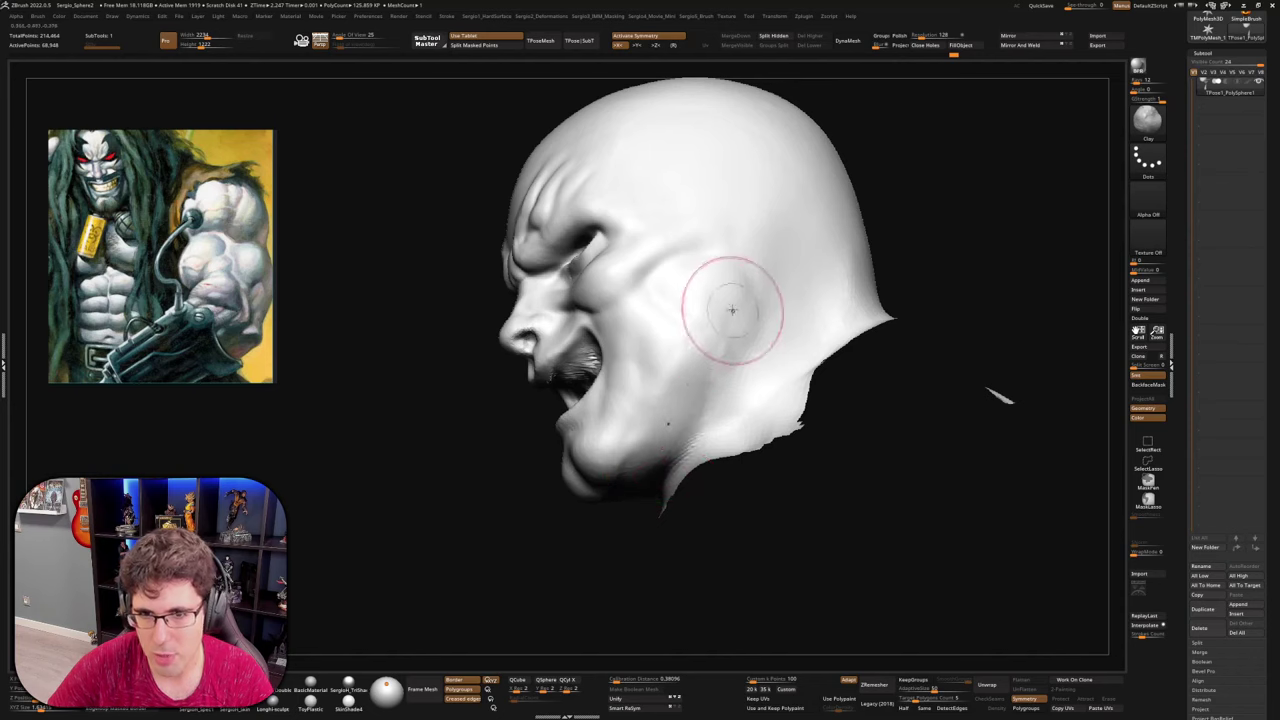
right_drag(726, 294, 710, 373)
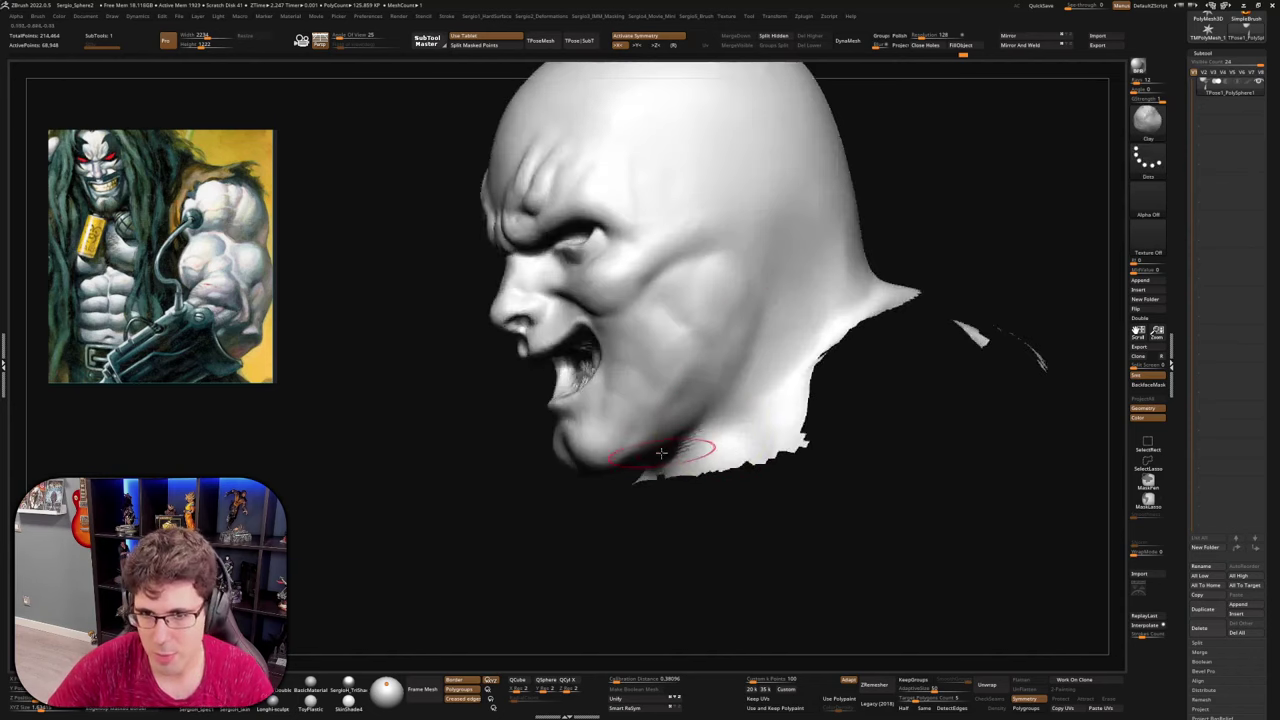
Carve the rear edge of the jaw with DamStandard, soften the line and bring back the whole figure
right_drag(671, 451, 686, 386)
key(b)
key(d)
key(s)
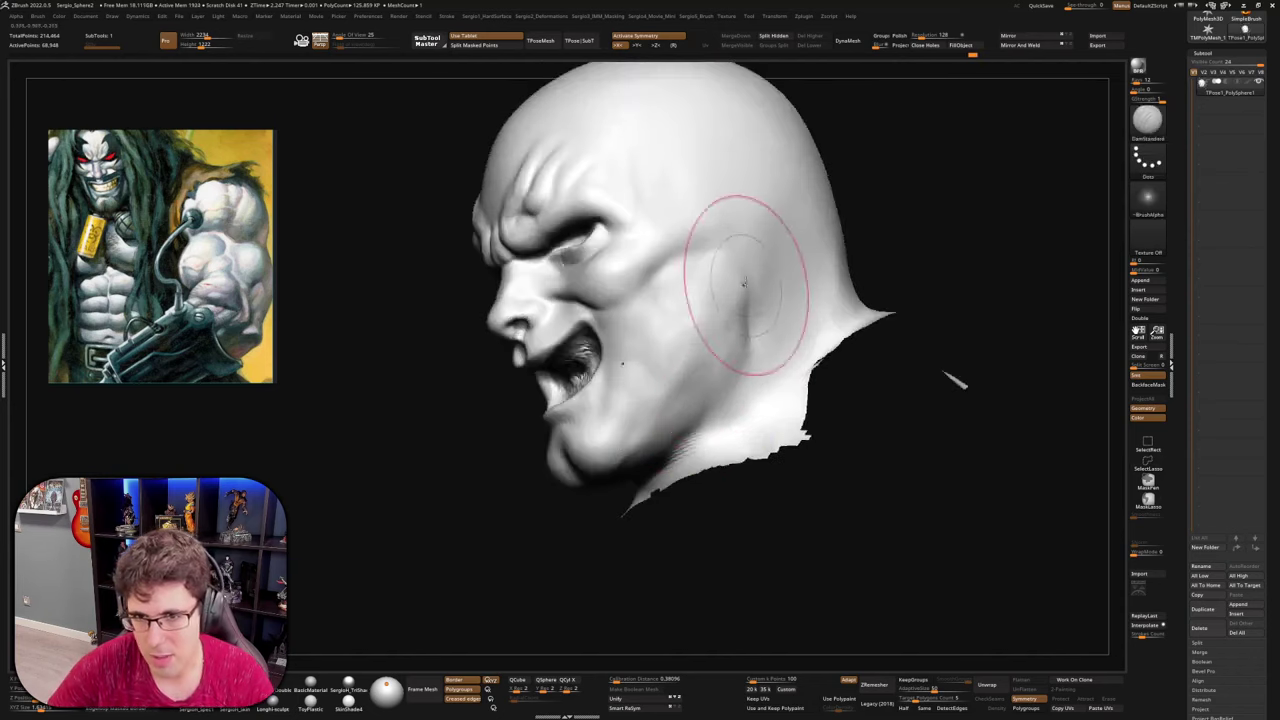
drag(742, 266, 740, 361)
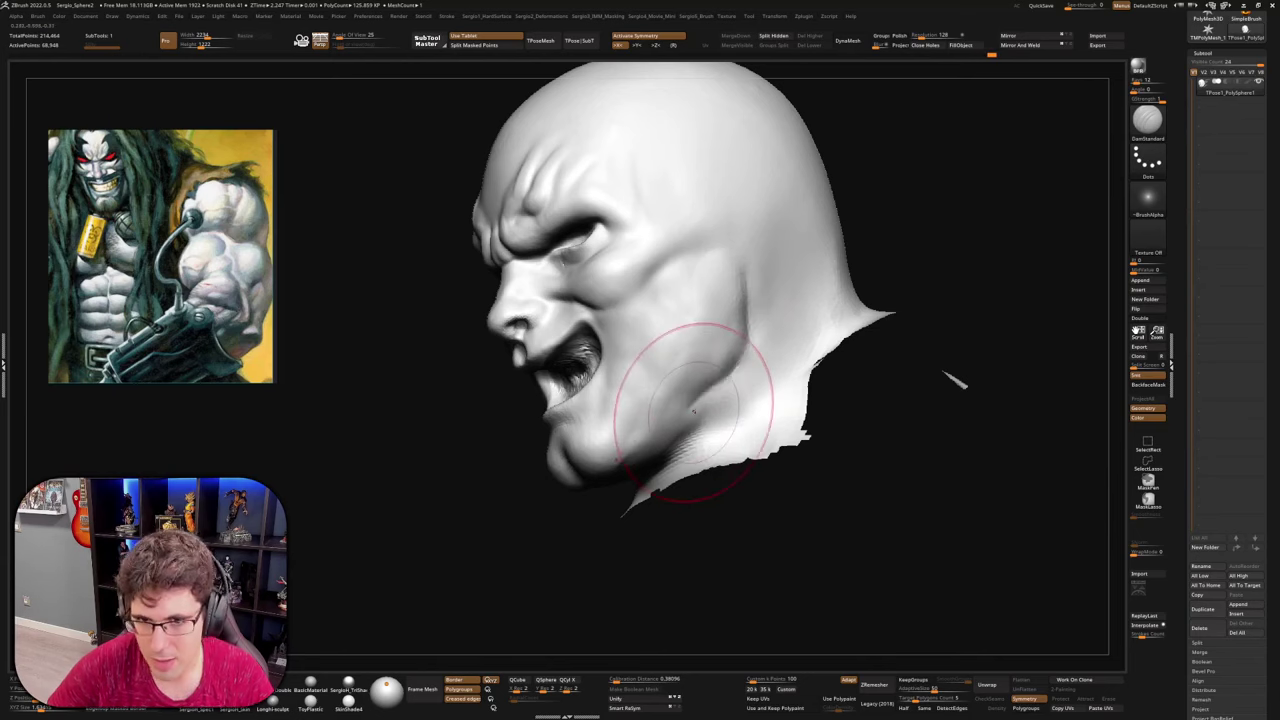
mouse_move(692, 410)
right_down()
mouse_move(708, 408)
mouse_move(700, 400)
right_up()
key(shift)
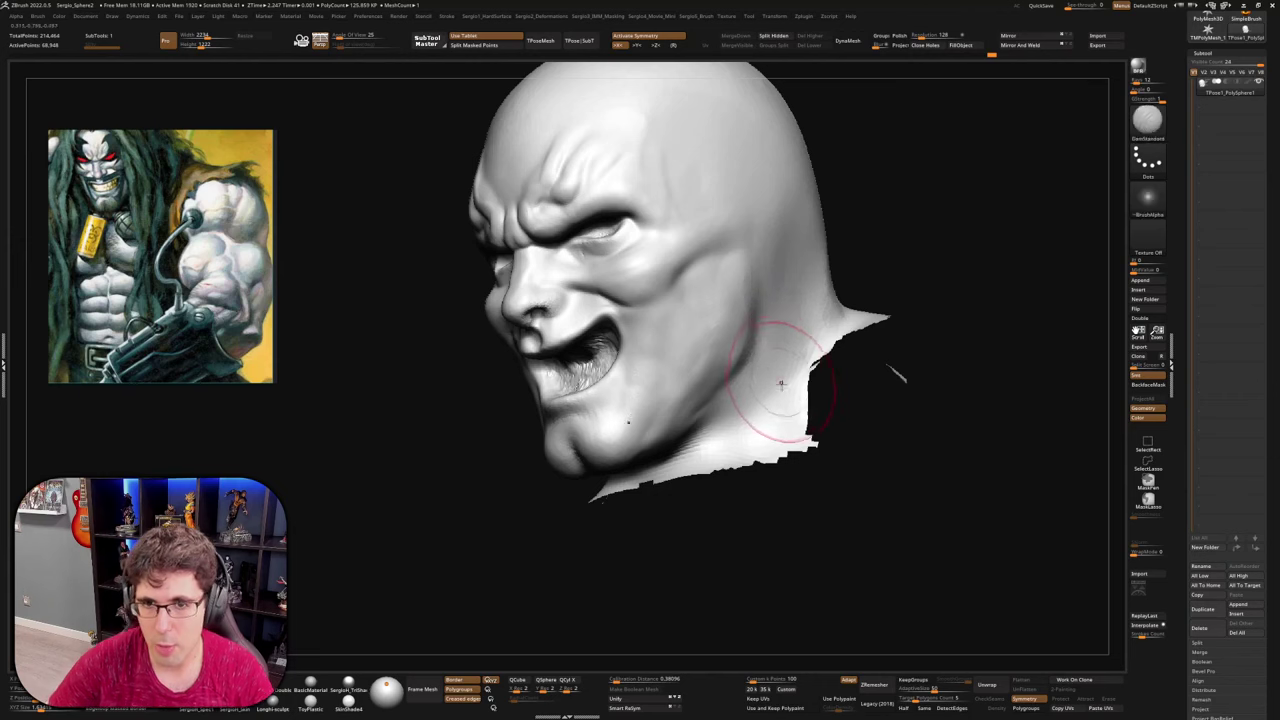
right_drag(786, 366, 891, 337)
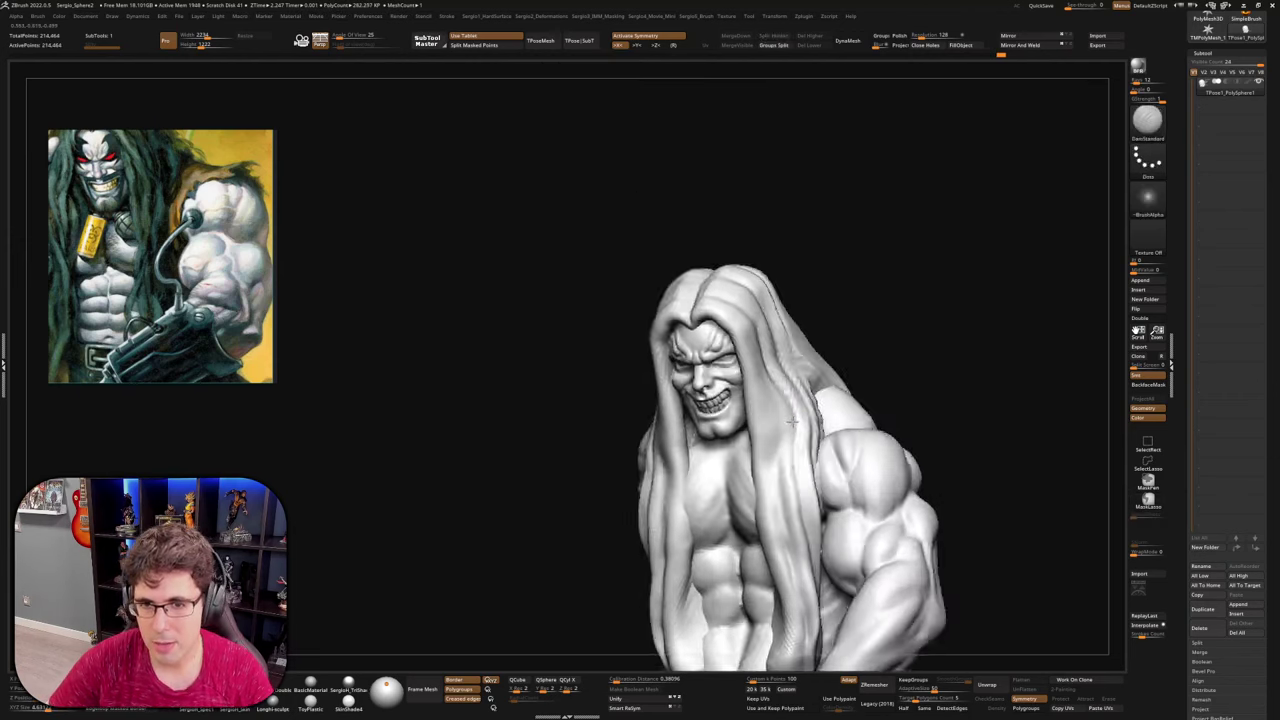
Adjust the outline of the lower jaw between the hair strands with the Move brush
mouse_move(792, 421)
right_down()
mouse_move(775, 424)
mouse_move(766, 484)
mouse_move(783, 355)
mouse_move(800, 372)
mouse_move(698, 411)
right_up()
key(b)
key(m)
key(v)
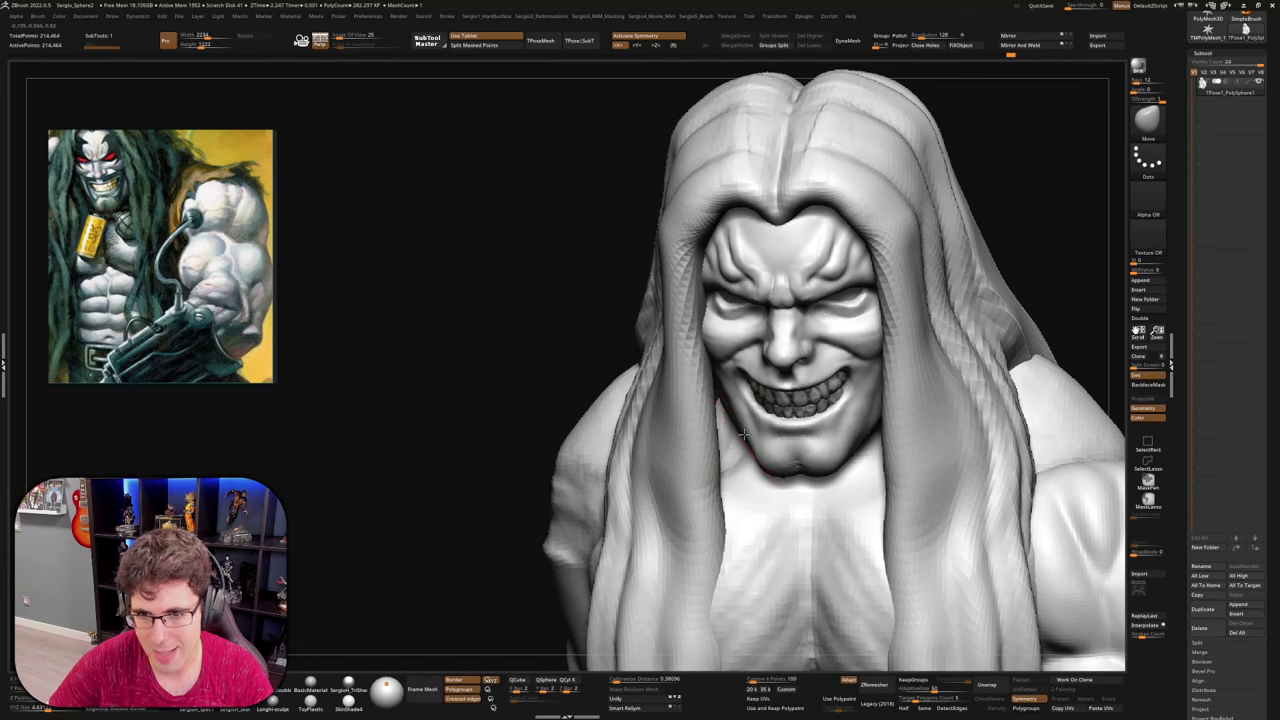
right_drag(748, 446, 779, 427)
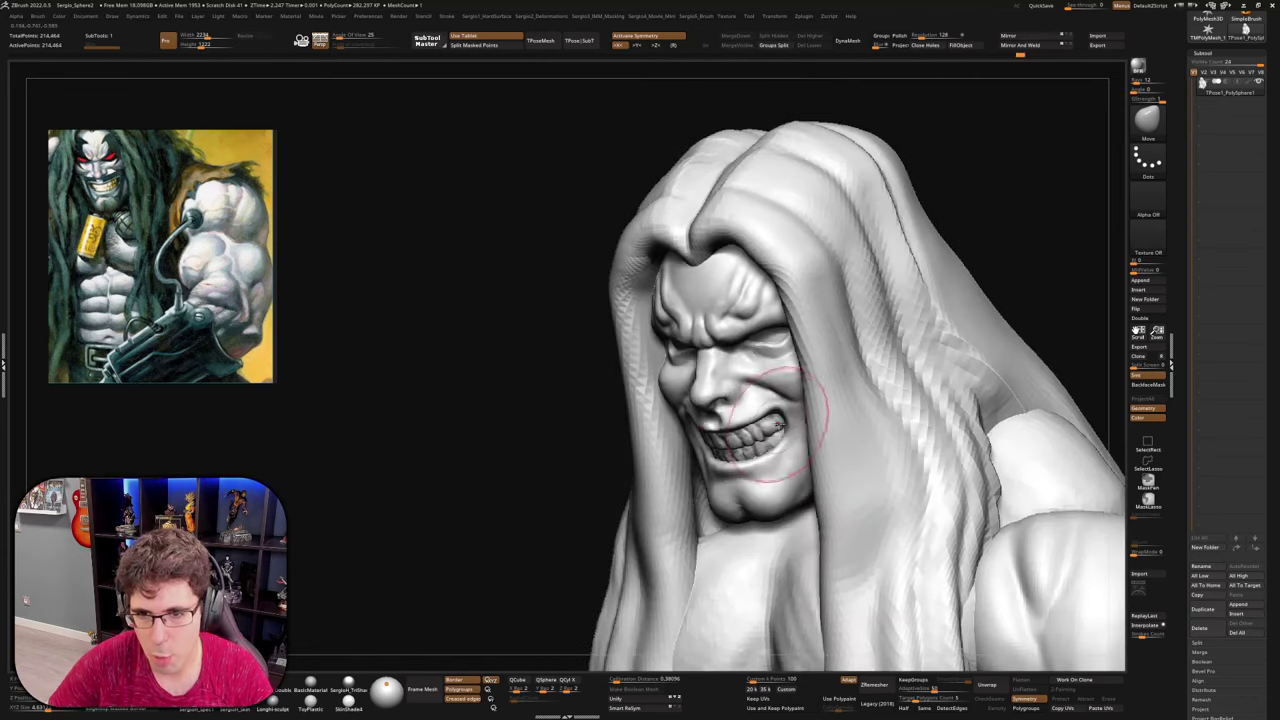
Adjust the corner of the mouth beside the back teeth with the Move Topological brush
key(b)
key(m)
key(t)
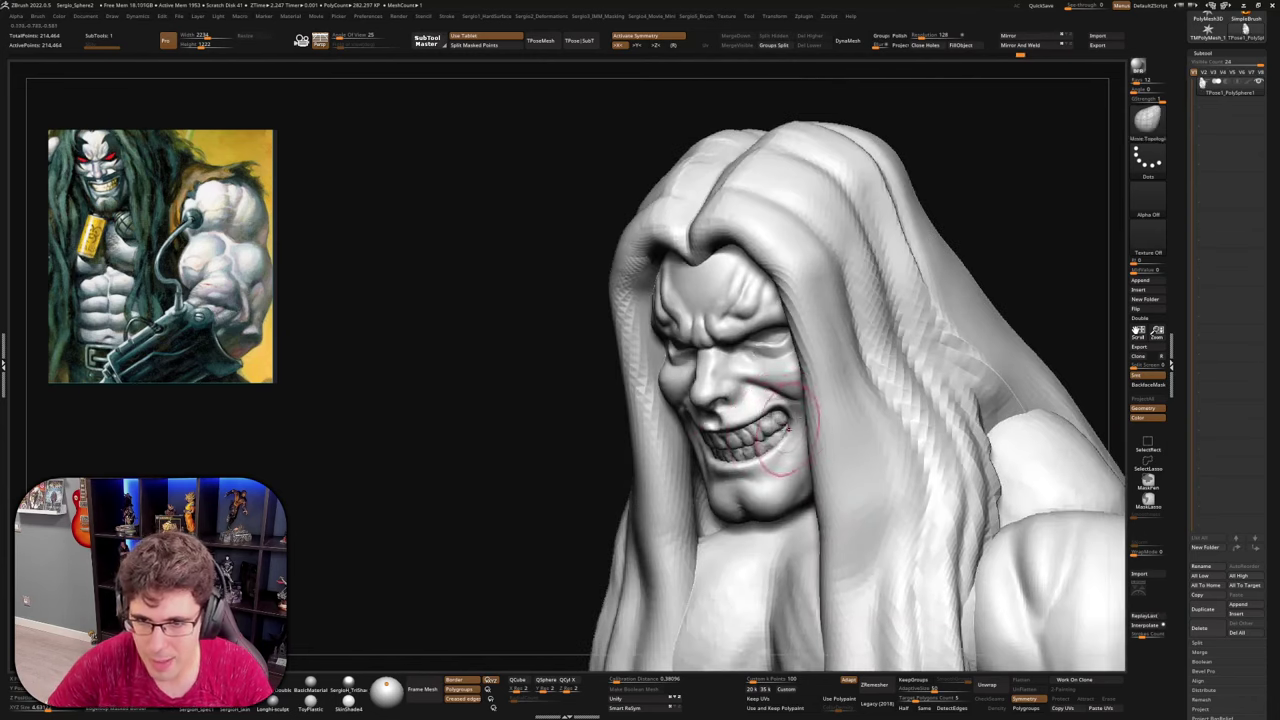
right_drag(788, 428, 790, 383)
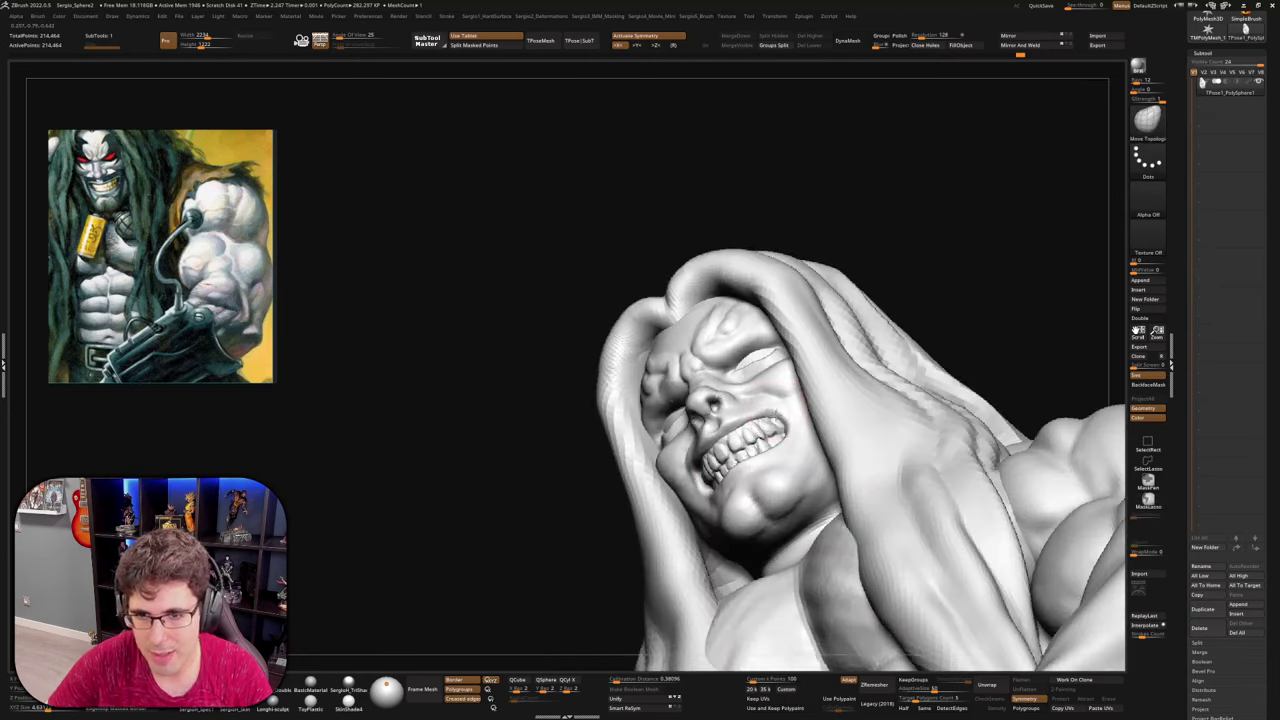
mouse_move(771, 407)
ctrl+right_down()
mouse_move(777, 520)
mouse_move(790, 440)
mouse_move(812, 455)
ctrl+right_up()
drag(795, 464, 793, 452)
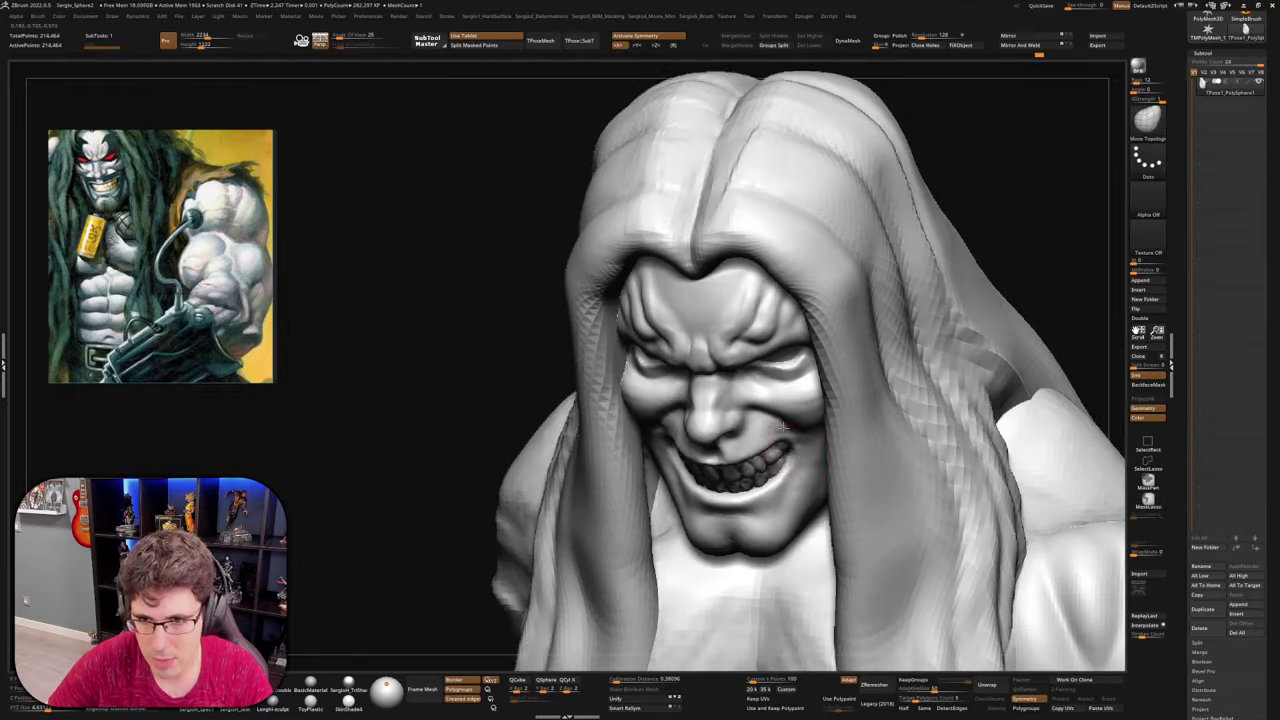
Refine the lips around the teeth on both sides of the grin with a resized Move Topological brush
right_drag(810, 446, 779, 438)
key(s)
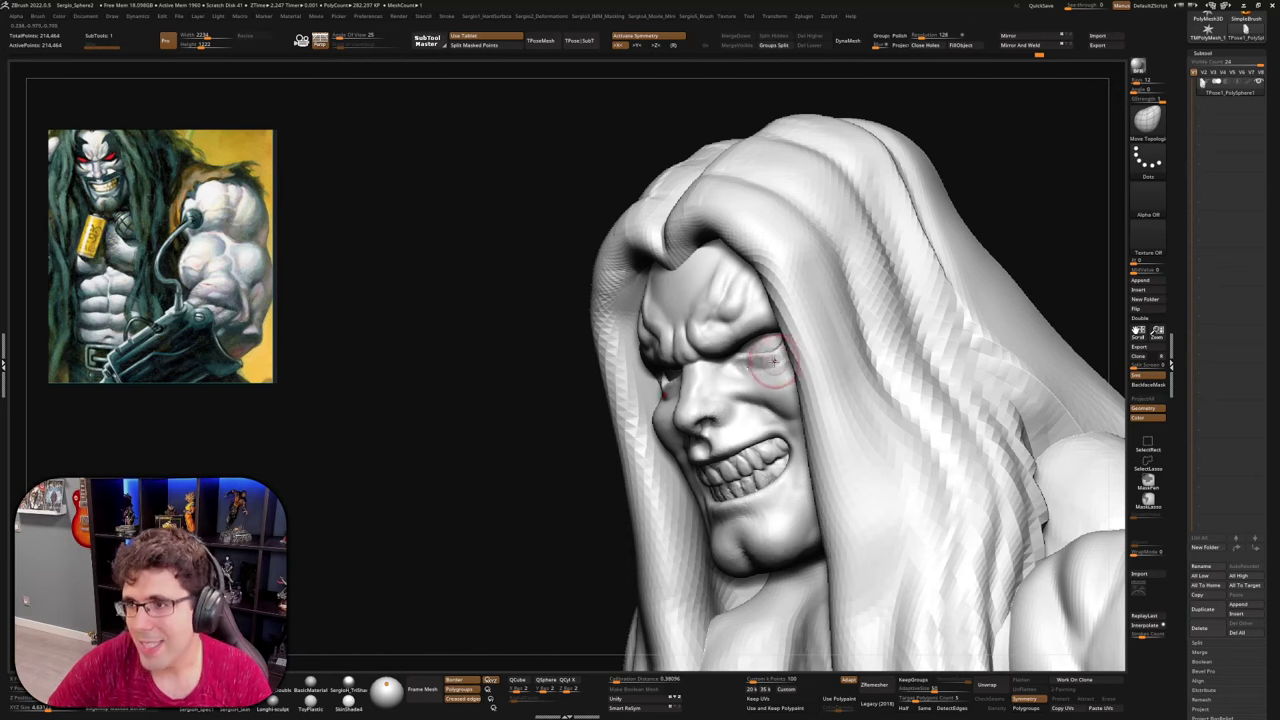
ctrl+right_drag(760, 386, 756, 345)
mouse_move(780, 460)
right_down()
mouse_move(828, 480)
mouse_move(830, 530)
mouse_move(770, 435)
mouse_move(792, 445)
right_up()
mouse_move(780, 484)
mouse_down()
mouse_move(771, 489)
mouse_move(777, 478)
mouse_up()
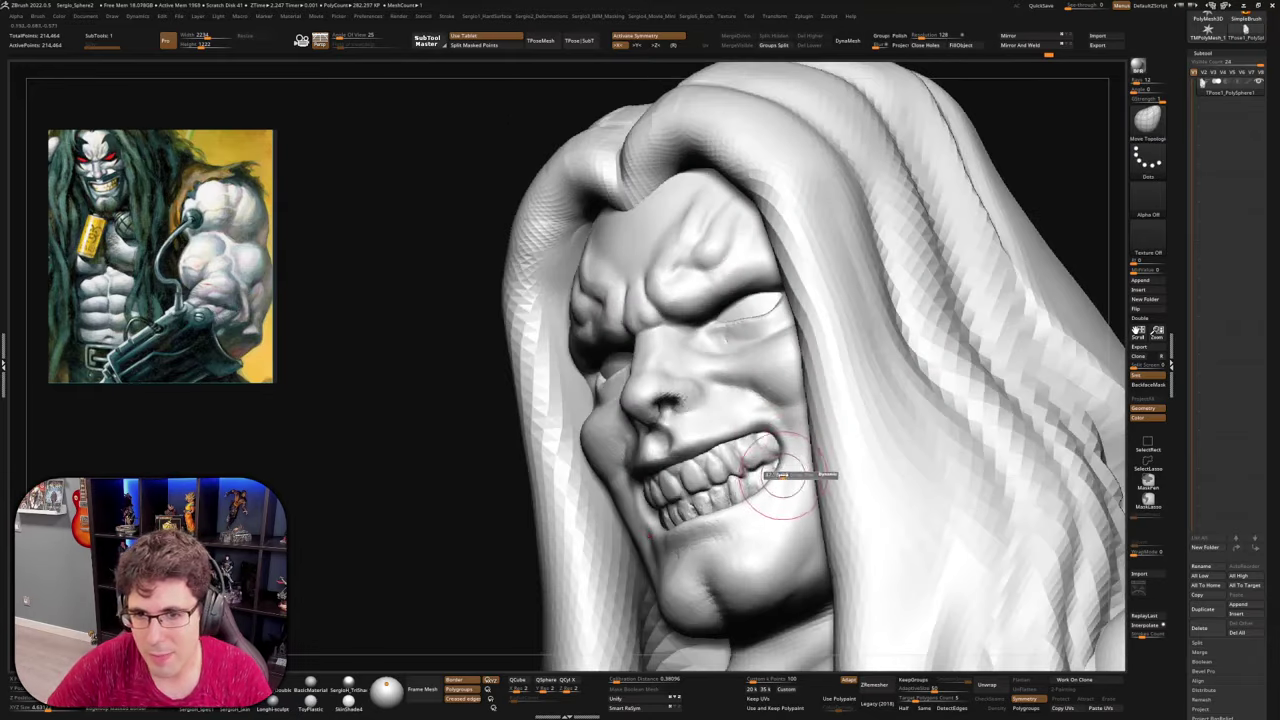
right_drag(770, 440, 640, 480)
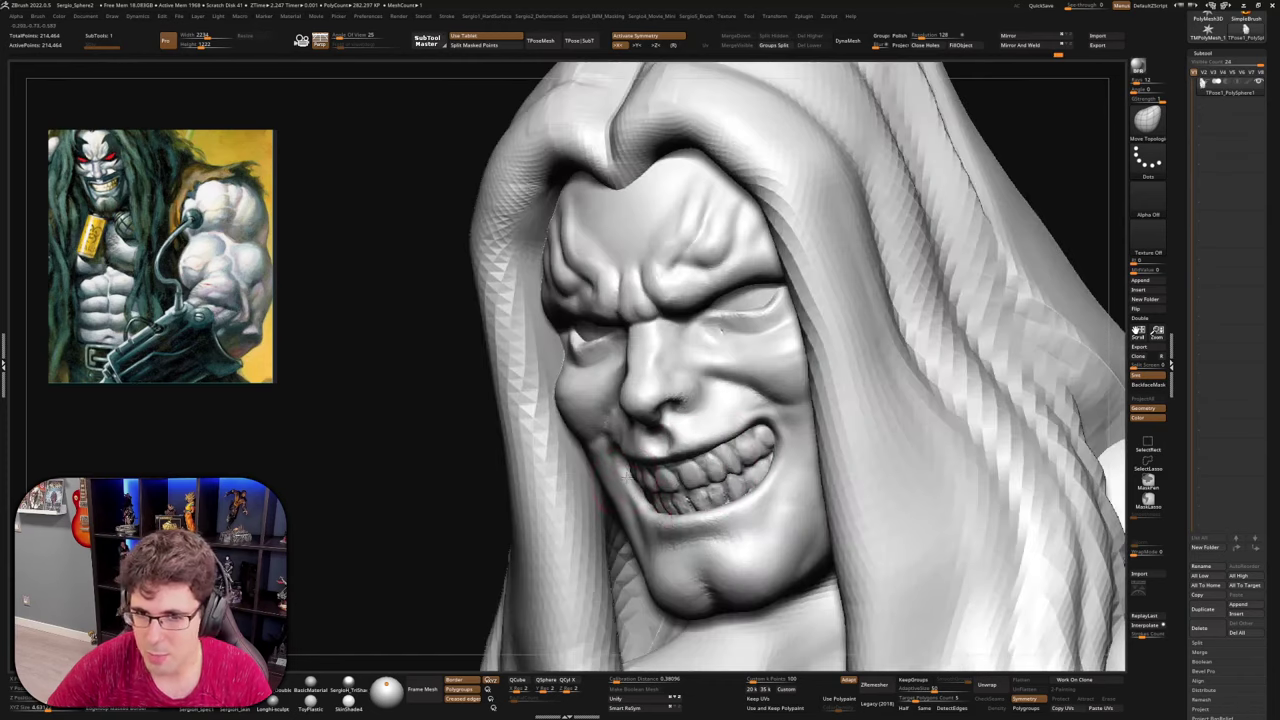
drag(633, 478, 638, 483)
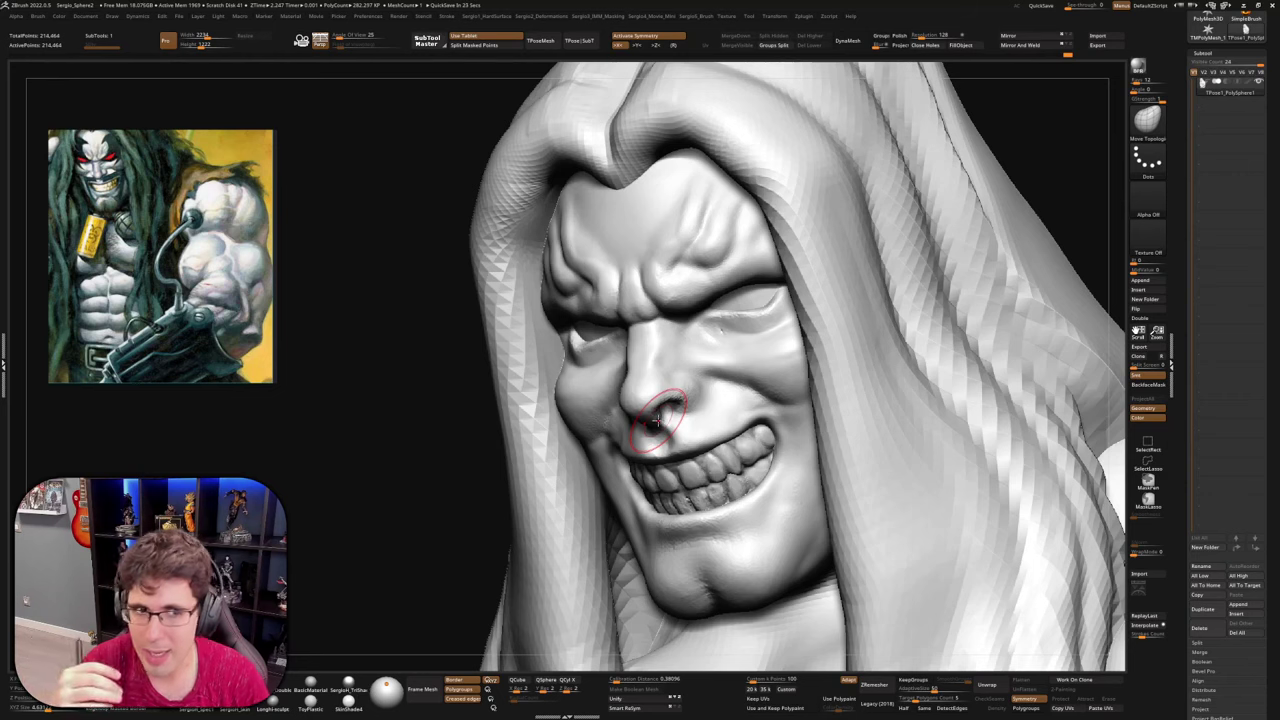
Transfer the posed mesh back to the separate subtools and unhide all parts of the figure
ctrl+right_drag(873, 401, 771, 400)
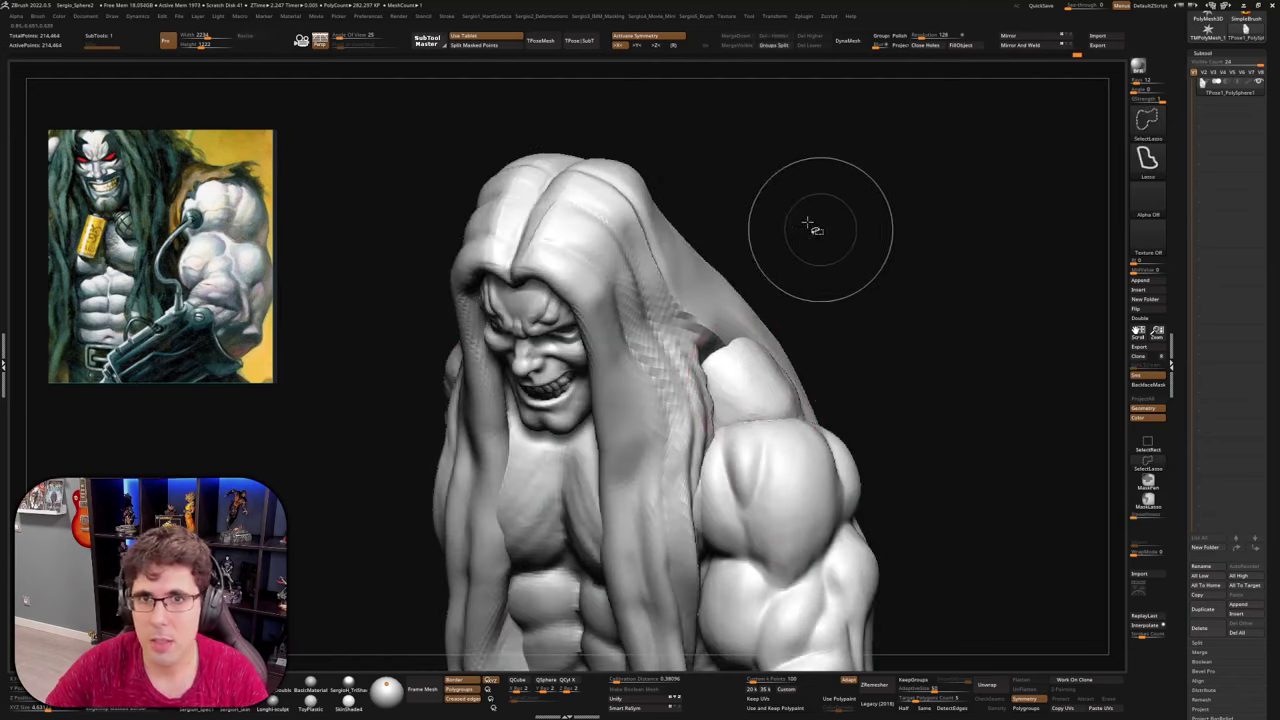
click(580, 41)
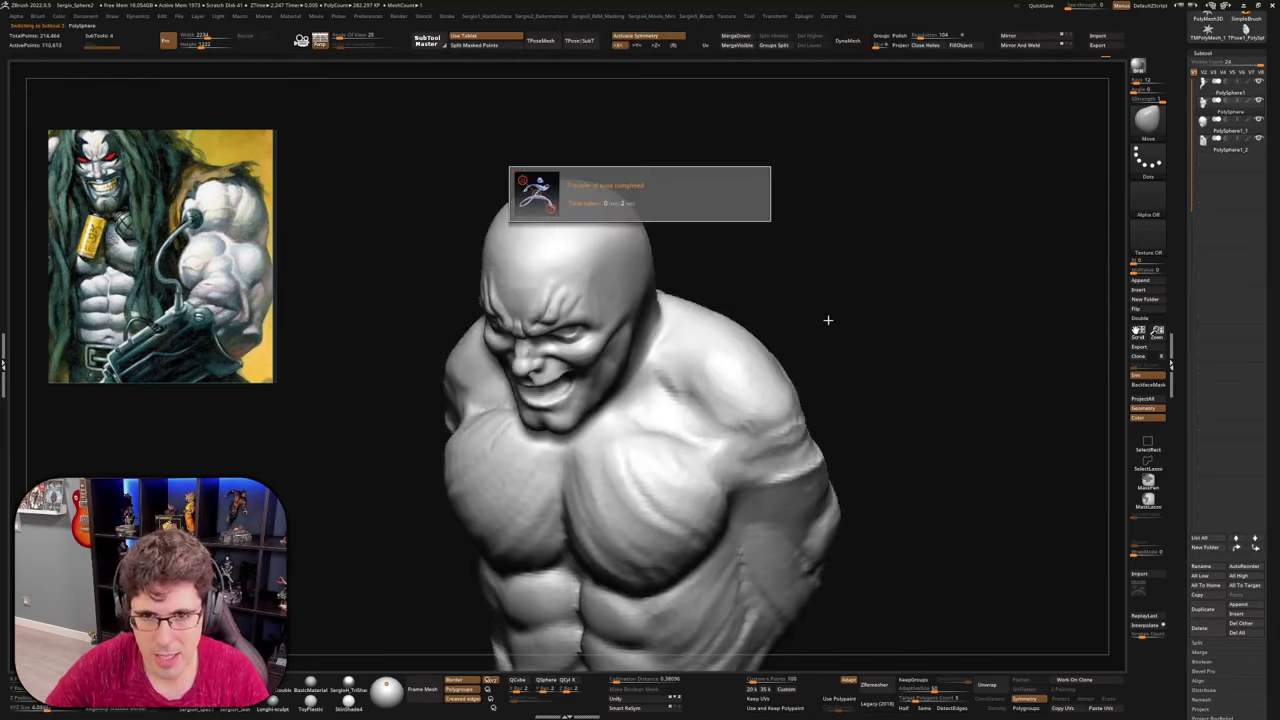
ctrl+shift+click(836, 328)
alt+drag(818, 386, 724, 296)
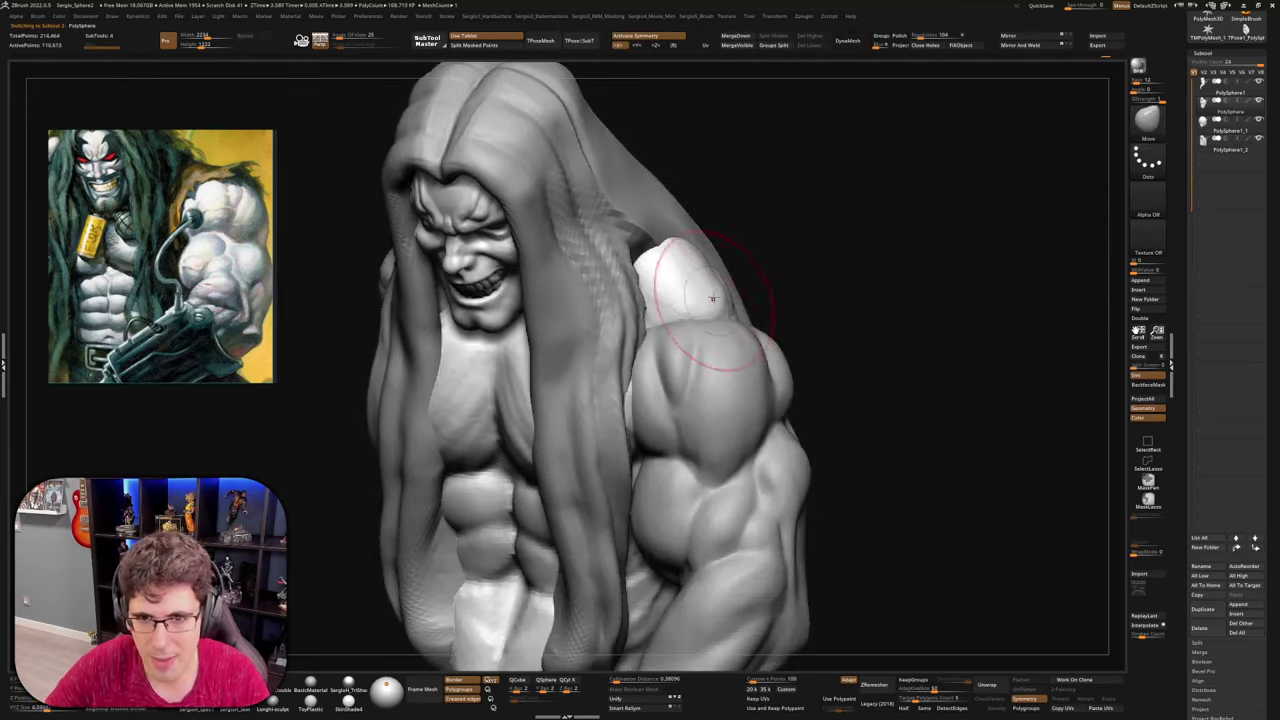
Isolate the torso and reshape the trapezius and shoulder slope with a larger Move brush
key(])
mouse_move(708, 298)
ctrl+right_down()
mouse_move(695, 278)
mouse_move(733, 269)
ctrl+right_up()
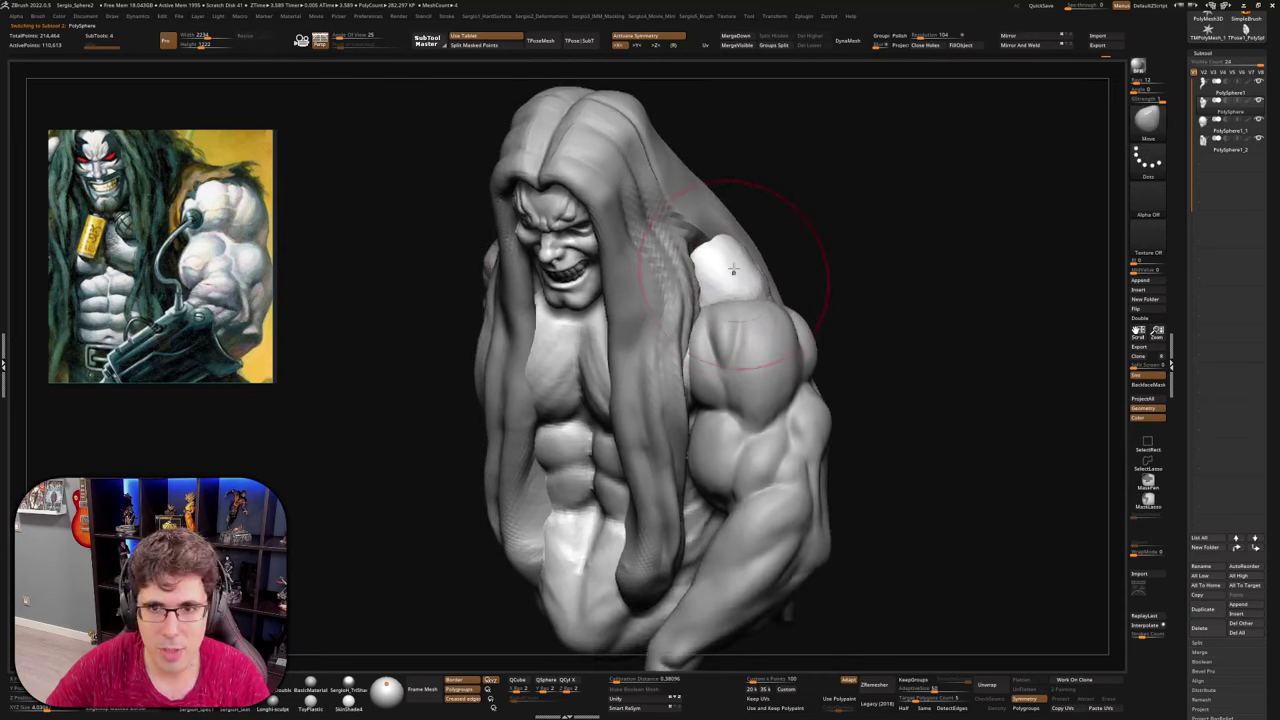
drag(733, 269, 719, 266)
ctrl+shift+click(719, 266)
right_drag(672, 240, 703, 268)
mouse_move(704, 224)
mouse_down()
mouse_move(686, 230)
mouse_move(694, 246)
mouse_up()
mouse_move(729, 292)
mouse_down()
mouse_move(738, 282)
mouse_move(716, 259)
mouse_up()
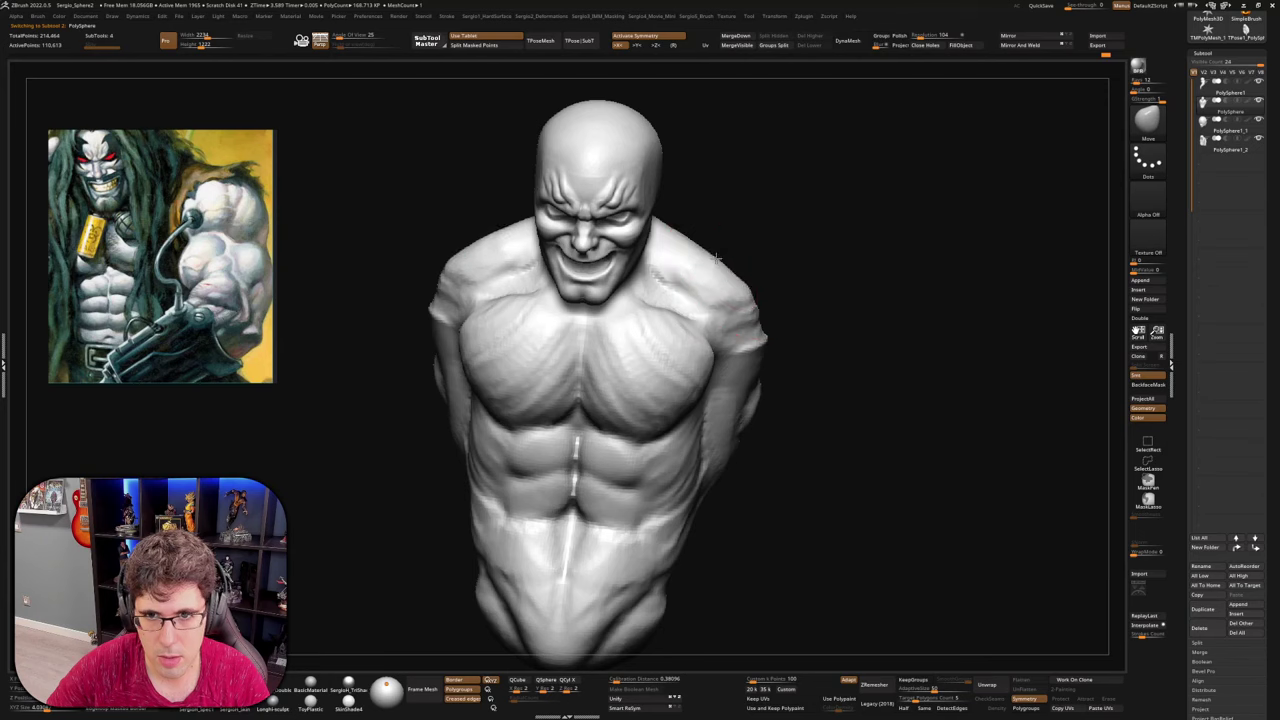
Duplicate the torso subtool and isolate the copy as the base for a vest
key(ctrl+shift+z)
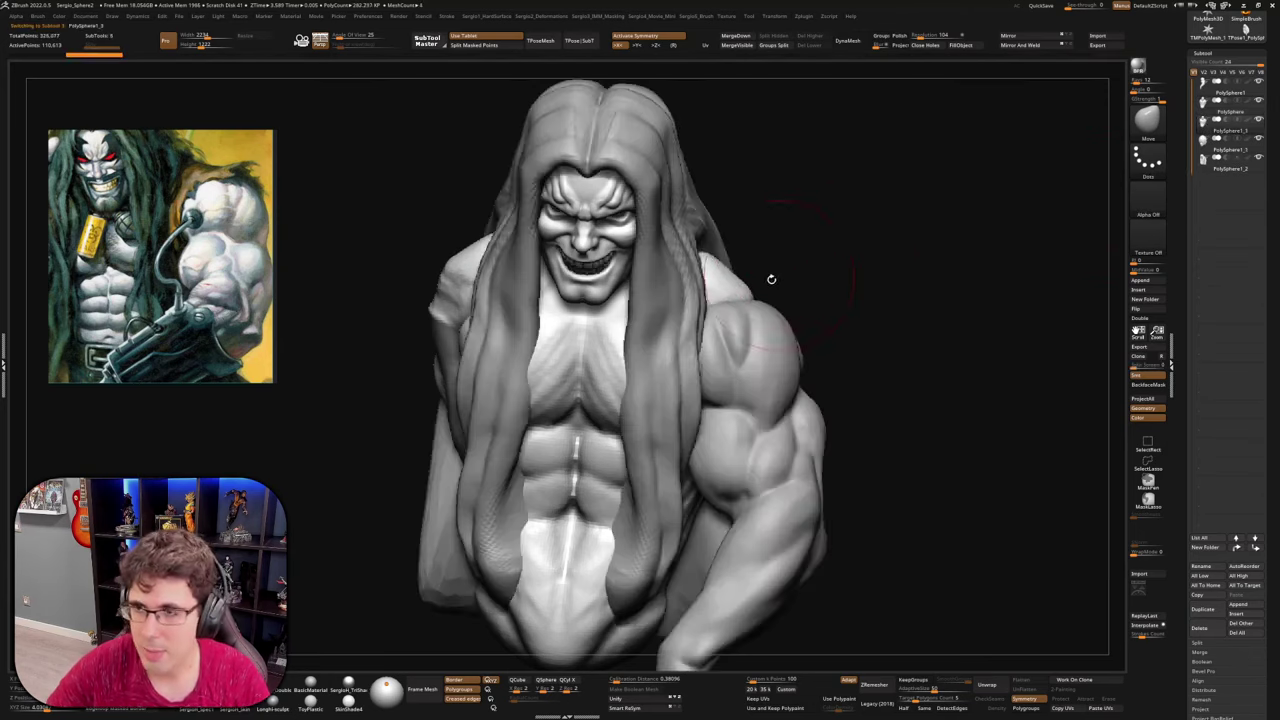
key(ctrl+z)
right_drag(752, 335, 648, 348)
alt+right_drag(645, 300, 583, 360)
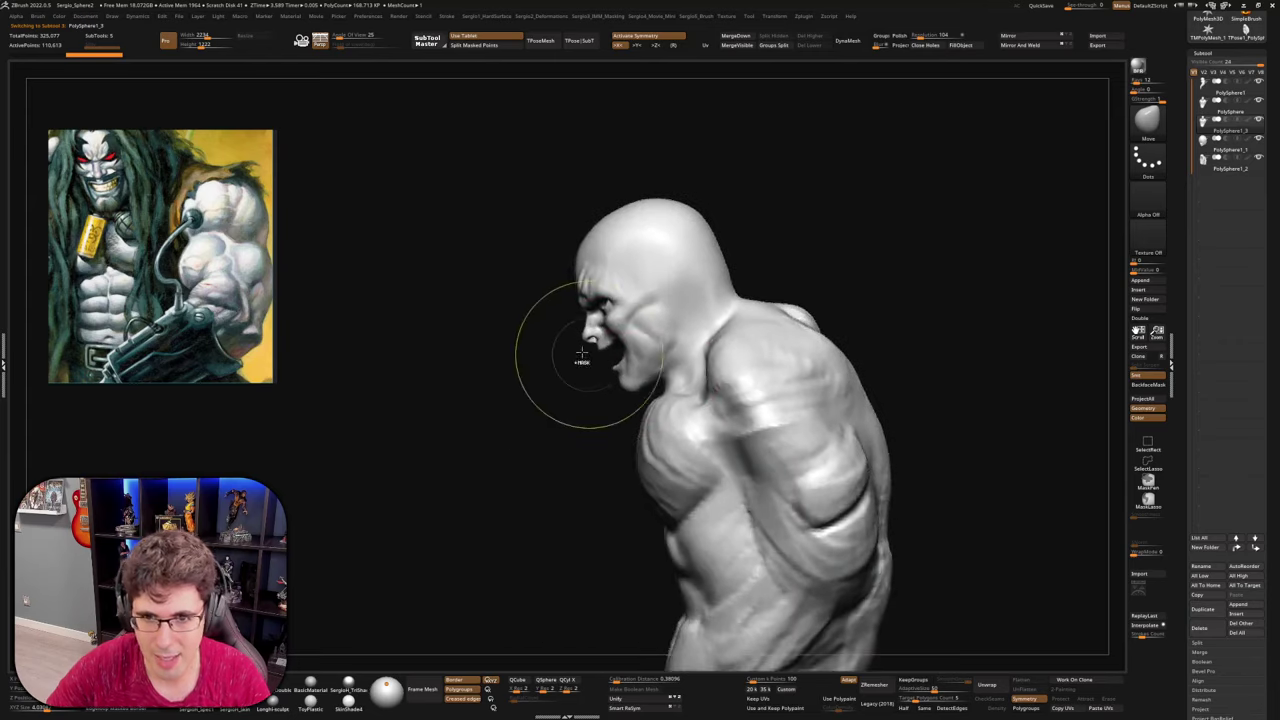
Cut the head off the torso copy and close the neck opening with DynaMesh
mouse_move(540, 386)
ctrl+shift+mouse_down()
mouse_move(594, 425)
mouse_move(649, 395)
mouse_move(560, 290)
mouse_move(530, 292)
ctrl+shift+mouse_up()
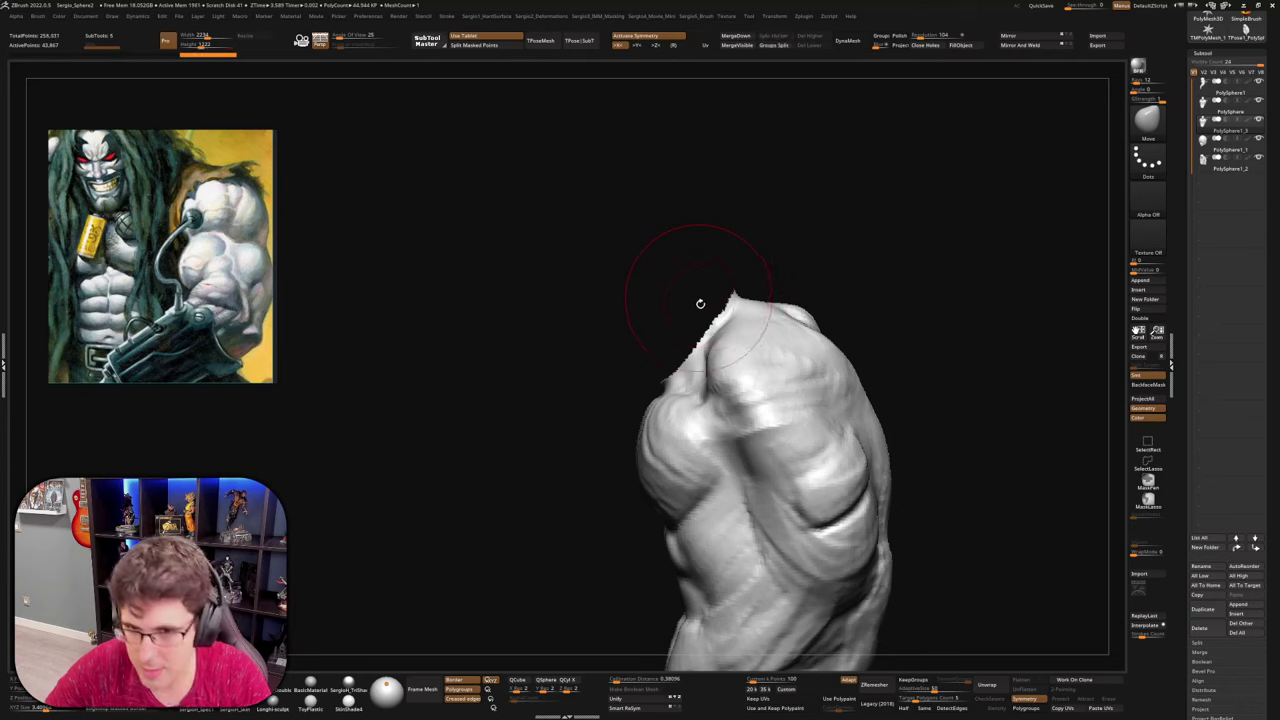
drag(700, 306, 811, 237)
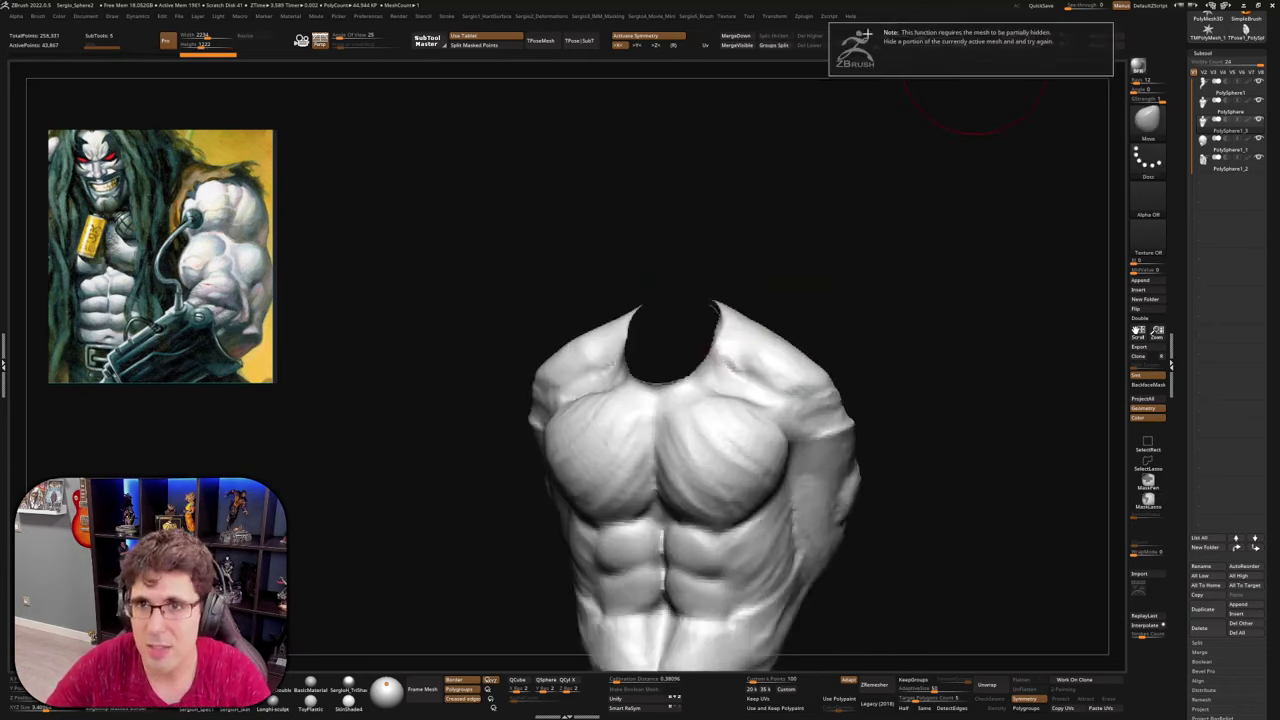
click(848, 40)
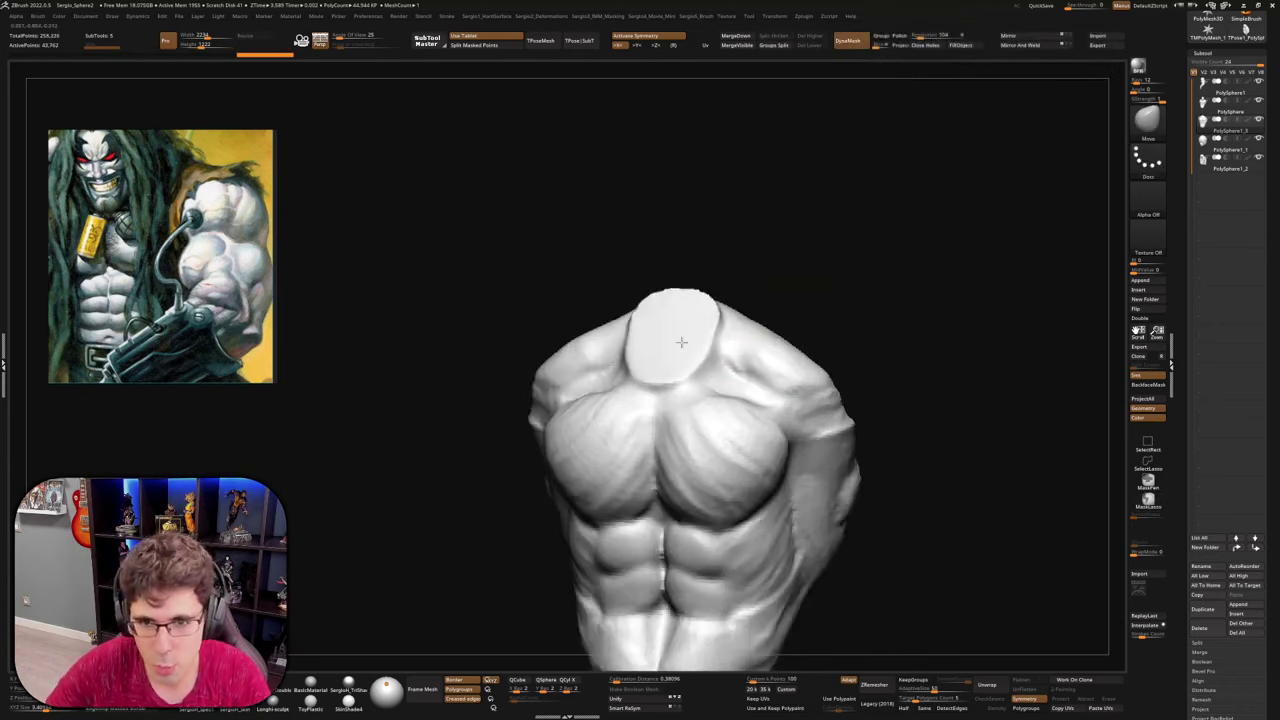
Smooth the capped neck and soften the muscle detail across the torso copy's chest and abdomen
shift+drag(680, 343, 650, 402)
alt+right_drag(688, 490, 702, 394)
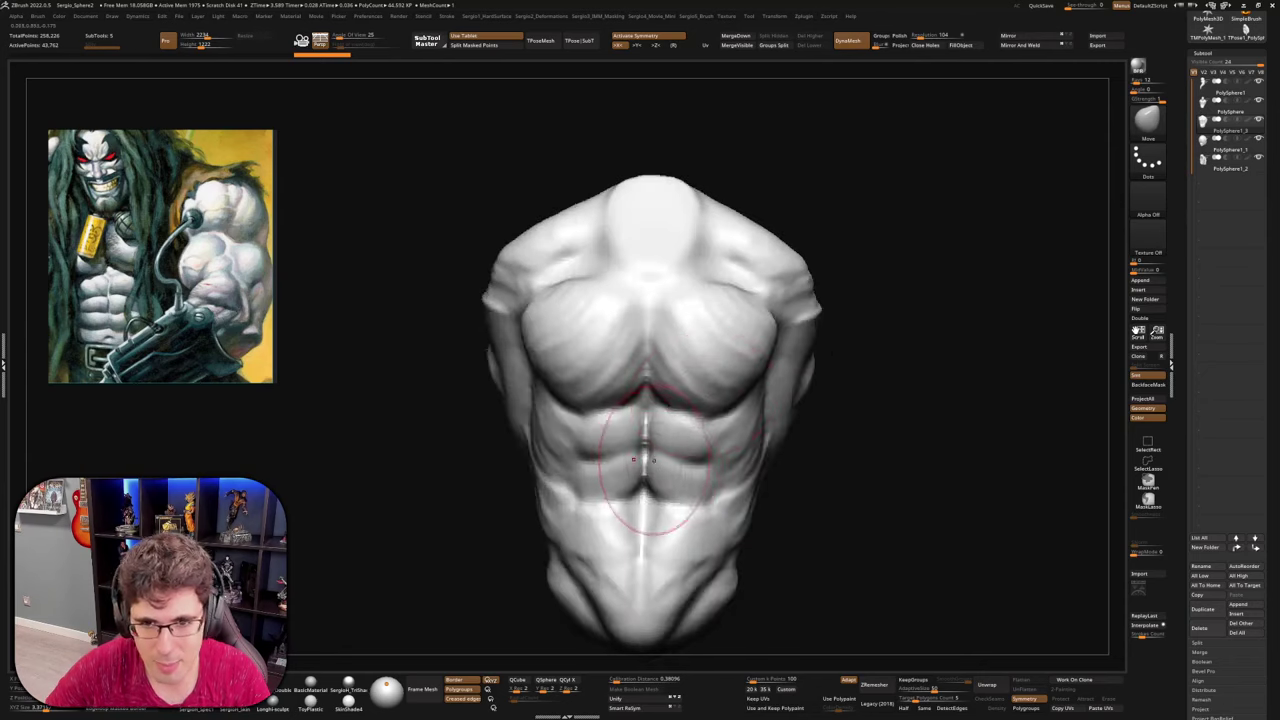
mouse_move(660, 458)
mouse_down()
mouse_move(700, 452)
mouse_move(713, 410)
mouse_move(708, 423)
mouse_move(645, 430)
mouse_move(714, 214)
mouse_move(610, 459)
mouse_move(900, 505)
mouse_move(965, 542)
mouse_up()
Sculpt raised vest edges down both sides of the chest, around the waist and behind the neck with the Standard brush
key(s)
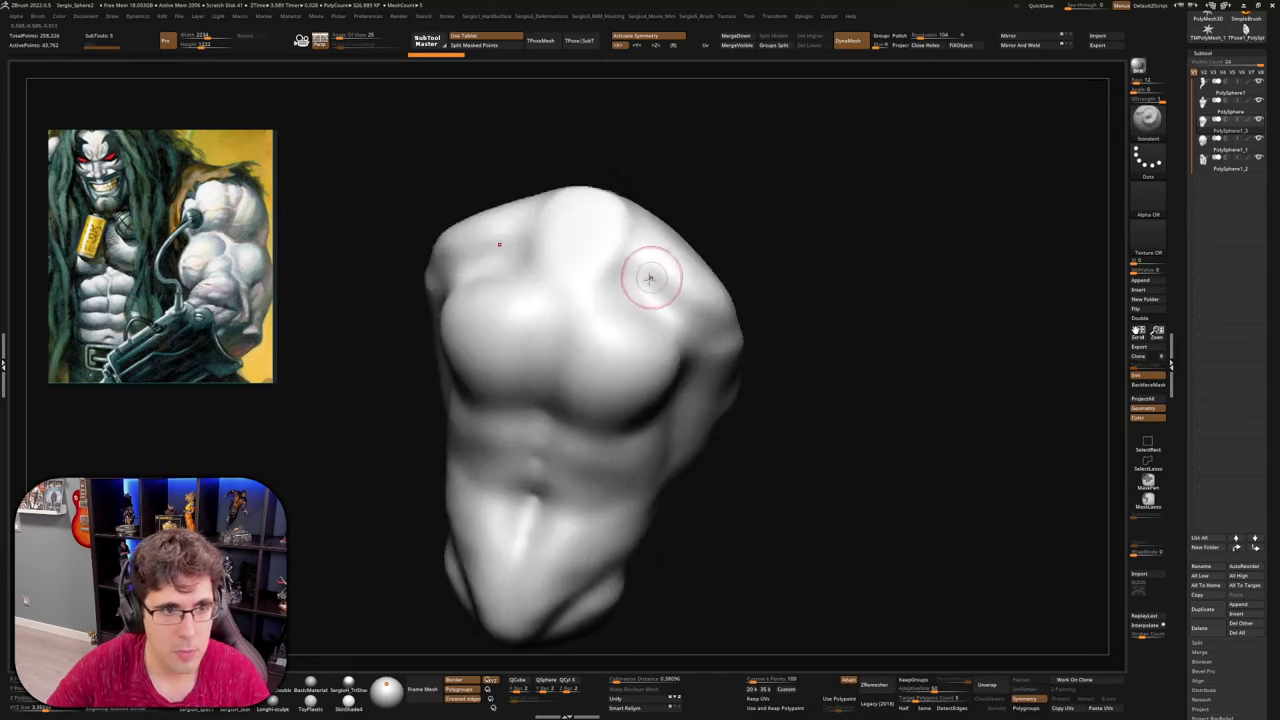
mouse_move(663, 266)
mouse_down()
mouse_move(603, 396)
mouse_move(658, 280)
mouse_move(611, 412)
mouse_move(605, 562)
mouse_move(585, 520)
mouse_move(615, 410)
mouse_move(589, 433)
mouse_move(586, 522)
mouse_move(430, 505)
mouse_up()
mouse_move(620, 528)
mouse_down()
mouse_move(697, 538)
mouse_move(683, 538)
mouse_up()
mouse_move(682, 538)
right_down()
mouse_move(686, 475)
mouse_move(670, 500)
mouse_move(697, 541)
mouse_move(836, 524)
mouse_move(671, 551)
right_up()
drag(690, 546, 563, 603)
mouse_move(511, 617)
right_down()
mouse_move(535, 620)
mouse_move(652, 504)
mouse_move(726, 491)
mouse_move(714, 509)
mouse_move(645, 468)
right_up()
mouse_move(645, 468)
mouse_down()
mouse_move(645, 574)
mouse_move(686, 348)
mouse_up()
mouse_move(696, 310)
right_down()
mouse_move(651, 449)
mouse_move(660, 420)
right_up()
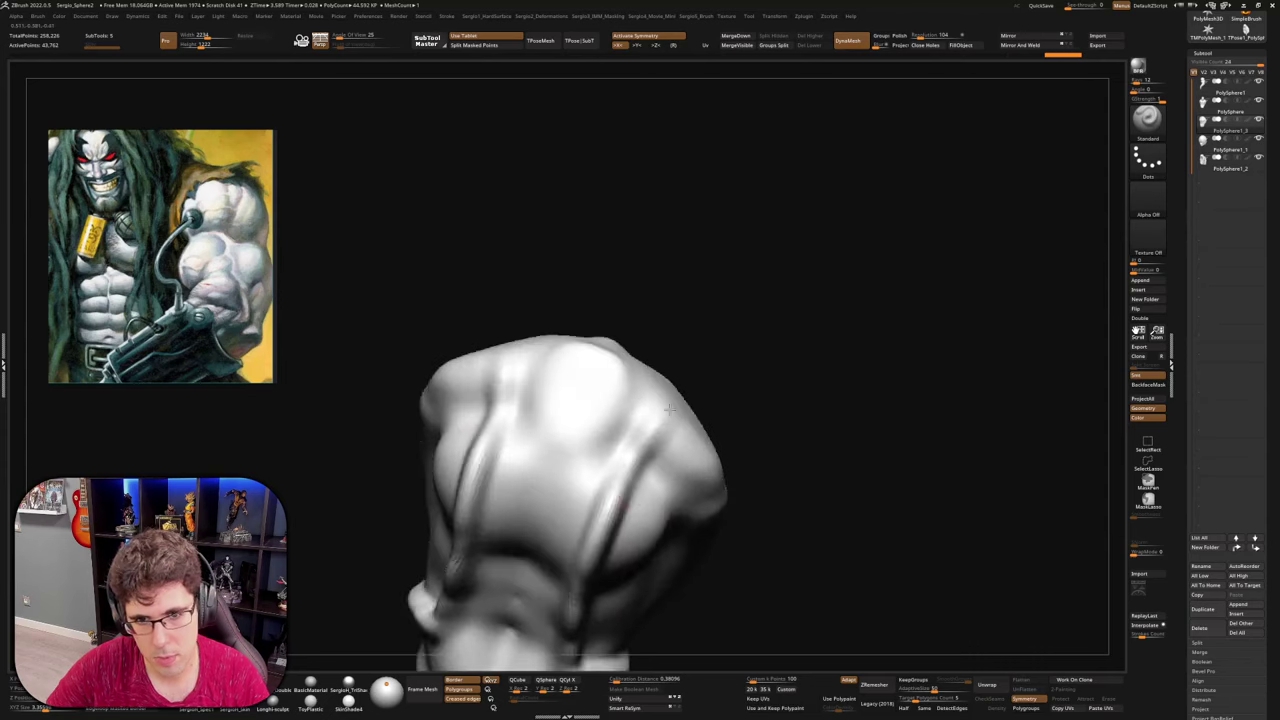
mouse_move(605, 518)
right_down()
mouse_move(580, 560)
mouse_move(614, 451)
mouse_move(642, 484)
mouse_move(565, 540)
right_up()
mouse_move(565, 540)
ctrl+right_down()
mouse_move(522, 618)
mouse_move(697, 406)
mouse_move(703, 449)
mouse_move(625, 397)
mouse_move(677, 334)
mouse_move(590, 407)
mouse_move(631, 463)
mouse_move(590, 358)
mouse_move(631, 455)
ctrl+right_up()
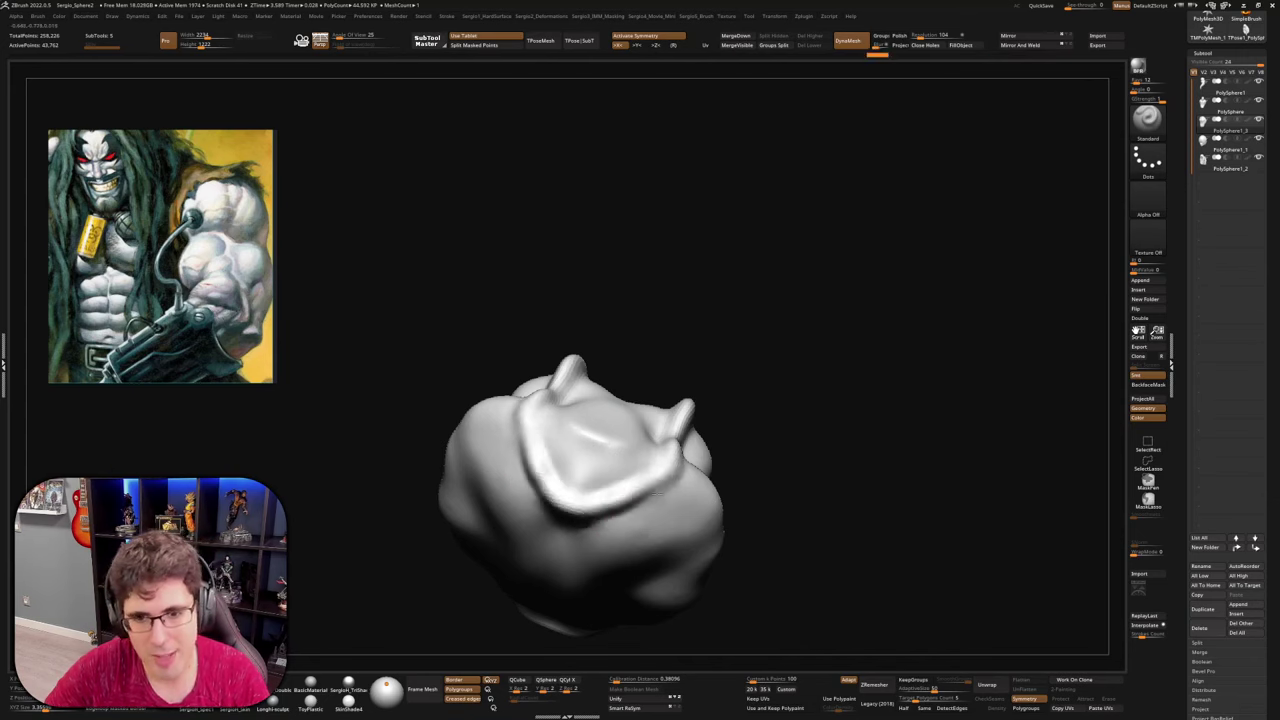
Build up the upper back below the vest's neckline with the Clay brush to blend in the collar edge
drag(674, 466, 579, 510)
right_drag(653, 485, 681, 361)
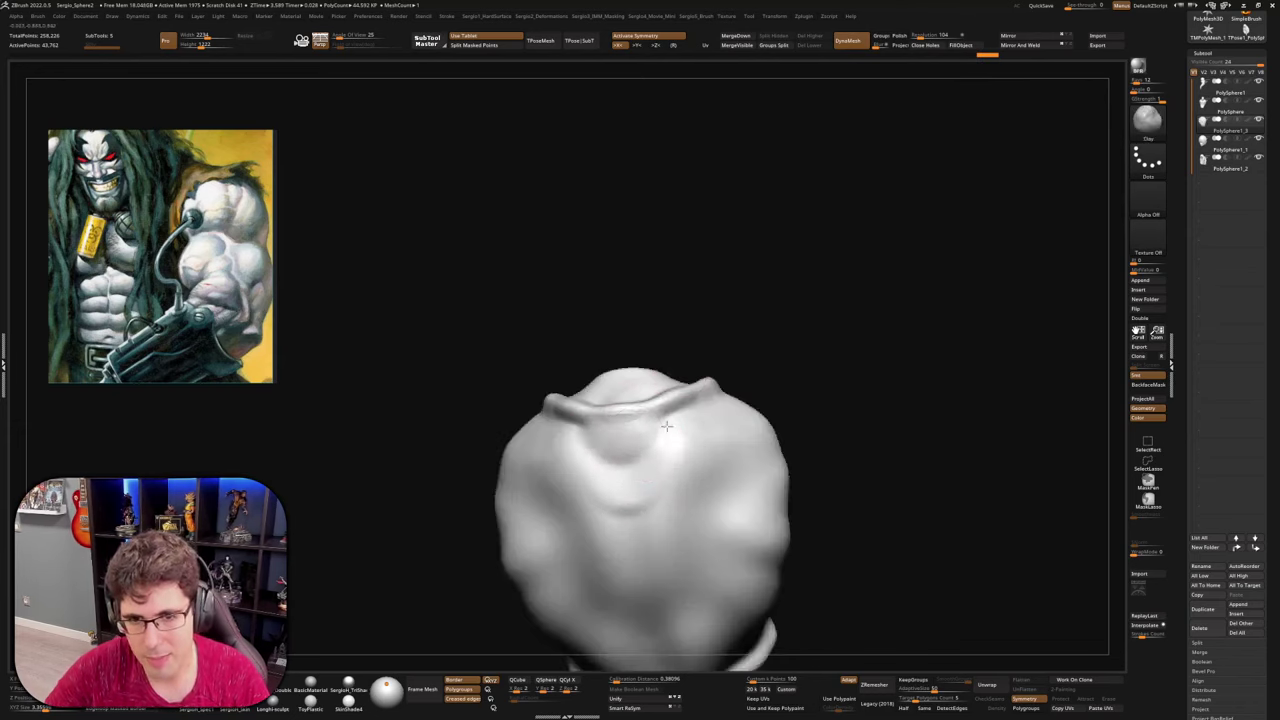
drag(615, 455, 689, 413)
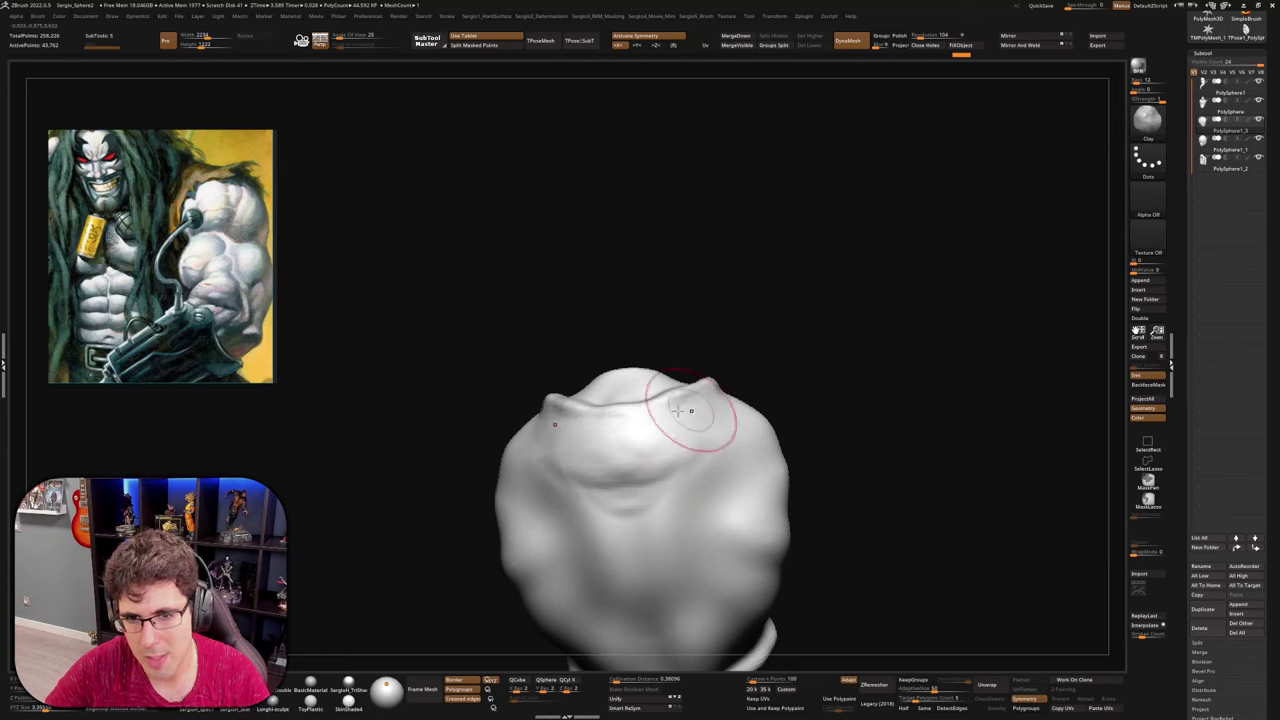
mouse_move(690, 482)
mouse_down()
mouse_move(635, 517)
mouse_move(641, 602)
mouse_move(706, 482)
mouse_up()
mouse_move(699, 458)
right_down()
mouse_move(686, 457)
mouse_move(729, 429)
mouse_move(647, 474)
mouse_move(655, 460)
right_up()
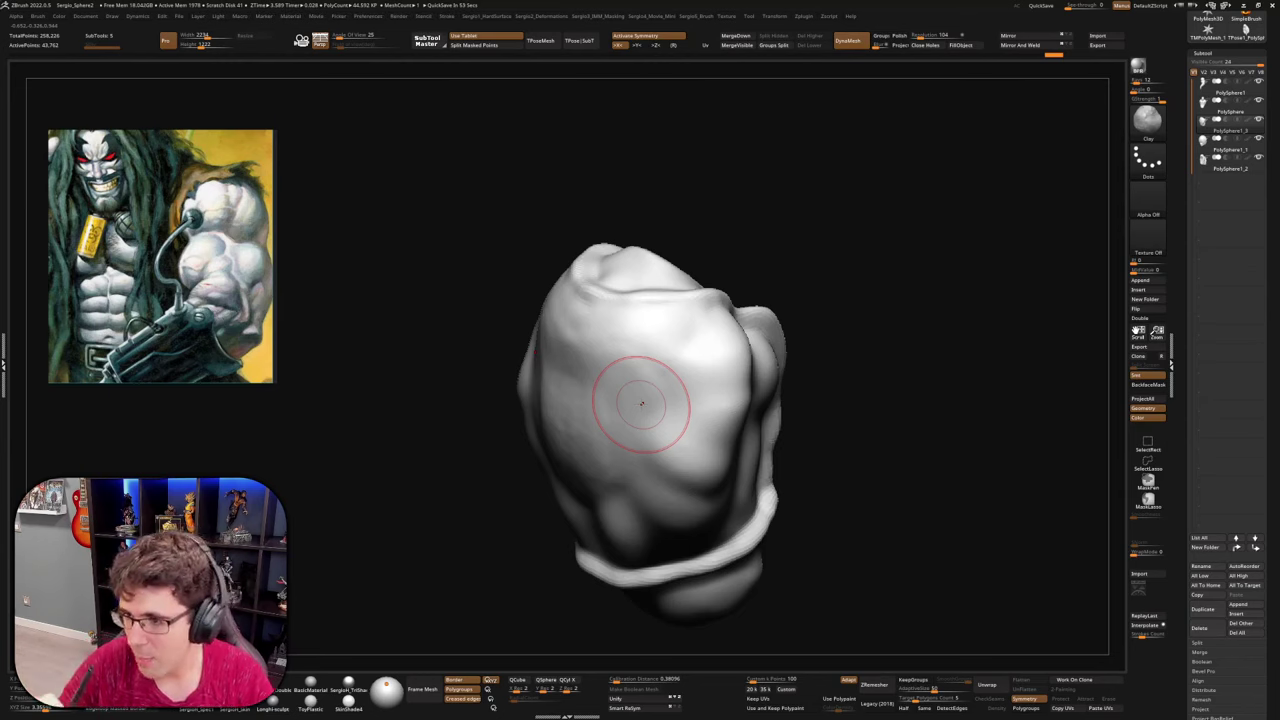
Fill out the vest's side, shoulder and lower edge with Clay strokes to flatten the underlying muscle forms
mouse_move(780, 266)
mouse_down()
mouse_move(829, 349)
mouse_move(799, 362)
mouse_up()
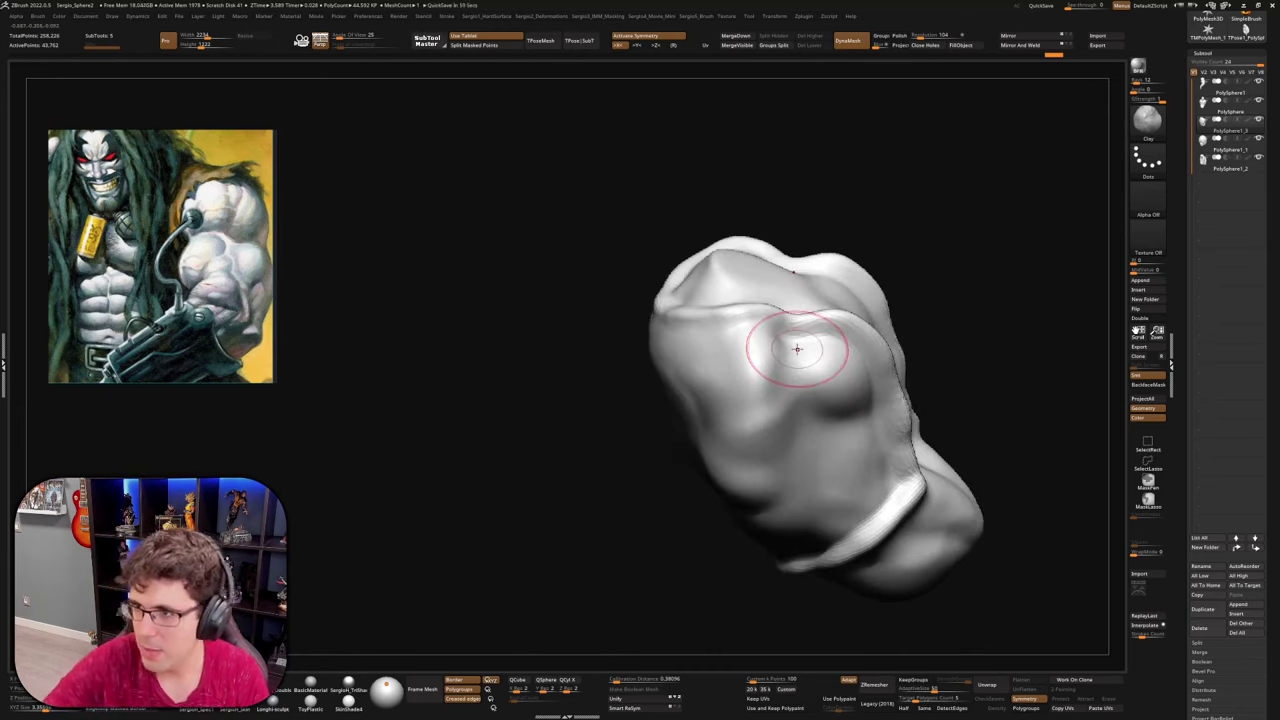
right_drag(746, 383, 785, 347)
mouse_move(785, 347)
mouse_down()
mouse_move(766, 334)
mouse_move(881, 363)
mouse_up()
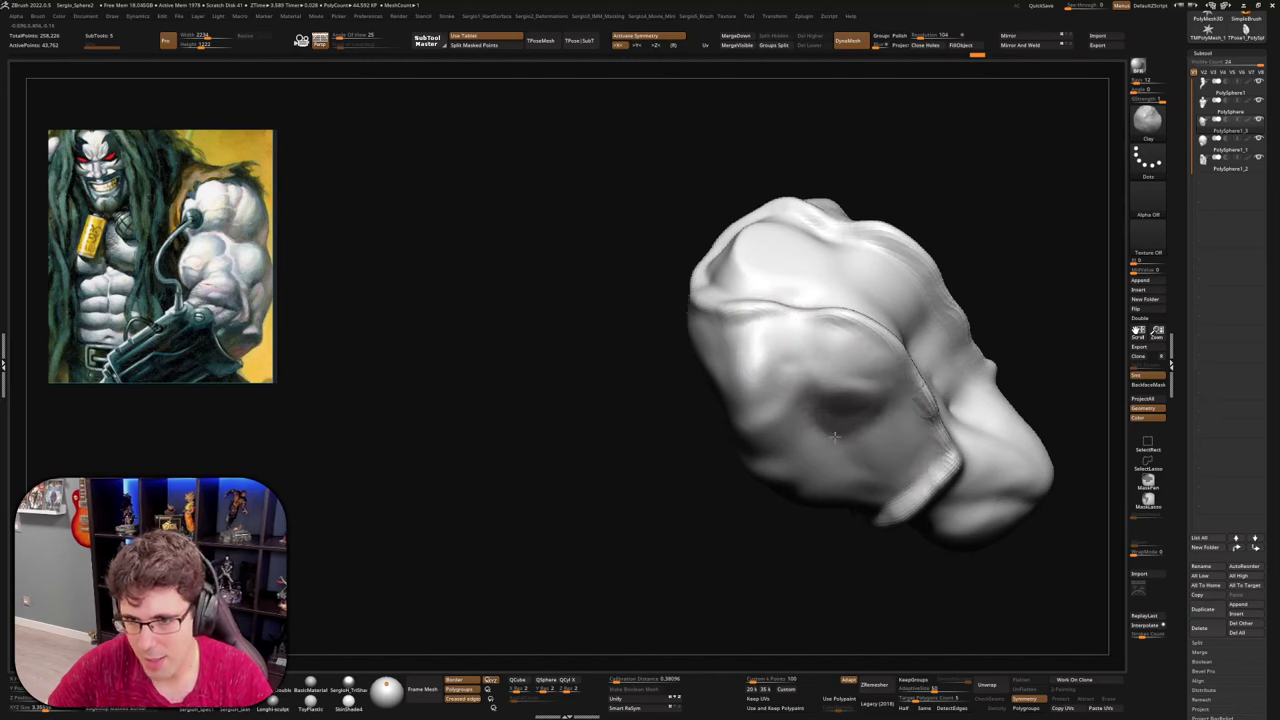
mouse_move(845, 426)
mouse_down()
mouse_move(848, 438)
mouse_move(895, 420)
mouse_move(922, 438)
mouse_move(862, 505)
mouse_up()
mouse_move(930, 458)
mouse_down()
mouse_move(878, 515)
mouse_move(852, 424)
mouse_move(815, 395)
mouse_up()
mouse_move(870, 442)
mouse_down()
mouse_move(830, 445)
mouse_move(905, 425)
mouse_move(762, 325)
mouse_up()
drag(680, 390, 635, 400)
mouse_move(752, 365)
mouse_down()
mouse_move(766, 326)
mouse_move(745, 328)
mouse_up()
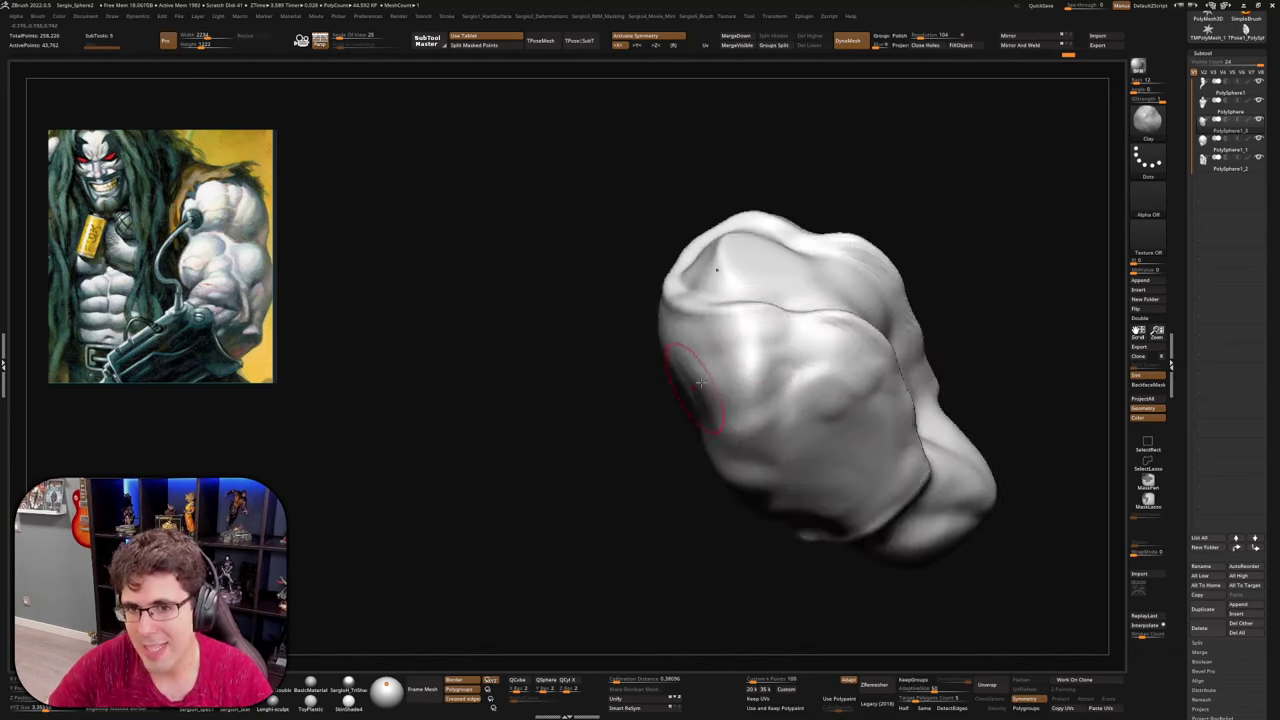
drag(660, 380, 615, 385)
drag(718, 342, 643, 311)
mouse_move(686, 329)
right_down()
mouse_move(657, 337)
mouse_move(705, 390)
mouse_move(680, 450)
right_up()
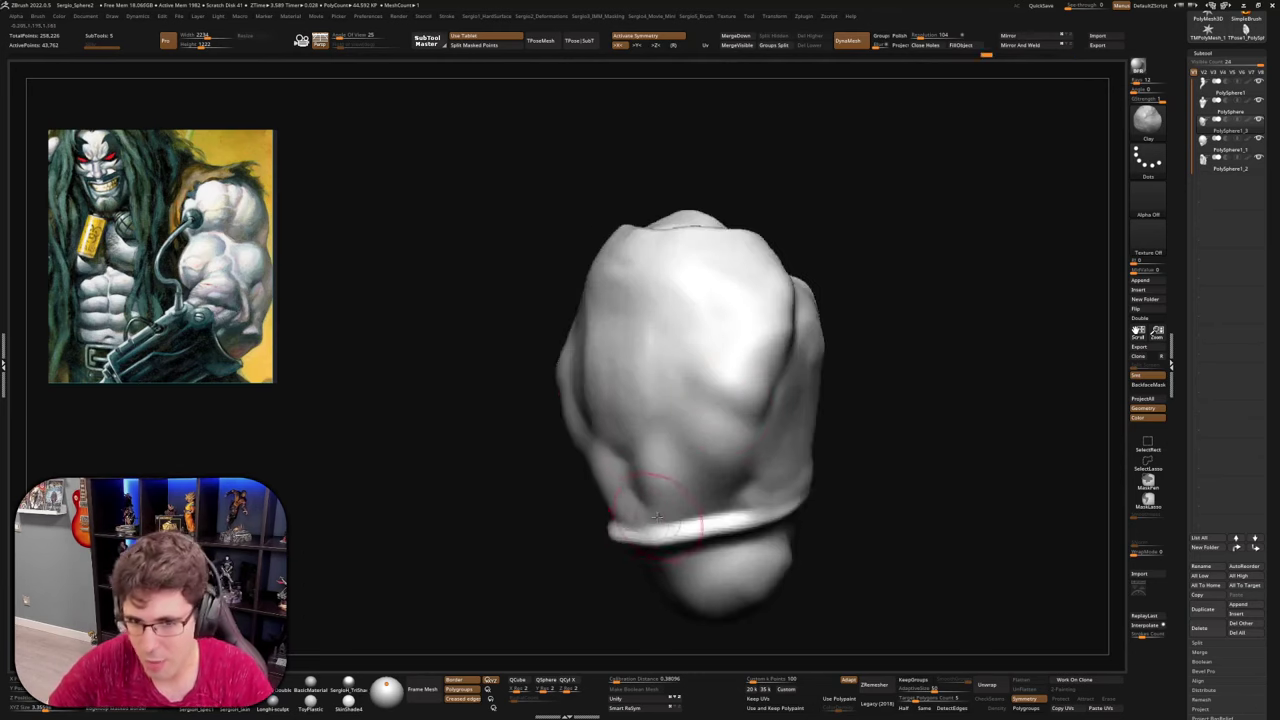
Fill the lower back above the vest's hem with Clay strokes and smooth the back surface
mouse_move(677, 516)
mouse_down()
mouse_move(617, 460)
mouse_move(668, 498)
mouse_up()
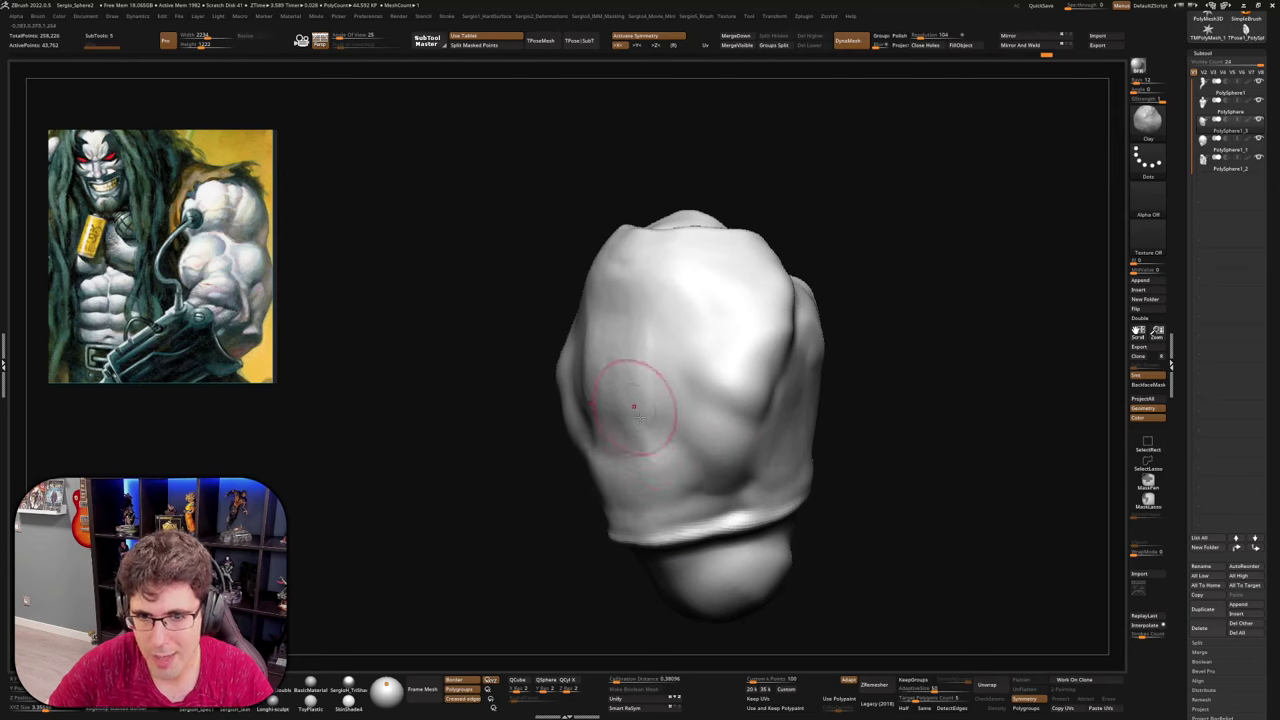
mouse_move(660, 450)
mouse_down()
mouse_move(725, 480)
mouse_move(706, 482)
mouse_move(765, 482)
mouse_up()
mouse_move(690, 520)
mouse_down()
mouse_move(782, 495)
mouse_move(766, 480)
mouse_up()
right_drag(793, 377, 757, 457)
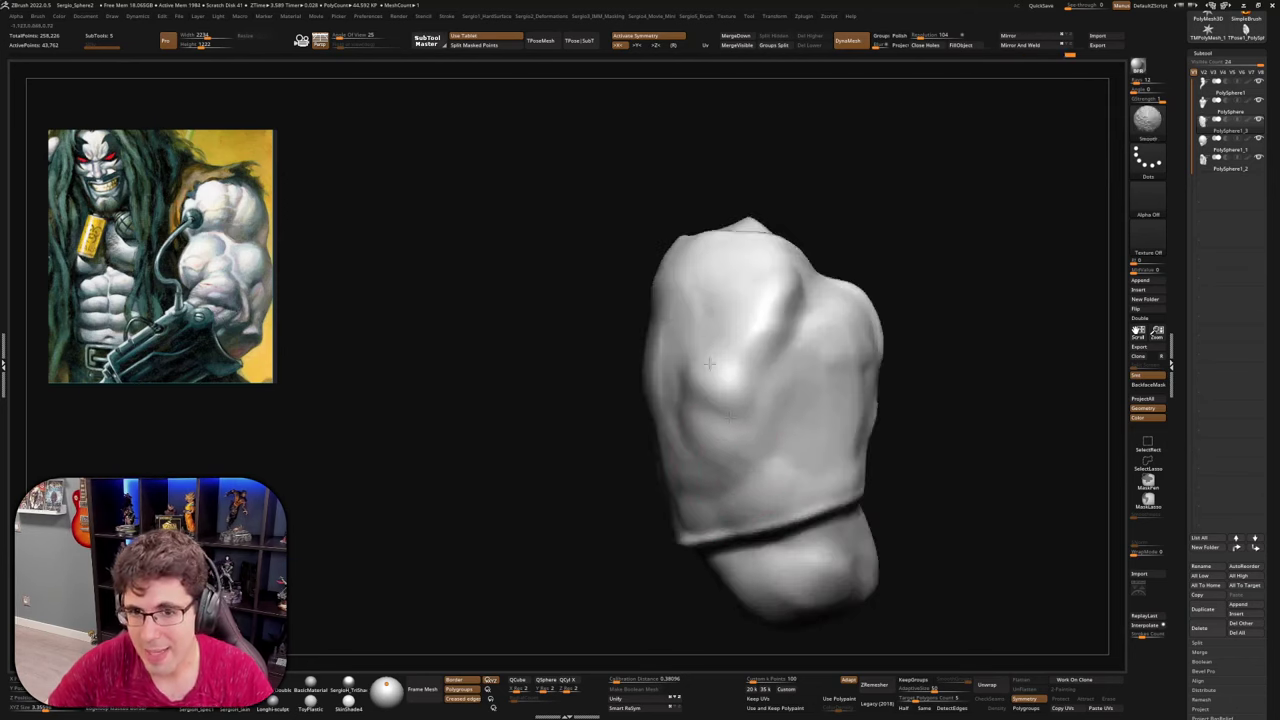
right_drag(700, 371, 690, 366)
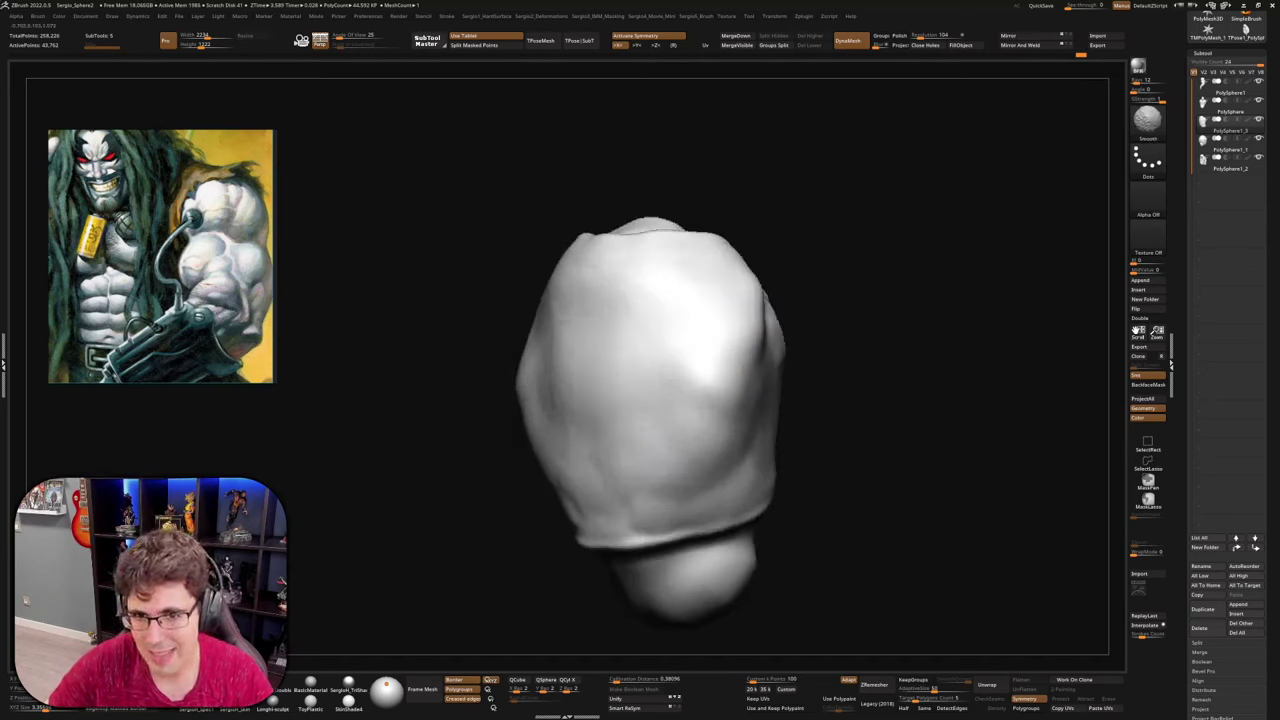
mouse_move(780, 443)
right_down()
mouse_move(755, 477)
mouse_move(785, 468)
right_up()
shift+drag(785, 468, 783, 452)
Carve sharp creases along the vest's two front edges with the DamStandard brush
drag(757, 322, 784, 445)
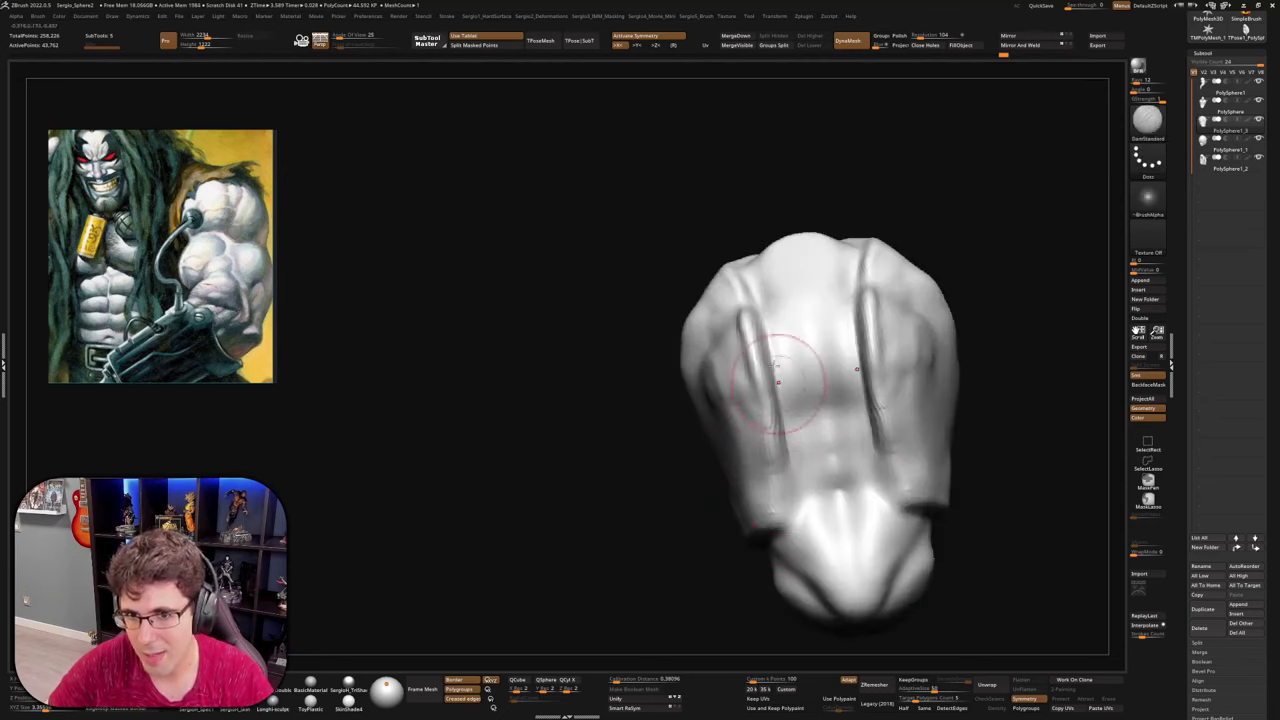
drag(778, 383, 798, 520)
drag(784, 420, 793, 492)
right_drag(793, 492, 850, 460)
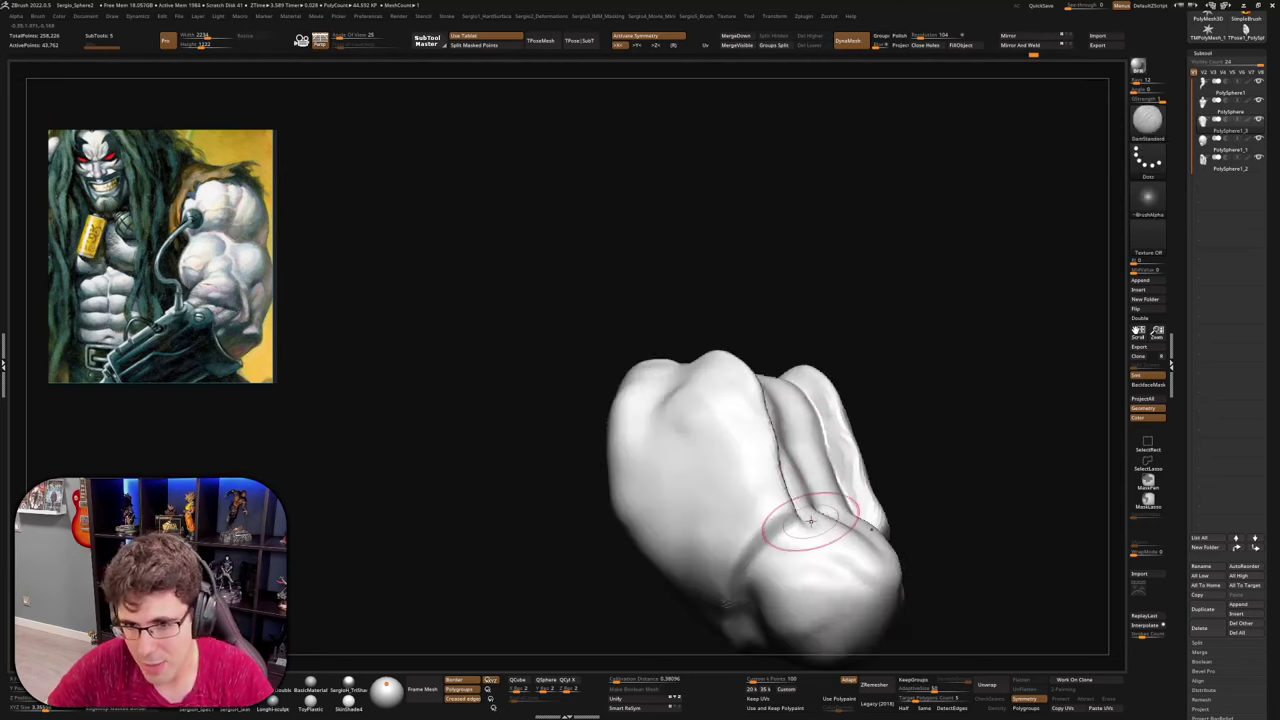
Carve a deep DamStandard crease under the vest's hem from the front opening around the side
drag(811, 521, 737, 588)
alt+right_drag(737, 588, 796, 450)
mouse_move(815, 438)
mouse_down()
mouse_move(784, 512)
mouse_move(781, 572)
mouse_up()
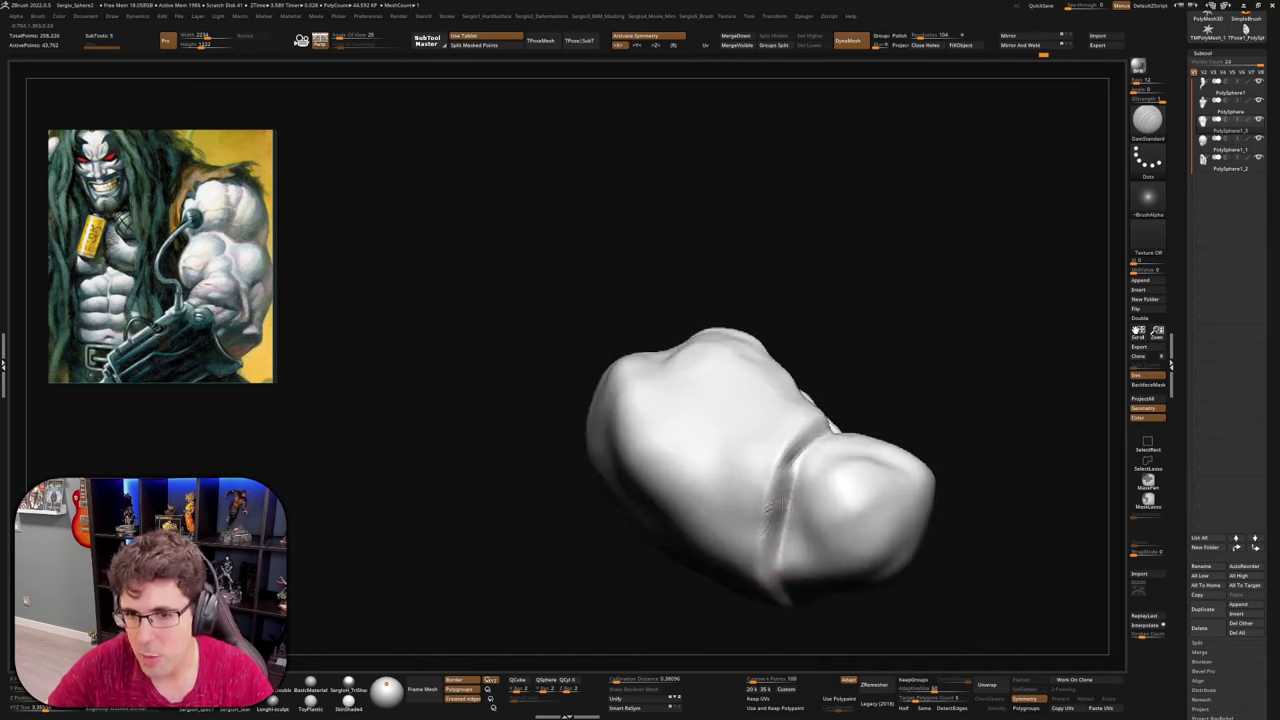
drag(782, 503, 785, 602)
right_drag(800, 595, 790, 540)
drag(784, 548, 792, 622)
mouse_move(792, 622)
right_down()
mouse_move(797, 435)
mouse_move(836, 510)
right_up()
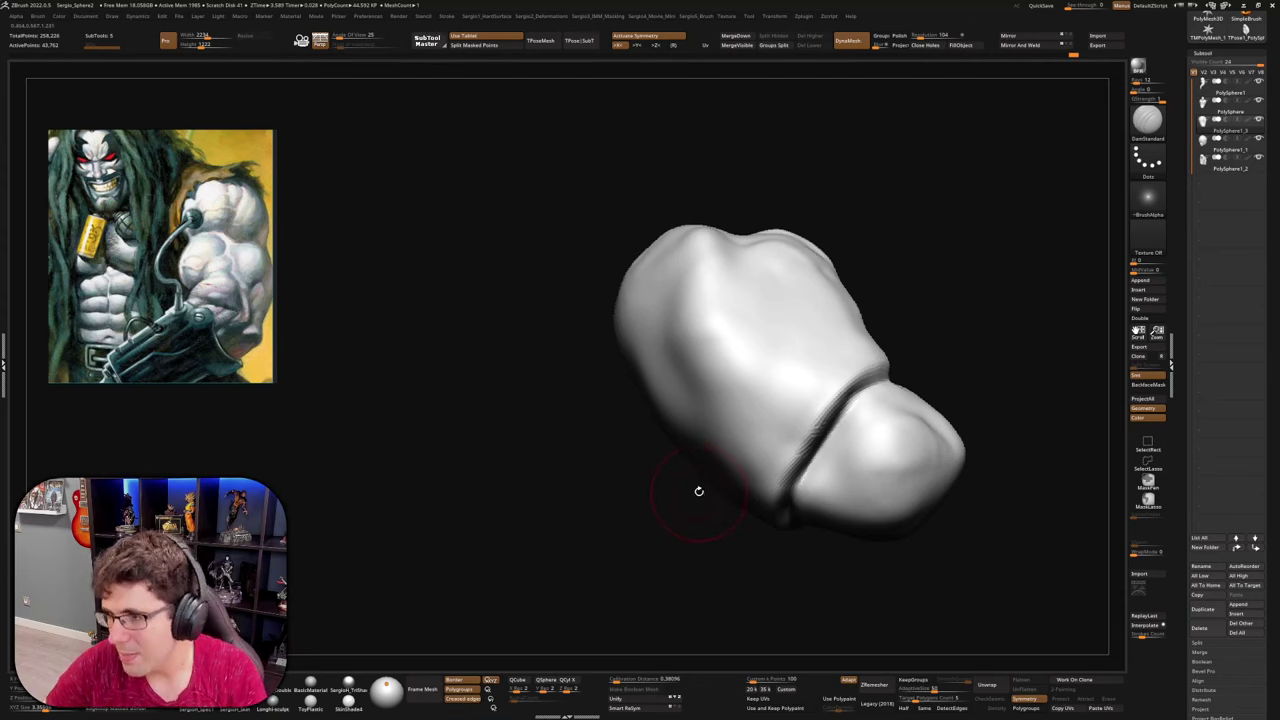
Carve deep armholes into both sides of the vest with the ClayBuildup brush in subtract mode
drag(689, 471, 793, 462)
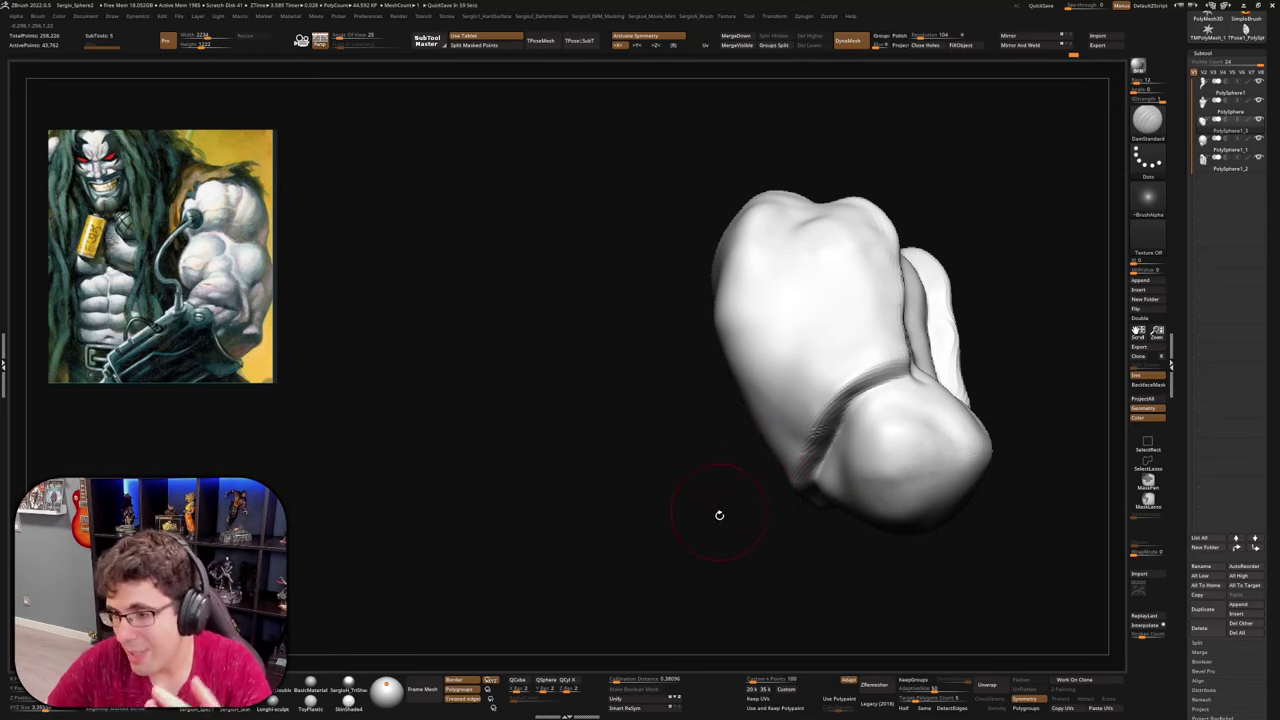
mouse_move(747, 439)
mouse_down()
mouse_move(780, 432)
mouse_move(771, 457)
mouse_move(786, 473)
mouse_move(830, 470)
mouse_move(799, 425)
mouse_up()
key(b)
key(c)
key(b)
alt+right_drag(799, 425, 752, 467)
right_drag(880, 455, 742, 412)
alt+drag(775, 445, 790, 460)
mouse_move(790, 460)
right_down()
mouse_move(806, 438)
mouse_move(728, 440)
right_up()
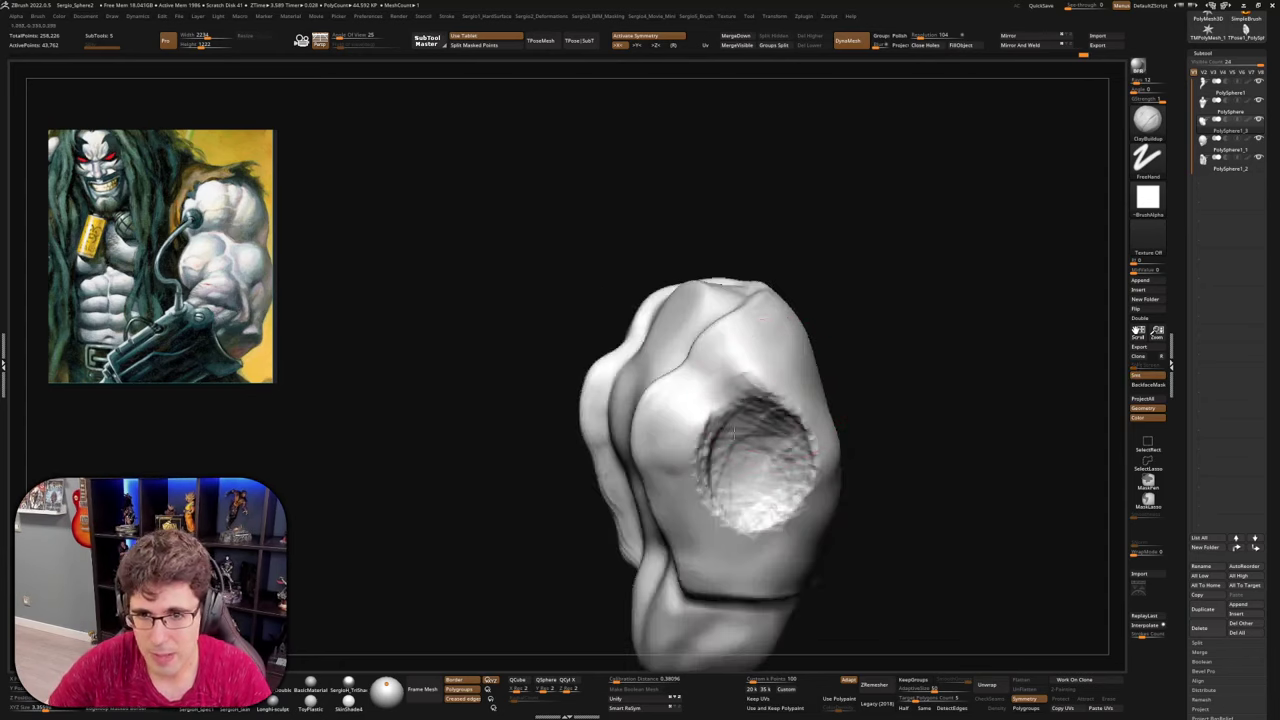
mouse_move(725, 430)
alt+mouse_down()
mouse_move(772, 395)
mouse_move(804, 451)
mouse_move(686, 445)
mouse_move(760, 480)
mouse_move(808, 428)
mouse_move(712, 405)
mouse_move(755, 380)
alt+mouse_up()
Sculpt a raised rim around the armholes with the Standard brush and smooth its edge
key(b)
key(s)
key(t)
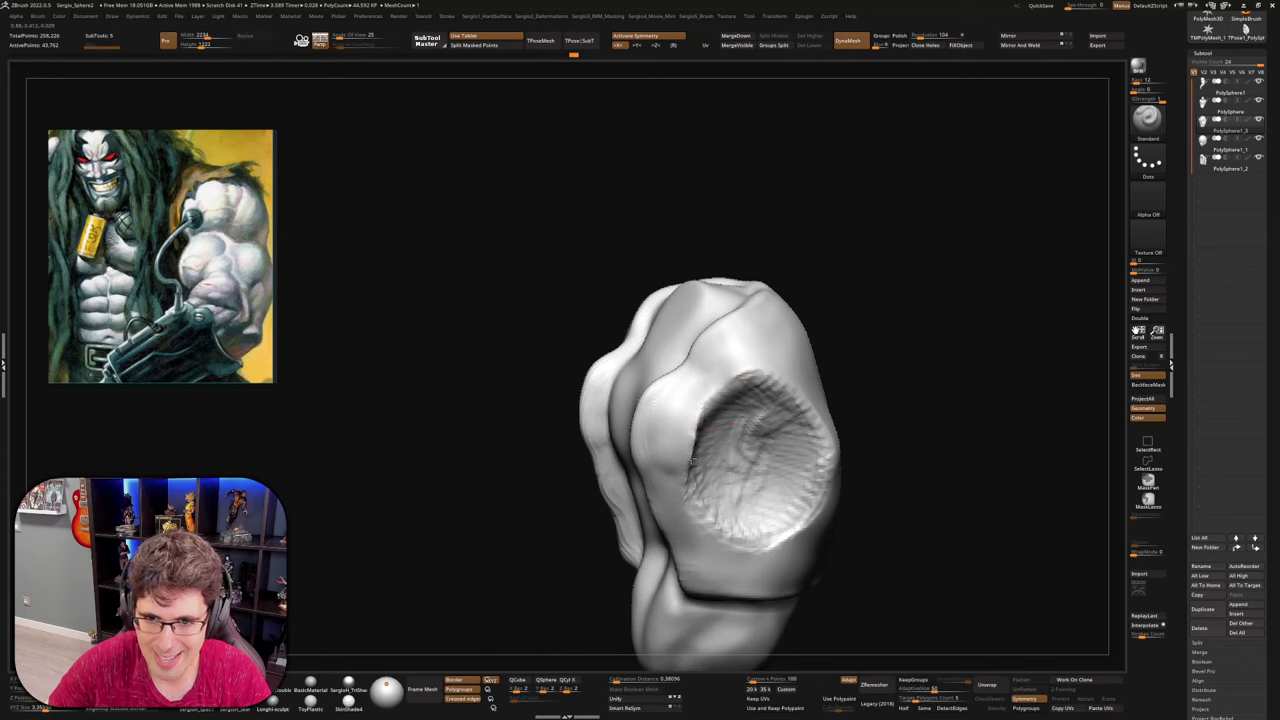
mouse_move(695, 508)
mouse_down()
mouse_move(738, 545)
mouse_move(815, 508)
mouse_up()
right_drag(835, 530, 775, 539)
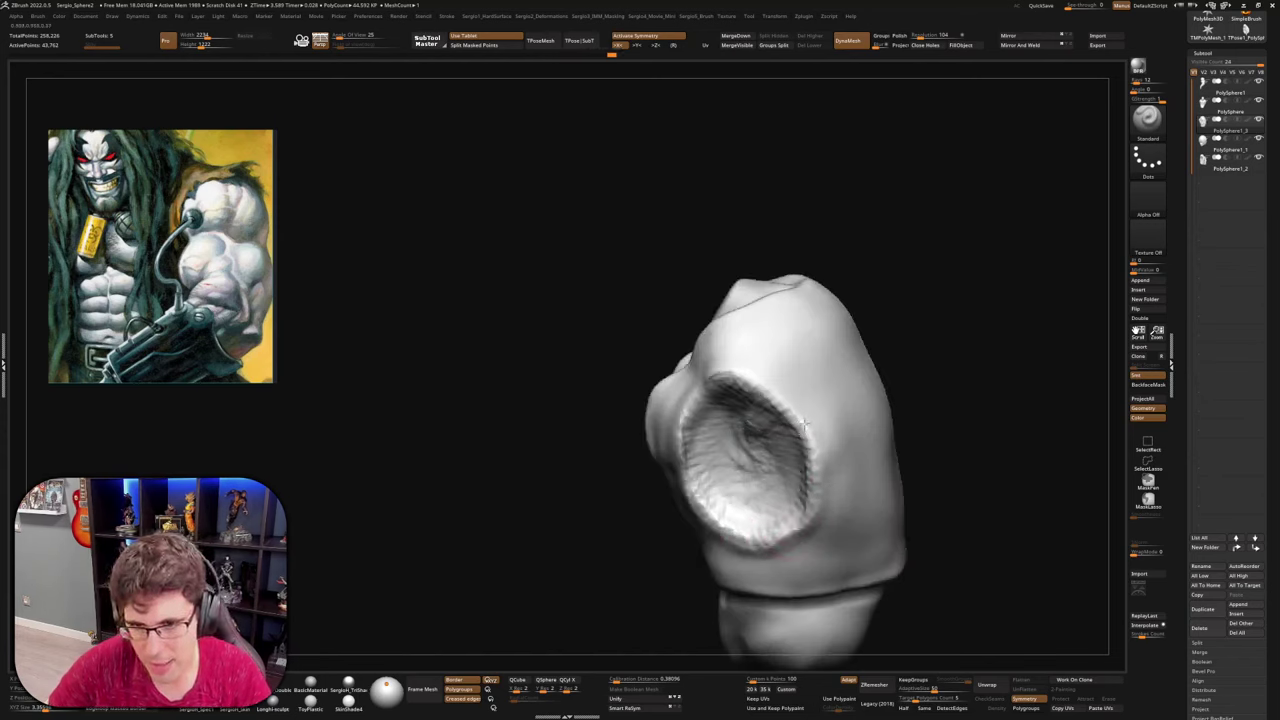
right_drag(743, 393, 788, 403)
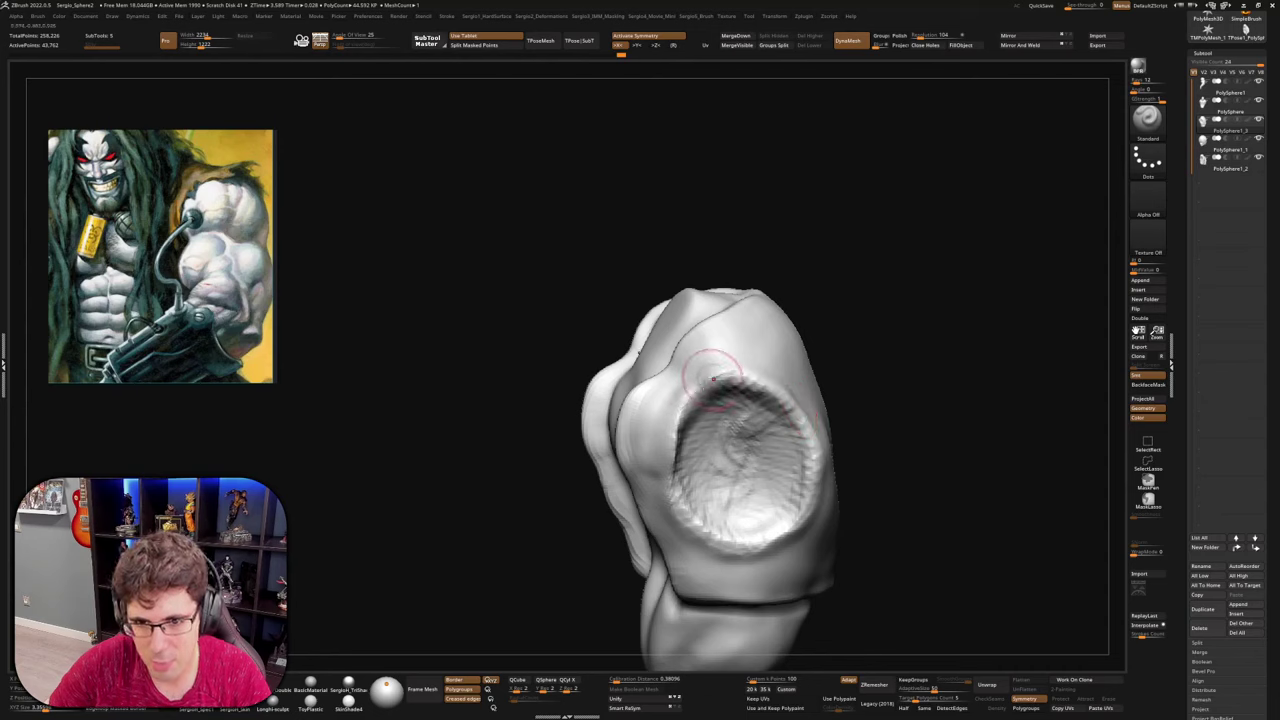
drag(713, 379, 690, 402)
right_drag(690, 402, 745, 380)
mouse_move(730, 376)
mouse_down()
mouse_move(697, 430)
mouse_move(700, 556)
mouse_up()
right_drag(740, 530, 706, 495)
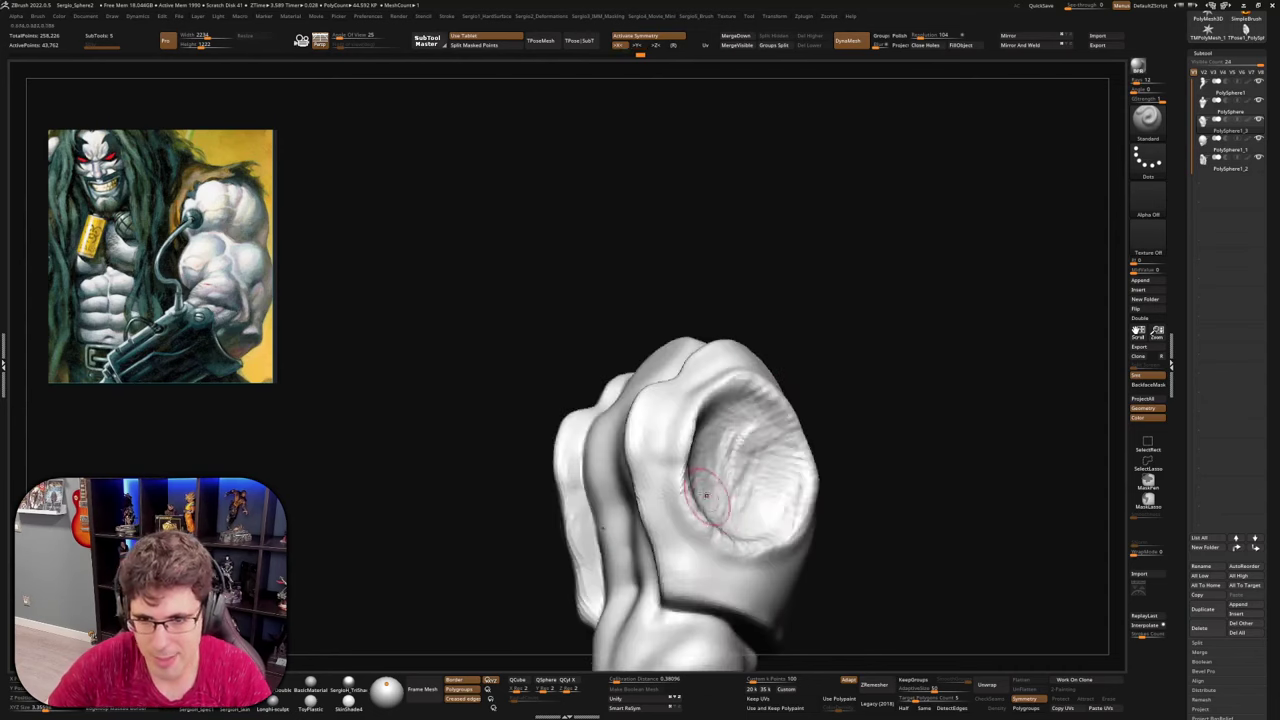
right_drag(778, 537, 731, 424)
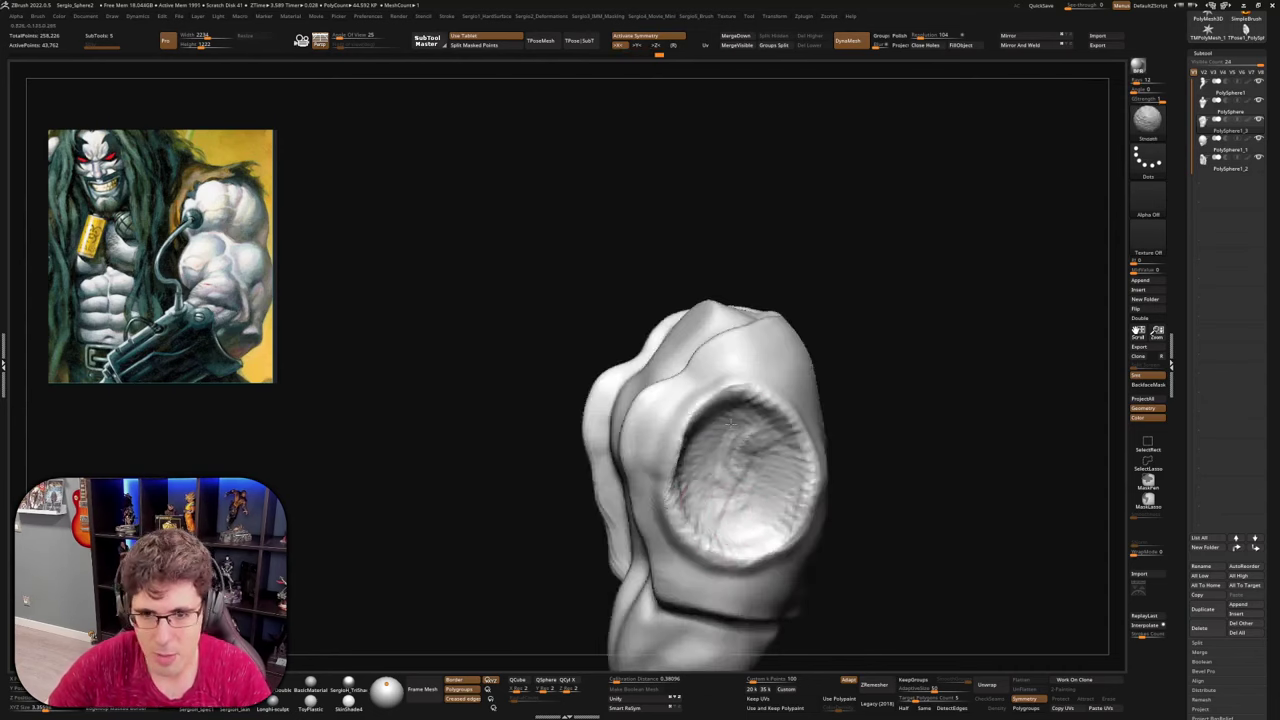
shift+drag(681, 469, 674, 498)
Mask the vest except for the armhole areas and soften the mask's border for the Move brush
mouse_move(690, 490)
right_down()
mouse_move(774, 497)
mouse_move(726, 471)
mouse_move(800, 500)
mouse_move(845, 485)
right_up()
key(b)
key(m)
key(v)
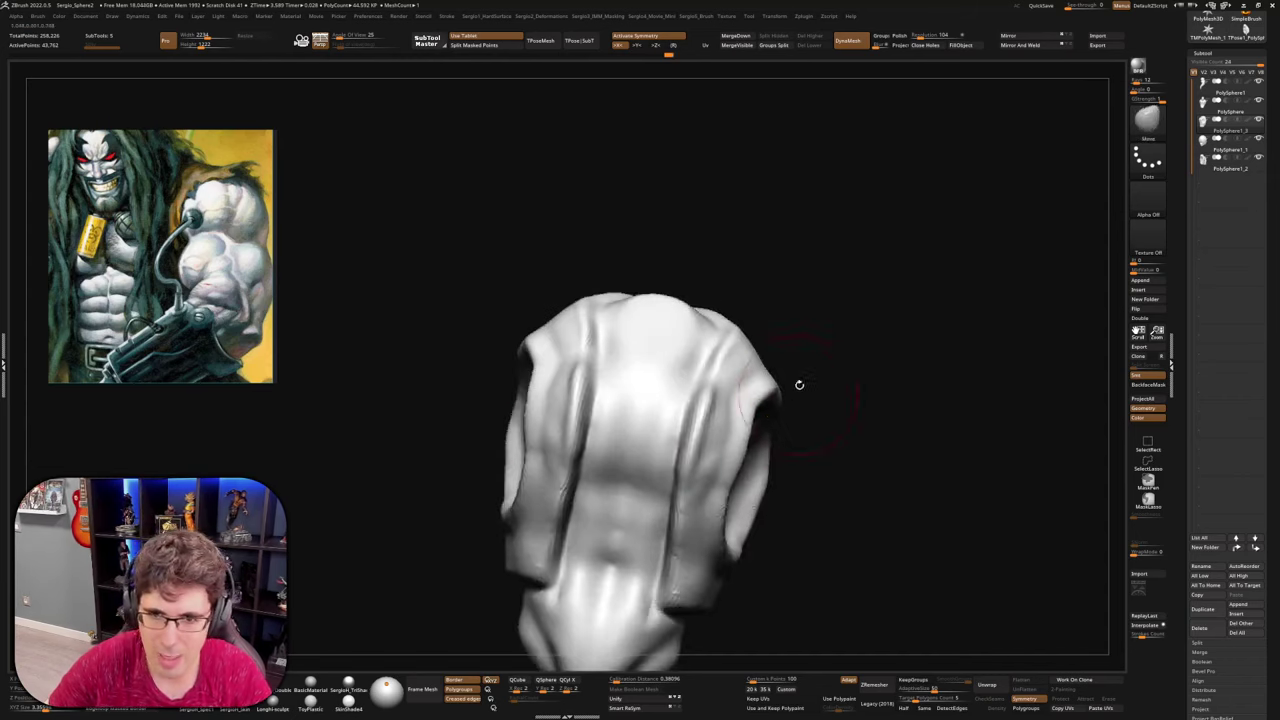
mouse_move(800, 322)
ctrl+mouse_down()
mouse_move(738, 388)
mouse_move(700, 562)
mouse_move(768, 598)
ctrl+mouse_up()
ctrl+click(761, 588)
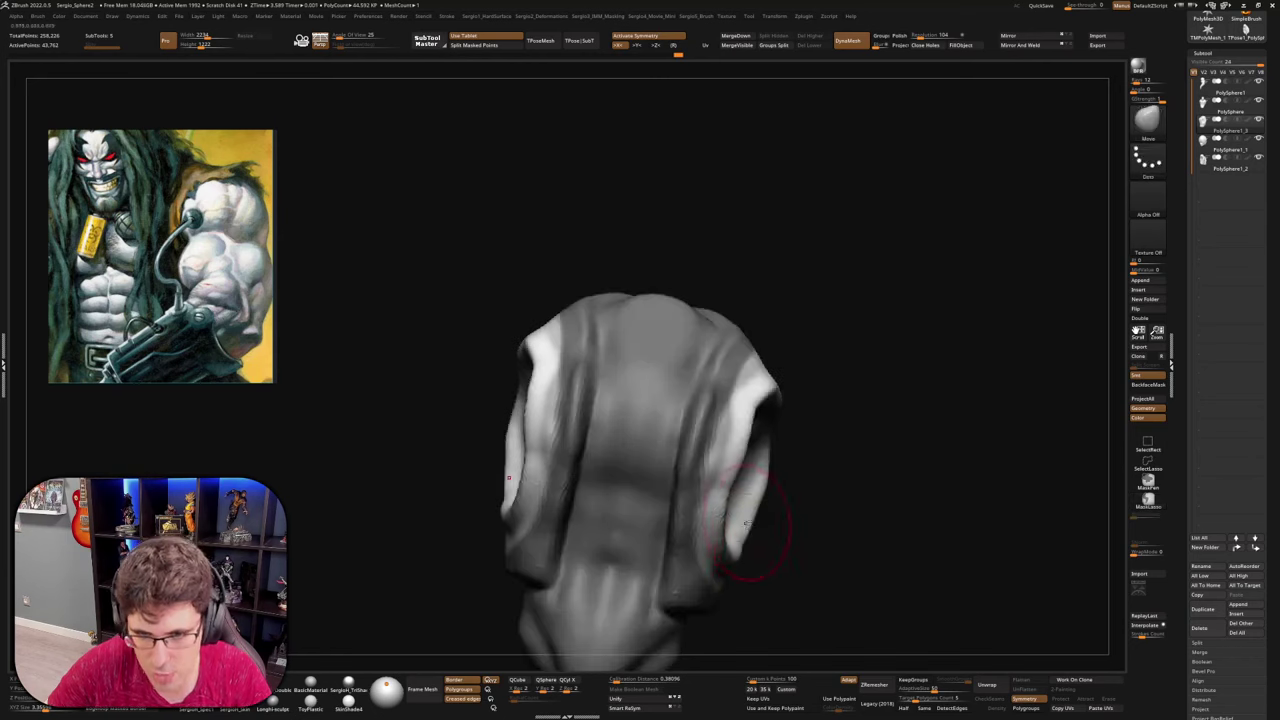
ctrl+click(783, 534)
ctrl+click(692, 526)
ctrl+click(783, 545)
Reshape the unmasked front rim of the armholes with the Move brush and clear the mask
mouse_move(783, 542)
right_down()
mouse_move(692, 527)
mouse_move(683, 509)
right_up()
drag(698, 436, 714, 438)
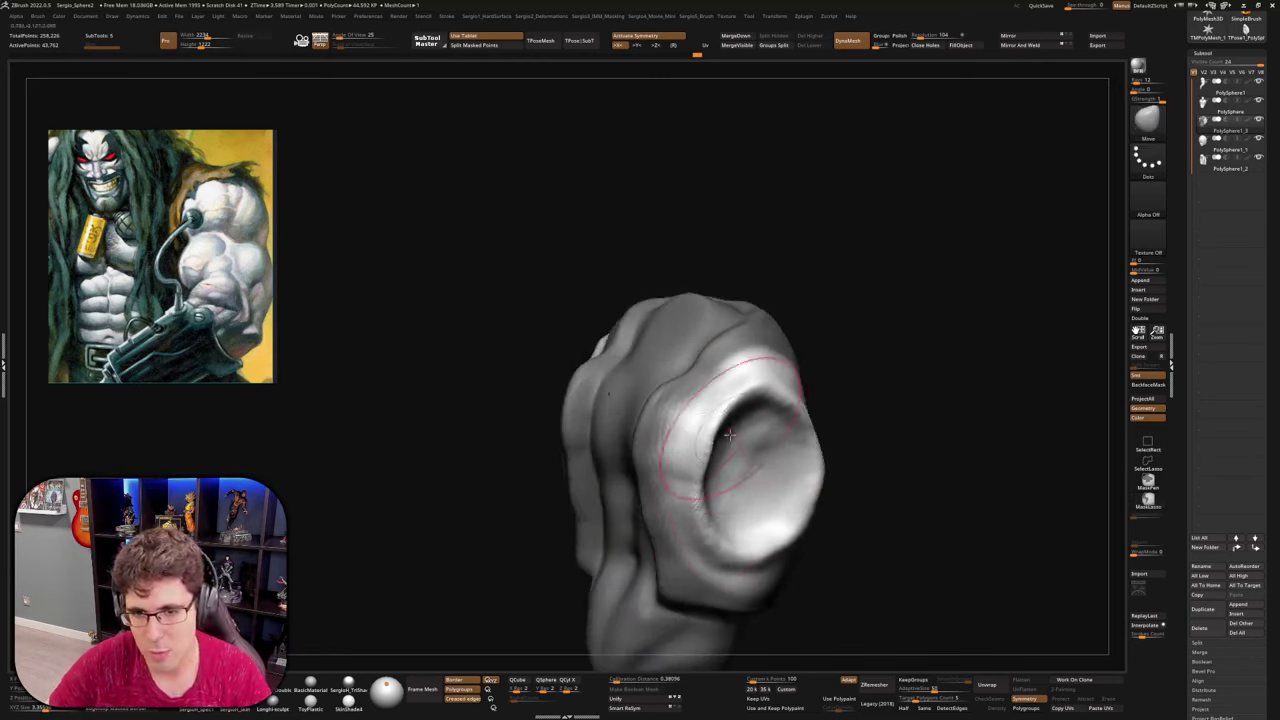
drag(718, 508, 706, 520)
ctrl+drag(860, 452, 872, 530)
Adjust the vest's shoulder and rear armhole edge around the arm with the Move brush
mouse_move(868, 525)
right_down()
mouse_move(770, 506)
mouse_move(743, 537)
mouse_move(743, 497)
right_up()
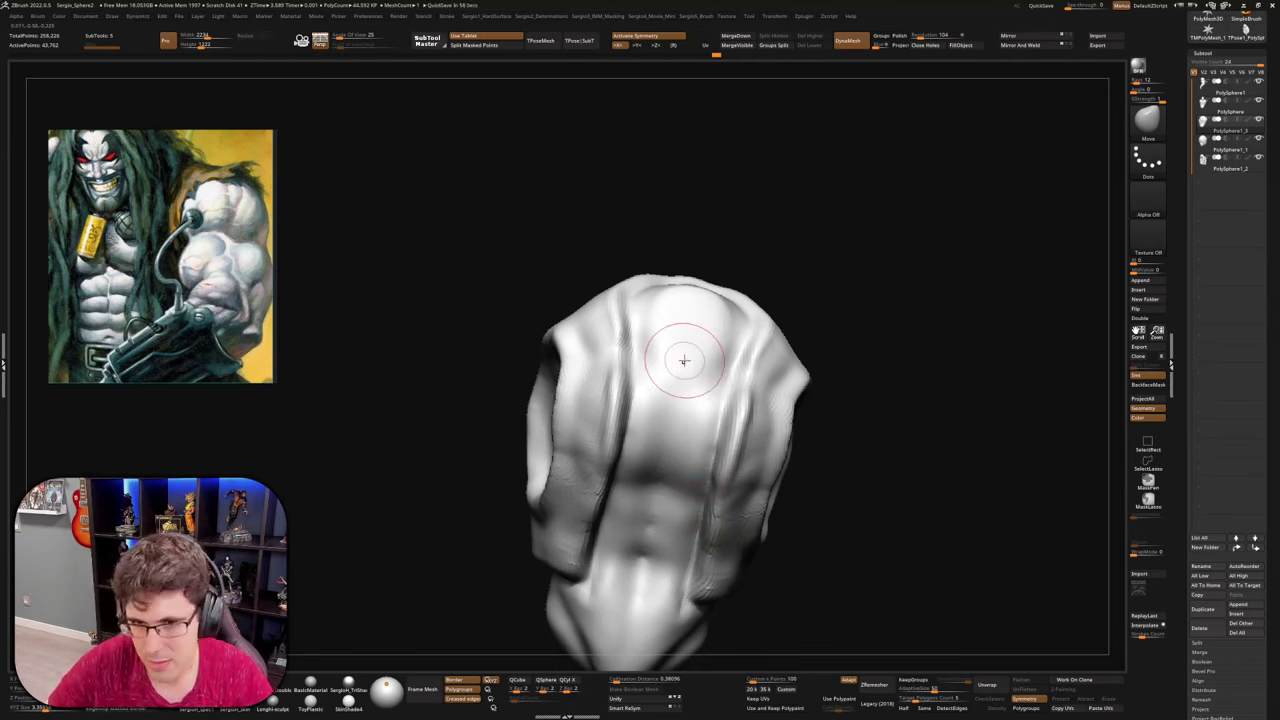
mouse_move(908, 349)
right_down()
mouse_move(790, 400)
mouse_move(780, 440)
right_up()
mouse_move(786, 440)
mouse_down()
mouse_move(780, 412)
mouse_move(757, 396)
mouse_up()
right_drag(760, 396, 838, 402)
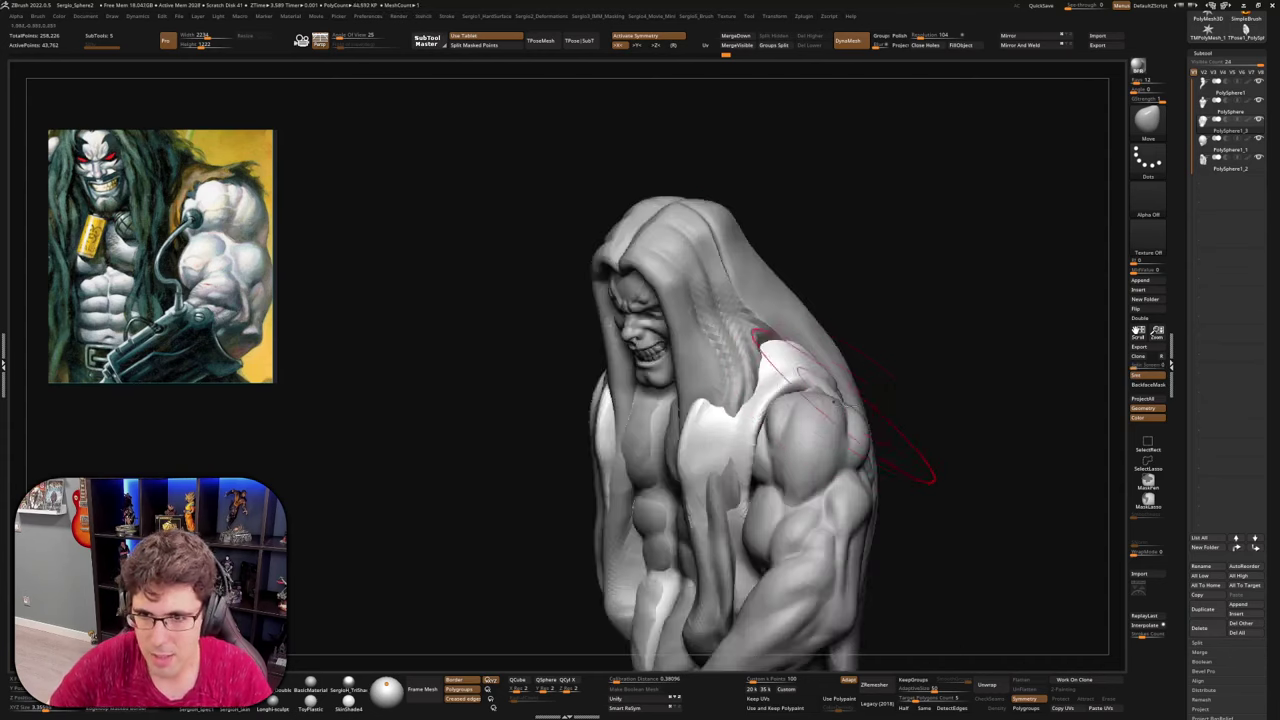
drag(860, 410, 877, 397)
right_drag(877, 397, 780, 443)
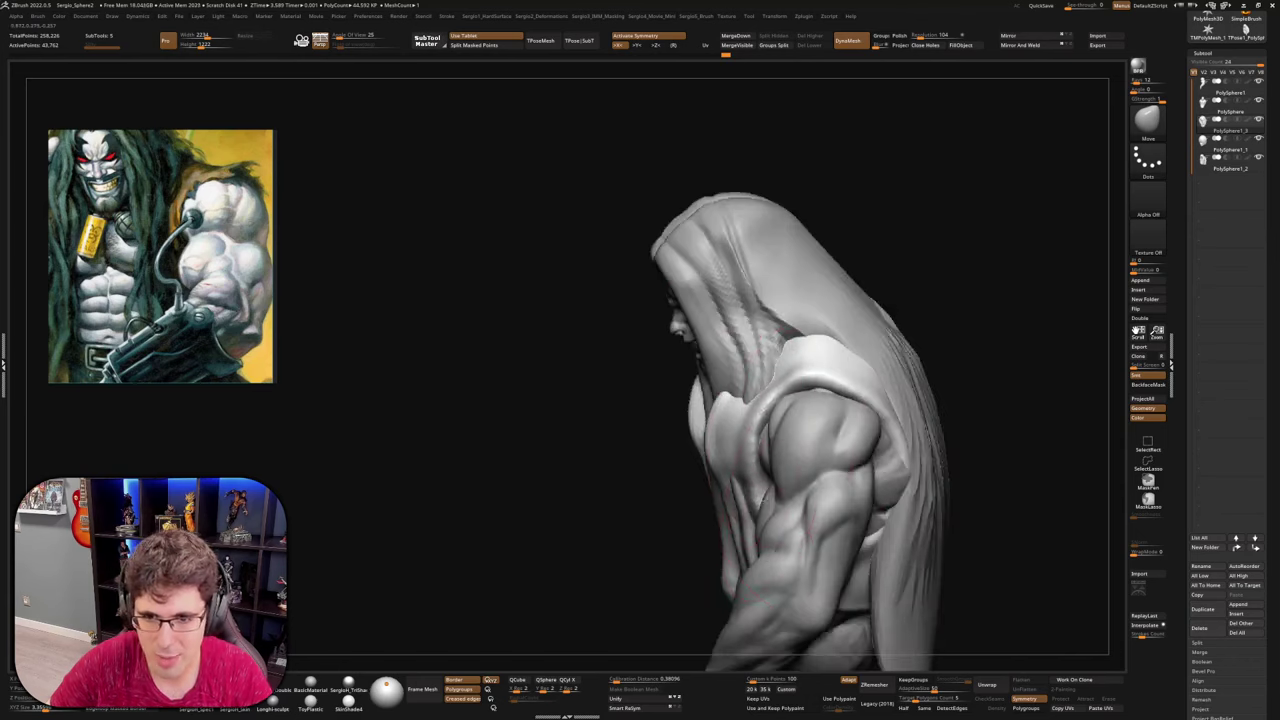
Undo the last vest edit and reposition the vest's front panels against the chest and hair with the Move brush
right_drag(763, 570, 850, 545)
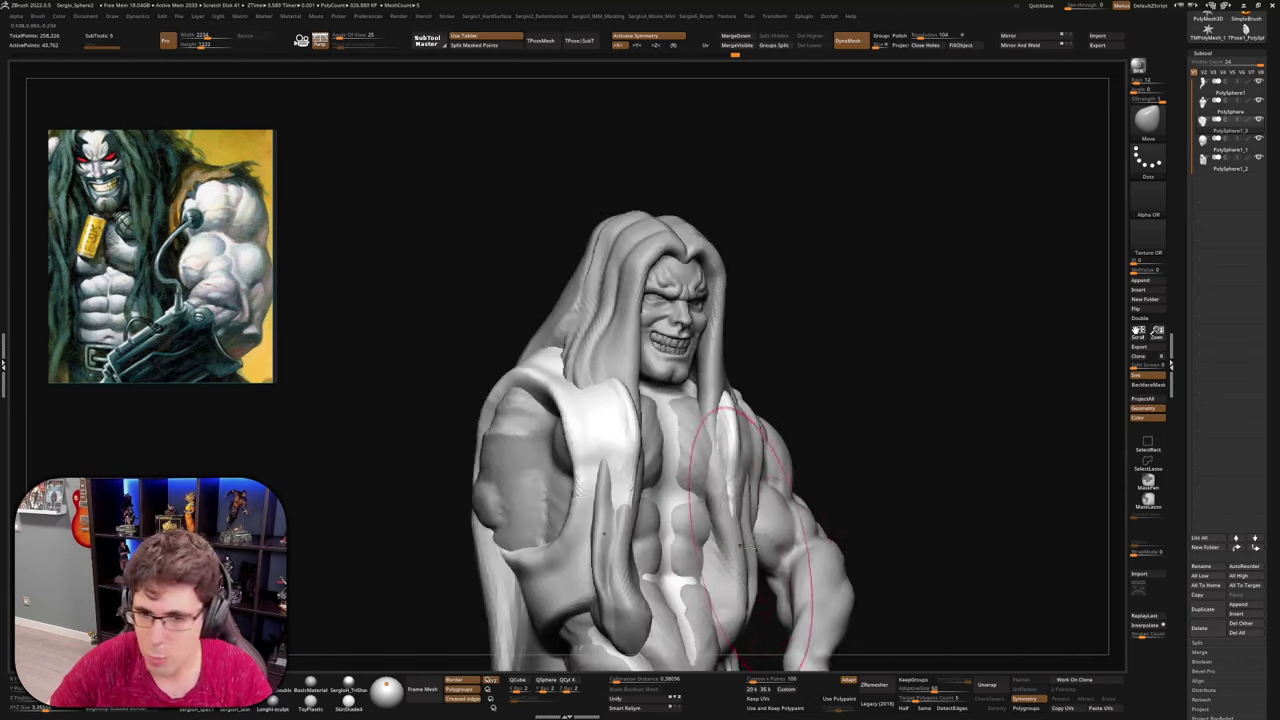
right_drag(752, 547, 800, 543)
right_drag(743, 514, 757, 386)
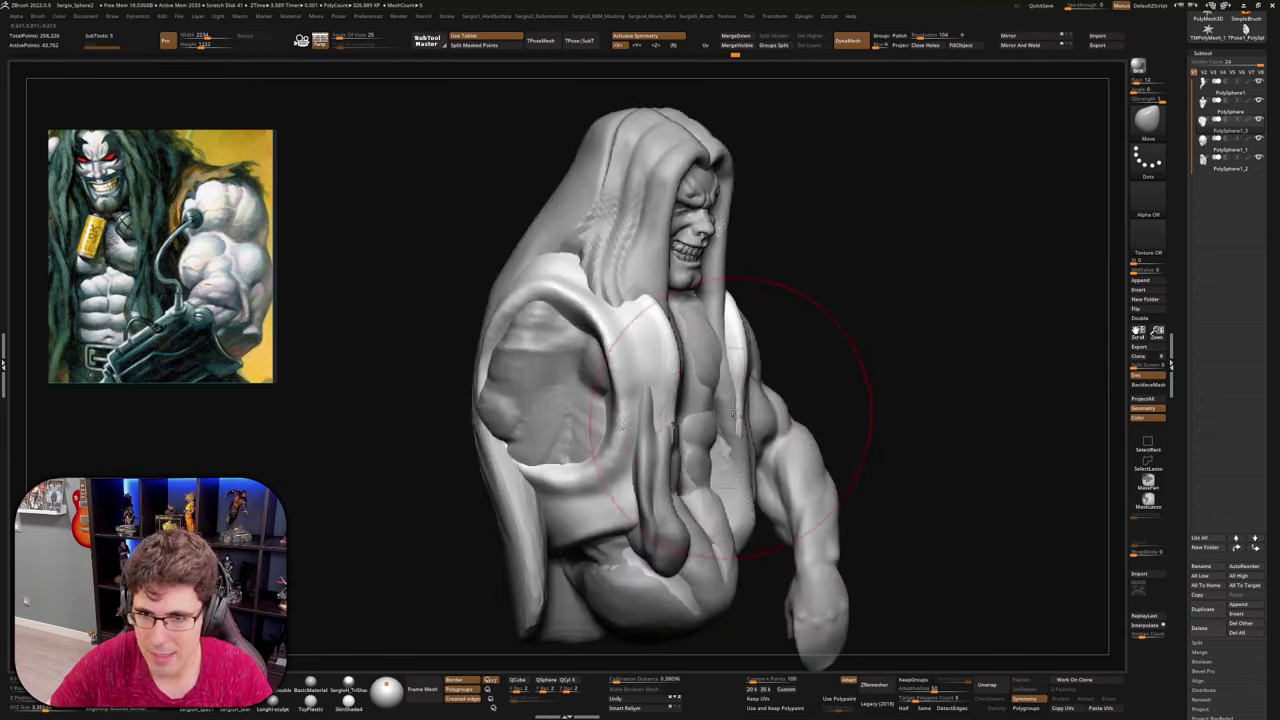
key(ctrl+z)
drag(746, 349, 702, 353)
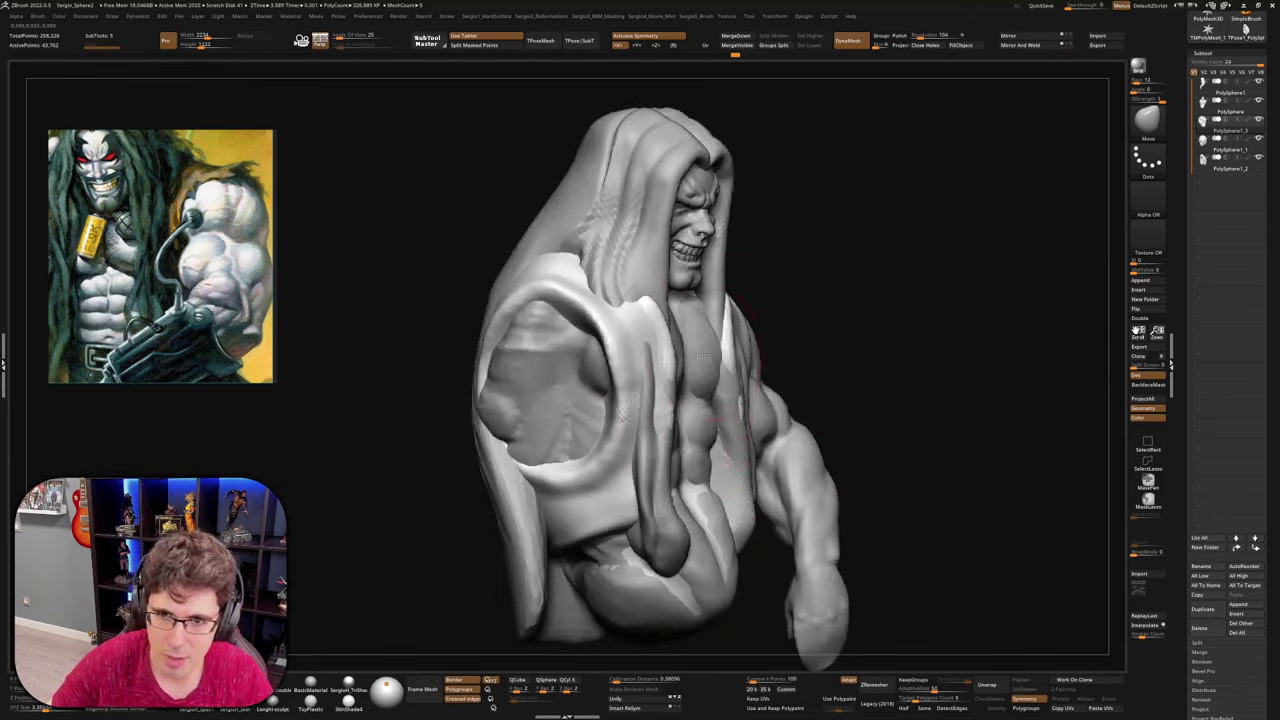
right_drag(703, 354, 688, 455)
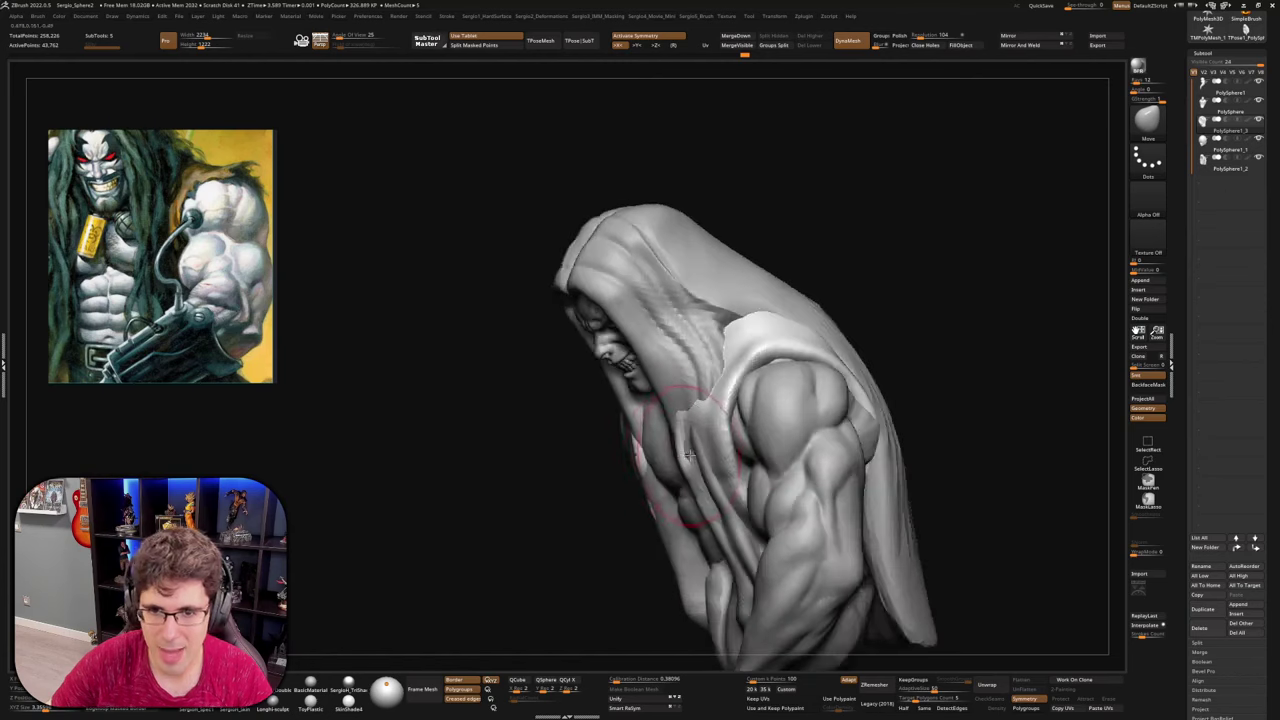
drag(732, 480, 707, 495)
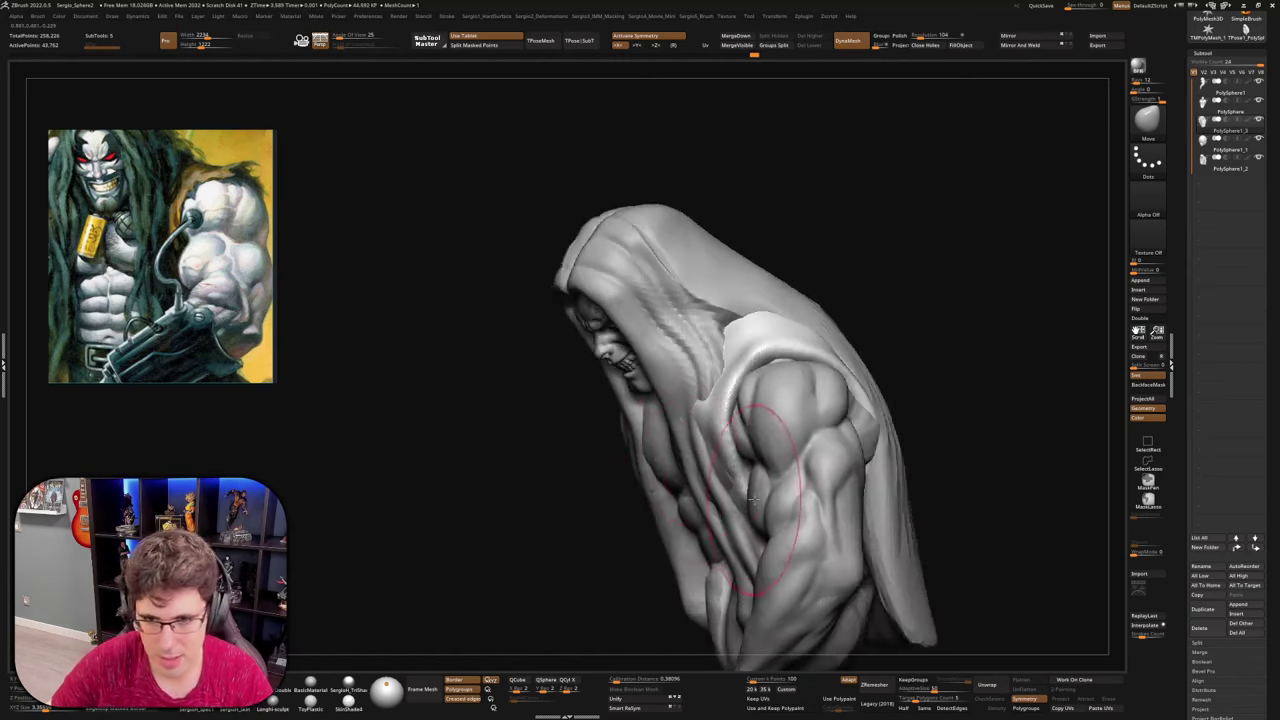
Build up the edge of the vest's front panels with short Standard brush strokes
mouse_move(690, 495)
right_down()
mouse_move(732, 499)
mouse_move(722, 485)
mouse_move(738, 486)
mouse_move(718, 482)
mouse_move(703, 525)
mouse_move(672, 520)
mouse_move(643, 543)
mouse_move(600, 514)
mouse_move(668, 548)
mouse_move(684, 534)
mouse_move(648, 545)
right_up()
mouse_move(703, 508)
right_down()
mouse_move(669, 452)
mouse_move(665, 510)
mouse_move(685, 537)
mouse_move(705, 493)
right_up()
mouse_move(690, 560)
right_down()
mouse_move(697, 500)
mouse_move(679, 524)
mouse_move(722, 578)
mouse_move(677, 519)
right_up()
key(b)
key(s)
key(t)
key(s)
drag(677, 519, 671, 519)
mouse_move(693, 476)
mouse_down()
mouse_move(709, 437)
mouse_move(629, 560)
mouse_move(690, 460)
mouse_move(668, 572)
mouse_move(685, 560)
mouse_move(706, 470)
mouse_up()
Hollow out the neck and upper chest area between the vest's front panels with the ClayBuildup brush in subtract mode
key(b)
key(c)
key(l)
ctrl+right_drag(706, 520, 682, 460)
right_drag(660, 595, 645, 565)
alt+right_drag(645, 565, 700, 485)
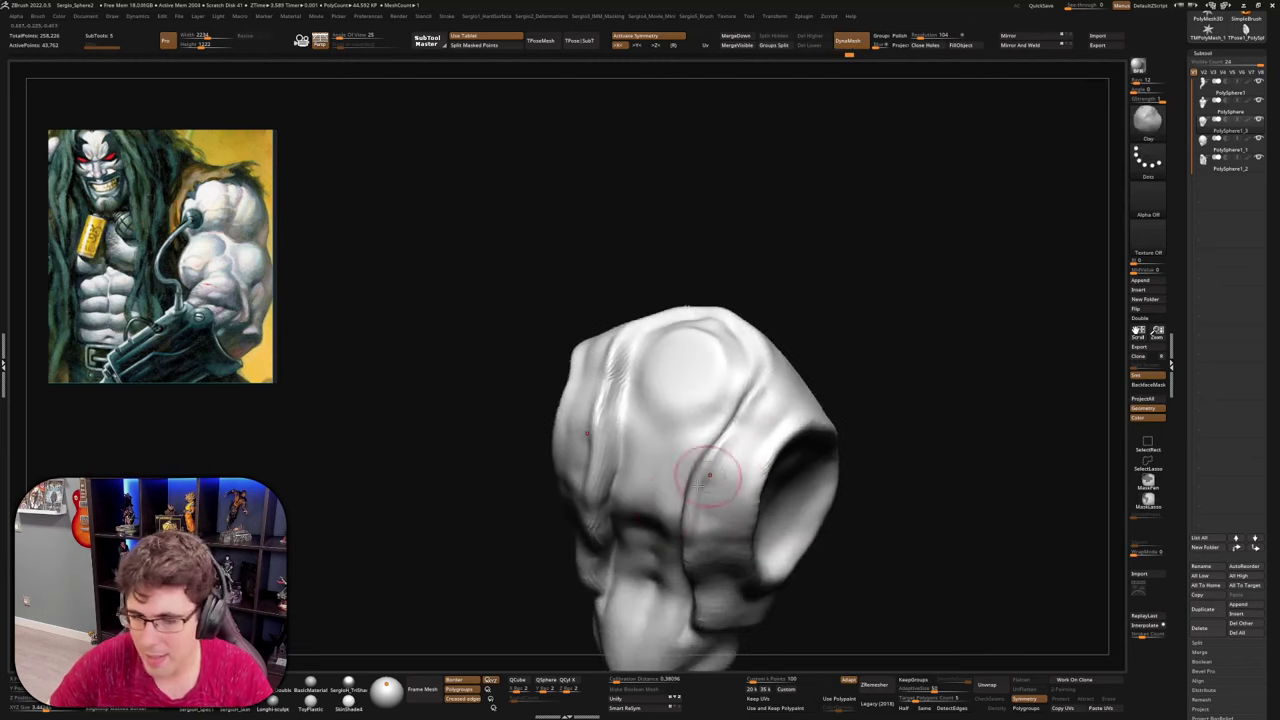
key(b)
key(c)
key(b)
mouse_move(600, 510)
right_down()
mouse_move(663, 443)
mouse_move(686, 451)
mouse_move(712, 434)
right_up()
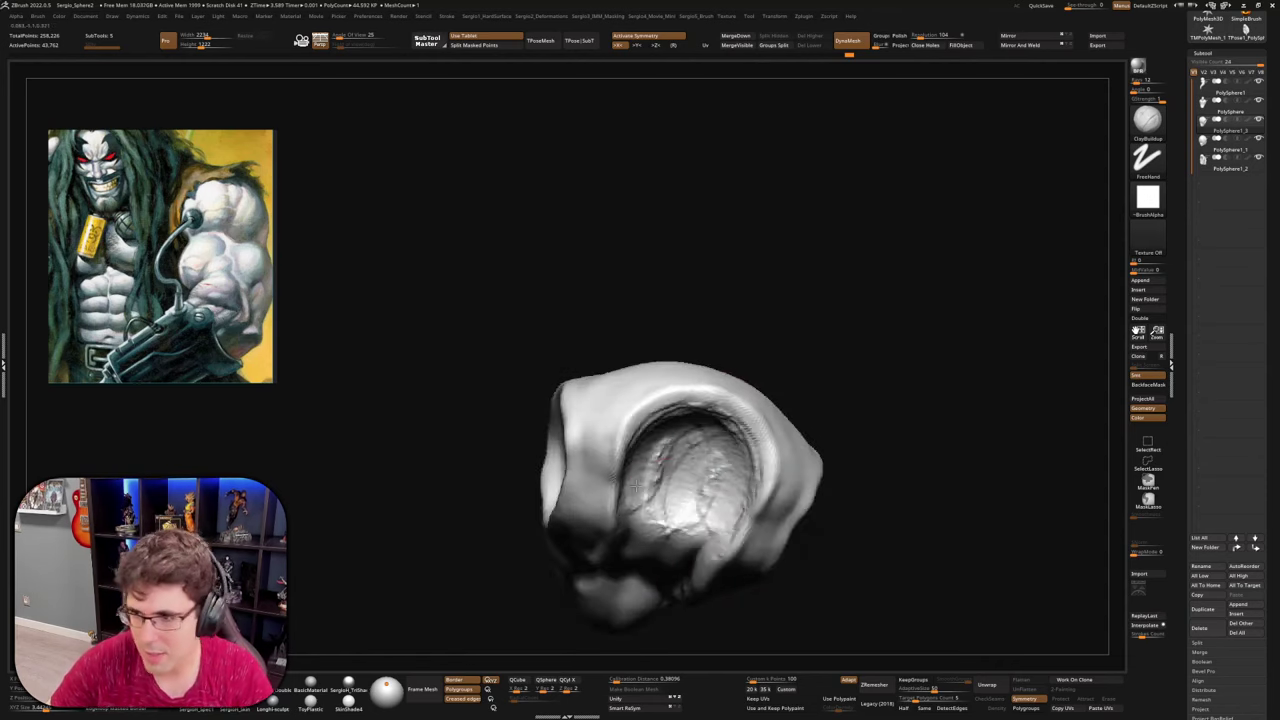
right_drag(637, 485, 713, 426)
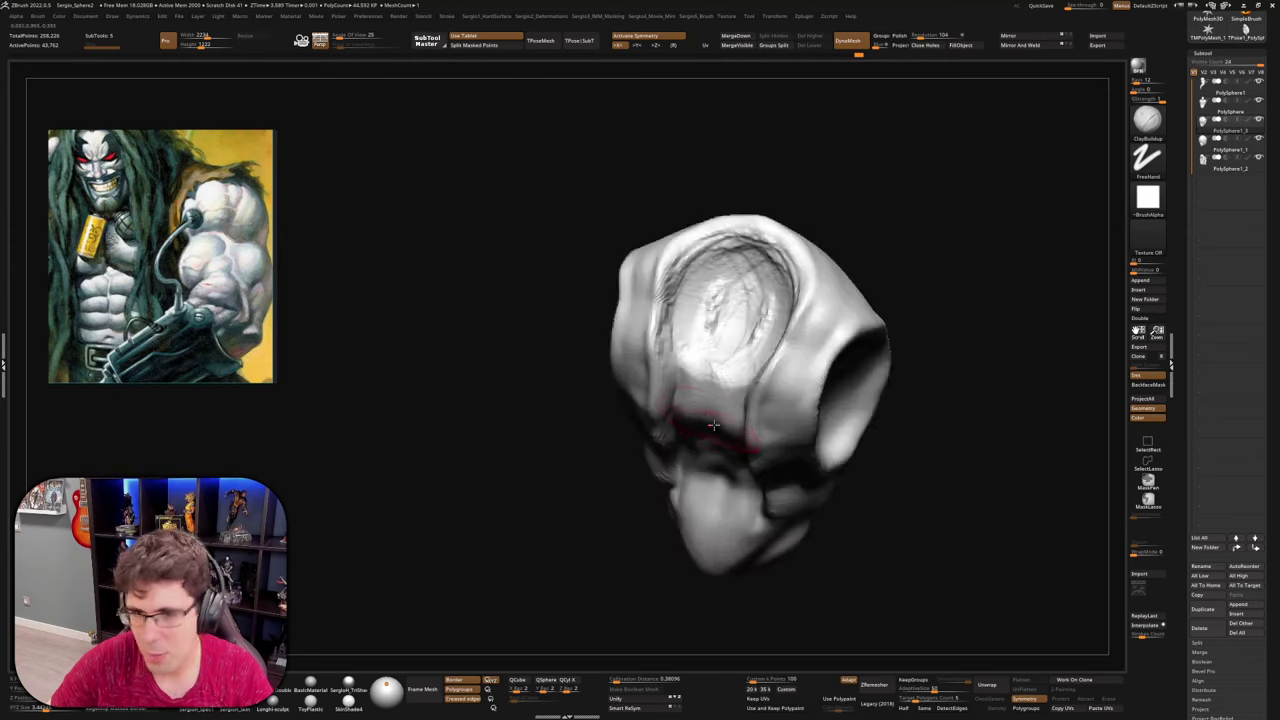
Carve away the torso surface between the vest's front panels down through the abdomen and underside with ClayBuildup
drag(714, 425, 709, 362)
right_drag(714, 425, 702, 385)
mouse_move(708, 320)
mouse_down()
mouse_move(706, 440)
mouse_move(686, 341)
mouse_move(708, 495)
mouse_move(708, 300)
mouse_move(686, 438)
mouse_up()
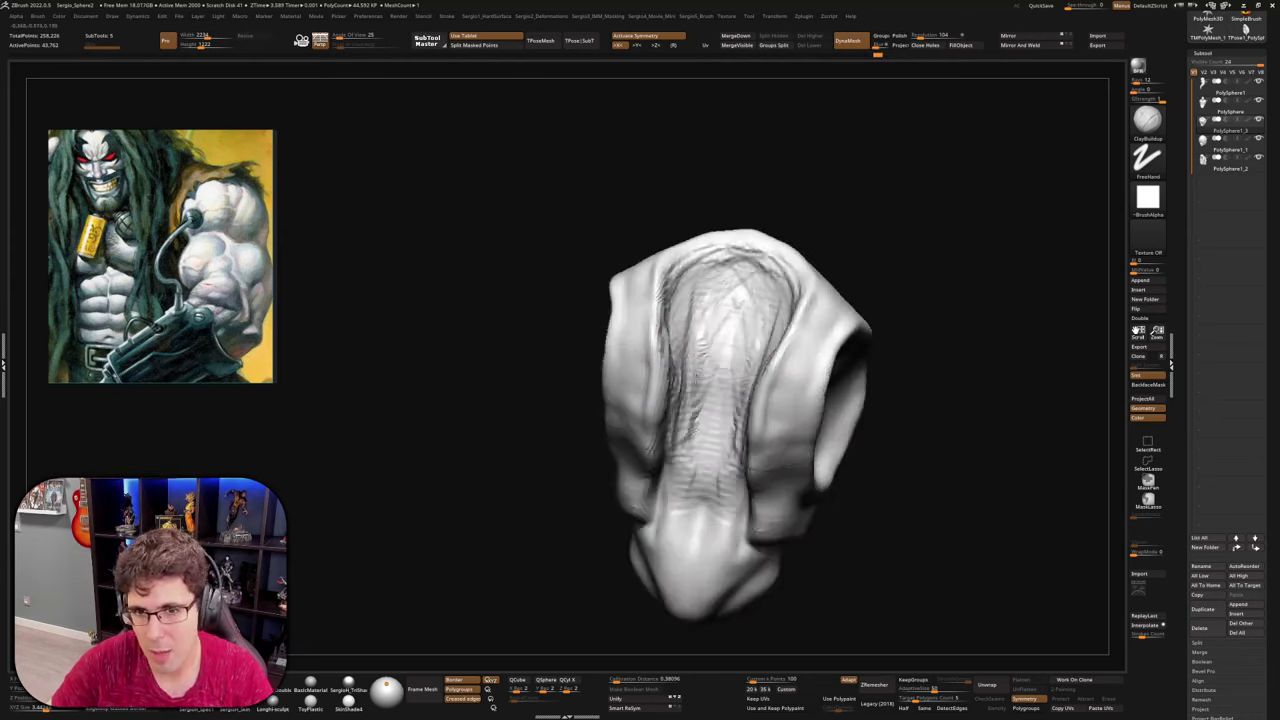
mouse_move(702, 460)
alt+right_down()
mouse_move(721, 336)
mouse_move(711, 374)
mouse_move(722, 489)
mouse_move(676, 526)
mouse_move(691, 490)
alt+right_up()
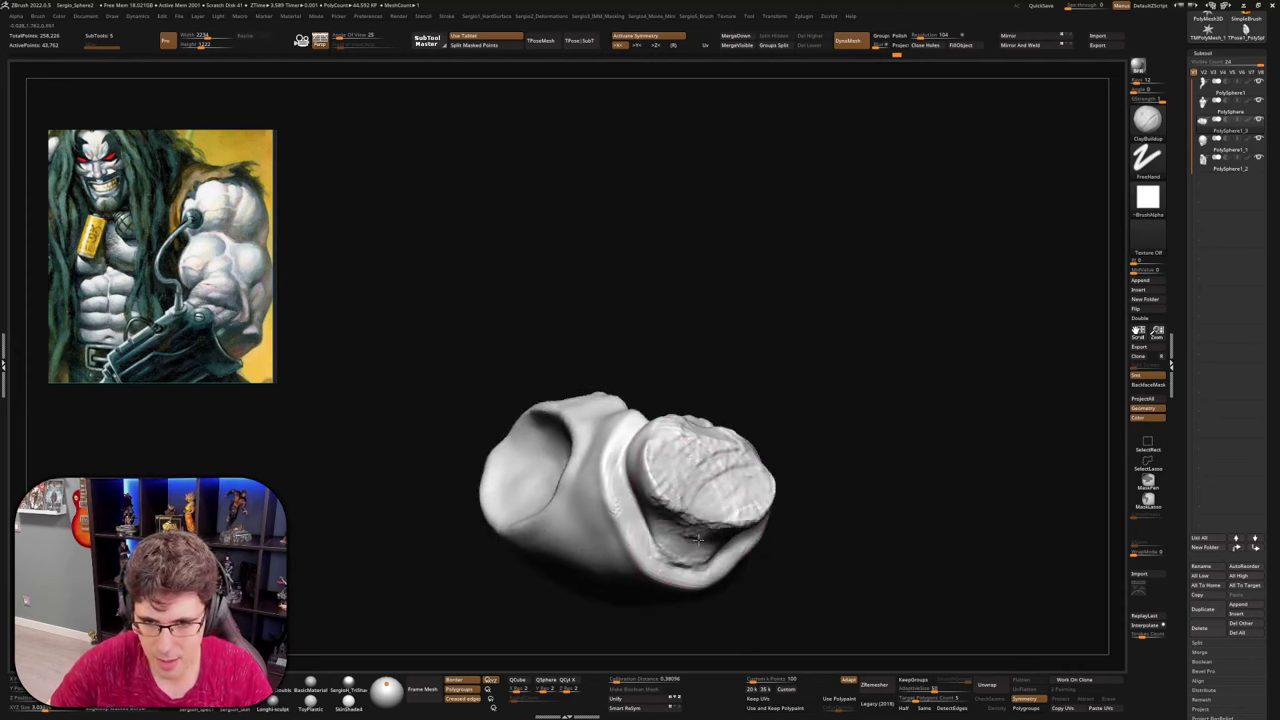
right_drag(682, 471, 679, 435)
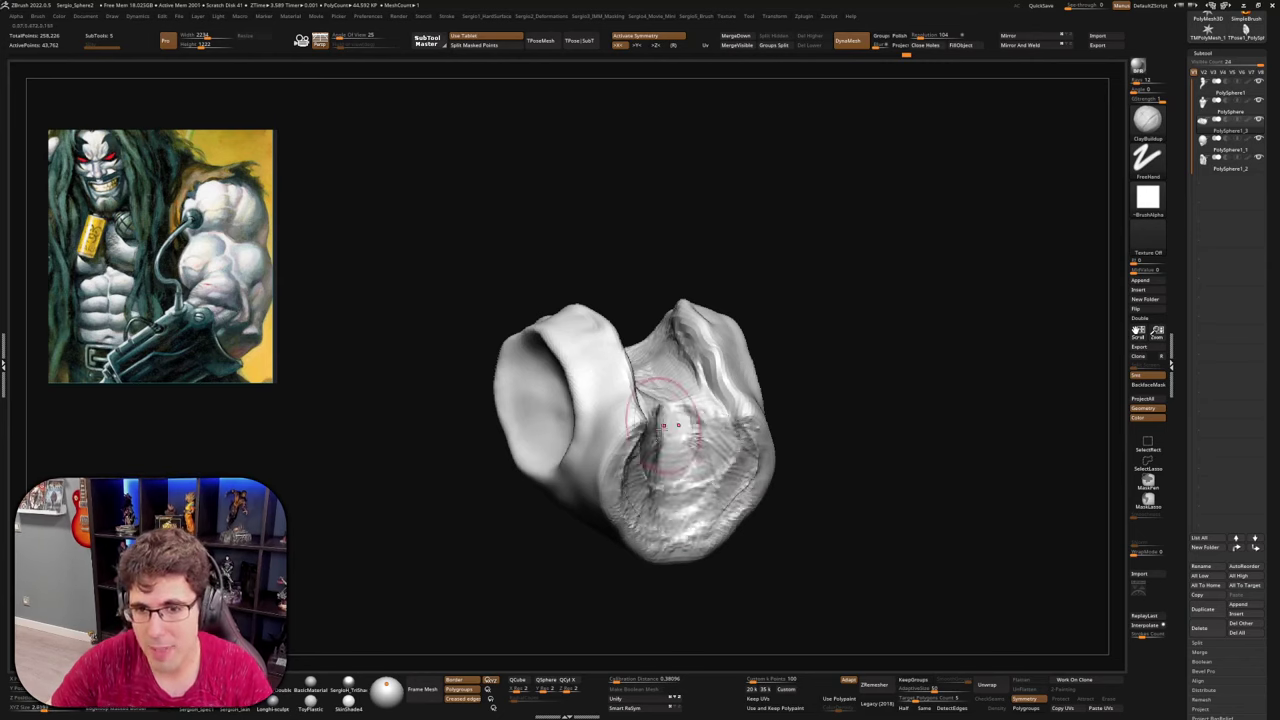
right_drag(665, 425, 650, 442)
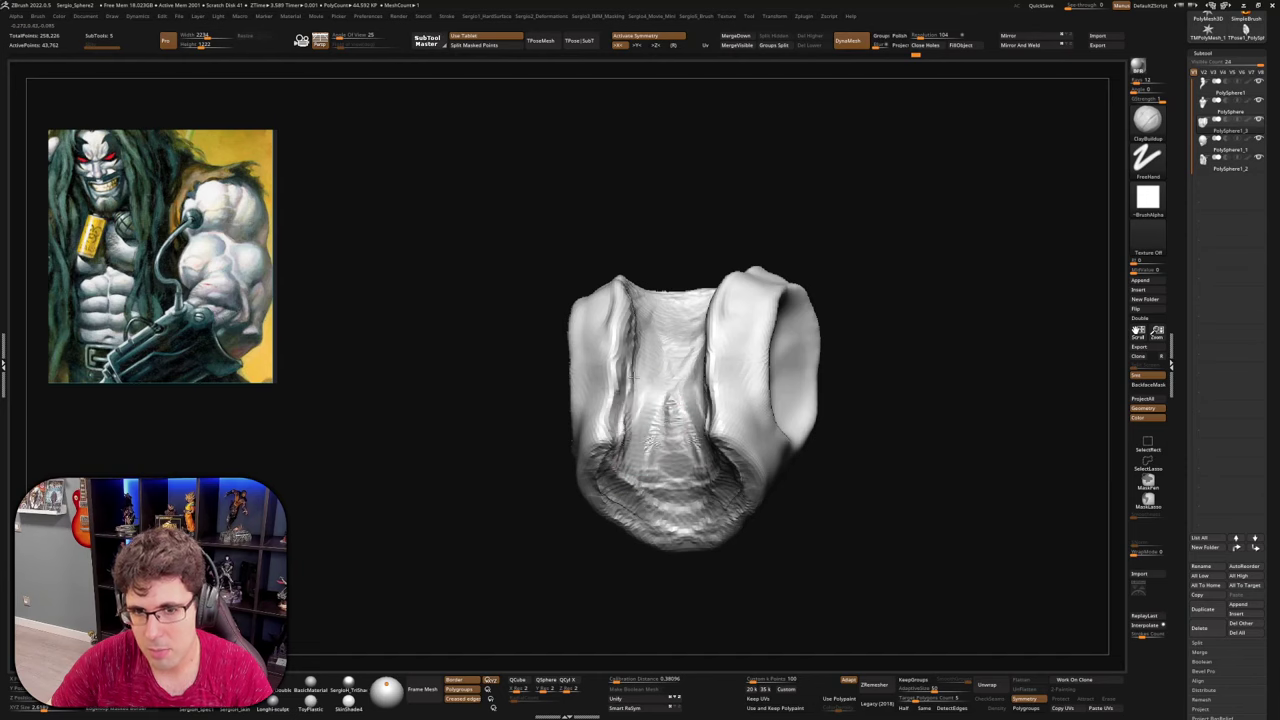
drag(653, 440, 675, 408)
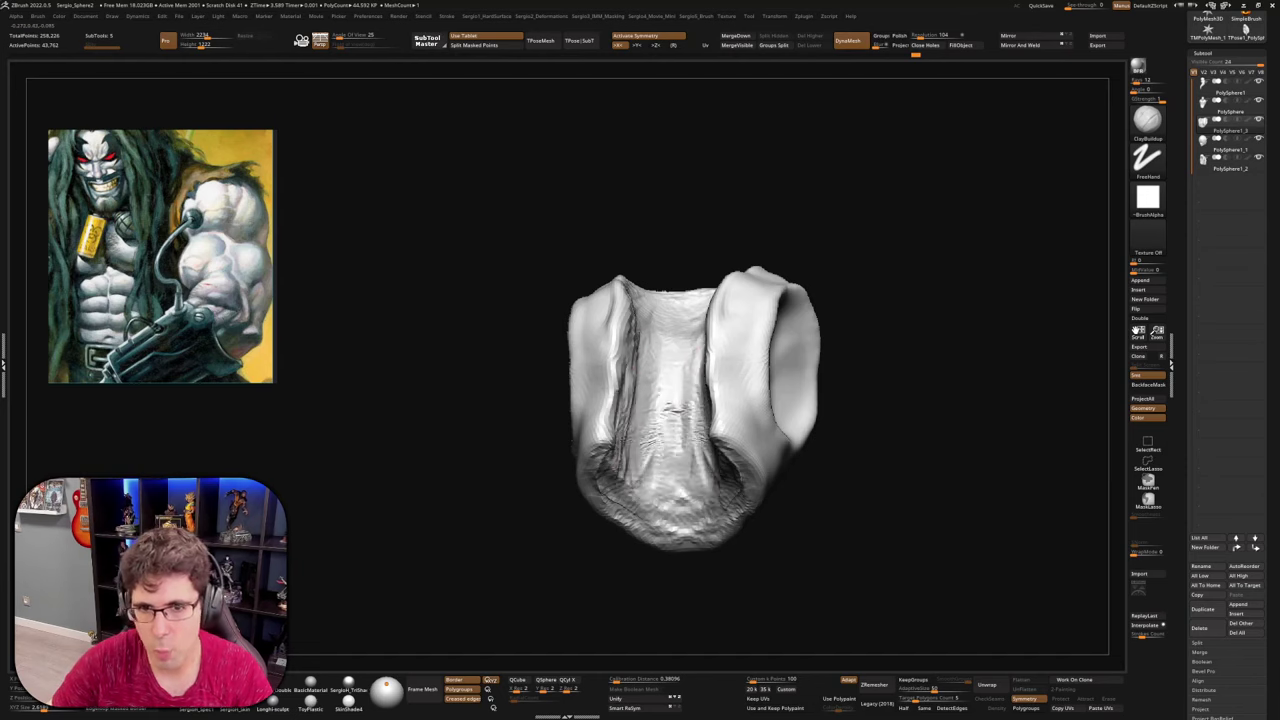
right_drag(675, 407, 651, 350)
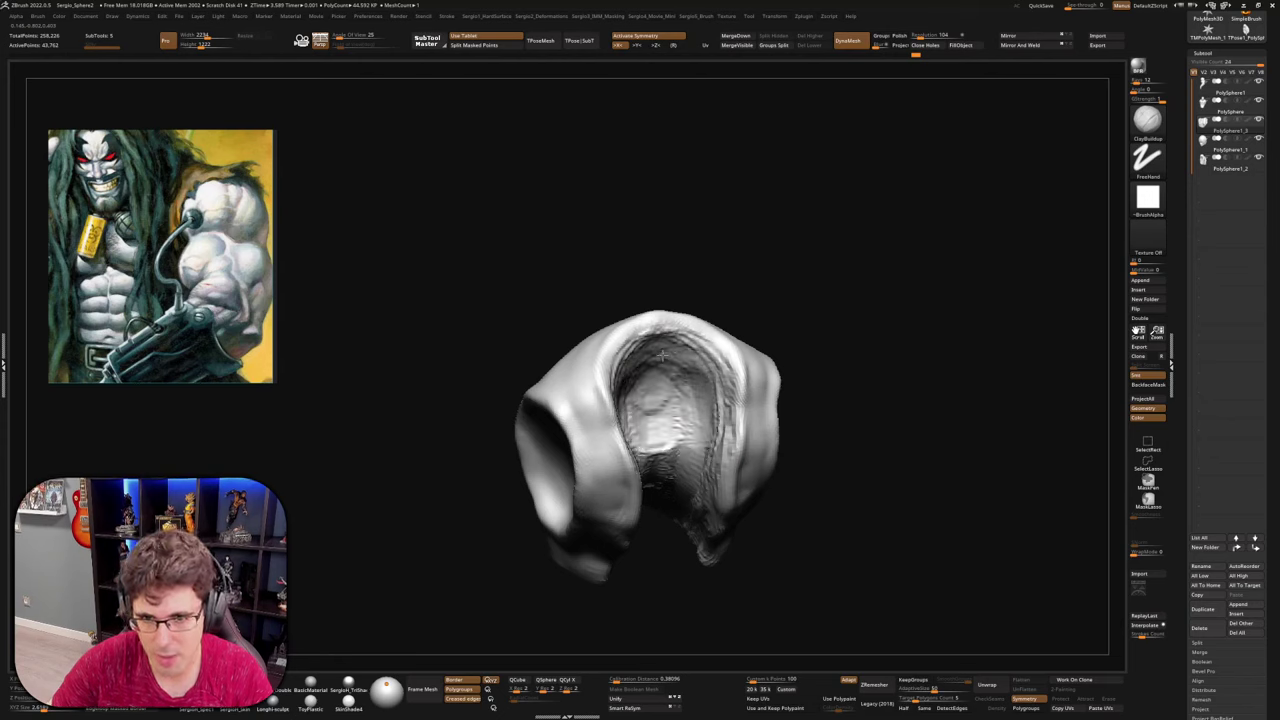
Deepen the inside of the vest's armholes with ClayBuildup and smooth the carved surface
right_drag(570, 424, 652, 432)
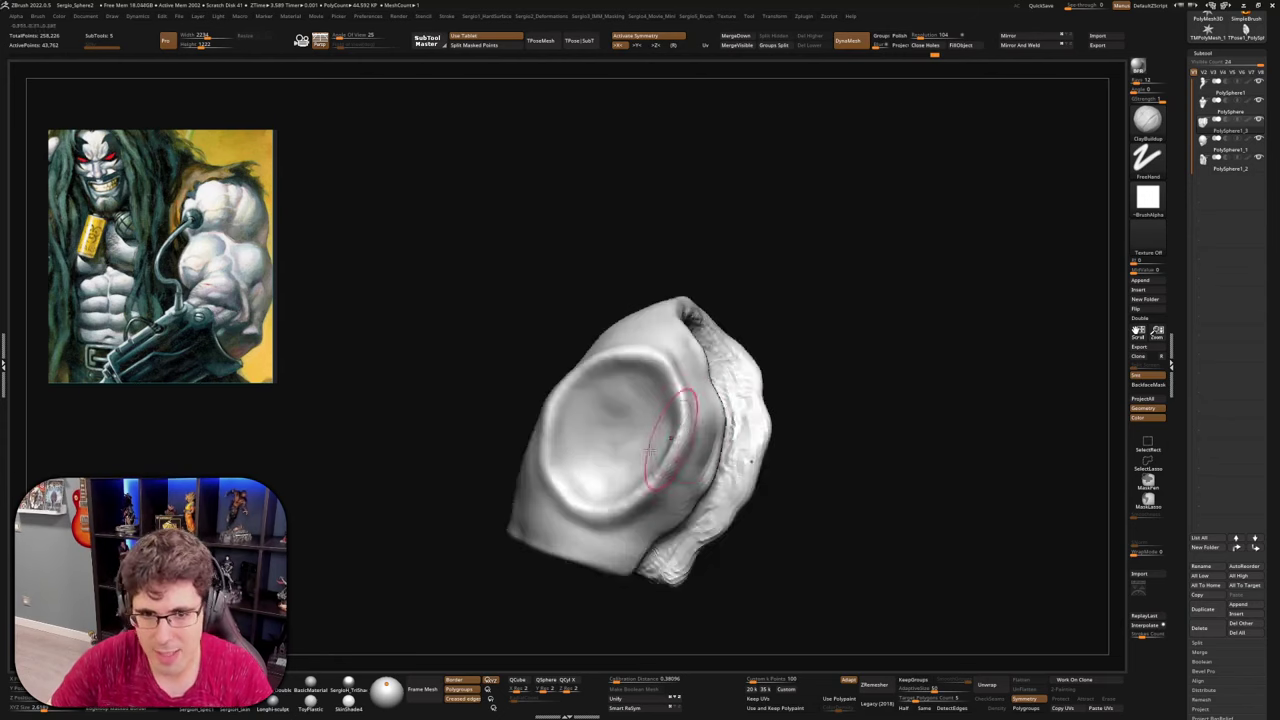
drag(640, 408, 609, 445)
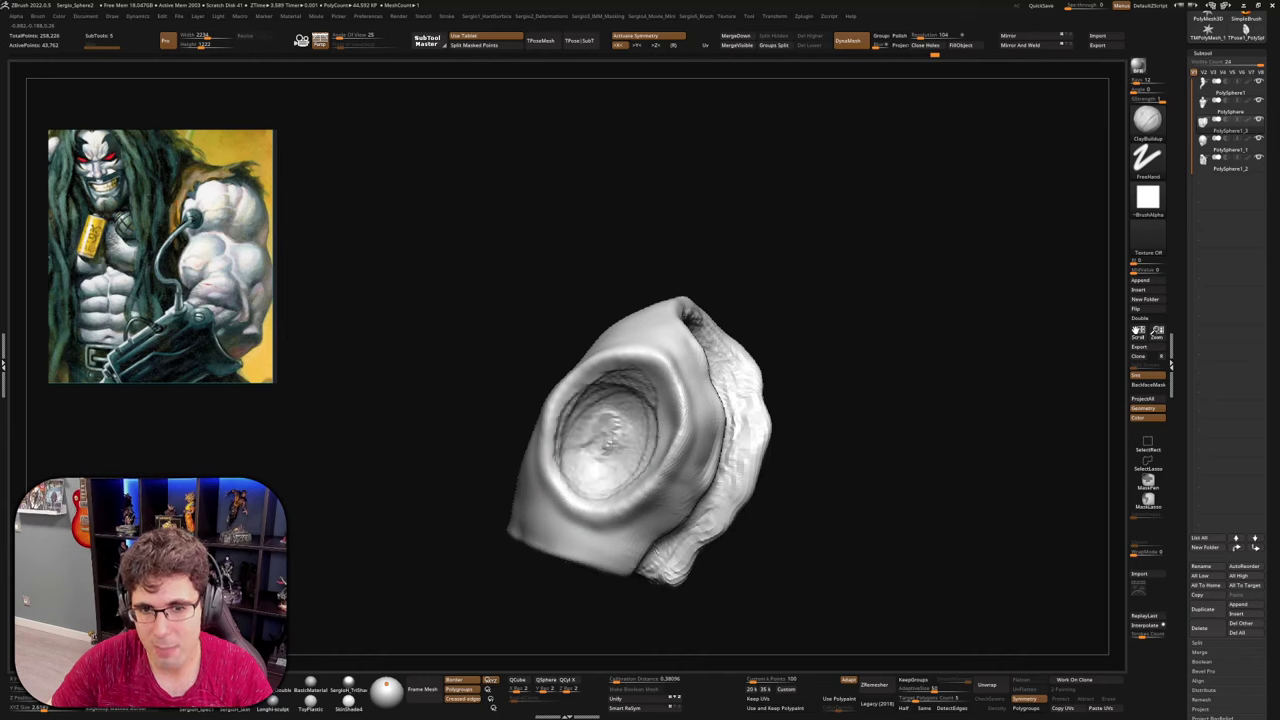
right_drag(592, 402, 639, 388)
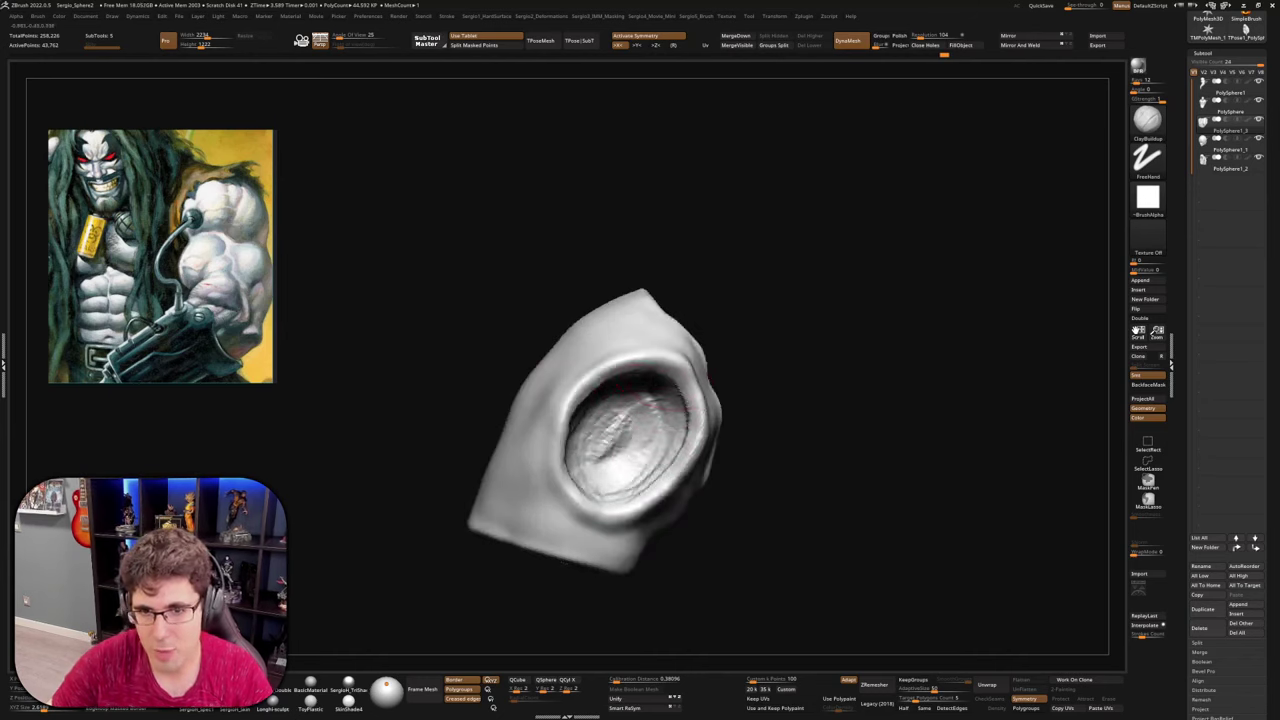
shift+drag(586, 442, 622, 470)
ctrl+right_drag(622, 470, 600, 431)
right_drag(600, 431, 748, 487)
Reshape the tips of the vest's shoulders over the arms with the Move brush
key(f)
key(b)
key(m)
key(v)
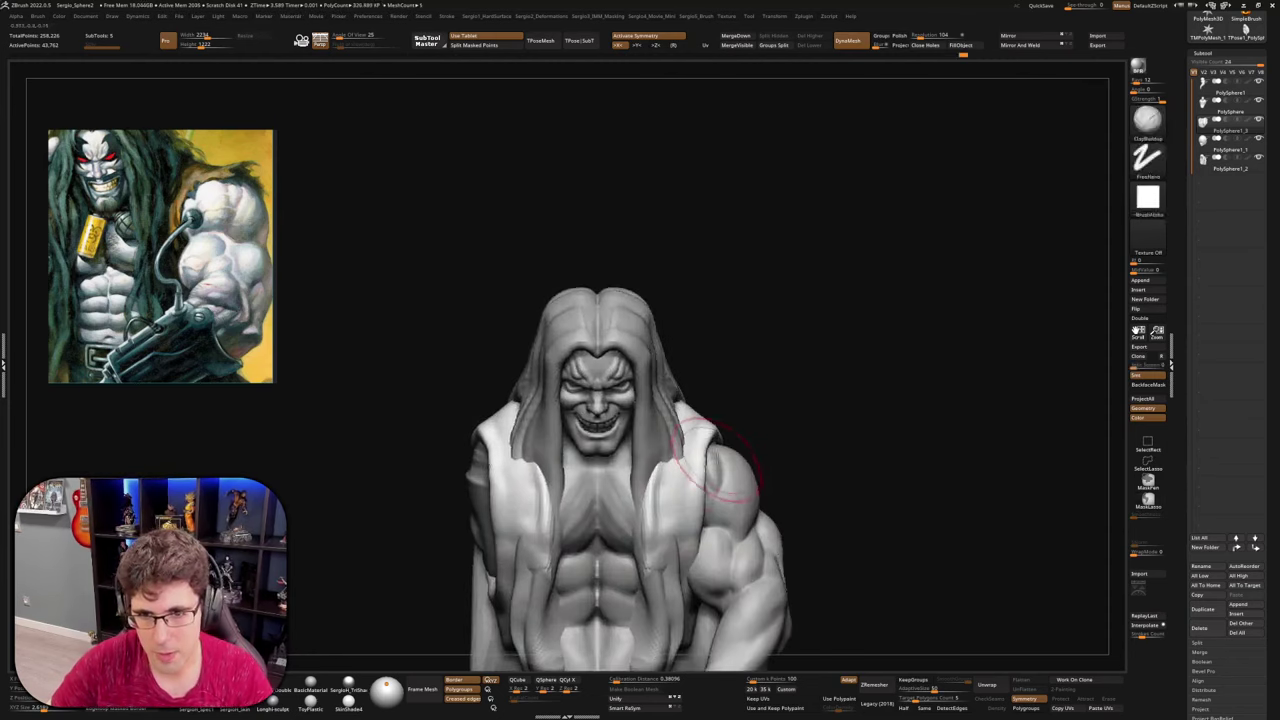
drag(720, 440, 677, 422)
right_drag(815, 430, 738, 414)
mouse_move(739, 413)
mouse_down()
mouse_move(747, 437)
mouse_move(734, 429)
mouse_up()
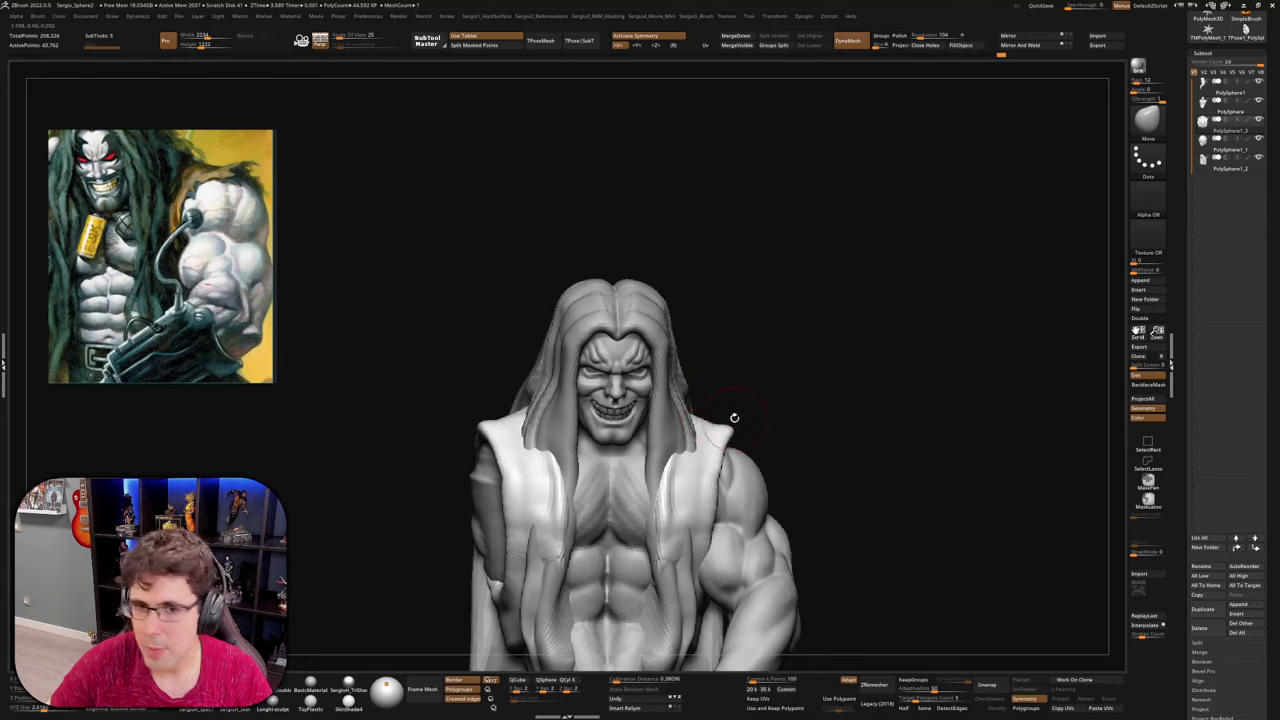
Pull the front rim of the armholes and the vest's side panels inward with the Move brush
right_drag(735, 458, 731, 444)
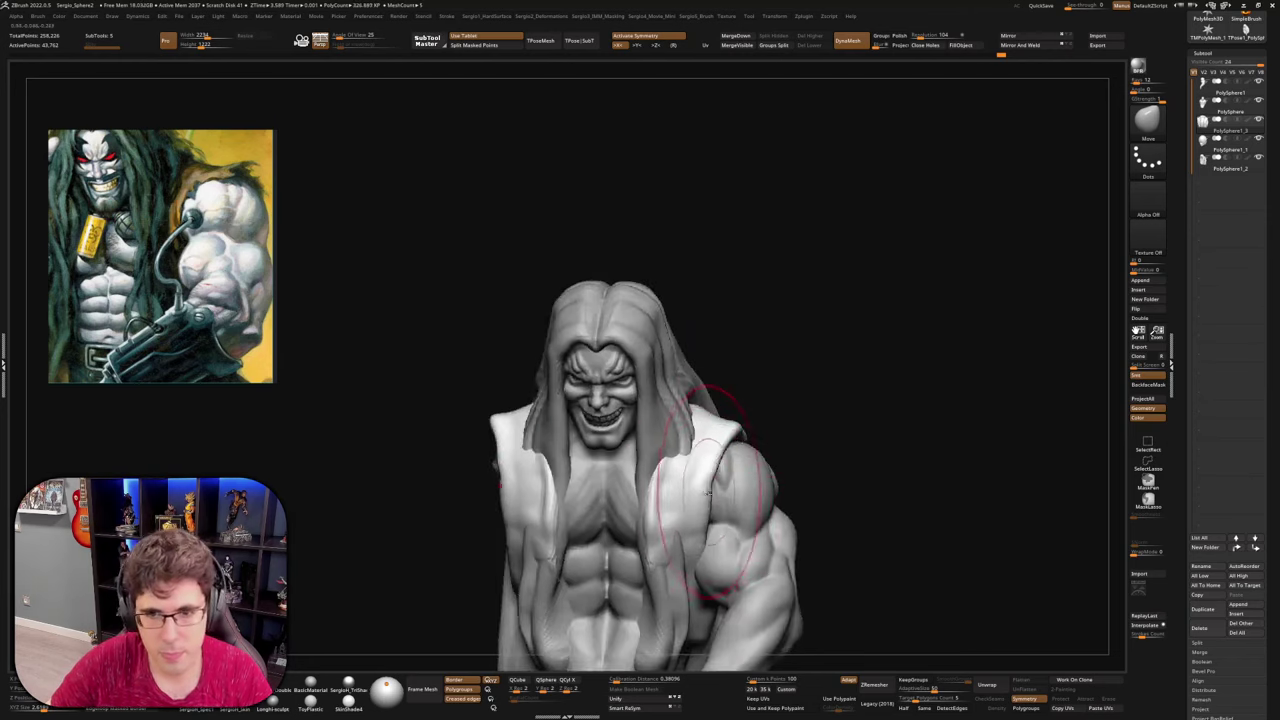
drag(730, 466, 676, 494)
alt+right_drag(657, 498, 707, 446)
drag(704, 458, 694, 466)
drag(750, 503, 738, 503)
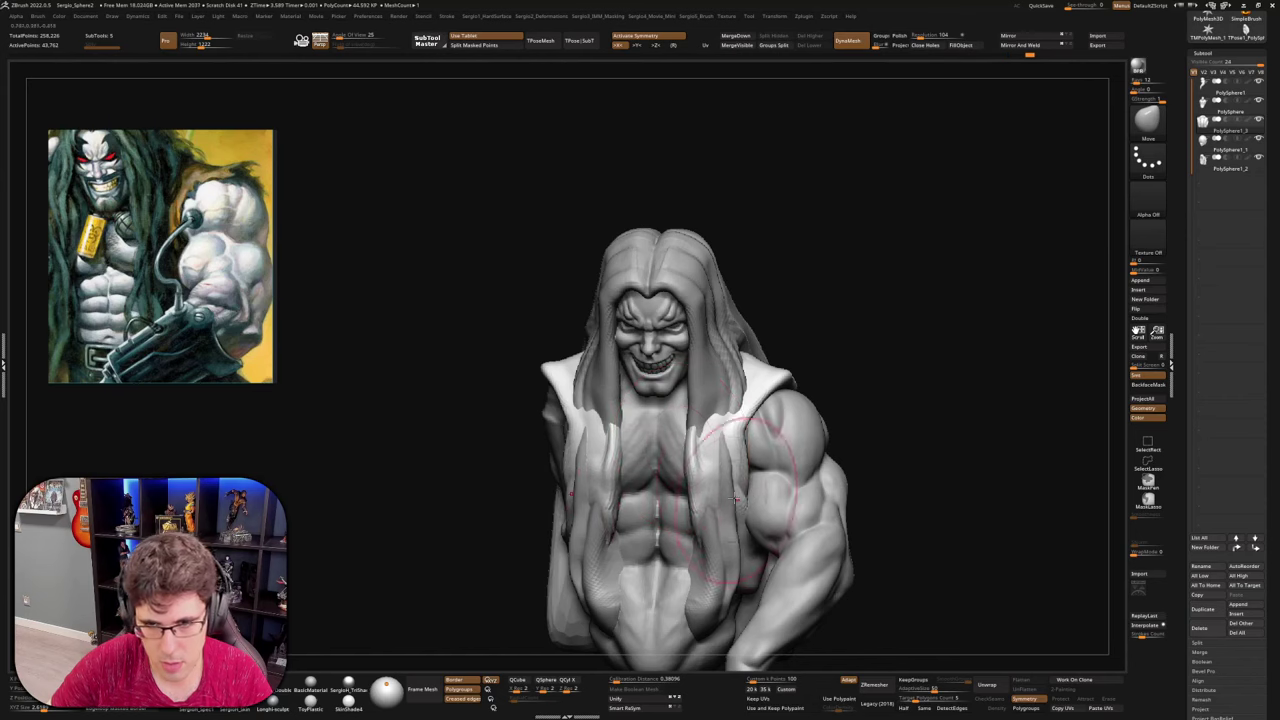
Adjust the vest's upper front edge with the Move brush and compare the isolated vest with the full figure
mouse_move(735, 480)
right_down()
mouse_move(807, 485)
mouse_move(742, 482)
right_up()
key(alt+s)
mouse_move(704, 424)
mouse_down()
mouse_move(672, 382)
mouse_move(690, 372)
mouse_up()
mouse_move(771, 332)
right_down()
mouse_move(705, 394)
mouse_move(702, 376)
mouse_move(720, 377)
mouse_move(699, 414)
right_up()
key(alt+s)
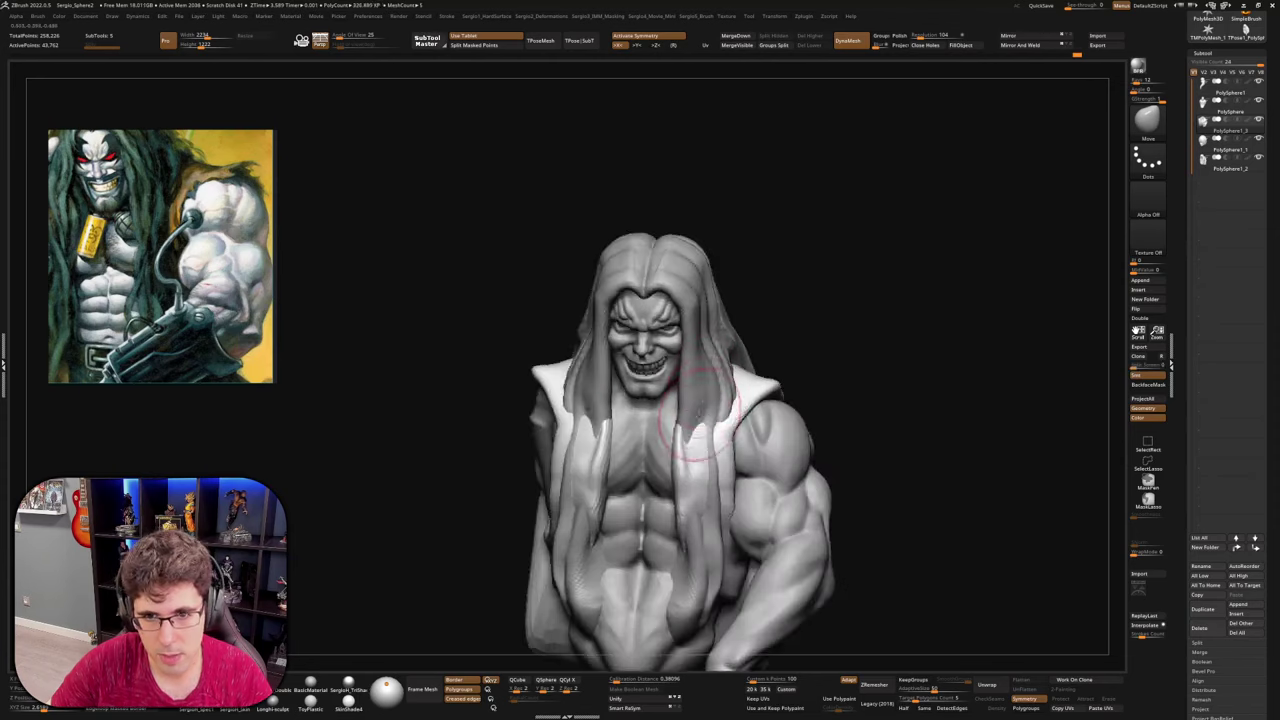
right_drag(684, 492, 708, 484)
key(alt+s)
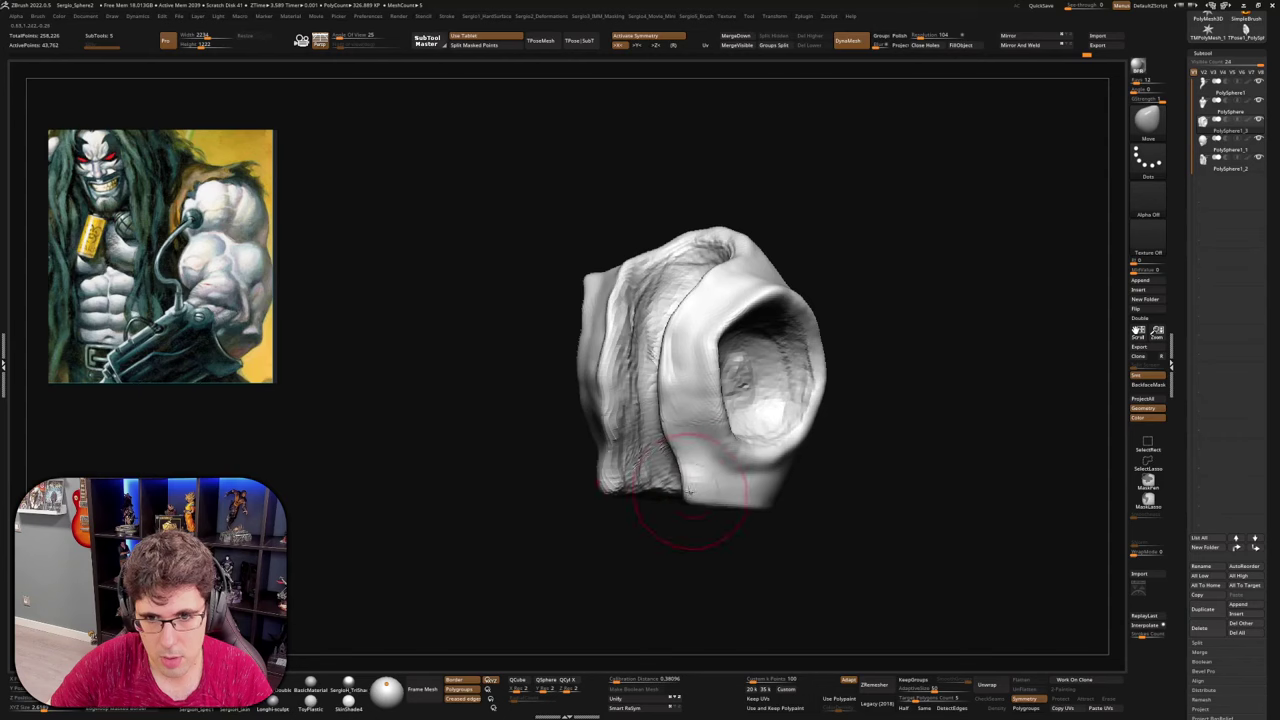
key(alt+s)
right_drag(676, 478, 695, 475)
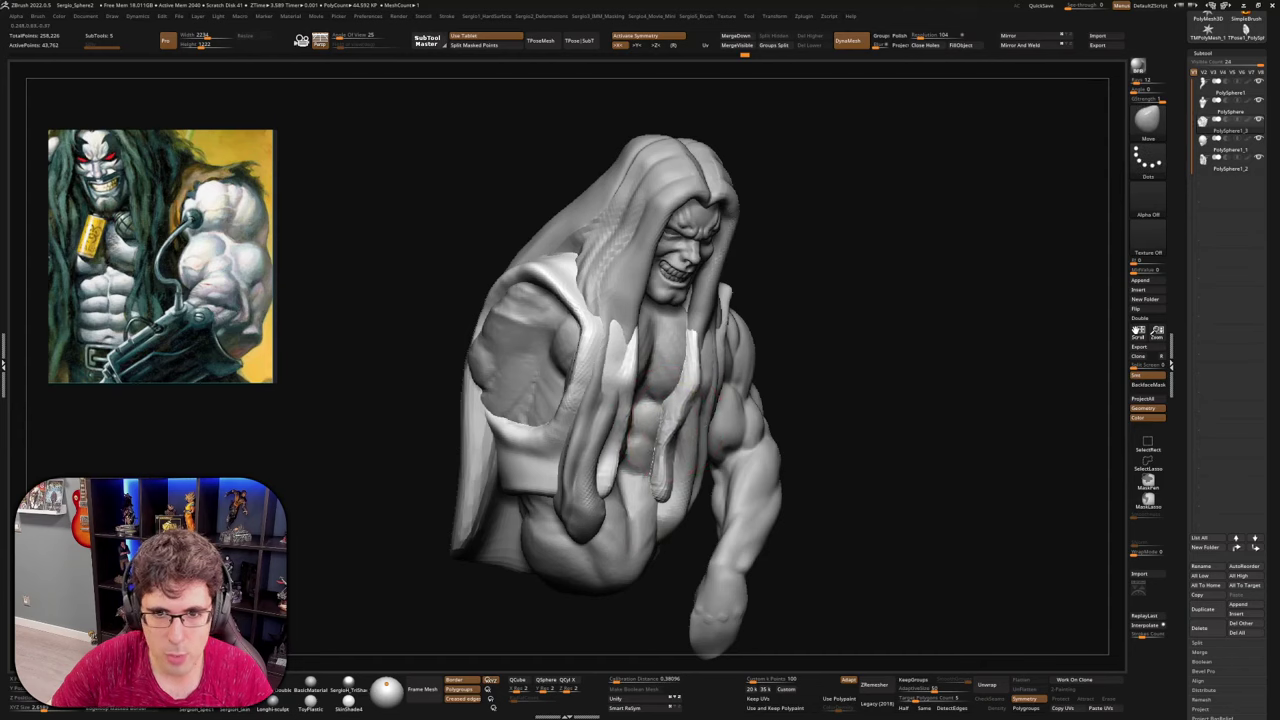
right_drag(664, 416, 617, 423)
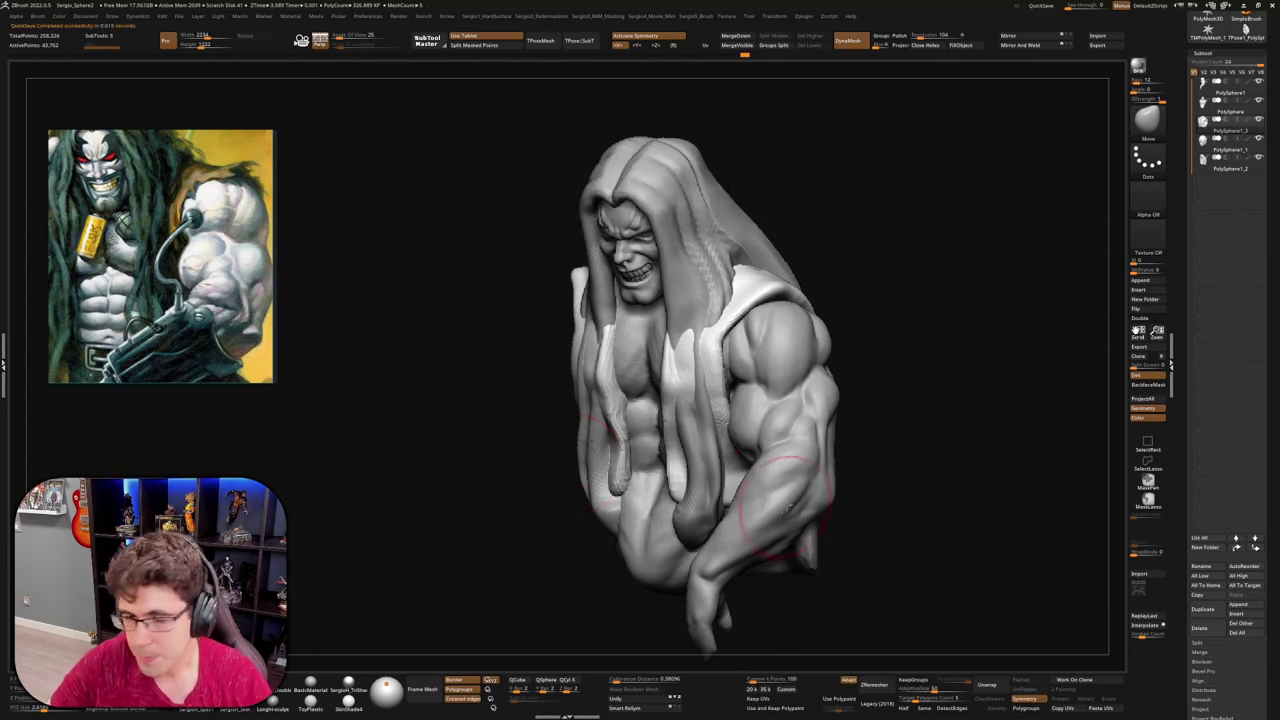
Fit the vest's rear armhole edge around the back of the shoulder with the Move brush
mouse_move(836, 492)
right_down()
mouse_move(772, 490)
mouse_move(768, 452)
right_up()
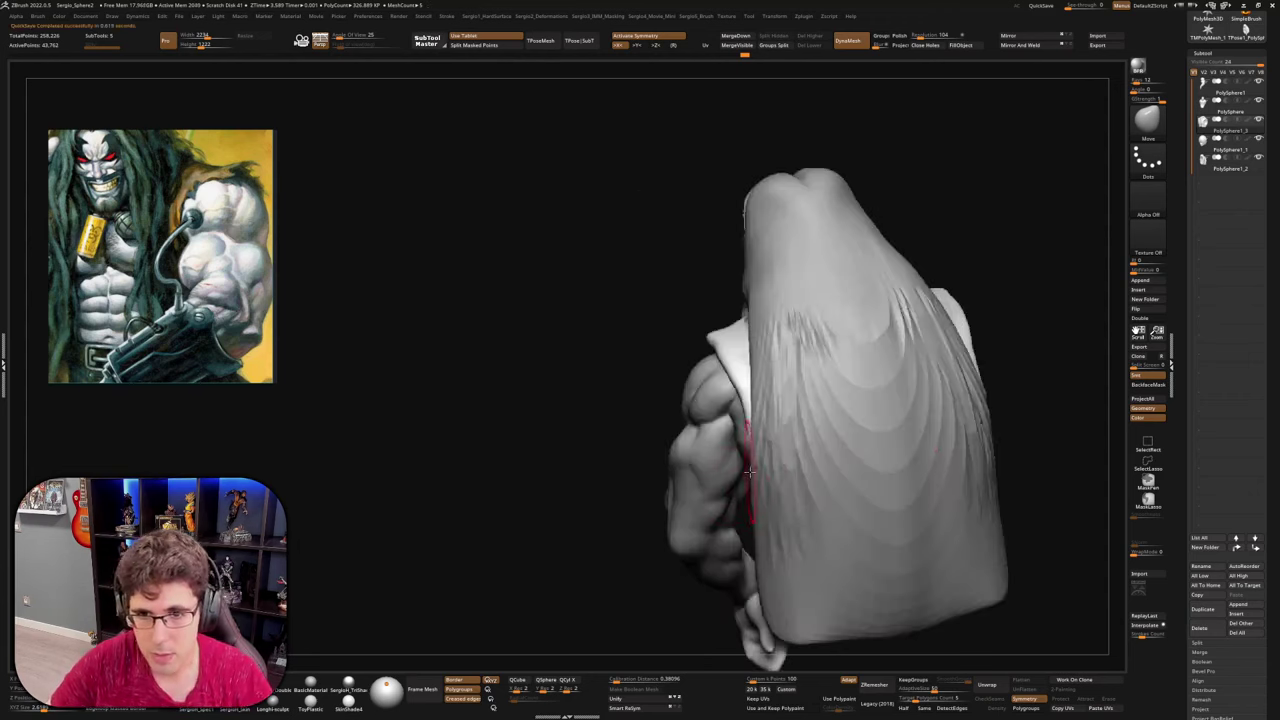
drag(768, 452, 744, 455)
right_drag(744, 455, 768, 464)
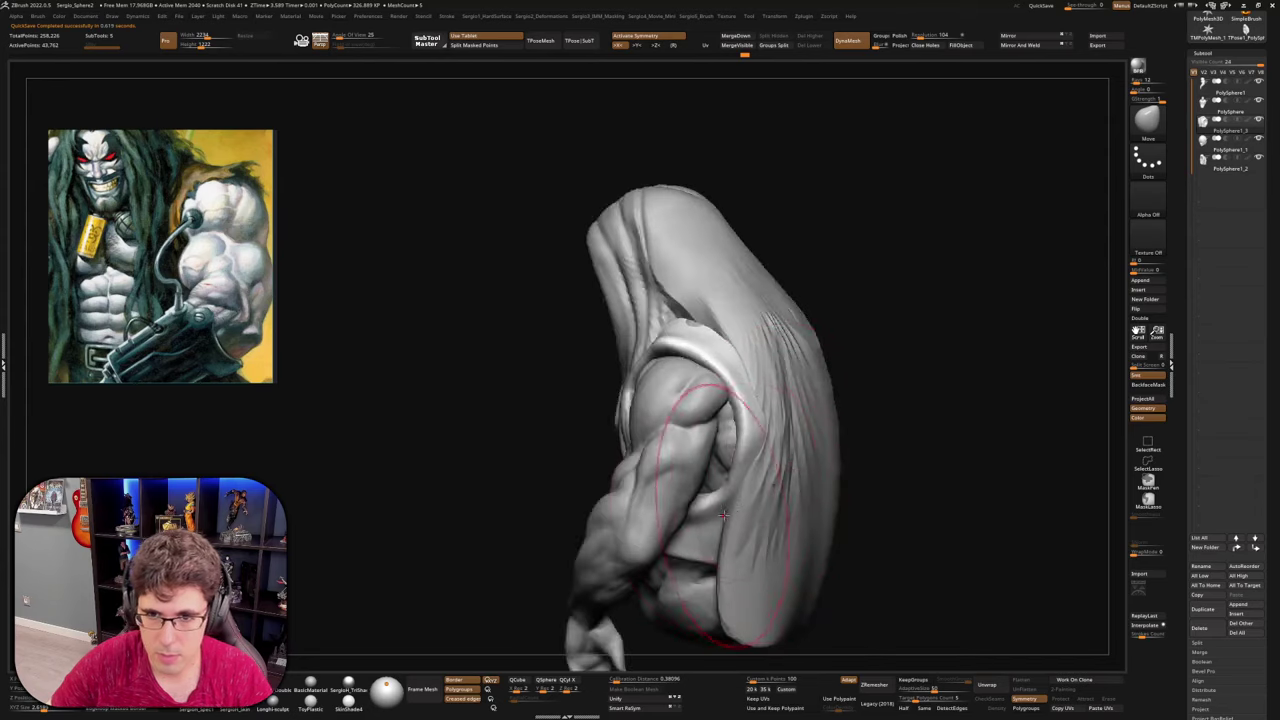
key(s)
mouse_move(745, 508)
right_down()
mouse_move(731, 510)
mouse_move(730, 395)
right_up()
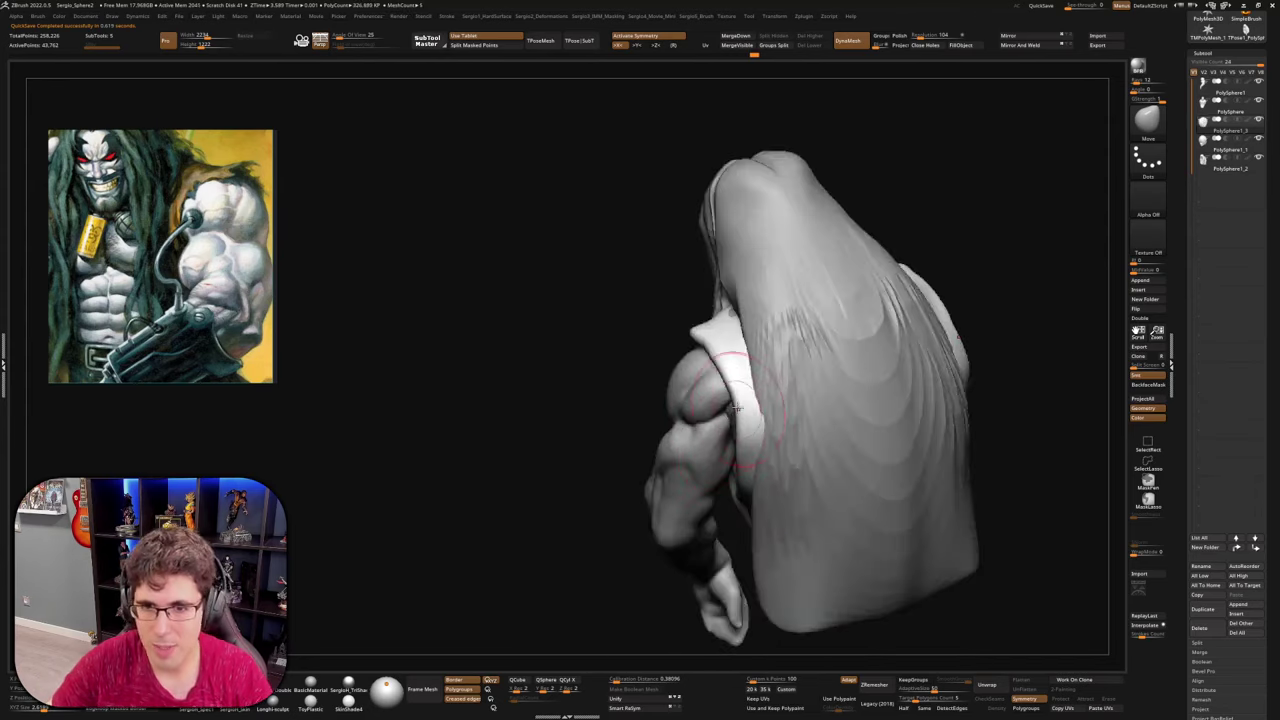
drag(728, 376, 722, 358)
right_drag(722, 386, 771, 330)
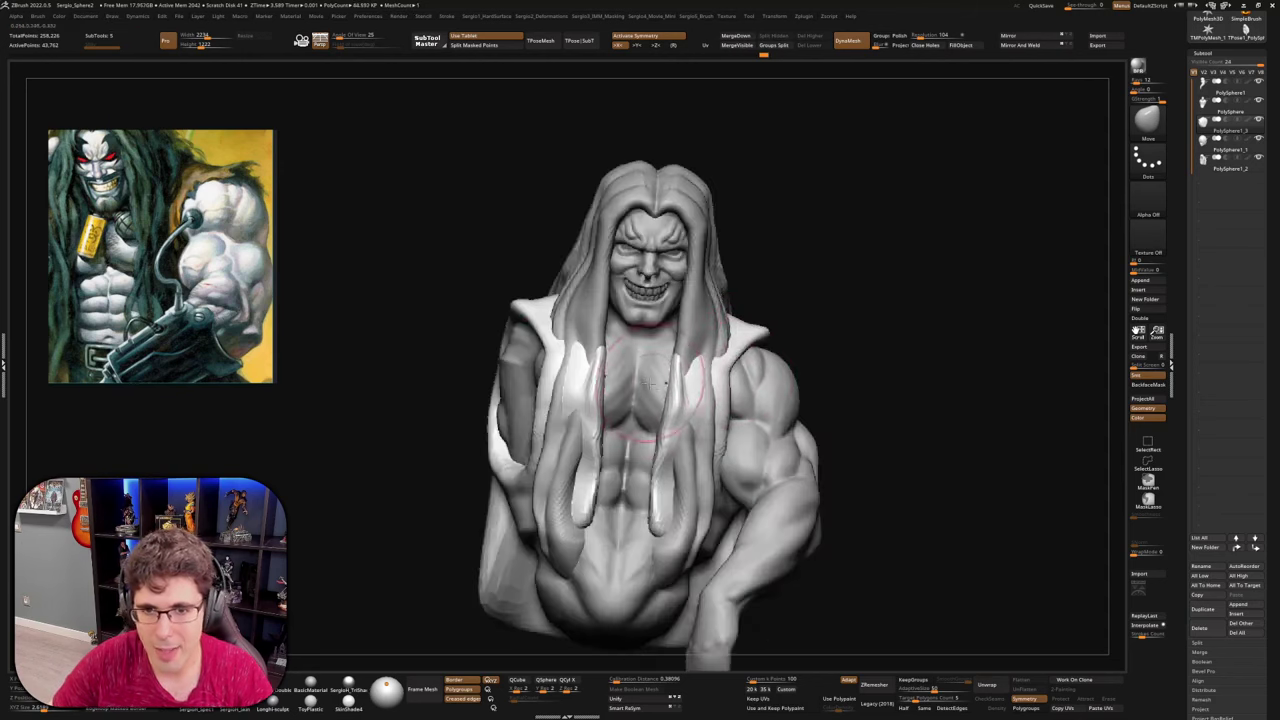
Isolate the body and build up the base of the neck and upper back with the Clay brush
alt+click(654, 384)
key(alt+s)
mouse_move(682, 342)
right_down()
mouse_move(700, 378)
mouse_move(675, 395)
mouse_move(693, 350)
mouse_move(758, 380)
right_up()
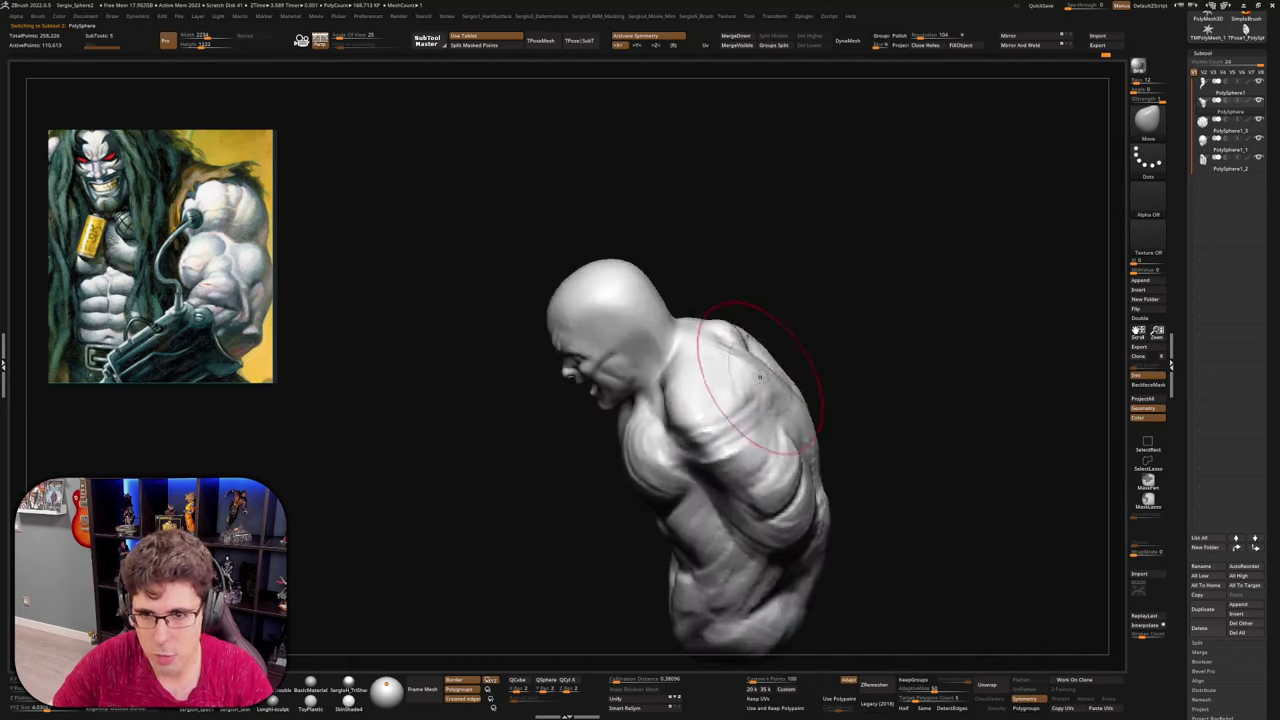
key(s)
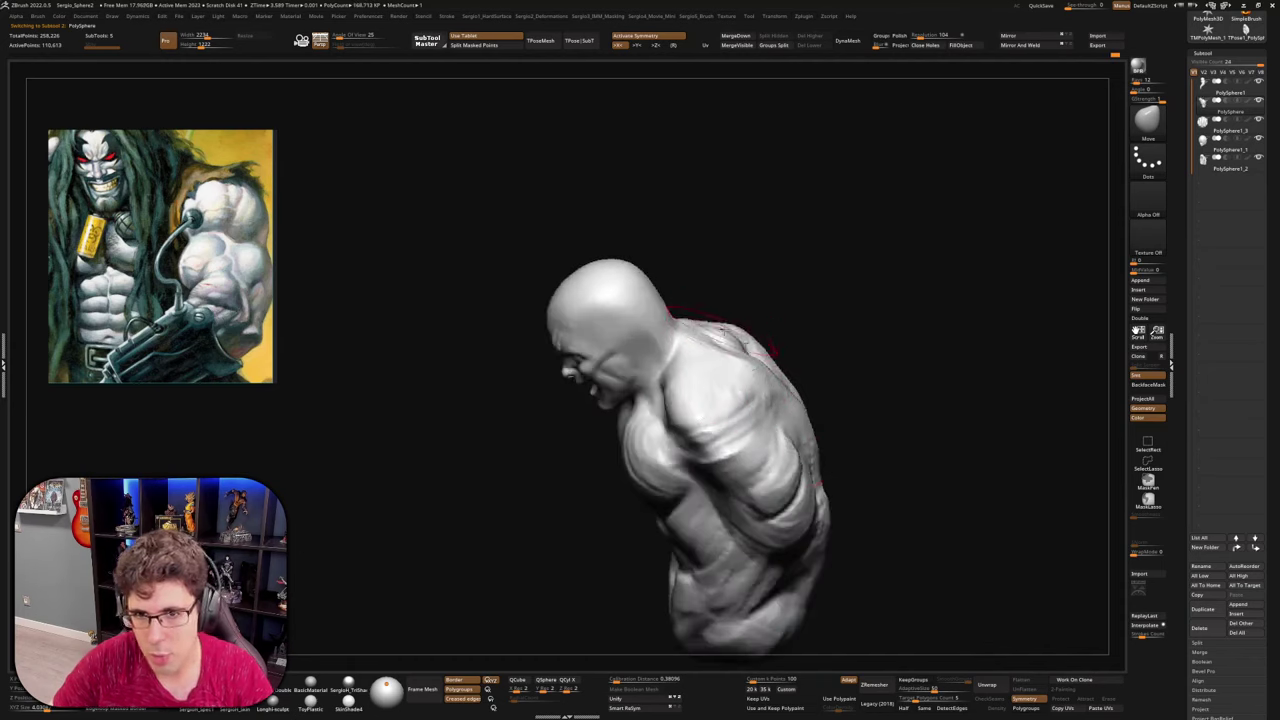
mouse_move(722, 335)
right_down()
mouse_move(795, 420)
mouse_move(775, 350)
right_up()
mouse_move(775, 350)
alt+right_down()
mouse_move(712, 383)
mouse_move(723, 500)
alt+right_up()
key(s)
mouse_move(723, 517)
mouse_down()
mouse_move(702, 518)
mouse_move(711, 600)
mouse_up()
key(b)
key(c)
key(l)
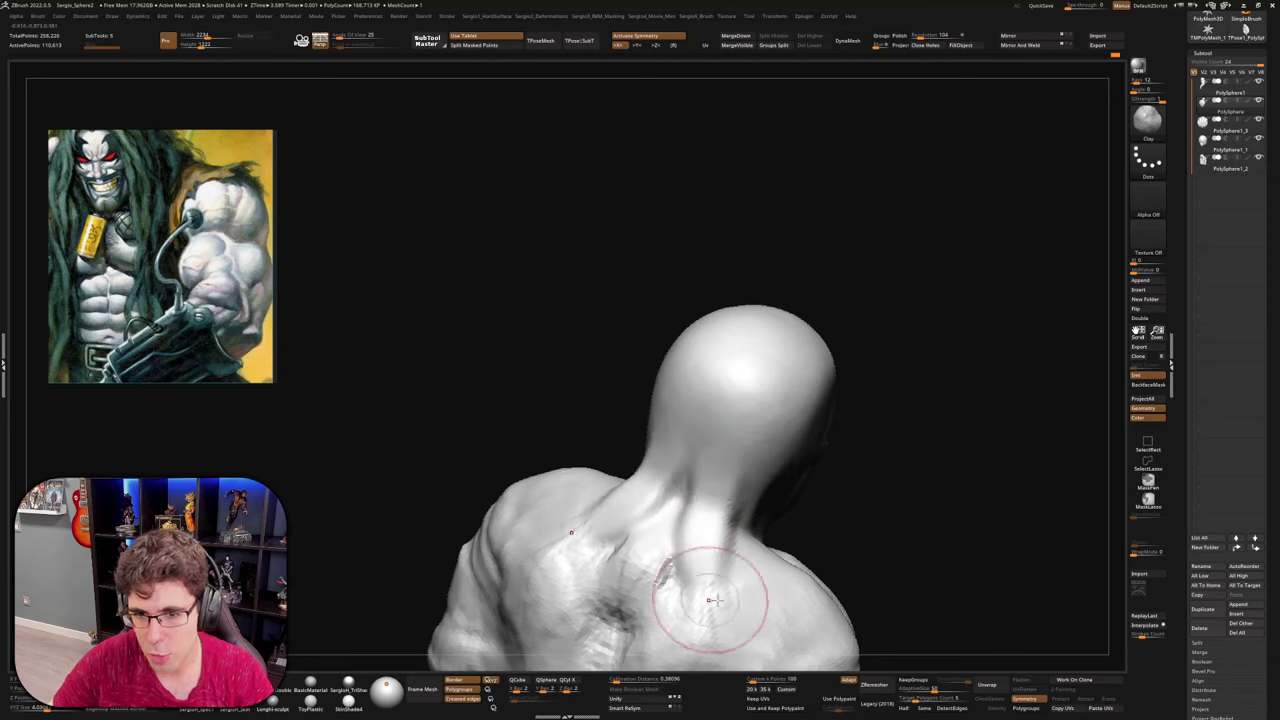
right_drag(709, 598, 709, 448)
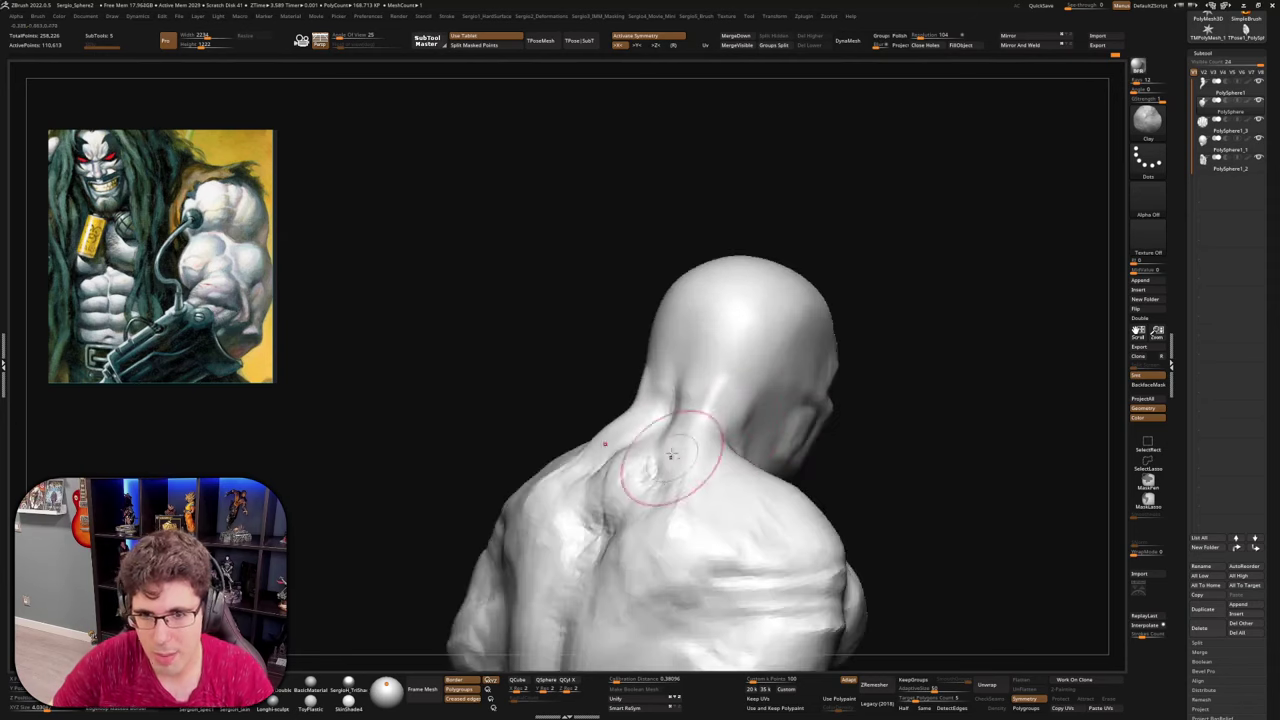
right_drag(693, 374, 696, 346)
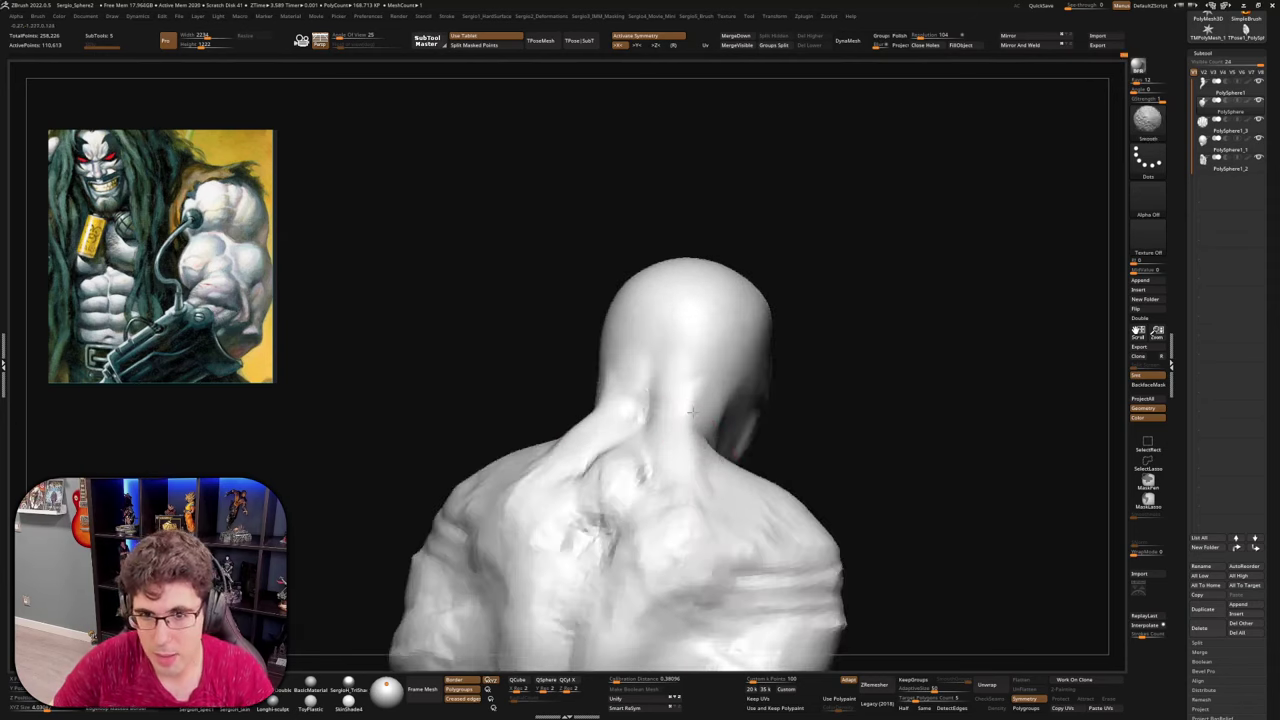
Smooth the nape and define the muscle folds between neck and upper back with the DamStandard brush
key(ctrl+shift)
key(ctrl+shift+d)
drag(656, 395, 636, 450)
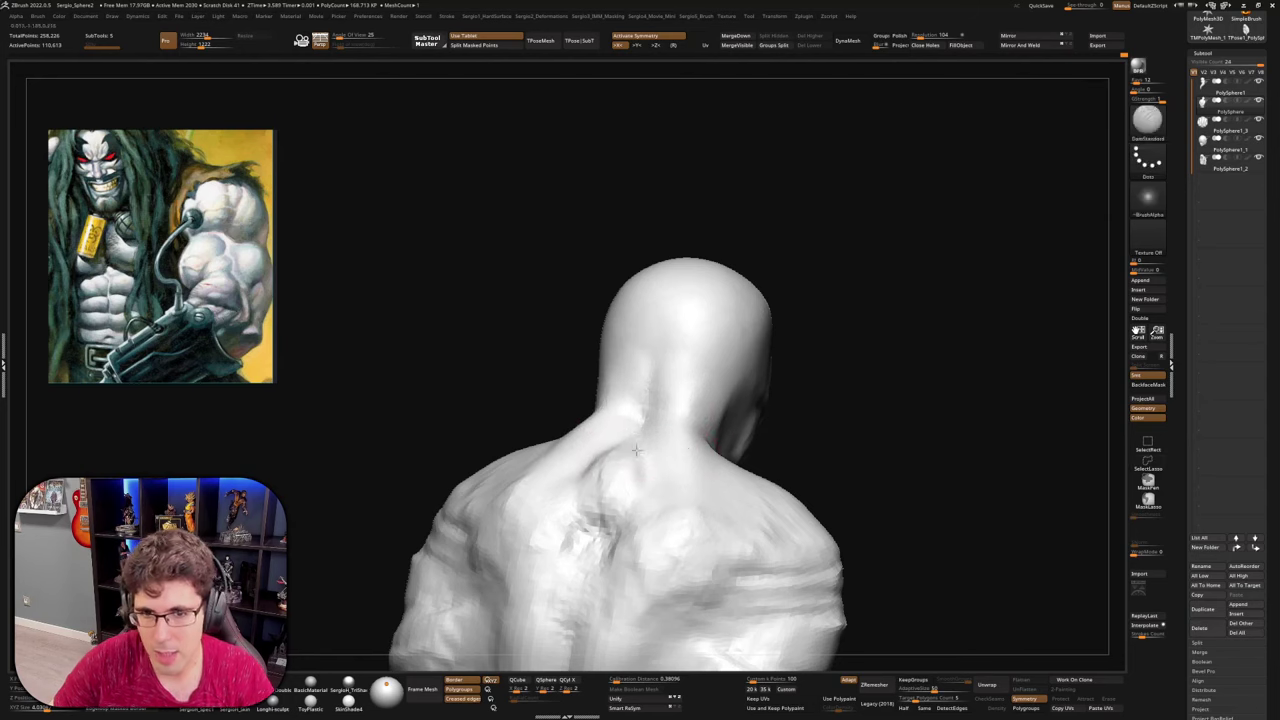
right_drag(644, 445, 590, 442)
mouse_move(603, 433)
mouse_down()
mouse_move(558, 491)
mouse_move(578, 525)
mouse_up()
mouse_move(581, 580)
right_down()
mouse_move(614, 529)
mouse_move(700, 608)
mouse_move(640, 540)
right_up()
Reshape the upper back beside the spine with the Move brush
key(b)
key(m)
key(v)
right_drag(640, 540, 677, 483)
mouse_move(711, 528)
mouse_down()
mouse_move(723, 520)
mouse_move(681, 507)
mouse_up()
mouse_move(681, 507)
right_down()
mouse_move(729, 545)
mouse_move(694, 506)
mouse_move(745, 525)
mouse_move(740, 494)
mouse_move(768, 508)
mouse_move(727, 400)
mouse_move(771, 541)
mouse_move(676, 520)
right_up()
Show the full figure again, select the bent arm and adjust its hand with the Move brush
key(alt+s)
right_drag(784, 437, 756, 414)
alt+click(728, 423)
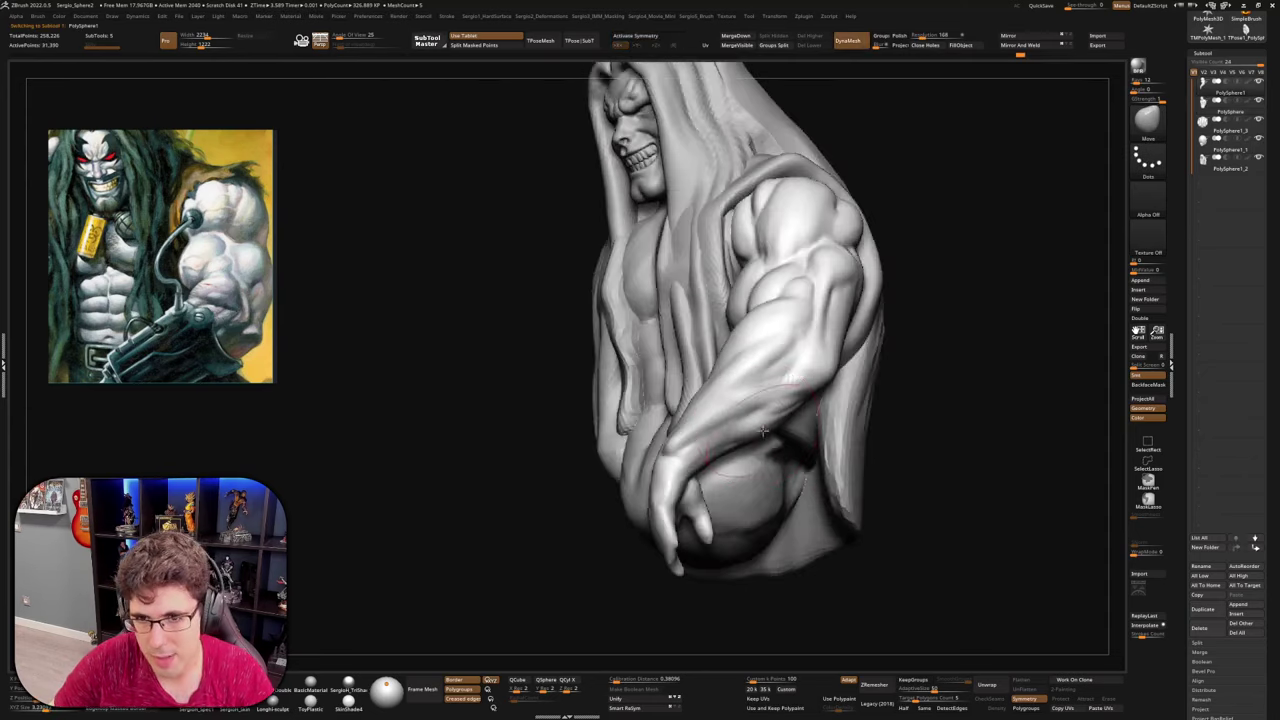
drag(664, 508, 681, 529)
right_drag(679, 527, 653, 526)
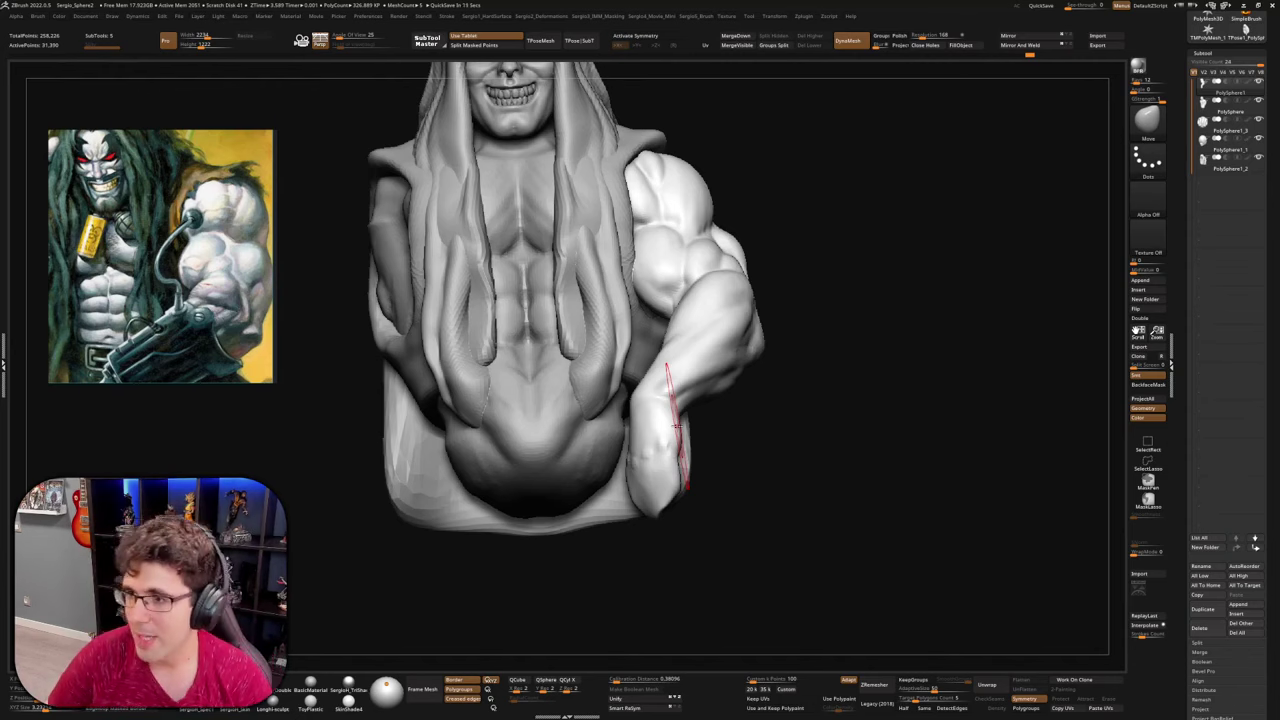
mouse_move(851, 431)
mouse_down()
mouse_move(846, 477)
mouse_move(860, 491)
mouse_up()
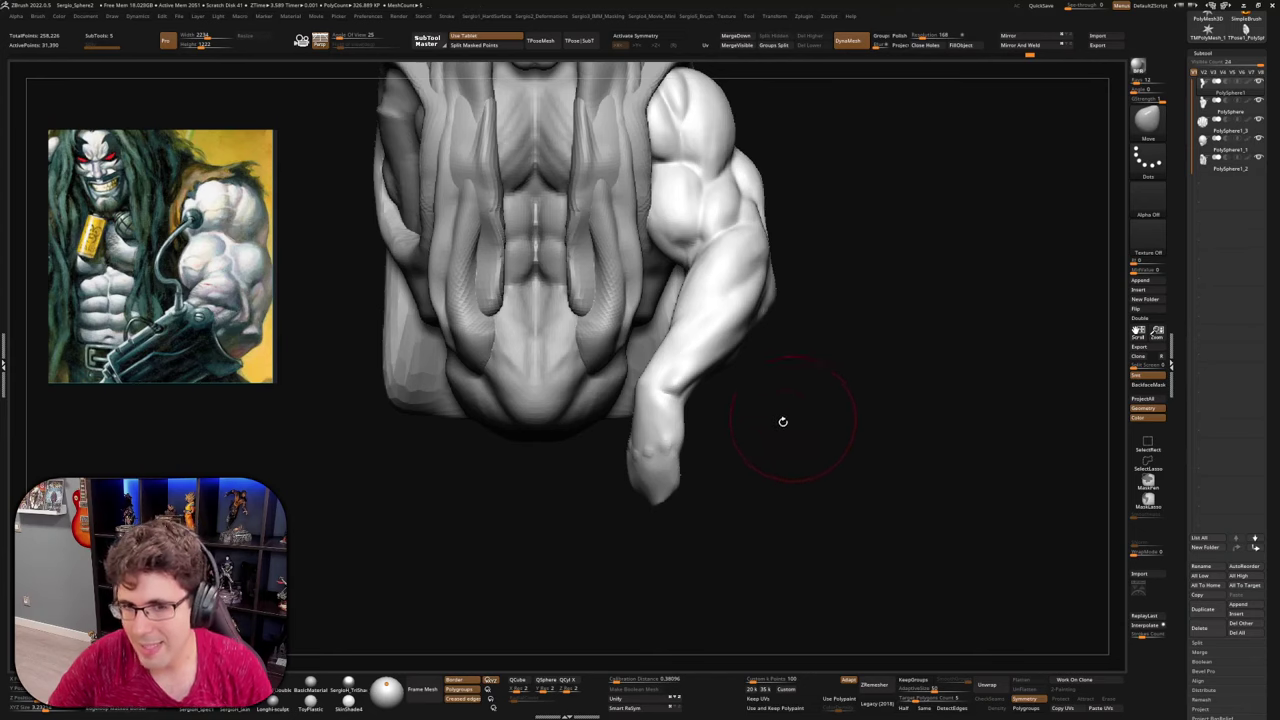
Round out the thumb-side edge of the hand's finger block with a smaller Move brush
drag(783, 421, 655, 470)
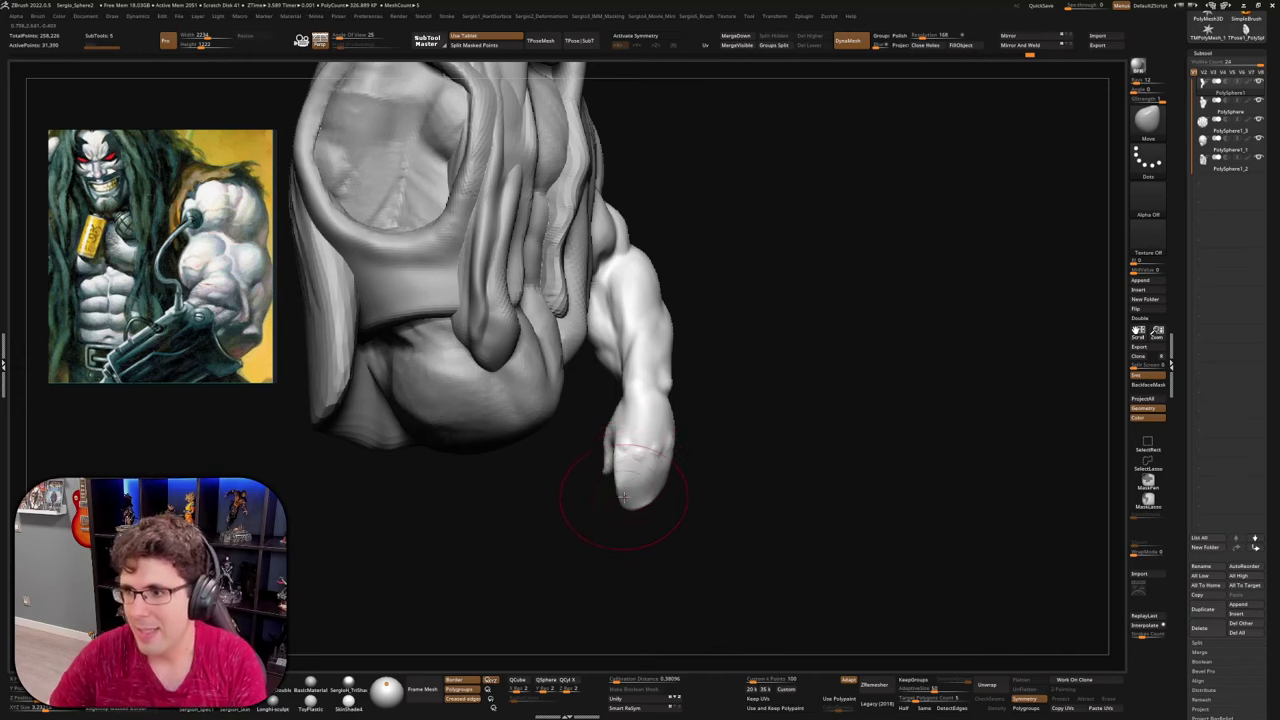
mouse_move(634, 467)
right_down()
mouse_move(671, 458)
mouse_move(691, 530)
right_up()
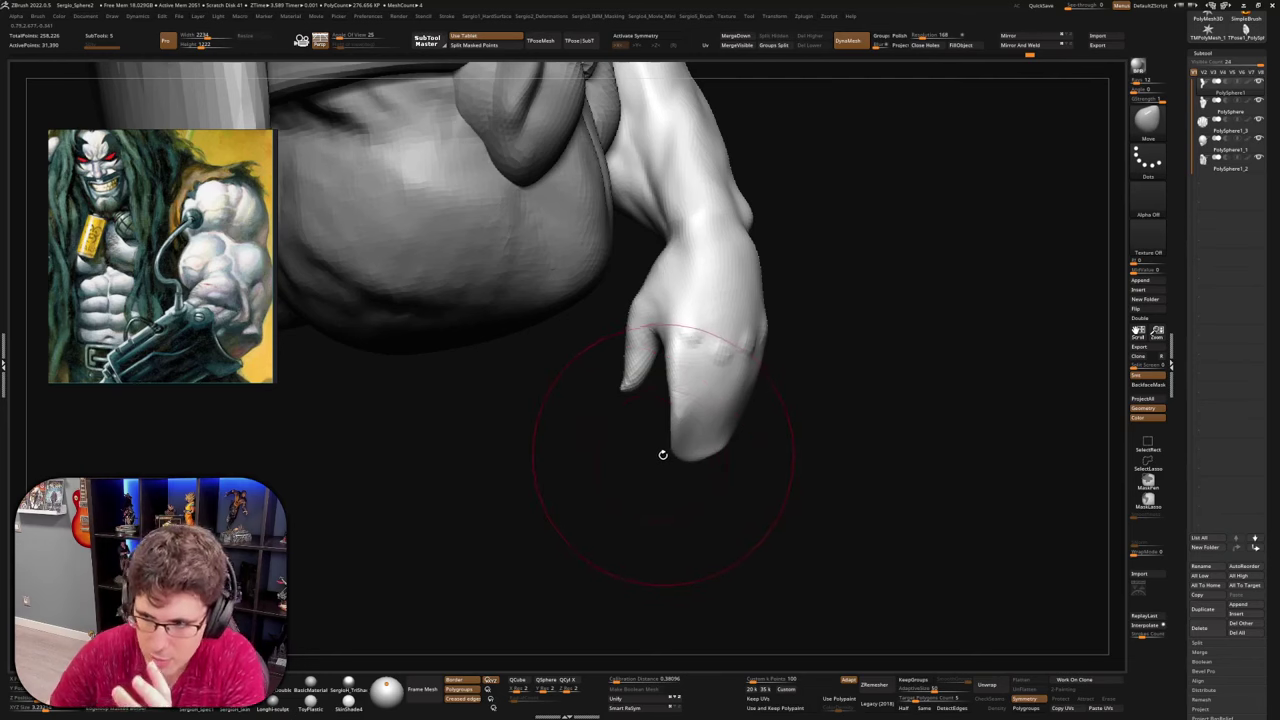
drag(651, 443, 646, 432)
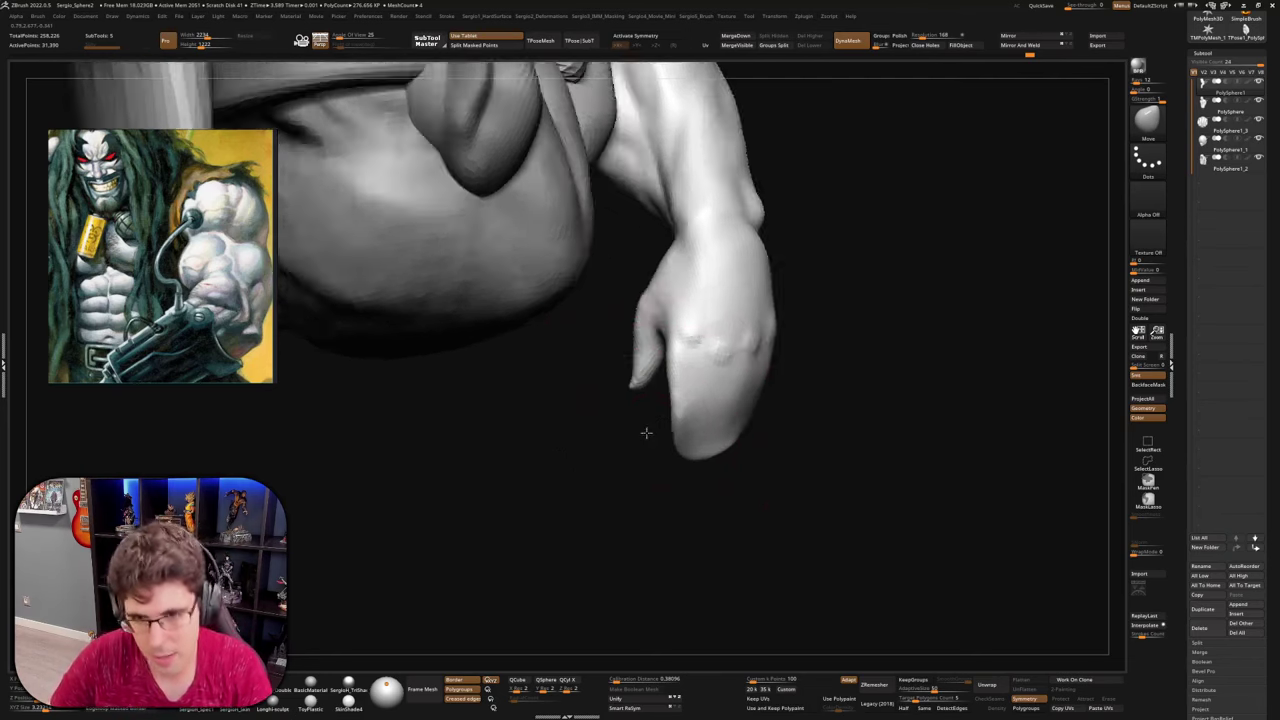
mouse_move(646, 432)
right_down()
mouse_move(678, 415)
mouse_move(690, 440)
right_up()
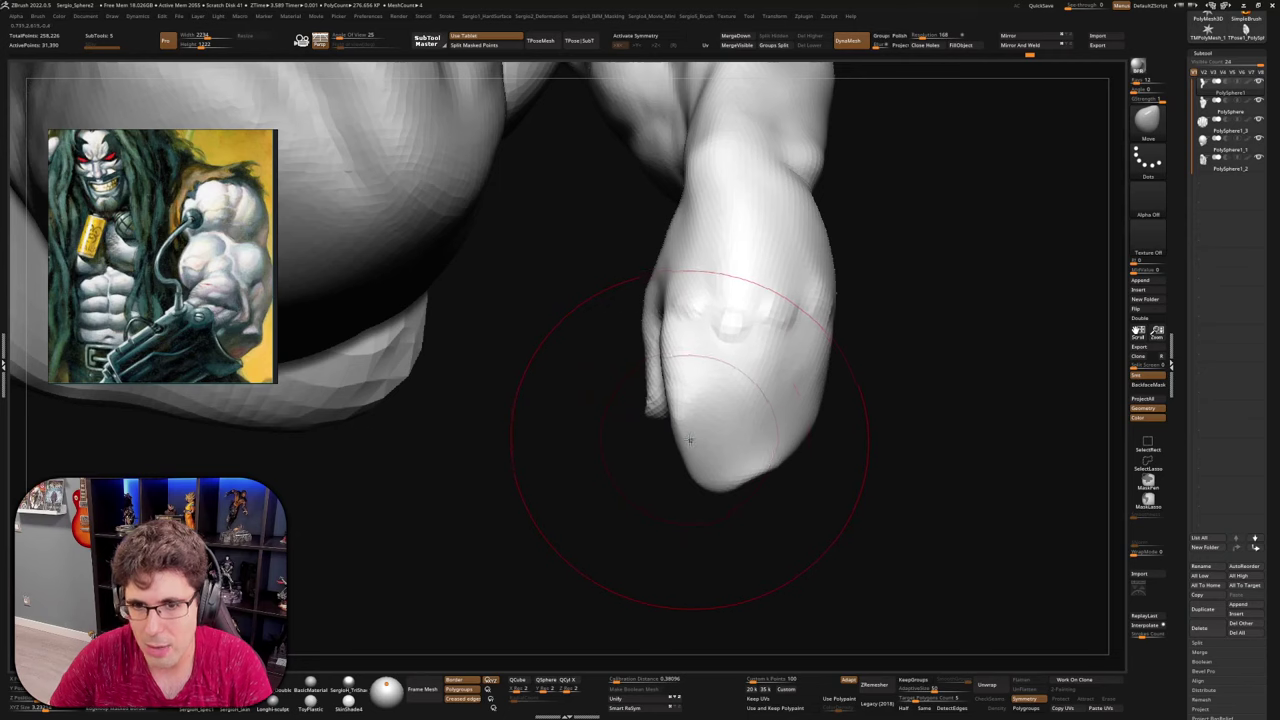
key(bracketleft)
drag(683, 446, 657, 457)
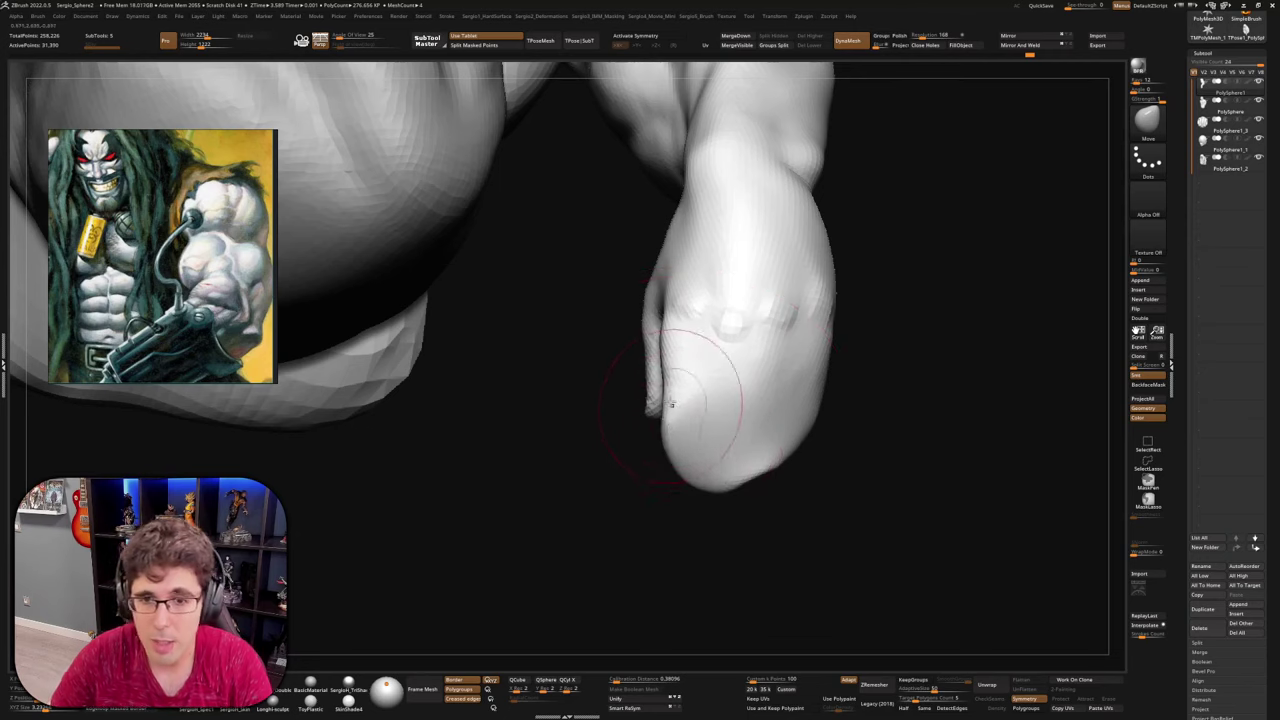
mouse_move(671, 405)
mouse_down()
mouse_move(677, 381)
mouse_move(691, 453)
mouse_up()
Carve three grooves down the back of the finger block with the DamStandard brush to separate four fingers
key(b)
key(d)
key(s)
drag(700, 340, 687, 460)
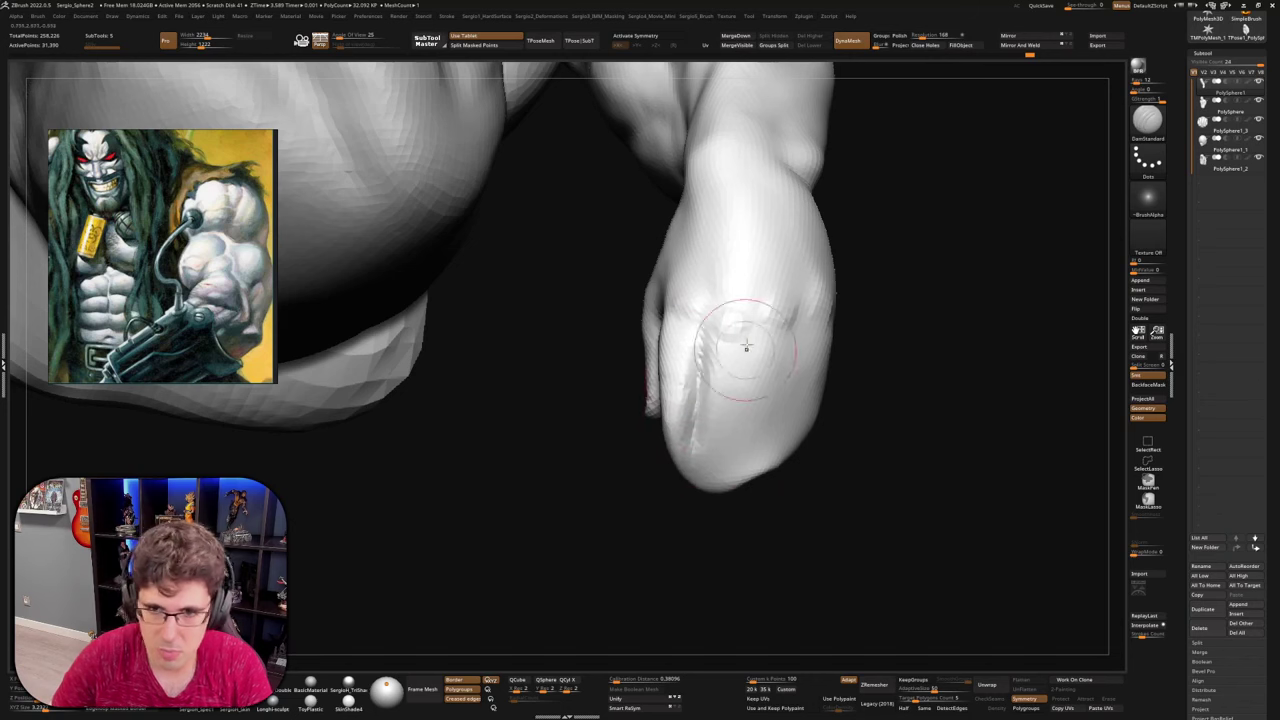
drag(750, 337, 747, 485)
drag(795, 318, 784, 462)
mouse_move(756, 530)
mouse_down()
mouse_move(745, 476)
mouse_move(772, 416)
mouse_up()
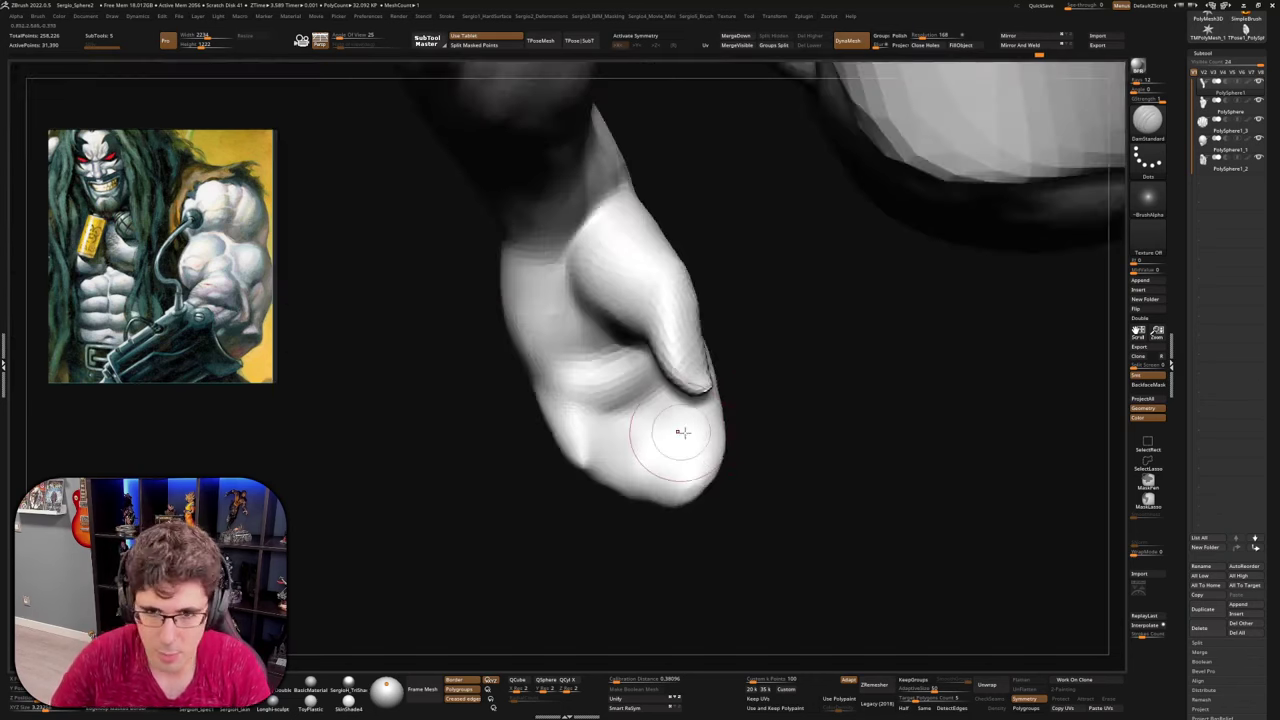
Carve matching finger separations on the palm side with the DamStandard brush, redoing the one beside the index finger
drag(684, 432, 681, 416)
drag(592, 402, 604, 471)
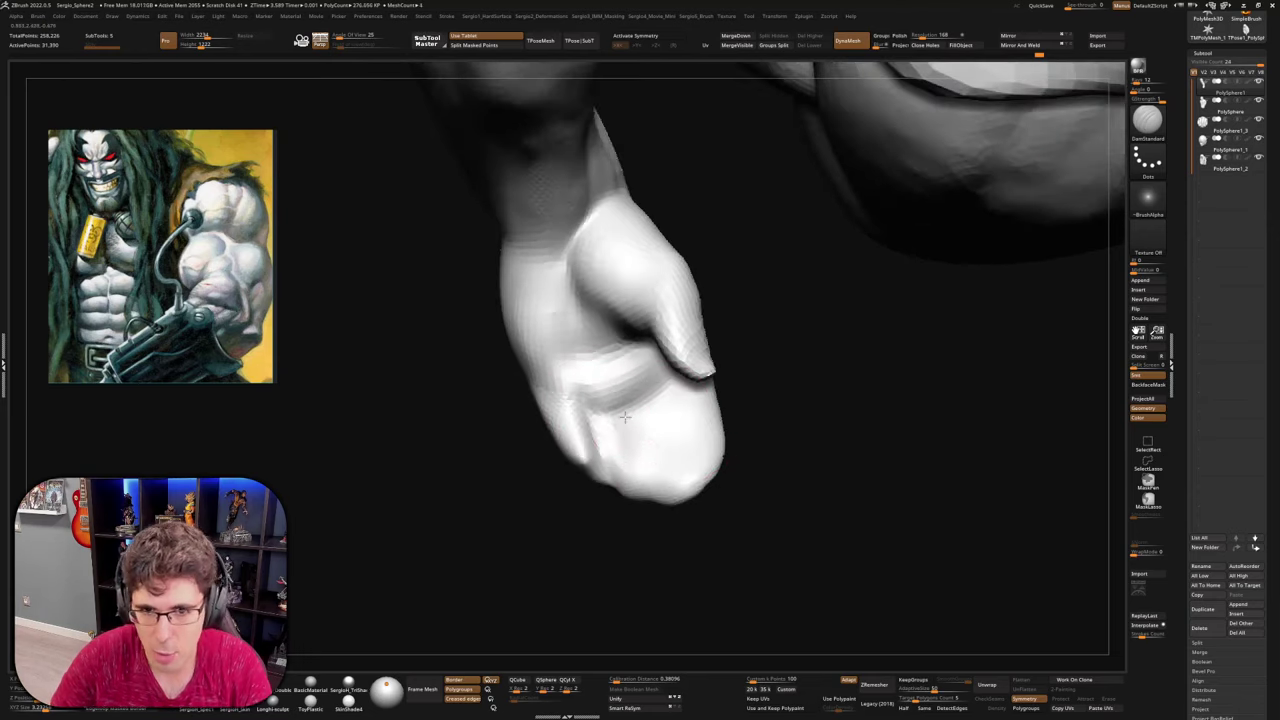
drag(625, 417, 652, 494)
drag(662, 410, 700, 498)
key(ctrl+z)
right_drag(686, 423, 667, 403)
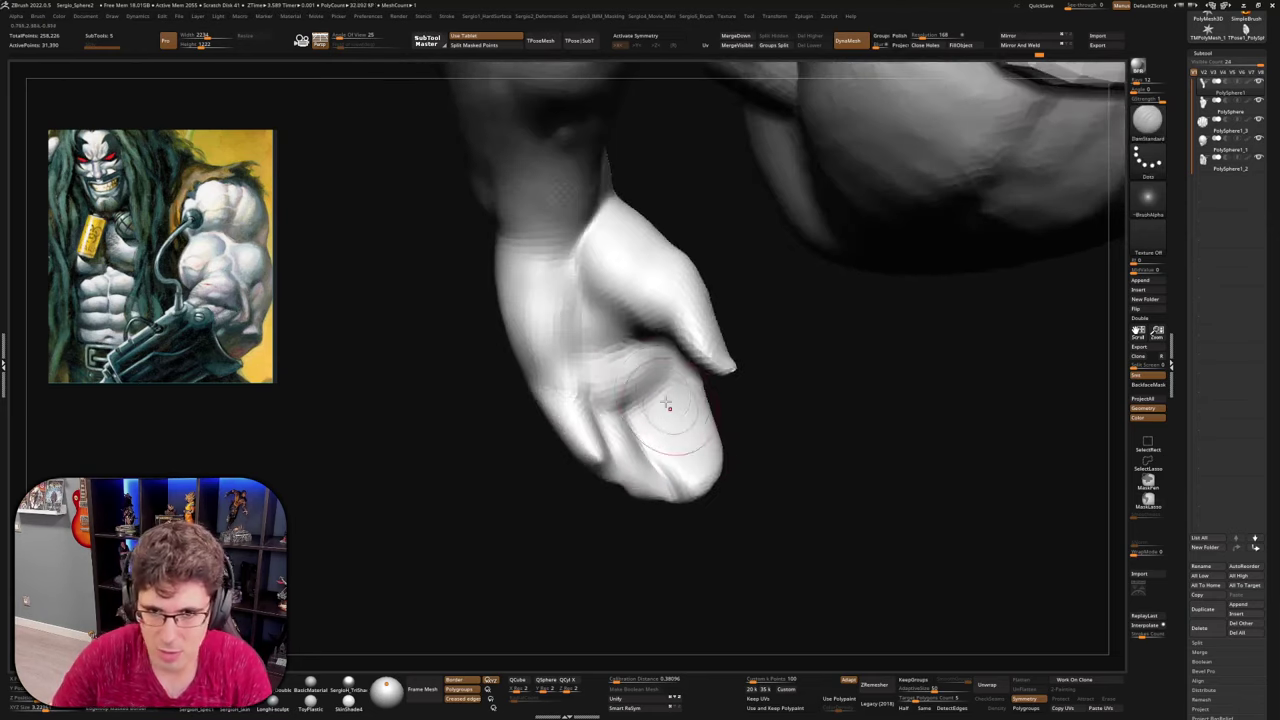
drag(660, 409, 723, 500)
Deepen the groove between the middle fingers on the back of the hand with the DamStandard brush
right_drag(692, 475, 710, 467)
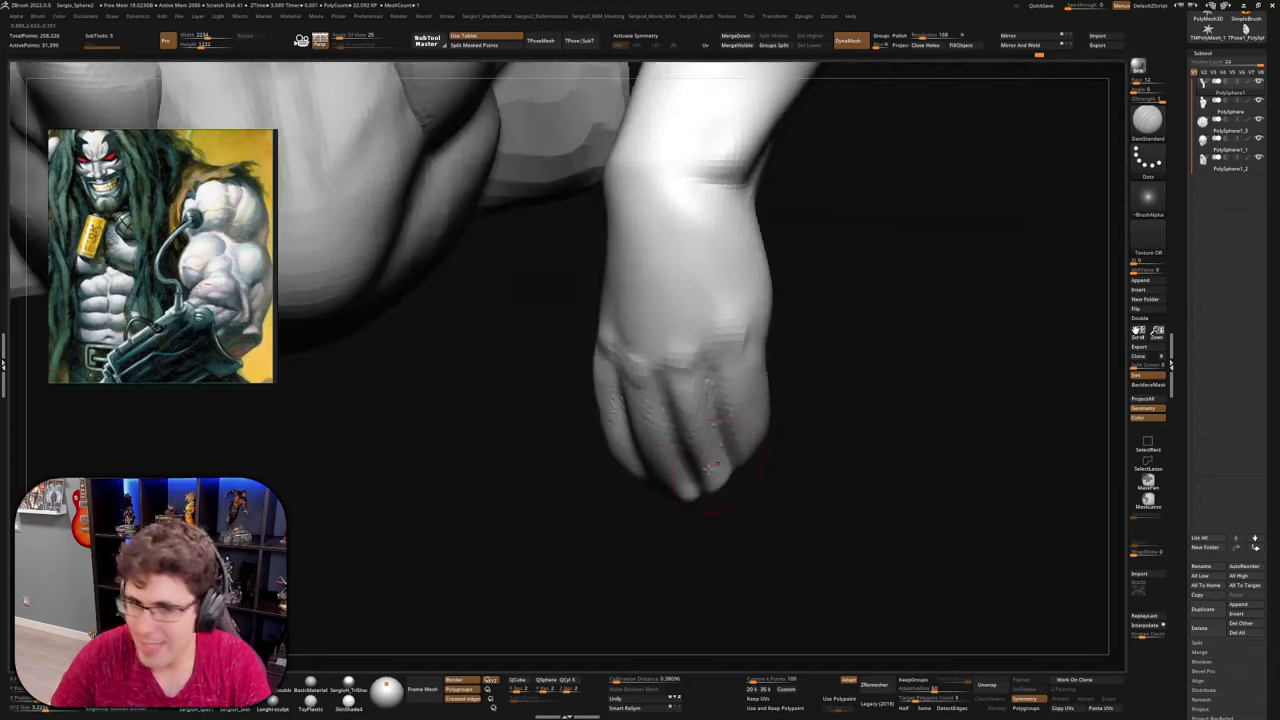
drag(662, 384, 684, 466)
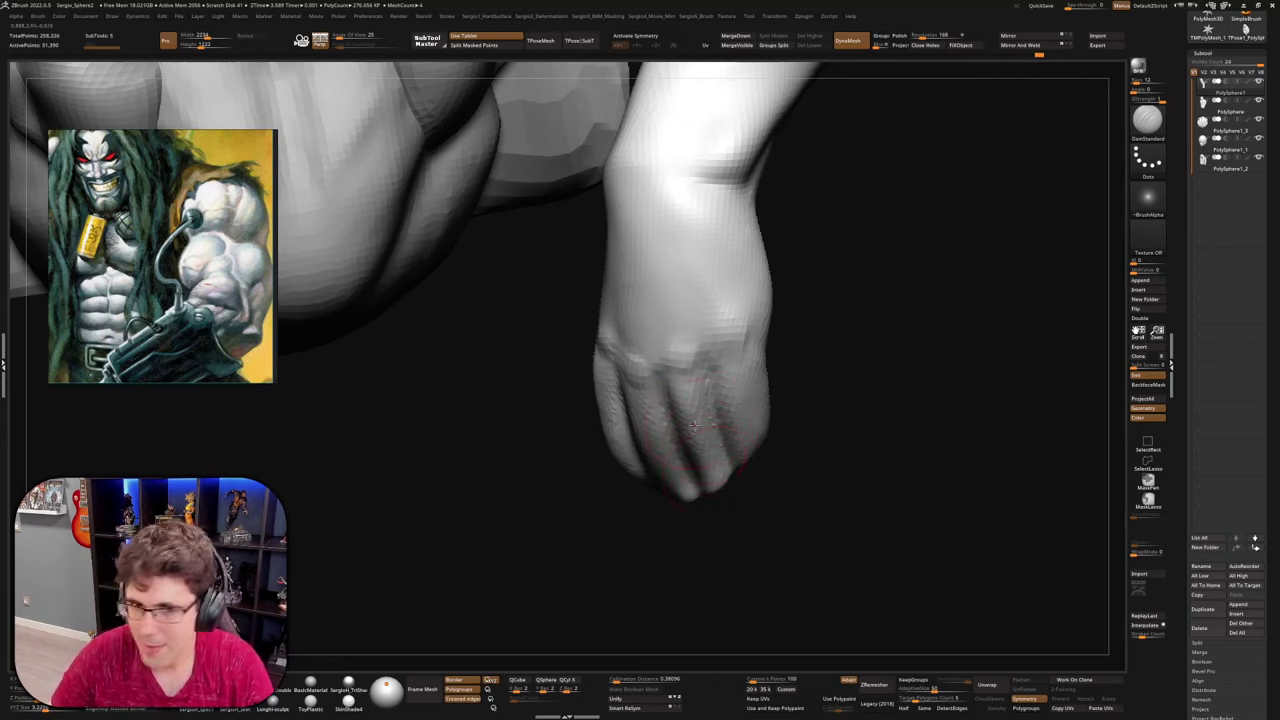
mouse_move(694, 425)
right_down()
mouse_move(715, 428)
mouse_move(701, 429)
right_up()
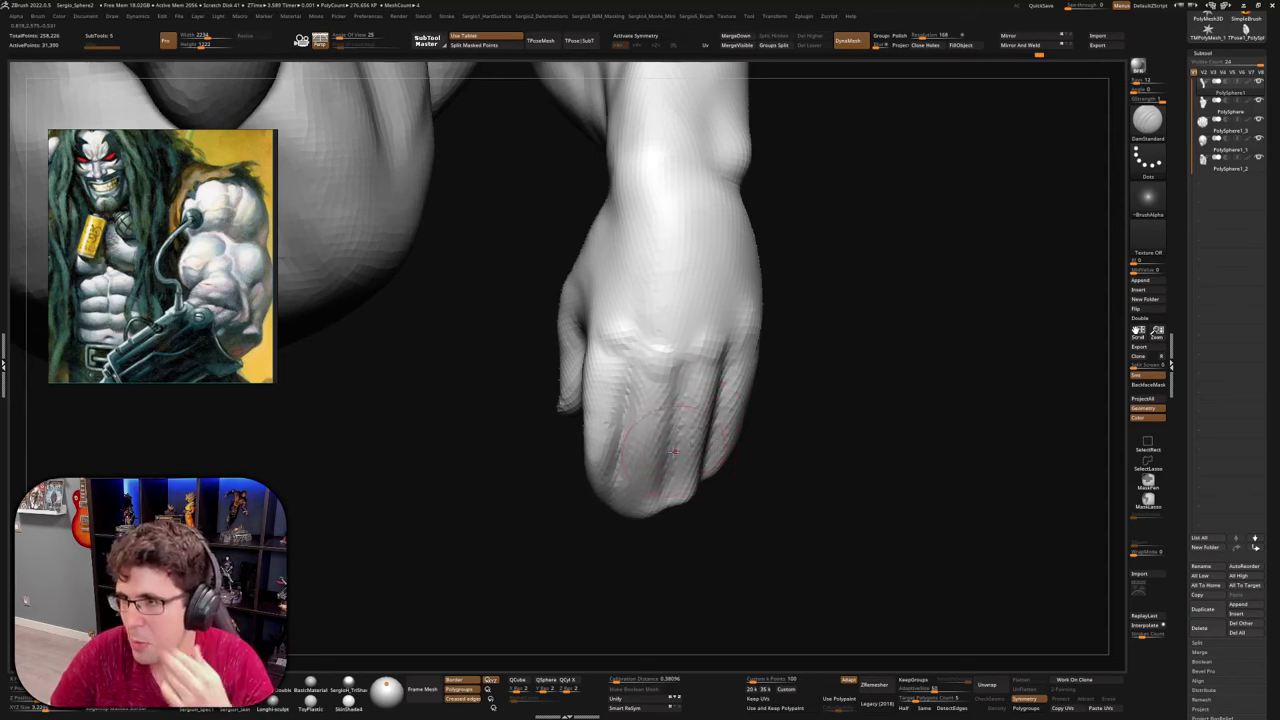
mouse_move(674, 405)
right_down()
mouse_move(648, 462)
mouse_move(700, 426)
mouse_move(714, 431)
mouse_move(694, 489)
mouse_move(689, 471)
right_up()
Reshape the fingertips' outline from the palm side with the Move brush
key(b)
key(i)
key(n)
drag(695, 460, 720, 474)
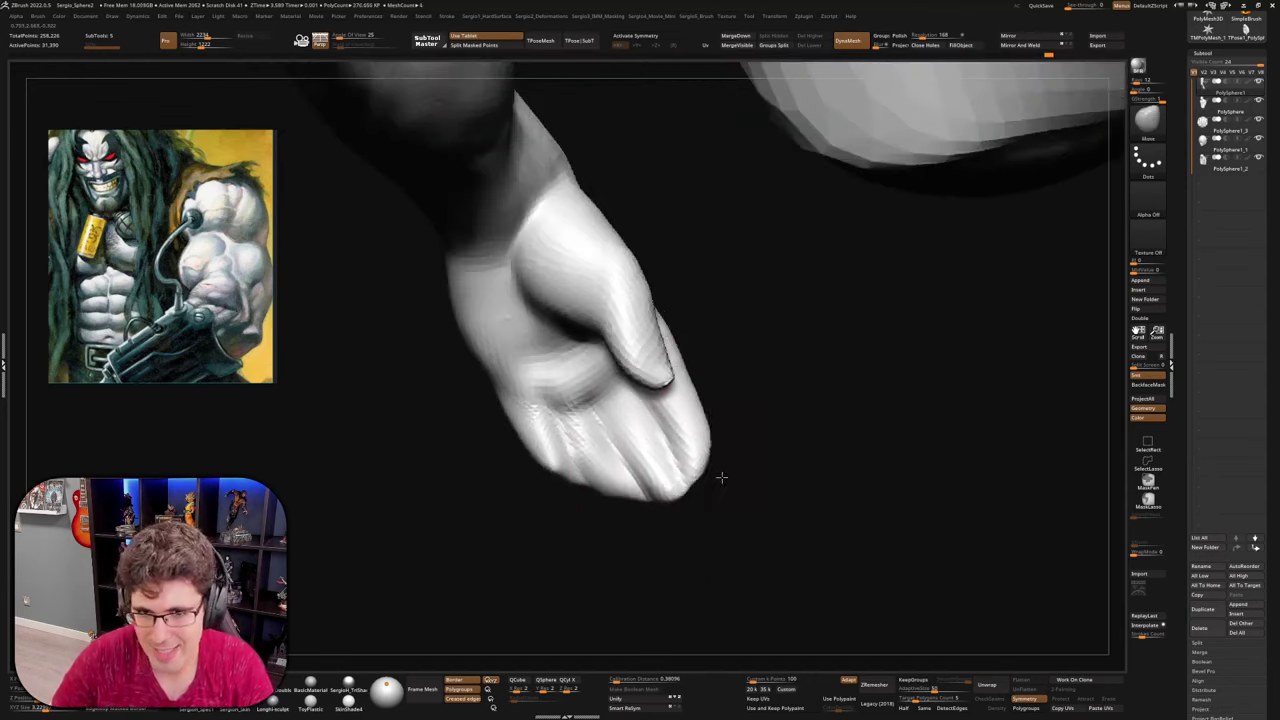
mouse_move(580, 493)
mouse_down()
mouse_move(572, 507)
mouse_move(612, 497)
mouse_up()
Pull the index finger and its tip into a slightly curled pose with the Move brush
mouse_move(595, 489)
right_down()
mouse_move(597, 415)
mouse_move(575, 440)
right_up()
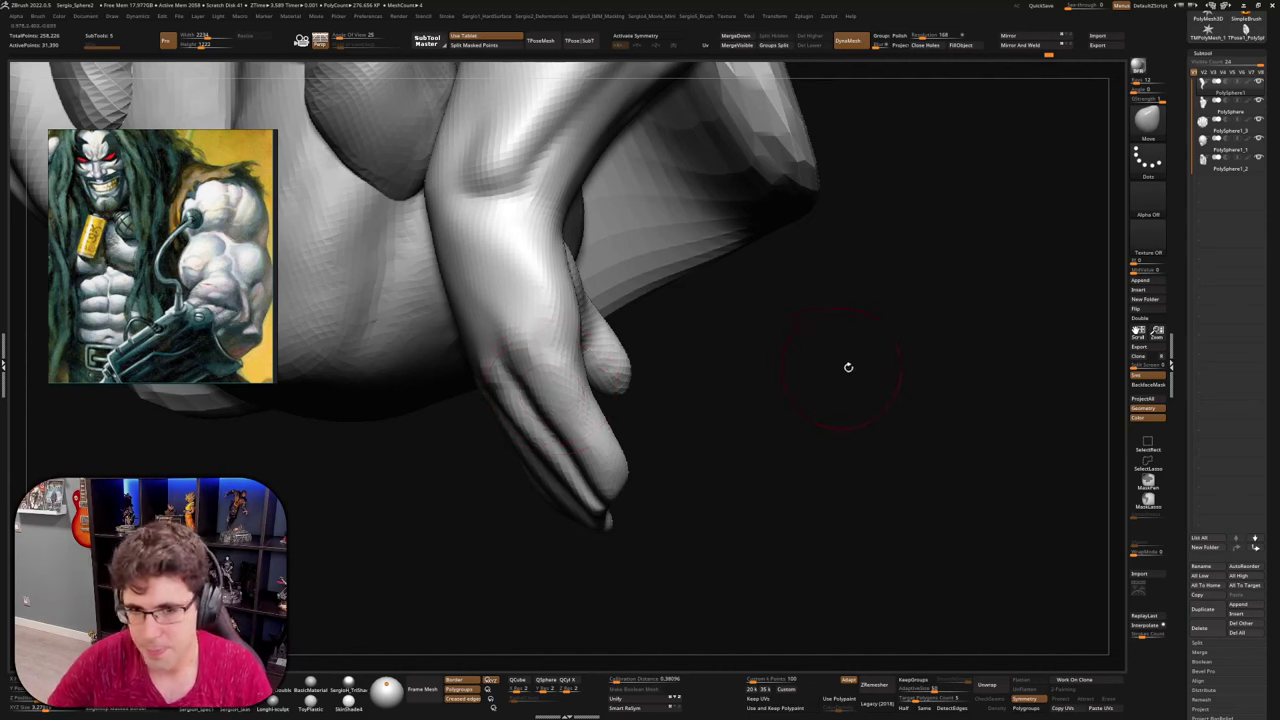
drag(827, 390, 800, 445)
ctrl+right_drag(613, 462, 660, 437)
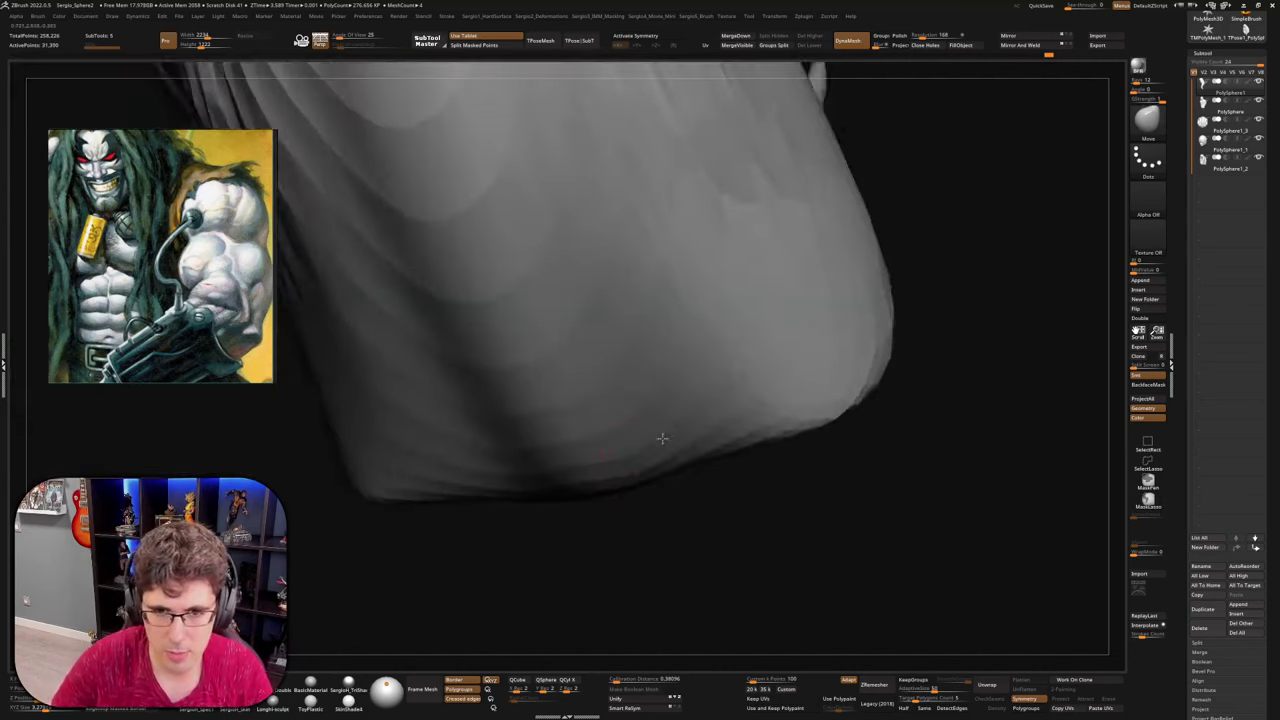
drag(617, 534, 608, 538)
ctrl+right_drag(612, 479, 622, 441)
drag(621, 441, 580, 493)
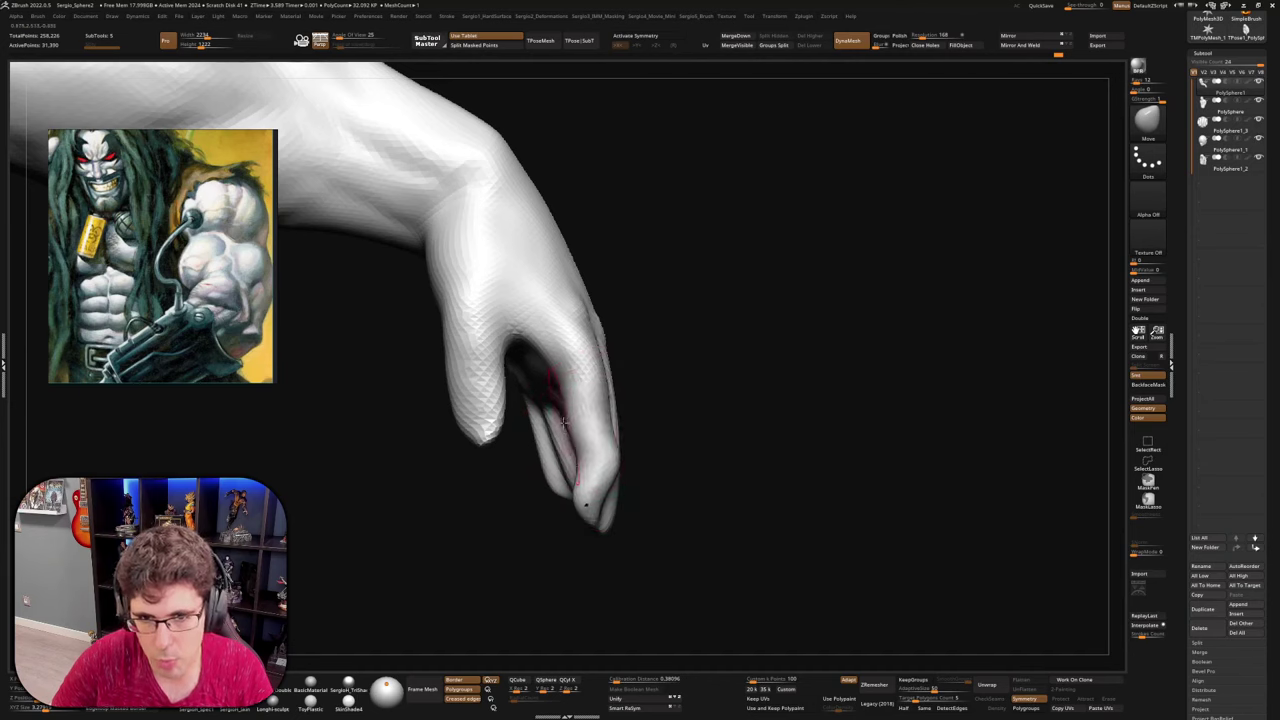
right_drag(543, 386, 584, 394)
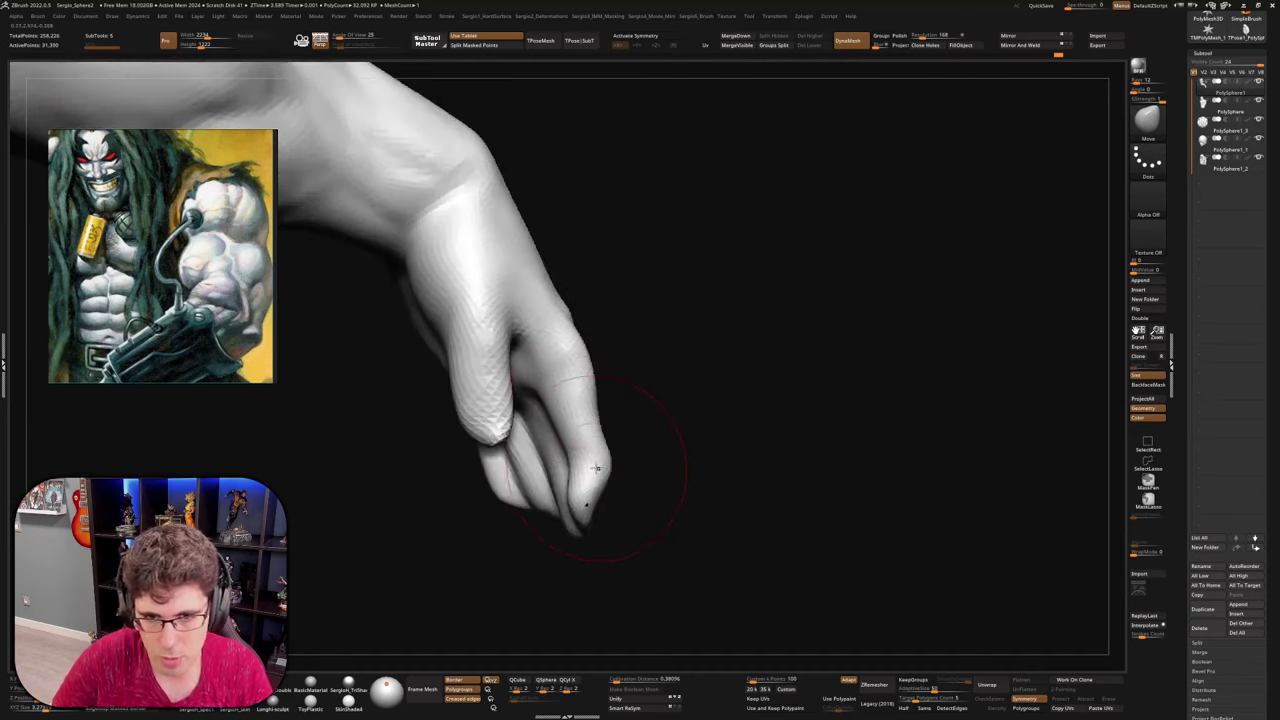
right_drag(596, 468, 598, 474)
mouse_move(589, 511)
mouse_down()
mouse_move(569, 543)
mouse_move(574, 534)
mouse_up()
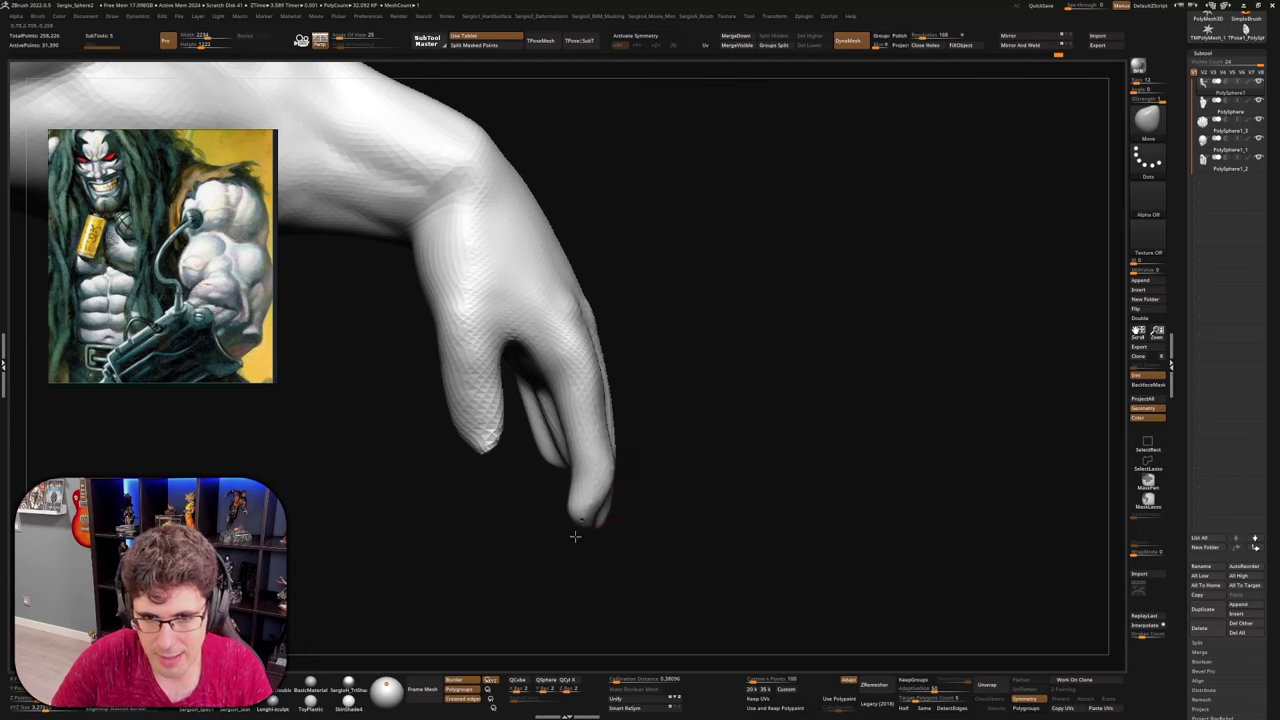
Build up the back of the index finger and its knuckle with the Clay brush
key(s)
mouse_move(583, 517)
right_down()
mouse_move(611, 425)
mouse_move(634, 458)
mouse_move(612, 446)
right_up()
key(b)
key(s)
key(t)
key(b)
key(c)
key(l)
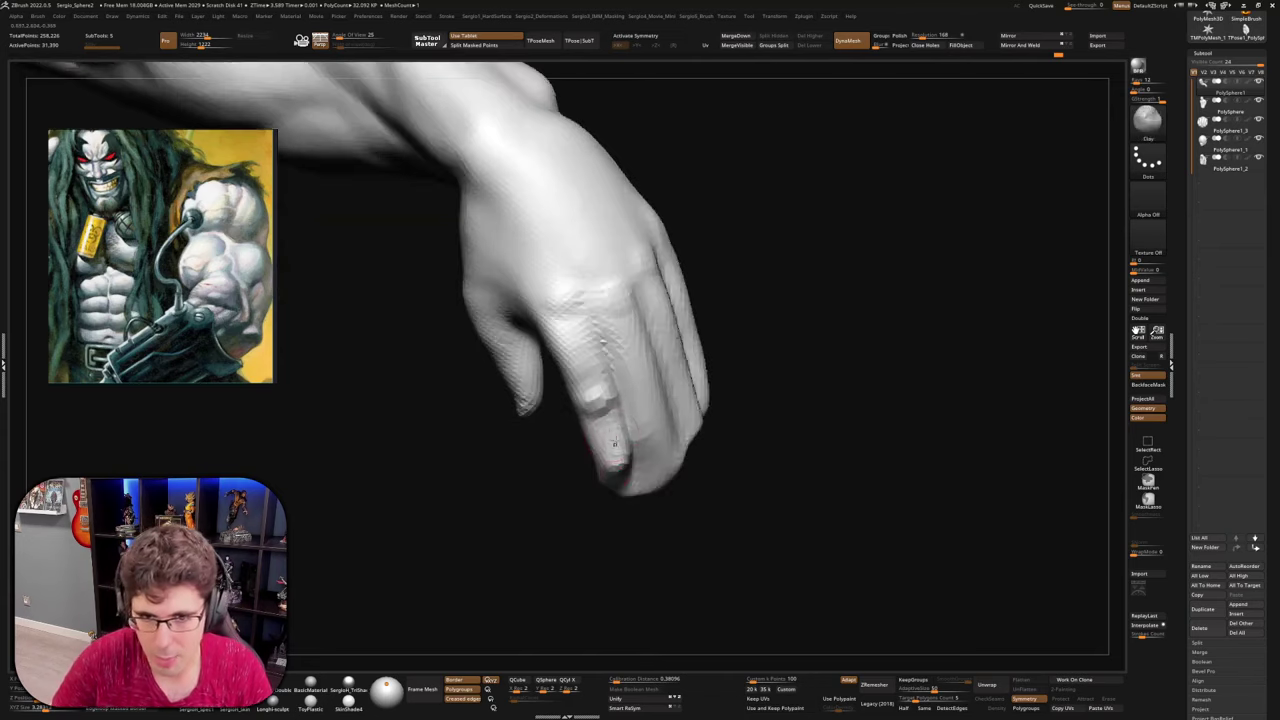
drag(612, 446, 602, 405)
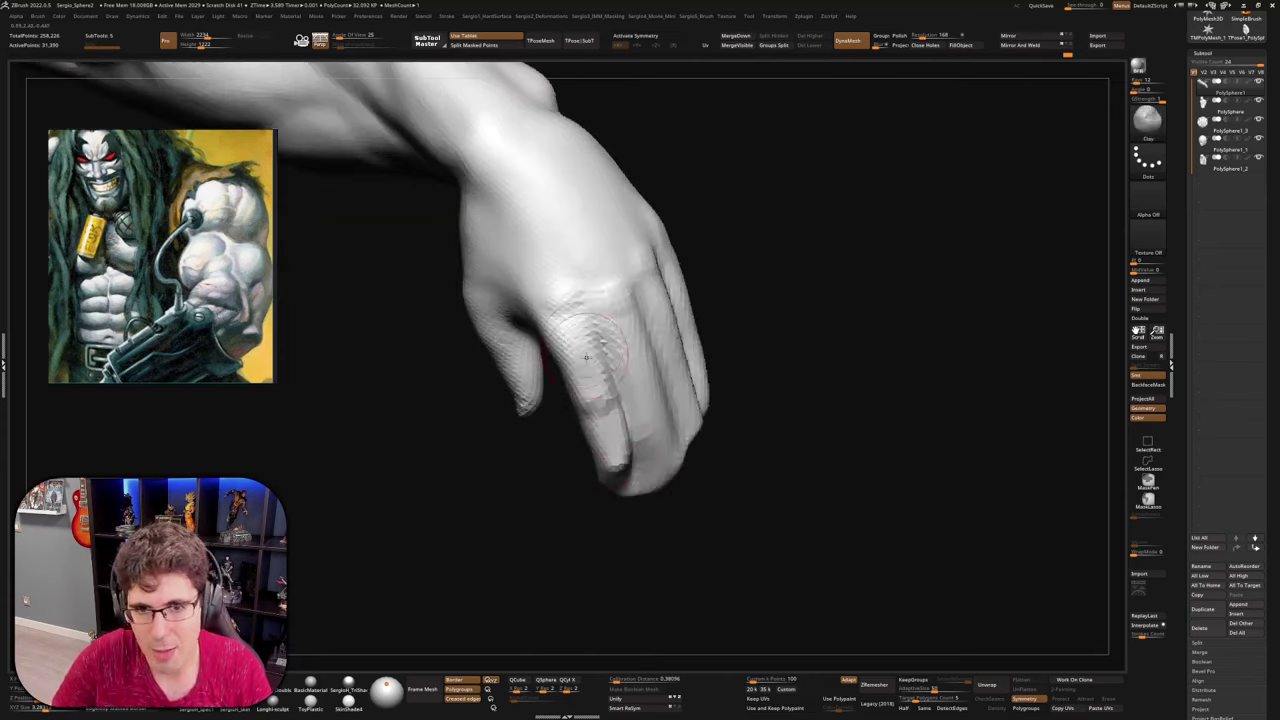
Mask the end of the index finger with a lasso and invert the mask so only that part is editable
mouse_move(596, 350)
right_down()
mouse_move(630, 372)
mouse_move(596, 369)
mouse_move(560, 403)
mouse_move(622, 435)
mouse_move(623, 417)
mouse_move(657, 392)
mouse_move(646, 391)
right_up()
key(b)
key(m)
key(v)
ctrl+drag(641, 391, 566, 413)
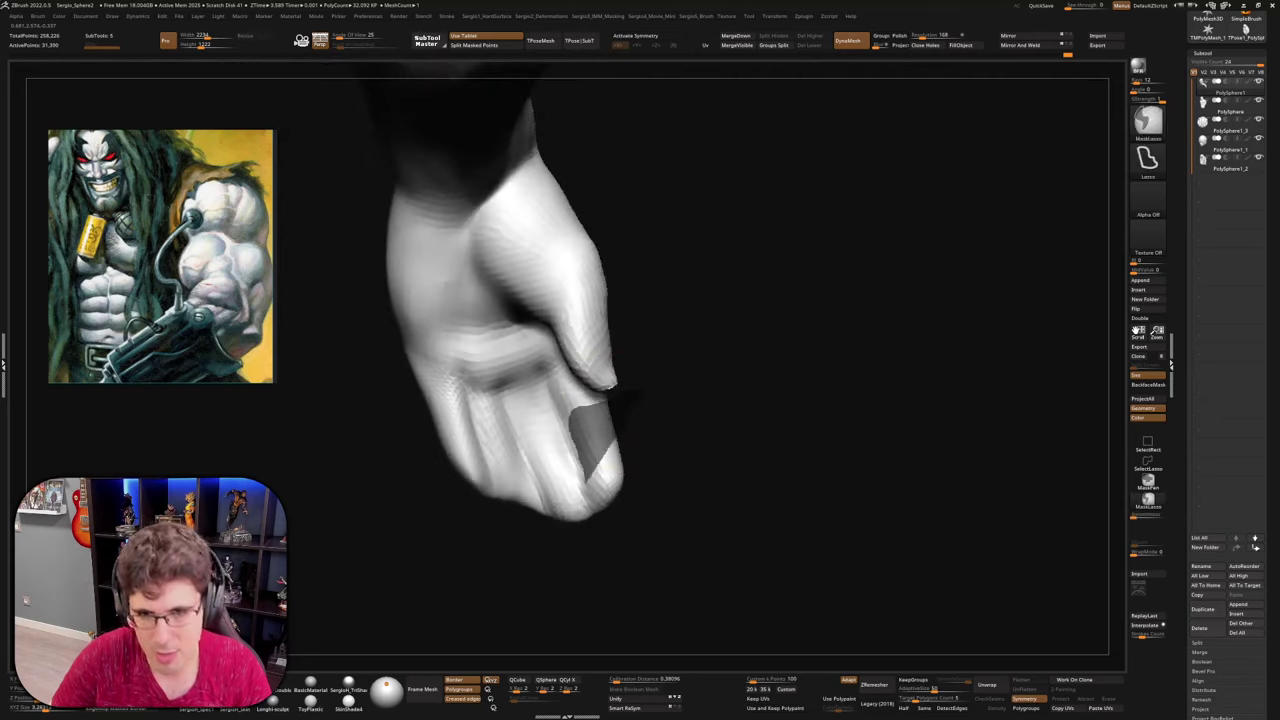
ctrl+drag(587, 483, 648, 520)
ctrl+click(685, 494)
Rotate the index finger's end inward with the gizmo placed at its joint
right_drag(635, 490, 570, 482)
key(w)
alt+click(624, 391)
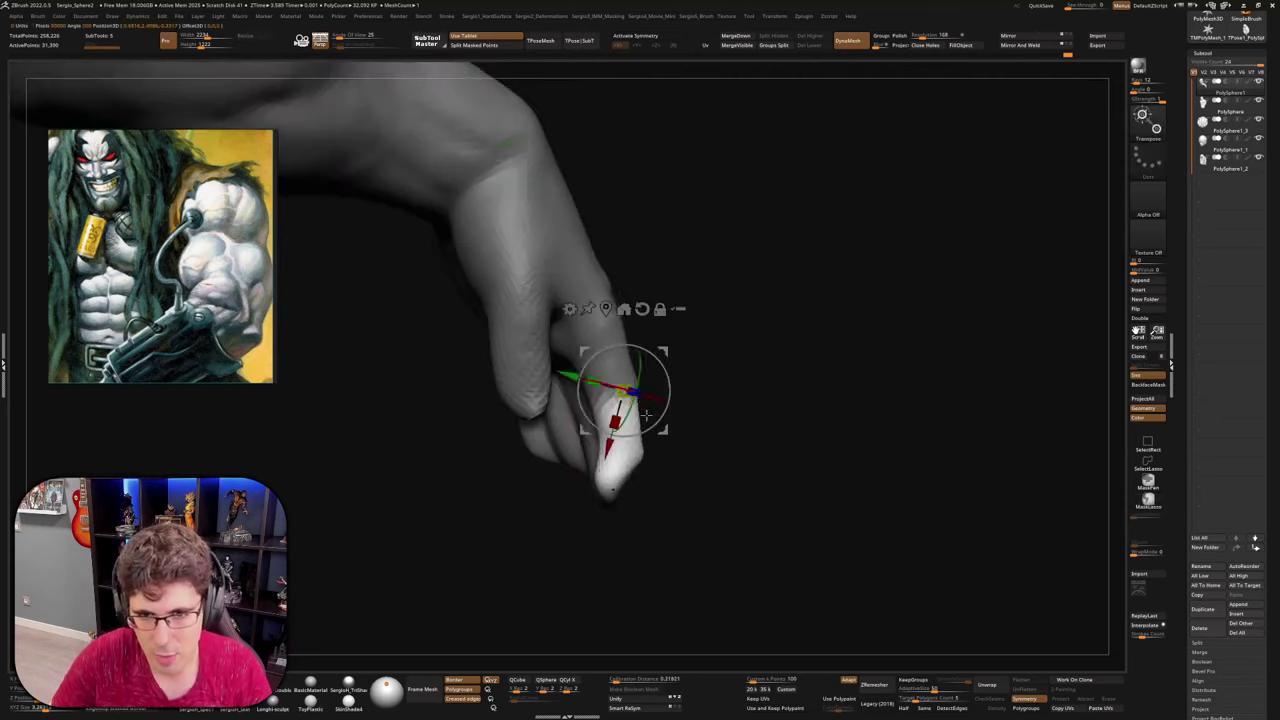
drag(668, 380, 668, 408)
key(q)
Refine the unmasked index finger's shape and smooth its surface
right_drag(671, 386, 648, 429)
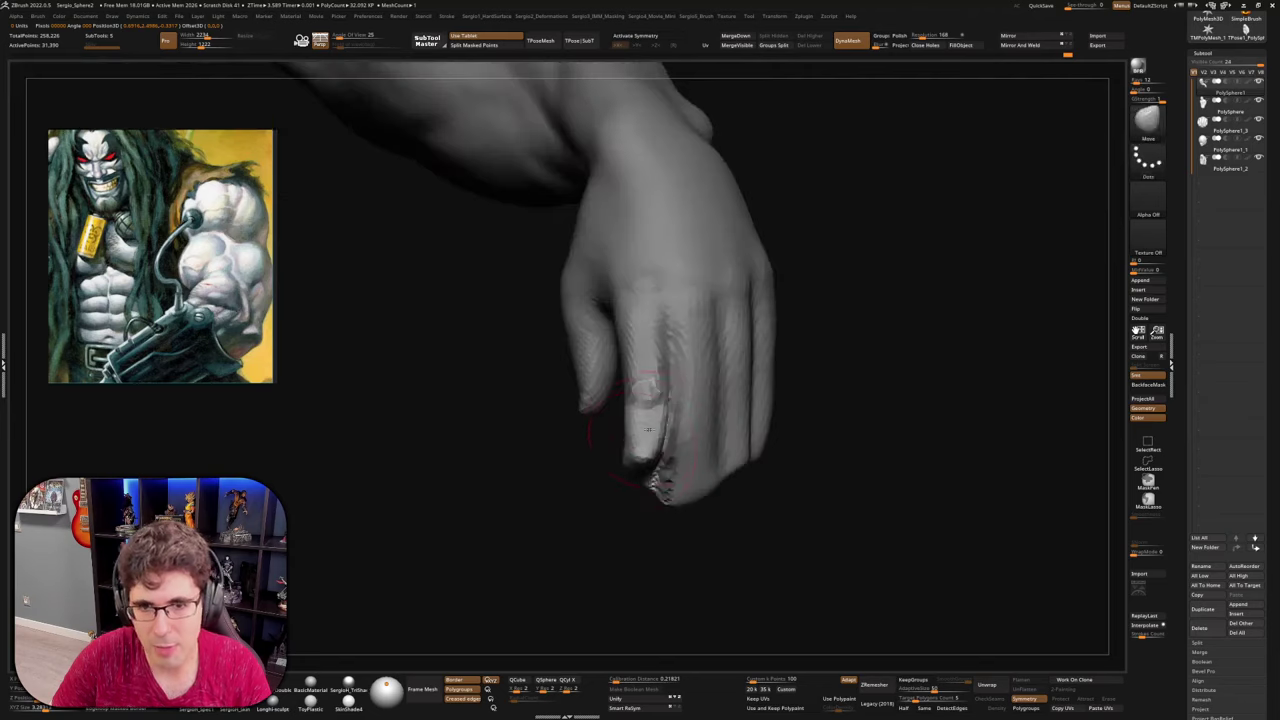
mouse_move(635, 483)
right_down()
mouse_move(648, 420)
mouse_move(674, 430)
right_up()
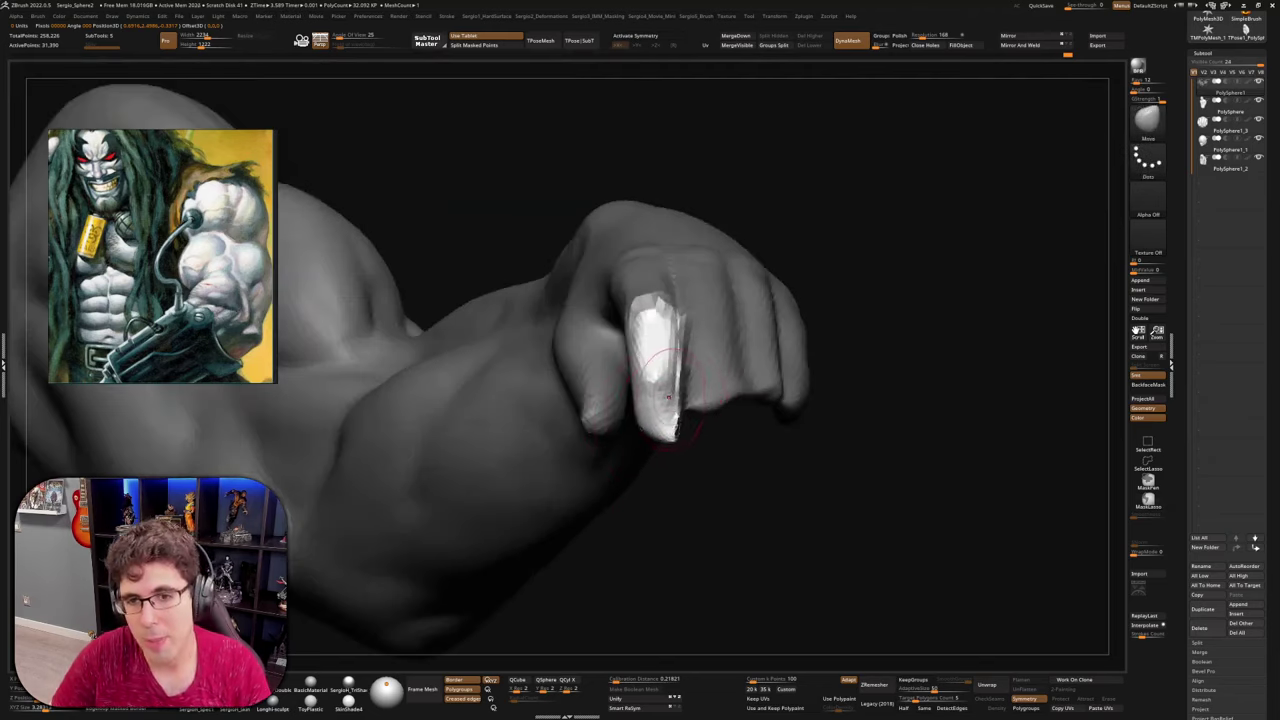
right_drag(677, 466, 648, 387)
mouse_move(661, 374)
shift+mouse_down()
mouse_move(660, 287)
mouse_move(657, 466)
shift+mouse_up()
Isolate the middle finger with an inverted lasso mask and bend it inward with the Move brush
mouse_move(660, 455)
right_down()
mouse_move(697, 397)
mouse_move(688, 510)
right_up()
key(ctrl)
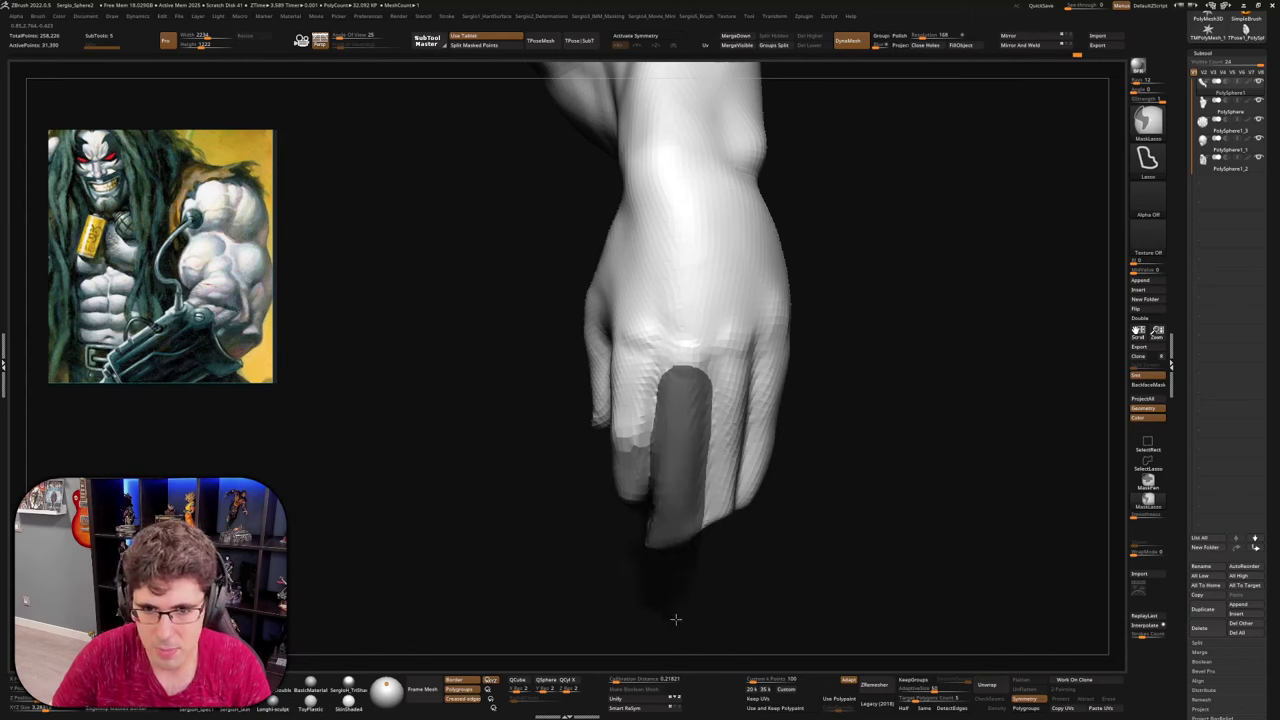
mouse_move(676, 620)
mouse_down()
mouse_move(680, 600)
mouse_move(606, 537)
mouse_move(720, 477)
mouse_move(701, 509)
mouse_move(680, 517)
mouse_move(700, 480)
mouse_move(617, 517)
mouse_move(684, 487)
mouse_move(686, 457)
mouse_move(729, 491)
mouse_move(700, 491)
mouse_move(713, 477)
mouse_up()
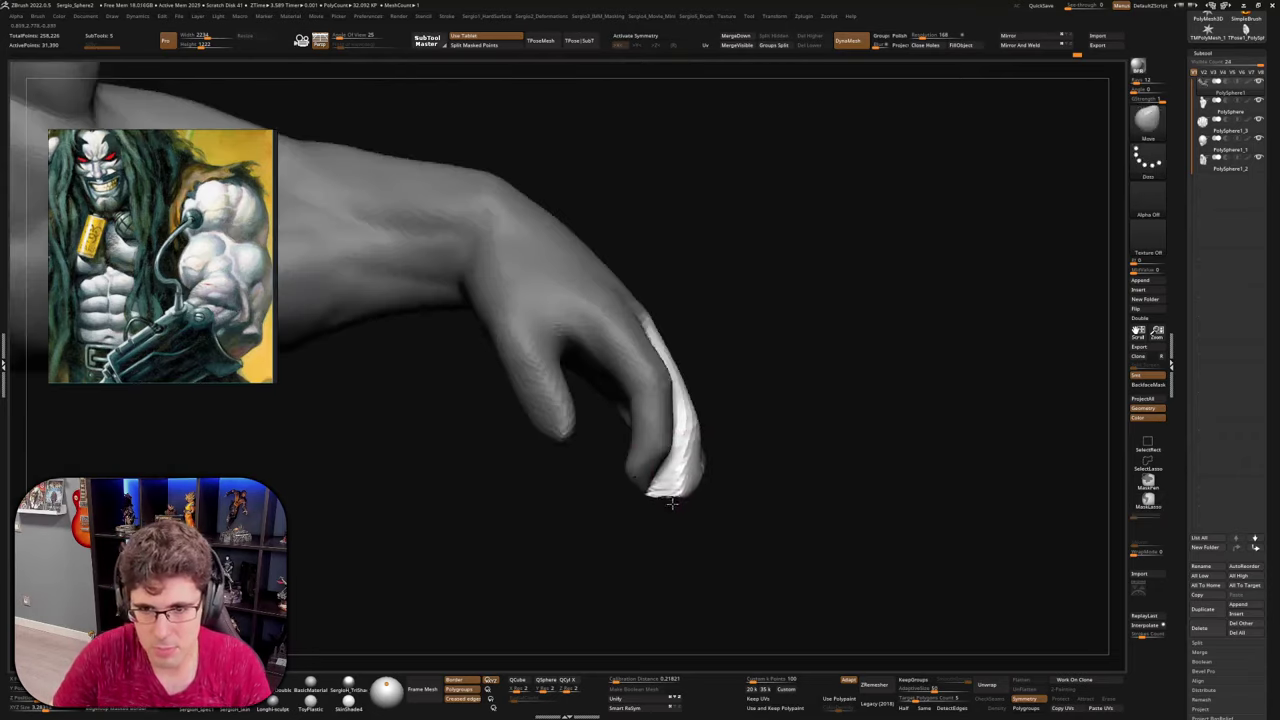
drag(698, 483, 697, 418)
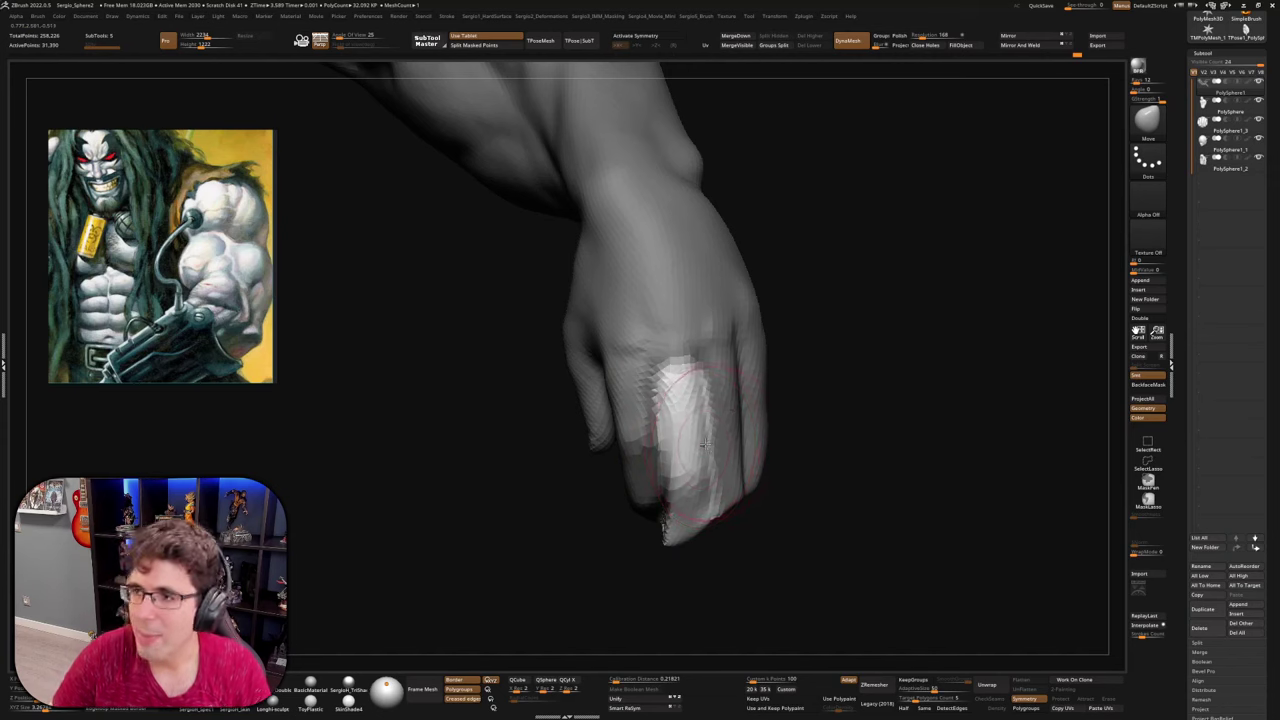
mouse_move(720, 463)
right_down()
mouse_move(700, 480)
mouse_move(706, 506)
mouse_move(730, 518)
mouse_move(724, 473)
right_up()
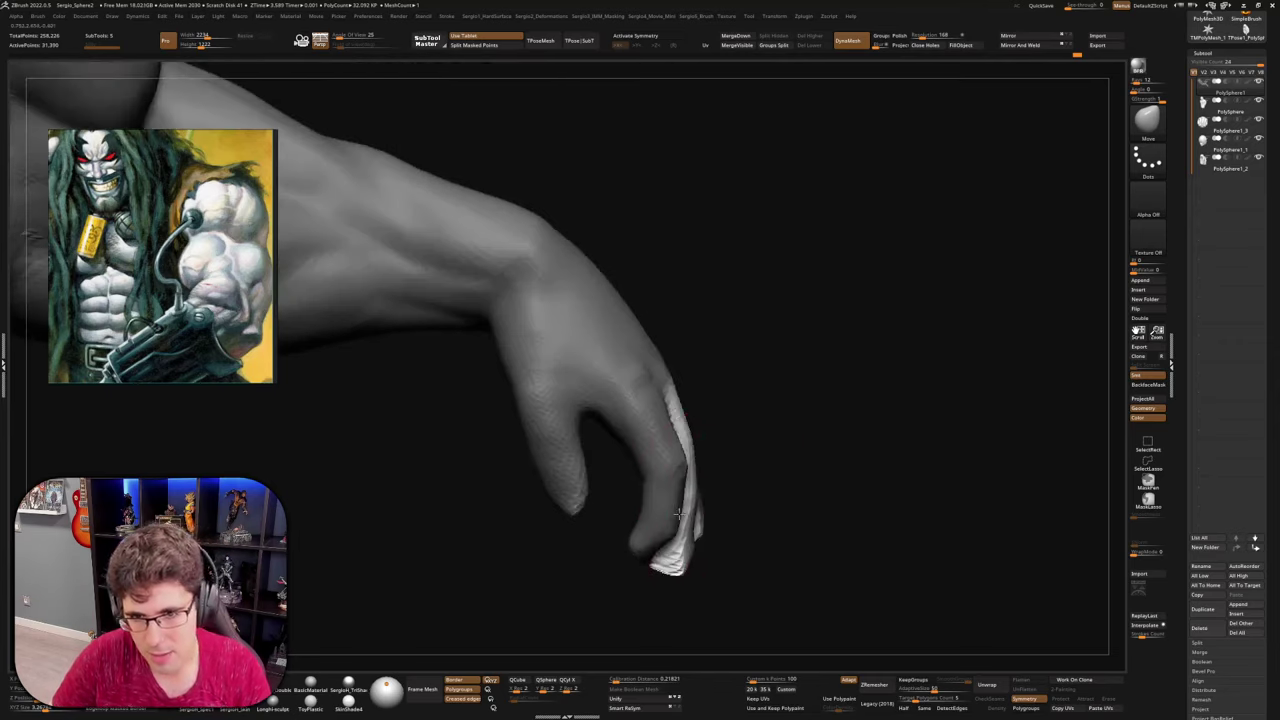
drag(687, 567, 656, 560)
mouse_move(680, 572)
right_down()
mouse_move(694, 534)
mouse_move(655, 560)
right_up()
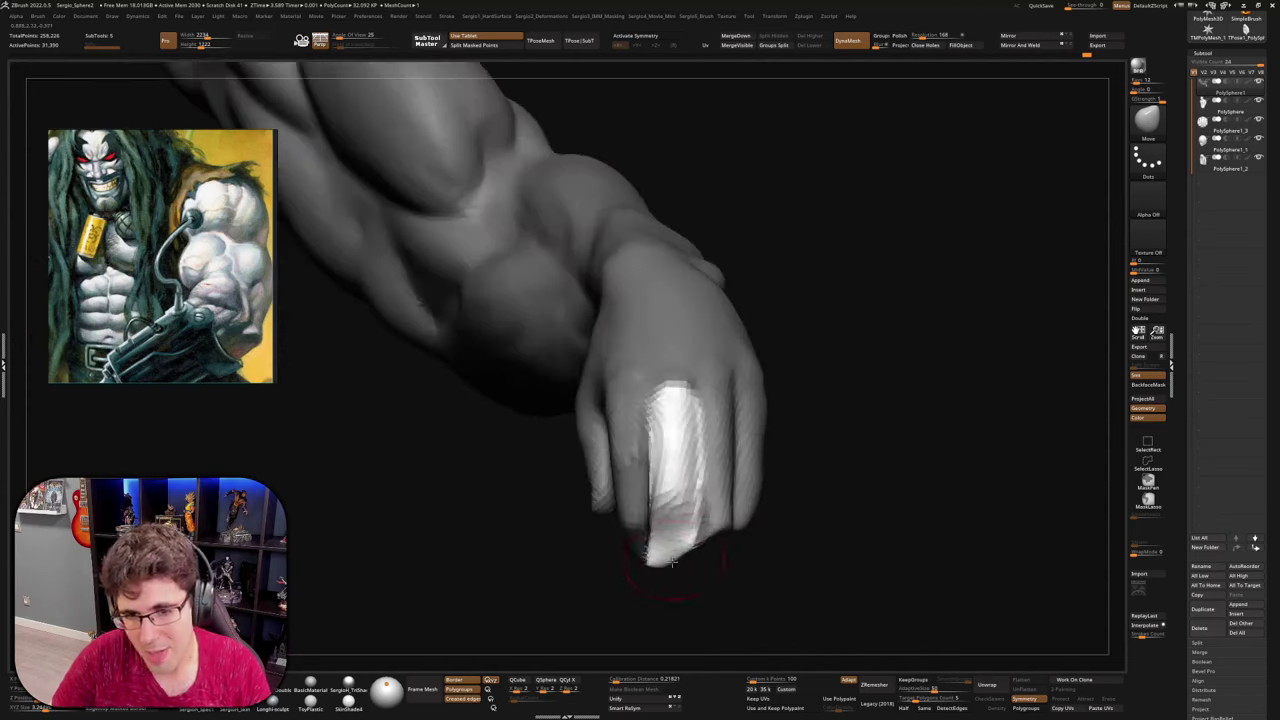
Refine the bent middle finger's tip with the Move brush and thicken its palm side with the Inflate brush
drag(666, 562, 672, 558)
right_drag(685, 575, 688, 540)
drag(672, 548, 678, 580)
mouse_move(678, 580)
right_down()
mouse_move(709, 591)
mouse_move(731, 483)
mouse_move(693, 525)
right_up()
key(ctrl+shift)
drag(692, 525, 638, 510)
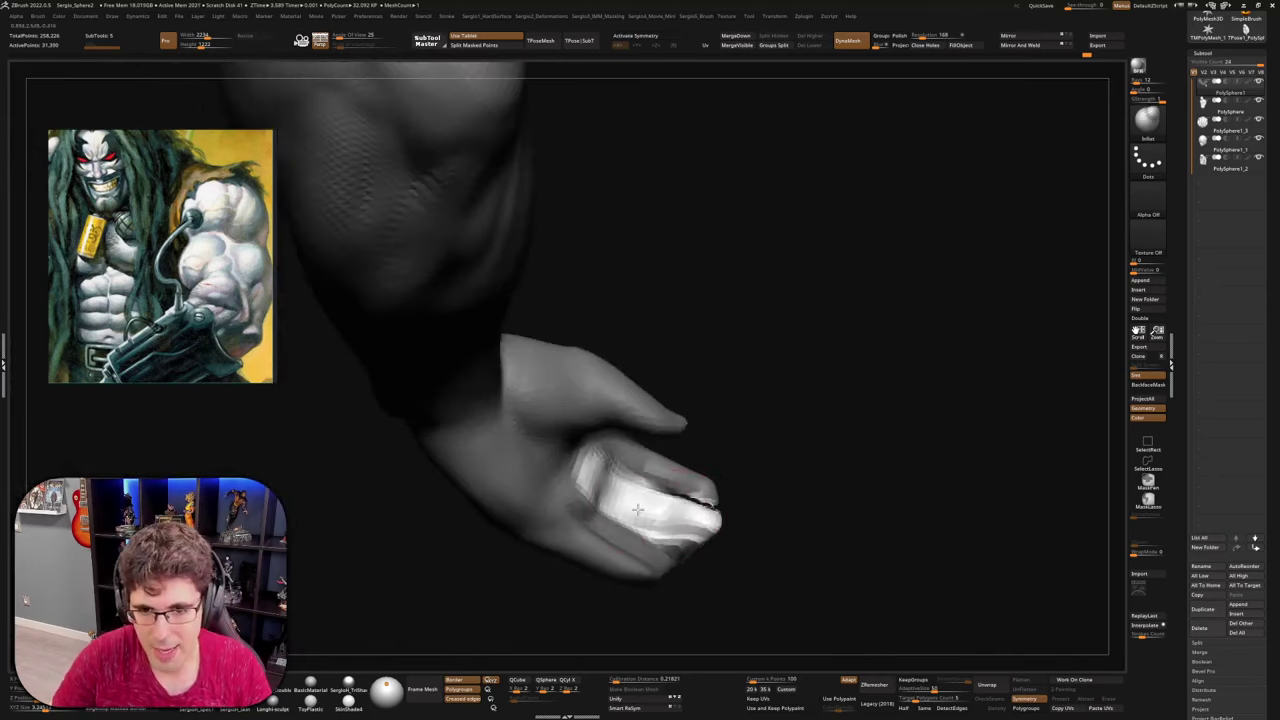
mouse_move(627, 503)
right_down()
mouse_move(660, 574)
mouse_move(692, 536)
mouse_move(734, 529)
mouse_move(731, 568)
mouse_move(723, 543)
right_up()
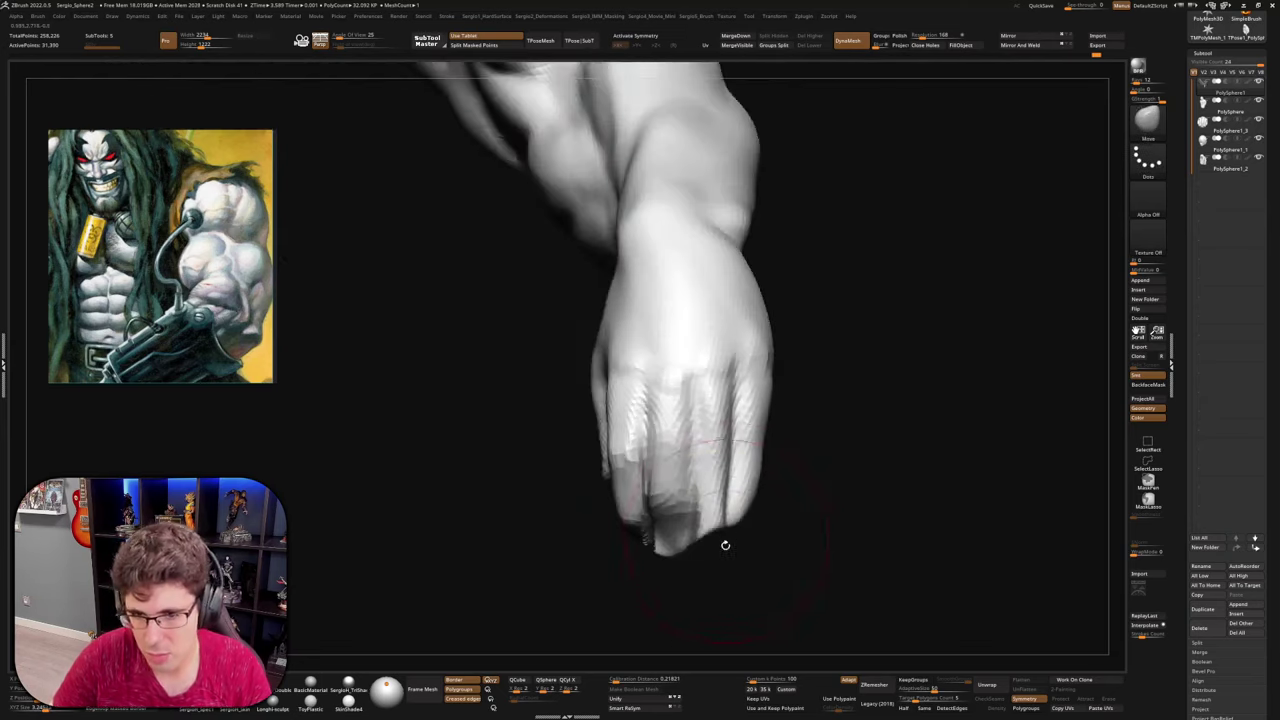
Mask the ring finger with a lasso and invert the mask so only that finger is editable
mouse_move(731, 390)
ctrl+mouse_down()
mouse_move(695, 397)
mouse_move(695, 503)
ctrl+mouse_up()
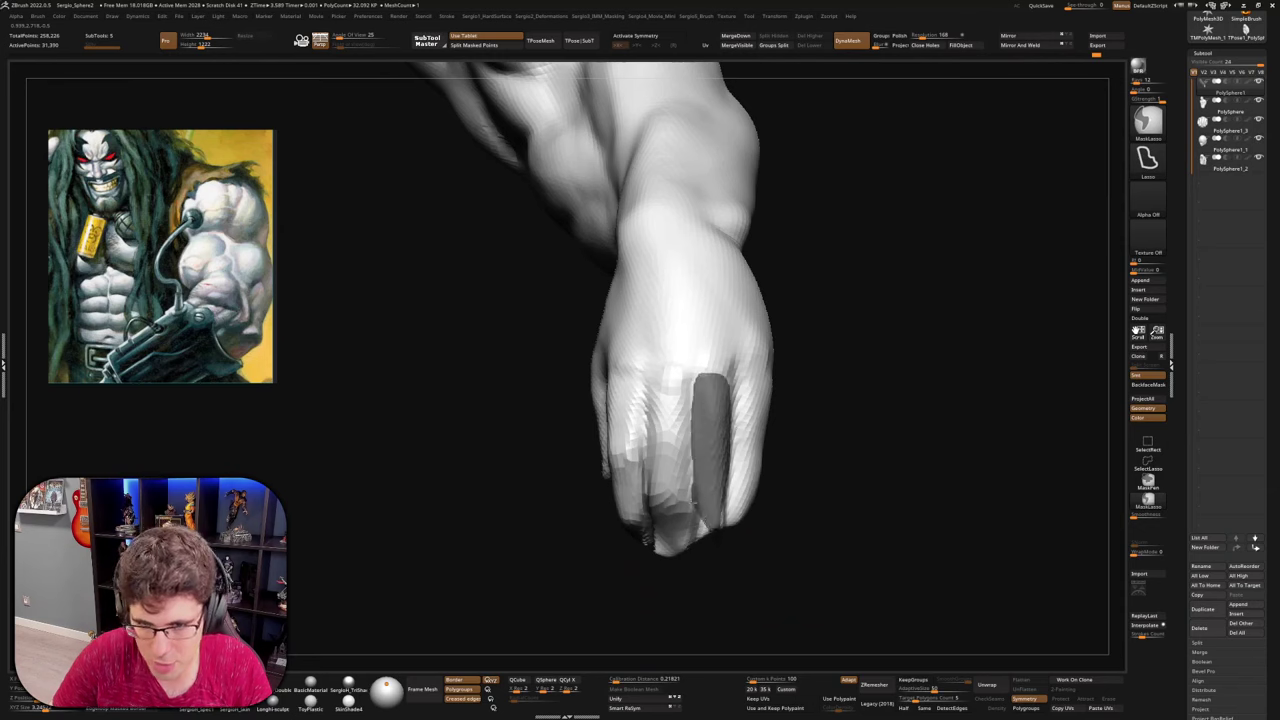
ctrl+drag(721, 558, 724, 557)
ctrl+click(724, 557)
Curl the ring finger inward toward the palm with a resized Move brush
mouse_move(724, 557)
right_down()
mouse_move(680, 535)
mouse_move(700, 500)
right_up()
key(s)
drag(724, 489, 737, 489)
right_drag(712, 535, 735, 530)
mouse_move(737, 522)
mouse_down()
mouse_move(788, 537)
mouse_move(757, 527)
mouse_move(842, 508)
mouse_move(829, 507)
mouse_up()
key(s)
mouse_move(829, 507)
right_down()
mouse_move(829, 491)
mouse_move(737, 543)
mouse_move(749, 529)
right_up()
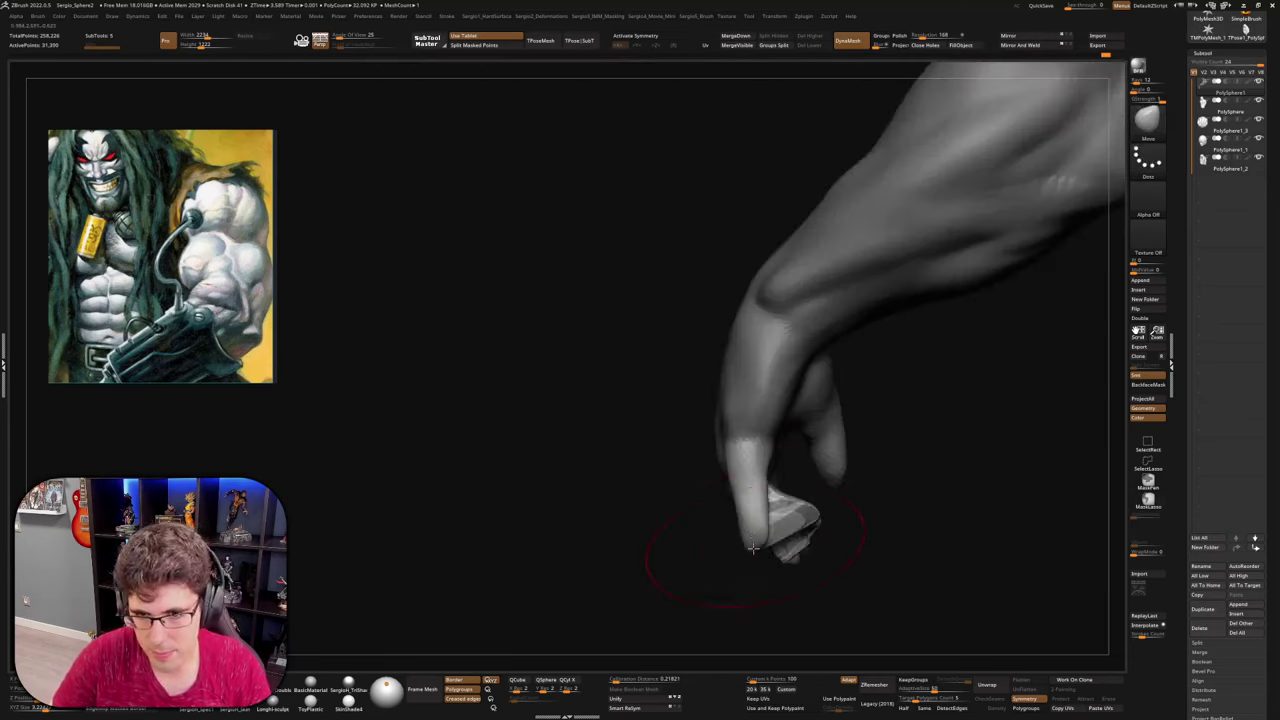
mouse_move(753, 546)
mouse_down()
mouse_move(832, 490)
mouse_move(824, 508)
mouse_move(756, 482)
mouse_move(789, 516)
mouse_up()
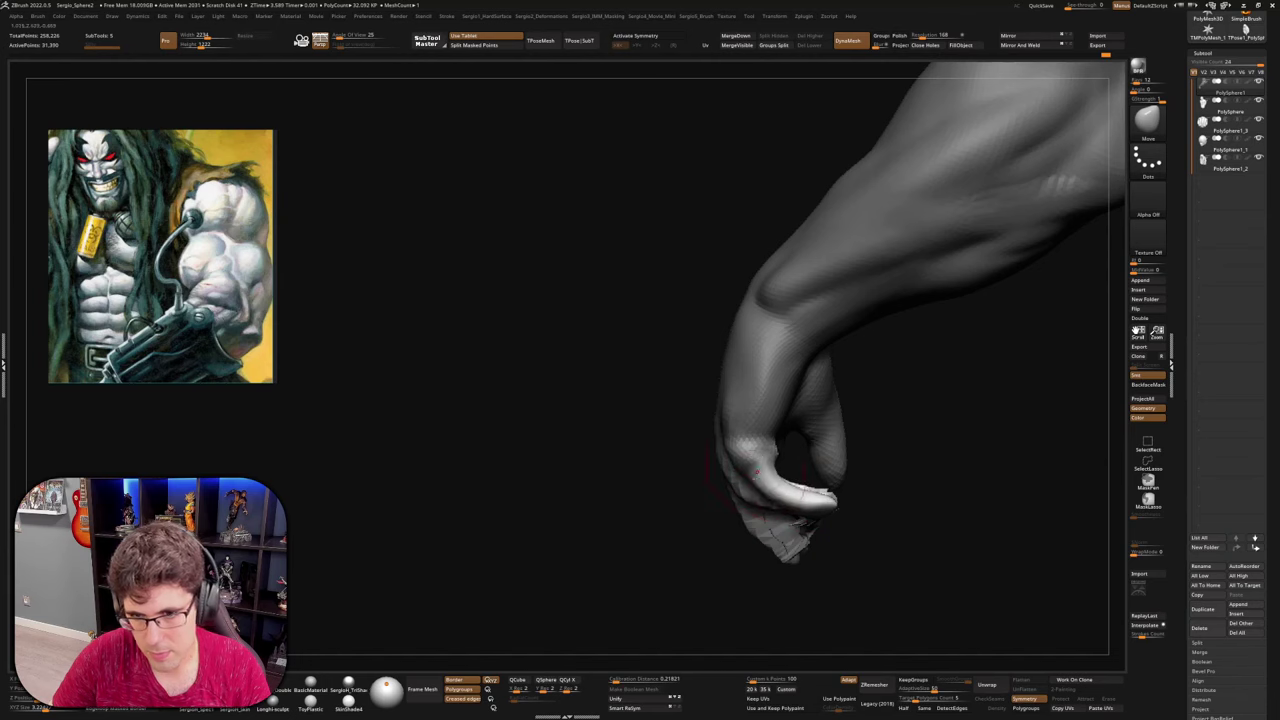
mouse_move(766, 486)
right_down()
mouse_move(865, 495)
mouse_move(818, 537)
mouse_move(837, 534)
mouse_move(849, 515)
mouse_move(836, 485)
mouse_move(794, 510)
right_up()
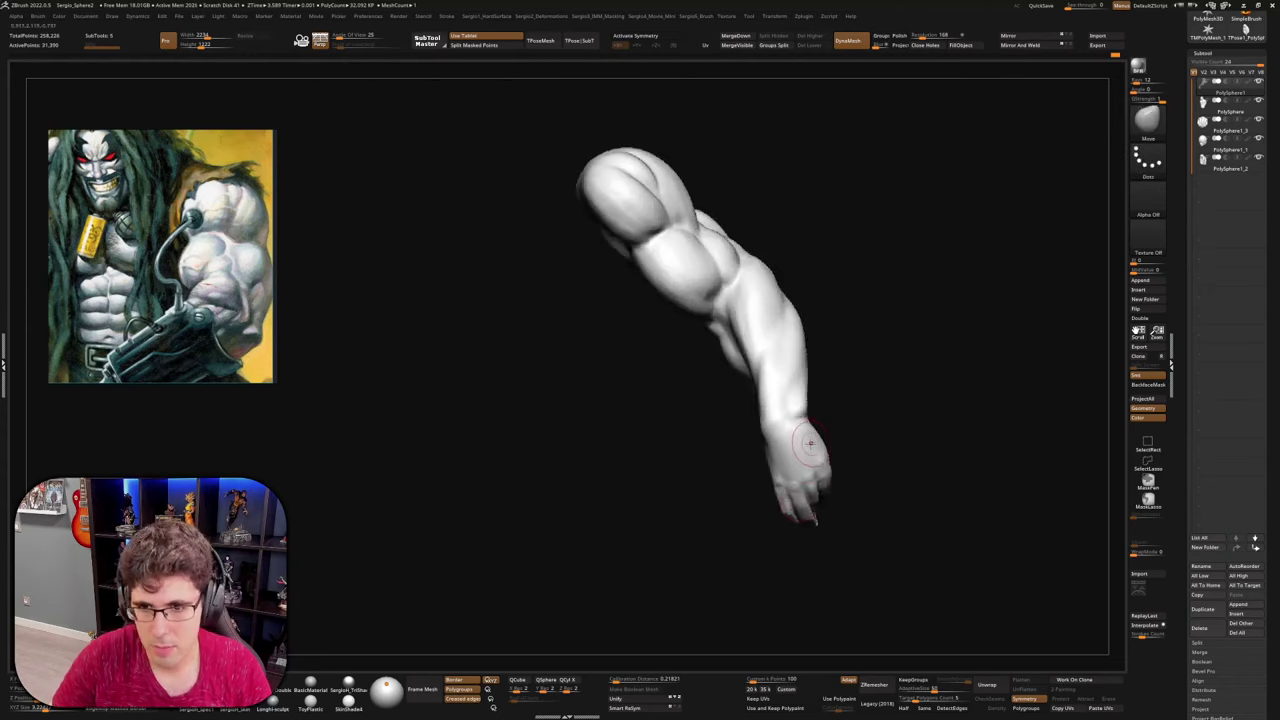
mouse_move(800, 432)
right_down()
mouse_move(822, 452)
mouse_move(802, 424)
right_up()
key(s)
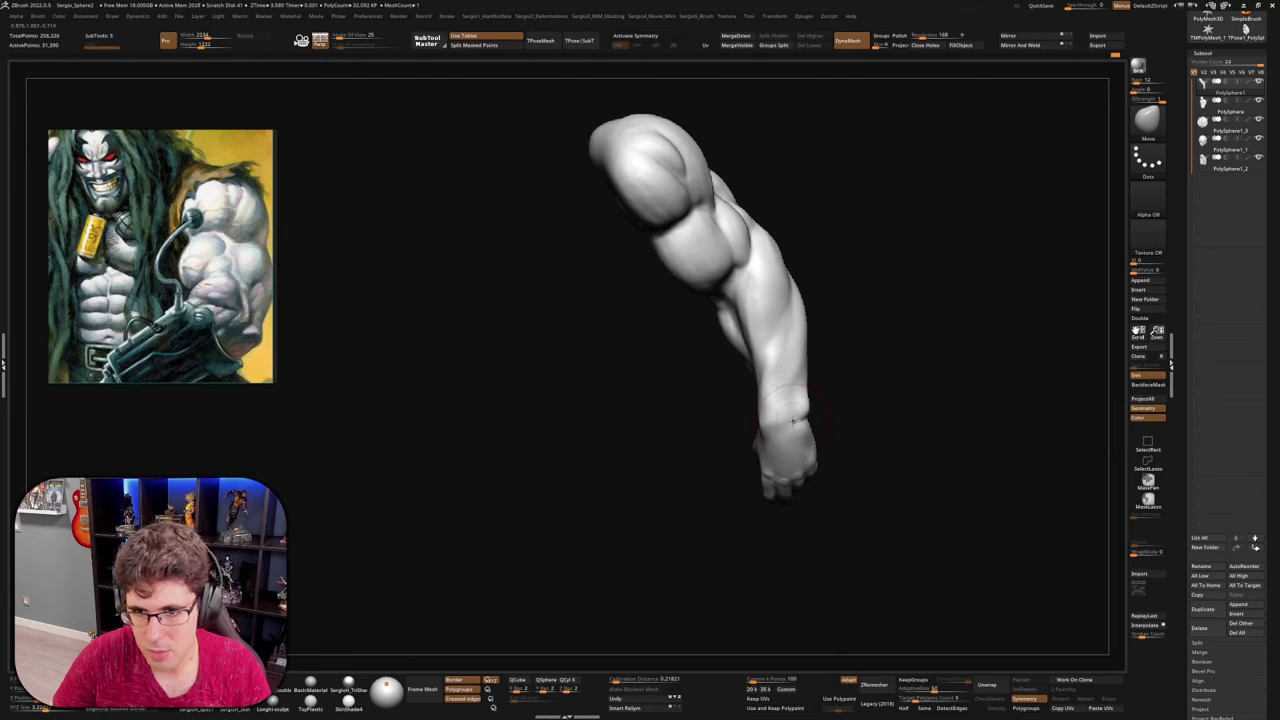
mouse_move(826, 455)
right_down()
mouse_move(813, 445)
mouse_move(842, 348)
mouse_move(831, 363)
mouse_move(874, 397)
mouse_move(825, 423)
mouse_move(766, 394)
mouse_move(820, 423)
mouse_move(790, 467)
mouse_move(797, 391)
mouse_move(811, 460)
mouse_move(789, 398)
mouse_move(751, 457)
mouse_move(727, 445)
right_up()
Rework the lower end of the biceps and the crease where it meets the forearm with the Clay brush
key(alt+s)
key(b)
key(c)
key(l)
key(s)
key(alt+s)
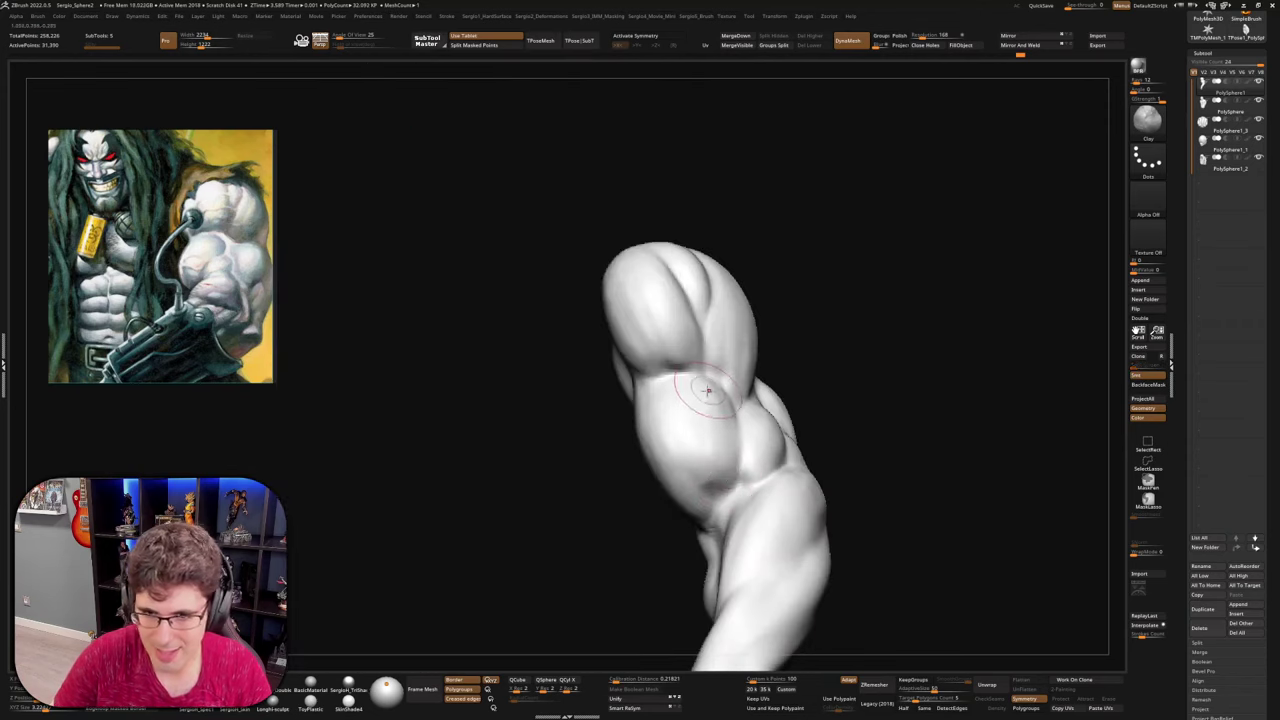
mouse_move(700, 462)
right_down()
mouse_move(628, 400)
mouse_move(690, 505)
mouse_move(688, 525)
mouse_move(685, 510)
mouse_move(727, 543)
mouse_move(718, 533)
right_up()
key(b)
key(c)
key(b)
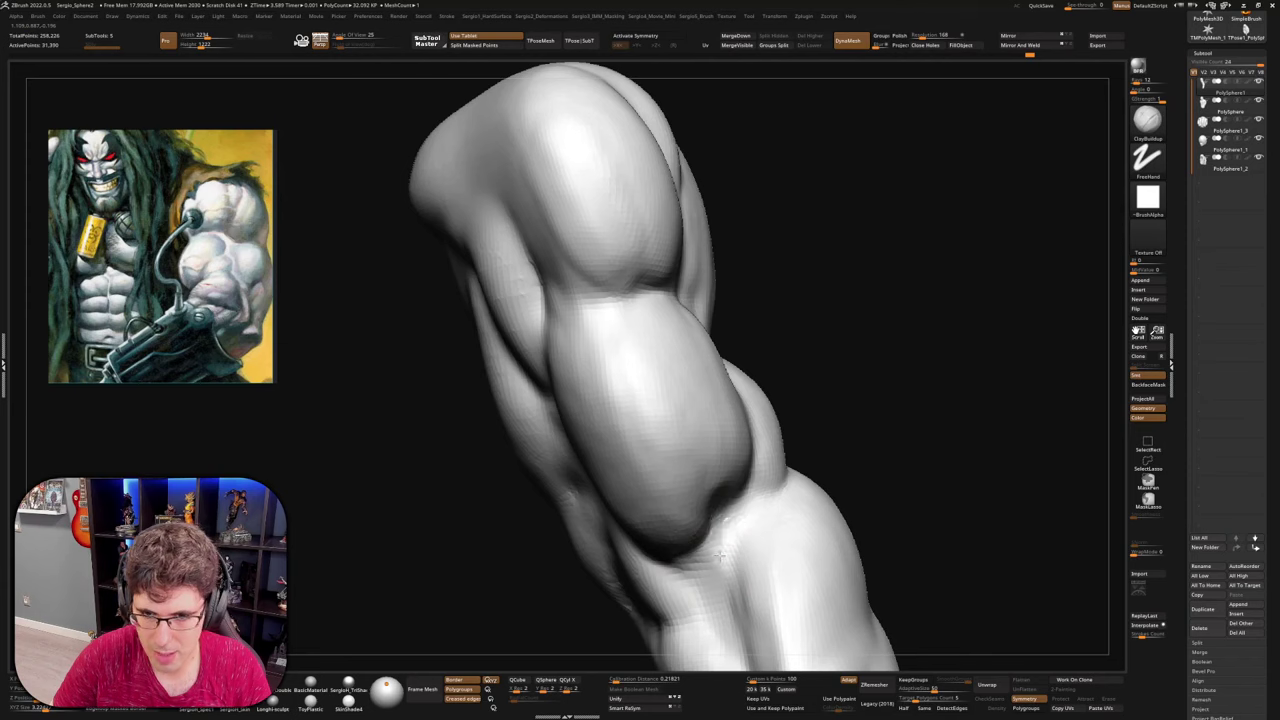
key(b)
key(c)
key(l)
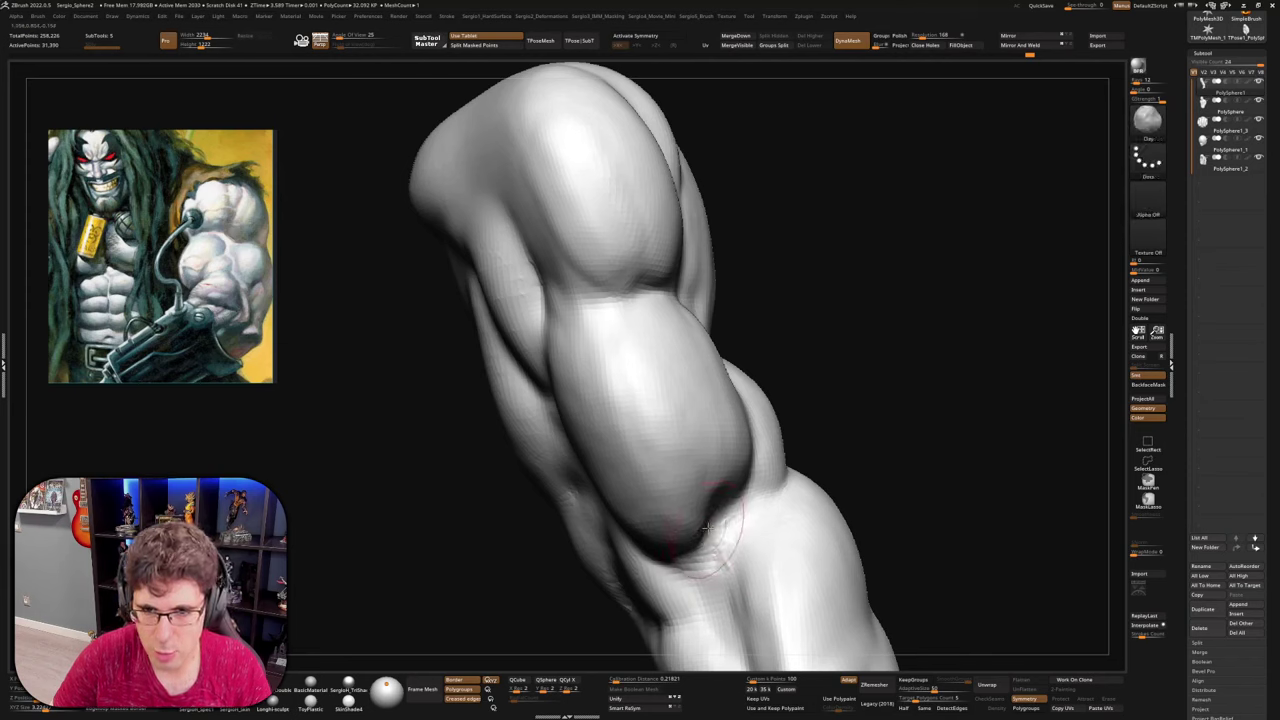
drag(708, 540, 710, 516)
right_drag(708, 493, 714, 460)
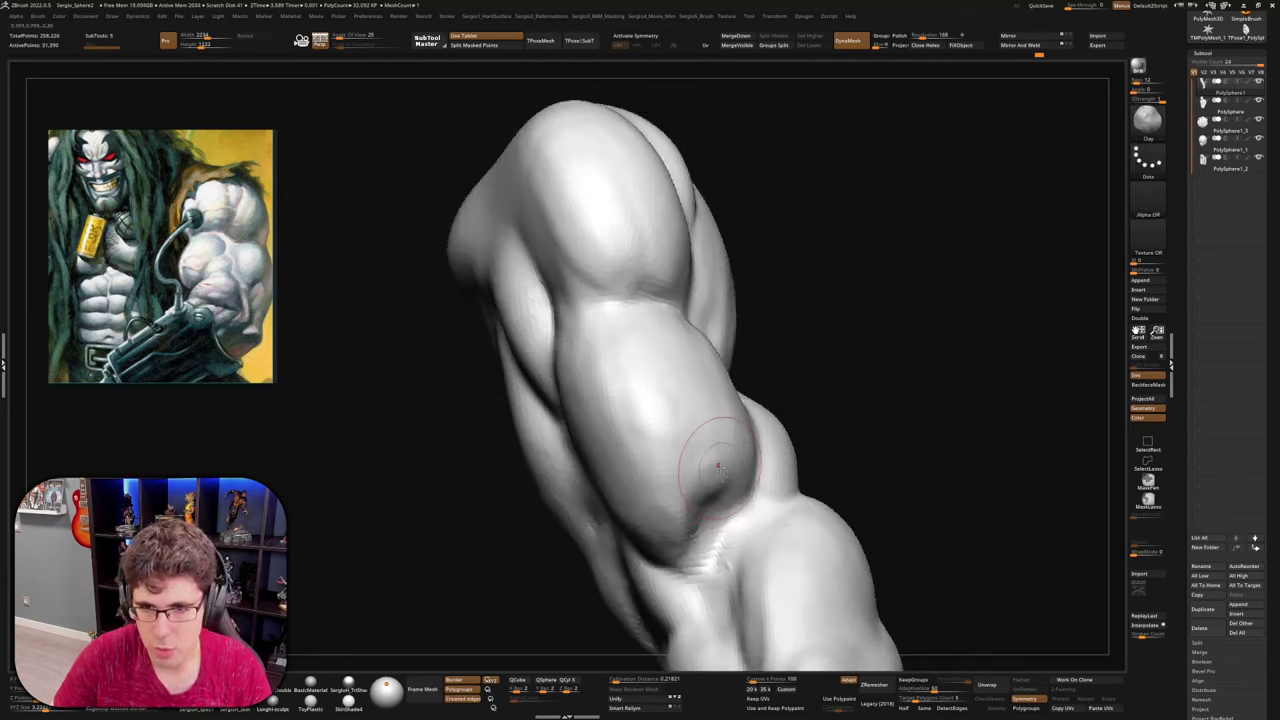
mouse_move(714, 460)
mouse_down()
mouse_move(728, 452)
mouse_move(724, 482)
mouse_move(689, 513)
mouse_up()
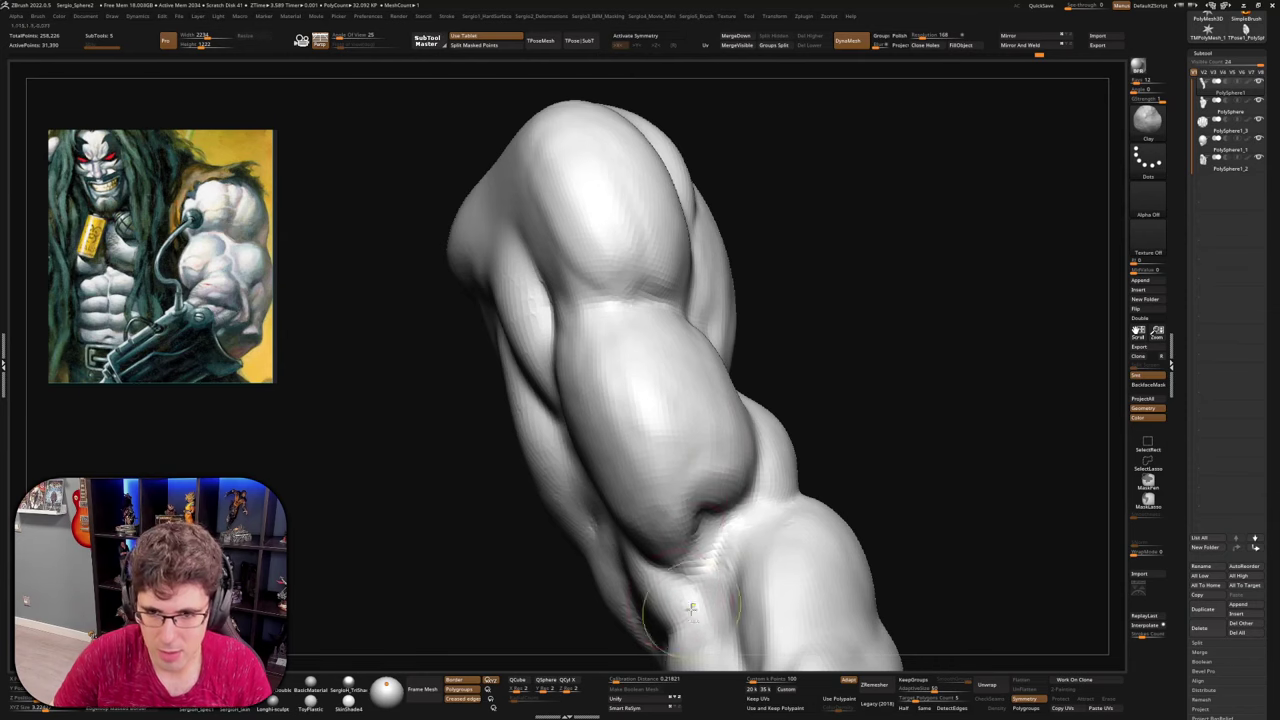
Refine the forearm surface just below the elbow crease with the Clay brush
right_drag(690, 512, 728, 503)
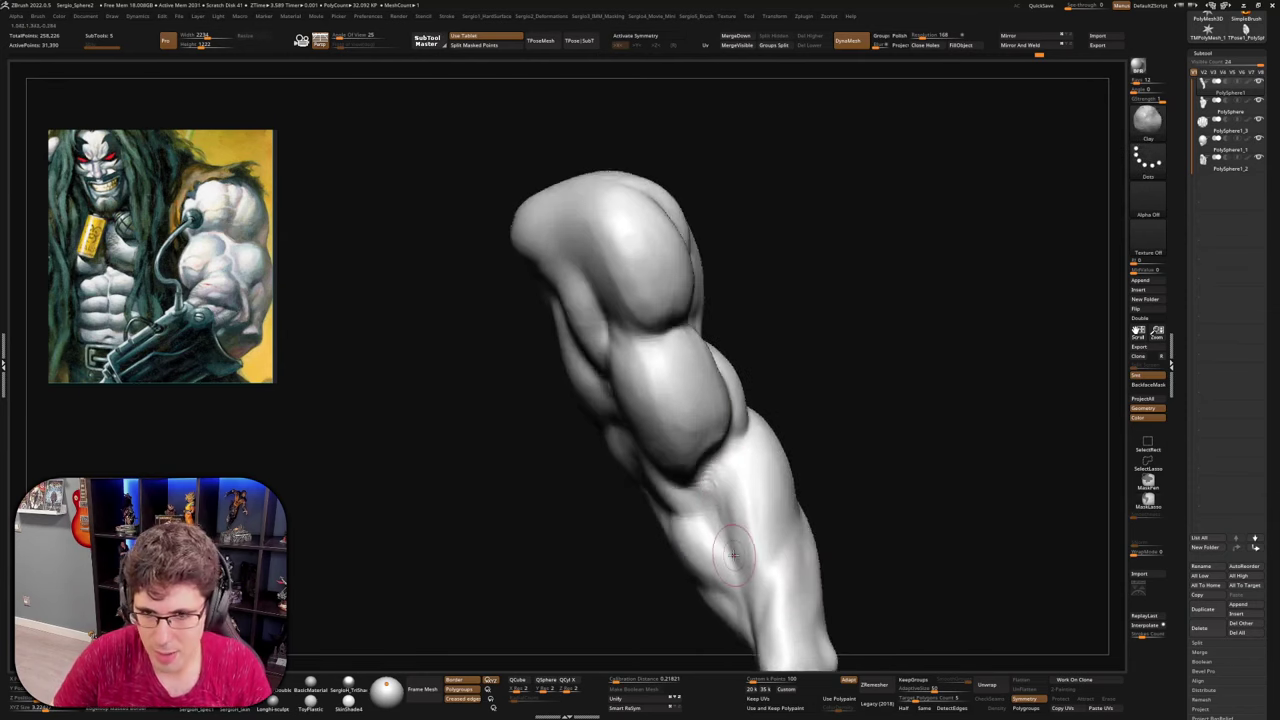
right_drag(734, 556, 723, 523)
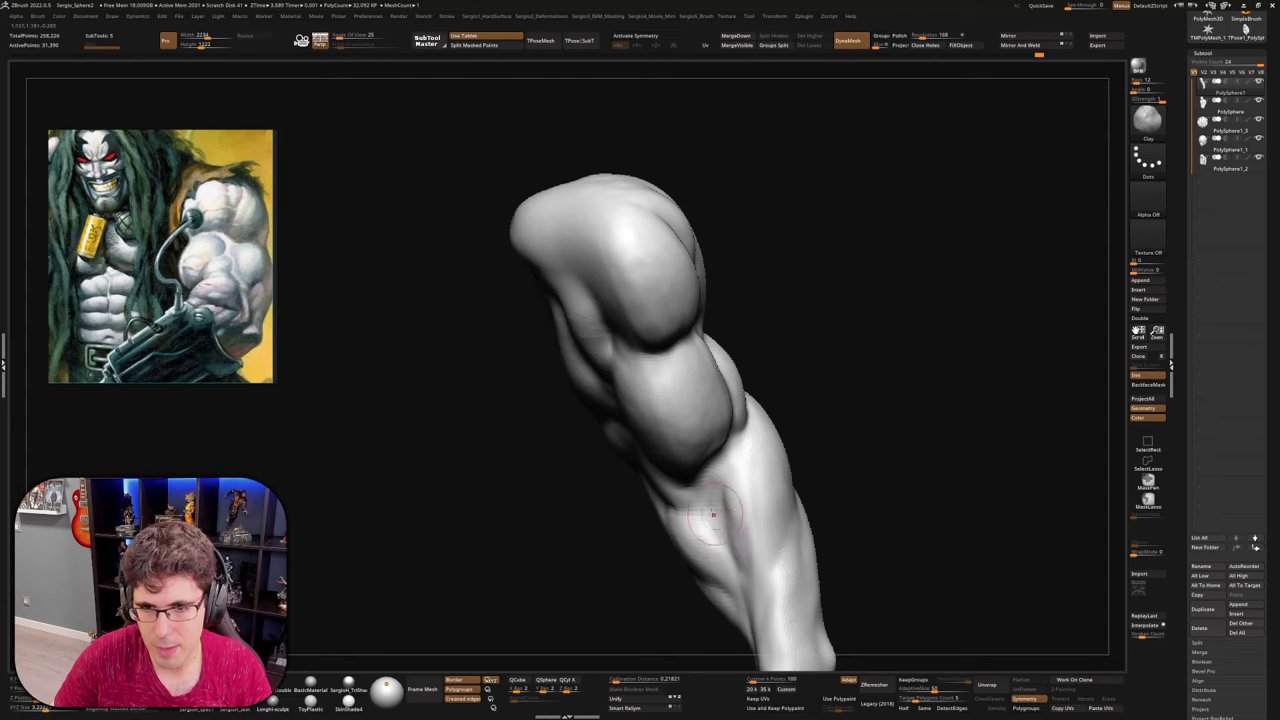
mouse_move(745, 468)
right_down()
mouse_move(755, 455)
mouse_move(768, 515)
mouse_move(823, 354)
mouse_move(777, 494)
right_up()
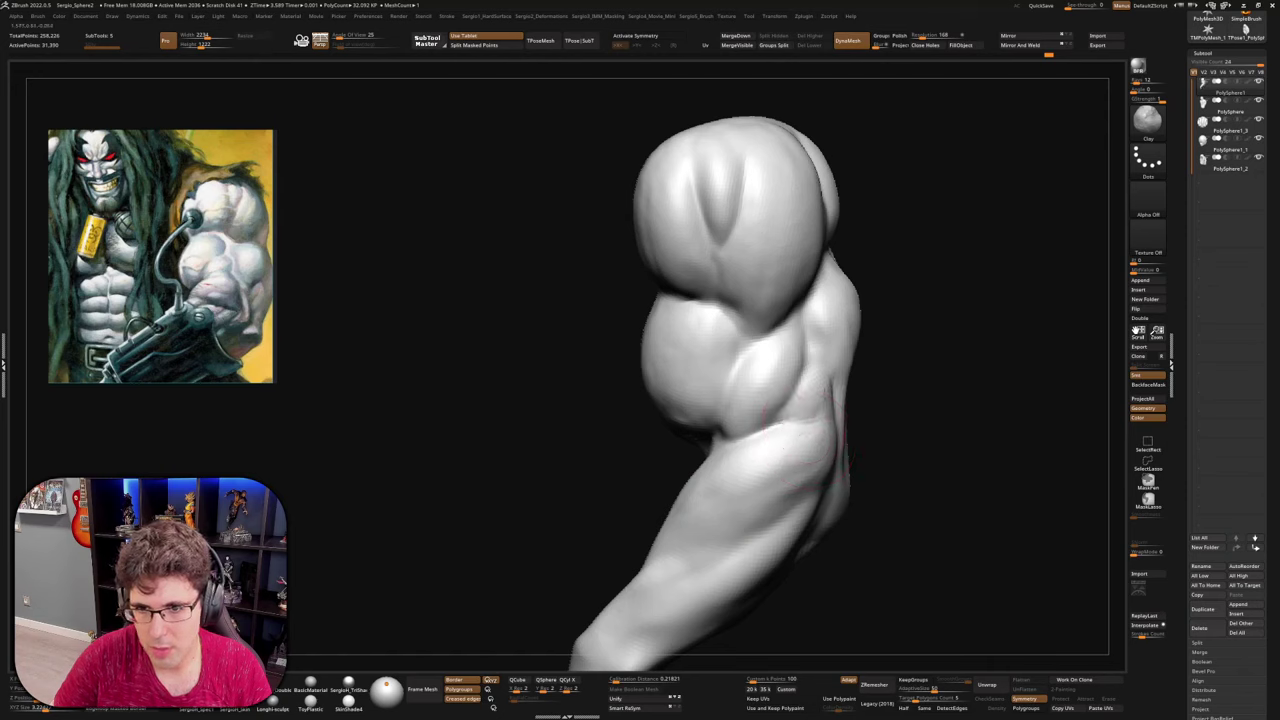
right_drag(814, 429, 818, 449)
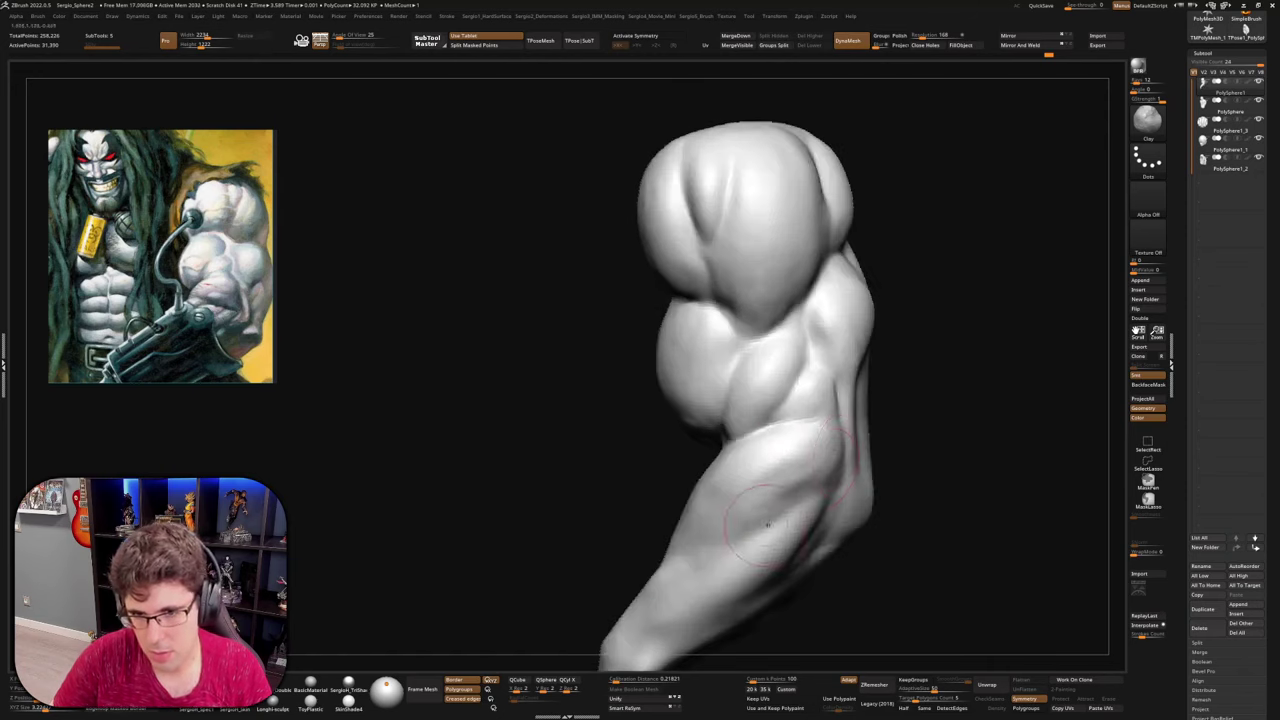
right_drag(768, 525, 776, 484)
Carve separation grooves between the outer forearm muscles near the elbow with the DamStandard brush
key(ctrl+d)
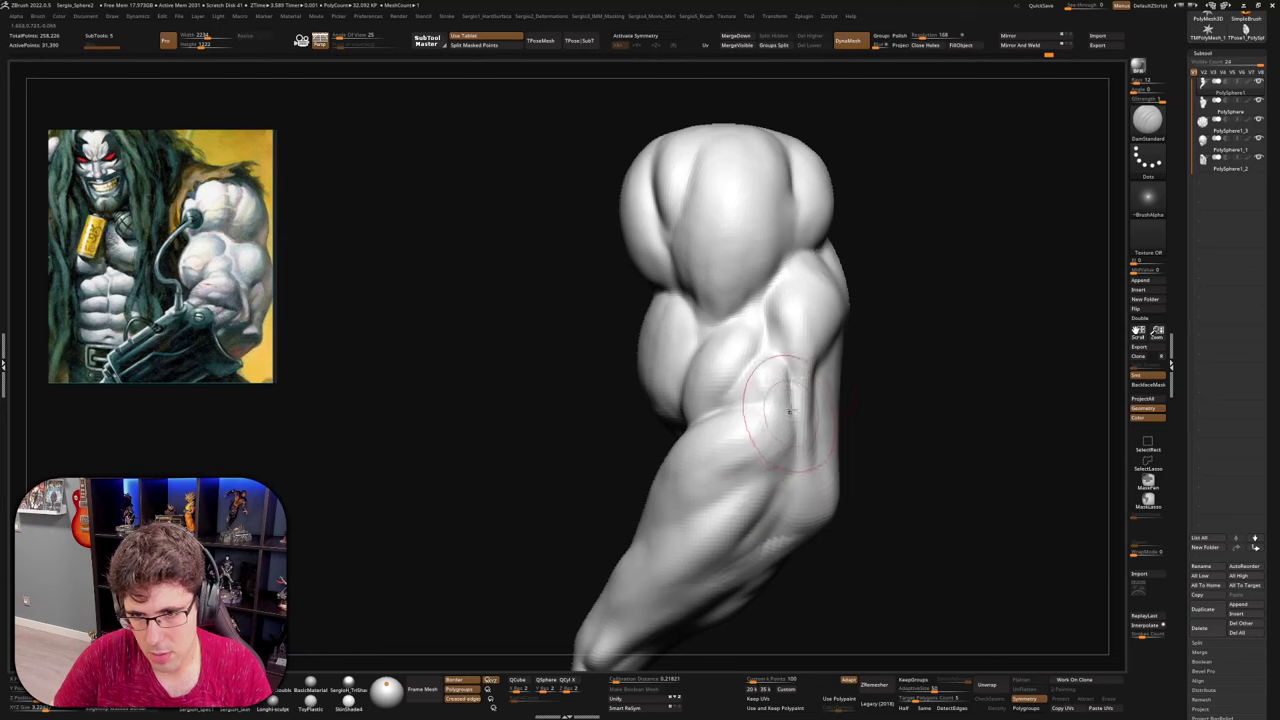
drag(787, 389, 795, 455)
key(ctrl+z)
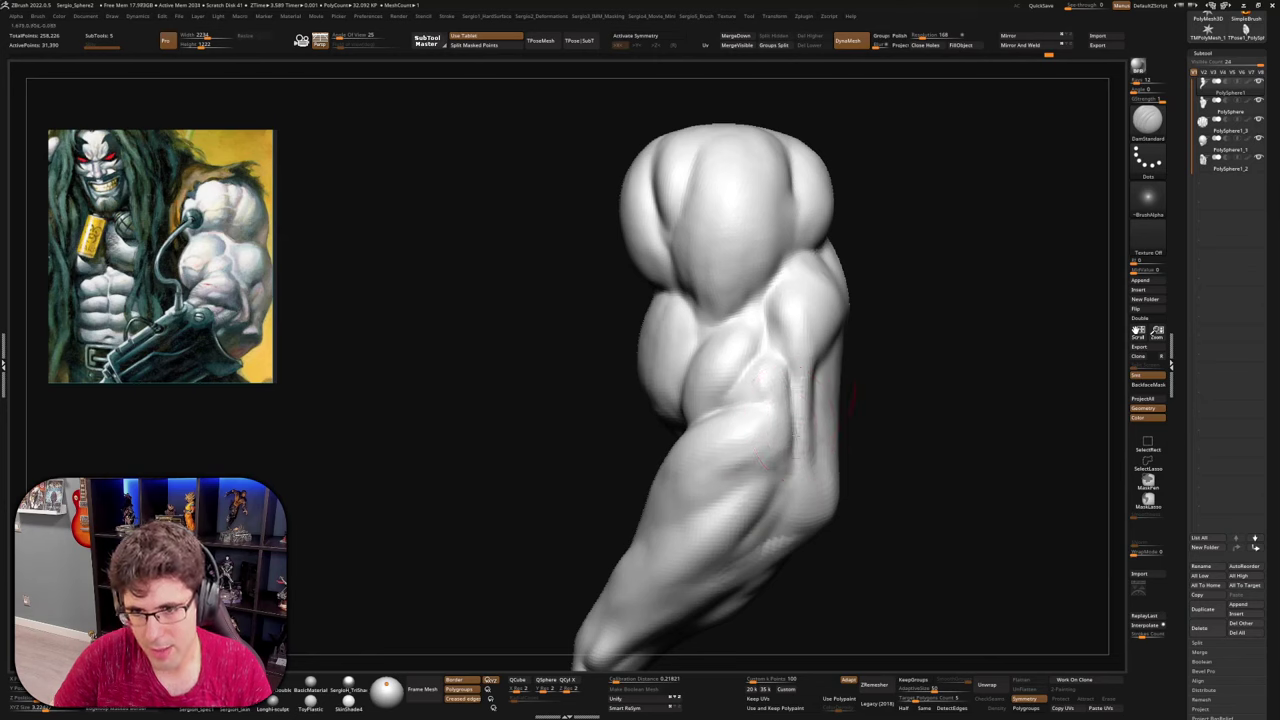
right_drag(758, 482, 759, 482)
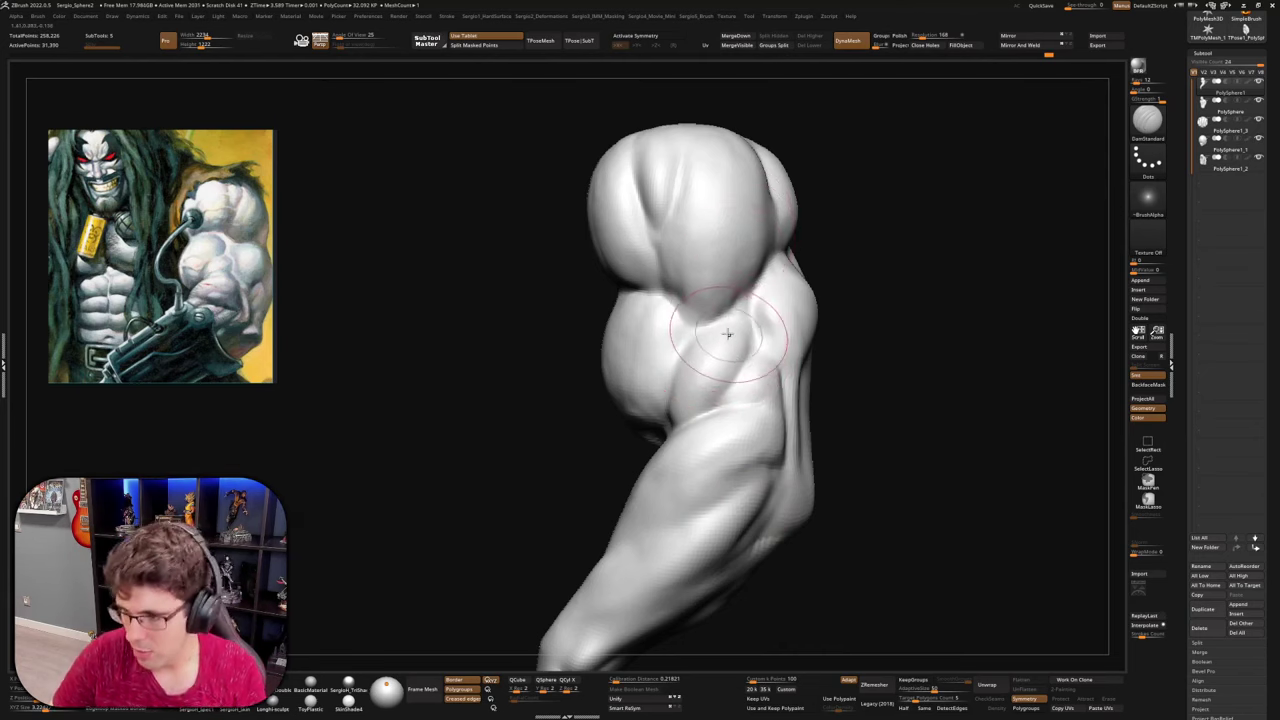
mouse_move(738, 305)
right_down()
mouse_move(783, 457)
mouse_move(748, 463)
right_up()
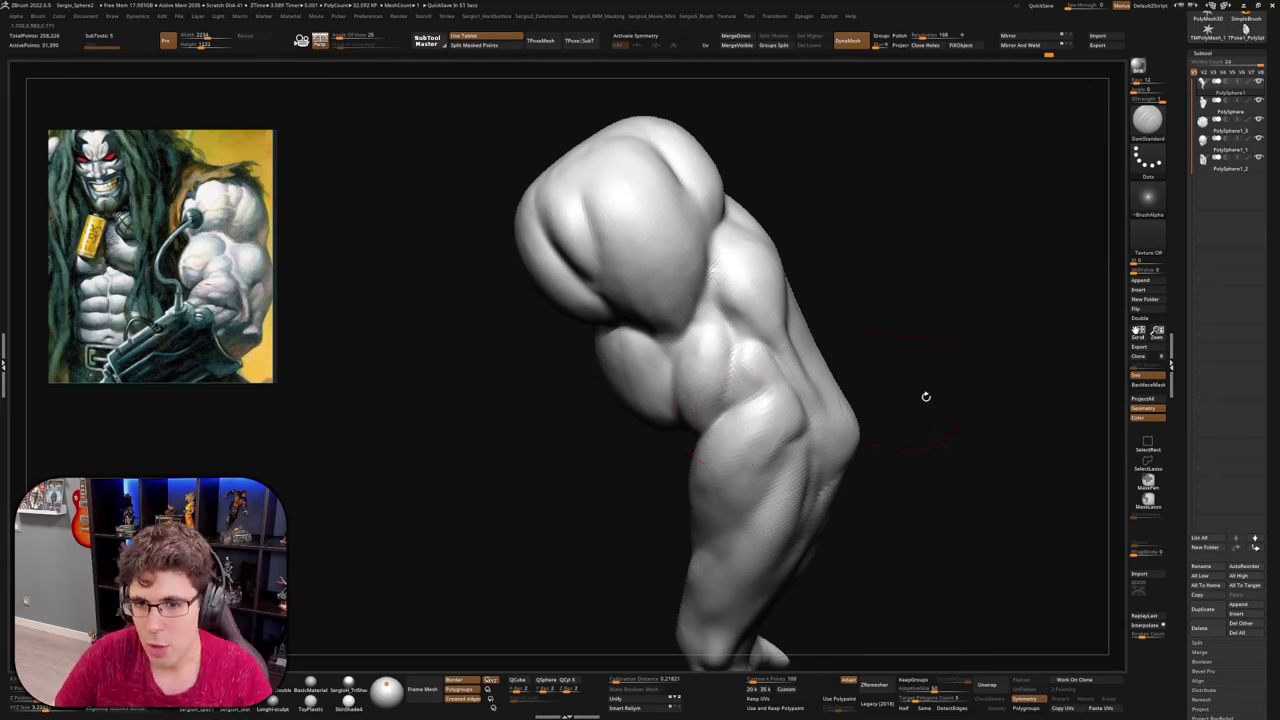
mouse_move(931, 414)
mouse_down()
mouse_move(928, 388)
mouse_move(928, 402)
mouse_up()
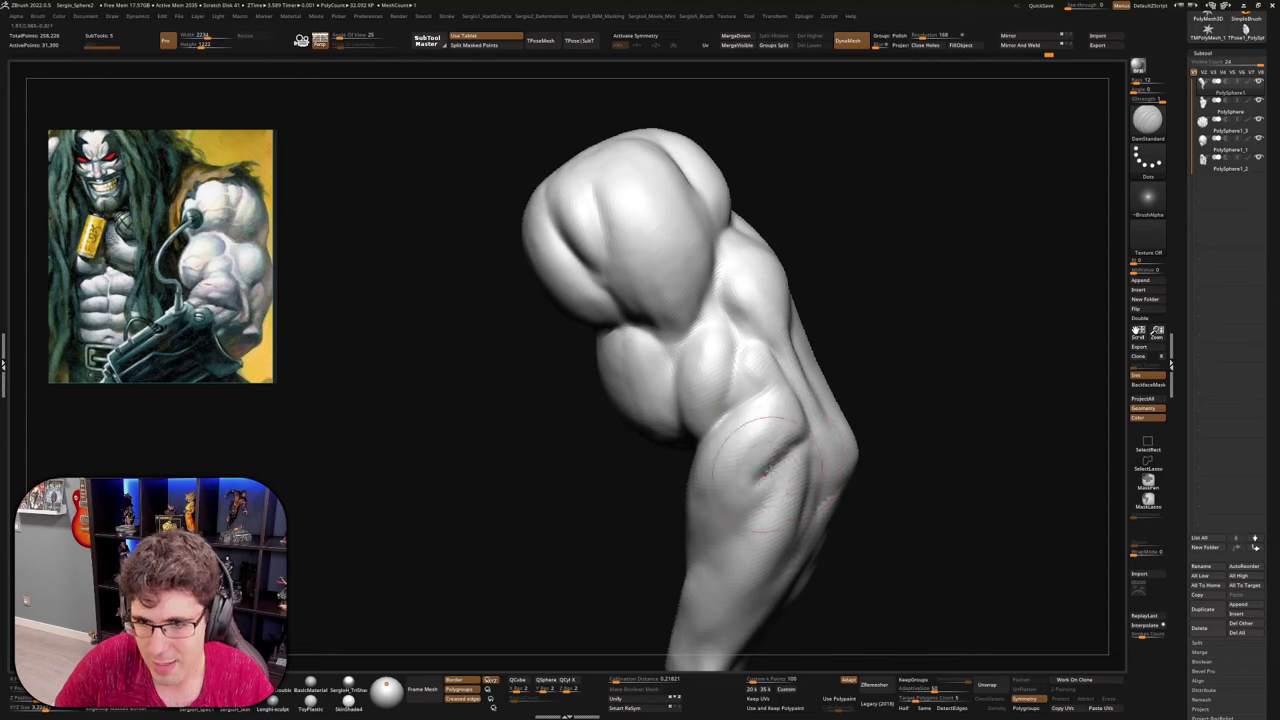
mouse_move(666, 571)
mouse_down()
mouse_move(738, 497)
mouse_move(781, 490)
mouse_up()
Build up the forearm muscles on both sides of the carved groove with the Clay brush
key(b)
key(c)
key(l)
mouse_move(782, 490)
right_down()
mouse_move(748, 494)
mouse_move(742, 510)
right_up()
drag(698, 512, 770, 480)
right_drag(803, 450, 786, 480)
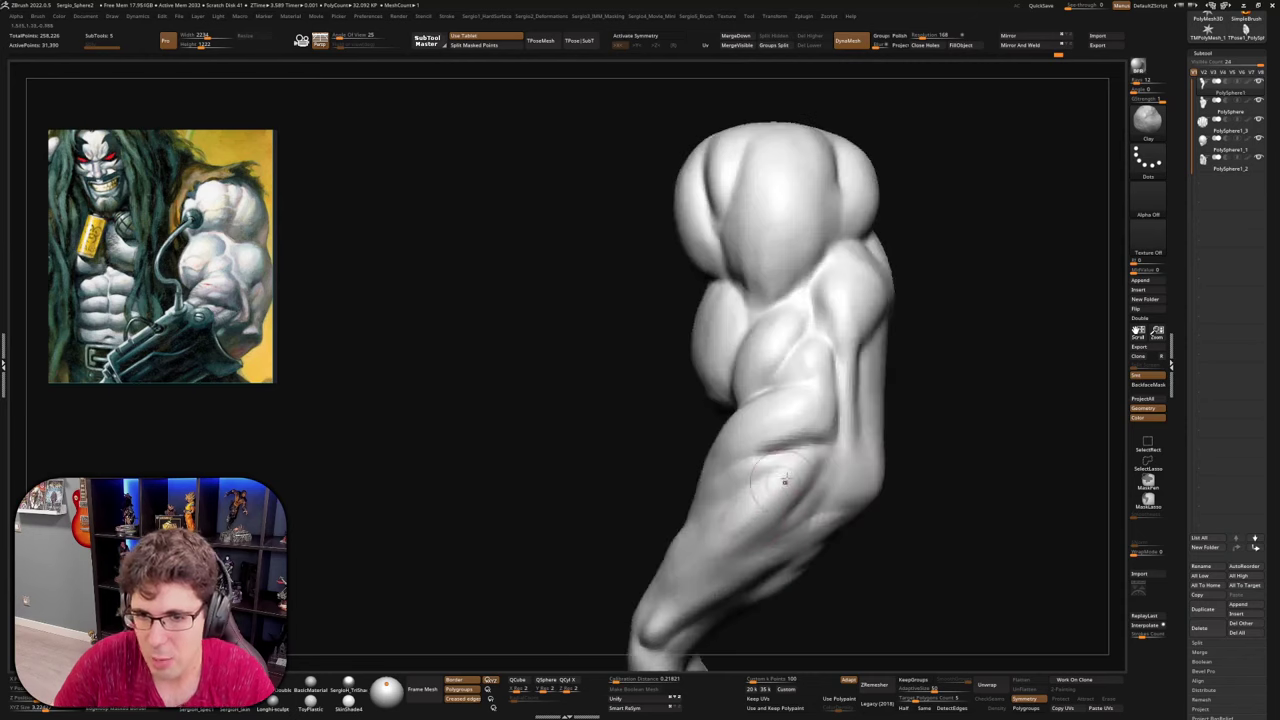
Add diagonal Clay strokes from the elbow toward the wrist to define the long outer forearm muscles
right_drag(865, 530, 817, 503)
key(s)
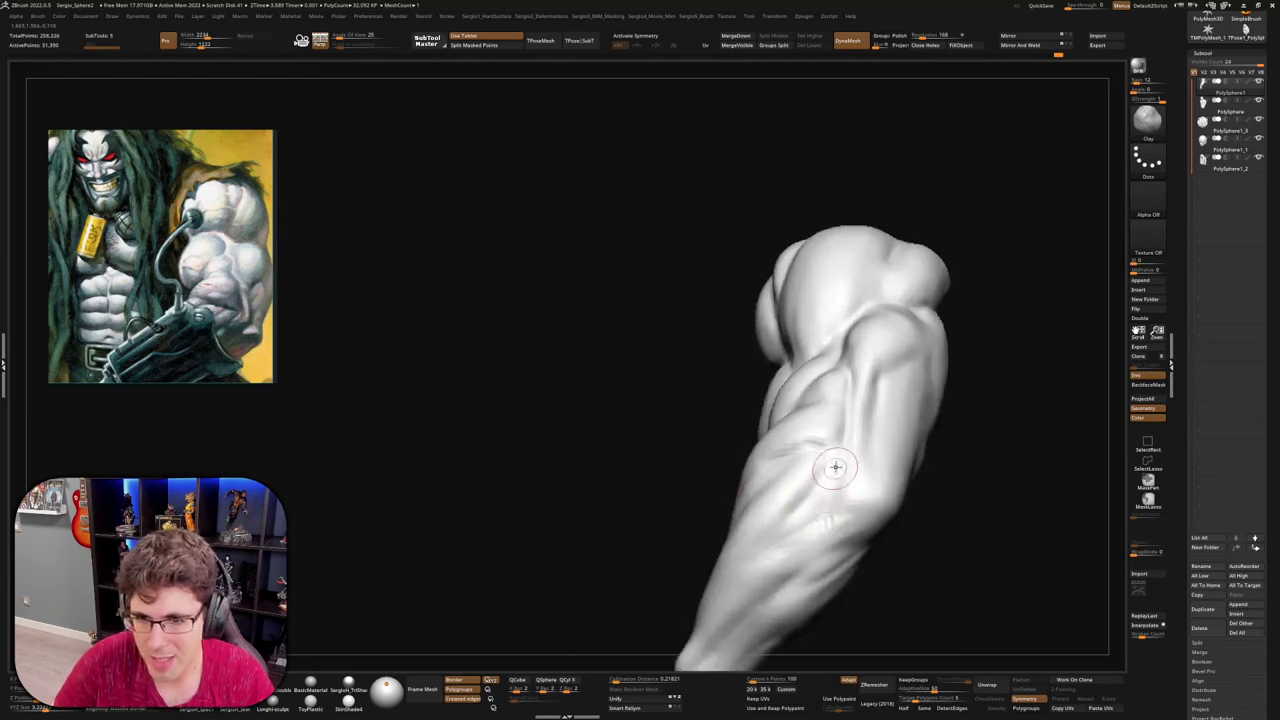
drag(750, 571, 806, 455)
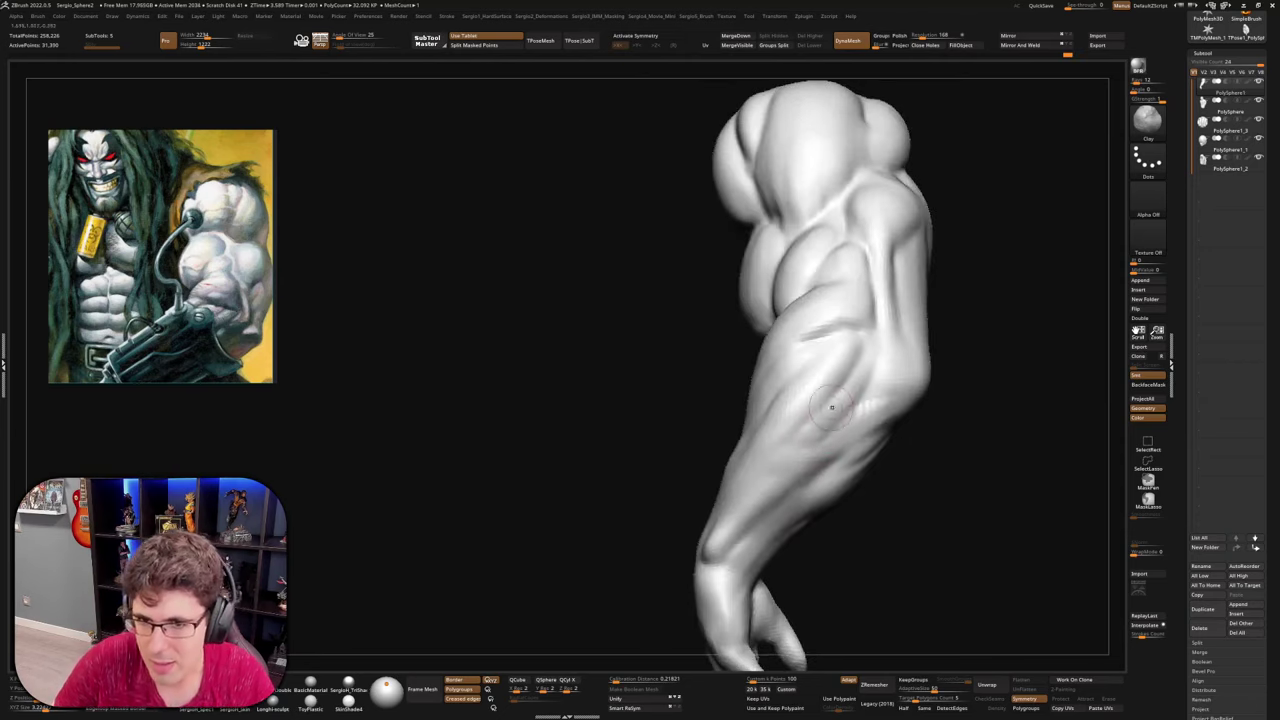
drag(831, 407, 800, 449)
drag(850, 385, 789, 443)
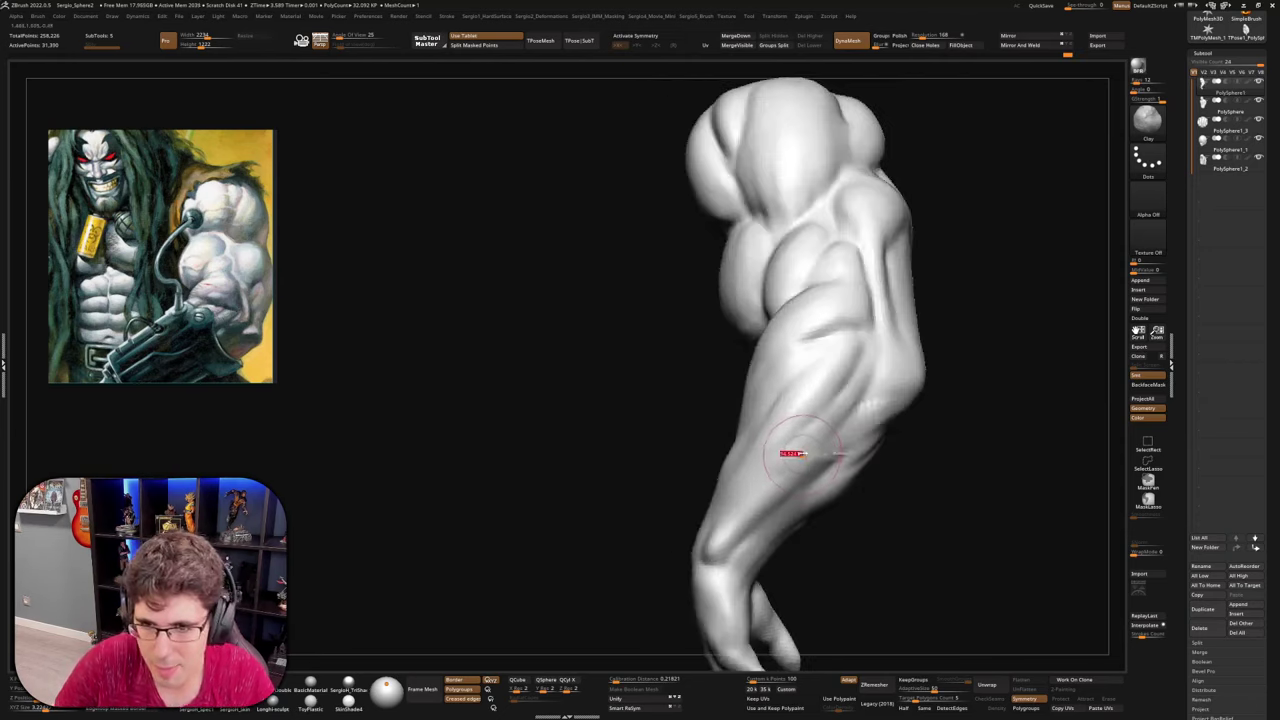
mouse_move(757, 474)
right_down()
mouse_move(778, 435)
mouse_move(771, 466)
right_up()
drag(762, 483, 768, 453)
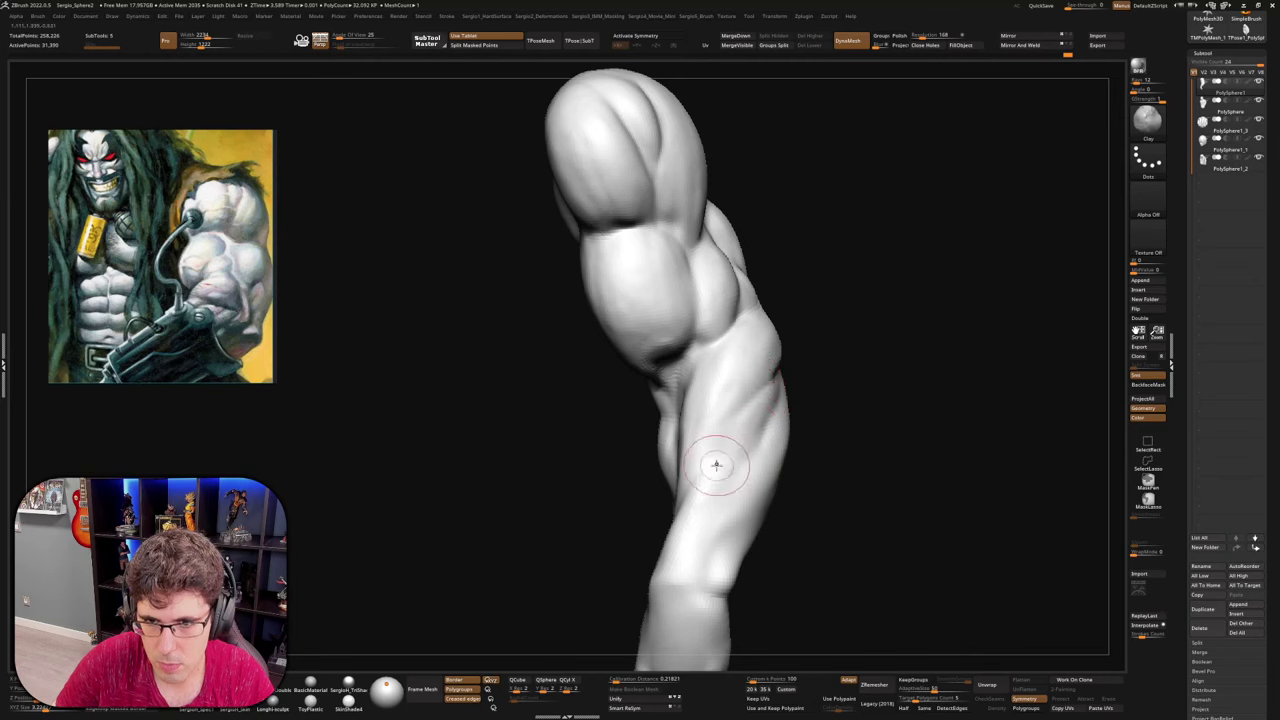
right_drag(740, 491, 723, 489)
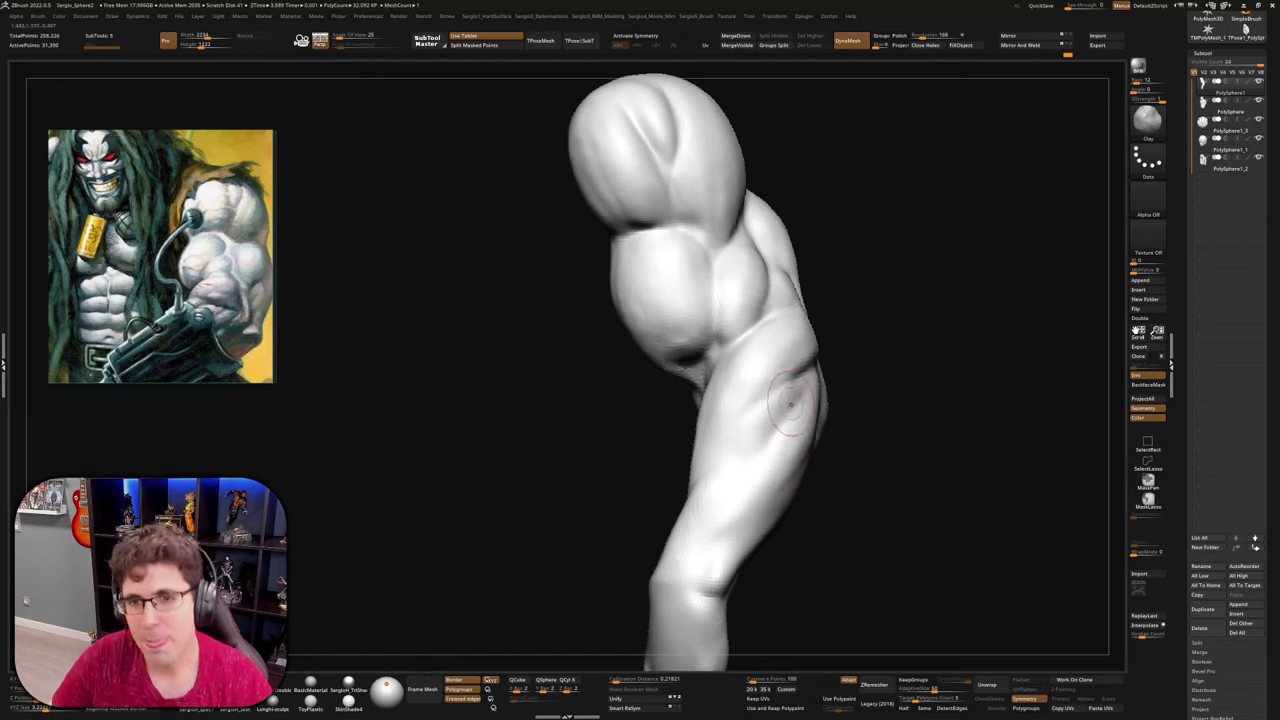
right_drag(792, 408, 740, 457)
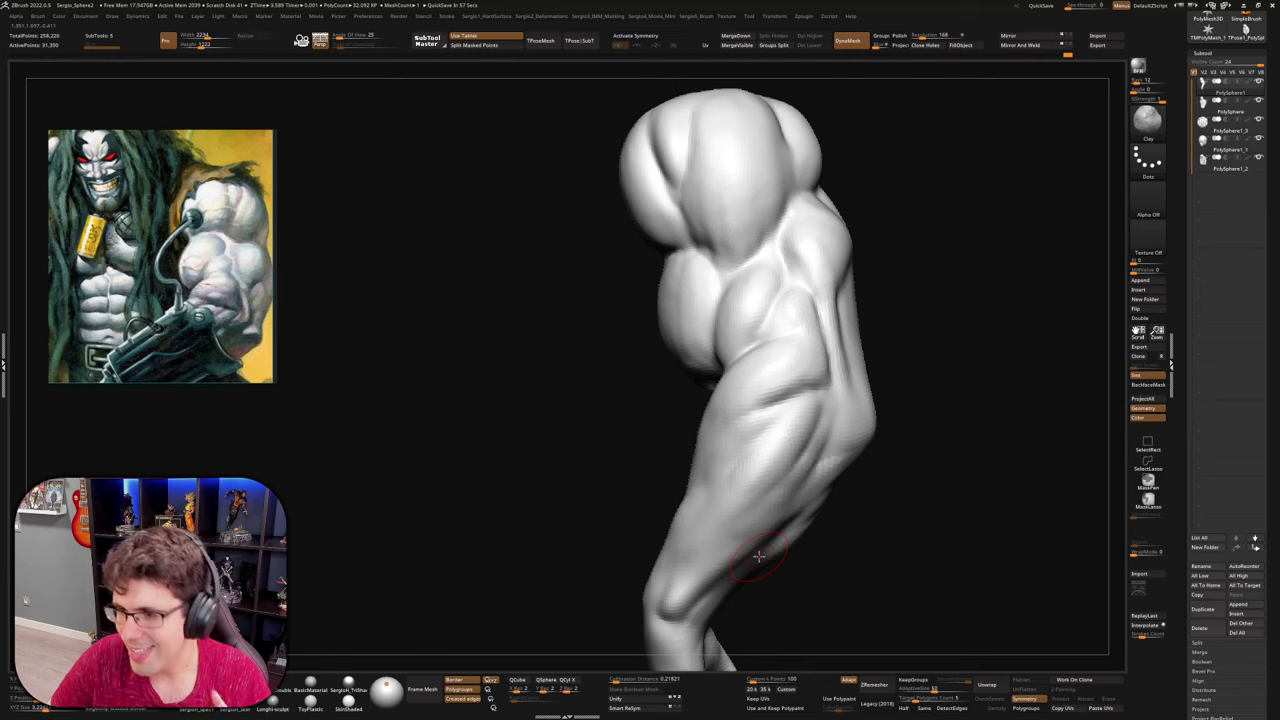
right_drag(729, 417, 795, 462)
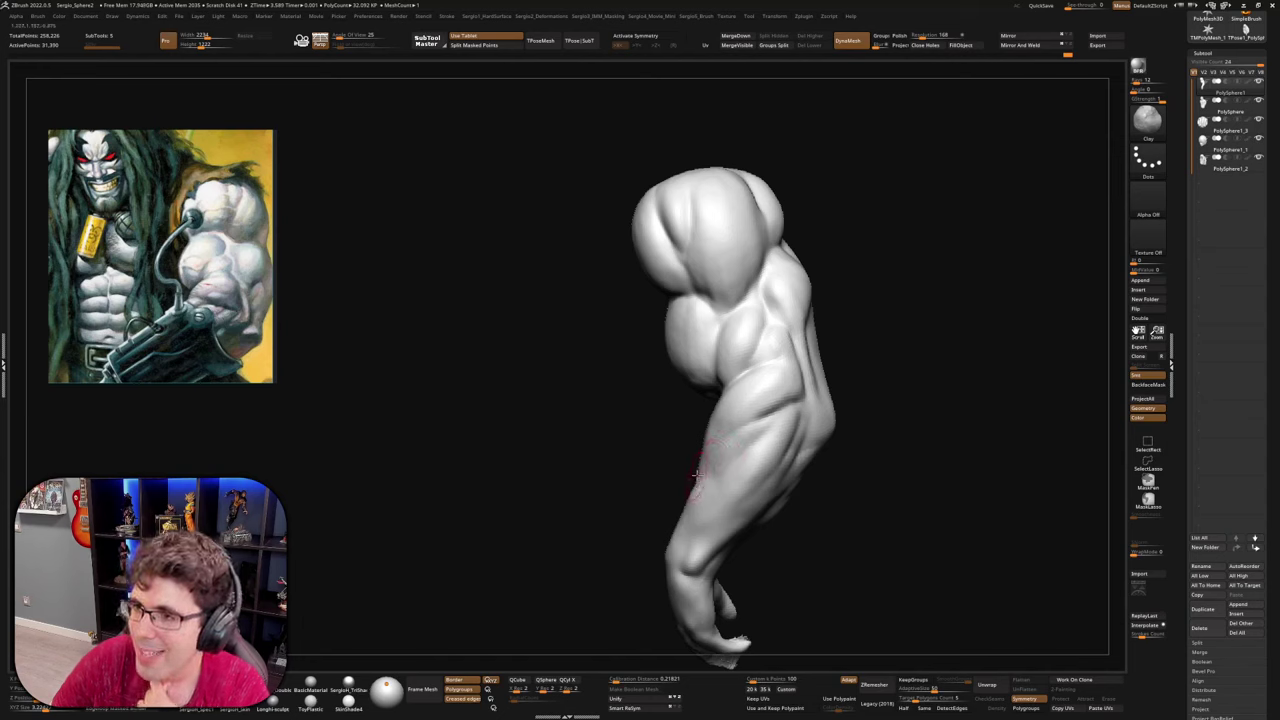
mouse_move(700, 484)
right_down()
mouse_move(748, 460)
mouse_move(738, 485)
right_up()
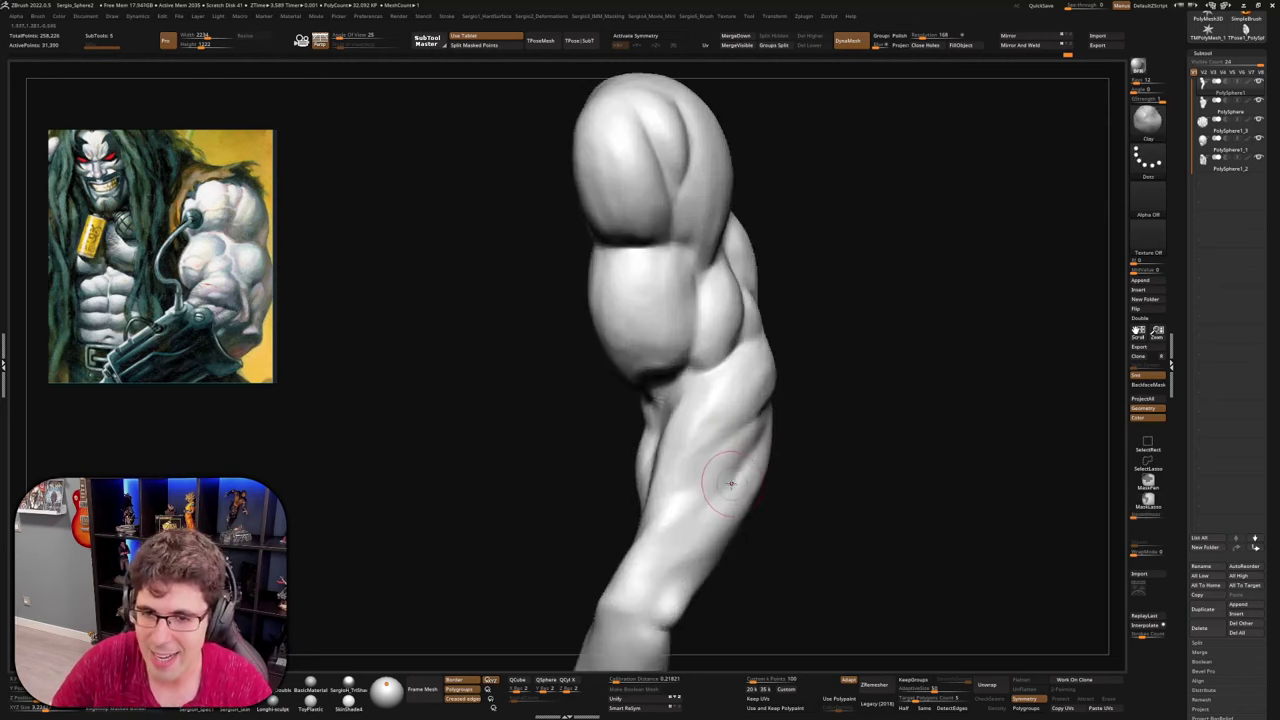
Refine the outer forearm muscle forms below the elbow with Clay strokes and smooth their transitions
drag(690, 480, 688, 498)
mouse_move(748, 460)
right_down()
mouse_move(715, 456)
mouse_move(755, 442)
right_up()
key(shift)
shift+drag(757, 440, 766, 442)
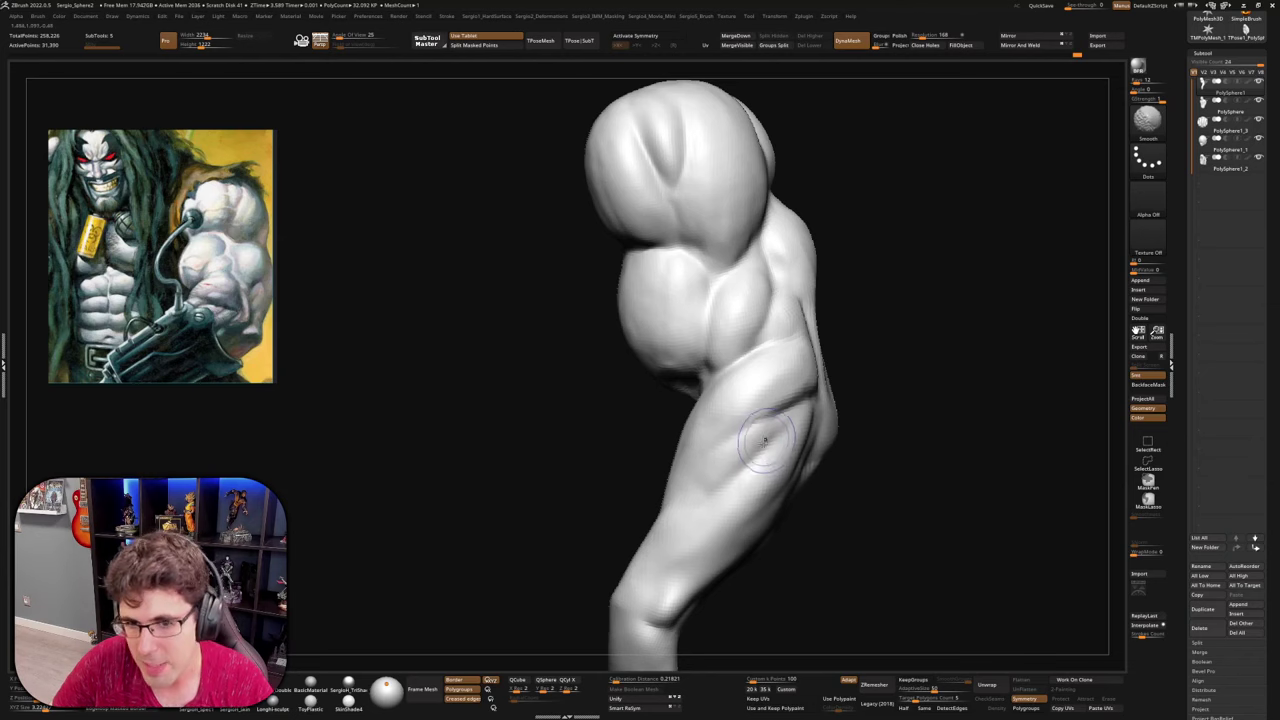
right_drag(696, 532, 722, 493)
mouse_move(662, 546)
right_down()
mouse_move(715, 485)
mouse_move(685, 535)
right_up()
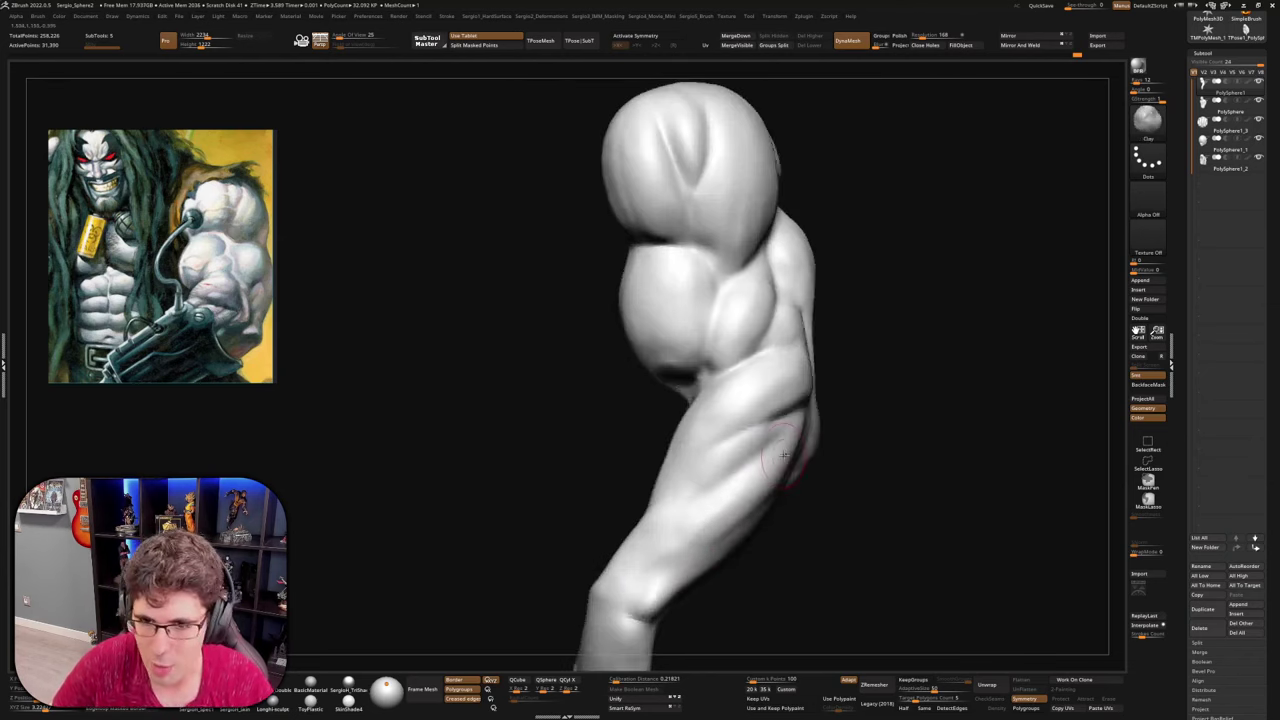
key(shift)
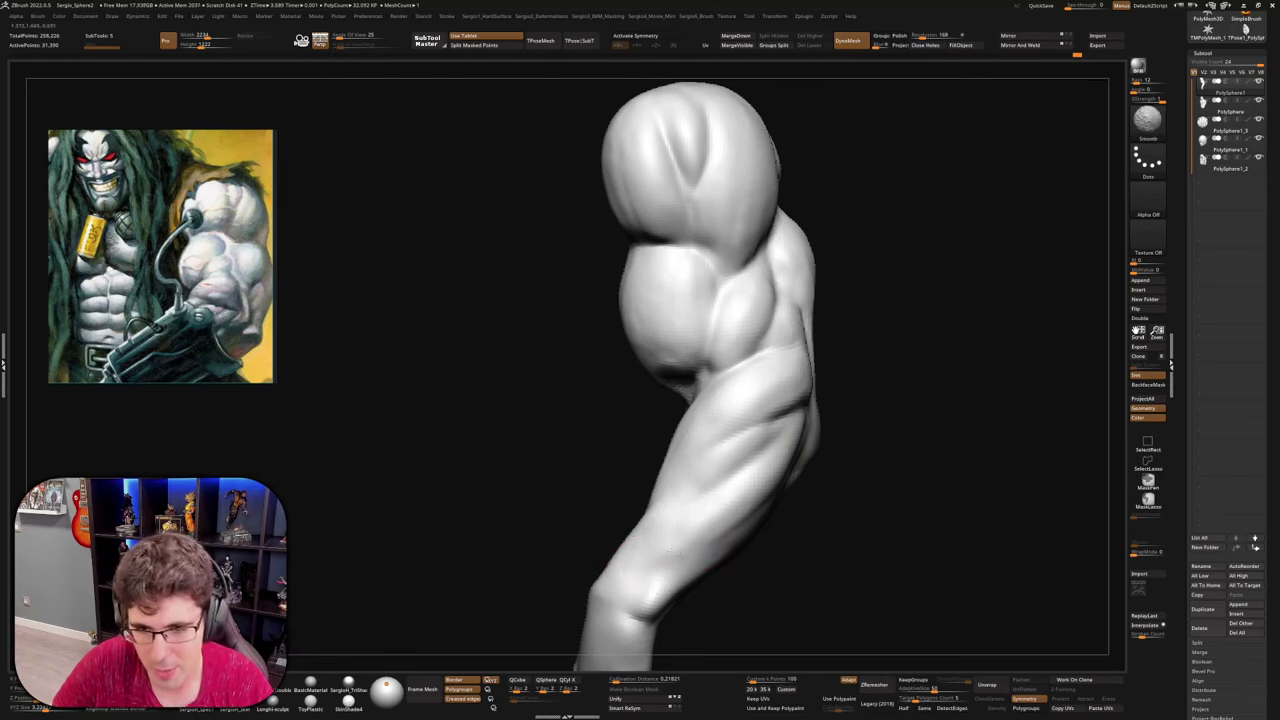
Adjust the contour of the lower forearm and wrist with the Move brush from several angles
mouse_move(669, 545)
right_down()
mouse_move(655, 540)
mouse_move(735, 530)
right_up()
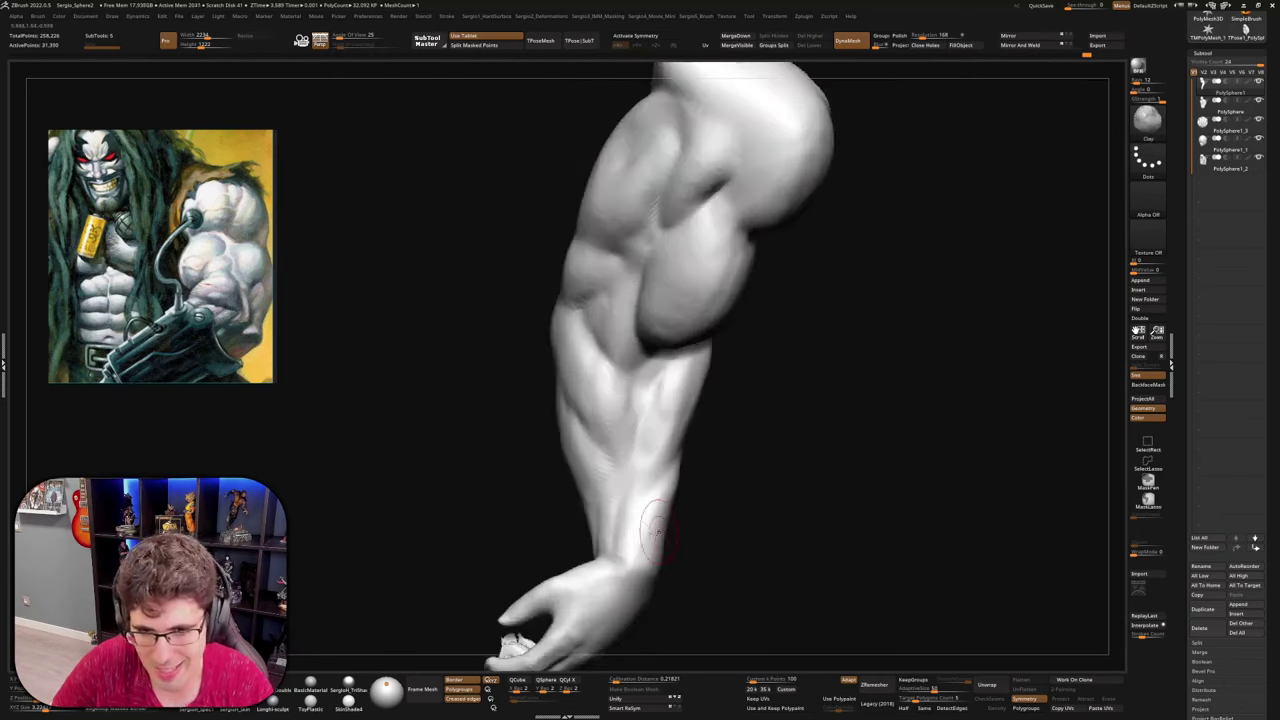
right_drag(625, 540, 575, 537)
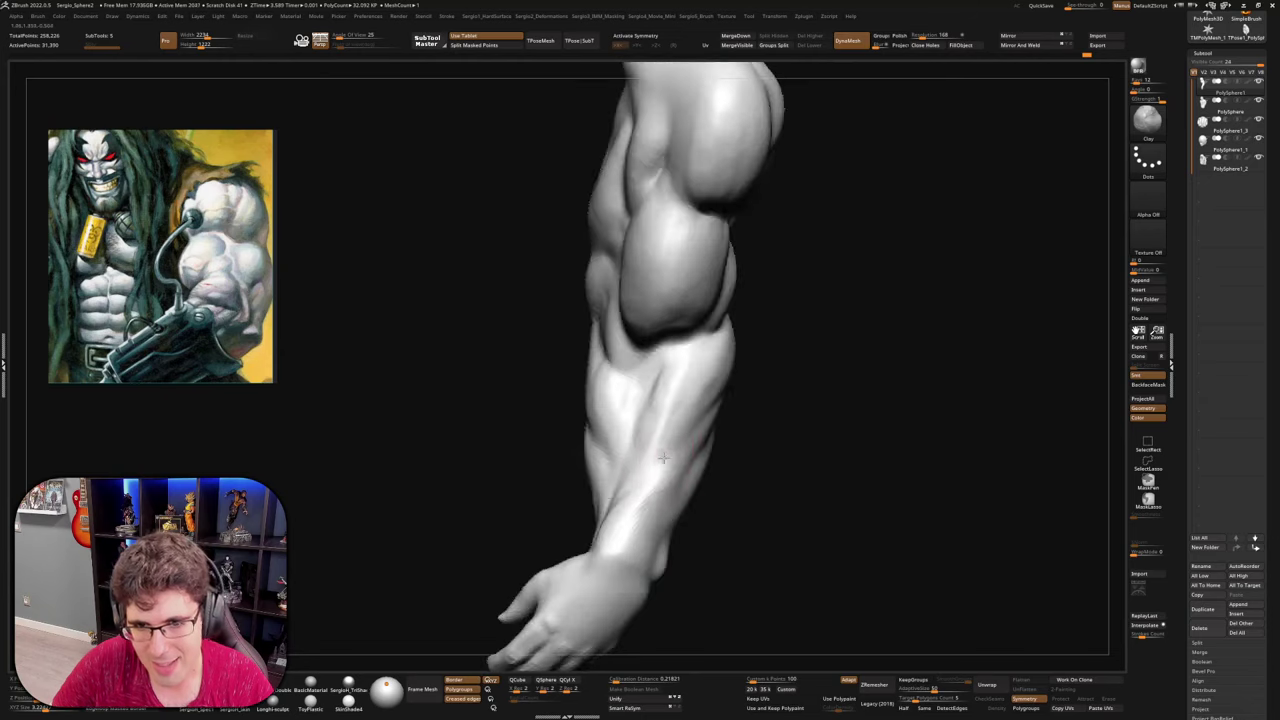
right_drag(685, 463, 645, 483)
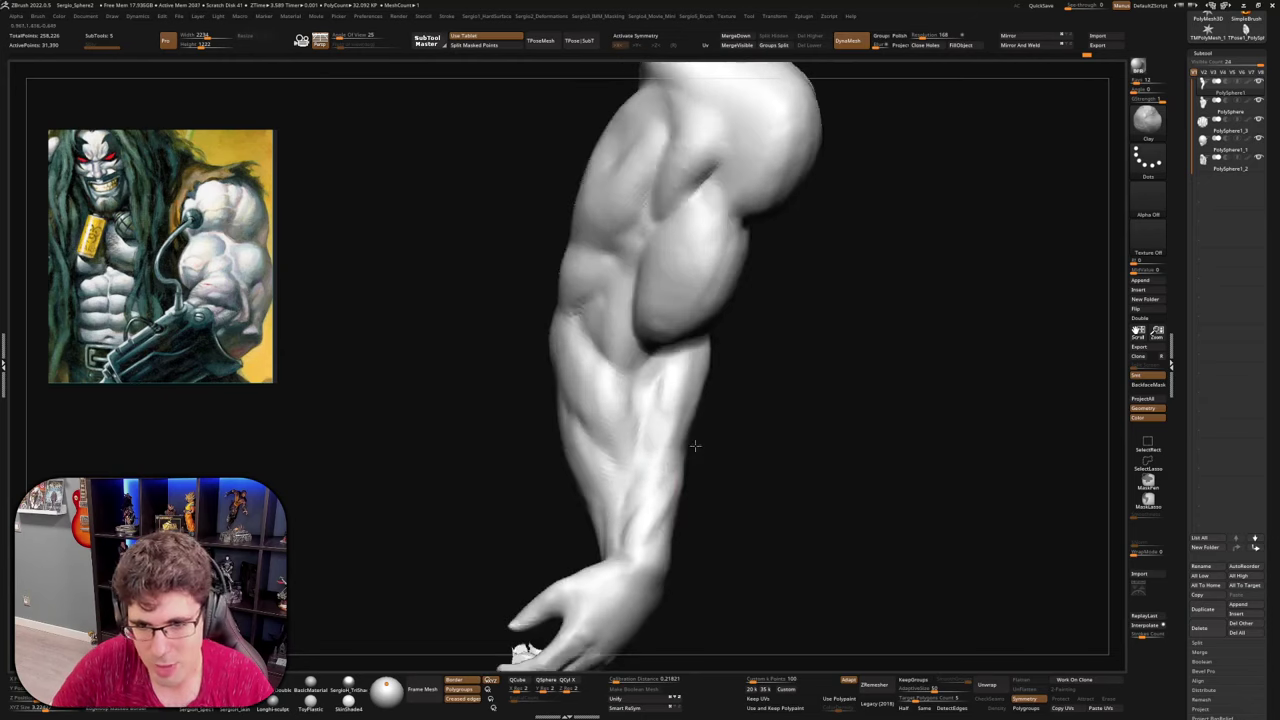
mouse_move(695, 445)
right_down()
mouse_move(622, 570)
mouse_move(668, 500)
mouse_move(662, 523)
right_up()
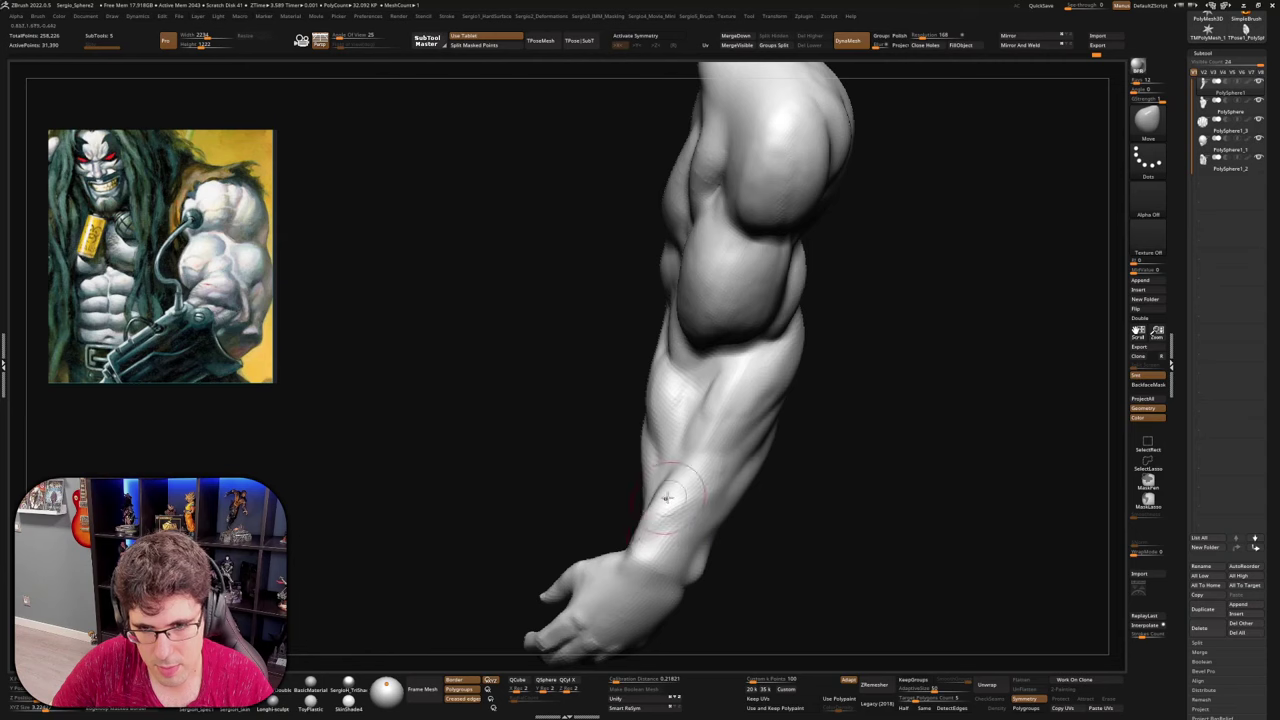
drag(667, 497, 662, 480)
mouse_move(661, 494)
right_down()
mouse_move(650, 560)
mouse_move(633, 563)
right_up()
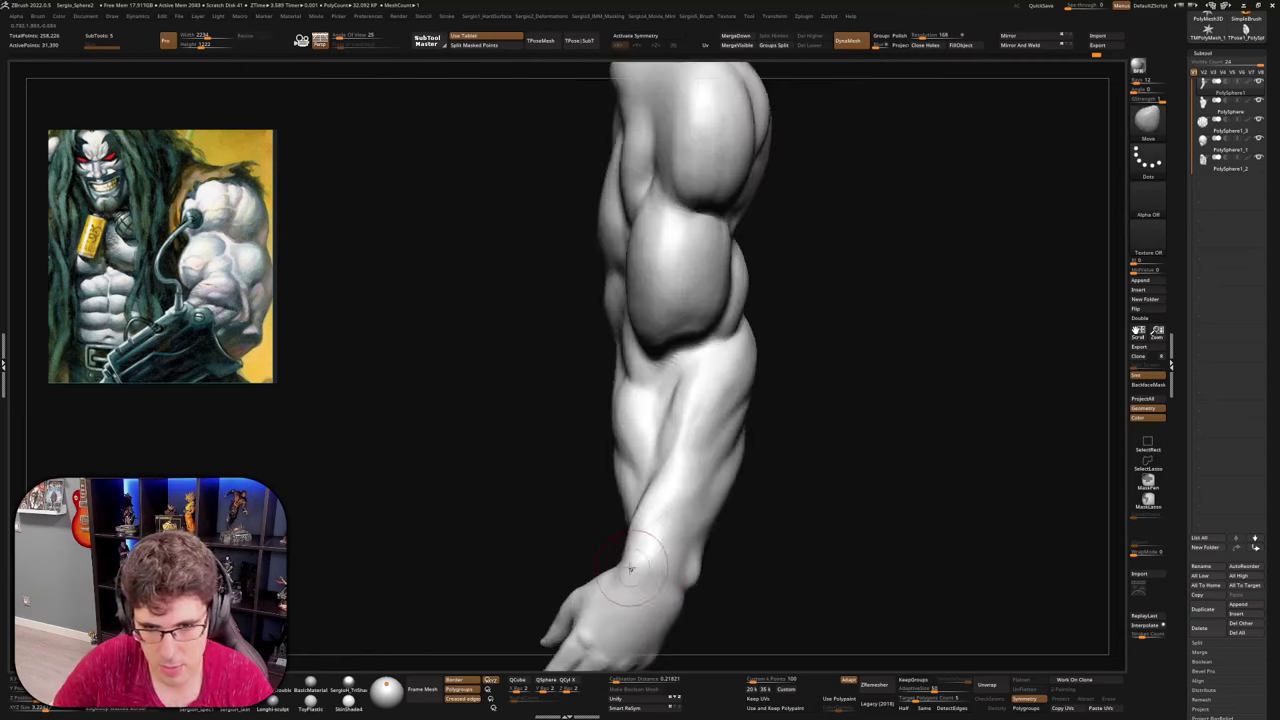
drag(633, 562, 631, 572)
mouse_move(645, 562)
right_down()
mouse_move(629, 549)
mouse_move(695, 424)
right_up()
mouse_move(668, 514)
ctrl+right_down()
mouse_move(672, 592)
mouse_move(688, 546)
ctrl+right_up()
right_drag(688, 546, 697, 486)
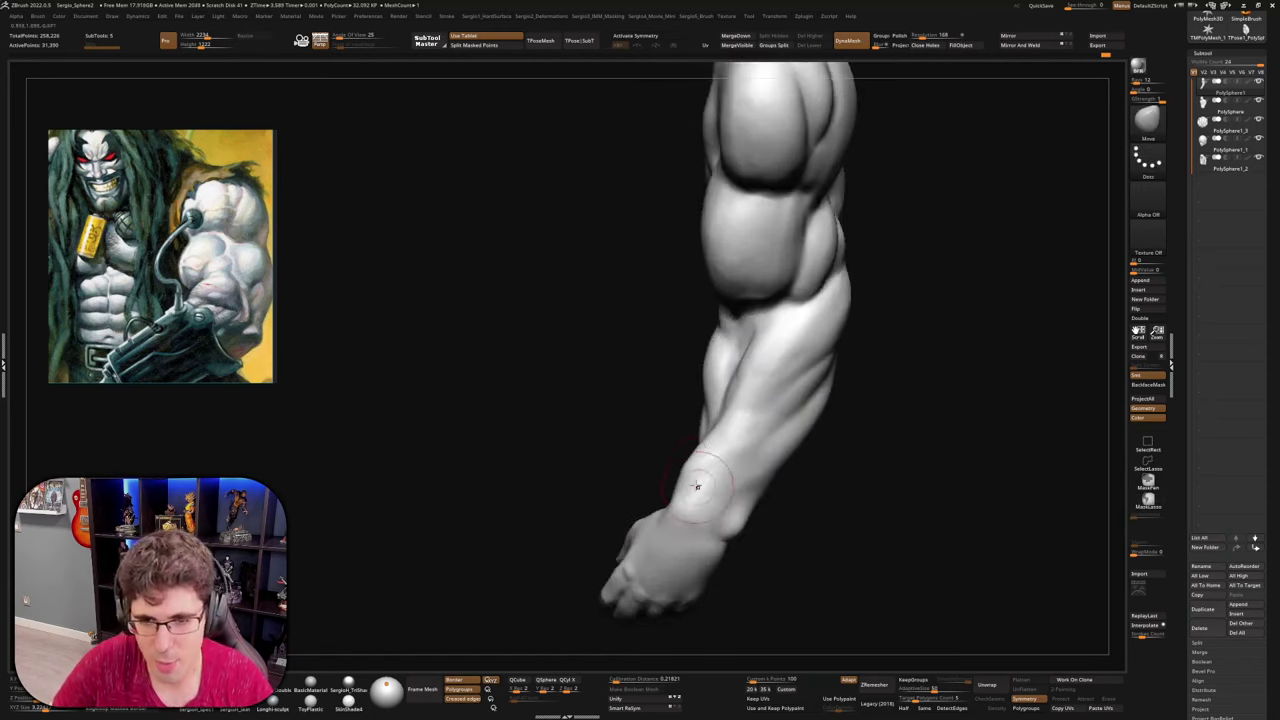
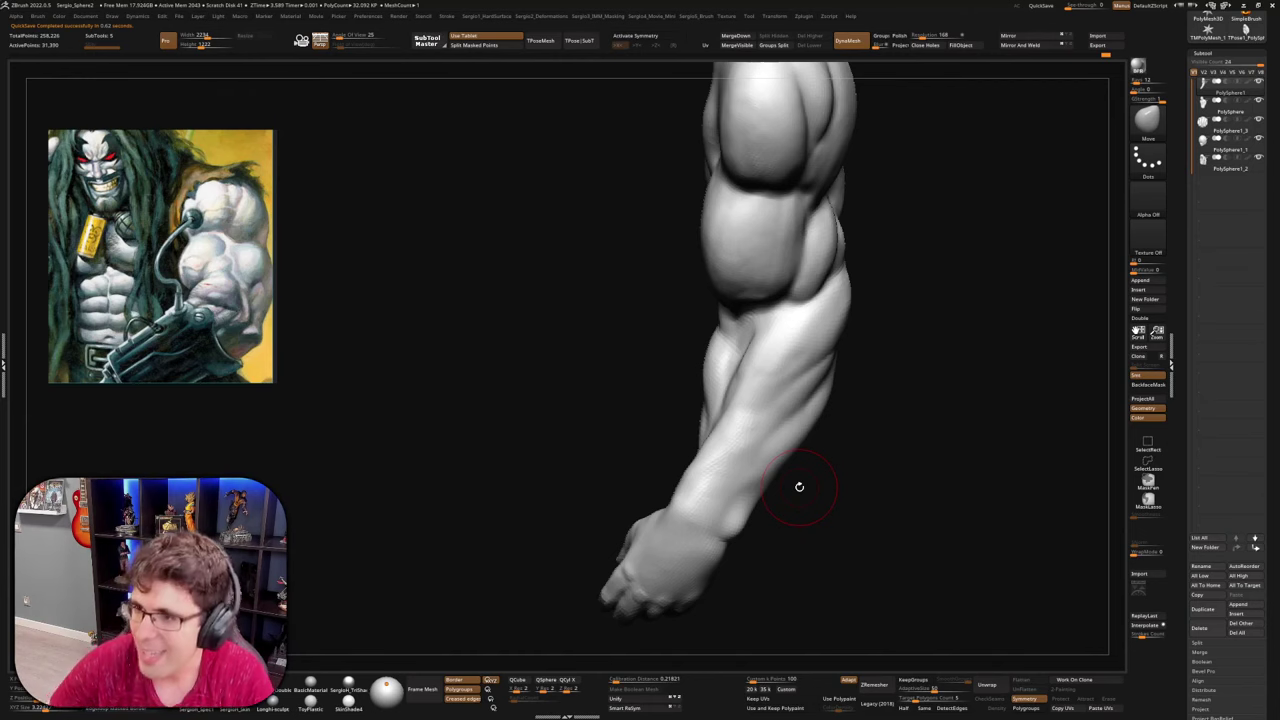
Define the grooves between the outer forearm muscles with the DamStandard brush and soften them with smoothing
mouse_move(887, 399)
mouse_down()
mouse_move(849, 386)
mouse_move(770, 392)
mouse_move(812, 420)
mouse_up()
mouse_move(812, 420)
right_down()
mouse_move(767, 344)
mouse_move(785, 390)
right_up()
right_drag(785, 390, 853, 369)
key(b)
key(d)
key(s)
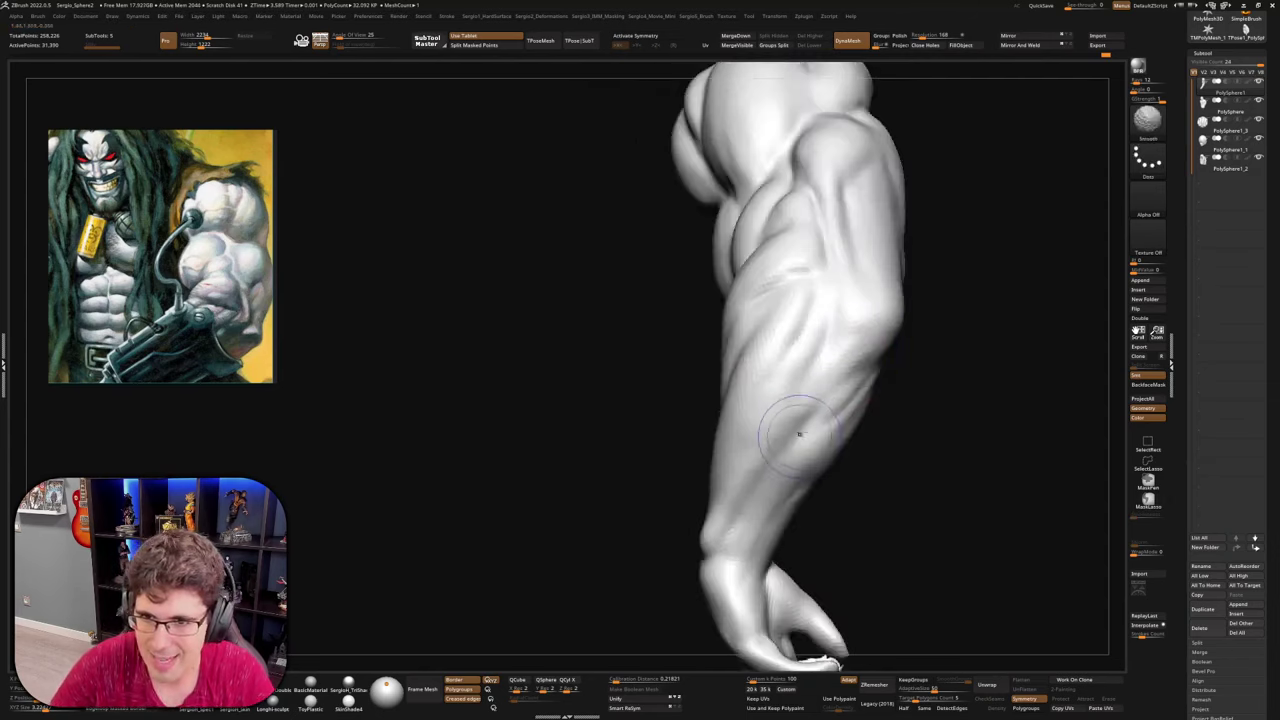
mouse_move(786, 423)
right_down()
mouse_move(857, 394)
mouse_move(898, 348)
mouse_move(842, 380)
right_up()
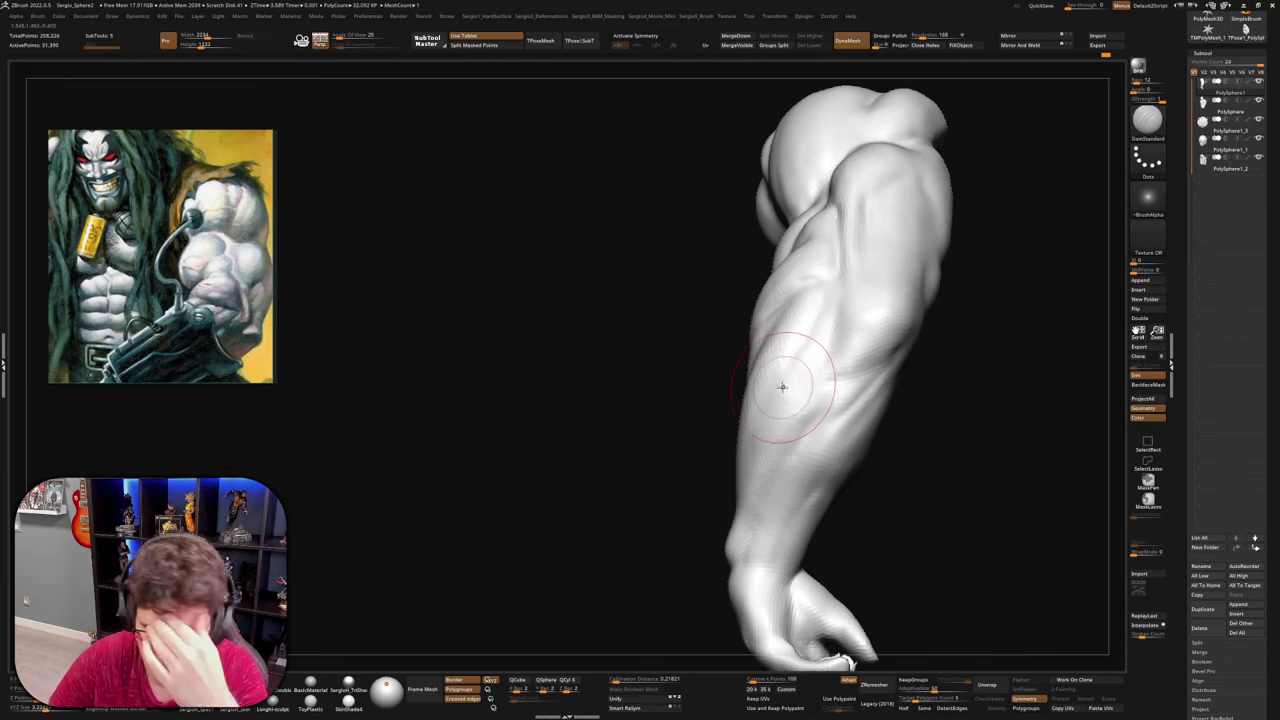
right_drag(776, 377, 813, 385)
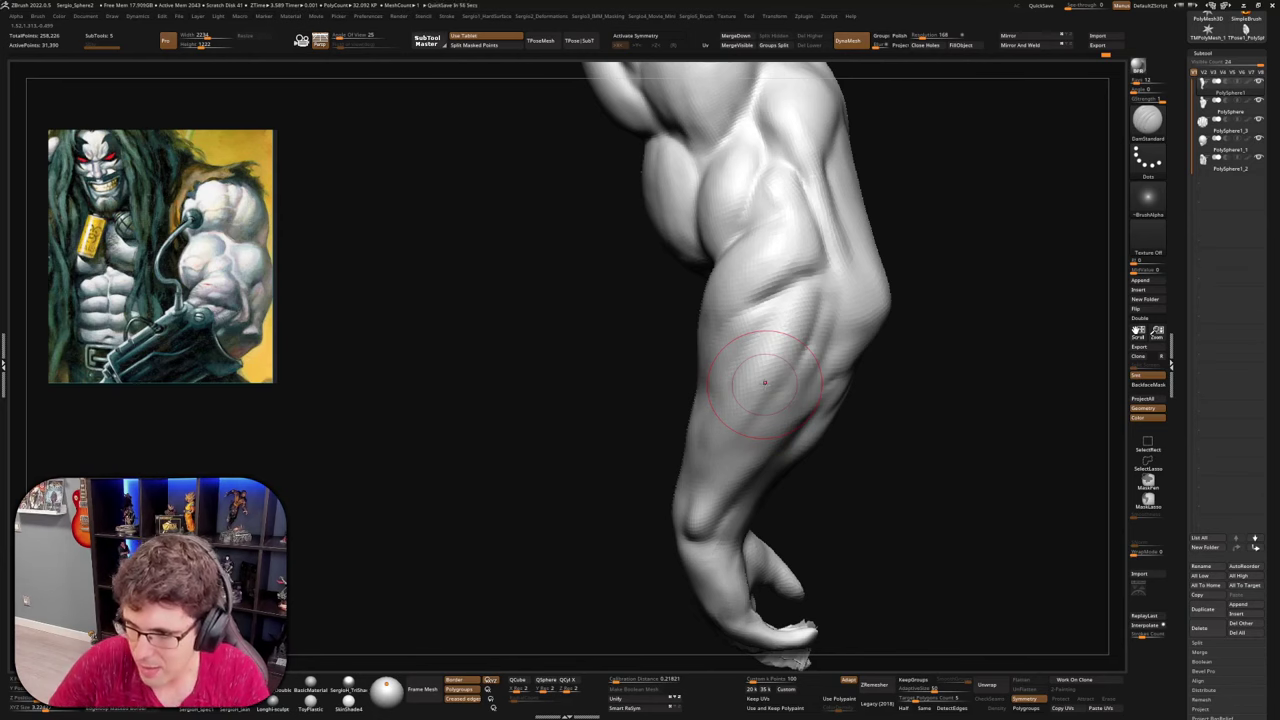
Reshape the forearm's outline just above the wrist with the Move brush
mouse_move(765, 382)
right_down()
mouse_move(794, 408)
mouse_move(766, 420)
mouse_move(774, 400)
mouse_move(742, 450)
mouse_move(723, 440)
mouse_move(748, 459)
right_up()
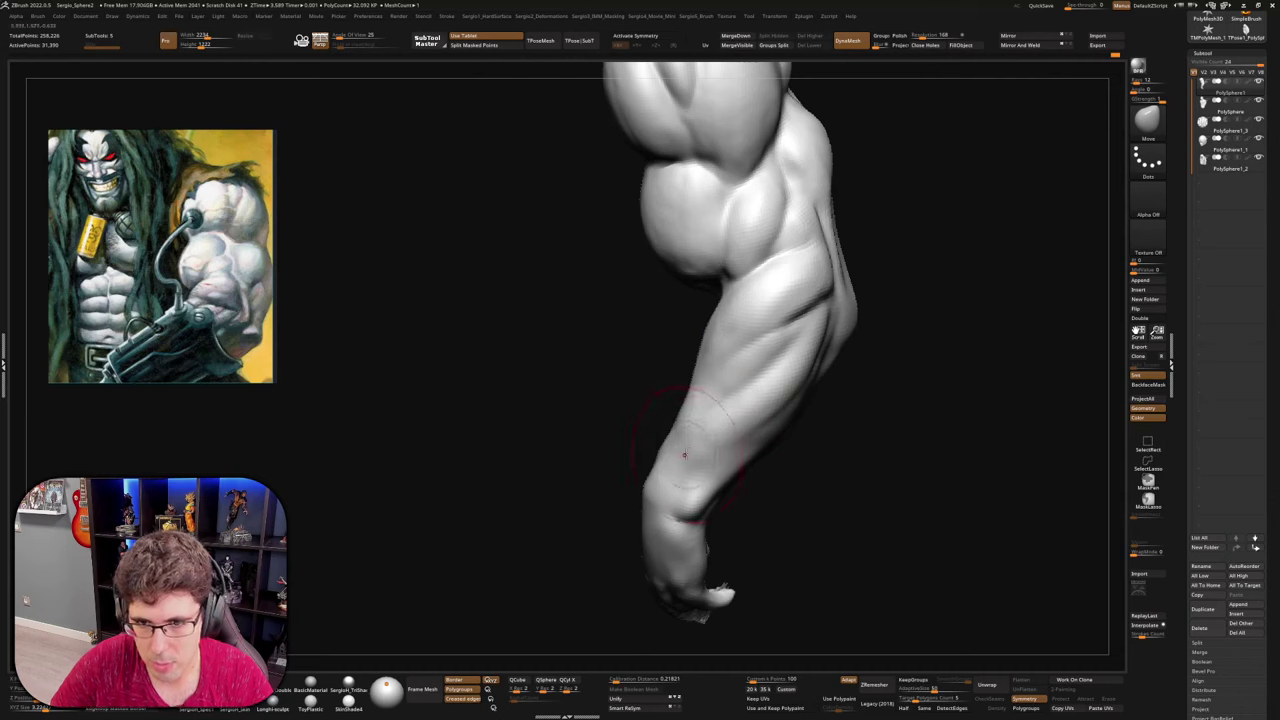
key(space)
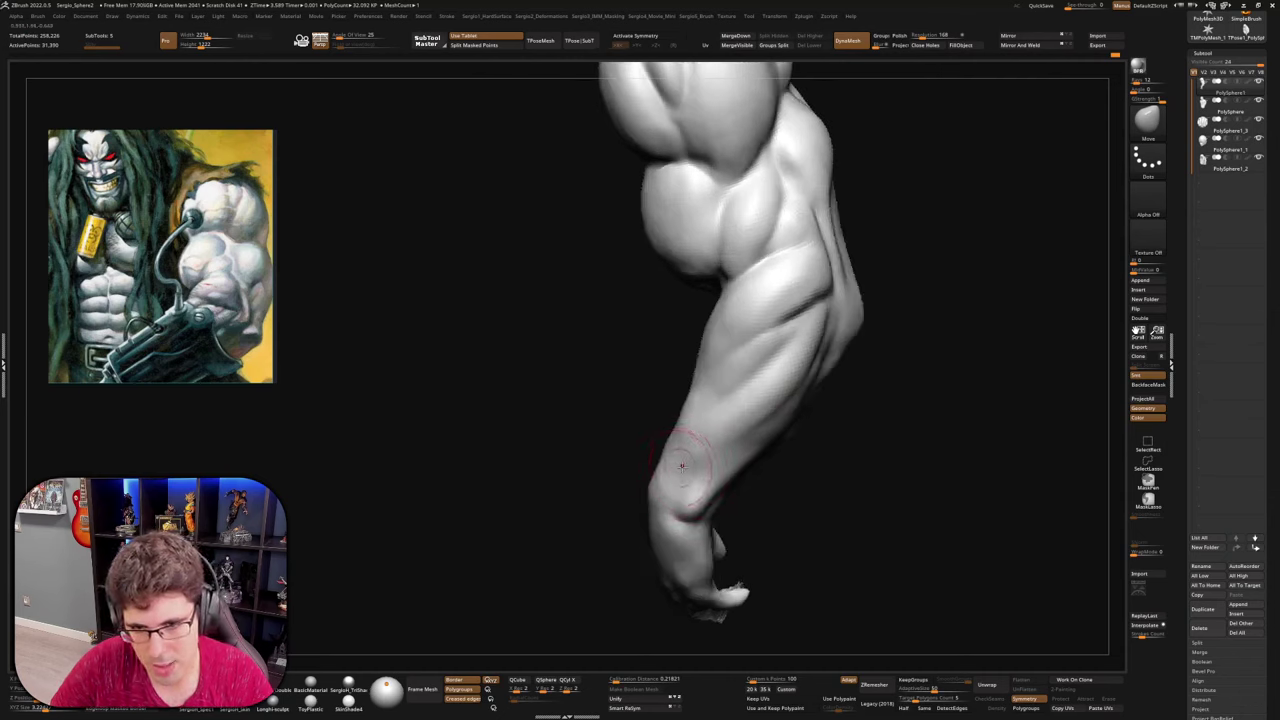
right_drag(708, 444, 726, 422)
mouse_move(695, 465)
ctrl+right_down()
mouse_move(726, 391)
mouse_move(760, 457)
mouse_move(757, 420)
mouse_move(724, 467)
mouse_move(720, 438)
mouse_move(760, 470)
ctrl+right_up()
Show the whole figure and append a Cylinder3D as a new subtool
key(alt+shift+s)
click(1140, 281)
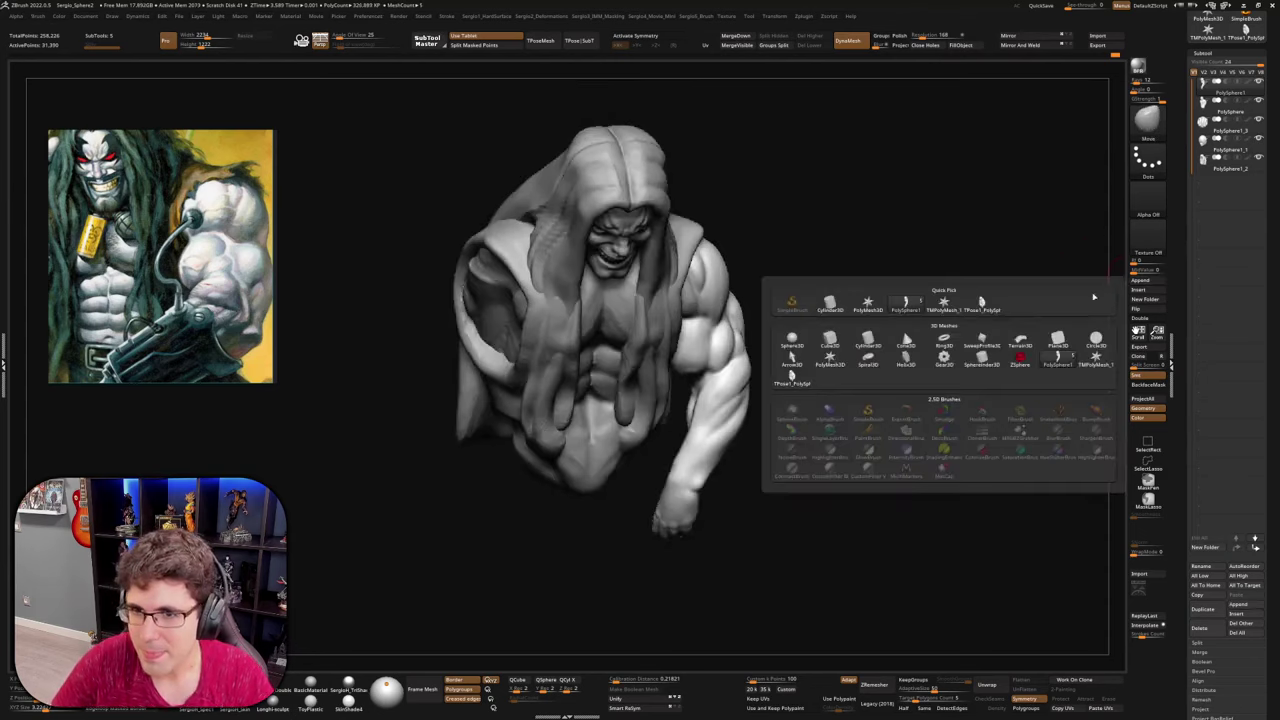
click(867, 340)
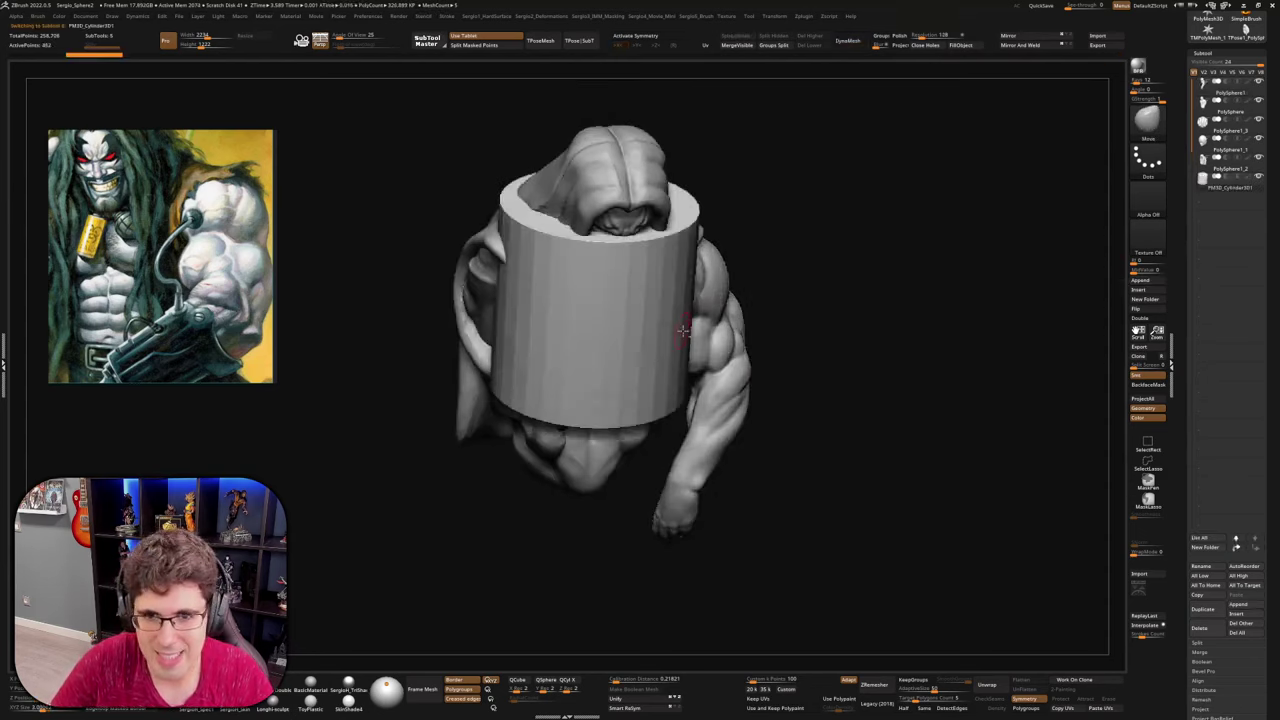
Move the cylinder from the torso to the bent forearm and rotate it along the forearm's direction
right_drag(683, 331, 610, 296)
key(w)
drag(556, 258, 711, 362)
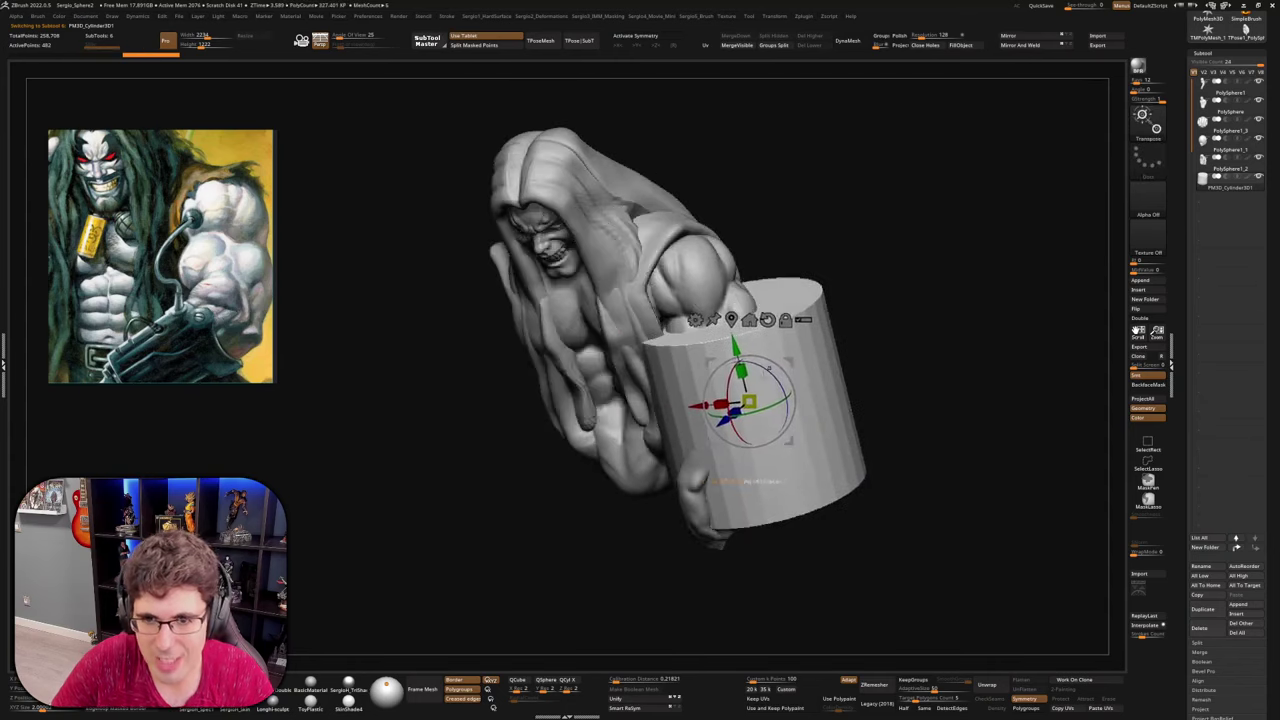
mouse_move(731, 422)
mouse_down()
mouse_move(736, 371)
mouse_move(732, 419)
mouse_up()
right_drag(732, 419, 645, 410)
drag(855, 348, 791, 378)
ctrl+right_drag(770, 336, 745, 400)
right_drag(588, 350, 669, 343)
drag(671, 453, 689, 421)
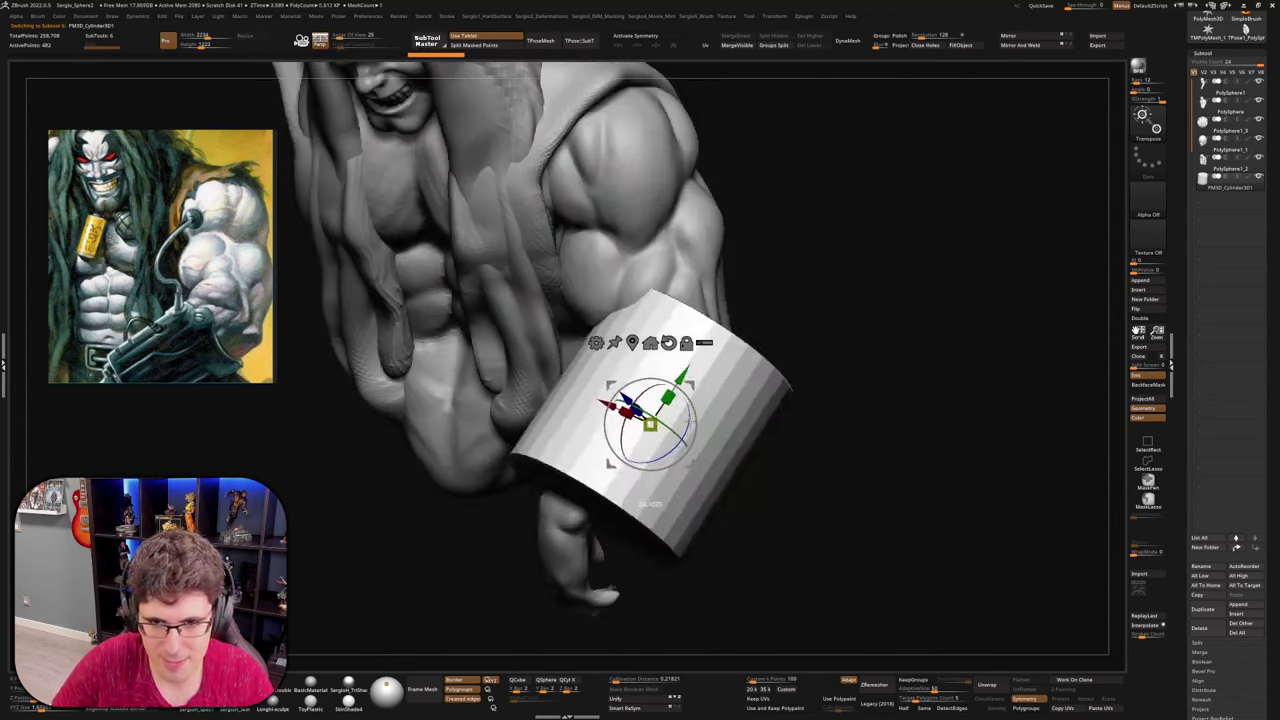
Scale the cylinder down and position it around the lower forearm as a wrist cuff
drag(650, 503, 651, 460)
right_drag(655, 458, 682, 410)
drag(706, 411, 681, 434)
right_drag(640, 448, 655, 443)
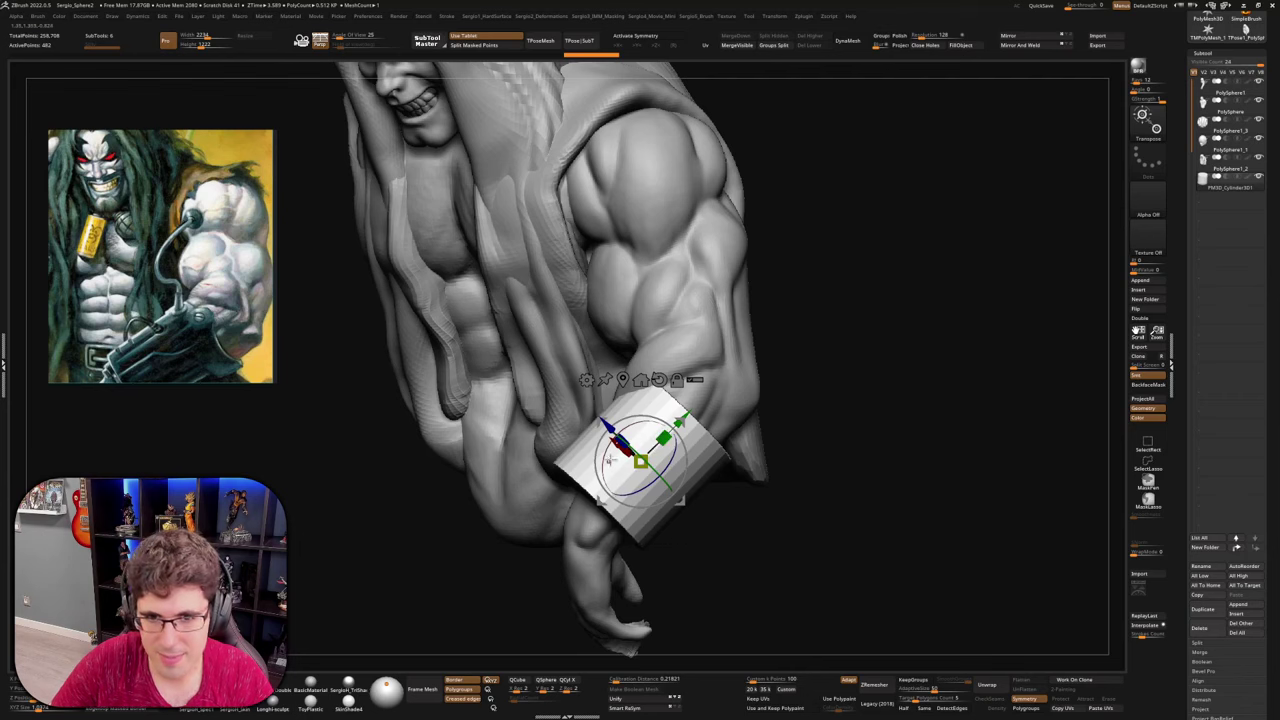
drag(664, 438, 668, 430)
right_drag(668, 430, 700, 443)
Shape the cylinder into a tapered cuff that follows the forearm and wrist with the Move brush
key(q)
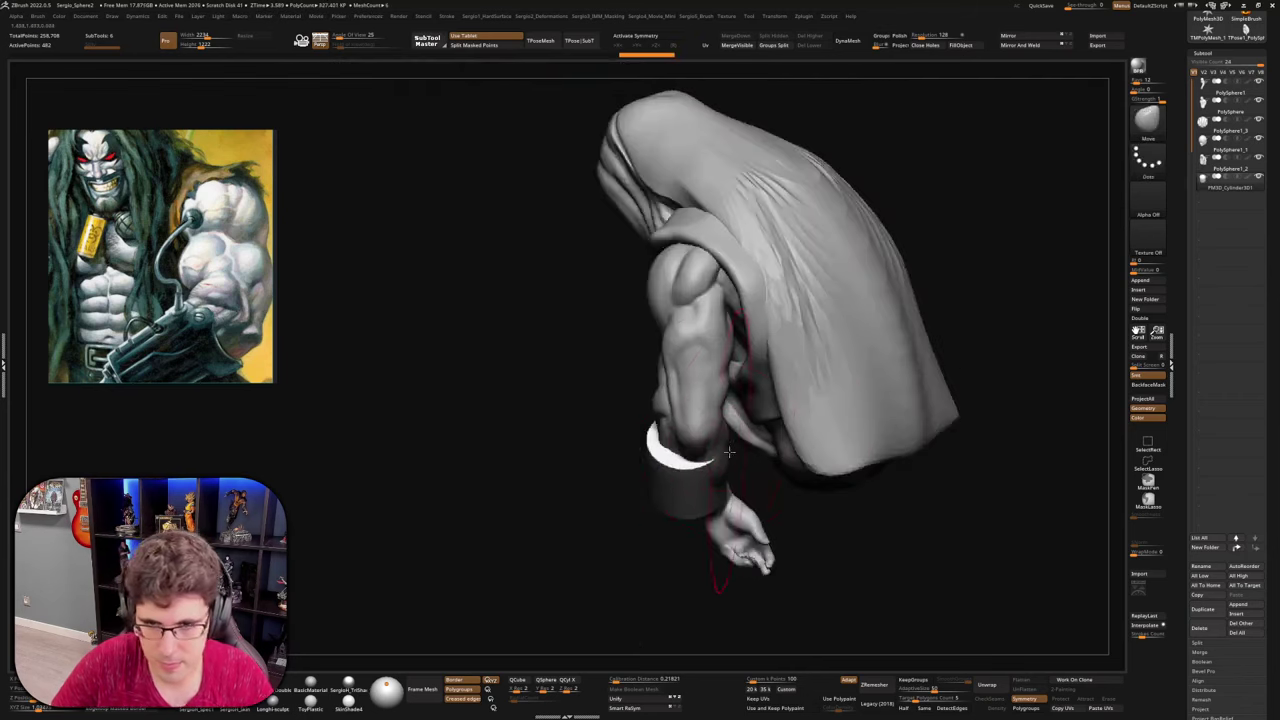
right_drag(700, 543, 702, 493)
drag(702, 514, 722, 480)
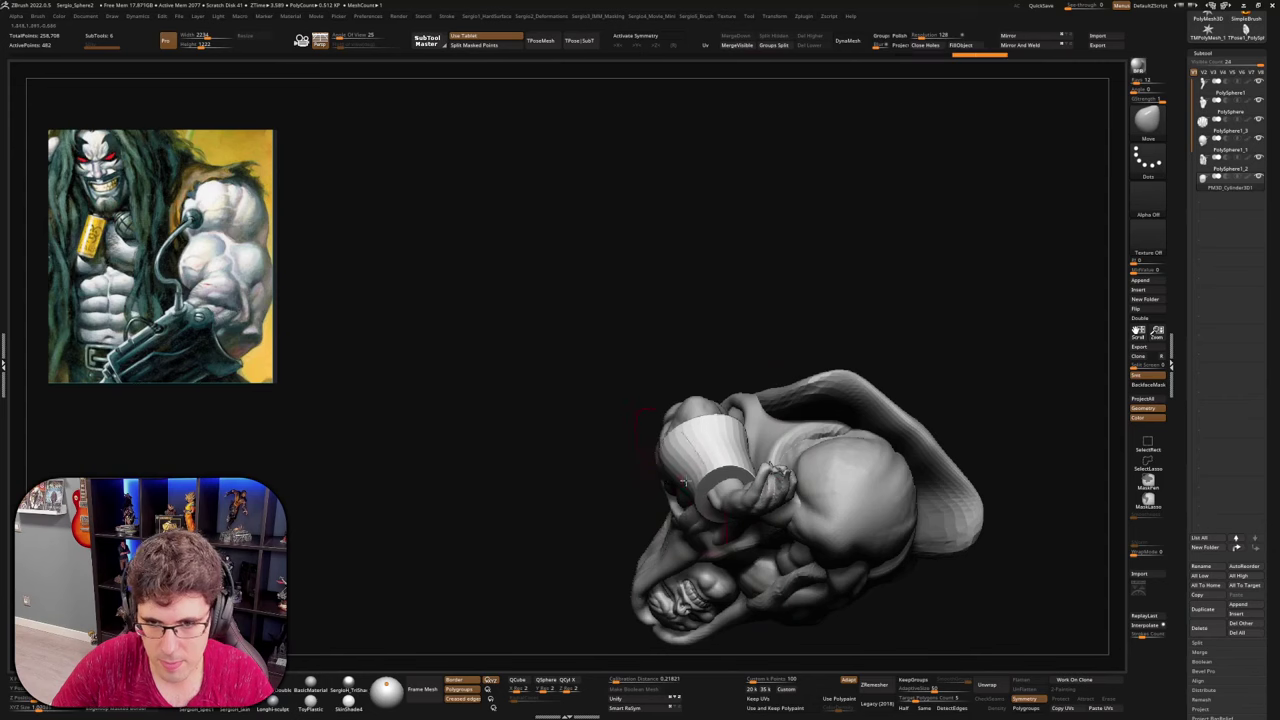
mouse_move(678, 470)
right_down()
mouse_move(703, 527)
mouse_move(742, 528)
mouse_move(763, 491)
mouse_move(746, 521)
right_up()
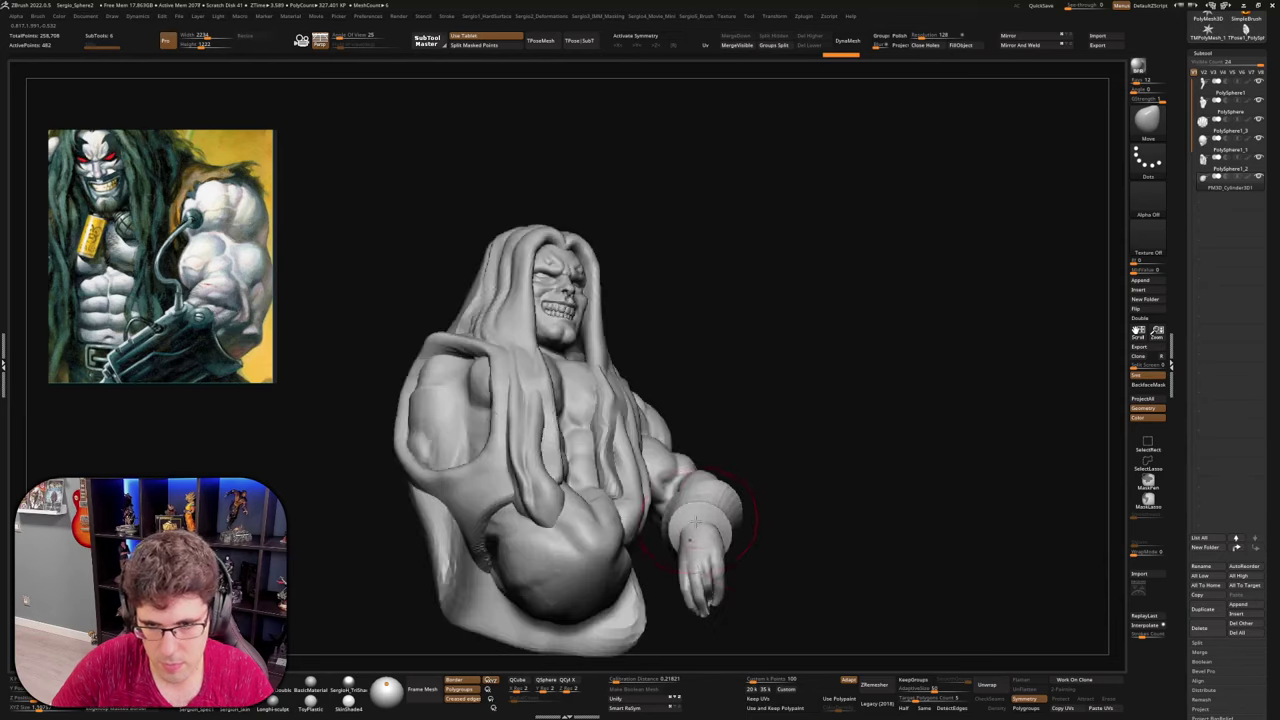
drag(728, 529, 716, 516)
right_drag(716, 516, 781, 465)
Isolate the cuff cylinder, try smoothing its surface, show its wireframe and undo the last two changes
ctrl+shift+click(781, 465)
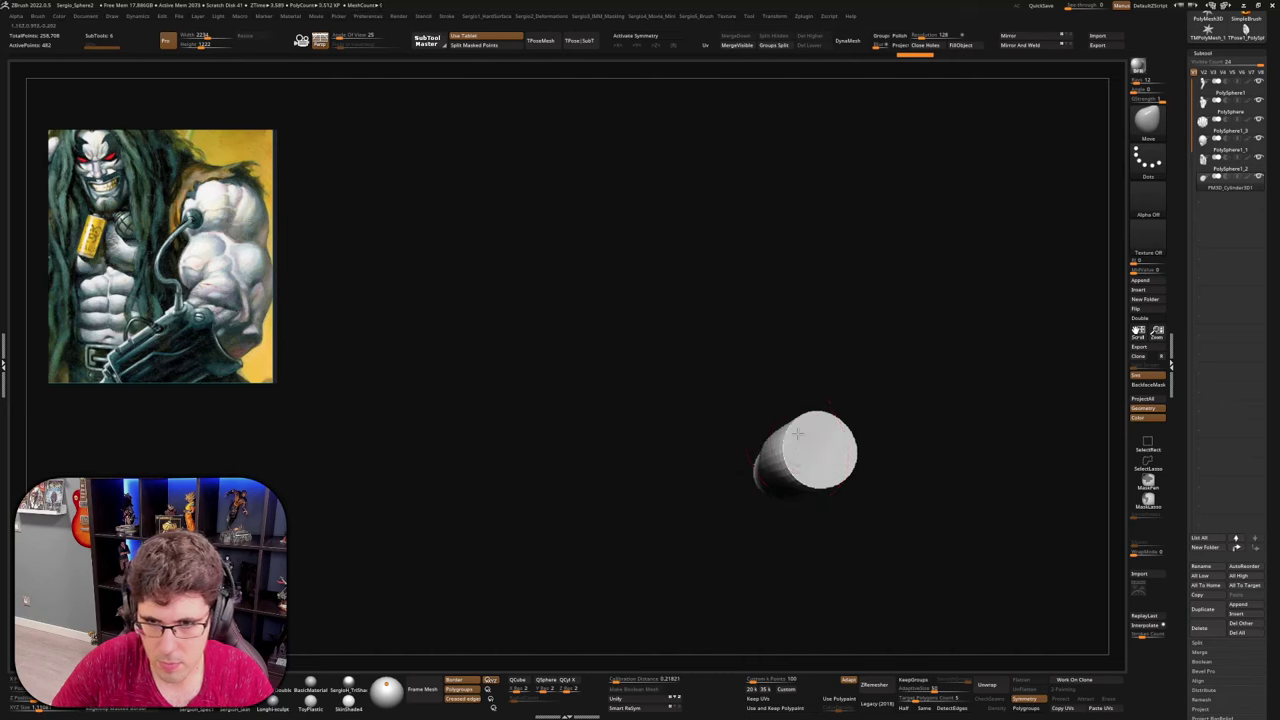
drag(791, 437, 786, 430)
right_drag(786, 444, 794, 426)
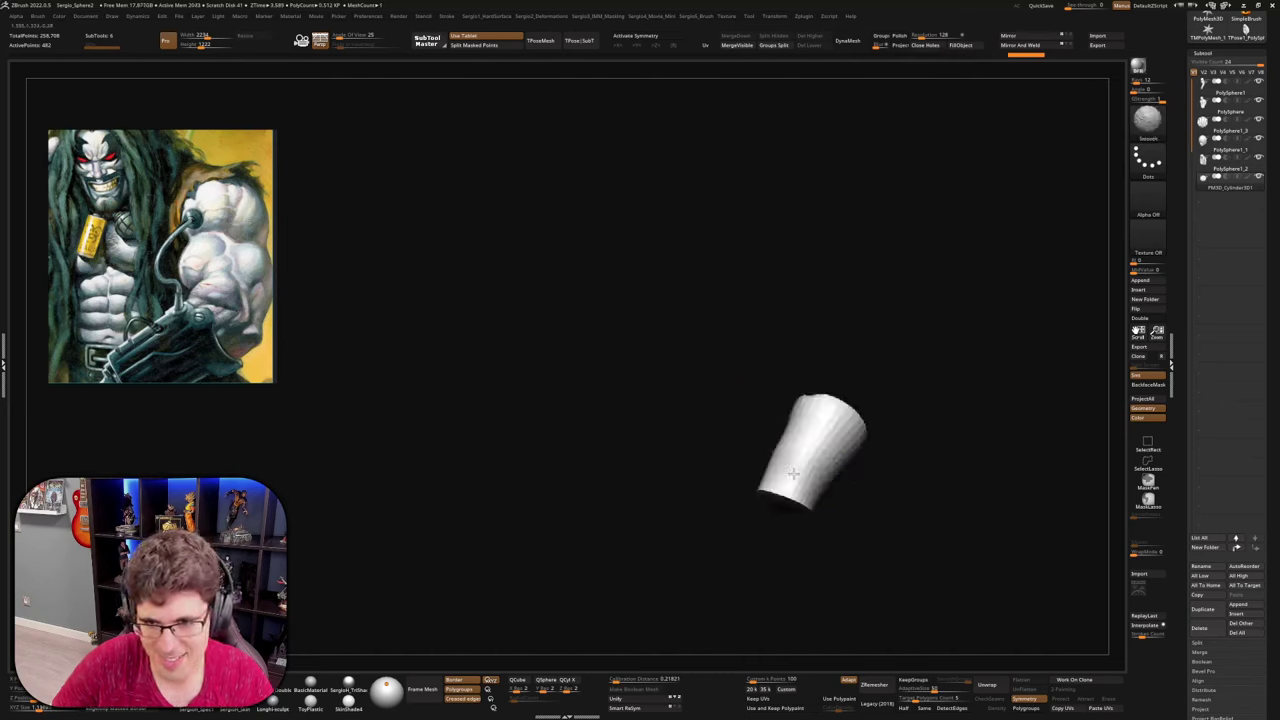
shift+drag(802, 430, 804, 440)
mouse_move(846, 448)
right_down()
mouse_move(814, 443)
mouse_move(863, 494)
mouse_move(874, 444)
right_up()
key(shift+f)
key(ctrl+z)
key(ctrl+z)
Split the cuff cylinder's caps and side into separate polygroups with Groups By Normals
key(2)
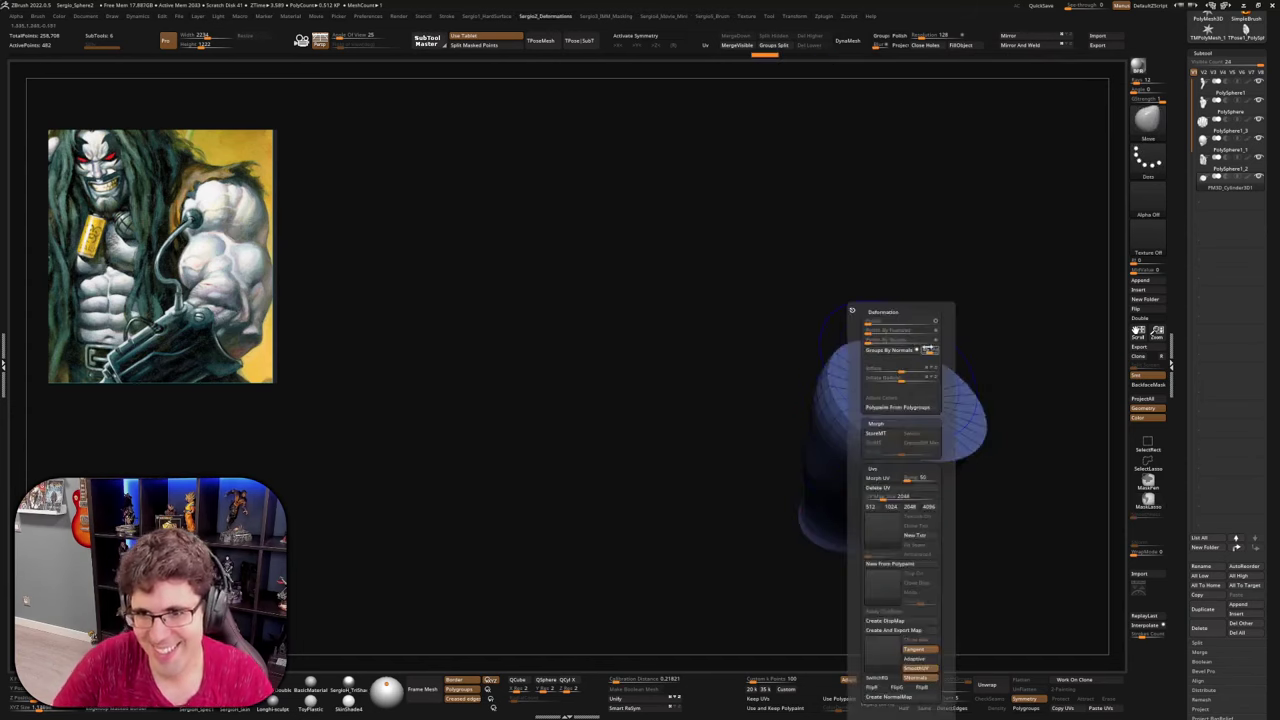
click(908, 351)
right_drag(786, 474, 819, 497)
key(w)
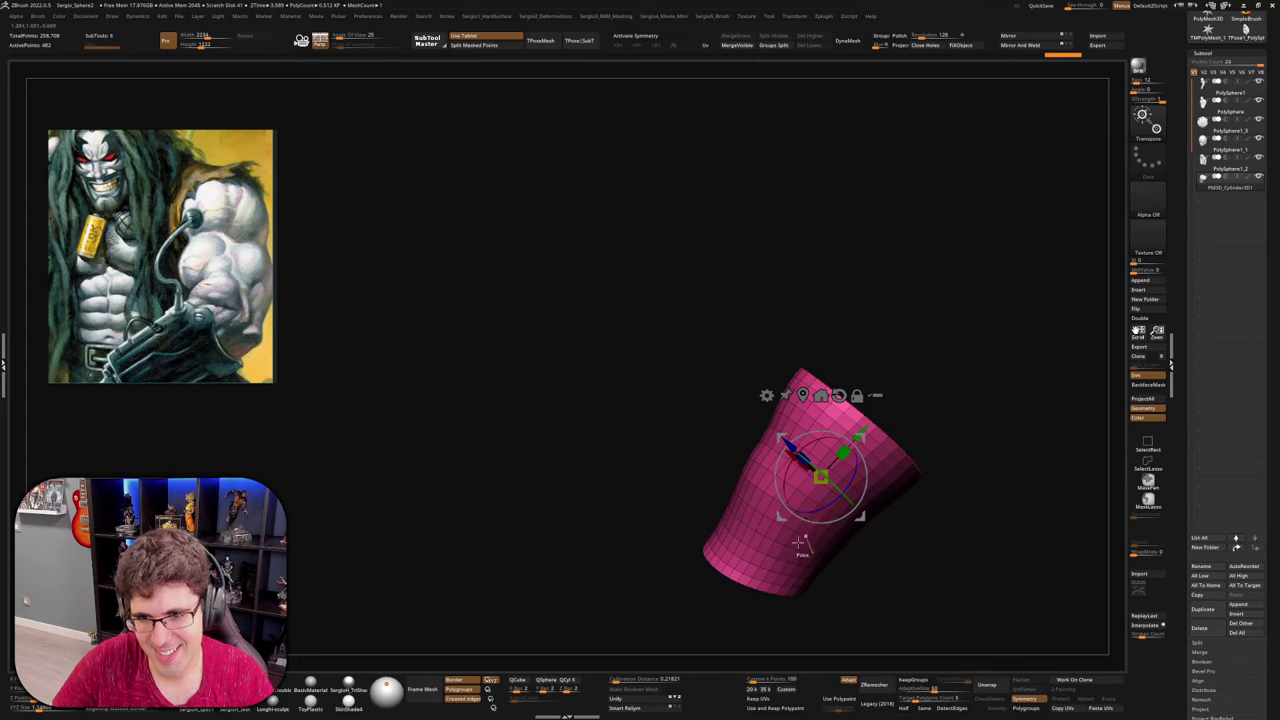
key(q)
ctrl+right_drag(786, 563, 792, 535)
Adjust the isolated cuff's flared shape with the Move brush and the transform gizmo
key(shift+f)
drag(800, 530, 808, 522)
right_drag(810, 520, 814, 557)
key(w)
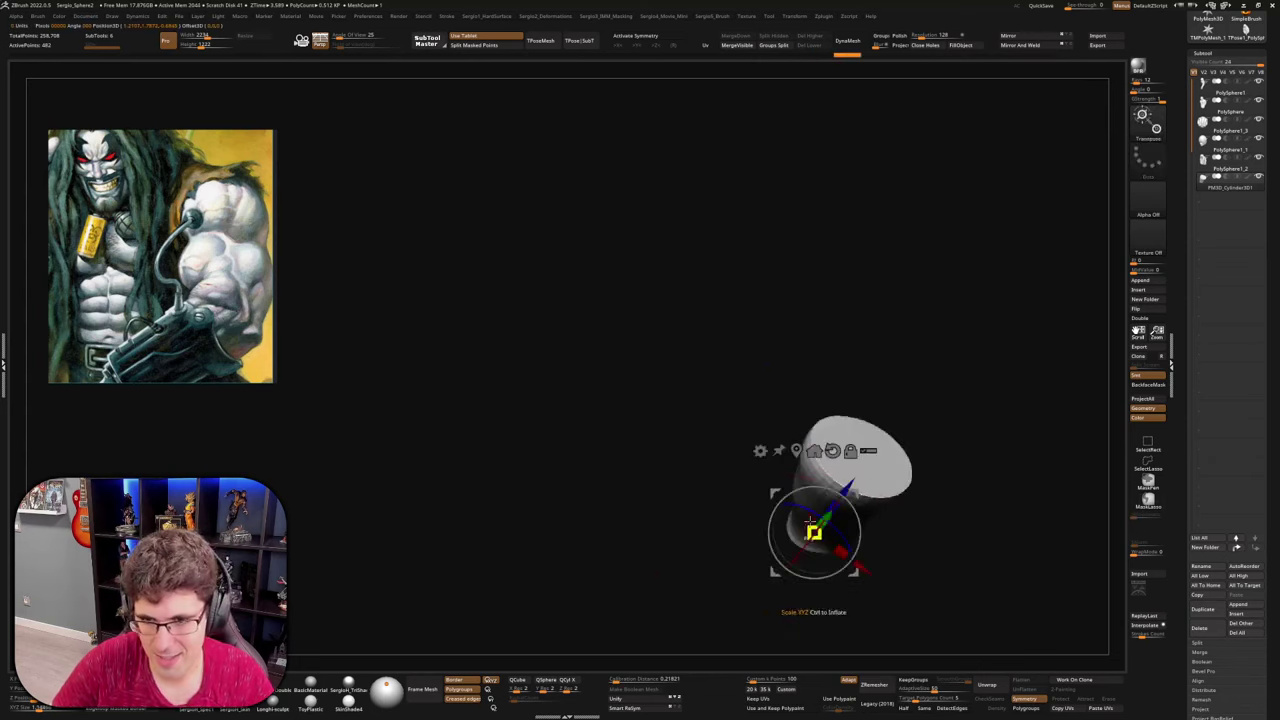
key(ctrl)
right_drag(924, 564, 890, 560)
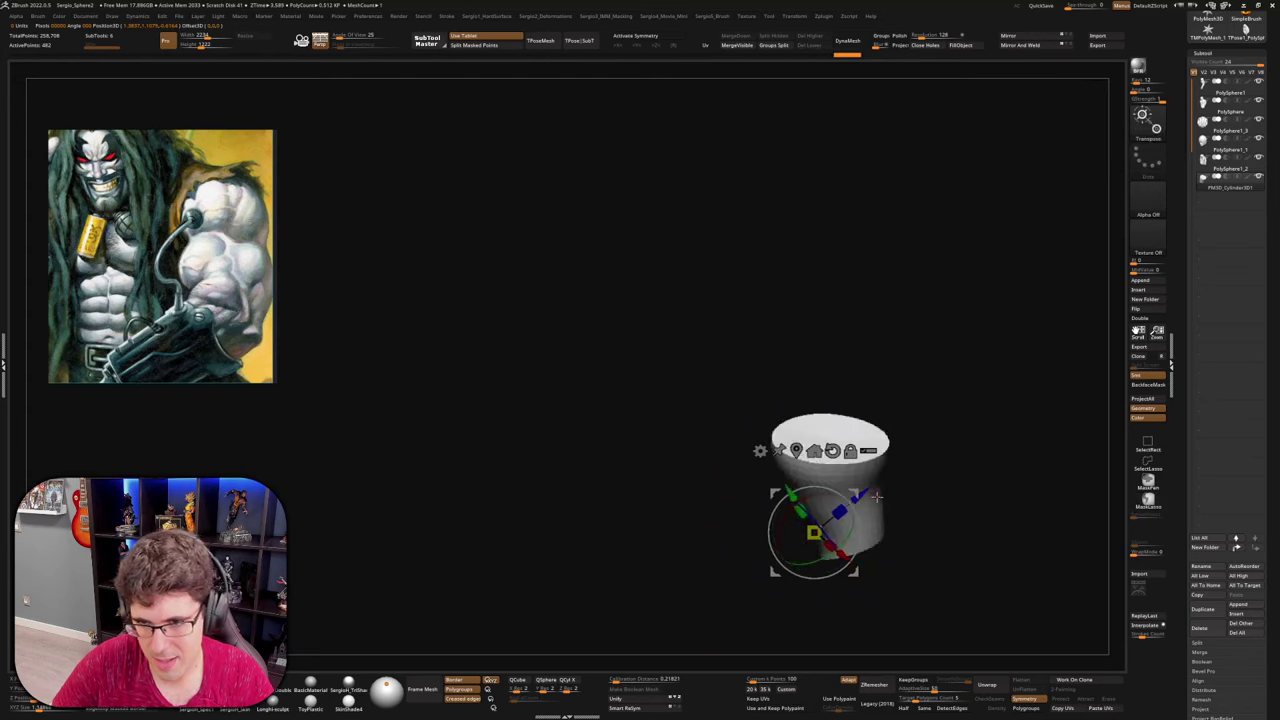
click(862, 490)
Activate the ZModeler brush with the polygroup wireframe shown and choose an edge action at the cuff's rim
key(q)
key(shift+f)
ctrl+right_drag(850, 480, 849, 520)
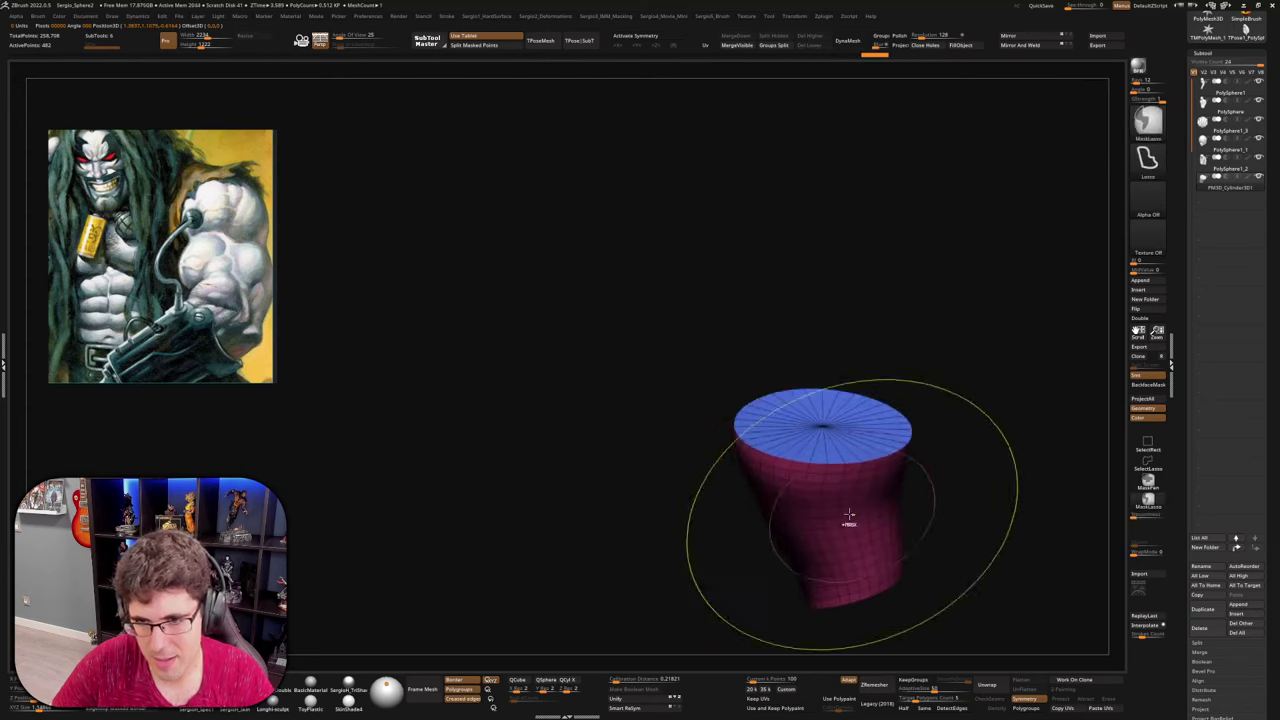
key(s)
drag(838, 496, 826, 497)
ctrl+right_drag(845, 490, 846, 543)
key(s)
drag(838, 484, 820, 484)
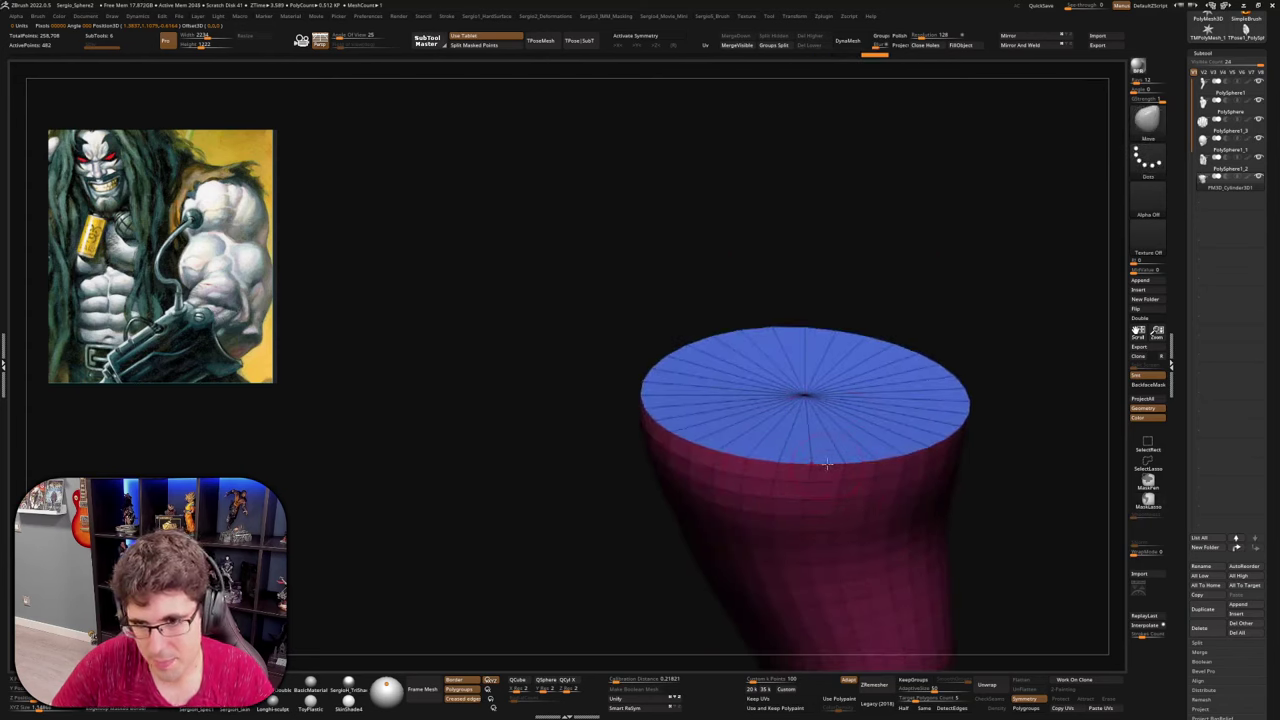
key(b)
key(z)
key(m)
key(space)
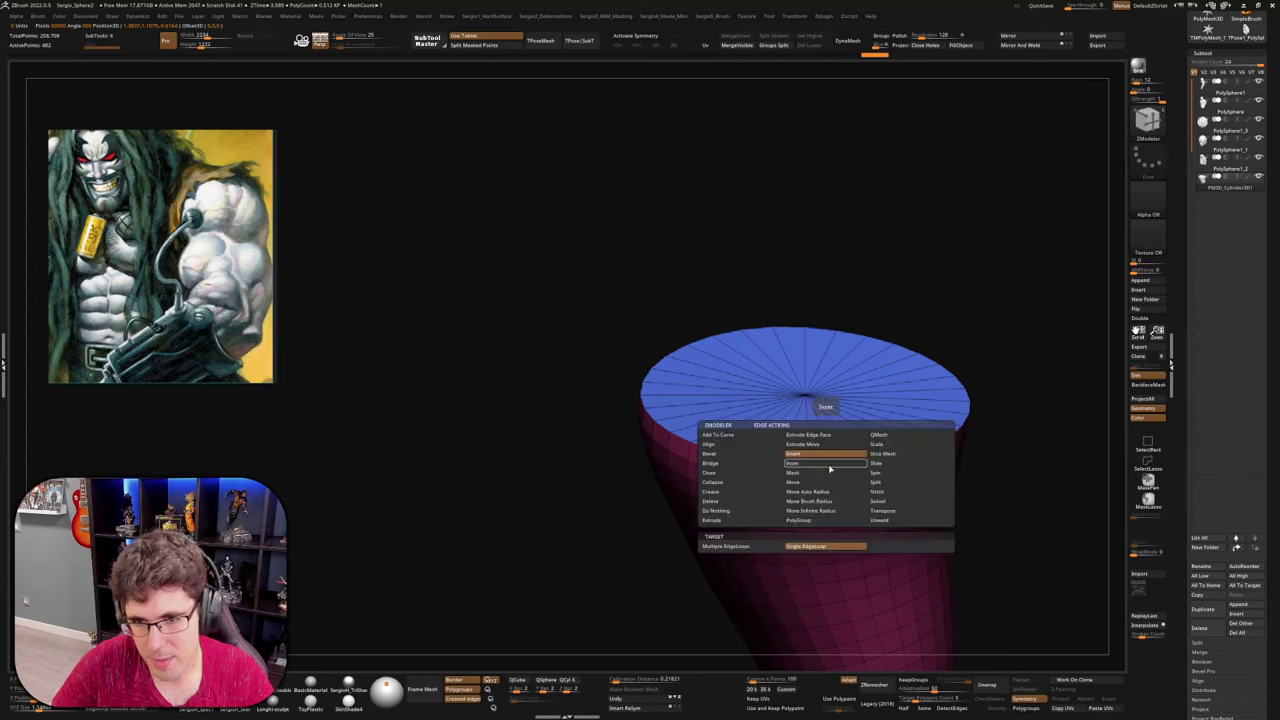
click(829, 473)
click(766, 556)
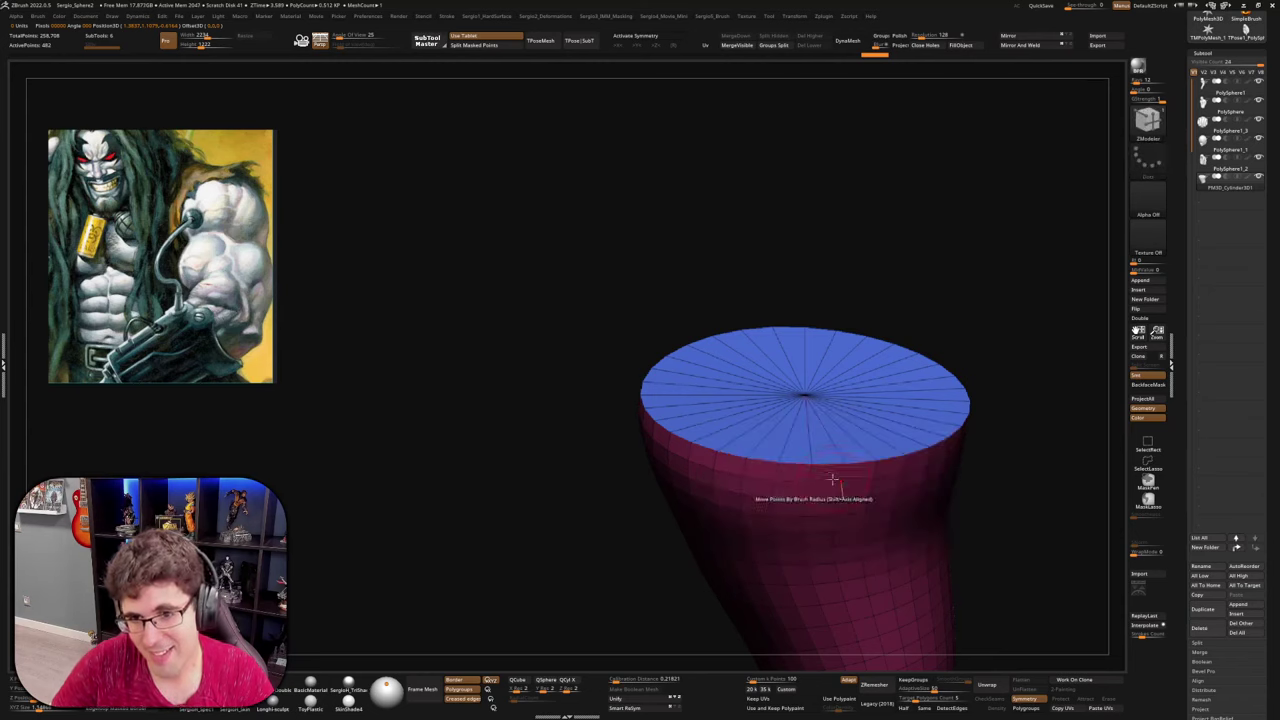
Apply the ZModeler edge action along the cuff's rims and show the whole figure again
click(827, 464)
ctrl+right_drag(826, 463, 789, 415)
mouse_move(789, 415)
ctrl+right_down()
mouse_move(768, 574)
mouse_move(757, 488)
mouse_move(788, 374)
mouse_move(754, 555)
mouse_move(760, 500)
ctrl+right_up()
click(757, 488)
mouse_move(760, 500)
right_down()
mouse_move(763, 539)
mouse_move(720, 489)
mouse_move(738, 560)
right_up()
right_drag(738, 560, 737, 571)
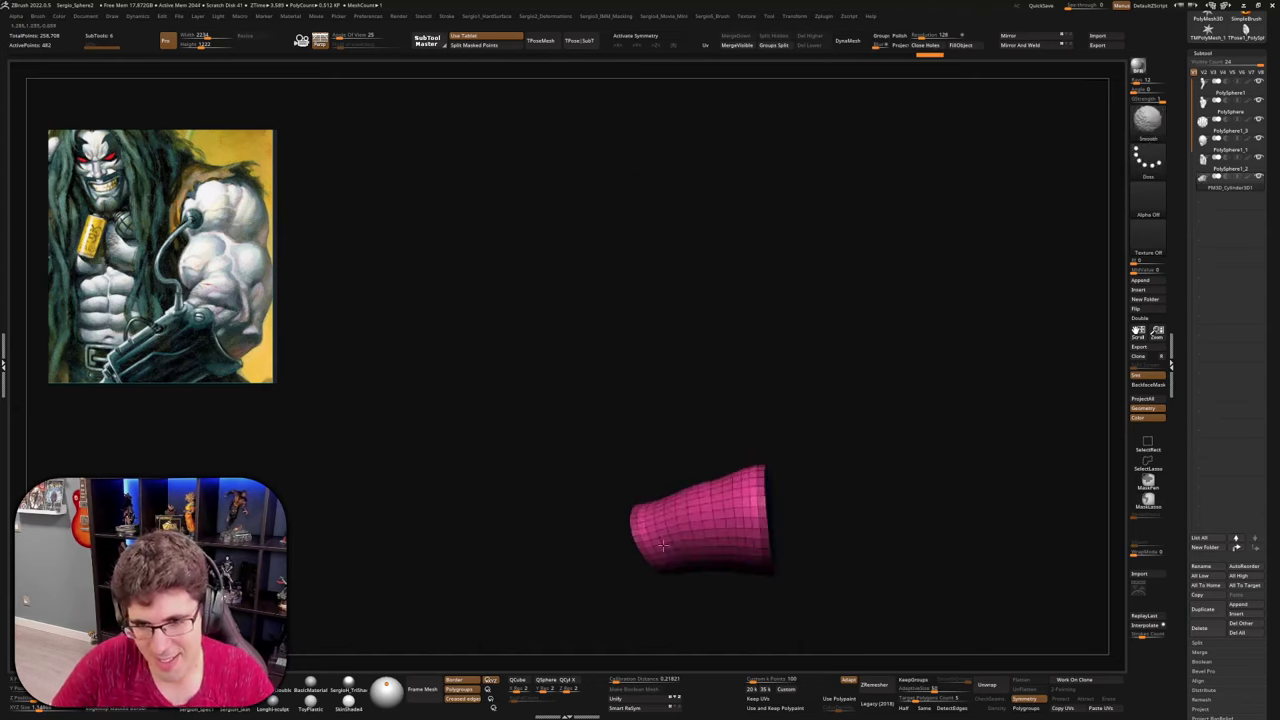
mouse_move(662, 545)
right_down()
mouse_move(740, 563)
mouse_move(671, 496)
mouse_move(720, 452)
mouse_move(725, 480)
mouse_move(752, 493)
mouse_move(761, 433)
right_up()
click(741, 486)
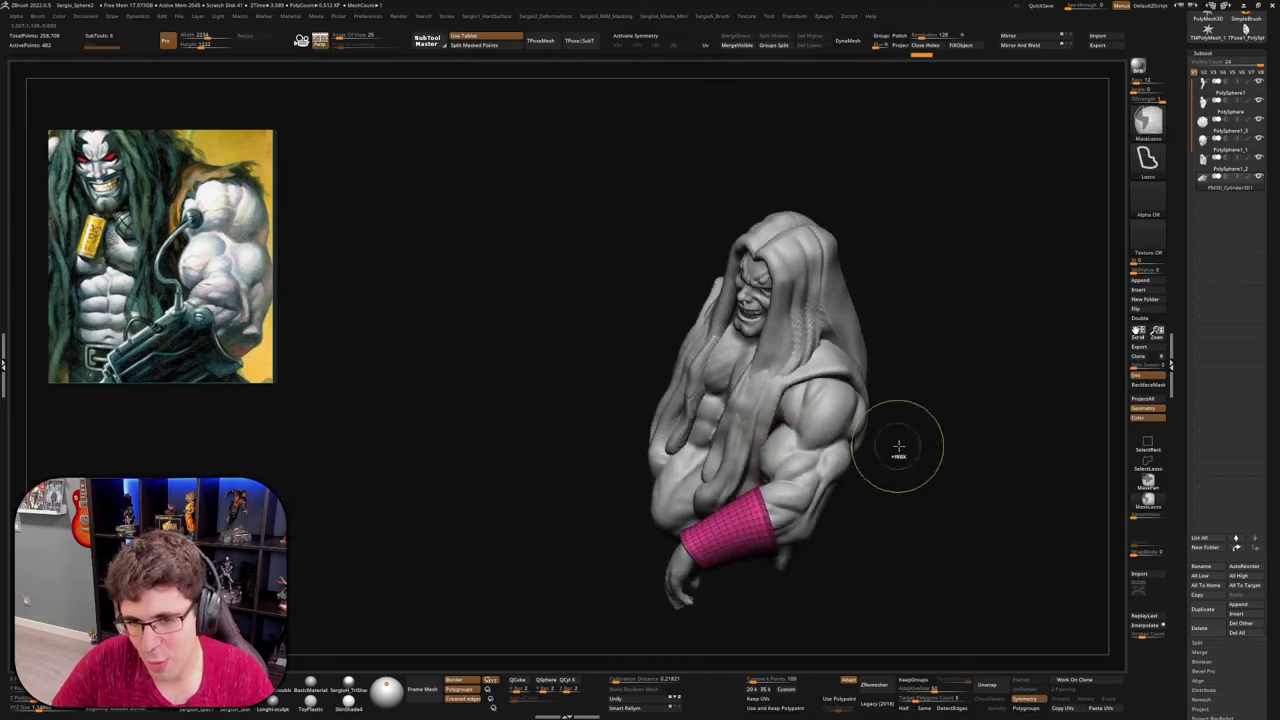
Fit the cuff's upper rim around the forearm with the Move brush and turn off the polygroup wireframe
mouse_move(927, 524)
right_down()
mouse_move(836, 522)
mouse_move(811, 541)
right_up()
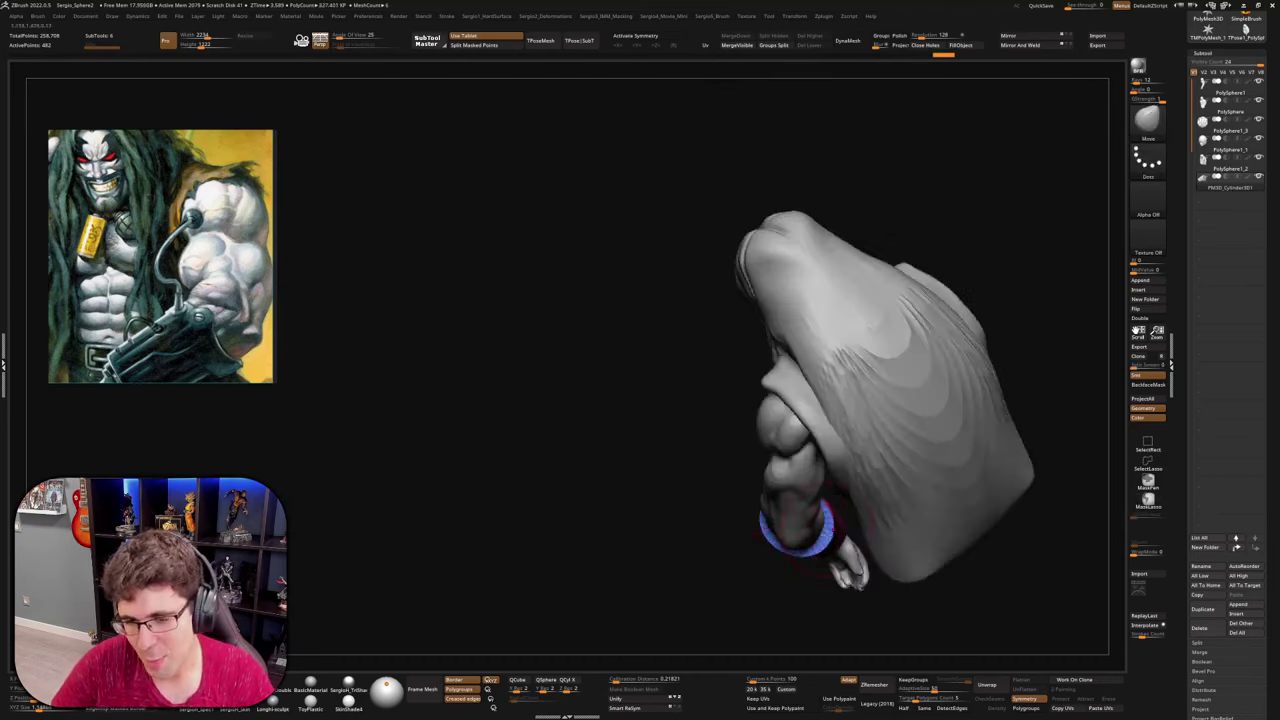
drag(820, 536, 809, 526)
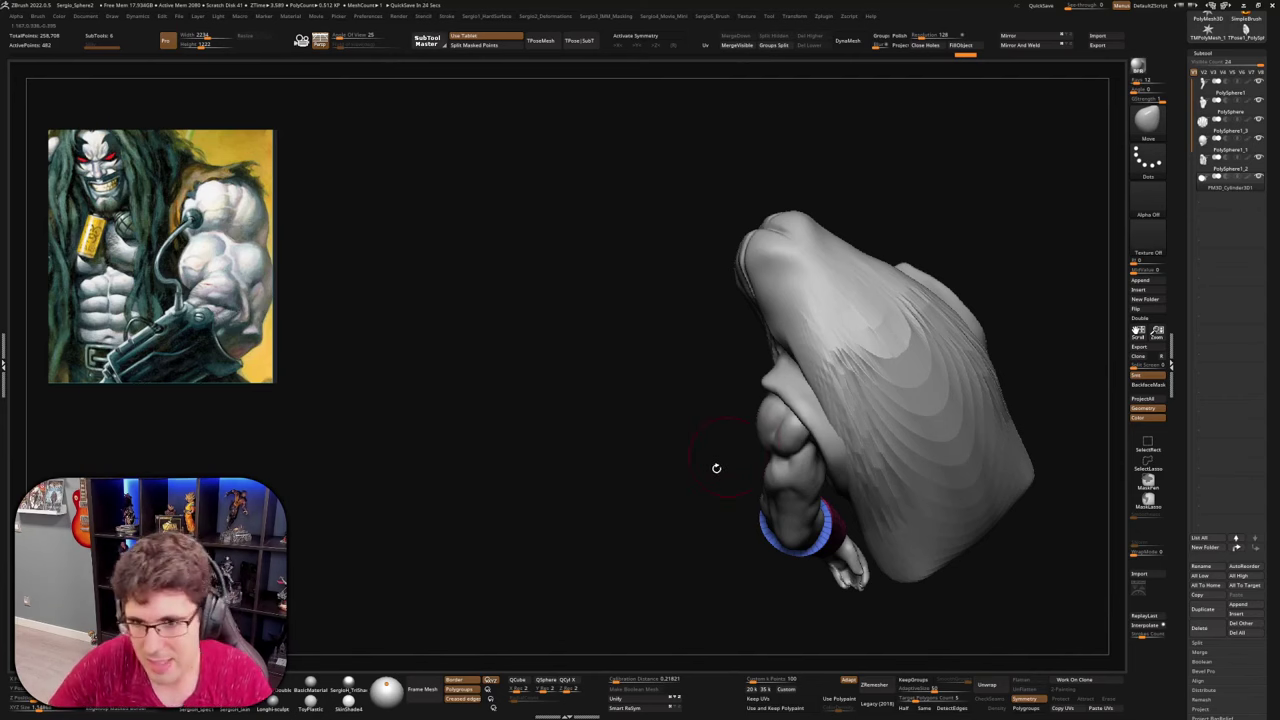
drag(717, 469, 735, 415)
key(shift+f)
alt+drag(728, 571, 728, 434)
mouse_move(749, 434)
ctrl+right_down()
mouse_move(752, 480)
mouse_move(800, 474)
ctrl+right_up()
drag(741, 418, 737, 410)
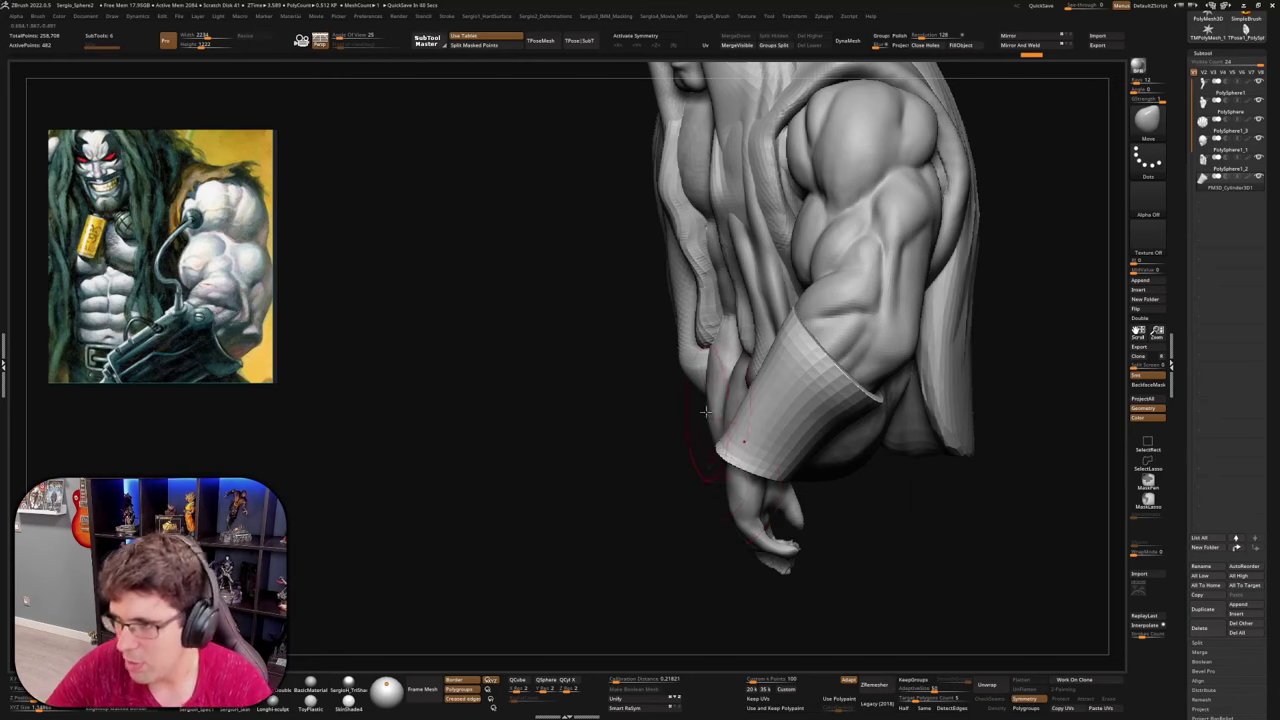
Refine the cuff's silhouette and wrist opening from several angles with the Move brush, undoing an unwanted stroke
mouse_move(776, 434)
right_down()
mouse_move(862, 442)
mouse_move(821, 520)
right_up()
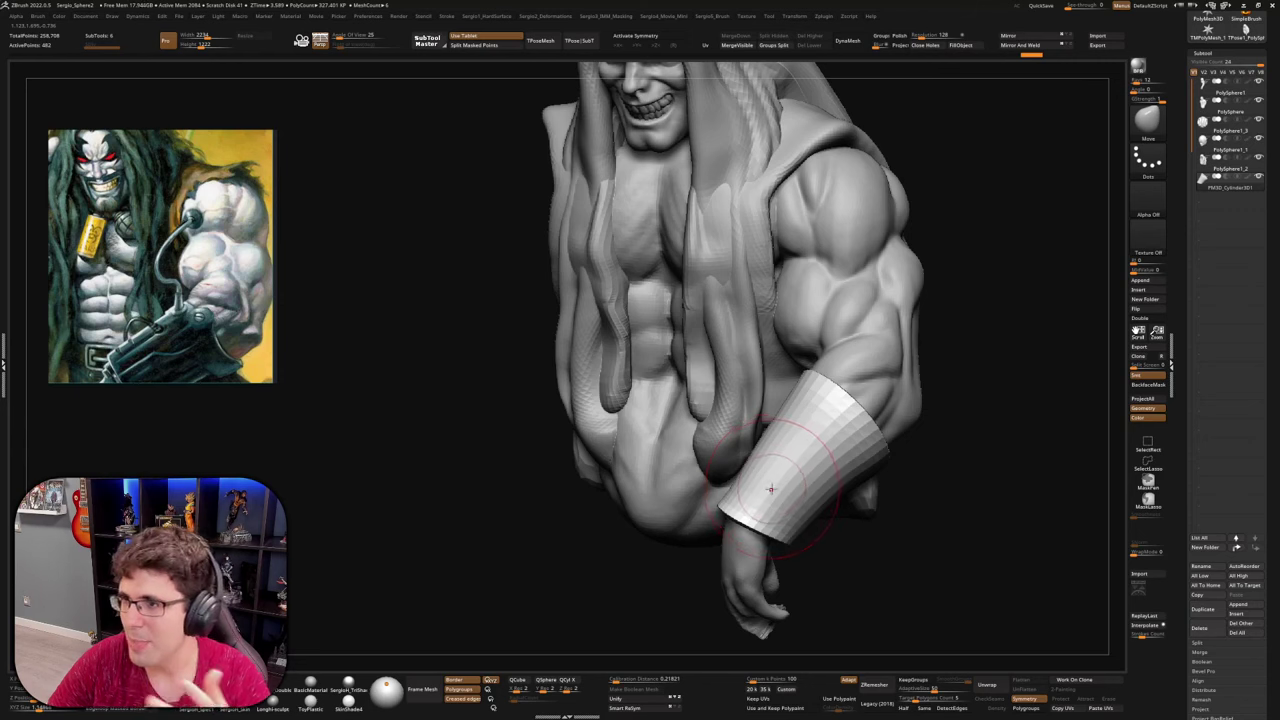
mouse_move(763, 498)
right_down()
mouse_move(748, 472)
mouse_move(815, 402)
mouse_move(785, 390)
mouse_move(920, 413)
right_up()
drag(930, 408, 920, 410)
key(ctrl+z)
mouse_move(897, 430)
right_down()
mouse_move(850, 520)
mouse_move(818, 522)
right_up()
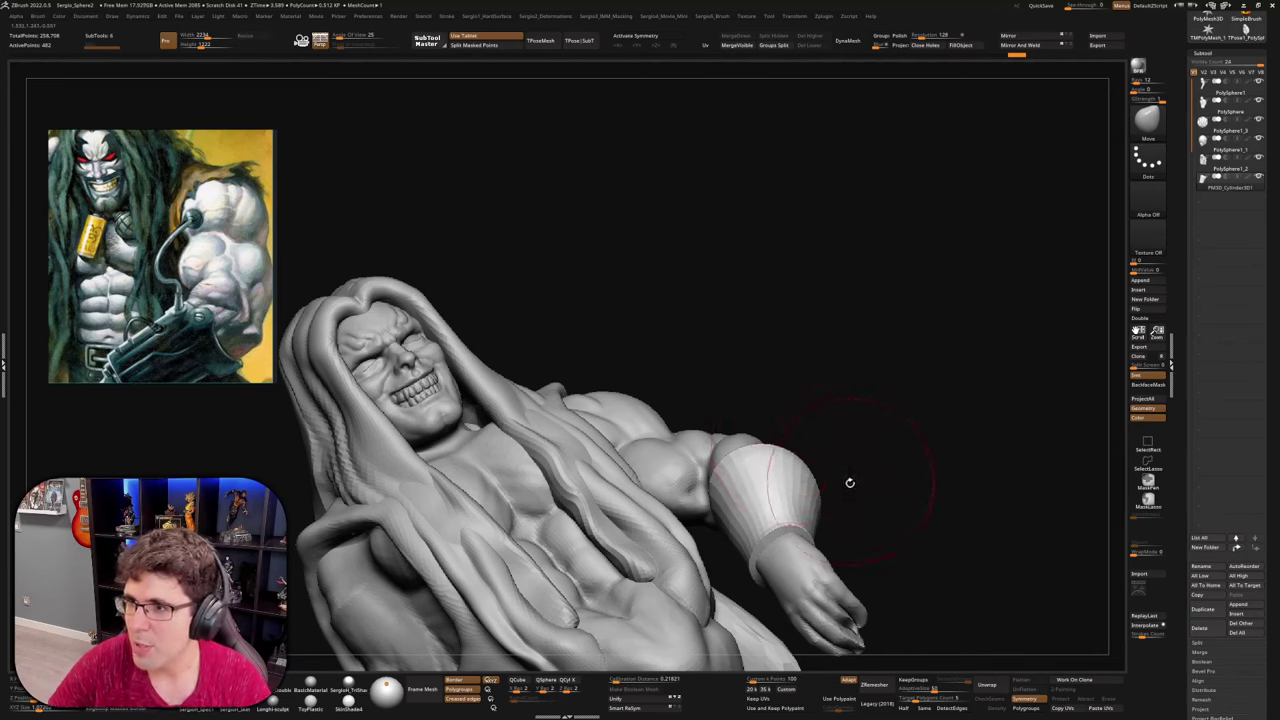
mouse_move(846, 480)
mouse_down()
mouse_move(858, 510)
mouse_move(845, 563)
mouse_move(828, 544)
mouse_up()
right_drag(826, 545, 819, 527)
drag(819, 527, 822, 533)
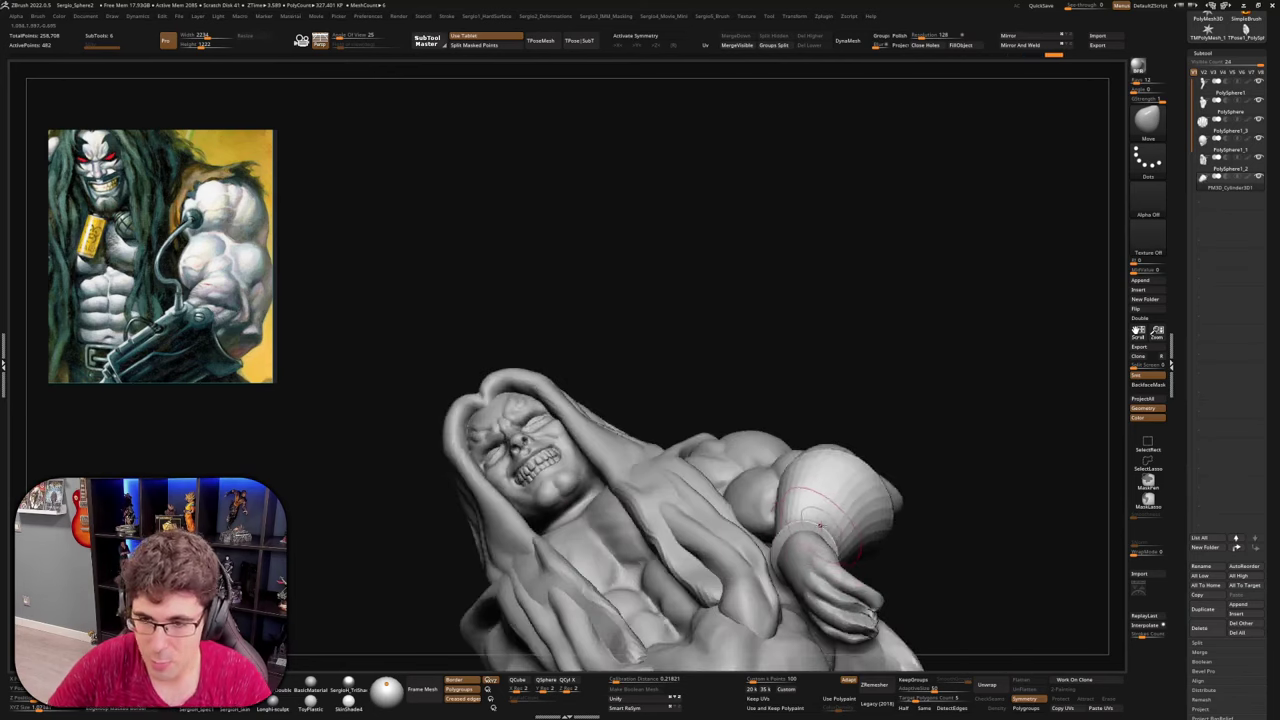
mouse_move(826, 535)
right_down()
mouse_move(849, 552)
mouse_move(840, 525)
mouse_move(873, 517)
mouse_move(837, 512)
right_up()
right_drag(810, 570, 820, 574)
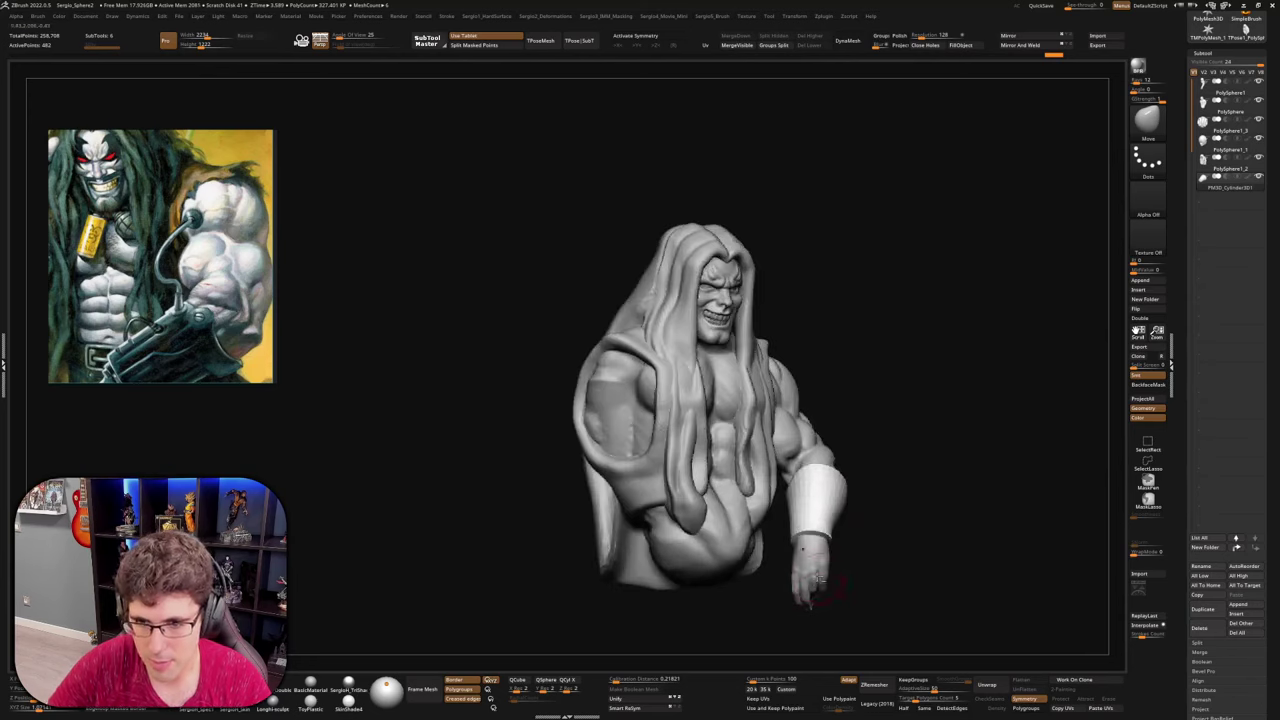
Select the arm subtool, show it without the rest of the figure, and adjust the brush size at the wrist
alt+click(818, 573)
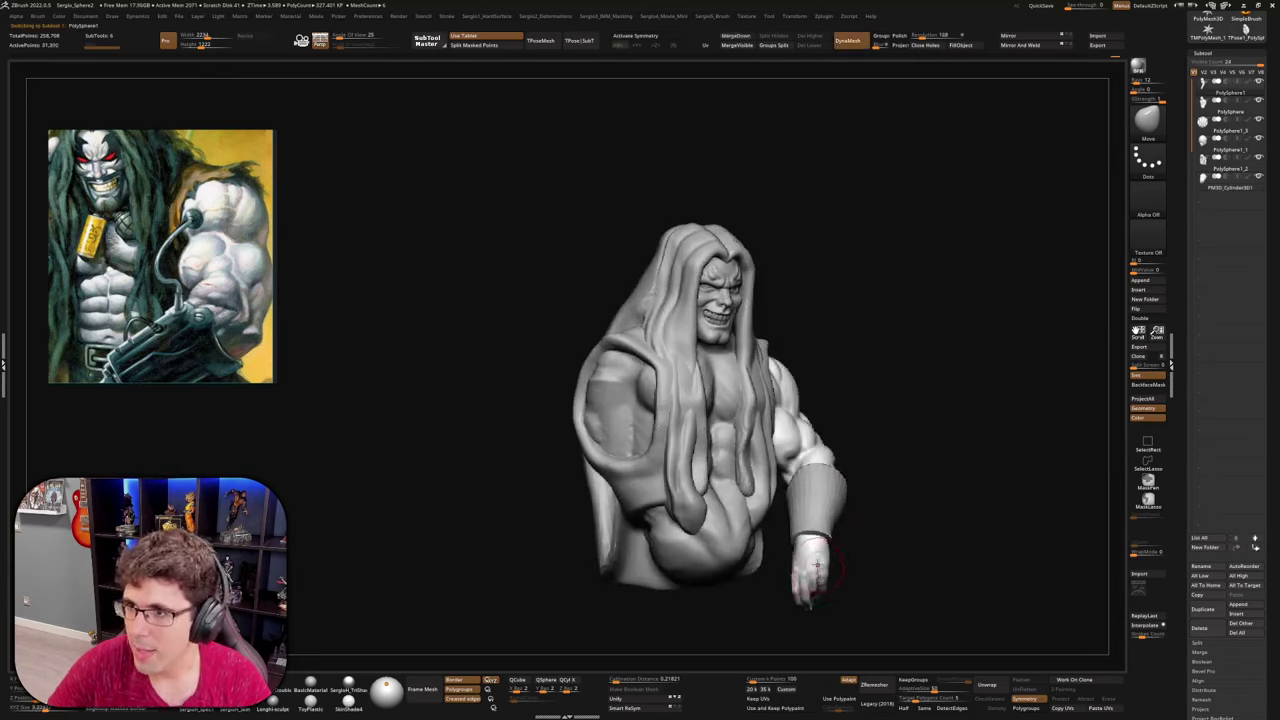
ctrl+shift+click(813, 565)
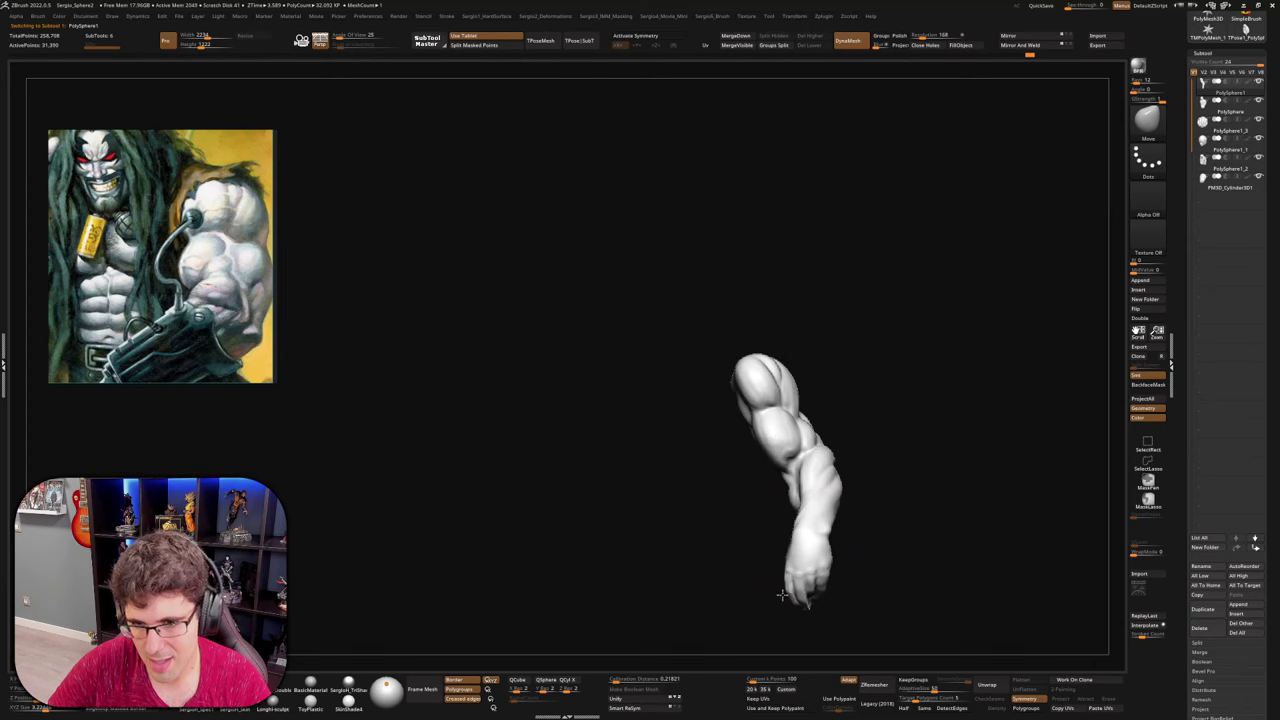
mouse_move(837, 537)
right_down()
mouse_move(846, 556)
mouse_move(830, 530)
mouse_move(867, 494)
mouse_move(833, 520)
right_up()
key(s)
drag(828, 548, 834, 548)
key(1)
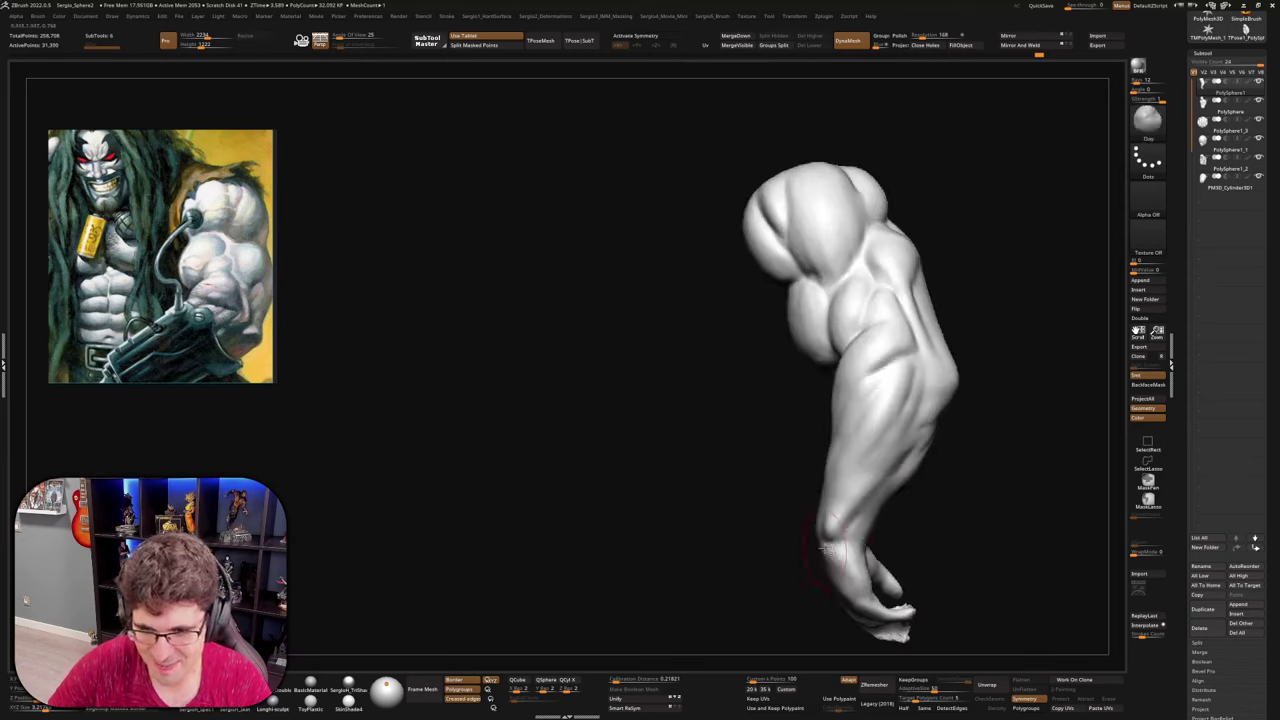
Mask the thumb with a lasso, invert the mask so only the thumb is editable, and activate the transform gizmo
mouse_move(864, 548)
right_down()
mouse_move(829, 603)
mouse_move(794, 603)
mouse_move(812, 576)
mouse_move(850, 608)
mouse_move(884, 598)
mouse_move(838, 564)
mouse_move(851, 606)
mouse_move(886, 600)
mouse_move(845, 580)
mouse_move(866, 557)
mouse_move(800, 617)
mouse_move(766, 583)
right_up()
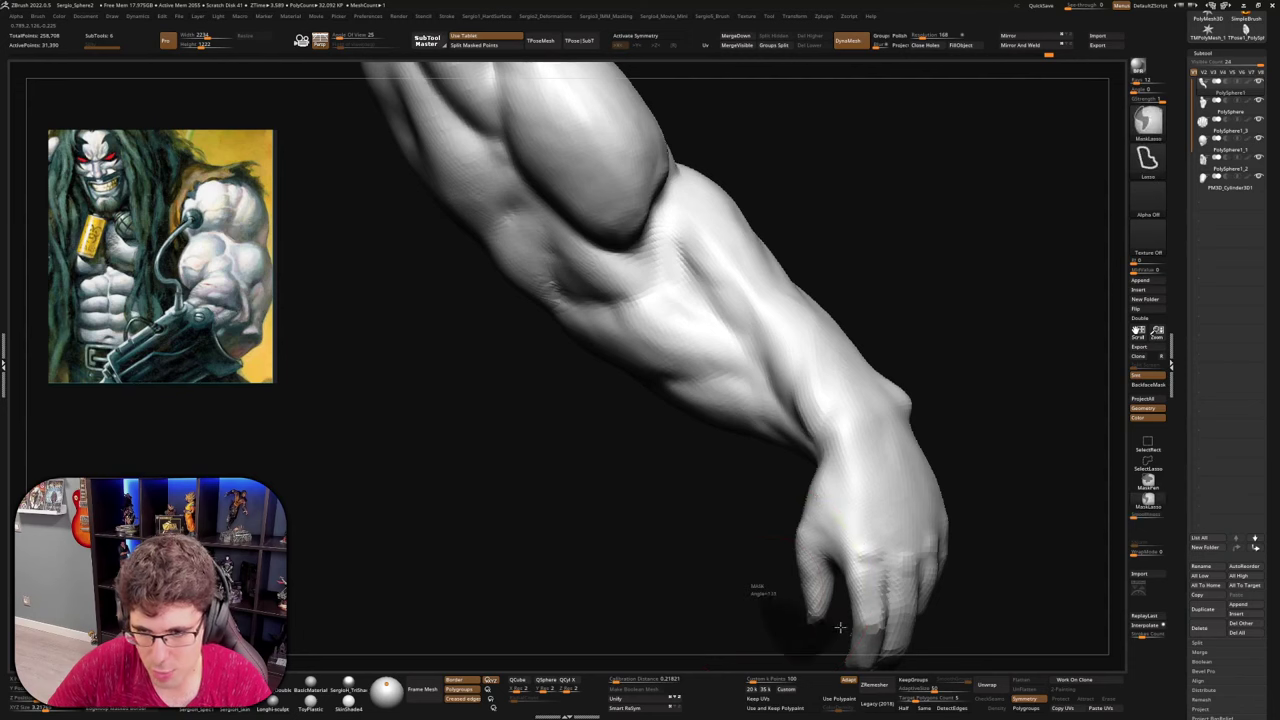
right_drag(770, 478, 840, 488)
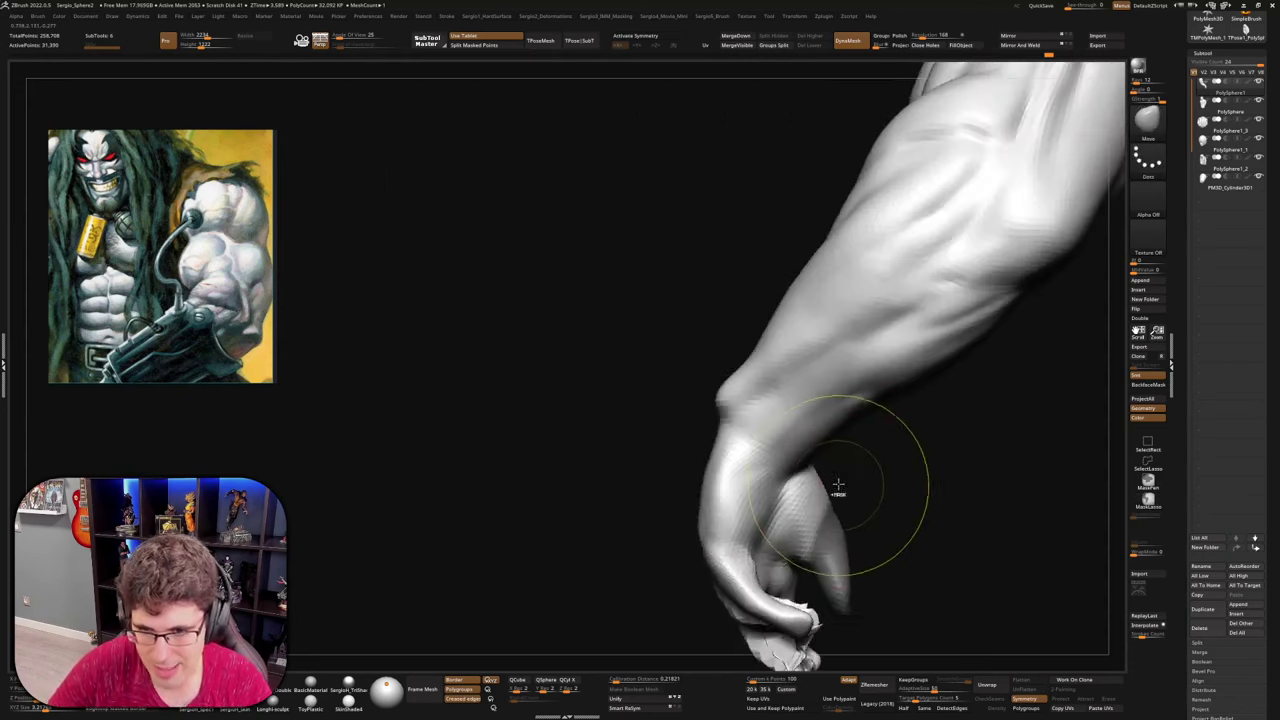
ctrl+drag(822, 598, 926, 580)
right_drag(912, 570, 800, 529)
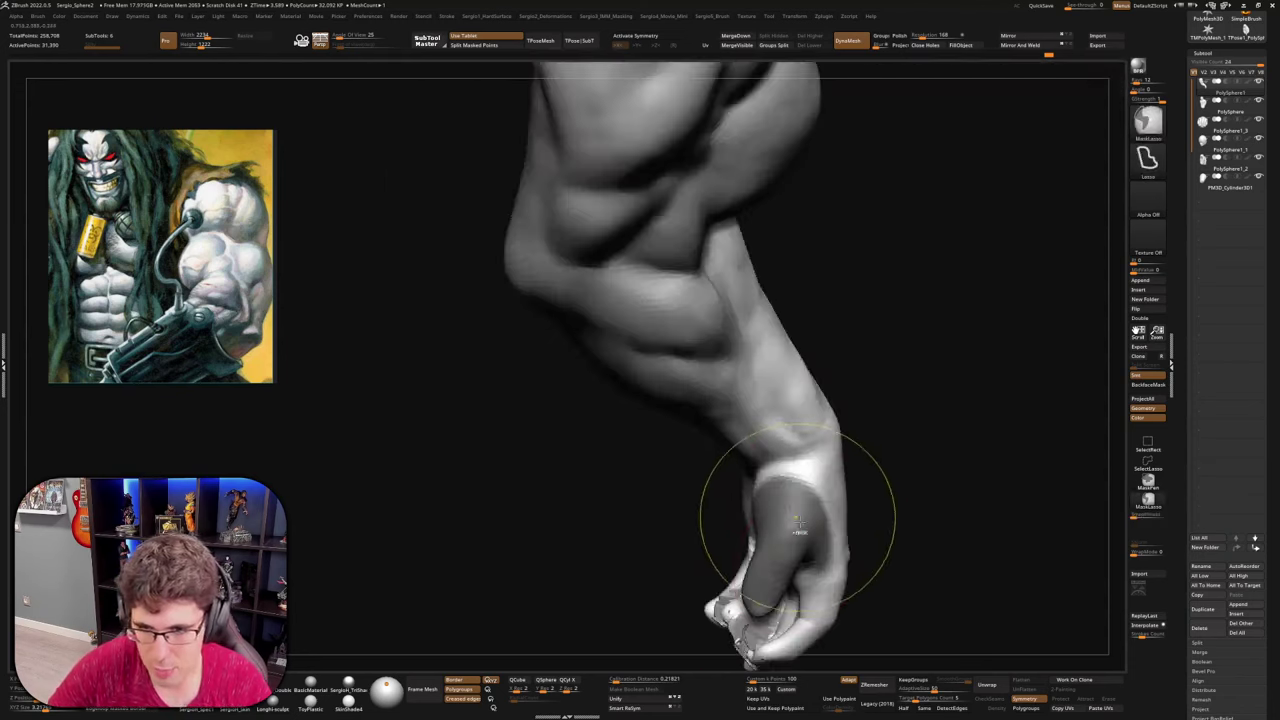
ctrl+click(875, 521)
key(w)
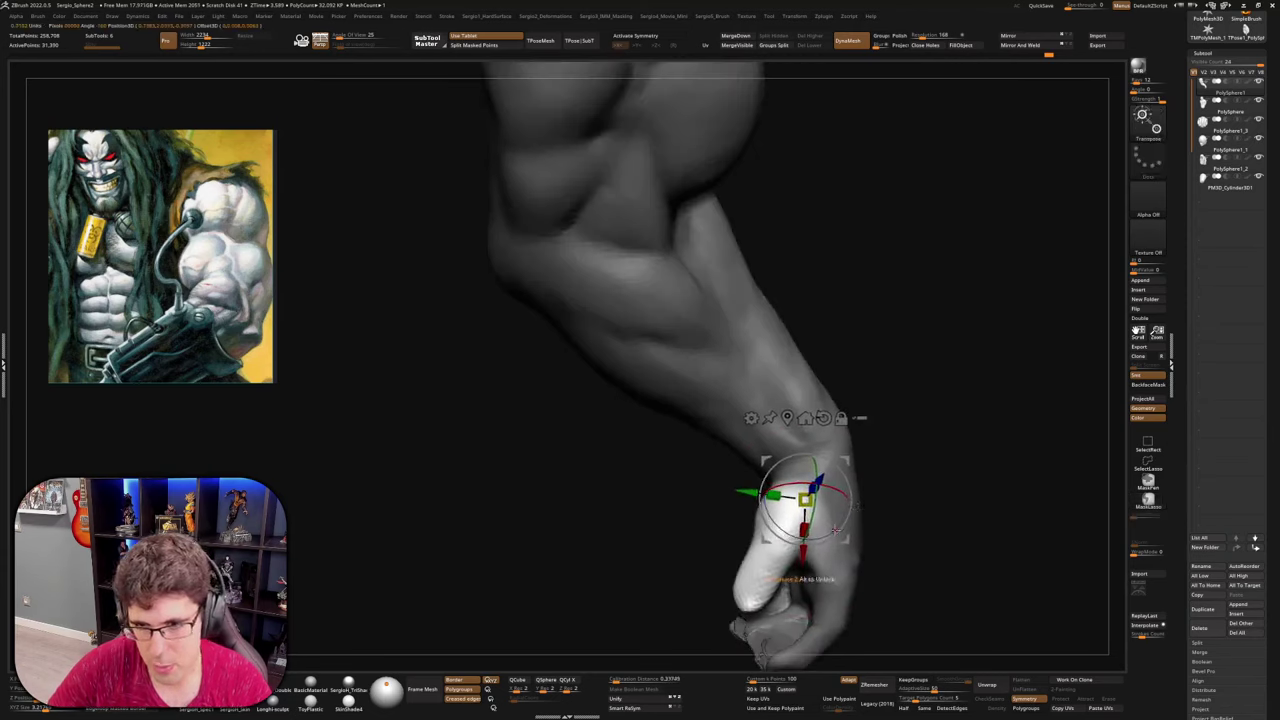
Move and rotate the unmasked thumb away from the fingers with the transform gizmo
right_drag(828, 535, 910, 504)
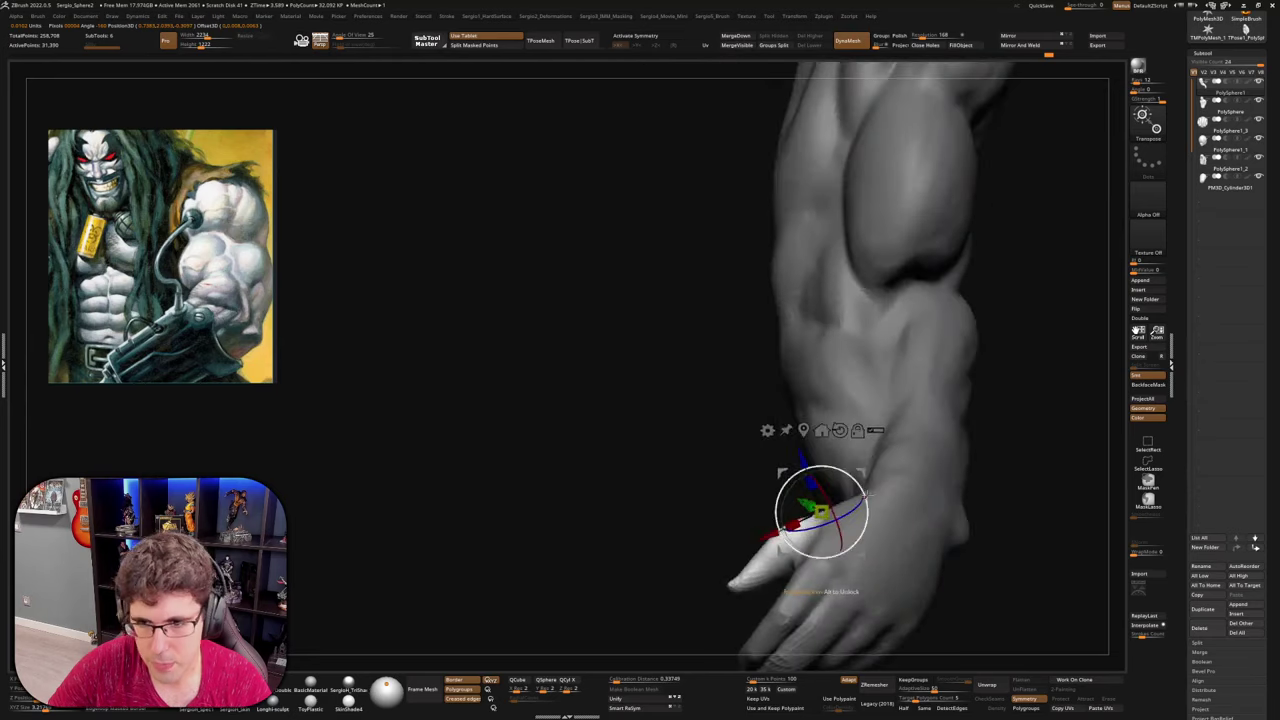
drag(863, 477, 858, 471)
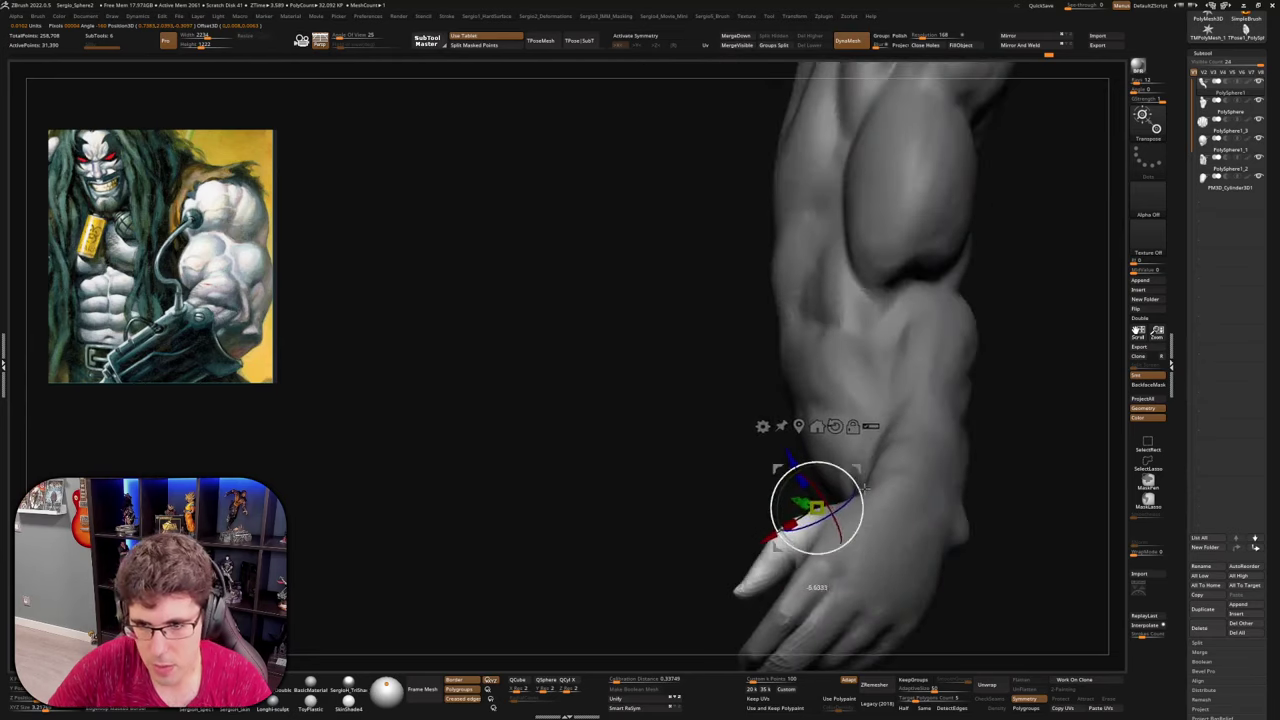
mouse_move(865, 487)
right_down()
mouse_move(877, 557)
mouse_move(820, 603)
mouse_move(758, 597)
right_up()
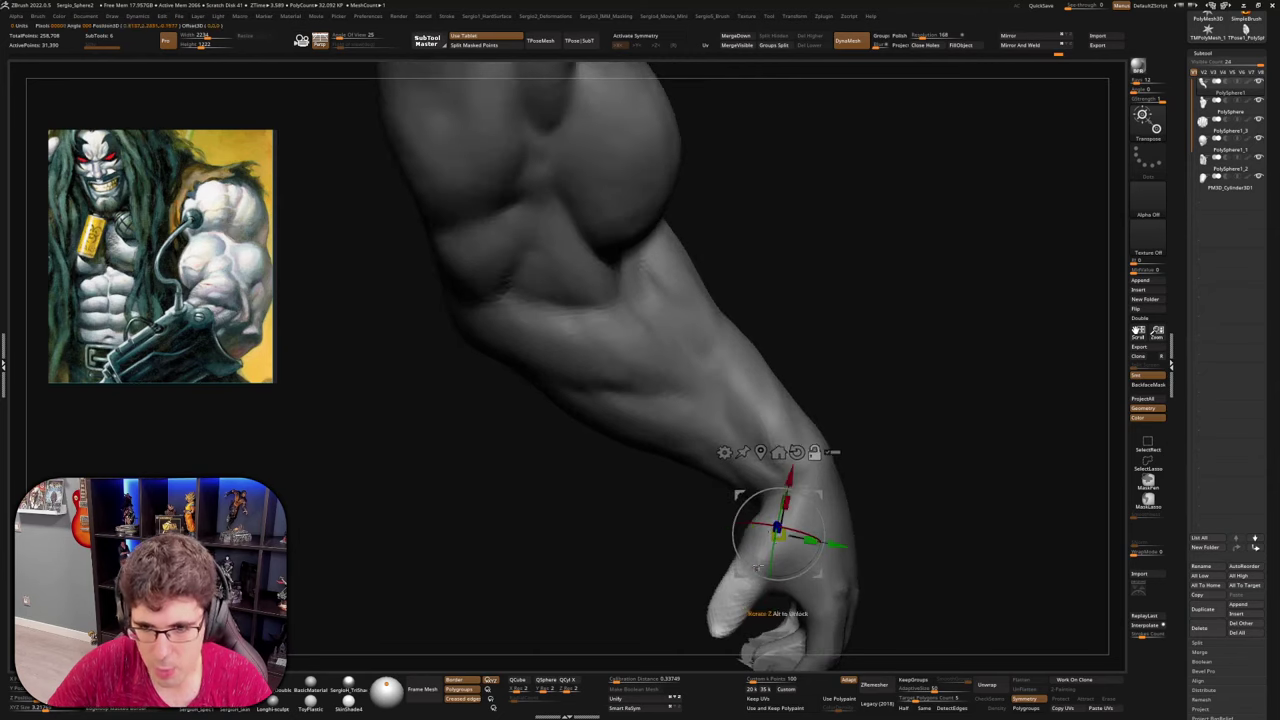
drag(758, 566, 811, 609)
mouse_move(811, 609)
right_down()
mouse_move(850, 584)
mouse_move(862, 480)
mouse_move(849, 514)
right_up()
Return to the Move brush, clear the mask from the arm, and adjust the brush size
key(q)
key(s)
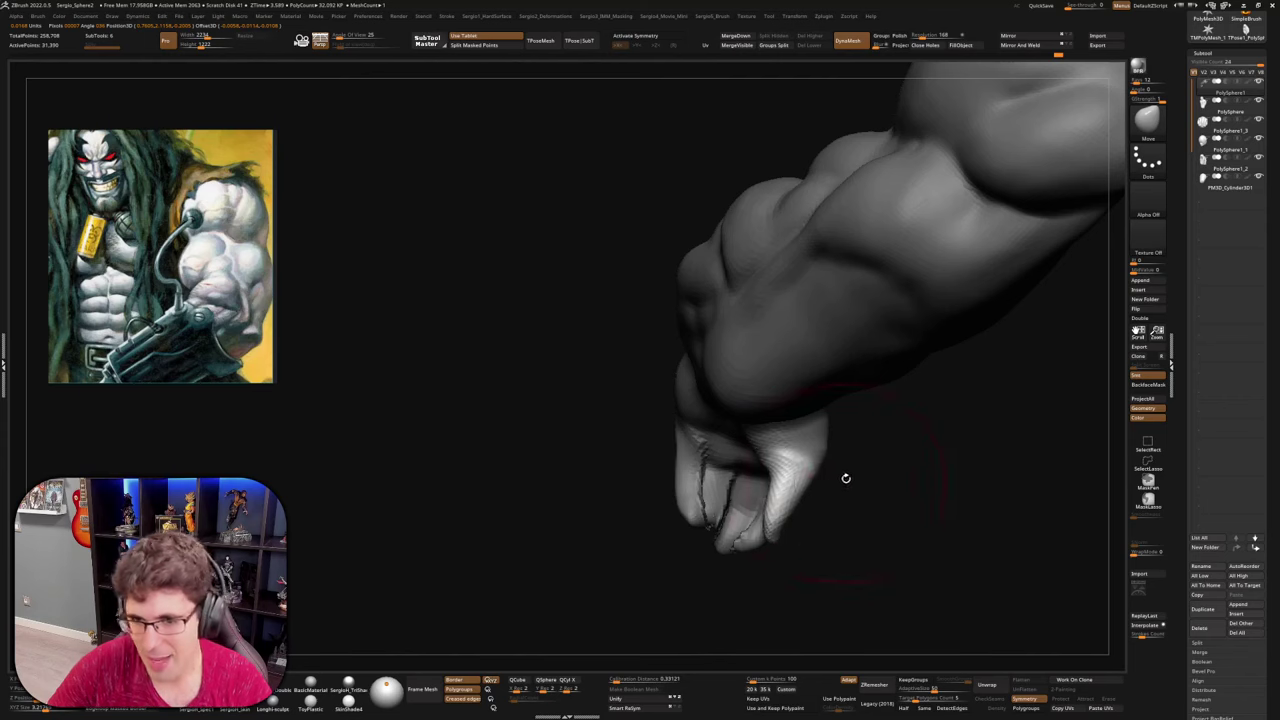
ctrl+drag(846, 478, 848, 508)
key(s)
mouse_move(748, 438)
right_down()
mouse_move(800, 509)
mouse_move(822, 483)
mouse_move(805, 496)
mouse_move(822, 528)
mouse_move(837, 526)
mouse_move(832, 549)
mouse_move(894, 443)
right_up()
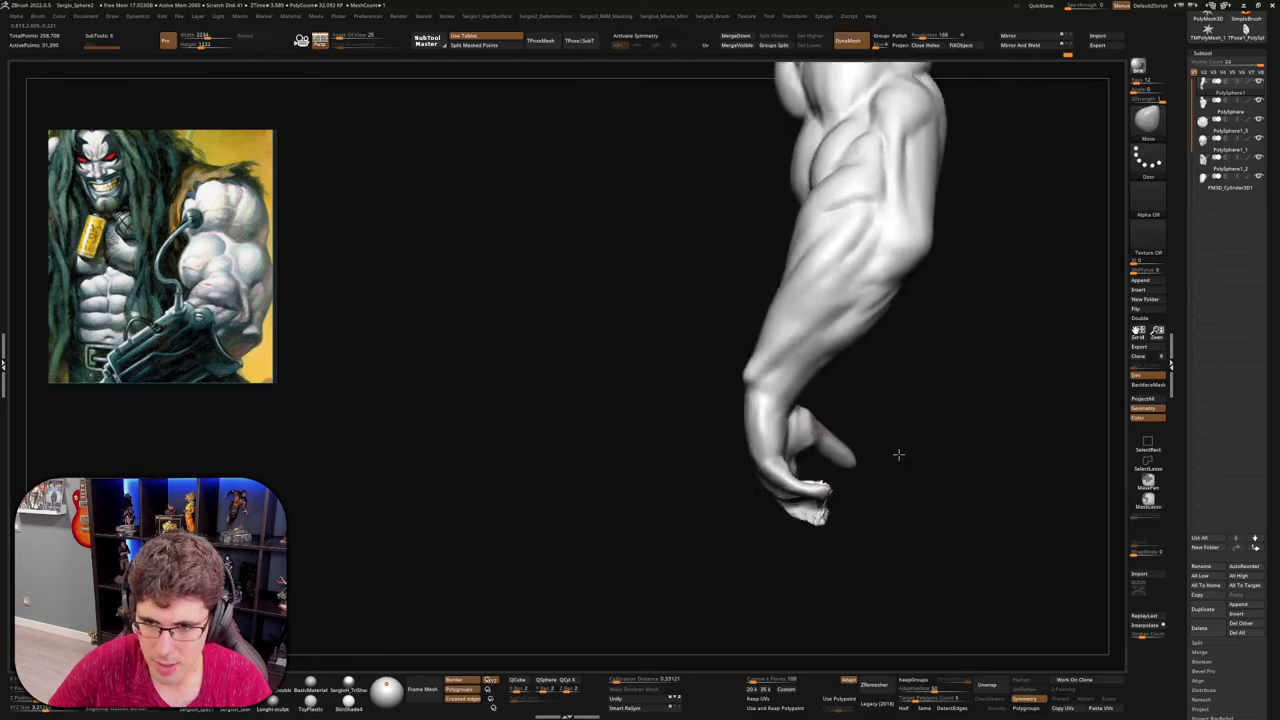
right_drag(877, 471, 843, 477)
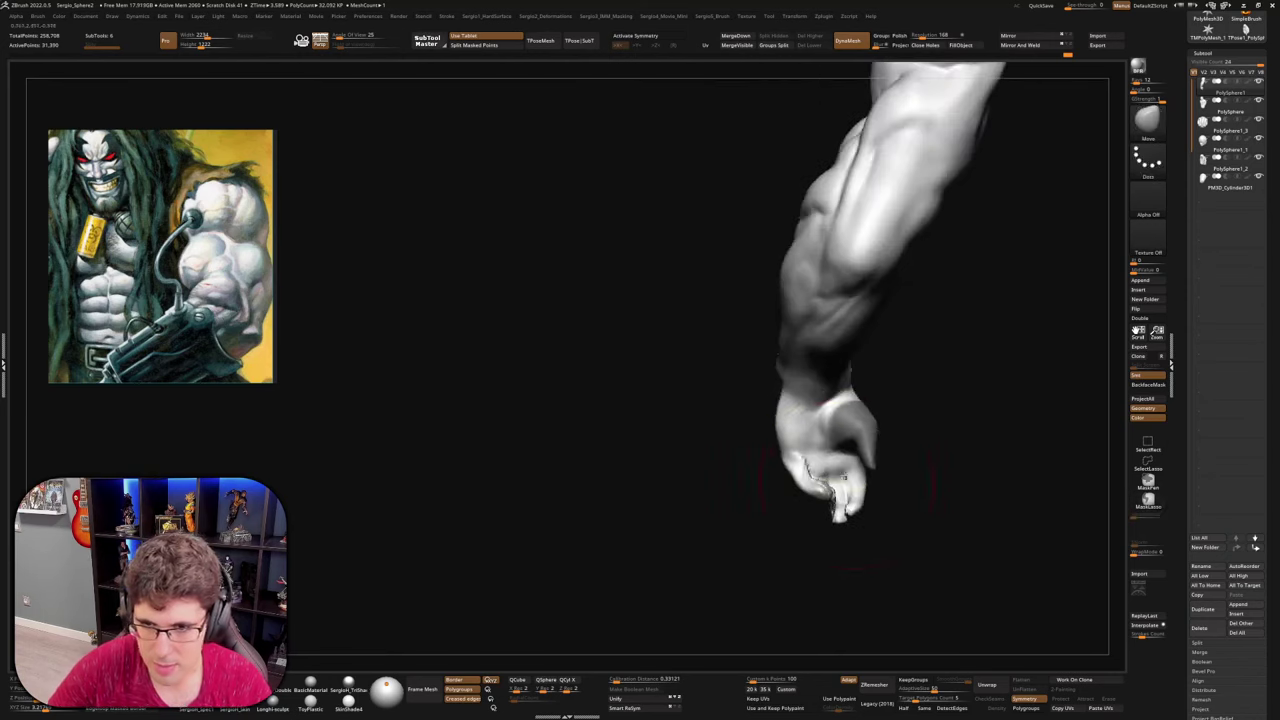
Adjust the shape of the palm and fingers with the Move brush at a smaller size
ctrl+drag(832, 410, 867, 440)
ctrl+click(907, 441)
right_drag(853, 478, 795, 540)
ctrl+drag(897, 508, 857, 528)
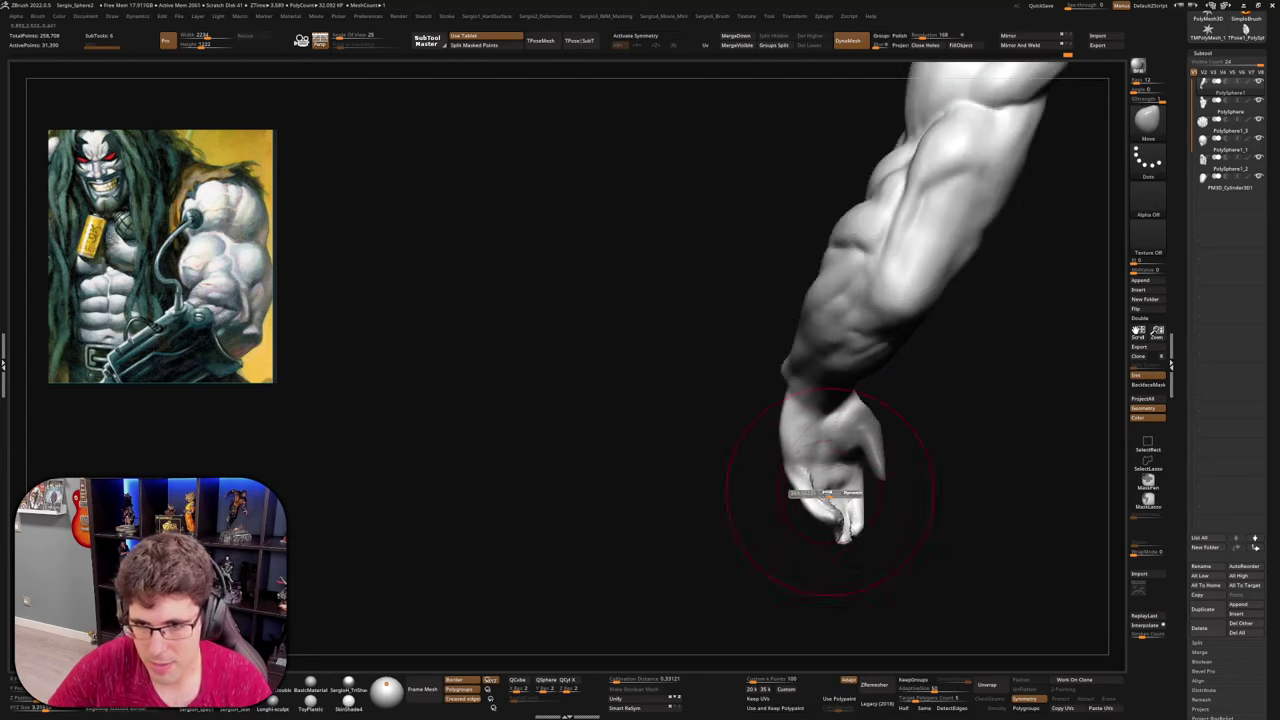
key(bracketleft)
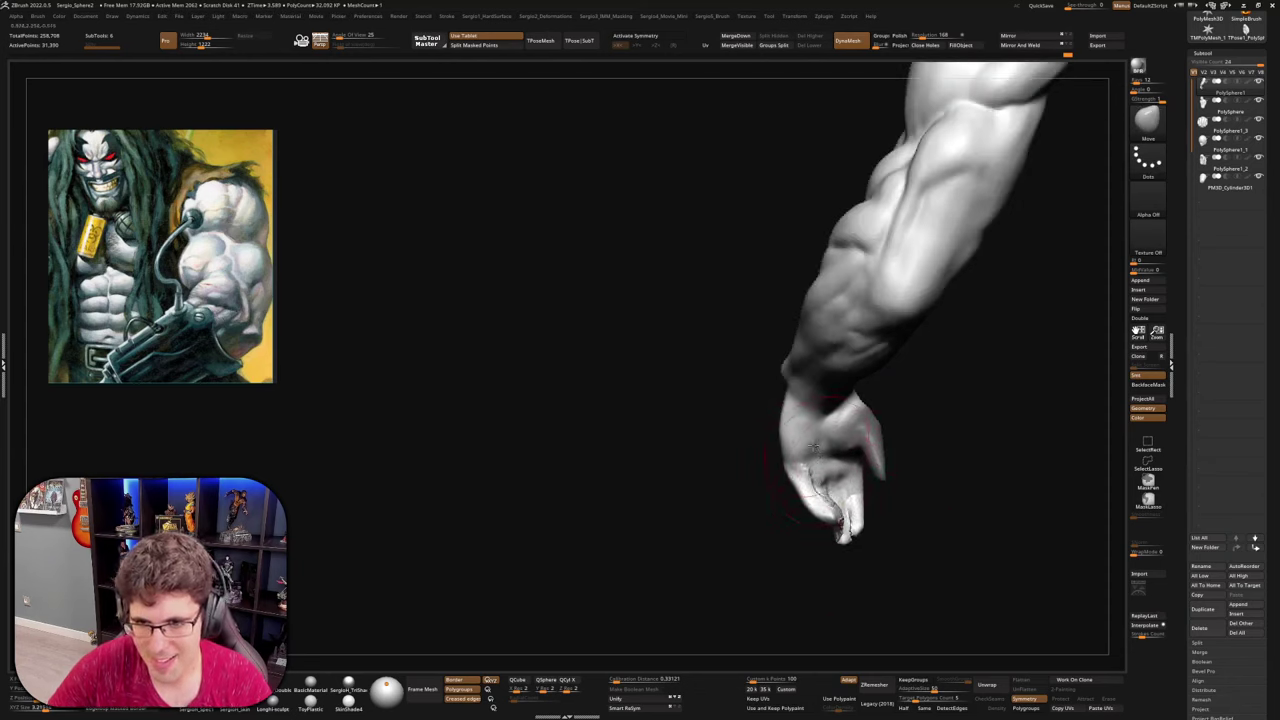
mouse_move(814, 448)
right_down()
mouse_move(889, 443)
mouse_move(848, 460)
mouse_move(818, 450)
right_up()
right_drag(856, 495, 822, 462)
right_drag(828, 425, 823, 517)
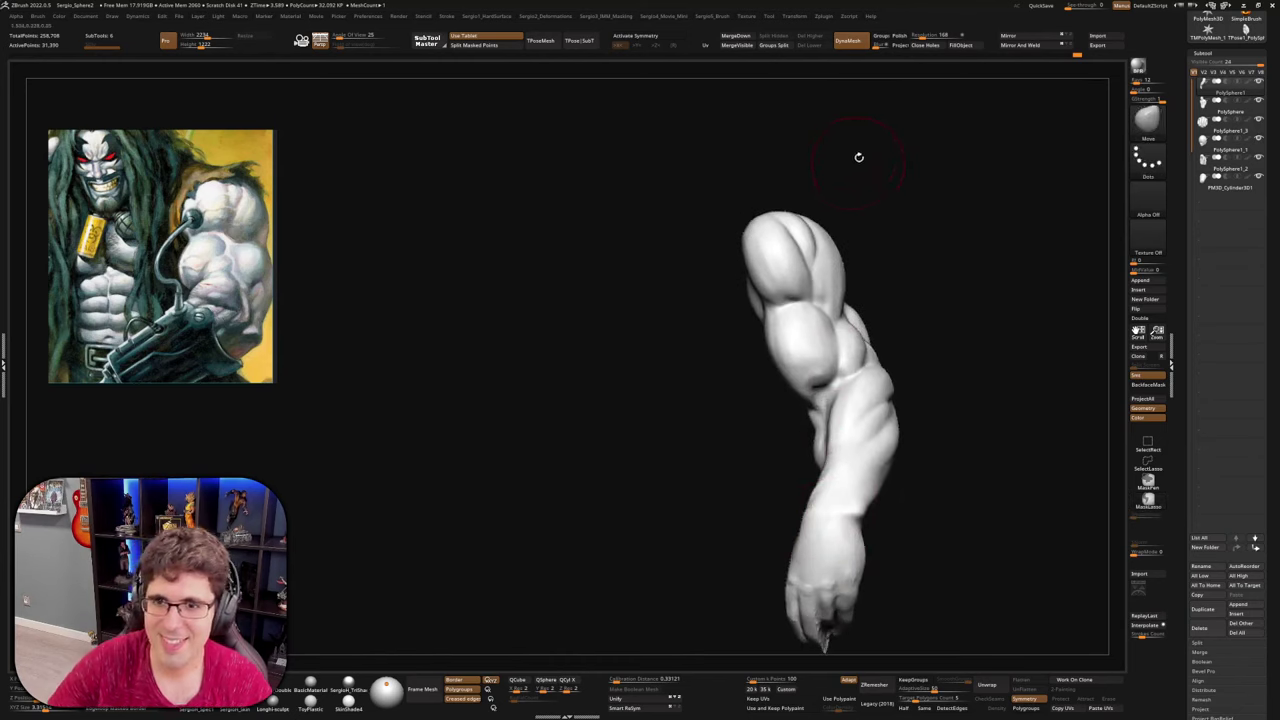
Remesh the arm at a higher DynaMesh resolution to gain a denser surface, undoing the last unwanted change
drag(922, 37, 926, 42)
ctrl+drag(906, 117, 914, 210)
right_drag(867, 443, 908, 434)
mouse_move(858, 220)
ctrl+mouse_down()
mouse_move(860, 318)
mouse_move(914, 448)
ctrl+mouse_up()
key(ctrl+z)
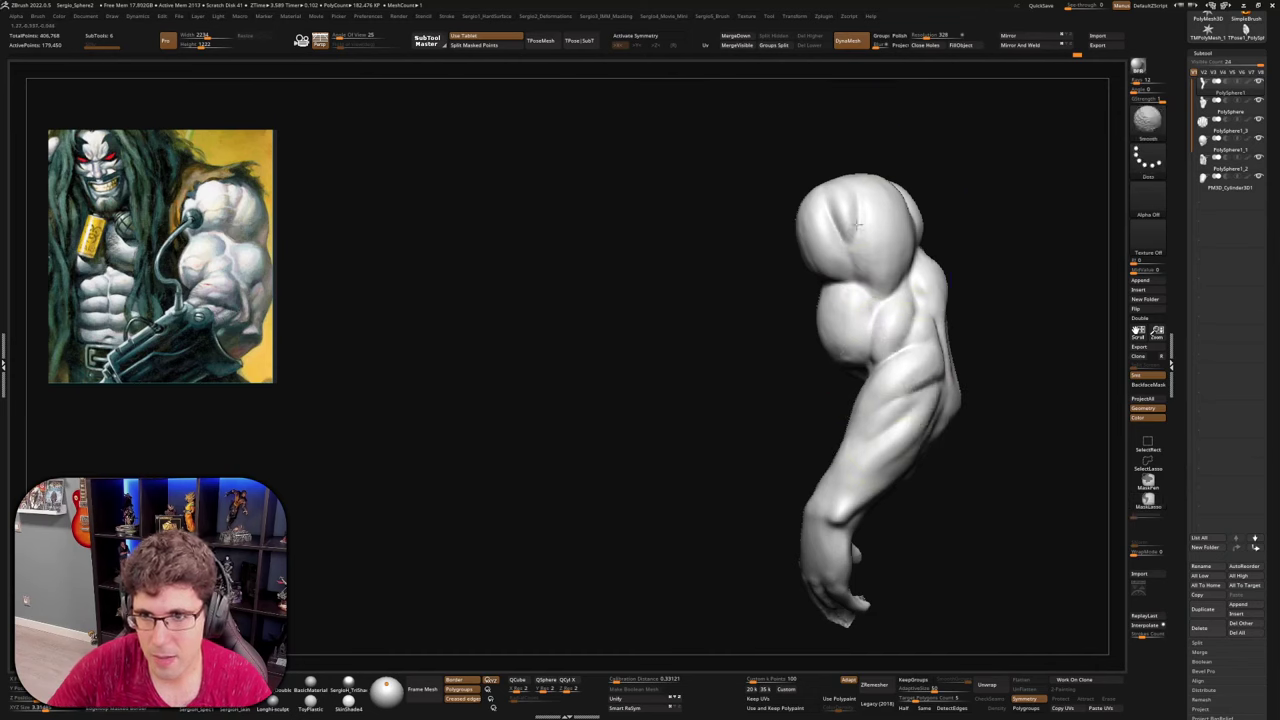
Activate the Clay brush and assign the square Alpha 28 to it for sculpting the upper arm
right_drag(899, 357, 845, 360)
mouse_move(845, 360)
ctrl+right_down()
mouse_move(829, 374)
mouse_move(860, 330)
ctrl+right_up()
ctrl+right_drag(860, 330, 870, 313)
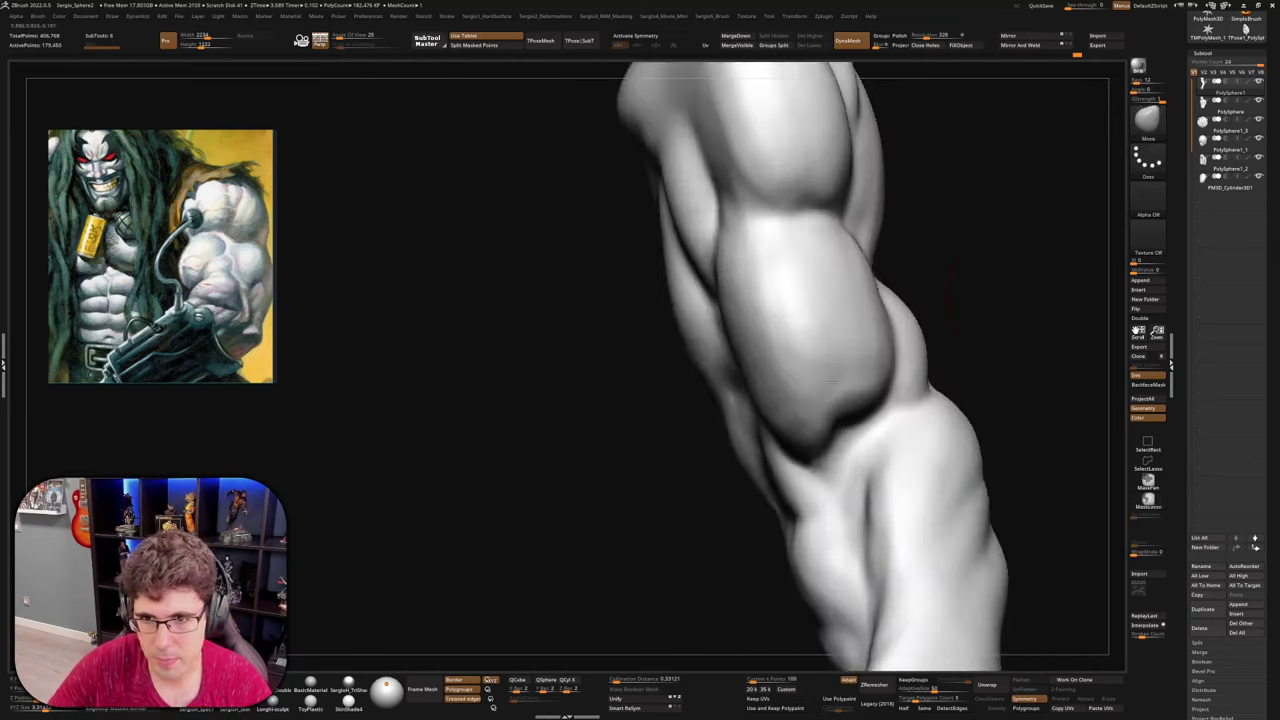
key(b)
key(c)
key(l)
click(1145, 212)
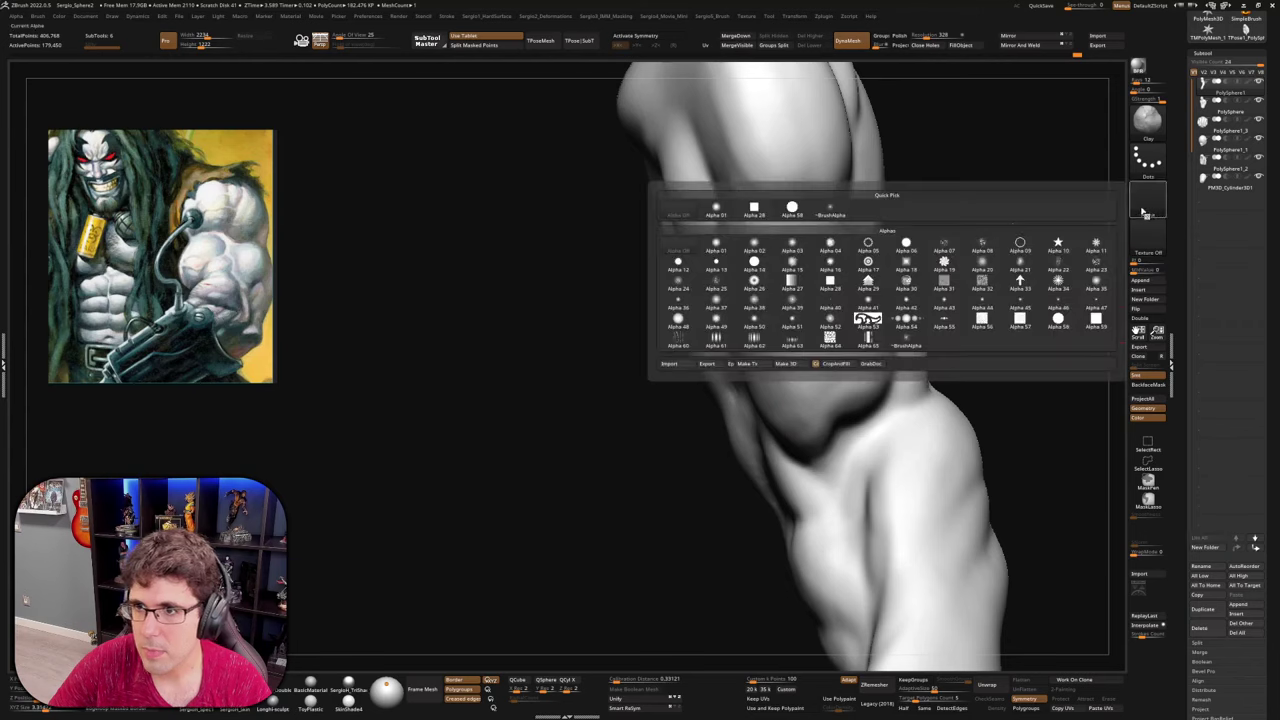
click(754, 209)
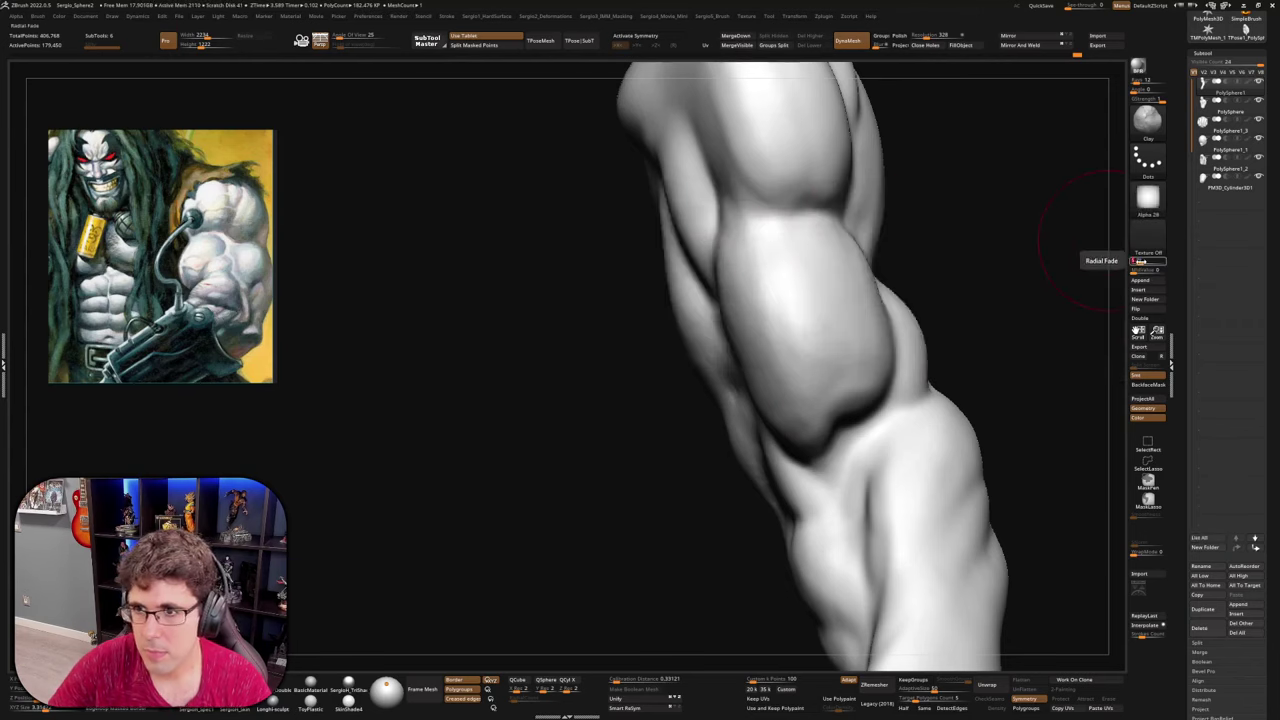
Build up muscle fibres along the inner side of the biceps with Clay brush strokes
mouse_move(766, 320)
right_down()
mouse_move(780, 393)
mouse_move(754, 386)
right_up()
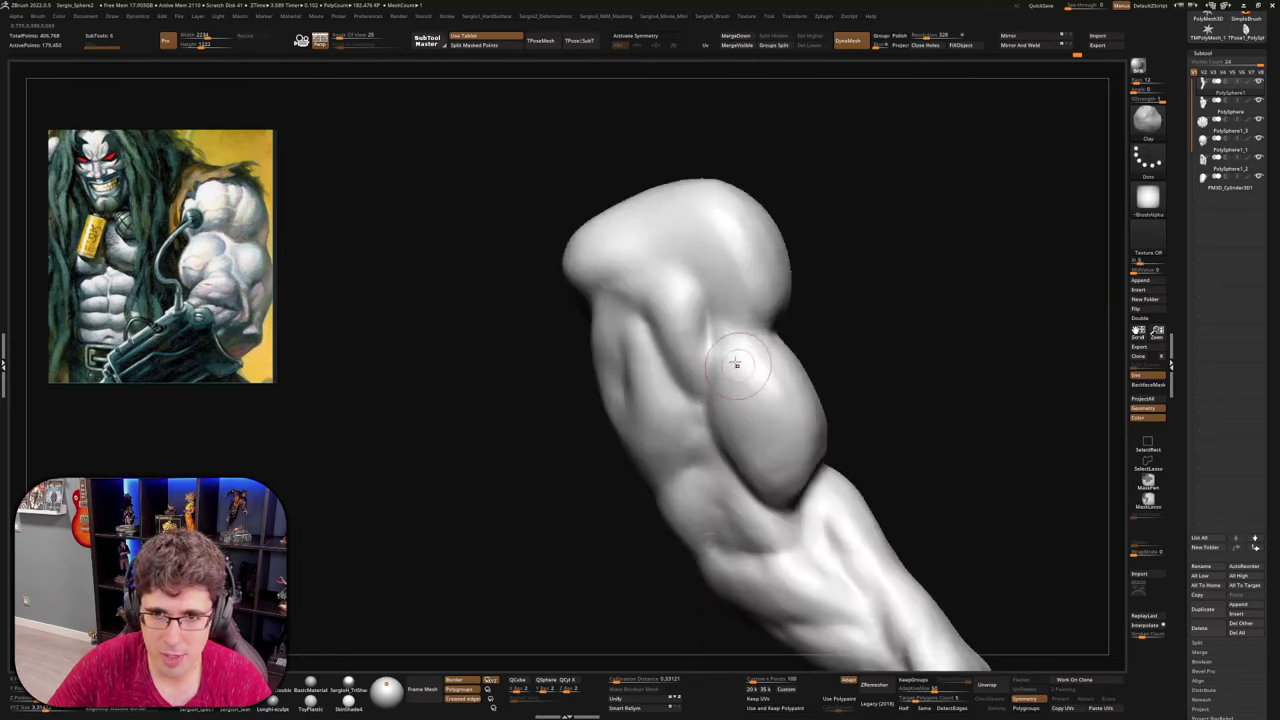
mouse_move(736, 364)
mouse_down()
mouse_move(749, 400)
mouse_move(735, 330)
mouse_move(768, 467)
mouse_move(758, 476)
mouse_up()
mouse_move(741, 372)
mouse_down()
mouse_move(778, 458)
mouse_move(782, 425)
mouse_up()
right_drag(770, 400, 800, 396)
mouse_move(750, 350)
mouse_down()
mouse_move(780, 394)
mouse_move(741, 360)
mouse_move(772, 430)
mouse_up()
right_drag(770, 410, 815, 405)
mouse_move(731, 355)
mouse_down()
mouse_move(786, 457)
mouse_move(737, 434)
mouse_move(800, 461)
mouse_up()
right_drag(801, 461, 758, 450)
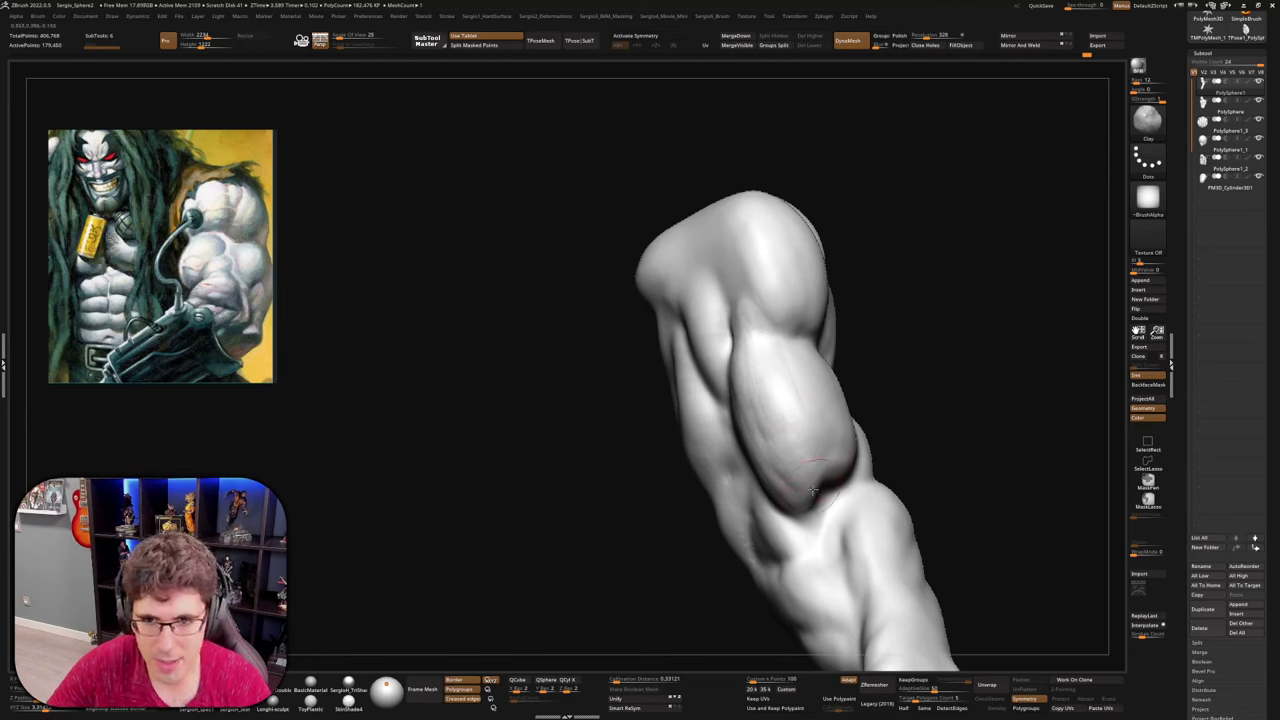
Refine the lower biceps and the grooves where the biceps meets the shoulder with the Clay brush
mouse_move(828, 445)
right_down()
mouse_move(815, 442)
mouse_move(852, 479)
mouse_move(869, 350)
right_up()
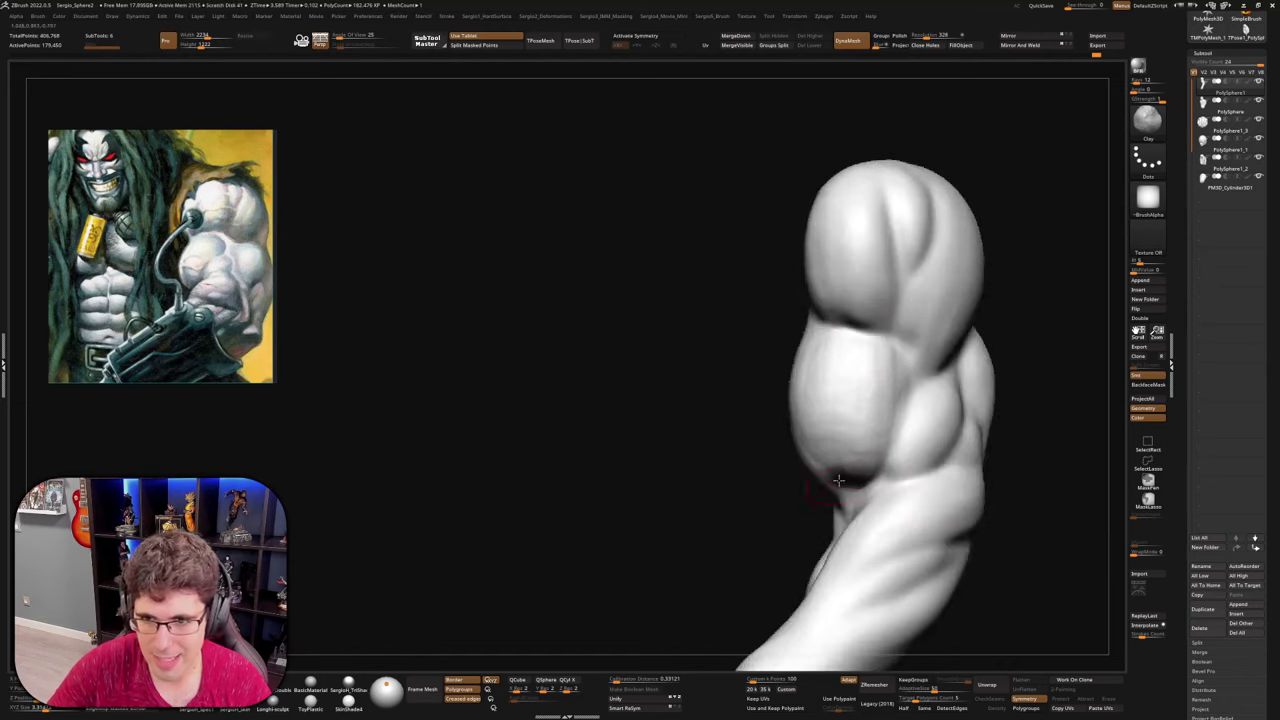
mouse_move(838, 480)
right_down()
mouse_move(840, 435)
mouse_move(829, 448)
right_up()
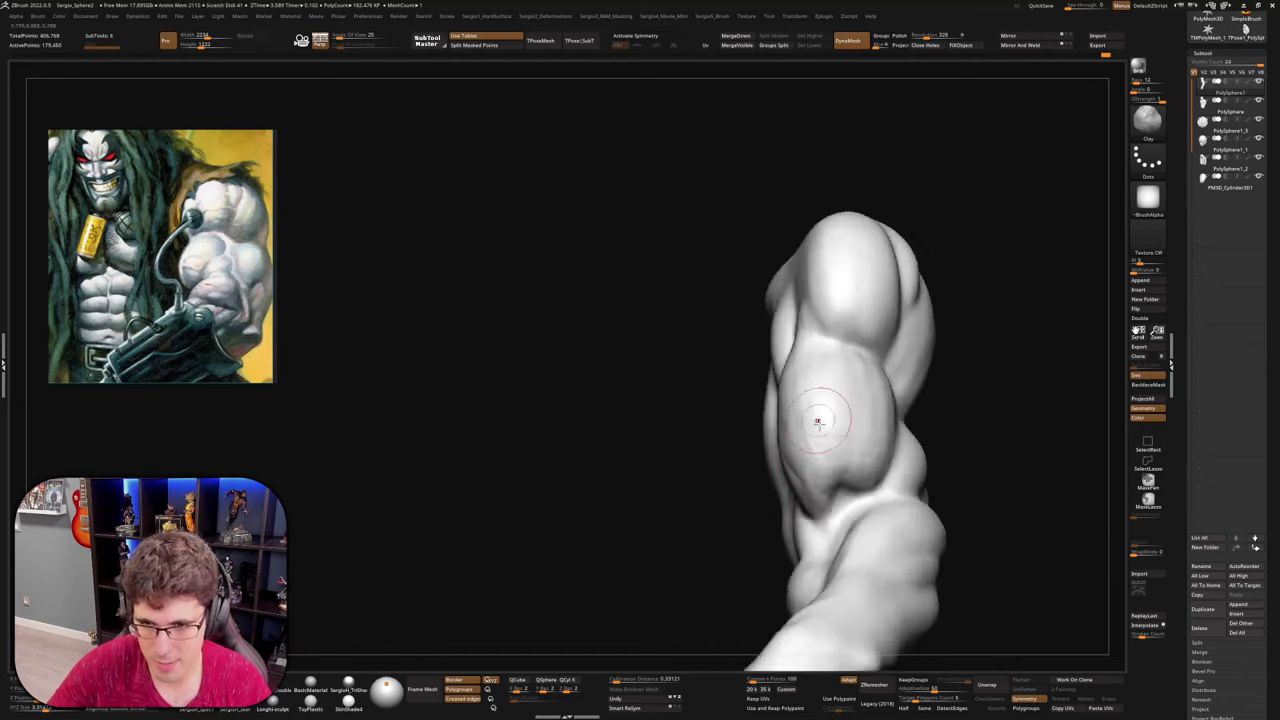
right_drag(815, 355, 848, 472)
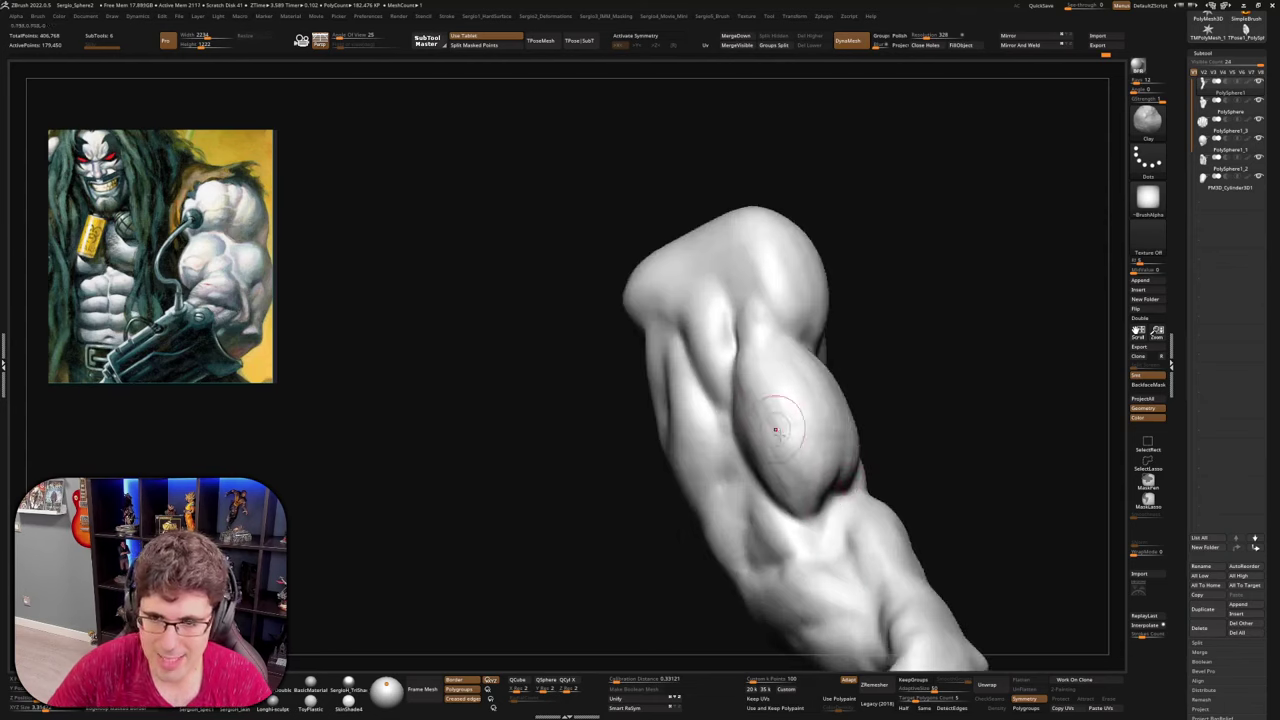
mouse_move(777, 423)
right_down()
mouse_move(806, 451)
mouse_move(760, 390)
mouse_move(766, 420)
right_up()
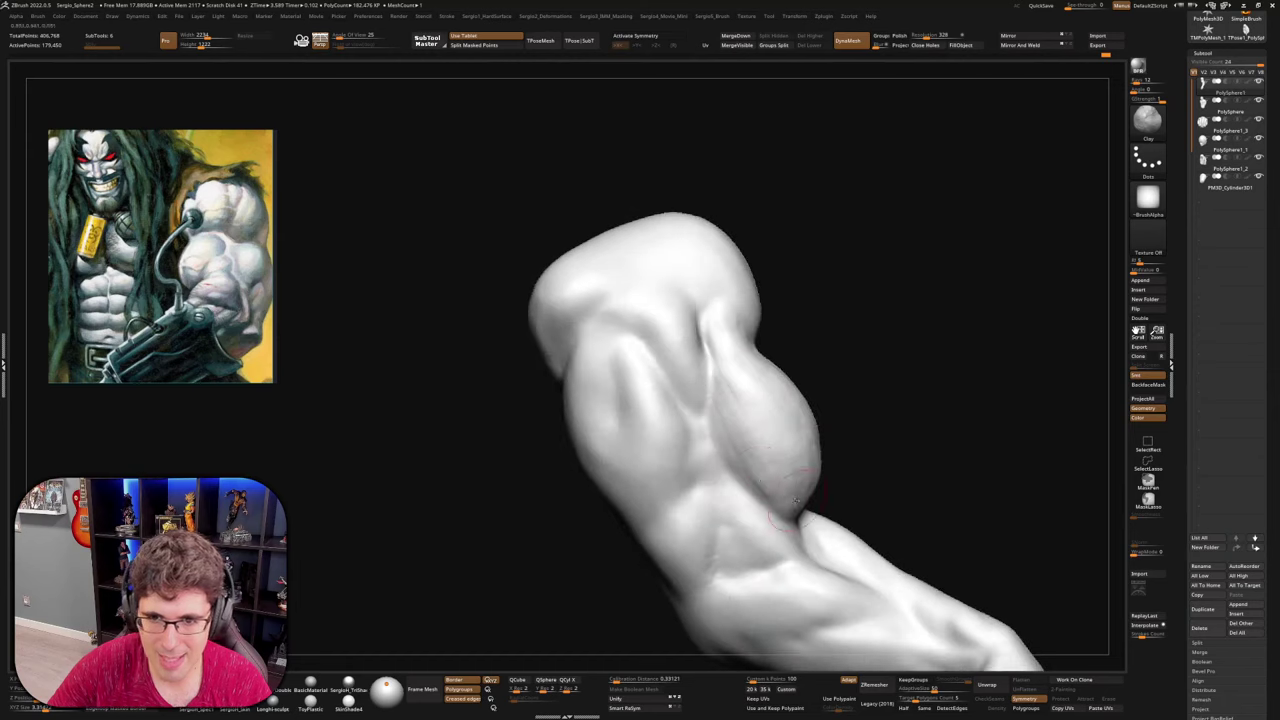
right_drag(803, 492, 734, 457)
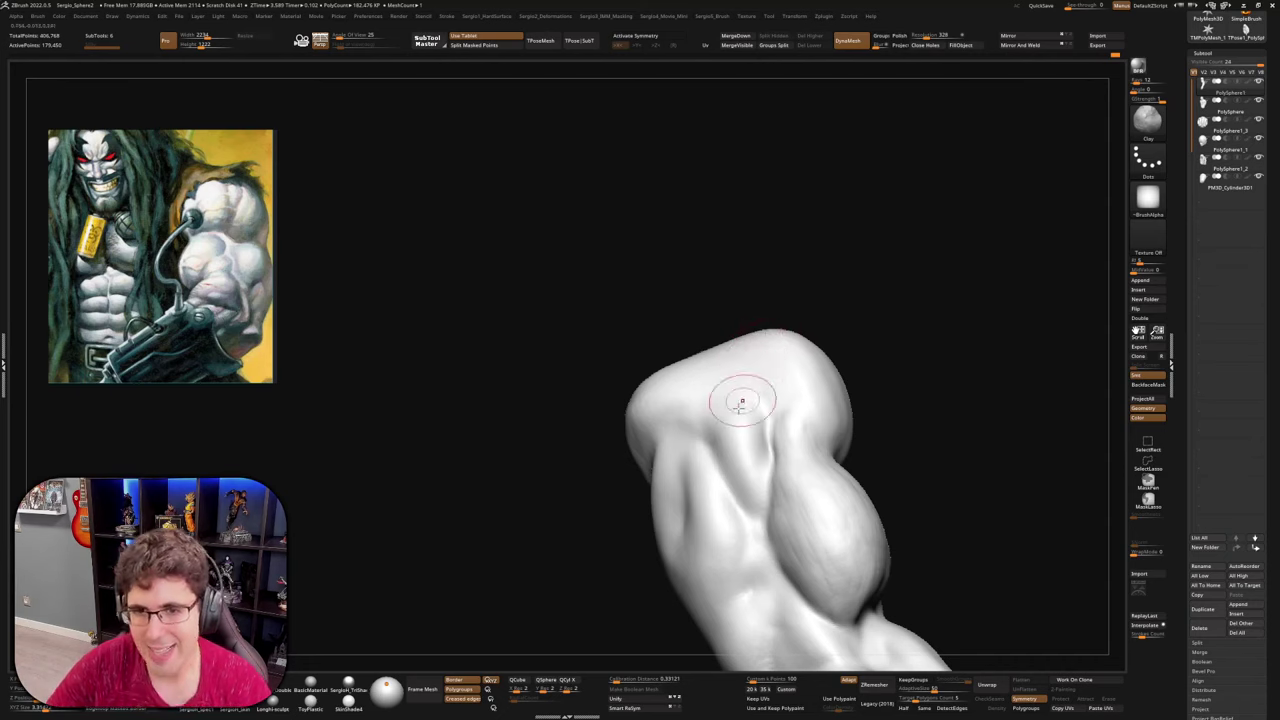
right_drag(737, 400, 753, 498)
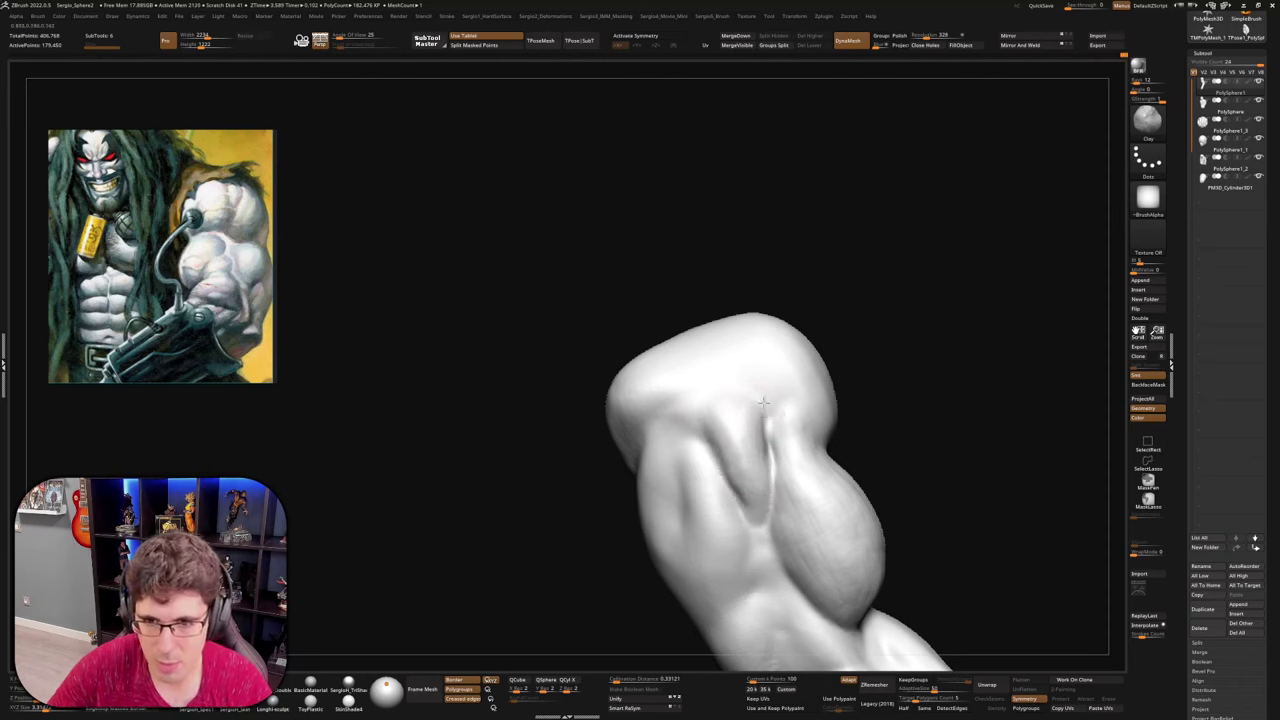
Carve a deeper groove between the biceps and the narrow inner arm muscle below the armpit with the DamStandard brush
right_drag(768, 490, 759, 462)
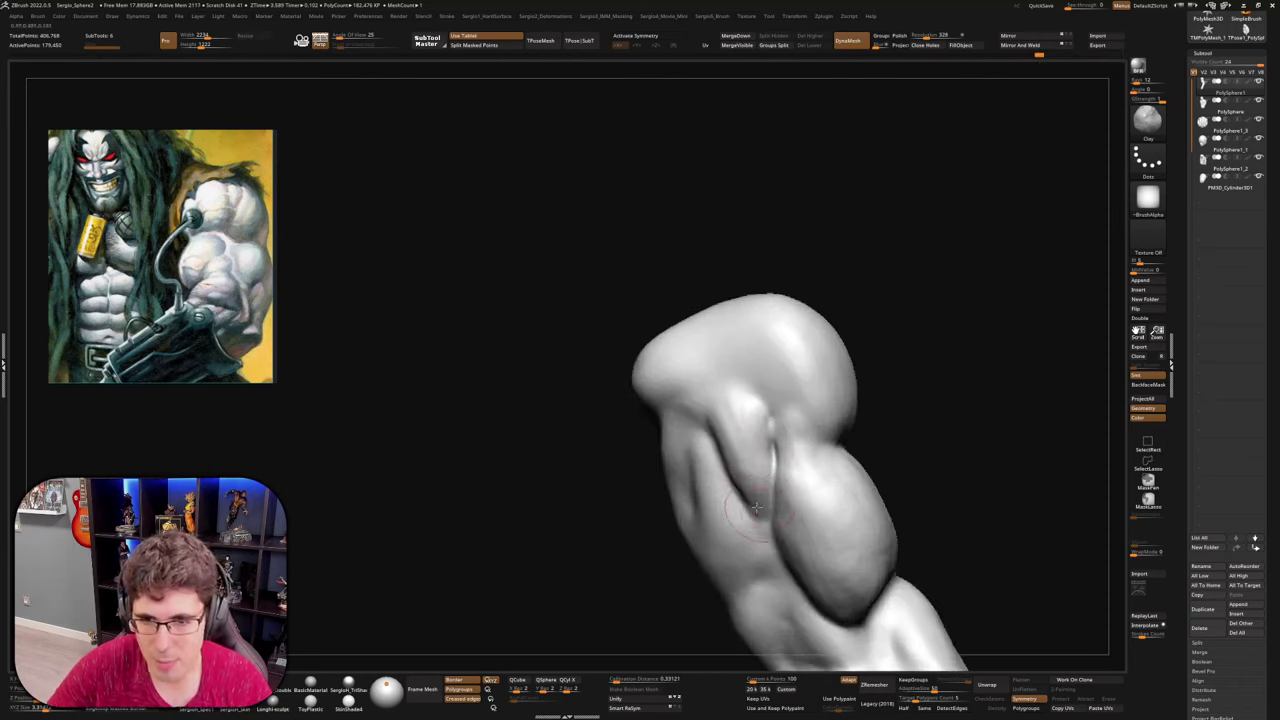
mouse_move(756, 508)
right_down()
mouse_move(752, 462)
mouse_move(768, 510)
right_up()
key(b)
key(d)
key(s)
drag(766, 425, 774, 548)
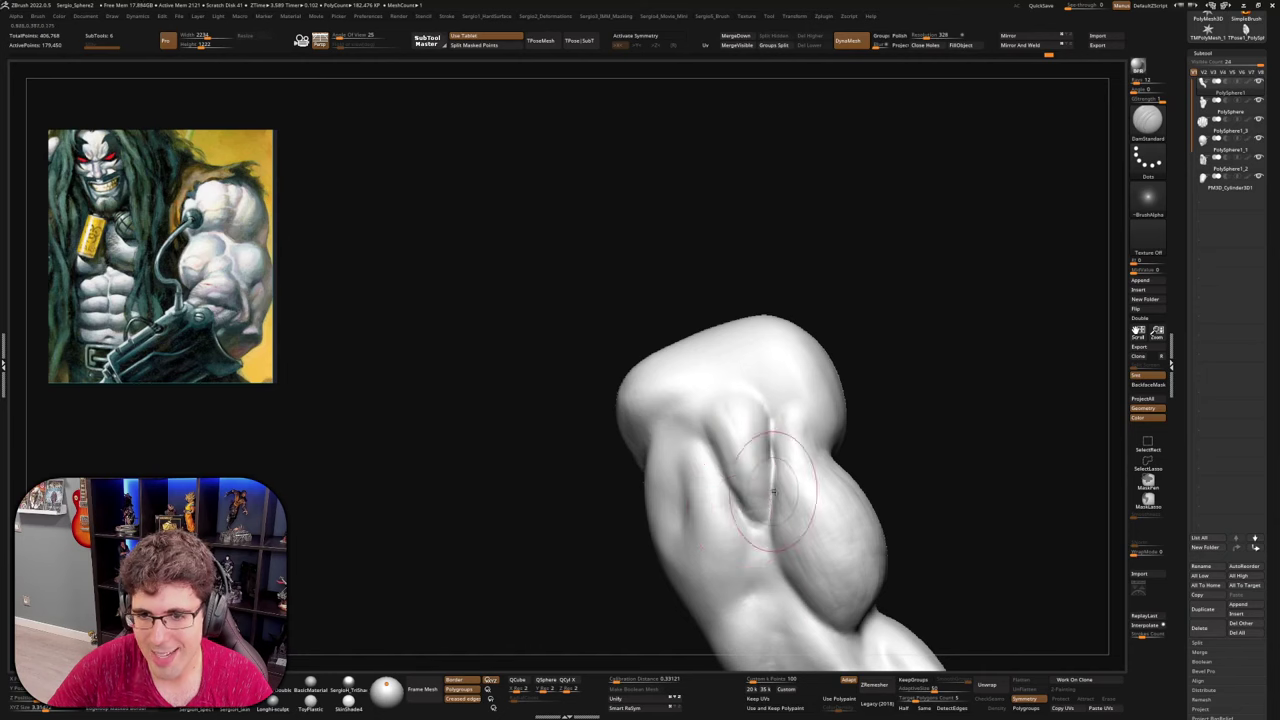
Switch back to the Clay brush and smooth the inner upper arm beside the carved groove
mouse_move(763, 500)
right_down()
mouse_move(779, 504)
mouse_move(768, 511)
right_up()
key(b)
key(c)
key(l)
shift+drag(712, 528, 720, 514)
Build up the triceps fibres running up beneath the deltoid with Clay brush strokes
mouse_move(720, 513)
right_down()
mouse_move(746, 500)
mouse_move(745, 516)
mouse_move(729, 489)
mouse_move(830, 400)
right_up()
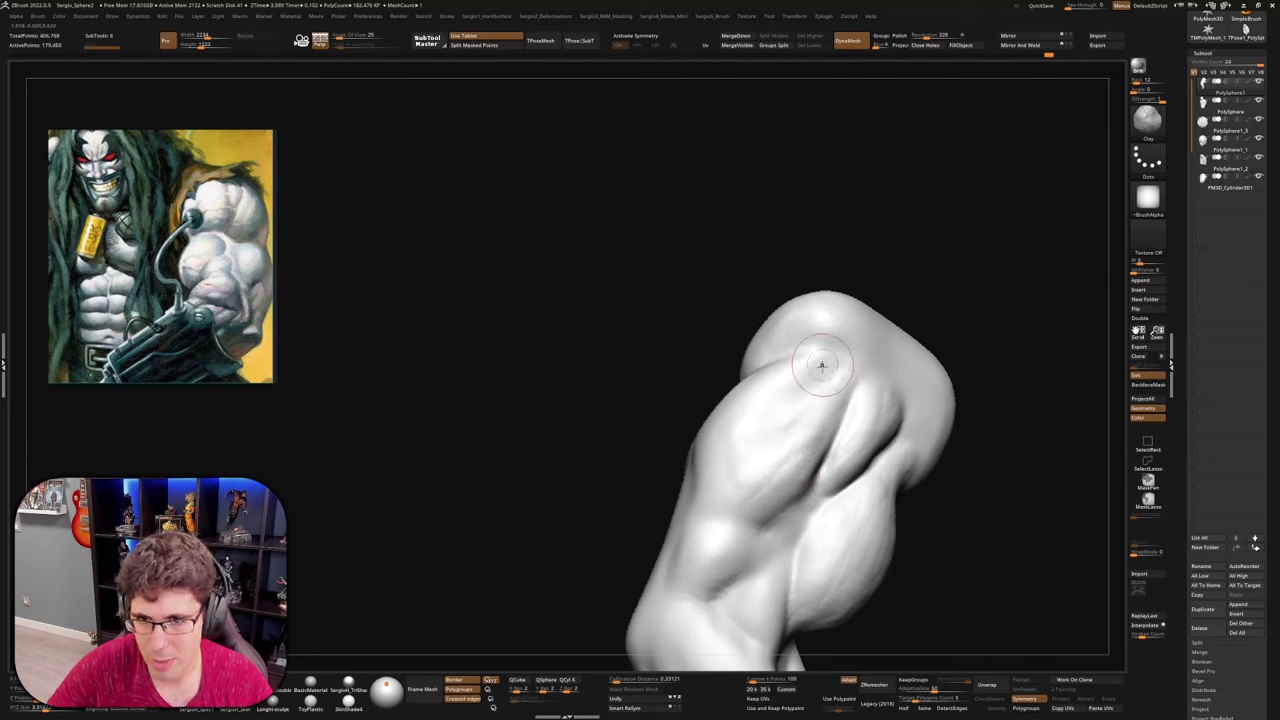
mouse_move(828, 354)
right_down()
mouse_move(806, 379)
mouse_move(788, 377)
right_up()
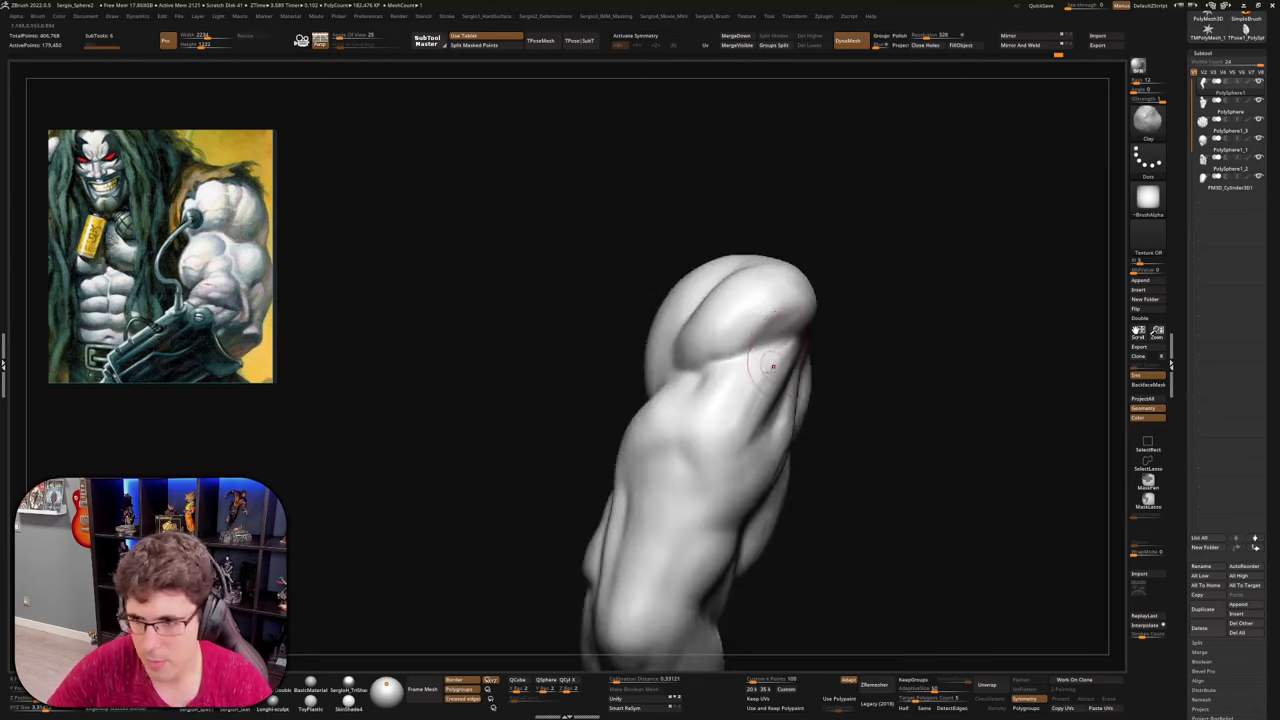
mouse_move(773, 366)
right_down()
mouse_move(805, 352)
mouse_move(752, 378)
right_up()
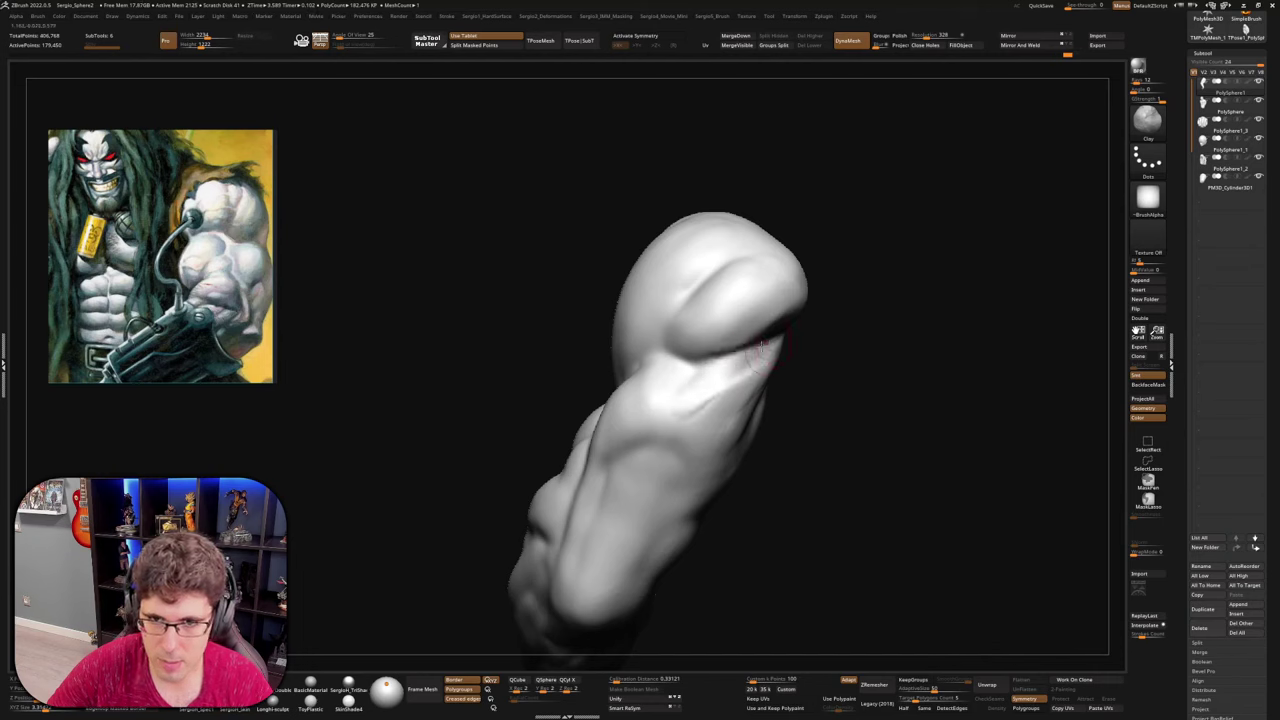
right_drag(737, 396, 734, 372)
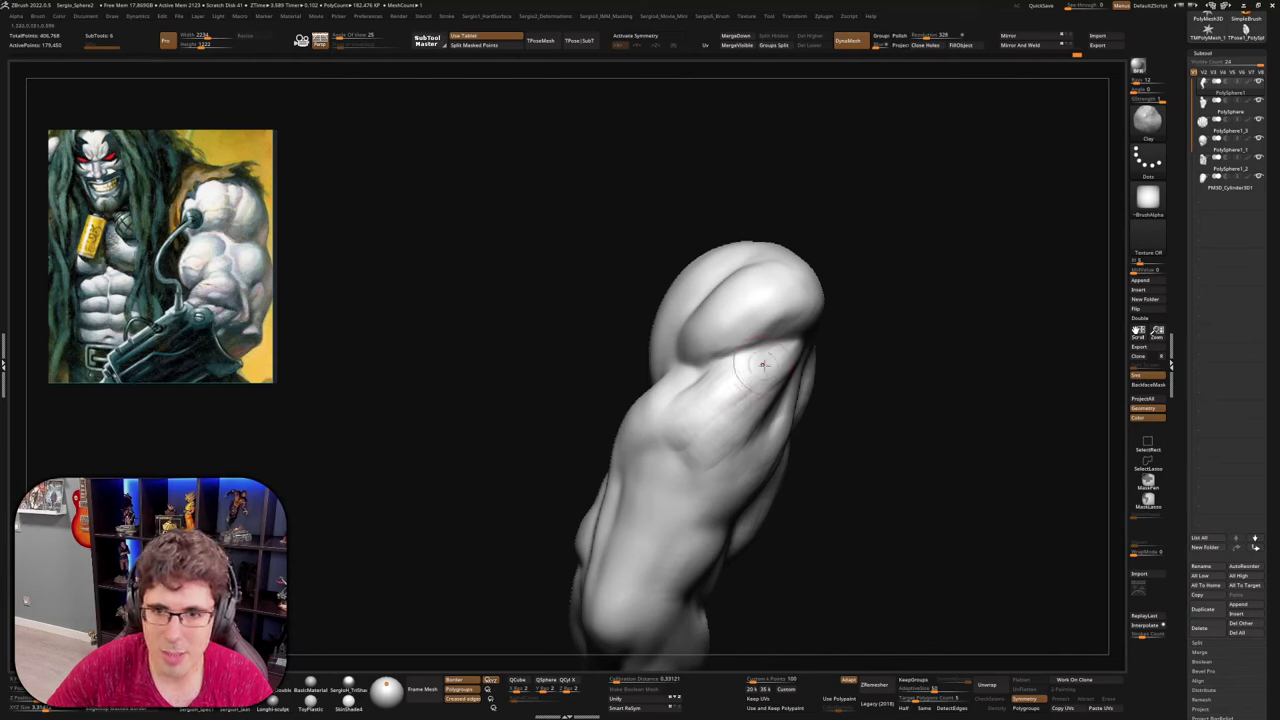
right_drag(697, 411, 724, 350)
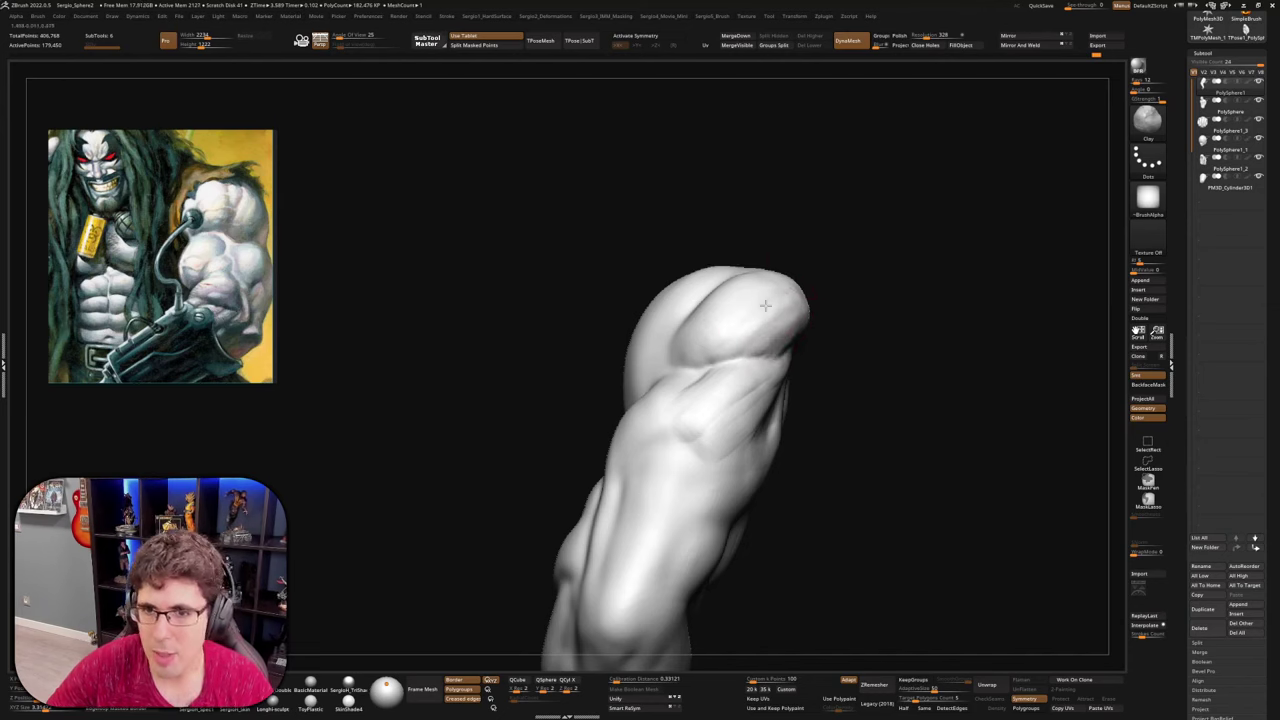
mouse_move(765, 305)
right_down()
mouse_move(755, 340)
mouse_move(821, 369)
right_up()
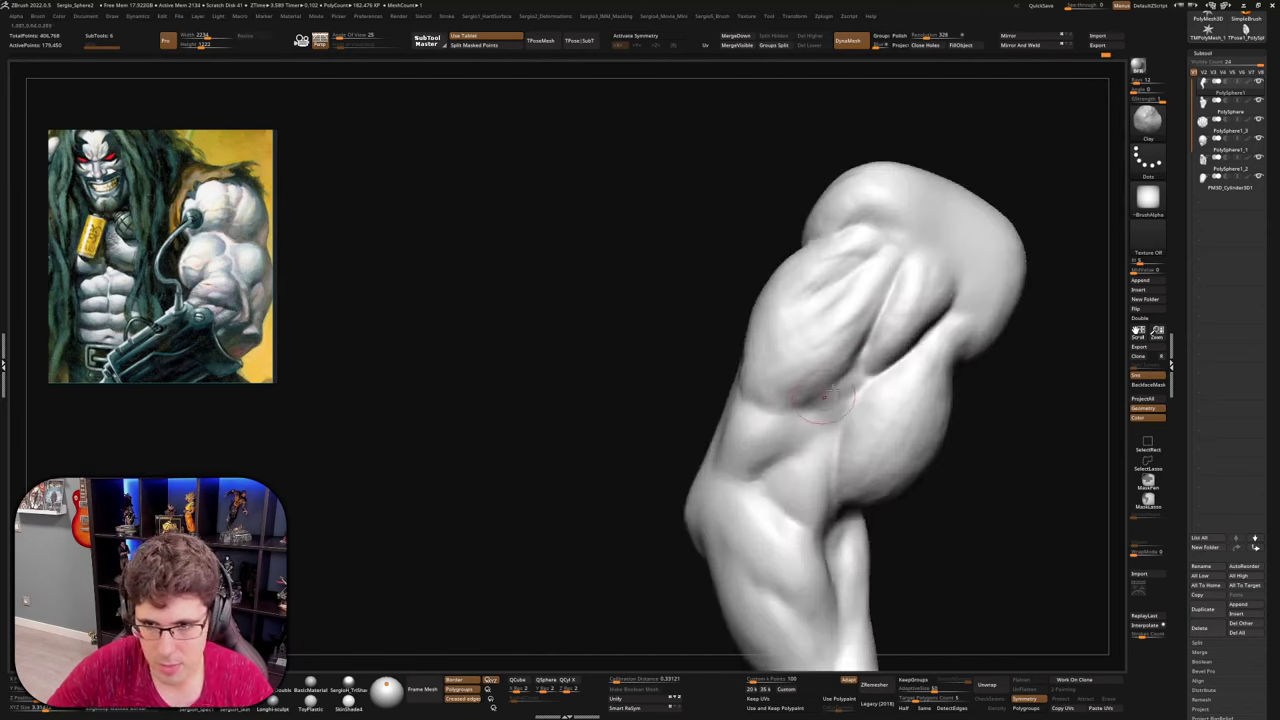
Sculpt the lower triceps band above the inner elbow with Clay brush strokes following the muscle direction
right_drag(760, 425, 785, 432)
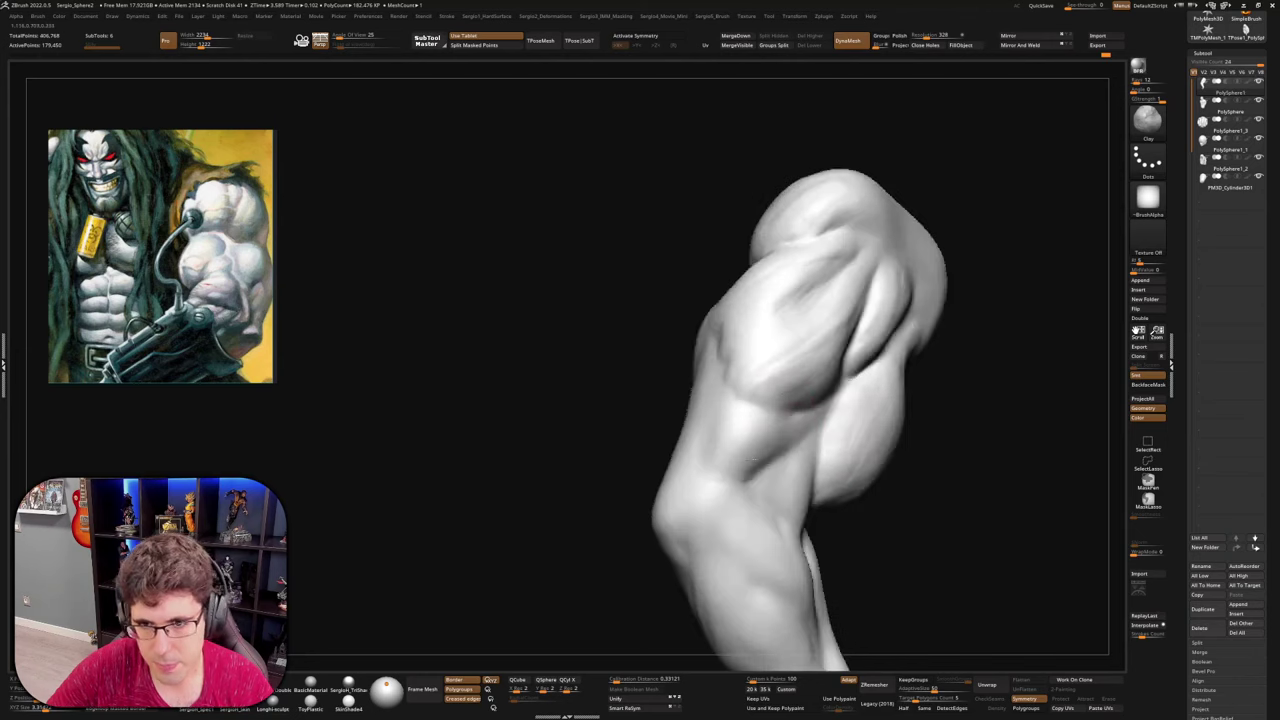
mouse_move(735, 428)
mouse_down()
mouse_move(826, 413)
mouse_move(806, 410)
mouse_move(821, 422)
mouse_up()
drag(726, 460, 795, 432)
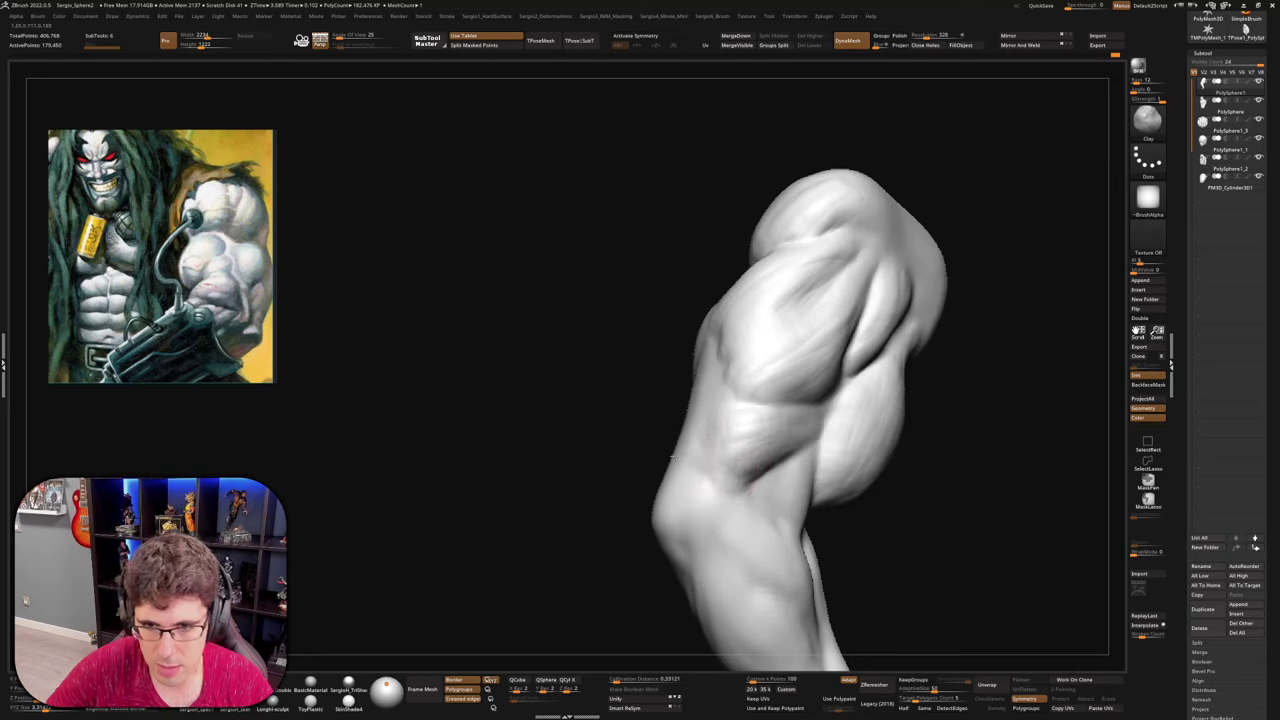
right_drag(728, 455, 786, 428)
drag(718, 415, 762, 415)
right_drag(745, 441, 790, 405)
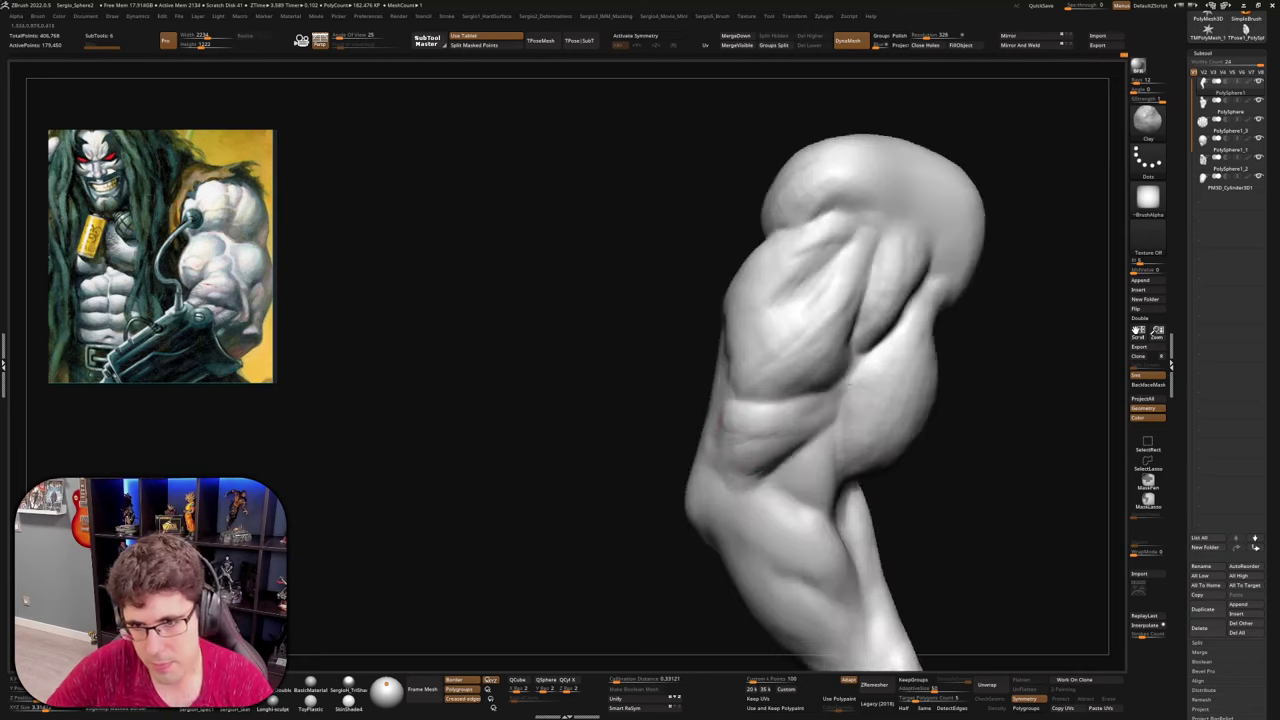
drag(722, 422, 826, 398)
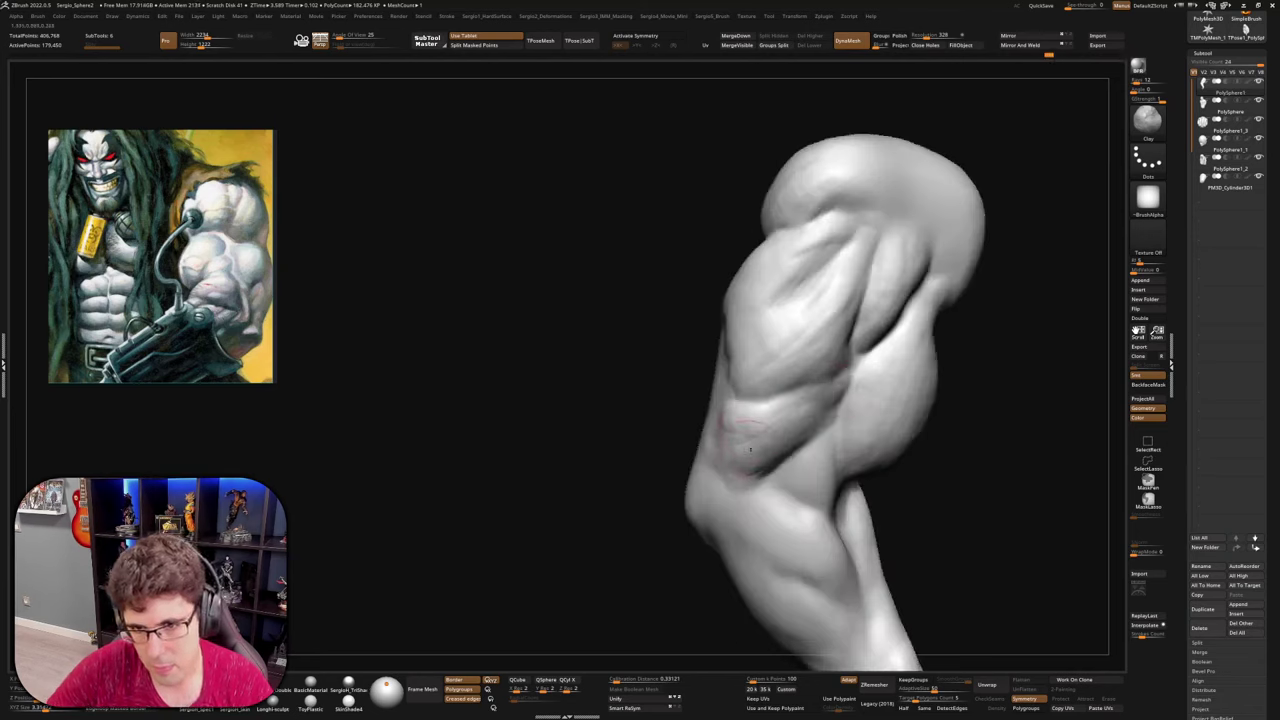
Define the small muscle between triceps and biceps at the inner elbow, and refine the top of the forearm below it
right_drag(768, 472, 790, 486)
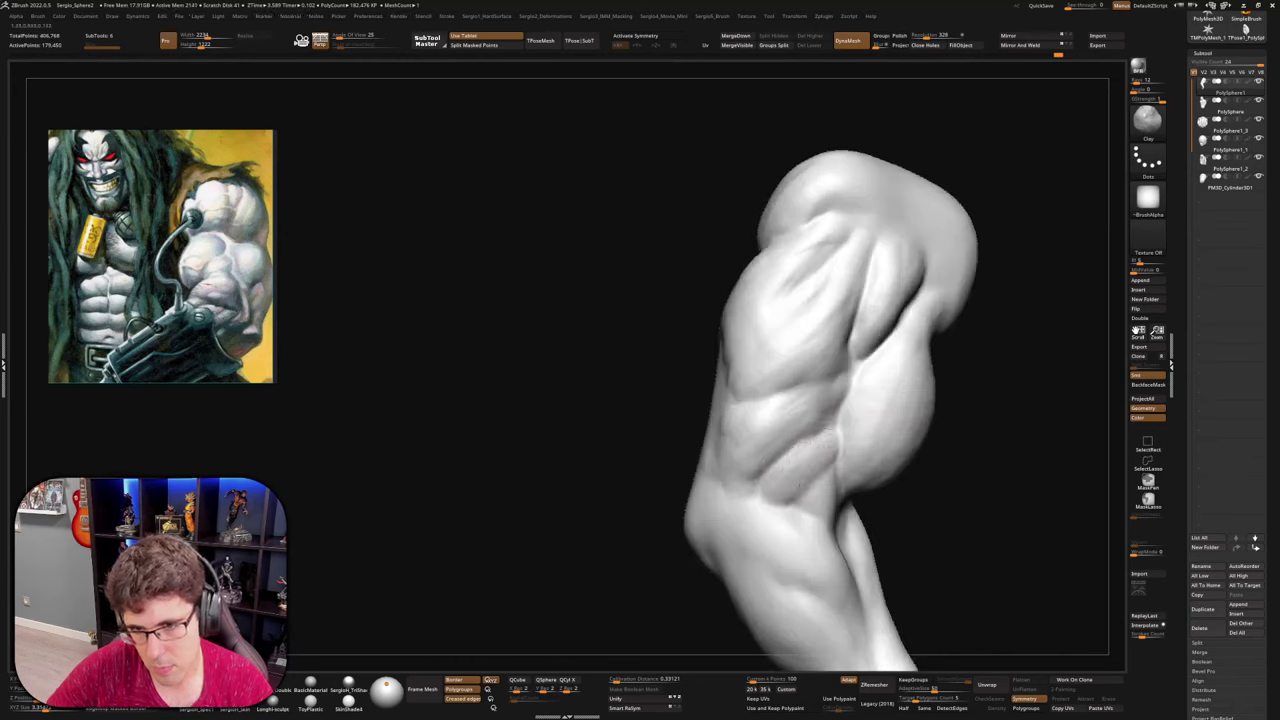
right_drag(805, 495, 818, 486)
drag(818, 486, 828, 456)
right_drag(827, 456, 690, 413)
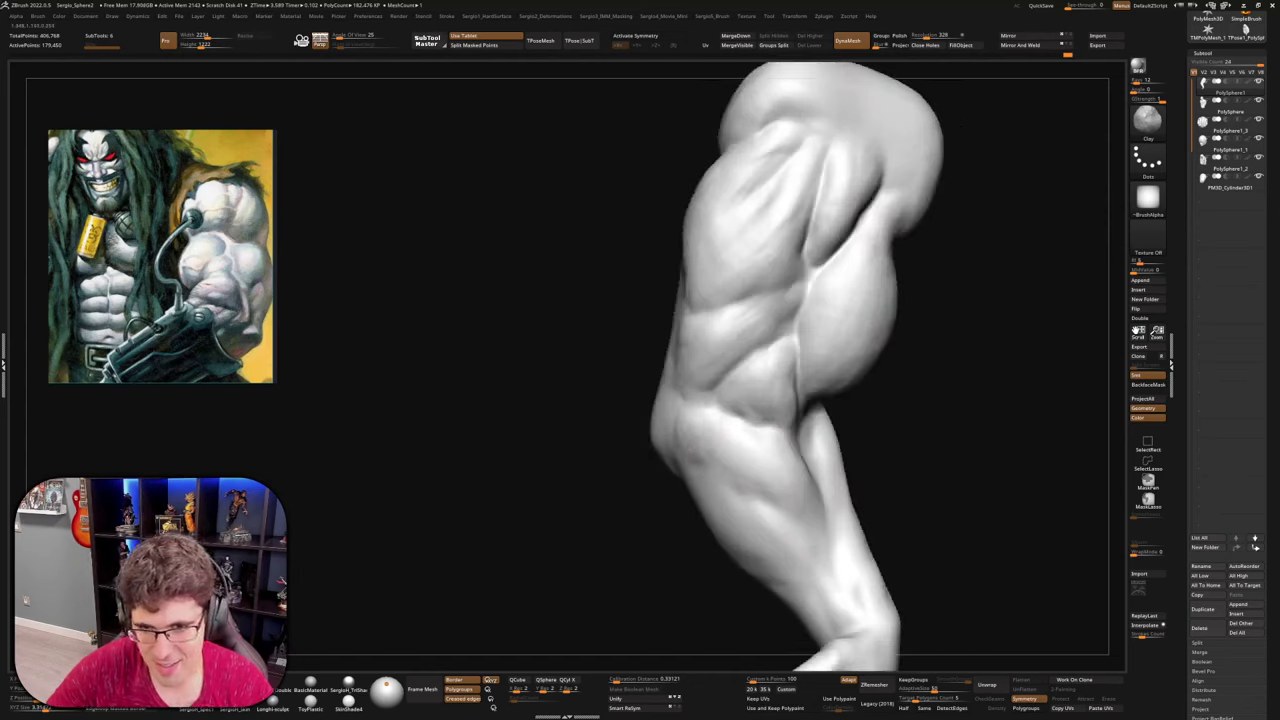
right_drag(787, 507, 768, 466)
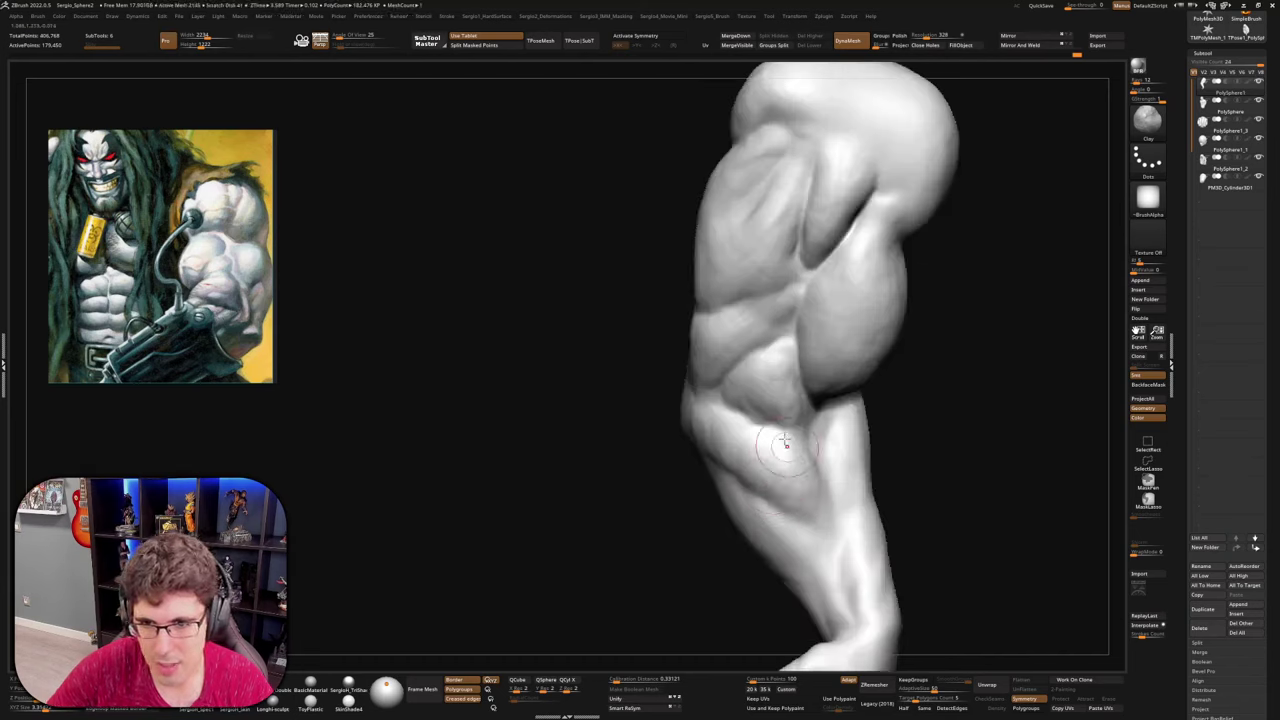
right_drag(737, 500, 735, 449)
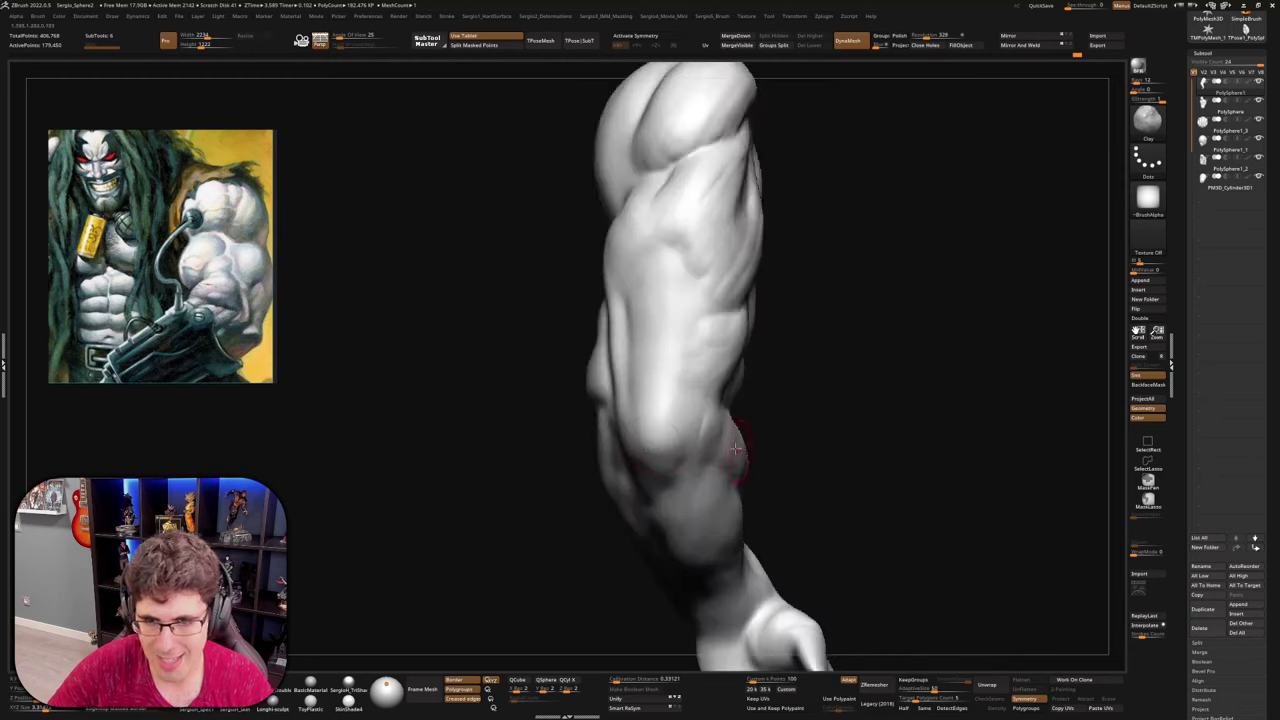
Sculpt fibres on the outer triceps head and build up the narrow strip running from it down to the elbow
mouse_move(676, 415)
right_down()
mouse_move(707, 445)
mouse_move(673, 432)
right_up()
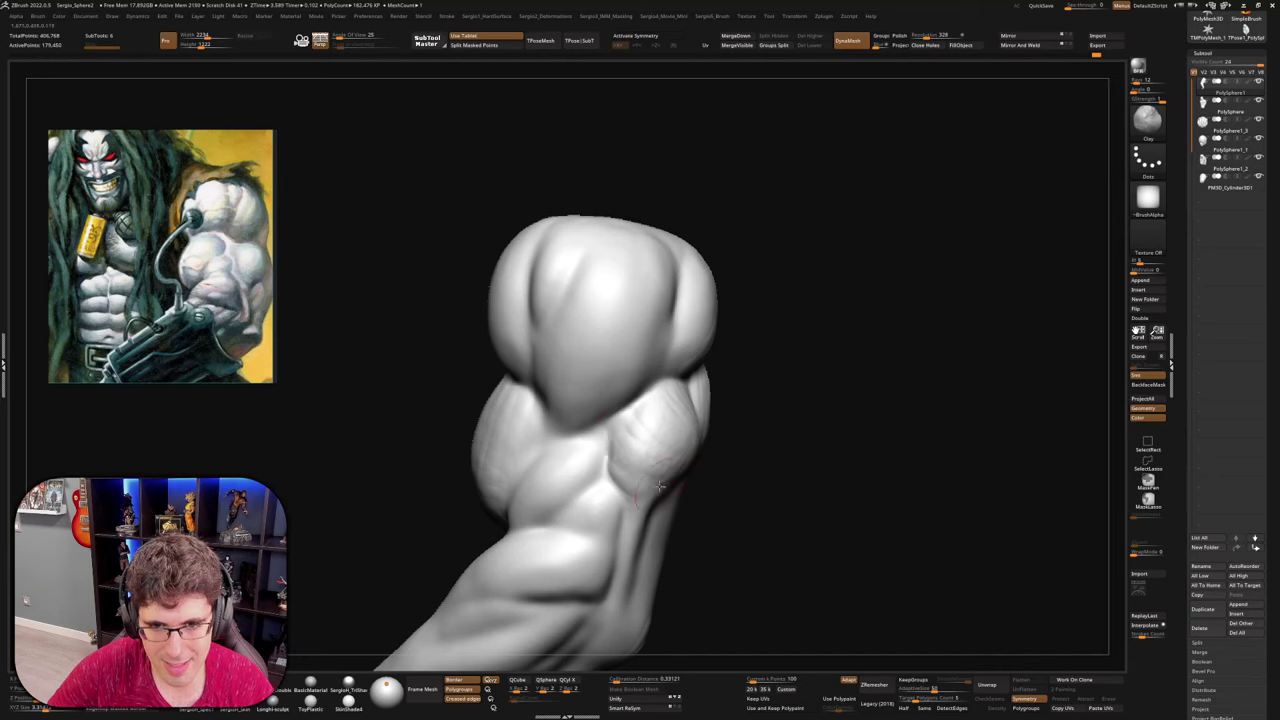
alt+right_drag(636, 502, 698, 433)
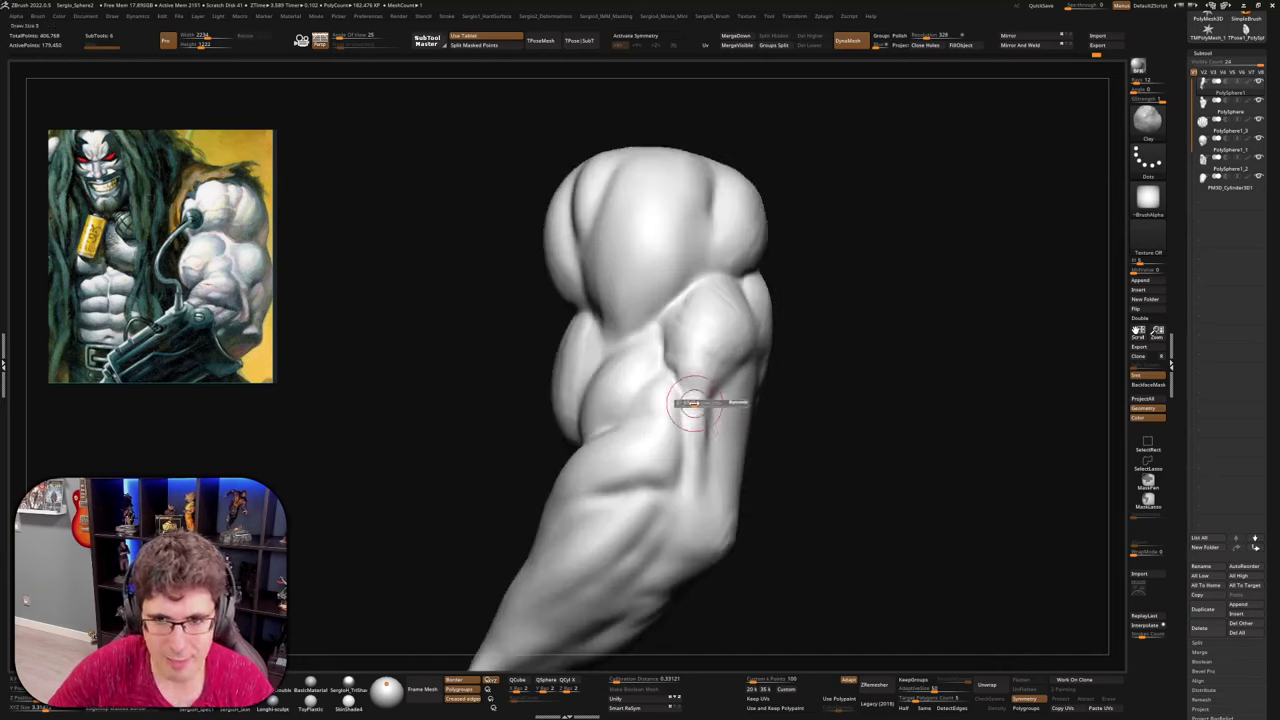
shift+drag(694, 403, 696, 432)
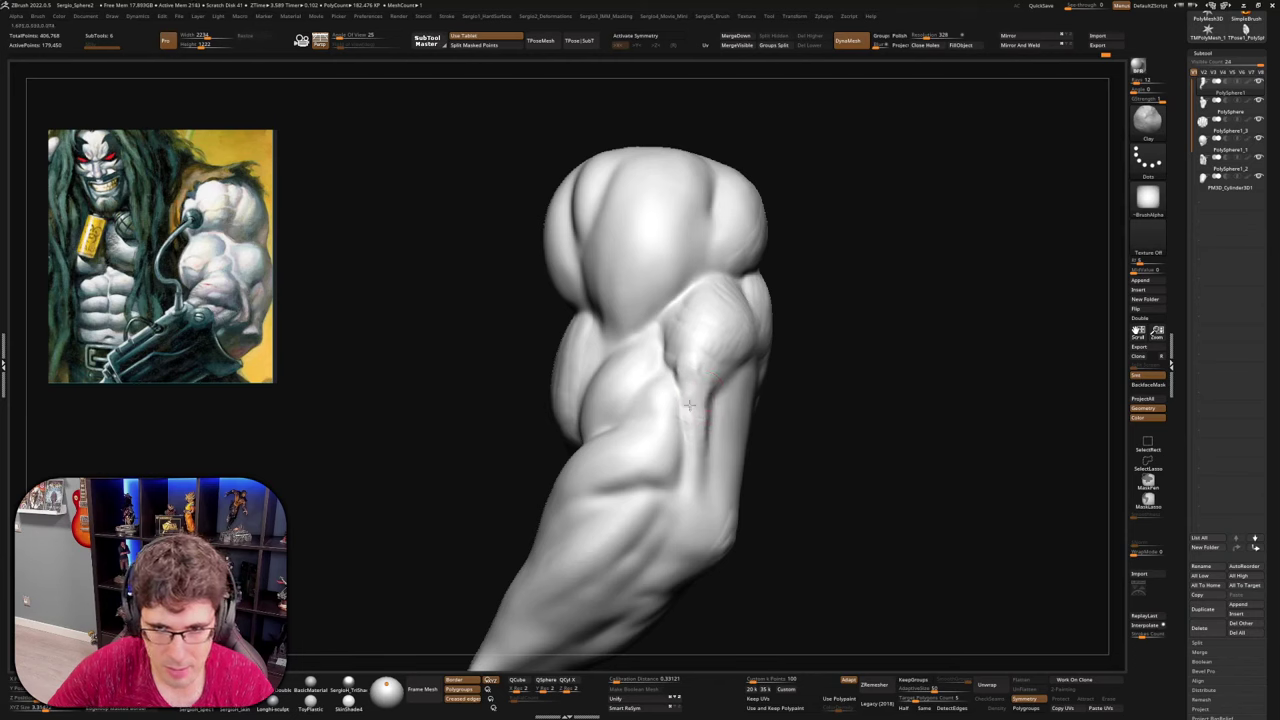
right_drag(698, 433, 705, 465)
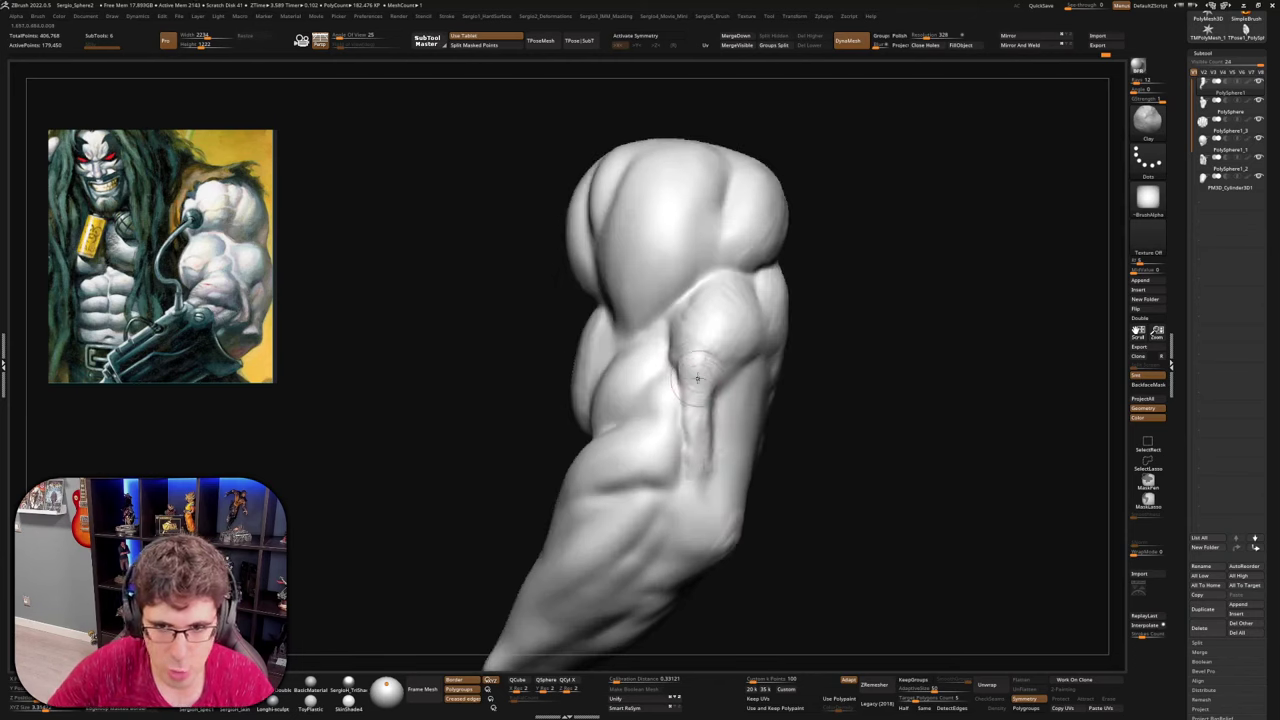
right_drag(697, 378, 704, 446)
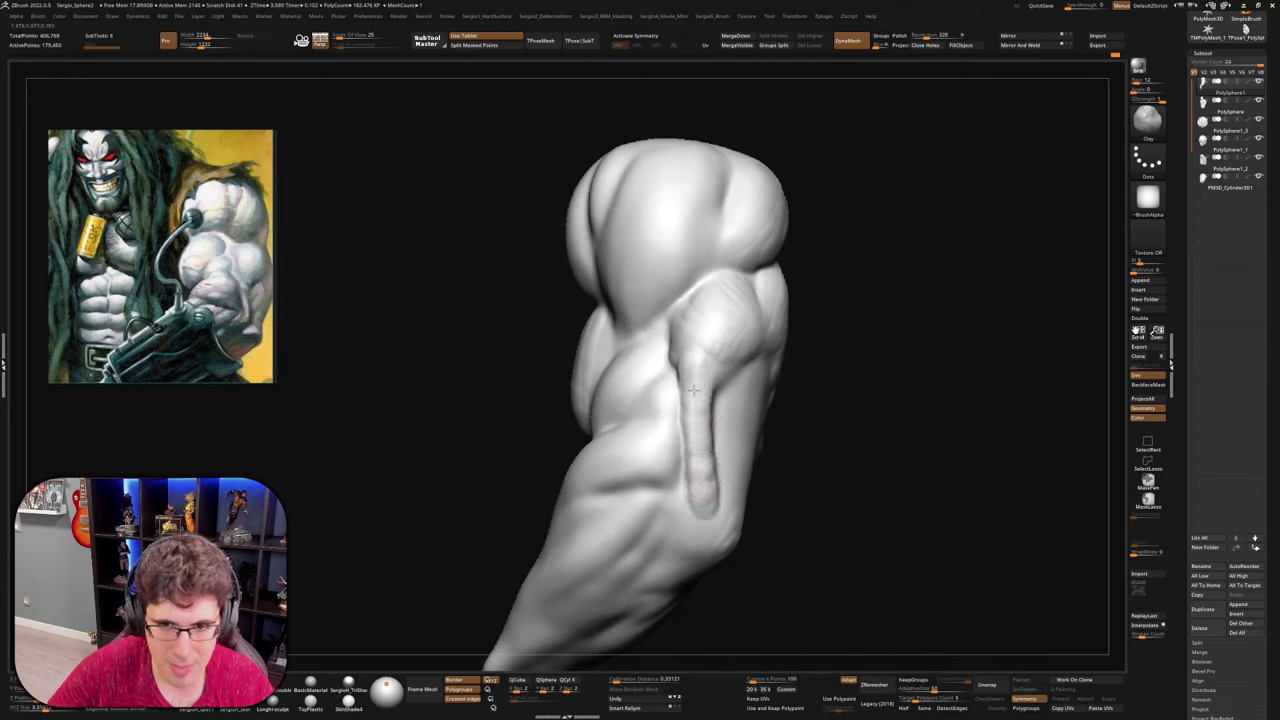
Refine the back of the upper arm and the tip of the elbow with the Clay brush
mouse_move(654, 369)
right_down()
mouse_move(688, 365)
mouse_move(688, 452)
mouse_move(705, 500)
mouse_move(734, 470)
mouse_move(729, 489)
mouse_move(737, 451)
mouse_move(757, 490)
mouse_move(769, 475)
right_up()
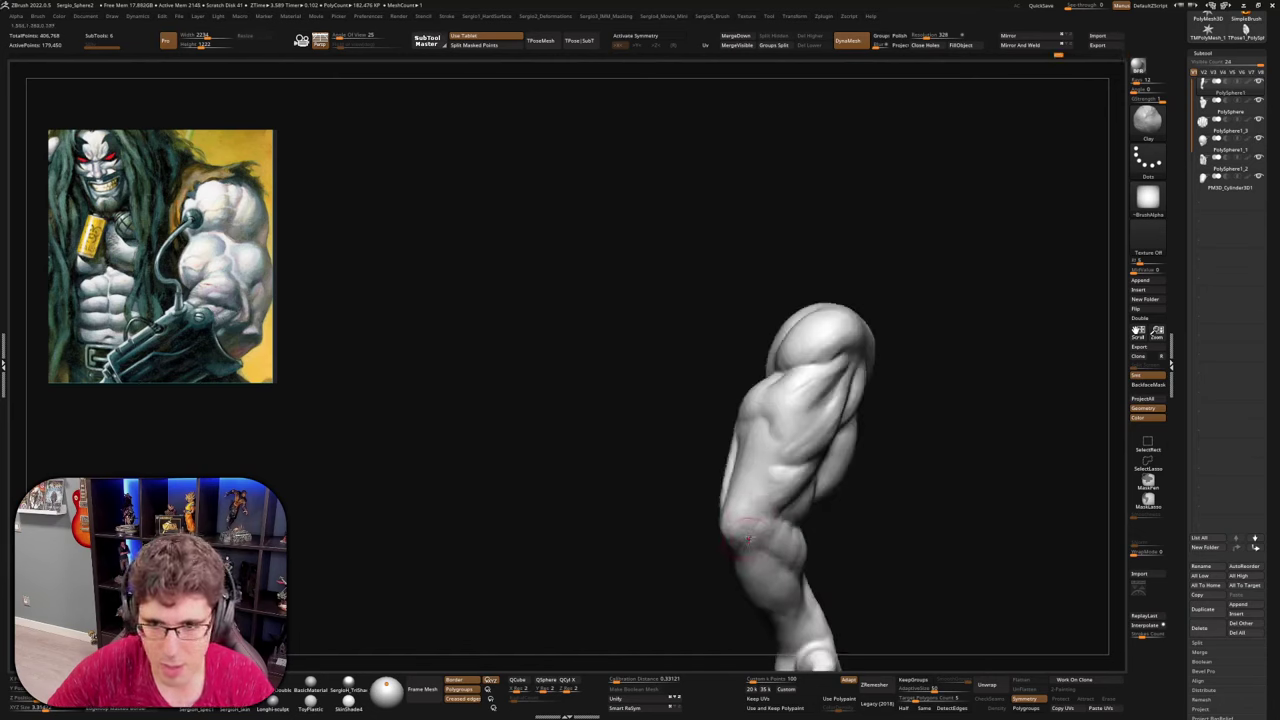
right_drag(726, 531, 748, 493)
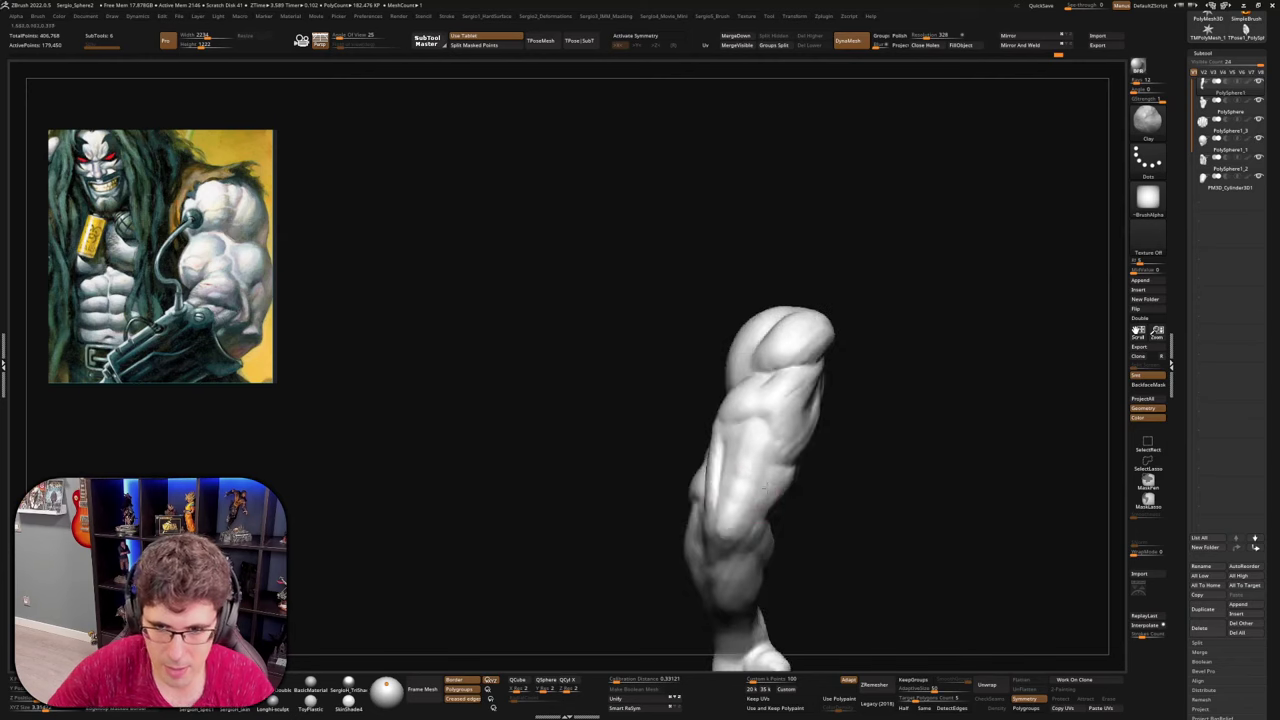
mouse_move(755, 438)
right_down()
mouse_move(798, 472)
mouse_move(769, 442)
mouse_move(889, 440)
mouse_move(789, 549)
right_up()
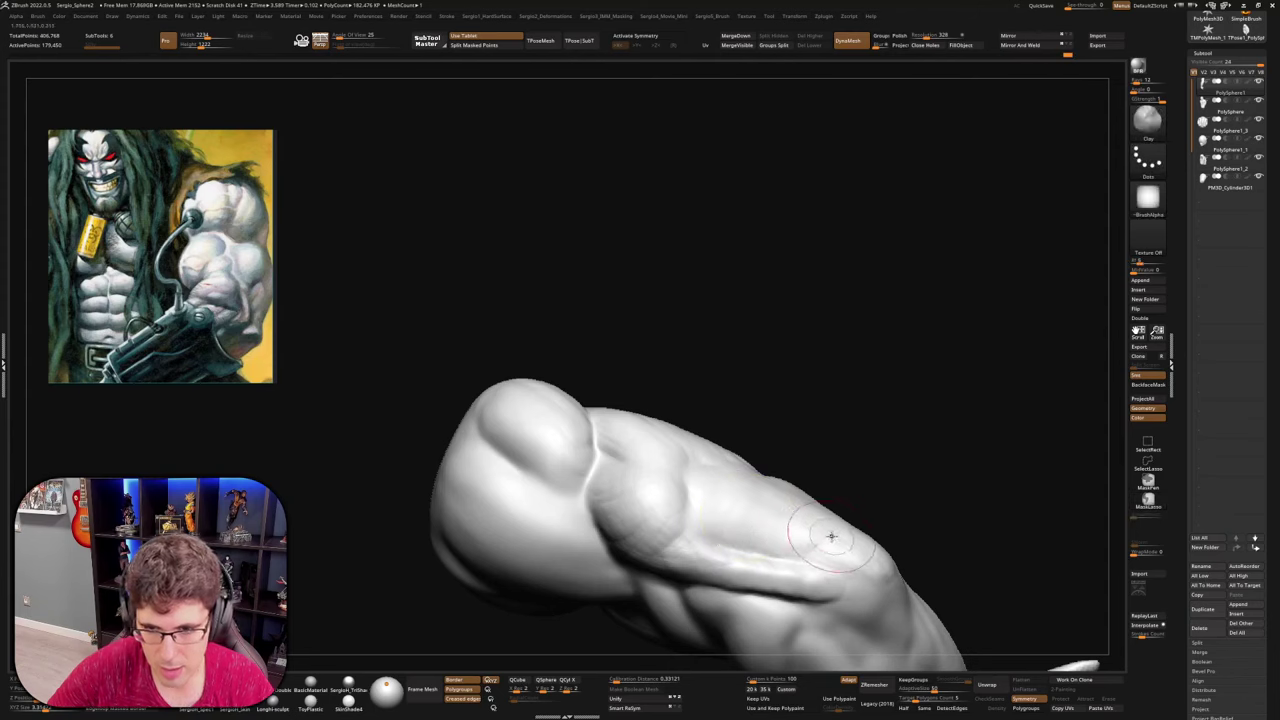
right_drag(831, 537, 849, 509)
right_drag(831, 429, 857, 400)
right_drag(832, 470, 757, 440)
right_drag(720, 400, 746, 369)
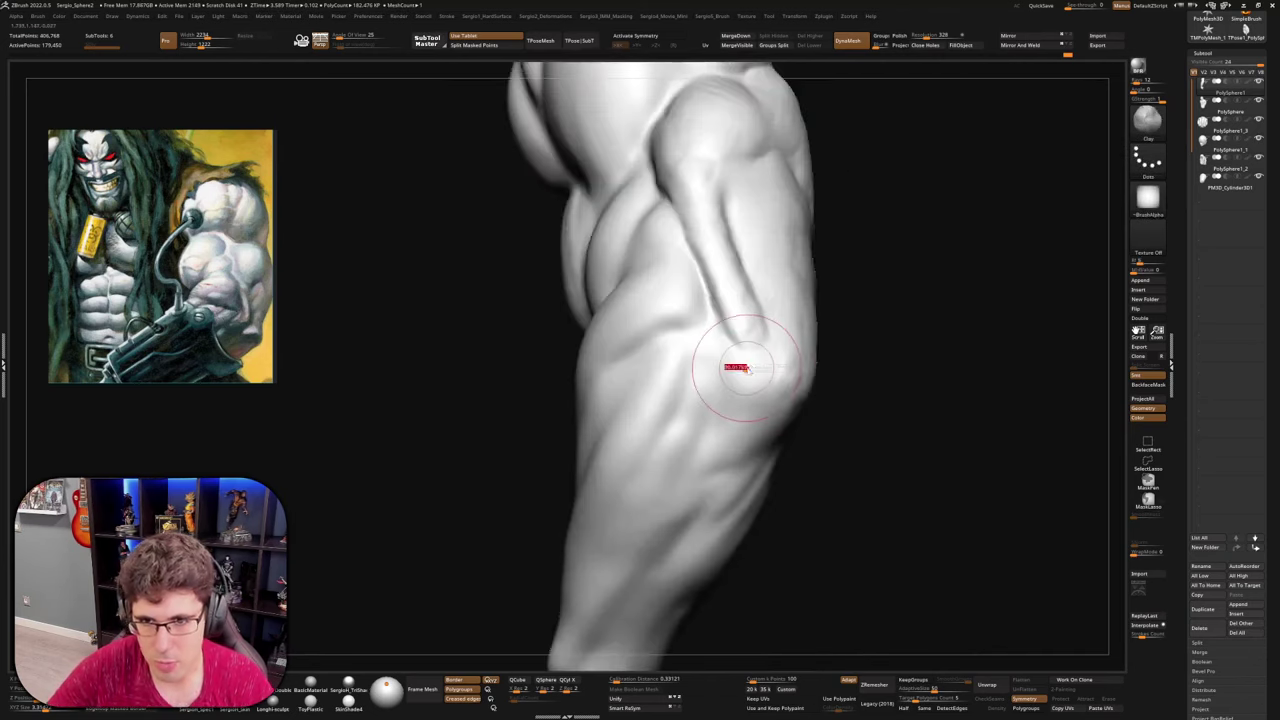
mouse_move(747, 369)
mouse_down()
mouse_move(758, 380)
mouse_move(740, 392)
mouse_move(750, 372)
mouse_up()
Build up and shape the rounded bony bump on the inner side of the elbow with the Clay brush
right_drag(795, 412, 840, 442)
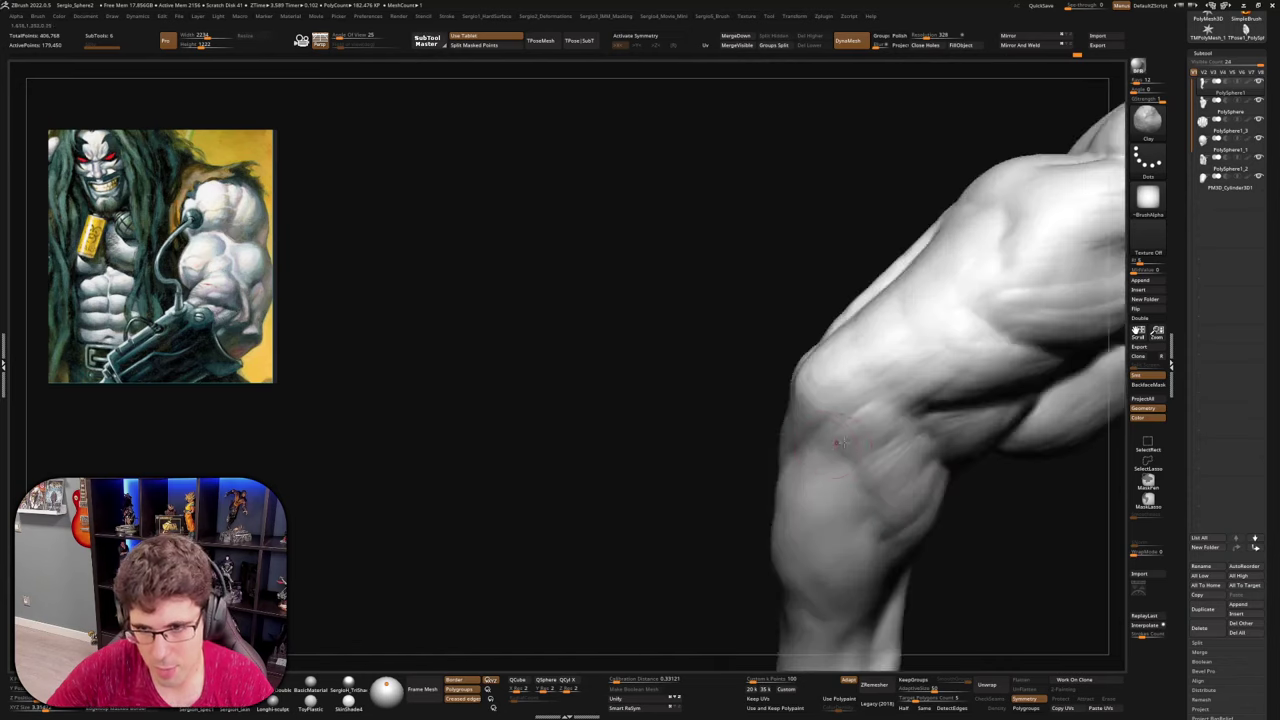
mouse_move(860, 437)
mouse_down()
mouse_move(880, 420)
mouse_move(878, 437)
mouse_up()
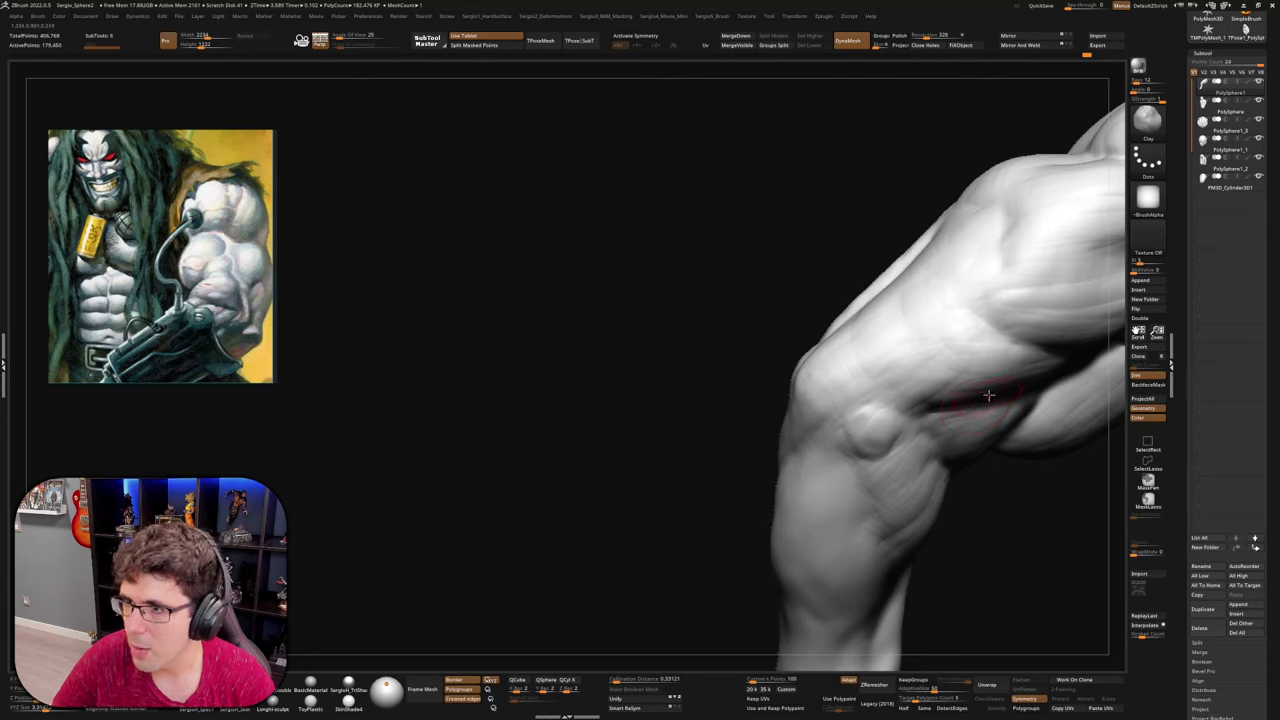
right_drag(930, 410, 890, 418)
drag(872, 424, 886, 462)
Add elongated muscle fibres along the outer forearm from the elbow down to the wrist with the Clay brush
mouse_move(881, 462)
right_down()
mouse_move(876, 430)
mouse_move(894, 497)
mouse_move(860, 520)
mouse_move(834, 405)
mouse_move(862, 352)
right_up()
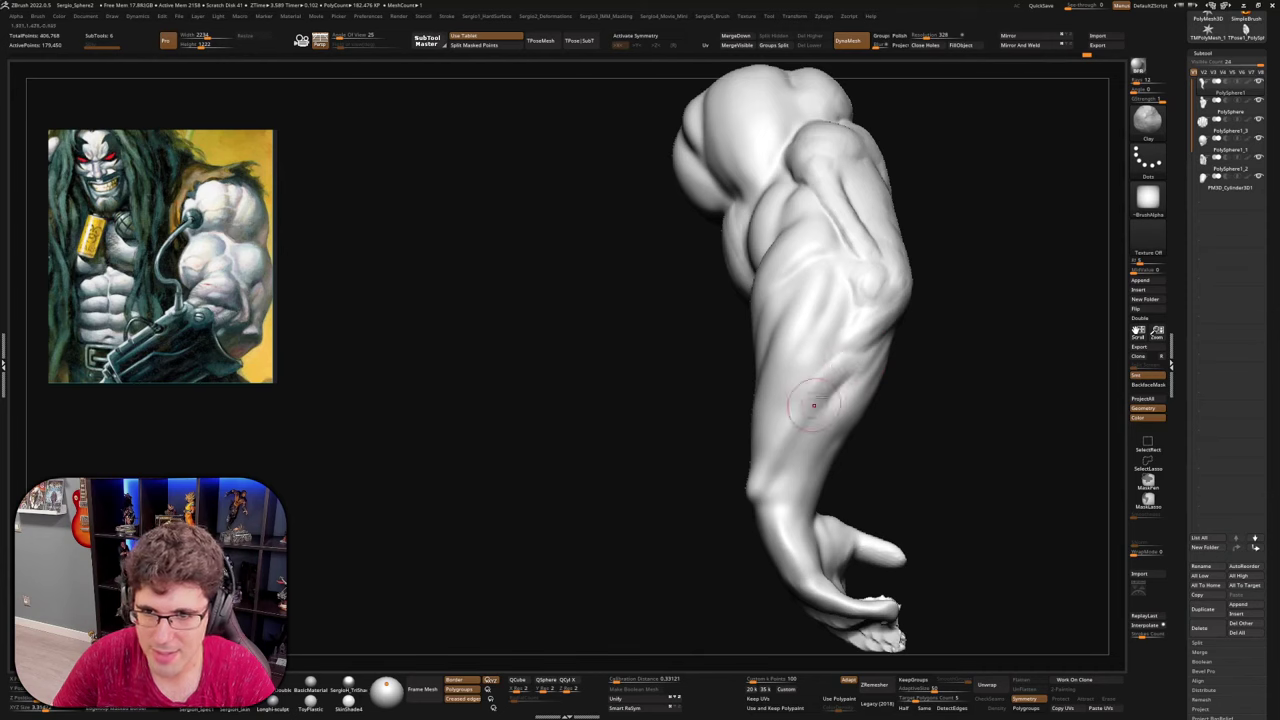
right_drag(862, 346, 766, 485)
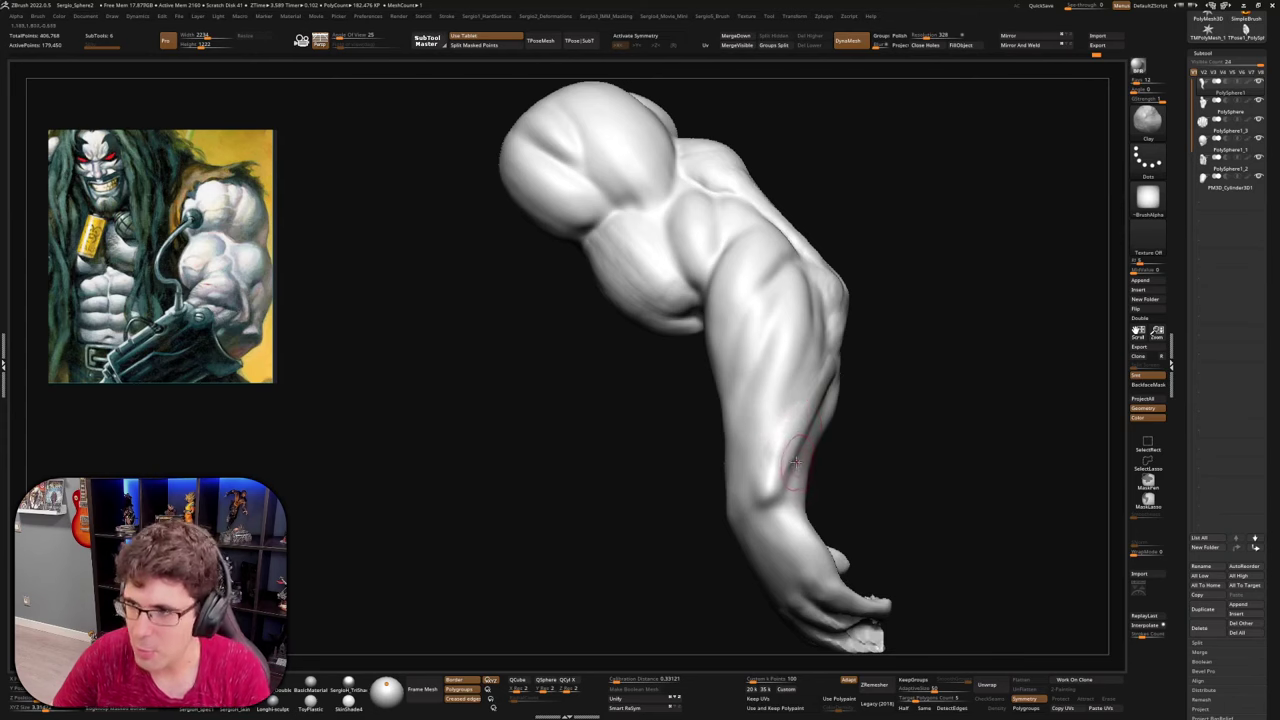
mouse_move(793, 467)
right_down()
mouse_move(740, 503)
mouse_move(786, 591)
mouse_move(748, 540)
mouse_move(751, 452)
right_up()
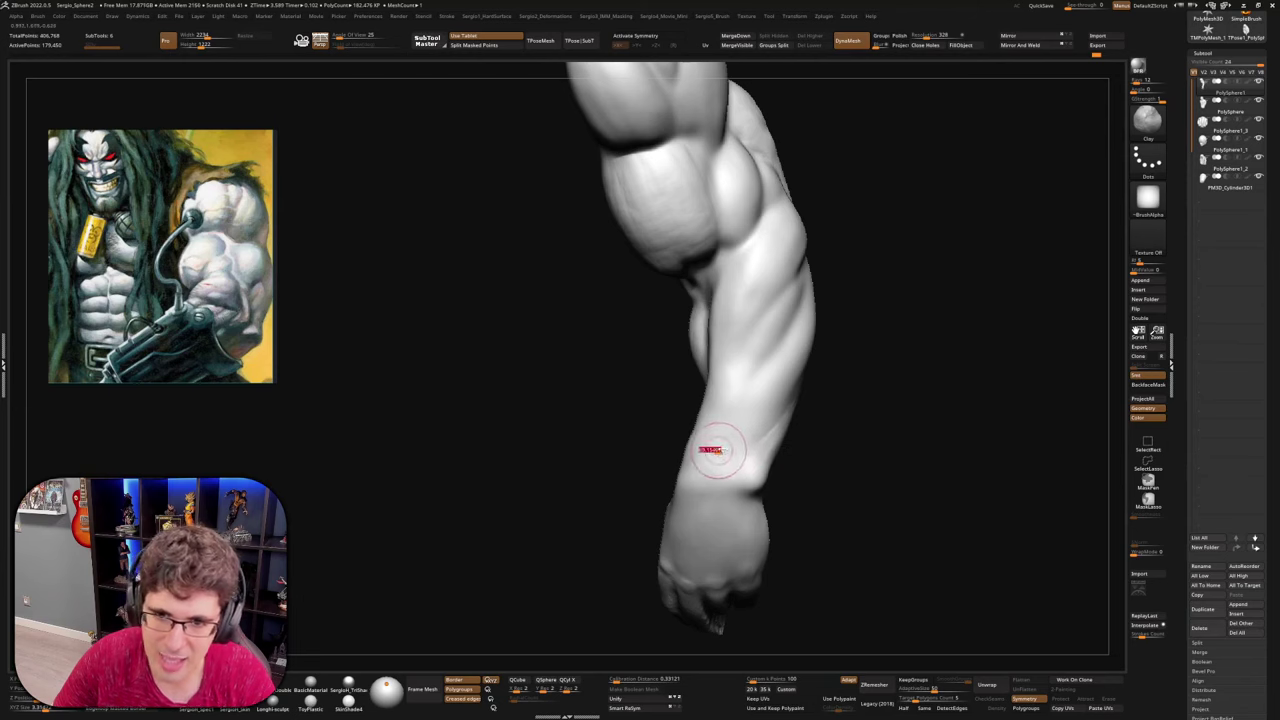
mouse_move(814, 277)
right_down()
mouse_move(780, 475)
mouse_move(762, 454)
right_up()
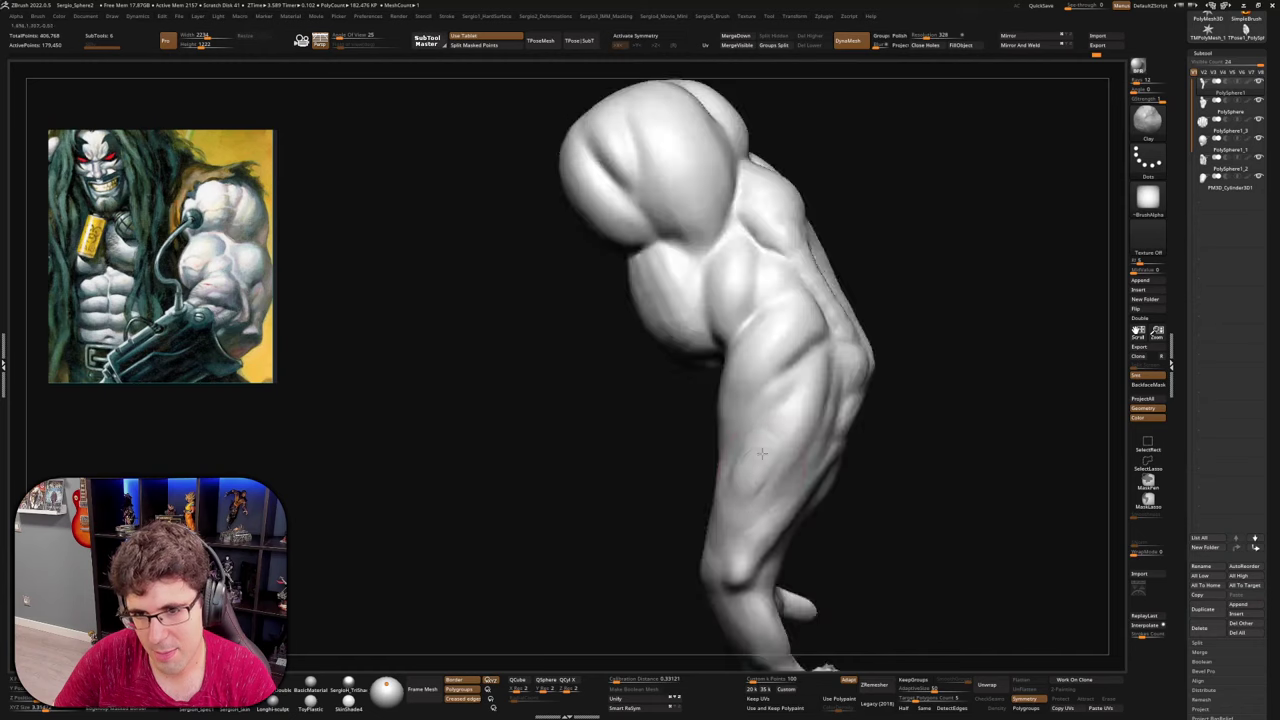
mouse_move(820, 352)
right_down()
mouse_move(773, 406)
mouse_move(736, 500)
right_up()
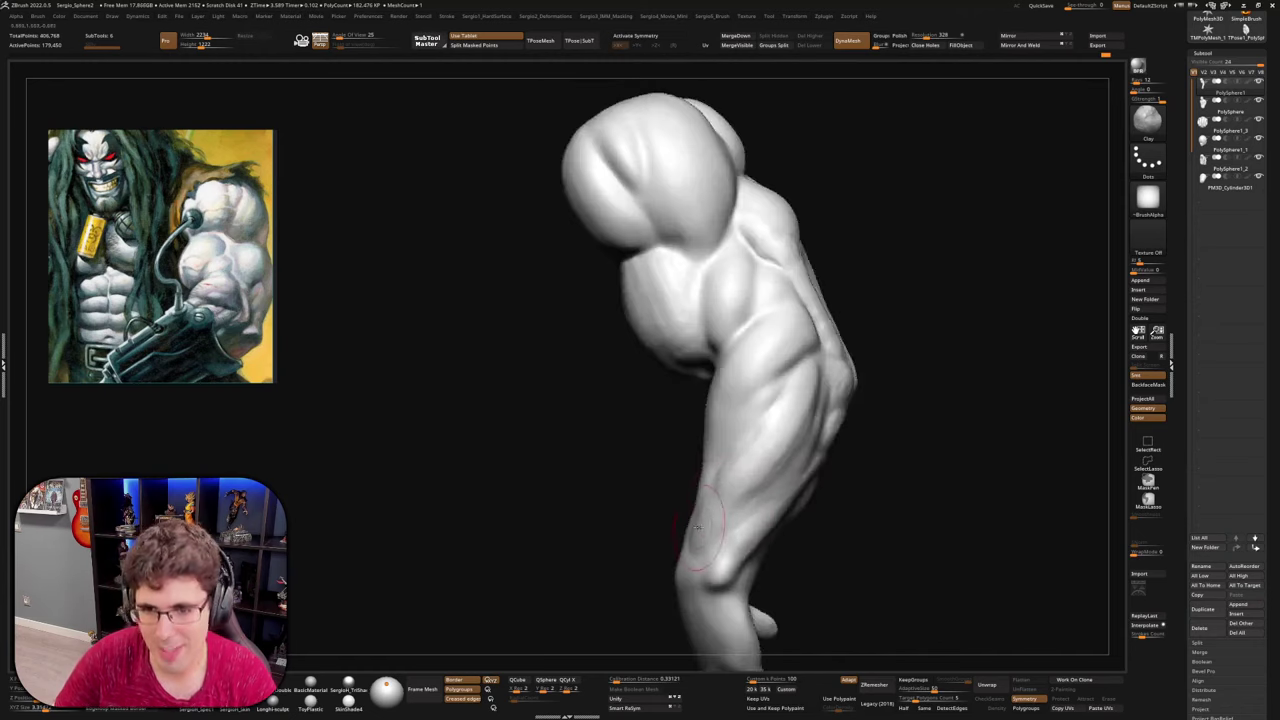
Refine the forearm muscle's origin beside the outer elbow, where it meets the upper arm, with the Clay brush
right_drag(697, 547, 775, 455)
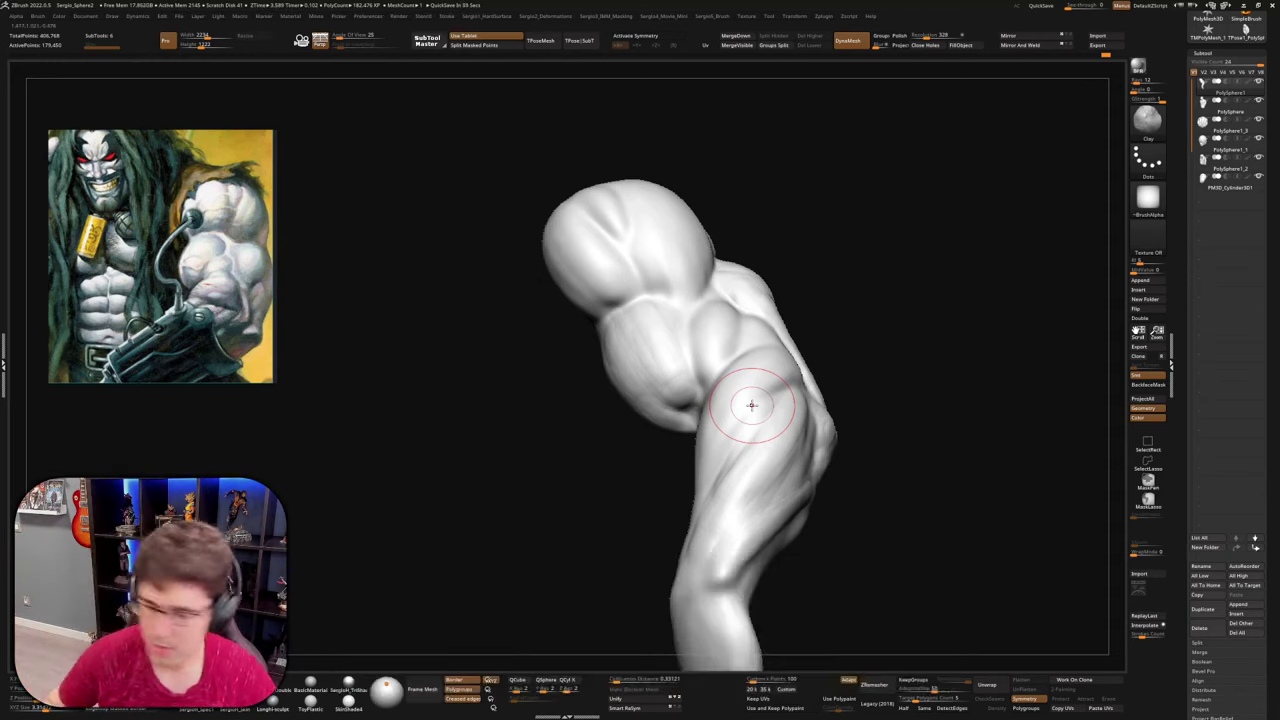
mouse_move(933, 398)
mouse_down()
mouse_move(820, 470)
mouse_move(800, 290)
mouse_up()
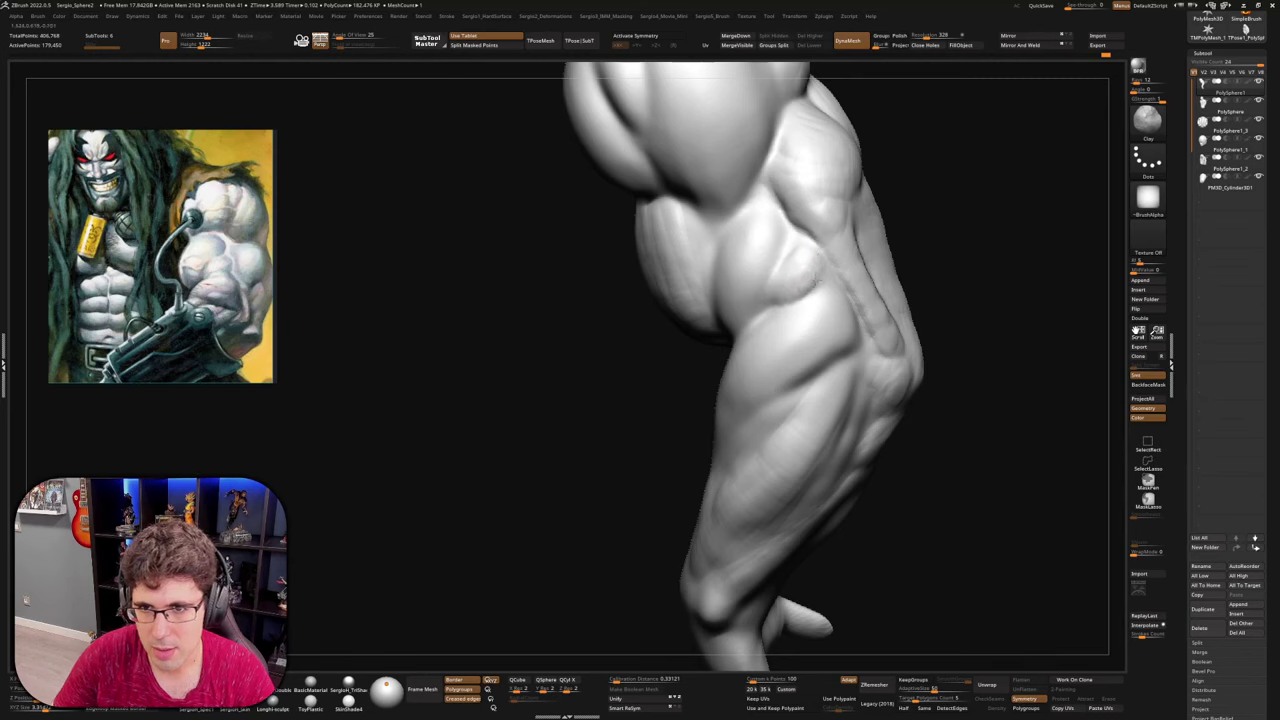
drag(815, 316, 796, 300)
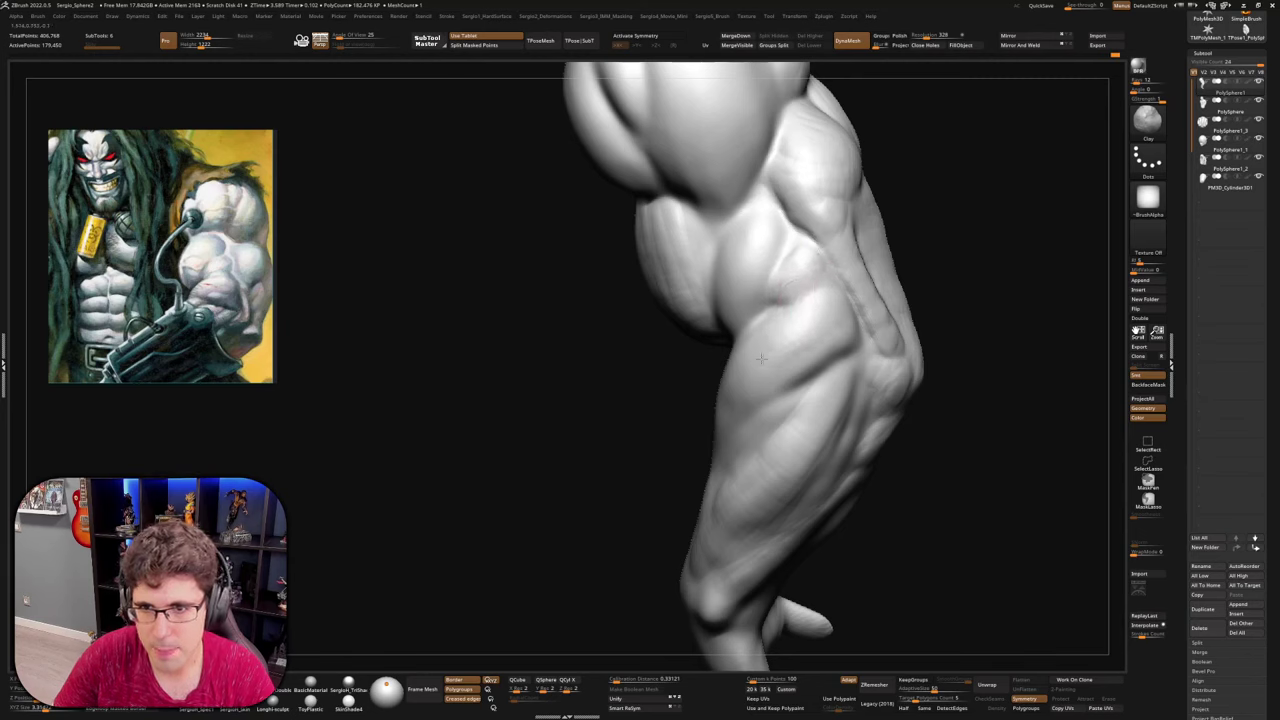
mouse_move(700, 394)
mouse_down()
mouse_move(781, 330)
mouse_move(682, 430)
mouse_up()
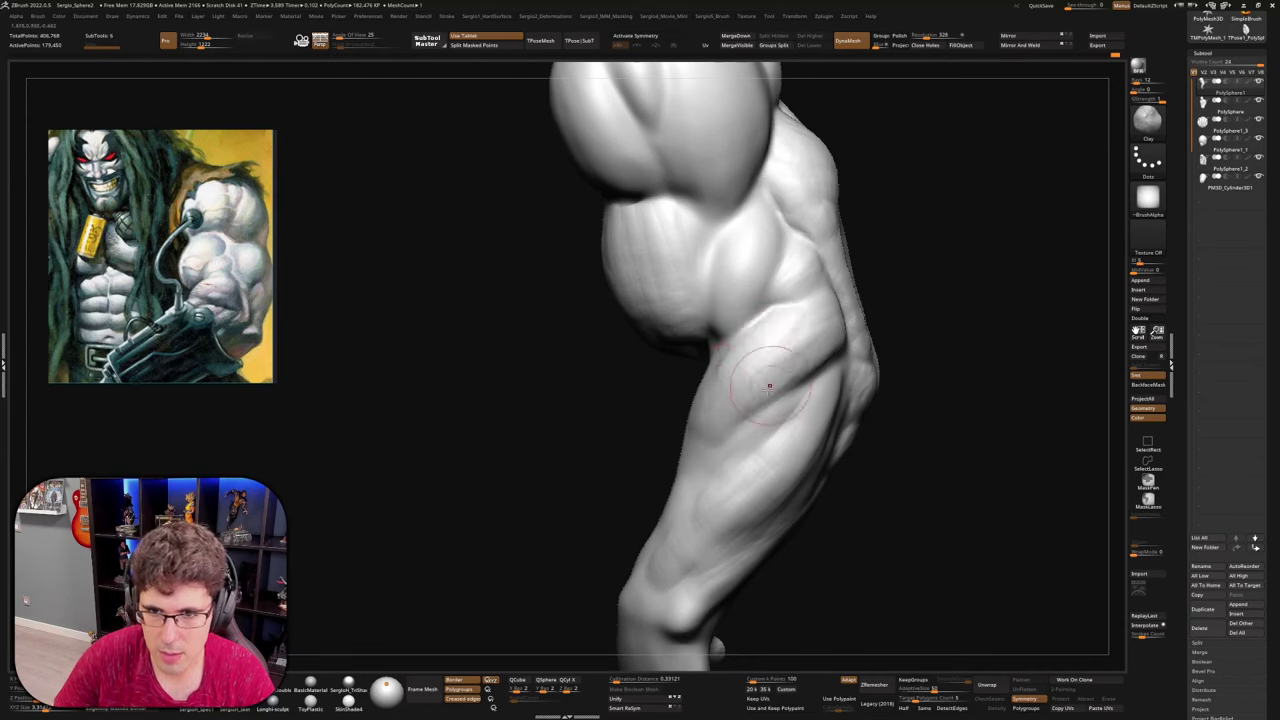
Shape the upper forearm muscle below the biceps, running from the elbow crease towards the thumb side, with the Clay brush
right_drag(769, 383, 801, 362)
right_drag(690, 436, 701, 460)
drag(695, 388, 654, 485)
right_drag(654, 490, 715, 470)
drag(656, 398, 638, 498)
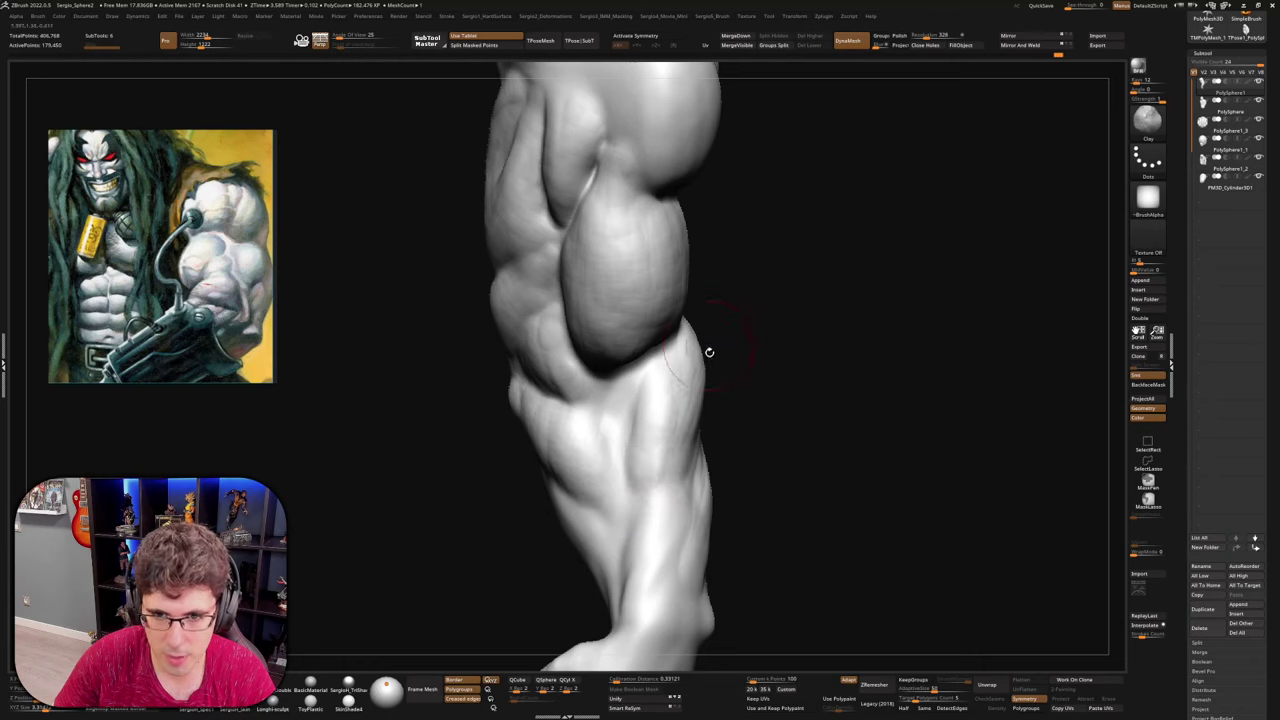
drag(706, 351, 705, 380)
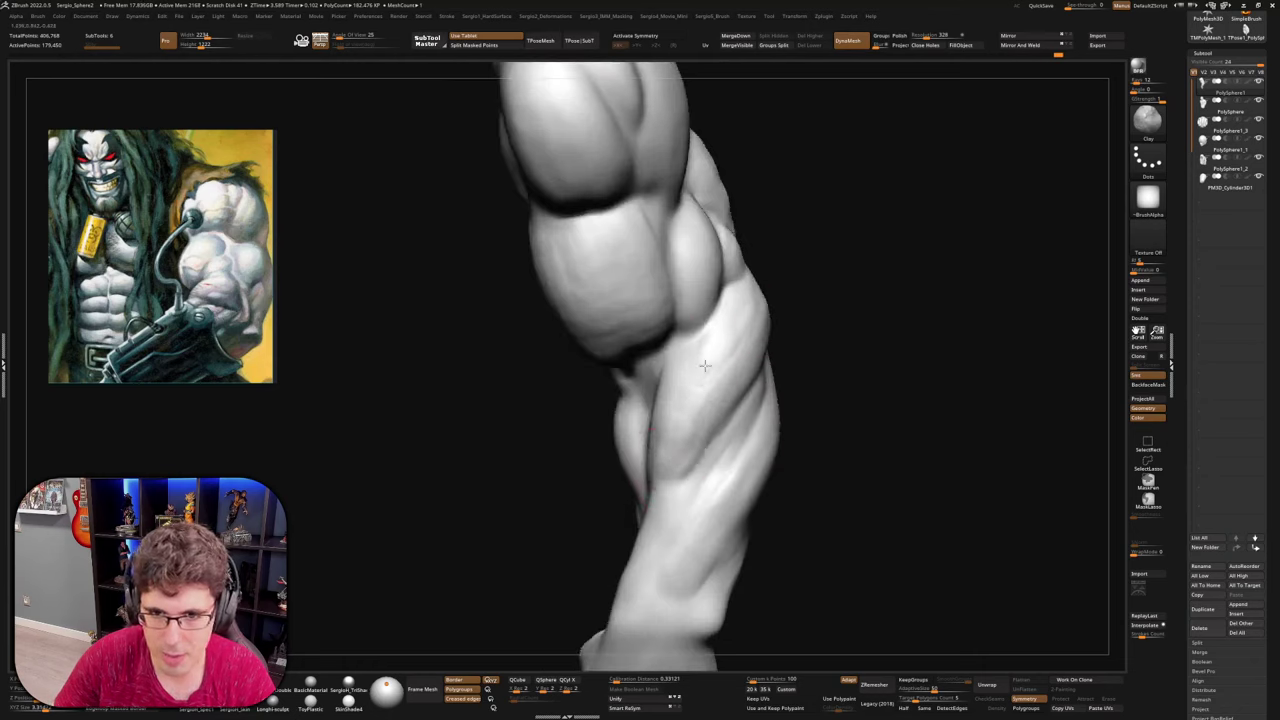
Build up the long diagonal muscle bands across the outer forearm between elbow and wrist with the Clay brush
right_drag(696, 480, 757, 446)
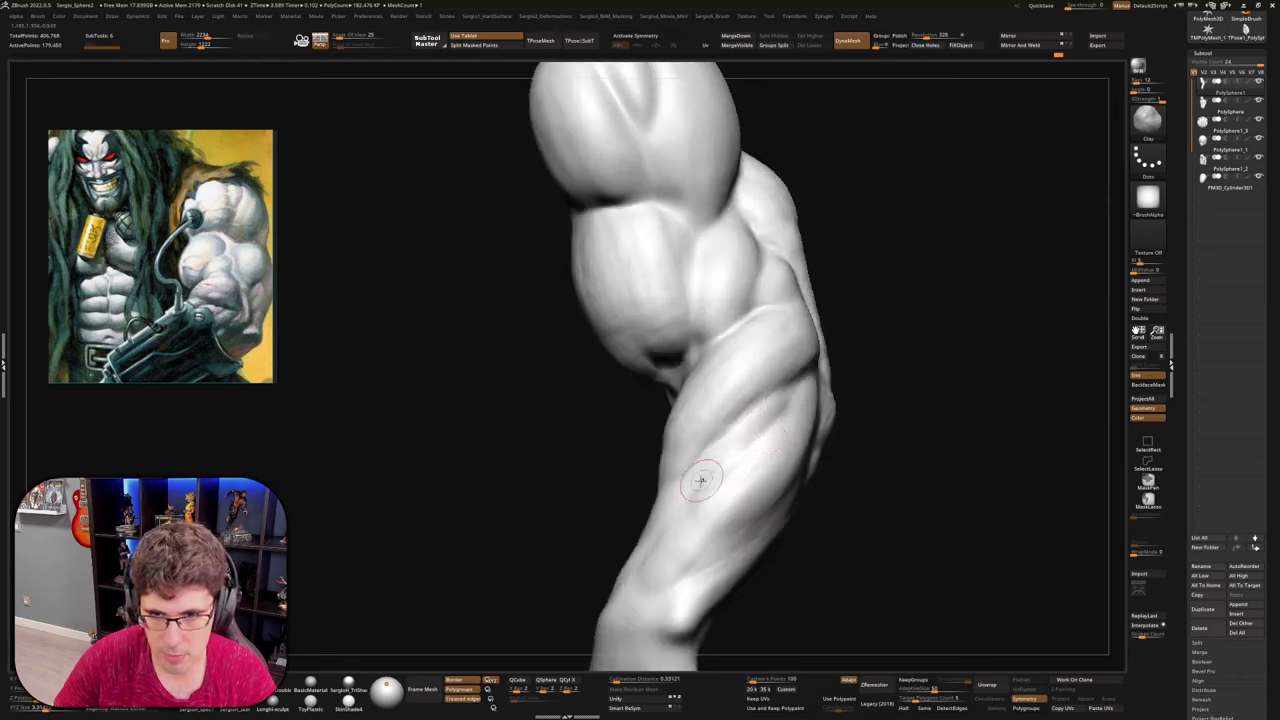
ctrl+right_drag(660, 528, 715, 454)
key(s)
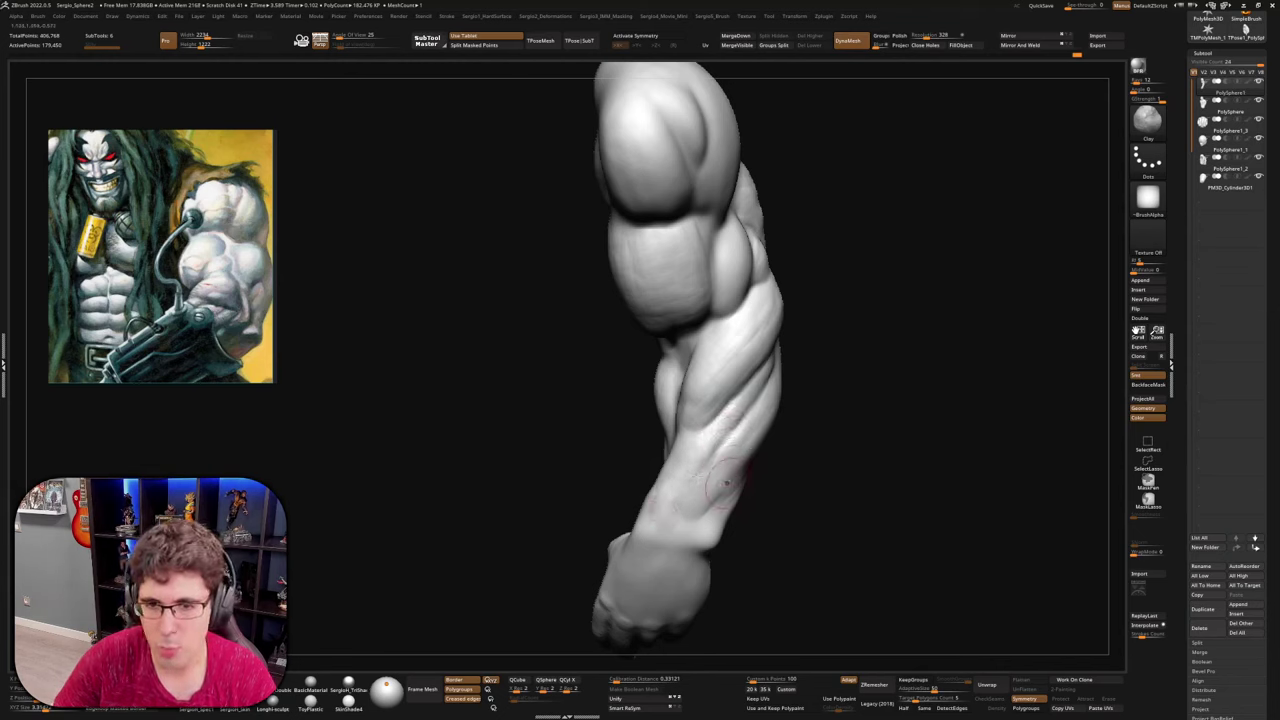
right_drag(727, 483, 748, 464)
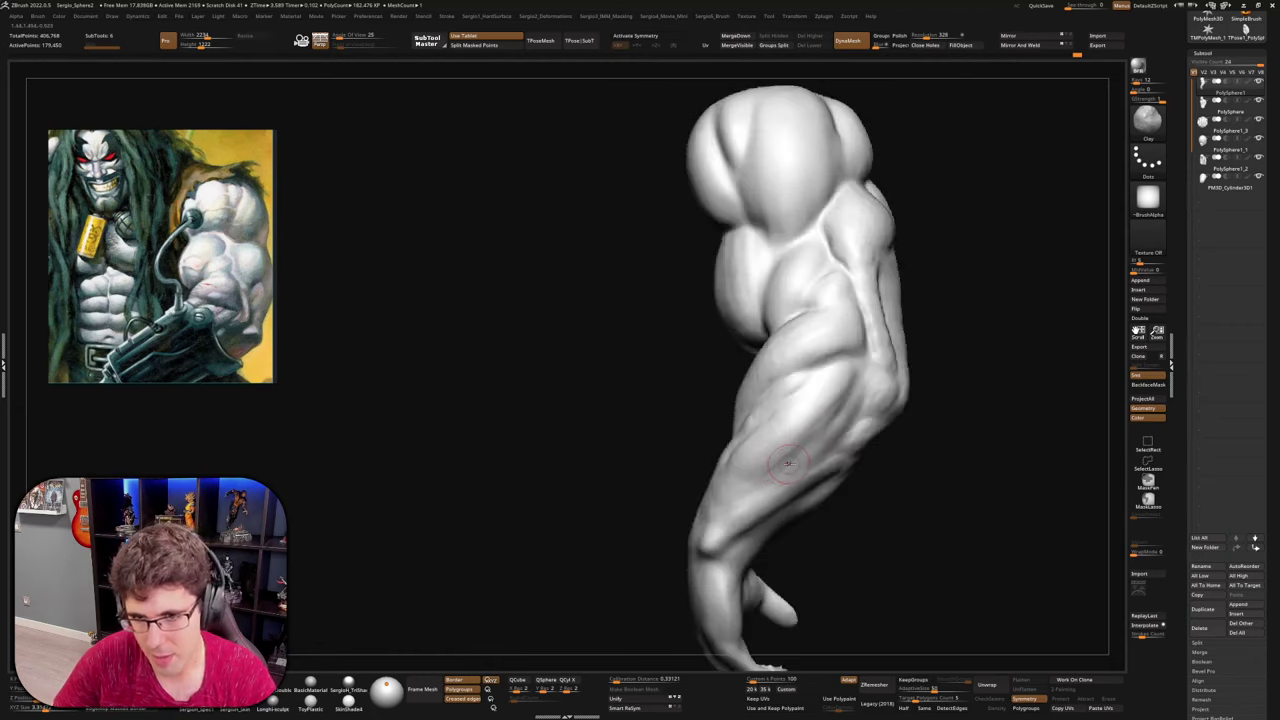
drag(788, 462, 755, 494)
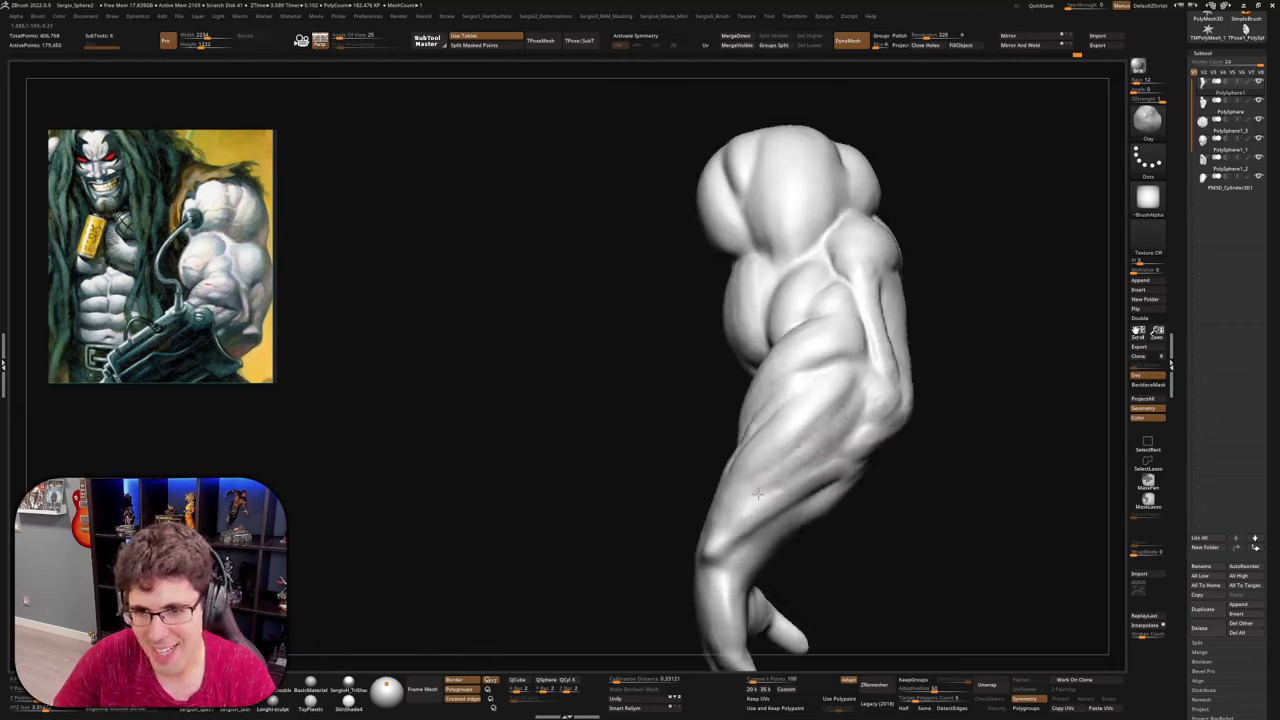
drag(782, 481, 840, 424)
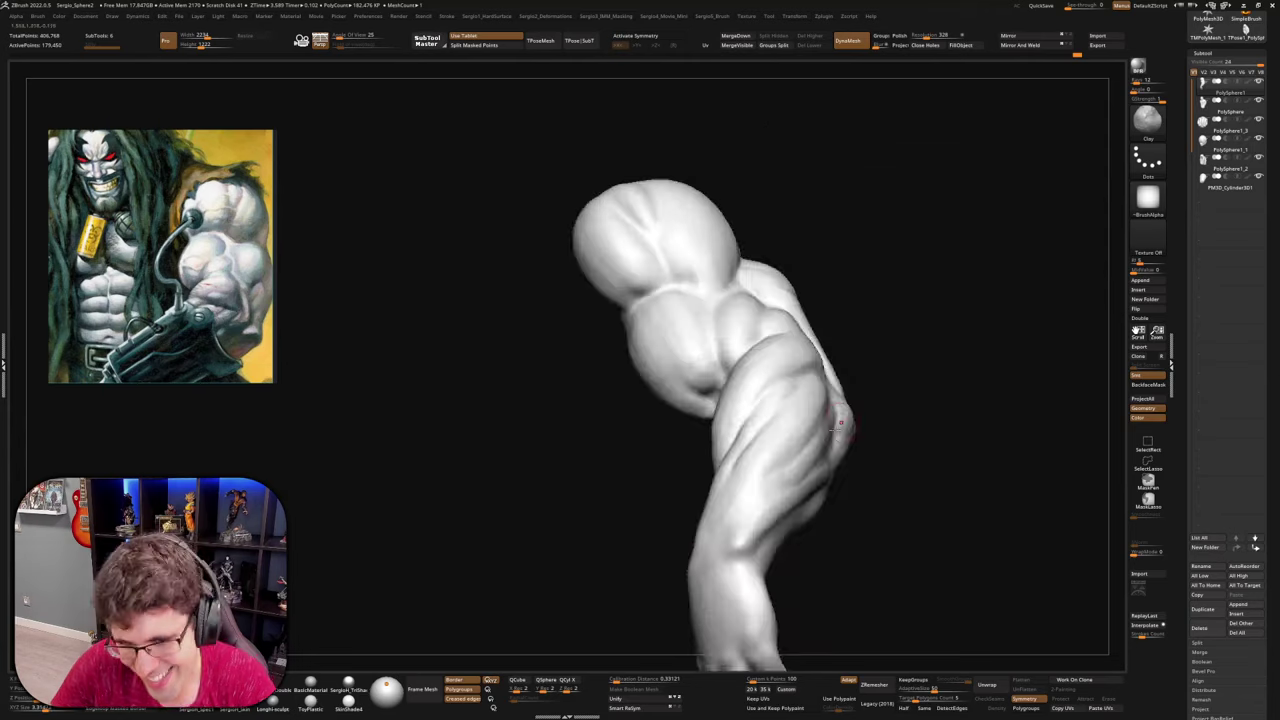
mouse_move(735, 514)
mouse_down()
mouse_move(813, 478)
mouse_move(843, 494)
mouse_move(867, 385)
mouse_up()
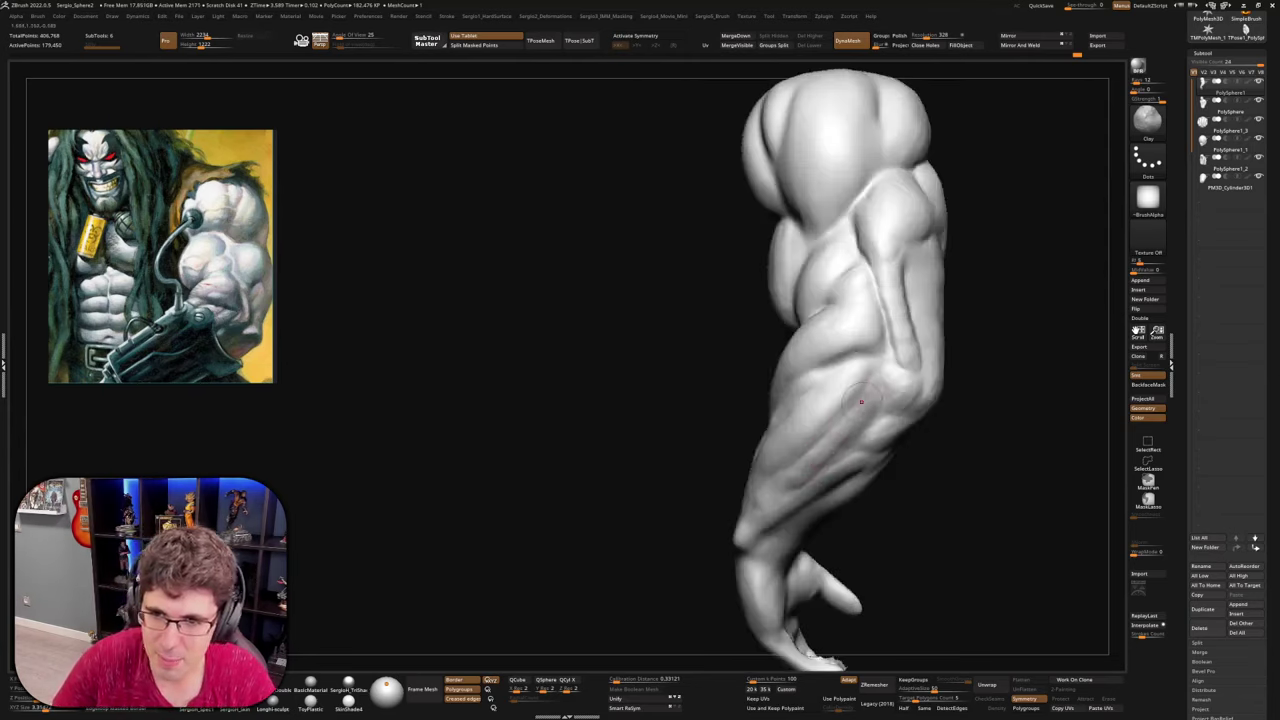
Carve the grooves separating the outer forearm muscles below the elbow with the DamStandard brush
key(b)
key(d)
key(s)
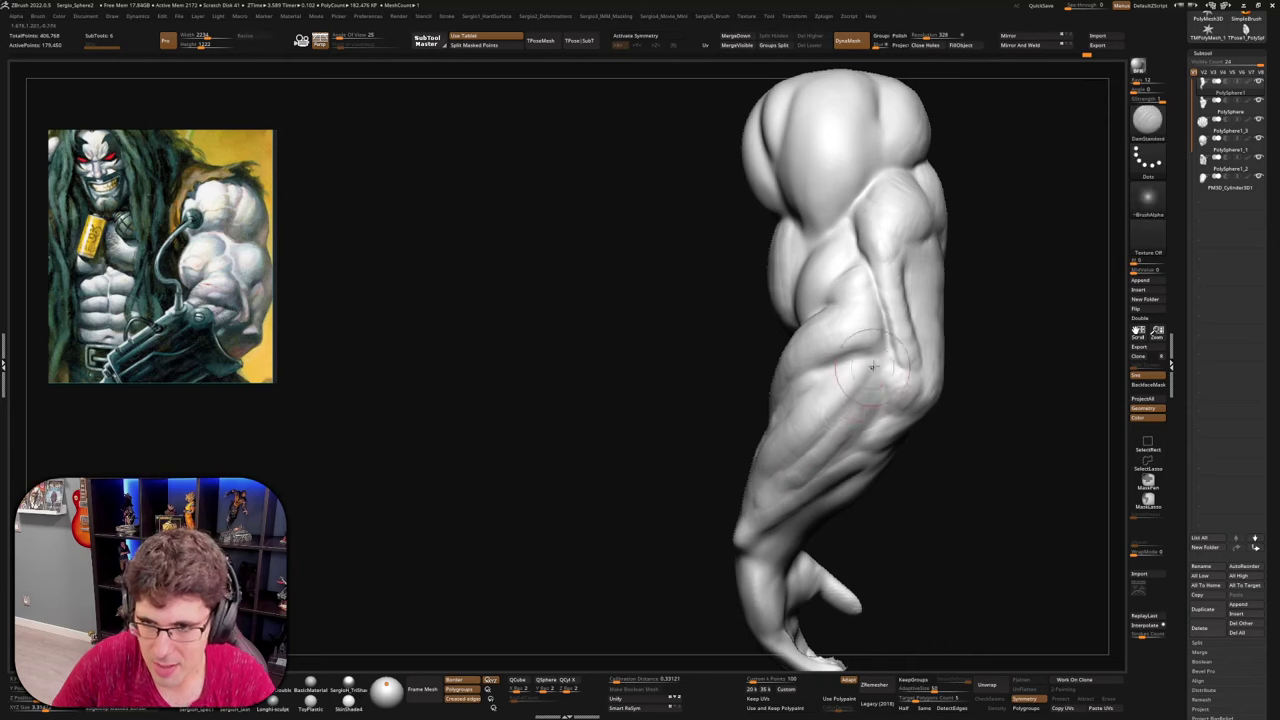
right_drag(783, 466, 873, 364)
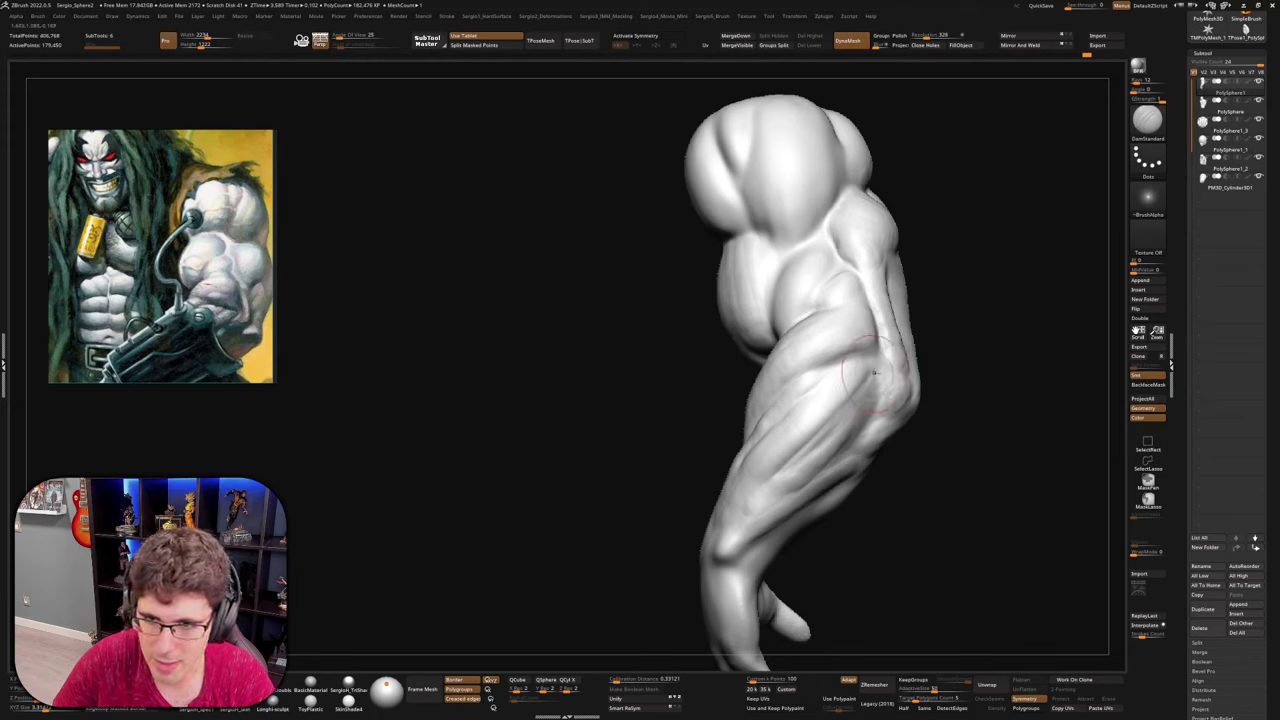
mouse_move(829, 436)
right_down()
mouse_move(849, 431)
mouse_move(822, 440)
right_up()
ctrl+right_drag(822, 440, 814, 494)
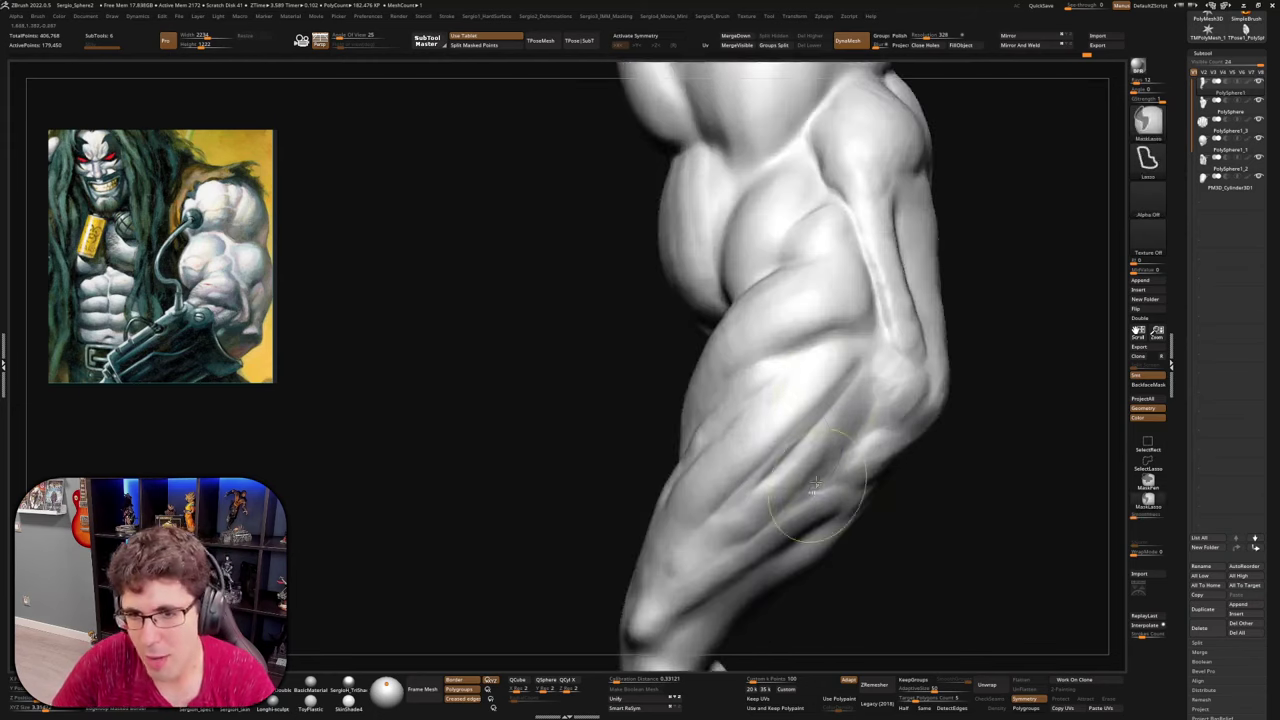
Add raised muscle fibres along the outer forearm with the Standard brush and smooth them into the surrounding forms
key(b)
key(s)
key(t)
right_drag(812, 442, 779, 455)
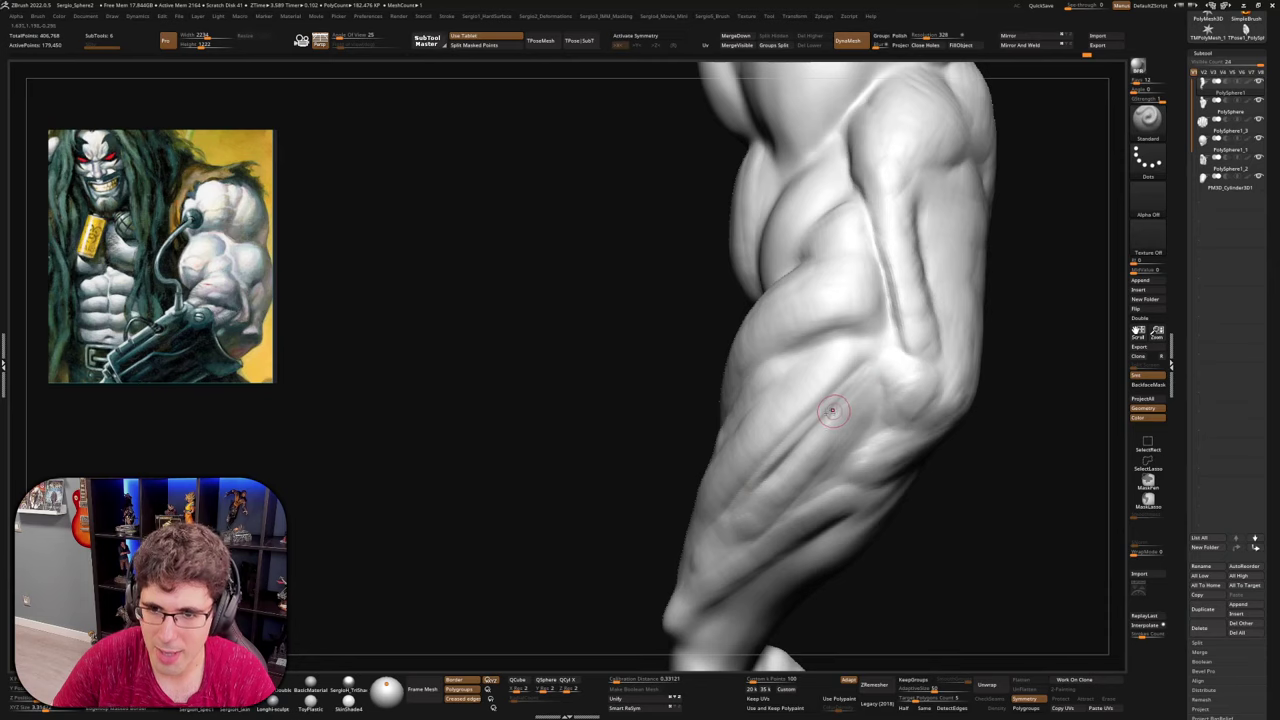
mouse_move(834, 410)
right_down()
mouse_move(800, 460)
mouse_move(793, 447)
right_up()
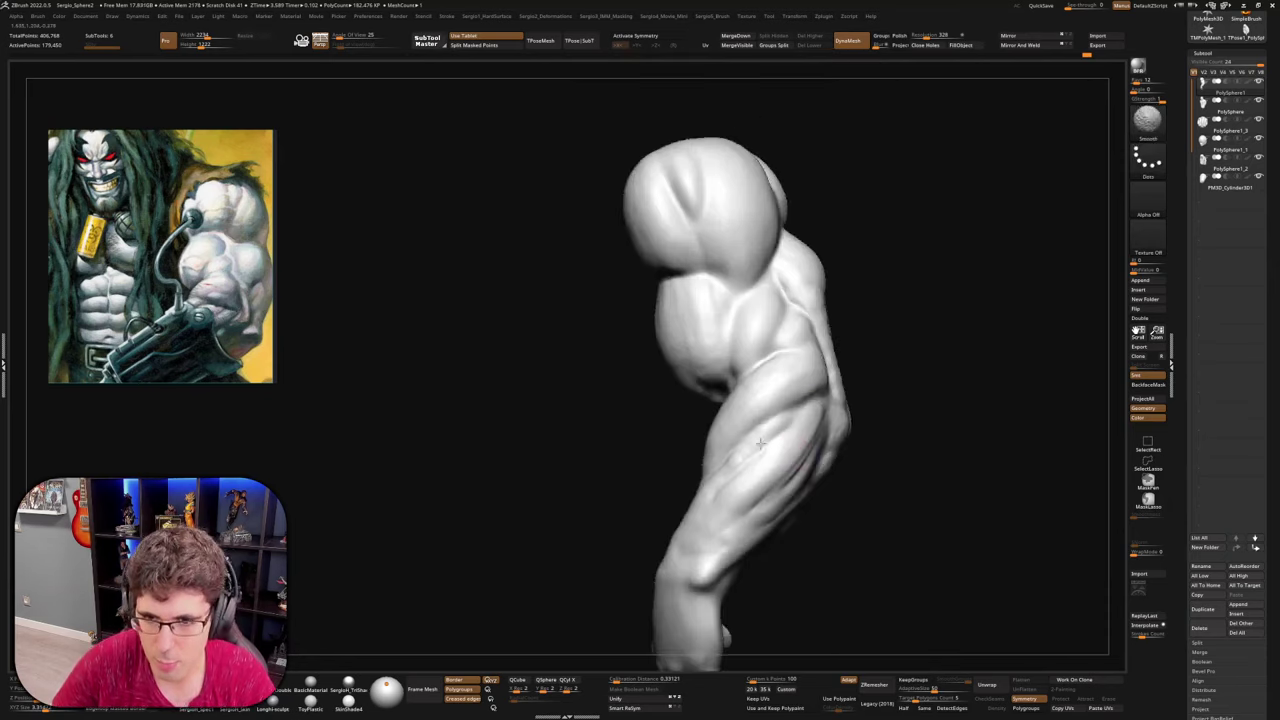
Sculpt and smooth the inner forearm muscles and tendons running down to the wrist with the Clay brush
mouse_move(755, 475)
right_down()
mouse_move(770, 425)
mouse_move(752, 420)
right_up()
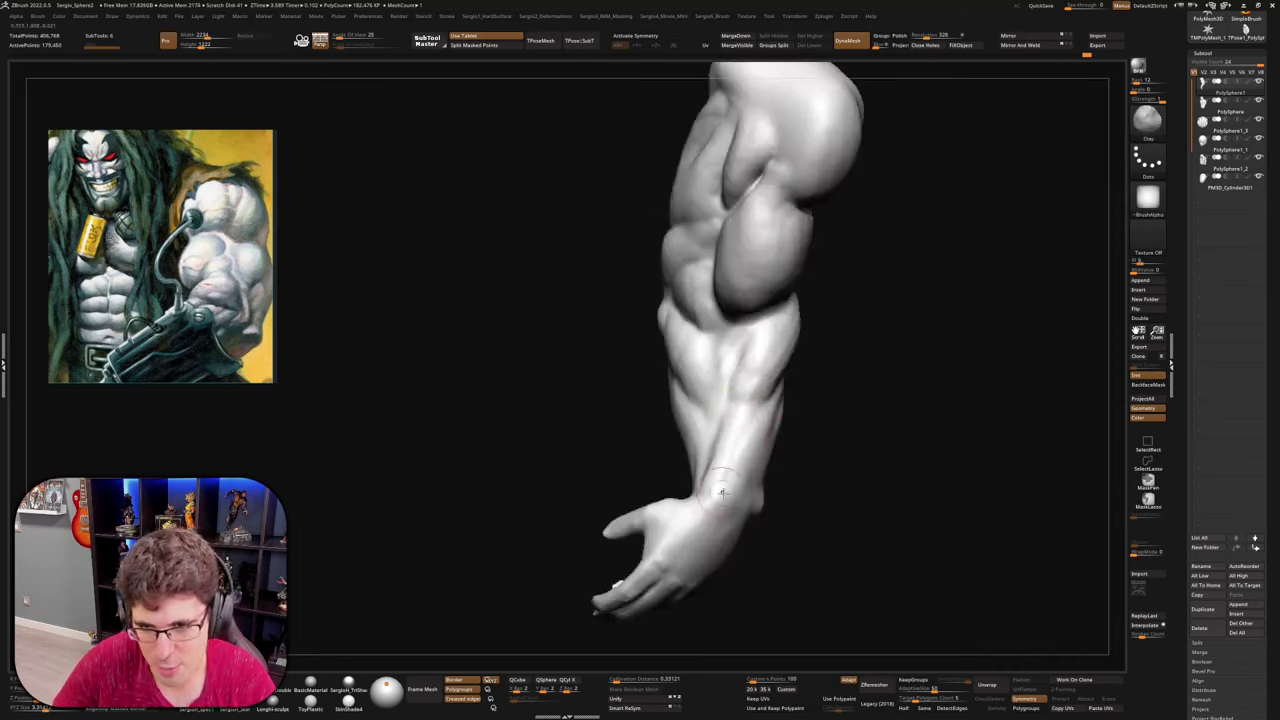
mouse_move(726, 456)
right_down()
mouse_move(745, 435)
mouse_move(711, 438)
mouse_move(706, 490)
mouse_move(679, 489)
right_up()
mouse_move(653, 534)
right_down()
mouse_move(655, 490)
mouse_move(665, 522)
mouse_move(648, 528)
right_up()
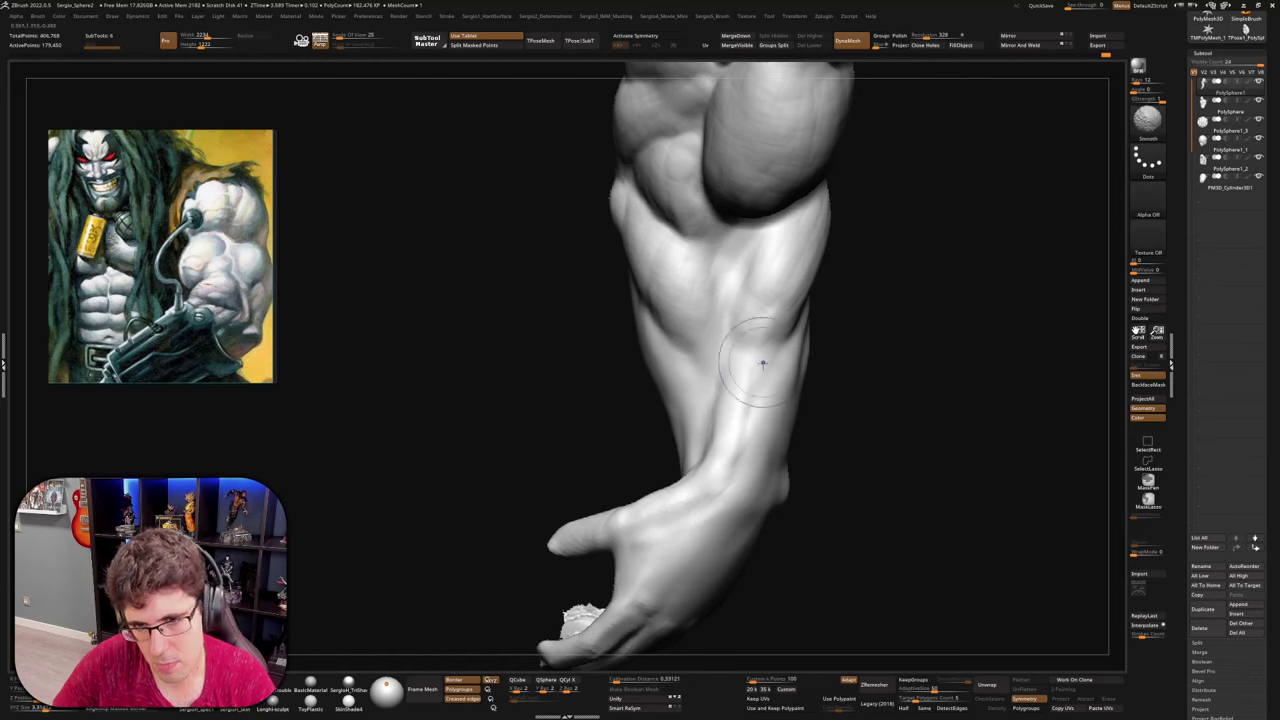
mouse_move(750, 411)
right_down()
mouse_move(757, 394)
mouse_move(784, 395)
mouse_move(757, 466)
right_up()
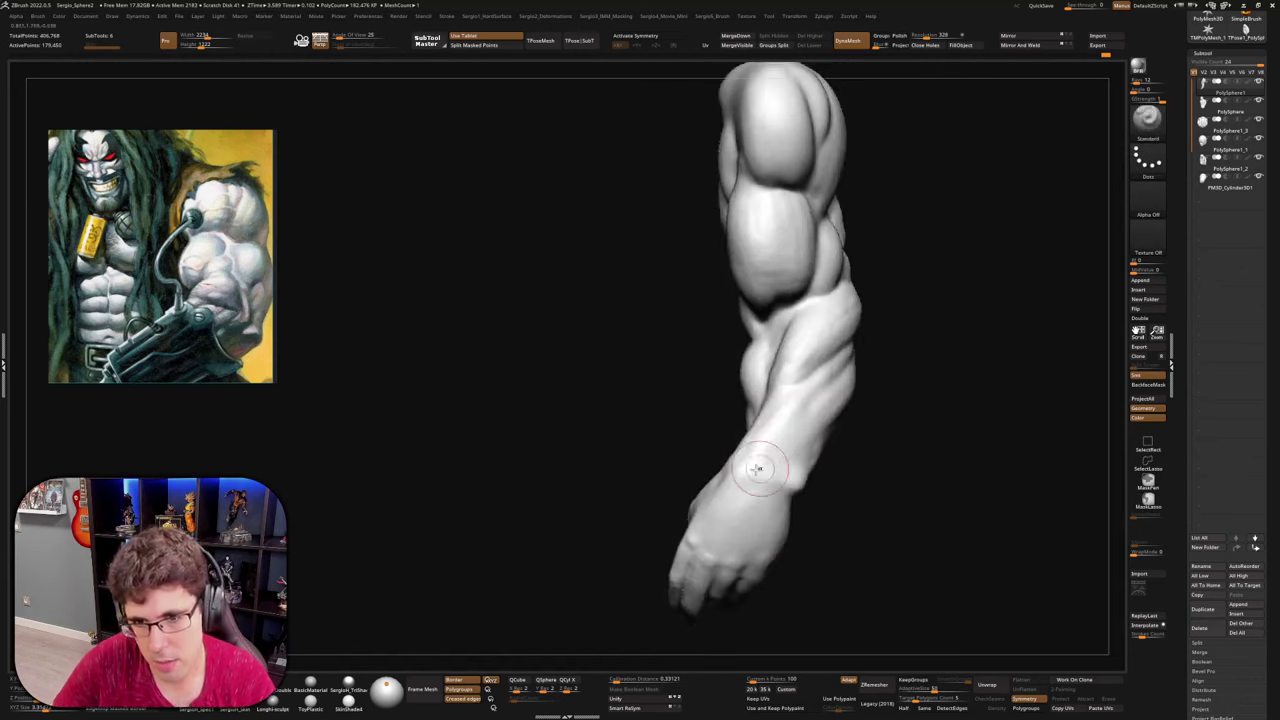
Build up the wrist and its transition into the back of the hand with the Clay brush, smoothing the surface
key(b)
key(c)
key(l)
right_drag(796, 411, 788, 522)
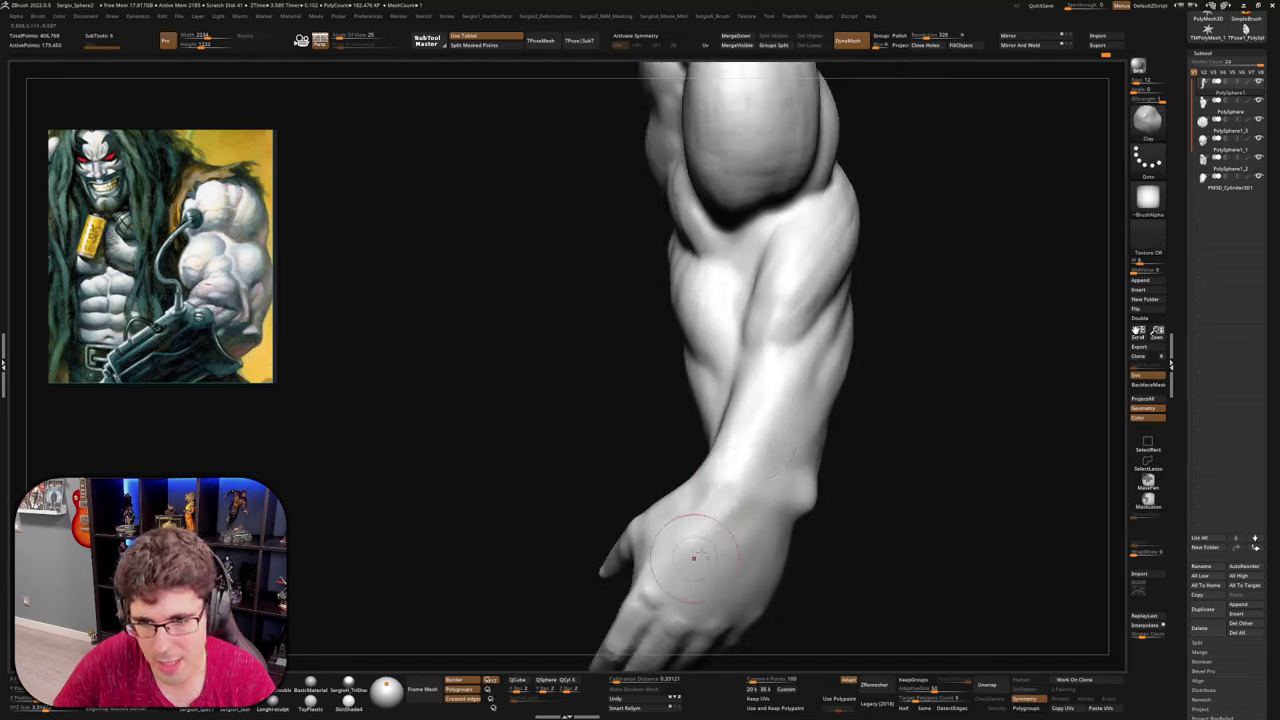
shift+drag(698, 556, 728, 506)
Adjust the shape of the wrist and hand with the Move brush
mouse_move(713, 551)
right_down()
mouse_move(737, 516)
mouse_move(735, 415)
mouse_move(755, 496)
mouse_move(737, 474)
right_up()
key(b)
key(m)
key(v)
key(s)
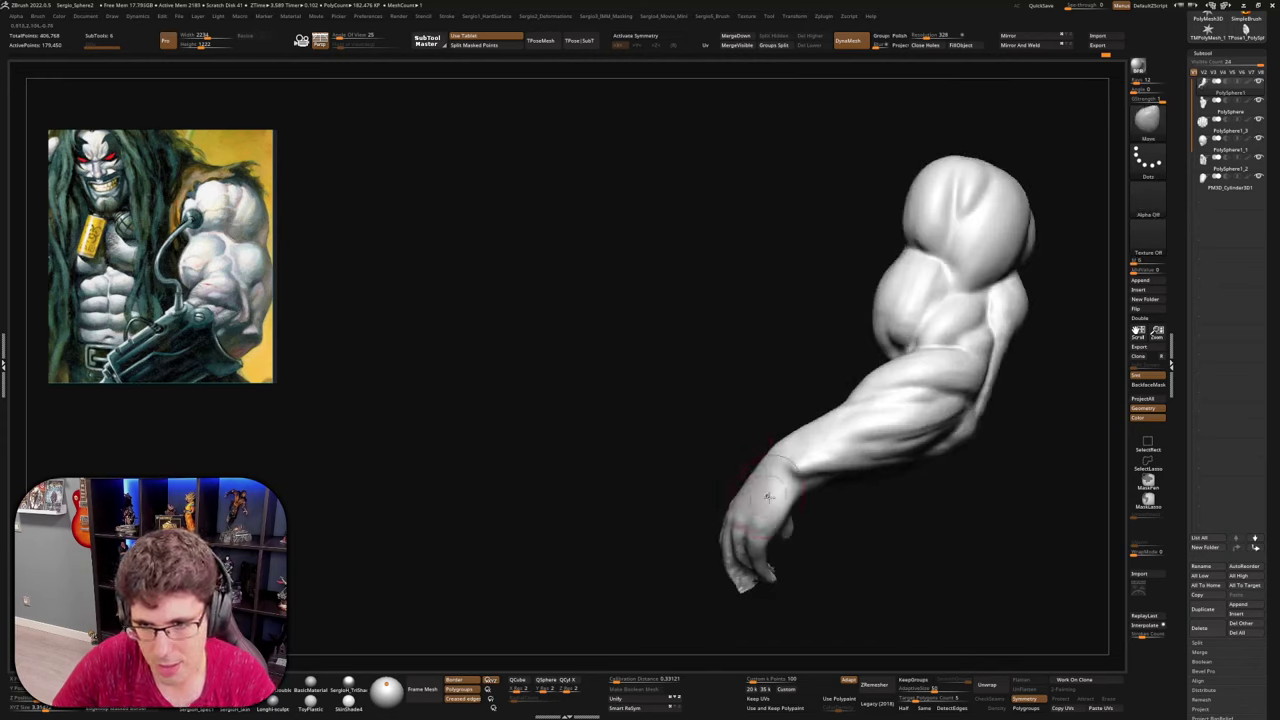
ctrl+right_drag(777, 498, 790, 450)
mouse_move(790, 450)
right_down()
mouse_move(843, 480)
mouse_move(868, 270)
mouse_move(872, 310)
mouse_move(790, 433)
mouse_move(757, 514)
right_up()
Refine the biceps and the neighbouring outer upper-arm muscle below the deltoid with the Clay brush
key(b)
key(c)
key(l)
key(s)
key(s)
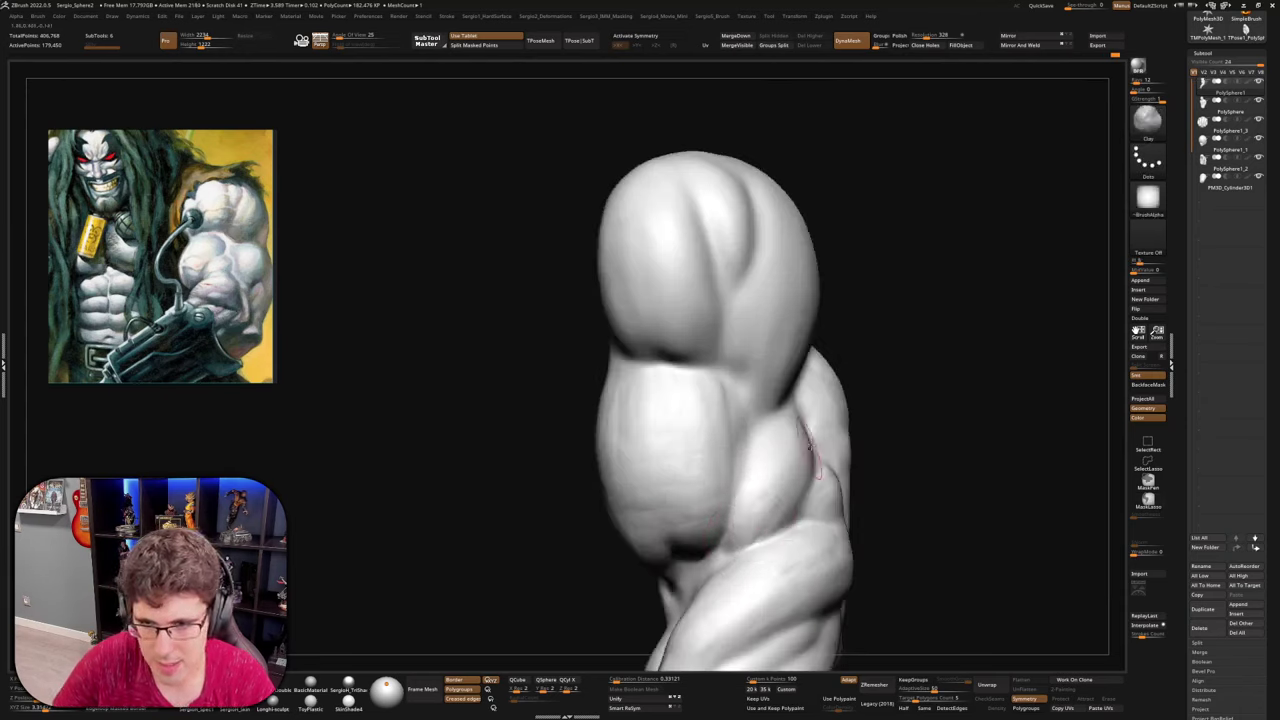
right_drag(780, 525, 744, 511)
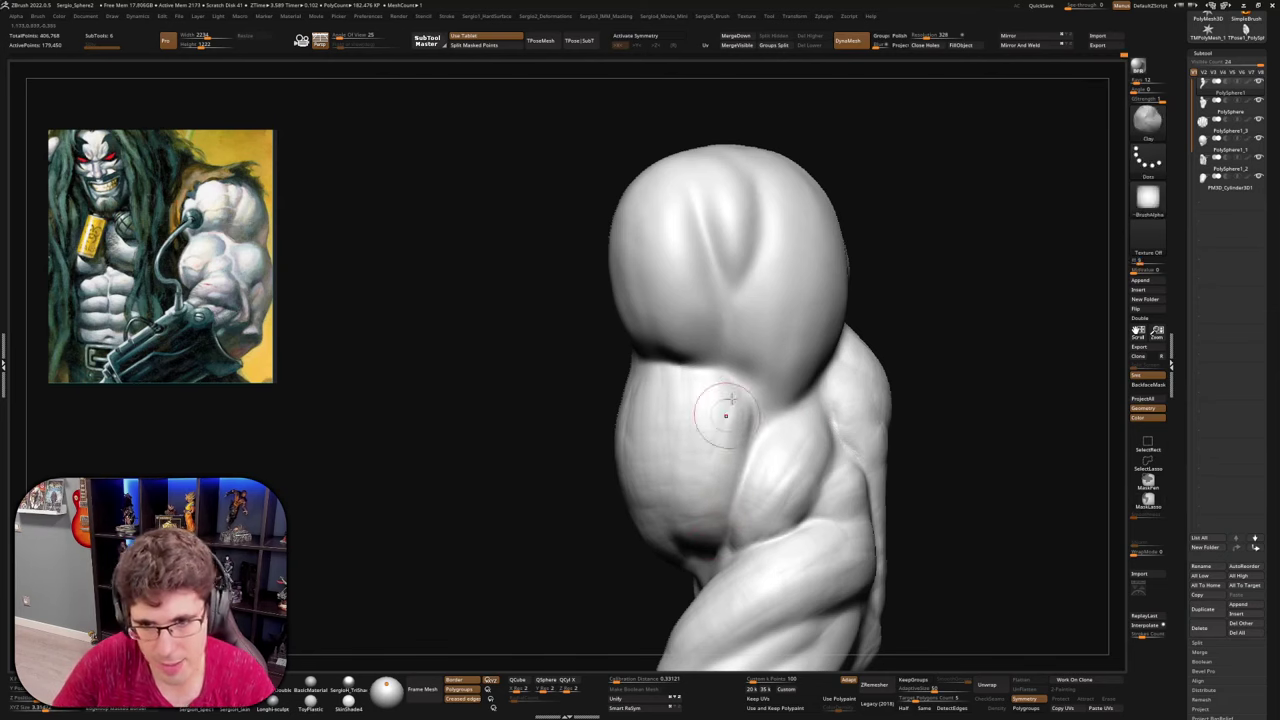
Sculpt fibres and the V-shaped separation on the front of the deltoid with the Clay brush
alt+right_drag(707, 426, 722, 616)
ctrl+right_drag(722, 616, 714, 500)
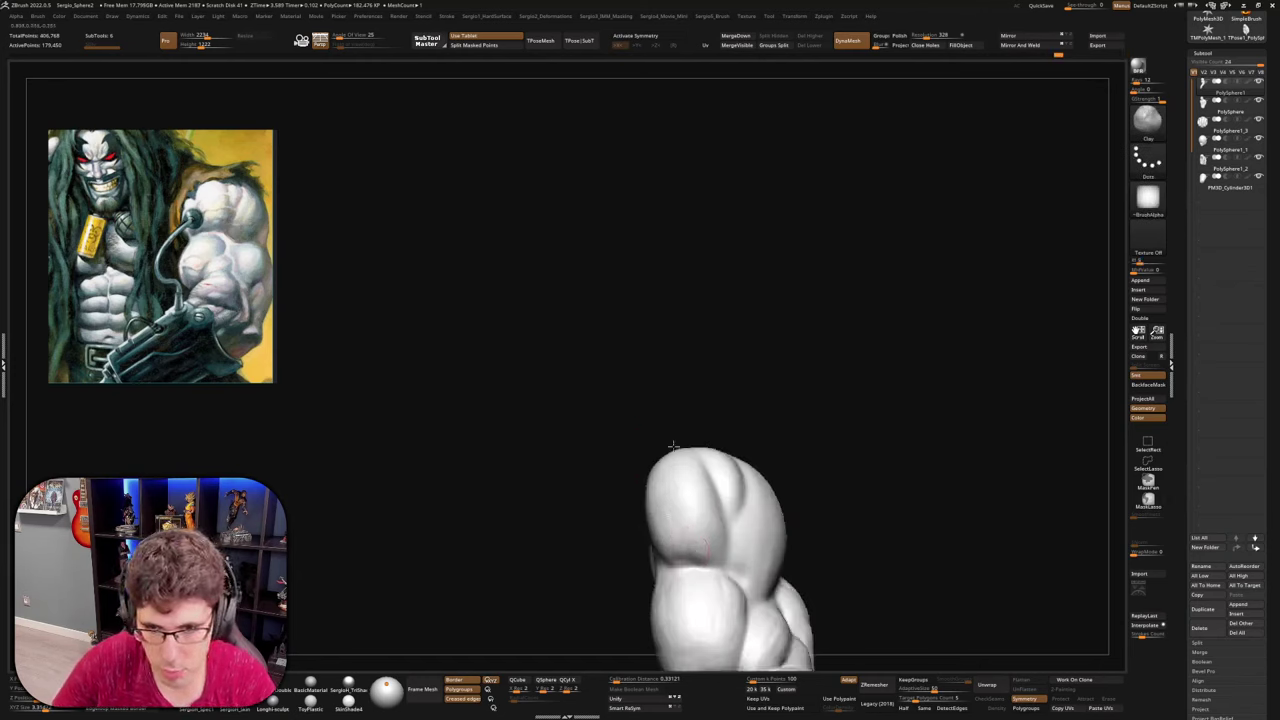
right_drag(673, 446, 708, 504)
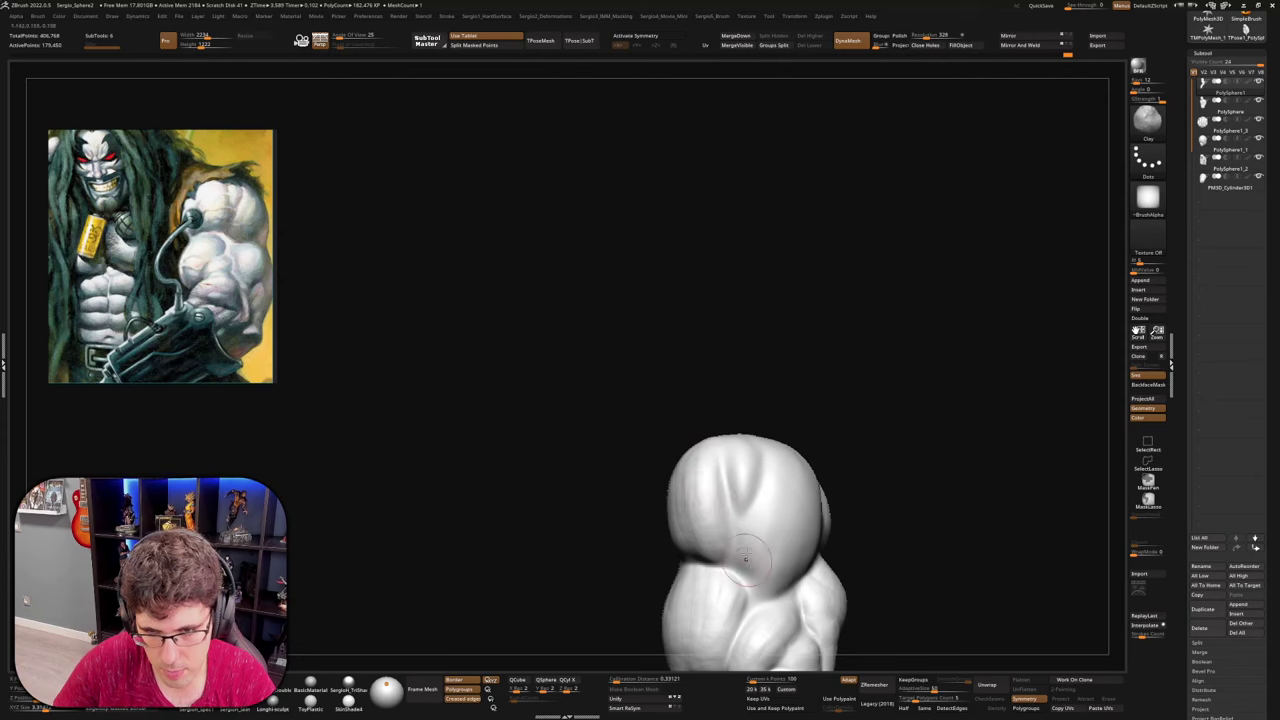
drag(735, 460, 741, 497)
right_drag(741, 497, 728, 526)
drag(739, 474, 737, 488)
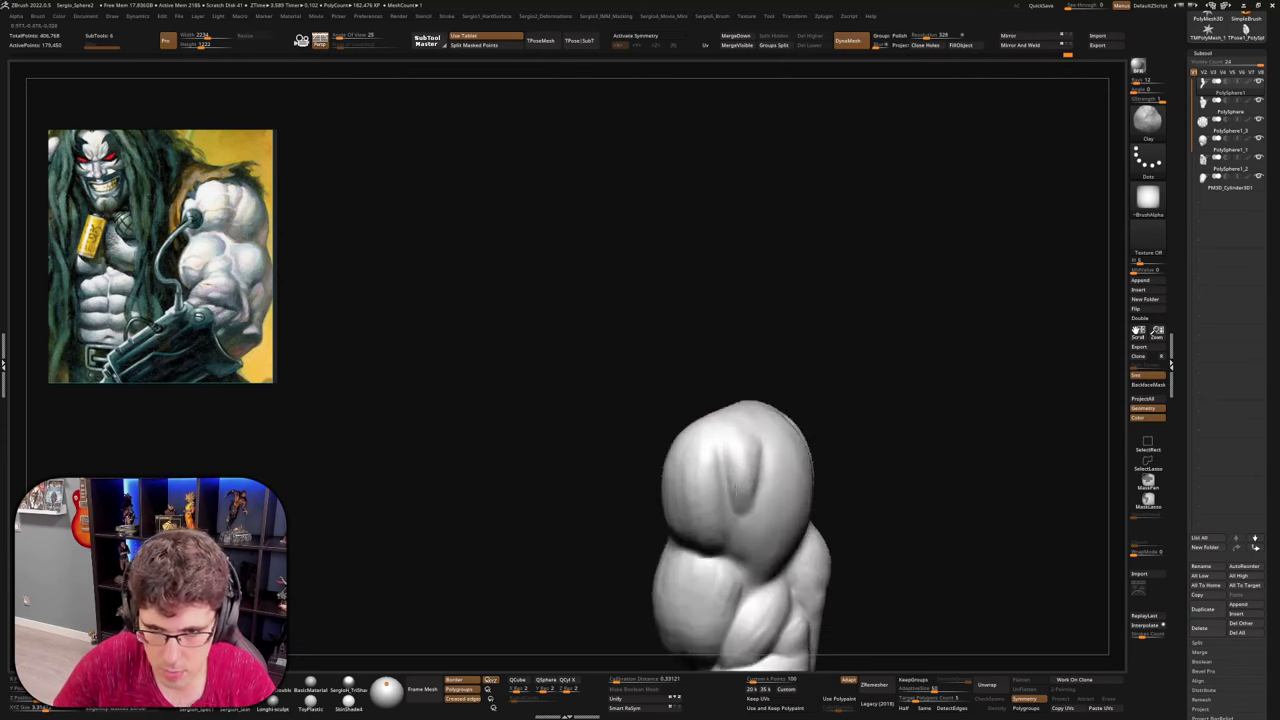
Define the side and rear heads of the deltoid and the groove between them with the Clay brush
mouse_move(757, 458)
right_down()
mouse_move(768, 456)
mouse_move(767, 573)
right_up()
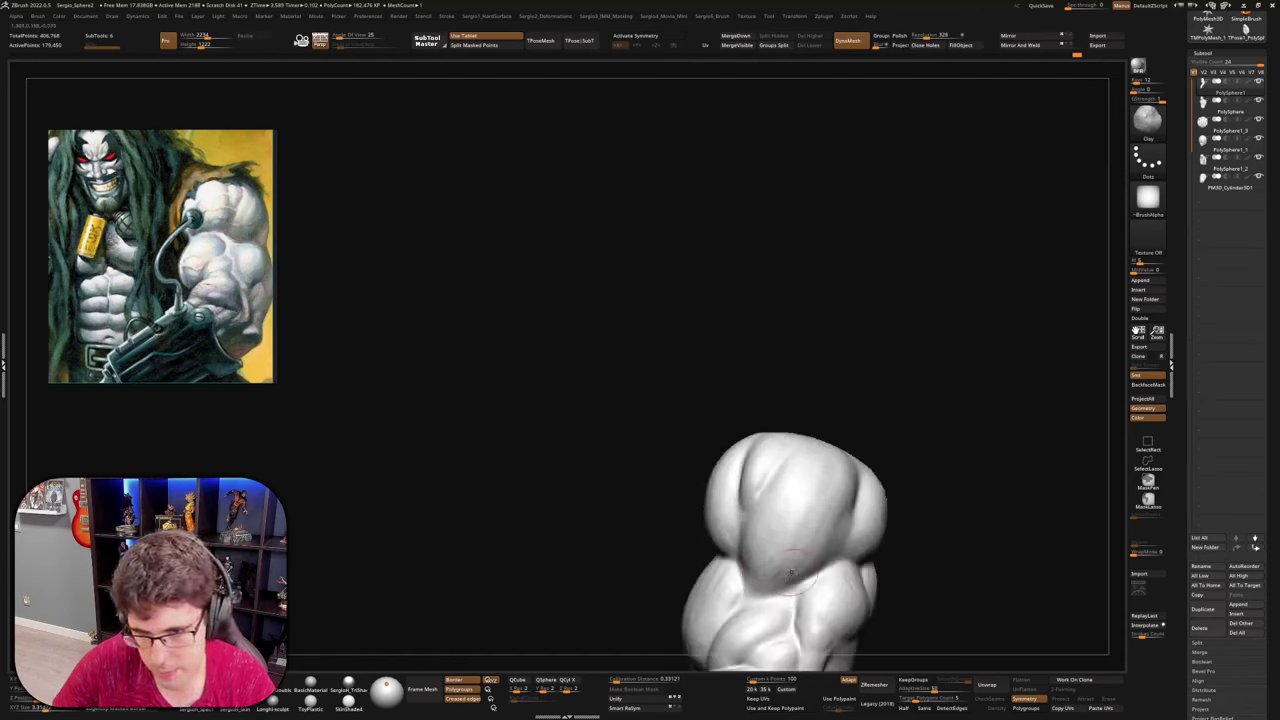
right_drag(791, 571, 829, 457)
right_drag(797, 510, 776, 489)
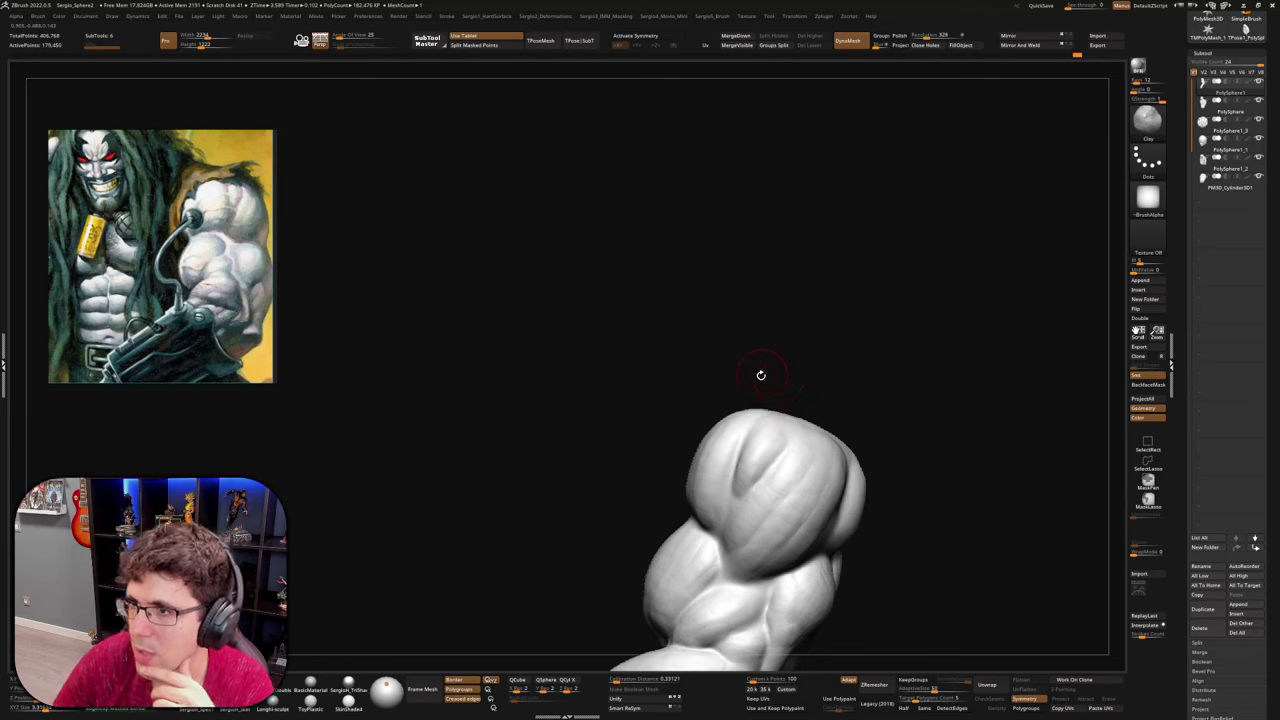
right_drag(785, 462, 796, 518)
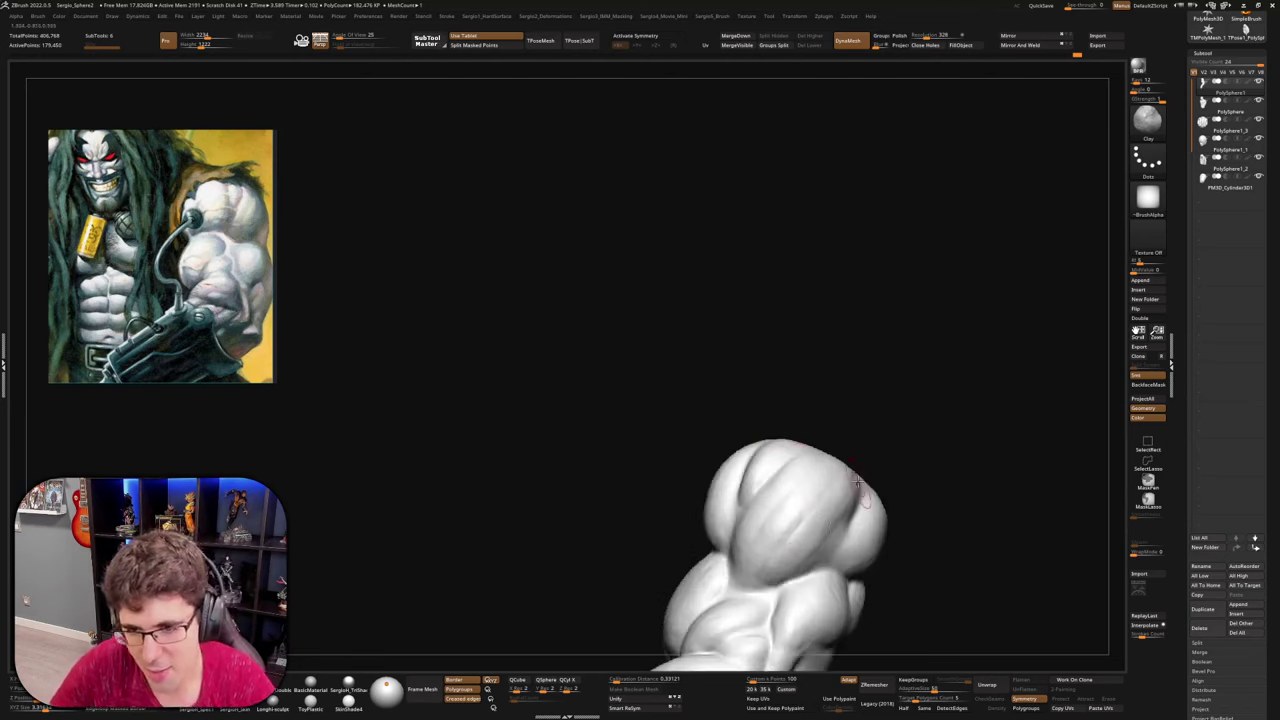
mouse_move(867, 501)
right_down()
mouse_move(835, 544)
mouse_move(740, 525)
mouse_move(836, 541)
mouse_move(792, 516)
mouse_move(766, 526)
right_up()
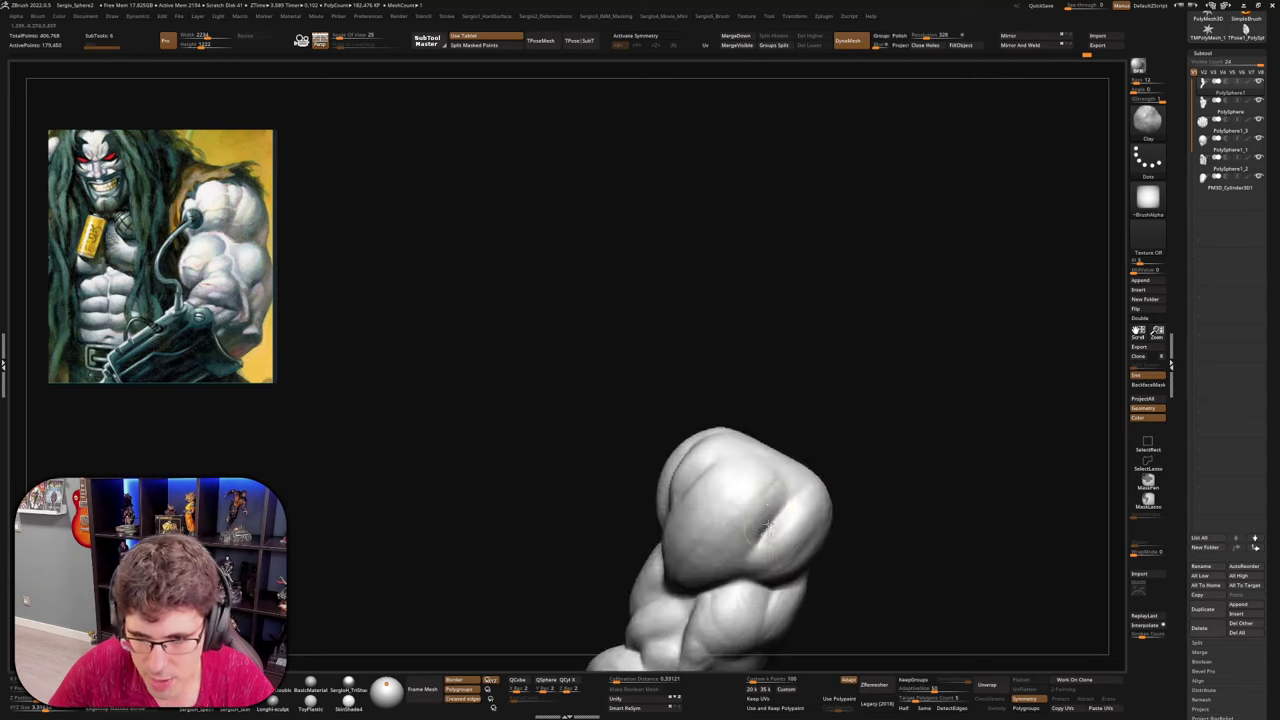
Mask the whole arm down to the wrist, leaving only the hand unmasked
mouse_move(657, 599)
right_down()
mouse_move(717, 517)
mouse_move(760, 560)
mouse_move(737, 539)
mouse_move(737, 391)
right_up()
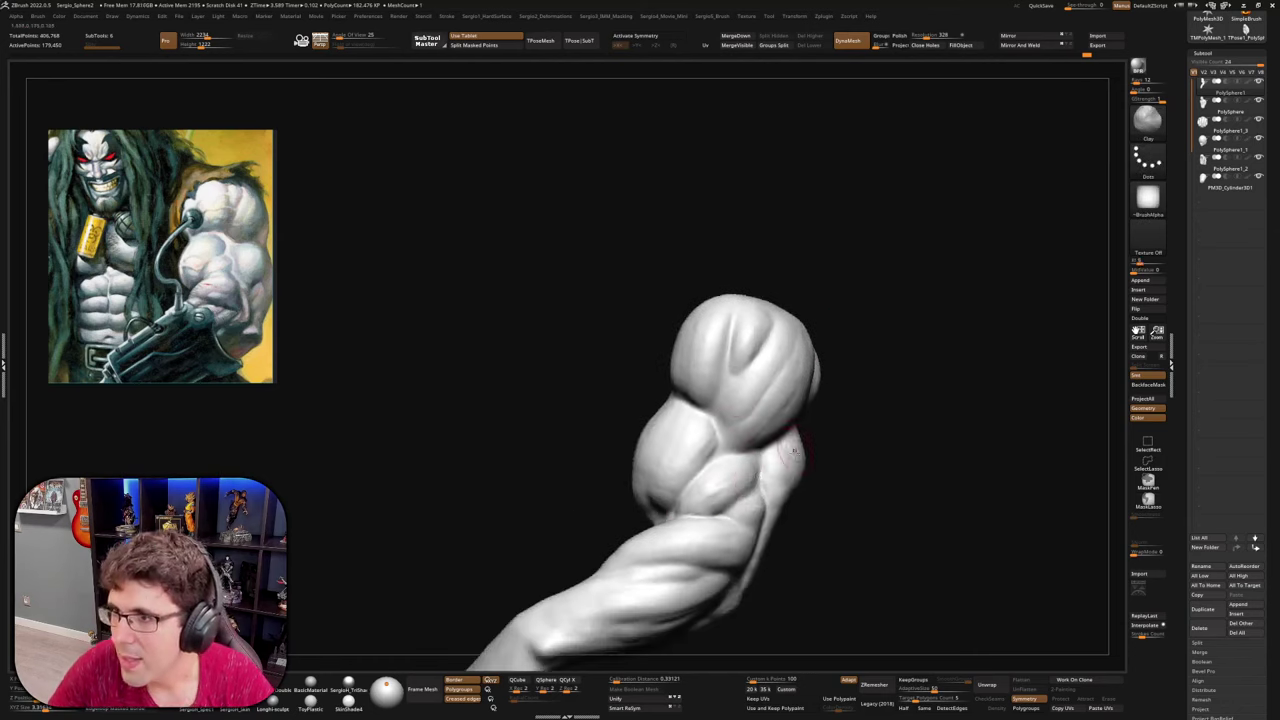
right_drag(794, 450, 808, 435)
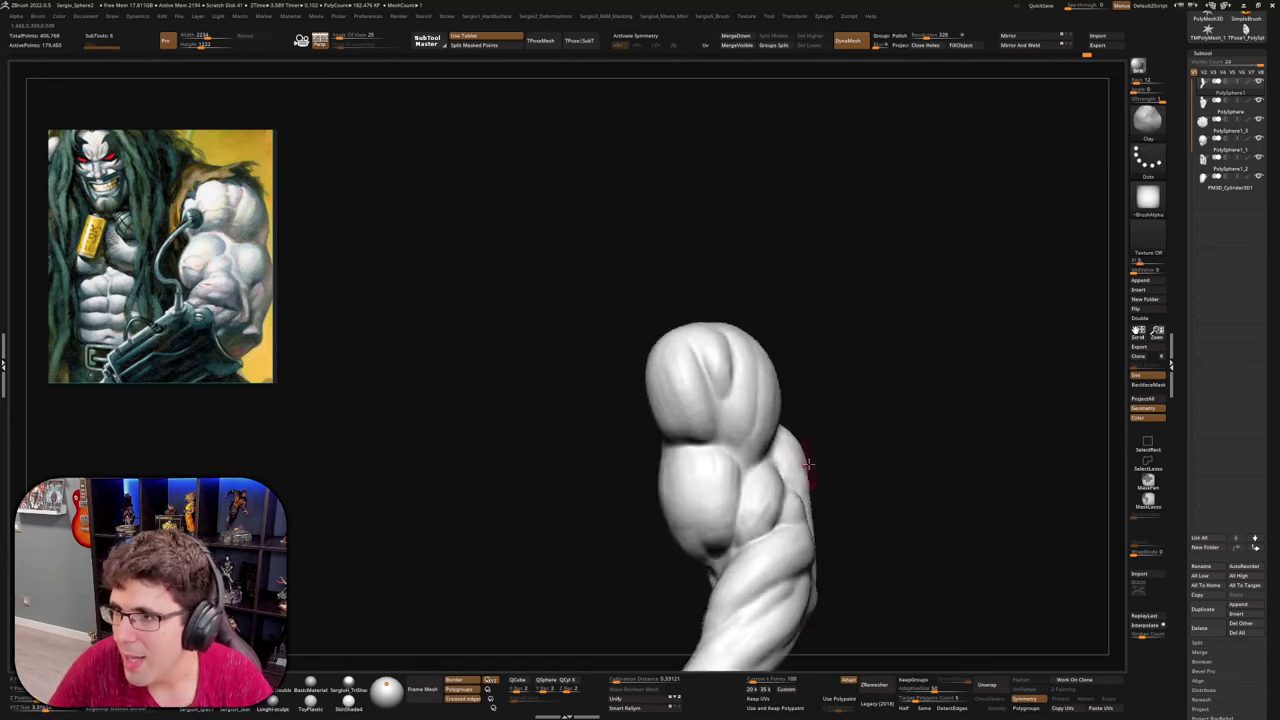
ctrl+right_drag(819, 459, 812, 500)
mouse_move(812, 500)
alt+right_down()
mouse_move(811, 409)
mouse_move(808, 480)
alt+right_up()
mouse_move(706, 552)
mouse_down()
mouse_move(797, 431)
mouse_move(811, 451)
mouse_move(895, 432)
mouse_move(822, 465)
mouse_up()
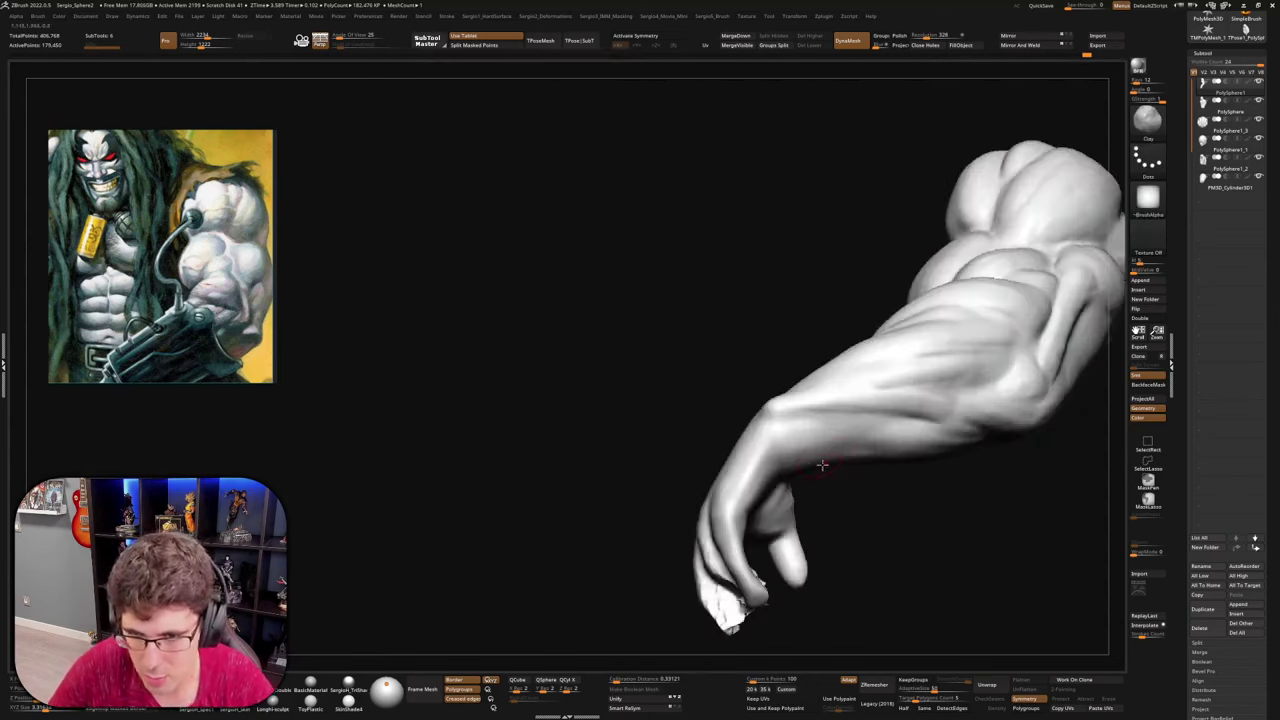
key(ctrl)
mouse_move(748, 360)
ctrl+mouse_down()
mouse_move(623, 343)
mouse_move(870, 547)
ctrl+mouse_up()
key(ctrl+i)
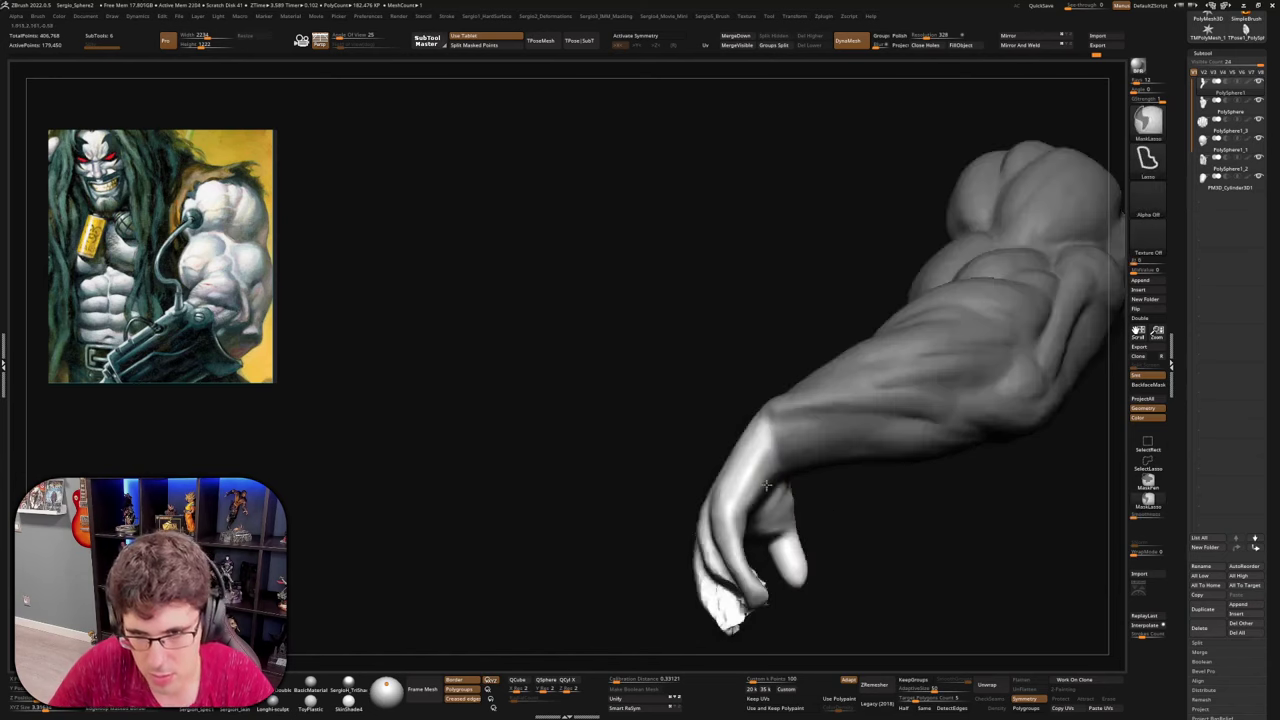
Reposition the unmasked hand at the wrist with the transform gizmo, and clear the mask
key(w)
alt+click(773, 428)
right_drag(773, 428, 902, 440)
drag(894, 429, 850, 441)
key(q)
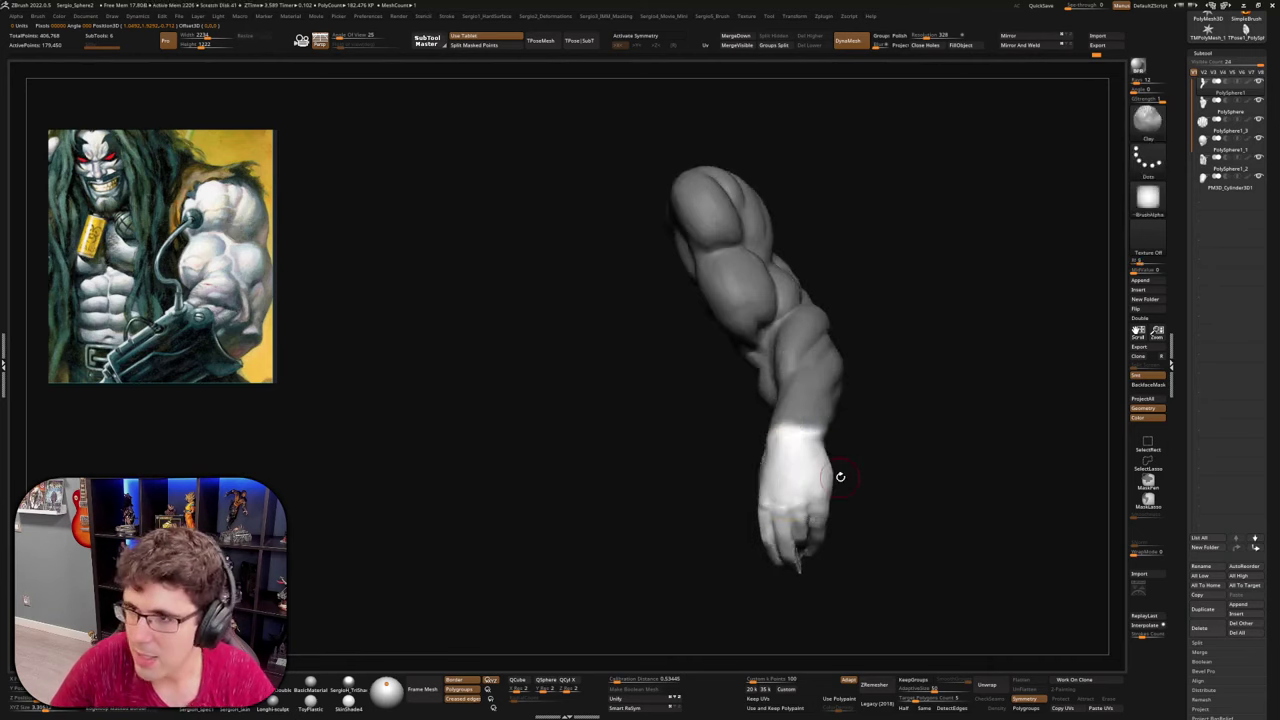
ctrl+right_drag(840, 474, 851, 434)
ctrl+drag(868, 531, 877, 523)
mouse_move(858, 538)
ctrl+right_down()
mouse_move(823, 599)
mouse_move(800, 548)
ctrl+right_up()
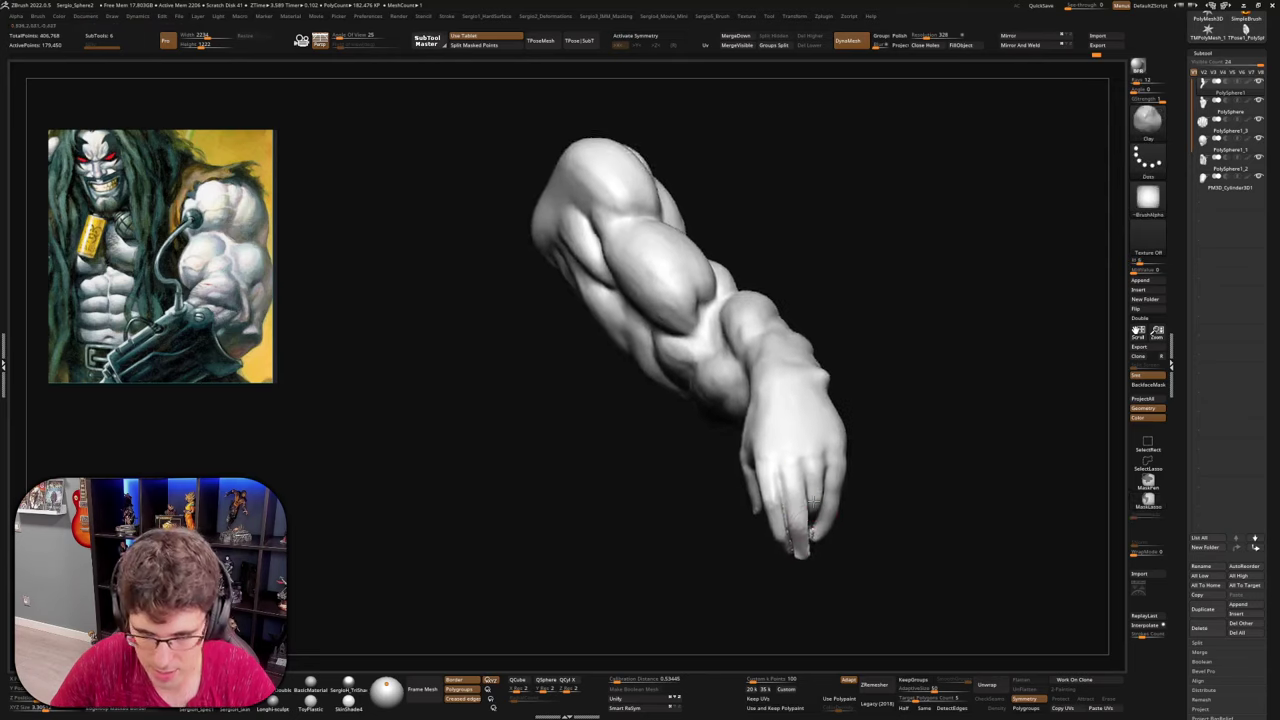
Smooth the rough surfaces of the fingers on the back and palm sides of the hand
ctrl+right_drag(782, 455, 760, 500)
shift+drag(782, 495, 797, 472)
mouse_move(846, 508)
right_down()
mouse_move(786, 463)
mouse_move(706, 452)
right_up()
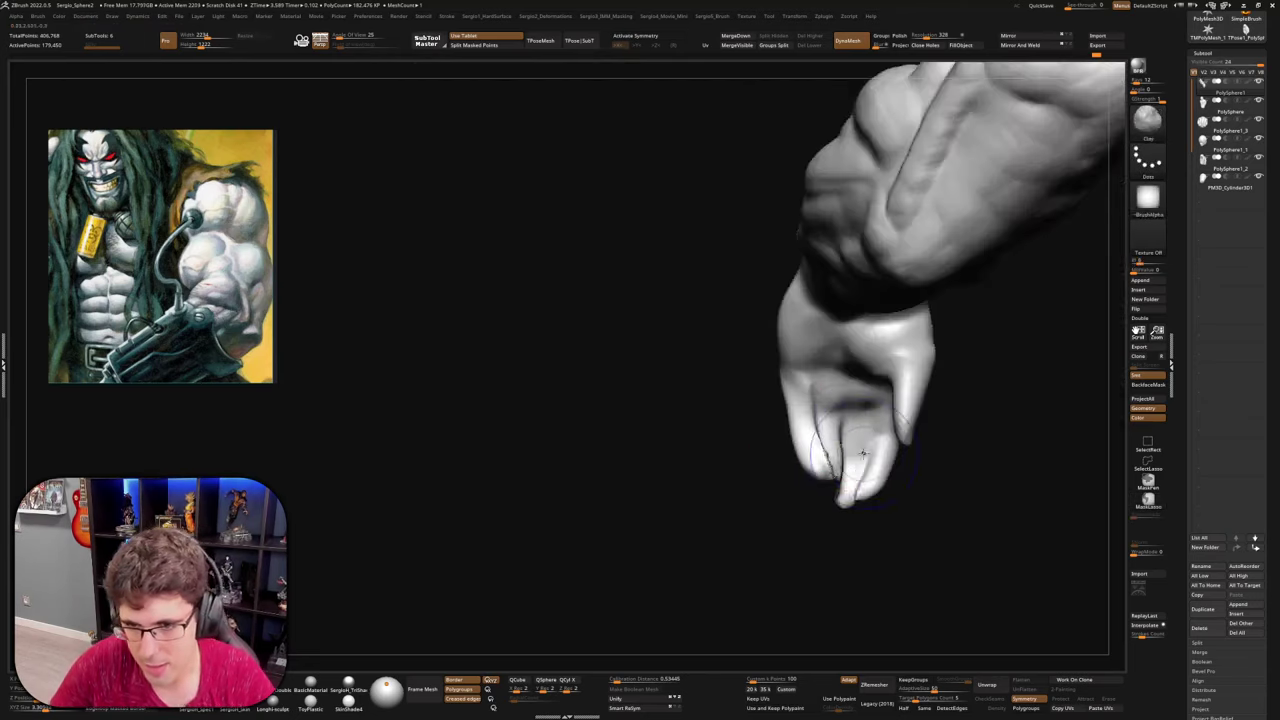
mouse_move(862, 450)
shift+mouse_down()
mouse_move(850, 478)
mouse_move(846, 455)
shift+mouse_up()
Reshape the fingertips with the Move Topological brush
mouse_move(843, 443)
right_down()
mouse_move(920, 457)
mouse_move(900, 484)
right_up()
key(b)
key(m)
key(t)
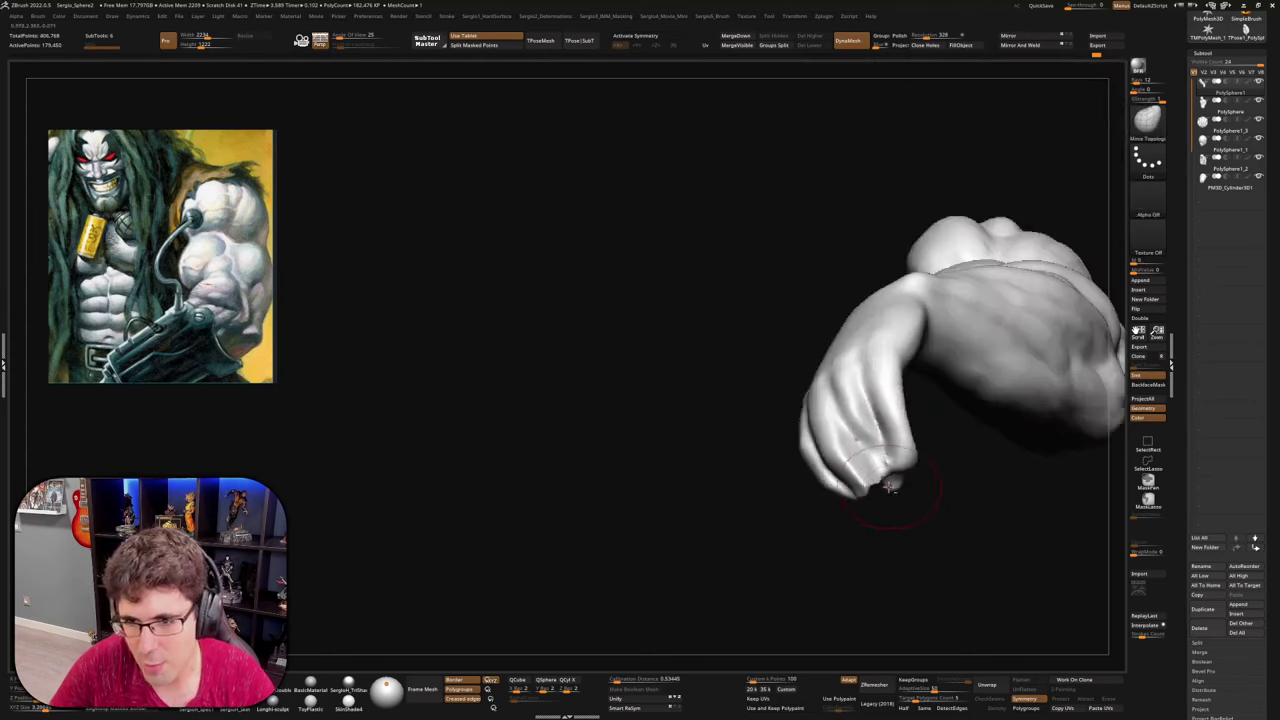
mouse_move(898, 482)
mouse_down()
mouse_move(872, 458)
mouse_move(875, 428)
mouse_move(865, 439)
mouse_up()
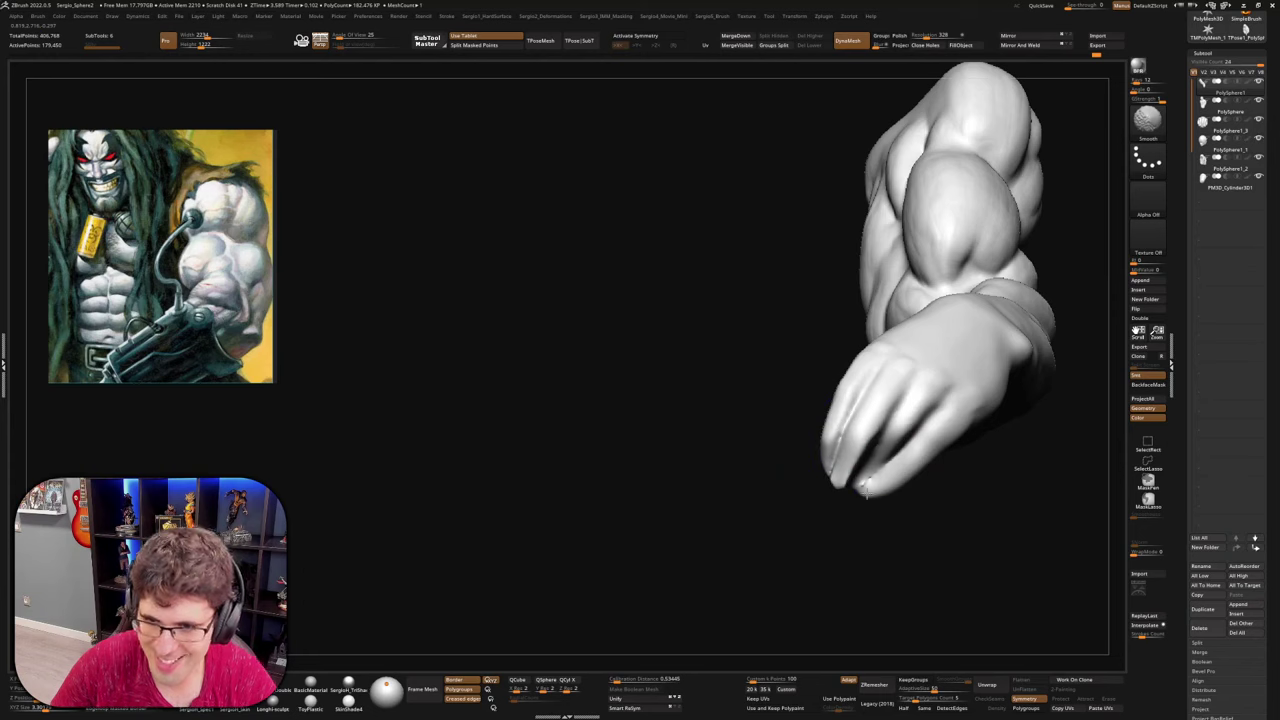
Build up the knuckles and joints of the outer two fingers with the Clay brush
ctrl+right_drag(928, 357, 930, 390)
mouse_move(930, 390)
right_down()
mouse_move(945, 402)
mouse_move(928, 404)
mouse_move(949, 457)
right_up()
key(b)
key(c)
key(l)
mouse_move(942, 452)
mouse_down()
mouse_move(935, 482)
mouse_move(905, 506)
mouse_up()
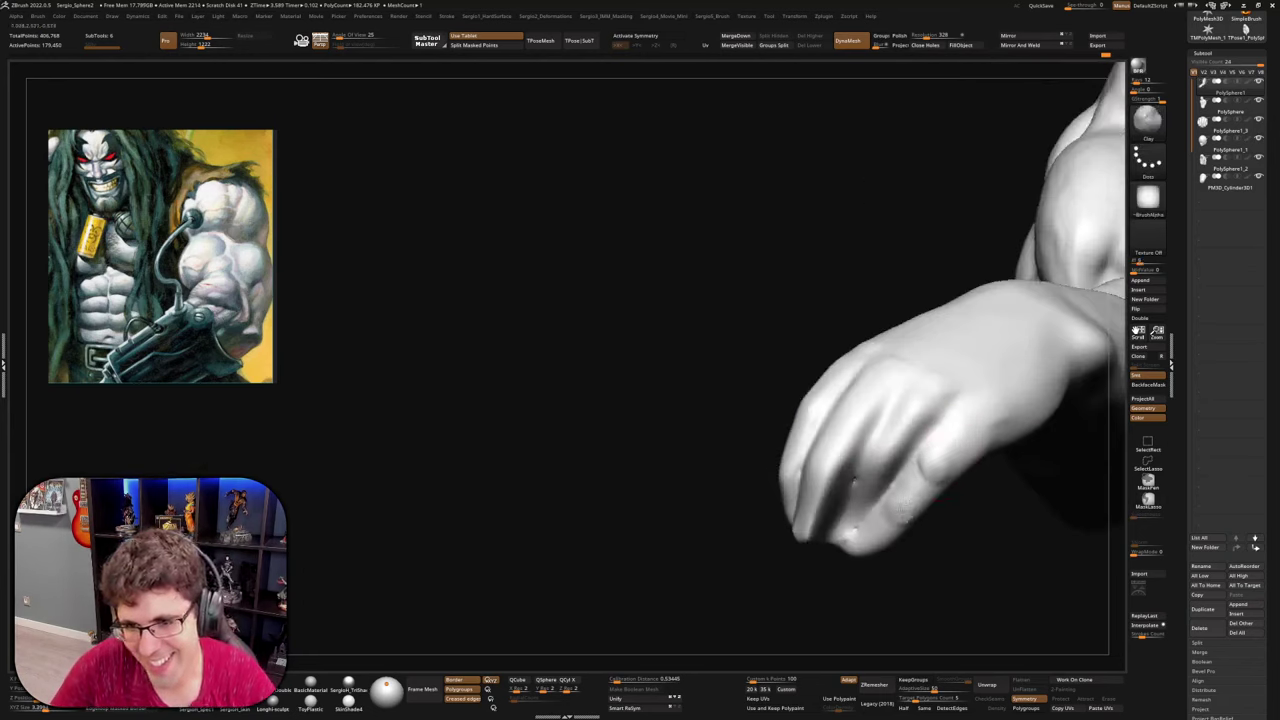
drag(886, 434, 900, 446)
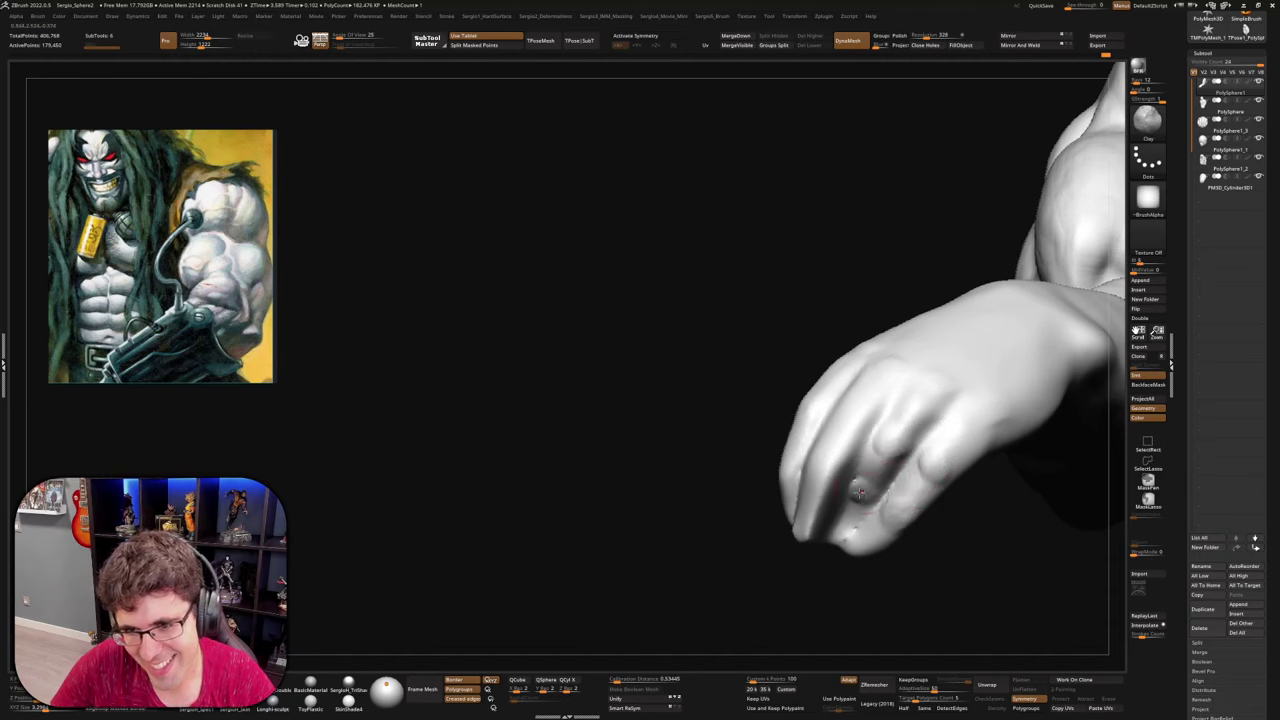
drag(859, 492, 865, 489)
Add clay volume to the joints and tips of the remaining fingers
drag(806, 492, 818, 473)
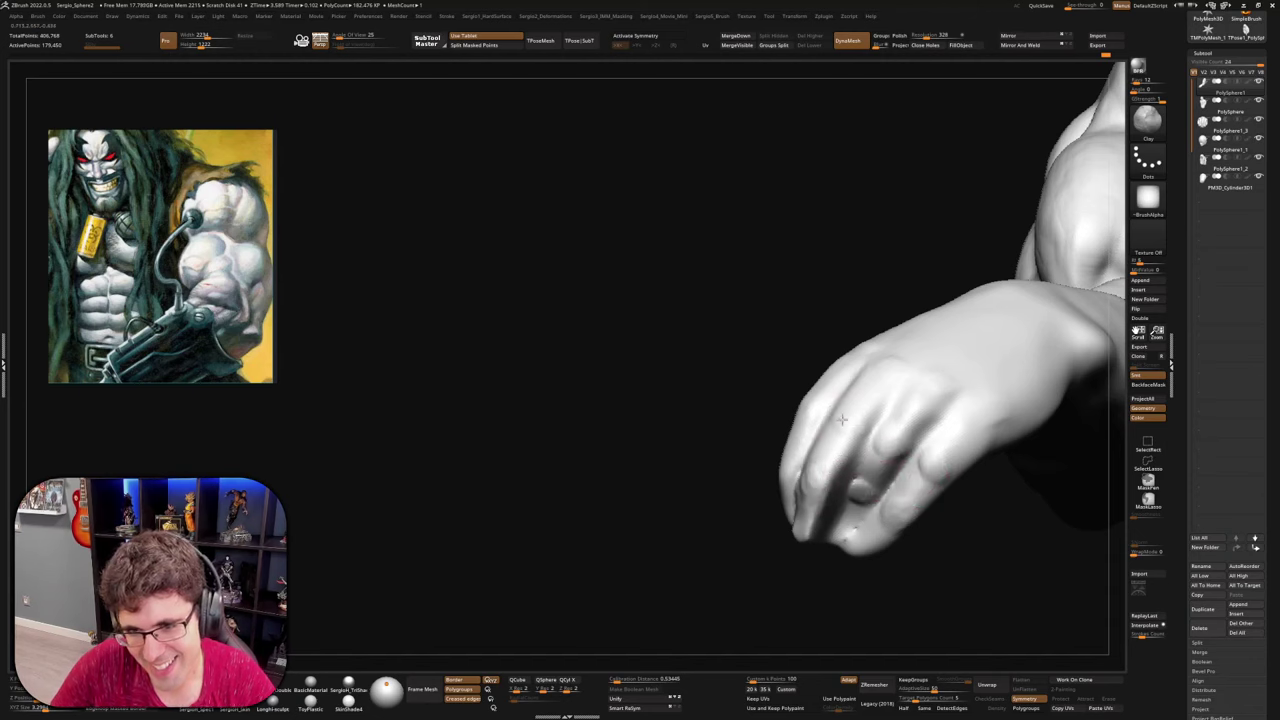
drag(842, 420, 853, 427)
right_drag(840, 422, 836, 415)
drag(799, 400, 806, 394)
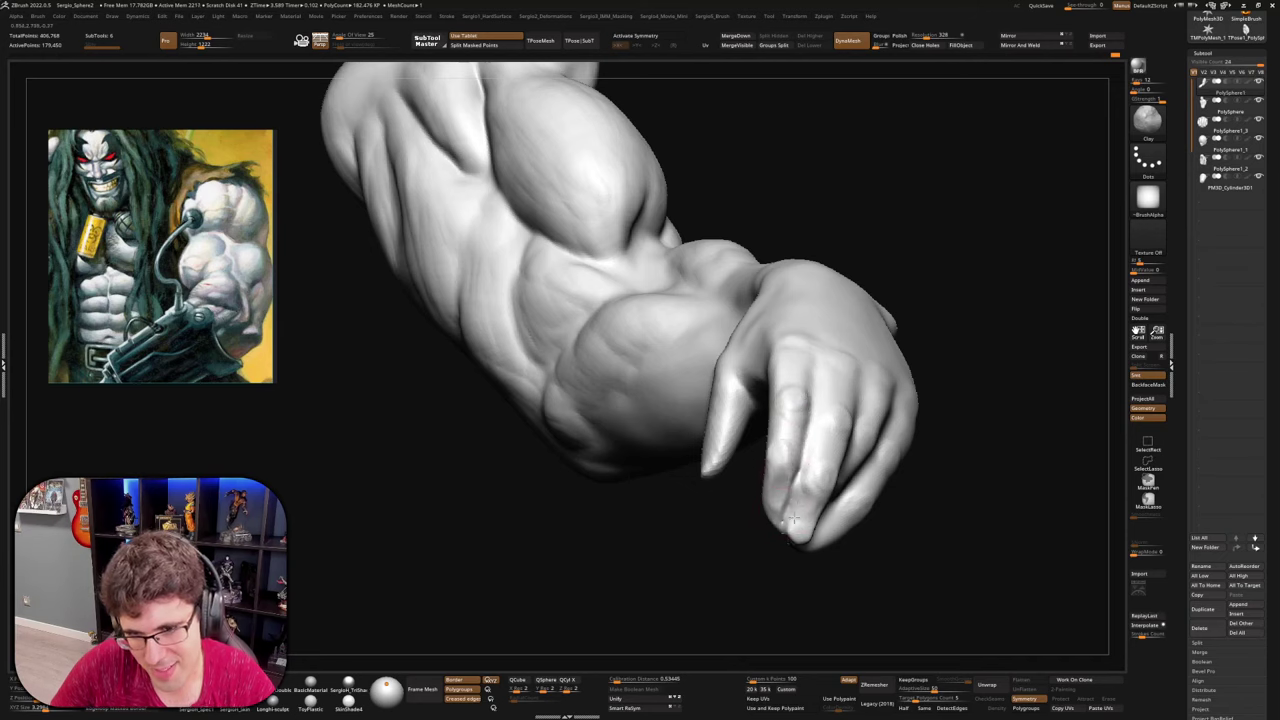
drag(812, 512, 828, 528)
Pull the tip and underside of the outermost finger into shape with the Move brush
right_drag(828, 542, 818, 522)
key(b)
key(m)
key(v)
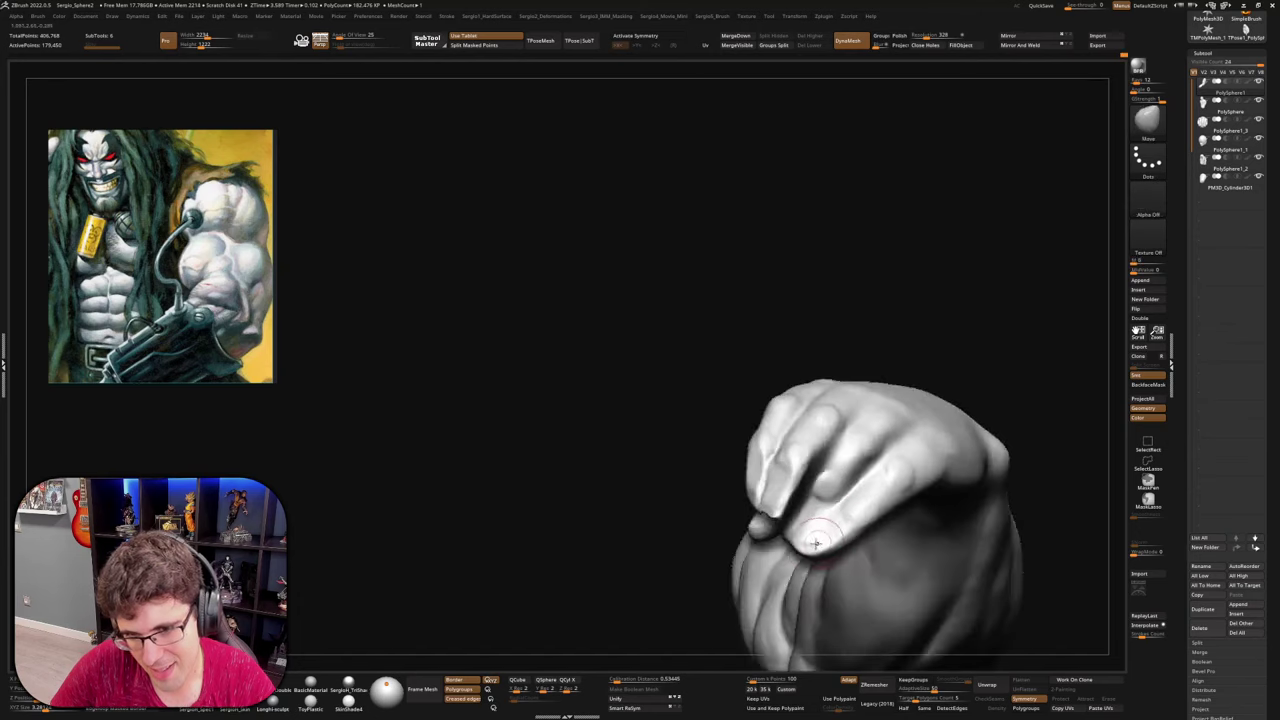
drag(808, 550, 846, 522)
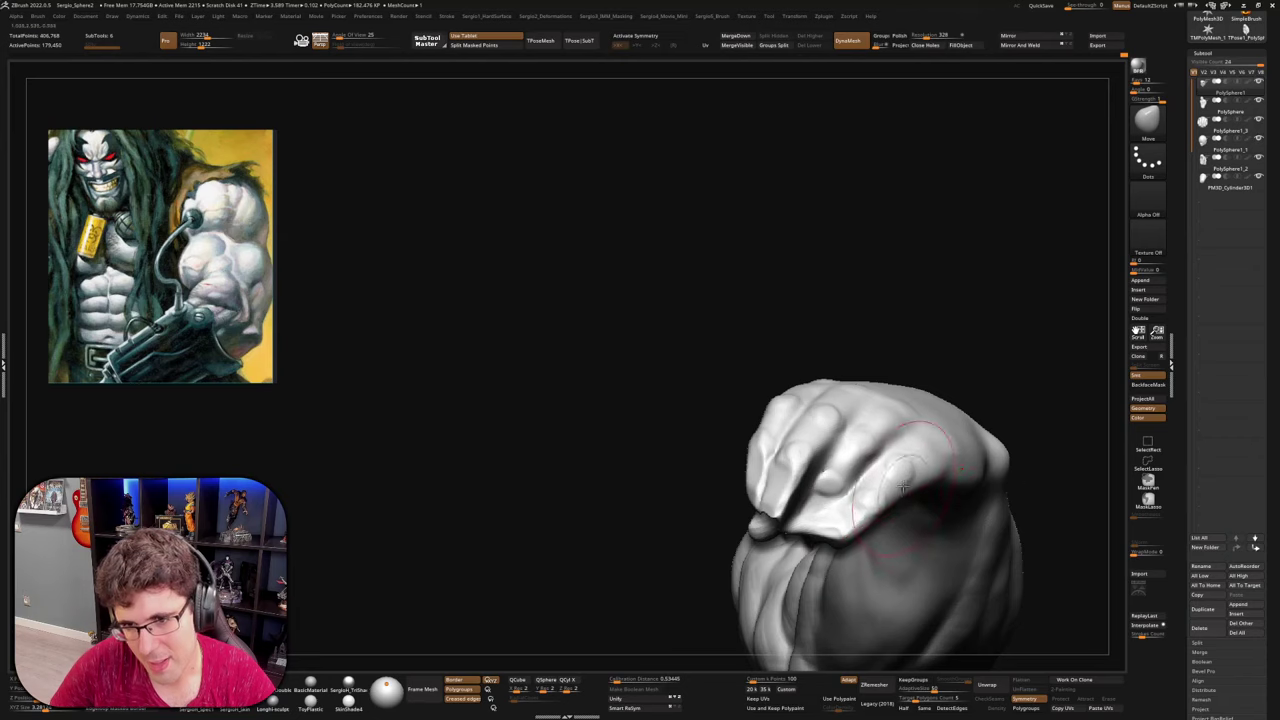
right_drag(903, 487, 894, 512)
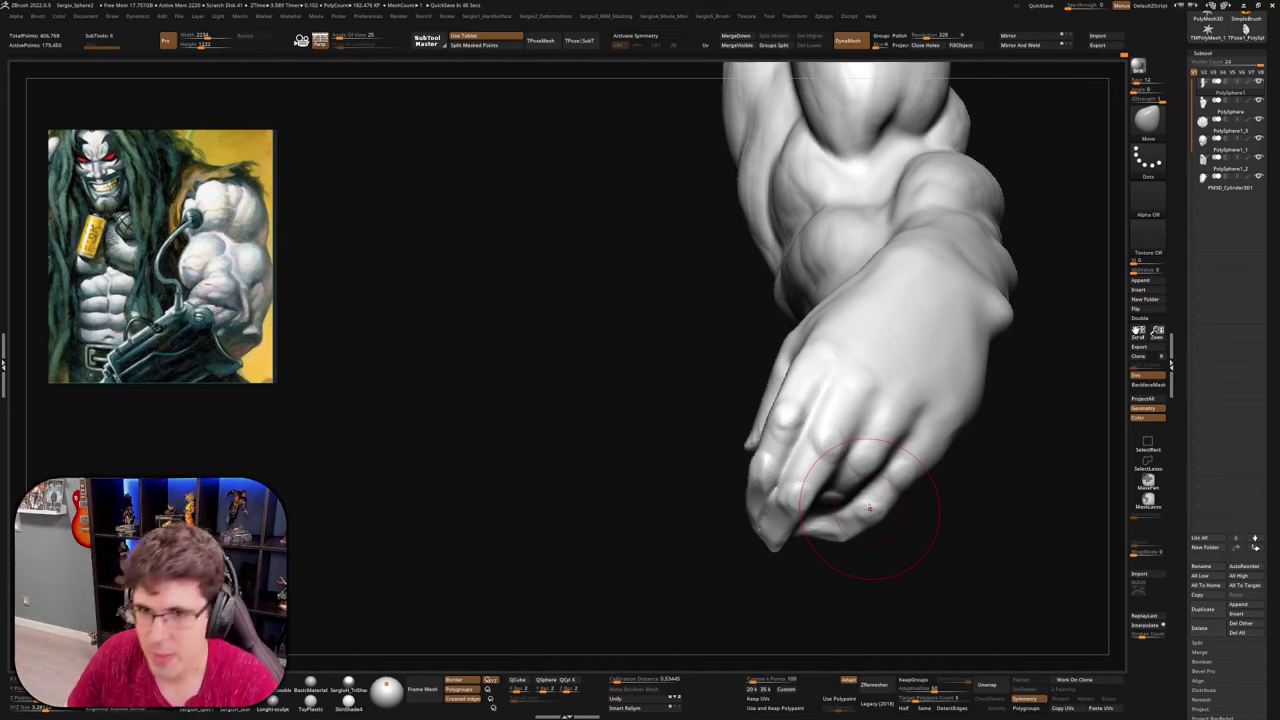
ctrl+right_drag(941, 453, 938, 428)
alt+right_drag(913, 338, 867, 381)
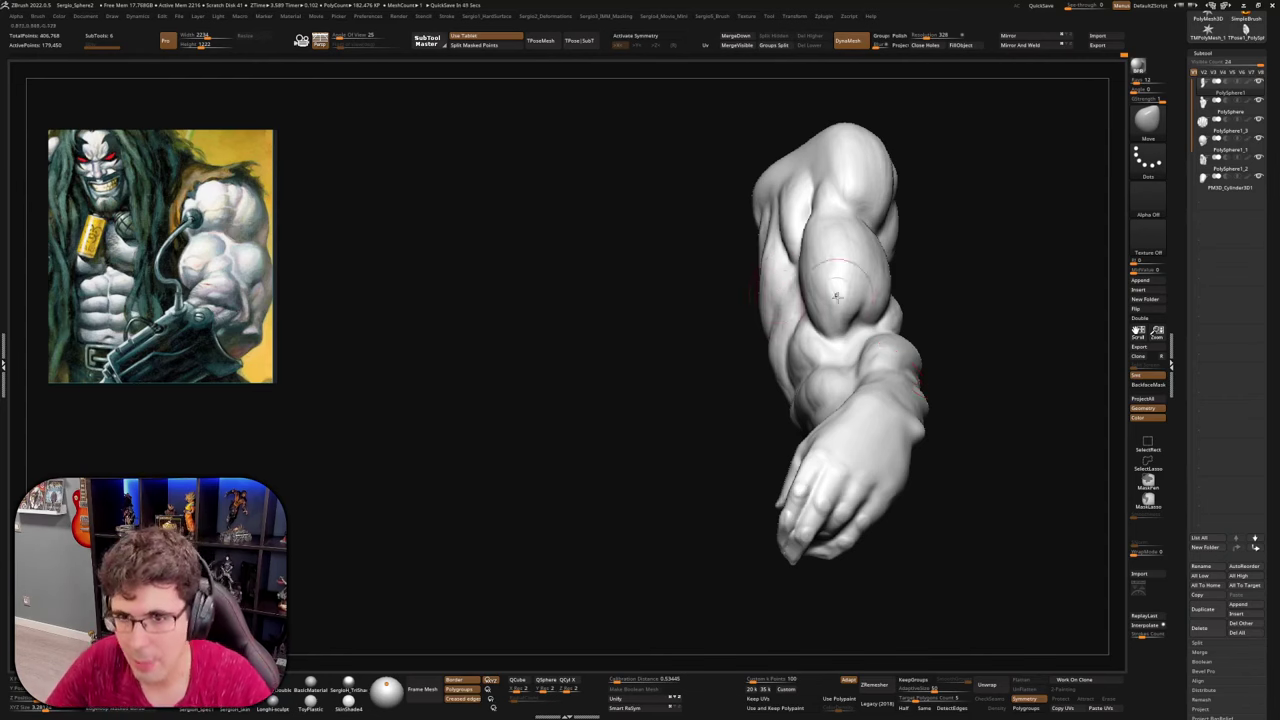
Show all subtools of the figure again and activate symmetry for work on the face
key(alt+s)
right_drag(838, 292, 884, 424)
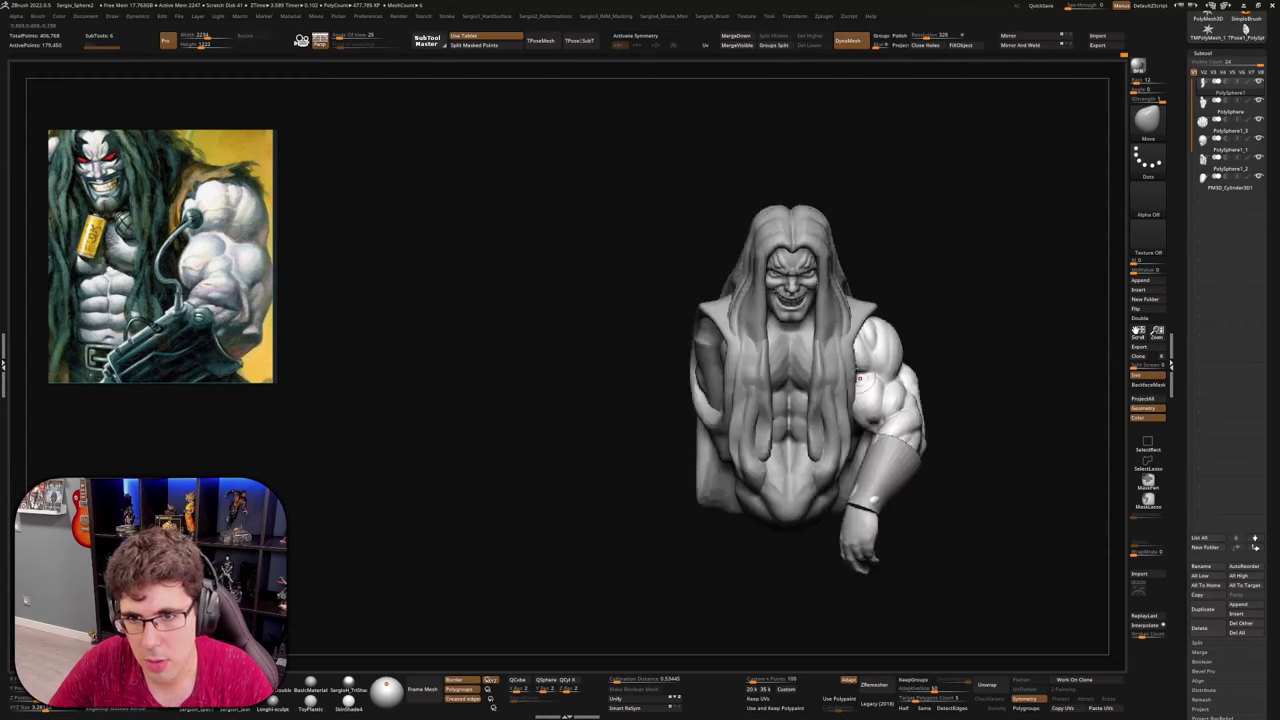
ctrl+right_drag(866, 382, 778, 500)
key(x)
Isolate the head and torso subtool and hide the lower jaw portion of its mesh
key(alt+s)
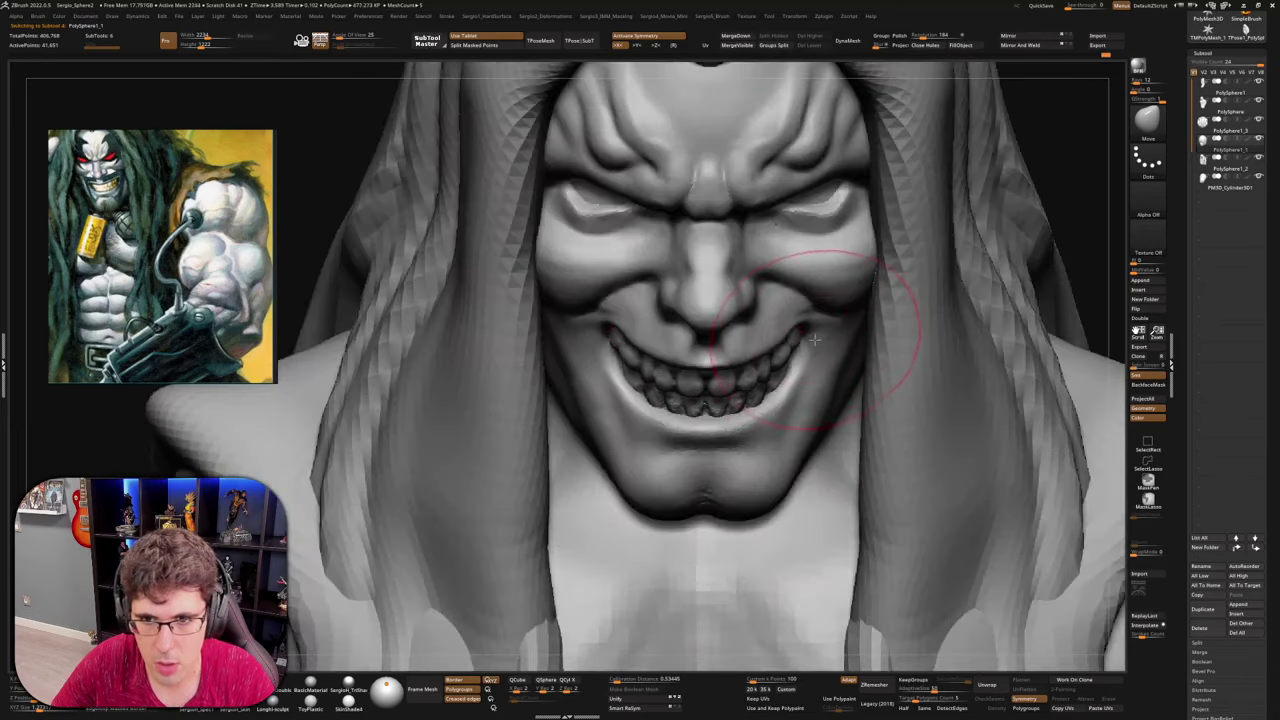
alt+click(820, 334)
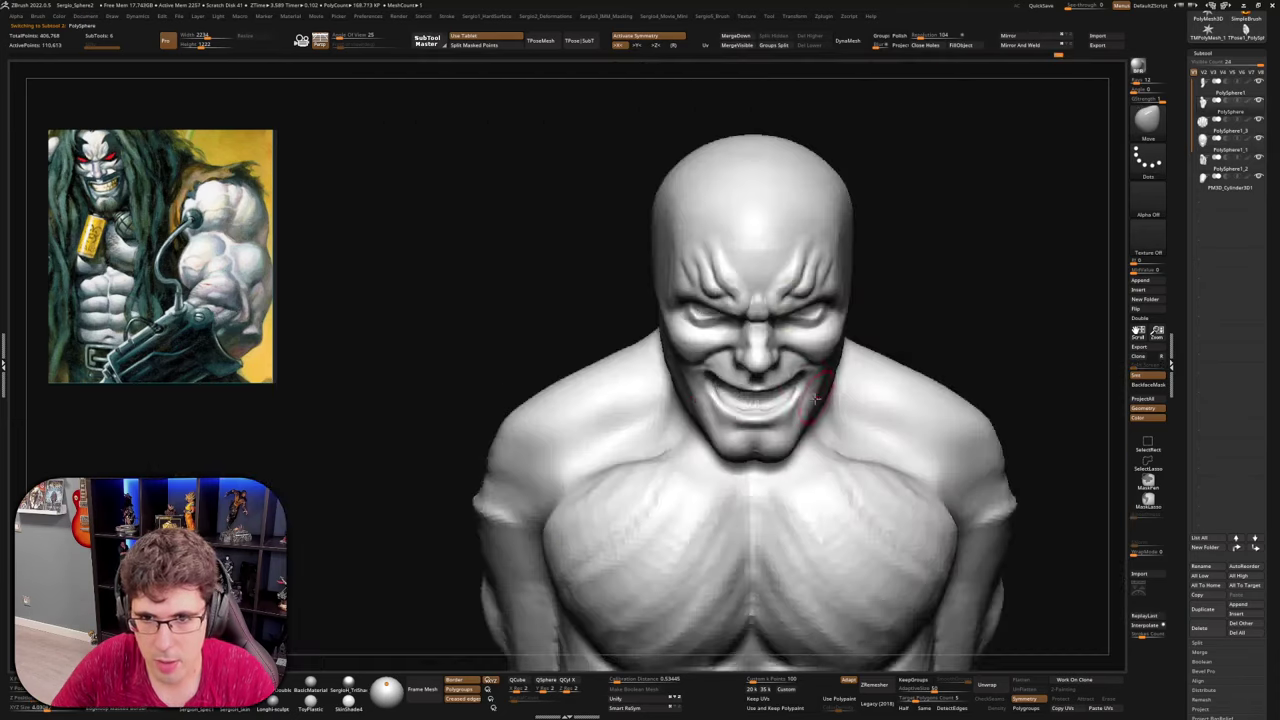
mouse_move(620, 400)
mouse_down()
mouse_move(734, 434)
mouse_move(800, 500)
mouse_move(878, 367)
mouse_move(746, 431)
mouse_up()
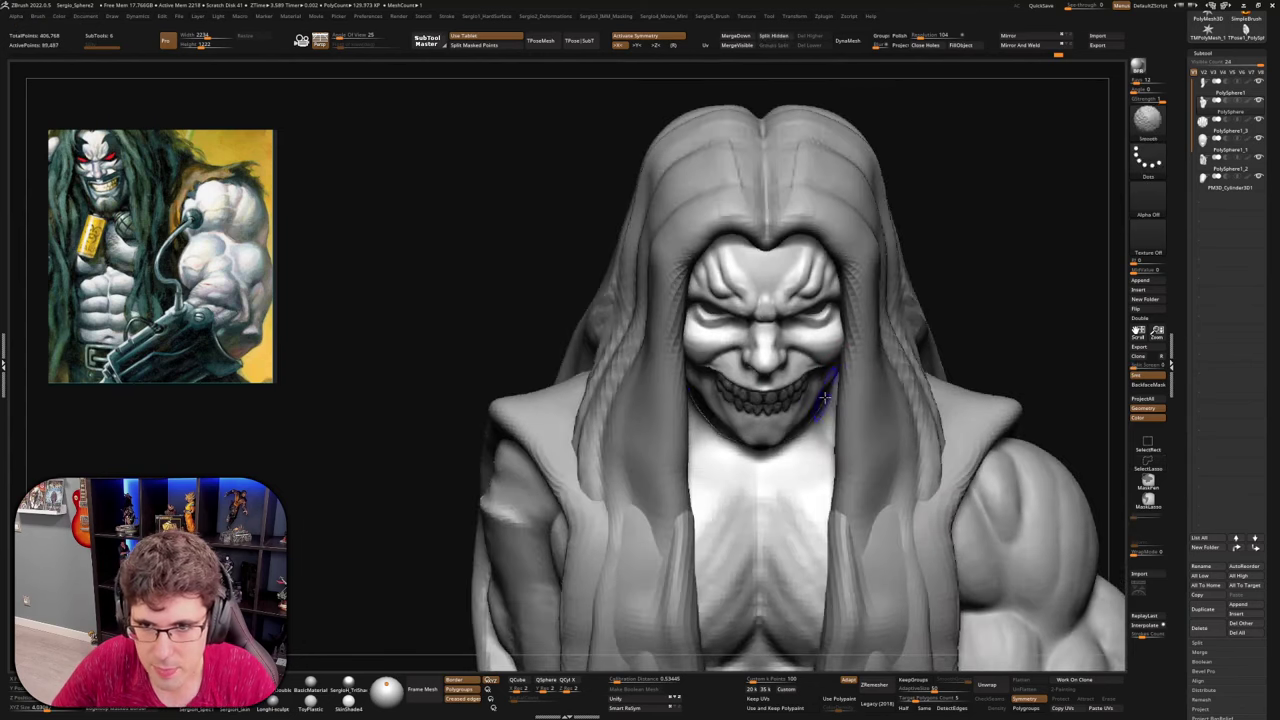
mouse_move(806, 449)
right_down()
mouse_move(775, 400)
mouse_move(749, 443)
mouse_move(805, 495)
mouse_move(800, 403)
right_up()
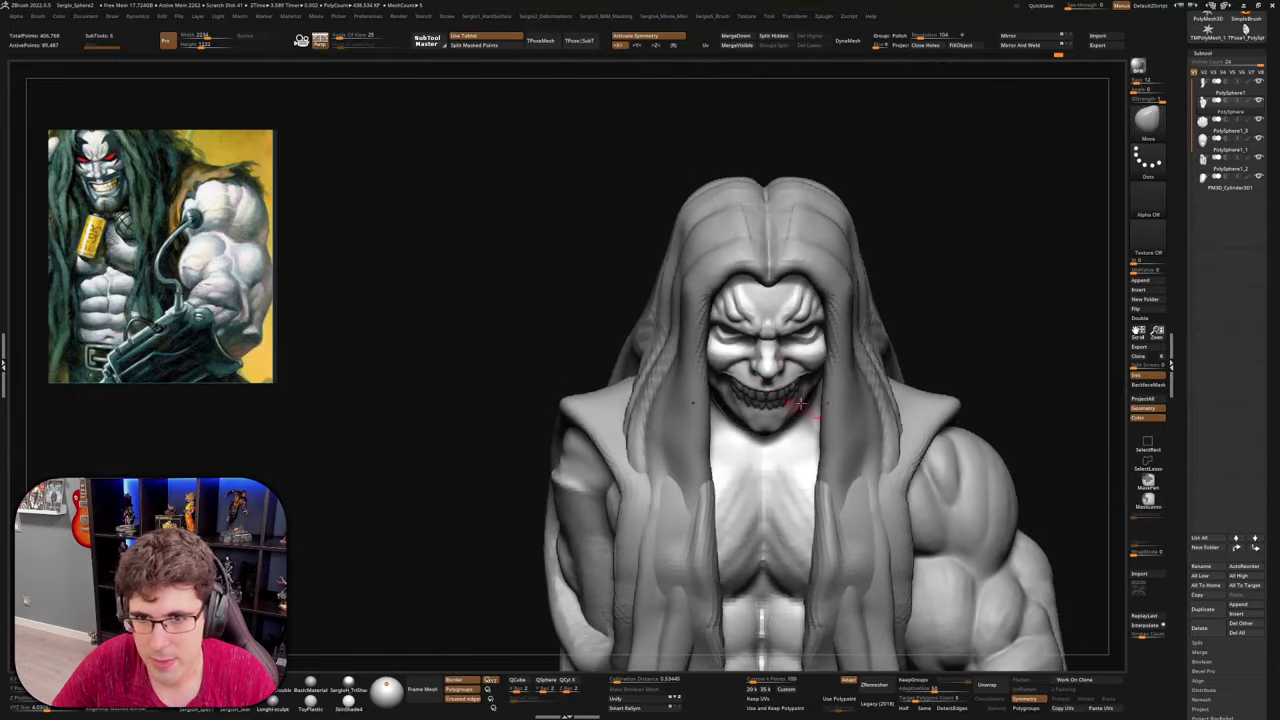
Select the hair subtool and adjust its front edge above the forehead with the Move brush
ctrl+right_drag(786, 325, 772, 356)
ctrl+right_drag(783, 308, 838, 298)
key(alt+s)
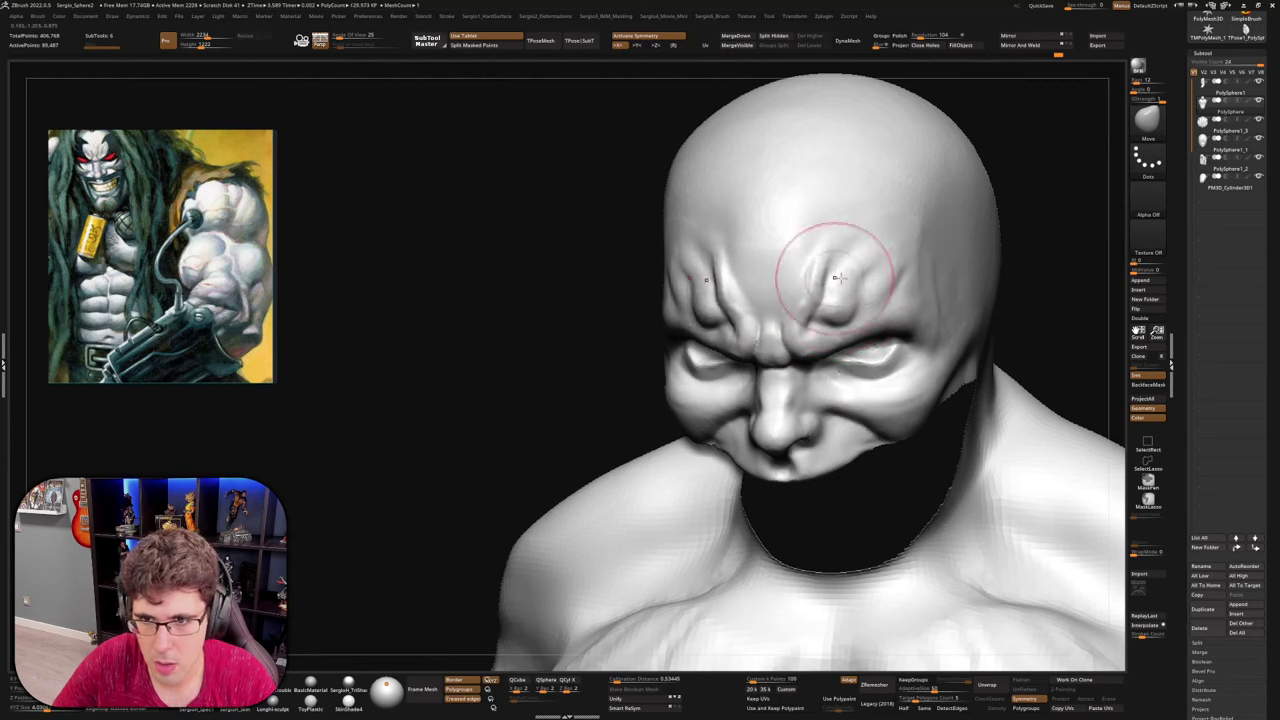
right_drag(838, 278, 872, 250)
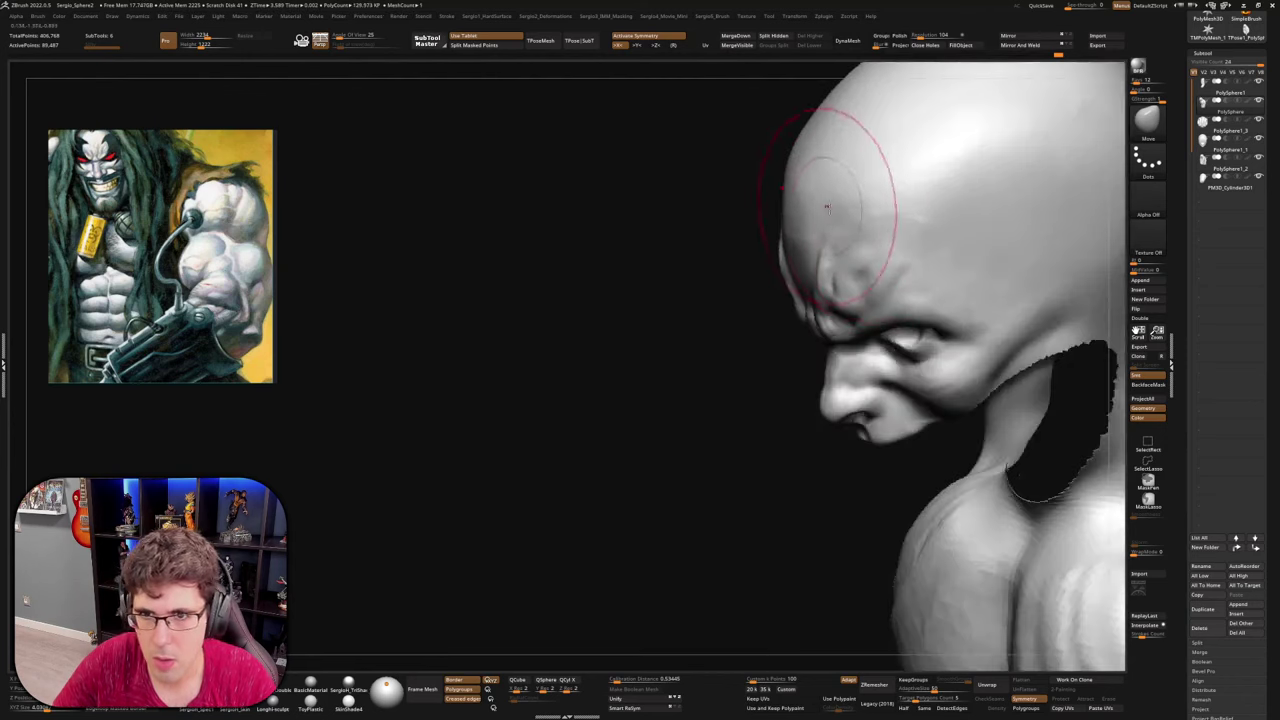
right_drag(829, 214, 893, 218)
key(alt+s)
right_drag(848, 314, 778, 231)
alt+click(776, 219)
drag(778, 228, 774, 202)
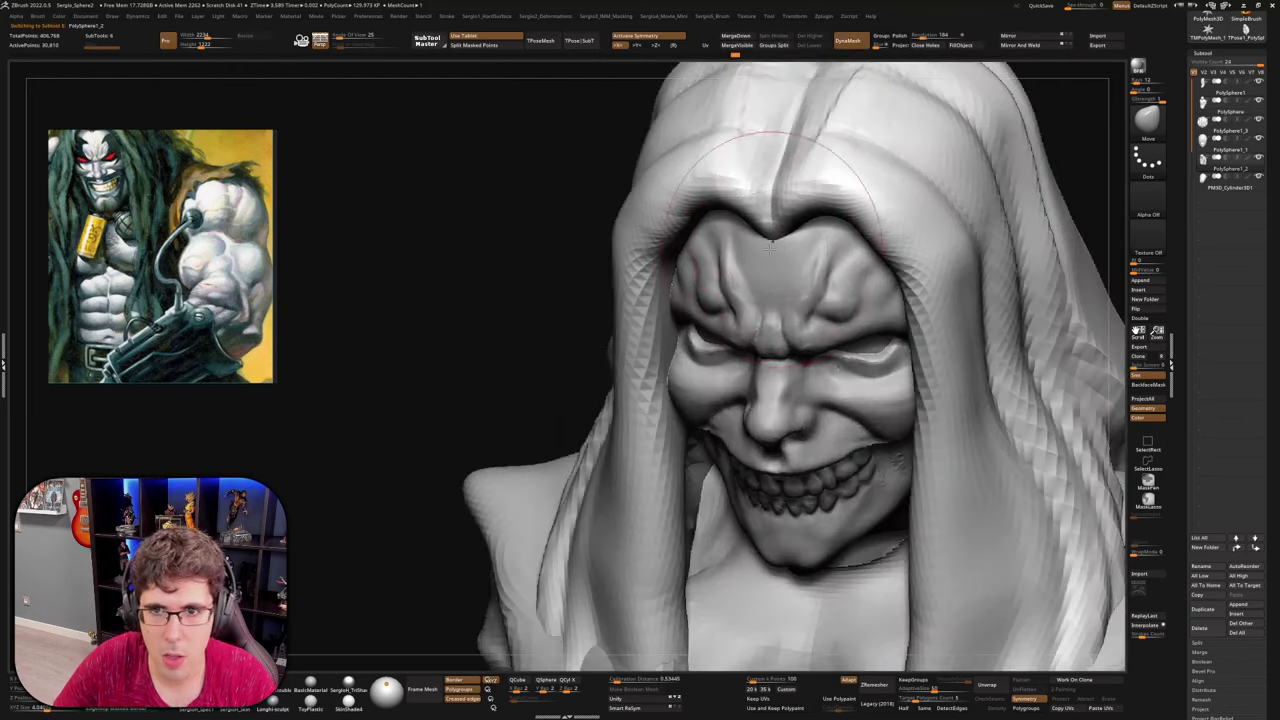
mouse_move(805, 178)
ctrl+right_down()
mouse_move(814, 243)
mouse_move(731, 218)
ctrl+right_up()
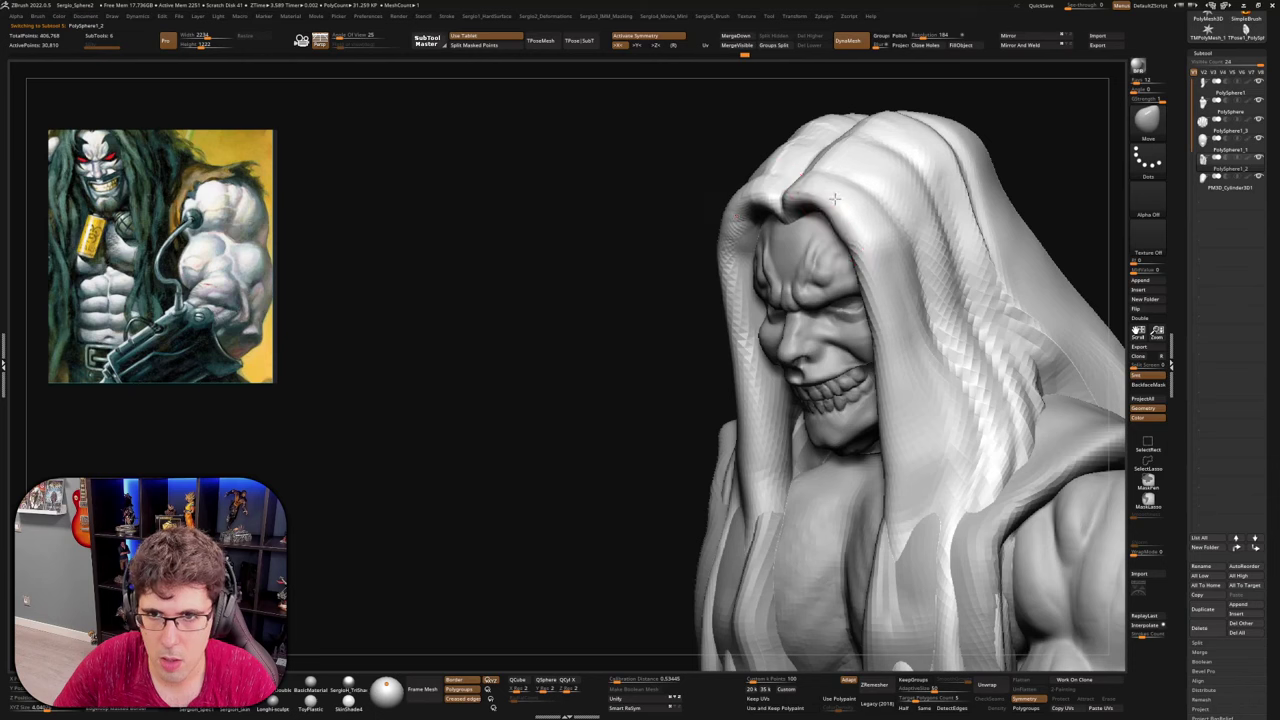
right_drag(894, 194, 837, 204)
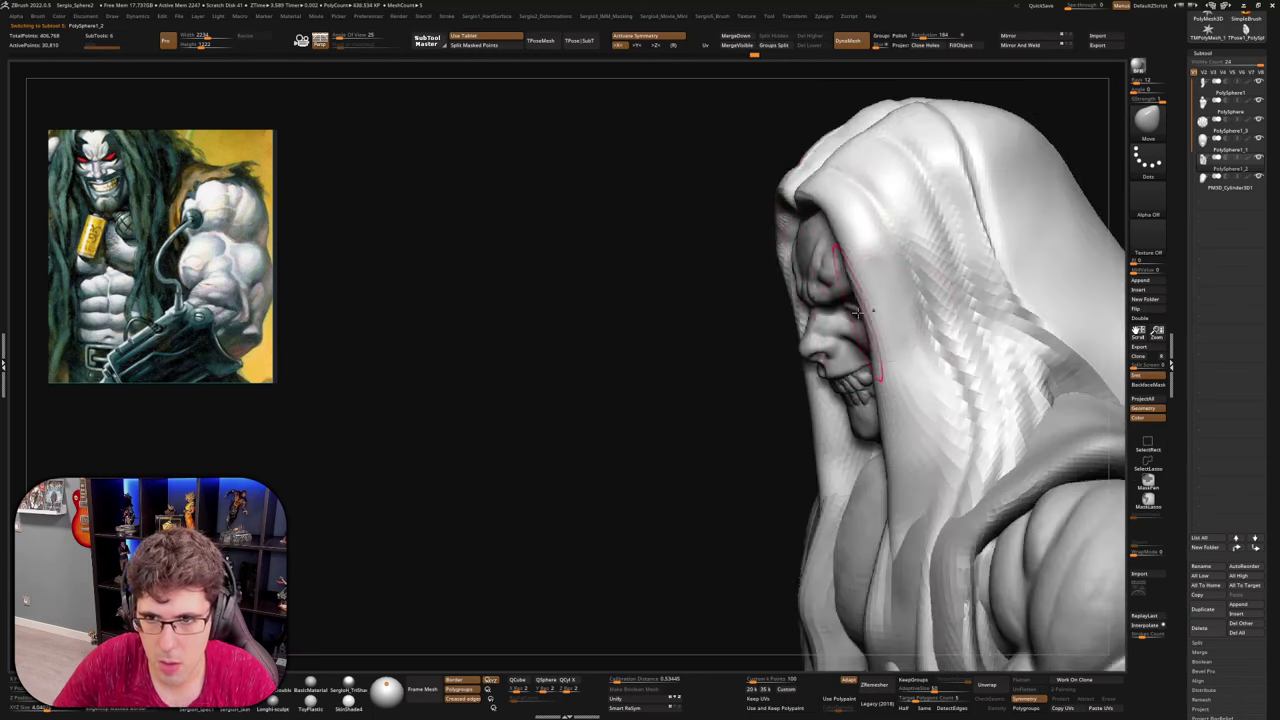
Select the head subtool, unhide its lower jaw, and adjust the cheek beside the mouth corner with the Move brush
right_drag(858, 313, 892, 375)
alt+click(758, 405)
mouse_move(758, 405)
right_down()
mouse_move(800, 265)
mouse_move(803, 310)
mouse_move(759, 321)
right_up()
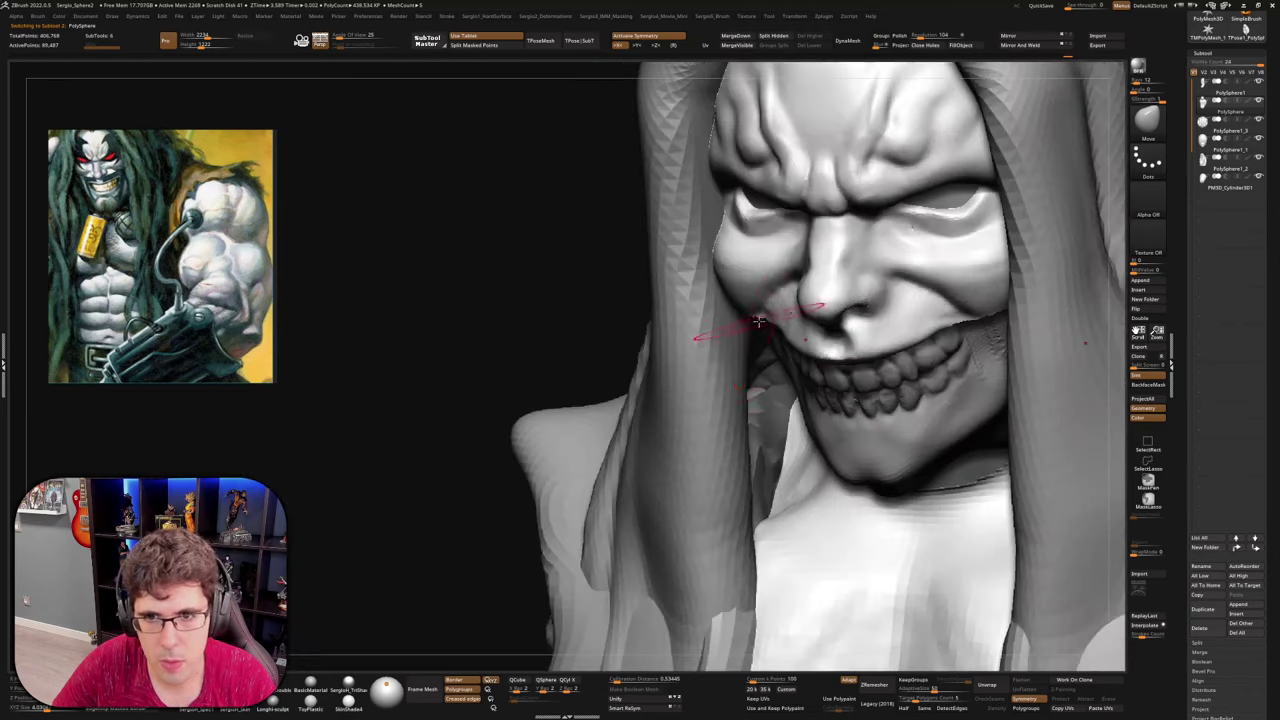
ctrl+shift+click(567, 376)
drag(768, 341, 770, 330)
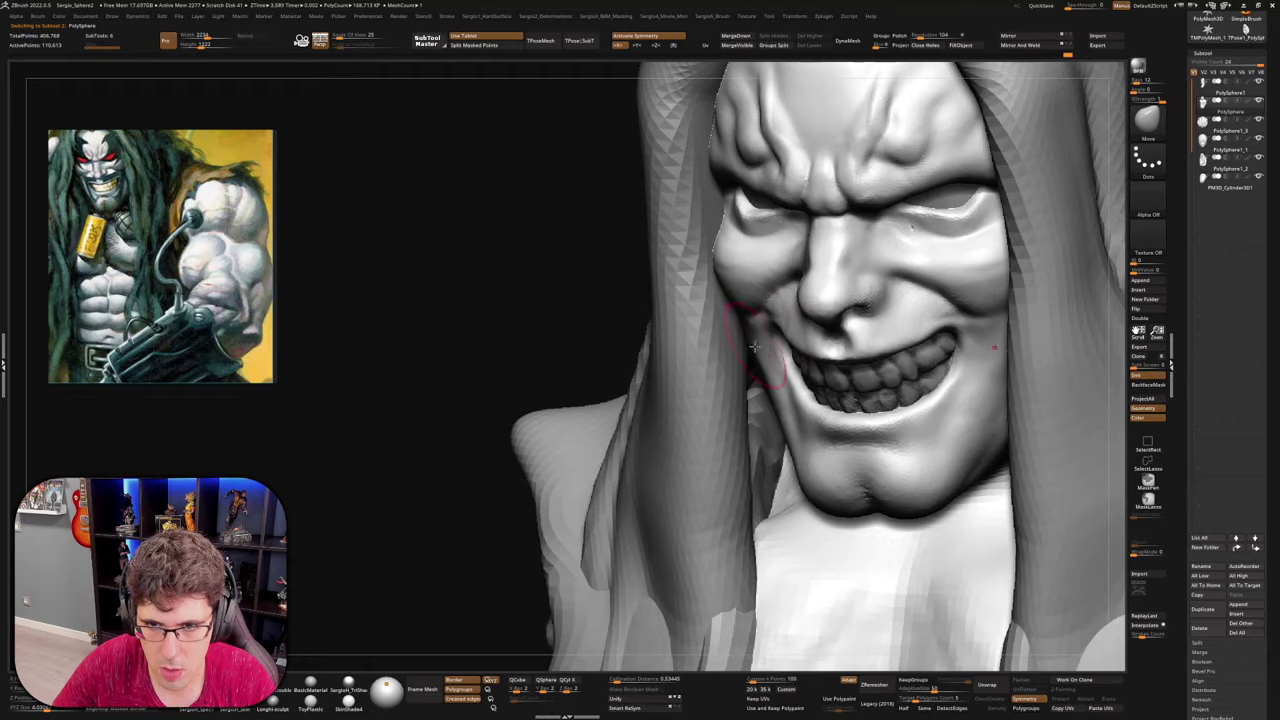
Isolate the head and examine the mouth corner and lips from the side and three-quarter angles
mouse_move(754, 347)
right_down()
mouse_move(840, 340)
mouse_move(739, 346)
mouse_move(724, 312)
right_up()
key(alt+s)
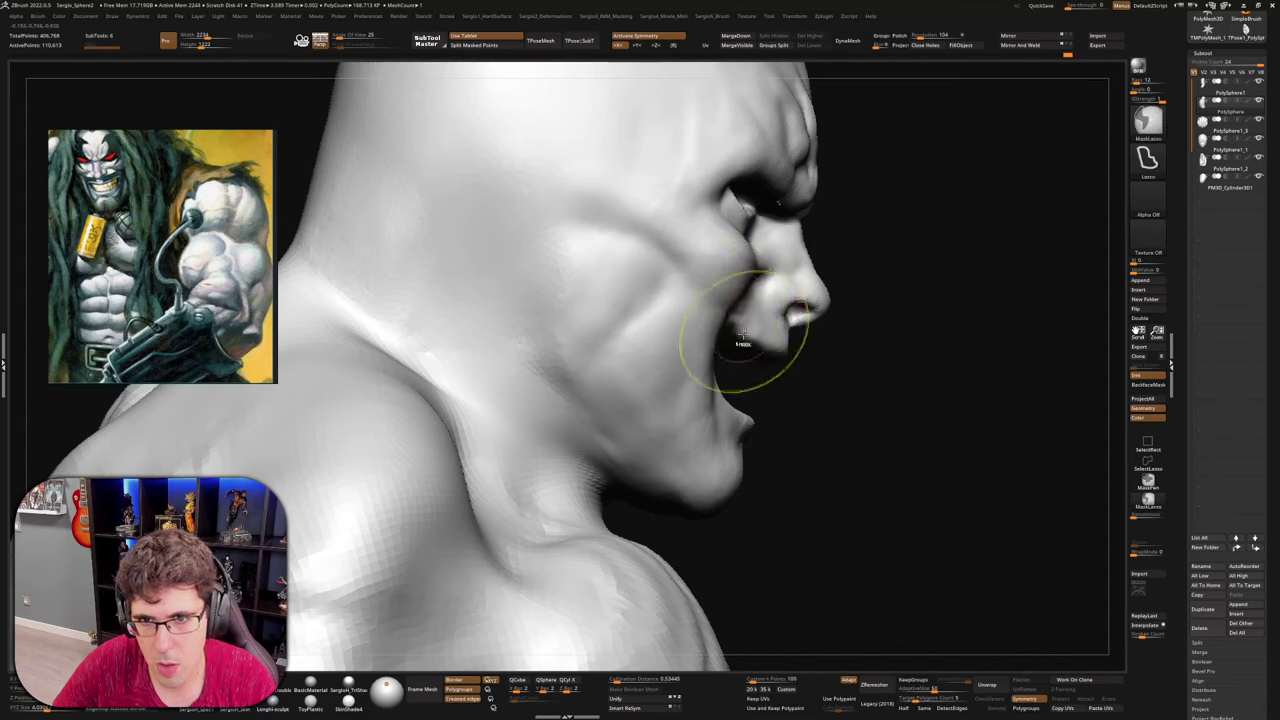
right_drag(737, 357, 740, 310)
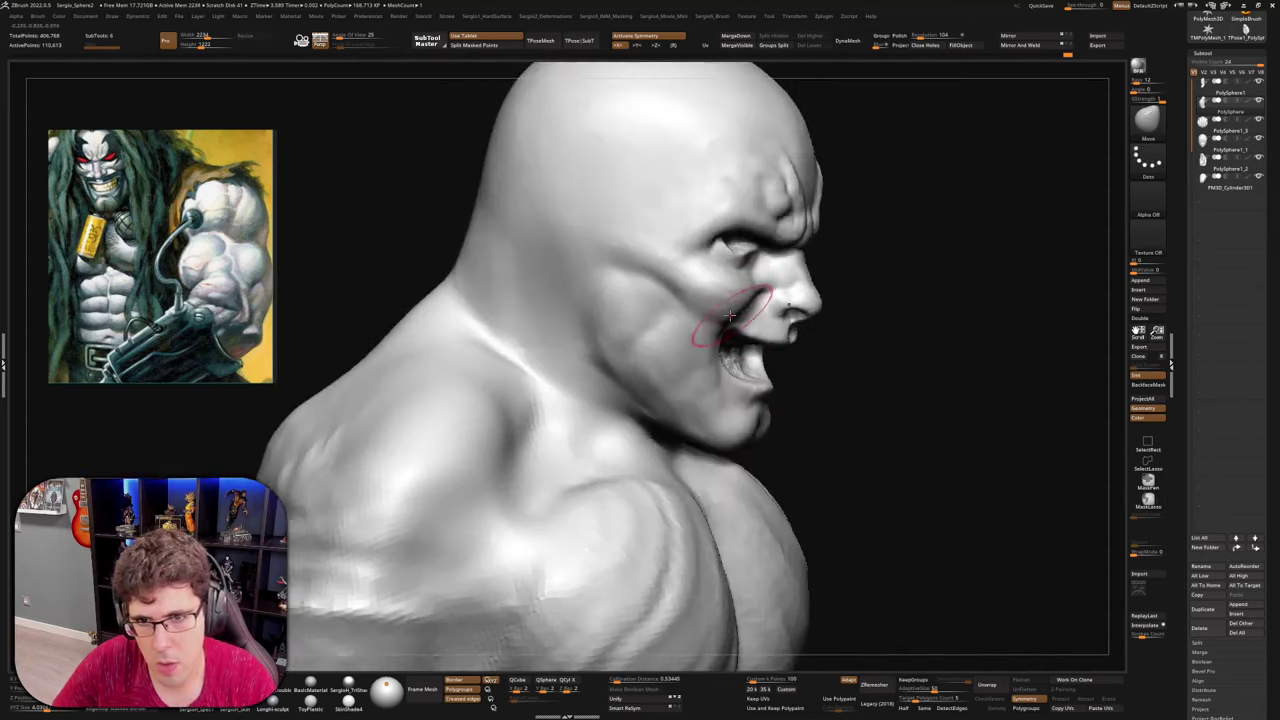
right_drag(700, 356, 703, 345)
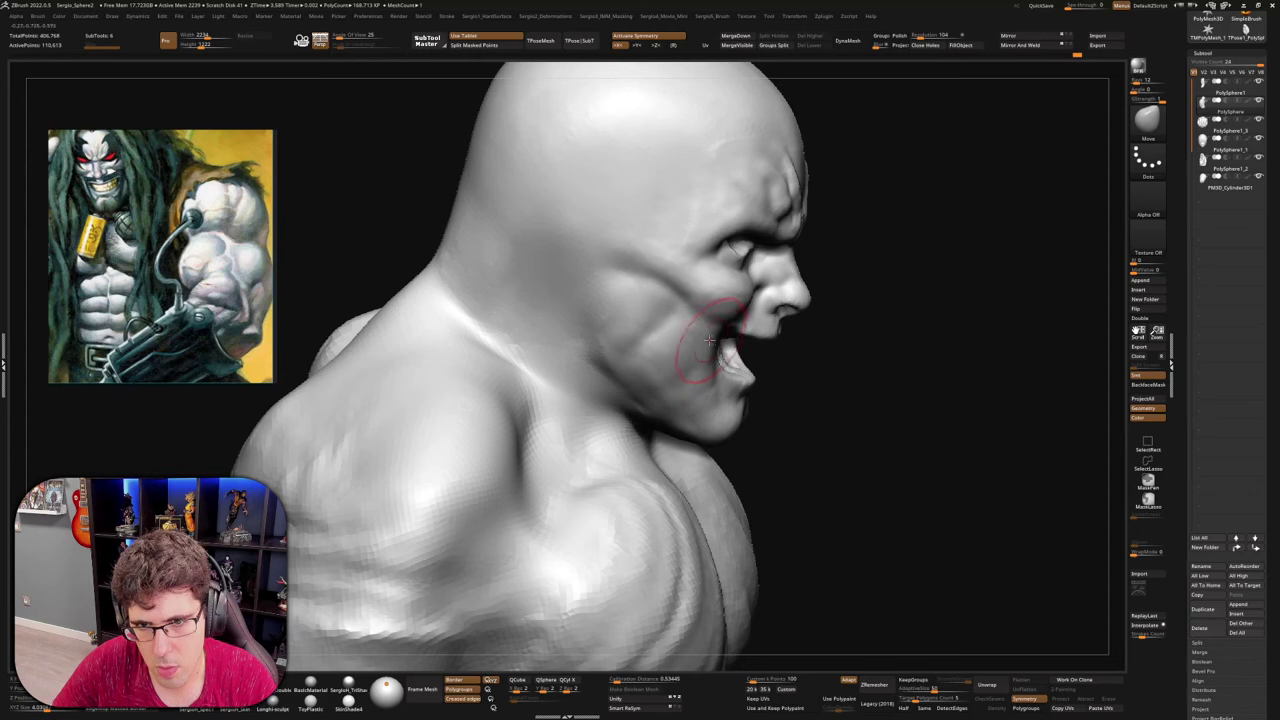
mouse_move(729, 398)
right_down()
mouse_move(690, 364)
mouse_move(730, 356)
right_up()
ctrl+right_drag(730, 356, 770, 346)
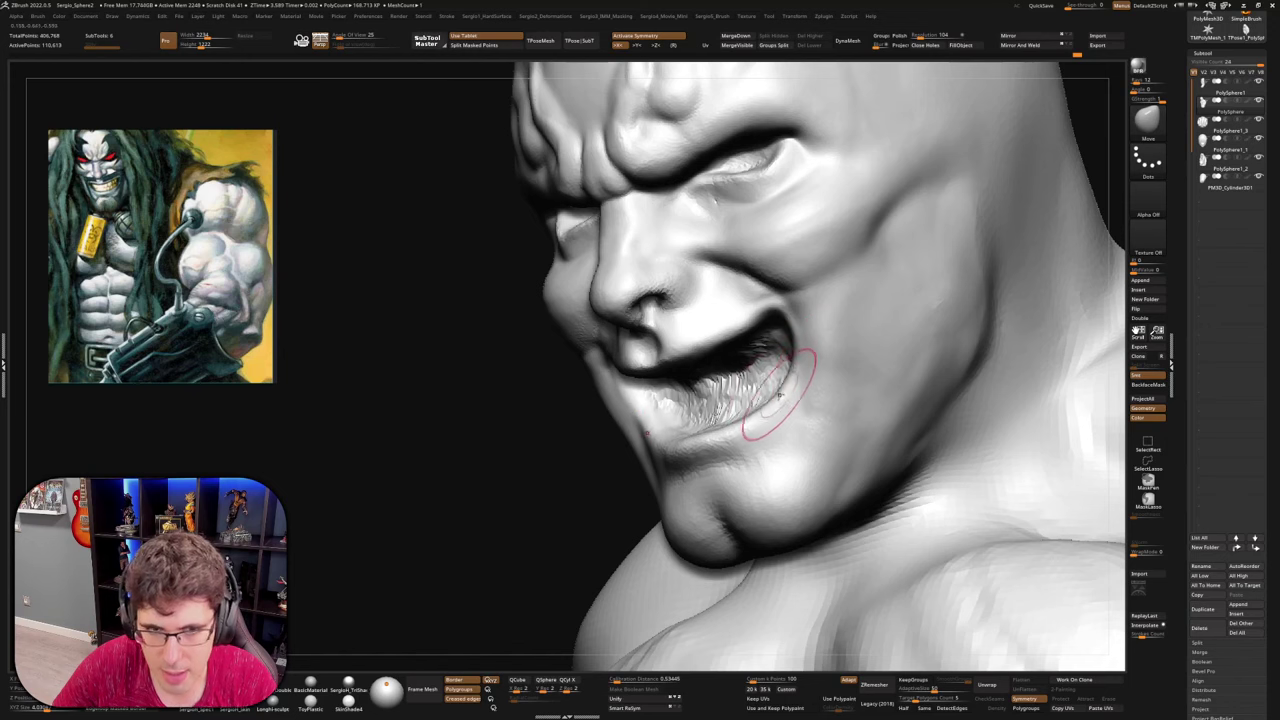
mouse_move(778, 395)
right_down()
mouse_move(763, 408)
mouse_move(750, 399)
mouse_move(748, 440)
mouse_move(782, 378)
right_up()
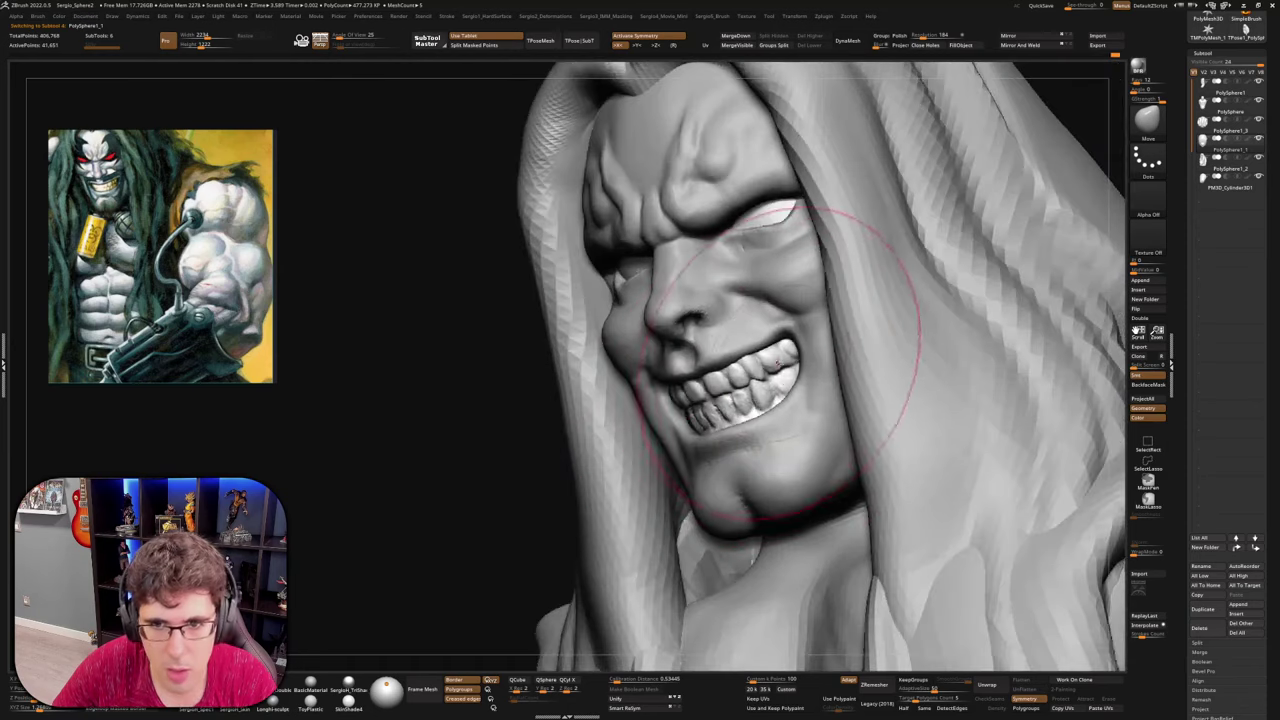
Adjust the teeth nearest the mouth corner with the Move brush, resizing the brush to suit the close-up
key(s)
drag(787, 381, 781, 384)
ctrl+right_drag(778, 376, 771, 402)
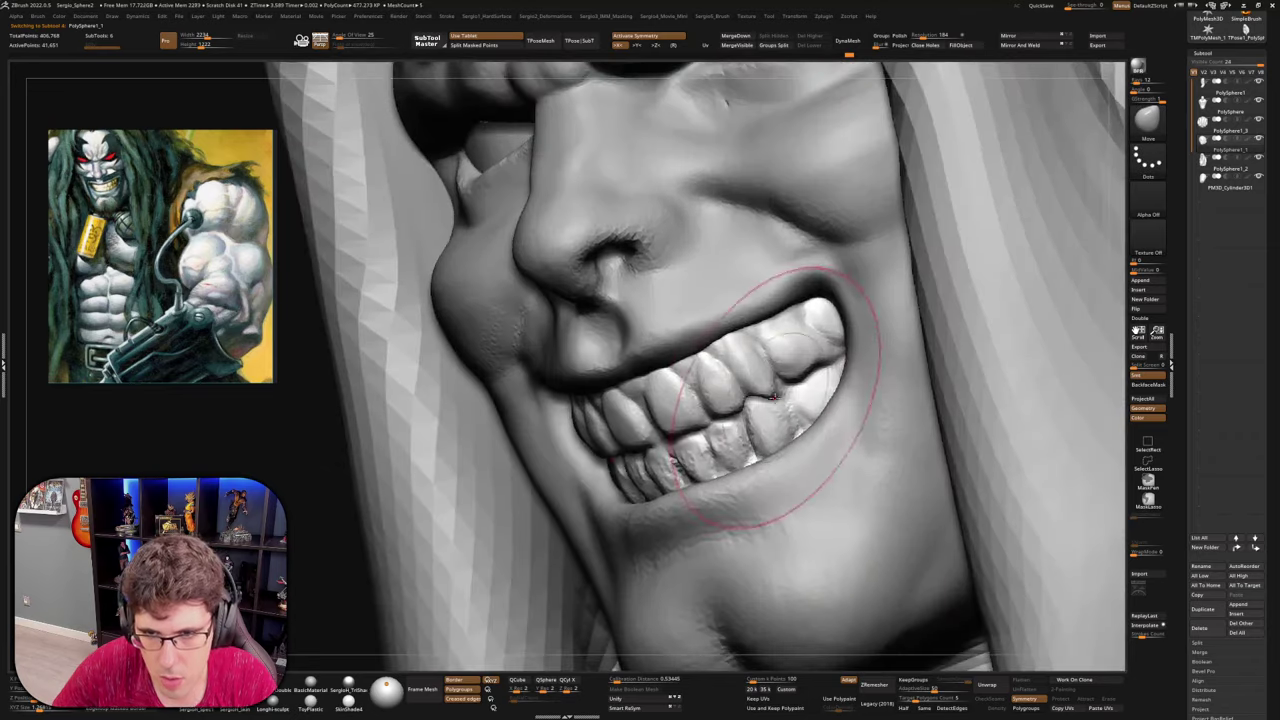
key(s)
drag(772, 402, 754, 405)
ctrl+right_drag(745, 404, 755, 320)
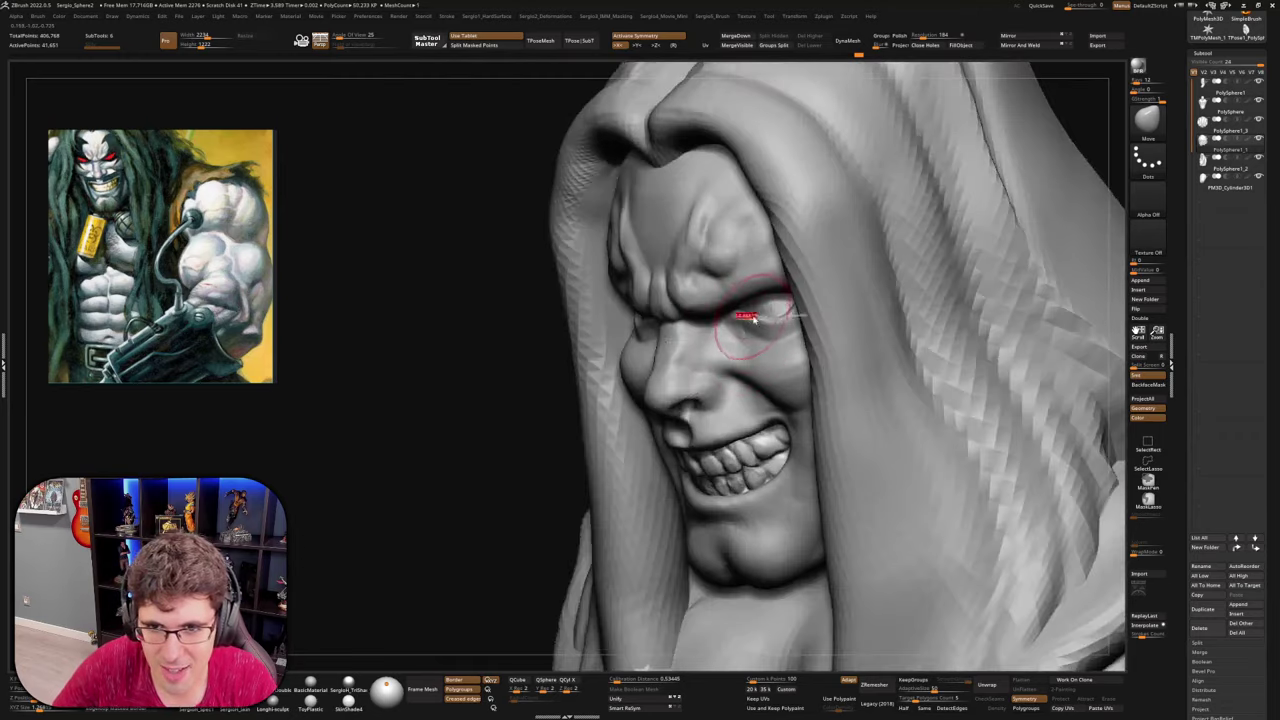
Select the head subtool and reshape the mouth corner and the cheek beside it with the Move brush
key(shift)
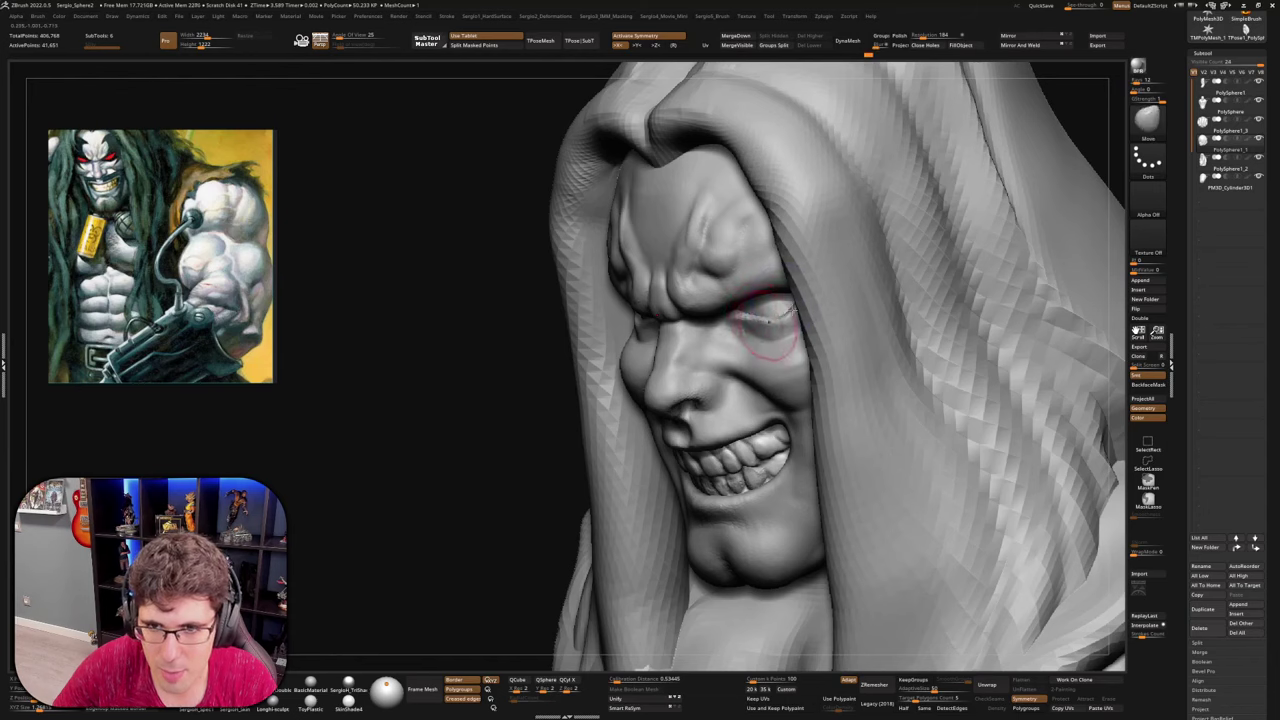
mouse_move(770, 322)
right_down()
mouse_move(818, 311)
mouse_move(770, 340)
mouse_move(767, 367)
mouse_move(786, 300)
right_up()
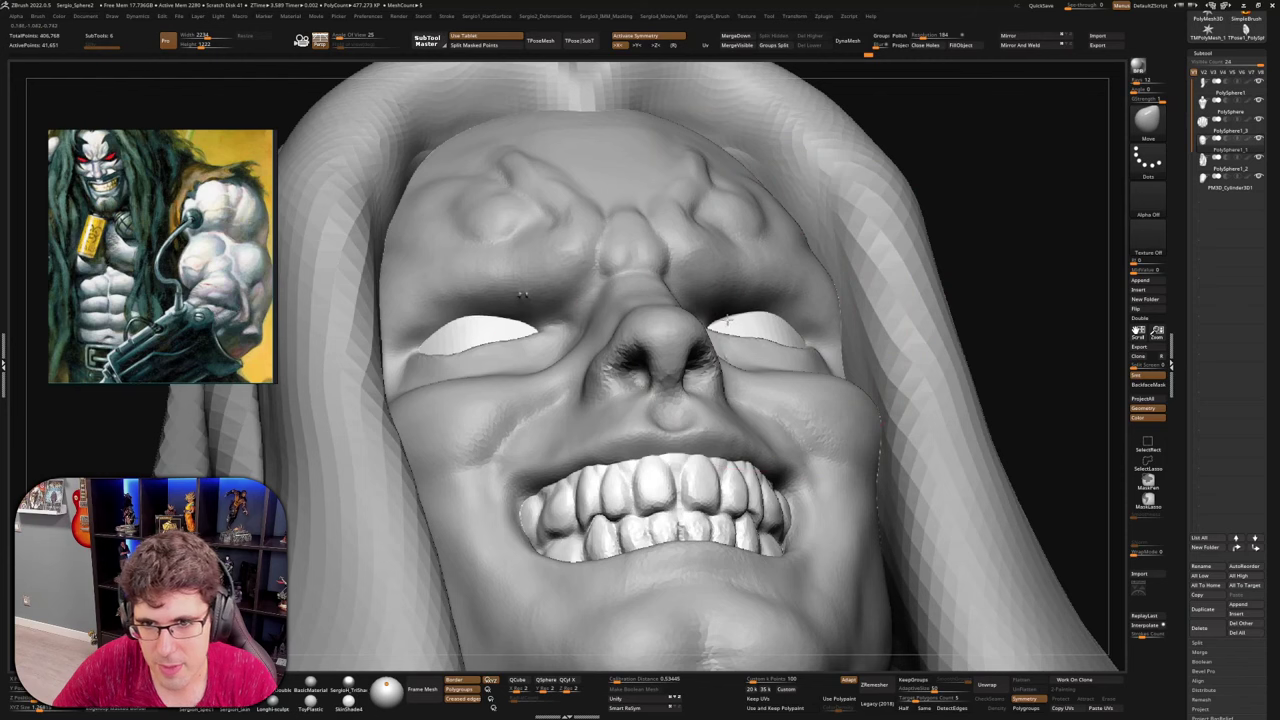
mouse_move(700, 329)
right_down()
mouse_move(757, 357)
mouse_move(713, 338)
mouse_move(760, 335)
mouse_move(780, 350)
right_up()
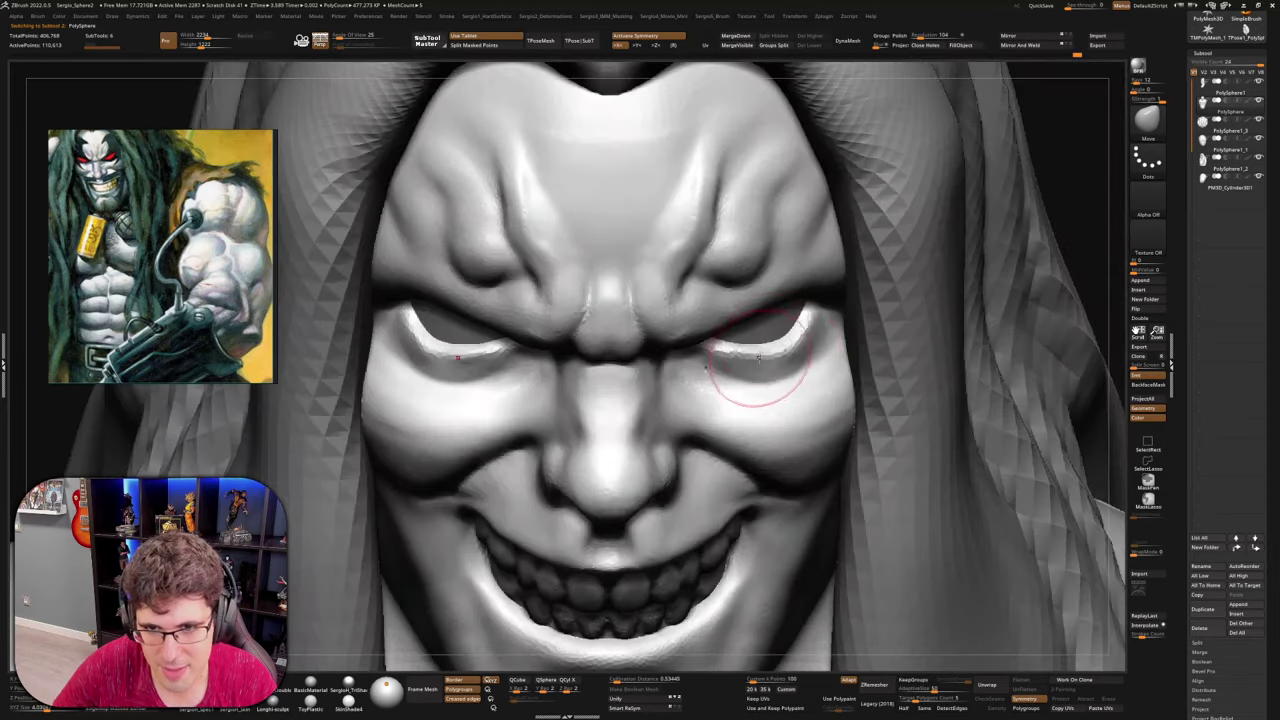
ctrl+right_drag(740, 398, 737, 258)
alt+right_drag(728, 471, 727, 362)
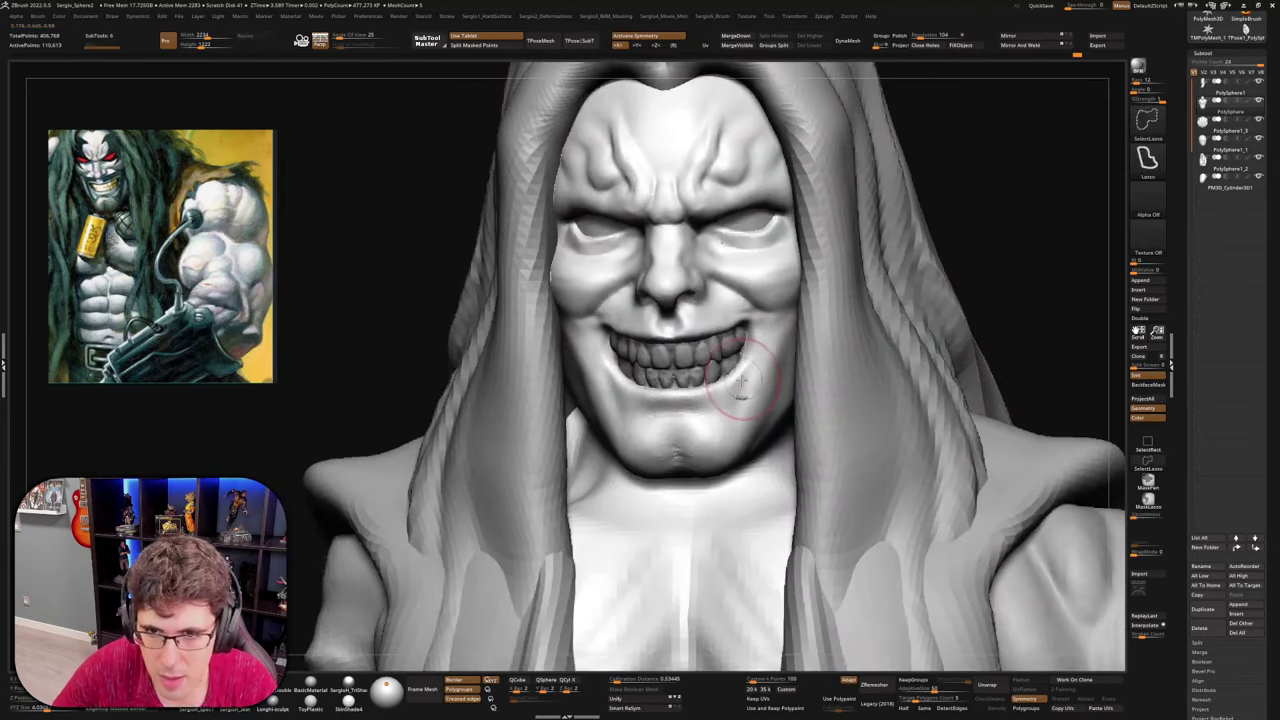
drag(779, 327, 735, 439)
mouse_move(755, 372)
right_down()
mouse_move(715, 424)
mouse_move(711, 403)
mouse_move(725, 396)
right_up()
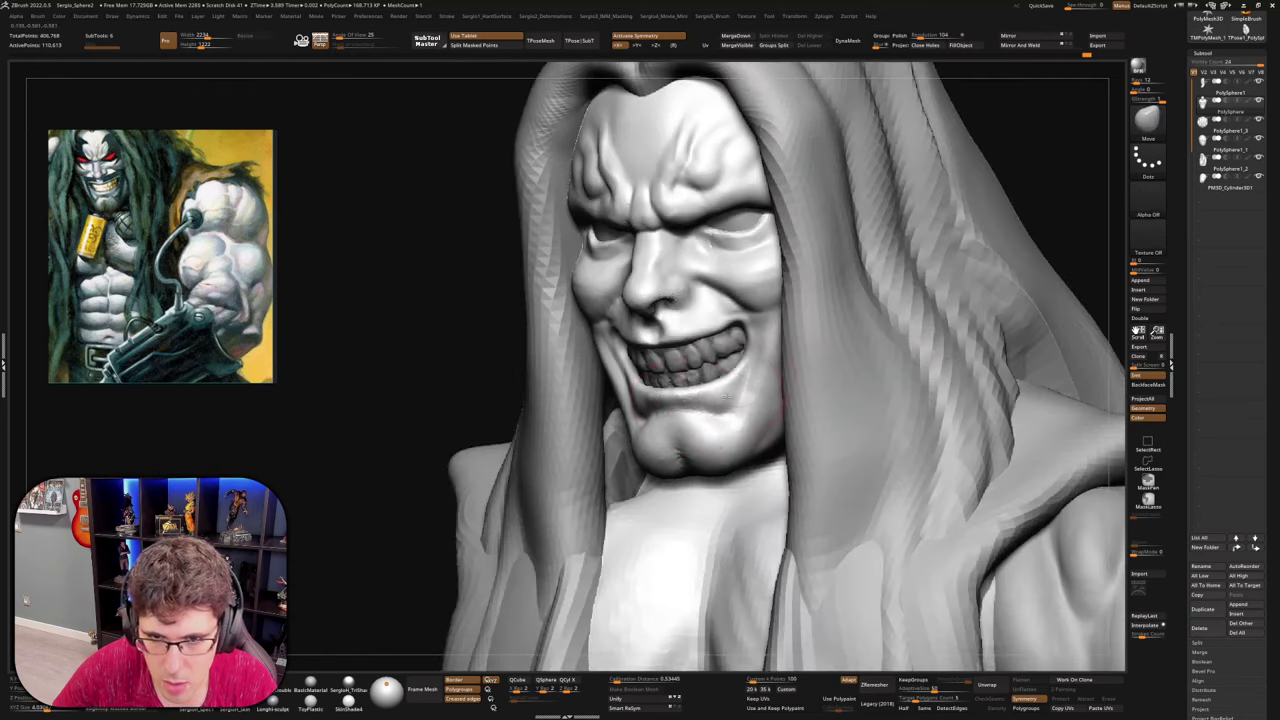
mouse_move(750, 348)
right_down()
mouse_move(783, 353)
mouse_move(742, 349)
right_up()
drag(741, 354, 747, 340)
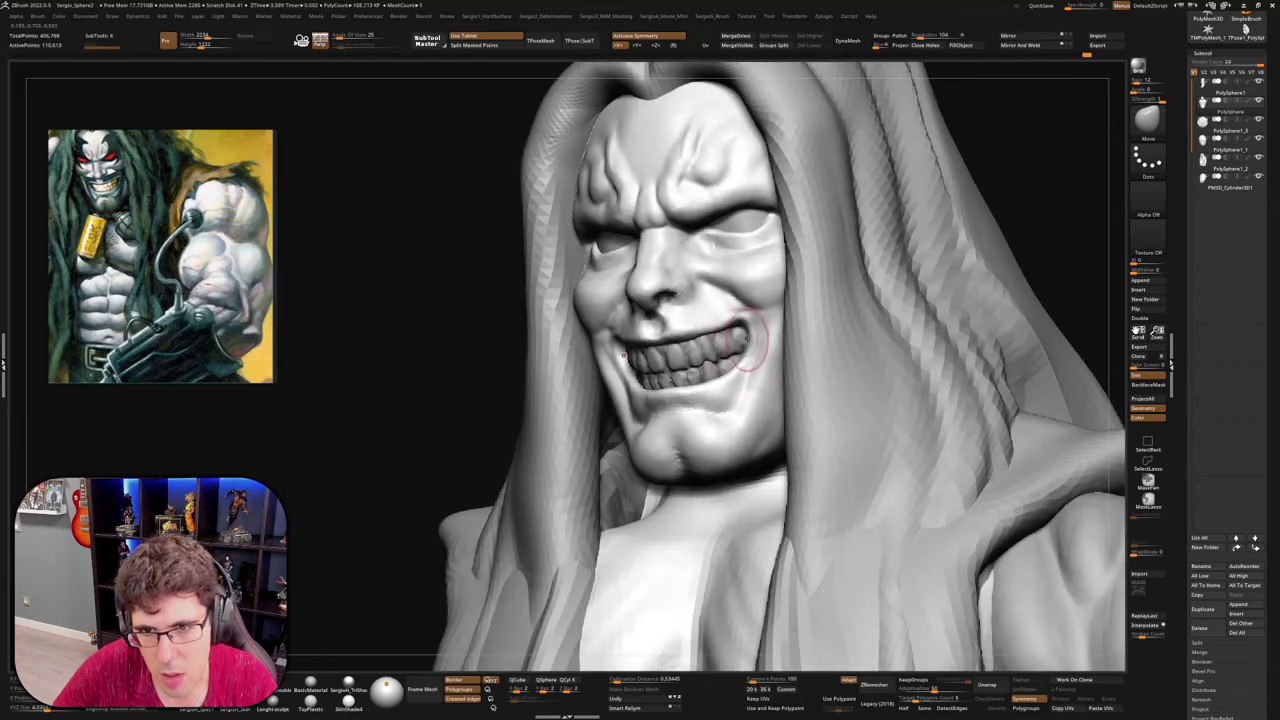
key(shift)
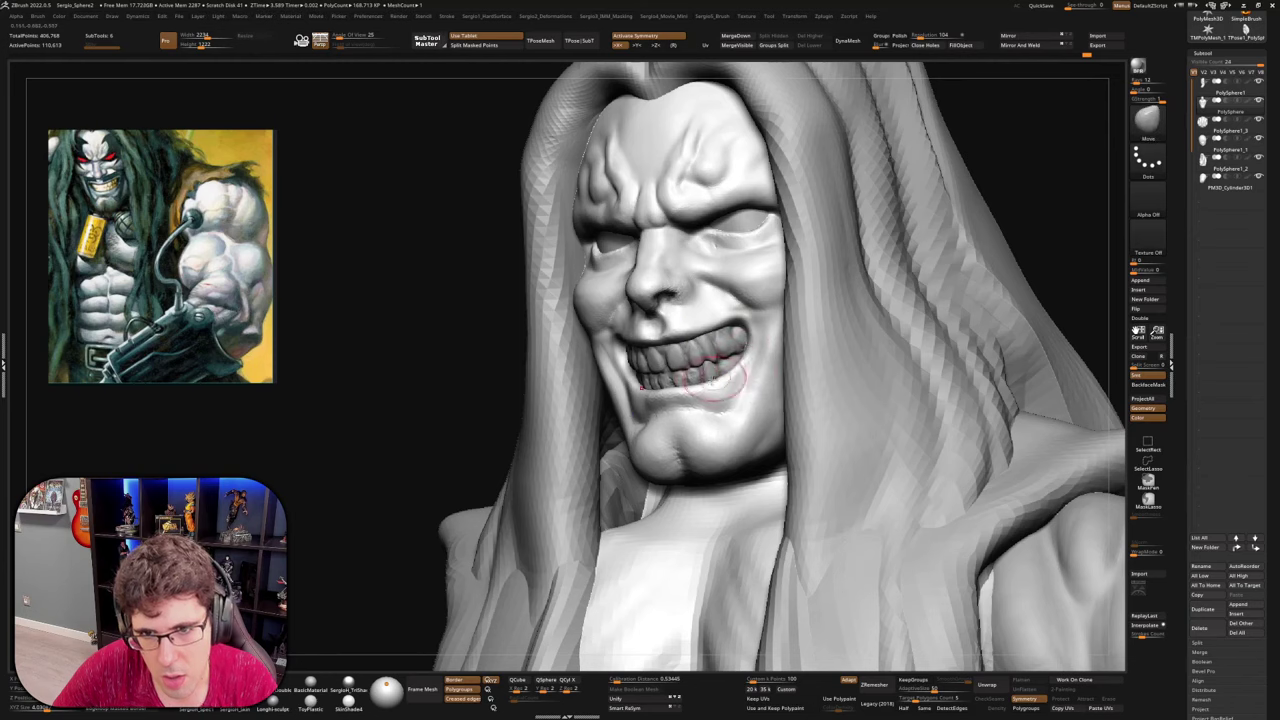
right_drag(737, 366, 752, 384)
Build up the fold below the mouth corner toward the chin with the Clay brush
key(b)
key(c)
key(l)
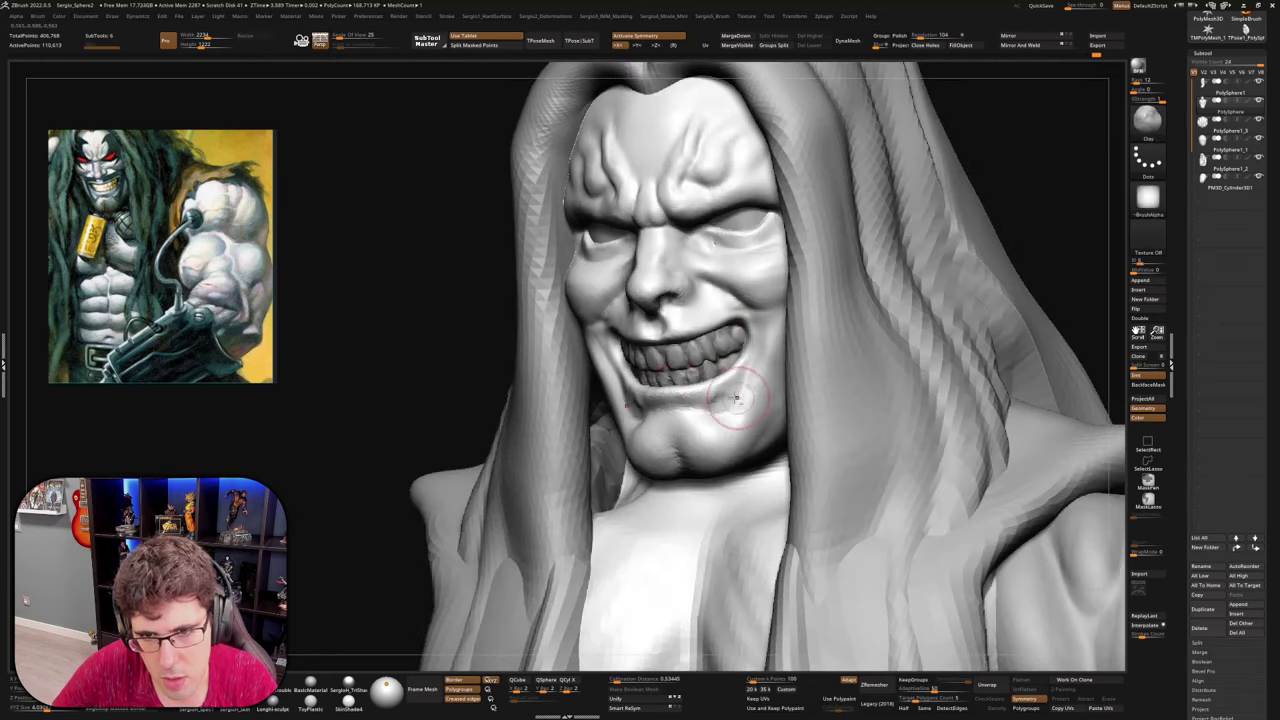
mouse_move(729, 383)
mouse_down()
mouse_move(707, 420)
mouse_move(730, 417)
mouse_up()
shift+right_drag(730, 418, 771, 363)
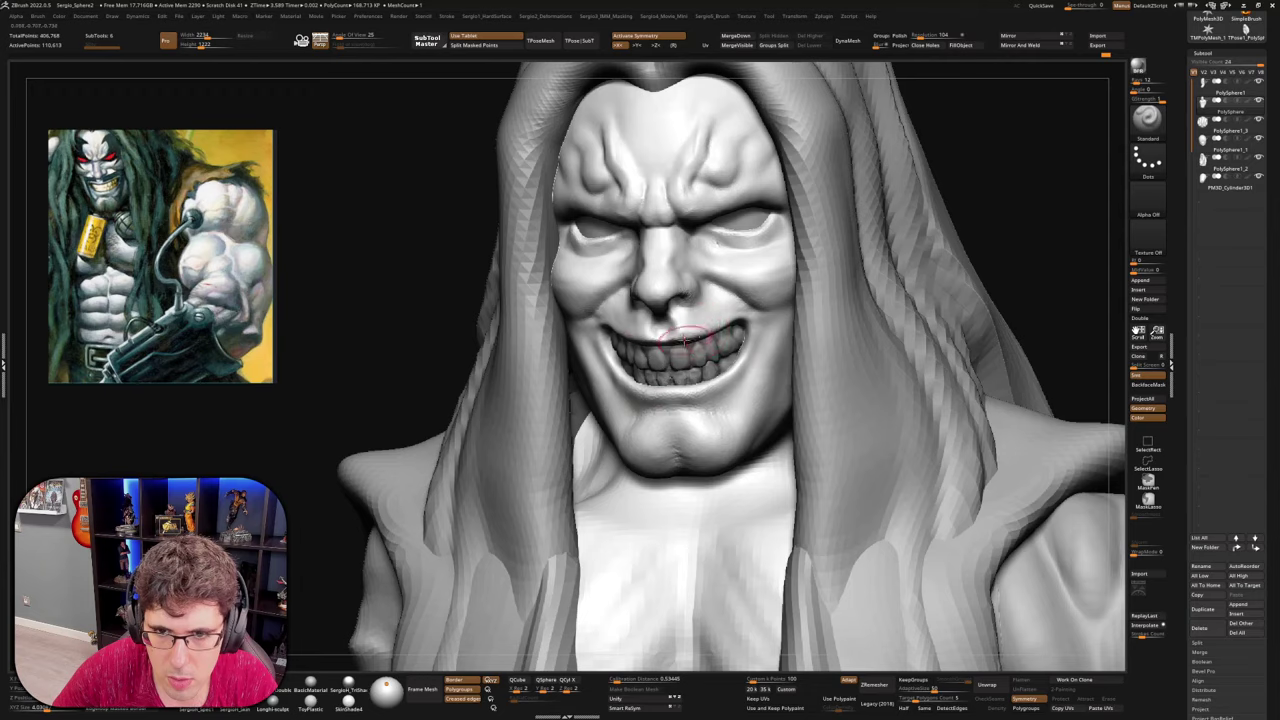
Refine the upper lip and the mouth corners with the Move brush
mouse_move(684, 340)
right_down()
mouse_move(645, 327)
mouse_move(612, 351)
mouse_move(655, 353)
right_up()
key(b)
key(m)
key(v)
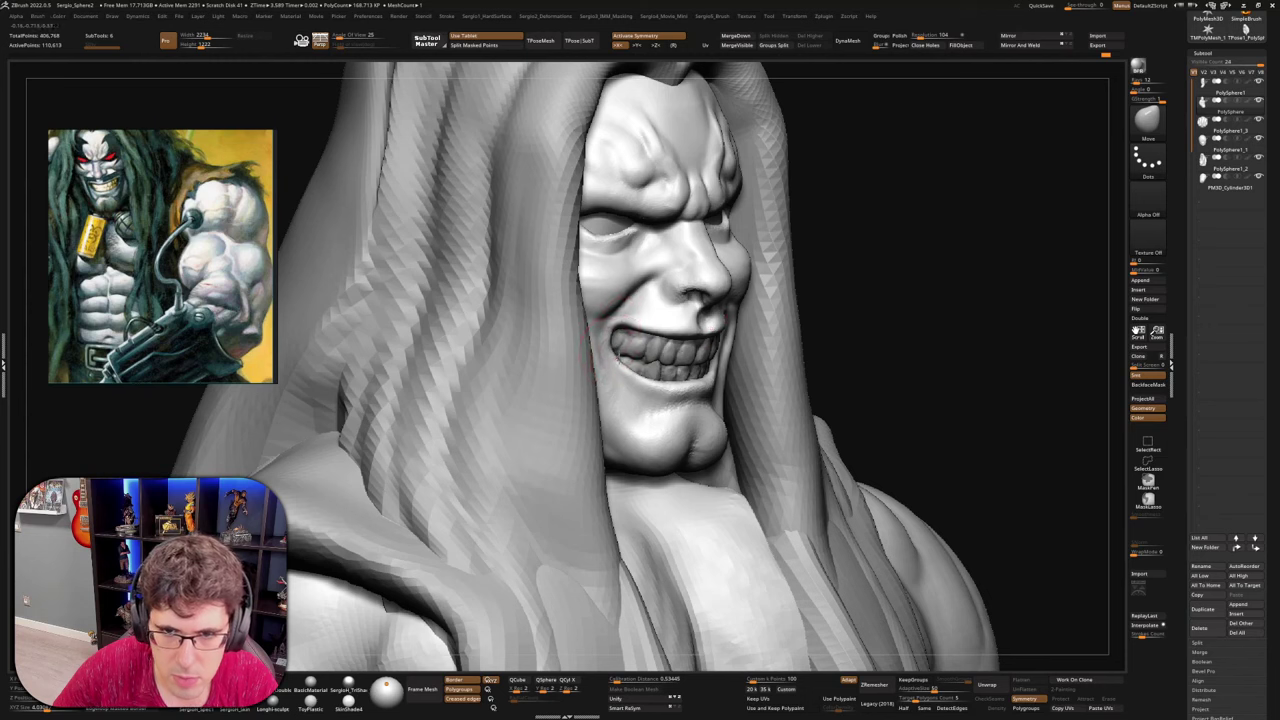
right_drag(649, 376, 620, 350)
Select and isolate the teeth subtool to examine how far the tooth rows extend, and restore the full model
alt+click(634, 352)
key(alt+s)
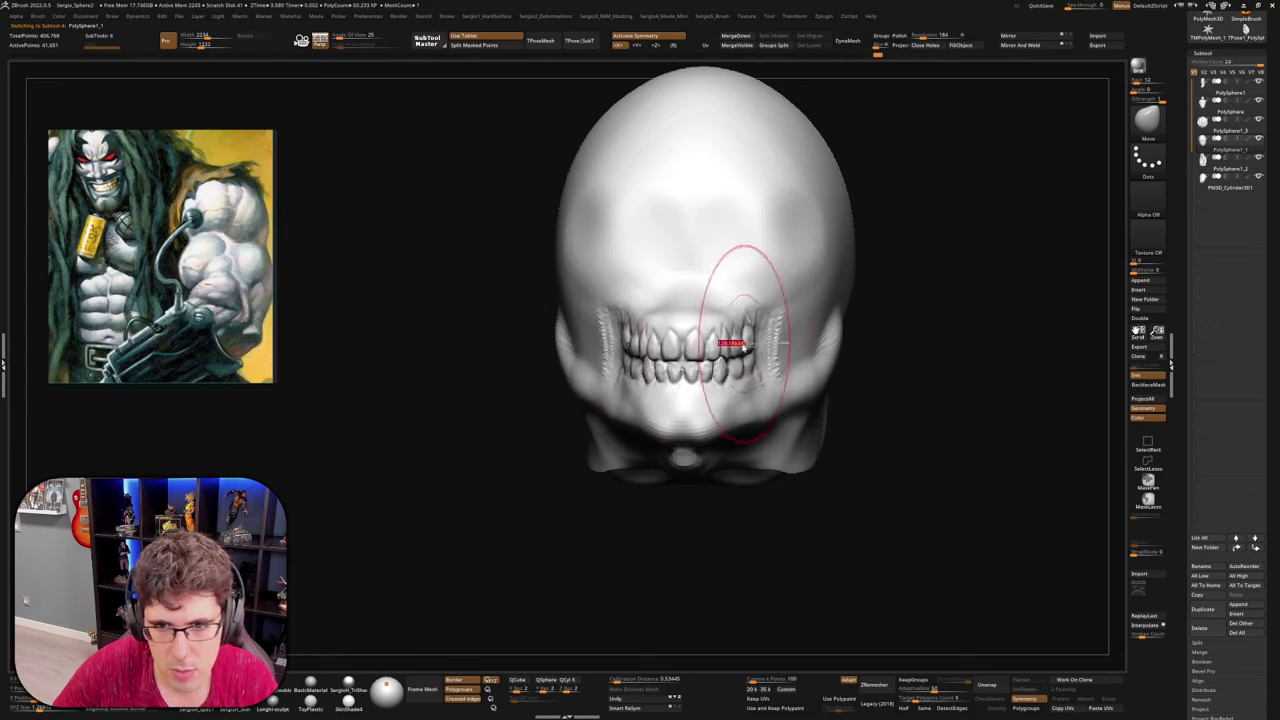
key(alt+s)
Isolate the head and torso subtool and build up the cheek and jaw muscle with the ClayBuildup brush
alt+click(606, 350)
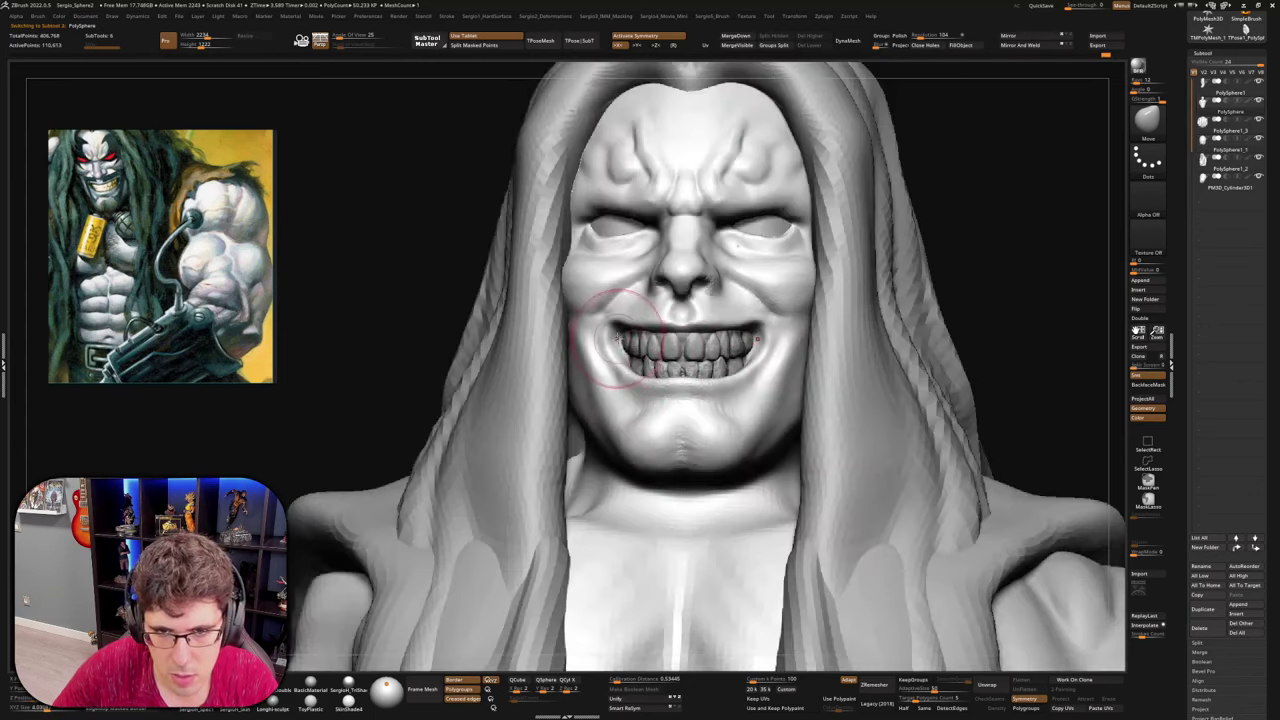
key(alt+s)
mouse_move(606, 345)
ctrl+right_down()
mouse_move(620, 375)
mouse_move(634, 349)
mouse_move(669, 341)
mouse_move(650, 370)
ctrl+right_up()
key(b)
key(c)
key(b)
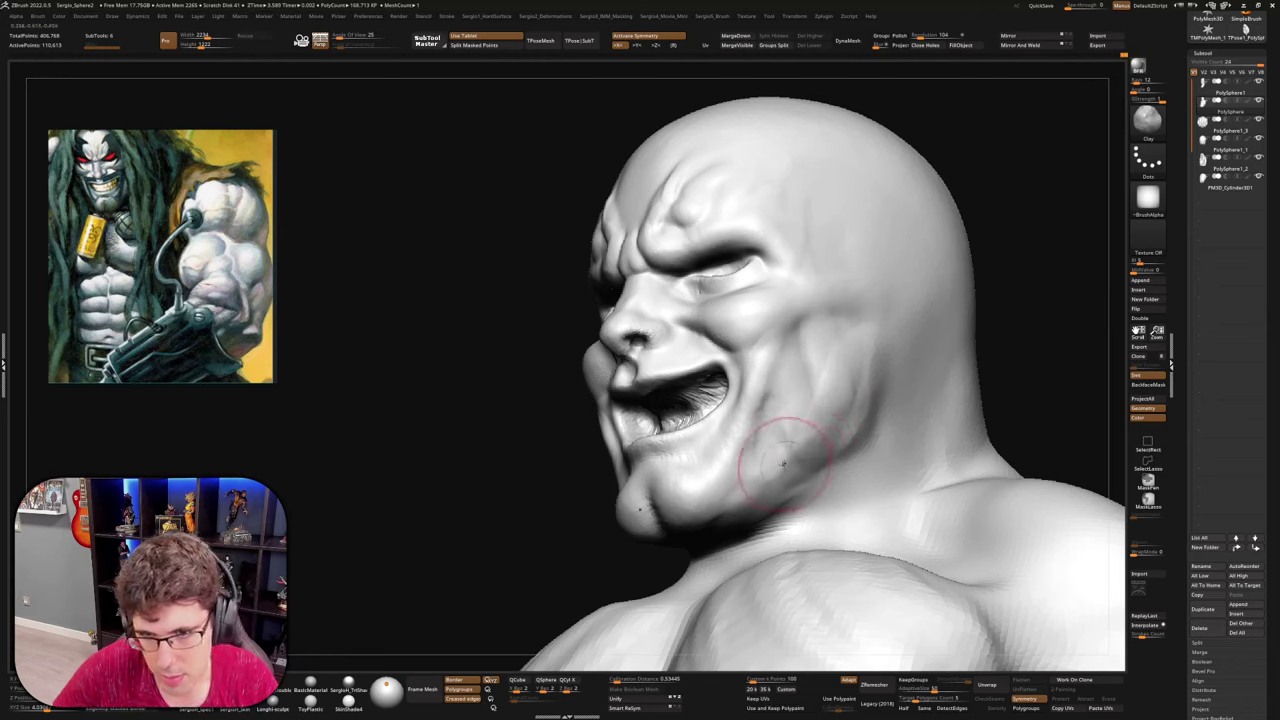
Smooth the sculpted forms on the cheek and the side of the jaw
key(shift)
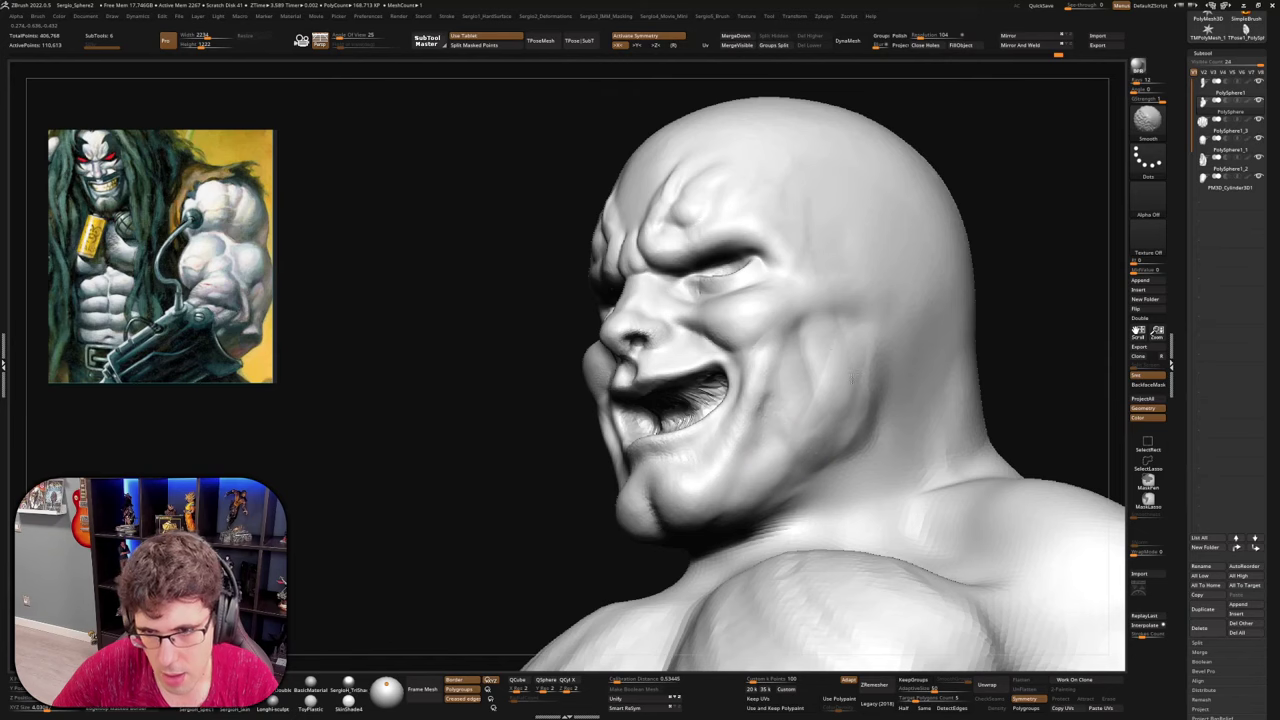
shift+drag(853, 378, 838, 350)
mouse_move(800, 366)
right_down()
mouse_move(814, 386)
mouse_move(835, 382)
right_up()
shift+drag(792, 346, 774, 358)
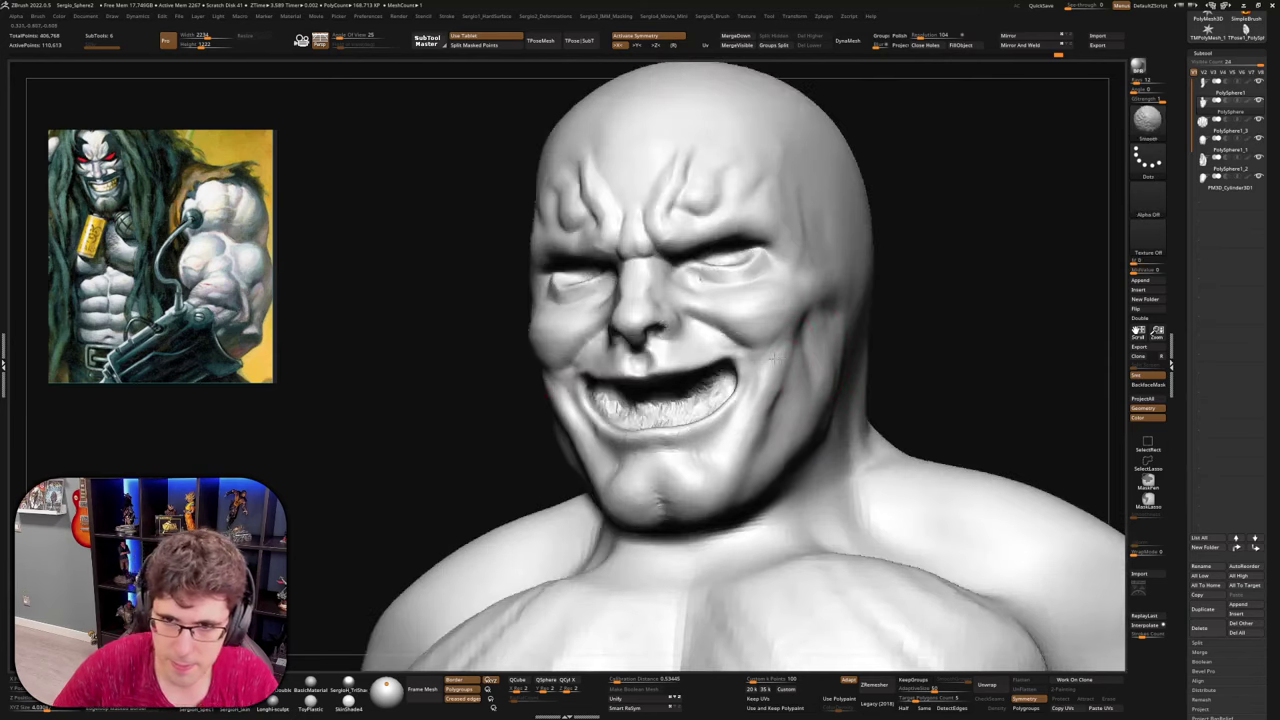
Refine the cheekbone and jaw muscle planes with the Clay brush and soften their transitions
mouse_move(786, 424)
right_down()
mouse_move(778, 387)
mouse_move(818, 375)
mouse_move(817, 435)
mouse_move(834, 423)
mouse_move(786, 455)
right_up()
key(b)
key(c)
key(l)
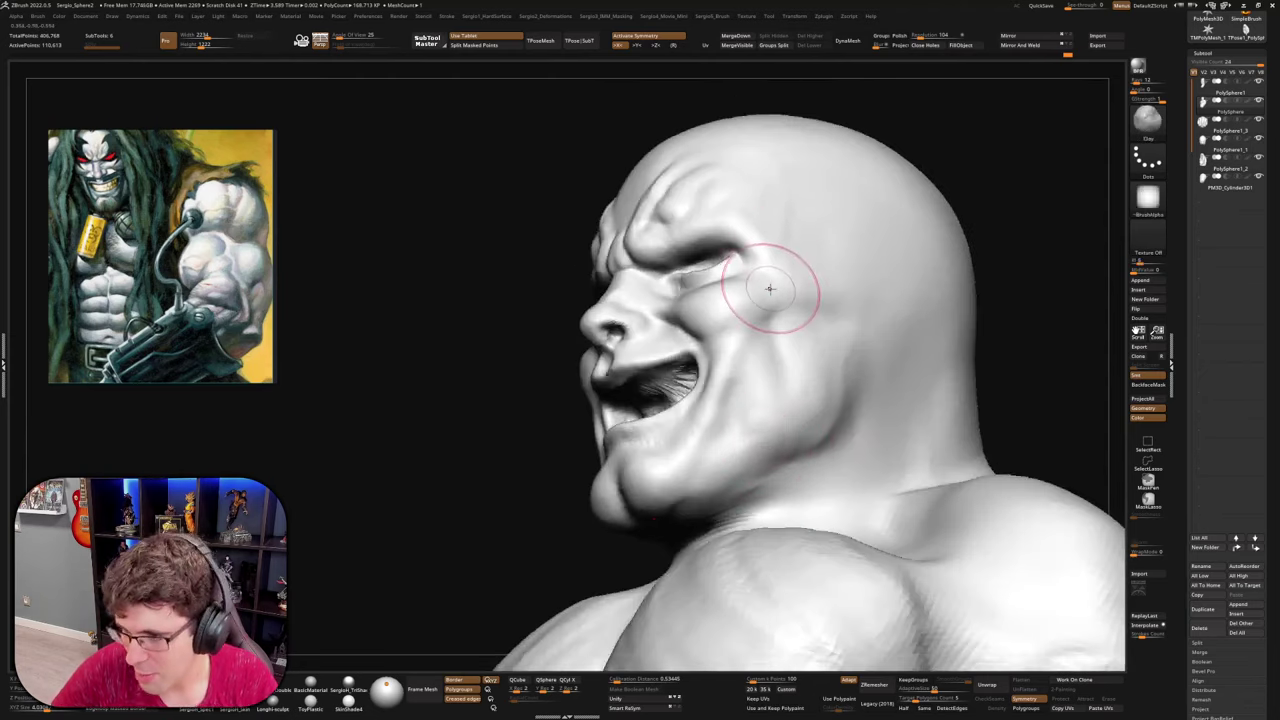
right_drag(757, 386, 772, 440)
key(shift)
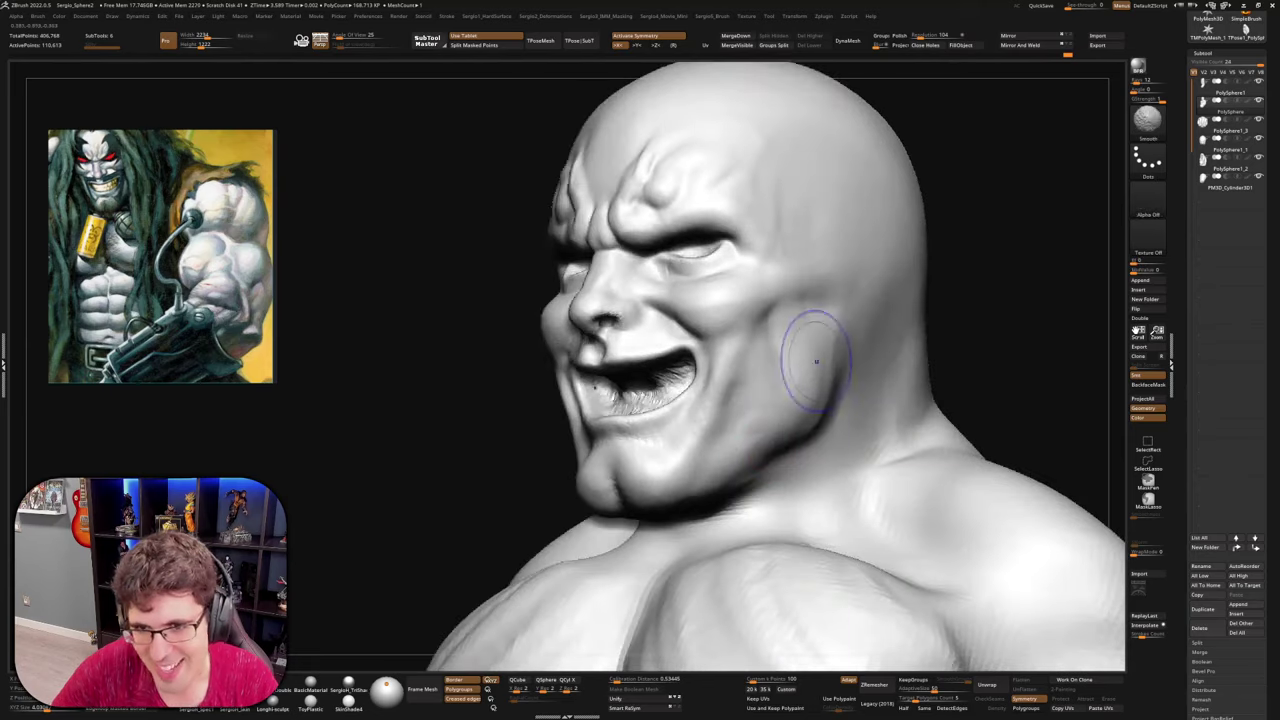
shift+right_drag(816, 361, 826, 343)
Reshape the jawline and lower cheek with a resized Move brush
key(ctrl)
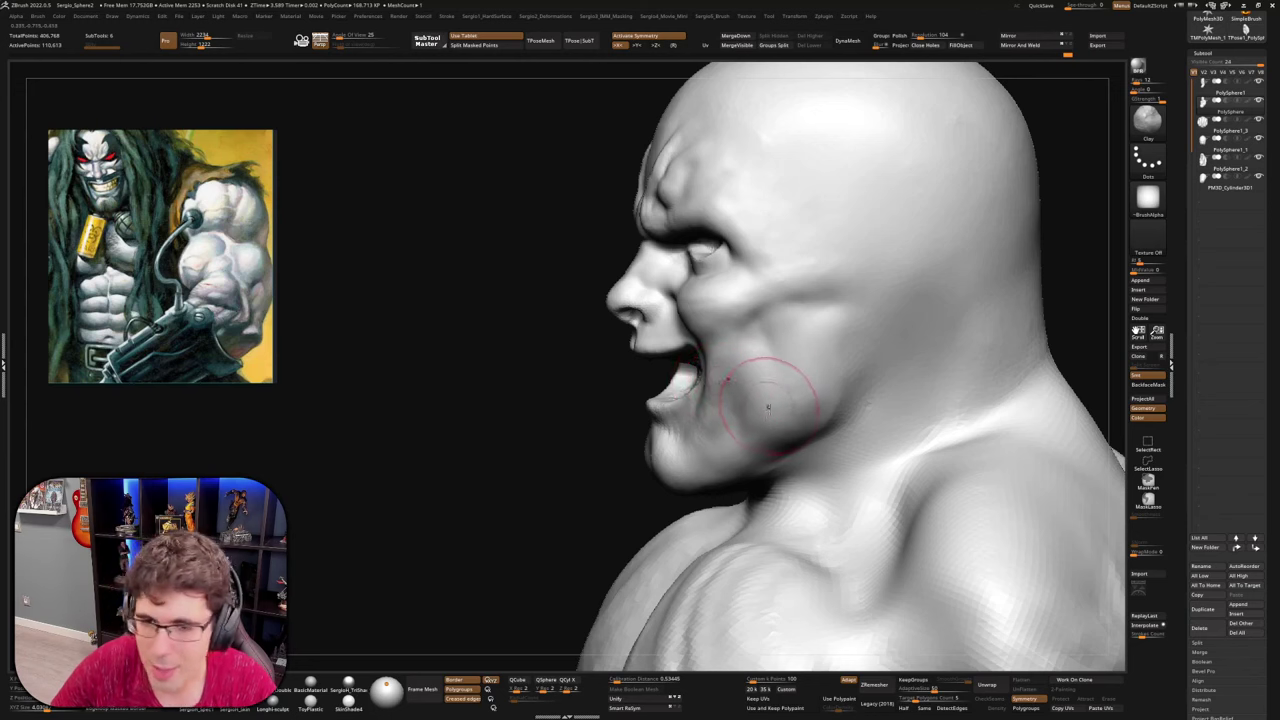
mouse_move(766, 404)
right_down()
mouse_move(782, 410)
mouse_move(774, 378)
mouse_move(767, 442)
right_up()
key(b)
key(m)
key(v)
key(s)
drag(767, 424, 769, 422)
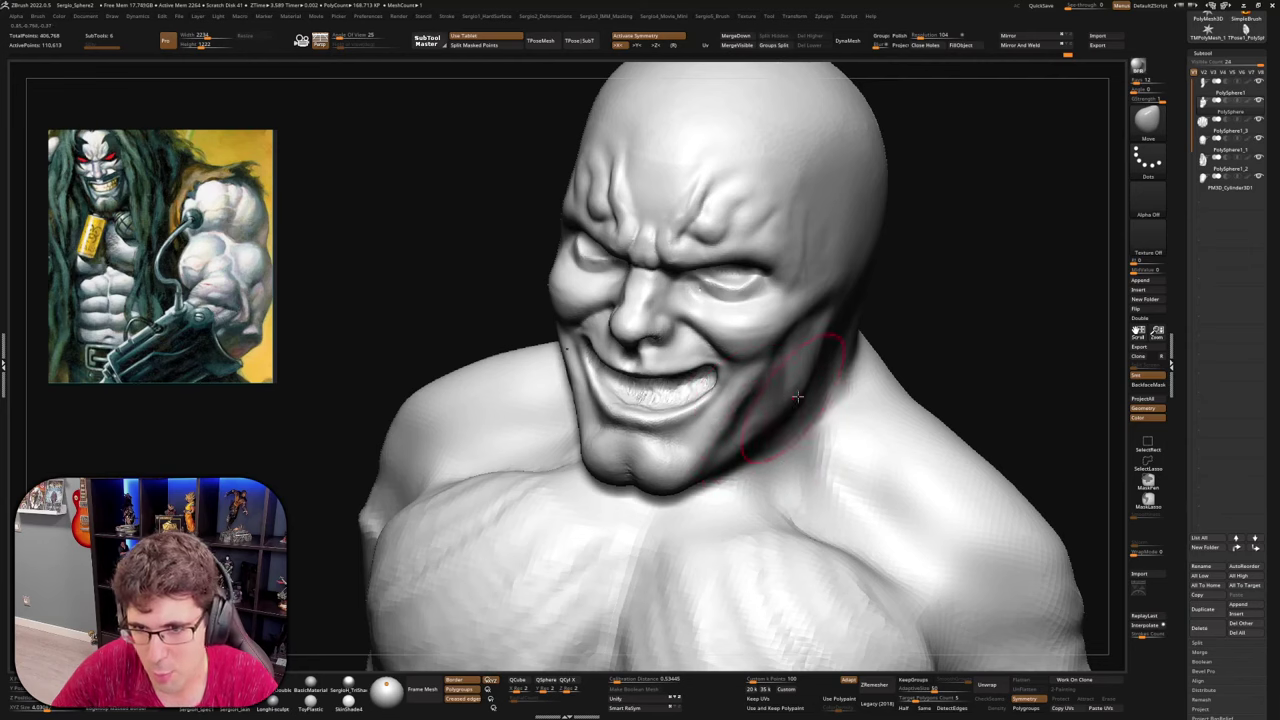
right_drag(797, 397, 778, 404)
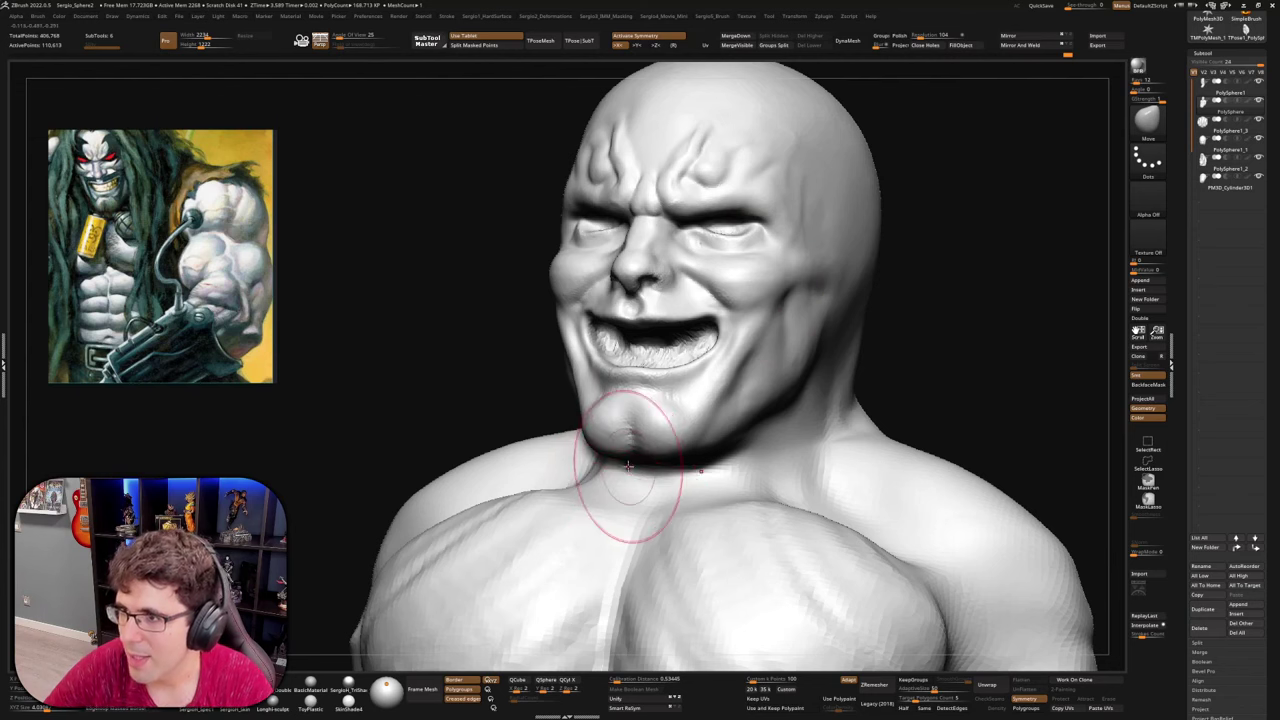
Sculpt the front of the neck and the collarbone area with the Standard, Clay and Move brushes
right_drag(660, 408, 686, 478)
mouse_move(686, 478)
ctrl+right_down()
mouse_move(667, 392)
mouse_move(680, 330)
ctrl+right_up()
mouse_move(680, 330)
ctrl+right_down()
mouse_move(709, 491)
mouse_move(700, 530)
ctrl+right_up()
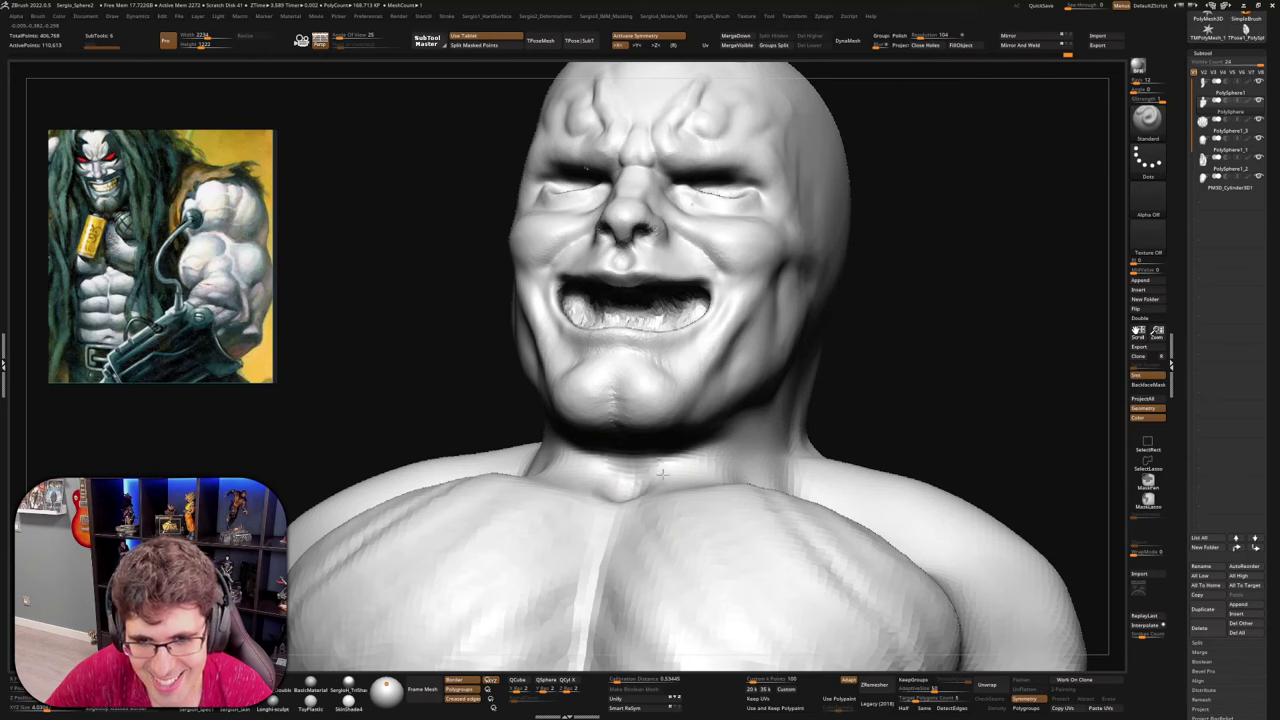
mouse_move(600, 462)
right_down()
mouse_move(675, 480)
mouse_move(664, 491)
mouse_move(716, 455)
mouse_move(688, 497)
mouse_move(723, 484)
mouse_move(719, 457)
right_up()
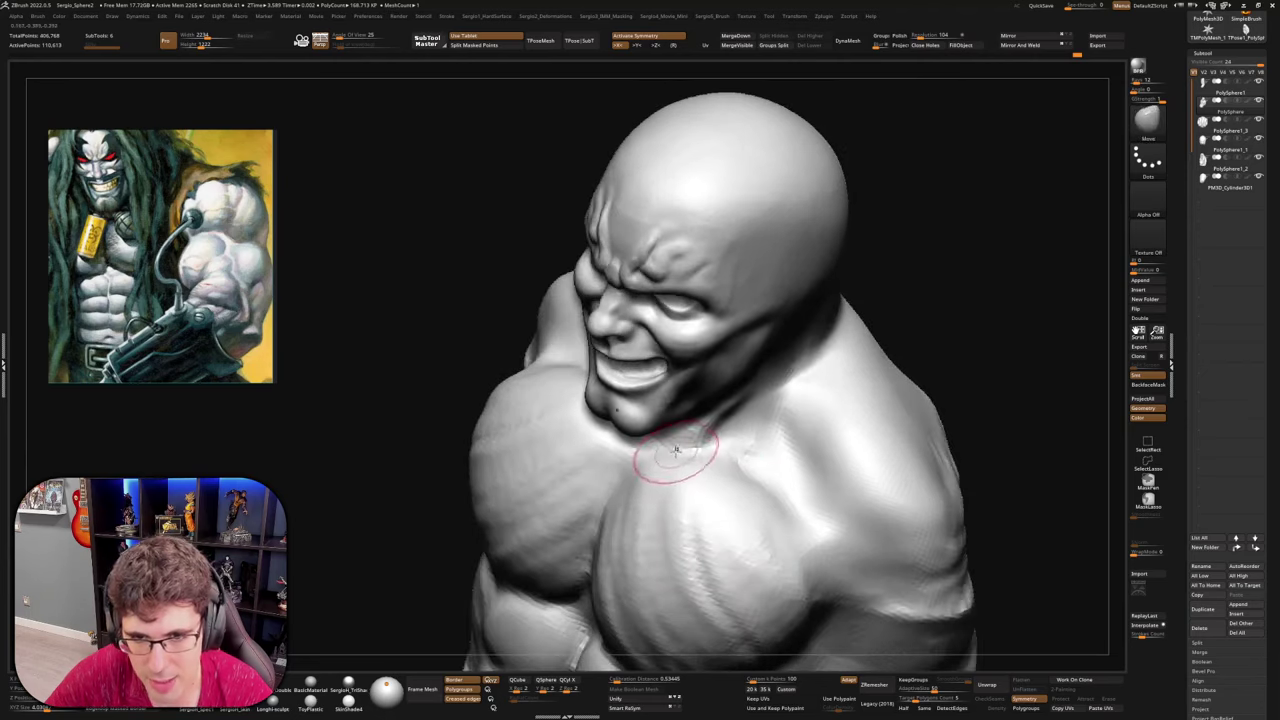
mouse_move(674, 447)
right_down()
mouse_move(726, 457)
mouse_move(708, 422)
right_up()
key(shift)
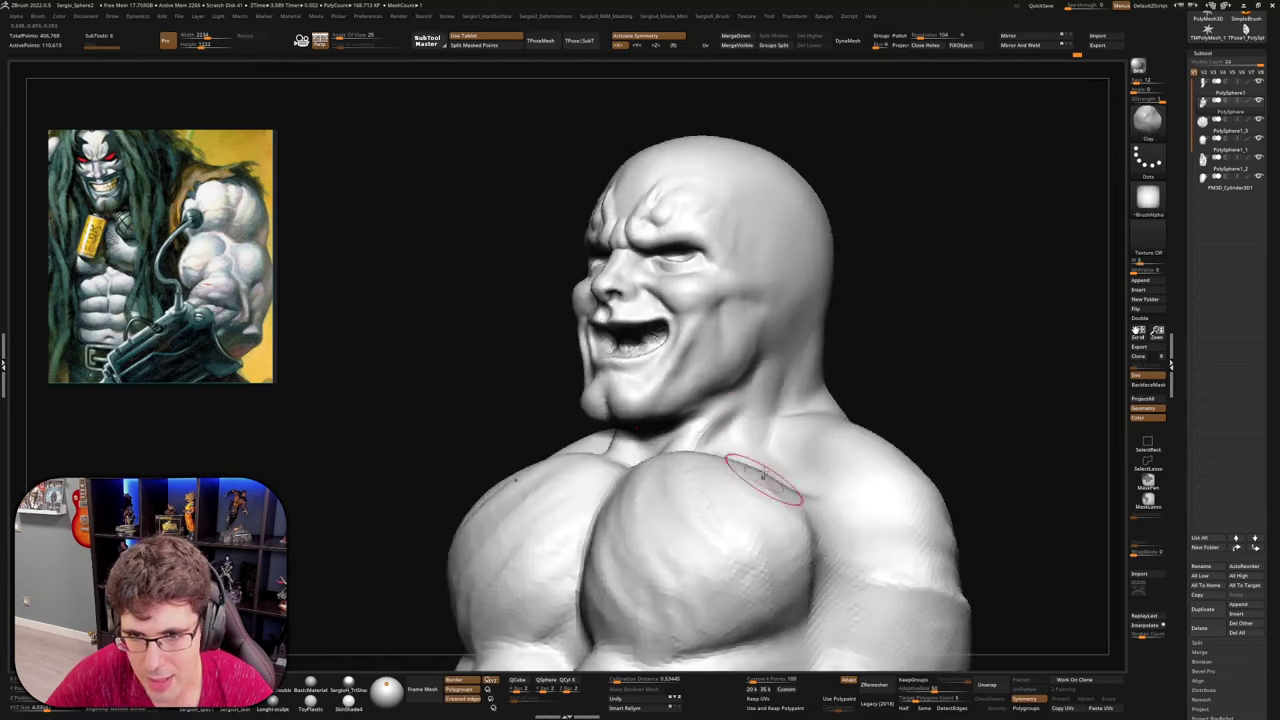
right_drag(765, 479, 740, 450)
drag(797, 434, 837, 420)
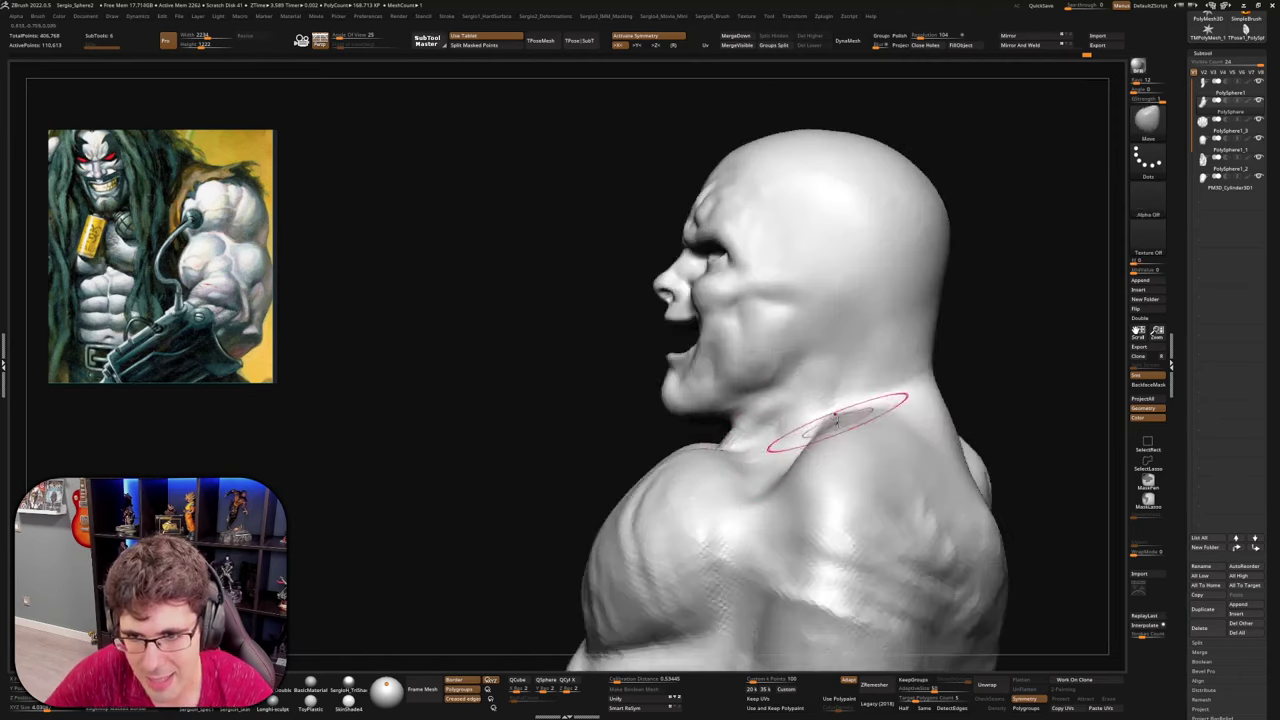
Build up the muscle on the side of the neck with the Clay brush and smooth it
mouse_move(837, 420)
right_down()
mouse_move(854, 414)
mouse_move(840, 364)
right_up()
key(b)
key(c)
key(l)
mouse_move(849, 350)
mouse_down()
mouse_move(788, 430)
mouse_move(812, 395)
mouse_up()
right_drag(820, 402, 846, 400)
shift+drag(818, 430, 843, 388)
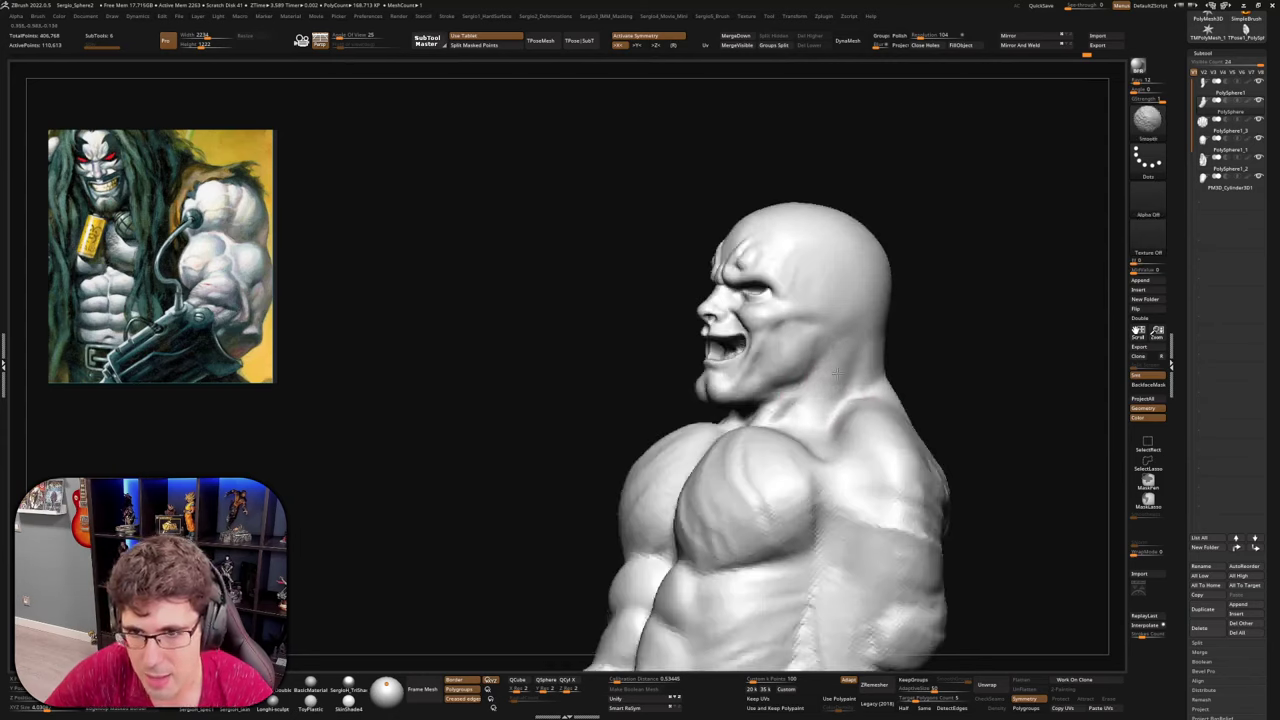
Adjust the trapezius and upper back silhouette with the Move brush, checking the torso from all sides
mouse_move(836, 372)
right_down()
mouse_move(863, 409)
mouse_move(878, 381)
right_up()
key(b)
key(m)
key(v)
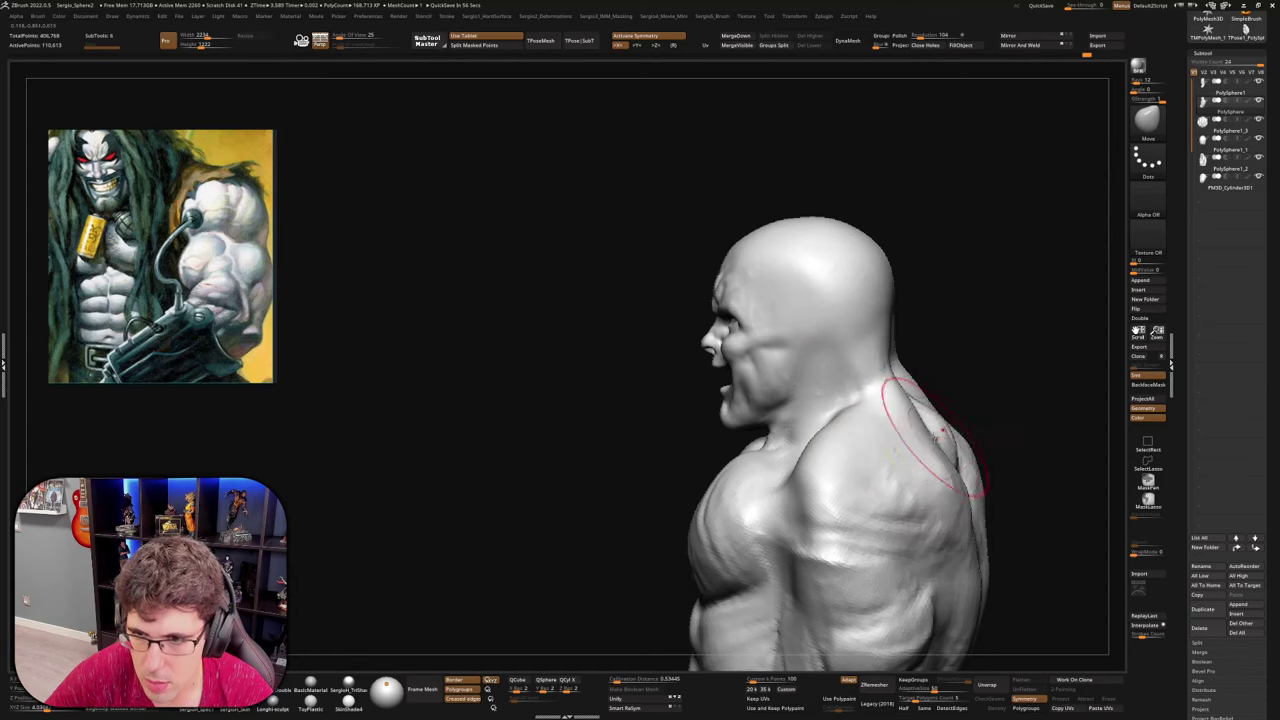
mouse_move(942, 426)
right_down()
mouse_move(933, 441)
mouse_move(977, 392)
right_up()
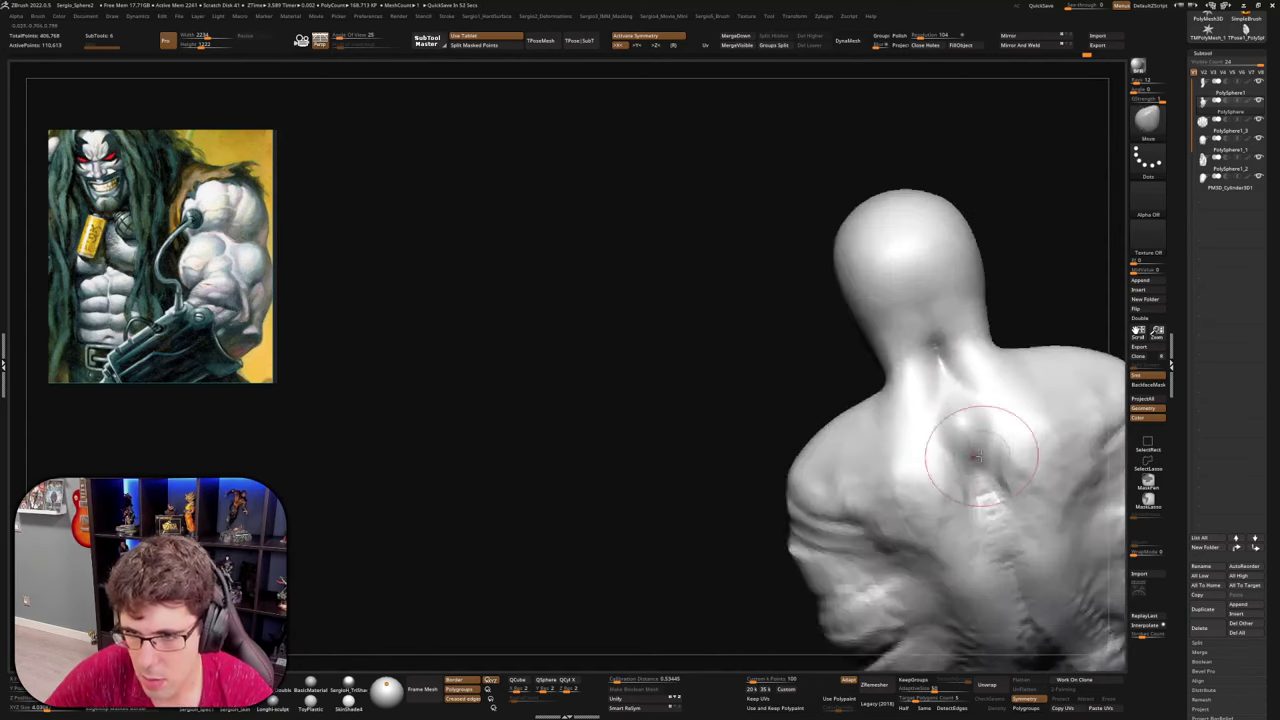
drag(979, 456, 992, 430)
mouse_move(989, 427)
ctrl+right_down()
mouse_move(960, 455)
mouse_move(900, 466)
mouse_move(1081, 553)
ctrl+right_up()
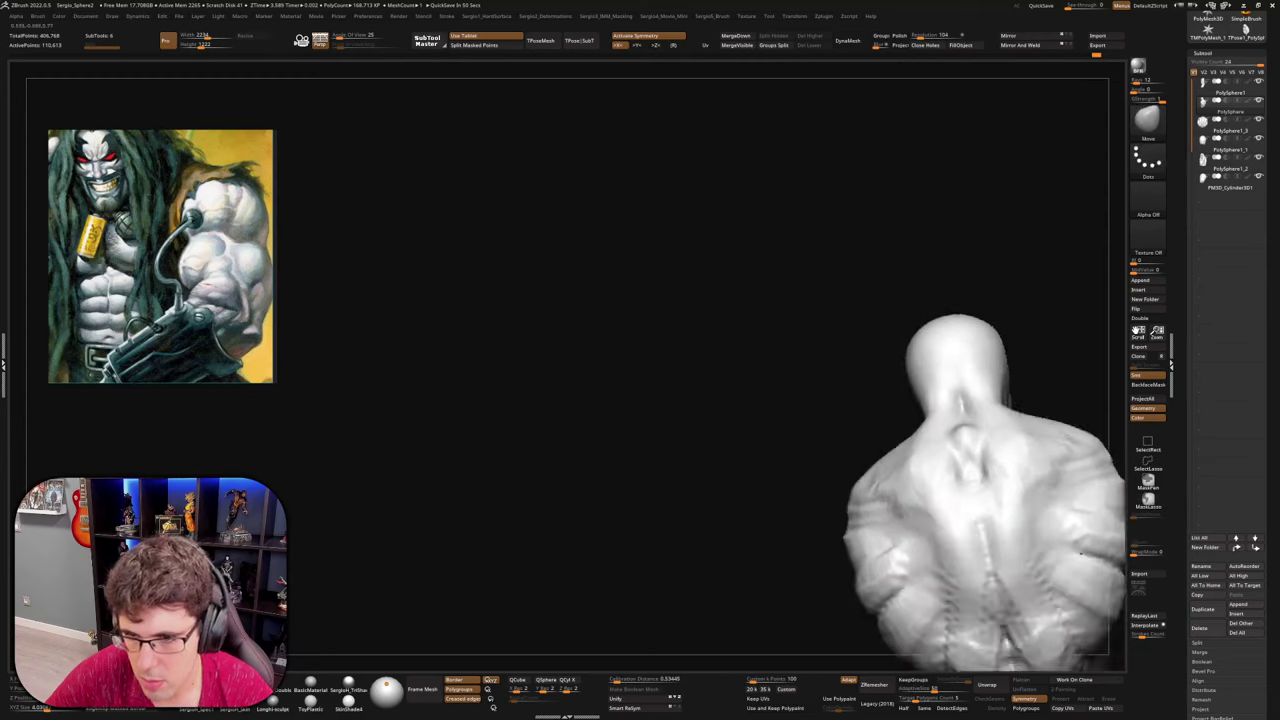
right_drag(960, 470, 943, 429)
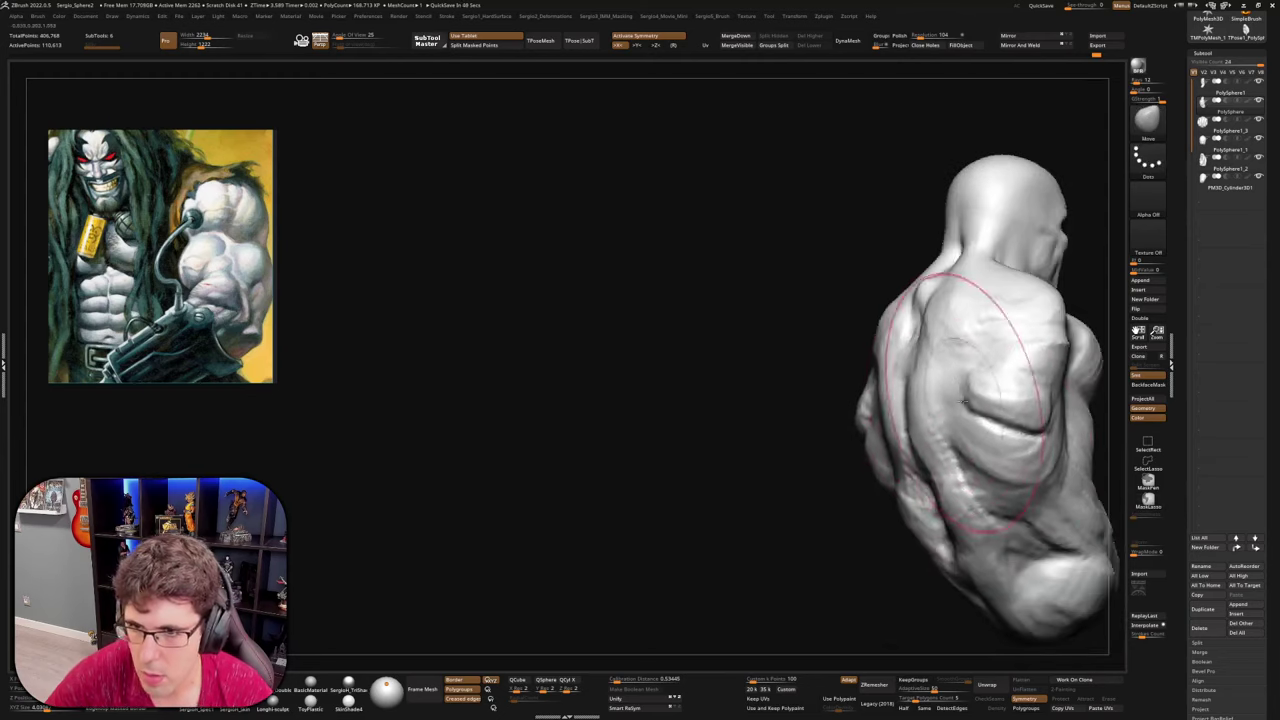
mouse_move(1035, 445)
right_down()
mouse_move(1012, 470)
mouse_move(971, 400)
mouse_move(914, 429)
mouse_move(889, 464)
right_up()
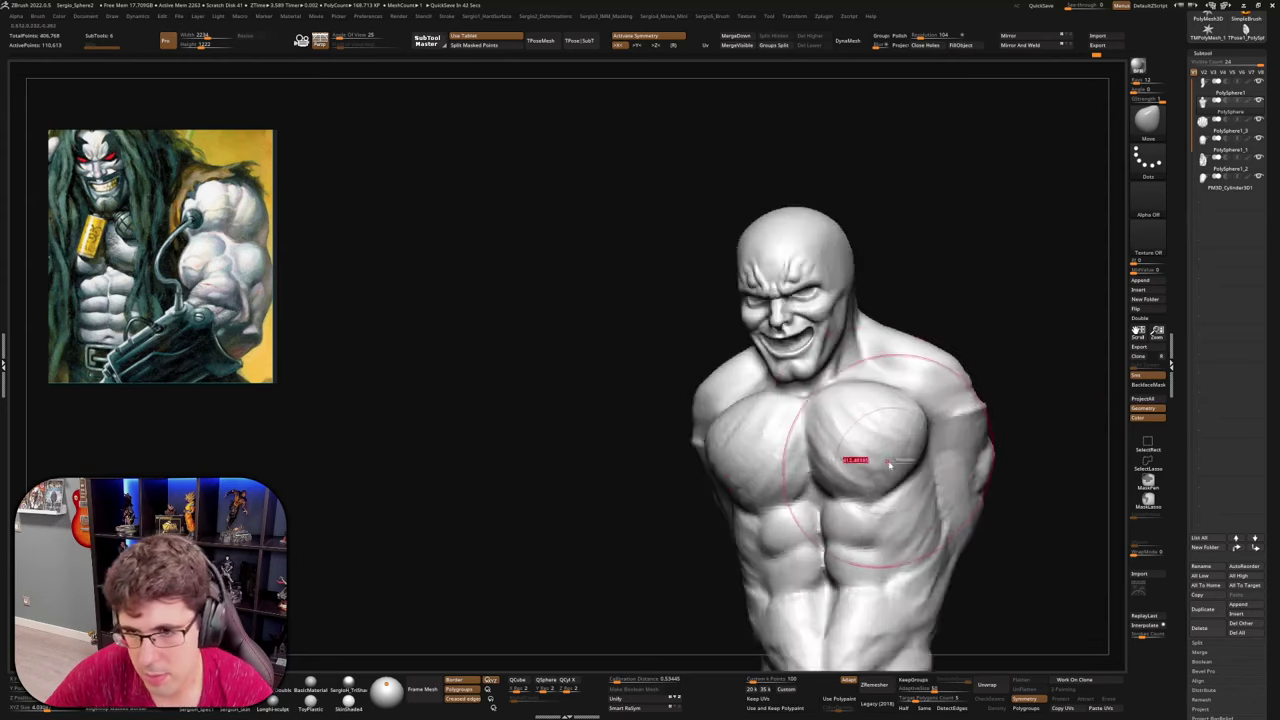
mouse_move(889, 464)
mouse_down()
mouse_move(862, 465)
mouse_move(893, 471)
mouse_up()
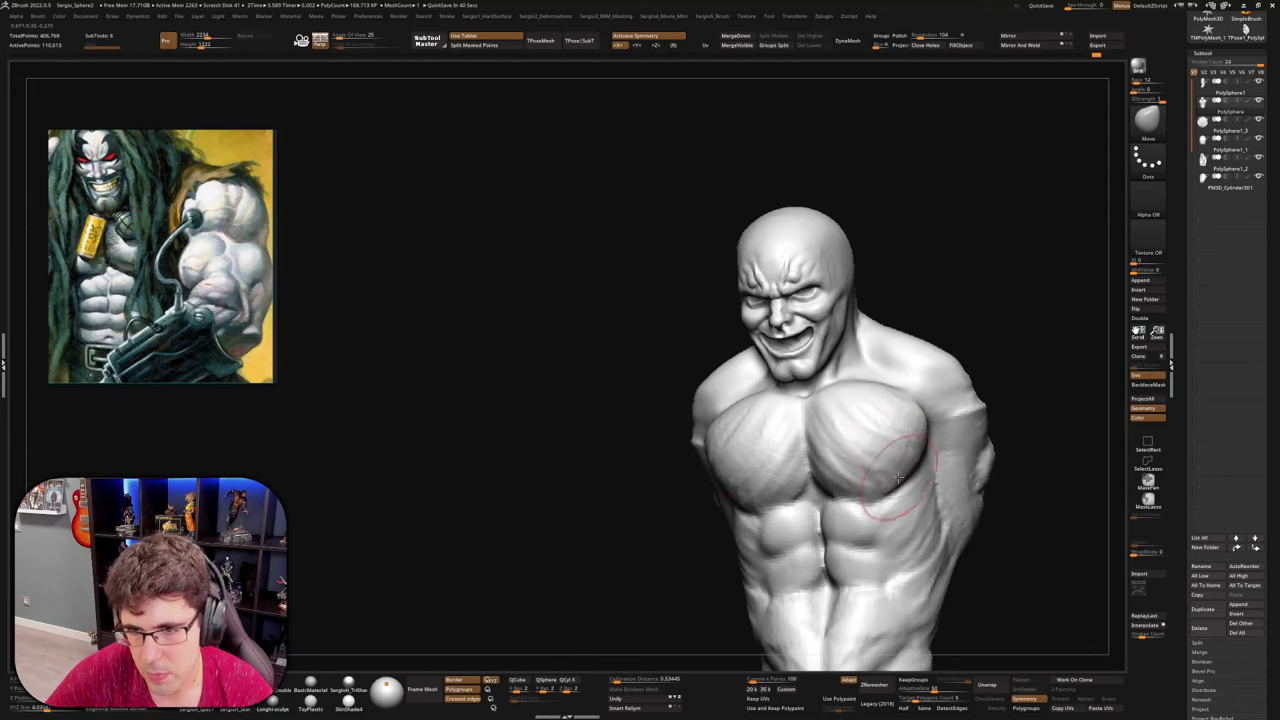
Carve the creases along the collarbone and the upper edge of the chest muscle with the DamStandard brush
key(alt+s)
mouse_move(889, 457)
right_down()
mouse_move(825, 431)
mouse_move(823, 409)
mouse_move(801, 430)
right_up()
key(b)
key(d)
key(s)
key(alt+s)
key(s)
drag(801, 429, 797, 431)
drag(799, 416, 810, 450)
right_drag(833, 381, 688, 363)
mouse_move(719, 374)
mouse_down()
mouse_move(657, 375)
mouse_move(592, 422)
mouse_up()
mouse_move(598, 436)
right_down()
mouse_move(616, 476)
mouse_move(680, 490)
right_up()
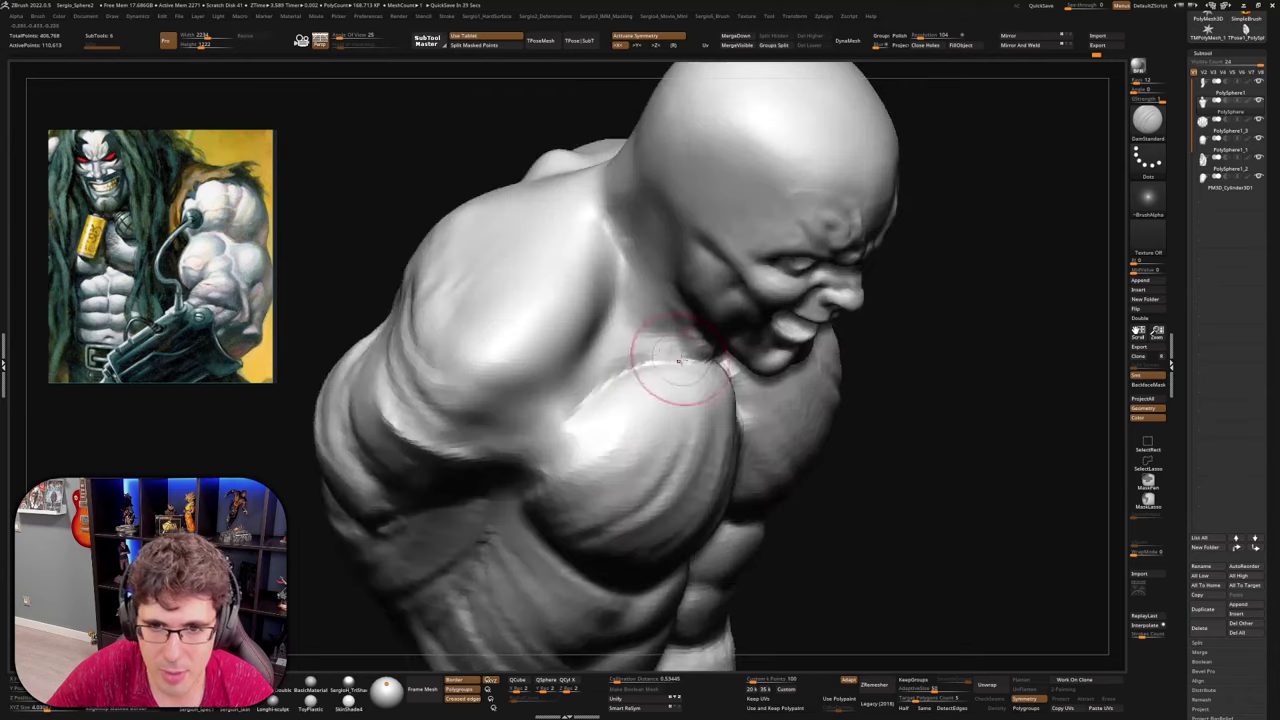
drag(680, 356, 558, 437)
Shape the collarbone and the hollow above it with the ClayBuildup brush, smoothing toward the base of the neck
key(b)
key(c)
key(b)
mouse_move(660, 357)
mouse_down()
mouse_move(605, 378)
mouse_move(632, 330)
mouse_move(586, 384)
mouse_move(607, 338)
mouse_up()
mouse_move(571, 396)
mouse_down()
mouse_move(612, 346)
mouse_move(590, 400)
mouse_move(636, 312)
mouse_up()
right_drag(654, 354, 646, 285)
shift+drag(660, 322, 658, 344)
right_drag(657, 344, 602, 300)
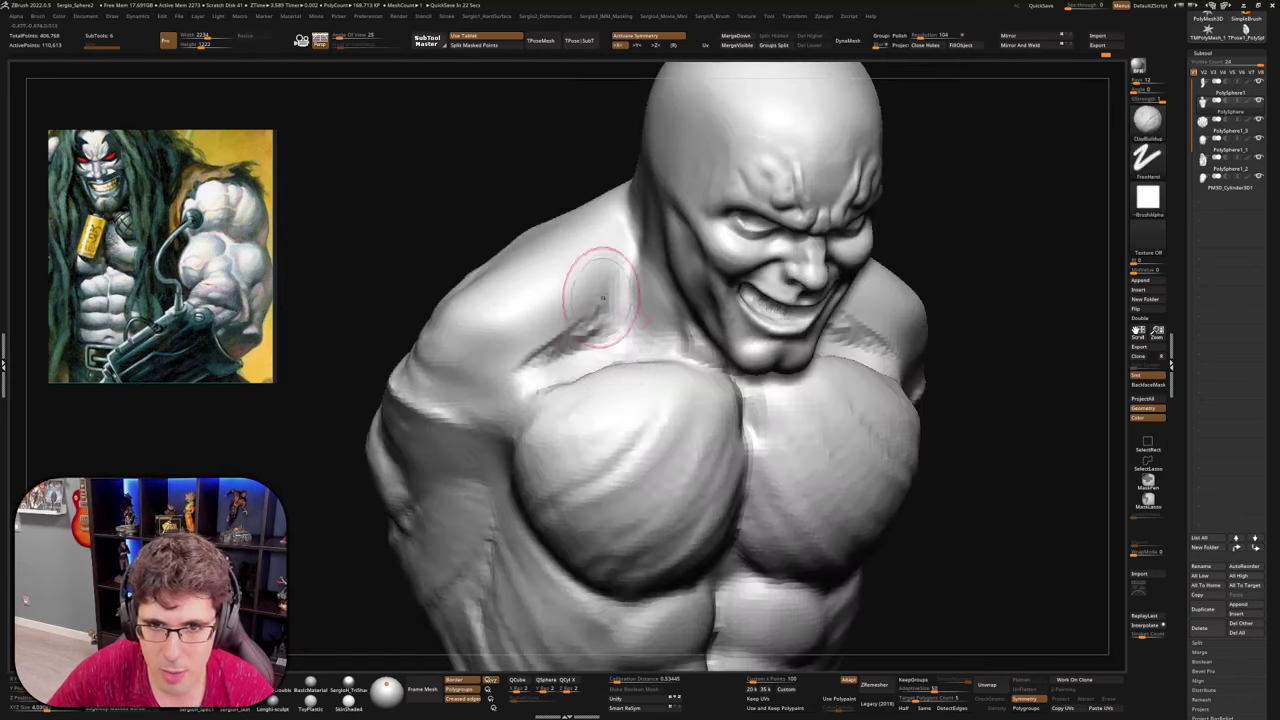
Fill the hollow beside the neck with the ClayBuildup brush and smooth it into the collarbone and upper chest
mouse_move(606, 322)
mouse_down()
mouse_move(536, 349)
mouse_move(588, 335)
mouse_move(587, 292)
mouse_up()
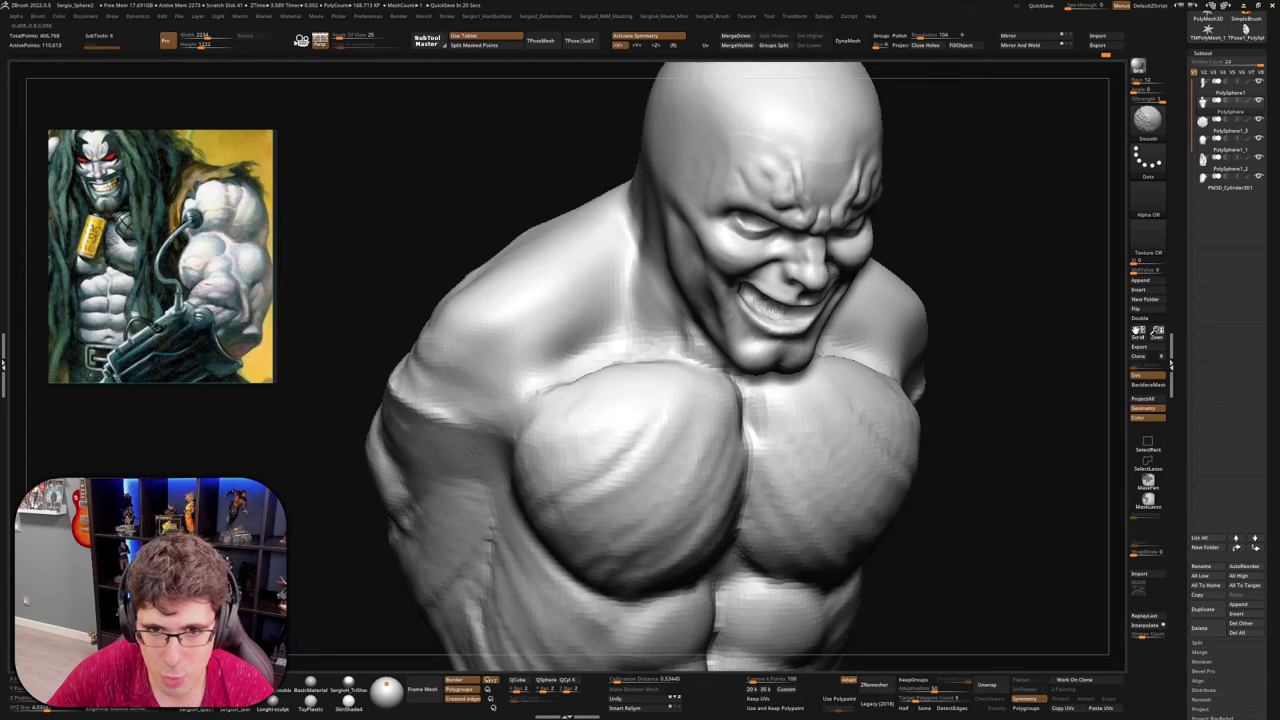
shift+drag(590, 345, 630, 360)
right_drag(632, 362, 700, 368)
mouse_move(640, 345)
shift+mouse_down()
mouse_move(600, 372)
mouse_move(640, 380)
shift+mouse_up()
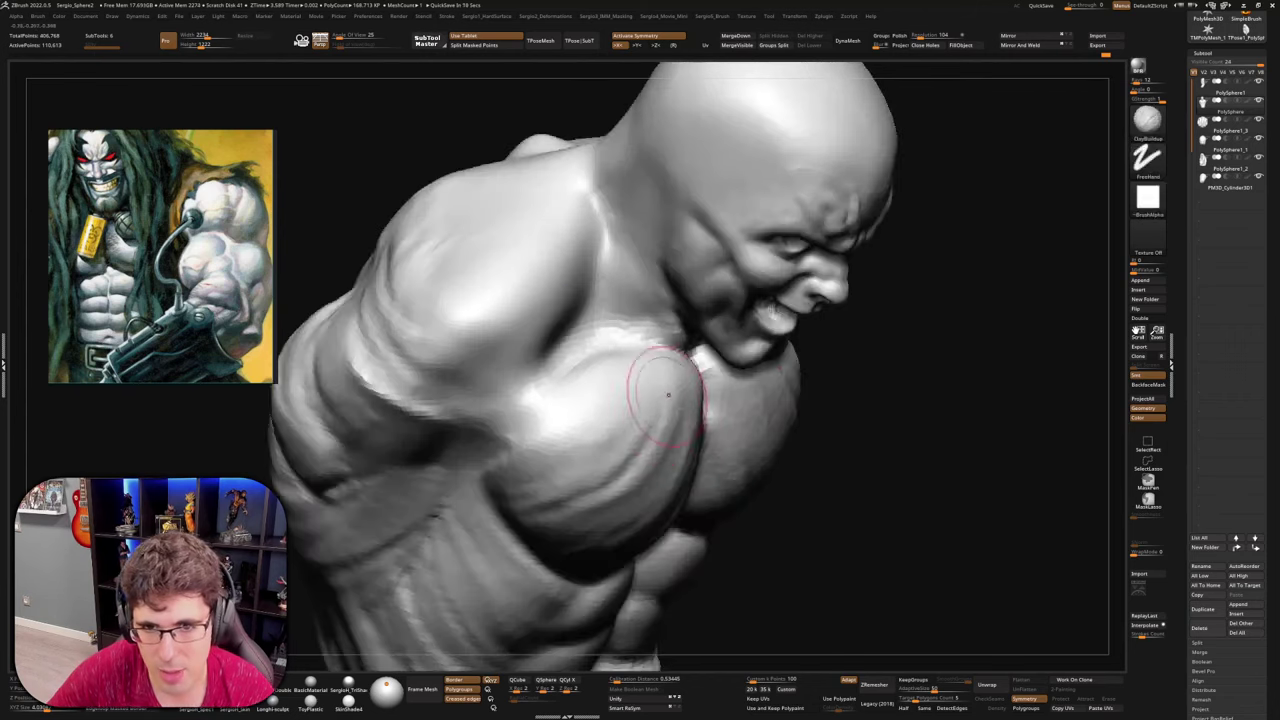
right_drag(668, 394, 625, 402)
Hide the face and neck area of the body mesh with a lasso selection, leaving the torso exposed
key(b)
key(d)
key(s)
right_drag(731, 363, 709, 404)
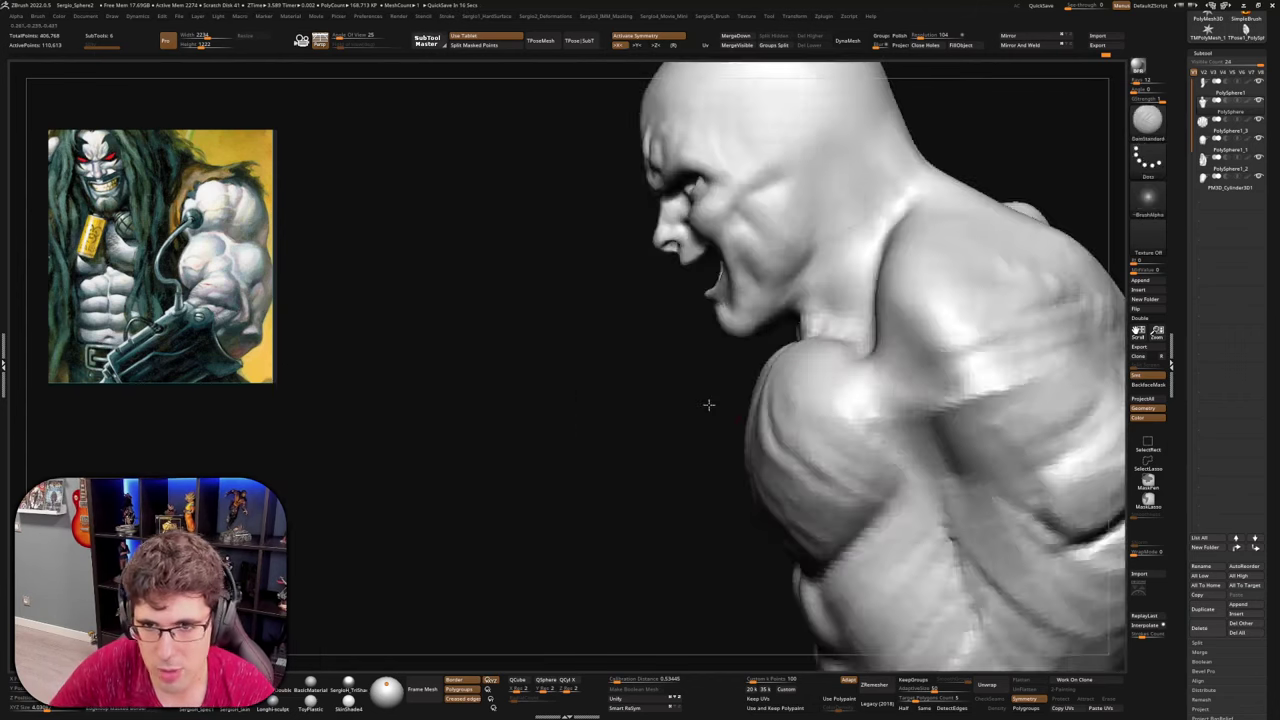
key(ctrl+shift)
mouse_move(700, 376)
ctrl+shift+mouse_down()
mouse_move(634, 342)
mouse_move(634, 251)
mouse_move(503, 232)
ctrl+shift+mouse_up()
right_drag(540, 260, 775, 383)
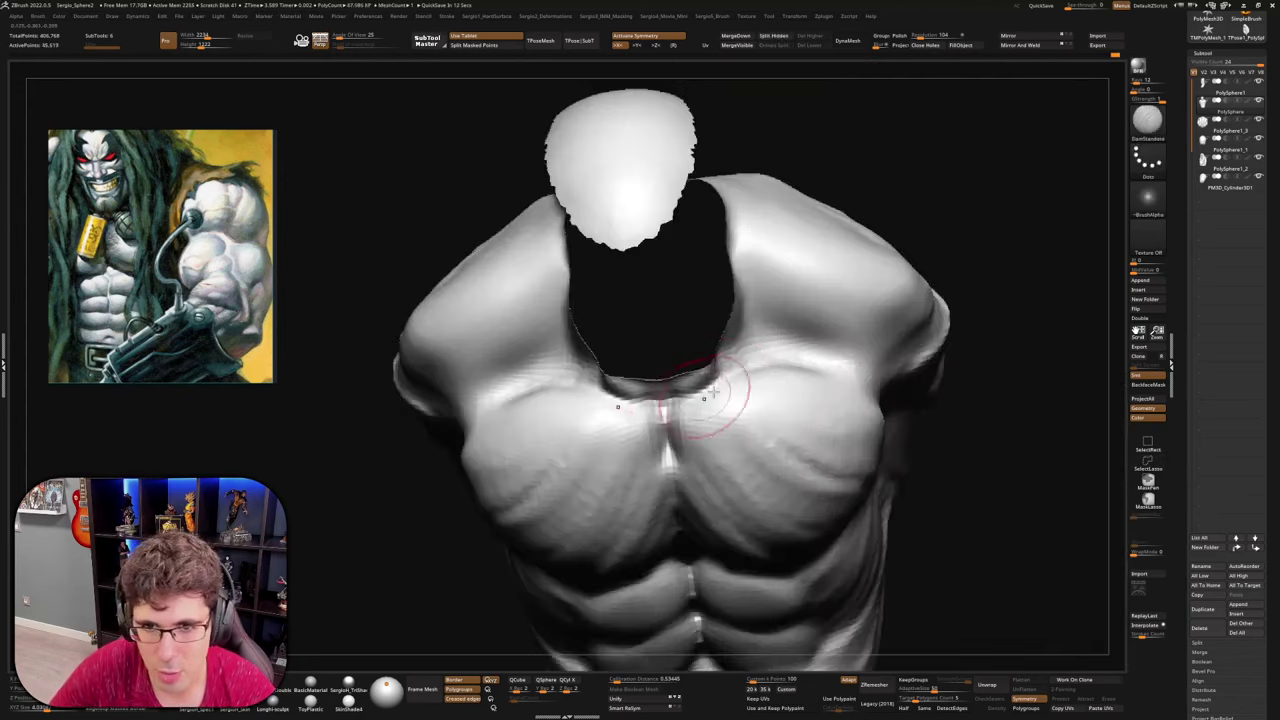
Carve the centre line between the chest muscles down the sternum with the DamStandard brush
right_drag(704, 556, 672, 432)
drag(670, 425, 688, 556)
right_drag(688, 556, 672, 437)
middle_drag(693, 488, 823, 514)
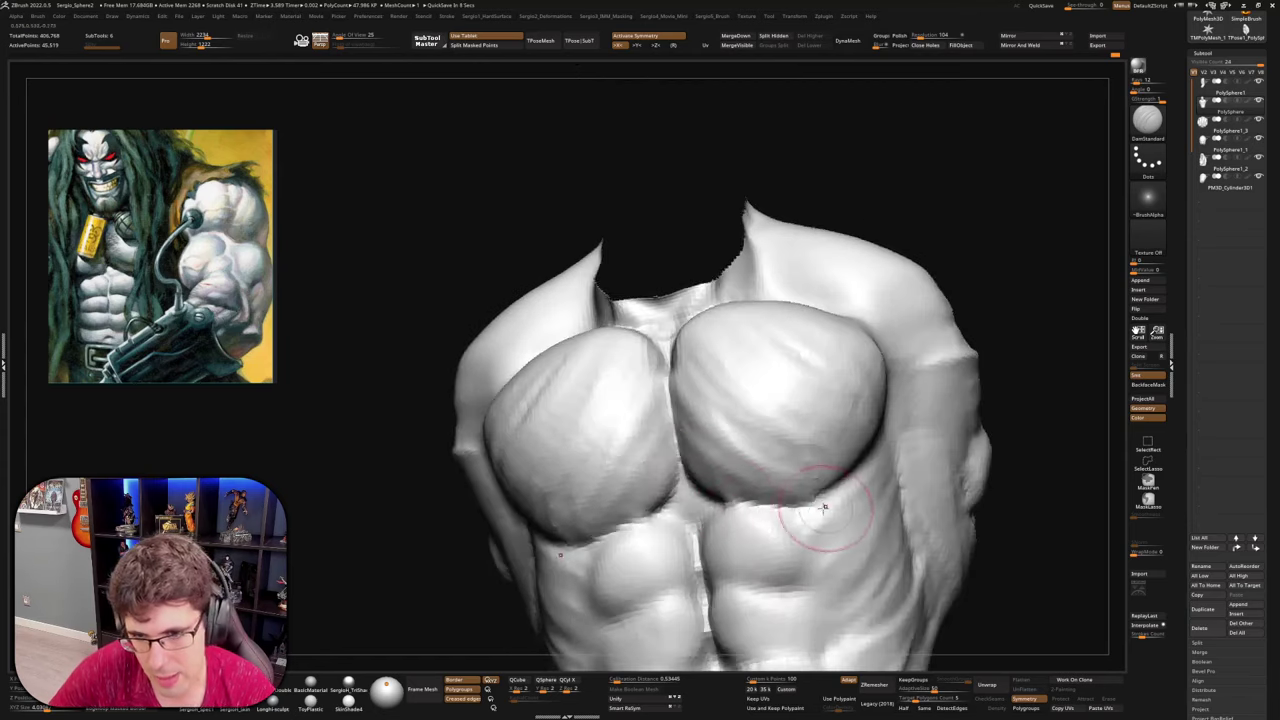
mouse_move(877, 468)
middle_down()
mouse_move(779, 483)
mouse_move(787, 497)
middle_up()
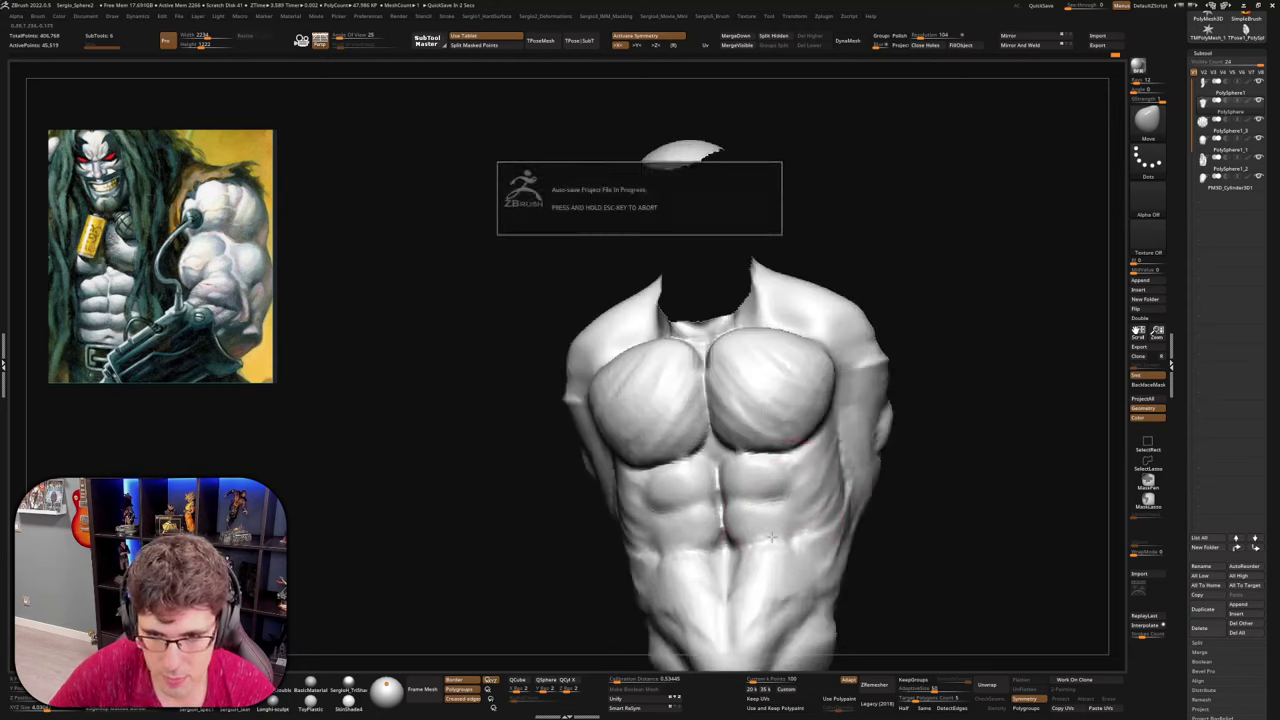
mouse_move(730, 266)
middle_down()
mouse_move(700, 414)
mouse_move(737, 400)
middle_up()
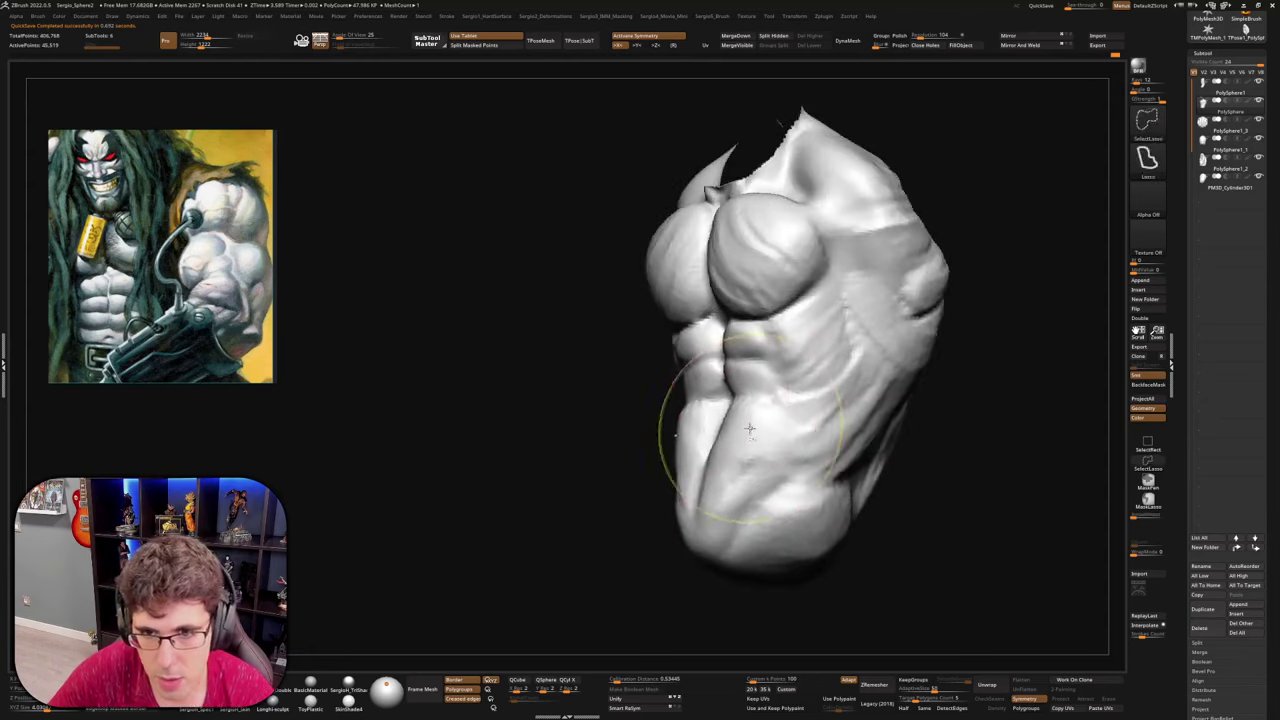
Cut the horizontal and central creases of the abdominal muscles with DamStandard, adjusting their shape with the Move brush
key(b)
key(d)
key(s)
right_drag(725, 443, 713, 423)
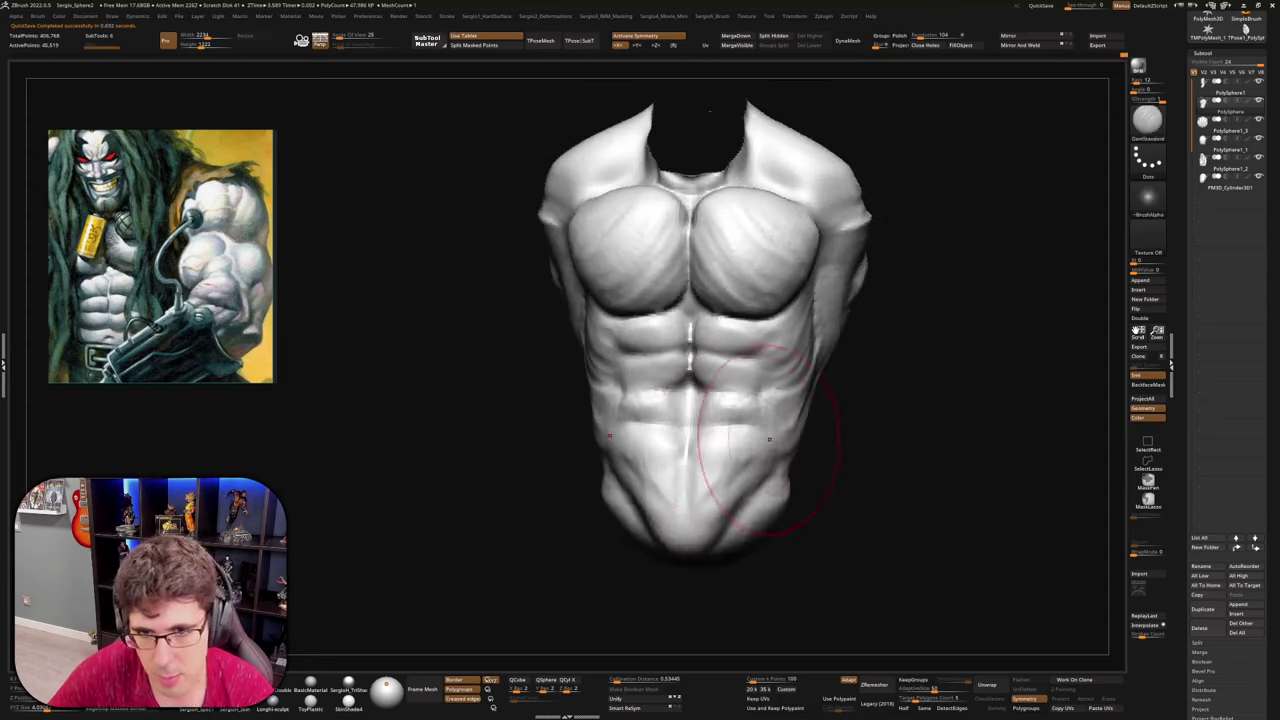
key(b)
key(m)
key(v)
mouse_move(713, 423)
middle_down()
mouse_move(716, 403)
mouse_move(703, 425)
middle_up()
key(b)
key(d)
key(s)
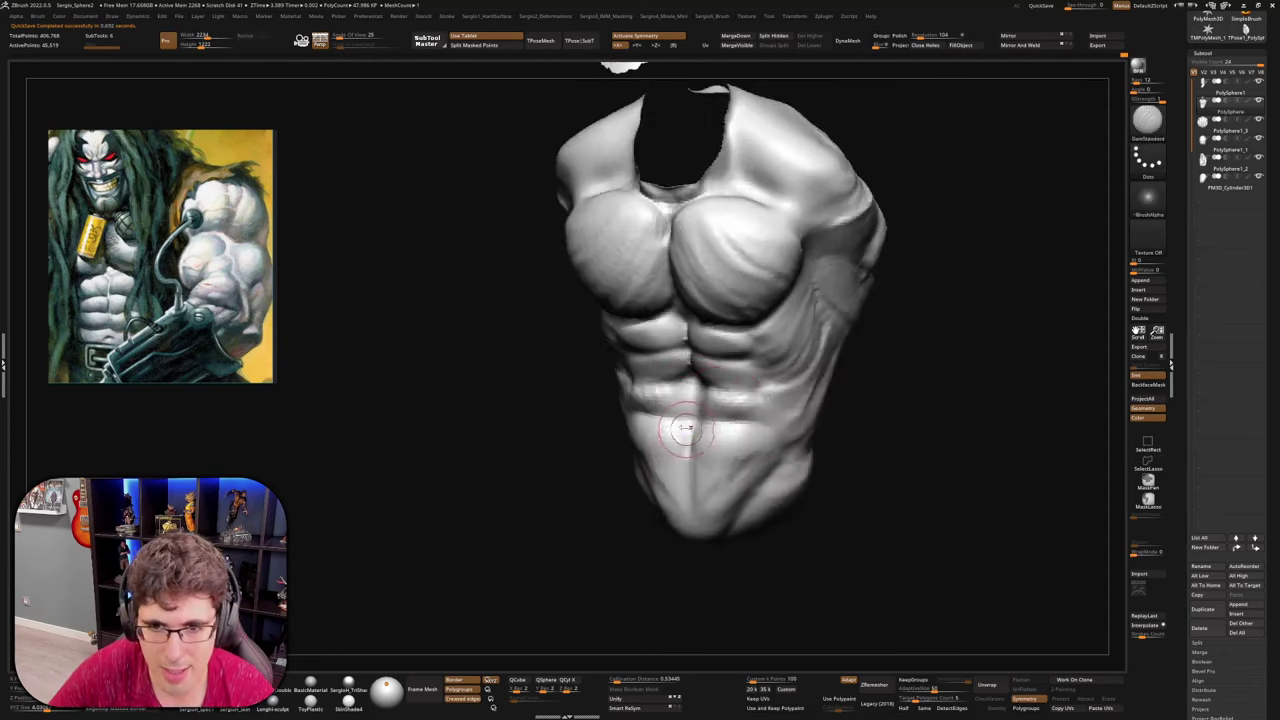
mouse_move(689, 458)
middle_down()
mouse_move(709, 427)
mouse_move(701, 398)
mouse_move(681, 401)
mouse_move(757, 409)
mouse_move(712, 384)
mouse_move(717, 355)
middle_up()
Build up the serratus muscles along the side of the rib cage with the Clay brush
key(b)
key(c)
key(l)
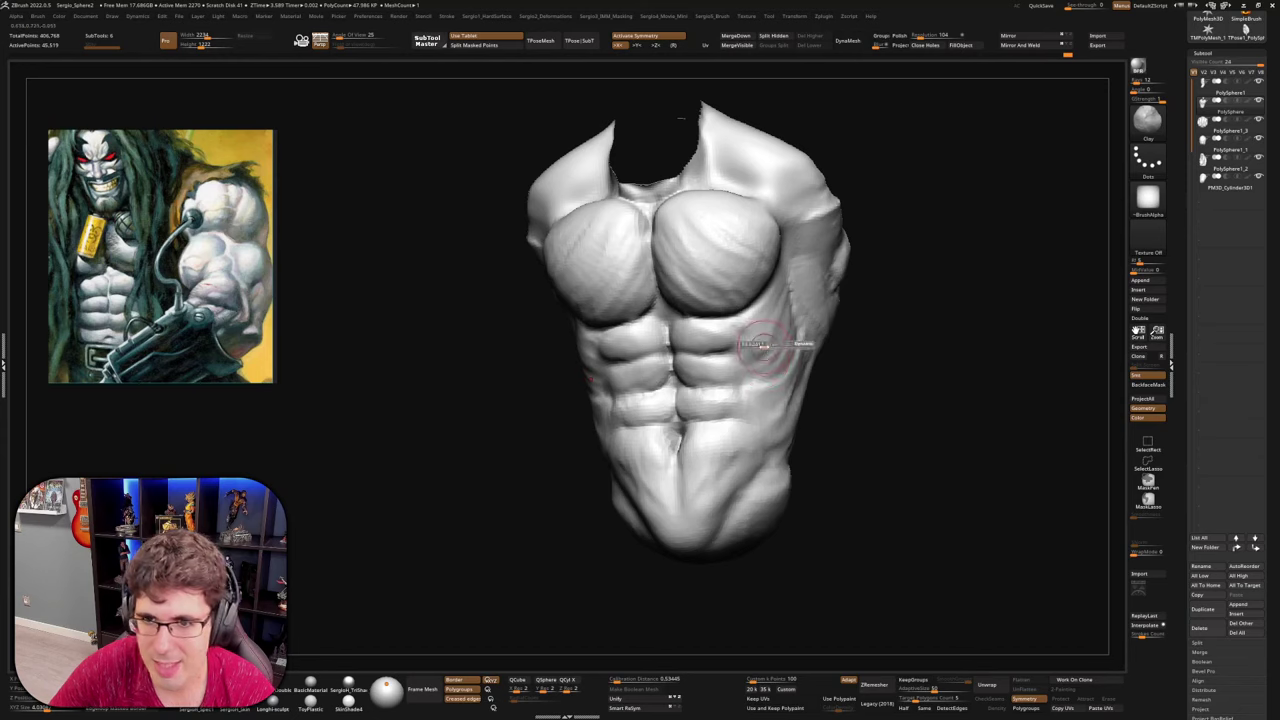
middle_drag(800, 337, 777, 357)
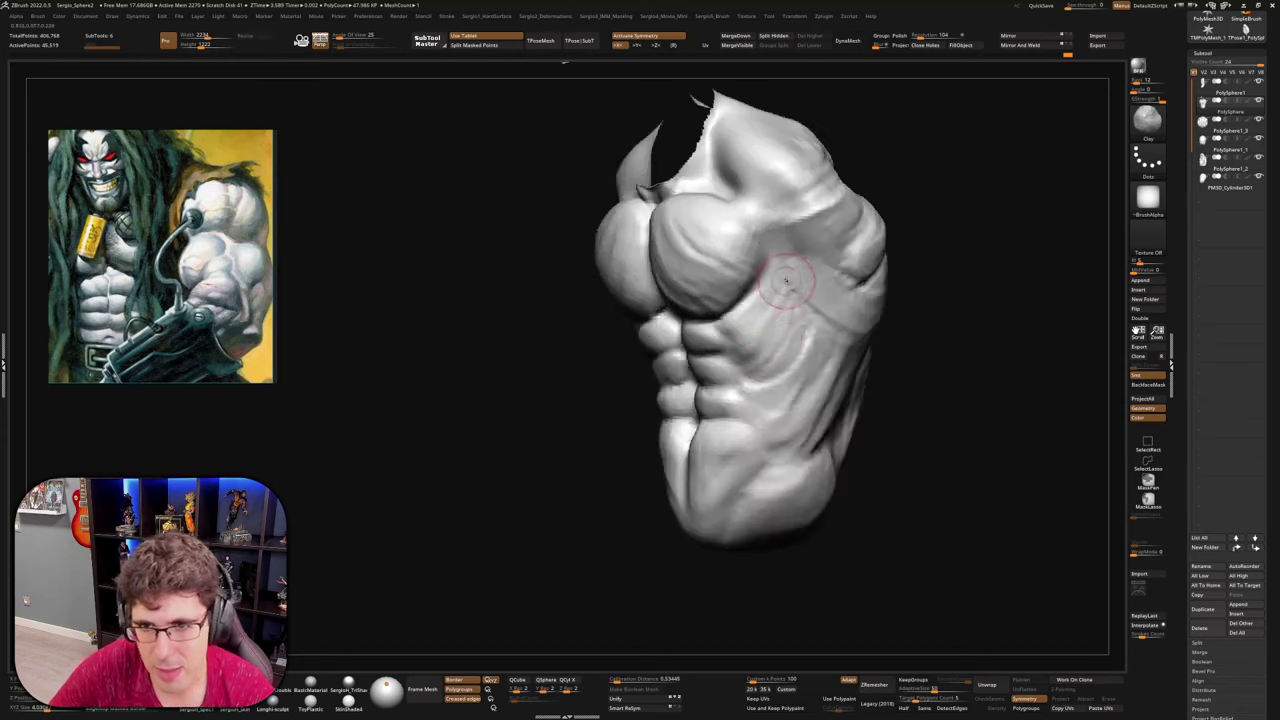
mouse_move(785, 281)
mouse_down()
mouse_move(783, 270)
mouse_move(787, 320)
mouse_move(824, 326)
mouse_move(828, 350)
mouse_move(846, 334)
mouse_up()
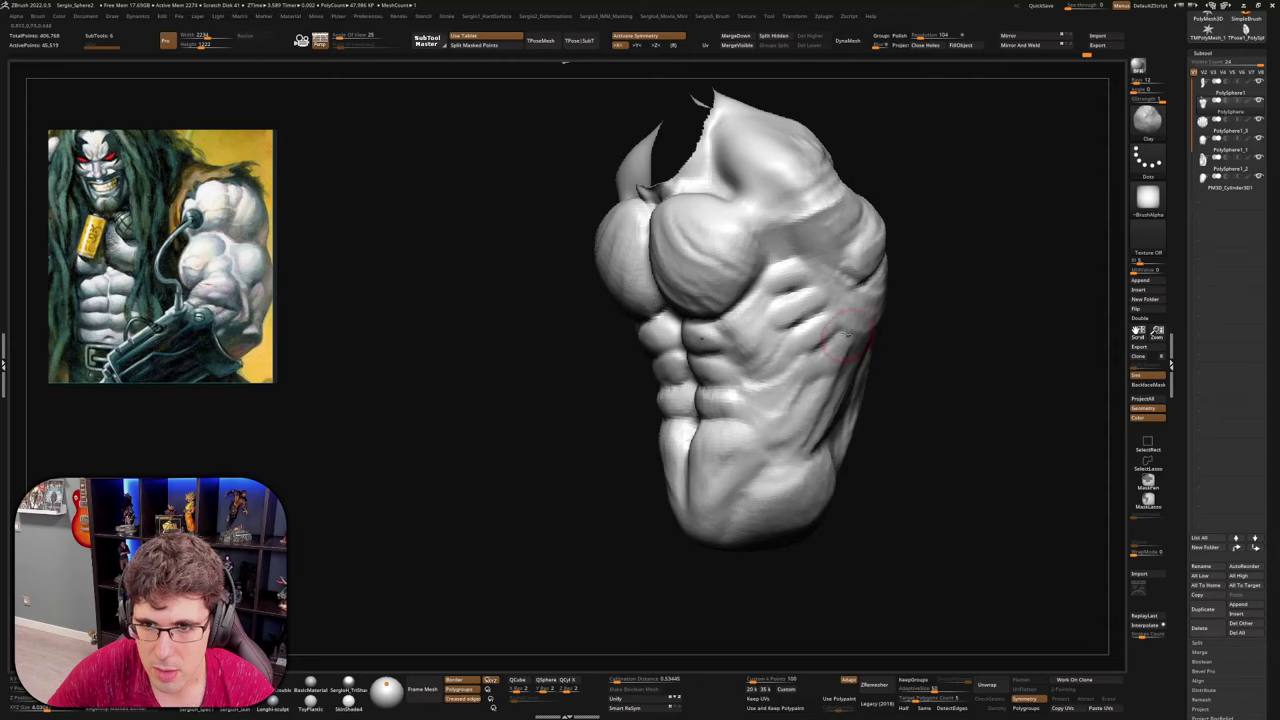
mouse_move(847, 334)
right_down()
mouse_move(786, 309)
mouse_move(786, 336)
right_up()
Deepen the grooves between the serratus muscles with the DamStandard brush
key(b)
key(d)
key(s)
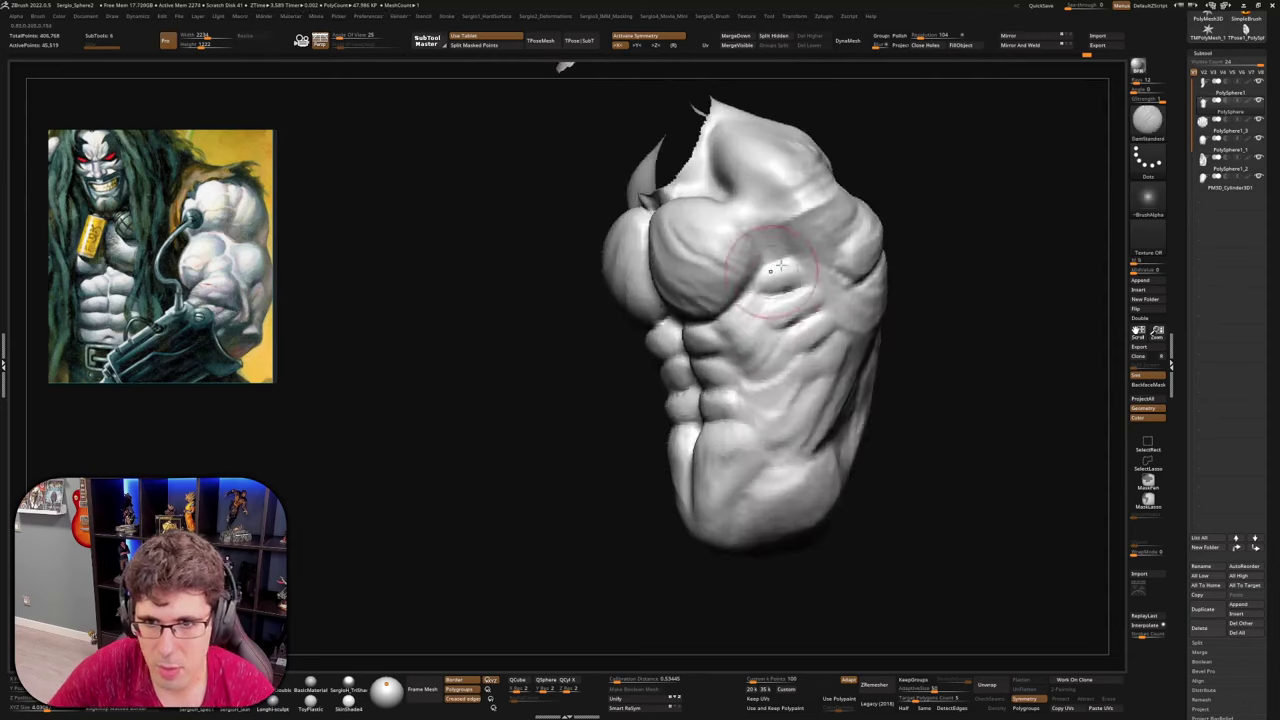
key(ctrl)
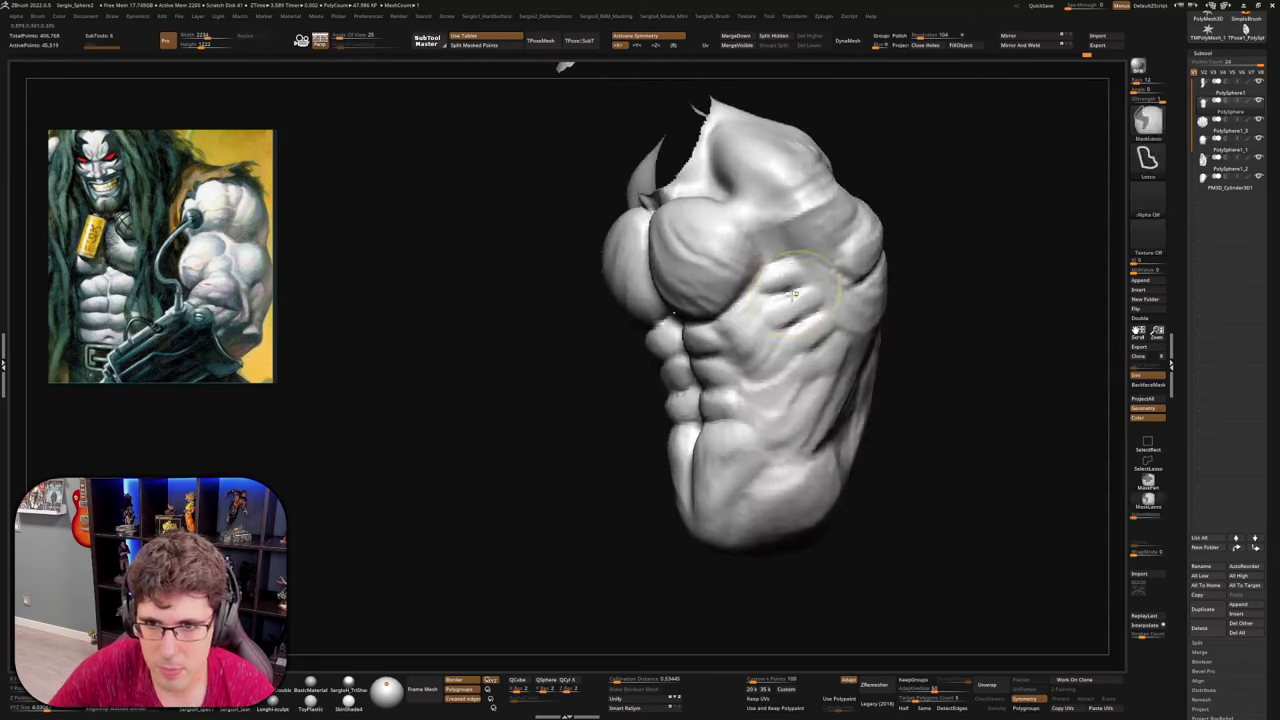
mouse_move(782, 327)
mouse_down()
mouse_move(840, 312)
mouse_move(815, 342)
mouse_up()
right_drag(815, 342, 834, 334)
Add volume to the side of the torso beneath the armpit with the Clay brush, checking it from the side
key(b)
key(c)
key(l)
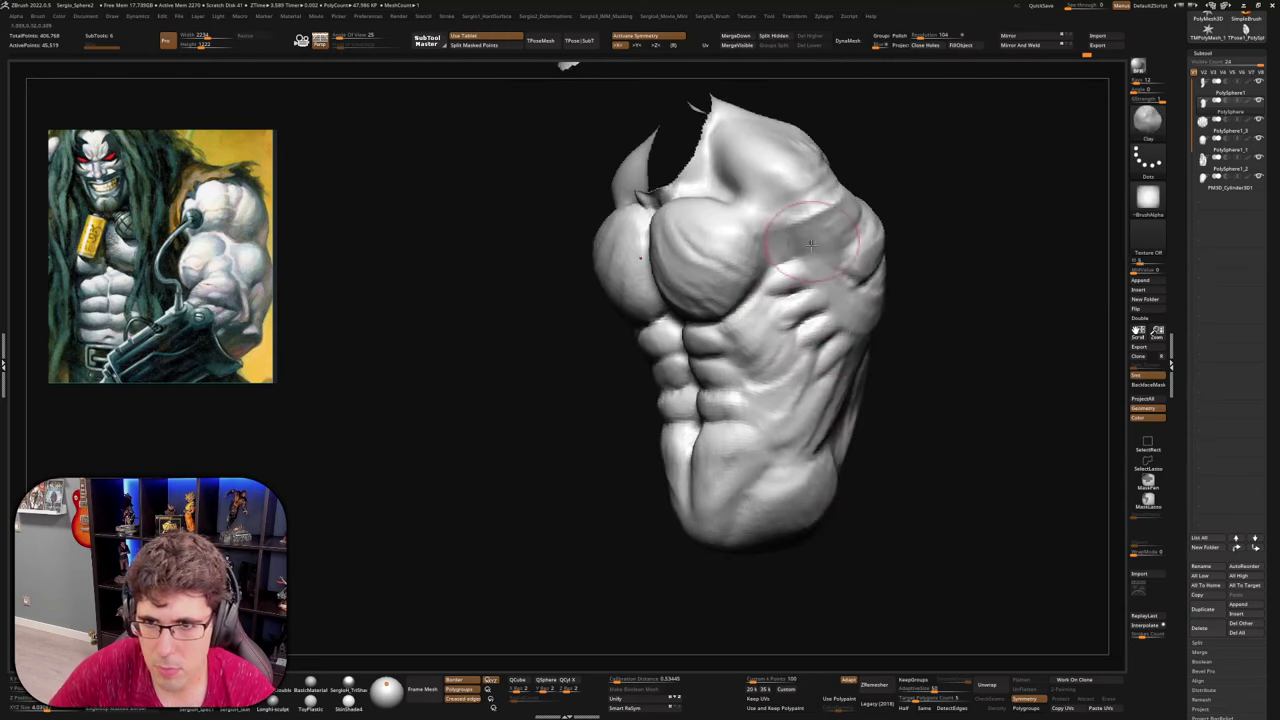
mouse_move(838, 288)
mouse_down()
mouse_move(866, 338)
mouse_move(857, 317)
mouse_up()
key(s)
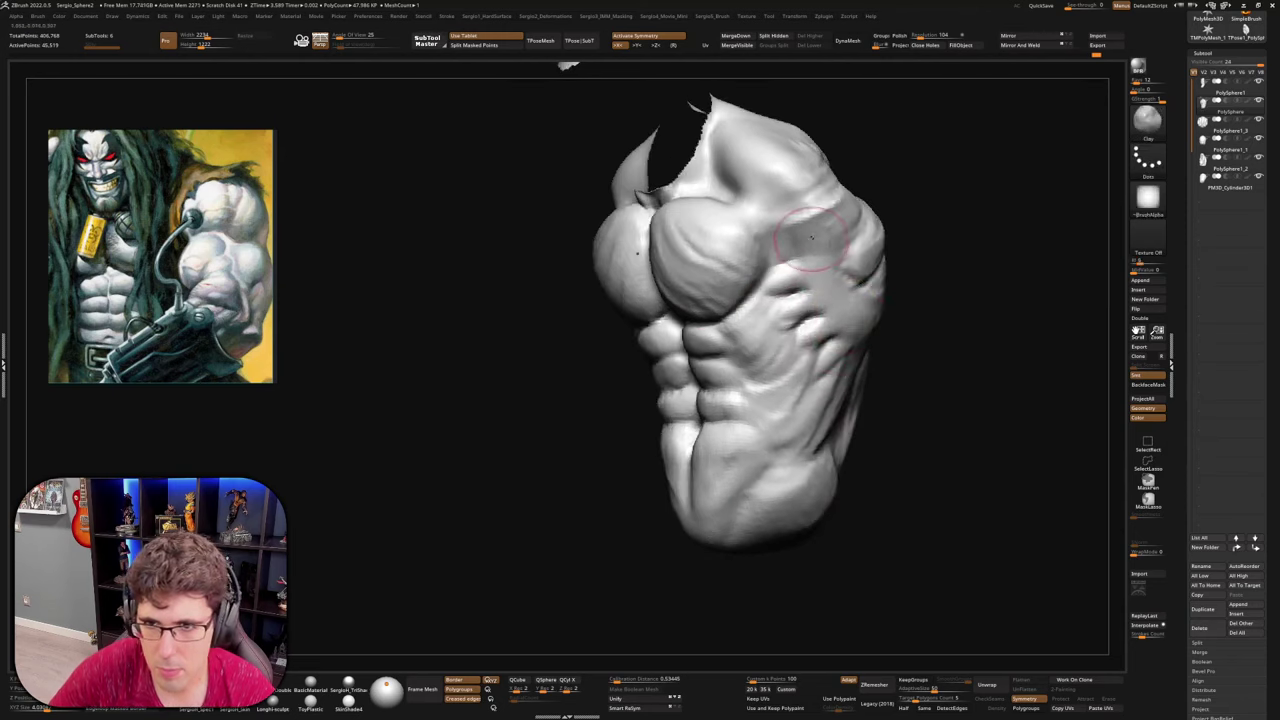
right_drag(880, 343, 857, 275)
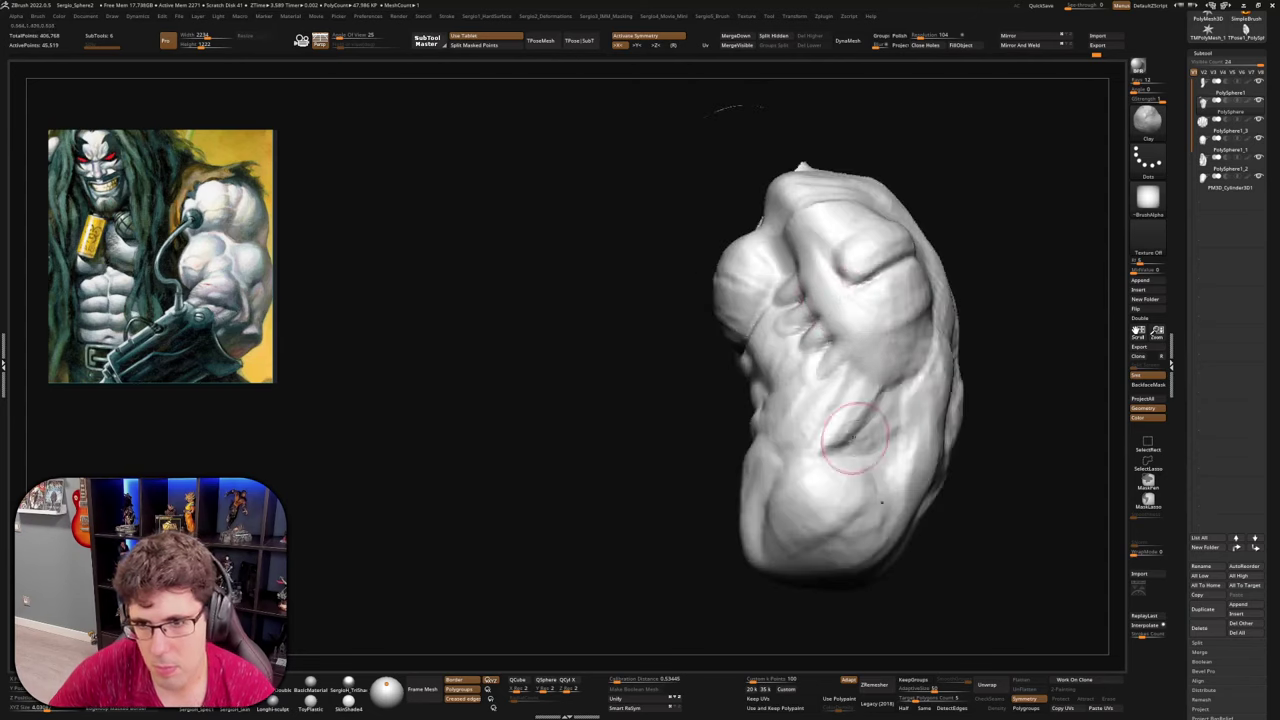
mouse_move(852, 440)
right_down()
mouse_move(805, 465)
mouse_move(826, 391)
mouse_move(858, 398)
mouse_move(805, 412)
mouse_move(852, 414)
right_up()
Carve the separation between the abdominal muscles and the oblique with the DamStandard brush
key(ctrl+shift+d)
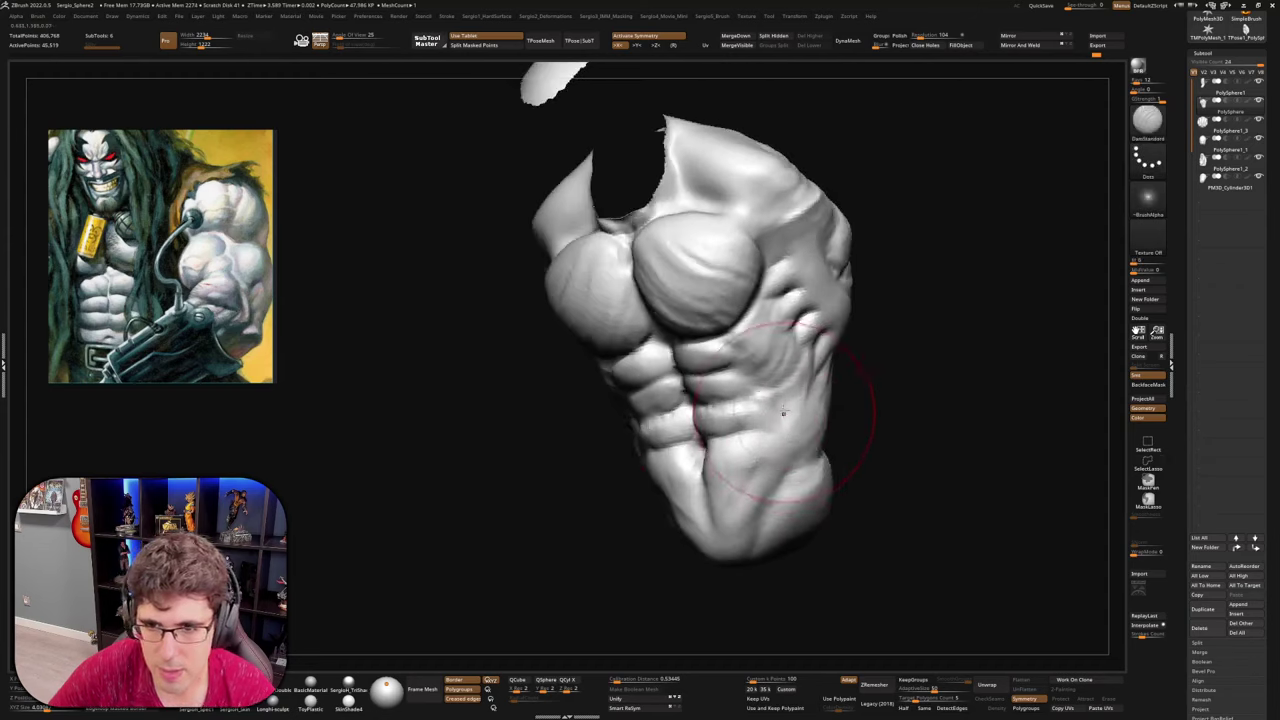
drag(783, 413, 784, 454)
mouse_move(830, 457)
right_down()
mouse_move(774, 434)
mouse_move(742, 376)
mouse_move(772, 335)
right_up()
Adjust the waist and flank silhouette with the Move brush, checking it from front and back
key(b)
key(m)
key(v)
drag(765, 328, 756, 330)
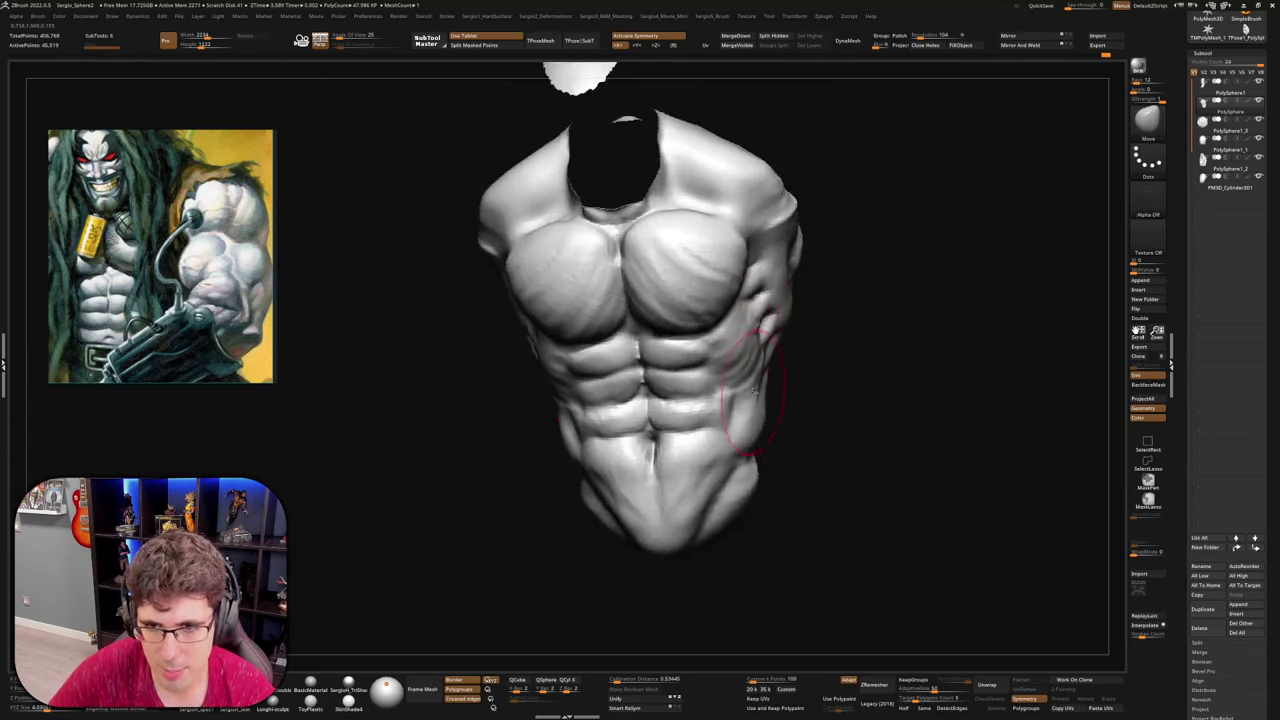
mouse_move(765, 402)
ctrl+right_down()
mouse_move(771, 412)
mouse_move(725, 393)
ctrl+right_up()
drag(772, 400, 750, 376)
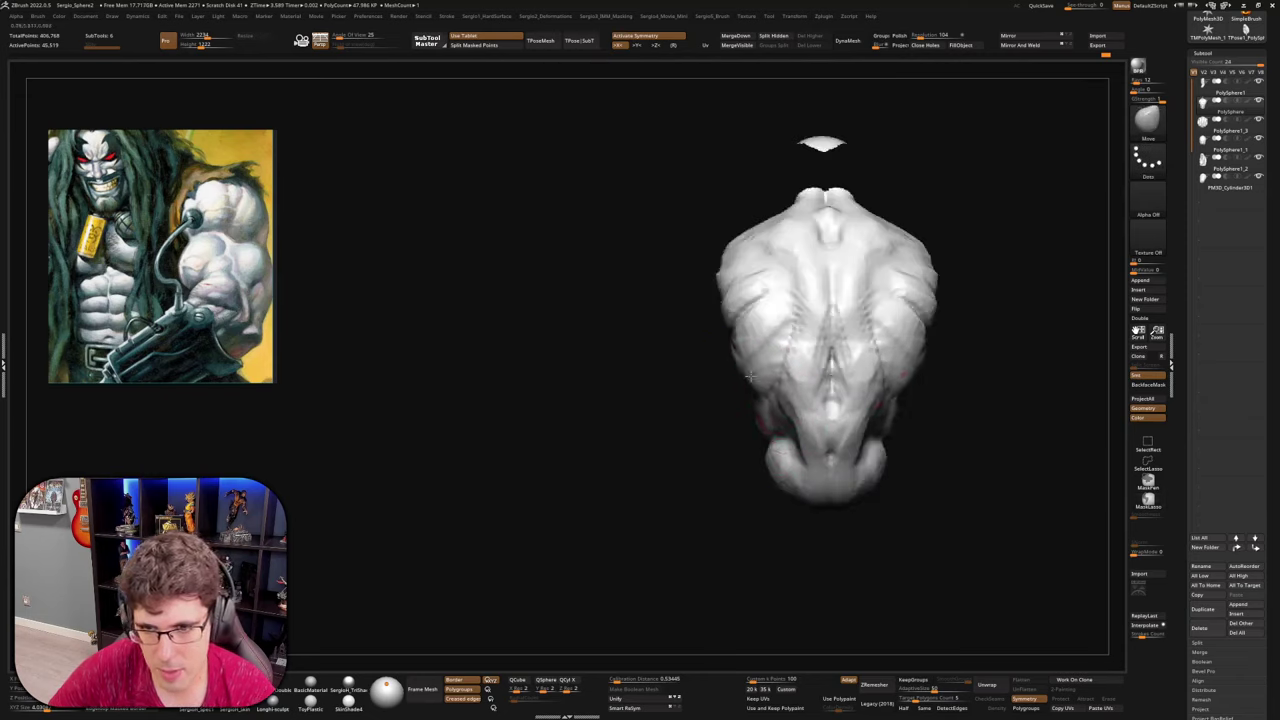
Show all the subtools together again and examine the skull face framed by the hair
key(alt+s)
mouse_move(755, 396)
right_down()
mouse_move(896, 403)
mouse_move(753, 420)
right_up()
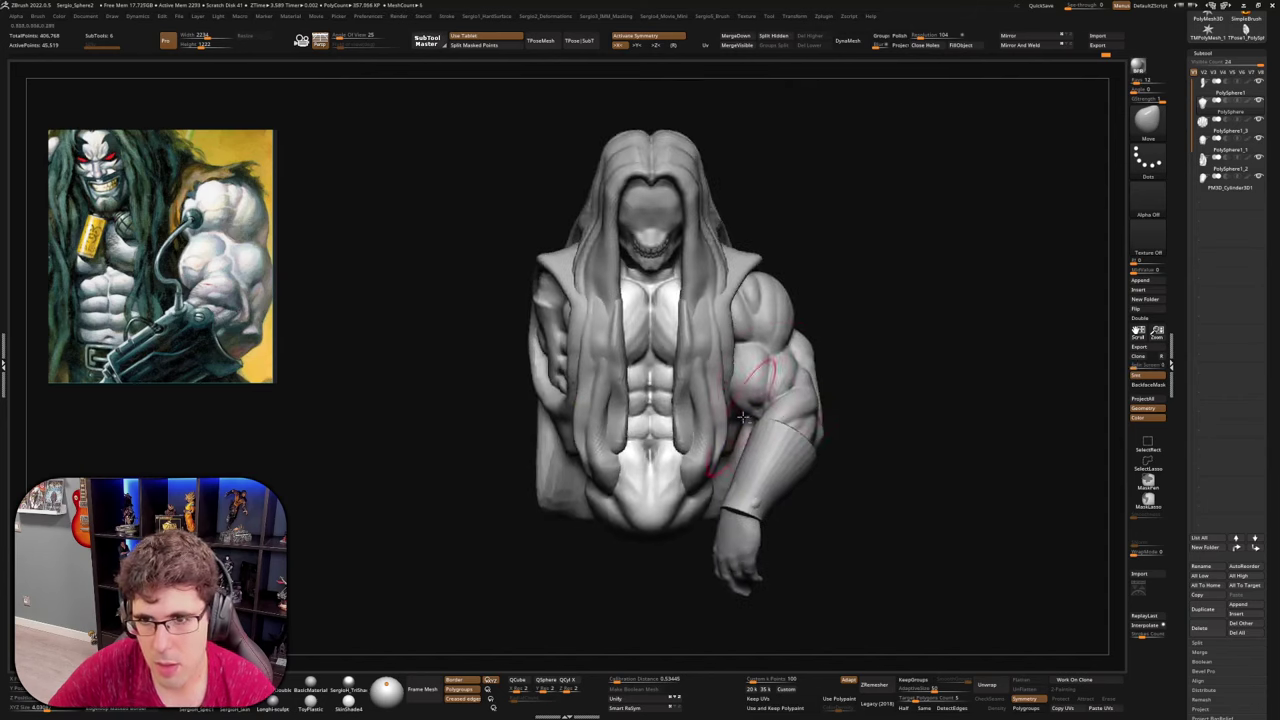
mouse_move(840, 366)
alt+right_down()
mouse_move(872, 403)
mouse_move(868, 500)
alt+right_up()
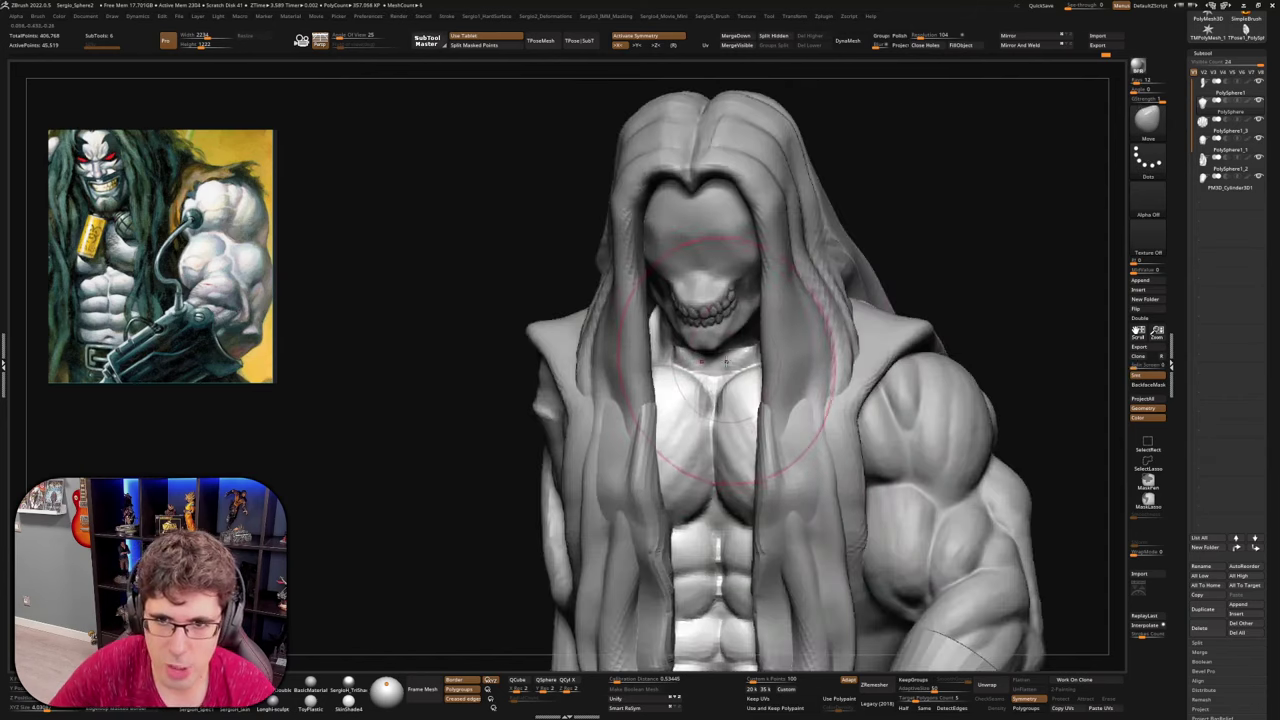
mouse_move(745, 350)
right_down()
mouse_move(695, 362)
mouse_move(715, 200)
mouse_move(729, 342)
mouse_move(735, 300)
right_up()
right_drag(690, 356, 709, 359)
Sculpt the brow ridge, eye sockets and nose area on the skull head with the ClayBuildup brush
key(b)
key(c)
key(b)
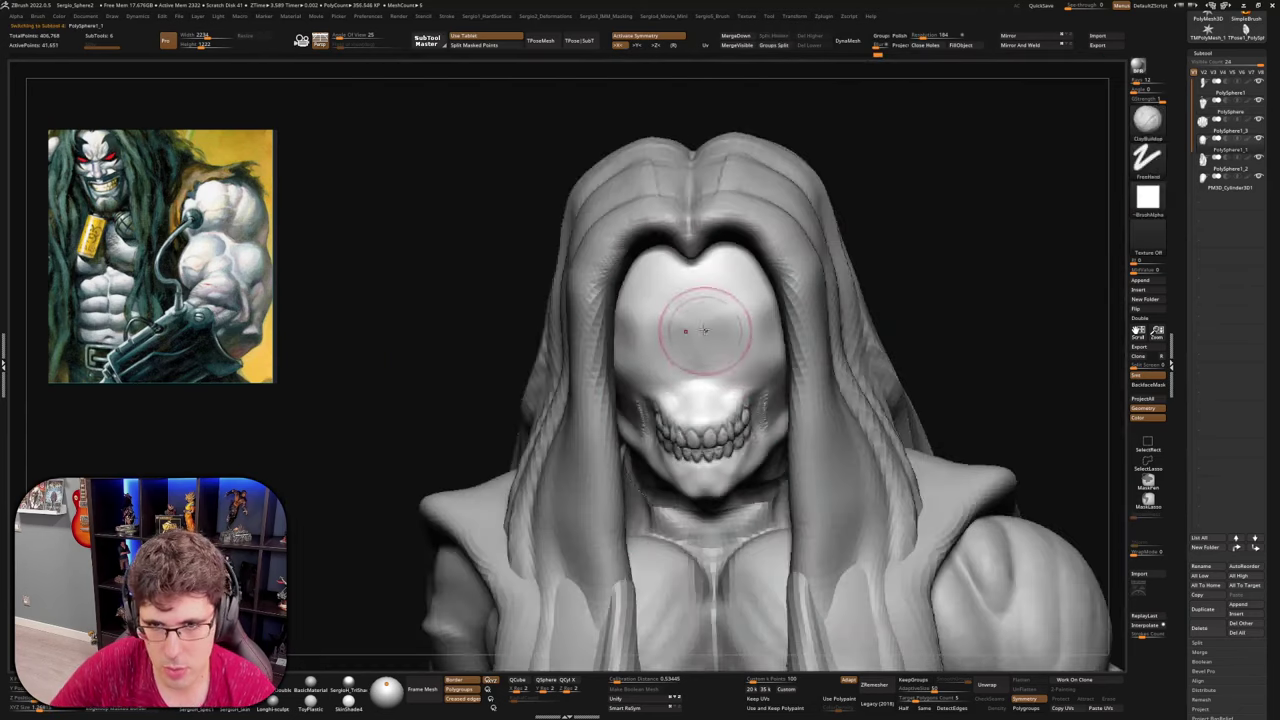
drag(757, 350, 722, 356)
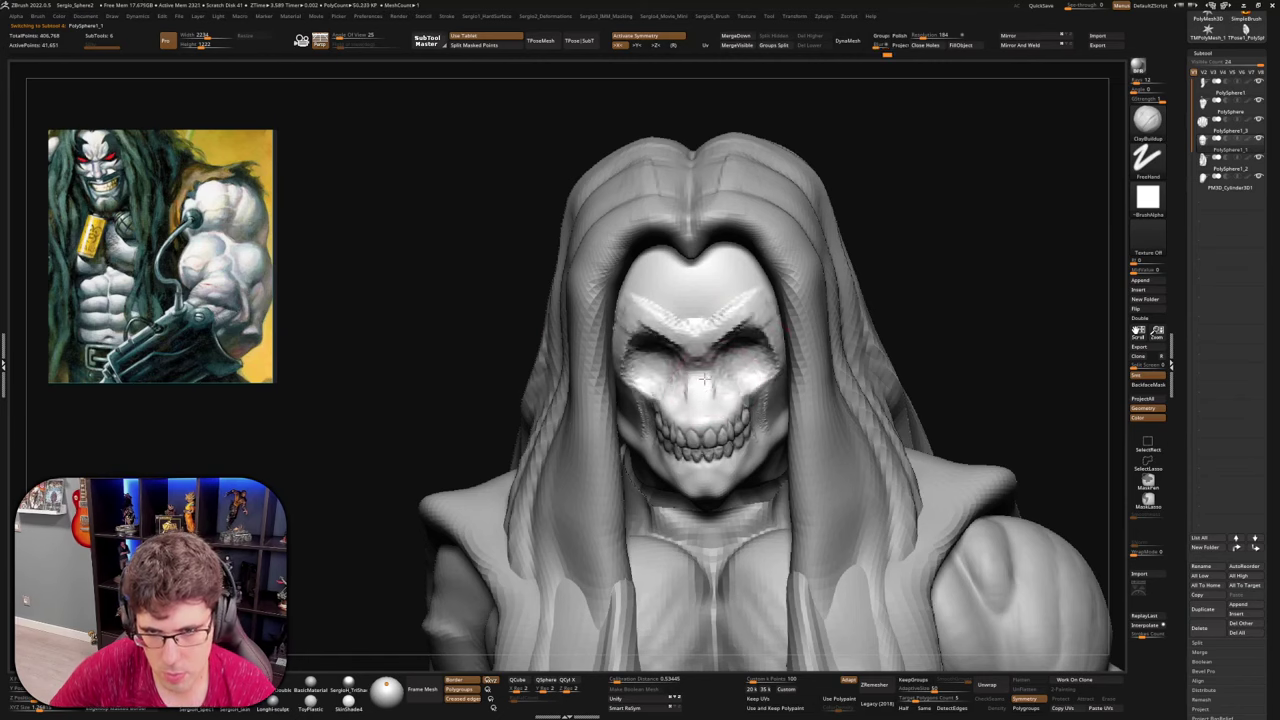
mouse_move(760, 383)
right_down()
mouse_move(716, 400)
mouse_move(768, 388)
mouse_move(768, 371)
mouse_move(749, 378)
mouse_move(752, 322)
right_up()
drag(941, 261, 924, 287)
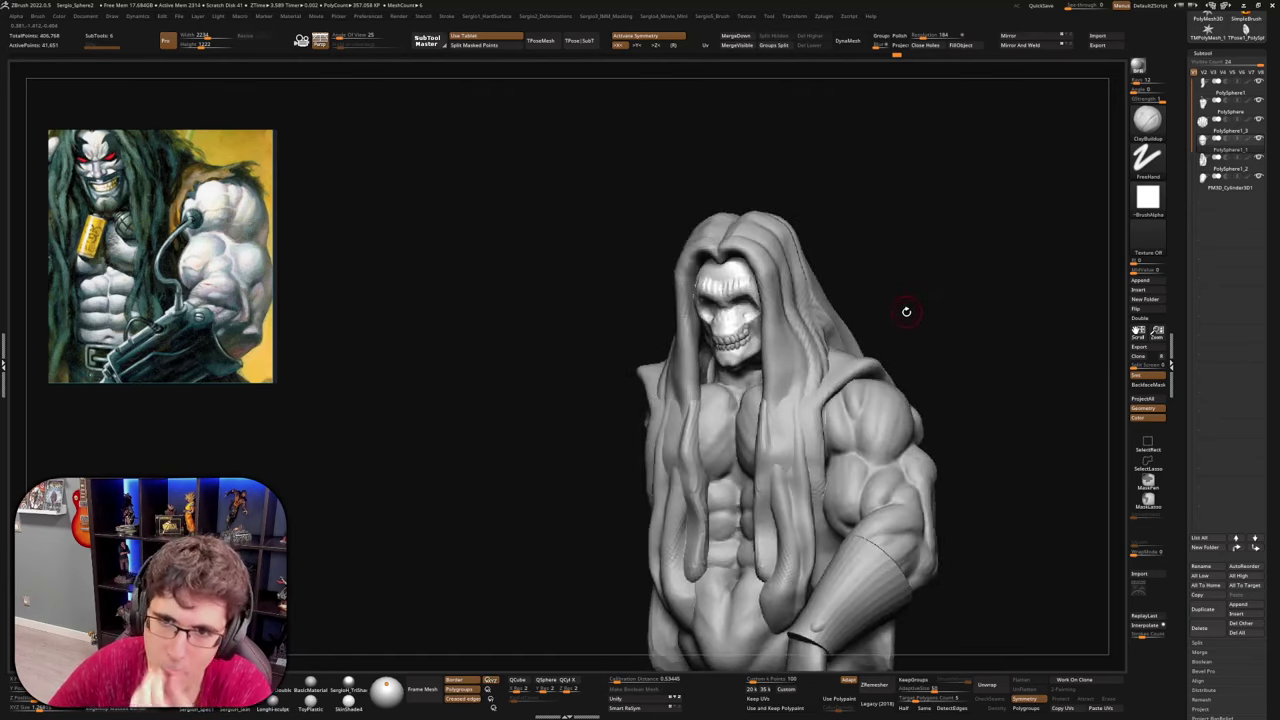
Isolate the skull head and build the cheekbones and the muscle strands down to the jaw with ClayBuildup
ctrl+right_drag(879, 317, 860, 280)
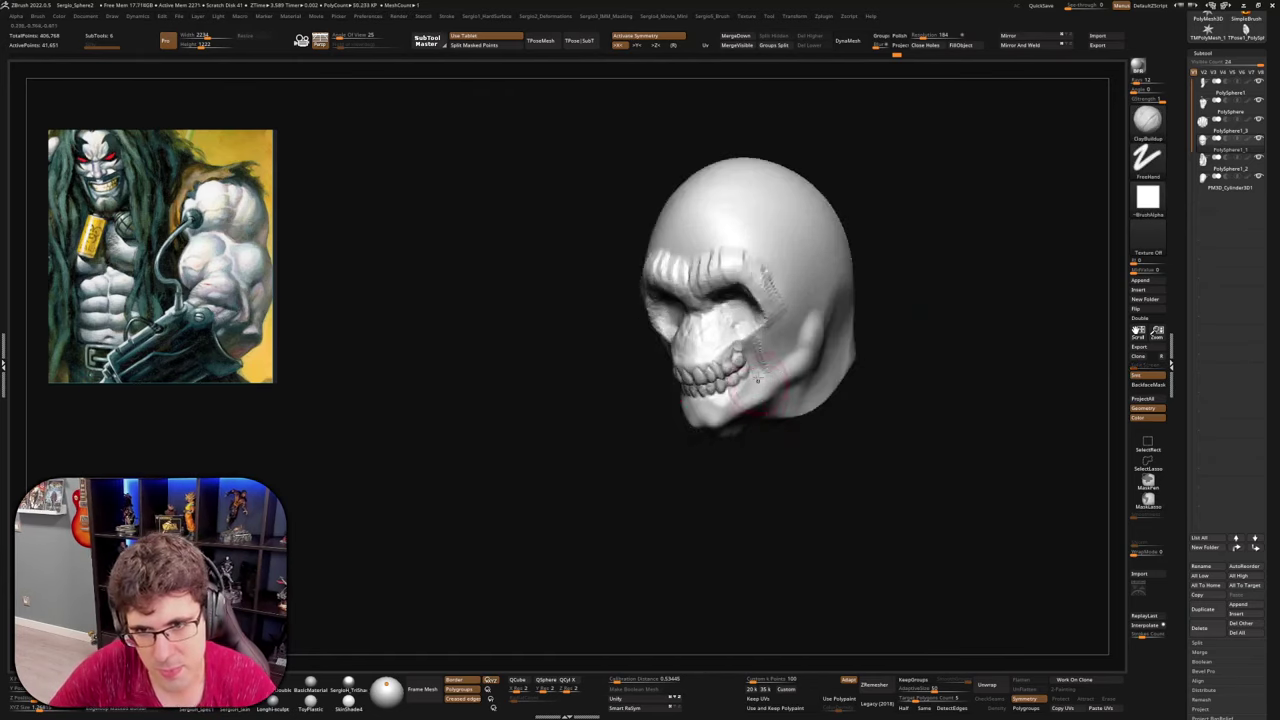
mouse_move(735, 314)
mouse_down()
mouse_move(772, 338)
mouse_move(804, 291)
mouse_move(724, 317)
mouse_move(740, 335)
mouse_move(765, 330)
mouse_move(810, 275)
mouse_move(768, 345)
mouse_move(792, 352)
mouse_up()
right_drag(797, 358, 770, 345)
mouse_move(785, 335)
mouse_down()
mouse_move(802, 360)
mouse_move(806, 342)
mouse_move(772, 380)
mouse_move(808, 345)
mouse_move(772, 390)
mouse_up()
right_drag(778, 365, 806, 360)
drag(796, 350, 764, 400)
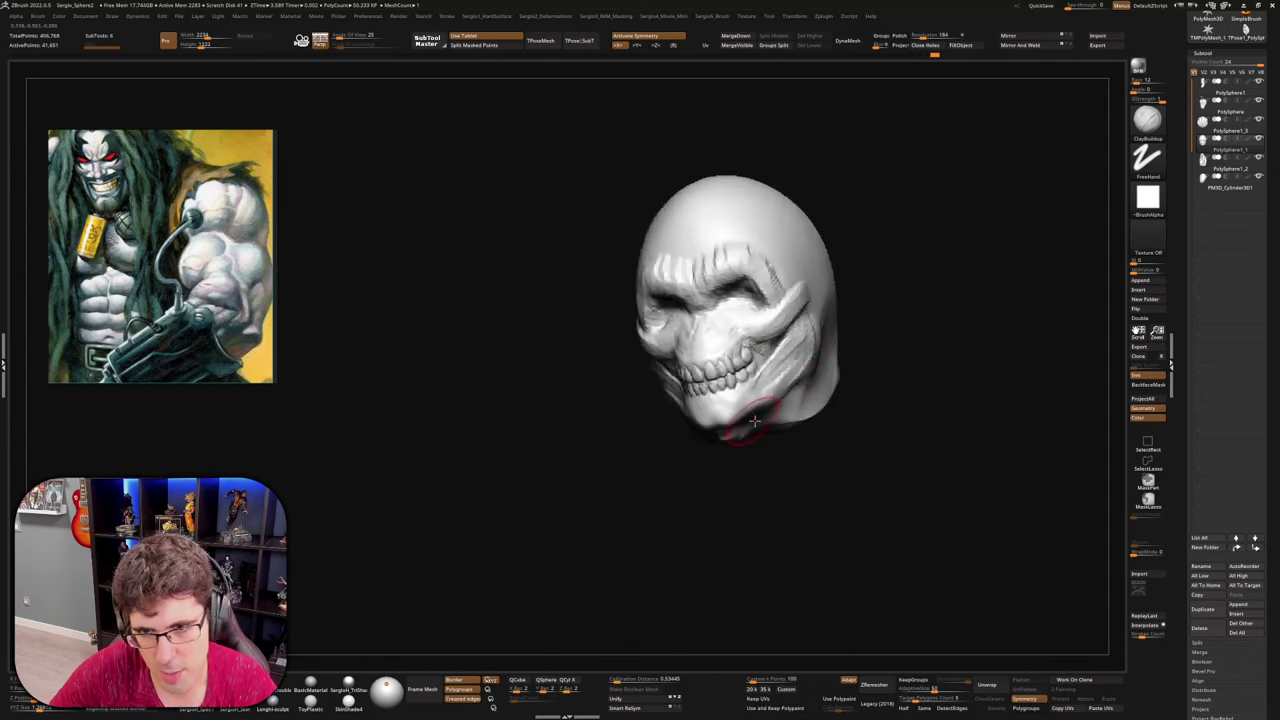
right_drag(752, 410, 776, 426)
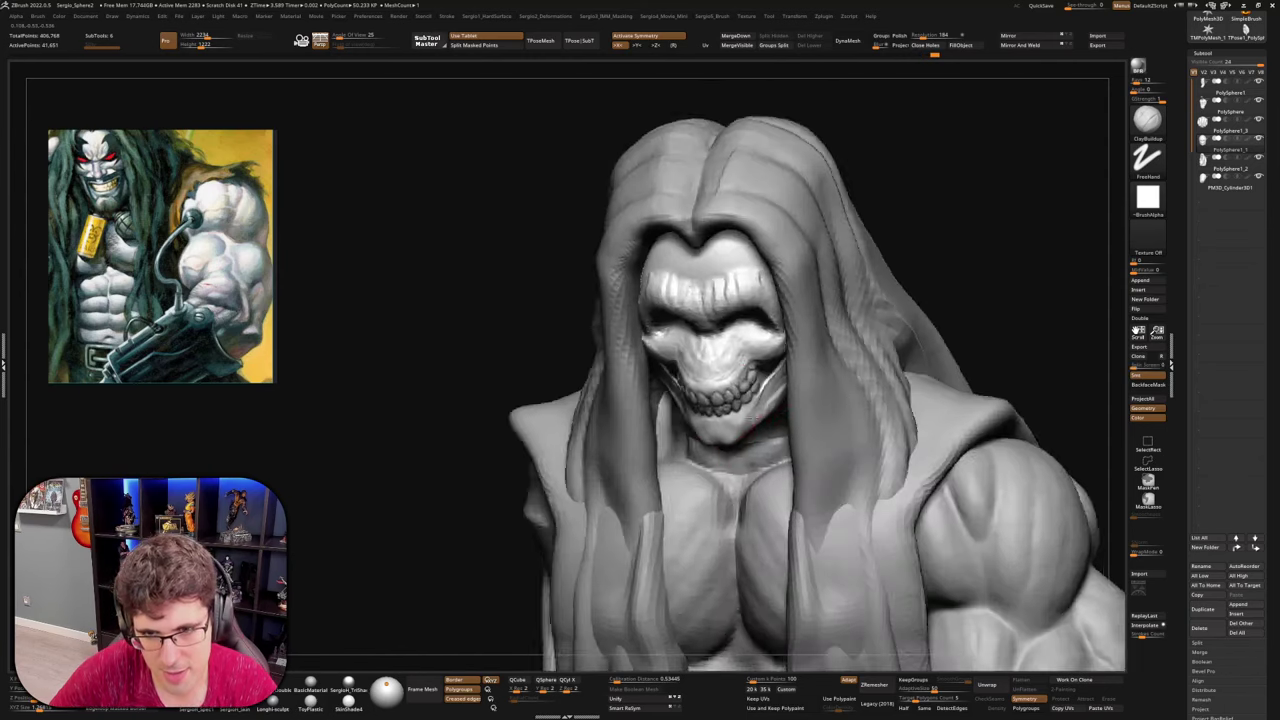
Try to reshape the skull's jaw with the Move brush
mouse_move(760, 425)
right_down()
mouse_move(762, 412)
mouse_move(745, 437)
right_up()
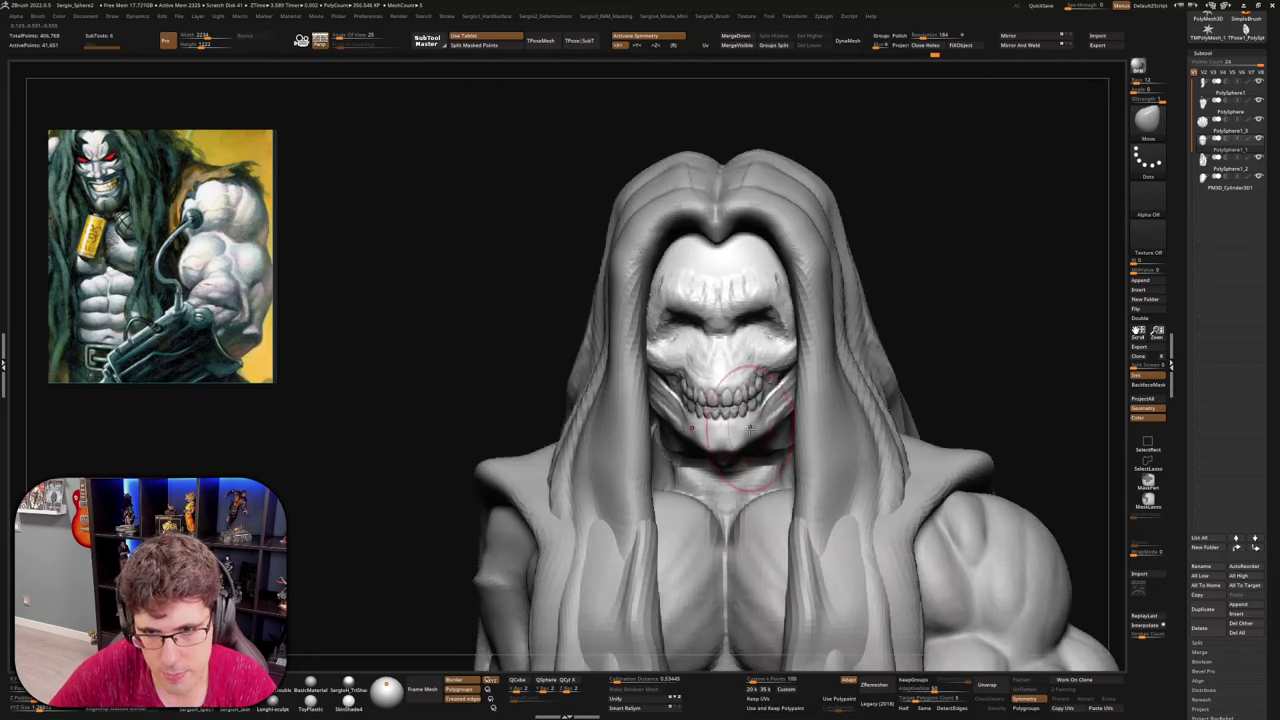
drag(735, 450, 774, 424)
key(ctrl+z)
mouse_move(797, 347)
right_down()
mouse_move(735, 358)
mouse_move(786, 330)
right_up()
Isolate the skull head again and refine the area under the cheekbones beside the teeth with ClayBuildup
key(b)
key(c)
key(b)
key(alt+s)
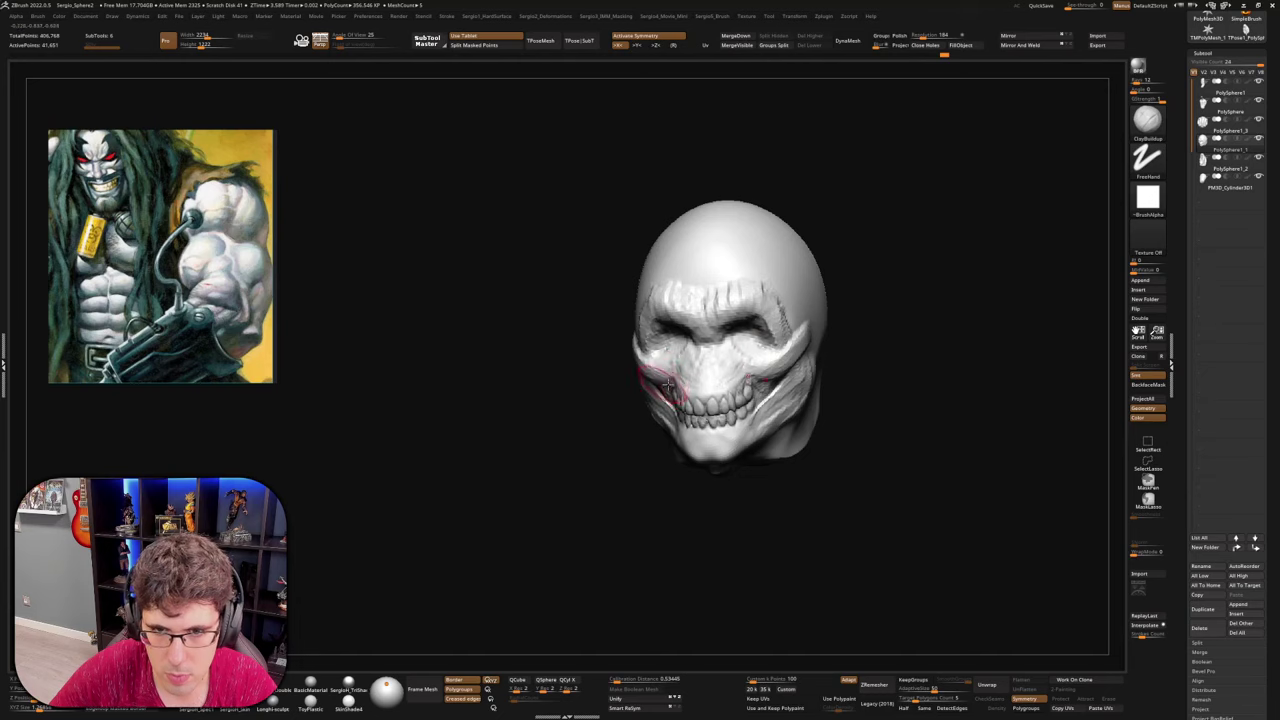
right_drag(664, 377, 700, 371)
mouse_move(652, 373)
mouse_down()
mouse_move(614, 366)
mouse_move(639, 385)
mouse_move(674, 374)
mouse_up()
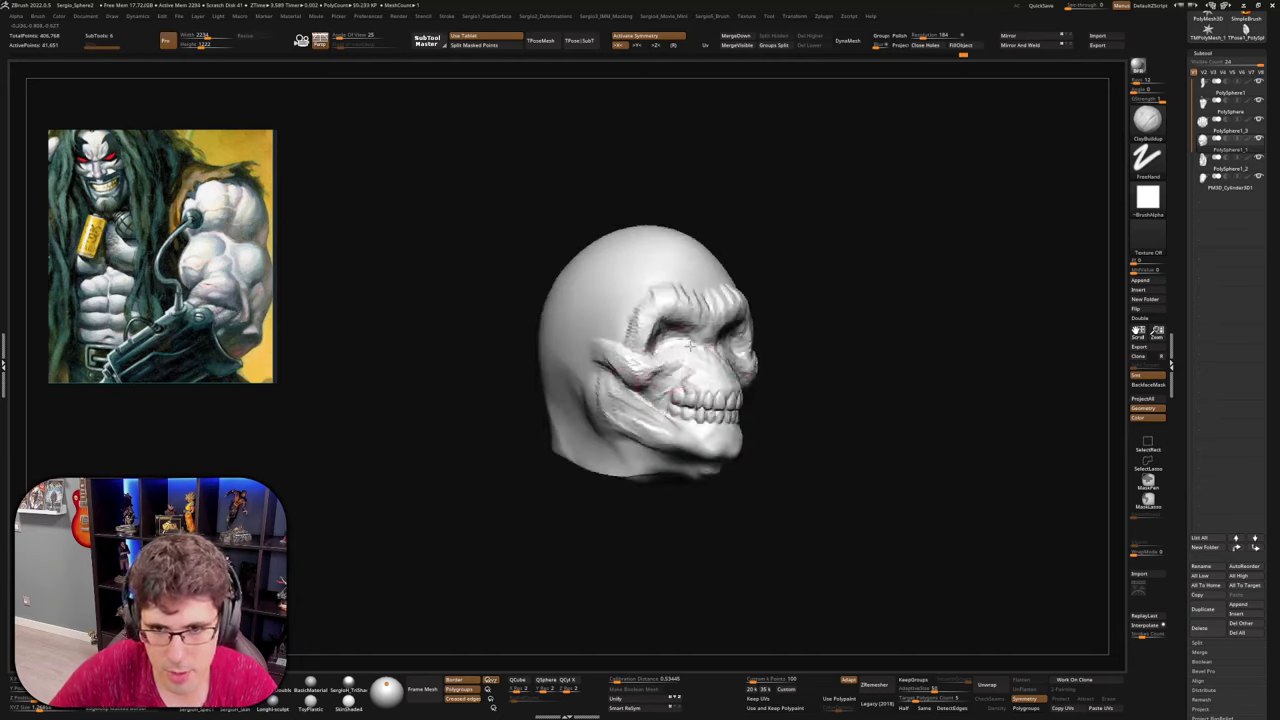
Sculpt the temples and the sides of the forehead on the skull with the ClayBuildup brush
right_drag(692, 345, 612, 348)
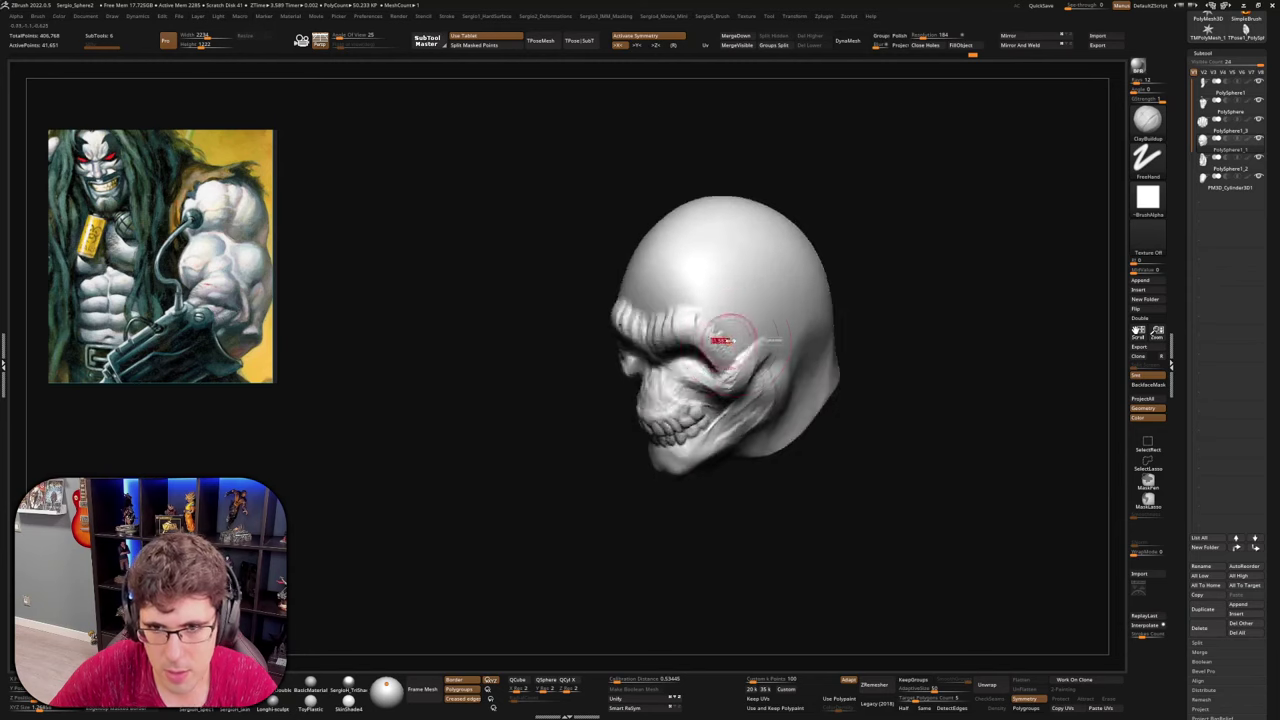
mouse_move(733, 331)
mouse_down()
mouse_move(738, 297)
mouse_move(774, 278)
mouse_move(760, 308)
mouse_move(788, 335)
mouse_up()
right_drag(792, 345, 811, 346)
right_drag(747, 283, 729, 296)
drag(729, 296, 741, 255)
right_drag(738, 252, 700, 265)
Adjust the skull's temple and cranium outline with the Move brush and bring the whole figure back into view
key(b)
key(m)
key(v)
drag(757, 260, 740, 258)
right_drag(798, 282, 840, 351)
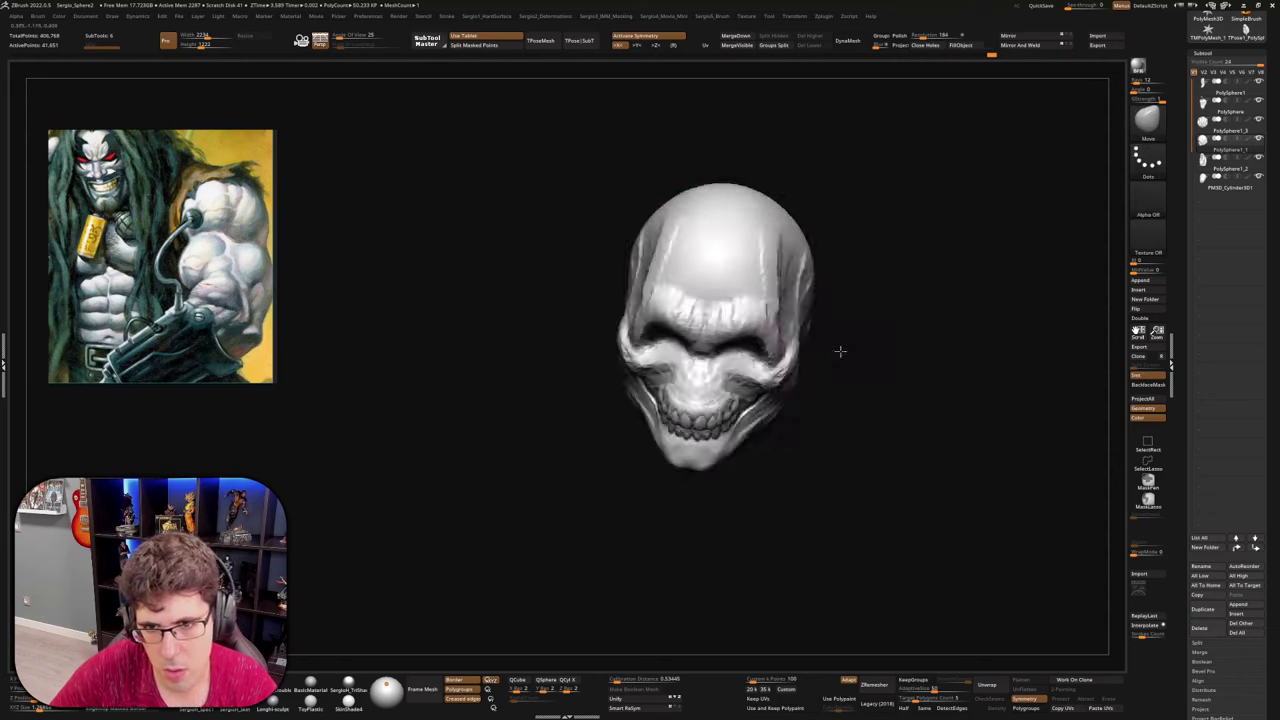
key(alt+s)
ctrl+right_drag(752, 375, 775, 270)
mouse_move(932, 316)
right_down()
mouse_move(901, 332)
mouse_move(908, 297)
right_up()
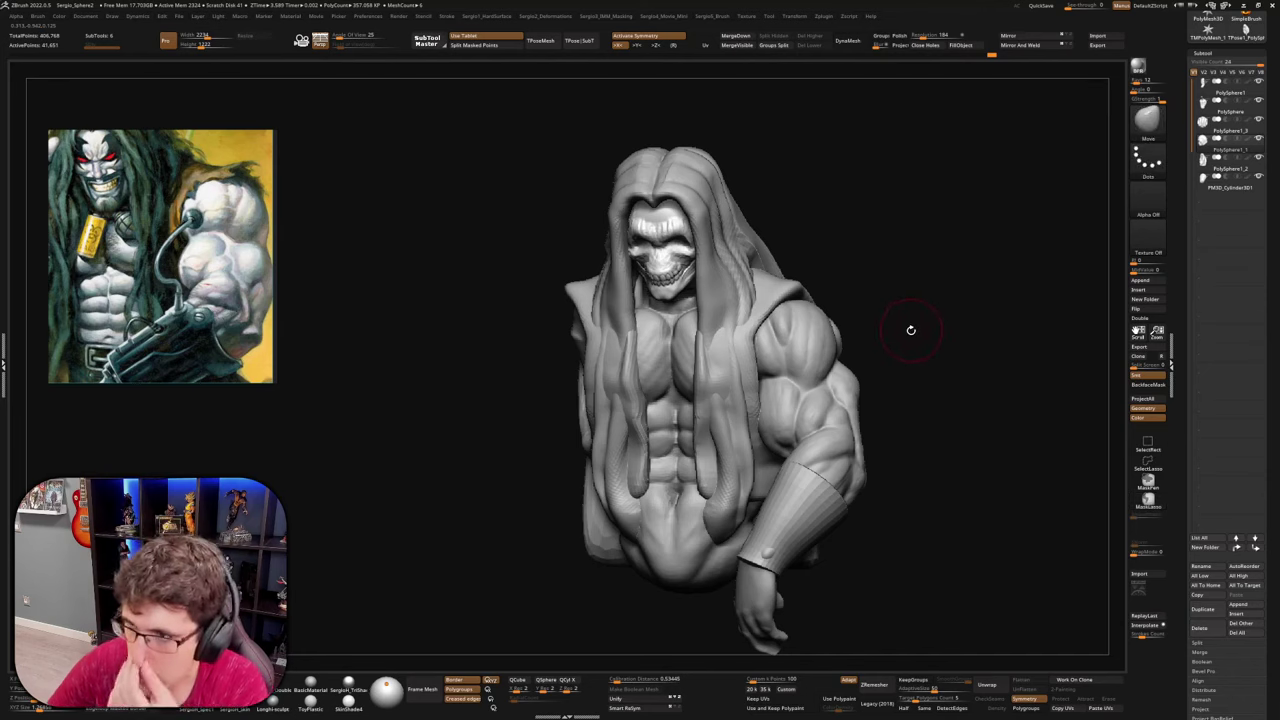
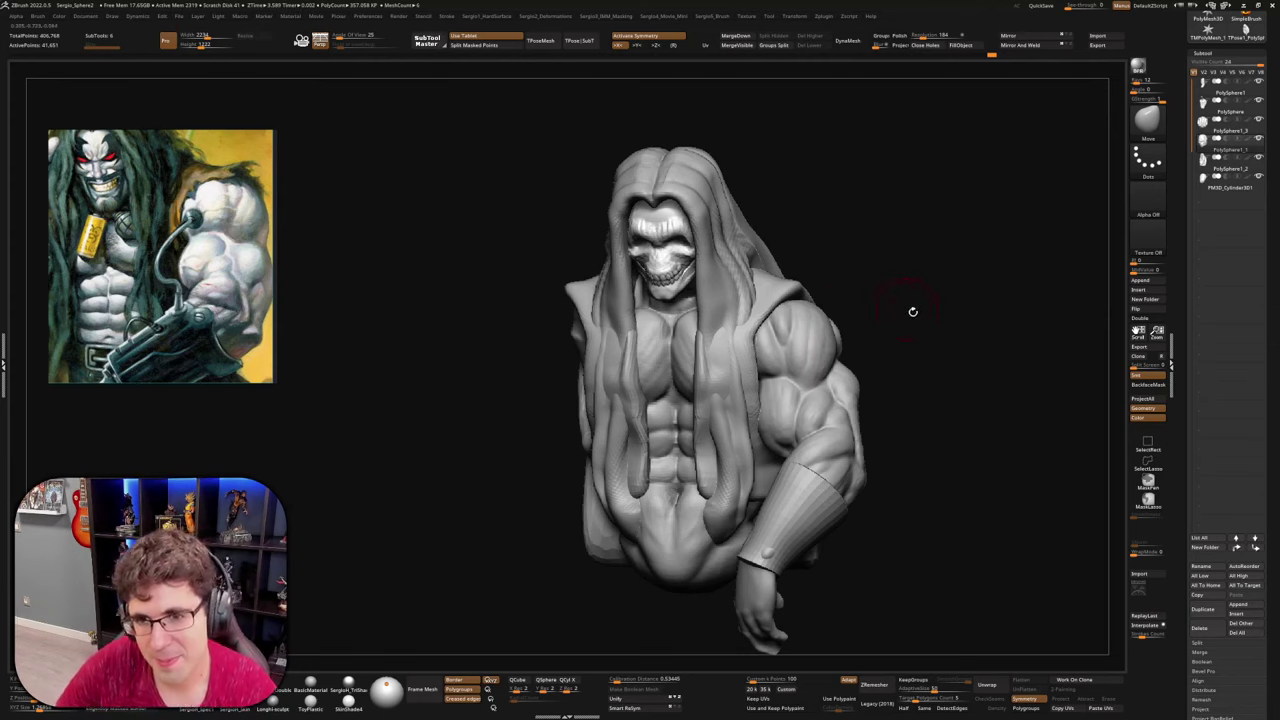
Isolate the muscular arm and push the front contour of the biceps outward with the Move brush
drag(912, 312, 842, 345)
alt+click(824, 396)
key(alt+s)
ctrl+right_drag(738, 371, 755, 442)
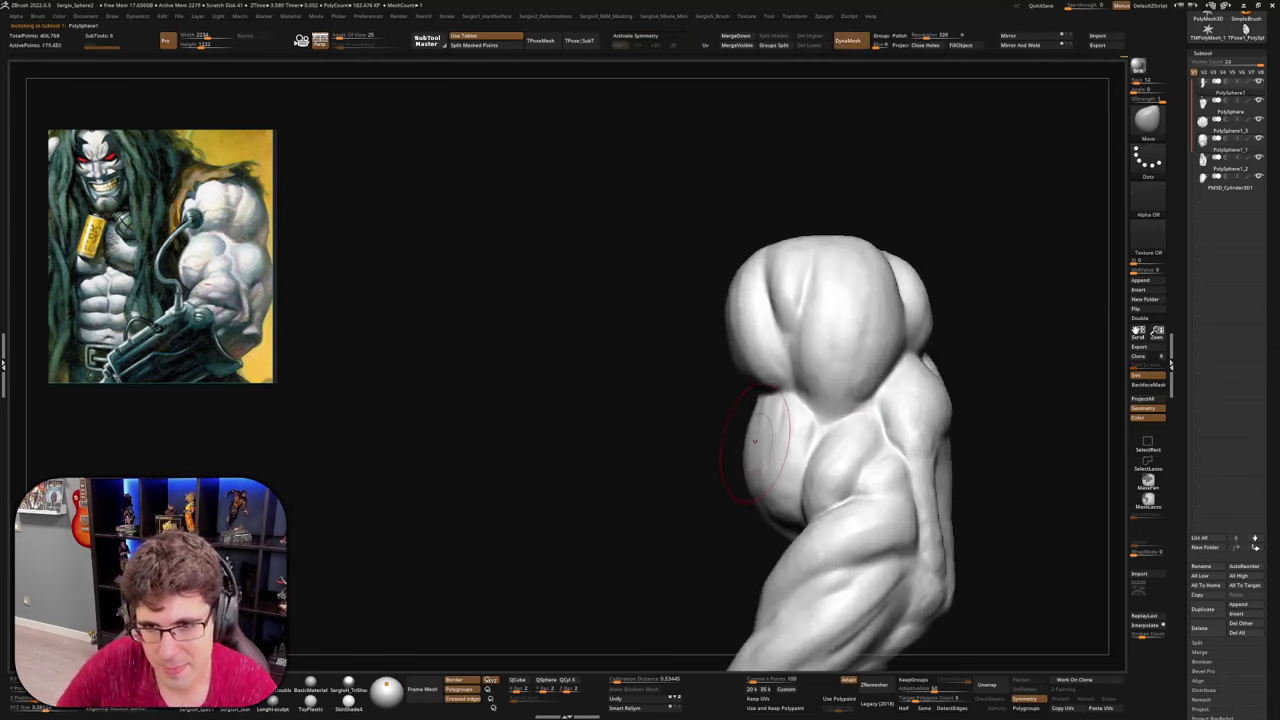
drag(758, 438, 746, 430)
right_drag(742, 428, 776, 434)
drag(742, 436, 727, 431)
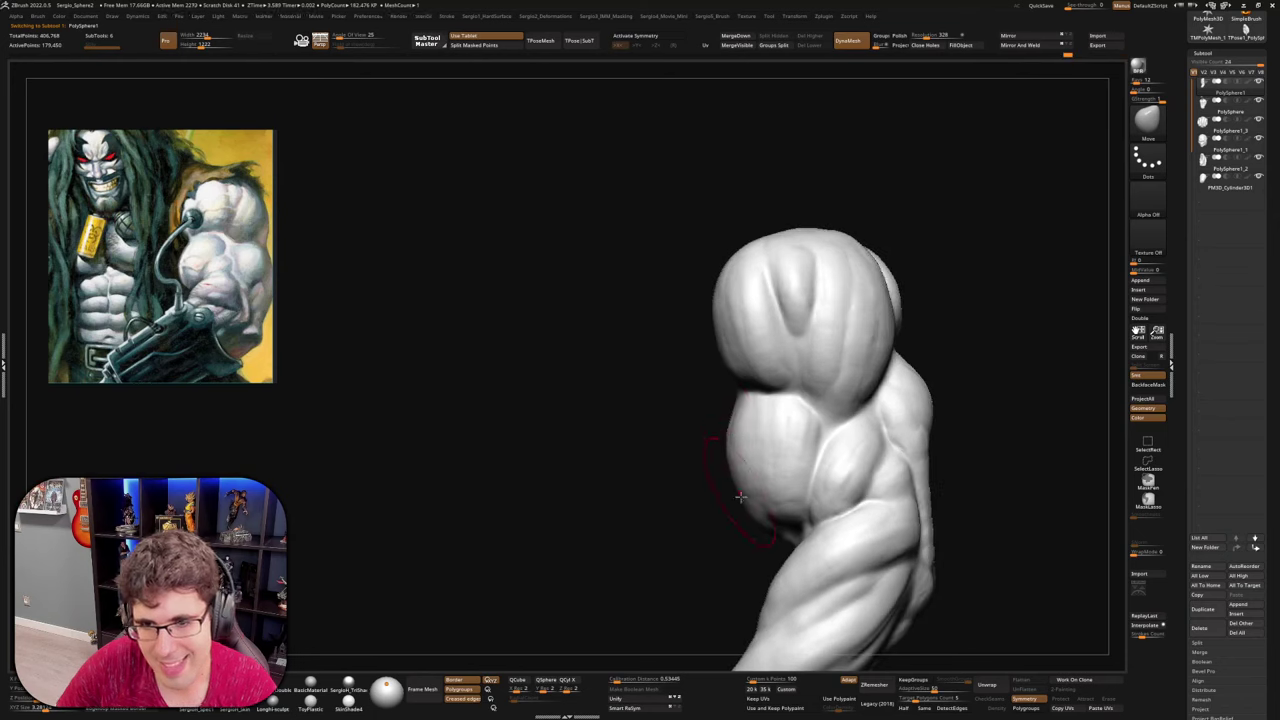
Refine the lower end of the biceps above the elbow crease with the Move brush, checking the arm from several angles
right_drag(746, 526, 798, 554)
drag(754, 523, 760, 513)
right_drag(752, 520, 695, 508)
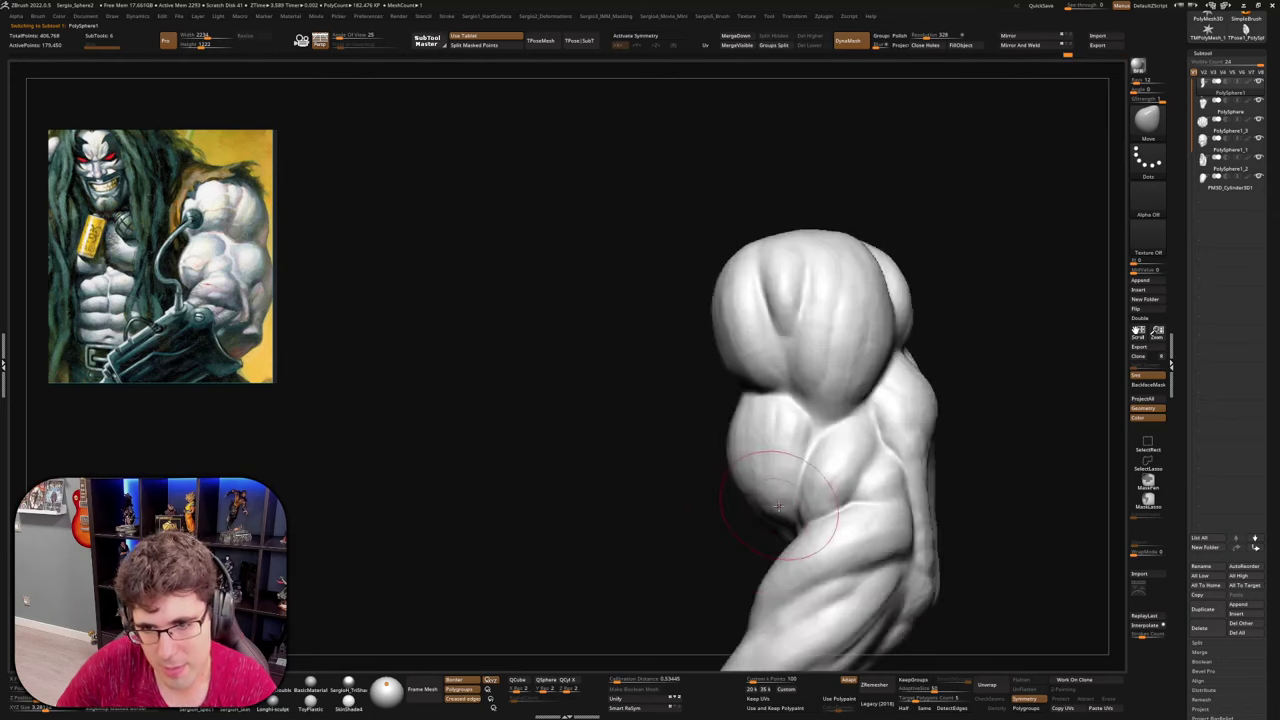
mouse_move(778, 506)
mouse_down()
mouse_move(760, 453)
mouse_move(840, 403)
mouse_move(789, 543)
mouse_move(790, 502)
mouse_move(817, 484)
mouse_move(786, 512)
mouse_up()
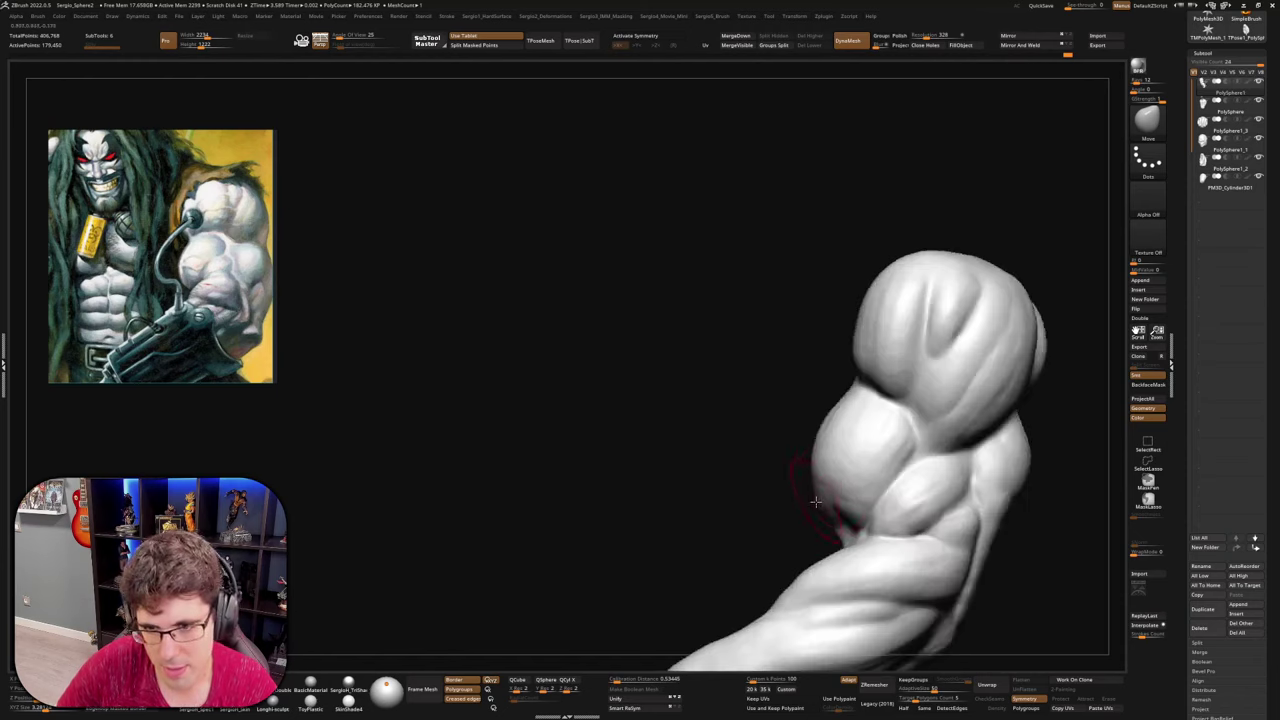
mouse_move(816, 502)
mouse_down()
mouse_move(800, 535)
mouse_move(766, 423)
mouse_up()
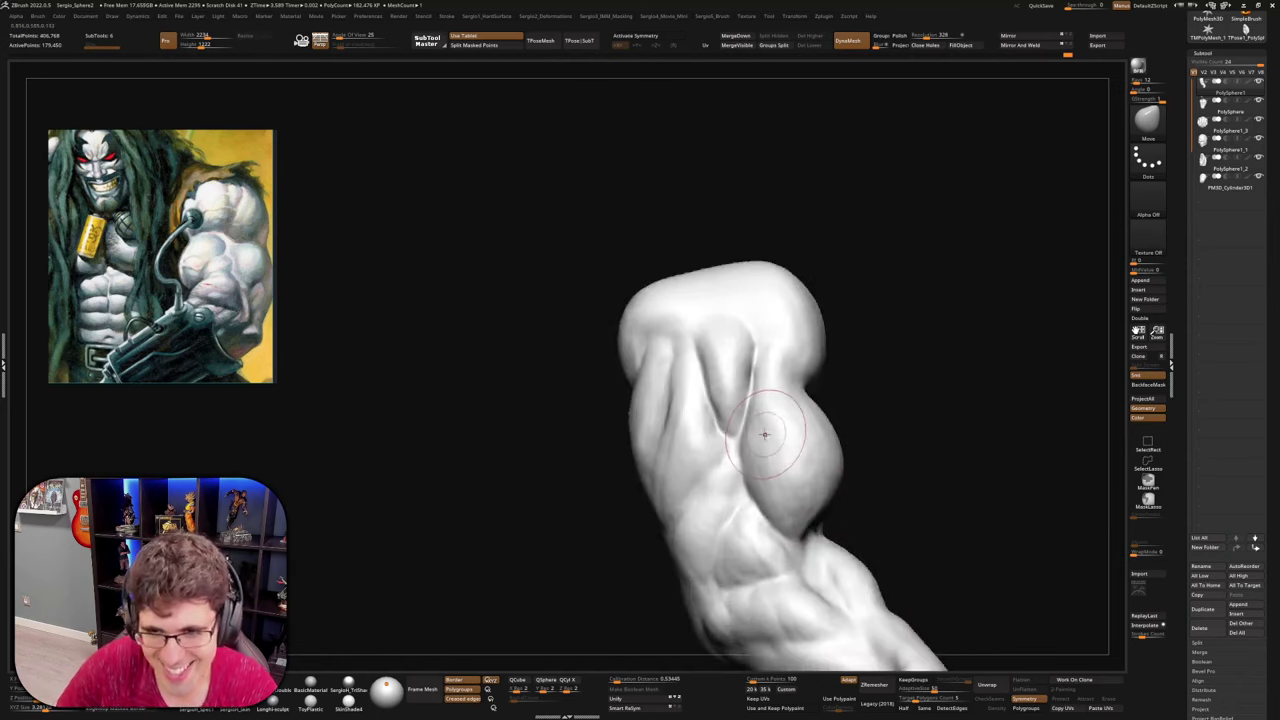
ctrl+right_drag(768, 475, 772, 420)
right_drag(920, 490, 956, 492)
drag(956, 492, 790, 495)
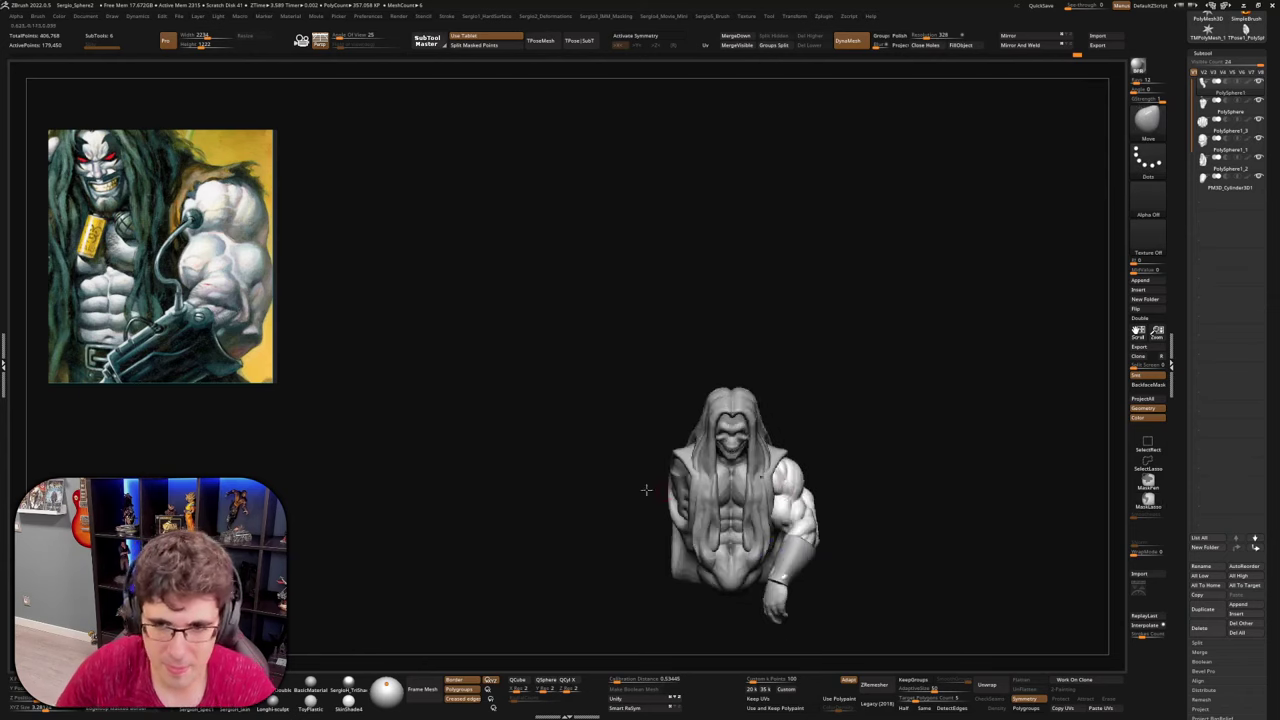
Shift the reference to show the character's raised arm and create a mirrored copy of the arm on the opposite side
scroll(160, 320, down, 3)
middle_drag(160, 320, 217, 321)
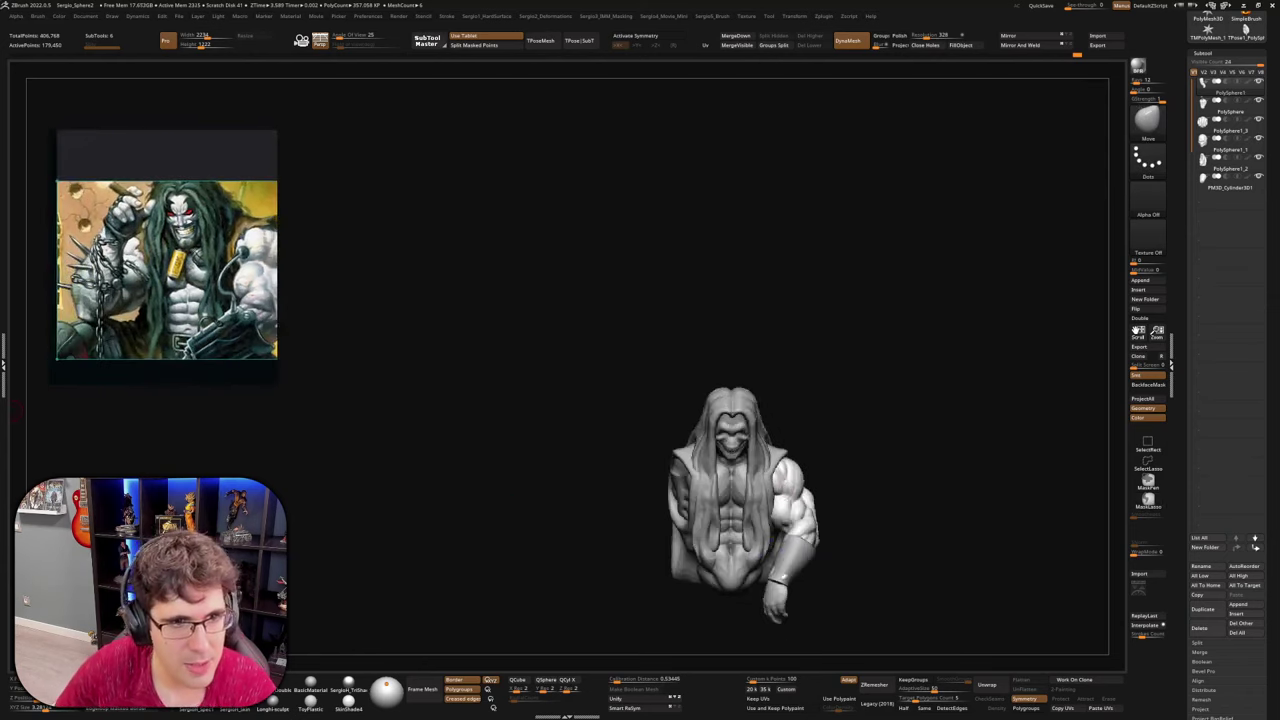
right_drag(790, 400, 830, 400)
ctrl+right_drag(830, 400, 849, 351)
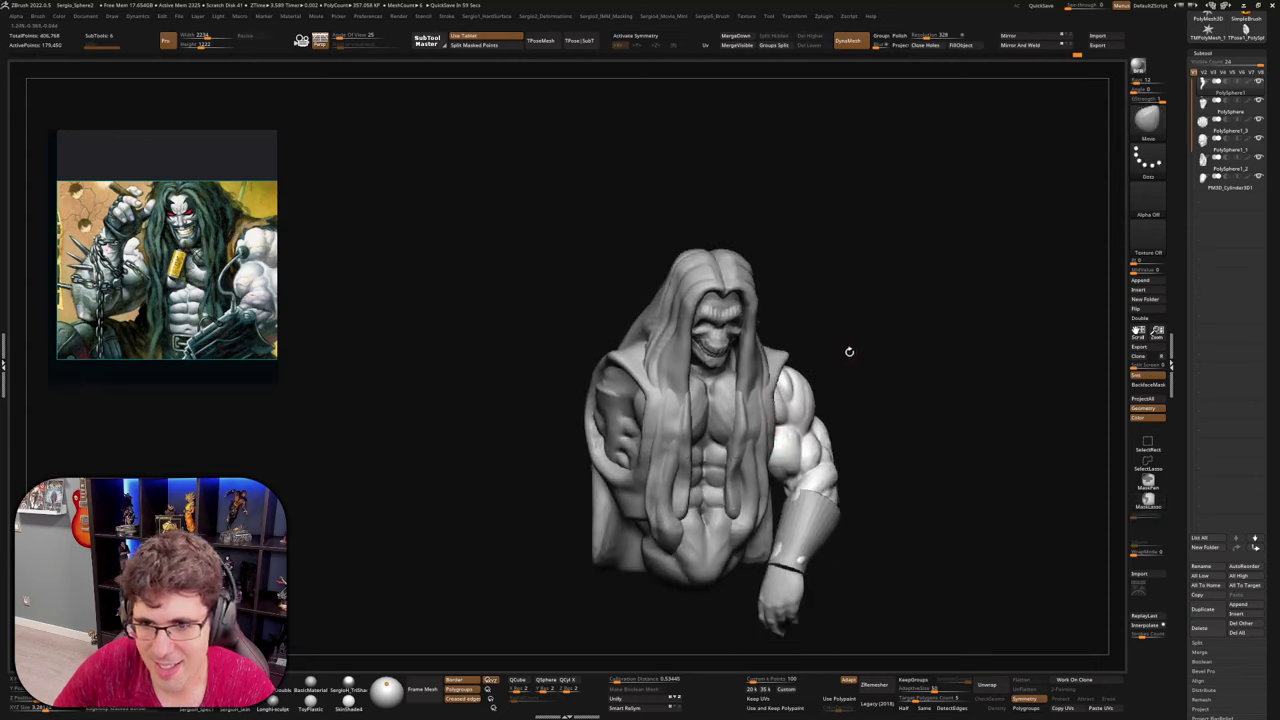
click(1018, 37)
right_drag(673, 352, 790, 354)
Rotate the mirrored arm about its shoulder and move it into the vest's armhole, swinging the forearm forward
key(w)
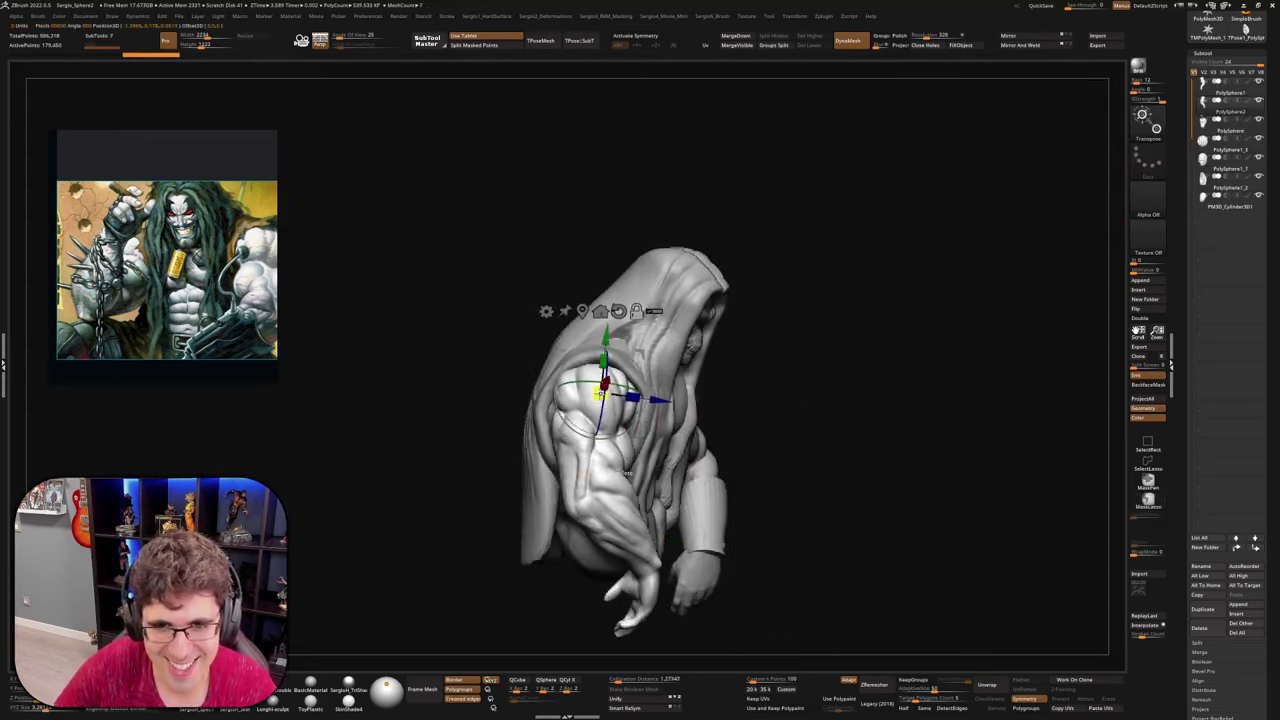
drag(600, 393, 570, 386)
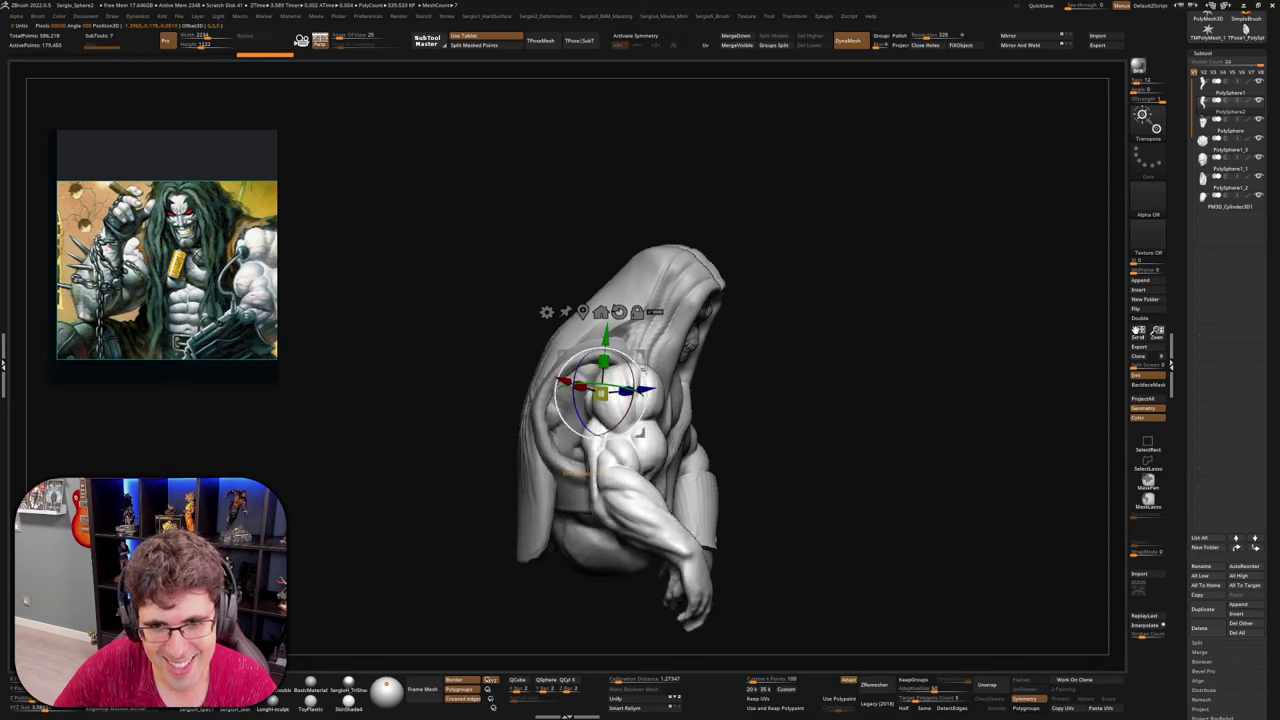
right_drag(760, 400, 800, 400)
drag(649, 413, 612, 379)
right_drag(735, 383, 632, 386)
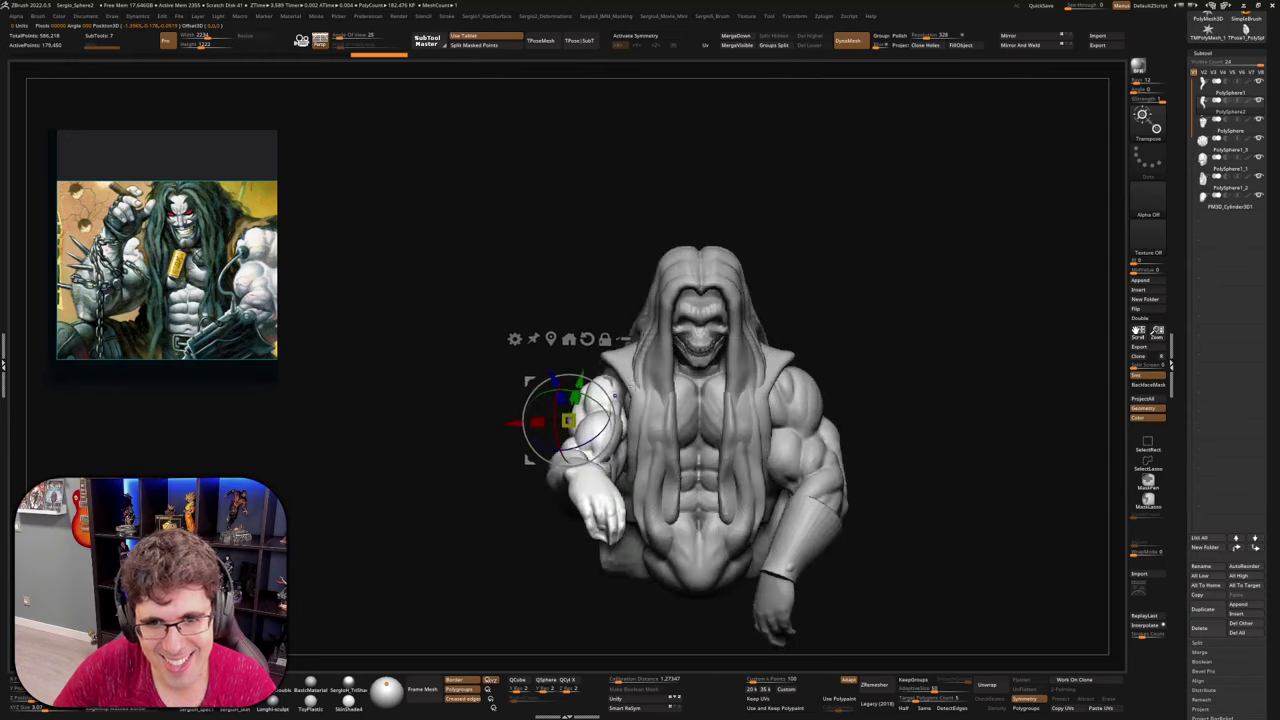
mouse_move(608, 381)
mouse_down()
mouse_move(597, 360)
mouse_move(595, 392)
mouse_up()
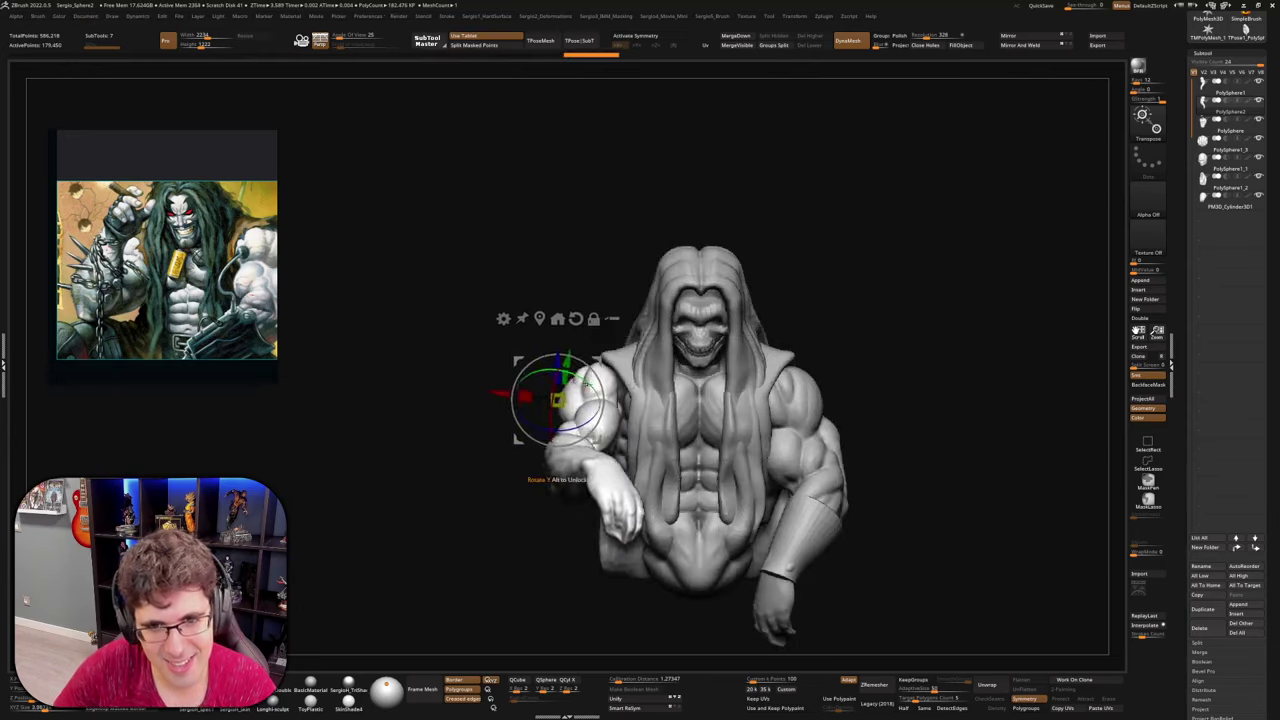
Fine-tune the rotation of the mirrored arm in side view so it reaches forward from the shoulder
right_drag(540, 385, 640, 382)
drag(643, 358, 649, 359)
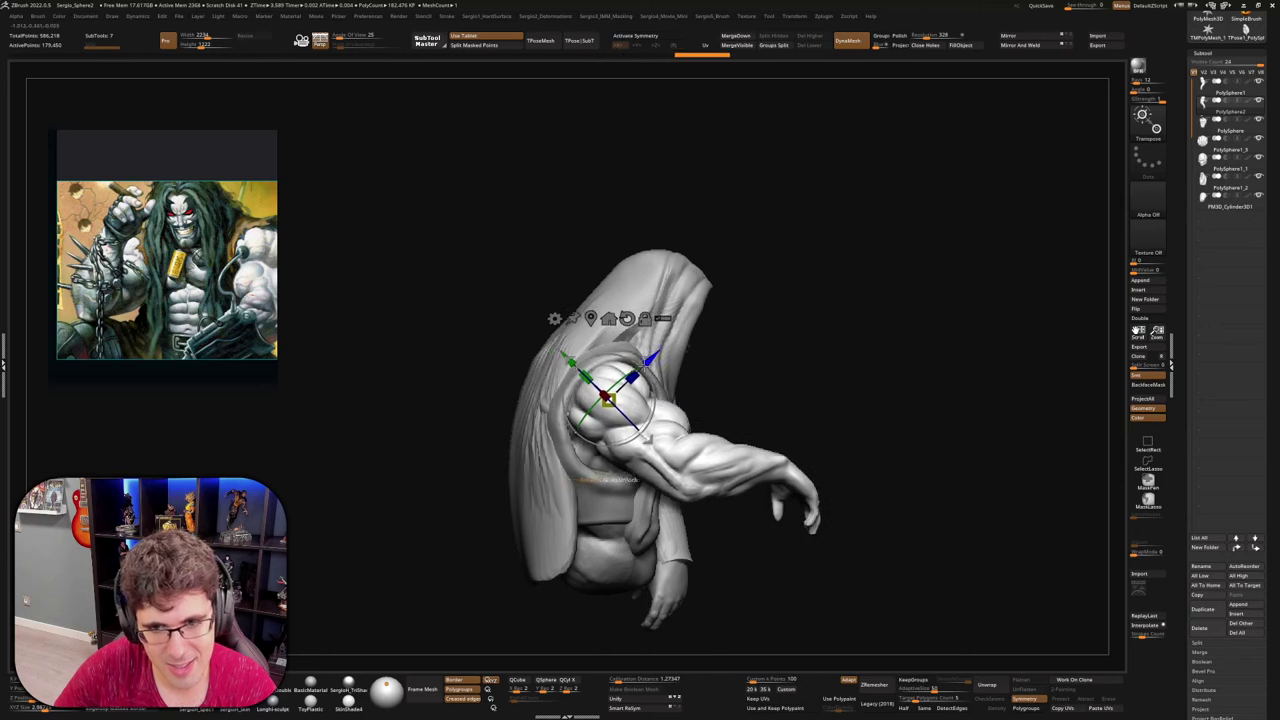
mouse_move(665, 405)
right_down()
mouse_move(590, 412)
mouse_move(654, 418)
right_up()
drag(606, 481, 600, 479)
drag(658, 411, 654, 422)
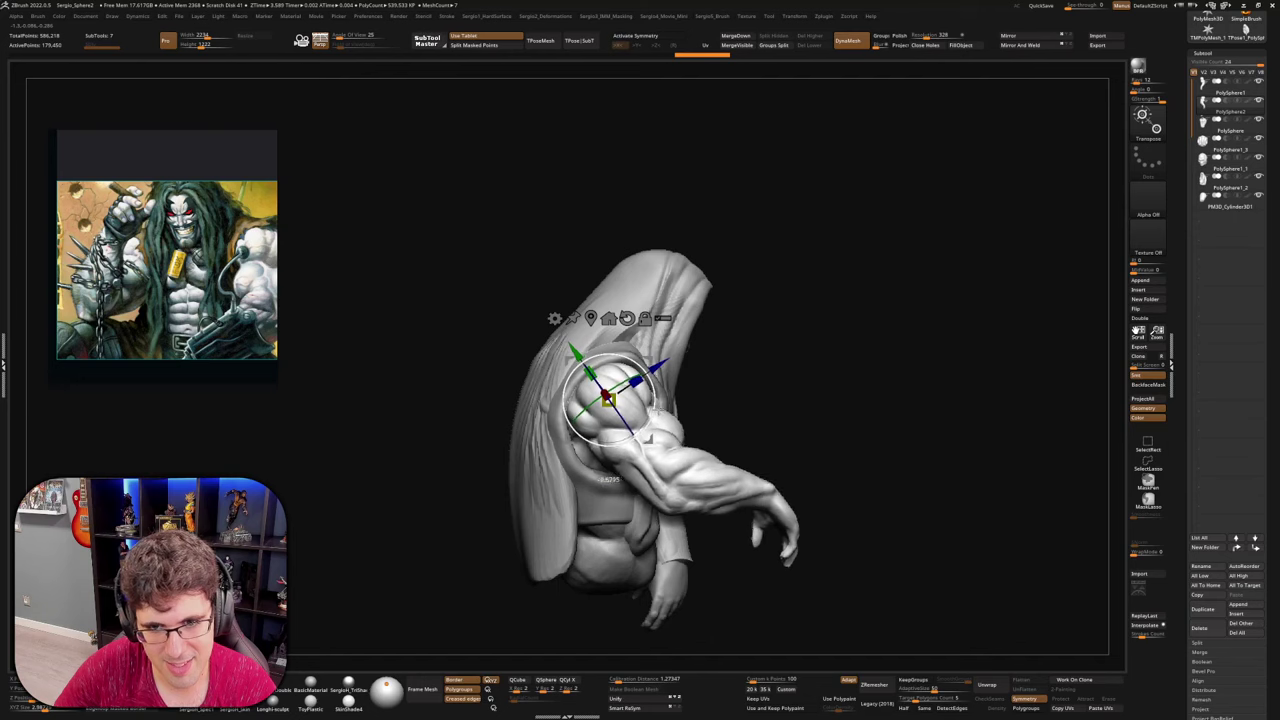
Mask the upper arm, set the pivot at the elbow and bend the forearm upward
right_click(611, 460)
drag(741, 362, 724, 420)
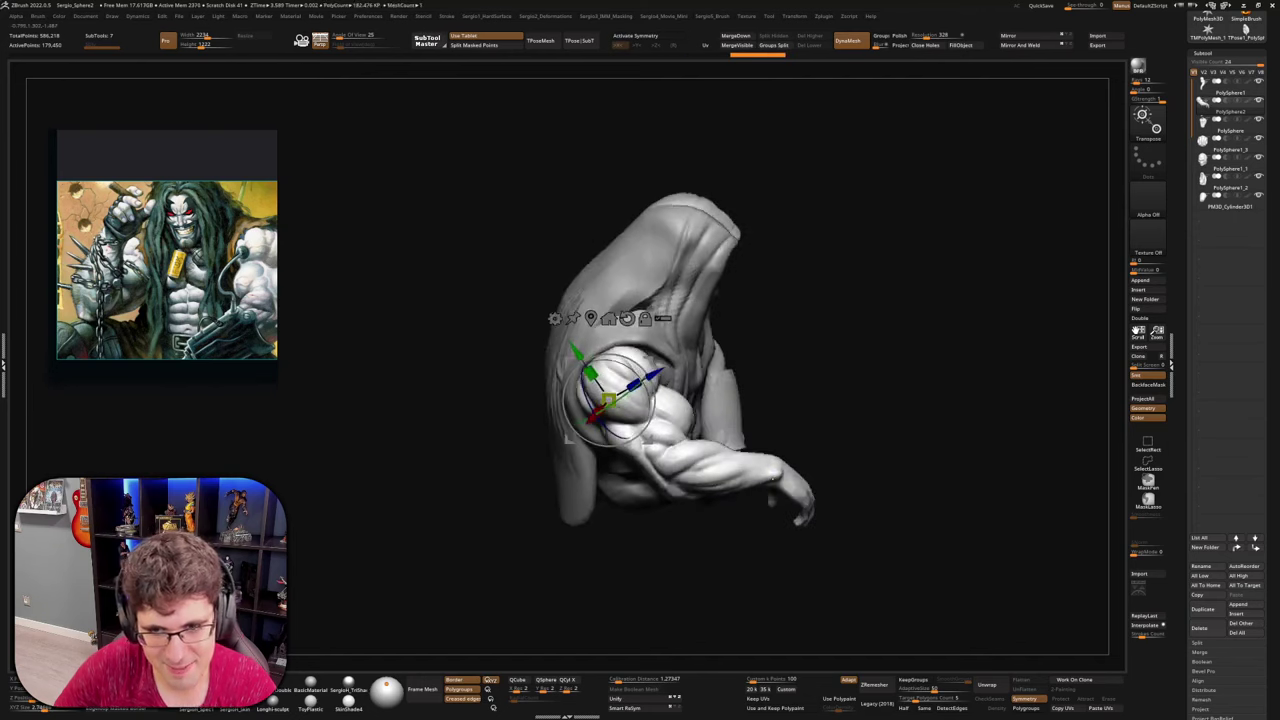
ctrl+drag(458, 451, 752, 350)
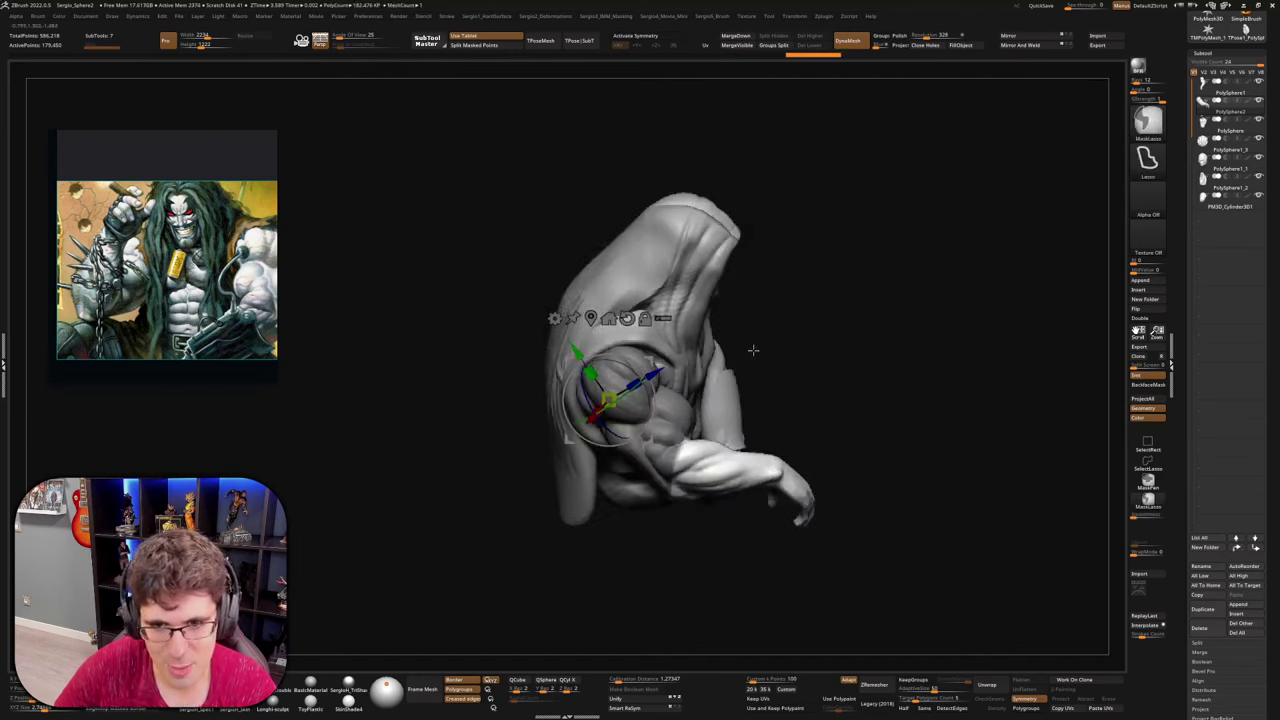
alt+click(677, 460)
drag(722, 450, 700, 385)
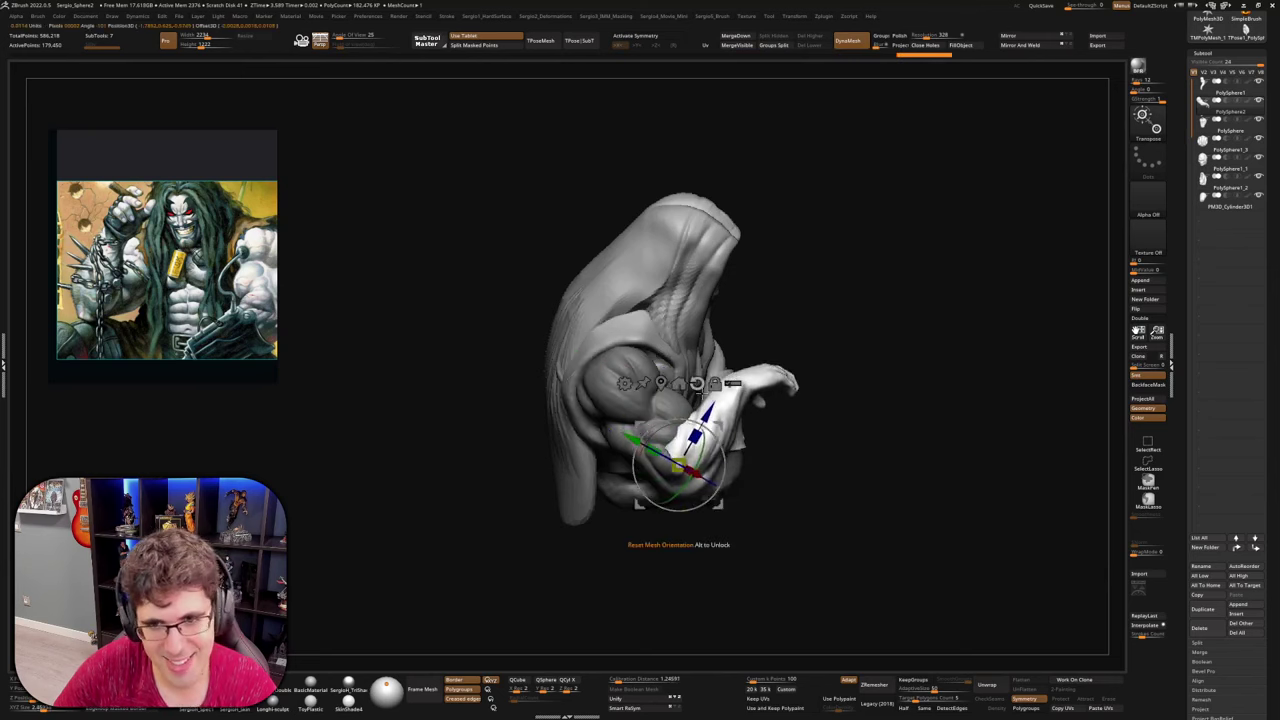
drag(860, 350, 638, 381)
drag(657, 440, 650, 412)
Mask the arm down to the wrist, set the pivot there and rotate the hand upright beside the head
key(q)
mouse_move(620, 365)
alt+mouse_down()
mouse_move(605, 415)
mouse_move(815, 338)
alt+mouse_up()
mouse_move(890, 519)
ctrl+mouse_down()
mouse_move(782, 530)
mouse_move(670, 408)
mouse_move(581, 650)
mouse_move(600, 645)
ctrl+mouse_up()
key(w)
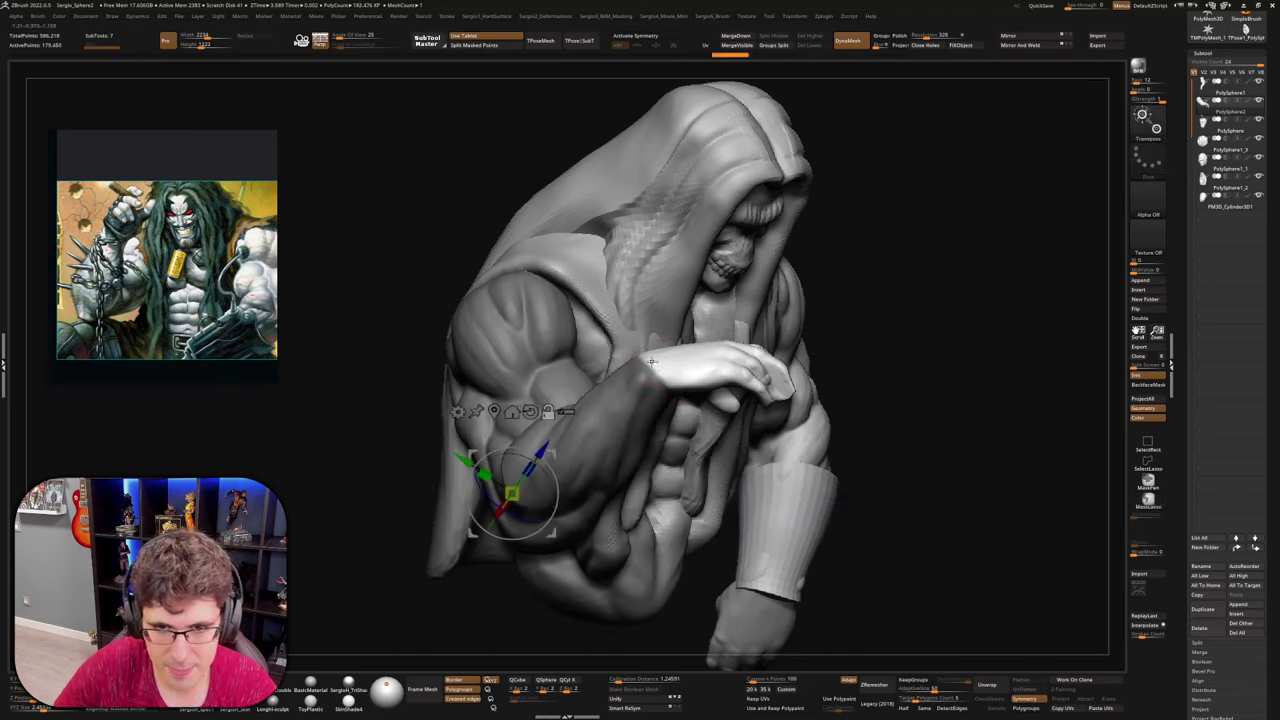
alt+click(651, 368)
mouse_move(920, 420)
mouse_down()
mouse_move(705, 430)
mouse_move(712, 376)
mouse_move(657, 336)
mouse_move(613, 361)
mouse_up()
drag(915, 415, 724, 428)
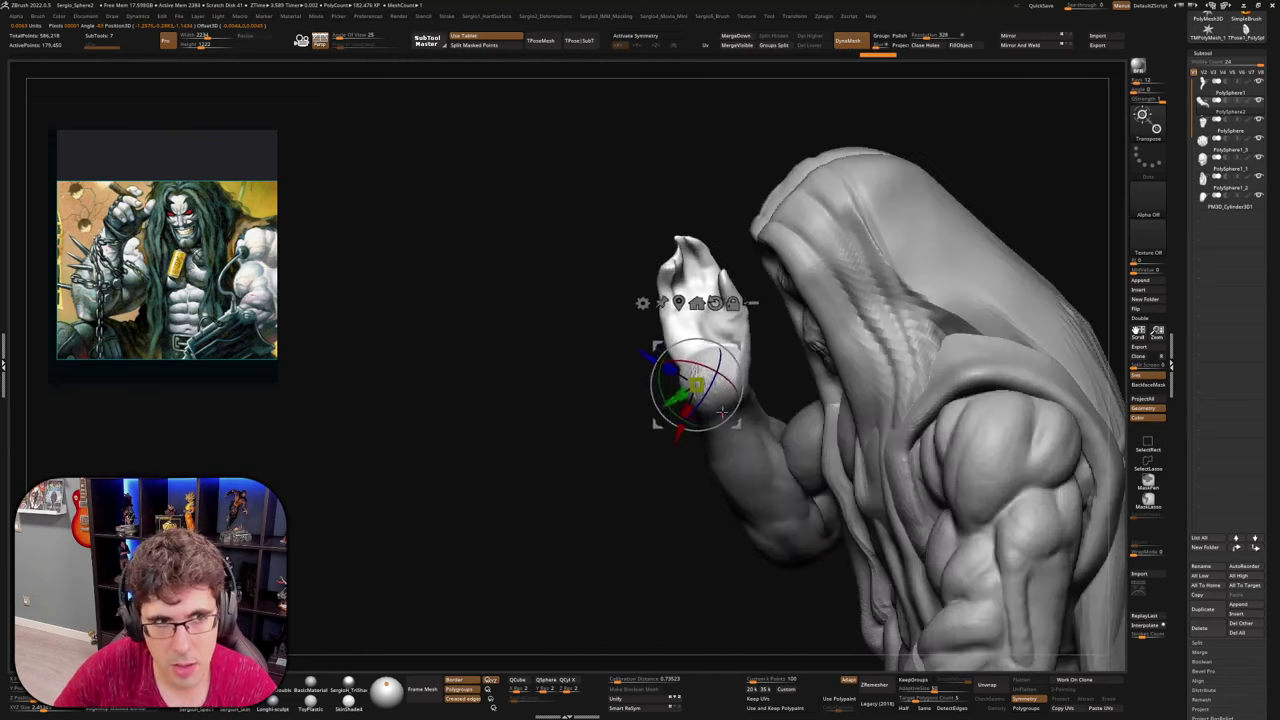
drag(742, 369, 742, 352)
mouse_move(575, 360)
mouse_down()
mouse_move(751, 370)
mouse_move(725, 355)
mouse_up()
key(q)
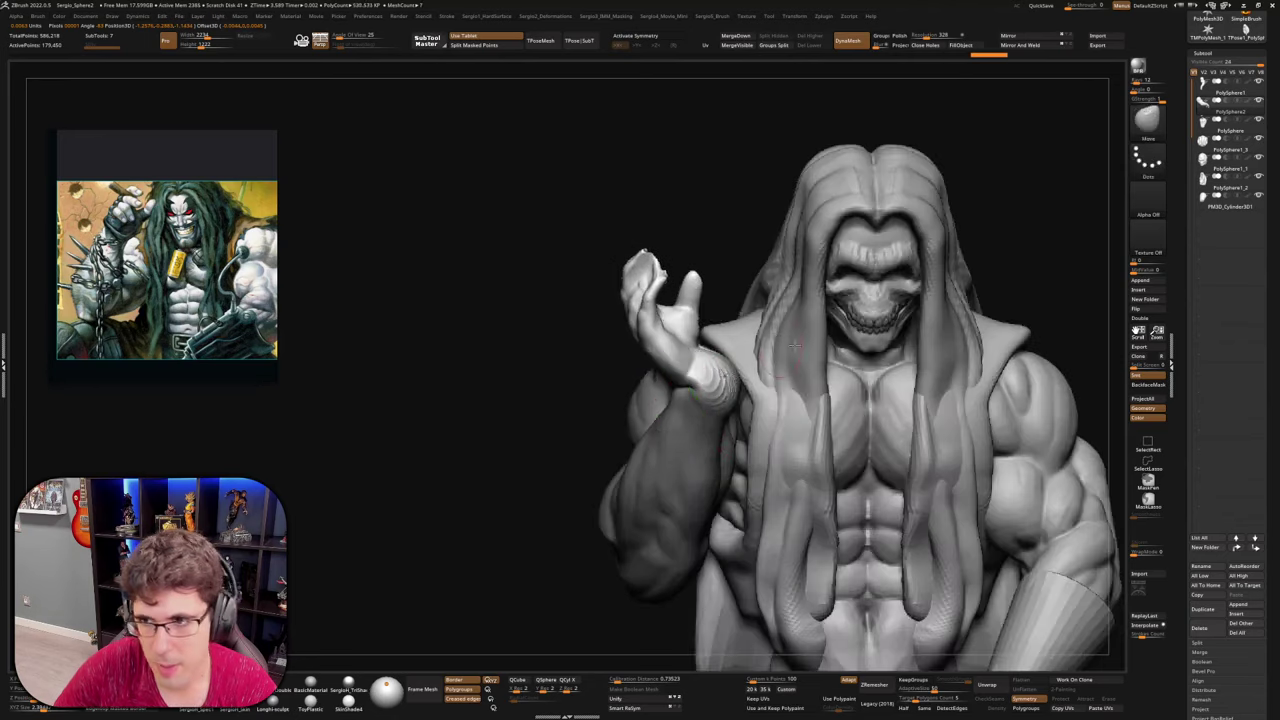
Append a cylinder, scale it down into a thin cigar shape and move it out beside the raised hand
click(1141, 282)
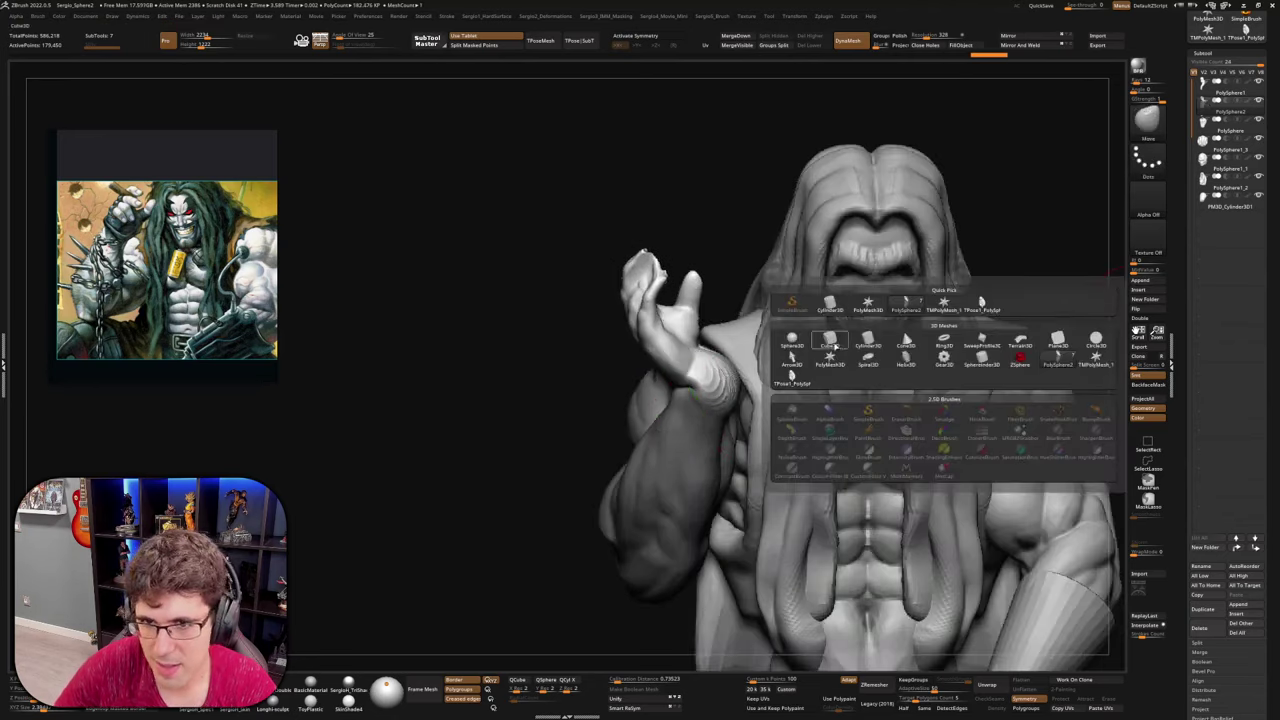
click(829, 344)
key(w)
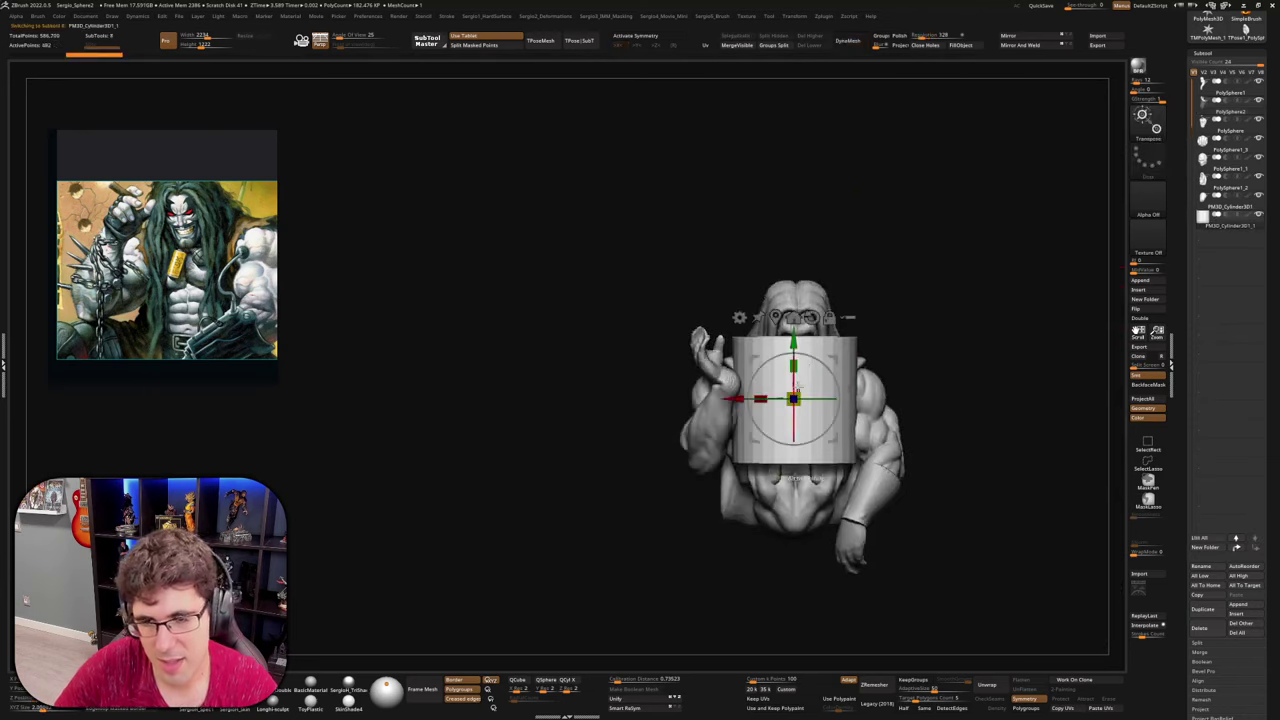
drag(796, 365, 797, 310)
drag(794, 399, 629, 401)
drag(628, 343, 629, 307)
drag(627, 376, 623, 388)
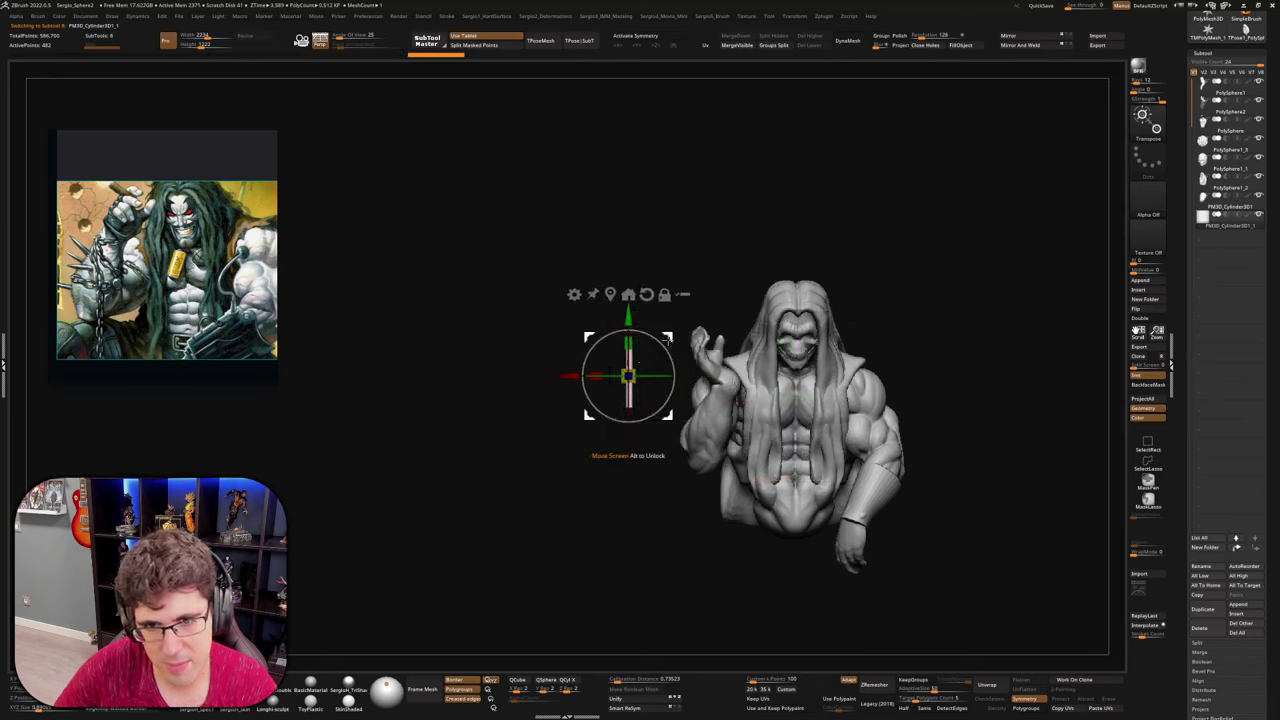
Scale the cigar to fit the hand and move it between the fingertips, checking its depth from several angles
drag(669, 337, 555, 302)
ctrl+right_drag(565, 307, 578, 352)
right_drag(578, 352, 692, 353)
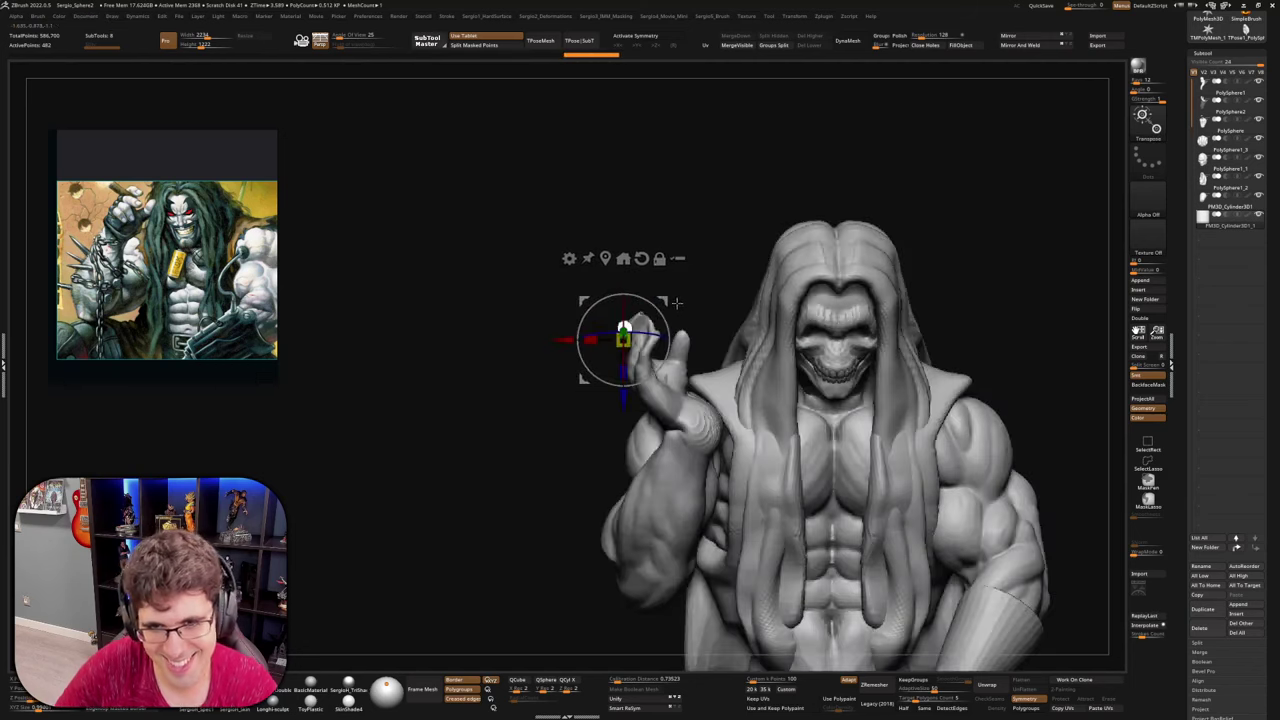
drag(583, 301, 615, 293)
ctrl+right_drag(618, 303, 622, 345)
right_drag(622, 345, 680, 417)
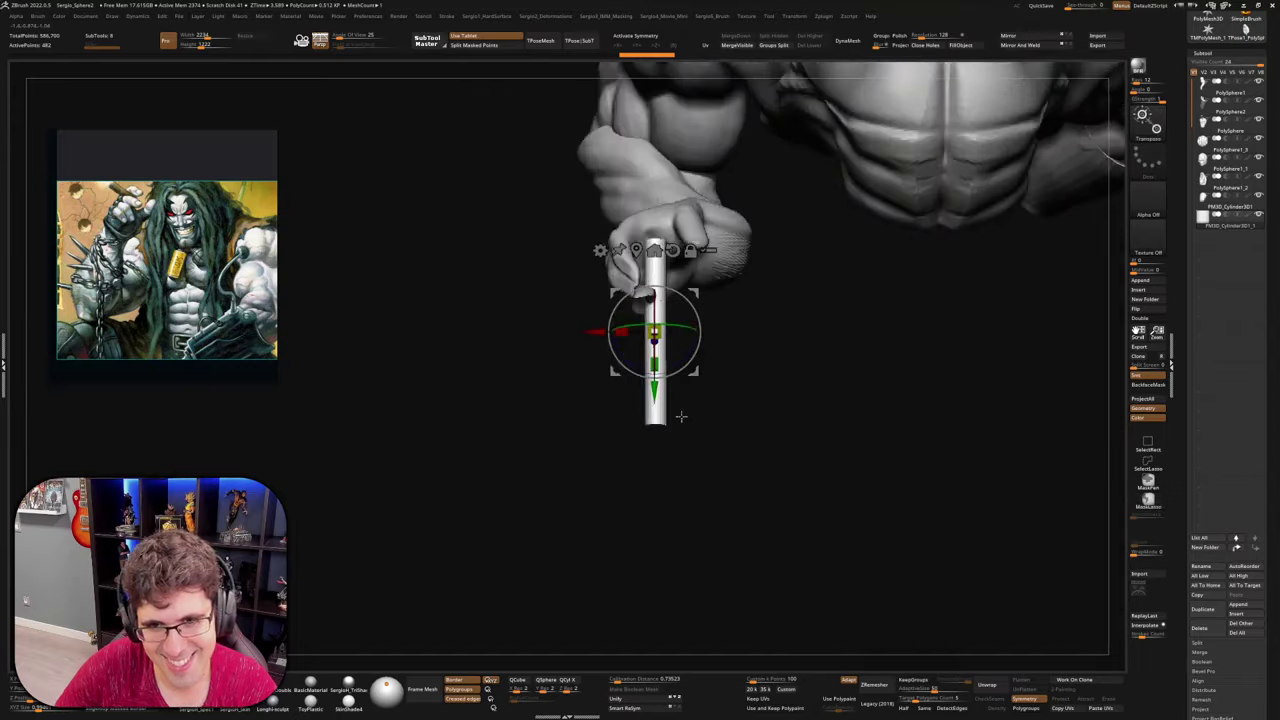
drag(683, 368, 628, 307)
right_drag(632, 318, 663, 241)
drag(663, 241, 640, 279)
right_drag(640, 265, 671, 287)
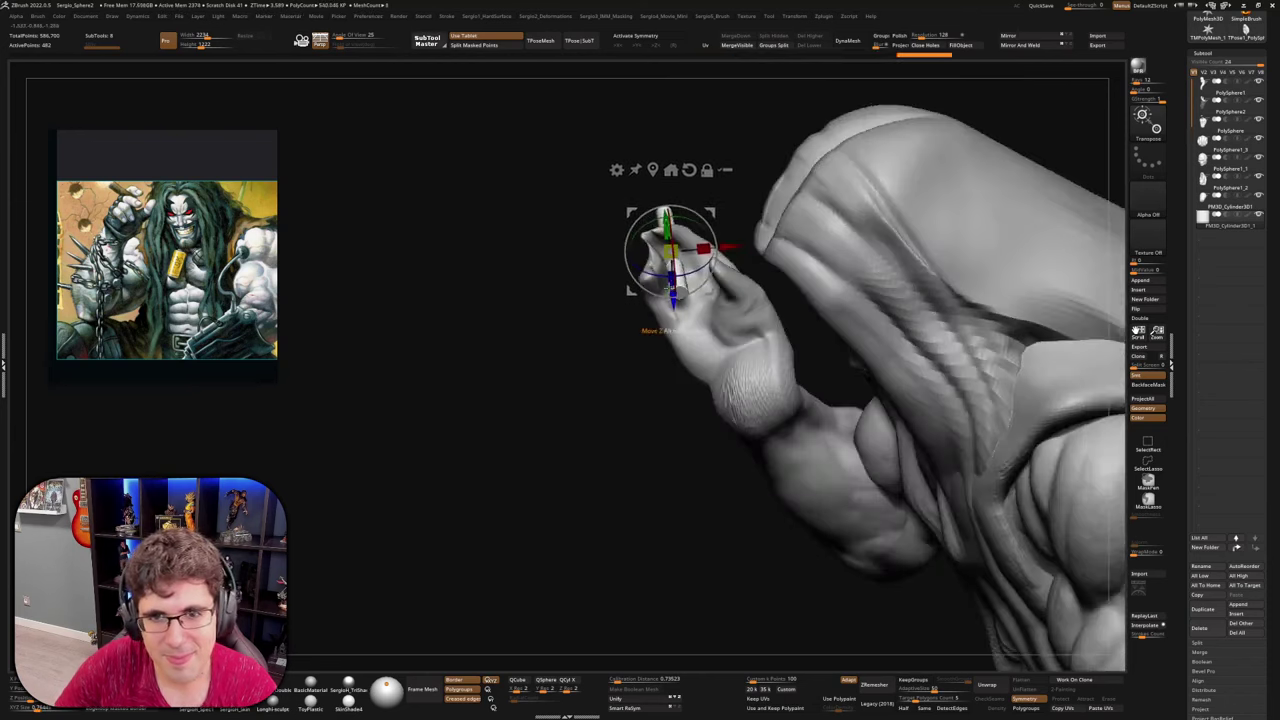
Adjust the cigar's size and tilt so that it rests at an angle between the raised fingers
drag(711, 212, 711, 200)
mouse_move(708, 205)
ctrl+right_down()
mouse_move(740, 280)
mouse_move(721, 270)
mouse_move(706, 212)
ctrl+right_up()
right_drag(706, 212, 721, 237)
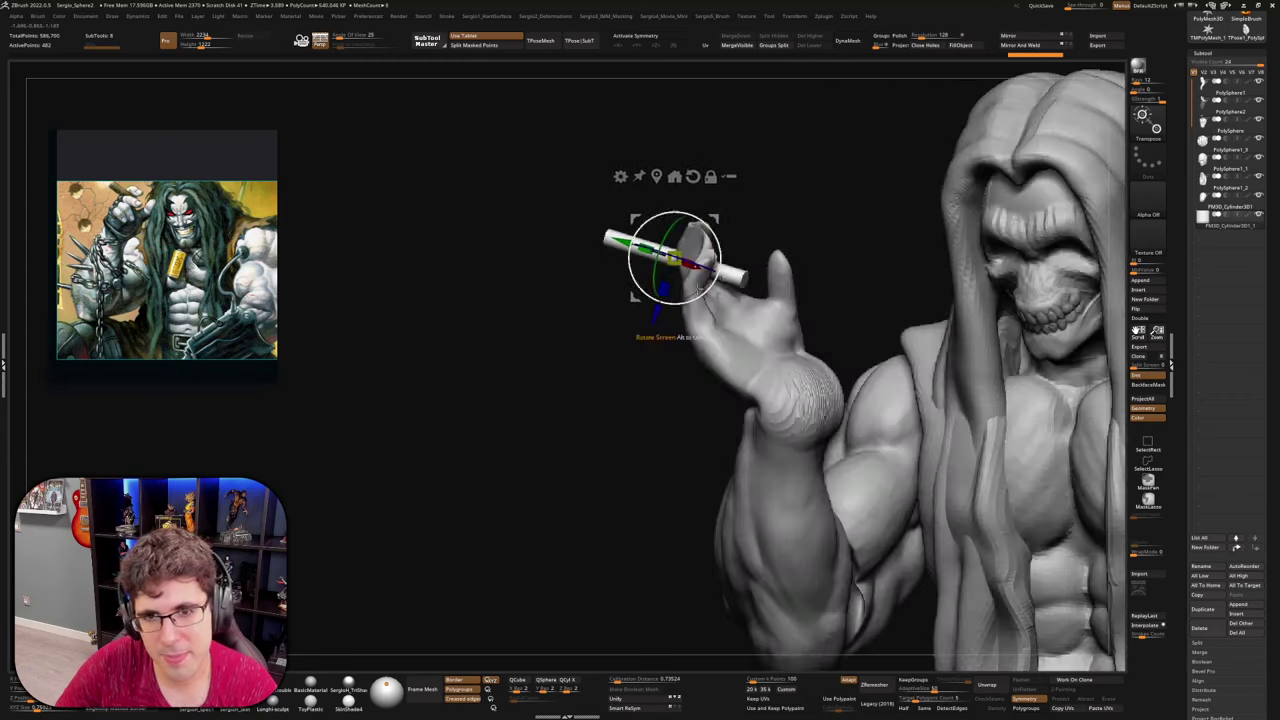
drag(625, 242, 614, 239)
ctrl+right_drag(697, 262, 718, 322)
right_drag(718, 322, 757, 368)
Isolate the raised arm and rebuild its topology with ZRemesher
key(q)
alt+click(713, 349)
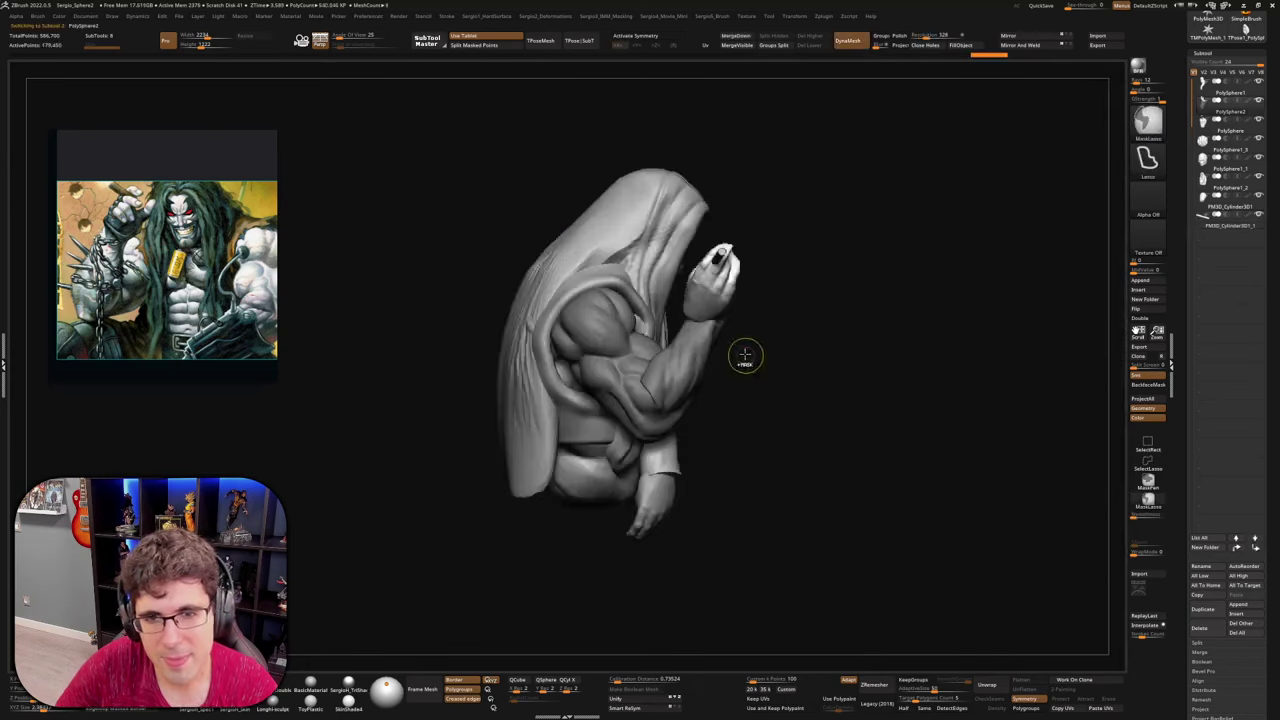
key(ctrl+shift+s)
ctrl+right_drag(664, 364, 639, 405)
shift+drag(654, 404, 668, 416)
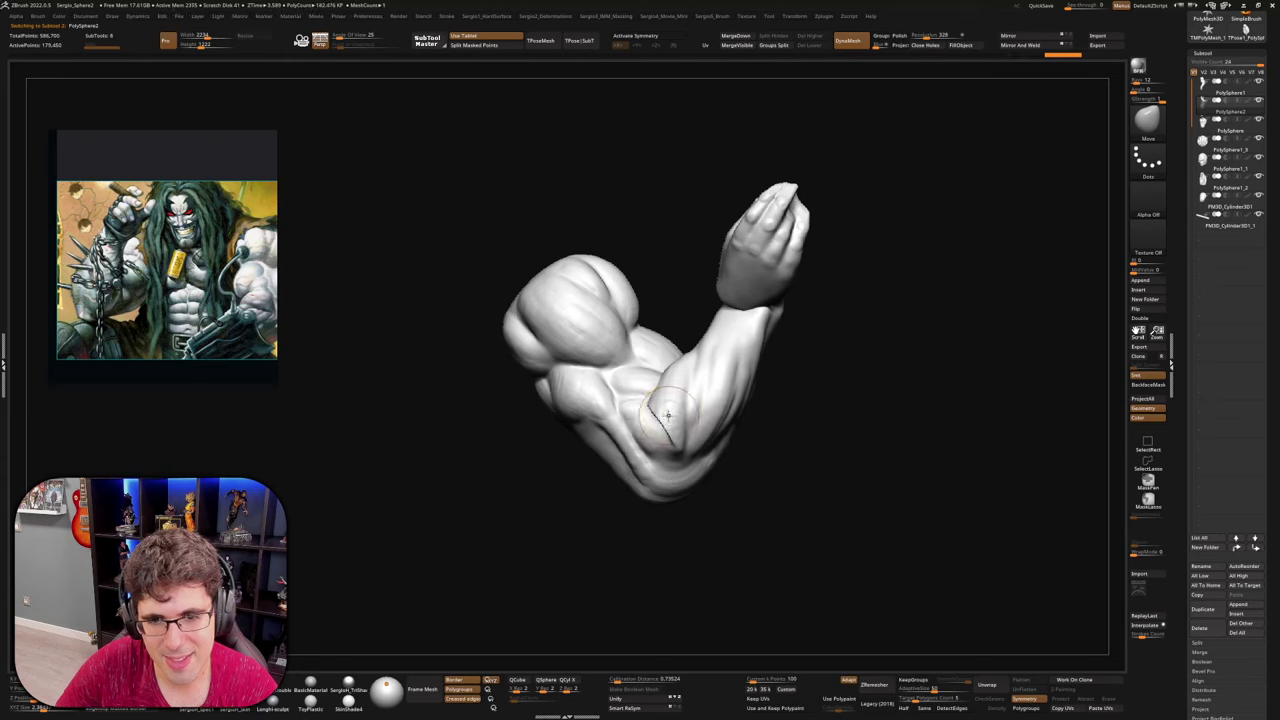
key(ctrl+z)
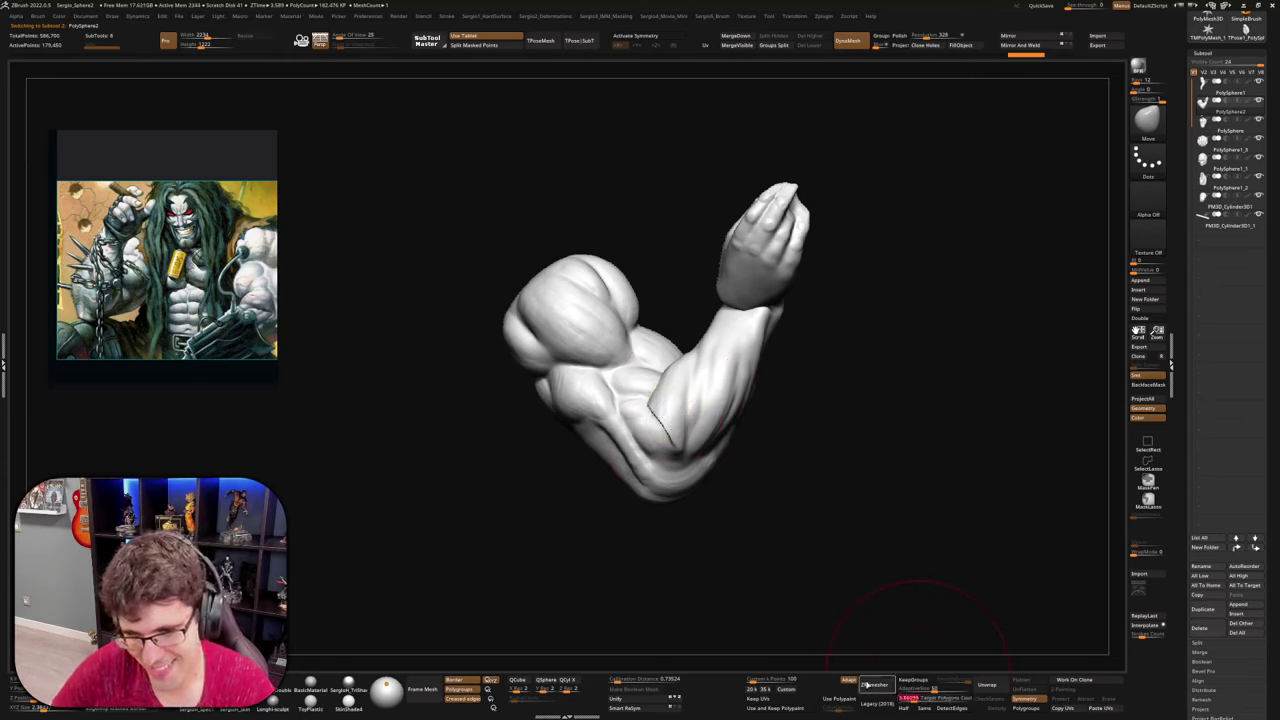
click(872, 686)
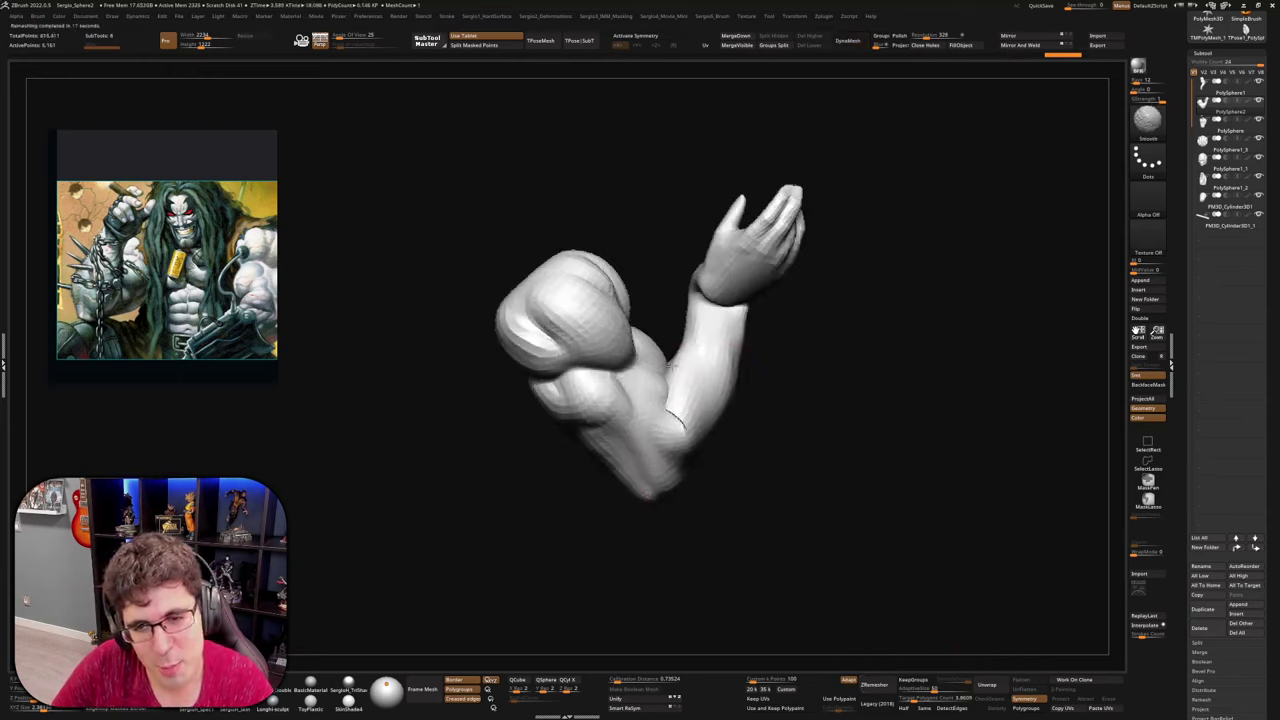
Smooth the remeshed arm over the elbow, hand and wrist, softening the transition from forearm to hand
mouse_move(671, 366)
shift+mouse_down()
mouse_move(575, 335)
mouse_move(671, 508)
shift+mouse_up()
shift+drag(730, 250, 770, 225)
drag(860, 275, 735, 273)
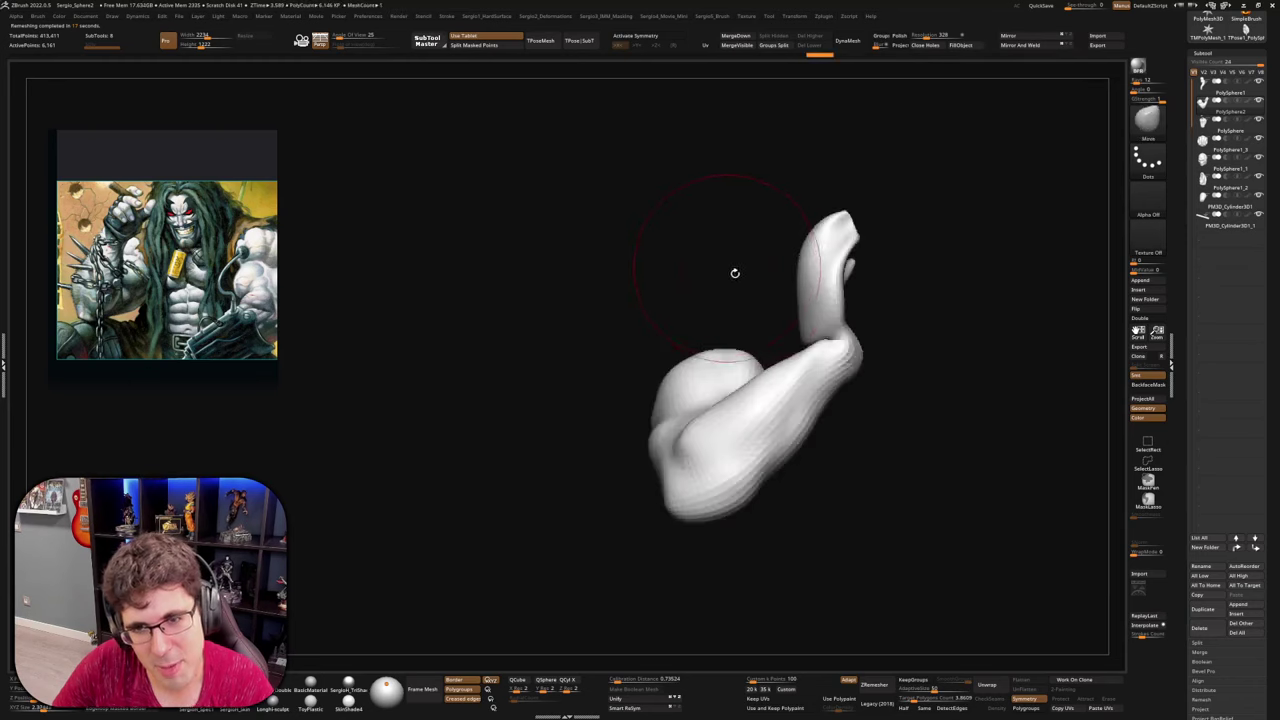
ctrl+right_drag(735, 273, 814, 338)
mouse_move(791, 380)
mouse_down()
mouse_move(826, 404)
mouse_move(816, 358)
mouse_move(790, 345)
mouse_move(737, 366)
mouse_move(835, 380)
mouse_up()
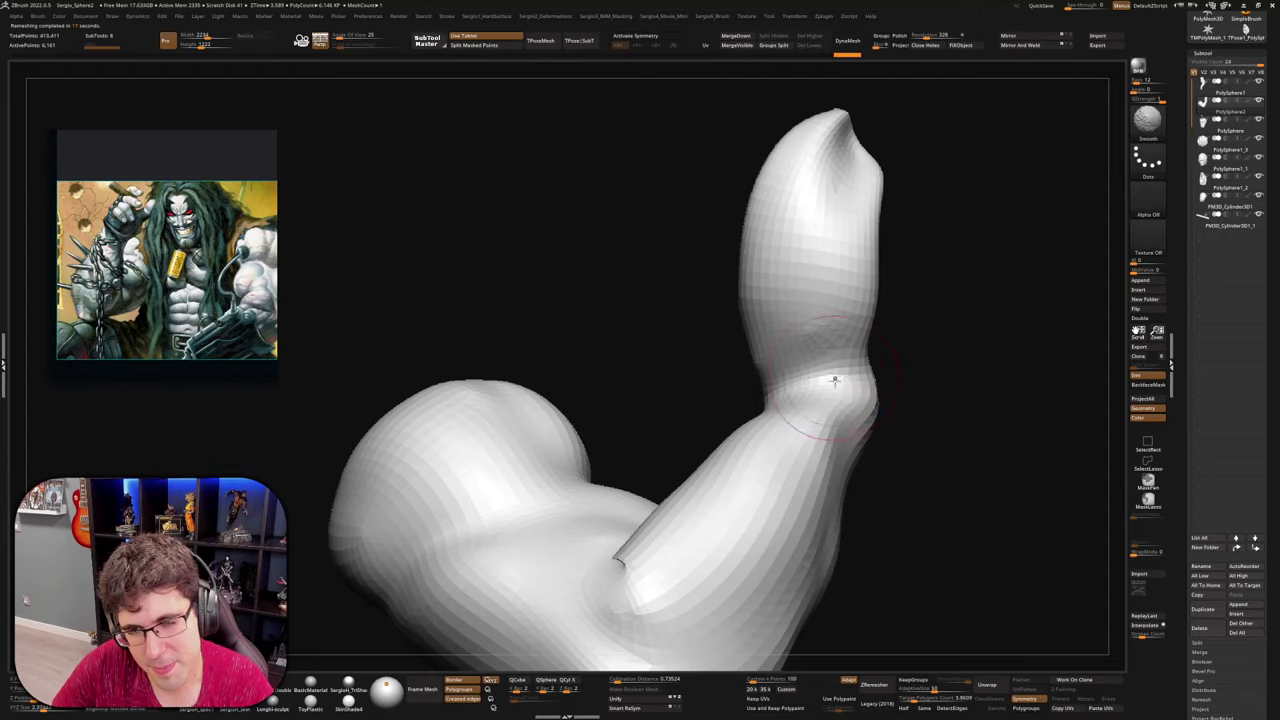
mouse_move(835, 380)
right_down()
mouse_move(760, 400)
mouse_move(800, 410)
mouse_move(775, 420)
right_up()
mouse_move(812, 355)
mouse_down()
mouse_move(778, 360)
mouse_move(808, 386)
mouse_up()
right_drag(804, 412, 745, 365)
Reshape the wrist of the raised arm with the Move brush, adjusting its contour from several sides
alt+right_drag(901, 350, 741, 344)
key(b)
key(m)
key(v)
key(s)
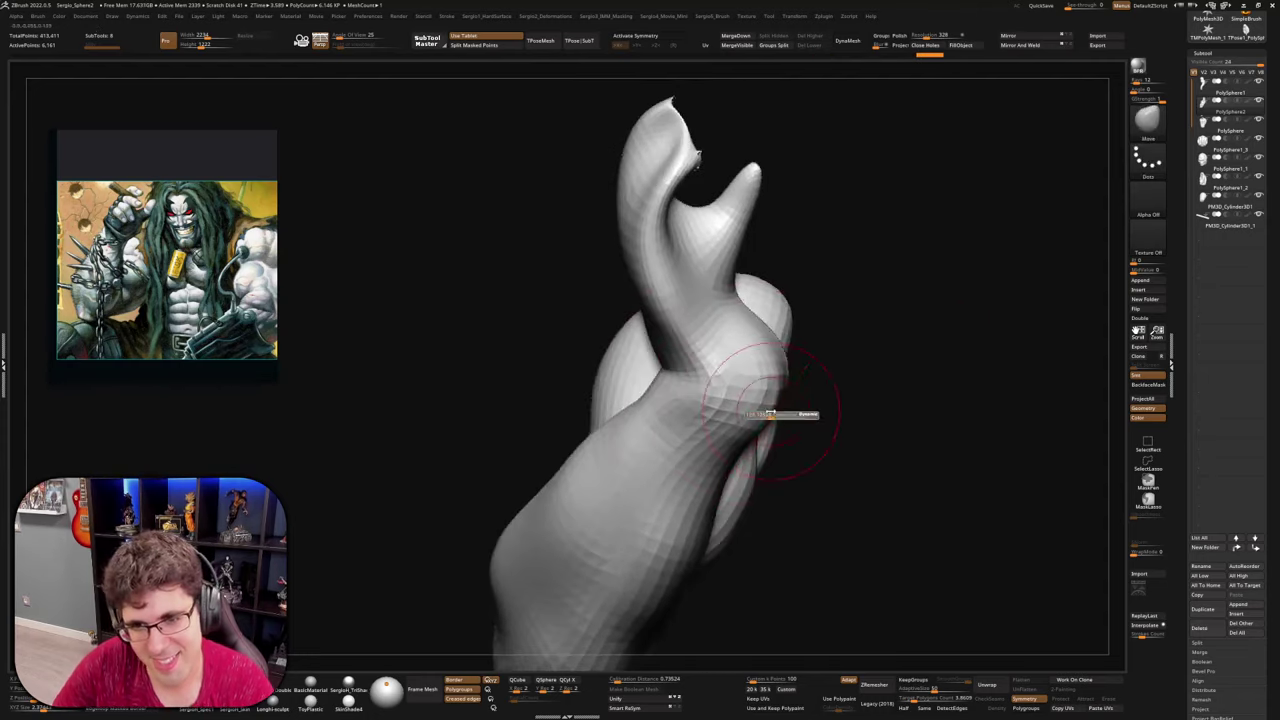
drag(772, 412, 752, 404)
mouse_move(845, 420)
right_down()
mouse_move(695, 435)
mouse_move(898, 424)
right_up()
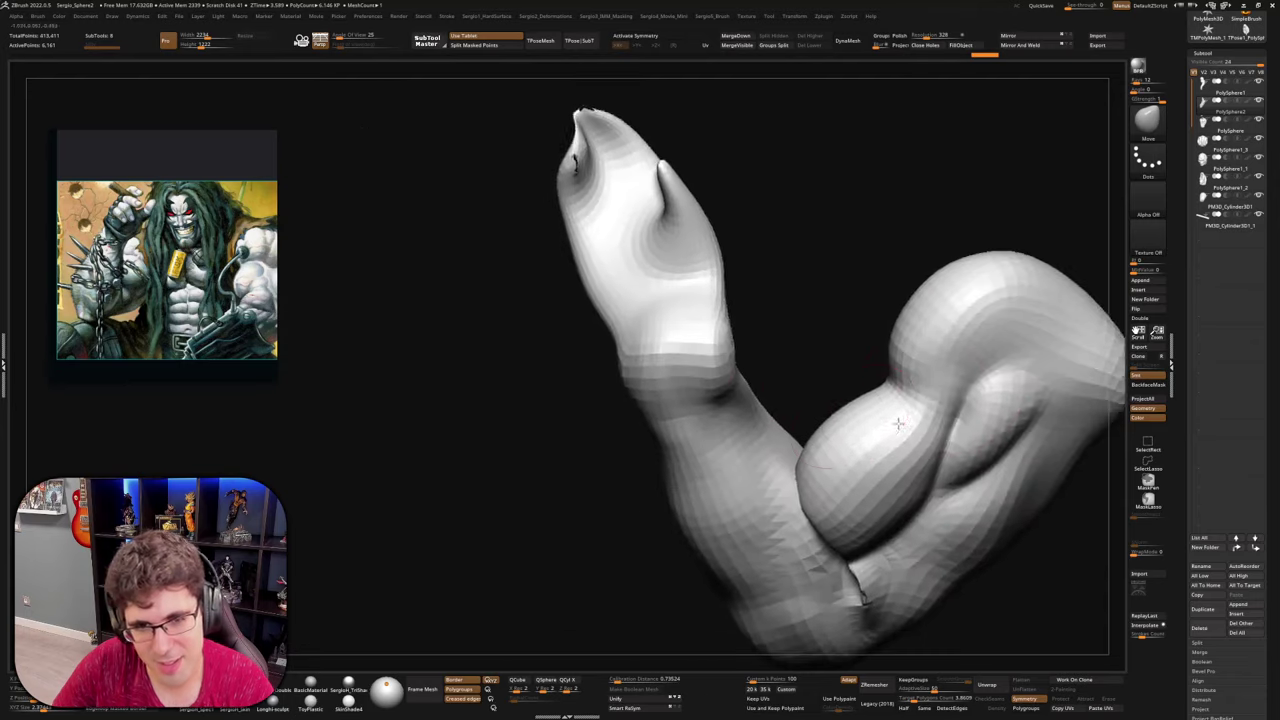
drag(729, 388, 713, 386)
right_drag(672, 410, 655, 414)
mouse_move(652, 418)
mouse_down()
mouse_move(666, 414)
mouse_move(635, 445)
mouse_move(580, 445)
mouse_move(550, 480)
mouse_move(536, 509)
mouse_move(573, 569)
mouse_up()
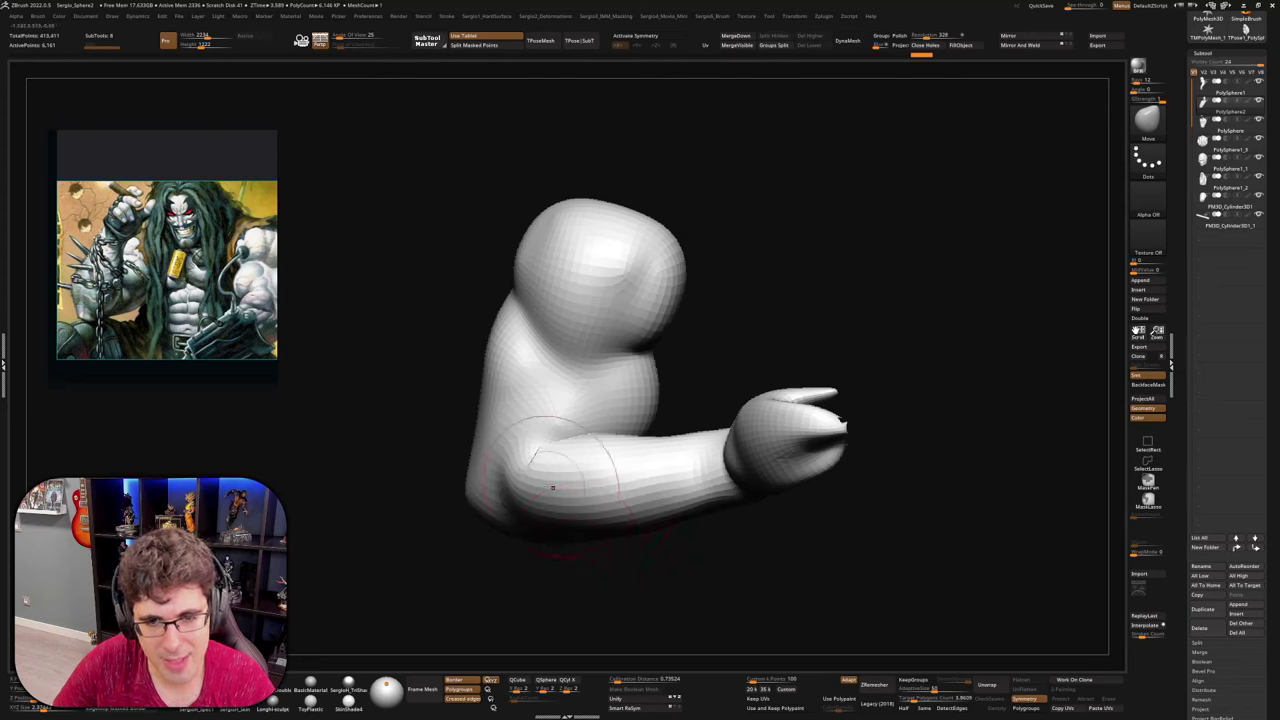
Lift the hand and extend the forearm outward, adjusting the upper arm's outline to match
drag(552, 487, 571, 423)
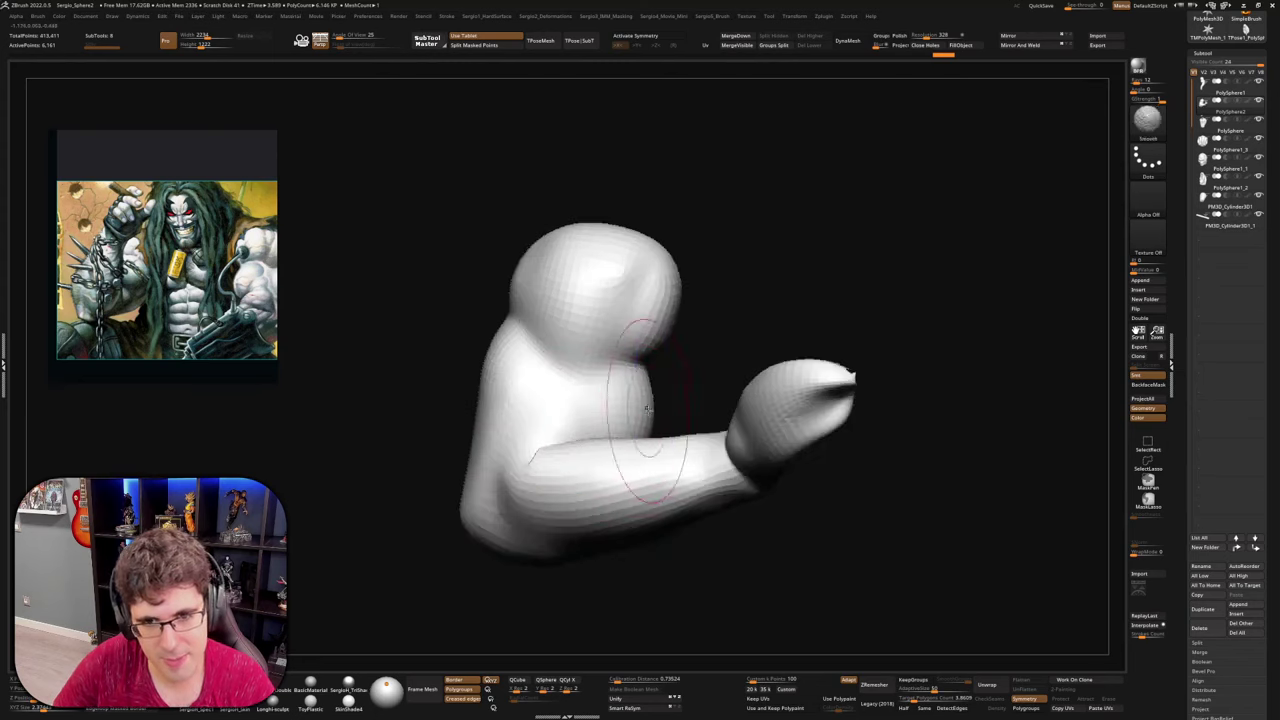
mouse_move(650, 405)
mouse_down()
mouse_move(652, 388)
mouse_move(722, 384)
mouse_up()
drag(636, 318, 624, 292)
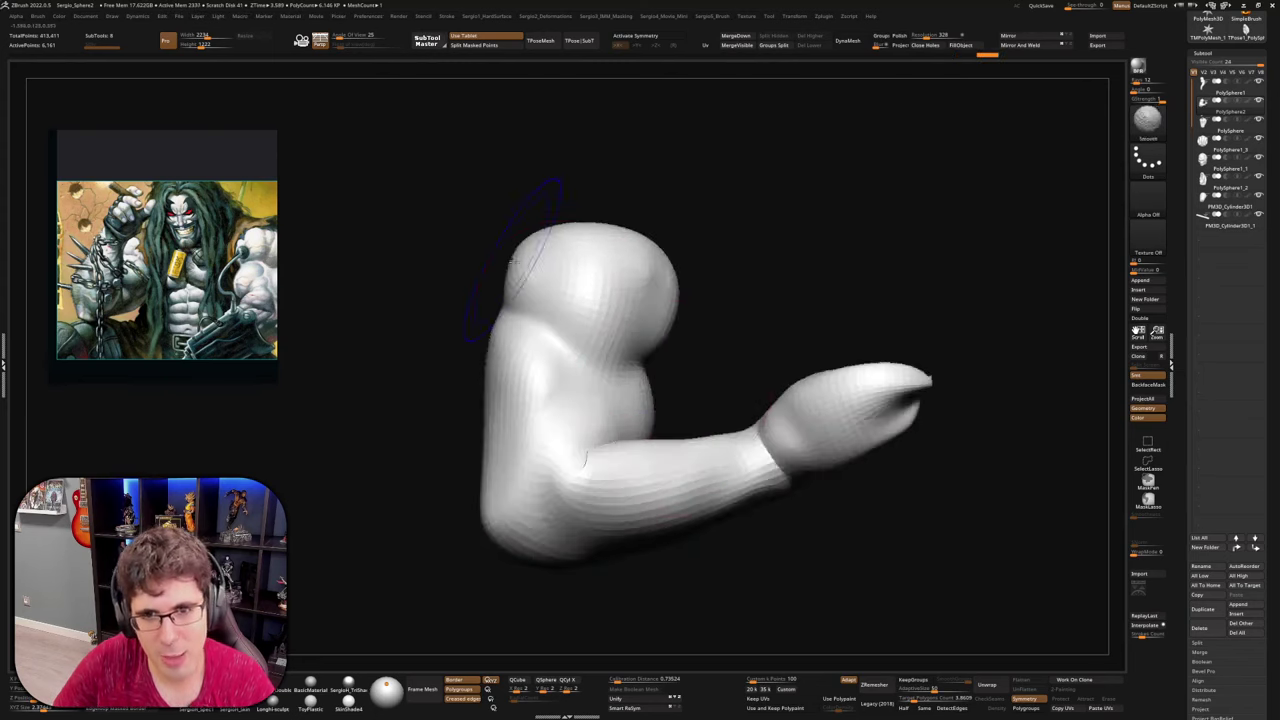
mouse_move(430, 345)
mouse_down()
mouse_move(580, 345)
mouse_move(514, 412)
mouse_up()
drag(445, 450, 605, 480)
mouse_move(450, 480)
shift+mouse_down()
mouse_move(500, 505)
mouse_move(660, 487)
shift+mouse_up()
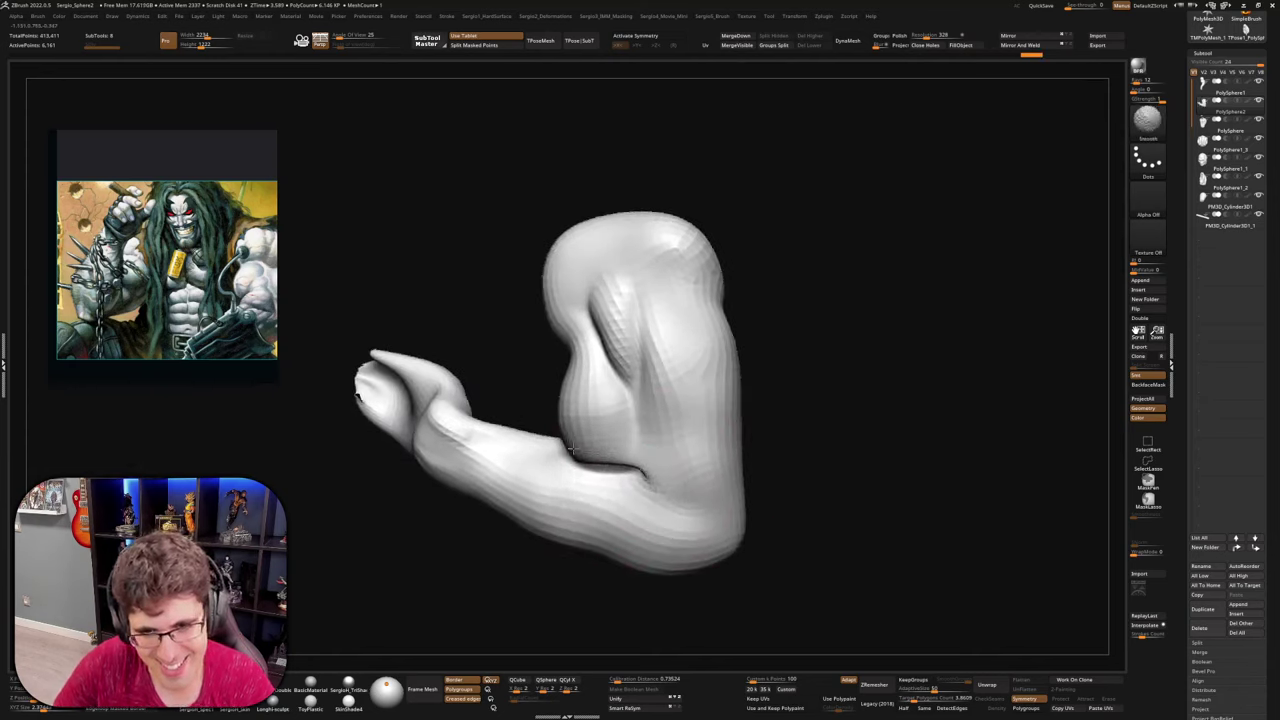
Smooth the crease inside the elbow and close the gap between the biceps and forearm
shift+drag(589, 450, 600, 476)
right_drag(601, 480, 650, 470)
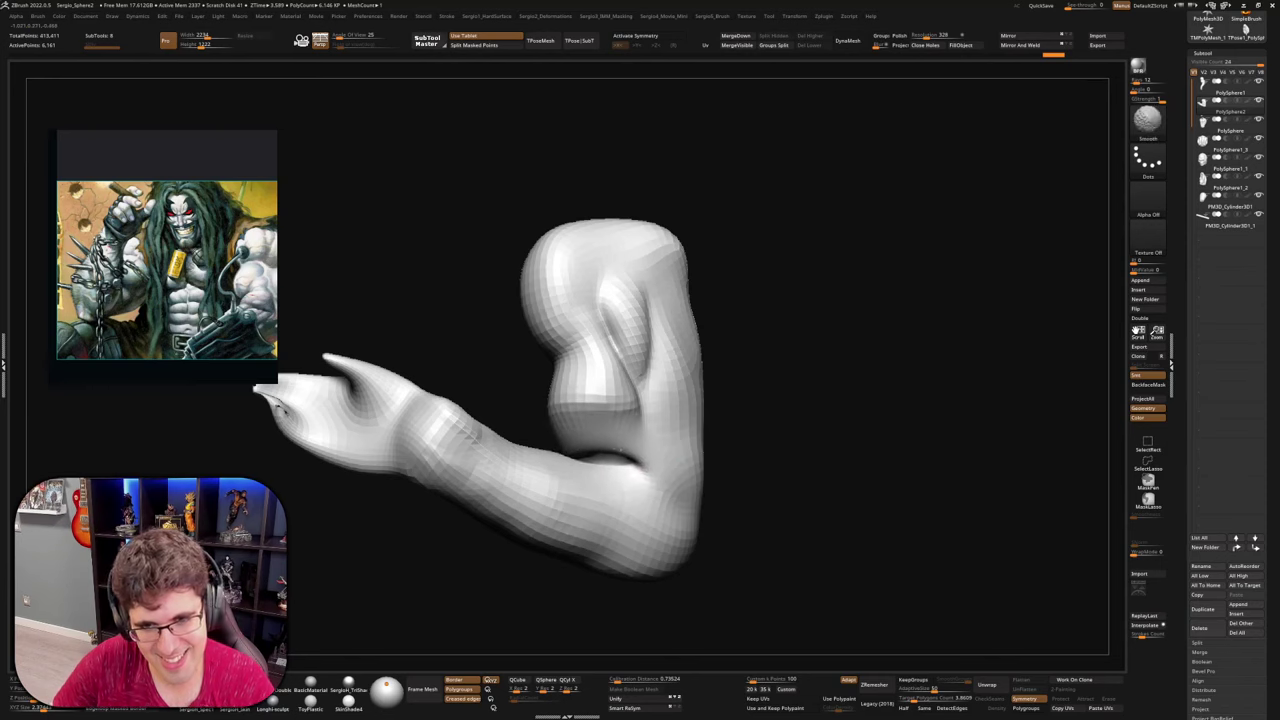
shift+drag(604, 453, 608, 455)
right_drag(608, 455, 626, 500)
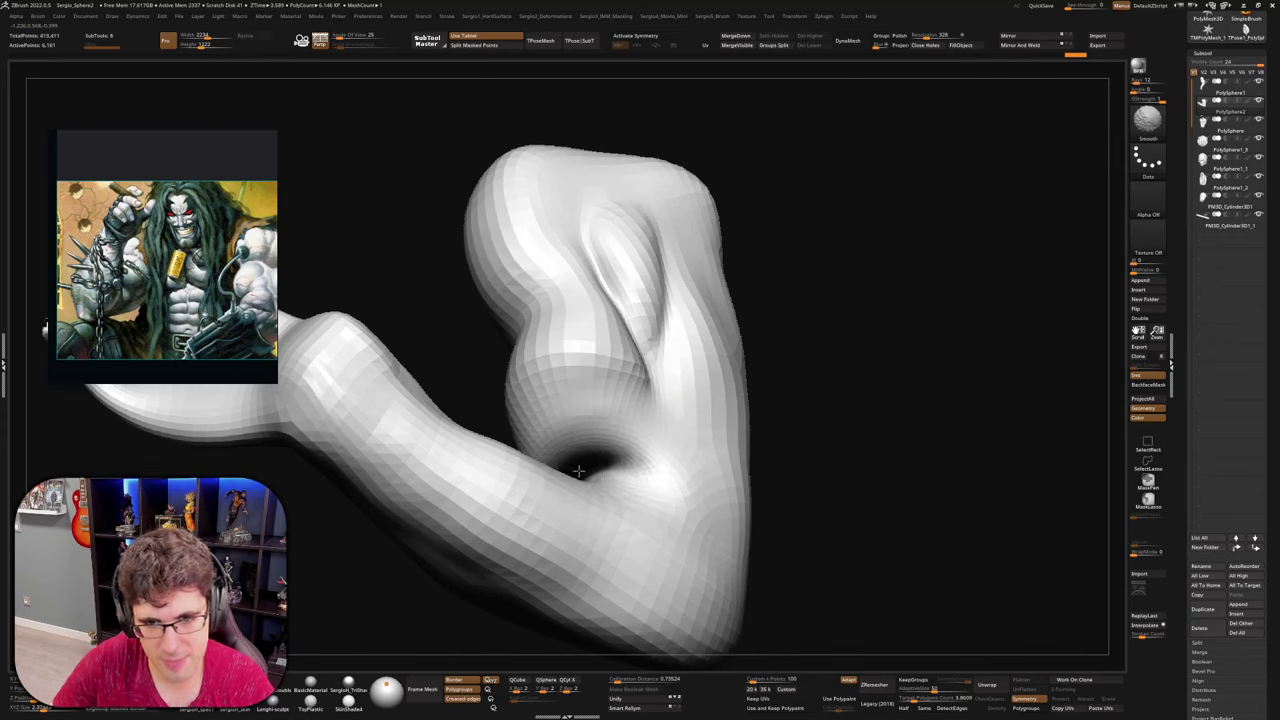
mouse_move(618, 460)
shift+mouse_down()
mouse_move(582, 475)
mouse_move(612, 456)
shift+mouse_up()
right_drag(612, 456, 608, 466)
drag(606, 468, 594, 457)
right_drag(602, 456, 598, 438)
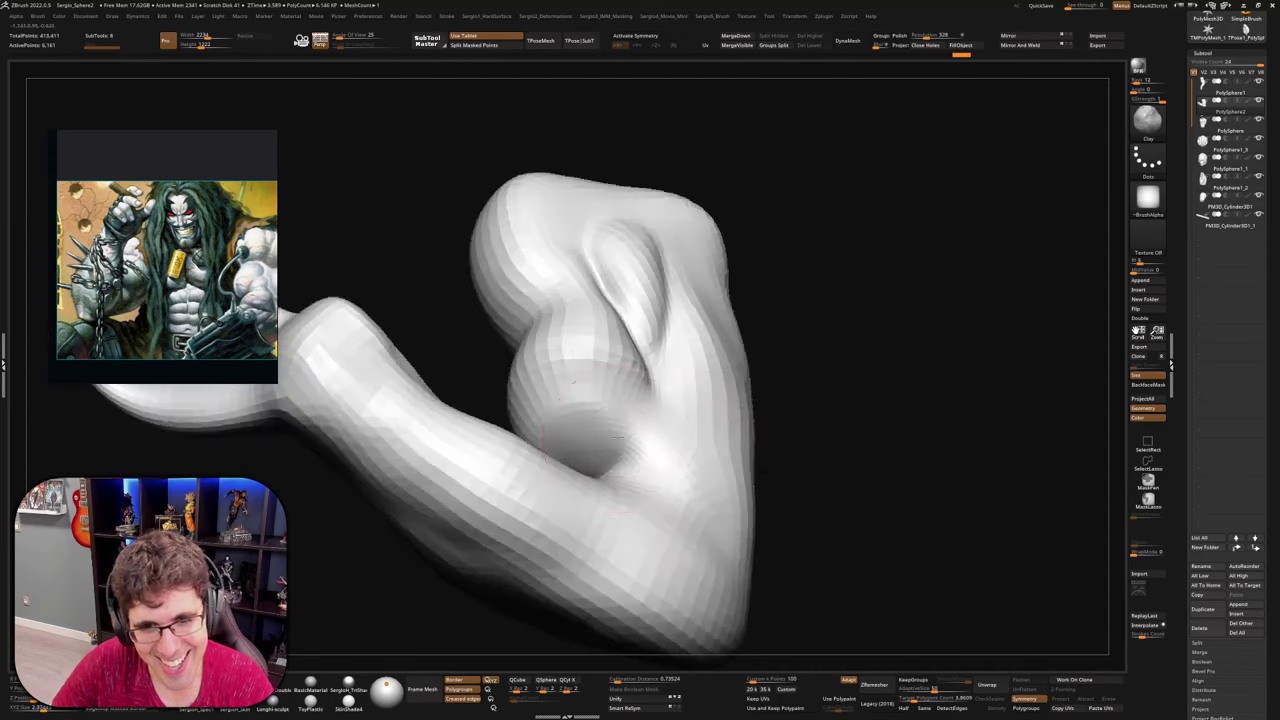
Build up the lower biceps where it presses against the forearm with the Clay brush
mouse_move(572, 404)
mouse_down()
mouse_move(591, 406)
mouse_move(608, 382)
mouse_move(632, 432)
mouse_up()
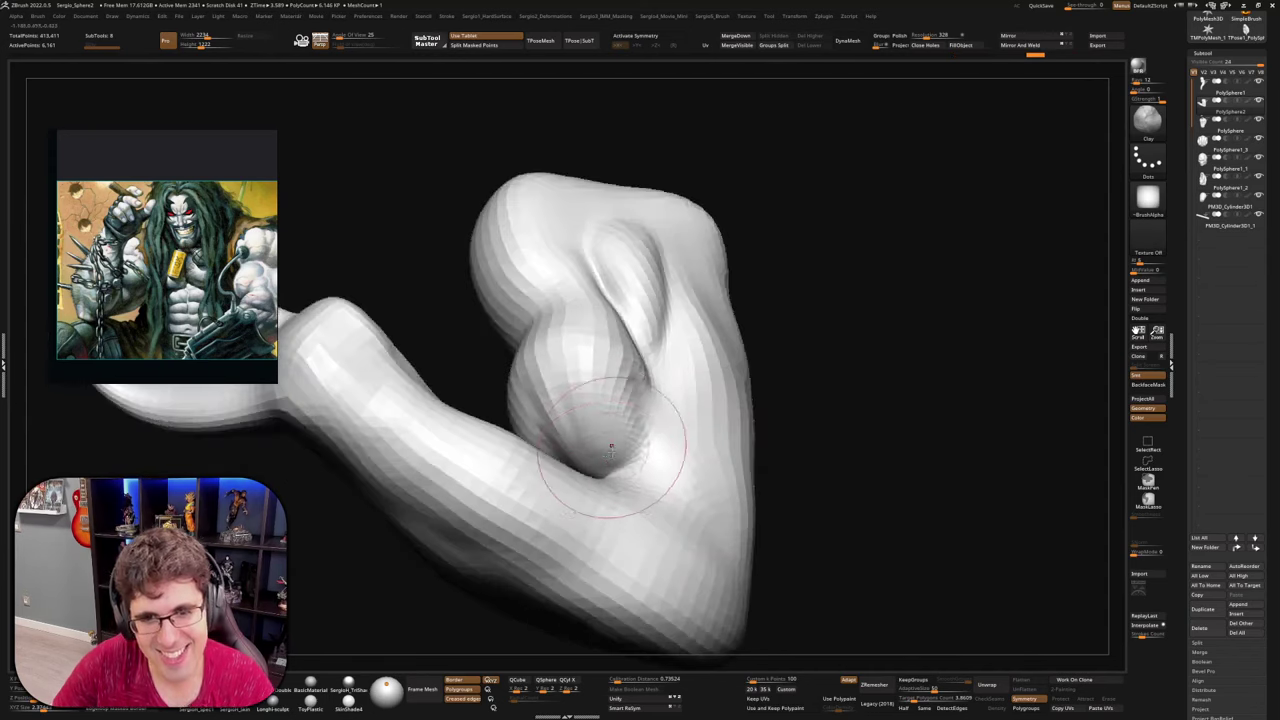
right_drag(632, 436, 618, 376)
drag(618, 376, 638, 398)
mouse_move(636, 398)
right_down()
mouse_move(692, 408)
mouse_move(644, 360)
right_up()
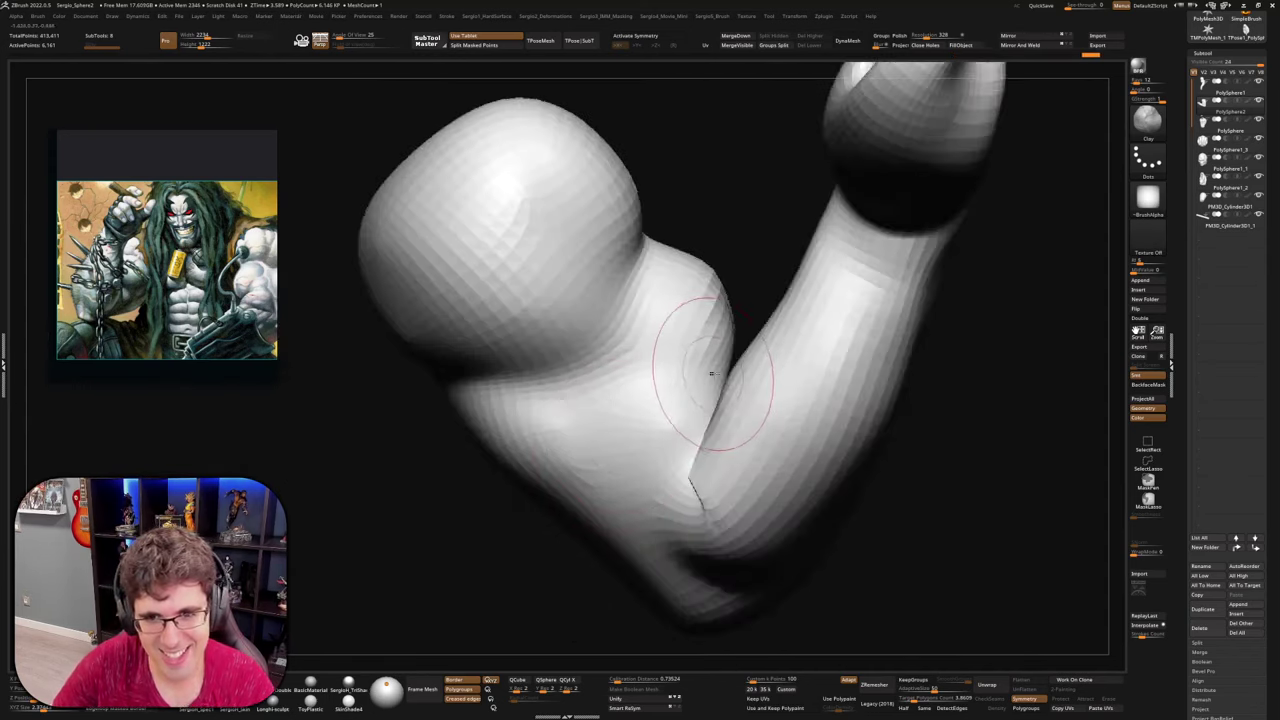
drag(711, 371, 684, 318)
Add a muscle mass on the outer forearm beside the elbow and subdivide the arm mesh once
mouse_move(674, 423)
right_down()
mouse_move(686, 486)
mouse_move(763, 541)
right_up()
drag(704, 574, 791, 497)
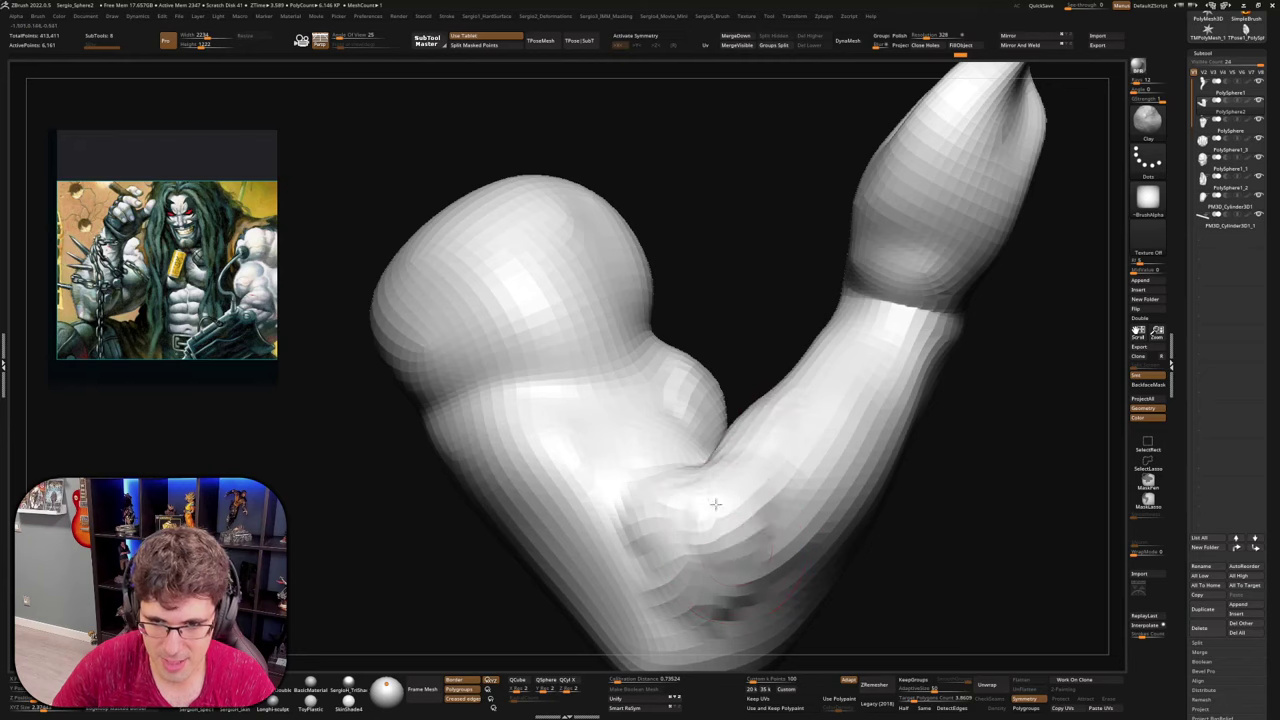
key(ctrl+d)
ctrl+right_drag(725, 546, 737, 498)
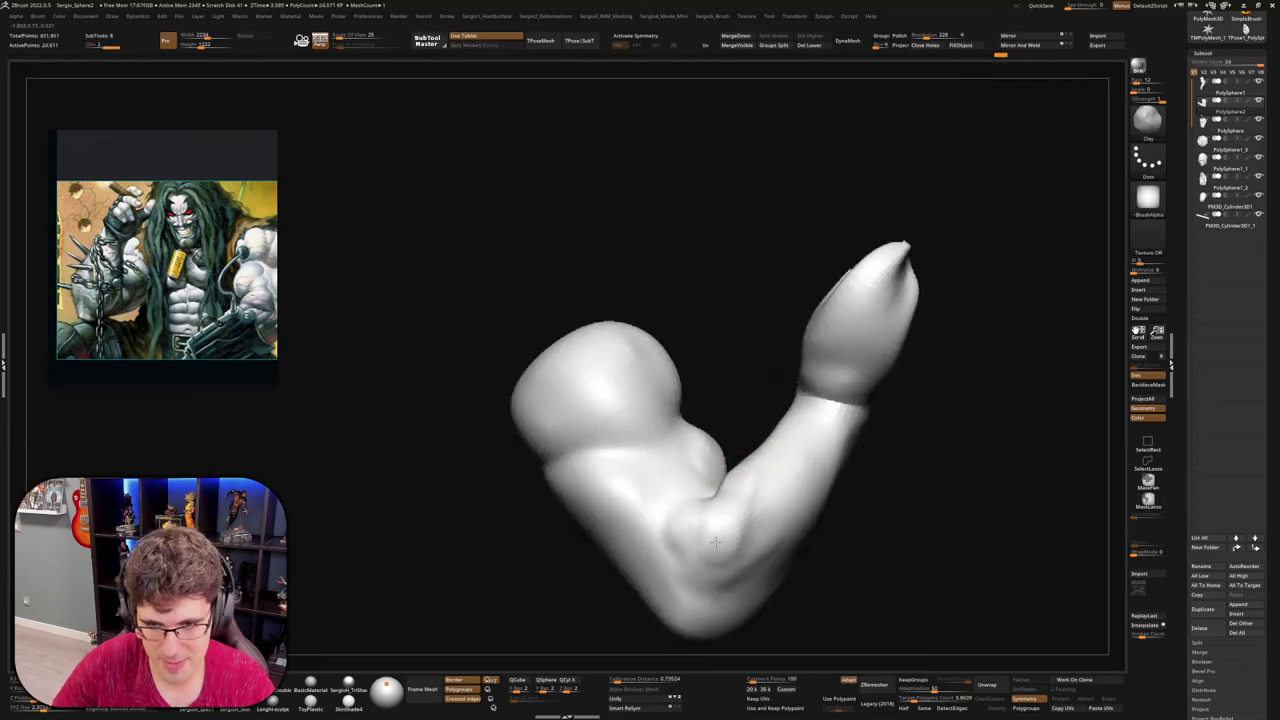
key(ctrl+1)
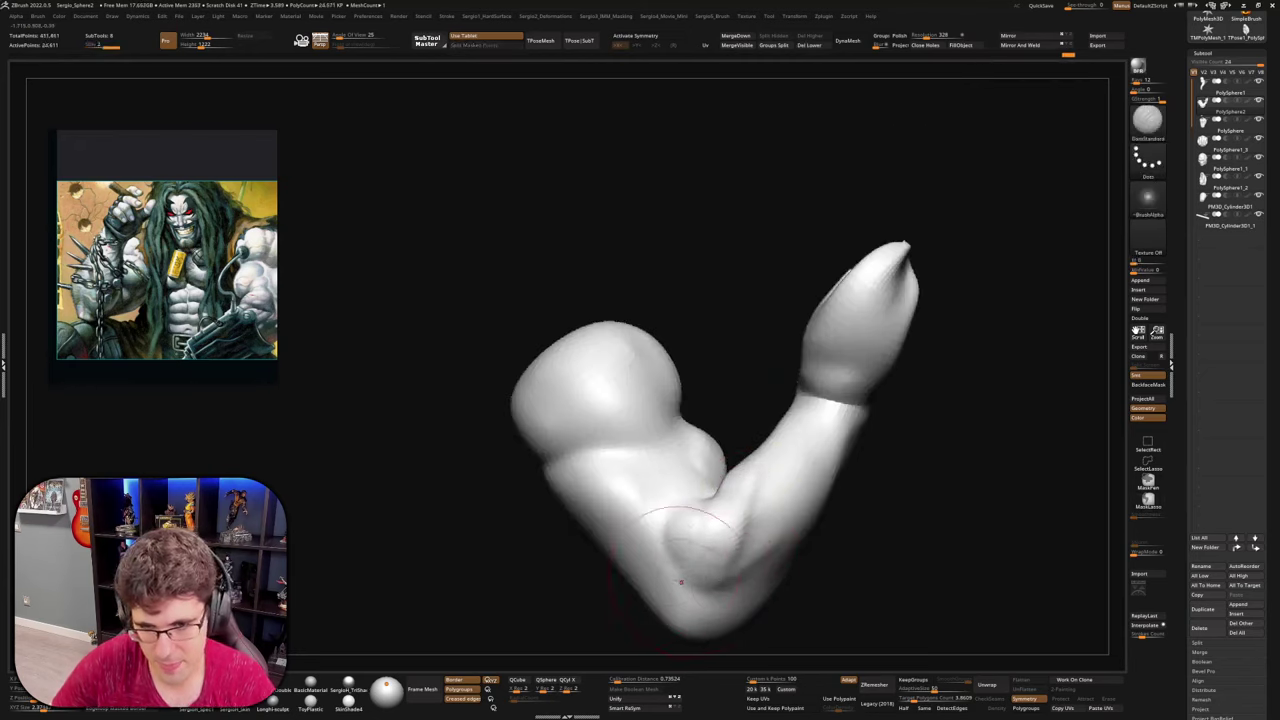
Carve the edge of the outer forearm muscle with DamStandard and build muscle bands toward the wrist with Clay
mouse_move(736, 572)
mouse_down()
mouse_move(702, 603)
mouse_move(672, 568)
mouse_up()
mouse_move(715, 560)
right_down()
mouse_move(667, 538)
mouse_move(724, 502)
right_up()
key(ctrl+2)
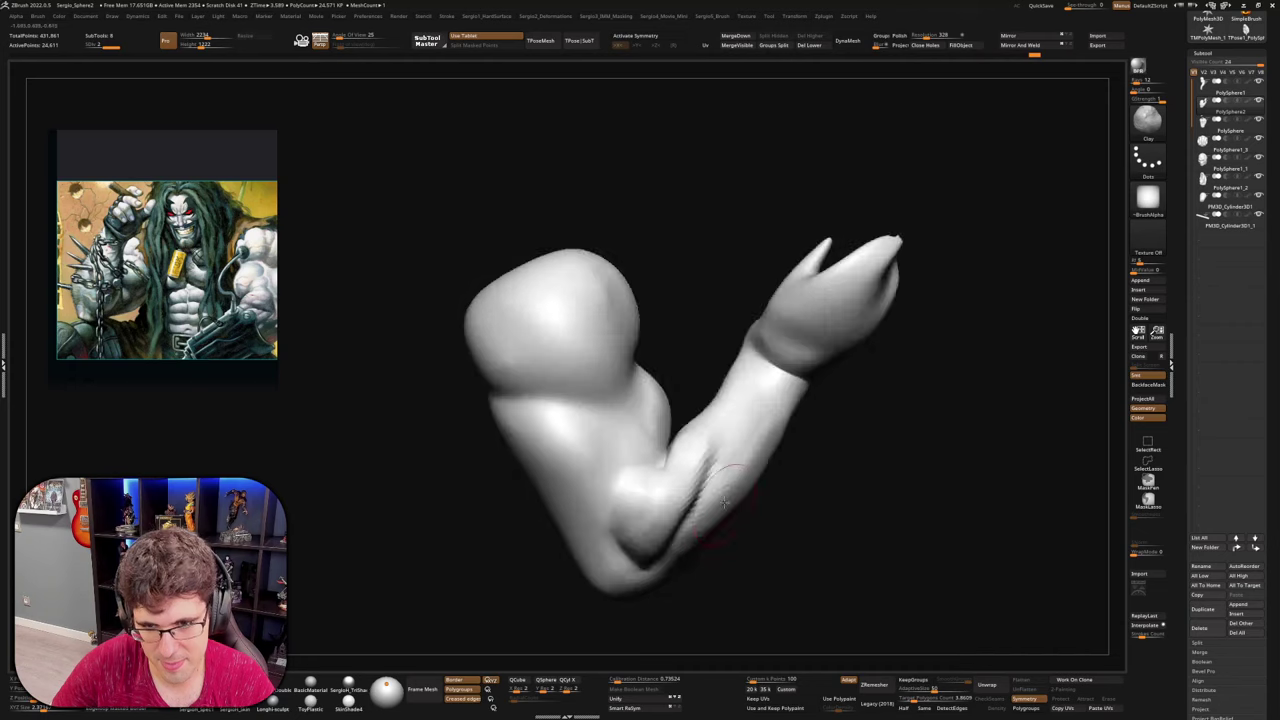
mouse_move(775, 397)
right_down()
mouse_move(723, 457)
mouse_move(728, 500)
mouse_move(714, 527)
mouse_move(777, 415)
right_up()
drag(806, 430, 738, 462)
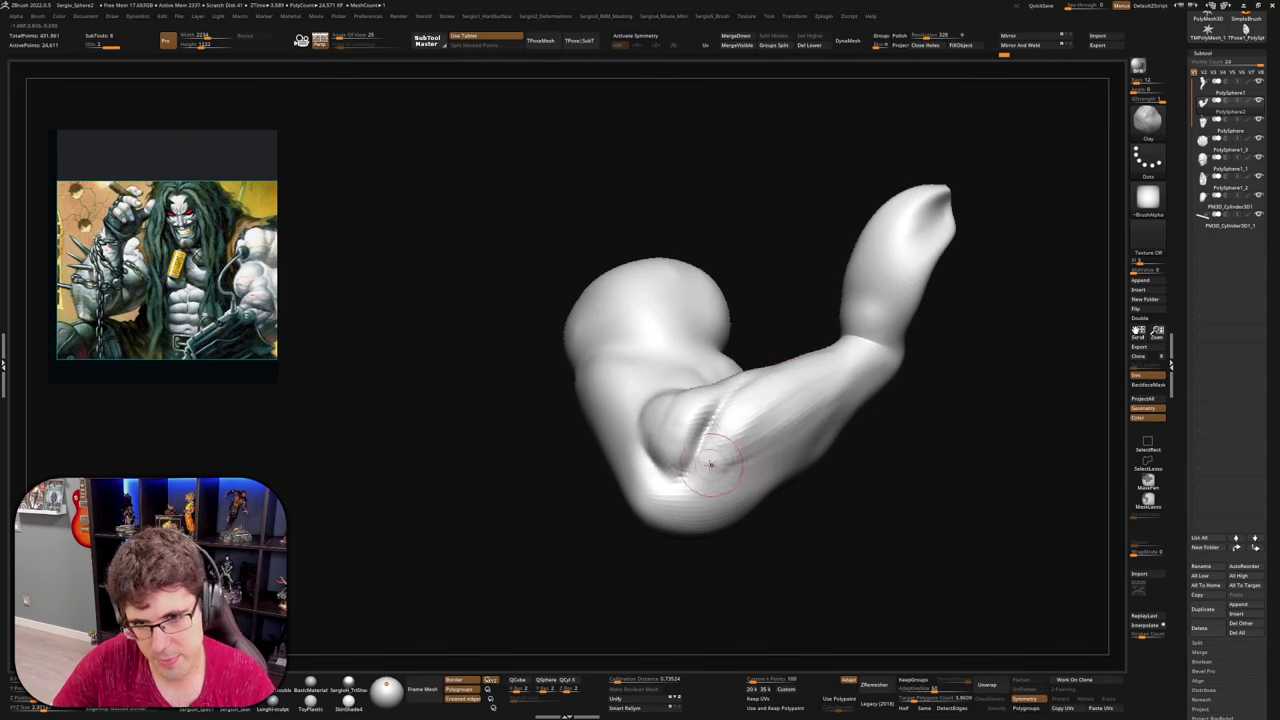
mouse_move(735, 445)
right_down()
mouse_move(757, 494)
mouse_move(800, 527)
mouse_move(760, 488)
mouse_move(712, 520)
right_up()
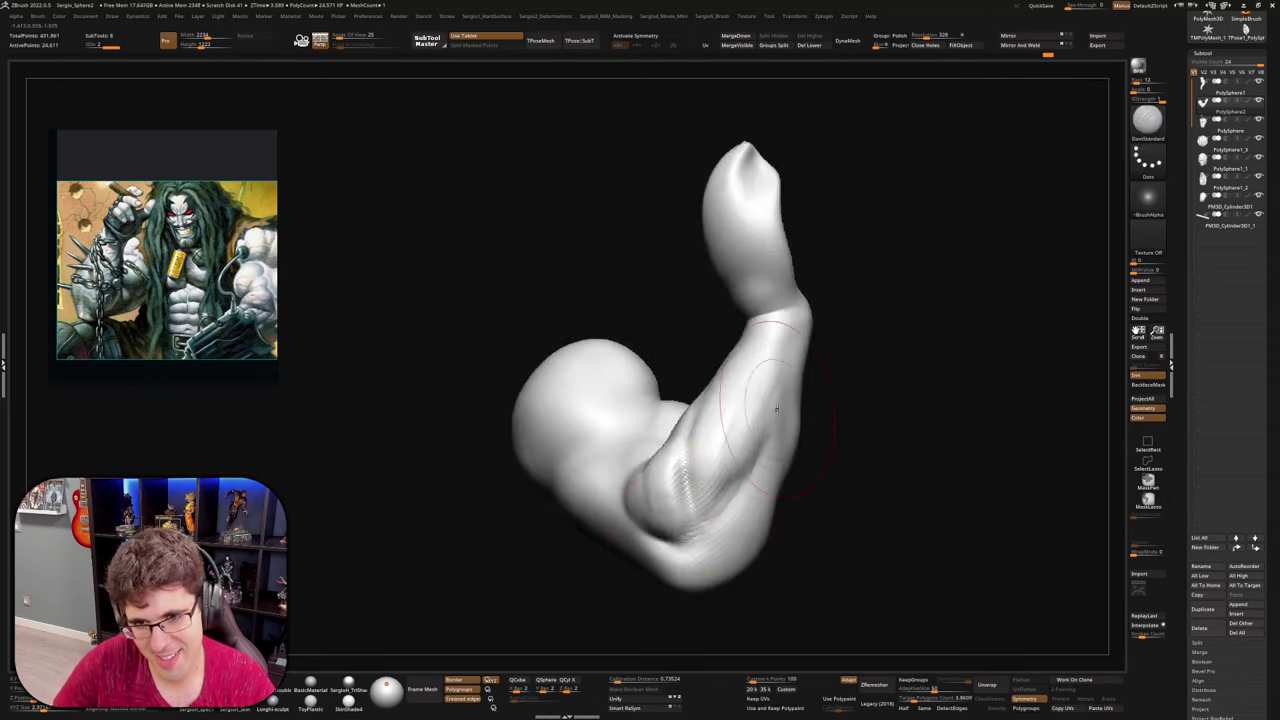
Deepen the separation between the forearm muscles down to the elbow with DamStandard
drag(780, 425, 686, 543)
right_drag(690, 540, 729, 489)
right_drag(714, 569, 700, 458)
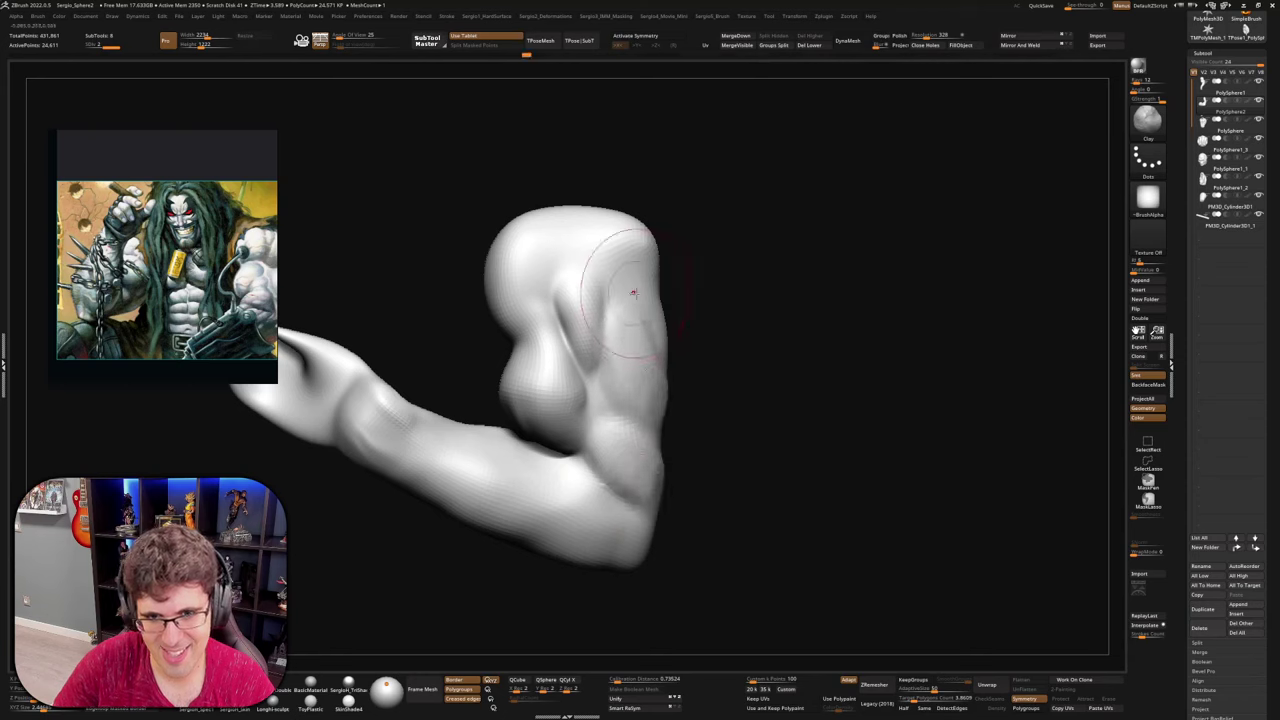
Define the triceps and elbow forms on the back of the arm with the Clay brush
right_drag(622, 300, 651, 371)
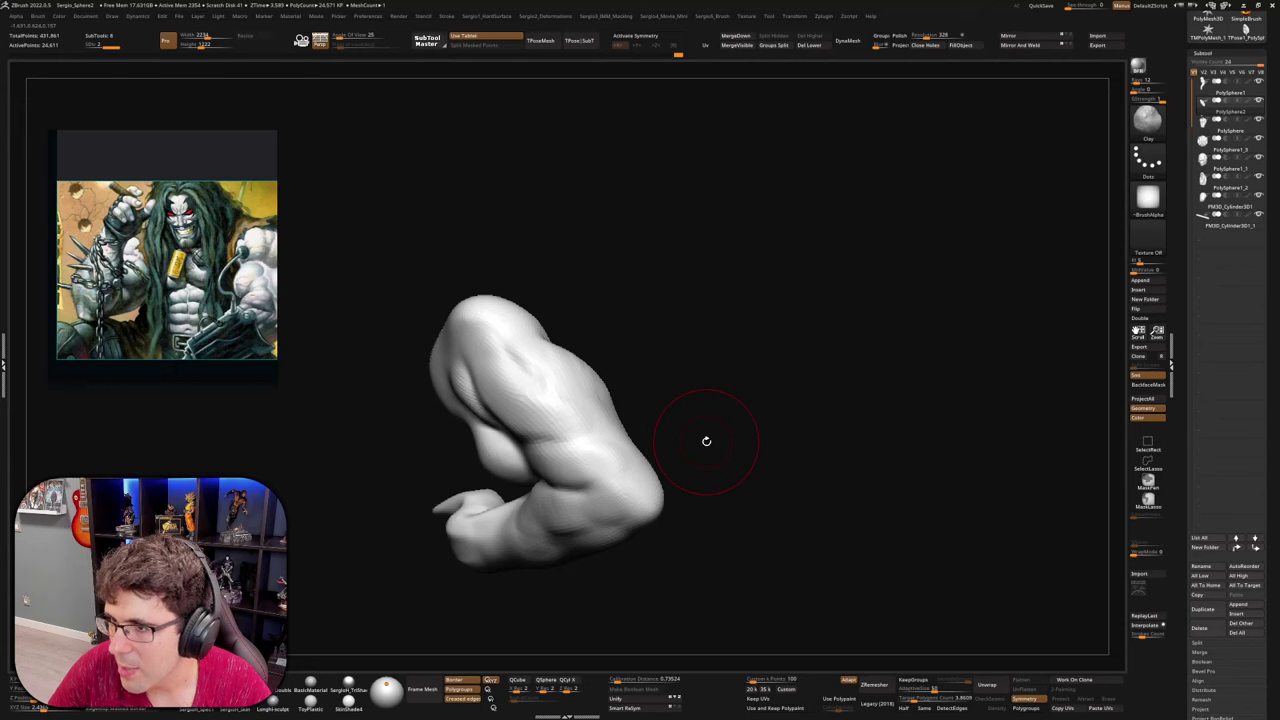
mouse_move(708, 440)
mouse_down()
mouse_move(651, 489)
mouse_move(661, 480)
mouse_up()
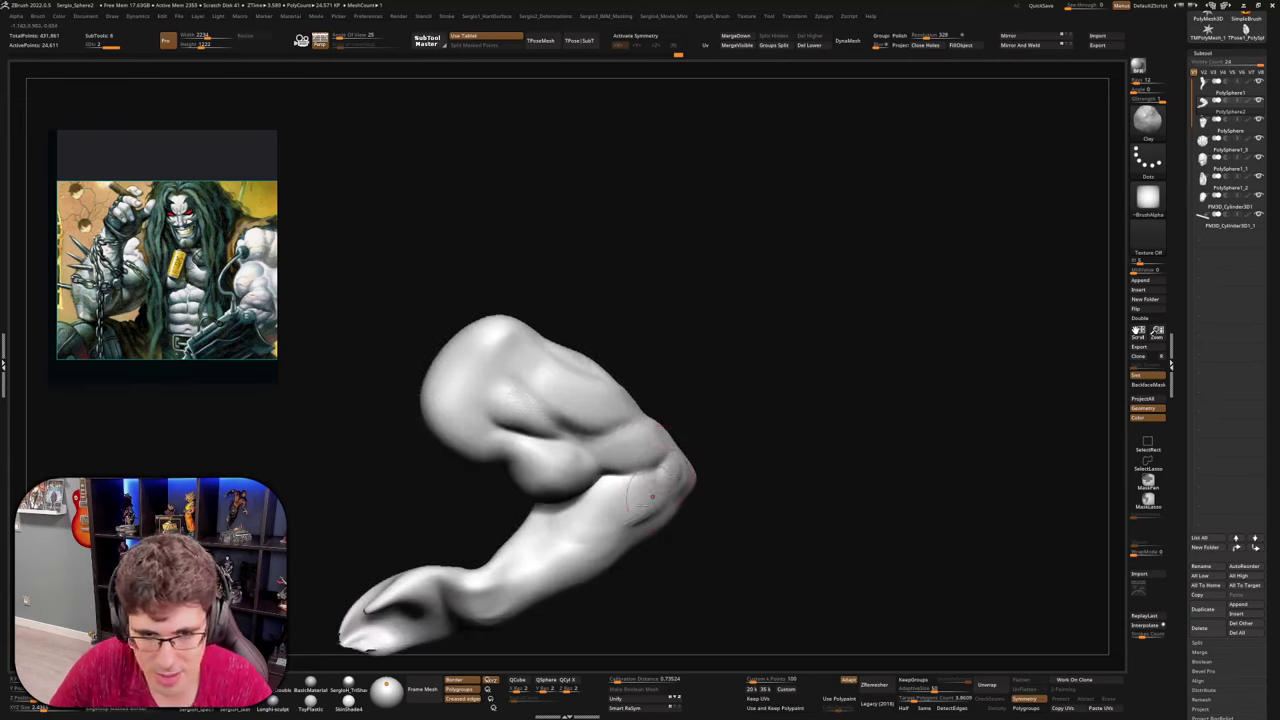
alt+drag(460, 641, 597, 510)
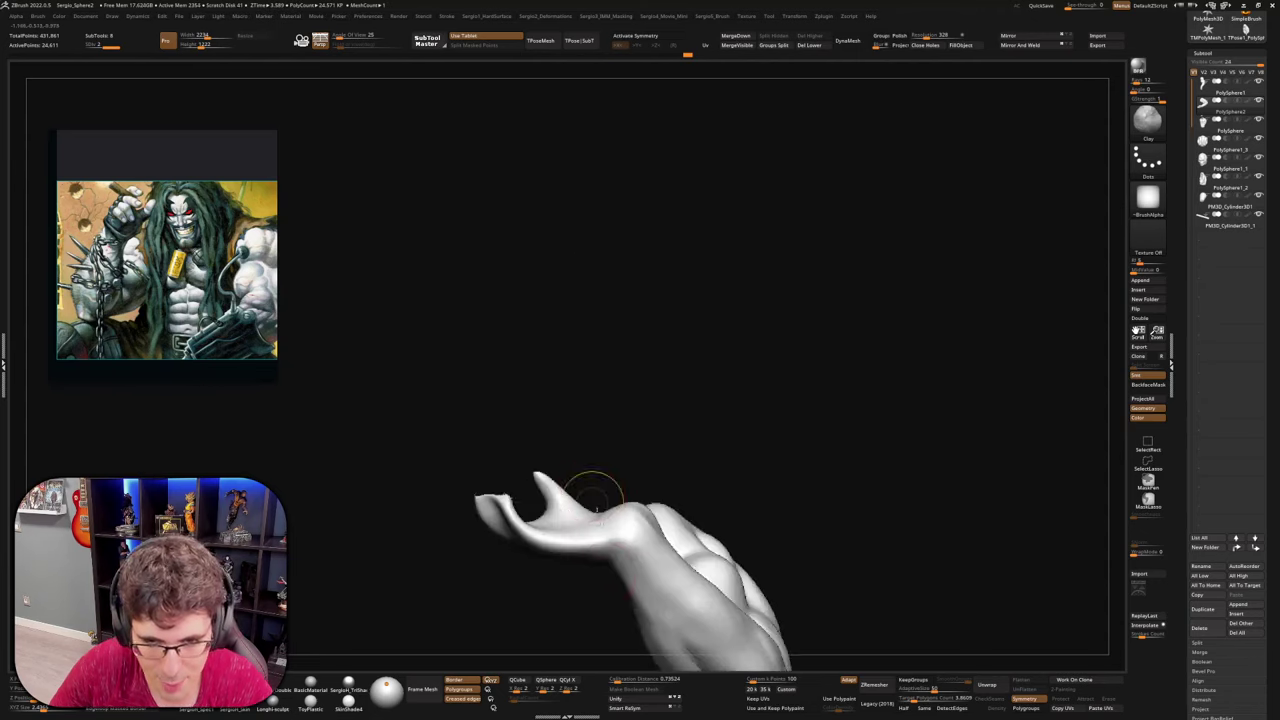
ctrl+right_drag(597, 510, 599, 570)
right_drag(599, 570, 595, 500)
right_drag(595, 500, 593, 534)
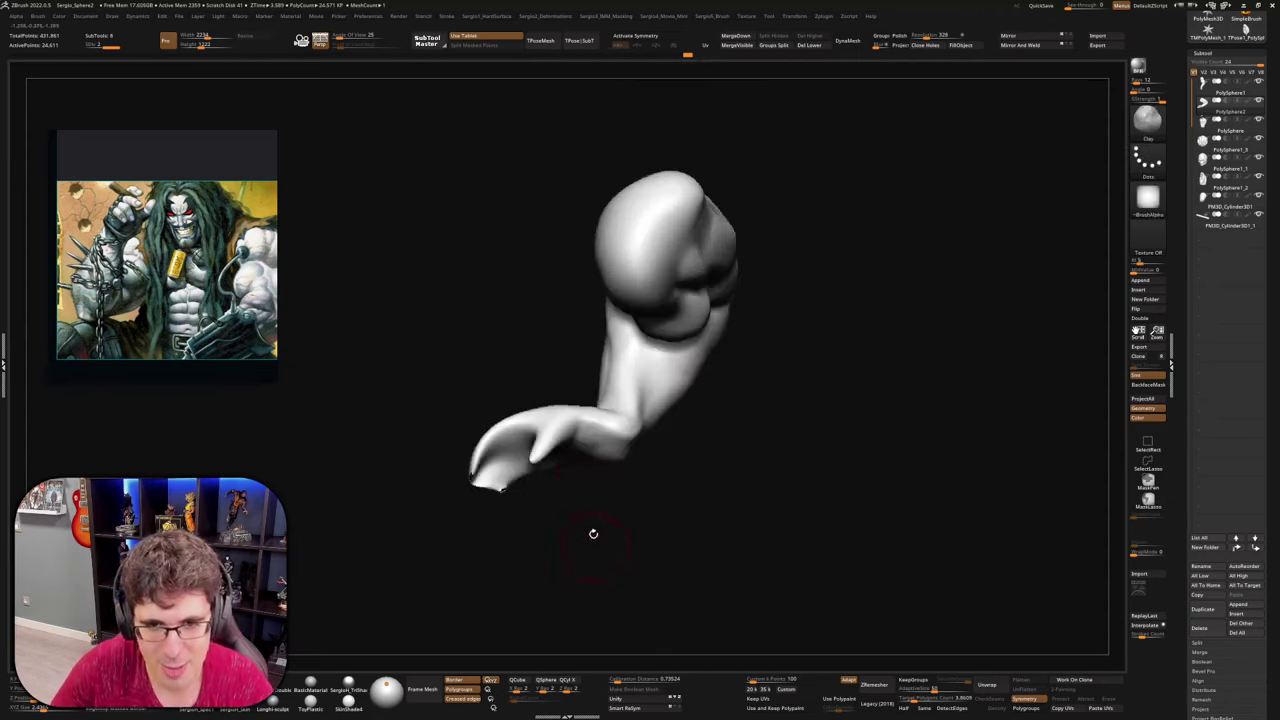
Reshape the hand near the base of the thumb with the Move brush
key(b)
key(m)
key(v)
right_drag(598, 440, 594, 517)
mouse_move(563, 428)
mouse_down()
mouse_move(550, 457)
mouse_move(537, 412)
mouse_up()
mouse_move(636, 444)
right_down()
mouse_move(596, 436)
mouse_move(602, 421)
mouse_move(596, 463)
mouse_move(600, 485)
mouse_move(657, 463)
mouse_move(650, 540)
mouse_move(588, 571)
mouse_move(584, 560)
mouse_move(566, 581)
mouse_move(560, 558)
right_up()
Adjust the inner wrist and hand silhouette with the Move brush from several angles
key(b)
key(c)
key(l)
key(b)
key(m)
key(v)
key(s)
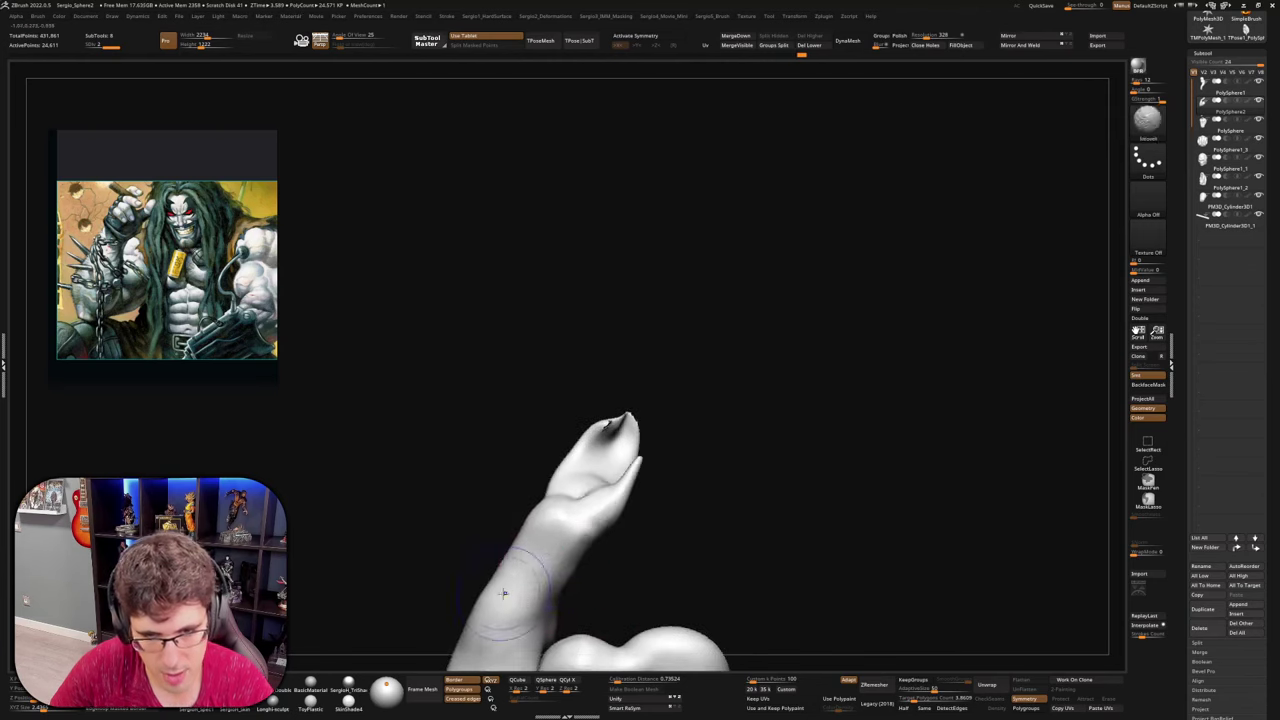
right_drag(504, 593, 552, 499)
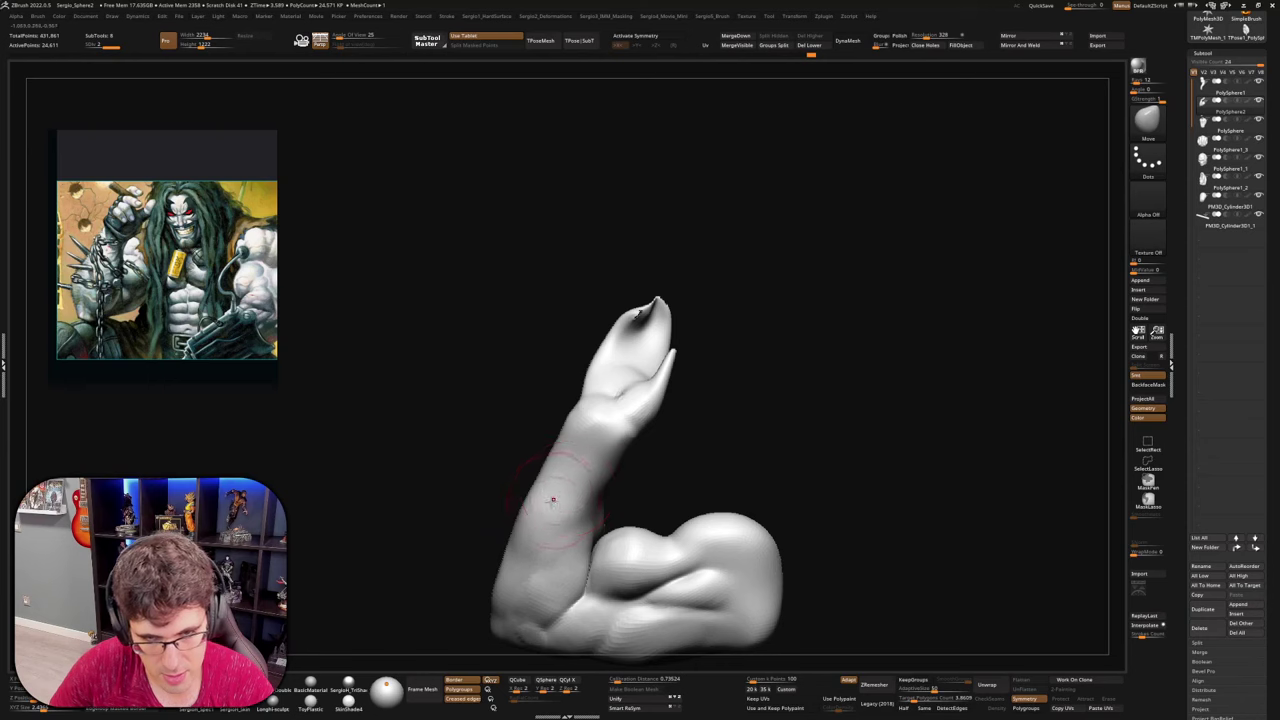
right_drag(572, 448, 626, 456)
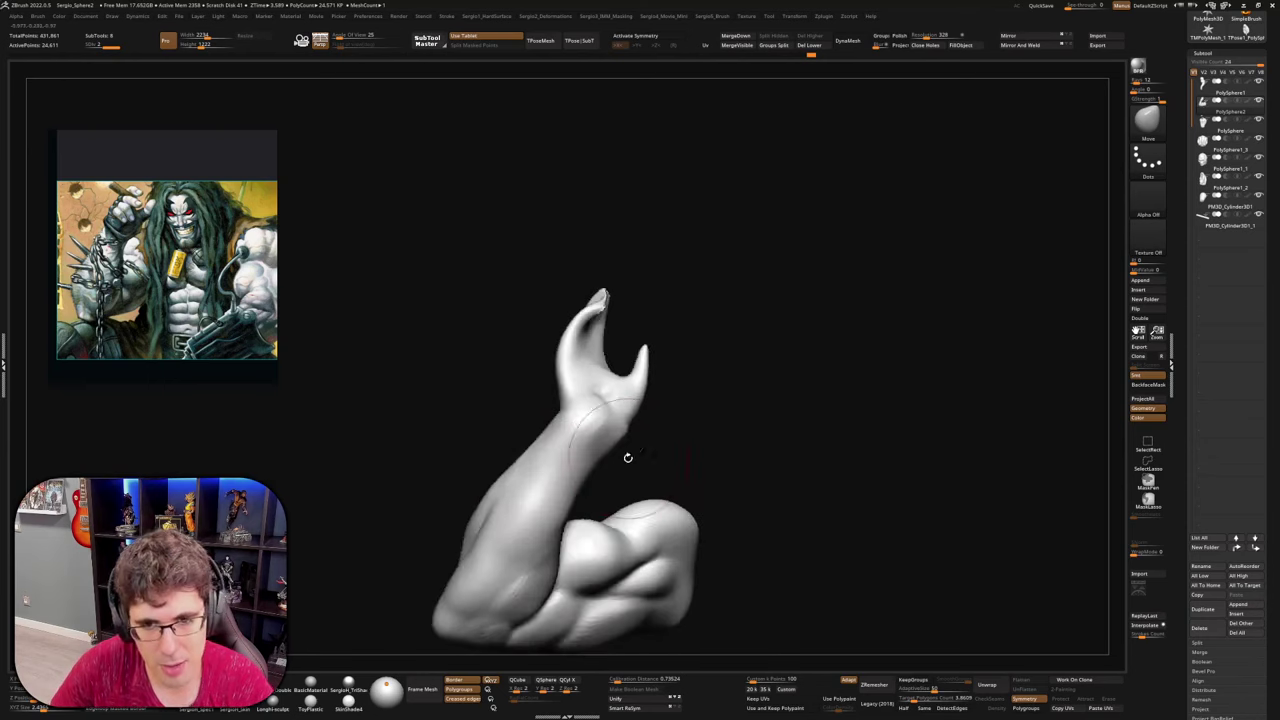
key(ctrl+shift+t)
mouse_move(596, 437)
mouse_down()
mouse_move(578, 454)
mouse_move(622, 445)
mouse_up()
mouse_move(612, 420)
alt+right_down()
mouse_move(575, 518)
mouse_move(617, 521)
mouse_move(587, 515)
alt+right_up()
key(b)
key(m)
key(v)
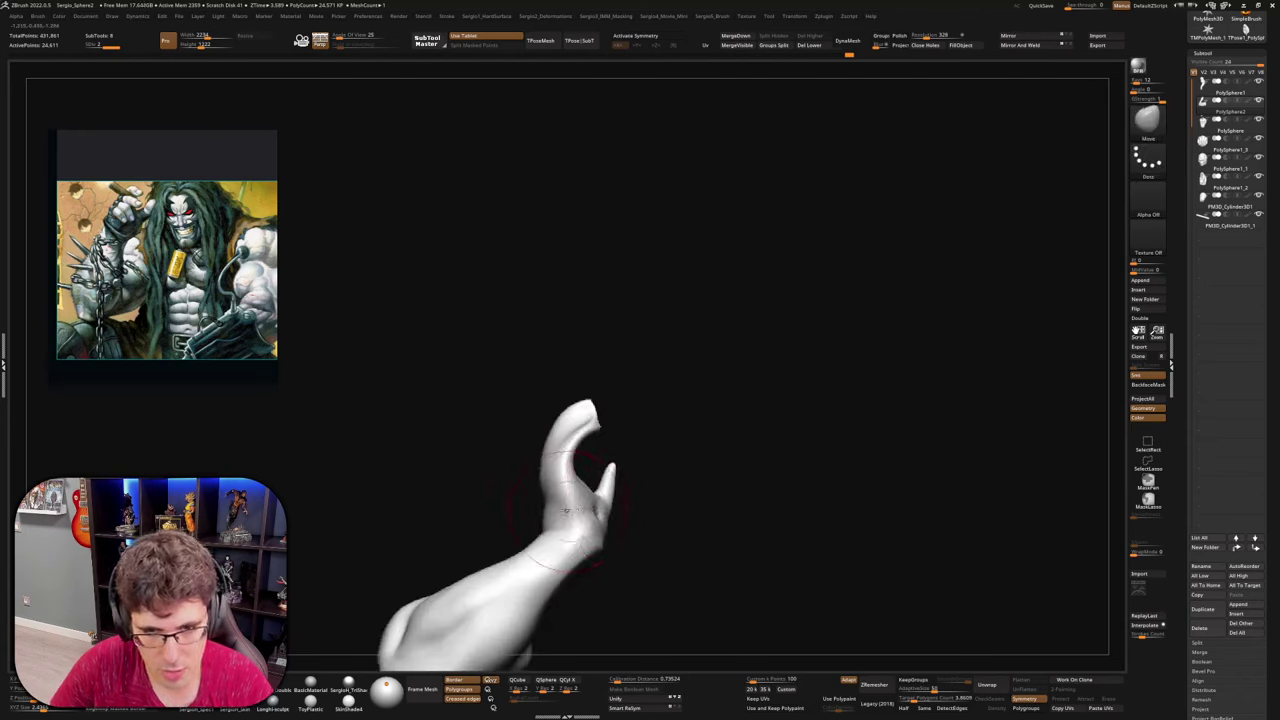
mouse_move(550, 508)
right_down()
mouse_move(590, 530)
mouse_move(558, 539)
mouse_move(600, 550)
mouse_move(586, 510)
mouse_move(576, 525)
right_up()
Mark the knuckles on the back of the hand using the Clay and DamStandard brushes
key(b)
key(c)
key(l)
right_drag(530, 574, 500, 460)
key(b)
key(d)
key(s)
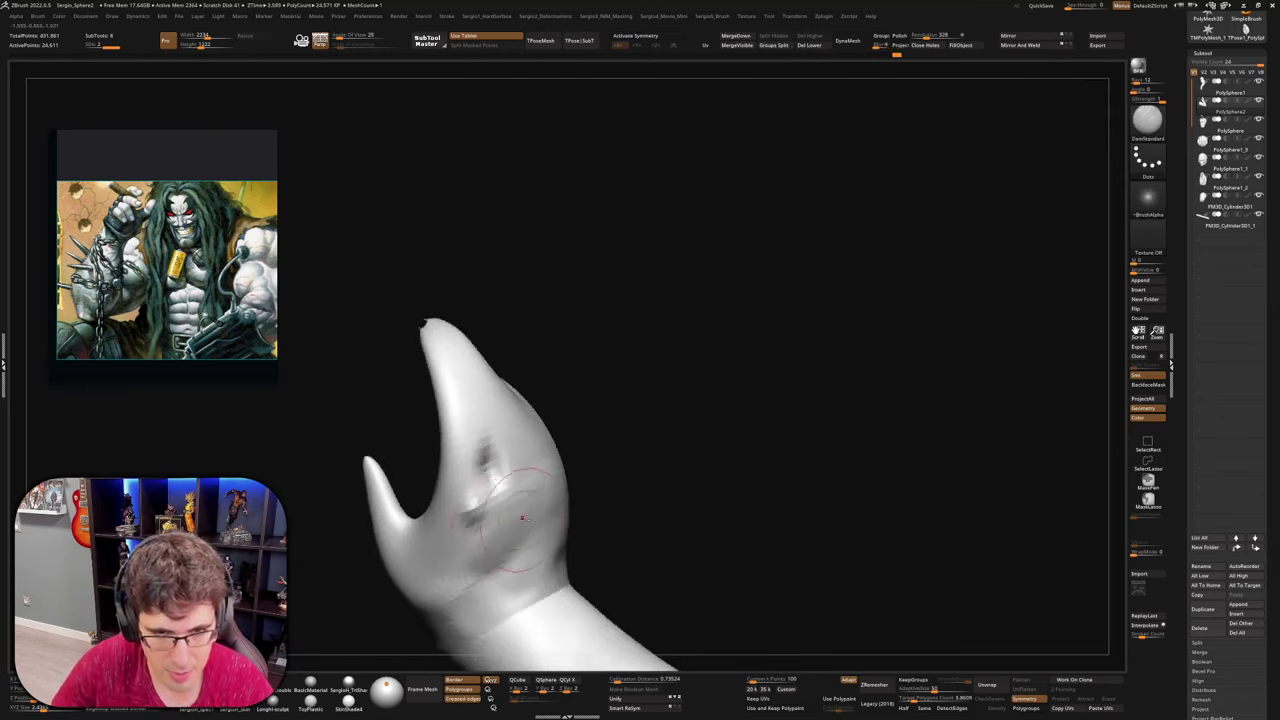
Refine the wrist and heel of the hand with the Move brush
mouse_move(522, 518)
right_down()
mouse_move(550, 484)
mouse_move(598, 500)
mouse_move(588, 543)
mouse_move(592, 507)
right_up()
key(b)
key(m)
key(v)
drag(592, 514, 590, 506)
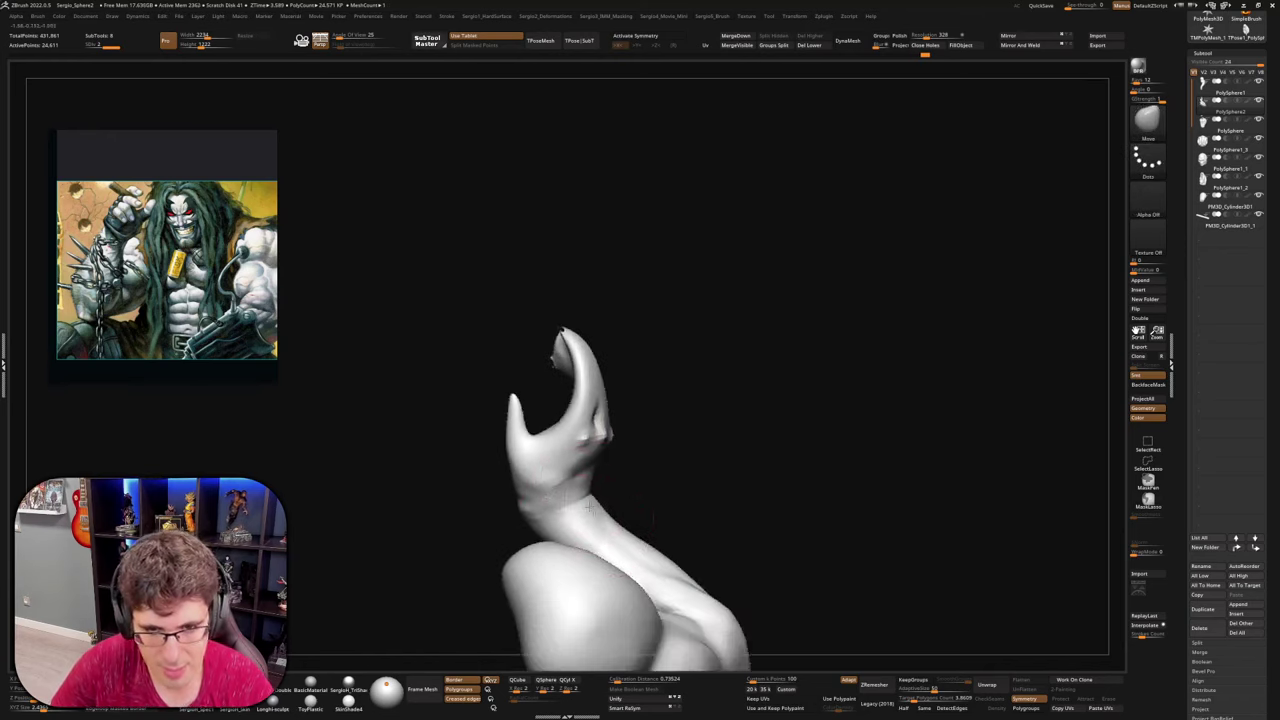
right_drag(581, 501, 565, 492)
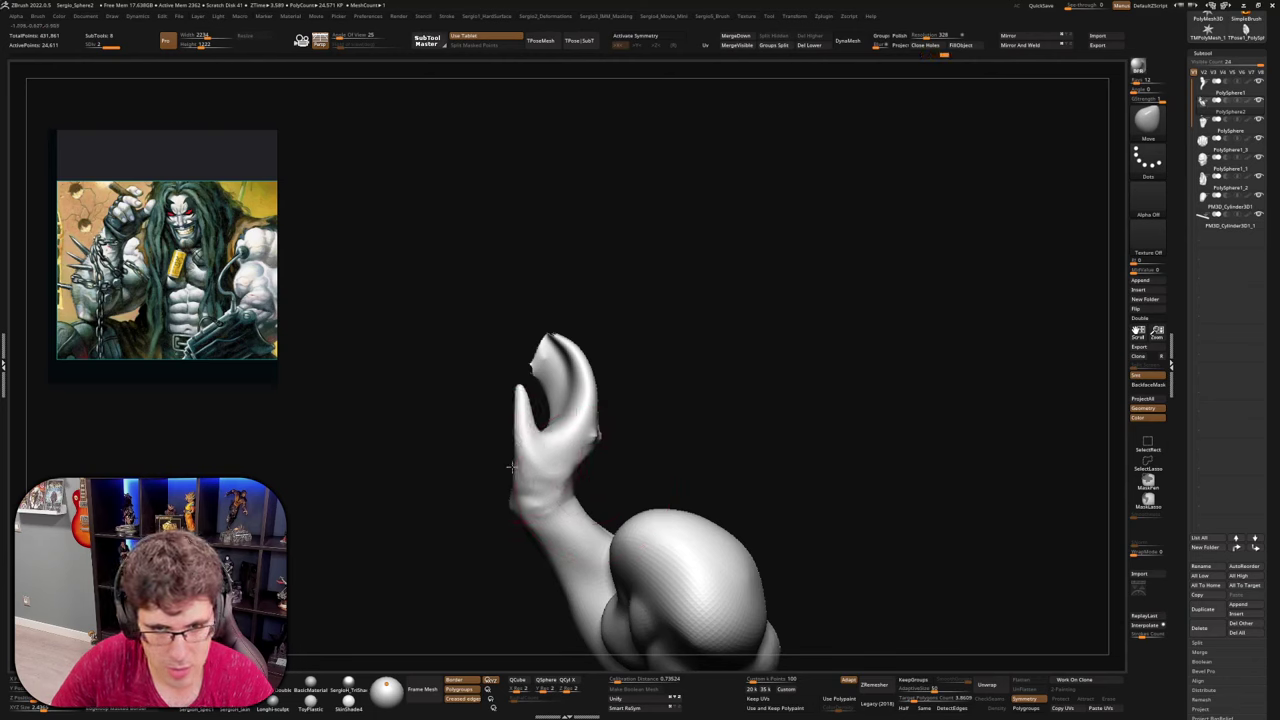
Adjust the thumb and palm so that the hand's gripping shape works from the front and side
mouse_move(510, 467)
right_down()
mouse_move(554, 480)
mouse_move(521, 441)
mouse_move(543, 467)
mouse_move(518, 490)
right_up()
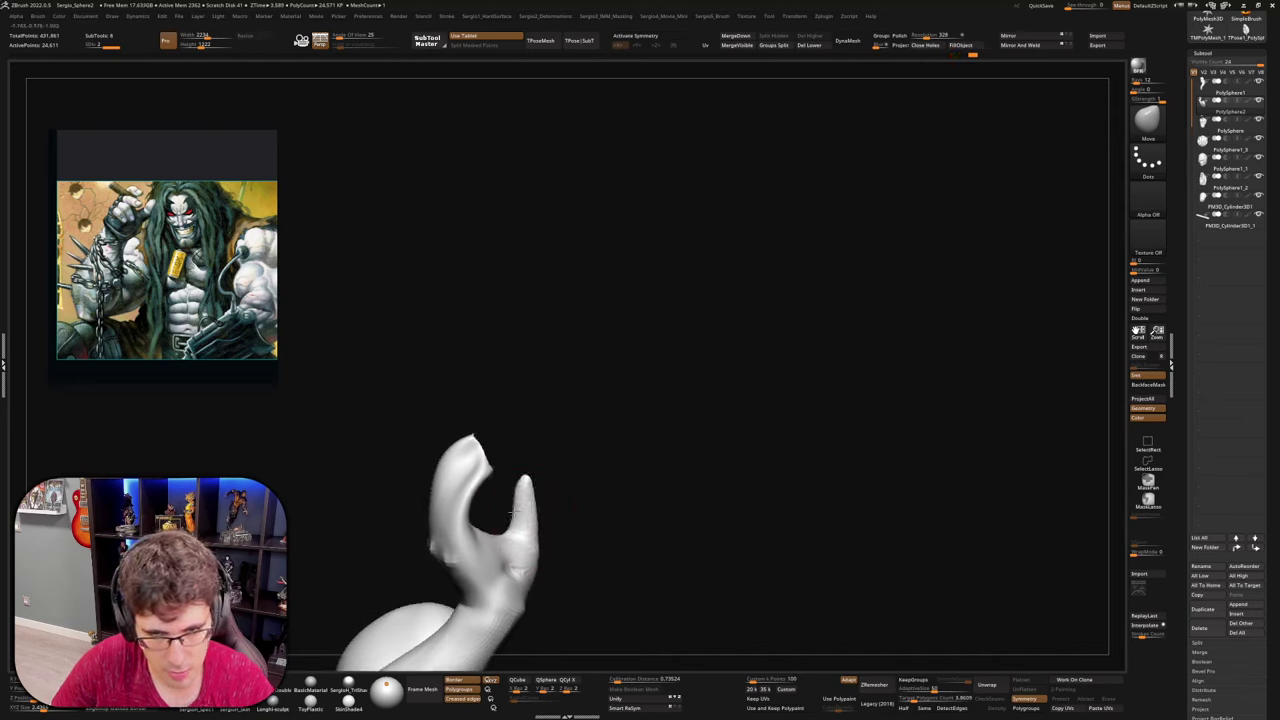
right_drag(512, 510, 517, 536)
mouse_move(492, 562)
mouse_down()
mouse_move(574, 546)
mouse_move(563, 554)
mouse_up()
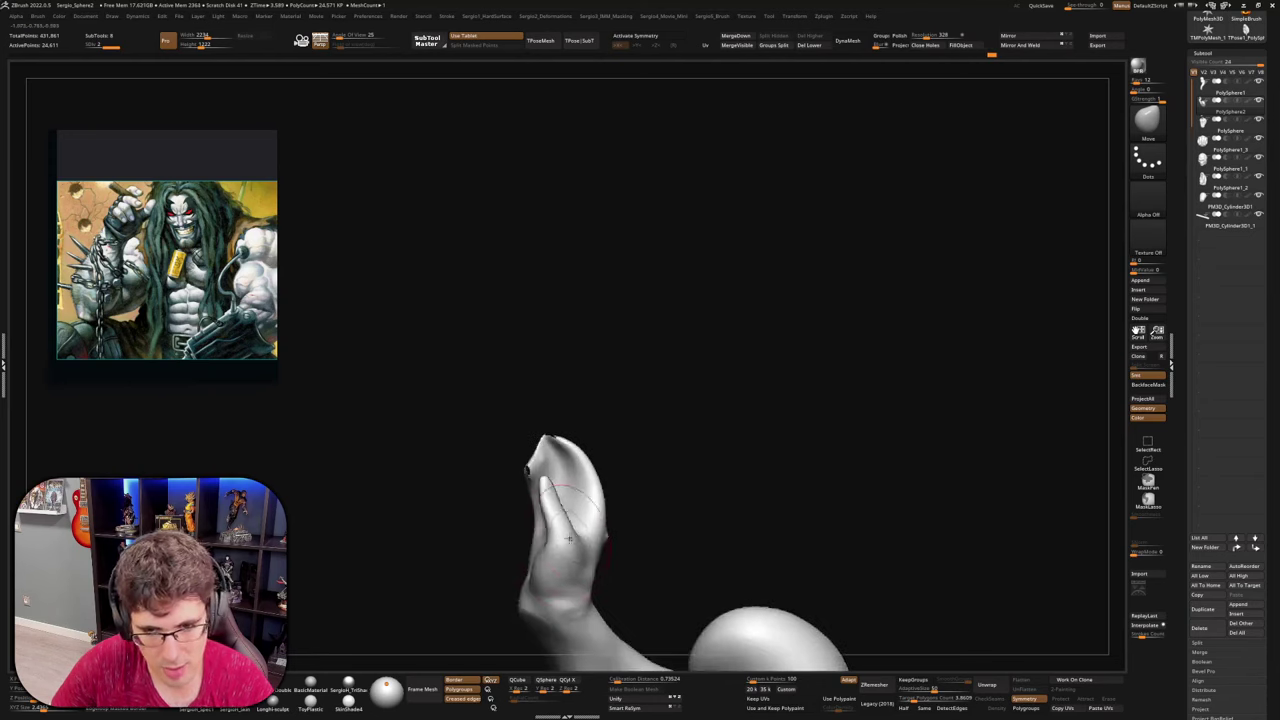
mouse_move(549, 508)
mouse_down()
mouse_move(586, 508)
mouse_move(594, 537)
mouse_move(563, 622)
mouse_move(575, 555)
mouse_move(526, 543)
mouse_up()
Build up the inner wrist and upper forearm with a resized Clay brush
key(b)
key(c)
key(l)
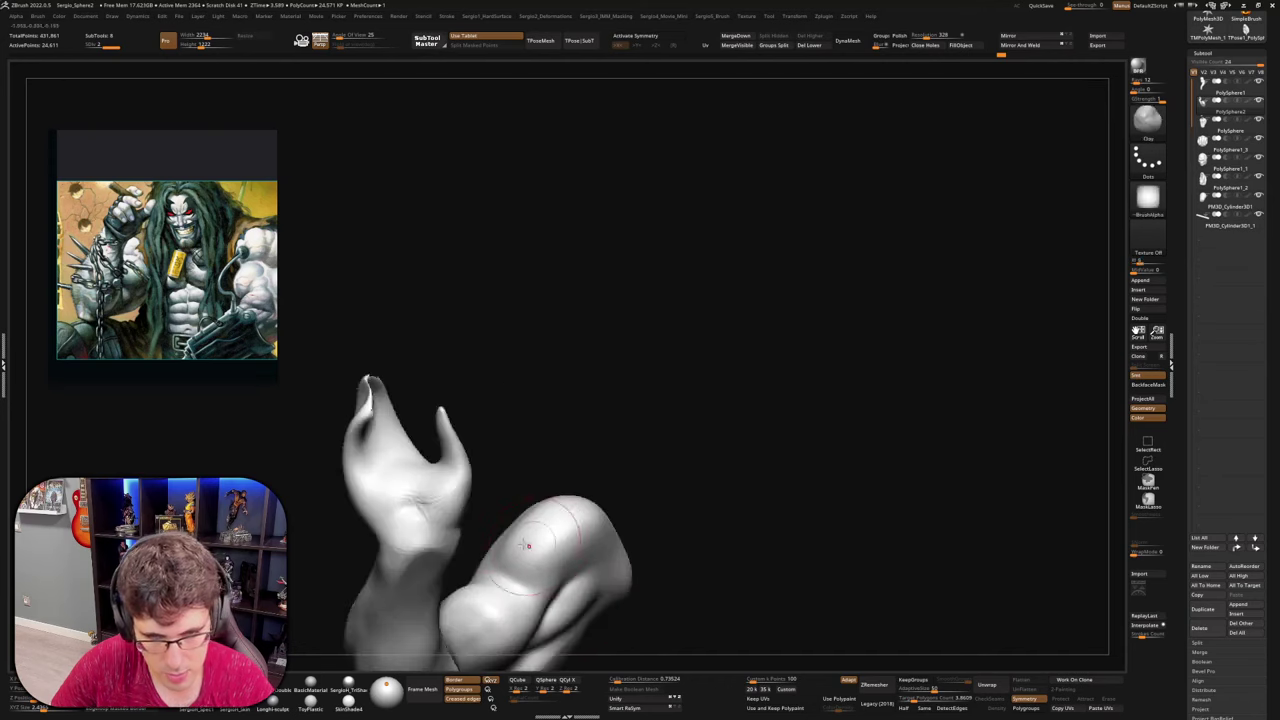
key(s)
mouse_move(458, 520)
mouse_down()
mouse_move(561, 524)
mouse_move(492, 588)
mouse_up()
mouse_move(510, 542)
mouse_down()
mouse_move(496, 582)
mouse_move(490, 542)
mouse_move(504, 536)
mouse_up()
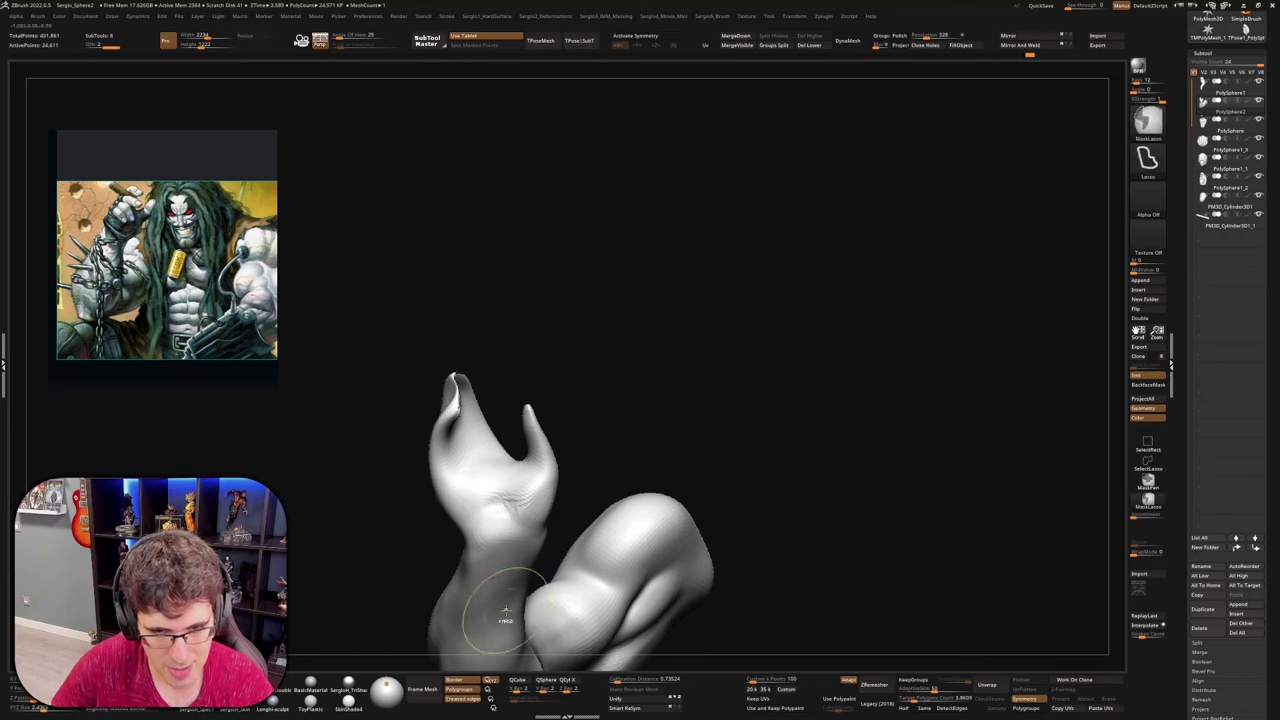
Build up the biceps and shoulder masses of the bent arm with the Clay brush
ctrl+right_drag(508, 607, 514, 528)
ctrl+right_drag(577, 600, 580, 640)
key(alt+shift+s)
key(alt+shift+s)
drag(489, 506, 573, 500)
mouse_move(573, 500)
ctrl+right_down()
mouse_move(590, 536)
mouse_move(612, 530)
ctrl+right_up()
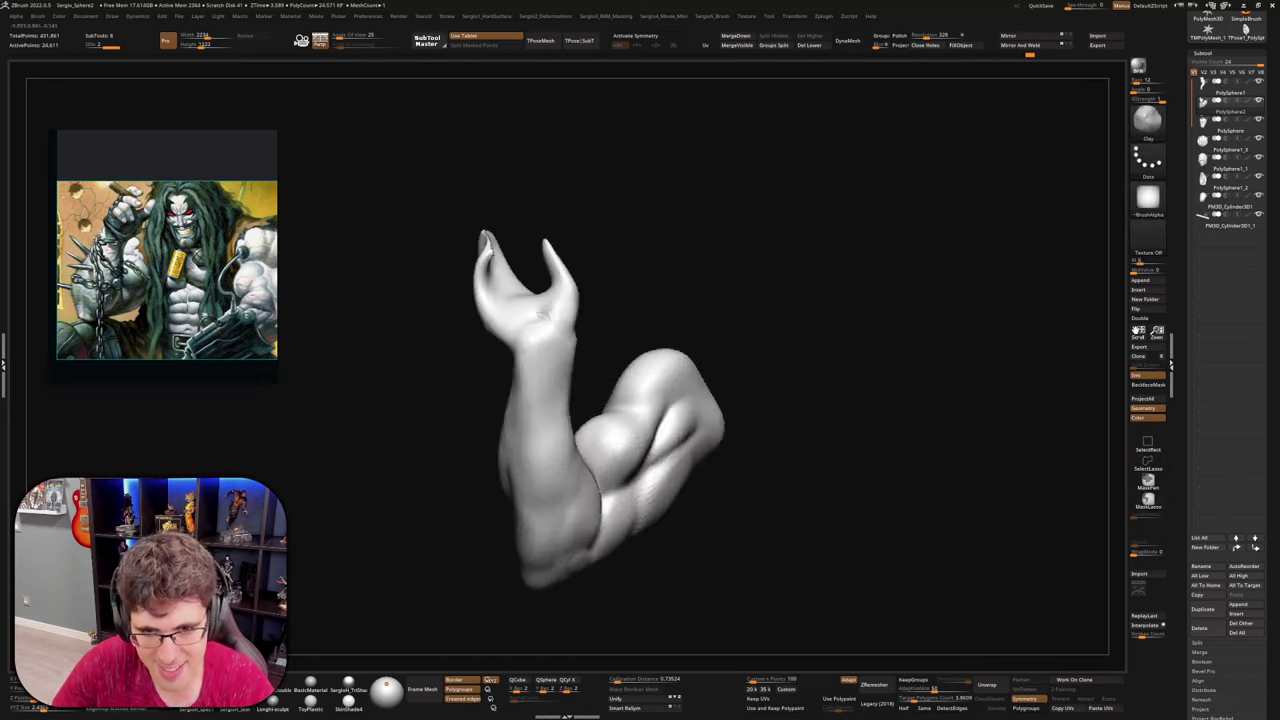
drag(636, 442, 601, 488)
drag(670, 358, 640, 370)
right_drag(682, 410, 732, 402)
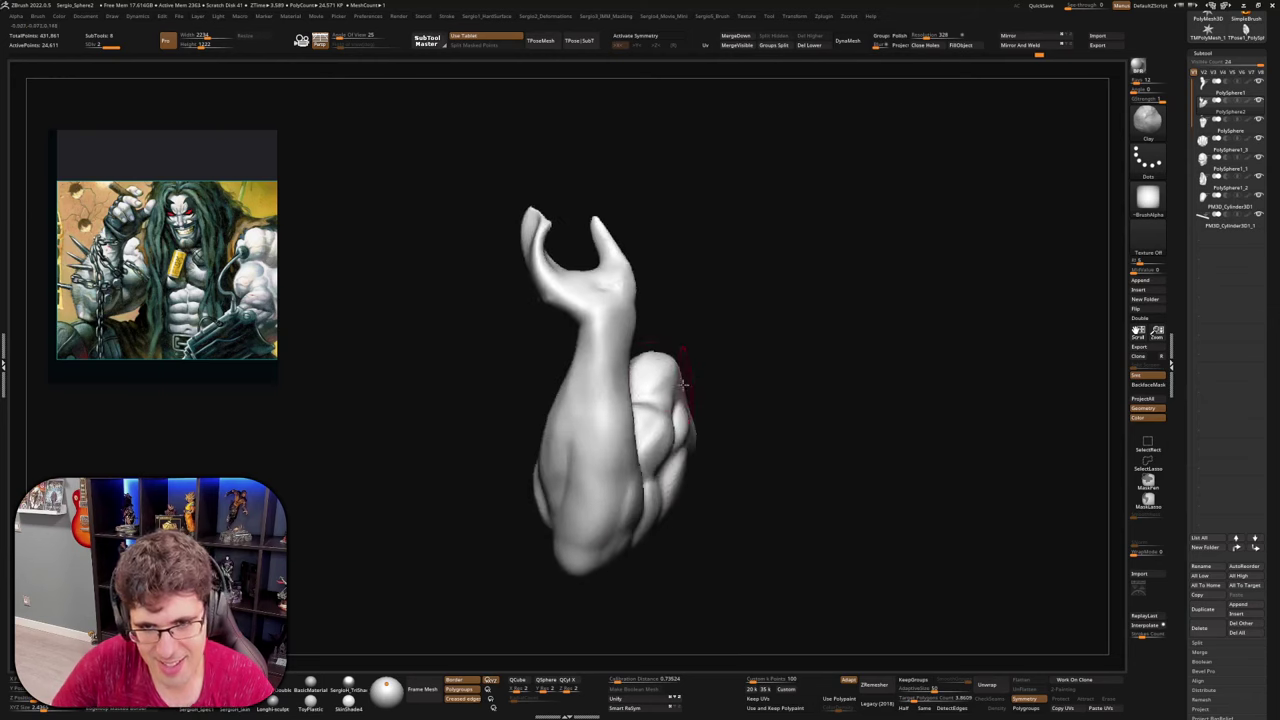
Reshape the top of the raised arm's shoulder with the Move brush, checking it from several angles
key(b)
key(m)
key(v)
mouse_move(680, 350)
mouse_down()
mouse_move(660, 389)
mouse_move(650, 374)
mouse_move(676, 370)
mouse_up()
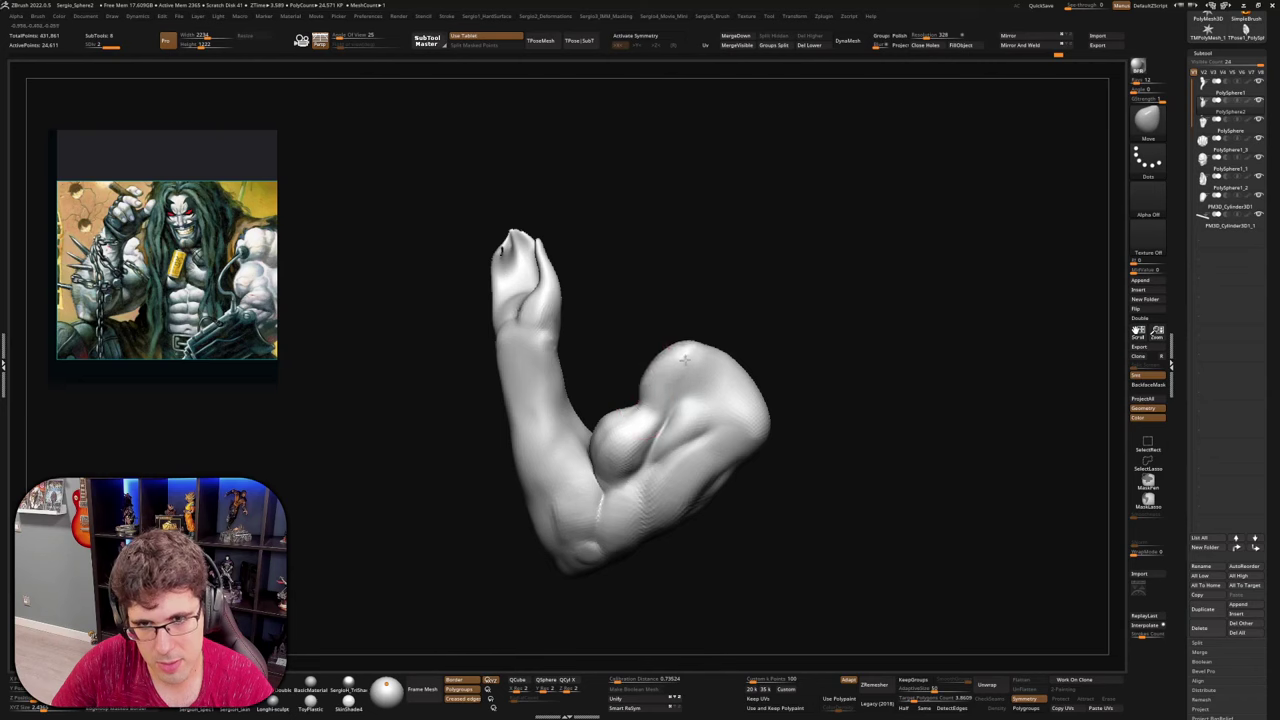
right_drag(676, 376, 714, 354)
drag(681, 356, 670, 366)
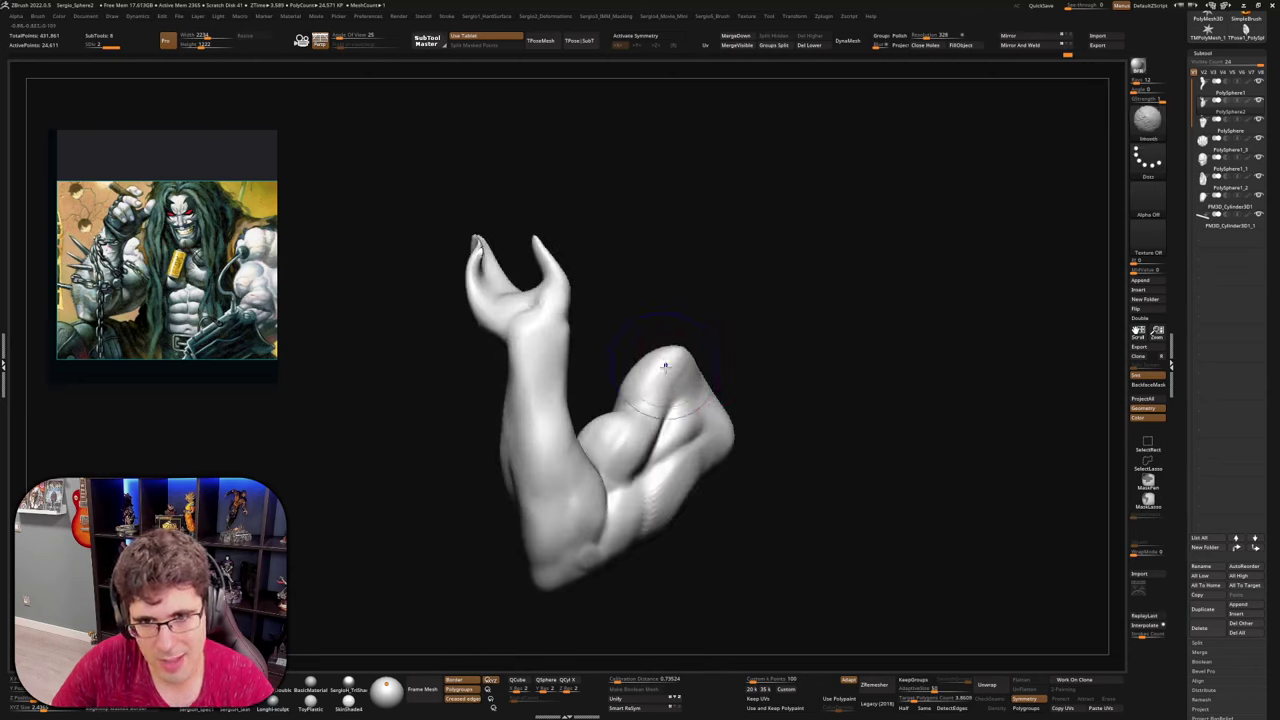
mouse_move(664, 366)
right_down()
mouse_move(720, 374)
mouse_move(777, 357)
mouse_move(661, 446)
right_up()
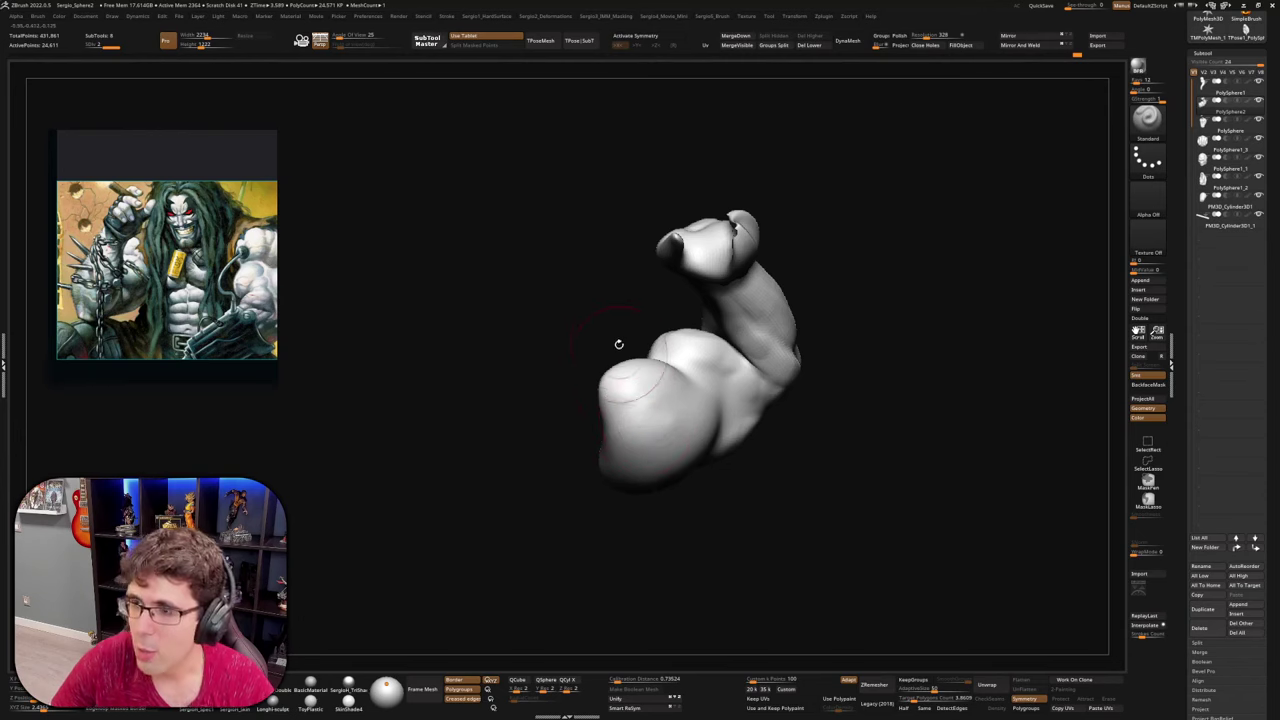
Build up the separate deltoid masses on the raised arm's shoulder with the Standard and Clay brushes
right_drag(621, 437, 669, 411)
right_drag(652, 521, 664, 526)
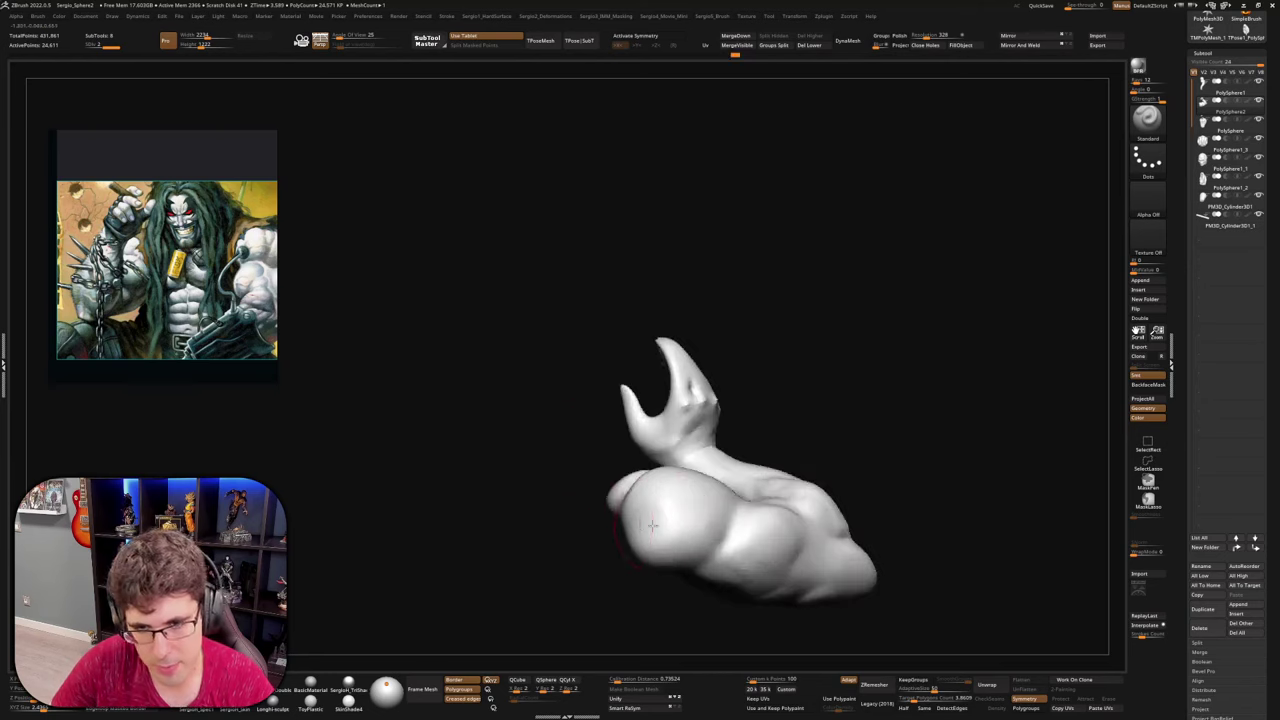
drag(659, 523, 677, 526)
key(2)
mouse_move(677, 526)
right_down()
mouse_move(687, 540)
mouse_move(697, 526)
mouse_move(648, 502)
mouse_move(660, 468)
right_up()
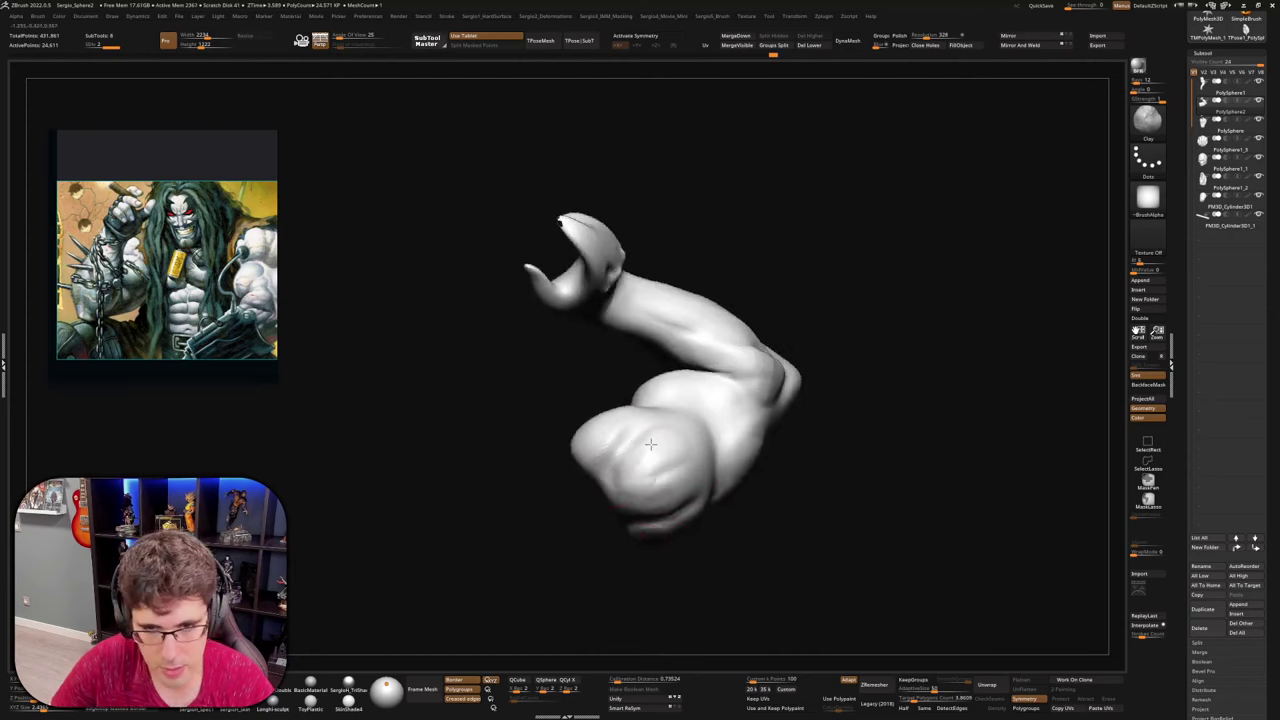
mouse_move(640, 515)
right_down()
mouse_move(648, 529)
mouse_move(680, 409)
right_up()
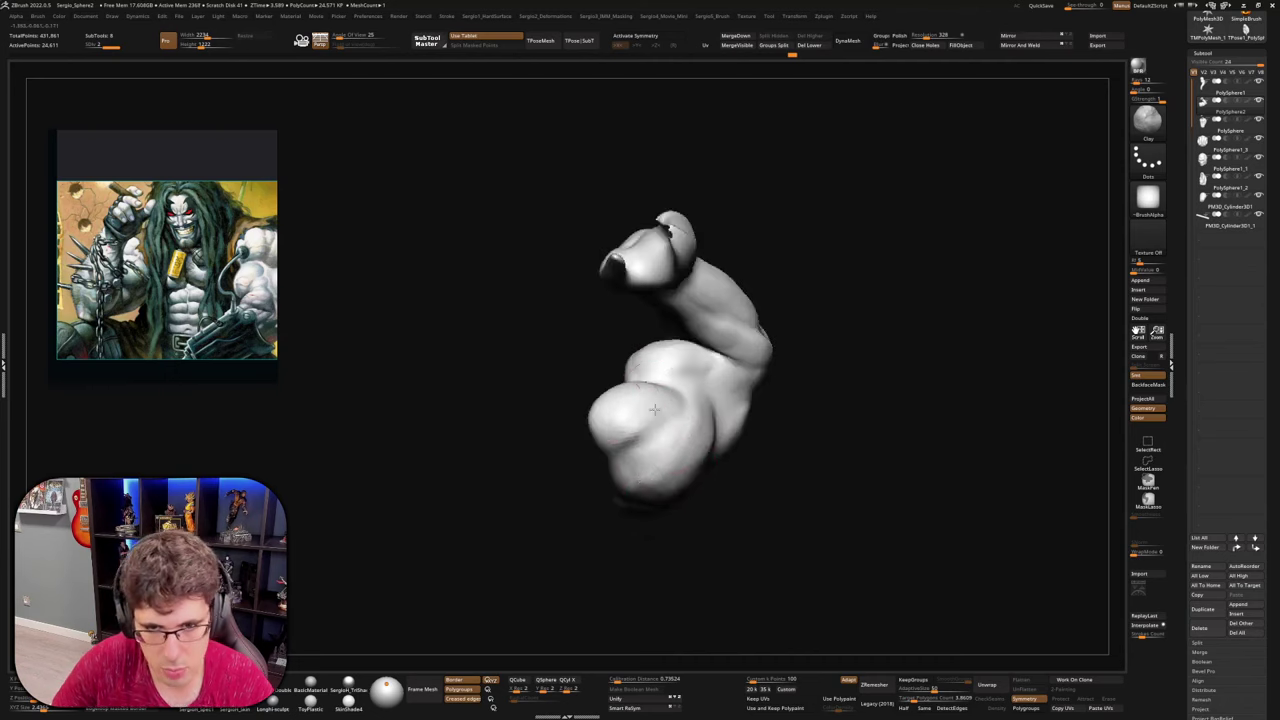
right_drag(598, 455, 693, 477)
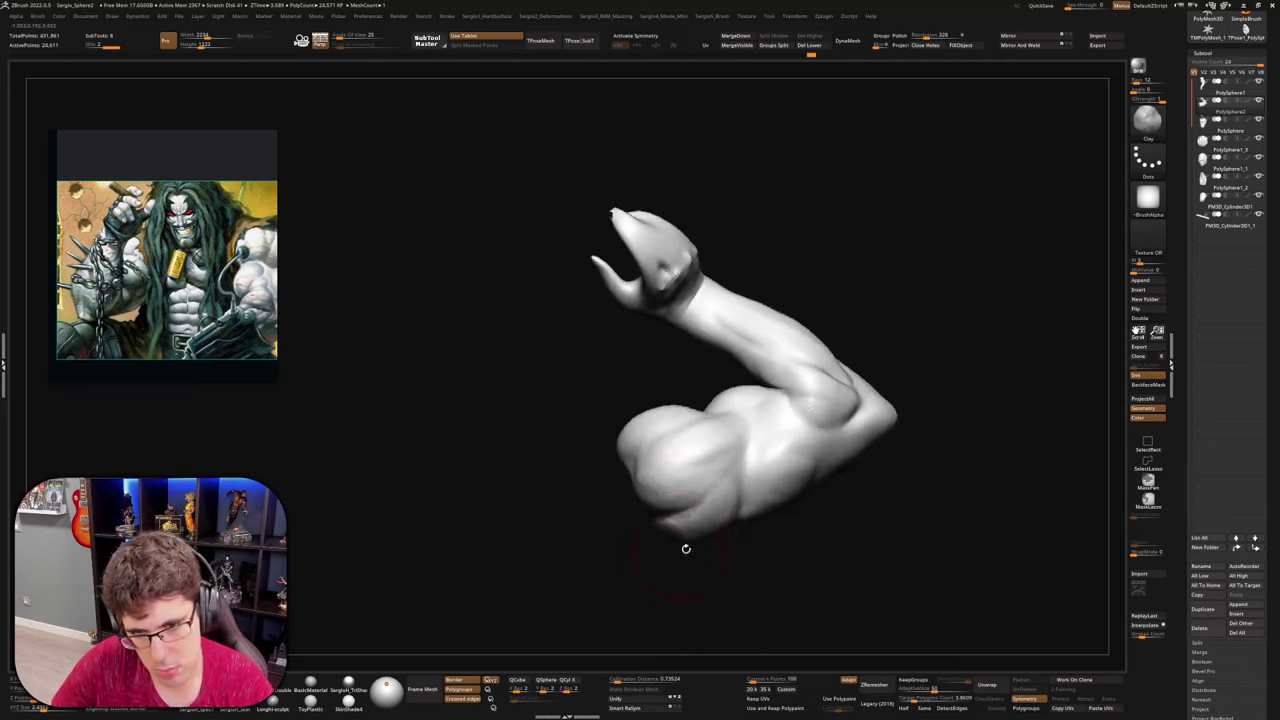
mouse_move(686, 549)
right_down()
mouse_move(731, 502)
mouse_move(729, 472)
mouse_move(680, 512)
mouse_move(709, 557)
mouse_move(711, 489)
mouse_move(718, 474)
mouse_move(735, 520)
mouse_move(747, 459)
right_up()
Carve the creases between the deltoid heads and the upper arm with the DamStandard brush
key(b)
key(d)
key(s)
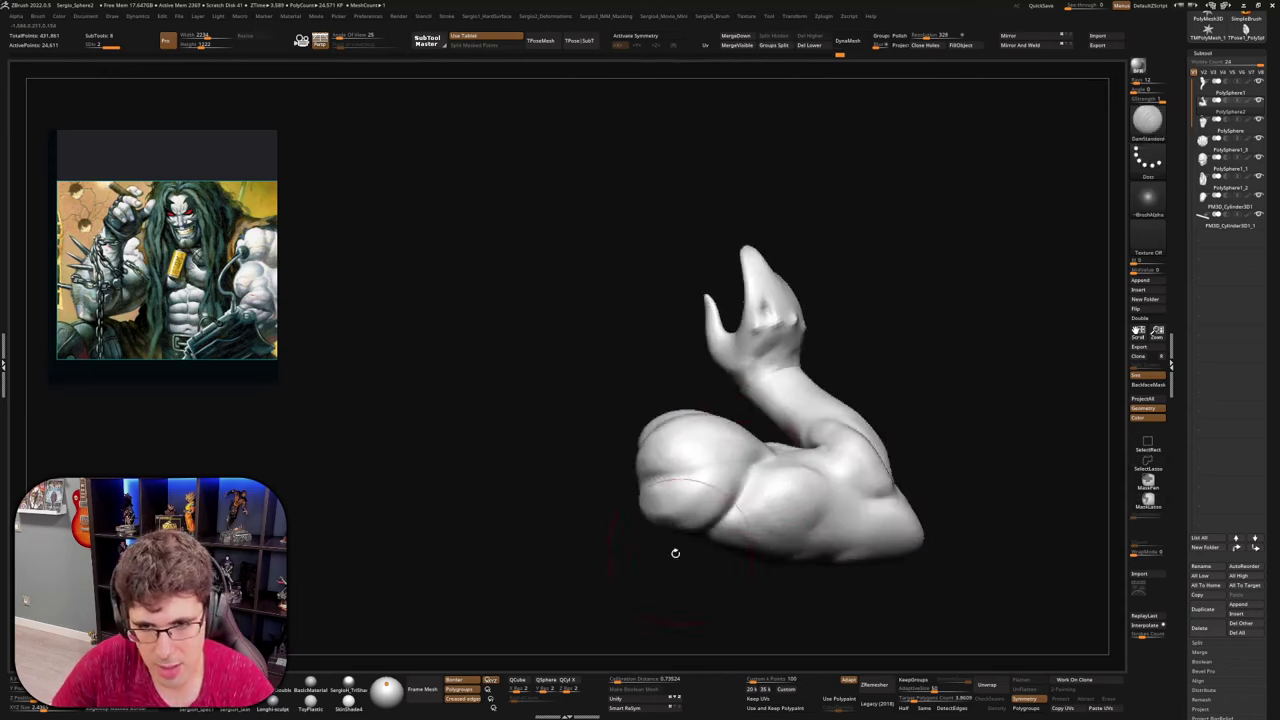
mouse_move(675, 553)
alt+right_down()
mouse_move(725, 528)
mouse_move(775, 463)
alt+right_up()
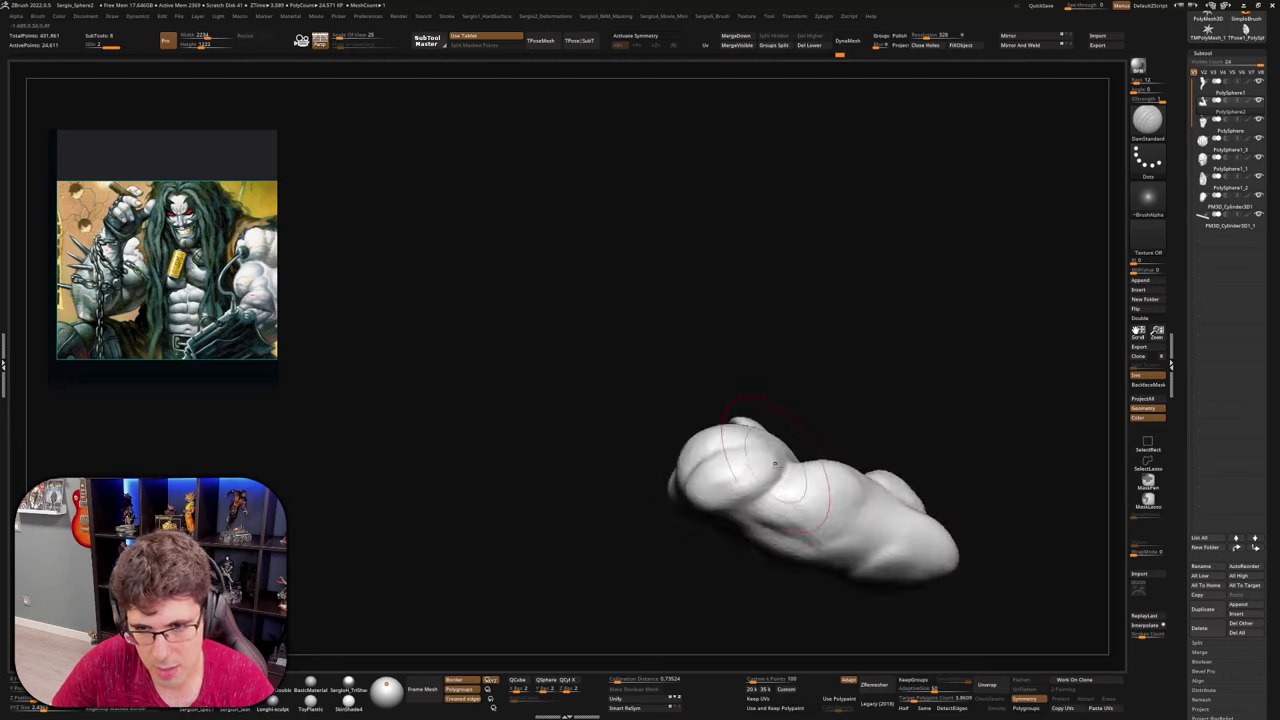
right_drag(687, 532, 757, 500)
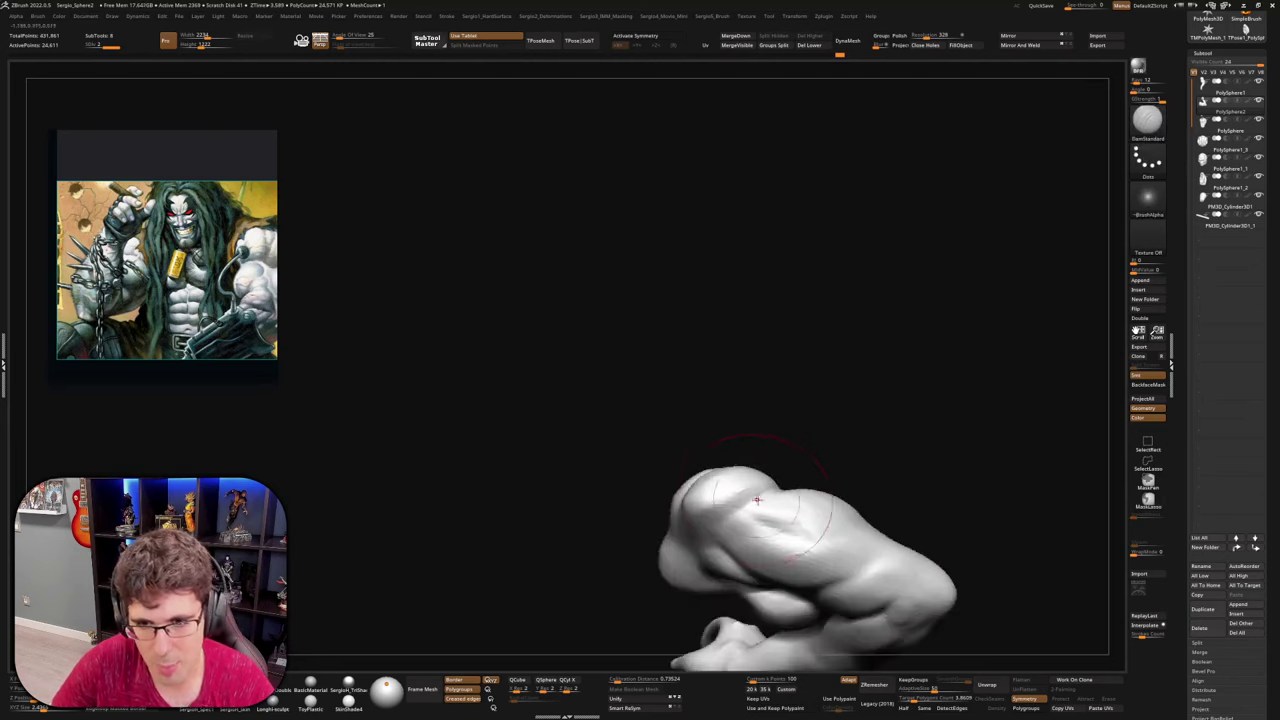
Adjust the shoulder silhouette with the Move brush and refine the muscle volumes beside the biceps
key(b)
key(m)
key(v)
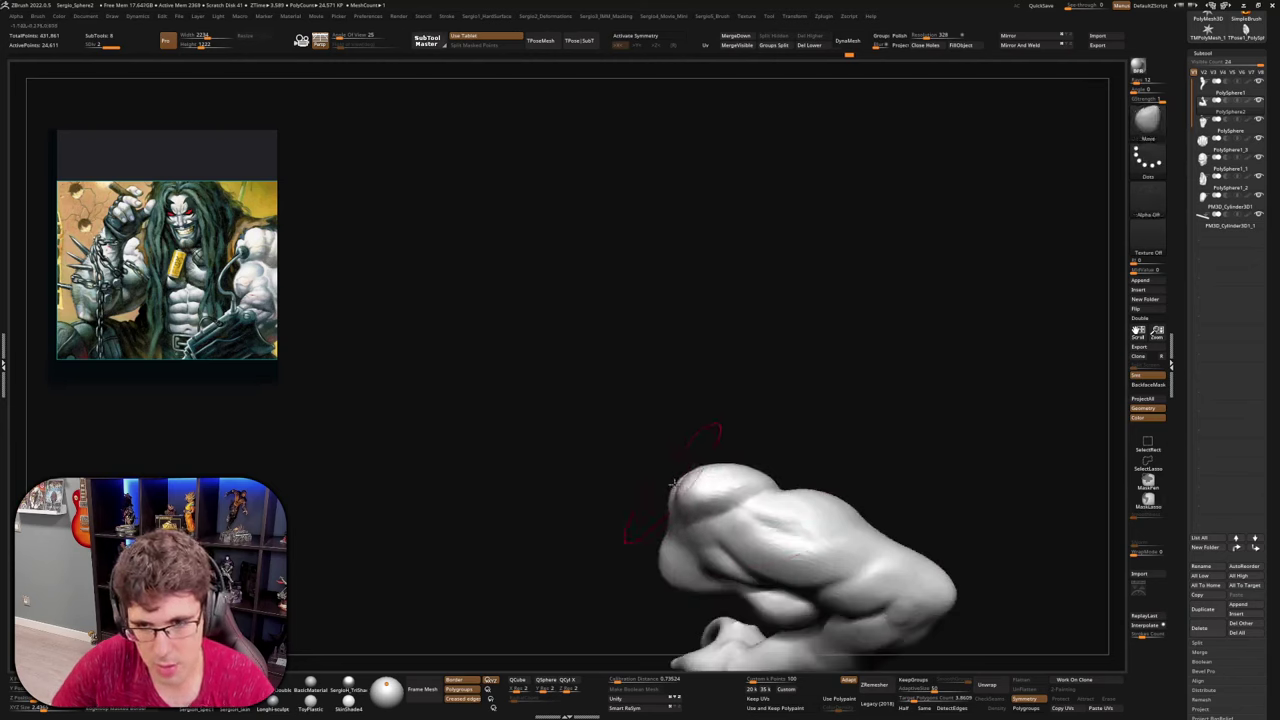
mouse_move(720, 462)
right_down()
mouse_move(711, 554)
mouse_move(740, 520)
mouse_move(715, 476)
mouse_move(766, 551)
mouse_move(845, 507)
mouse_move(726, 534)
mouse_move(922, 450)
right_up()
key(1)
mouse_move(872, 476)
mouse_down()
mouse_move(863, 438)
mouse_move(858, 468)
mouse_up()
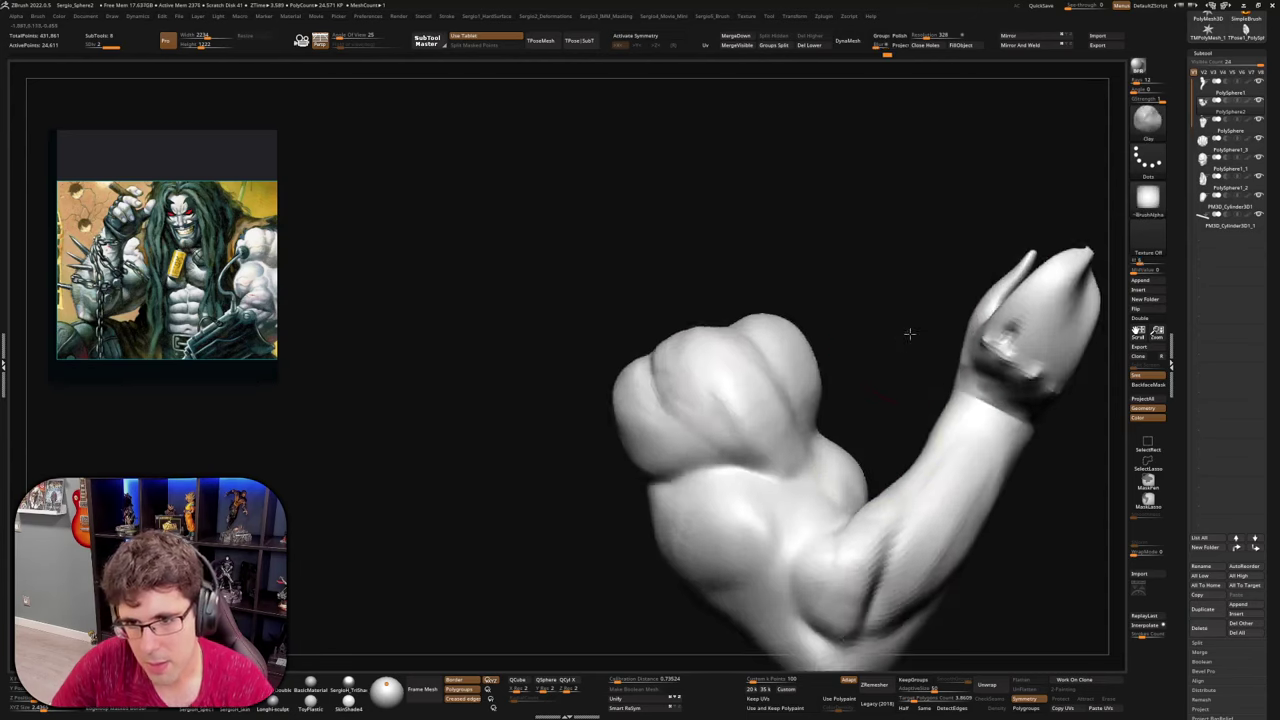
Show the full bust and correct the raised forearm's shape against the body from the front and side
mouse_move(908, 334)
ctrl+right_down()
mouse_move(857, 480)
mouse_move(886, 500)
mouse_move(720, 486)
mouse_move(689, 526)
mouse_move(700, 492)
mouse_move(666, 481)
ctrl+right_up()
key(2)
drag(650, 480, 638, 470)
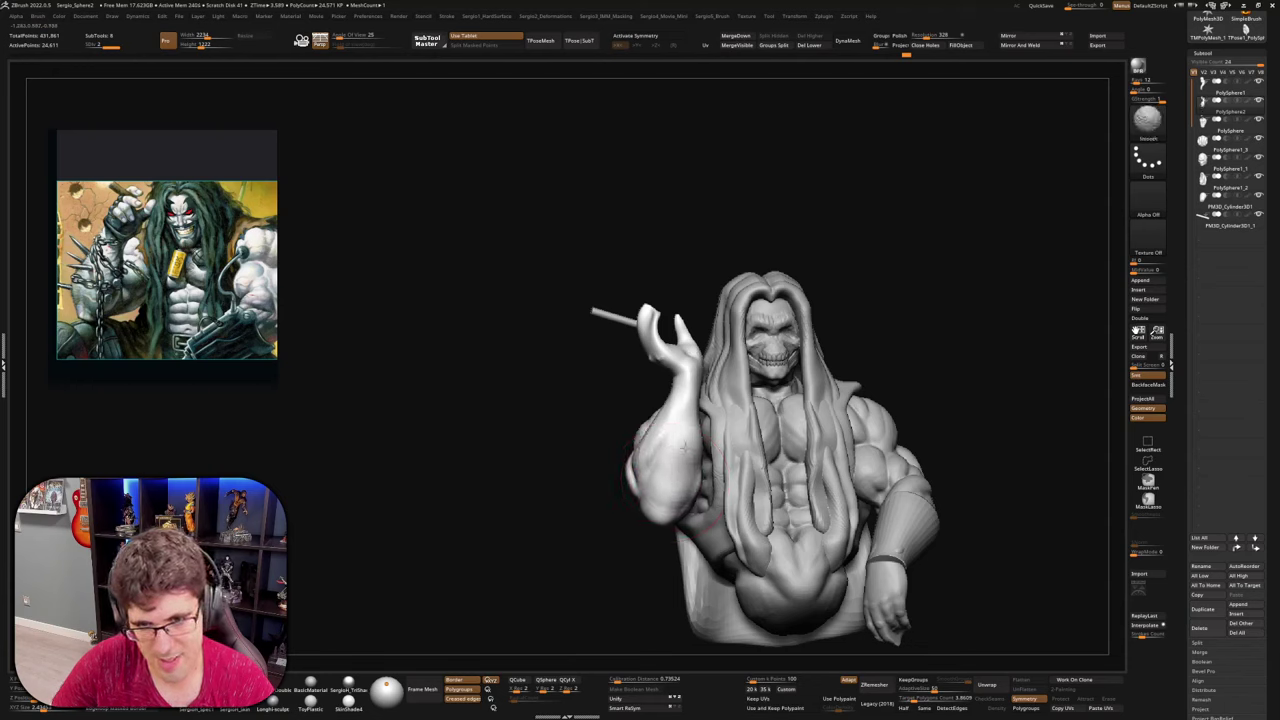
right_drag(665, 443, 693, 476)
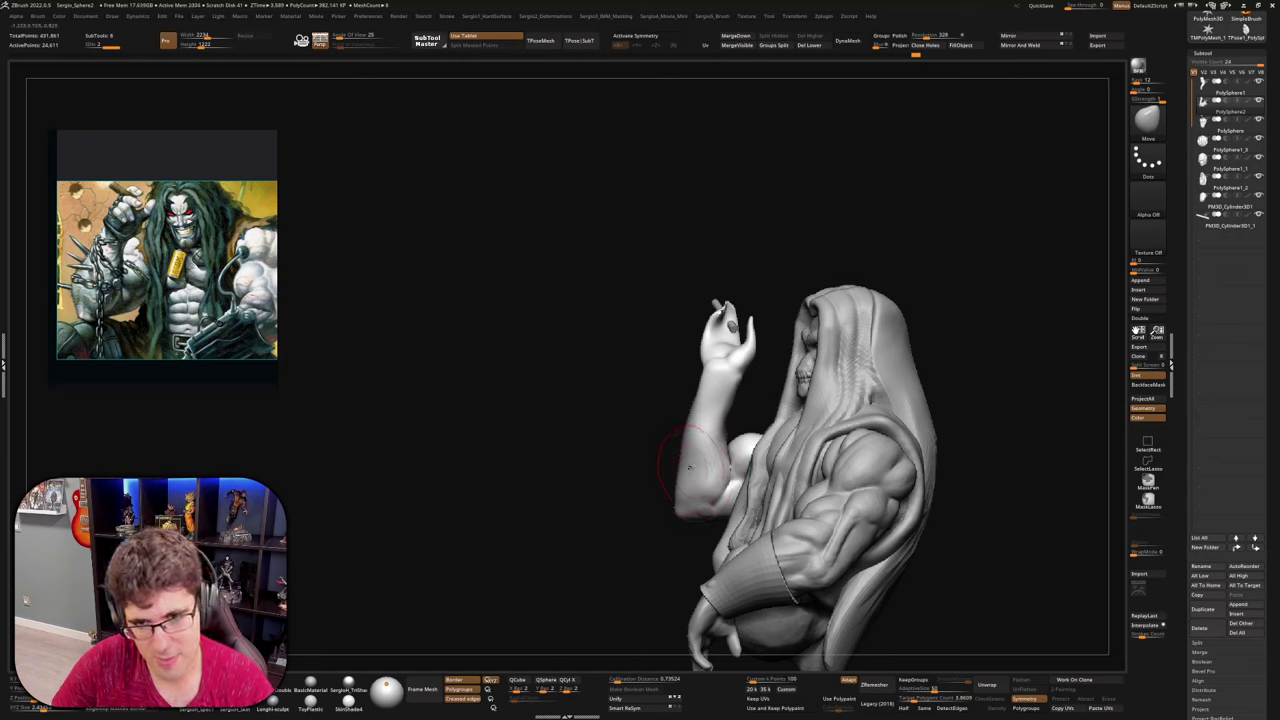
mouse_move(698, 480)
right_down()
mouse_move(719, 412)
mouse_move(678, 404)
mouse_move(722, 382)
right_up()
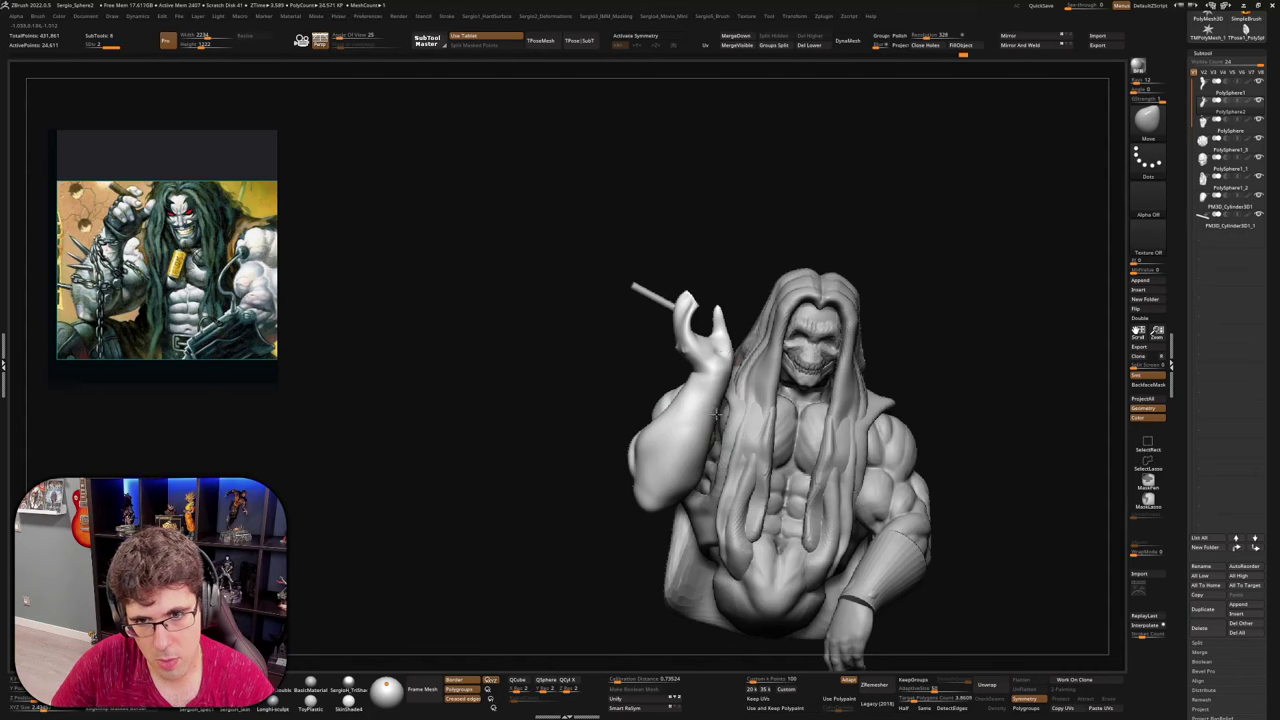
right_drag(675, 409, 706, 420)
mouse_move(643, 445)
right_down()
mouse_move(622, 443)
mouse_move(643, 491)
mouse_move(671, 479)
mouse_move(664, 506)
mouse_move(660, 446)
mouse_move(760, 390)
mouse_move(886, 364)
right_up()
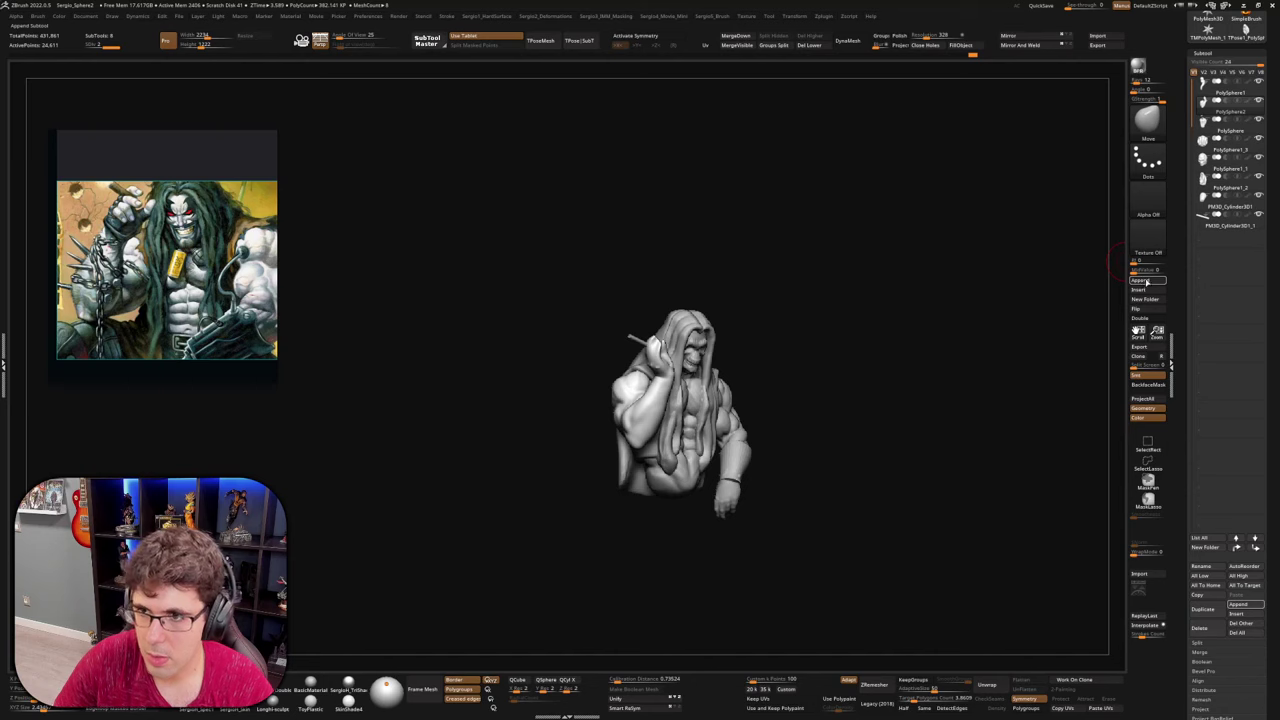
Append a cylinder as a new subtool and make it active
click(1140, 280)
click(866, 340)
alt+click(683, 423)
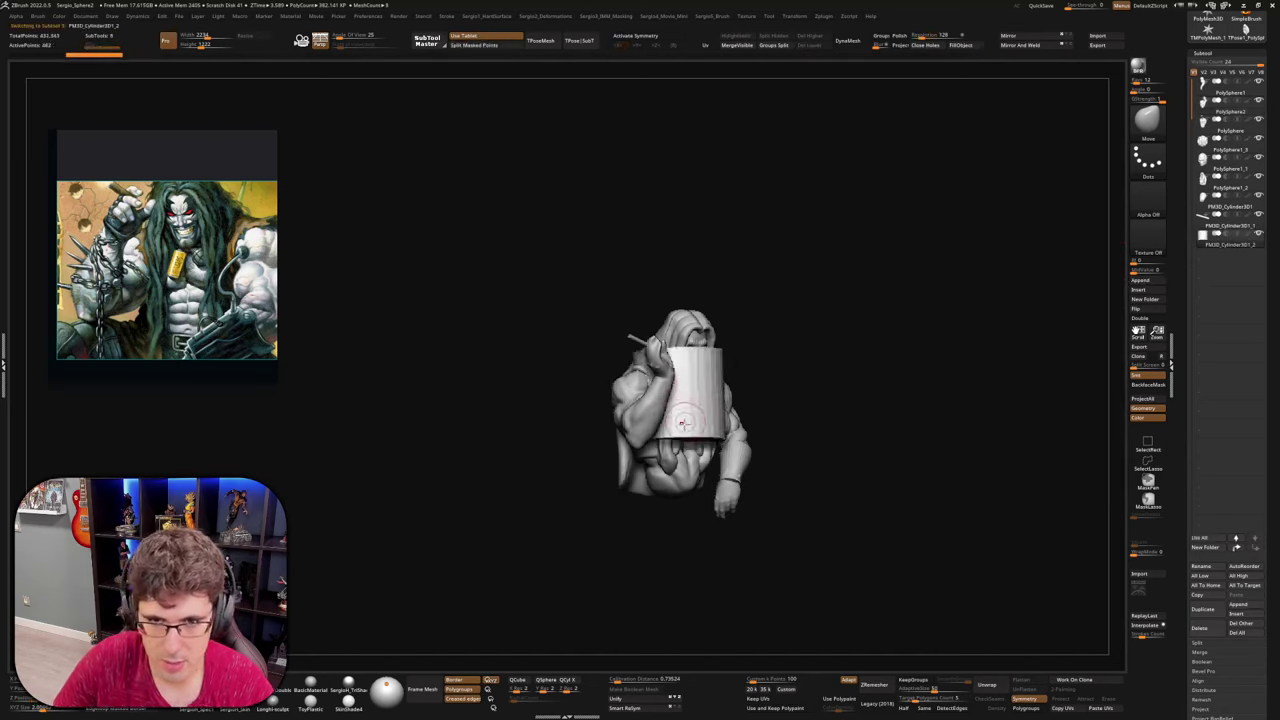
shift+right_drag(683, 423, 717, 409)
Scale, rotate and place the cylinder under the torso as a sloping thigh, then mask its front half
key(w)
drag(698, 352, 709, 452)
drag(699, 462, 580, 532)
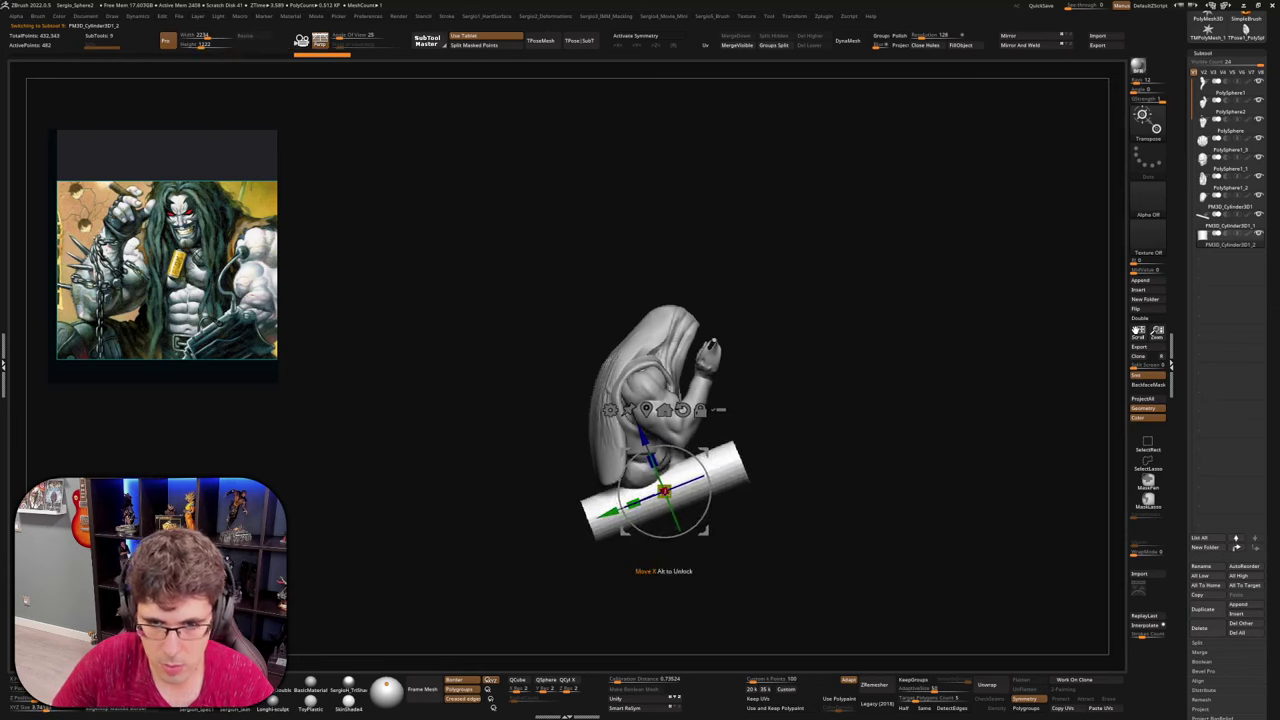
drag(666, 490, 674, 485)
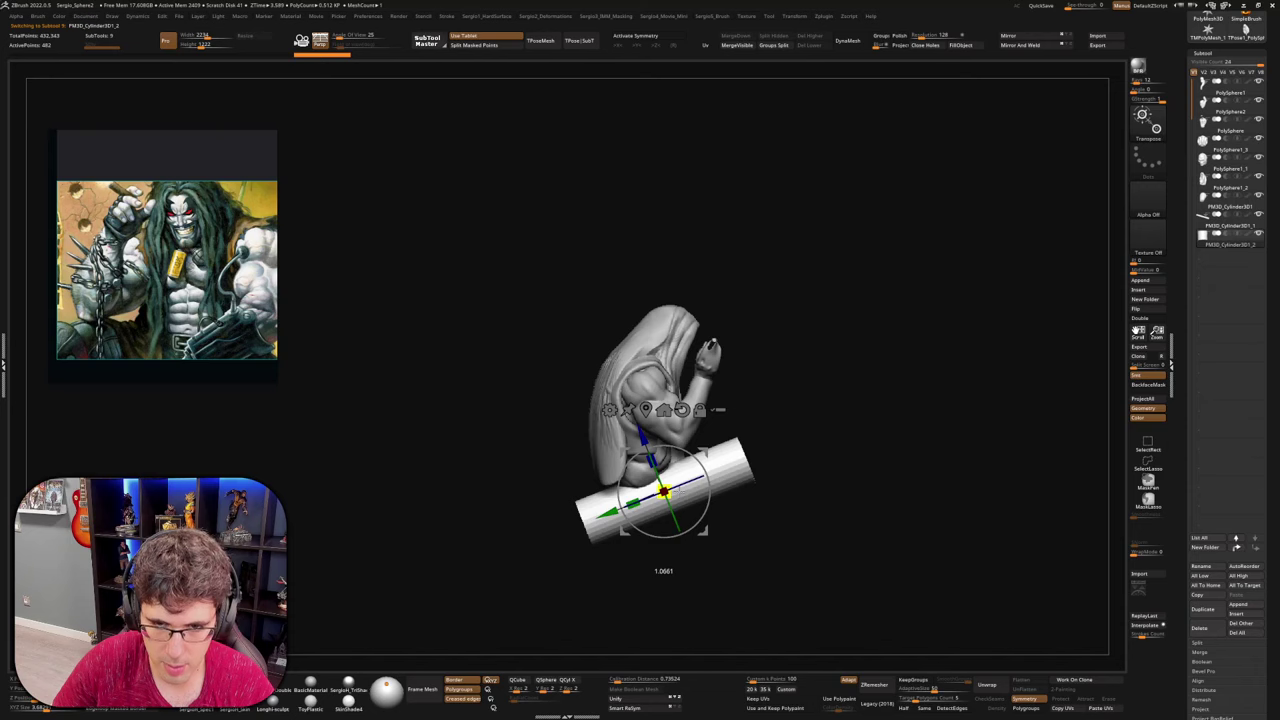
mouse_move(769, 432)
ctrl+mouse_down()
mouse_move(672, 486)
mouse_move(734, 526)
ctrl+mouse_up()
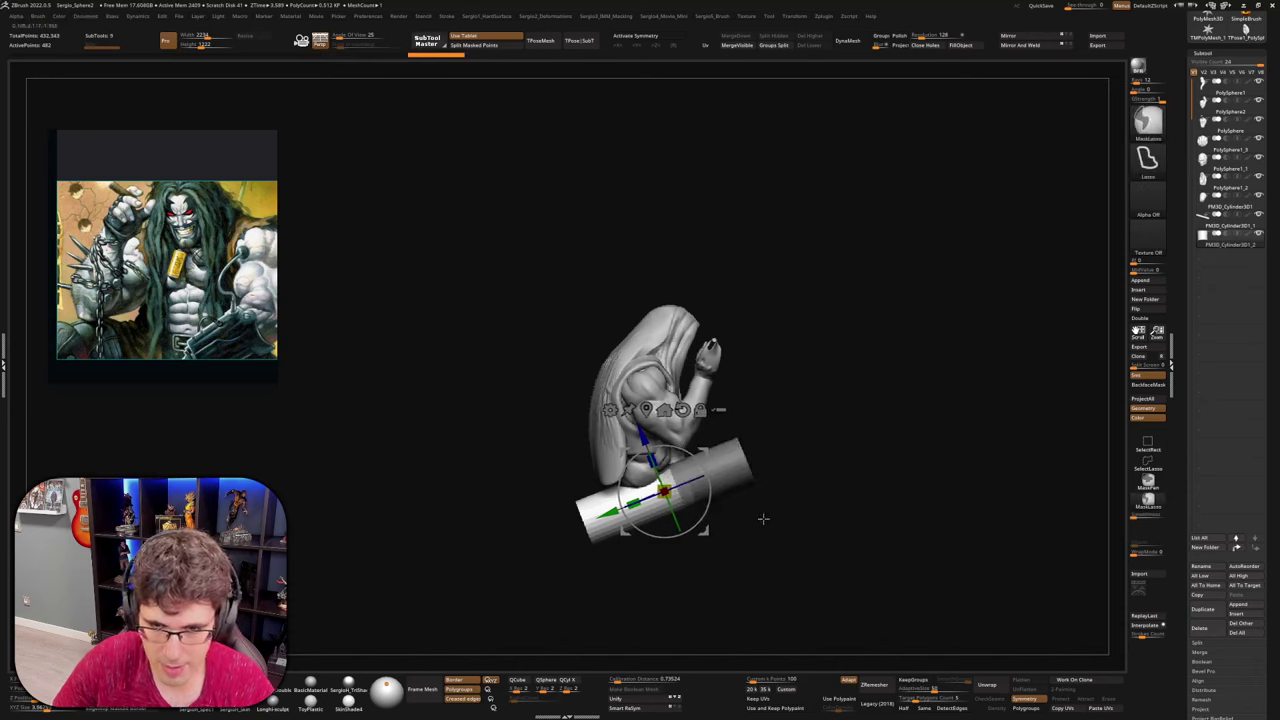
Invert the mask, set the pivot at the knee and rotate the cylinder's front half down into a lower leg
ctrl+click(763, 517)
alt+click(714, 450)
key(ctrl+z)
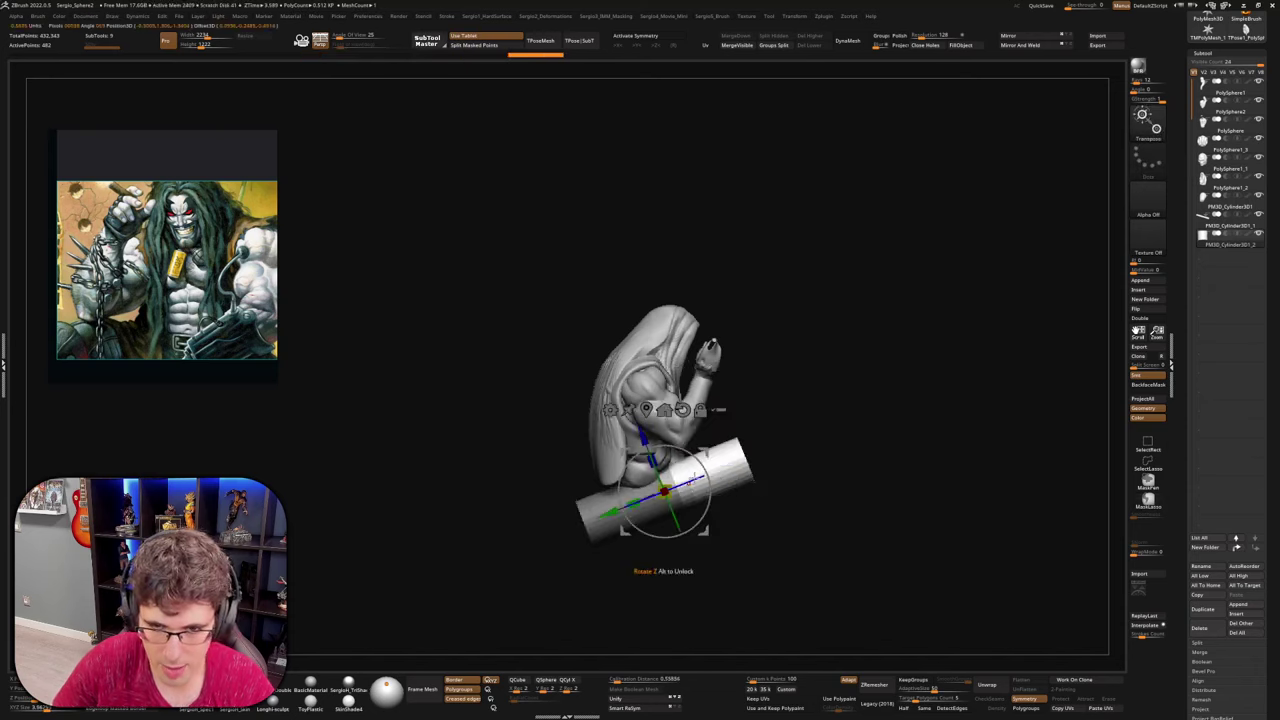
alt+click(716, 453)
key(ctrl+z)
mouse_move(707, 449)
alt+mouse_down()
mouse_move(720, 441)
mouse_move(721, 465)
alt+mouse_up()
drag(698, 558, 700, 557)
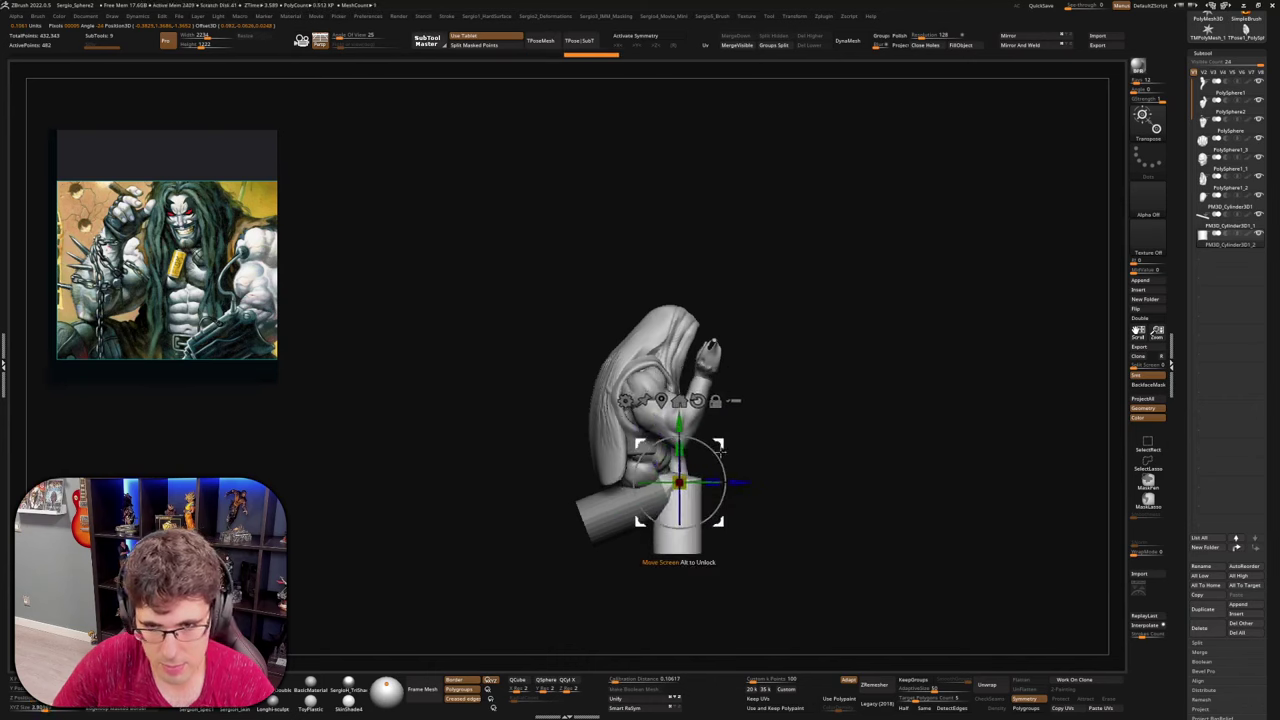
Lengthen the lower leg, then lengthen the thigh using an inverted mask, and clear the mask
key(q)
drag(766, 463, 743, 494)
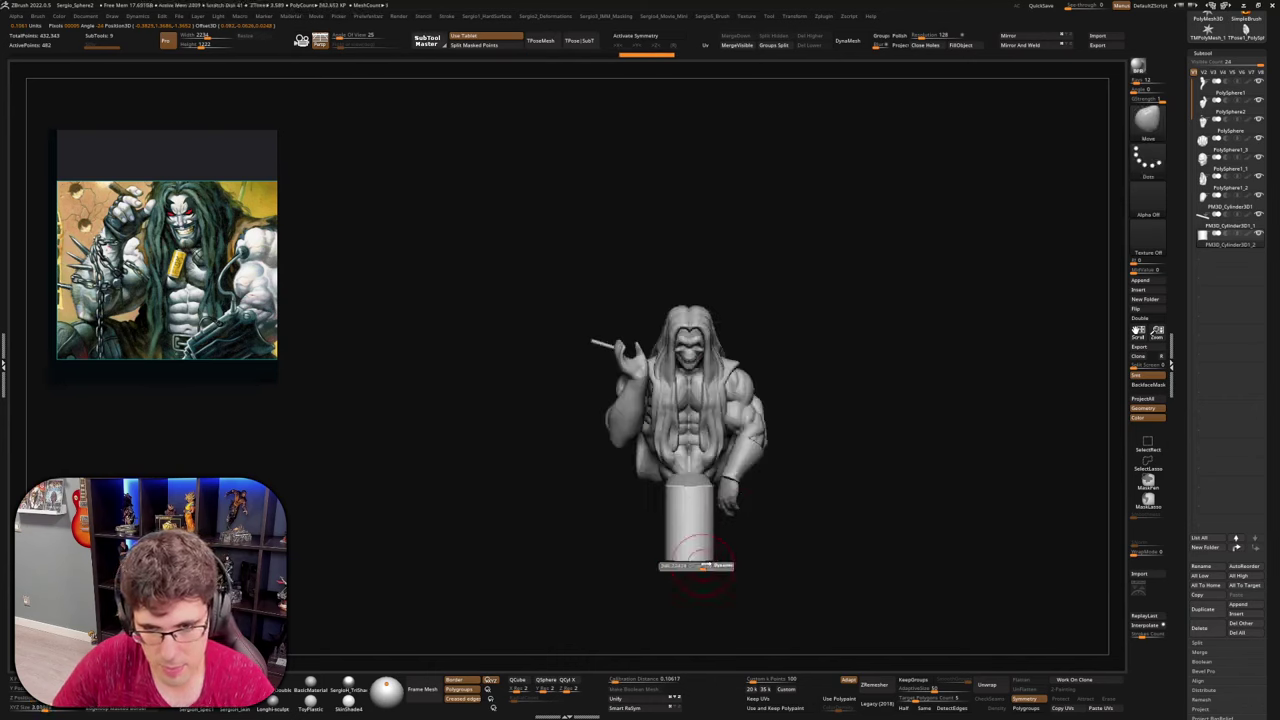
drag(738, 566, 787, 561)
key(w)
mouse_move(713, 537)
ctrl+mouse_down()
mouse_move(817, 423)
mouse_move(835, 450)
ctrl+mouse_up()
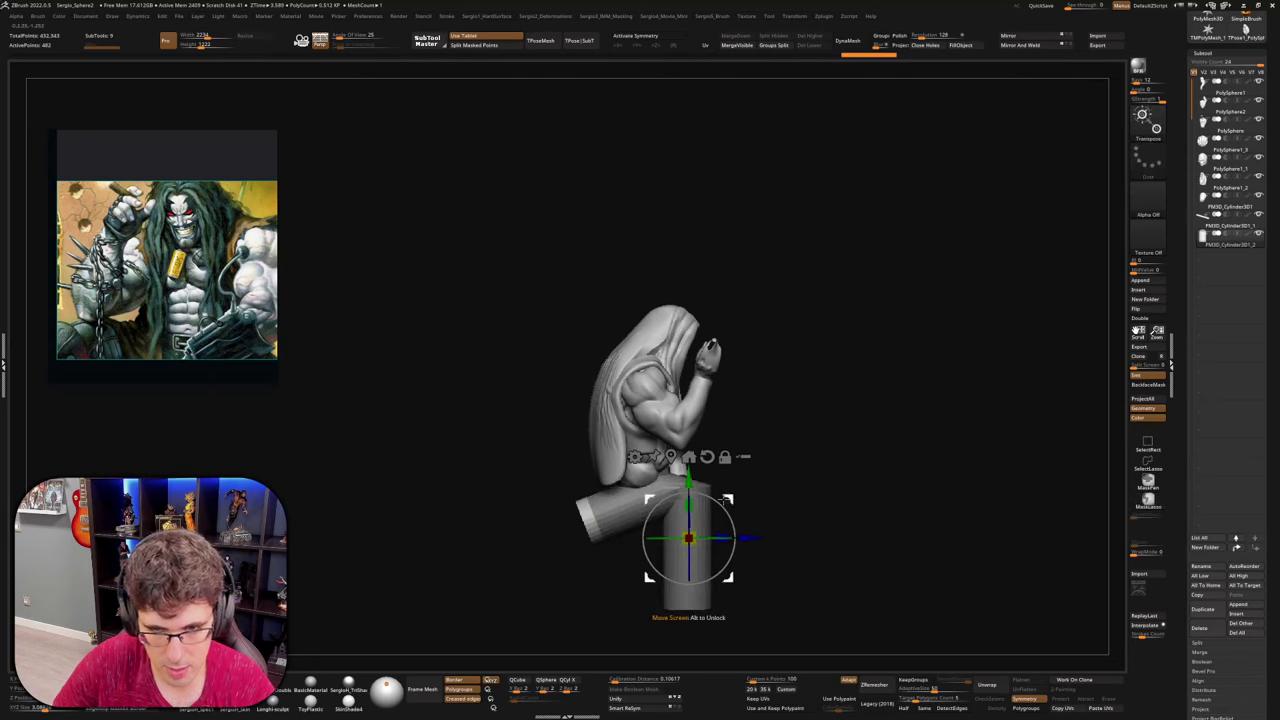
drag(724, 500, 691, 515)
ctrl+drag(798, 415, 772, 560)
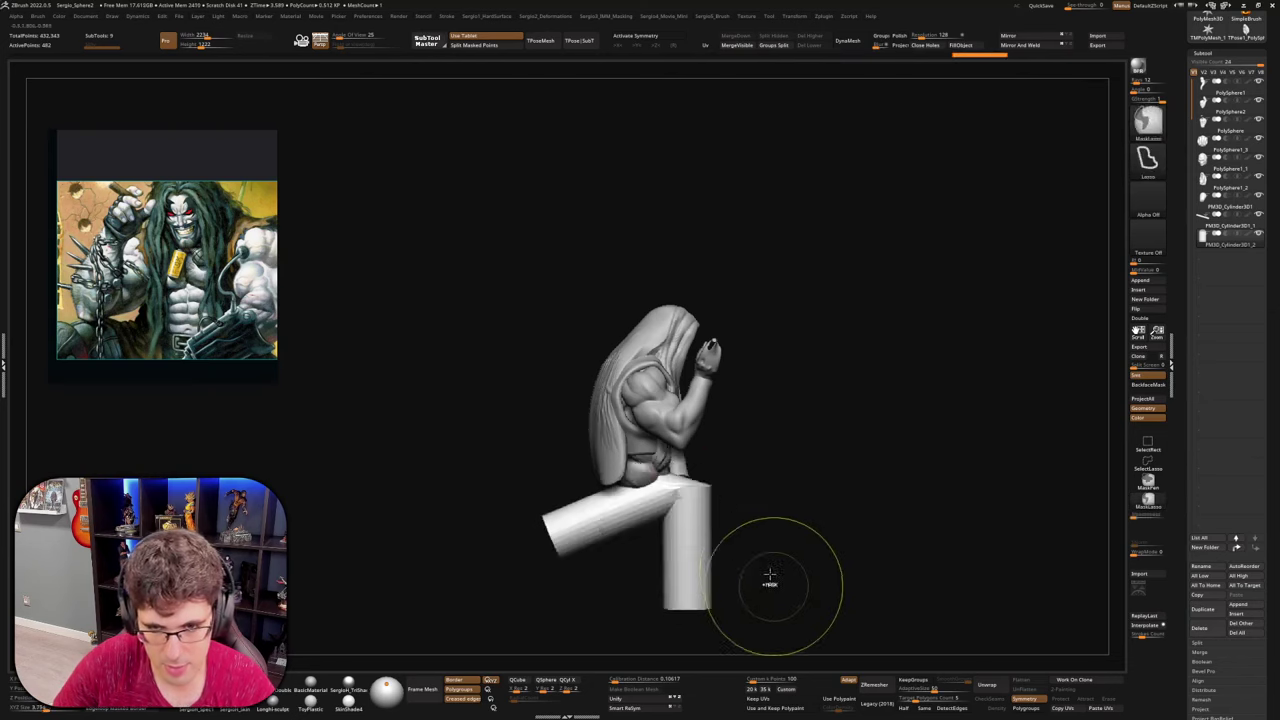
Position the bent leg at one side of the hips and mirror it to create the second leg
key(q)
key(w)
drag(617, 592, 694, 539)
shift+drag(823, 474, 740, 491)
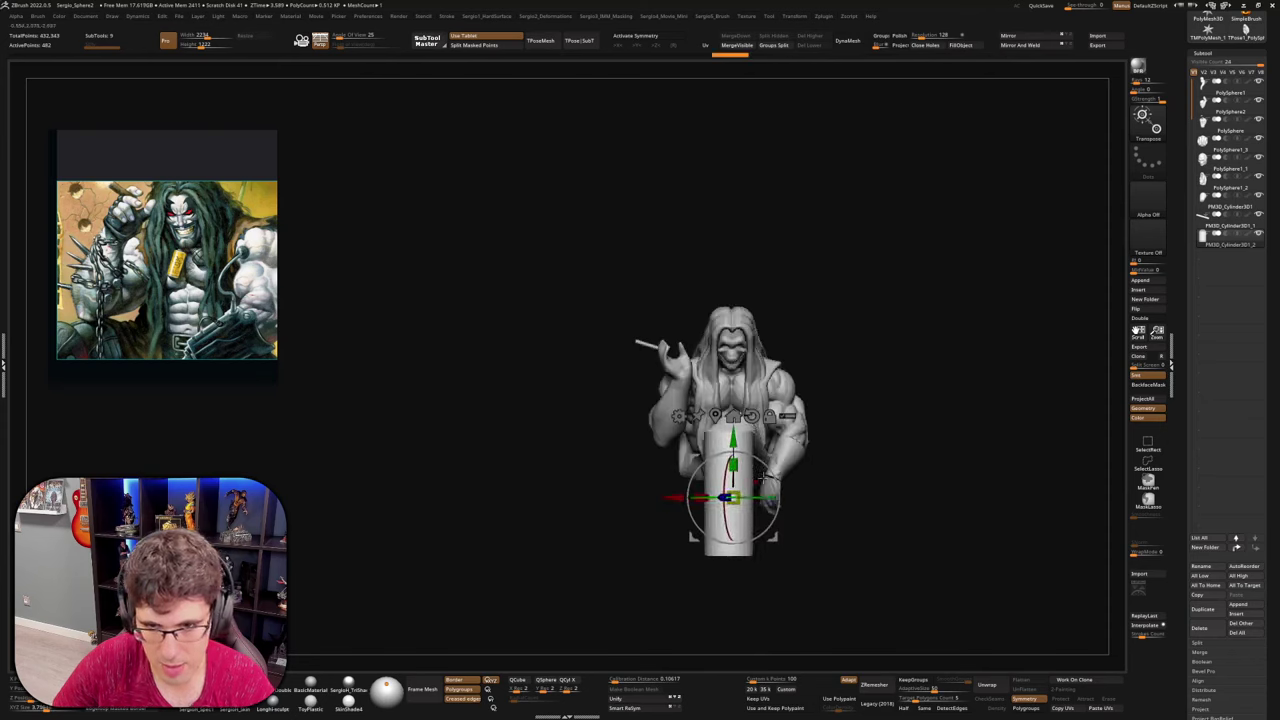
shift+drag(824, 476, 720, 485)
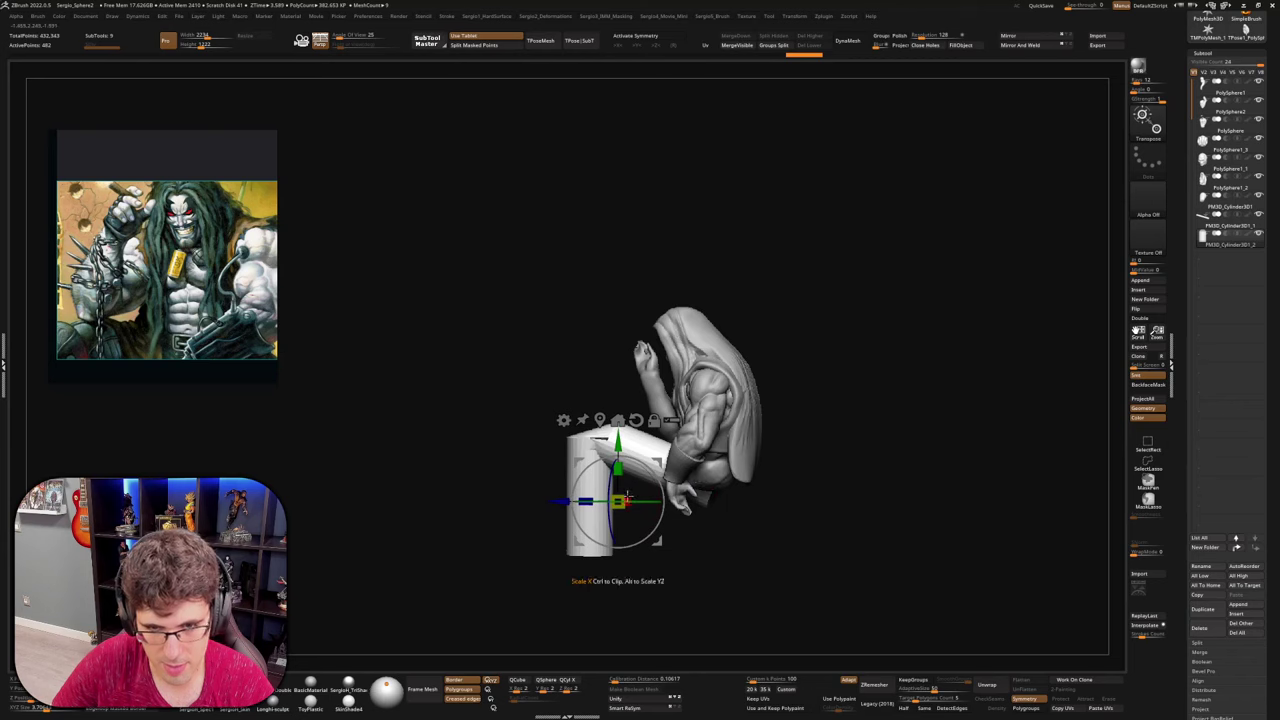
drag(618, 501, 787, 471)
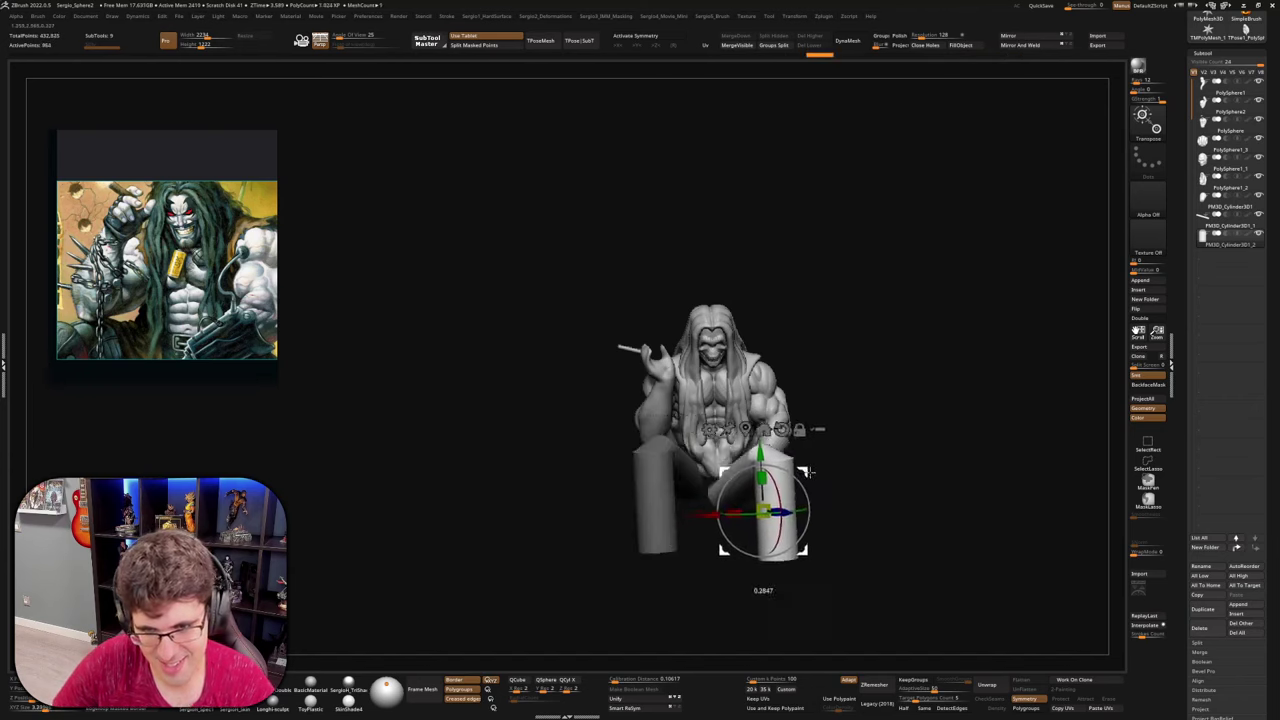
Pose the leg beneath the lowered arm with its thigh angled down and outward and its lower leg reoriented
mouse_move(821, 478)
mouse_down()
mouse_move(838, 474)
mouse_move(814, 477)
mouse_up()
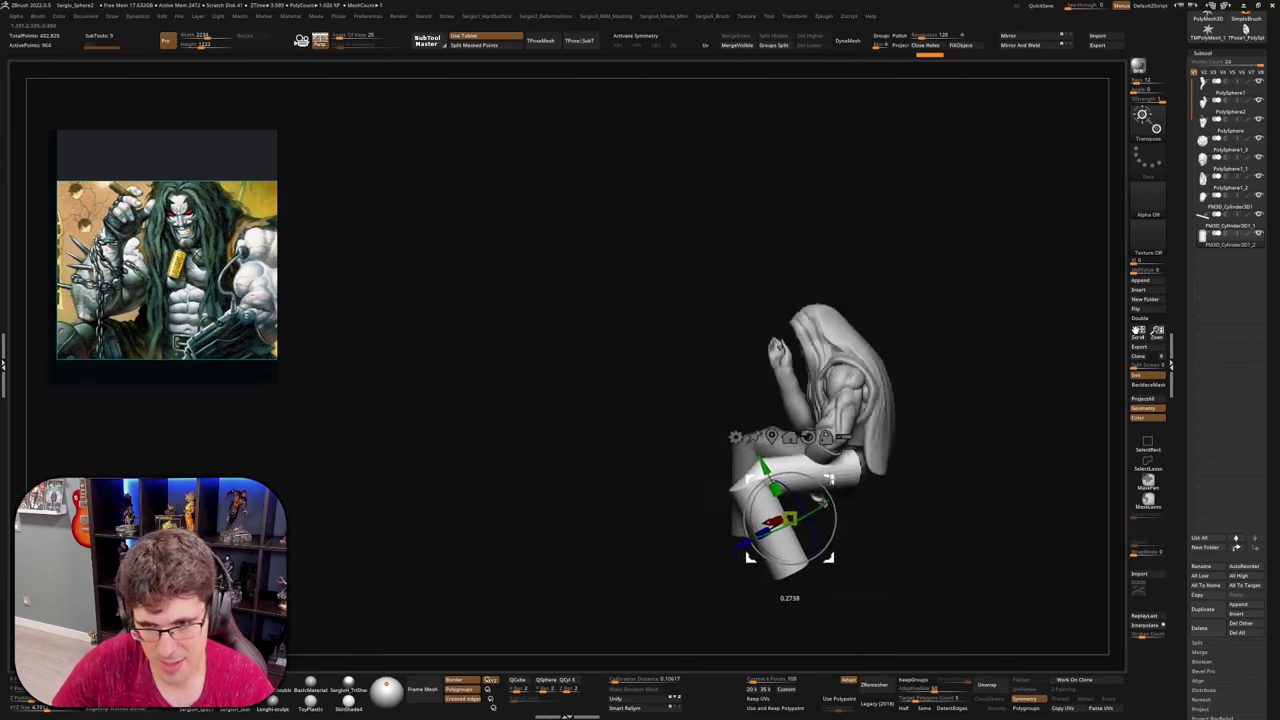
drag(829, 486, 935, 480)
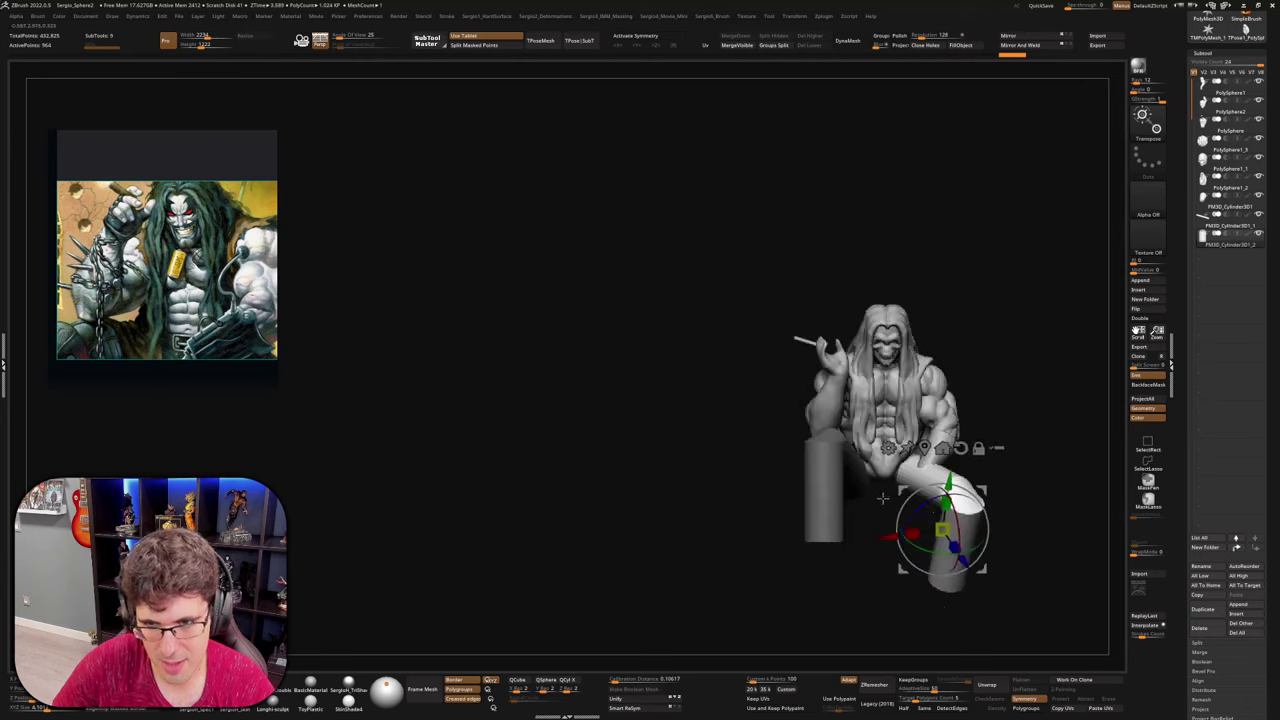
drag(943, 553, 932, 550)
alt+drag(994, 491, 809, 470)
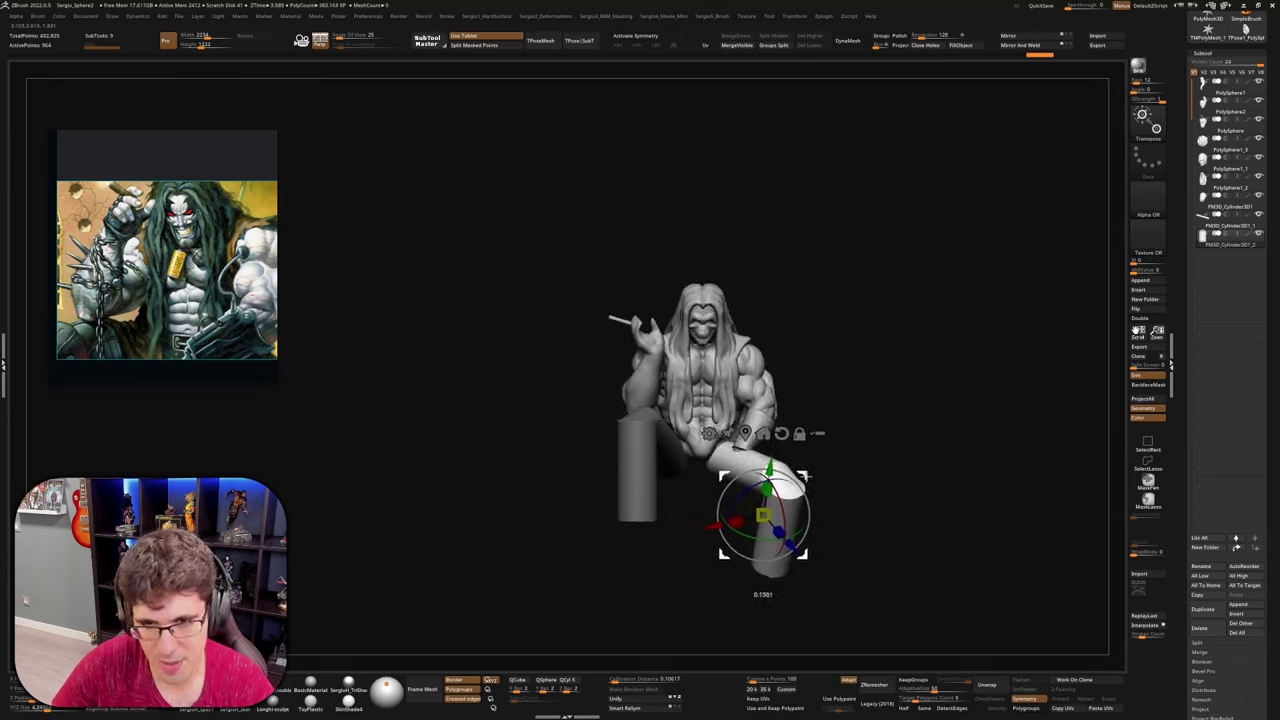
key(q)
key(f)
Duplicate the torso, keep only its pelvis section and DynaMesh it into a closed volume
mouse_move(727, 445)
right_down()
mouse_move(713, 443)
mouse_move(760, 440)
right_up()
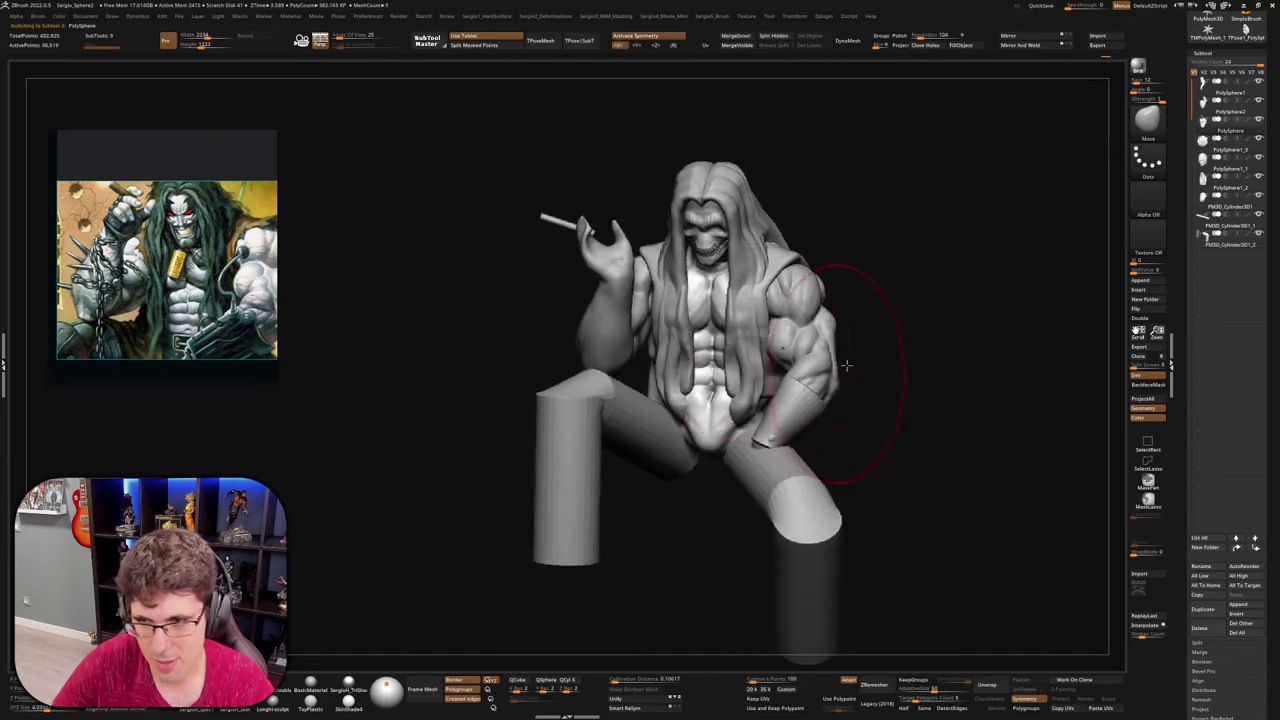
key(ctrl+shift+d)
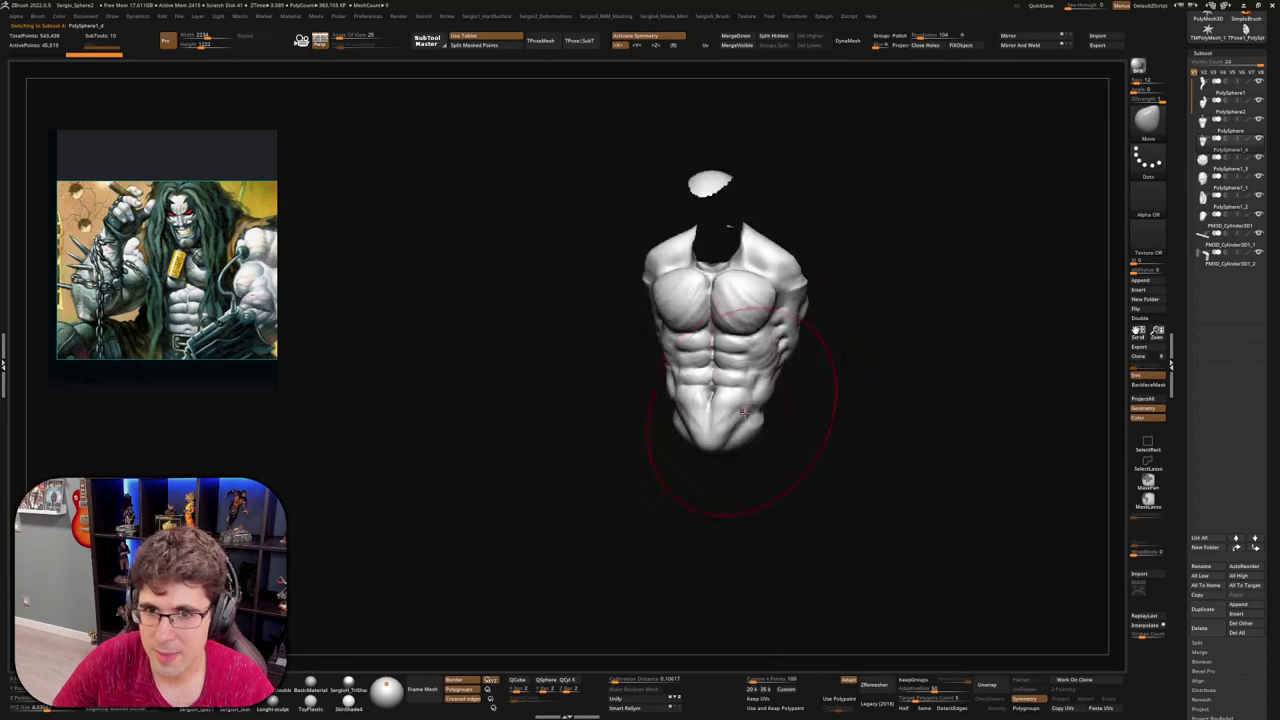
shift+right_drag(743, 430, 806, 409)
ctrl+shift+drag(812, 394, 605, 413)
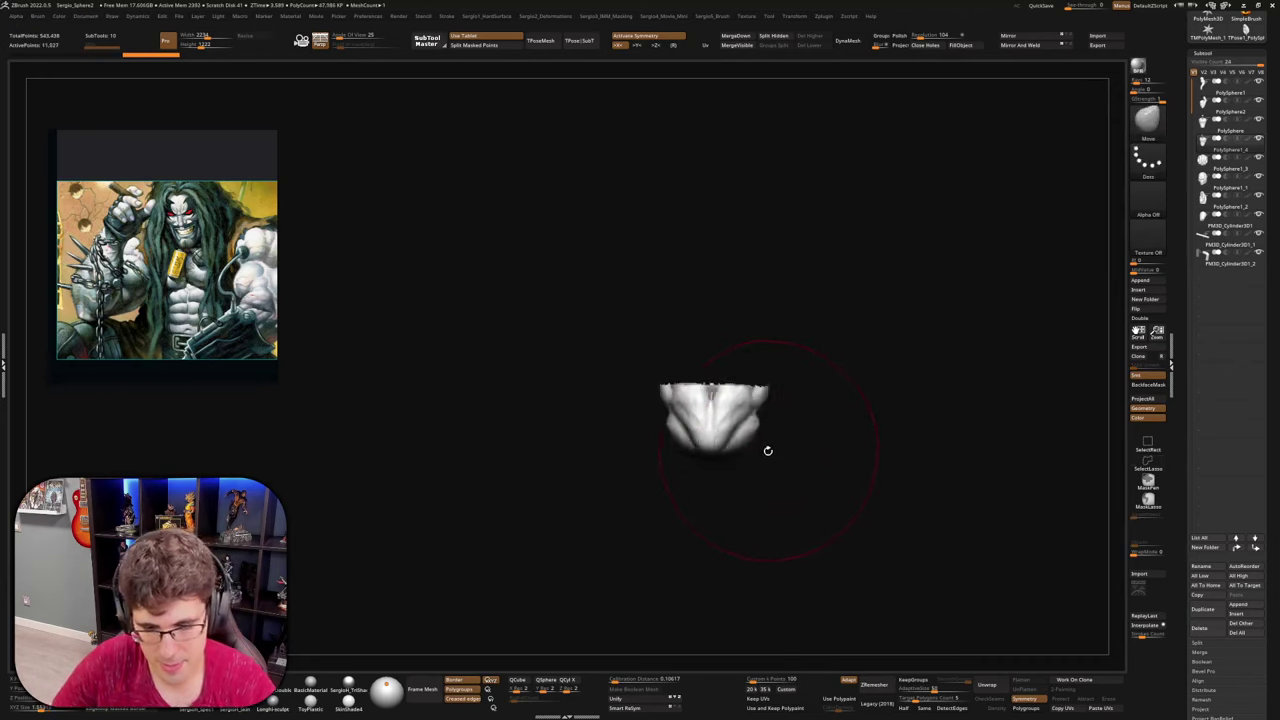
click(852, 42)
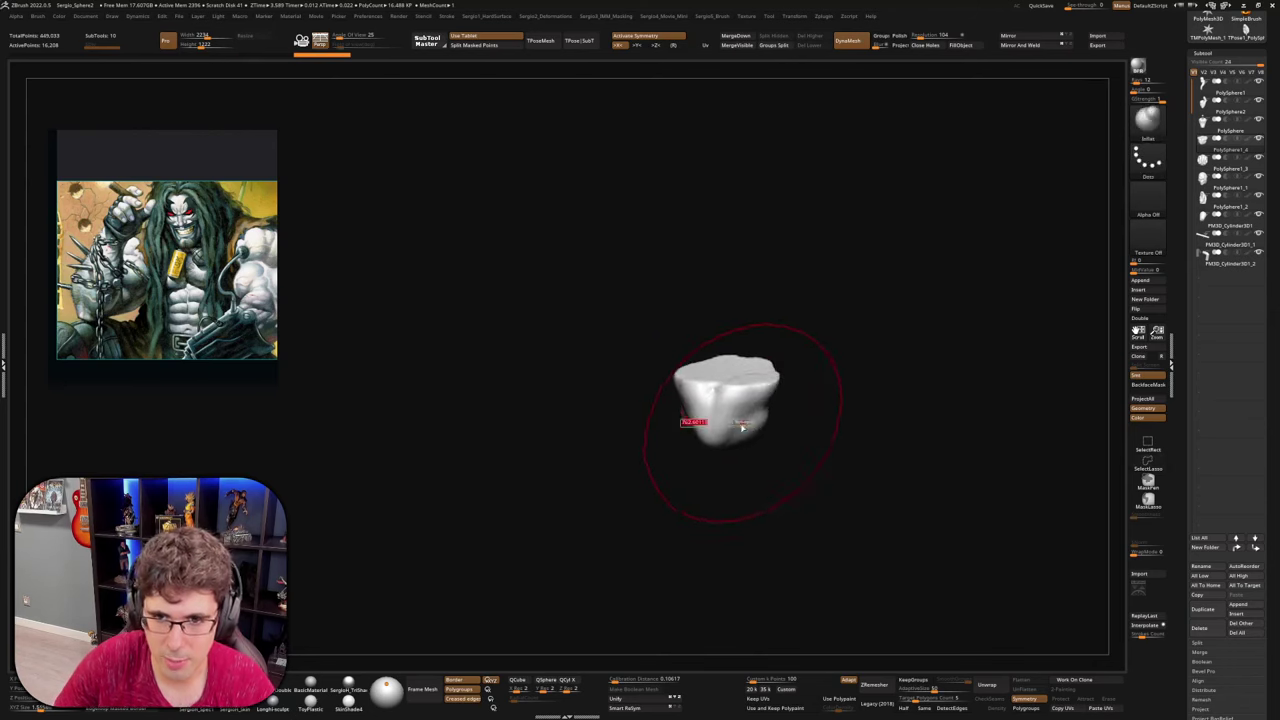
Inflate the isolated pelvis piece into a fuller volume, re-DynaMesh it and smooth its surface
drag(744, 428, 769, 437)
key(ctrl+z)
click(770, 435)
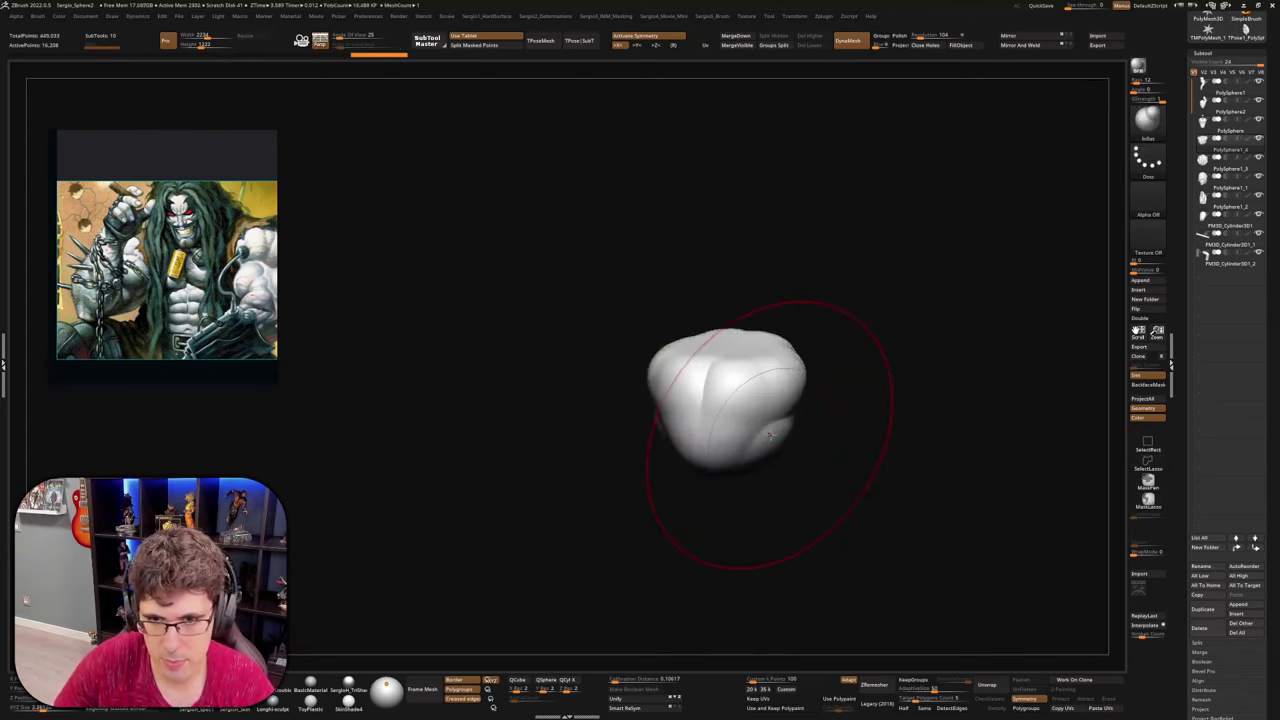
ctrl+drag(838, 396, 846, 470)
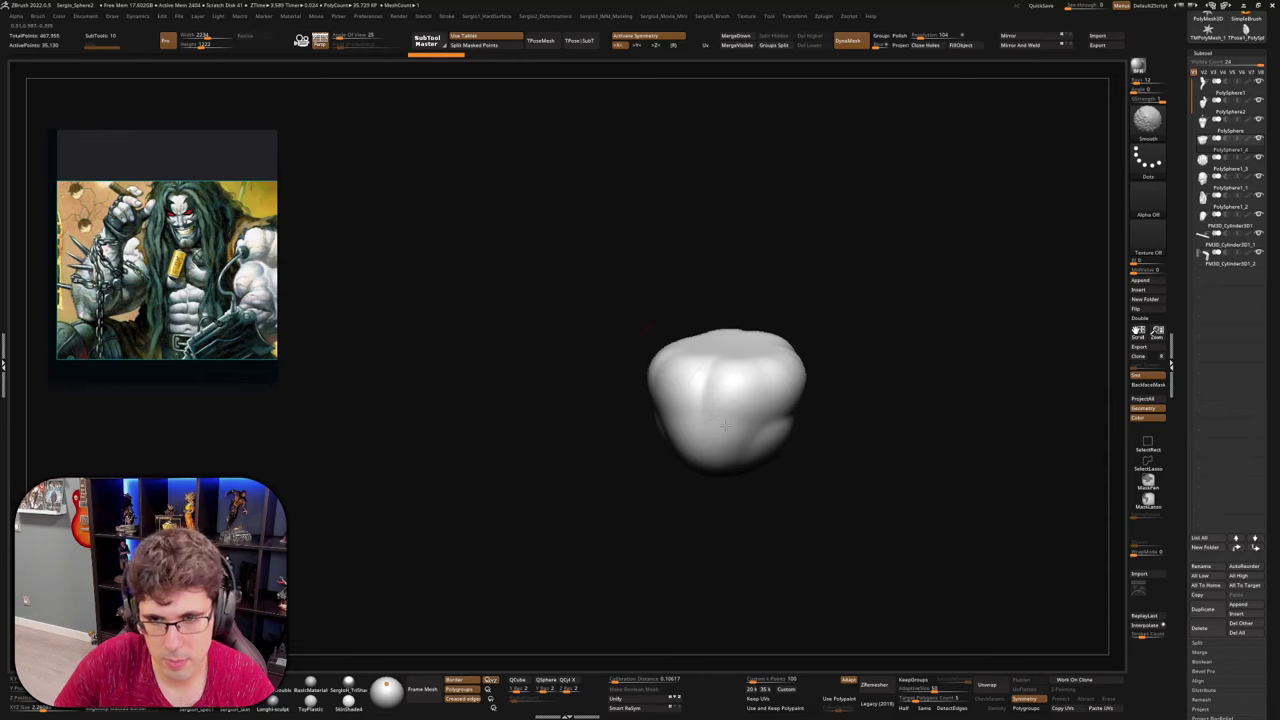
key(shift+s)
right_drag(728, 428, 738, 398)
Reshape the pelvis with the Move brush from the front and side so it fits between the thighs
key(b)
key(m)
key(v)
drag(666, 396, 732, 440)
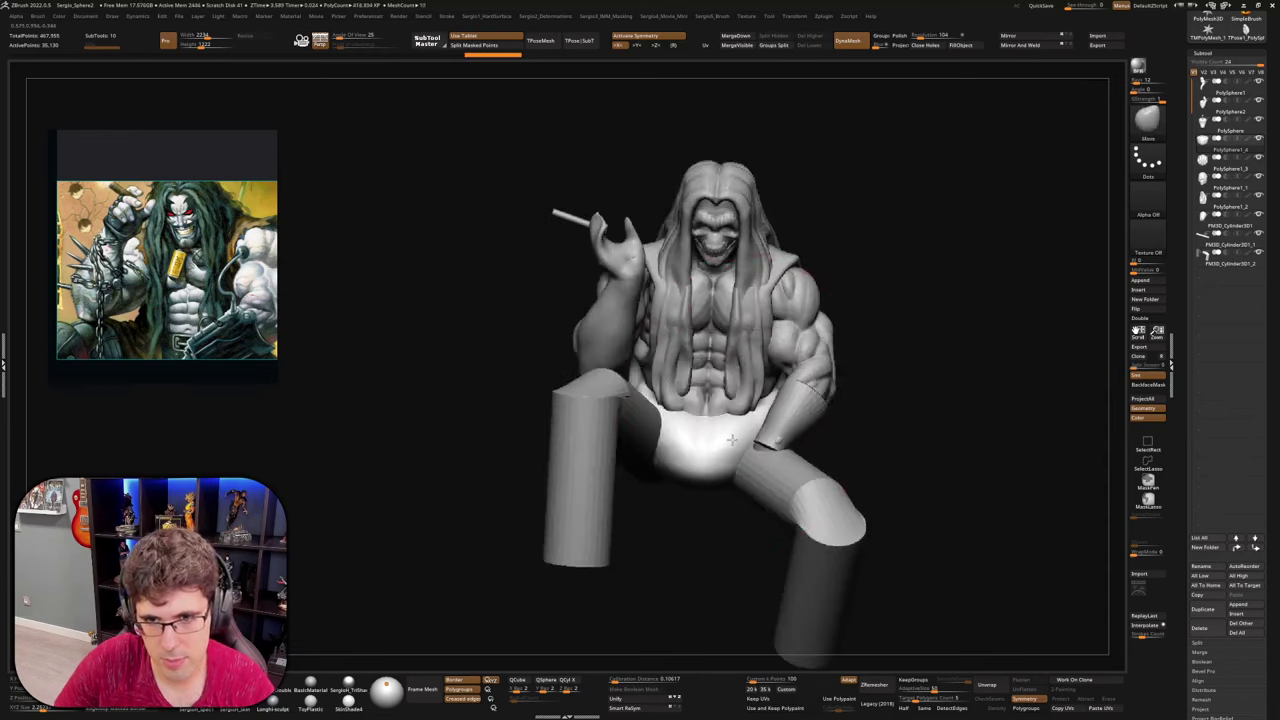
right_drag(732, 440, 691, 457)
drag(834, 434, 822, 468)
key(s)
click(820, 462)
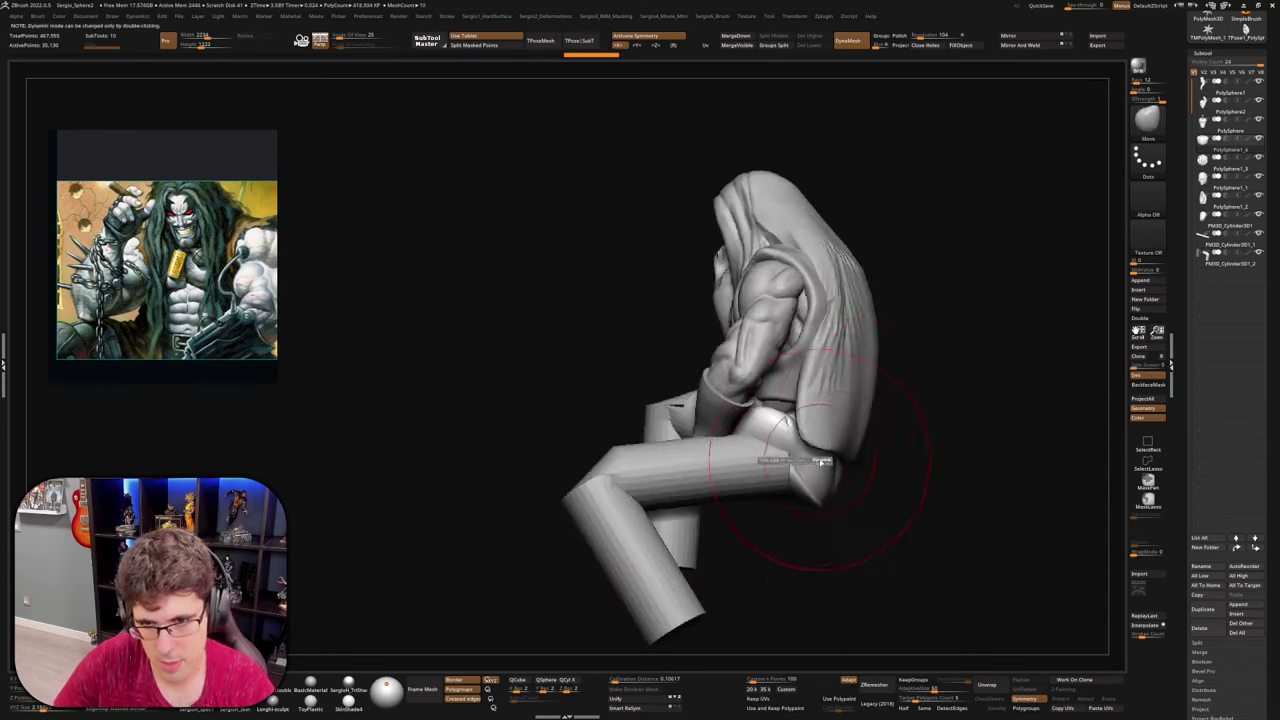
Isolate the pelvis, push its creased underside into shape, re-DynaMesh it and smooth away the remaining folds
ctrl+shift+click(820, 461)
right_drag(814, 486, 783, 503)
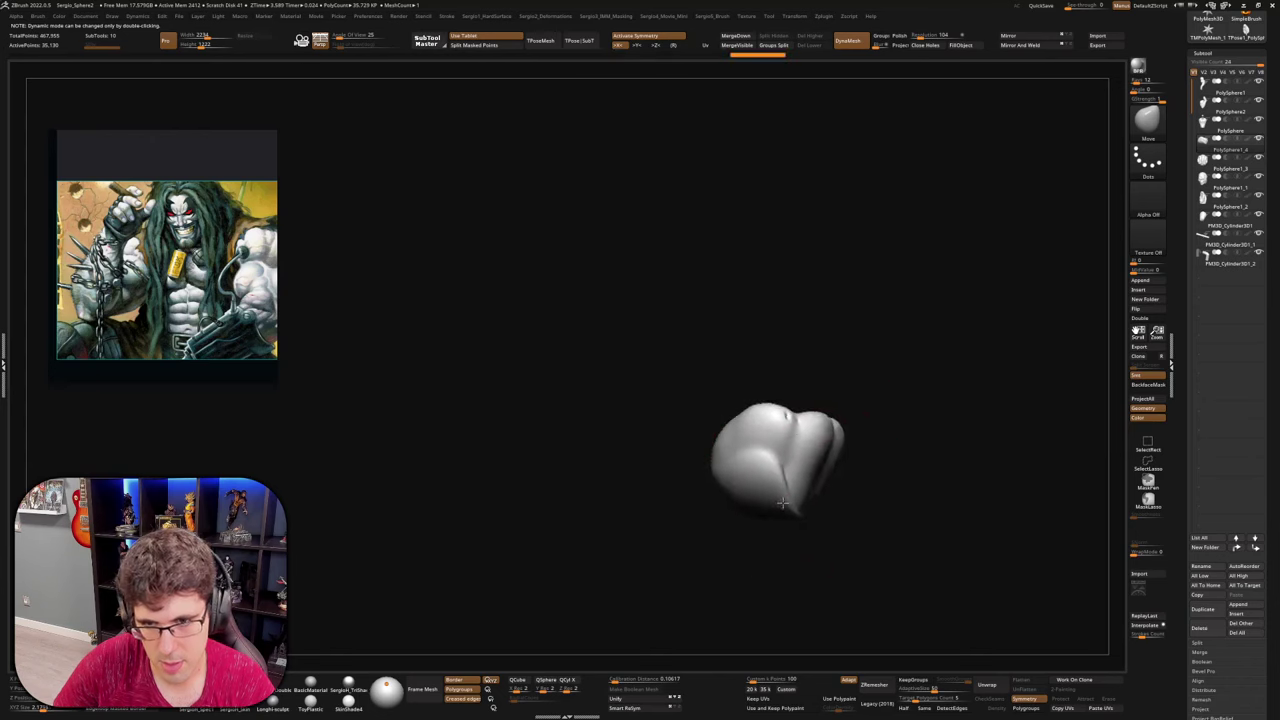
right_drag(810, 461, 811, 493)
drag(774, 511, 786, 515)
ctrl+drag(882, 367, 905, 379)
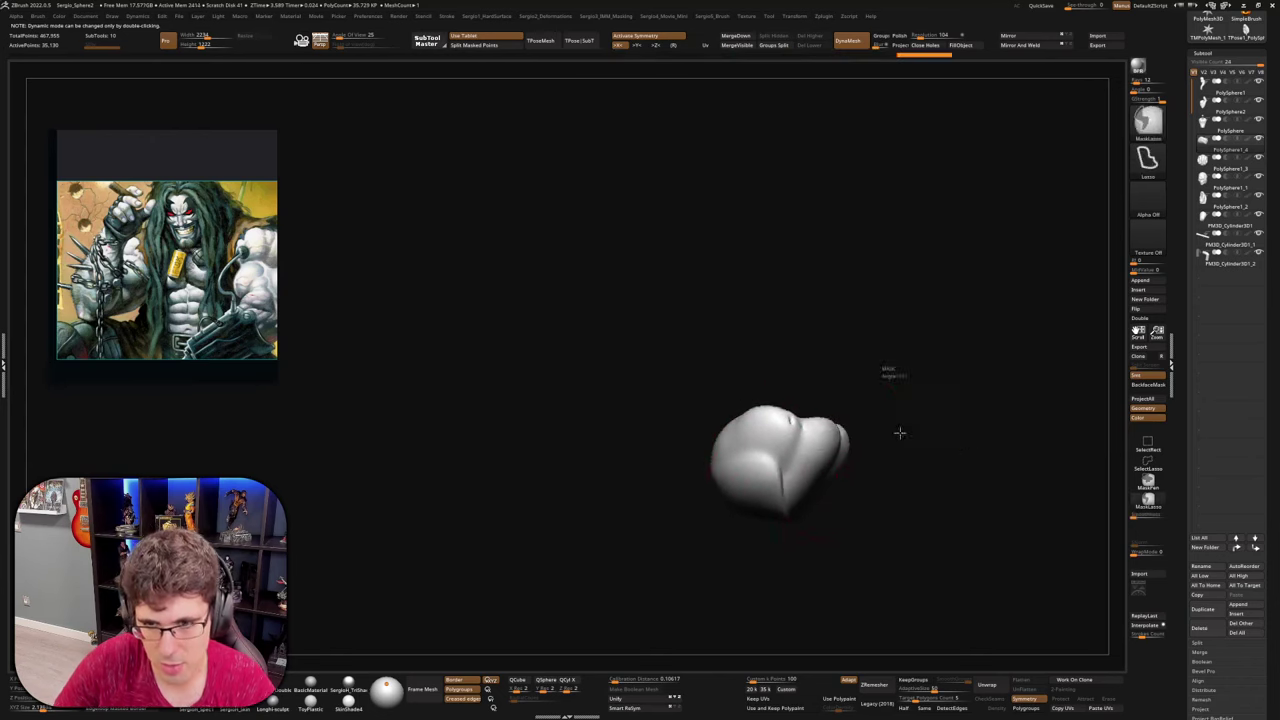
shift+drag(802, 430, 827, 455)
ctrl+drag(818, 354, 838, 380)
shift+drag(831, 449, 828, 440)
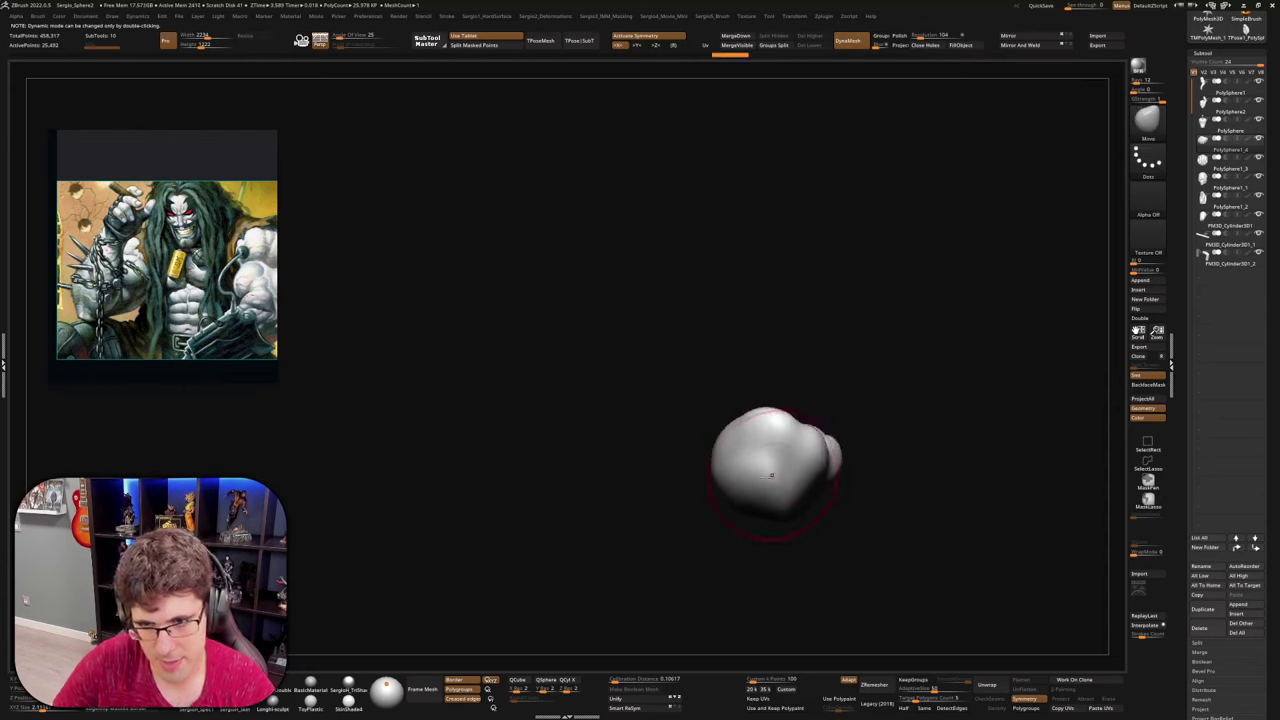
Show the full figure and adjust the pelvis with the Move brush where it meets the torso and legs
key(alt+s)
mouse_move(730, 467)
right_down()
mouse_move(688, 495)
mouse_move(652, 468)
right_up()
drag(655, 438, 702, 486)
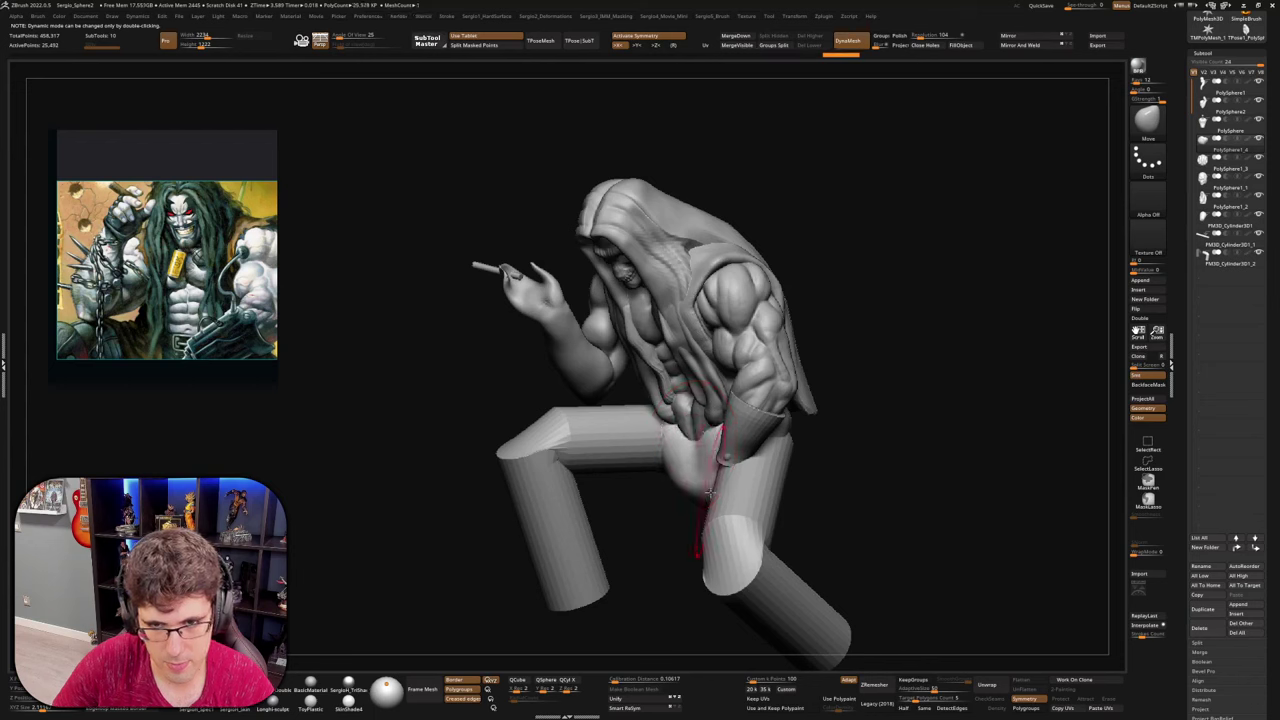
mouse_move(668, 494)
right_down()
mouse_move(711, 498)
mouse_move(600, 530)
mouse_move(598, 555)
mouse_move(588, 525)
mouse_move(640, 520)
mouse_move(596, 439)
mouse_move(675, 432)
mouse_move(696, 345)
mouse_move(656, 402)
mouse_move(640, 400)
mouse_move(776, 486)
mouse_move(875, 365)
right_up()
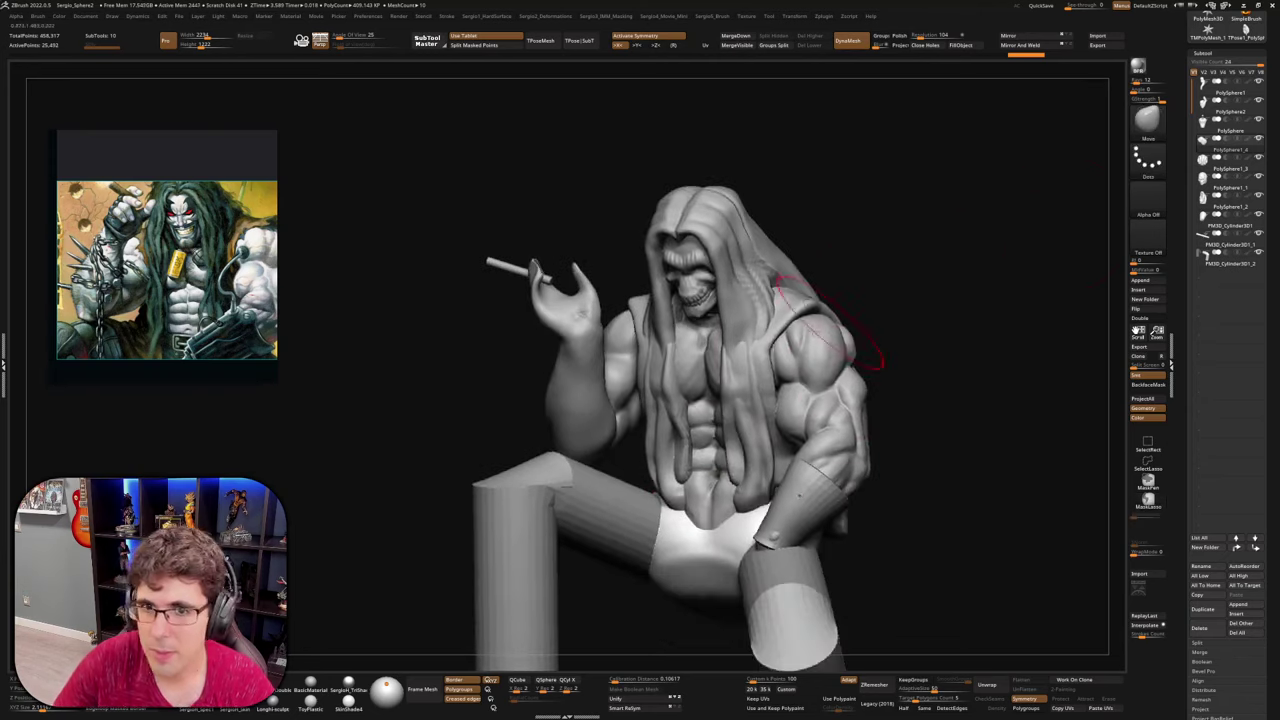
Adjust the grinning mouth with the Move brush and define the crease between lower lip and chin with DamStandard
ctrl+right_drag(698, 293, 740, 404)
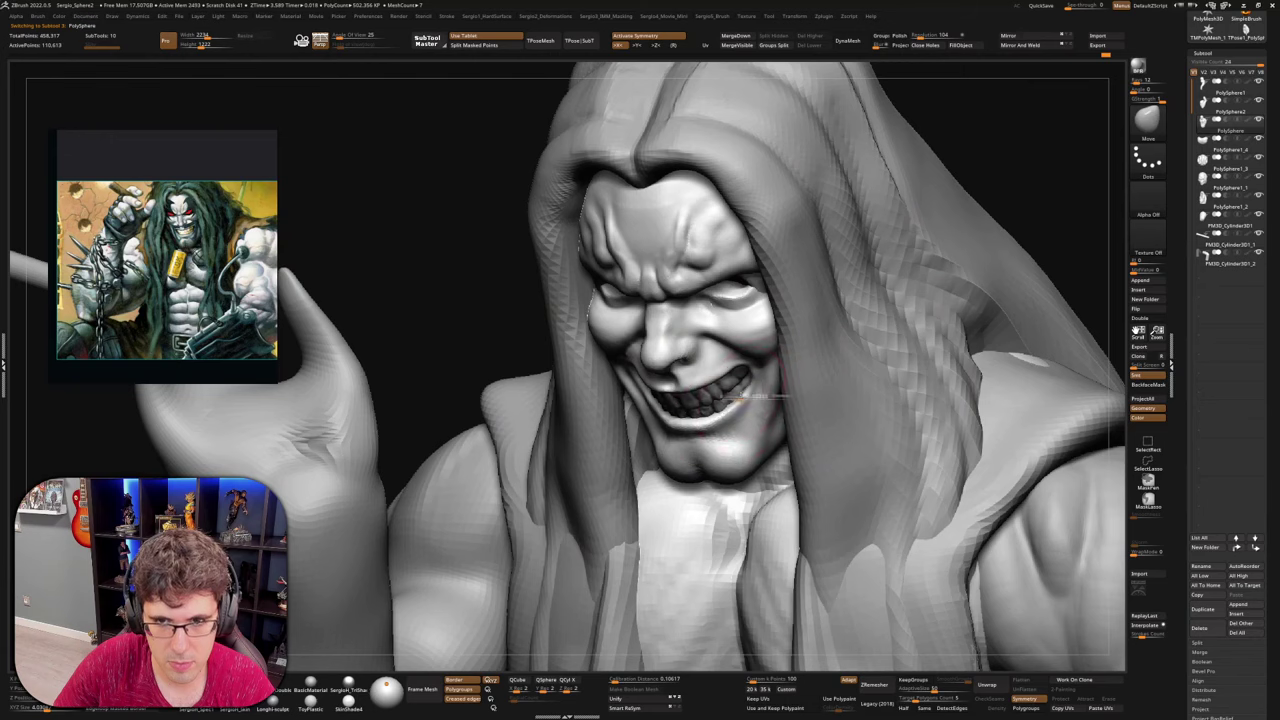
right_drag(735, 400, 748, 365)
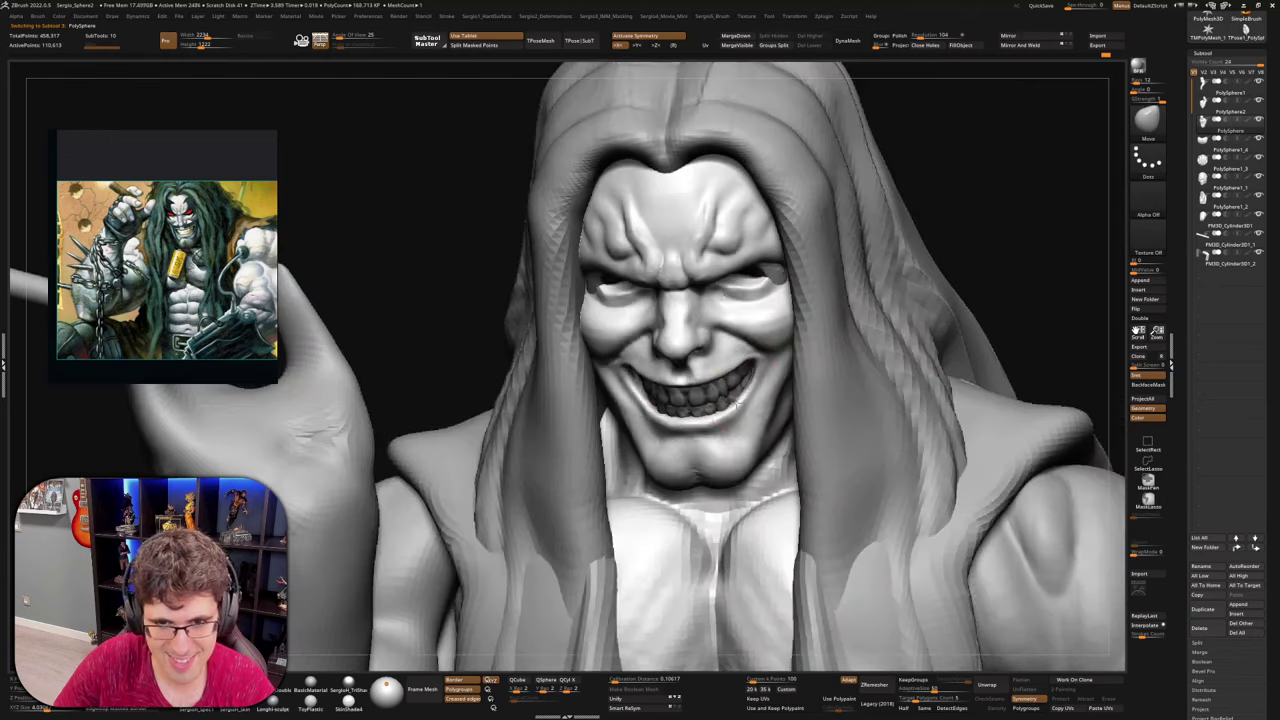
right_drag(728, 422, 738, 372)
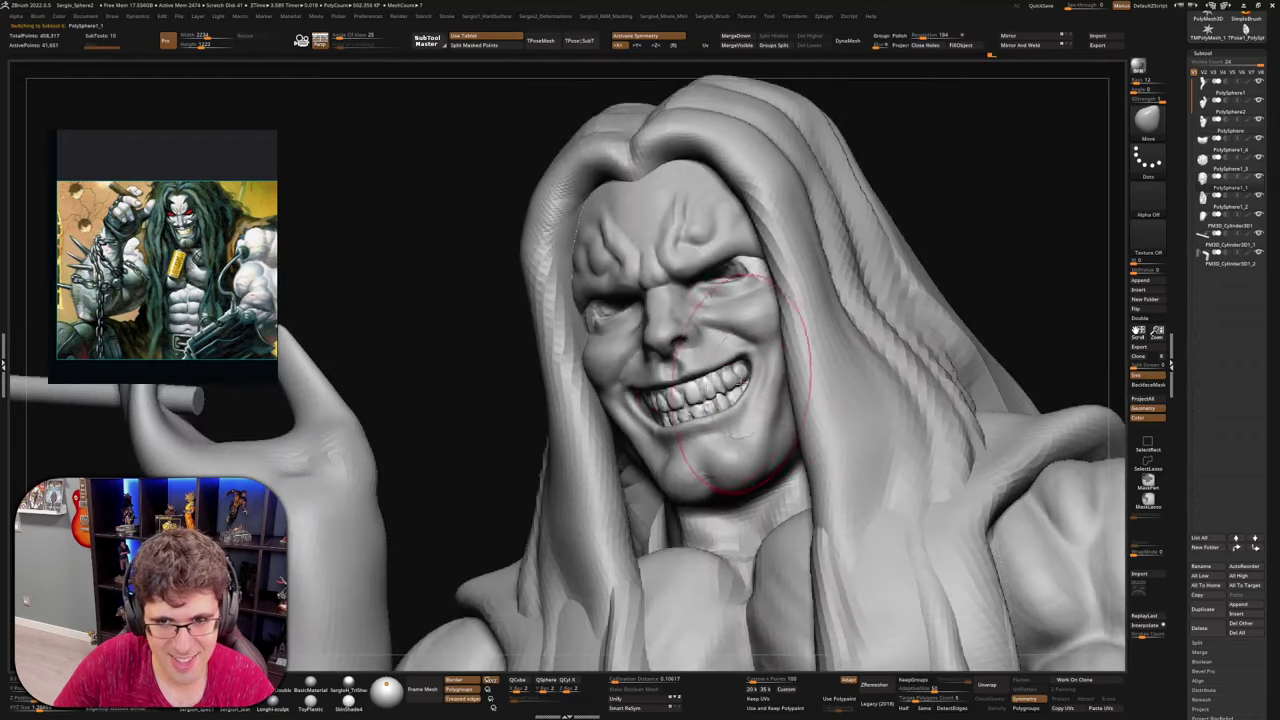
drag(742, 383, 740, 368)
mouse_move(735, 392)
right_down()
mouse_move(743, 368)
mouse_move(727, 445)
mouse_move(720, 400)
mouse_move(770, 405)
mouse_move(745, 404)
mouse_move(765, 406)
mouse_move(743, 429)
mouse_move(750, 369)
right_up()
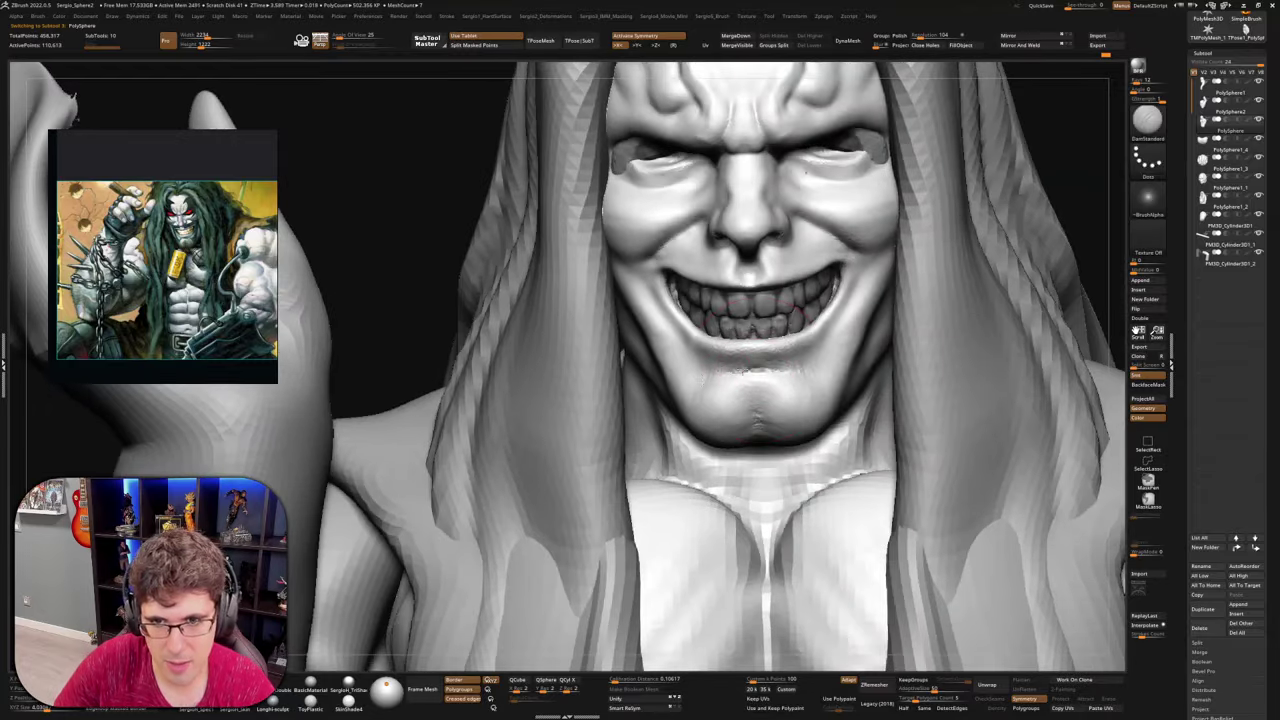
Build up the chin and the area around the mouth corners symmetrically with the Clay brush
right_drag(692, 409, 686, 380)
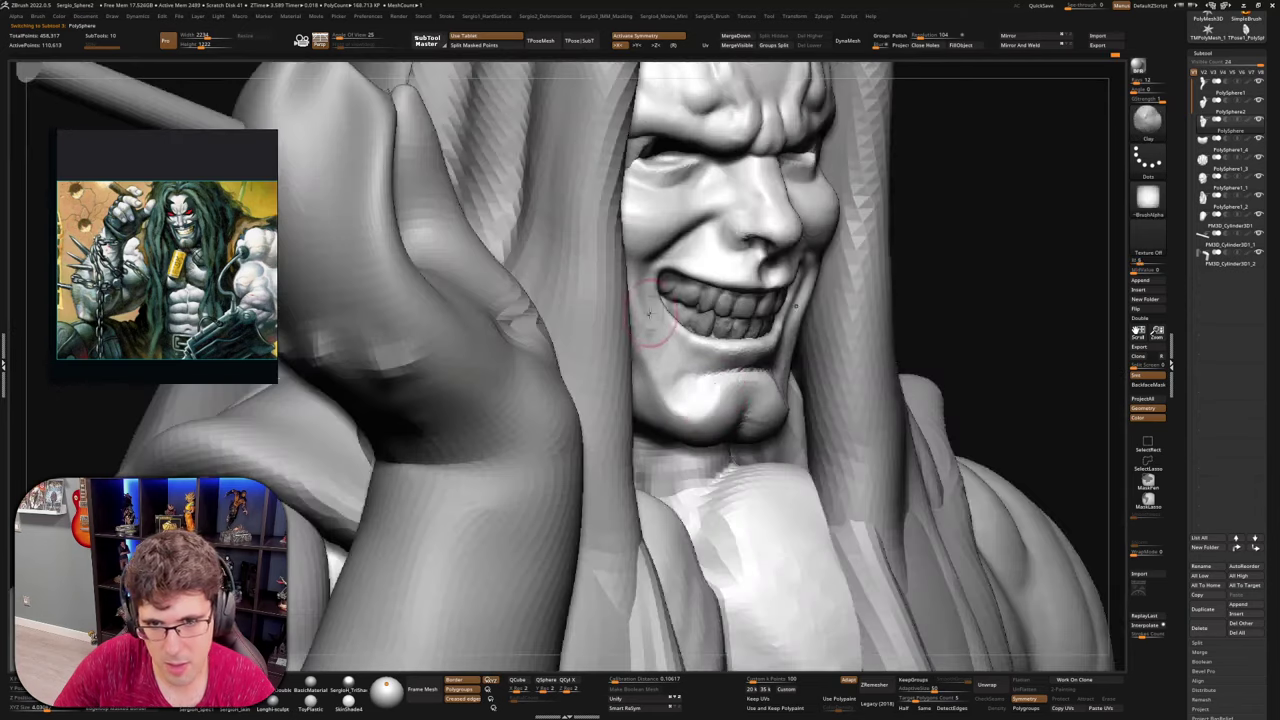
right_drag(649, 314, 646, 324)
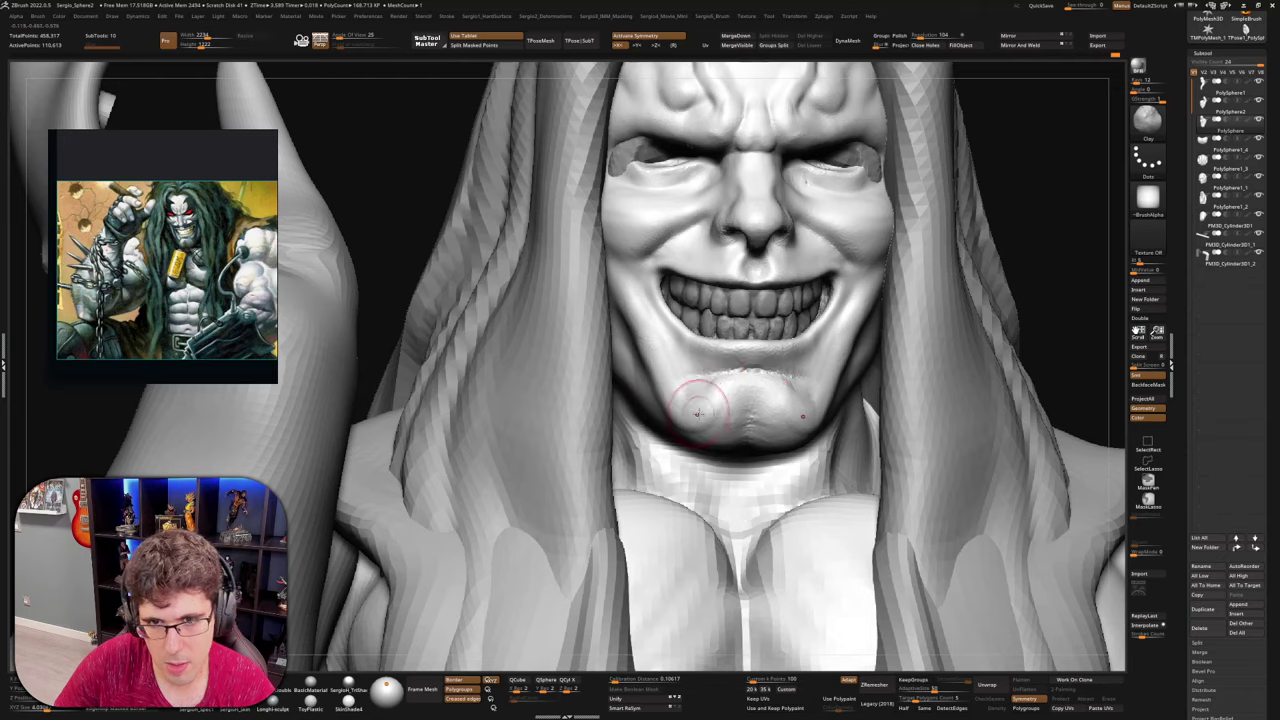
mouse_move(698, 412)
right_down()
mouse_move(735, 440)
mouse_move(708, 497)
right_up()
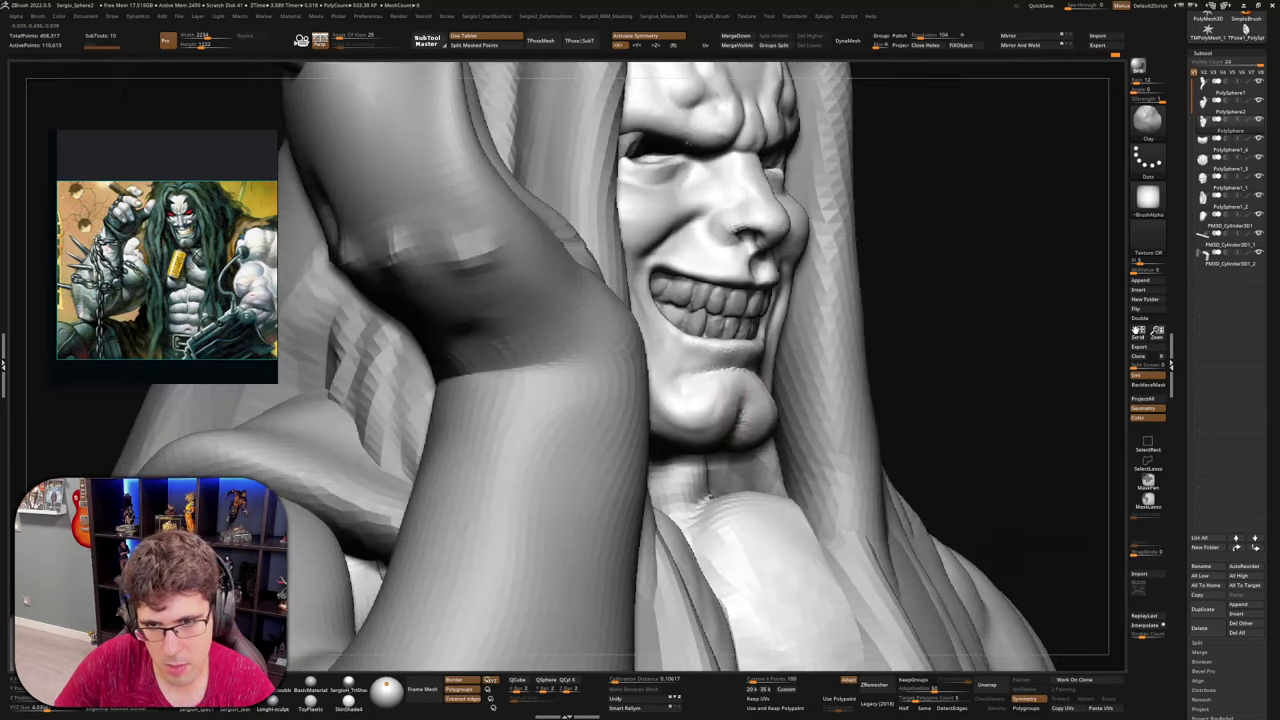
mouse_move(722, 425)
right_down()
mouse_move(738, 411)
mouse_move(690, 447)
mouse_move(716, 468)
right_up()
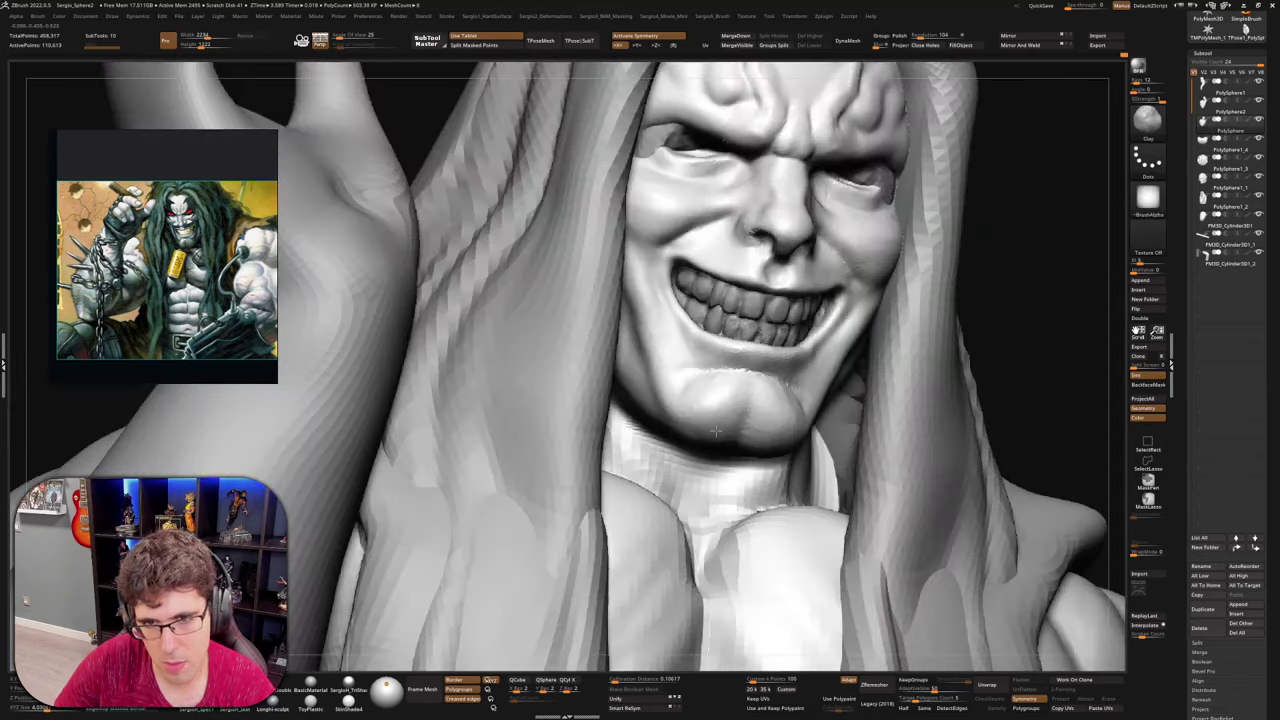
right_drag(749, 423, 731, 406)
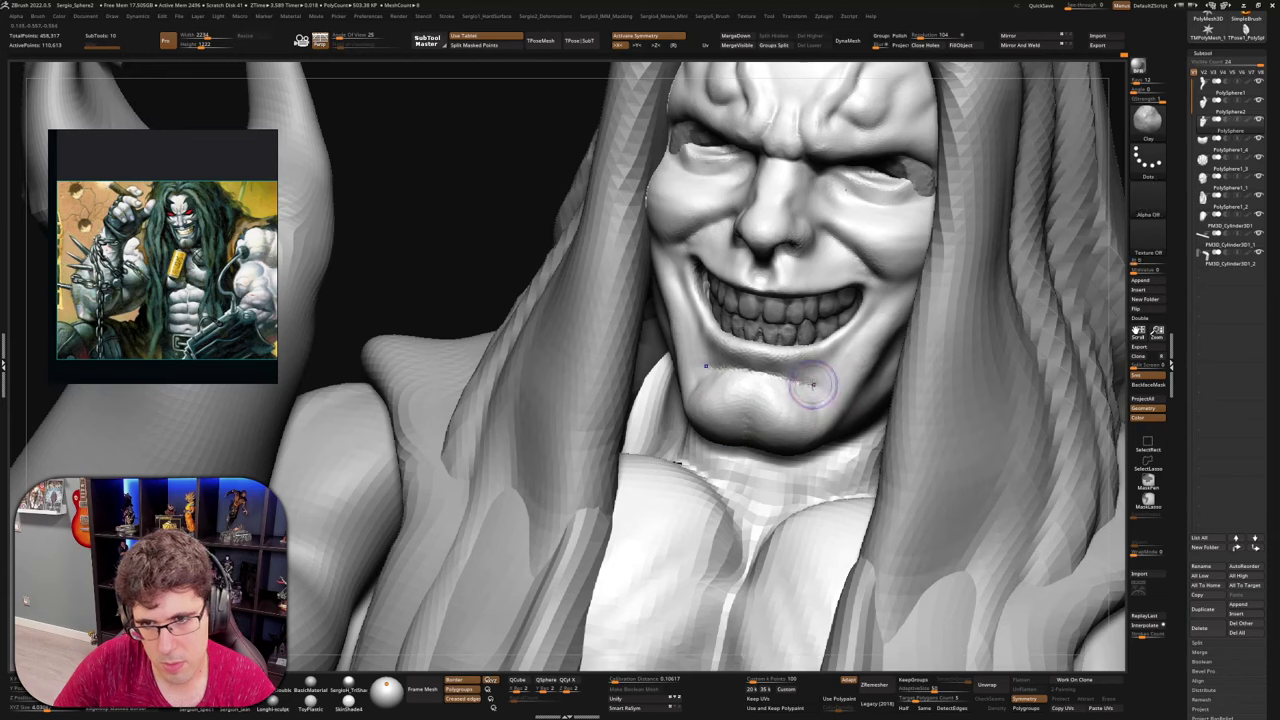
right_drag(810, 411, 814, 403)
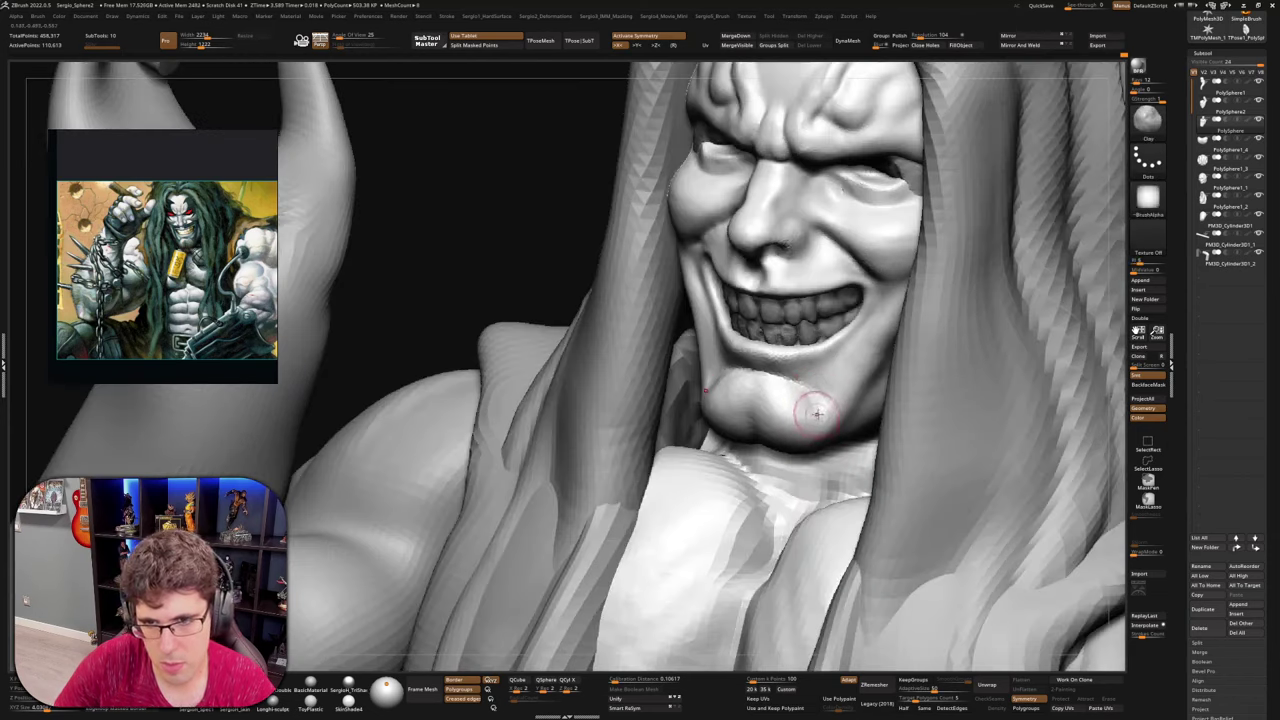
right_drag(818, 410, 825, 400)
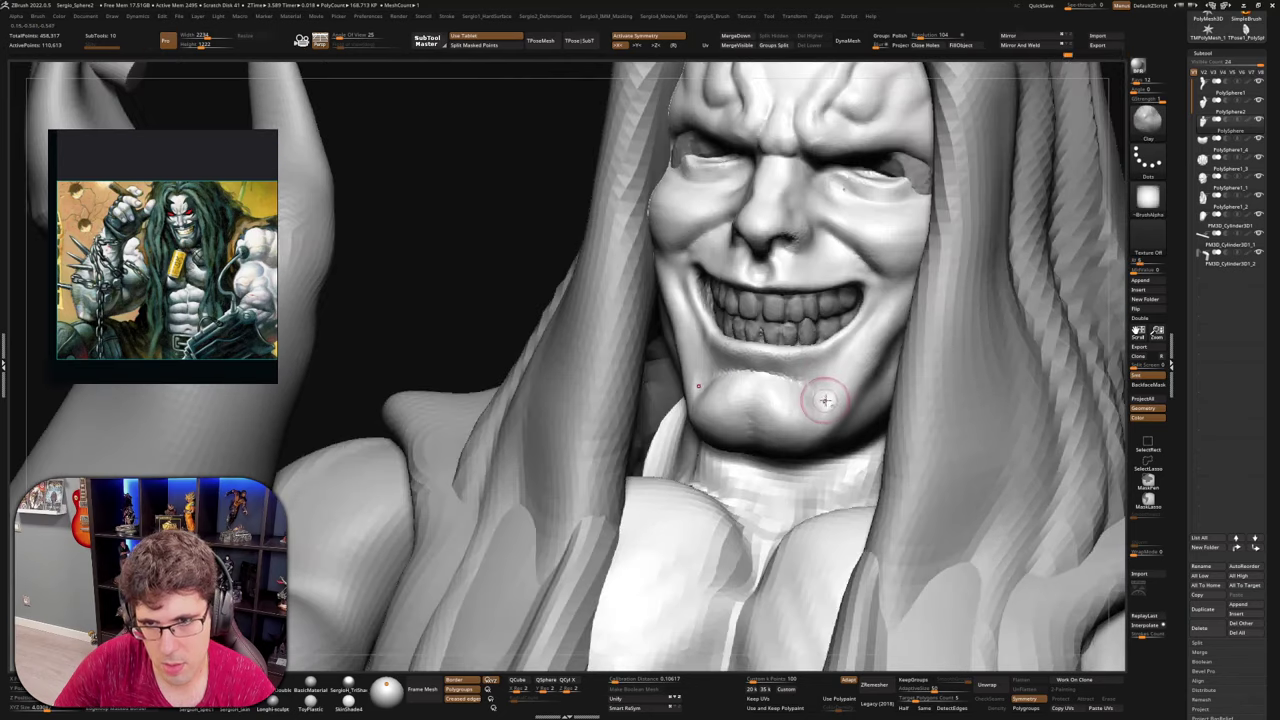
Smooth the clay strokes along the side of the chin, jaw and lower cheek
key(shift)
mouse_move(831, 387)
shift+mouse_down()
mouse_move(817, 411)
mouse_move(885, 325)
shift+mouse_up()
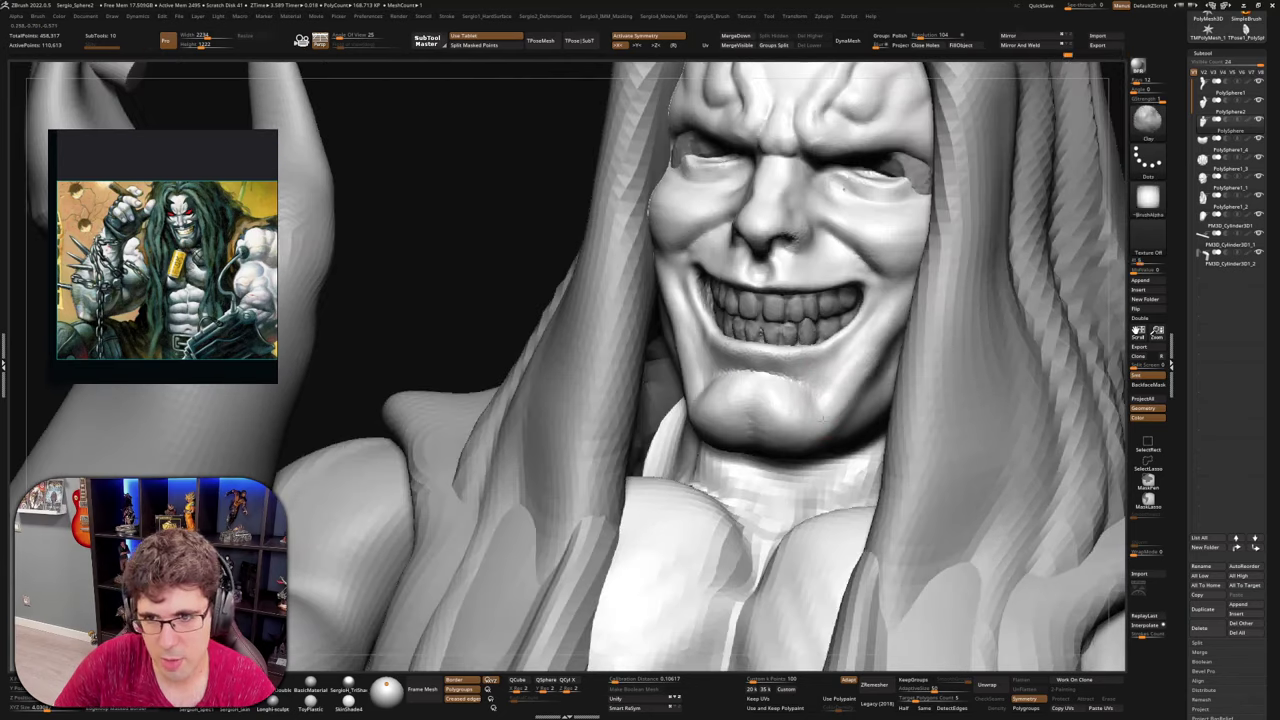
right_drag(855, 385, 914, 279)
key(shift)
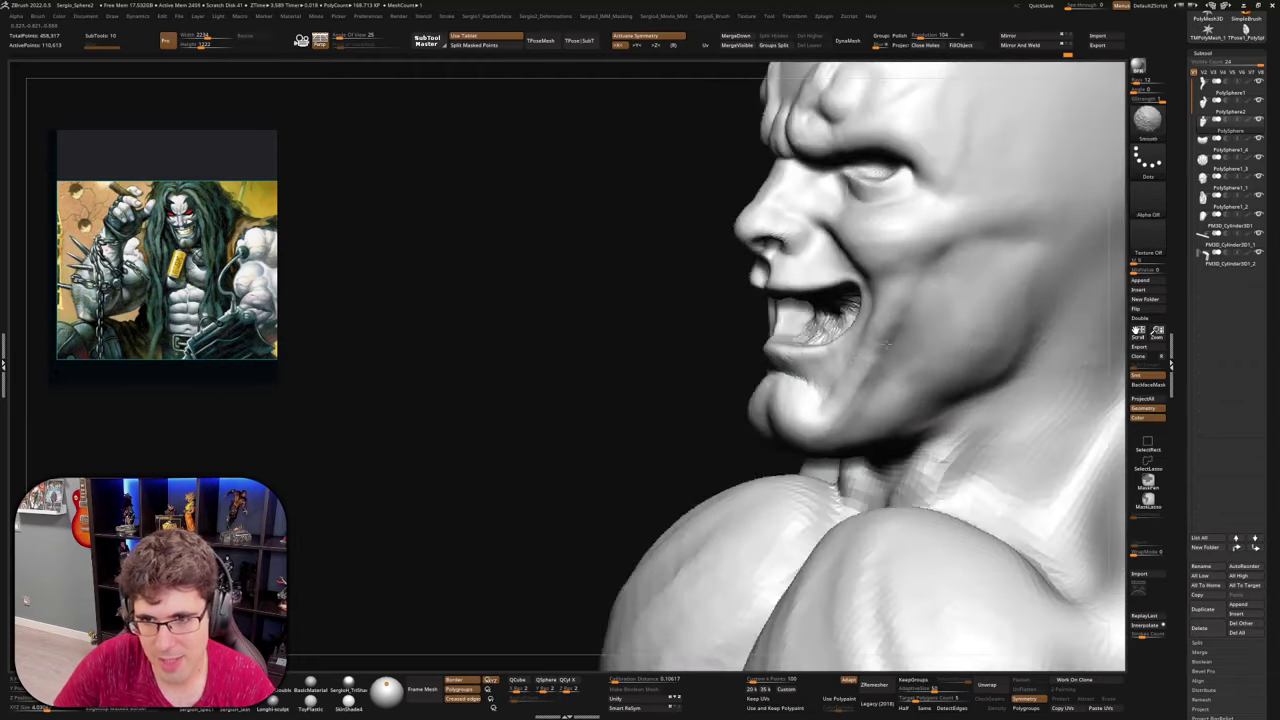
Adjust the chin and lip profile from the side with the Move brush, undoing the unwanted stroke
shift+right_drag(874, 384, 868, 390)
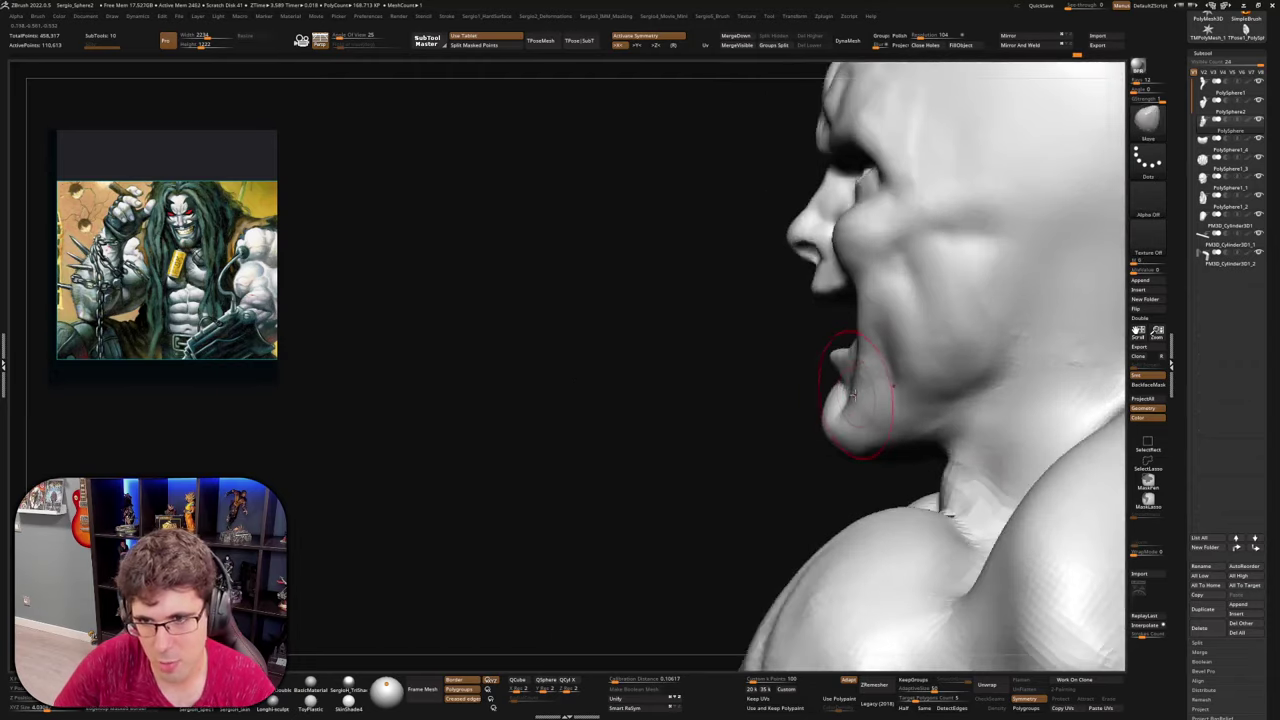
key(ctrl+z)
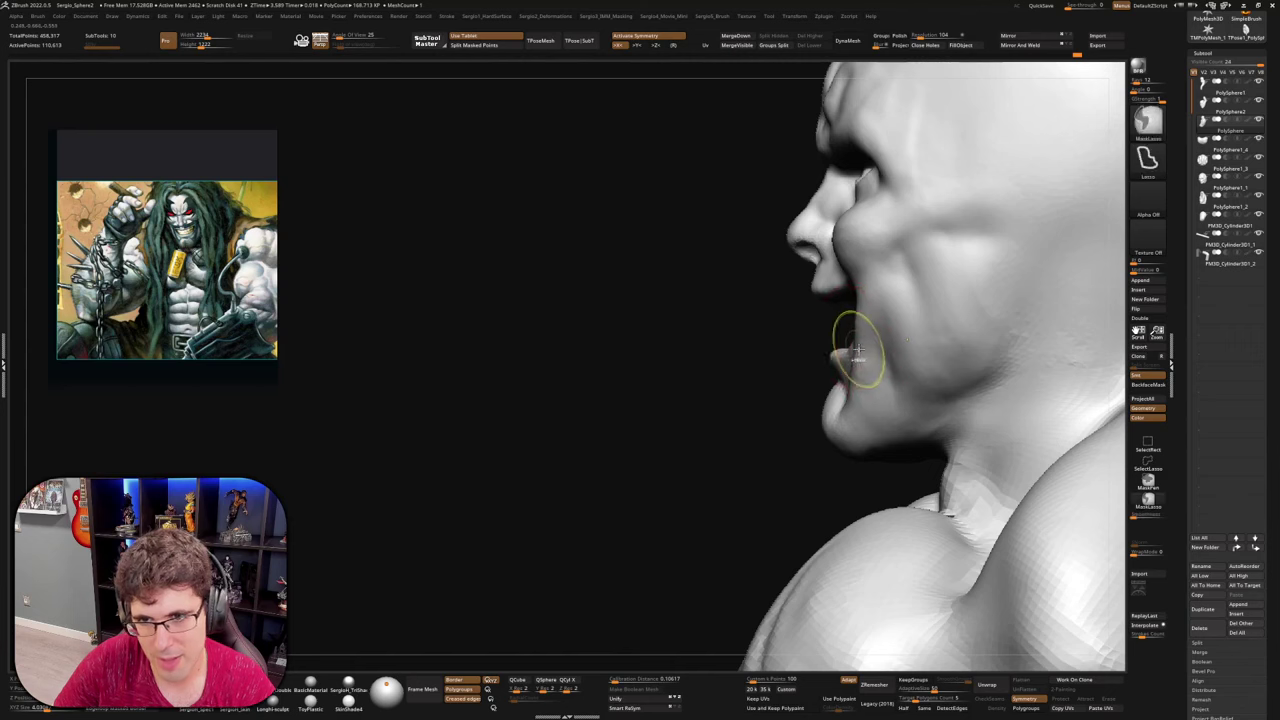
mouse_move(852, 356)
right_down()
mouse_move(893, 357)
mouse_move(780, 391)
mouse_move(868, 358)
right_up()
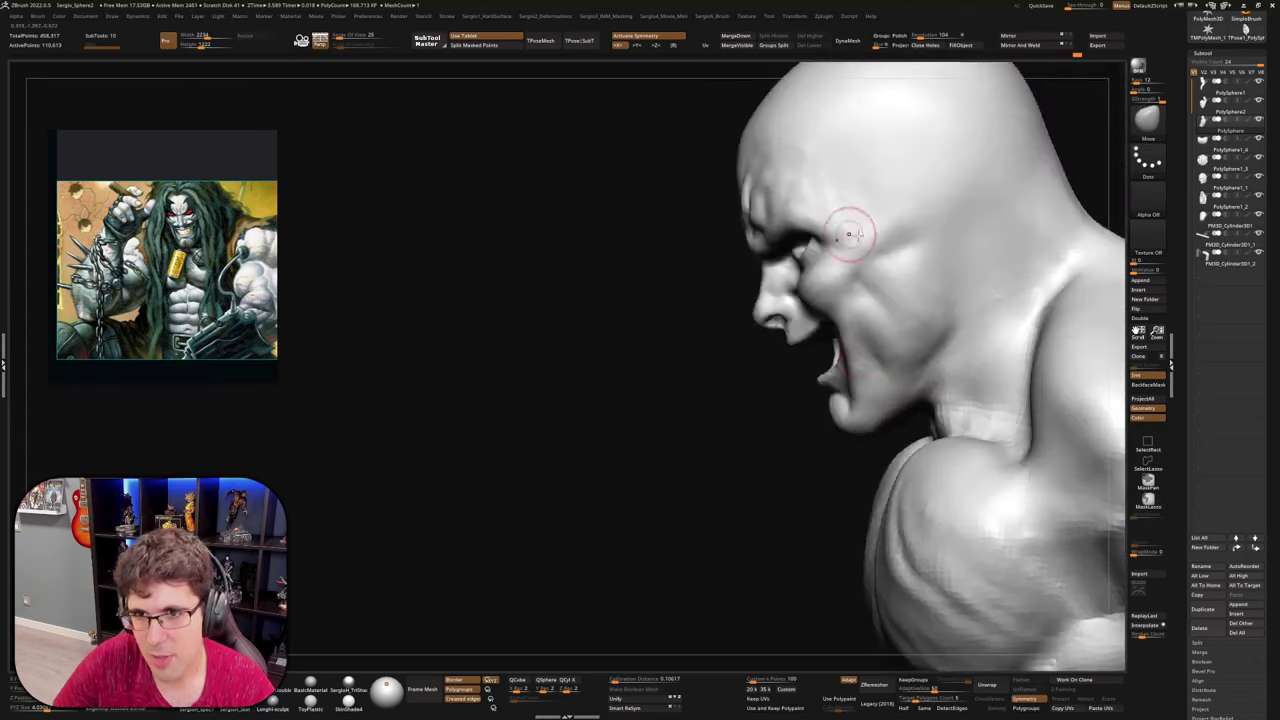
right_drag(851, 220, 843, 374)
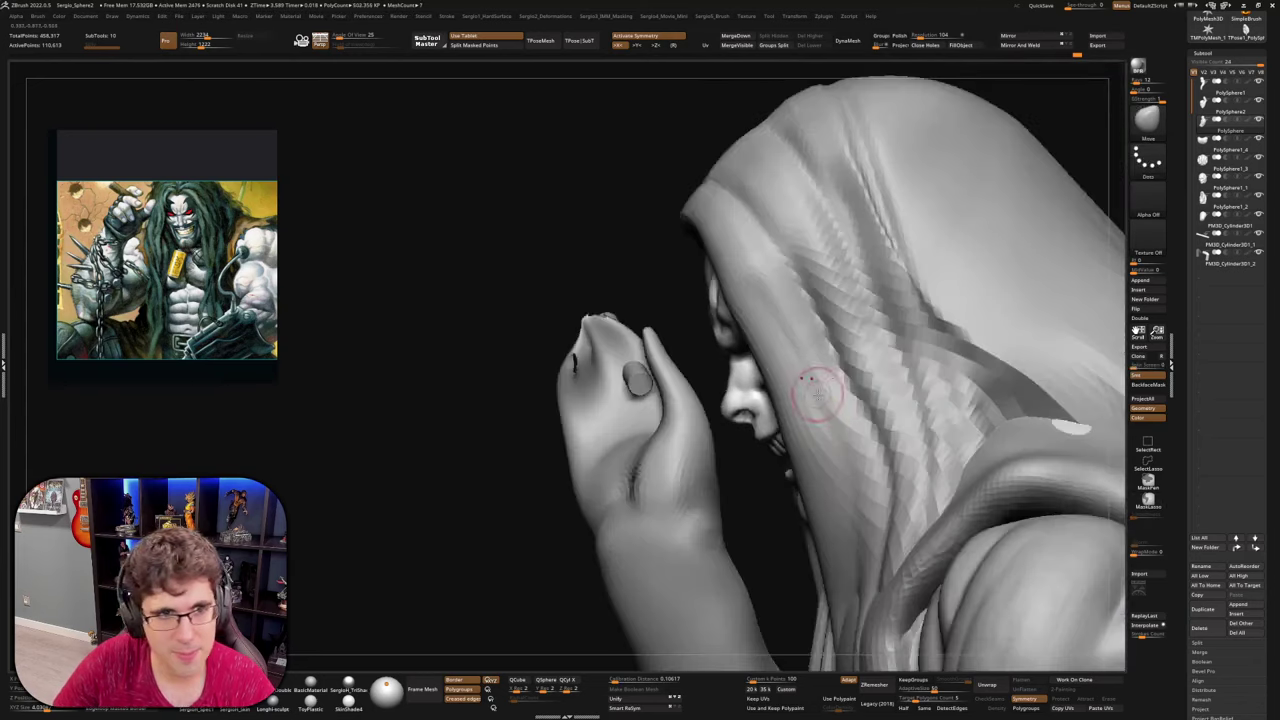
Isolate the head and body mesh and refine the eyelids' outer corners with the Standard brush
mouse_move(818, 394)
ctrl+right_down()
mouse_move(814, 361)
mouse_move(866, 381)
mouse_move(821, 386)
mouse_move(735, 460)
mouse_move(814, 358)
mouse_move(857, 423)
mouse_move(909, 409)
ctrl+right_up()
key(alt+s)
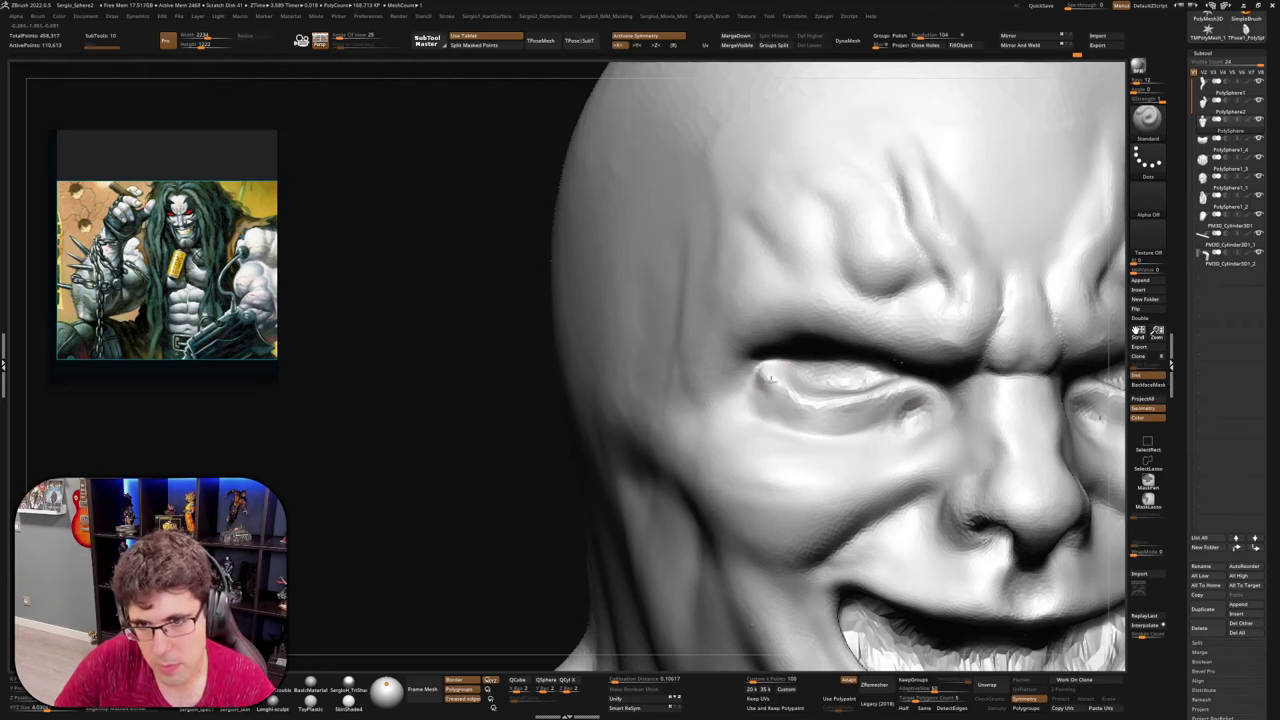
right_drag(775, 388, 758, 374)
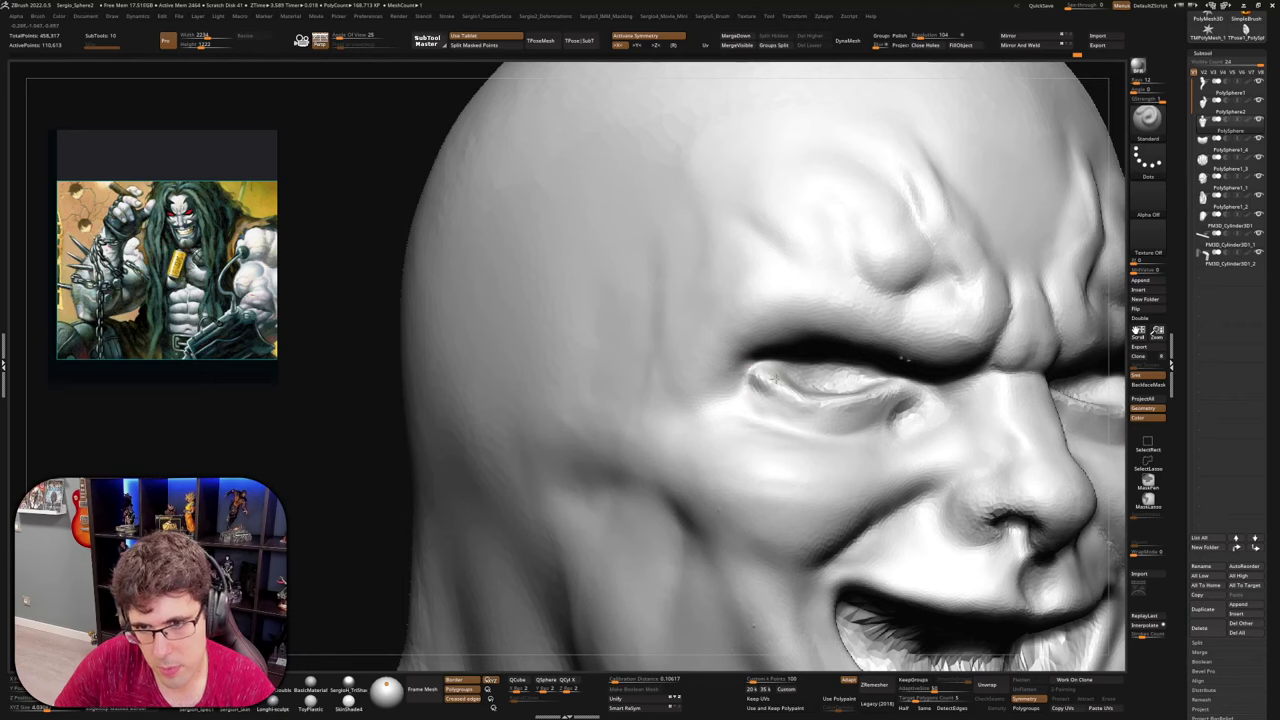
mouse_move(835, 406)
right_down()
mouse_move(829, 432)
mouse_move(749, 386)
mouse_move(758, 372)
right_up()
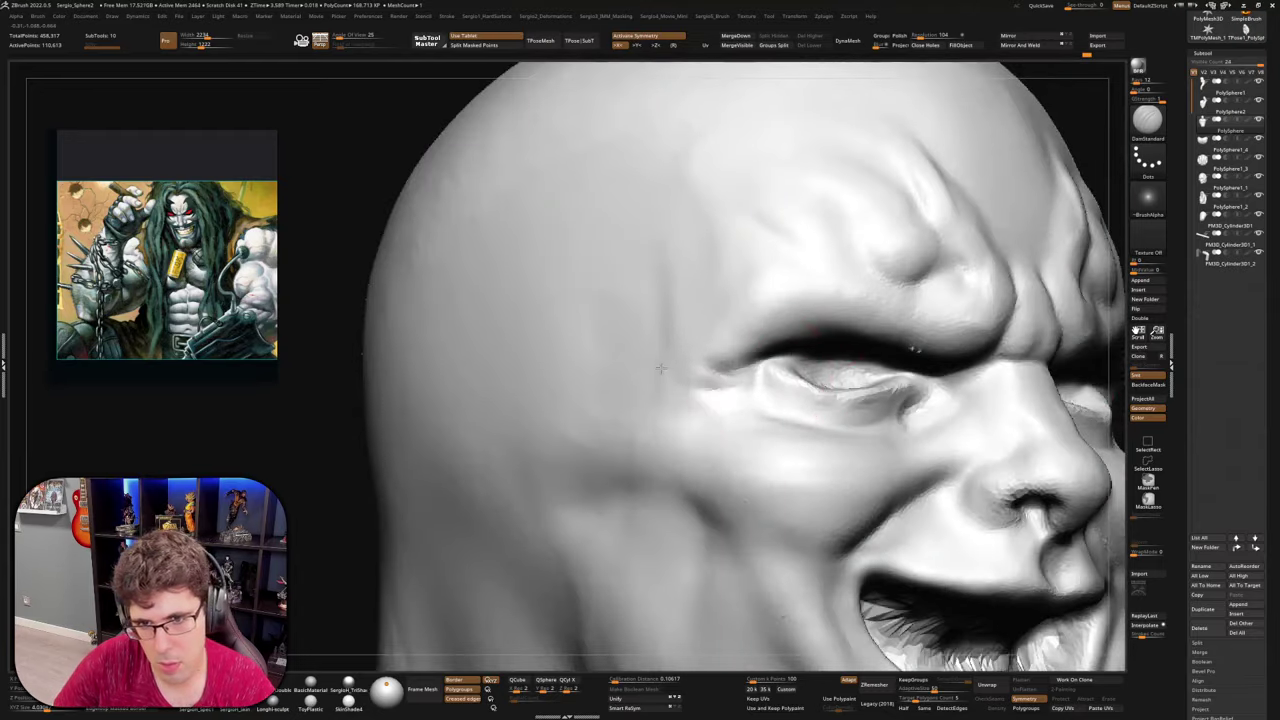
Carve crow's-feet wrinkles running outward from the outer eye corners with the DamStandard brush
right_drag(737, 424, 695, 392)
mouse_move(768, 433)
alt+right_down()
mouse_move(764, 398)
mouse_move(788, 405)
mouse_move(778, 402)
alt+right_up()
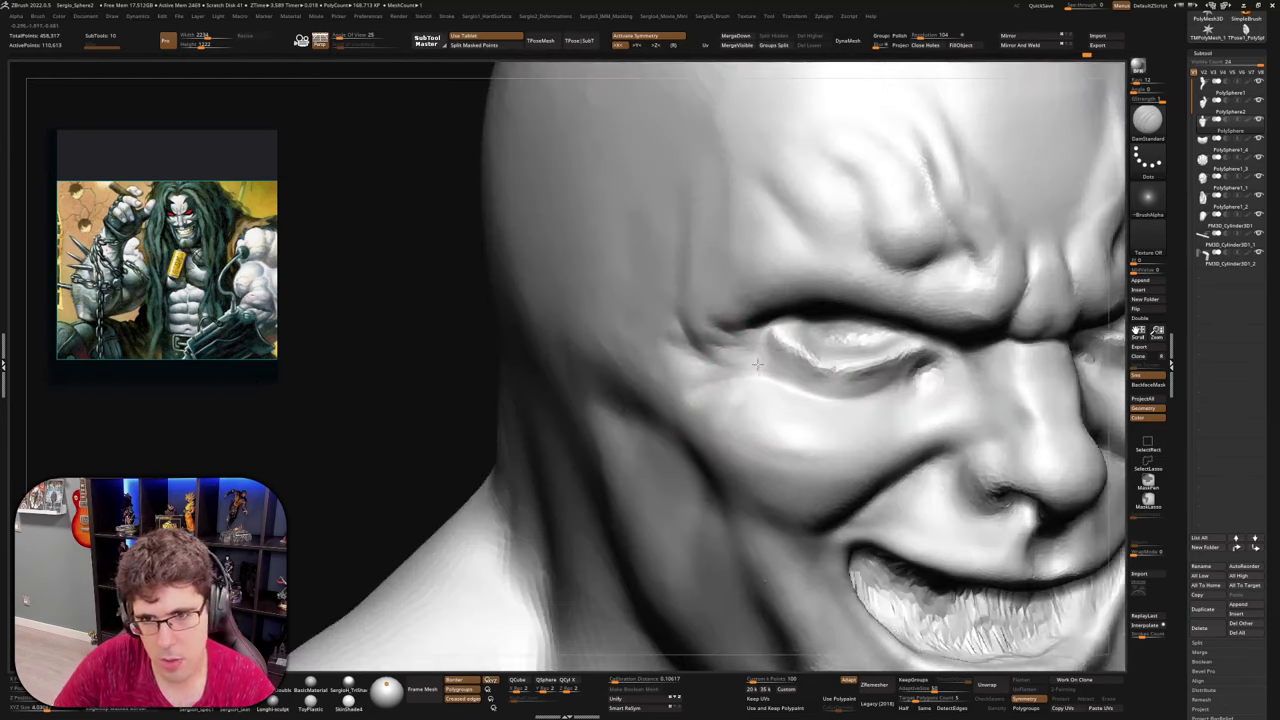
right_drag(817, 398, 804, 377)
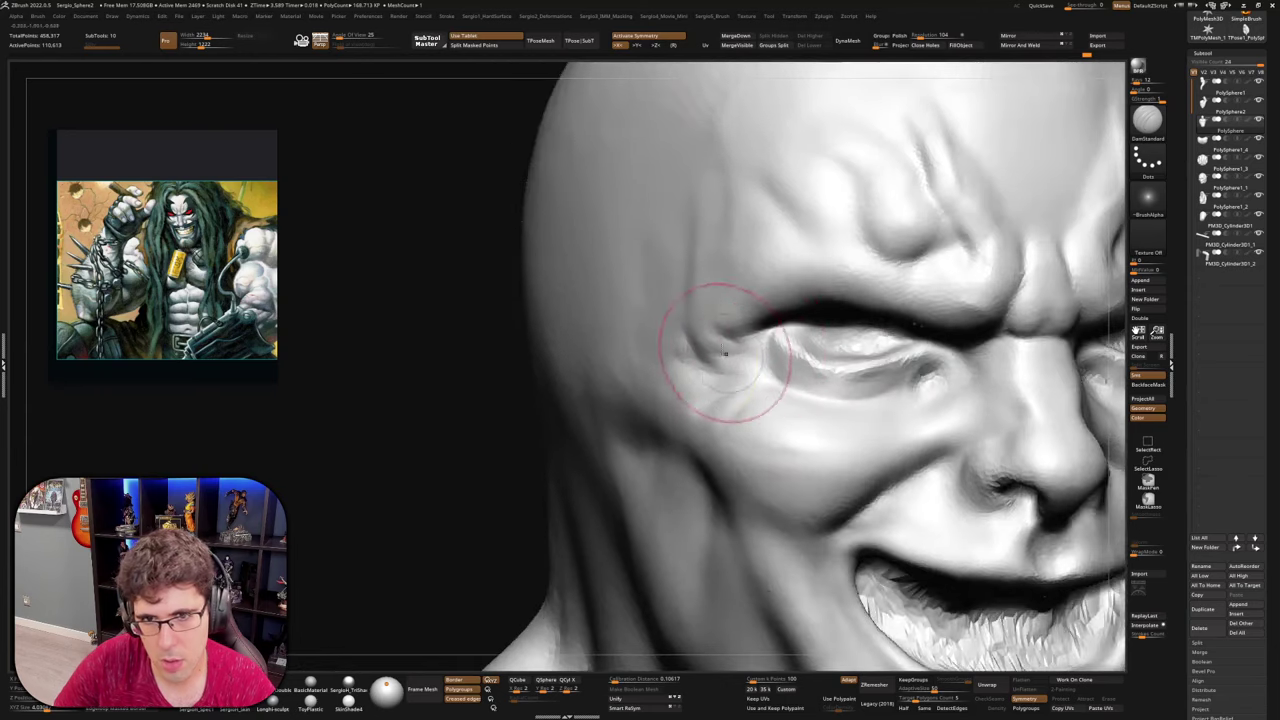
Add volume to the temples beside the brows with the Clay brush and smooth it into the skull
mouse_move(727, 374)
ctrl+right_down()
mouse_move(729, 327)
mouse_move(697, 306)
ctrl+right_up()
key(b)
key(c)
key(l)
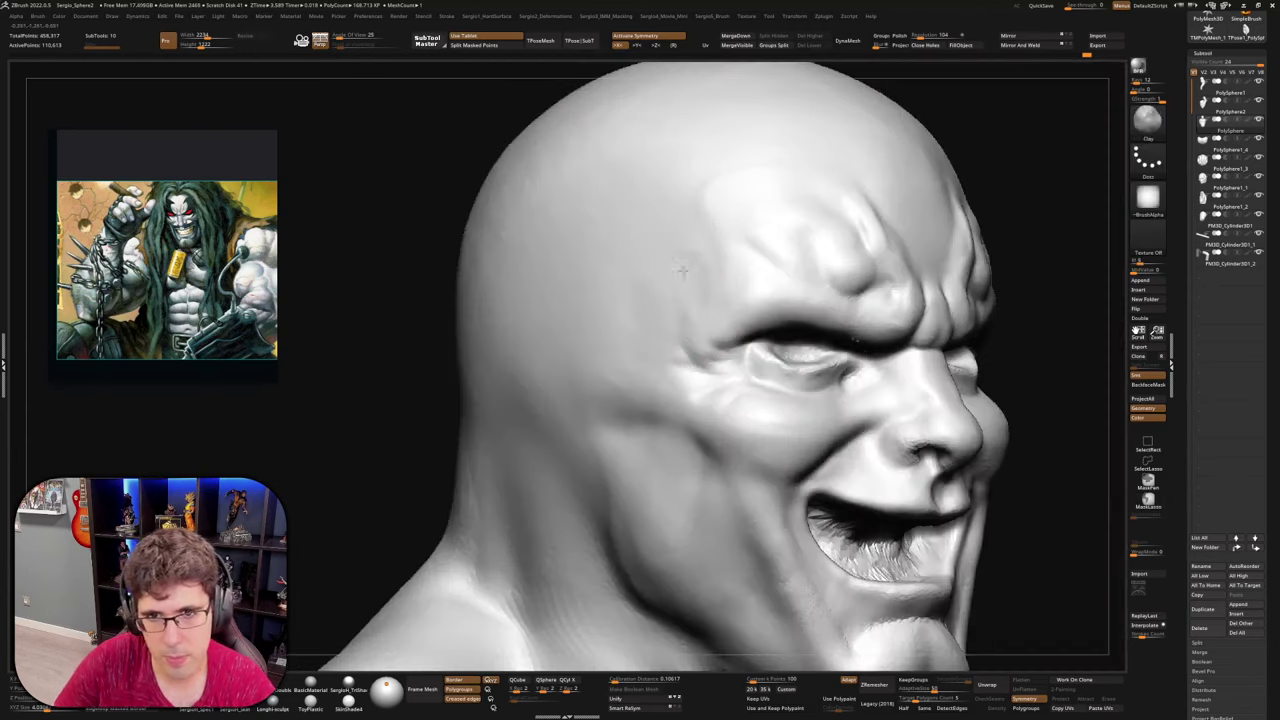
drag(679, 319, 669, 303)
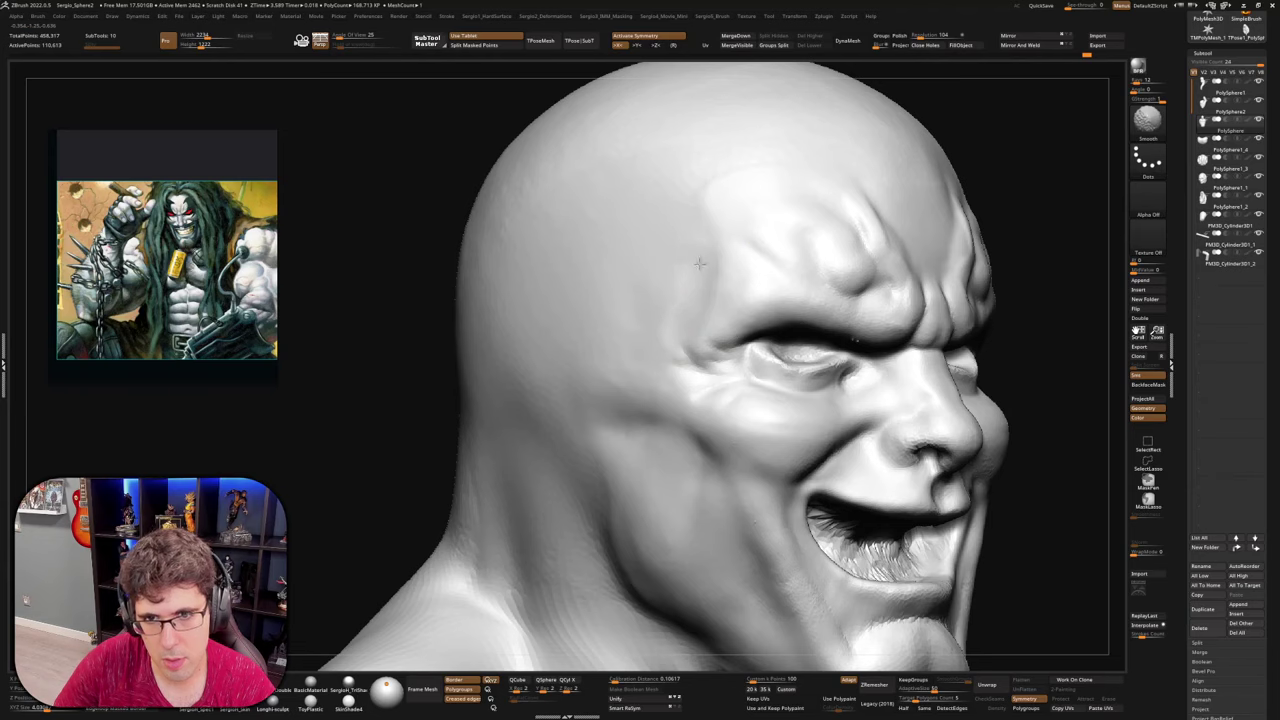
Reshape the back and crown of the skull from the side with the Move brush and bring back the hidden parts
mouse_move(700, 263)
right_down()
mouse_move(766, 400)
mouse_move(746, 177)
right_up()
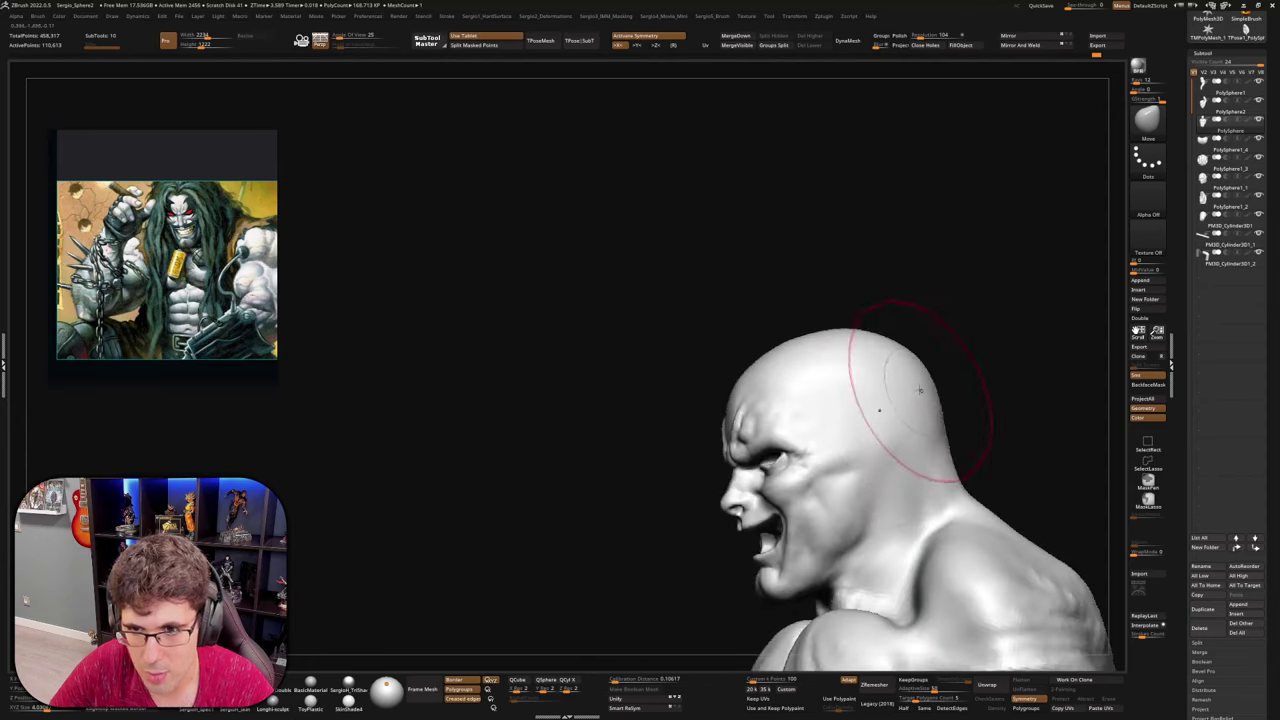
drag(894, 443, 885, 340)
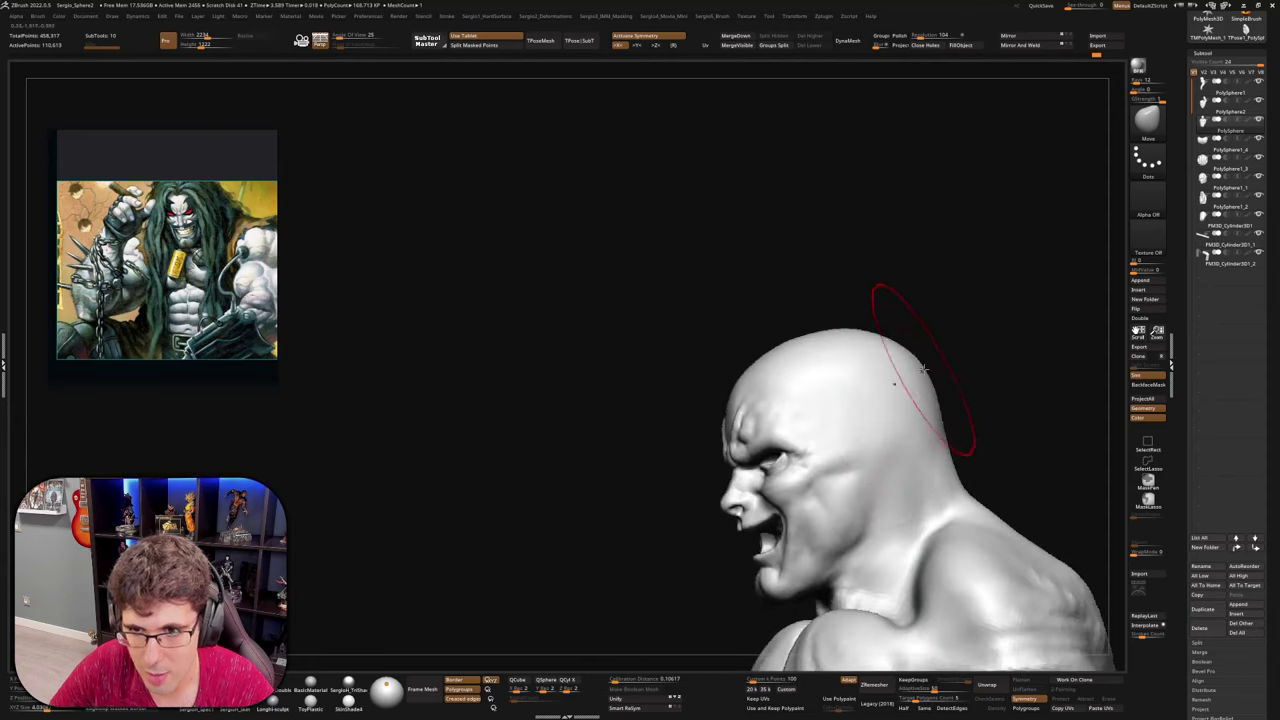
drag(957, 374, 972, 413)
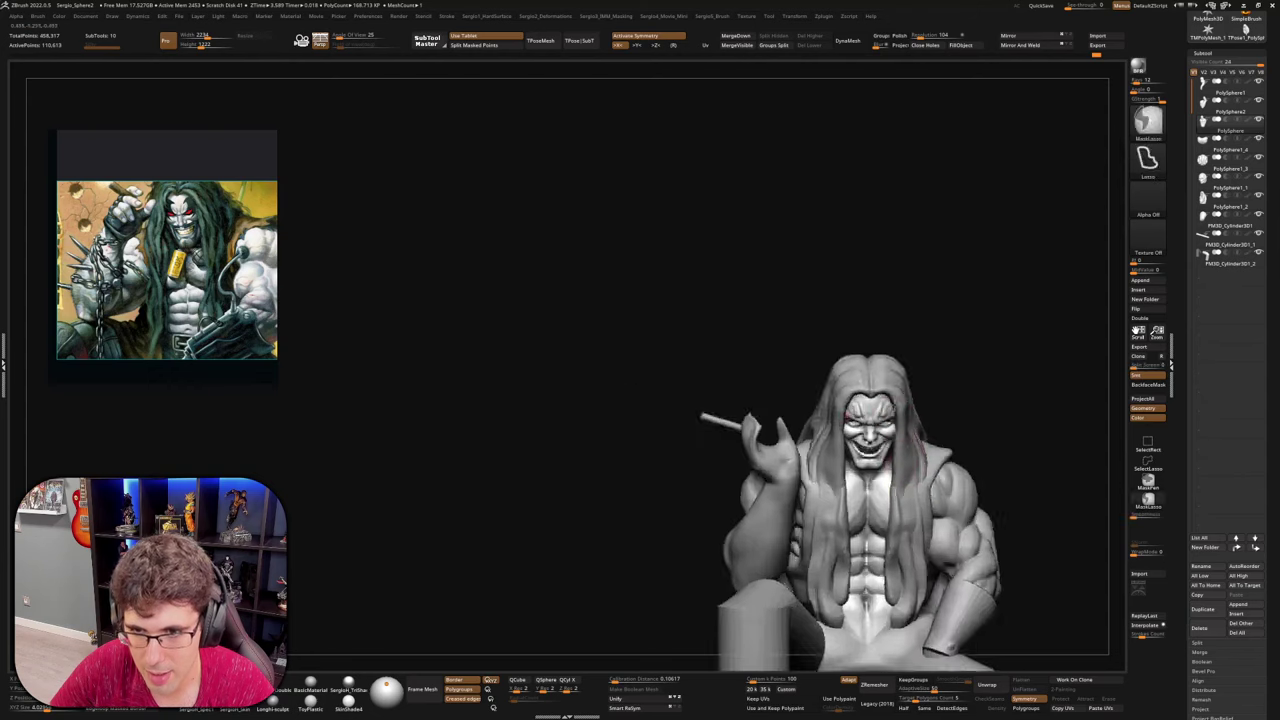
mouse_move(886, 432)
alt+right_down()
mouse_move(868, 346)
mouse_move(868, 400)
mouse_move(820, 390)
mouse_move(866, 352)
alt+right_up()
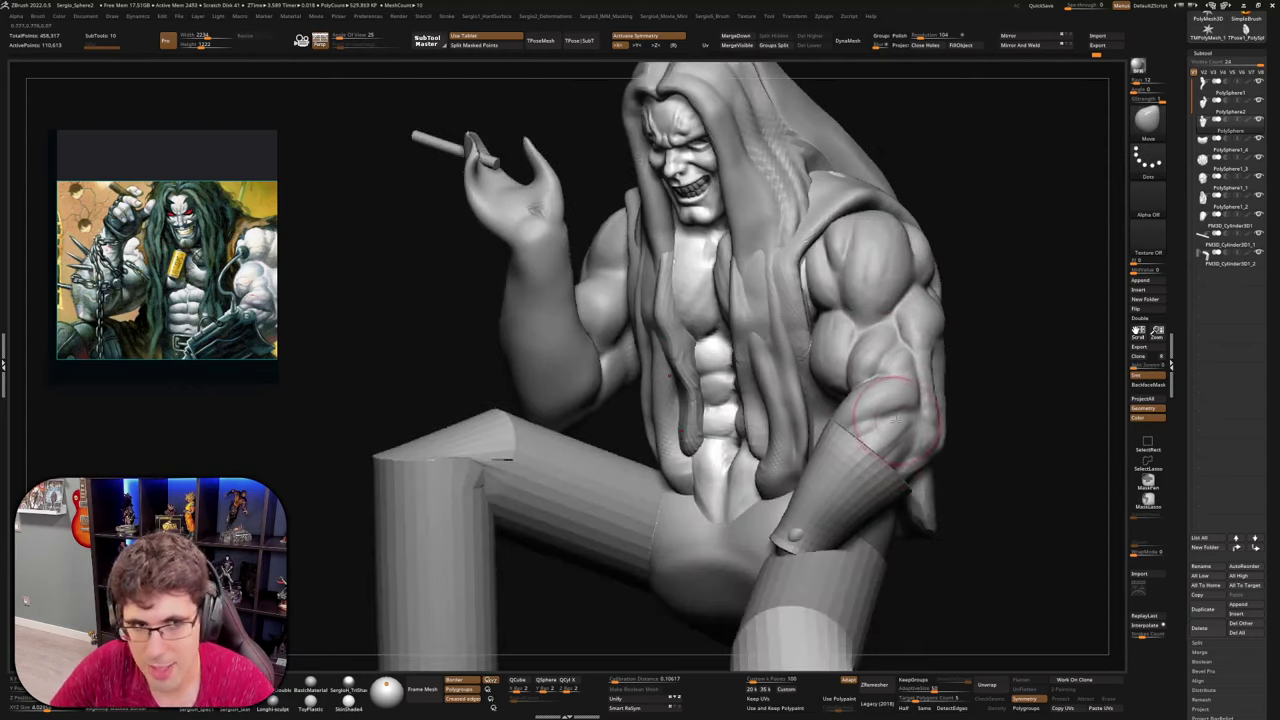
Select the arm resting on the thigh and centre the transform gizmo on its shoulder
right_drag(895, 432, 868, 418)
alt+click(944, 420)
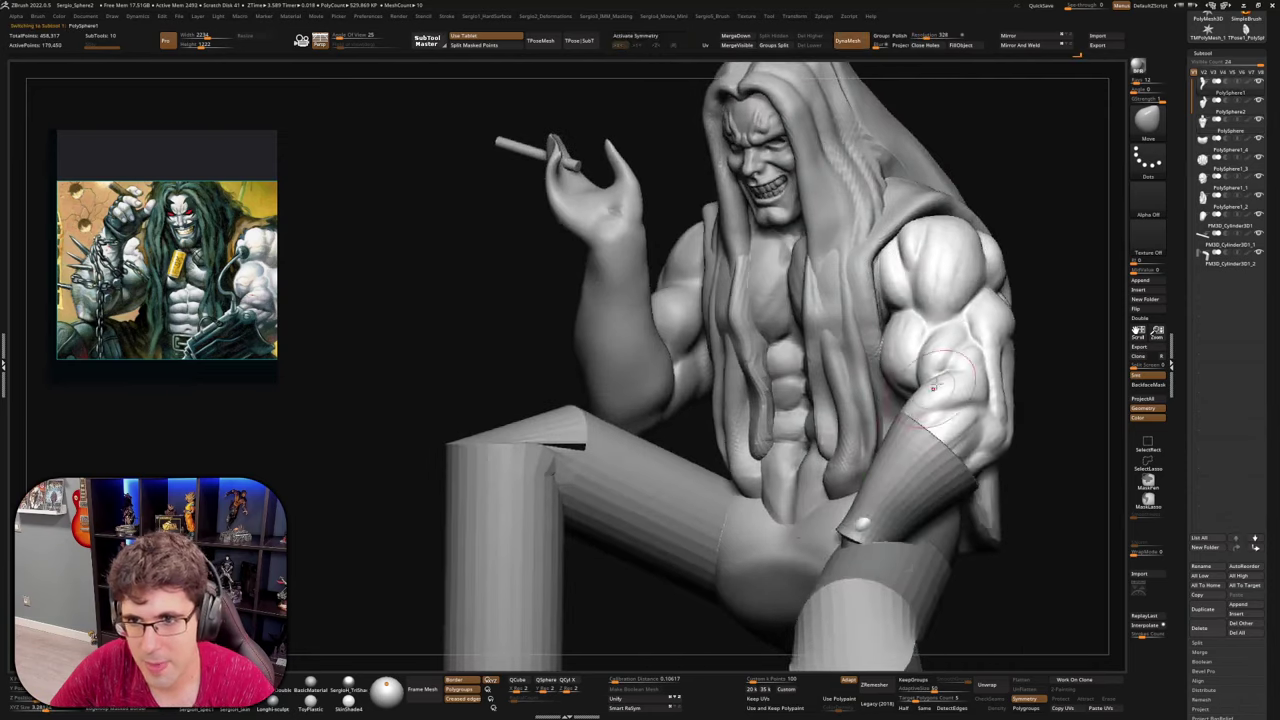
key(w)
key(alt+s)
alt+click(930, 237)
right_drag(938, 262, 924, 338)
alt+click(926, 246)
alt+click(918, 262)
key(alt+s)
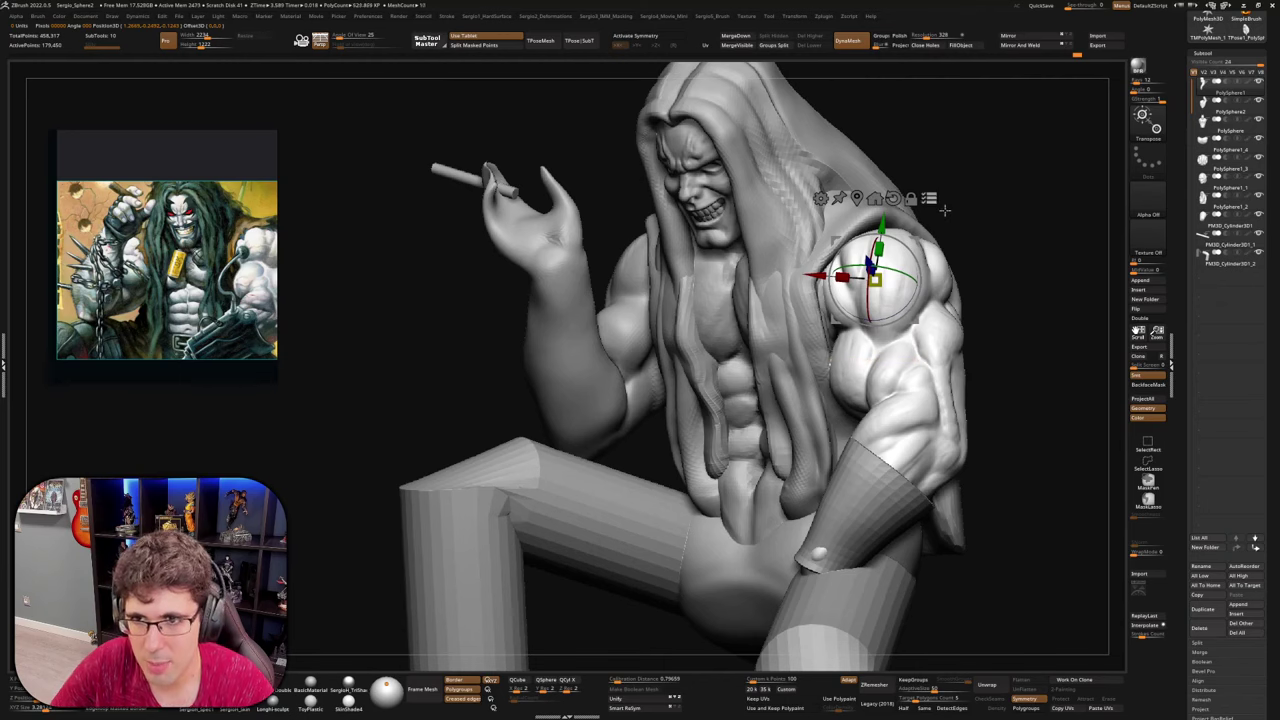
Select the arm, bracer and hand together and rotate them about the shoulder, swinging the forearm inward
ctrl+shift+click(988, 286)
ctrl+shift+click(915, 395)
ctrl+shift+click(893, 486)
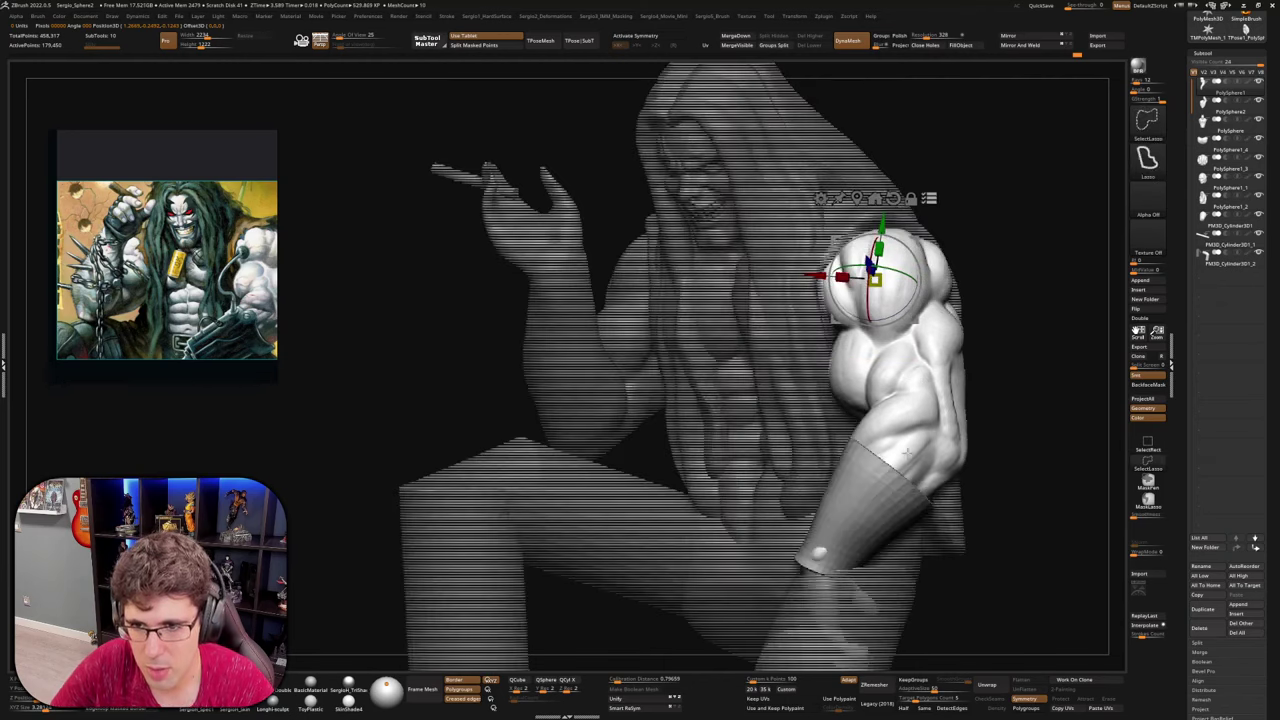
drag(918, 262, 923, 272)
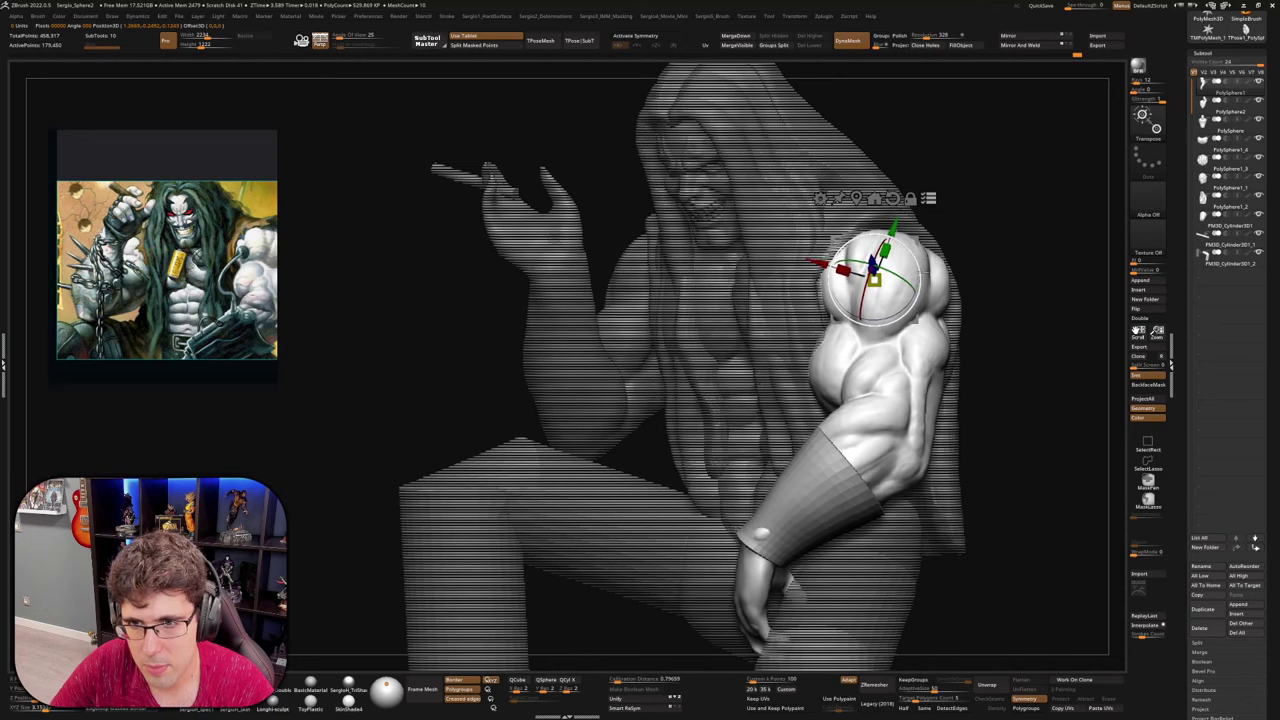
click(928, 198)
key(q)
mouse_move(918, 370)
ctrl+right_down()
mouse_move(914, 280)
mouse_move(910, 379)
ctrl+right_up()
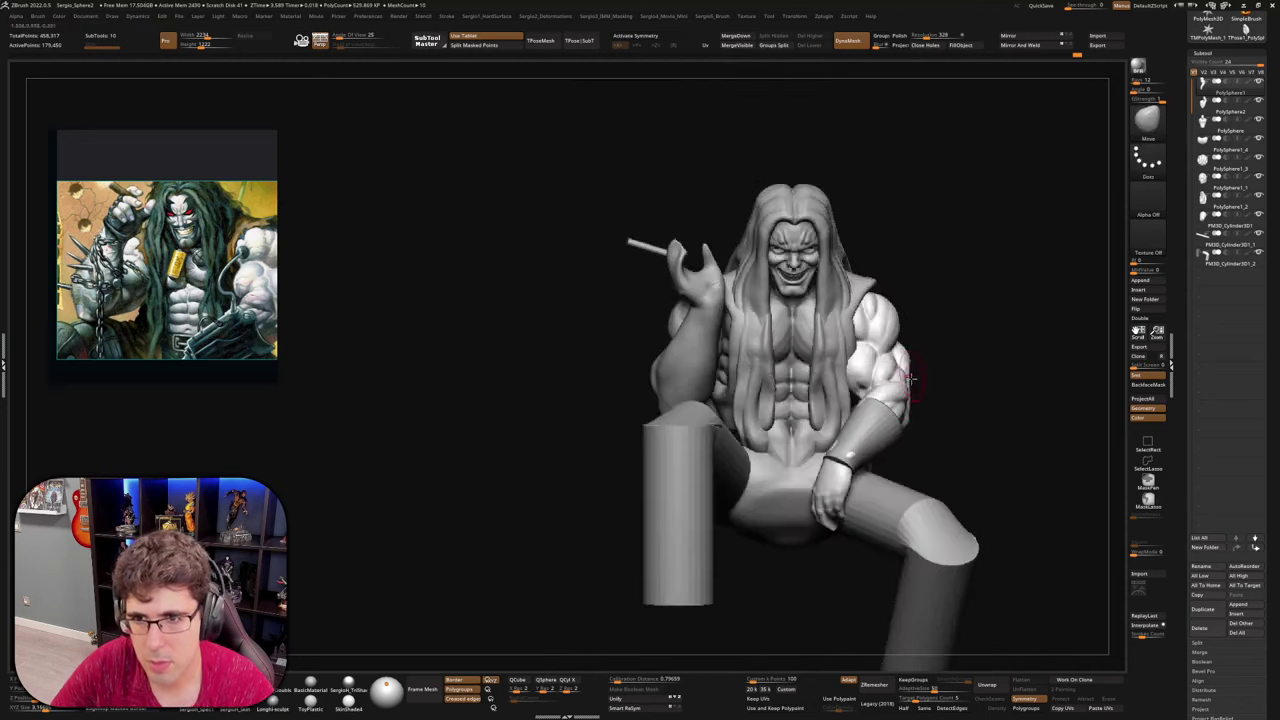
Fine-tune the resting arm's pose by rotating the arm, bracer and hand together from a three-quarter view
right_drag(873, 437, 800, 440)
key(w)
ctrl+shift+click(905, 358)
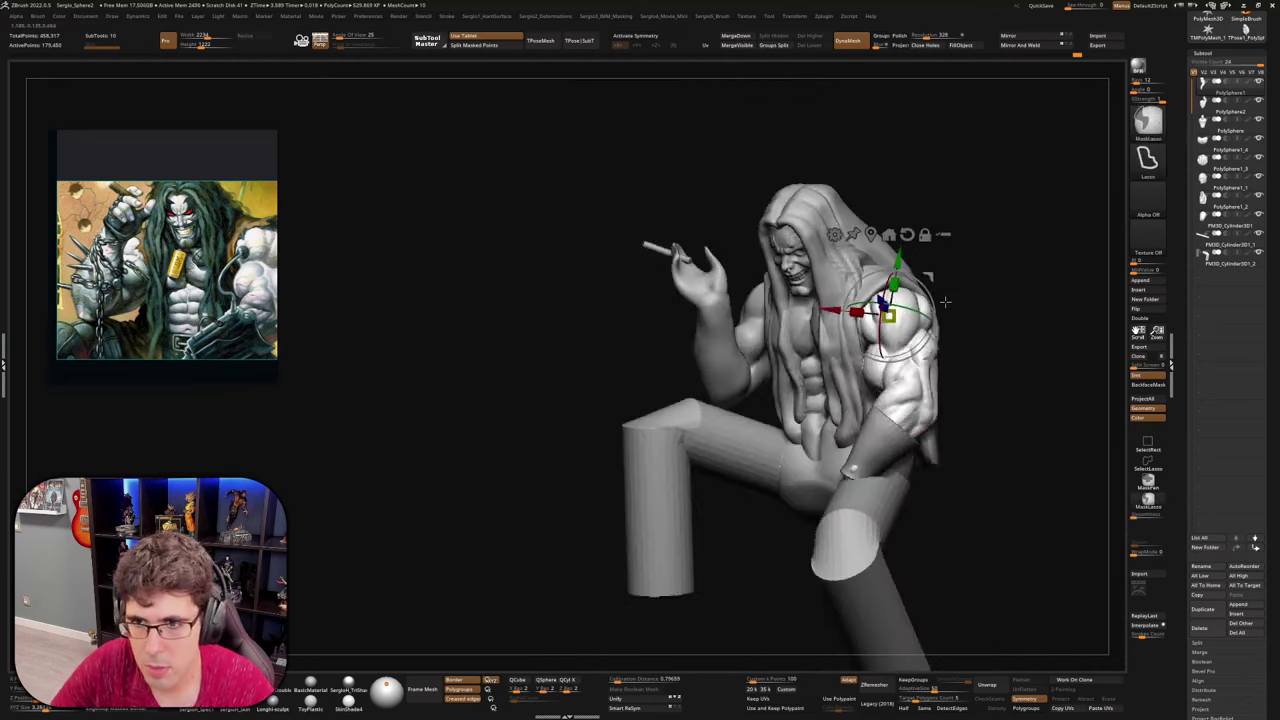
right_drag(905, 362, 886, 364)
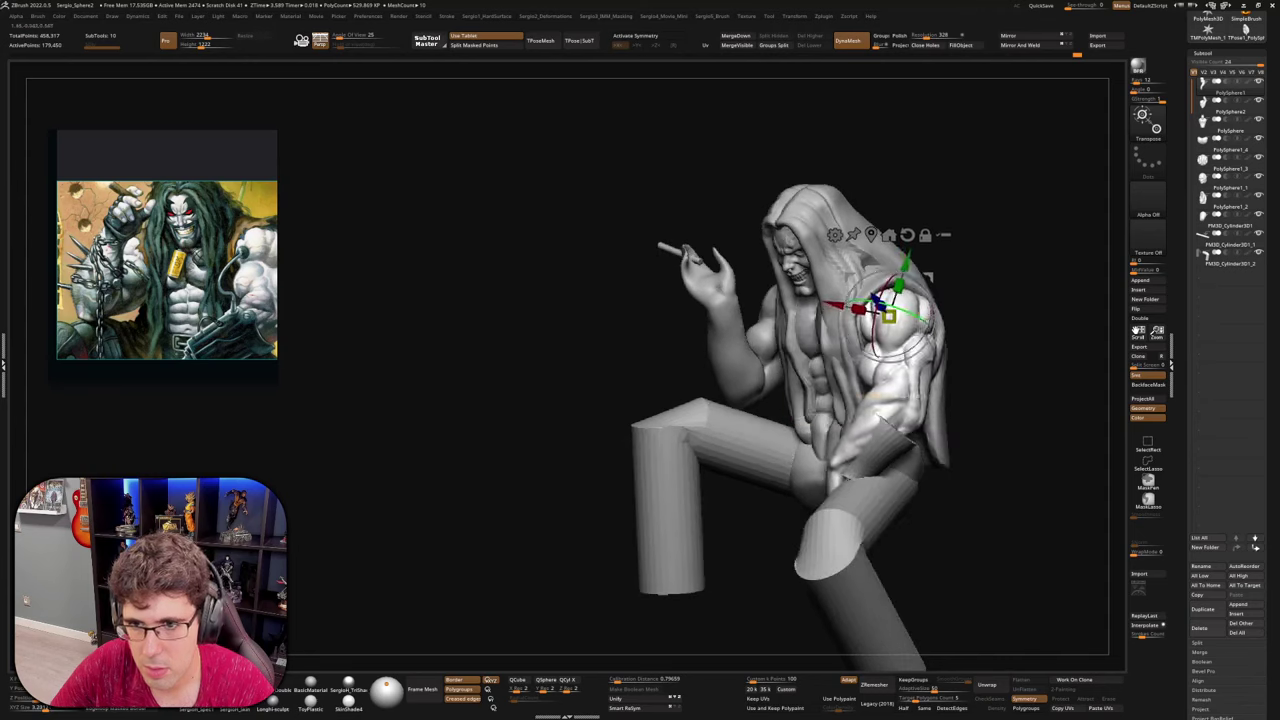
click(942, 236)
drag(934, 296, 937, 303)
mouse_move(876, 343)
right_down()
mouse_move(940, 341)
mouse_move(894, 402)
mouse_move(868, 405)
right_up()
click(929, 240)
key(q)
Select the leg cylinders, clear the mask and remesh them with DynaMesh at resolution 96
alt+right_drag(790, 438, 821, 396)
right_drag(648, 460, 960, 323)
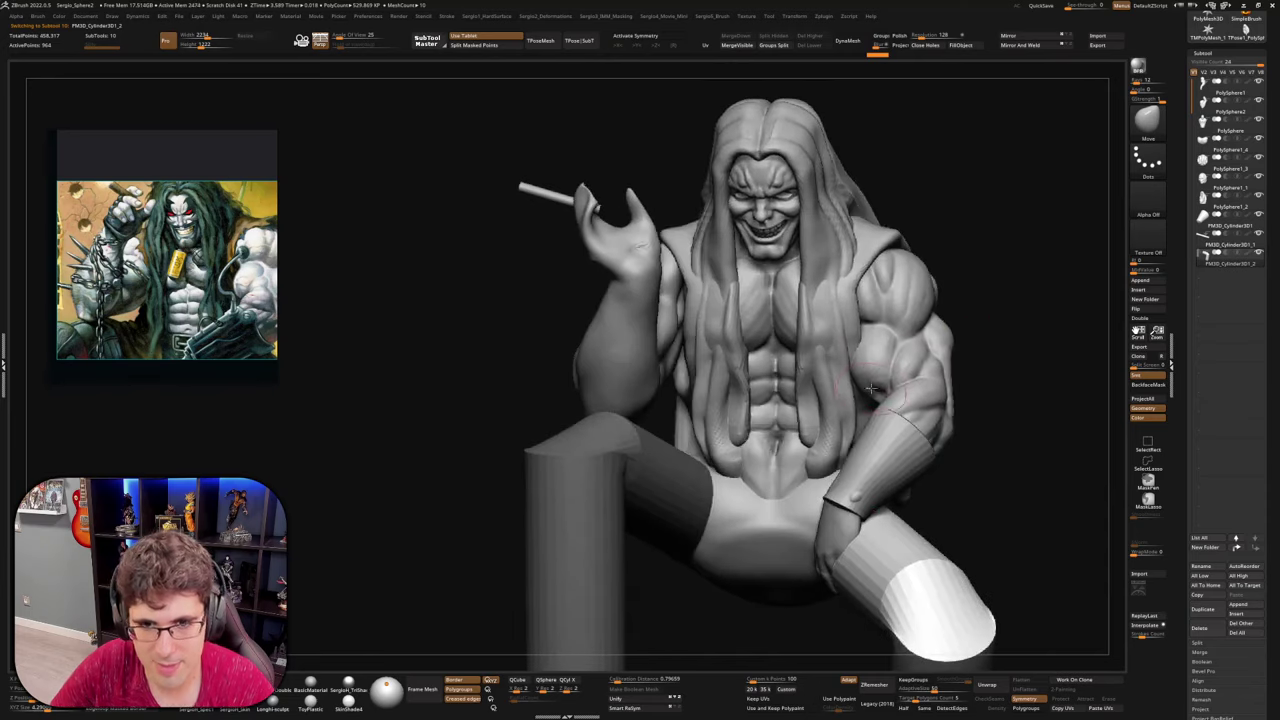
ctrl+drag(1014, 260, 962, 326)
alt+right_drag(799, 553, 810, 403)
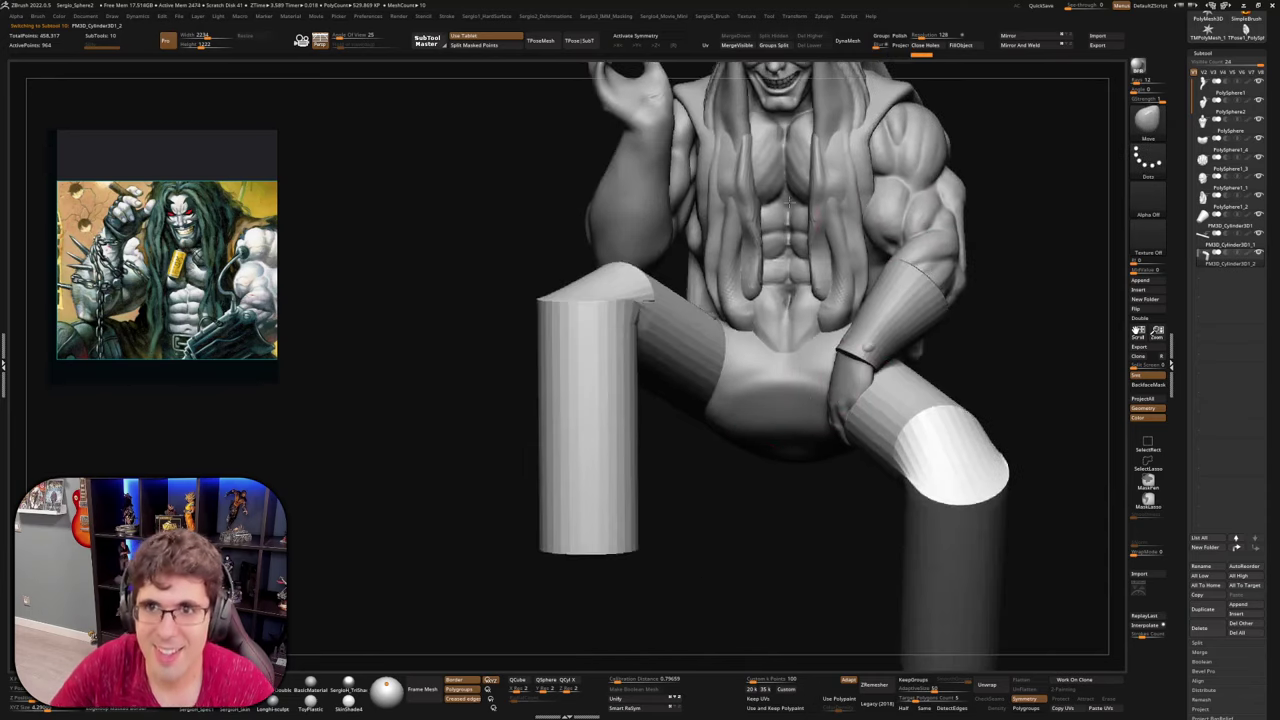
click(847, 41)
key(ctrl+z)
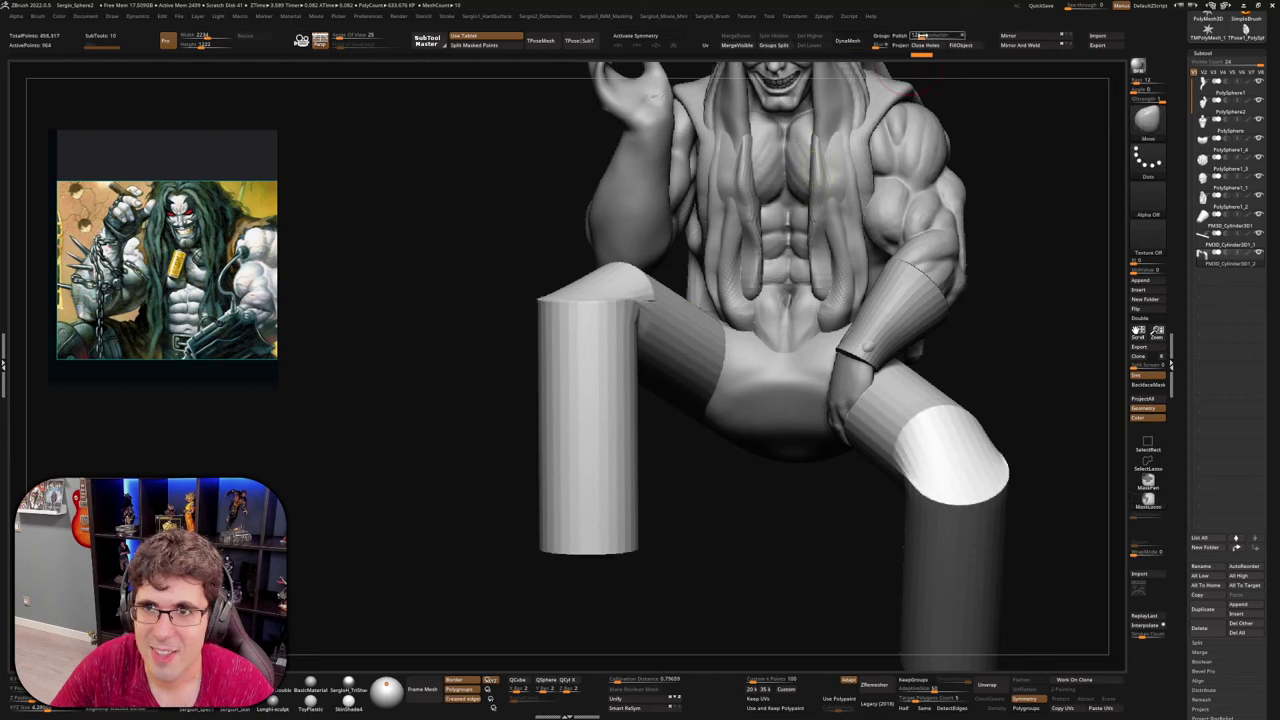
click(922, 36)
text(96)
key(Return)
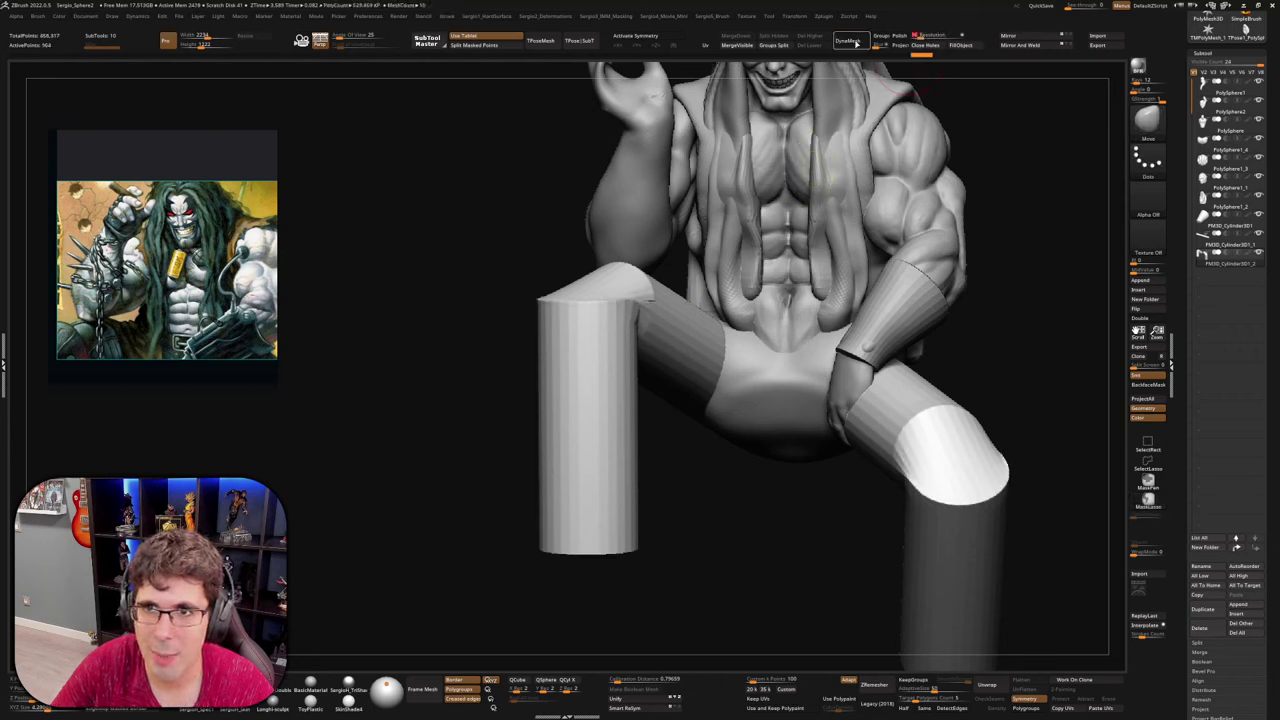
click(848, 41)
Smooth the hard edges around both knees and along the remeshed legs
key(s)
mouse_move(556, 421)
mouse_down()
mouse_move(590, 435)
mouse_move(600, 350)
mouse_up()
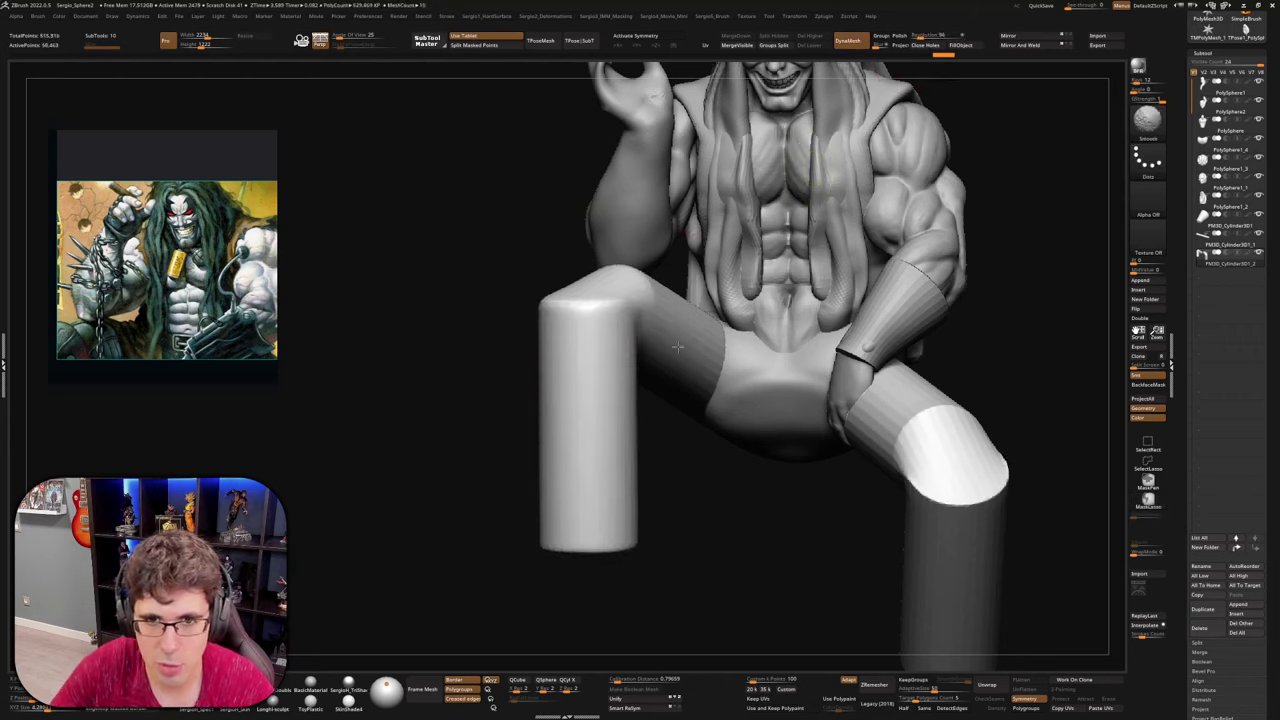
mouse_move(960, 480)
shift+mouse_down()
mouse_move(966, 463)
mouse_move(932, 478)
shift+mouse_up()
alt+right_drag(932, 478, 892, 360)
shift+drag(886, 383, 891, 314)
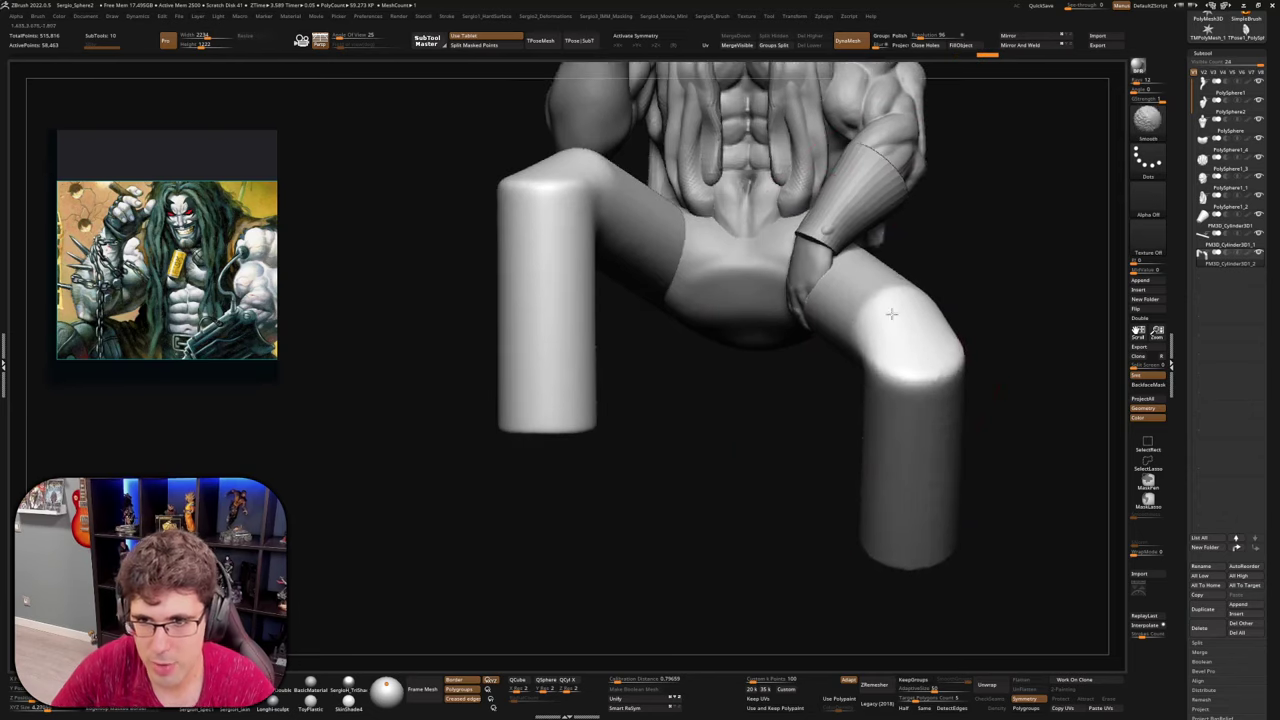
Build up a rounded kneecap on the leg under the resting hand with the Clay brush
alt+right_drag(862, 391, 817, 477)
key(b)
key(c)
key(l)
key(s)
mouse_move(868, 439)
mouse_down()
mouse_move(852, 428)
mouse_move(880, 429)
mouse_move(862, 386)
mouse_move(868, 440)
mouse_move(880, 432)
mouse_move(846, 425)
mouse_move(880, 424)
mouse_up()
key(s)
drag(985, 450, 903, 471)
drag(968, 415, 940, 434)
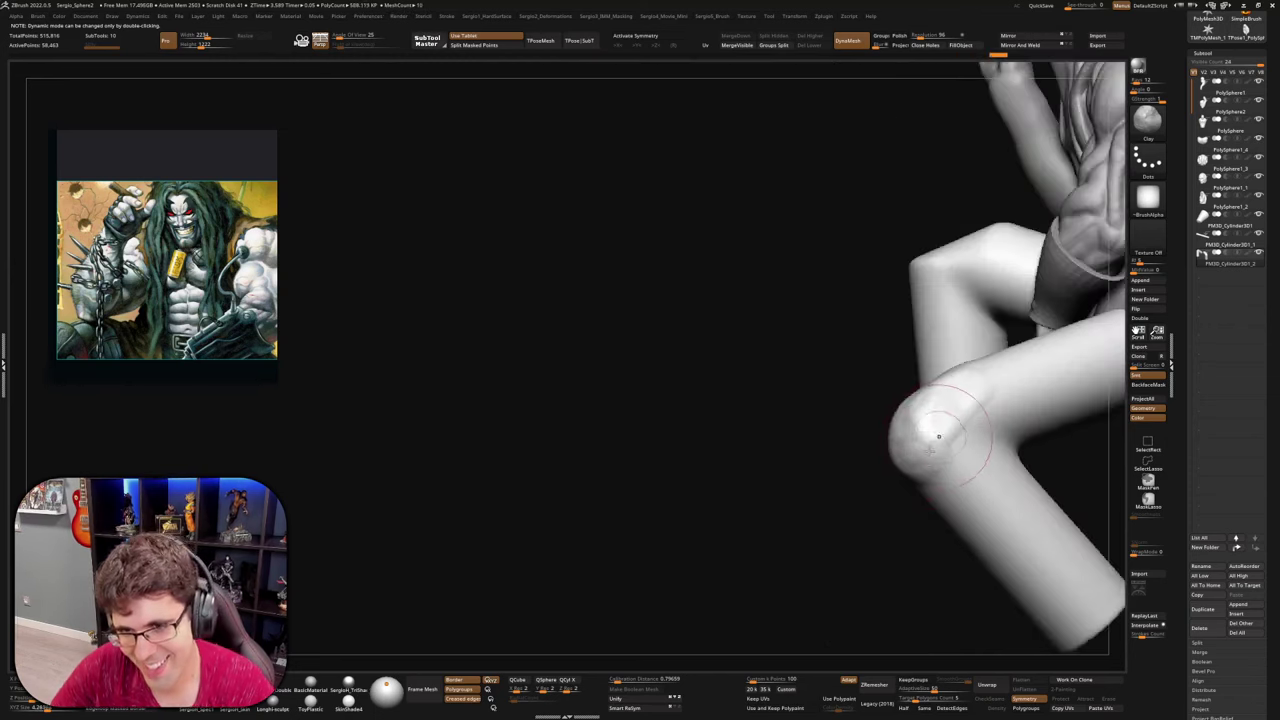
Add Clay volume to the raised leg's kneecap and the area below it, and smooth it into the leg
mouse_move(825, 515)
mouse_down()
mouse_move(894, 486)
mouse_move(900, 466)
mouse_up()
mouse_move(985, 425)
mouse_down()
mouse_move(920, 476)
mouse_move(871, 434)
mouse_up()
mouse_move(790, 420)
mouse_down()
mouse_move(849, 366)
mouse_move(688, 406)
mouse_move(650, 312)
mouse_move(660, 305)
mouse_move(663, 383)
mouse_up()
right_drag(663, 383, 706, 349)
drag(706, 349, 685, 389)
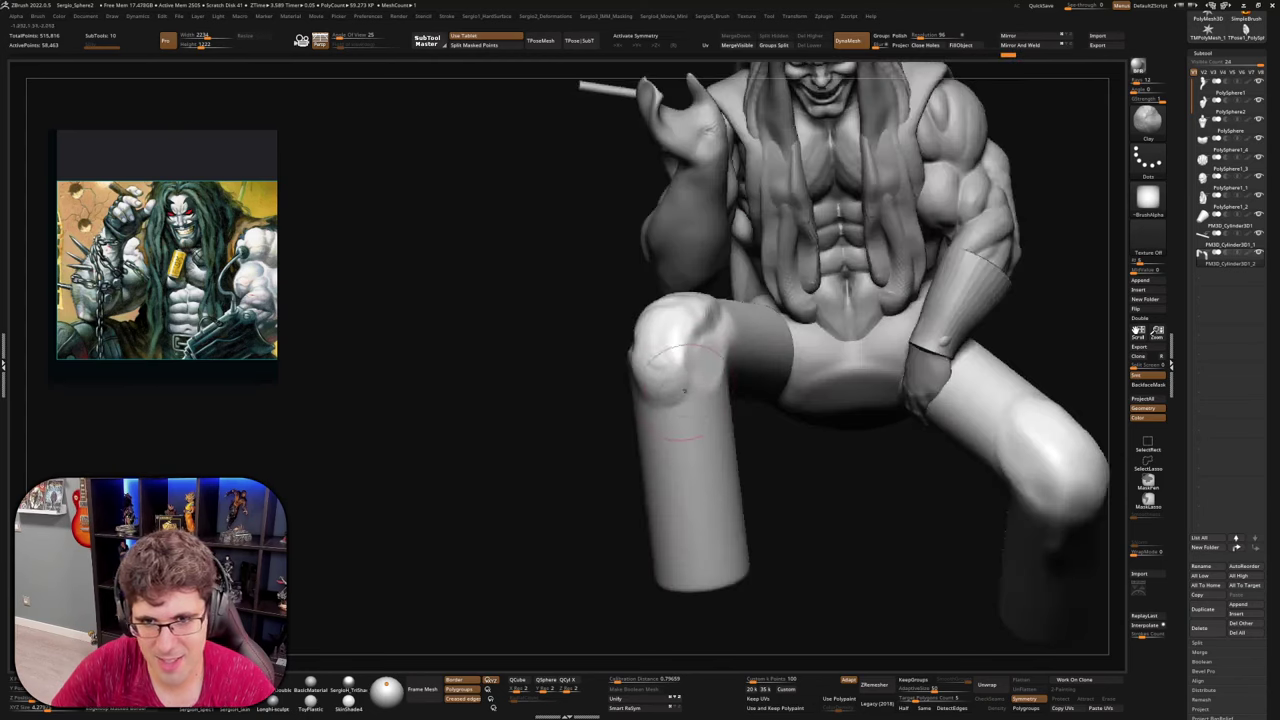
right_drag(685, 390, 735, 385)
mouse_move(680, 375)
mouse_down()
mouse_move(636, 352)
mouse_move(632, 366)
mouse_move(634, 310)
mouse_up()
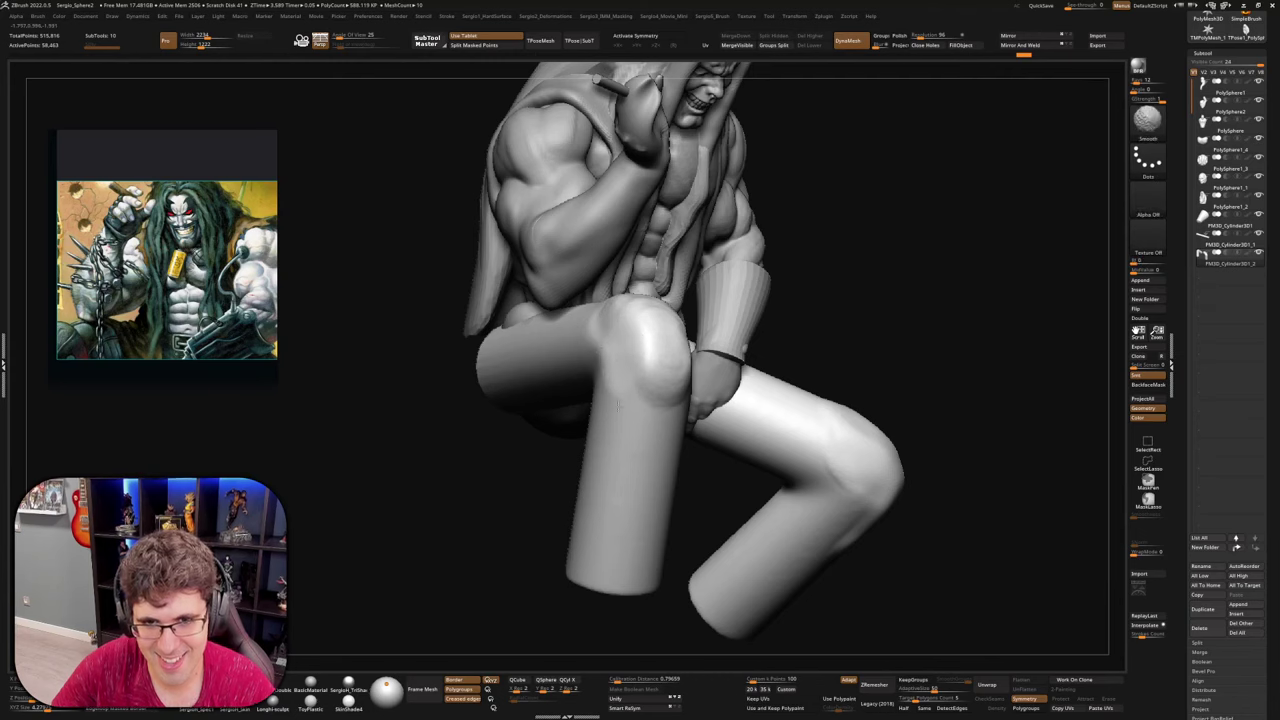
right_drag(618, 406, 572, 390)
shift+drag(690, 320, 712, 304)
right_drag(722, 335, 676, 348)
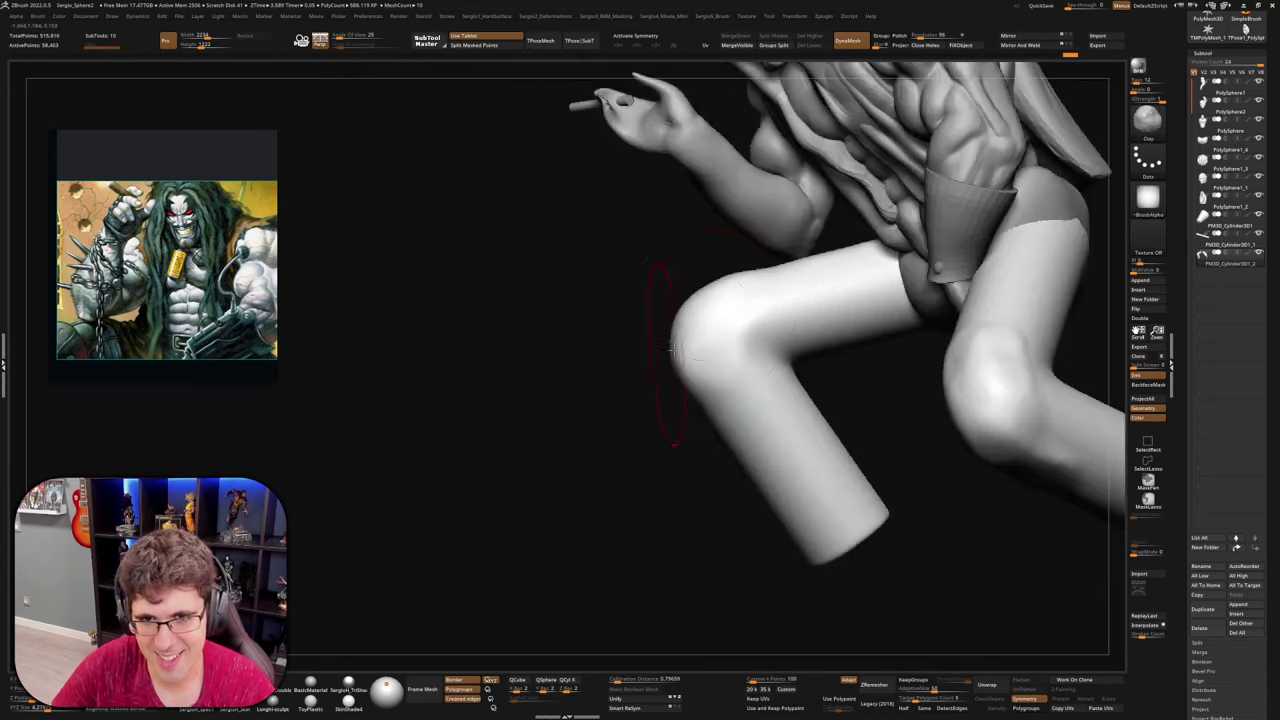
Adjust the raised knee's front profile with the Move brush
key(b)
key(m)
key(v)
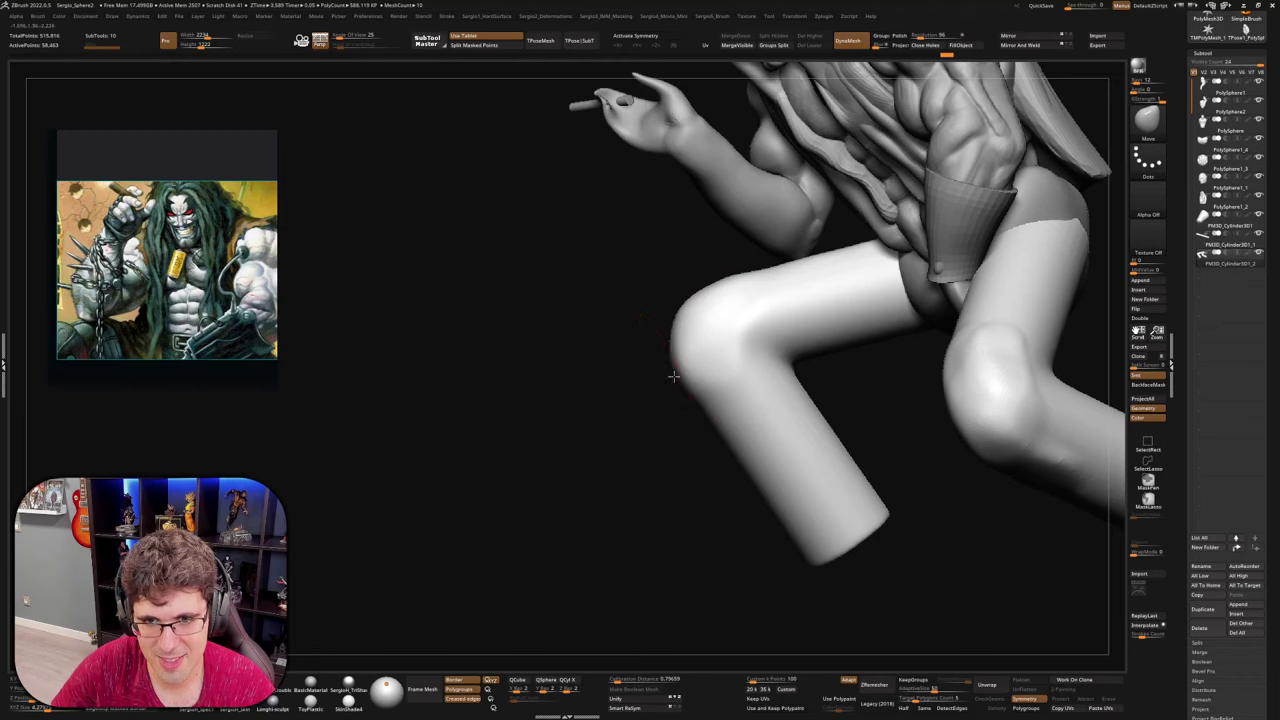
mouse_move(684, 378)
right_down()
mouse_move(746, 380)
mouse_move(668, 266)
right_up()
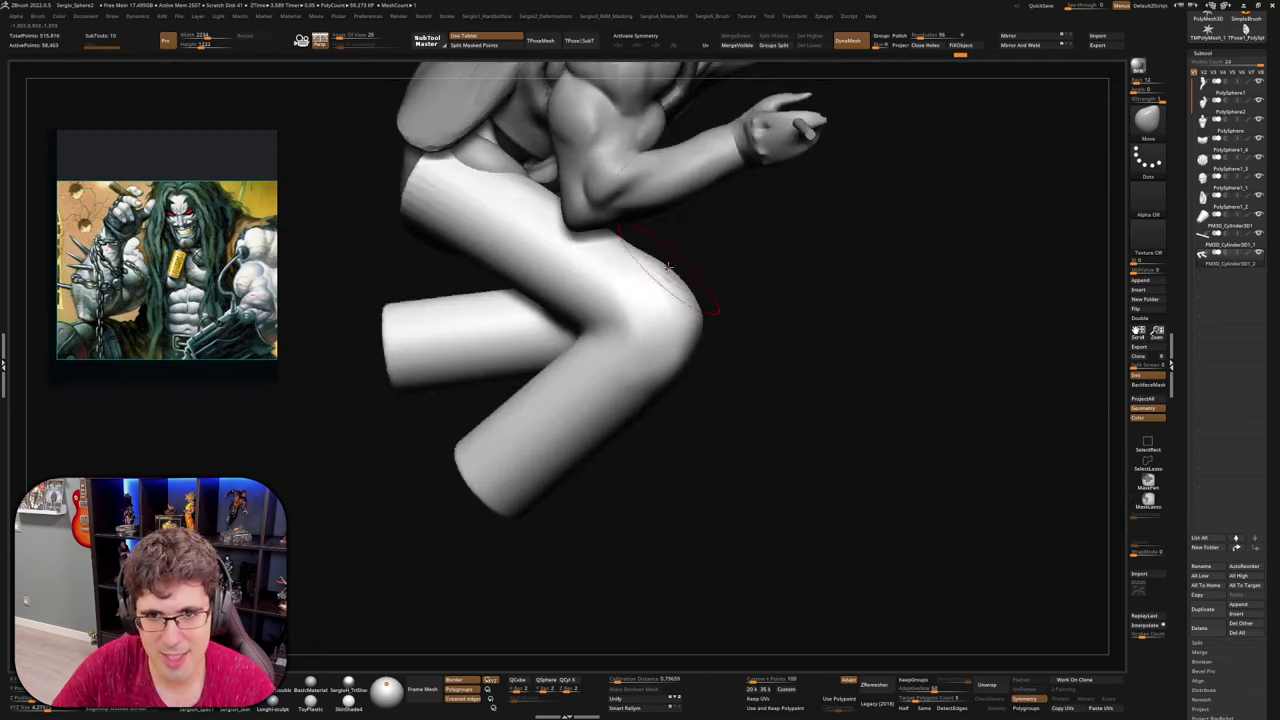
alt+right_drag(704, 395, 886, 517)
ctrl+right_drag(886, 517, 751, 411)
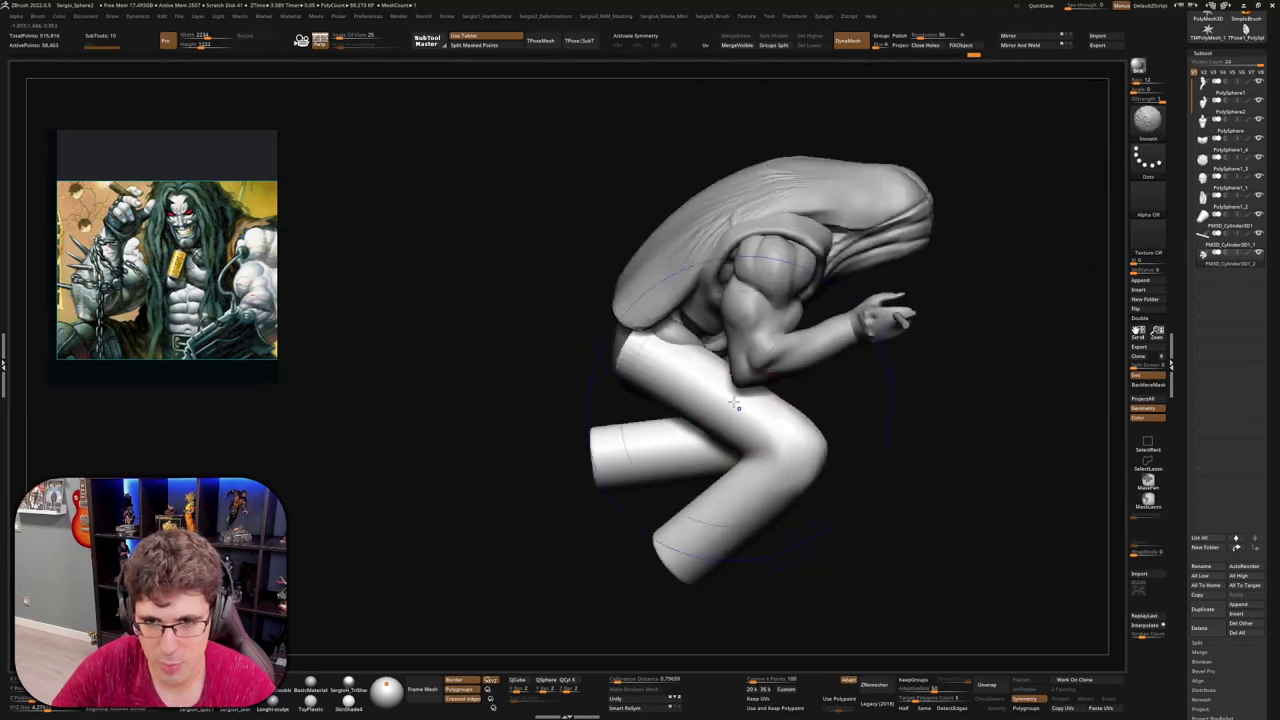
Adjust the shape of the thighs where they meet the pelvis with the Move Topological brush
mouse_move(650, 453)
right_down()
mouse_move(720, 500)
mouse_move(789, 348)
mouse_move(840, 357)
mouse_move(810, 473)
mouse_move(820, 509)
mouse_move(767, 340)
mouse_move(705, 400)
mouse_move(712, 425)
mouse_move(770, 480)
mouse_move(740, 440)
mouse_move(741, 409)
mouse_move(720, 420)
mouse_move(700, 405)
mouse_move(767, 383)
right_up()
key(b)
key(m)
key(t)
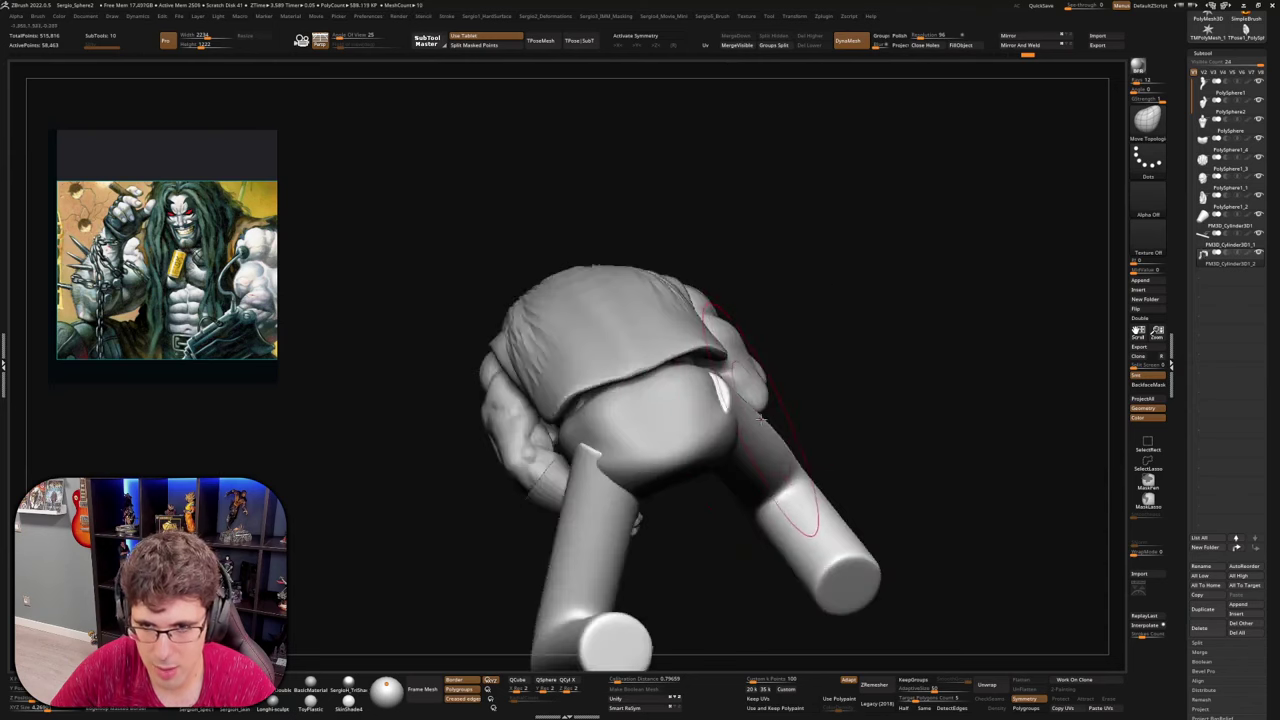
mouse_move(808, 515)
right_down()
mouse_move(835, 457)
mouse_move(662, 366)
mouse_move(742, 333)
right_up()
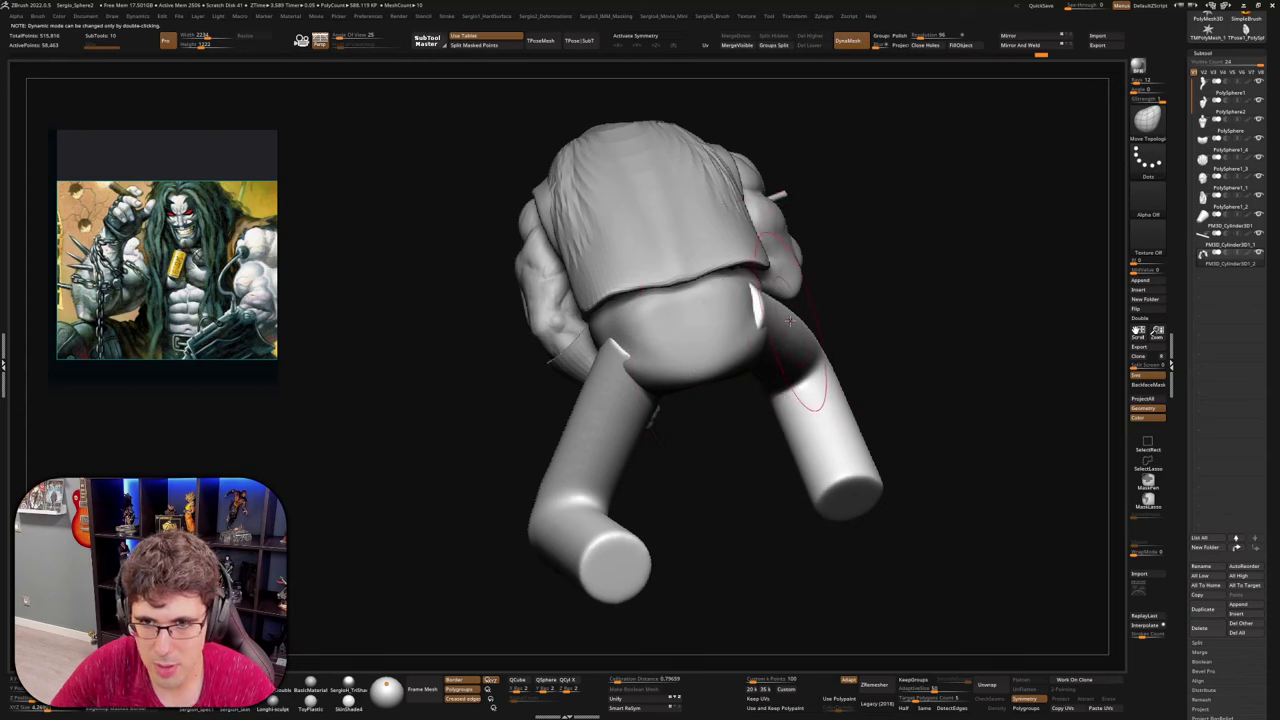
mouse_move(802, 314)
right_down()
mouse_move(735, 358)
mouse_move(669, 371)
mouse_move(771, 376)
mouse_move(743, 357)
mouse_move(720, 366)
mouse_move(755, 365)
right_up()
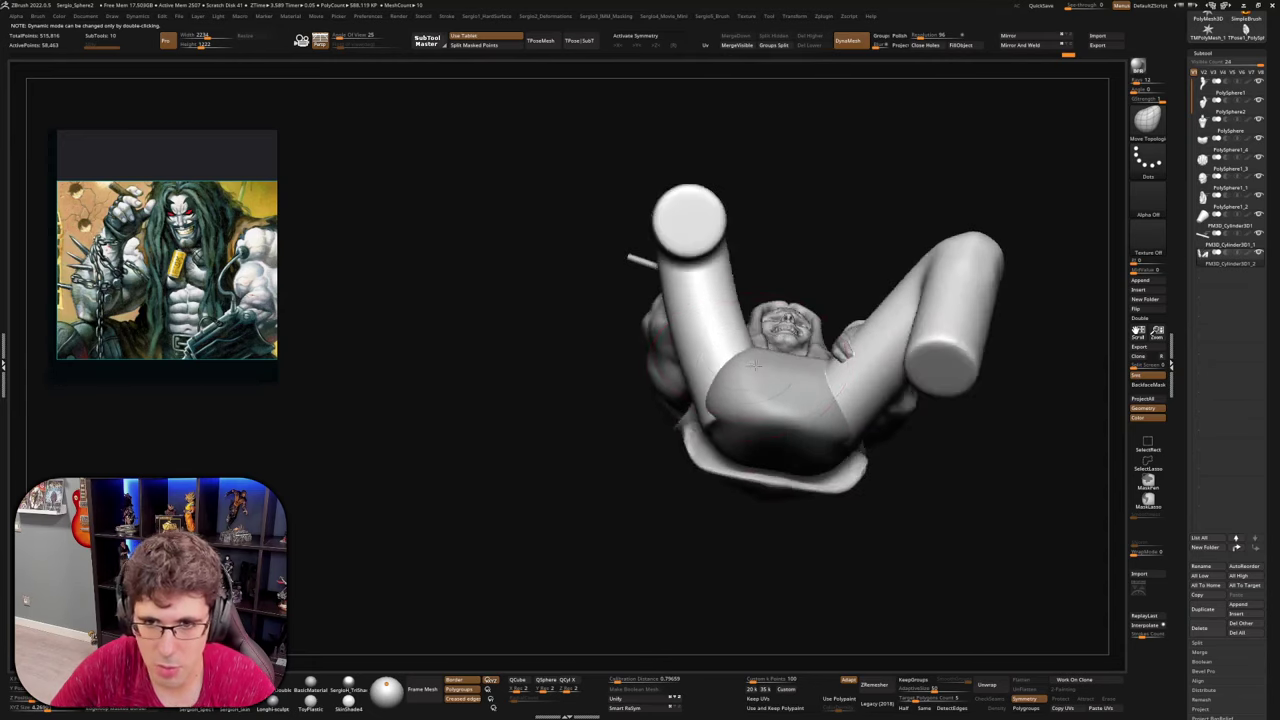
drag(723, 302, 738, 298)
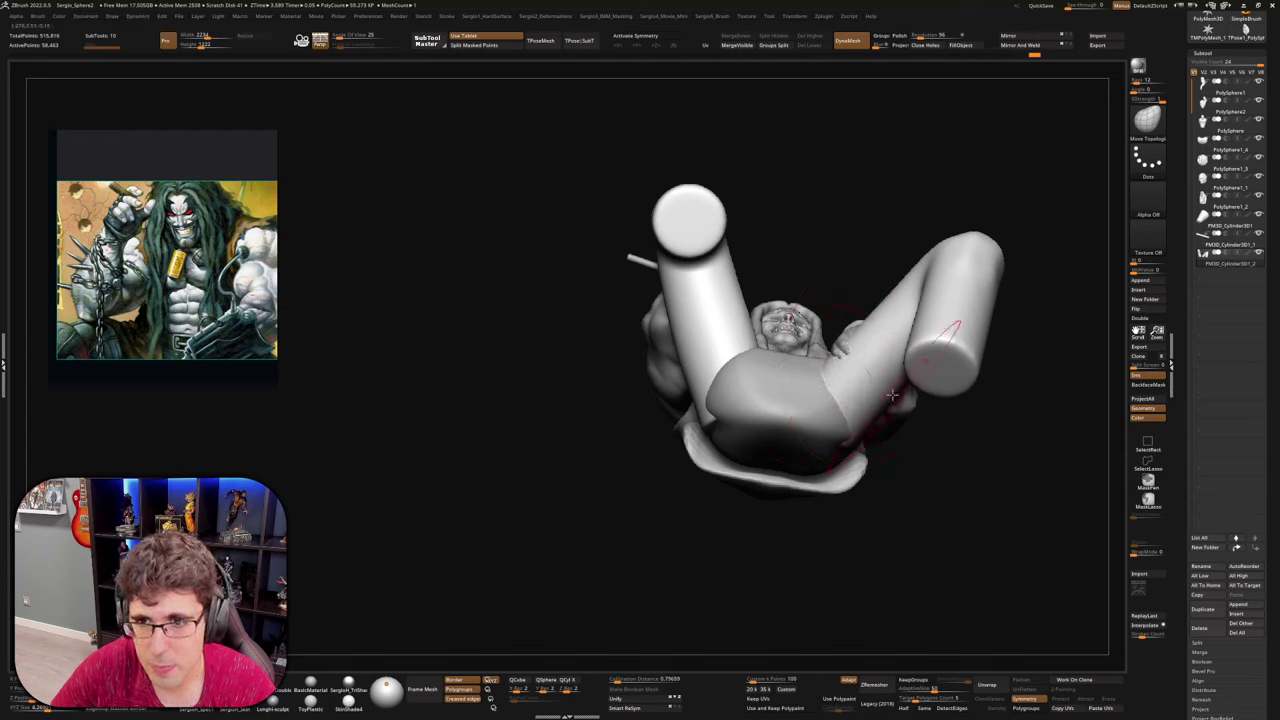
mouse_move(888, 400)
right_down()
mouse_move(851, 466)
mouse_move(800, 390)
mouse_move(740, 470)
right_up()
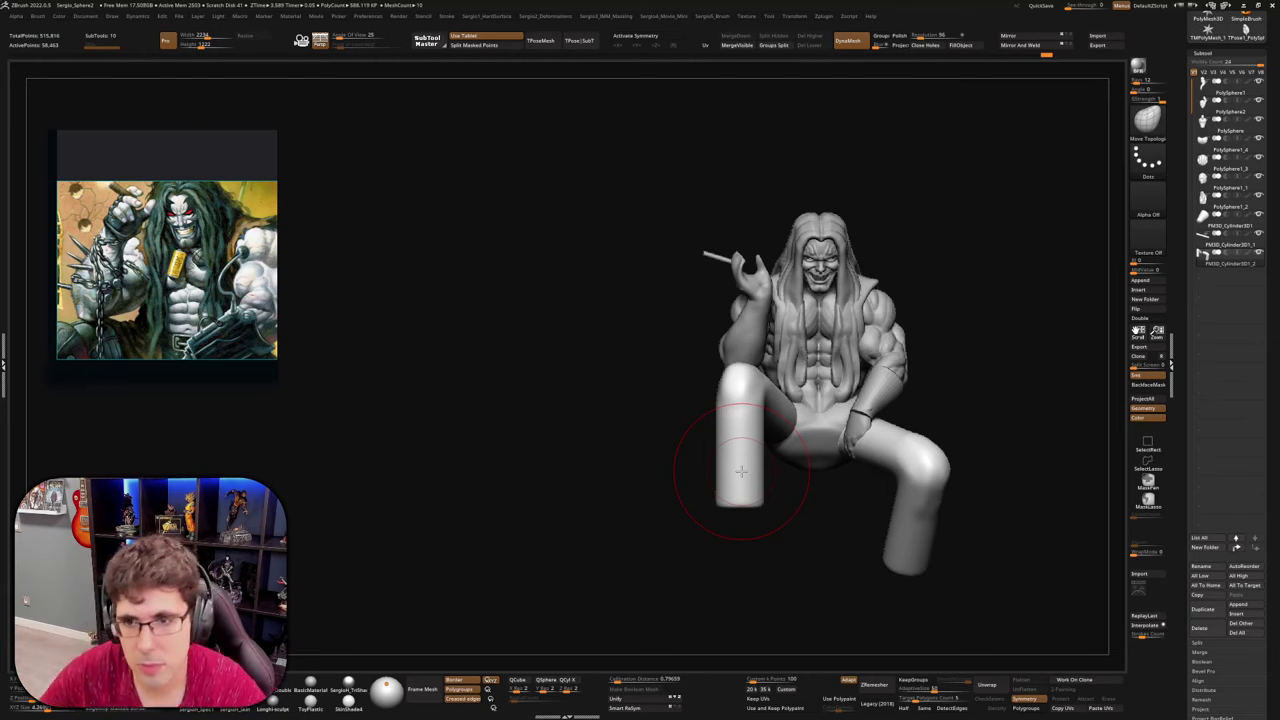
Create a merged TPose mesh of all subtools for posing with Transpose
right_drag(738, 430, 804, 370)
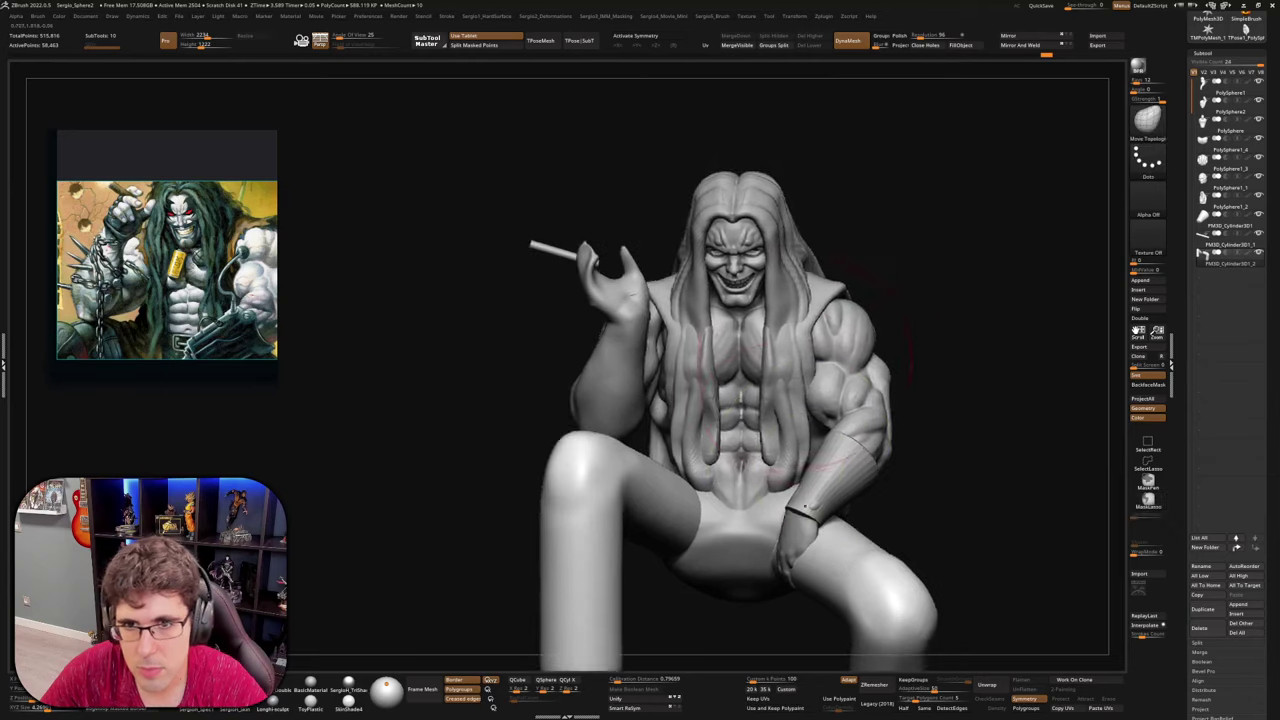
right_drag(805, 506, 836, 500)
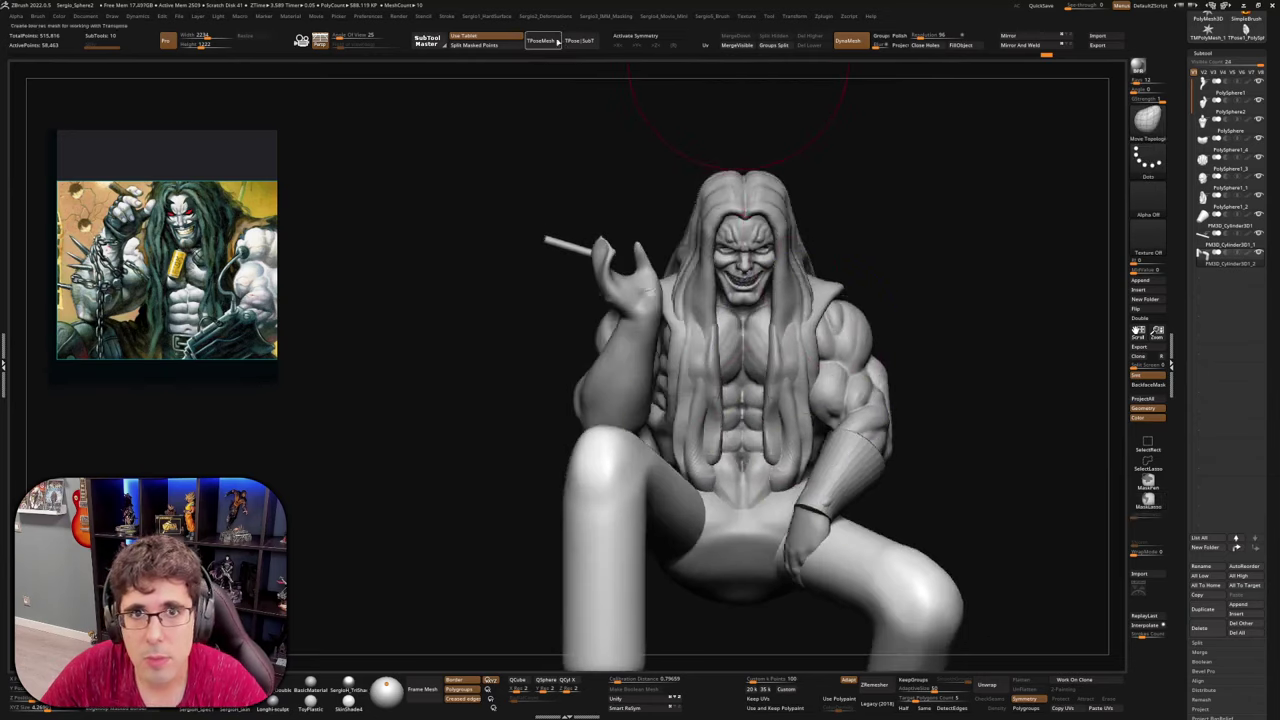
click(555, 41)
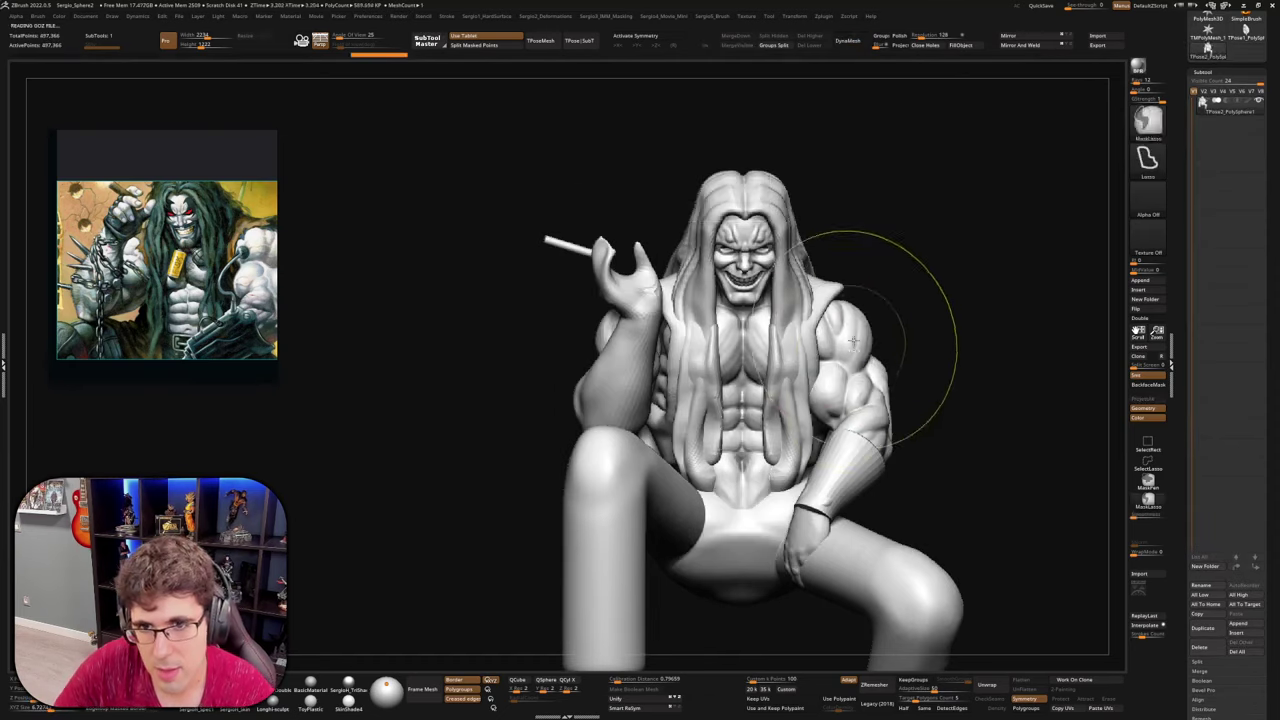
Turn on symmetry for the merged mesh and isolate the head and torso
key(x)
ctrl+right_drag(850, 337, 864, 318)
drag(858, 323, 867, 321)
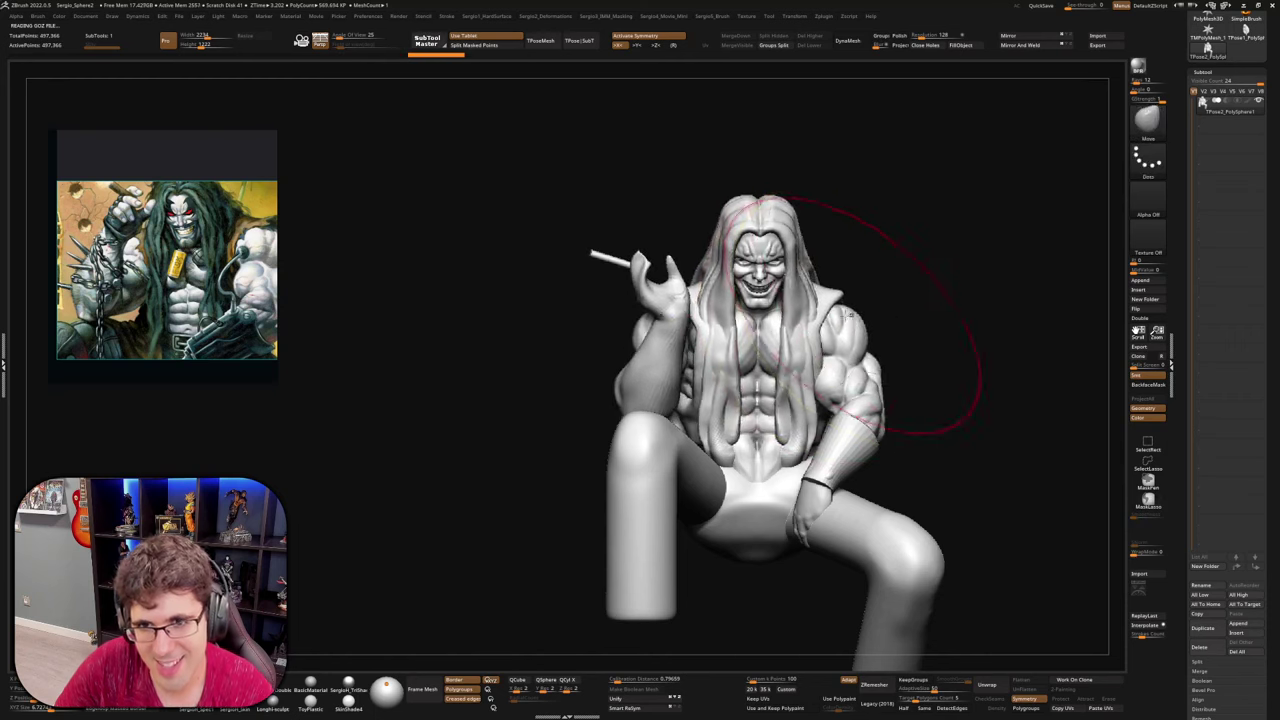
key(ctrl+shift)
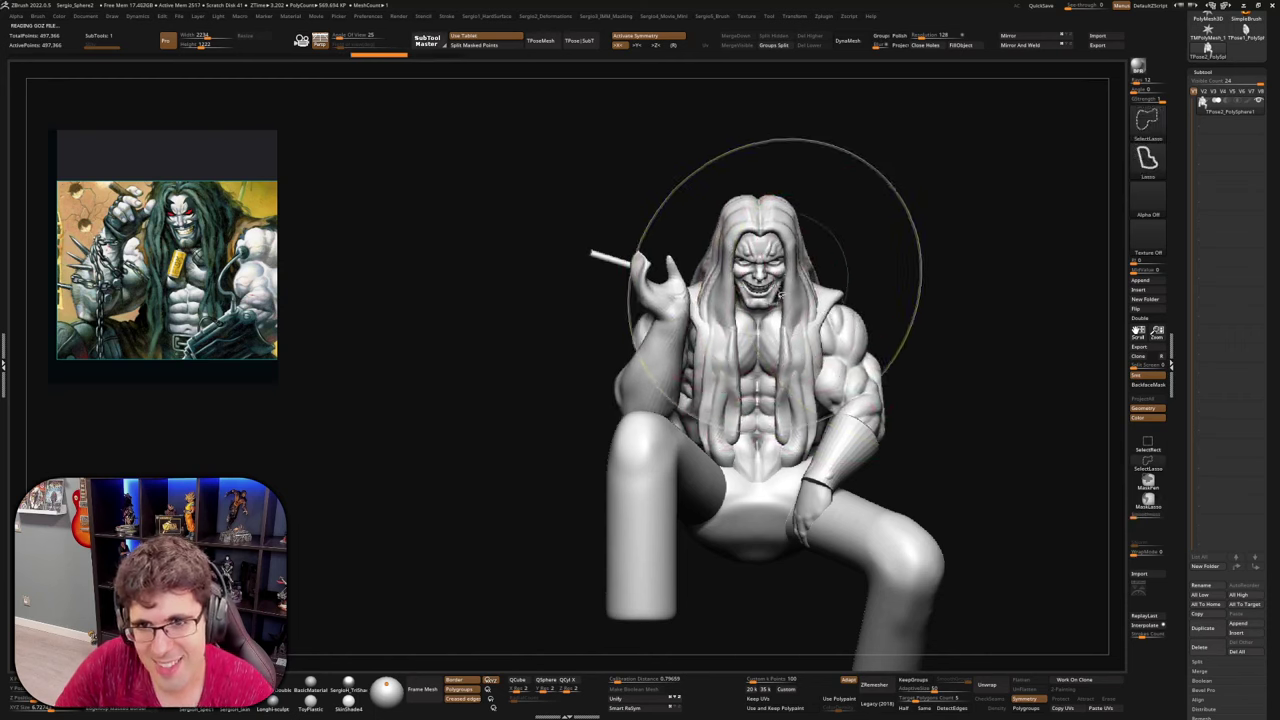
ctrl+shift+click(780, 292)
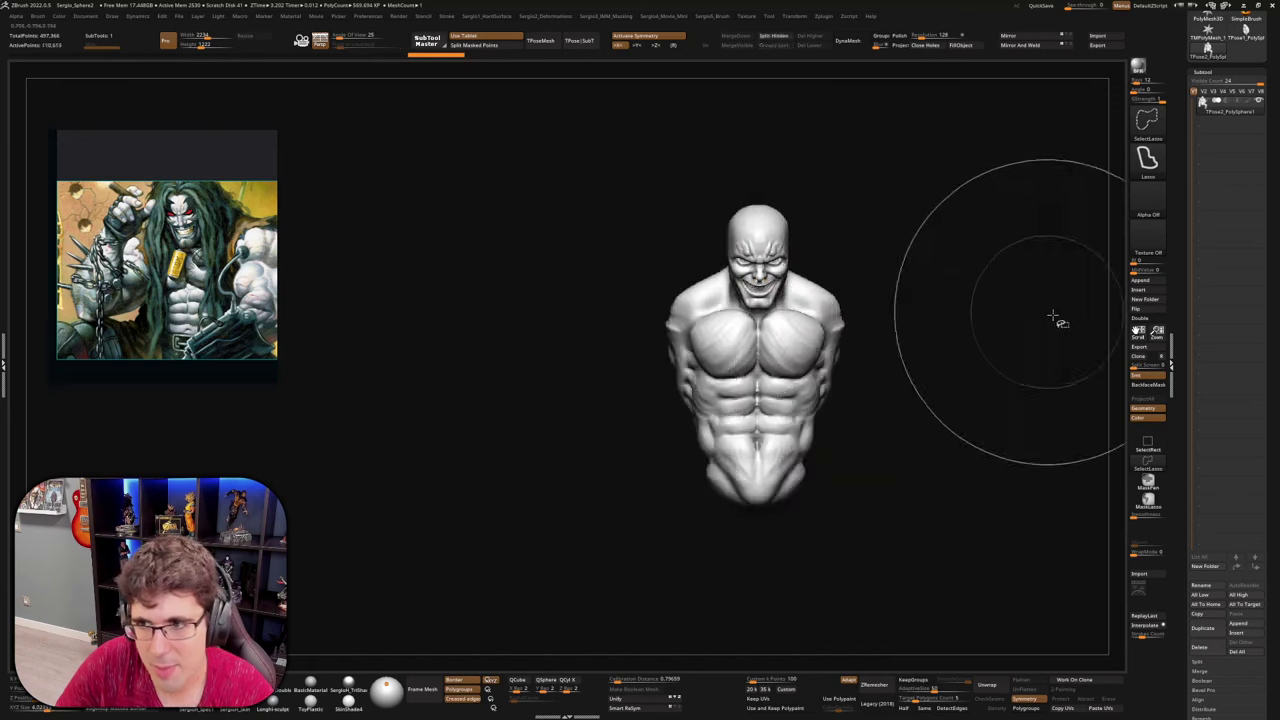
Show the whole merged figure and mask the long hair
ctrl+shift+click(857, 171)
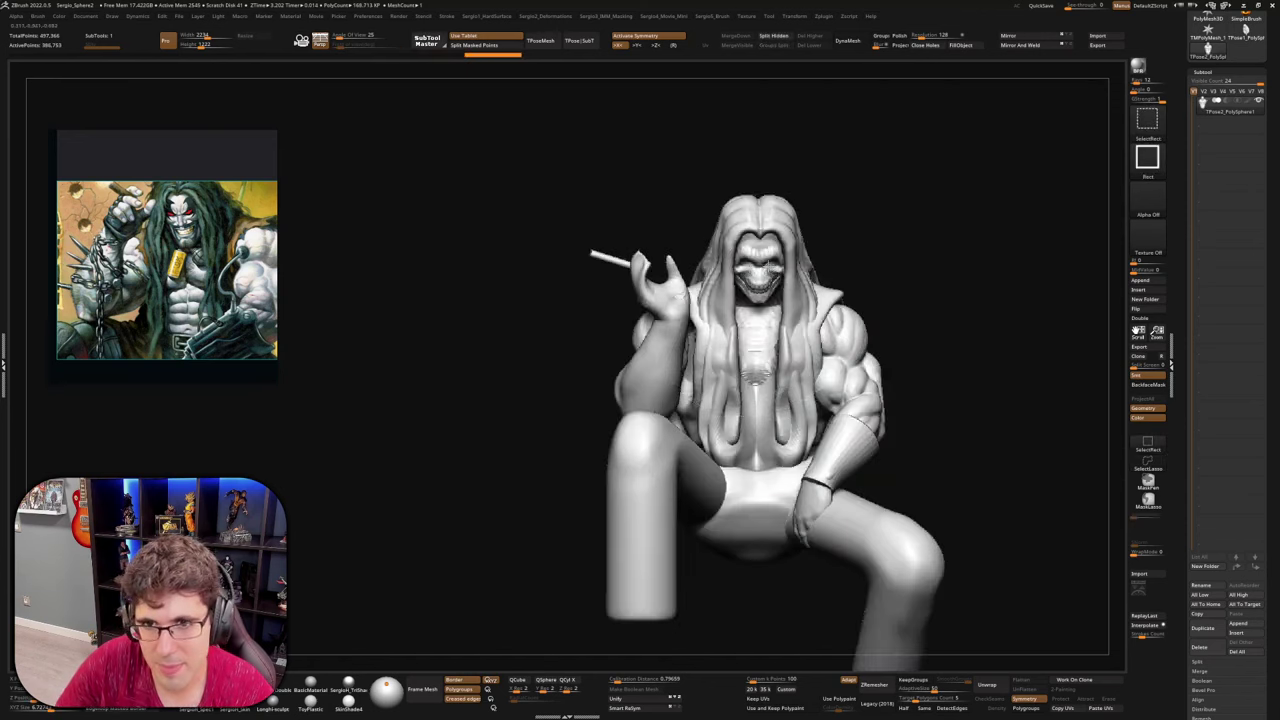
ctrl+shift+click(850, 235)
ctrl+shift+click(797, 230)
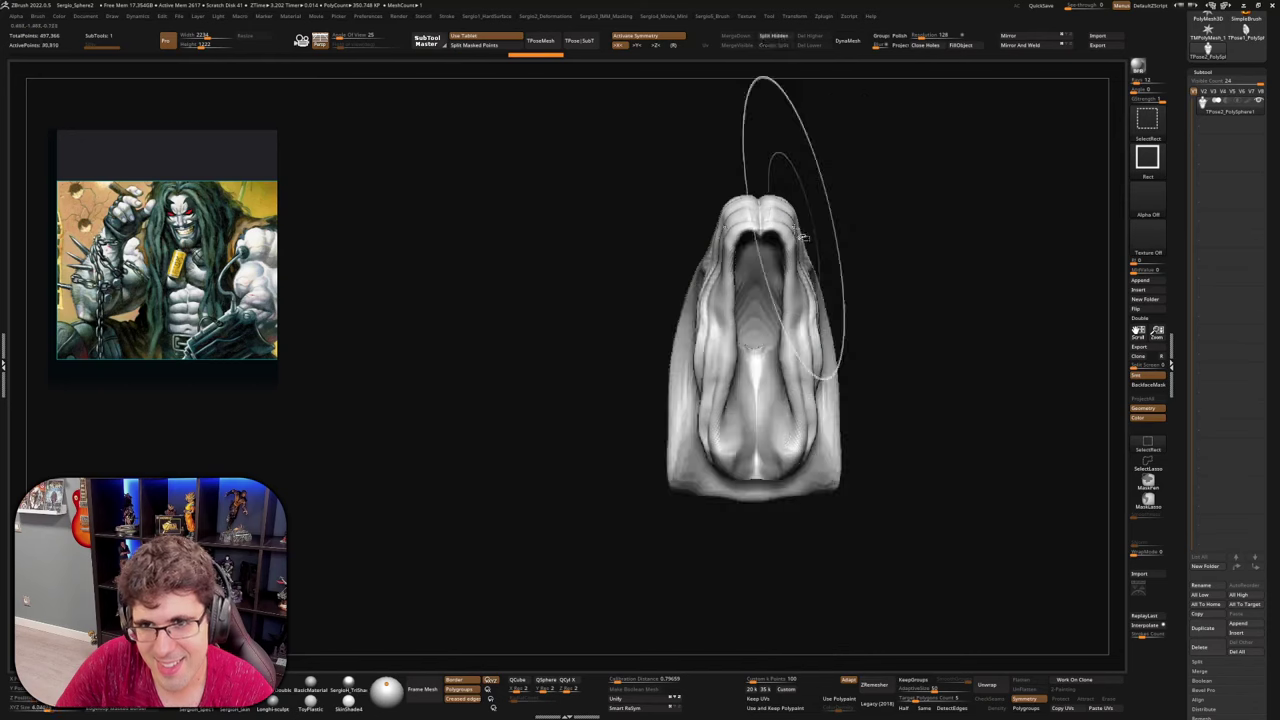
ctrl+shift+click(800, 235)
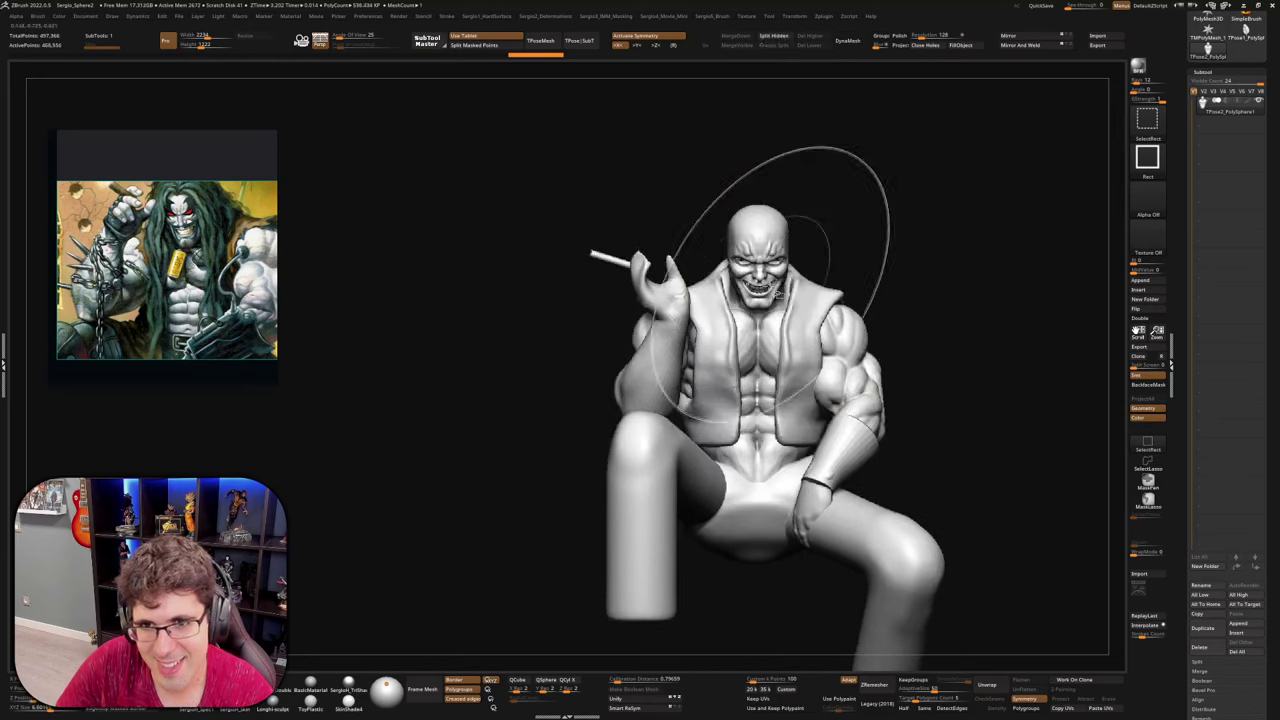
ctrl+shift+click(884, 255)
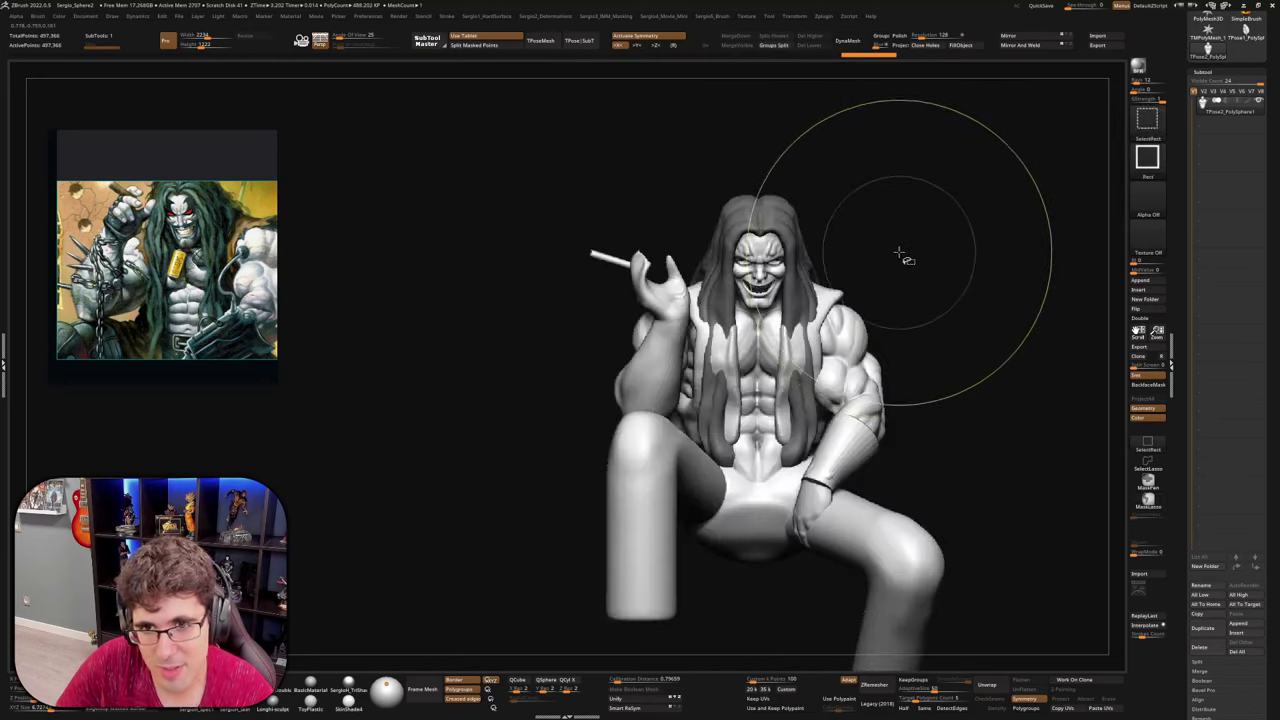
Isolate the head and torso, mask the head, and restore the visibility of the whole figure
right_drag(757, 308, 640, 310)
ctrl+right_drag(640, 310, 720, 335)
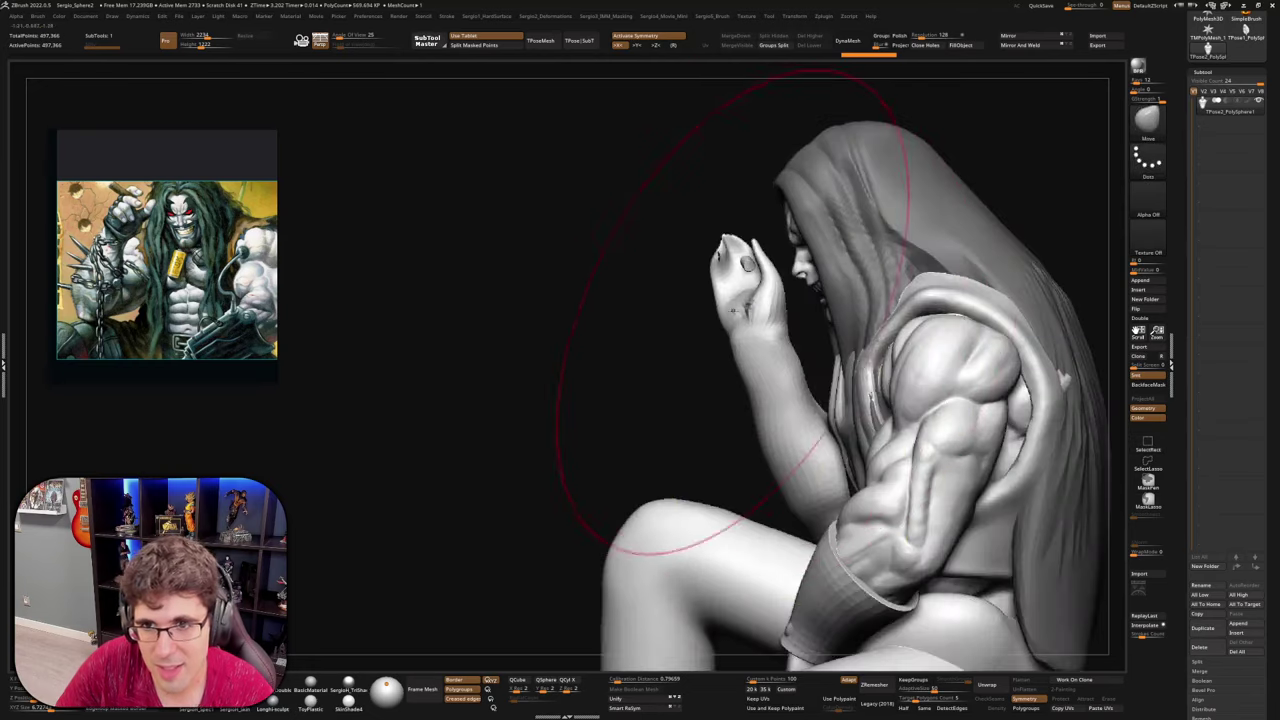
ctrl+shift+click(898, 367)
ctrl+shift+click(752, 388)
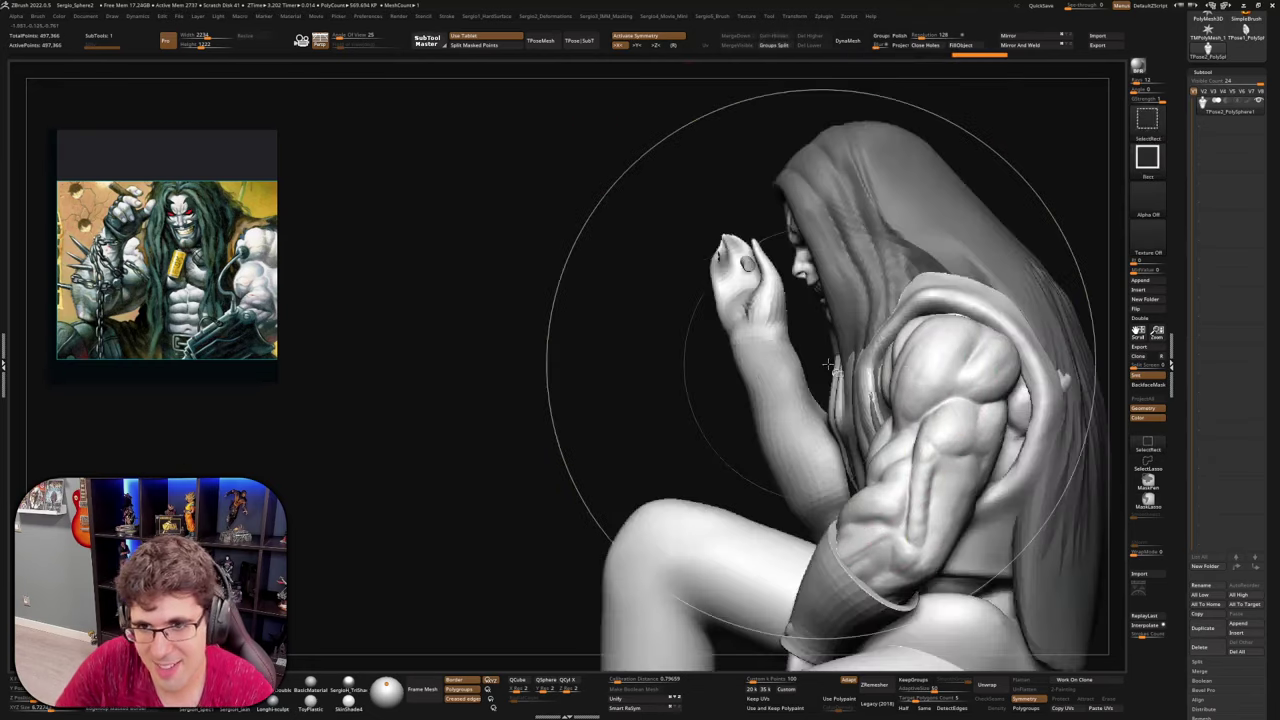
ctrl+shift+click(803, 271)
mouse_move(740, 307)
ctrl+mouse_down()
mouse_move(835, 349)
mouse_move(714, 416)
ctrl+mouse_up()
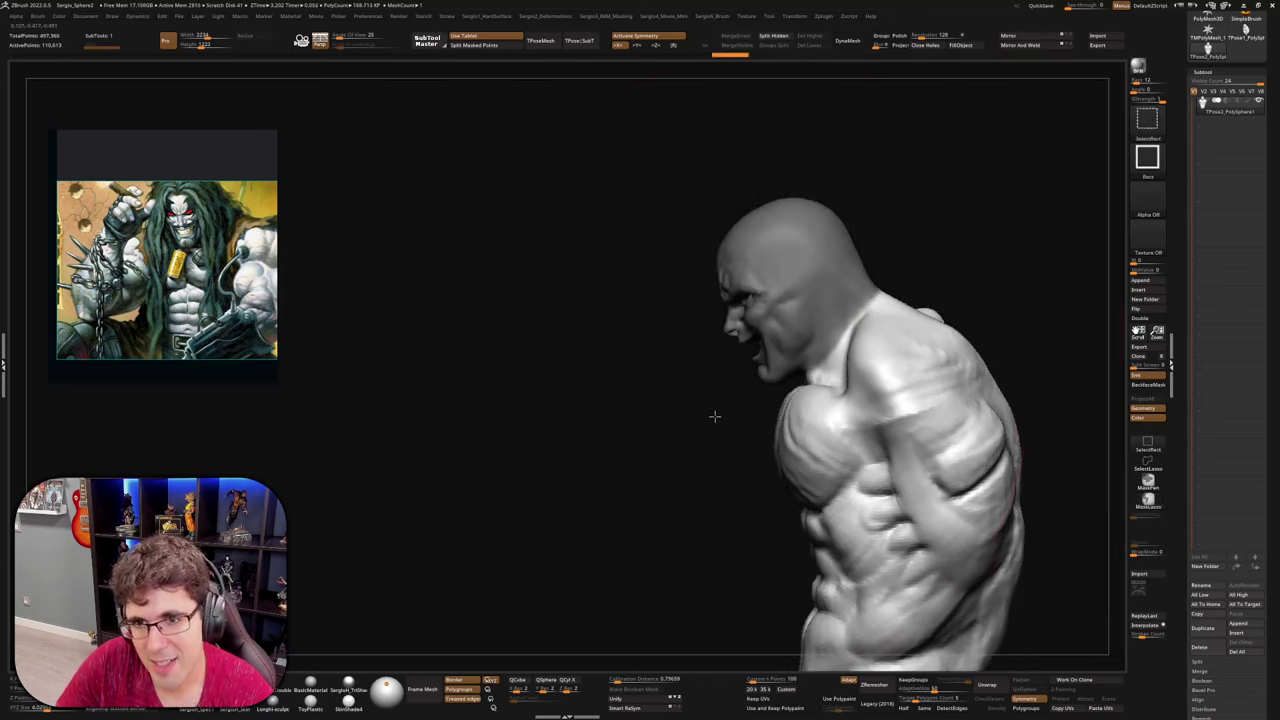
ctrl+shift+click(715, 416)
mouse_move(715, 416)
right_down()
mouse_move(835, 398)
mouse_move(752, 374)
right_up()
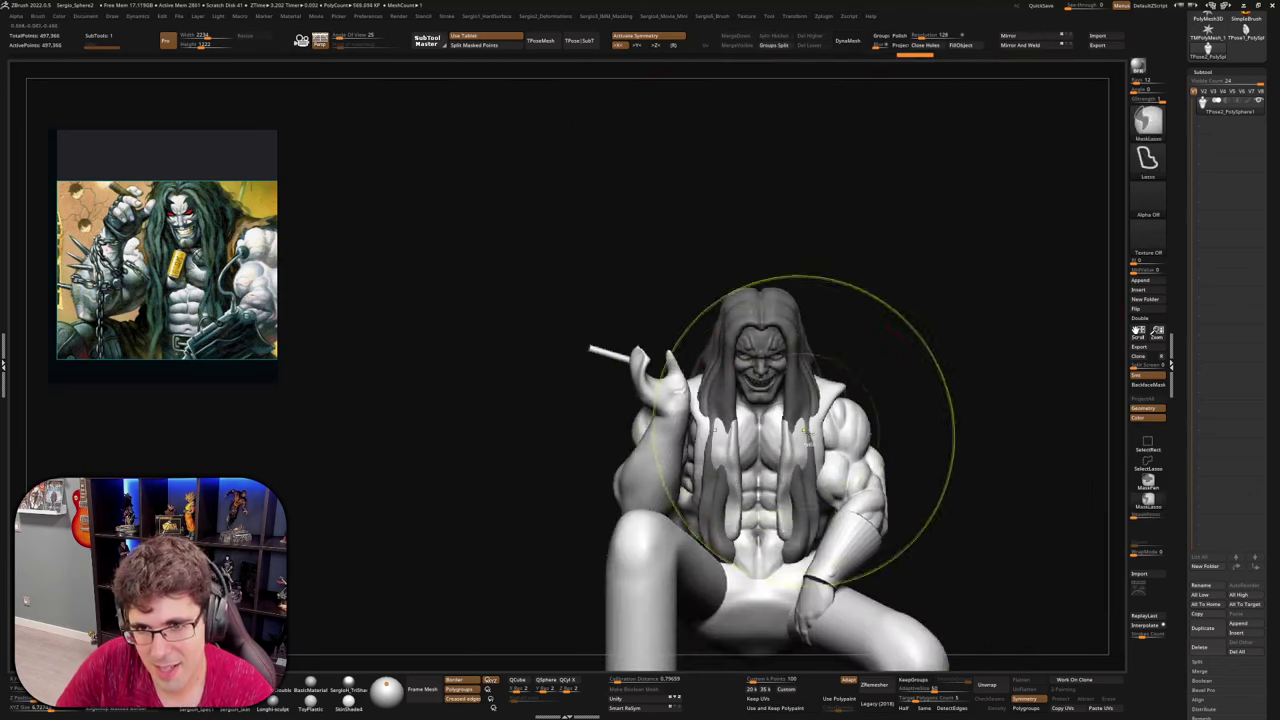
Widen the shoulders and upper arms slightly with the Move brush
key(b)
key(m)
key(v)
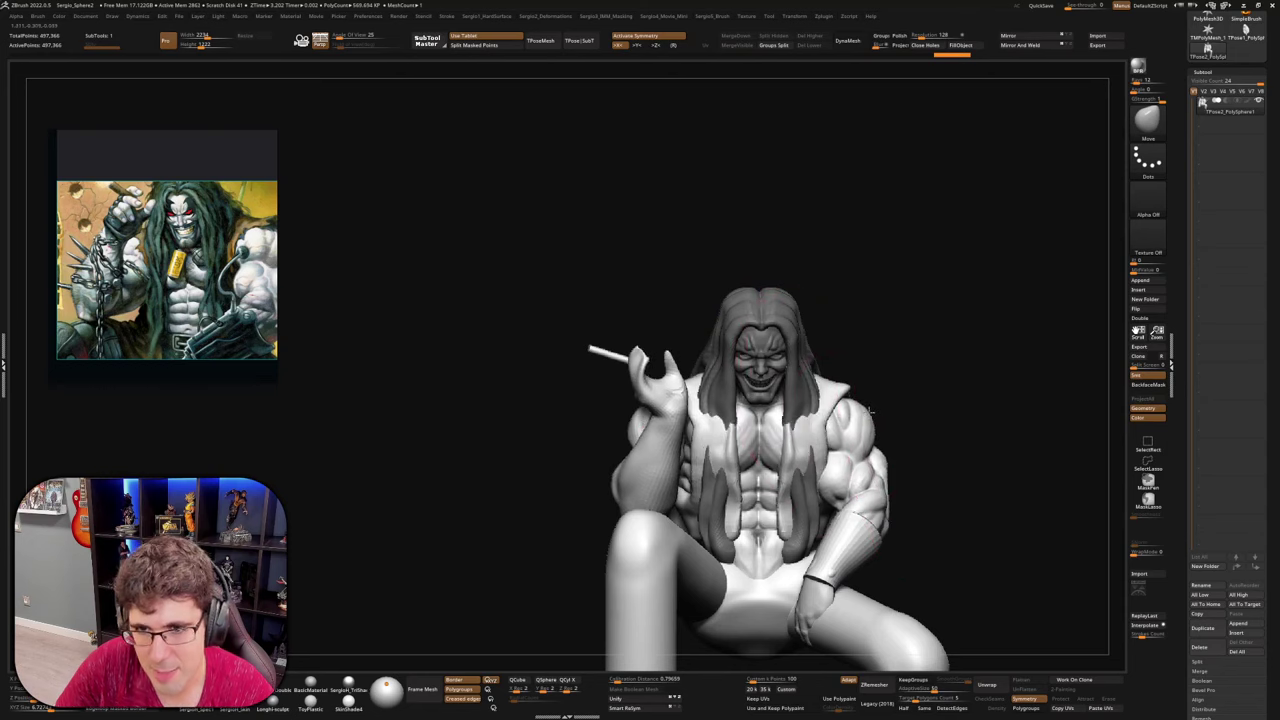
key(ctrl+z)
drag(867, 412, 874, 409)
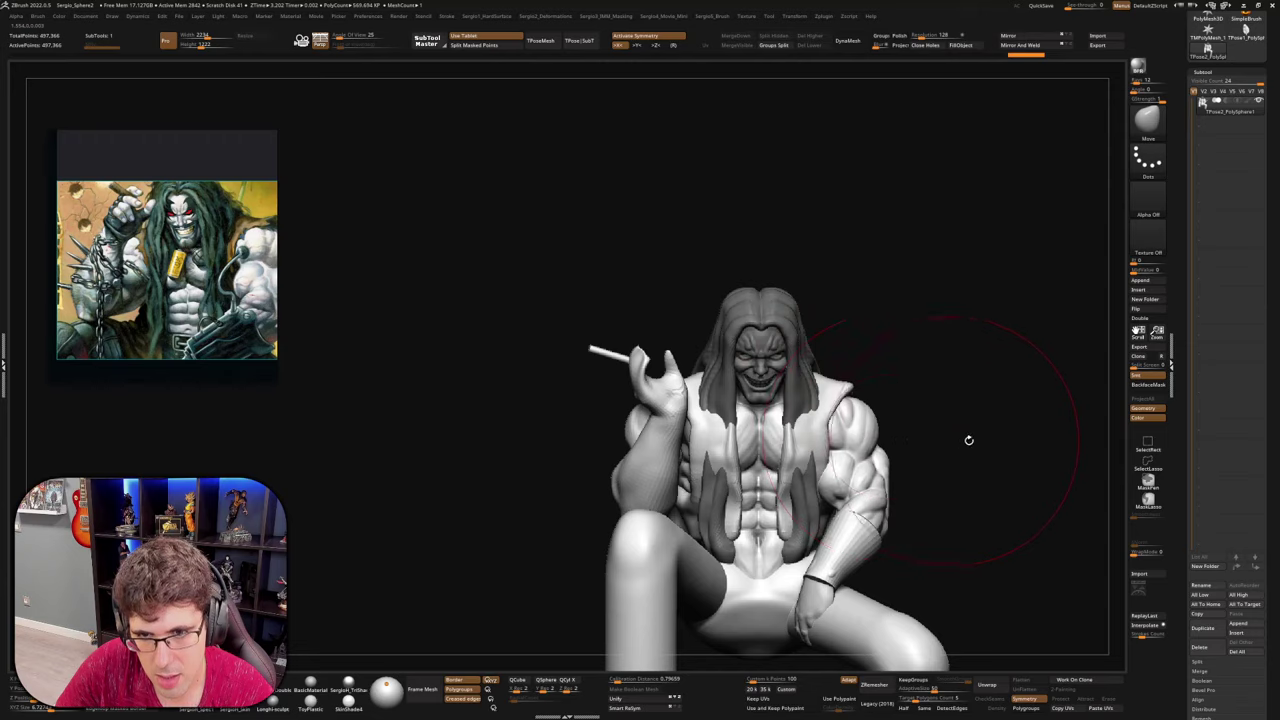
drag(969, 440, 828, 446)
Hide the long hair and adjust the lower side of the vest's back with the Move brush
ctrl+shift+click(847, 441)
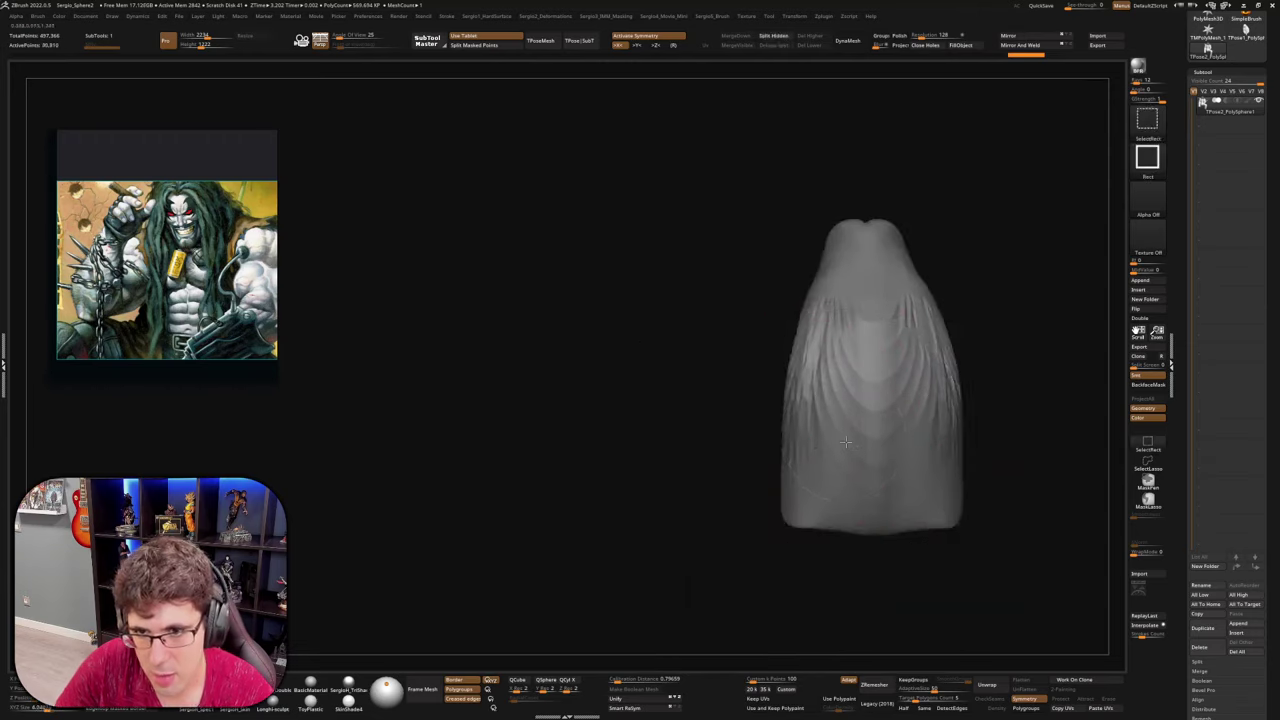
ctrl+shift+click(846, 442)
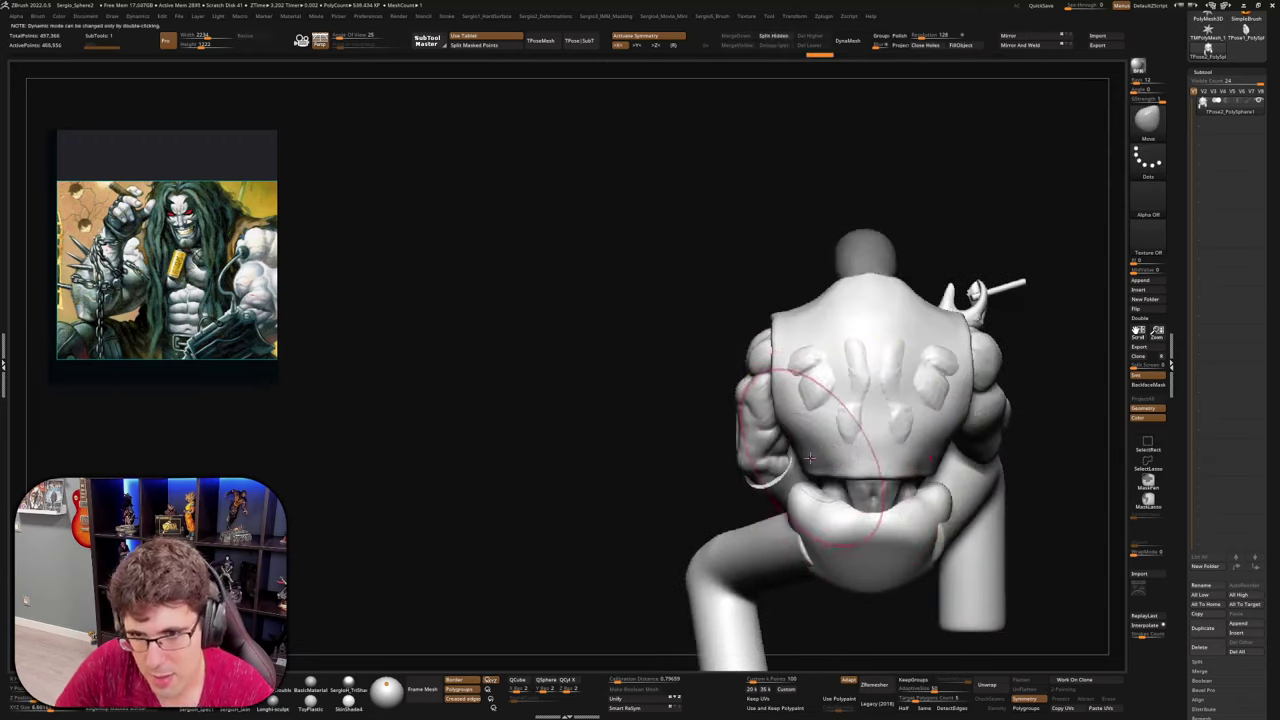
drag(810, 458, 822, 454)
right_drag(790, 408, 828, 412)
Reshape the vest's side around the armhole with the Move Topological brush
key(b)
key(m)
key(t)
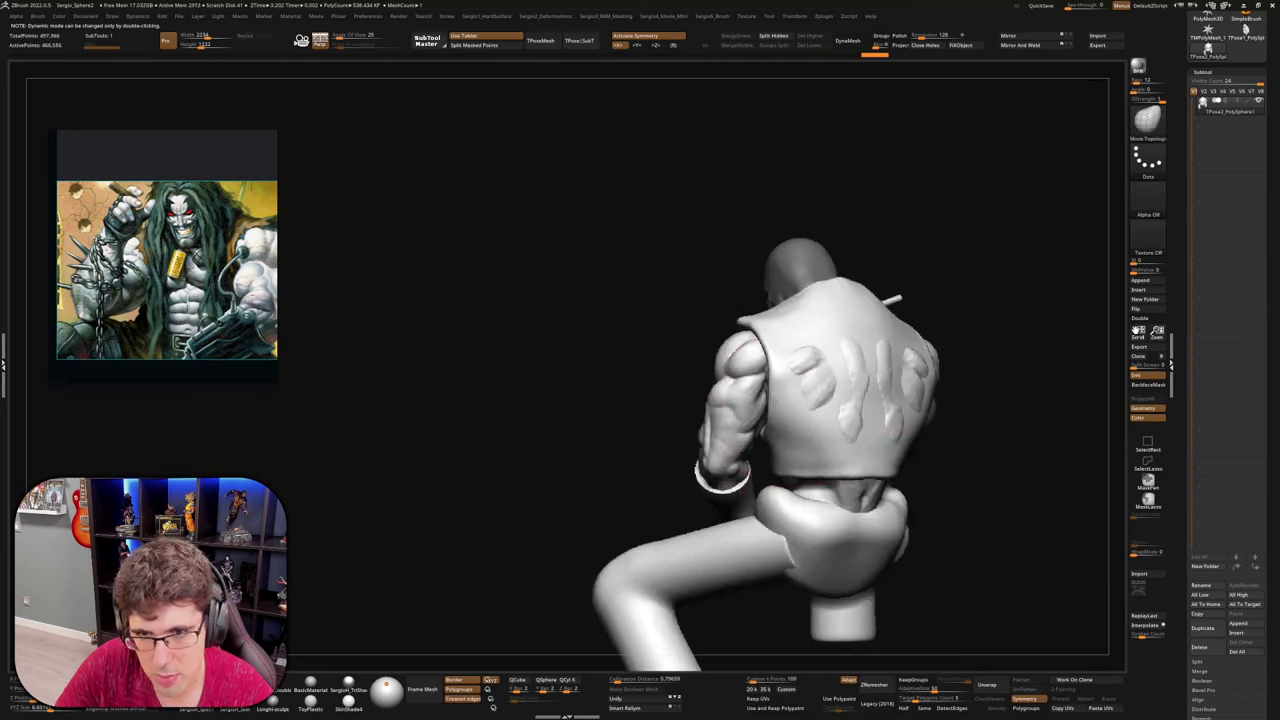
drag(777, 385, 786, 388)
right_drag(770, 388, 808, 390)
drag(782, 387, 772, 389)
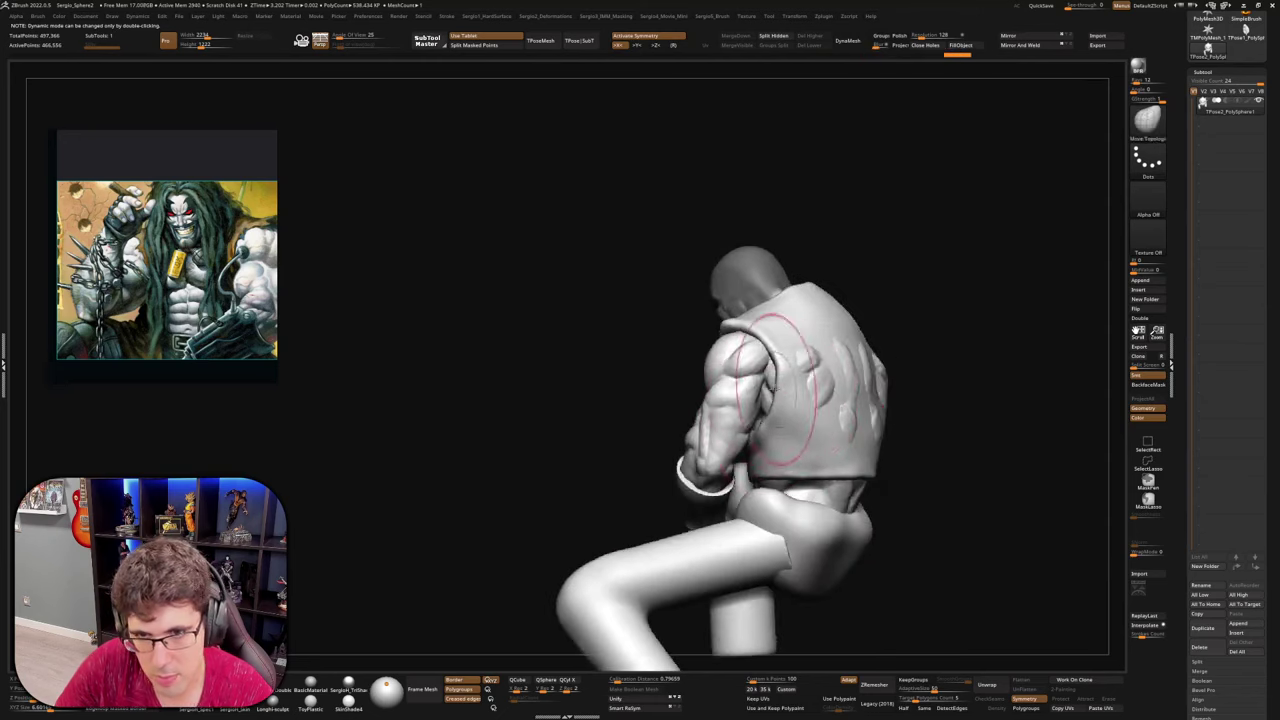
right_drag(764, 385, 788, 373)
drag(772, 370, 765, 371)
Refine the vest's back contour and lower hem from the side and rear with the Move Topological brush
right_drag(768, 375, 874, 402)
alt+right_drag(814, 443, 812, 397)
drag(810, 397, 938, 428)
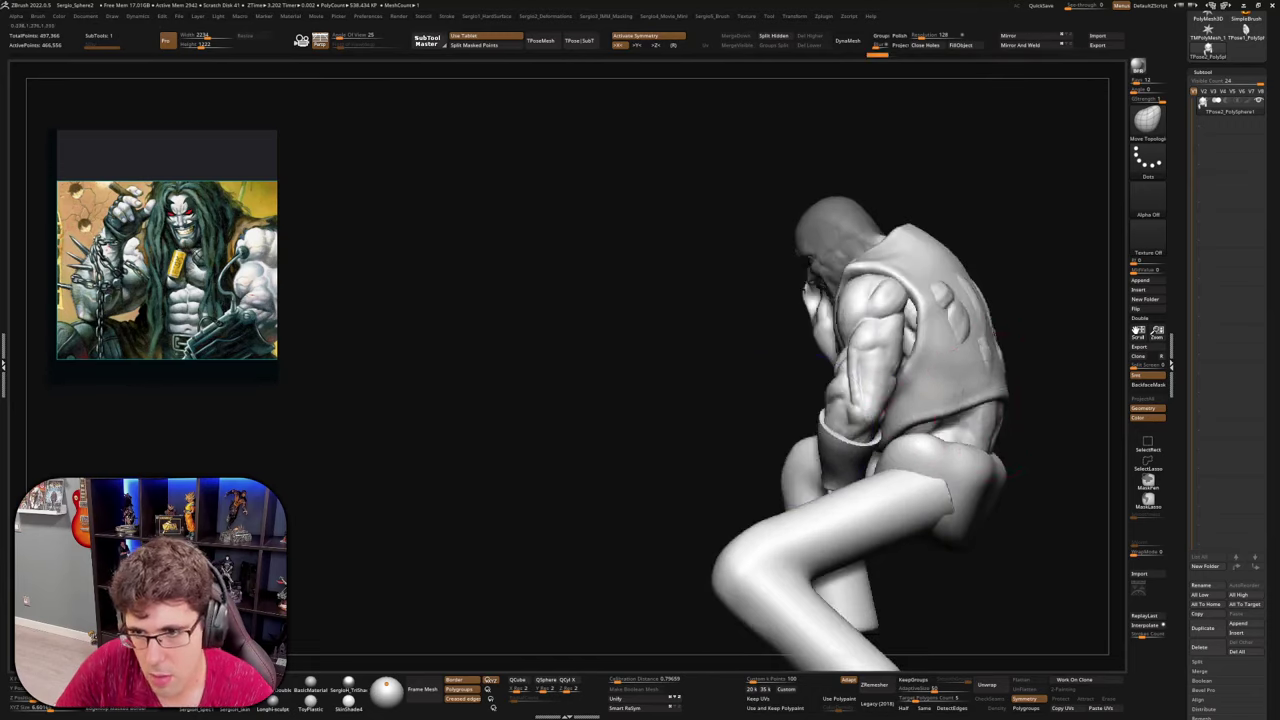
right_drag(946, 402, 882, 398)
drag(957, 392, 924, 384)
right_drag(922, 394, 957, 402)
drag(886, 358, 902, 358)
right_drag(952, 378, 716, 398)
drag(716, 397, 830, 380)
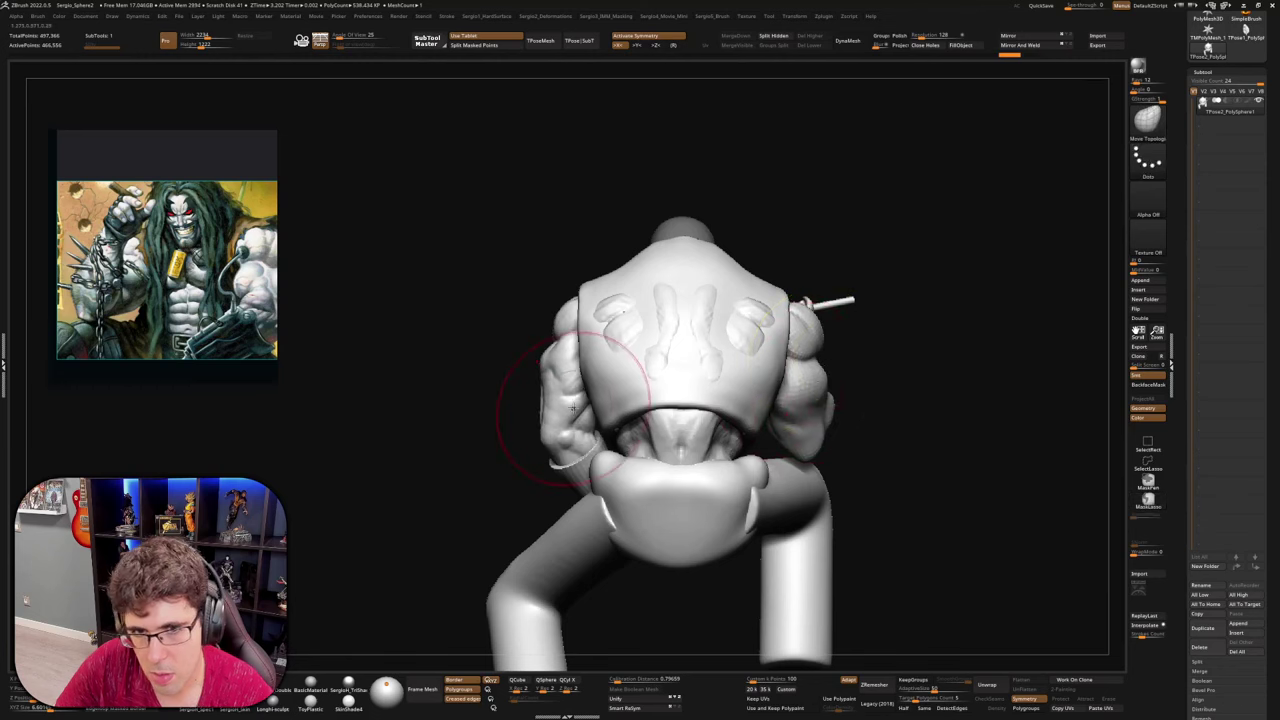
Adjust the bent arm's elbow above the raised knee with symmetry off, and turn symmetry back on
mouse_move(529, 400)
mouse_down()
mouse_move(583, 387)
mouse_move(752, 410)
mouse_move(790, 452)
mouse_move(820, 440)
mouse_move(843, 459)
mouse_up()
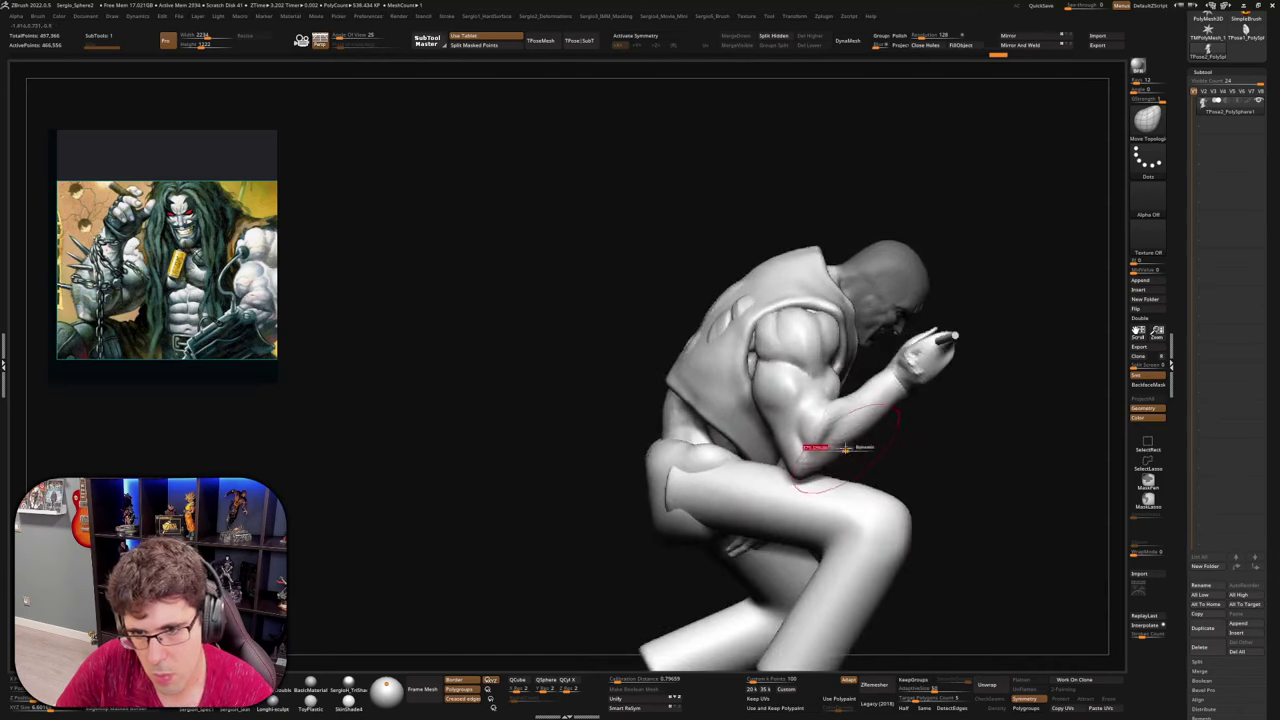
mouse_move(800, 478)
mouse_down()
mouse_move(848, 424)
mouse_move(909, 429)
mouse_move(791, 482)
mouse_move(840, 495)
mouse_move(828, 426)
mouse_up()
key(x)
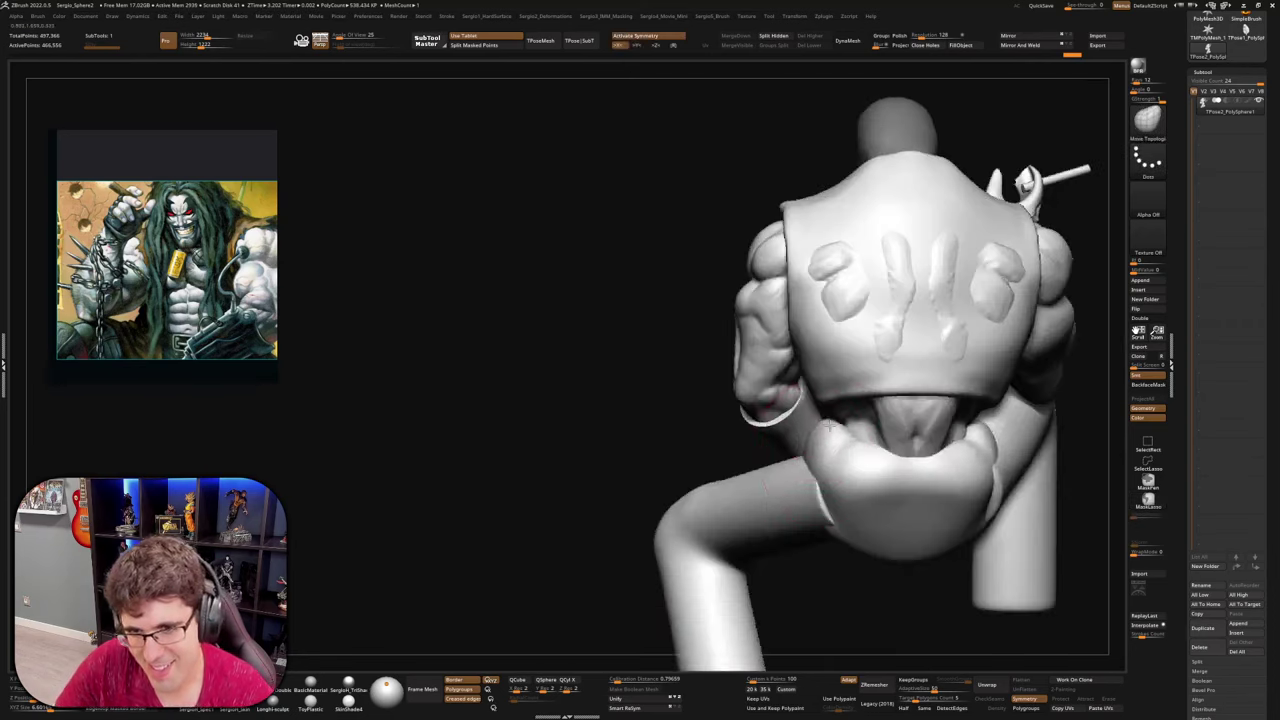
Adjust the lower back at the waist and the vest hem above it with the Move Topological brush
mouse_move(840, 432)
right_down()
mouse_move(806, 448)
mouse_move(866, 428)
right_up()
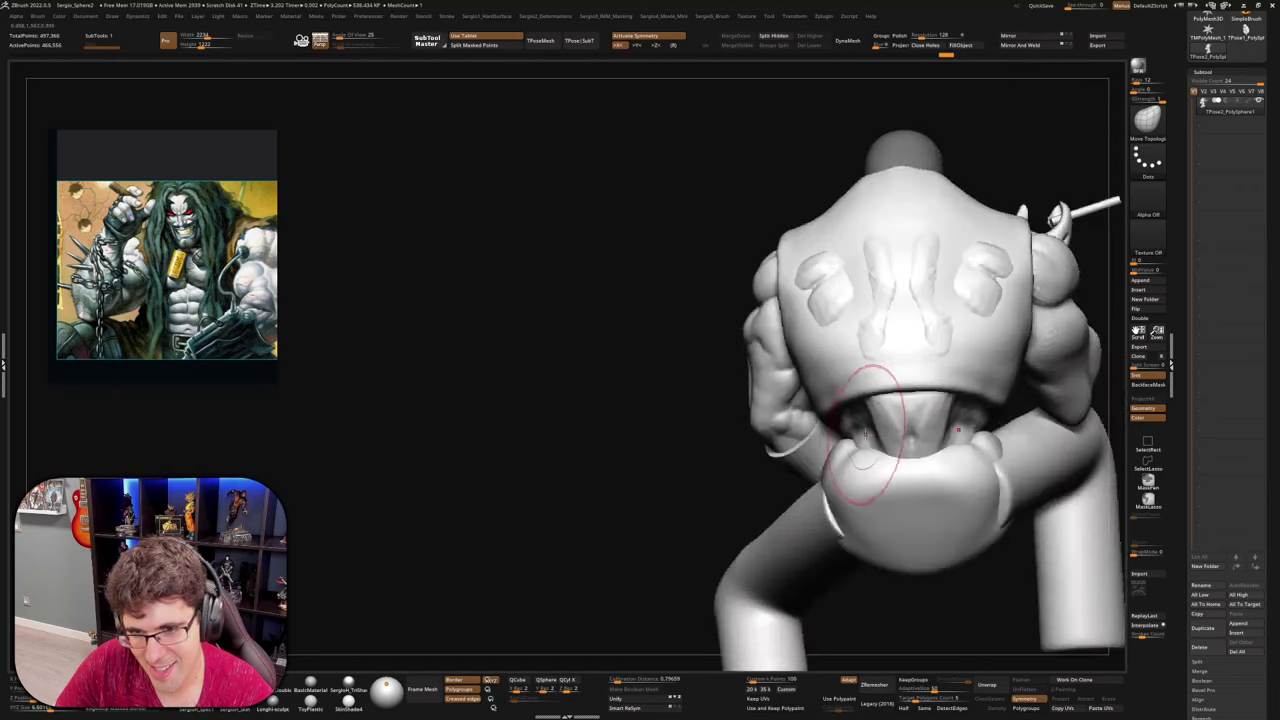
mouse_move(861, 425)
mouse_down()
mouse_move(866, 471)
mouse_move(830, 430)
mouse_move(835, 413)
mouse_up()
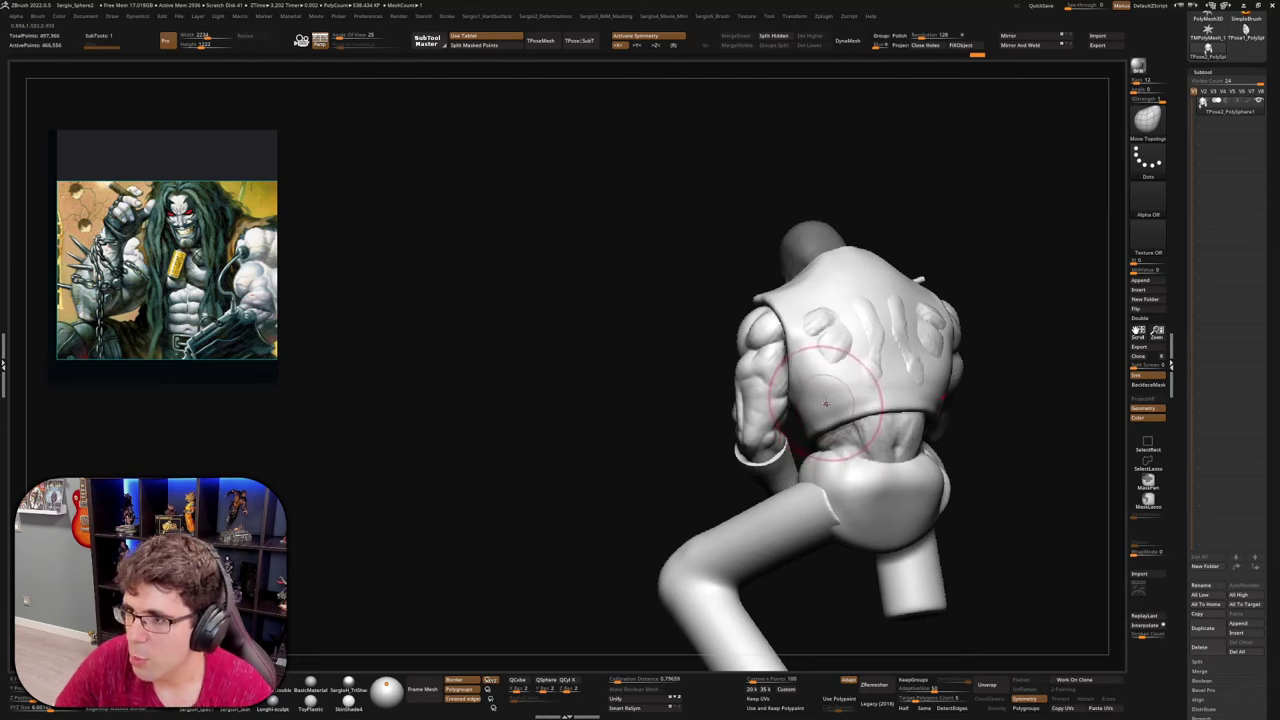
drag(825, 403, 826, 398)
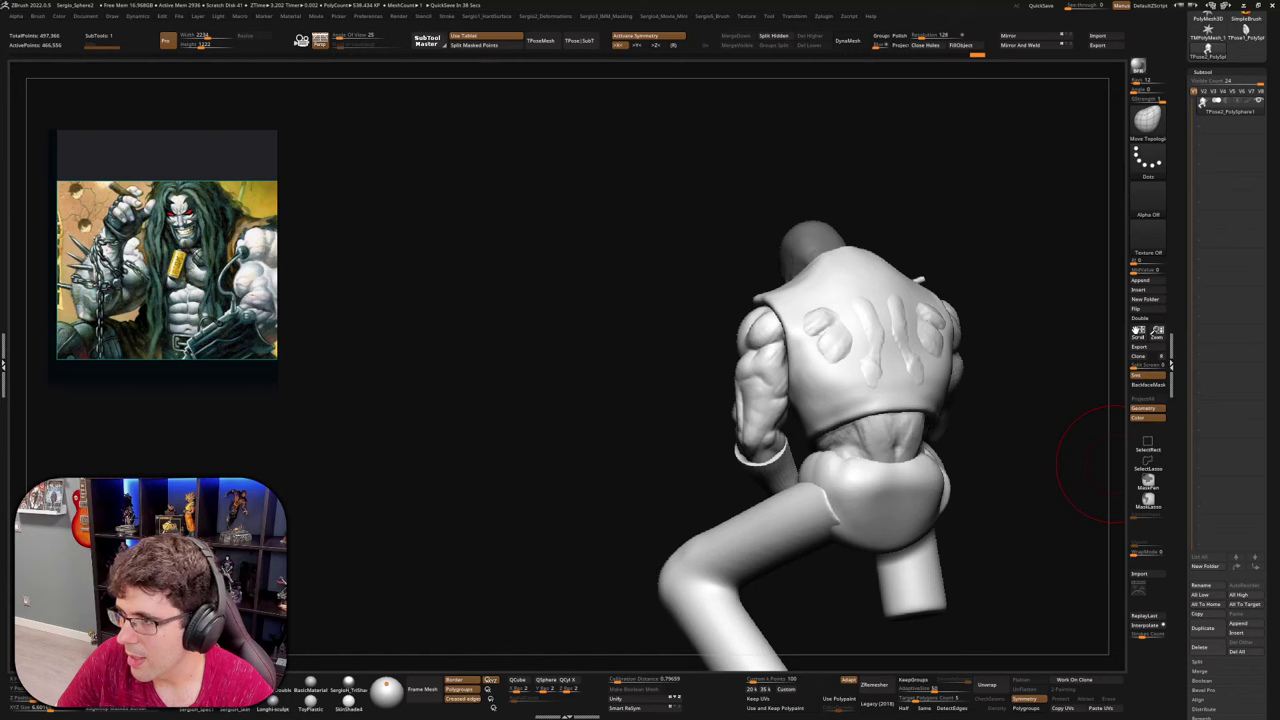
drag(1115, 464, 1060, 462)
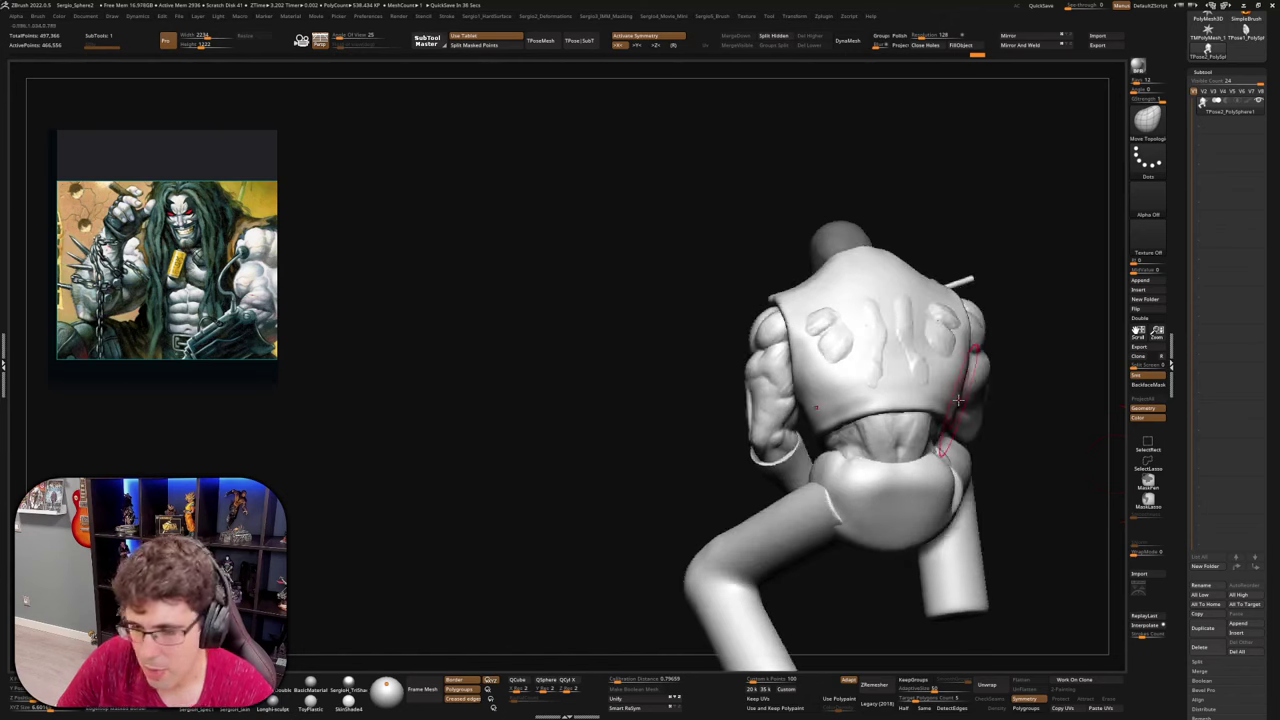
drag(695, 423, 750, 415)
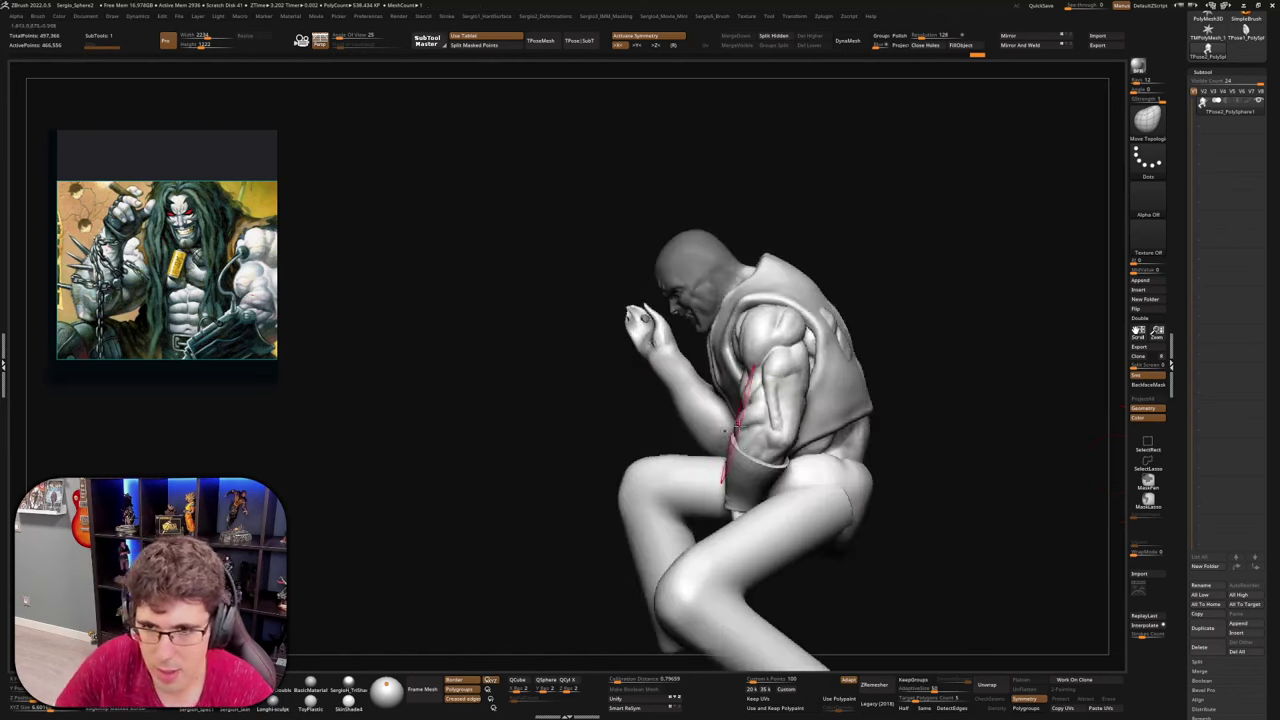
Refine the side profile of the lower back where it meets the pelvis
ctrl+right_drag(750, 415, 842, 408)
ctrl+right_drag(851, 357, 849, 470)
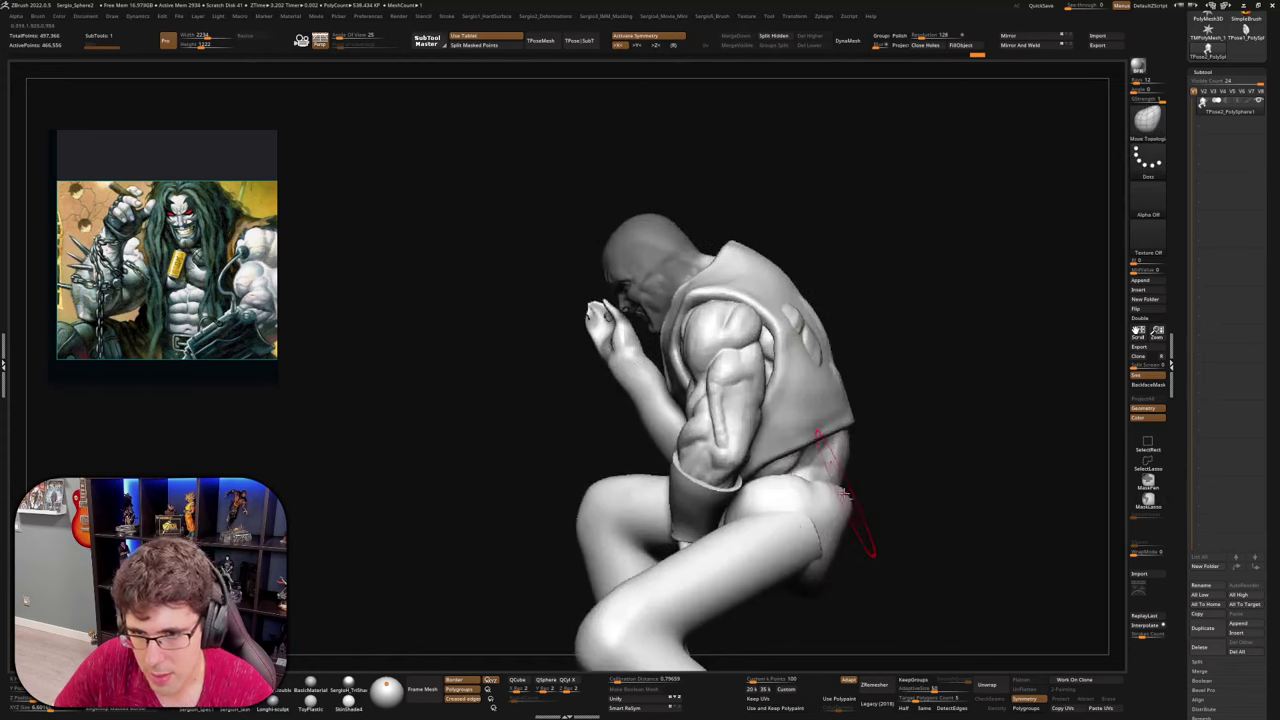
mouse_move(849, 486)
mouse_down()
mouse_move(834, 492)
mouse_move(845, 491)
mouse_up()
right_drag(800, 508, 852, 518)
mouse_move(852, 518)
ctrl+right_down()
mouse_move(817, 500)
mouse_move(829, 518)
mouse_move(819, 530)
ctrl+right_up()
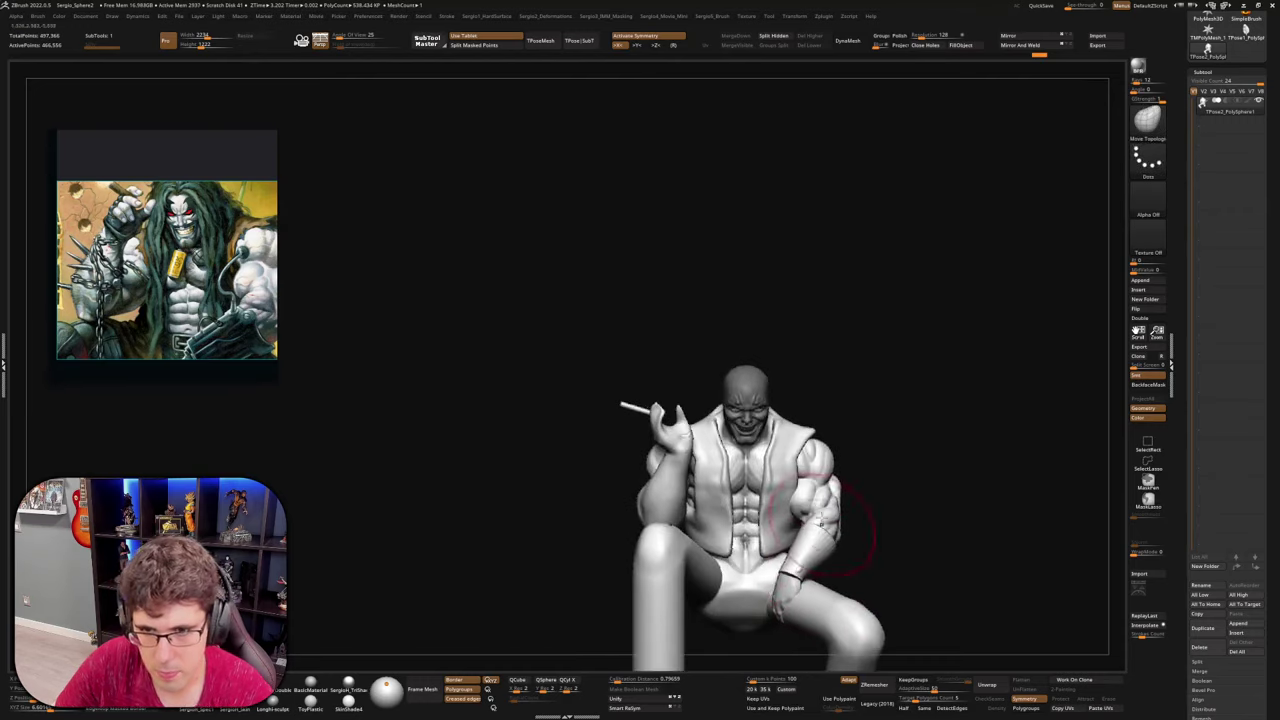
Reshape the front edges of the open vest over the chest and abdomen with the Move Topological brush
ctrl+right_drag(819, 440, 814, 486)
drag(769, 460, 734, 464)
drag(733, 584, 738, 588)
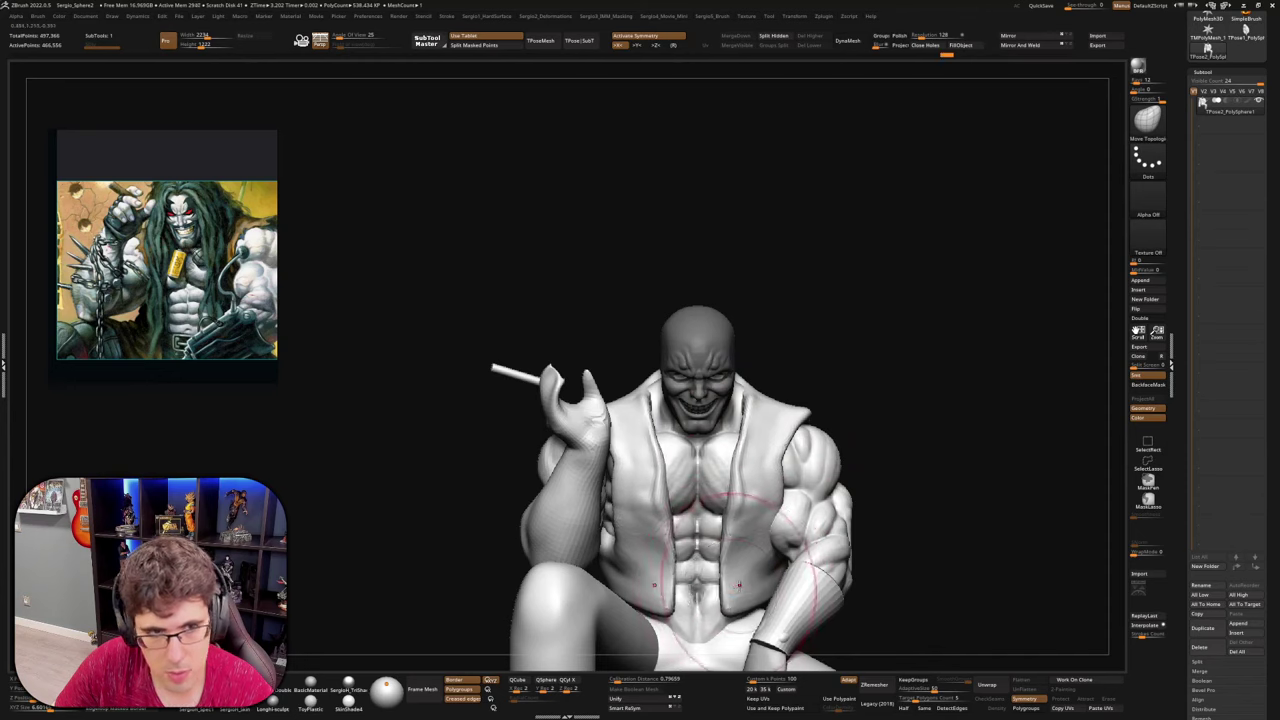
right_drag(762, 590, 738, 592)
drag(734, 594, 779, 596)
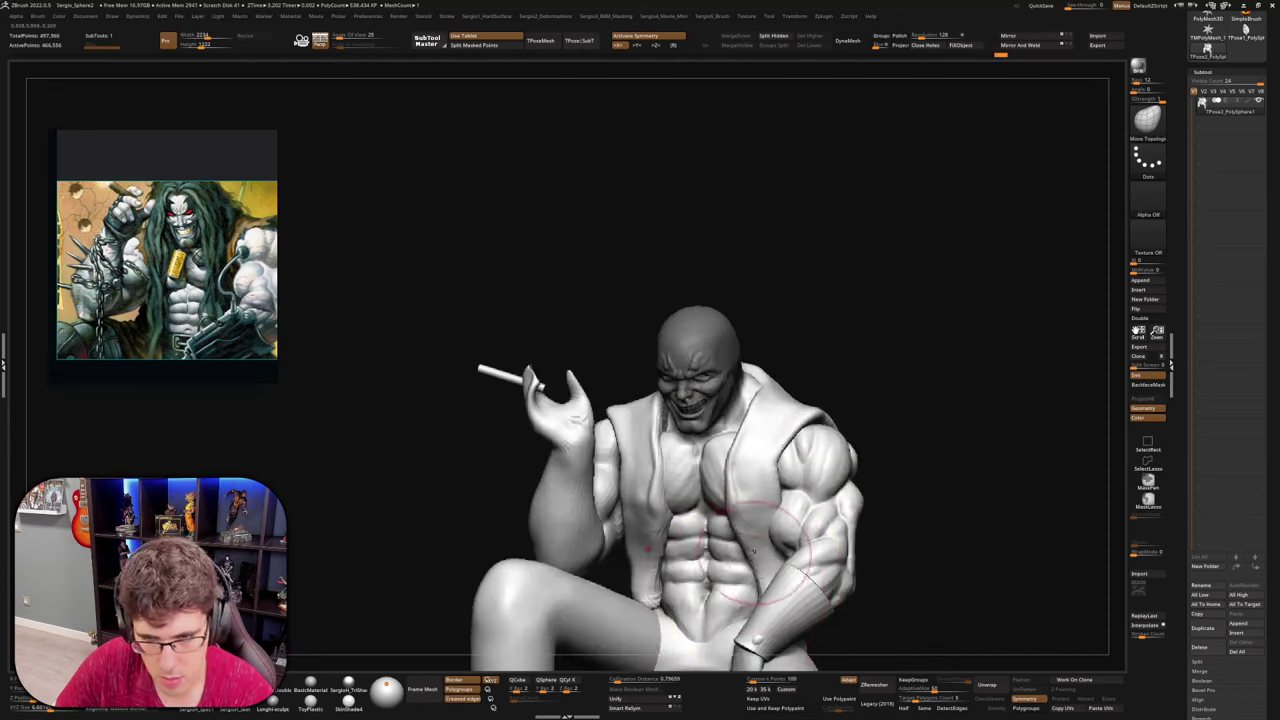
mouse_move(753, 551)
mouse_down()
mouse_move(733, 520)
mouse_move(759, 414)
mouse_up()
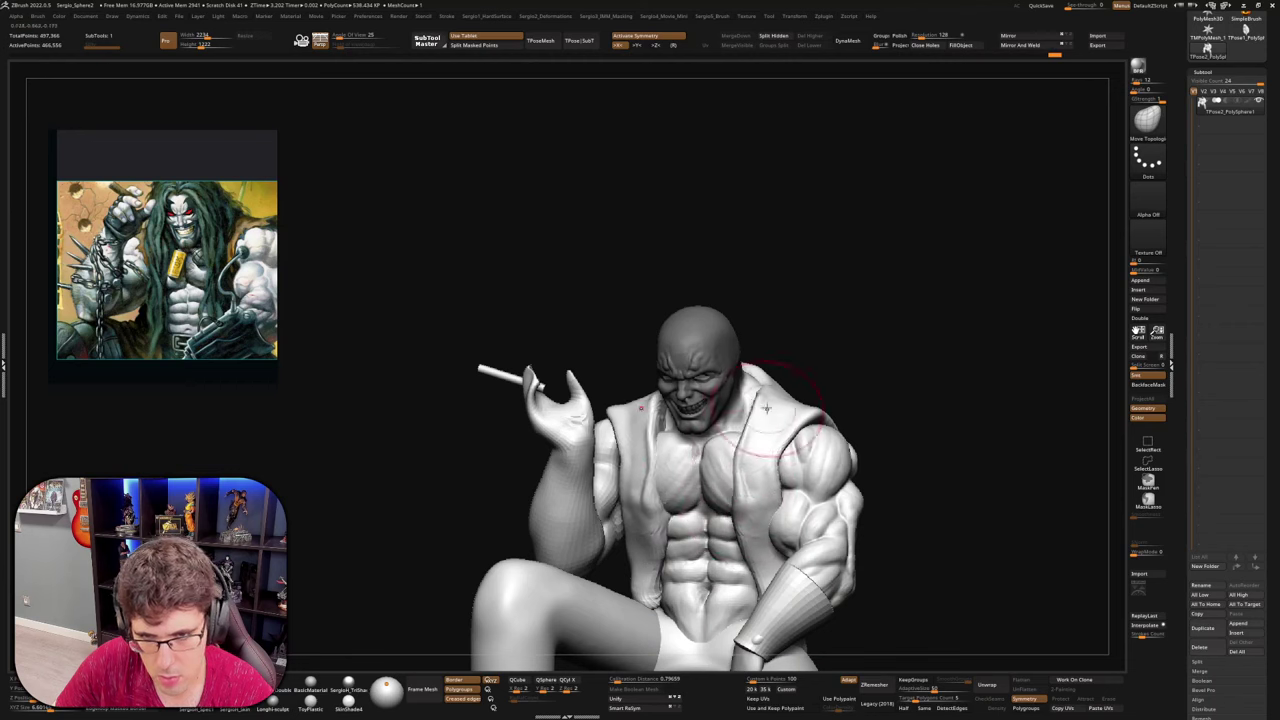
Adjust the vest's lower front corners and side panels around the waist from several angles
right_drag(792, 552, 758, 570)
drag(757, 565, 800, 630)
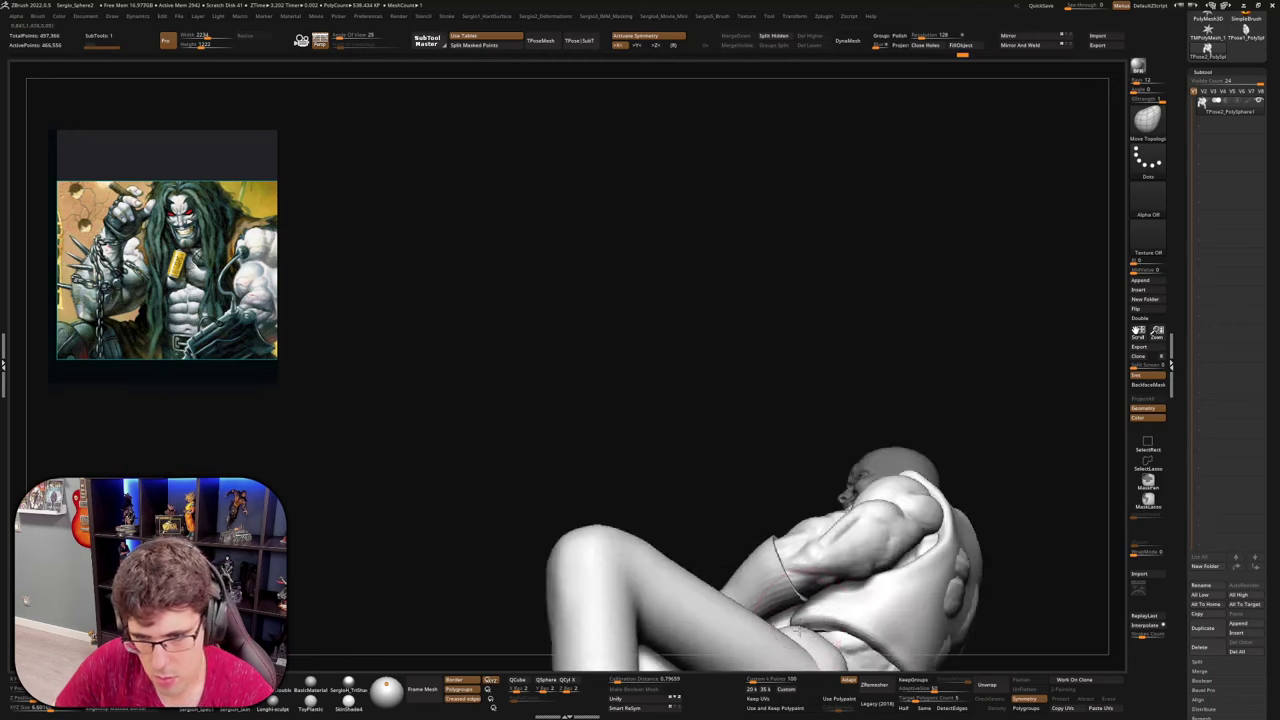
right_drag(797, 615, 785, 580)
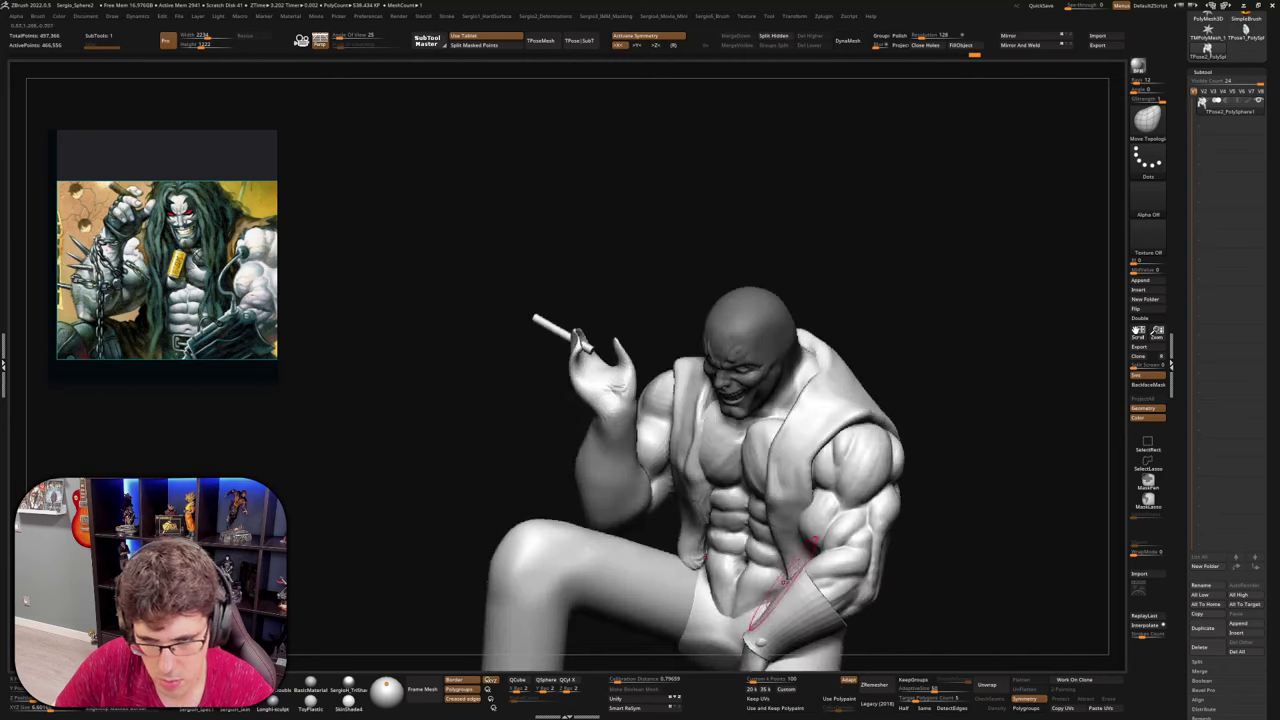
drag(765, 553, 762, 560)
mouse_move(762, 560)
right_down()
mouse_move(780, 527)
mouse_move(835, 500)
right_up()
drag(766, 457, 772, 464)
right_drag(772, 464, 850, 480)
drag(672, 560, 660, 569)
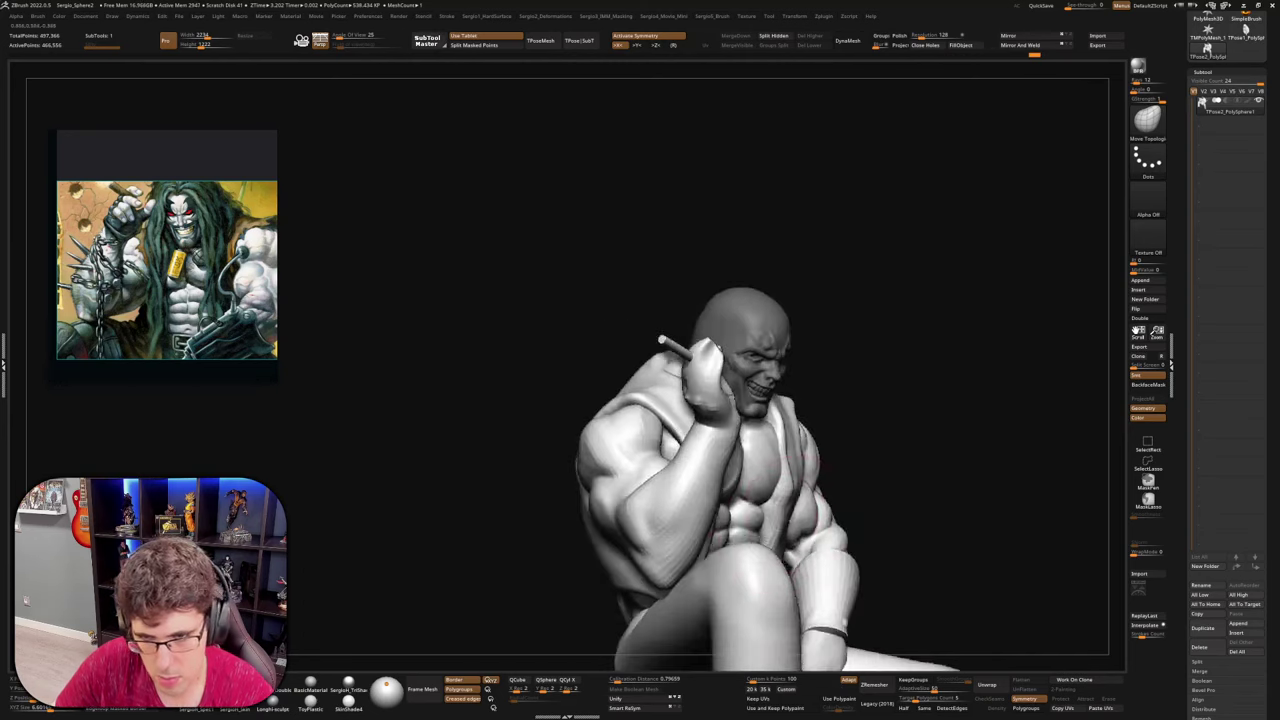
Resize the Move Topological brush and refine the vest's front panels beside the chest
right_drag(870, 510, 798, 492)
key(s)
drag(804, 487, 796, 486)
right_drag(840, 490, 801, 492)
drag(801, 492, 797, 465)
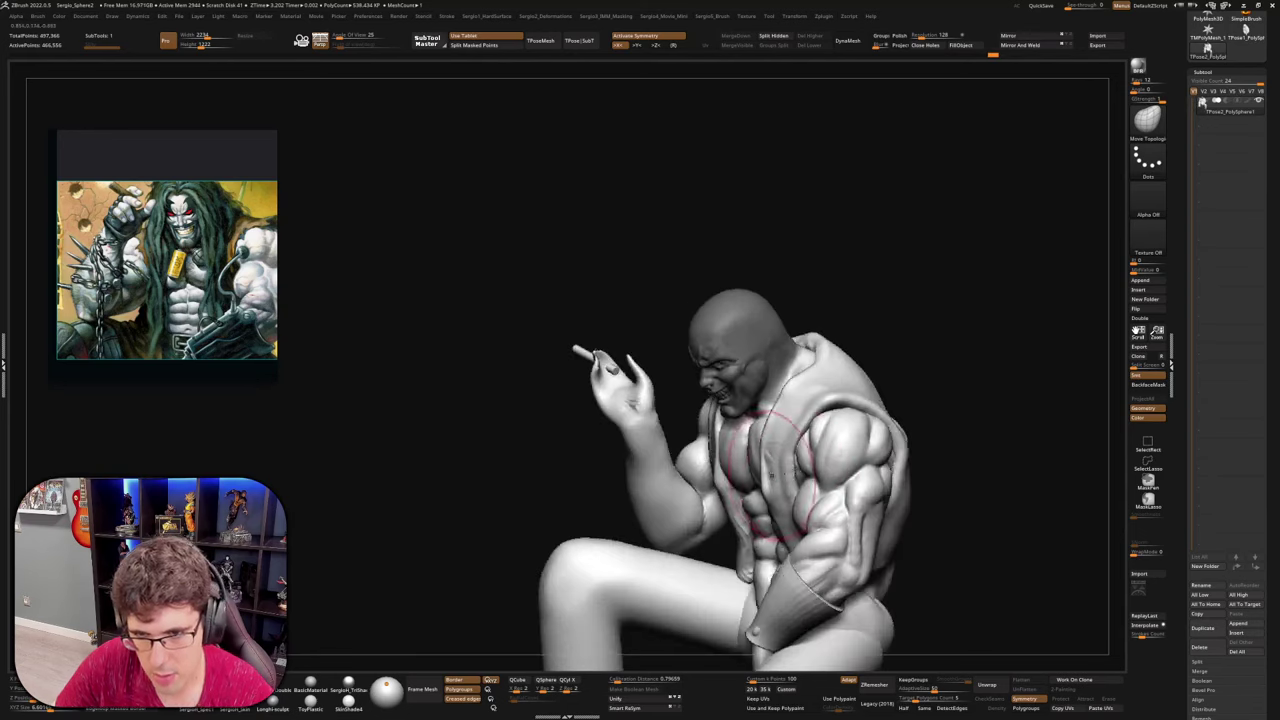
mouse_move(761, 447)
right_down()
mouse_move(838, 438)
mouse_move(820, 393)
right_up()
Show the hair again and mask the rest of the figure, leaving only the hair unmasked
ctrl+shift+click(878, 464)
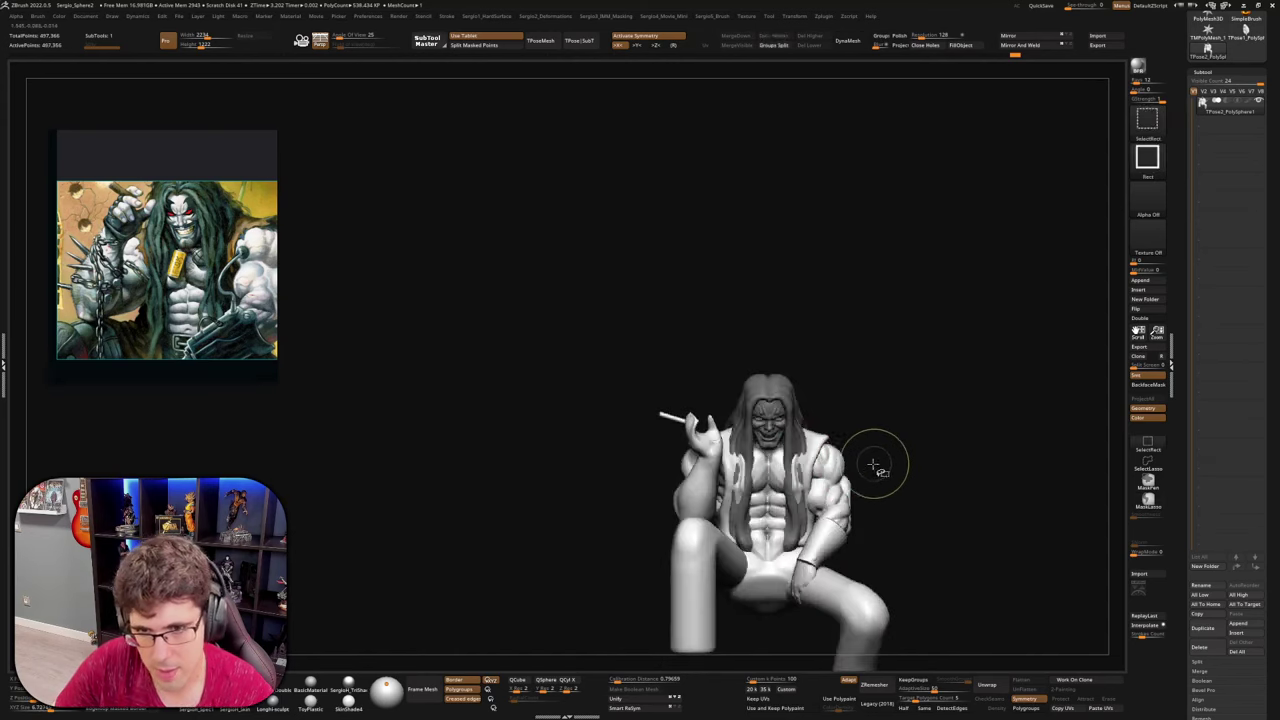
ctrl+drag(882, 466, 898, 480)
mouse_move(898, 480)
ctrl+right_down()
mouse_move(897, 515)
mouse_move(808, 498)
ctrl+right_up()
key(w)
ctrl+click(773, 404)
Reshape the unmasked hair with the Move brush, pulling the front strands toward the waist and adjusting the sides near the face
key(b)
key(m)
key(v)
mouse_move(808, 497)
mouse_down()
mouse_move(821, 493)
mouse_move(806, 568)
mouse_move(725, 595)
mouse_up()
drag(720, 678, 755, 614)
mouse_move(736, 645)
right_down()
mouse_move(757, 566)
mouse_move(885, 530)
right_up()
drag(820, 396, 821, 378)
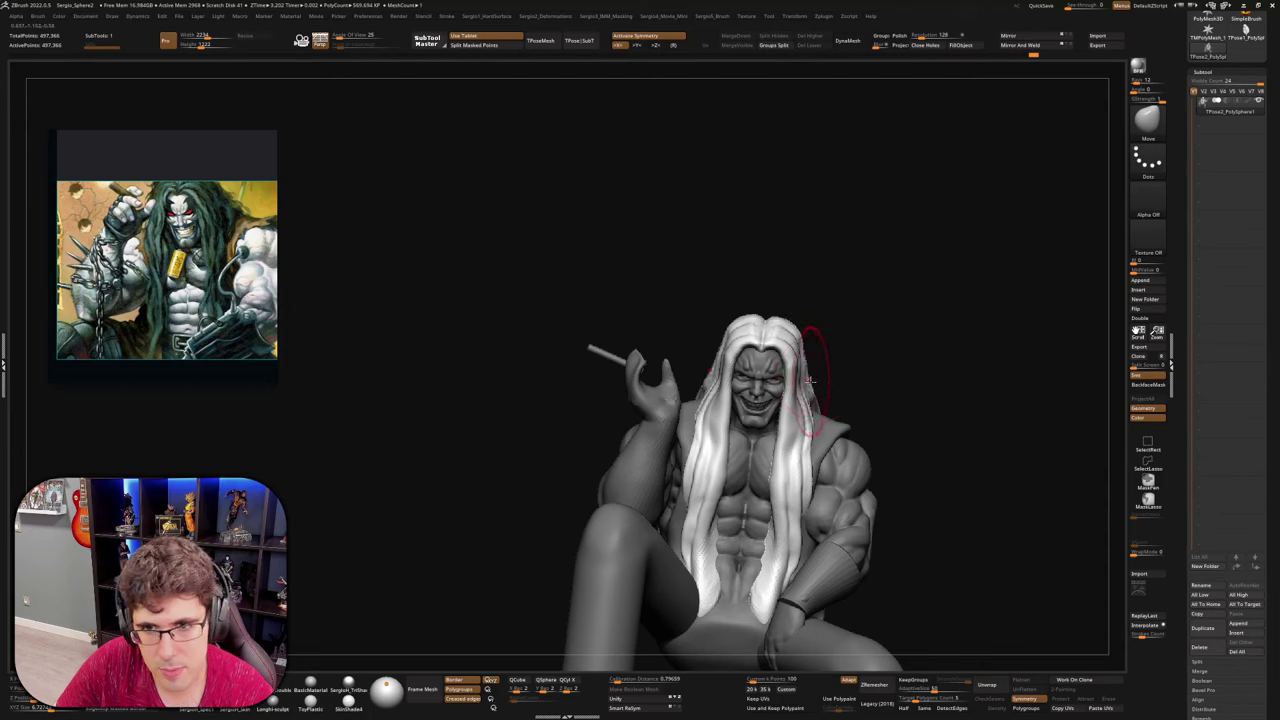
key(ctrl)
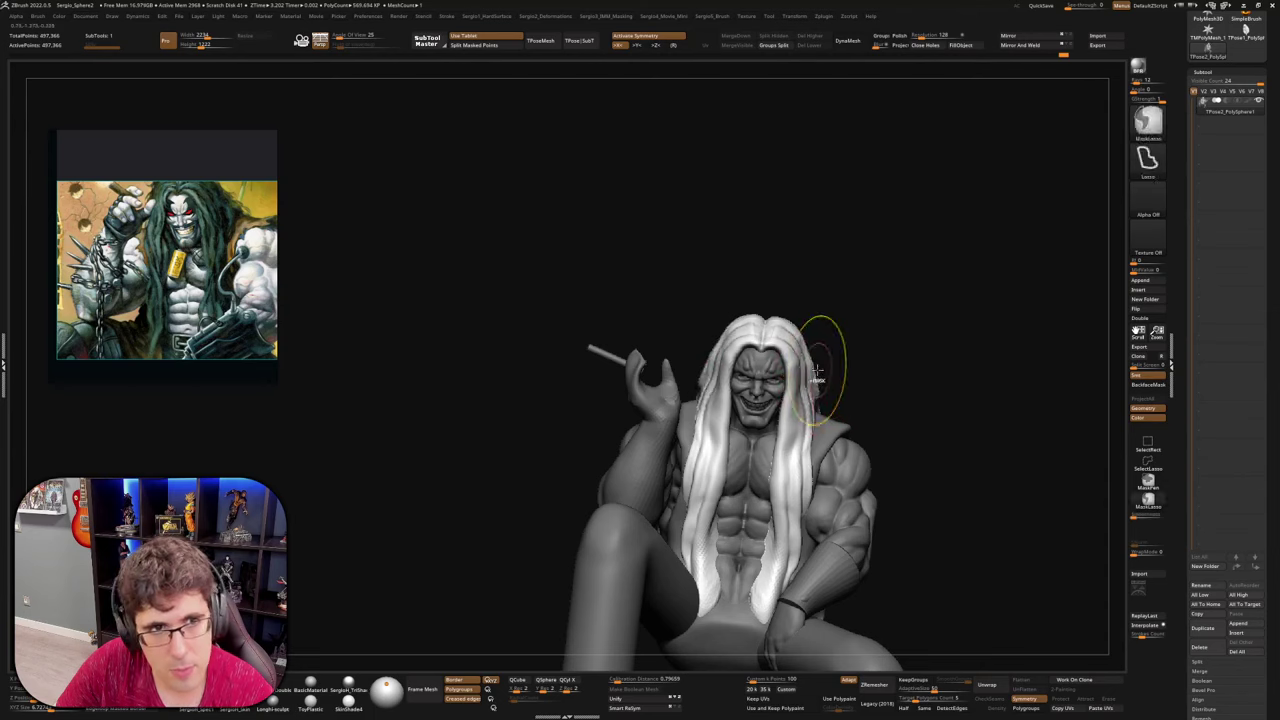
Reshape the back of the hair near the shoulder with the Move brush and clear the figure's mask
mouse_move(820, 373)
right_down()
mouse_move(840, 395)
mouse_move(814, 434)
right_up()
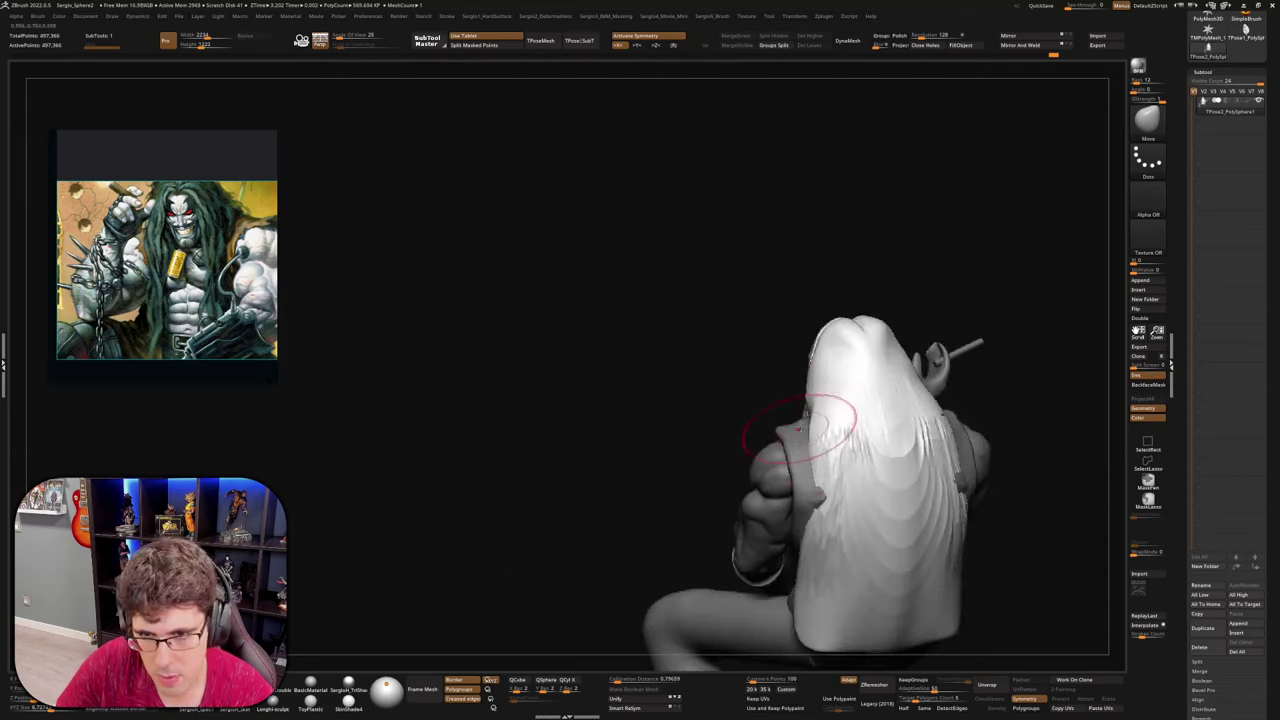
mouse_move(837, 466)
mouse_down()
mouse_move(800, 486)
mouse_move(820, 577)
mouse_move(829, 529)
mouse_move(940, 534)
mouse_move(893, 543)
mouse_up()
alt+right_drag(850, 553, 840, 503)
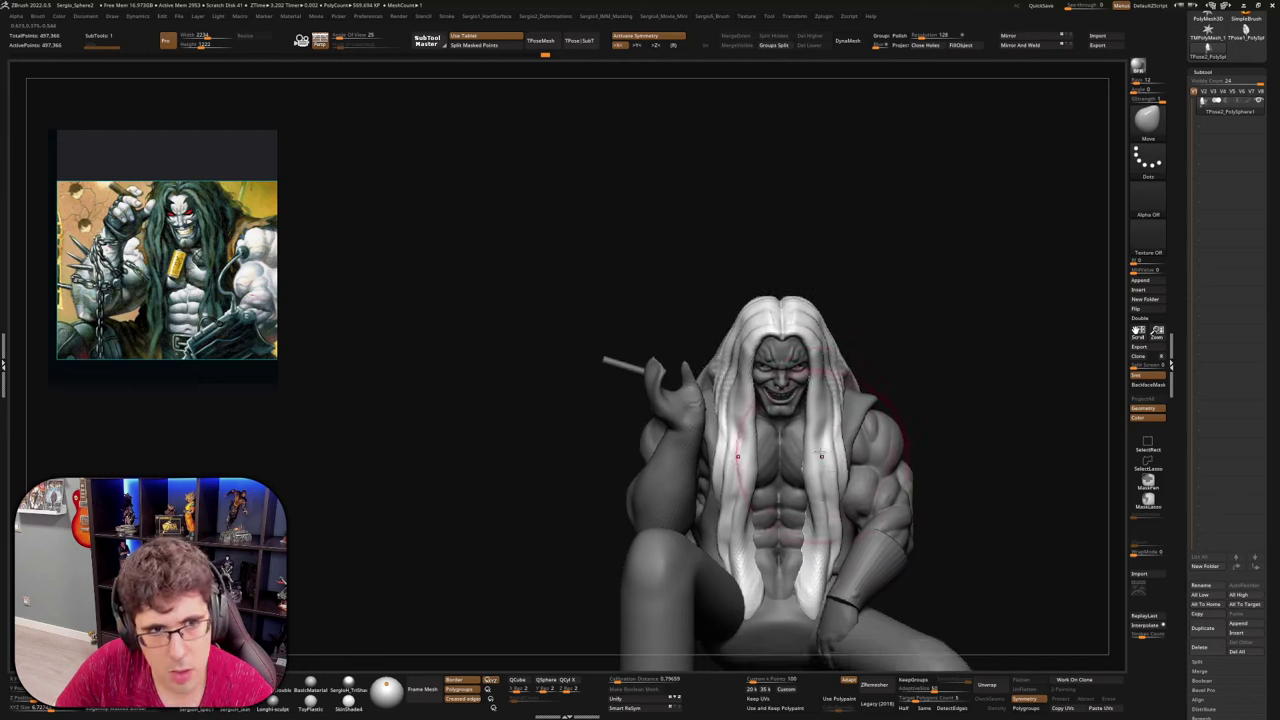
ctrl+right_drag(808, 390, 802, 522)
alt+right_drag(815, 348, 811, 413)
ctrl+right_drag(938, 297, 920, 500)
ctrl+drag(945, 340, 965, 365)
Smooth the forehead and build up its brow wrinkles and the outer eye area with the Clay brush
ctrl+right_drag(950, 345, 935, 500)
mouse_move(820, 424)
shift+mouse_down()
mouse_move(840, 412)
mouse_move(852, 442)
shift+mouse_up()
right_drag(850, 450, 844, 392)
right_drag(804, 505, 791, 462)
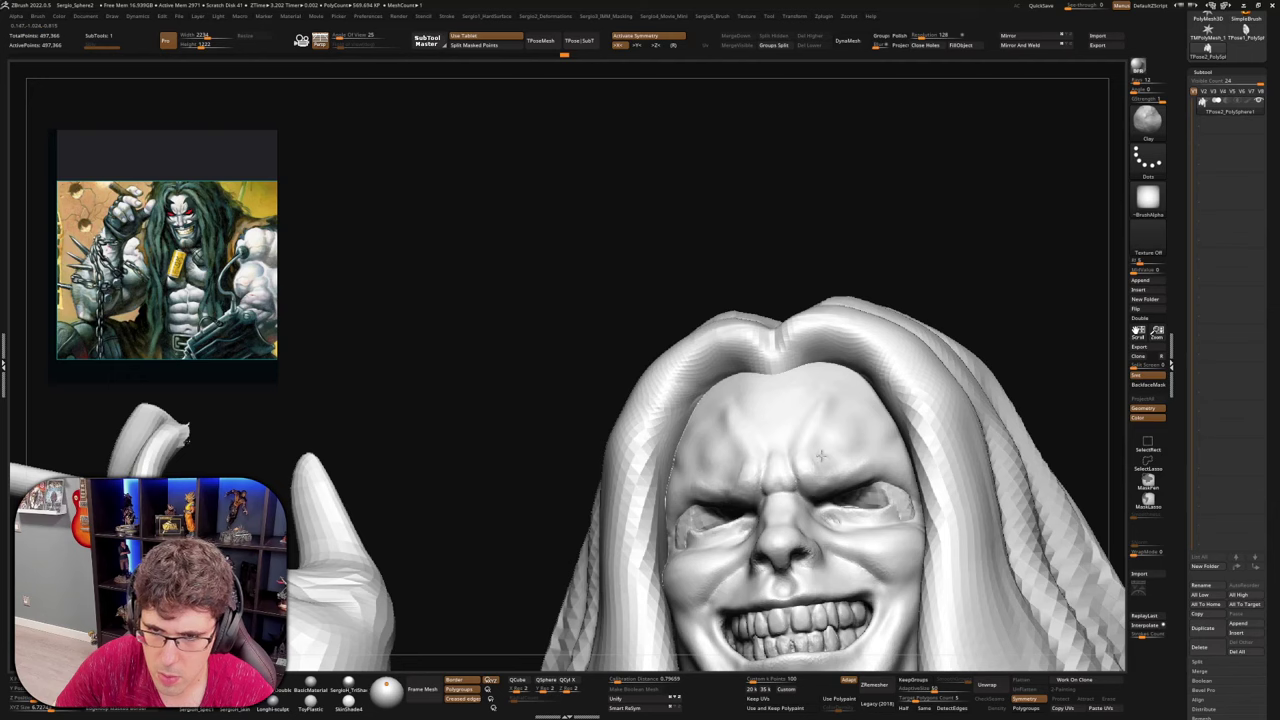
drag(824, 417, 801, 458)
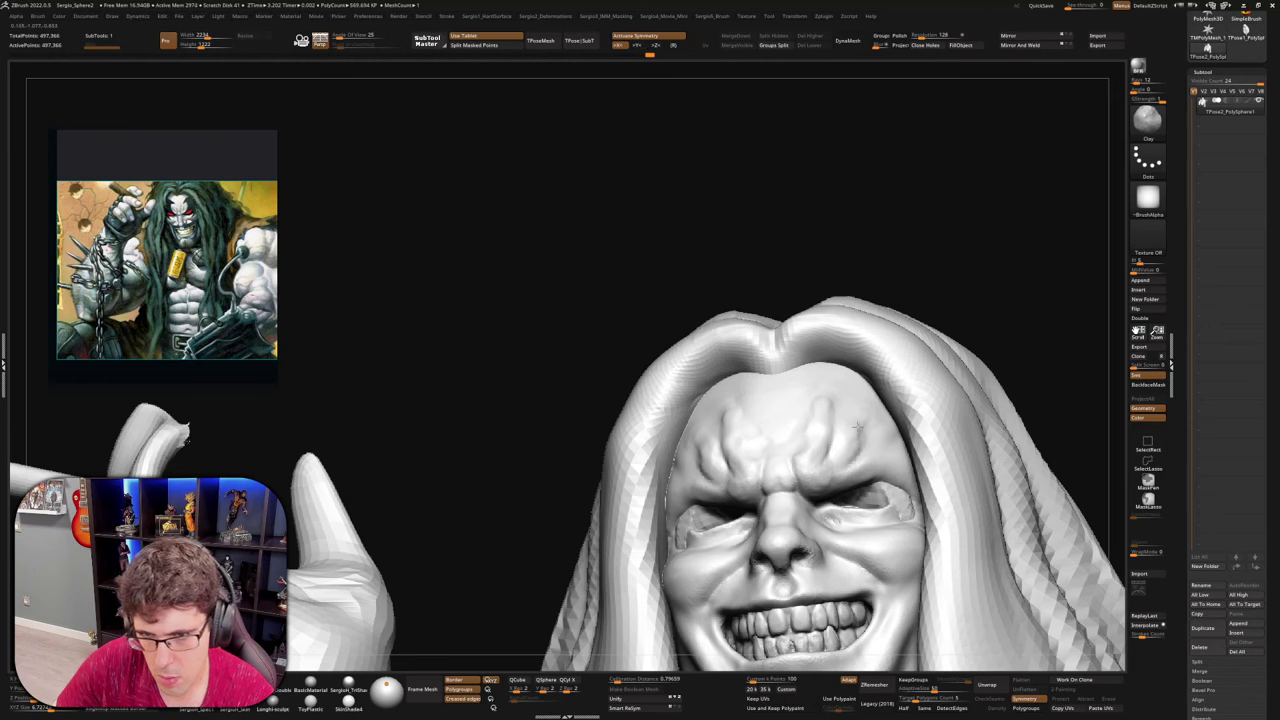
drag(912, 497, 890, 491)
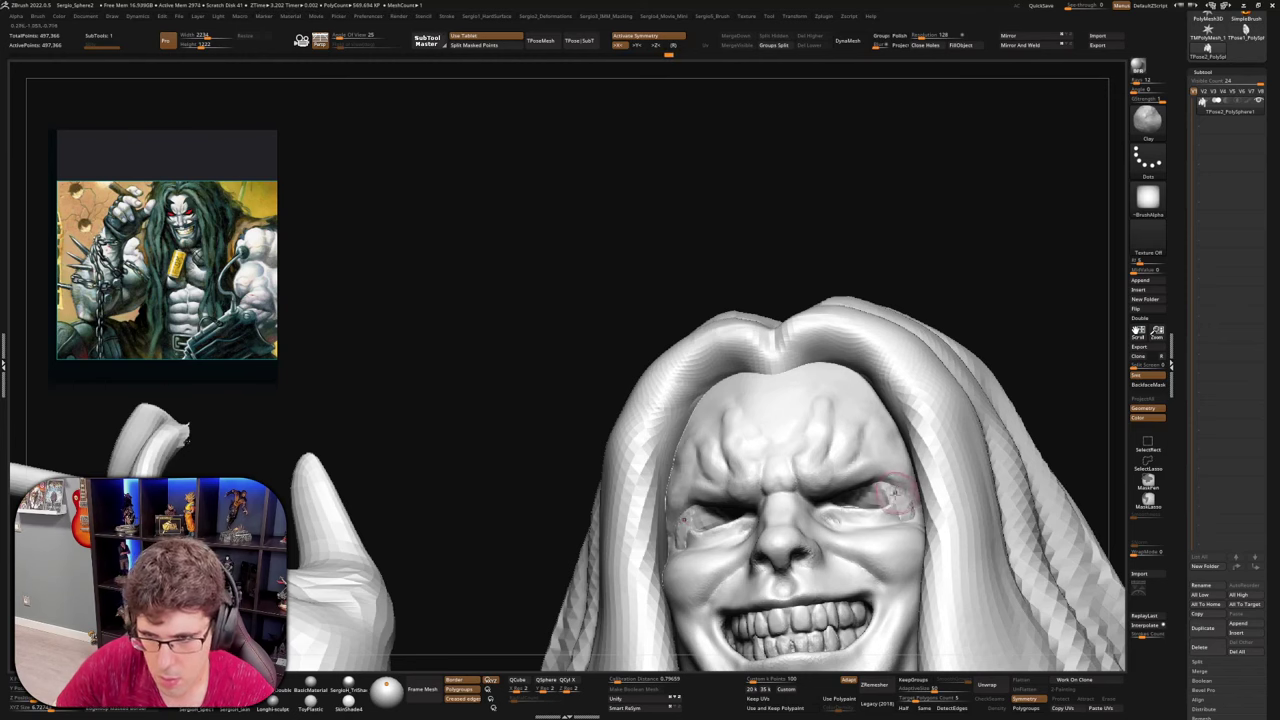
Mask everything except the inner skull and adjust it around the eyes with the Move brush
mouse_move(890, 491)
right_down()
mouse_move(906, 535)
mouse_move(884, 500)
mouse_move(918, 502)
right_up()
key(w)
ctrl+click(884, 500)
key(q)
key(b)
key(m)
key(v)
drag(905, 510, 889, 505)
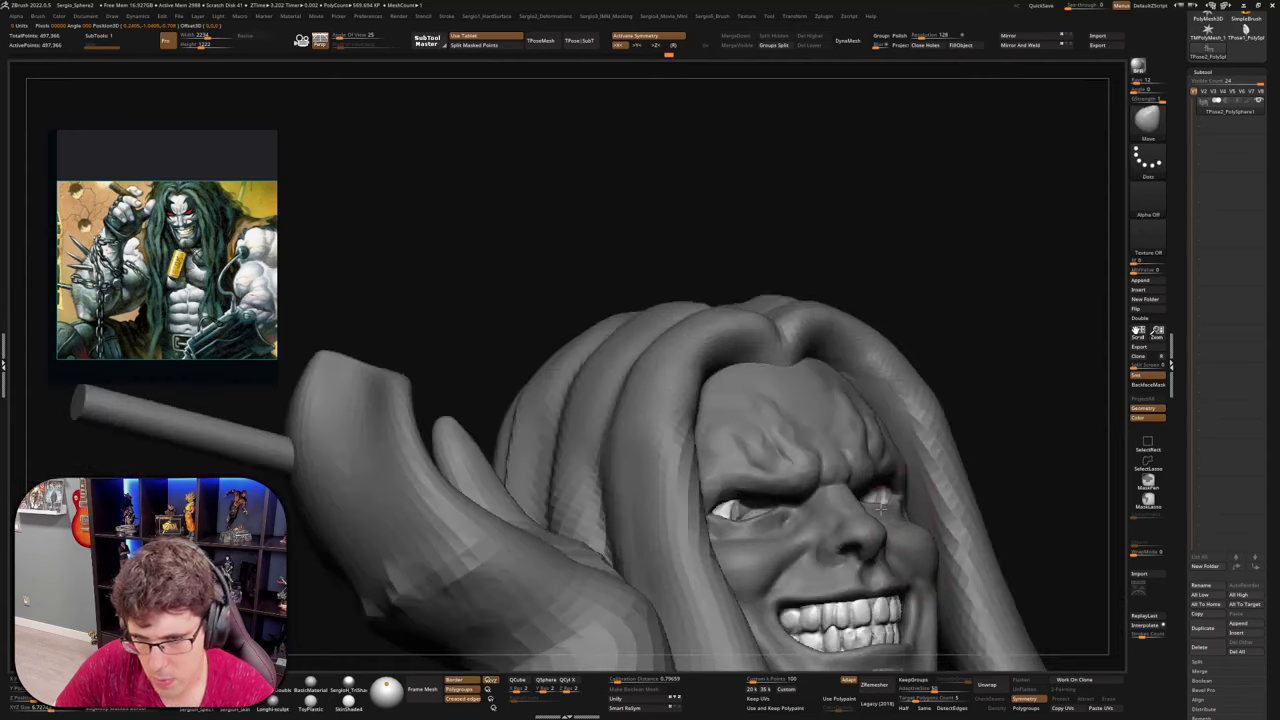
mouse_move(889, 505)
right_down()
mouse_move(848, 500)
mouse_move(848, 408)
mouse_move(880, 466)
mouse_move(866, 449)
mouse_move(864, 471)
right_up()
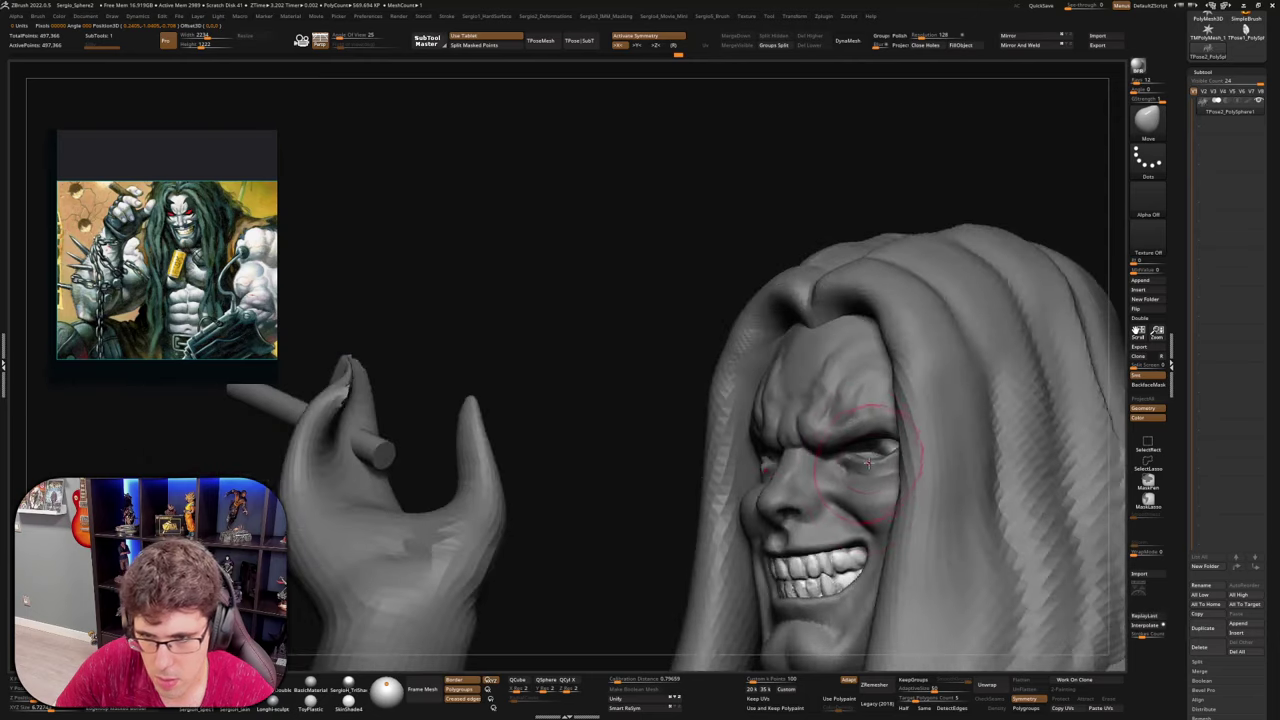
drag(871, 467, 870, 470)
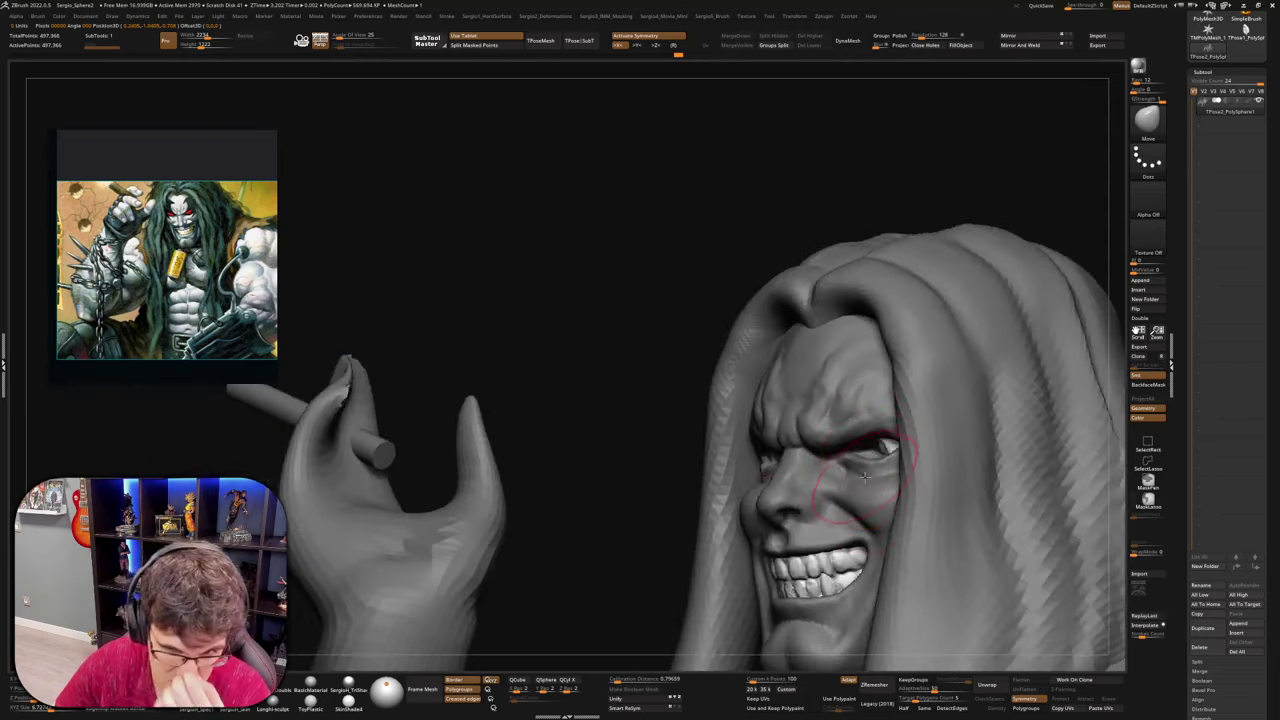
Clear the mask and transfer the TPose mesh changes back to the original subtools
right_drag(862, 488, 862, 358)
ctrl+click(951, 363)
mouse_move(982, 441)
right_down()
mouse_move(979, 464)
mouse_move(926, 366)
right_up()
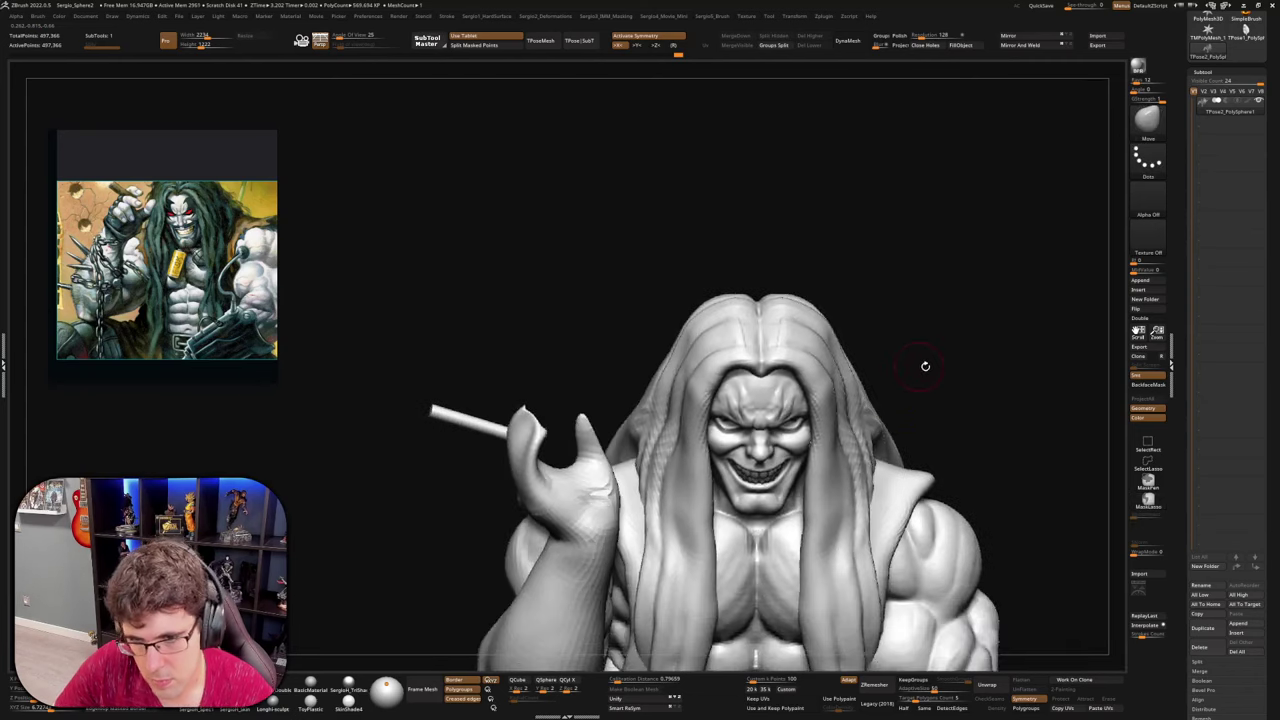
ctrl+right_drag(954, 431, 852, 252)
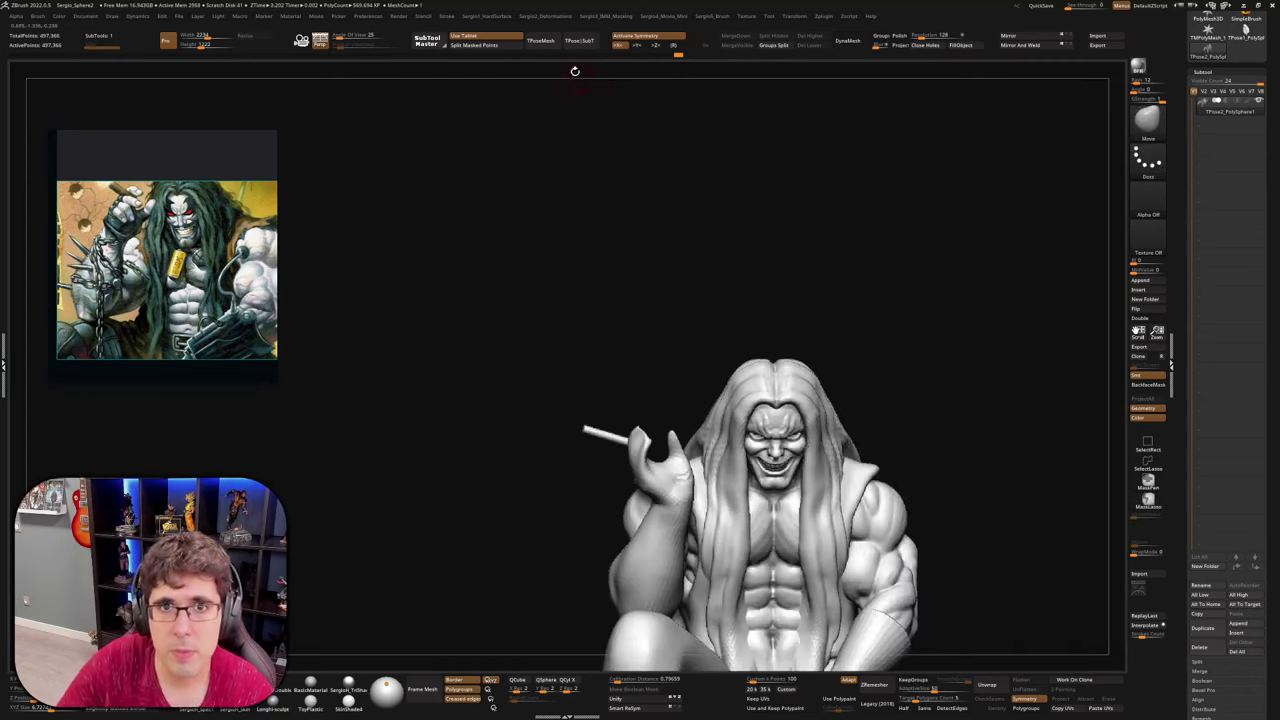
click(579, 41)
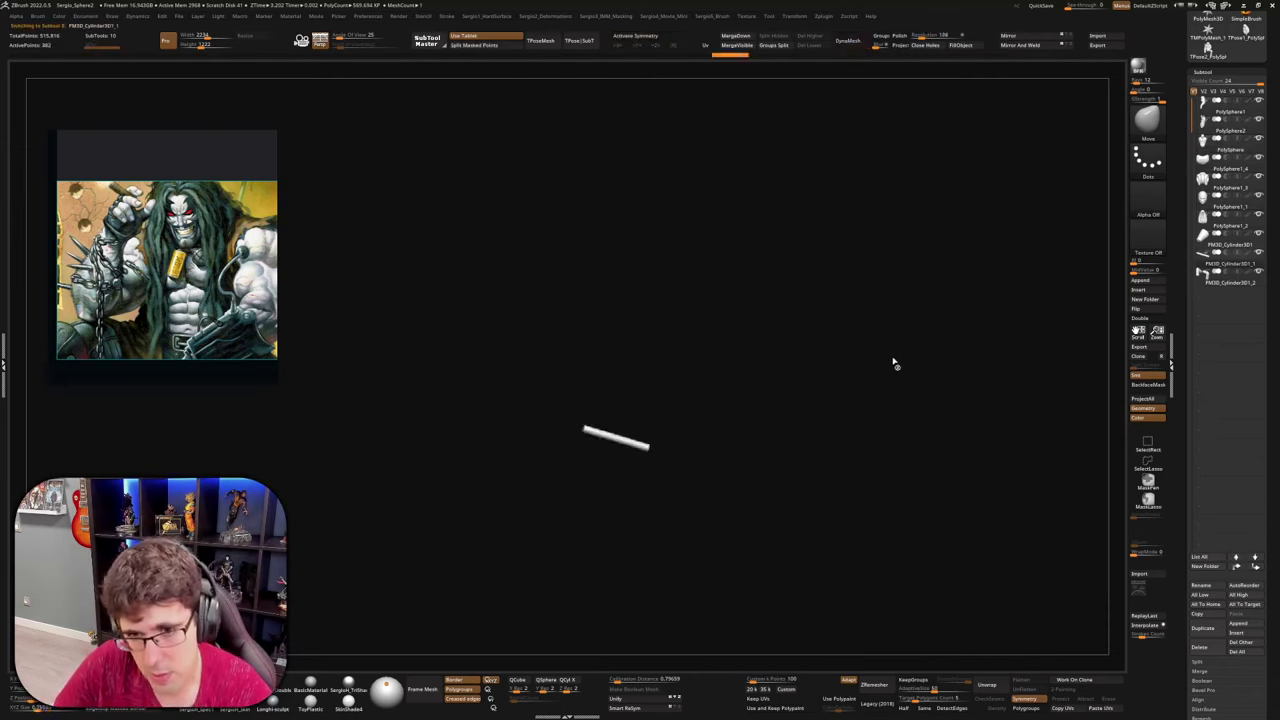
Select the skull subtool and adjust its surface around the eye sockets where it pokes through the face
ctrl+right_drag(900, 414, 930, 540)
mouse_move(930, 200)
alt+right_down()
mouse_move(716, 381)
mouse_move(735, 285)
mouse_move(895, 138)
alt+right_up()
alt+click(907, 92)
key(alt+s)
alt+right_drag(907, 92, 730, 440)
ctrl+right_drag(680, 378, 690, 320)
right_drag(690, 320, 790, 335)
mouse_move(738, 422)
mouse_down()
mouse_move(747, 403)
mouse_move(686, 329)
mouse_move(737, 400)
mouse_up()
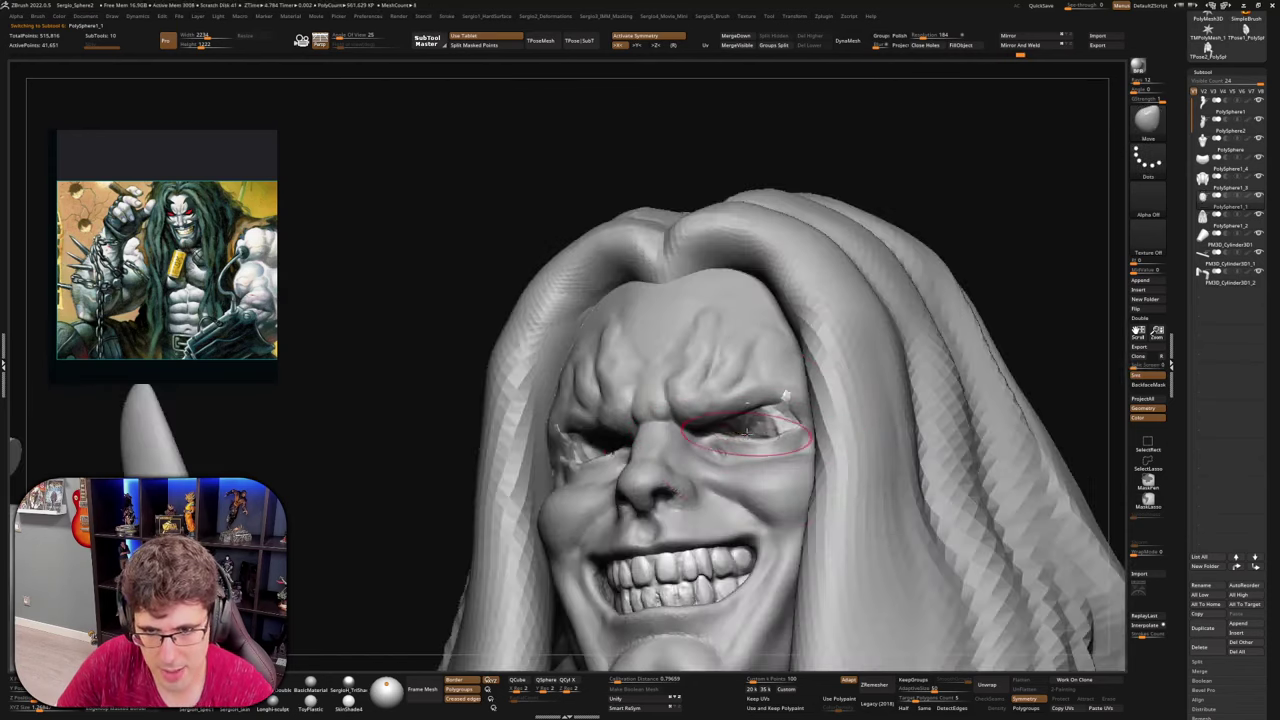
drag(720, 440, 760, 435)
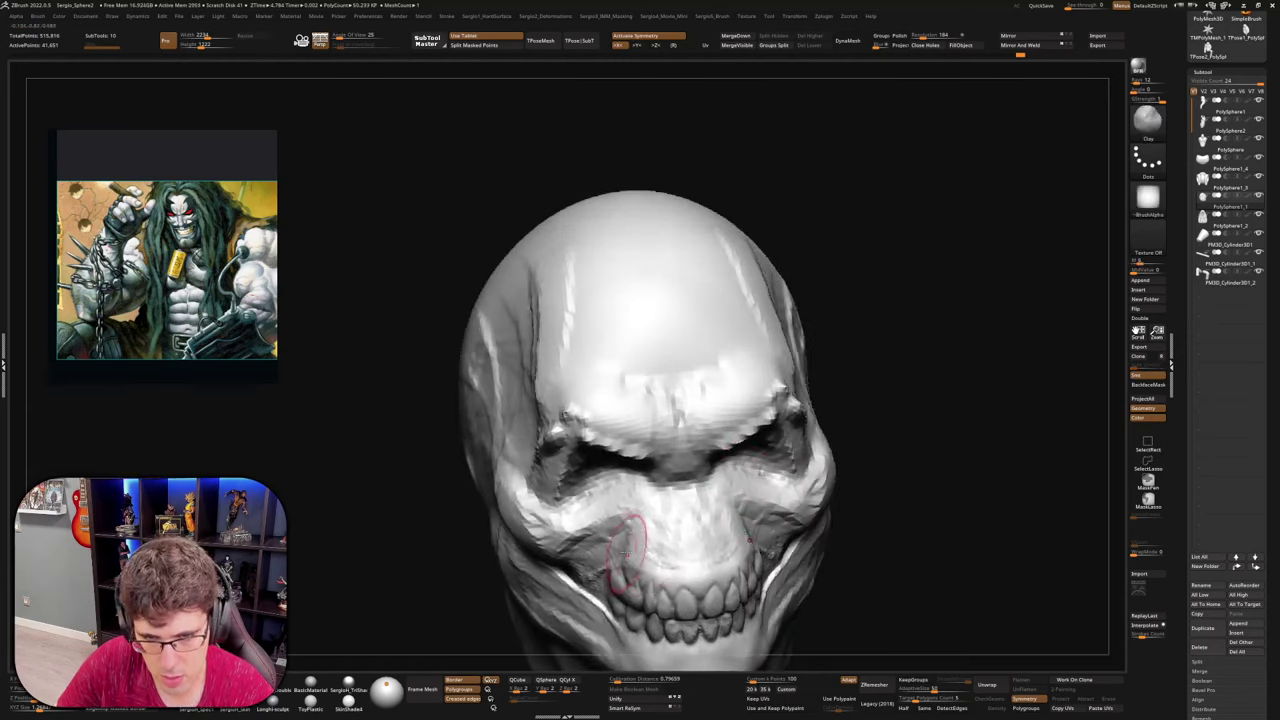
Build up the skull's upper jaw beside the nose and its nasal area with the Clay brush
right_drag(626, 553, 725, 552)
drag(643, 560, 622, 583)
right_drag(735, 575, 655, 560)
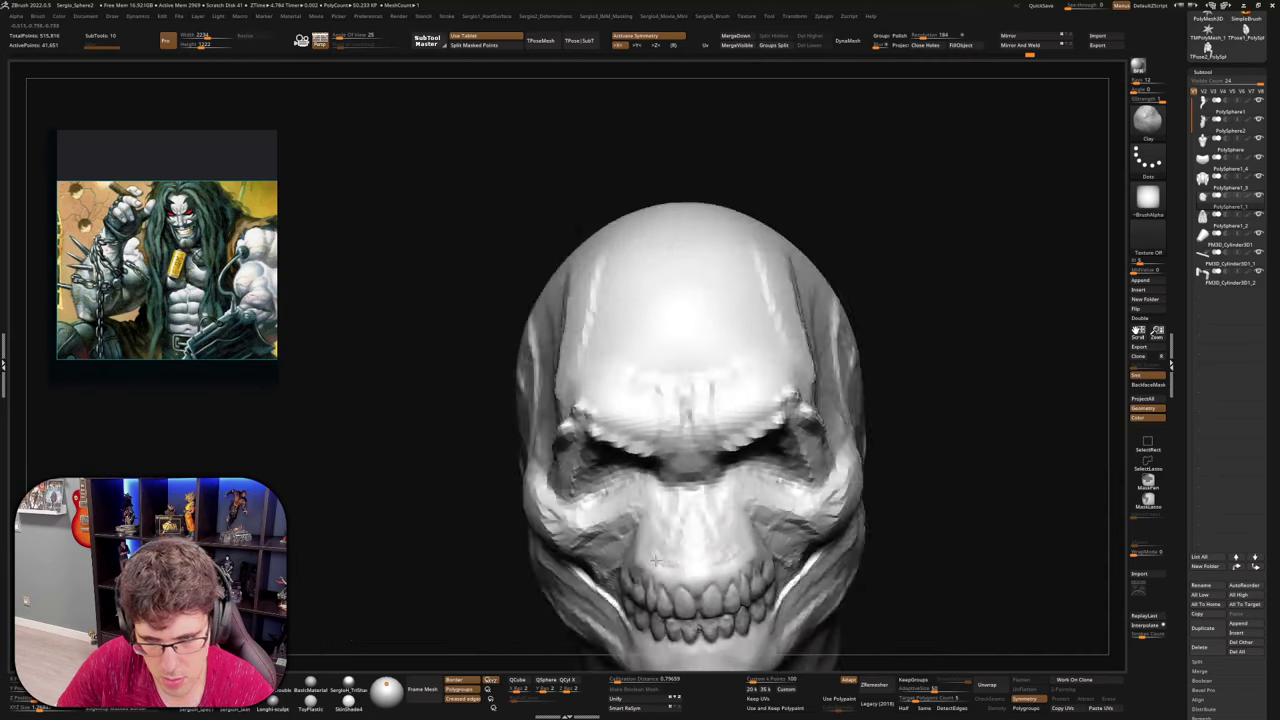
drag(655, 560, 702, 475)
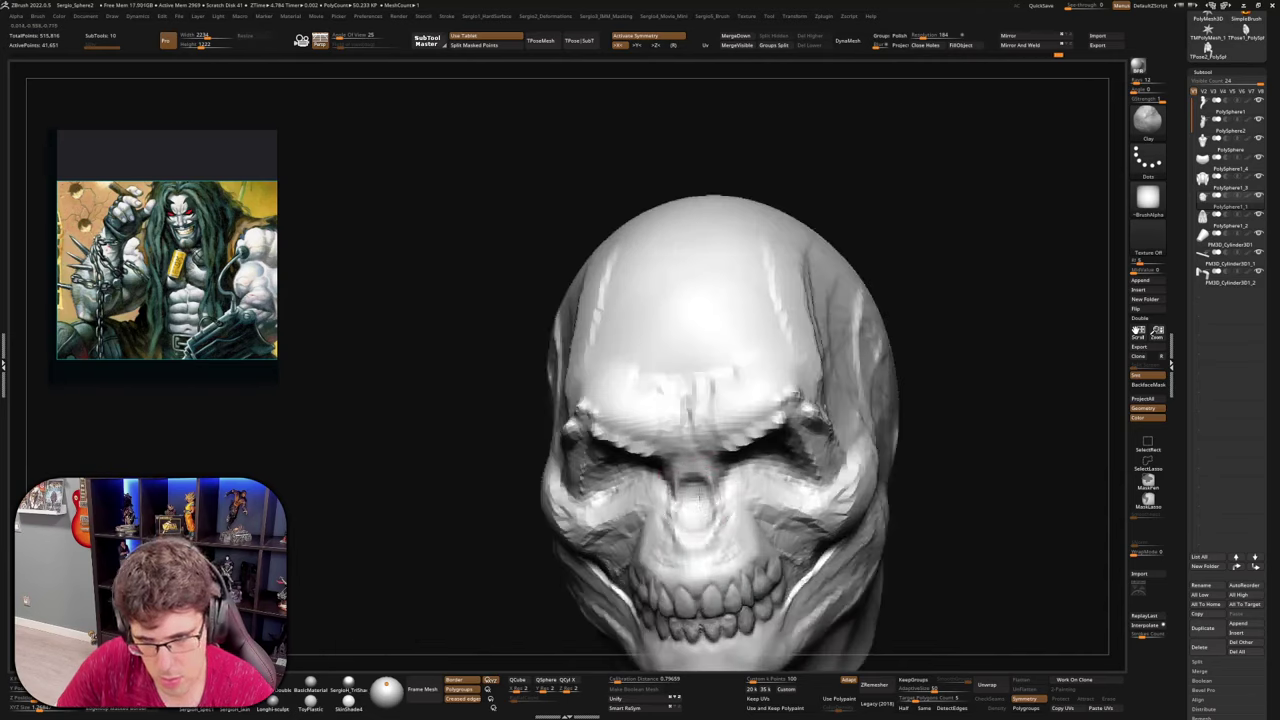
Reshape the skull's nasal bridge and nose cavity with the Move brush from the side and front
mouse_move(699, 497)
alt+right_down()
mouse_move(718, 460)
mouse_move(698, 481)
alt+right_up()
key(b)
key(m)
key(v)
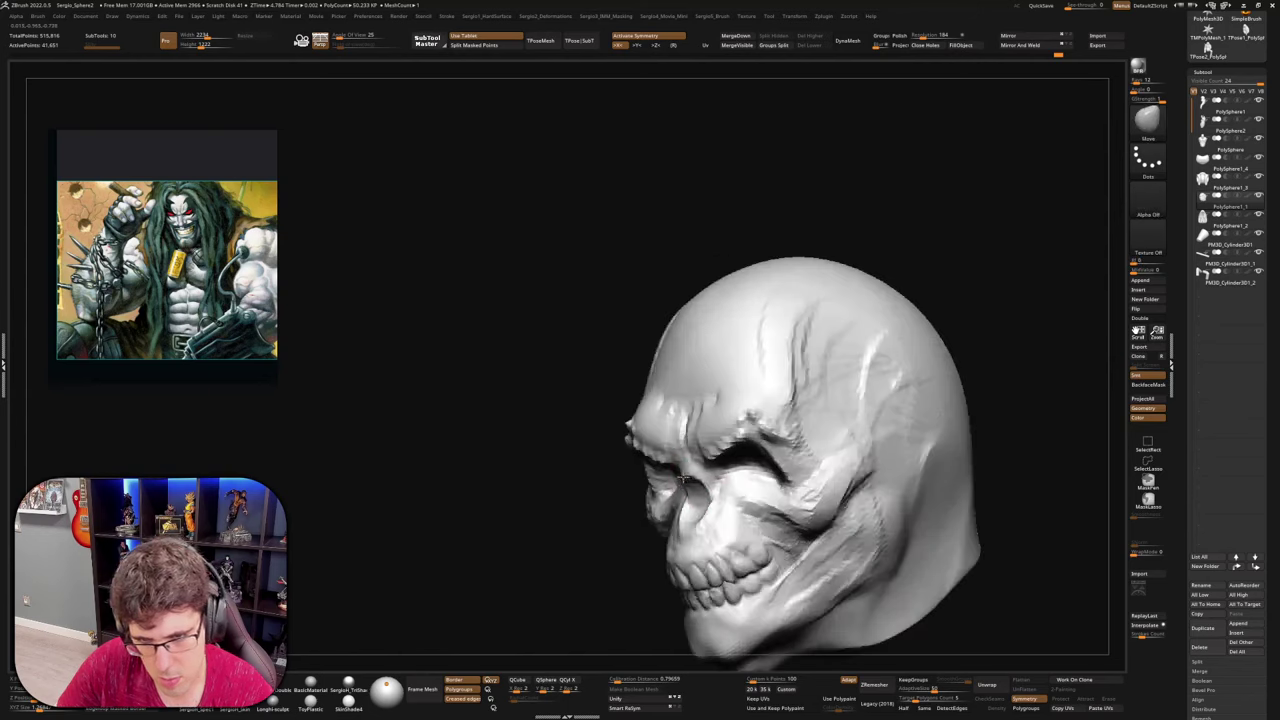
drag(692, 488, 686, 497)
right_drag(765, 498, 706, 501)
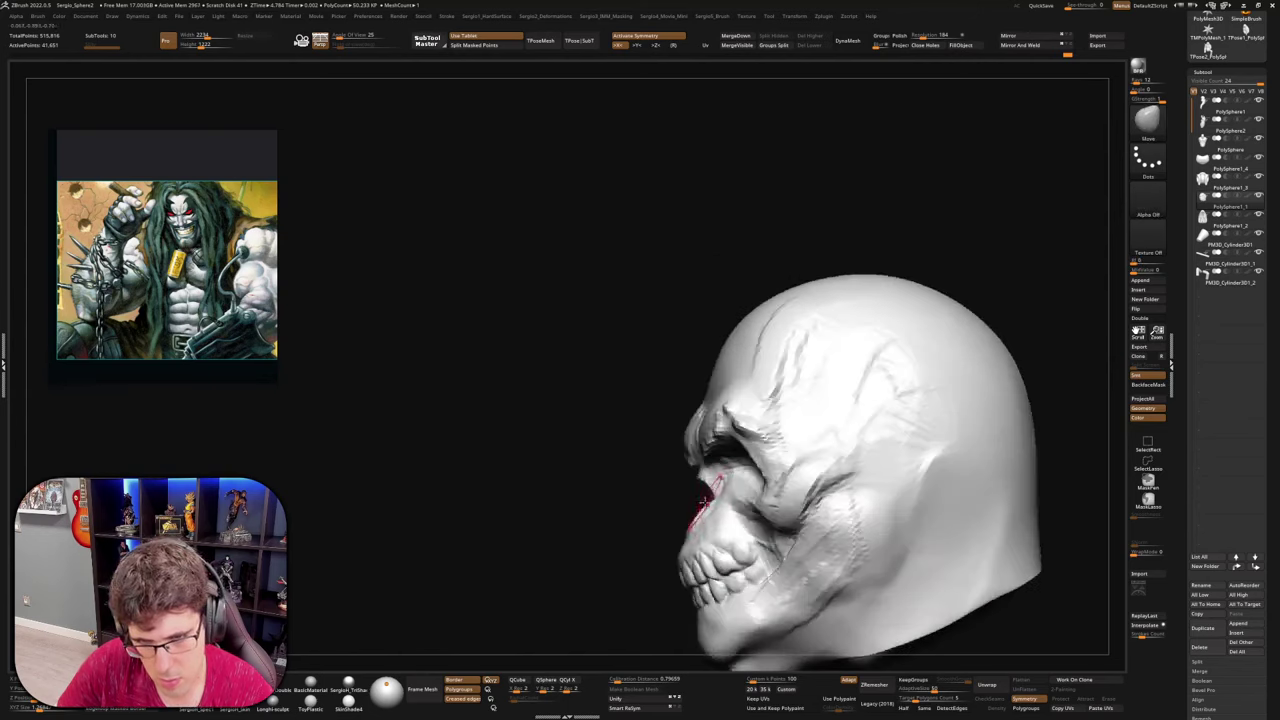
drag(700, 500, 693, 487)
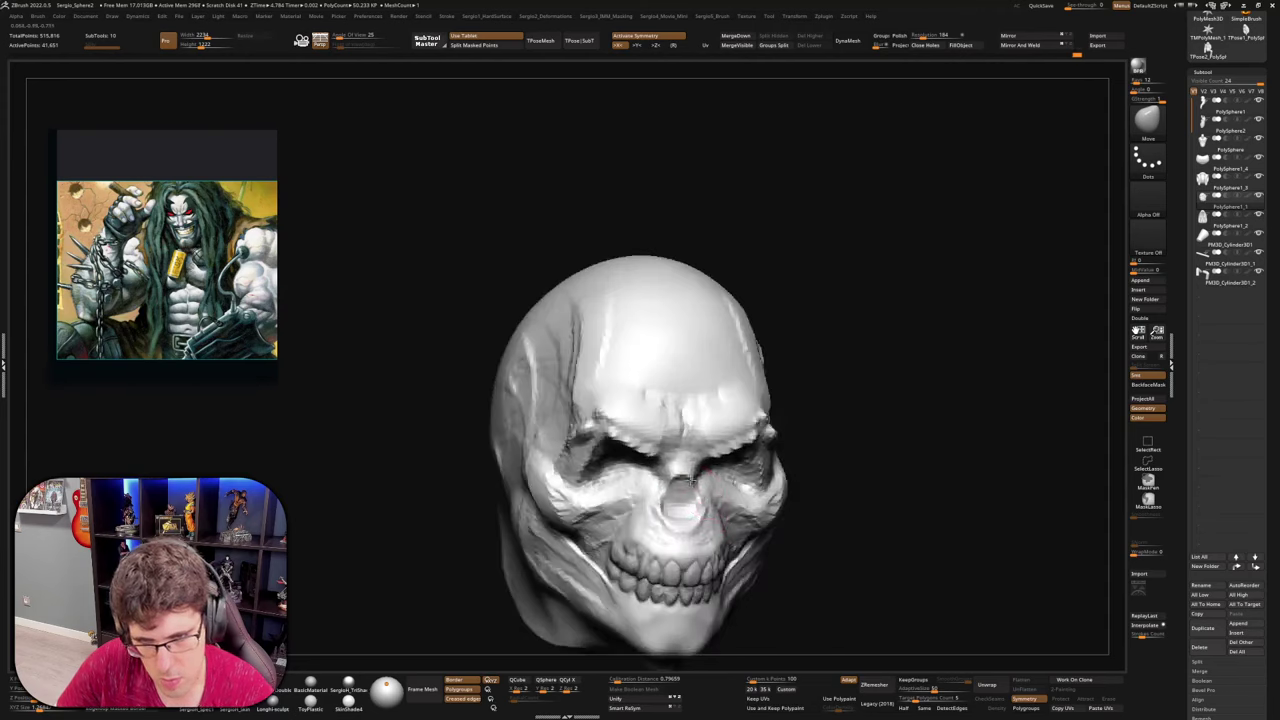
Switch to DamStandard, smooth around the skull's nose opening, and refine its shape with the Move brush
key(b)
key(d)
key(s)
right_drag(672, 492, 706, 514)
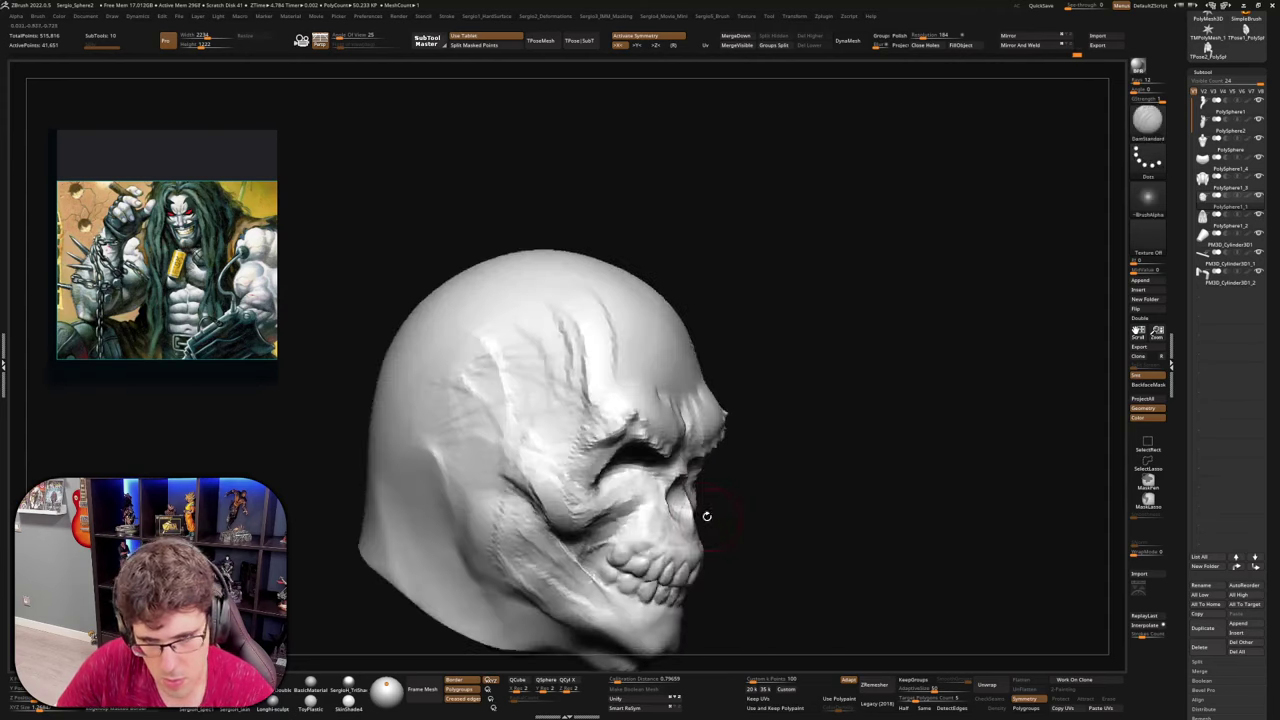
shift+drag(672, 494, 667, 515)
right_drag(667, 515, 697, 528)
shift+drag(694, 527, 660, 515)
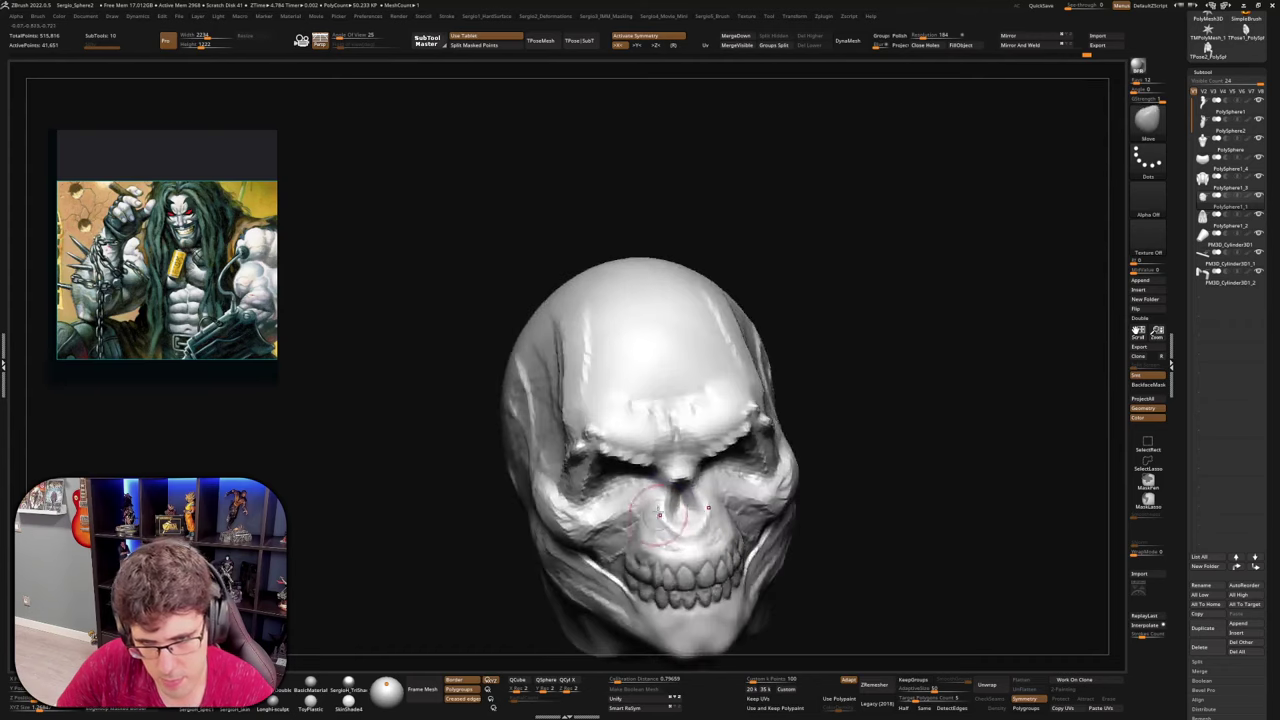
drag(681, 469, 703, 508)
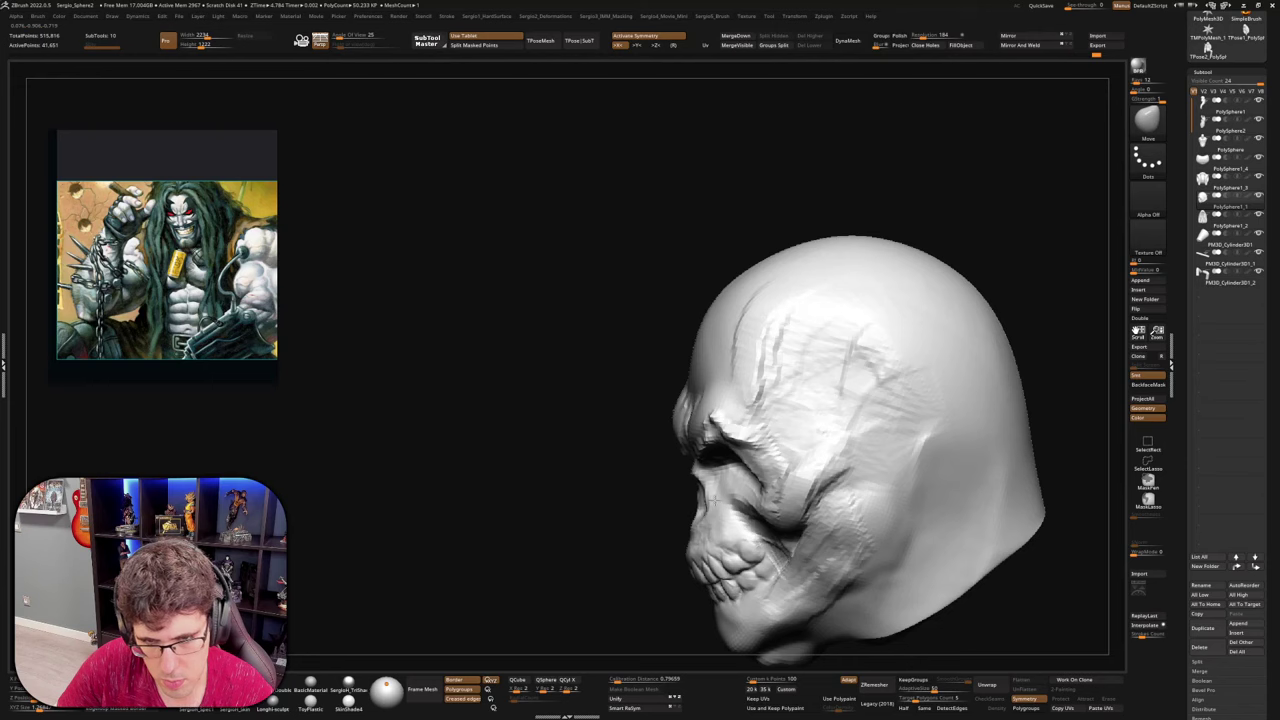
ctrl+right_drag(714, 518, 698, 488)
mouse_move(698, 500)
shift+right_down()
mouse_move(774, 518)
mouse_move(790, 441)
shift+right_up()
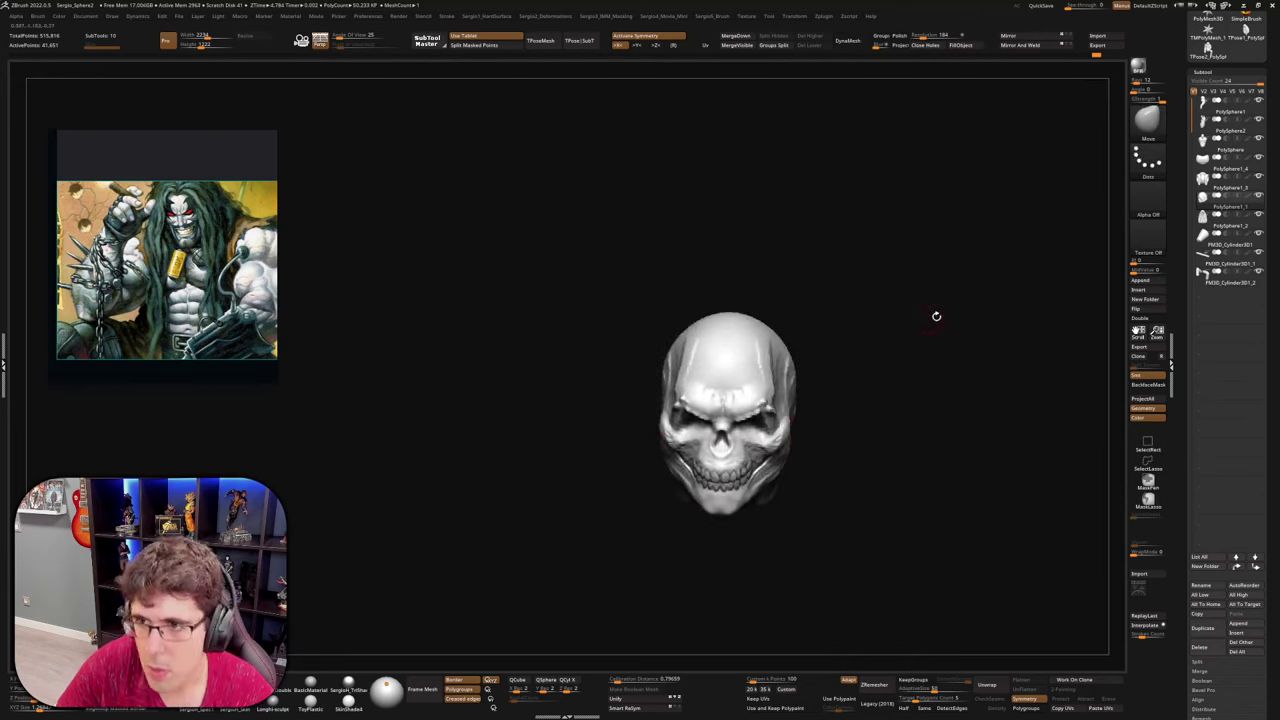
key(ctrl+shift+d)
right_drag(692, 430, 694, 367)
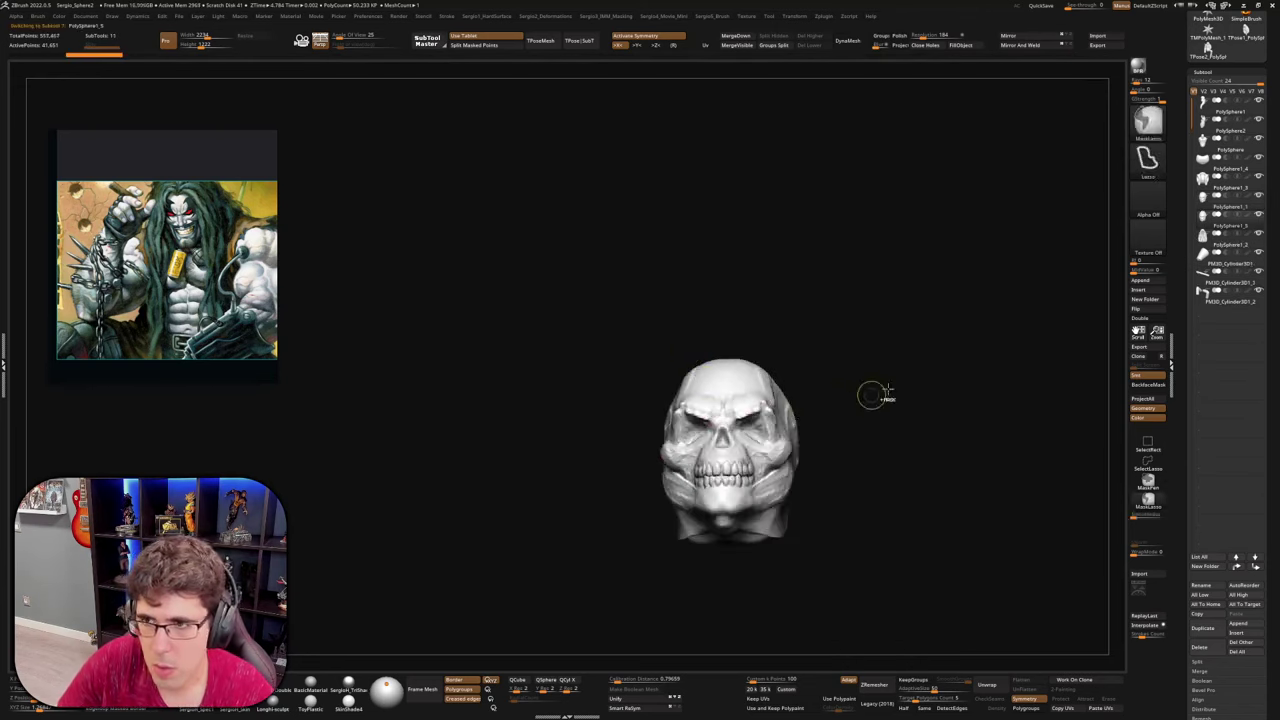
click(1168, 298)
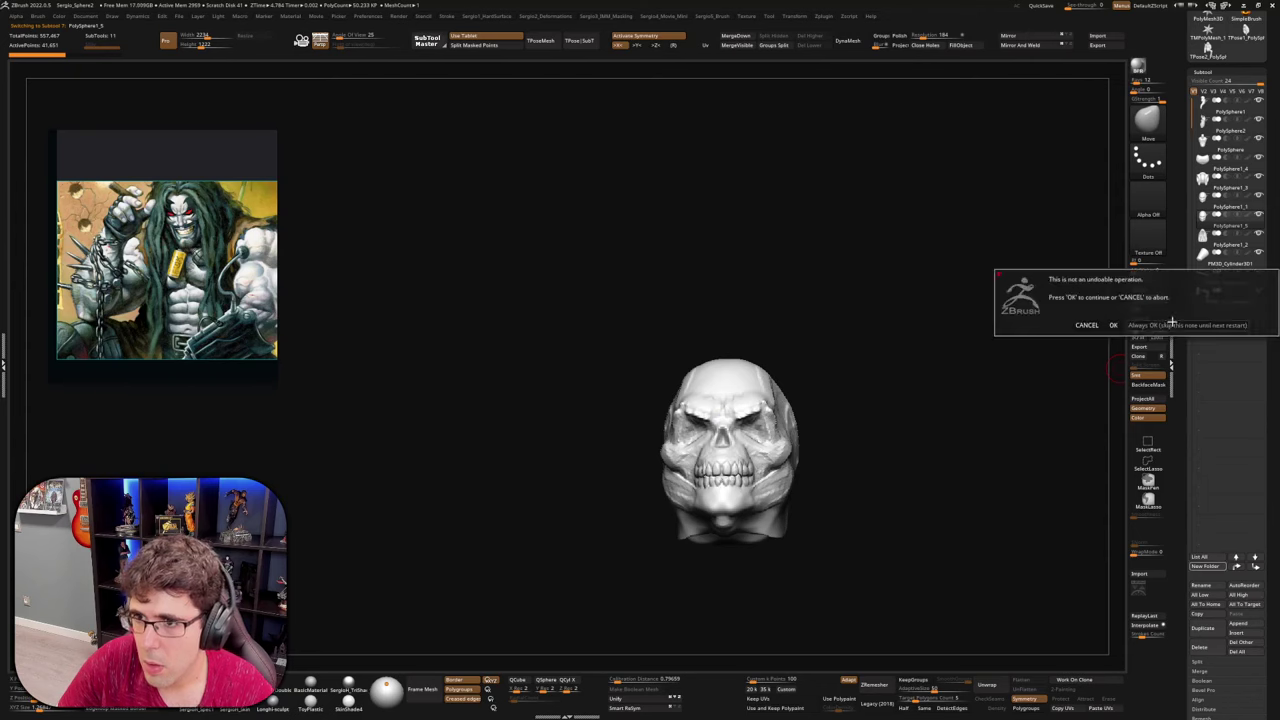
click(1172, 323)
Insert a sphere as a new subtool for the eyeball and show it with the whole figure
click(1152, 290)
click(792, 350)
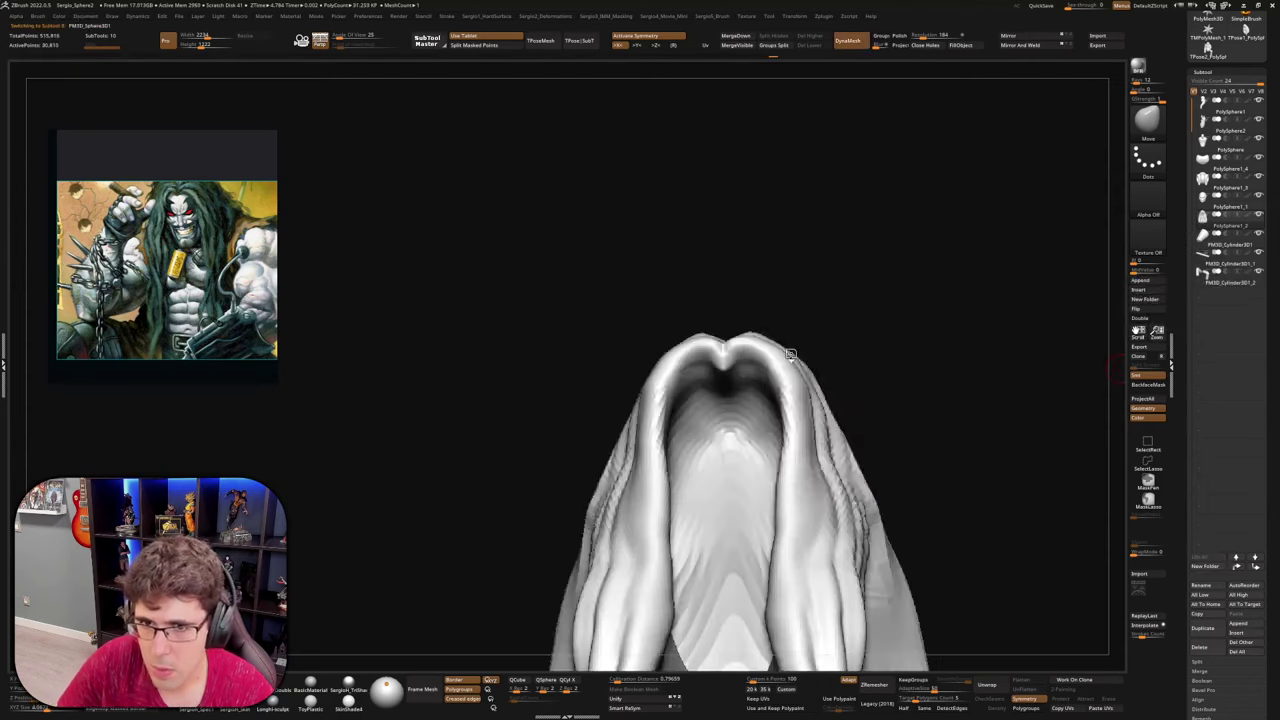
key(Down)
key(alt+shift+s)
right_drag(748, 494, 760, 575)
Scale the sphere down to eyeball size and move it into one of the face's eye sockets
key(w)
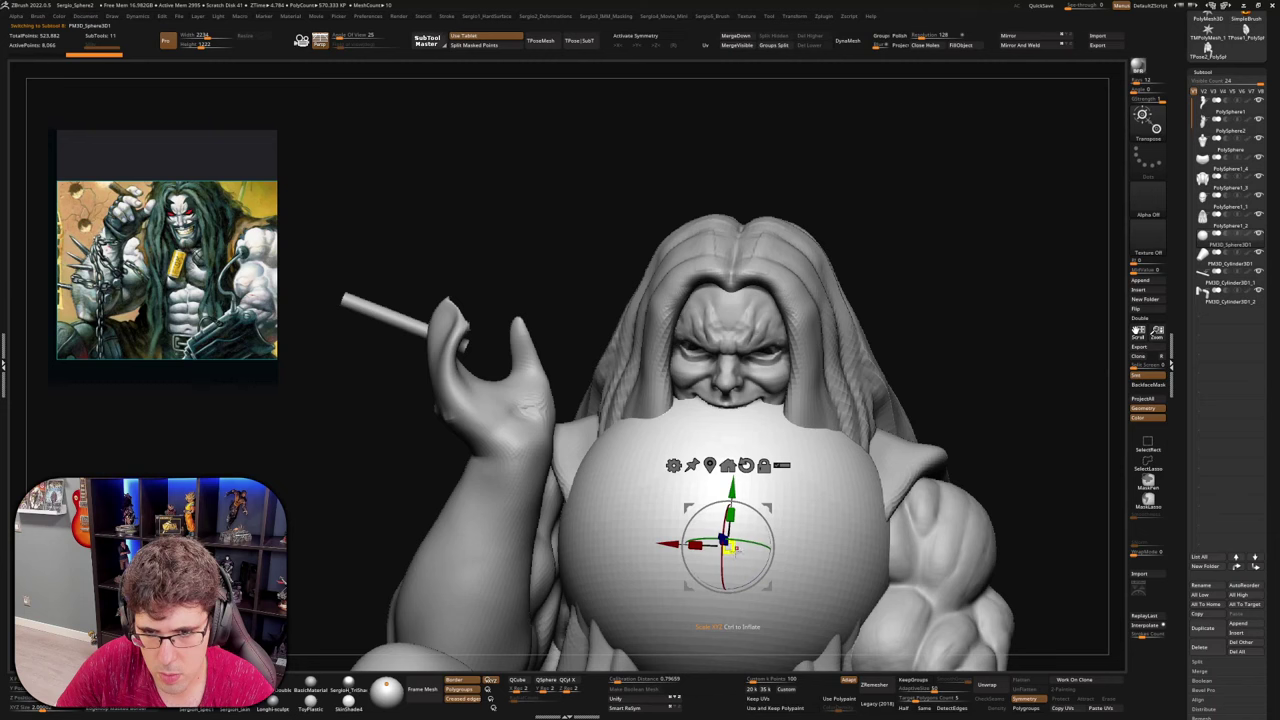
drag(729, 547, 720, 557)
drag(770, 508, 650, 285)
drag(612, 328, 596, 364)
right_drag(610, 350, 642, 352)
drag(651, 282, 744, 310)
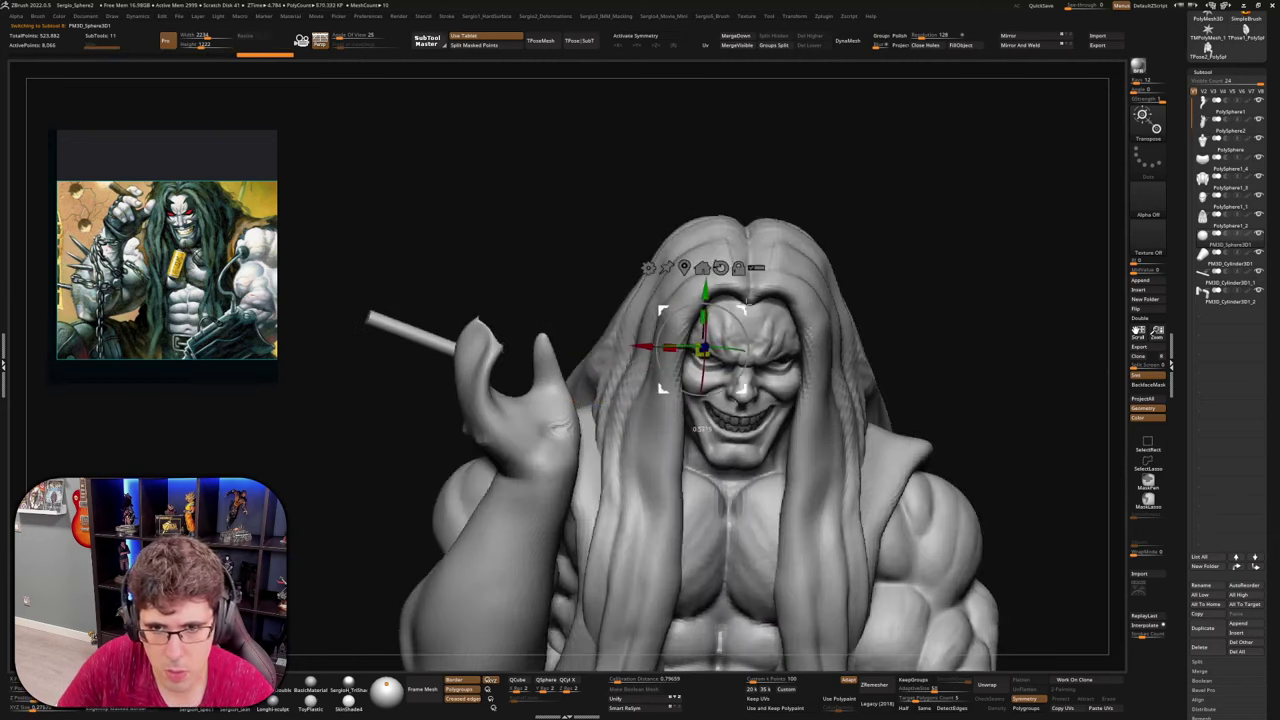
right_drag(746, 306, 605, 306)
drag(776, 311, 725, 314)
ctrl+right_drag(725, 314, 722, 350)
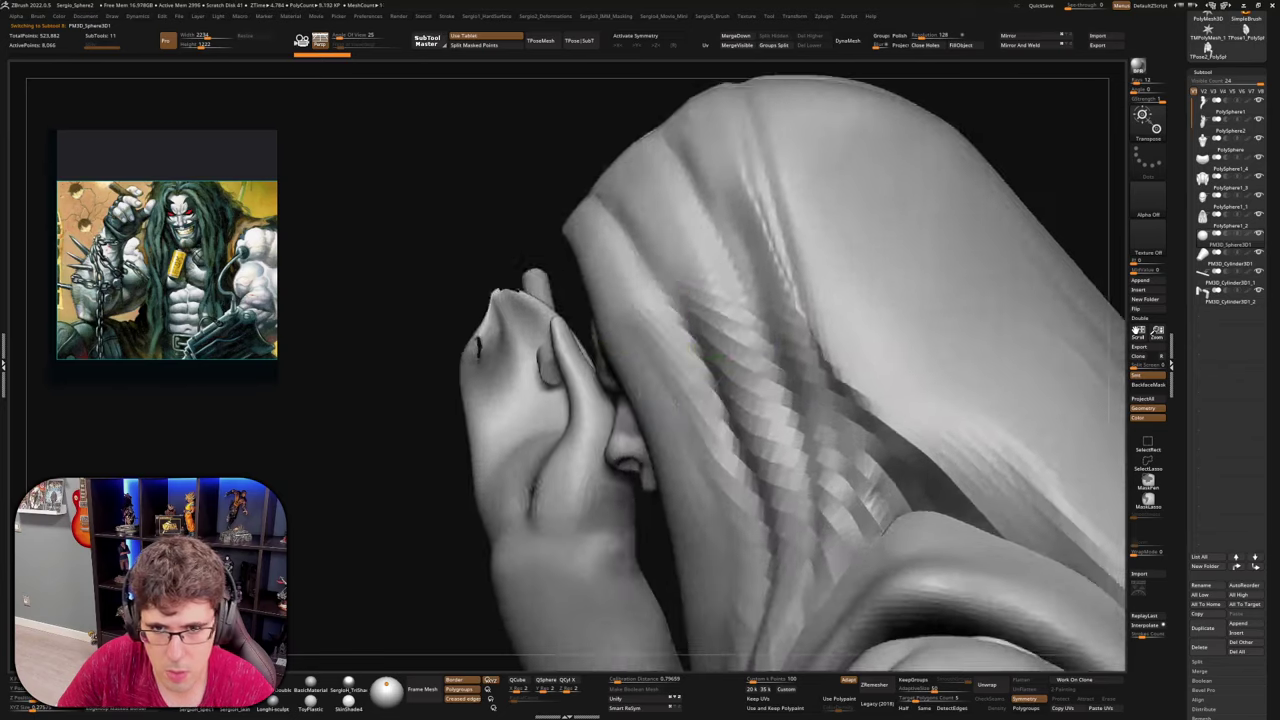
Fine-tune the eyeball's position and size so it sits snugly behind the eyelids
right_drag(560, 400, 656, 432)
right_drag(656, 432, 598, 418)
drag(690, 388, 686, 386)
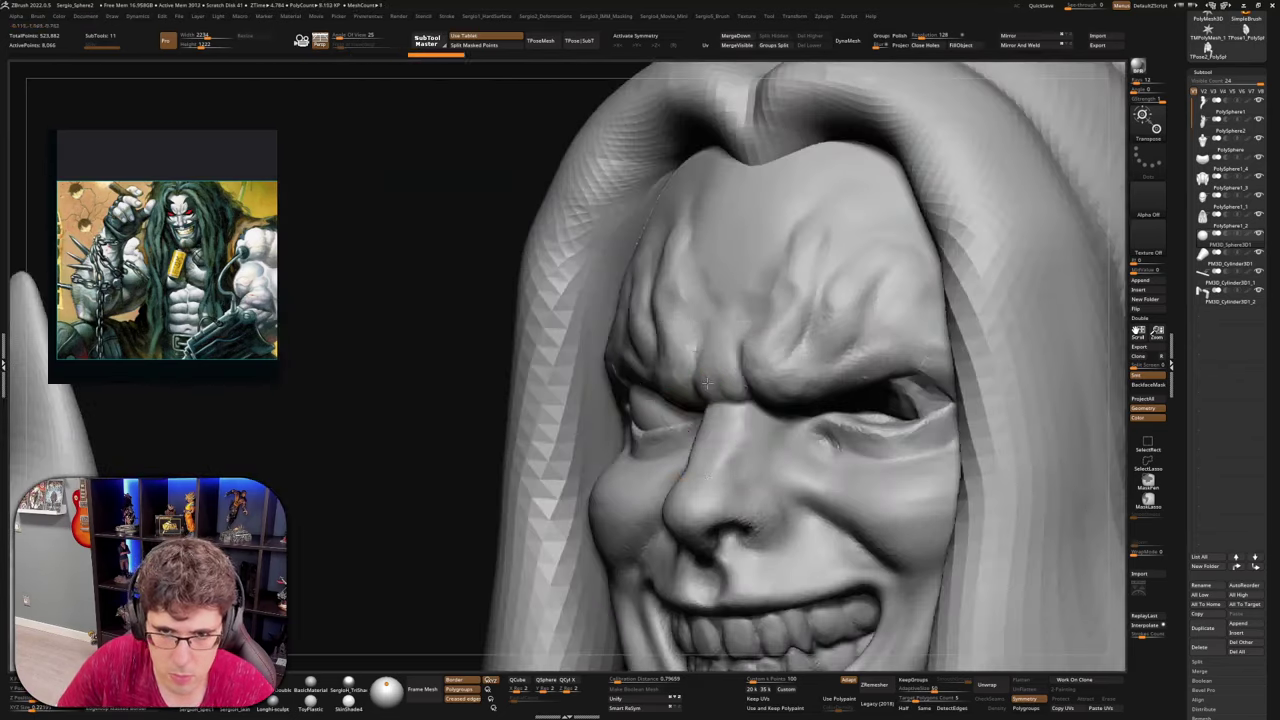
right_drag(686, 386, 728, 374)
drag(730, 387, 731, 385)
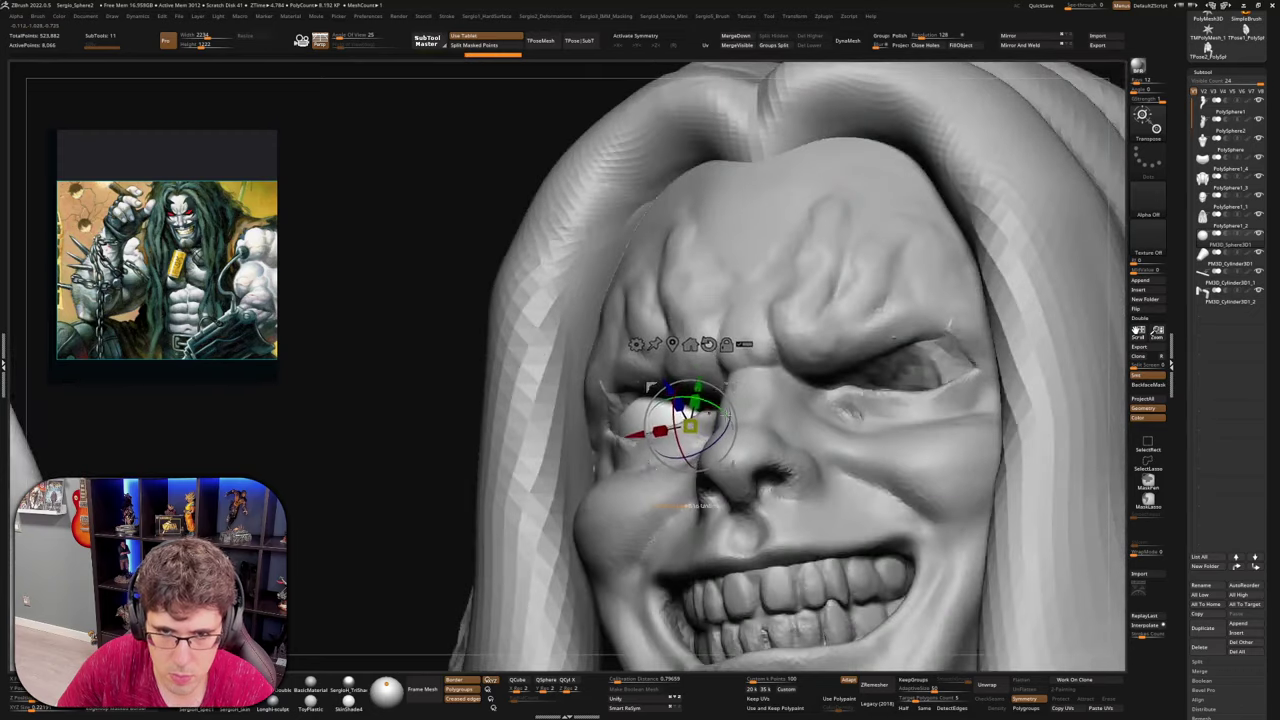
mouse_move(590, 425)
right_down()
mouse_move(656, 464)
mouse_move(602, 440)
right_up()
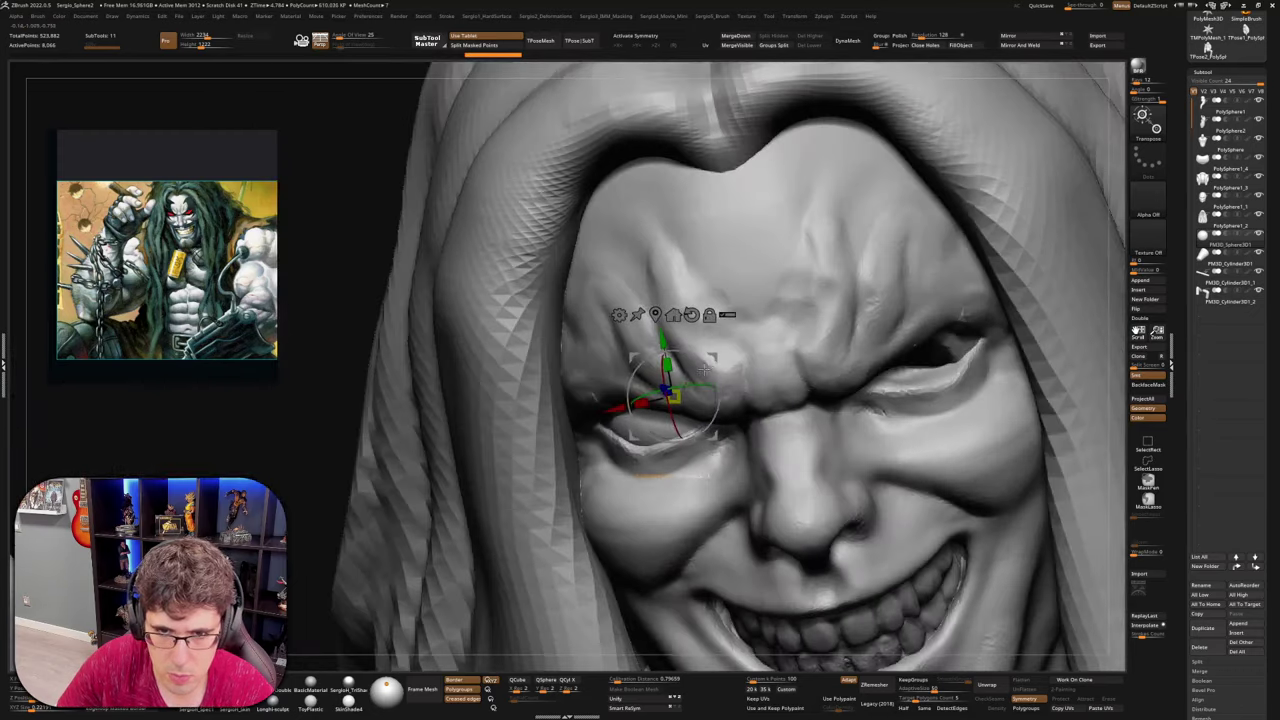
mouse_move(713, 361)
mouse_down()
mouse_move(724, 358)
mouse_move(714, 354)
mouse_up()
ctrl+right_drag(714, 354, 750, 290)
Mirror and weld the eyeball to the opposite eye socket and turn on X symmetry
key(q)
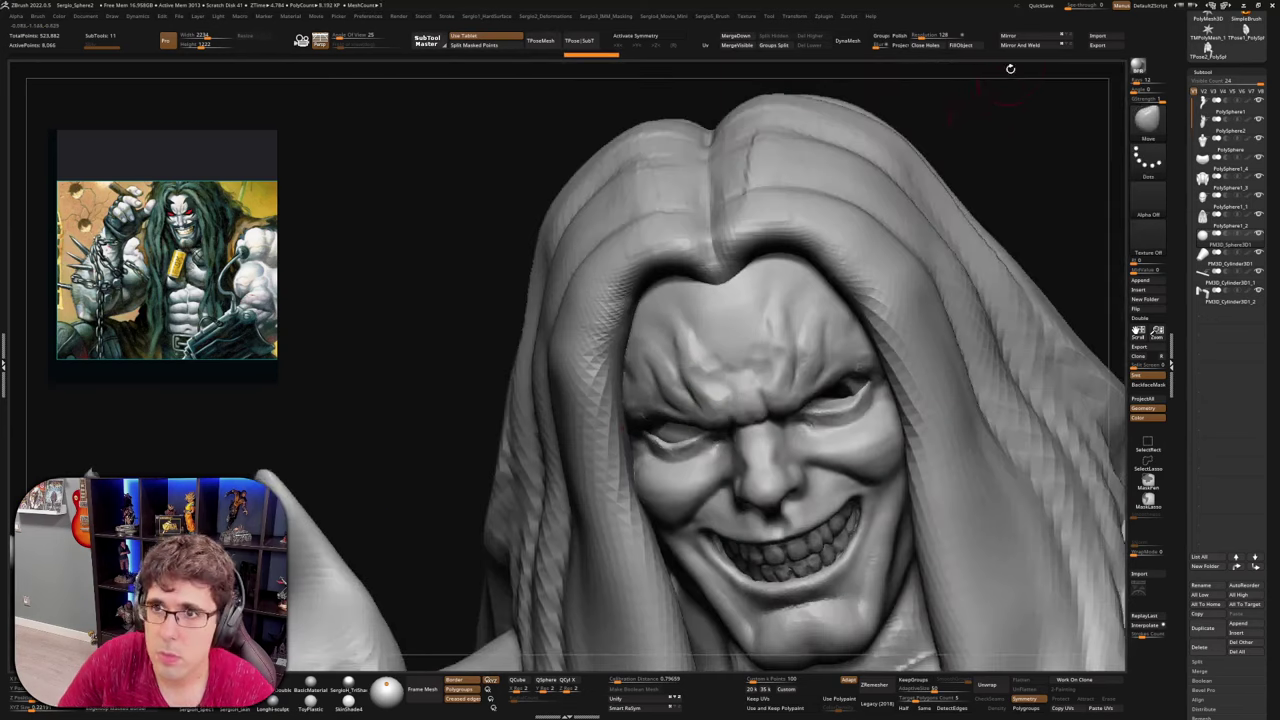
click(1018, 46)
key(x)
right_drag(690, 446, 652, 424)
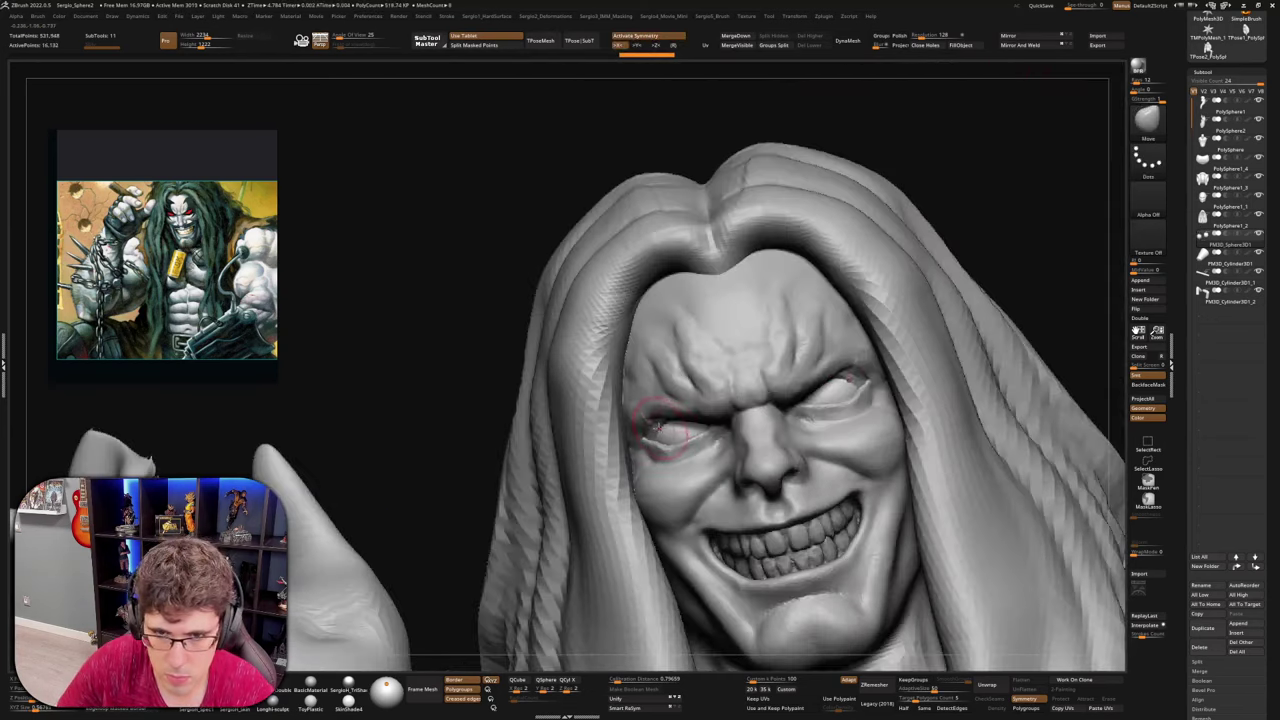
Select the head subtool and adjust the eyelid area around the eyeballs with the Move brush, checking it from several angles
alt+click(655, 434)
drag(655, 432, 700, 410)
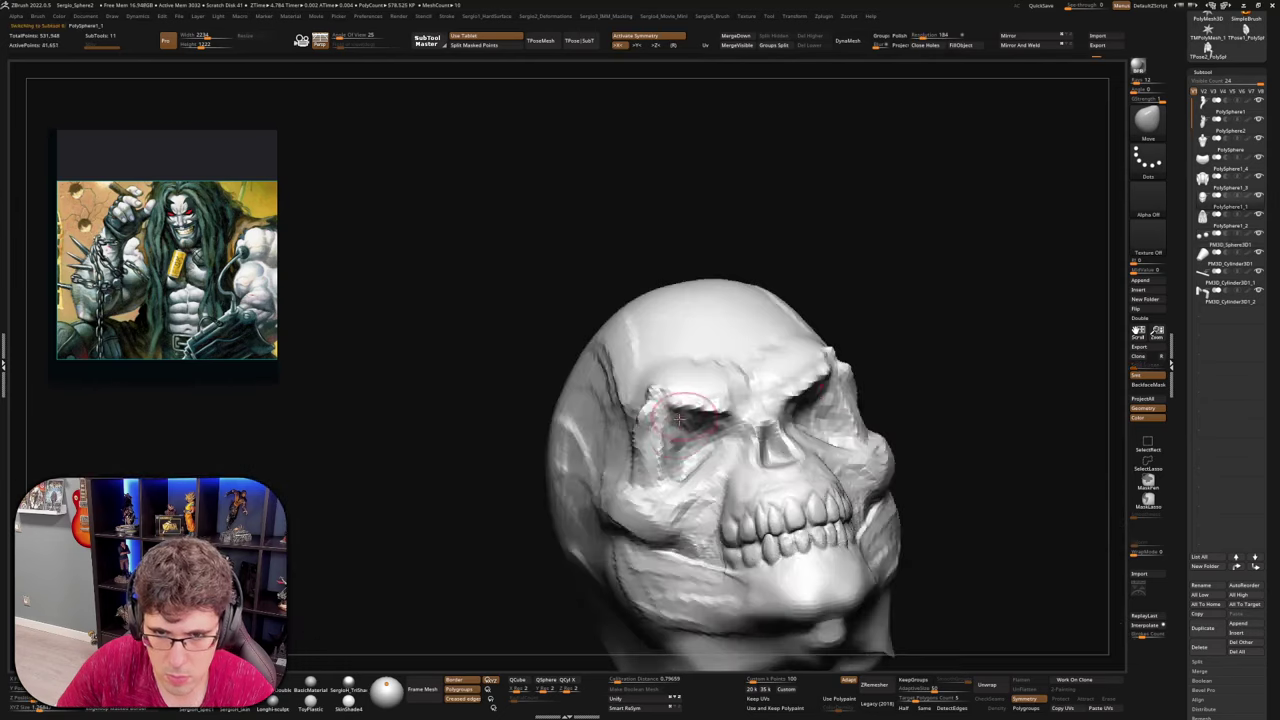
drag(600, 455, 672, 455)
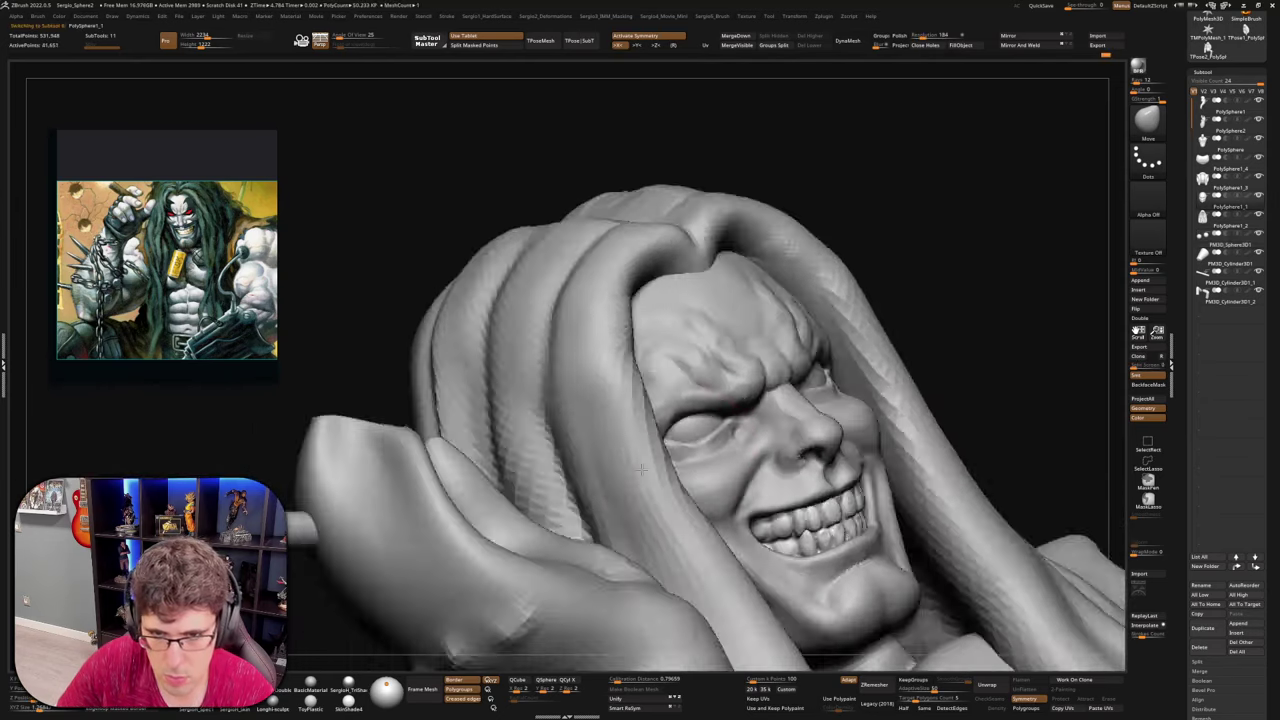
right_drag(642, 469, 668, 425)
right_drag(720, 462, 750, 411)
ctrl+shift+click(768, 530)
alt+click(768, 610)
Select the gauntleted arm, isolate it to adjust the biceps and upper-arm contours with the Move brush, and show the whole figure again
mouse_move(748, 409)
mouse_down()
mouse_move(790, 420)
mouse_move(828, 462)
mouse_up()
ctrl+right_drag(828, 455, 838, 472)
alt+right_drag(850, 415, 831, 464)
alt+click(846, 432)
key(alt+s)
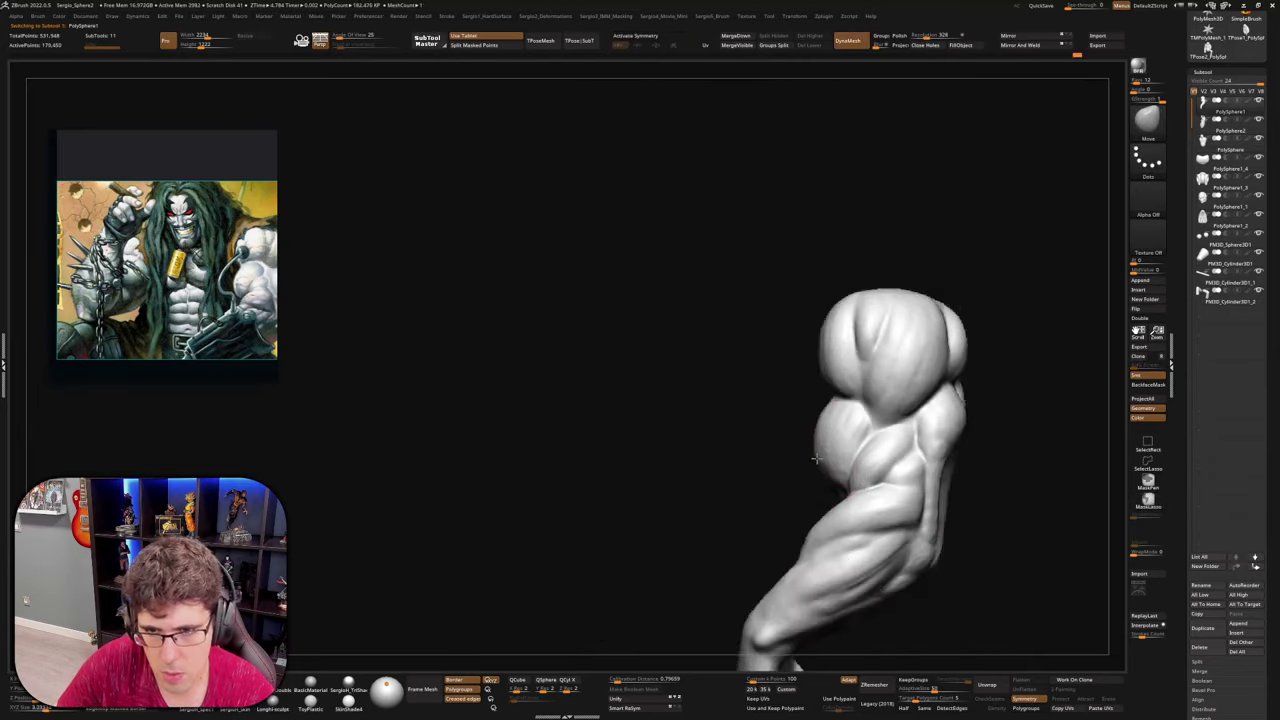
mouse_move(816, 459)
mouse_down()
mouse_move(794, 466)
mouse_move(818, 462)
mouse_up()
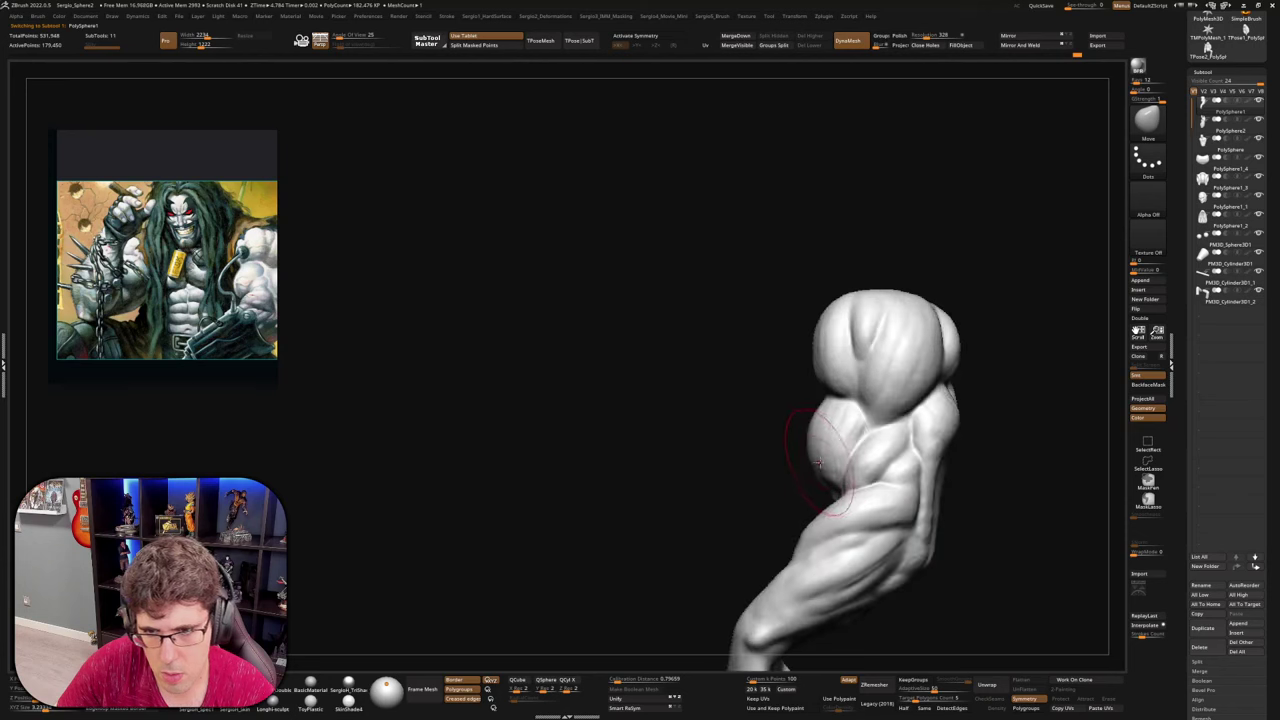
ctrl+right_drag(834, 469, 838, 430)
key(alt+s)
mouse_move(934, 486)
mouse_down()
mouse_move(968, 489)
mouse_move(943, 502)
mouse_up()
mouse_move(890, 480)
ctrl+right_down()
mouse_move(894, 514)
mouse_move(868, 500)
mouse_move(865, 477)
mouse_move(902, 472)
mouse_move(863, 512)
ctrl+right_up()
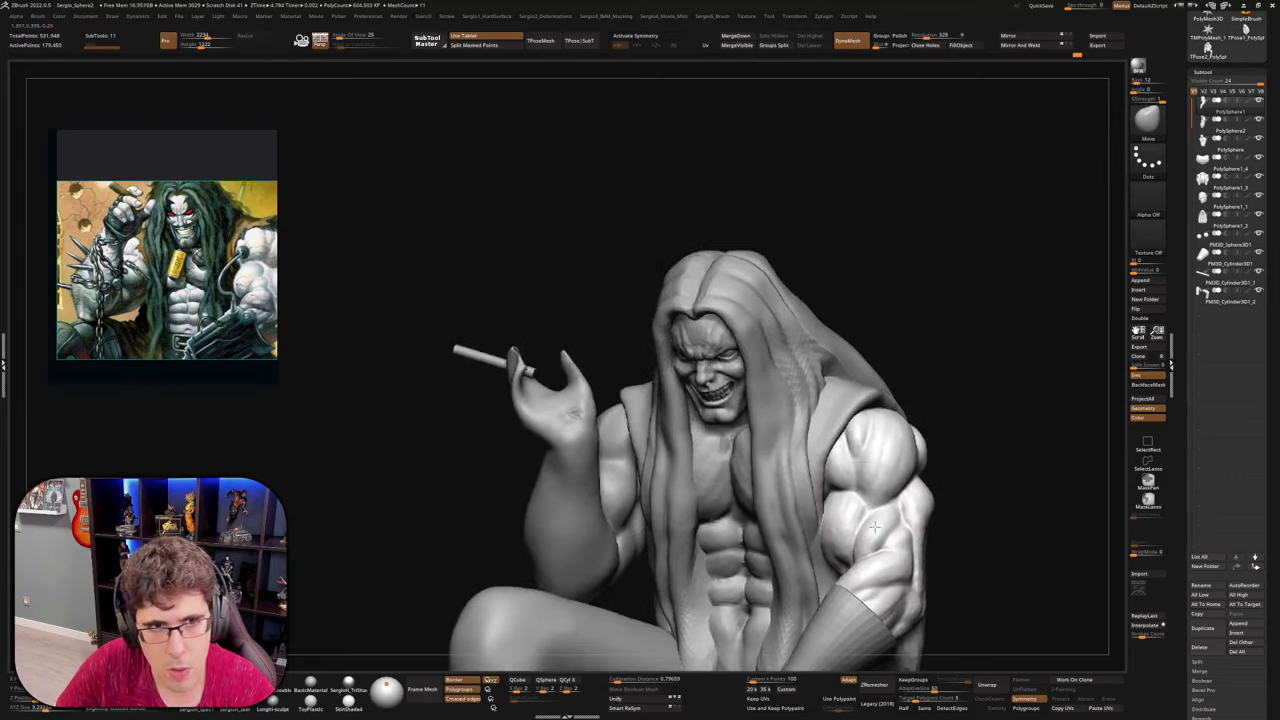
Isolate the gauntleted arm again, refine its triceps and elbow contours from both sides, and bring back the other subtools
drag(856, 452, 961, 371)
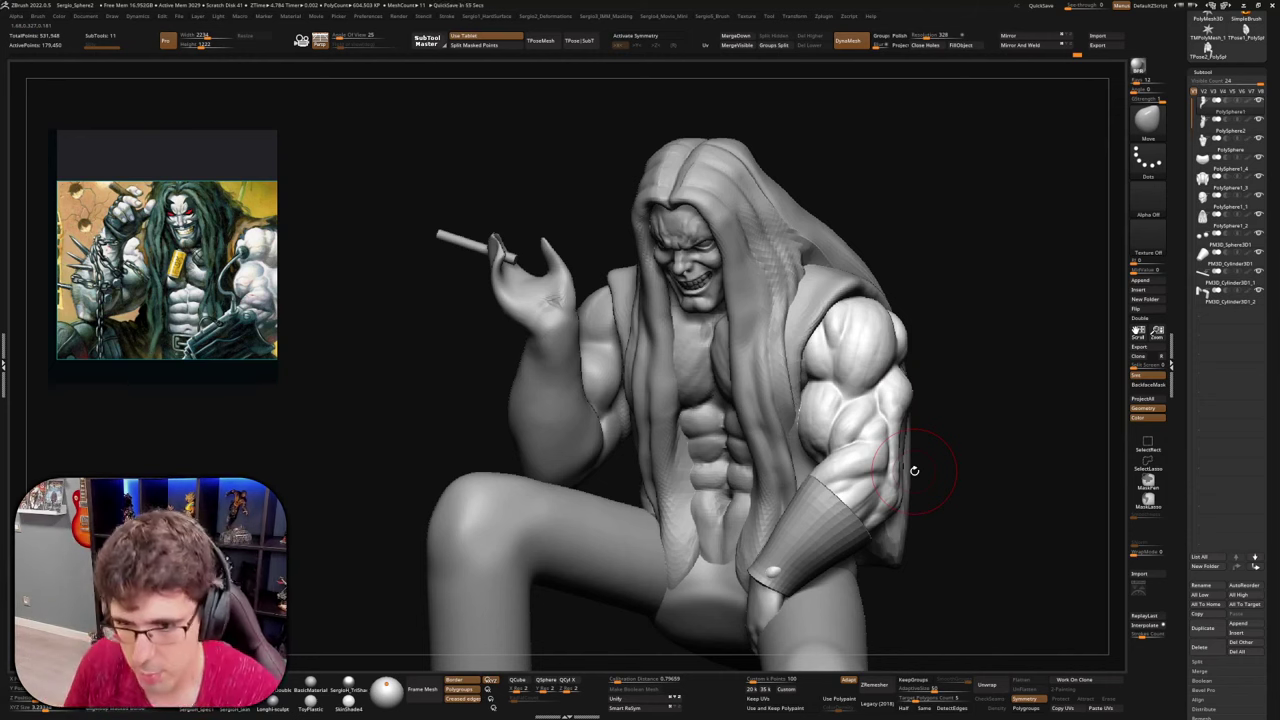
drag(934, 354, 808, 426)
key(alt+s)
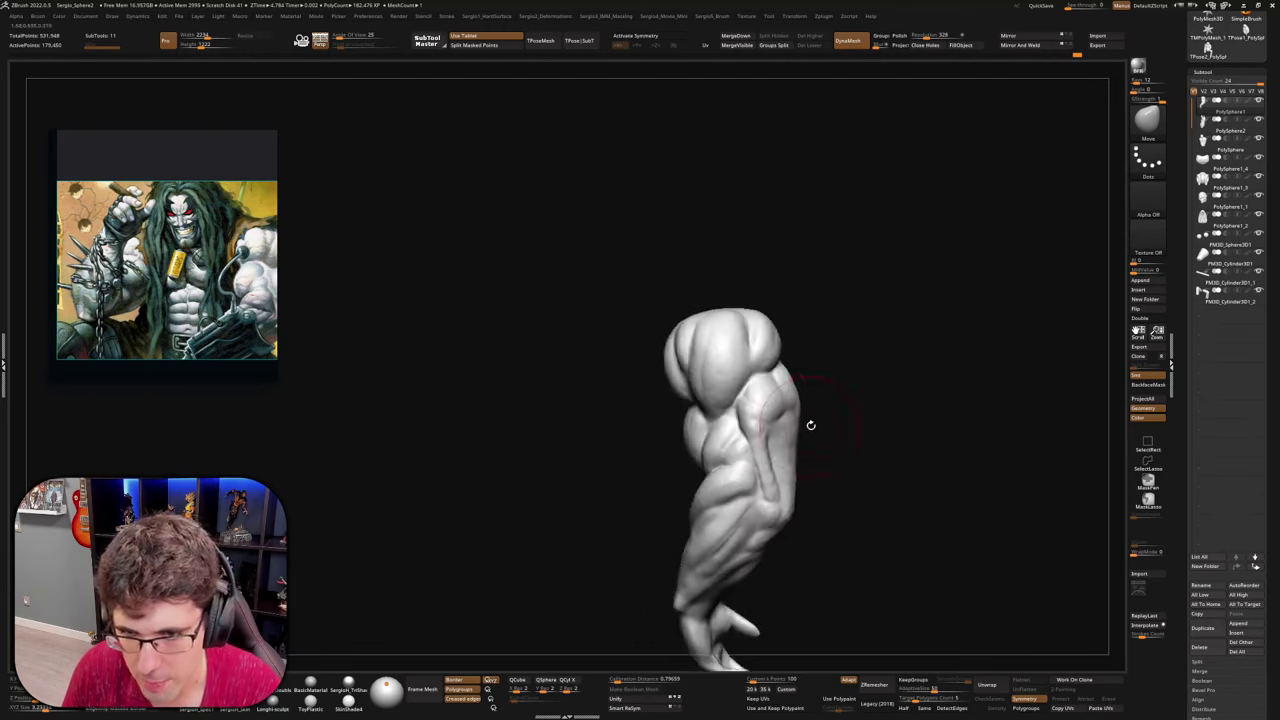
drag(800, 474, 790, 452)
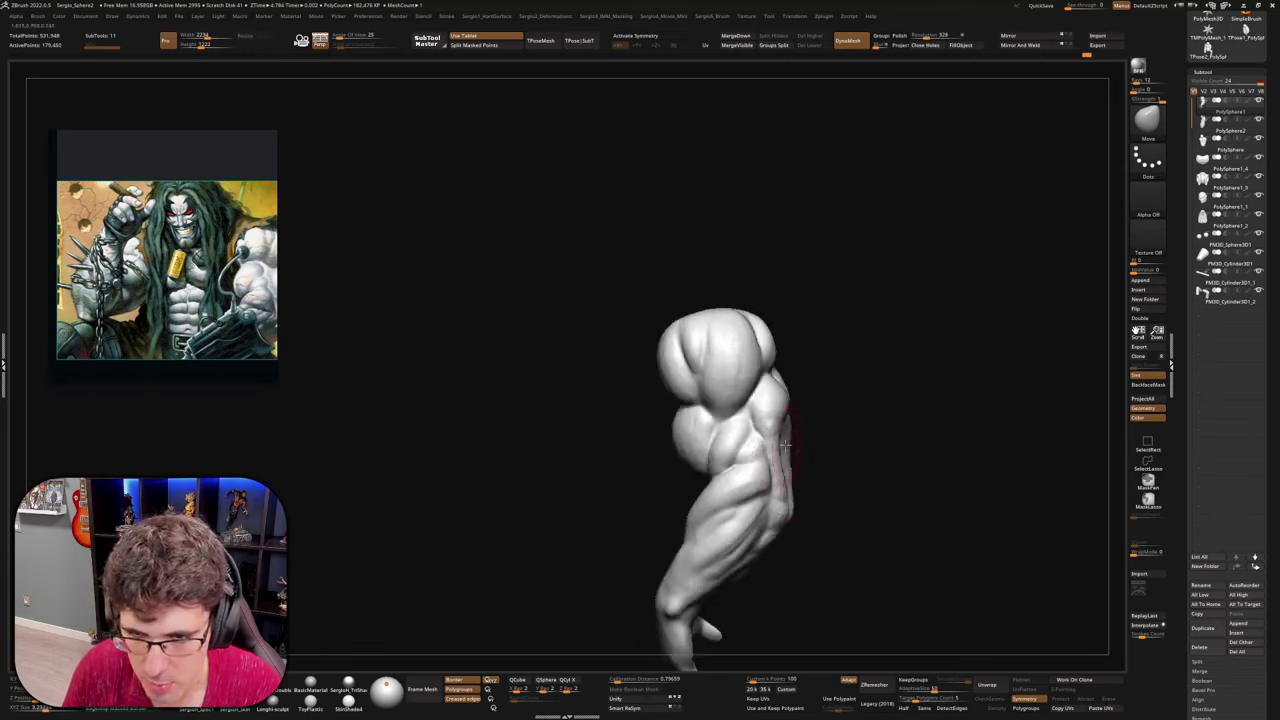
right_drag(787, 441, 804, 464)
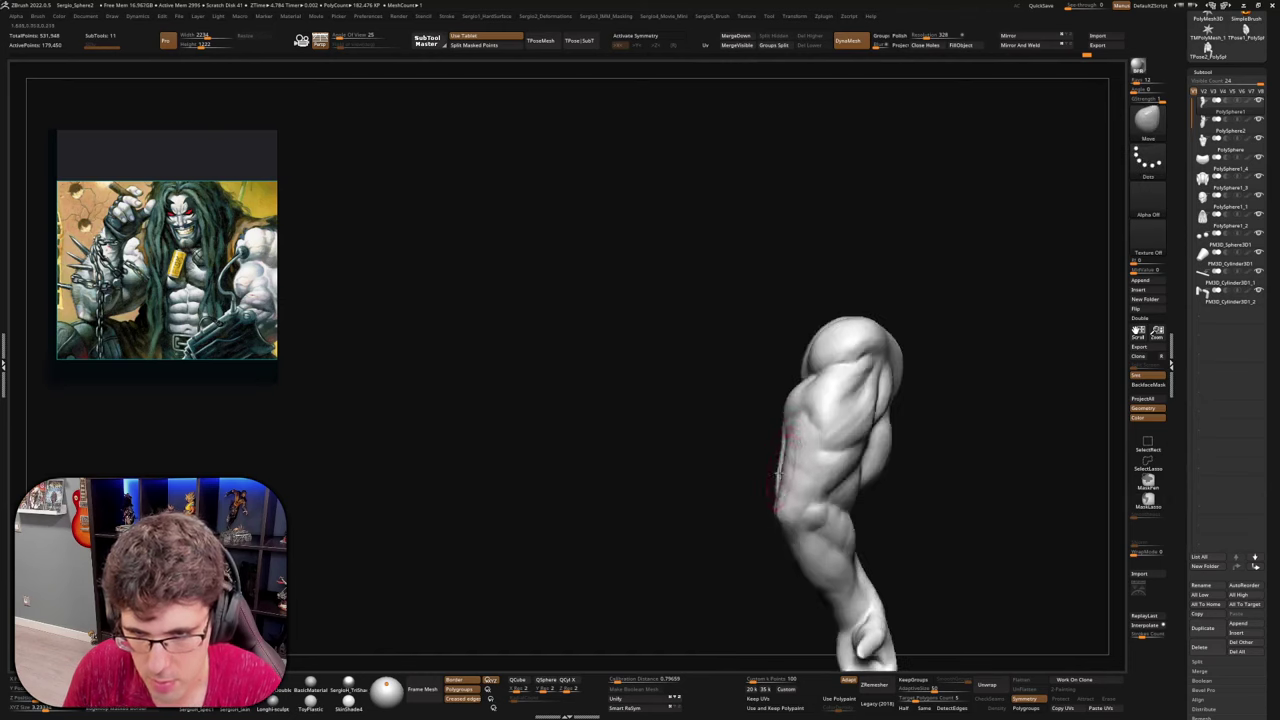
drag(782, 490, 814, 480)
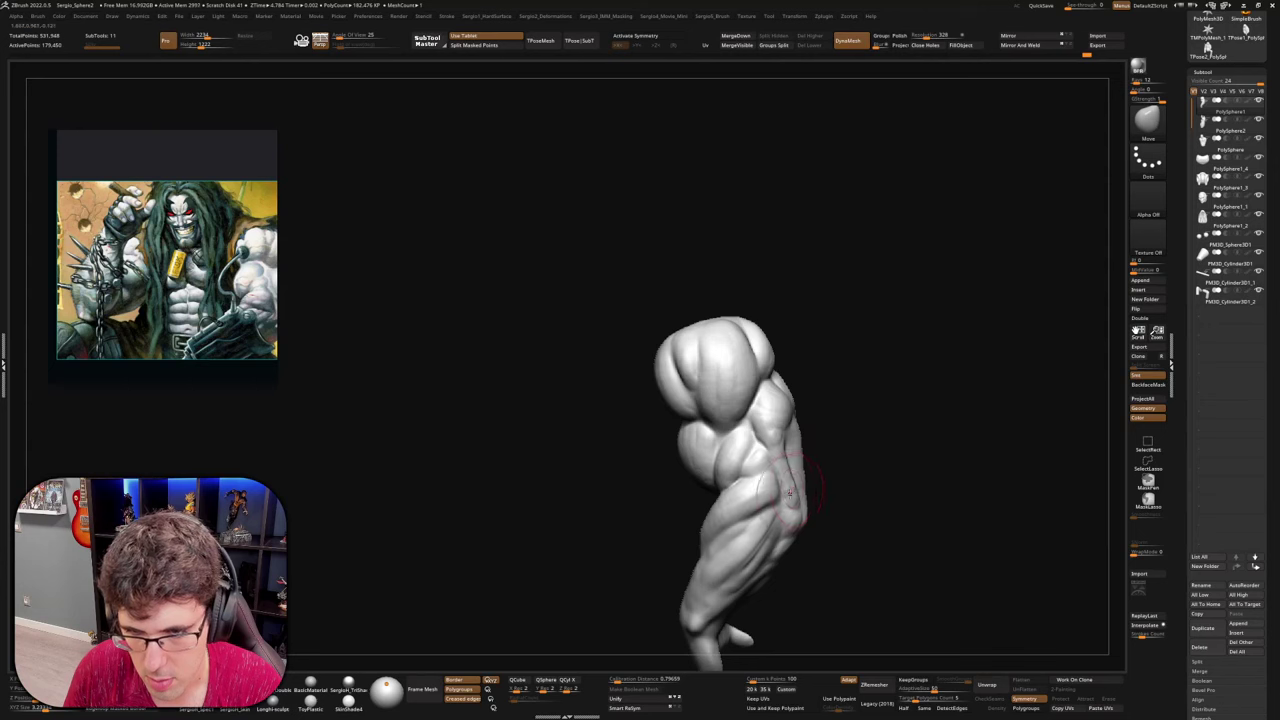
mouse_move(787, 497)
ctrl+right_down()
mouse_move(783, 480)
mouse_move(797, 477)
mouse_move(757, 530)
mouse_move(790, 445)
ctrl+right_up()
key(alt+s)
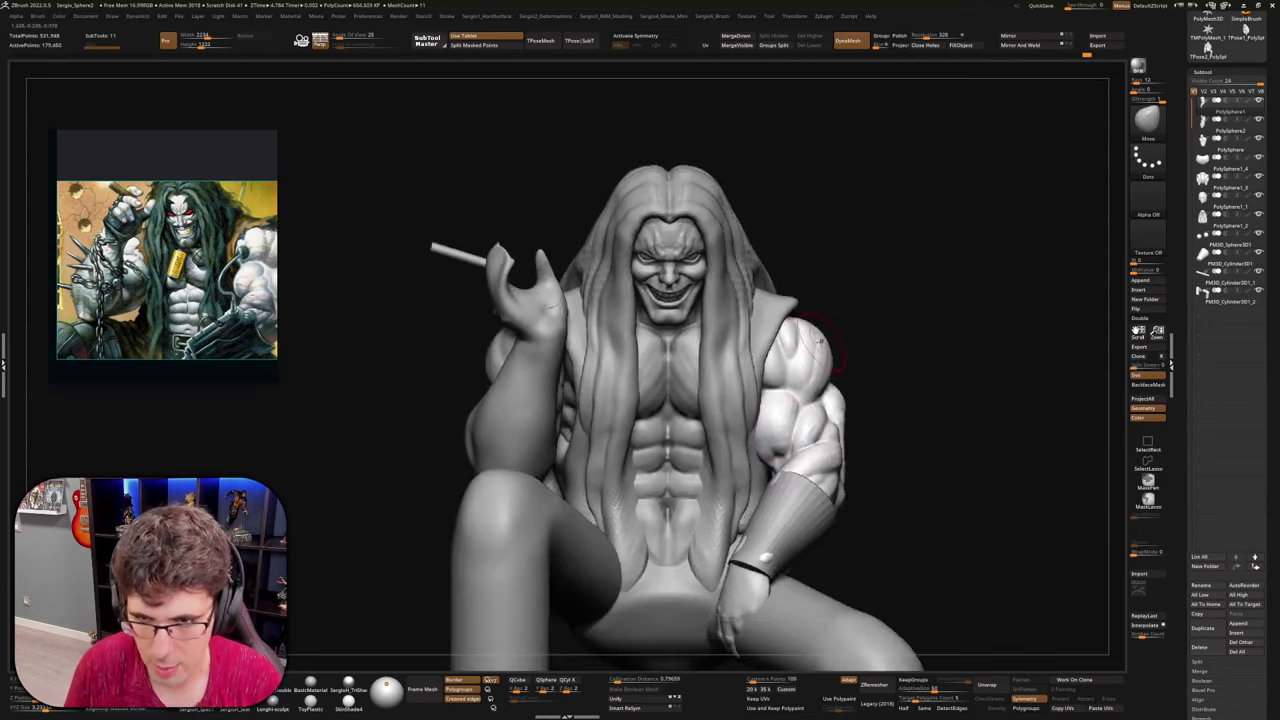
Adjust the Move brush size, reshape the deltoid's outer contour against the full figure, and isolate the arm to check it
key(s)
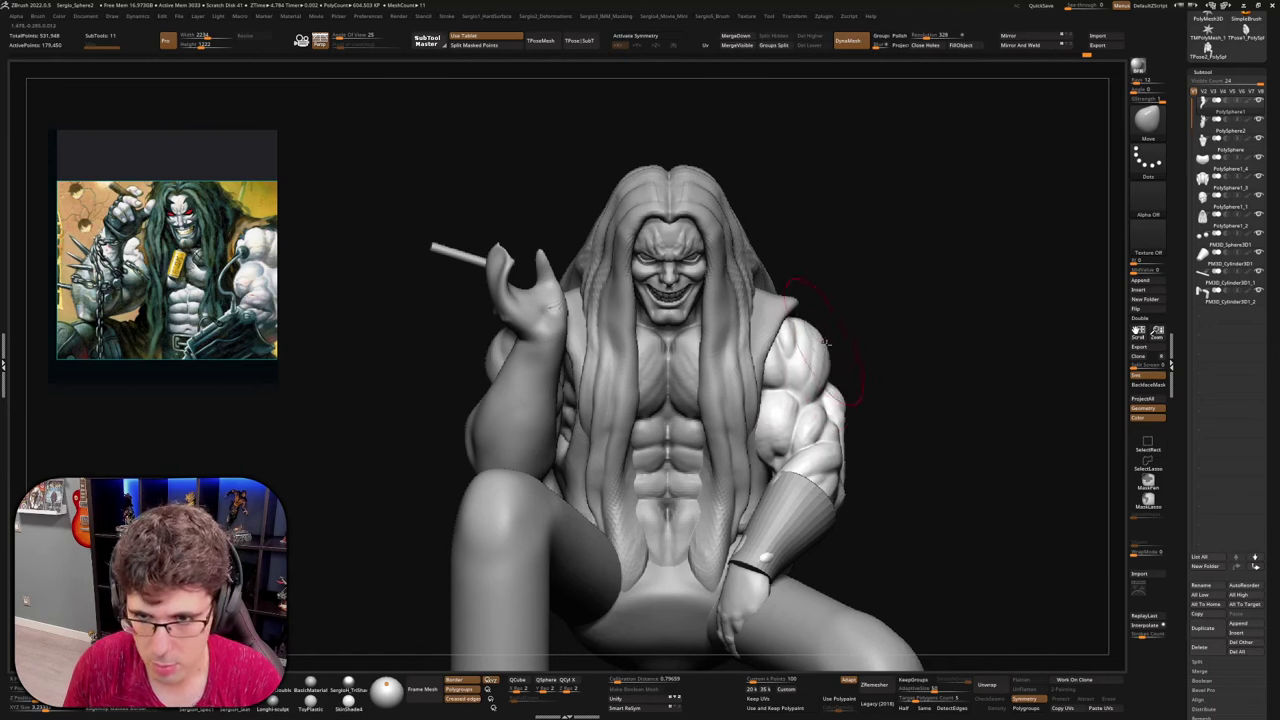
drag(810, 355, 842, 333)
drag(810, 400, 945, 385)
key(shift+s)
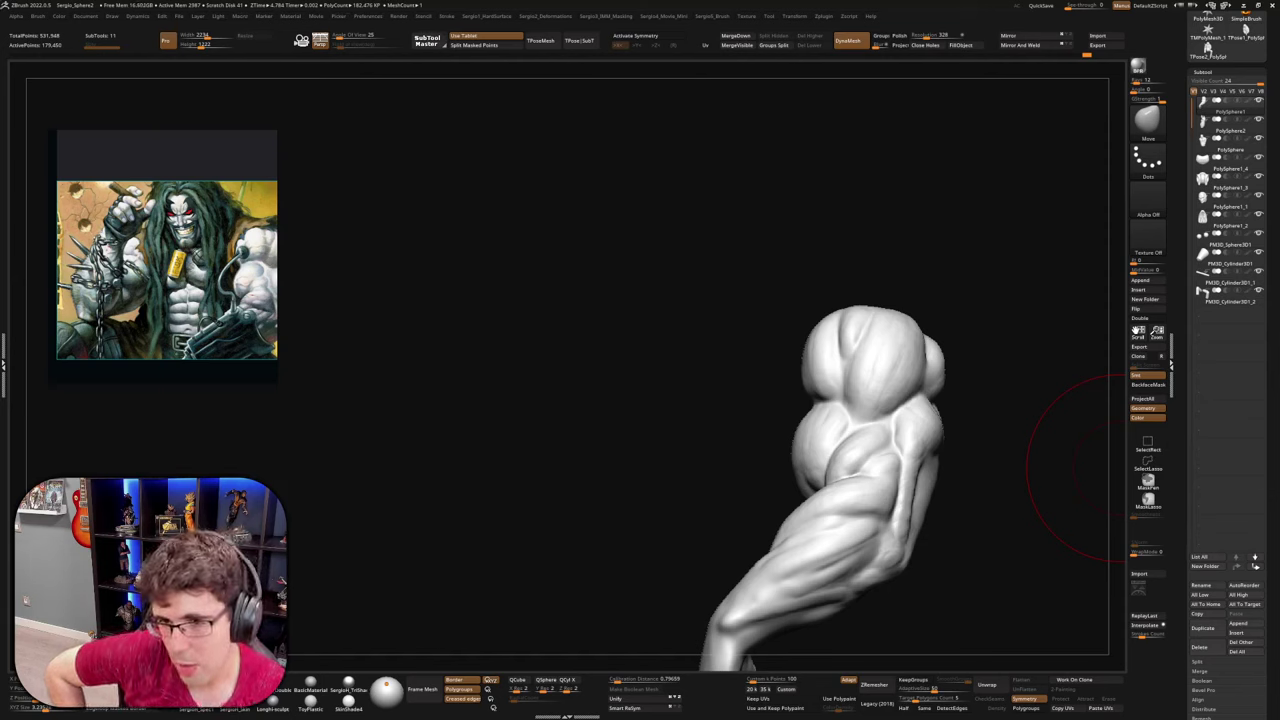
drag(1107, 460, 989, 532)
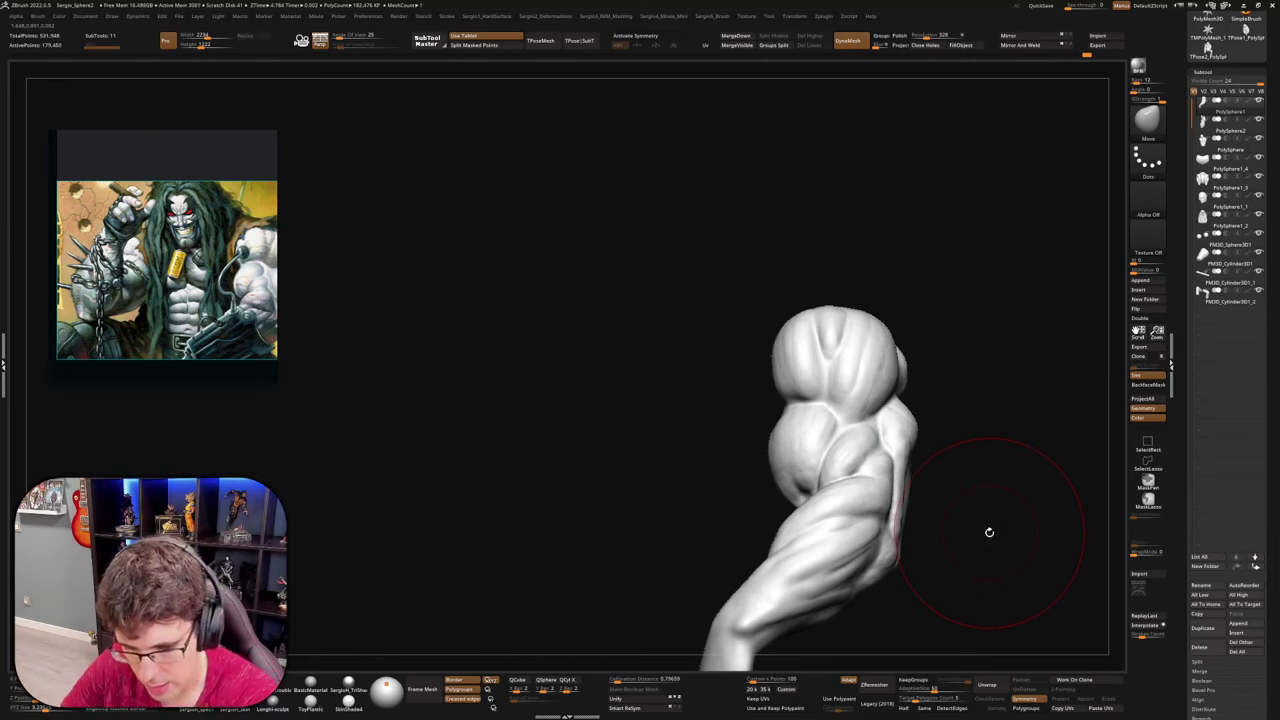
Hide the reference image and display the document at antialiased half size
key(shift+z)
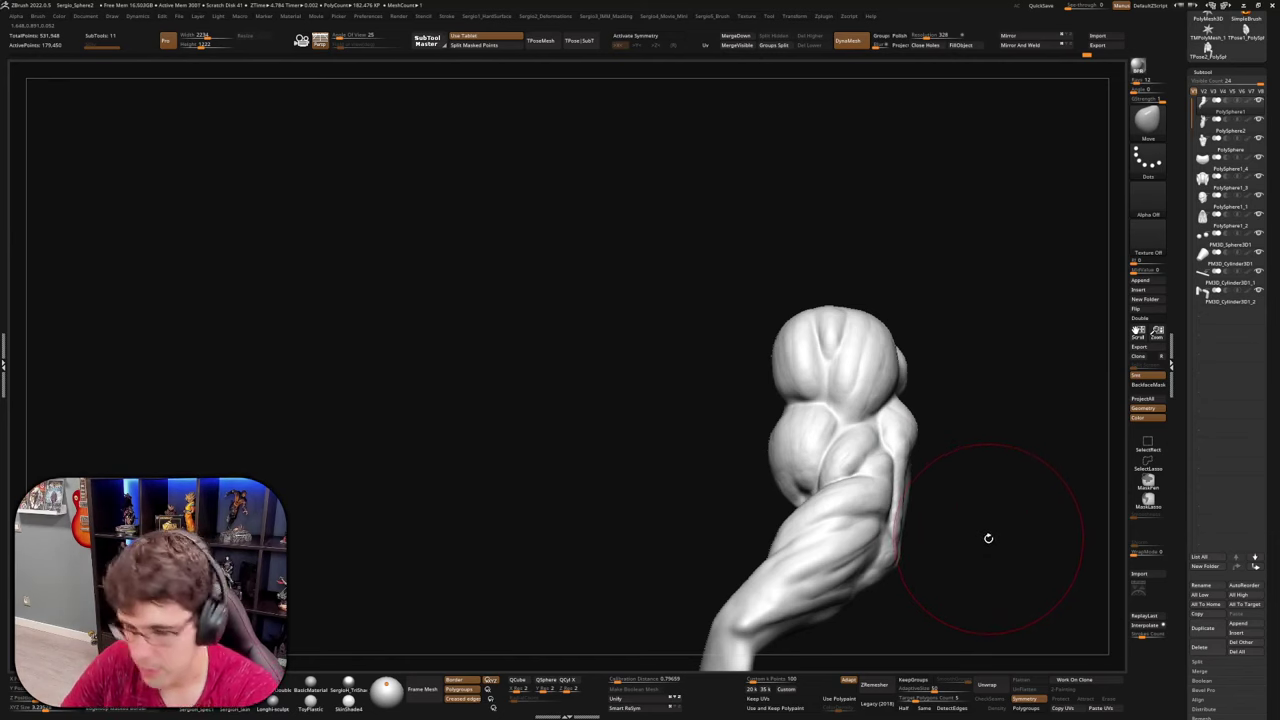
key(ctrl+0)
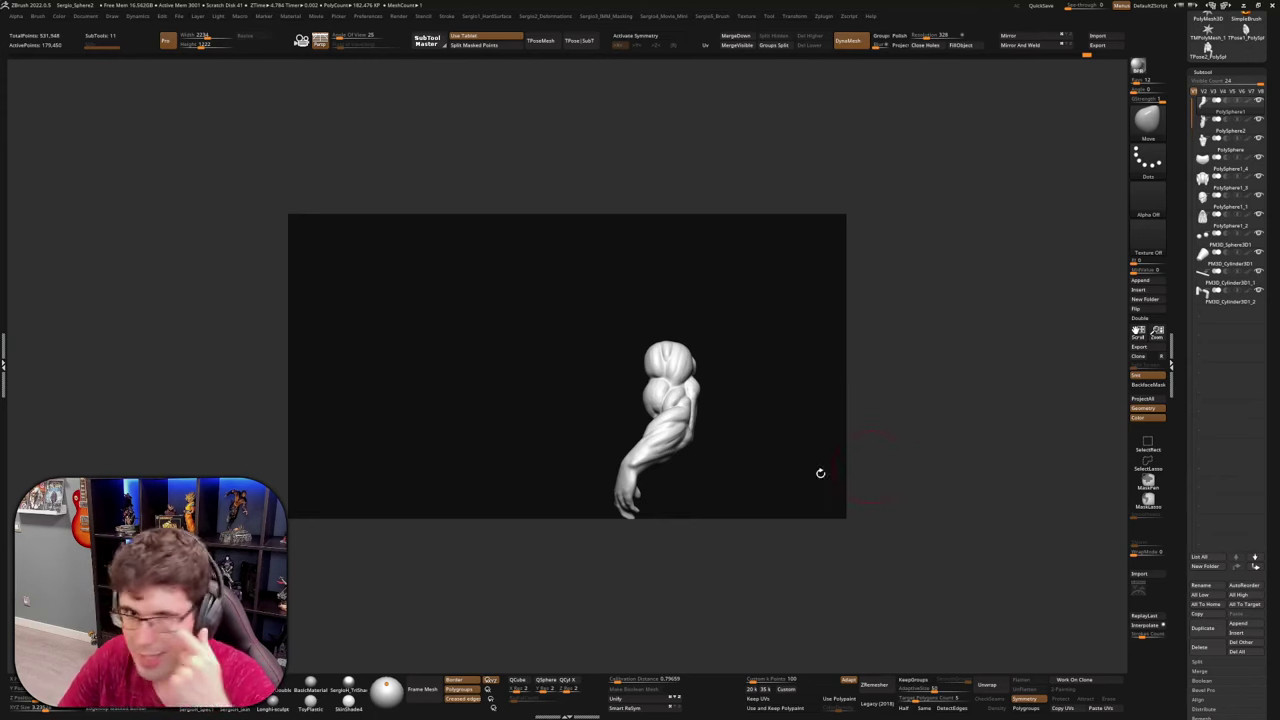
mouse_move(571, 286)
alt+mouse_down()
mouse_move(651, 318)
mouse_move(583, 266)
alt+mouse_up()
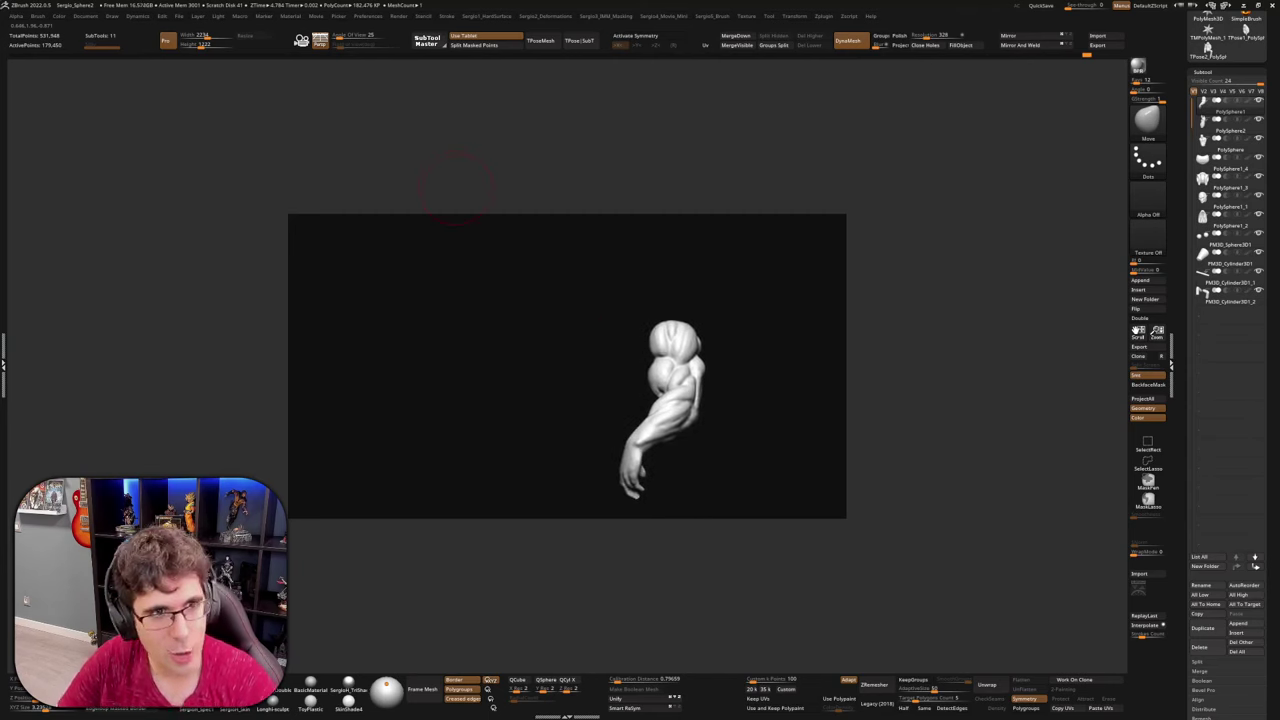
Reassign the Antialiased Half Size hotkey to Alt+Ctrl+- and zoom the document back up to fill the canvas
click(86, 16)
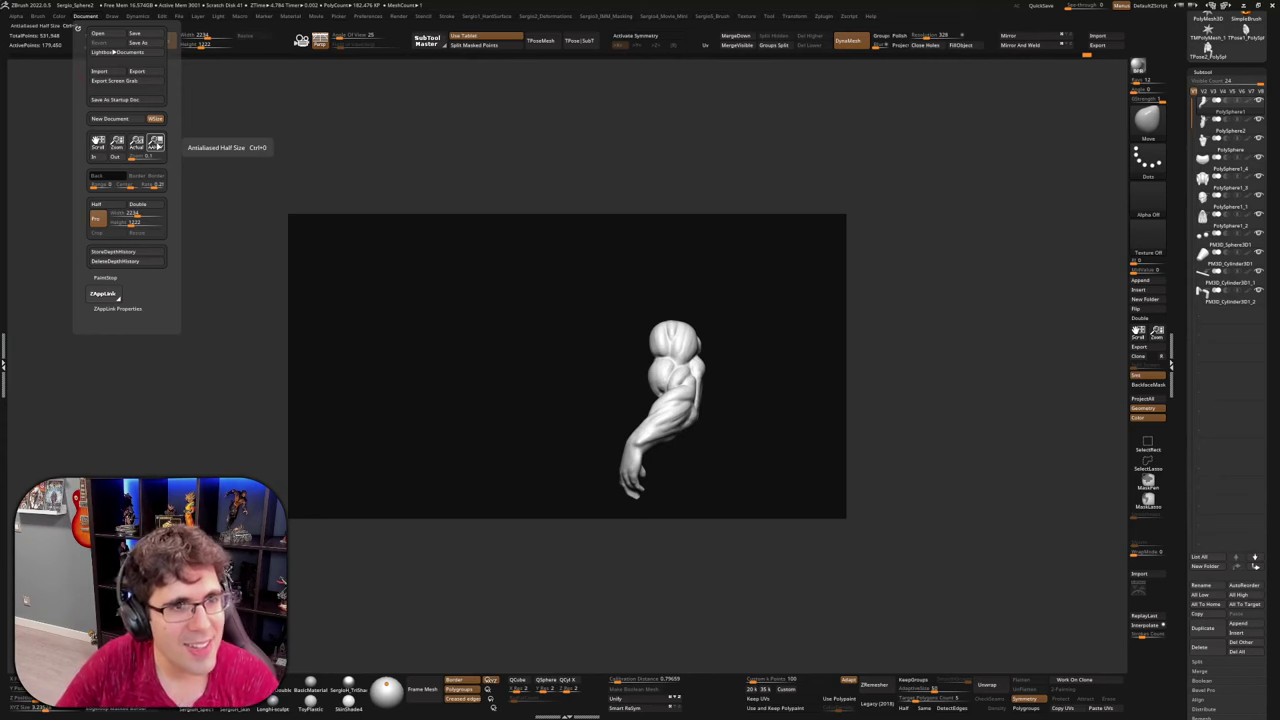
ctrl+alt+click(157, 146)
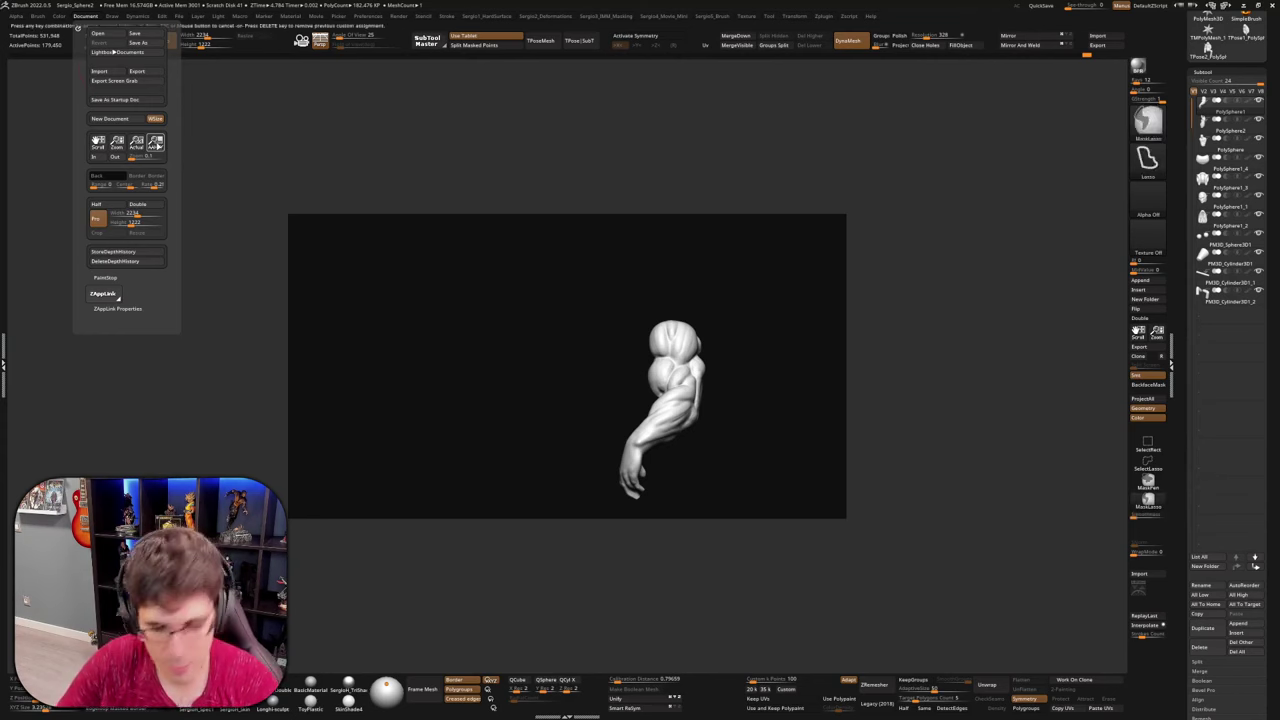
key(ctrl+0)
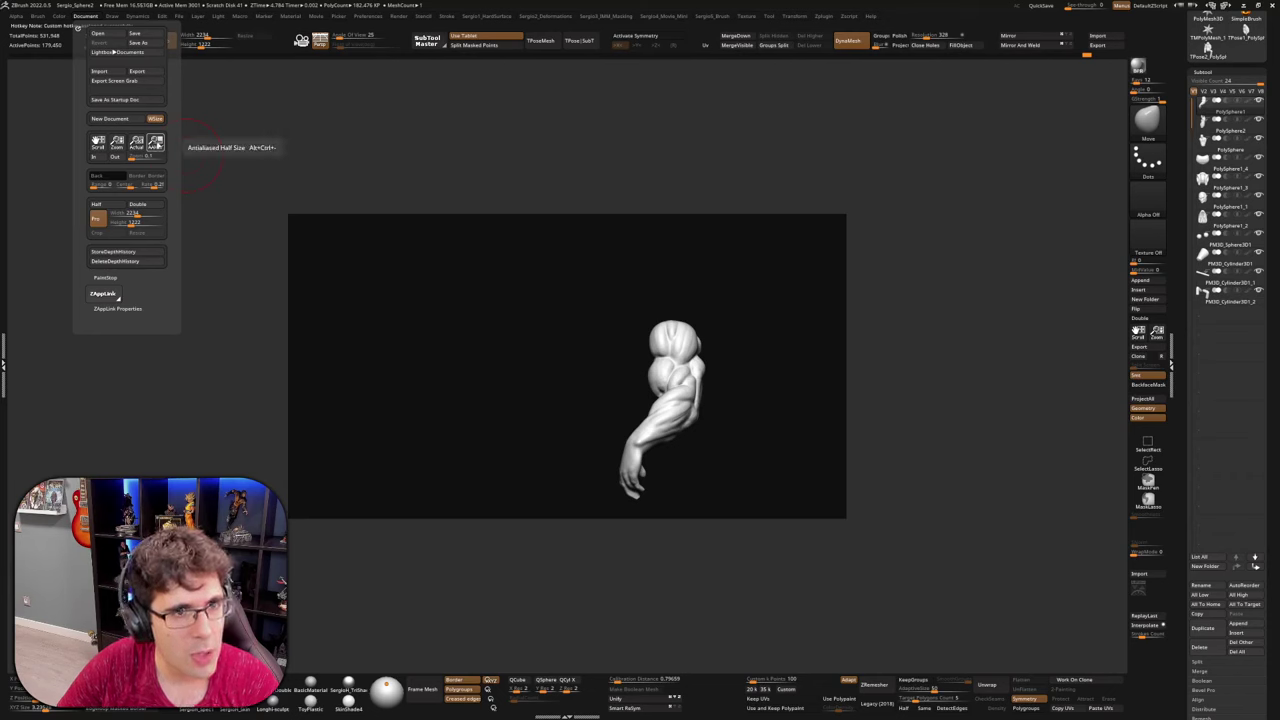
key(ctrl)
key(ctrl)
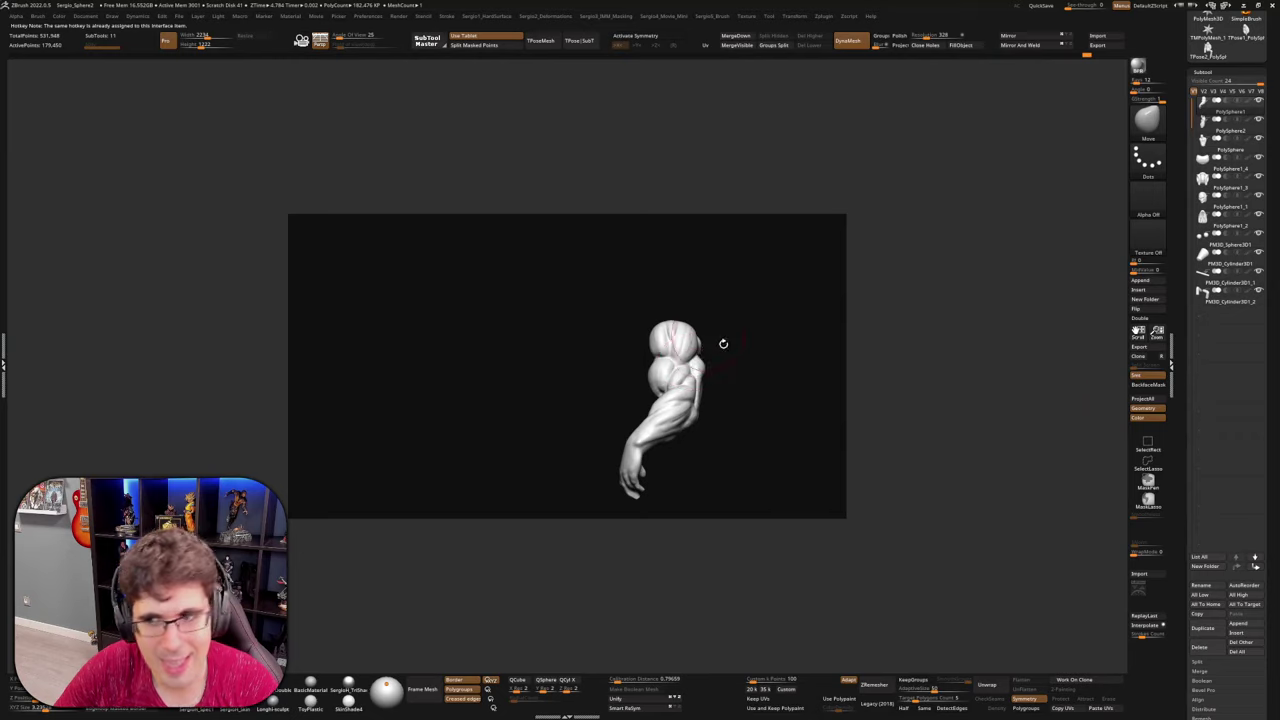
drag(1153, 336, 1159, 395)
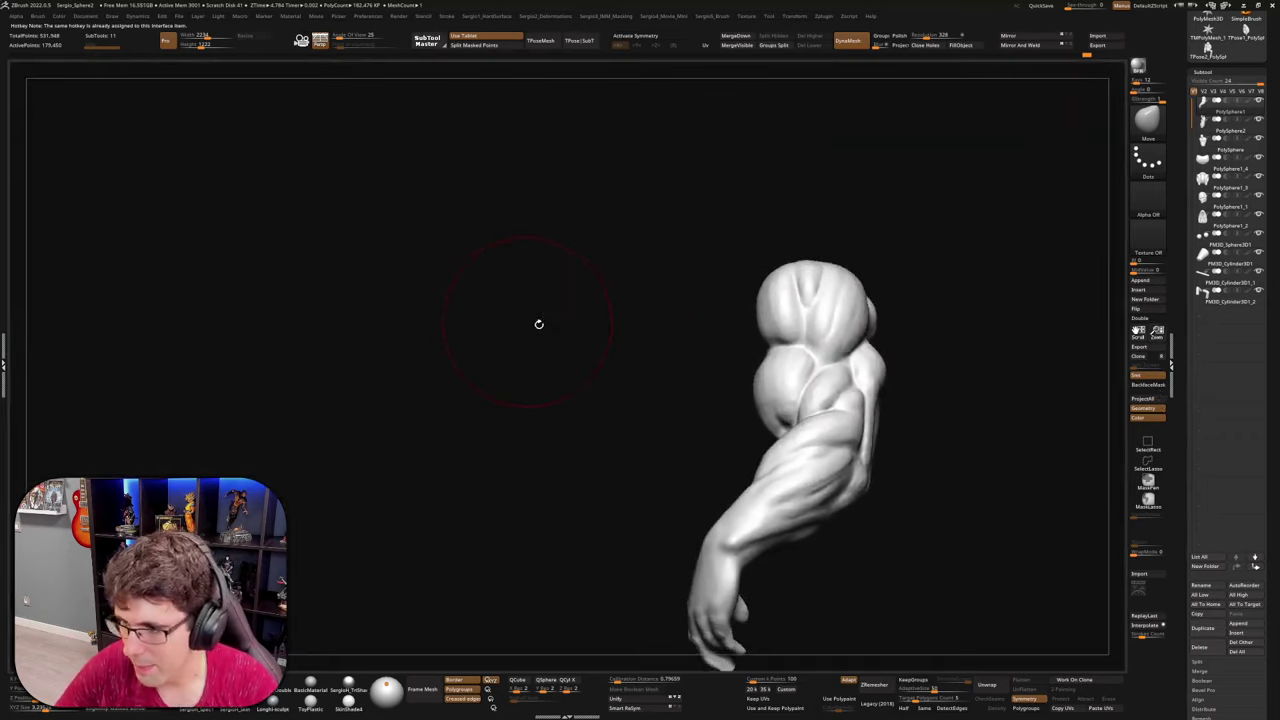
Show the whole figure again and examine the gauntleted arm's muscles against the body from front and three-quarter views
drag(537, 323, 650, 358)
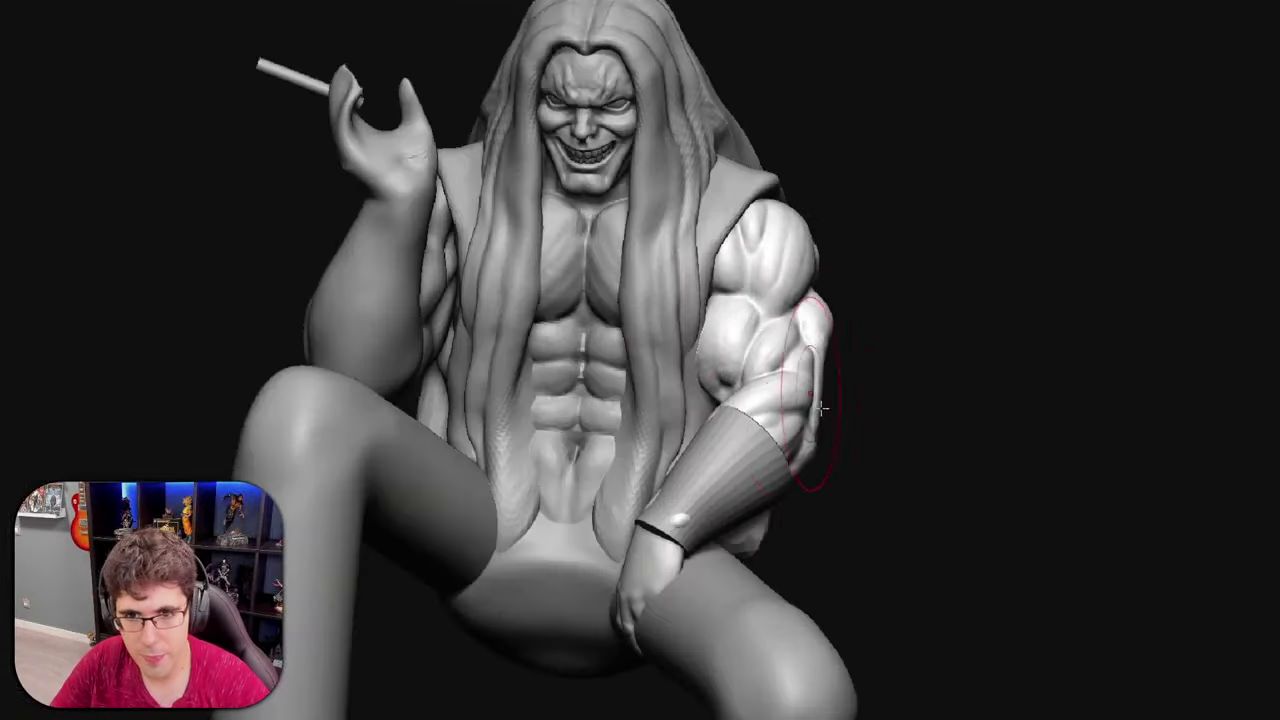
mouse_move(805, 420)
right_down()
mouse_move(830, 390)
mouse_move(740, 400)
mouse_move(740, 440)
mouse_move(825, 412)
right_up()
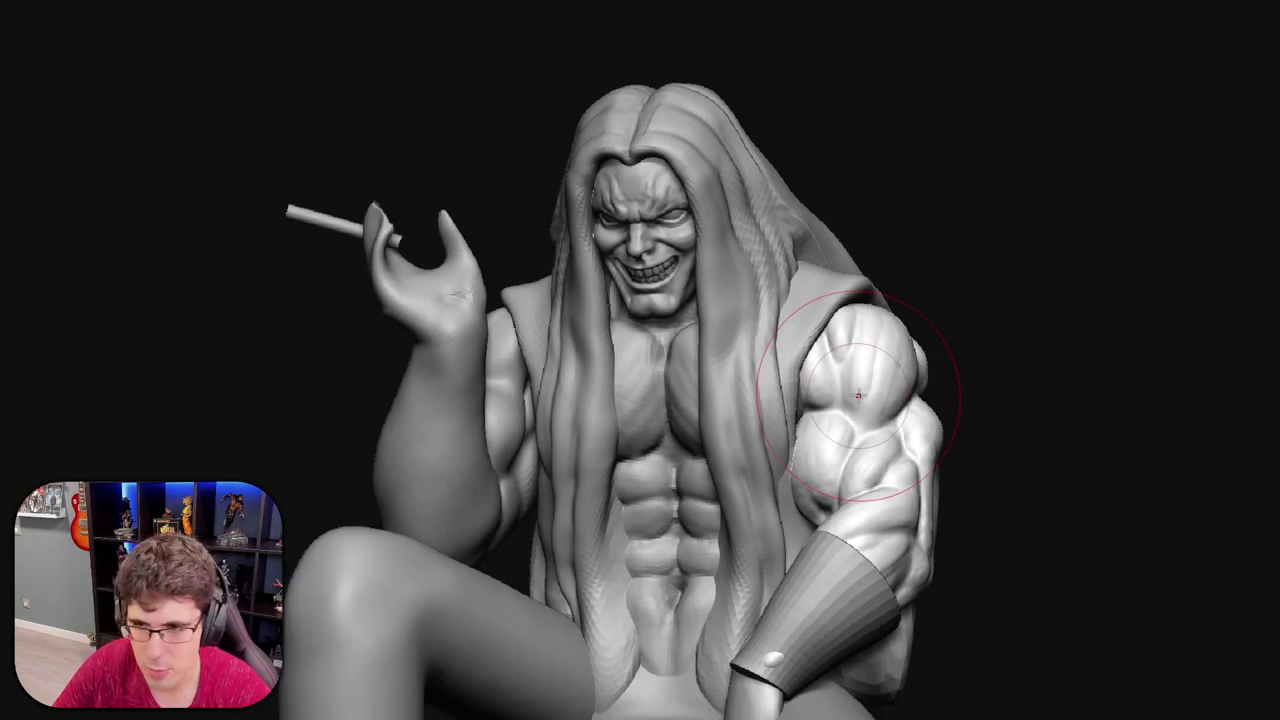
key(alt+shift+s)
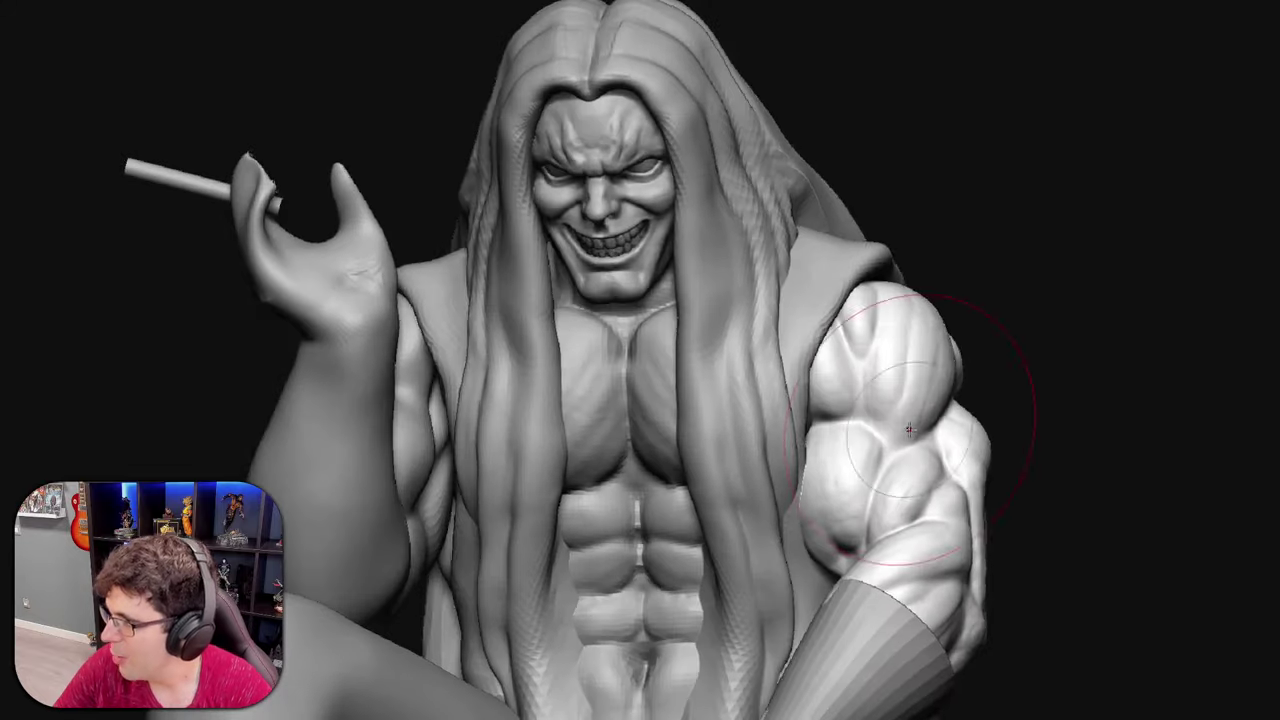
mouse_move(909, 429)
right_down()
mouse_move(938, 432)
mouse_move(1010, 350)
right_up()
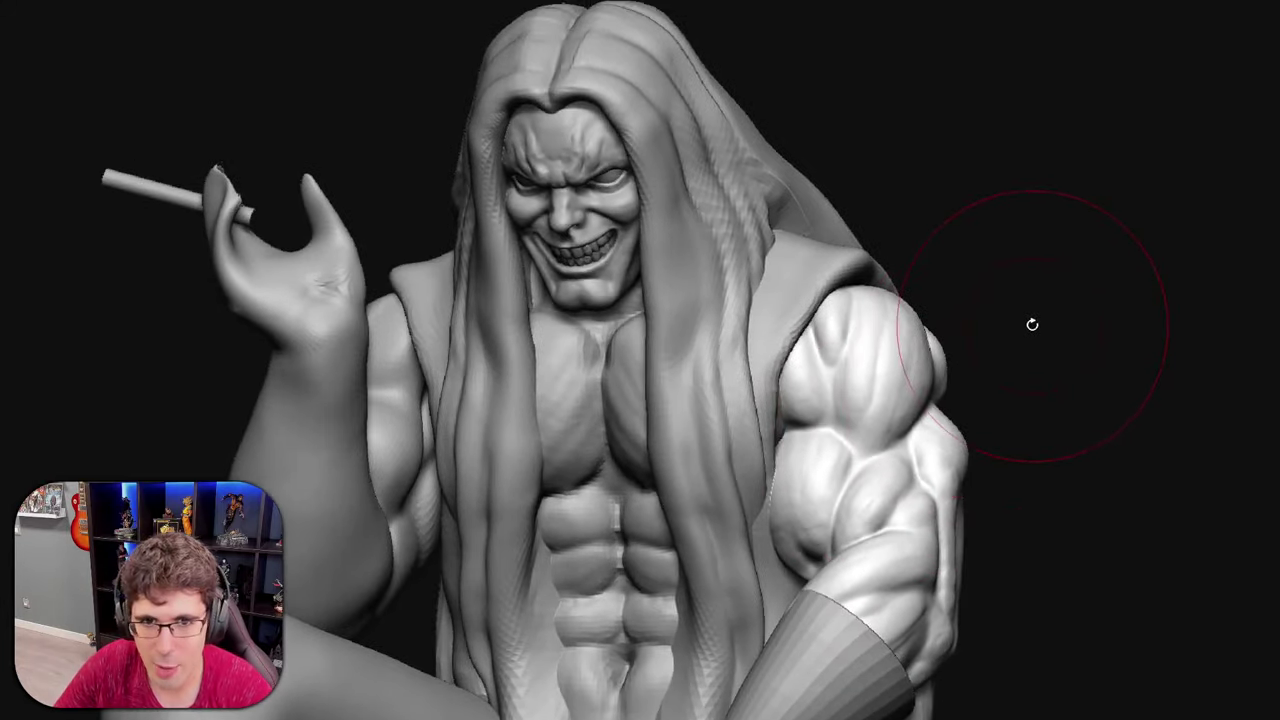